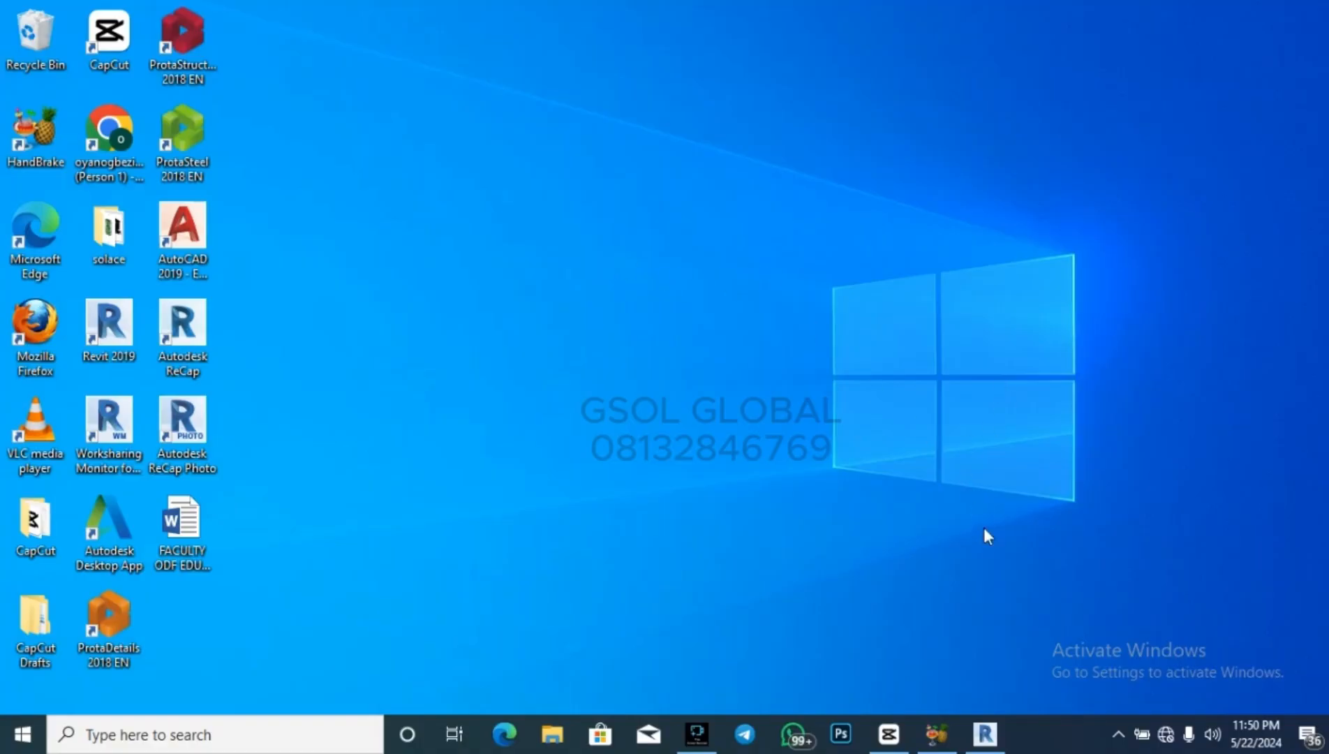
Switch to Revit and create a new project from the DefaultMetric.rte template in the default metric templates folder.
click(984, 732)
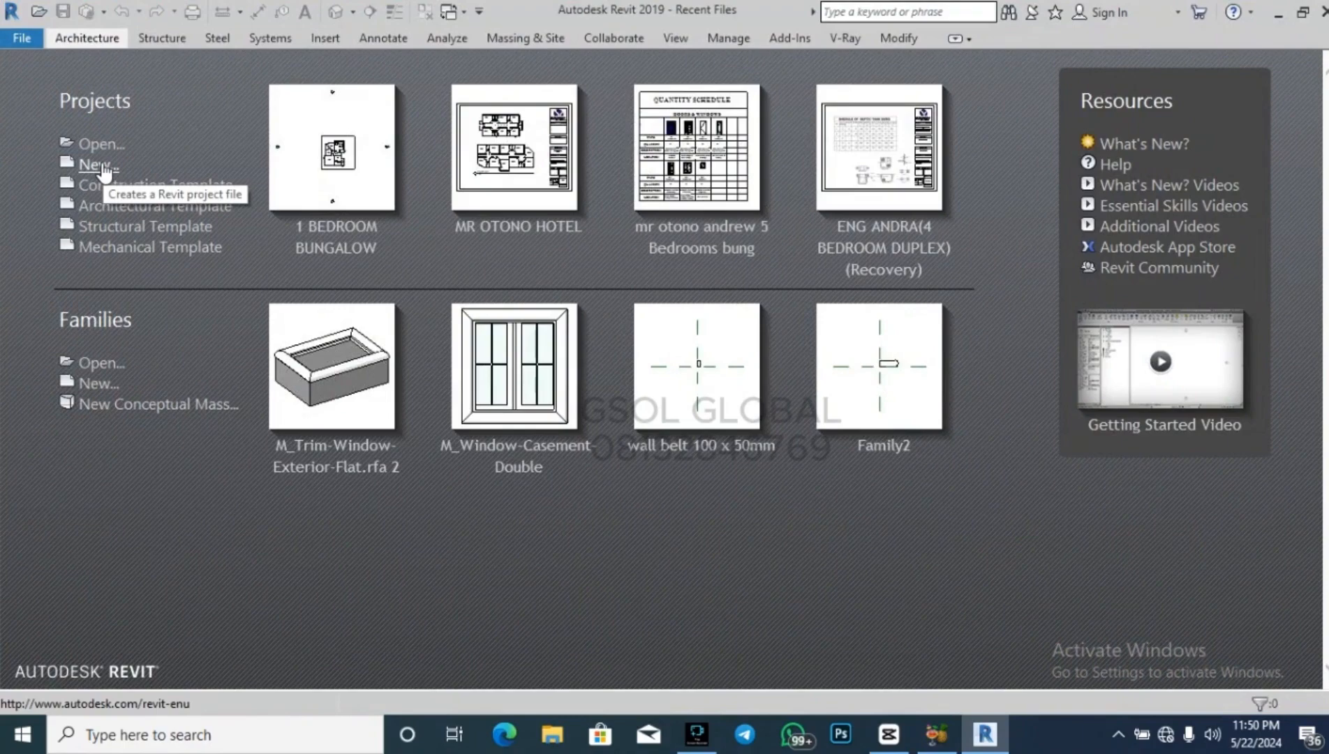
click(99, 164)
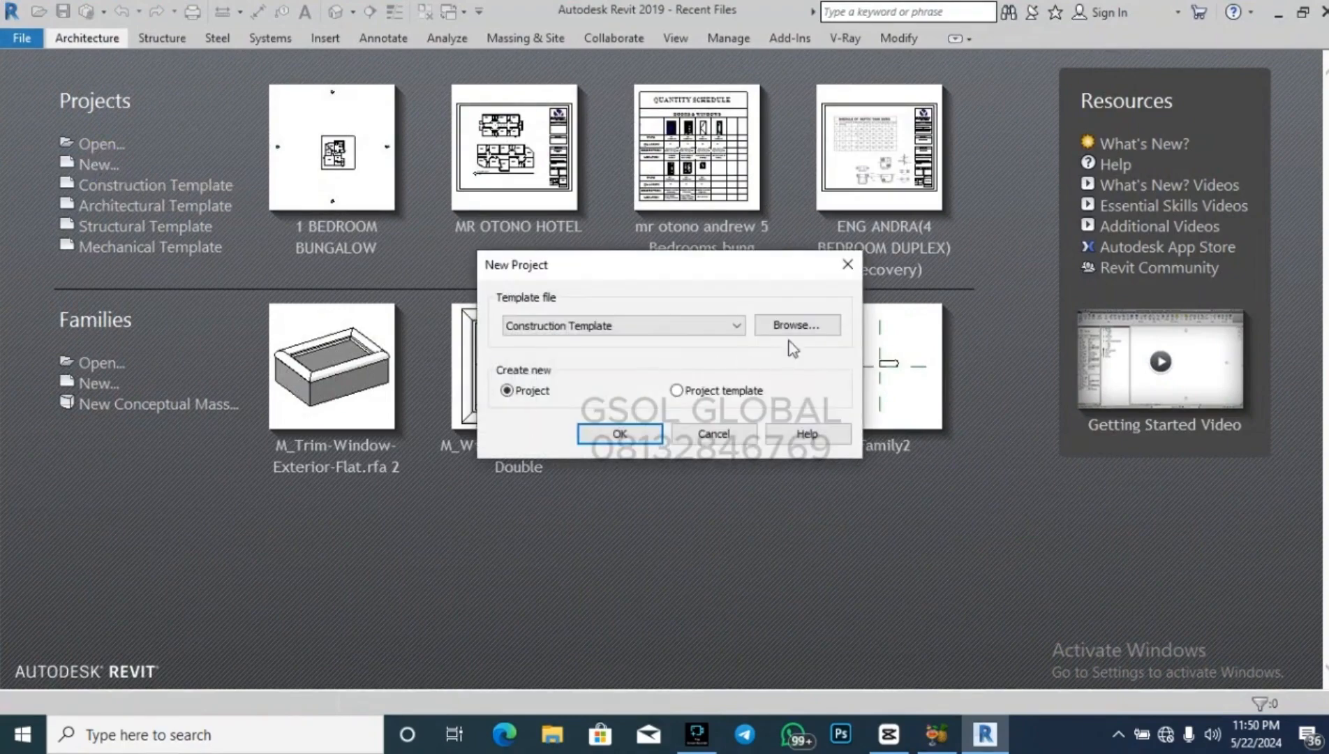
click(796, 327)
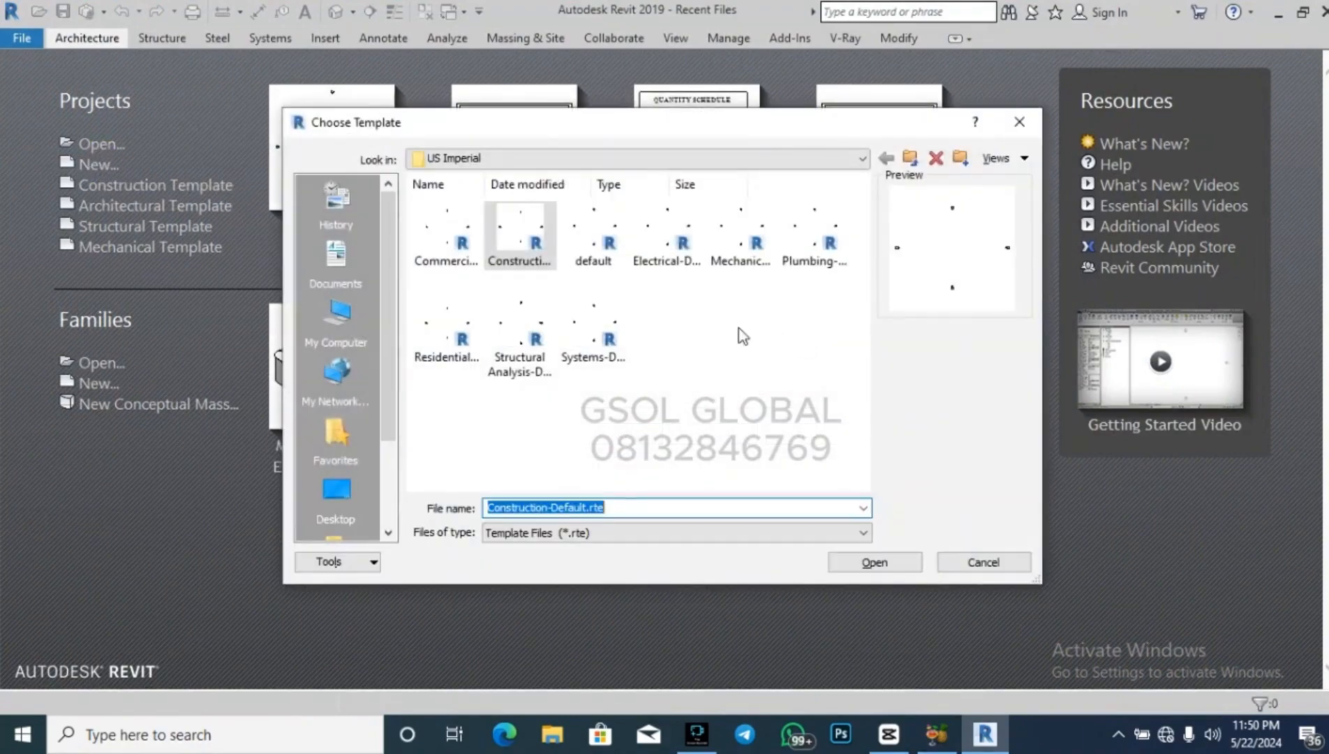
click(910, 158)
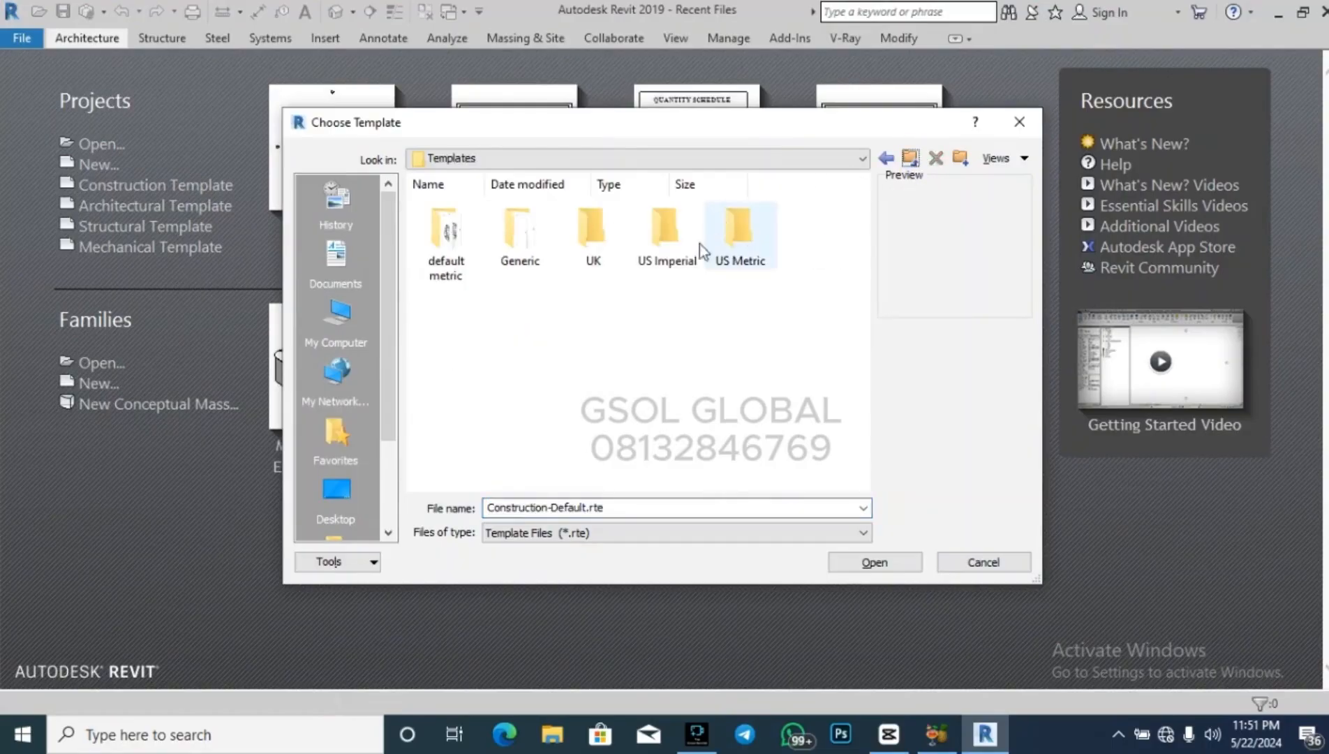
double_click(464, 255)
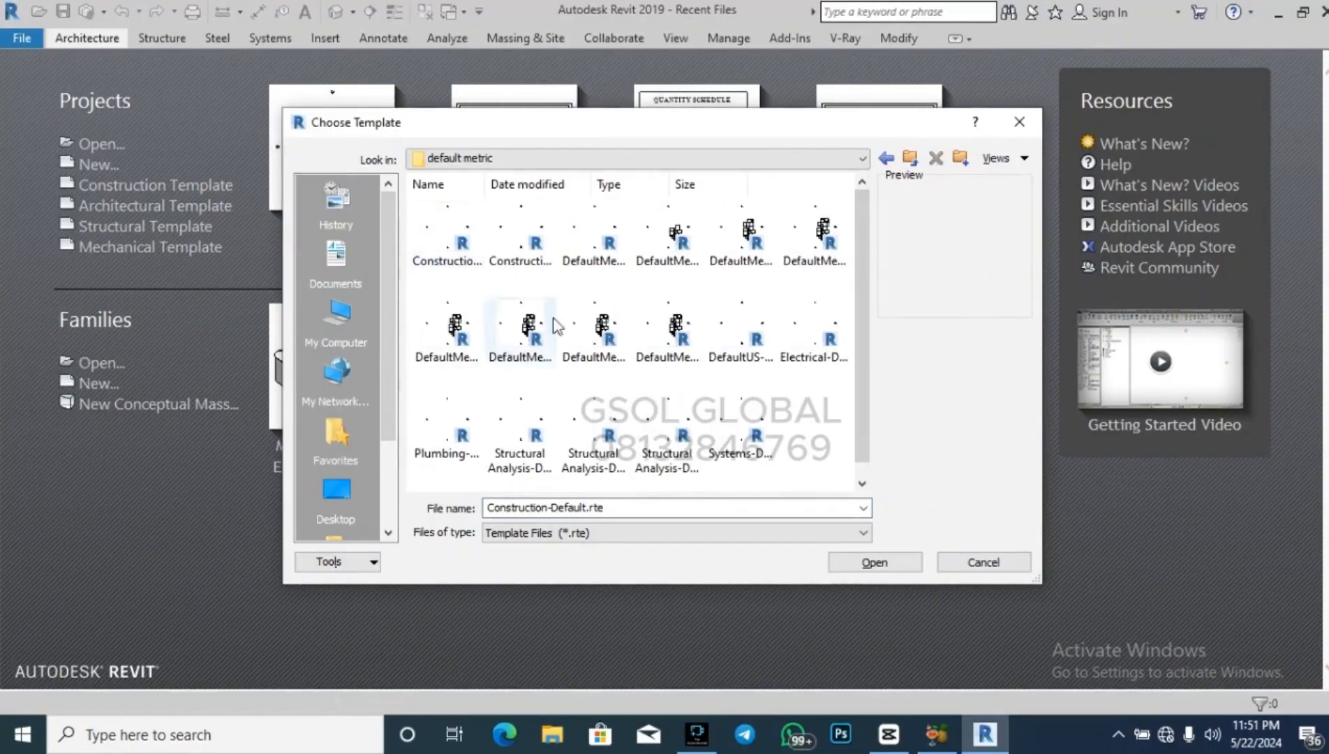
click(666, 328)
click(874, 562)
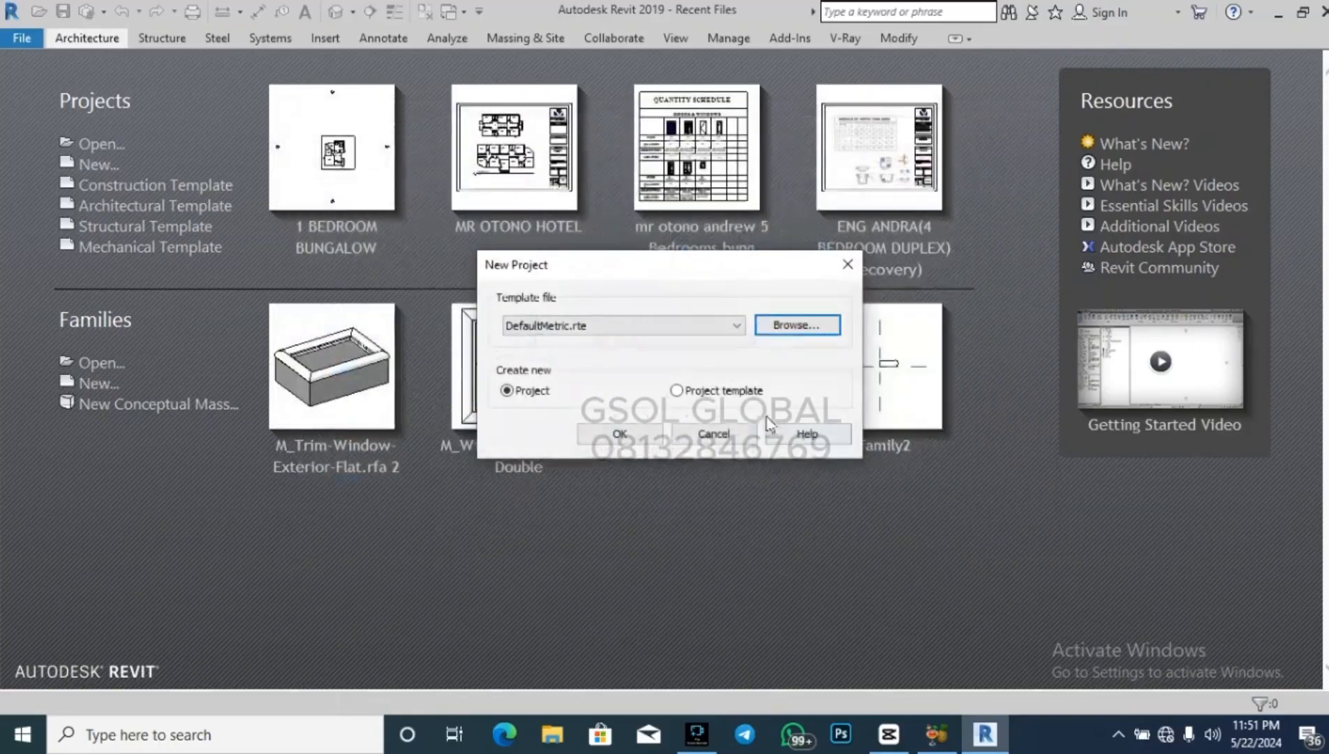
click(635, 427)
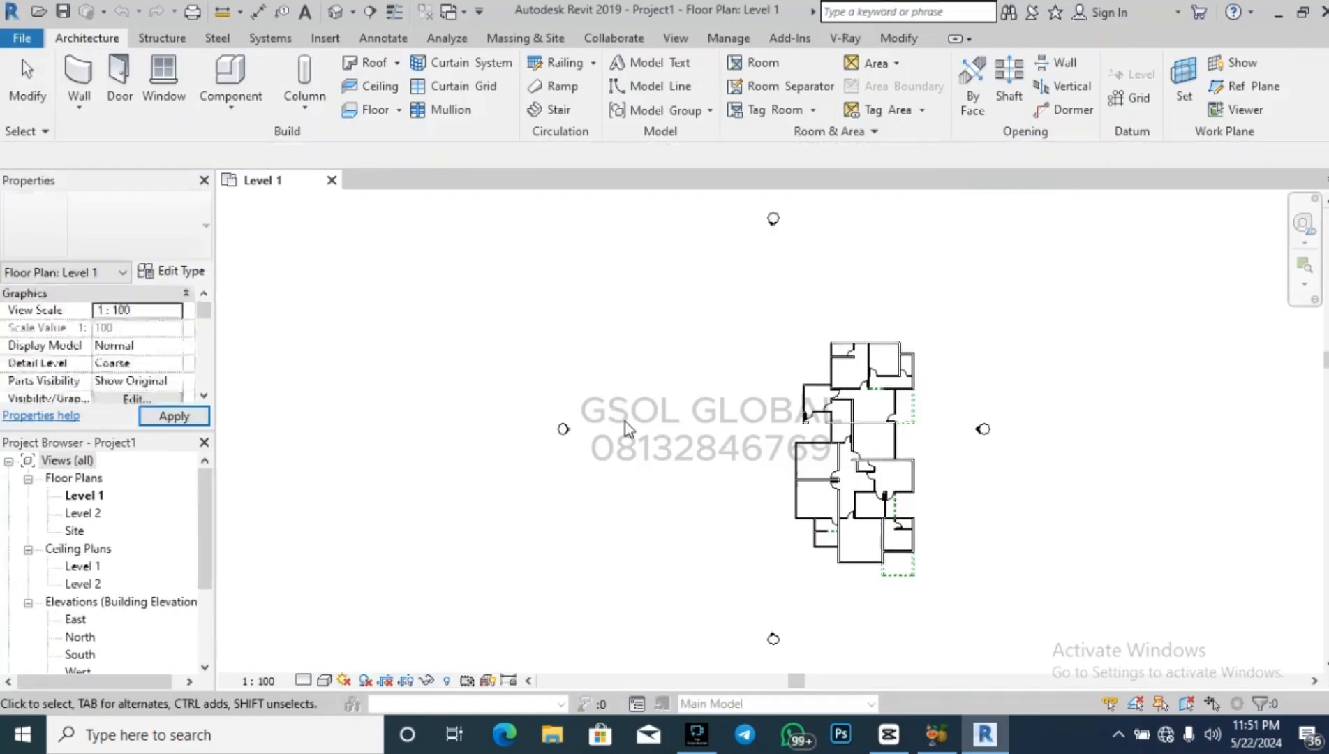
Delete the whole existing floor plan from the Level 1 view, keeping the four elevation markers.
scroll(937, 517, up, 3)
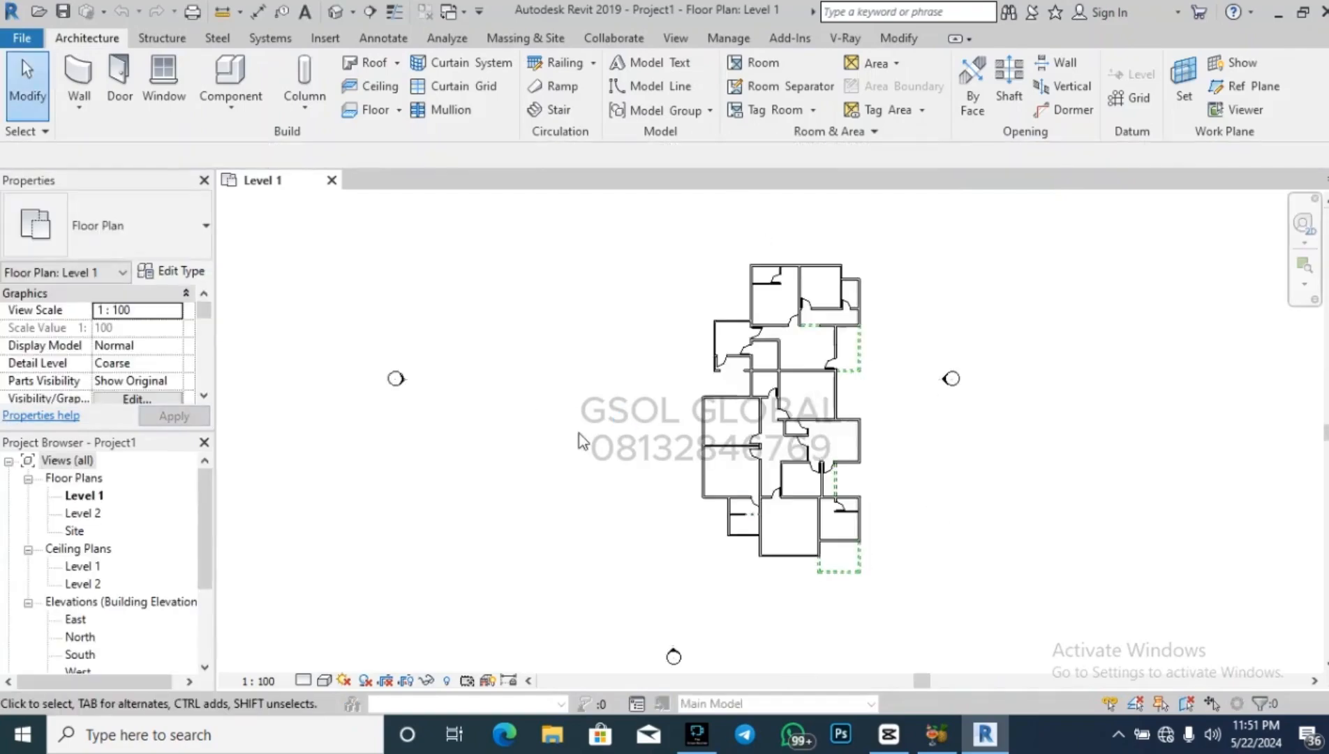
scroll(581, 439, down, 3)
click(645, 555)
drag(606, 546, 782, 305)
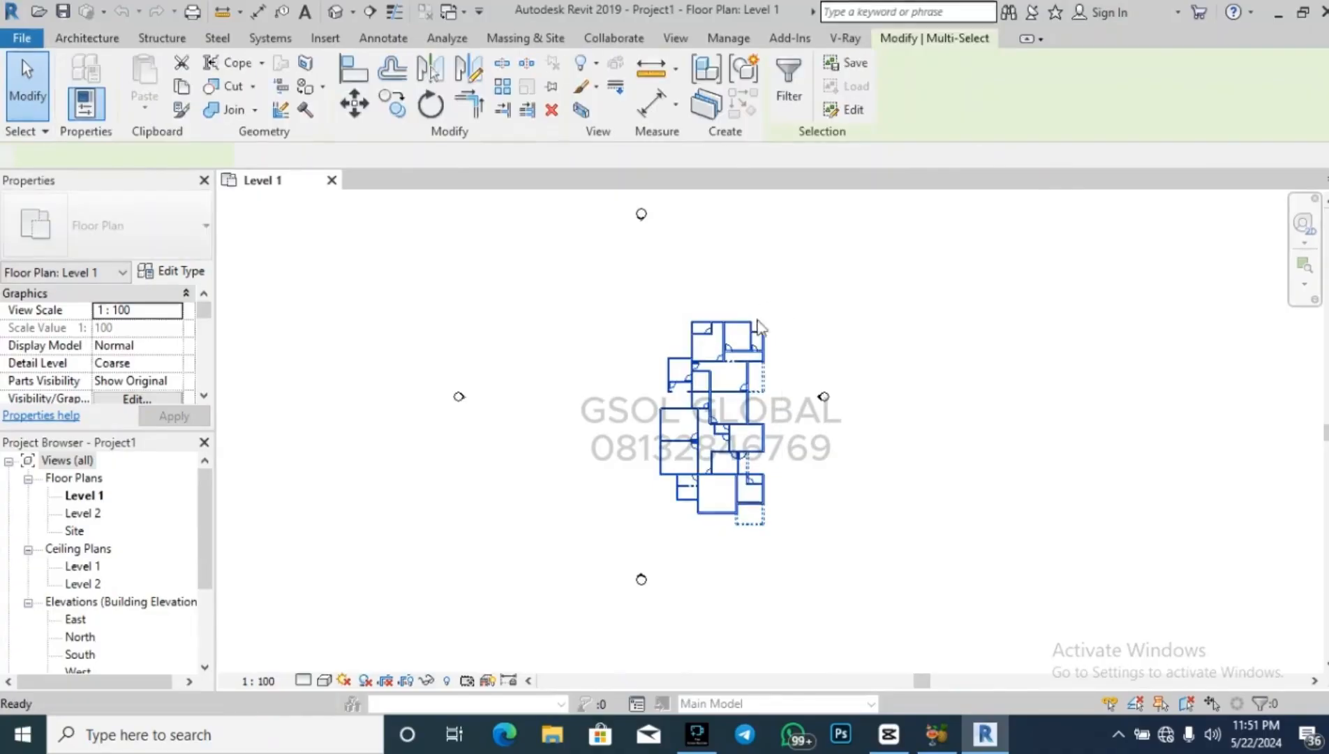
key(Delete)
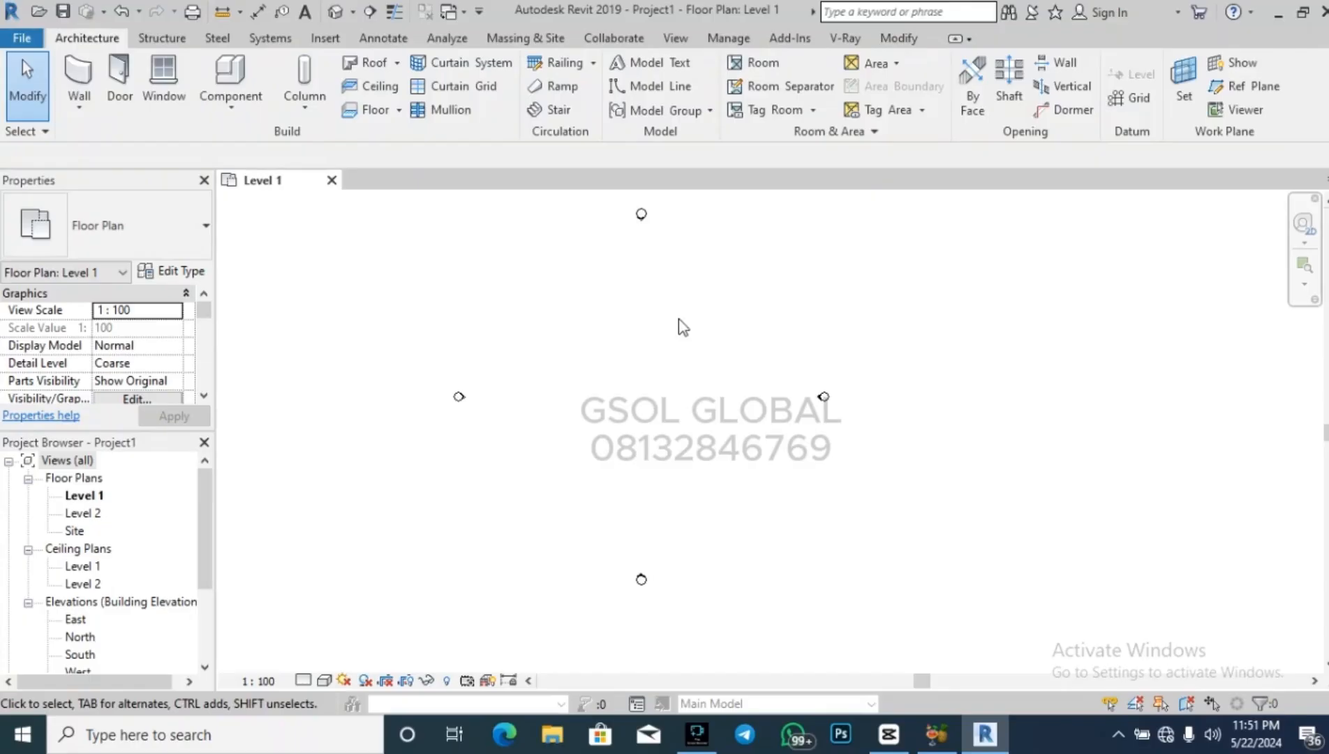
Start saving the project, choosing the REVIT CAD TUTORIAL folder inside solace > gsol doc > gsol academy on the Desktop, and select the default file name.
key(ctrl+s)
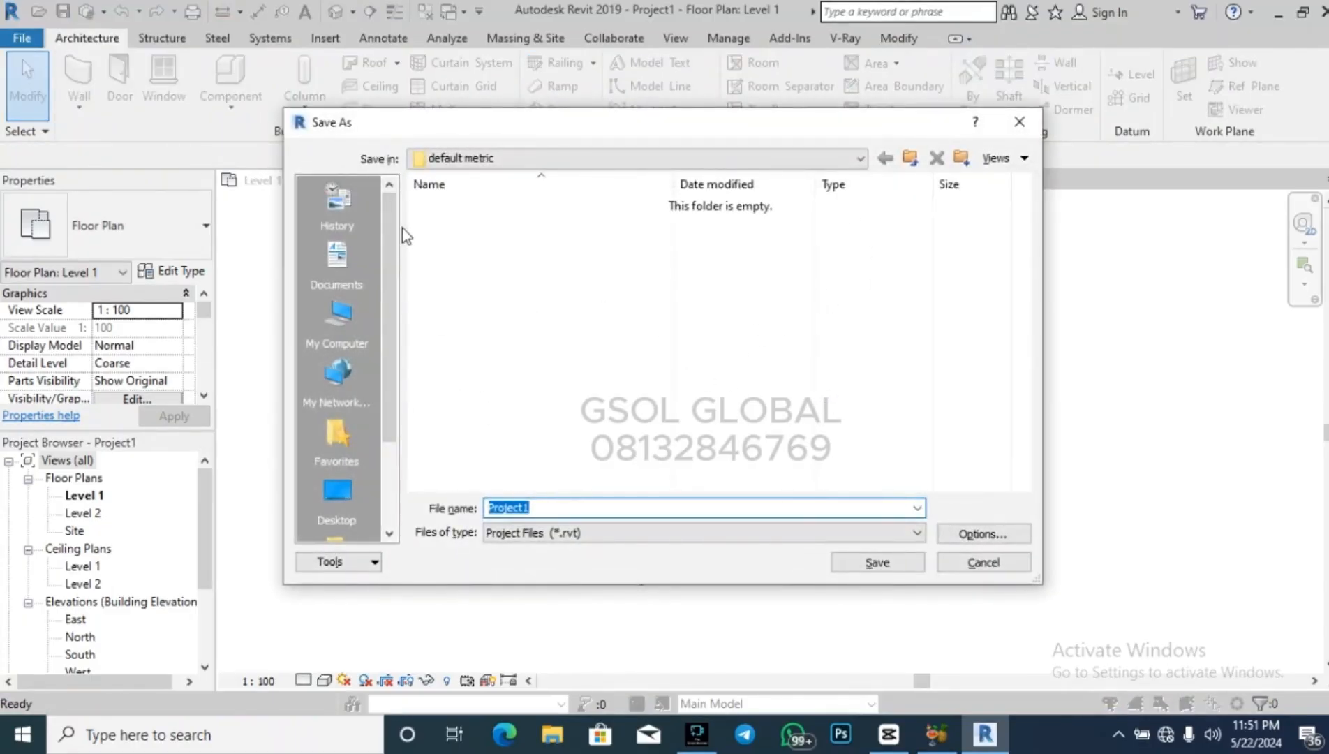
click(338, 340)
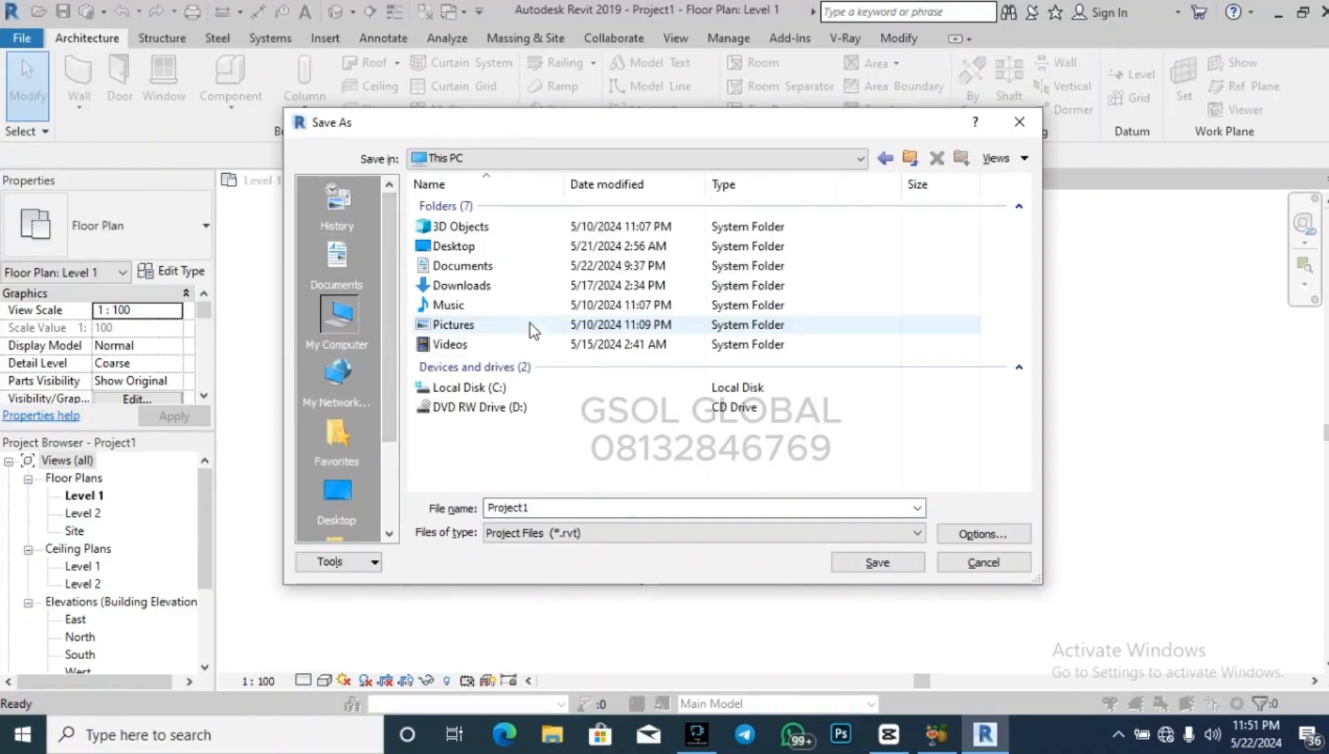
double_click(491, 245)
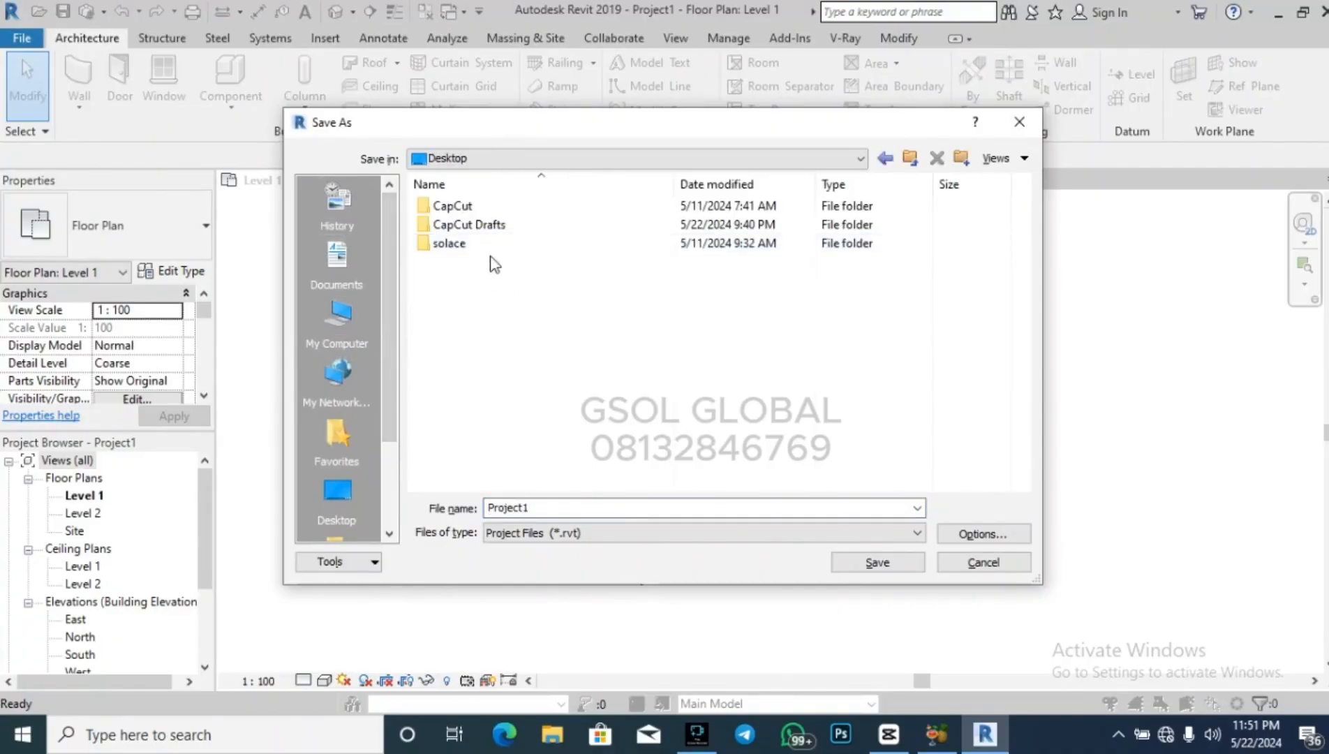
click(496, 244)
double_click(492, 258)
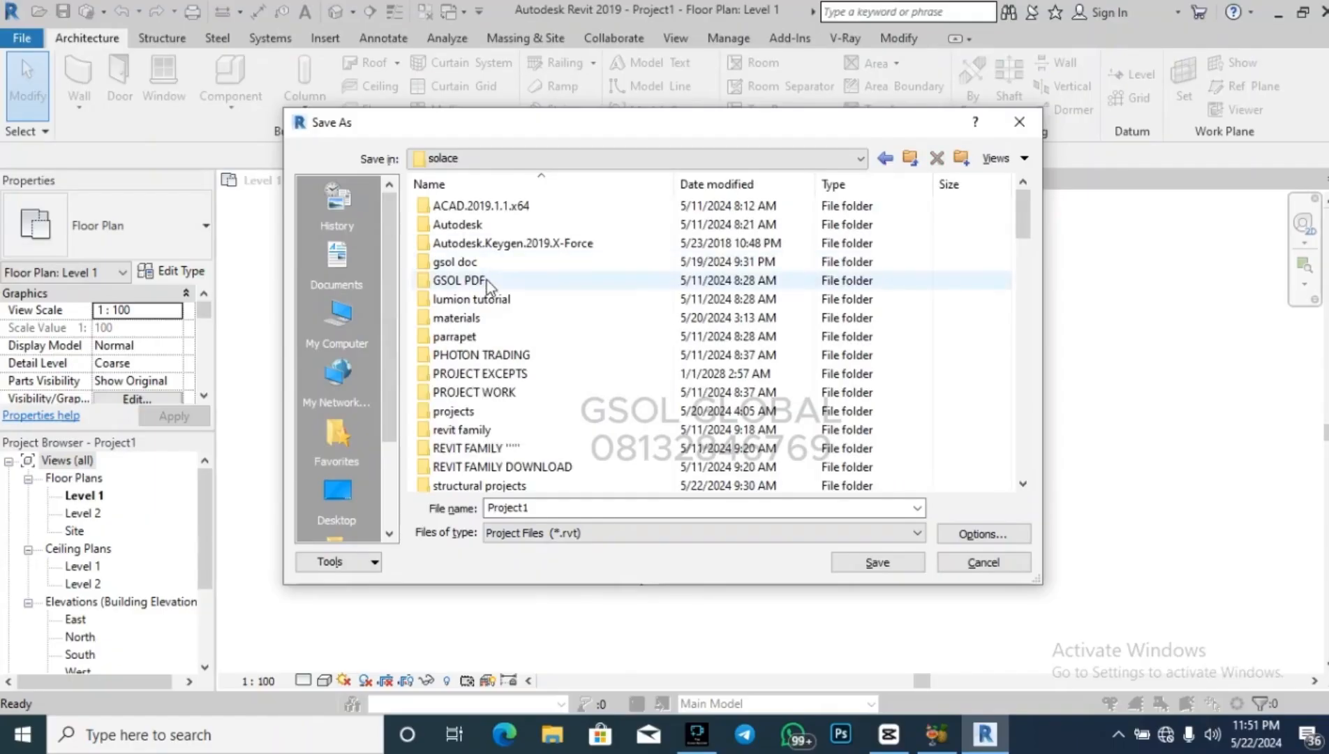
double_click(490, 262)
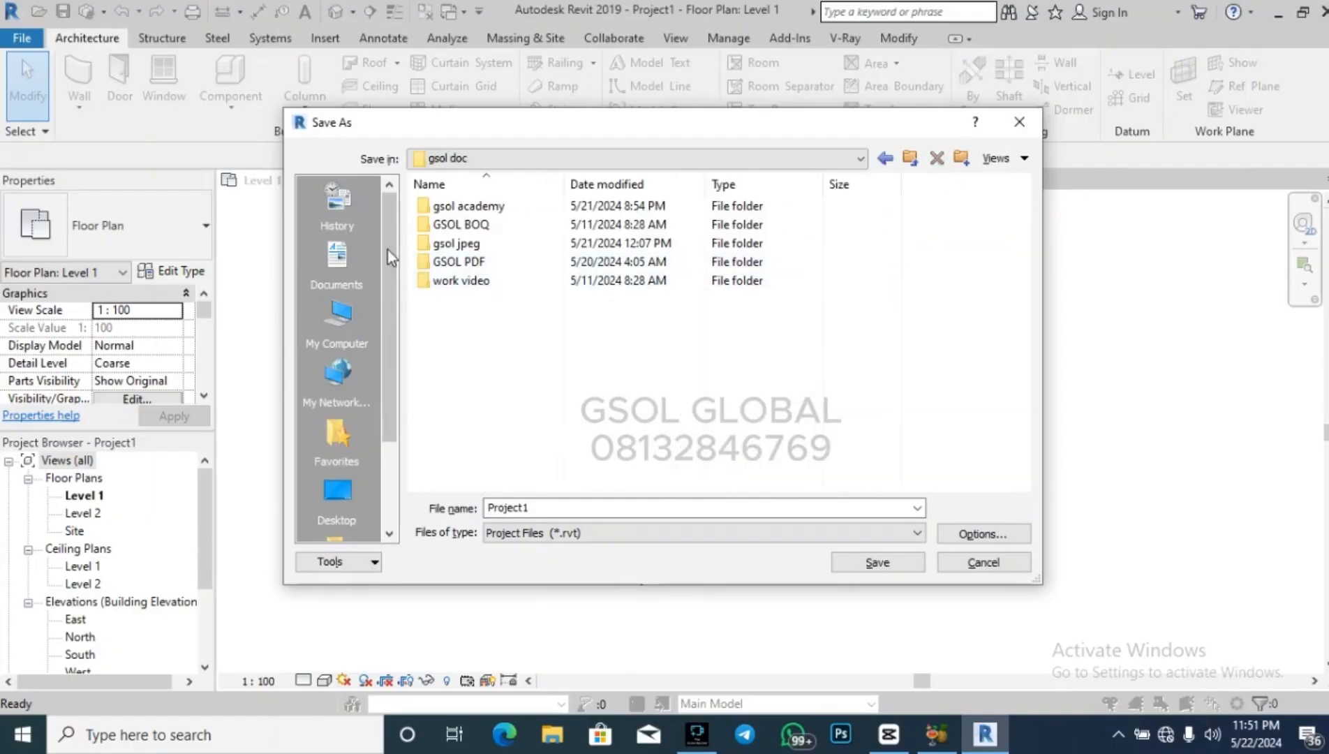
double_click(470, 207)
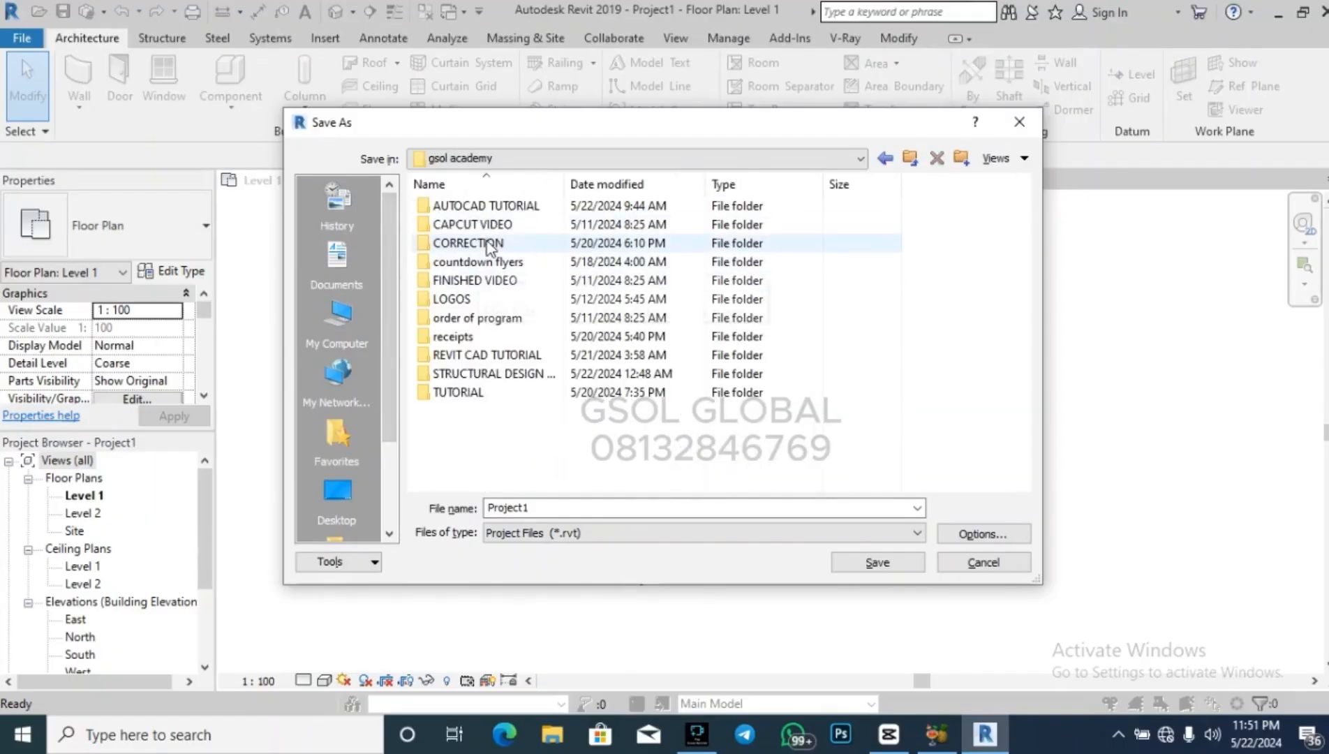
double_click(513, 356)
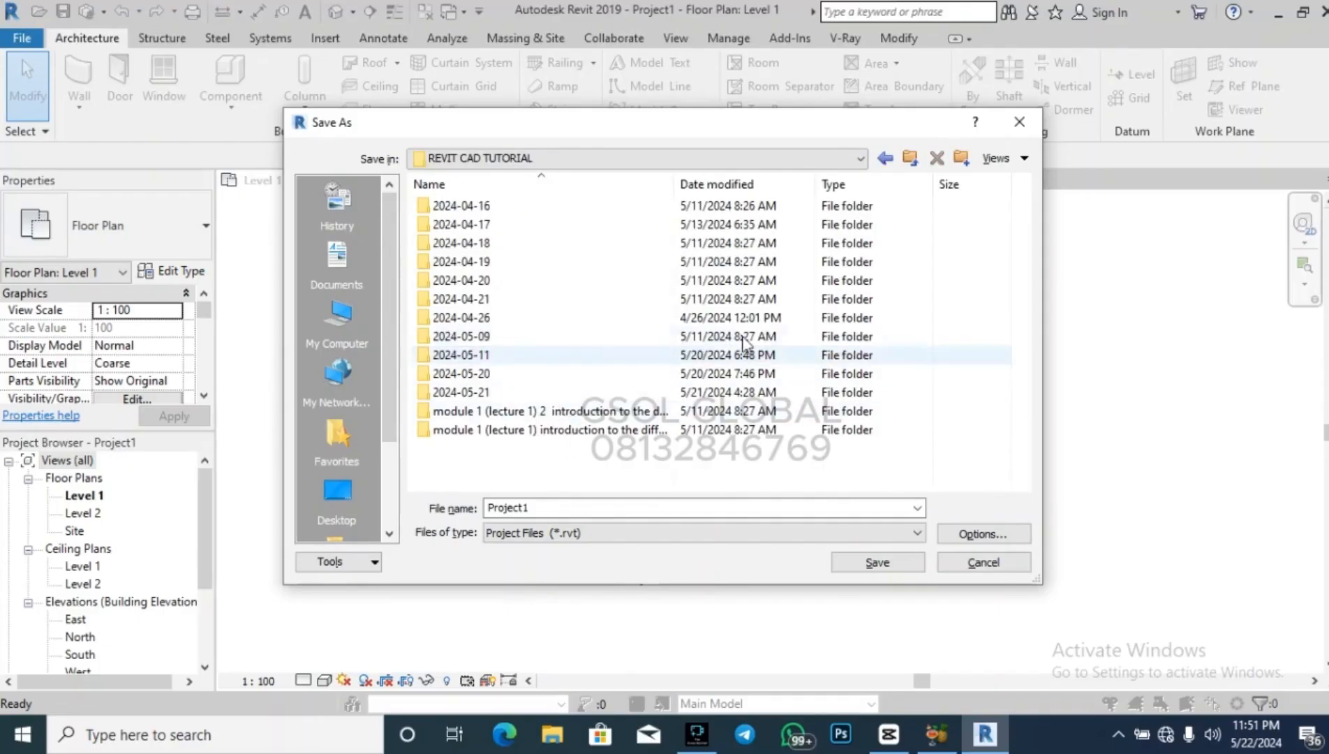
double_click(728, 506)
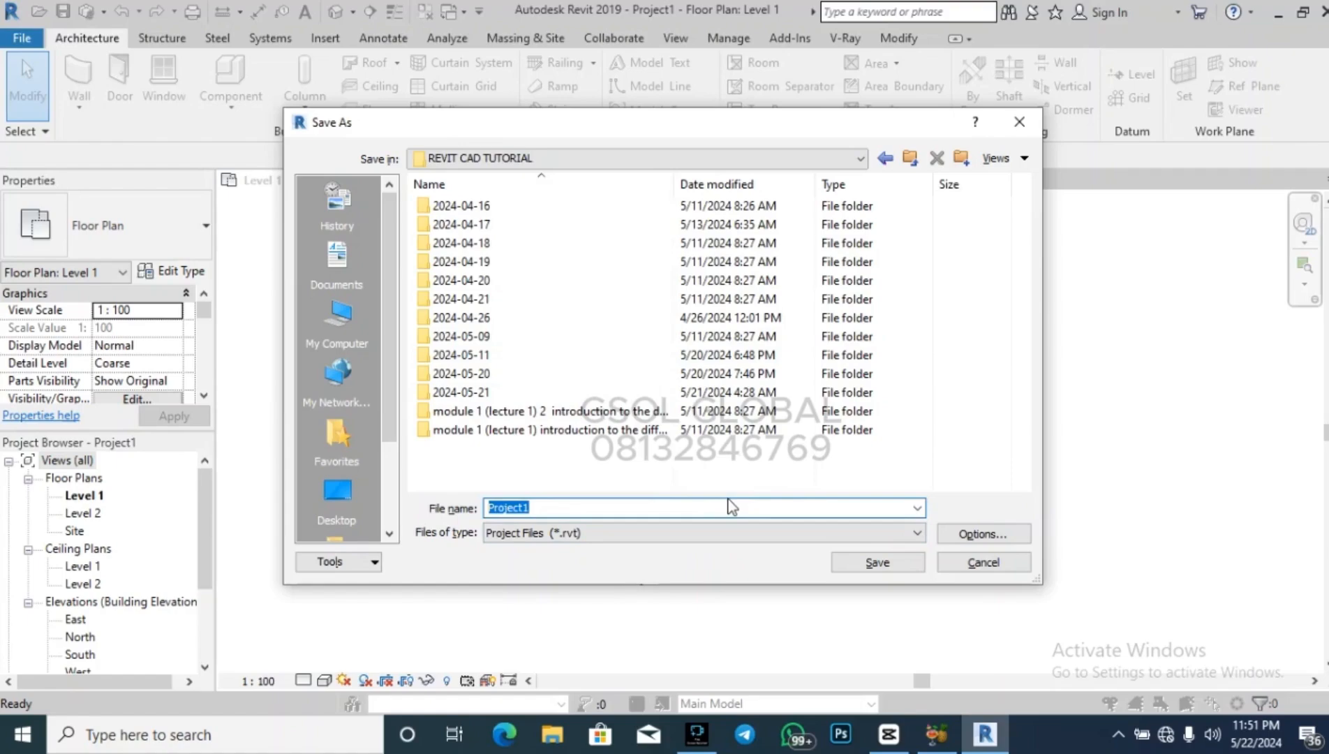
text(TWO BEDROO)
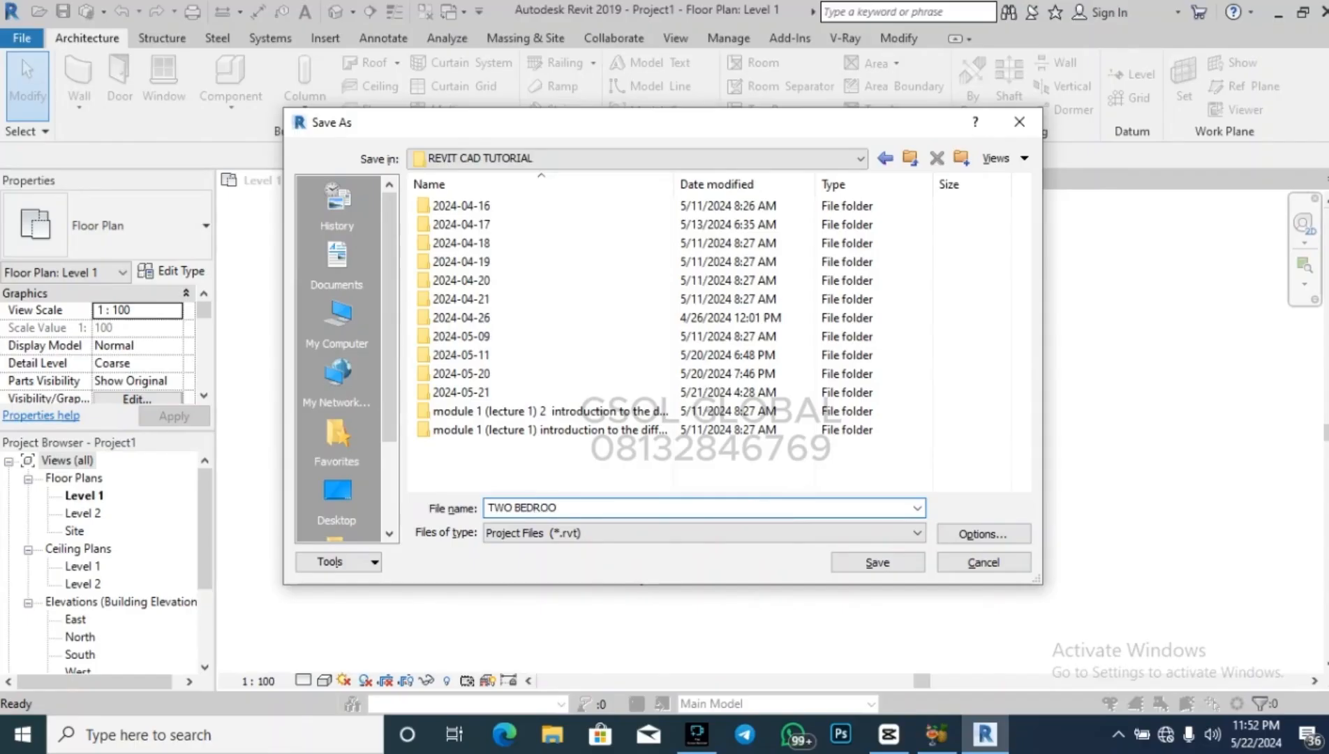
key(BackSpace)
key(BackSpace)
key(BackSpace)
key(BackSpace)
key(BackSpace)
key(BackSpace)
key(BackSpace)
key(BackSpace)
key(BackSpace)
key(BackSpace)
Save the project under the file name THREE BEDROOM BUNGALOW.
text(THREE BEDROOM BUNGALOW)
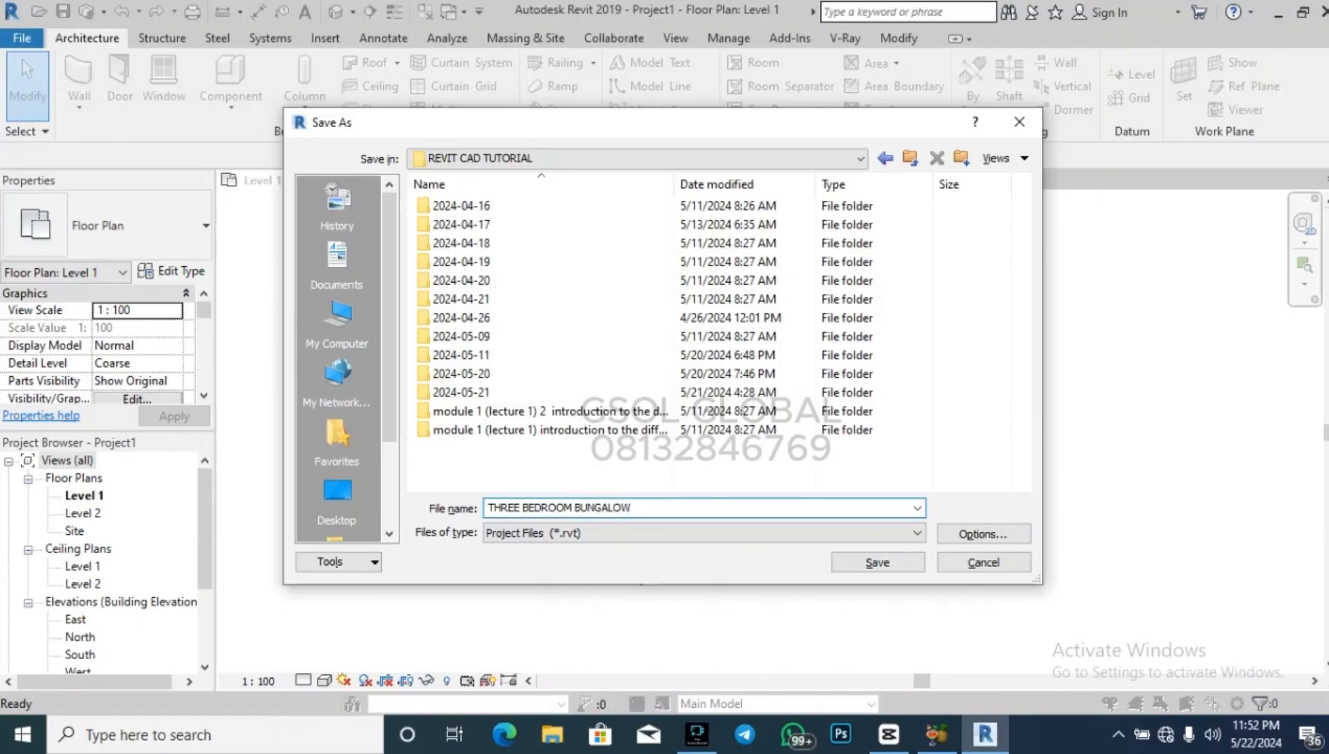
click(879, 561)
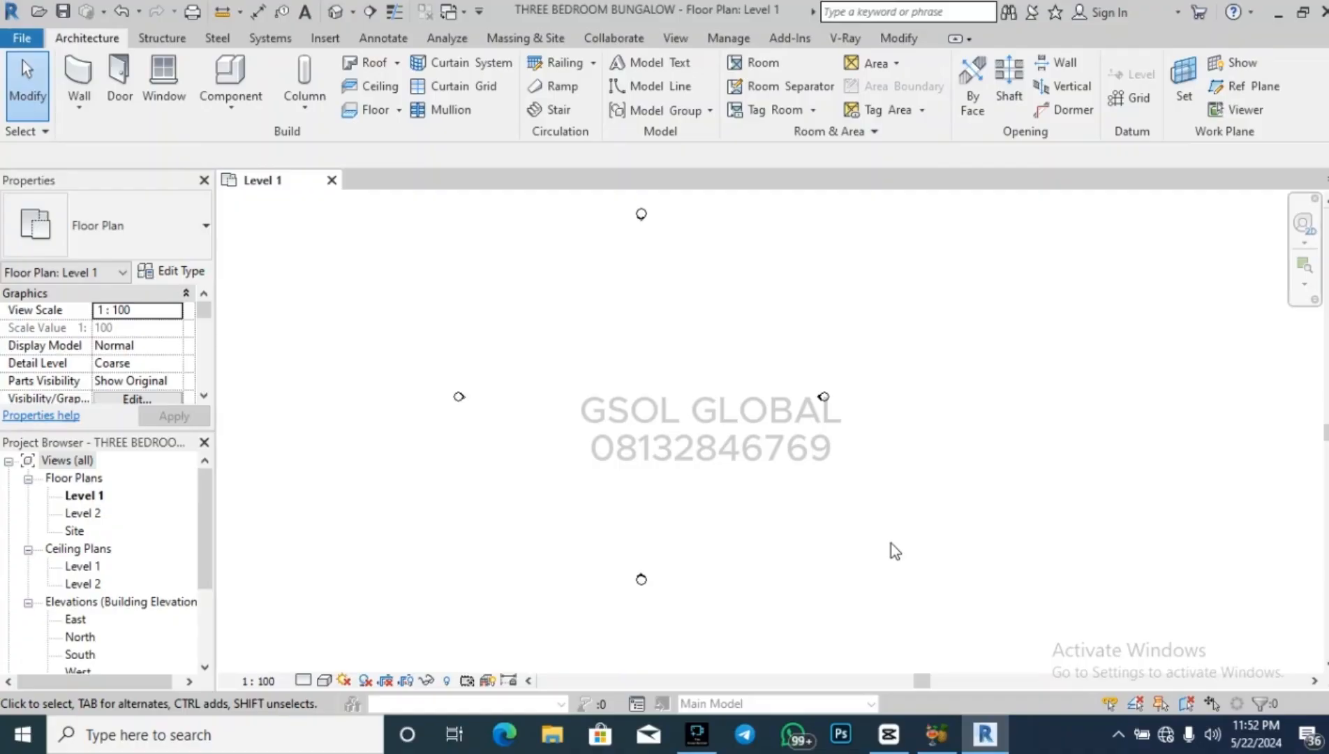
click(891, 547)
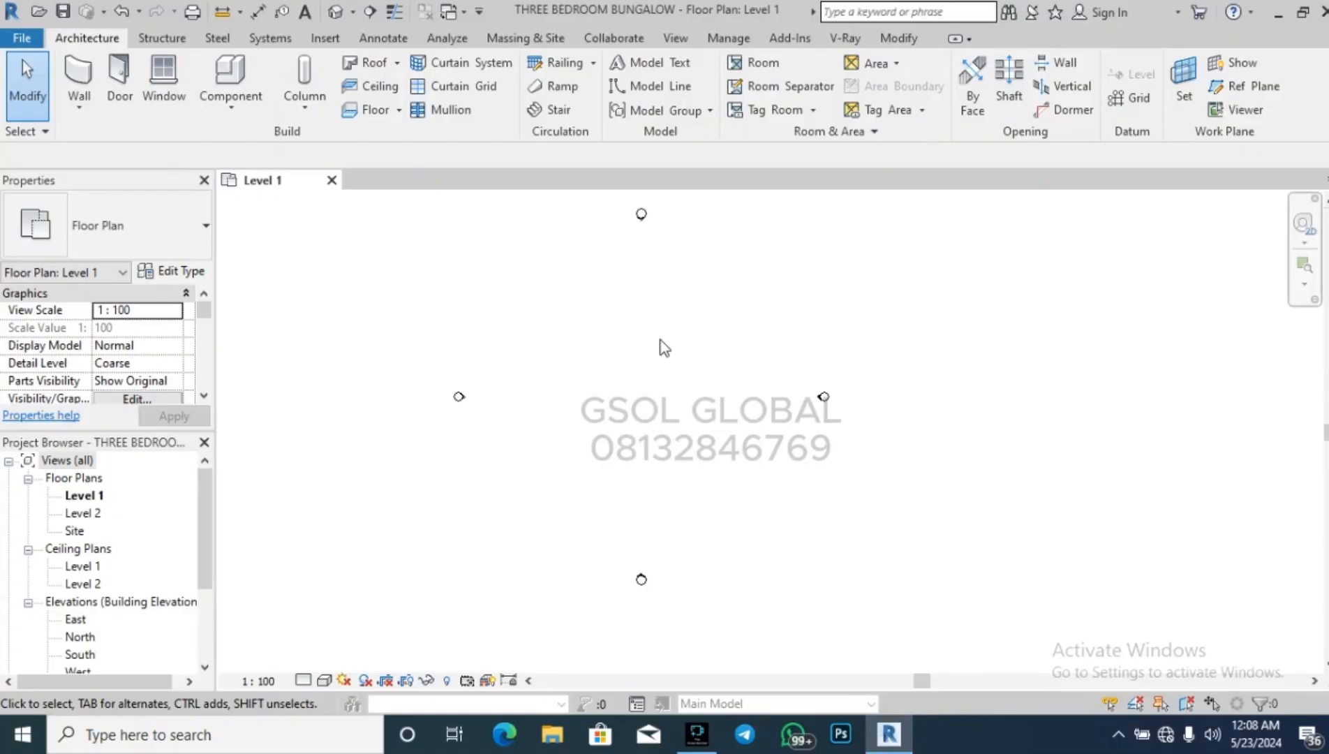
Draw a vertical Hidden Lines detail line about 16000 mm long upward from just above the south elevation marker.
scroll(714, 350, up, 3)
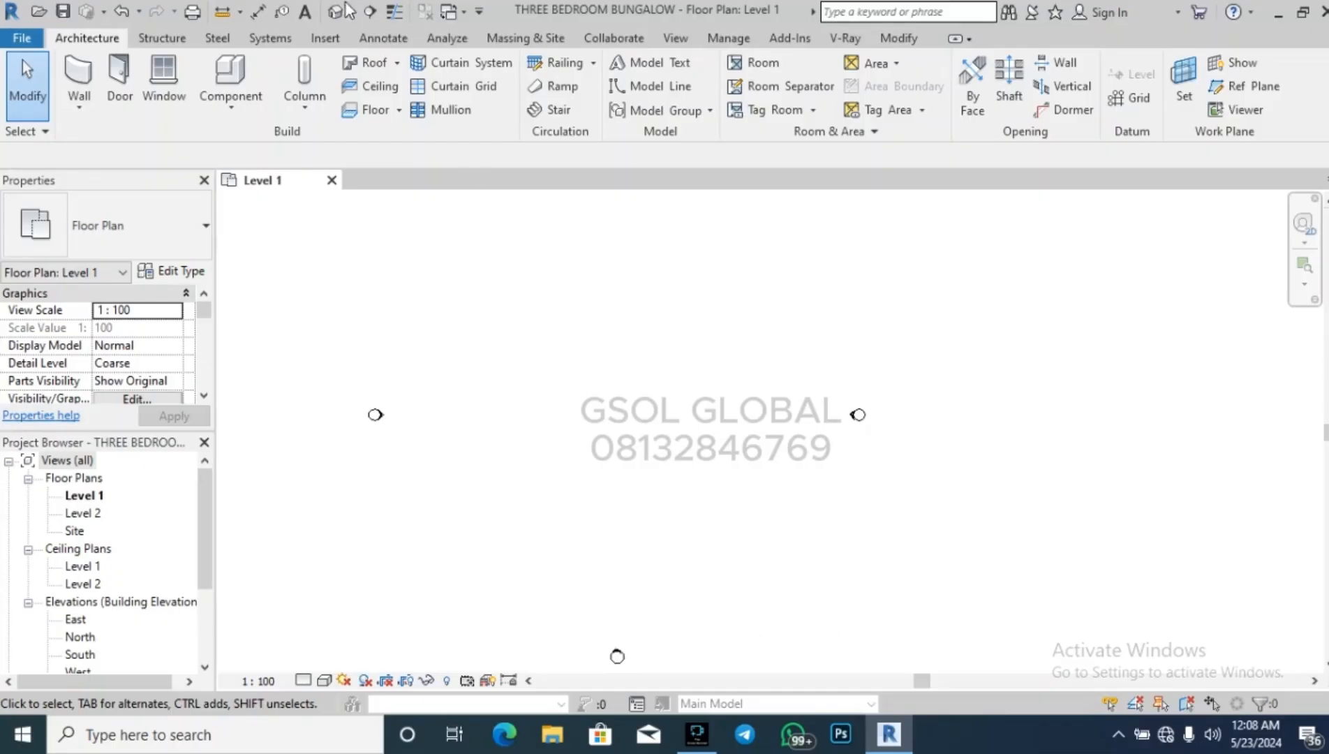
click(386, 40)
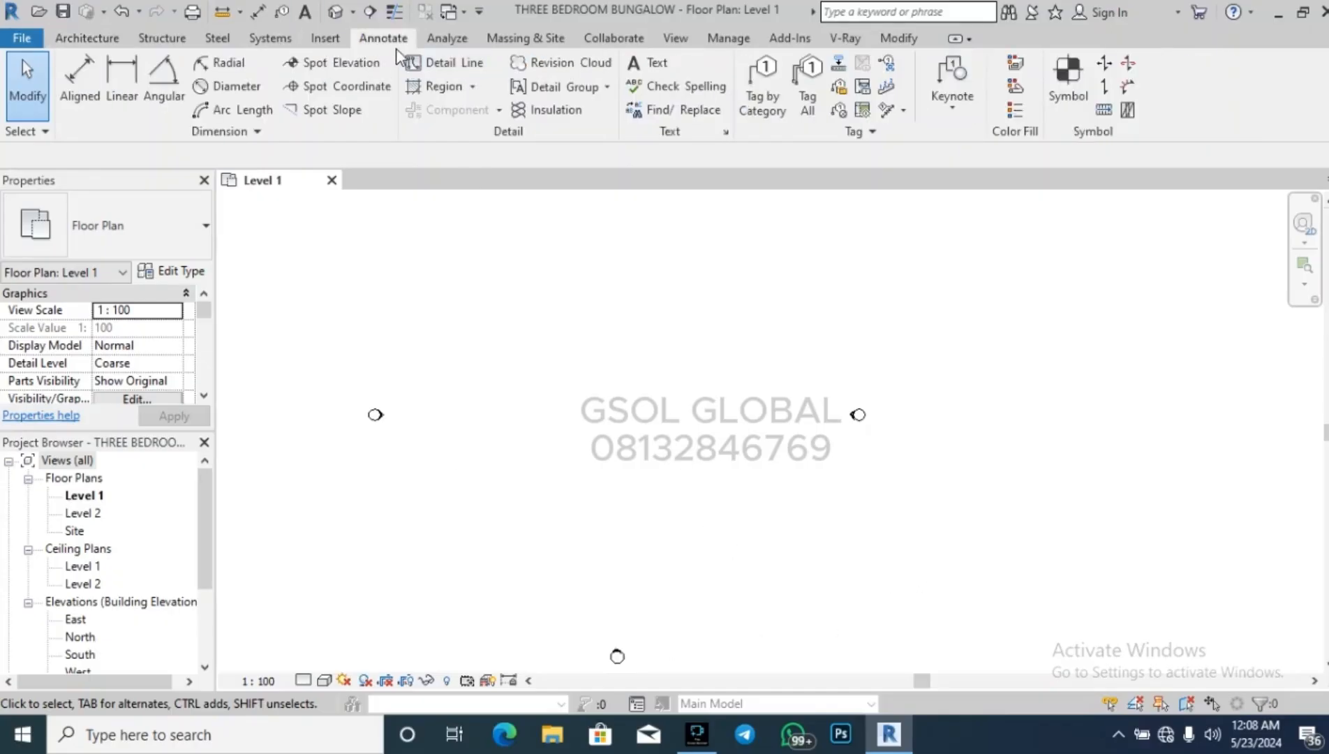
click(441, 61)
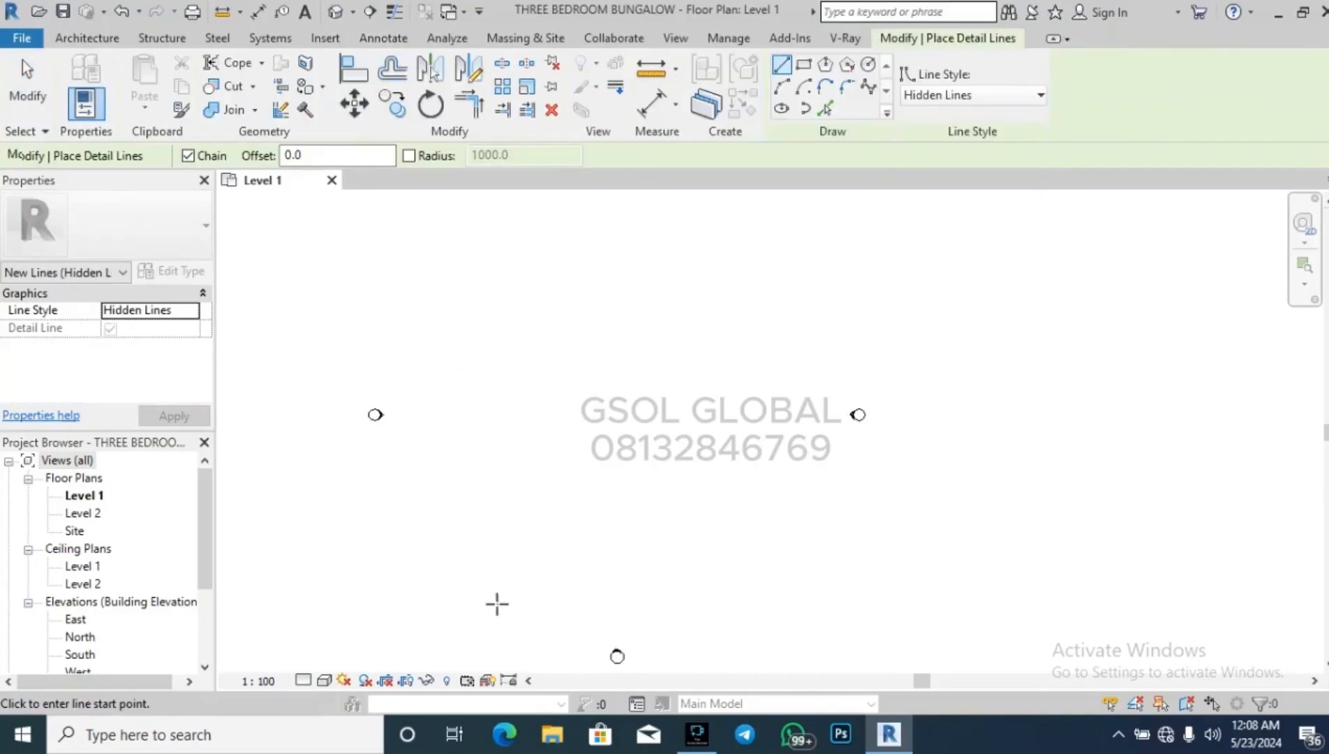
click(382, 605)
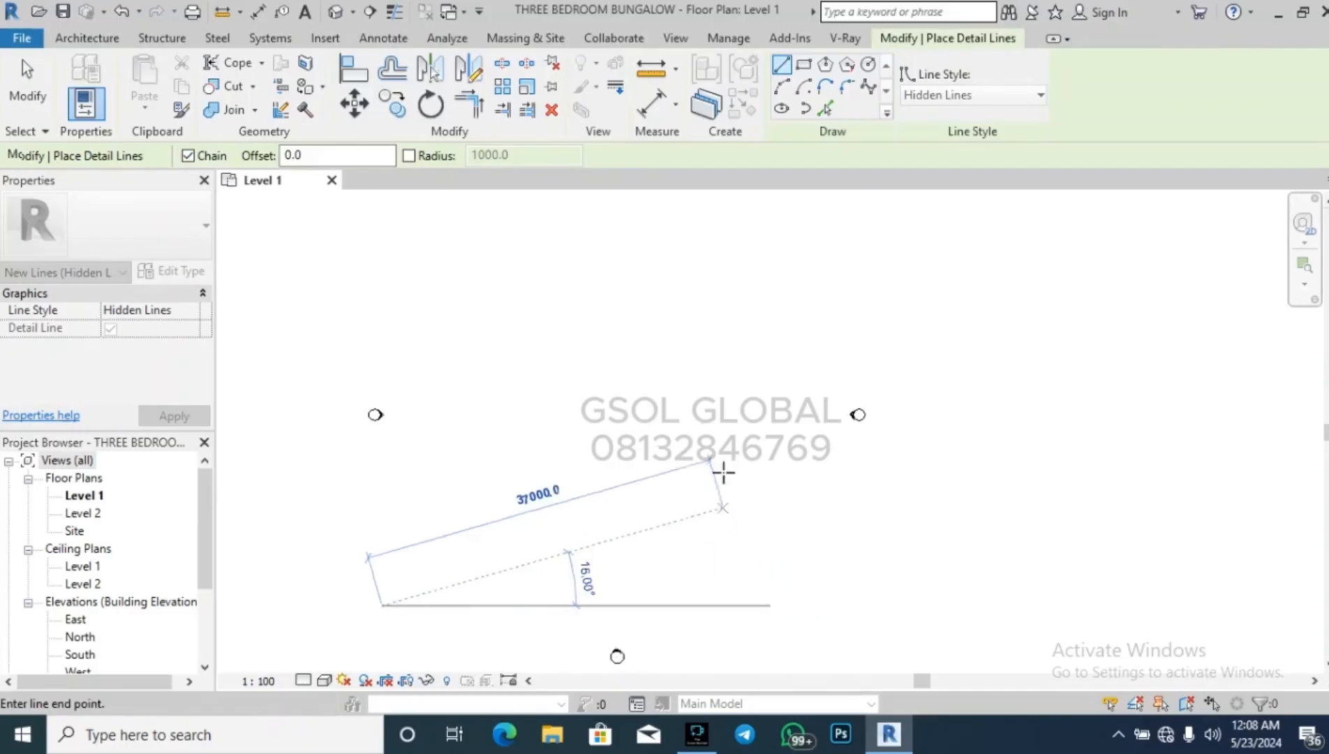
key(Escape)
click(614, 605)
click(614, 450)
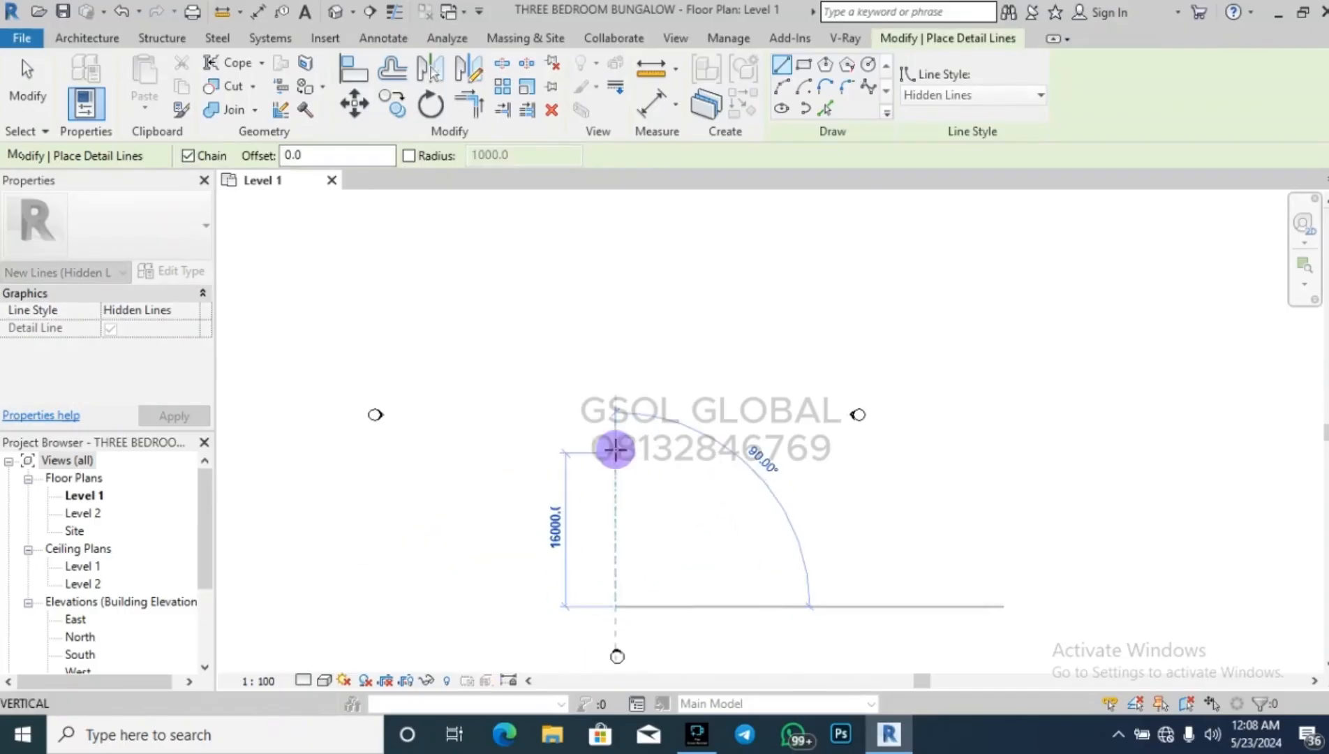
Add two 45-degree arrowhead strokes at the upper end of the south detail line, the right one about 4000 mm long.
click(590, 491)
key(Escape)
click(614, 453)
click(641, 480)
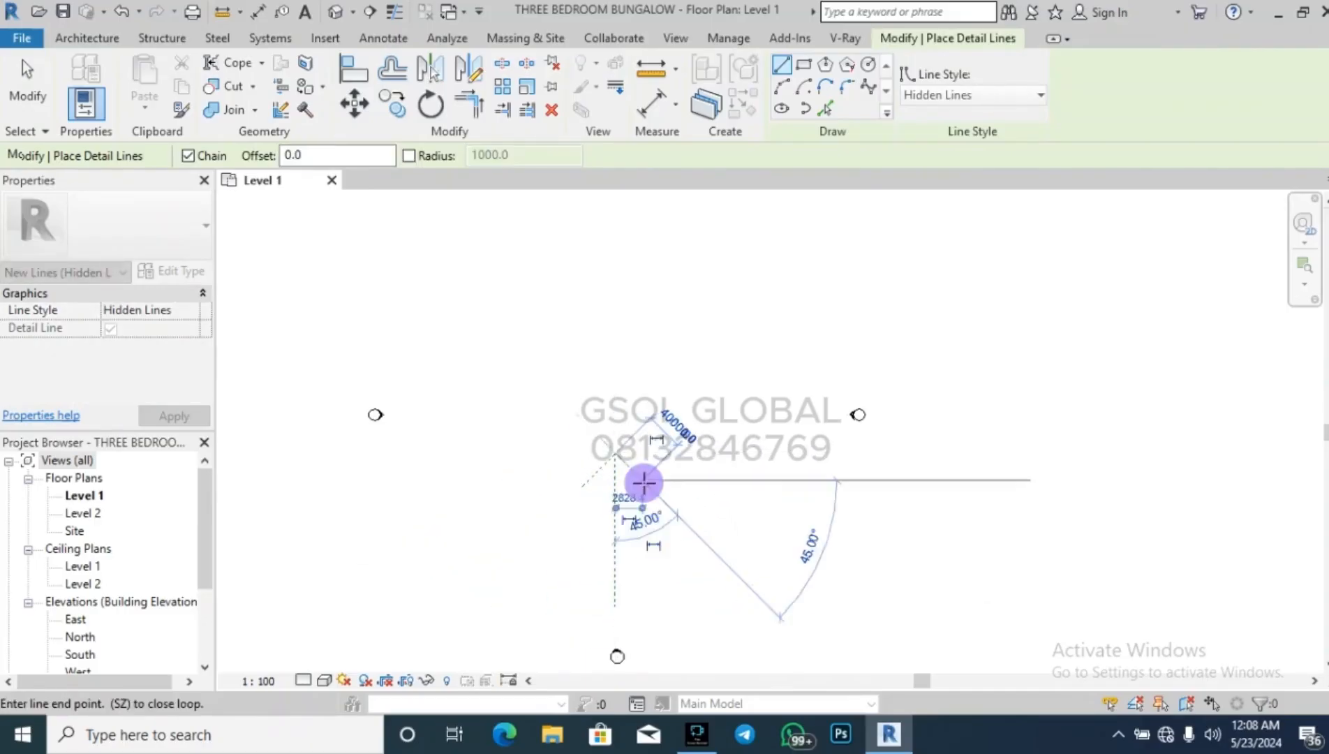
key(Escape)
Draw a second vertical Hidden Lines detail line downward from just below the north elevation marker.
scroll(640, 463, up, 3)
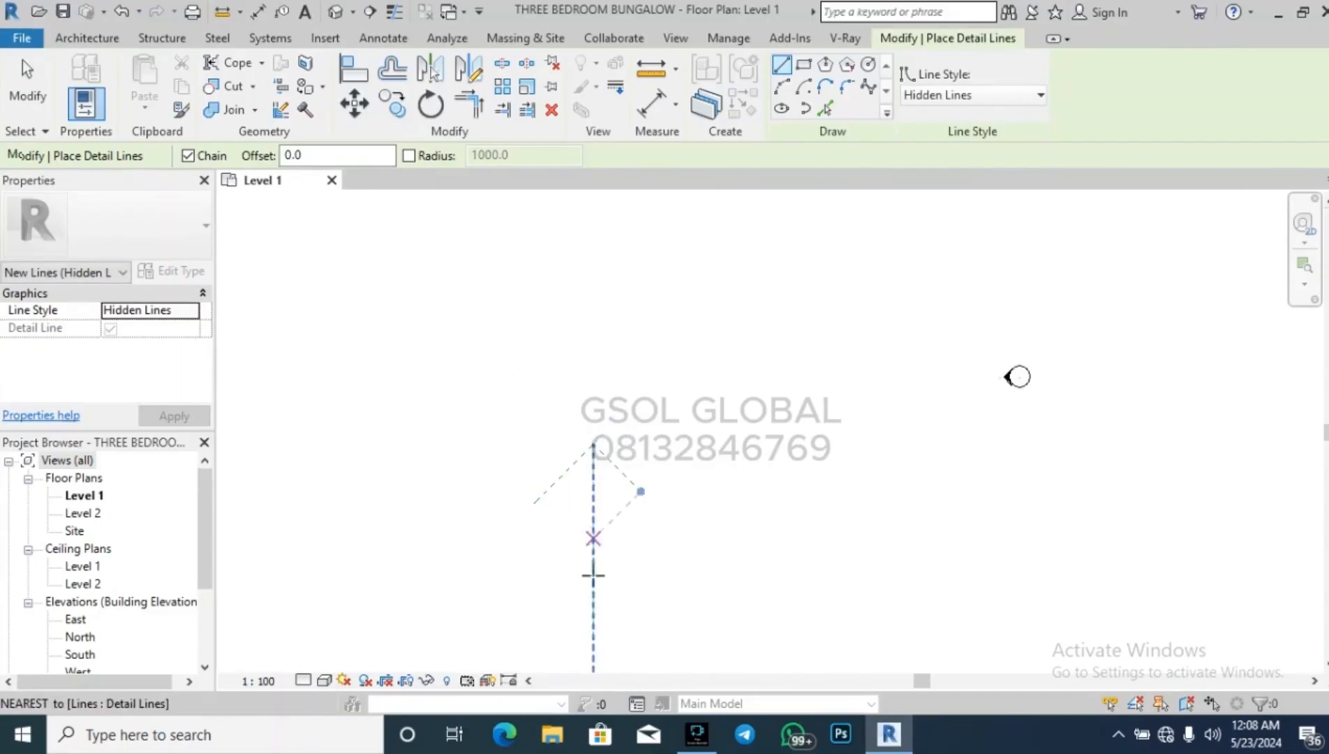
scroll(545, 453, down, 4)
click(538, 512)
scroll(588, 573, down, 1)
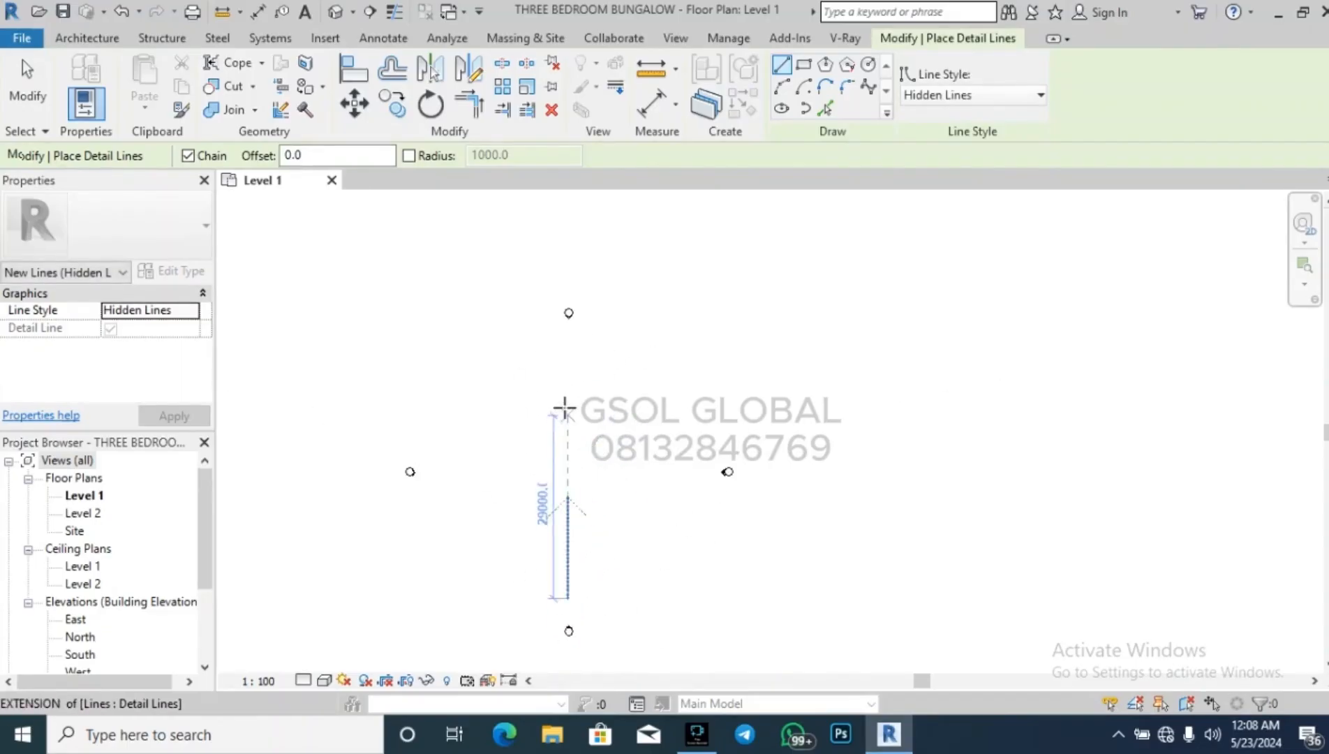
scroll(566, 409, up, 1)
click(568, 323)
click(556, 387)
Add two slanted arrowhead strokes at the lower end of the north detail line and finish the Detail Line command.
click(550, 374)
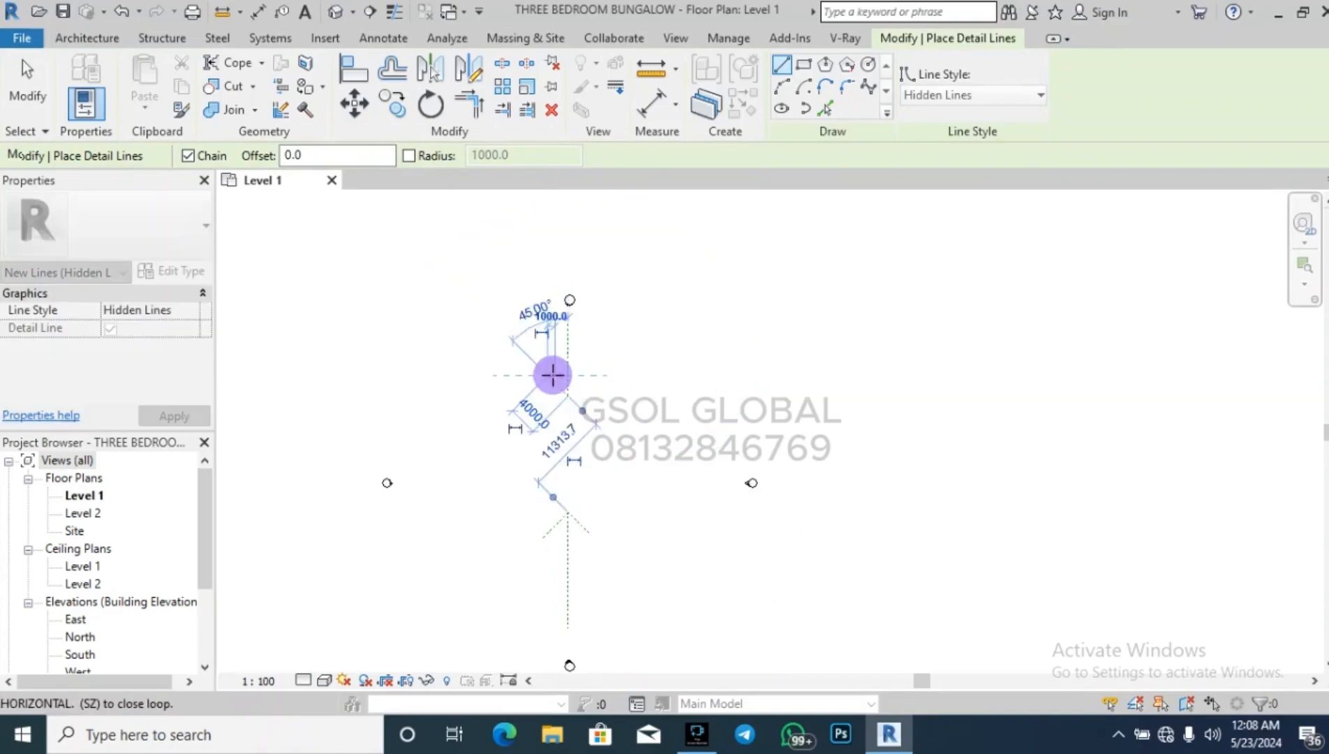
click(568, 394)
click(593, 368)
click(567, 391)
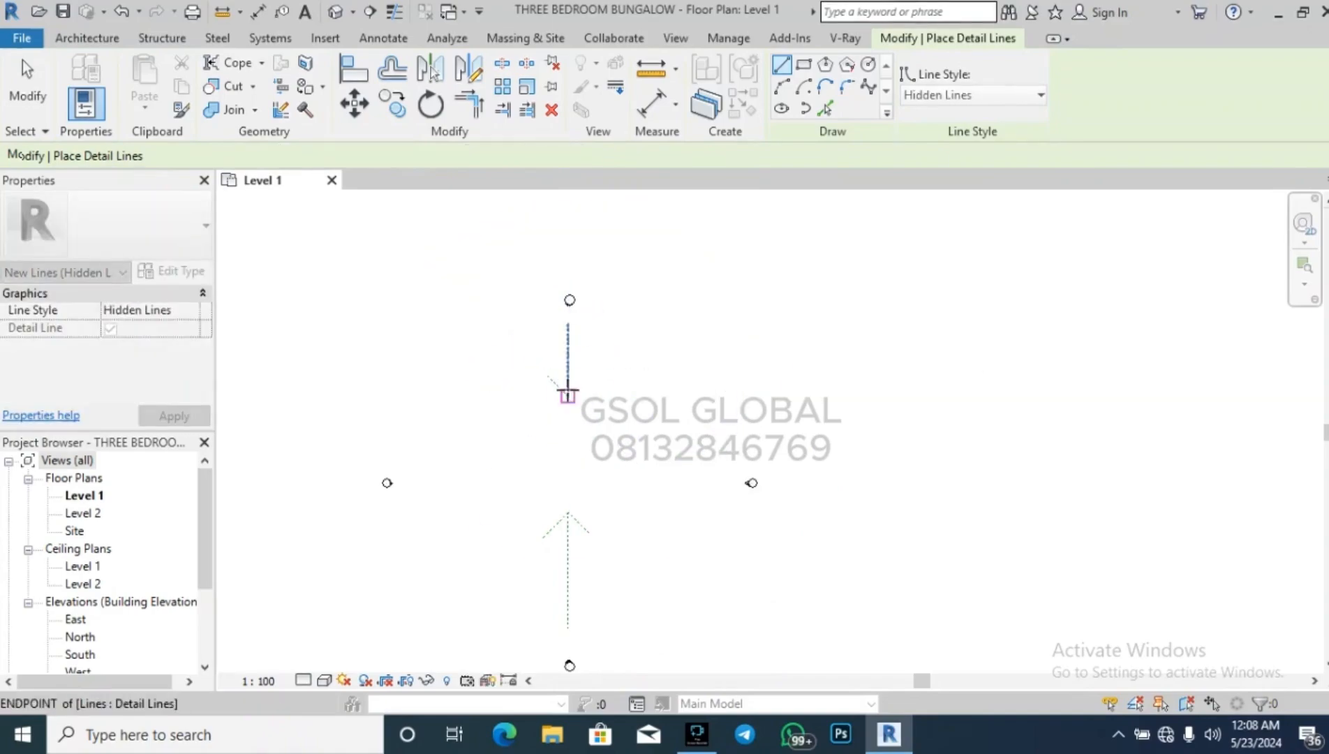
click(589, 377)
key(Escape)
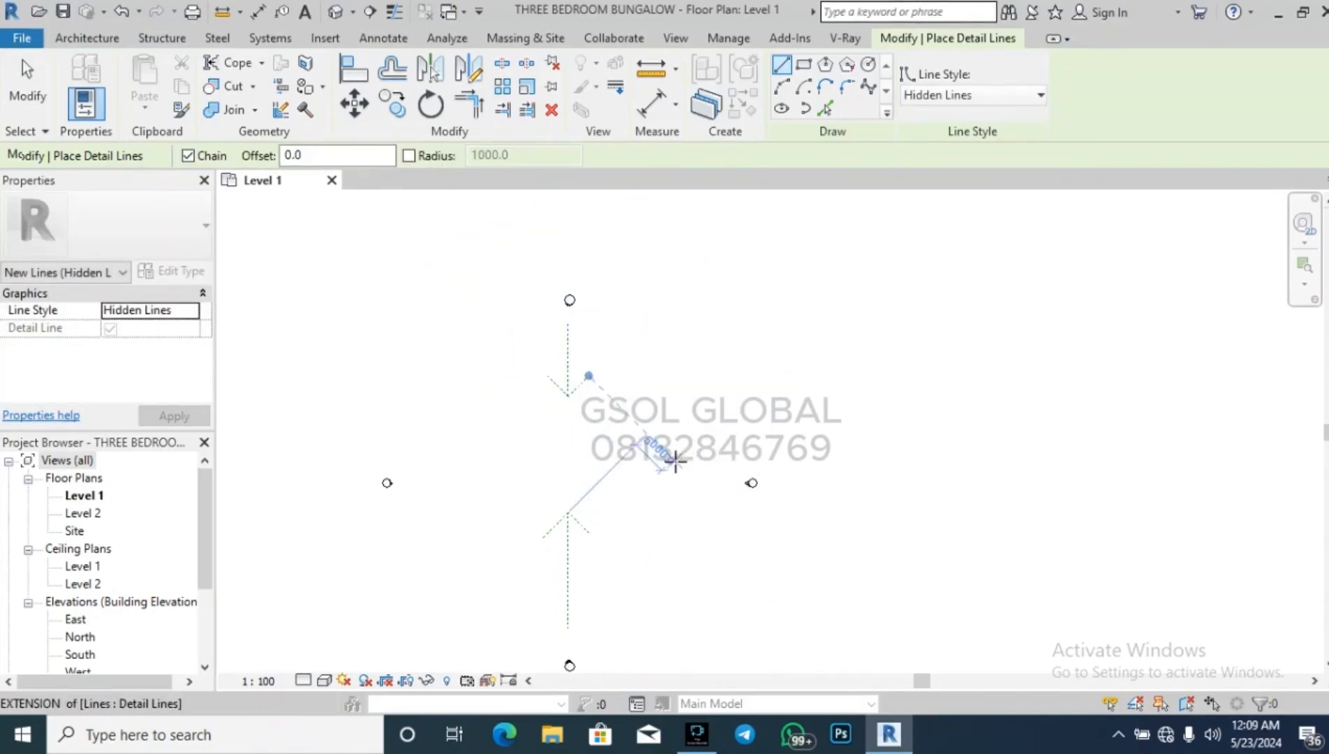
click(674, 460)
key(Escape)
key(Escape)
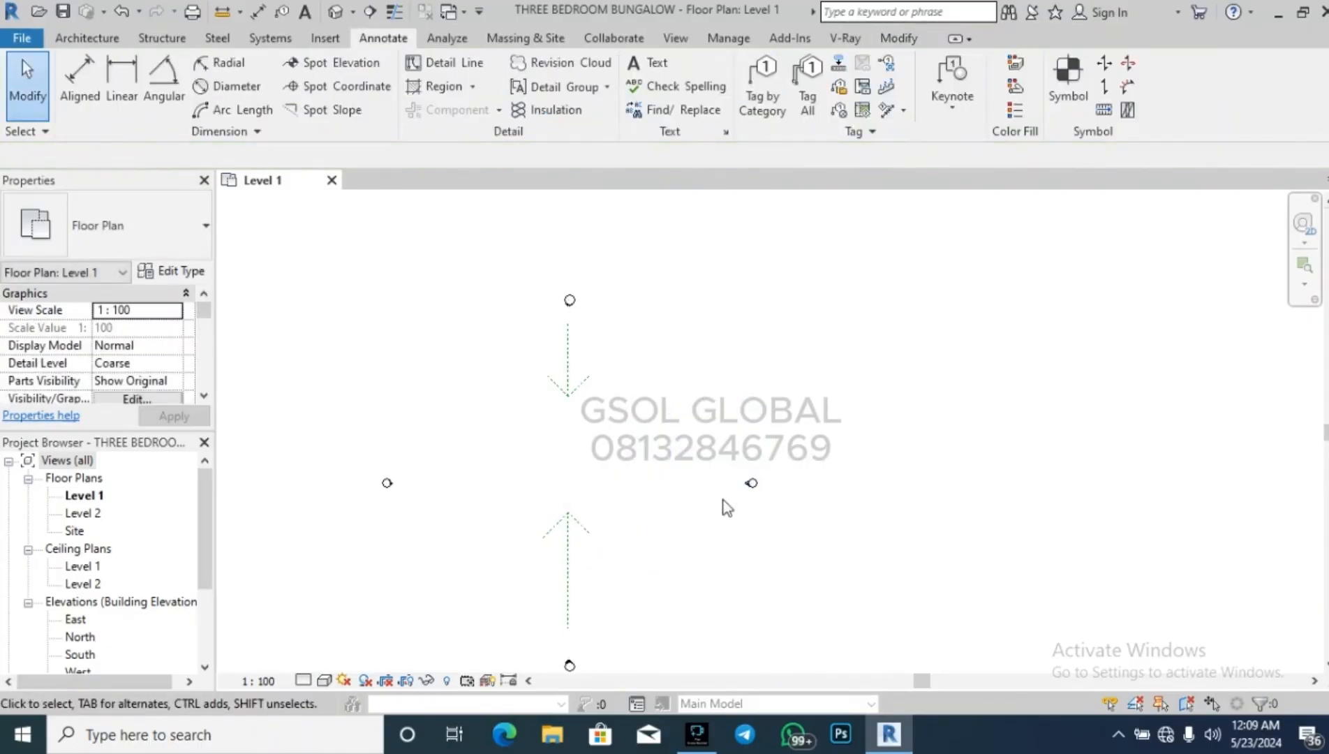
scroll(392, 491, up, 3)
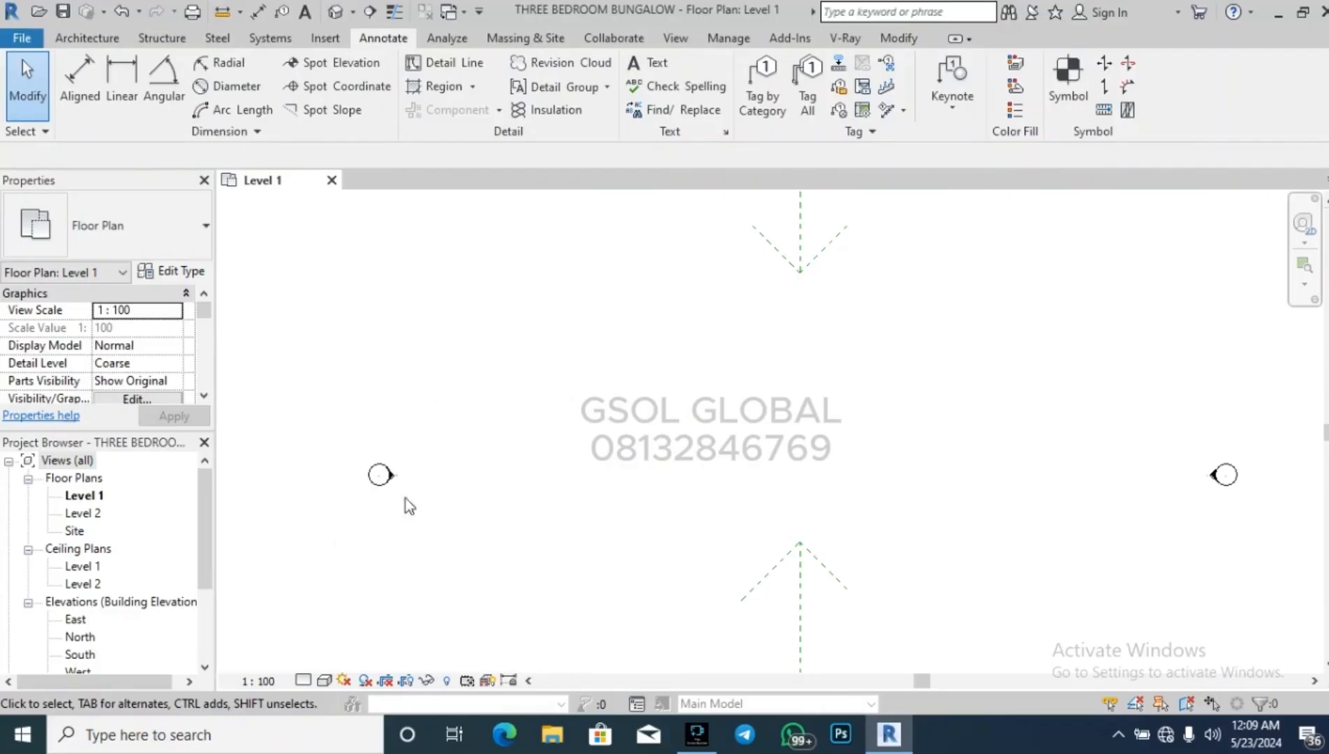
scroll(369, 428, down, 4)
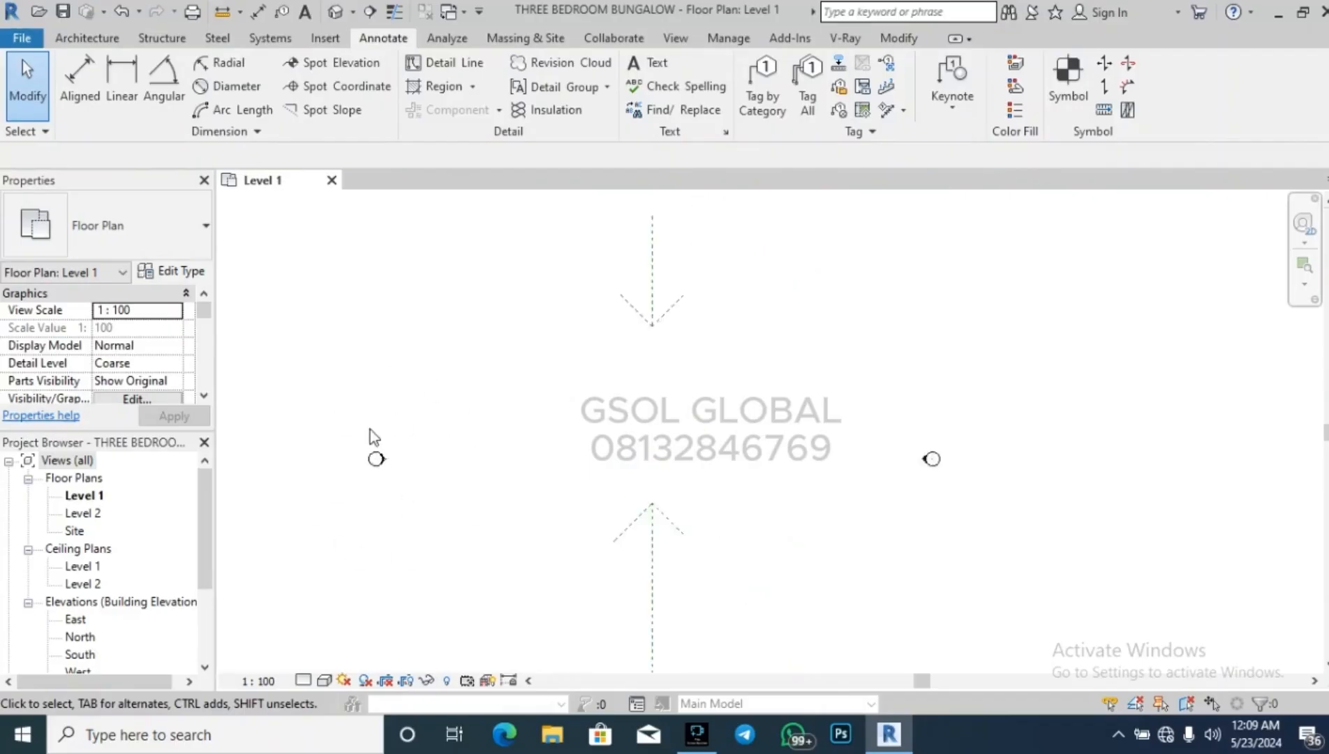
scroll(547, 490, up, 2)
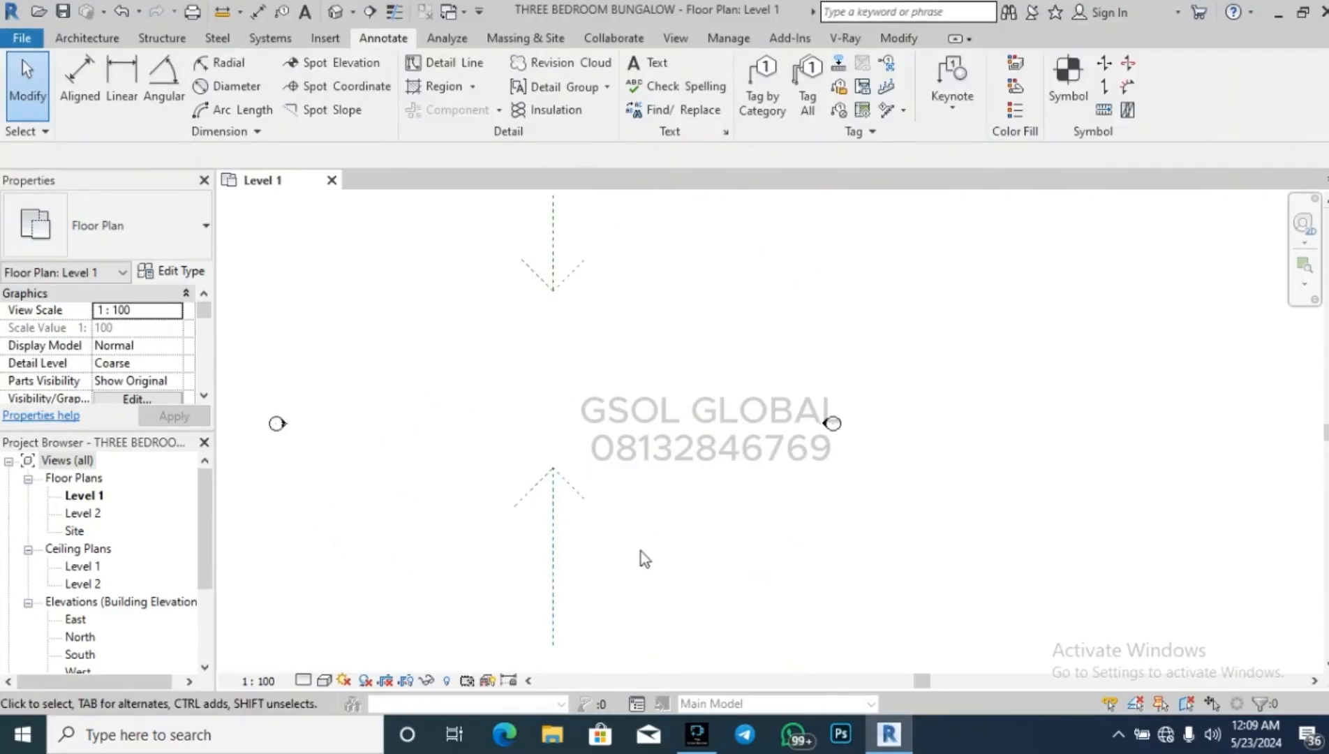
drag(639, 550, 494, 452)
key(e)
key(c)
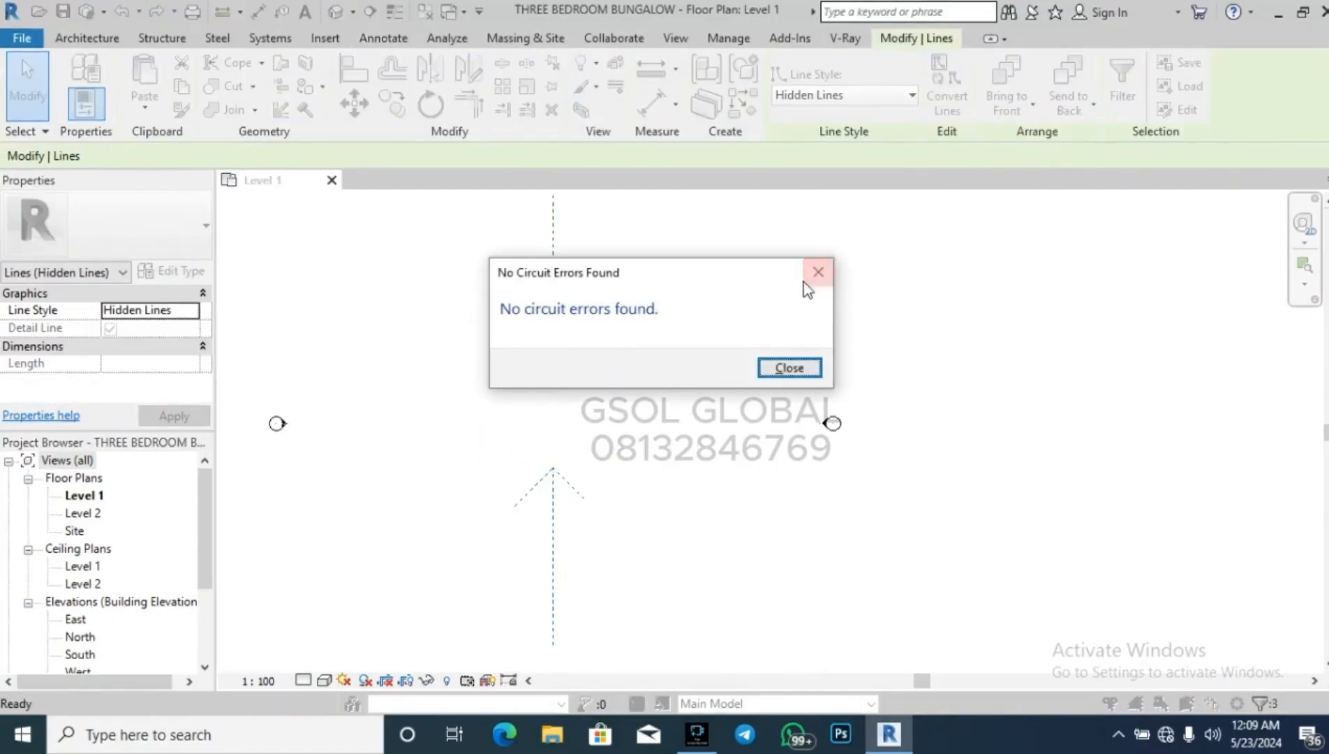
click(818, 271)
Delete the north and south detail-line arrows, including their arrowhead strokes, from the Level 1 plan.
drag(638, 344, 464, 244)
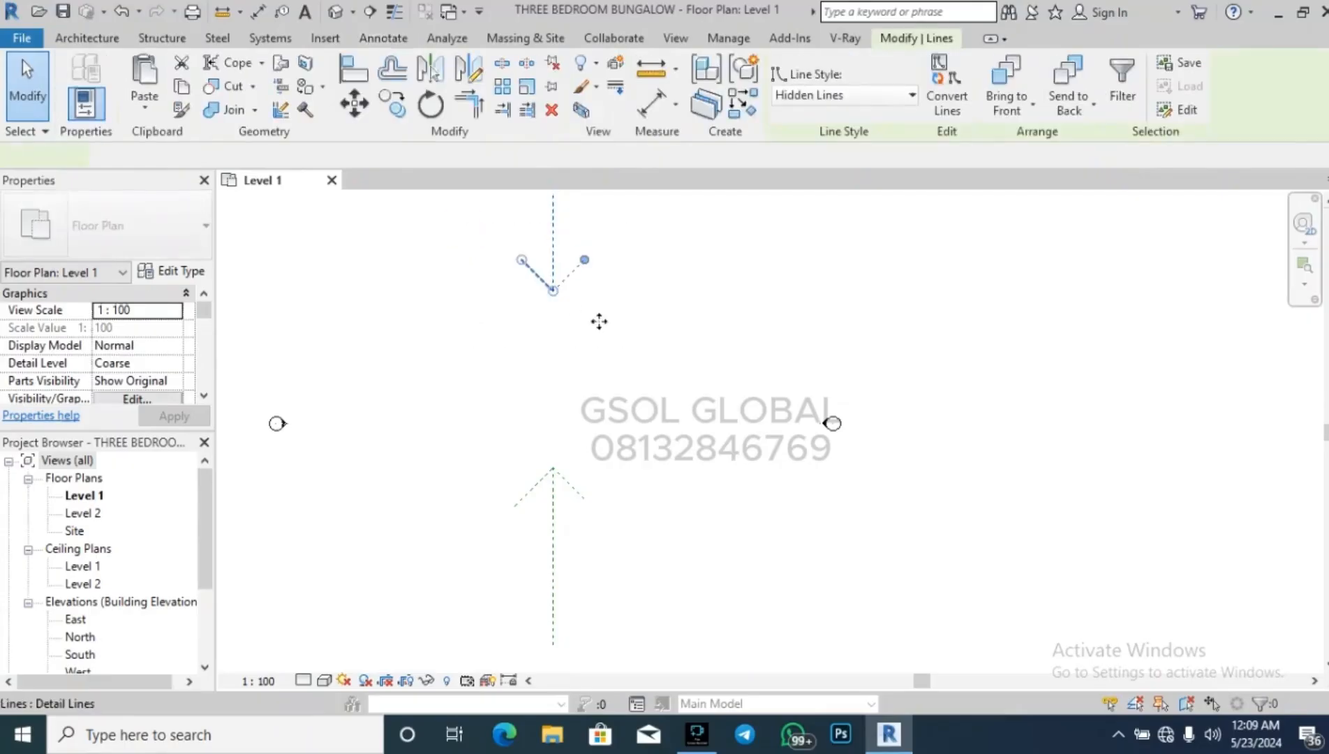
key(Delete)
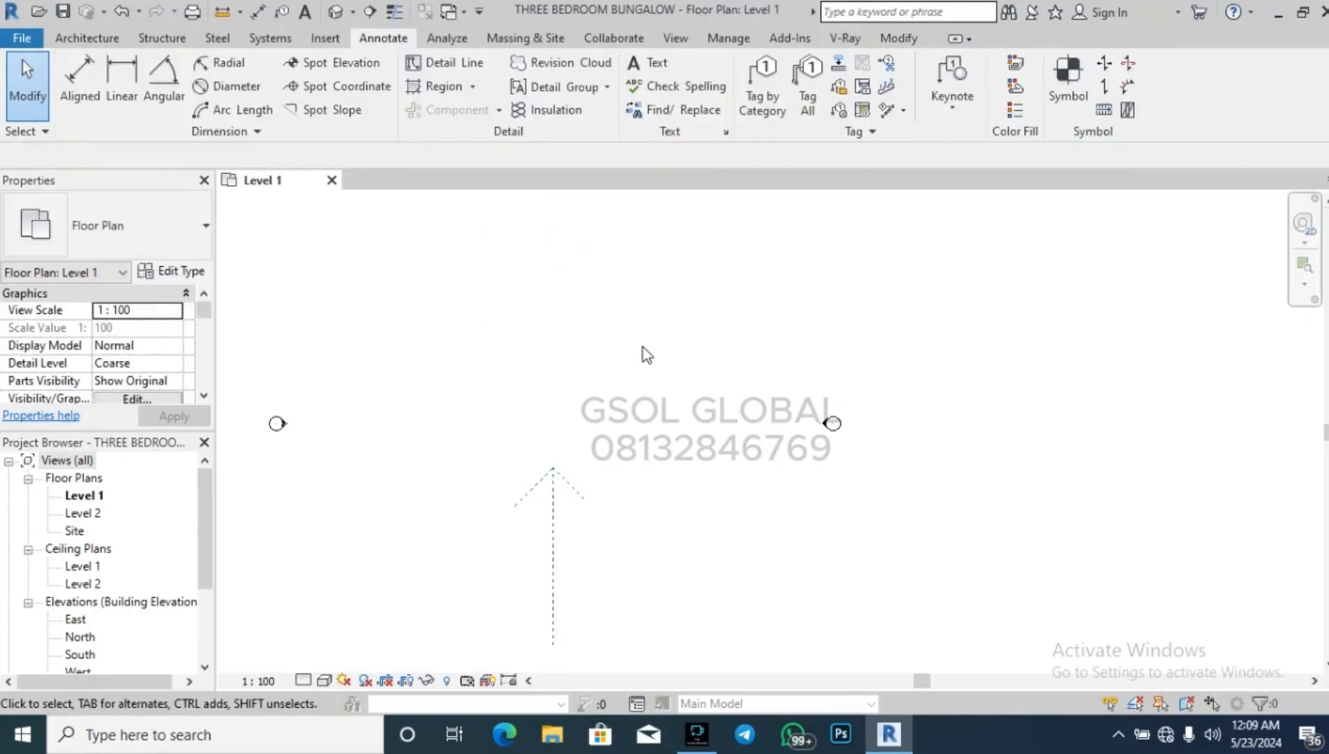
drag(642, 552, 467, 402)
key(Delete)
scroll(567, 326, down, 2)
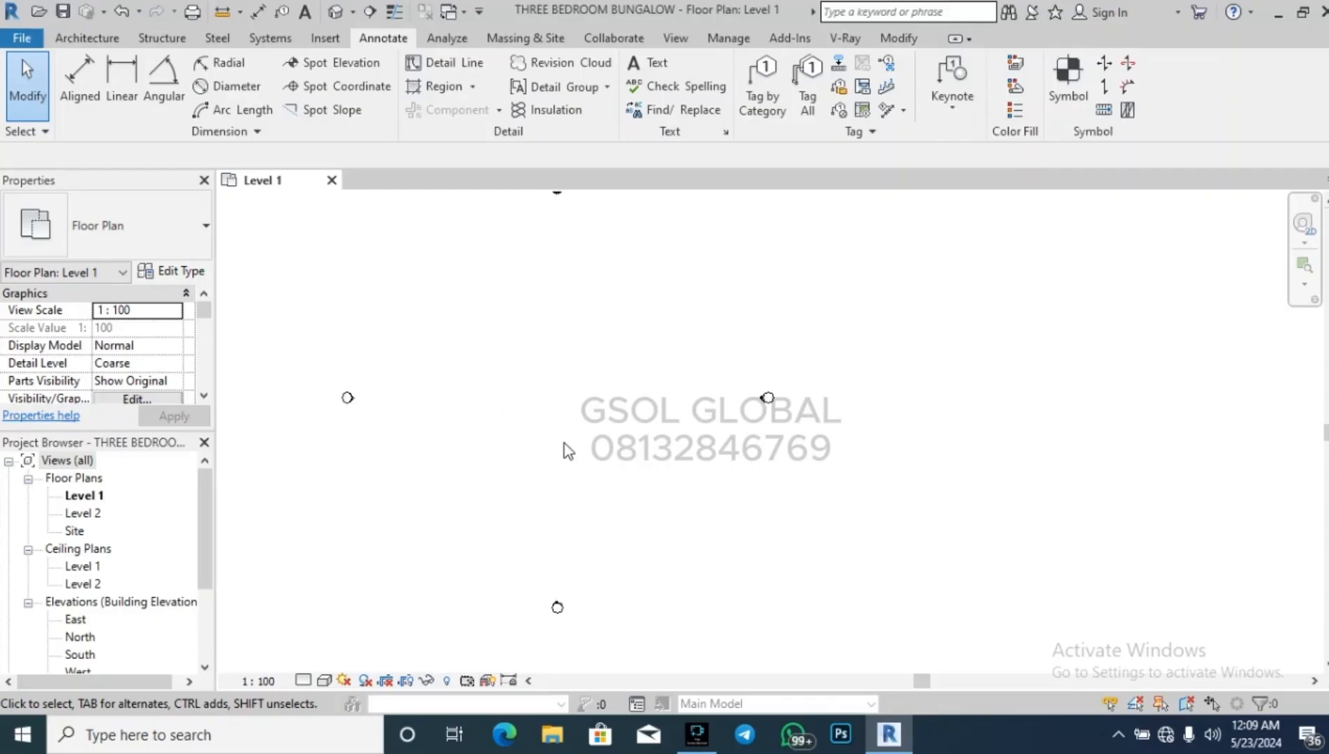
Draw a rectangular room of 150 wall, about 8650 by 7650 mm inside, between the west and east elevation markers.
click(105, 40)
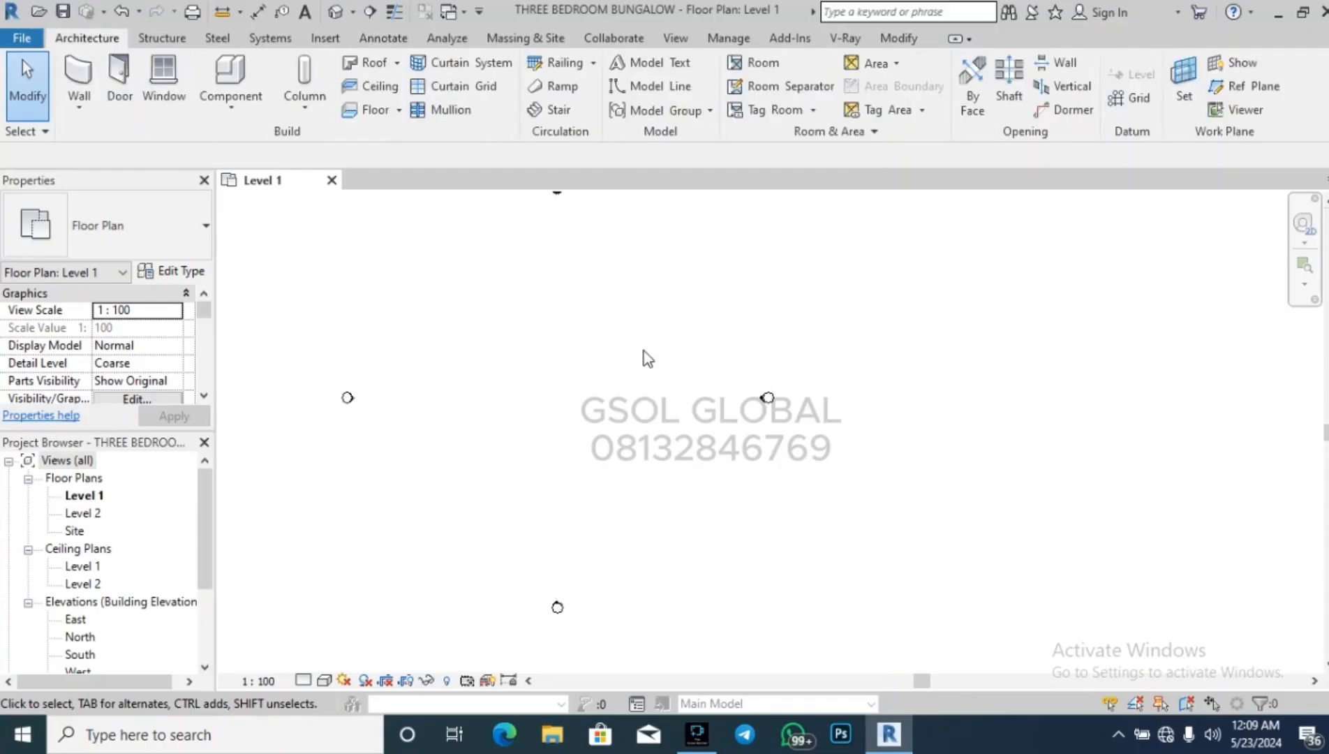
click(75, 88)
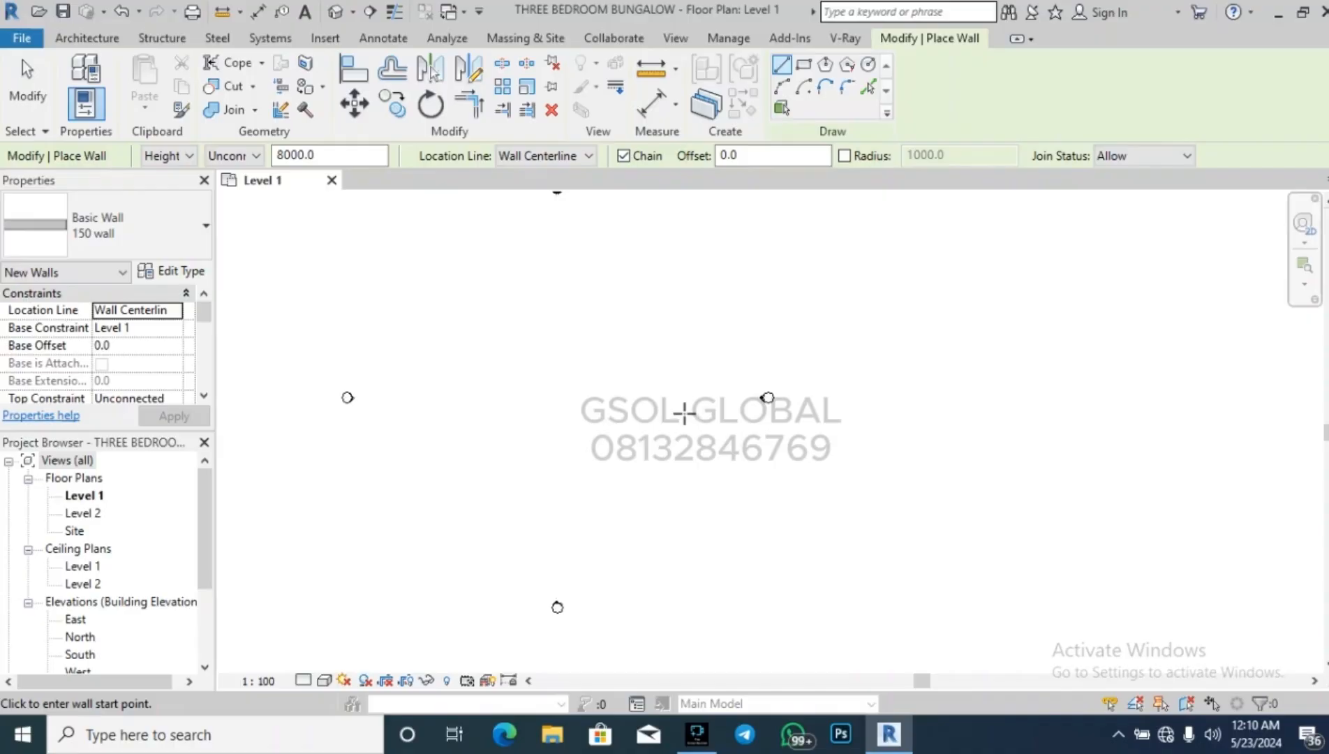
scroll(551, 398, up, 3)
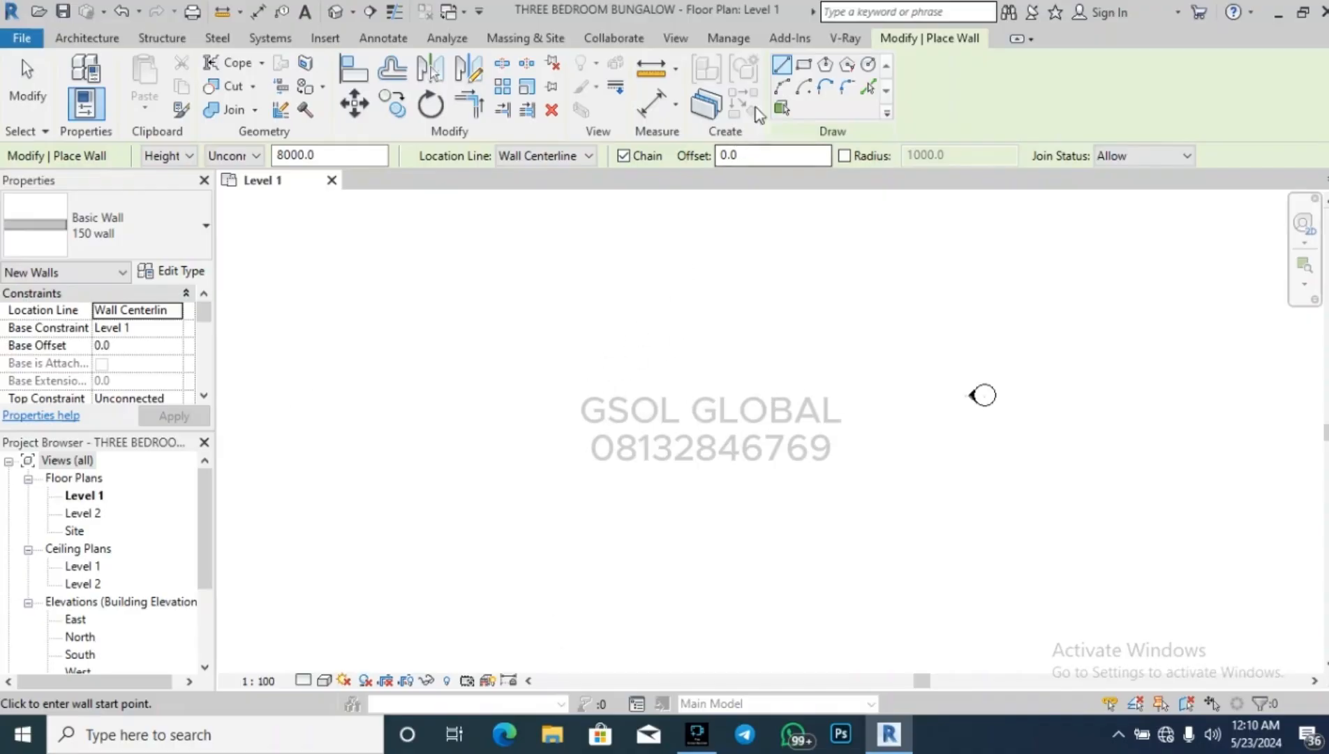
click(807, 65)
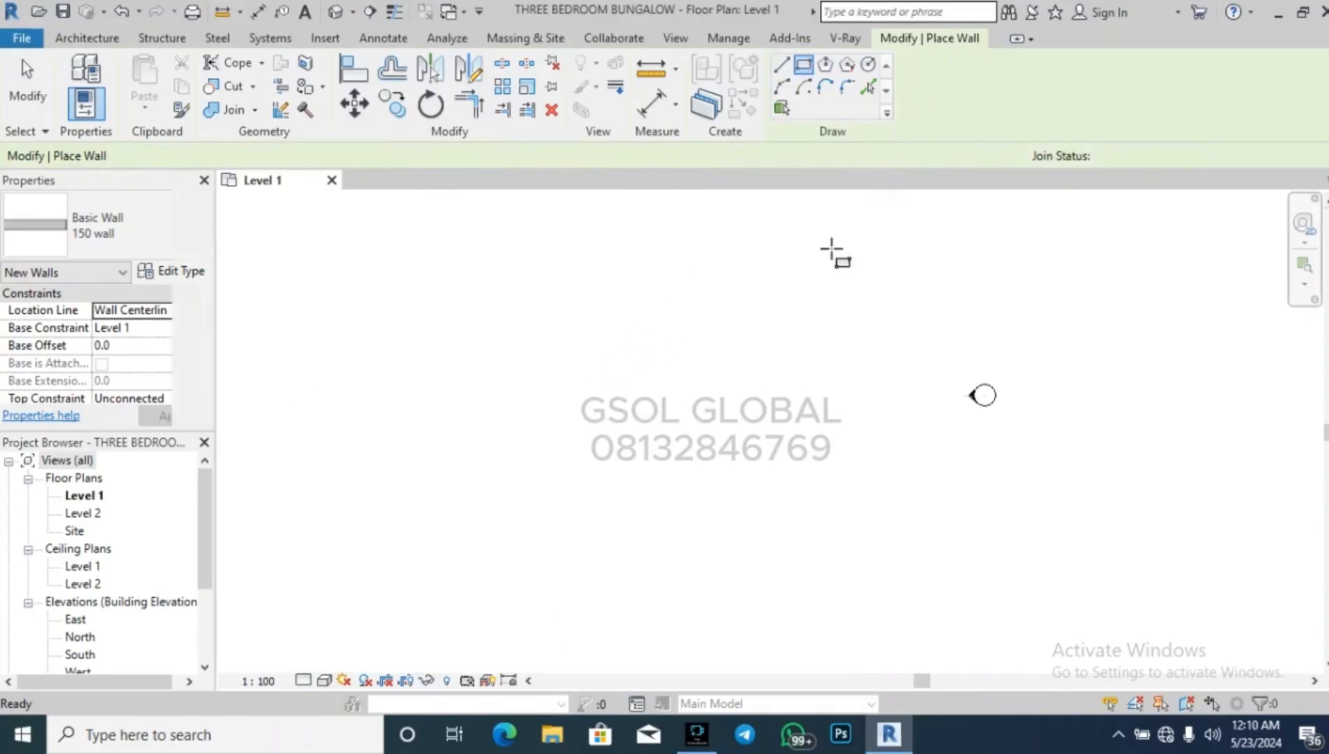
scroll(530, 349, down, 2)
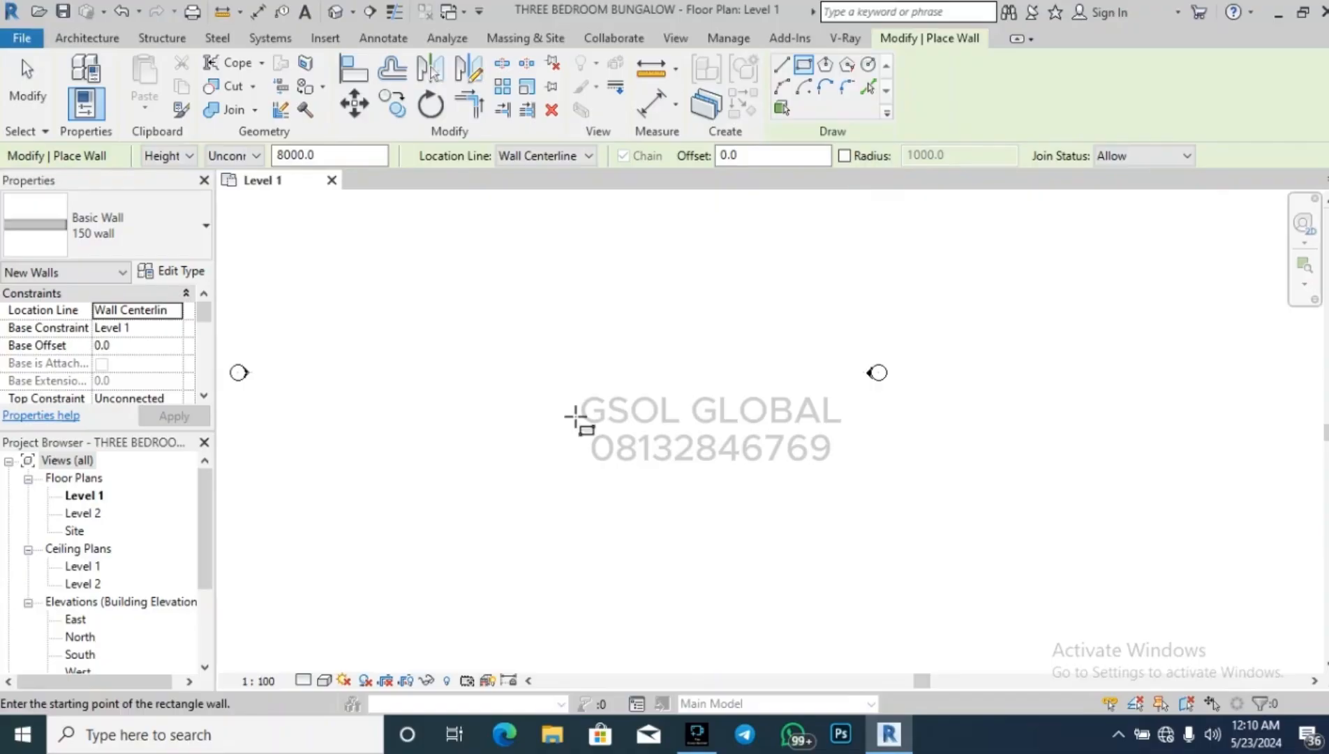
click(483, 364)
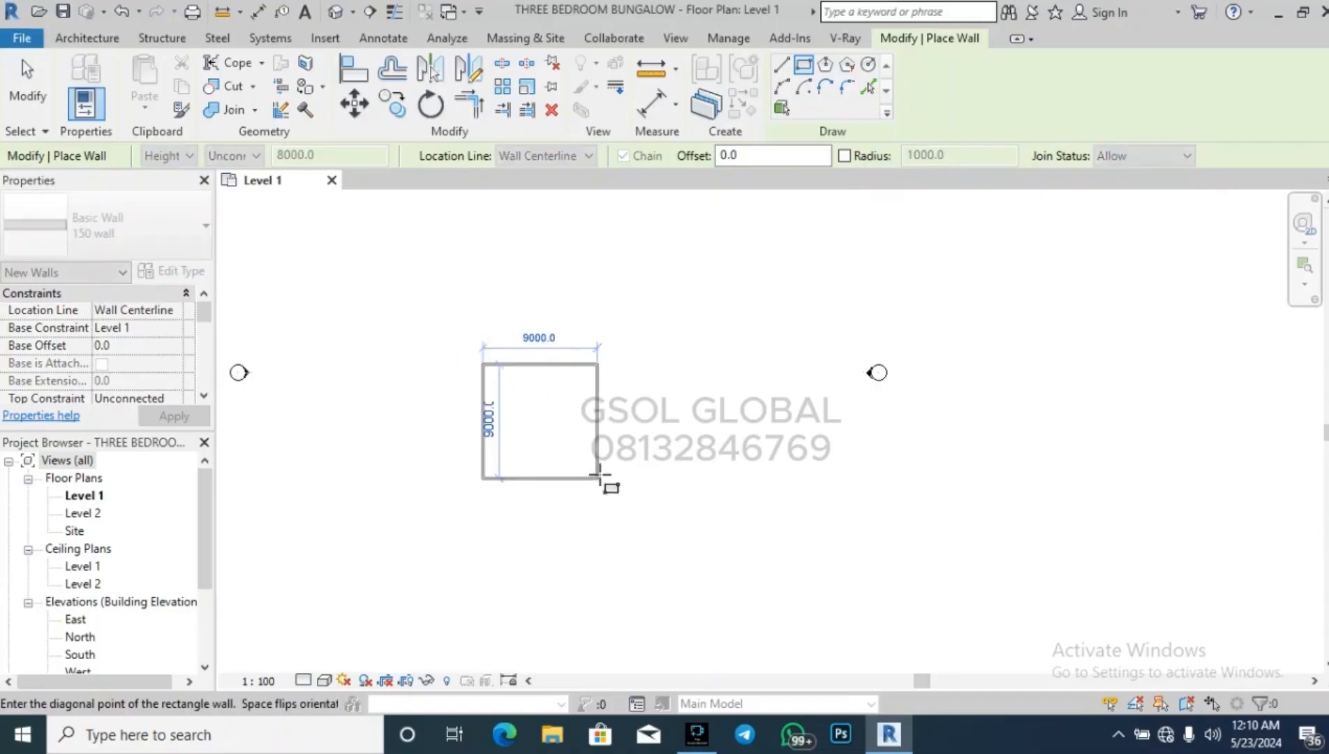
key(Escape)
click(492, 345)
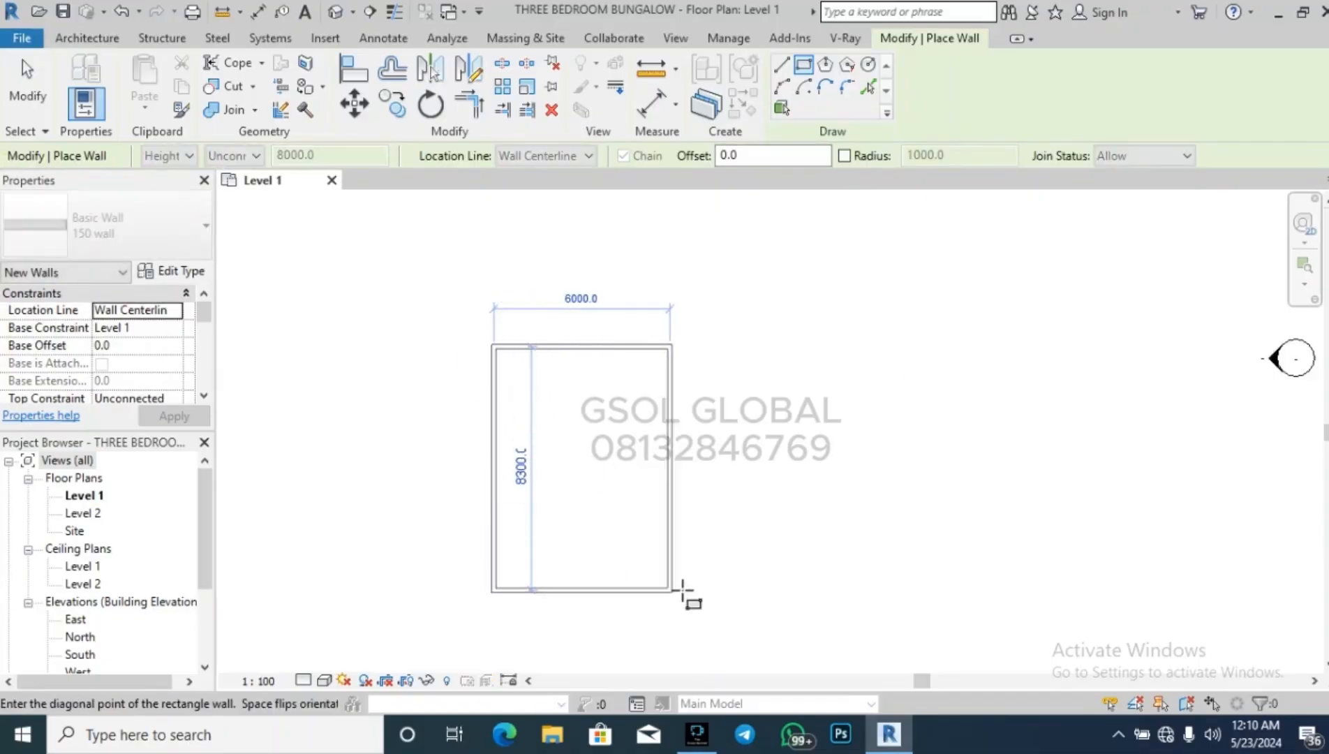
click(743, 570)
key(Escape)
key(Escape)
scroll(724, 558, up, 2)
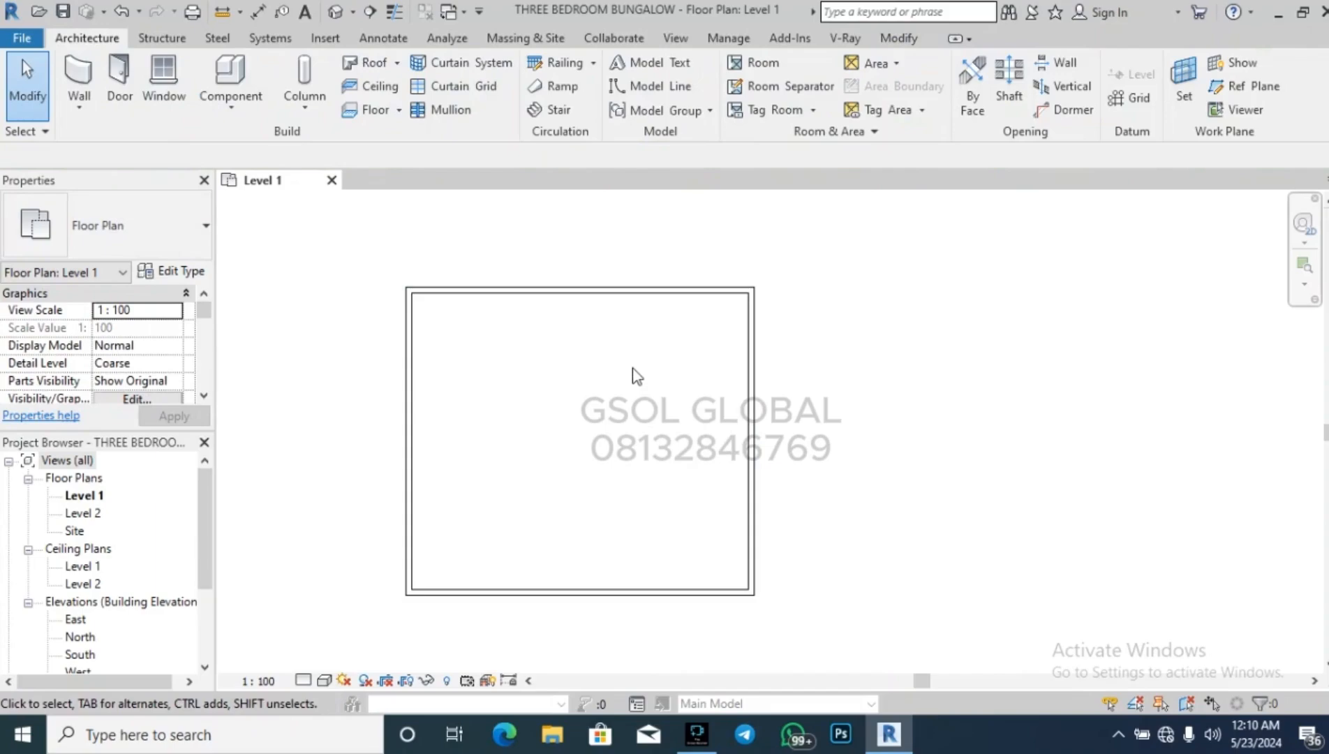
Move the room's north wall so that the inside north-south distance is 5000 mm.
click(601, 290)
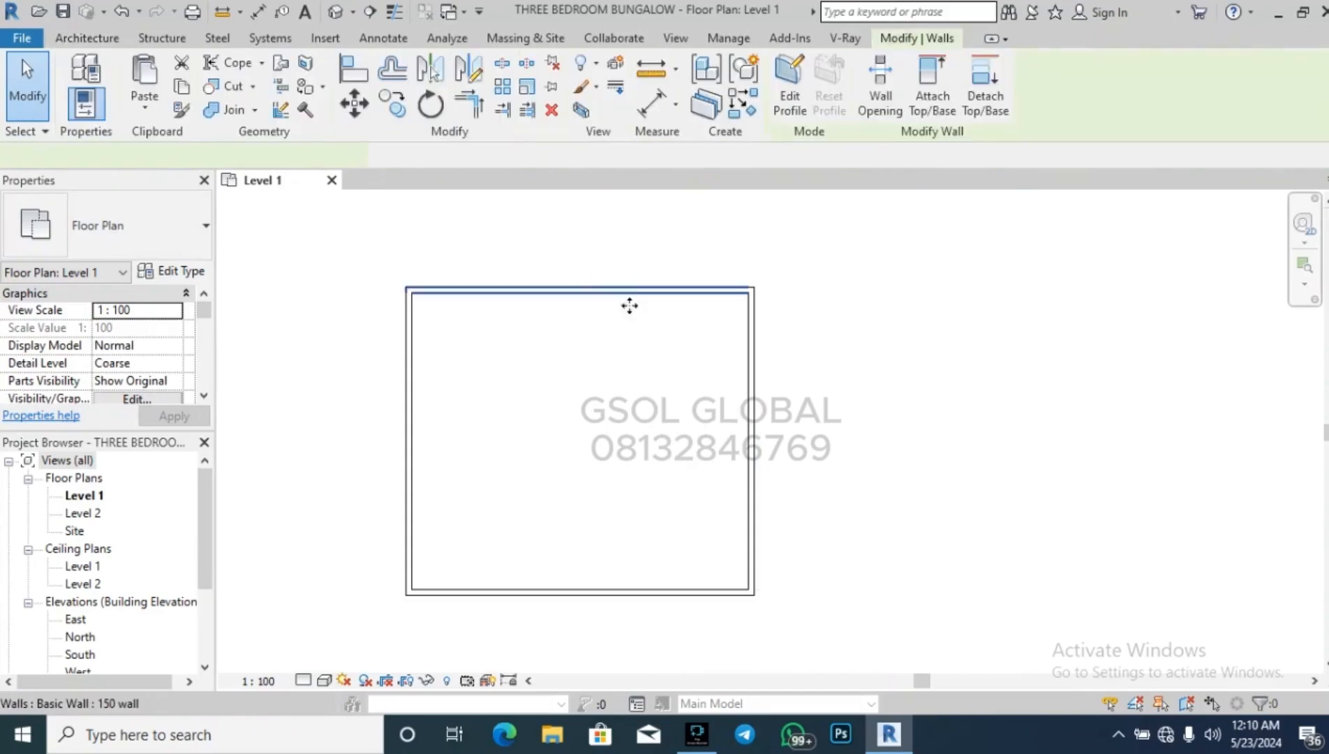
click(802, 441)
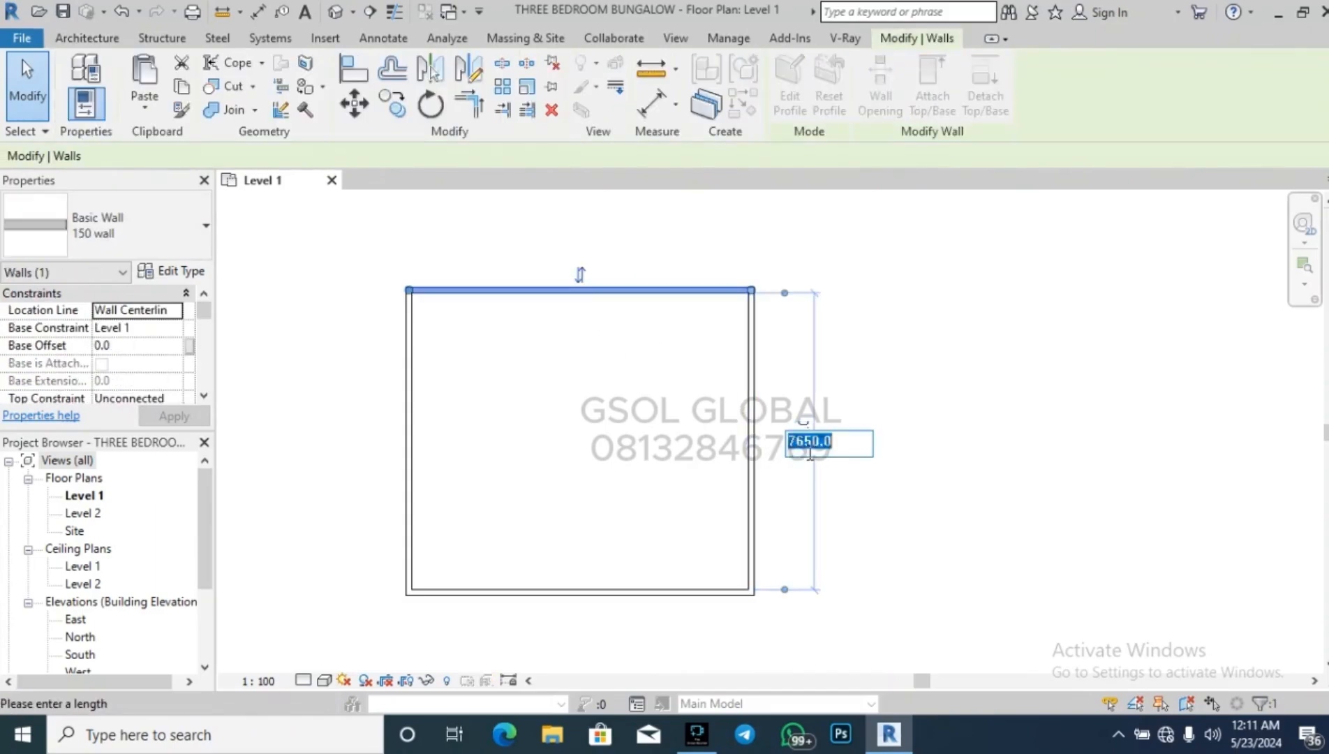
text(5000)
key(Return)
click(808, 452)
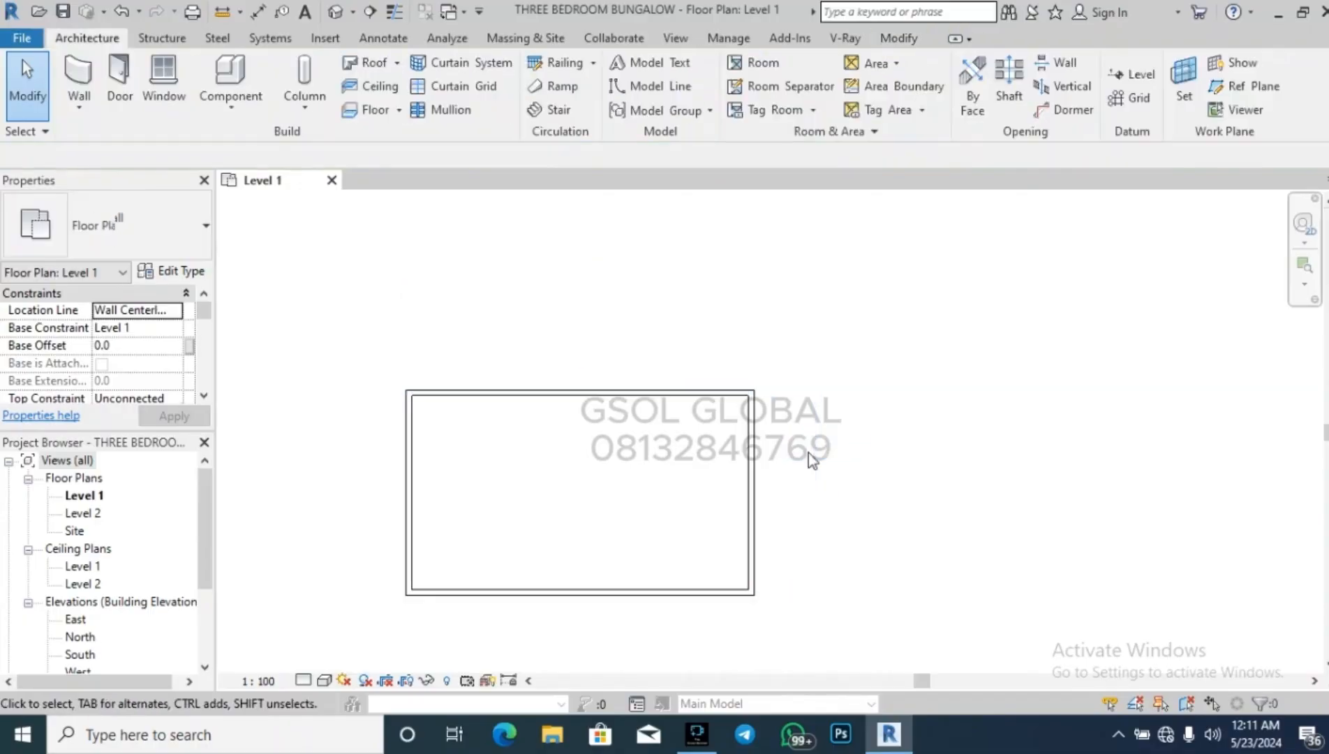
Move the room's west wall so that the inside east-west distance is 5000 mm.
click(410, 515)
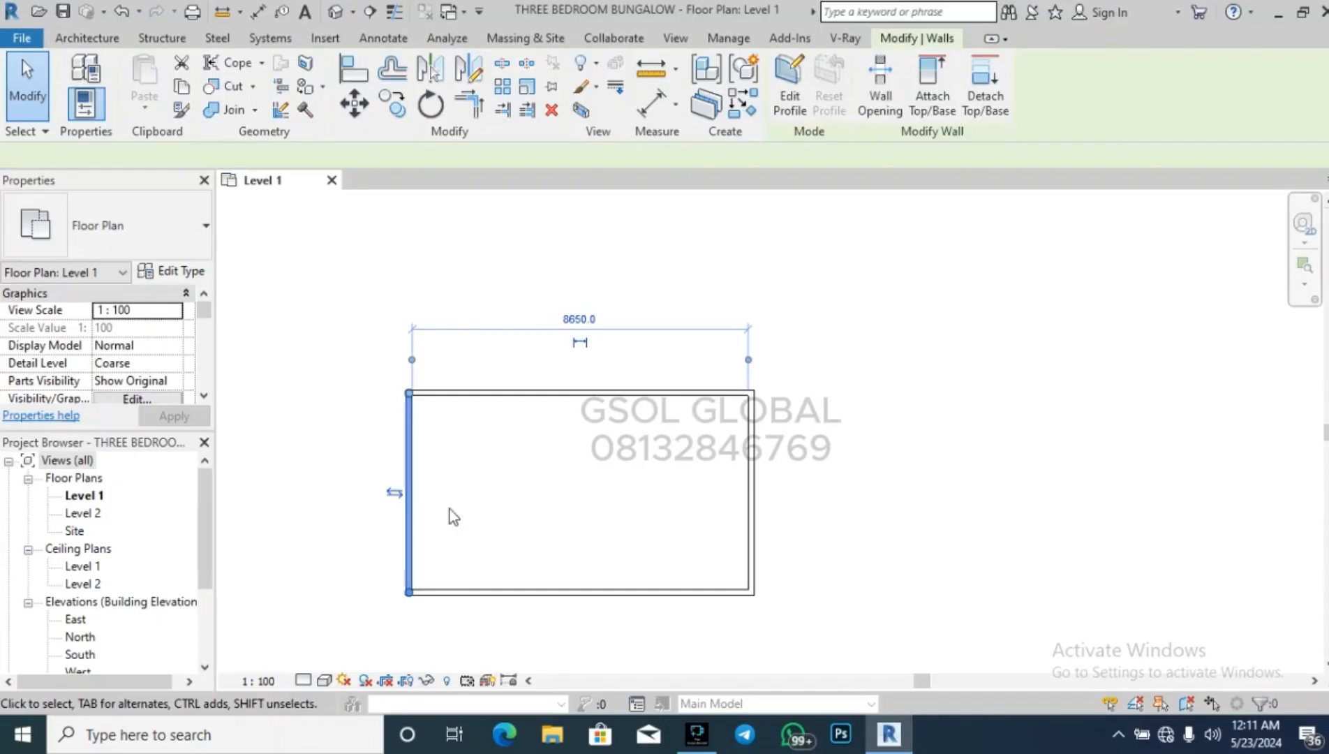
click(575, 319)
text(5000)
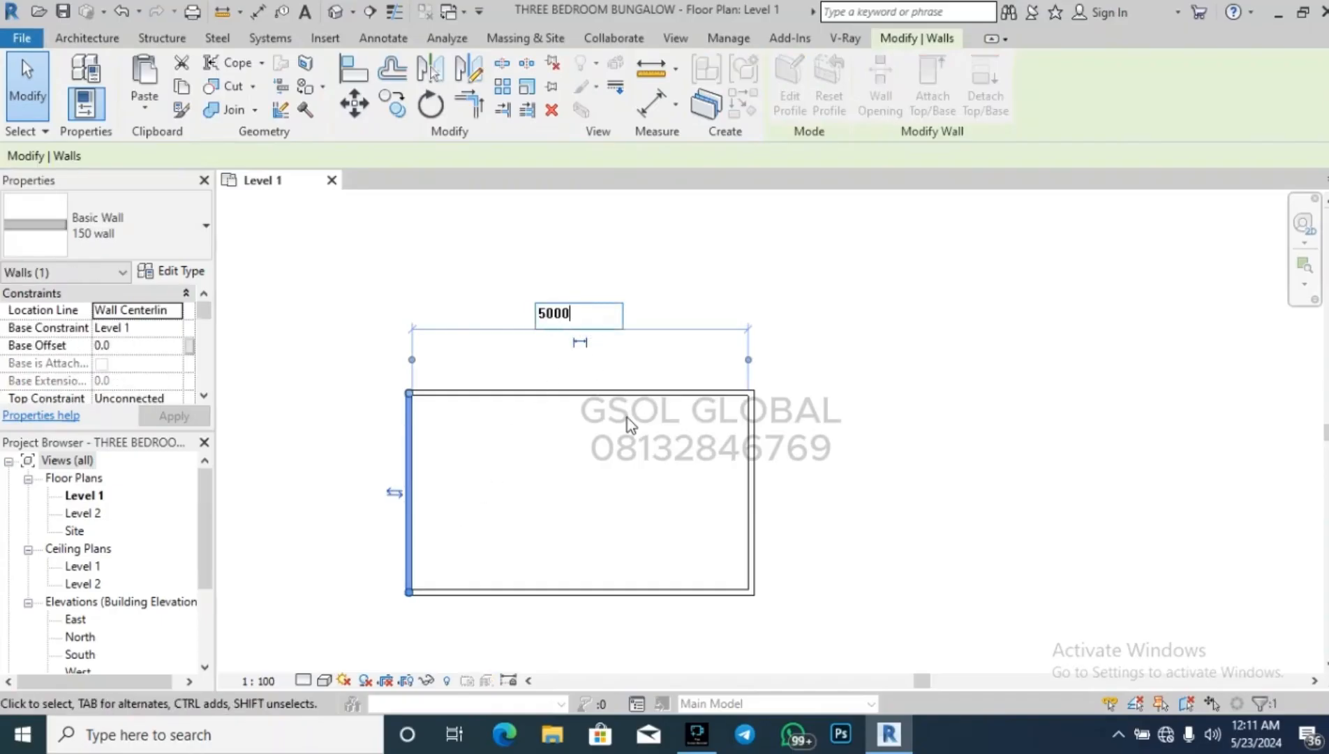
key(Return)
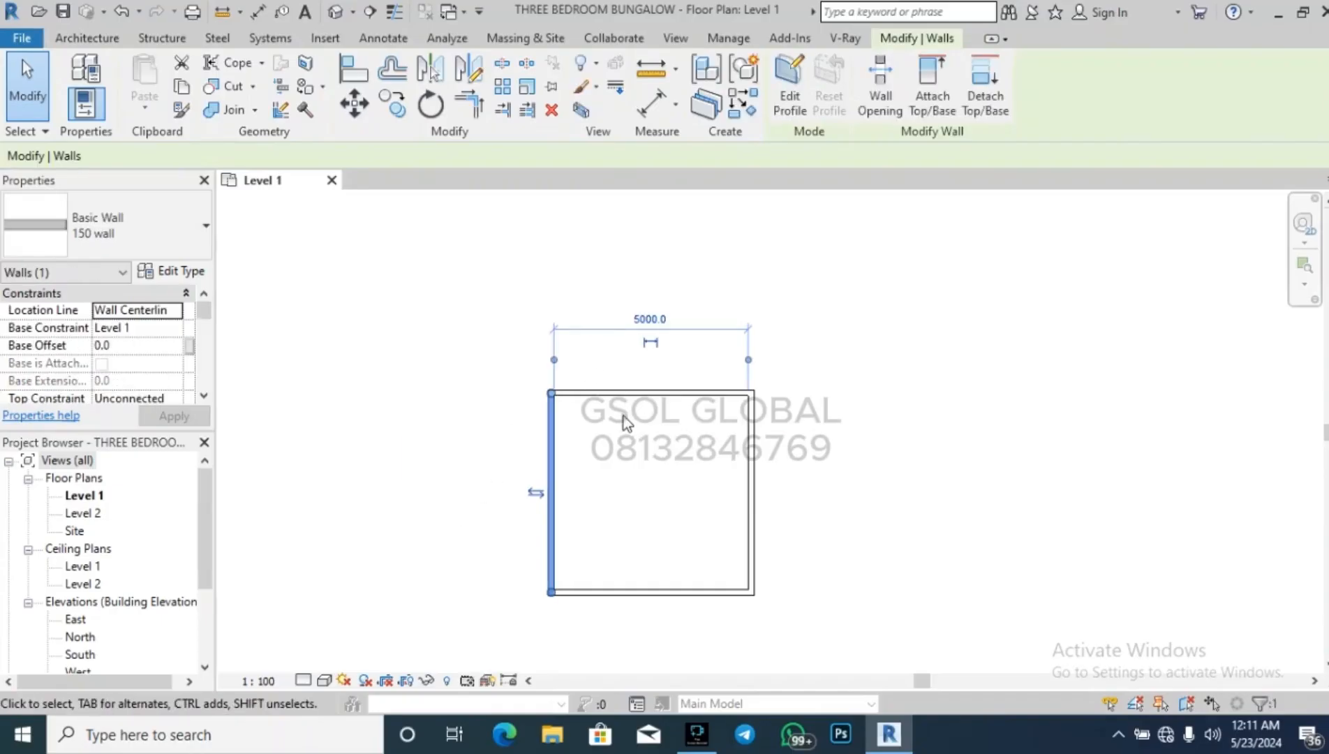
click(623, 416)
scroll(553, 393, down, 2)
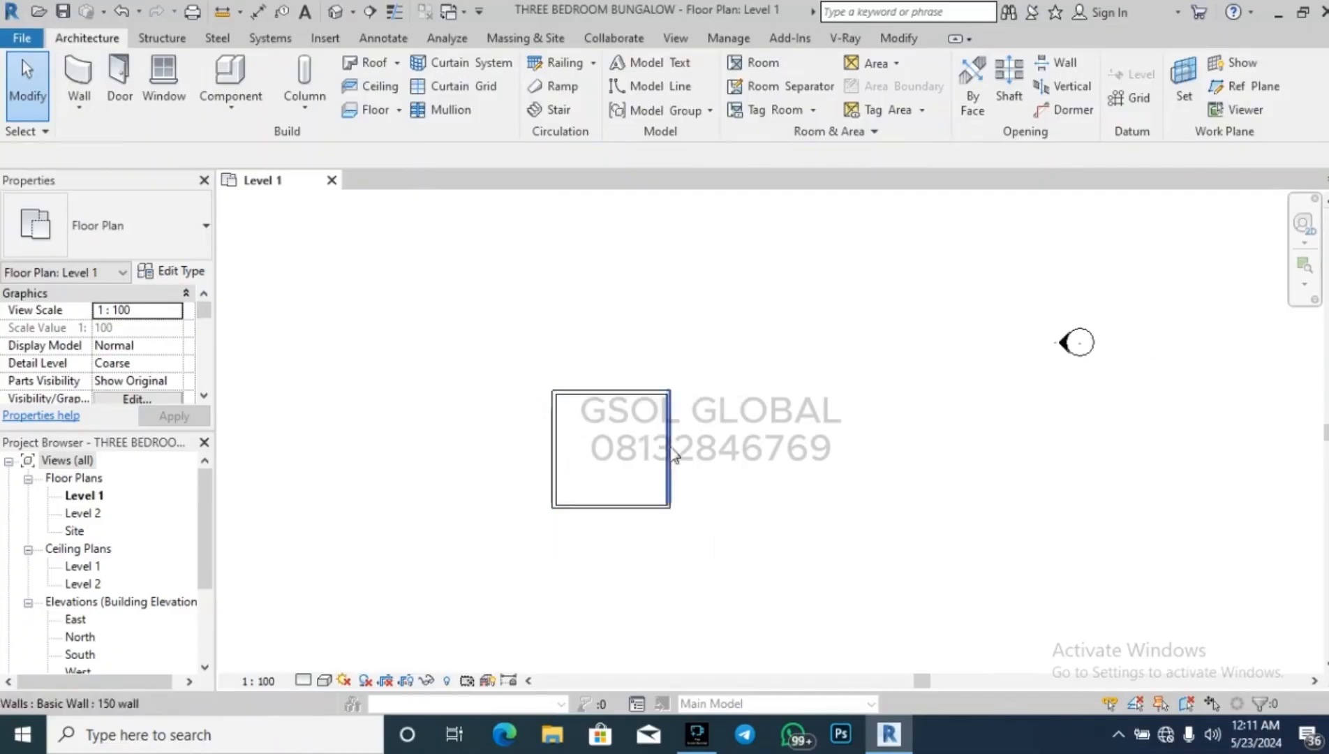
scroll(717, 463, up, 4)
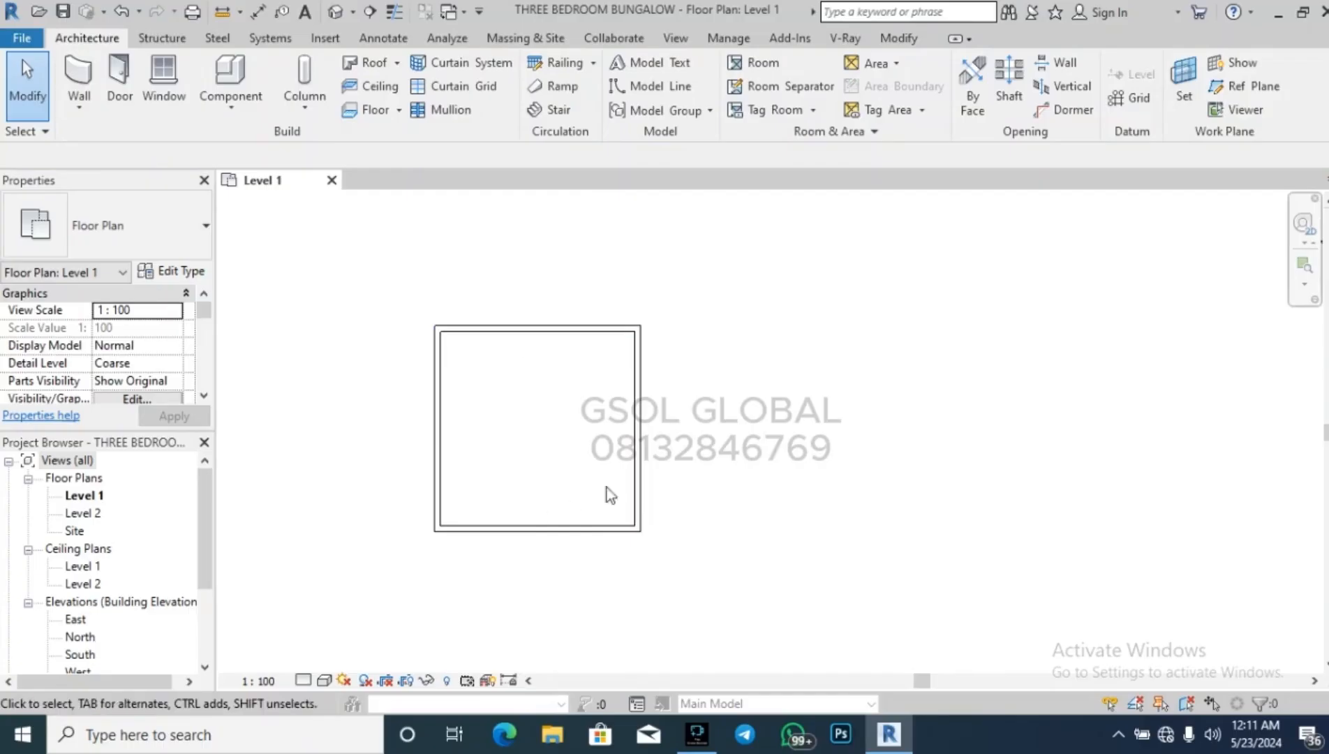
scroll(888, 449, up, 1)
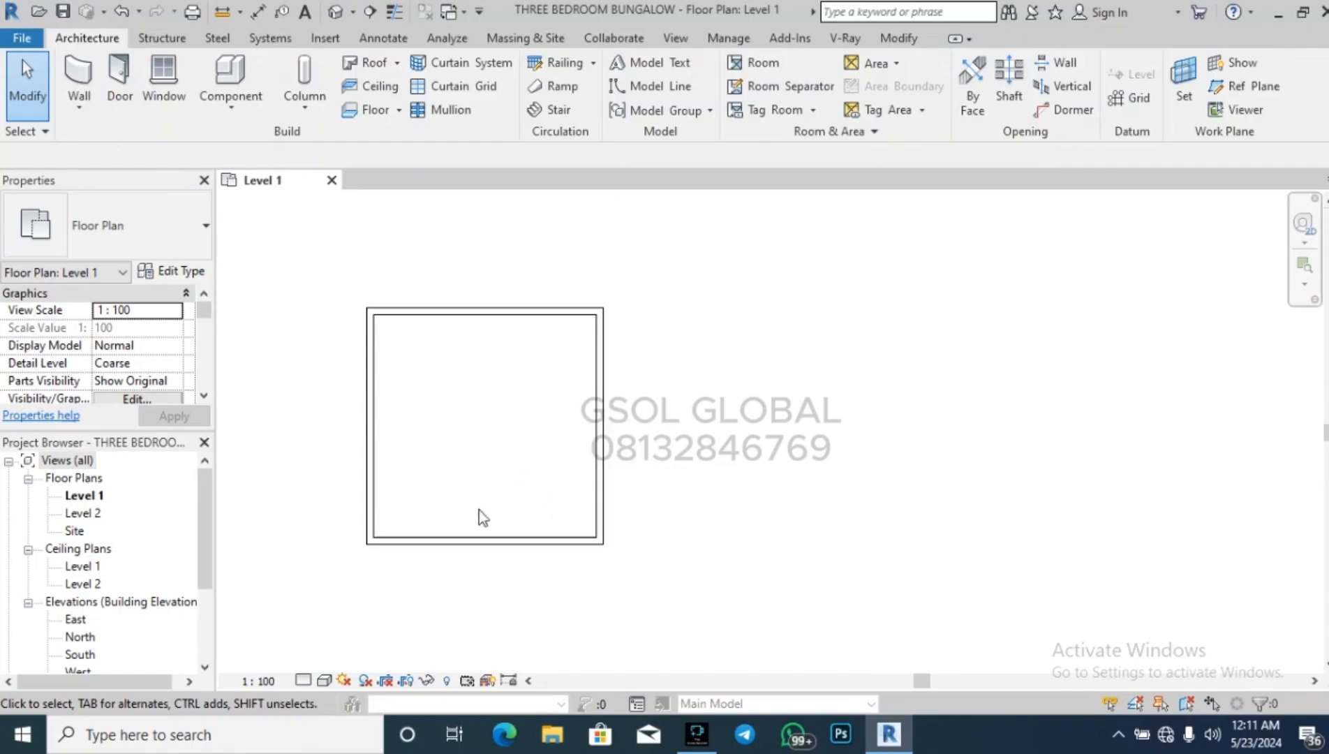
scroll(632, 344, down, 2)
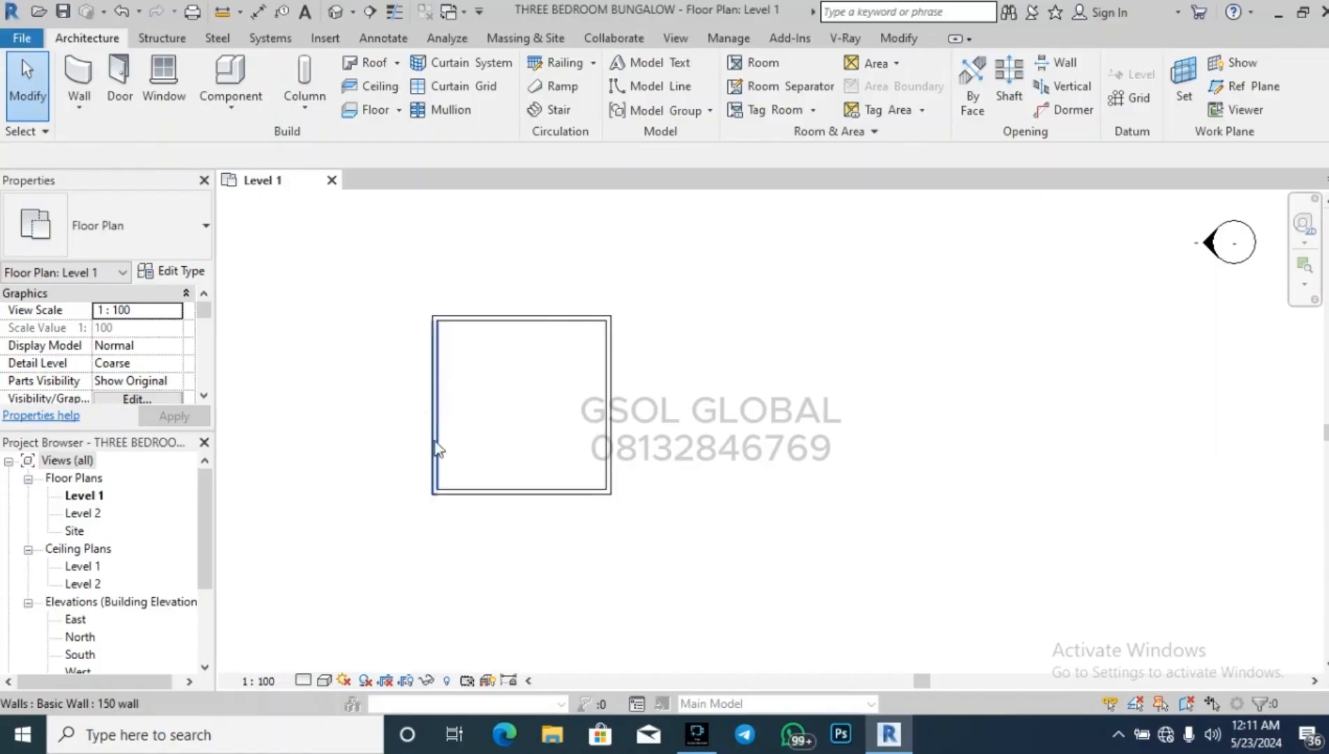
click(402, 38)
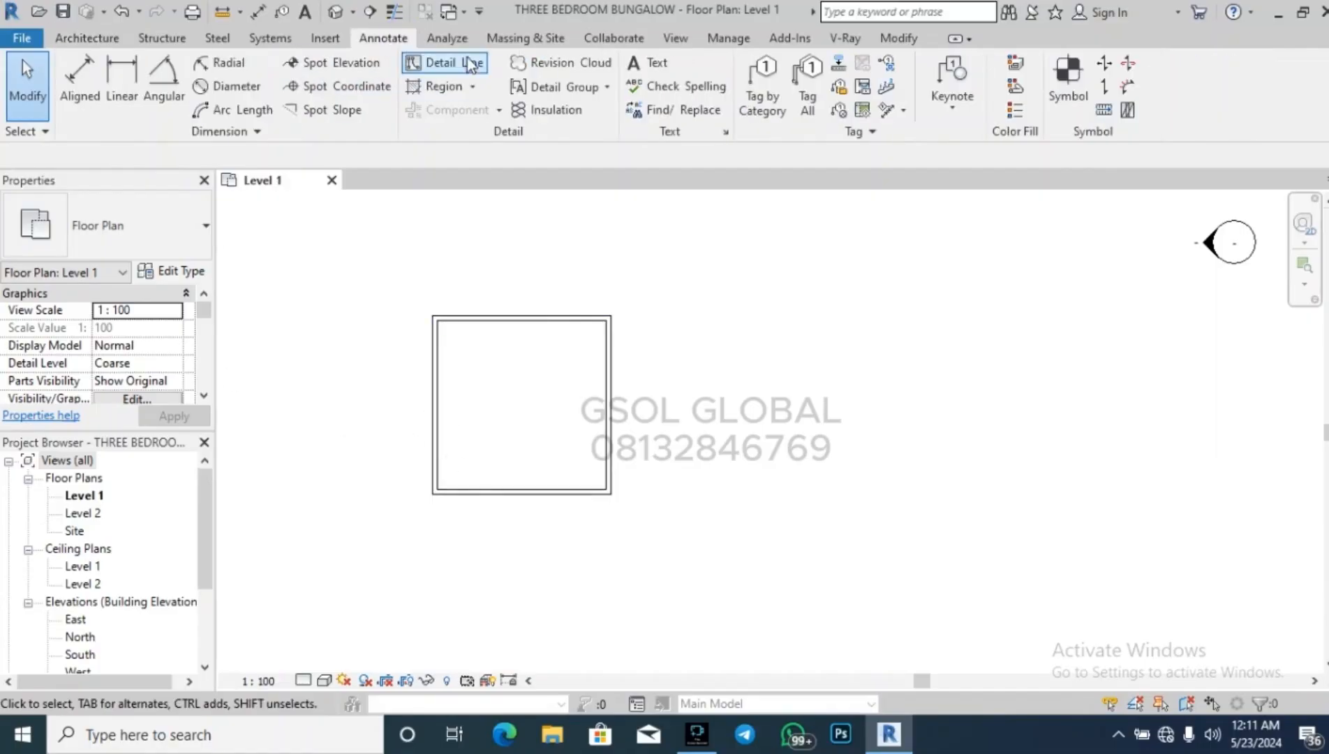
click(455, 63)
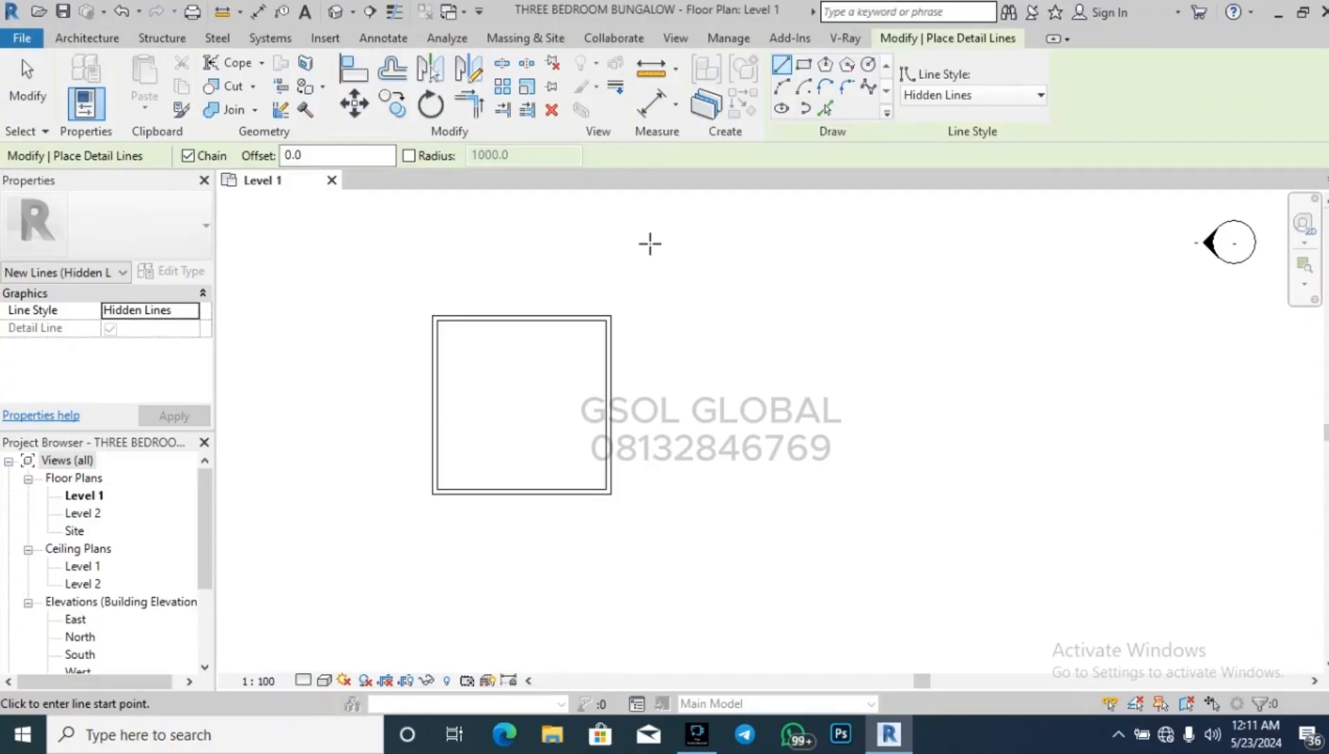
click(807, 65)
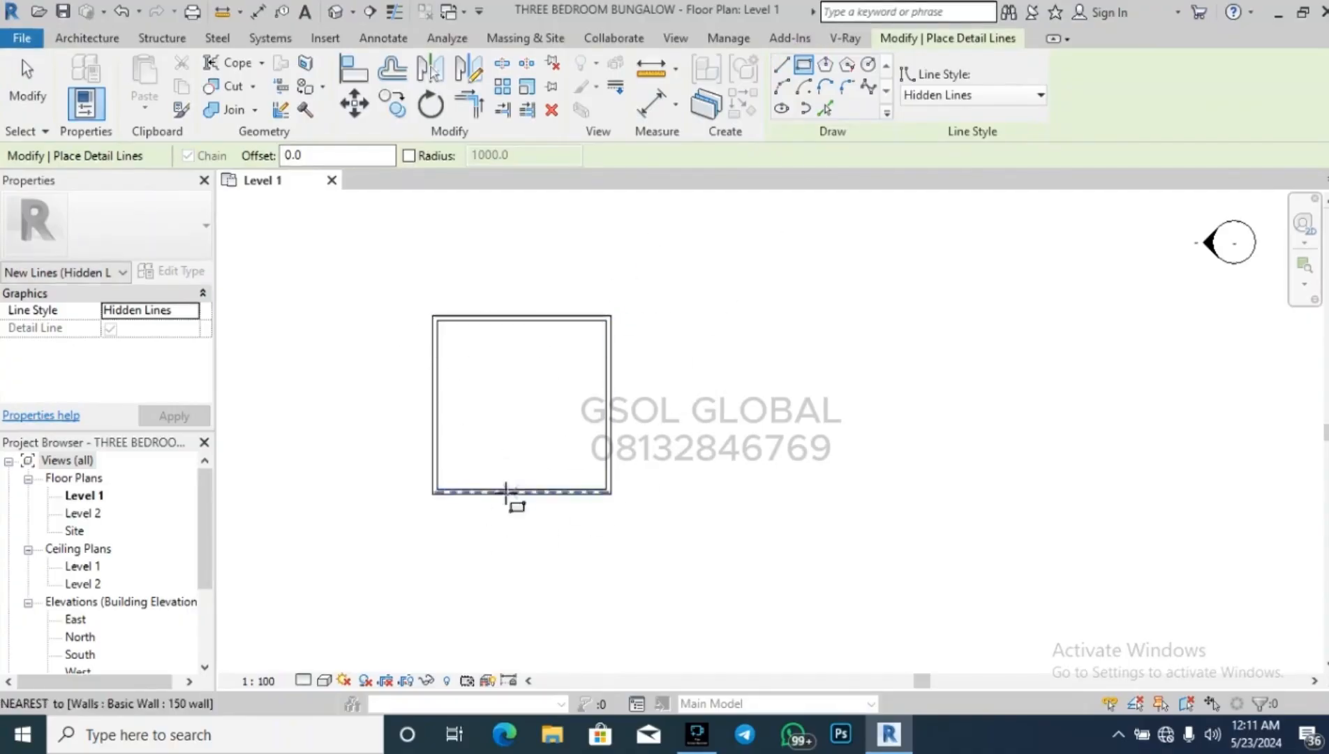
click(454, 517)
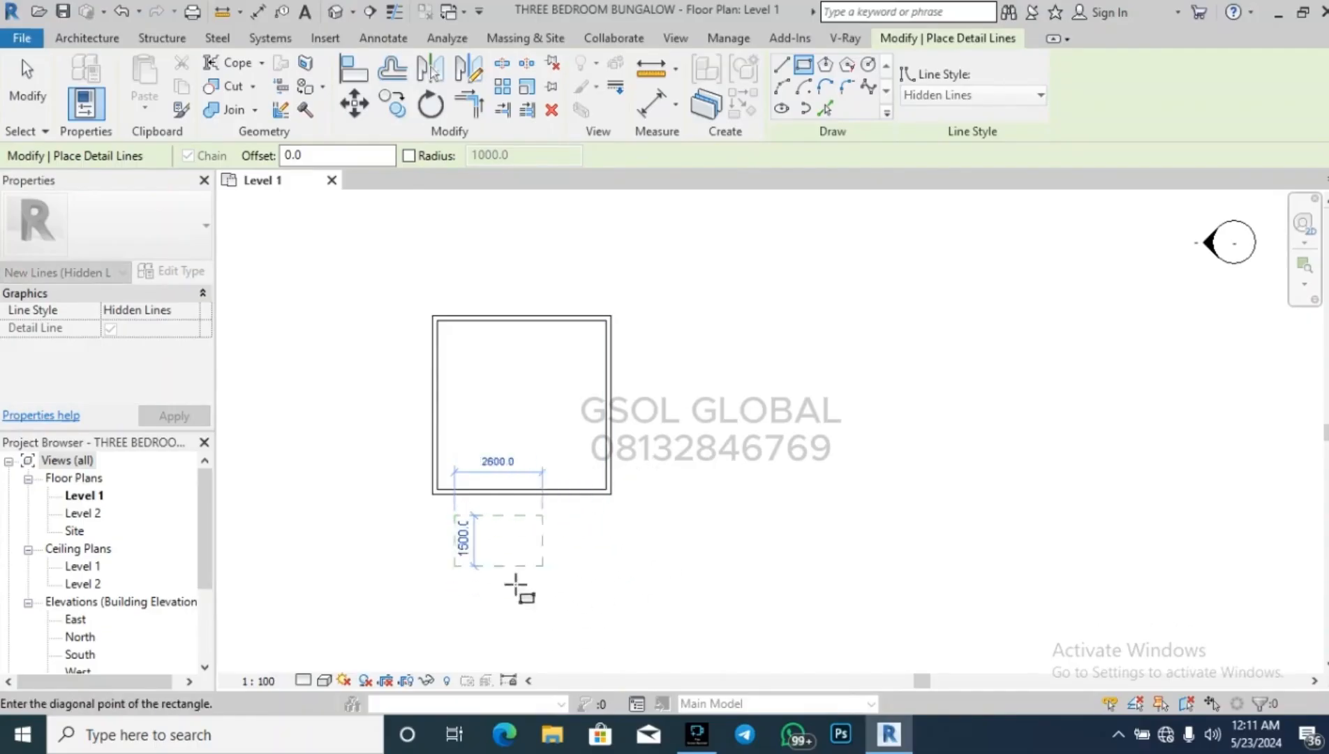
key(Escape)
key(Escape)
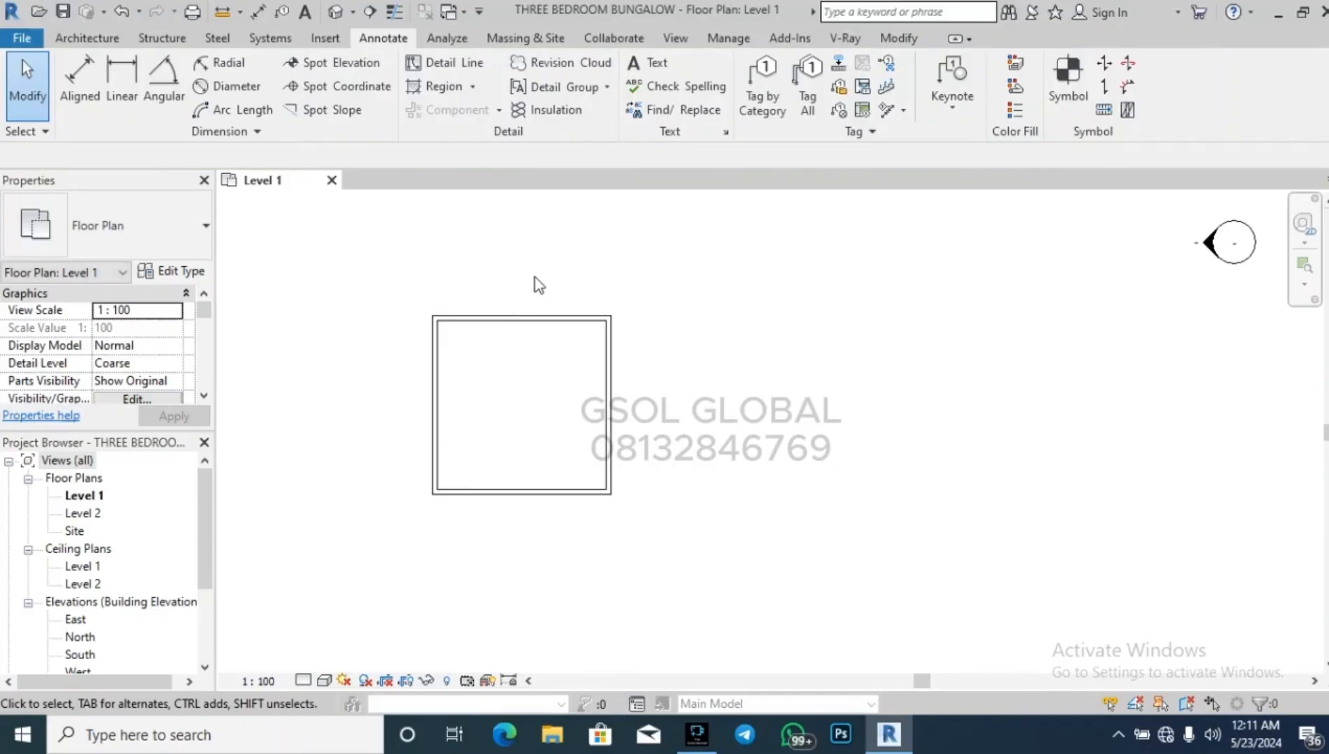
scroll(533, 289, down, 2)
scroll(525, 457, up, 3)
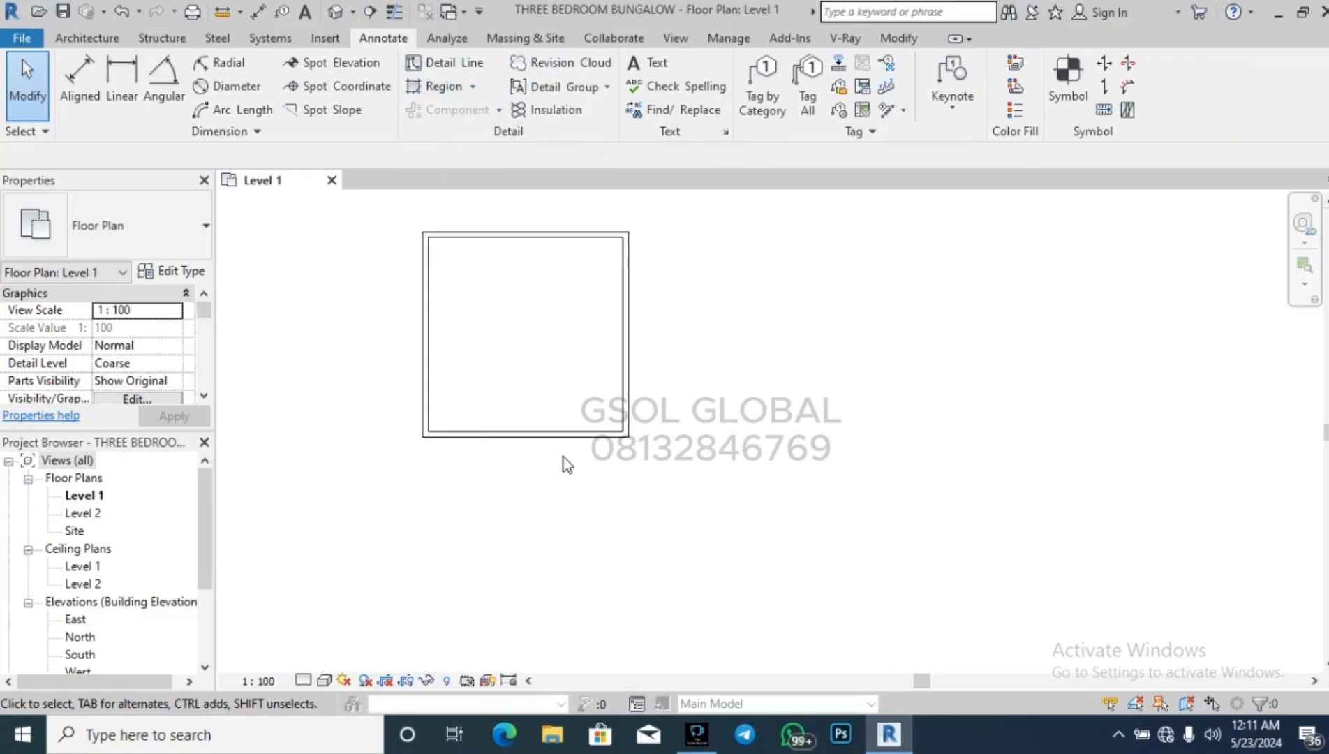
click(457, 62)
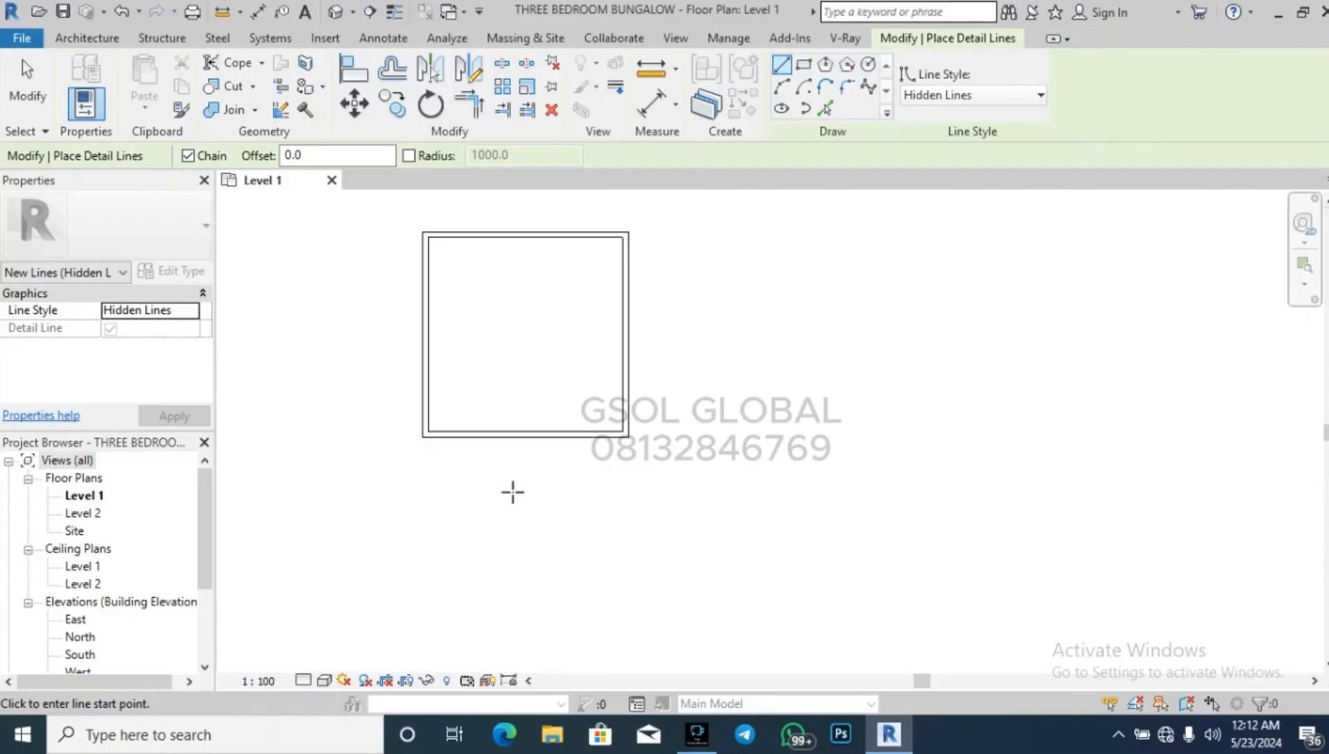
key(Escape)
key(Escape)
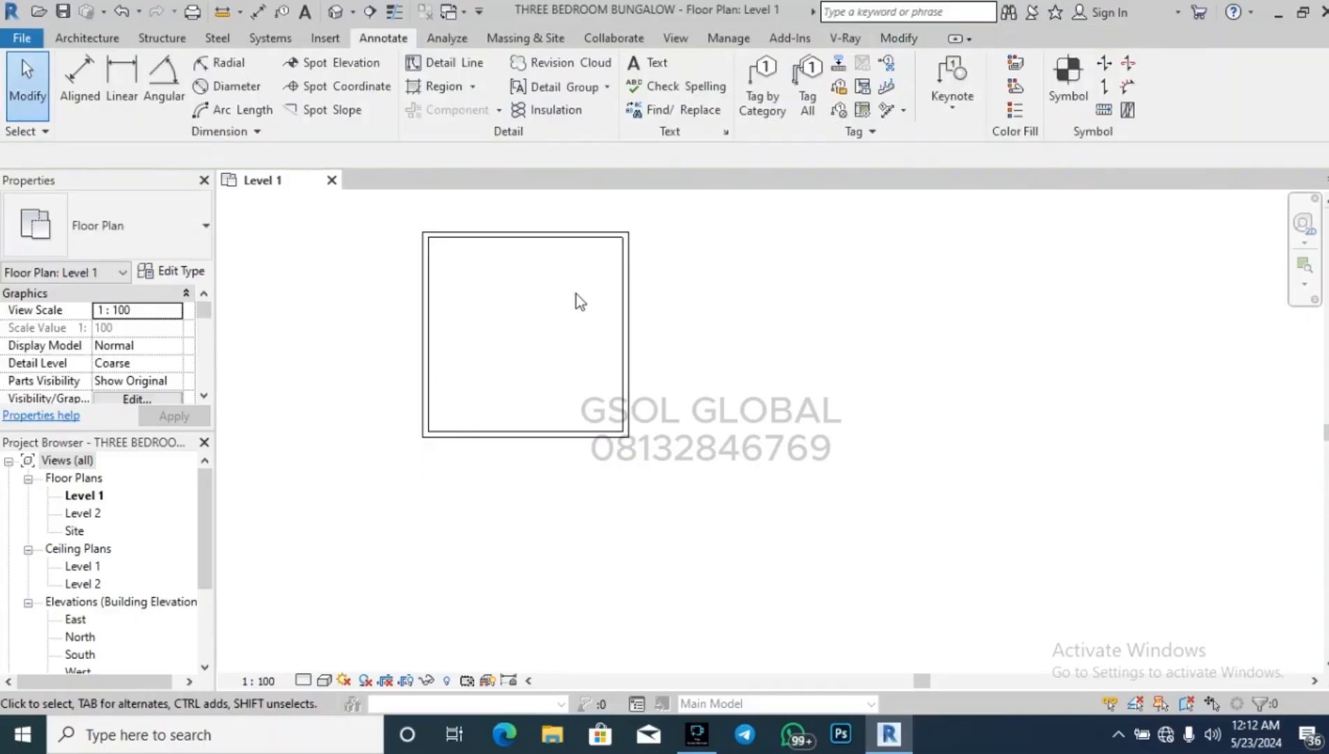
Draw three 150 walls below the large room's south wall, enclosing a smaller room about 3325 by 2550 mm inside, flush with its east side.
click(72, 42)
click(78, 76)
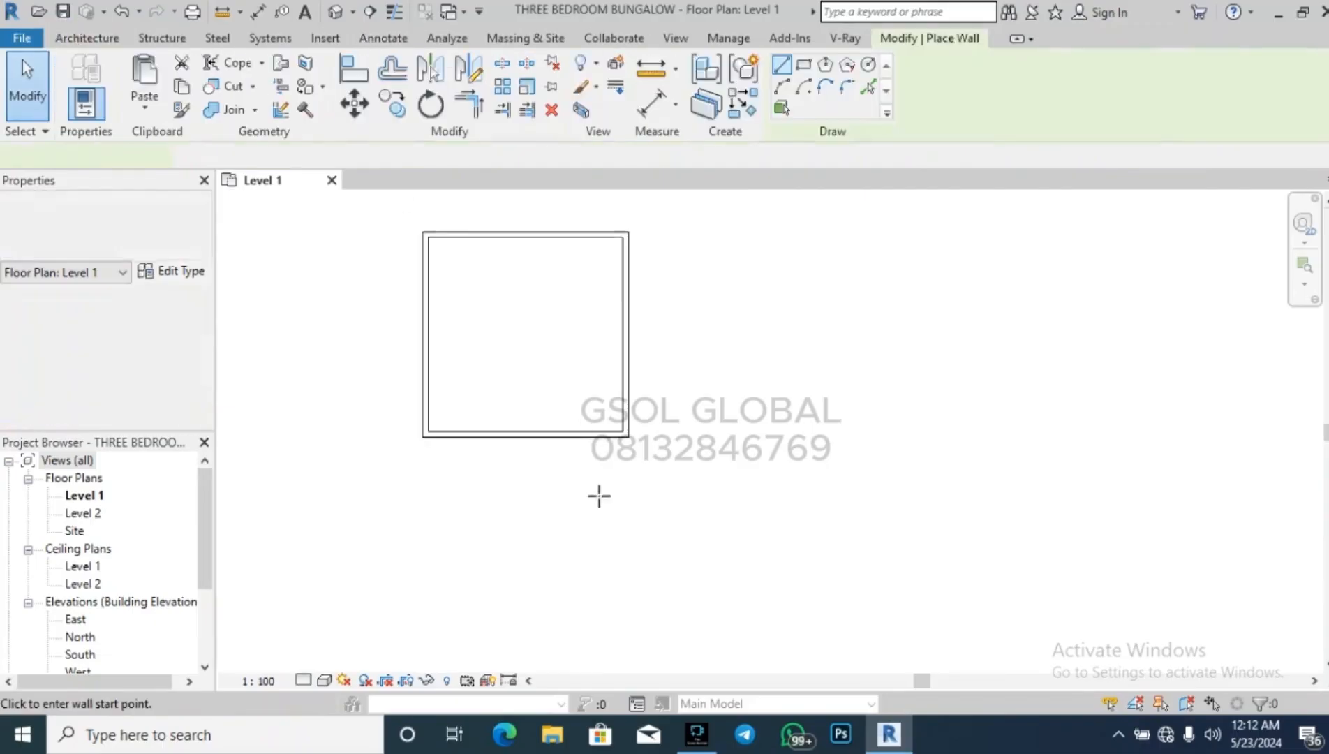
scroll(531, 489, up, 2)
click(468, 405)
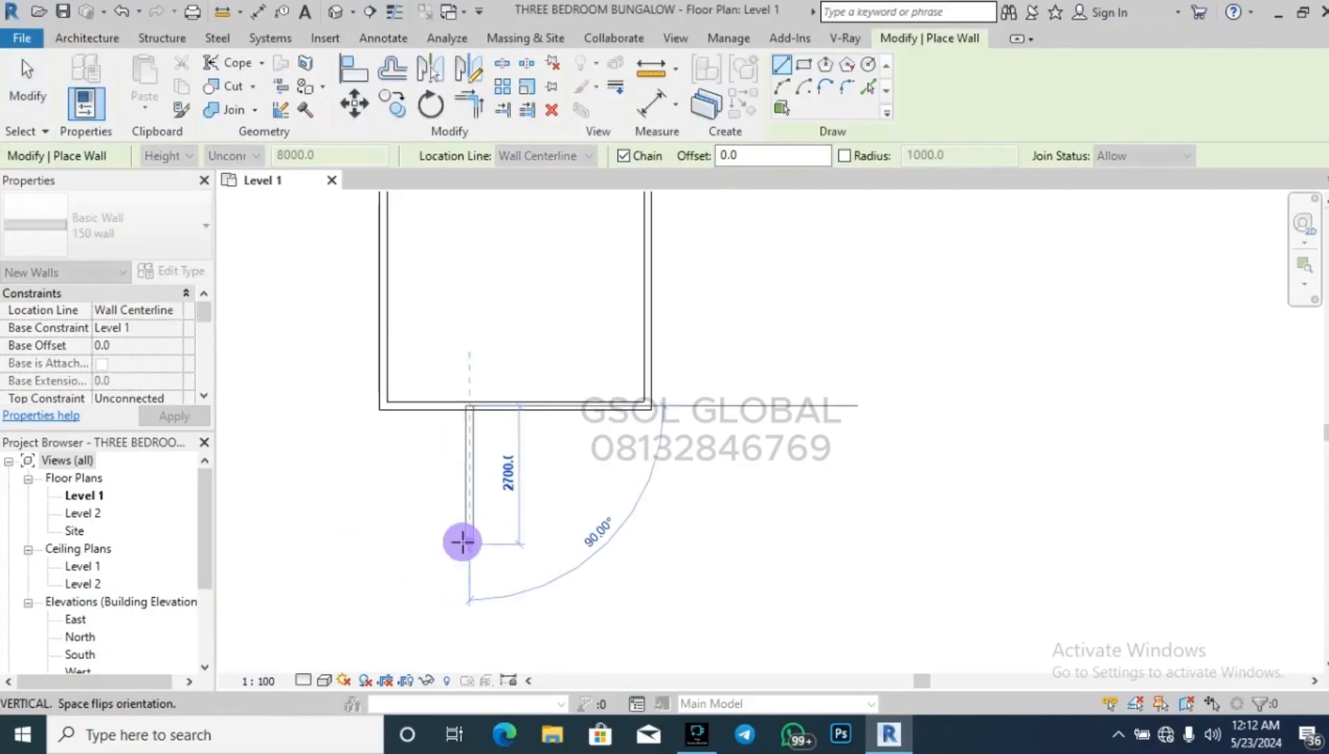
click(466, 542)
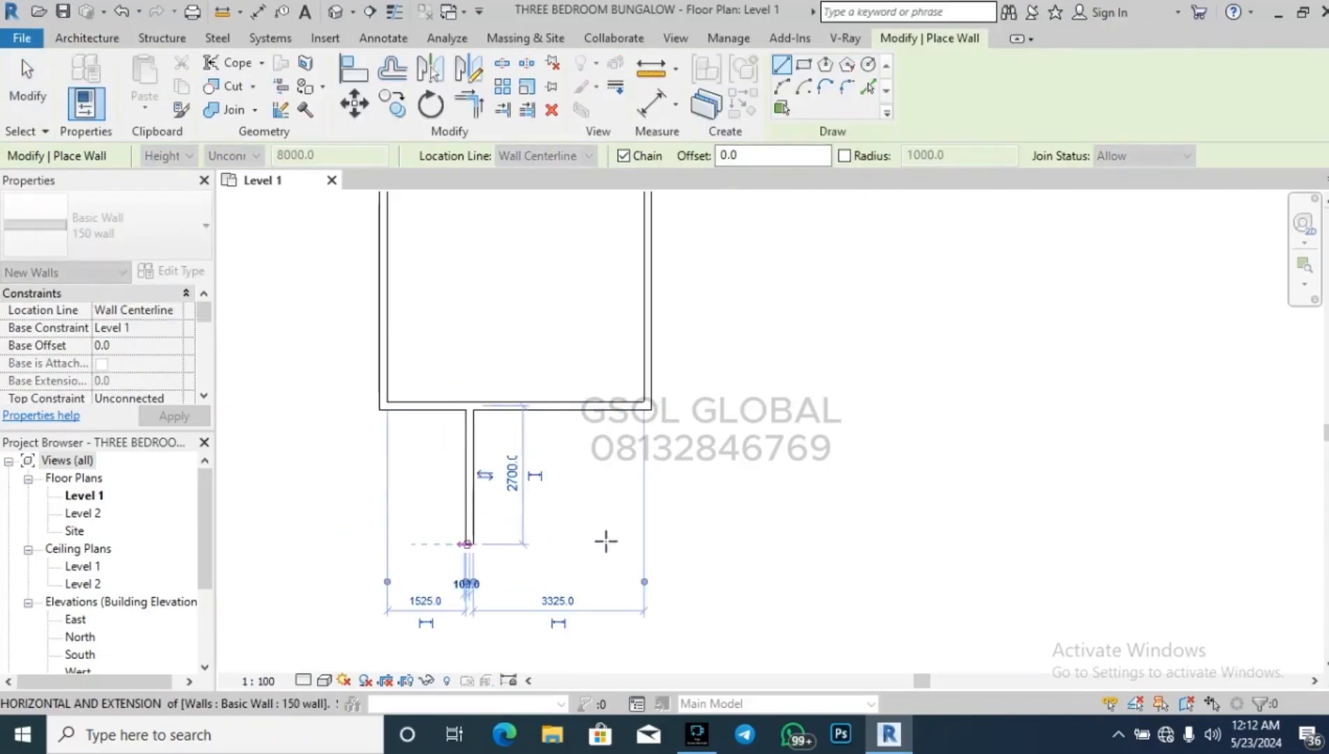
click(647, 543)
key(Escape)
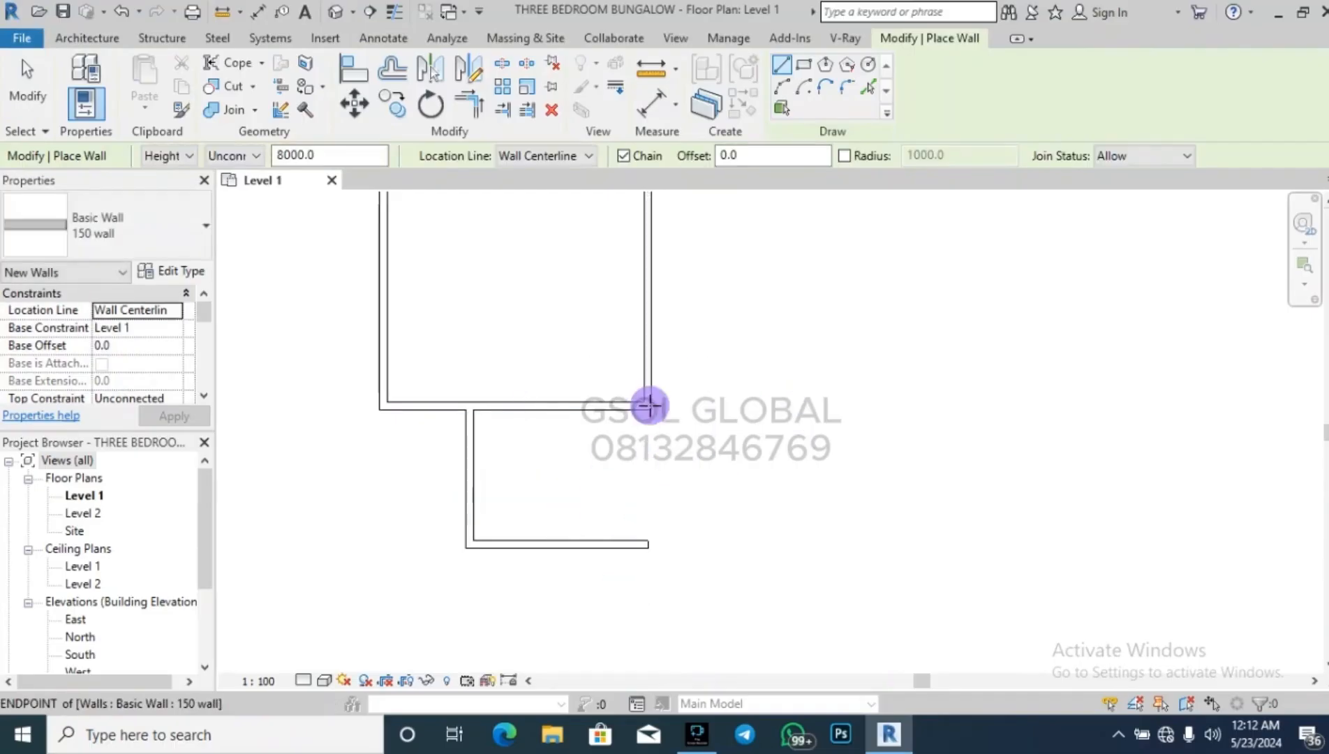
click(650, 410)
click(647, 542)
key(Escape)
key(Escape)
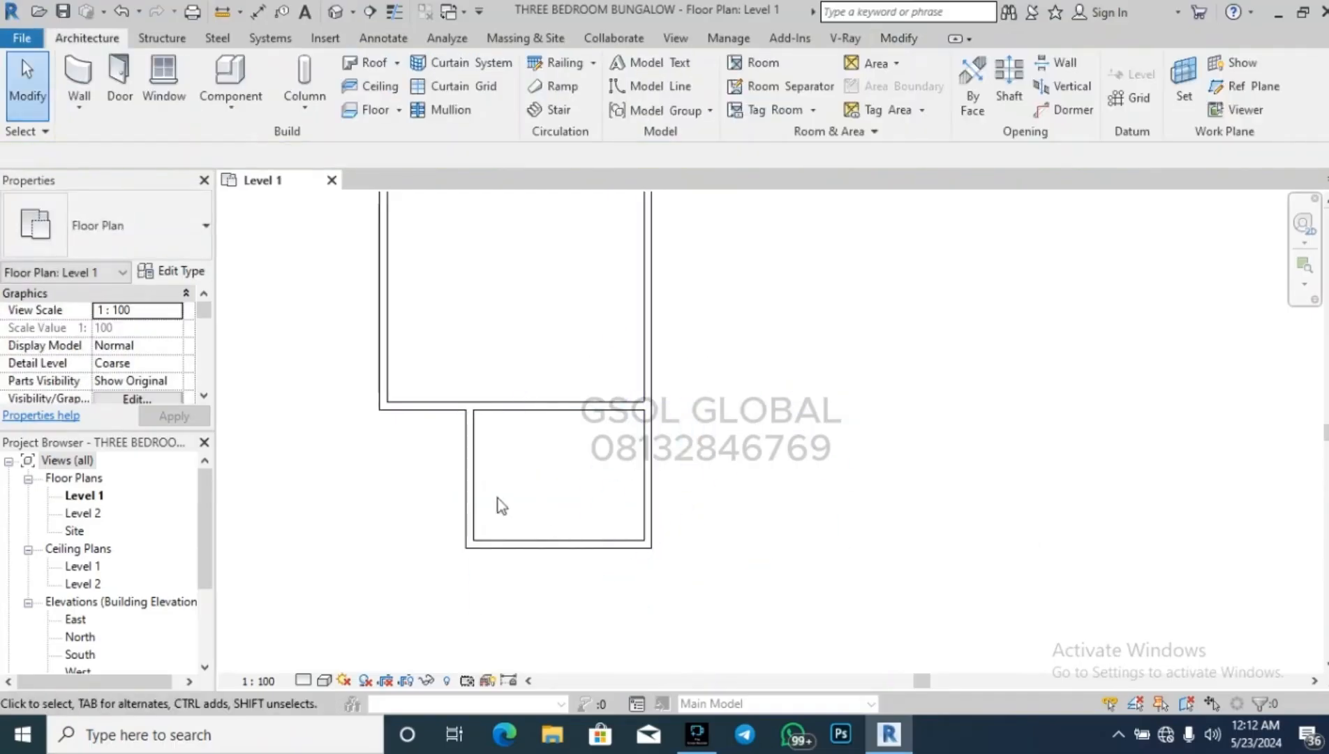
Move the smaller room's west wall so that the inside east-west distance is 3000 mm.
click(470, 488)
click(573, 600)
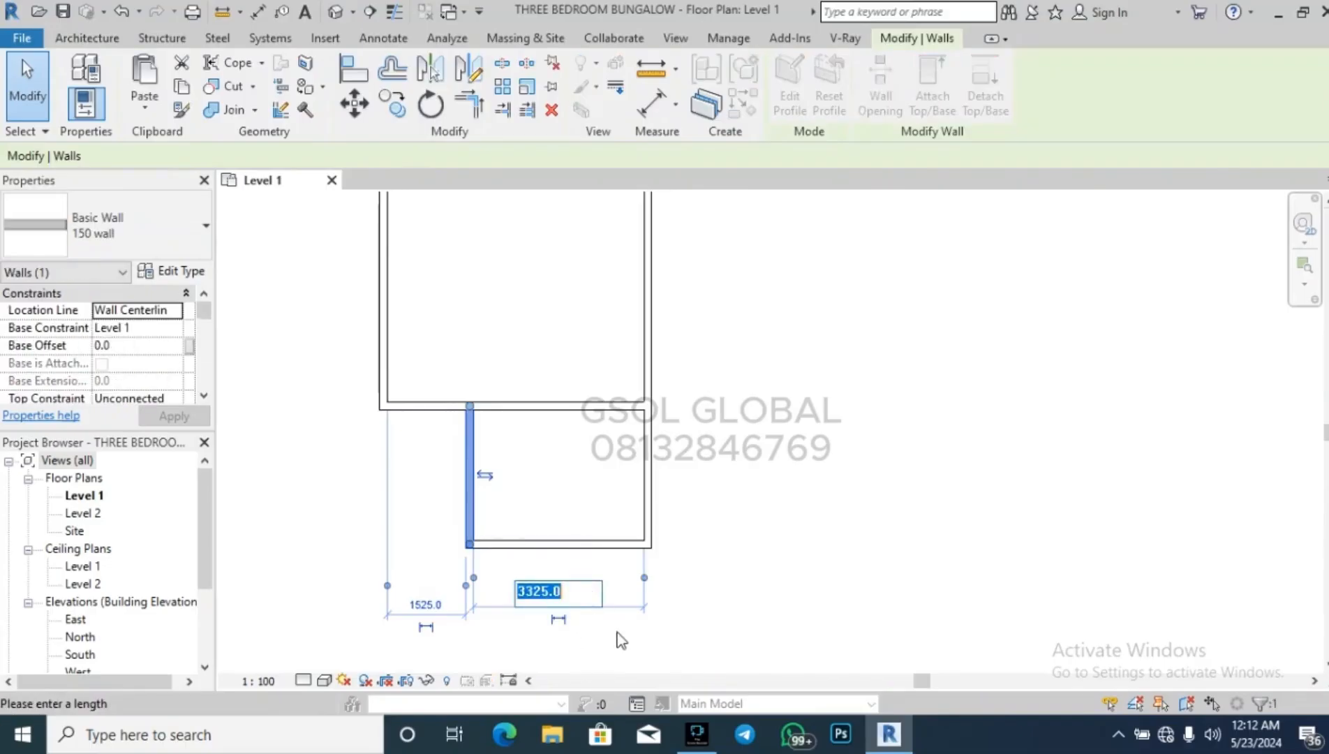
text(3000)
key(Return)
Move the smaller room's south wall so that the inside north-south distance is 3000 mm.
click(577, 544)
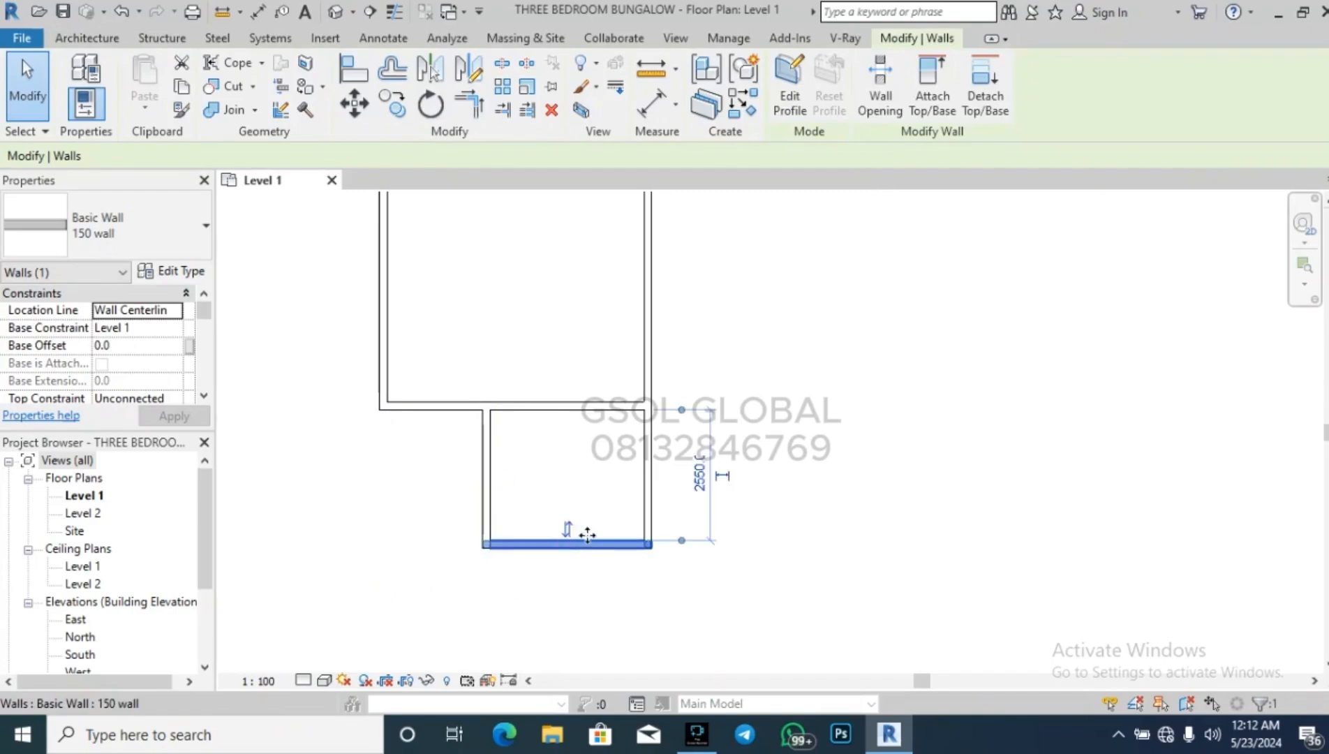
click(698, 476)
text(300)
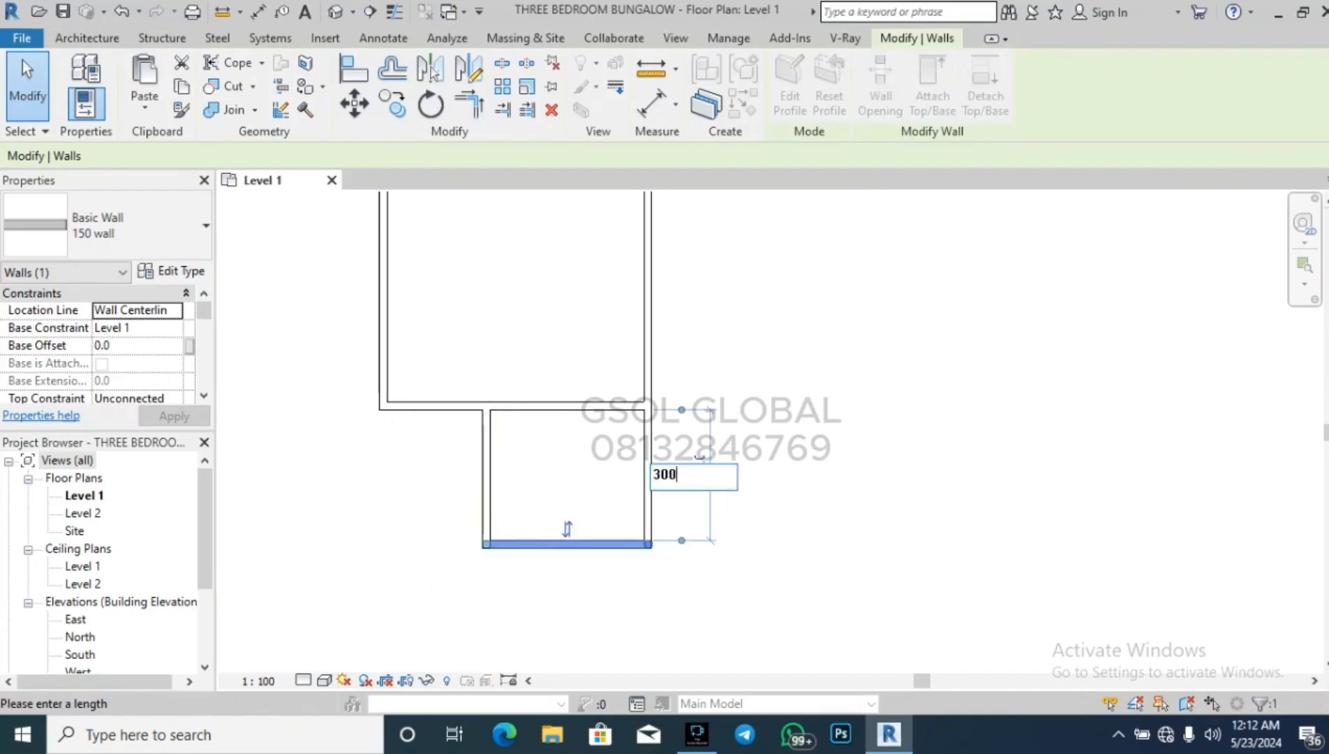
text(0)
key(Return)
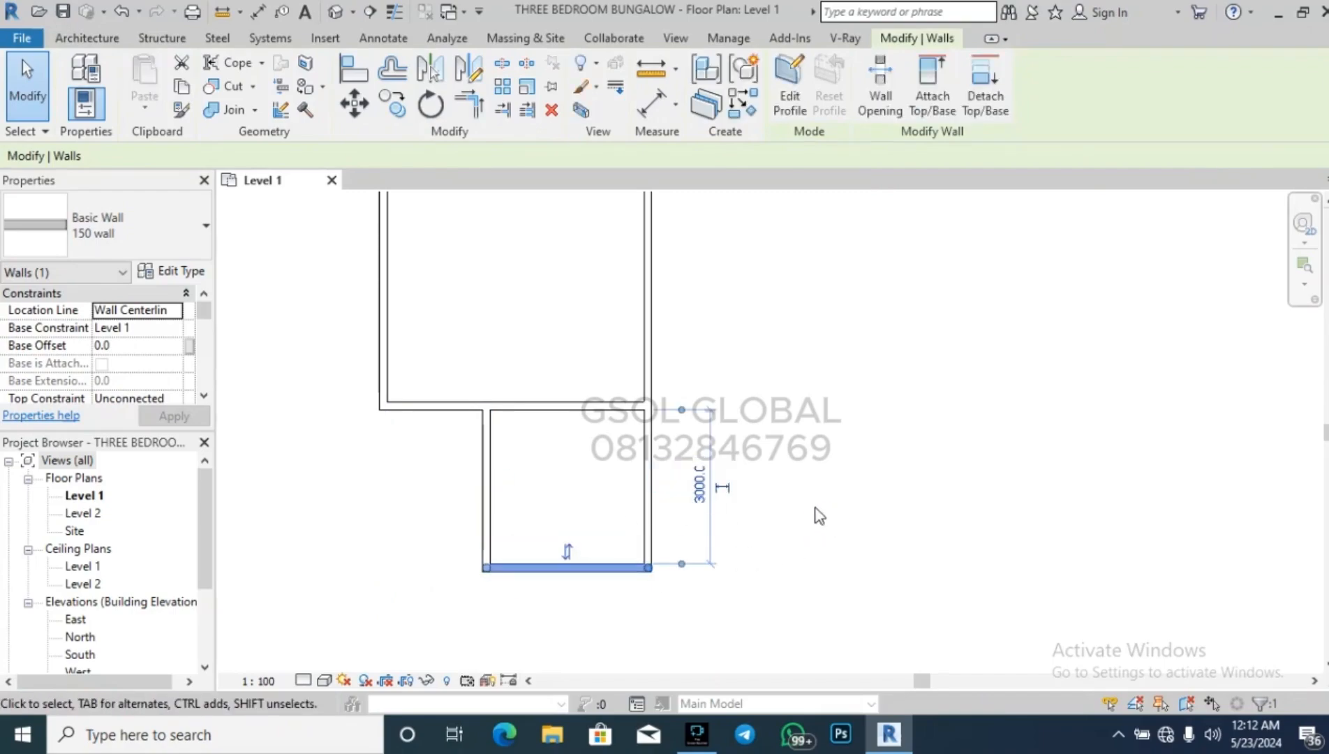
click(795, 508)
scroll(543, 538, down, 1)
scroll(543, 539, down, 1)
scroll(510, 488, up, 1)
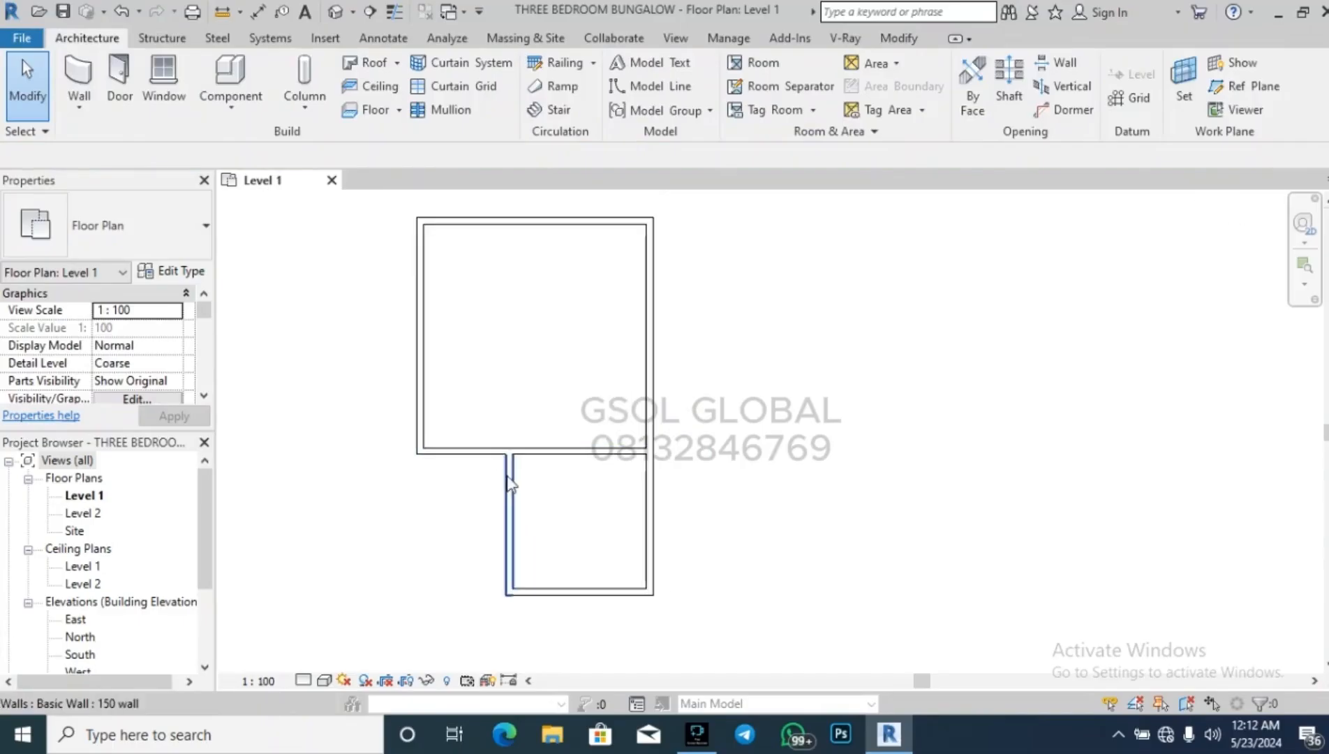
click(510, 489)
click(586, 529)
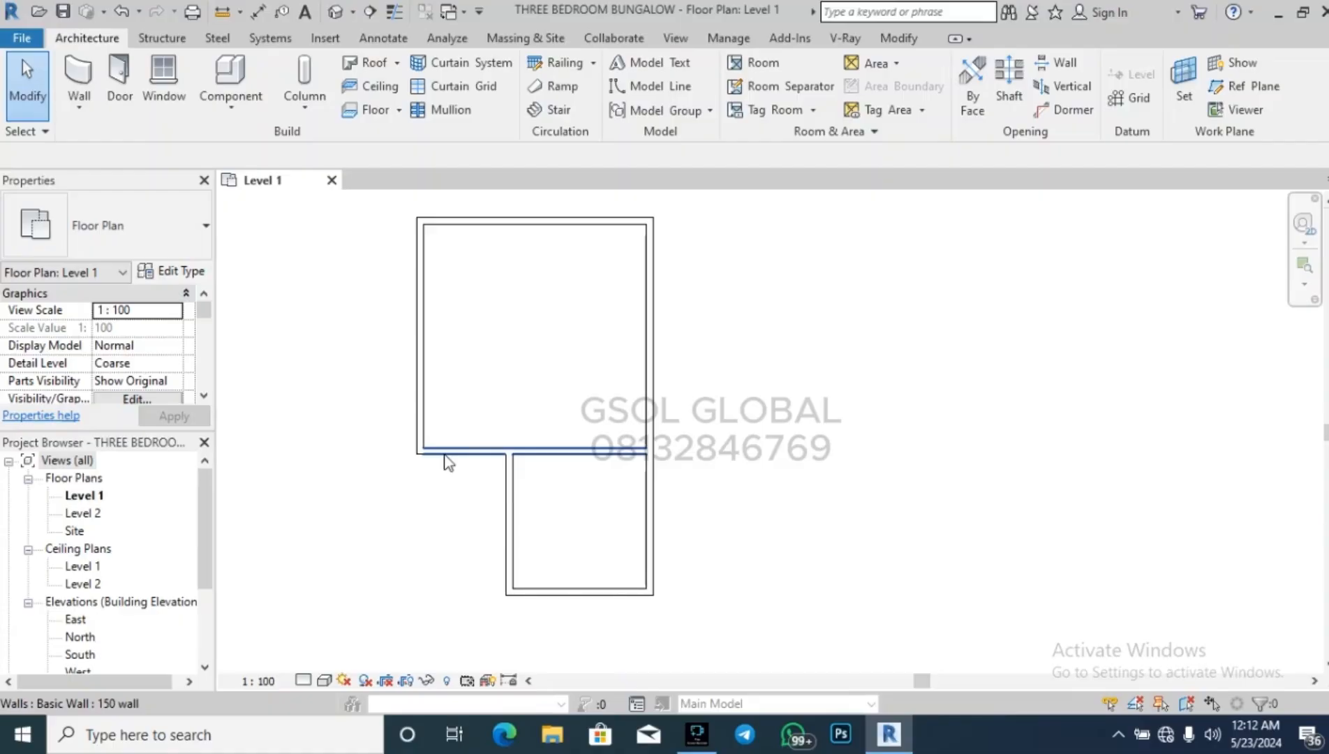
Draw three 150 walls enclosing a second large room on the east side of the first, 5000 mm inside north to south.
click(78, 75)
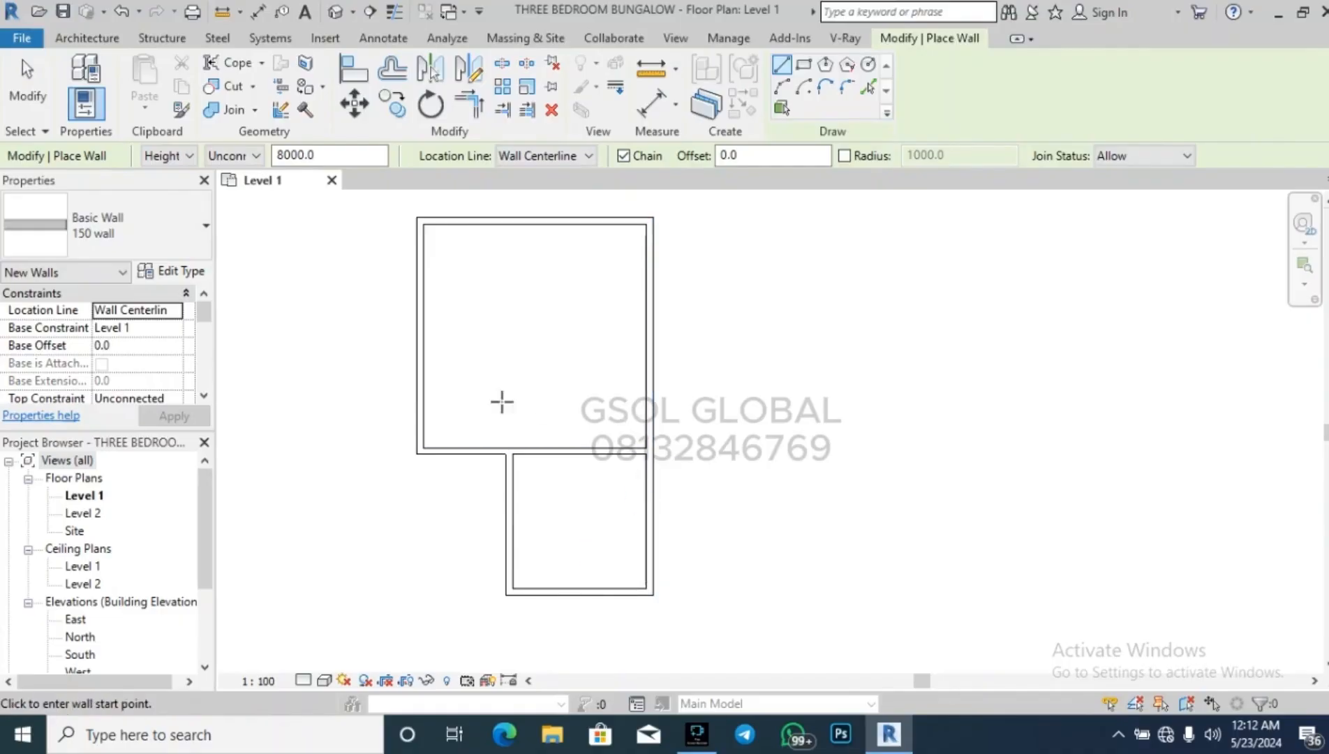
scroll(352, 360, down, 1)
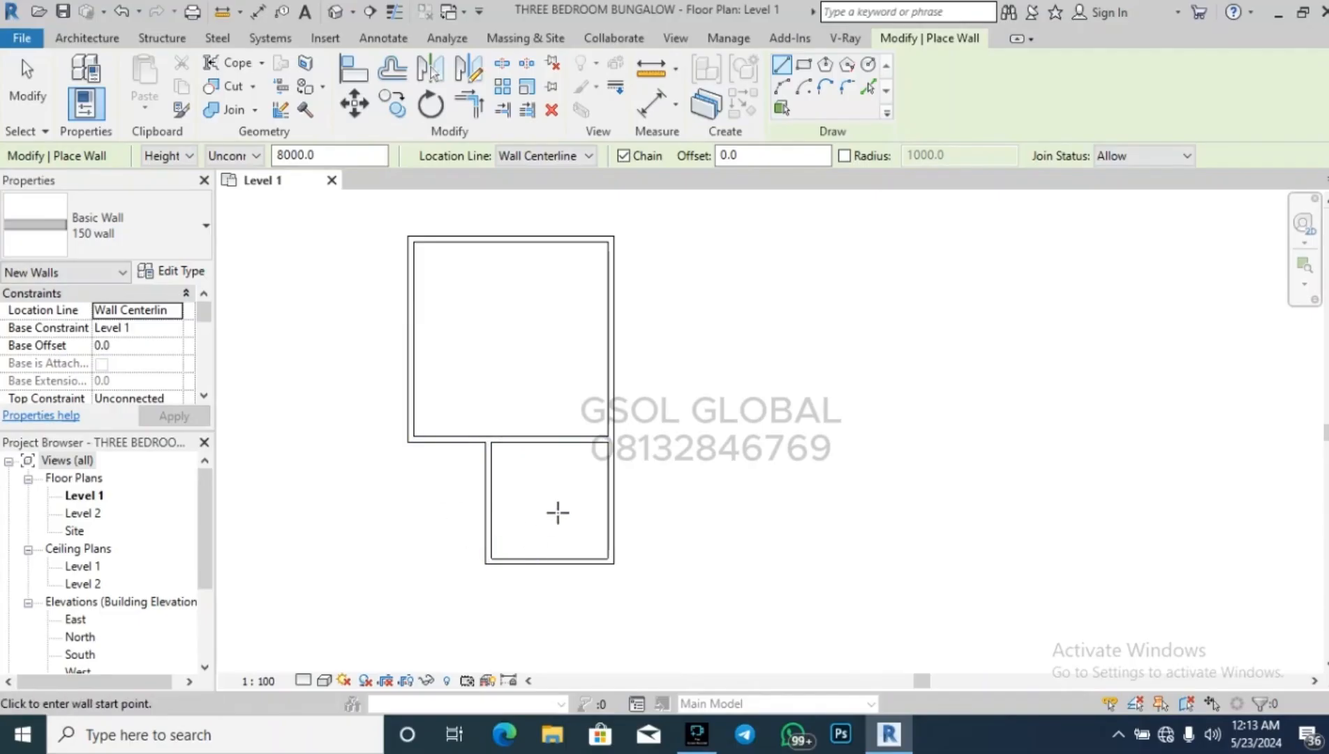
scroll(560, 482, up, 3)
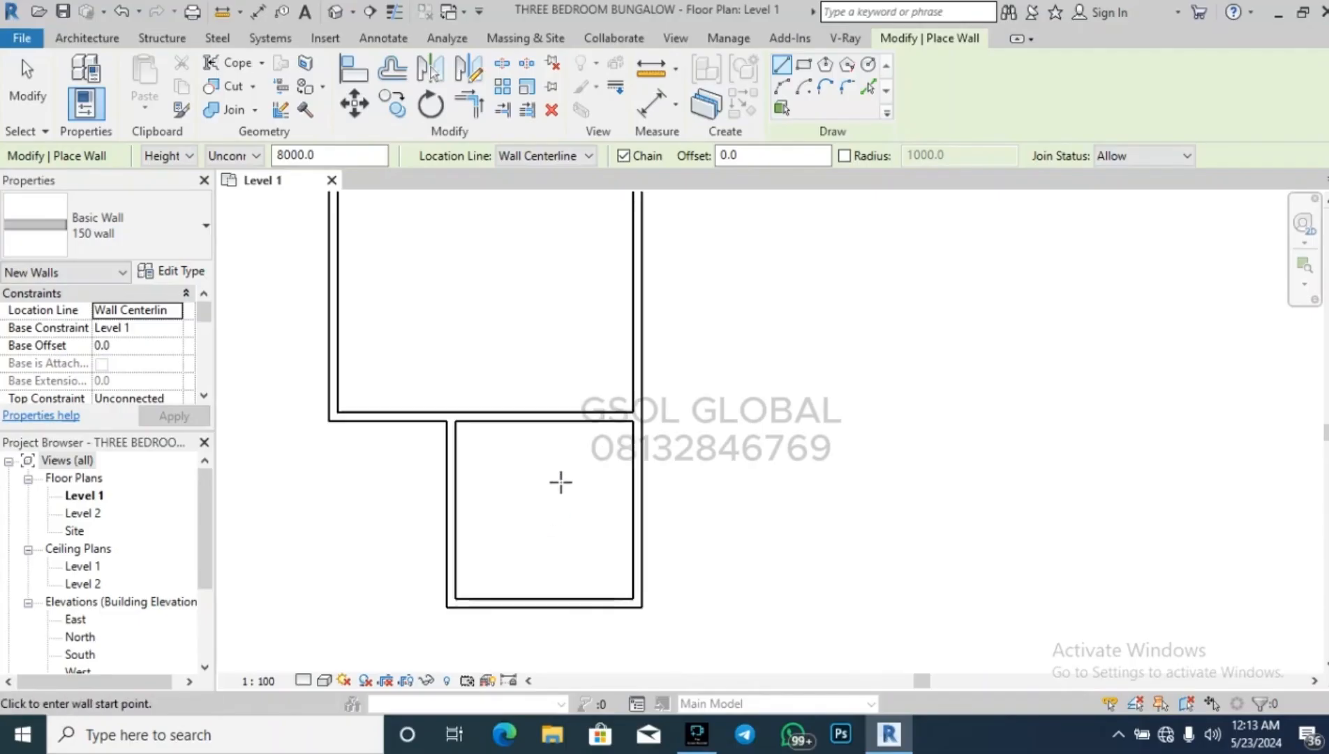
scroll(560, 481, up, 1)
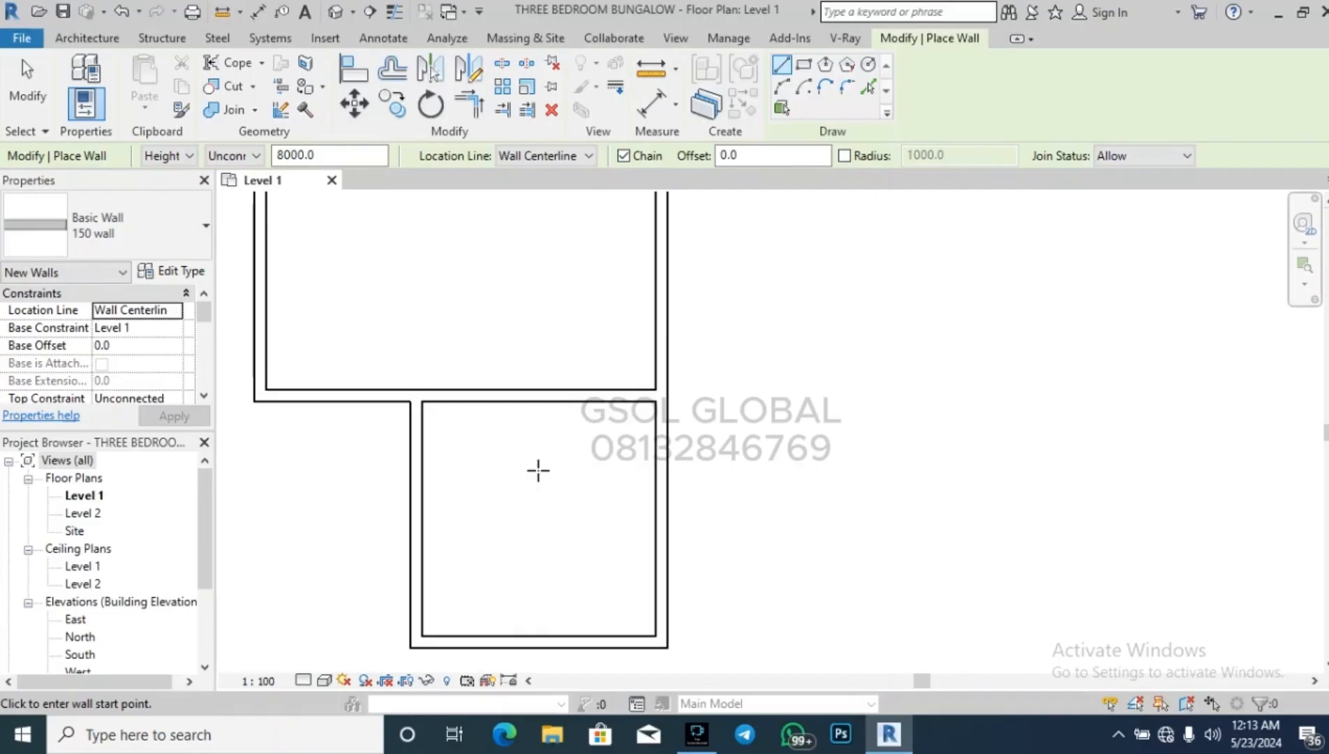
scroll(469, 440, down, 3)
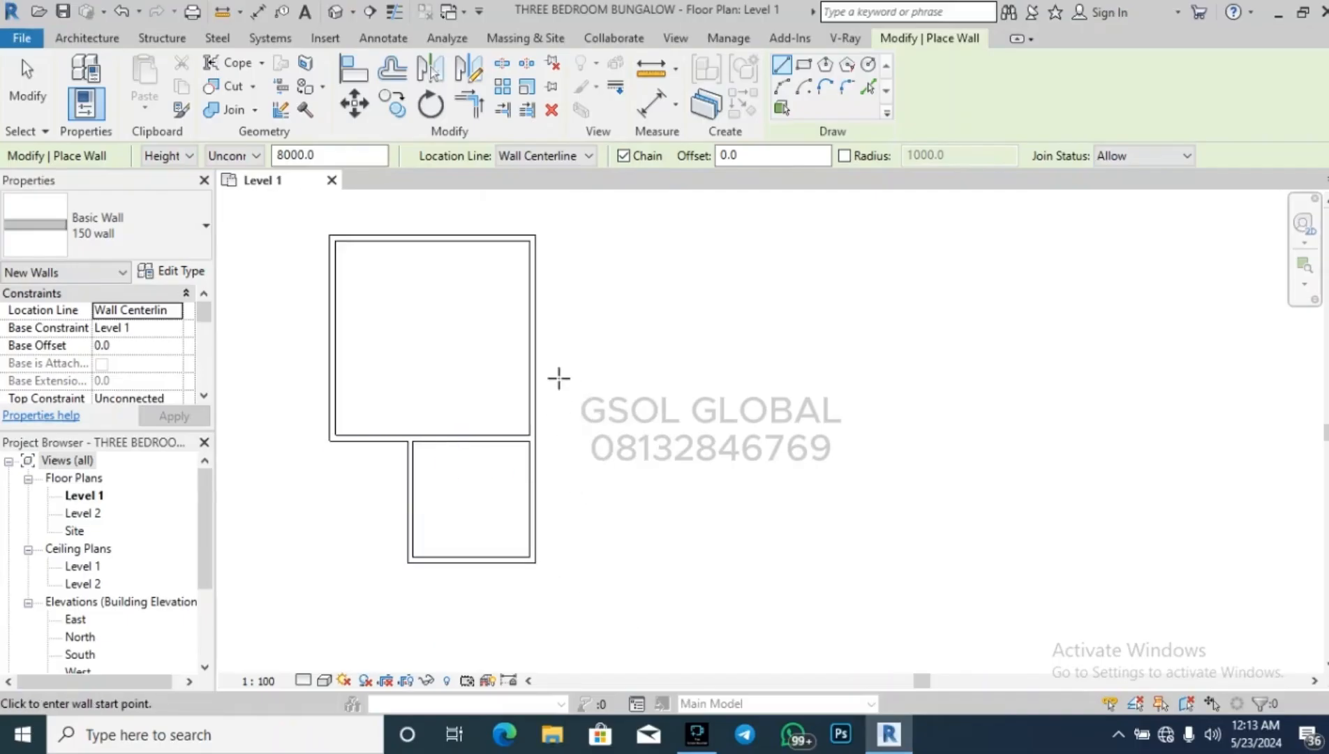
scroll(562, 286, up, 2)
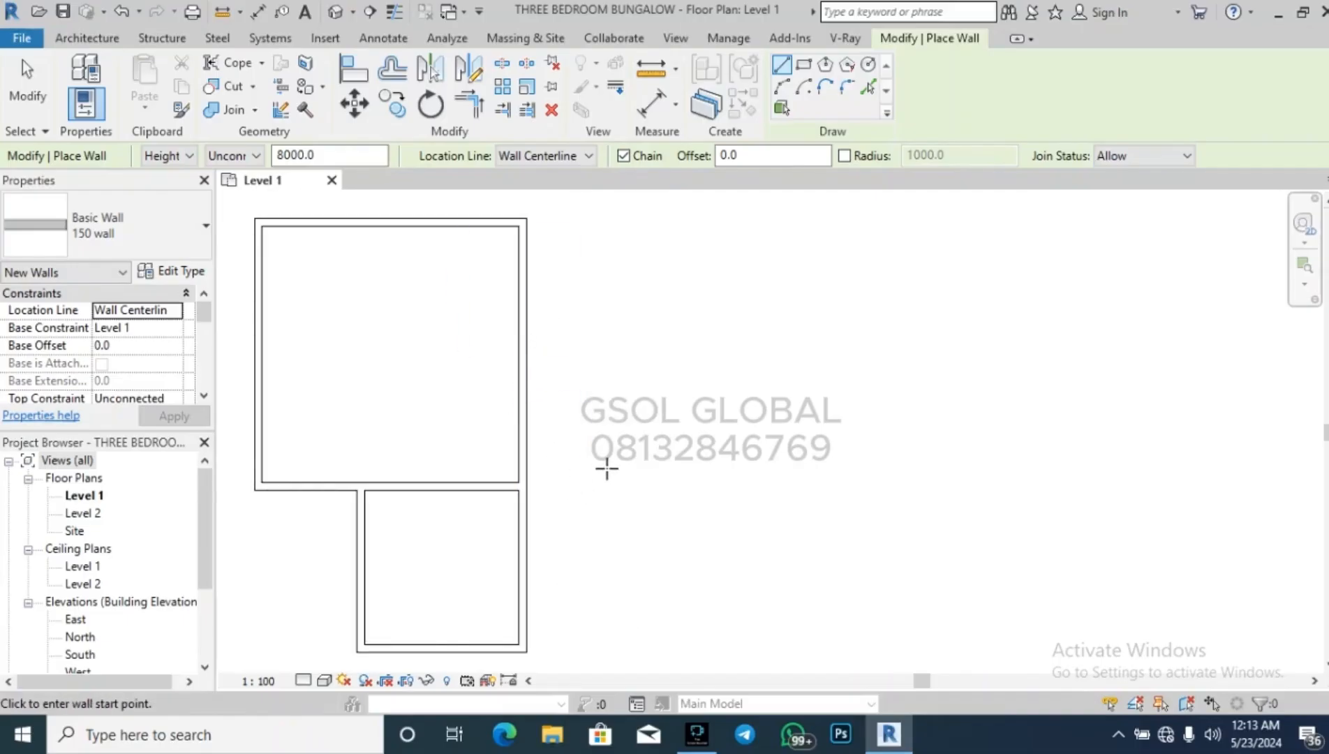
click(520, 486)
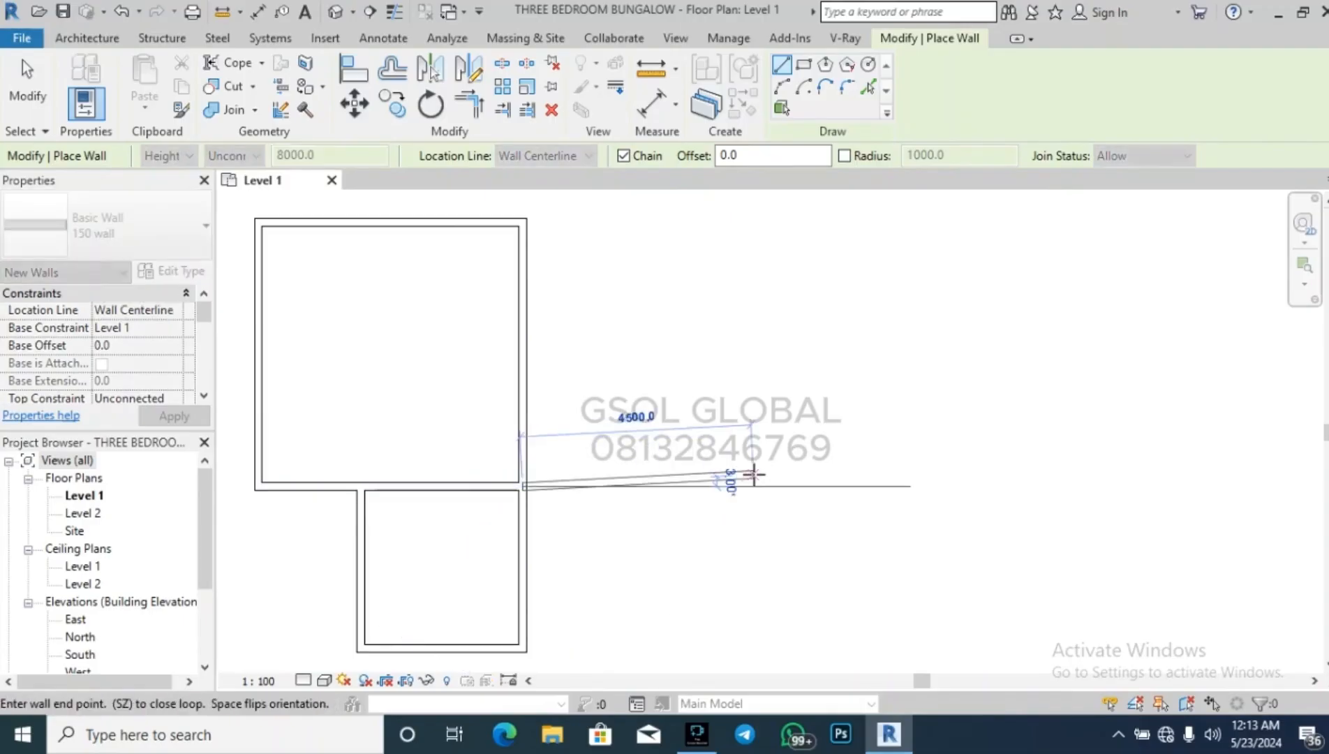
click(768, 486)
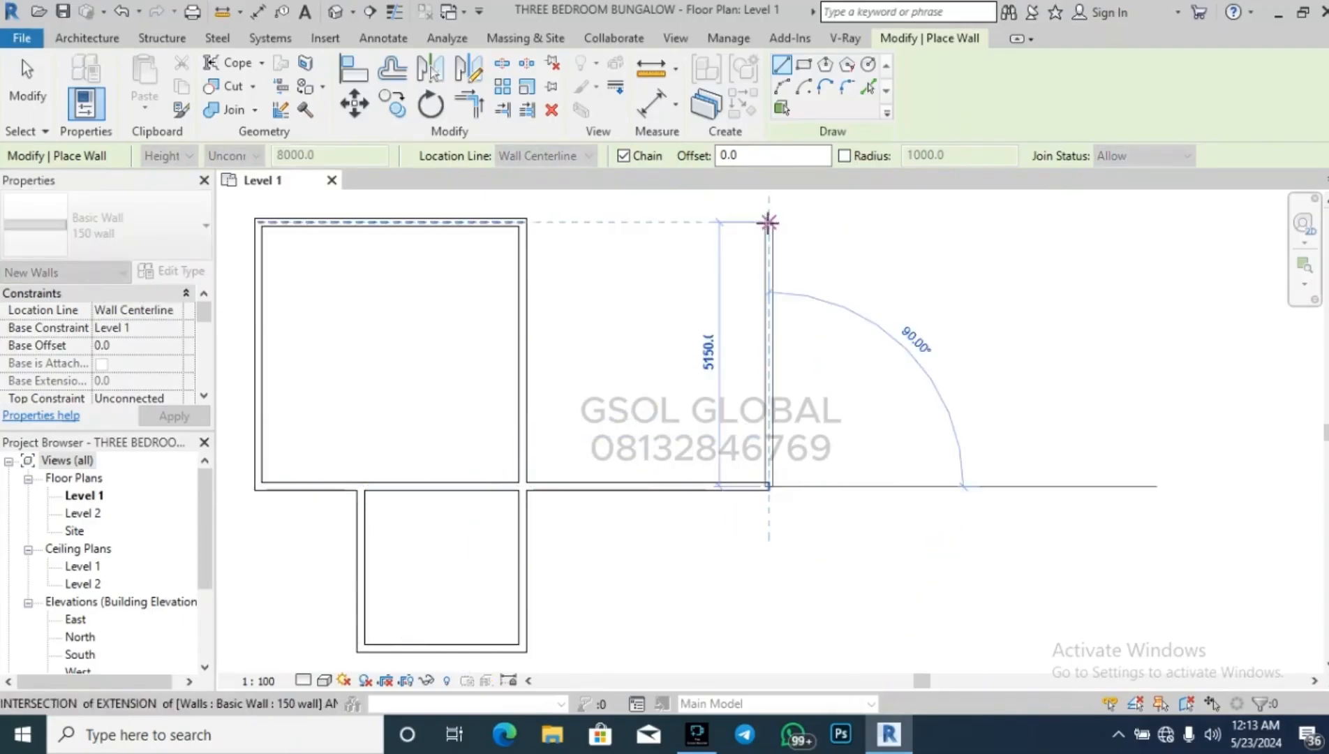
click(768, 223)
click(525, 221)
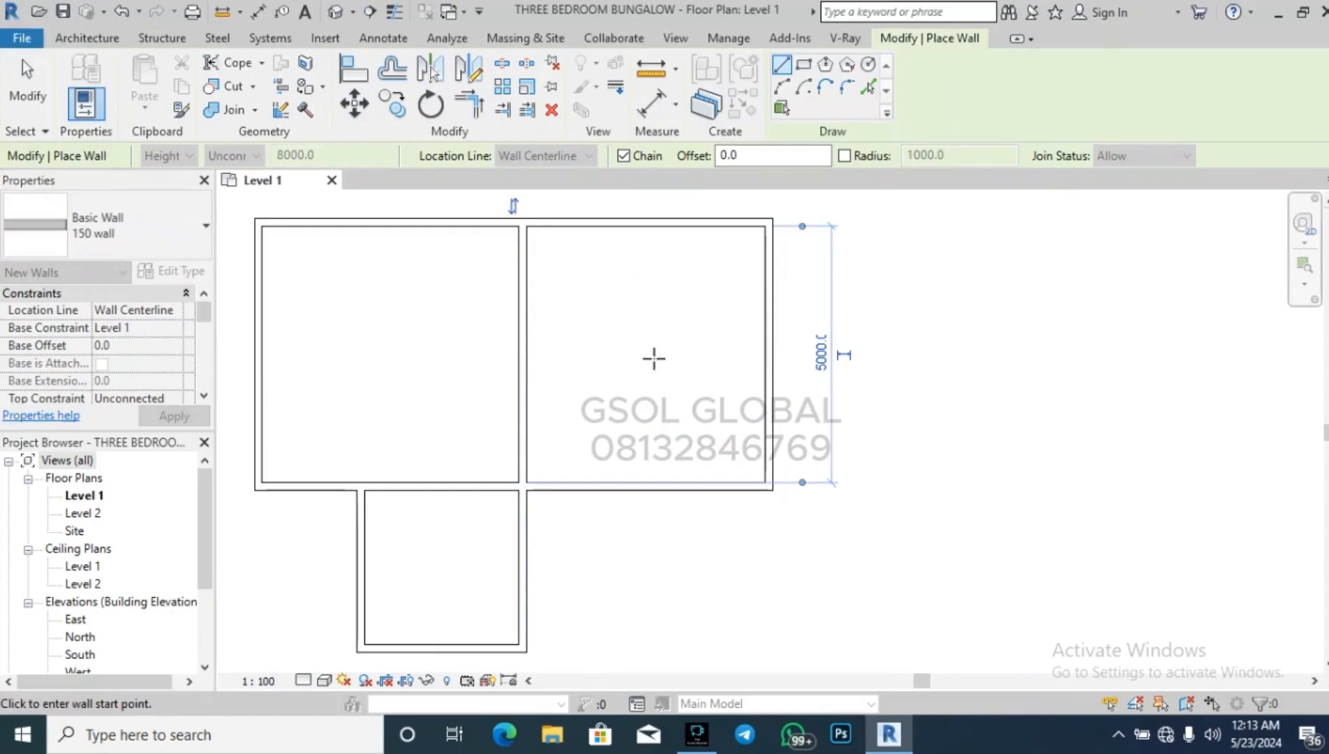
Delete the south and east walls of the second large room.
scroll(691, 299, down, 2)
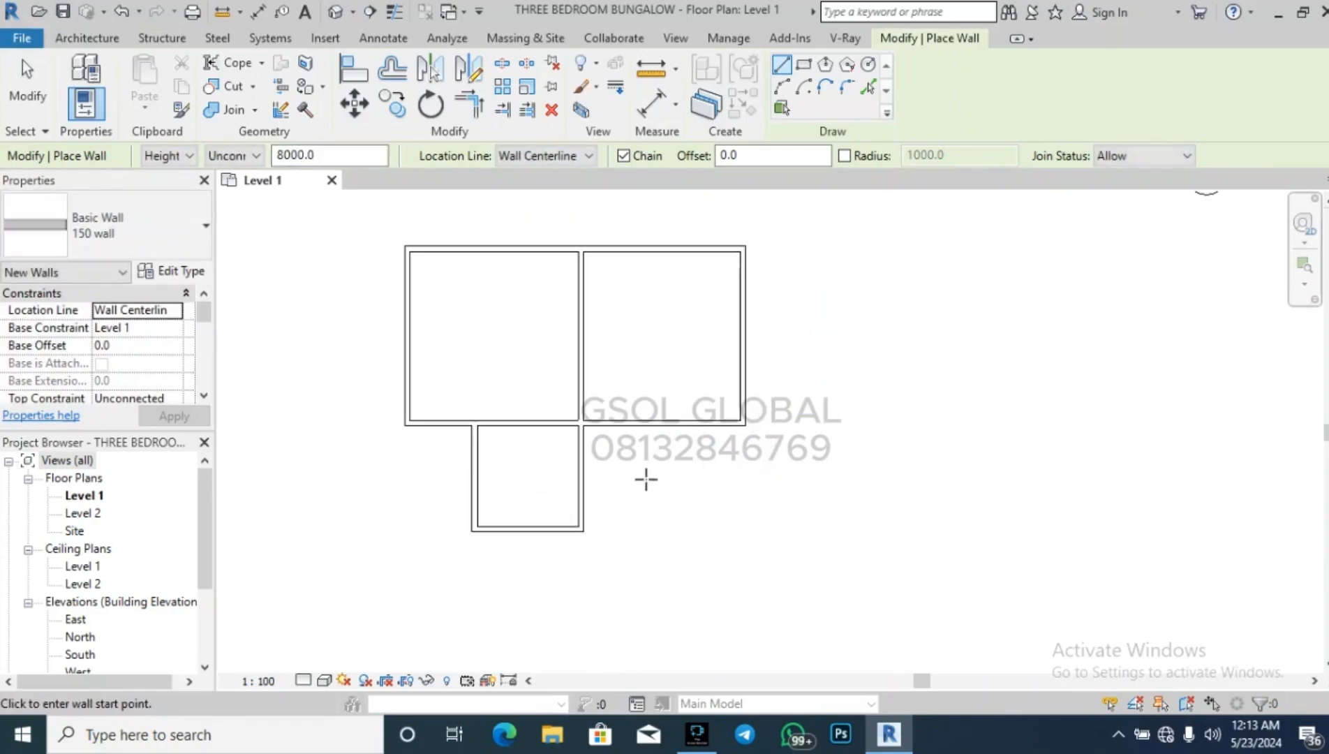
scroll(636, 476, up, 1)
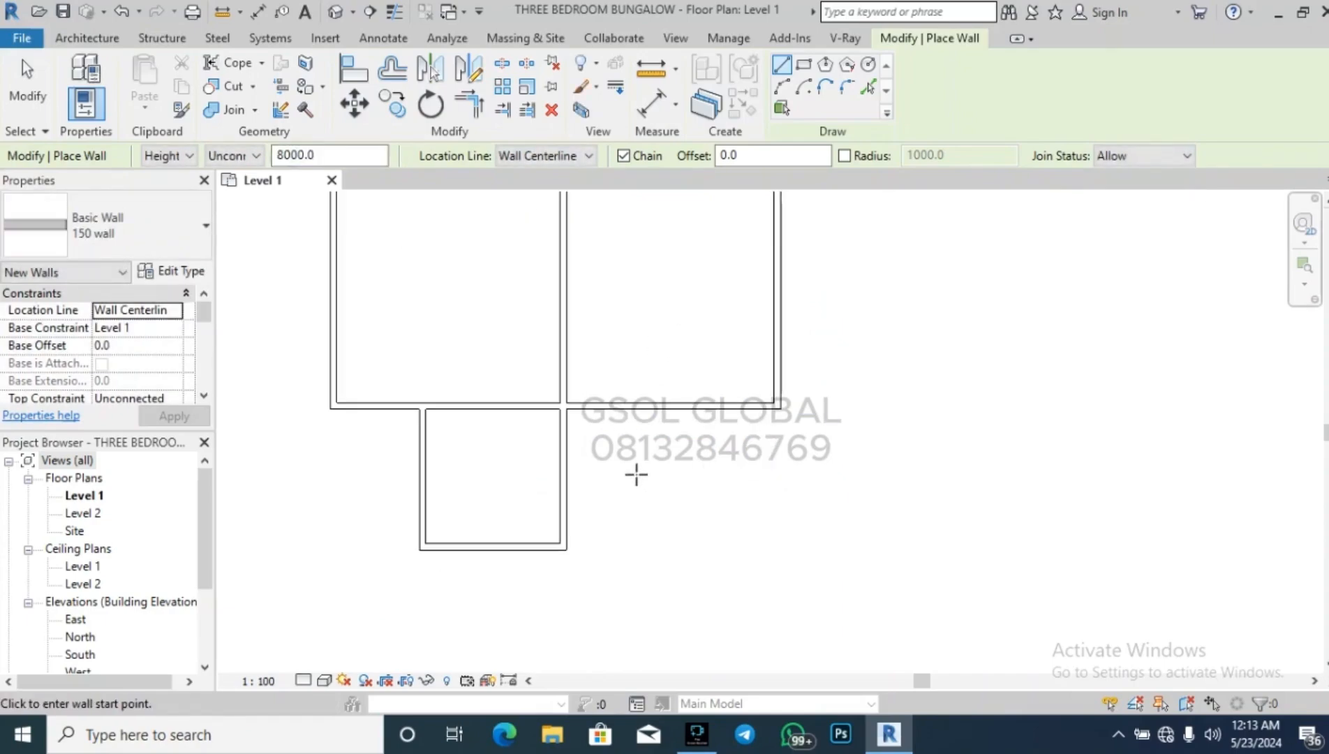
key(Escape)
key(Escape)
click(637, 405)
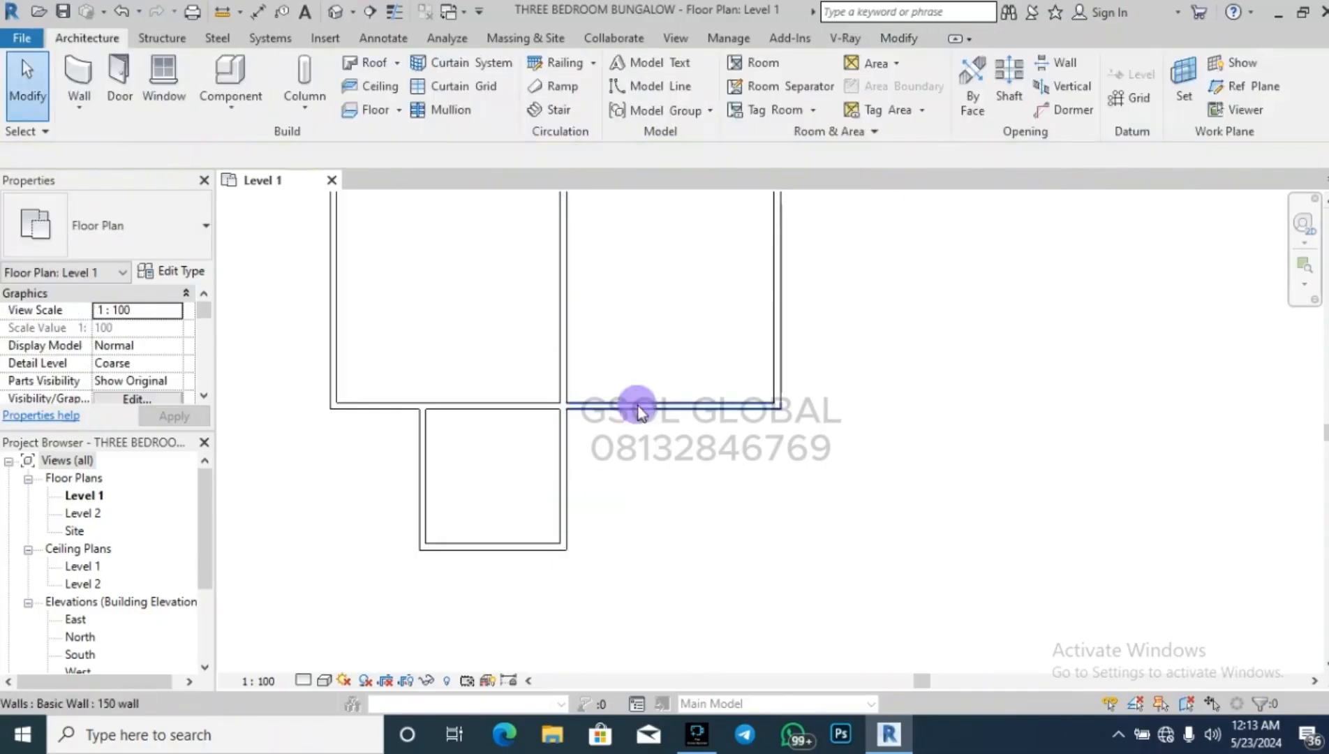
key(Delete)
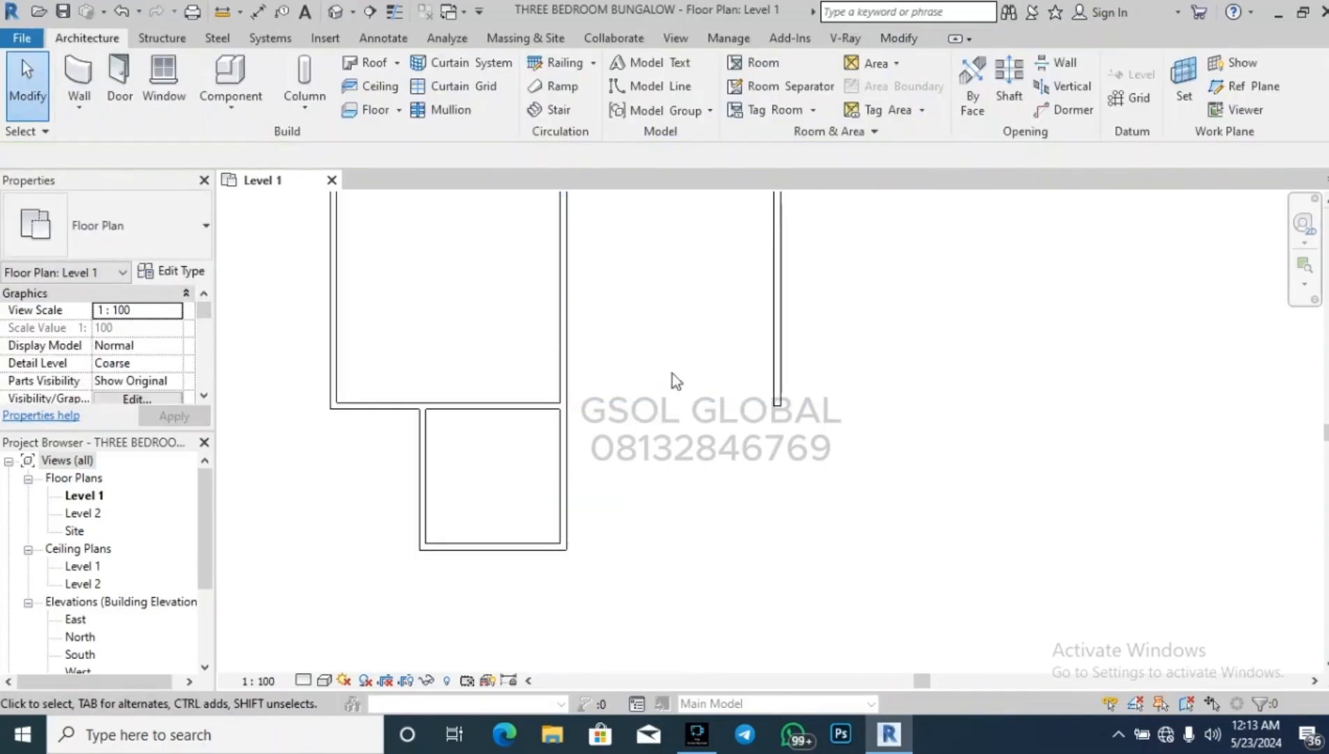
click(776, 301)
key(Delete)
Trim the overhanging north wall back to the first large room's east wall, forming a corner.
scroll(702, 457, down, 2)
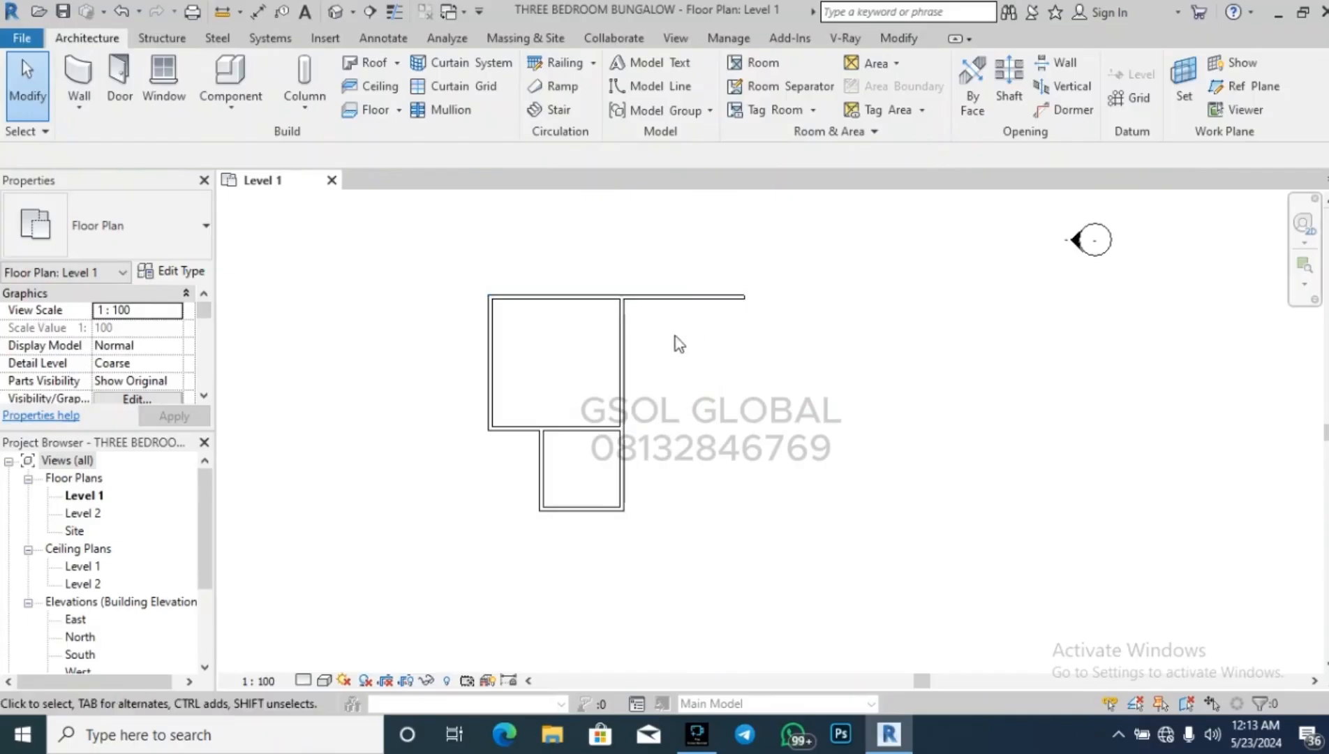
key(t)
key(r)
click(621, 350)
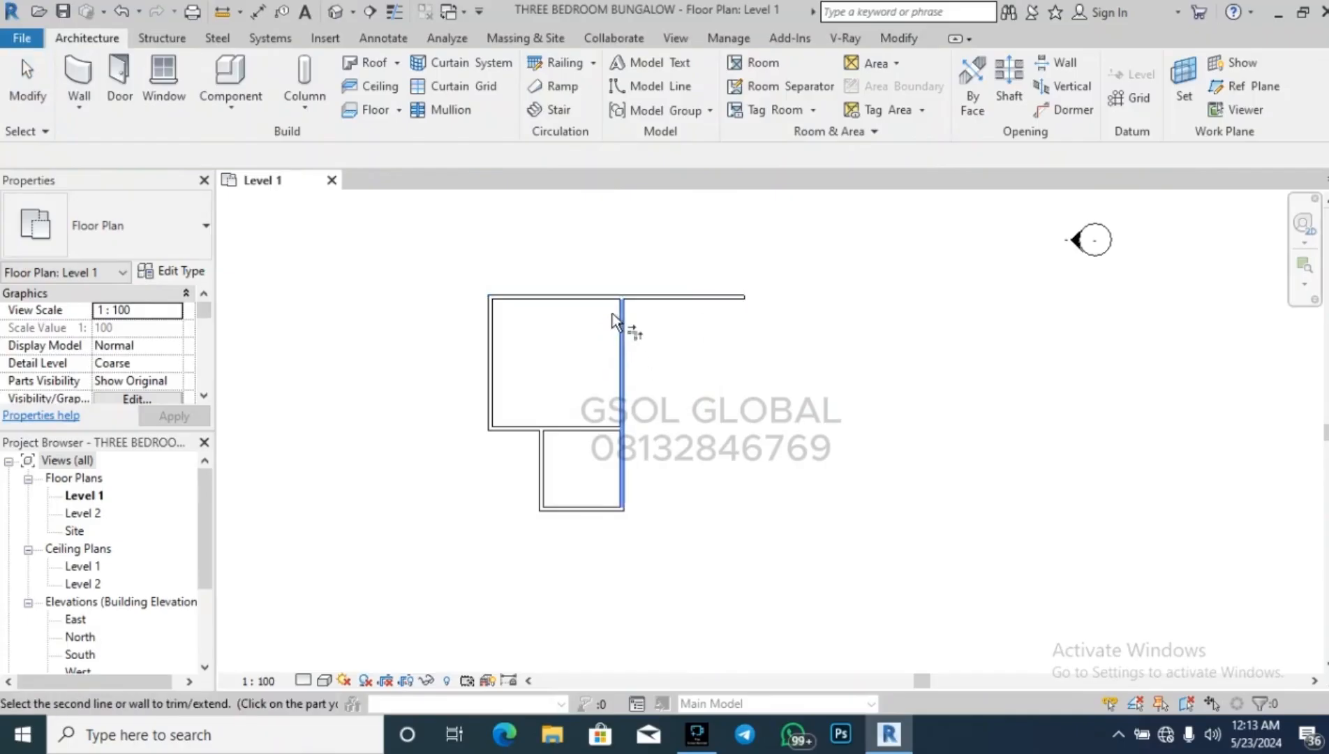
click(612, 300)
key(Escape)
key(Escape)
Draw three 150 walls enclosing a narrow room east of the 3000 mm square room, with an east wall 3150 mm long aligned to its south wall.
scroll(691, 453, up, 3)
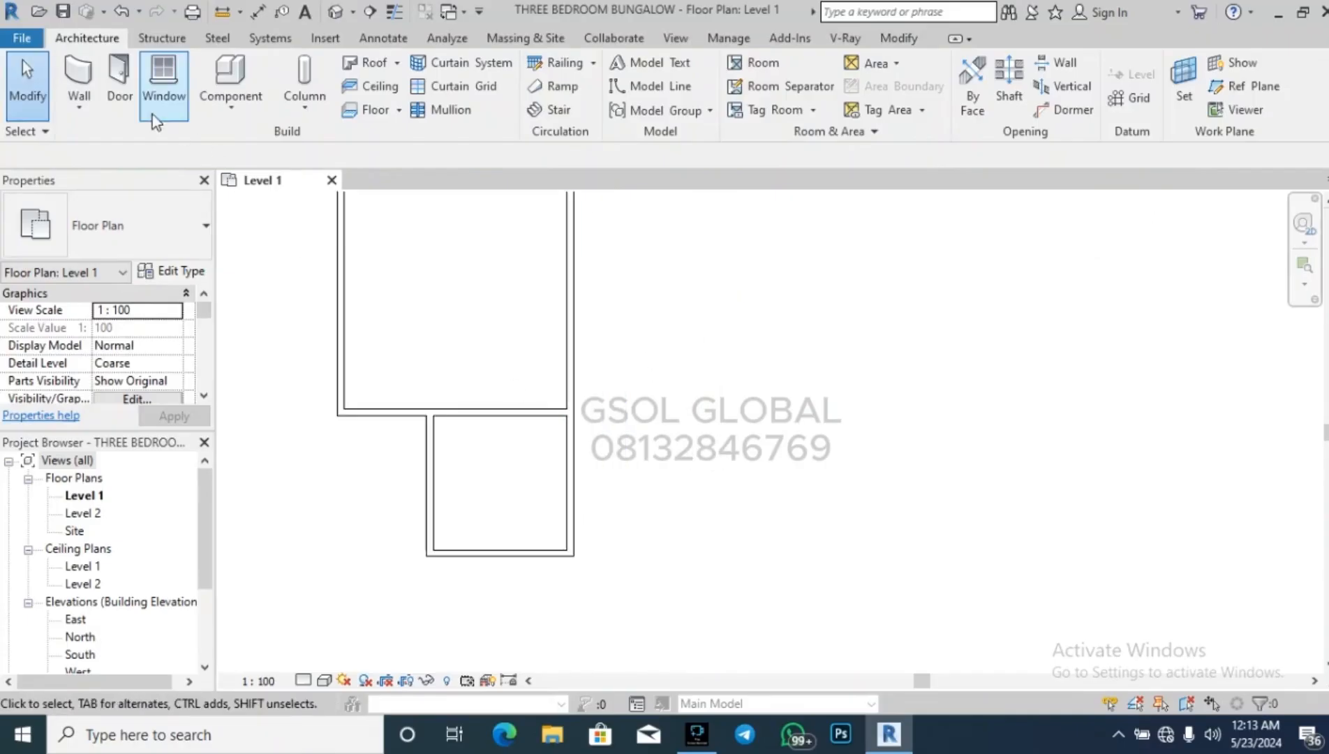
click(78, 77)
scroll(558, 494, up, 1)
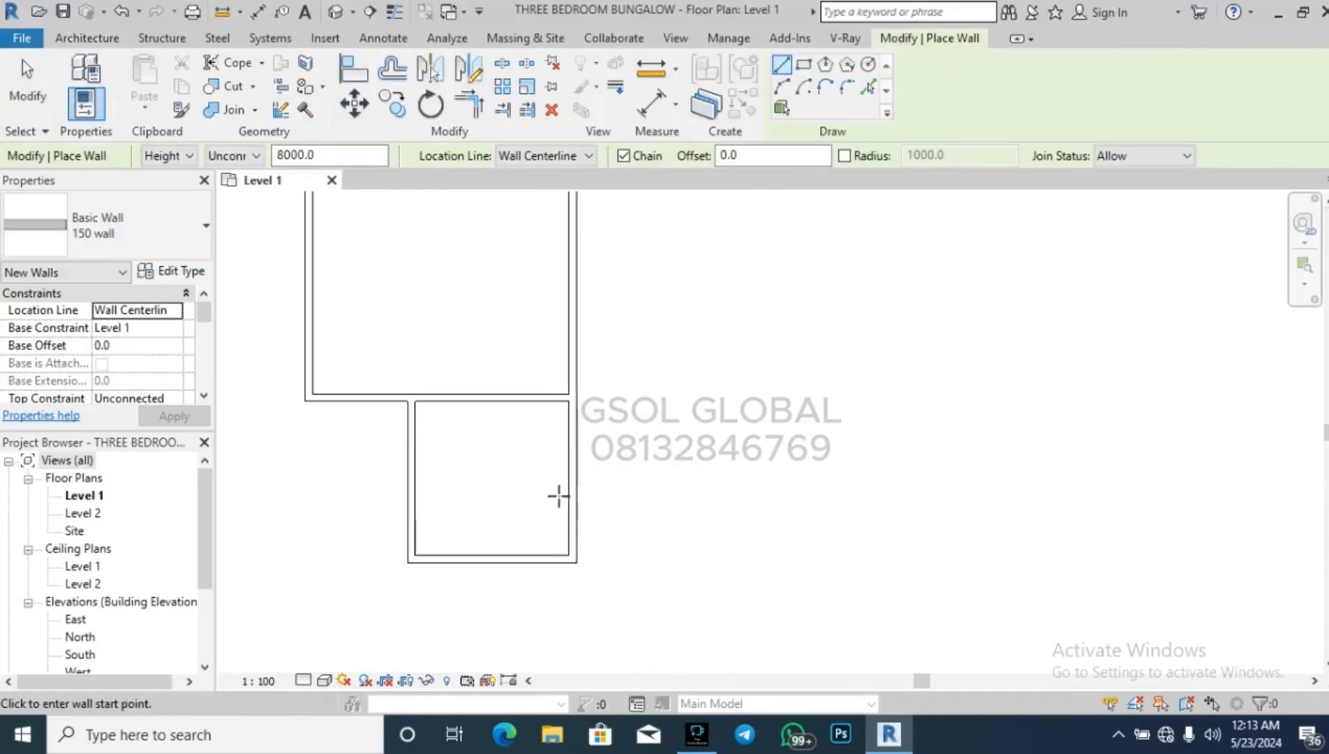
scroll(569, 454, up, 1)
click(569, 385)
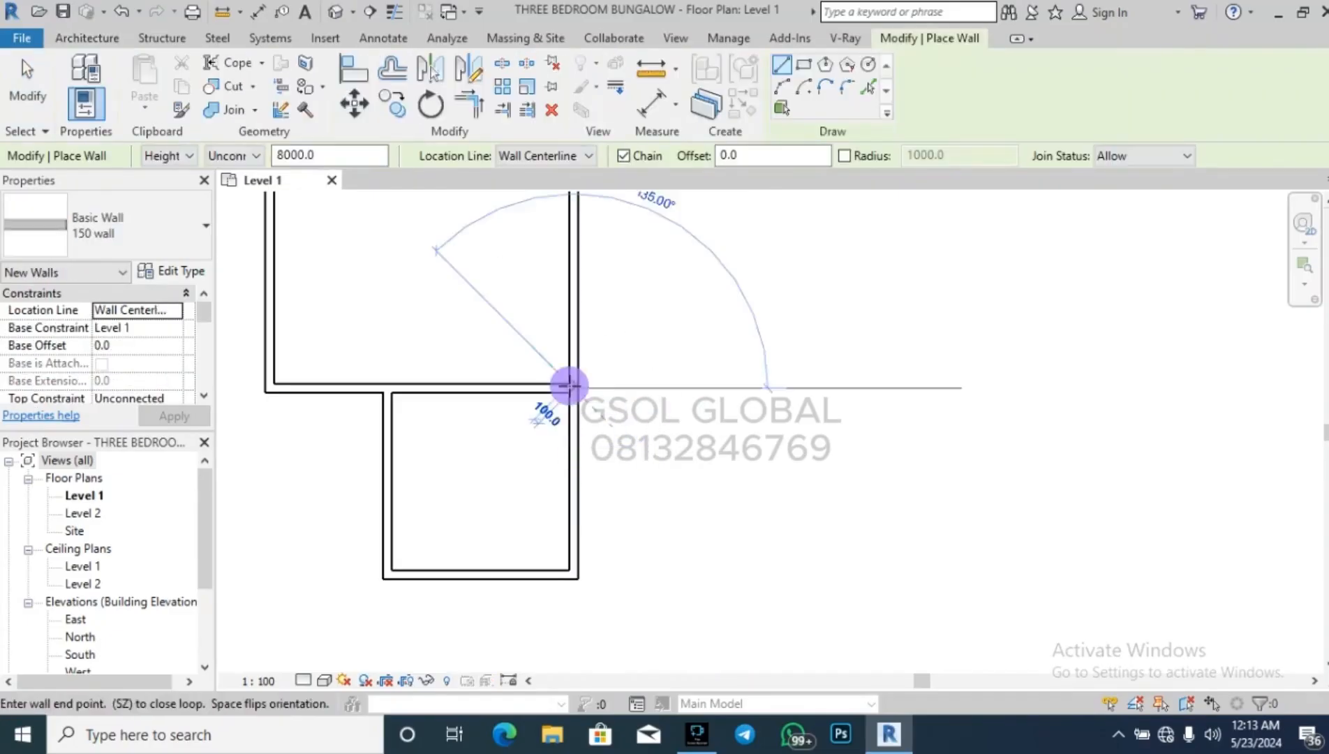
click(674, 385)
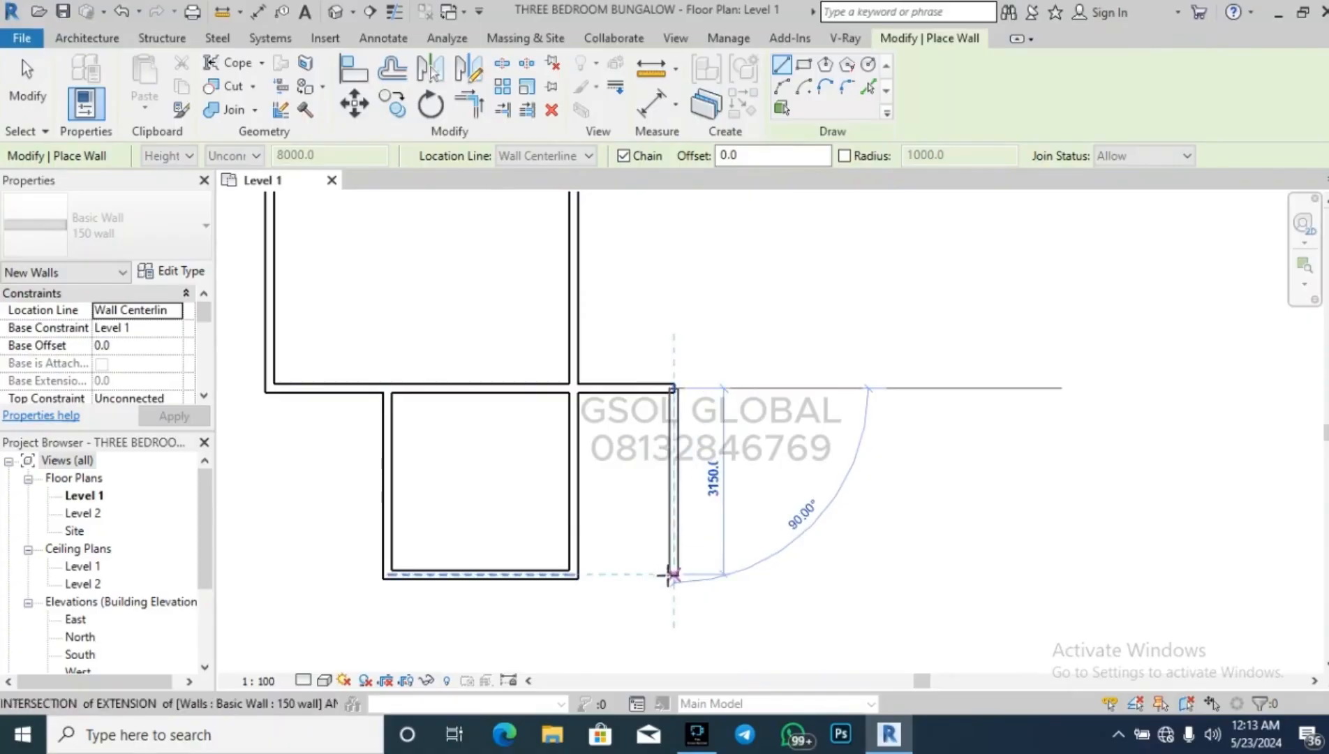
click(674, 575)
click(574, 574)
Draw an east-west 150 wall across the narrow room, dividing it into a shorter north space and a longer south space.
click(573, 439)
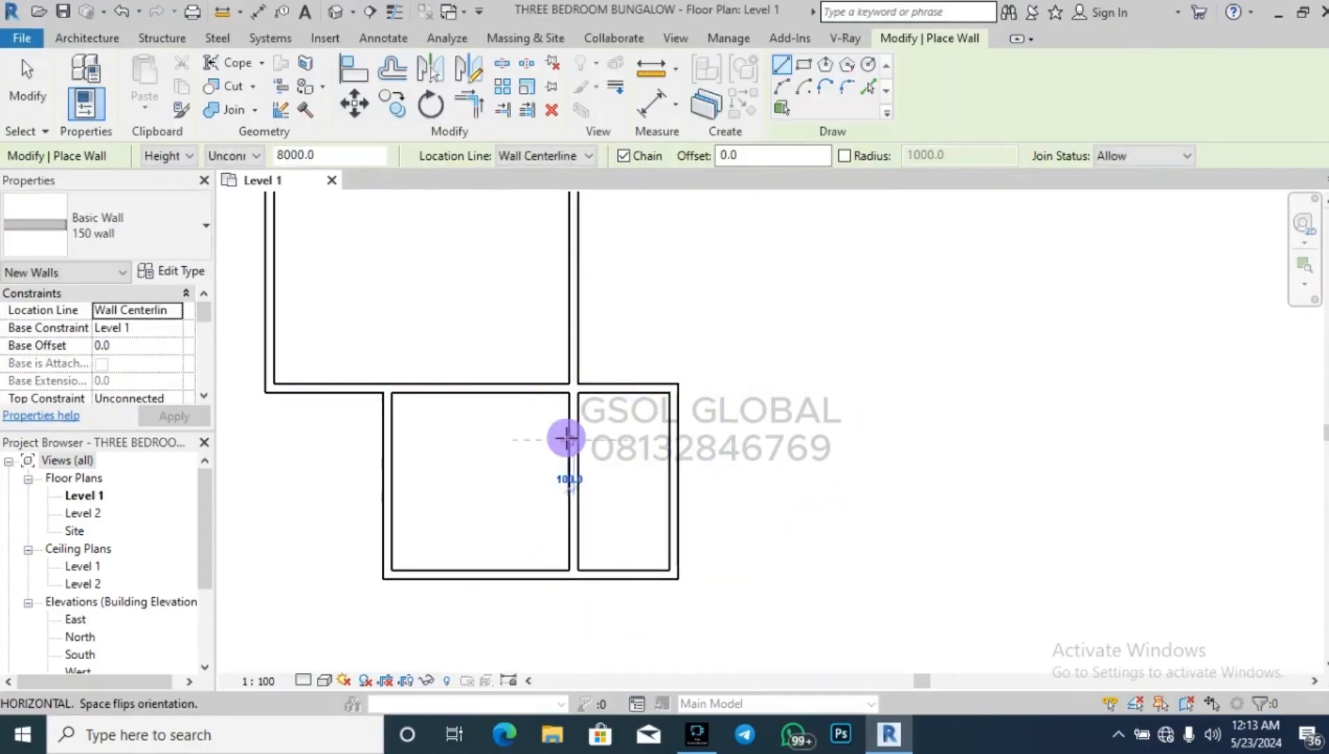
click(673, 440)
key(Escape)
key(Escape)
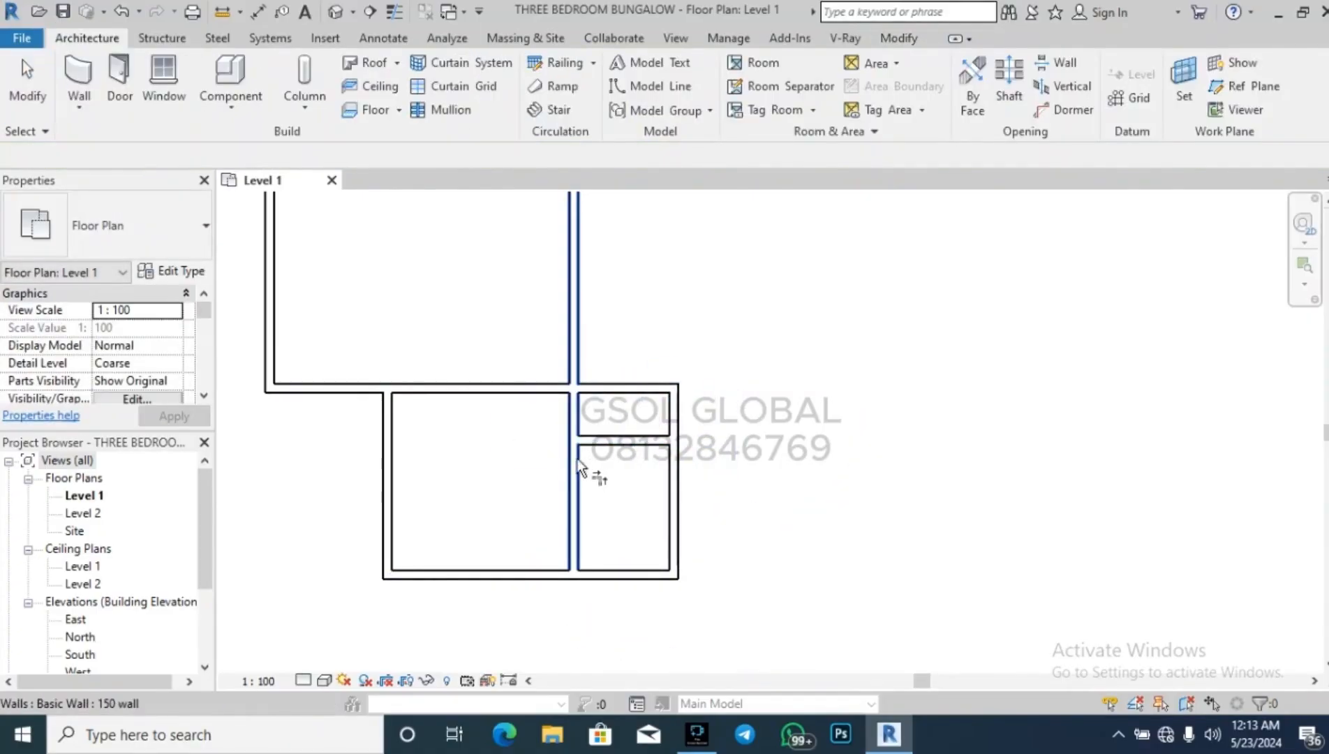
click(577, 458)
click(596, 440)
key(Escape)
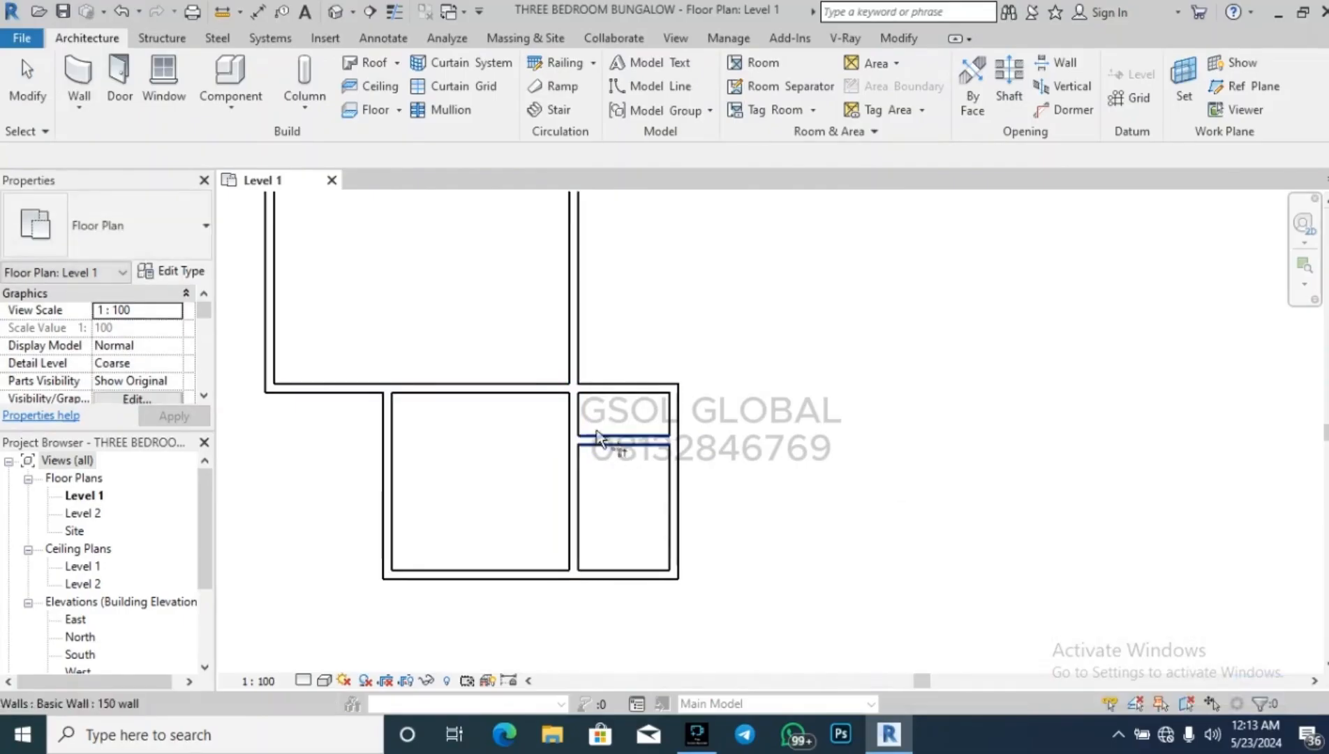
key(Escape)
scroll(588, 417, up, 3)
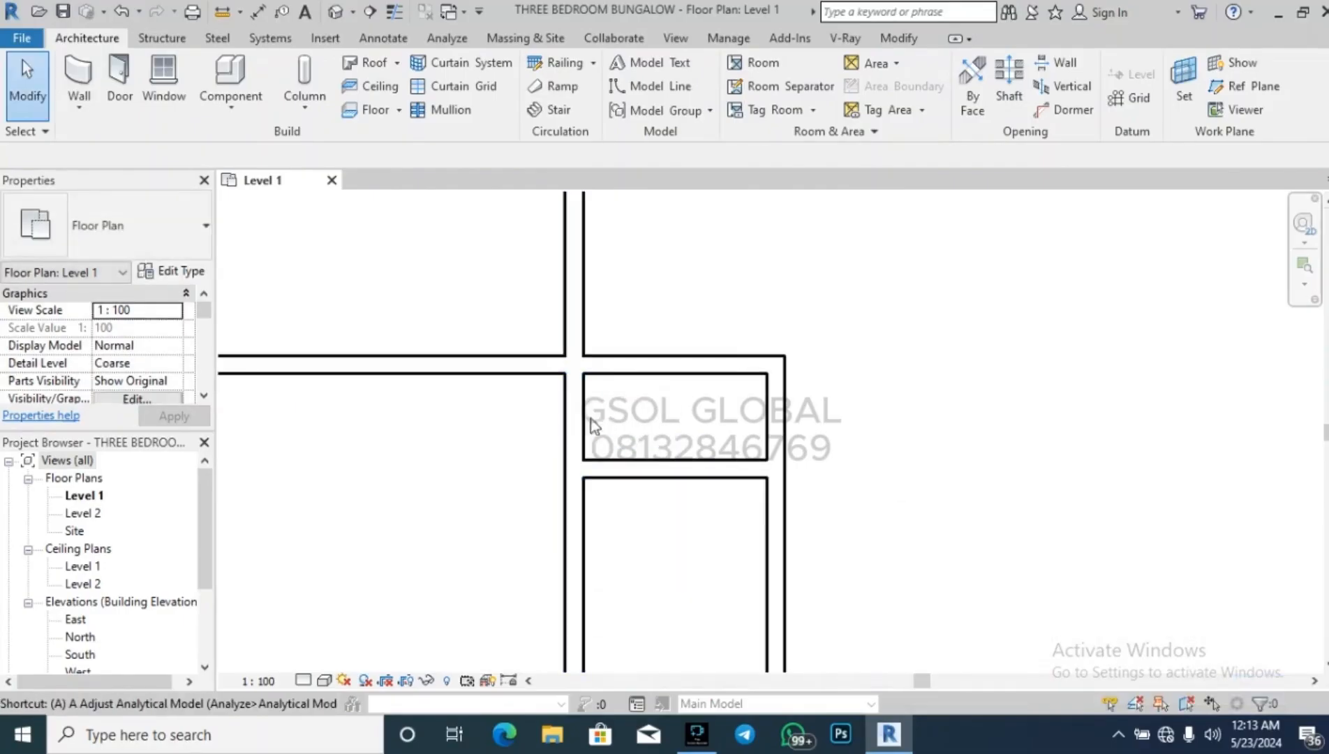
key(s)
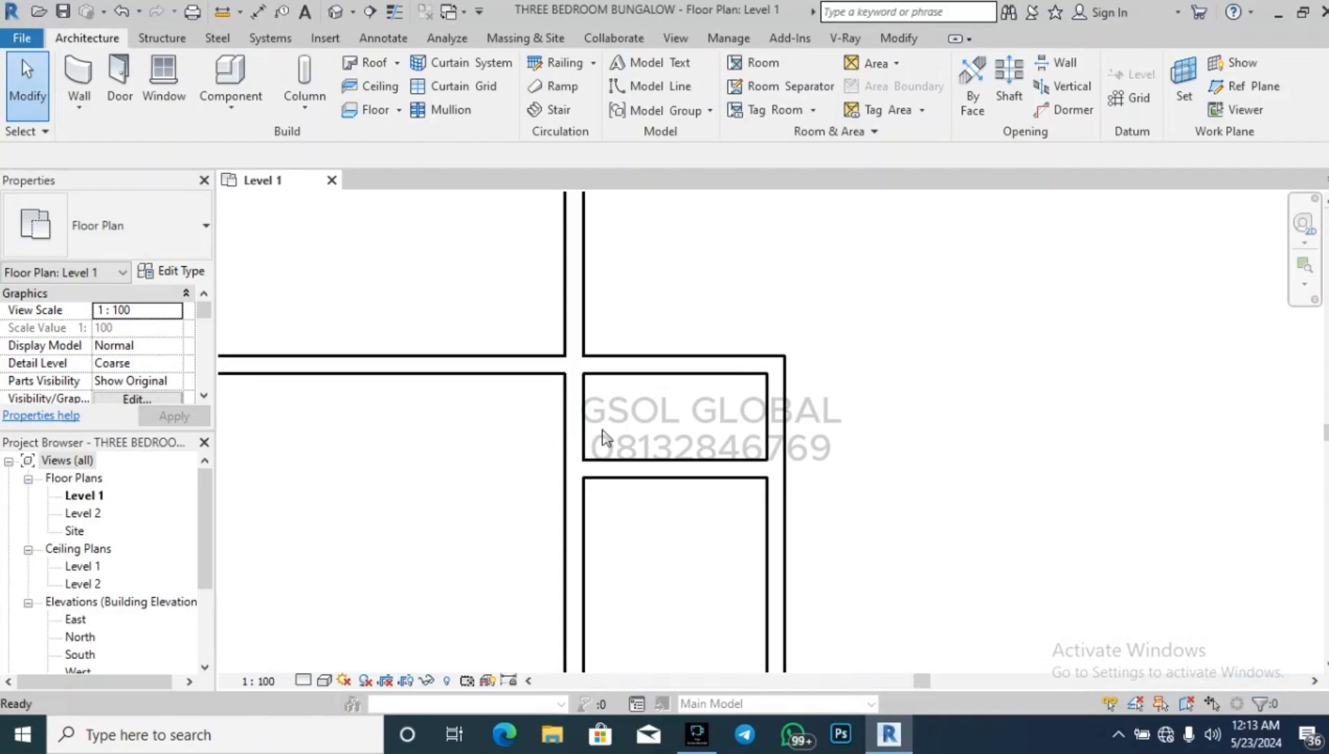
Split the shared wall beside the narrow room's north space and pull the upper segment's end back to the north wall, opening the space westward.
key(l)
click(583, 416)
key(Escape)
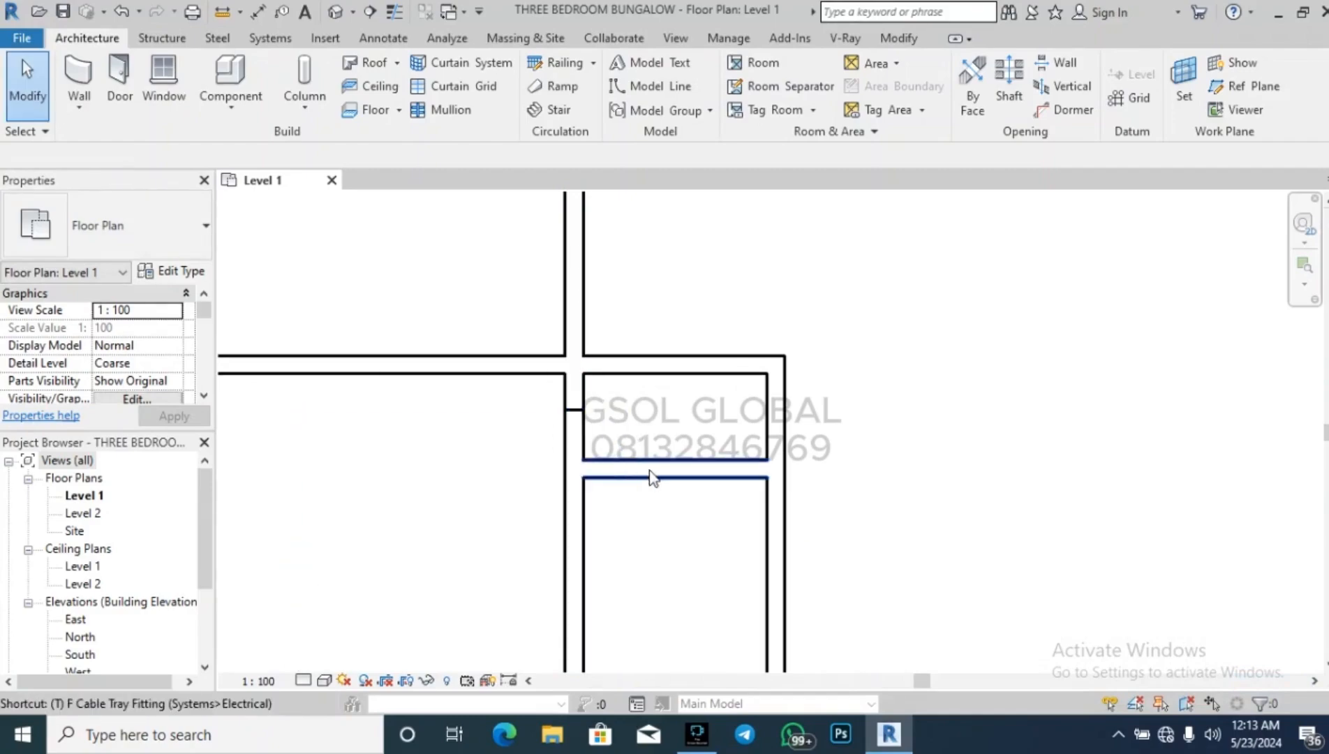
click(580, 507)
key(Escape)
click(580, 401)
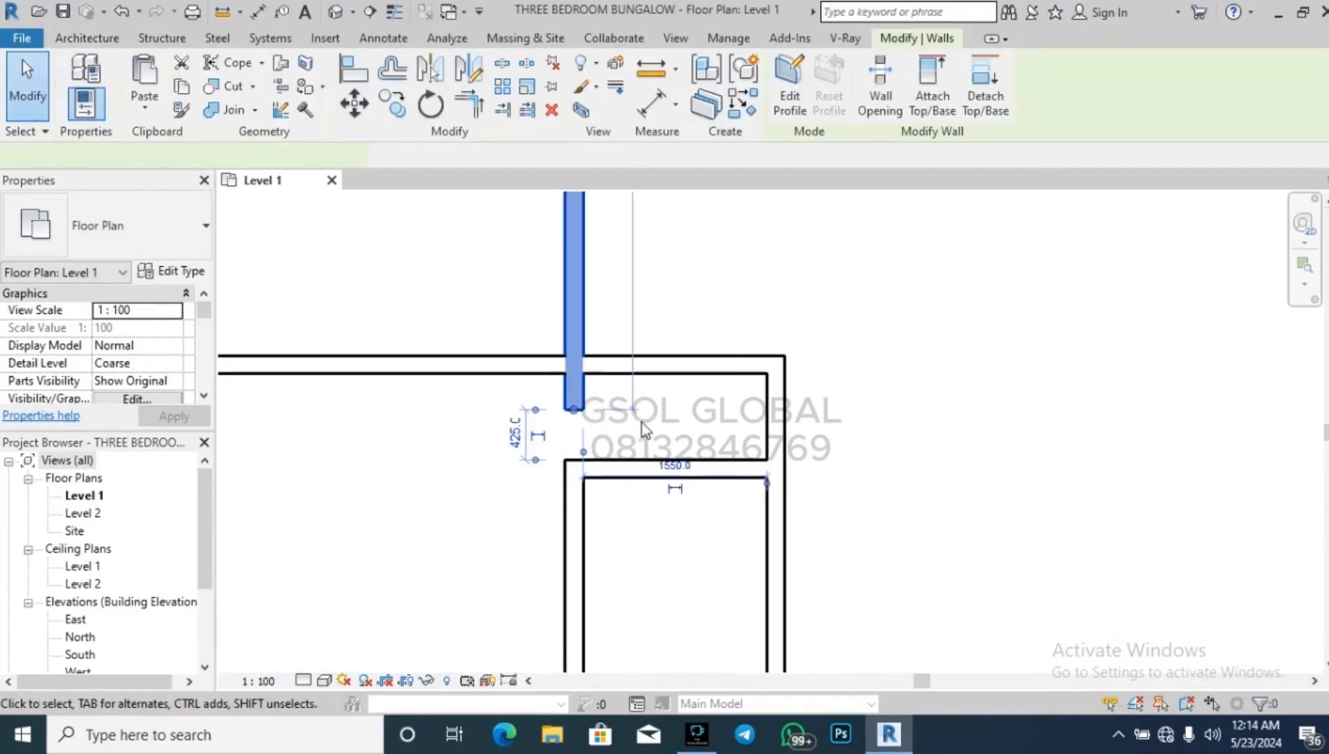
drag(571, 411, 573, 363)
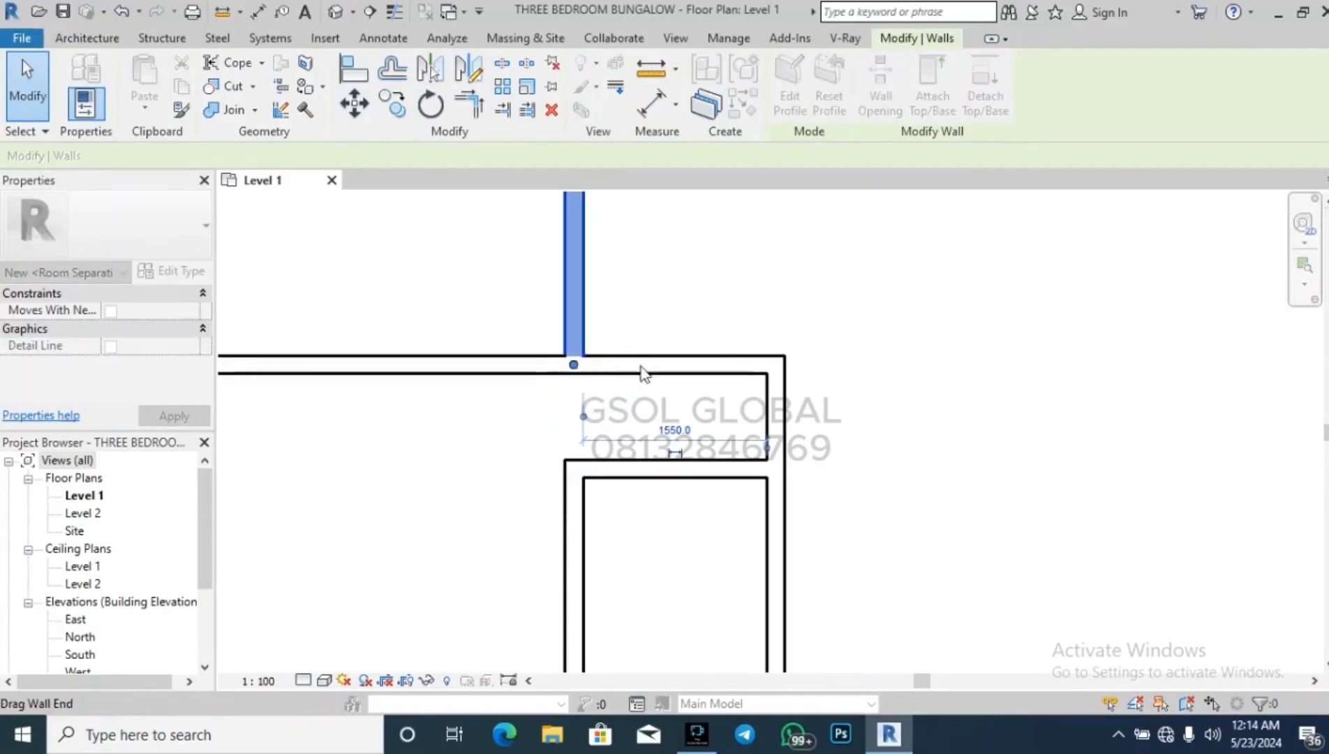
click(832, 319)
scroll(797, 267, down, 3)
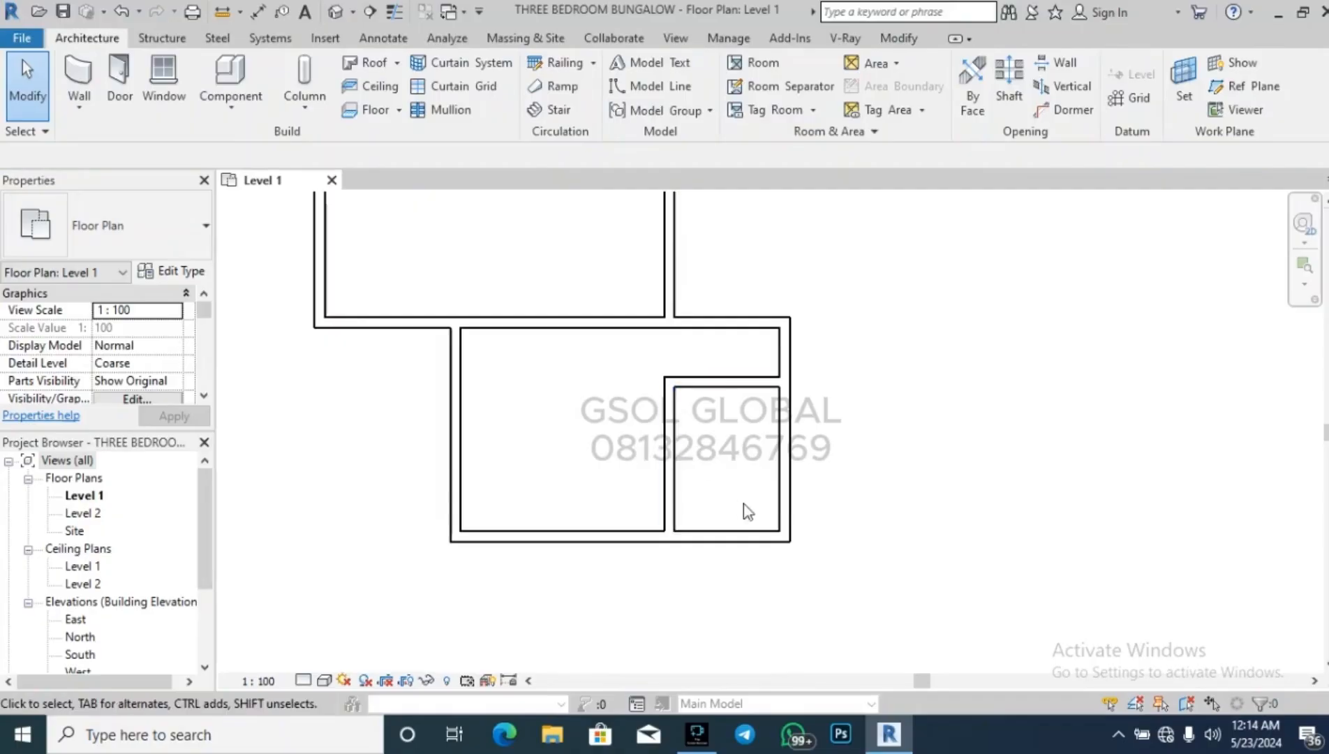
Move the narrow room's east wall to give a clear width of 1200 mm.
click(783, 414)
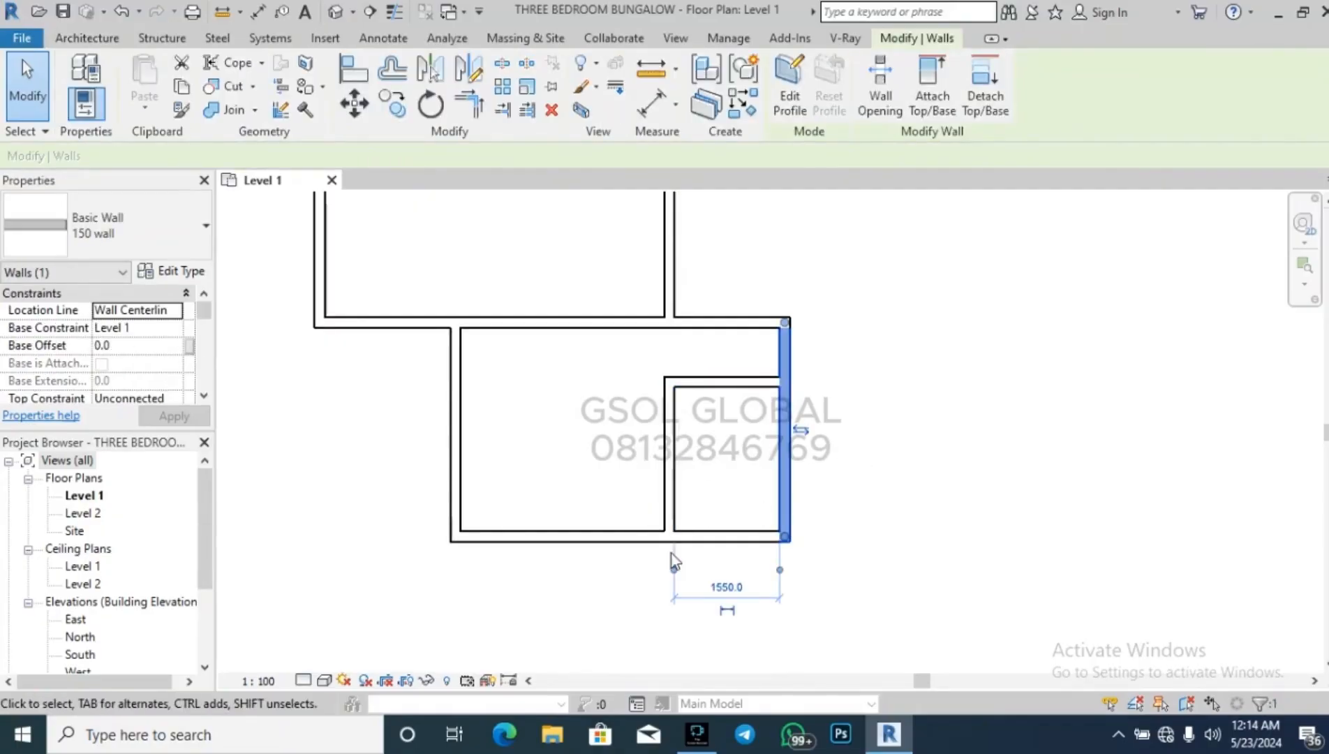
click(733, 585)
text(12)
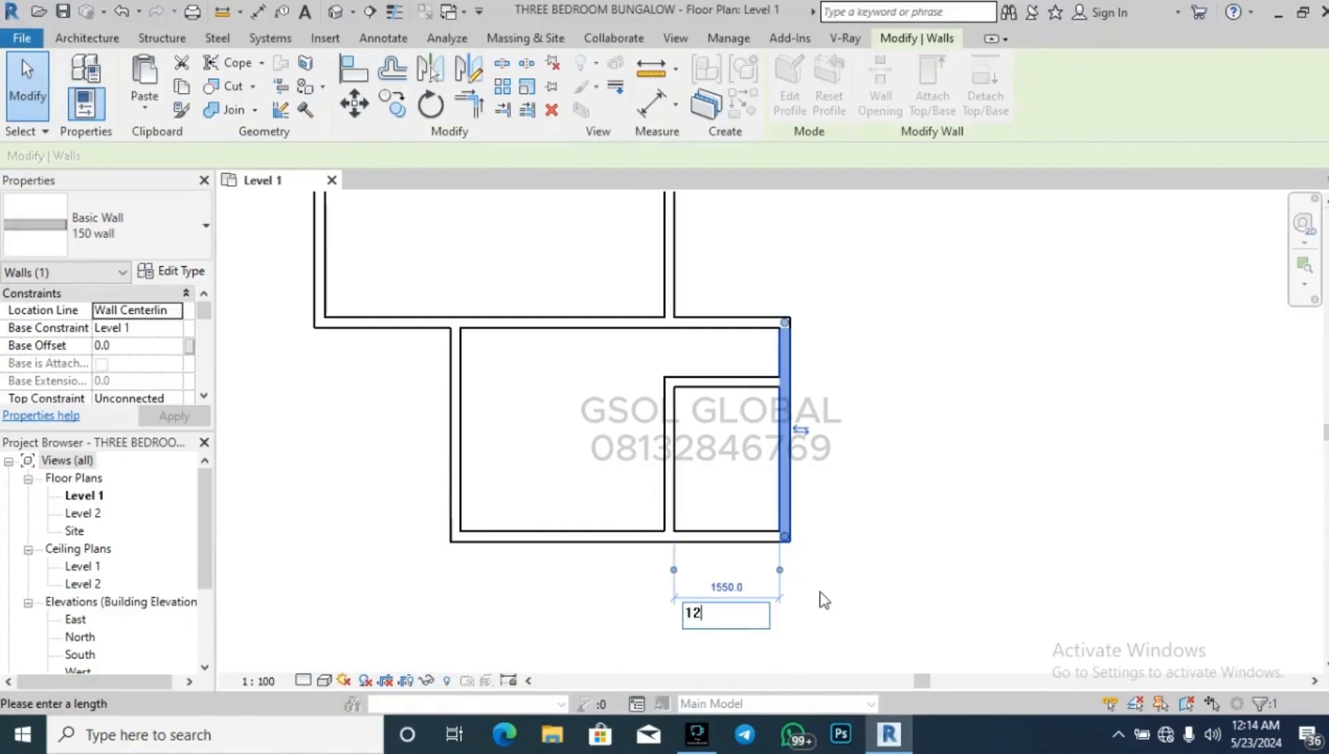
text(00)
key(Return)
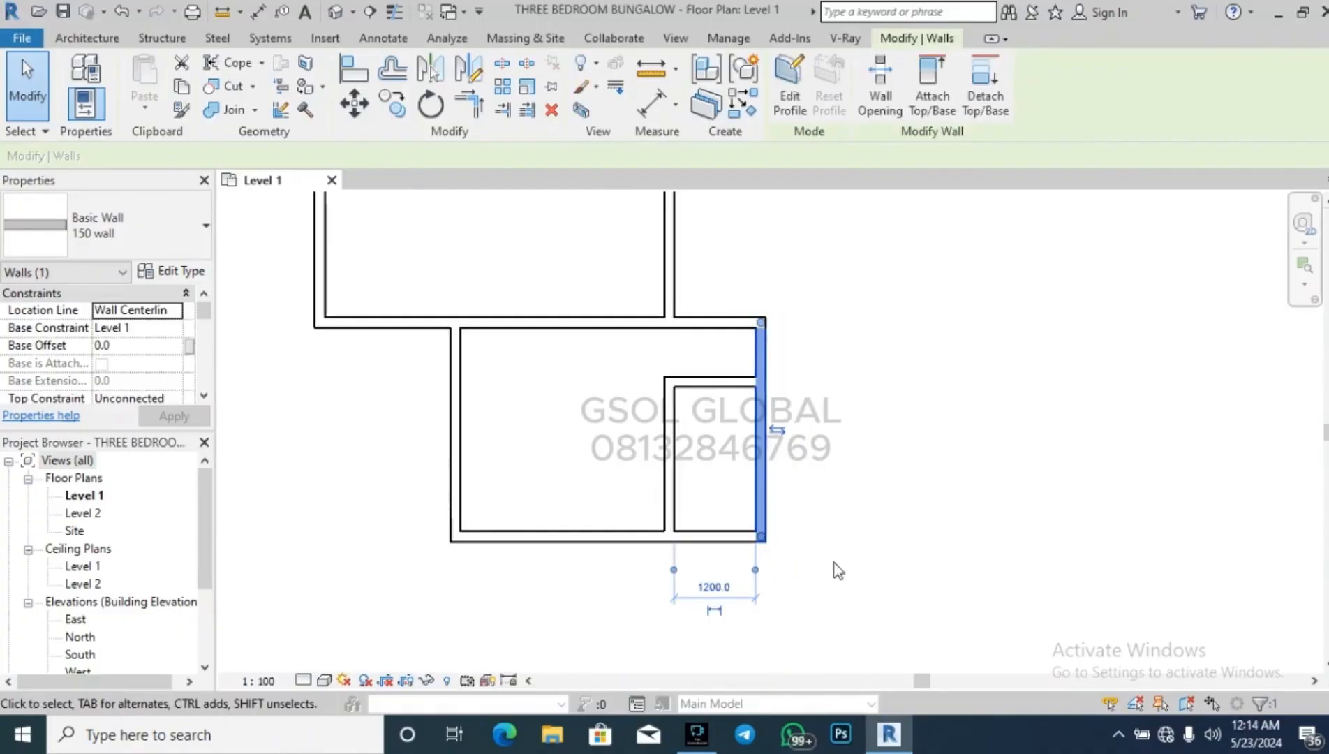
click(821, 596)
Move the dividing wall so the narrow room's south space is 2000 mm long inside.
click(724, 383)
click(811, 457)
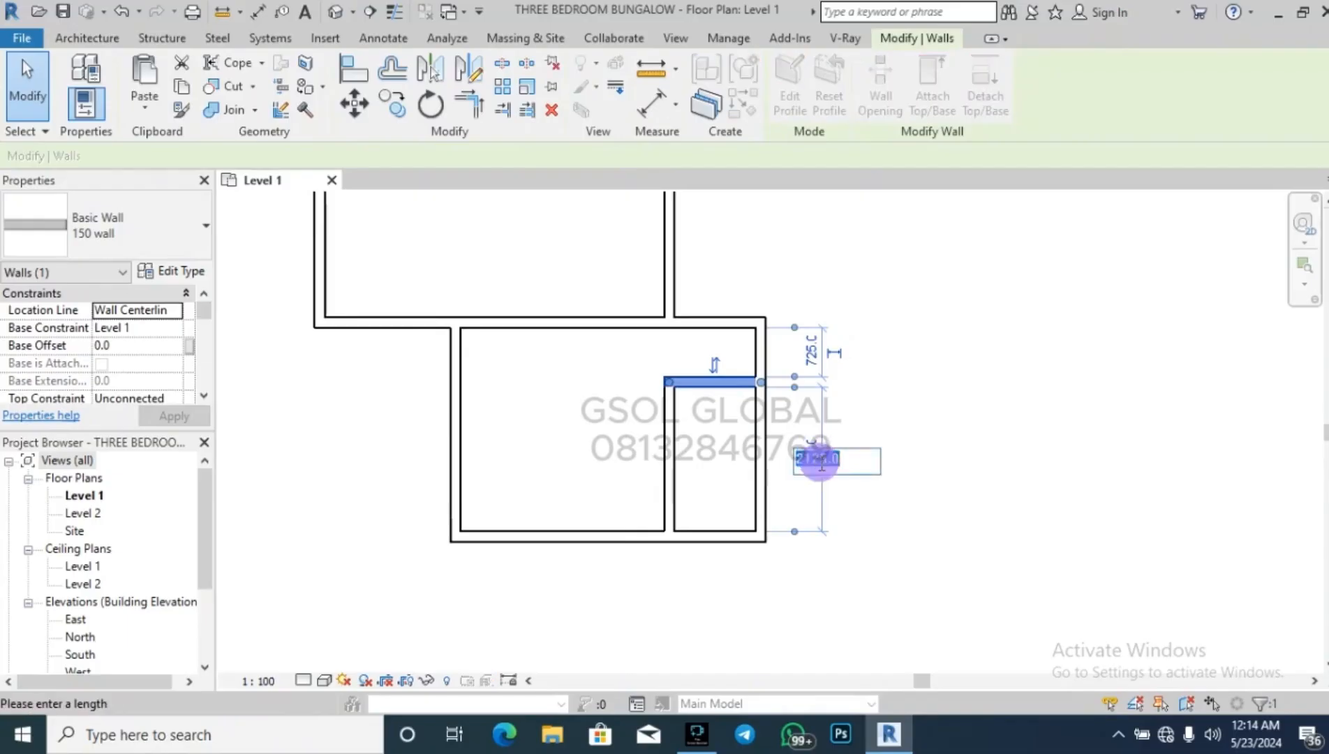
text(2000)
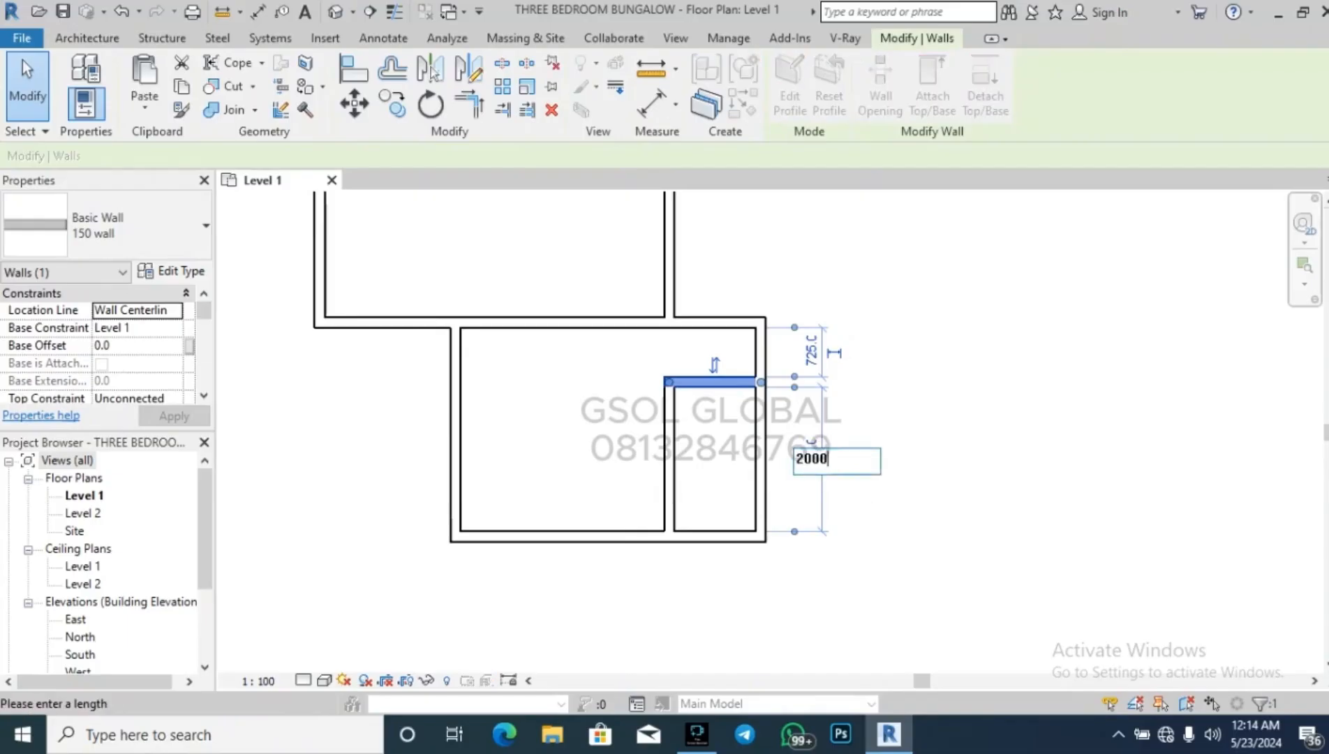
key(Return)
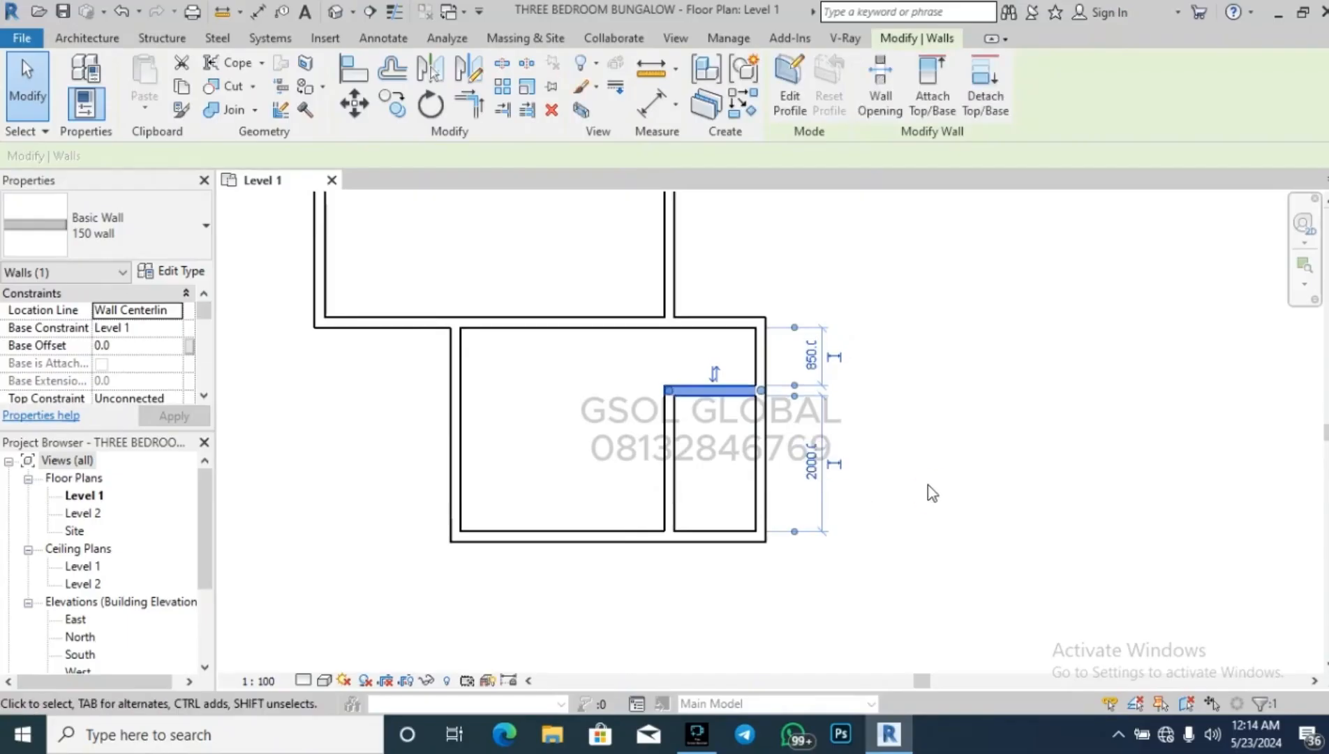
click(922, 482)
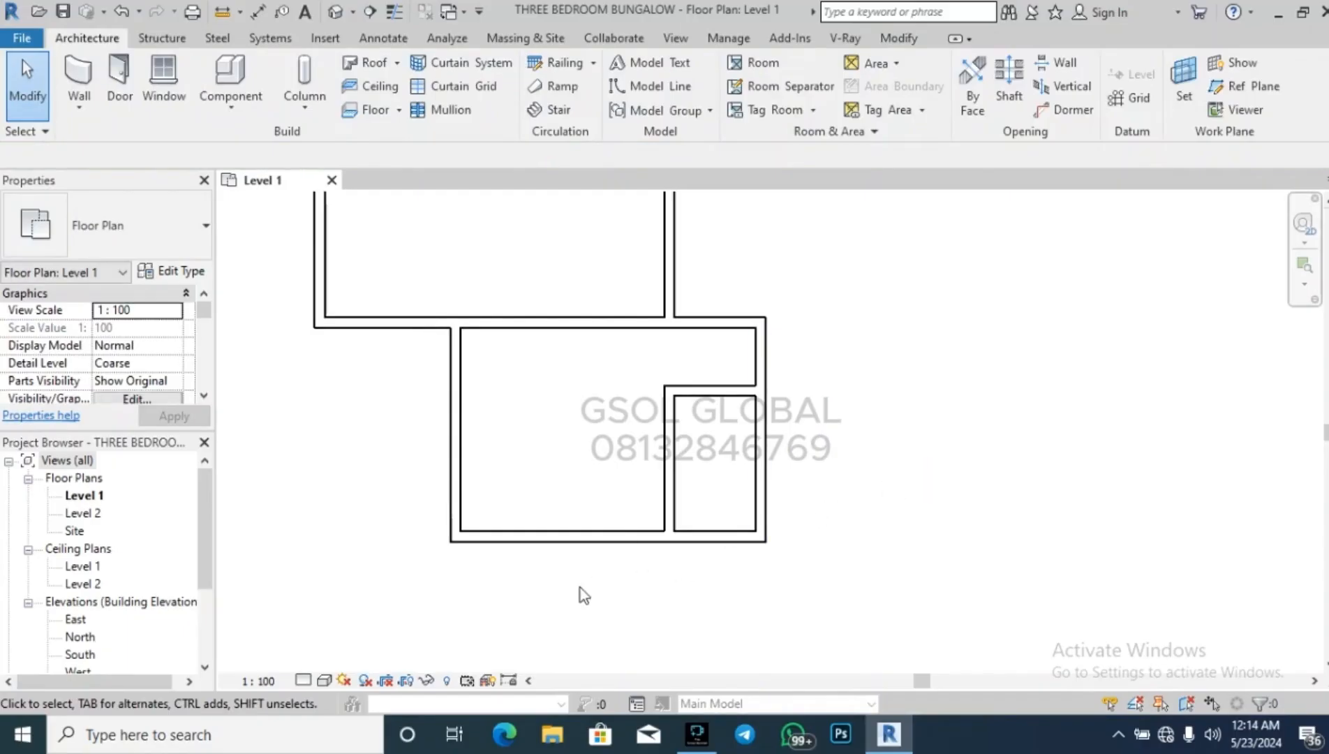
scroll(579, 592, down, 3)
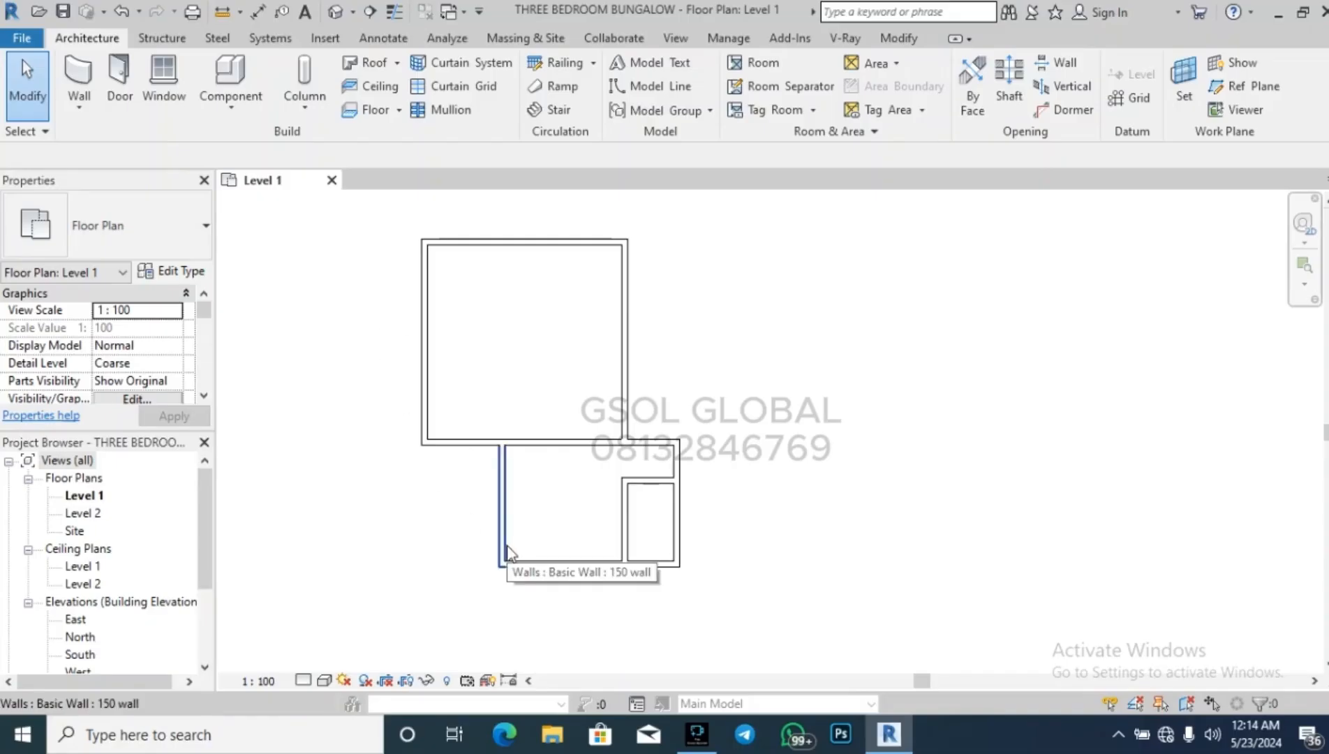
scroll(605, 358, down, 2)
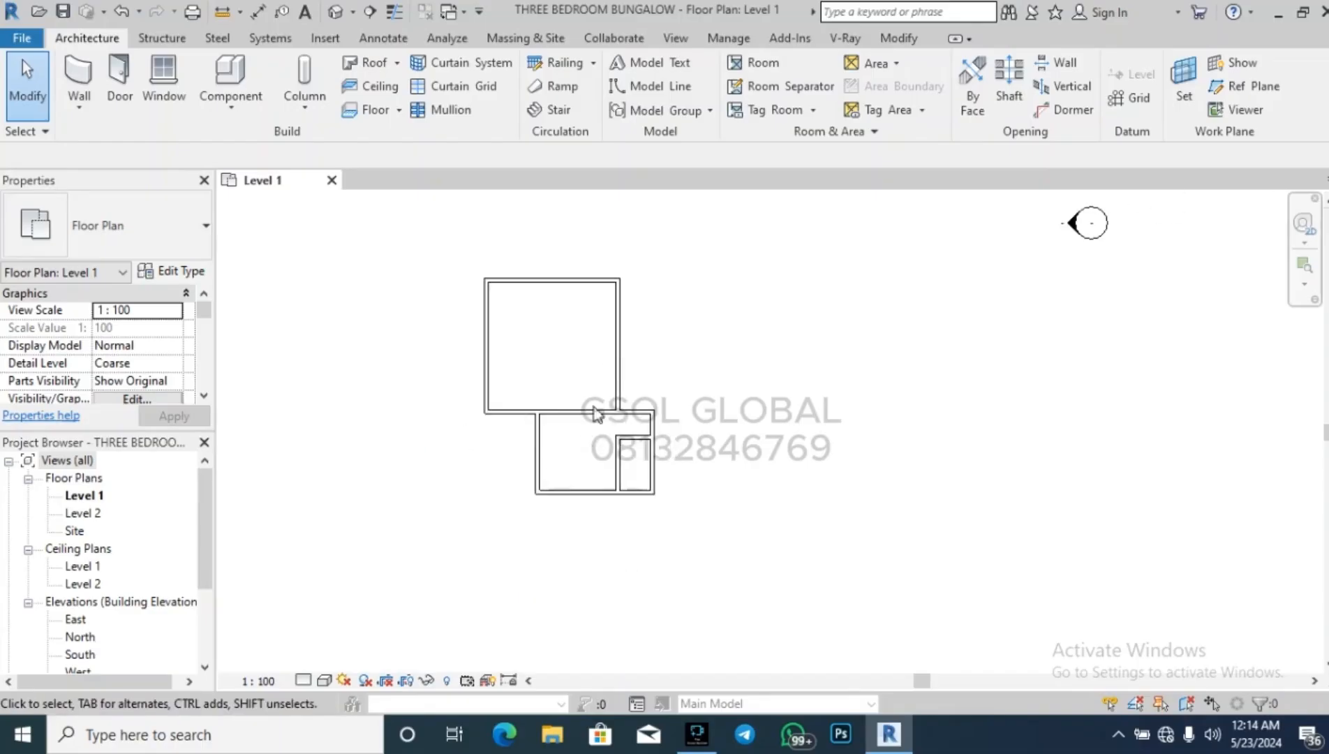
scroll(572, 519, up, 1)
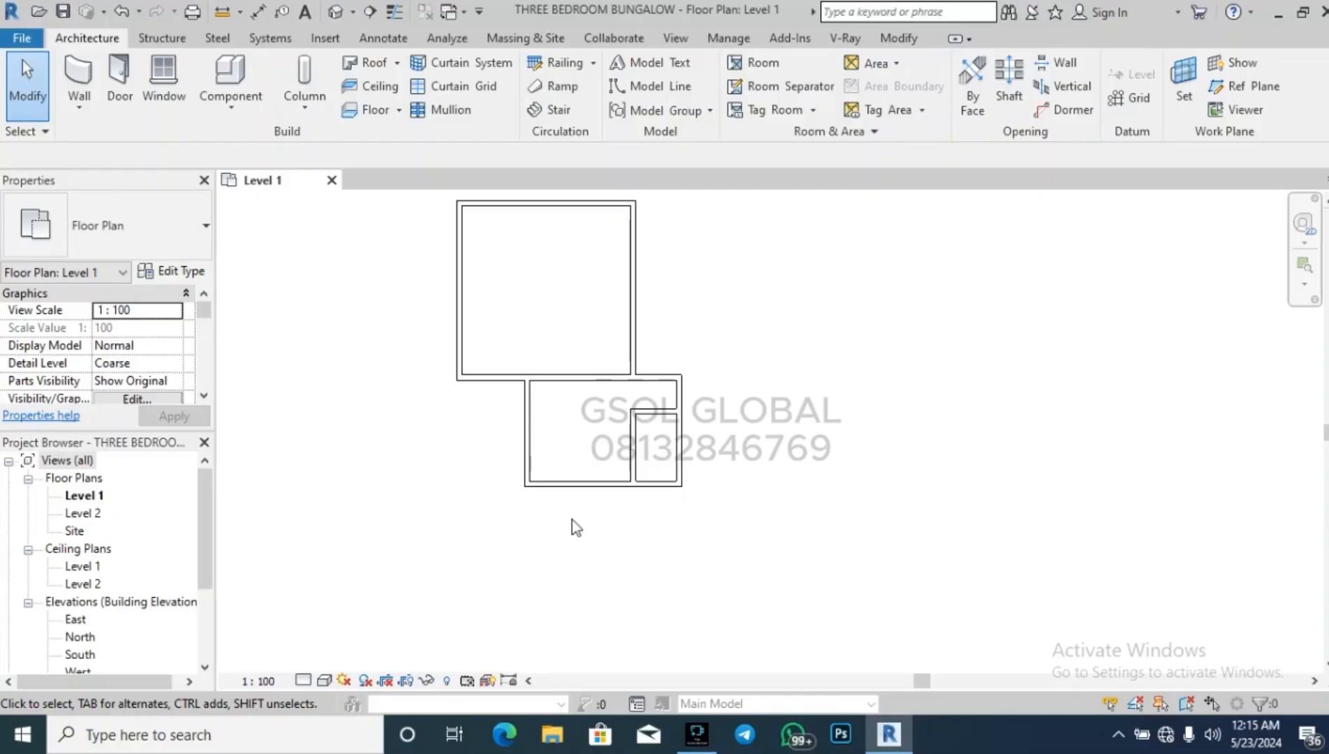
scroll(436, 475, down, 3)
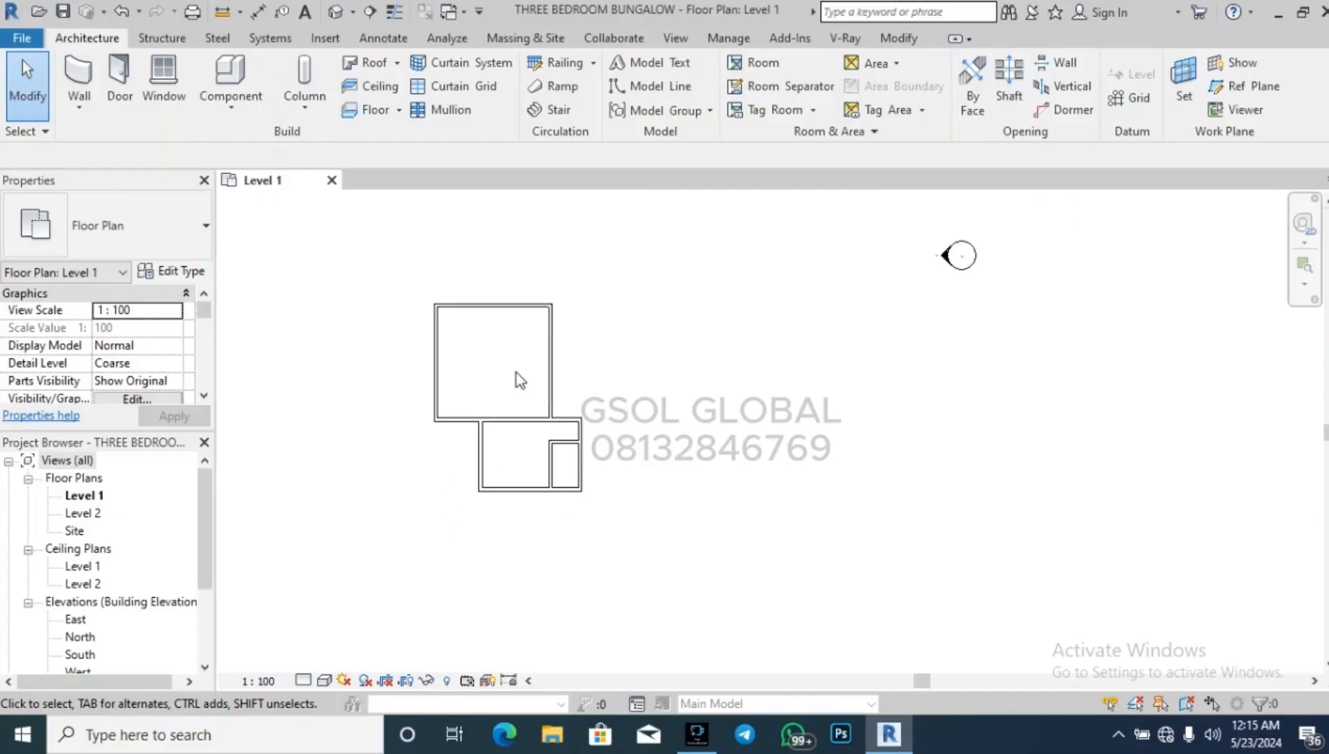
scroll(520, 380, up, 1)
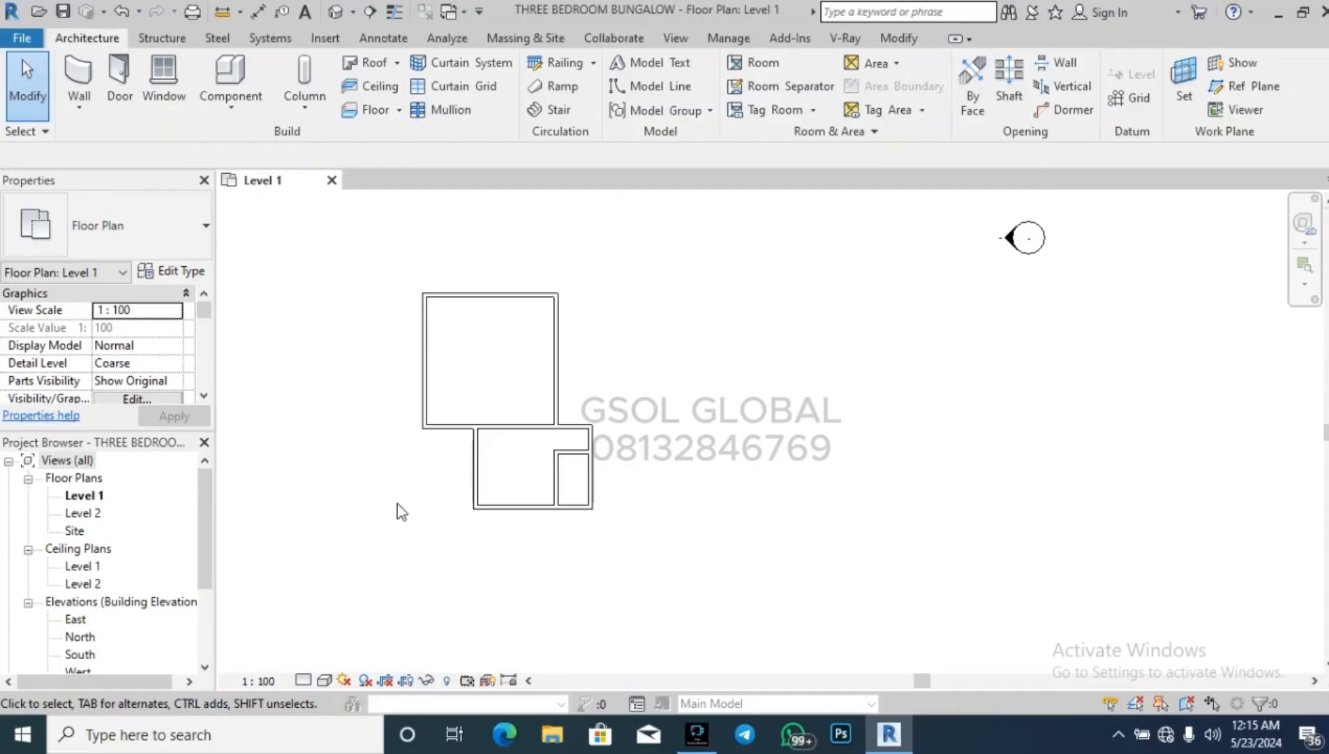
Draw three chained <Hidden> detail lines from the large room's southwest corner: about 5300 mm south, 5300 mm east, then north to the square room's south wall.
scroll(489, 513, up, 3)
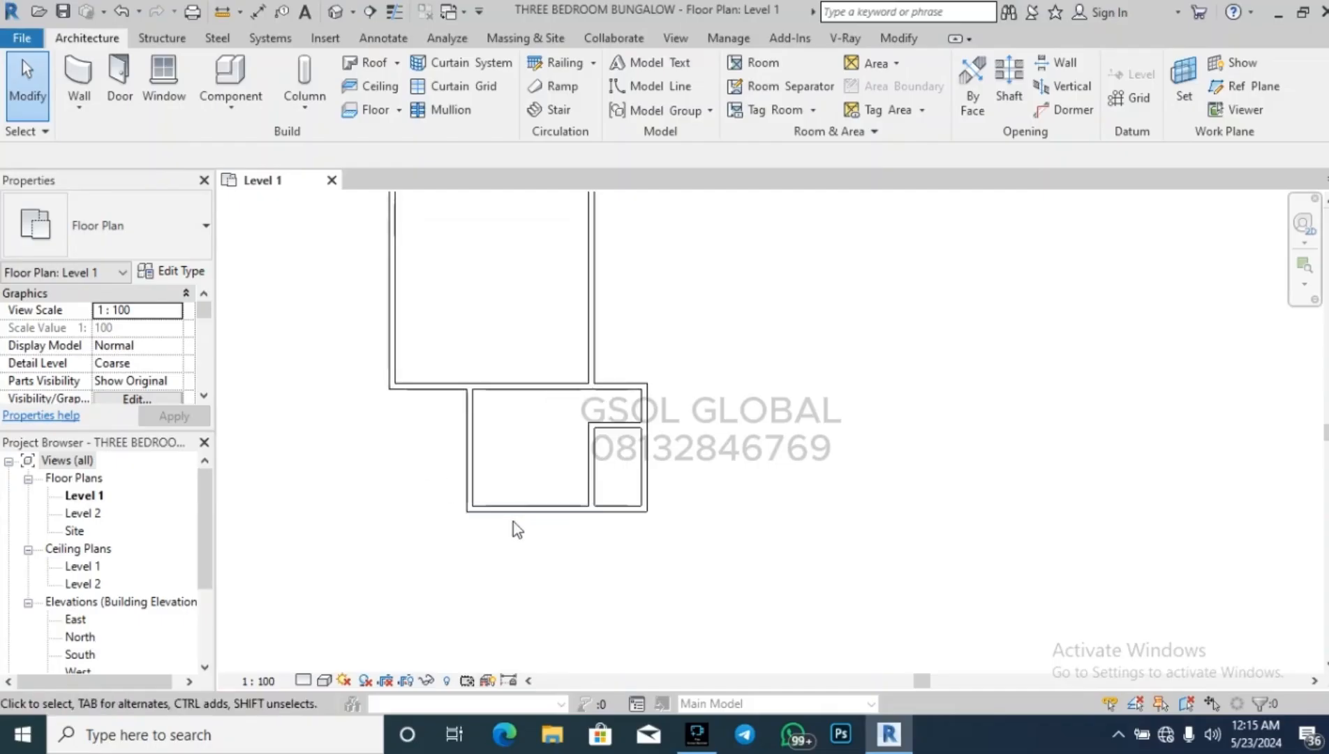
click(383, 37)
click(440, 61)
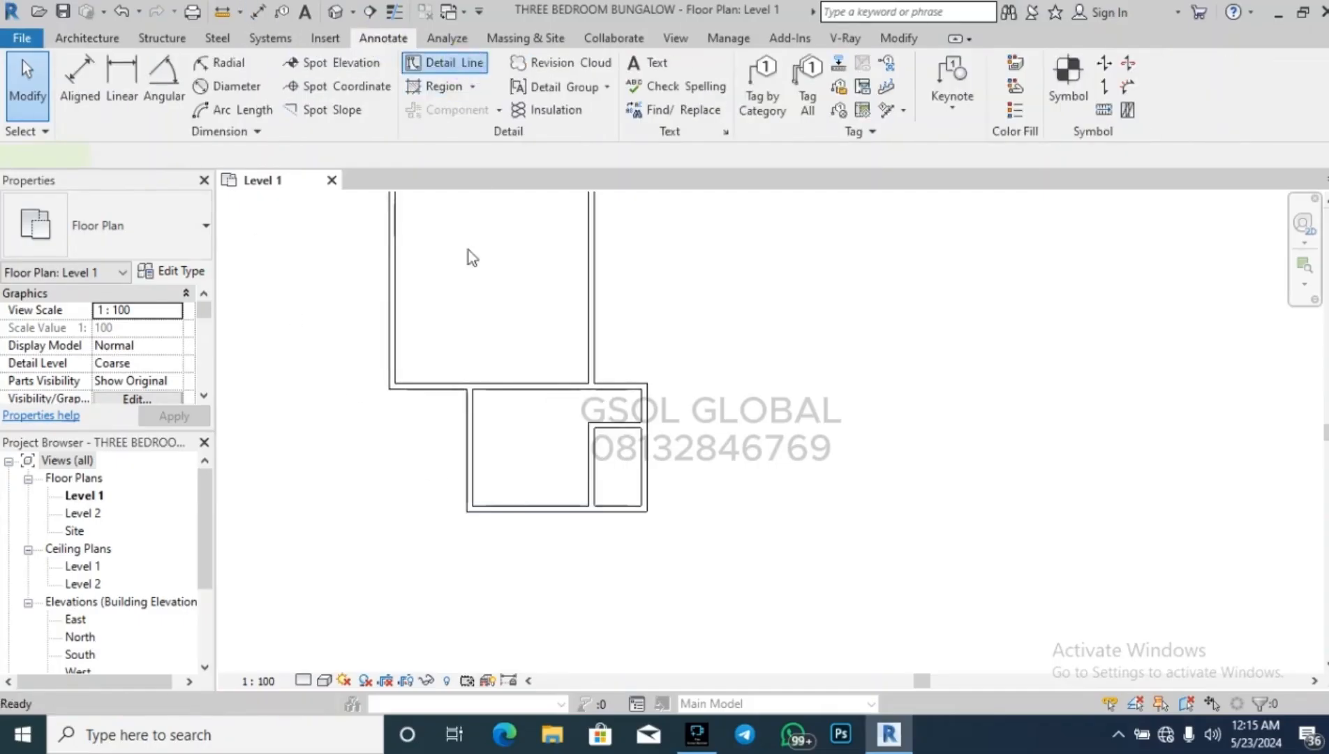
click(954, 98)
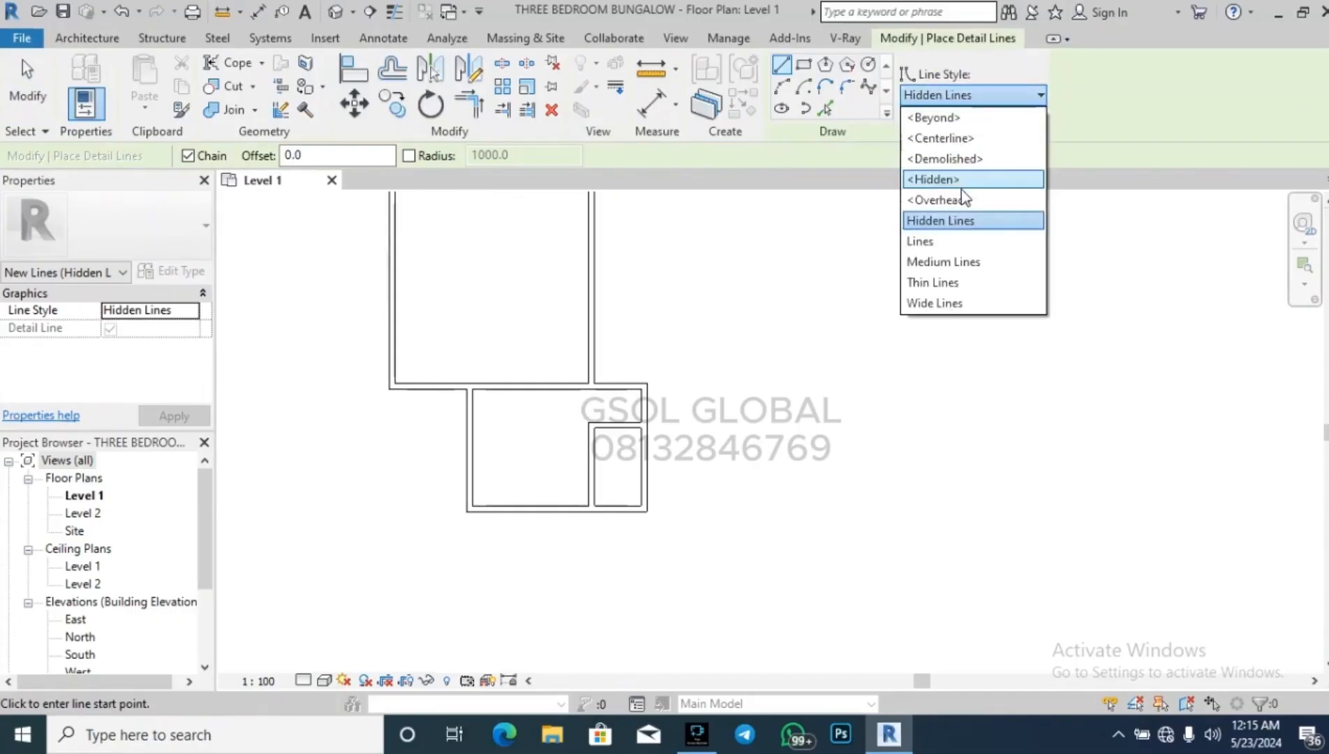
click(960, 180)
click(389, 388)
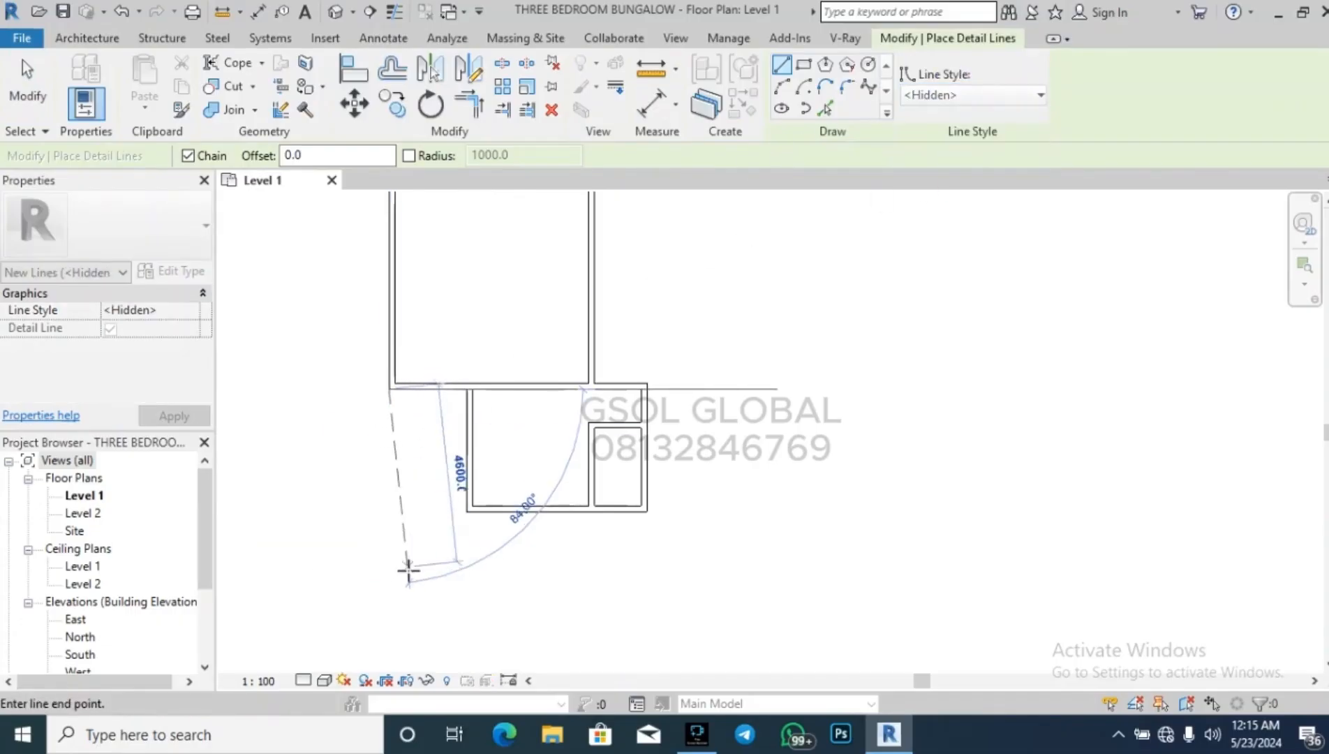
click(388, 595)
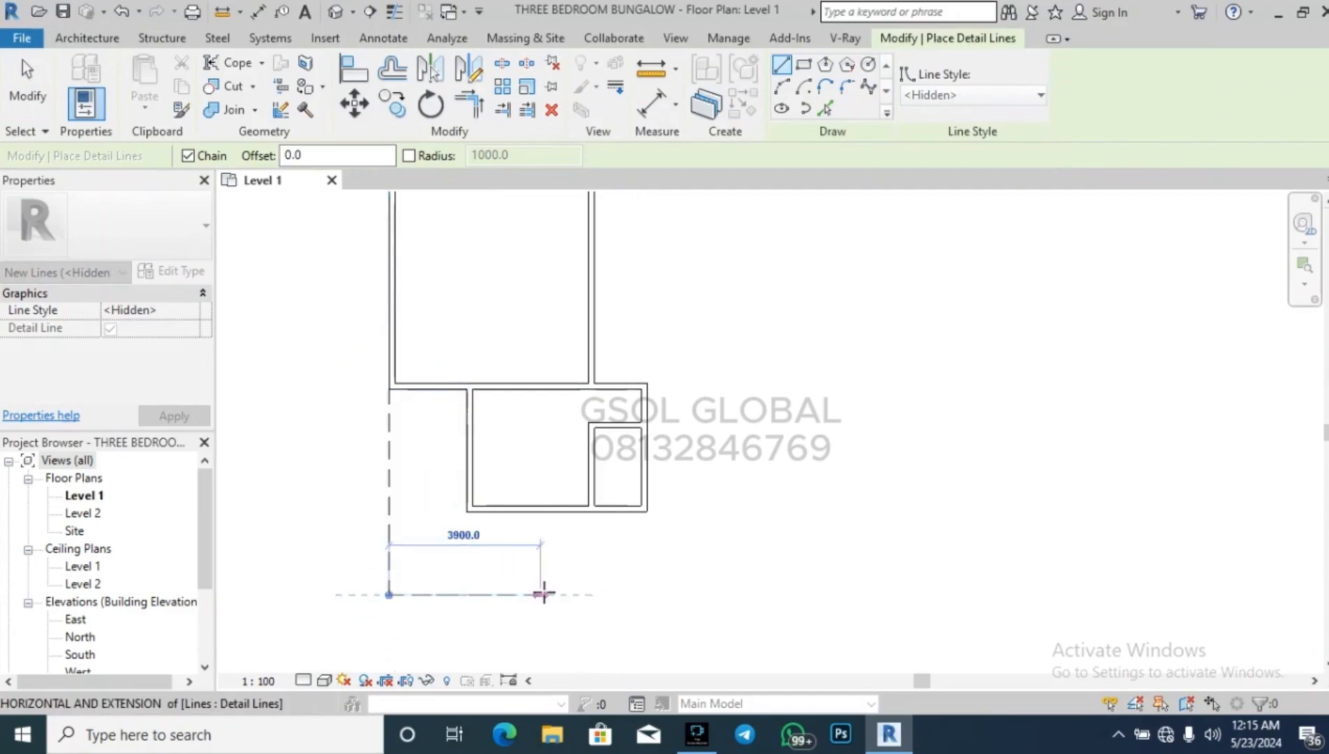
click(594, 595)
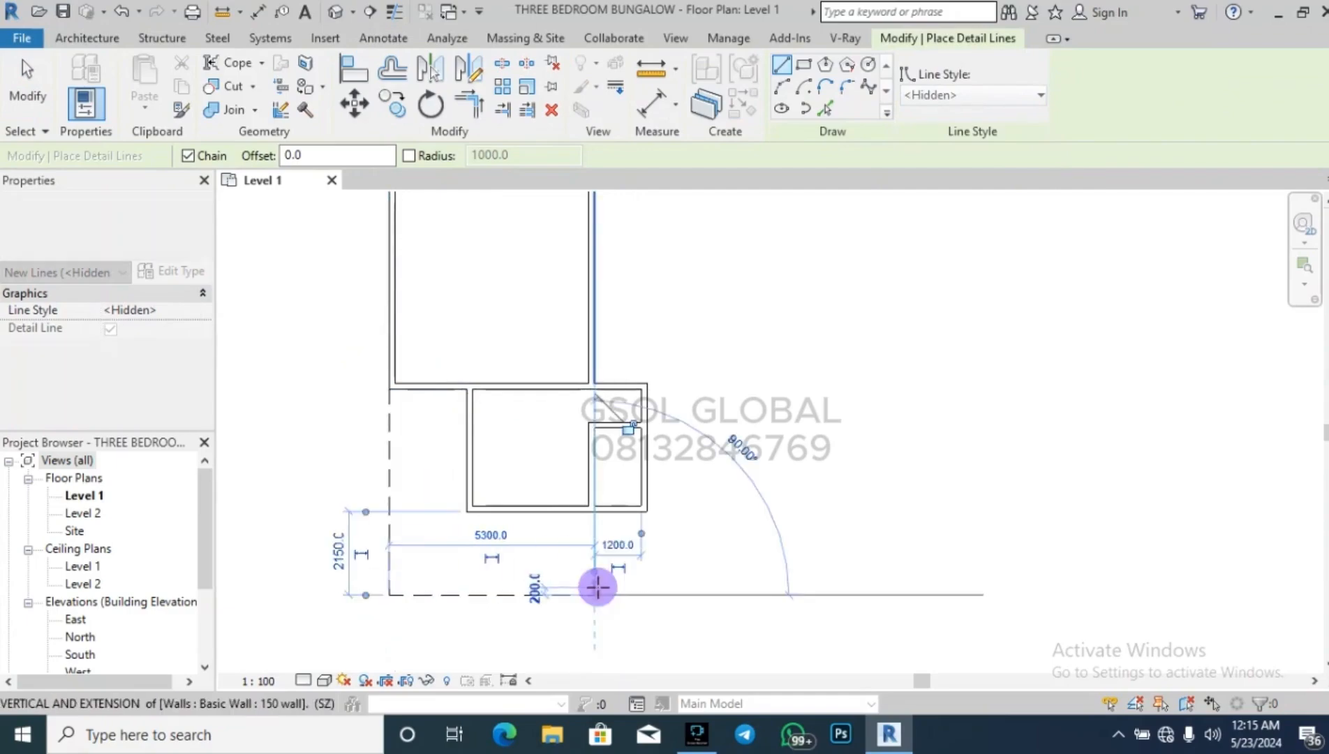
click(592, 510)
key(Escape)
key(Escape)
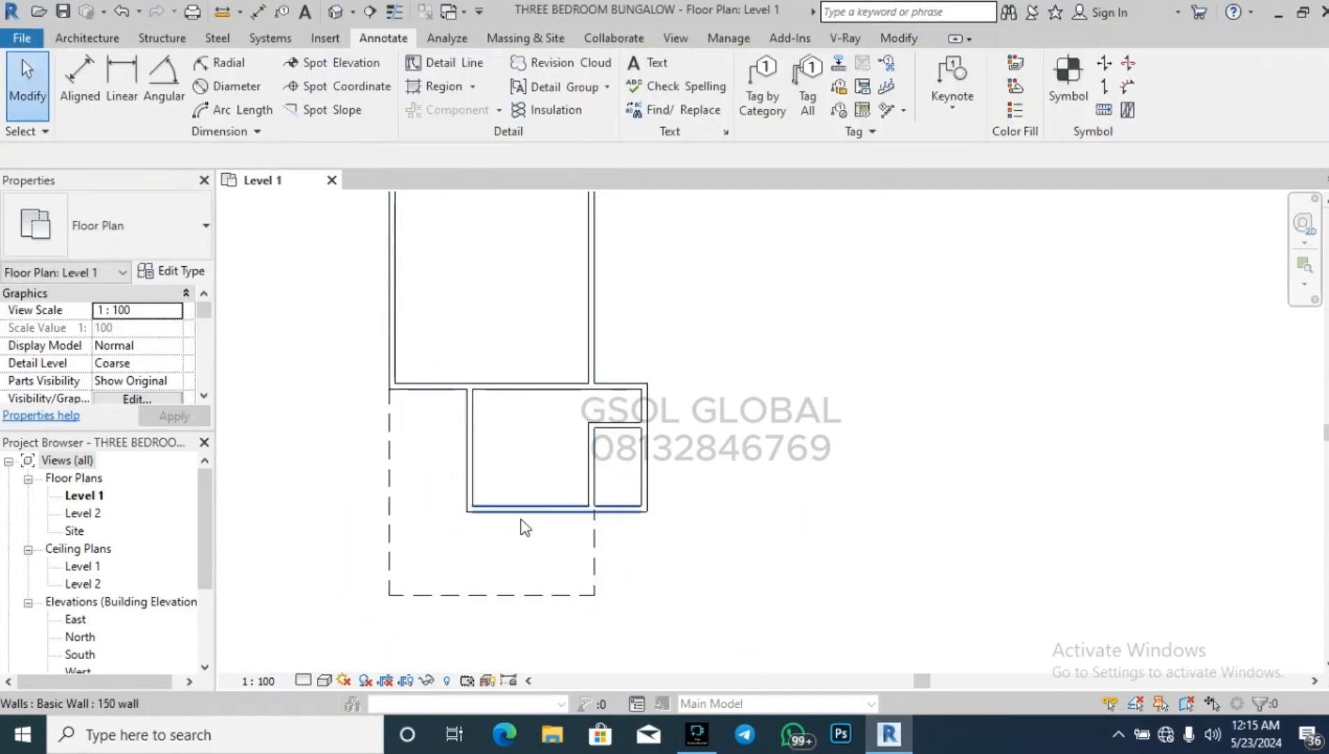
Align the west dashed detail line with the inner face of the large room's west wall.
scroll(725, 392, down, 2)
scroll(619, 537, up, 3)
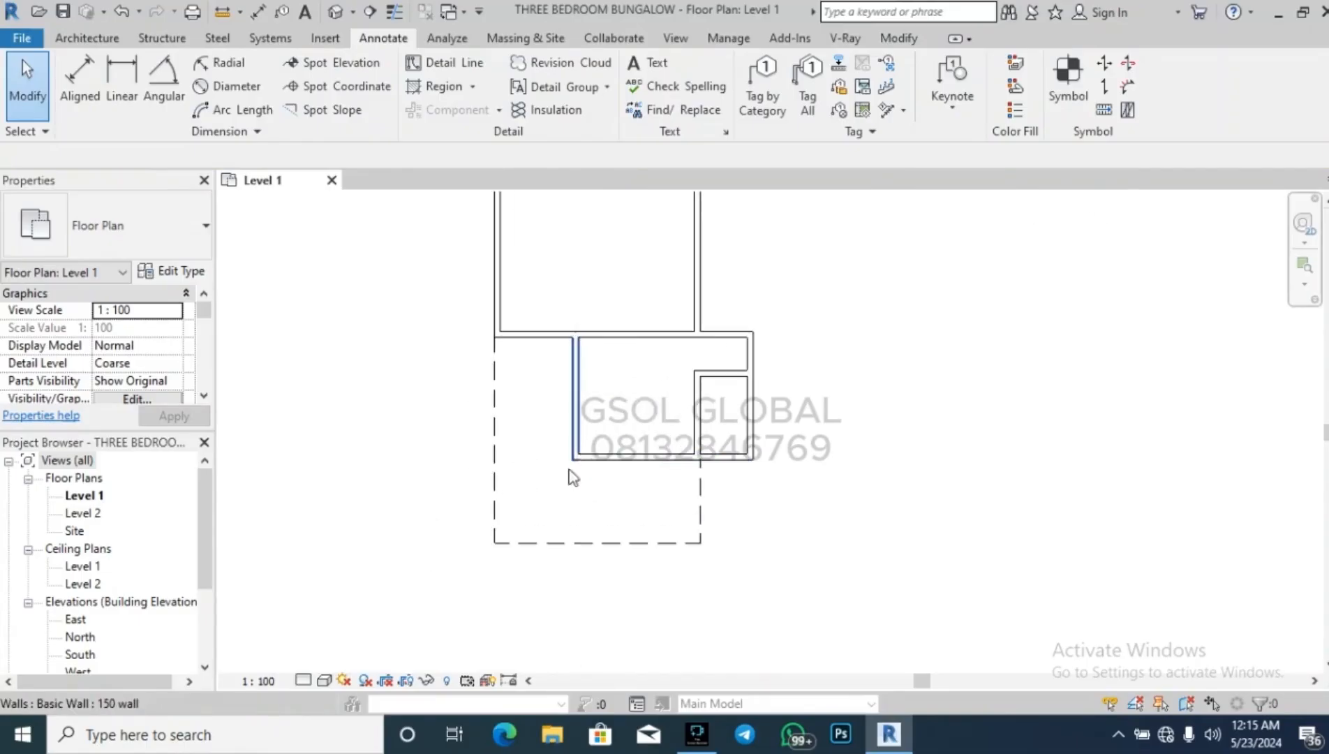
scroll(524, 433, up, 1)
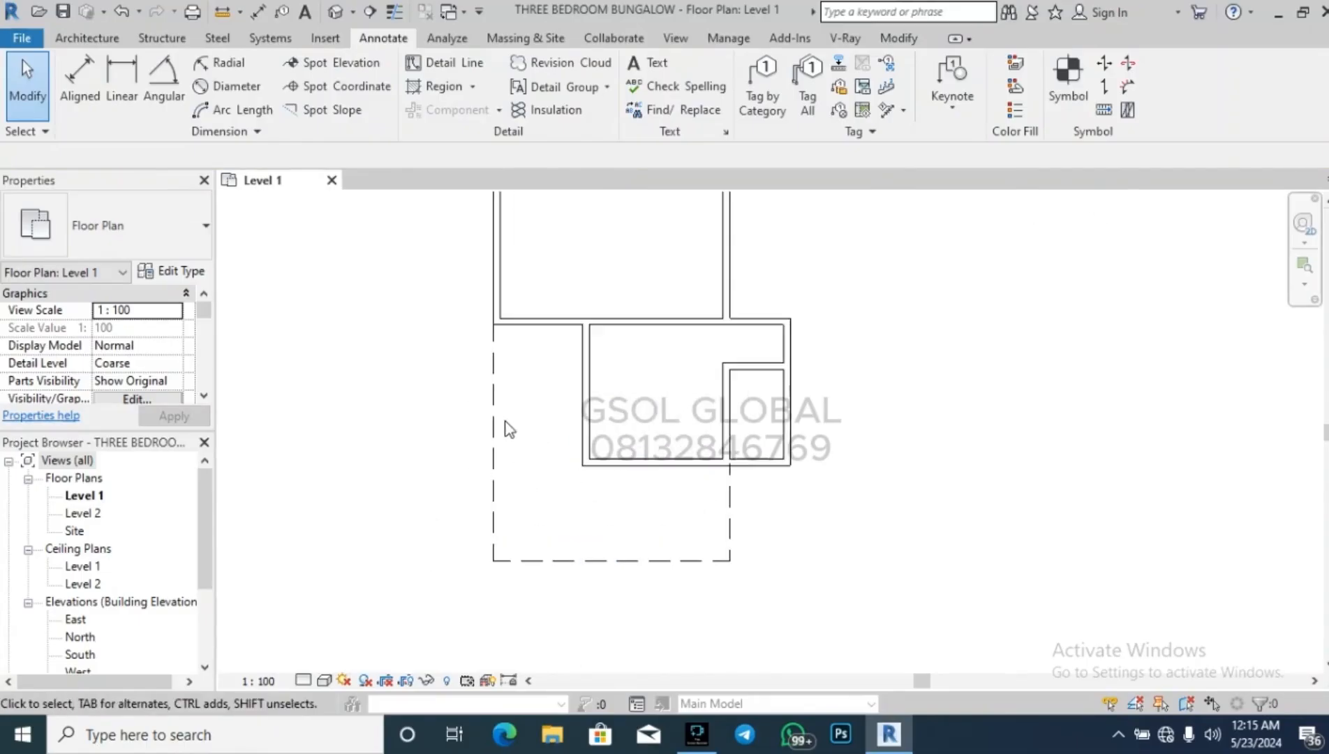
key(a)
key(l)
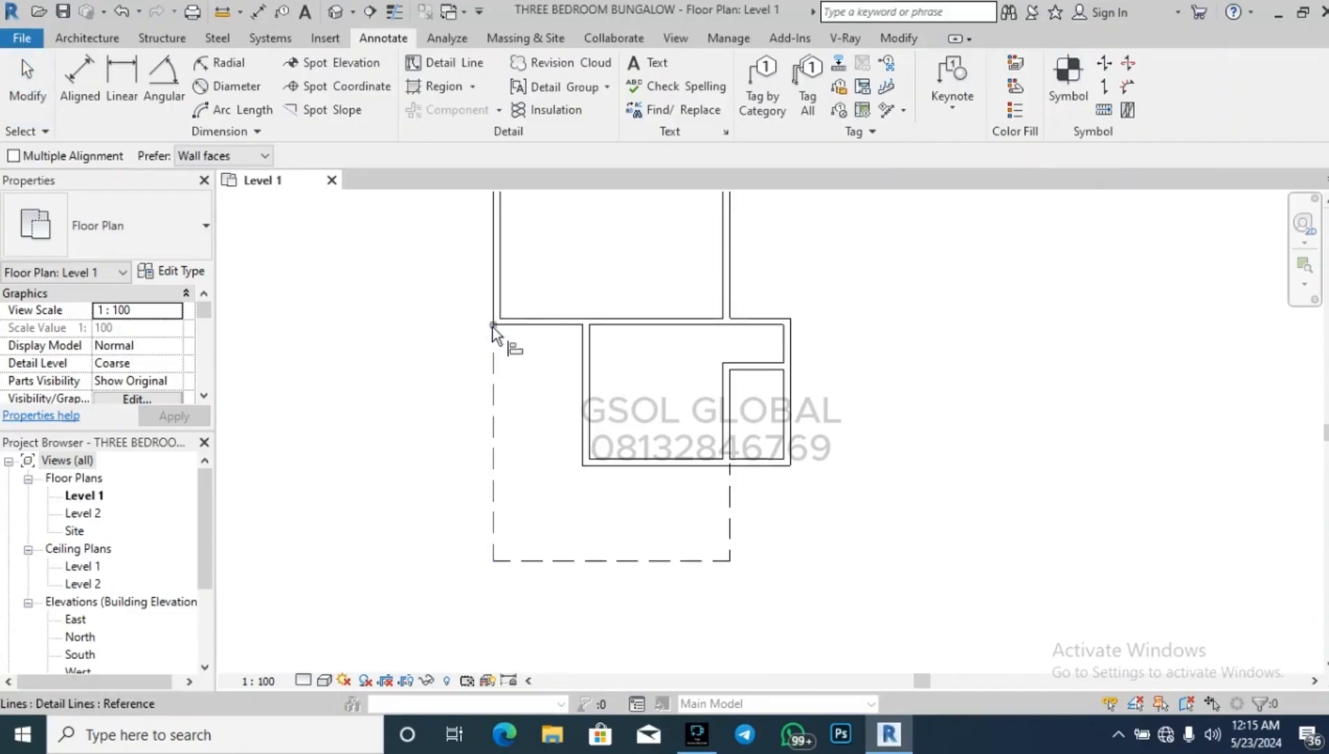
click(499, 272)
click(494, 356)
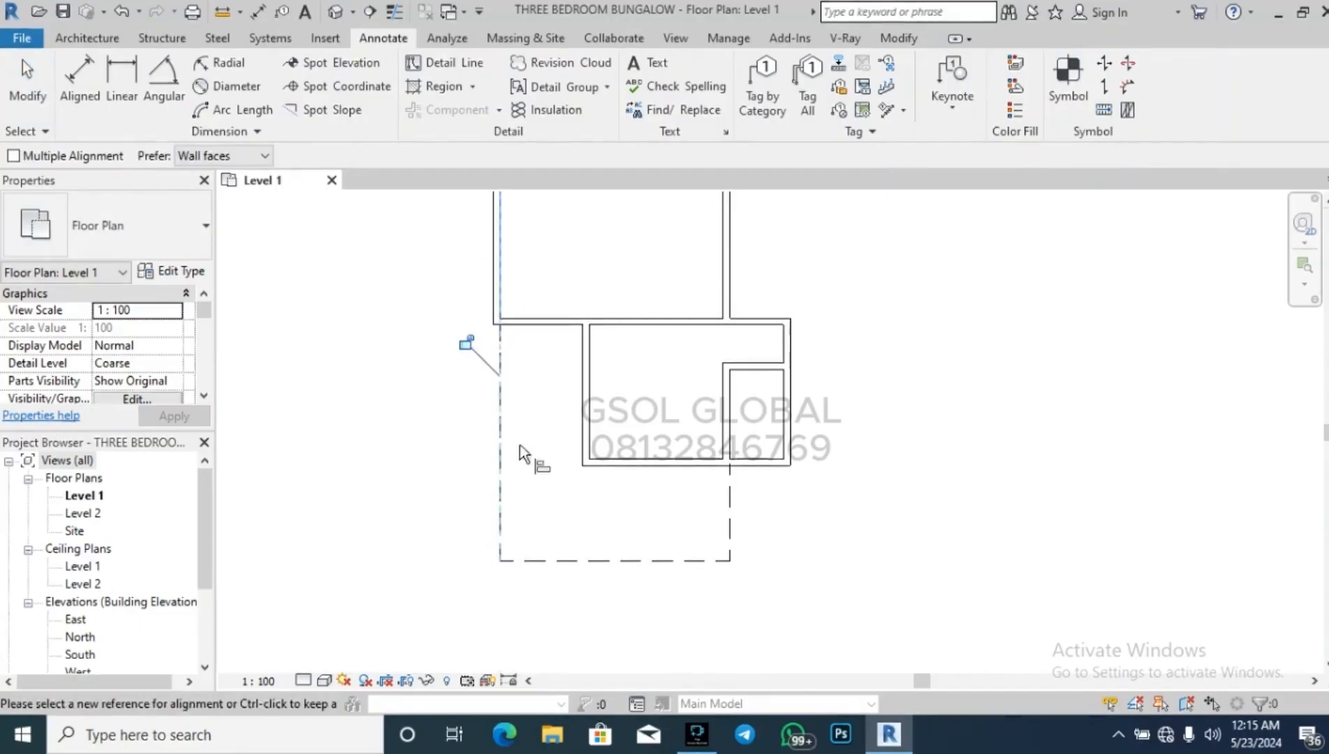
key(Escape)
key(Escape)
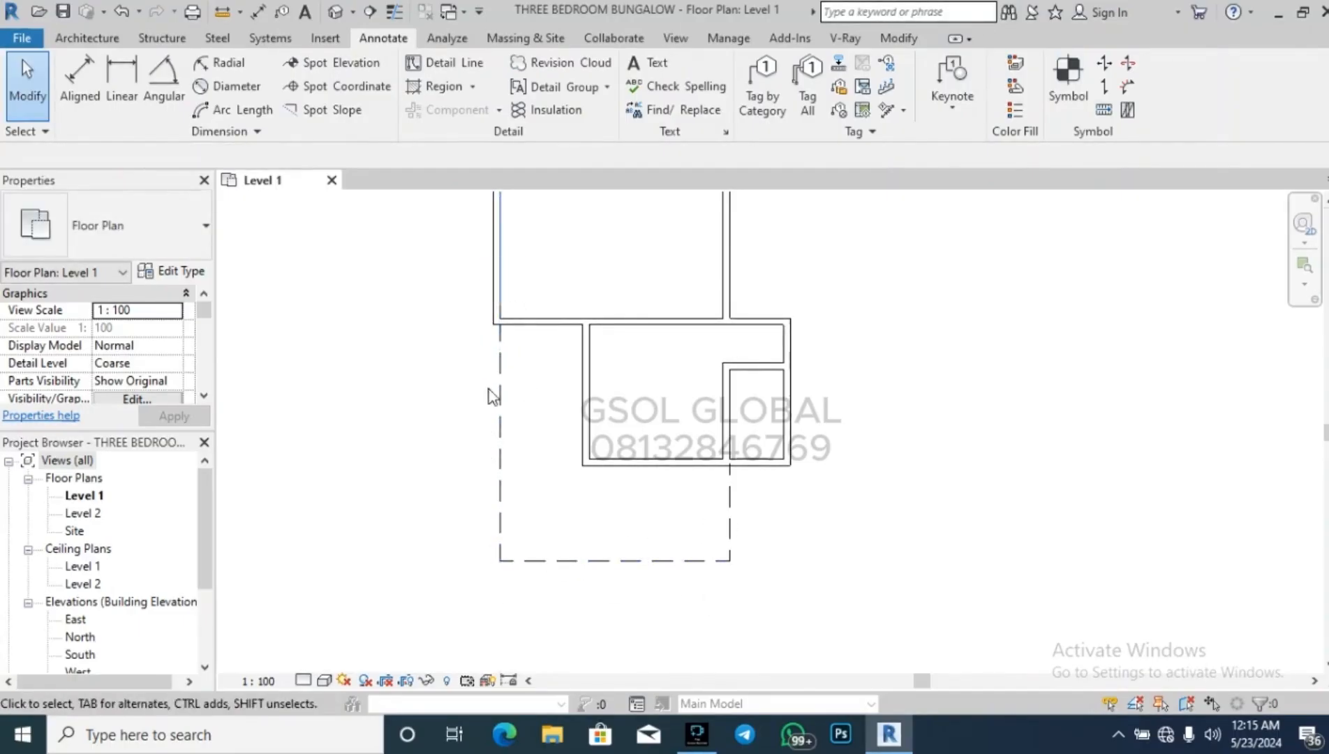
Check the spacing of the west and south dashed lines from the square room's walls.
scroll(506, 391, up, 1)
click(508, 386)
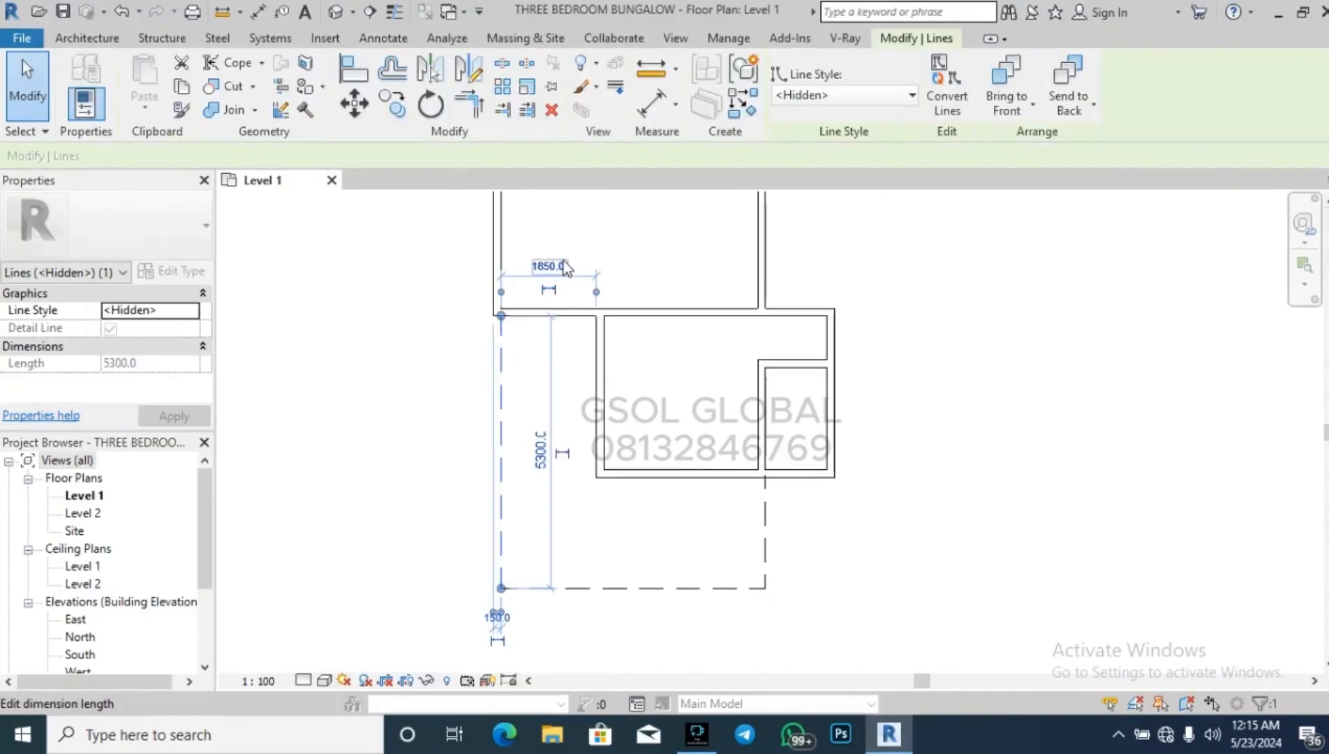
click(635, 520)
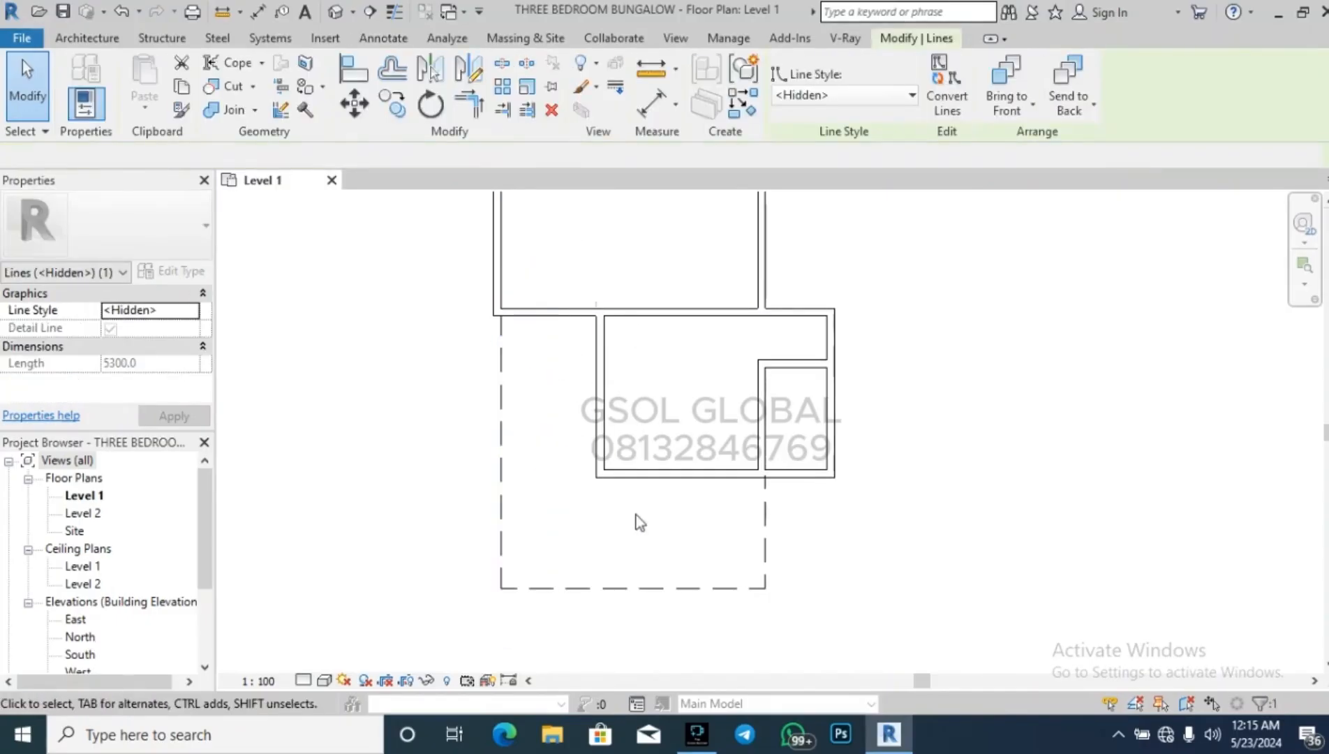
click(634, 589)
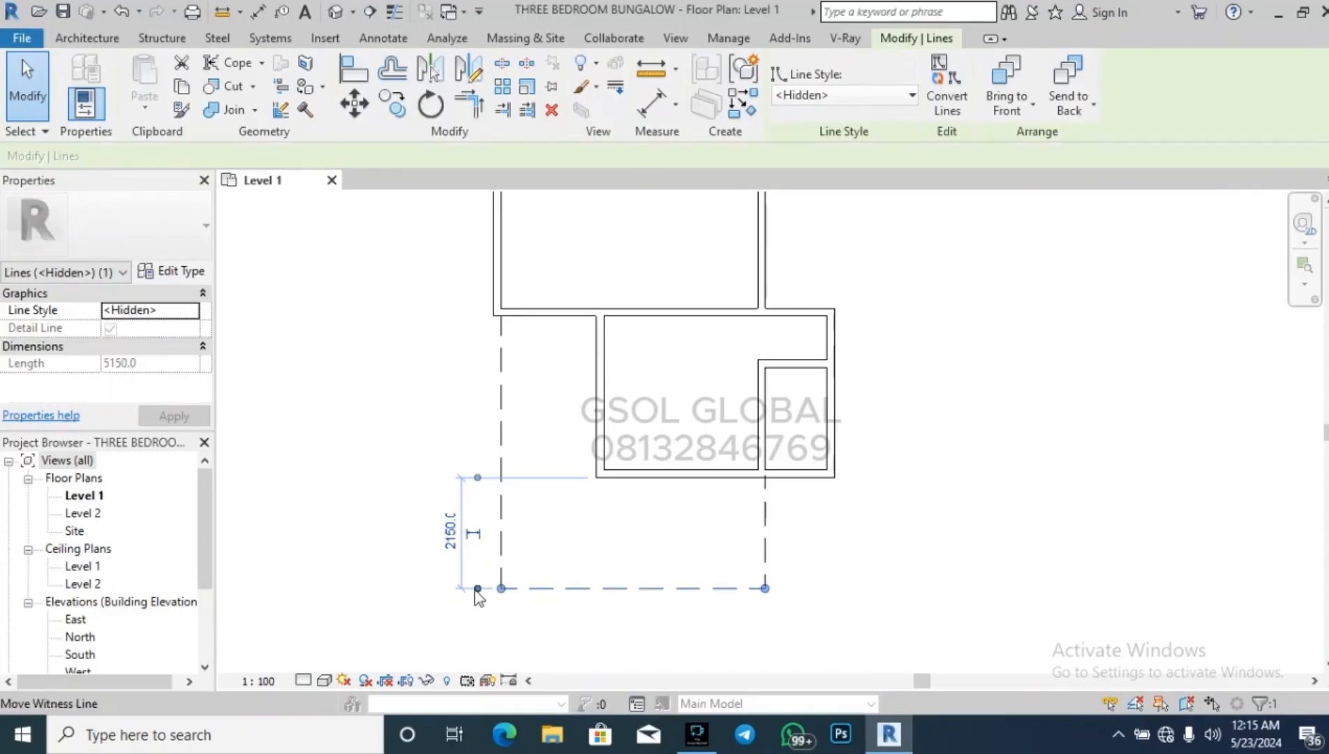
click(451, 532)
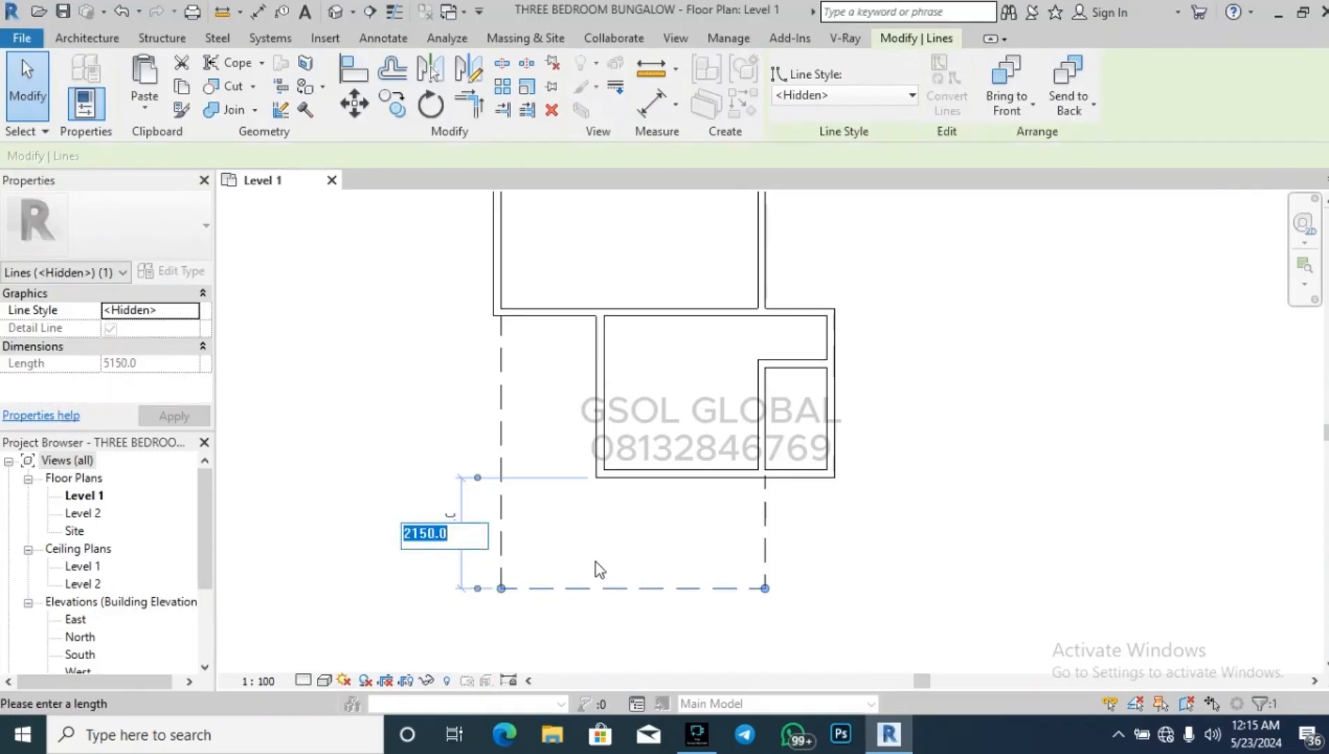
click(629, 537)
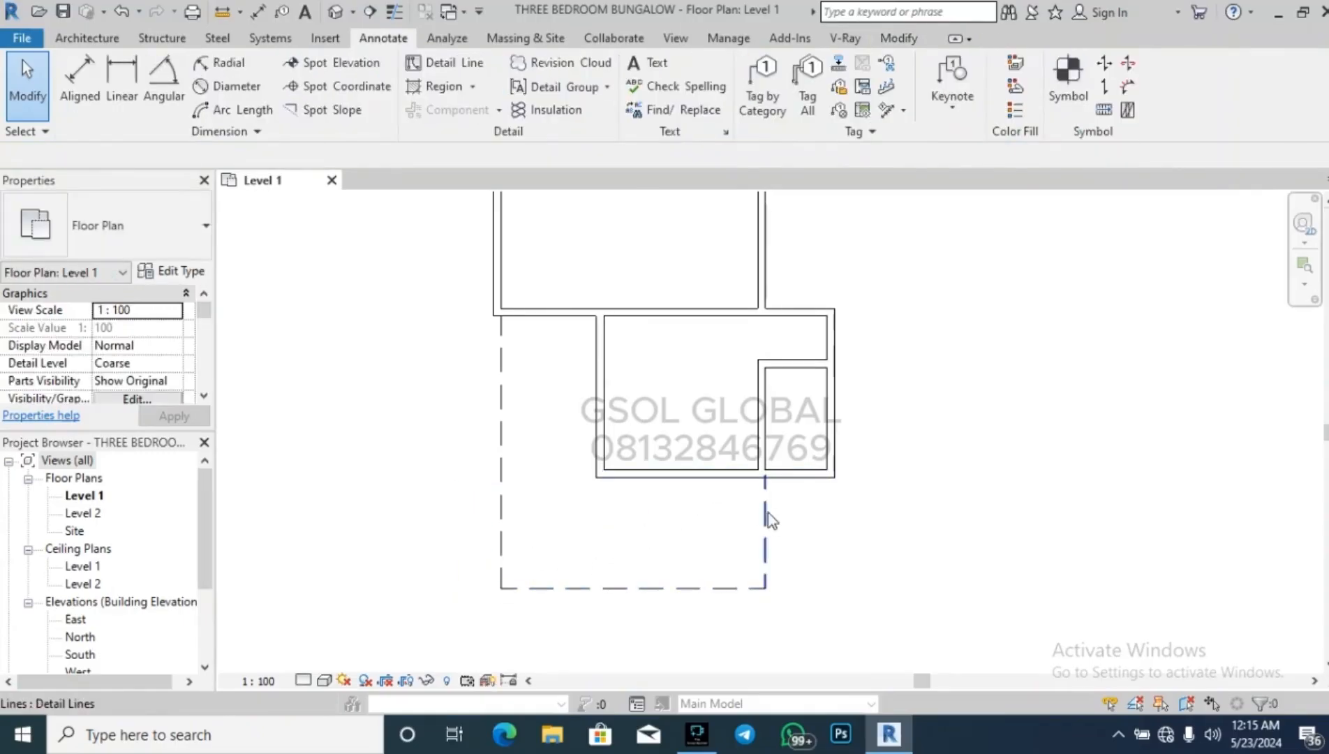
Offset copies of the dashed detail lines by 150 mm, the south and east lines inward and the west line outward.
click(898, 40)
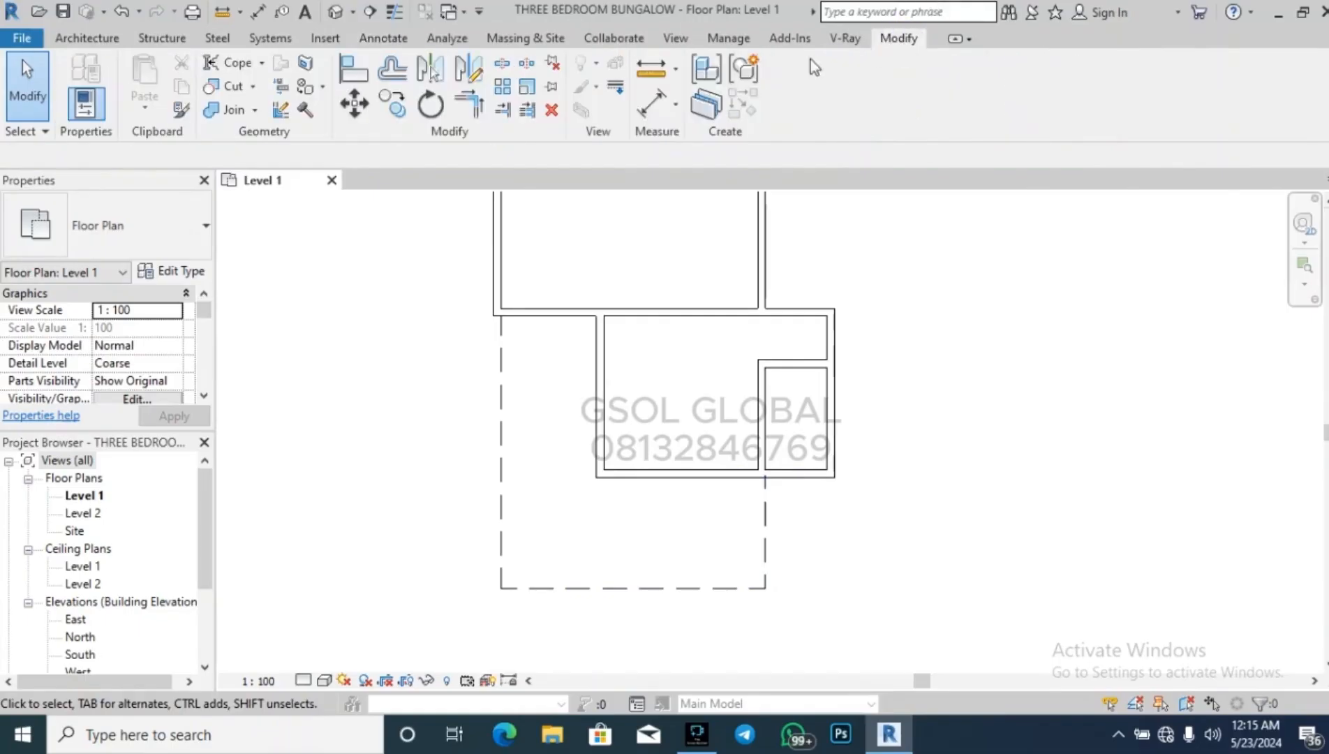
click(392, 68)
click(278, 151)
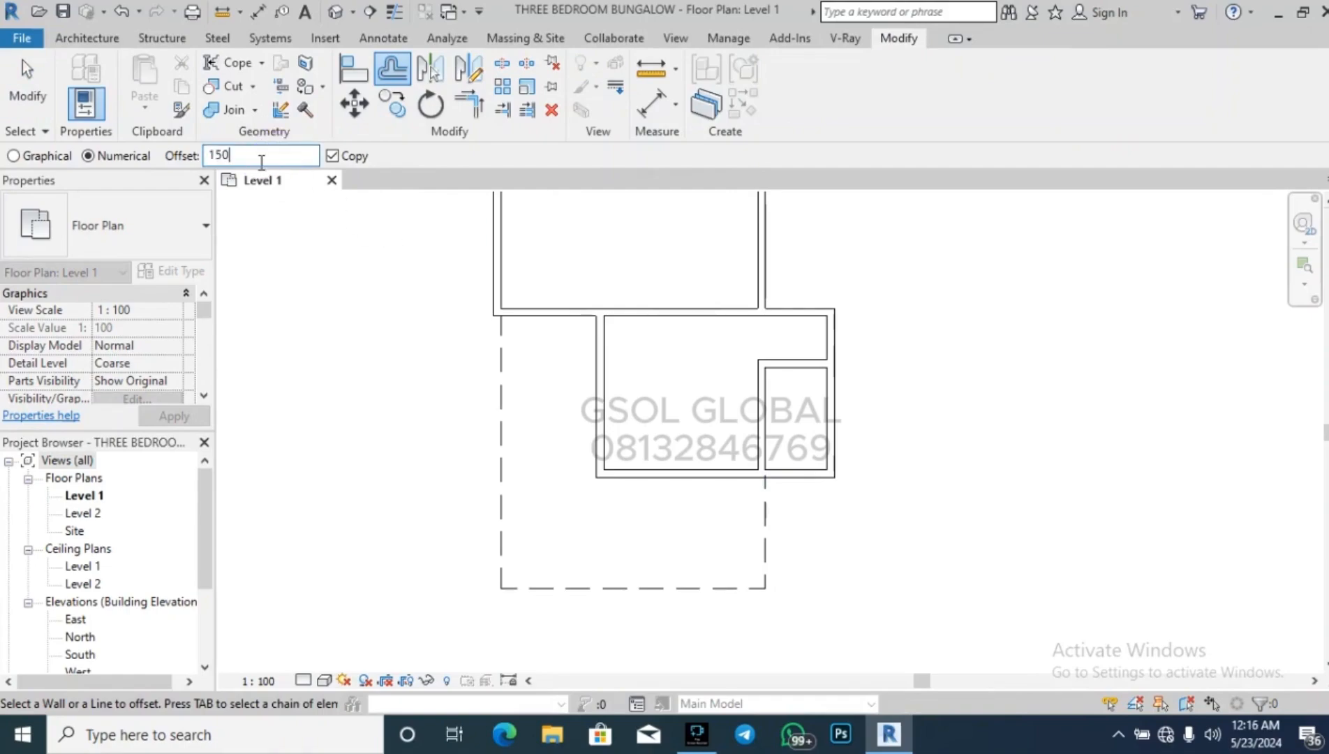
click(664, 584)
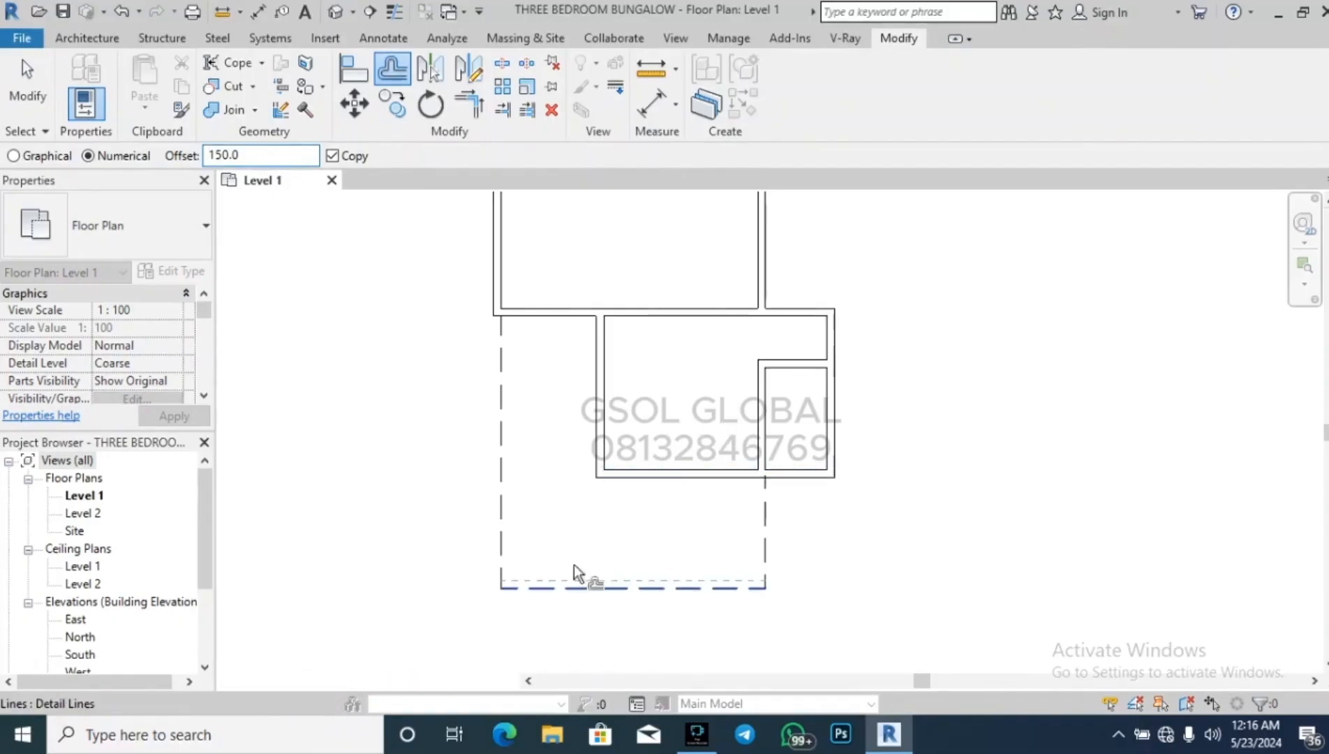
click(765, 512)
key(Escape)
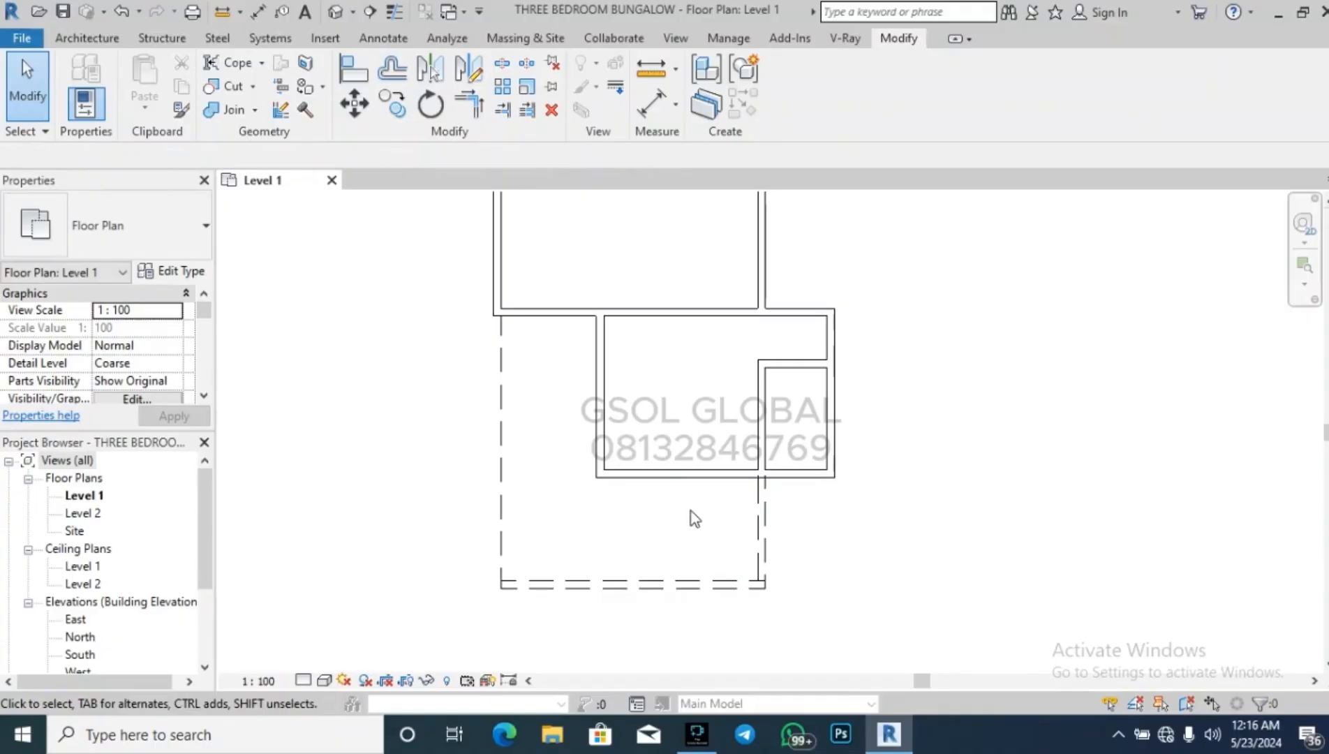
key(o)
key(f)
click(498, 514)
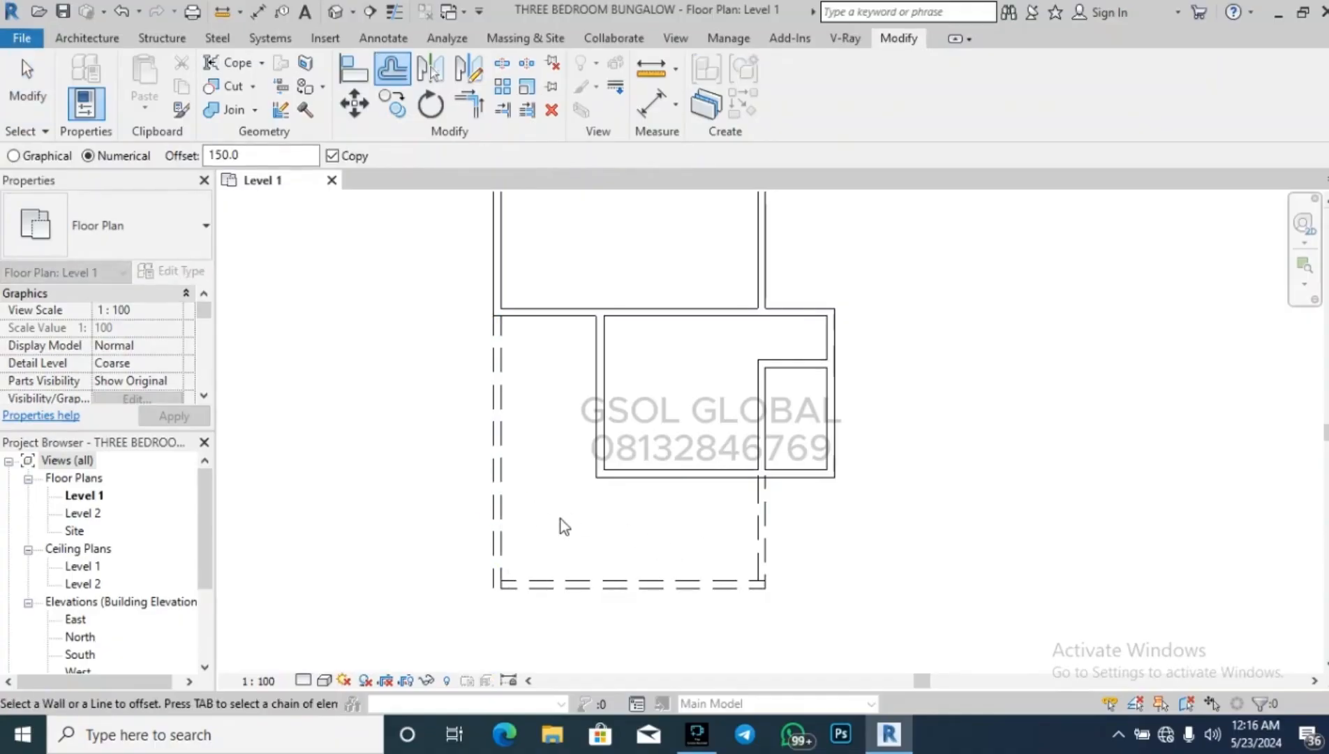
key(Escape)
Trim the dashed lines into clean corners, joining outer west with outer south and inner south with inner east.
key(t)
key(r)
scroll(524, 591, up, 1)
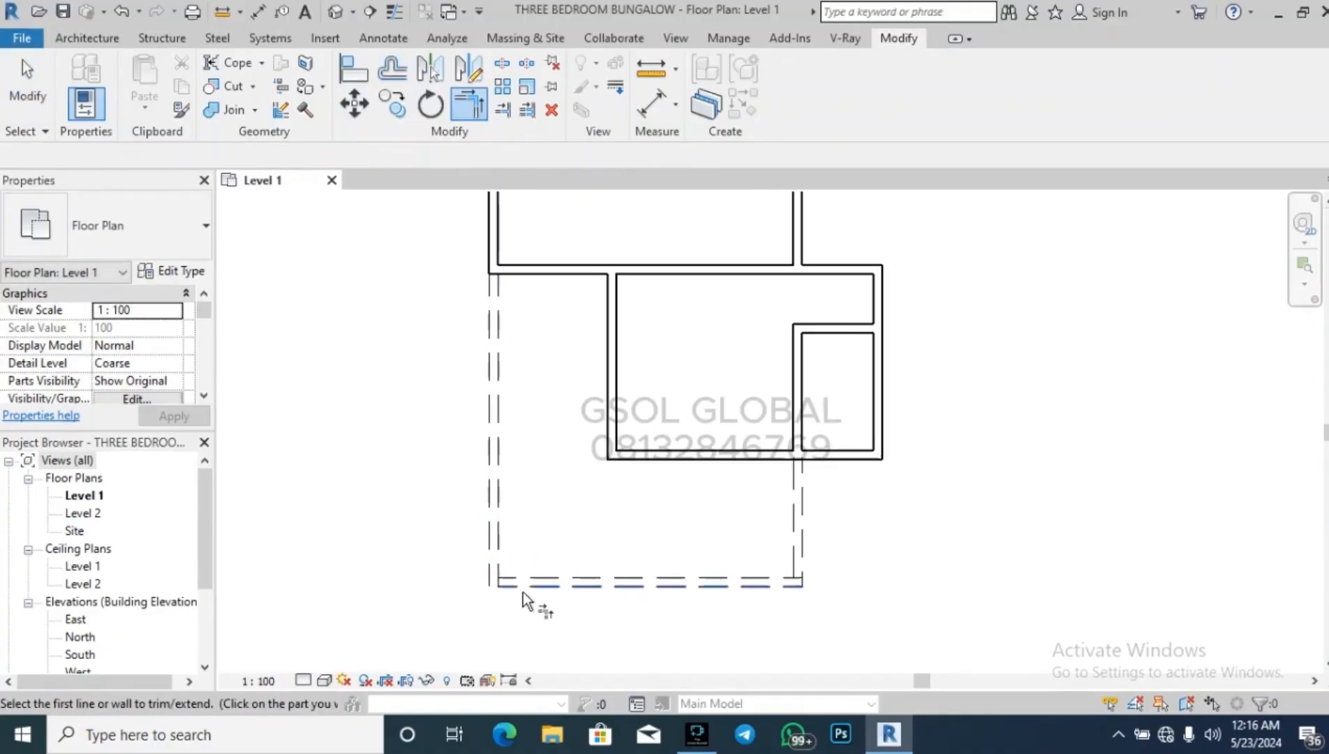
click(494, 558)
click(550, 585)
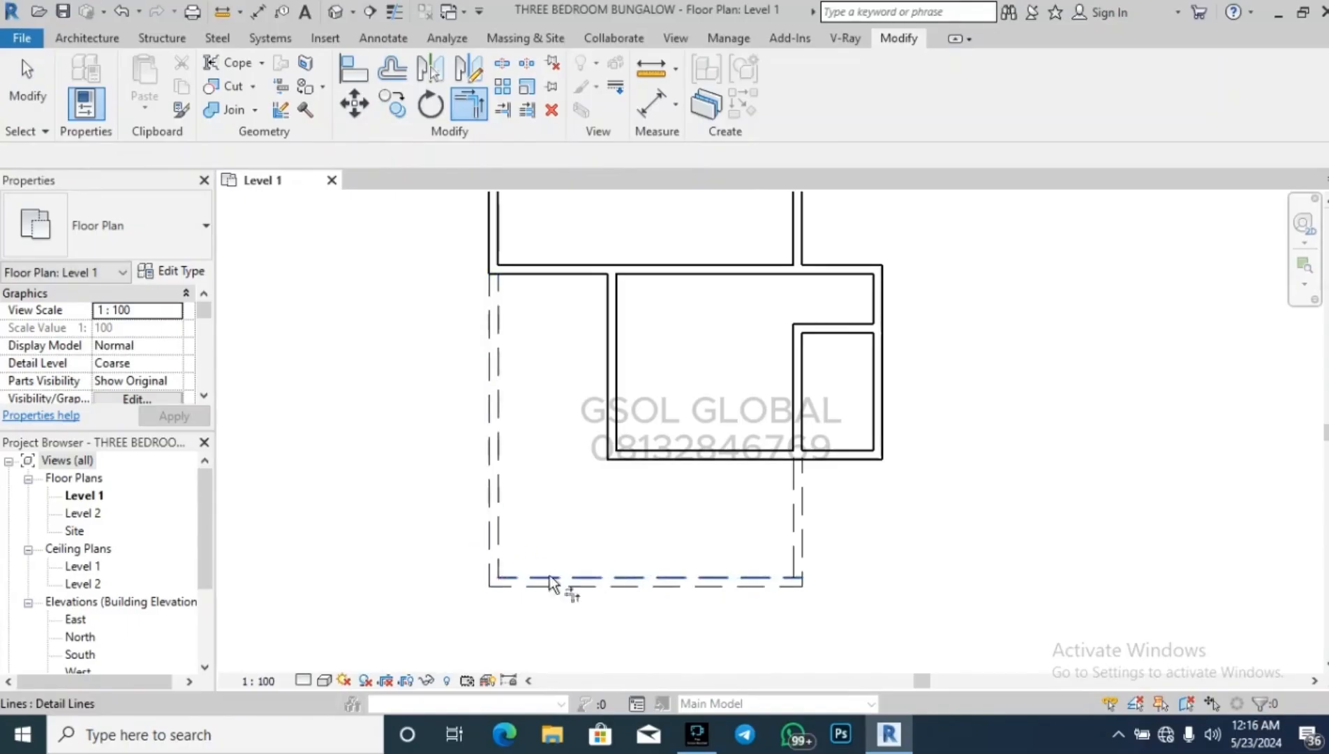
click(791, 522)
click(778, 577)
key(Escape)
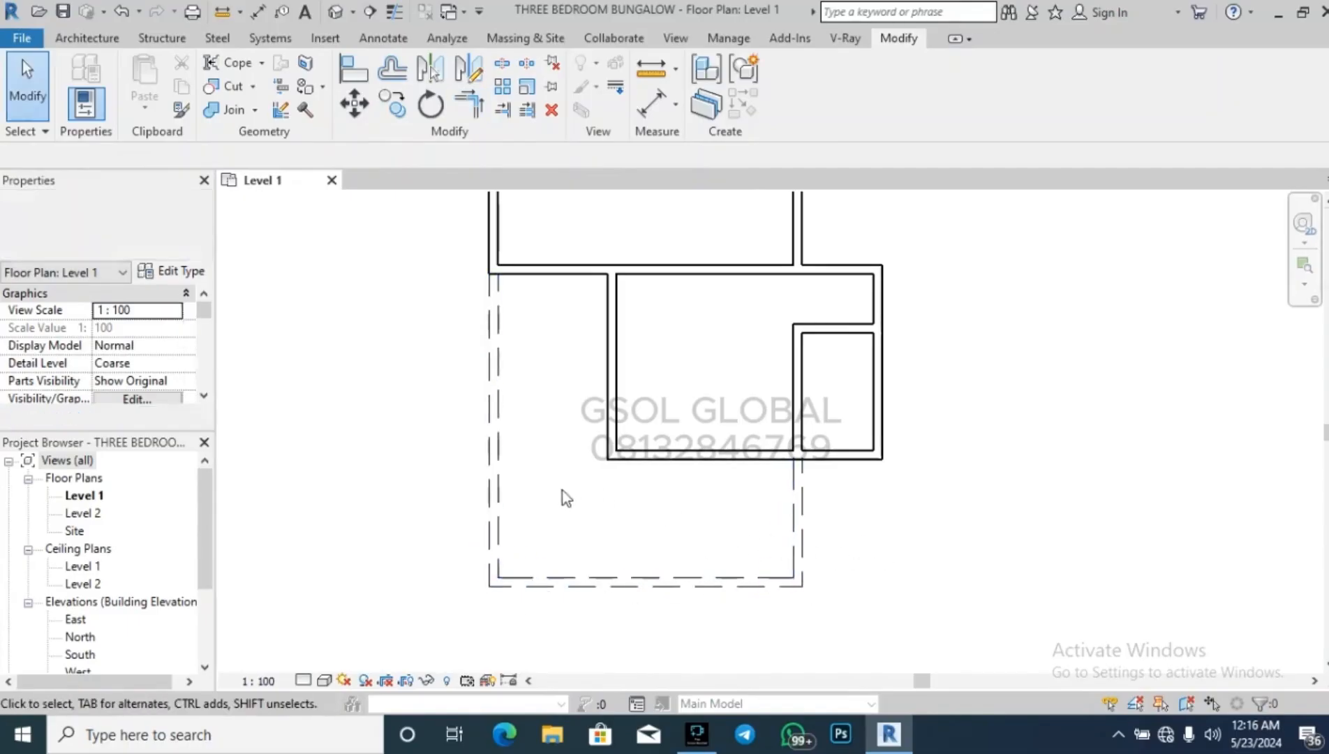
scroll(575, 604, down, 4)
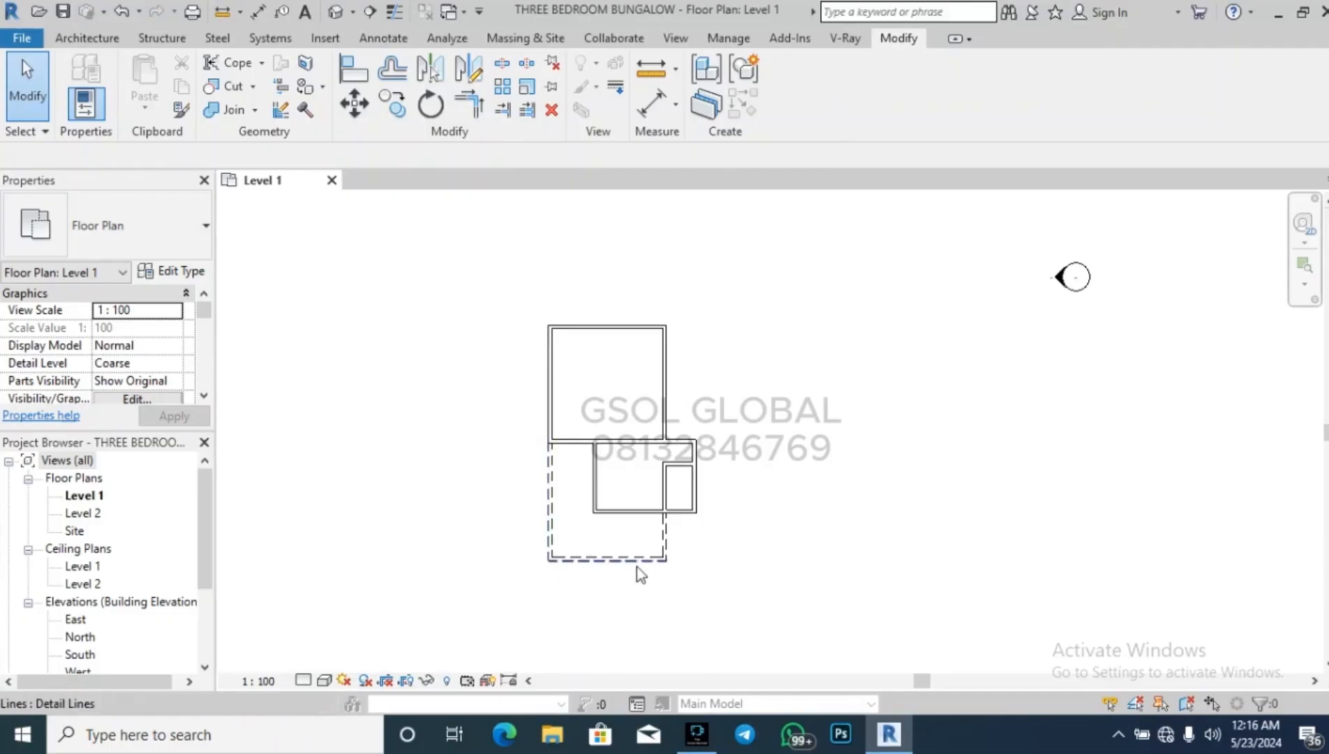
scroll(636, 567, up, 2)
scroll(636, 564, up, 3)
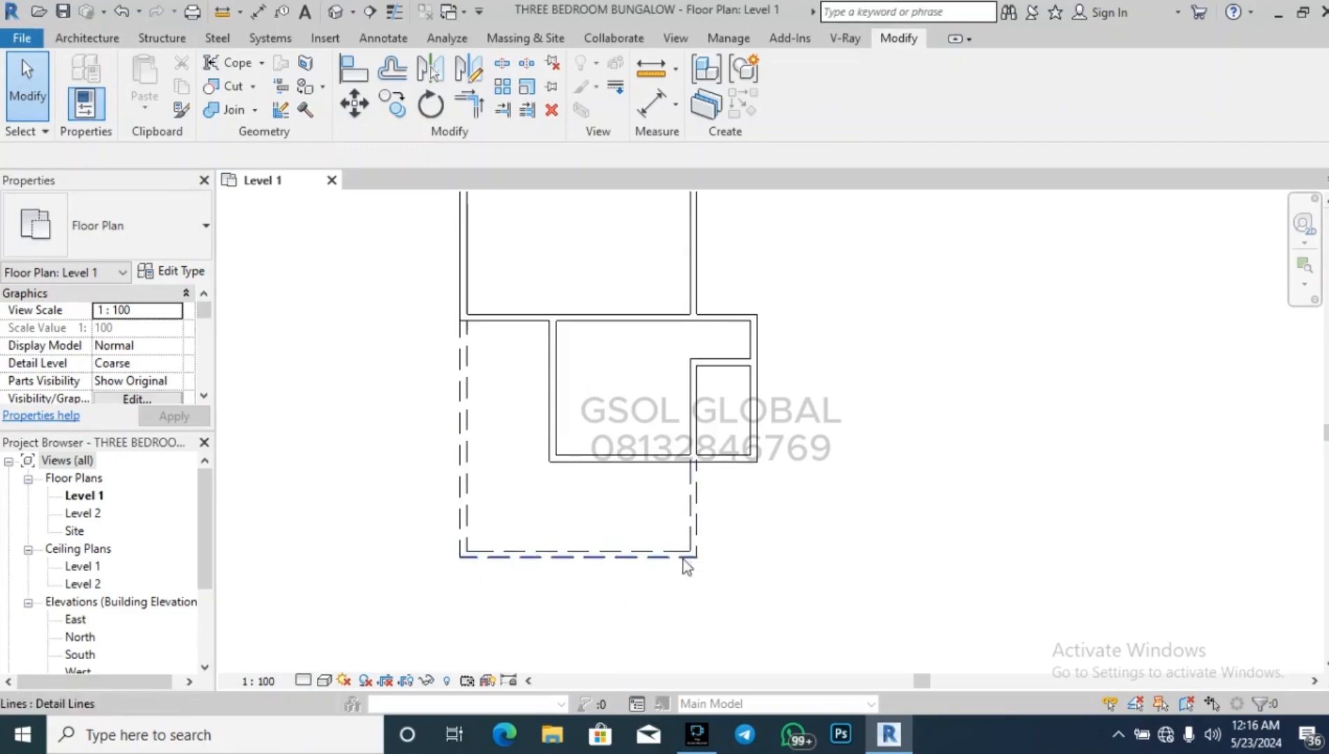
click(112, 37)
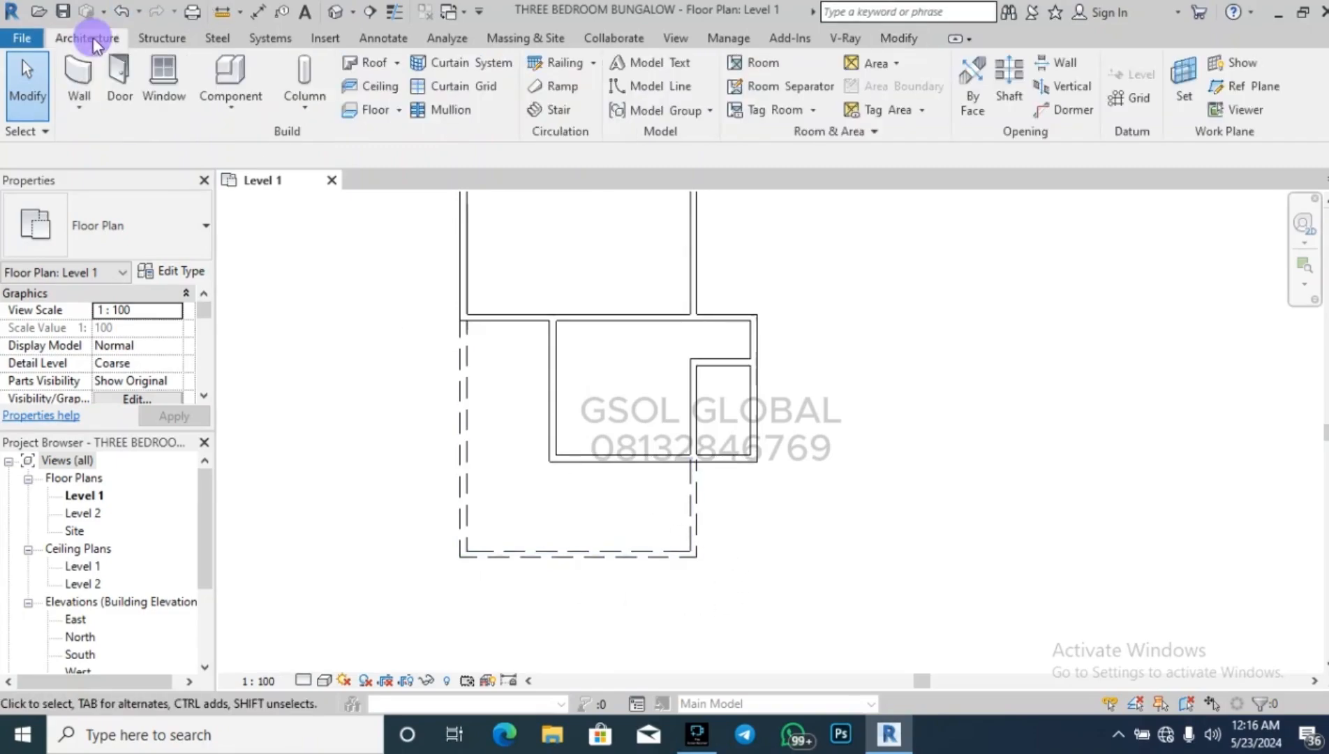
click(375, 38)
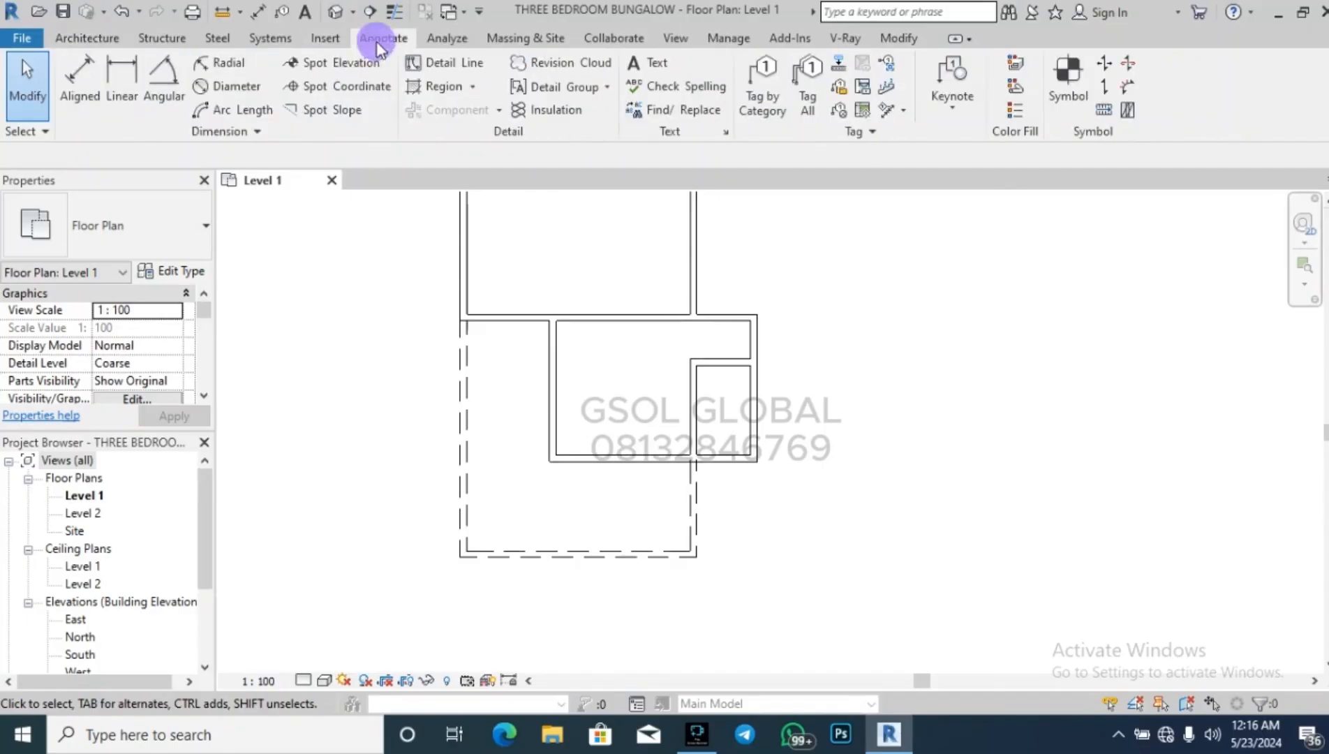
click(432, 88)
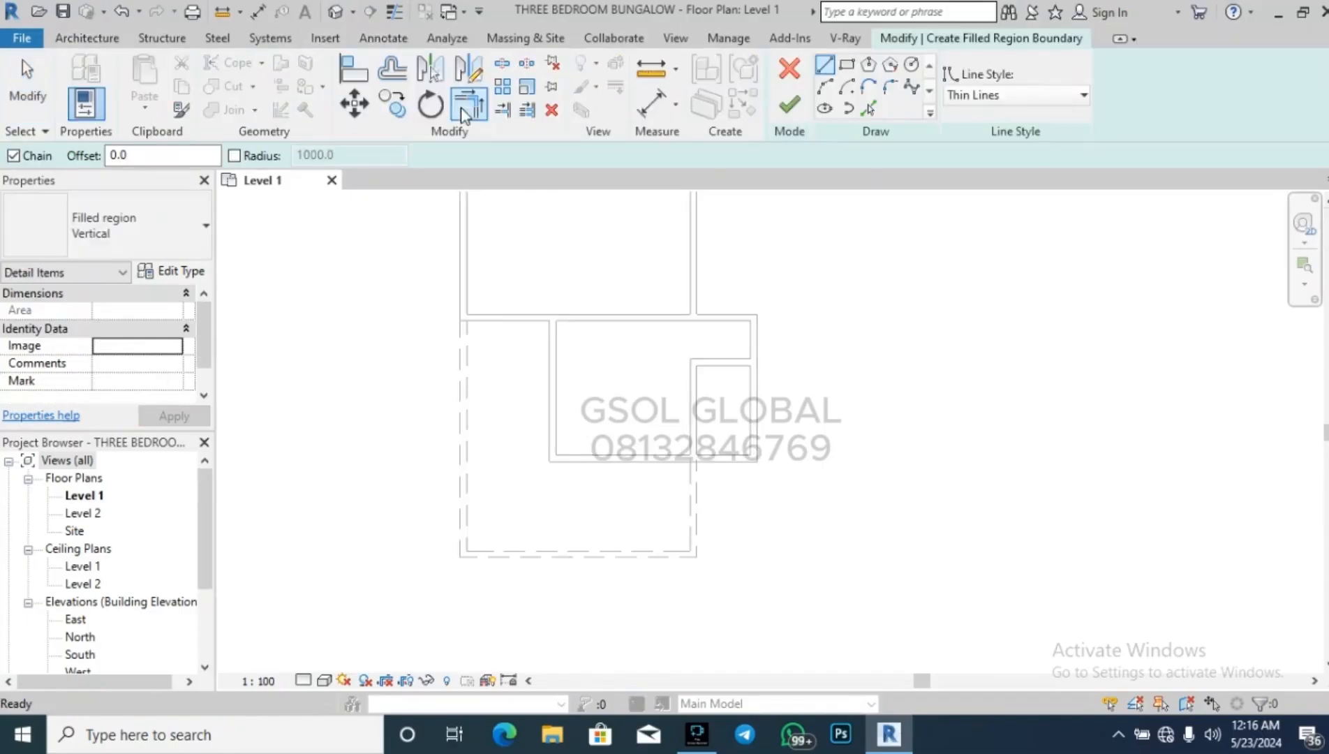
click(86, 37)
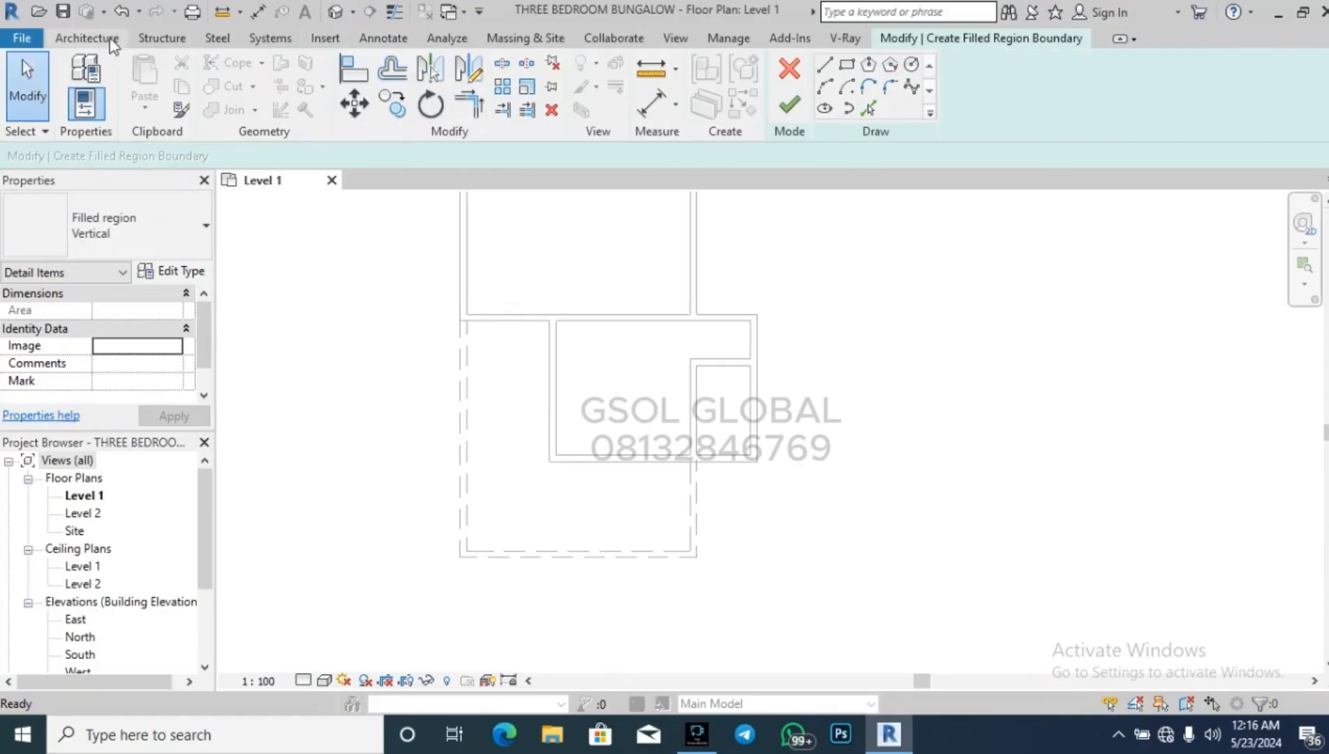
click(931, 39)
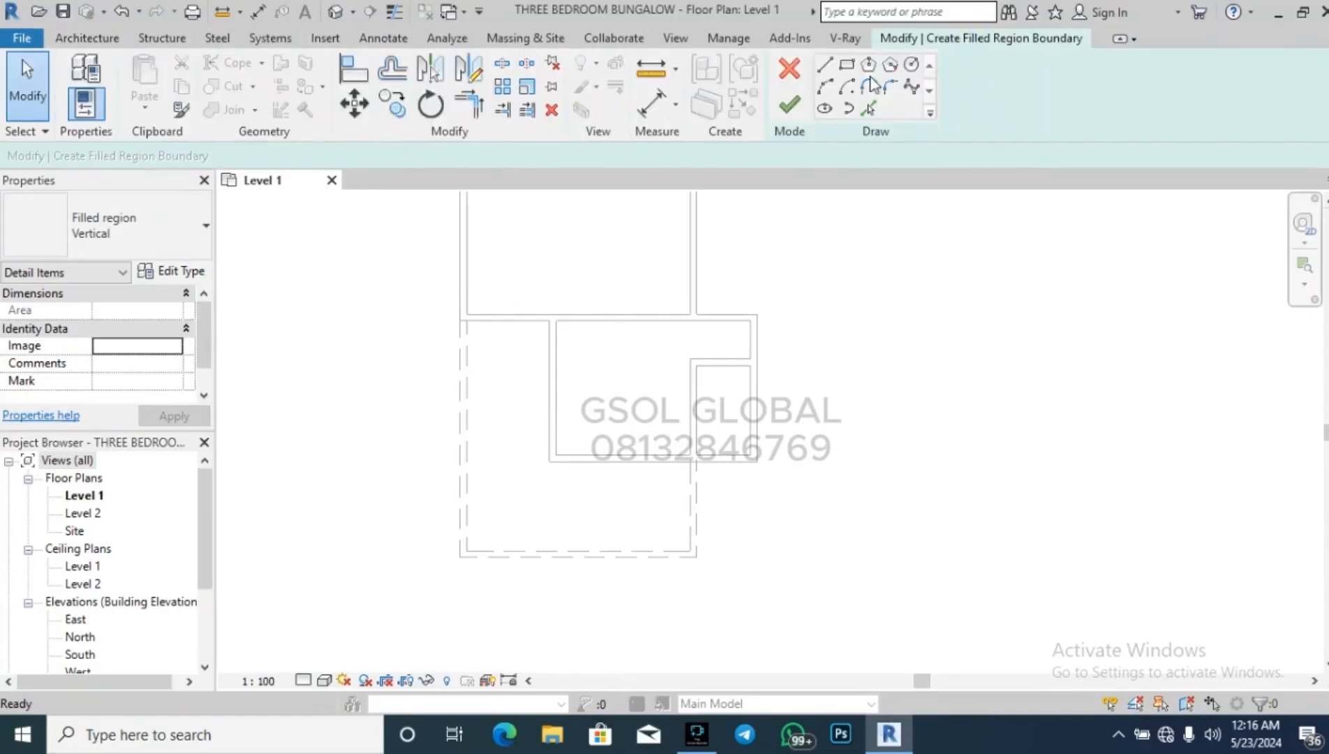
click(790, 73)
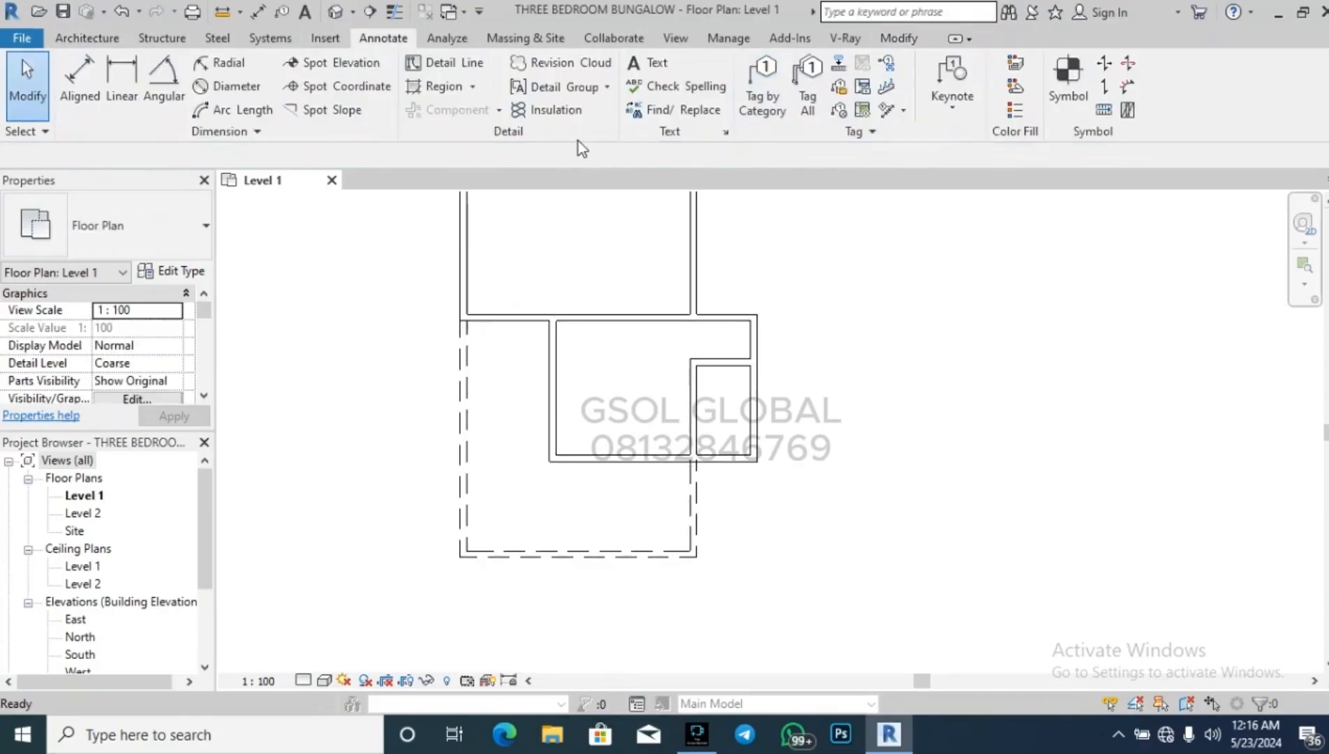
Start a filled region and sketch a 150 mm square between the double dashed lines at the southwest corner.
click(472, 85)
click(471, 113)
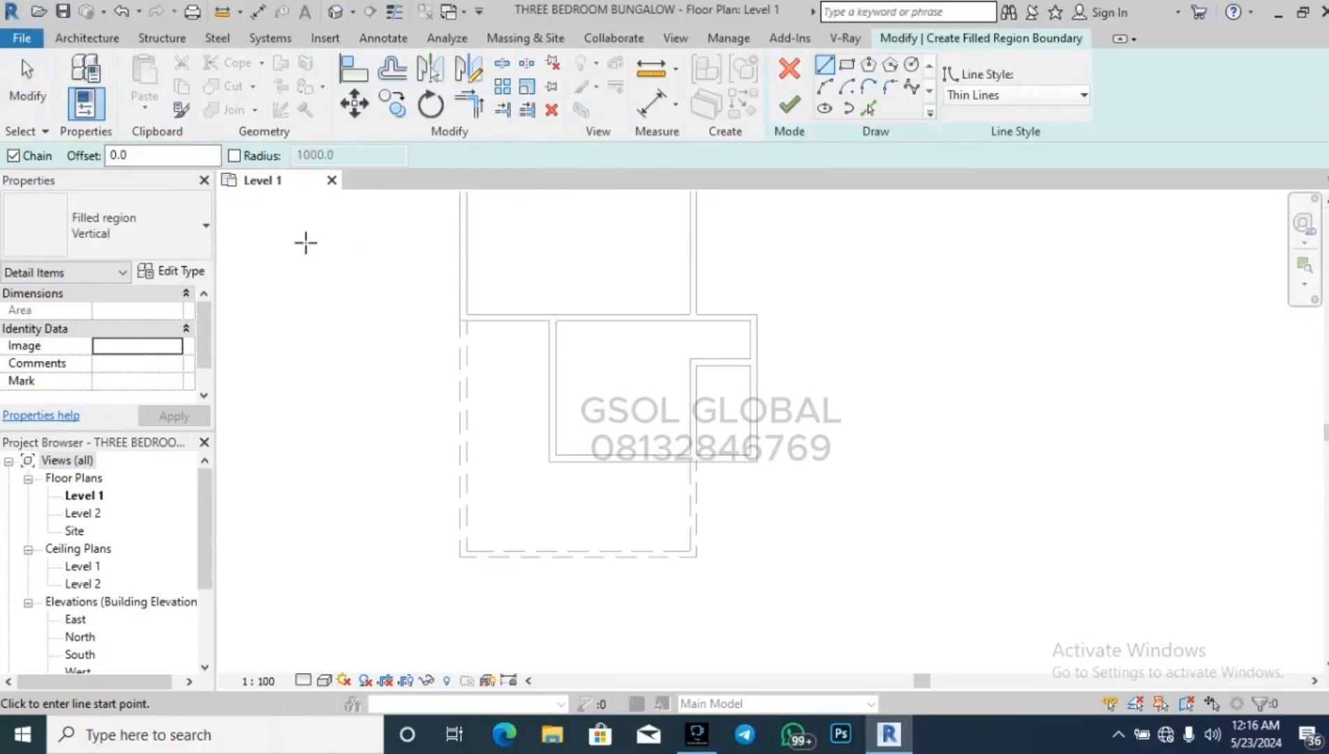
click(846, 65)
scroll(446, 589, up, 3)
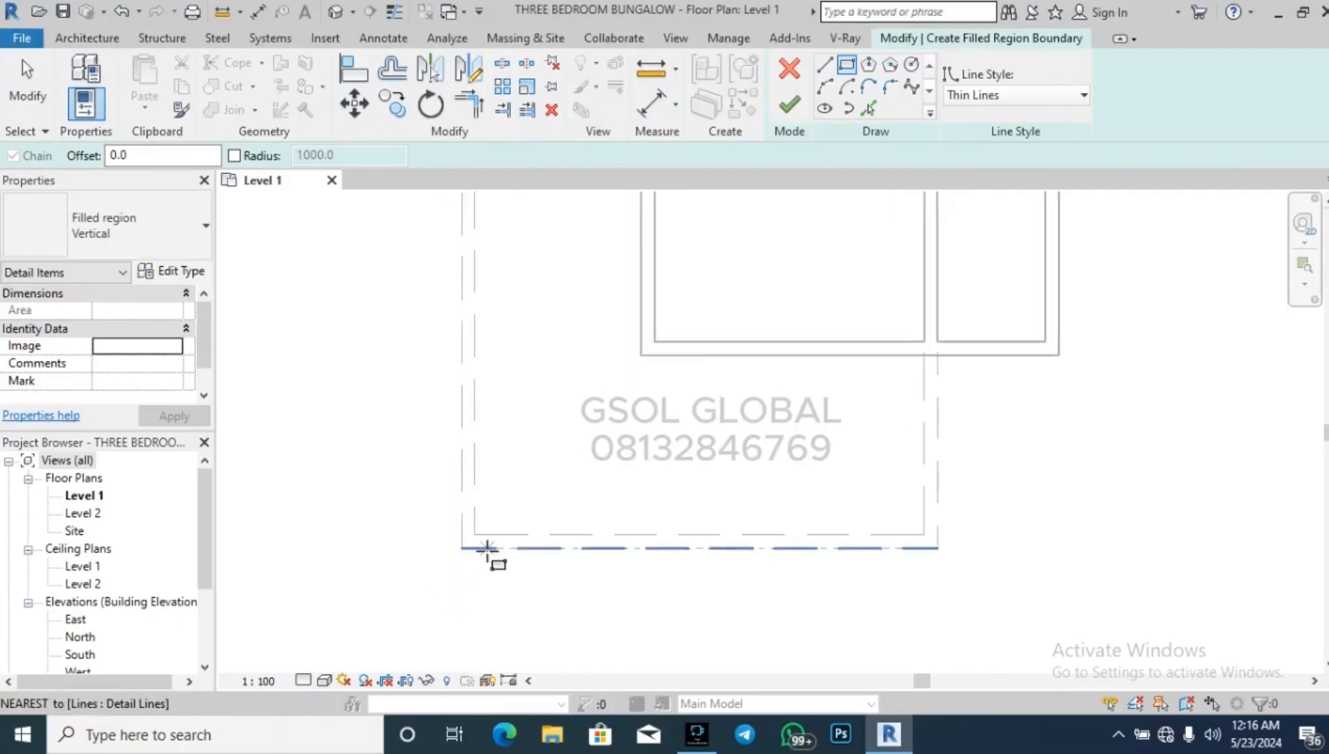
scroll(460, 530, up, 5)
click(482, 525)
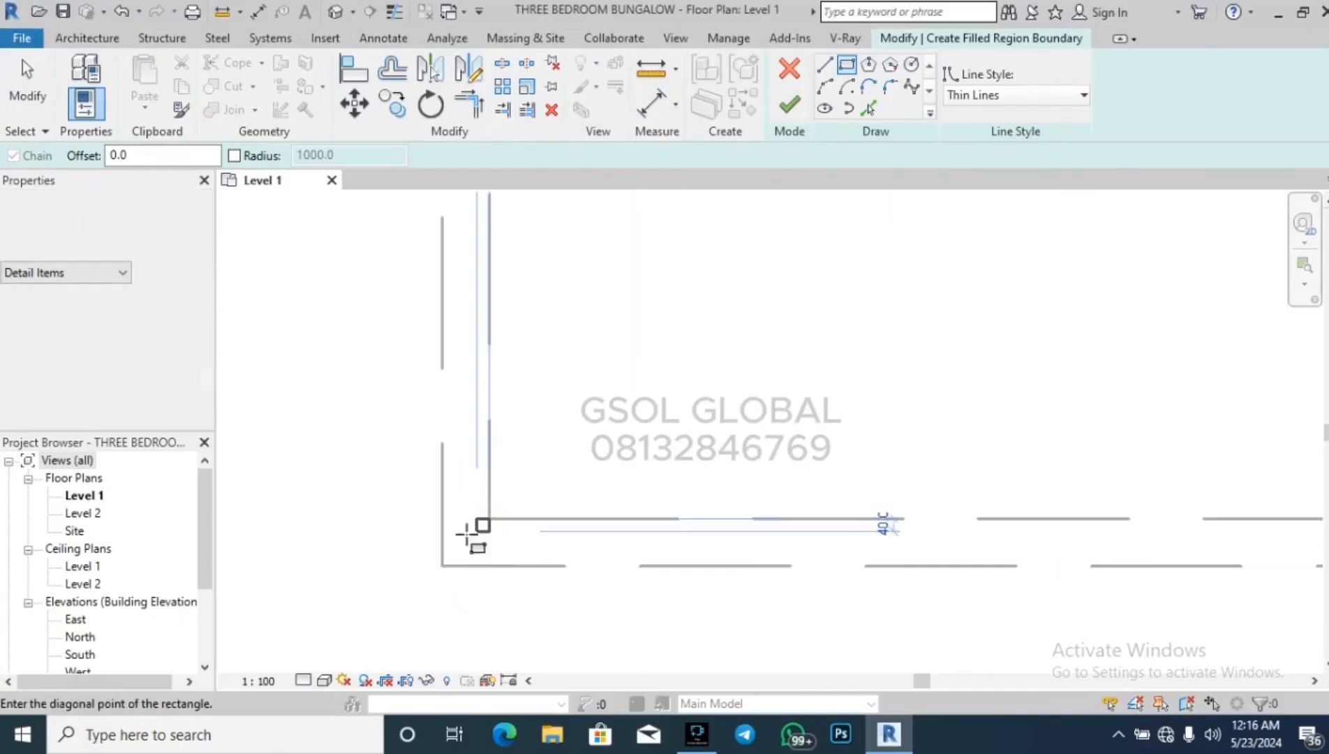
click(442, 565)
Sketch a second 150 mm square boundary where the double dashed lines meet at the southeast corner.
scroll(287, 525, down, 2)
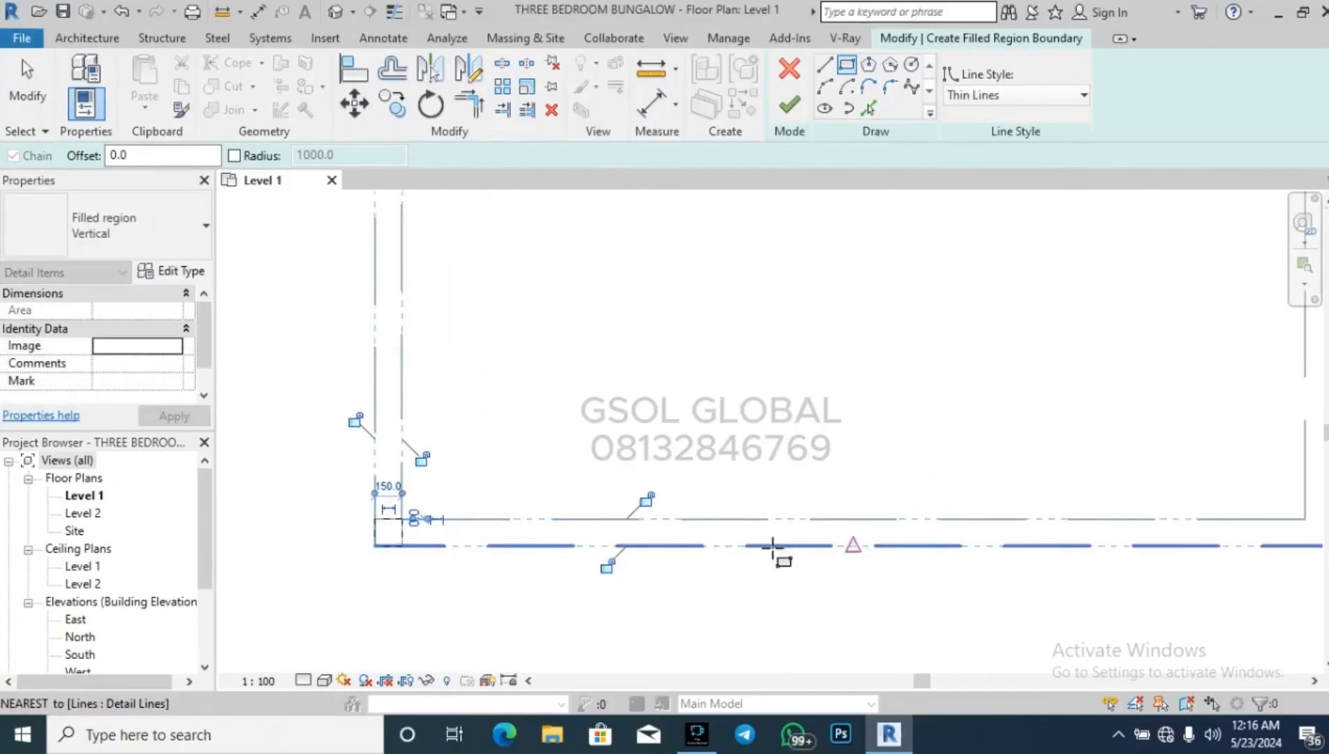
scroll(239, 307, down, 5)
scroll(683, 507, up, 1)
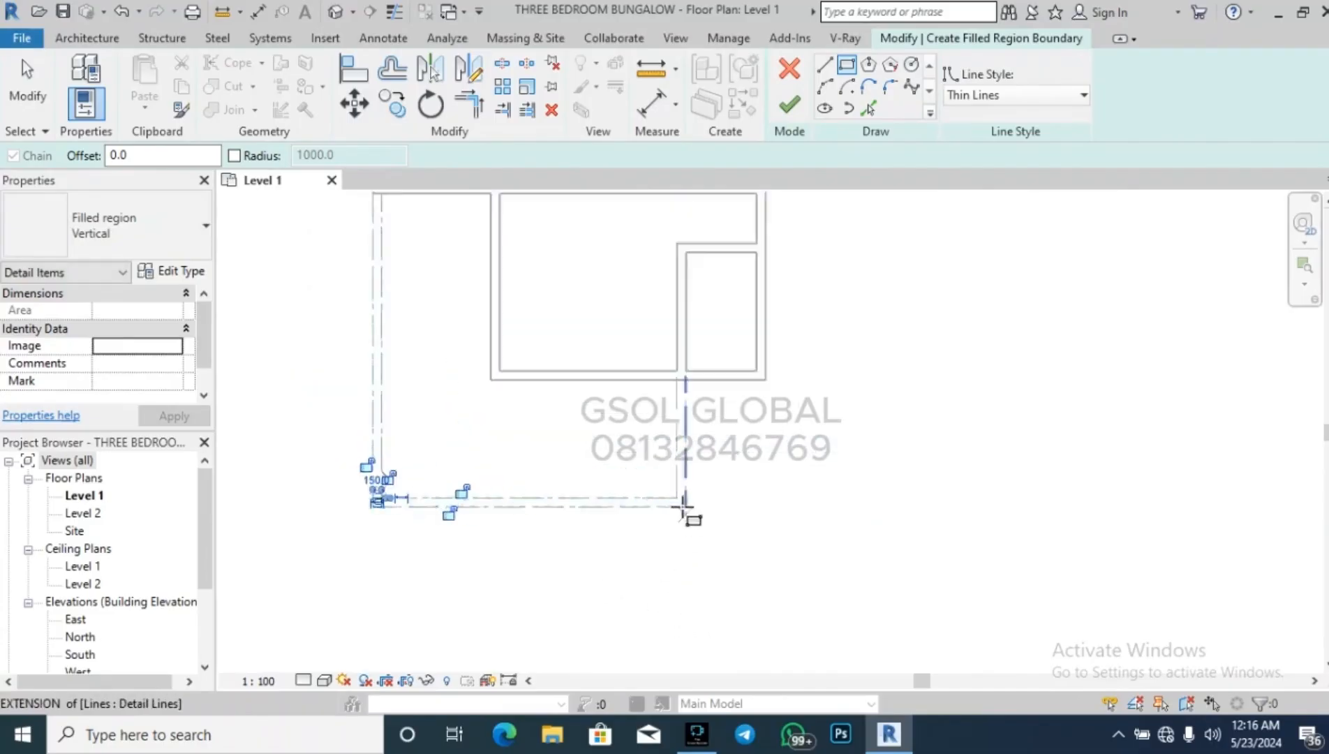
scroll(681, 505, up, 3)
click(672, 486)
click(700, 511)
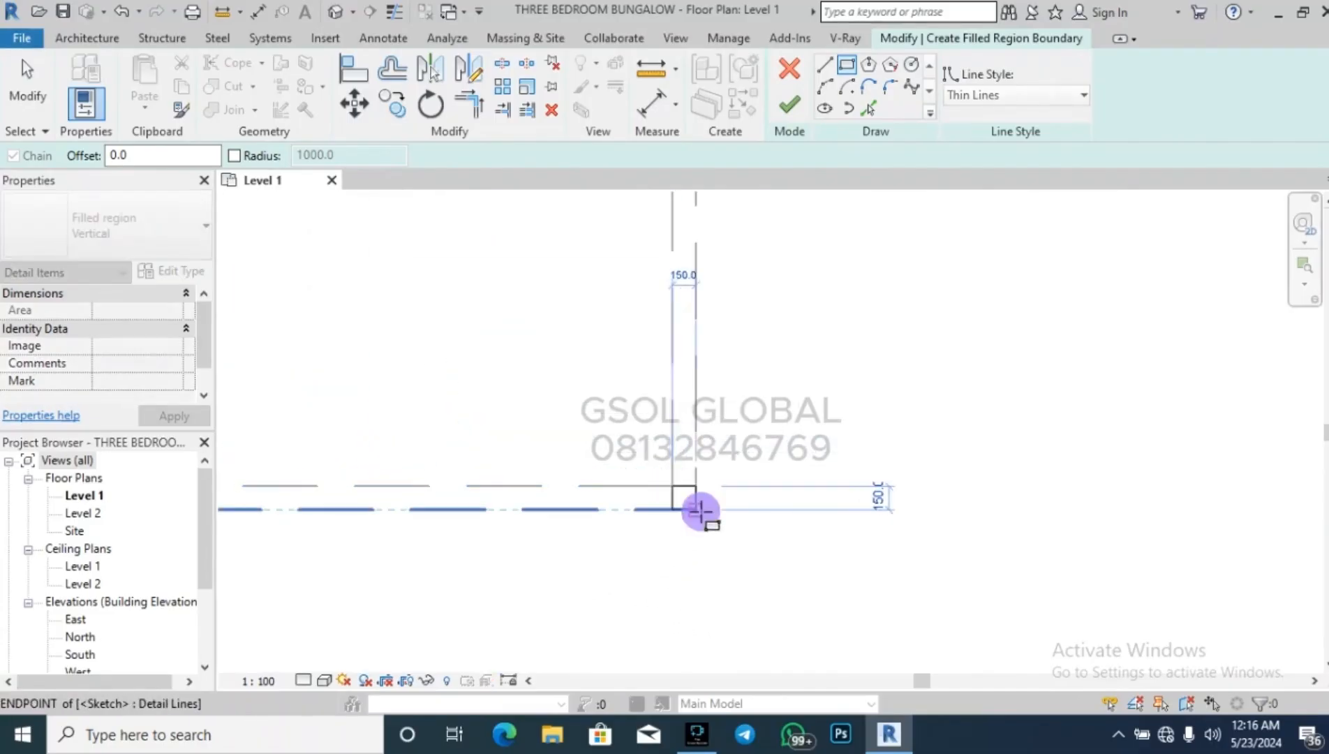
Sketch a 150 mm square on the west dashed lines, level with the square room's south wall, and finish the filled region.
scroll(802, 527, down, 3)
scroll(747, 581, down, 1)
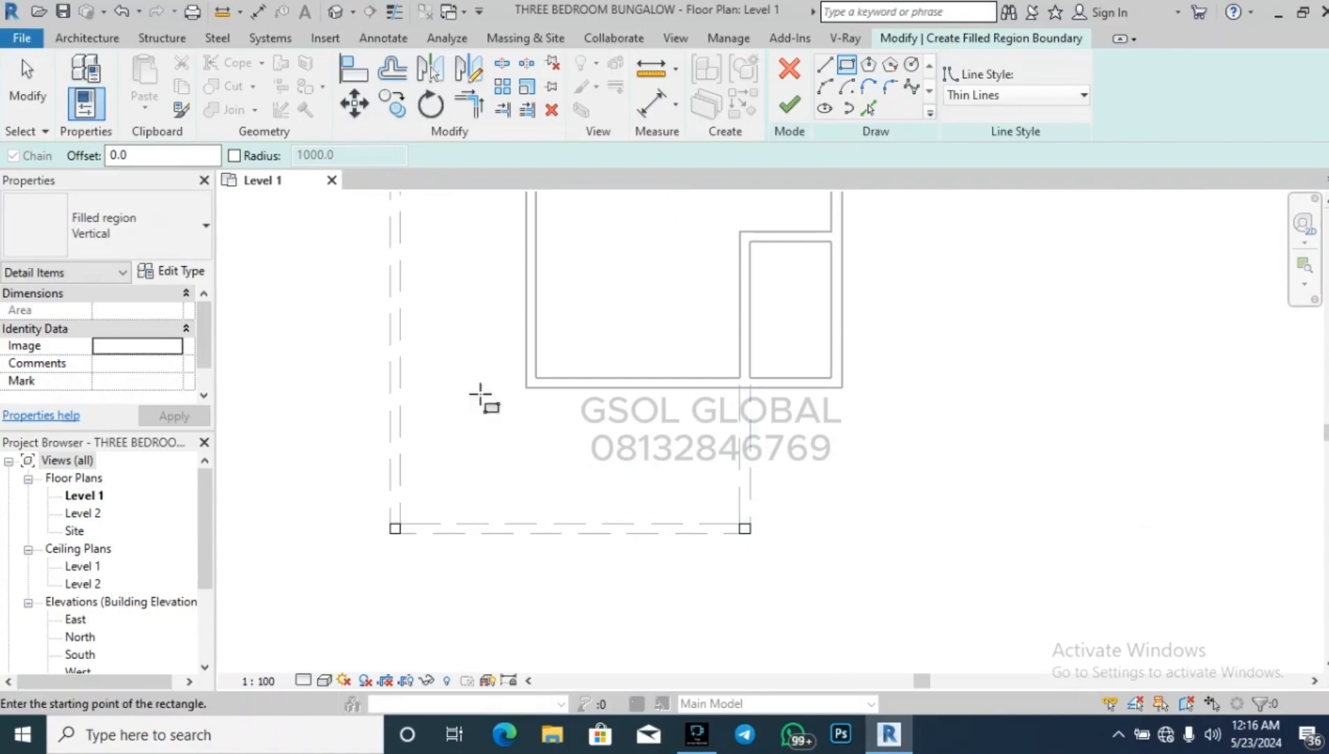
scroll(381, 377, up, 3)
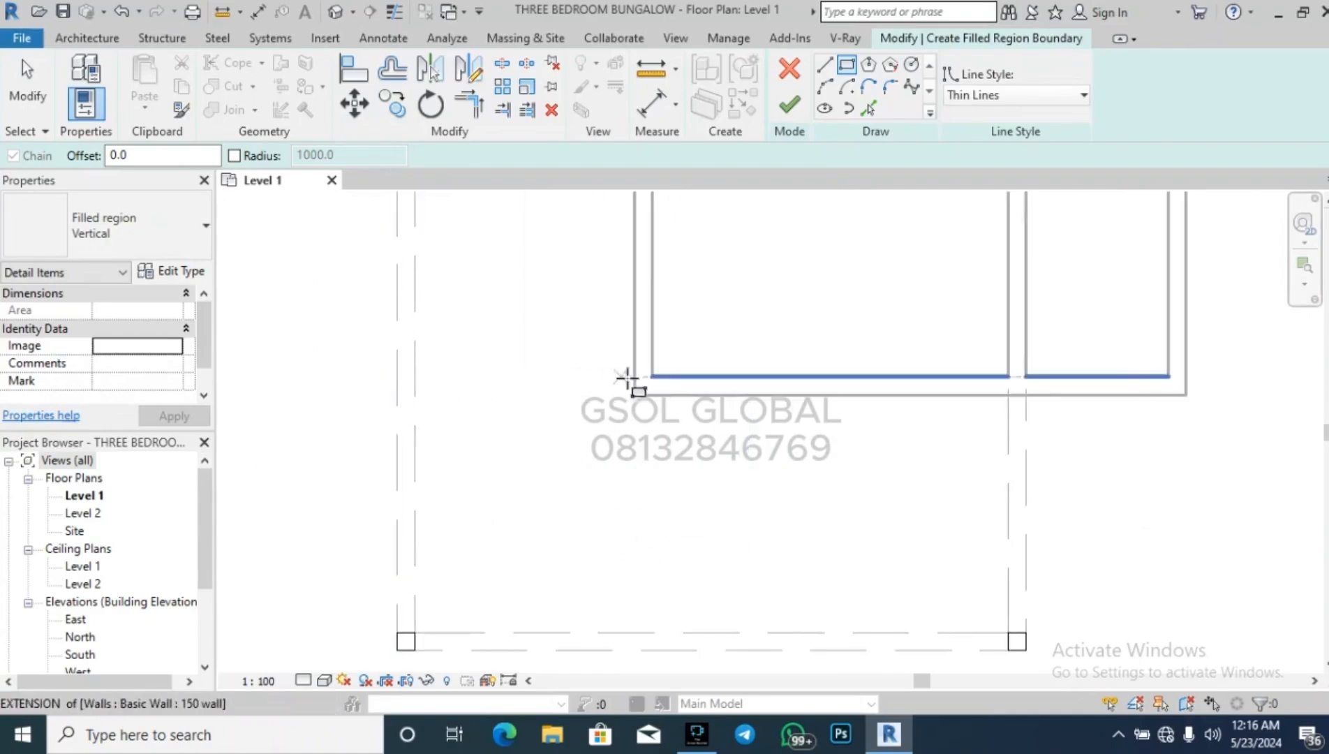
click(396, 376)
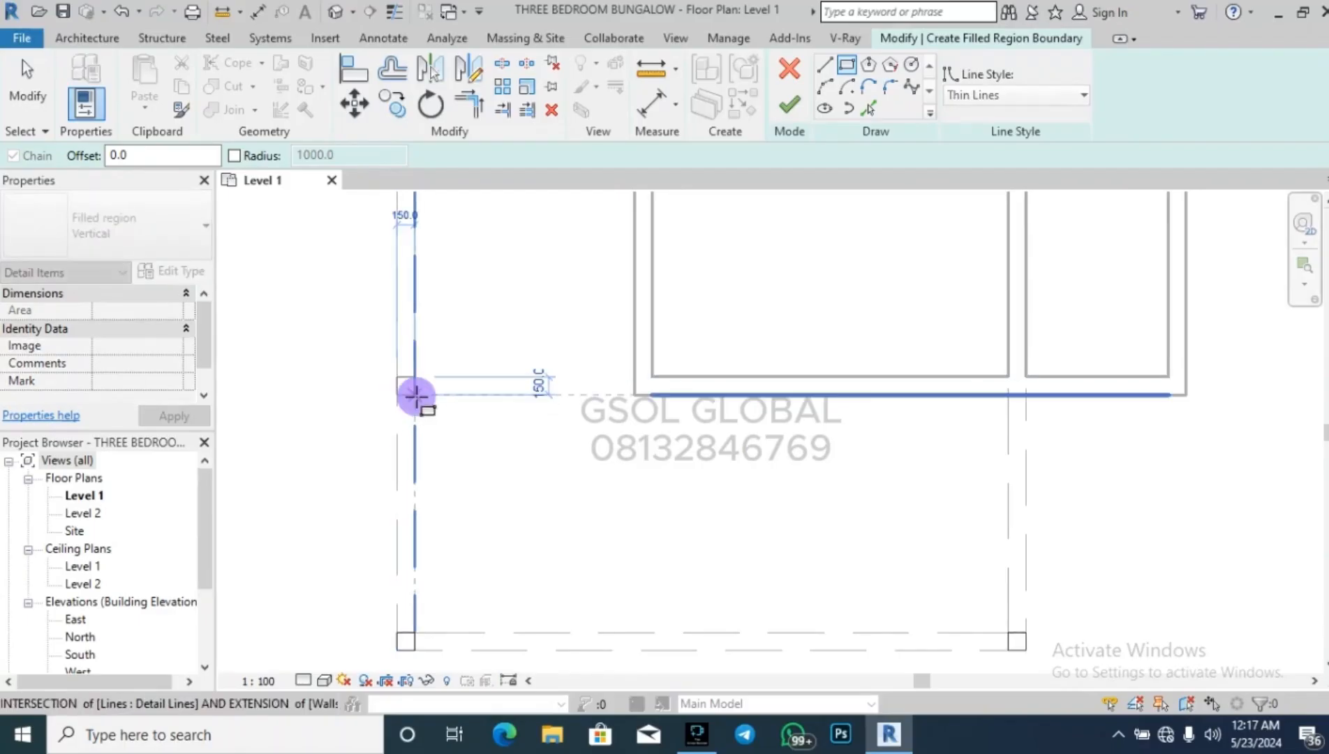
click(414, 394)
key(Escape)
key(Escape)
scroll(537, 419, down, 3)
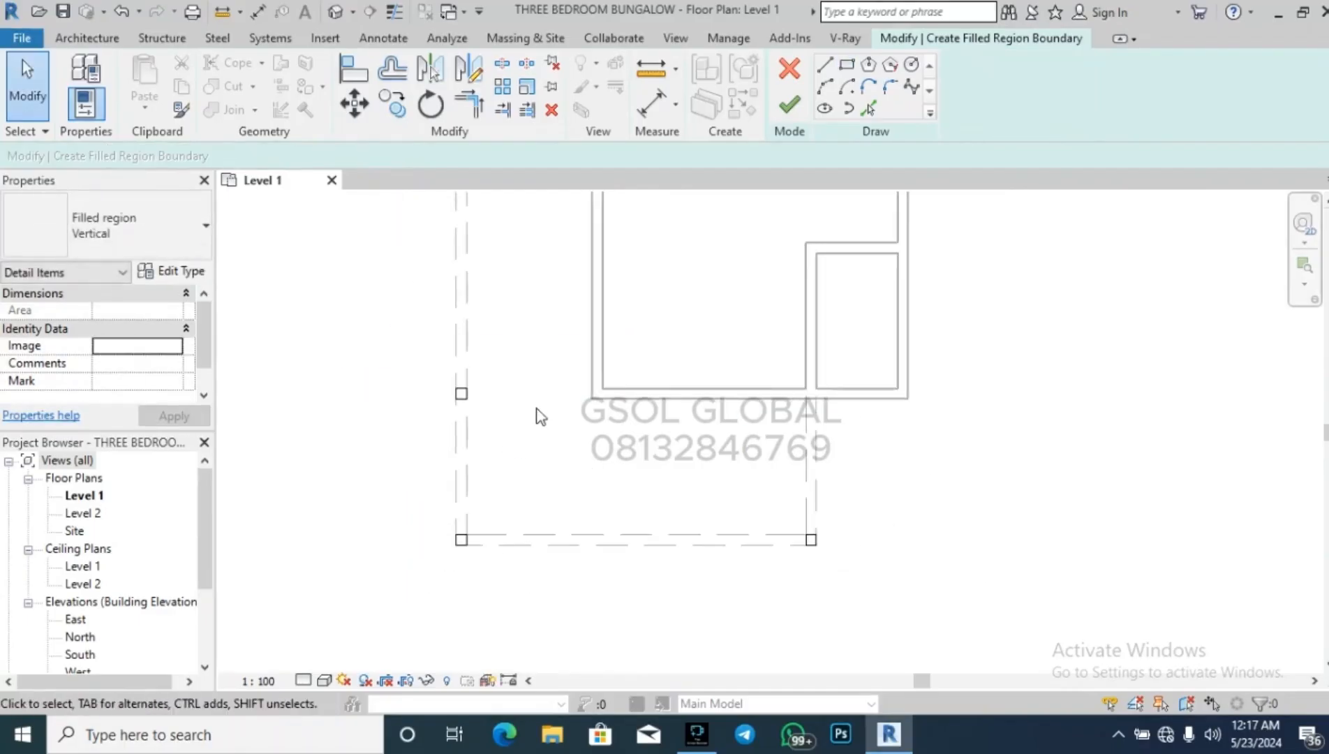
scroll(481, 488, up, 1)
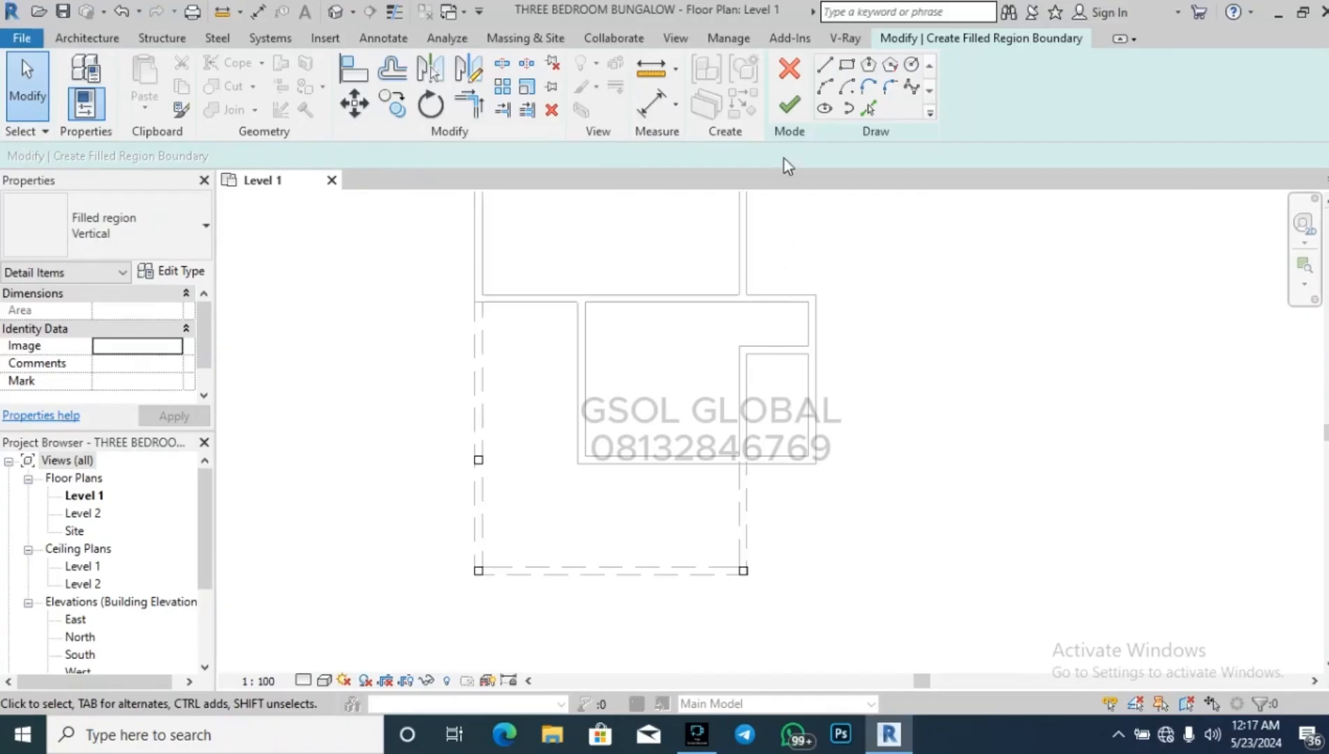
click(790, 104)
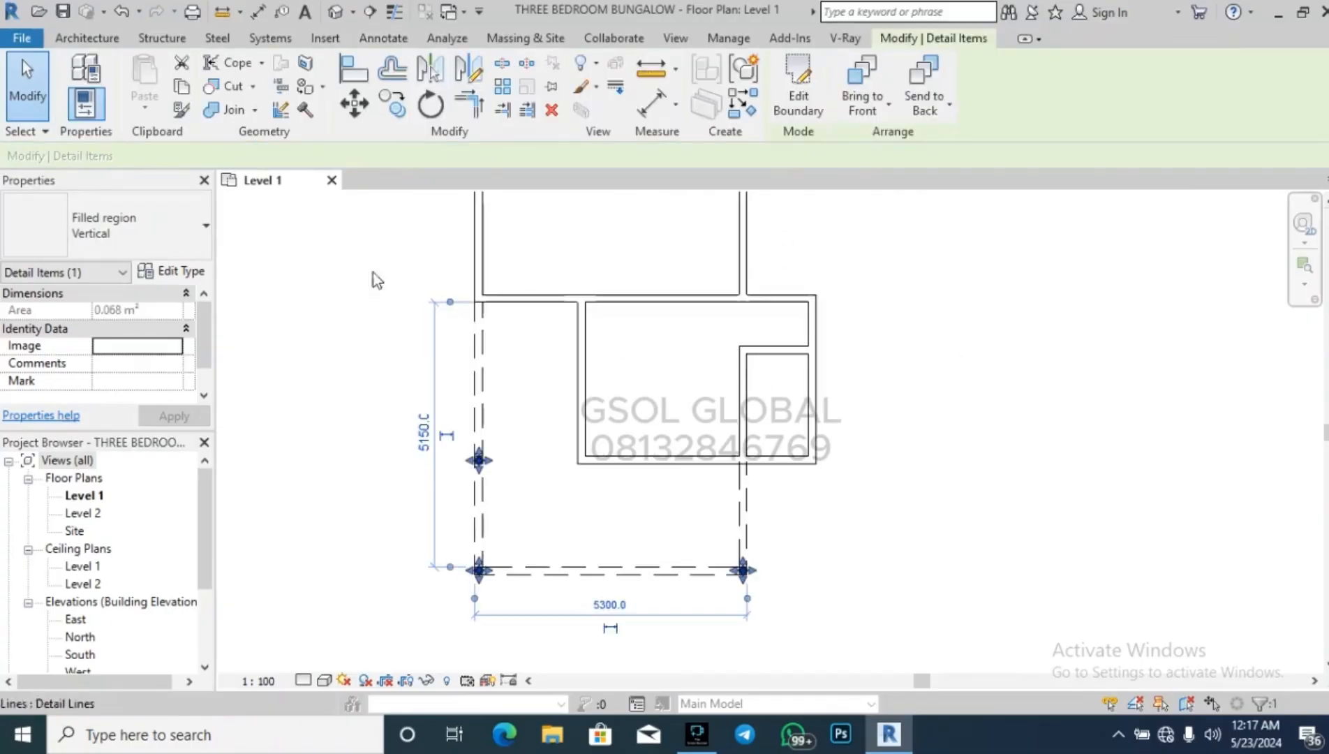
Set the filled region type's foreground fill pattern to <Solid fill>.
click(172, 270)
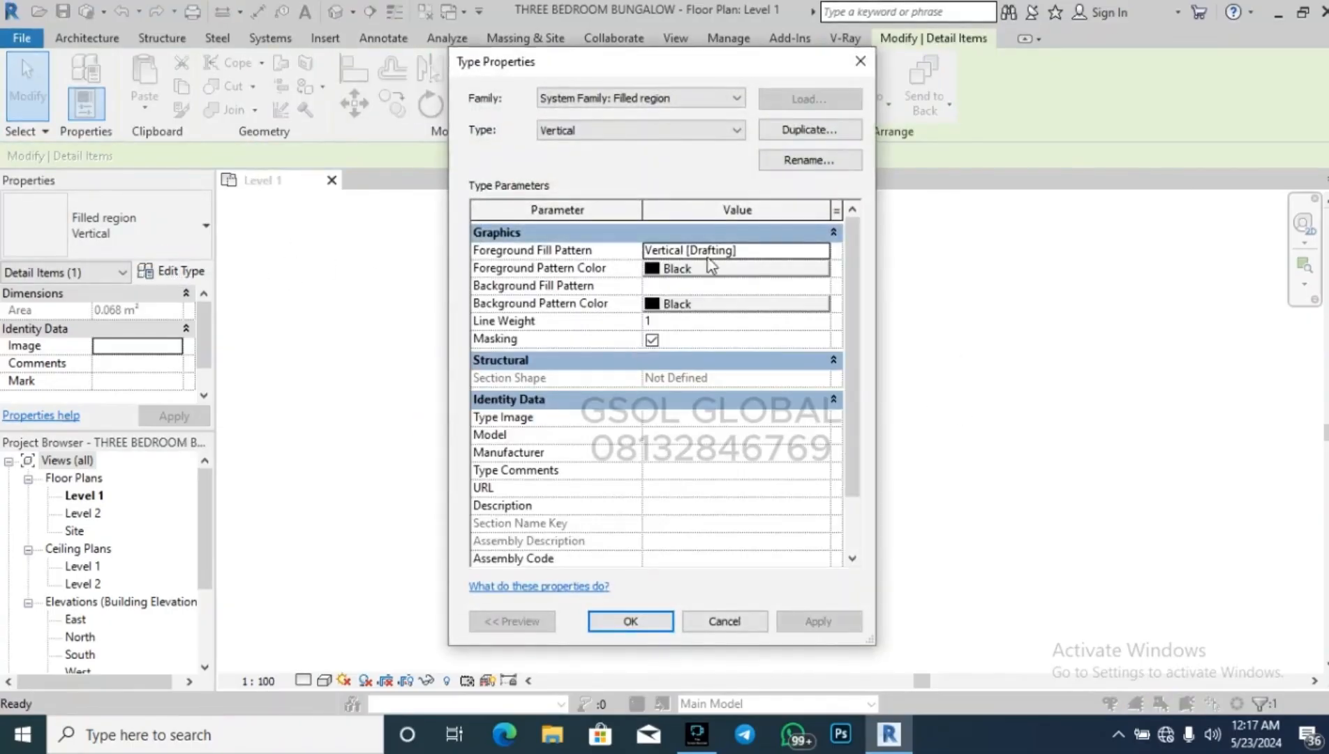
click(785, 246)
click(823, 249)
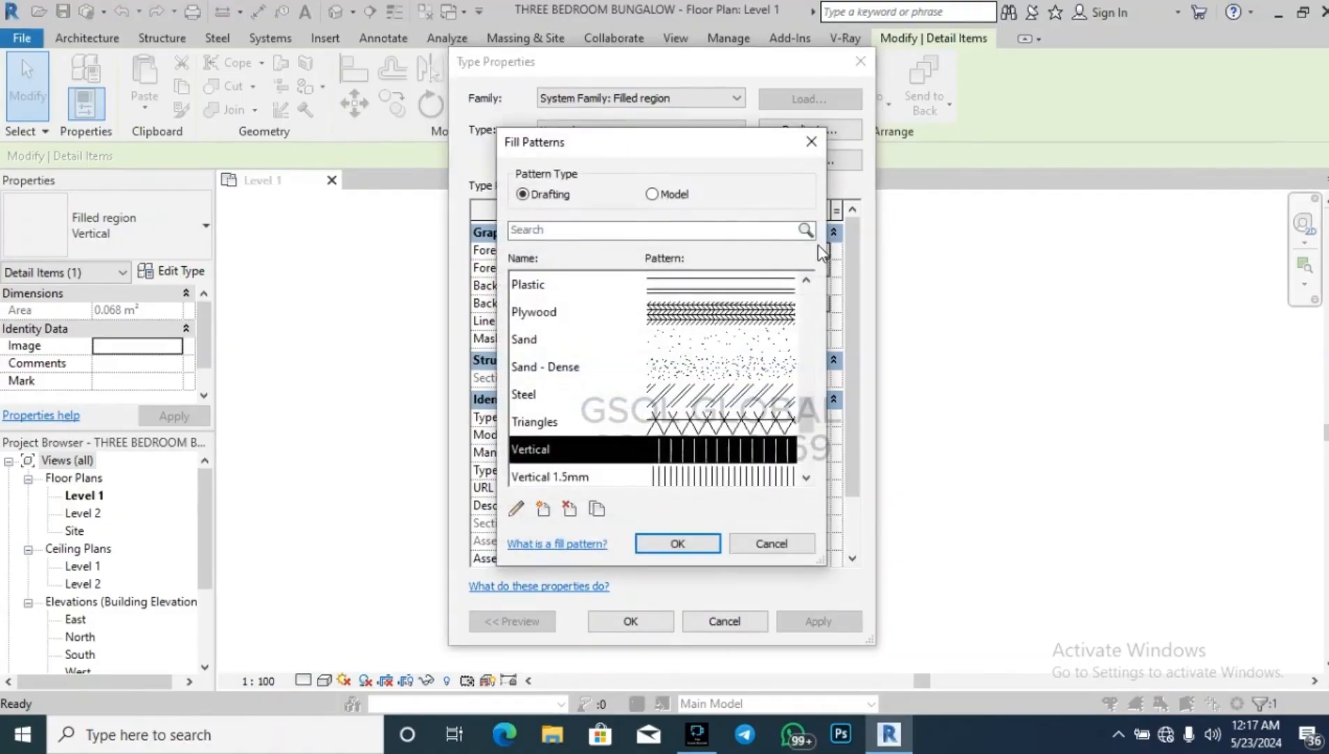
scroll(744, 316, up, 8)
click(743, 316)
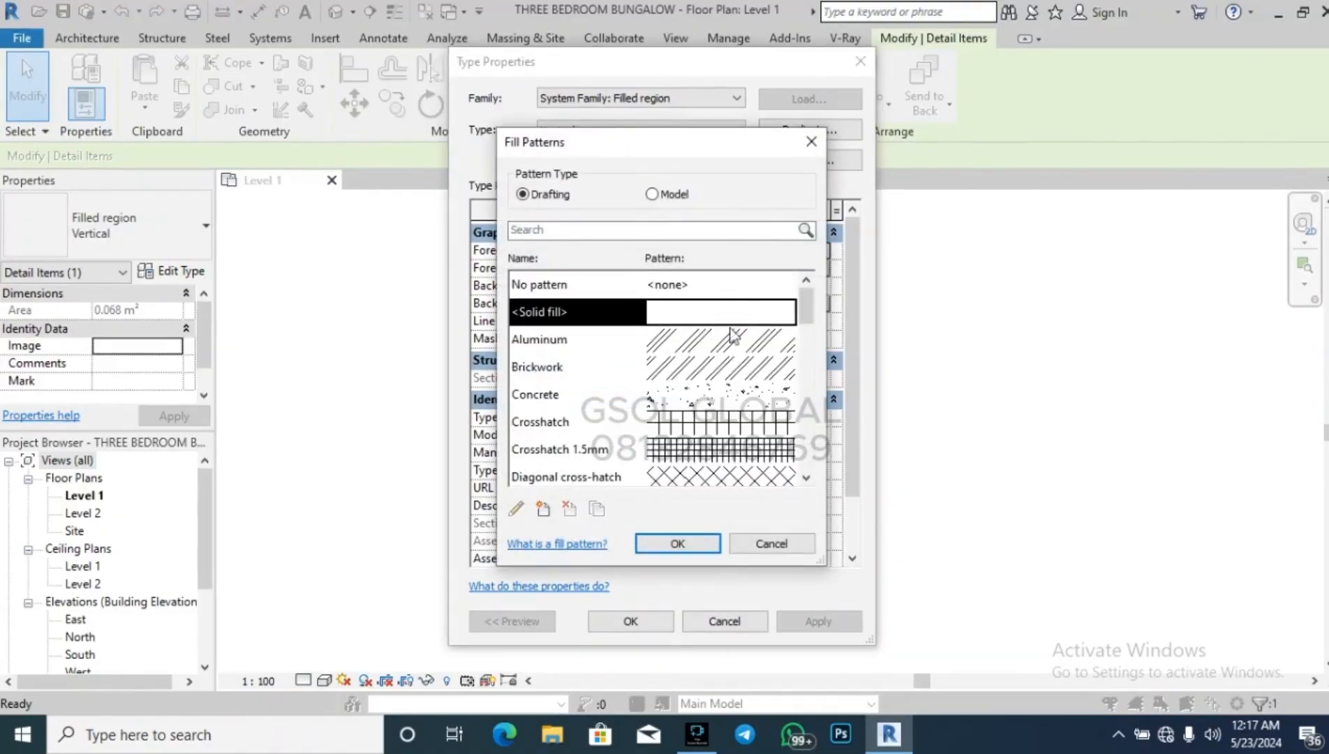
click(677, 543)
click(630, 621)
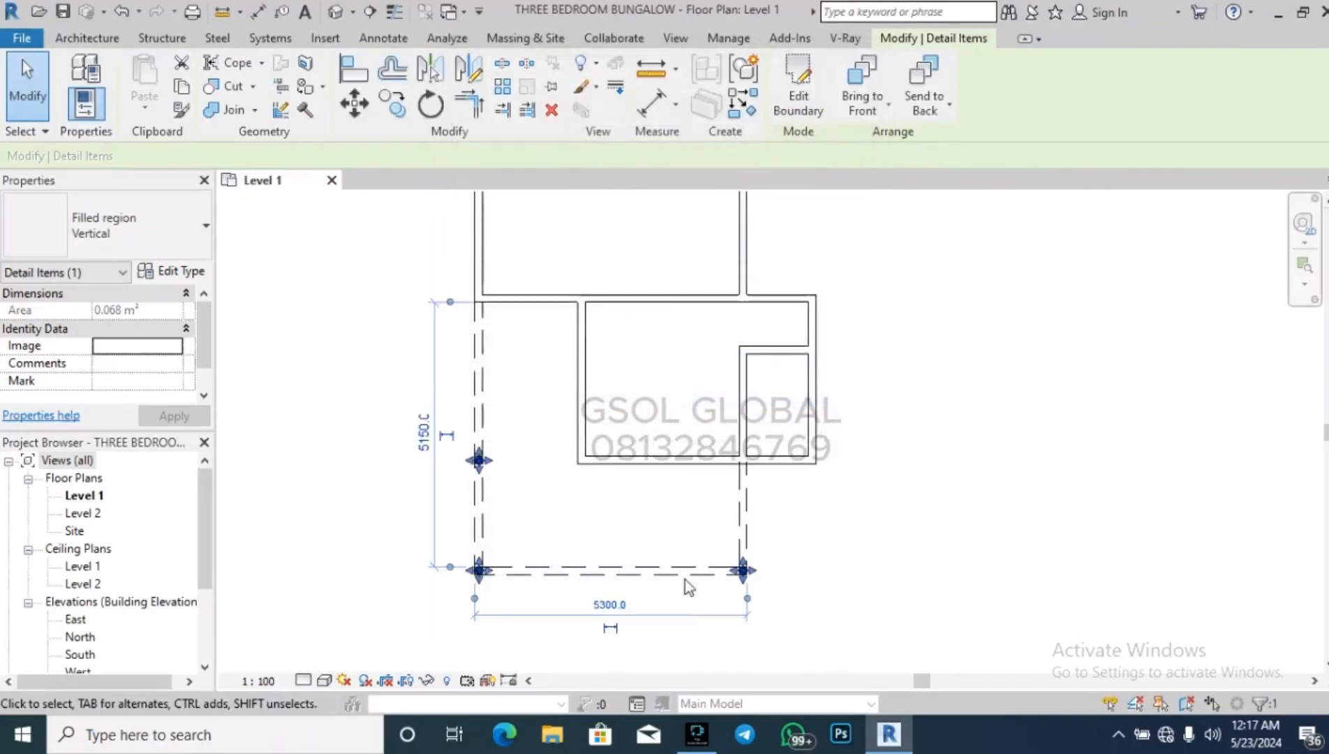
click(960, 466)
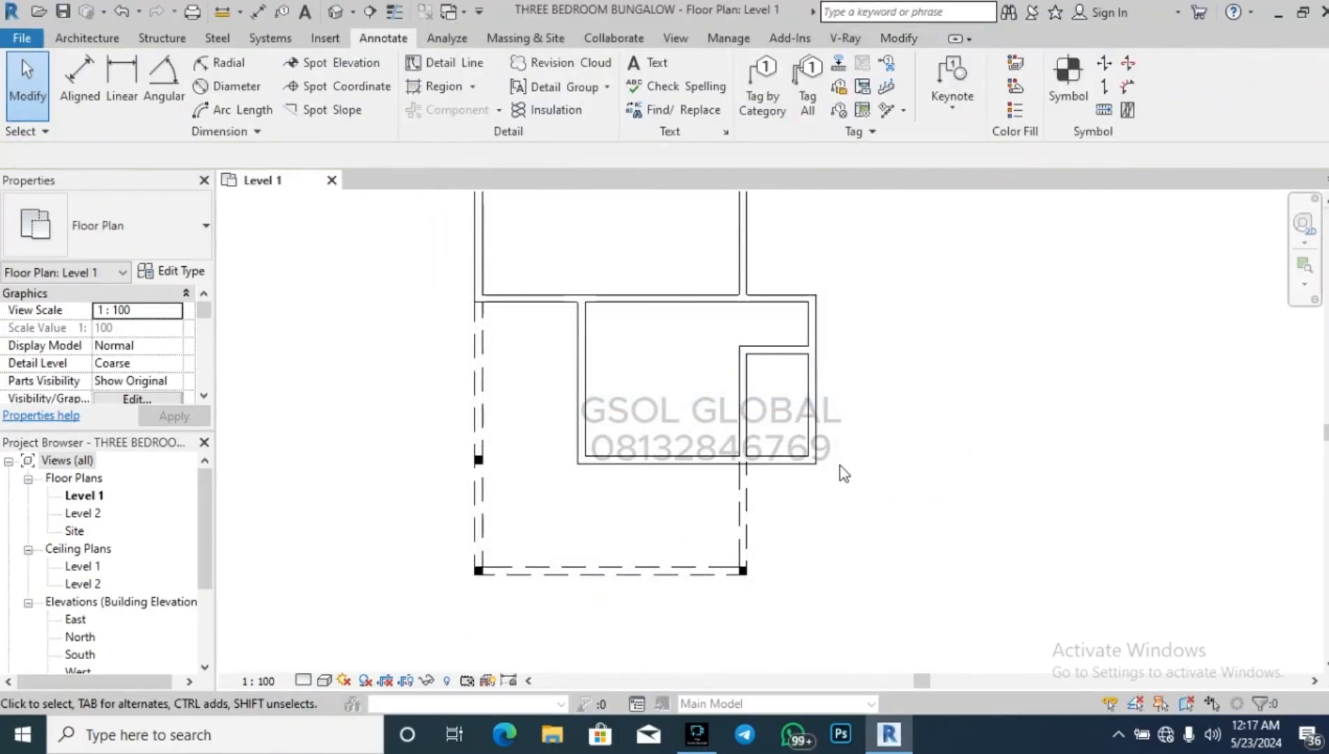
Measure the clear distance between the inner corners of the two south column squares.
scroll(557, 579, up, 3)
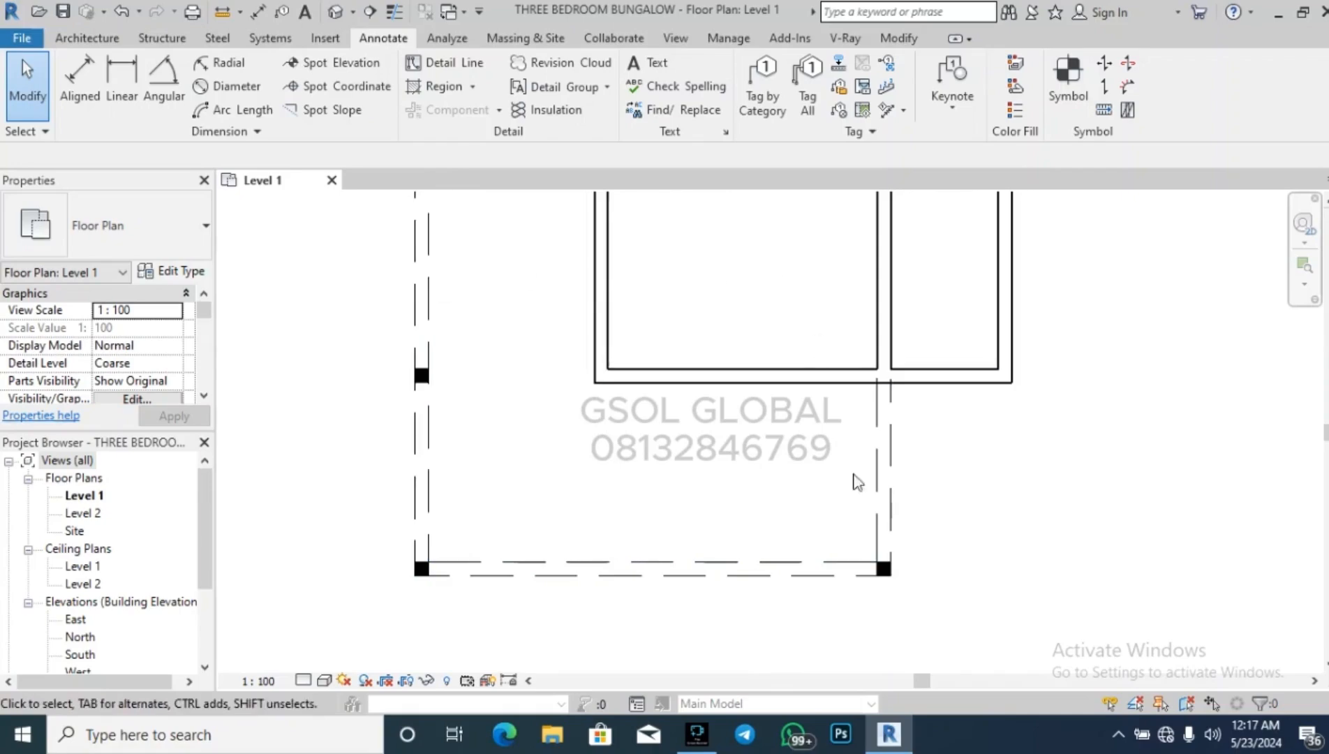
click(222, 12)
scroll(430, 598, up, 1)
click(427, 550)
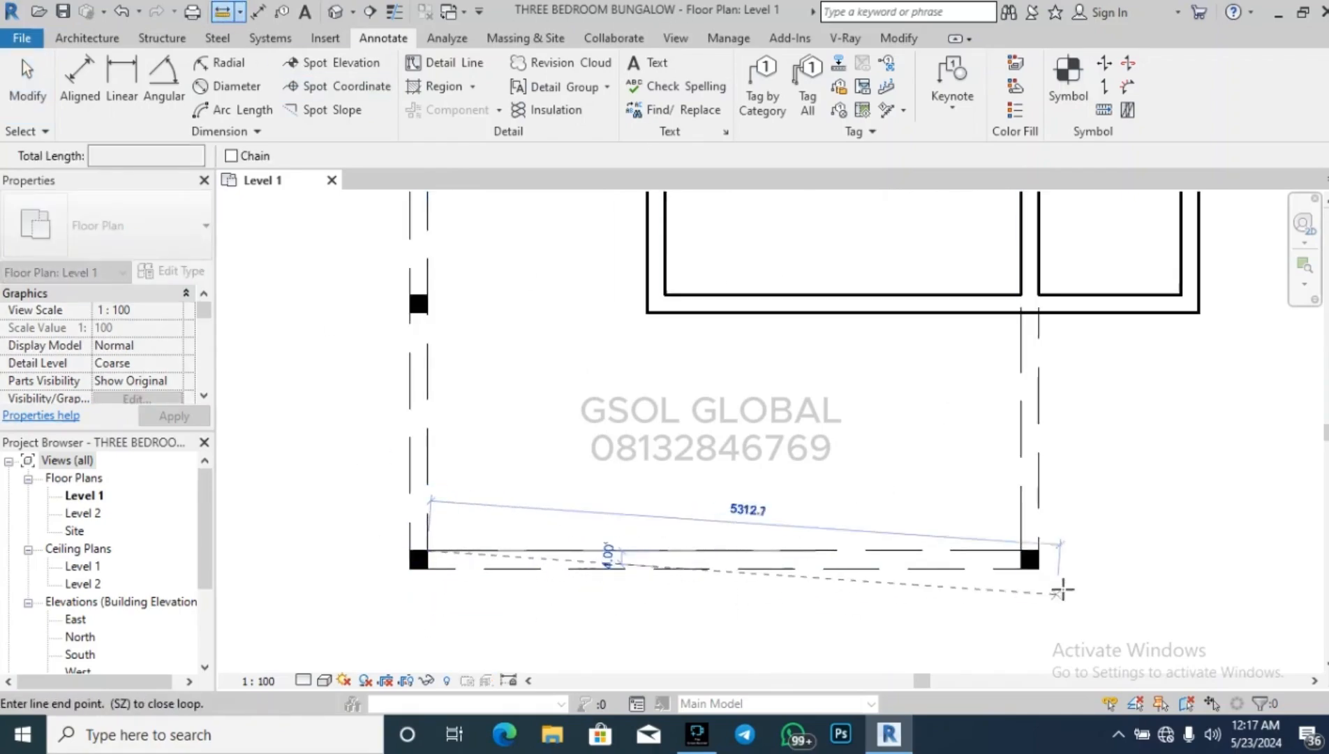
click(1021, 550)
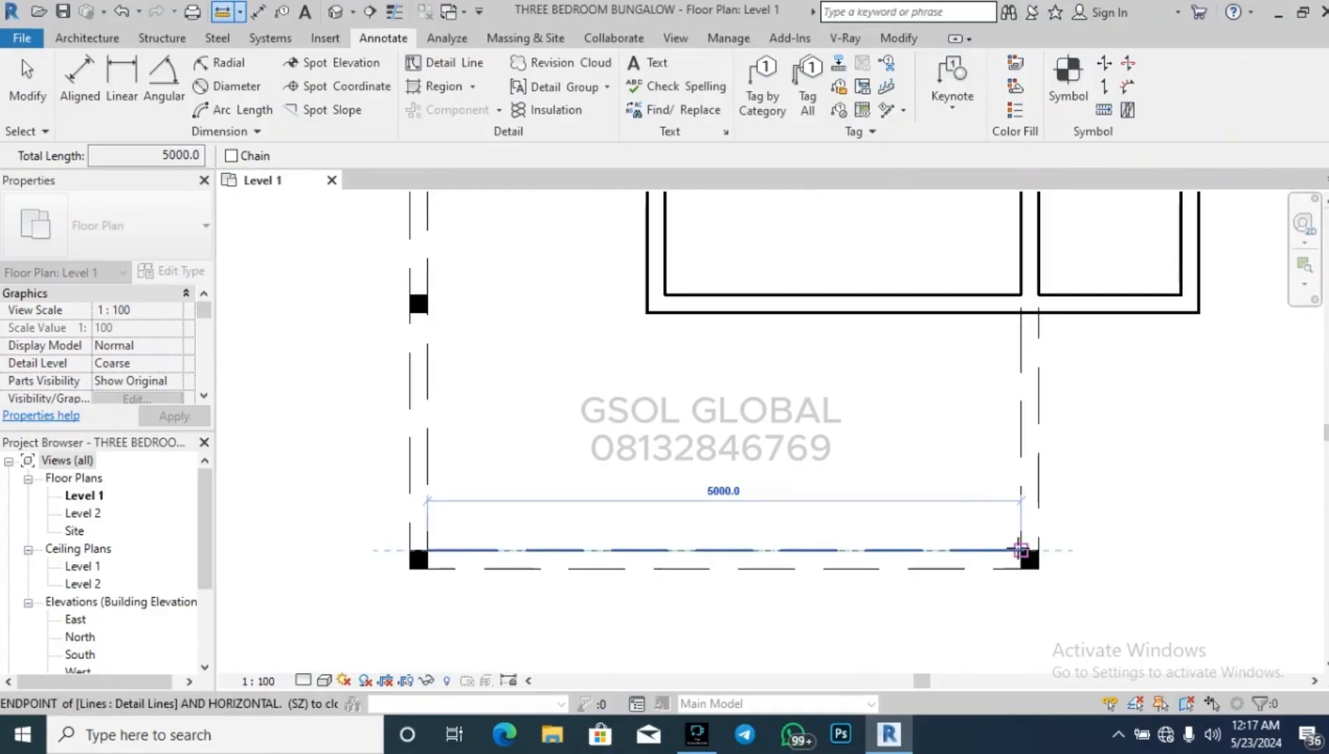
key(Escape)
key(Escape)
Draw a 500 mm long 150 wall eastward from the southwest column square, between the south dashed lines.
click(86, 38)
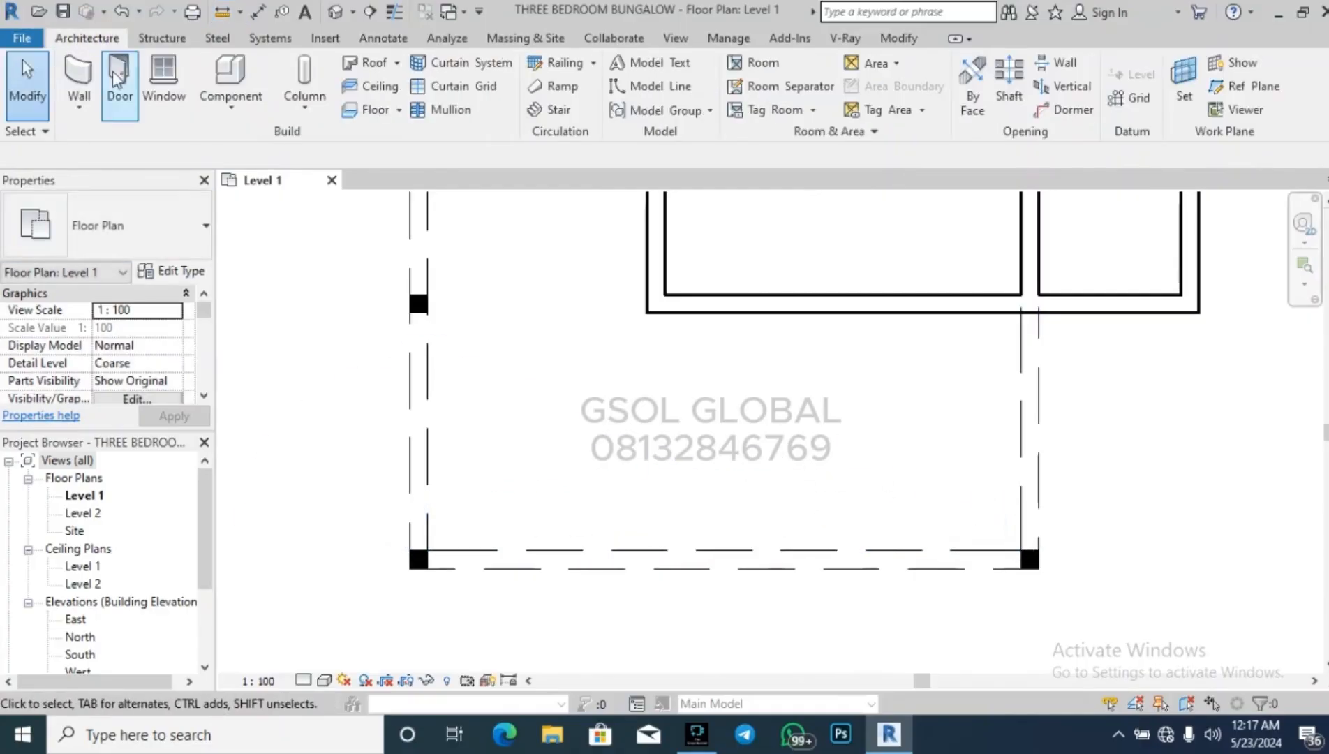
click(77, 70)
scroll(439, 589, up, 1)
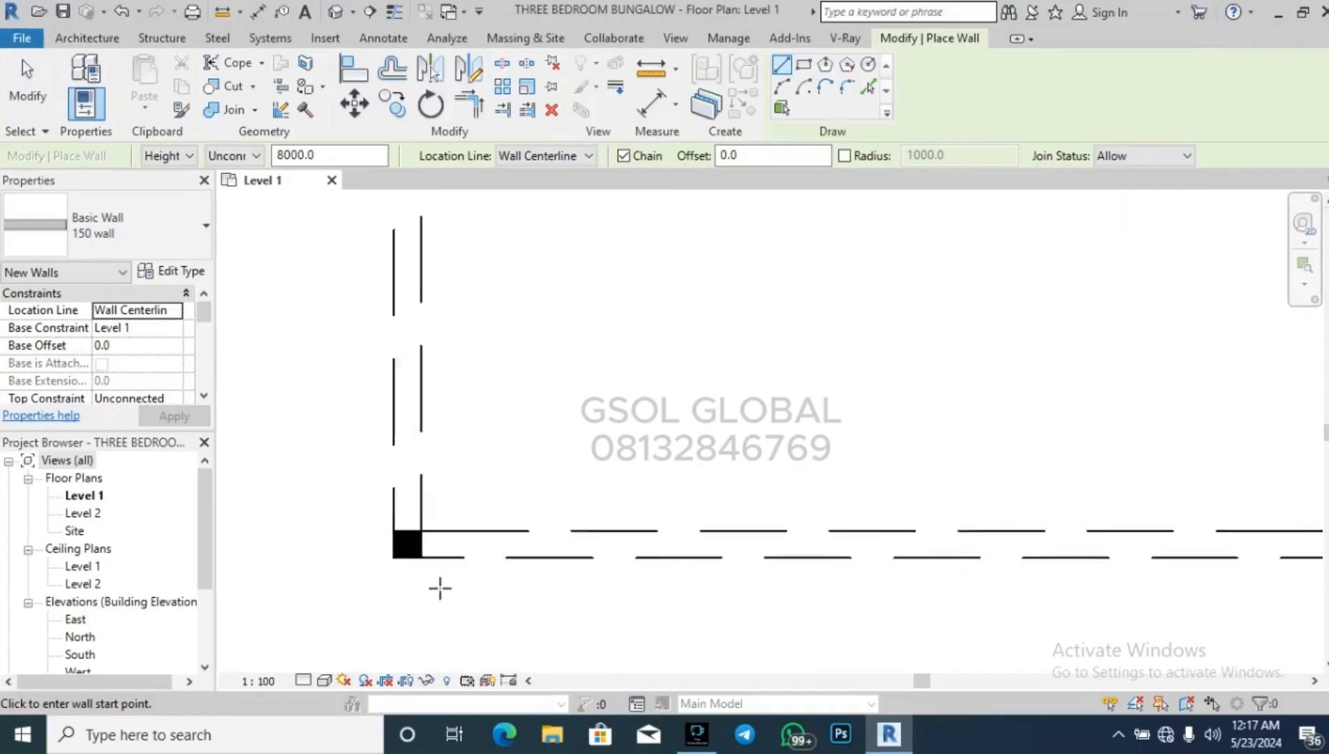
scroll(440, 588, up, 1)
click(416, 530)
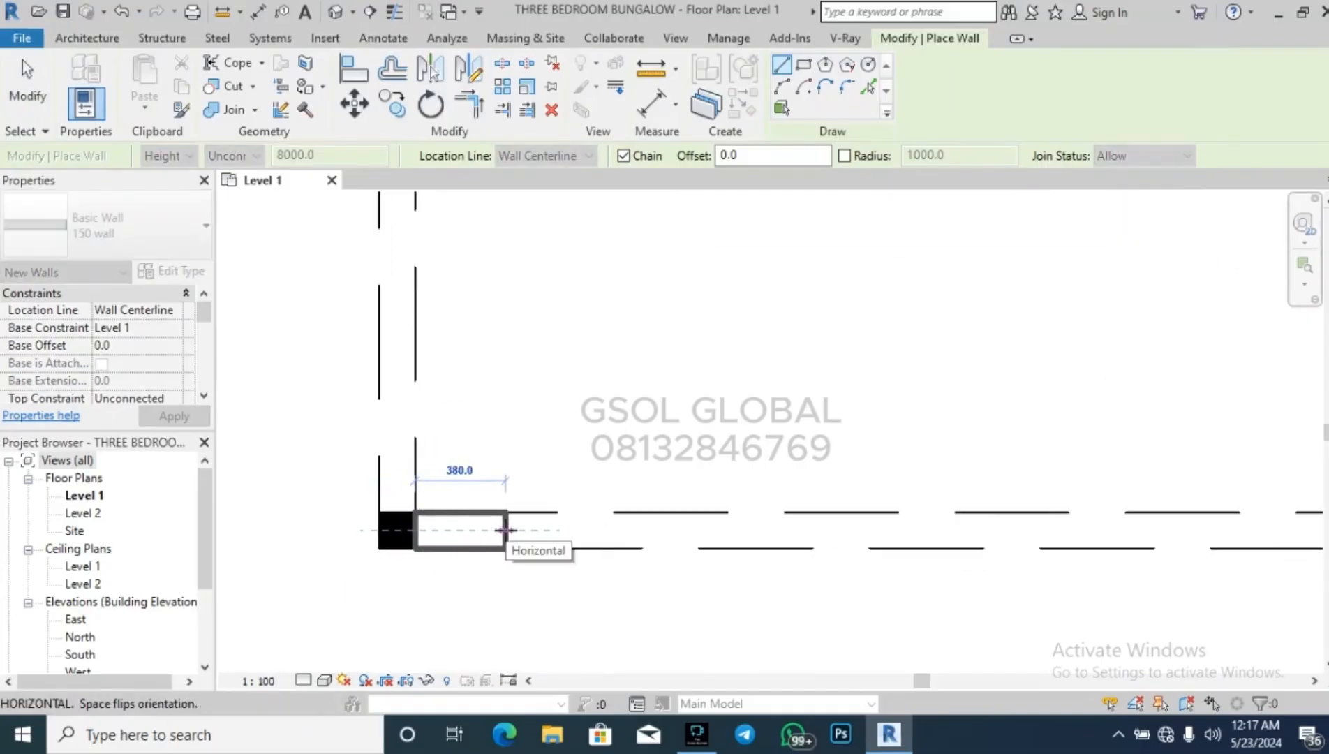
text(500)
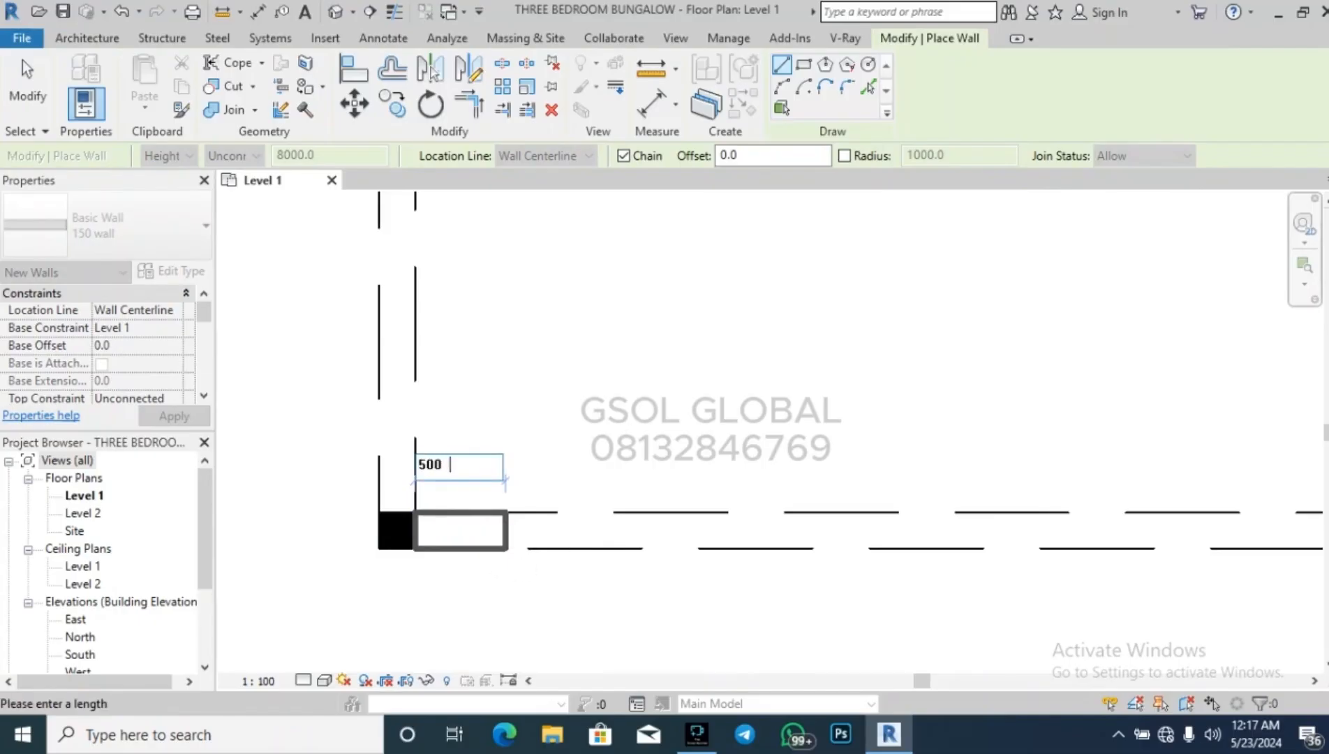
key(Return)
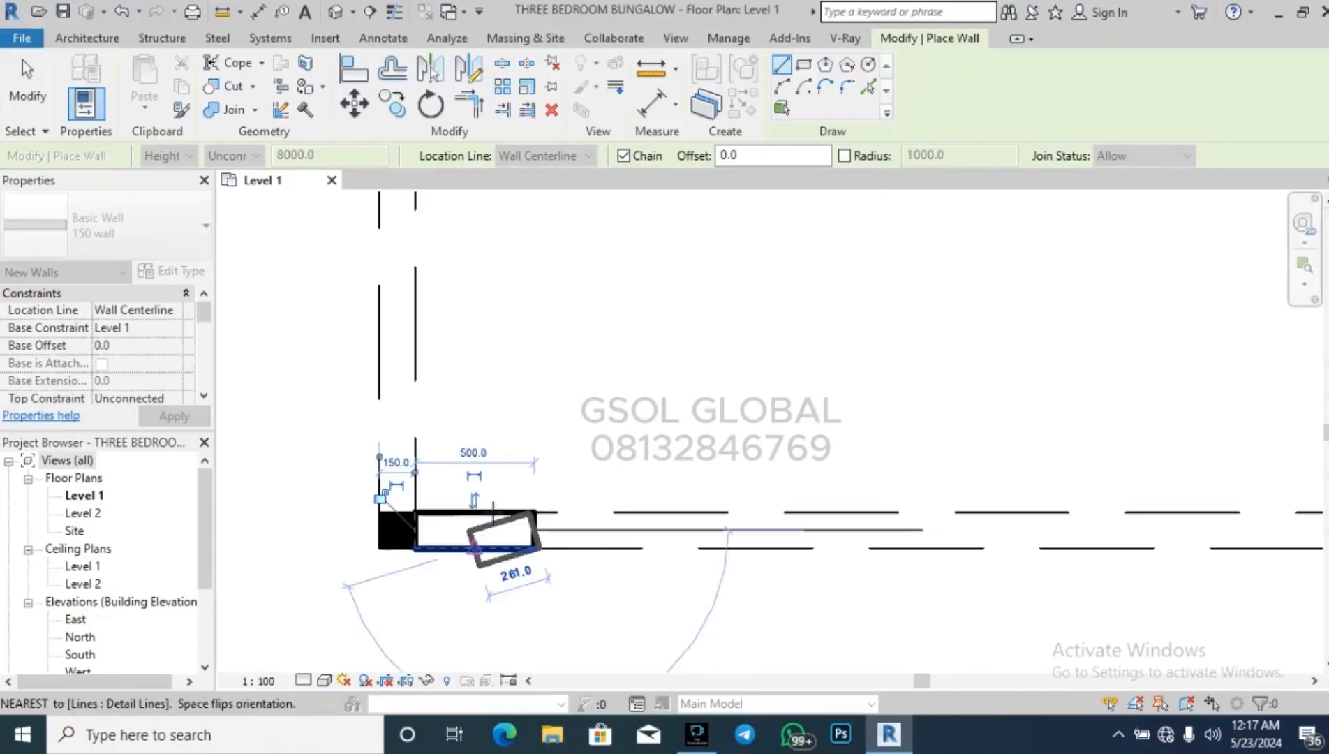
key(Escape)
Draw a 500 mm long 150 wall northward from the southwest column square, between the west dashed lines.
click(396, 513)
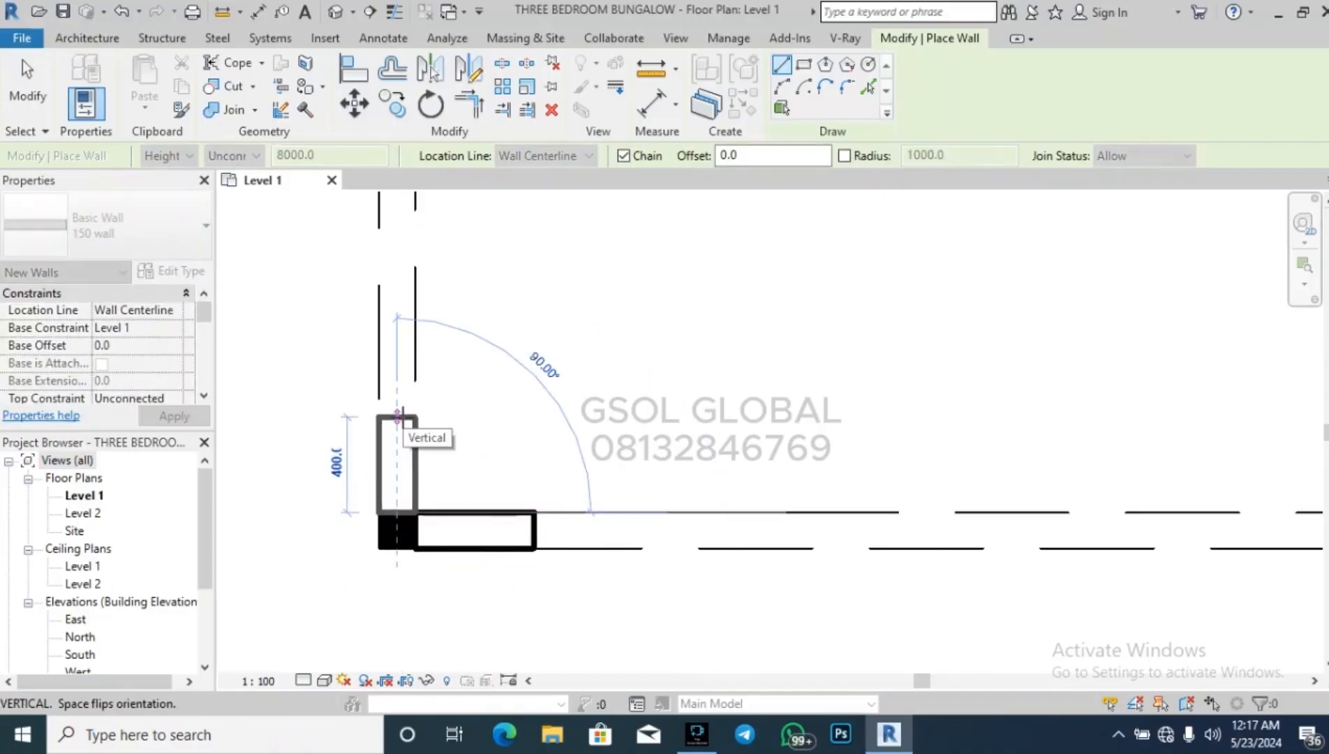
text(500)
key(Return)
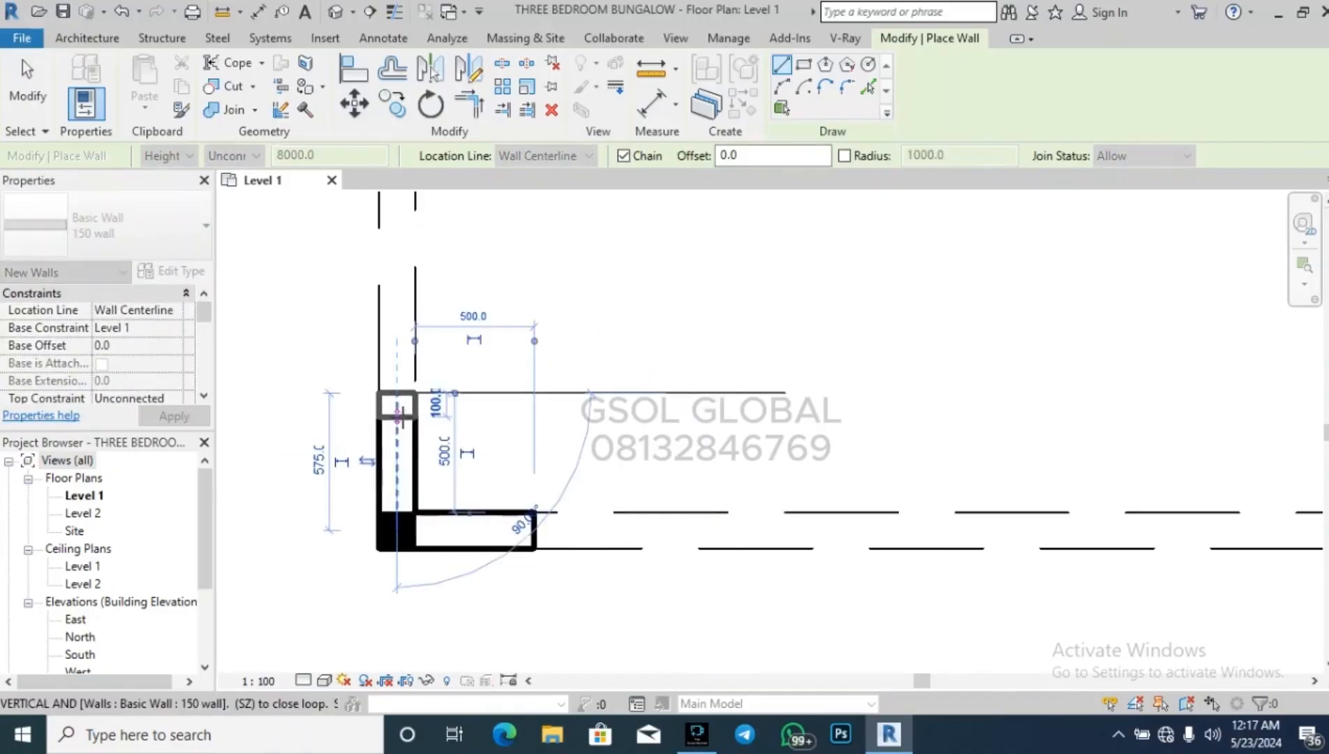
key(Escape)
key(Escape)
Trim/extend the two short walls into a corner at the southwest column square.
key(t)
key(r)
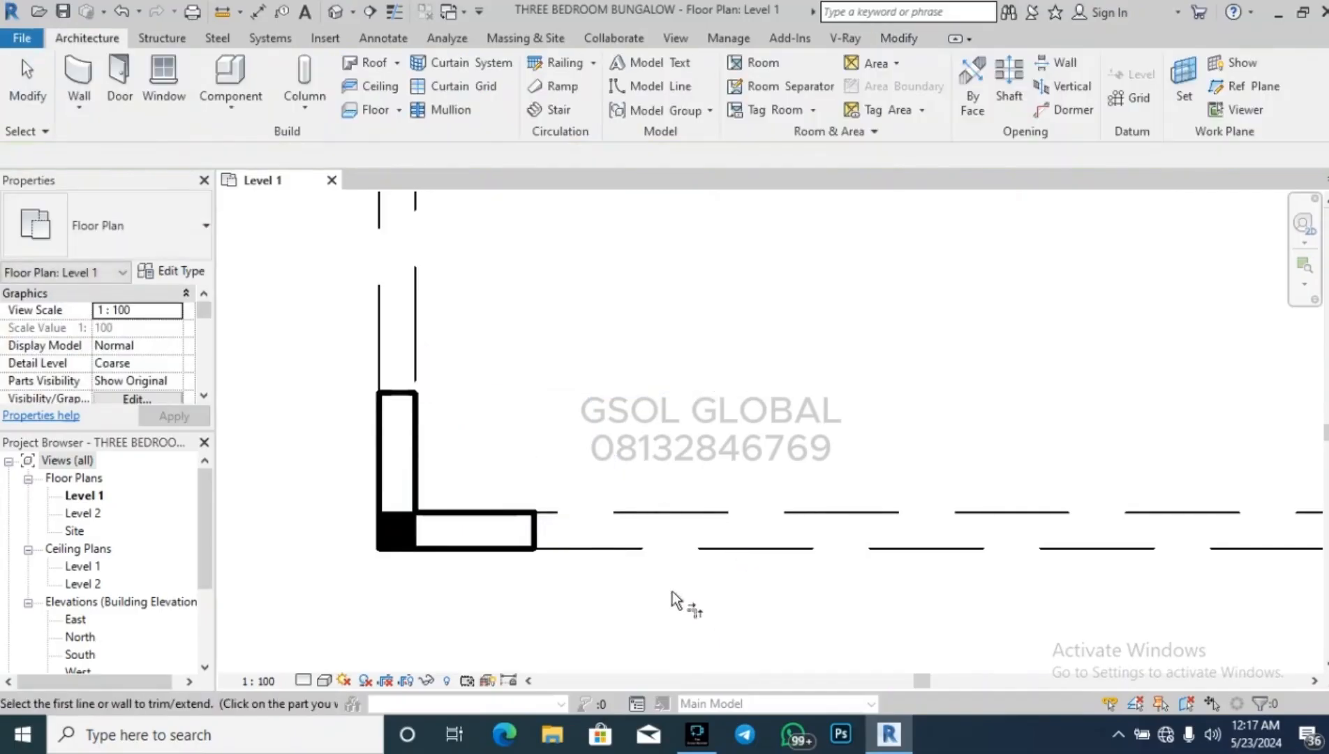
click(402, 413)
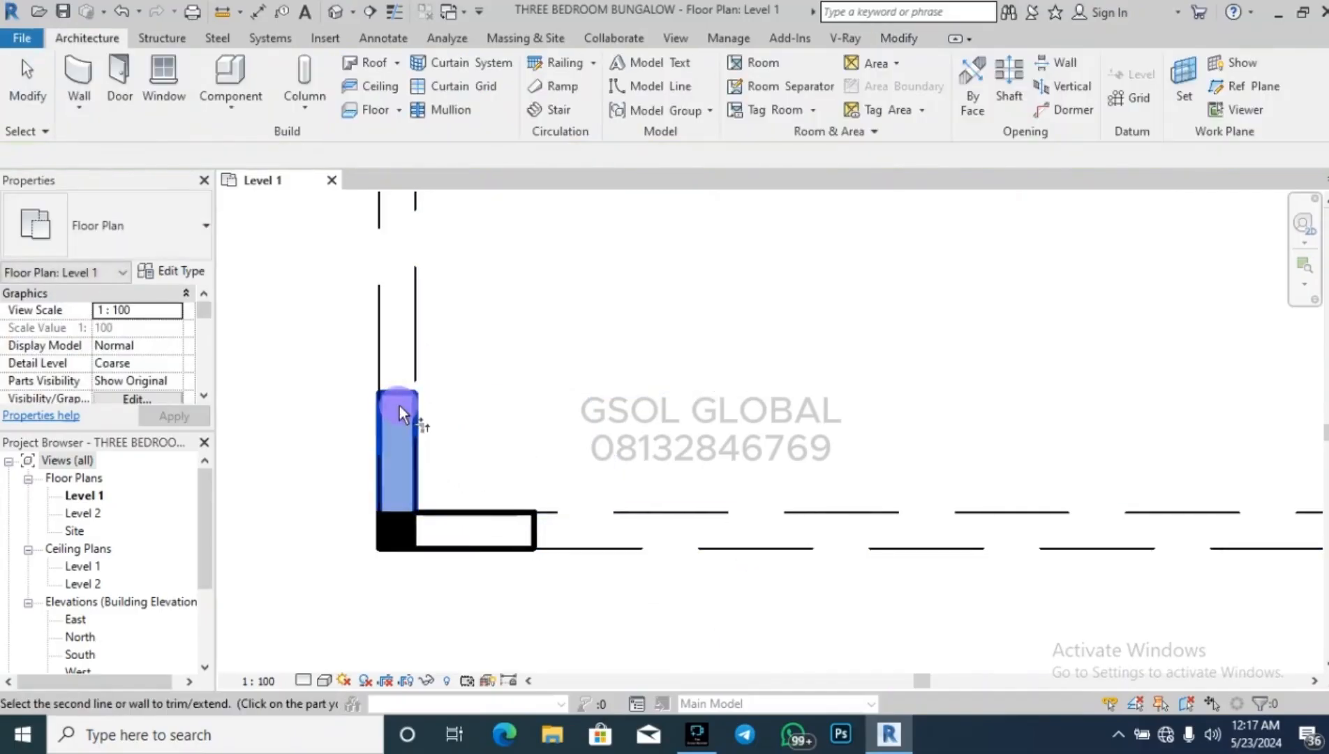
click(534, 535)
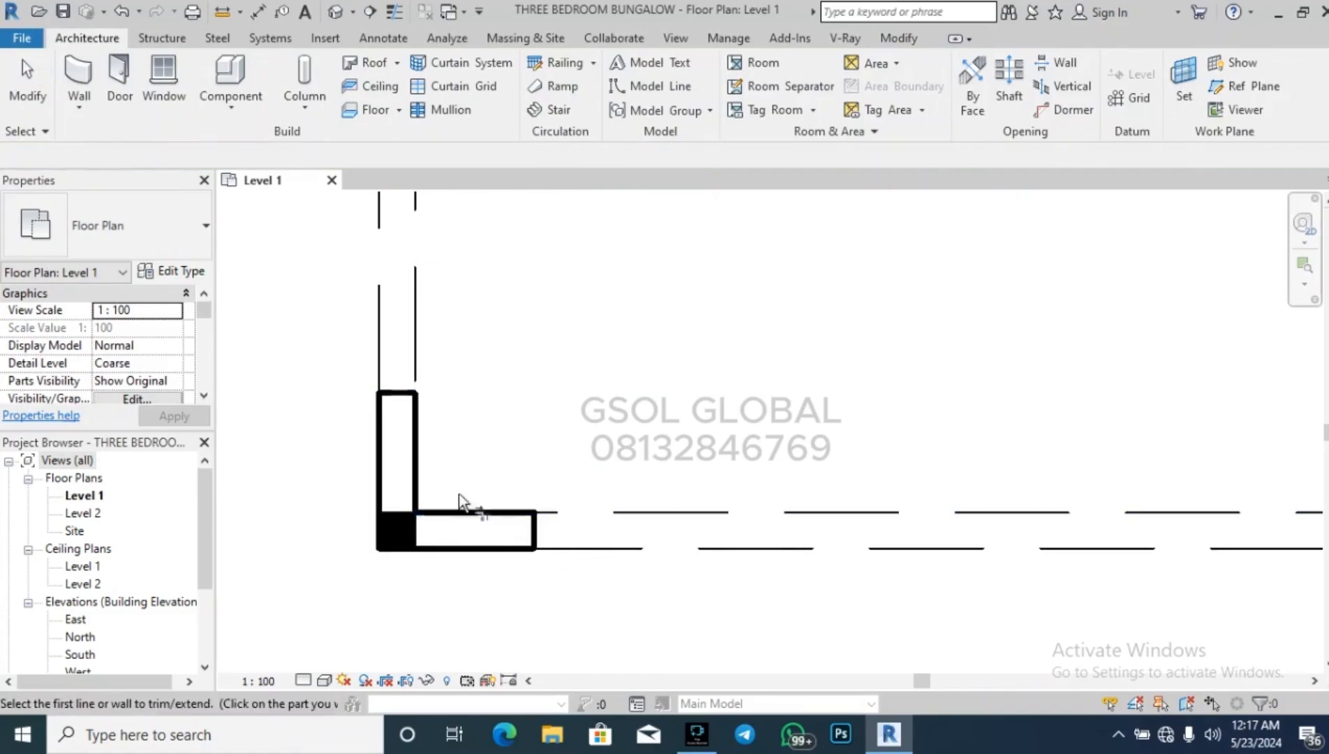
key(Escape)
Mirror a copy of the two short southwest walls to the southeast column about a vertical axis at the middle of the south dashed lines.
scroll(328, 541, down, 4)
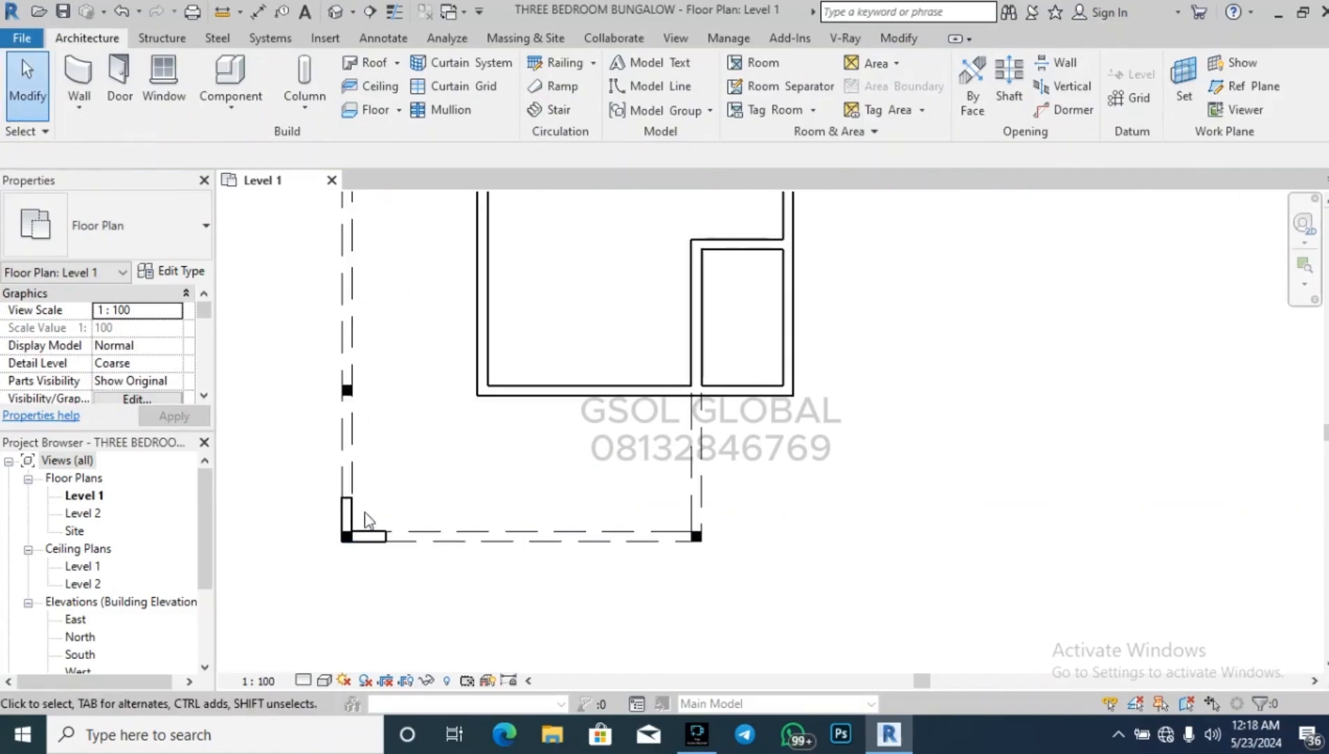
scroll(350, 503, up, 3)
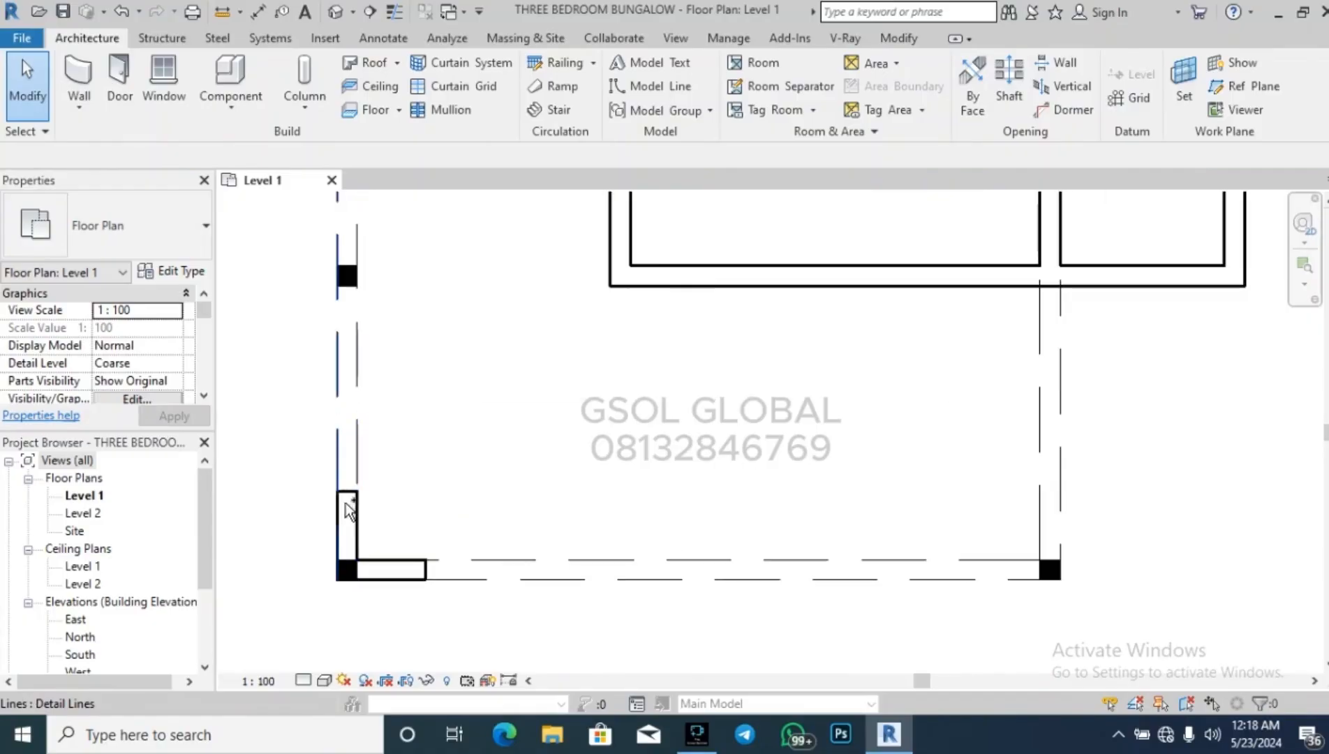
click(347, 496)
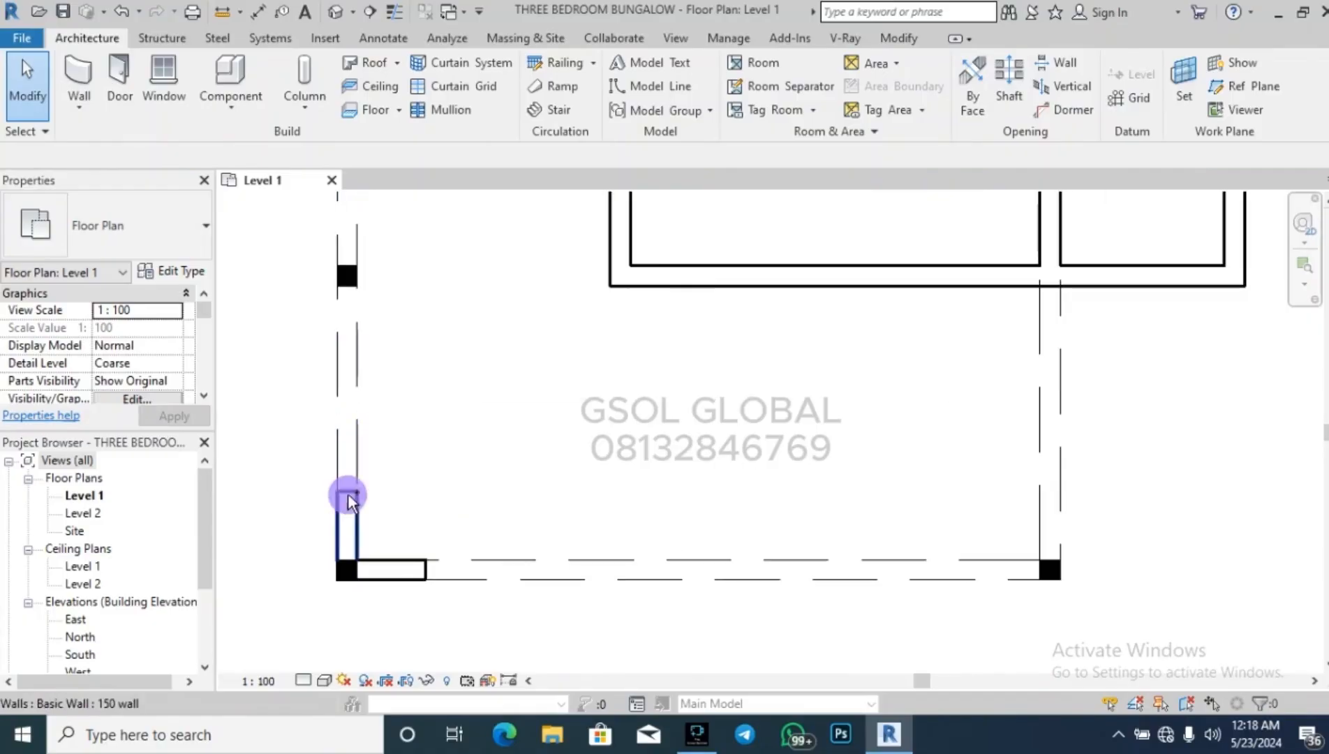
ctrl+click(424, 567)
click(448, 617)
scroll(384, 579, up, 2)
click(446, 570)
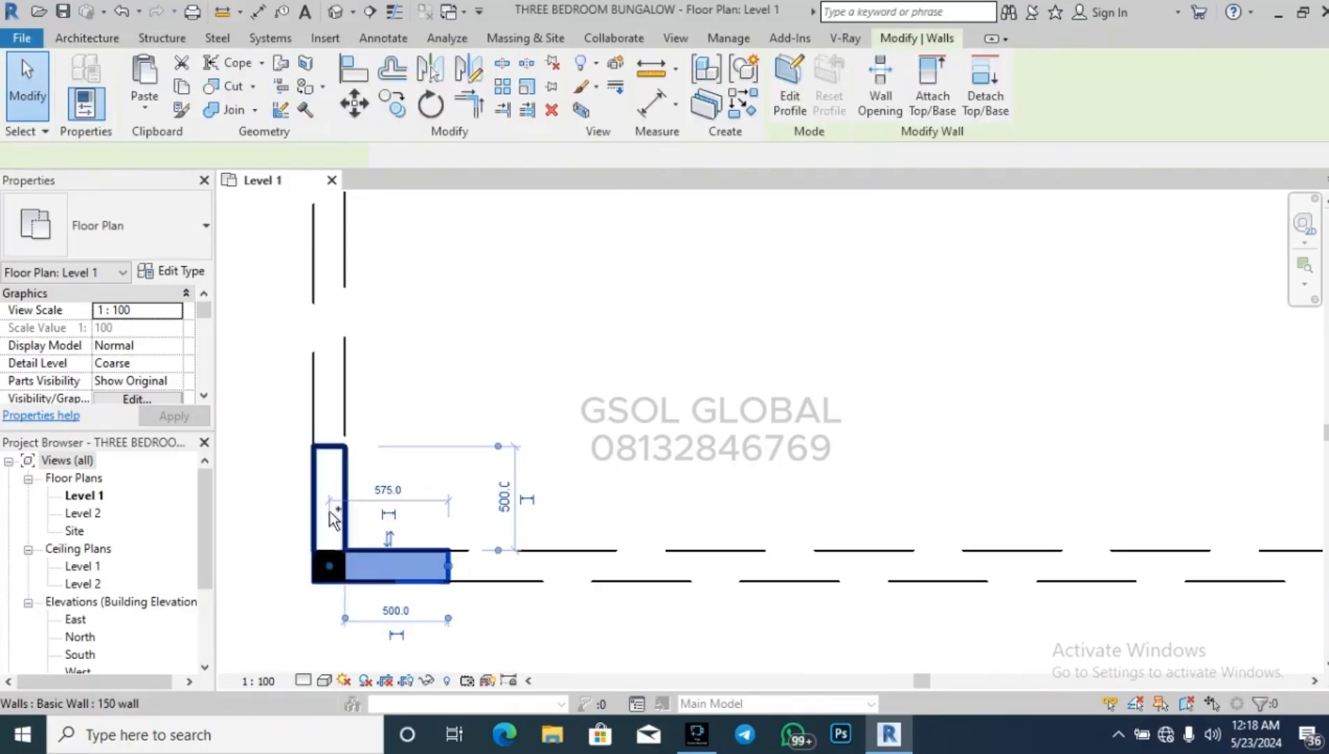
ctrl+click(329, 503)
scroll(434, 466, down, 2)
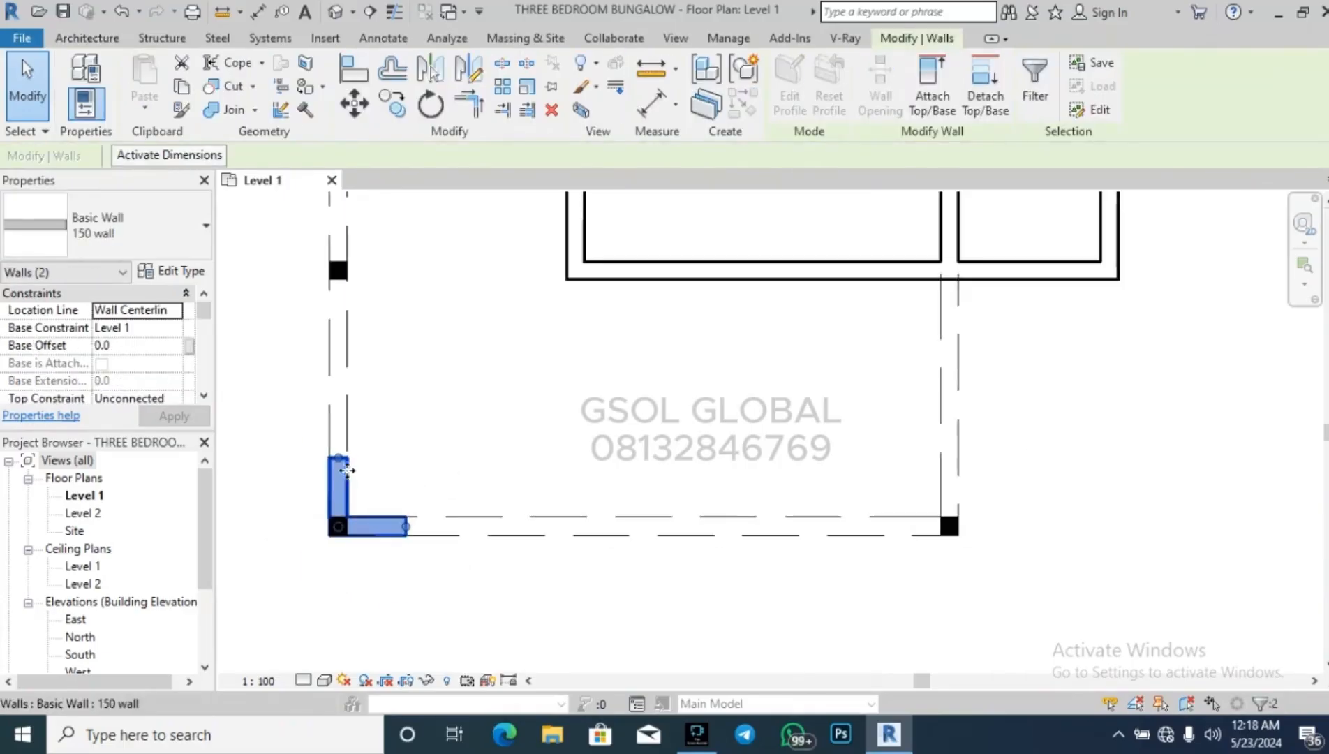
click(468, 69)
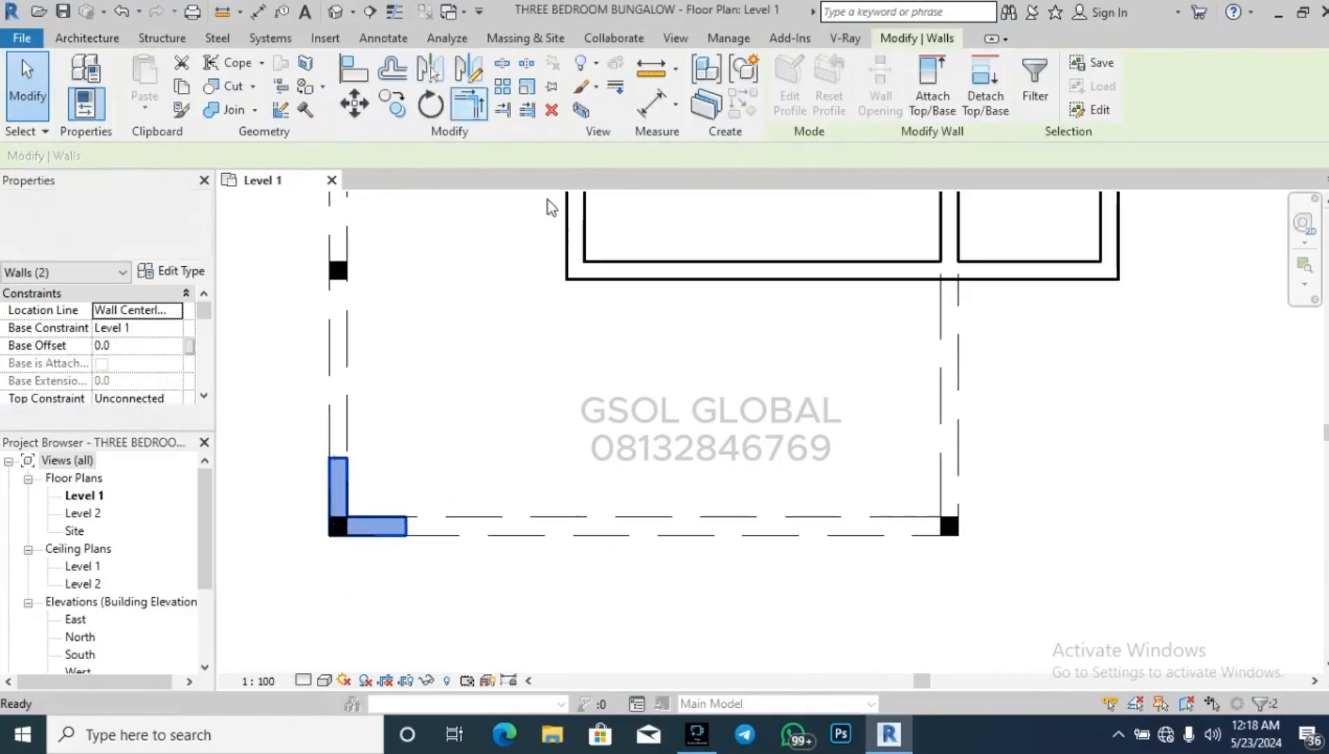
click(642, 535)
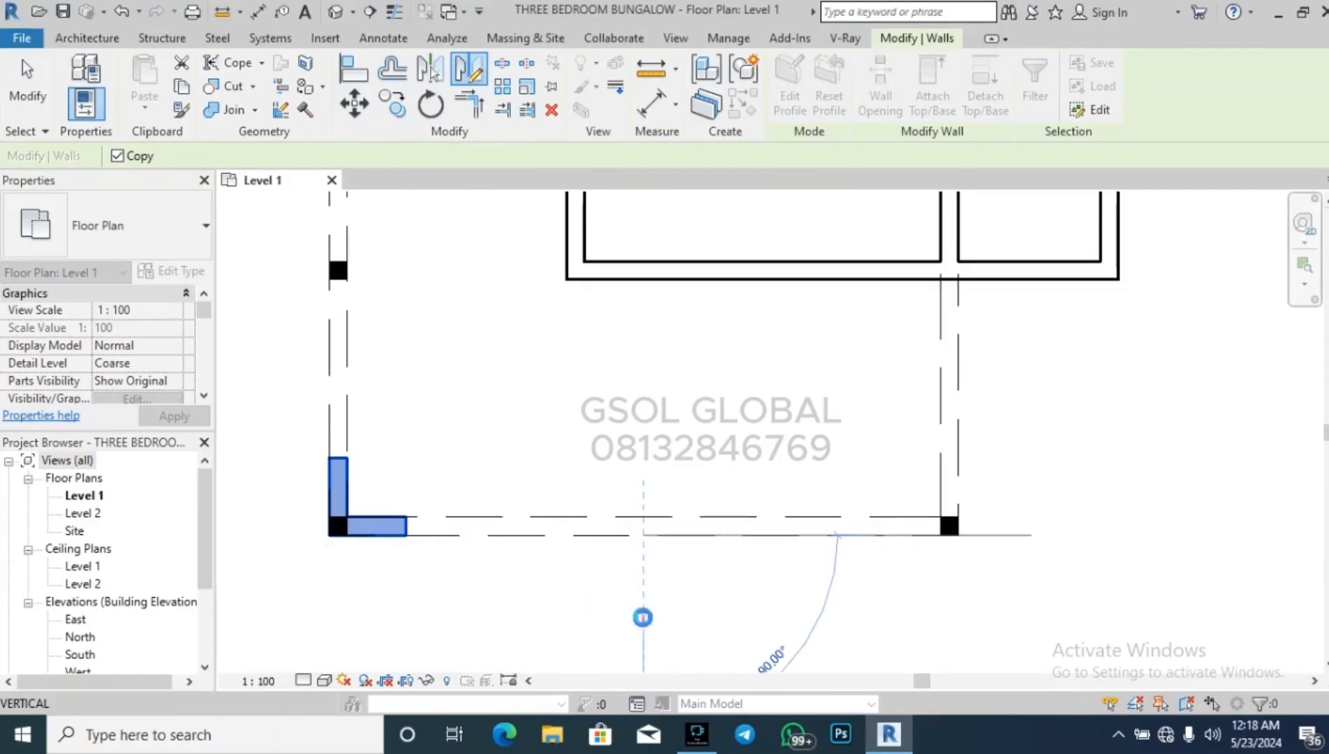
click(642, 617)
key(Escape)
scroll(626, 534, down, 3)
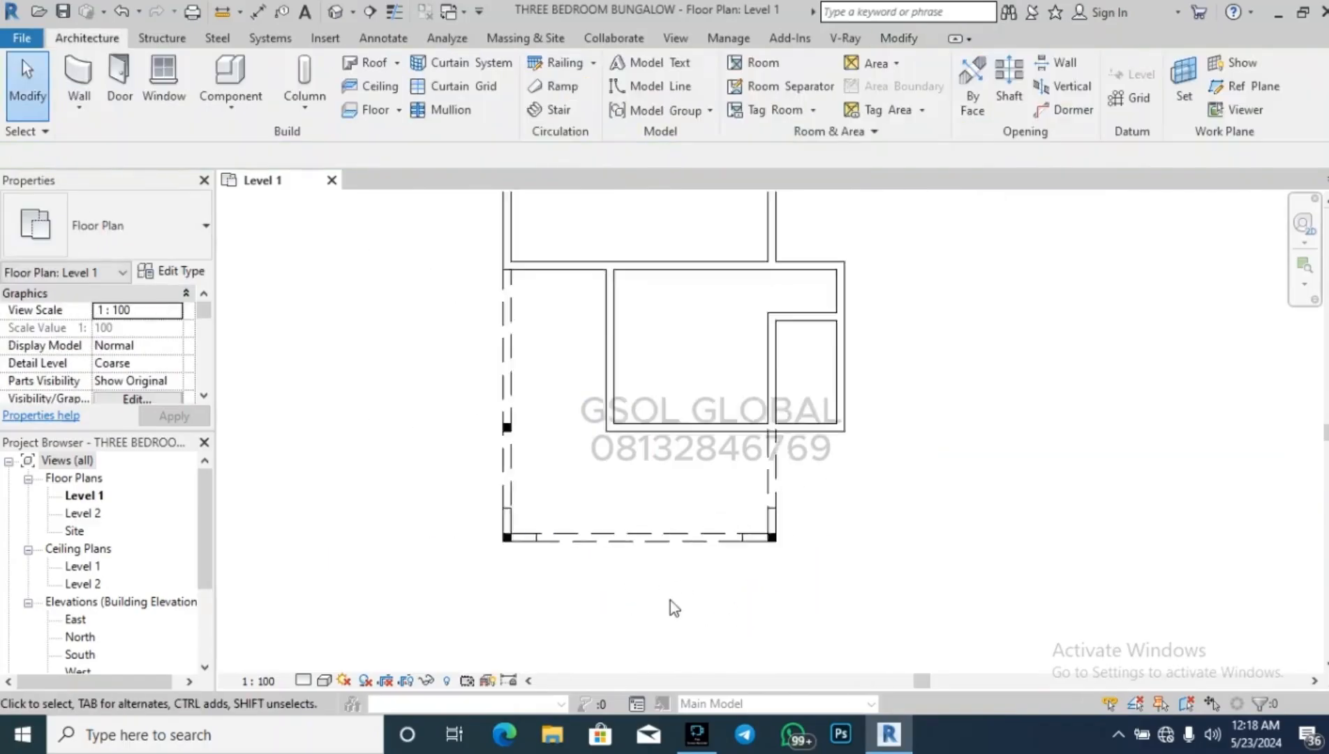
scroll(668, 602, down, 1)
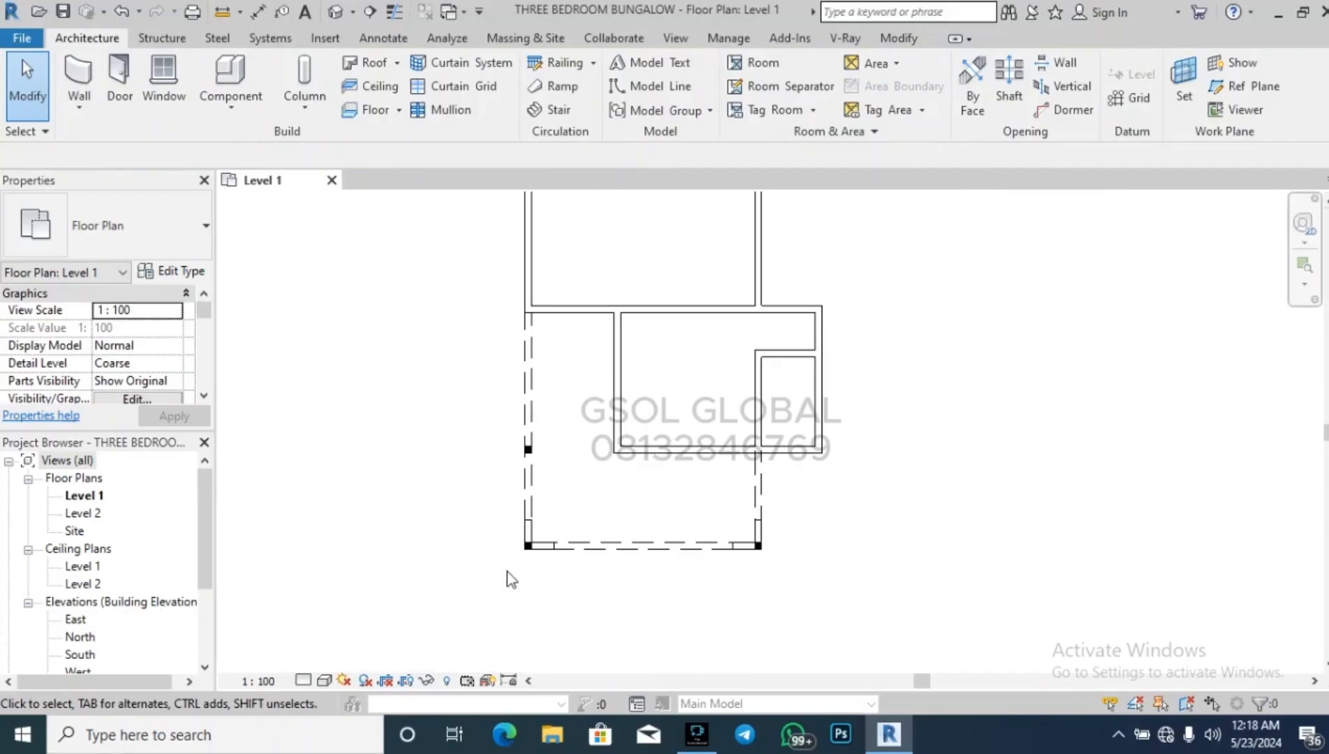
scroll(541, 433, up, 3)
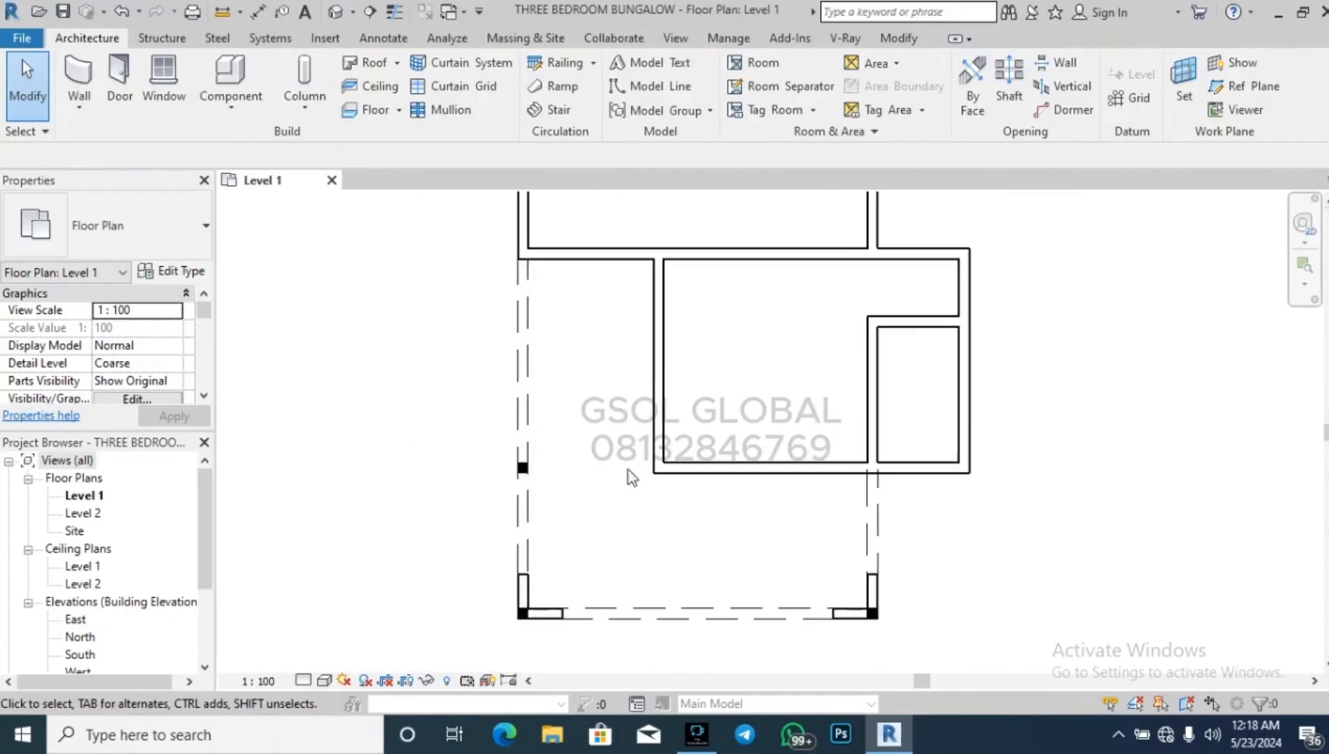
click(447, 485)
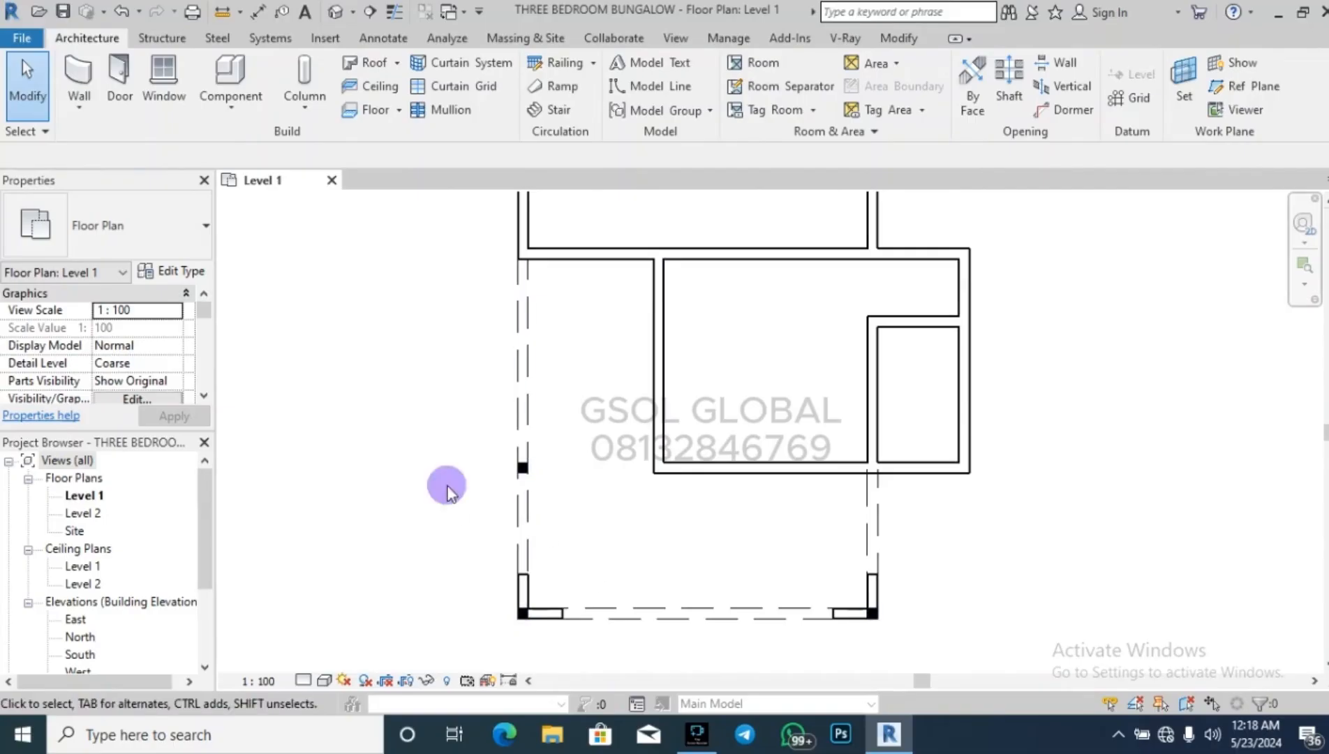
scroll(390, 575, down, 3)
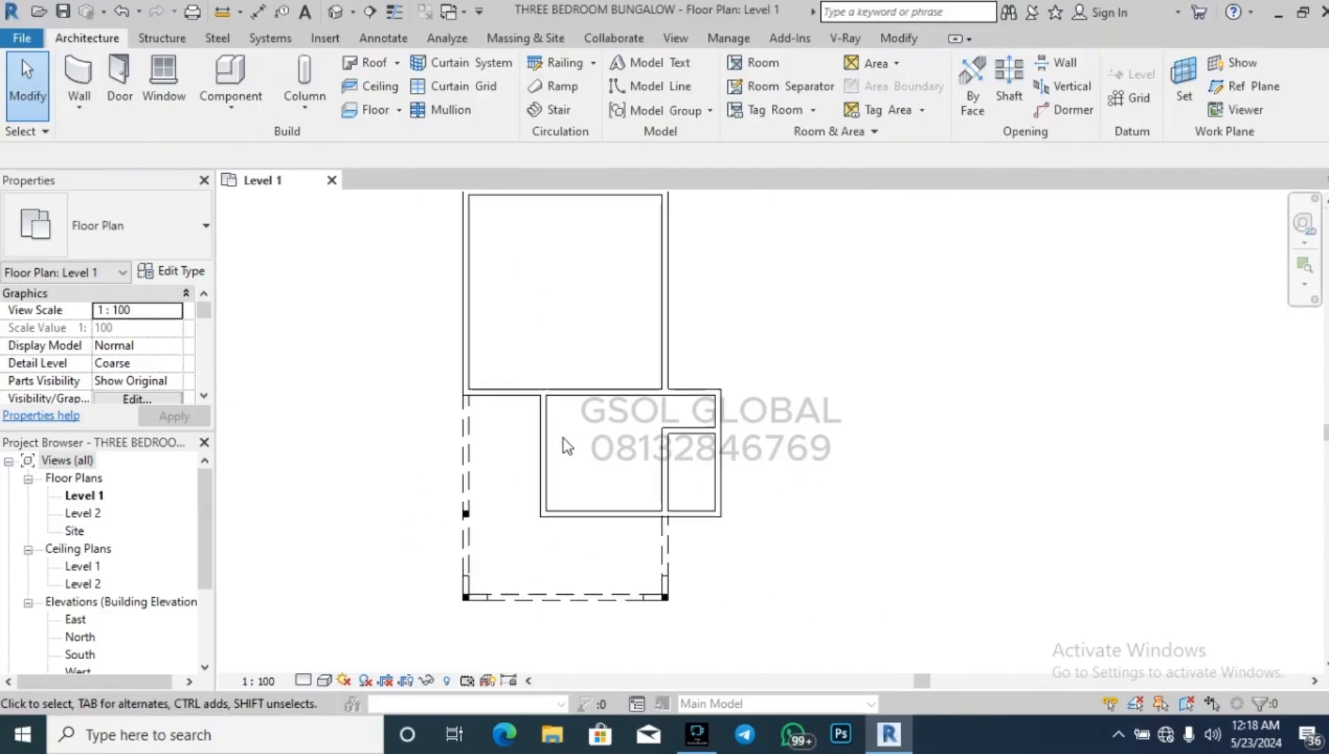
scroll(564, 438, down, 2)
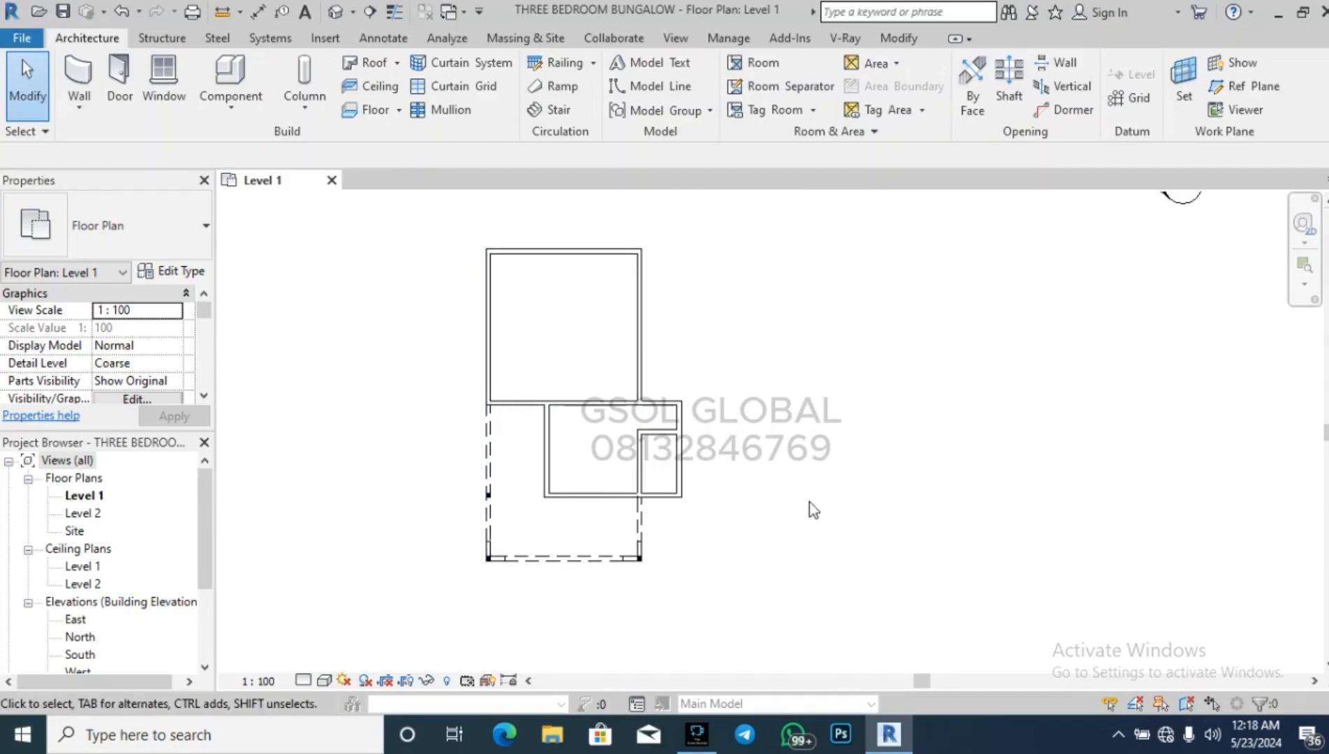
Widen the large north room with 150 walls running 500 mm west from its northwest corner and down to its south wall, and delete the former west wall.
scroll(483, 235, up, 3)
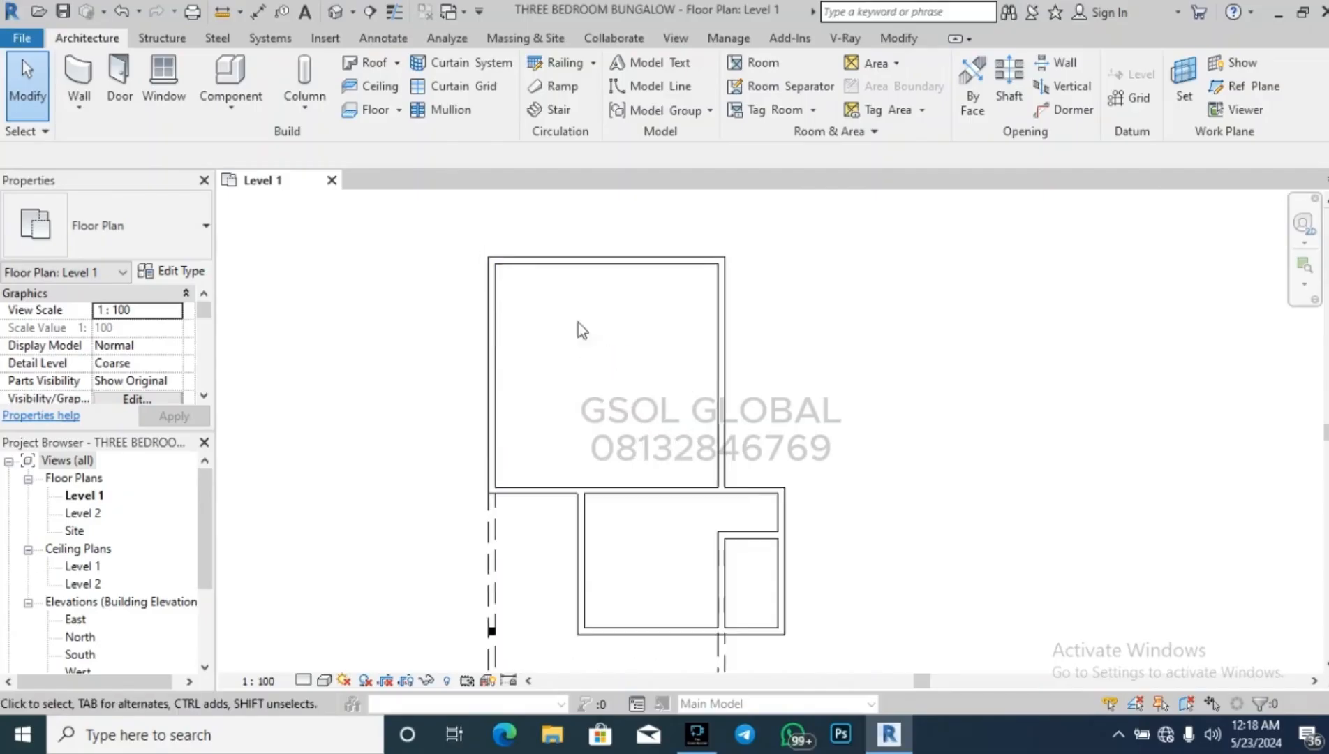
click(79, 81)
scroll(451, 266, up, 2)
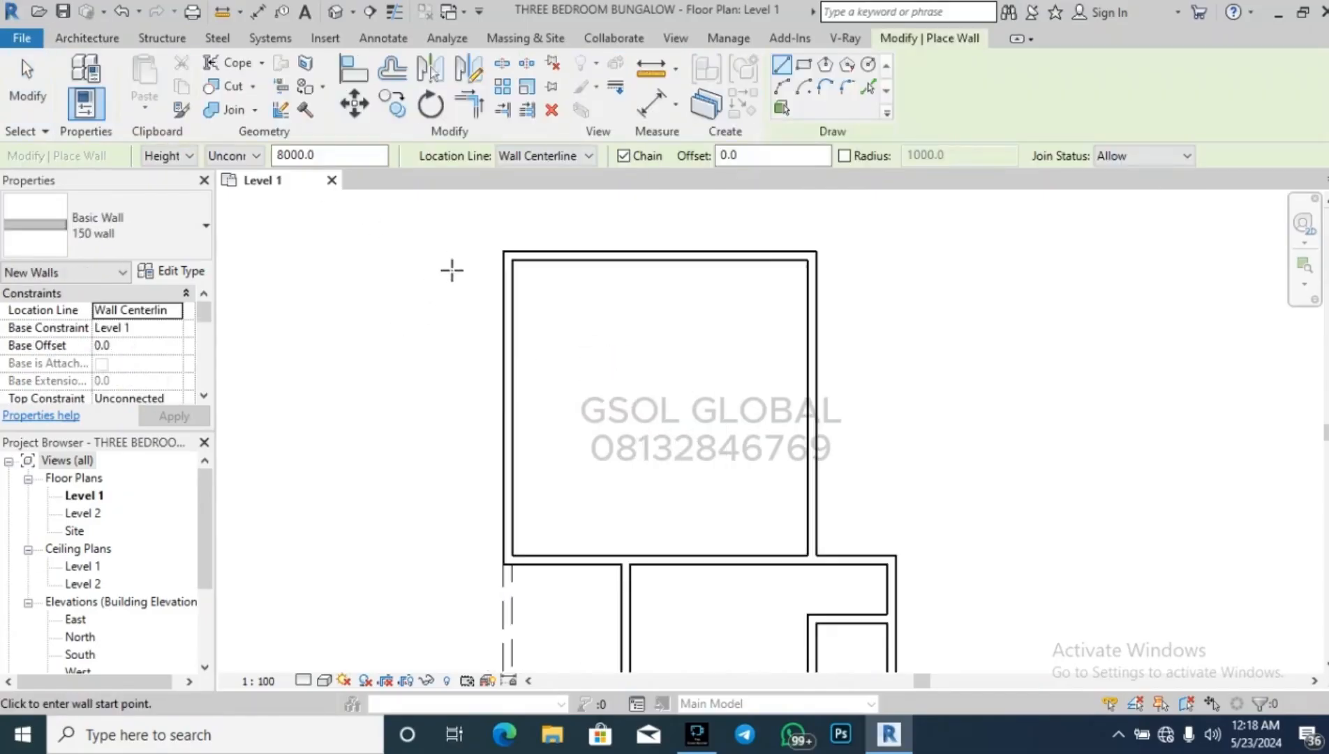
click(508, 255)
click(476, 253)
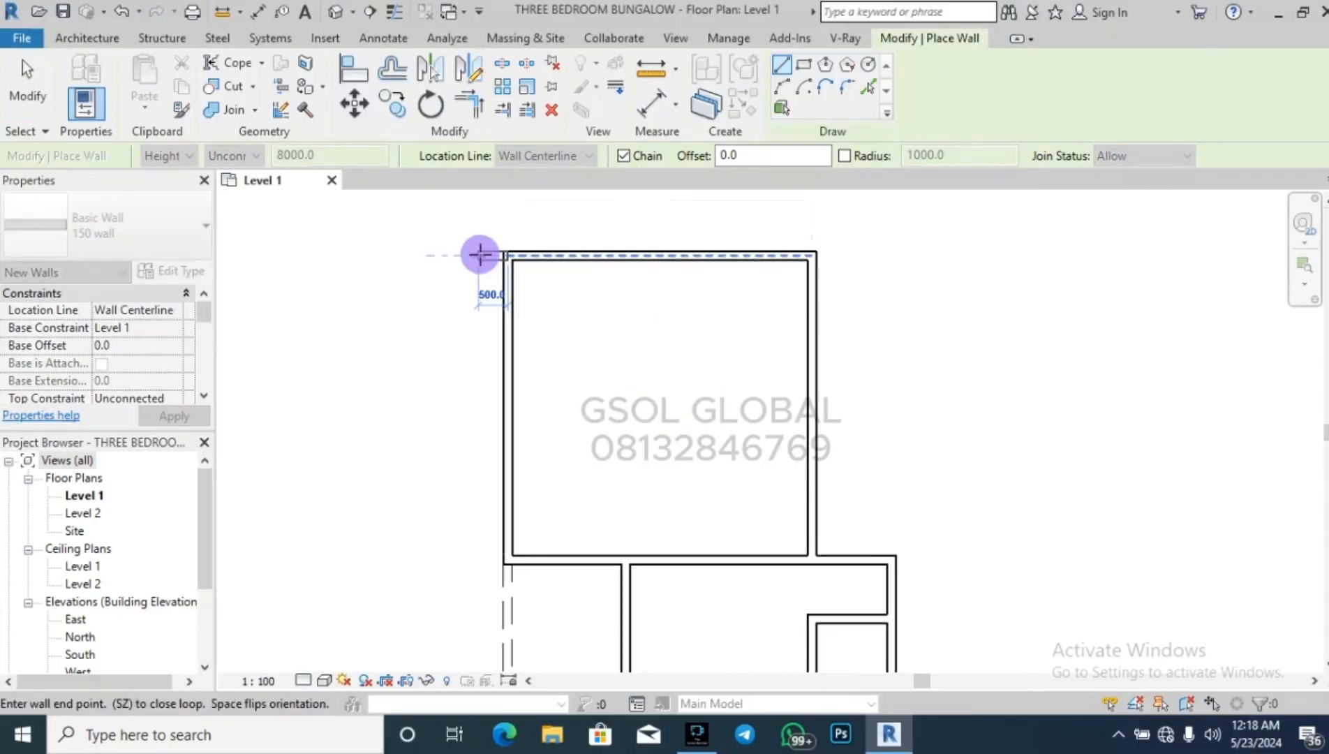
click(476, 555)
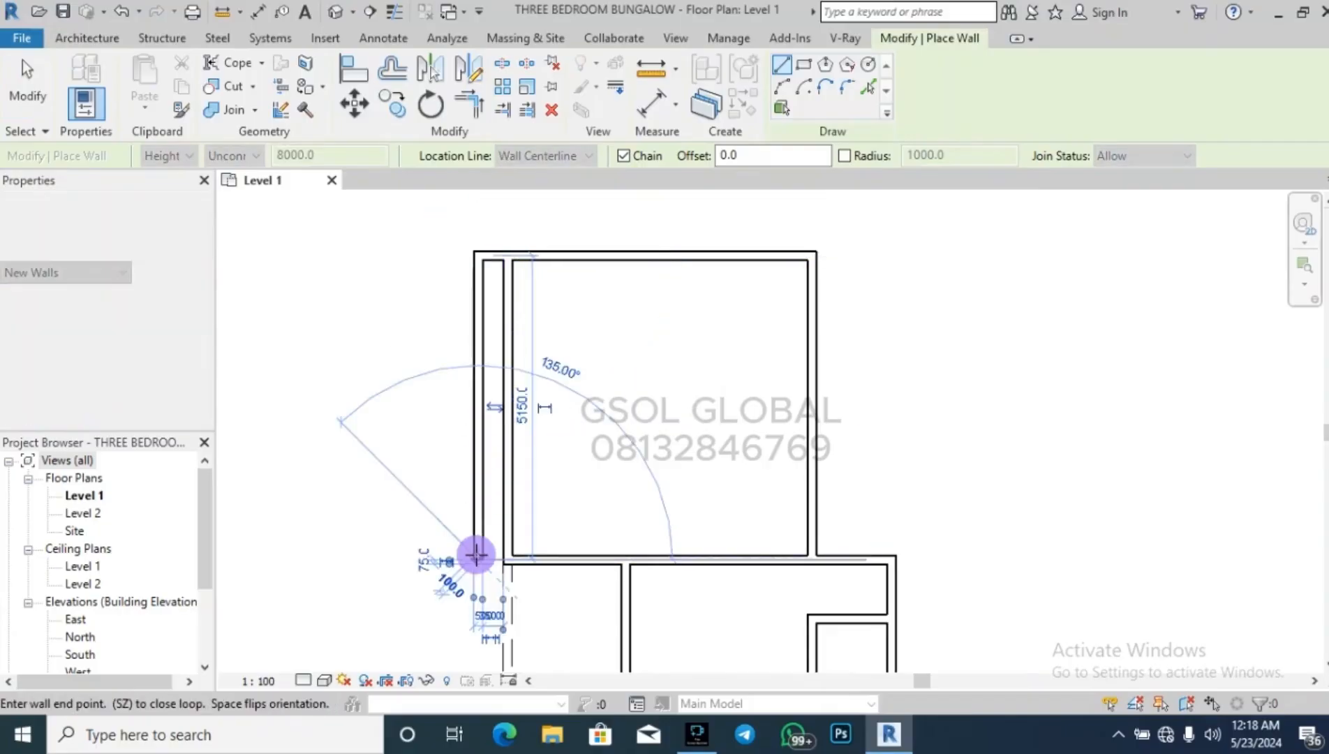
key(Escape)
key(Escape)
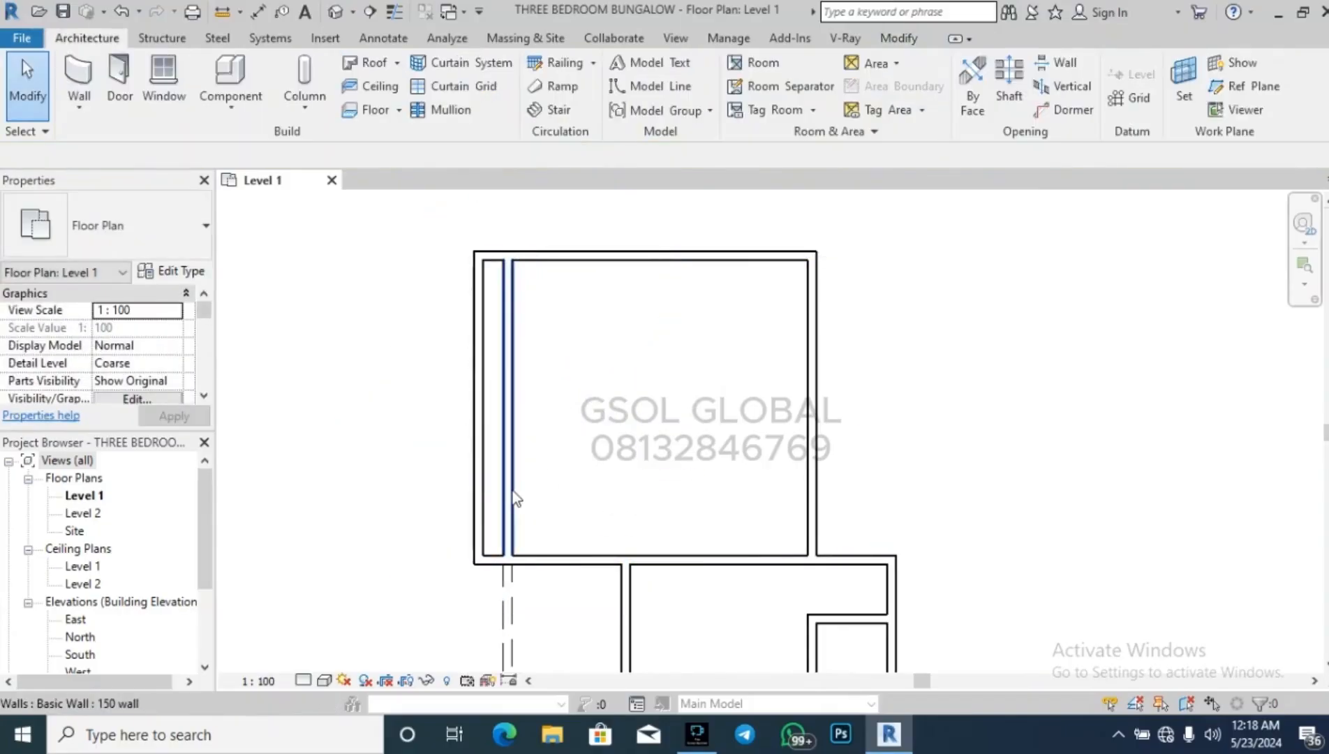
click(510, 492)
key(Delete)
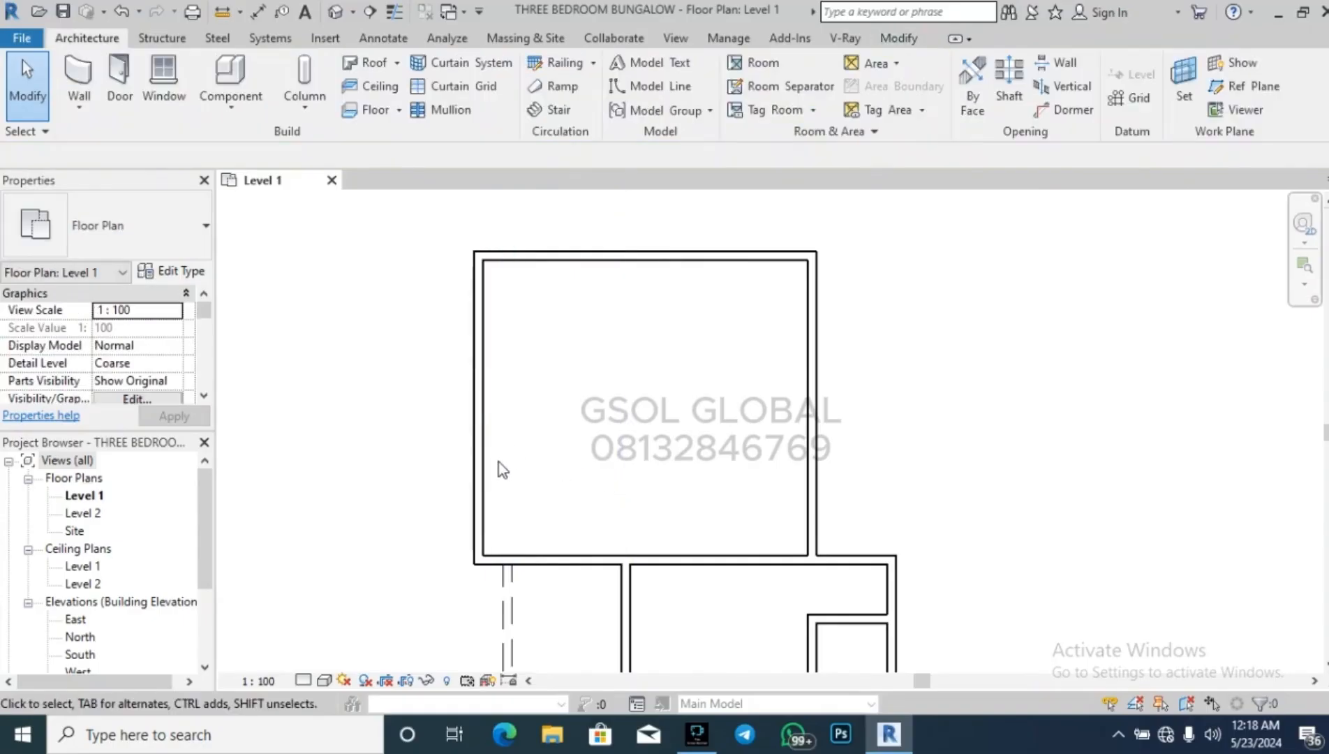
Set the clear gap between the large north room's west wall inner face and the west dashed line to 500 mm.
click(479, 477)
scroll(531, 497, down, 1)
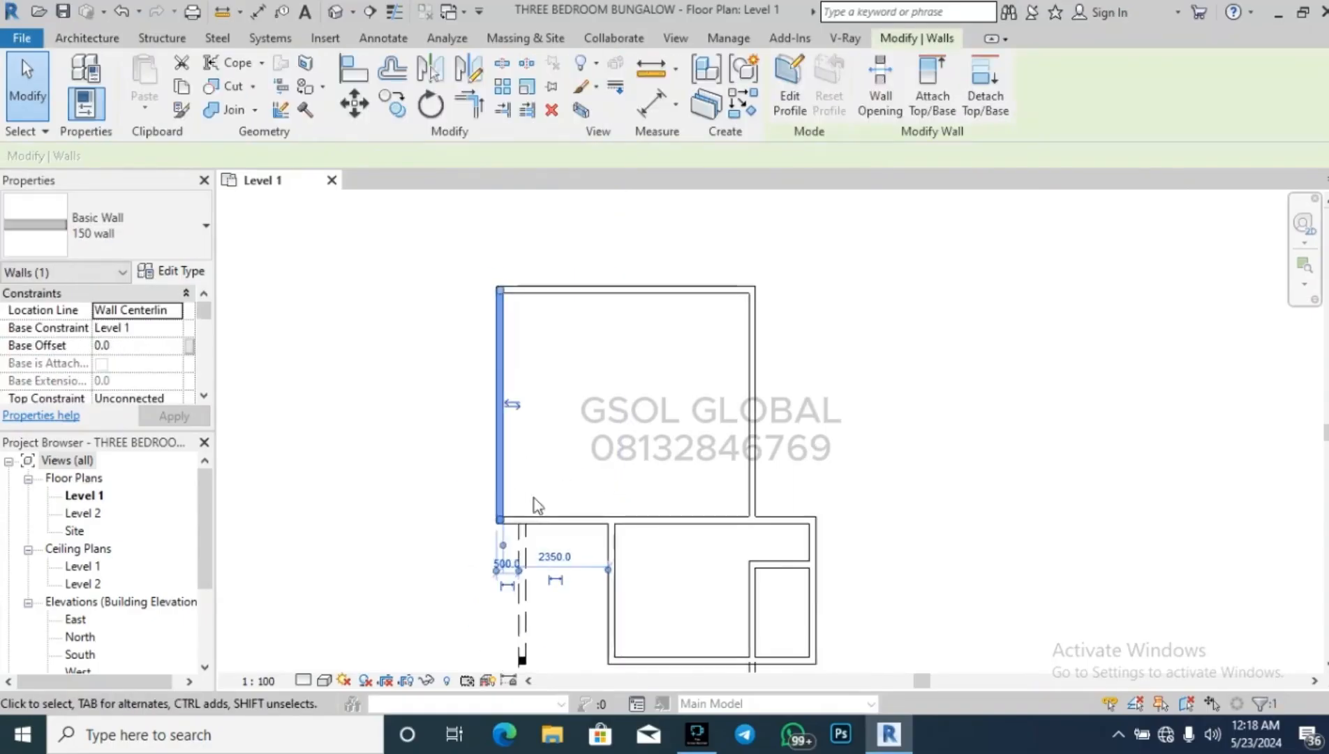
scroll(516, 568, up, 6)
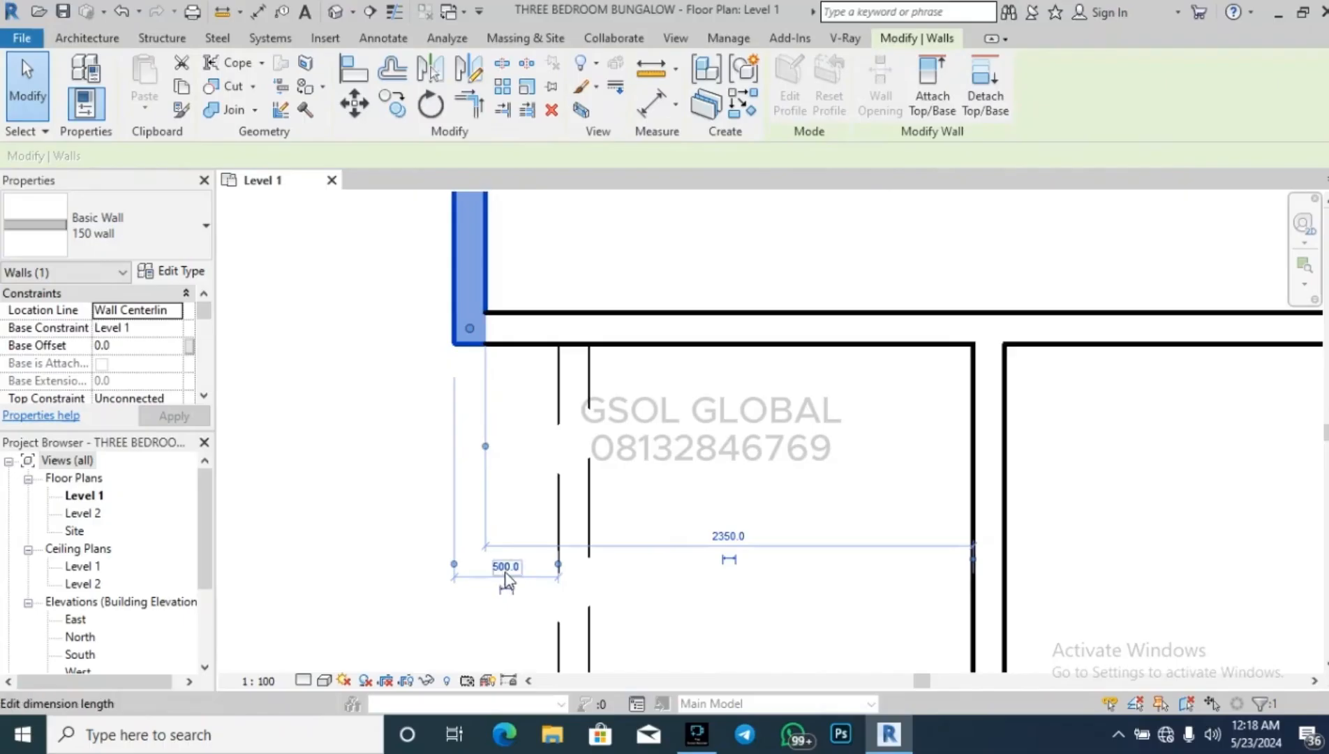
scroll(454, 562, down, 1)
drag(450, 562, 486, 273)
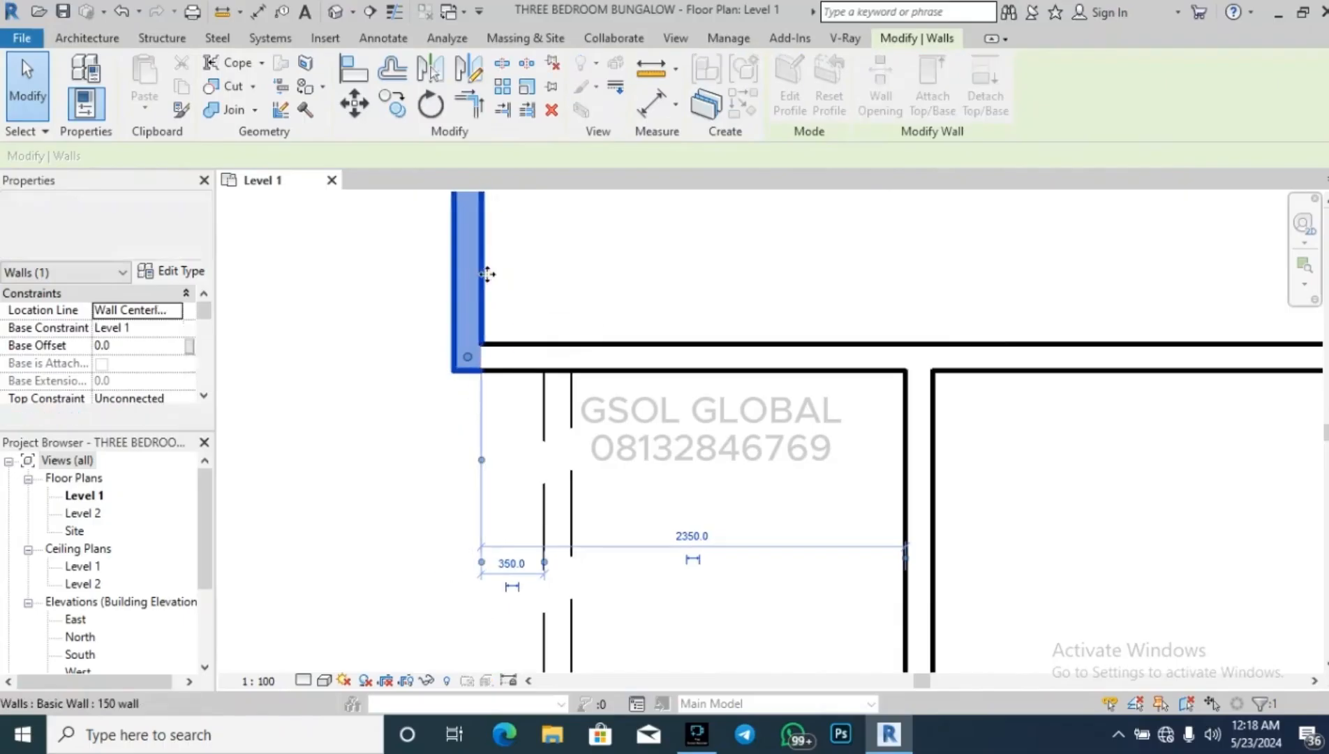
scroll(530, 559, up, 1)
click(529, 561)
text(500)
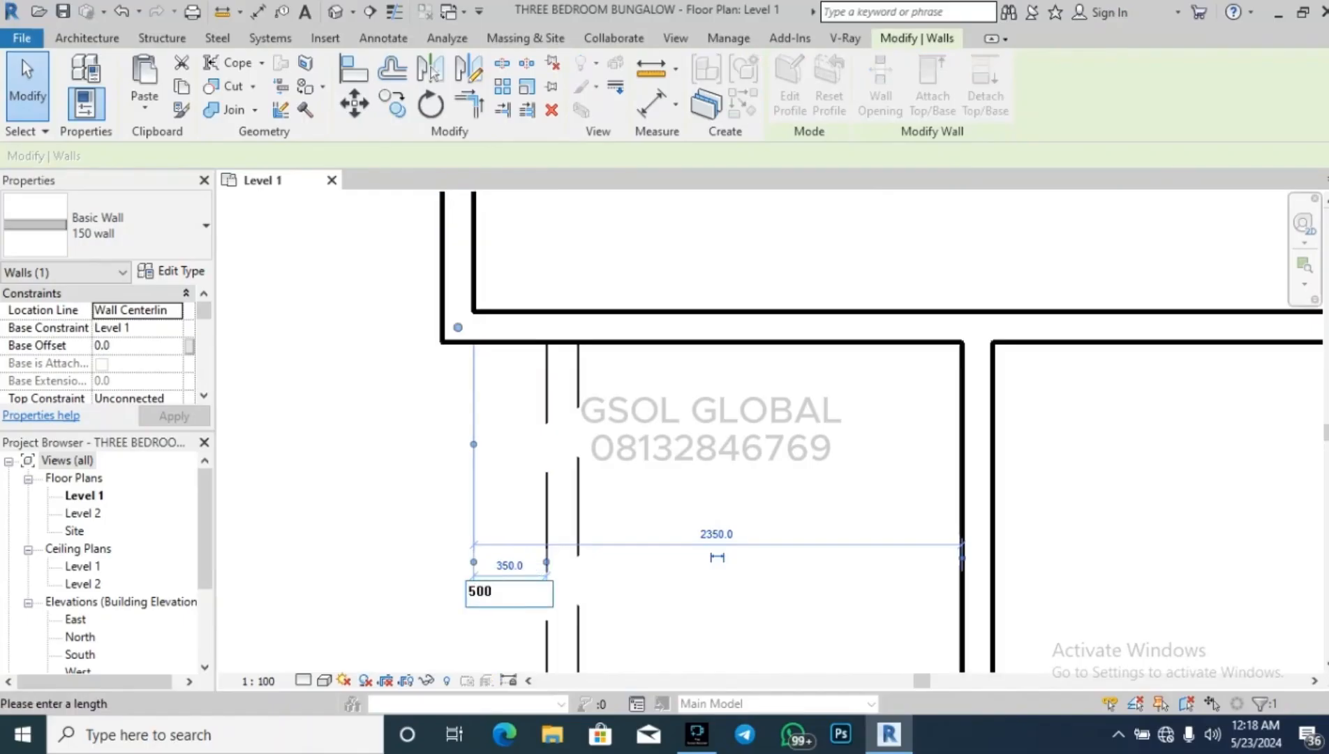
key(Return)
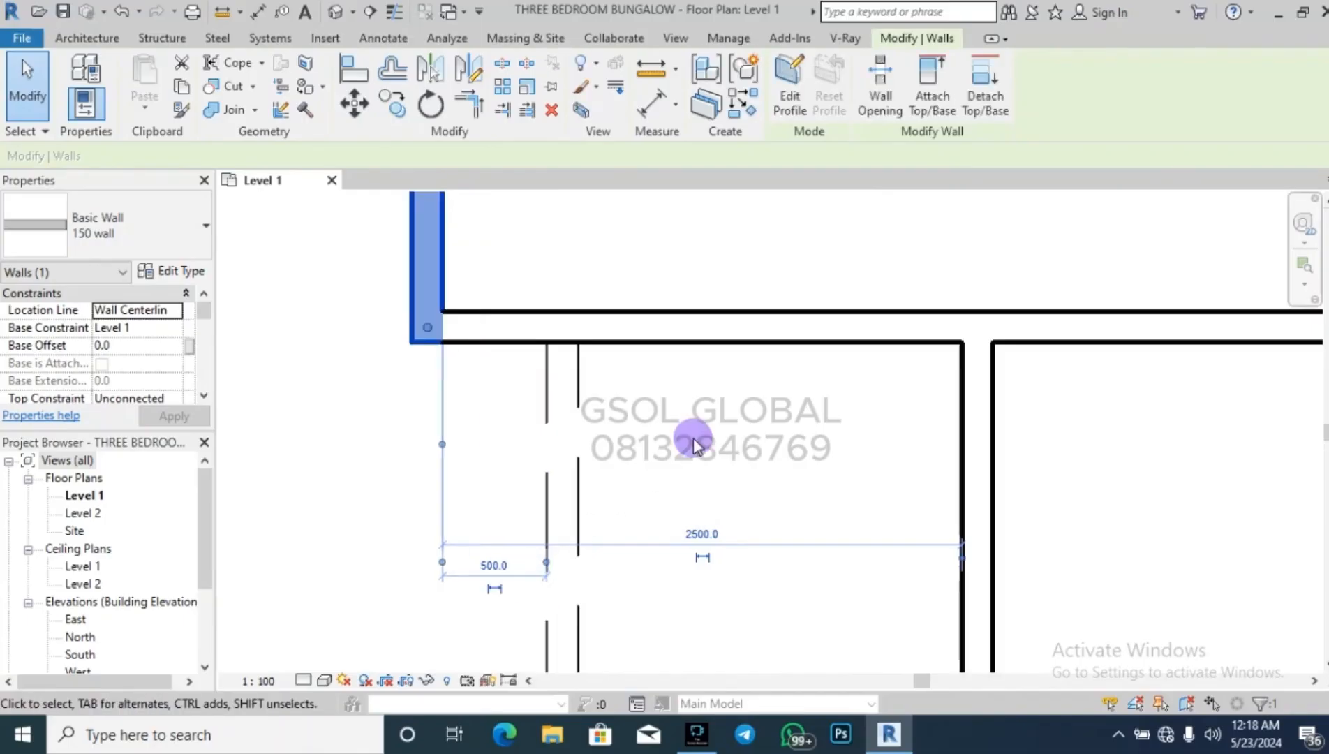
click(693, 445)
scroll(519, 439, down, 3)
scroll(468, 418, down, 3)
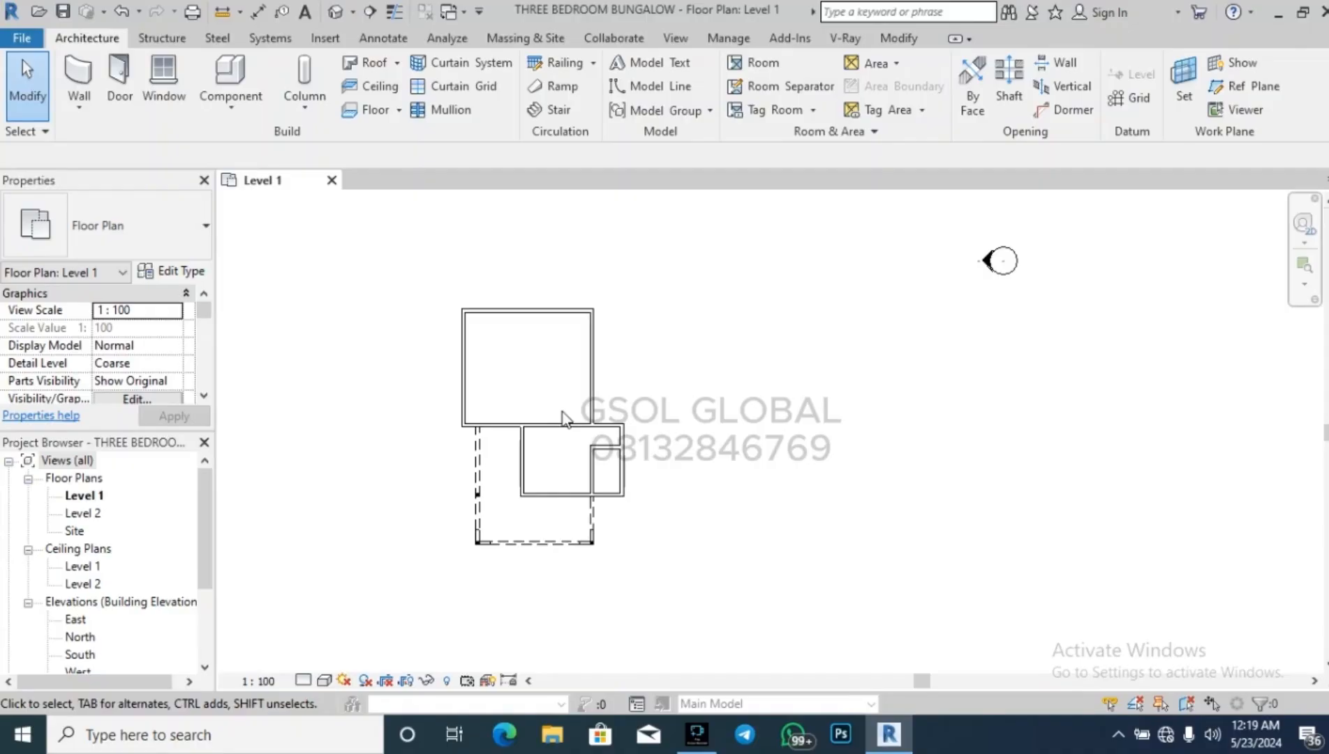
Measure eastward from the outer northwest corner of the large north room.
click(221, 12)
scroll(482, 342, up, 3)
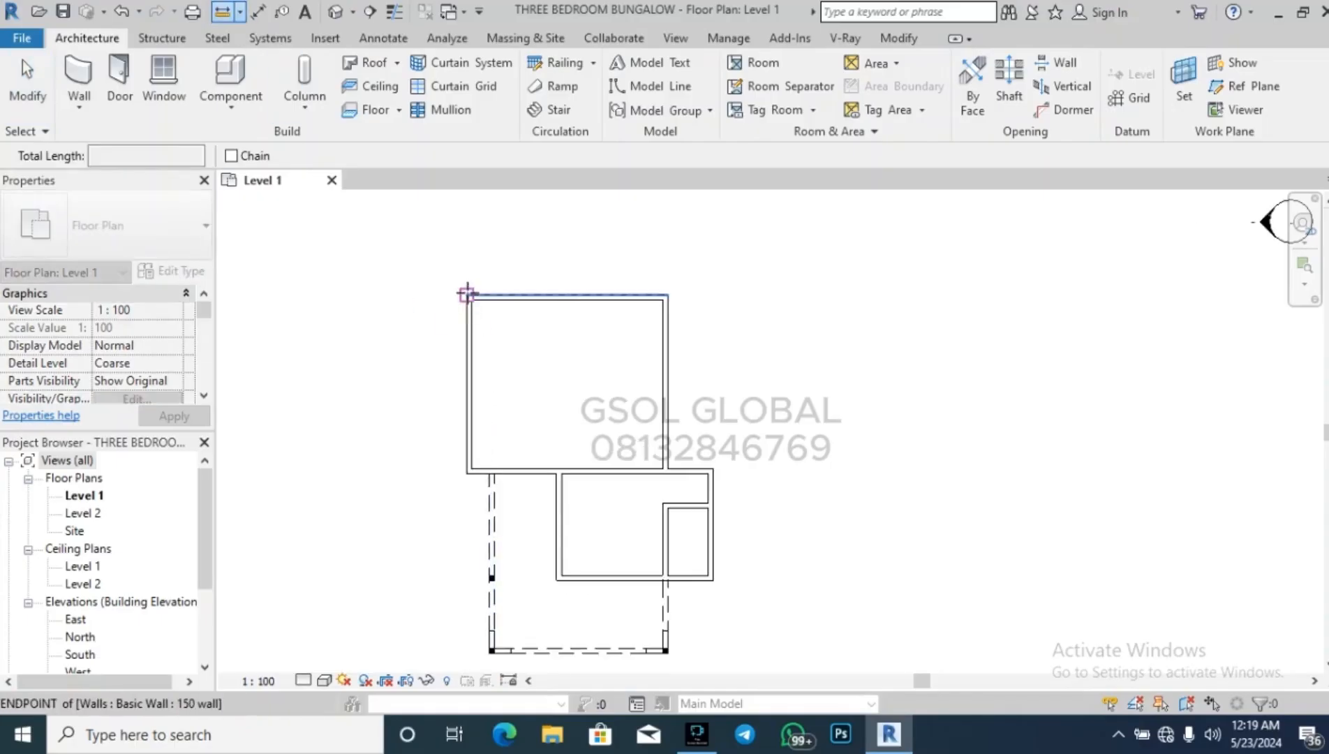
click(467, 294)
scroll(503, 234, down, 2)
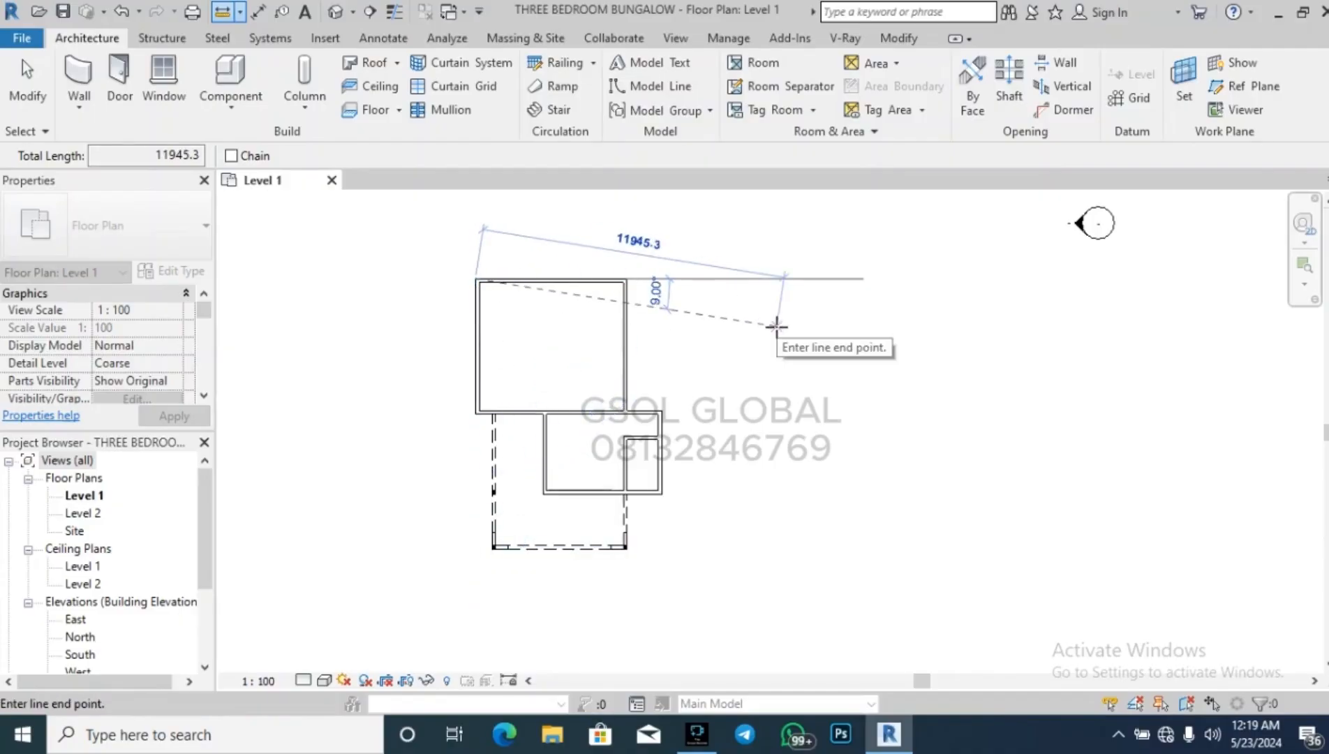
key(Escape)
key(Escape)
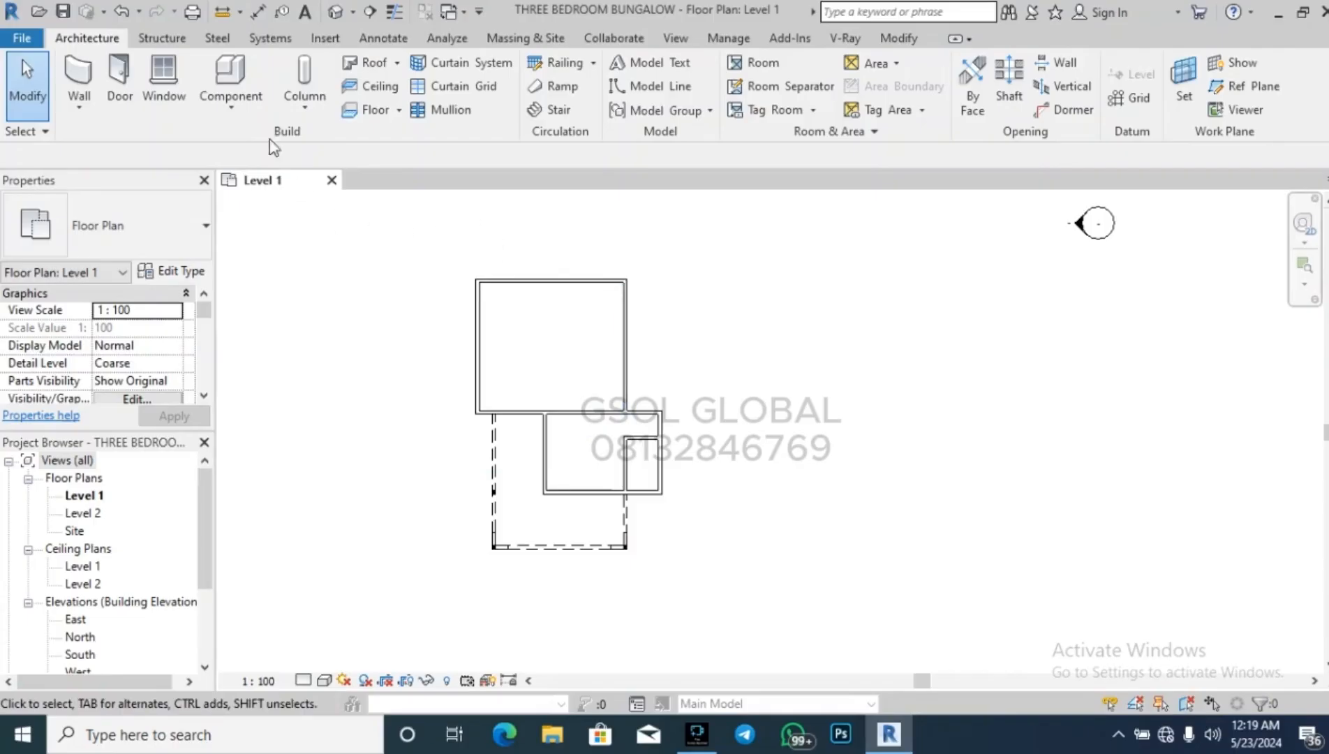
Draw a vertical 23500 mm hidden-style detail line west of the building, running north from a point southwest of the porch.
click(383, 38)
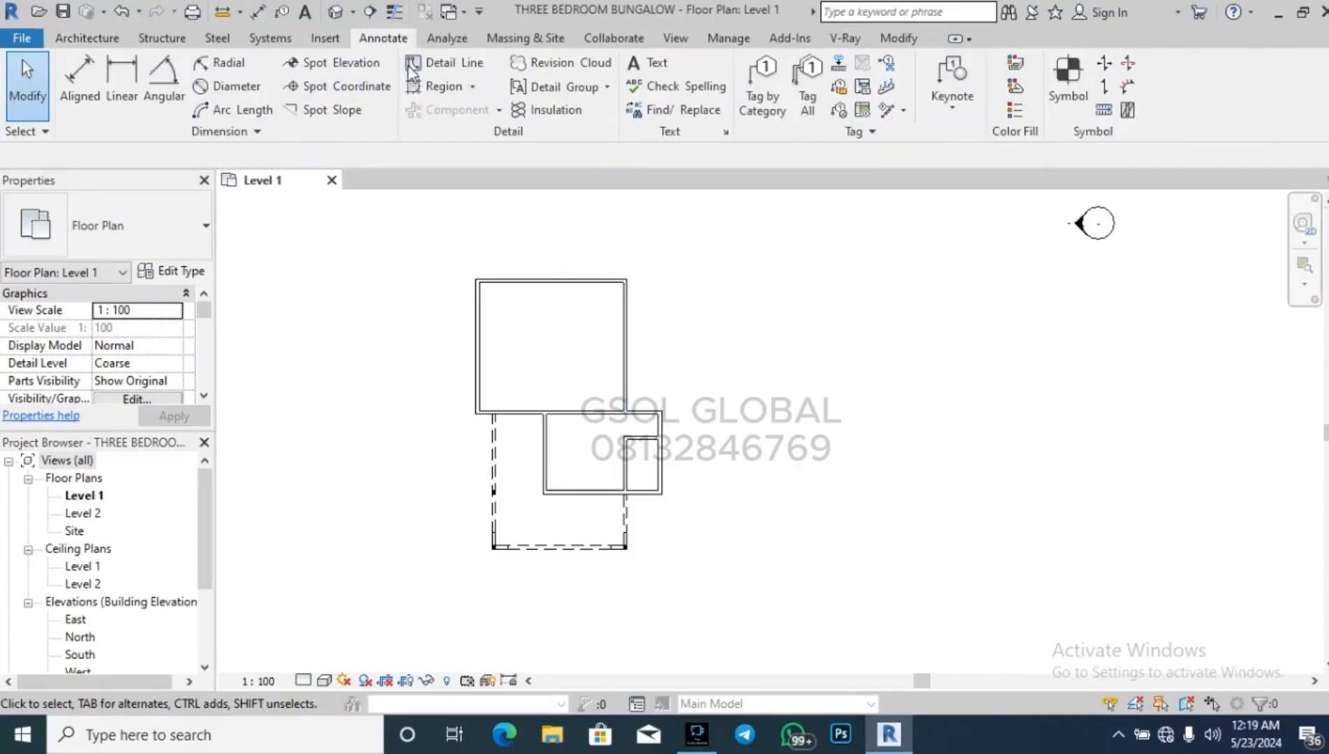
click(437, 68)
key(Escape)
click(446, 62)
scroll(742, 360, down, 1)
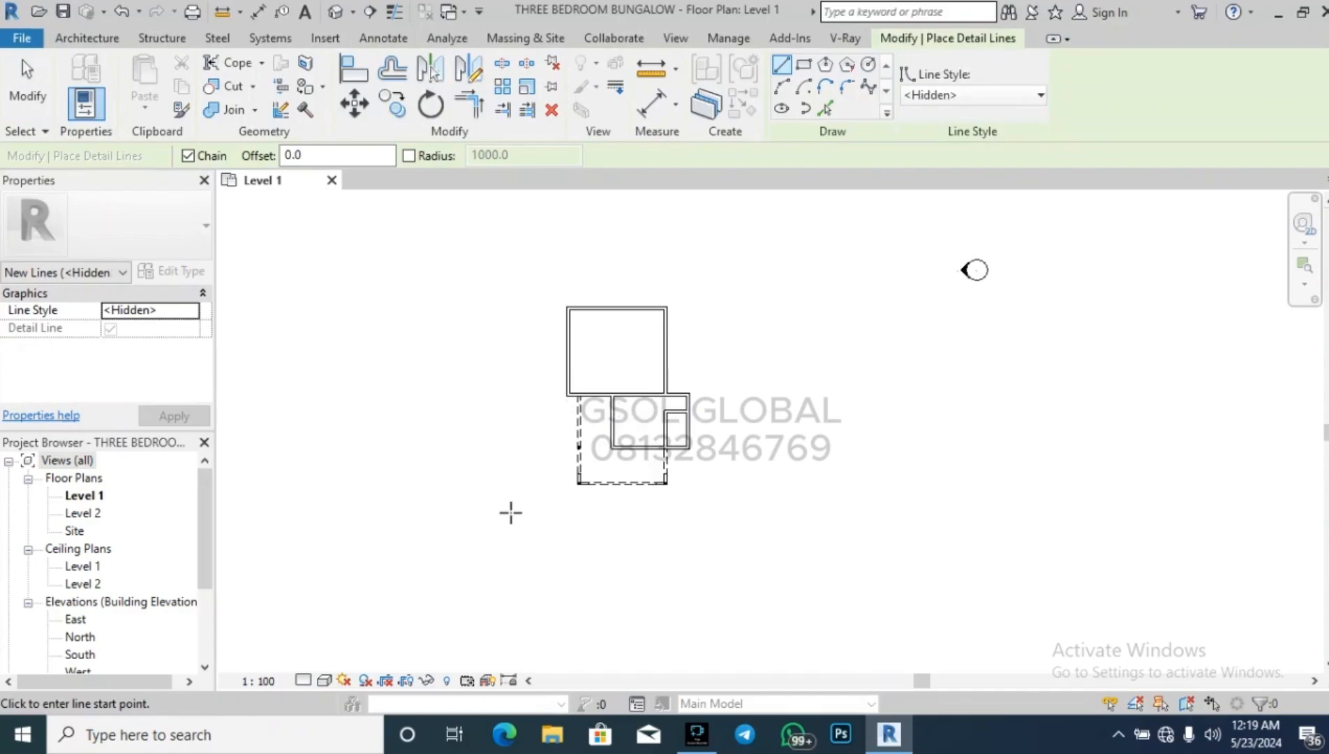
click(513, 538)
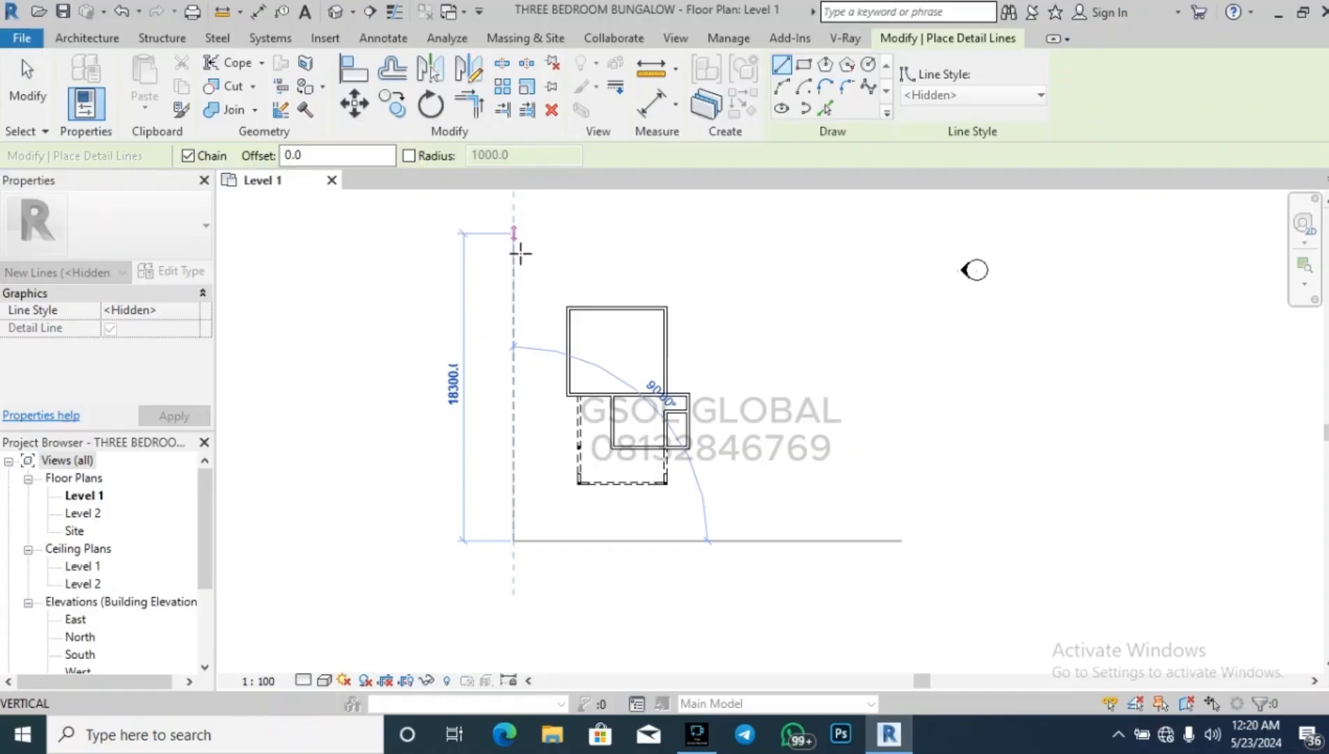
scroll(519, 238, up, 3)
scroll(513, 258, down, 2)
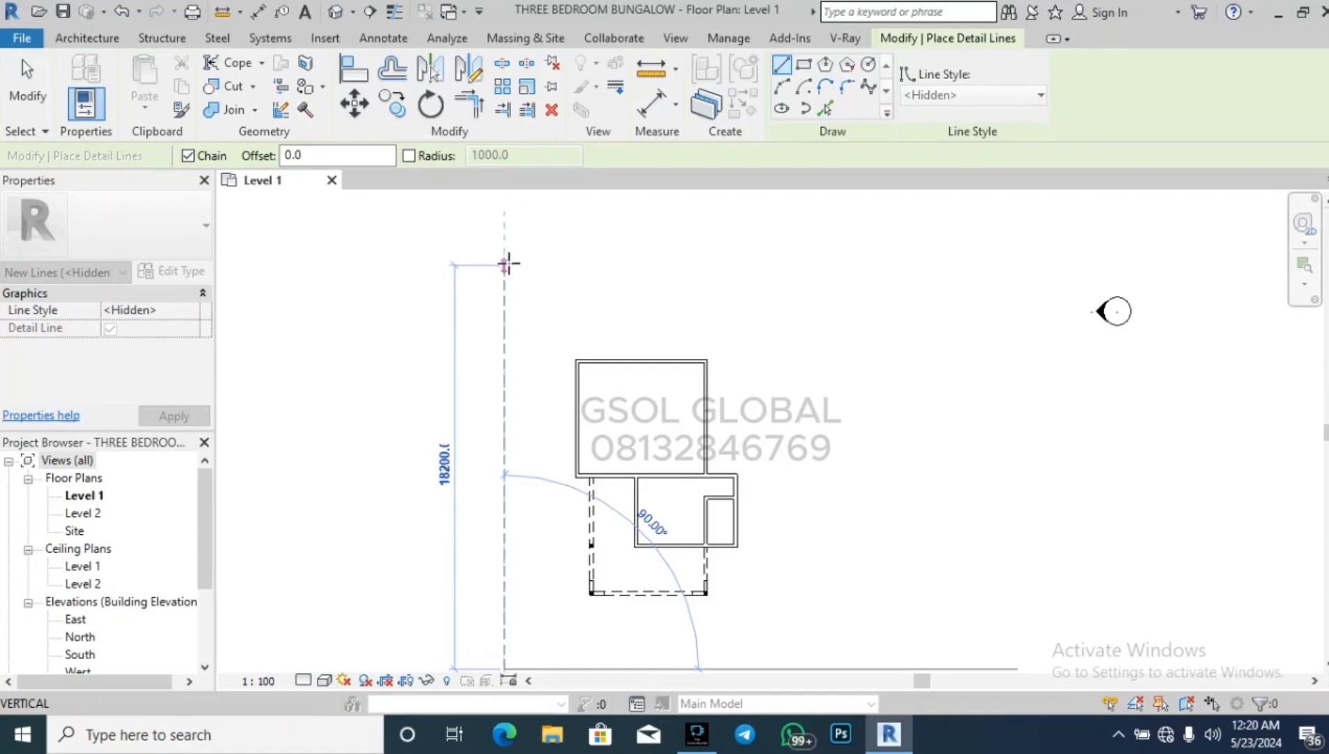
text(23)
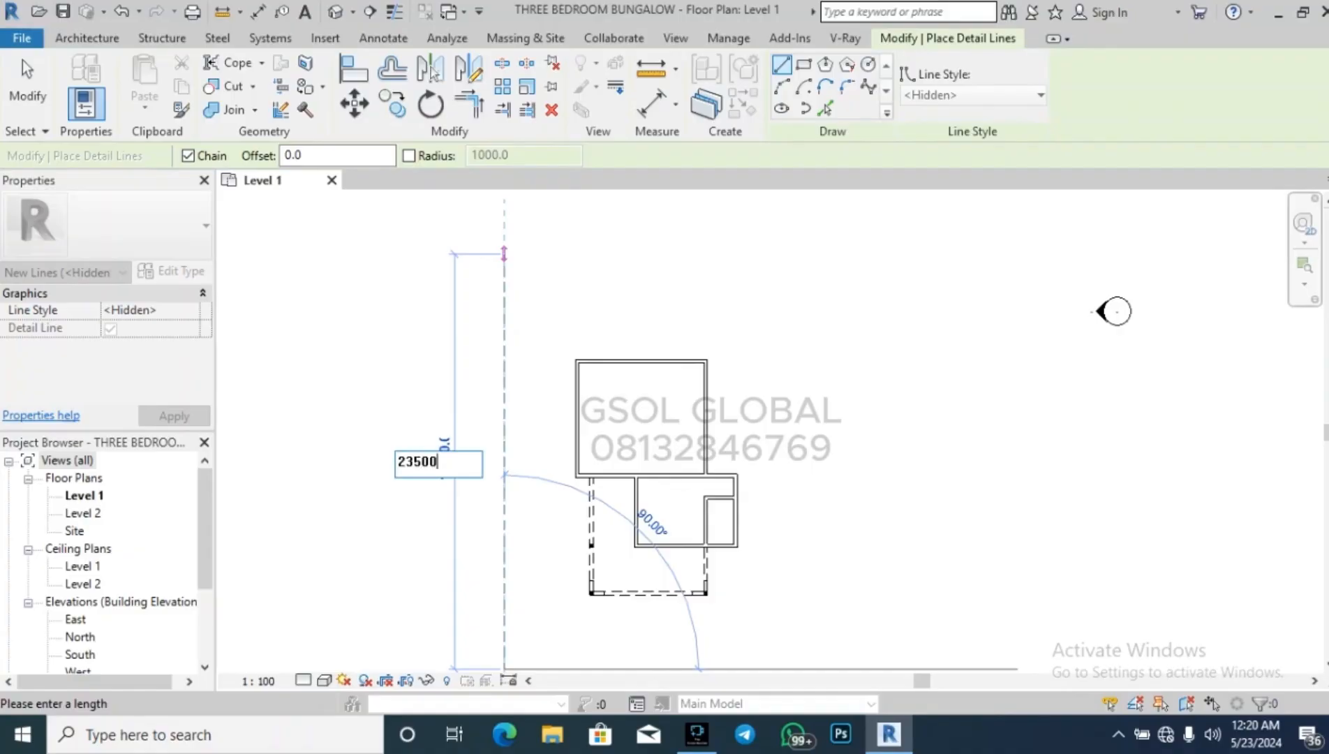
text(500)
key(Return)
key(Escape)
key(Escape)
scroll(157, 483, down, 3)
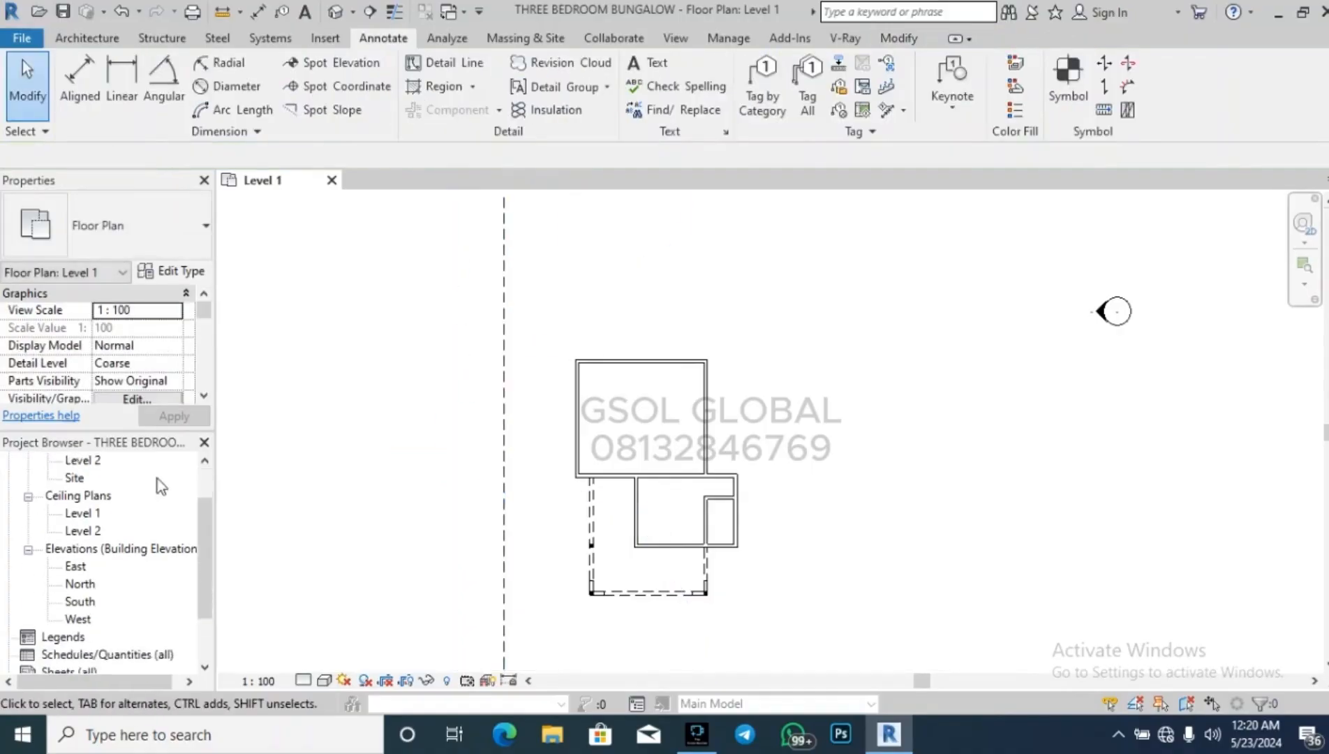
scroll(305, 508, down, 2)
scroll(418, 427, up, 2)
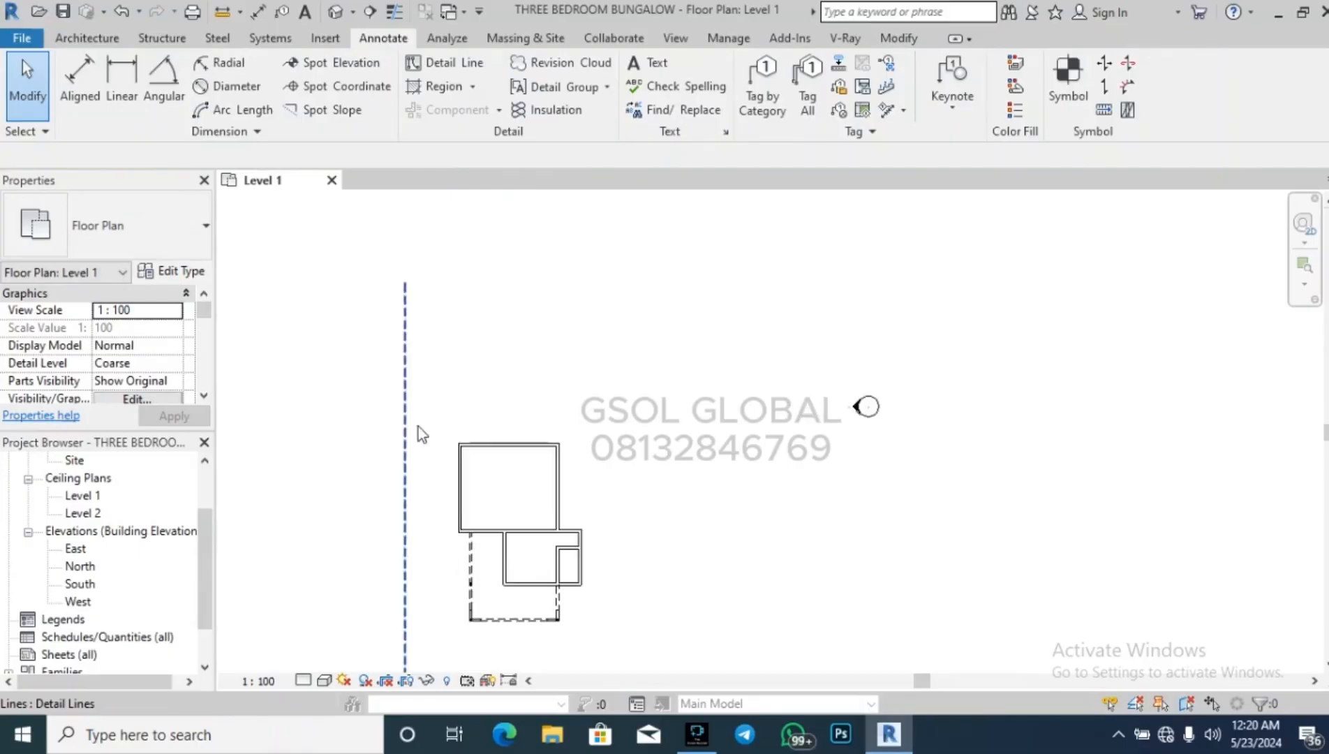
scroll(494, 359, down, 1)
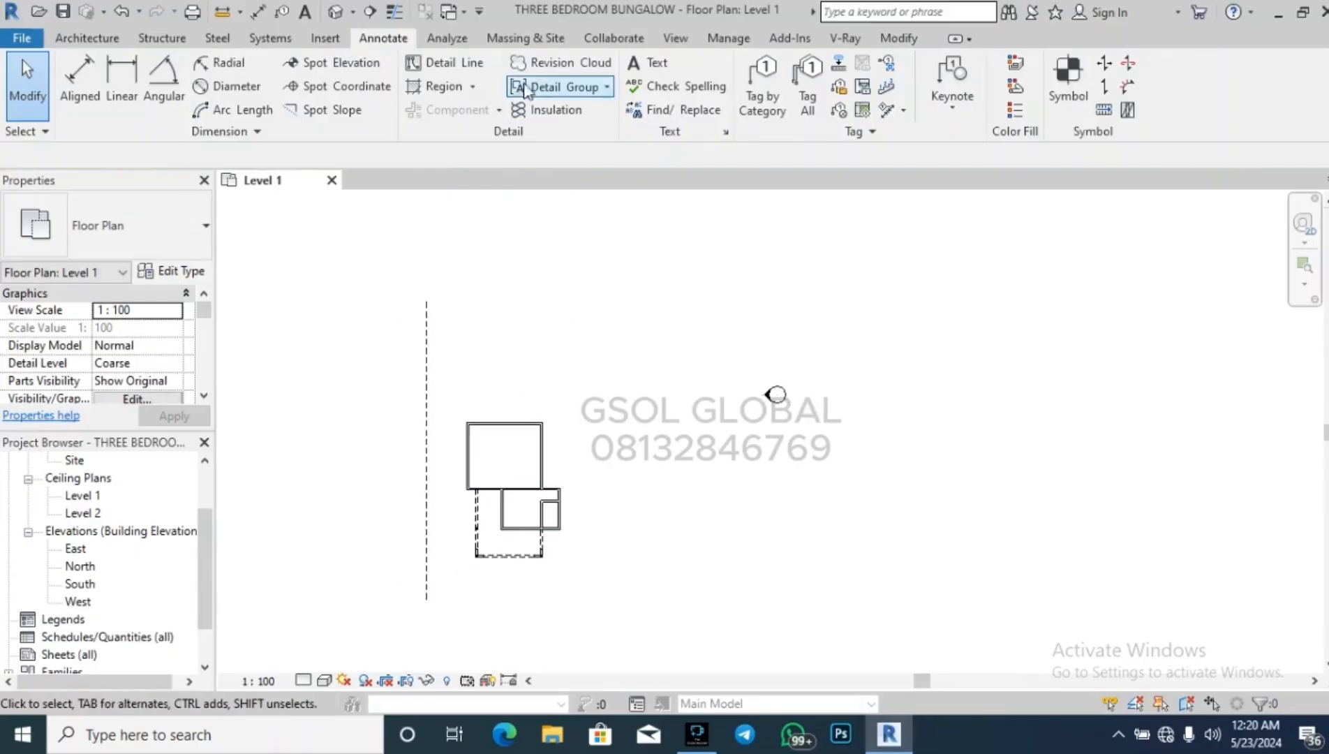
click(450, 62)
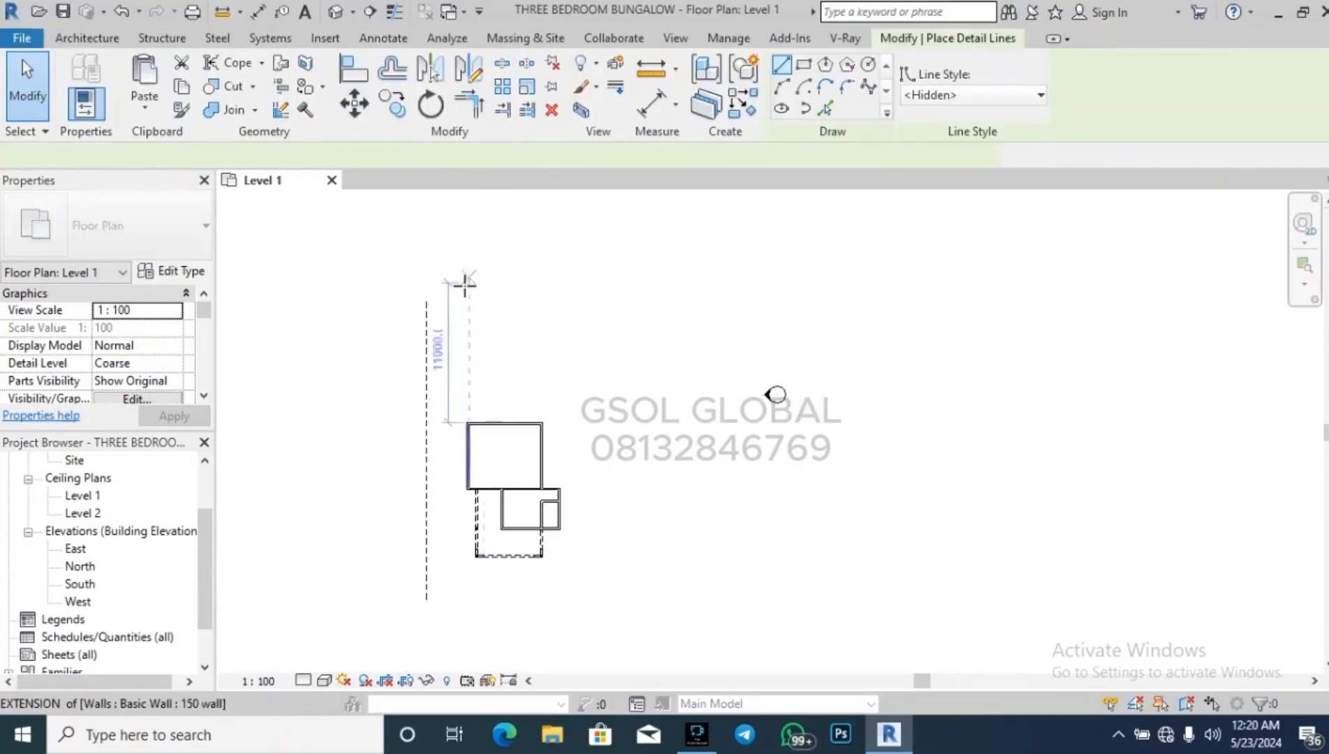
click(426, 301)
text(1500)
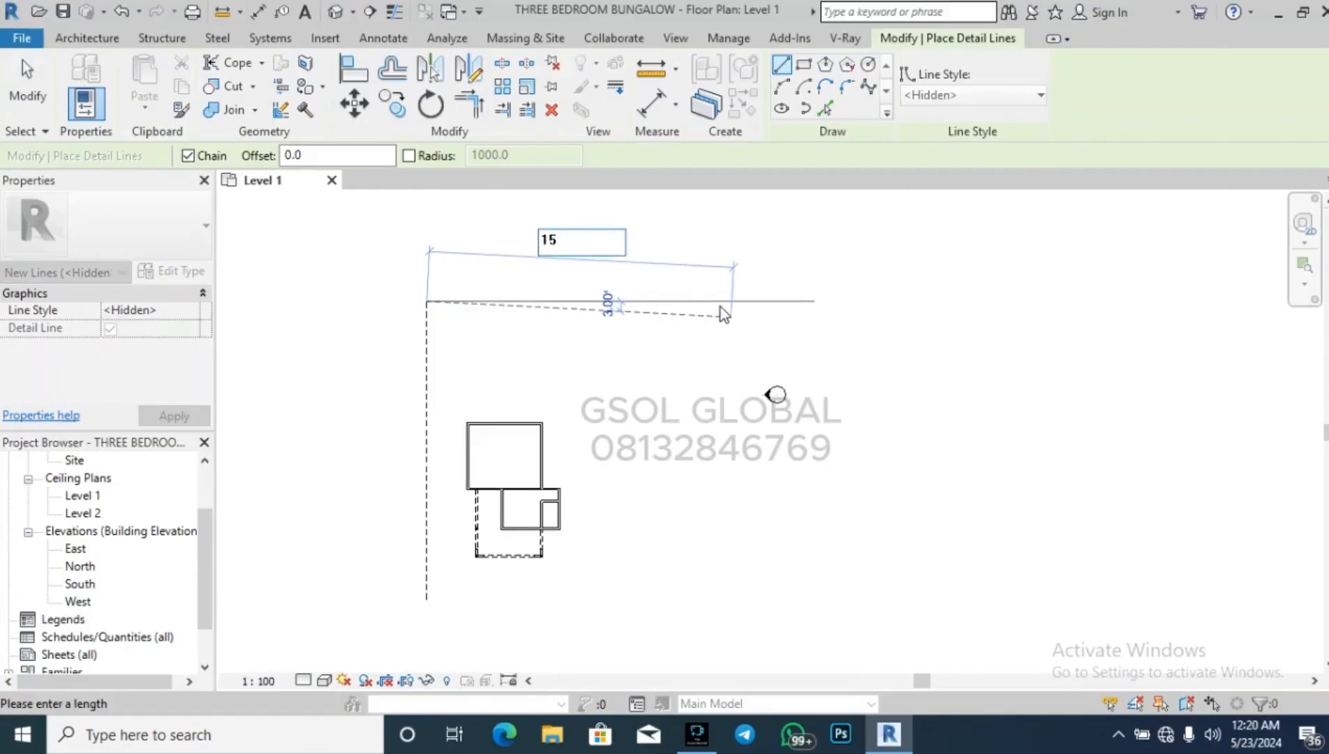
key(Escape)
key(Escape)
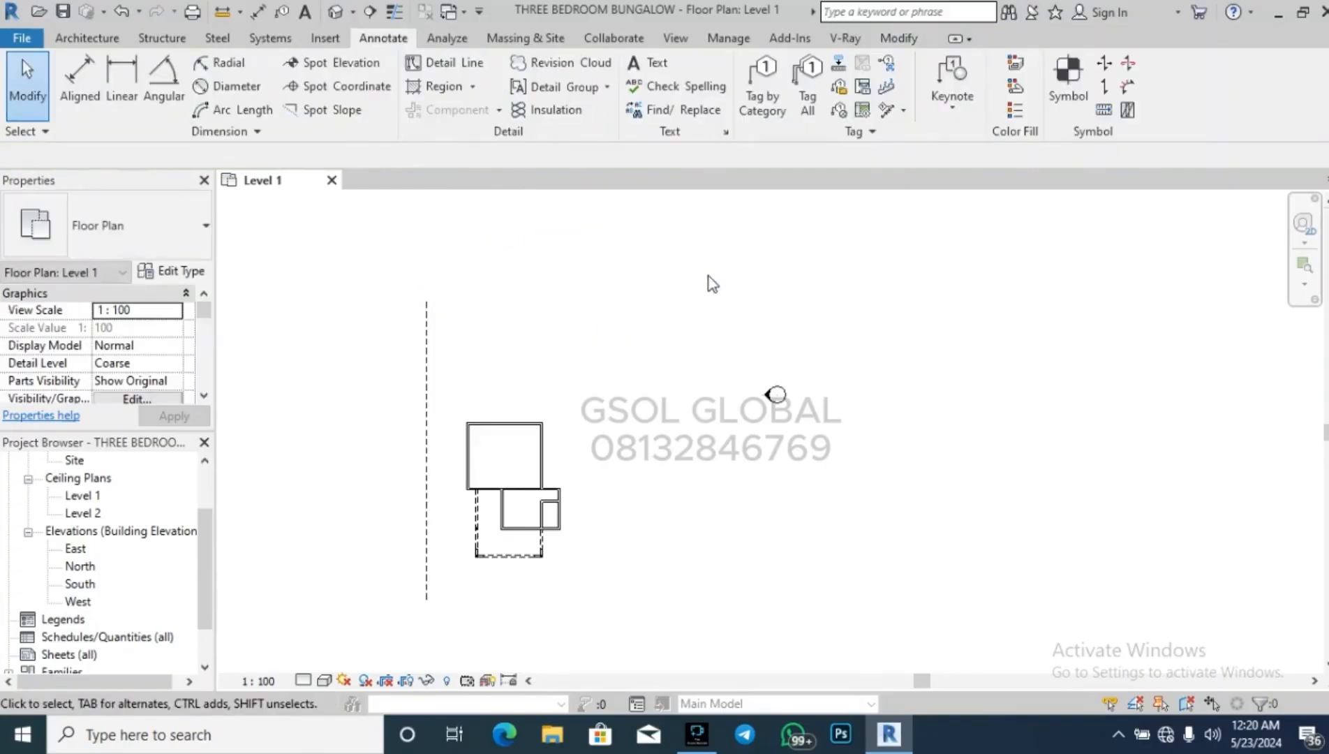
Draw a 15000 mm horizontal hidden detail line eastward from the north end of the long vertical dashed line.
click(450, 62)
click(427, 300)
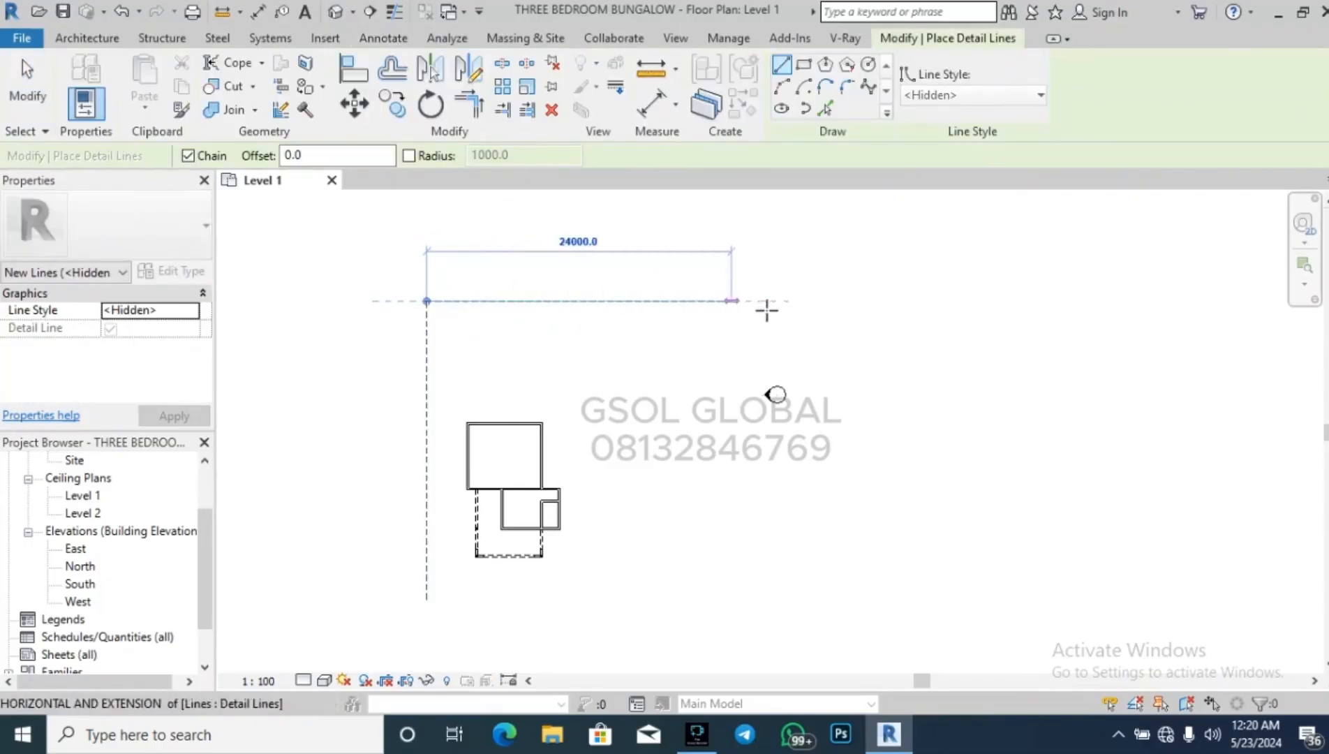
text(150)
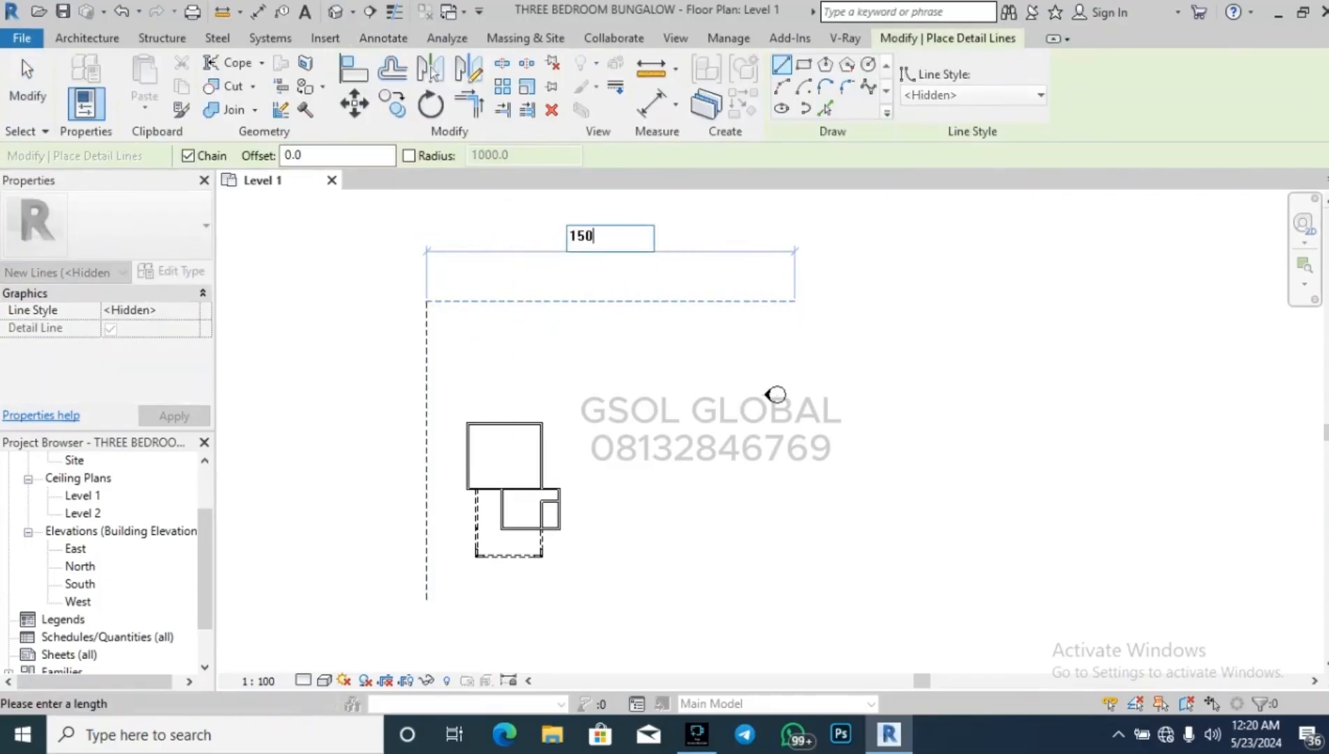
text(00)
key(Return)
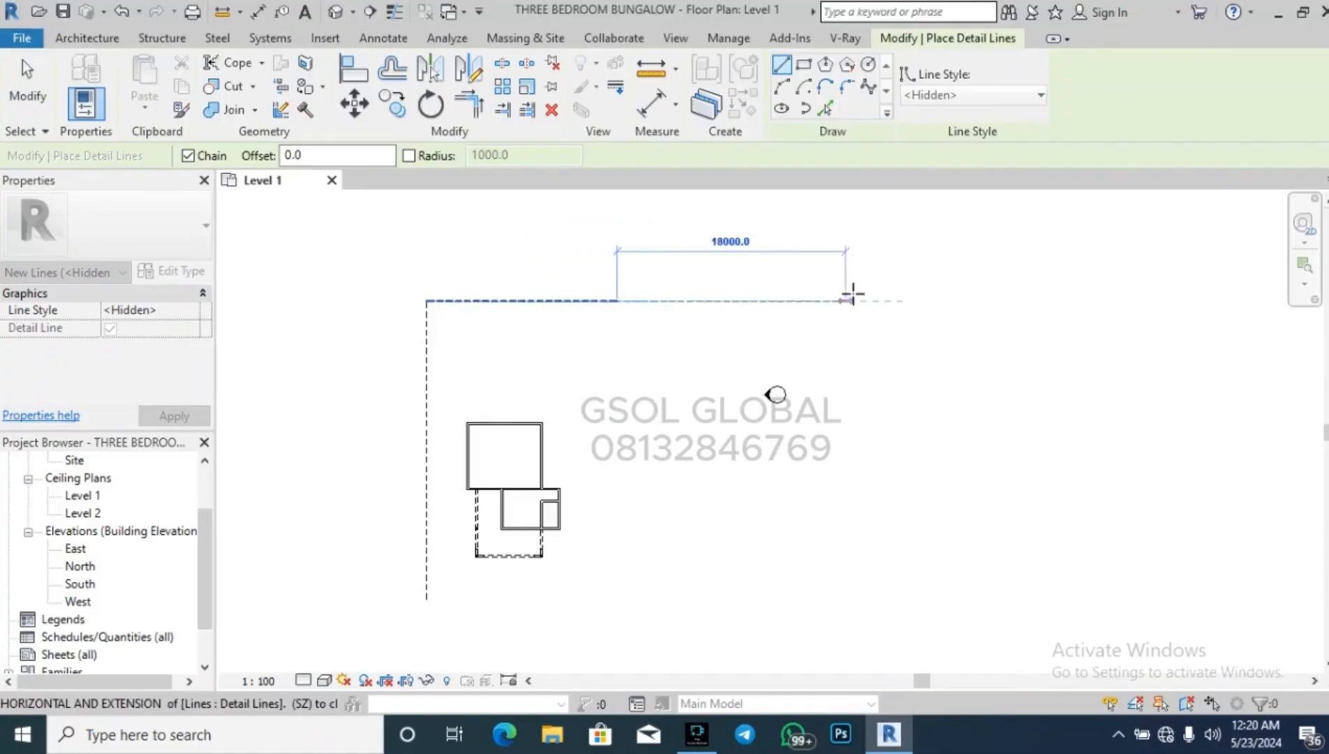
key(Escape)
key(Escape)
Move the two site boundary lines together diagonally southeast from their shared corner, closer to the building.
scroll(599, 270, down, 1)
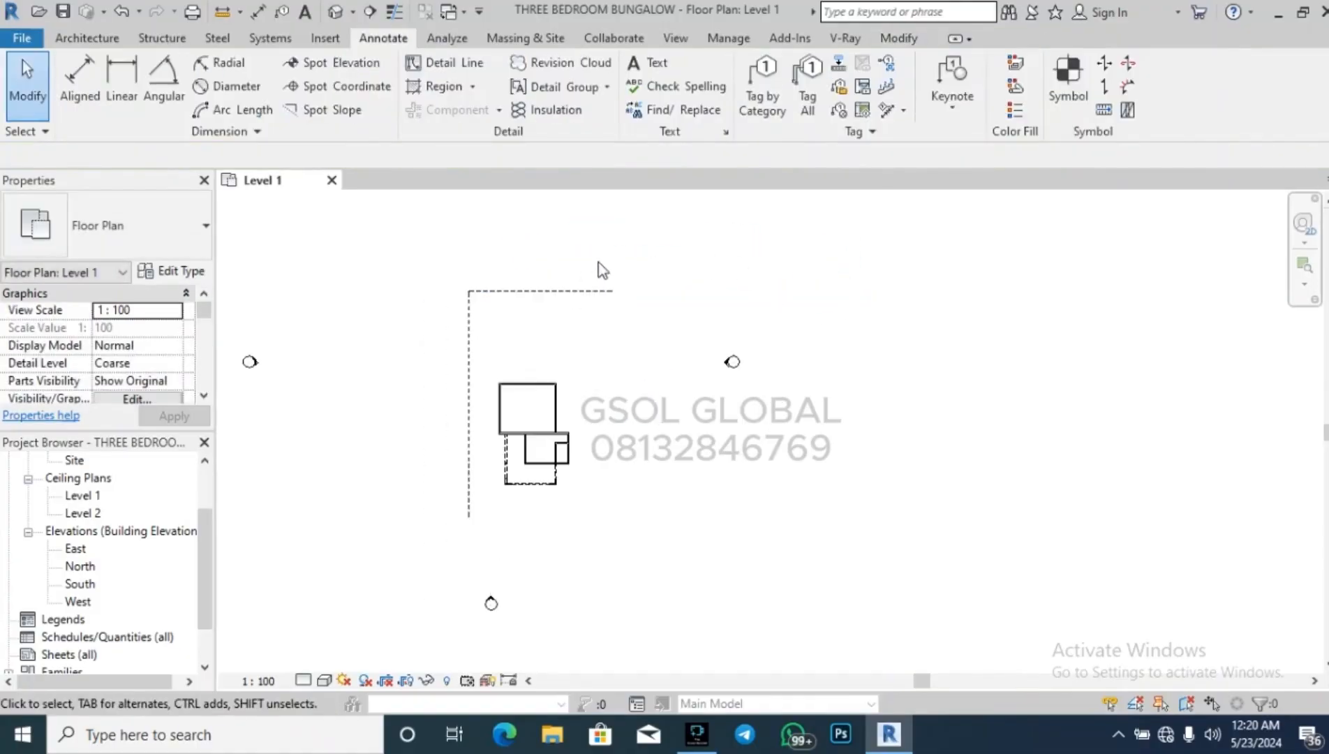
click(461, 307)
click(496, 347)
drag(496, 347, 436, 267)
key(m)
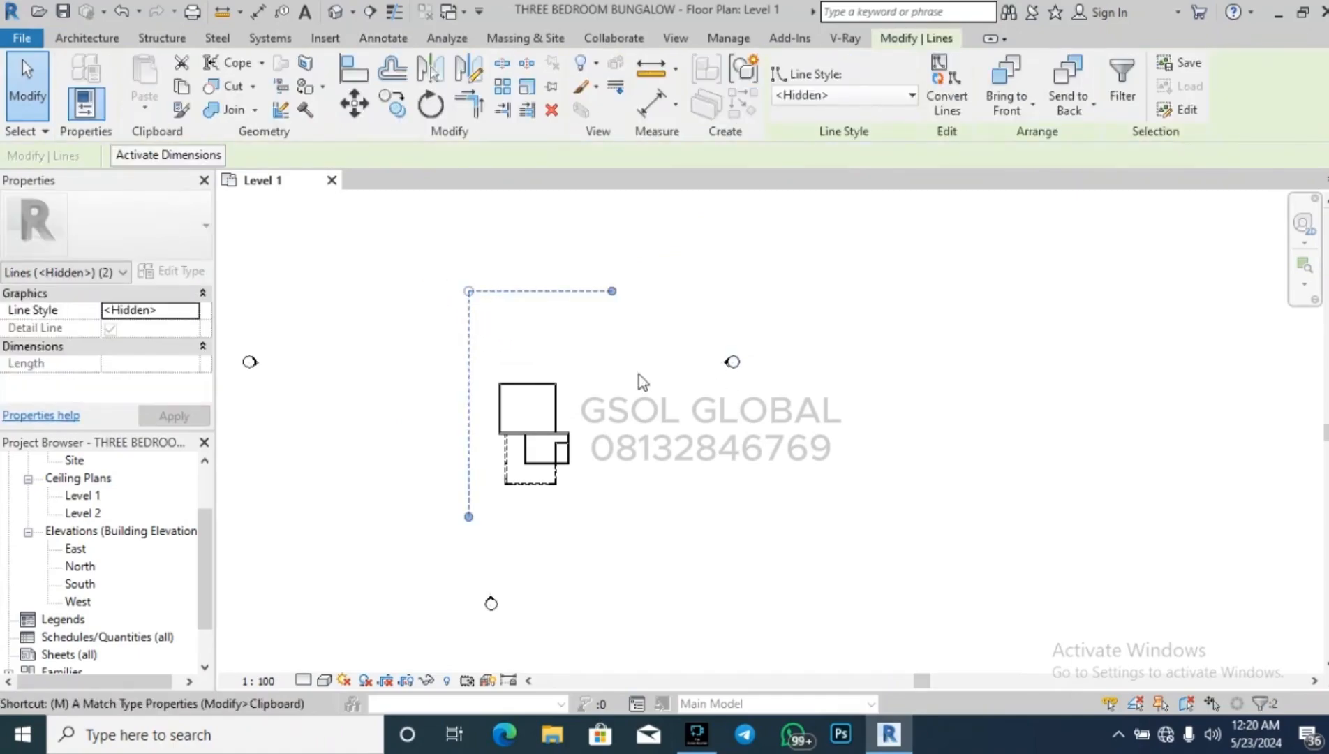
key(v)
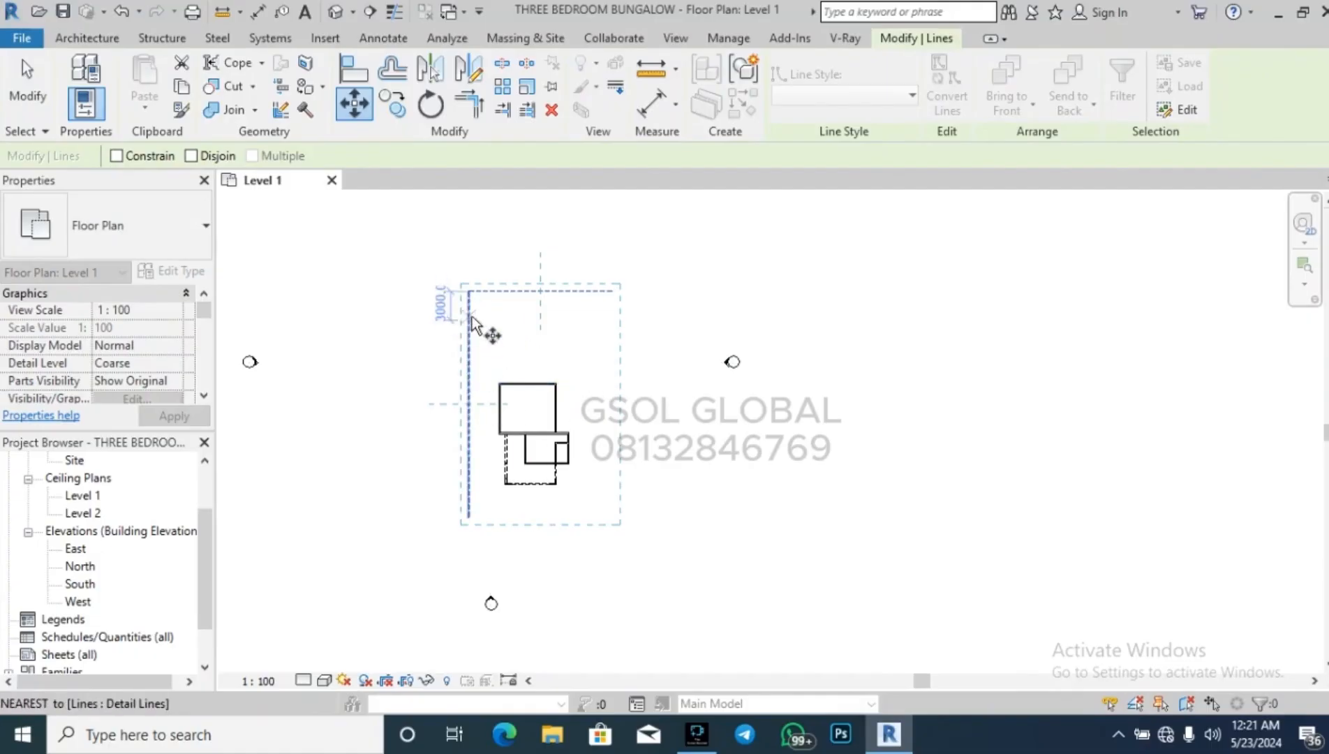
click(468, 292)
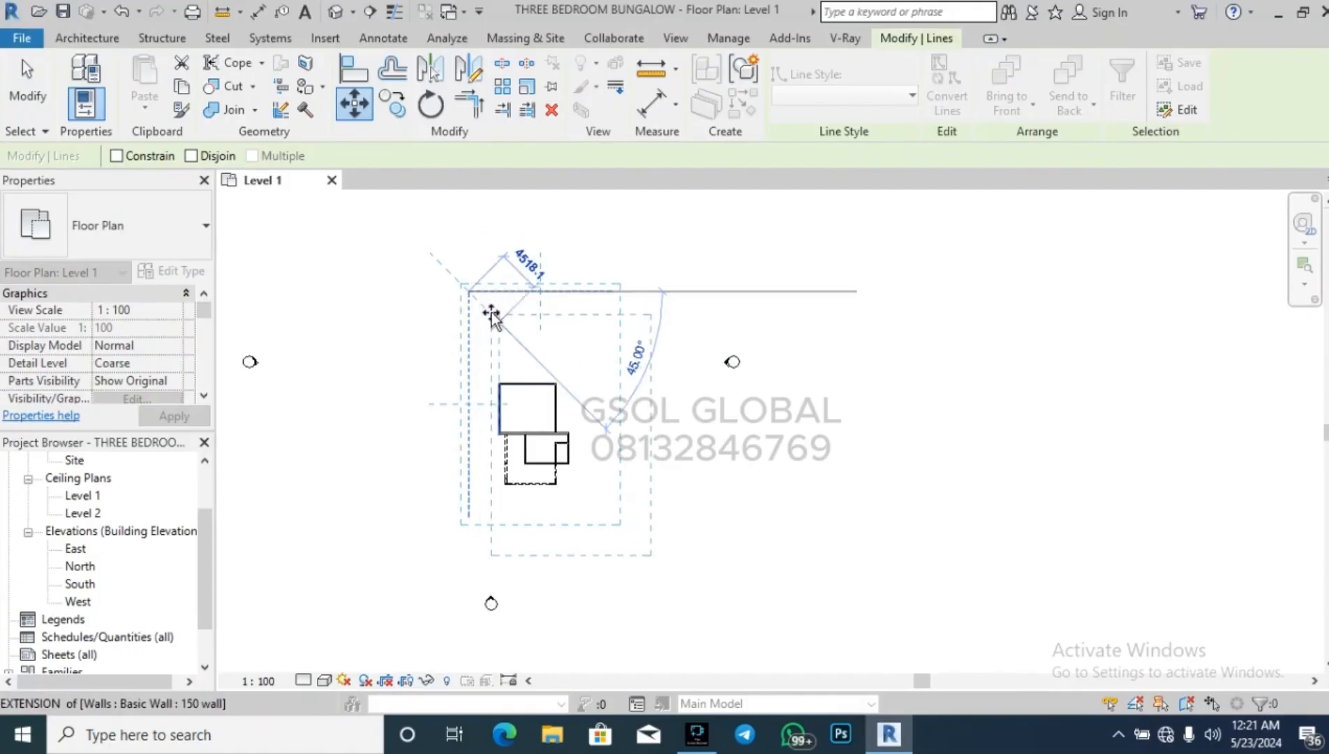
click(489, 310)
click(722, 459)
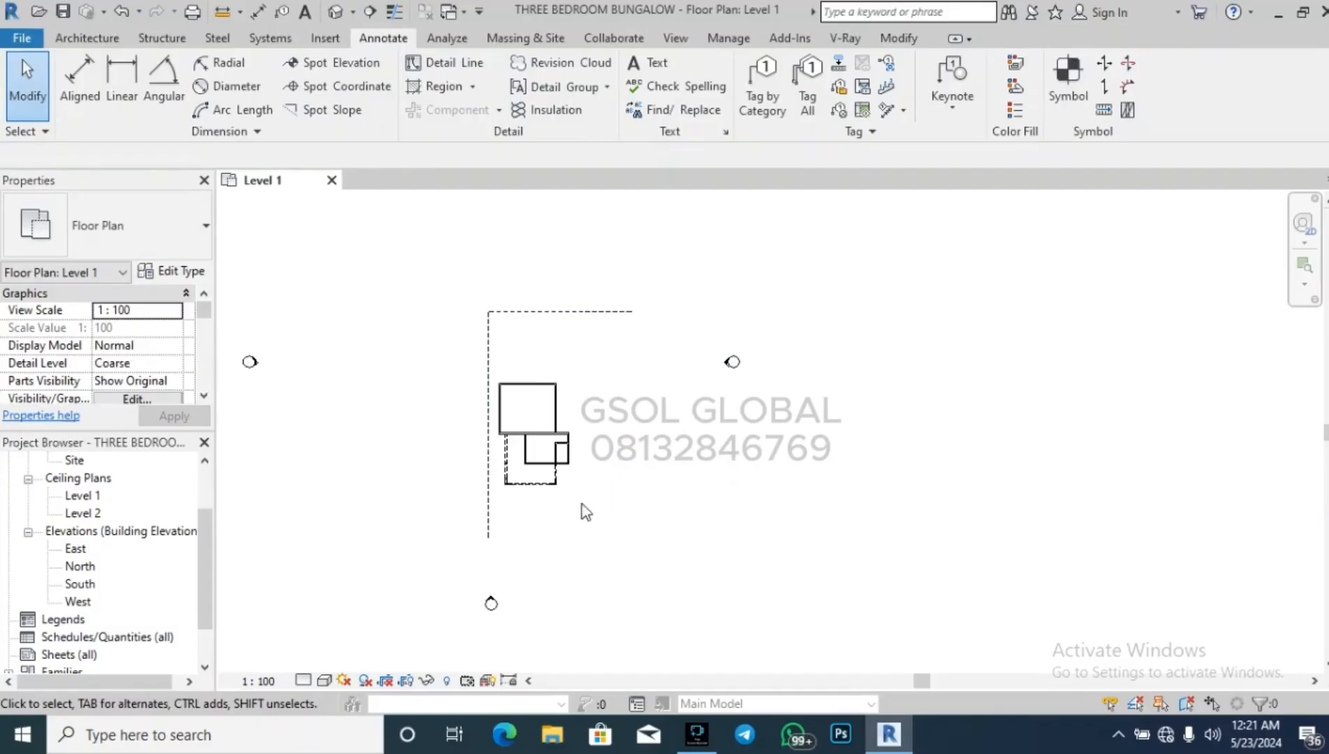
Move the two site boundary lines together about 1100 mm west.
scroll(474, 356, up, 3)
drag(541, 333, 439, 243)
key(m)
key(v)
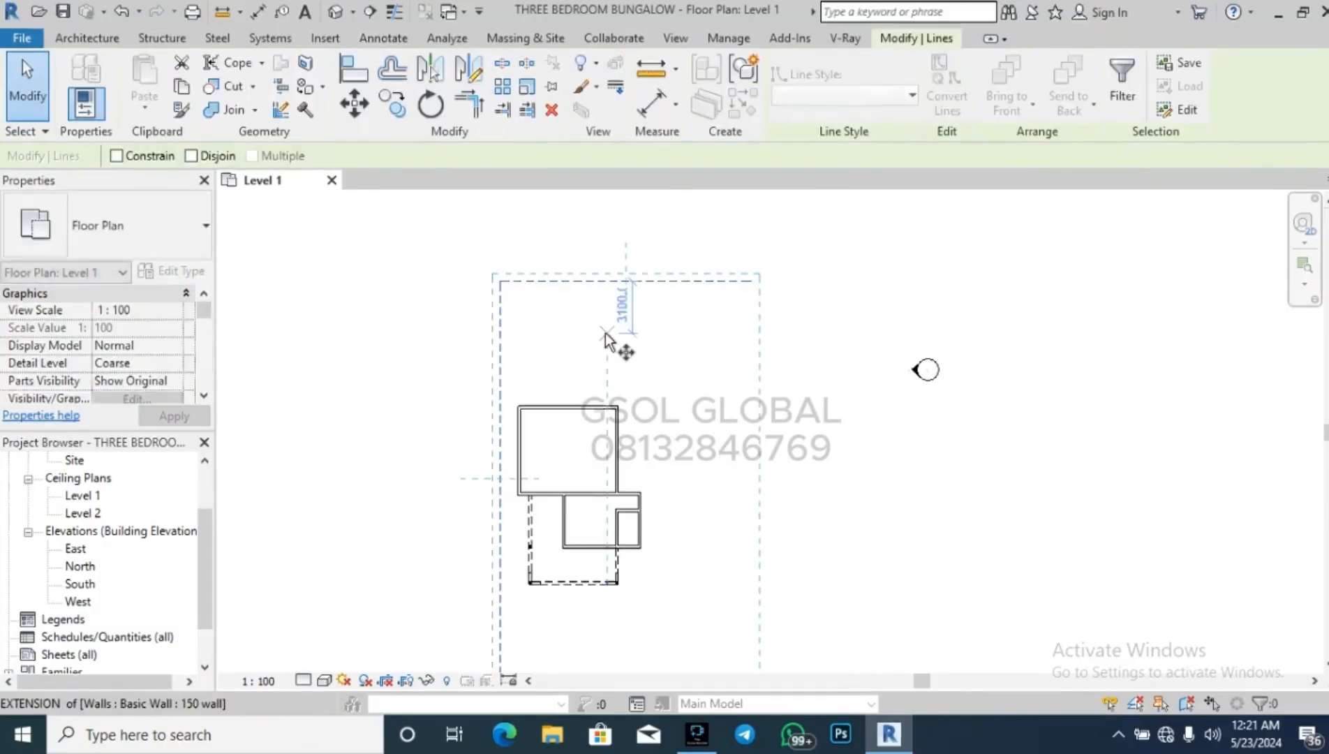
click(504, 282)
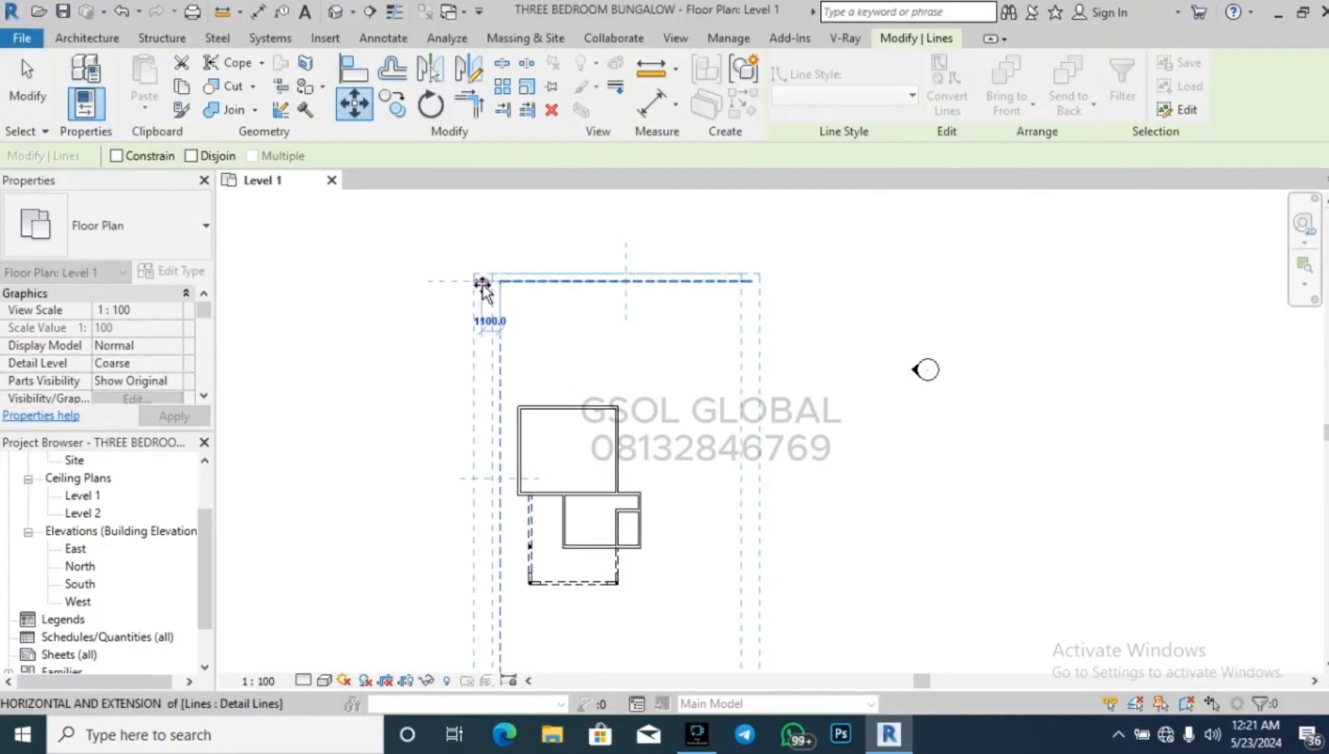
click(481, 282)
click(725, 388)
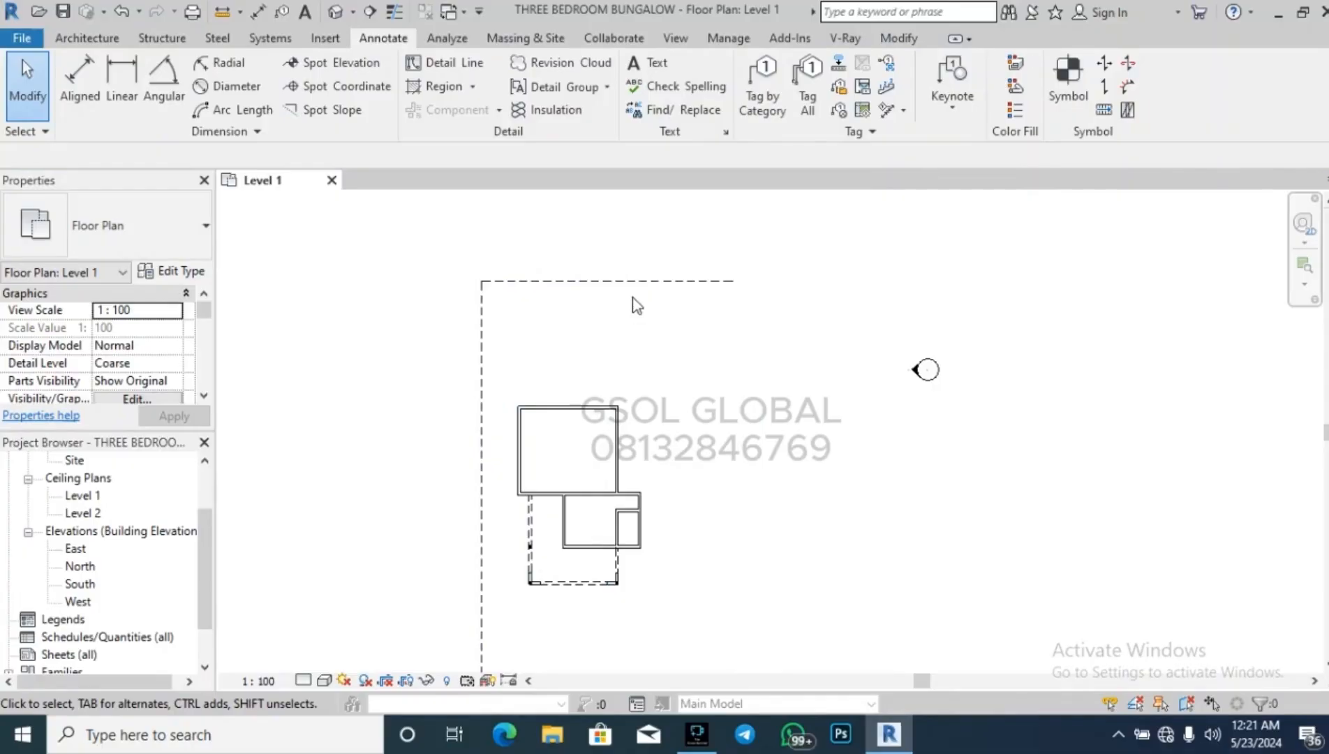
scroll(457, 303, down, 2)
scroll(571, 422, up, 1)
scroll(571, 437, up, 2)
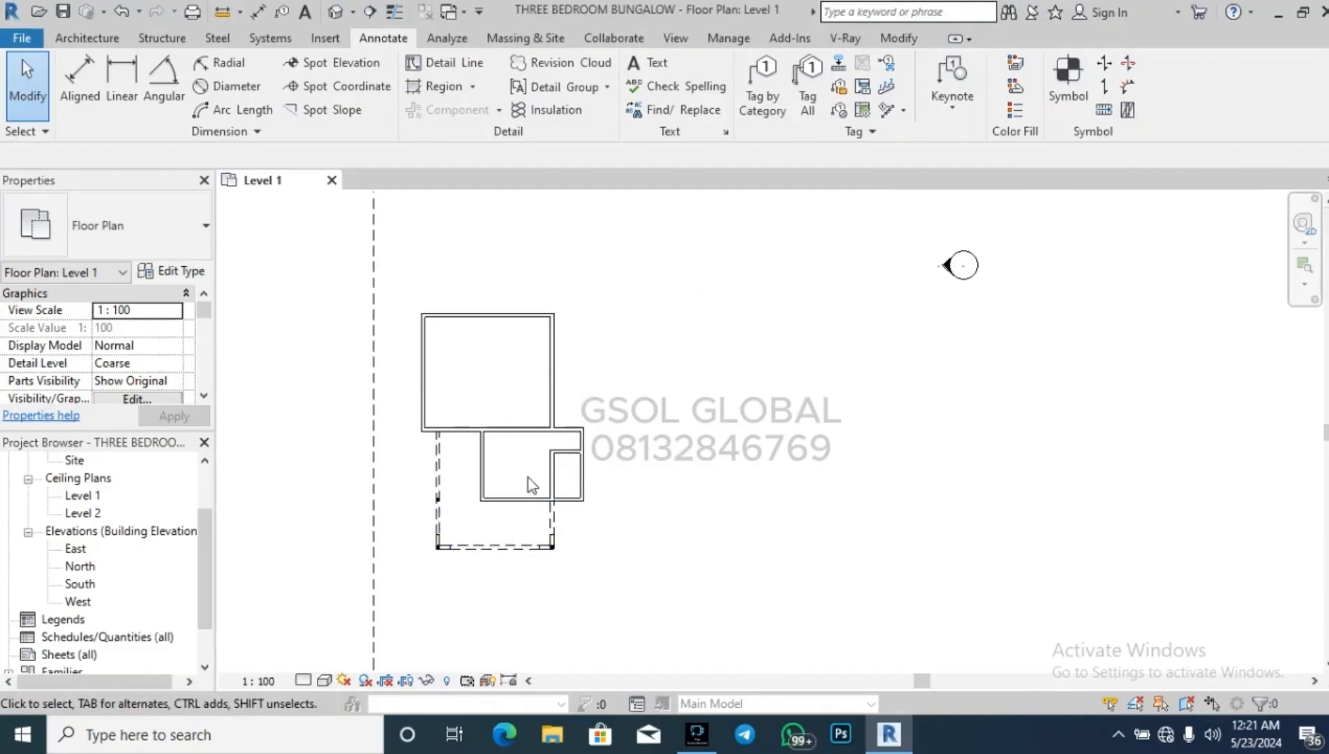
scroll(528, 477, up, 2)
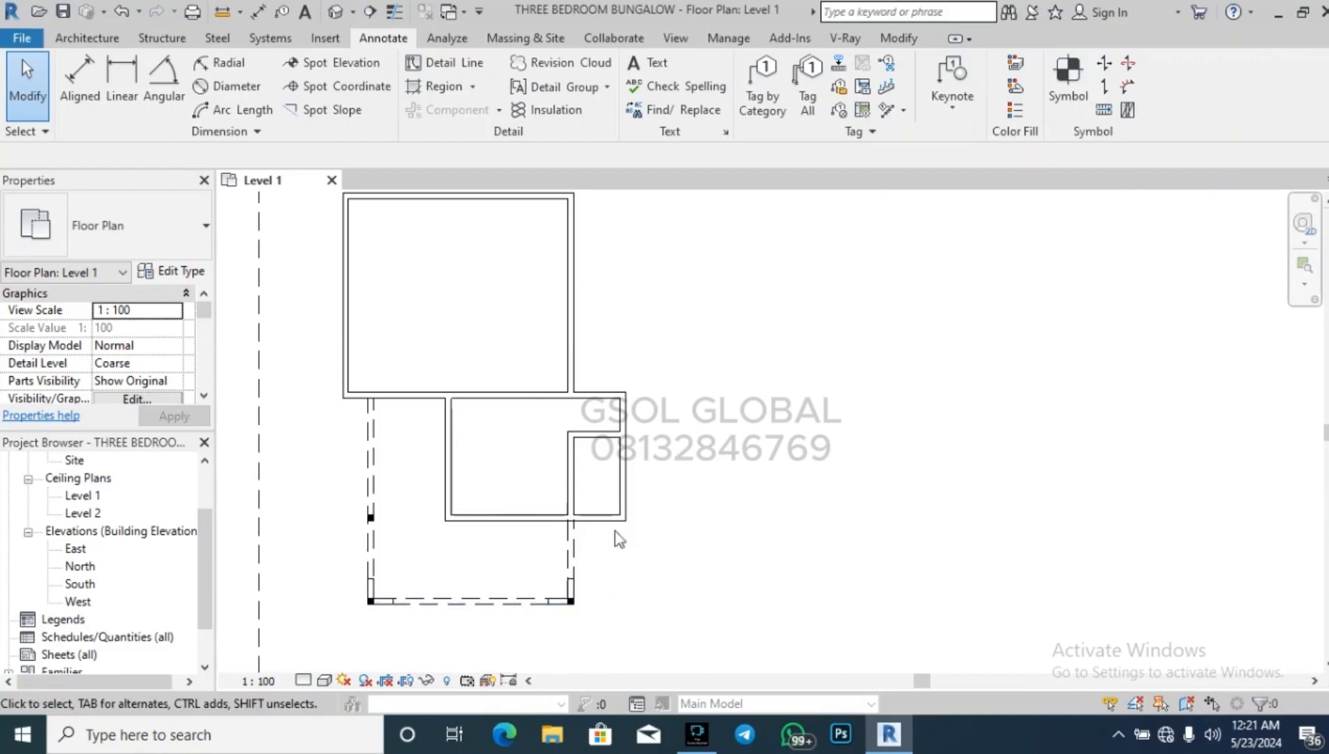
scroll(493, 615, down, 2)
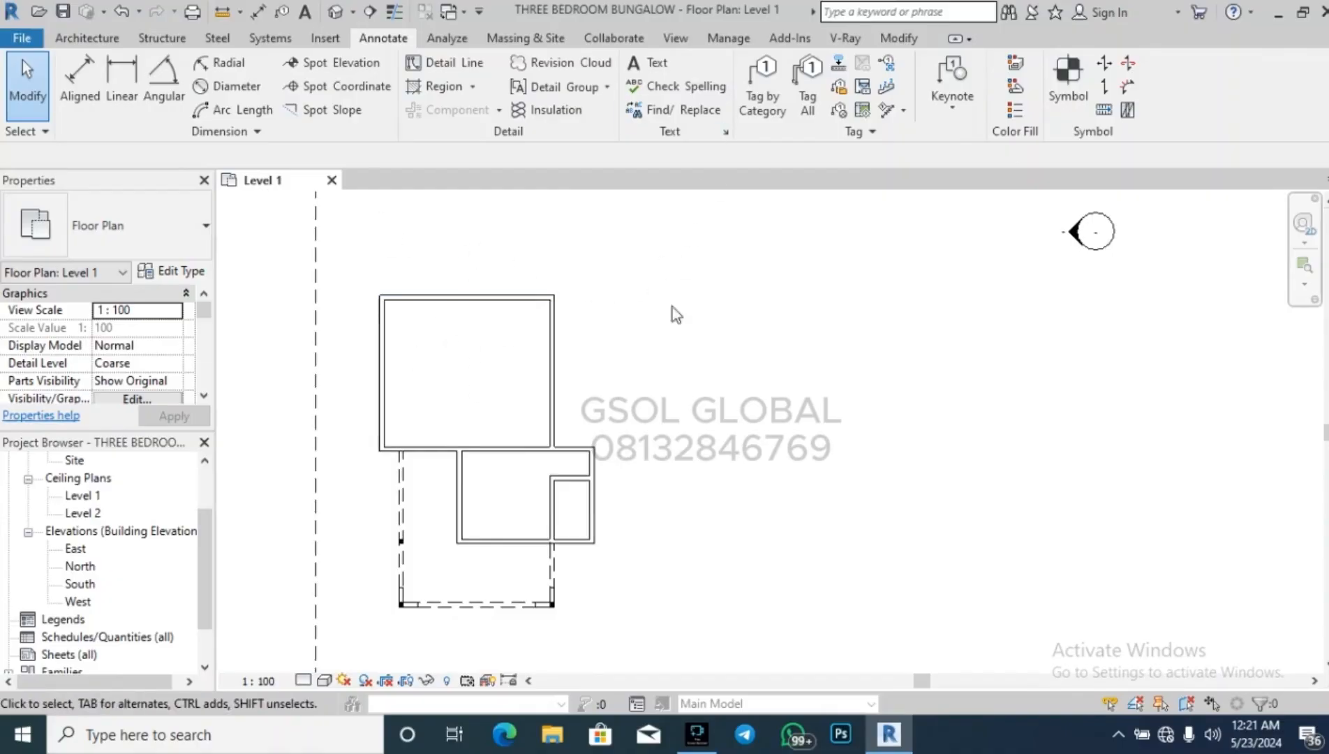
scroll(481, 292, up, 5)
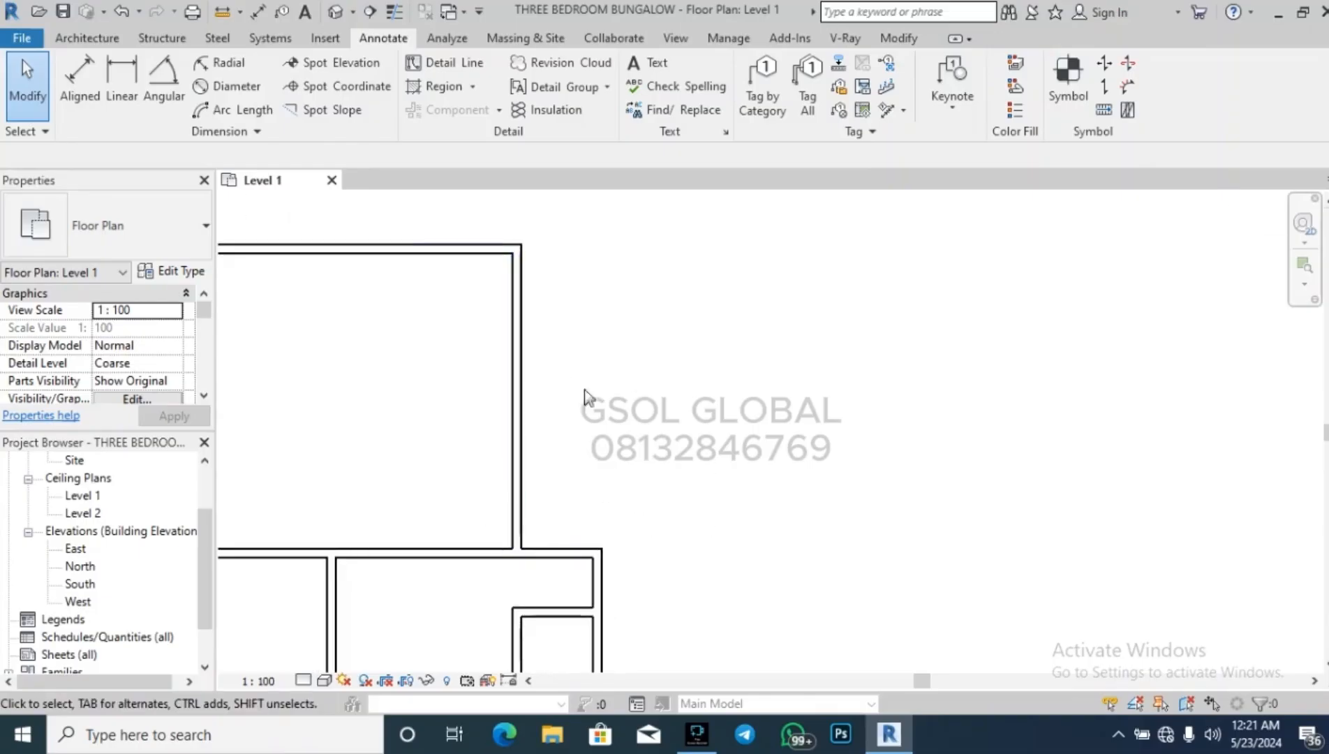
click(87, 37)
click(73, 78)
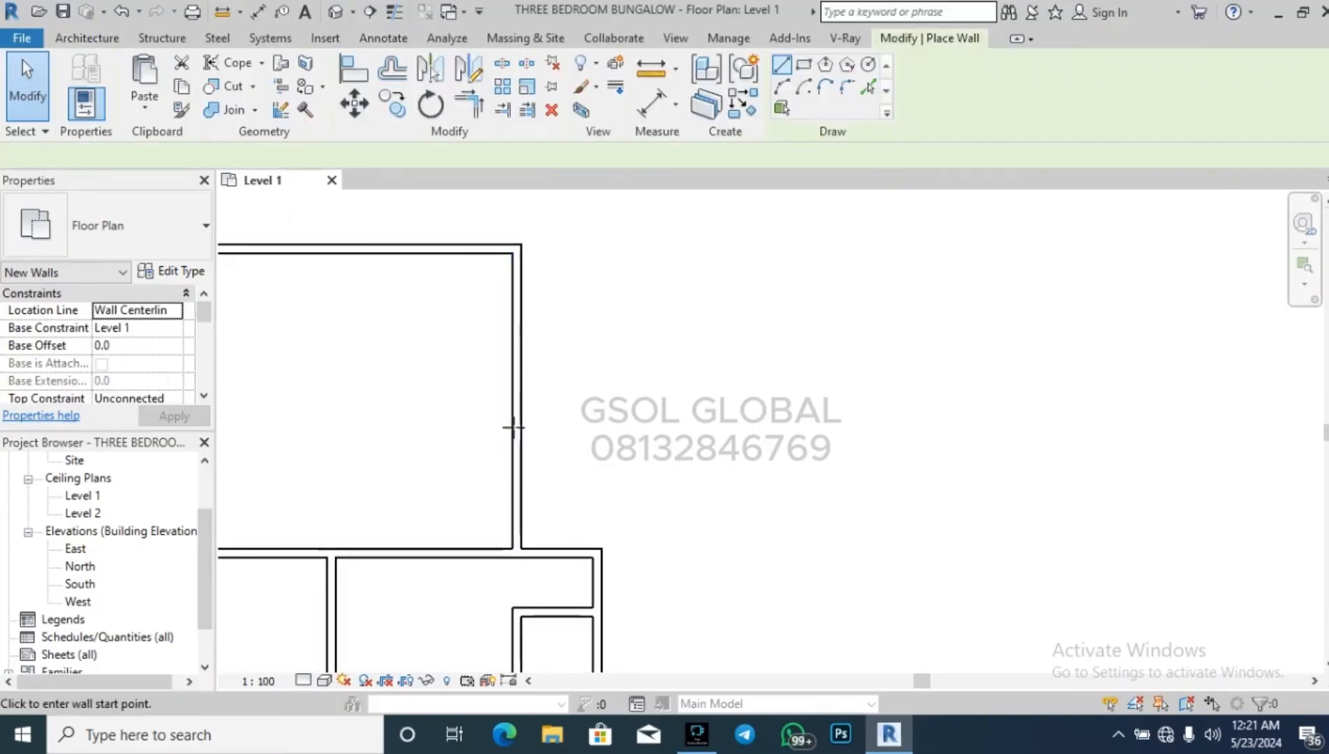
click(519, 370)
scroll(759, 370, down, 1)
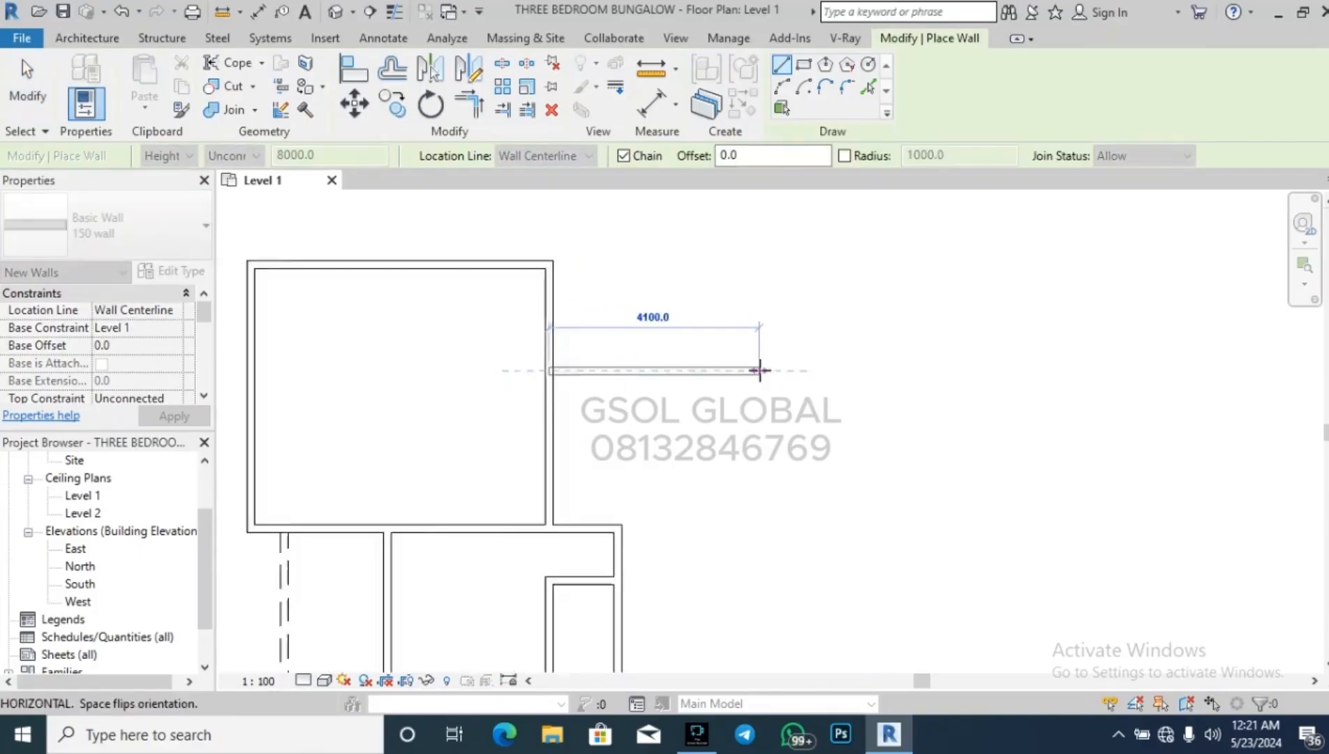
scroll(759, 370, down, 1)
click(769, 402)
key(Escape)
click(705, 392)
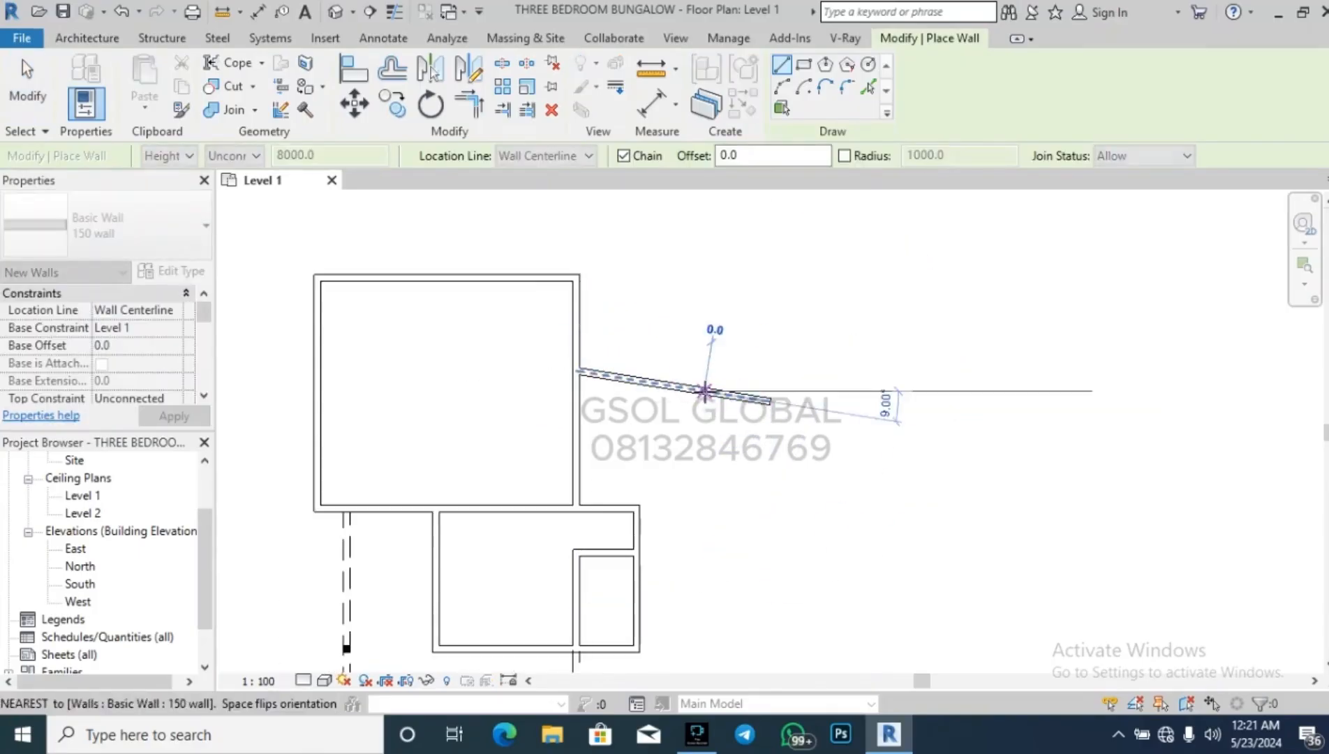
key(Escape)
key(Escape)
click(712, 394)
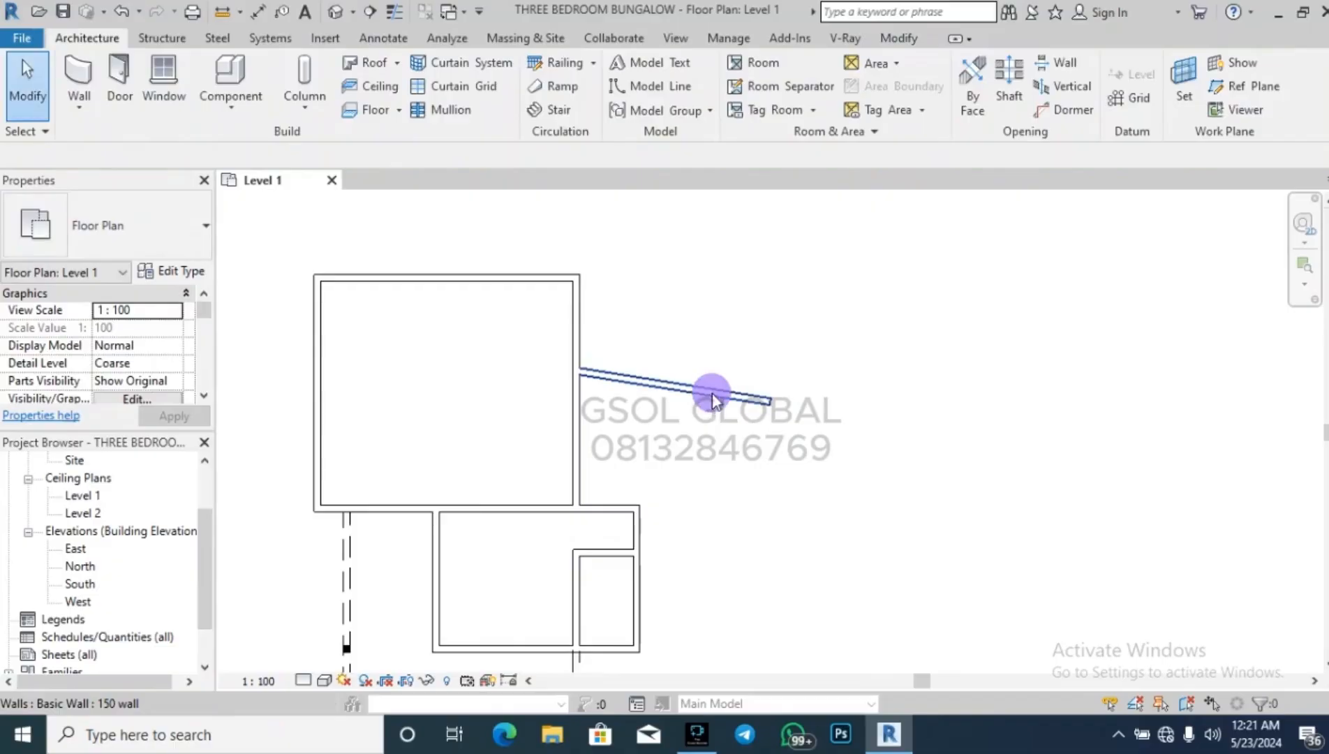
key(Delete)
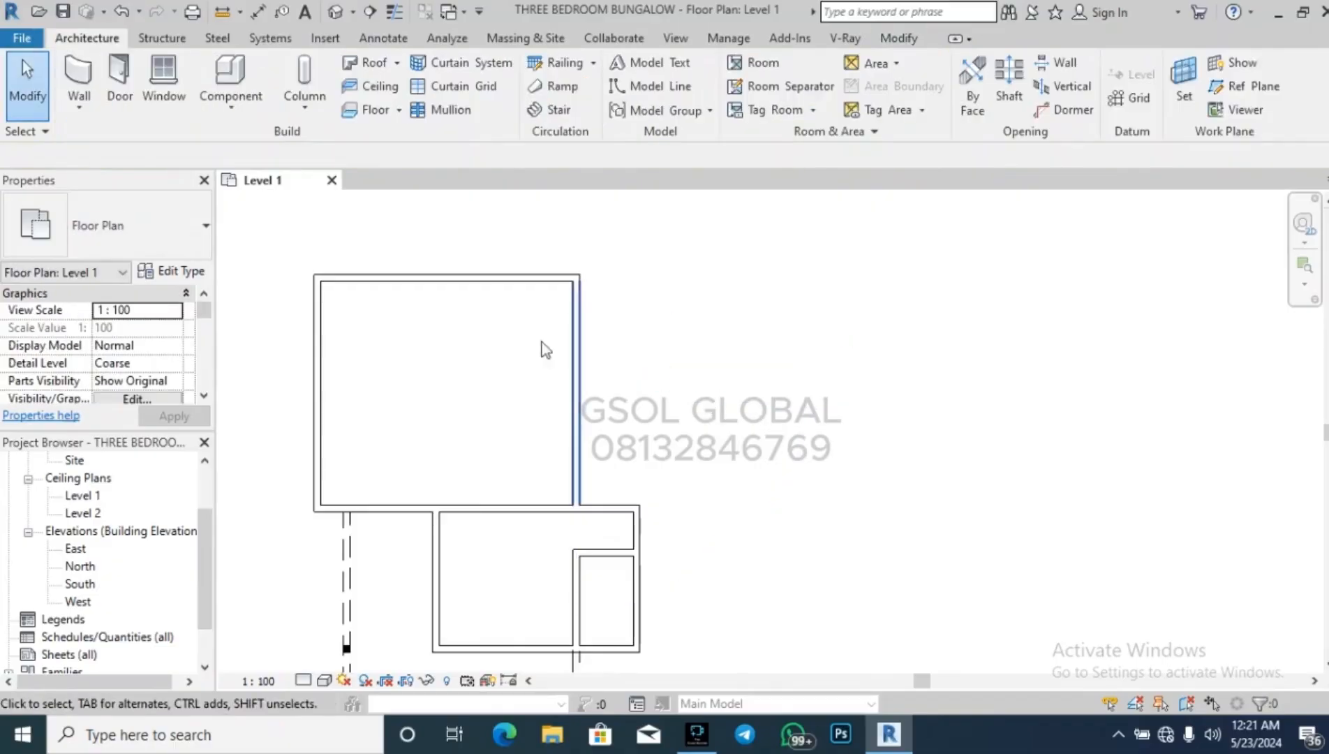
Draw two 150 mm walls enclosing a room on the large room's east side, running about 3800 mm east and about 3275 mm south.
click(79, 78)
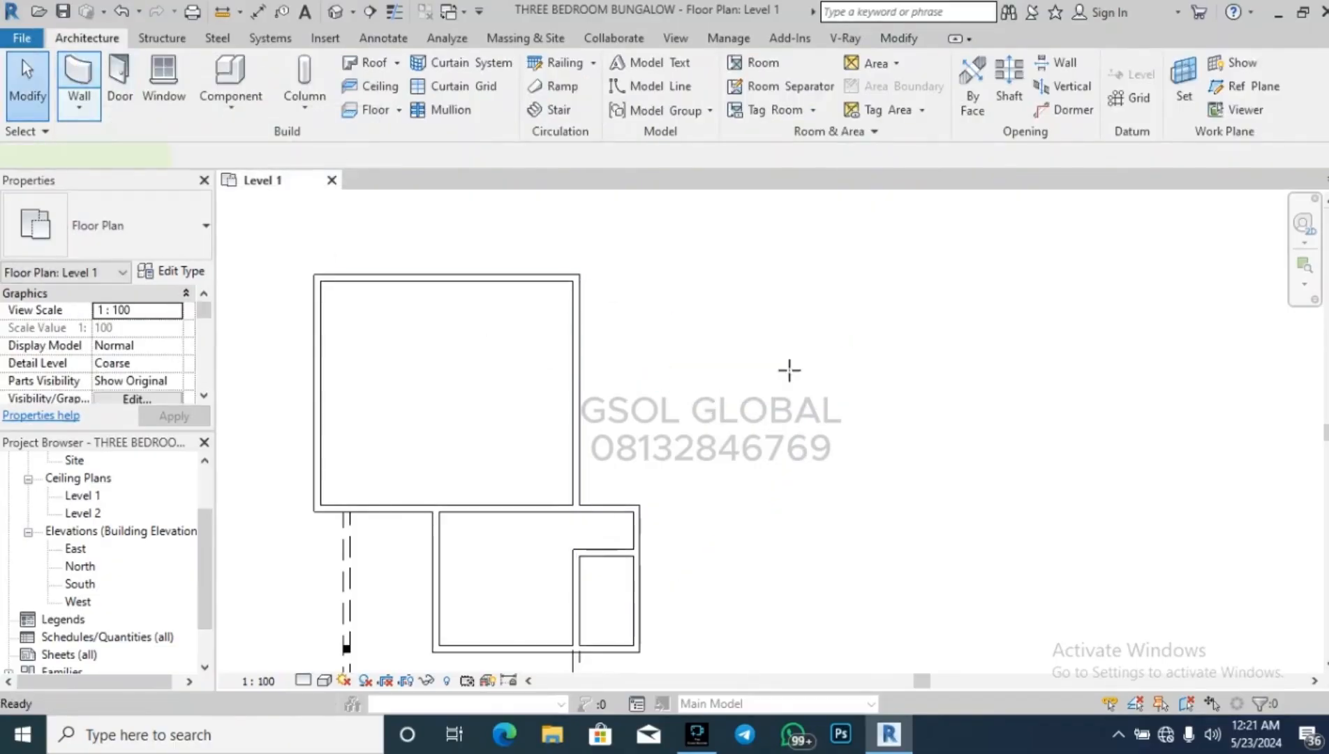
click(577, 362)
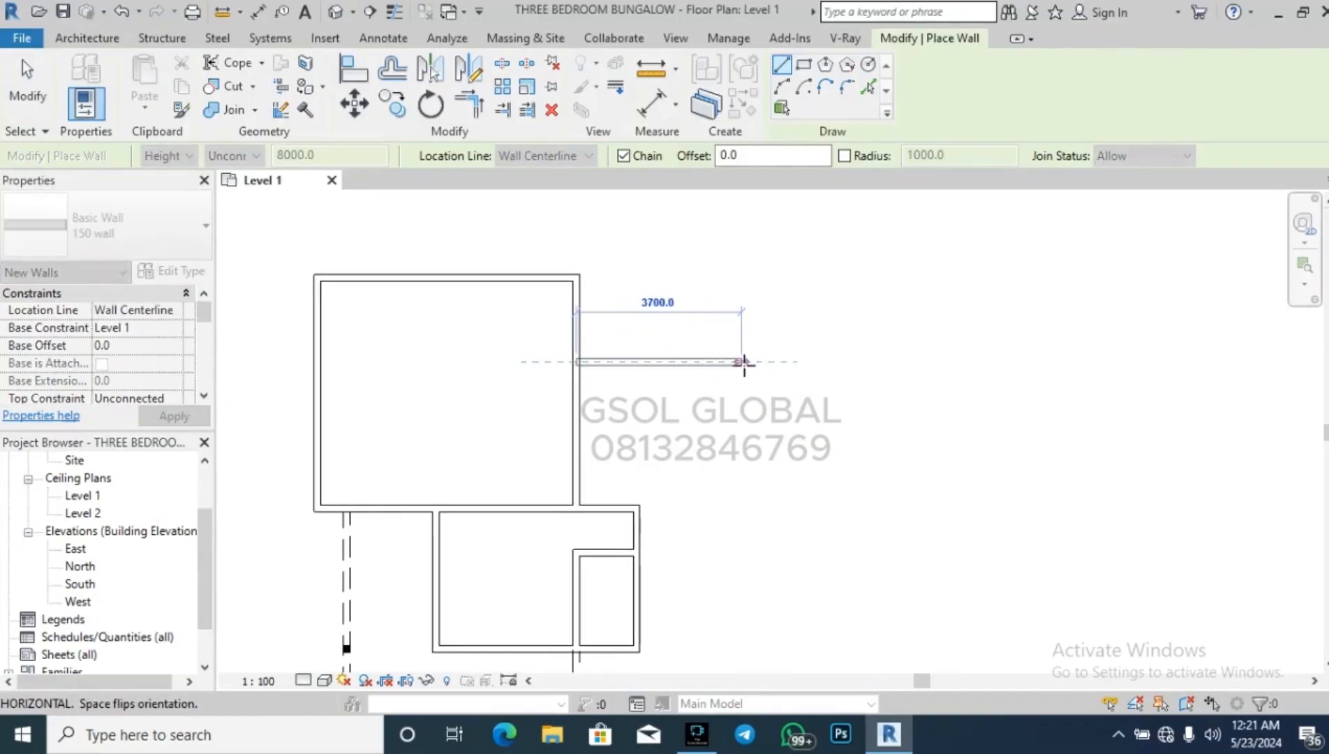
click(750, 362)
click(750, 508)
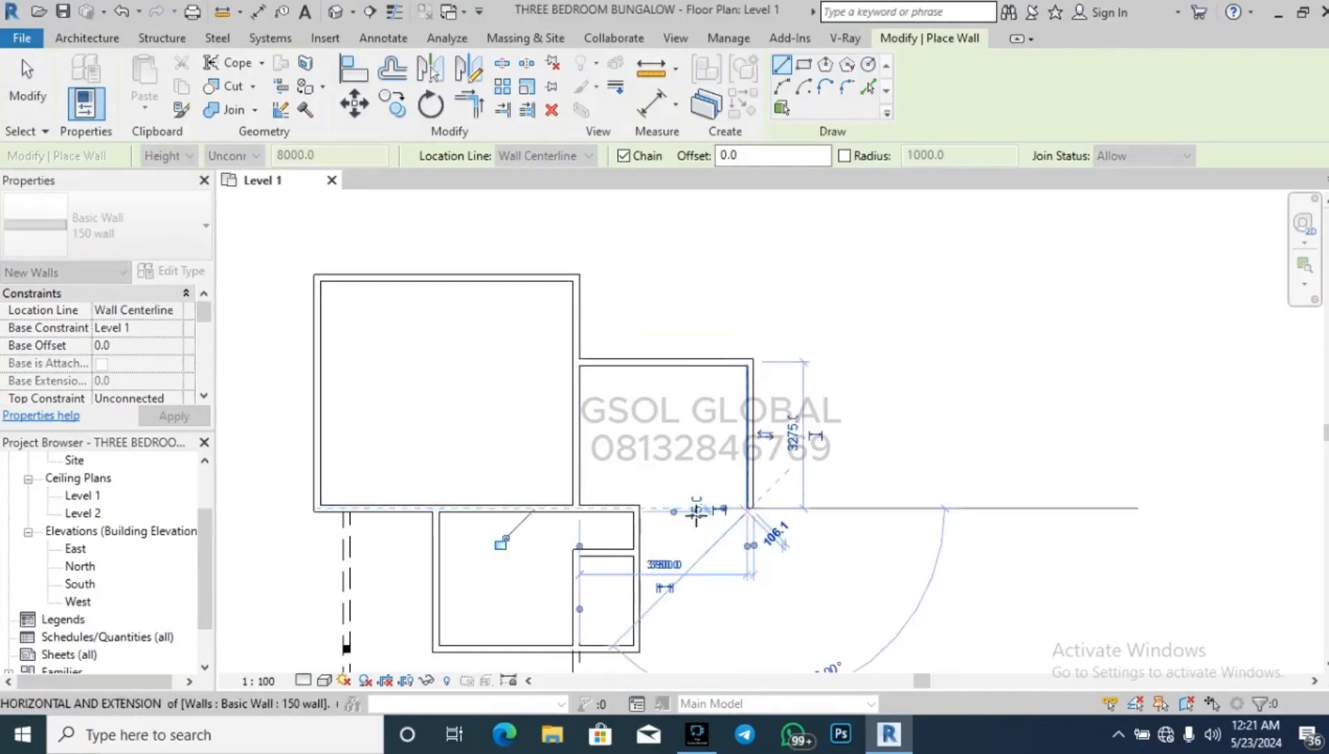
key(Escape)
key(Escape)
Try to set the new east room's clear north-south depth to 3500 mm from its north wall.
click(686, 361)
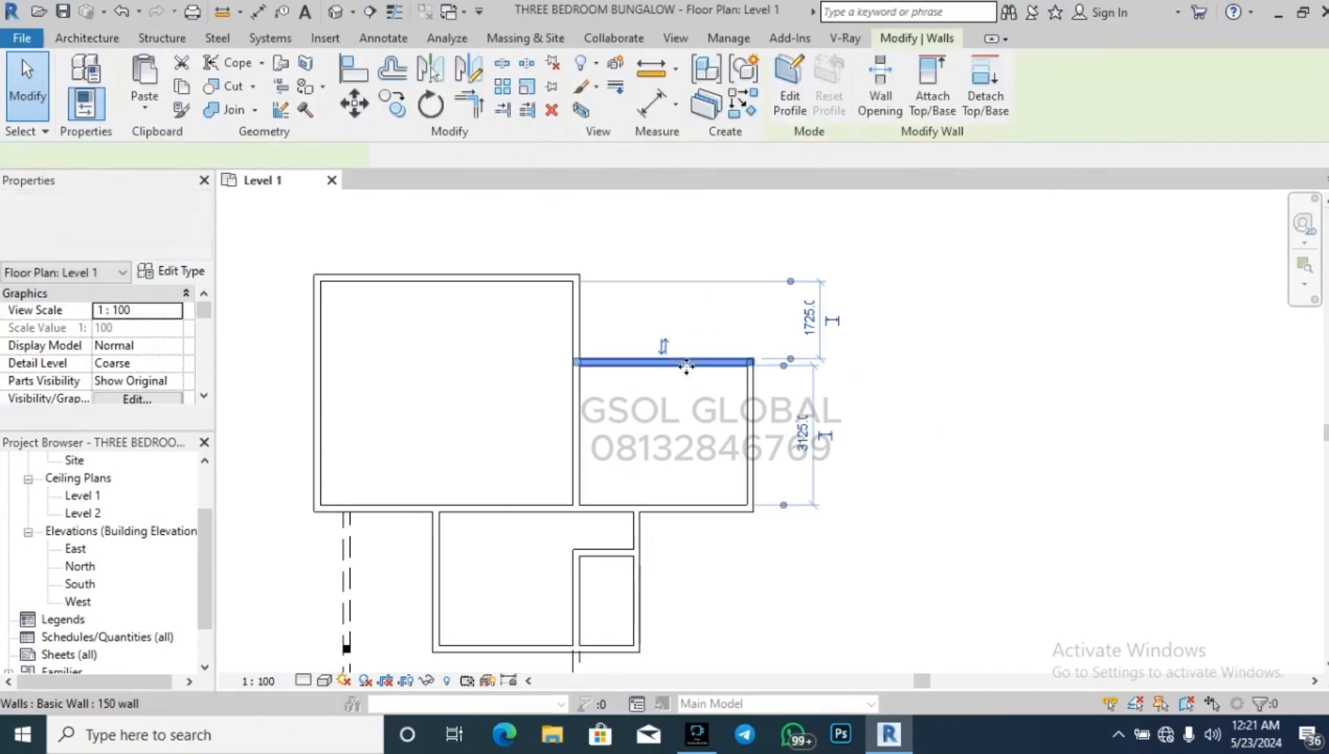
click(803, 433)
text(35)
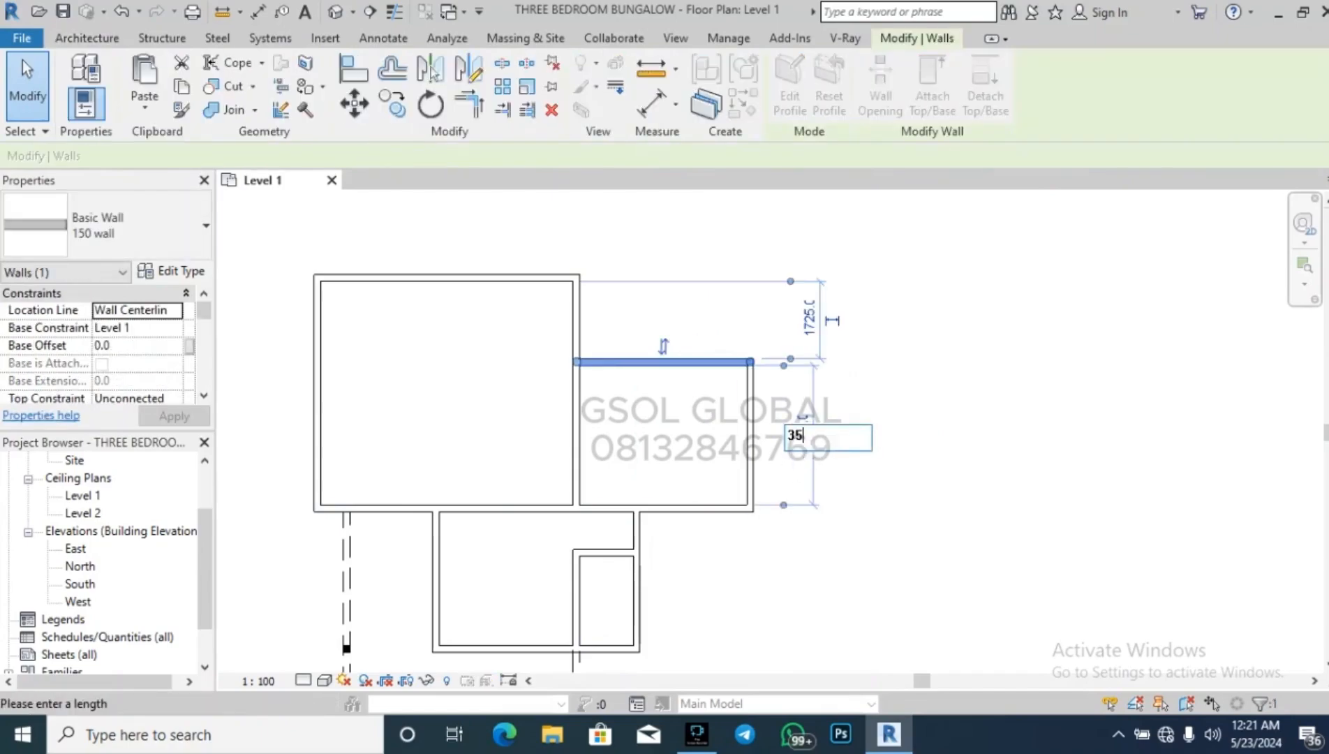
text(00)
key(Return)
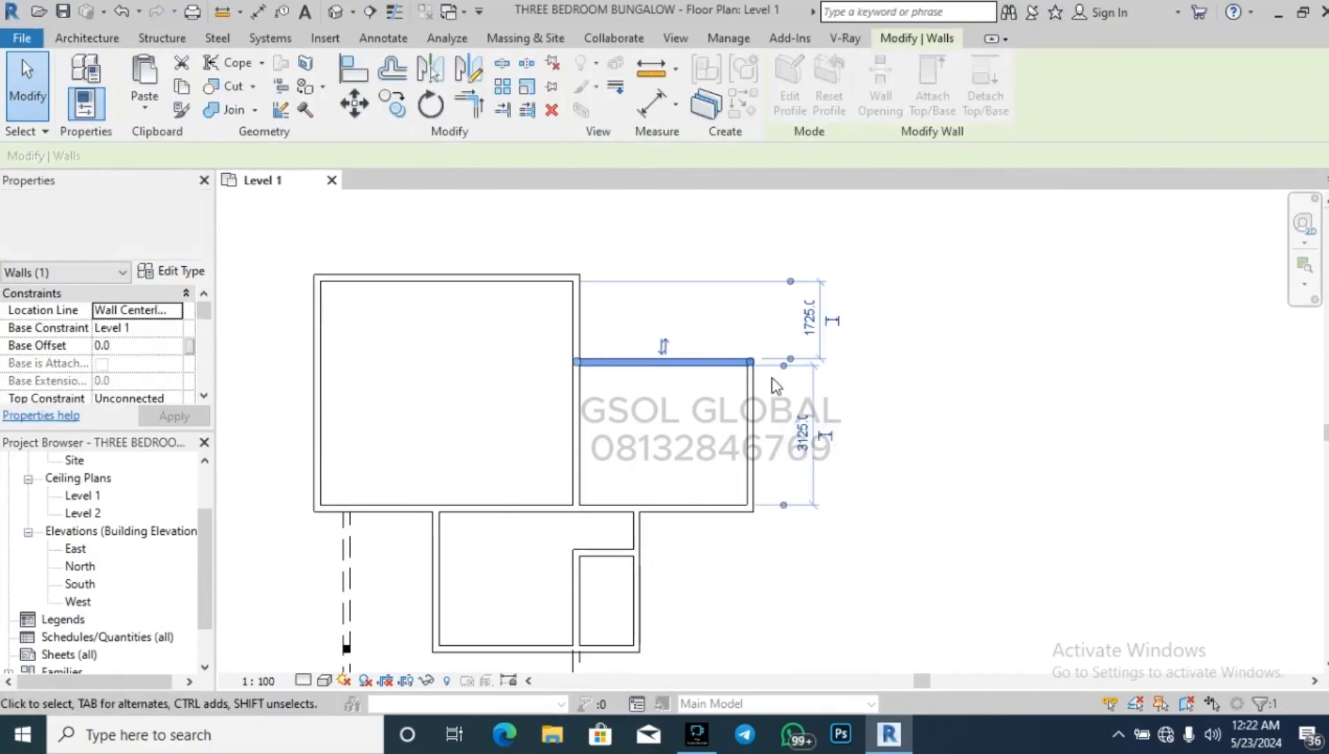
key(Escape)
Move the east room's north wall so that the room's clear depth is 3500 mm.
scroll(705, 429, down, 3)
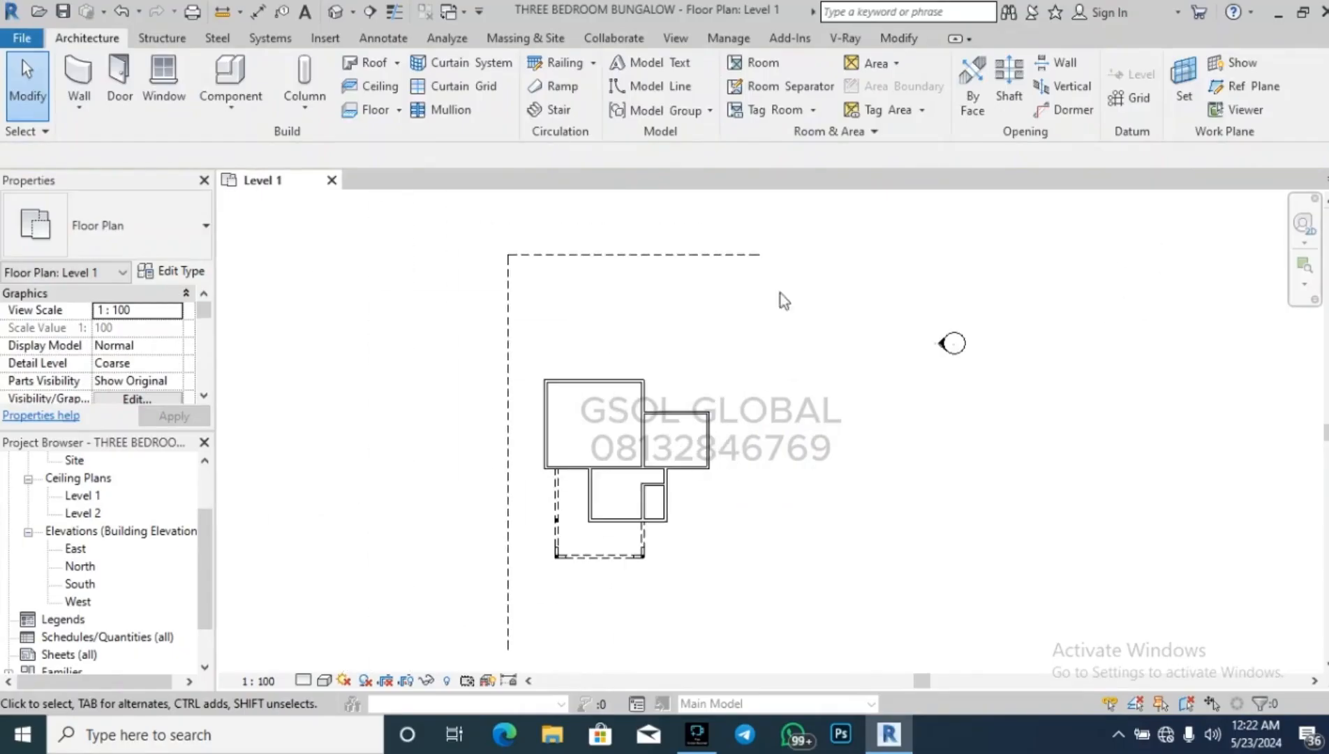
scroll(742, 466, up, 5)
click(675, 412)
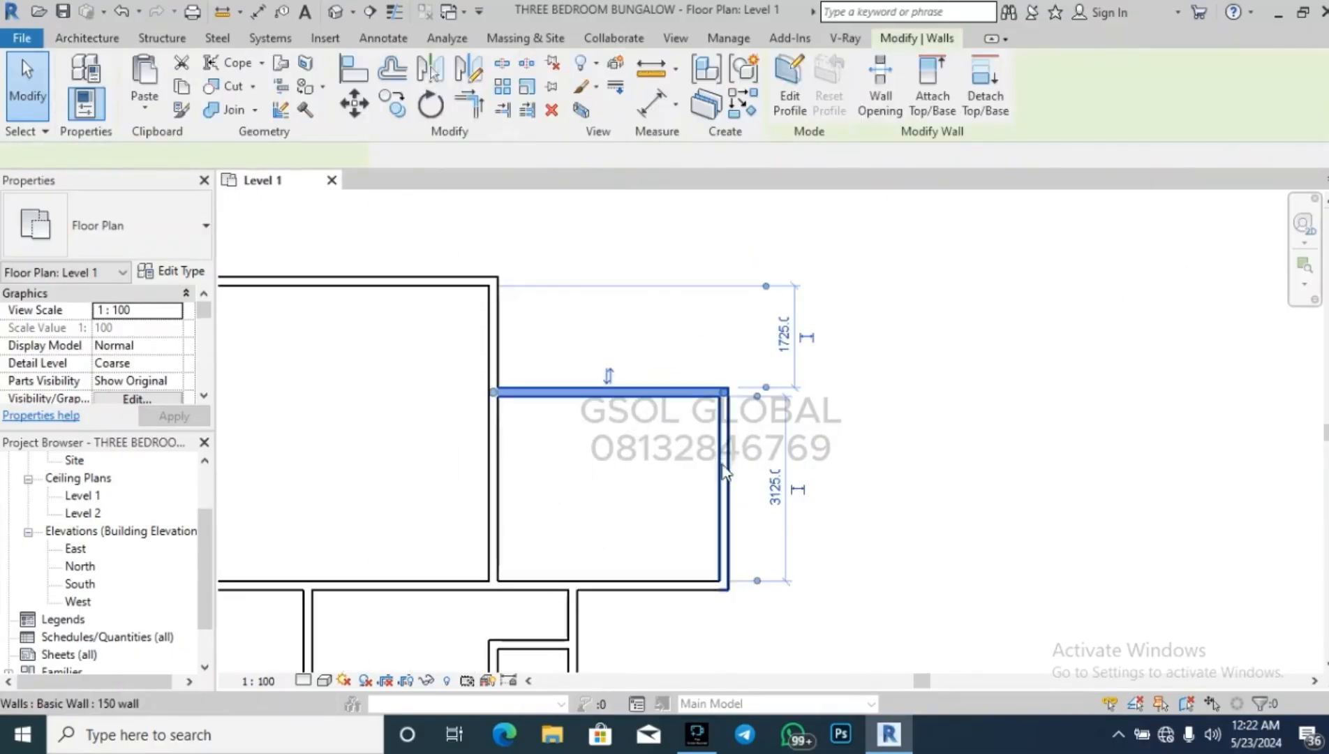
click(776, 489)
text(35)
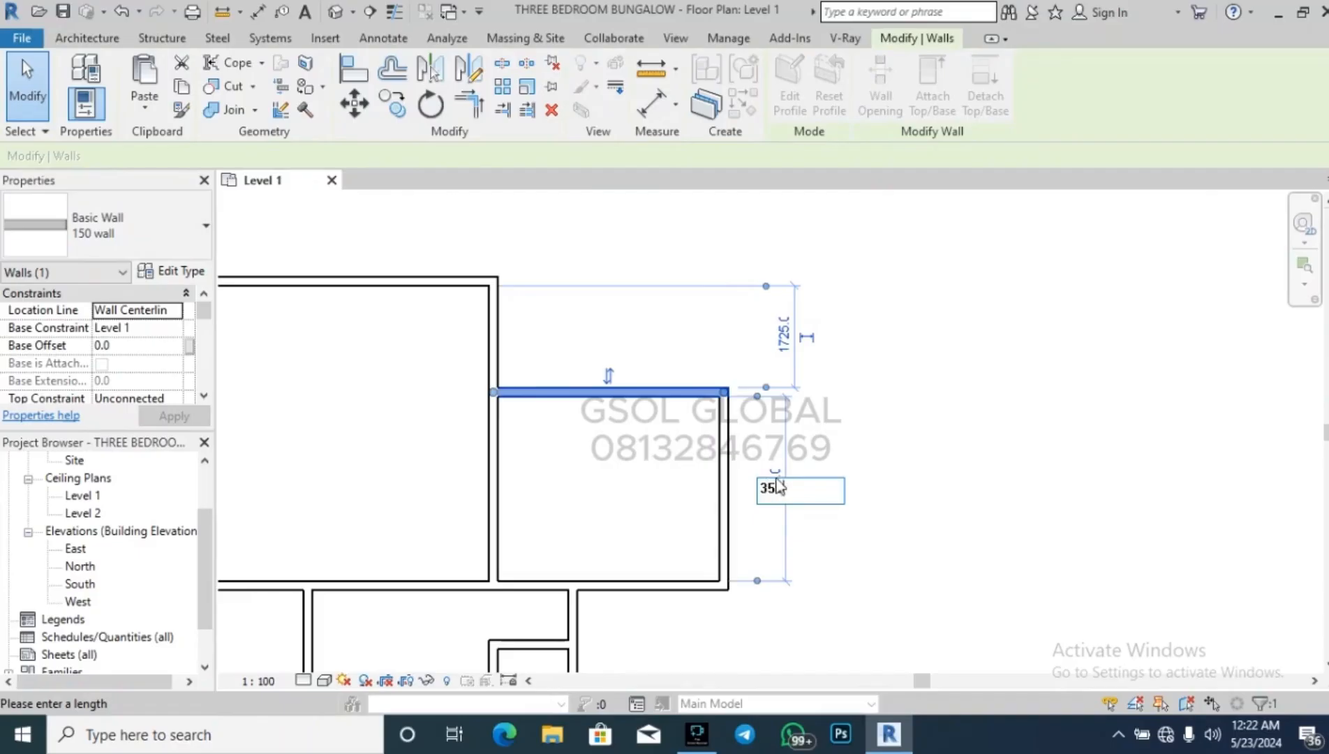
text(00)
key(Return)
click(866, 462)
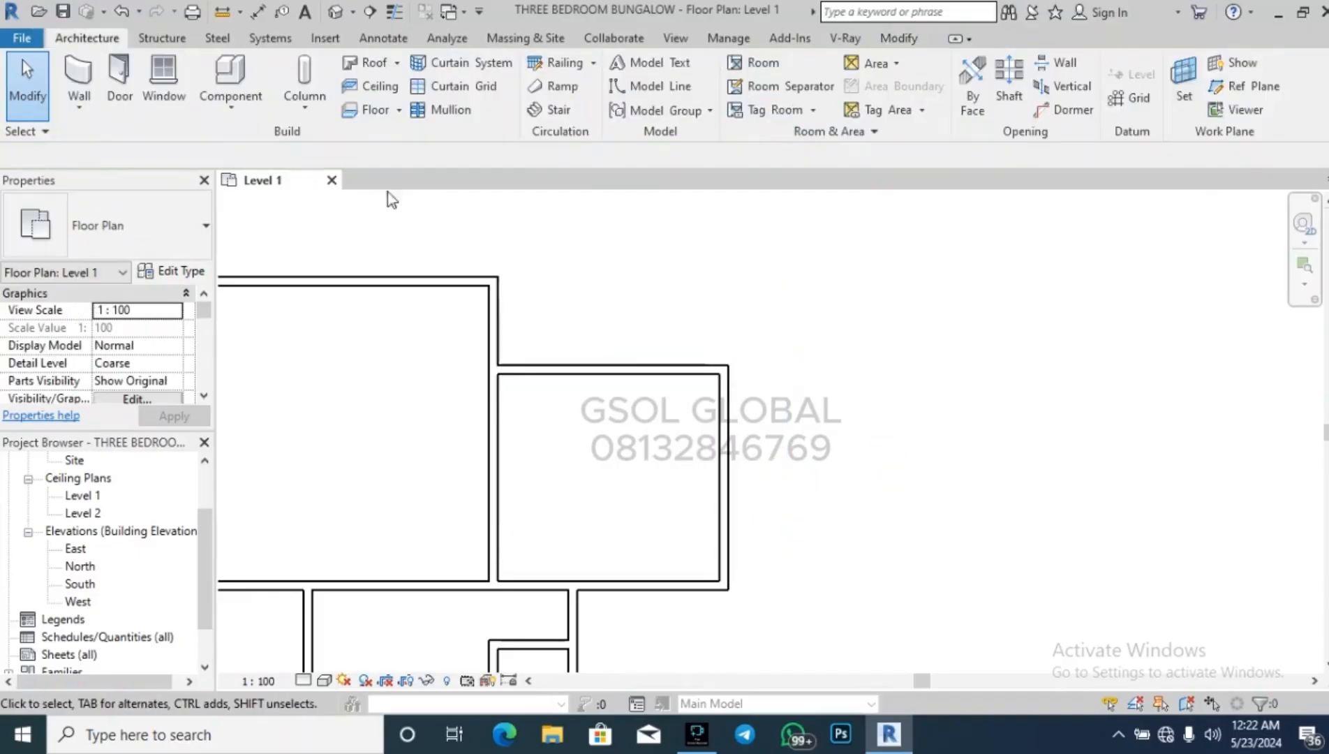
Draw 150 mm walls from the large room's northeast corner around a second room north of the east room, about 4150 mm deep inside.
click(80, 68)
scroll(775, 491, down, 3)
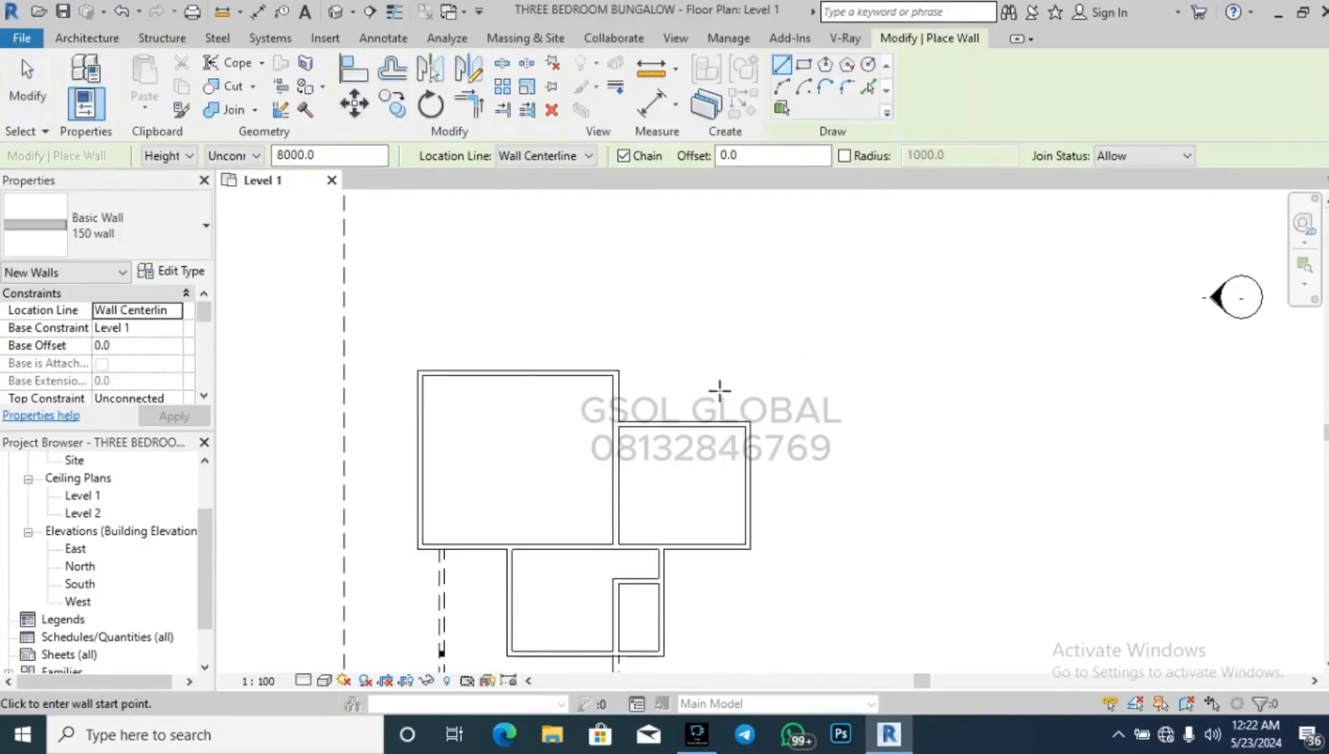
scroll(672, 405, up, 2)
click(644, 427)
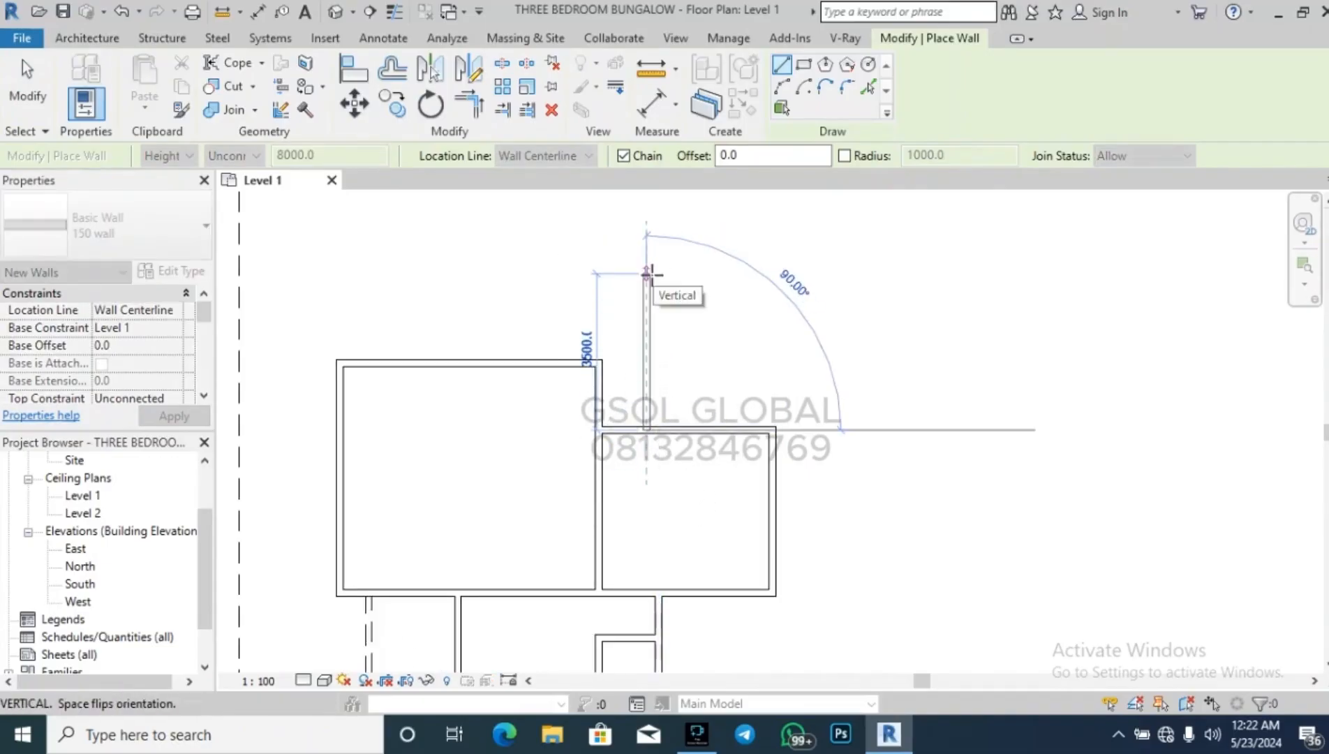
key(Escape)
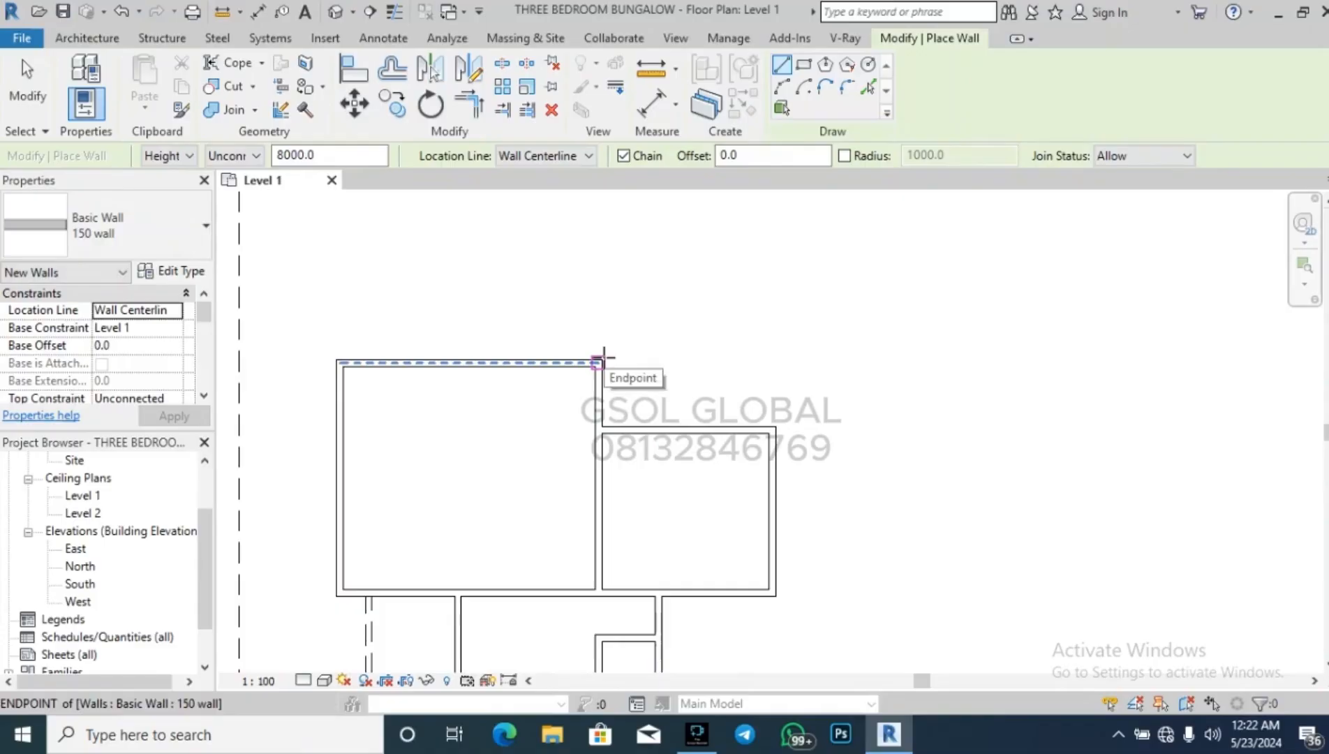
click(604, 359)
click(599, 238)
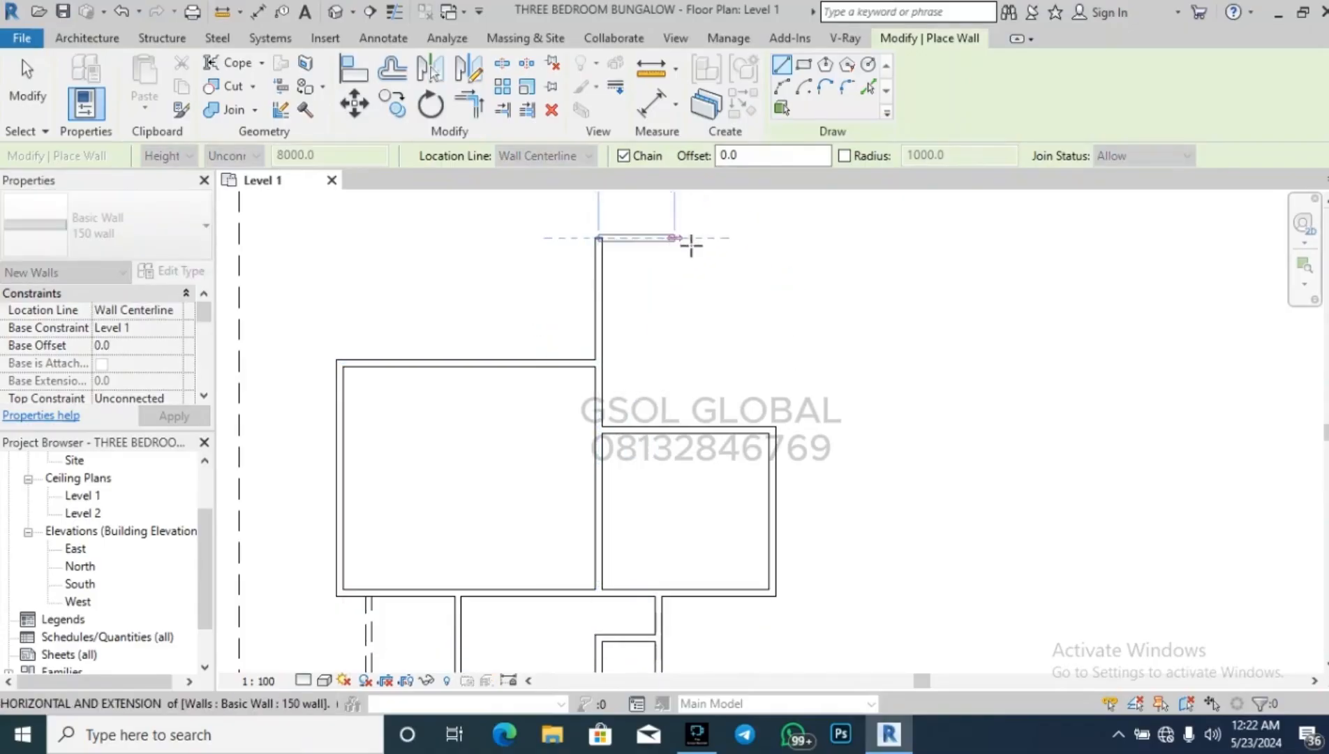
click(773, 238)
click(768, 424)
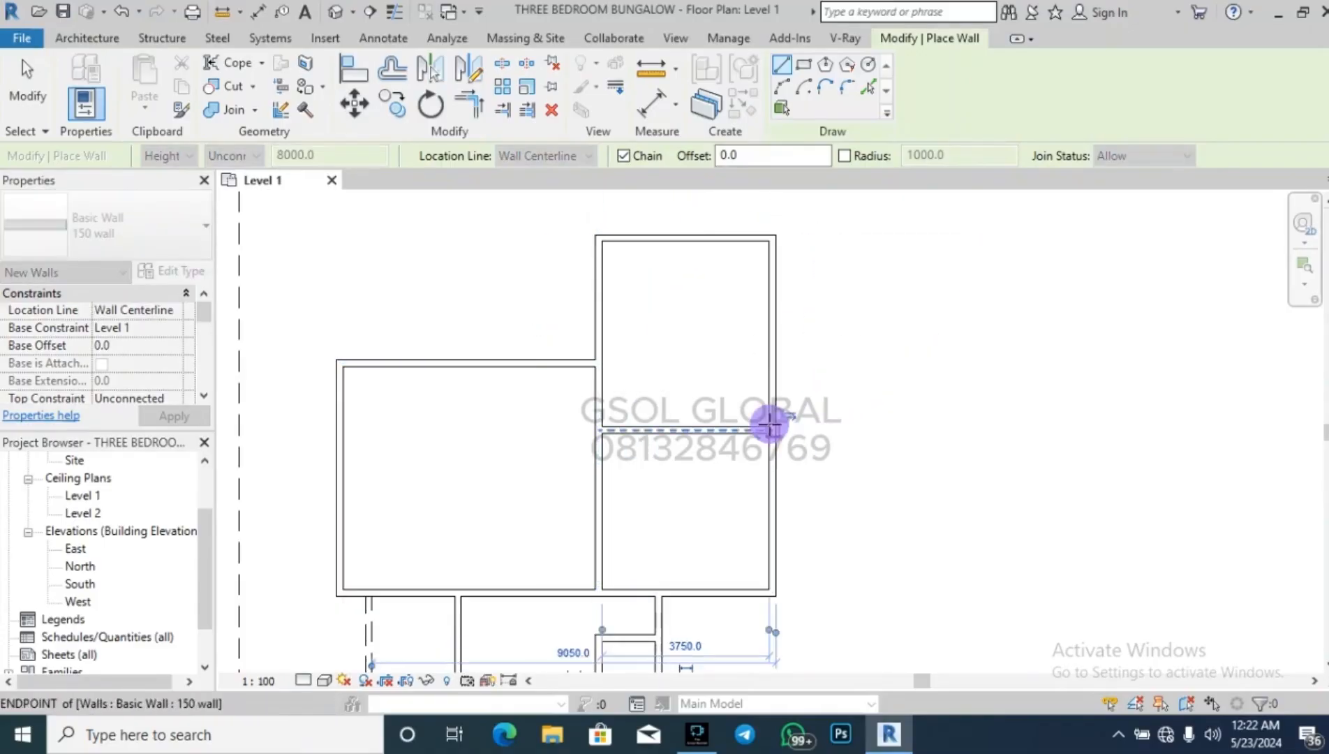
key(Escape)
key(Escape)
Set the northern room's clear depth to 4000 mm by repositioning its north wall.
click(687, 238)
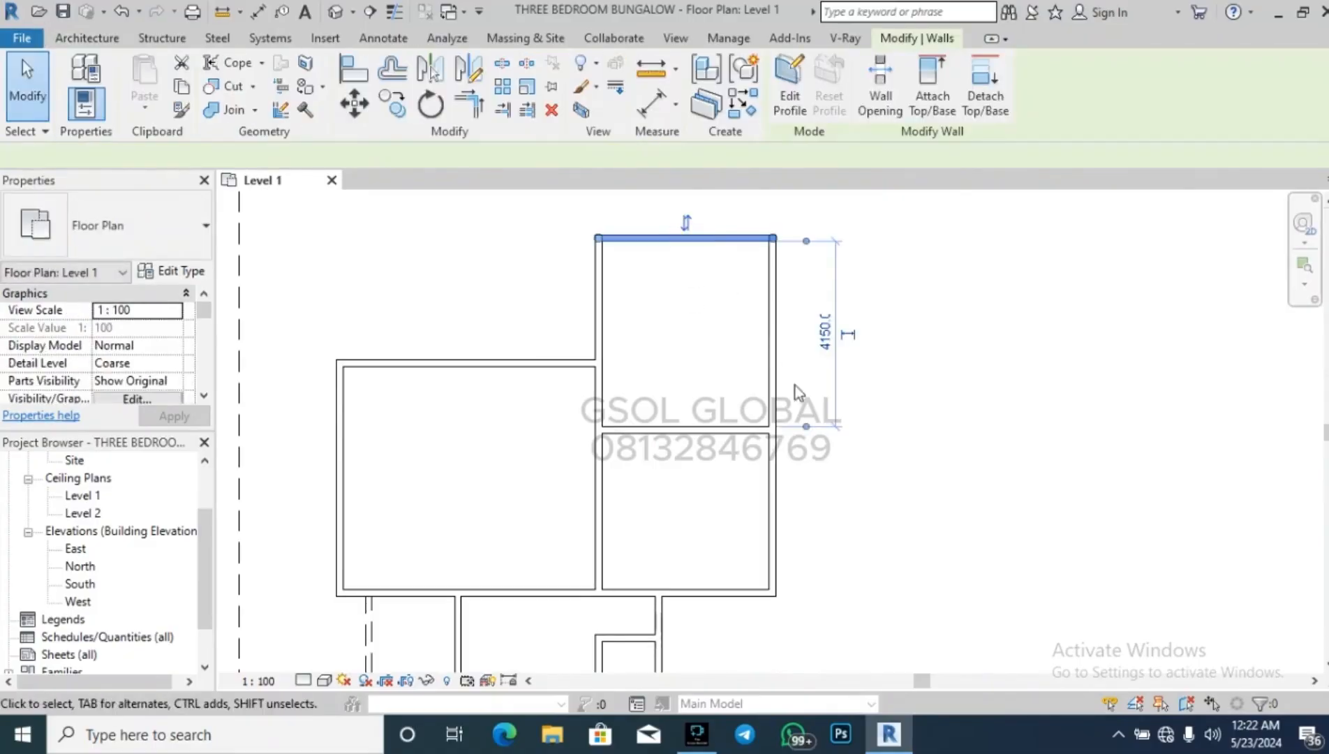
click(825, 333)
text(4000)
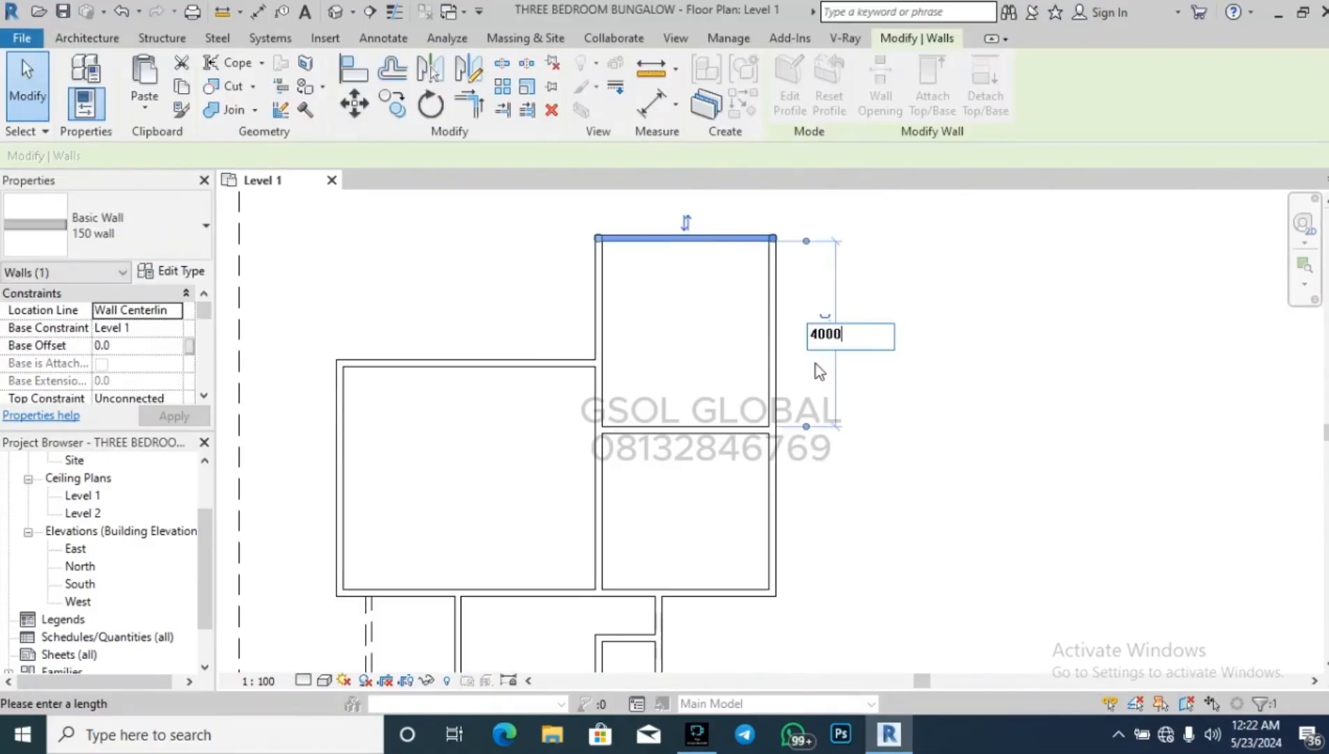
key(Return)
click(709, 360)
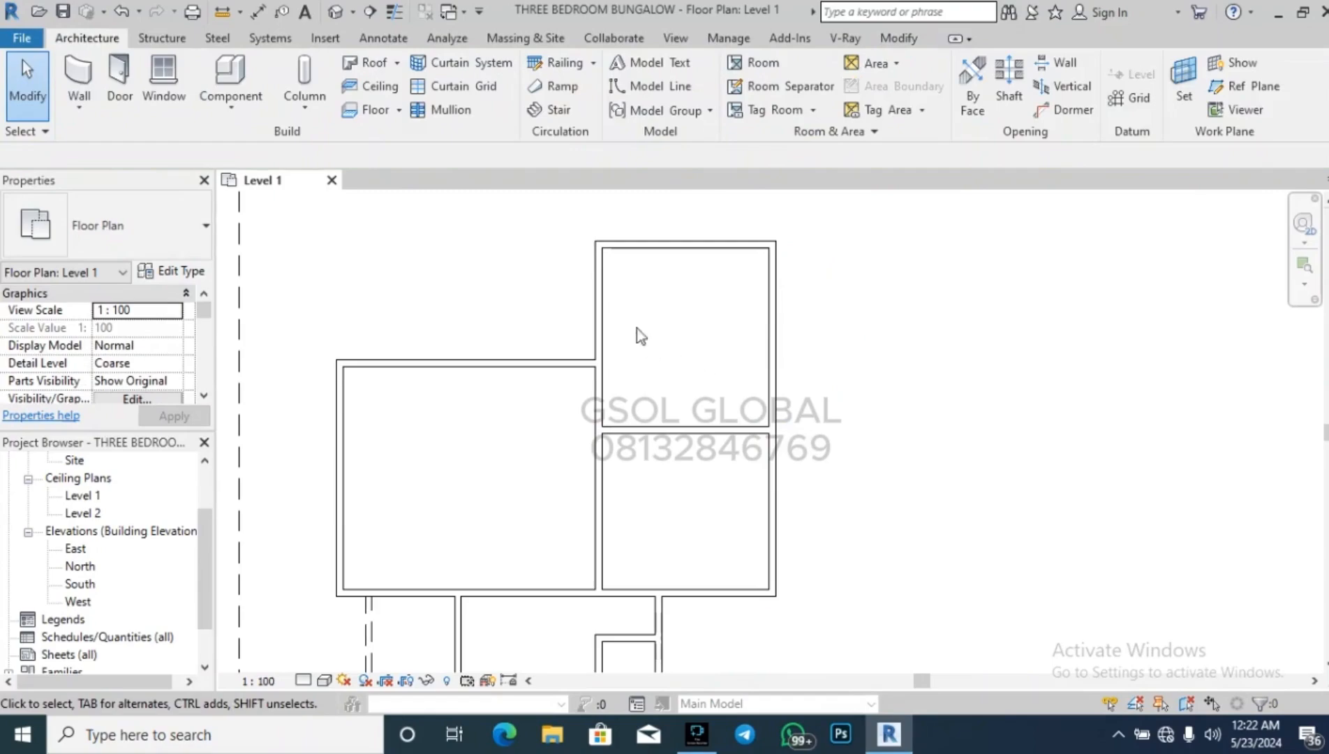
scroll(719, 503, down, 3)
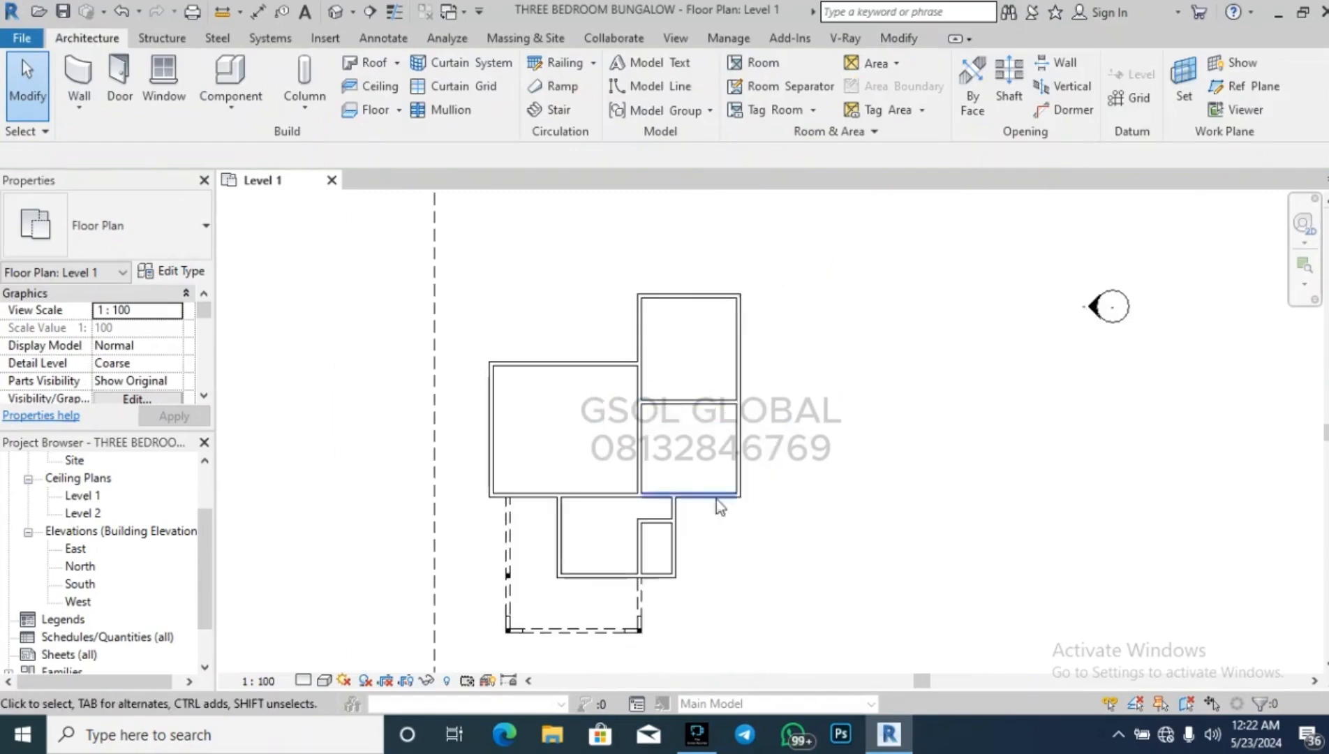
scroll(766, 501, down, 2)
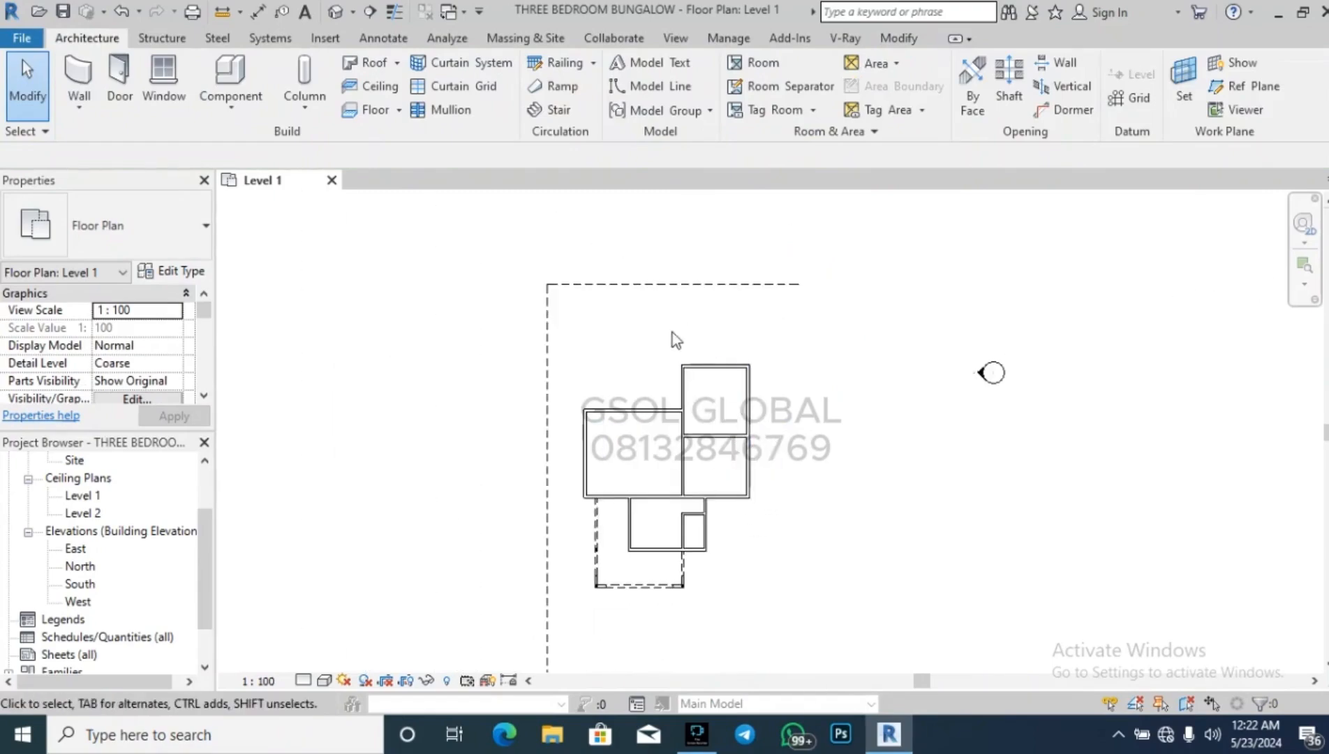
scroll(635, 368, up, 1)
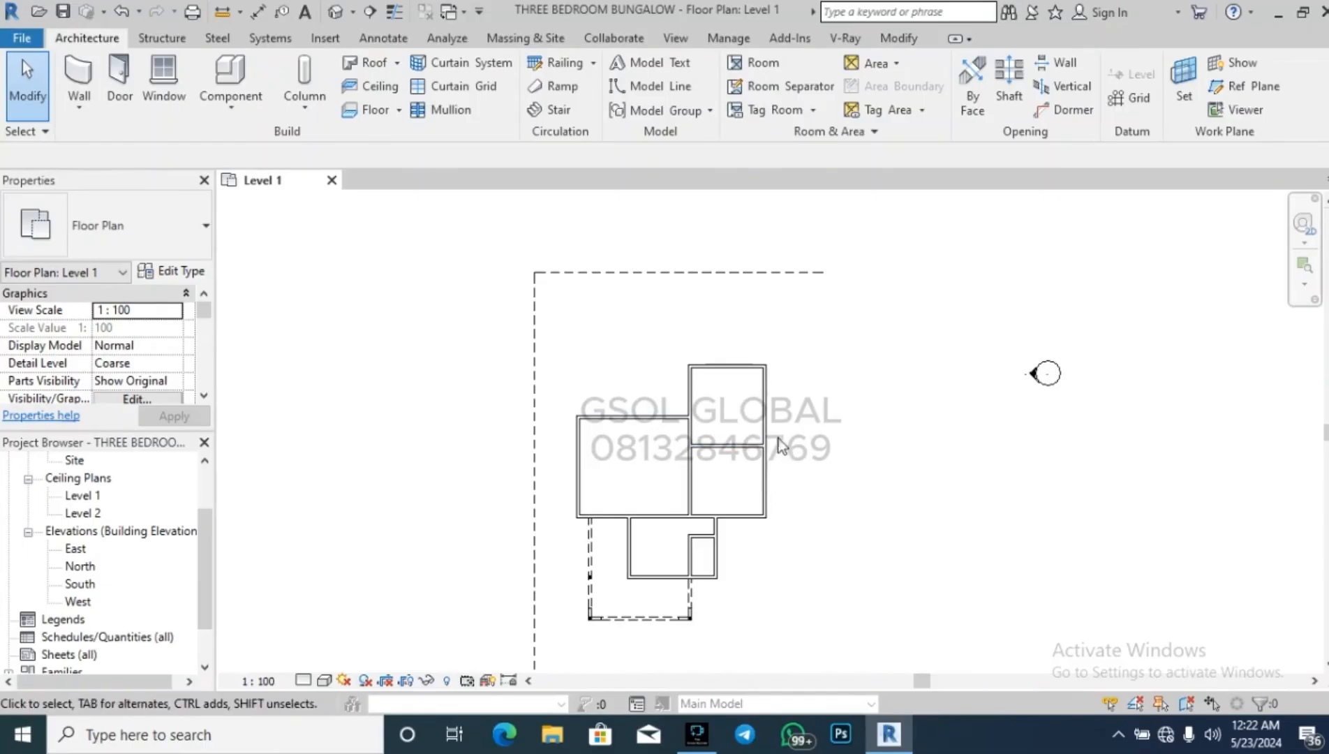
scroll(743, 372, up, 3)
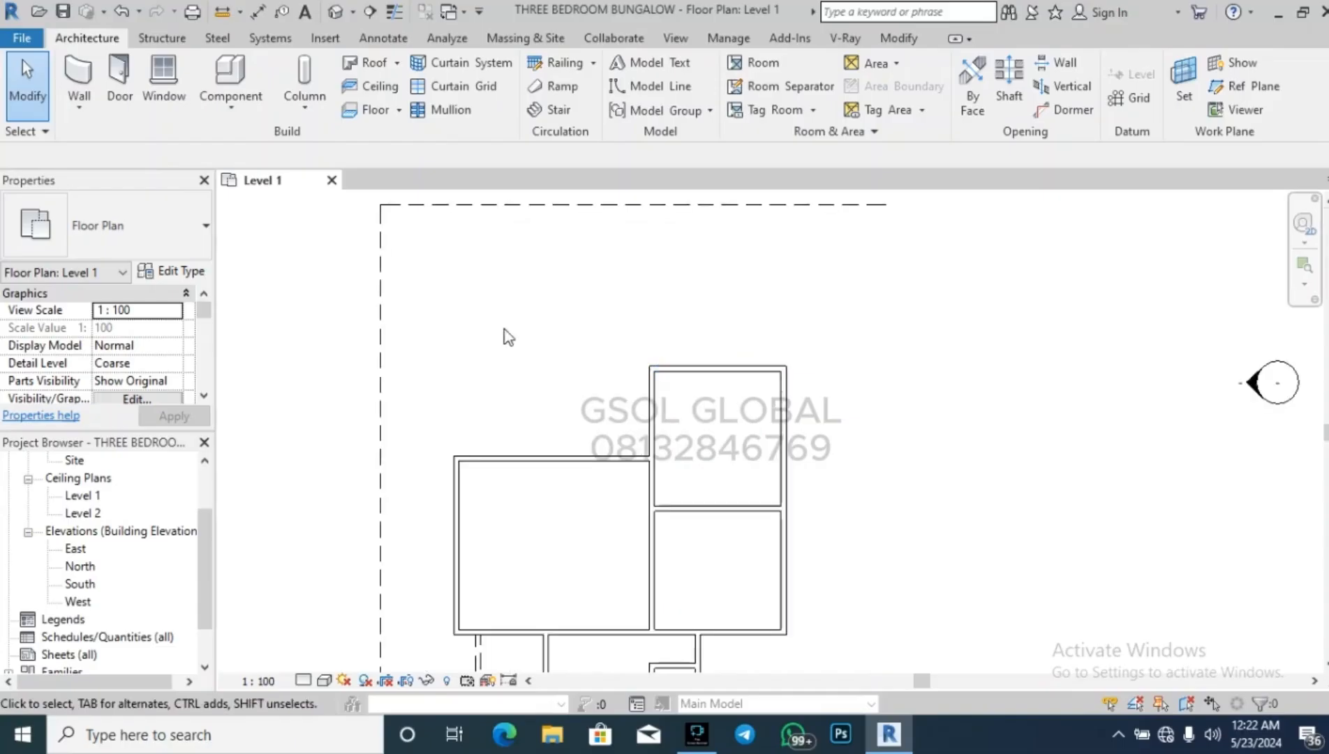
key(w)
key(a)
scroll(732, 386, up, 2)
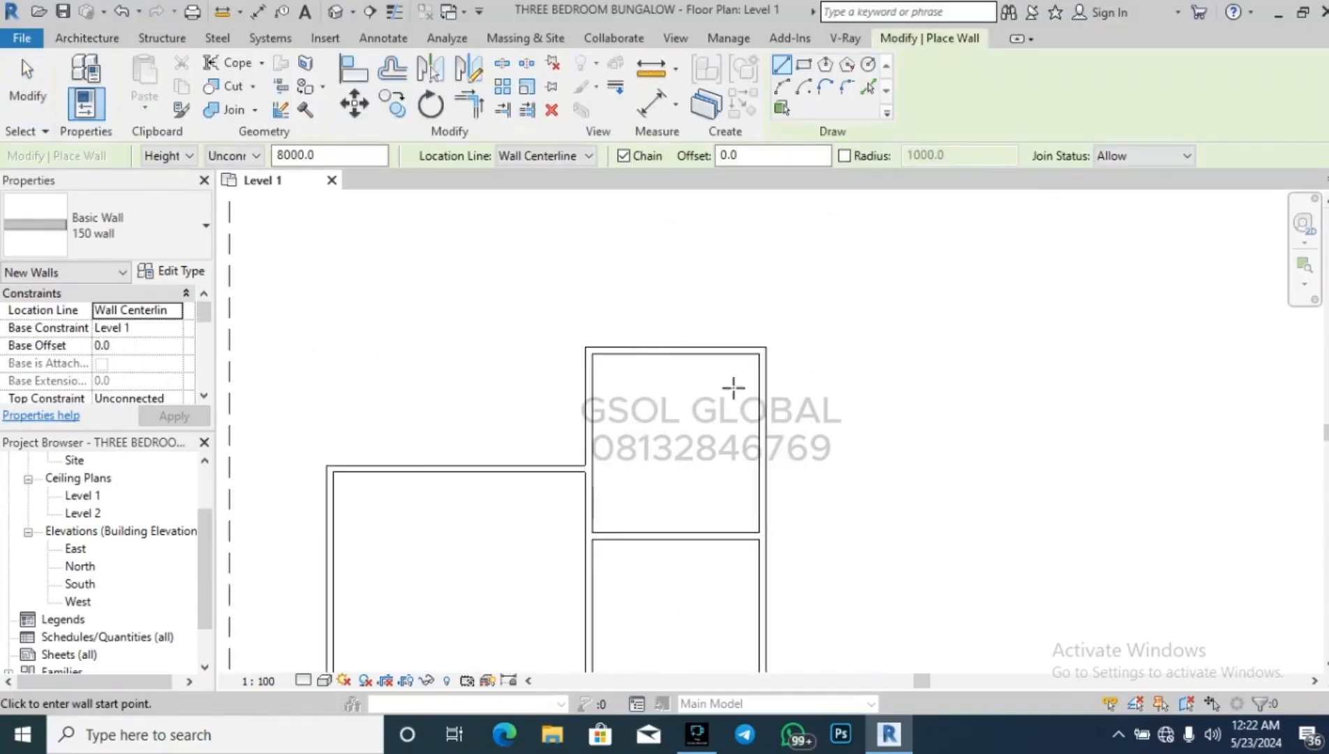
scroll(584, 492, down, 3)
scroll(635, 481, up, 1)
scroll(702, 412, up, 2)
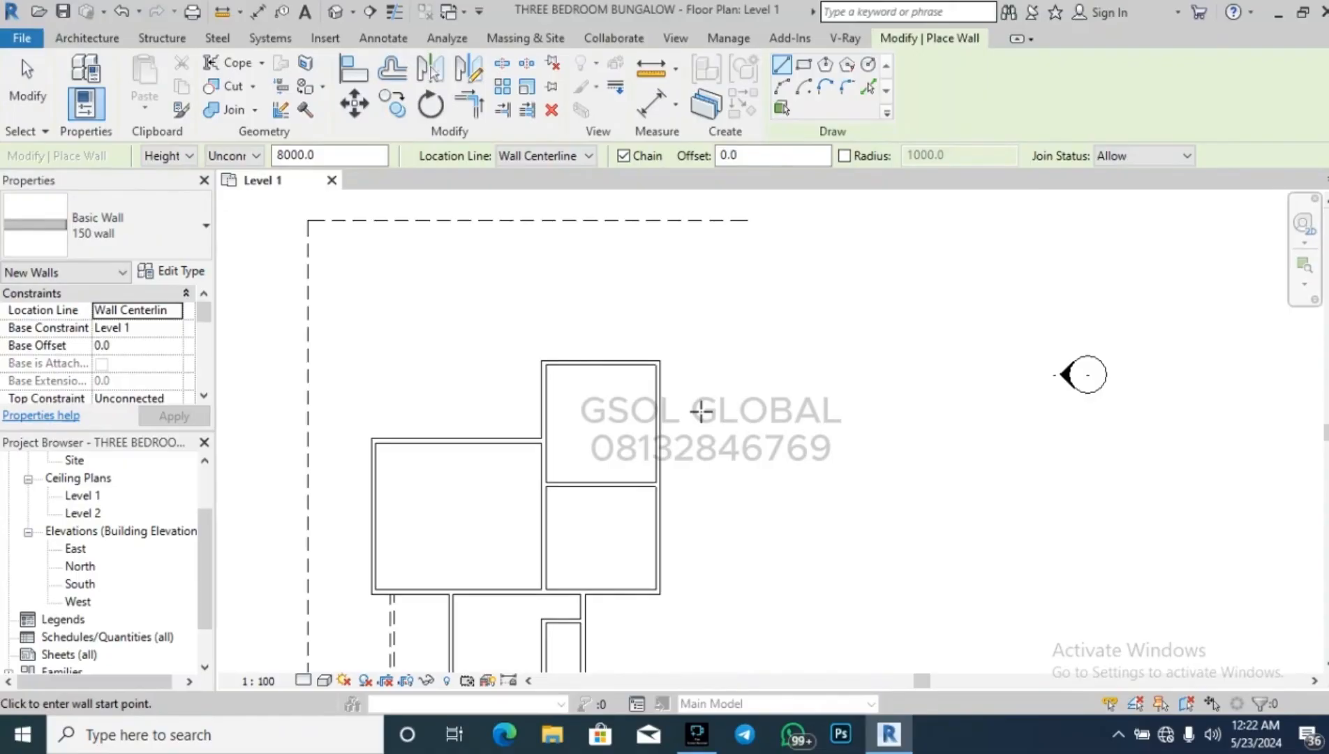
scroll(692, 502, up, 1)
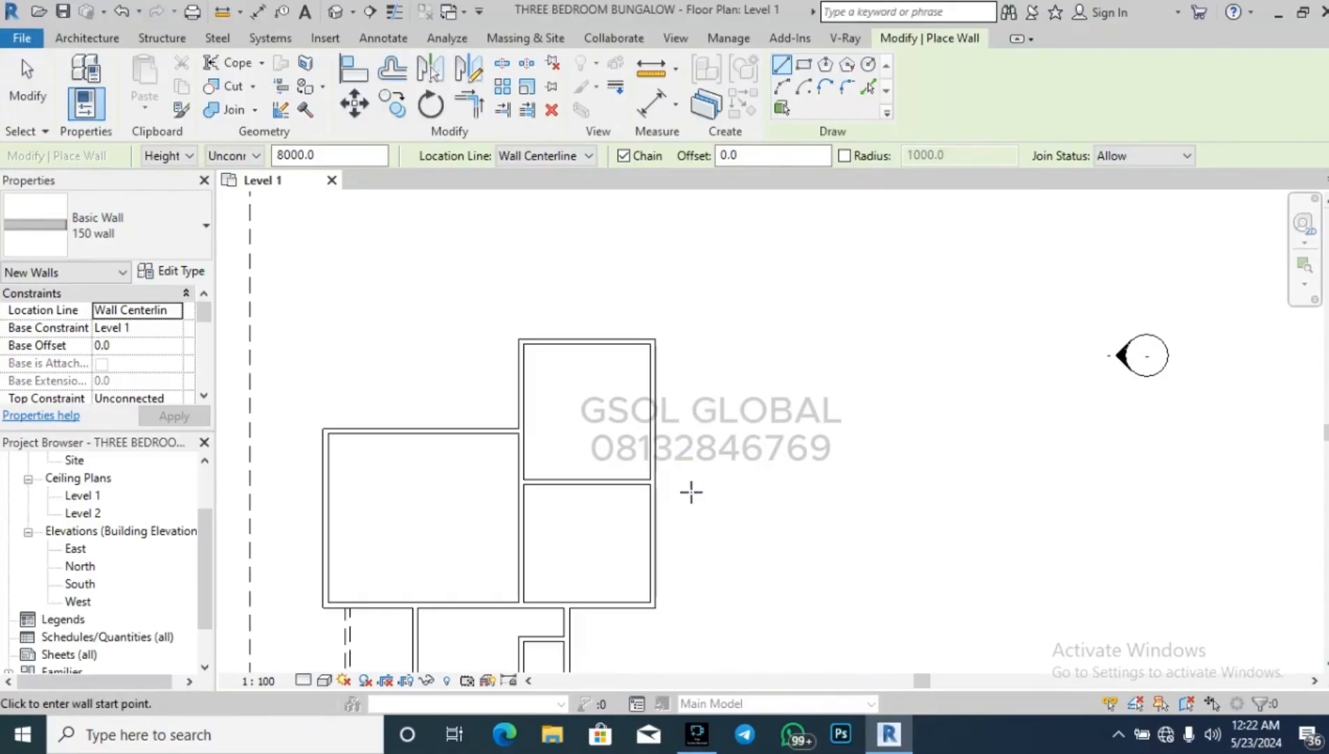
key(Escape)
key(Escape)
Delete the northern room's north wall and draw a replacement 150 mm wall farther south between the two side walls.
click(608, 342)
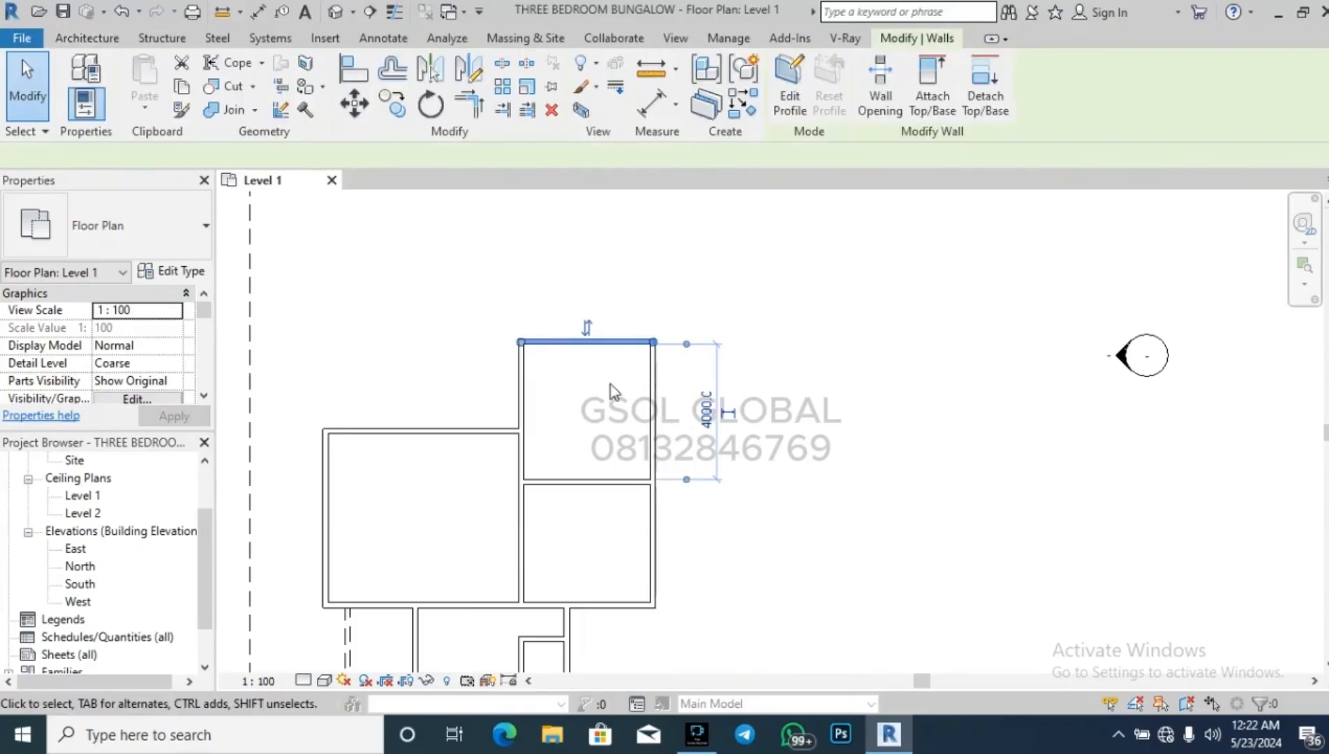
key(Delete)
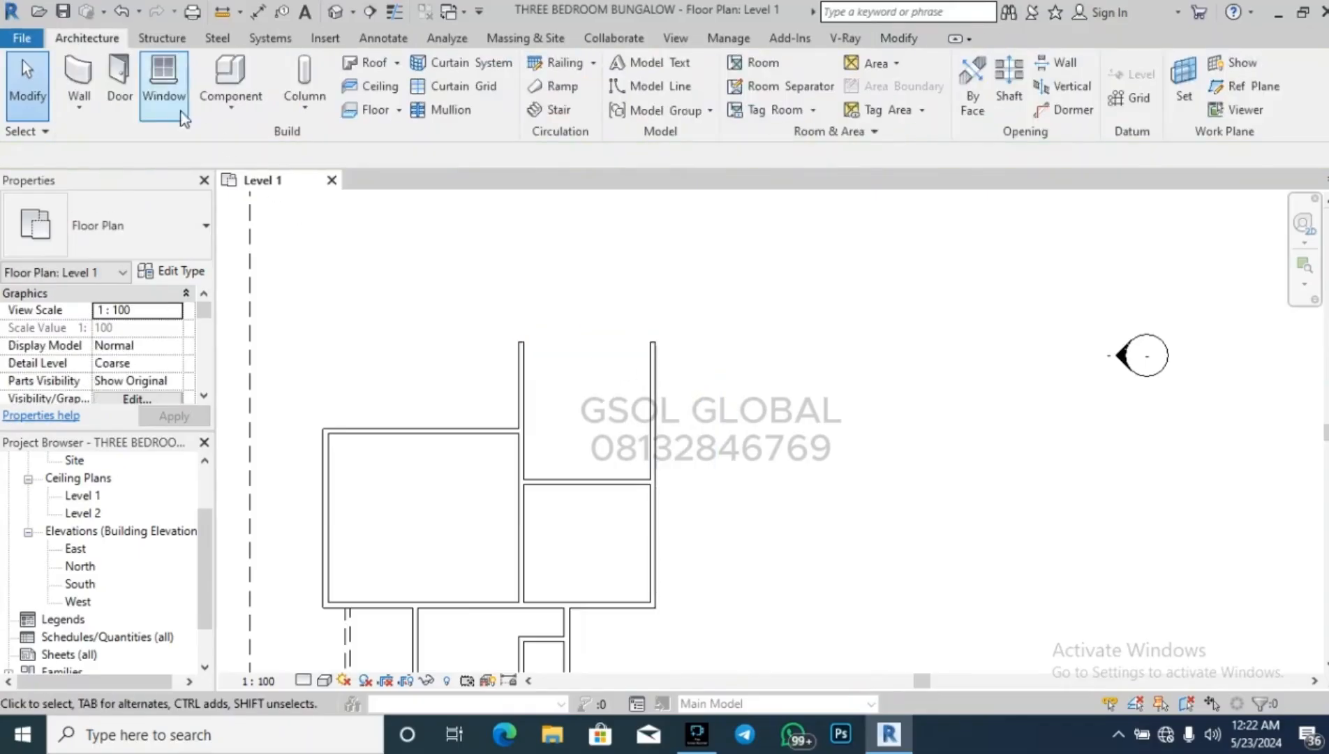
click(78, 70)
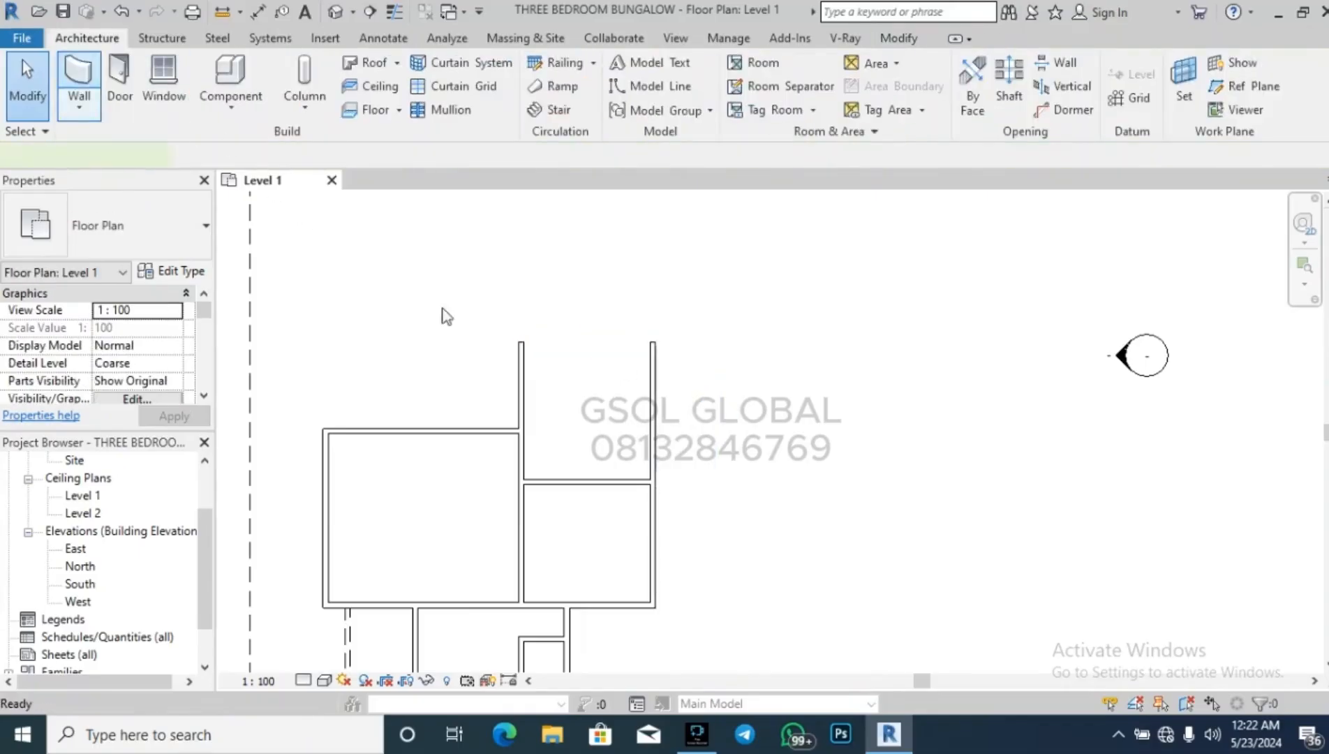
click(530, 400)
click(653, 399)
key(Escape)
key(Escape)
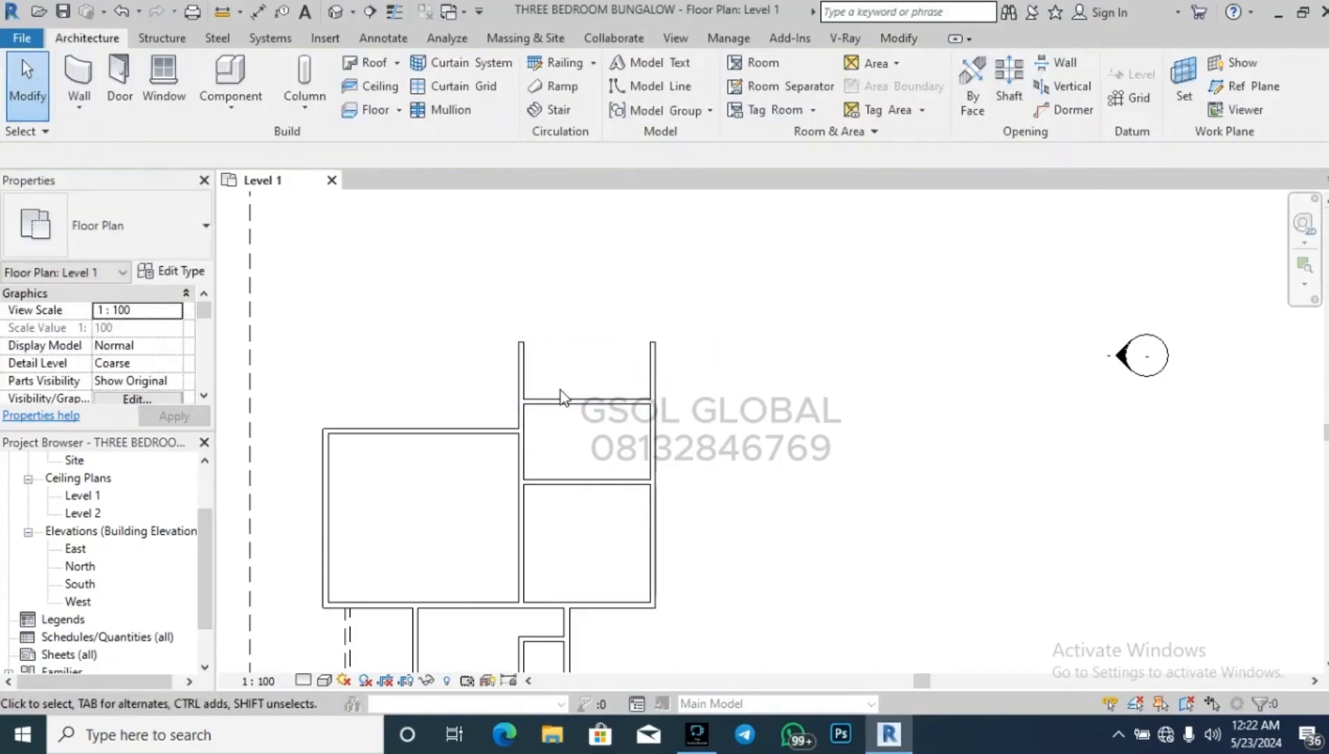
Trim the northern room's west wall and the replacement north wall into a corner.
key(t)
key(r)
click(521, 411)
click(566, 407)
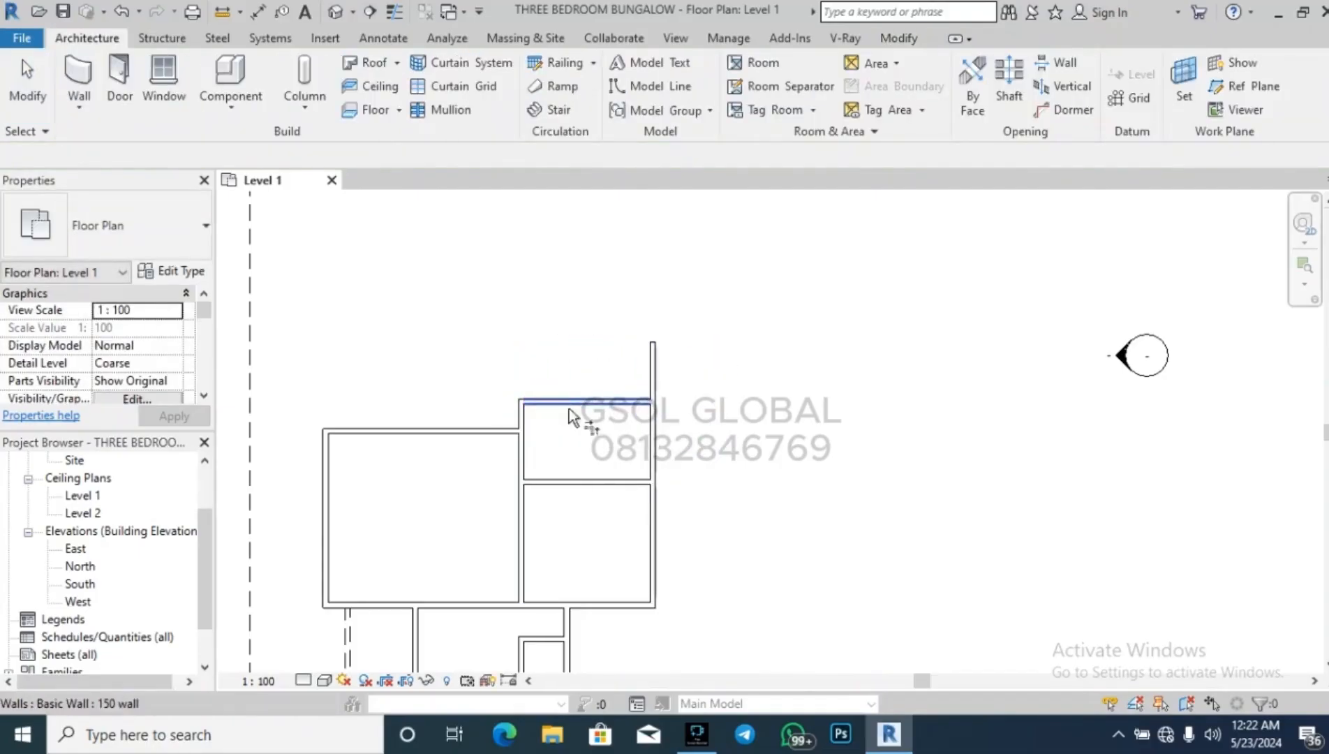
Trim the northern room's east wall to its north wall, and set the room's clear depth to 3000 mm.
click(649, 422)
key(Escape)
click(614, 402)
click(710, 442)
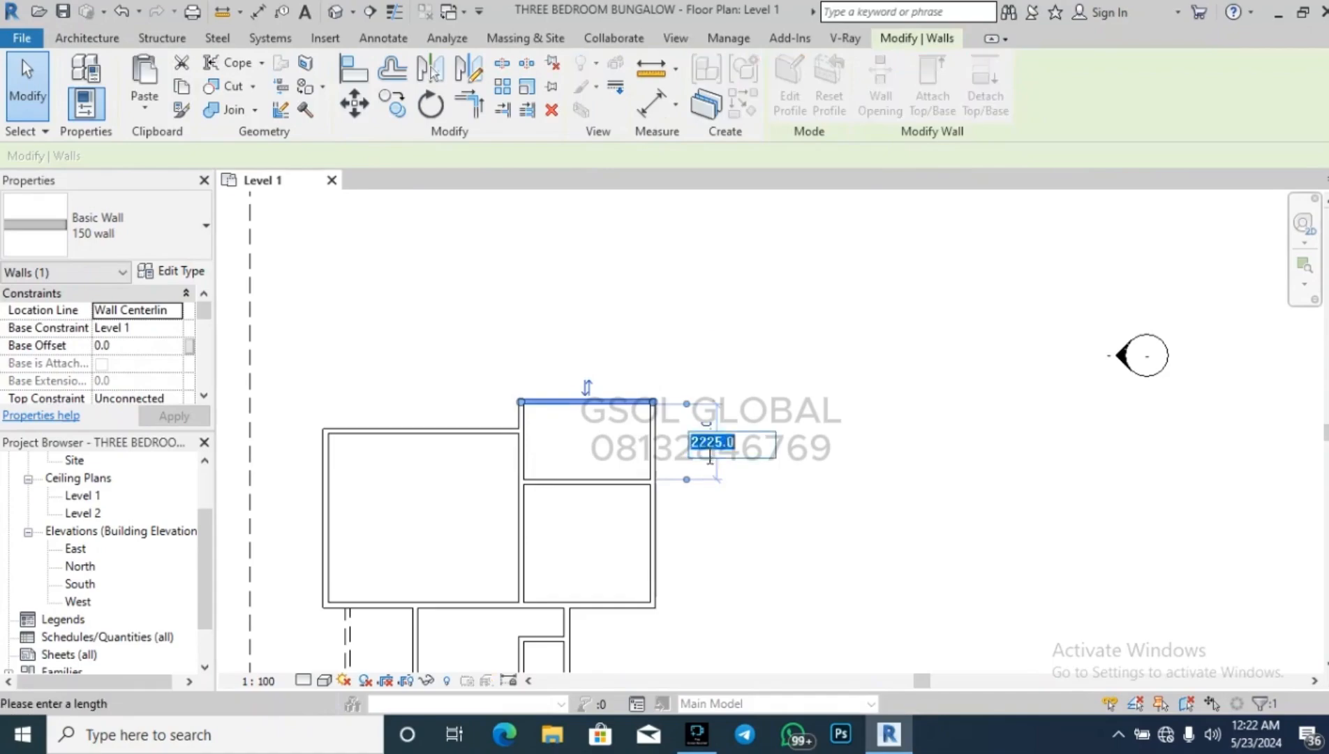
text(3000)
key(Return)
key(Escape)
scroll(648, 469, up, 2)
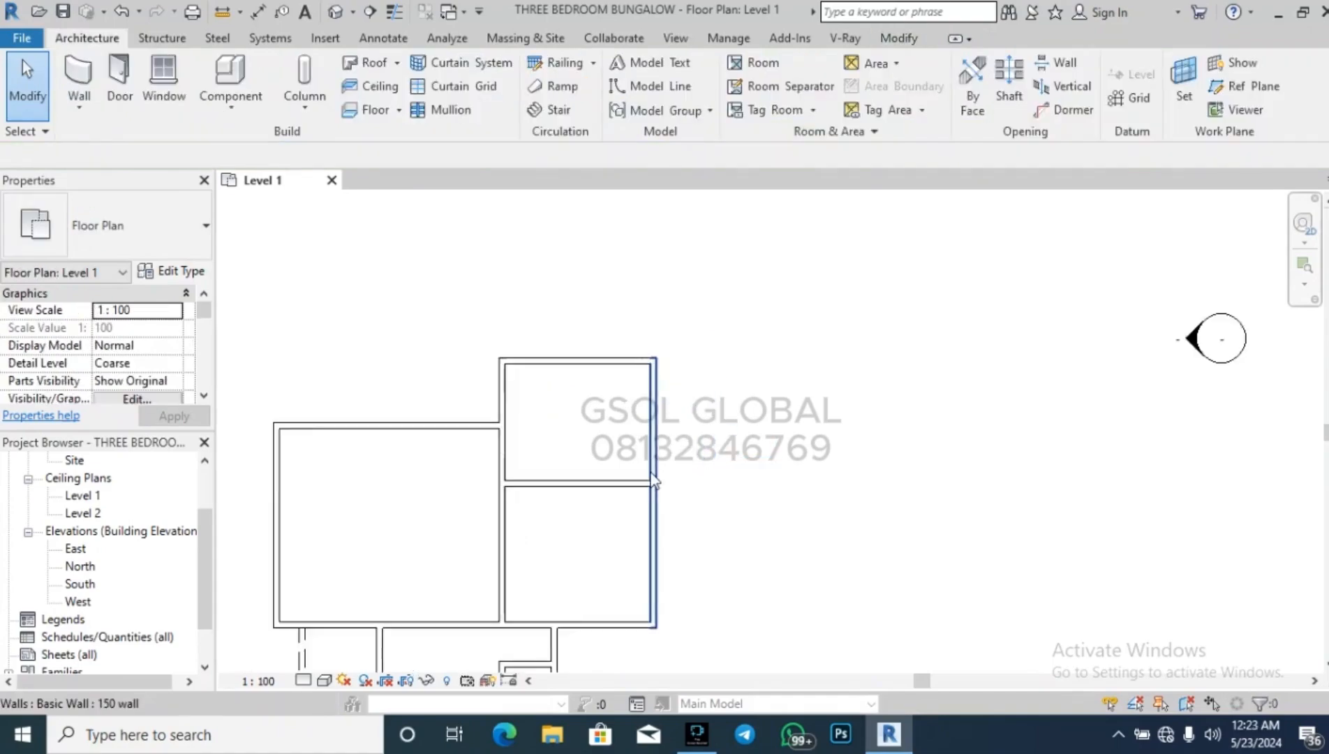
Draw 150 mm walls around an extension about 1200 mm wide on the northern room's east side.
click(80, 73)
click(655, 483)
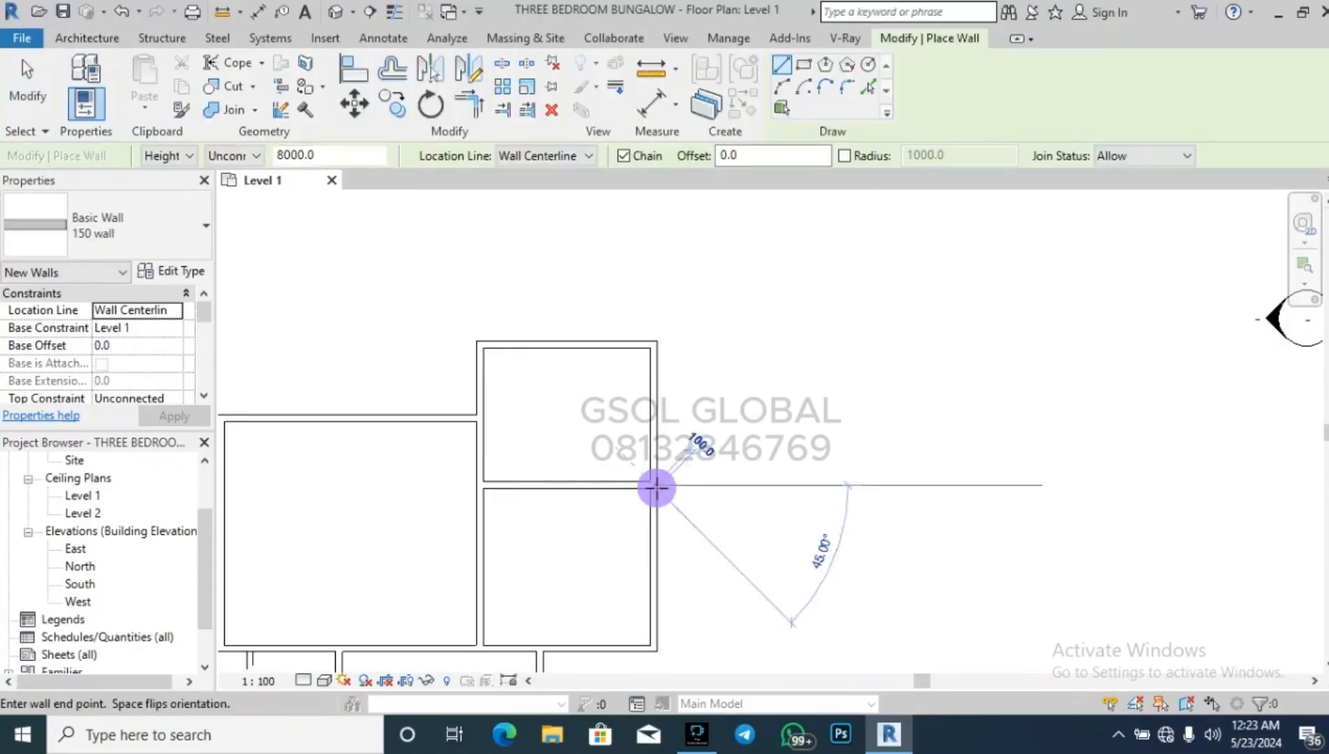
click(708, 483)
click(707, 344)
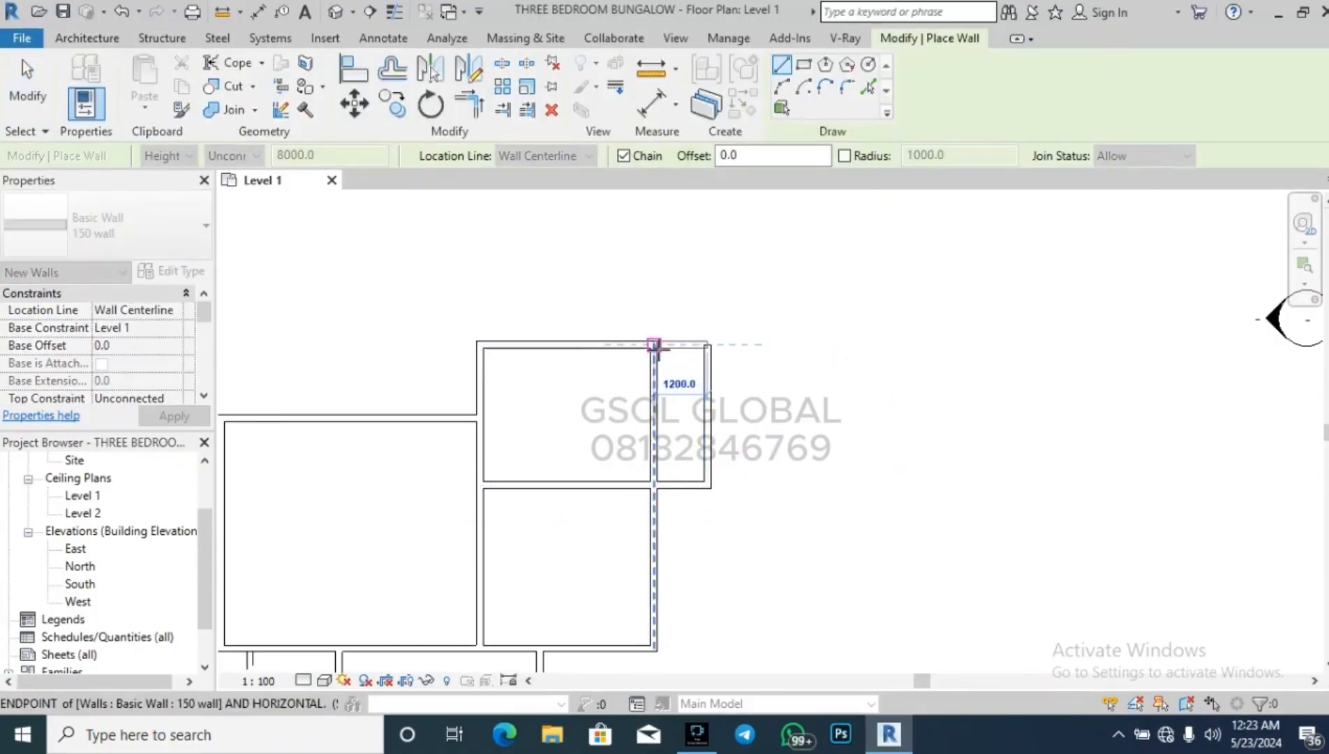
click(655, 344)
key(Escape)
Shorten the old east wall to end at the wall between the two eastern rooms, opening the extension to the northern room.
click(655, 413)
drag(654, 347, 652, 482)
key(Escape)
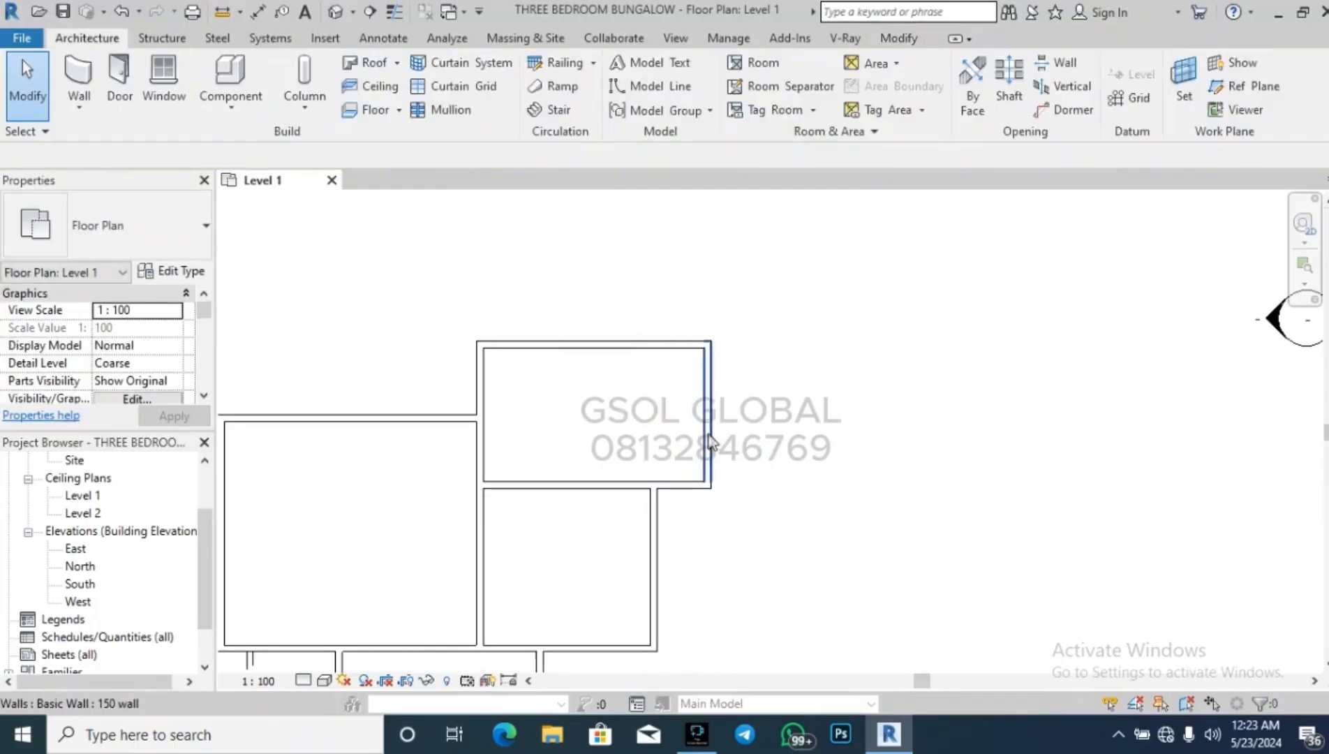
Set the northern room's clear width to 4500 mm, measured from its west wall to the new east wall.
click(706, 432)
drag(657, 312, 489, 351)
click(594, 270)
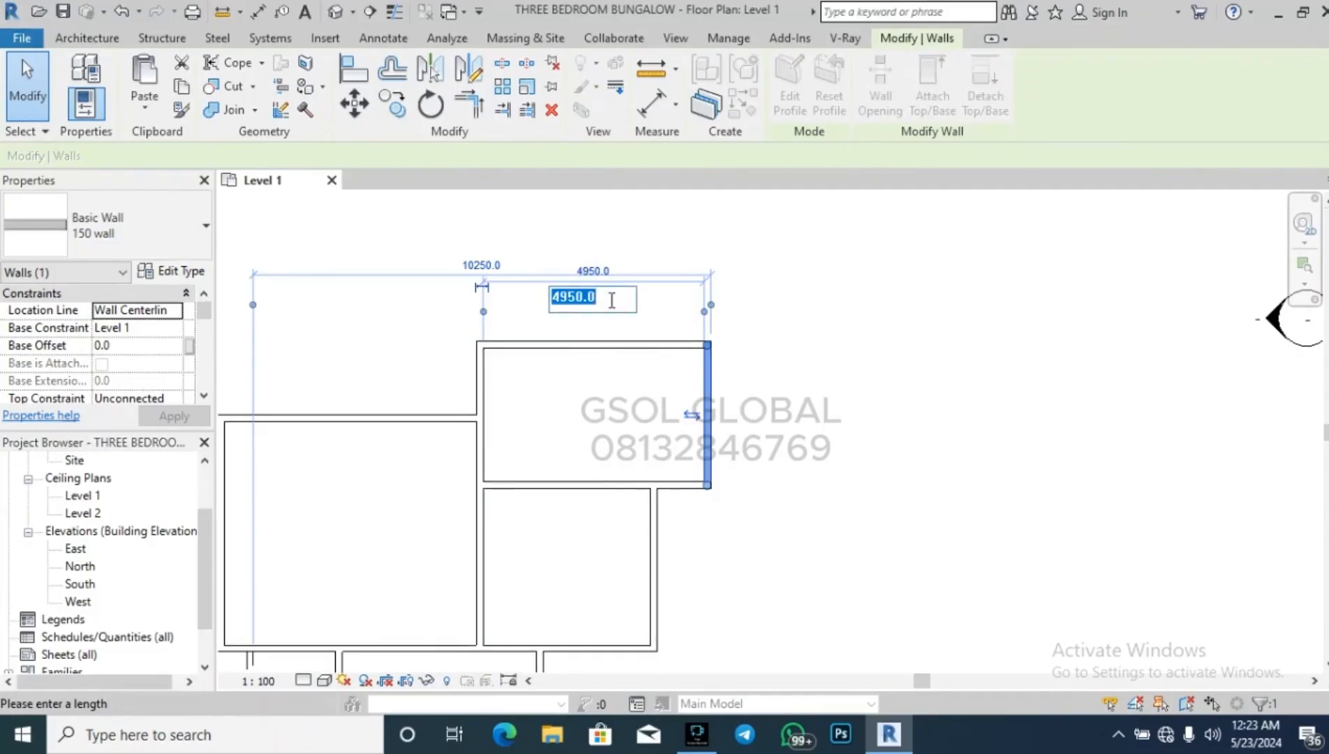
text(4500)
key(Return)
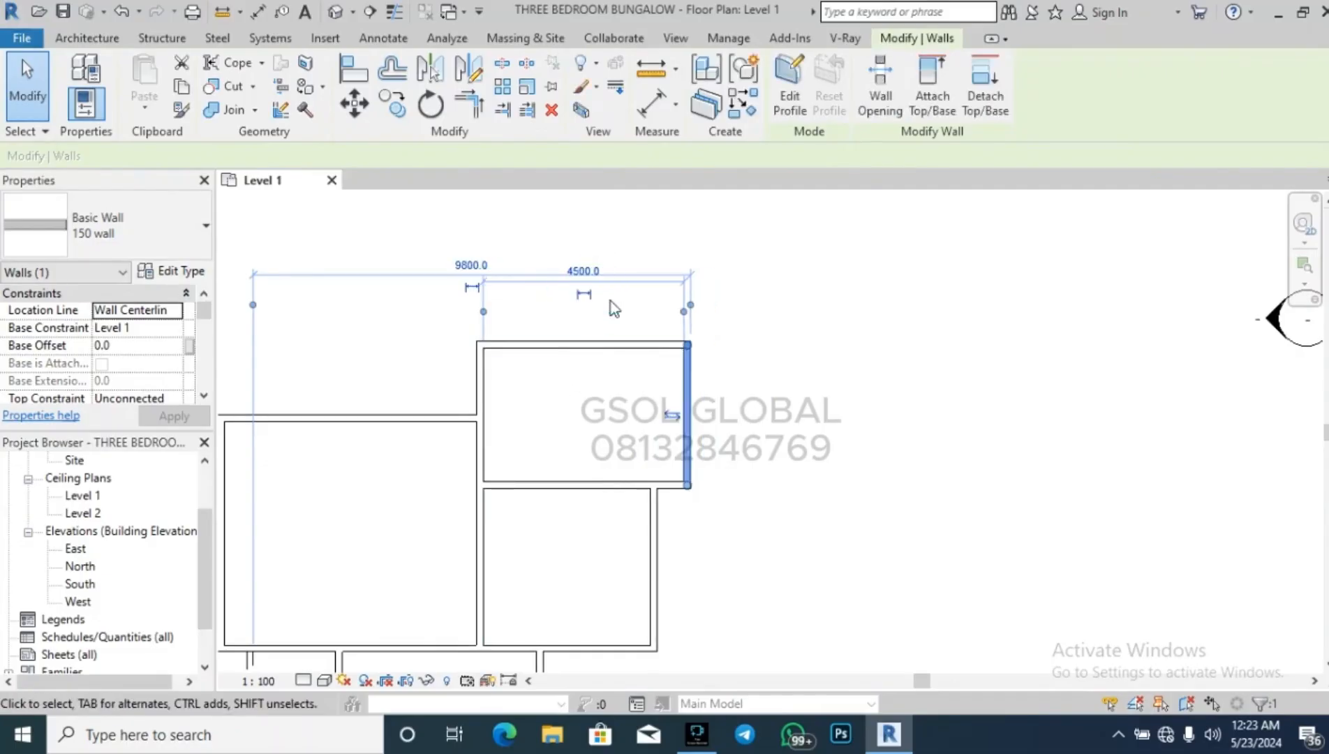
key(Escape)
Set the clear width of the room south of the northern room to 3000 mm by moving its east wall.
scroll(837, 325, down, 2)
scroll(765, 446, up, 2)
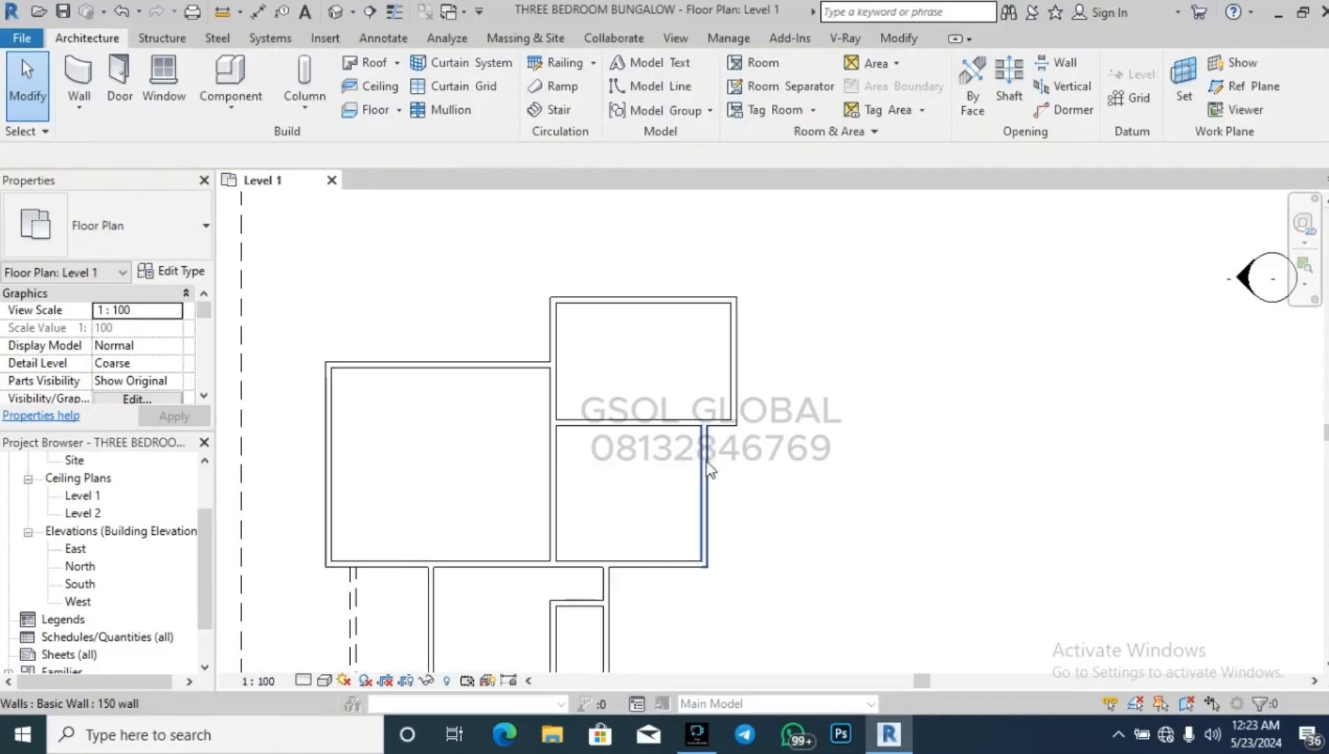
click(703, 461)
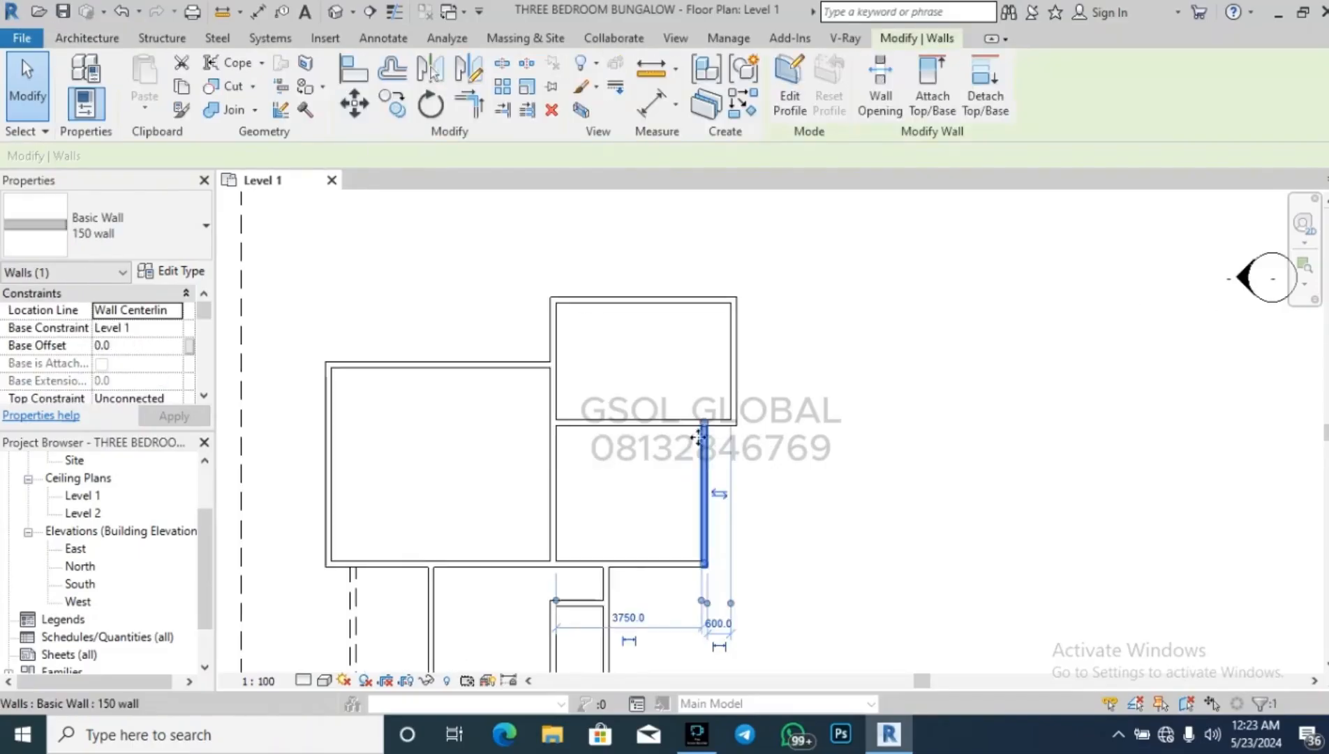
click(641, 621)
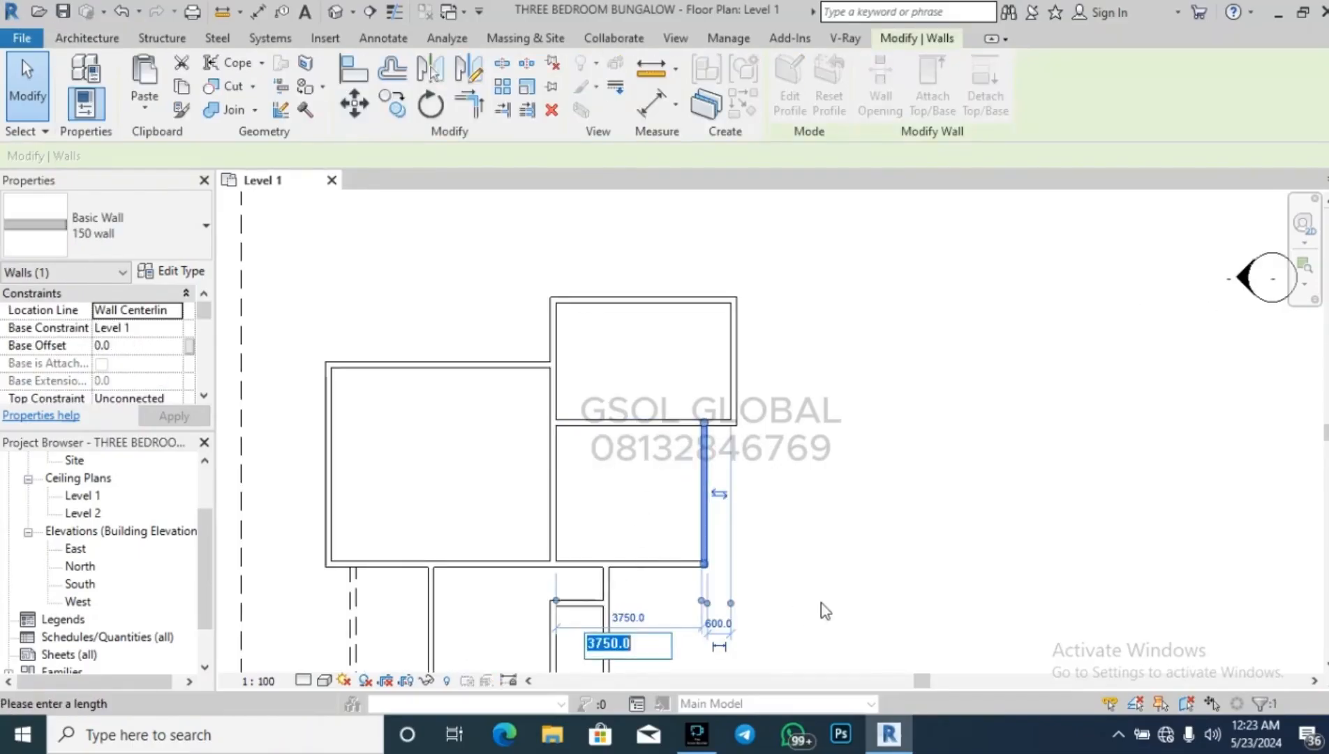
text(3000)
key(Return)
key(Escape)
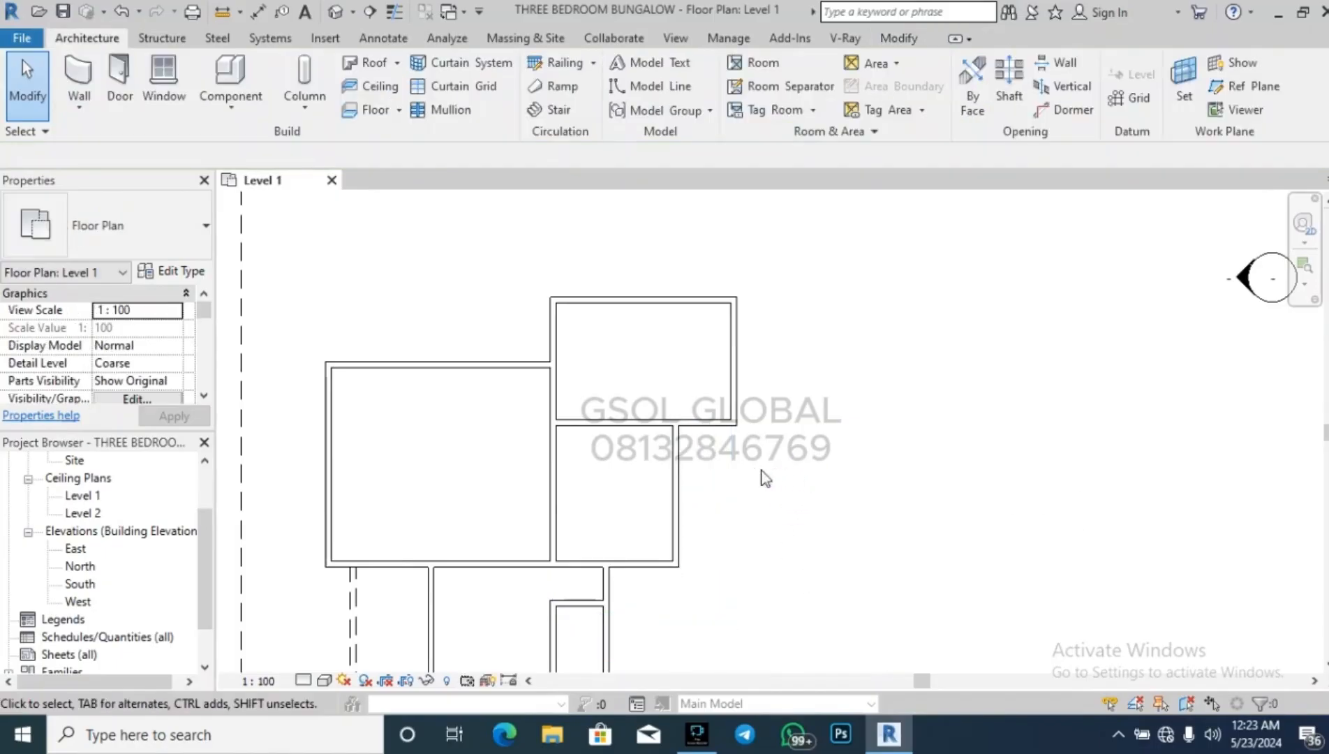
Draw a 150 mm wall east from the 3000 mm wide room's southeast corner to align with the northern room's east wall, with a short northward return.
scroll(749, 497, up, 2)
scroll(726, 349, down, 3)
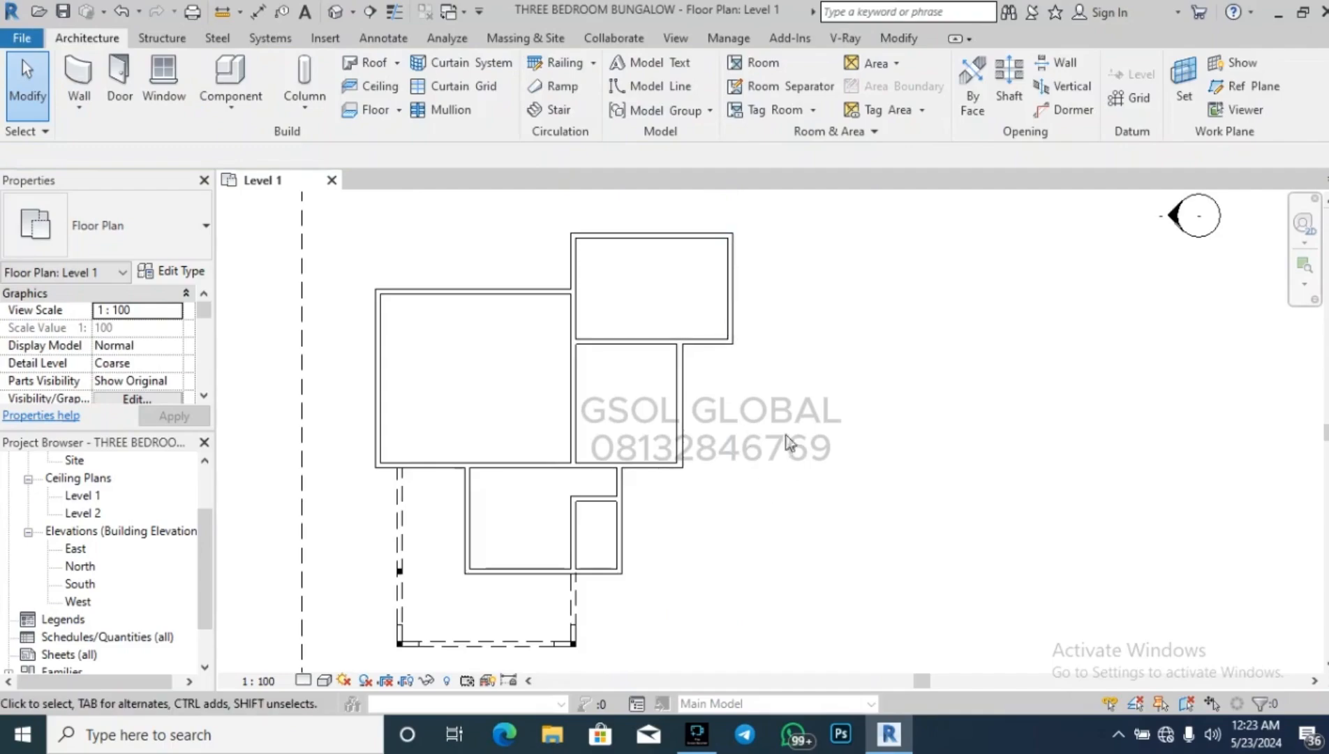
click(79, 74)
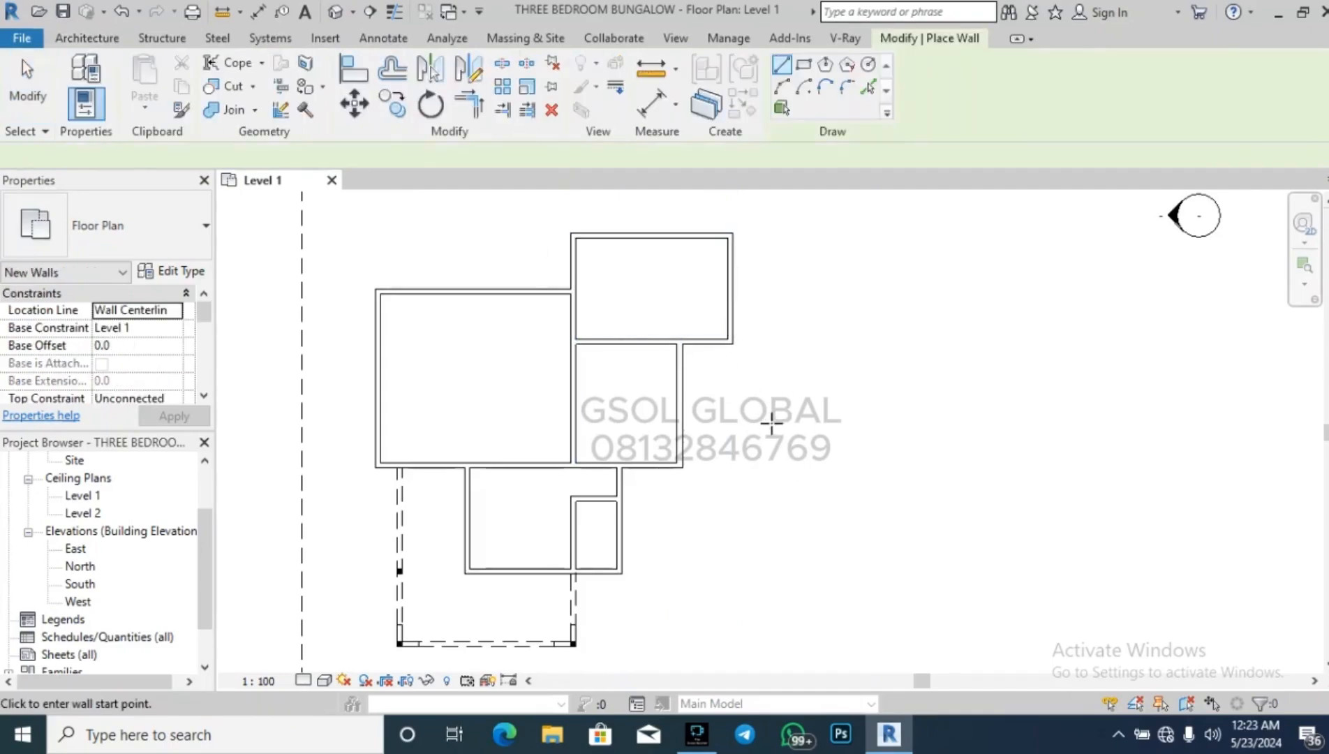
scroll(712, 383, up, 2)
scroll(711, 382, up, 1)
click(641, 542)
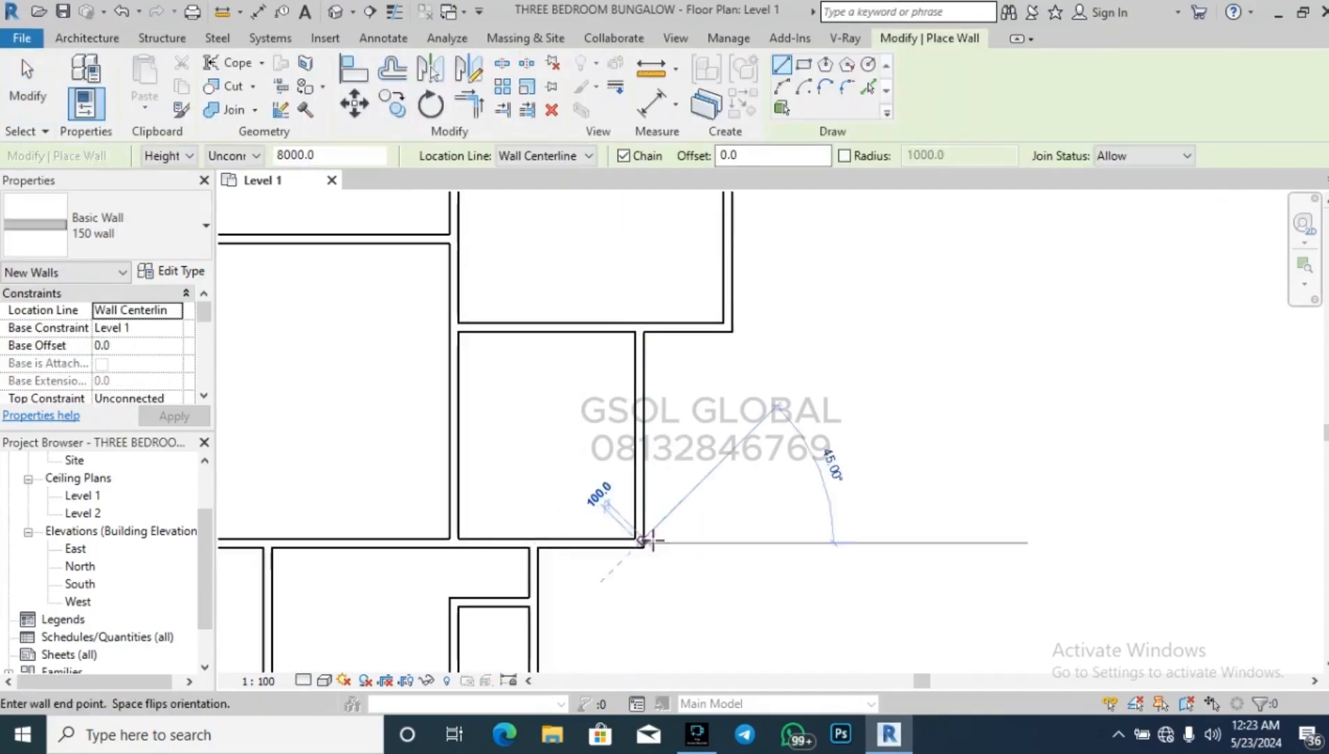
click(726, 542)
click(726, 514)
key(Escape)
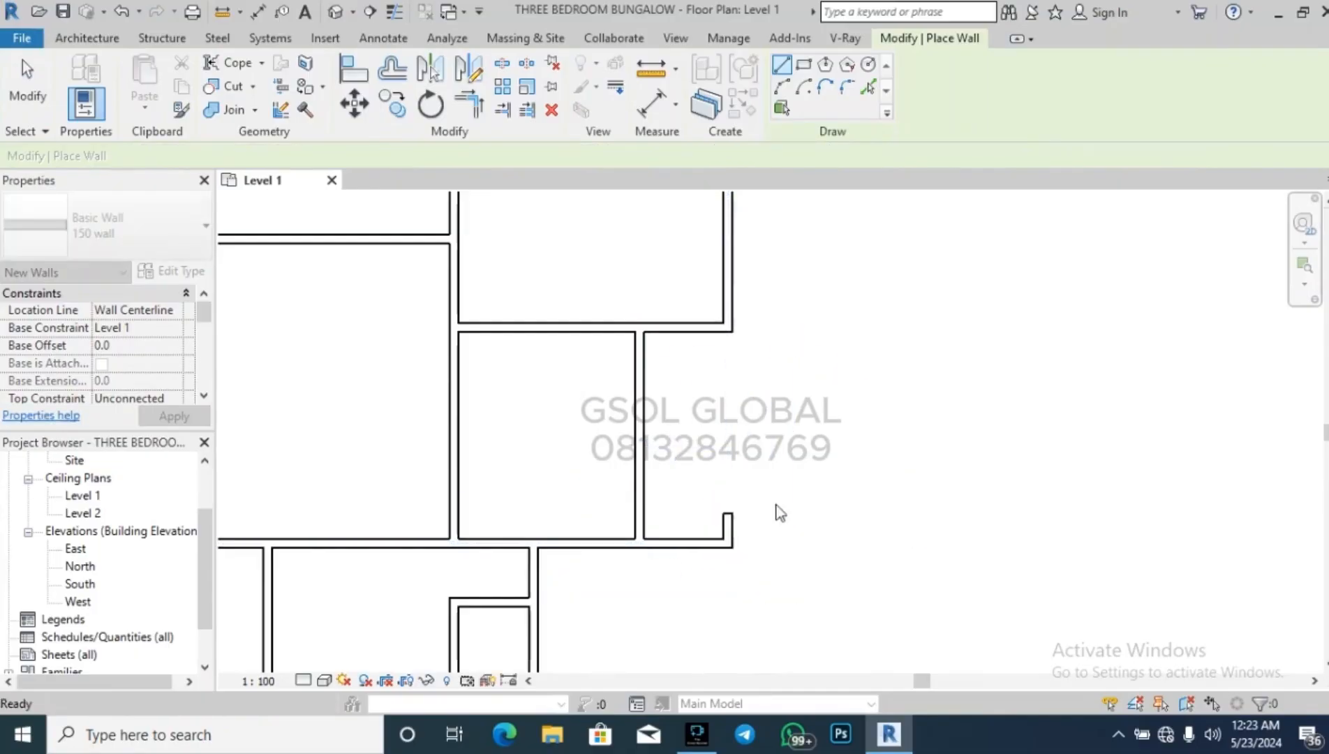
scroll(777, 511, down, 3)
scroll(873, 473, down, 2)
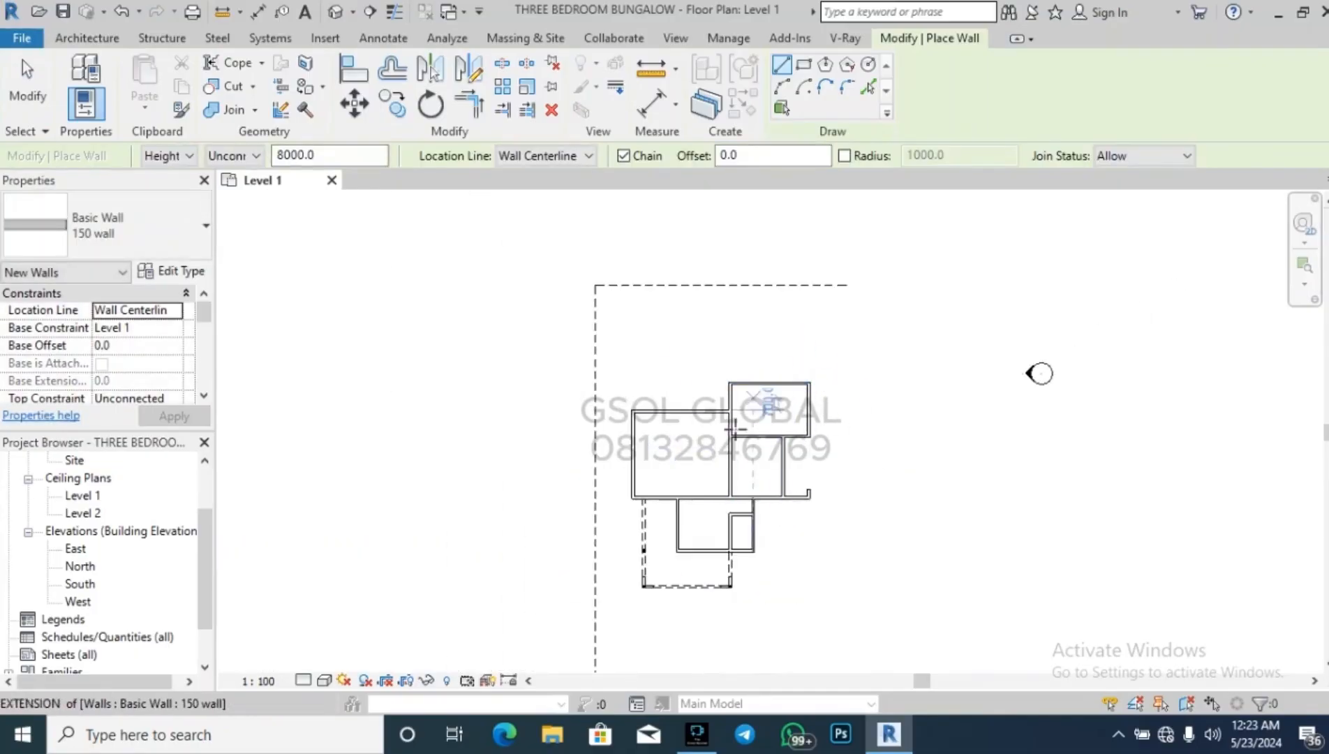
key(Escape)
Examine the room arrangement and the space between the building's north side and the site boundary.
scroll(822, 455, up, 2)
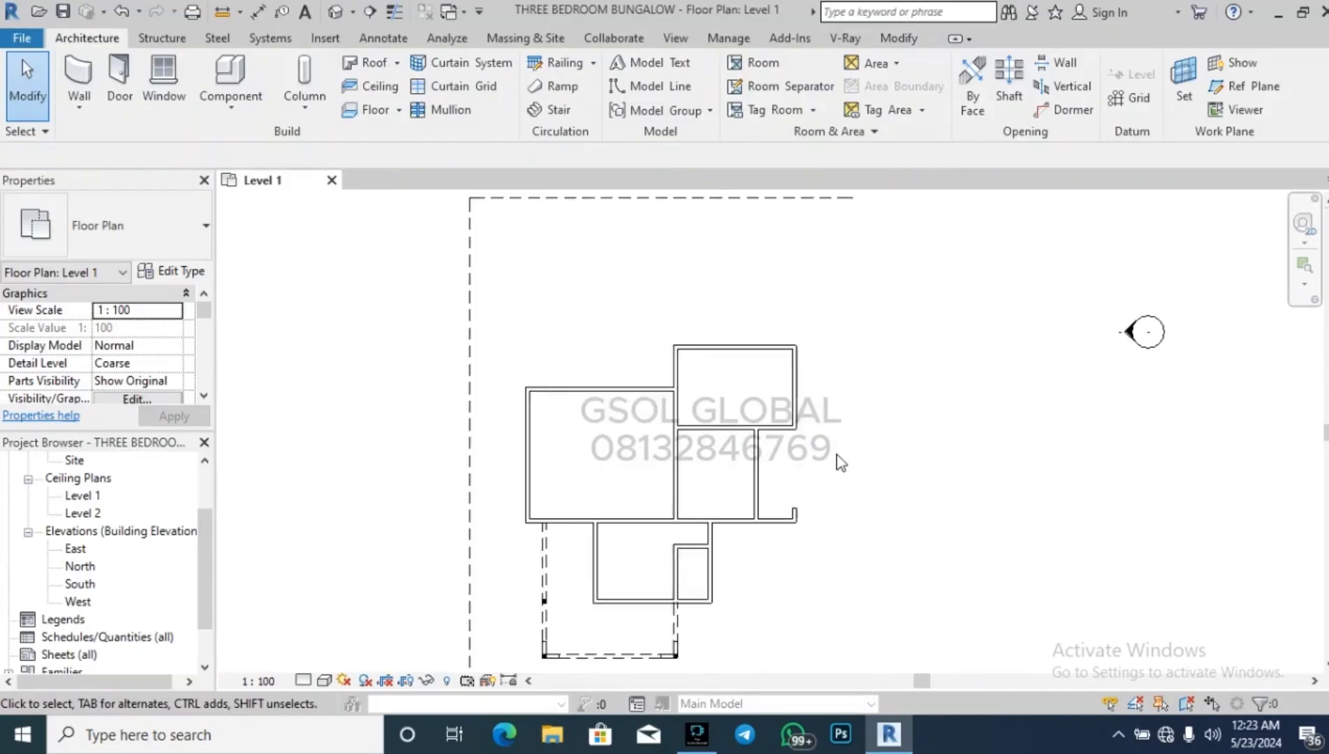
scroll(596, 427, down, 2)
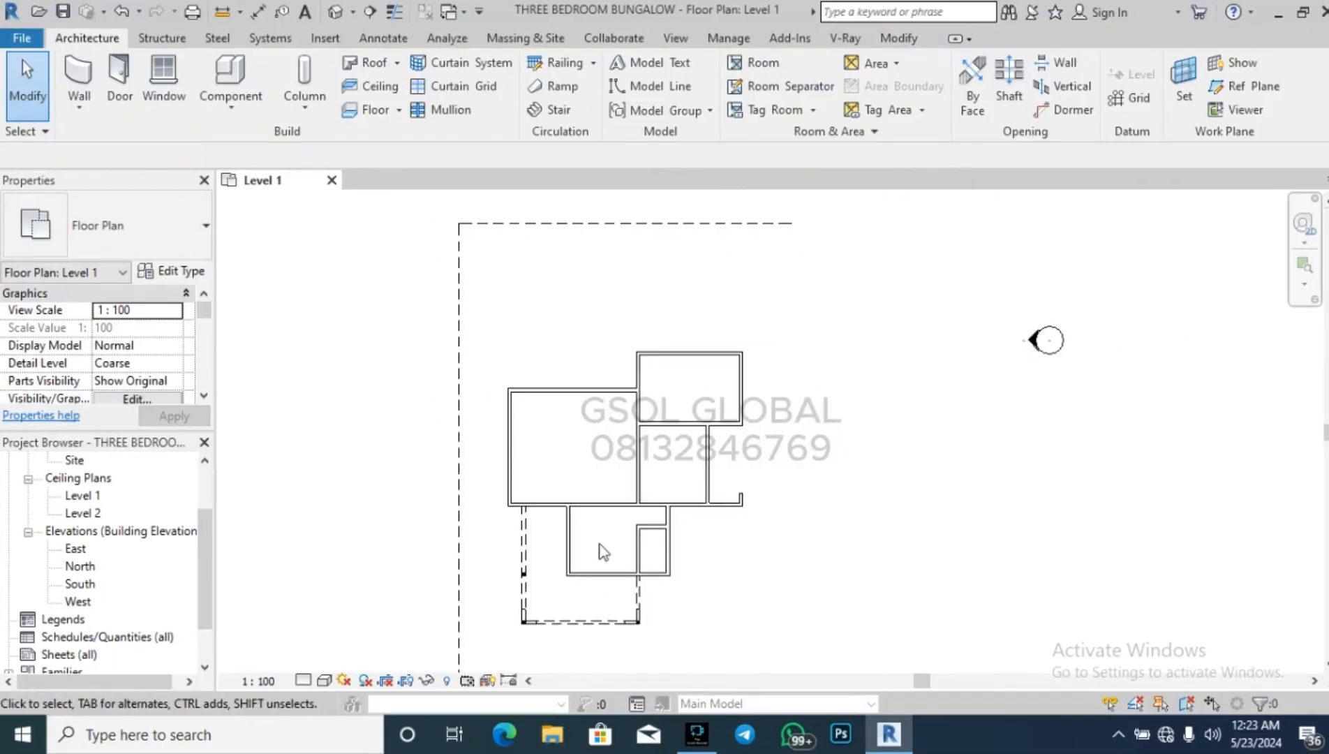
scroll(630, 559, up, 2)
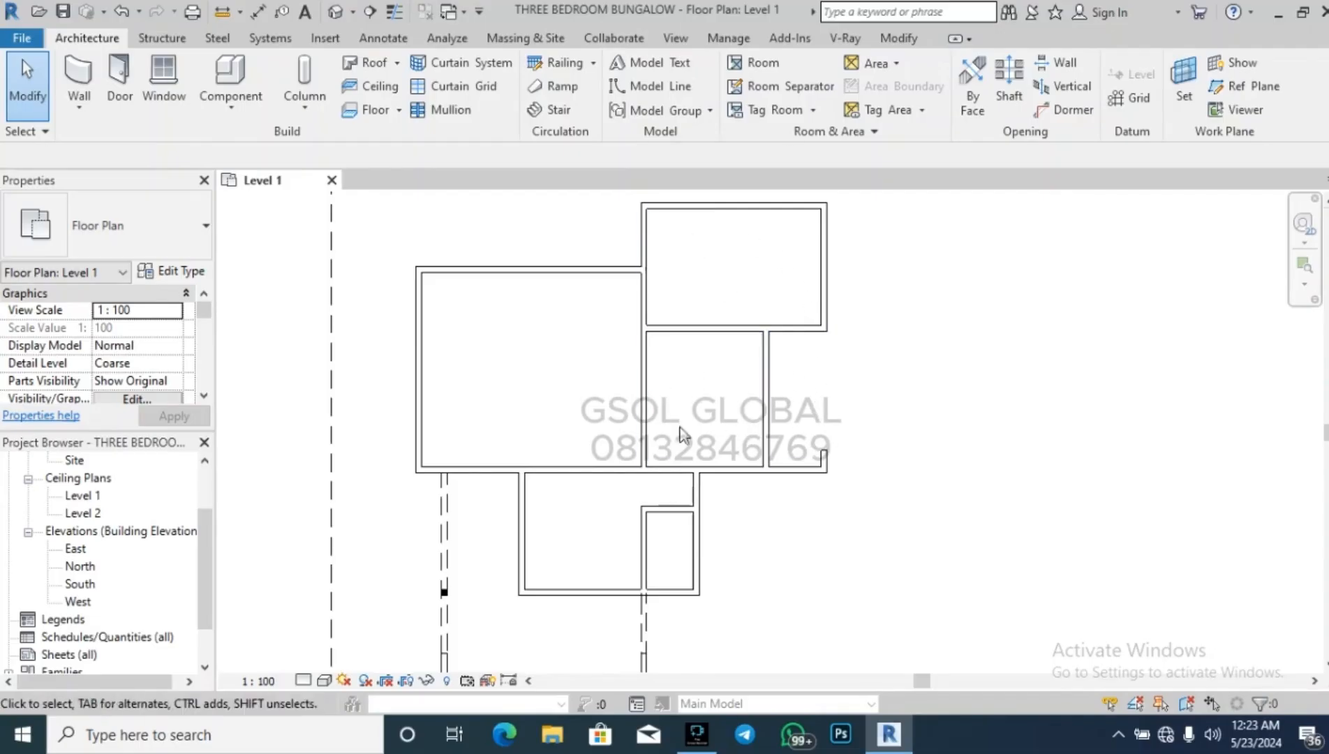
scroll(637, 591, down, 1)
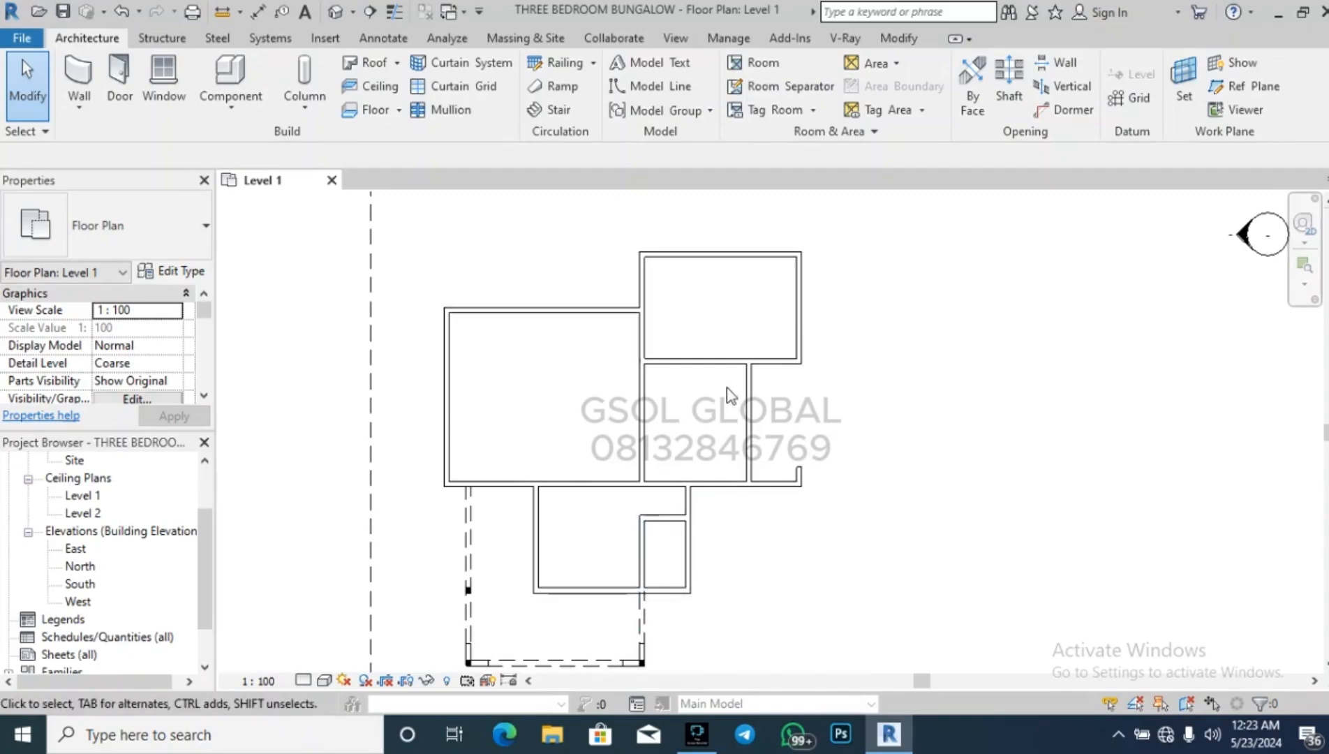
scroll(571, 566, down, 1)
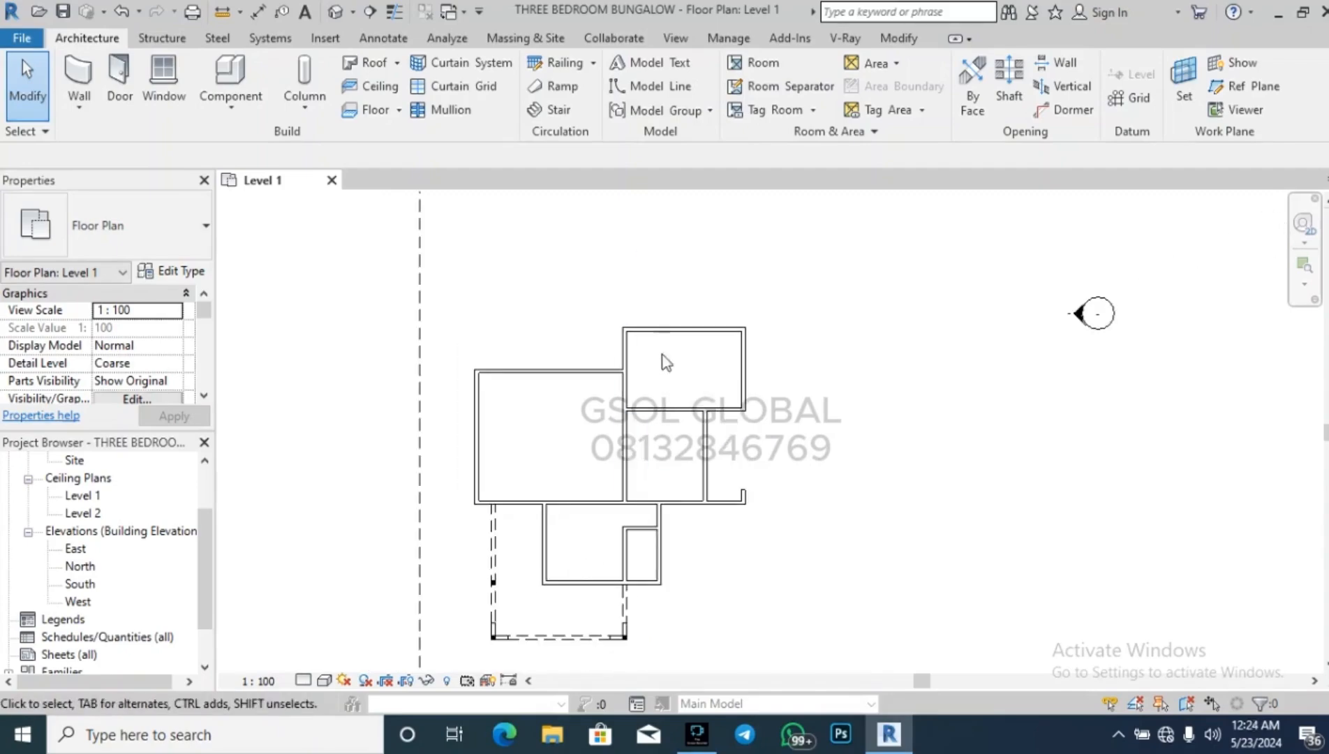
scroll(629, 328, up, 2)
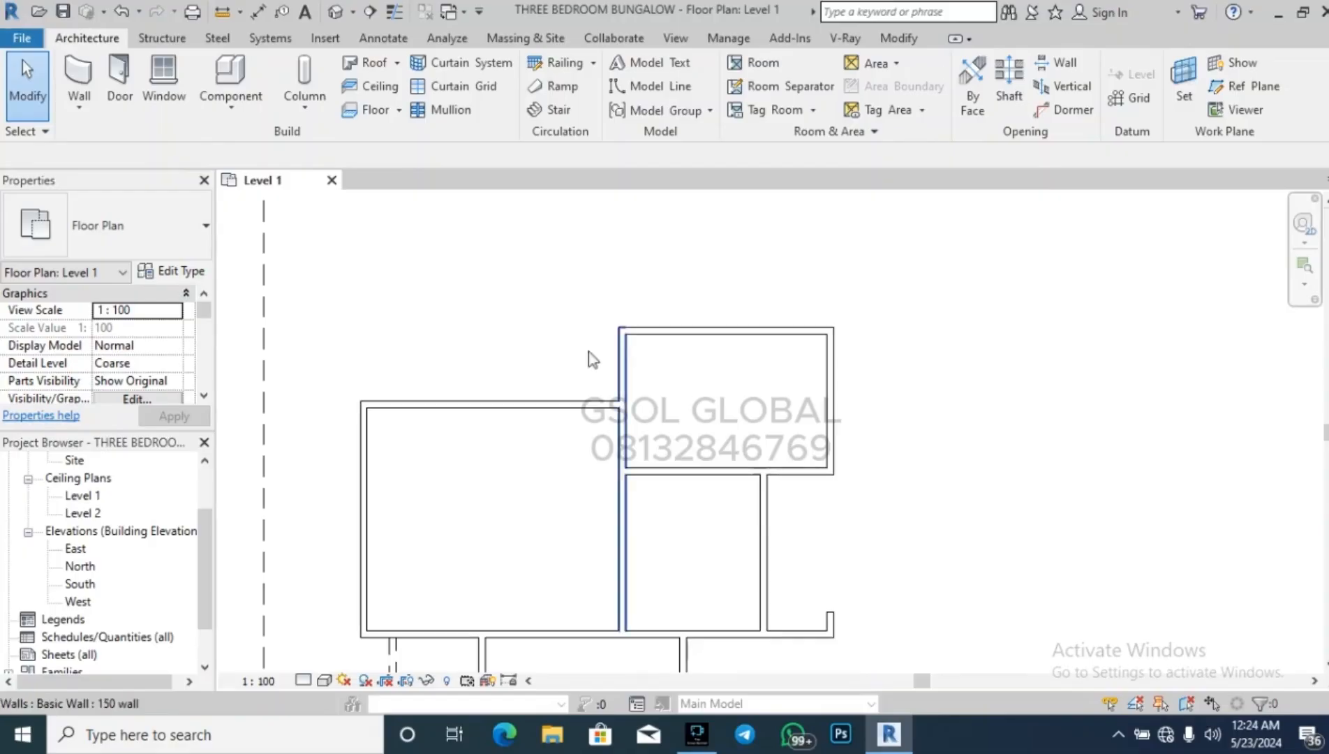
scroll(394, 350, down, 3)
scroll(626, 432, up, 1)
scroll(626, 432, up, 3)
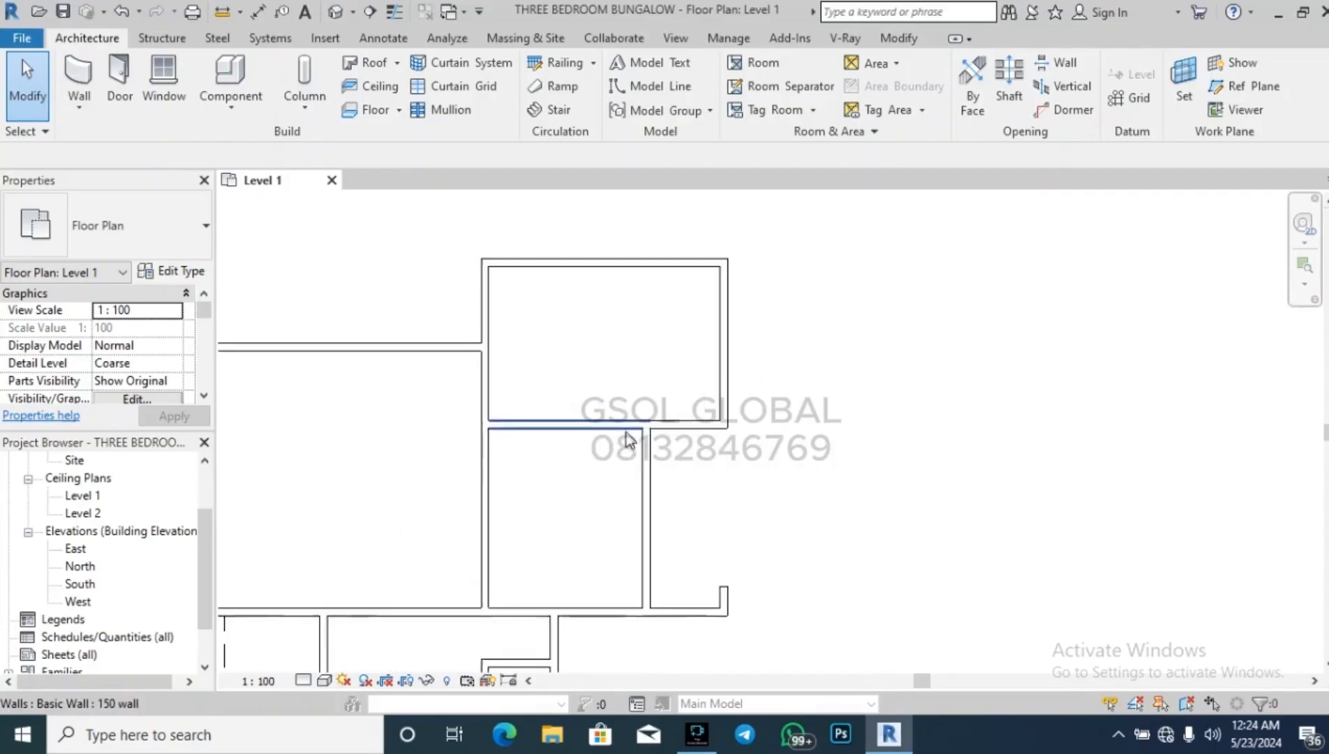
scroll(857, 425, down, 3)
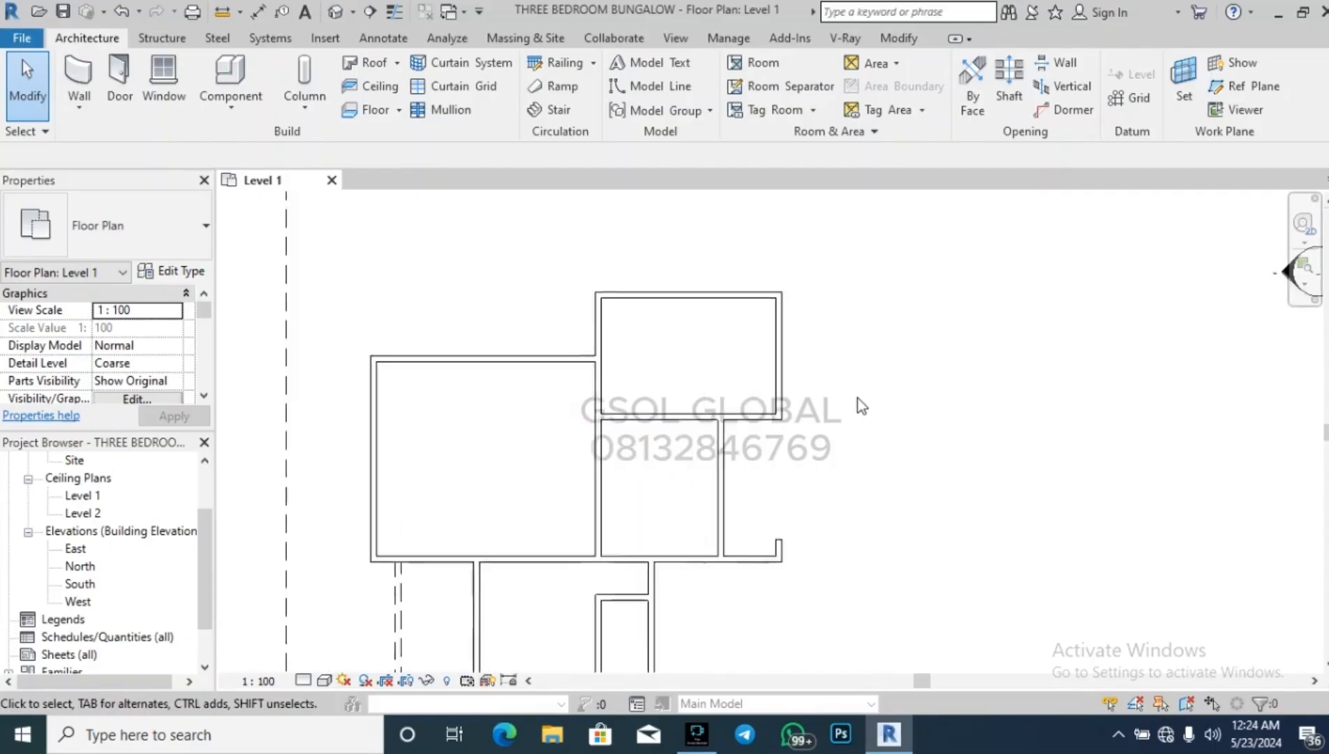
scroll(575, 263, up, 1)
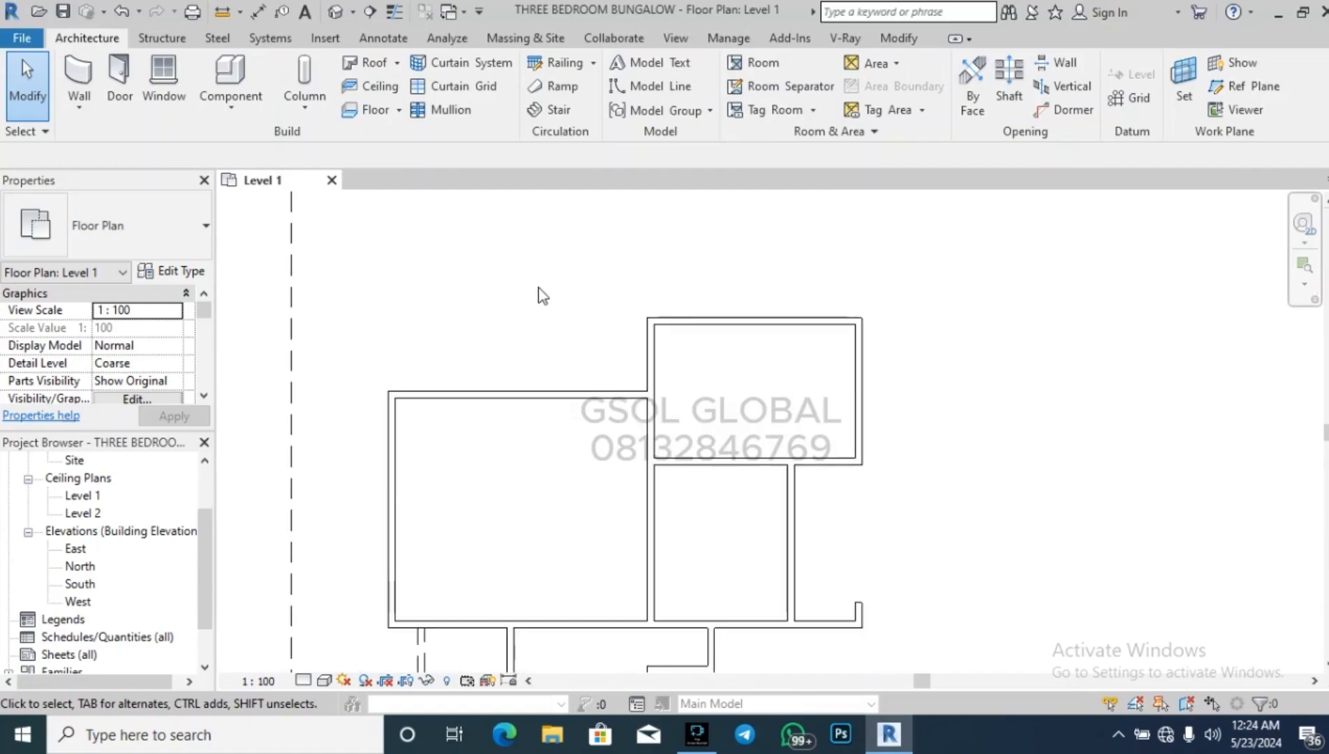
scroll(541, 296, up, 1)
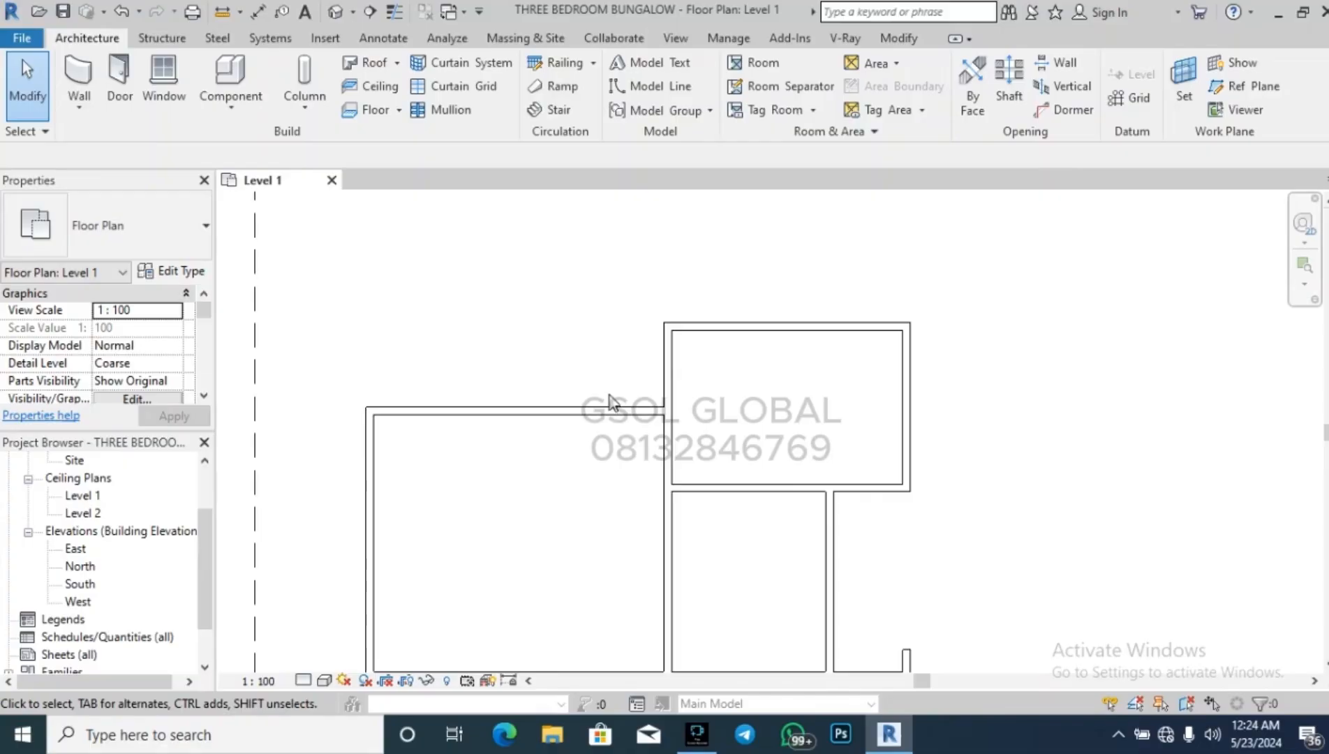
scroll(506, 344, down, 2)
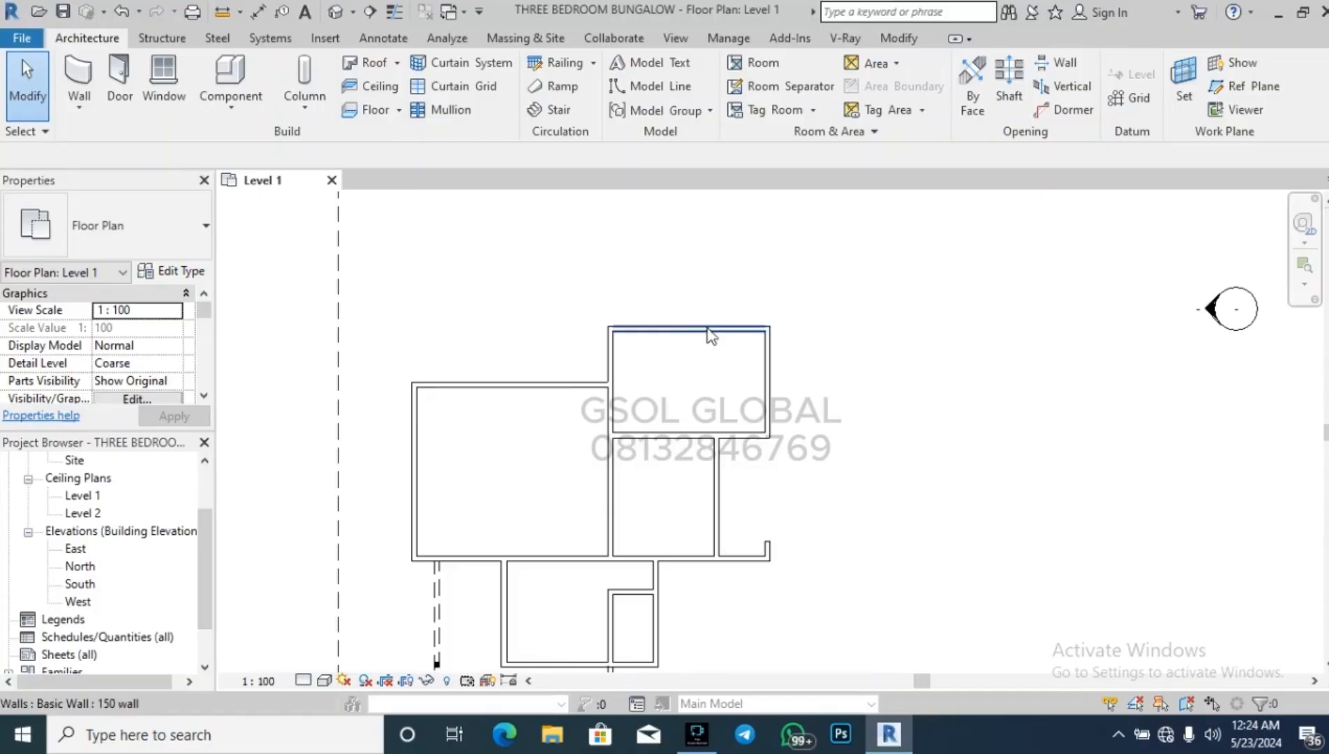
scroll(714, 312, down, 2)
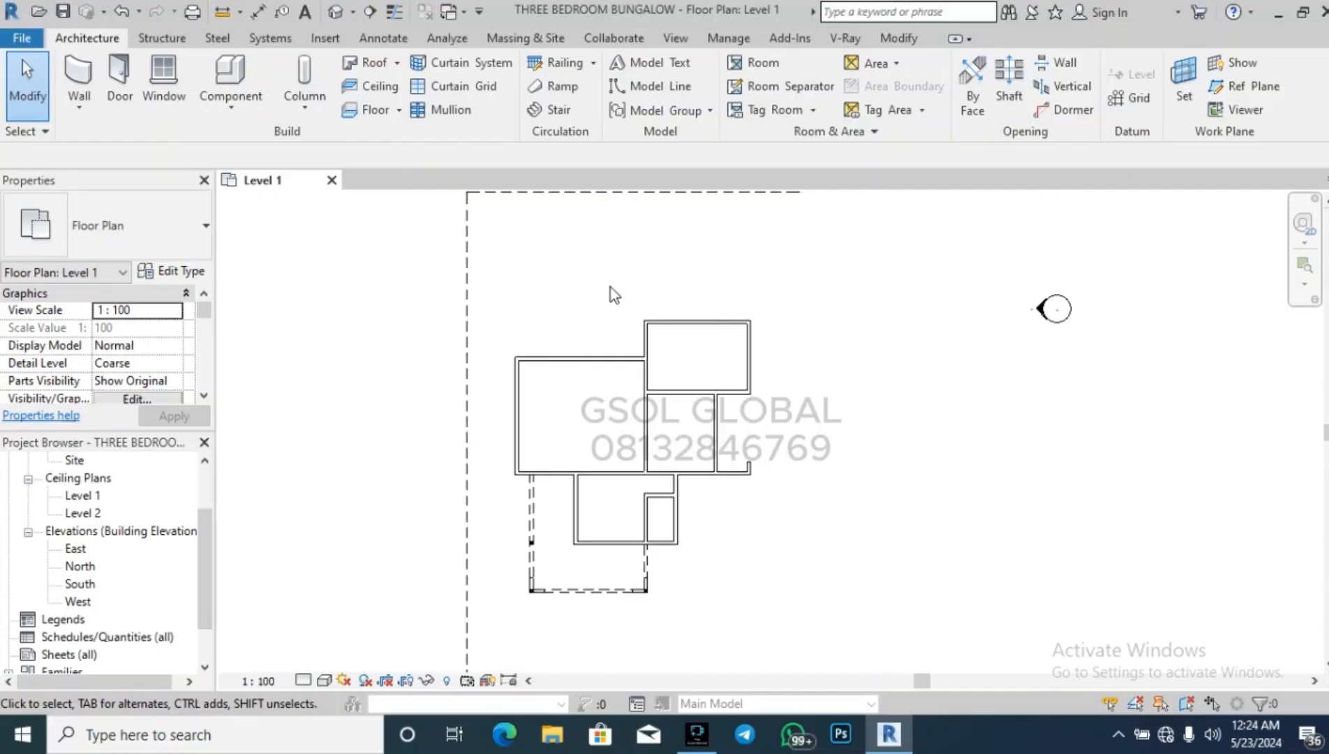
scroll(611, 287, up, 2)
scroll(548, 439, down, 2)
scroll(552, 255, up, 2)
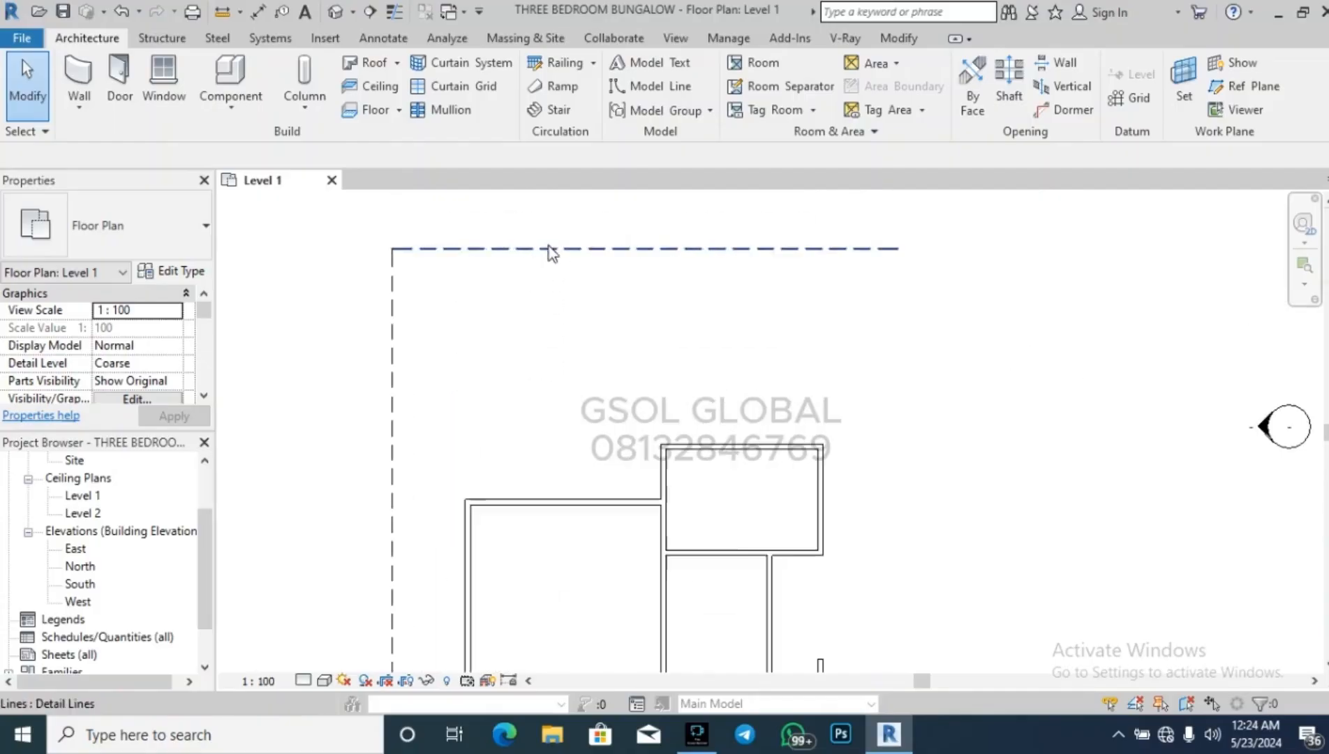
Offset a copy of the dashed northern site boundary line 2000 mm south toward the building.
click(558, 258)
click(611, 347)
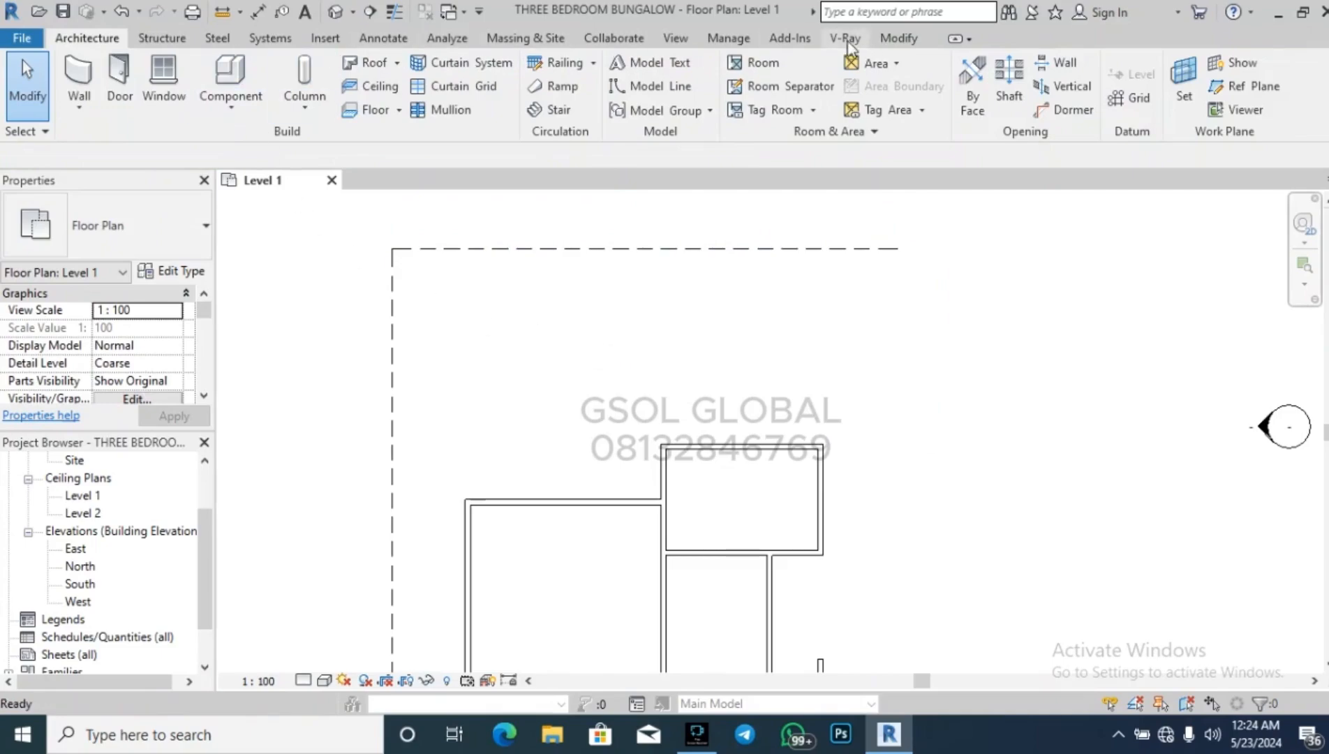
click(907, 42)
click(392, 68)
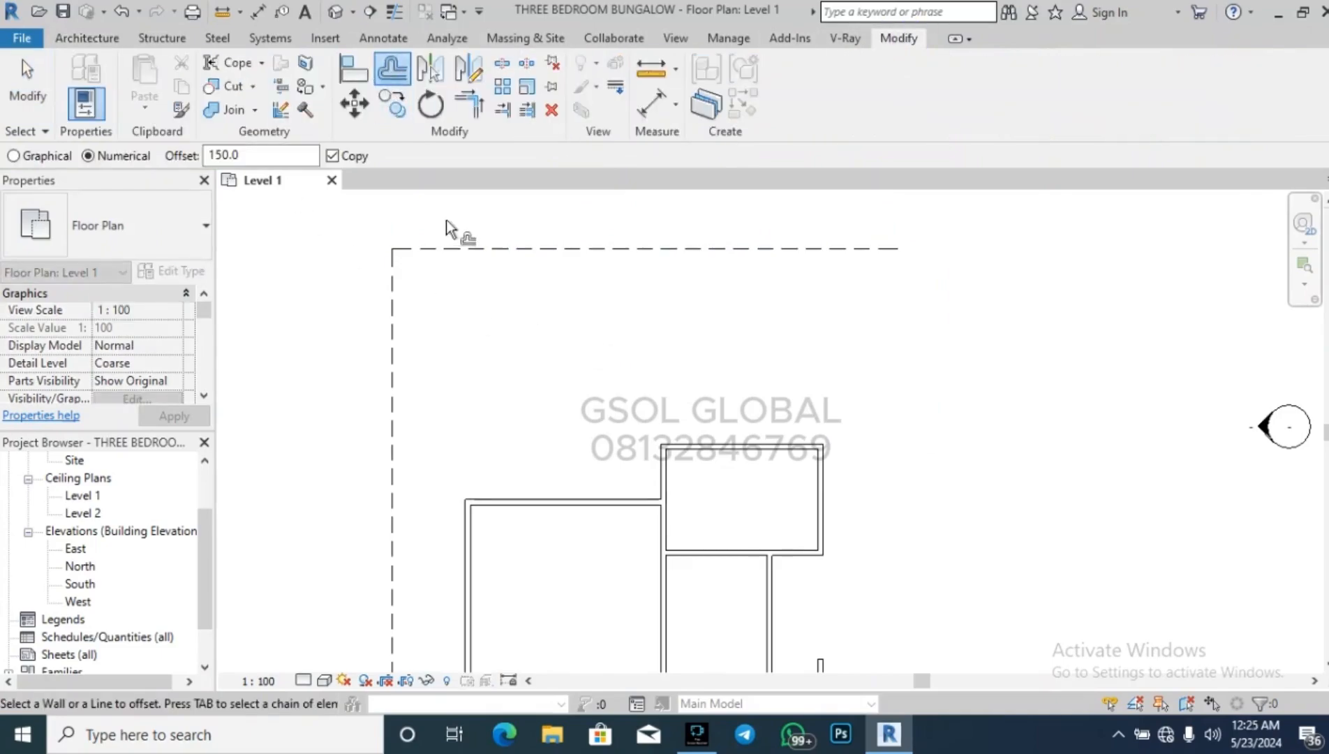
double_click(307, 155)
text(2)
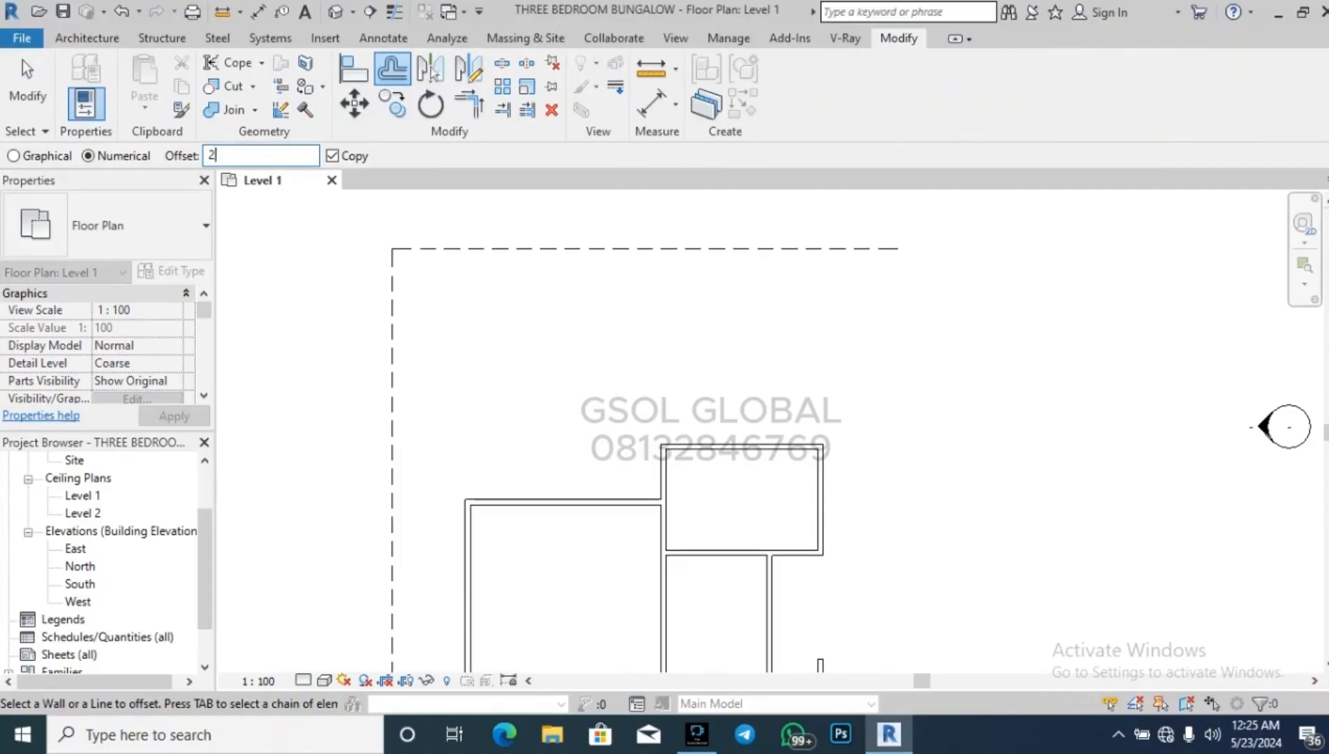
text(000)
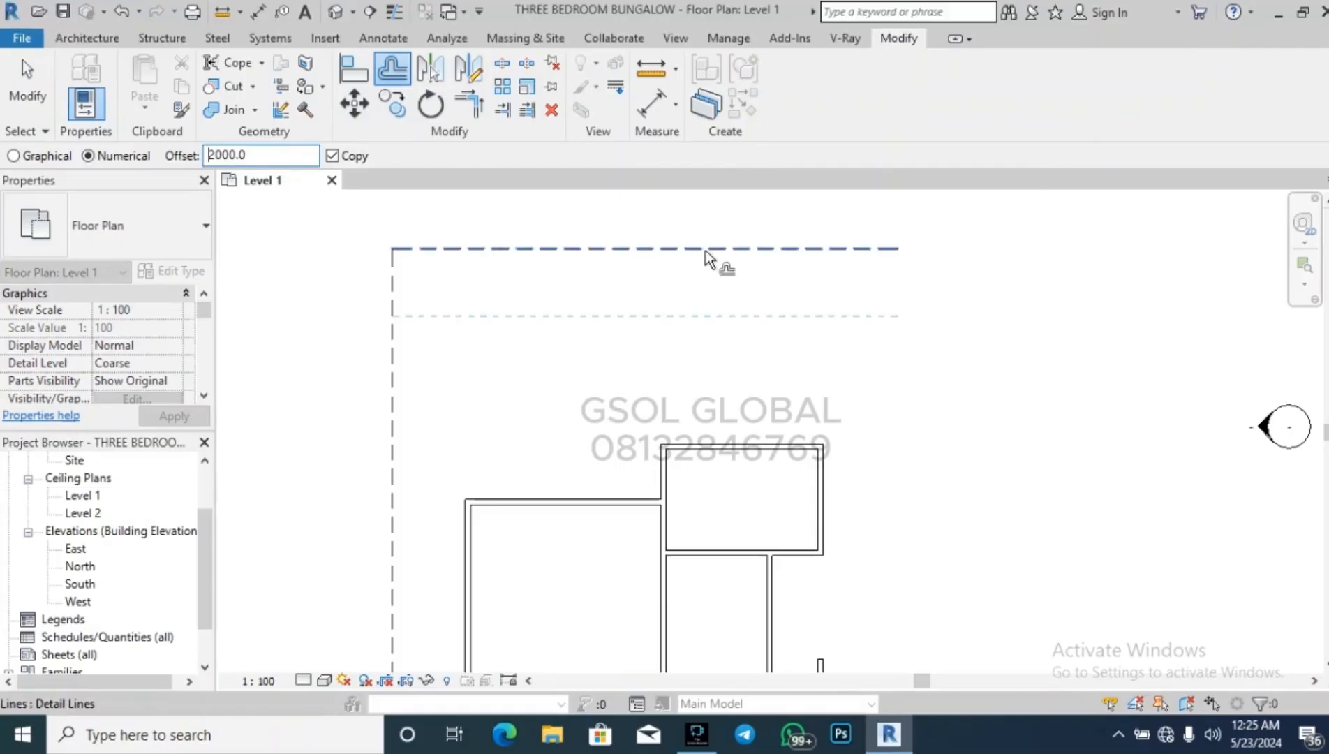
double_click(253, 155)
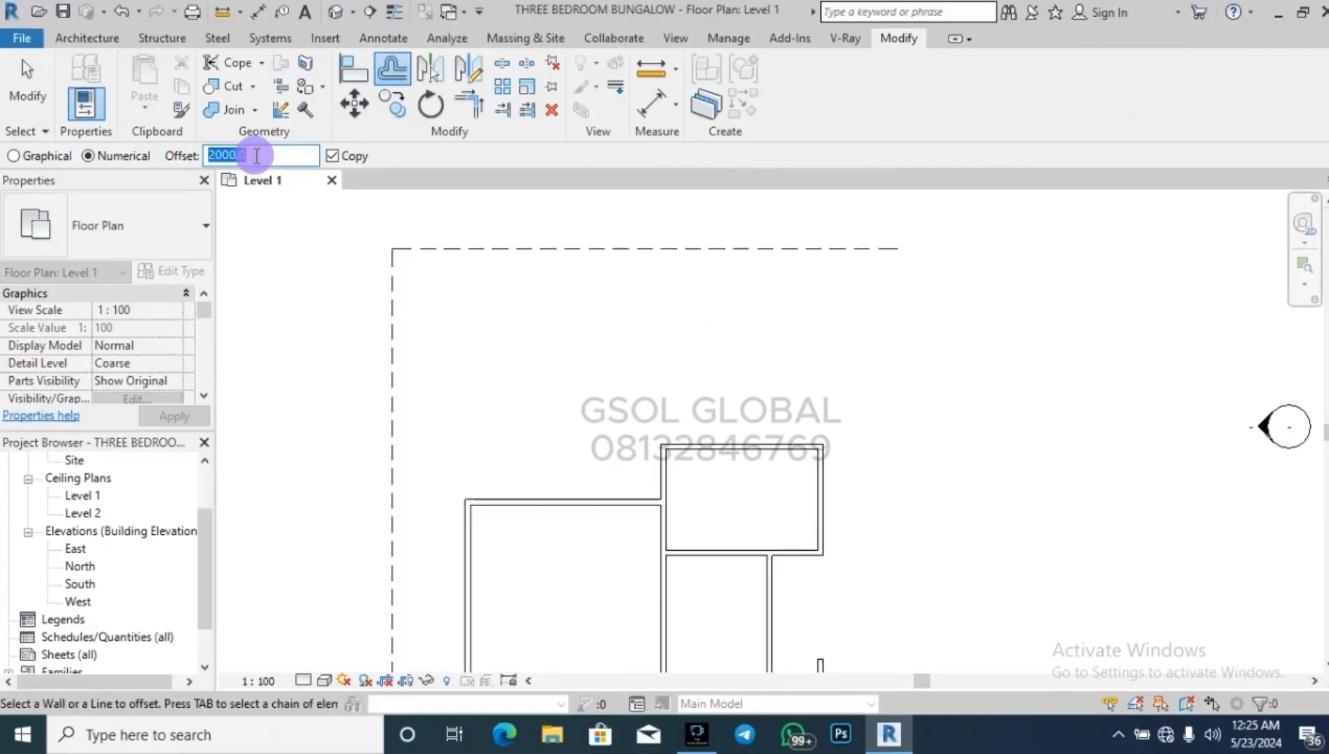
click(563, 261)
key(Escape)
scroll(536, 358, down, 3)
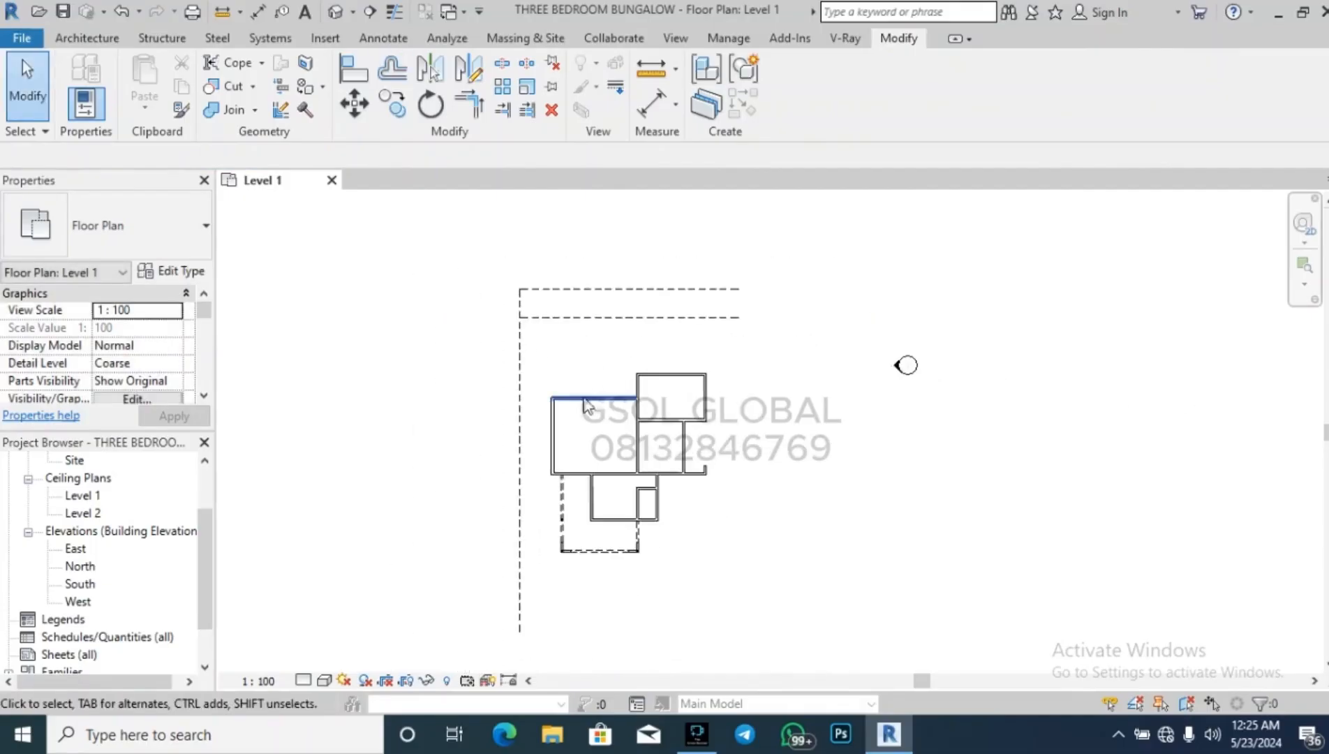
Measure along the western site boundary line from its southern end to the level of the porch's south edge.
scroll(548, 627, up, 3)
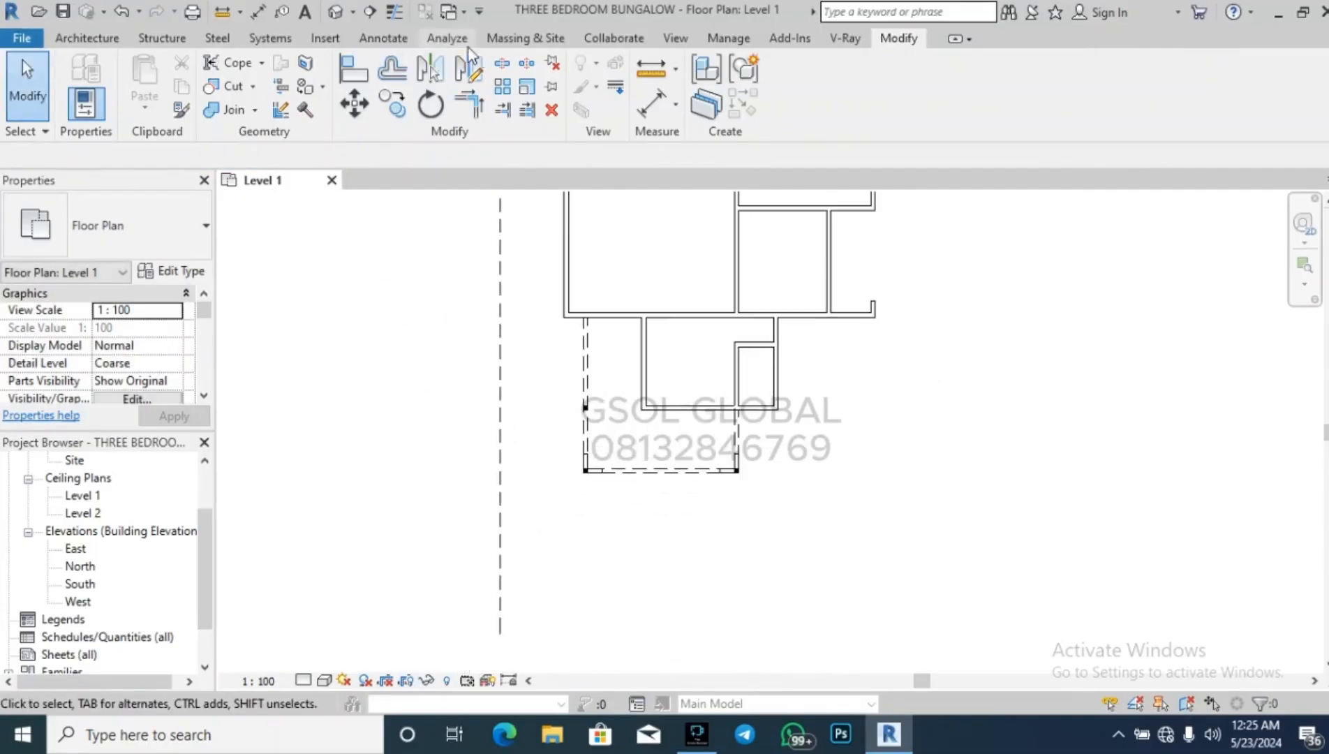
click(222, 12)
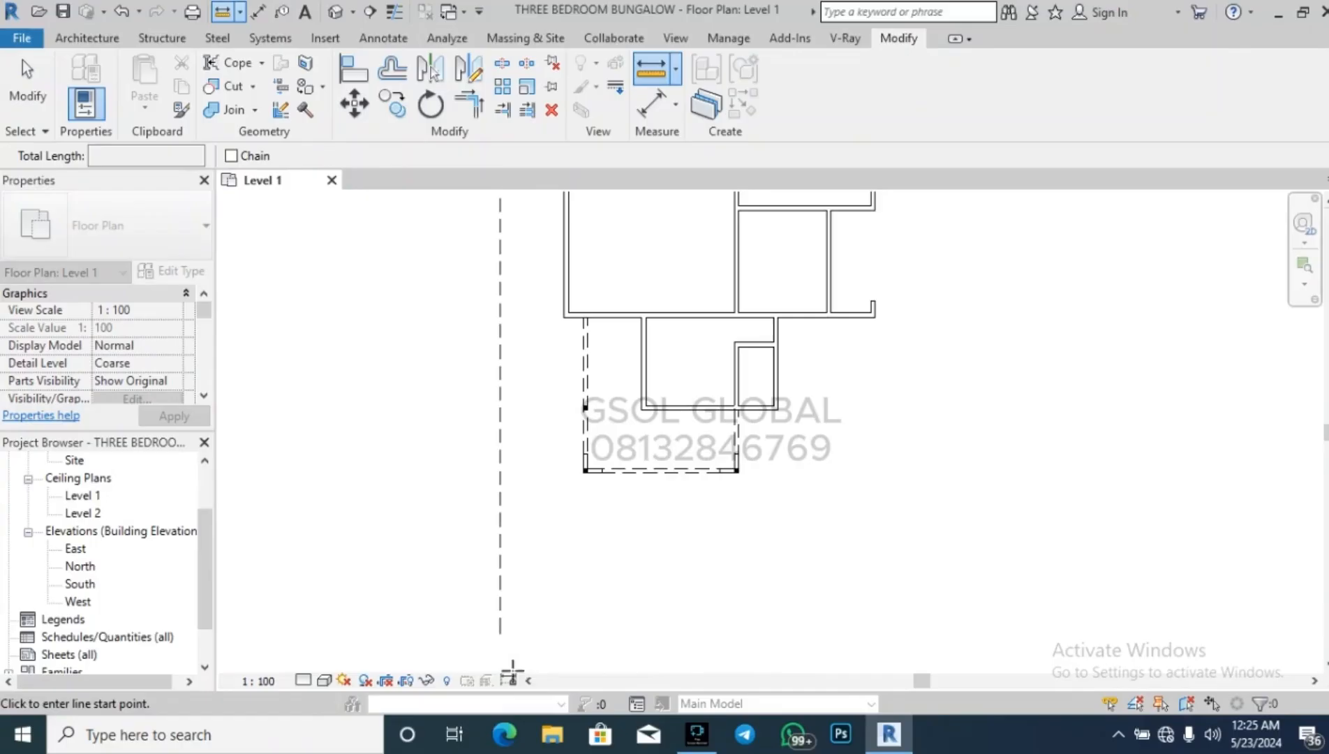
click(500, 634)
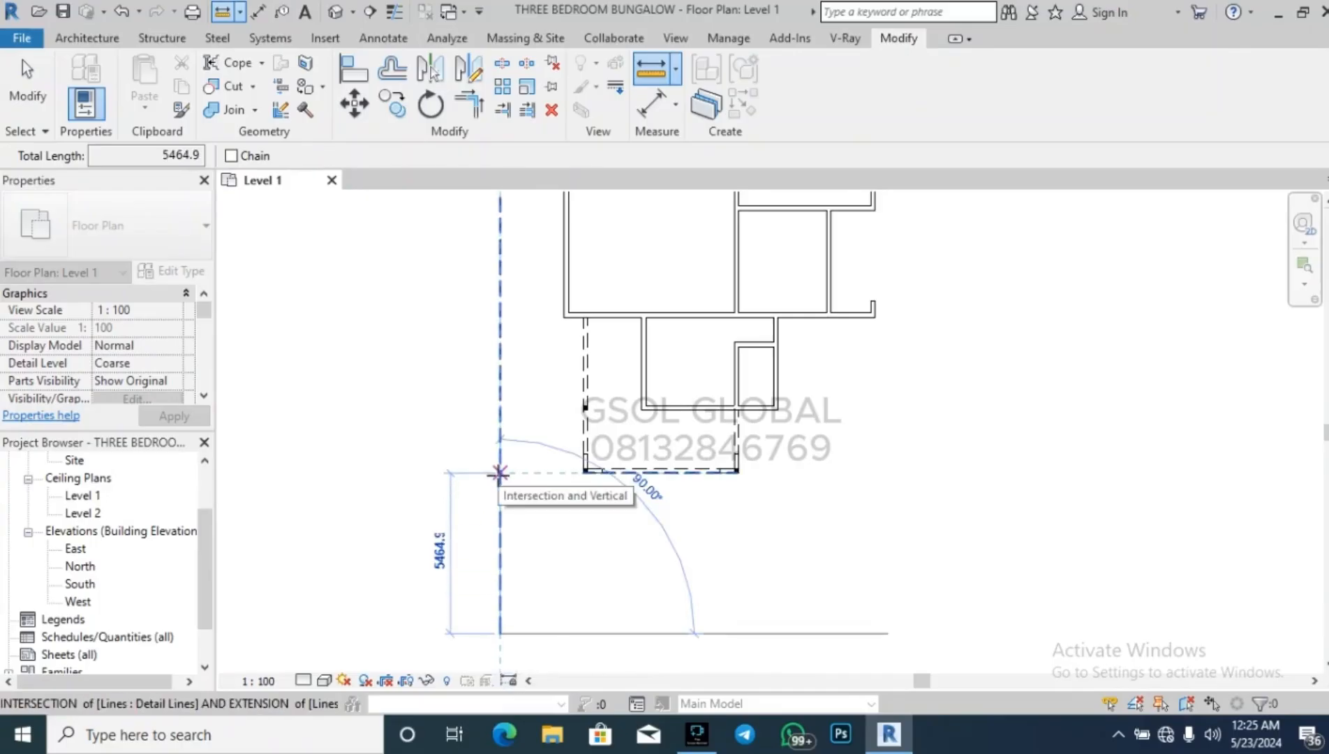
key(Escape)
key(Escape)
scroll(397, 520, down, 3)
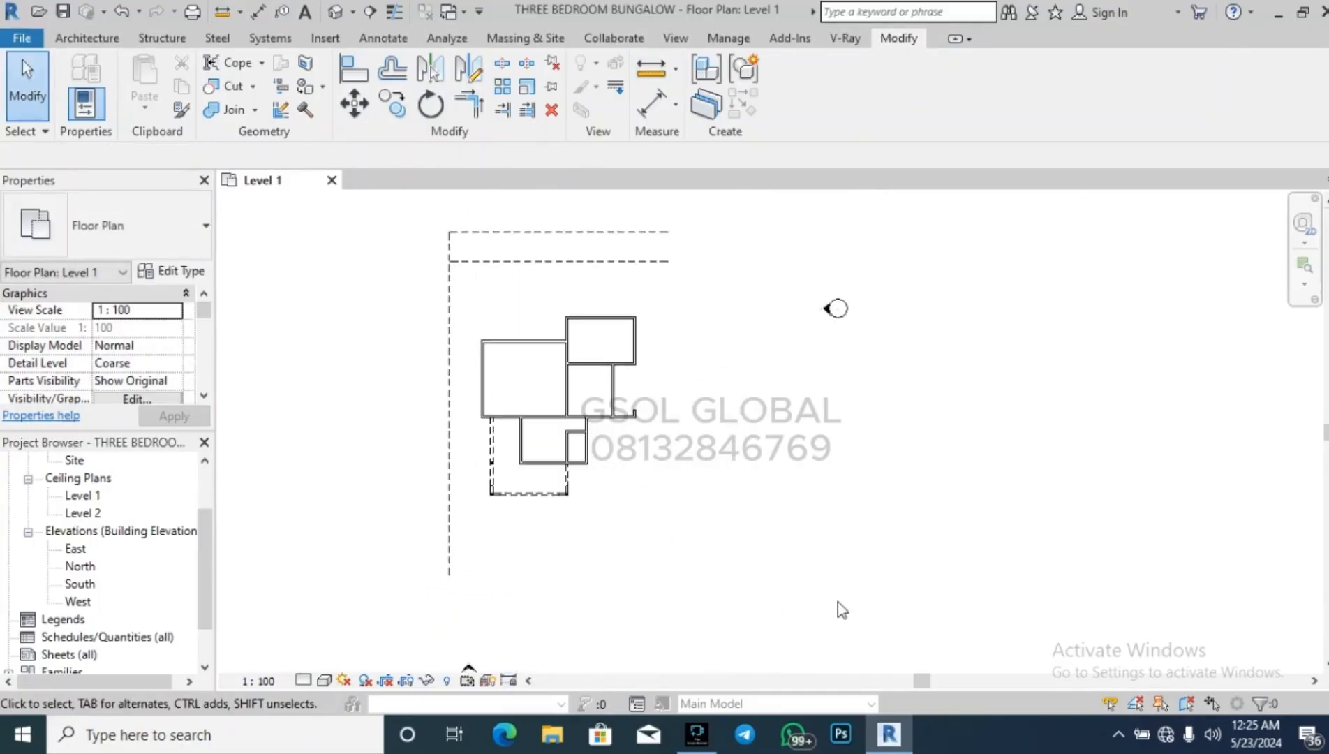
Set the clear north-south depth of the large western room to 4500 mm by moving its north wall.
scroll(505, 282, up, 2)
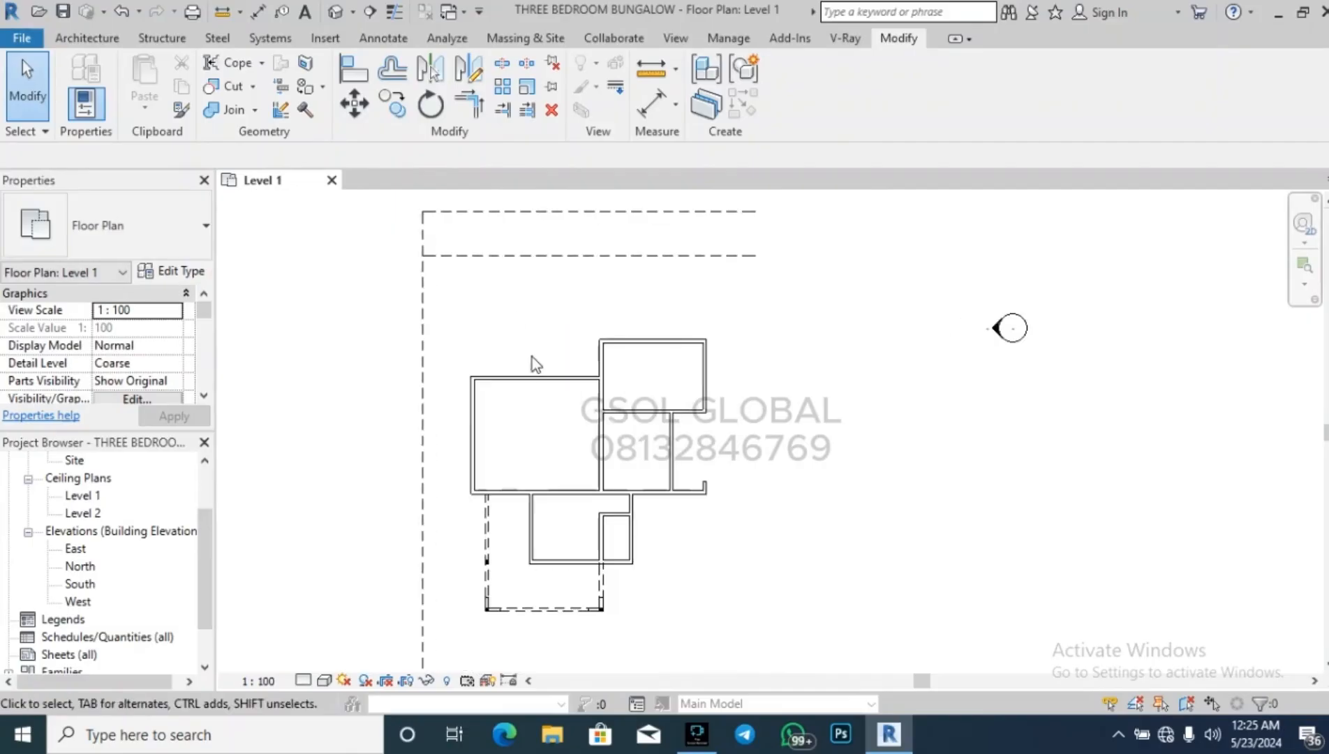
scroll(476, 328, up, 2)
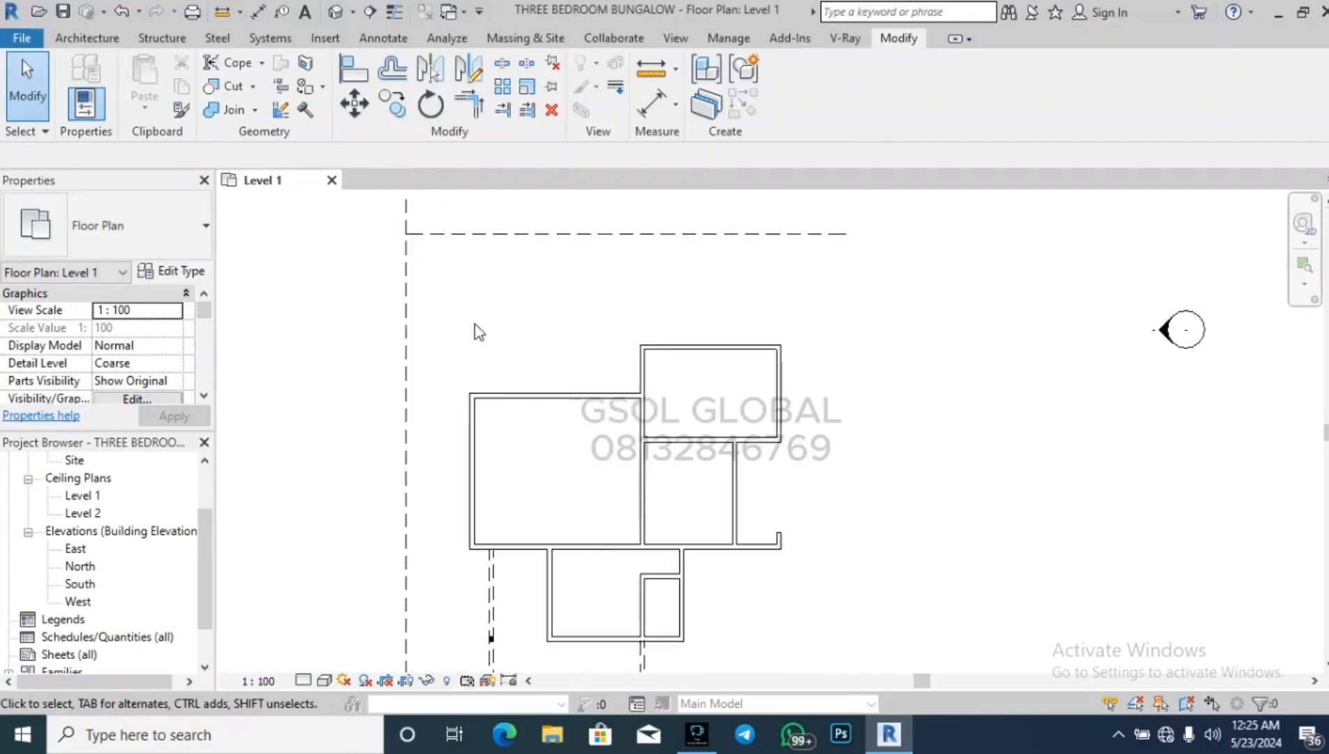
click(596, 406)
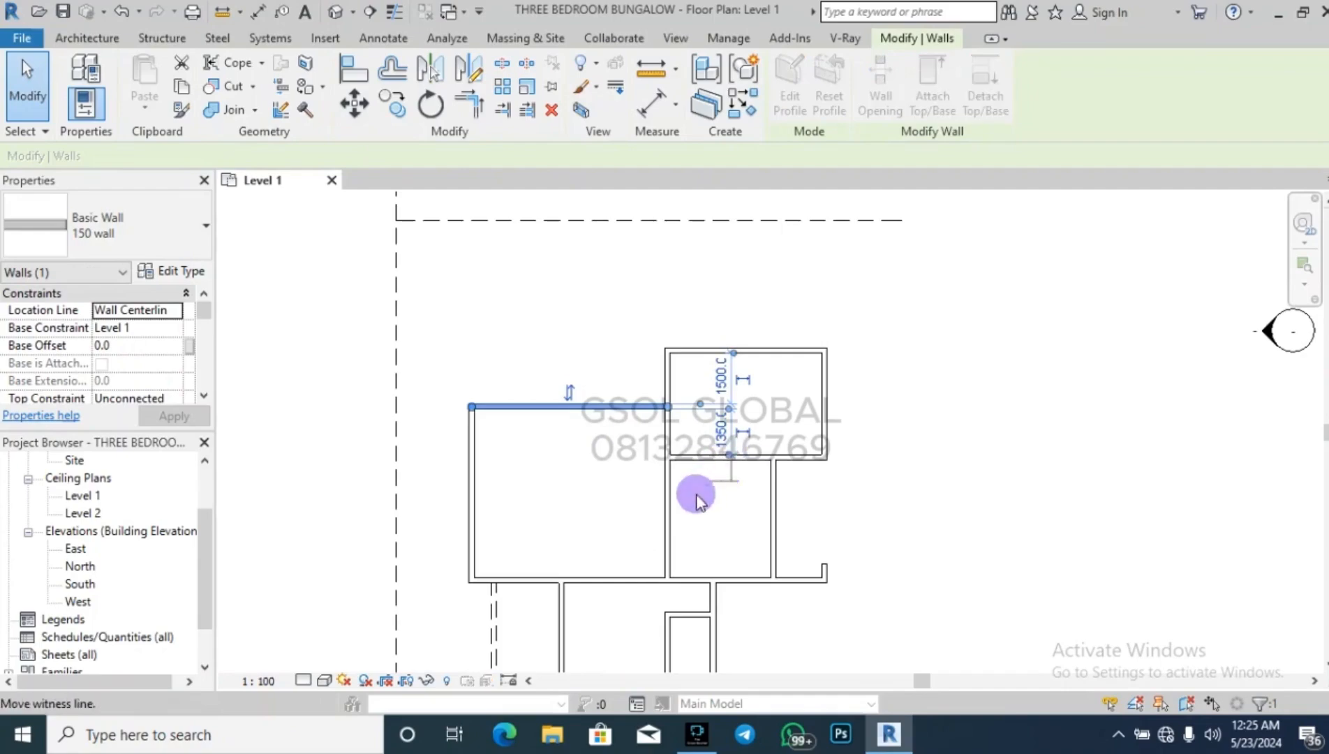
drag(697, 497, 617, 569)
click(720, 499)
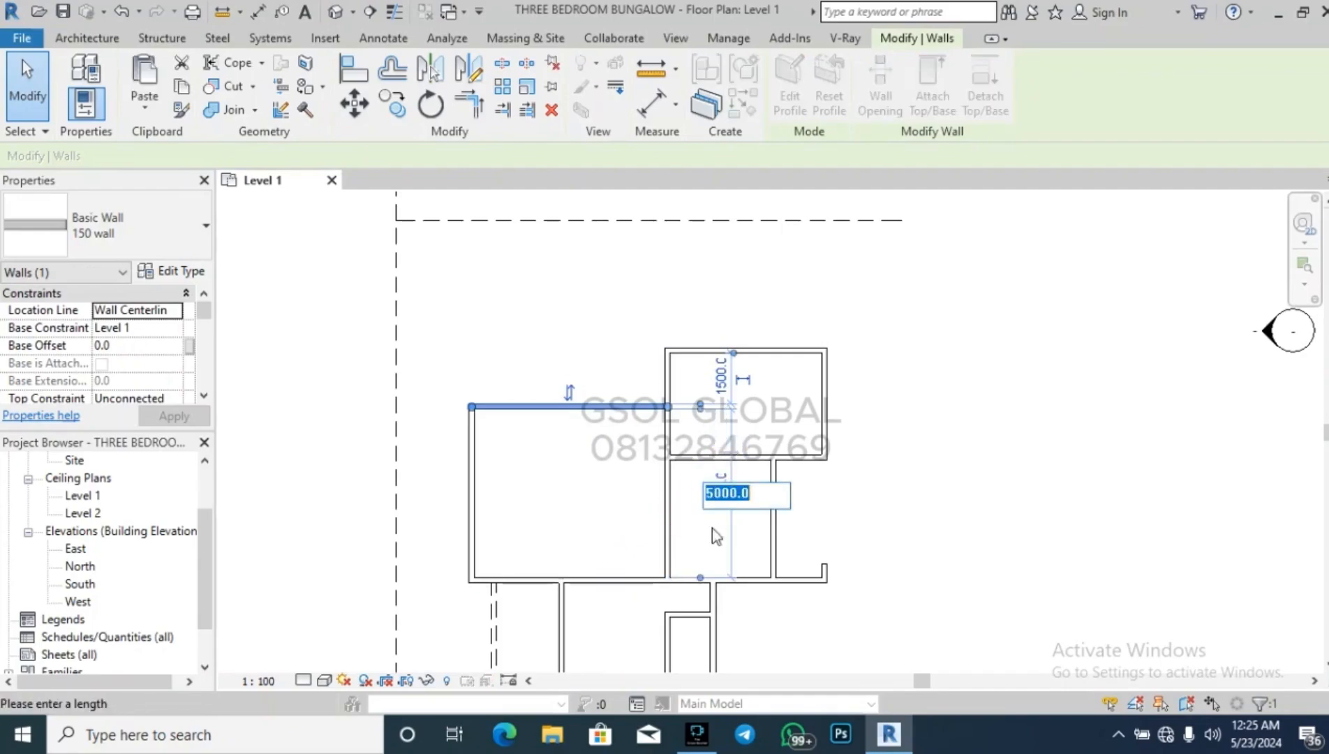
text(450)
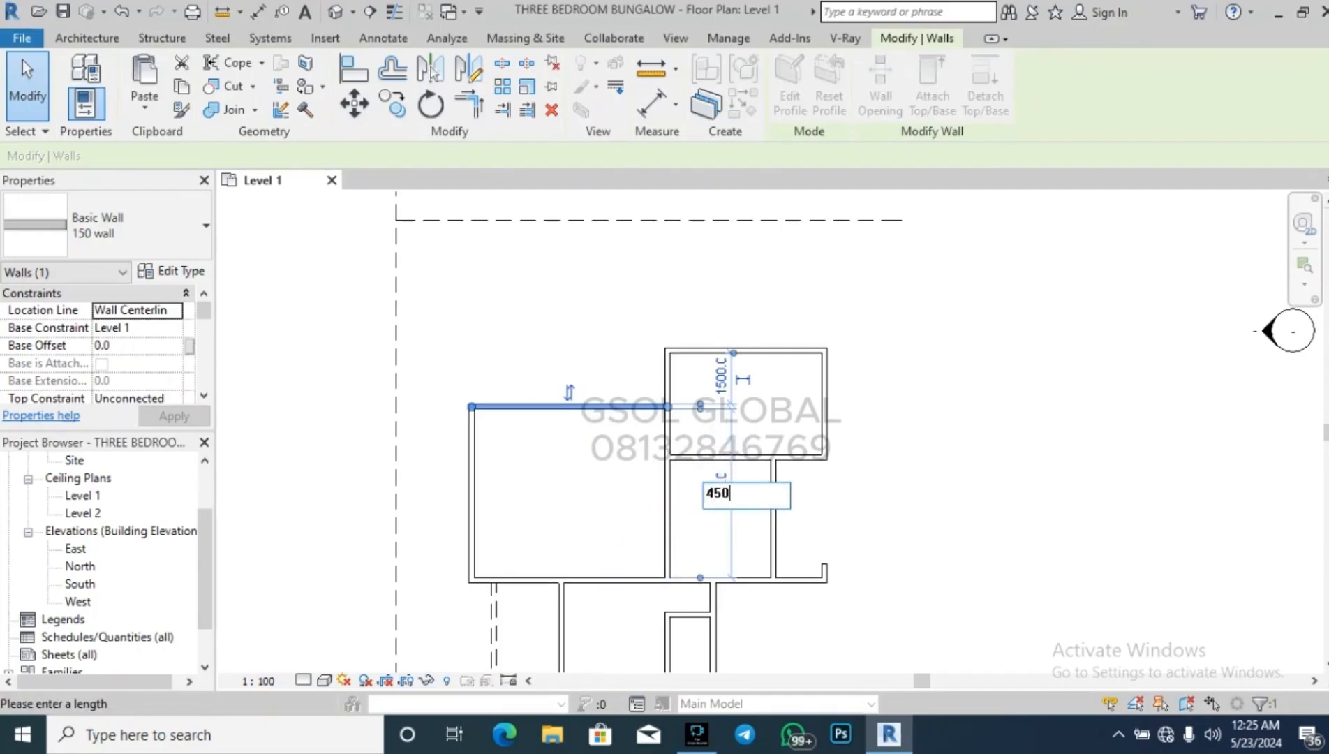
text(0)
key(Return)
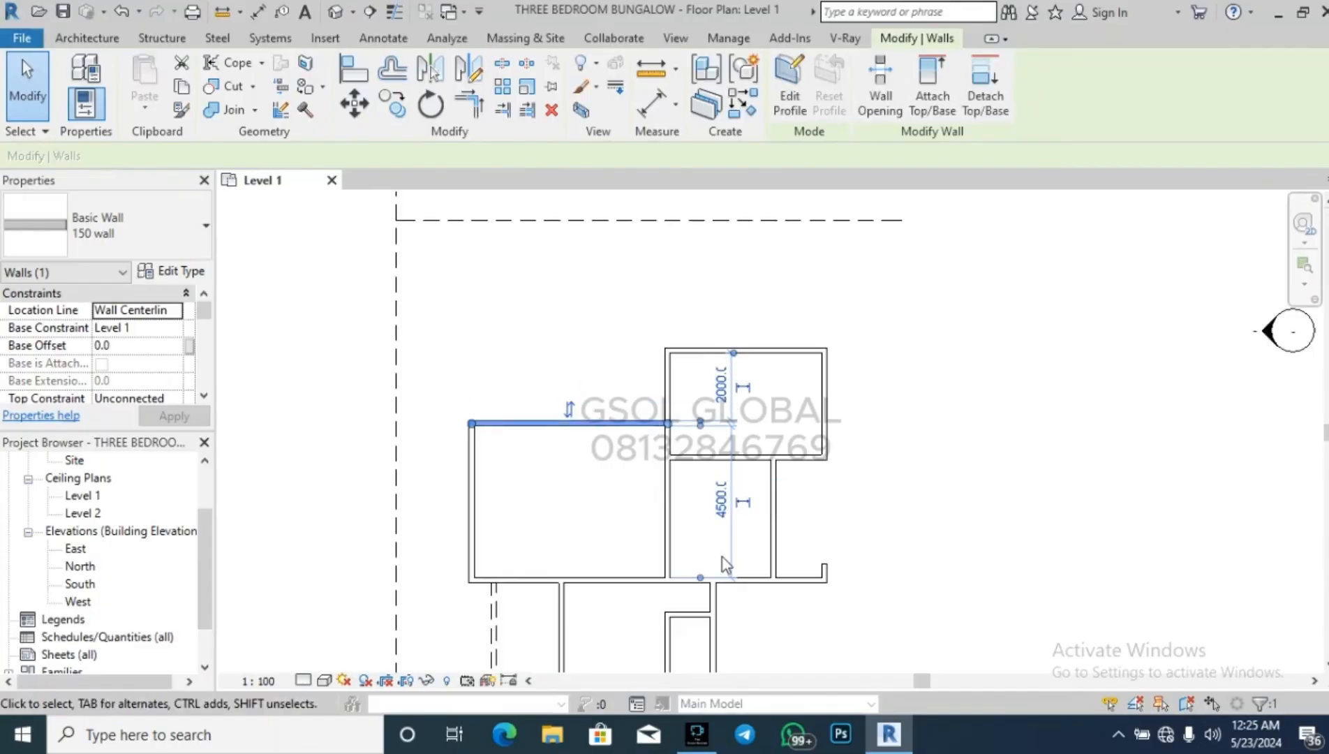
click(979, 501)
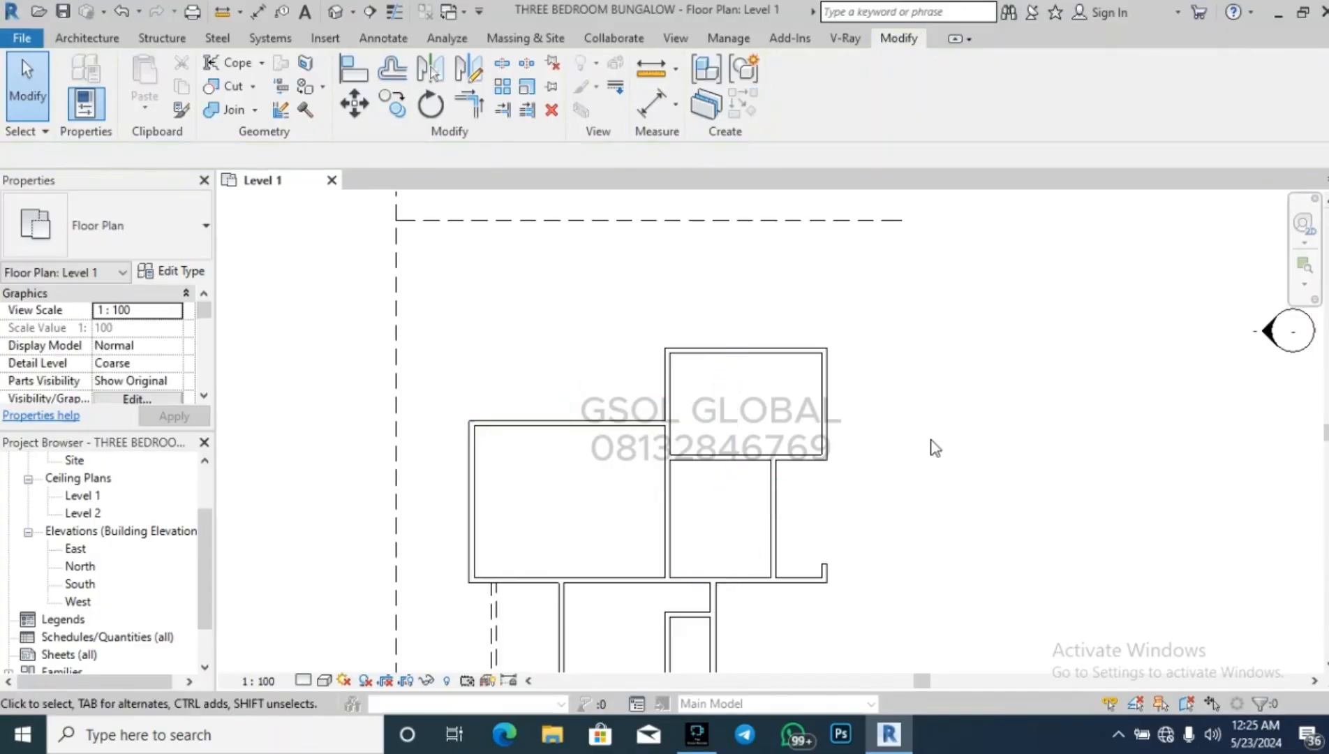
Set the clear depth of the room south of the northern room to 3000 mm by moving their shared wall, unjoining the connected walls.
scroll(762, 268, up, 1)
scroll(736, 519, down, 2)
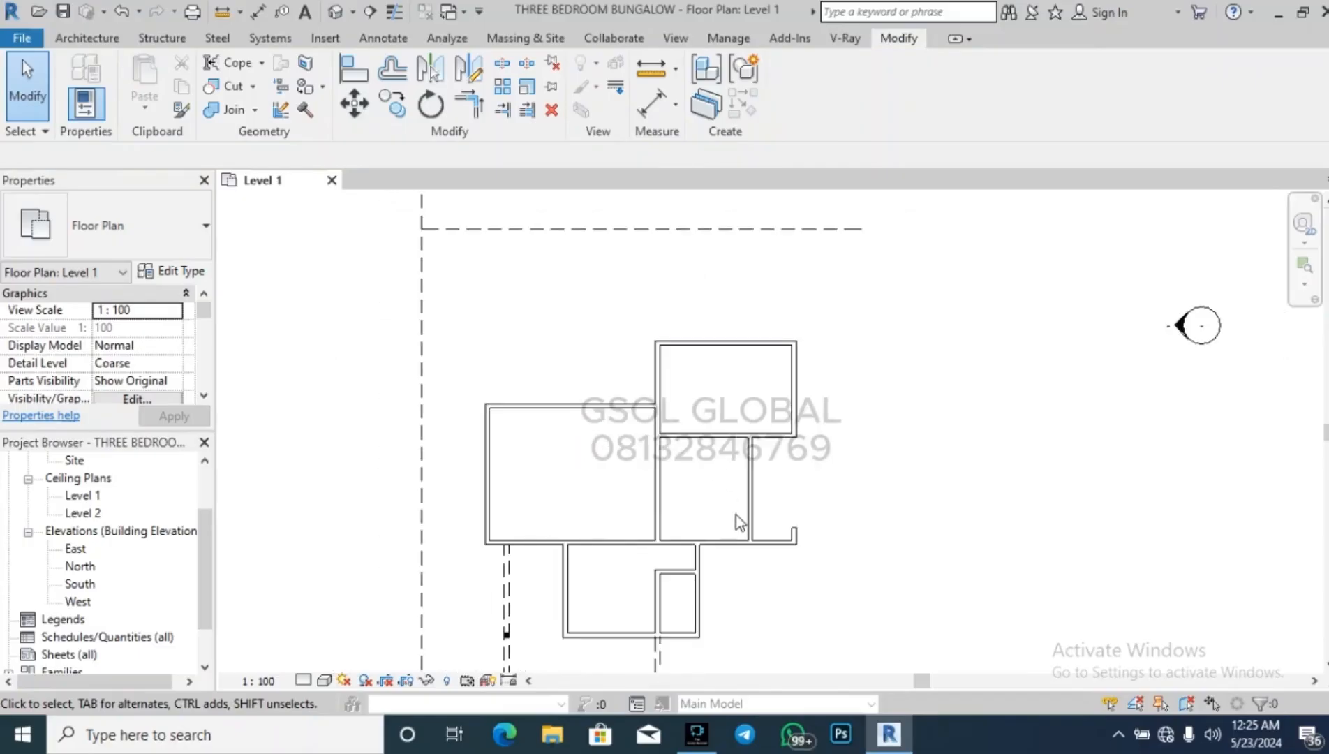
scroll(730, 463, up, 2)
click(736, 417)
click(807, 483)
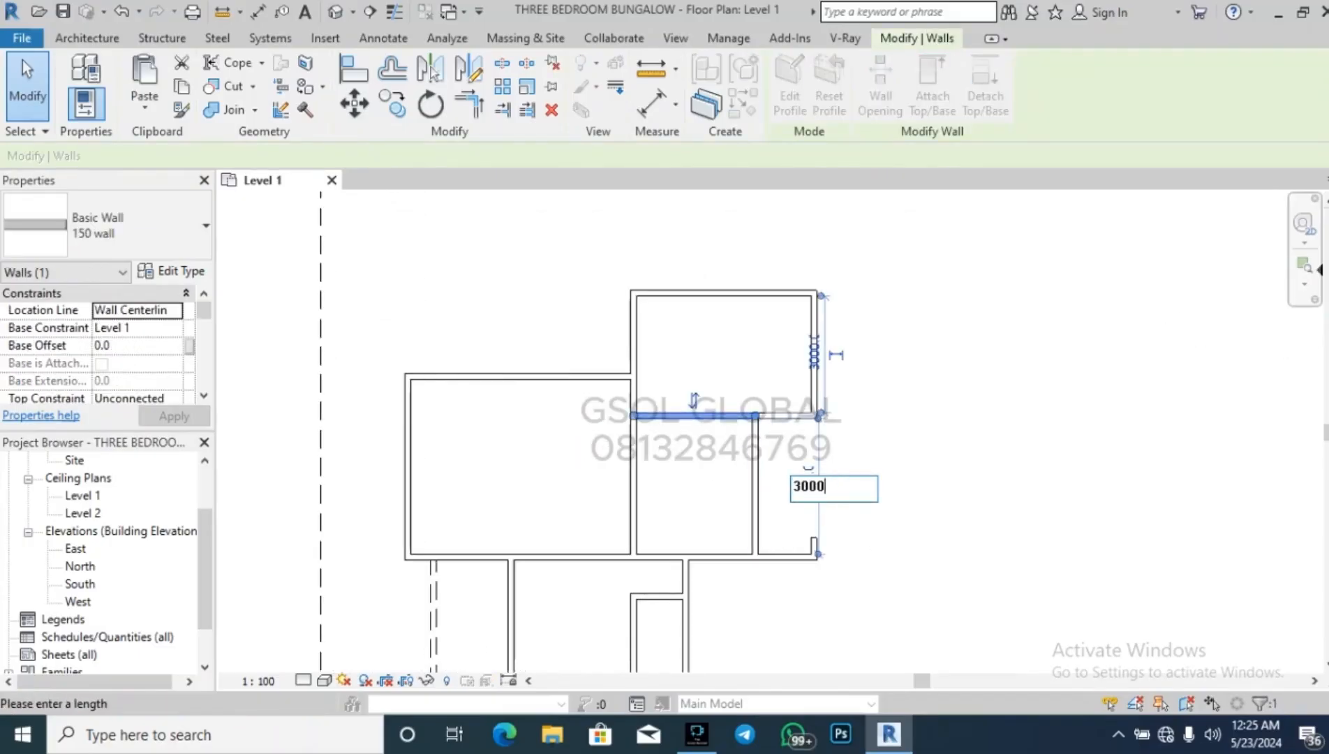
key(Return)
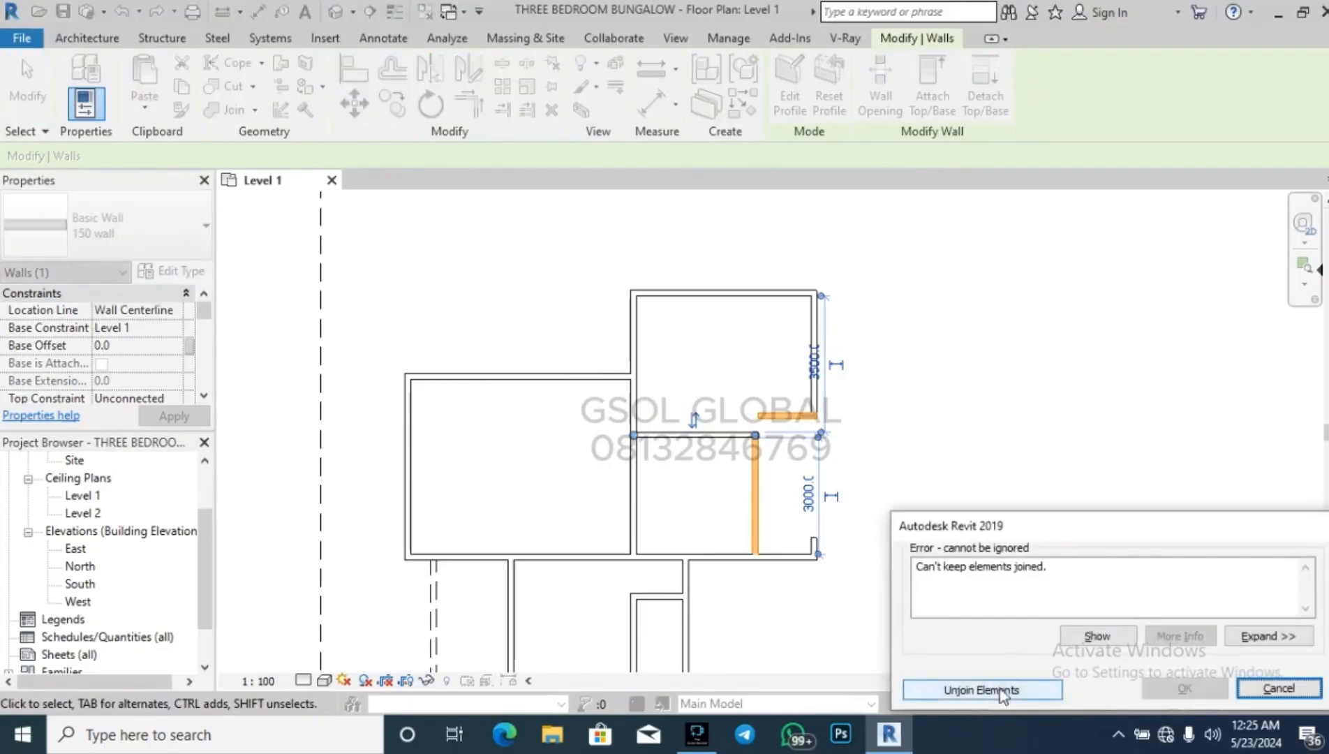
click(1000, 688)
click(890, 445)
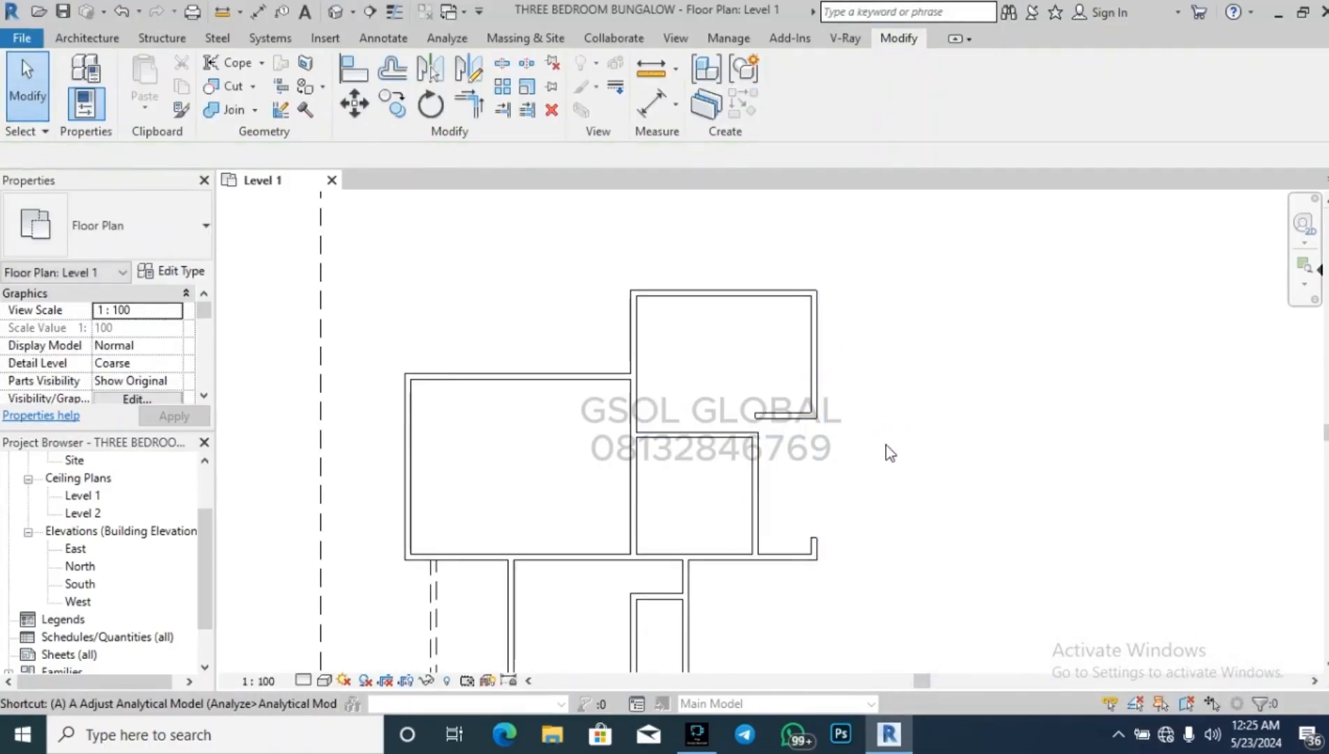
Align the short eastern piece of the northern room's south wall with the shared wall segment beside it.
key(a)
key(l)
scroll(753, 434, up, 2)
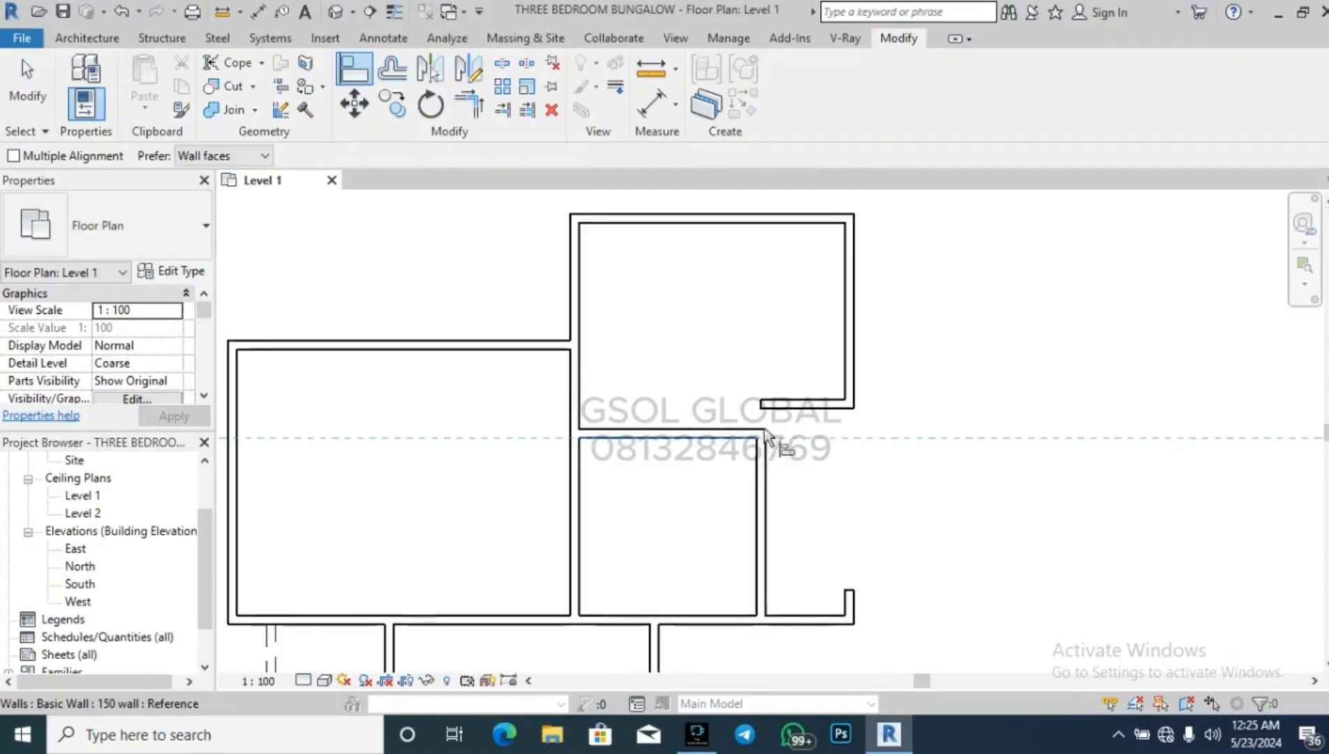
click(863, 440)
key(Escape)
scroll(836, 513, down, 2)
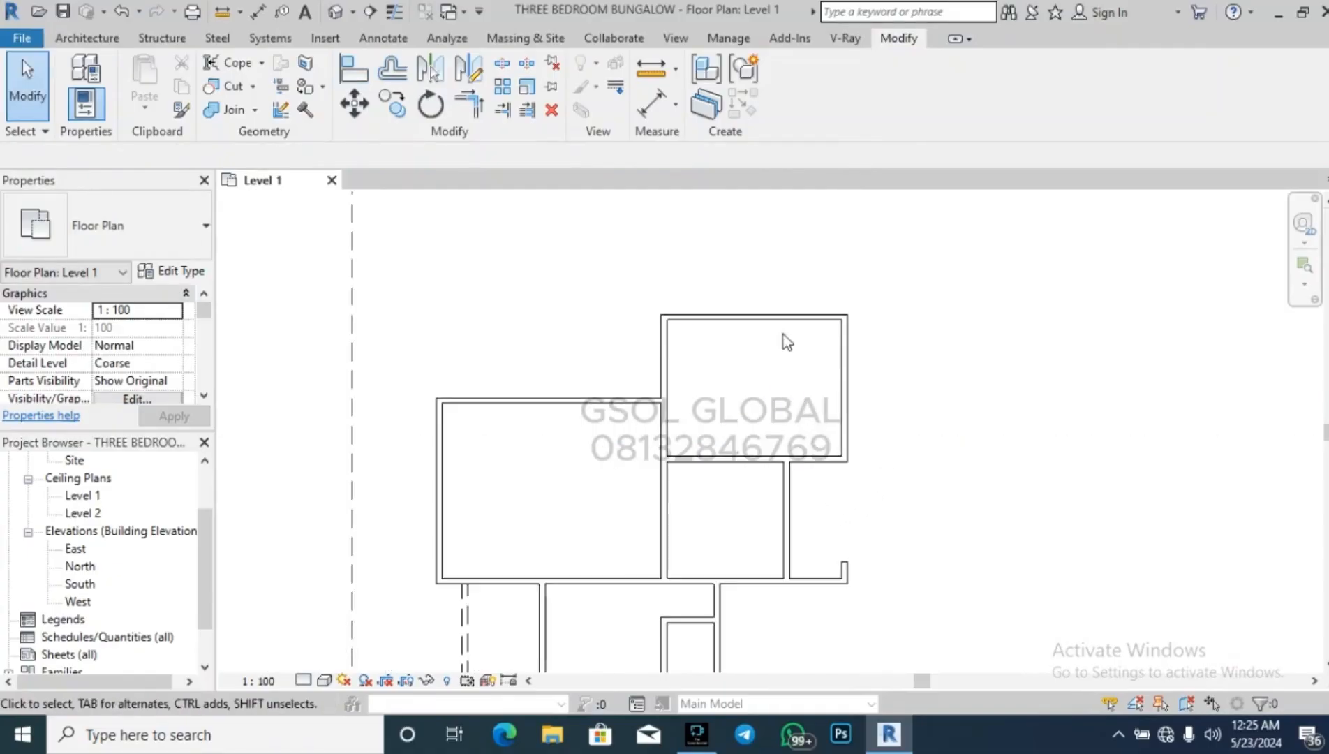
Set the clear north-south depth of the northern room to 3000 mm by moving its north wall.
click(789, 318)
scroll(896, 387, up, 1)
click(897, 386)
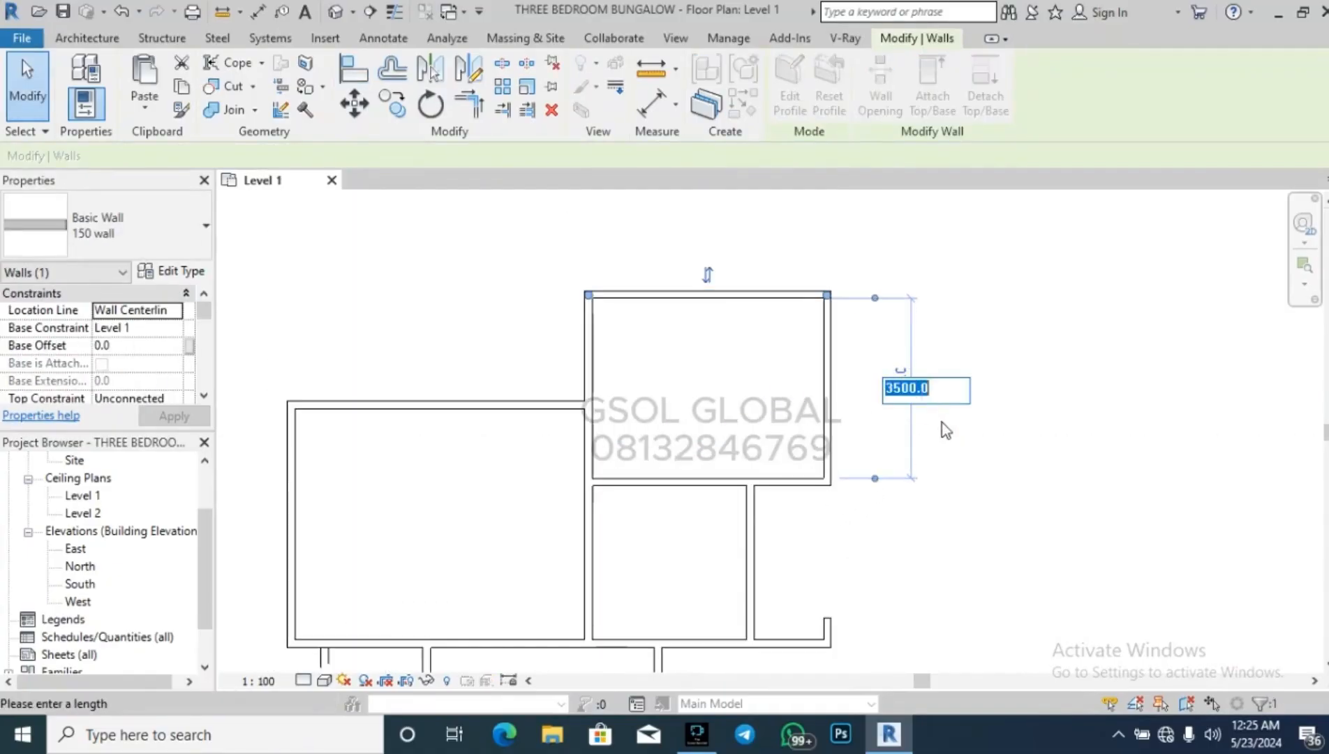
text(3000)
key(Return)
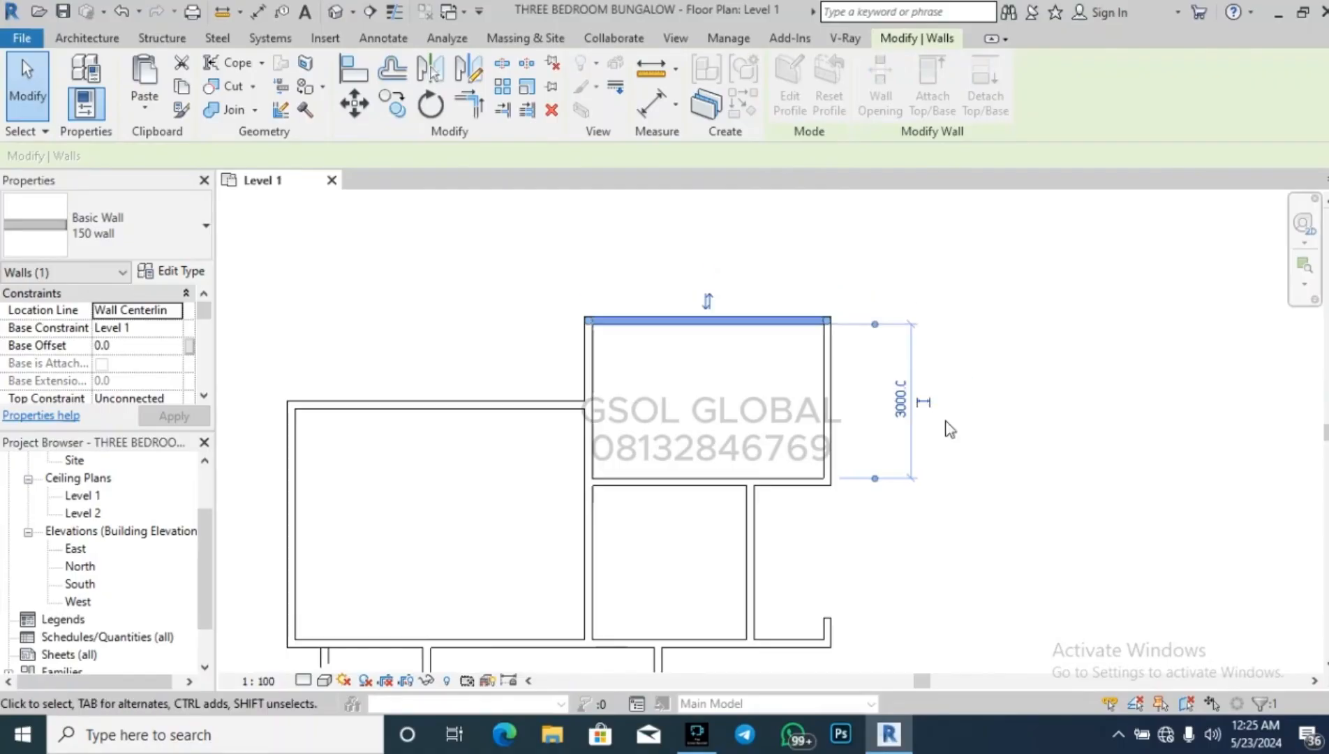
click(1056, 454)
Draw 150 mm walls from the western room's north wall, in line with the porch's west edge, to the offset line, east, and south to the northern room's northeast corner.
scroll(924, 453, down, 1)
scroll(924, 453, down, 2)
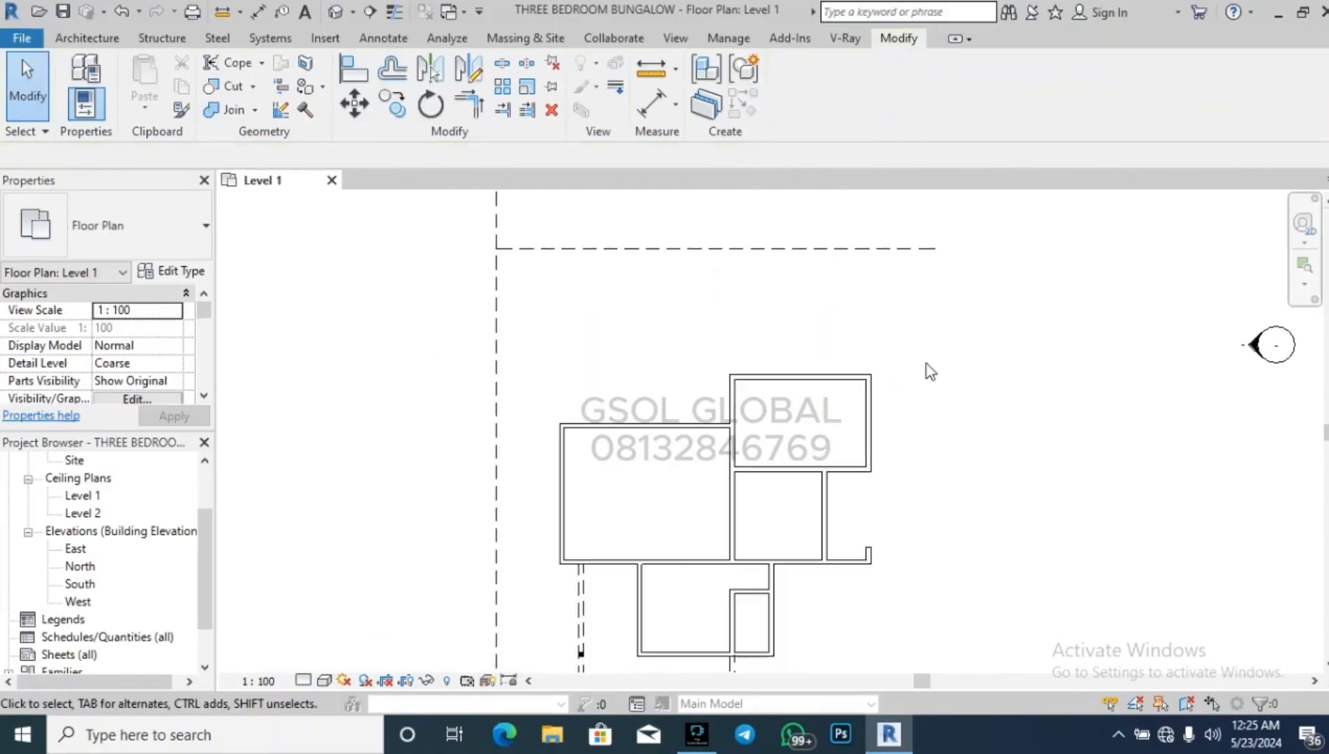
scroll(884, 297, up, 2)
scroll(771, 327, down, 1)
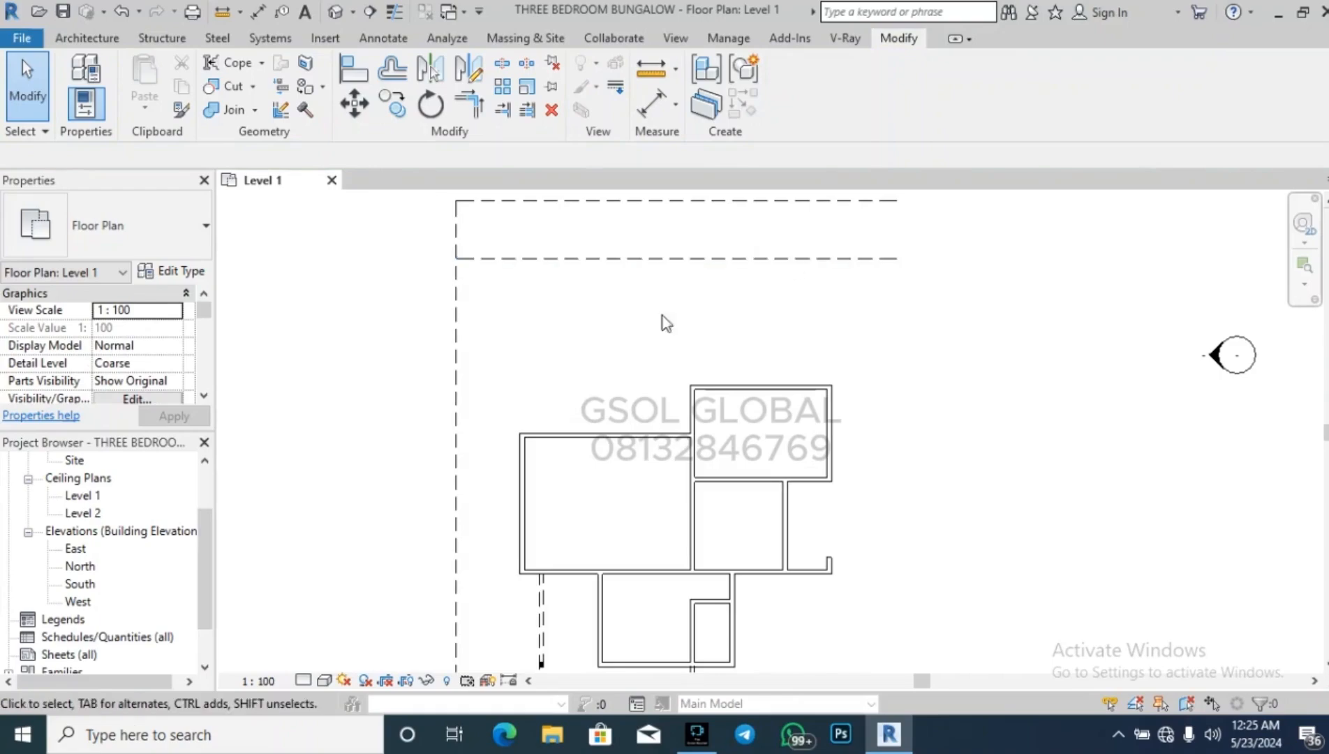
click(88, 38)
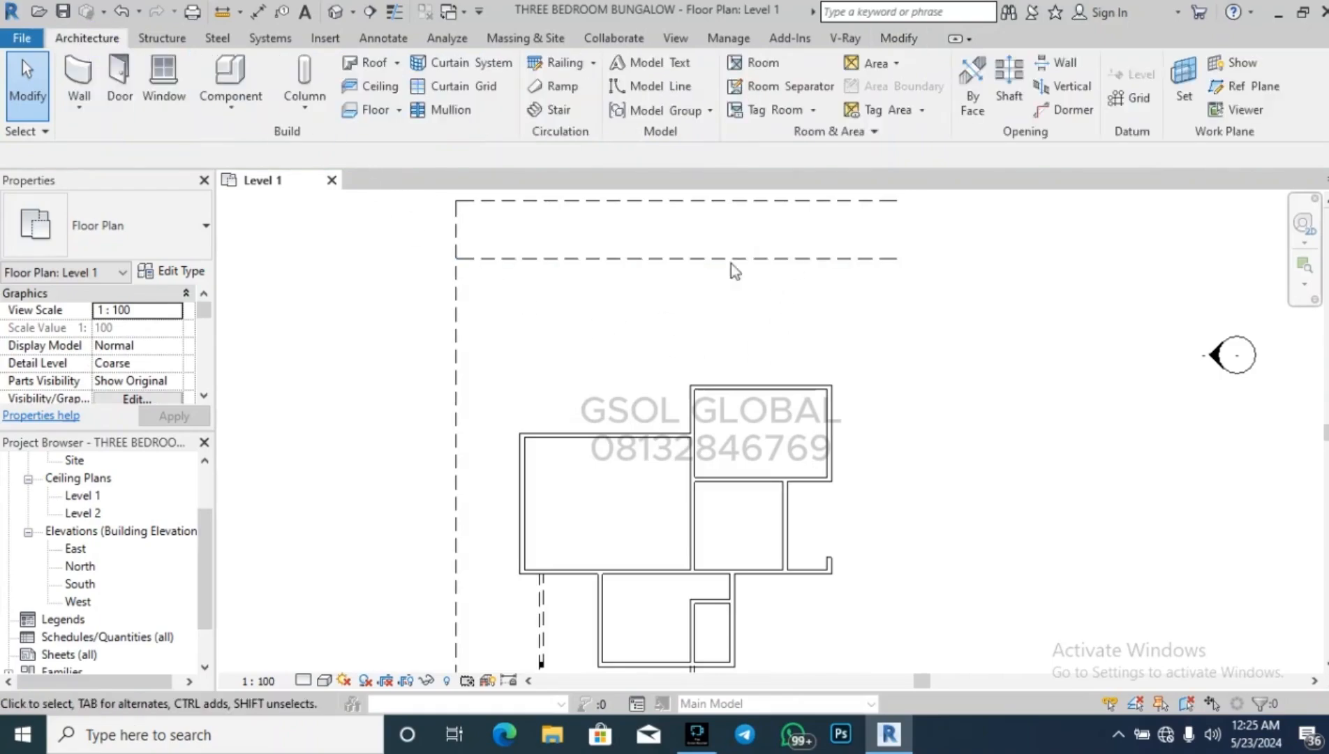
scroll(489, 247, up, 1)
click(79, 82)
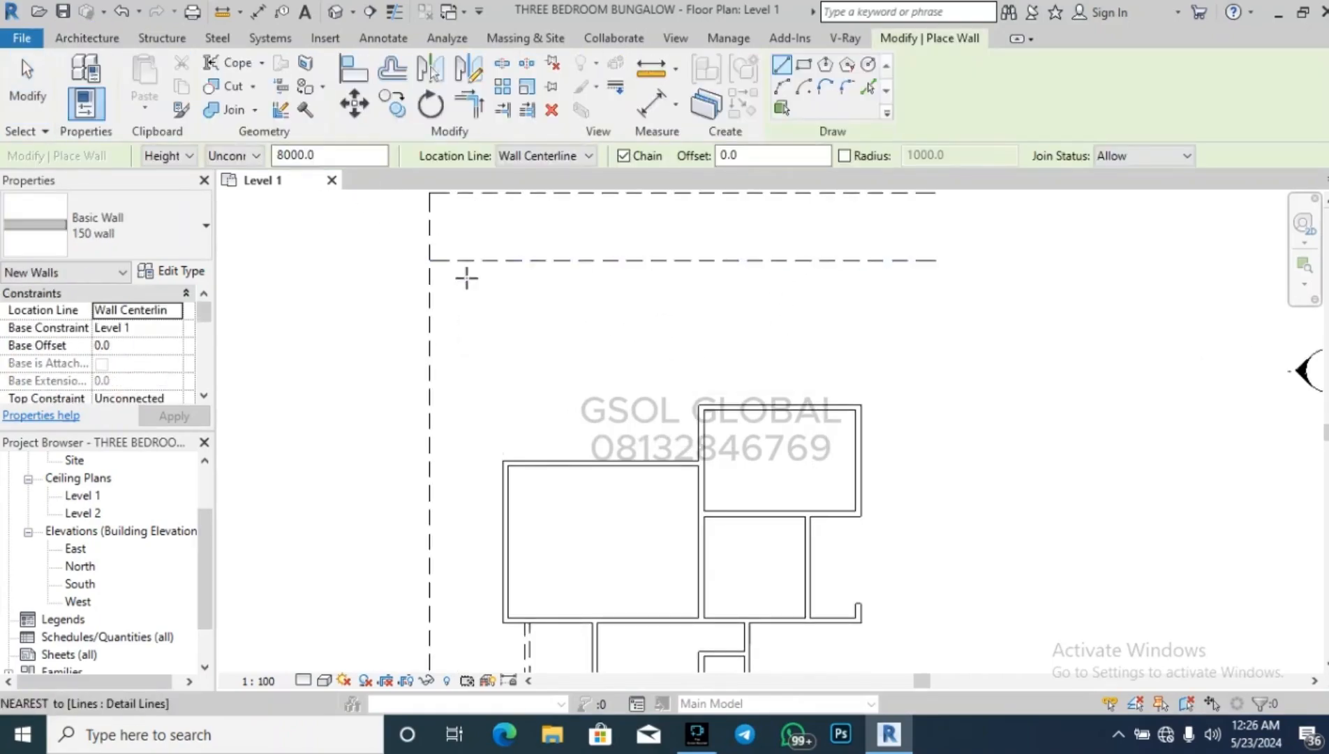
scroll(510, 382, up, 2)
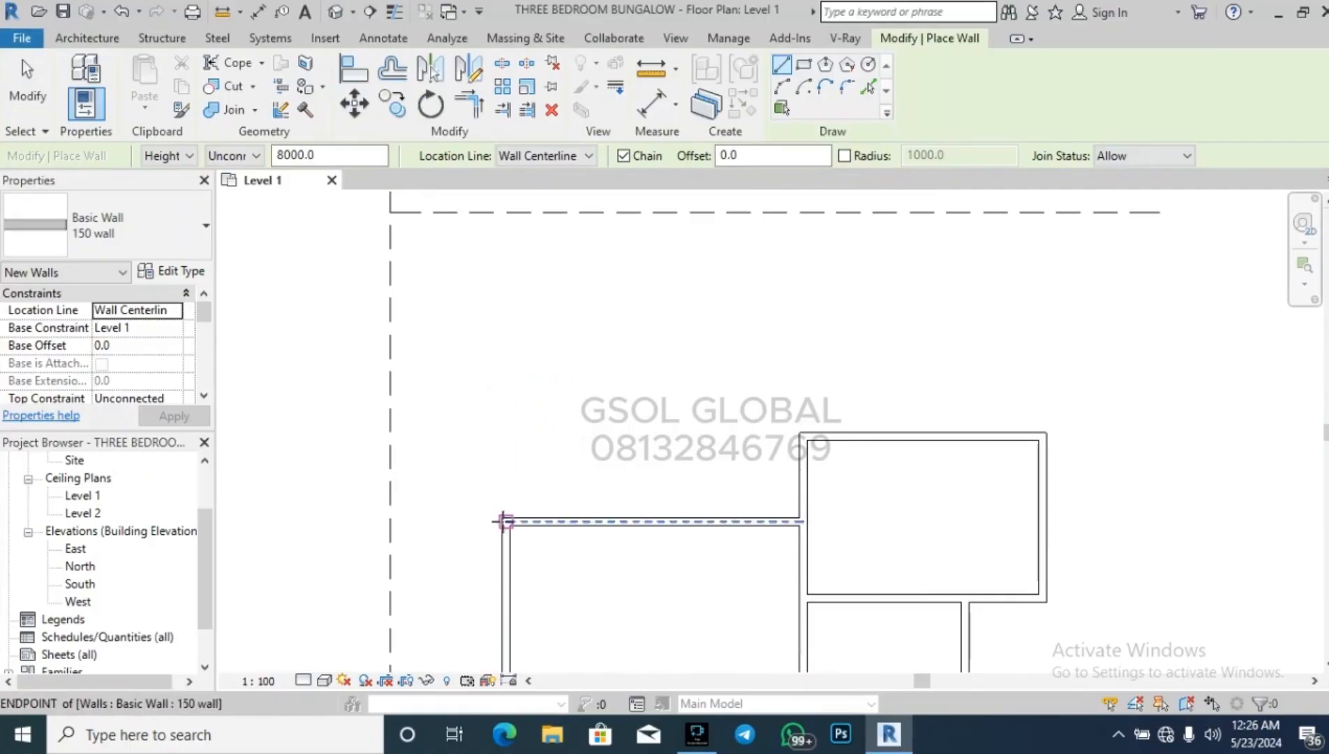
scroll(510, 391, down, 3)
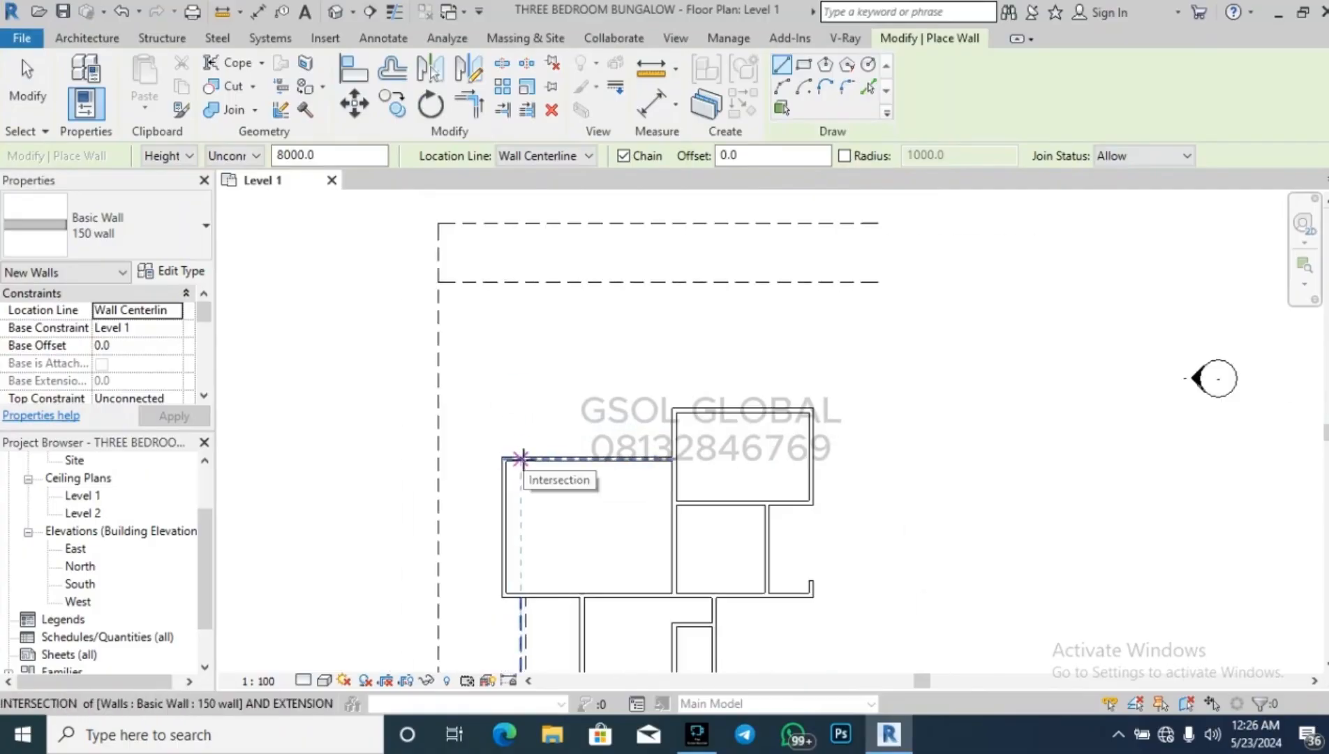
click(520, 459)
click(523, 281)
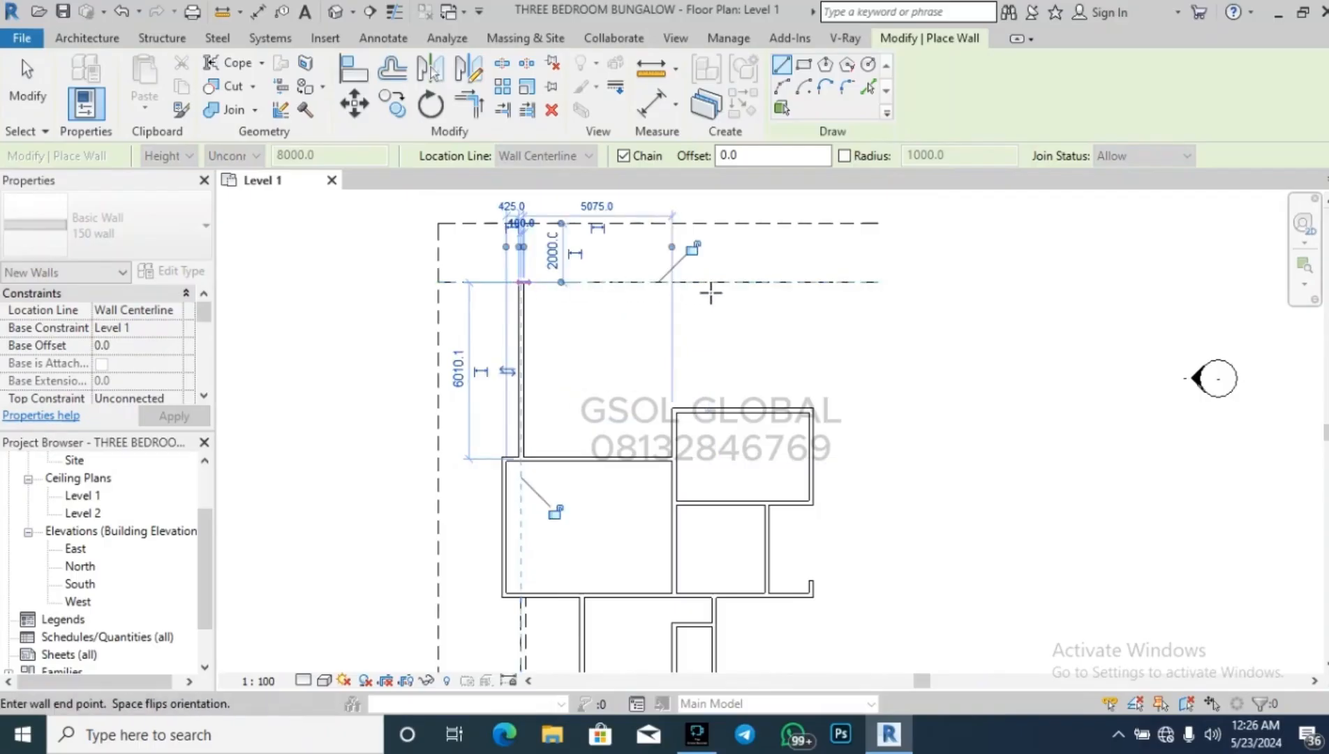
click(812, 282)
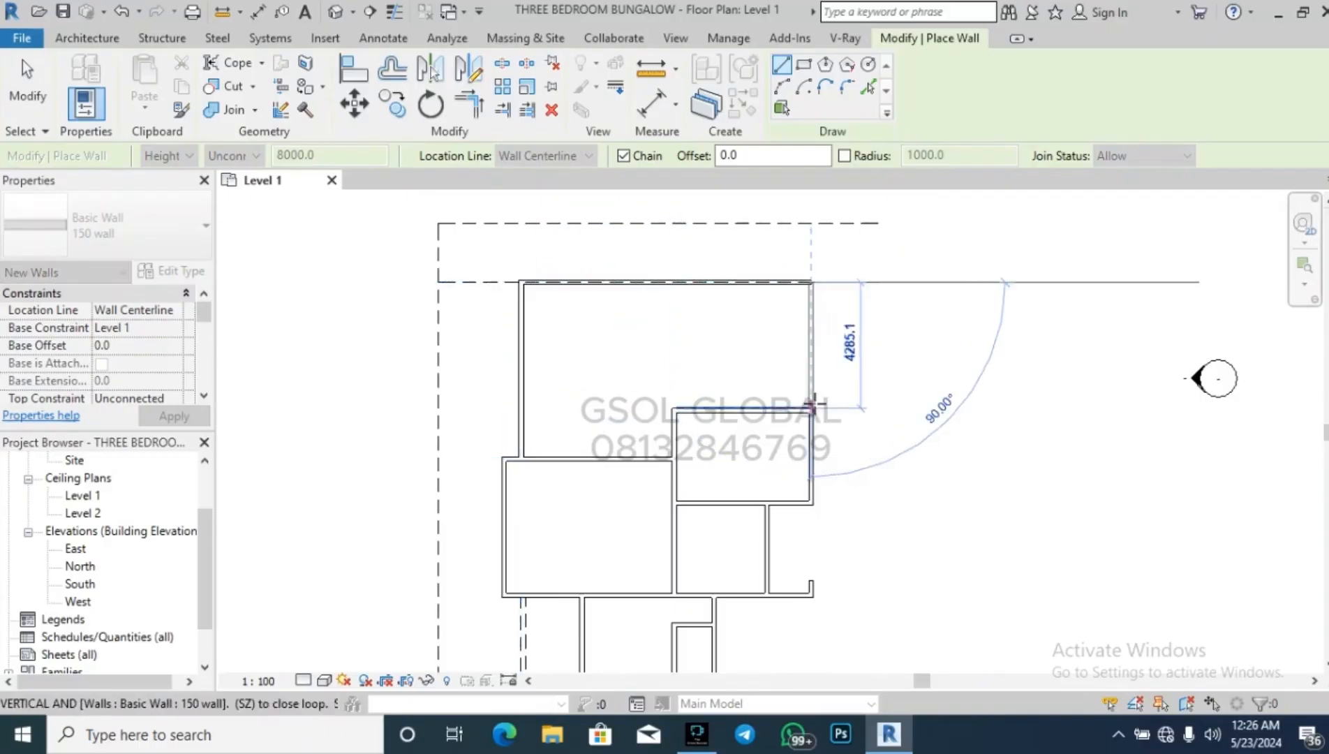
click(813, 409)
key(Escape)
key(Escape)
scroll(926, 335, down, 3)
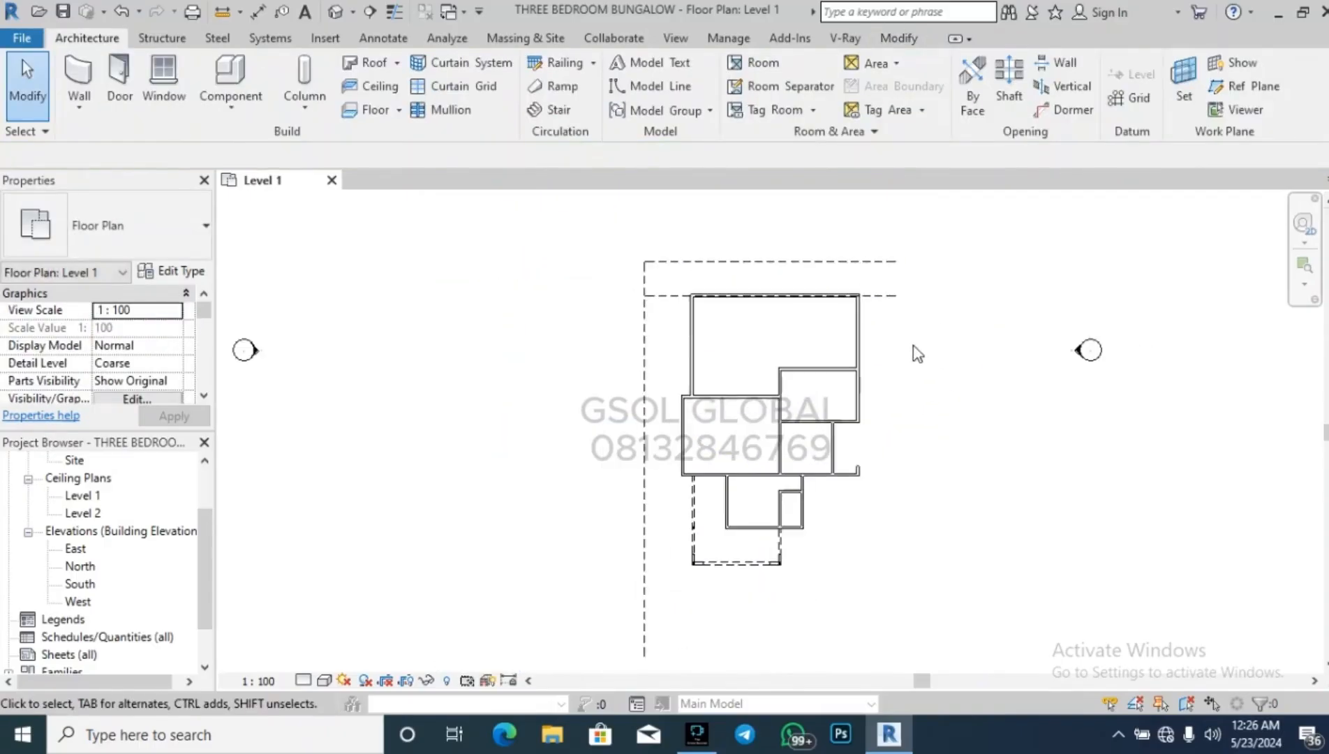
Delete the offset dashed guide line that runs along the new northernmost wall.
click(895, 297)
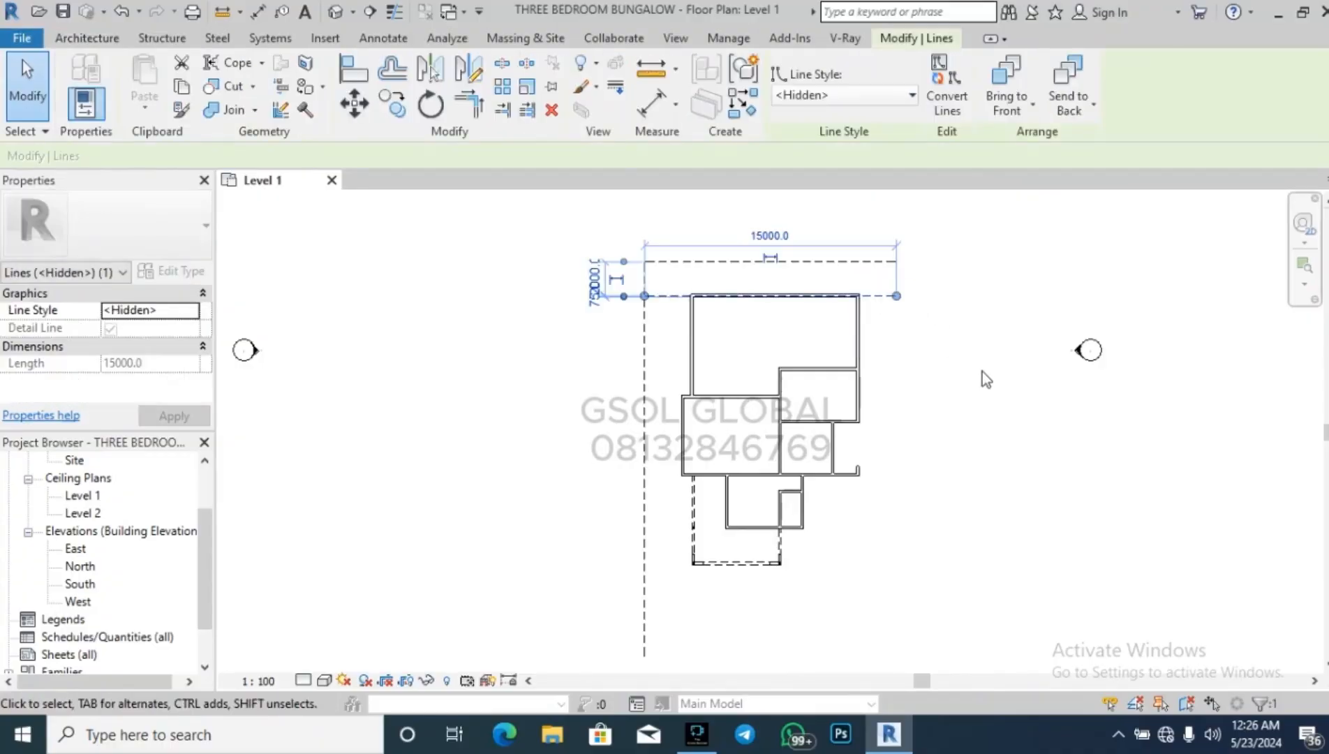
key(Escape)
scroll(866, 307, up, 4)
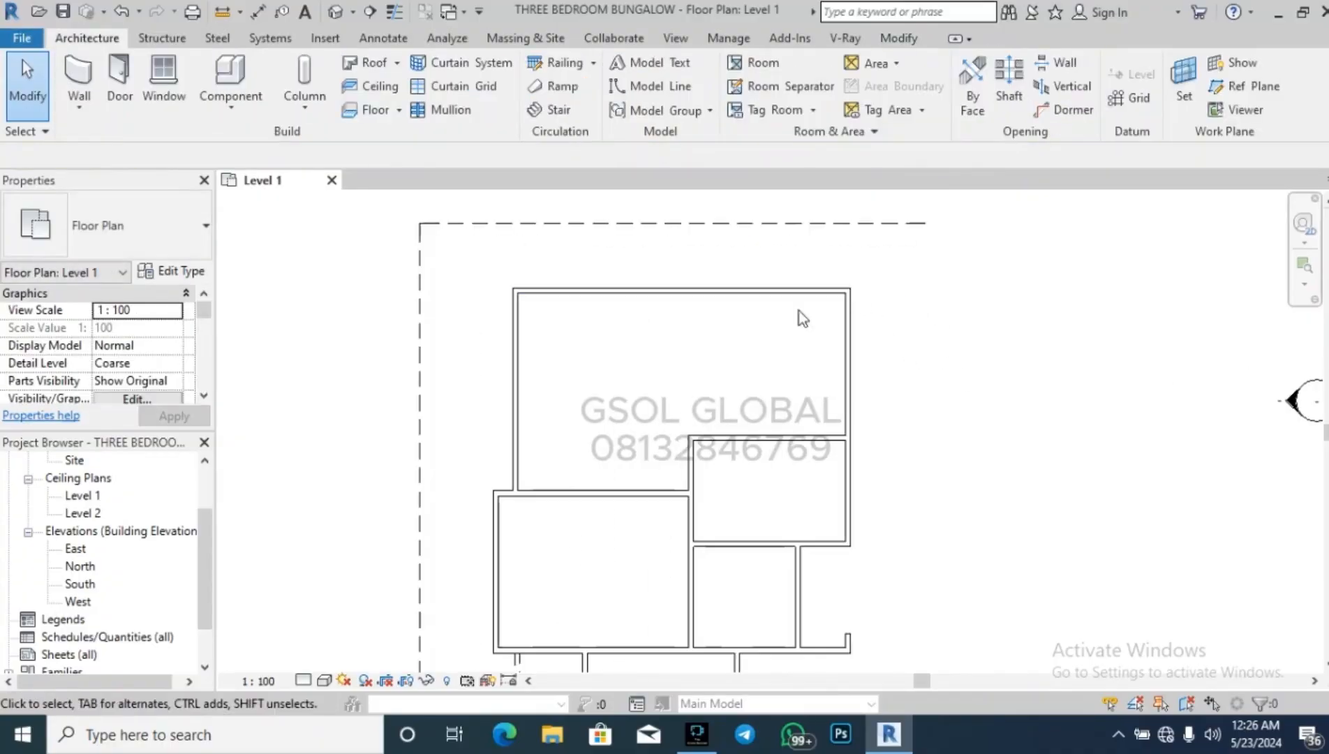
Draw a 150 mm north-south wall from the western room's north wall to the northernmost wall, just west of the northern room.
scroll(671, 338, up, 3)
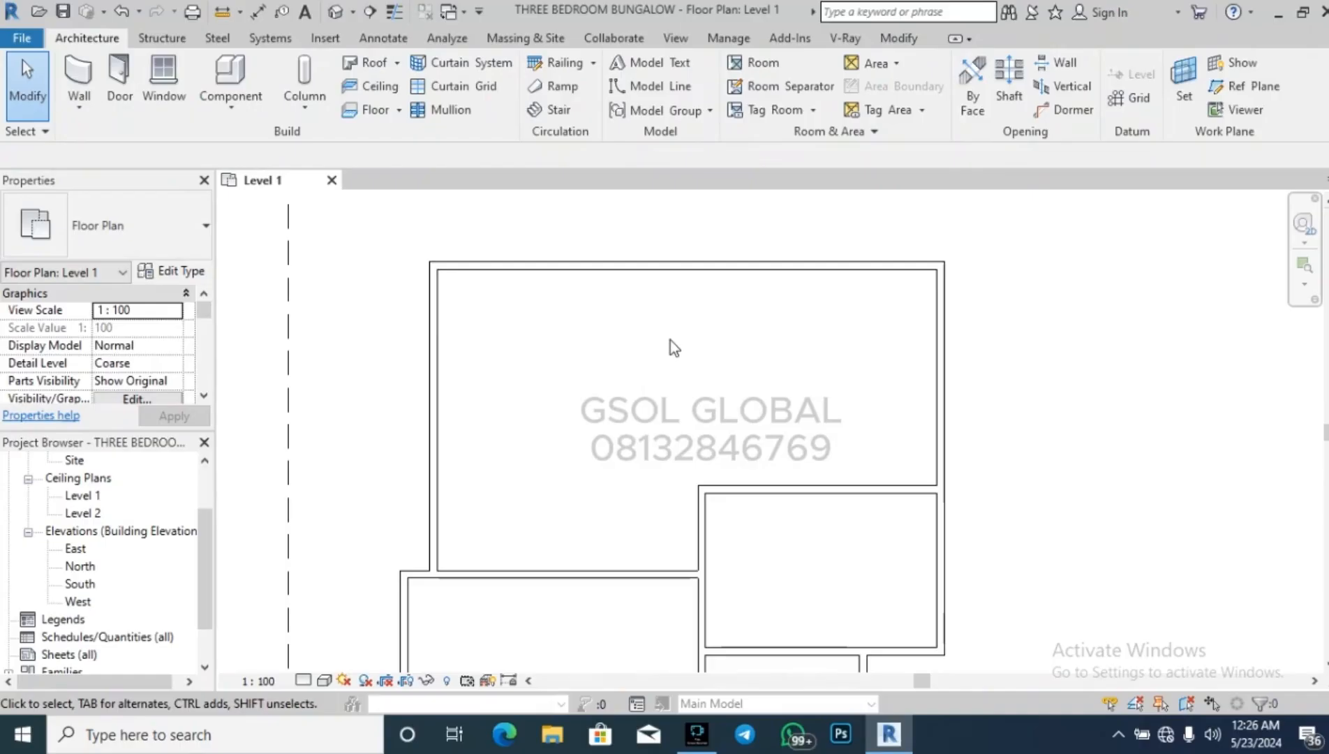
scroll(591, 401, down, 4)
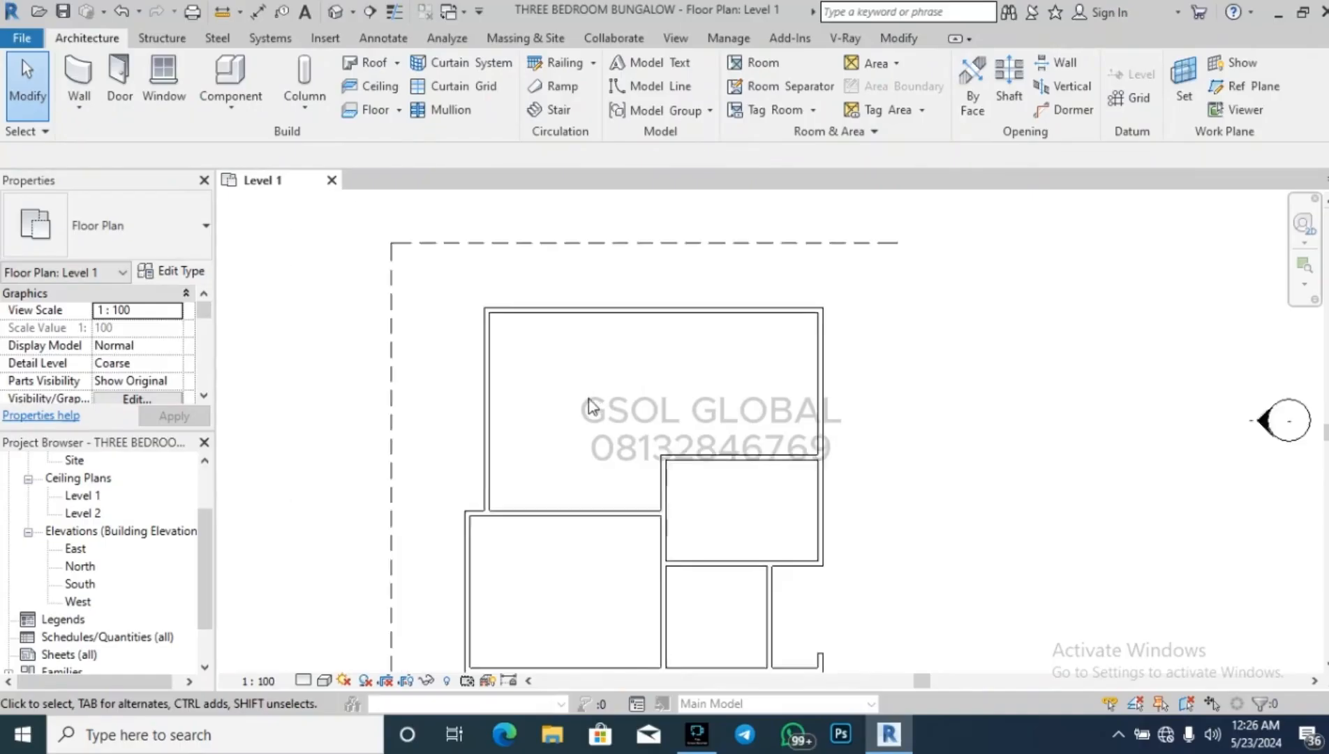
scroll(548, 313, down, 4)
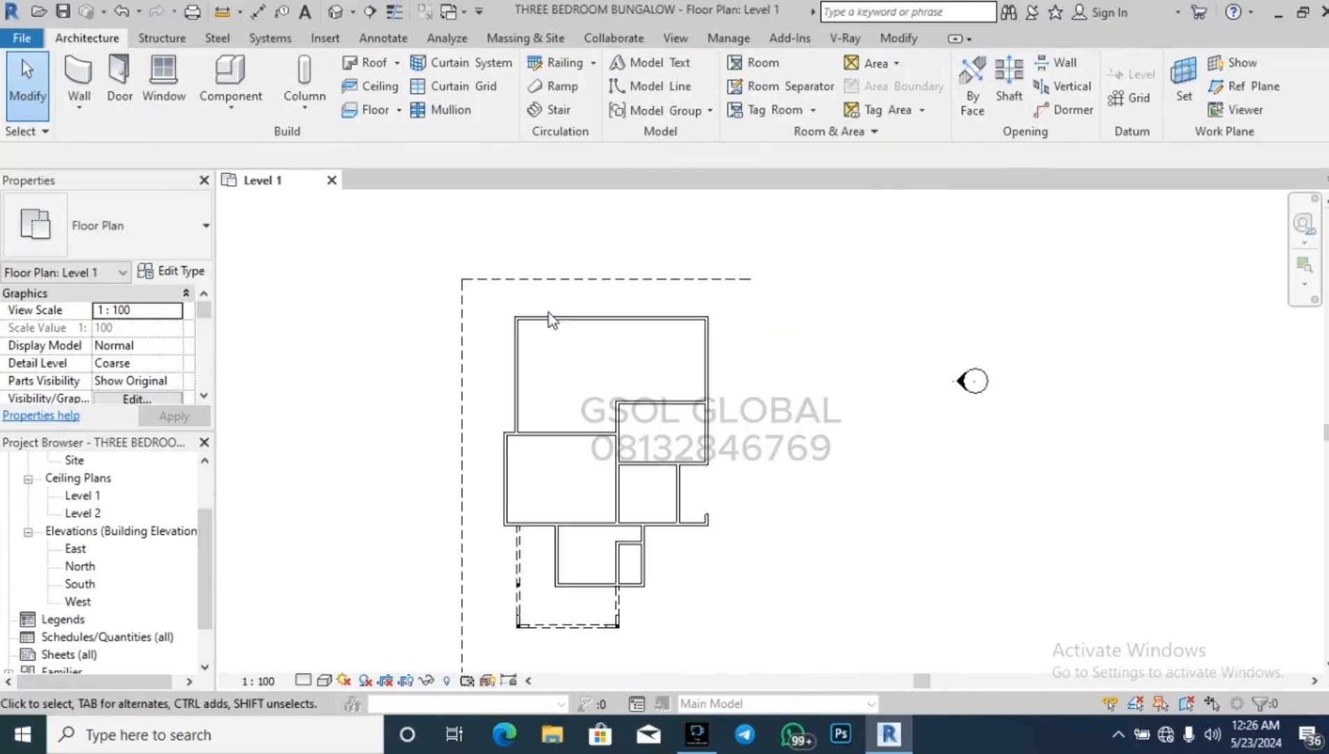
scroll(668, 395, up, 2)
scroll(546, 338, up, 4)
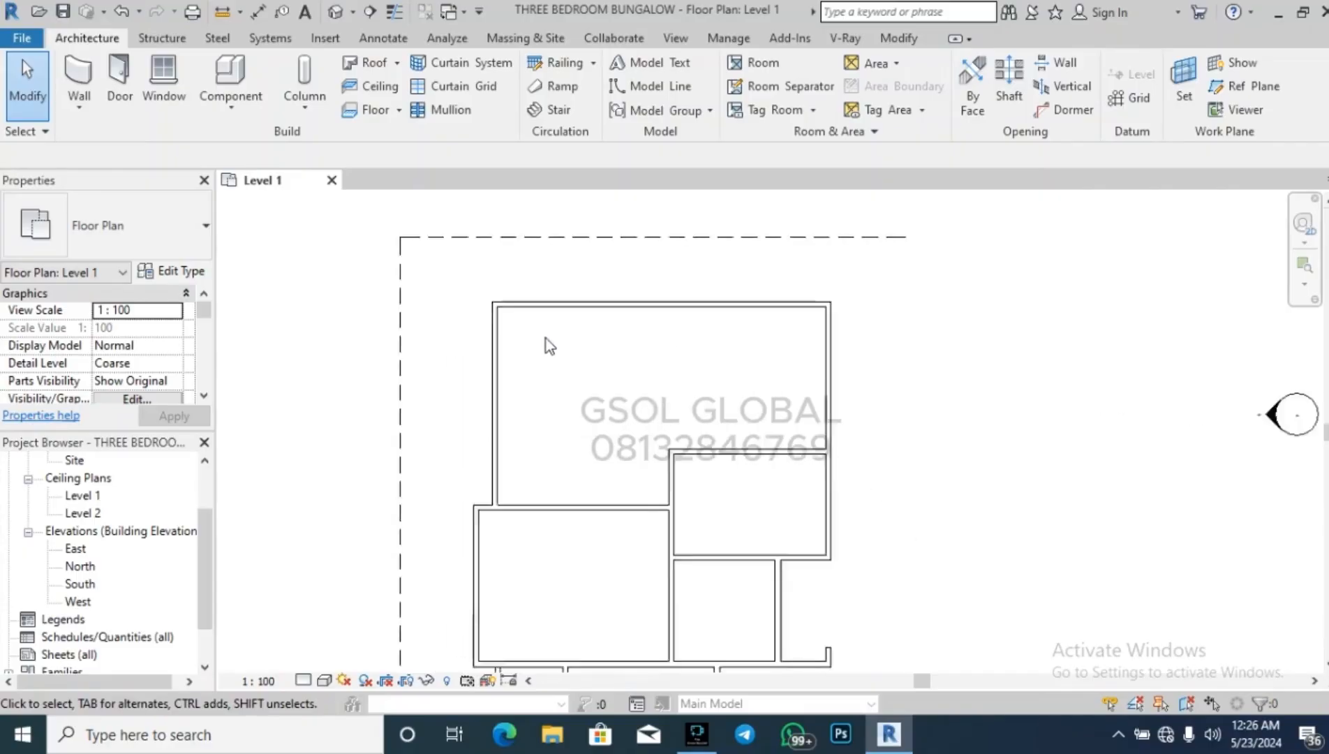
click(81, 75)
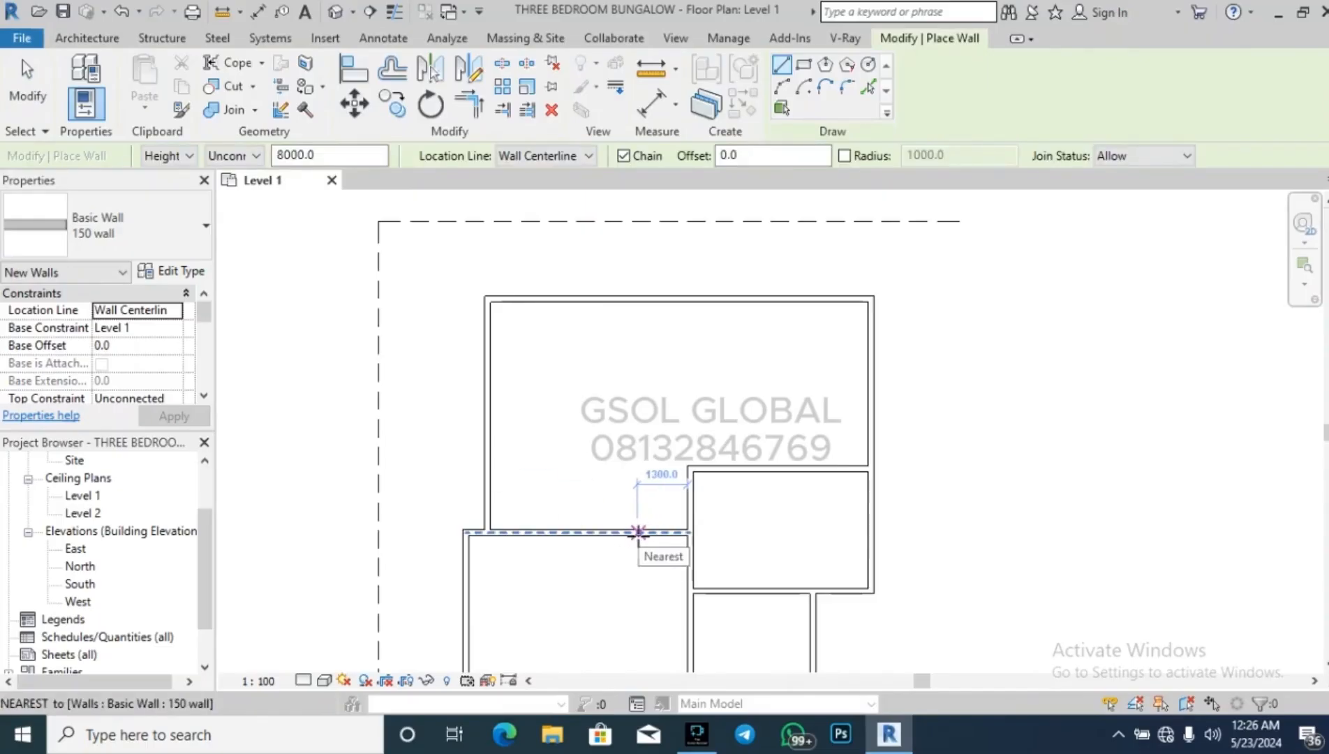
click(638, 532)
click(638, 300)
key(Escape)
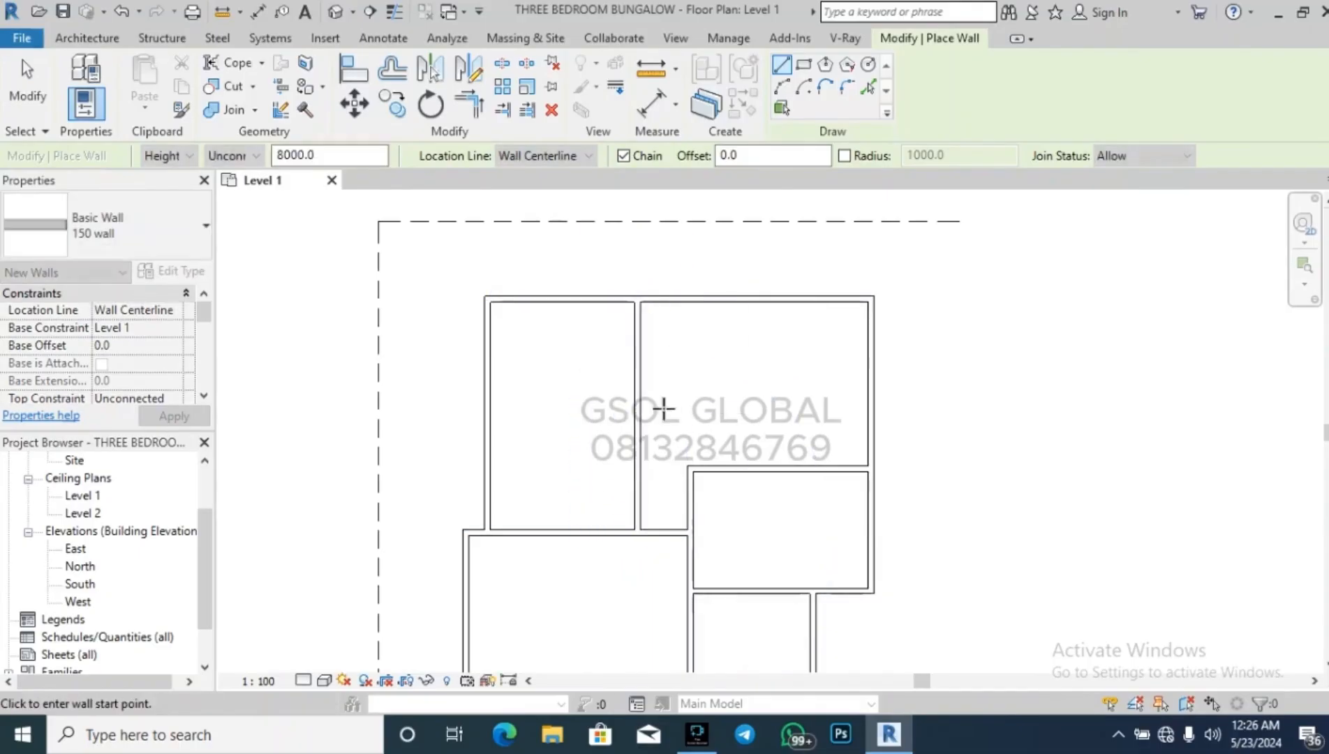
Draw a 150 mm east-west wall from the new north-south partition to the outer east wall, north of the small eastern room.
click(637, 416)
click(870, 416)
key(Escape)
key(Escape)
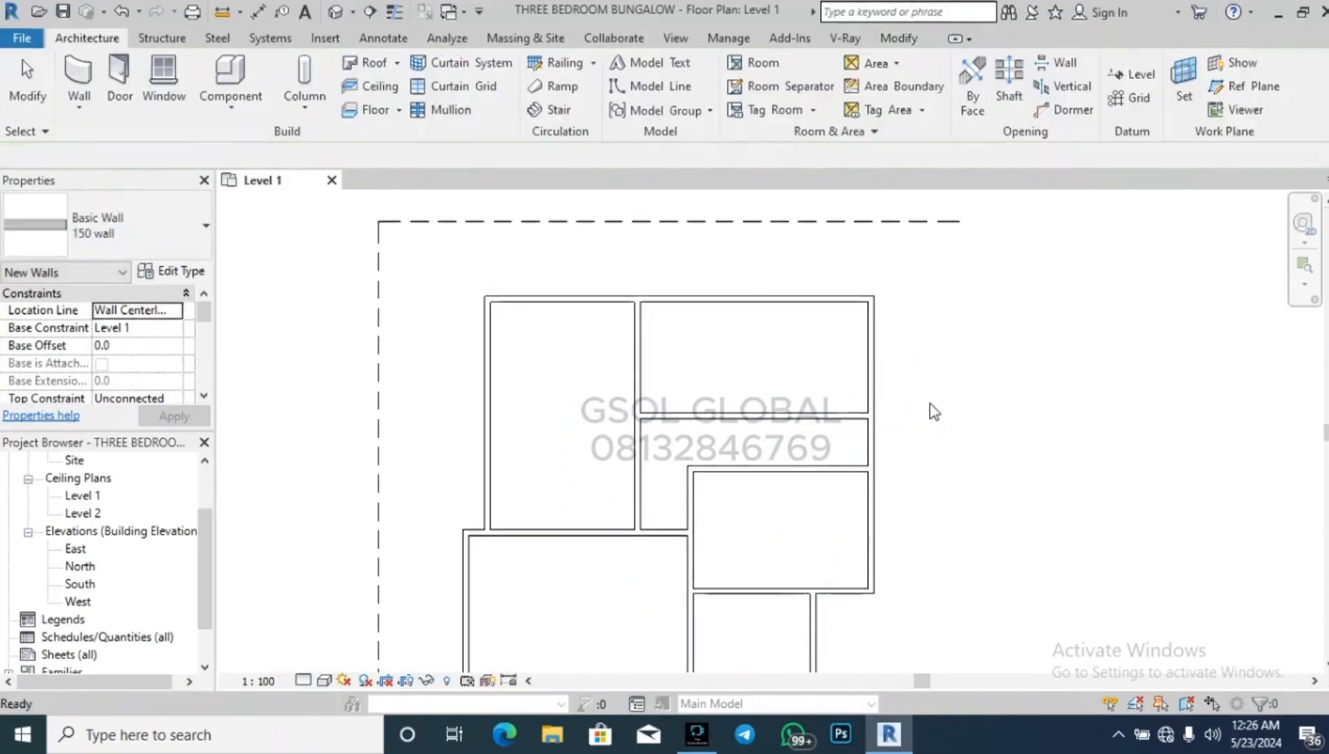
Set the clear gap between the north-south partition and the wall corner east of it to 1200 mm, and delete the east-west partition.
click(637, 445)
click(662, 221)
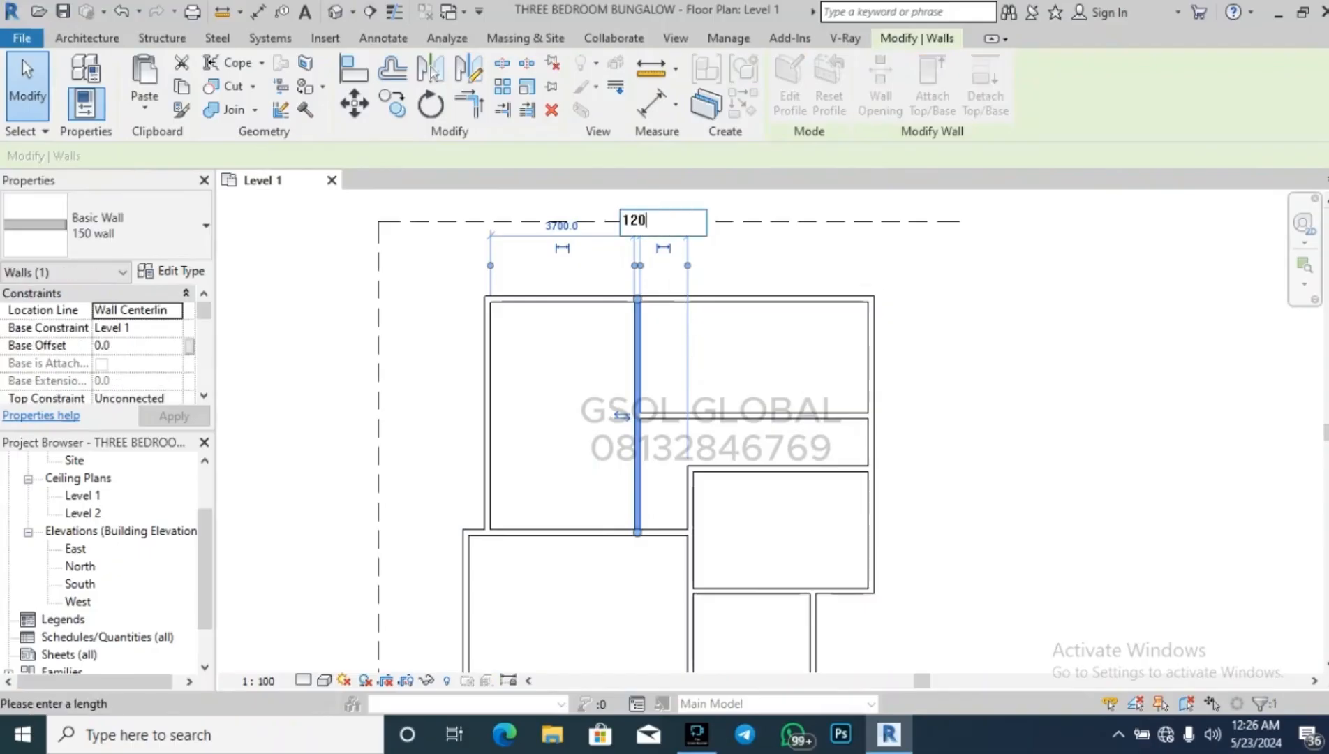
key(Return)
click(761, 270)
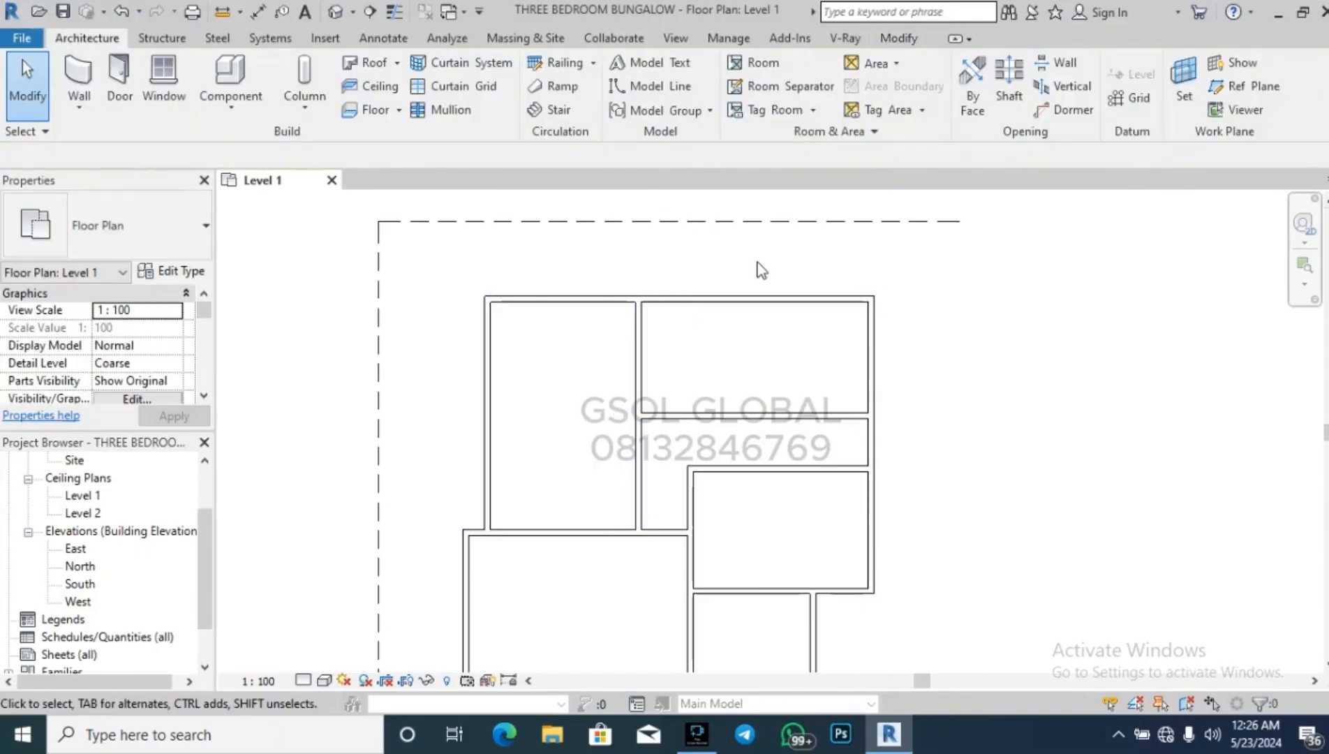
click(795, 417)
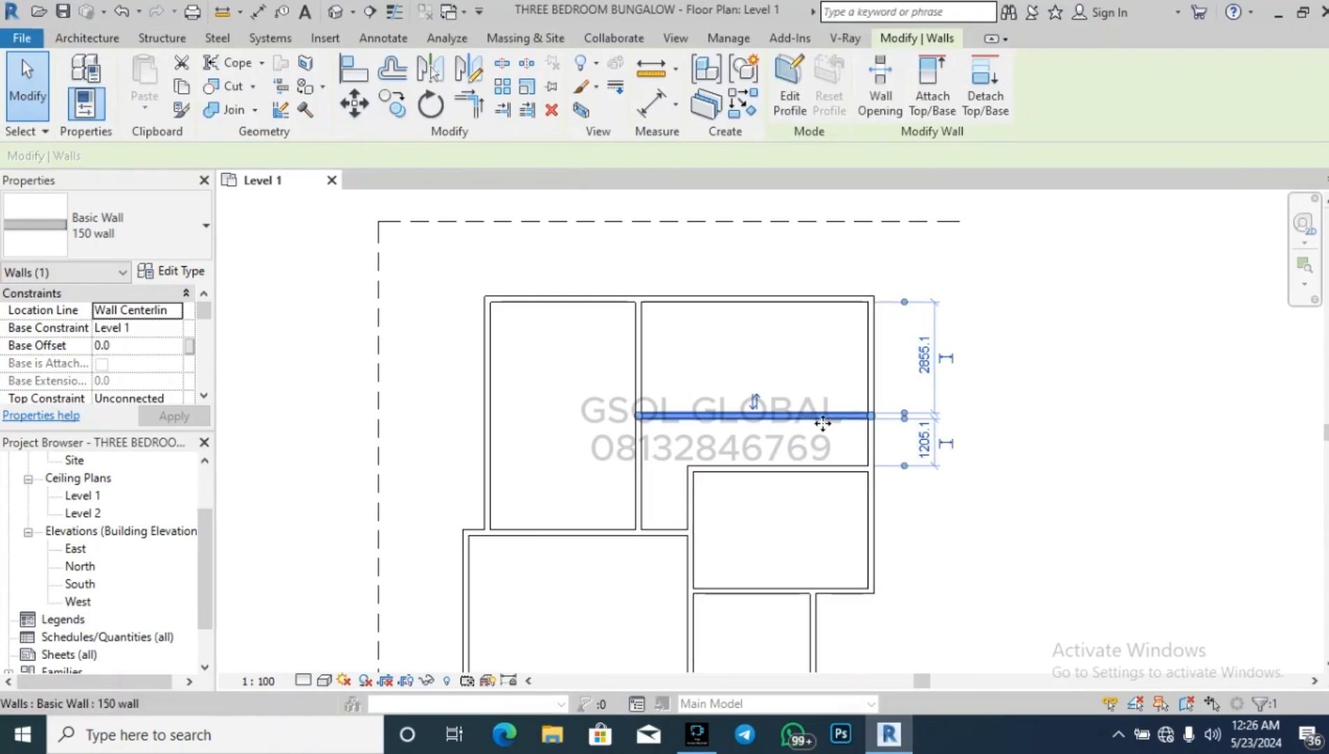
click(802, 438)
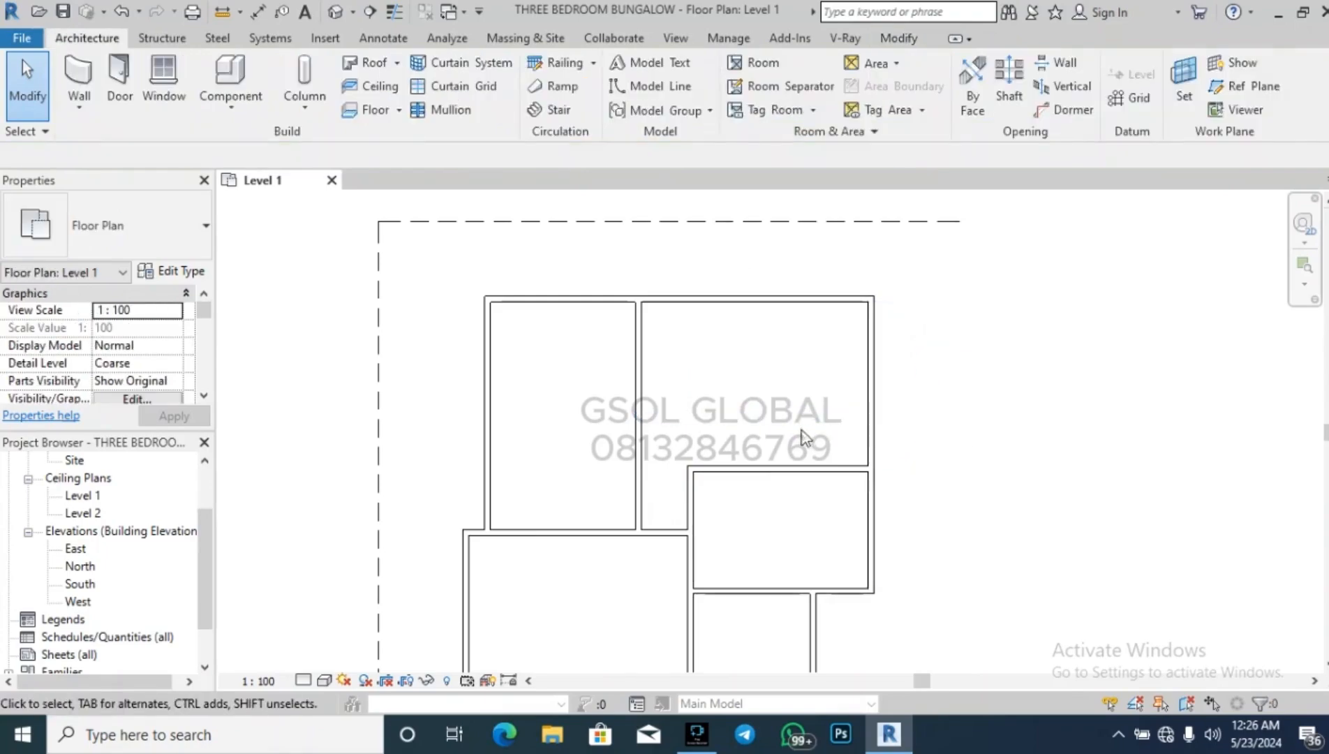
Try a 150 mm wall from the eastern room's northwest corner straight north to the northernmost wall, and delete it.
click(84, 70)
click(689, 466)
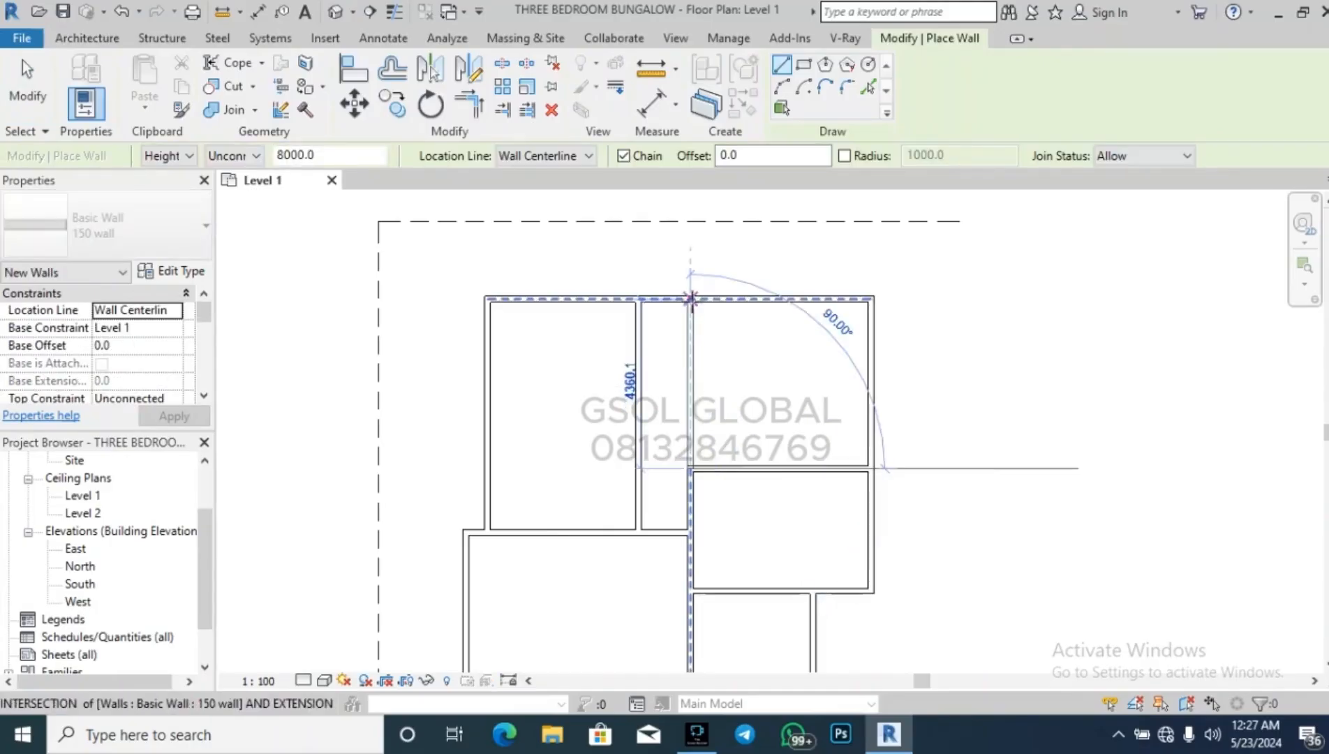
click(691, 298)
key(Escape)
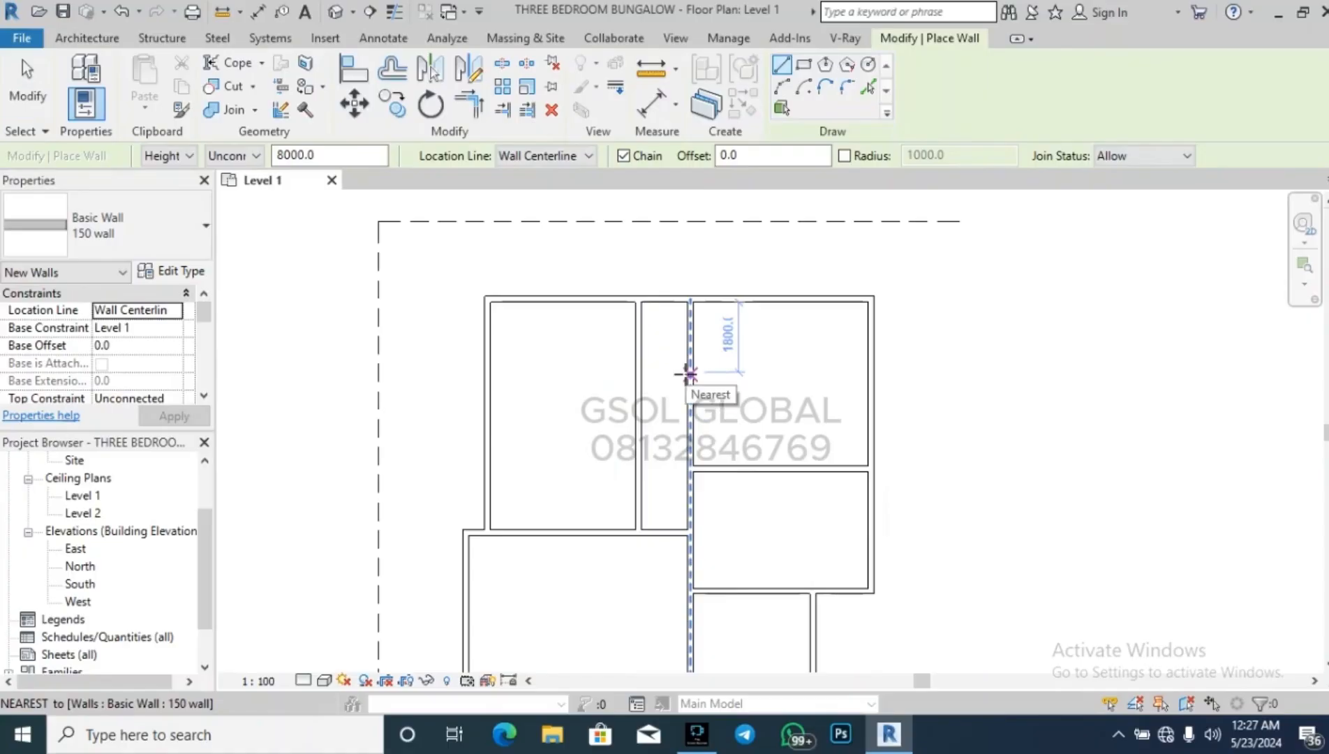
key(Escape)
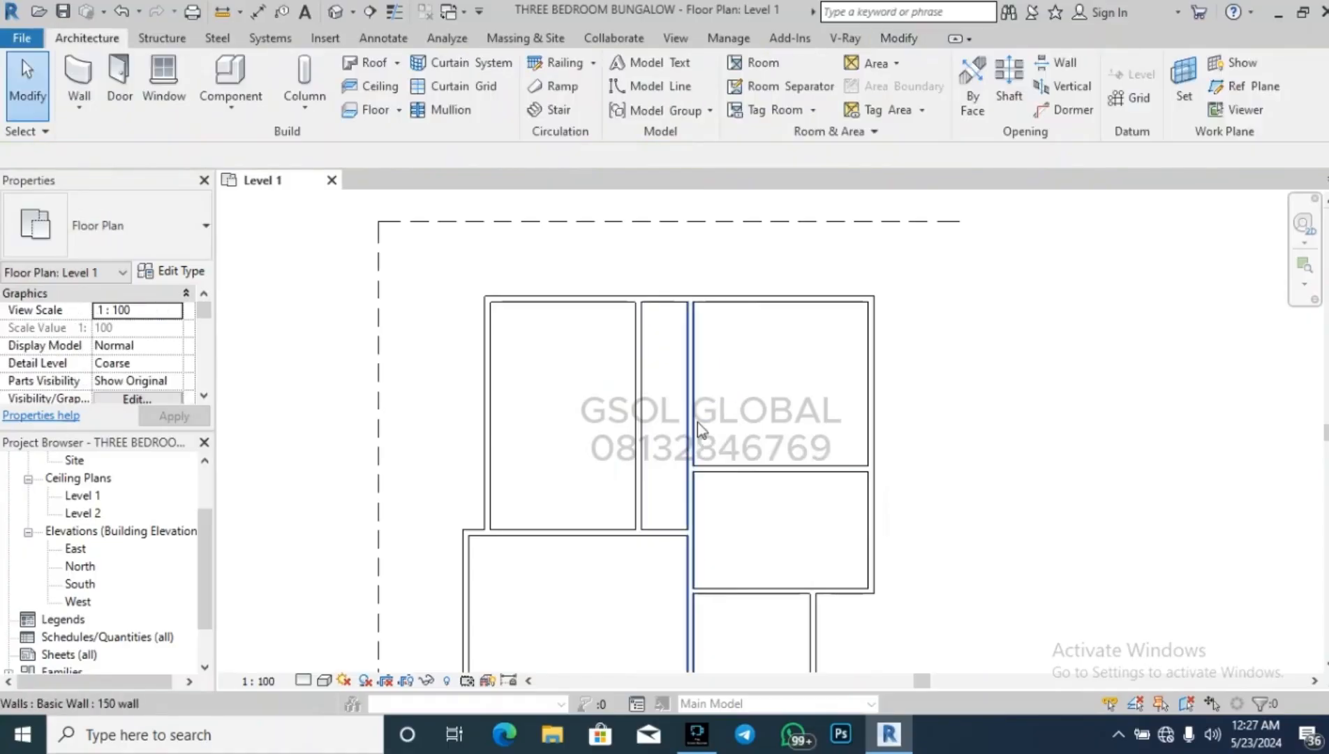
click(697, 420)
key(Delete)
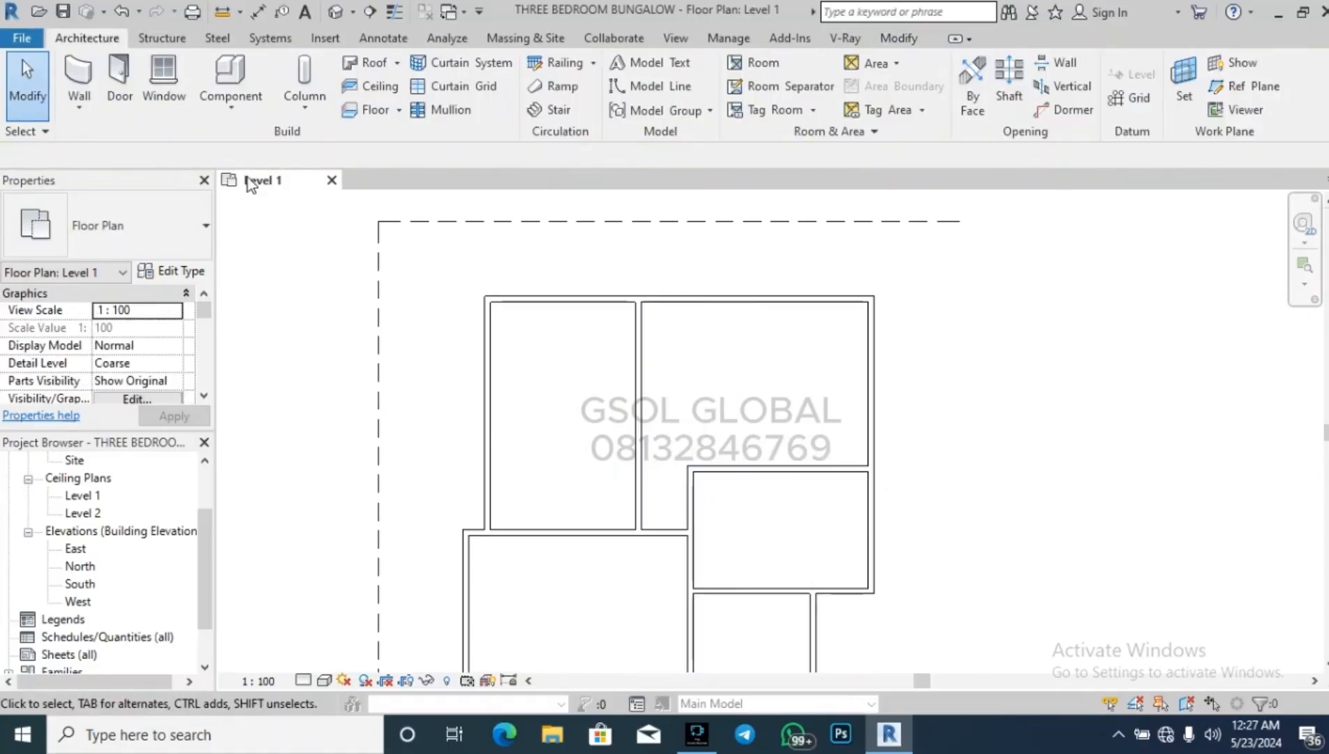
Draw a 150 mm north-south wall from the eastern room's north wall to the northernmost wall, about 3025 mm clear of the east wall.
click(95, 72)
click(747, 469)
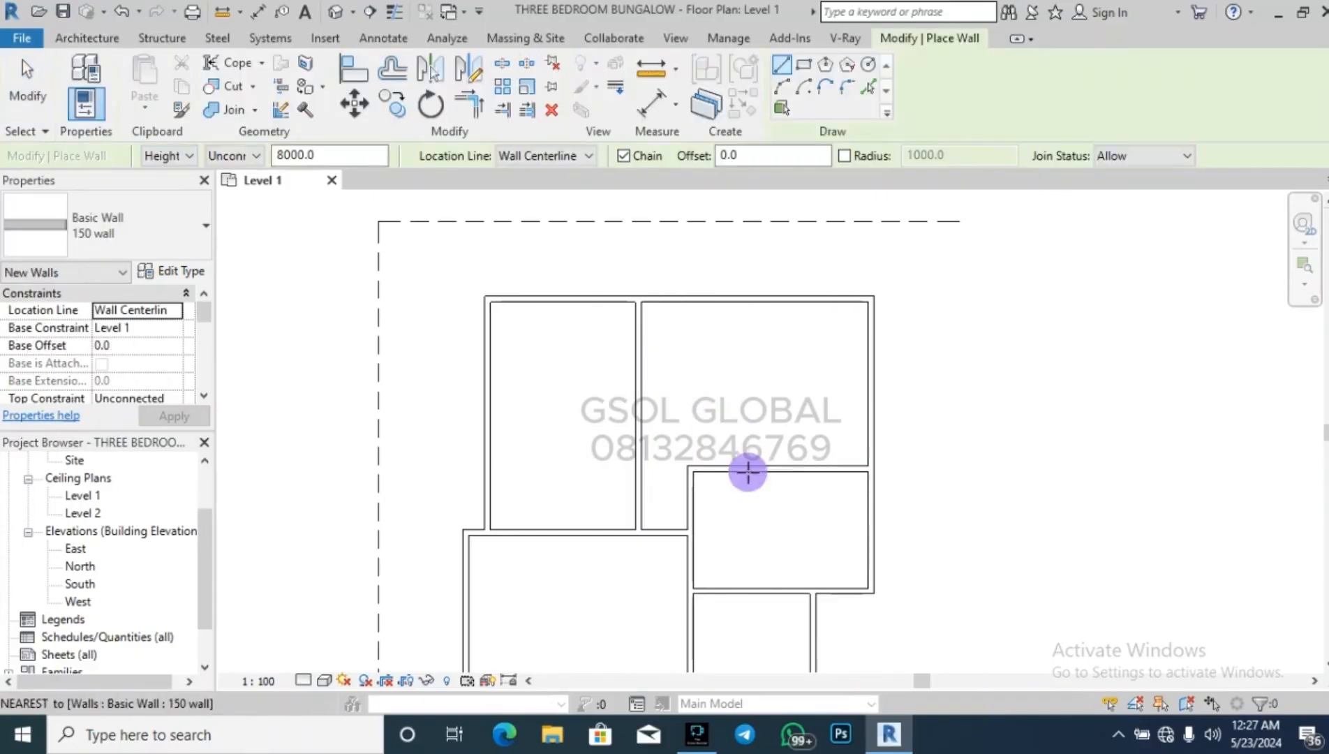
click(748, 304)
key(Escape)
key(Escape)
Set the clear width between the new north-south wall and the outer east wall to 3600 mm.
click(747, 409)
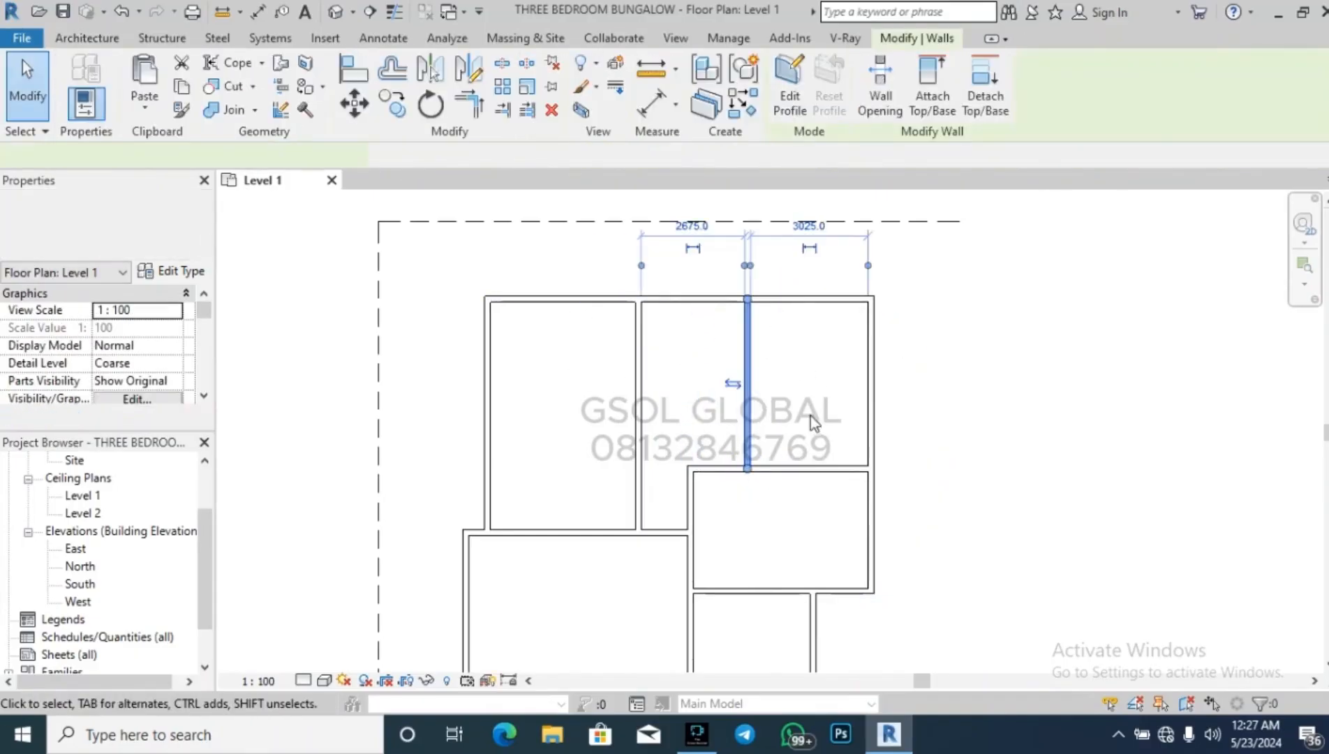
click(807, 226)
text(3600)
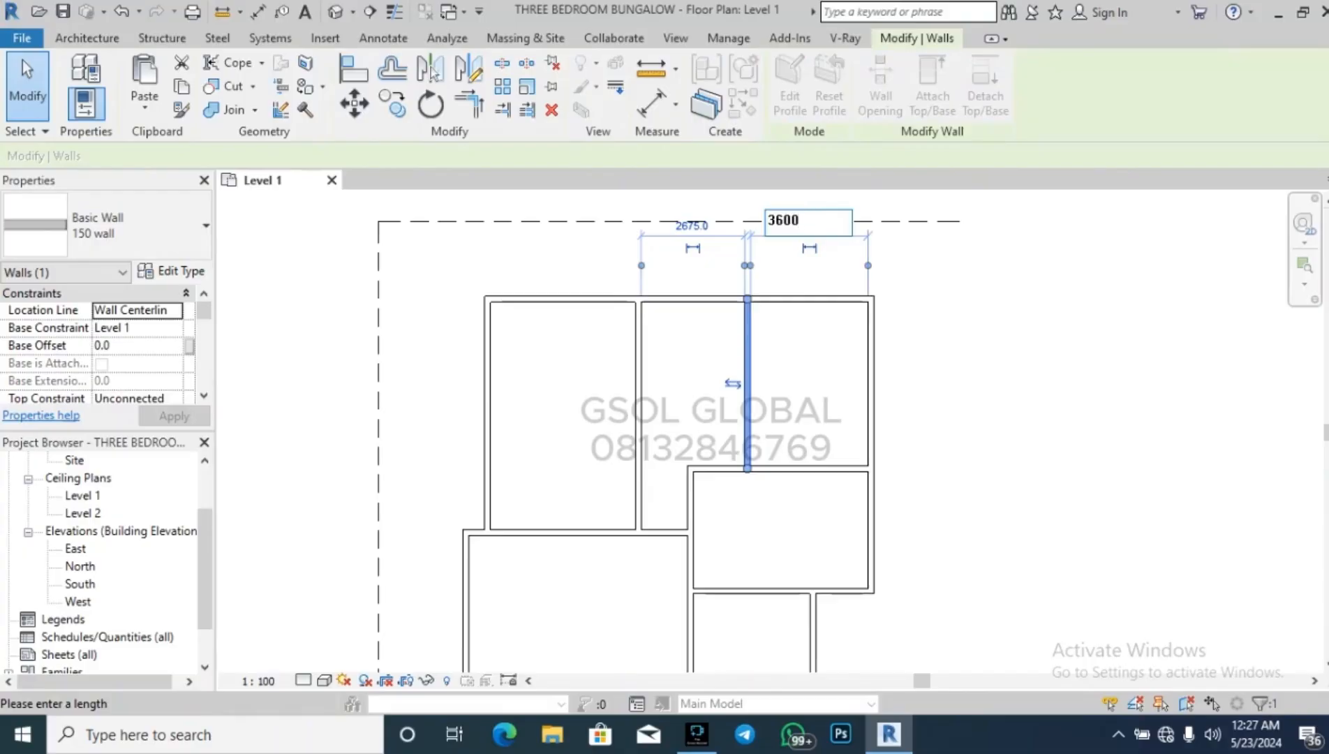
key(Return)
key(Escape)
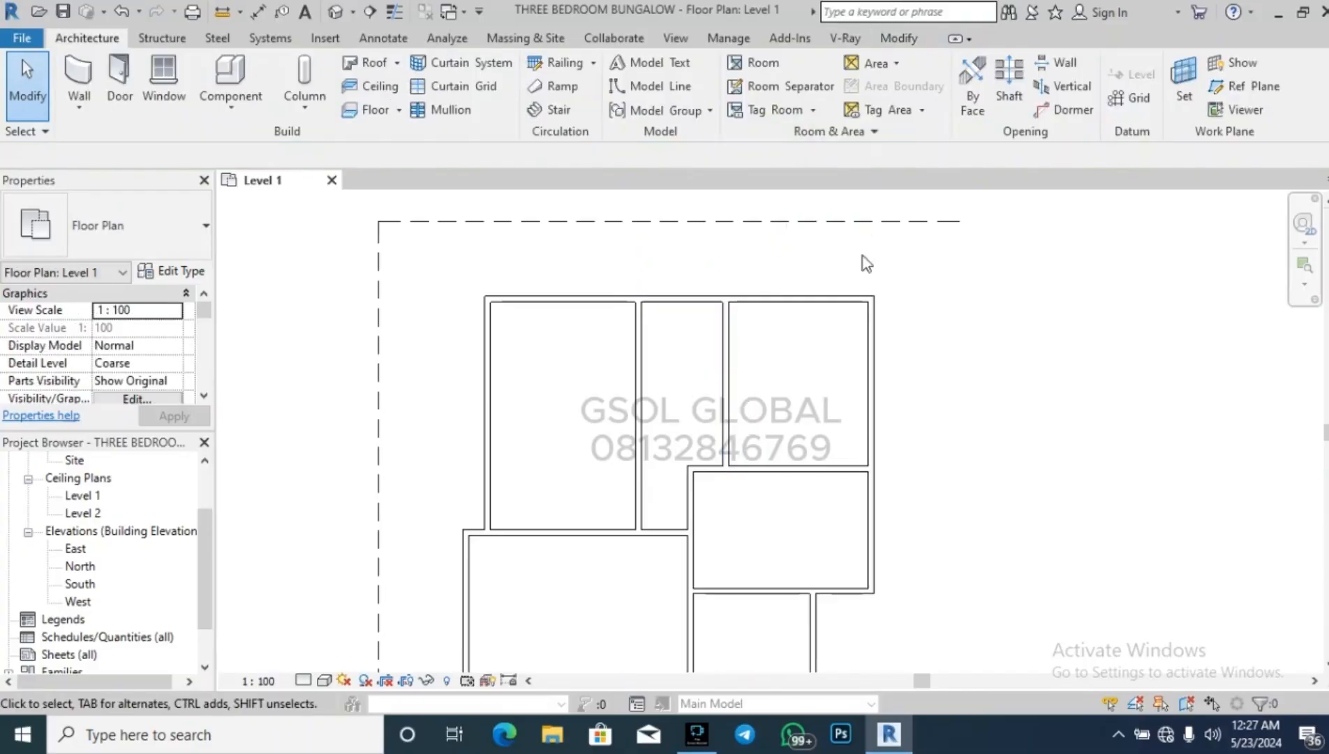
Delete the older north-south partition in the northern space, west of the 3600 mm wide room.
click(638, 382)
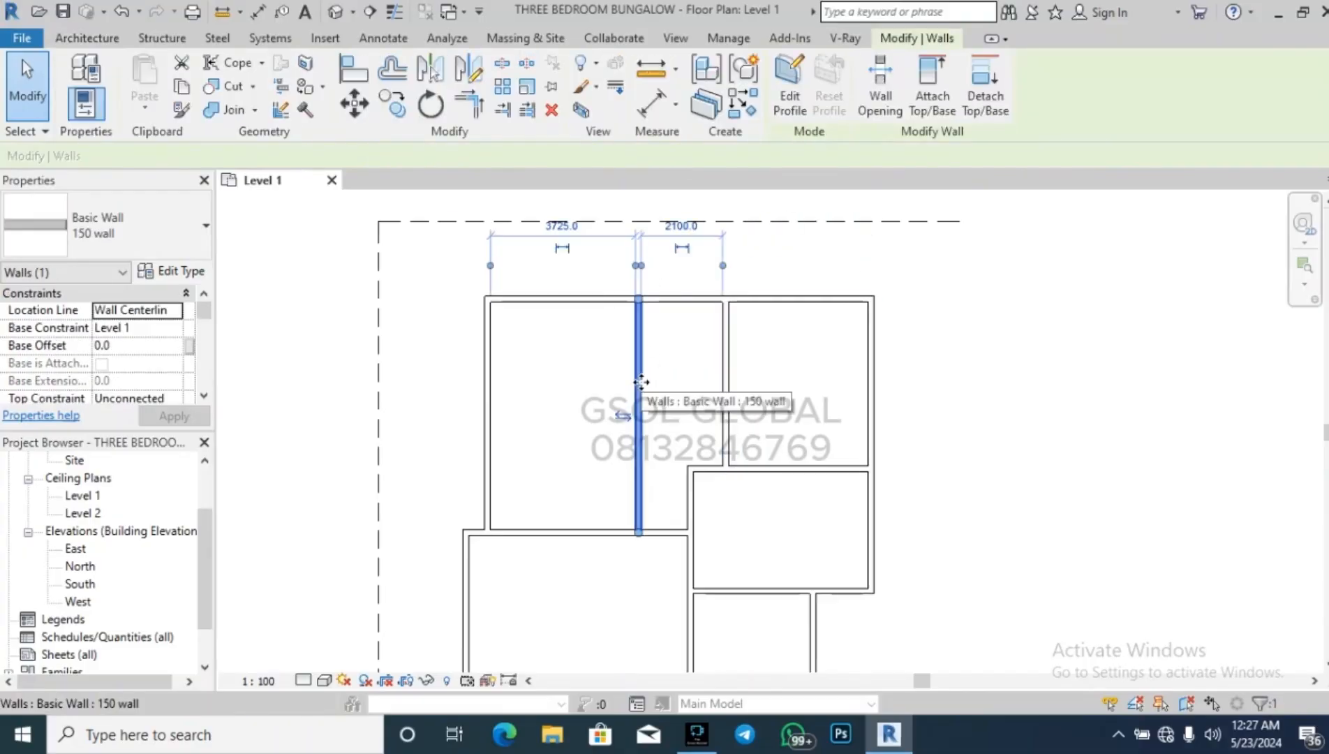
key(Delete)
Draw a wall stub about 2700 mm north from the western room's north wall, and an east-west wall across the northwestern space.
click(79, 68)
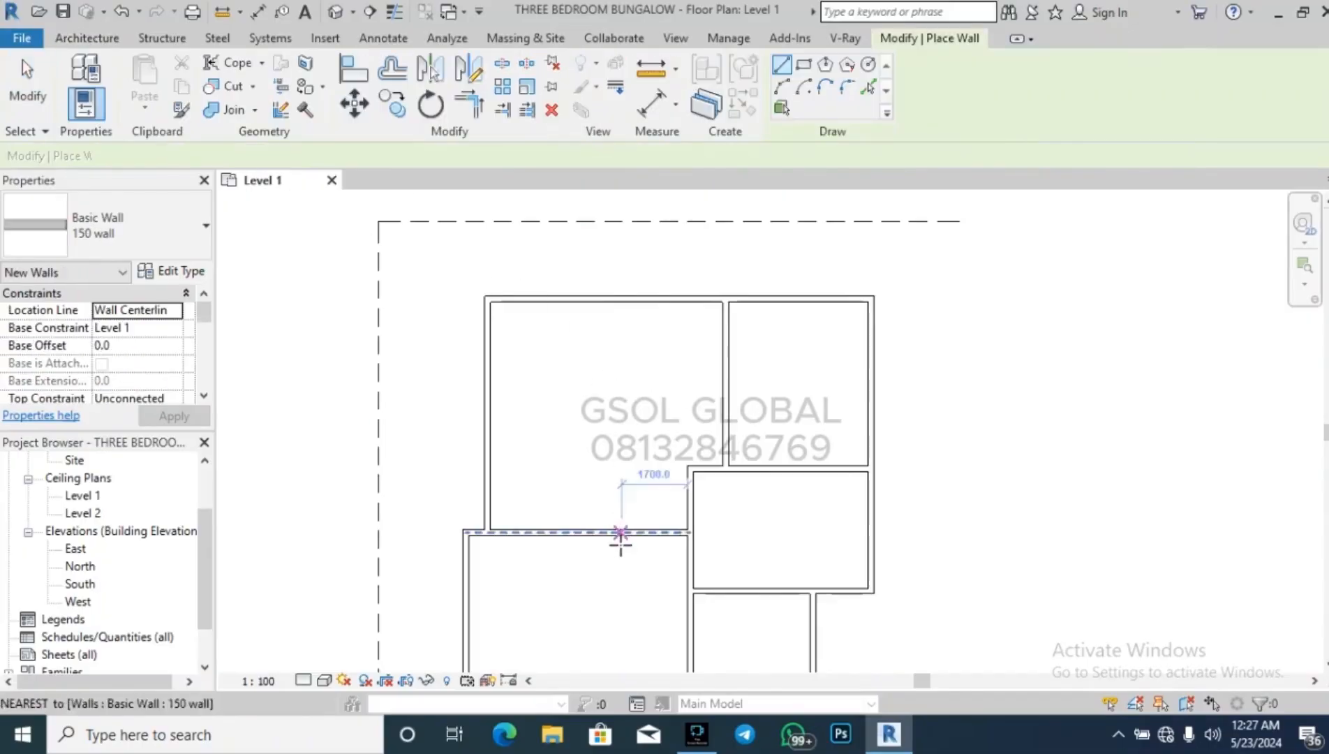
click(628, 533)
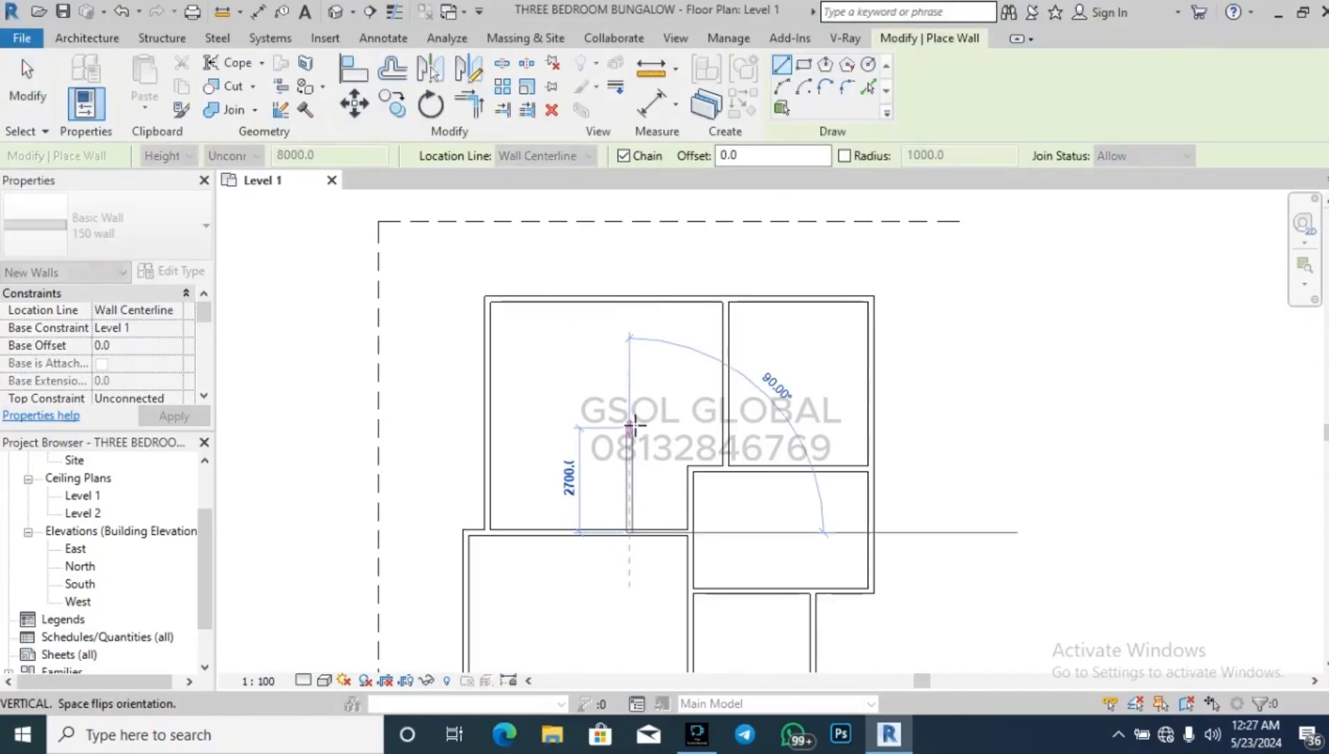
click(629, 424)
click(489, 416)
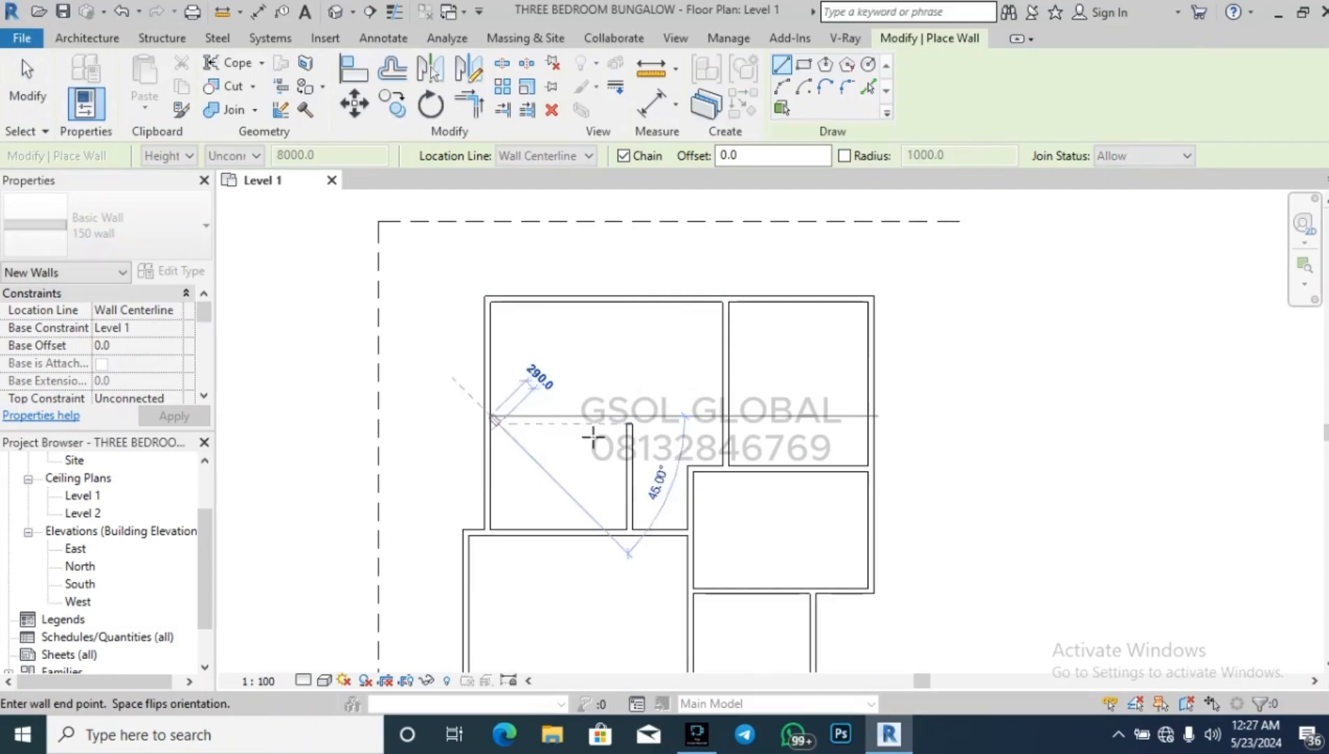
click(723, 418)
key(Escape)
key(Escape)
Delete the east-west wall across the northwestern space and the north-south stub below it.
click(670, 418)
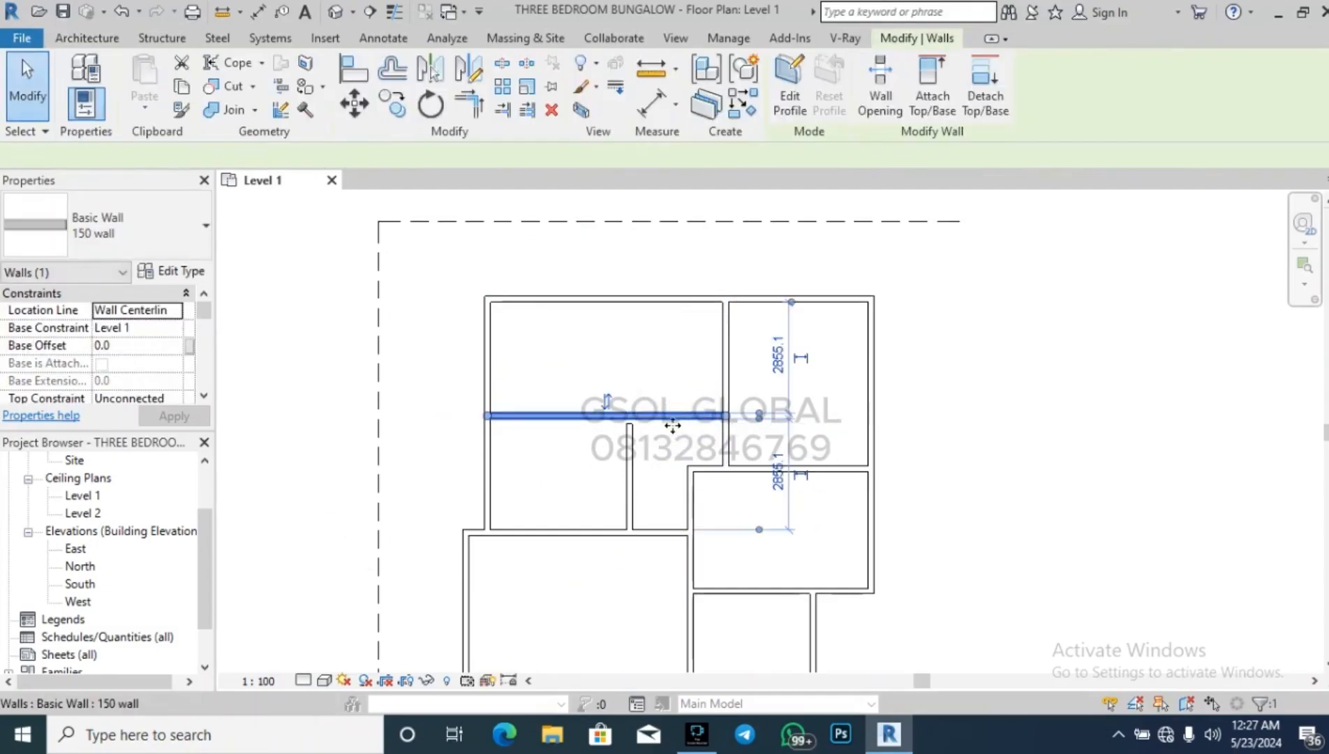
click(777, 356)
key(Escape)
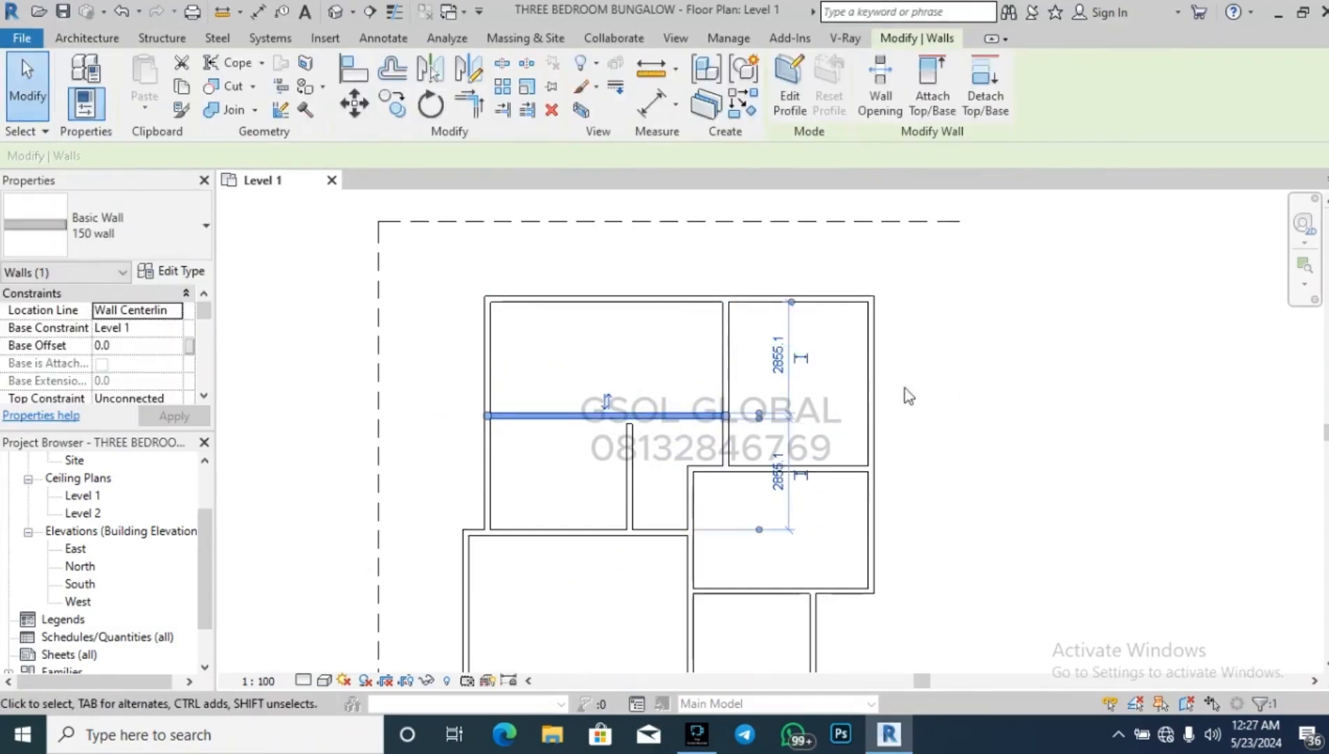
key(Escape)
click(677, 415)
key(Delete)
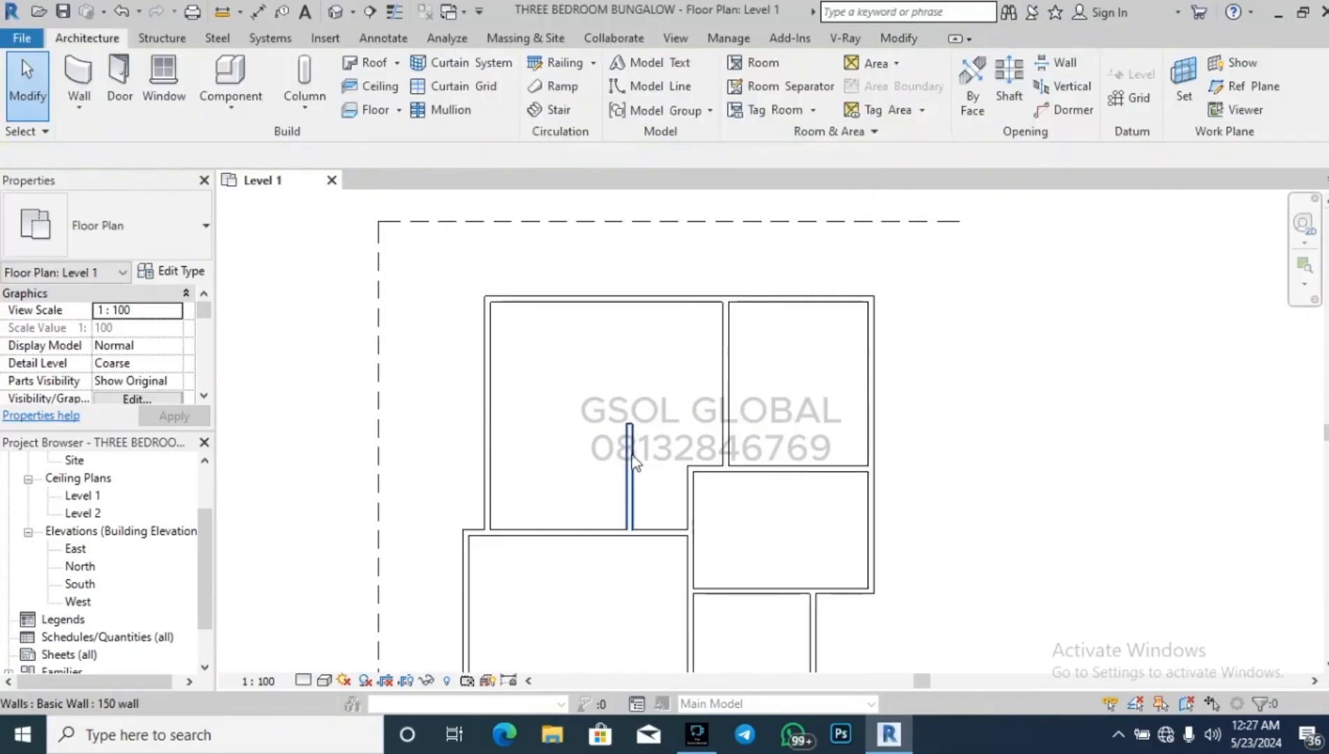
click(631, 463)
key(Delete)
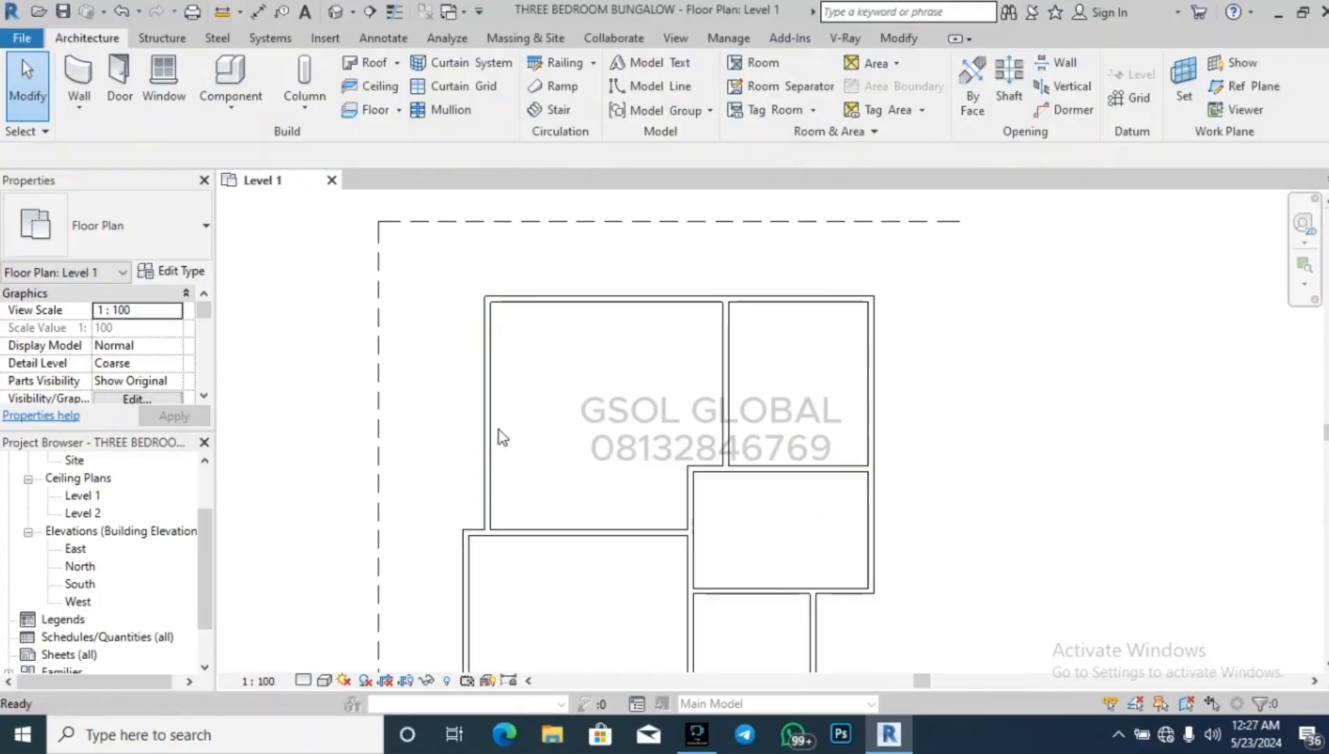
Align the northwestern room's west wall with the outer face of the western room's west wall.
key(a)
key(l)
click(461, 551)
click(478, 505)
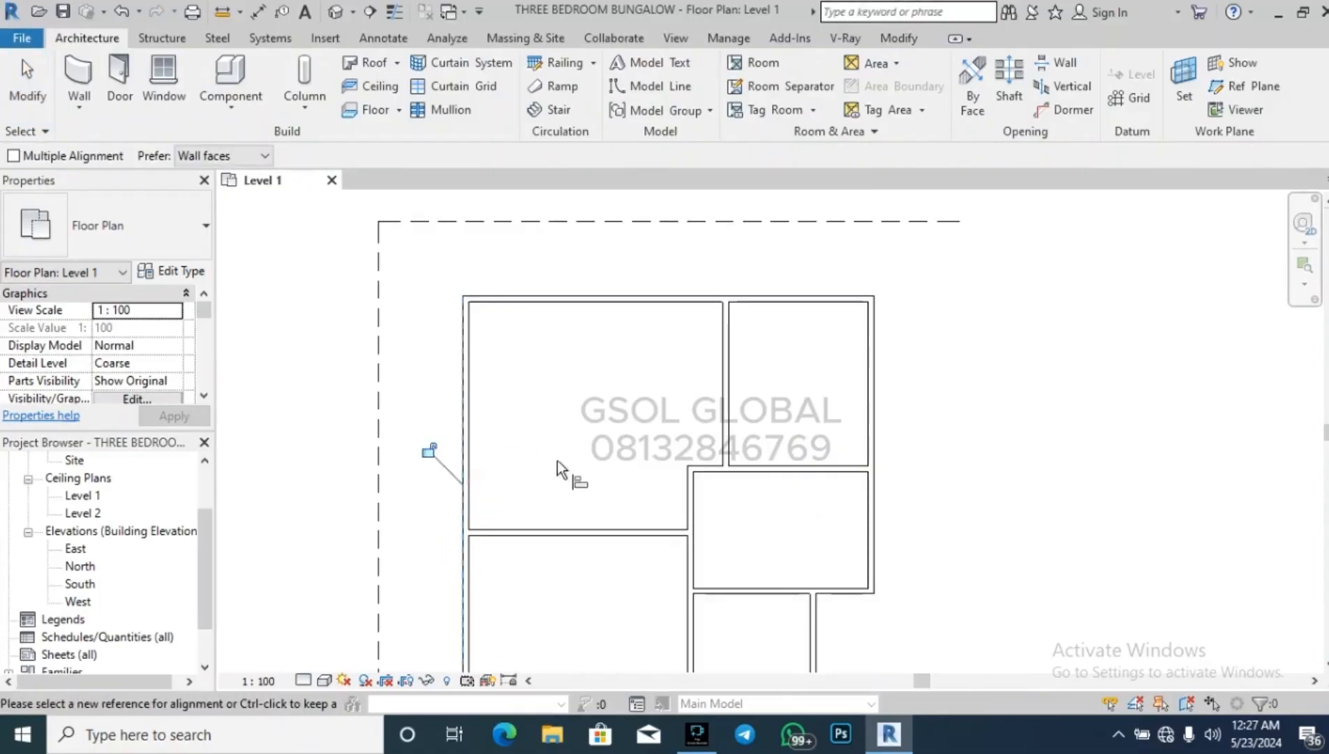
key(Escape)
key(Escape)
Measure the distance from the building's northwest corner to the dashed western boundary line.
scroll(559, 460, down, 3)
scroll(527, 419, up, 2)
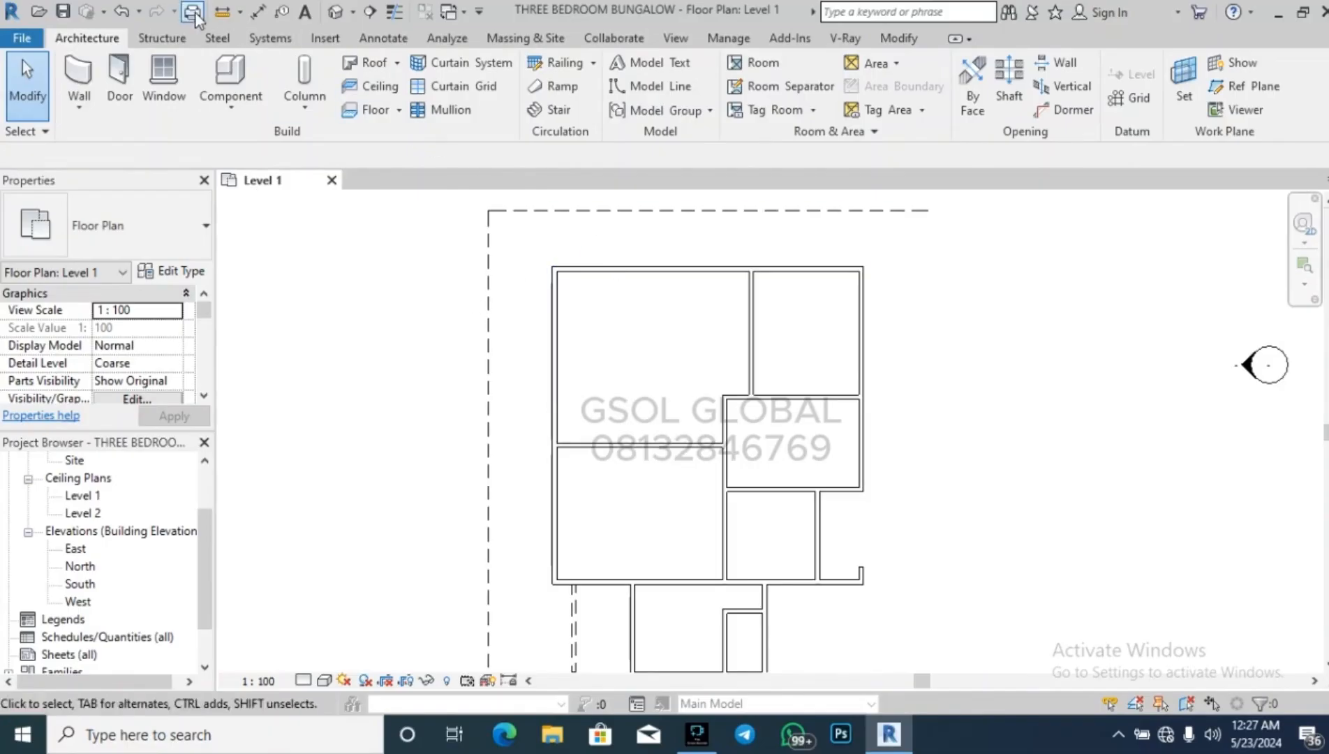
click(222, 12)
scroll(482, 258, up, 2)
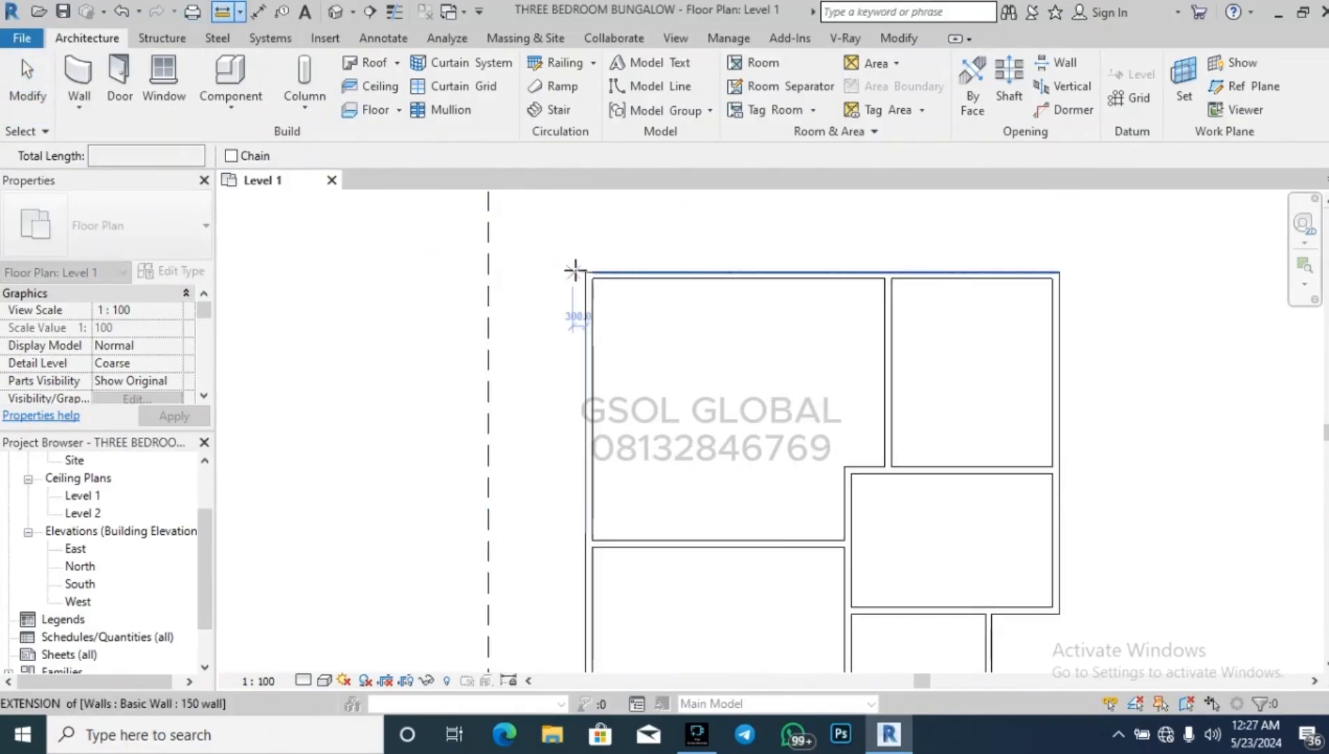
click(573, 275)
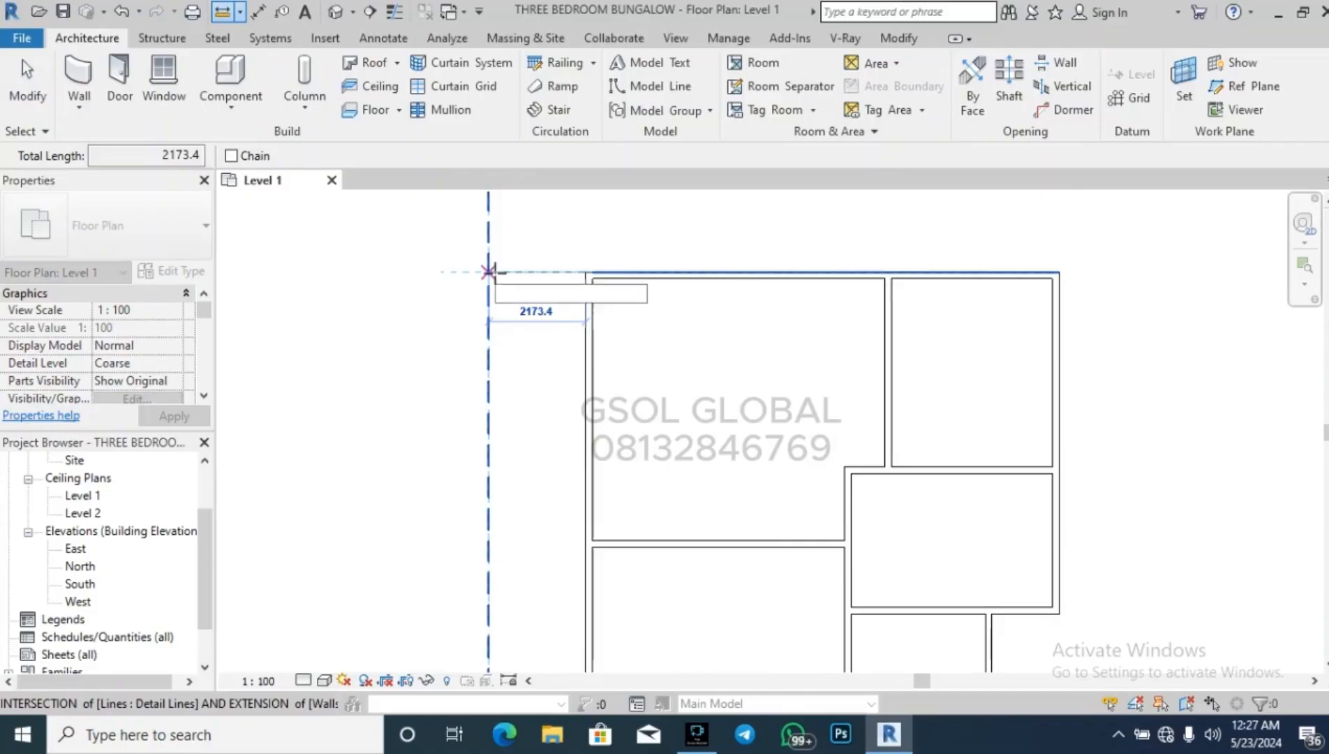
scroll(335, 216, down, 2)
key(Escape)
key(Escape)
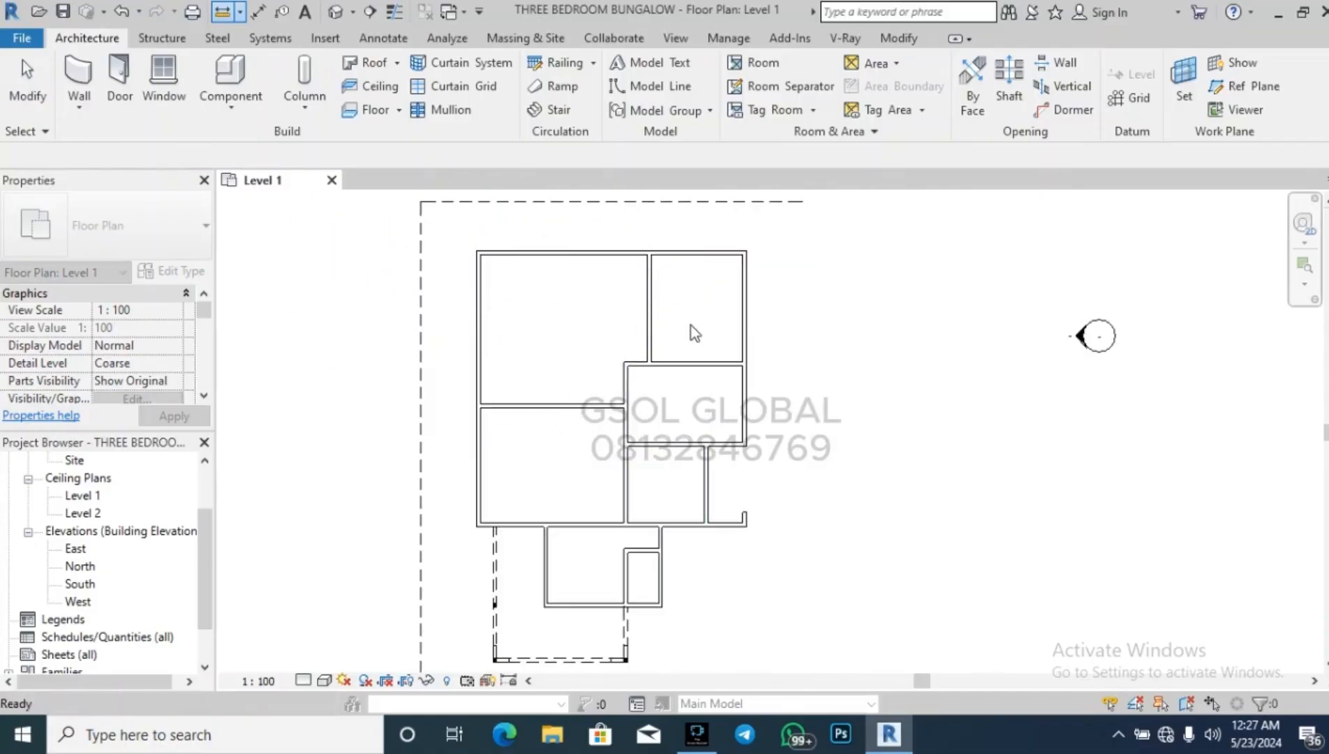
Measure the horizontal distance from the building's northeast corner to the east end of the dashed northern boundary line.
scroll(824, 223, up, 3)
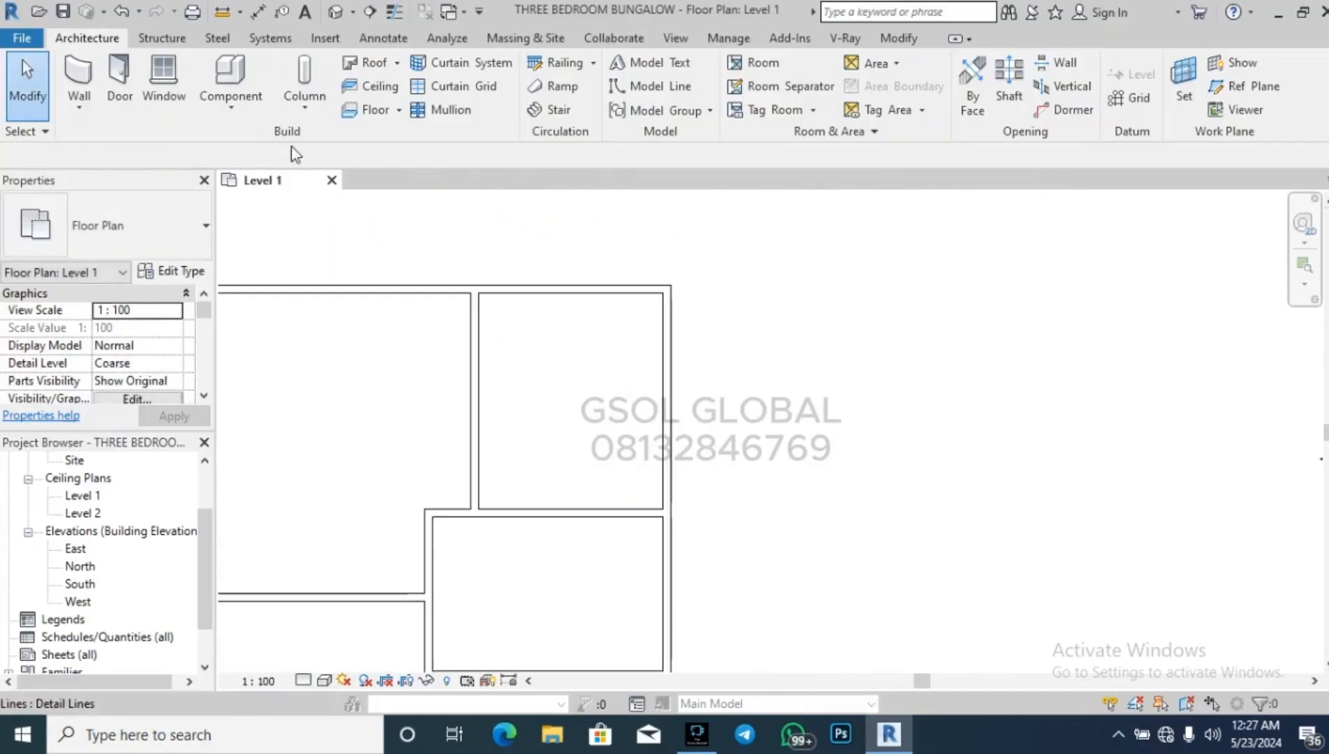
click(226, 12)
click(670, 286)
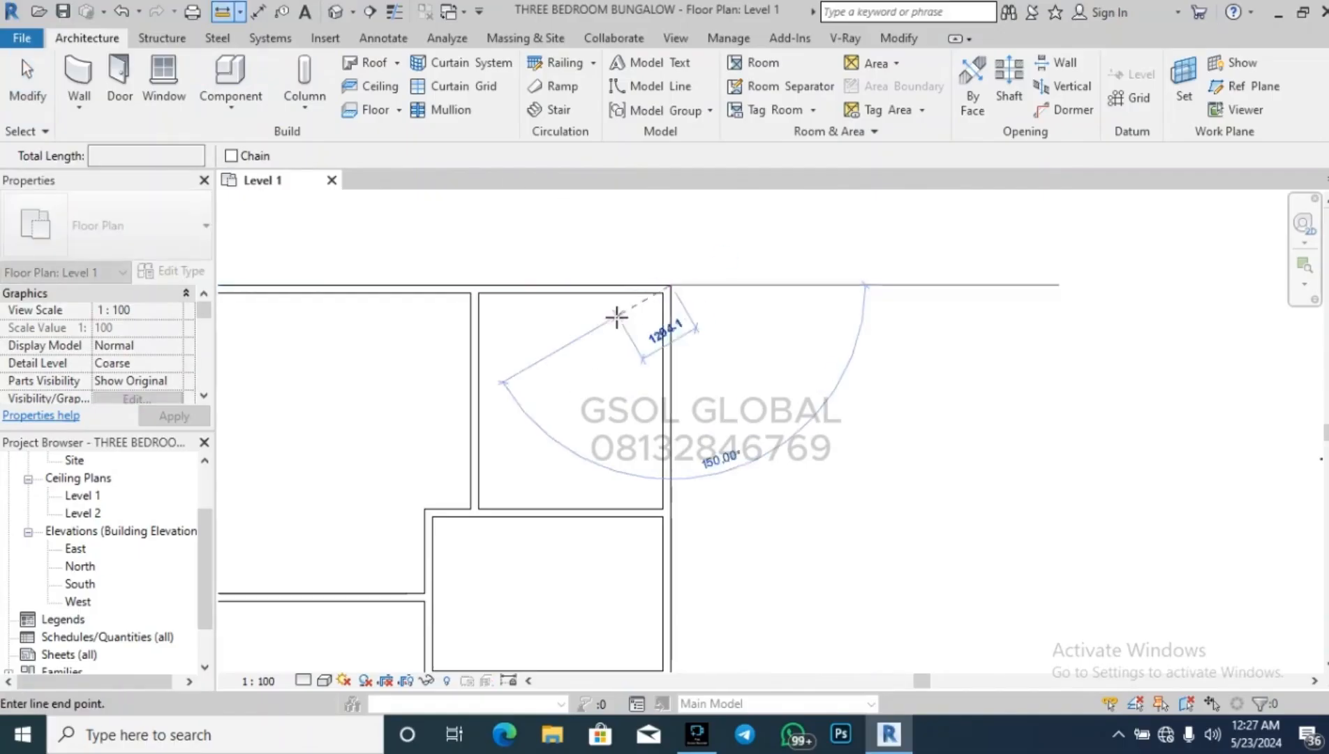
scroll(616, 316, down, 2)
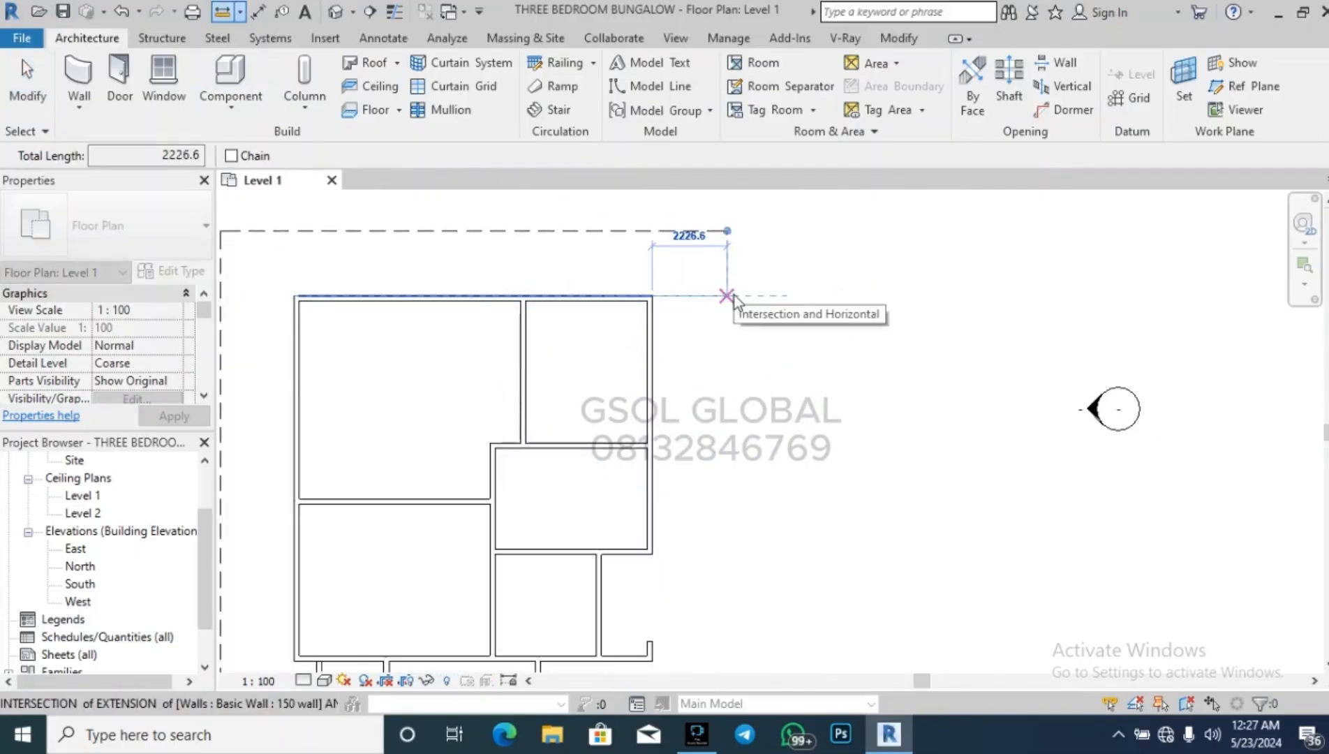
Check the spacing of the wall between the northwestern and northeastern rooms from its neighbouring walls.
key(Escape)
key(Escape)
scroll(893, 328, down, 3)
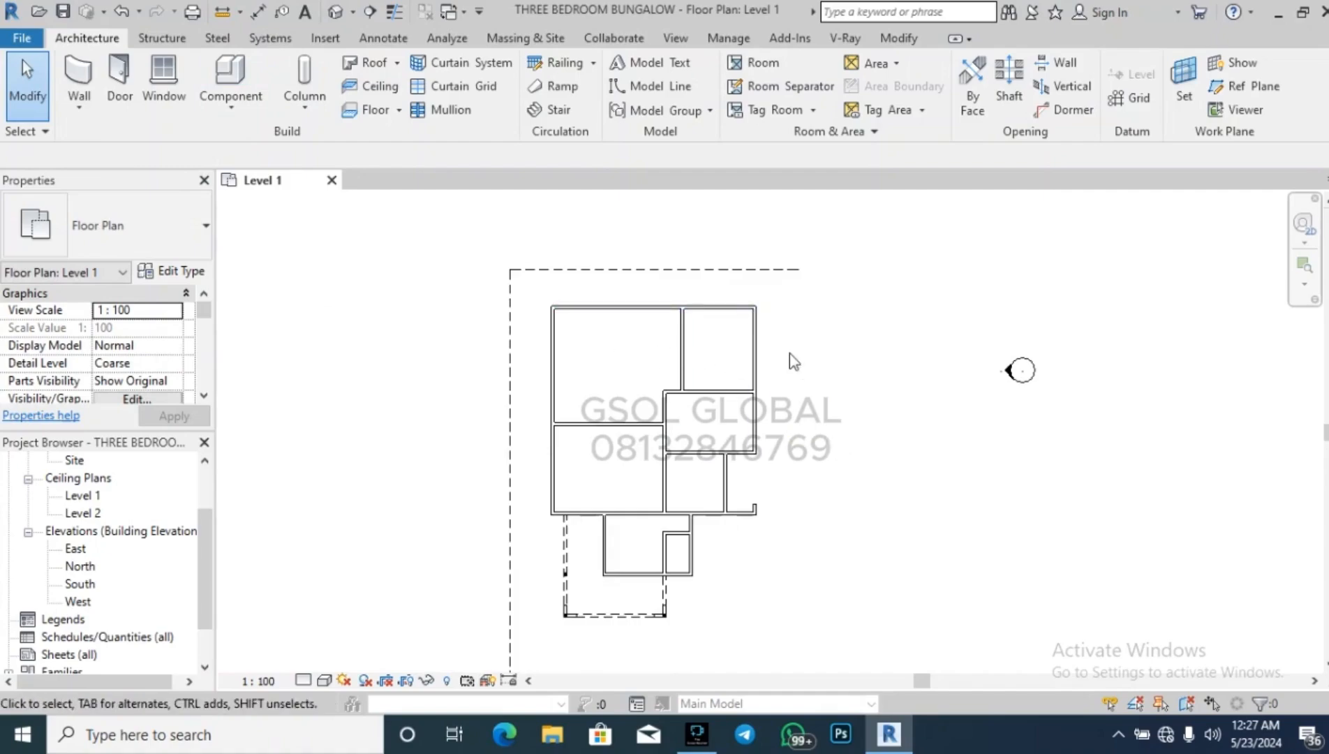
scroll(789, 353, up, 3)
click(619, 356)
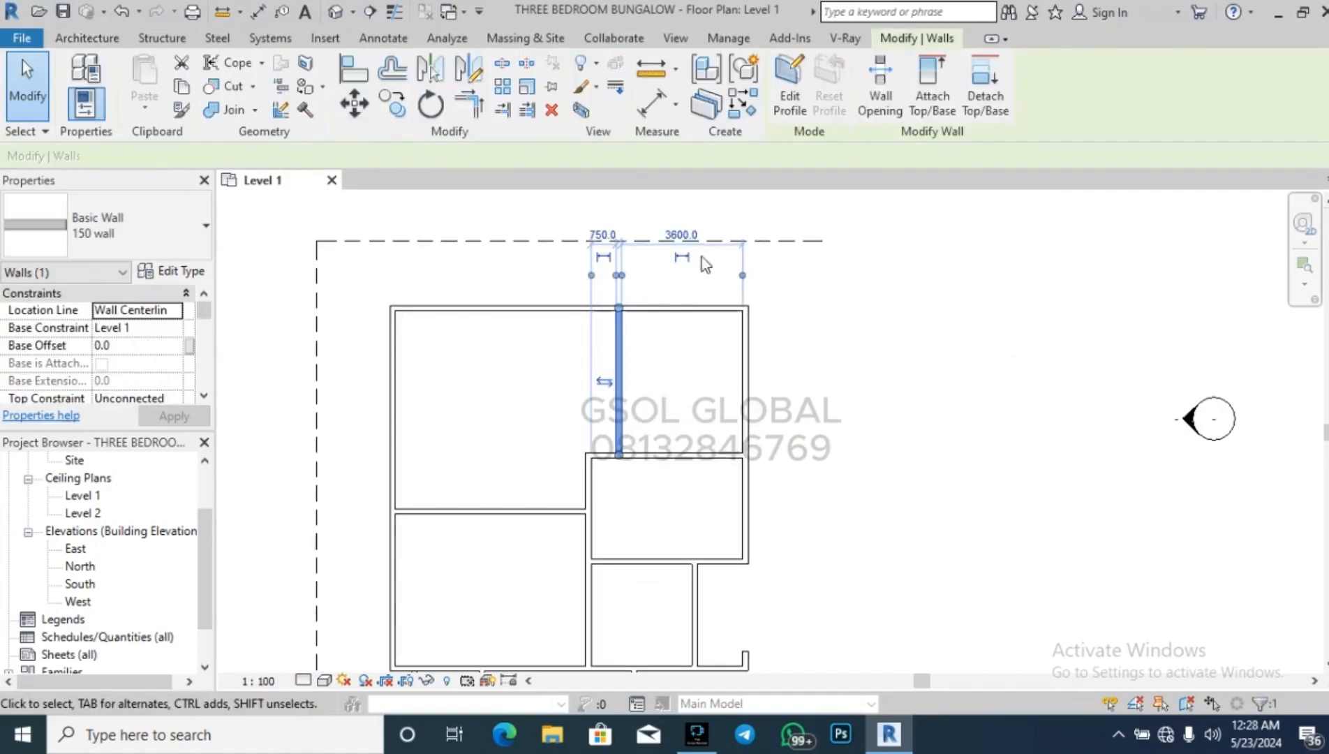
click(836, 376)
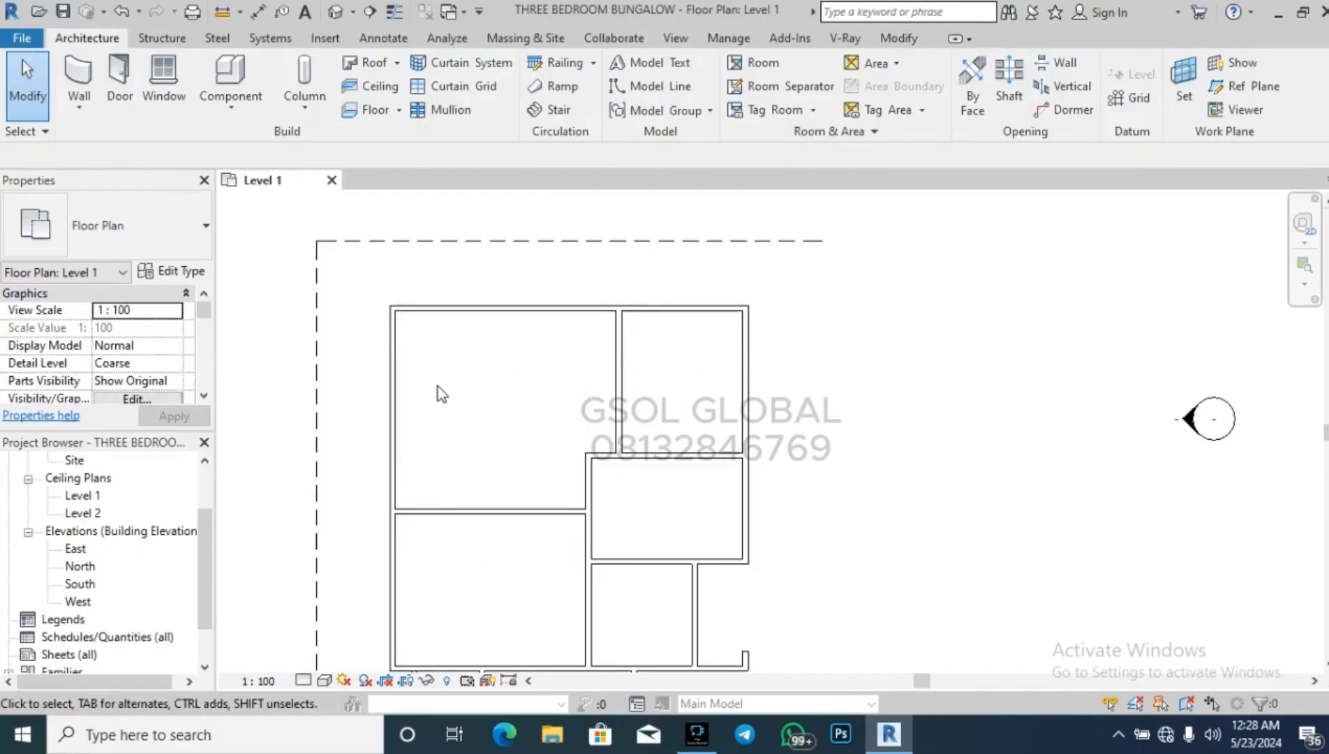
scroll(438, 386, up, 2)
click(79, 77)
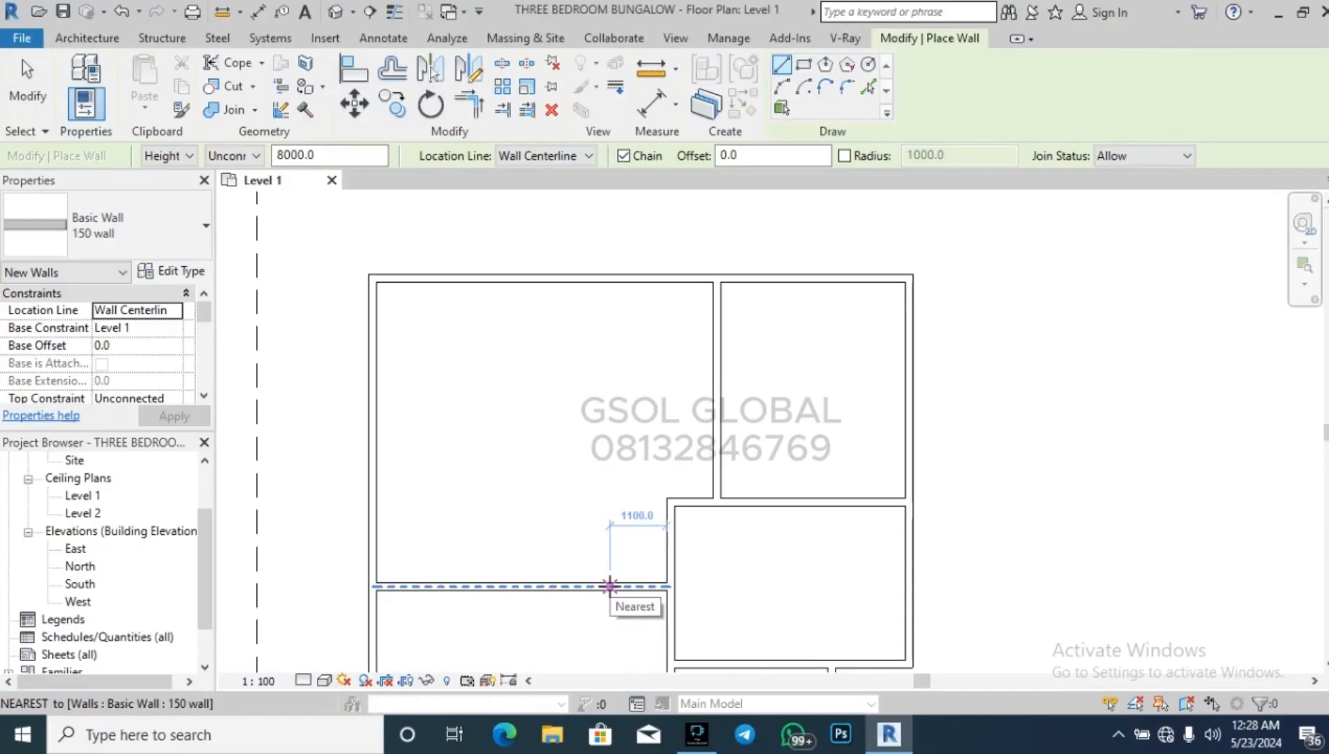
scroll(771, 353, down, 3)
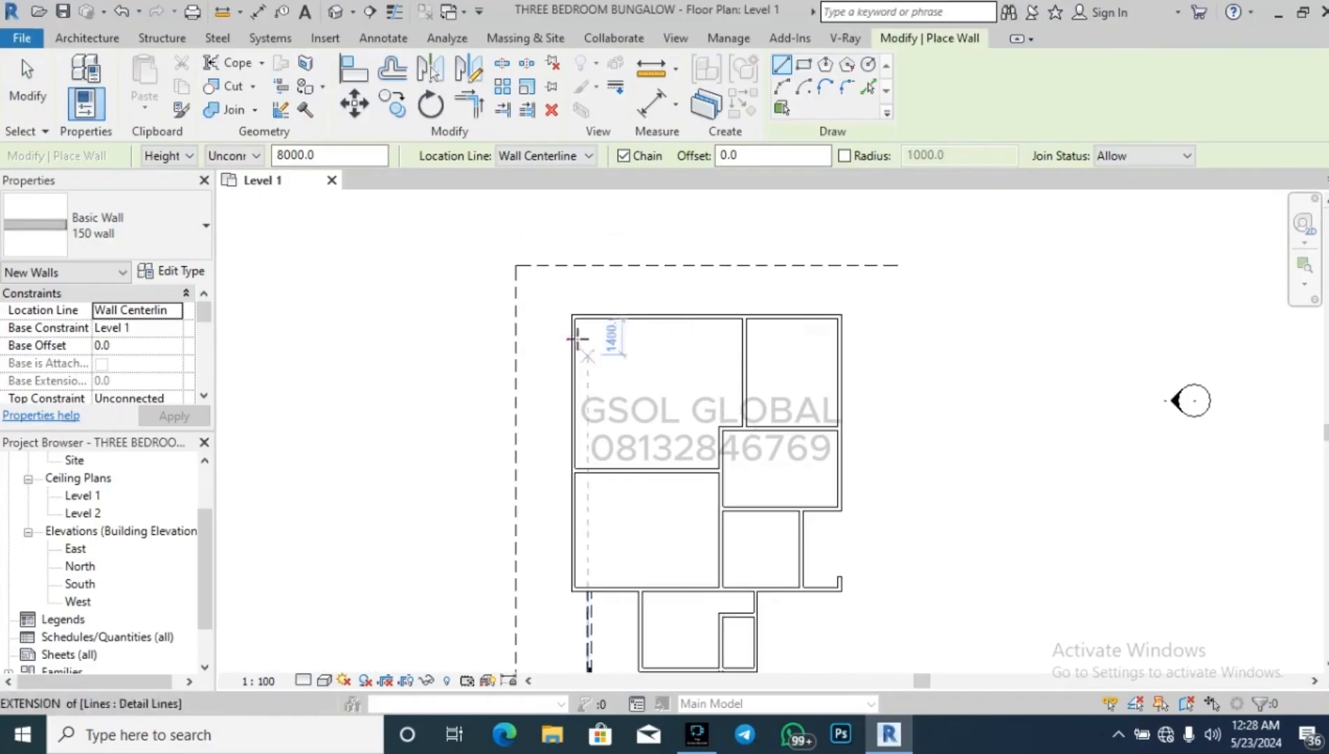
scroll(626, 236, down, 3)
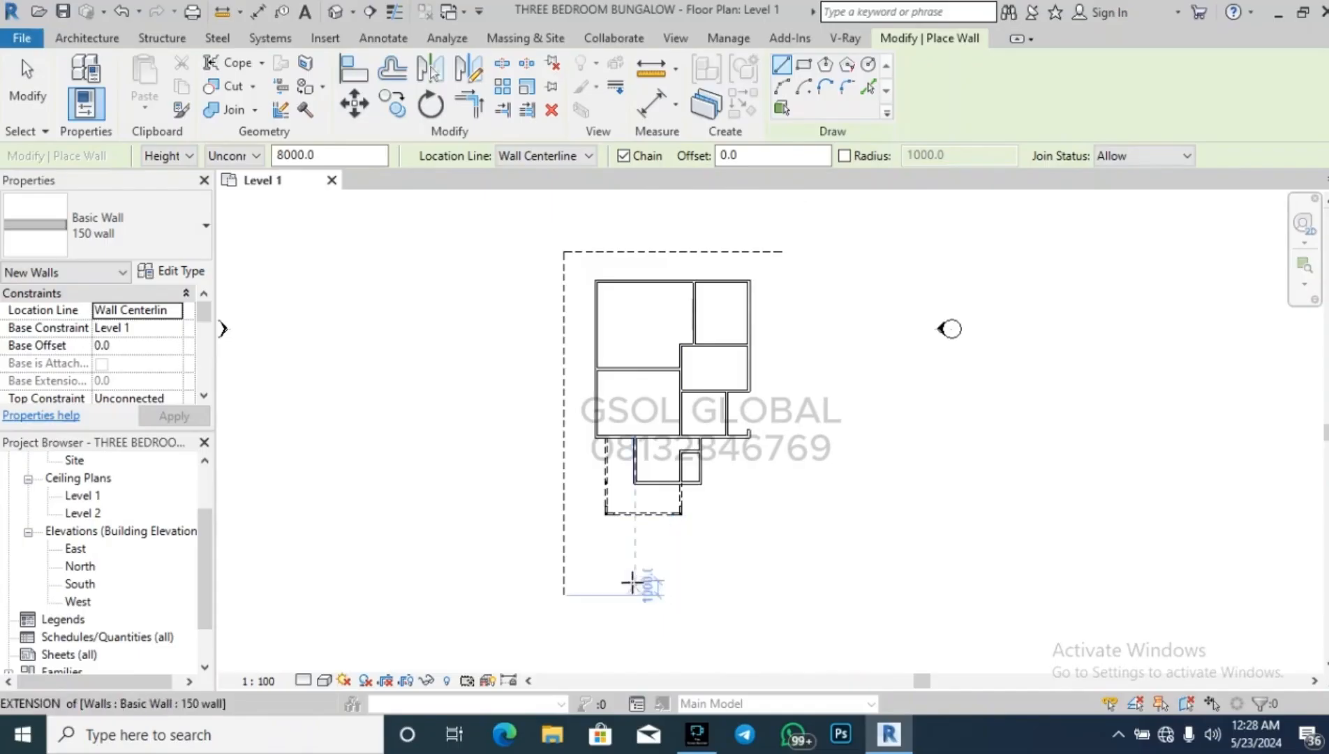
key(Escape)
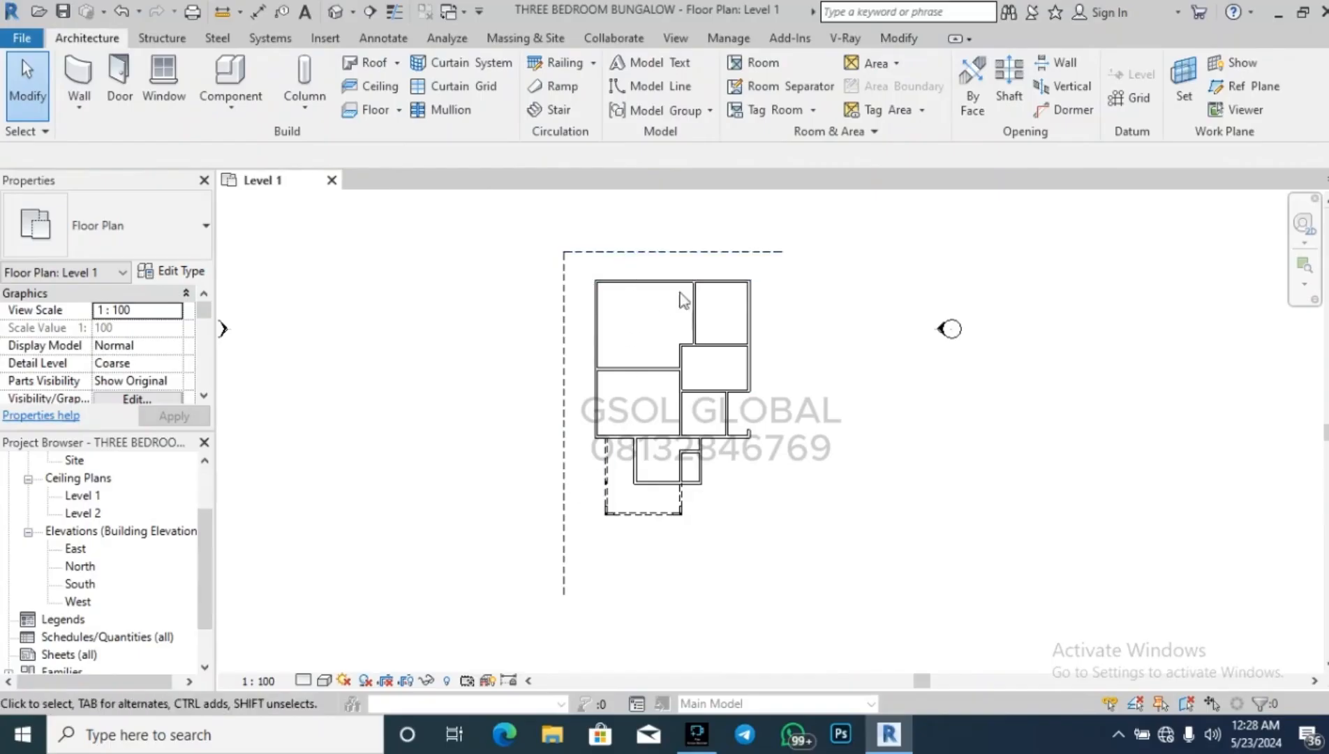
Measure across the northwestern room from its inner northwest corner toward its east side.
scroll(691, 287, up, 3)
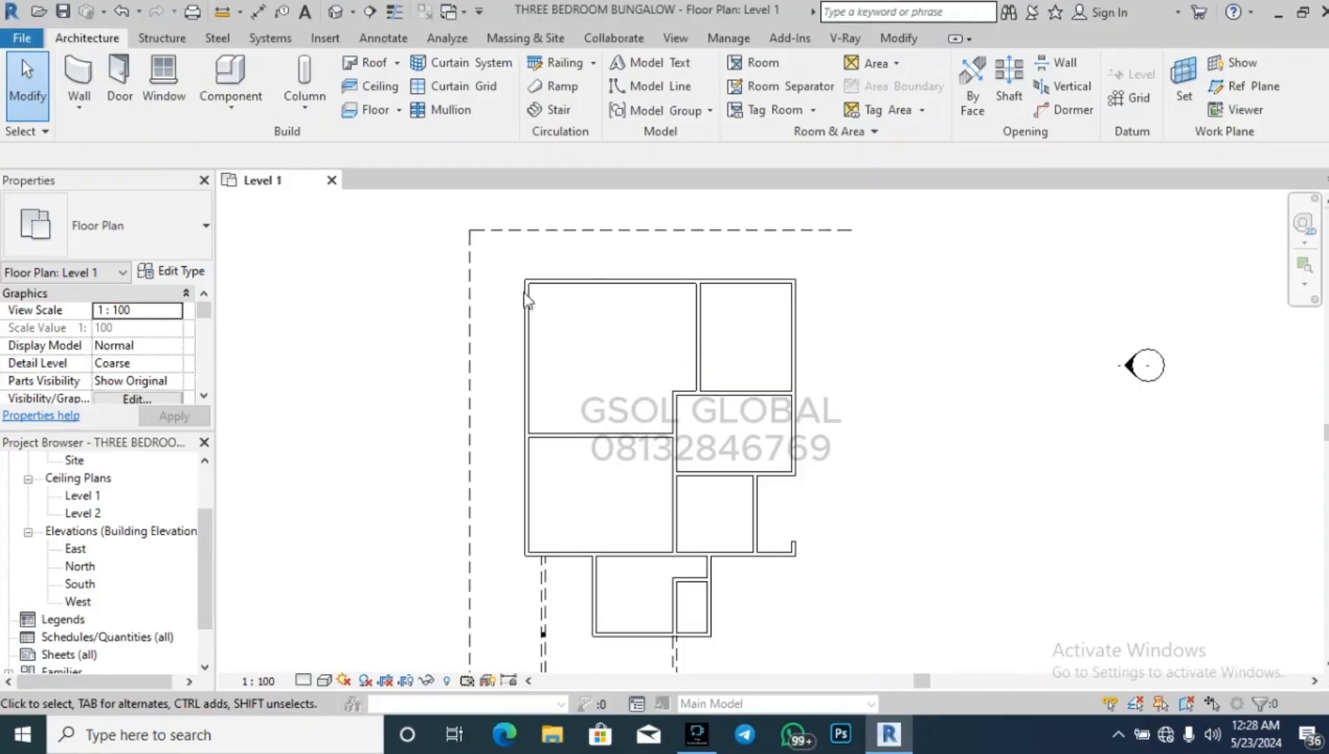
click(224, 12)
scroll(525, 293, up, 3)
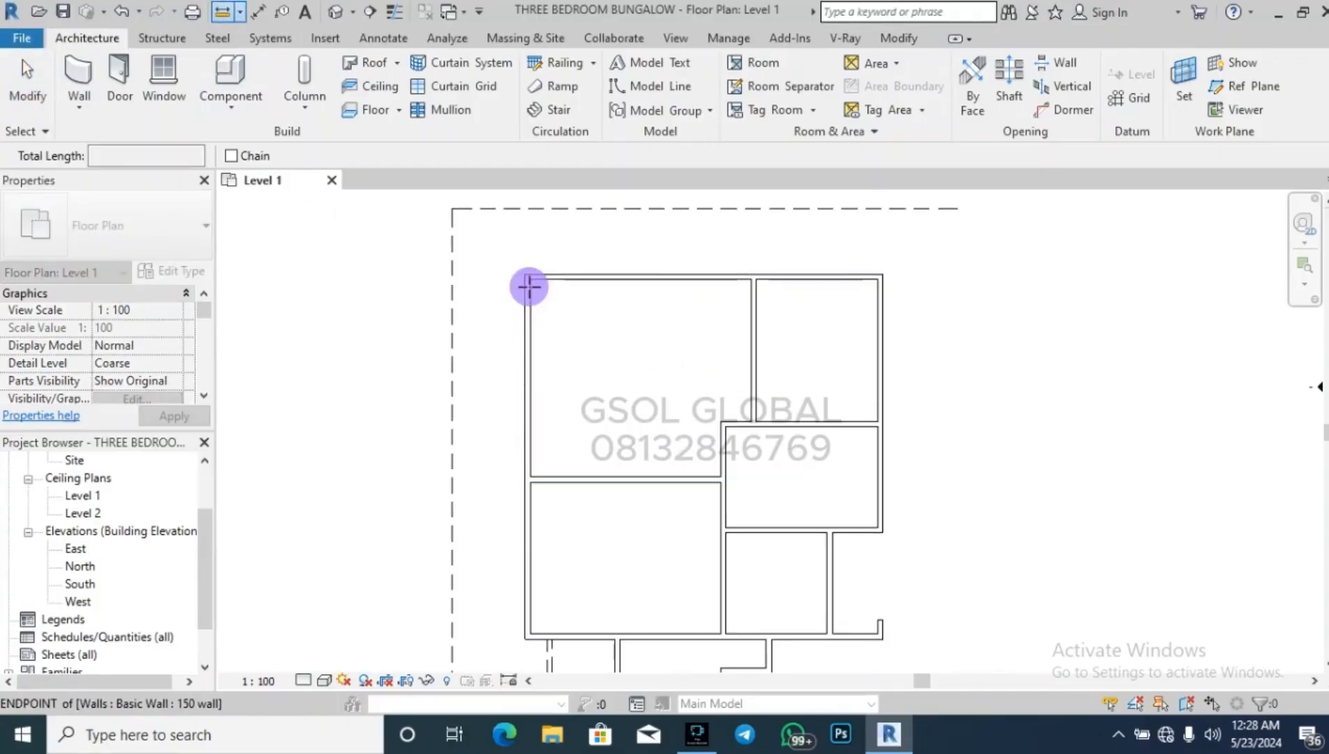
click(530, 281)
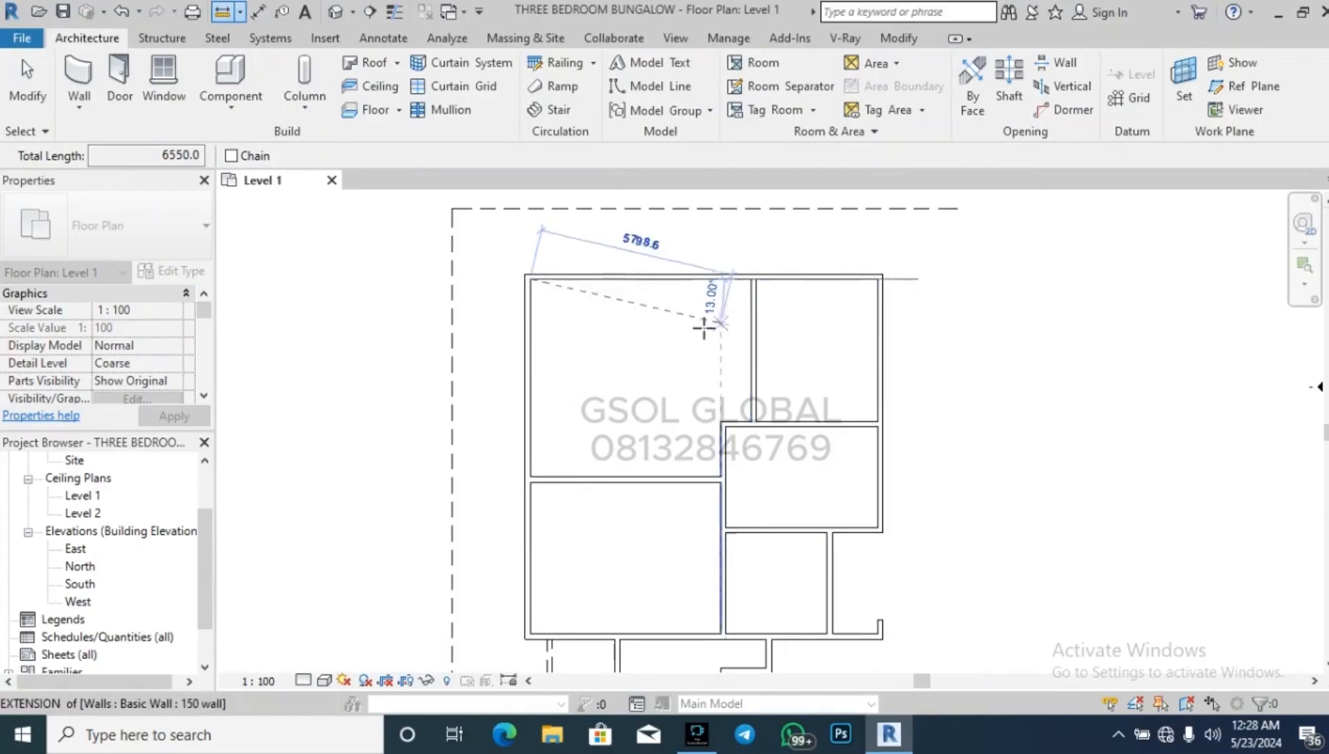
key(Escape)
key(Escape)
scroll(626, 327, down, 4)
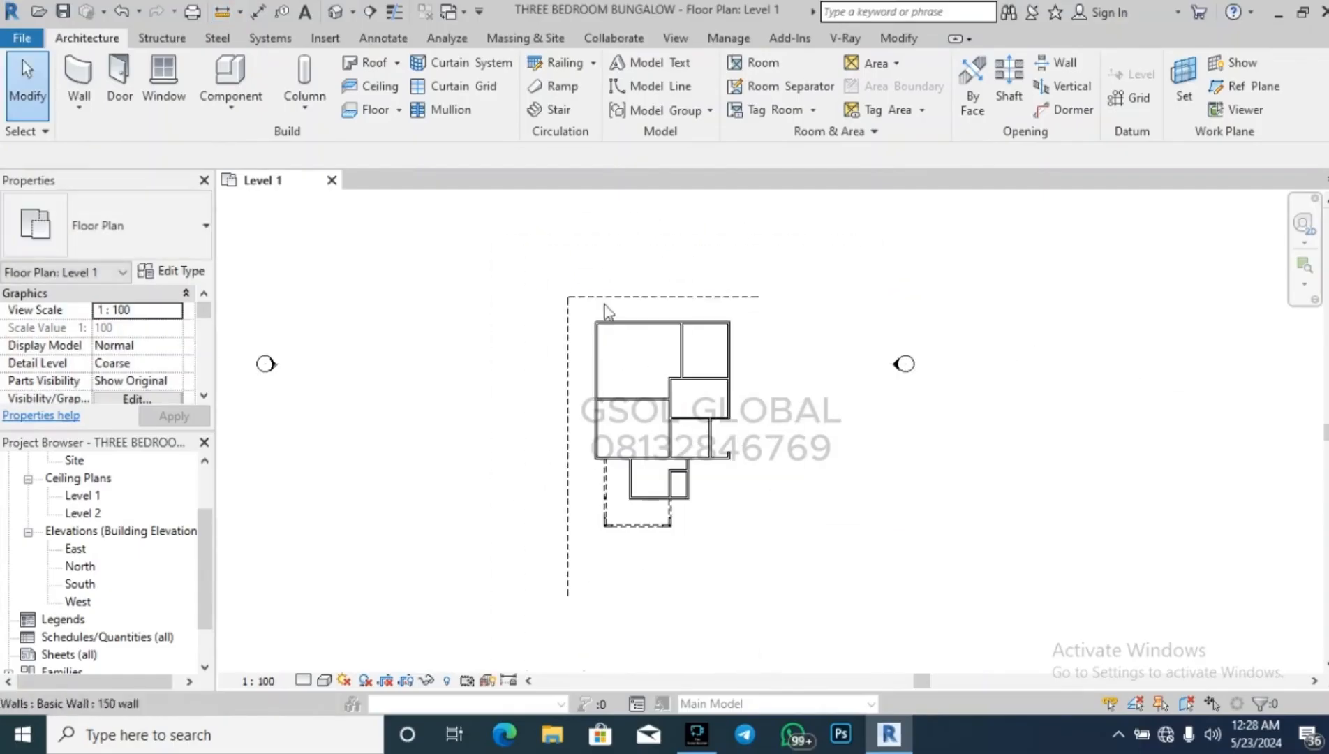
scroll(569, 305, up, 2)
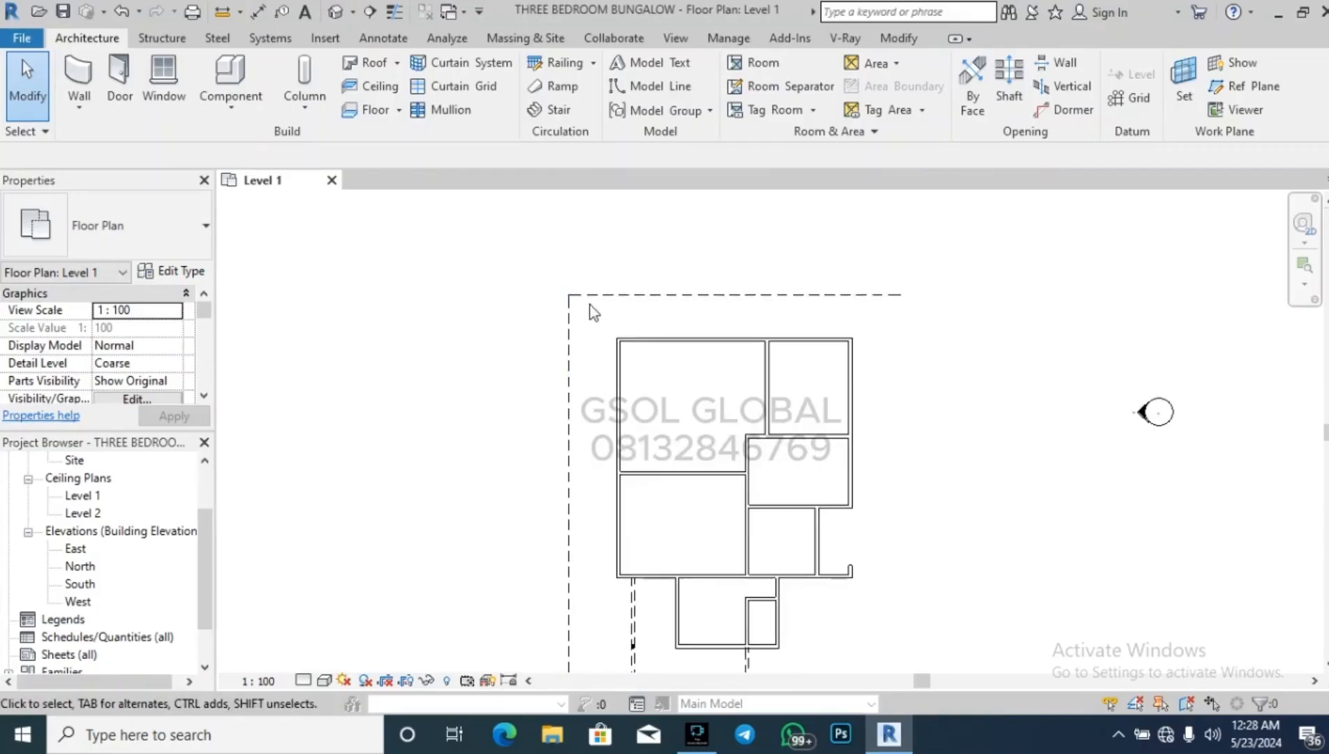
scroll(589, 305, down, 2)
scroll(622, 622, up, 3)
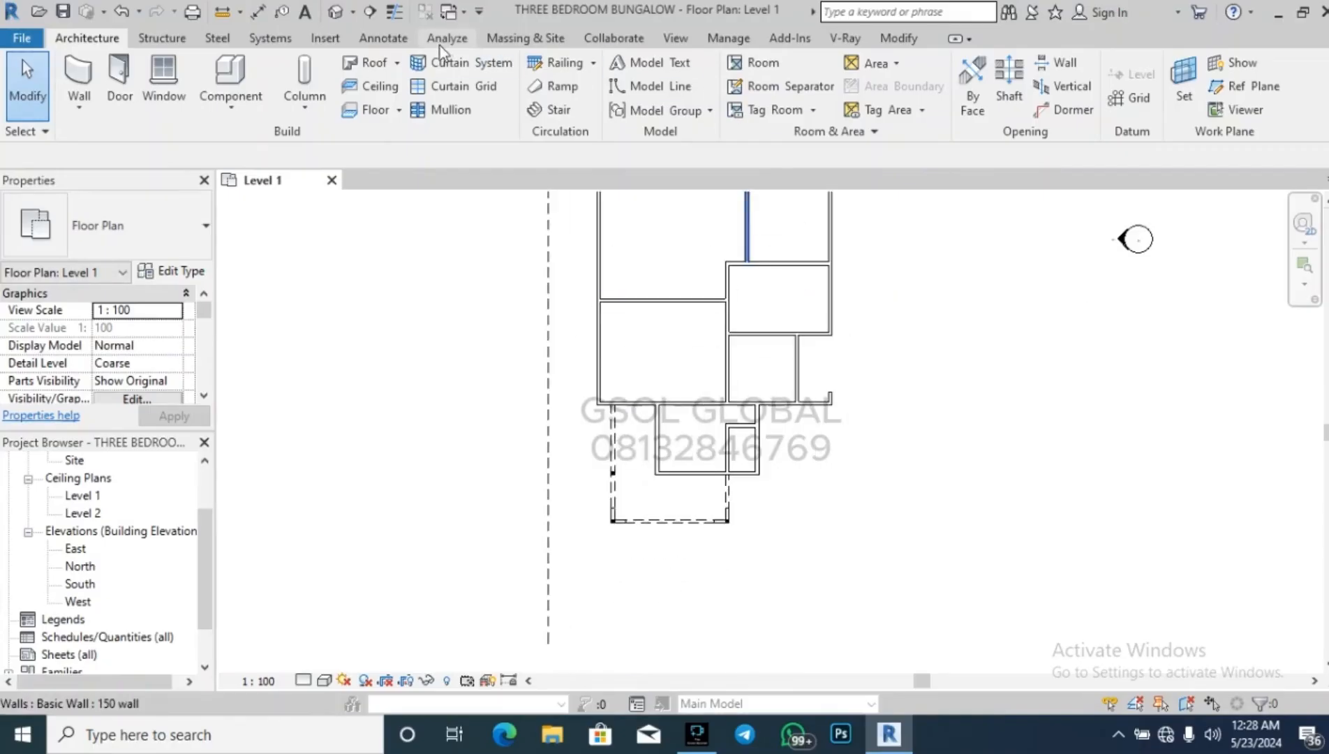
click(222, 11)
scroll(551, 637, up, 1)
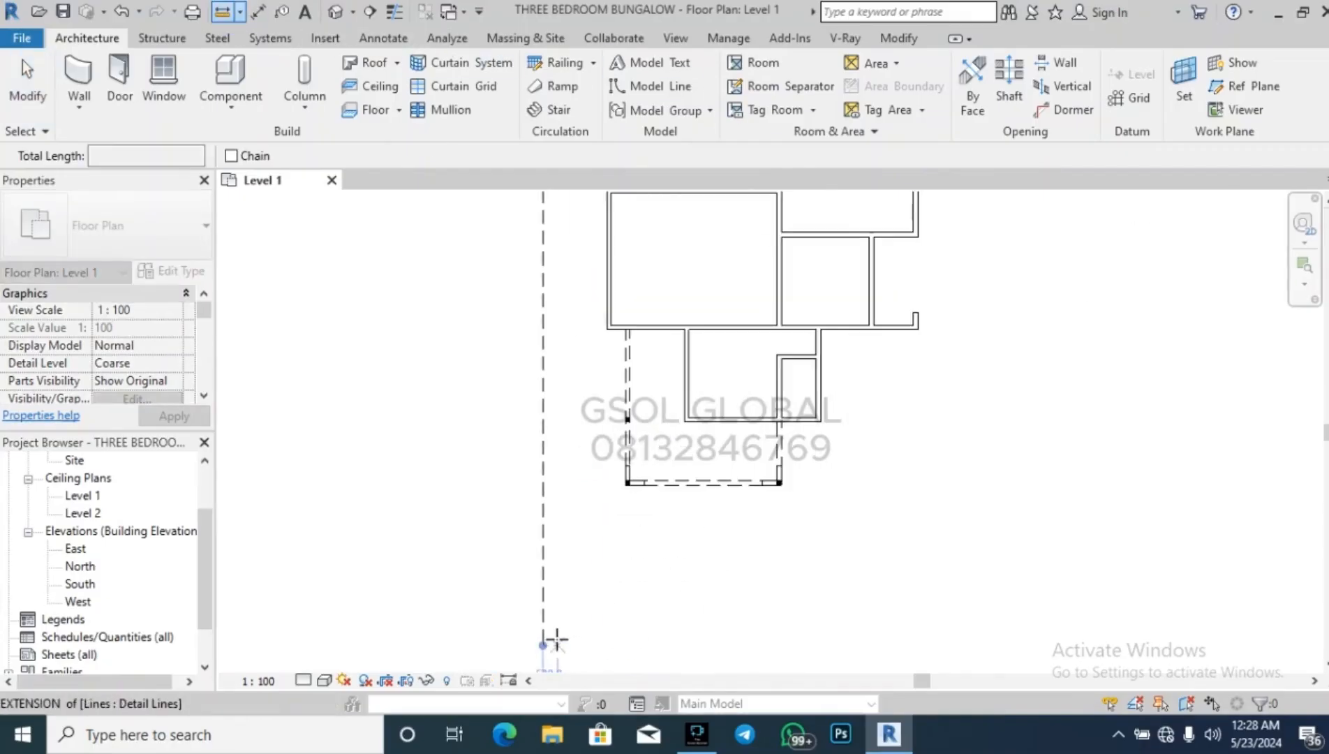
key(Escape)
key(Escape)
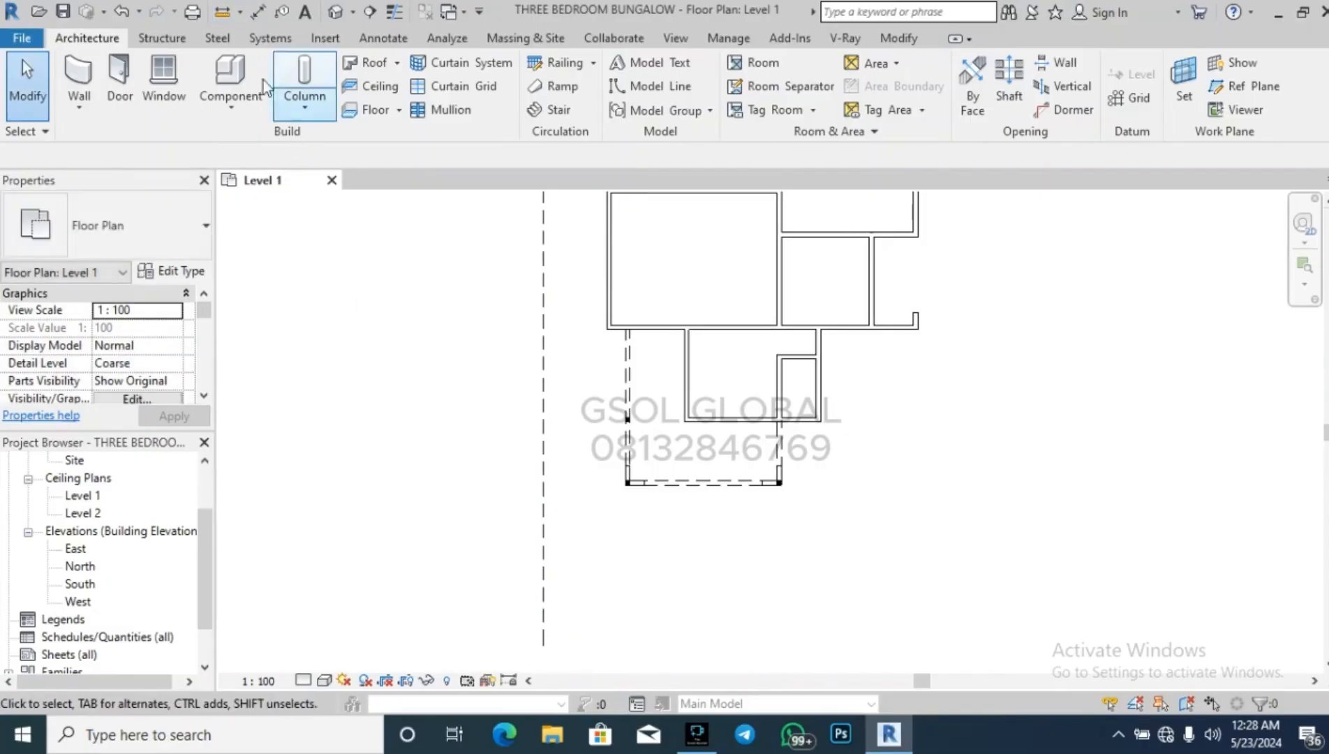
Measure the vertical distance from the south end of the dashed western boundary line to the porch's south edge.
click(232, 14)
click(544, 483)
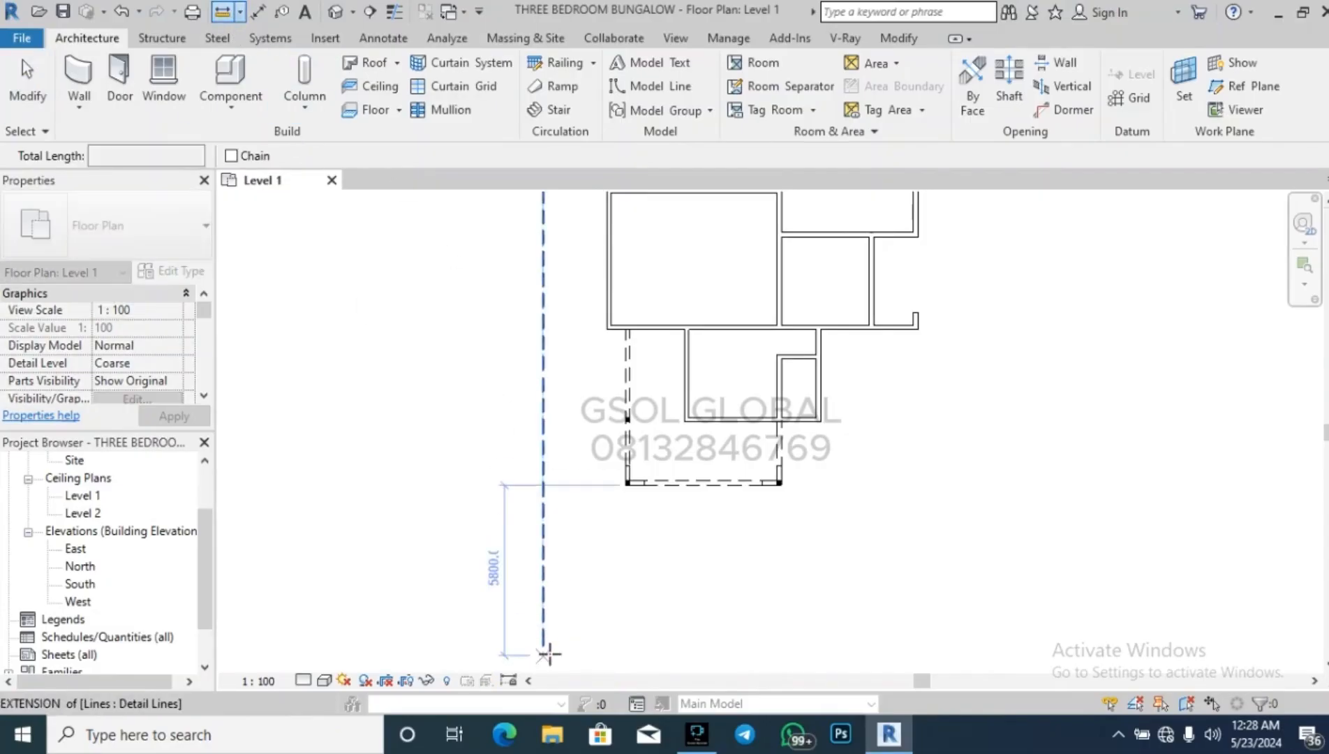
click(545, 646)
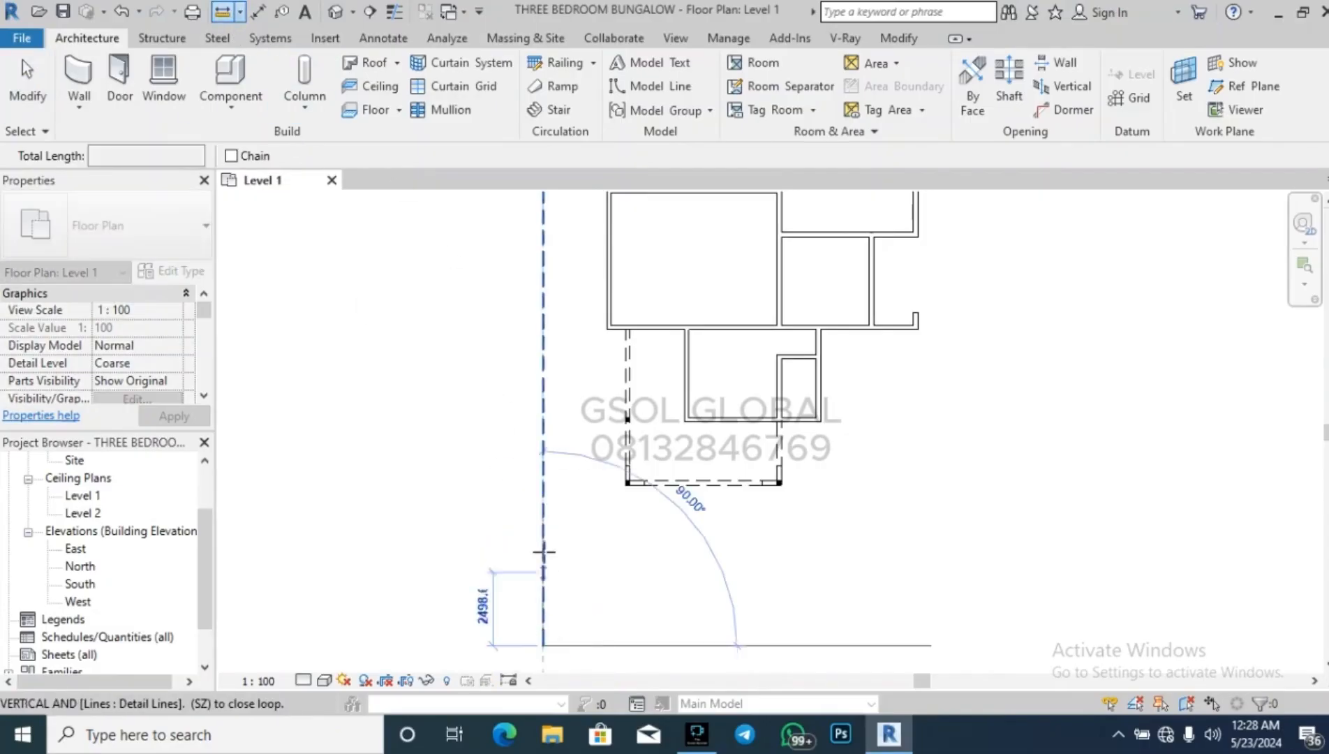
click(543, 485)
key(Escape)
key(Escape)
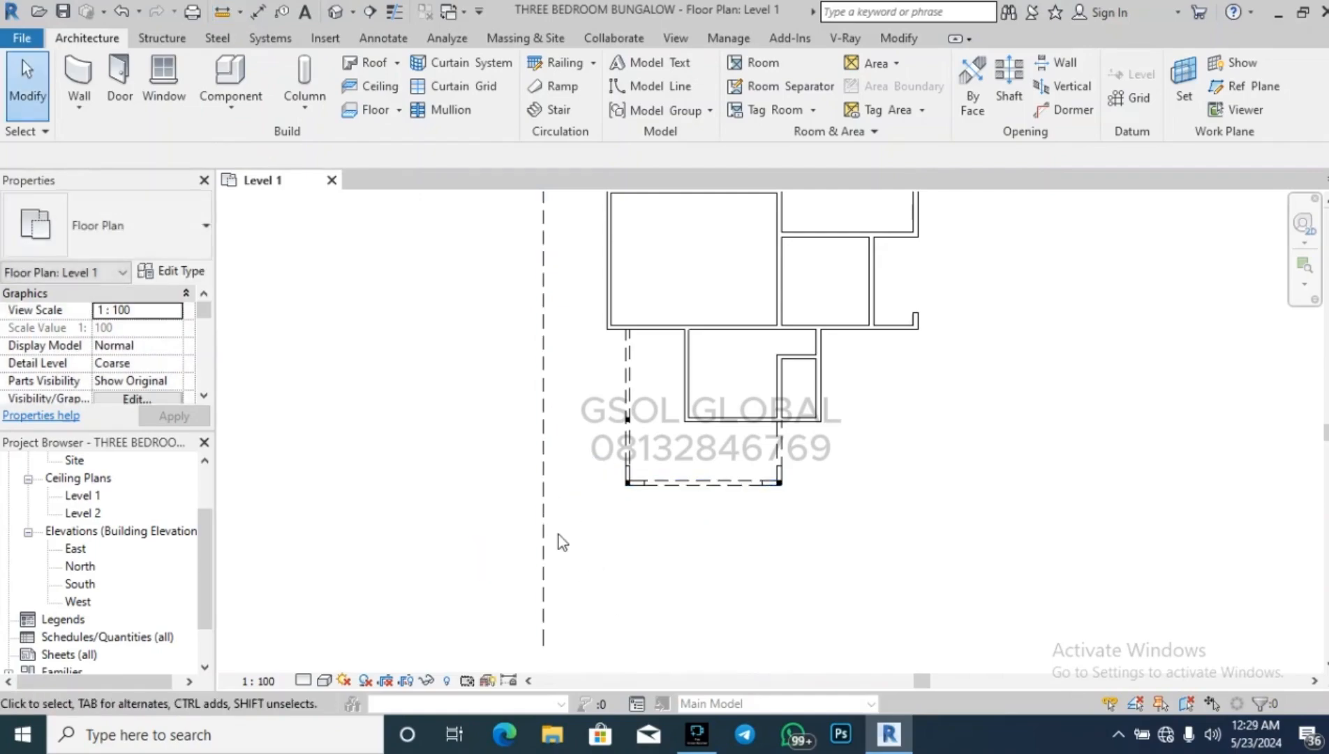
Move the dashed northern and western boundary lines together 1500 mm north.
scroll(567, 589, down, 3)
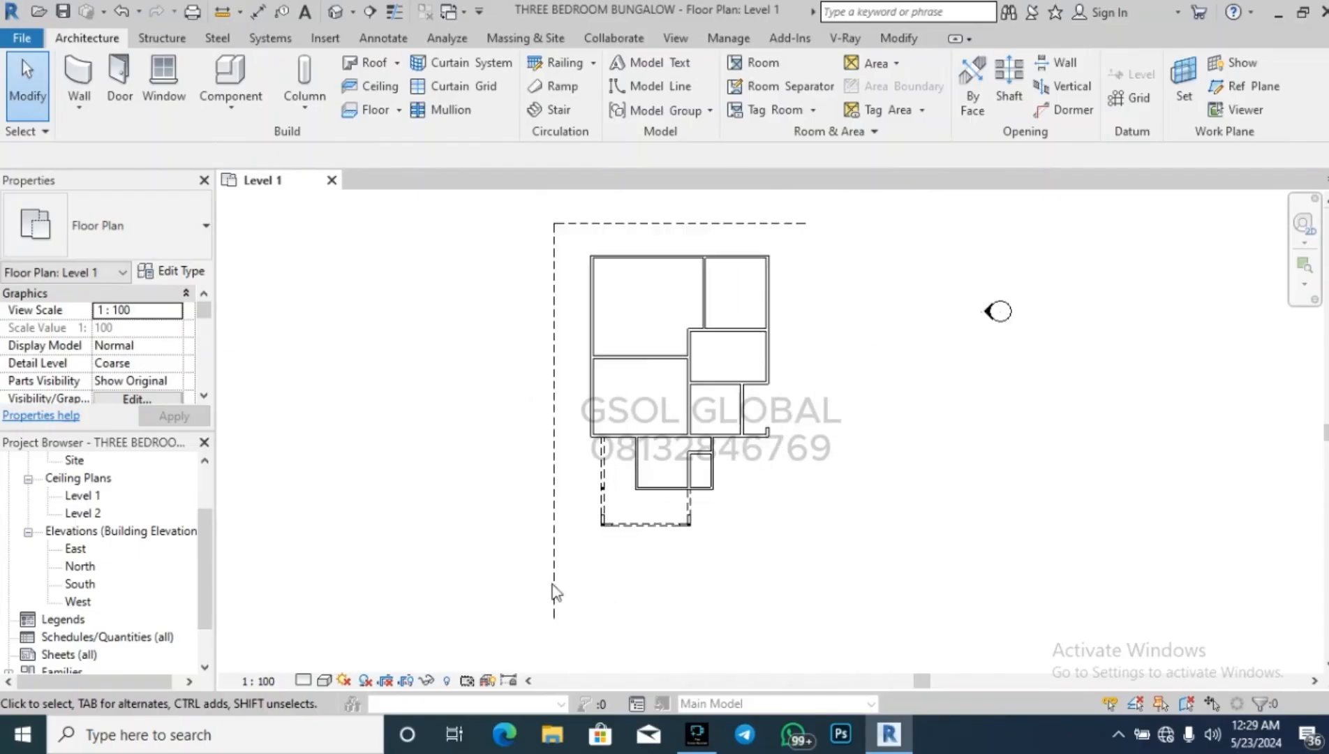
scroll(555, 267, up, 2)
drag(567, 364, 525, 308)
key(m)
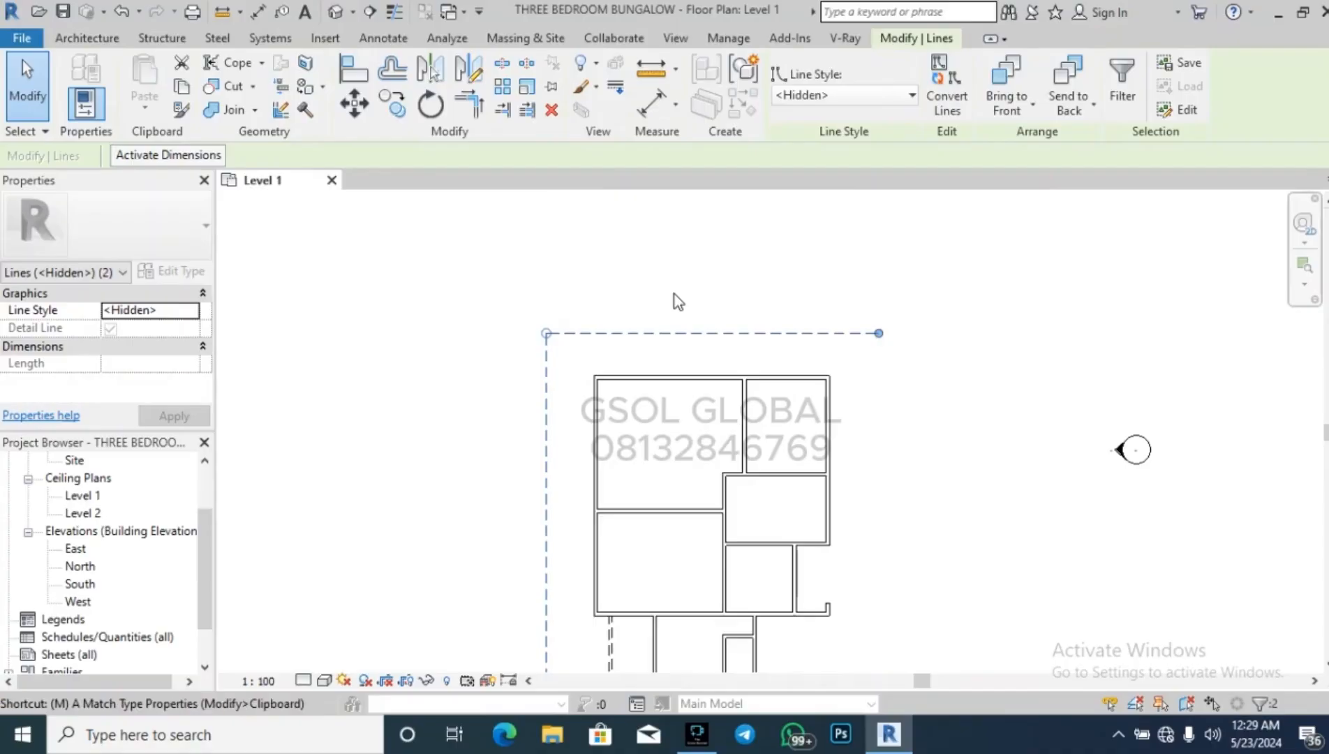
key(v)
click(547, 333)
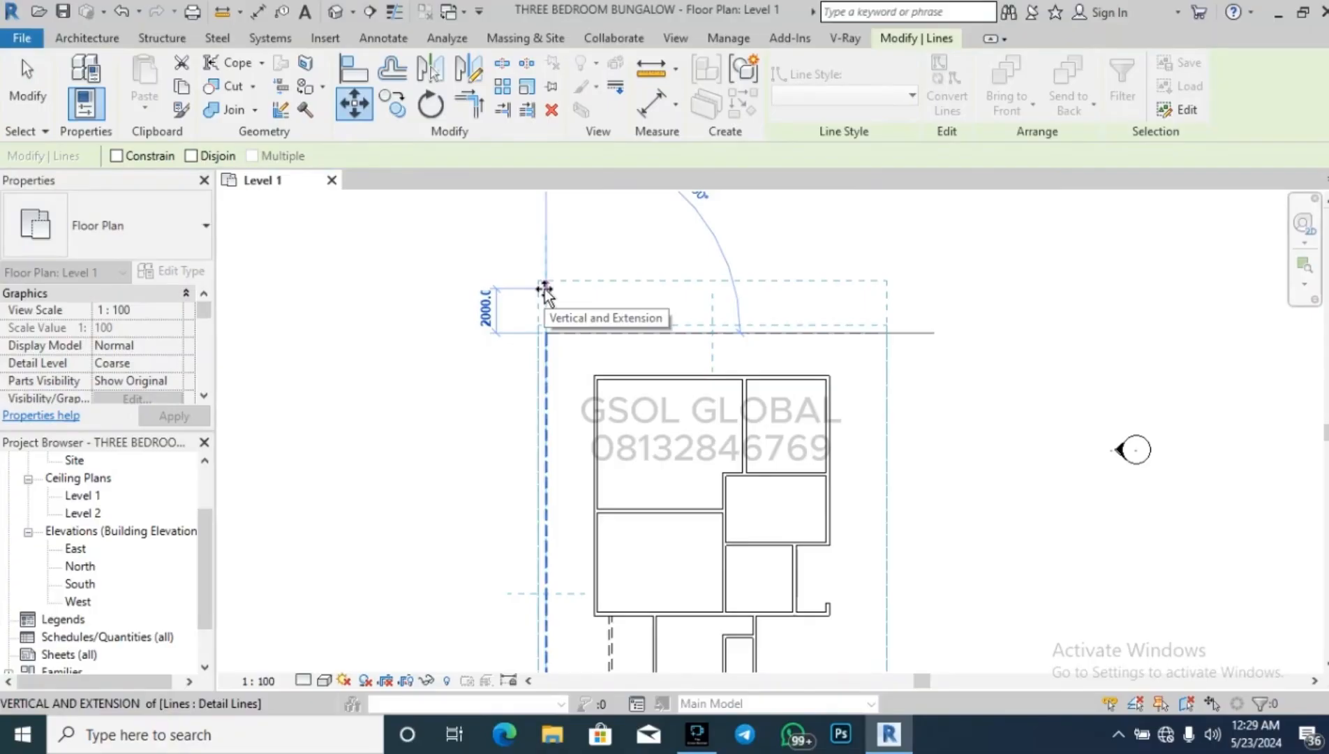
text(1500)
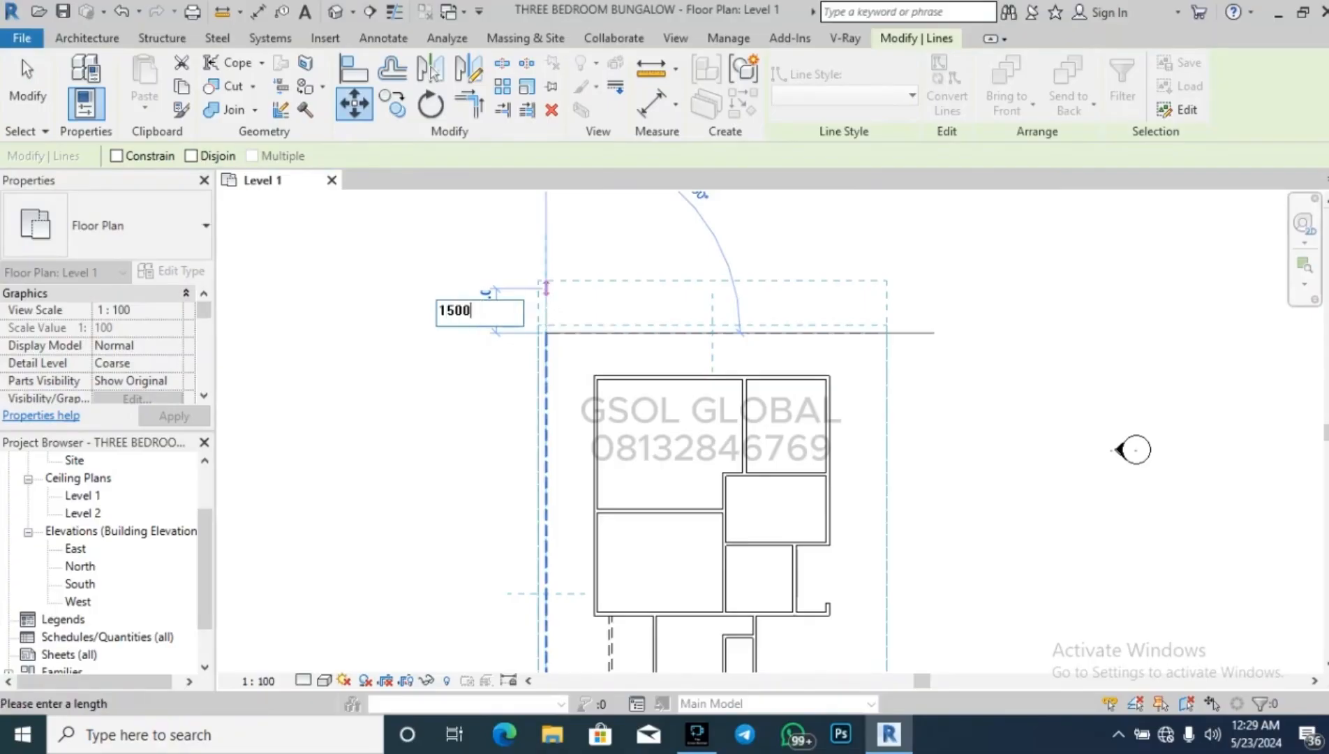
key(Return)
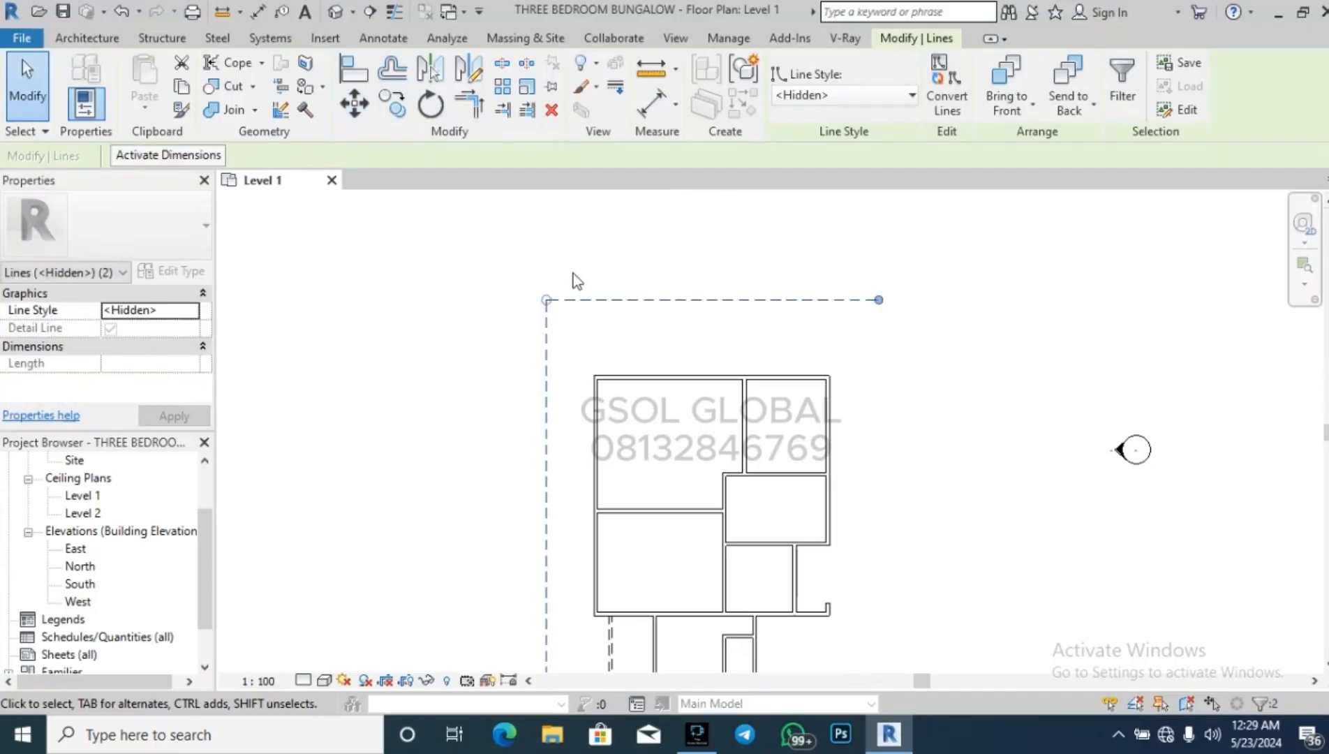
scroll(573, 275, down, 3)
click(587, 611)
Remeasure the vertical gap between the moved western boundary line's south end and the porch's south edge.
scroll(587, 612, up, 3)
scroll(584, 525, up, 2)
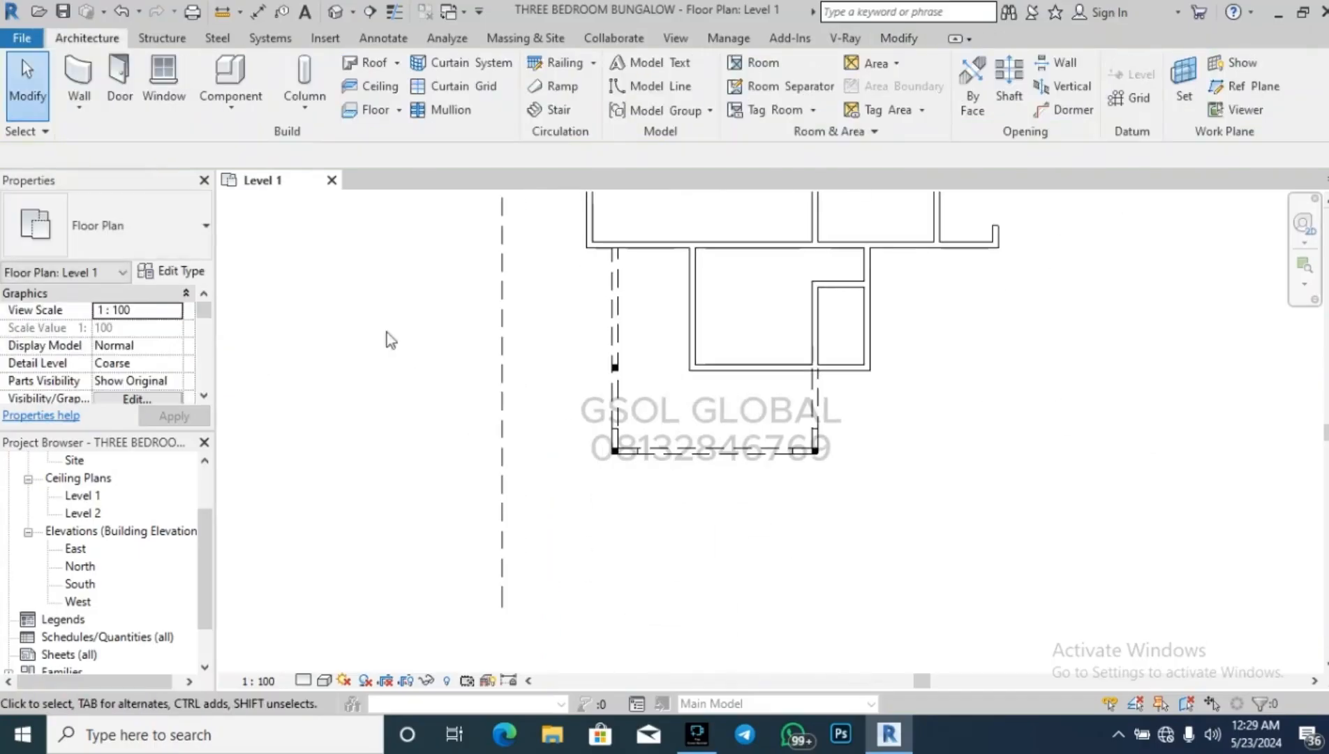
click(222, 12)
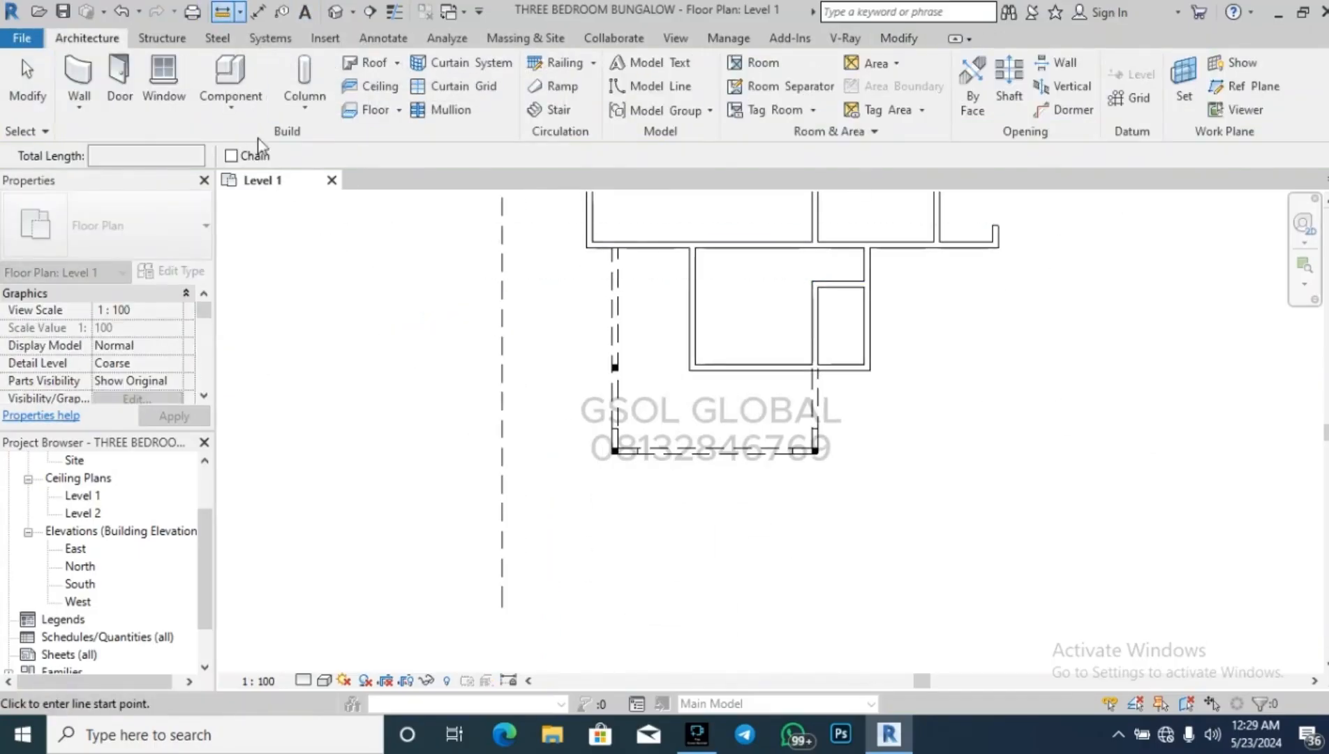
click(502, 607)
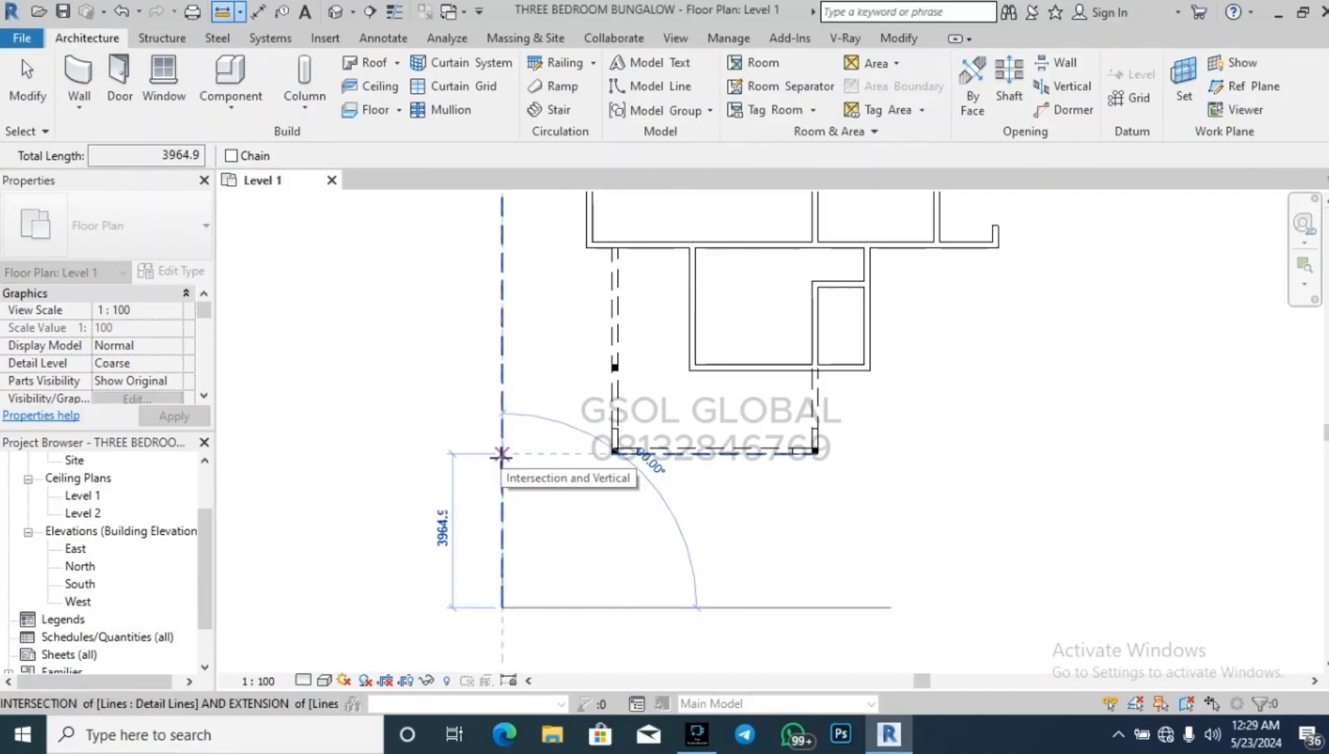
click(502, 454)
key(Escape)
key(Escape)
scroll(544, 579, down, 4)
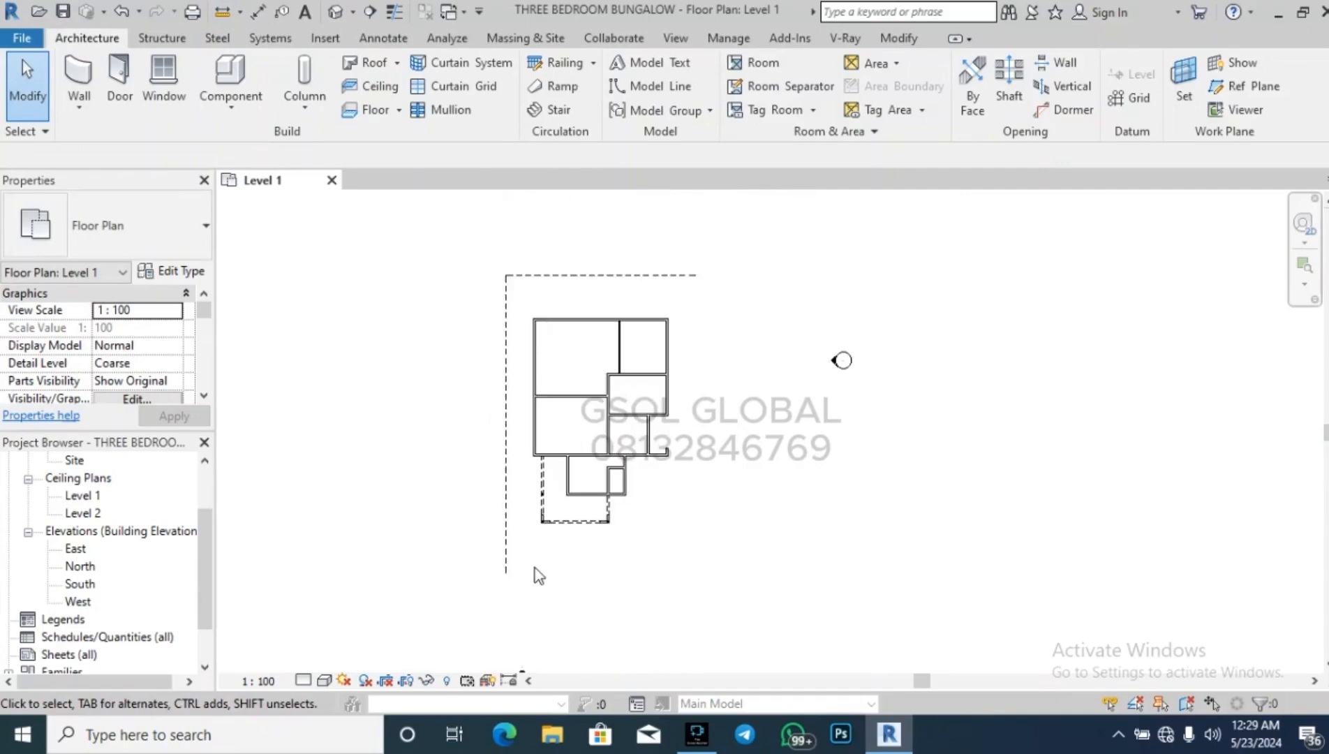
scroll(722, 490, up, 2)
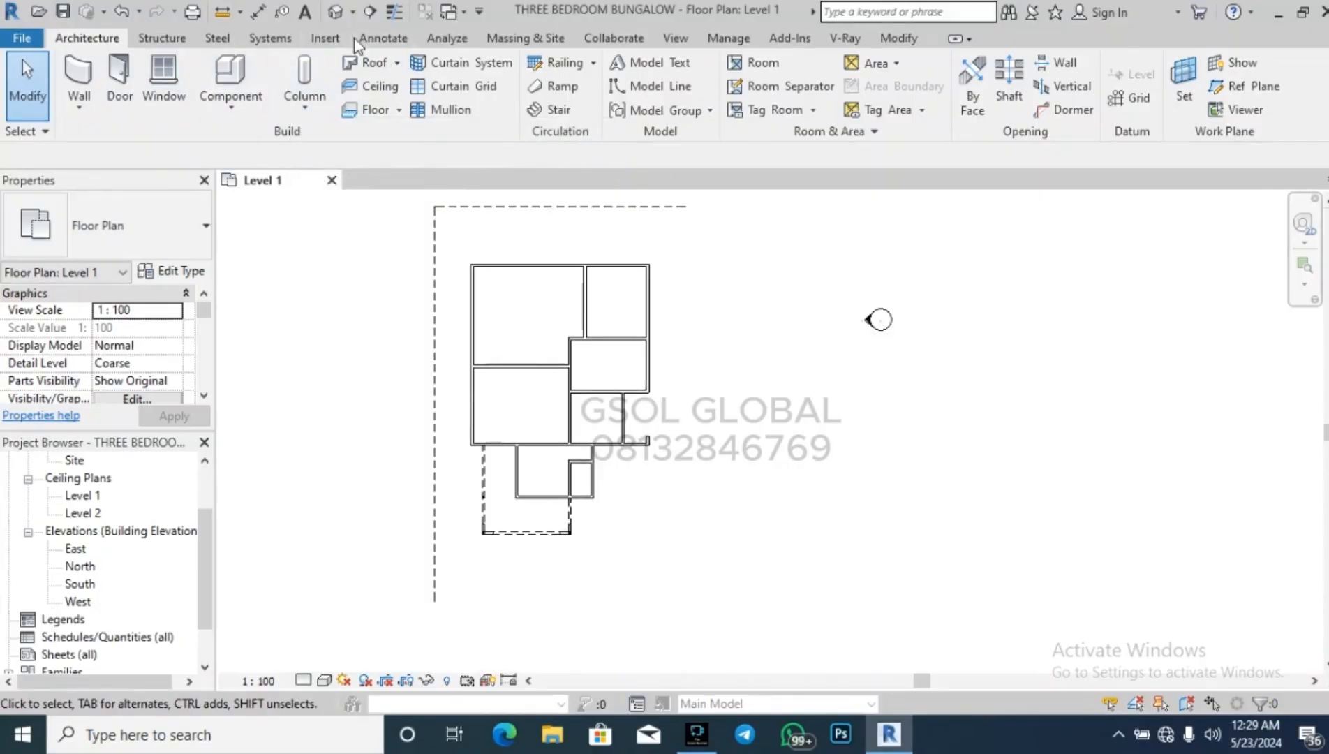
Complete the dashed site boundary with hidden detail lines: a 24000 mm line down the right side and a horizontal line closing the bottom.
click(377, 39)
click(431, 63)
click(686, 207)
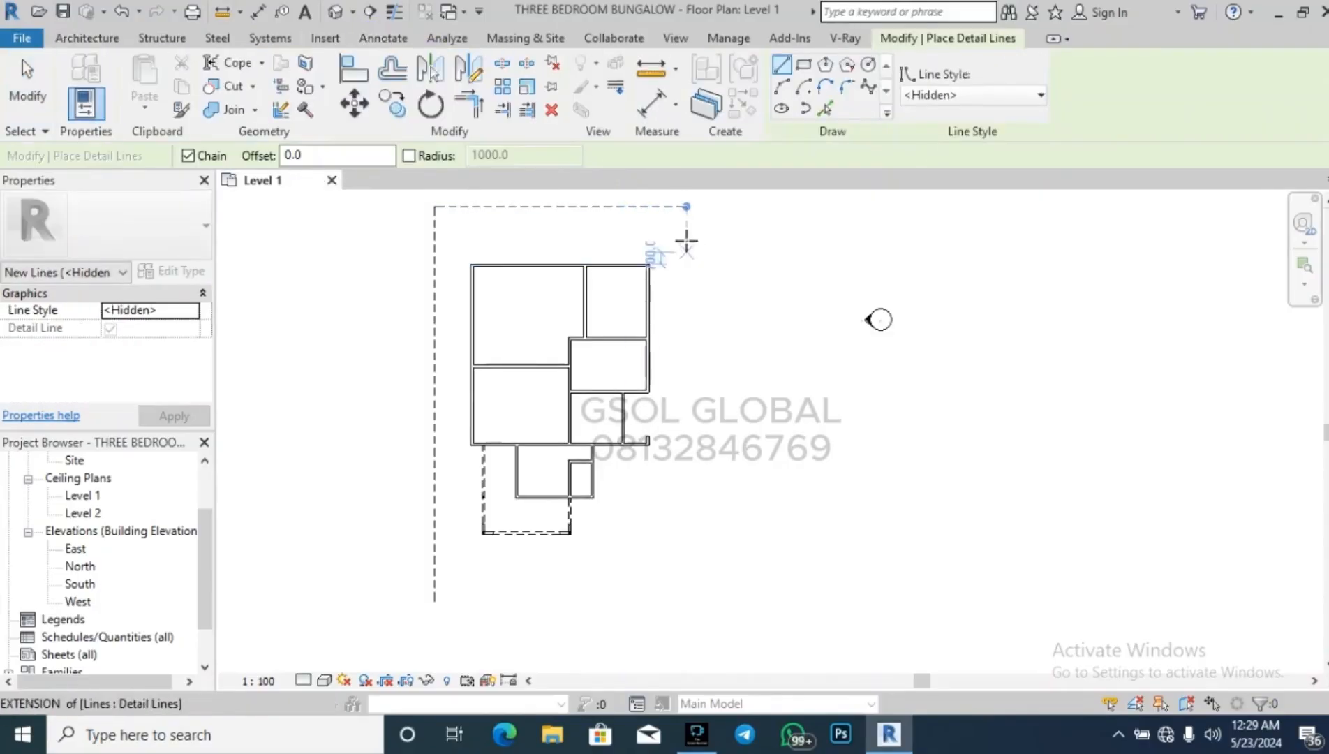
click(686, 609)
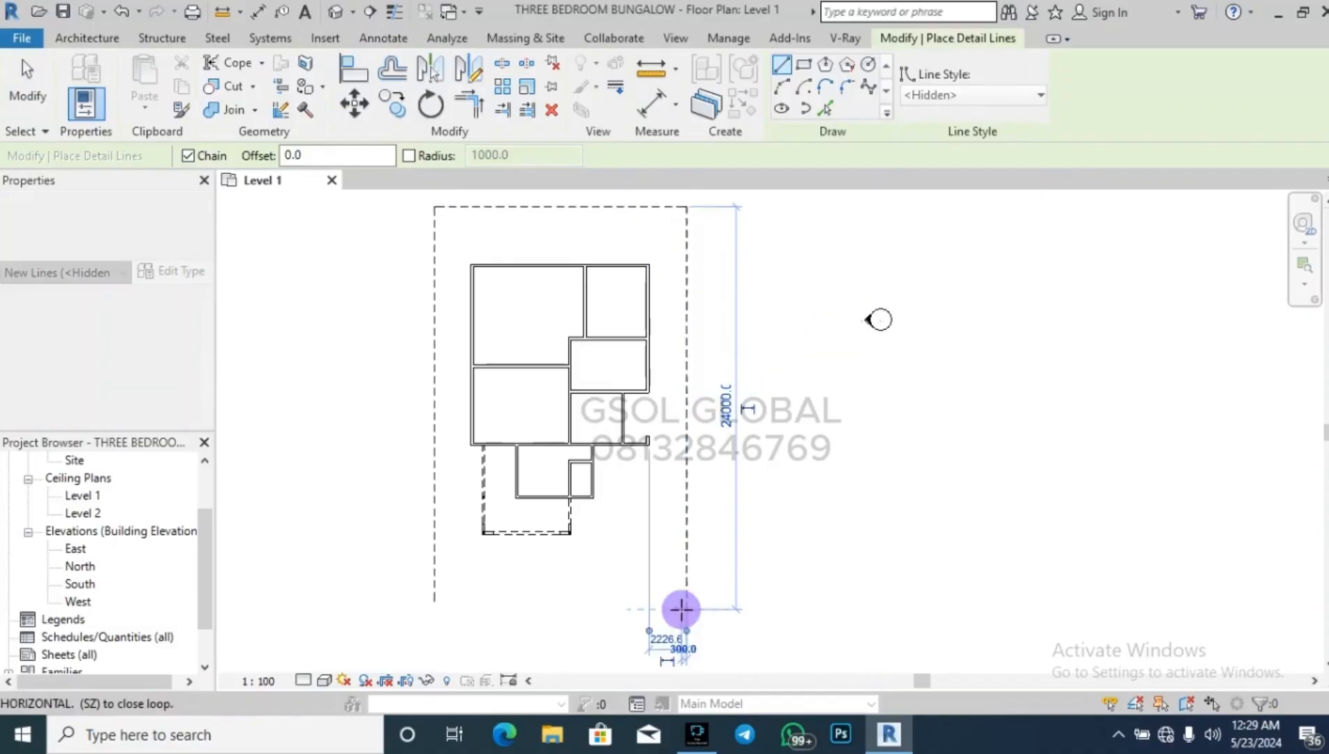
key(Escape)
click(434, 600)
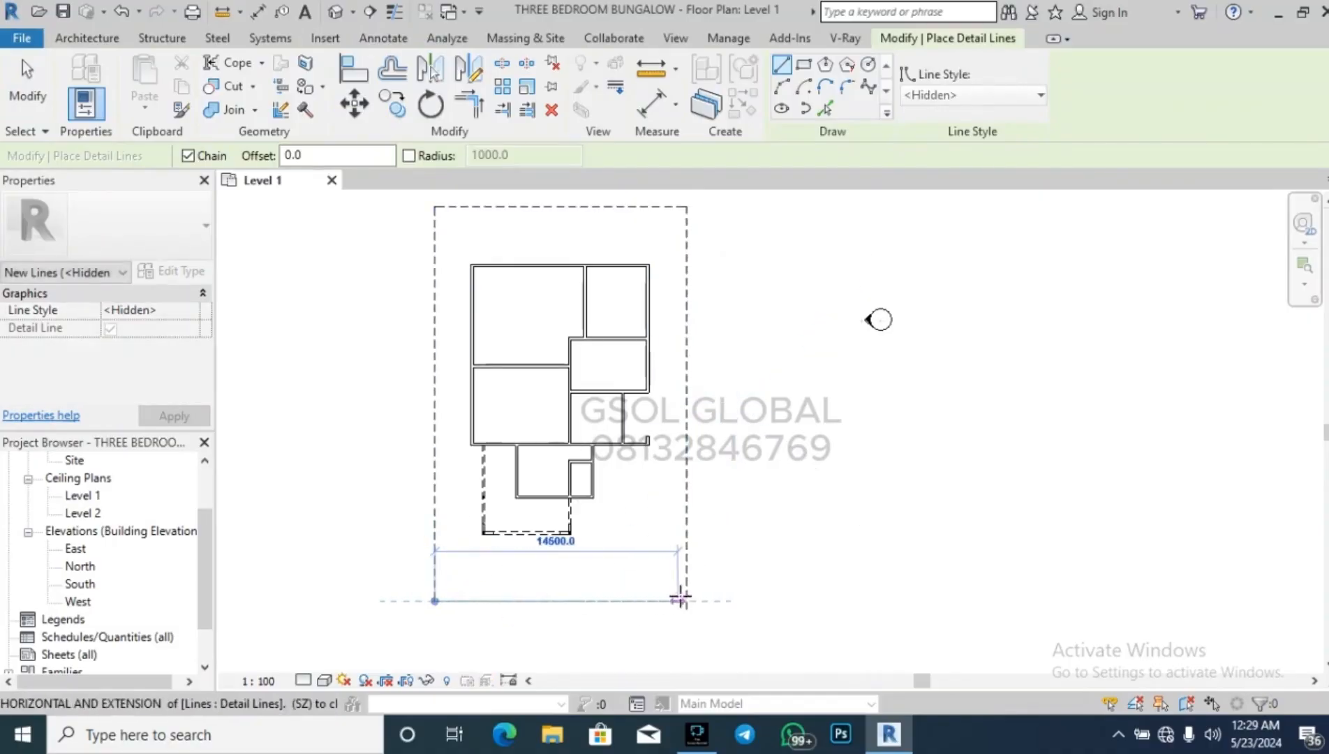
click(687, 600)
key(Escape)
key(Escape)
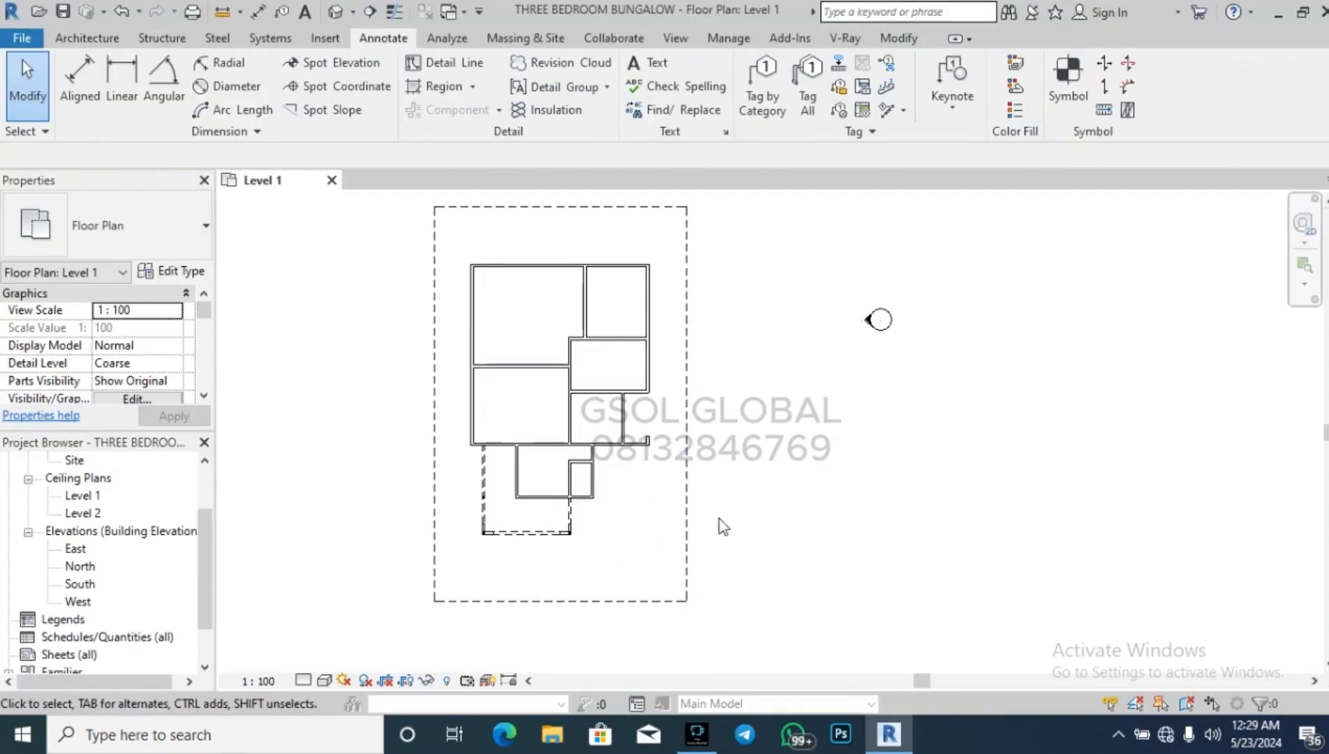
Offset a copy of the site boundary's top line 2000 mm inward.
scroll(496, 198, up, 3)
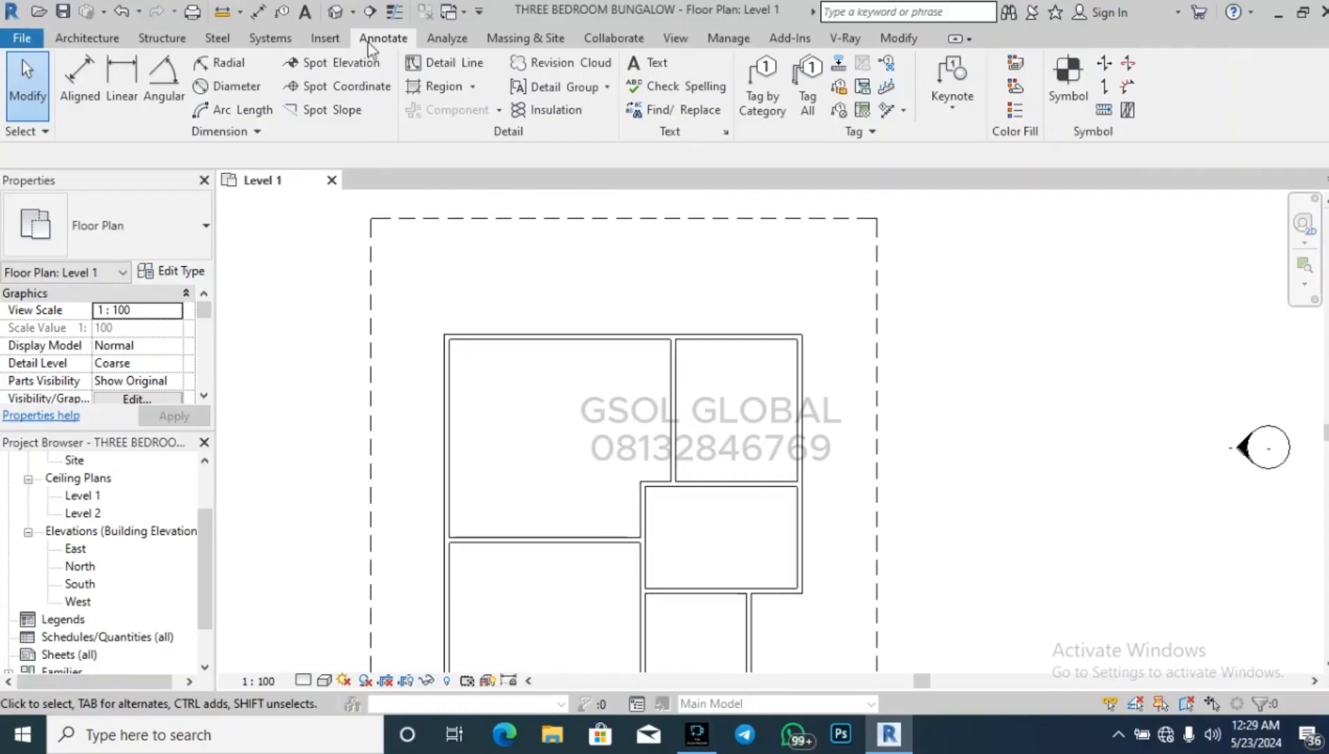
click(901, 38)
click(392, 68)
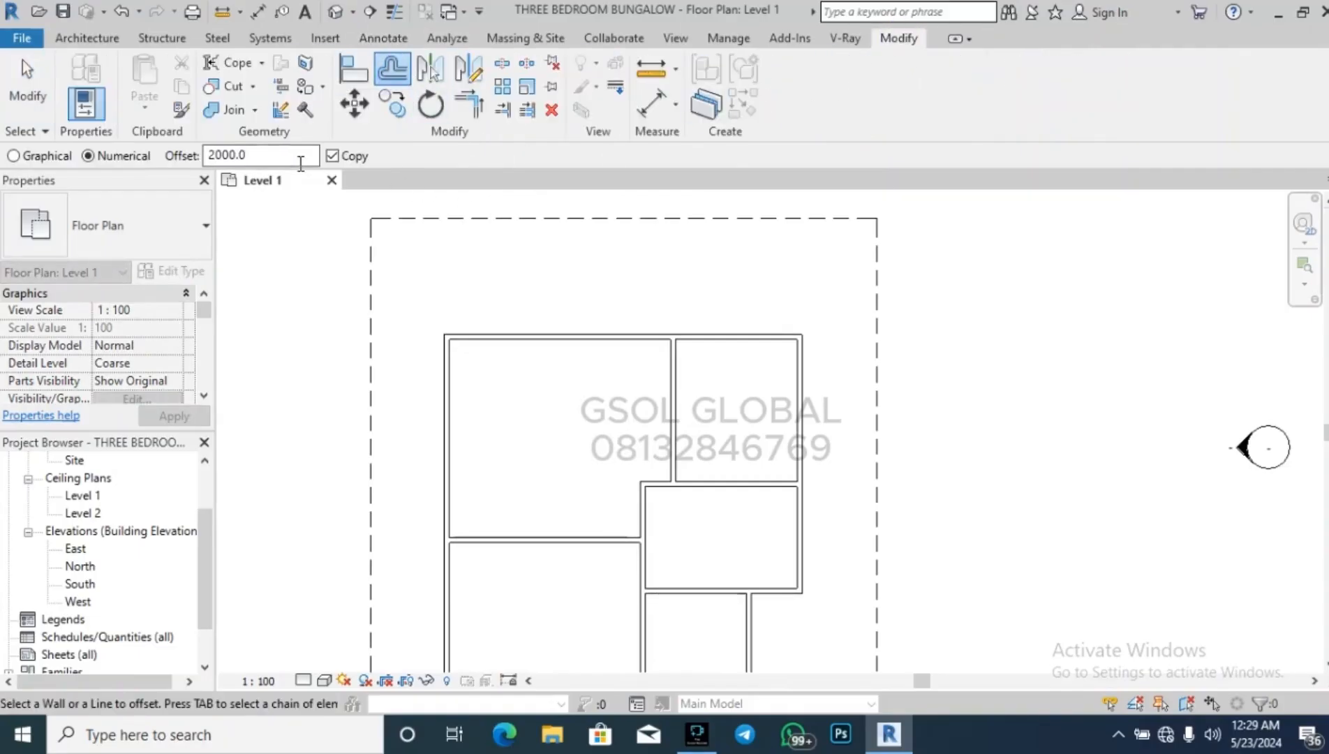
double_click(301, 163)
click(480, 227)
key(Escape)
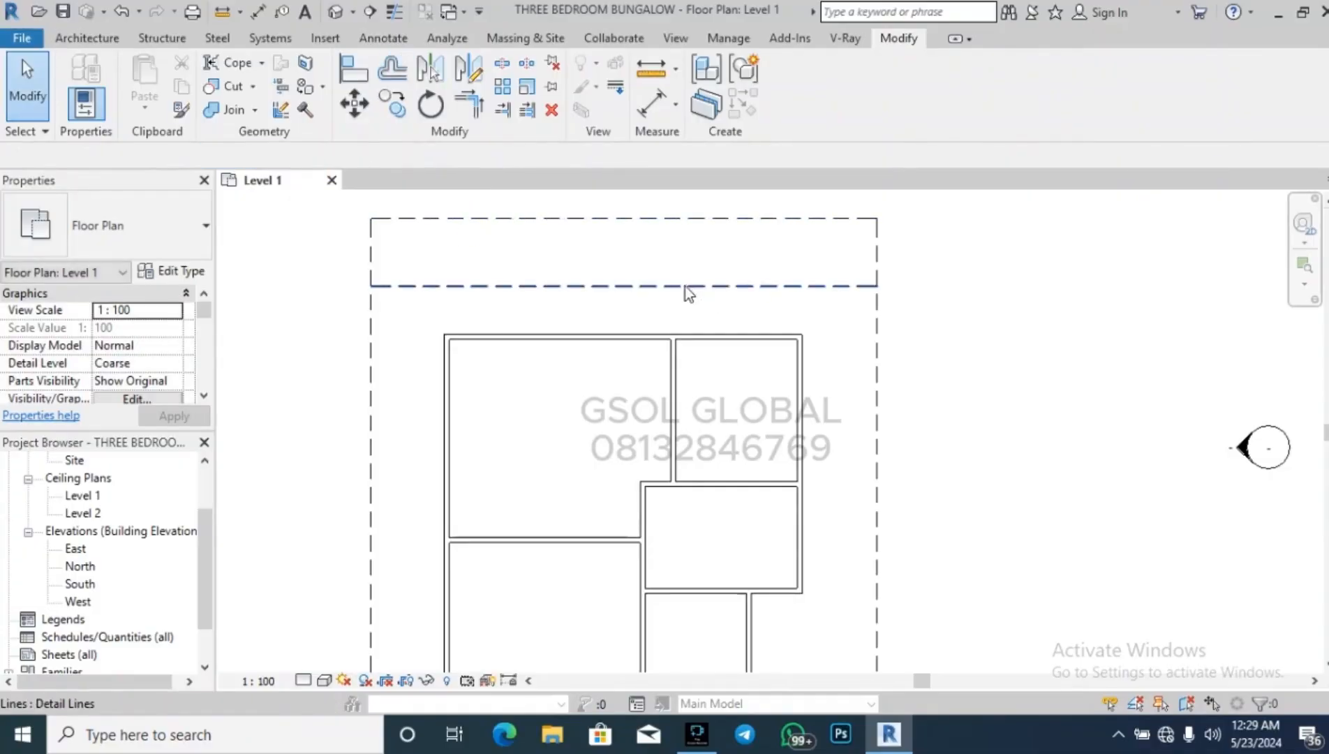
Extend the top-left room with 150 walls from the partition up to the offset line, 6700 mm across, and down to the left wall.
click(88, 38)
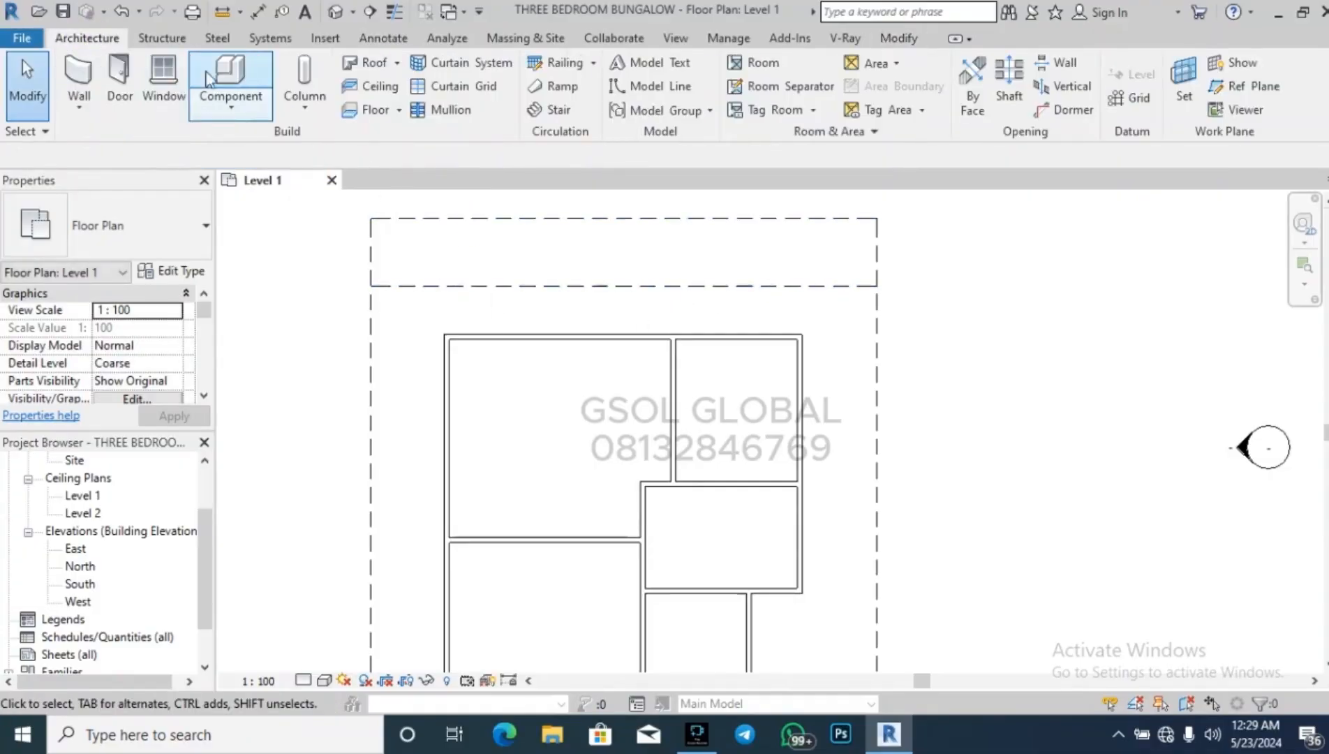
click(79, 73)
scroll(714, 278, up, 2)
click(656, 354)
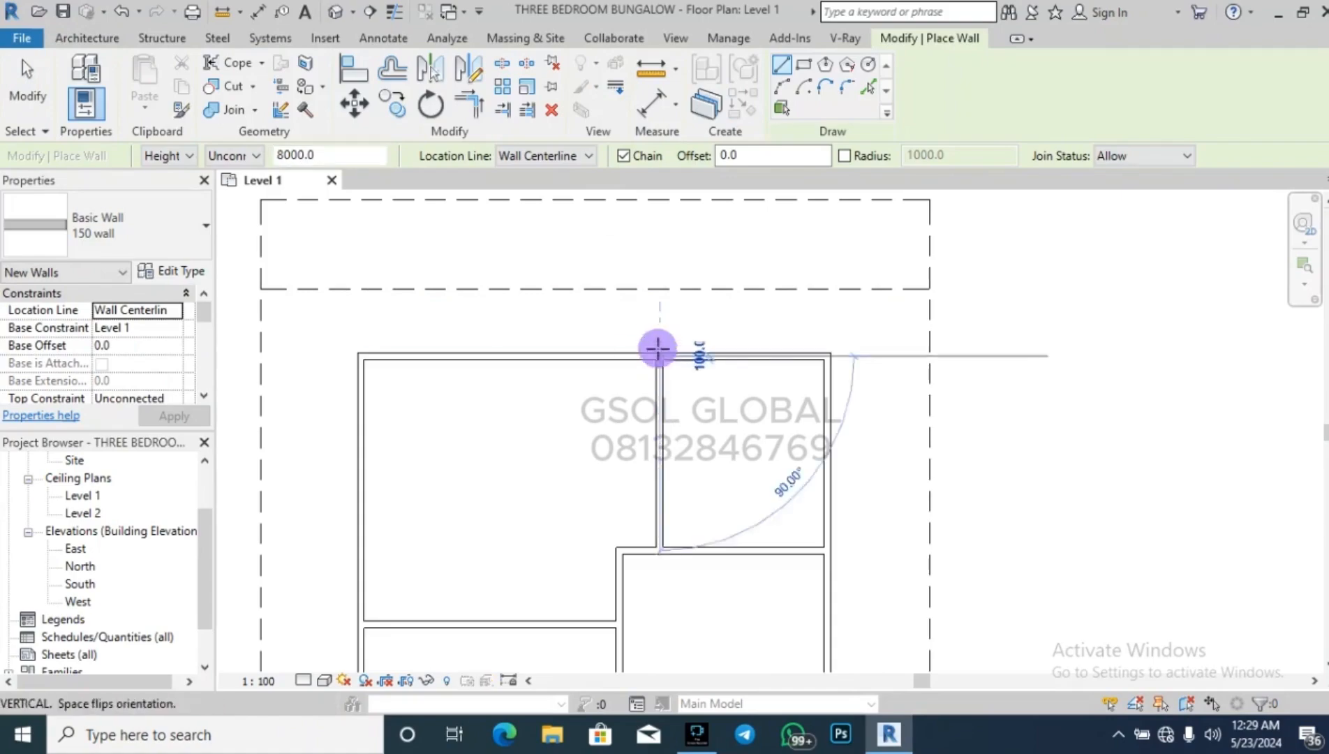
click(656, 288)
click(361, 287)
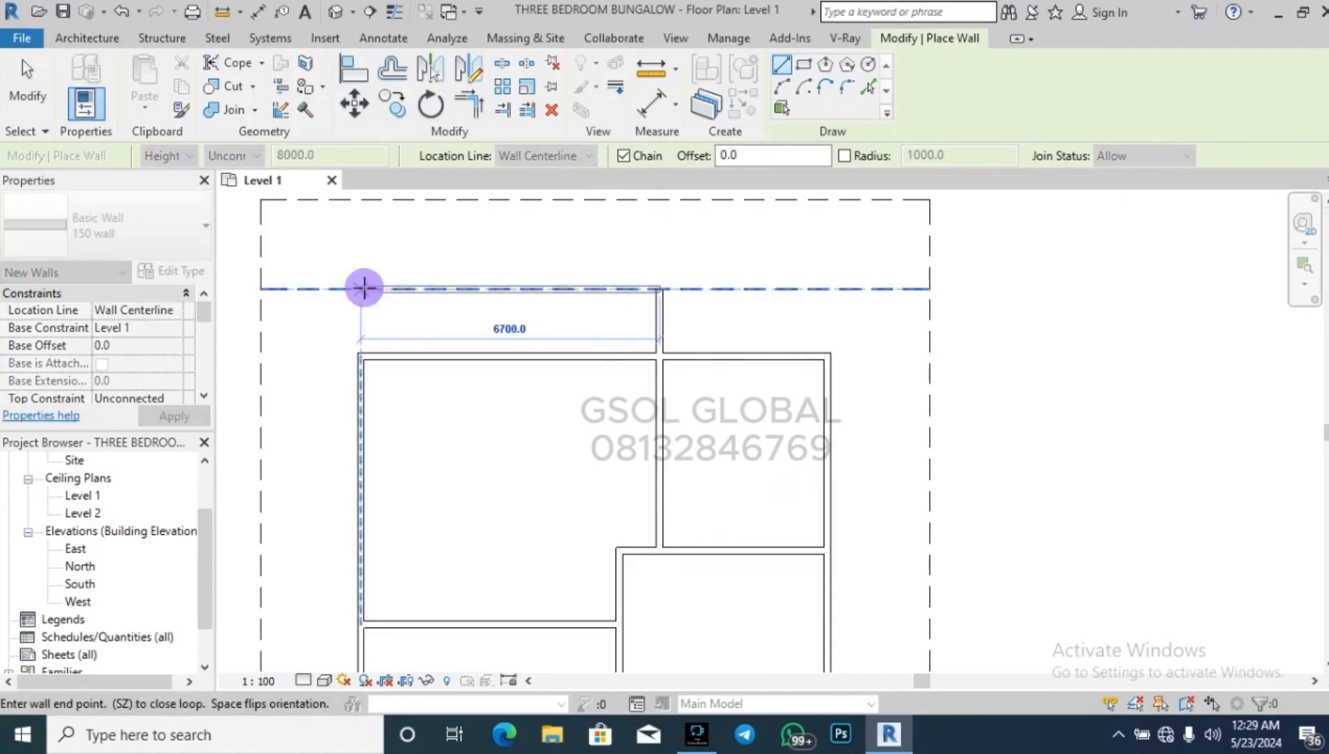
click(364, 356)
key(Escape)
key(Escape)
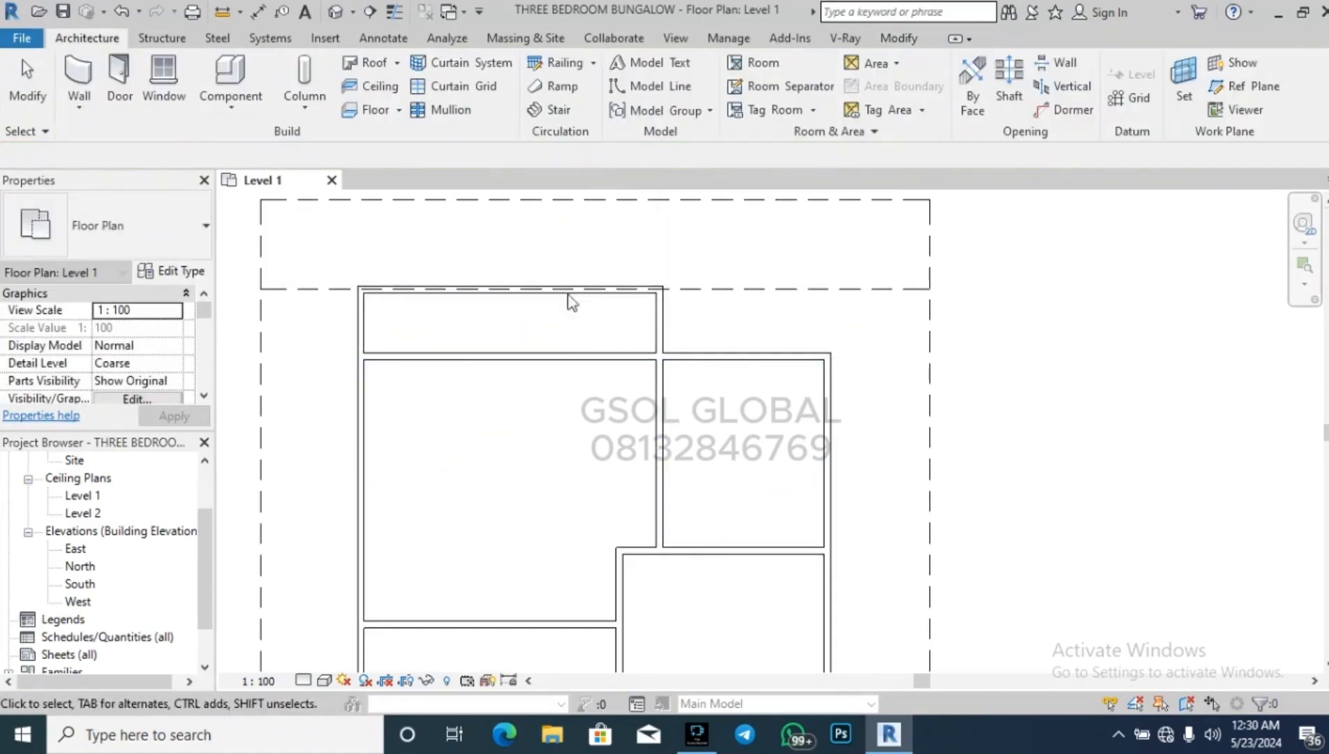
Measure the clearance from the carport and the lower block's corner to the right site boundary.
scroll(563, 261, down, 4)
scroll(642, 558, up, 4)
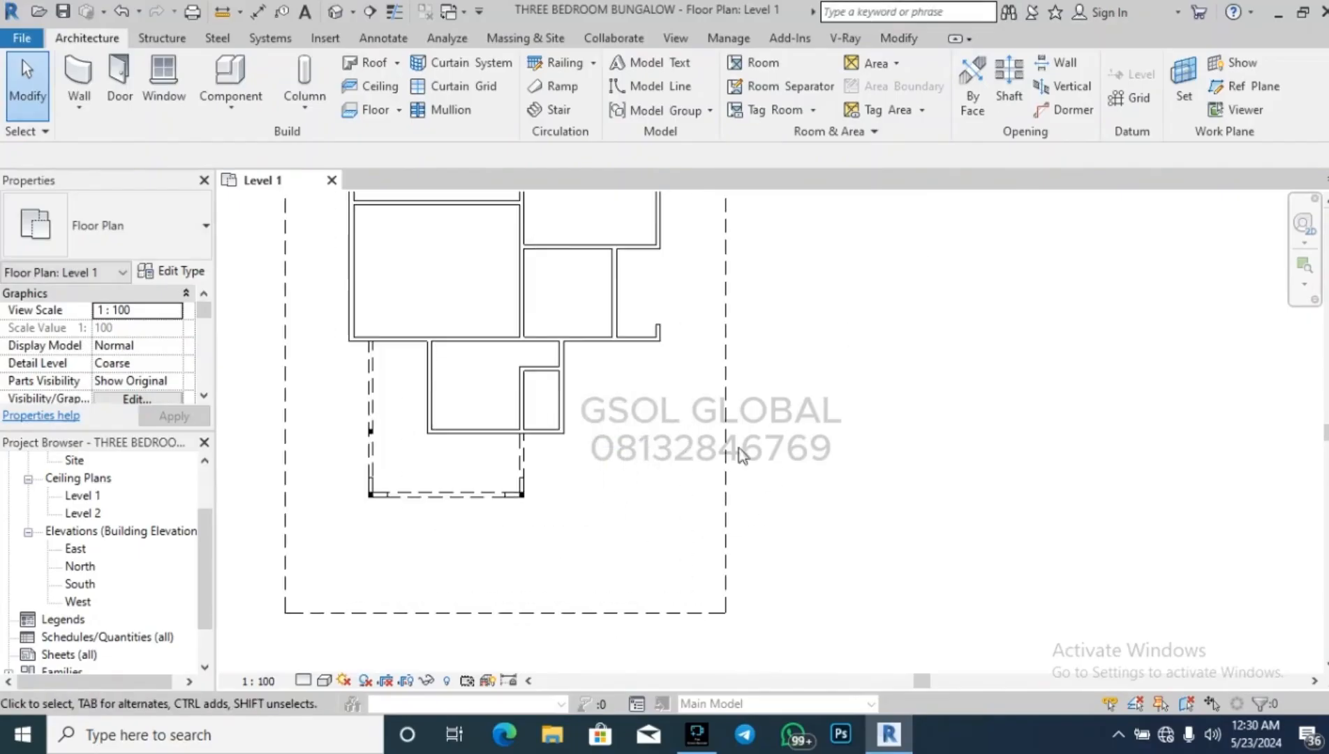
click(221, 13)
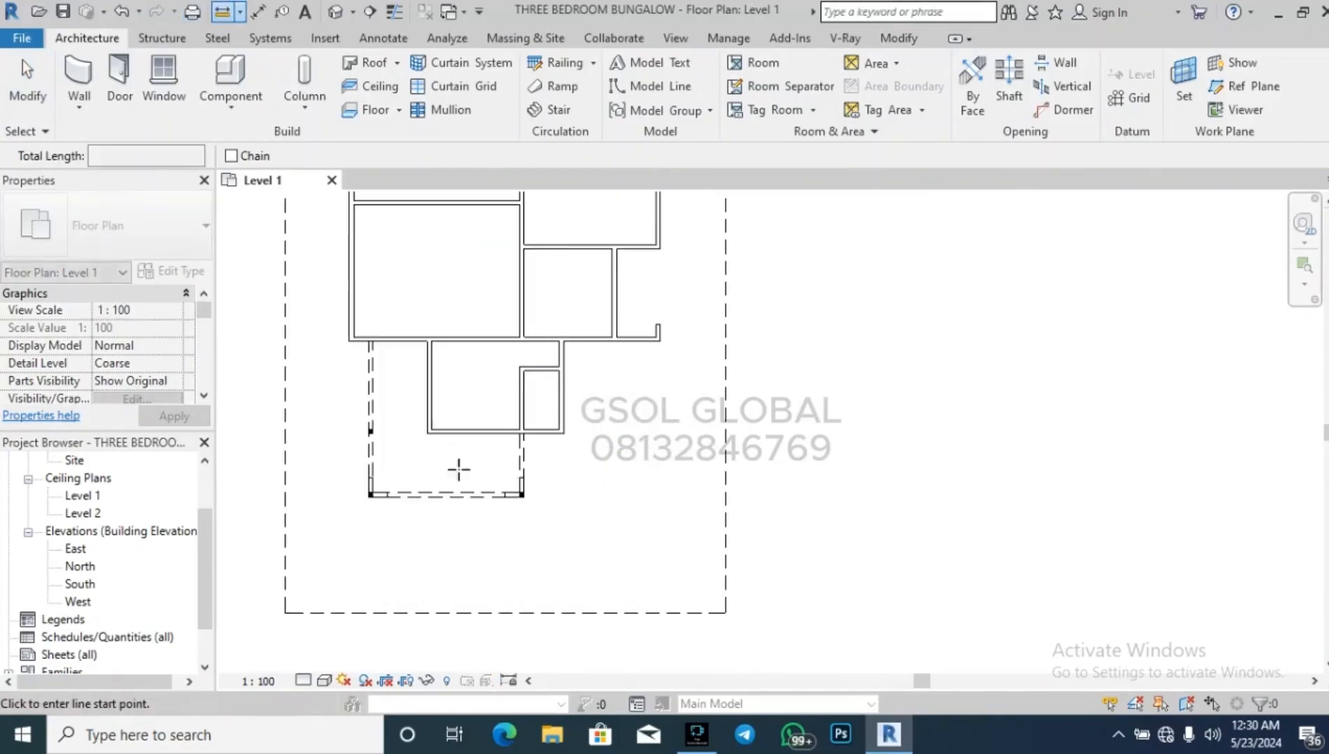
click(522, 496)
key(Escape)
key(Escape)
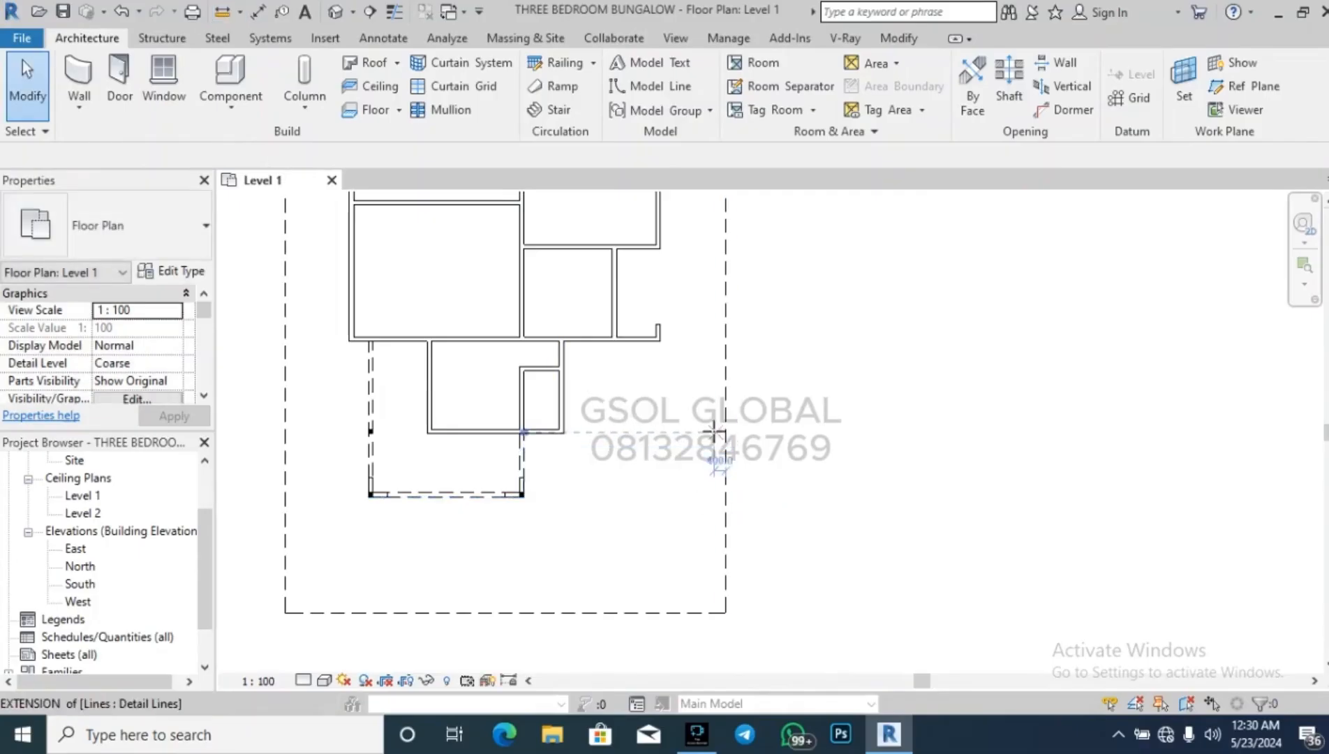
key(d)
key(l)
click(563, 432)
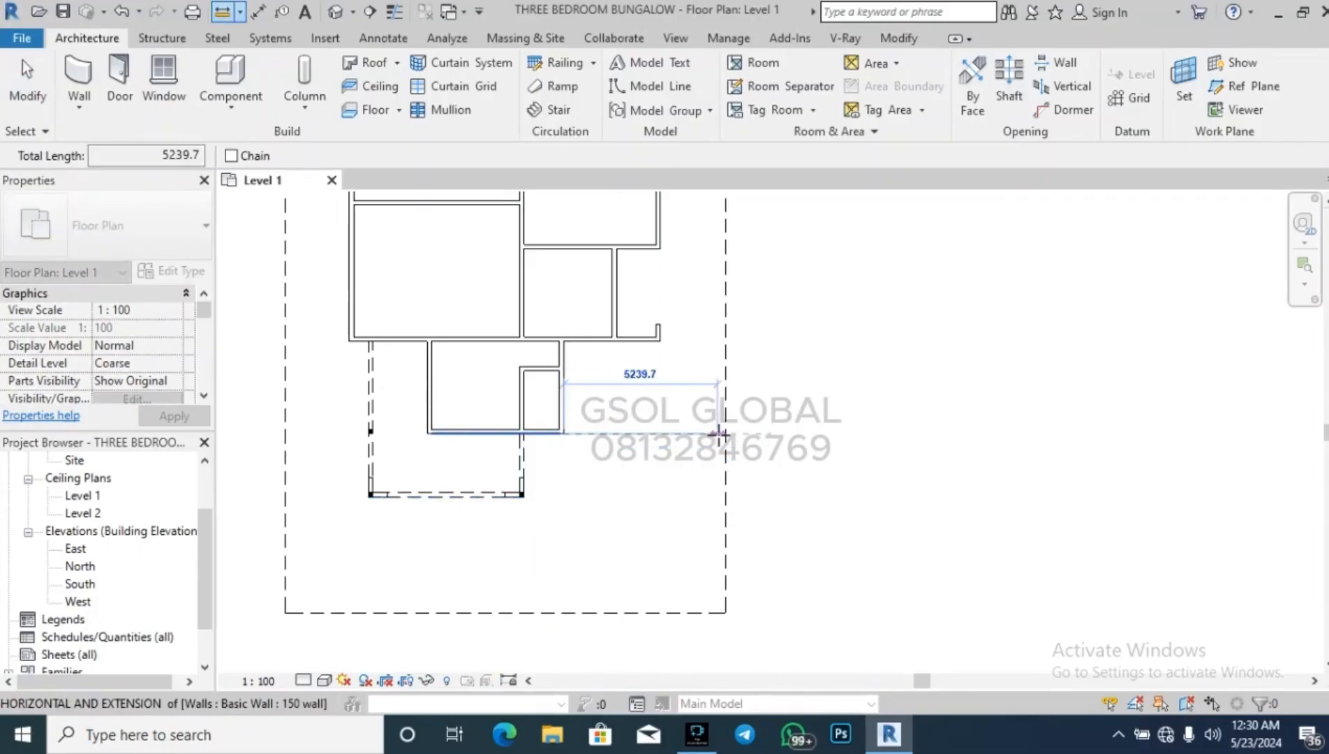
key(Escape)
key(Escape)
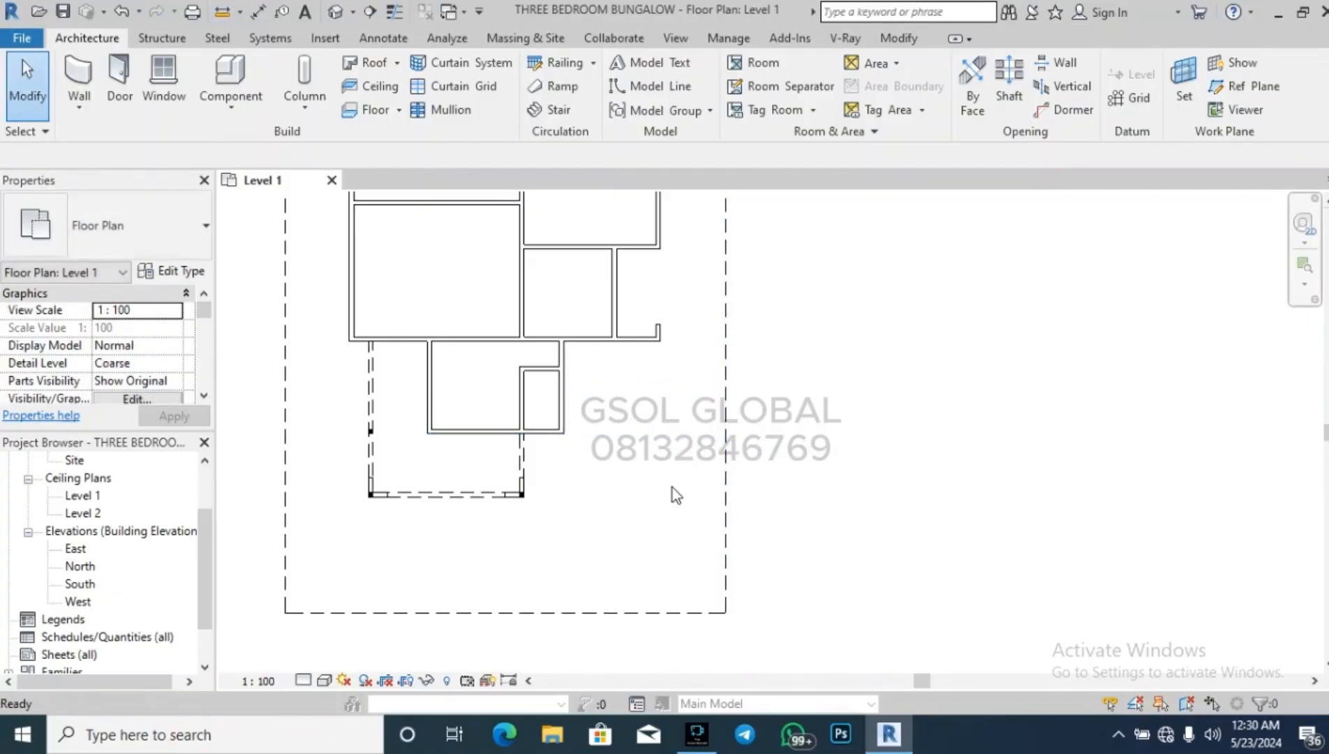
Measure from the site boundary's bottom-right corner up towards the building.
key(d)
key(l)
click(724, 613)
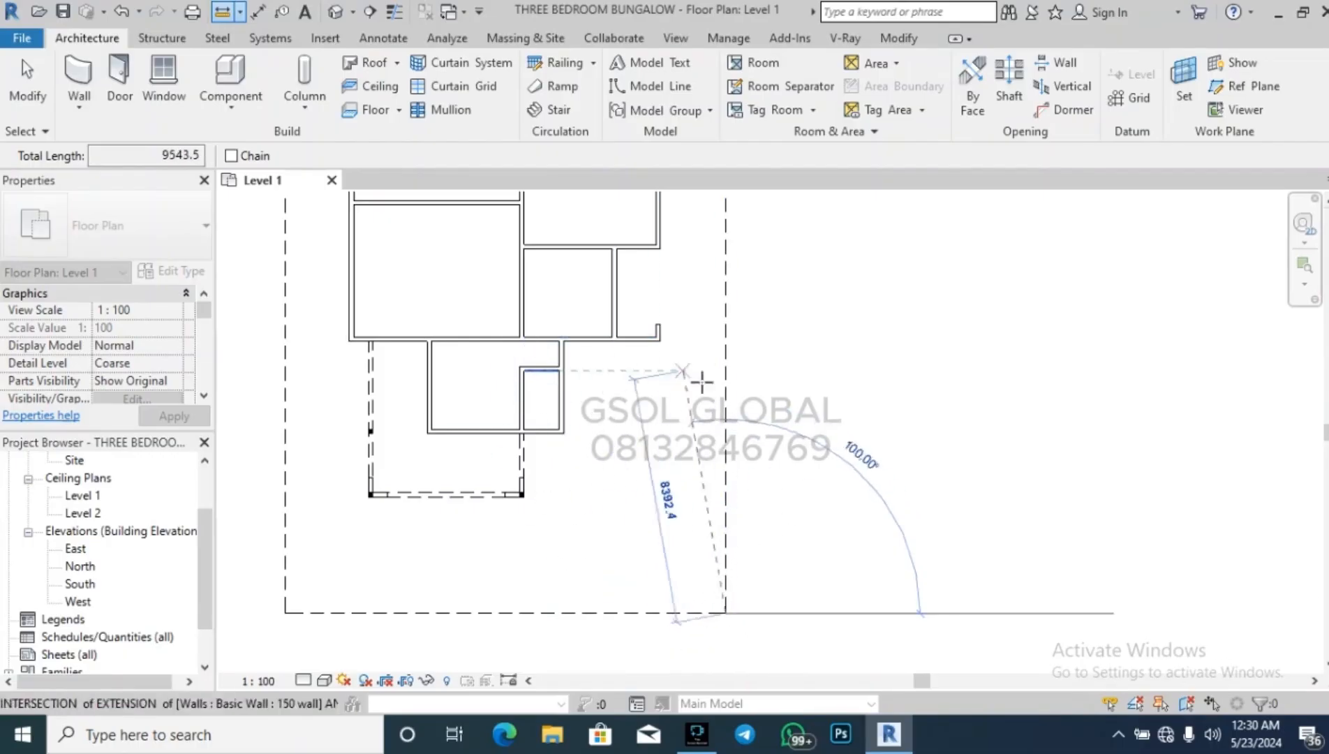
key(Escape)
key(Escape)
Delete the dashed offset guide line running across the top of the building.
scroll(622, 585, down, 3)
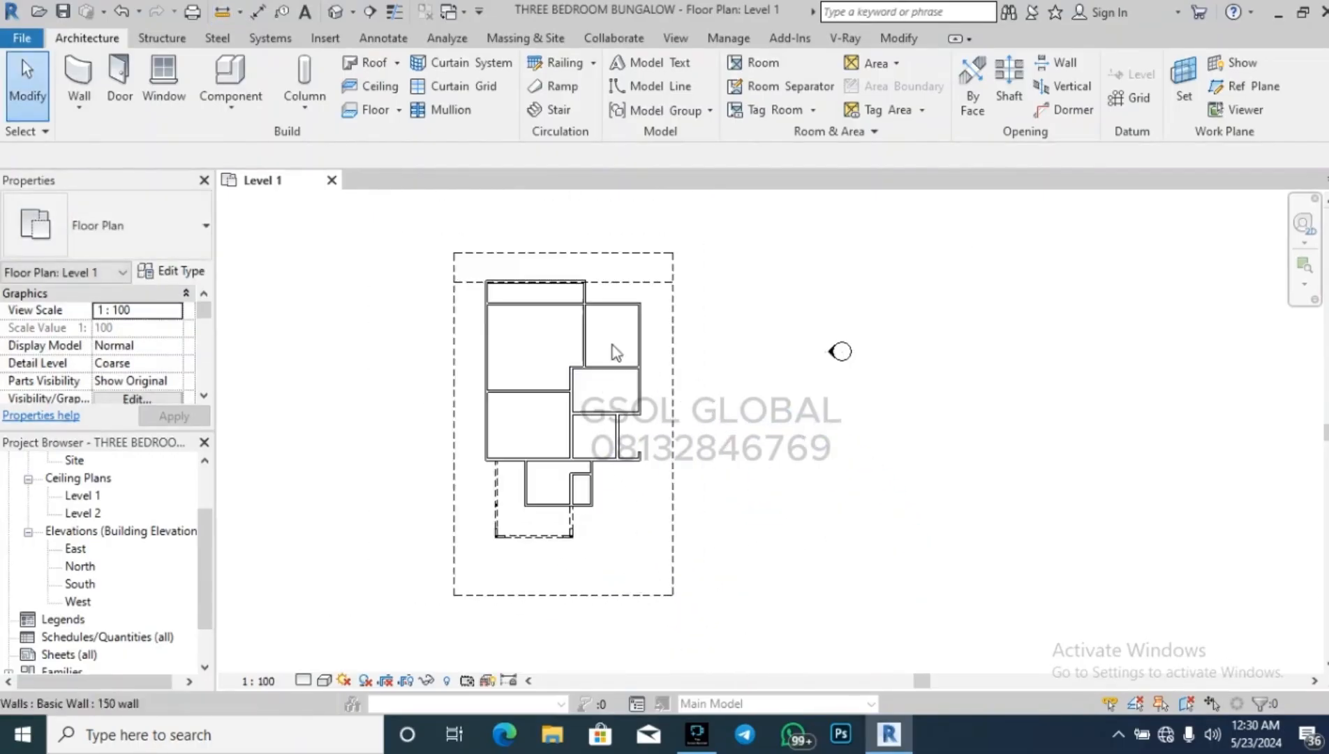
scroll(569, 286, up, 2)
click(638, 287)
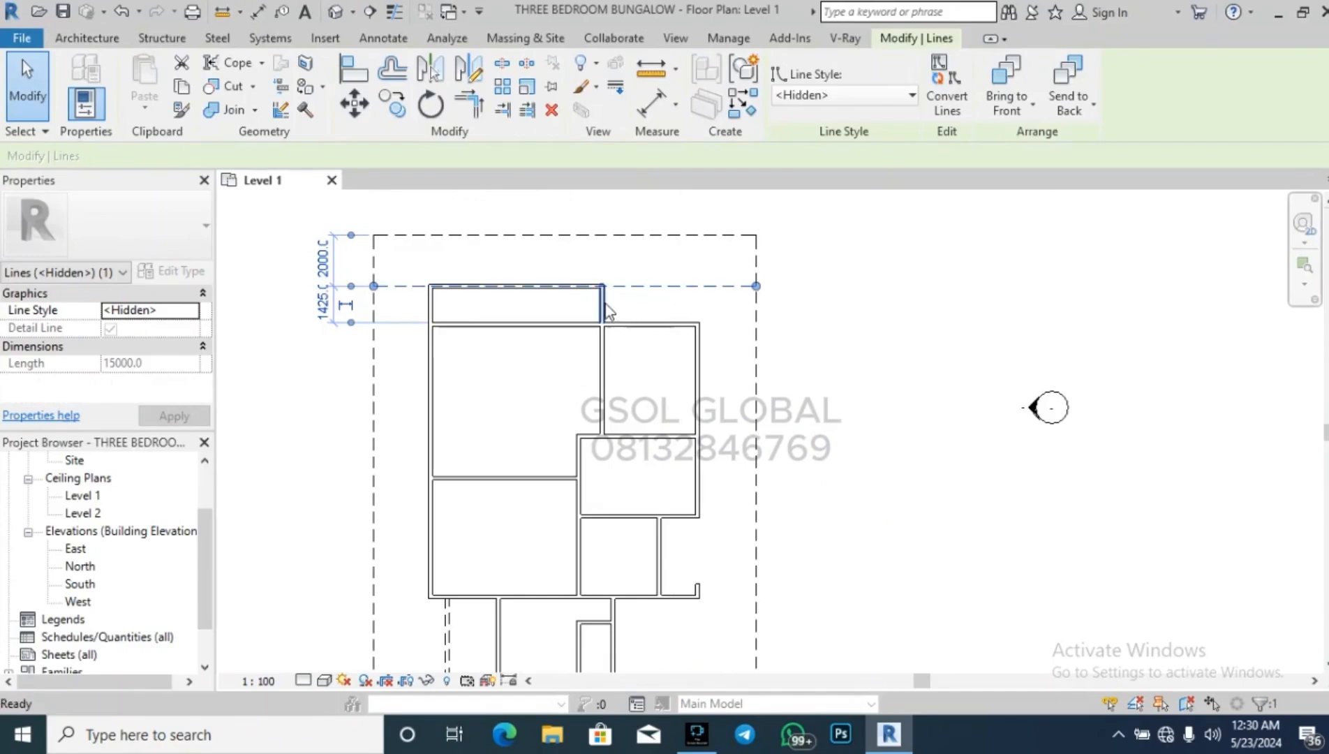
key(Escape)
Shorten the old top wall by pulling its left end to the vertical partition, opening the extended area into the top-left room.
click(559, 323)
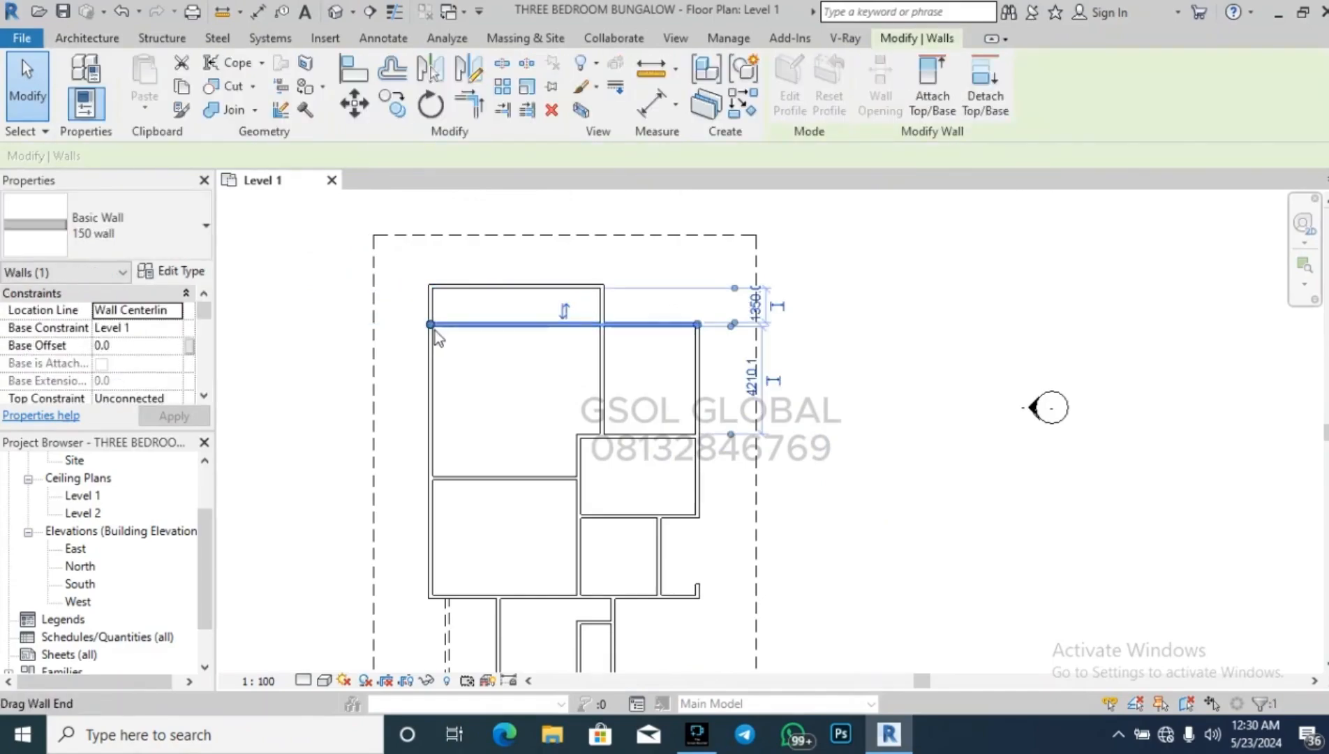
drag(434, 335, 603, 327)
key(Escape)
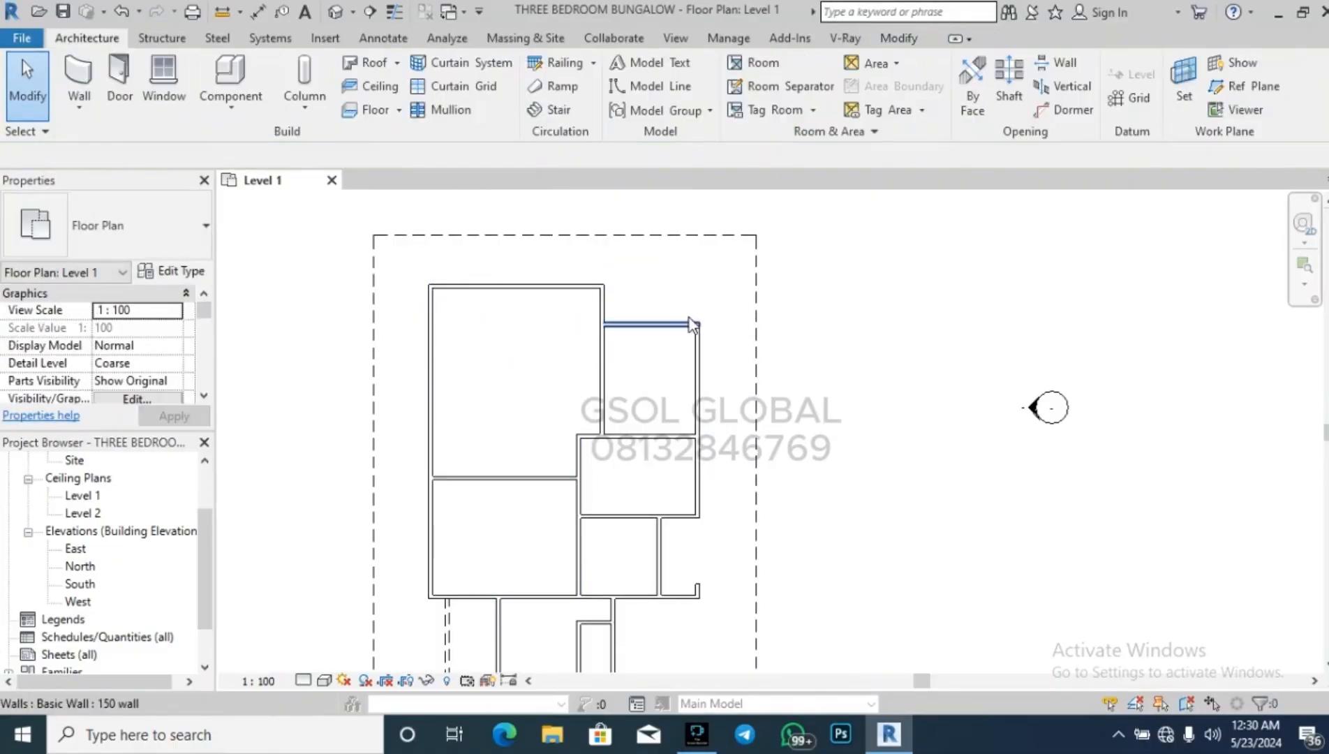
Measure the inner length of the enlarged top-left room along its left wall.
scroll(541, 325, up, 3)
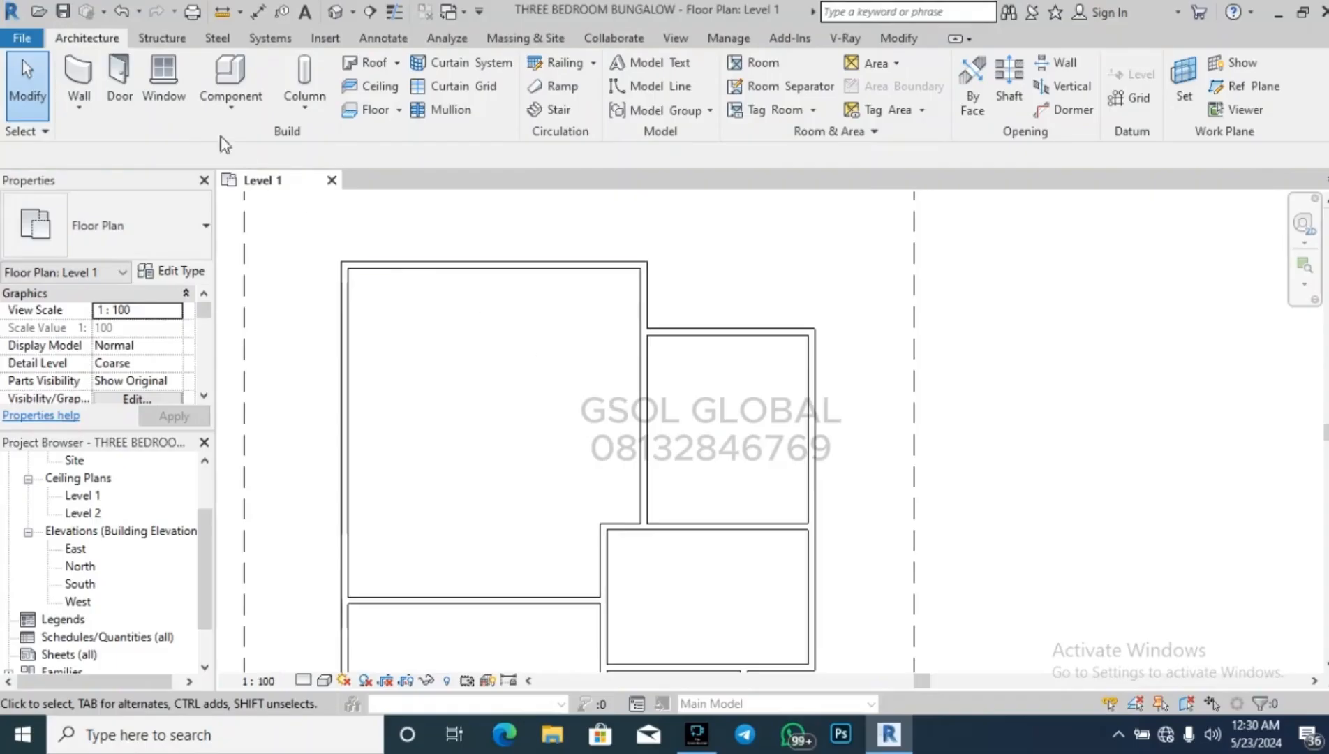
click(78, 78)
key(Escape)
click(221, 13)
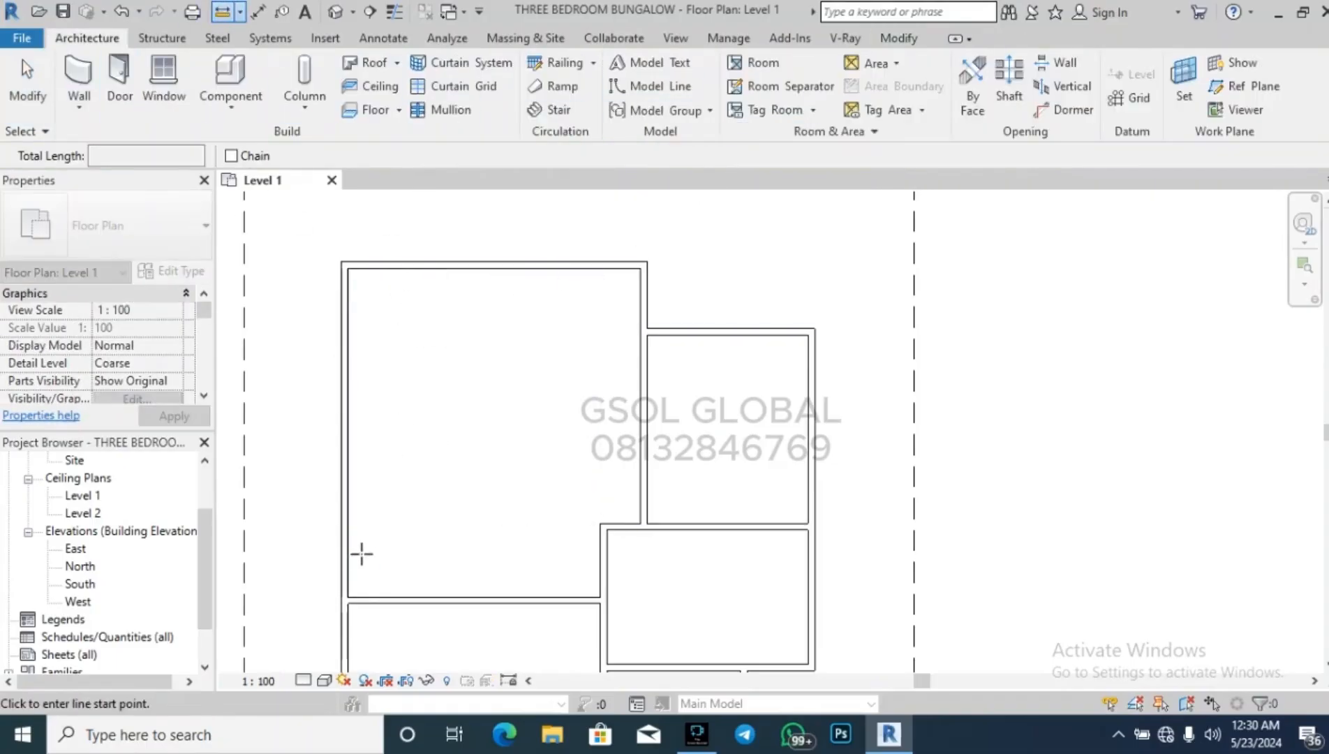
click(348, 596)
click(347, 268)
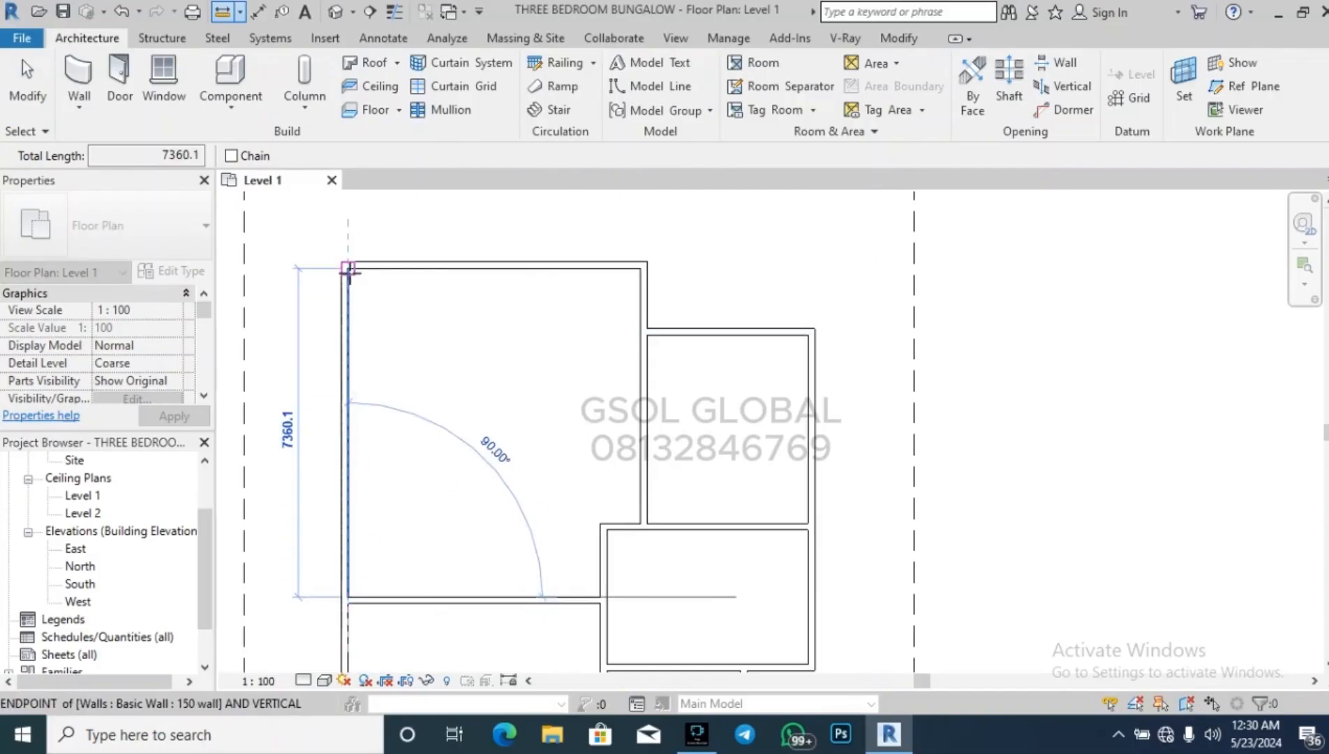
key(Escape)
key(Escape)
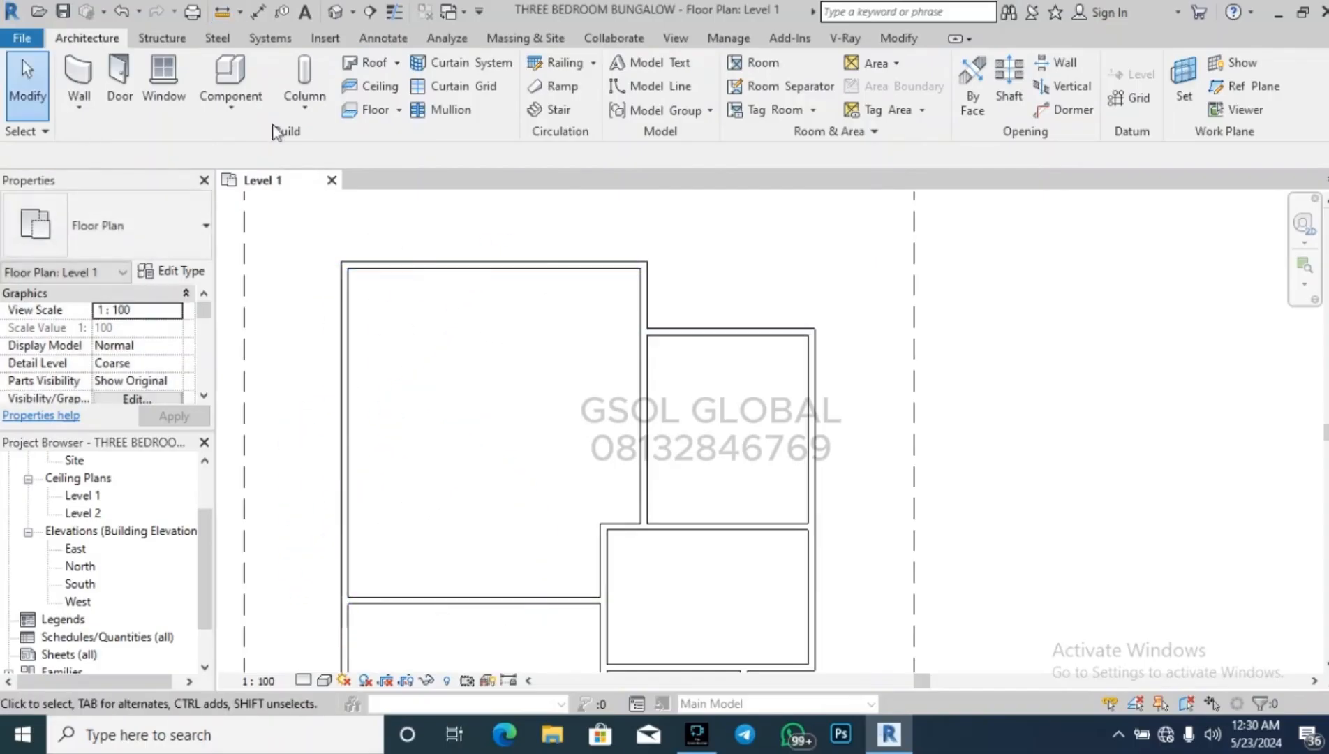
Measure the inner width of the enlarged top-left room along its top wall.
click(232, 13)
click(348, 268)
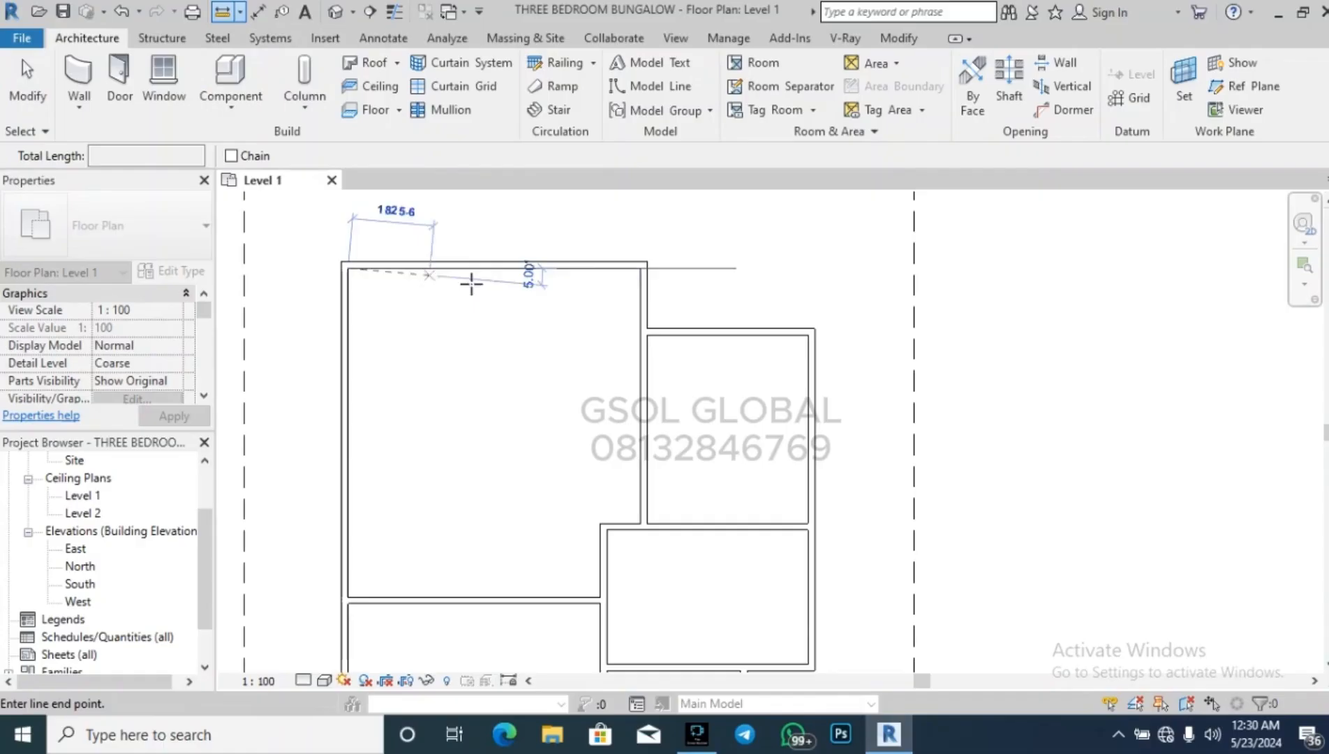
click(641, 268)
key(Escape)
key(Escape)
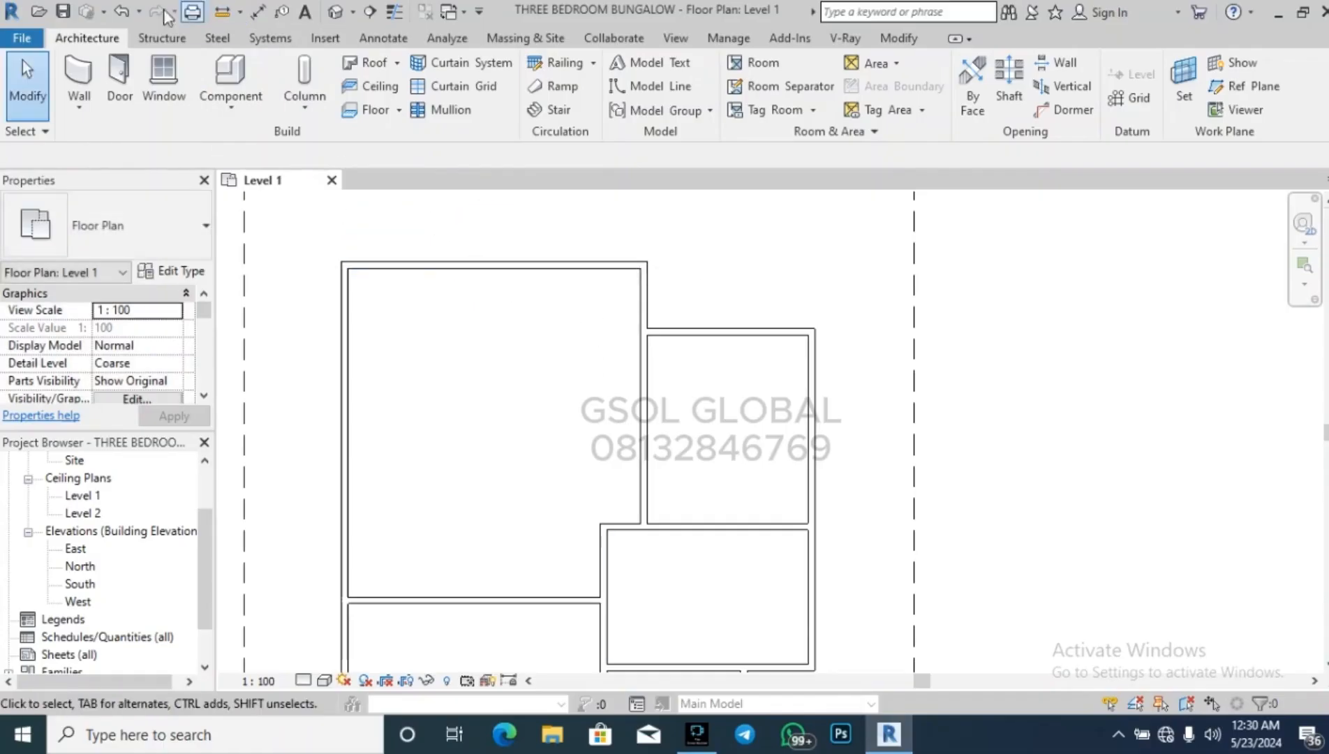
Draw a vertical 150 wall from the large room's bottom wall to its top wall, about 4175 mm clear of the left wall.
click(65, 83)
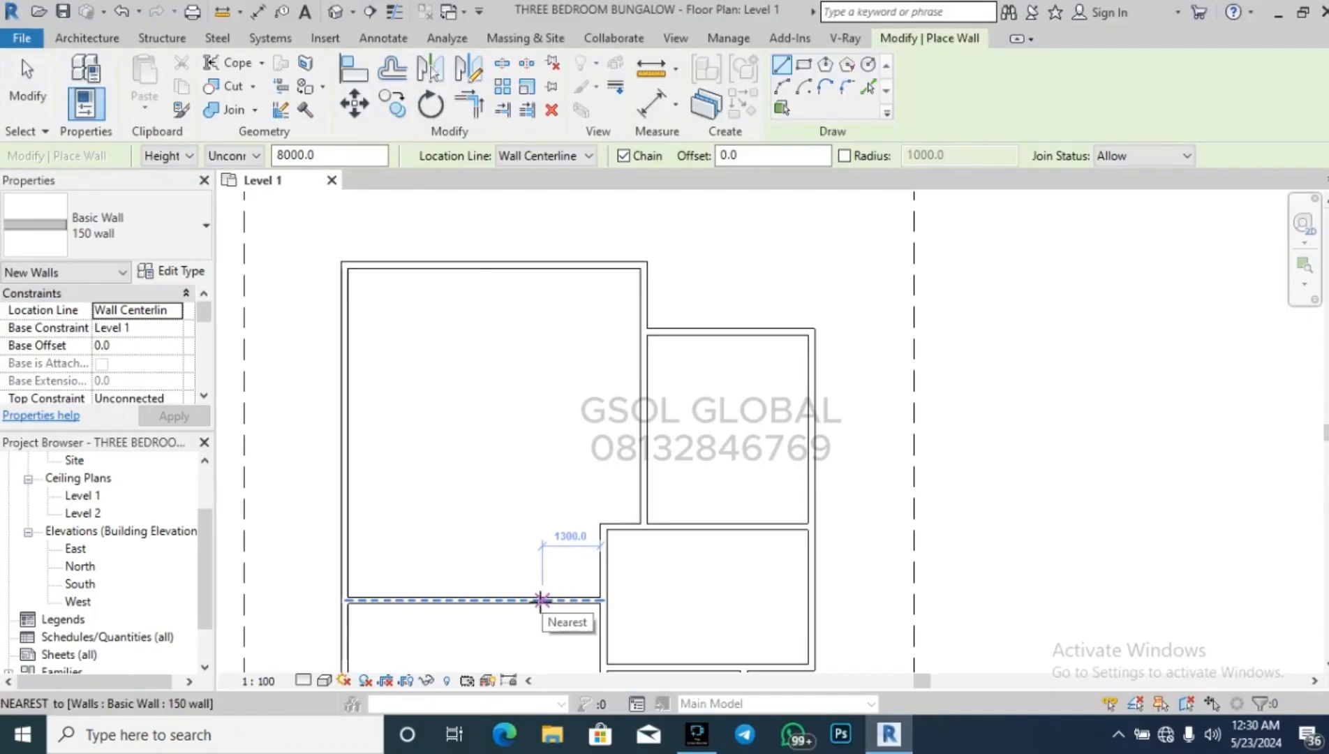
click(541, 599)
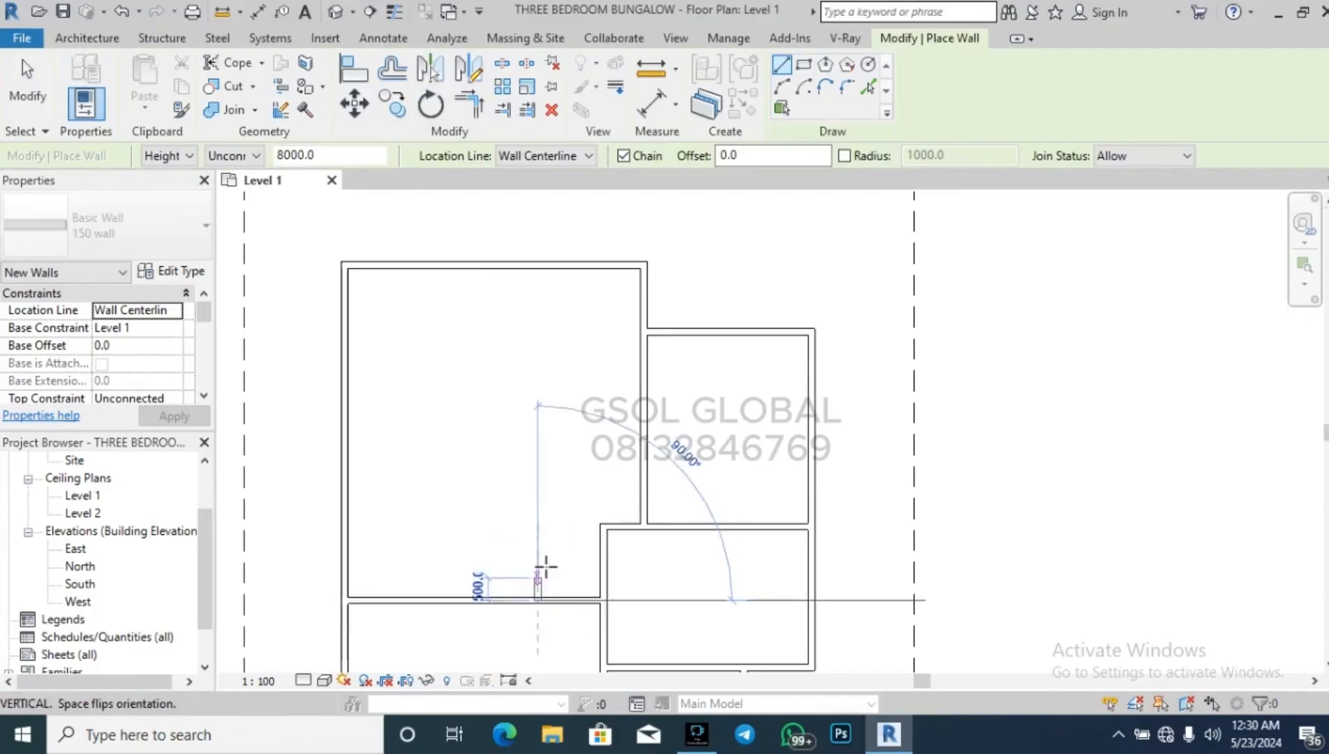
click(537, 271)
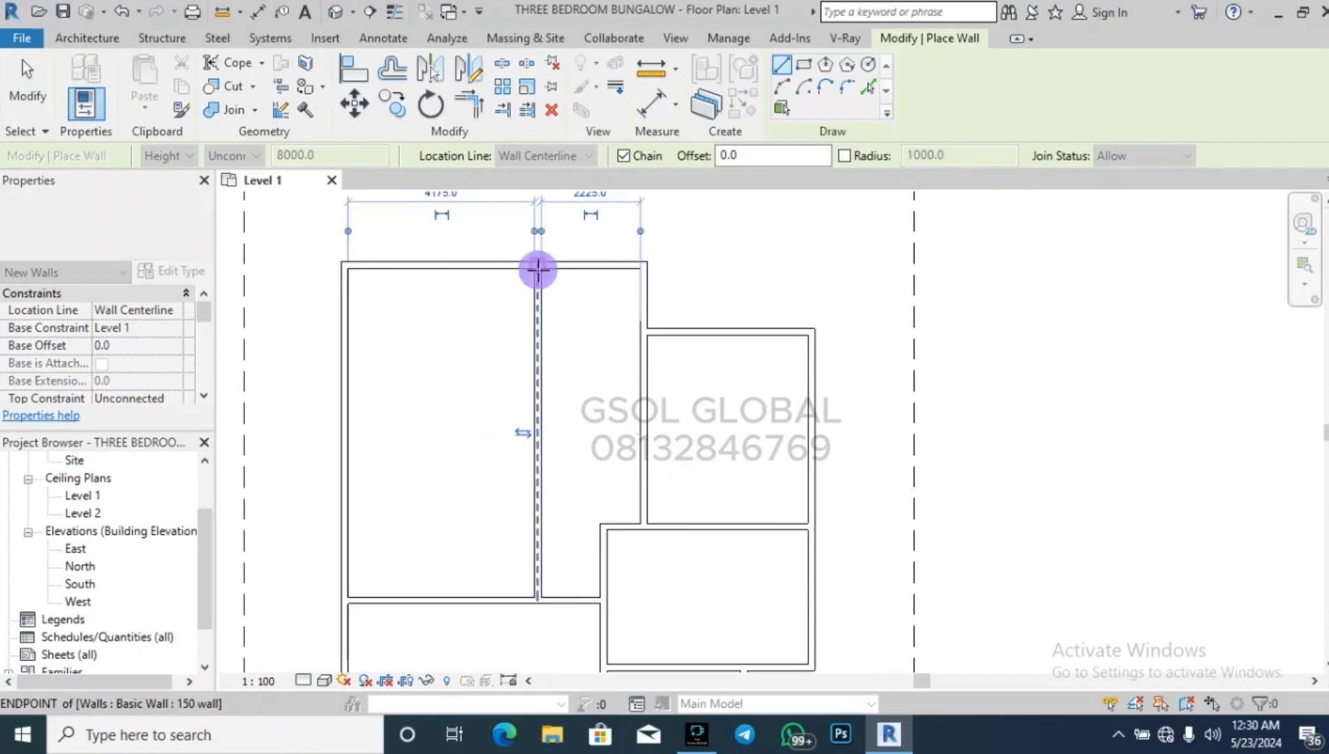
key(Escape)
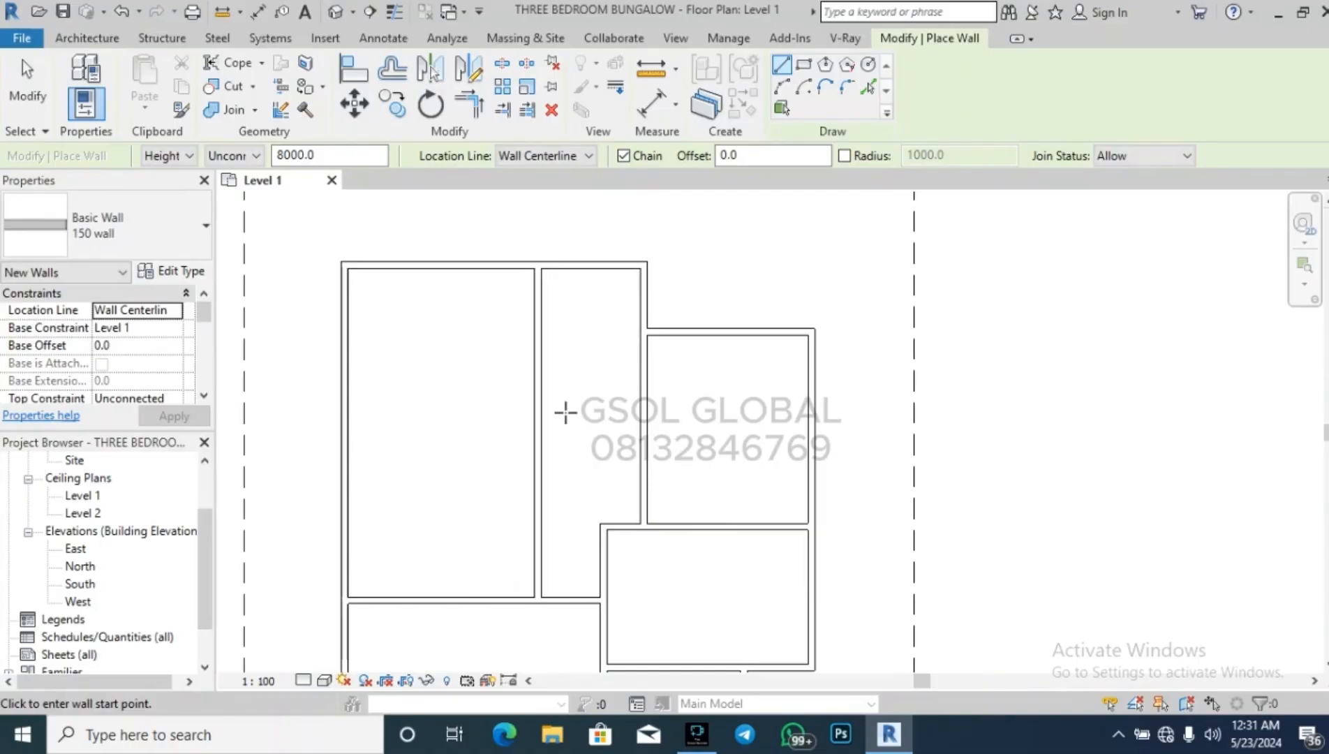
Draw a horizontal 150 wall from the new partition's midpoint to the left wall, forming two rooms about 3605 mm deep each.
click(532, 432)
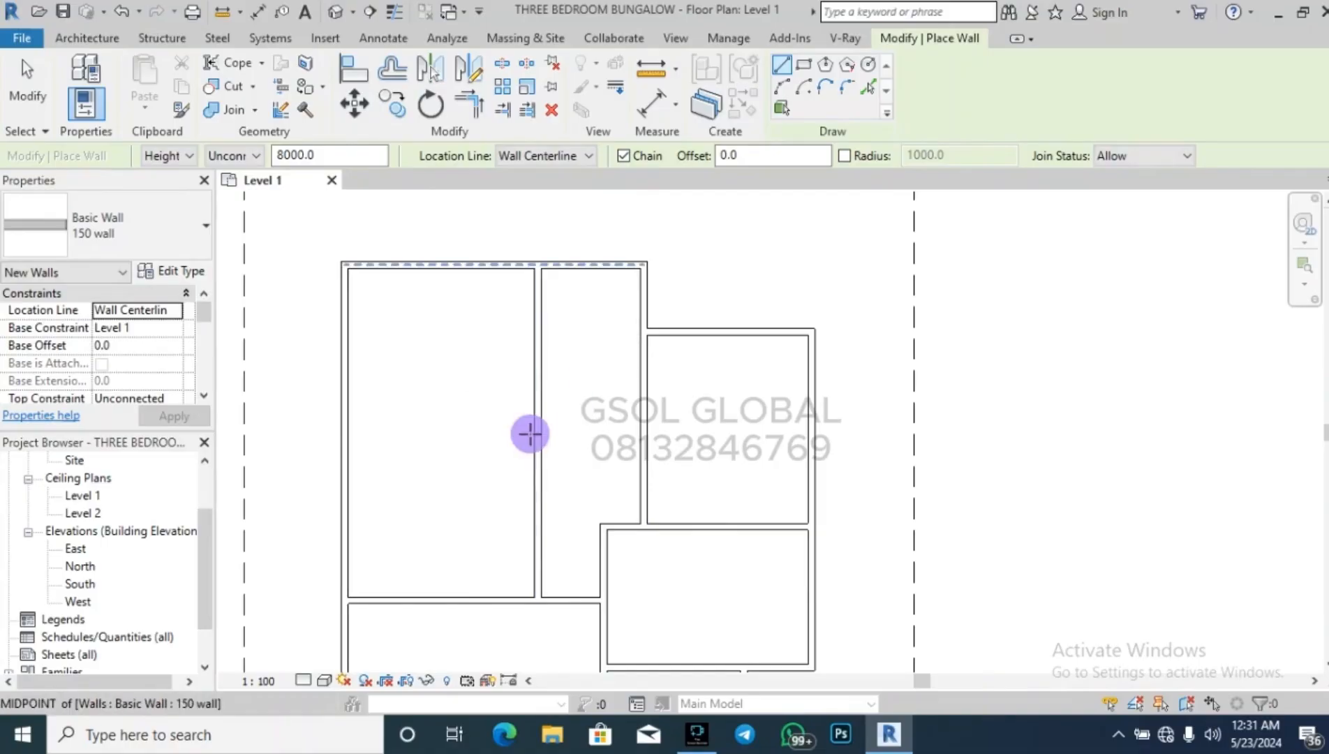
click(345, 433)
key(Escape)
key(Escape)
click(445, 424)
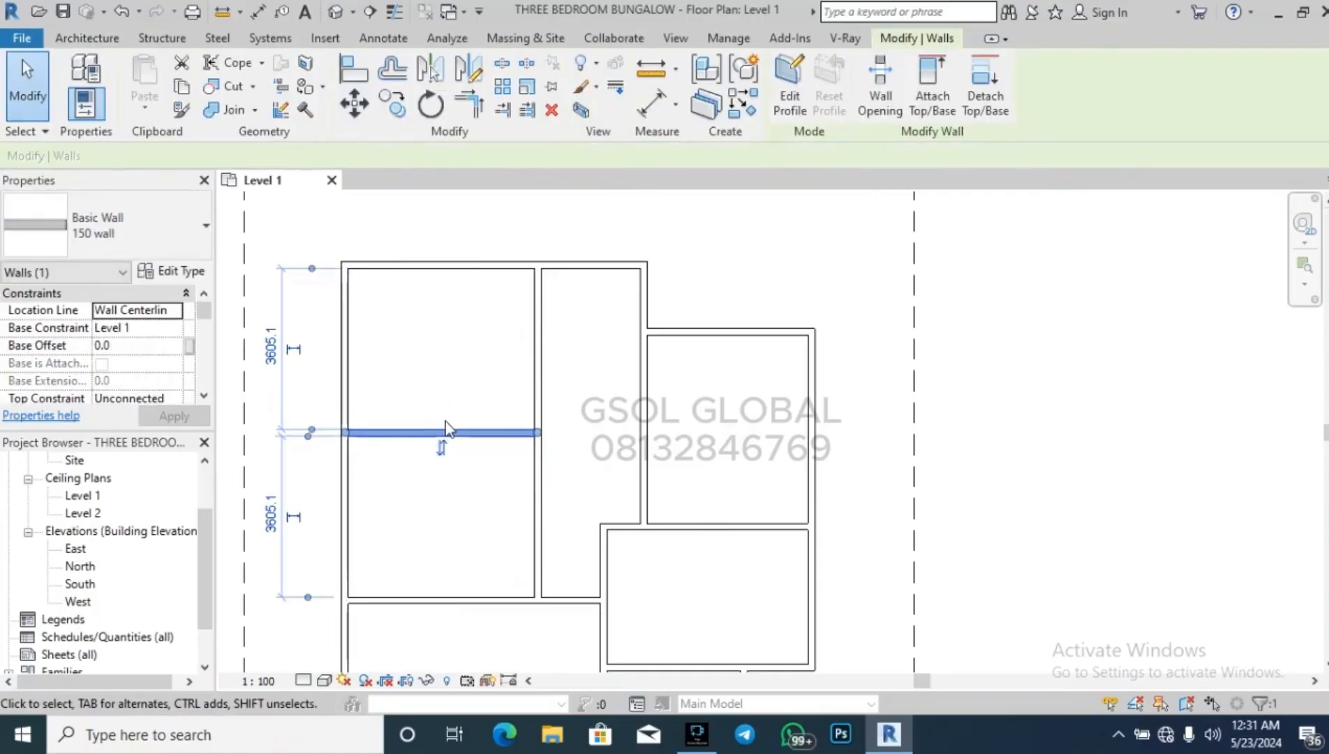
key(Escape)
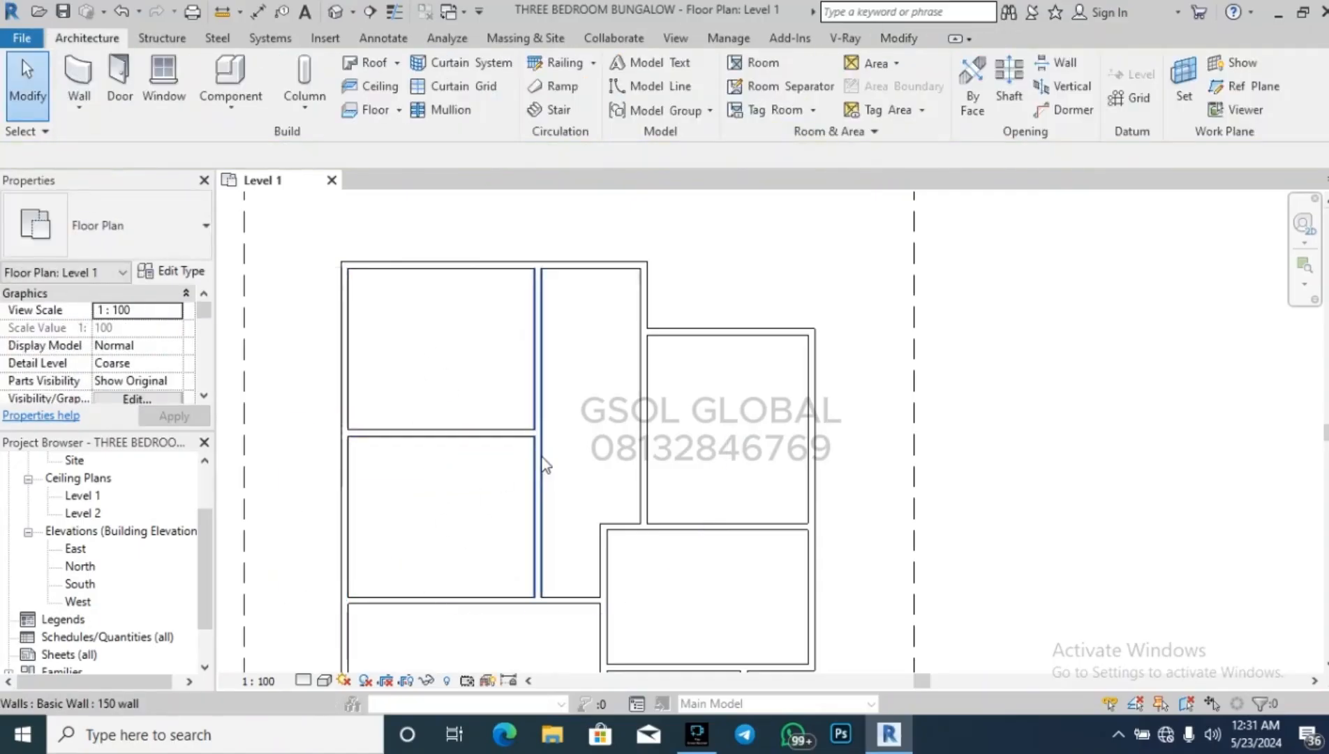
click(533, 468)
scroll(499, 515, down, 1)
key(Escape)
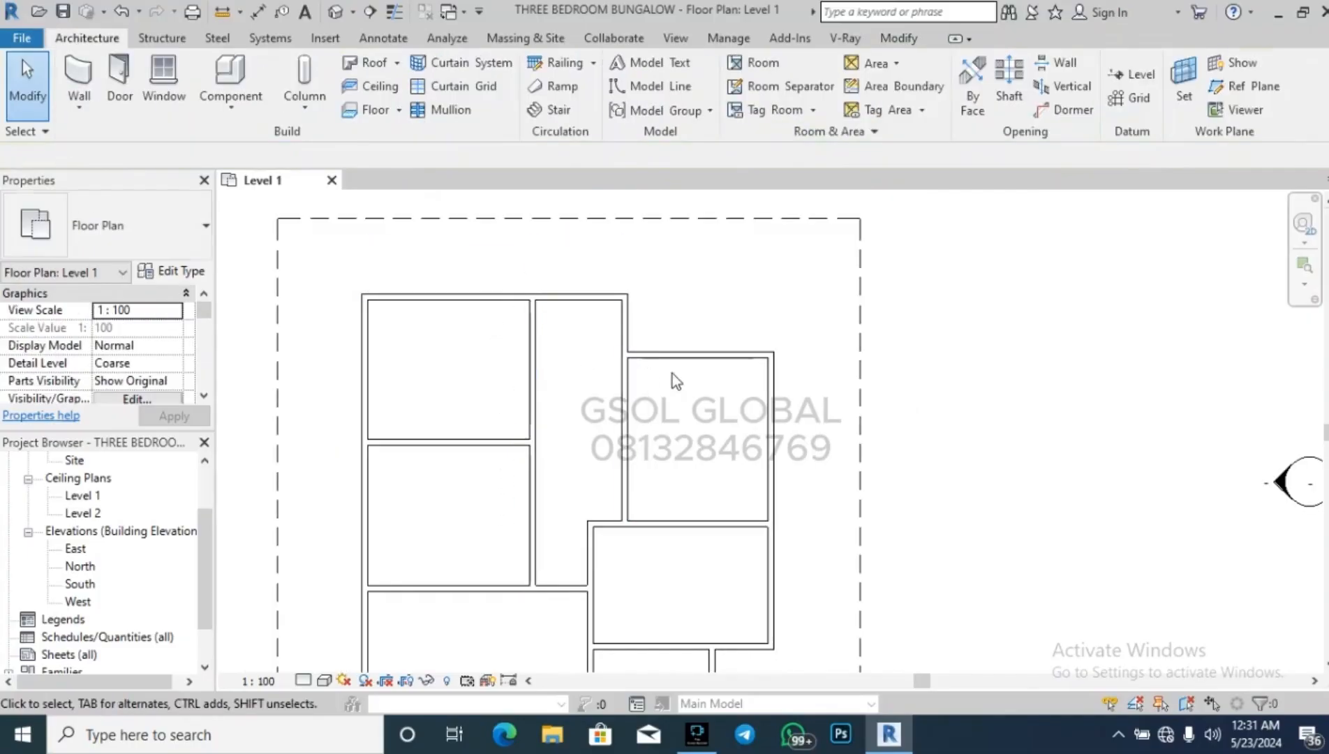
Delete the short vertical wall projecting above the upper-right room at the top of the corridor.
scroll(647, 338, up, 3)
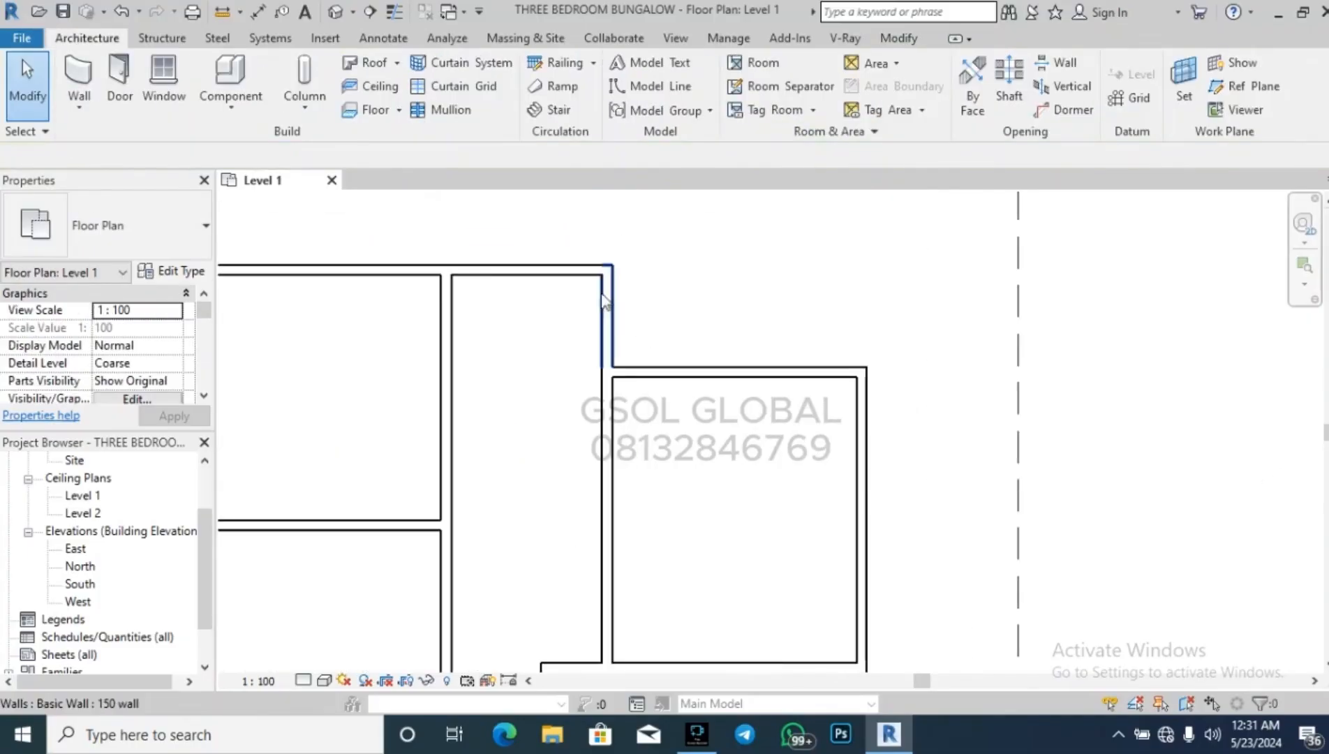
scroll(604, 296, down, 2)
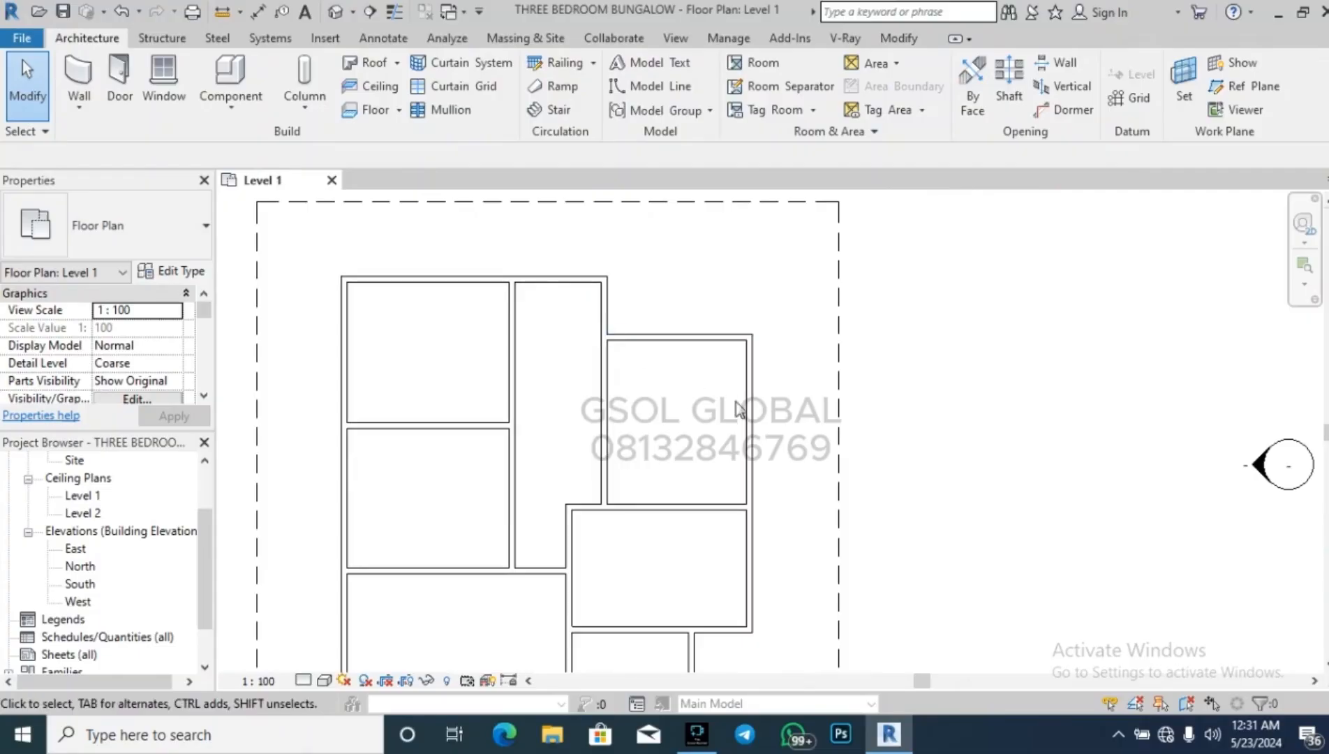
scroll(672, 291, down, 4)
scroll(669, 290, up, 3)
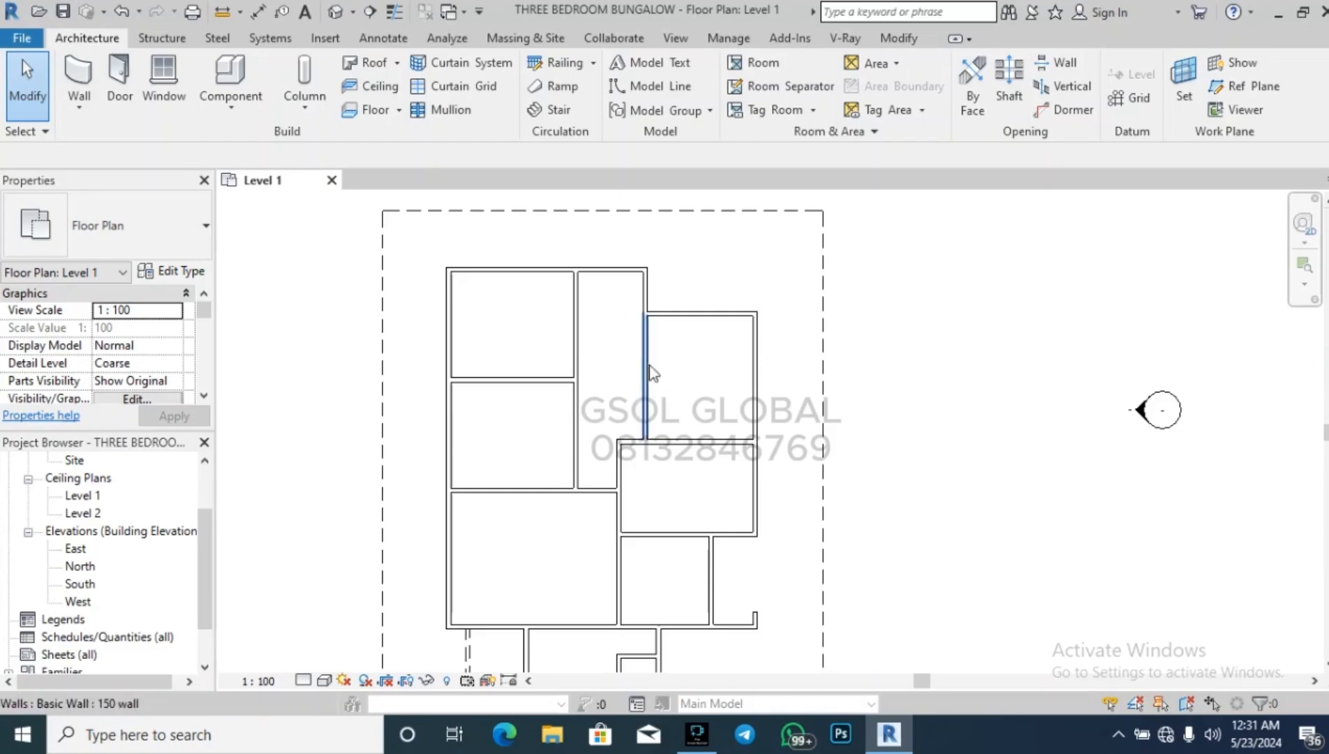
scroll(649, 310, up, 2)
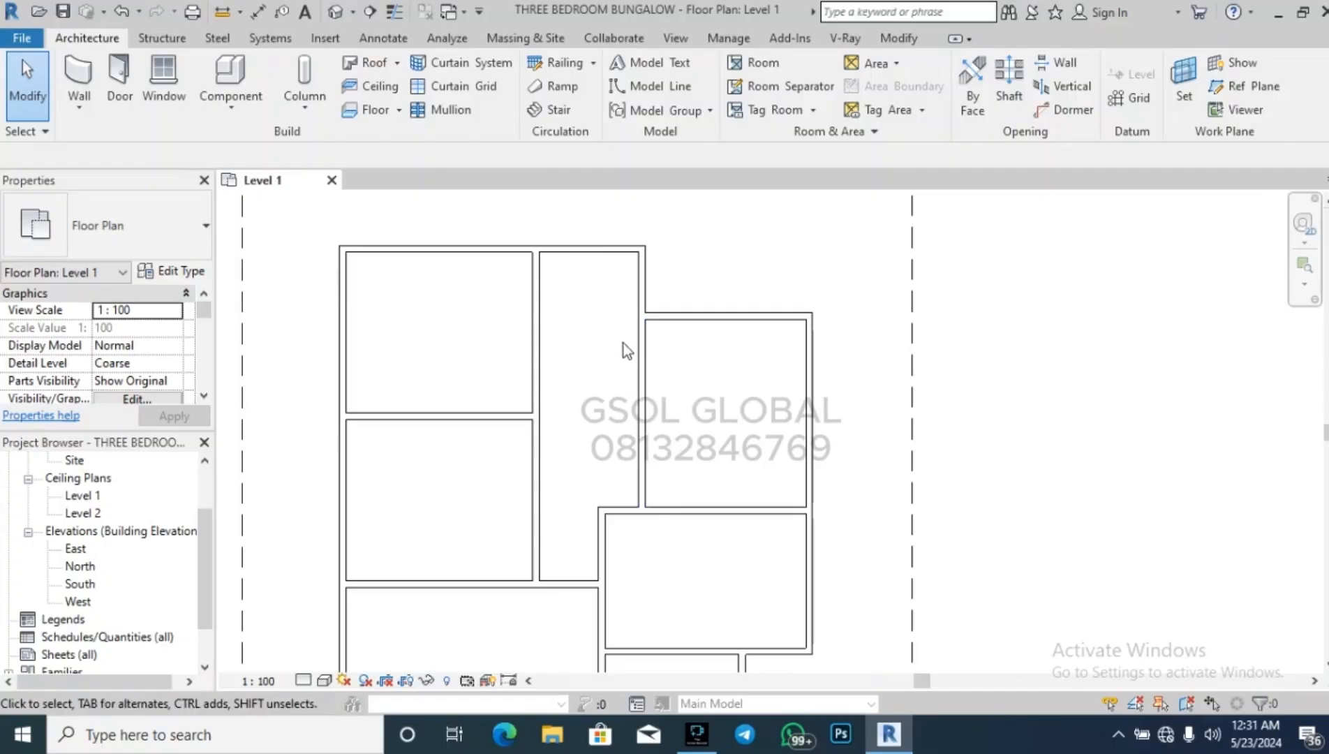
click(642, 296)
key(Delete)
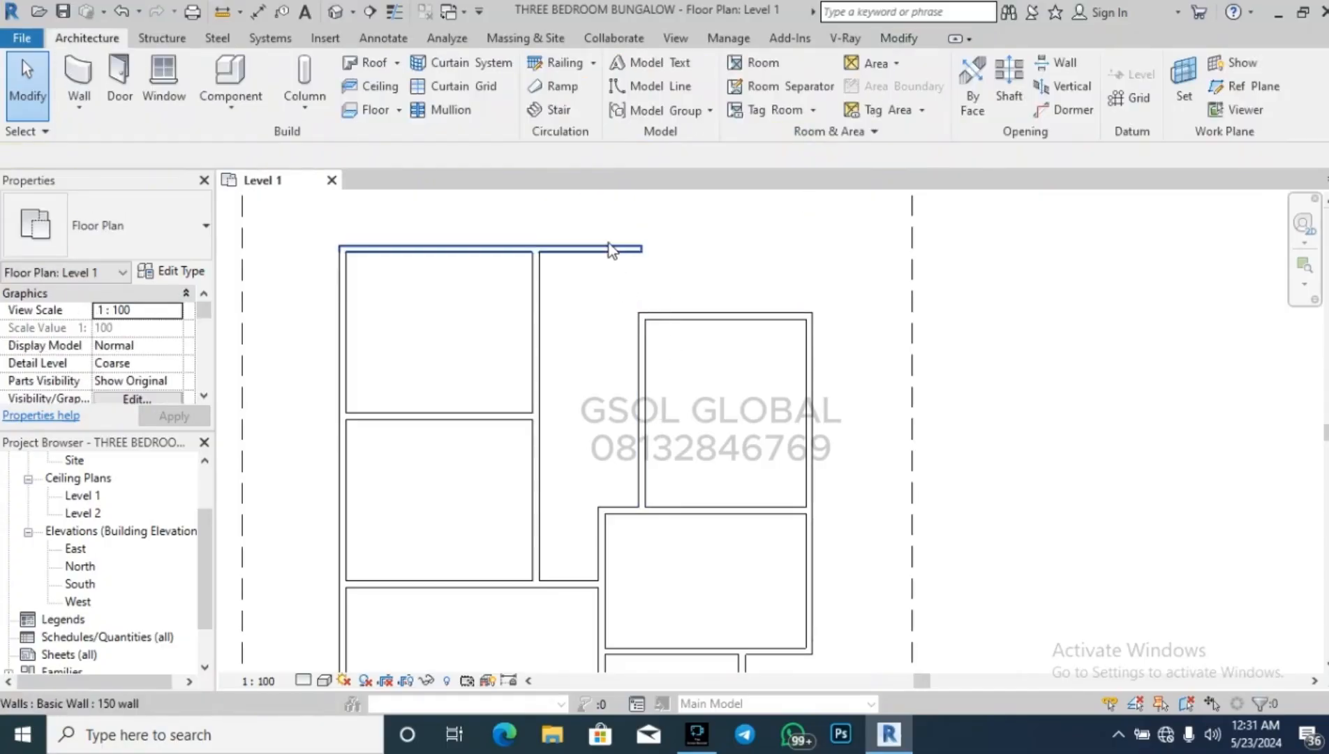
Trim the top exterior wall back to a corner with the right wall of the two left rooms.
key(t)
key(r)
click(538, 282)
click(517, 250)
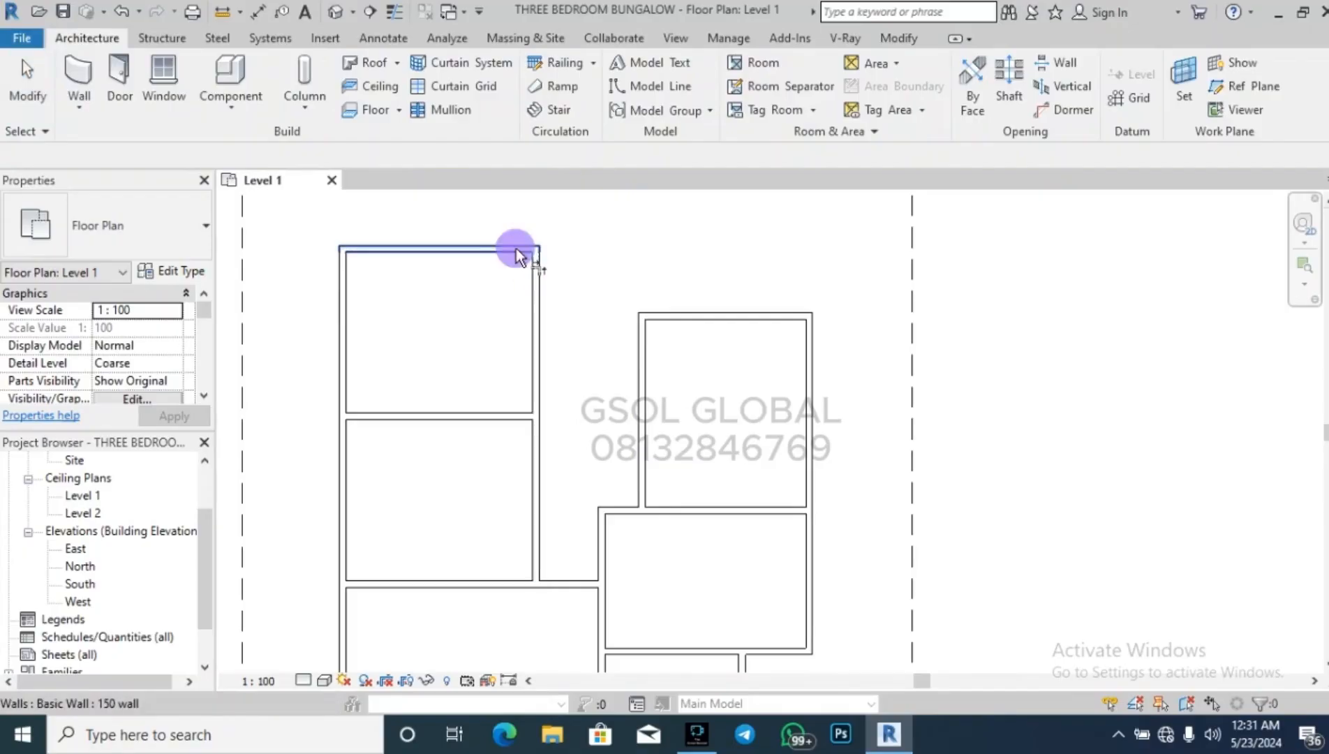
key(Escape)
Draw a horizontal 150 wall closing the corridor's upper end, in line with the upper-right room's top wall.
click(79, 78)
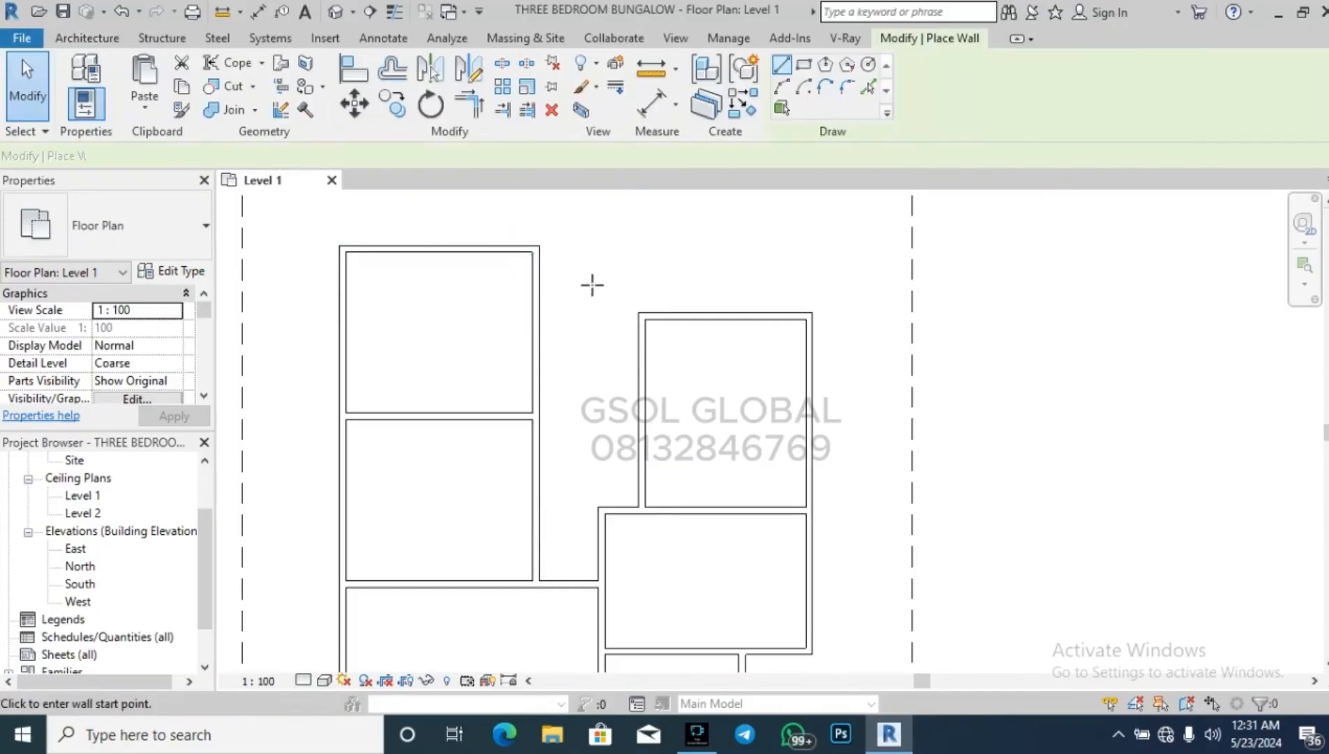
click(627, 314)
click(535, 314)
key(Escape)
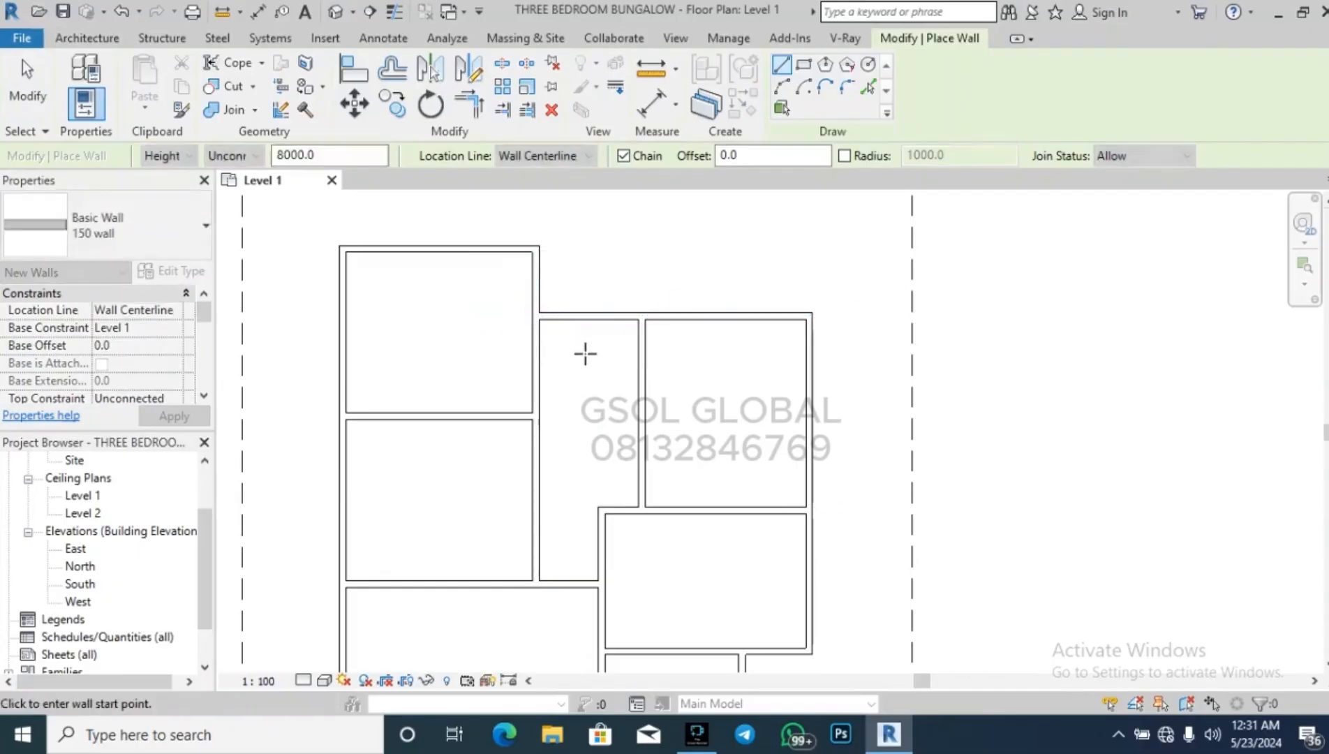
key(Escape)
Check the clear width of the corridor's narrow part by moving the partition's temporary dimension to the lower room's left wall.
scroll(606, 346, down, 3)
scroll(605, 346, down, 2)
scroll(593, 352, up, 3)
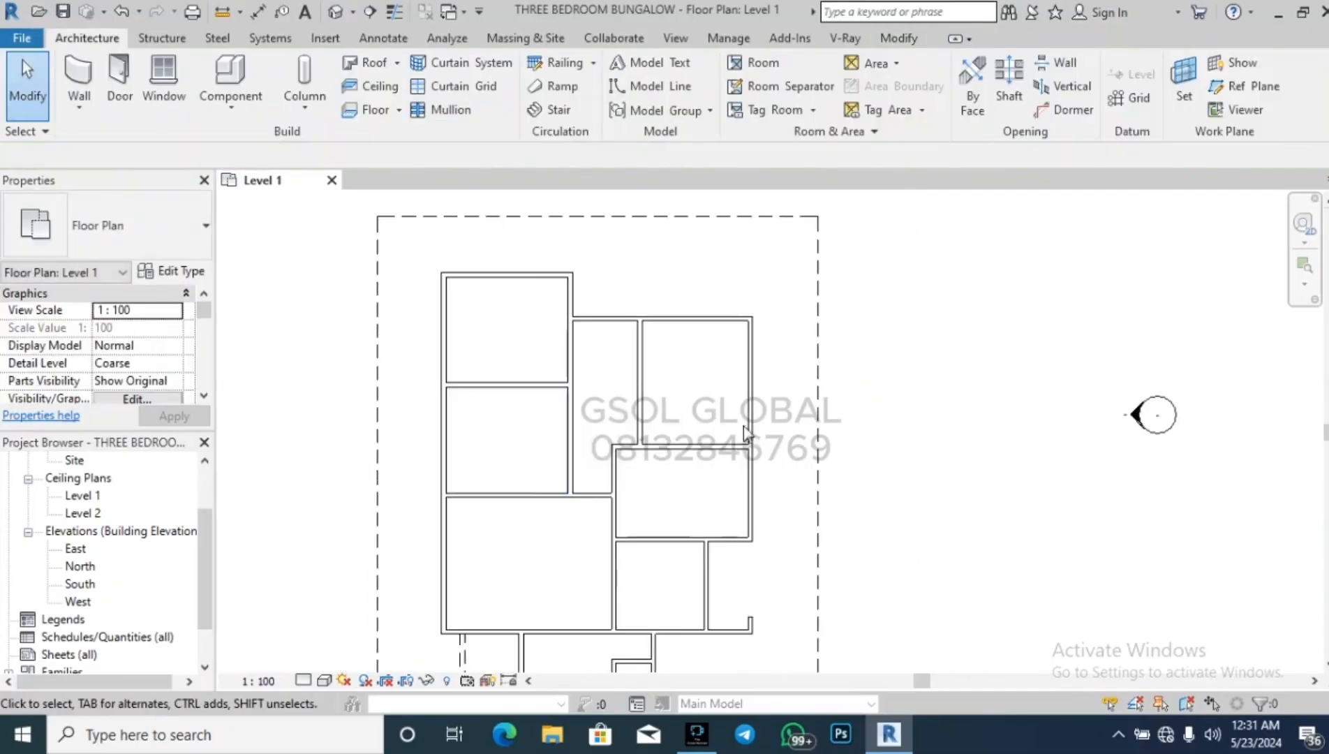
scroll(558, 335, up, 2)
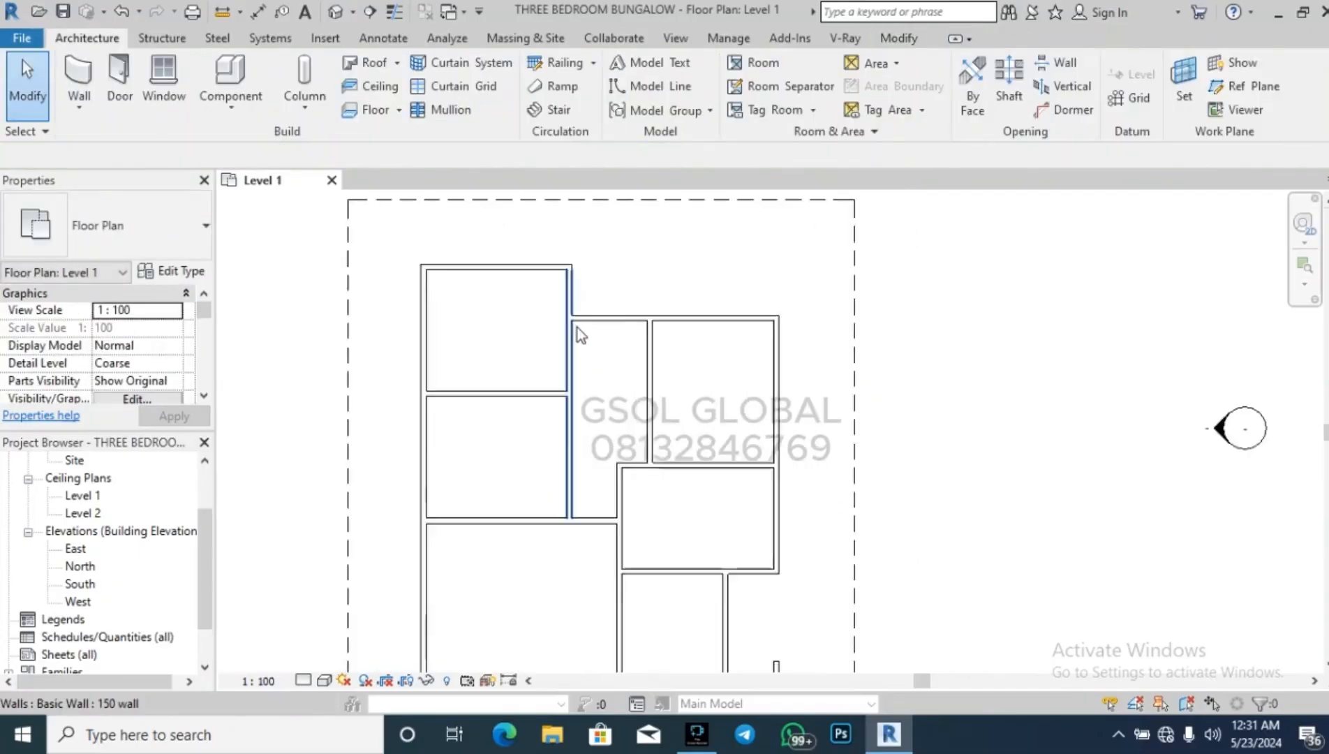
click(573, 356)
scroll(648, 349, down, 1)
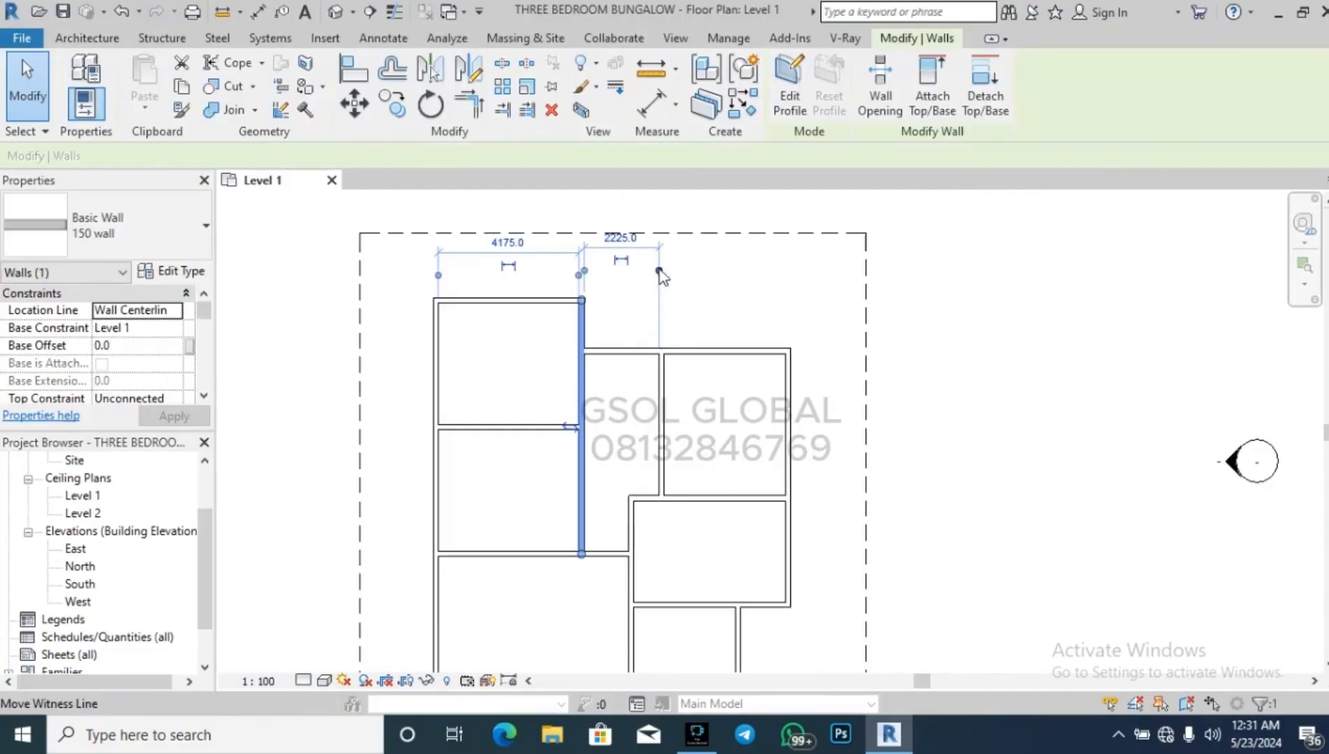
drag(659, 271, 626, 500)
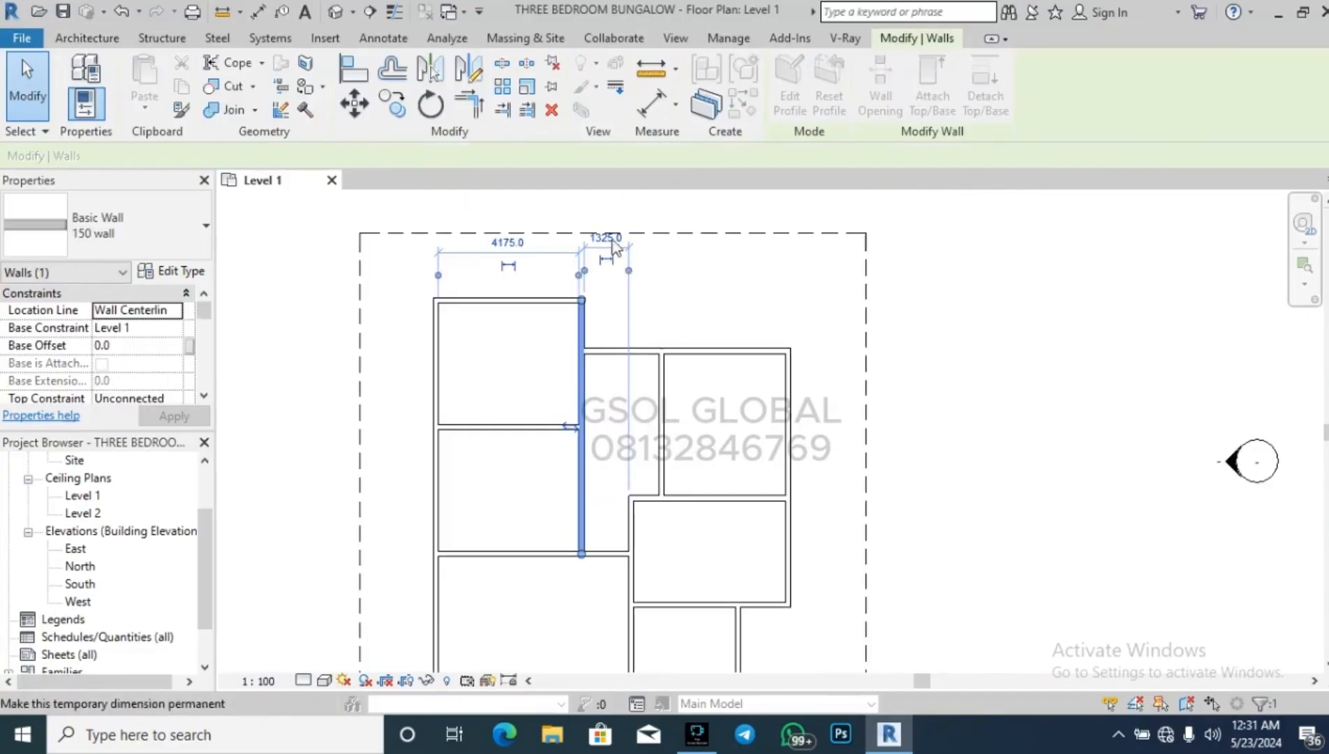
scroll(609, 252, up, 2)
scroll(697, 258, down, 4)
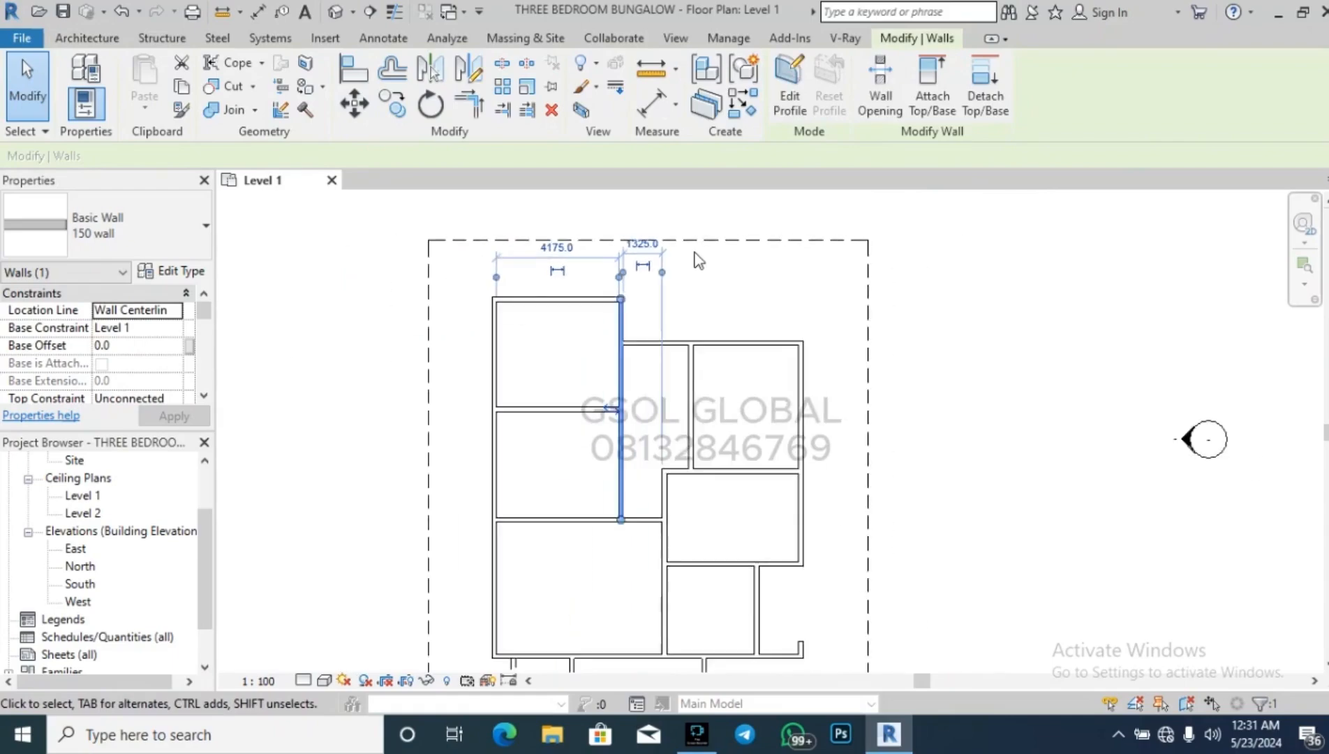
click(725, 501)
Move the upper-right room's left wall to give the room a clear width of 3800 mm.
scroll(724, 460, up, 2)
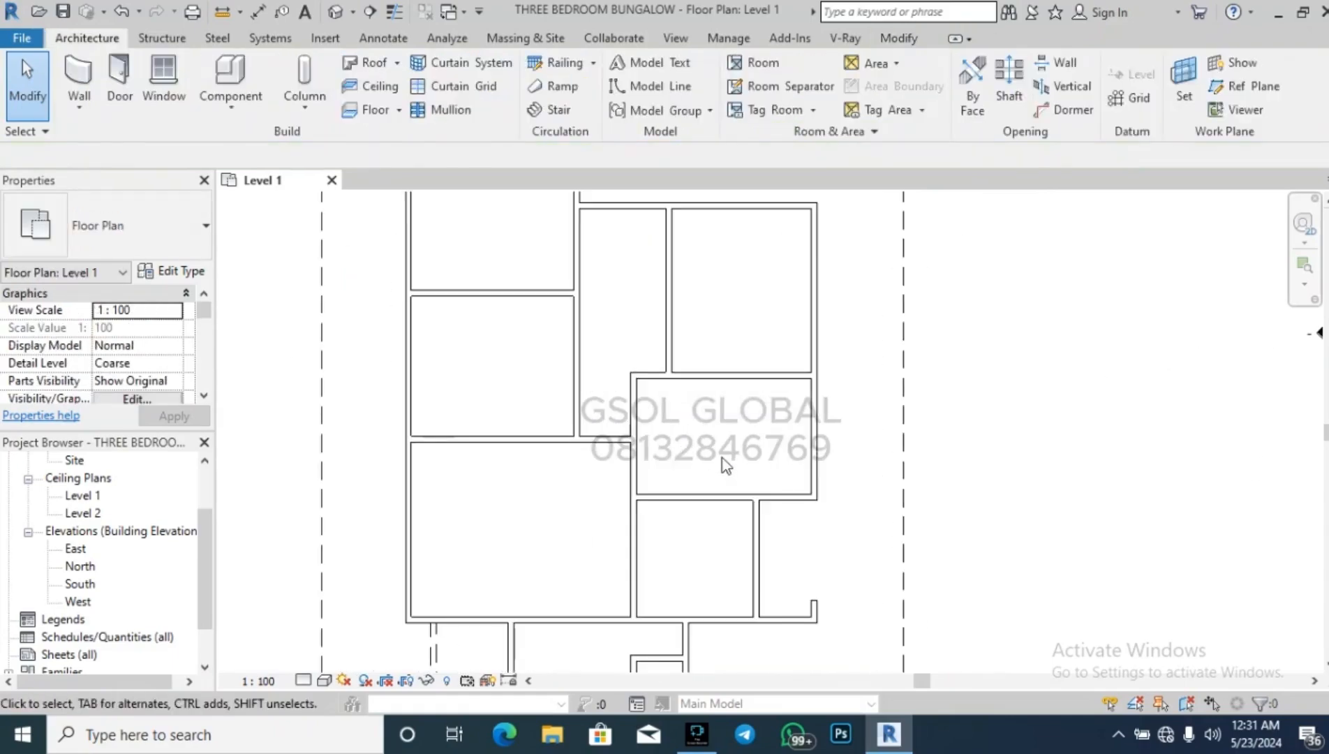
scroll(573, 499, down, 3)
scroll(615, 487, up, 2)
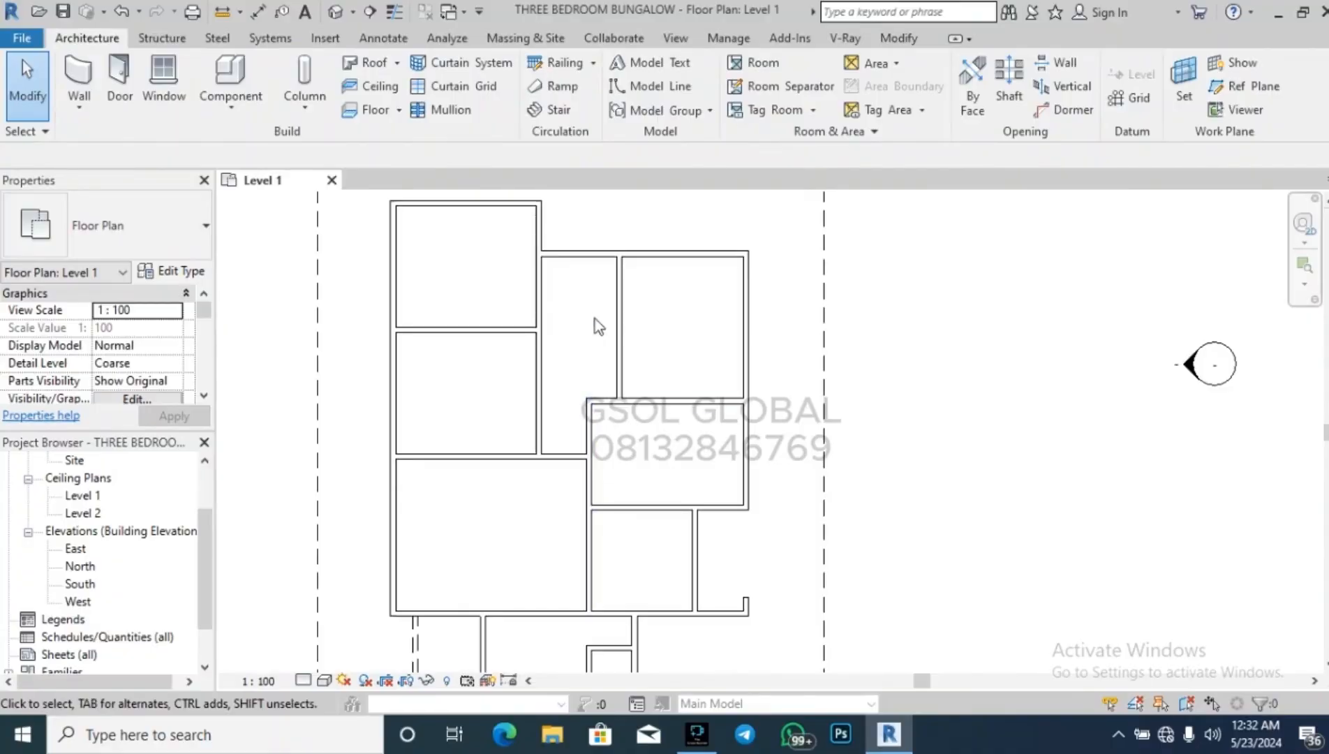
scroll(579, 282, up, 2)
click(633, 354)
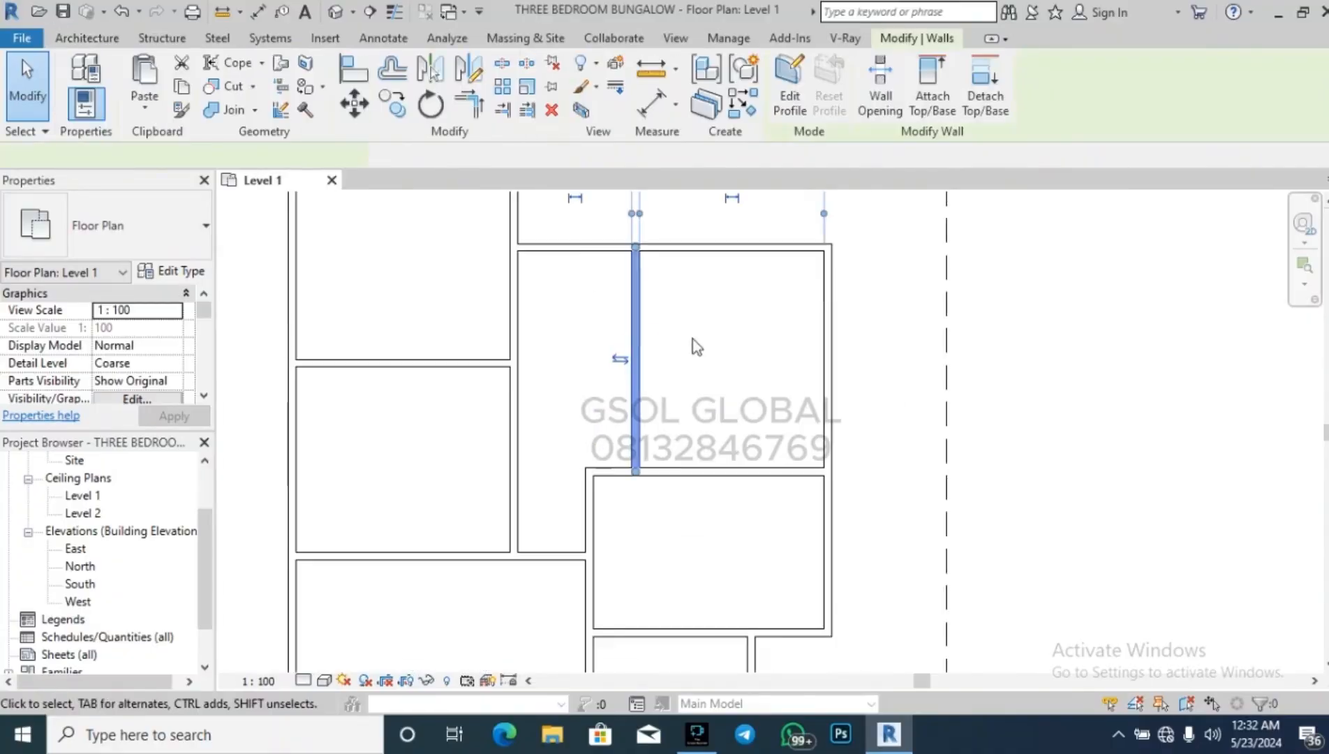
scroll(693, 344, down, 2)
click(718, 242)
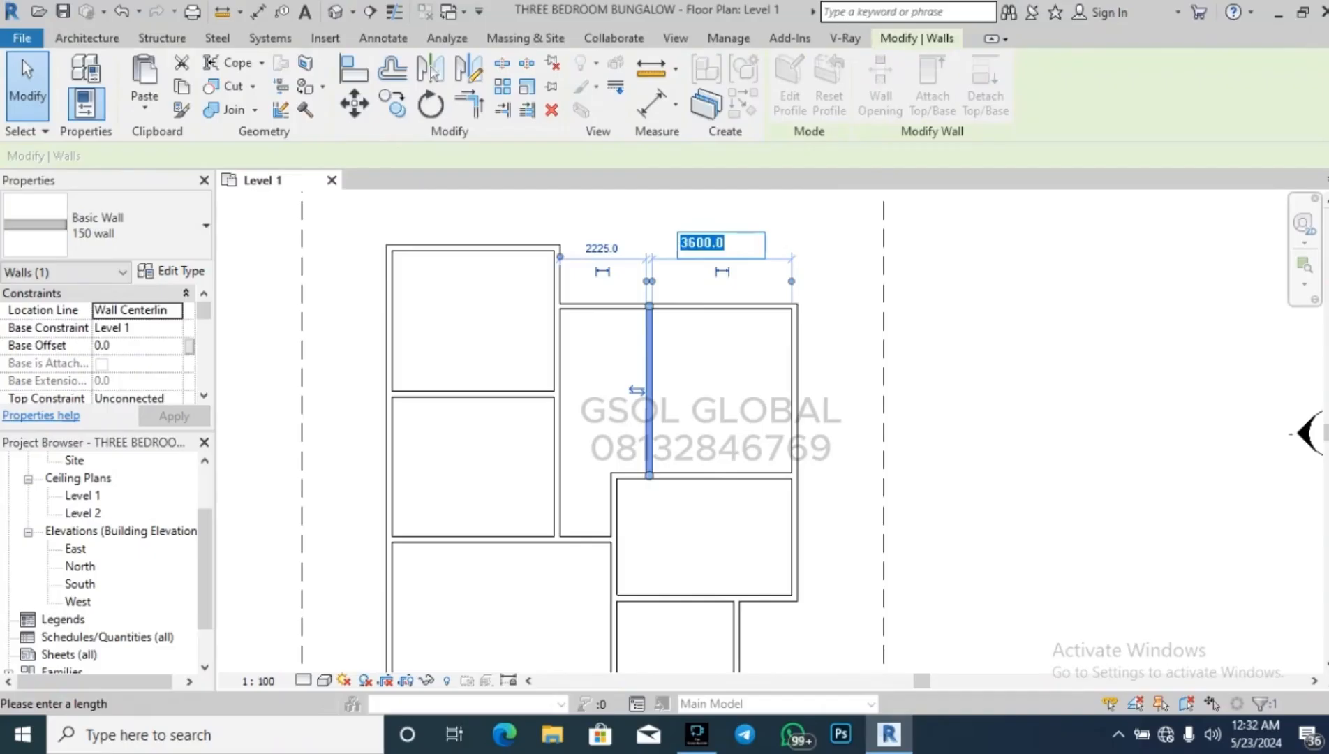
text(3800)
key(Return)
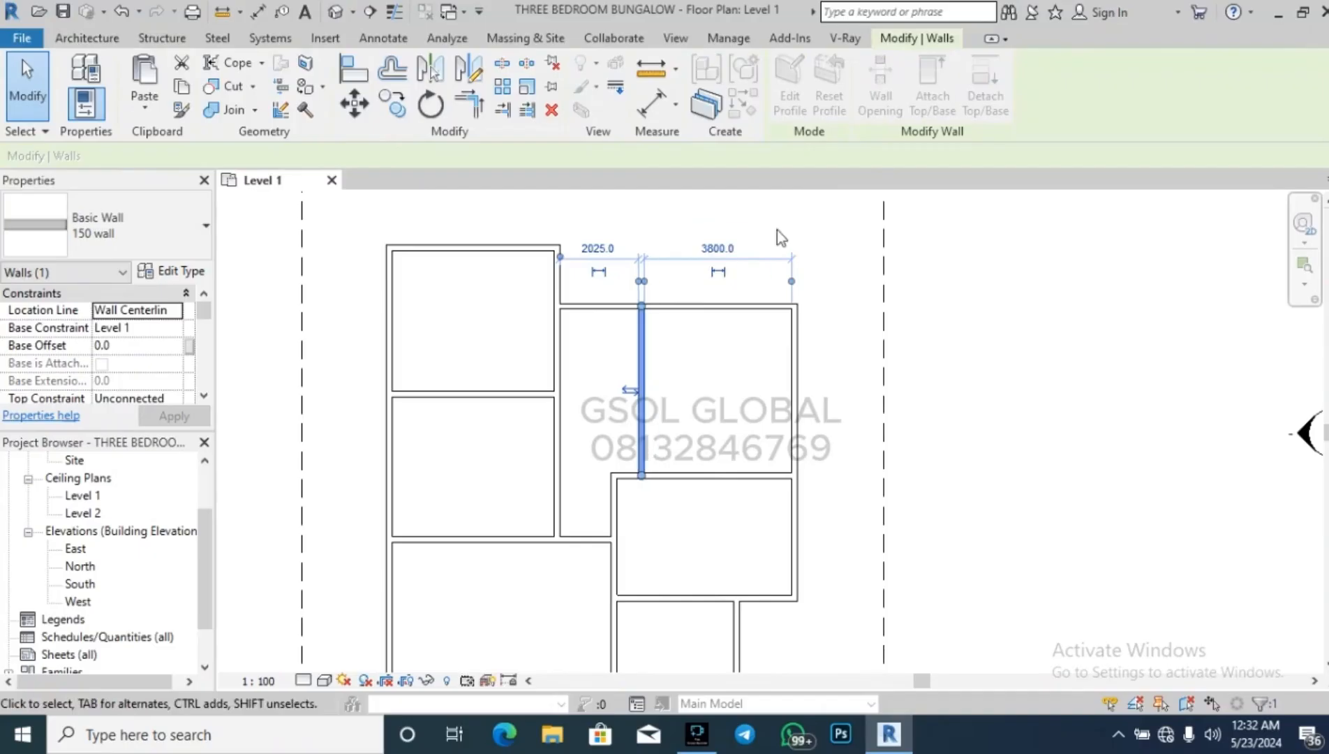
Set the upper-right room's clear width to 4000 mm by shifting its left wall.
click(726, 251)
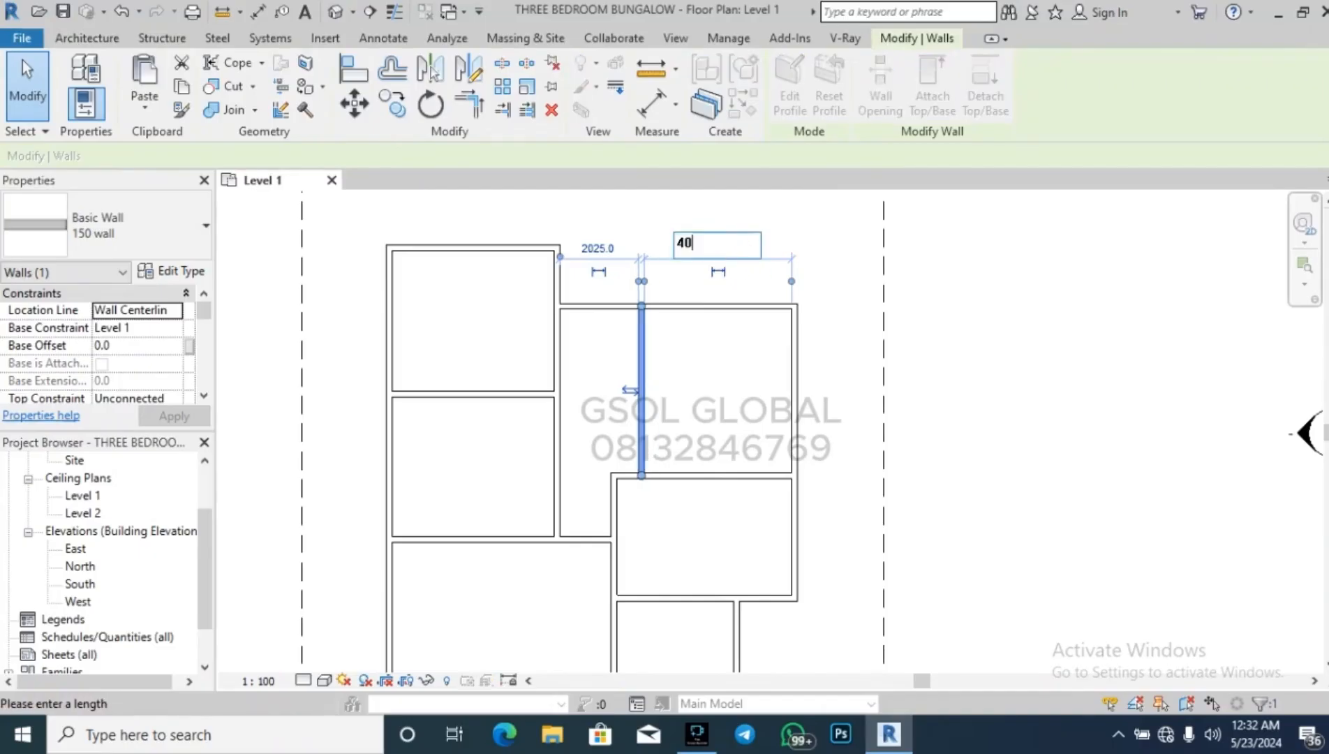
text(4000)
key(Return)
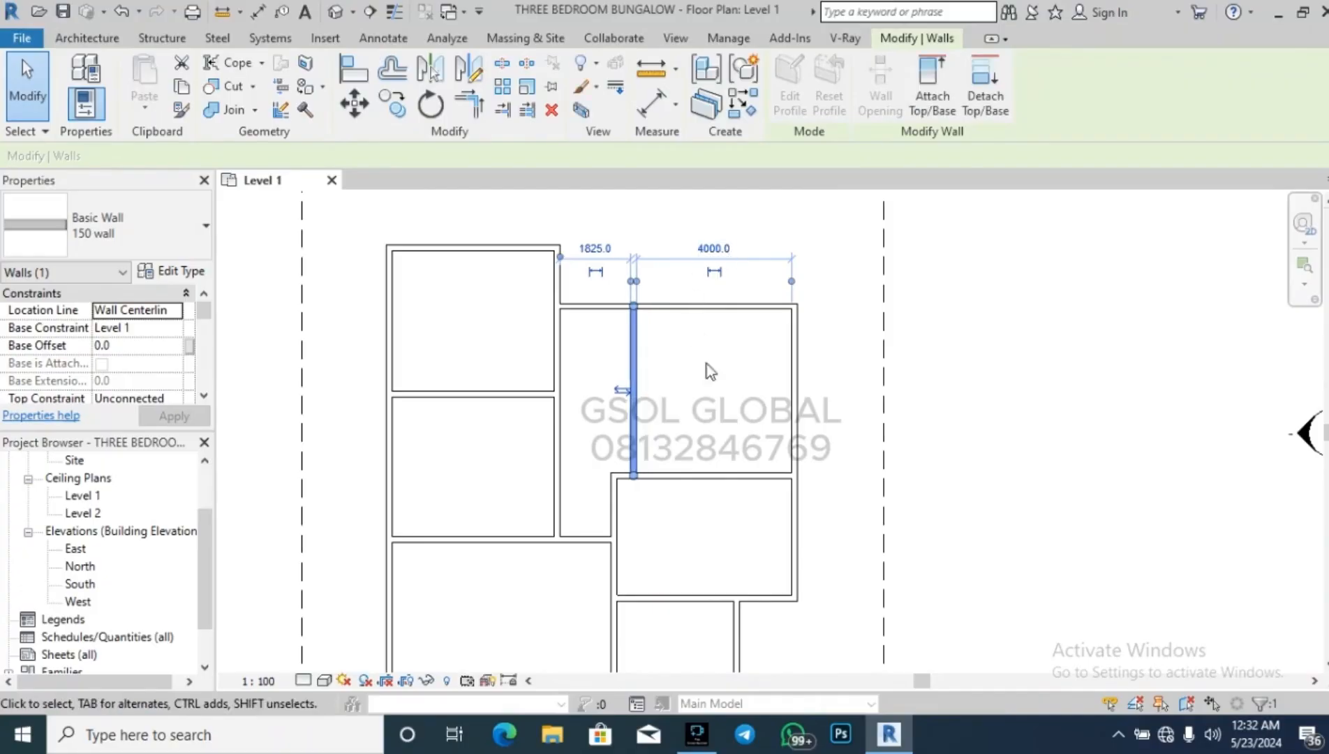
key(Escape)
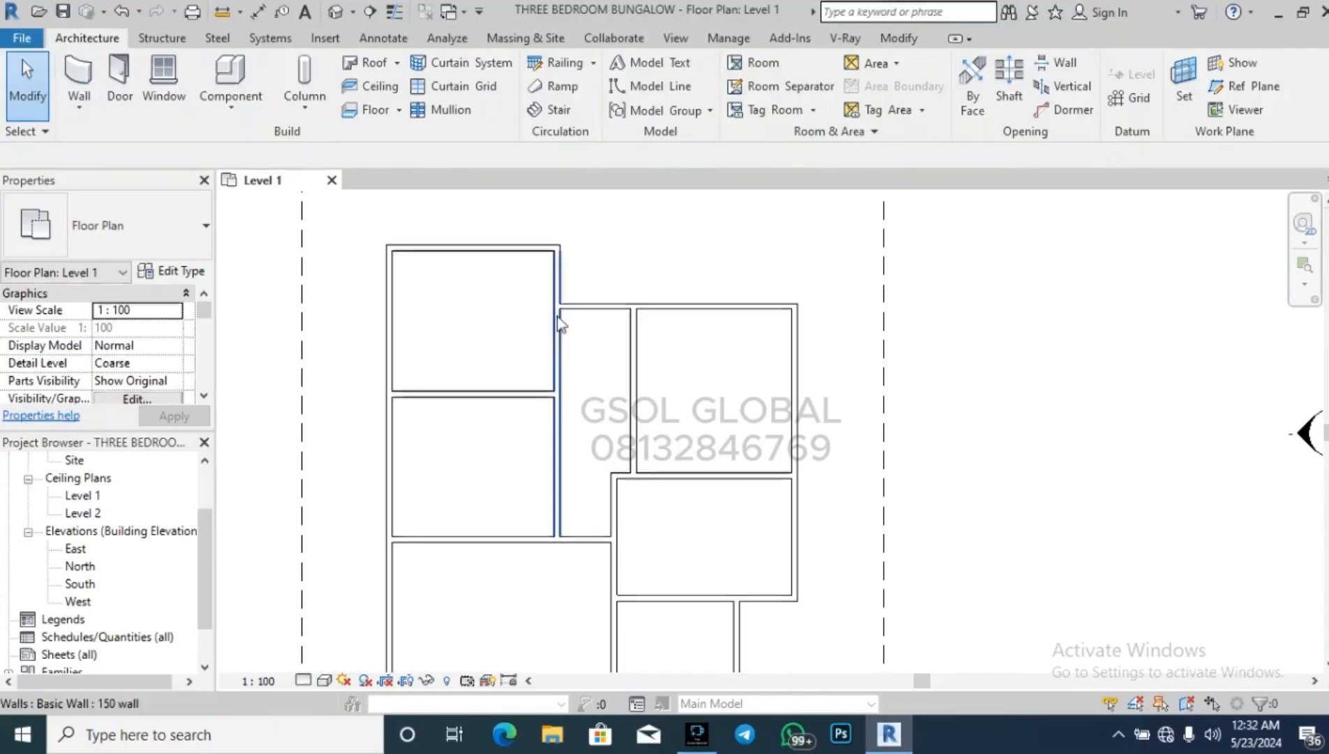
Check the depths of the two upper-left rooms and the spacing of the partition beside the corridor.
scroll(565, 293, down, 4)
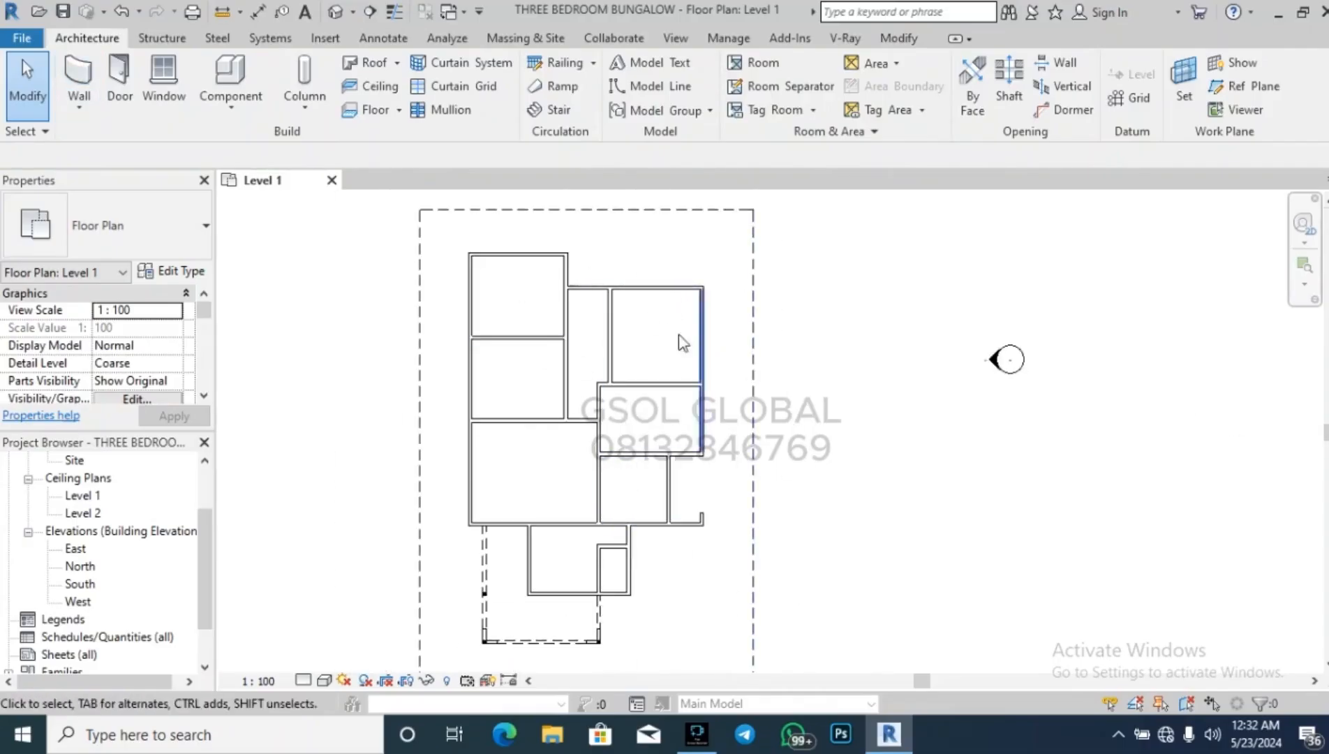
scroll(513, 280, up, 1)
scroll(513, 279, up, 3)
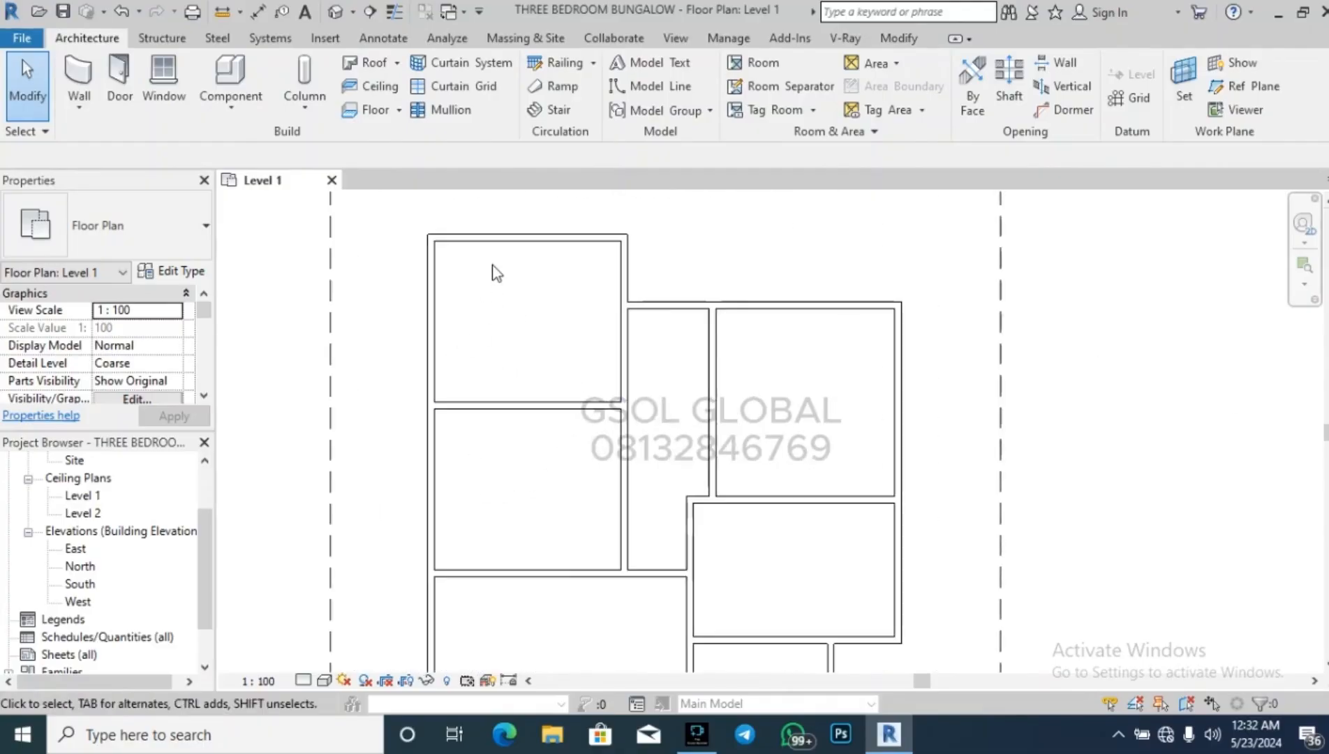
scroll(577, 287, down, 2)
scroll(480, 356, up, 2)
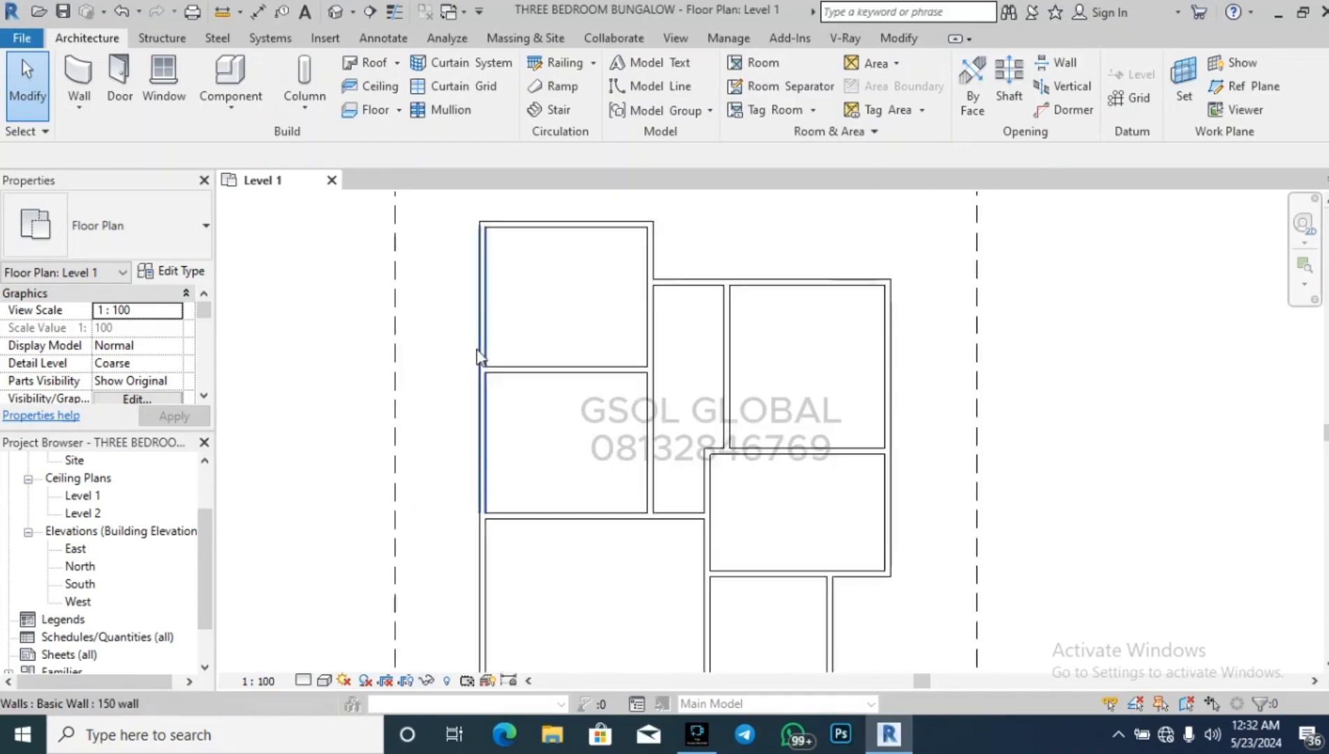
click(545, 376)
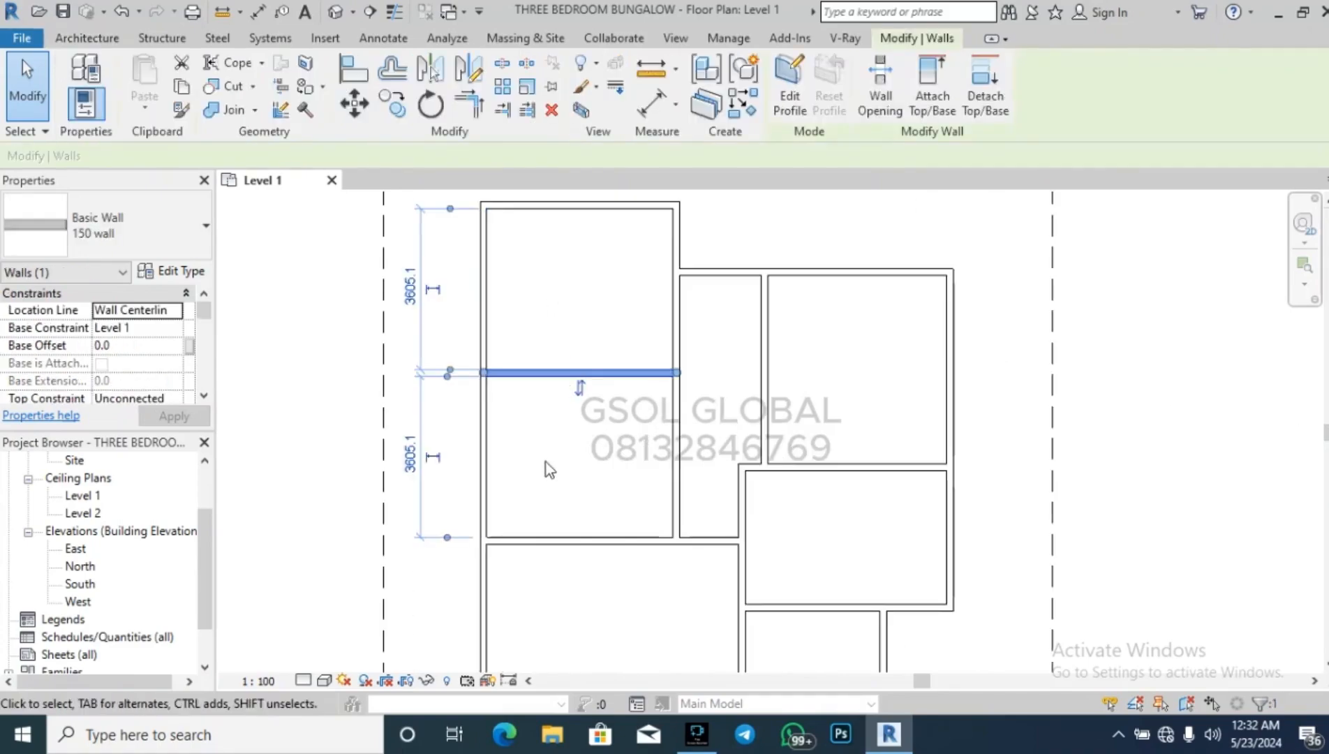
click(674, 413)
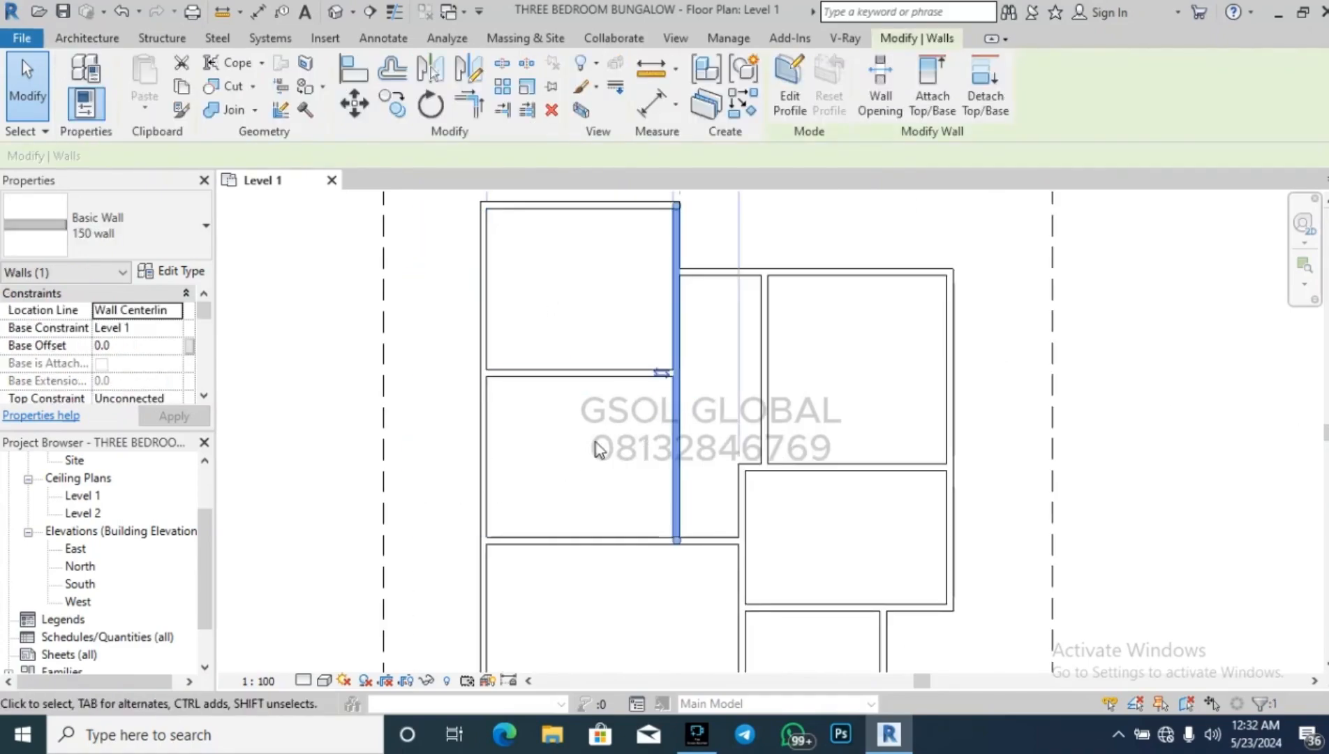
click(594, 444)
Extend the upper-right room upward with 150 walls: 1500 mm up, 4150 mm across, and down to its top-right corner.
scroll(509, 391, down, 3)
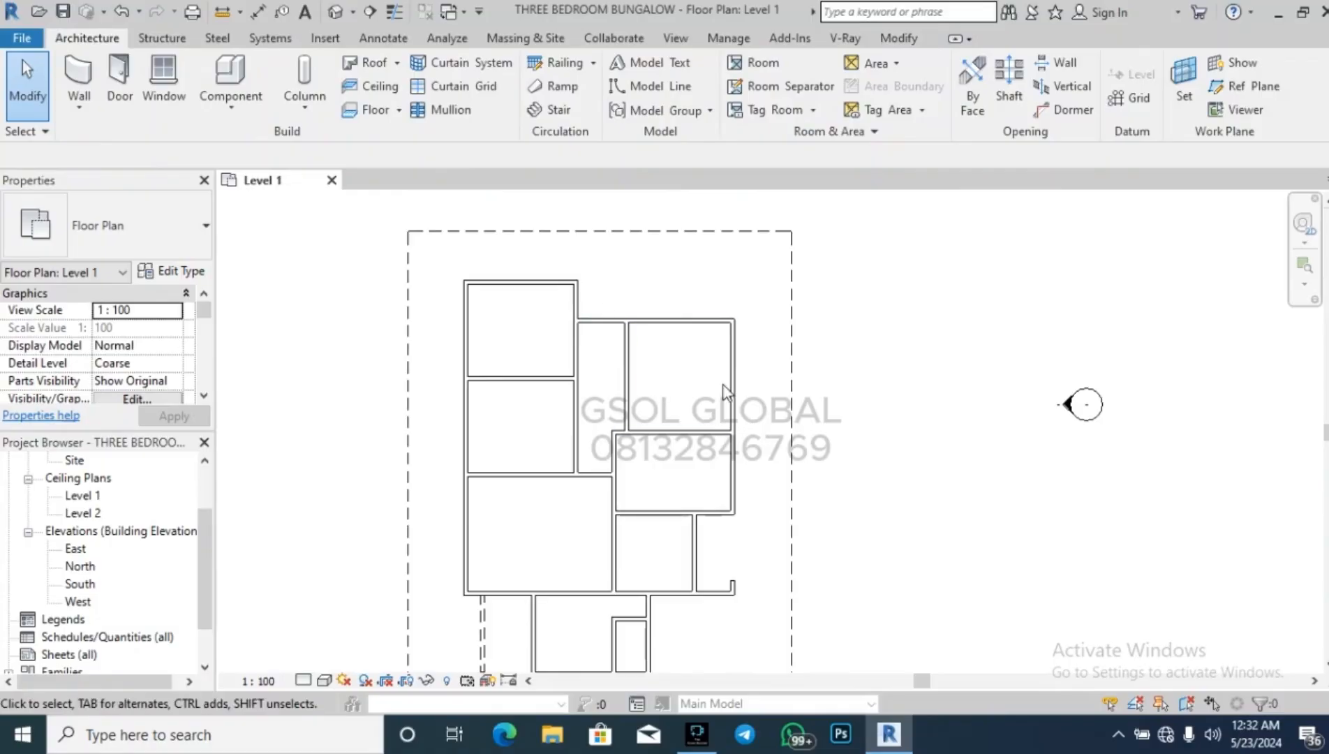
scroll(726, 391, up, 1)
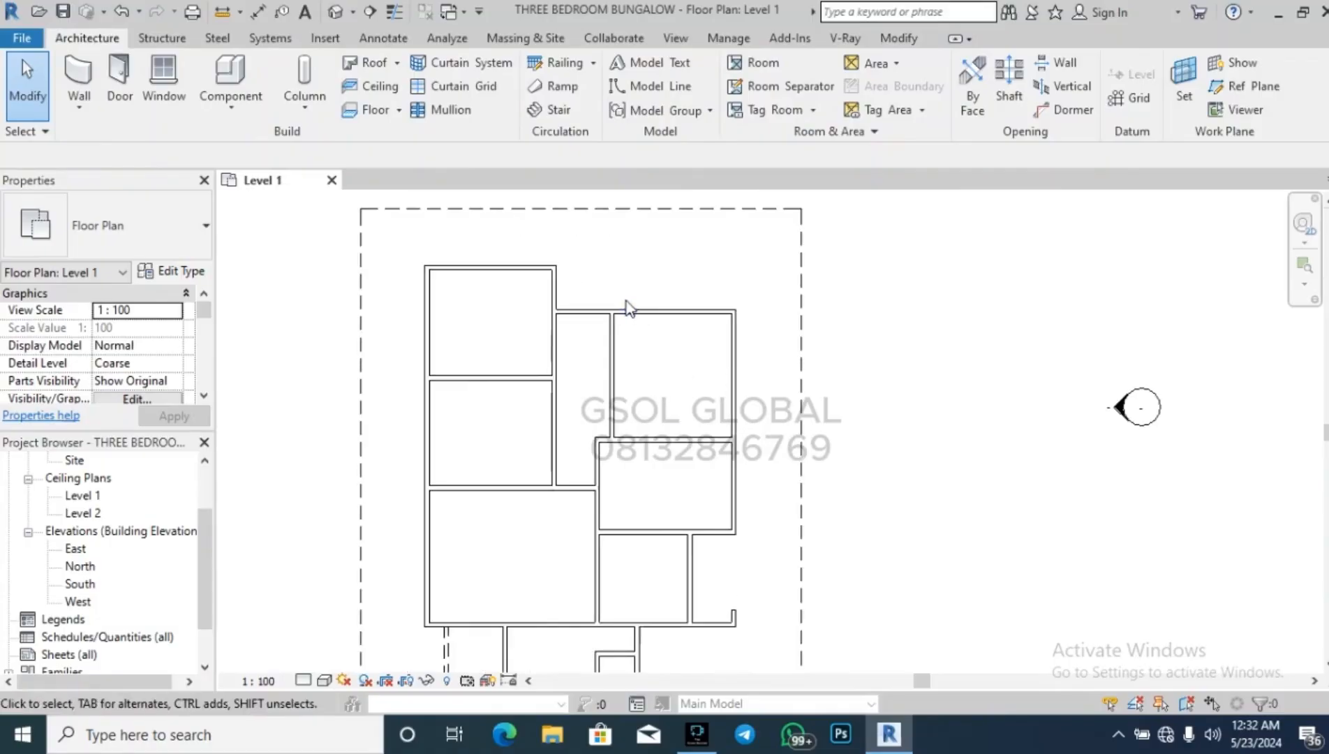
click(89, 76)
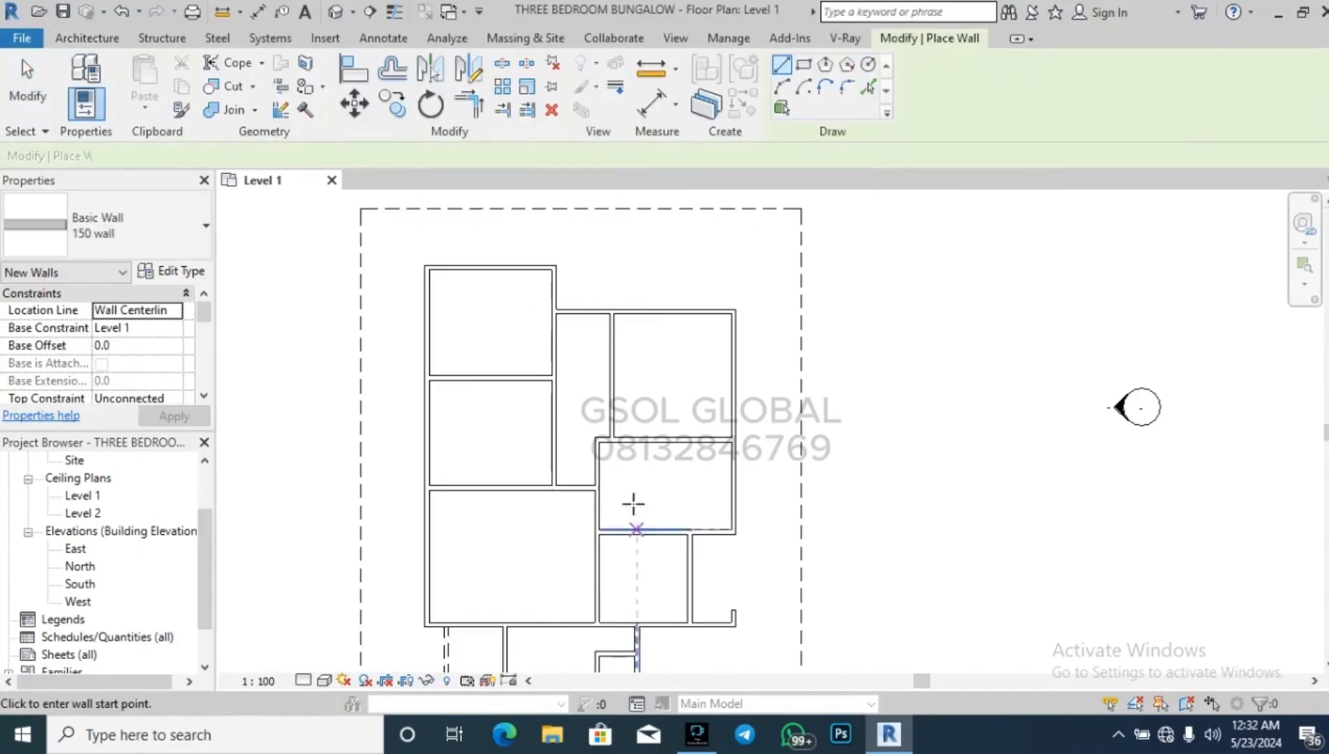
click(612, 311)
click(612, 269)
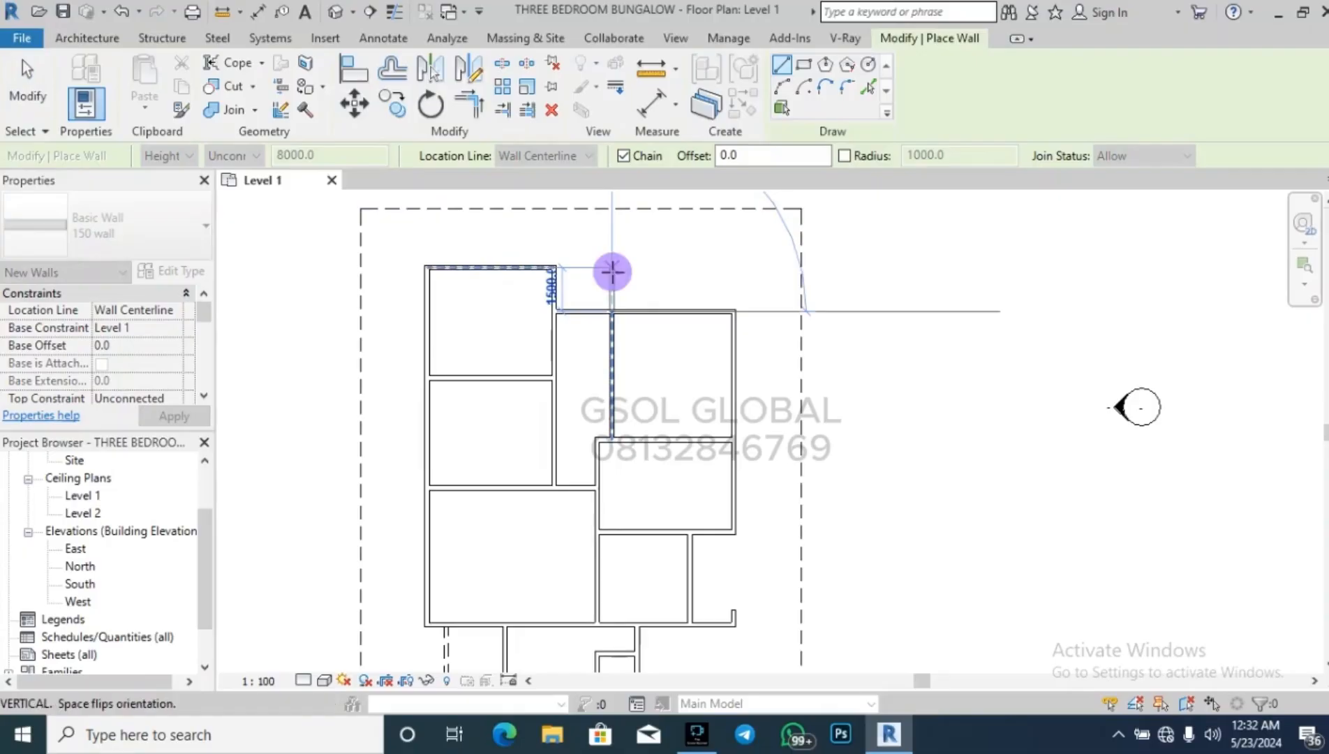
click(736, 269)
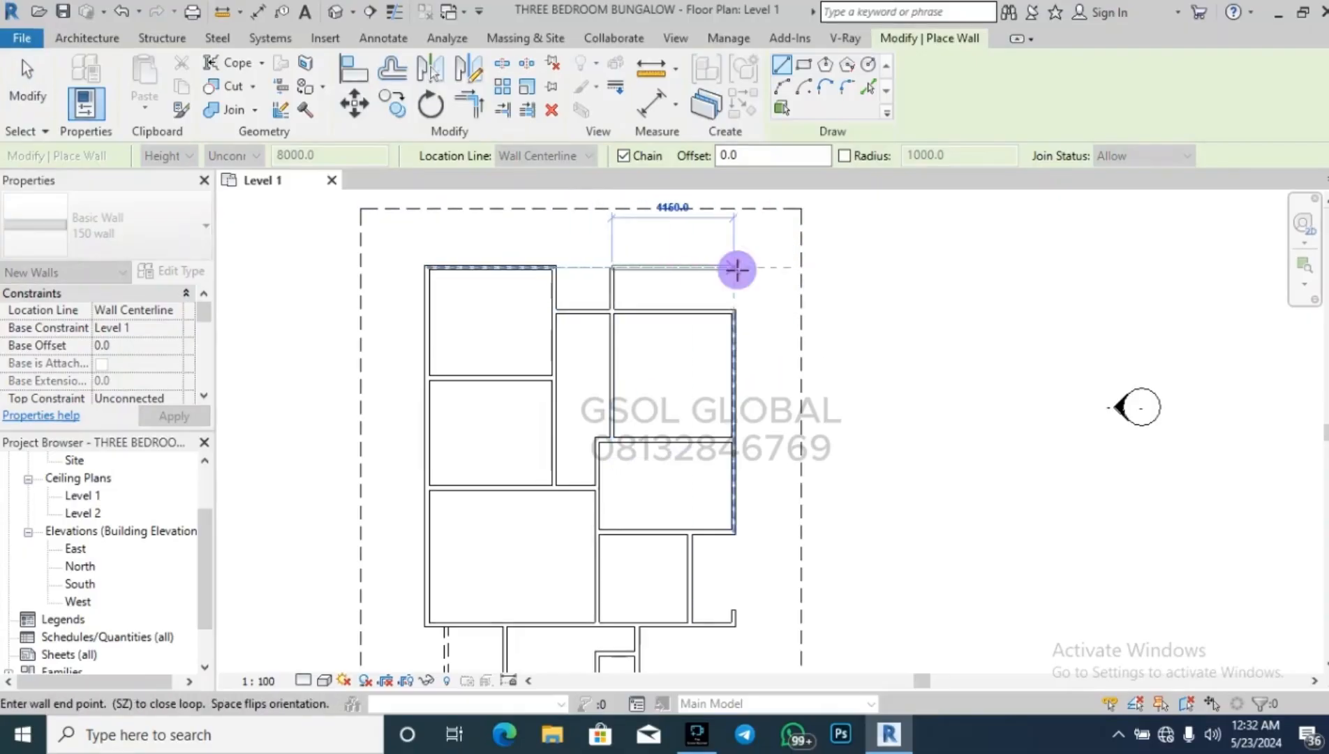
click(734, 311)
key(Escape)
key(Escape)
Shorten the old top wall of the upper-right room so that it spans only the corridor.
click(719, 311)
drag(733, 311, 611, 309)
key(Escape)
Draw a horizontal 150 wall across the lower part of the enlarged upper-right room, from its left wall to its right wall.
click(79, 78)
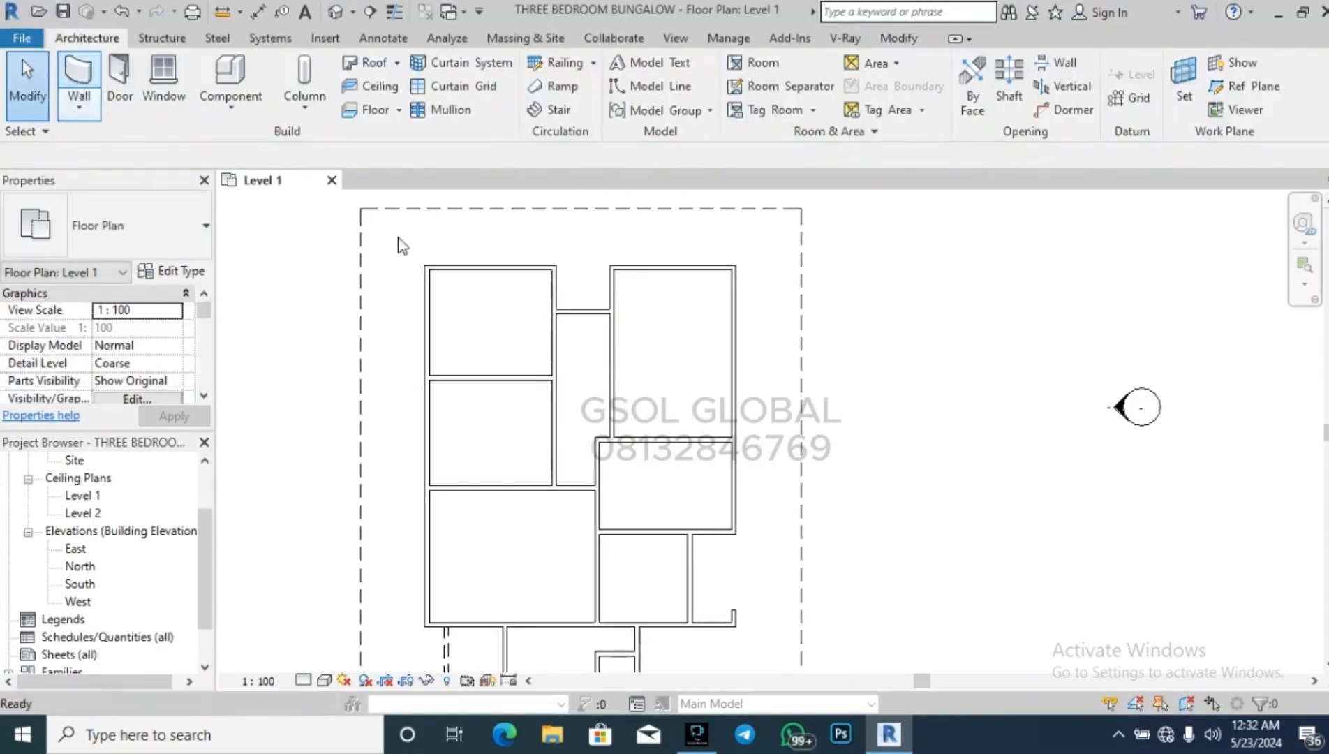
click(612, 392)
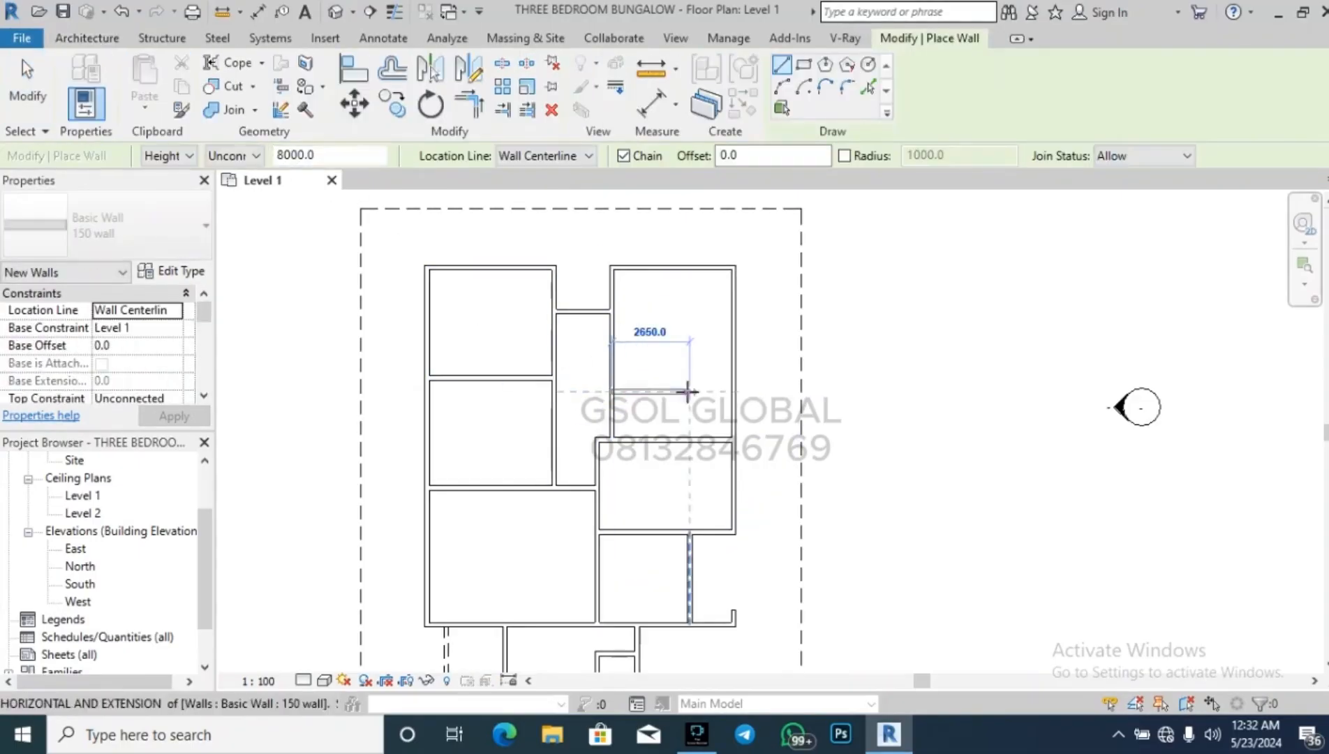
click(732, 392)
key(Escape)
key(Escape)
Trim the upper-right room's left wall to a corner with the new horizontal wall, opening the space below to the corridor.
key(t)
key(r)
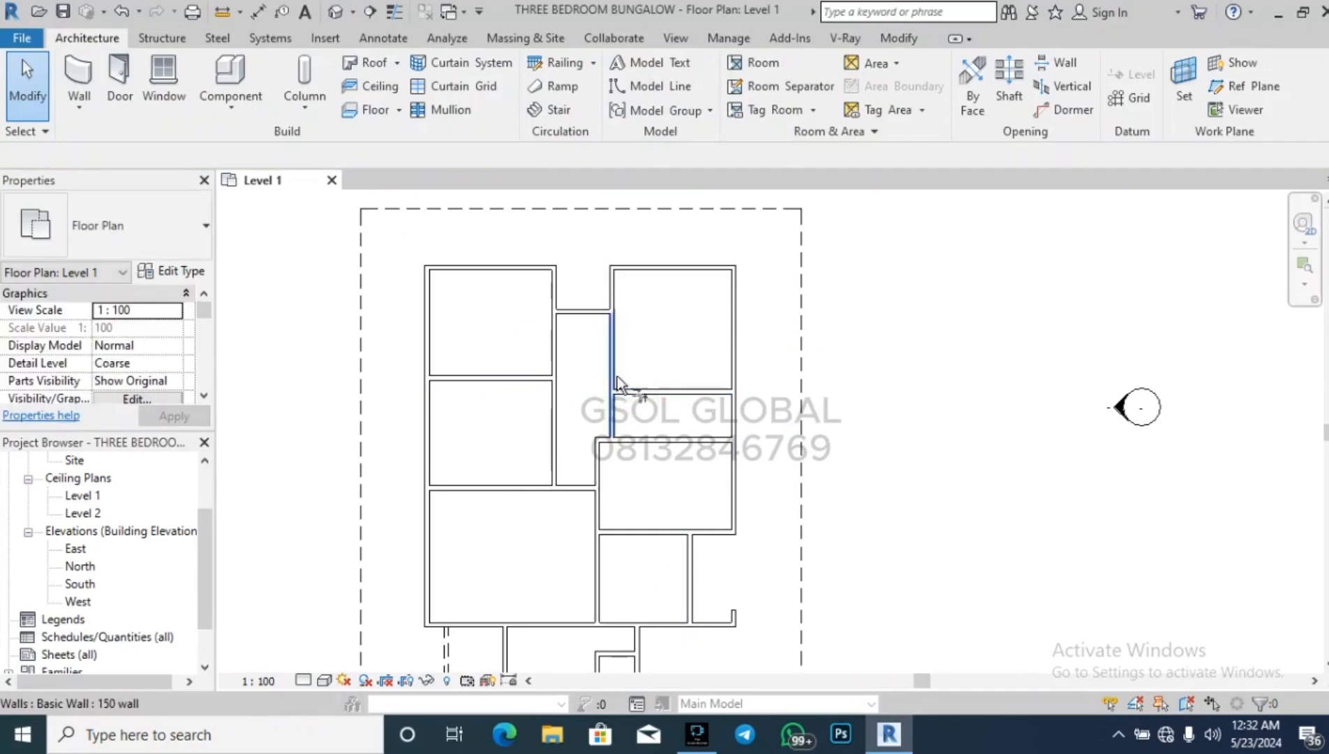
click(613, 379)
click(631, 392)
key(Escape)
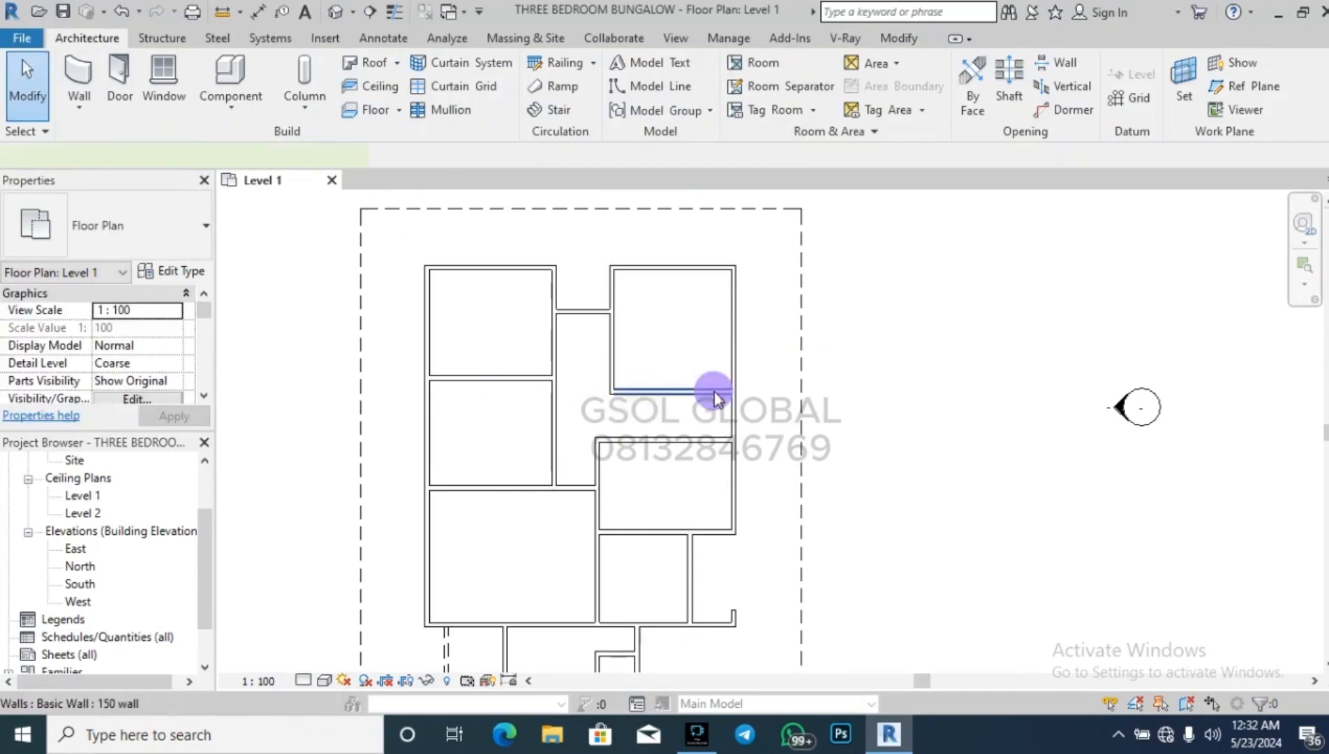
Set the clear distance between the upper-right room's bottom wall and the room below it to 1200 mm.
click(714, 392)
click(787, 416)
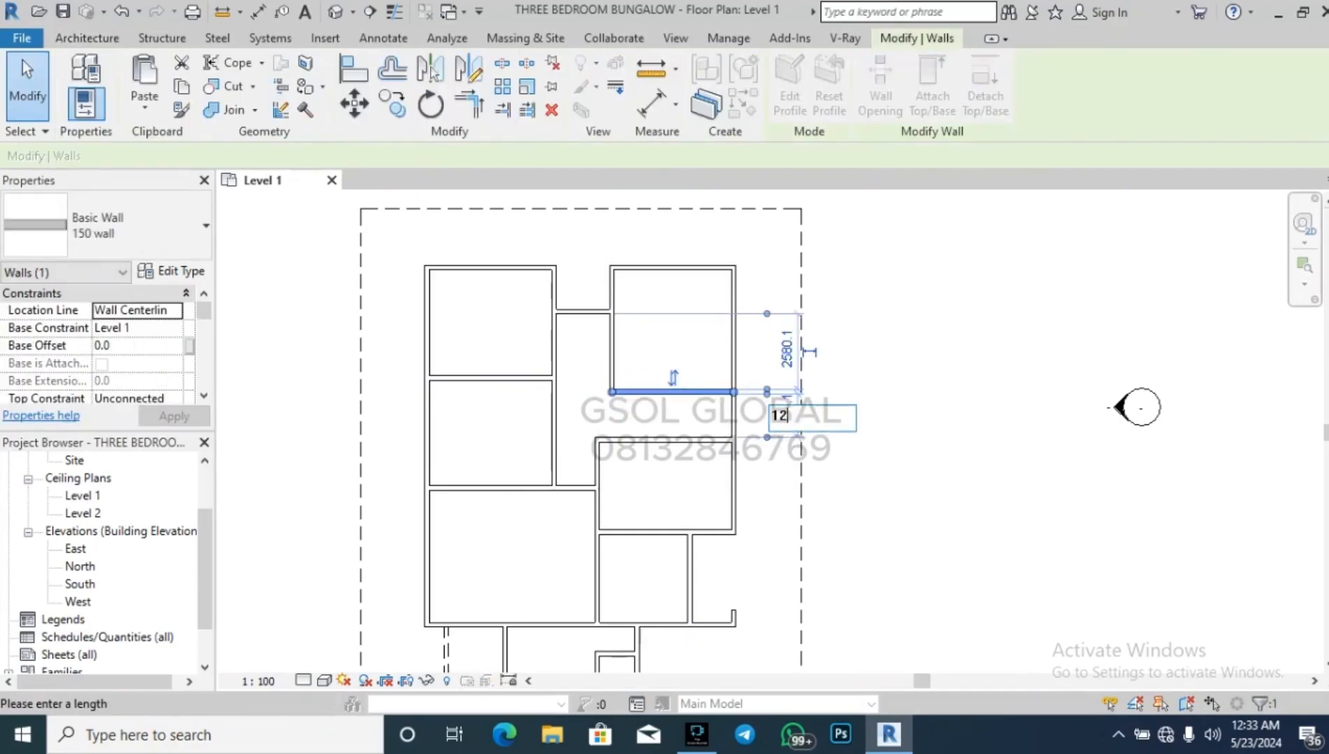
text(1200)
key(Return)
key(Escape)
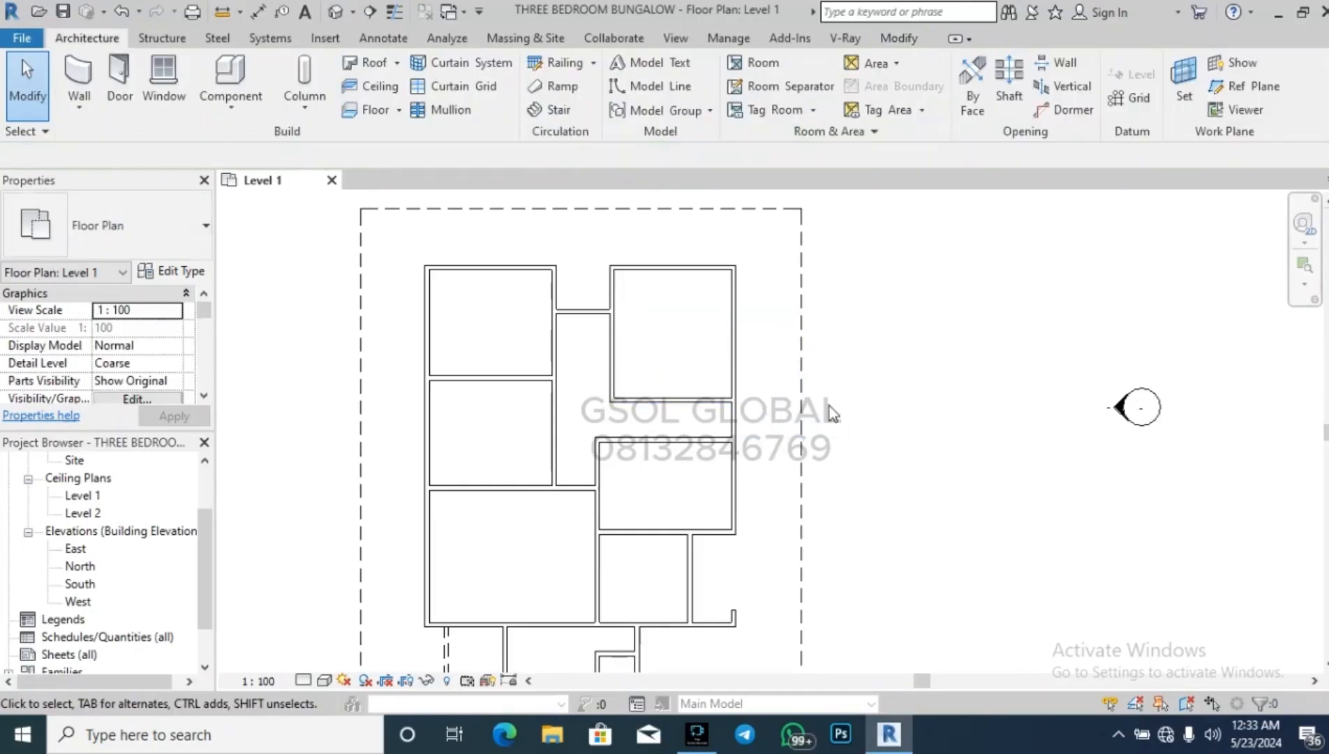
Move the two upper-left rooms' shared right wall so the corridor to the upper-right room is 1200 mm wide.
click(555, 413)
scroll(601, 328, down, 1)
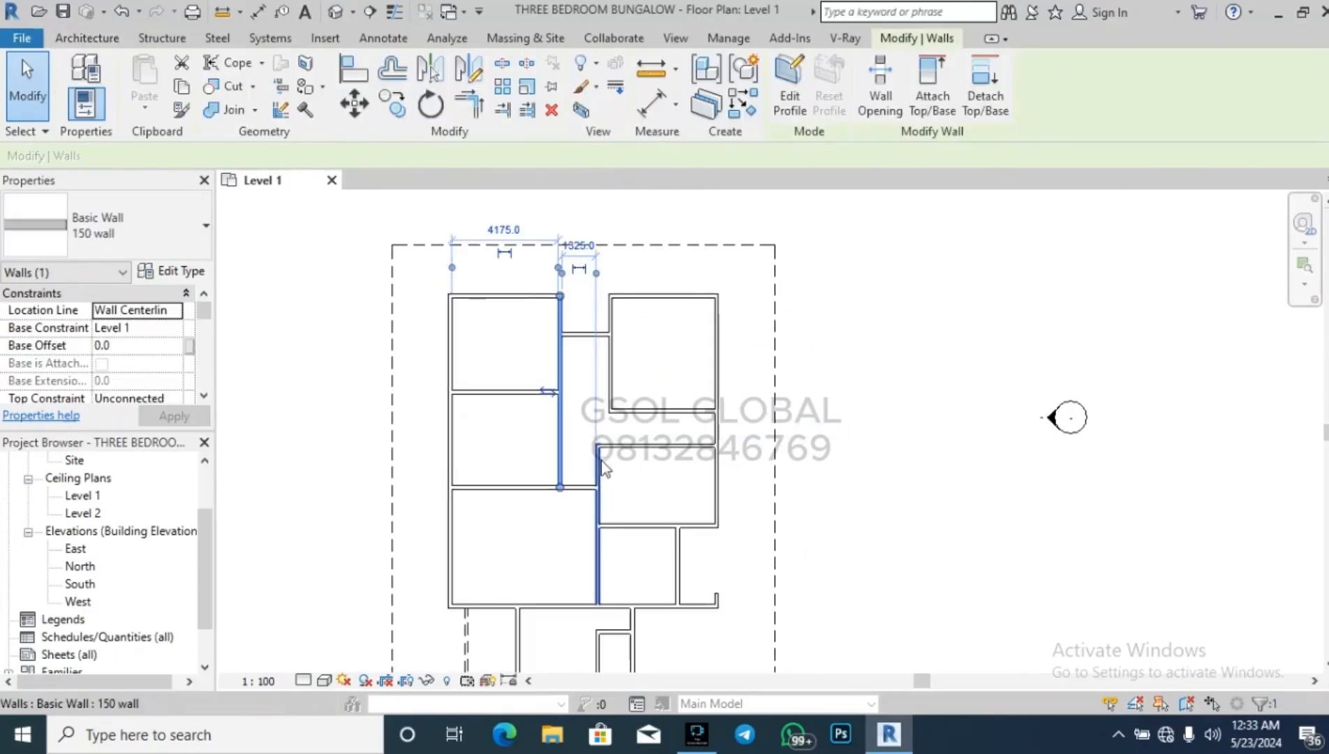
drag(596, 273, 605, 310)
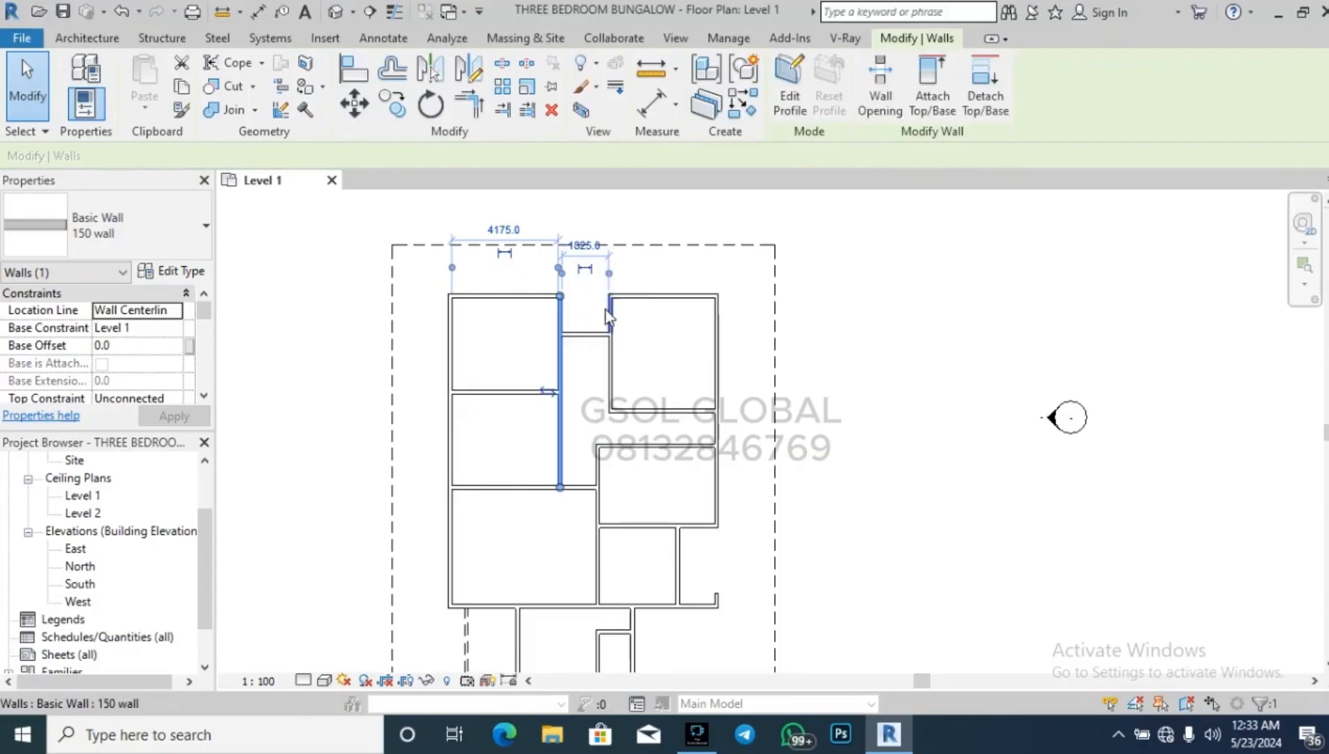
scroll(588, 251, up, 2)
click(588, 250)
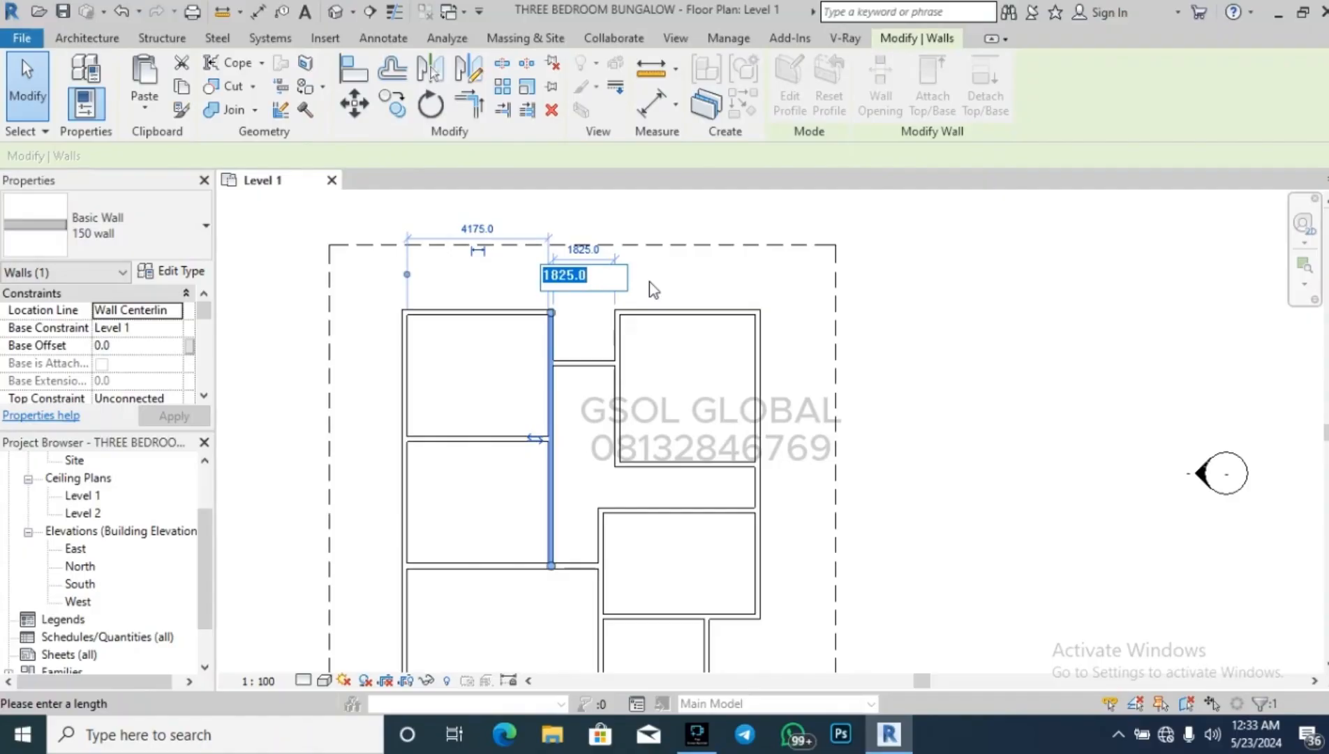
text(1200)
key(Return)
key(Escape)
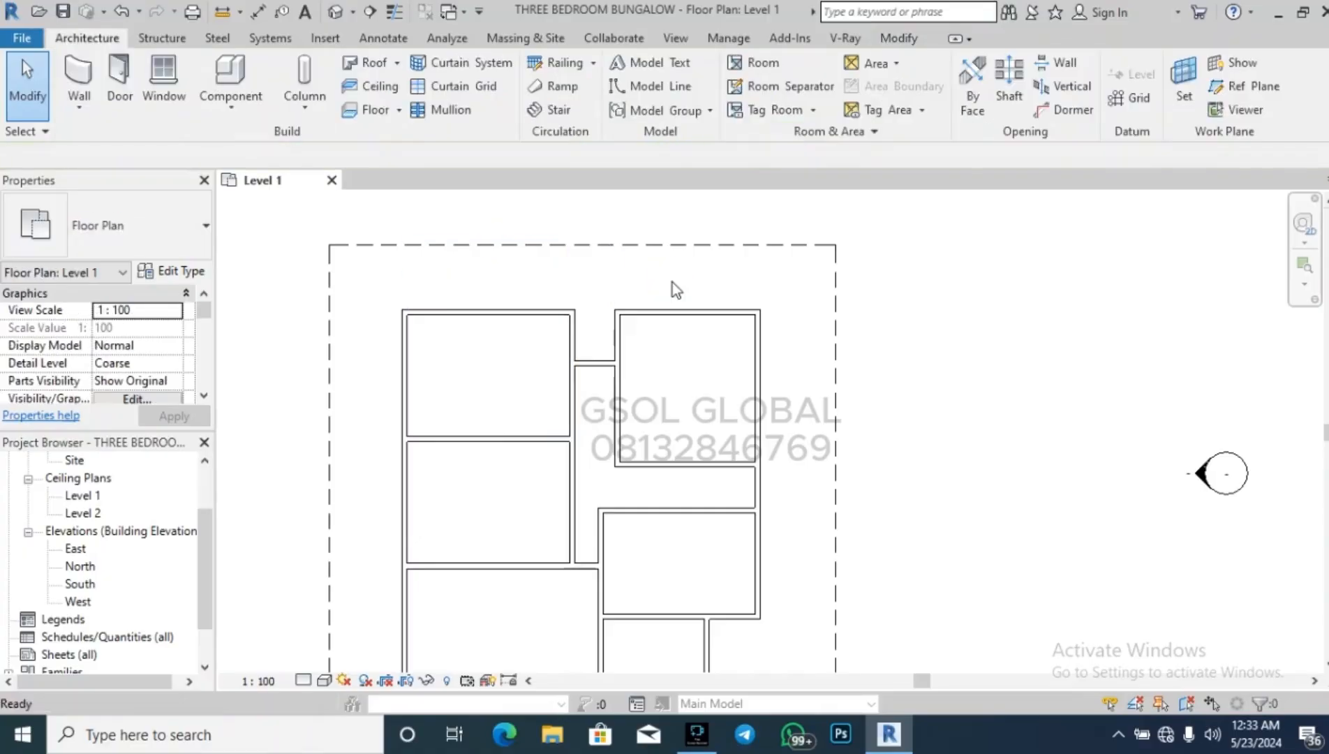
Align the left wall of the middle-right room with the corridor-side face of the upper-right room's left wall.
key(a)
key(l)
middle_drag(645, 580, 653, 475)
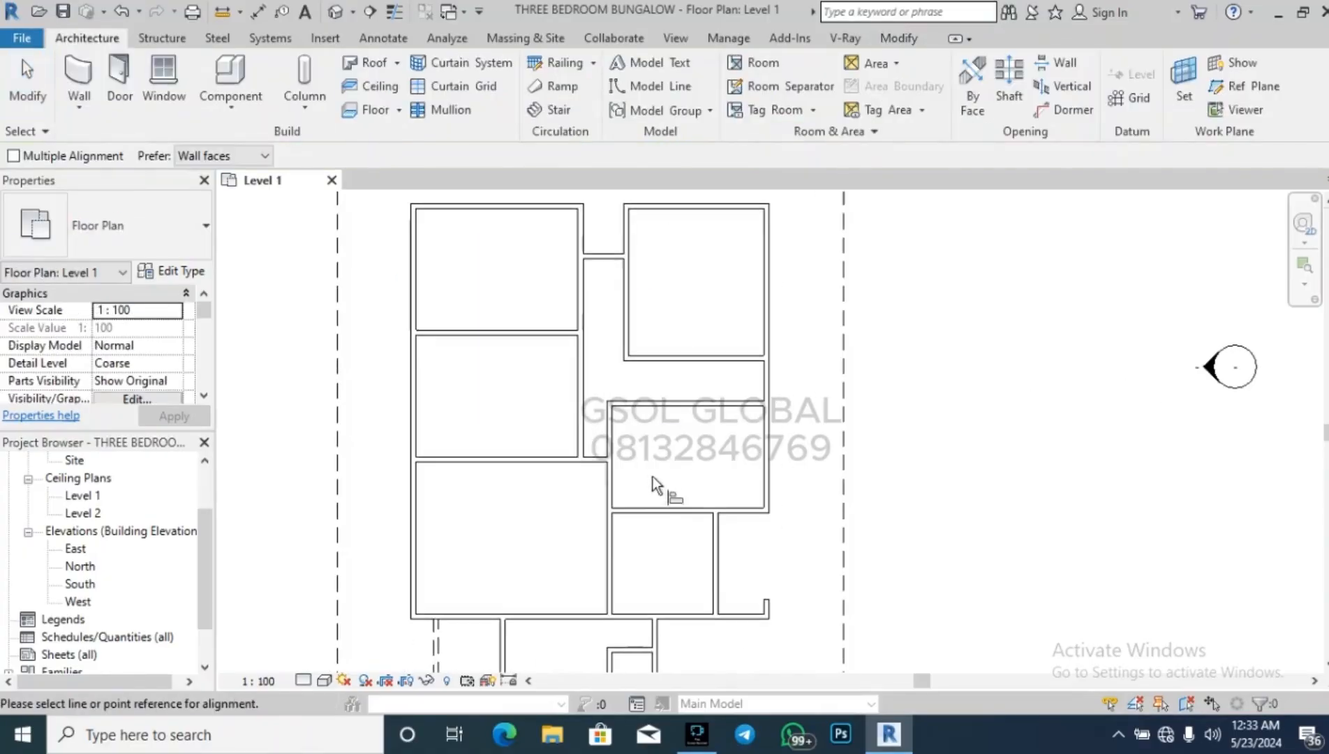
click(623, 331)
click(608, 433)
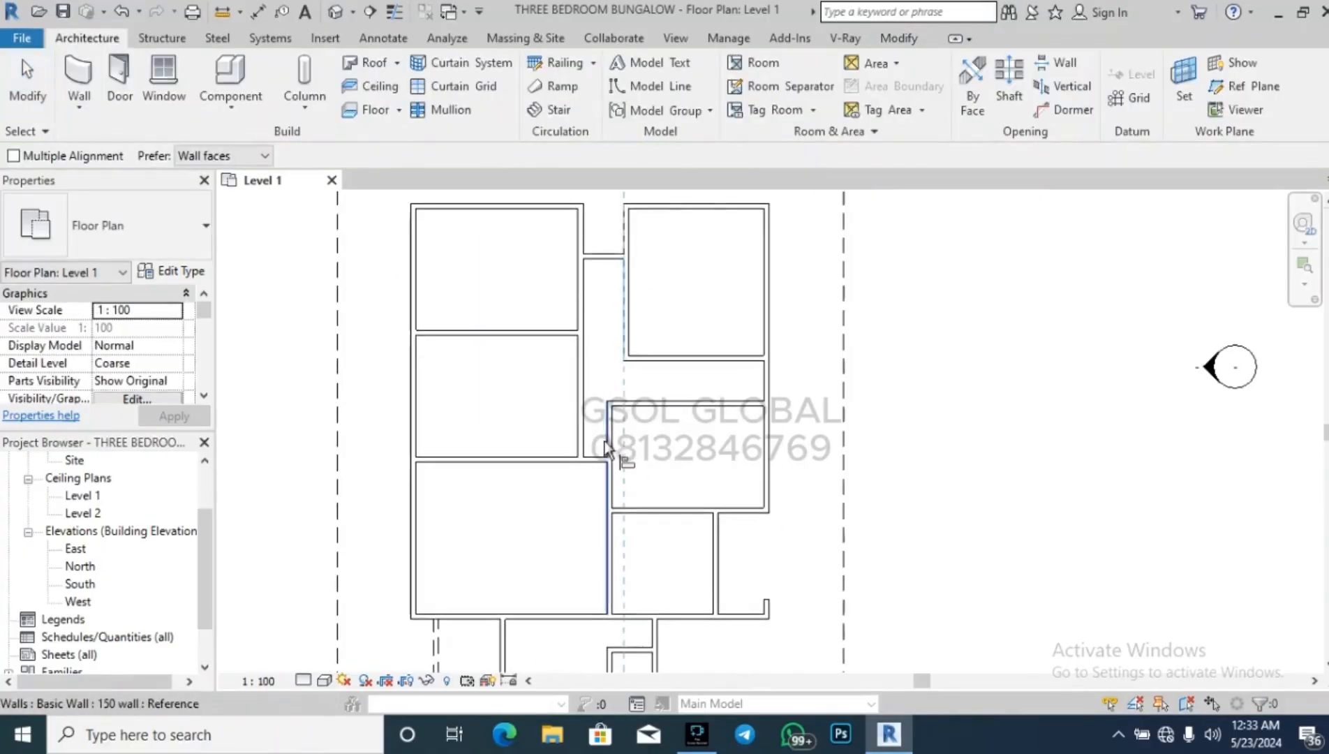
key(Escape)
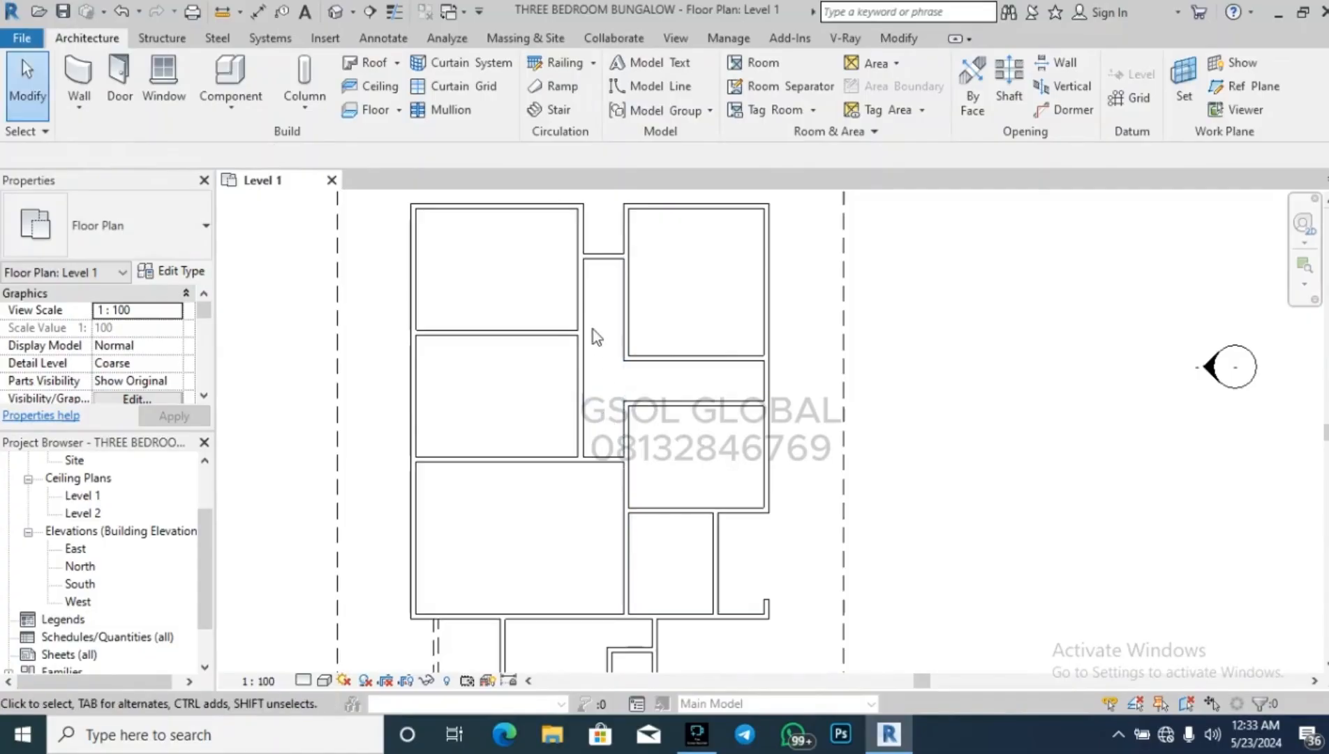
scroll(593, 330, down, 2)
scroll(702, 475, up, 5)
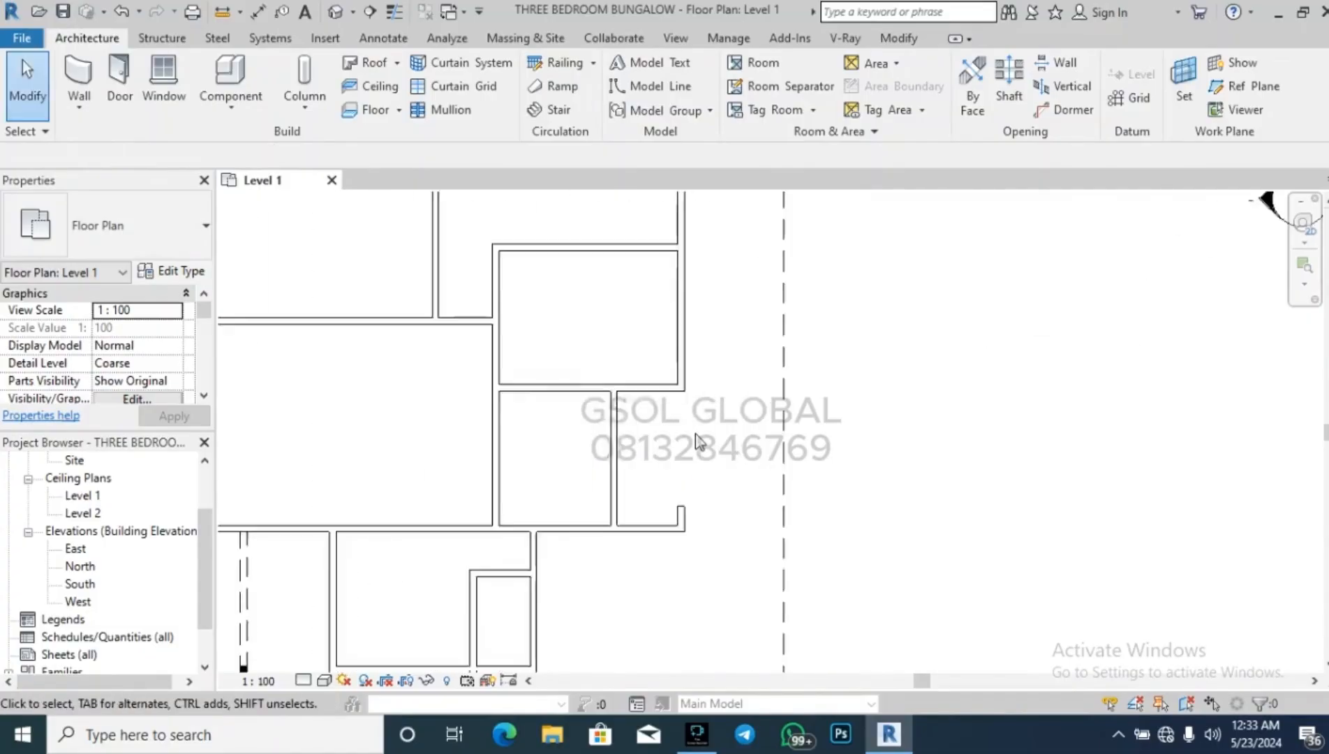
click(584, 474)
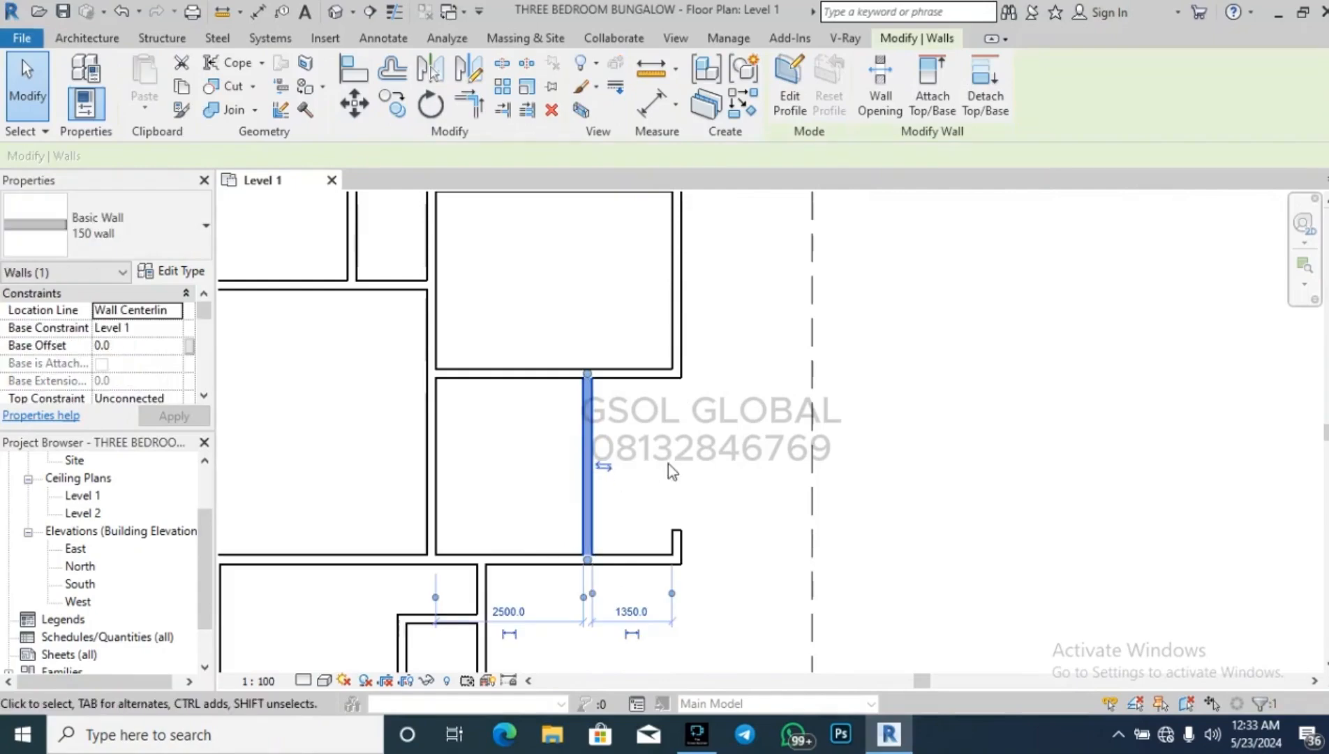
click(515, 611)
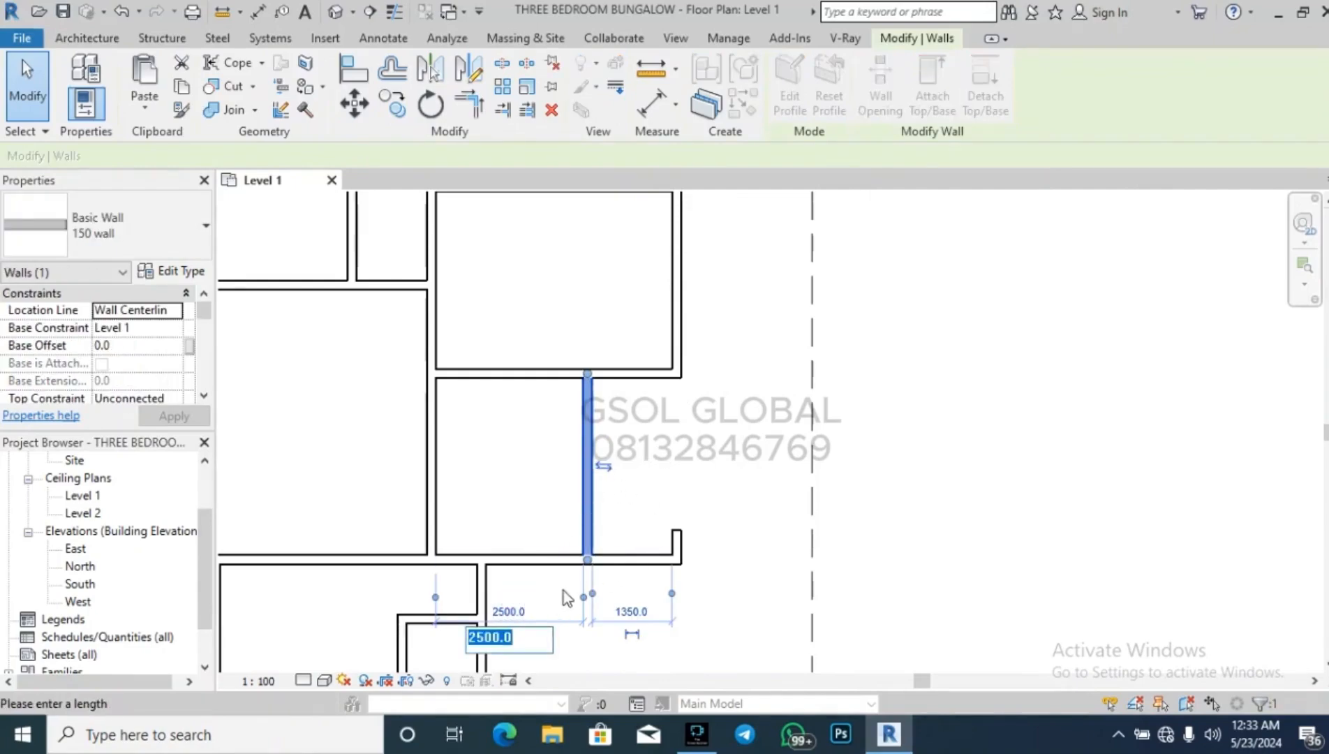
drag(462, 637, 556, 648)
scroll(525, 588, down, 3)
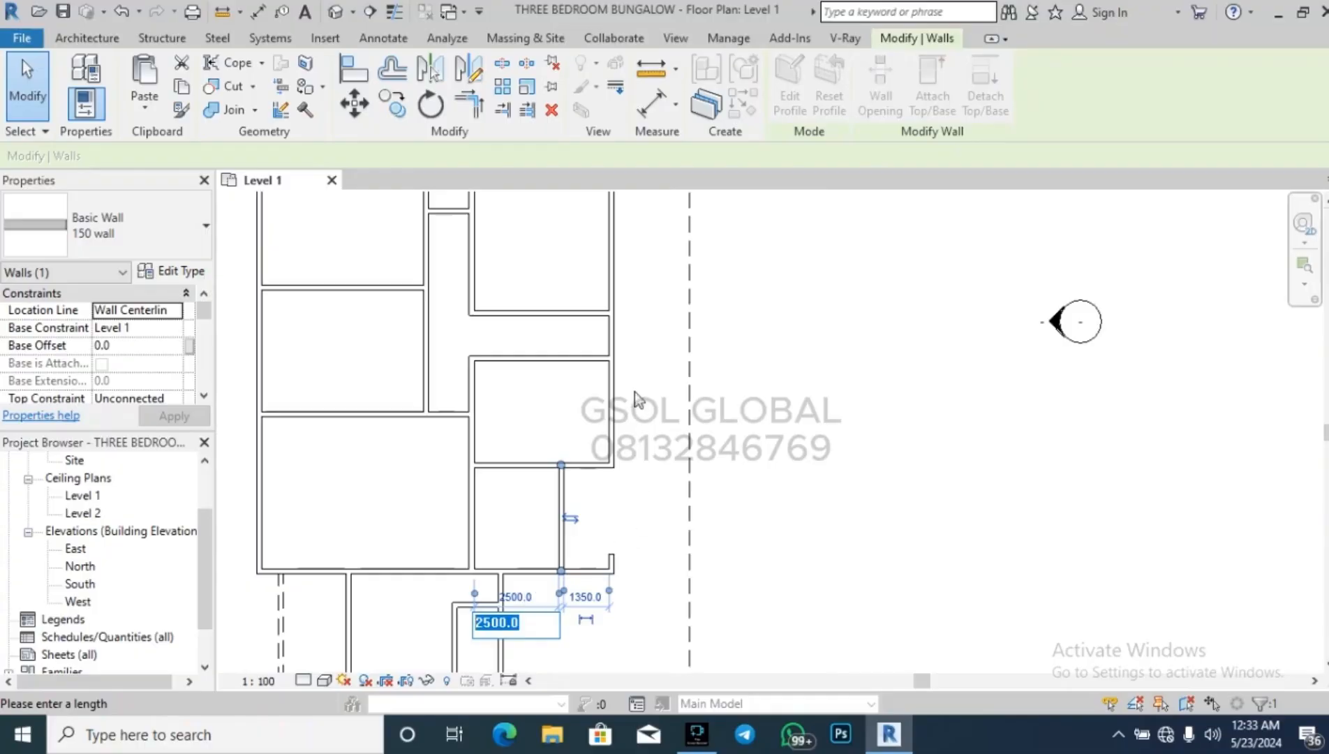
scroll(542, 611, up, 1)
scroll(542, 611, down, 2)
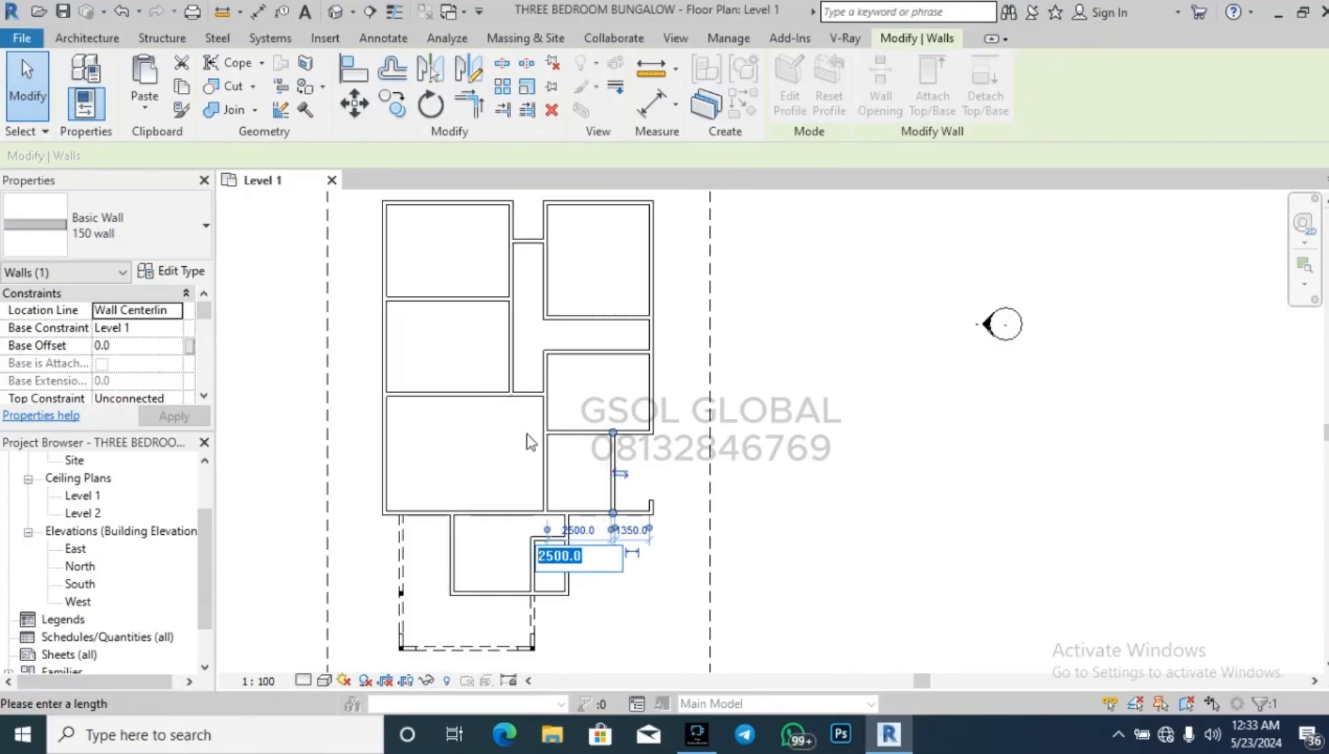
key(Escape)
key(Escape)
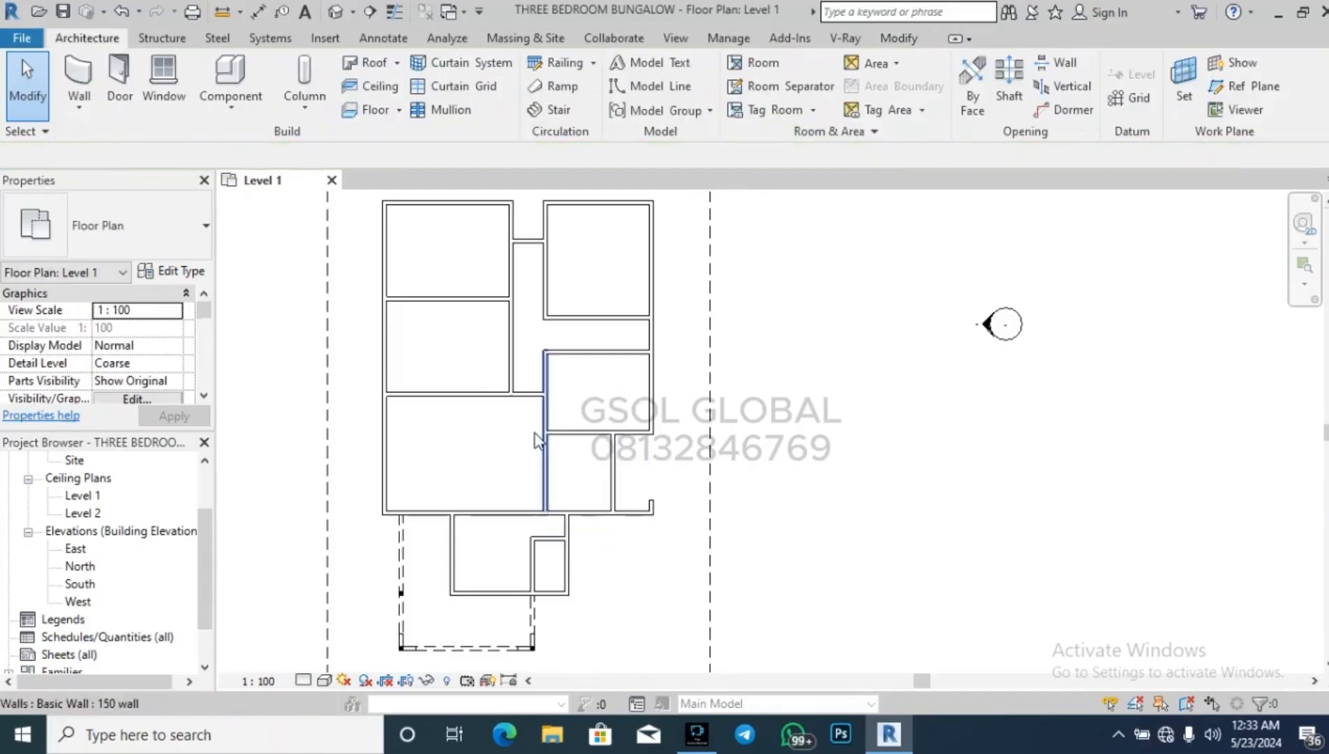
Draw 150 walls from the middle-right room's bottom-left corner across the corridor width and up to the end of the corridor's left wall.
scroll(538, 437, up, 2)
click(80, 78)
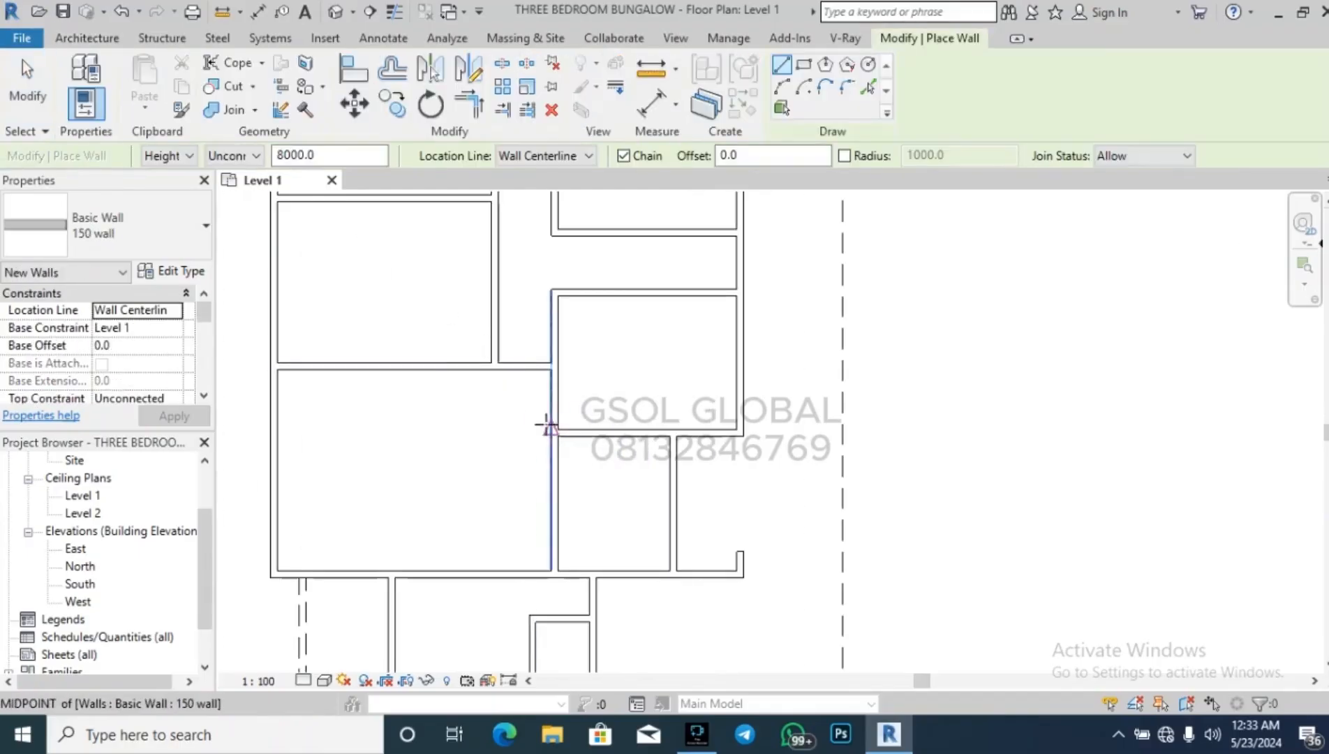
click(496, 427)
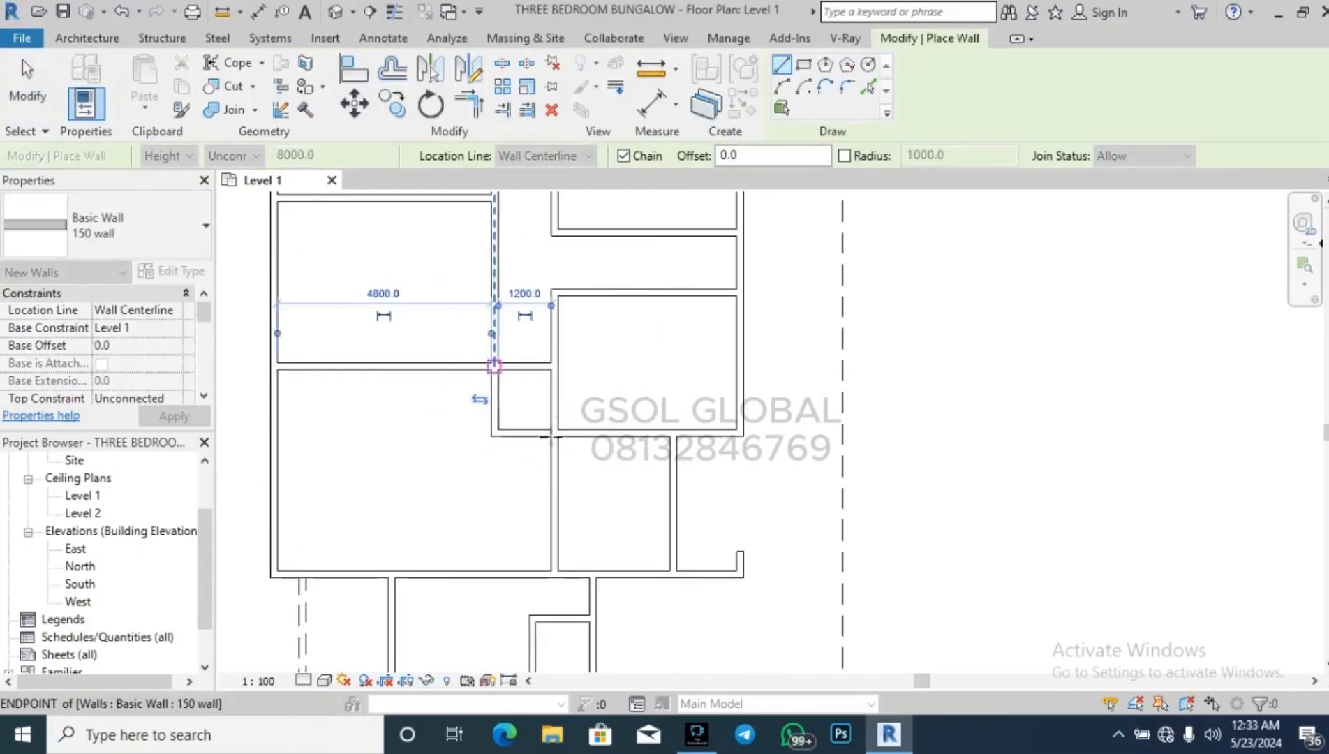
click(494, 369)
key(Escape)
key(Escape)
Shorten the middle-right room's left wall to end at that room's bottom-left corner, unjoining it from the lower outer wall.
click(555, 475)
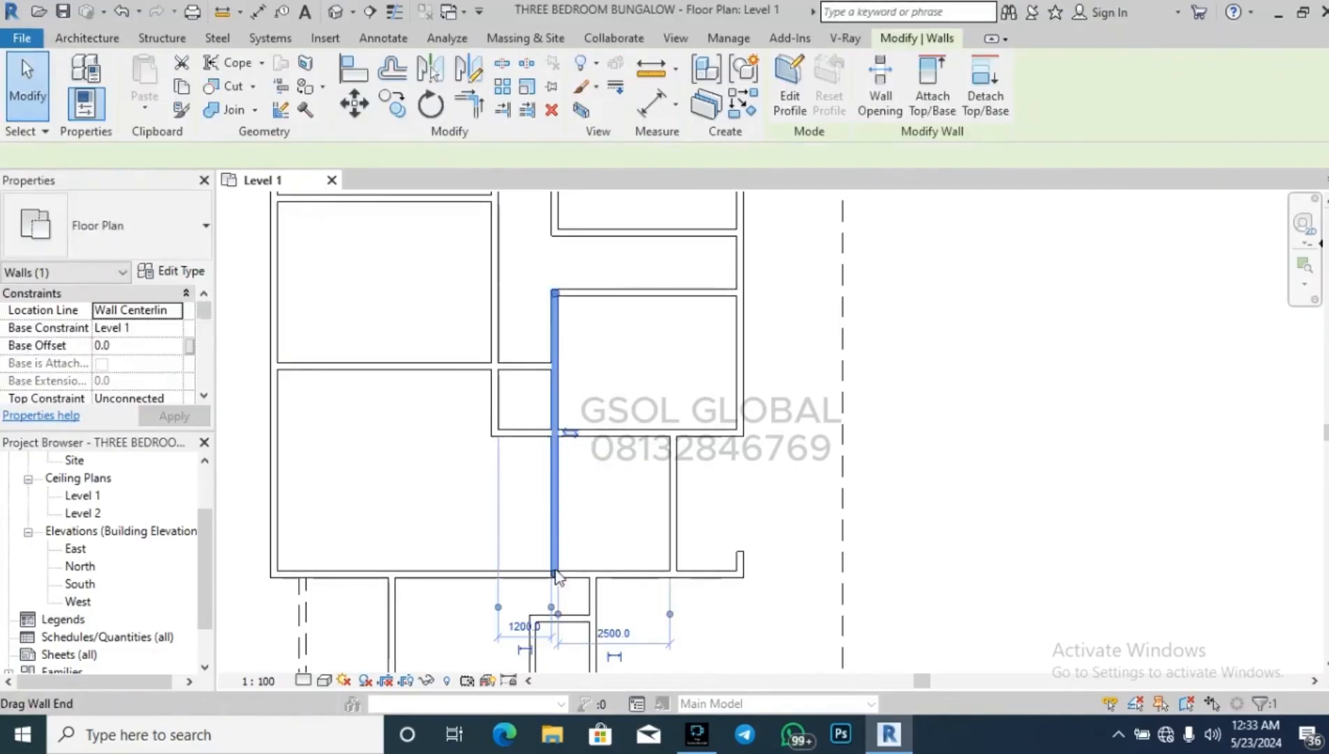
key(r)
key(o)
click(549, 442)
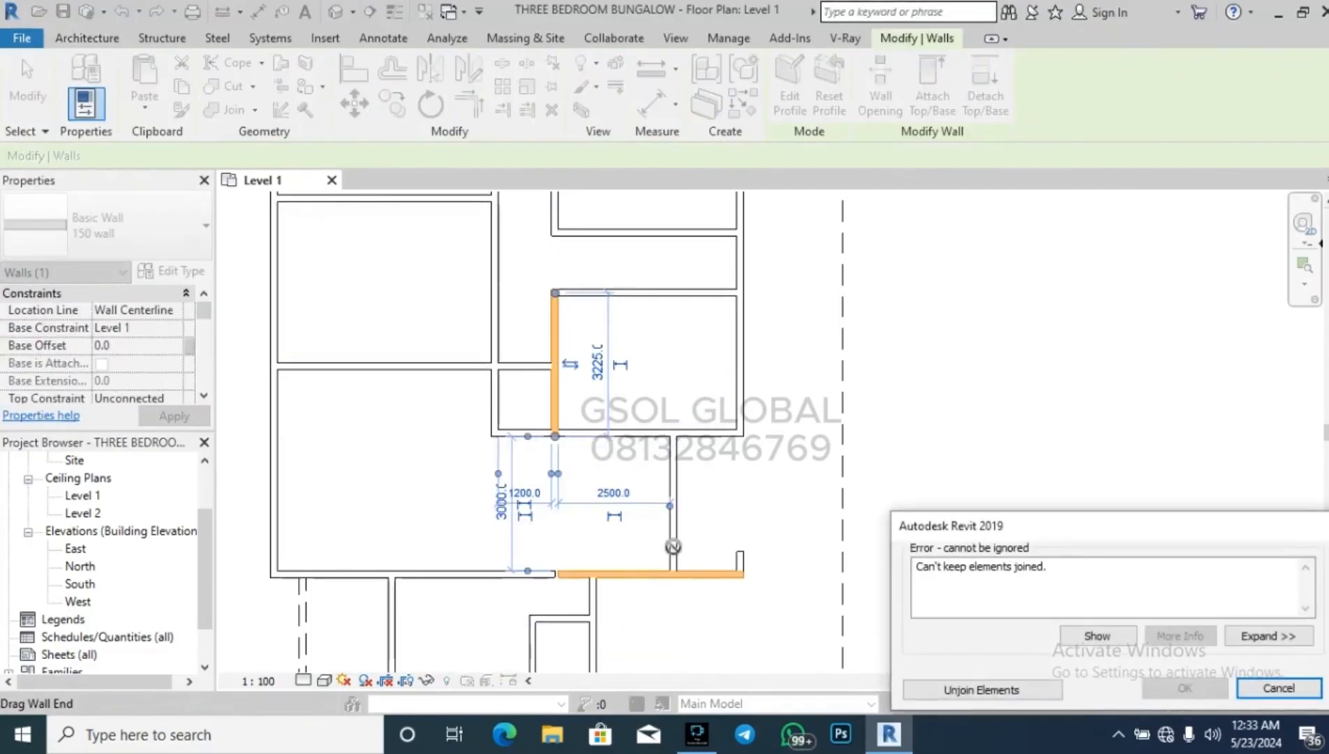
click(947, 688)
click(545, 509)
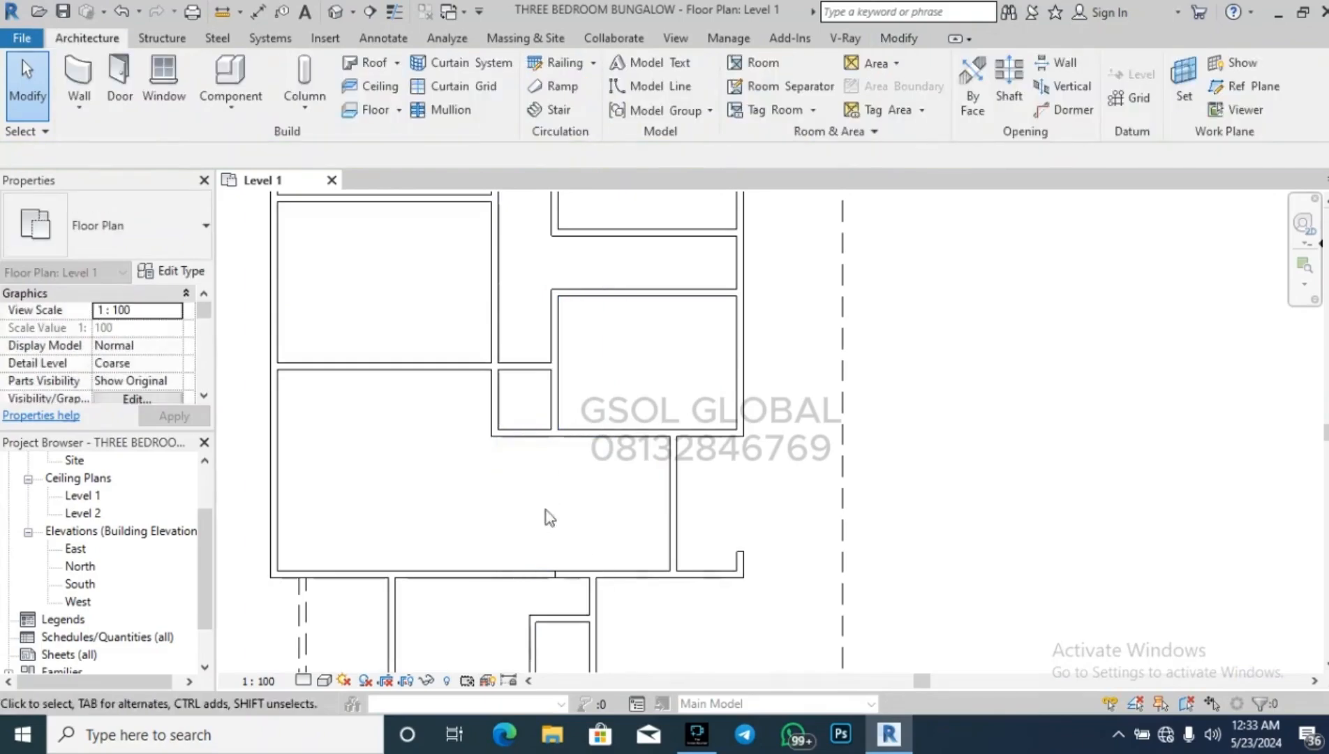
Shorten the wall between the middle-left and lower-left rooms so it ends at the corridor's left wall.
click(515, 361)
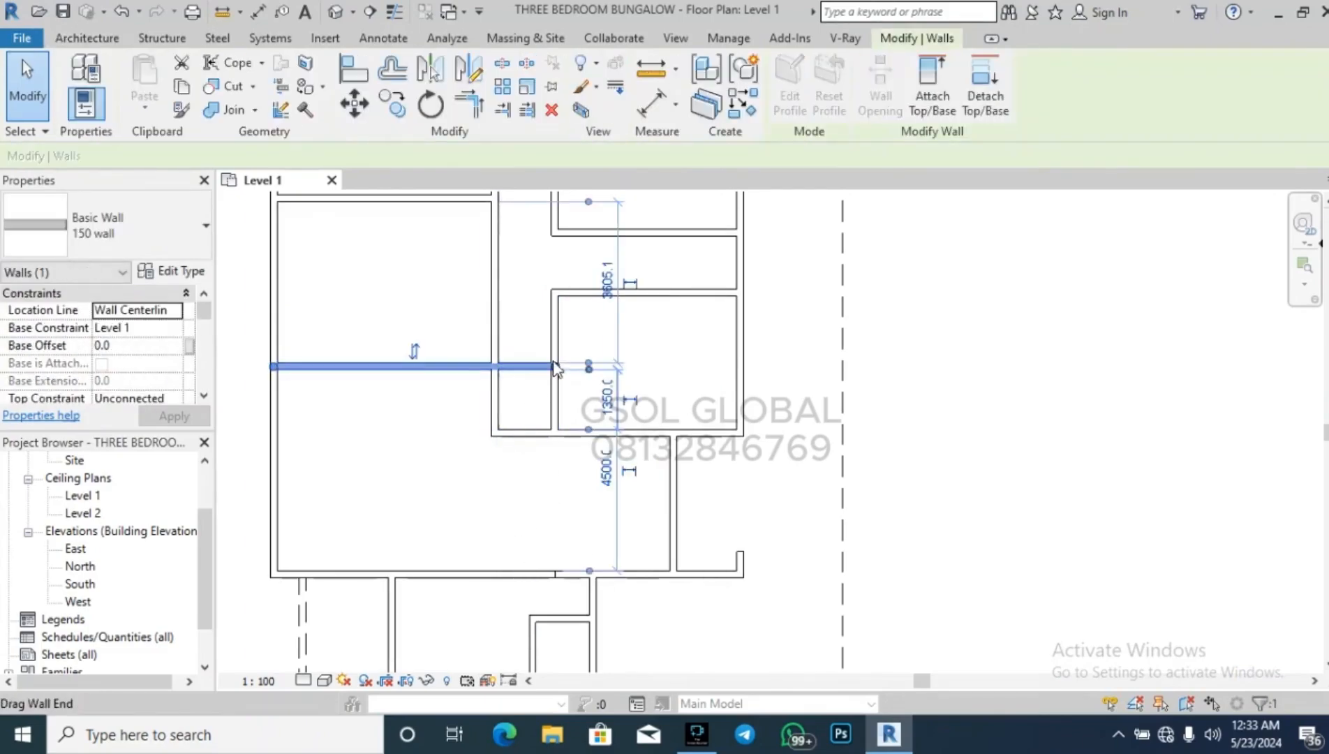
drag(550, 366, 499, 363)
click(700, 478)
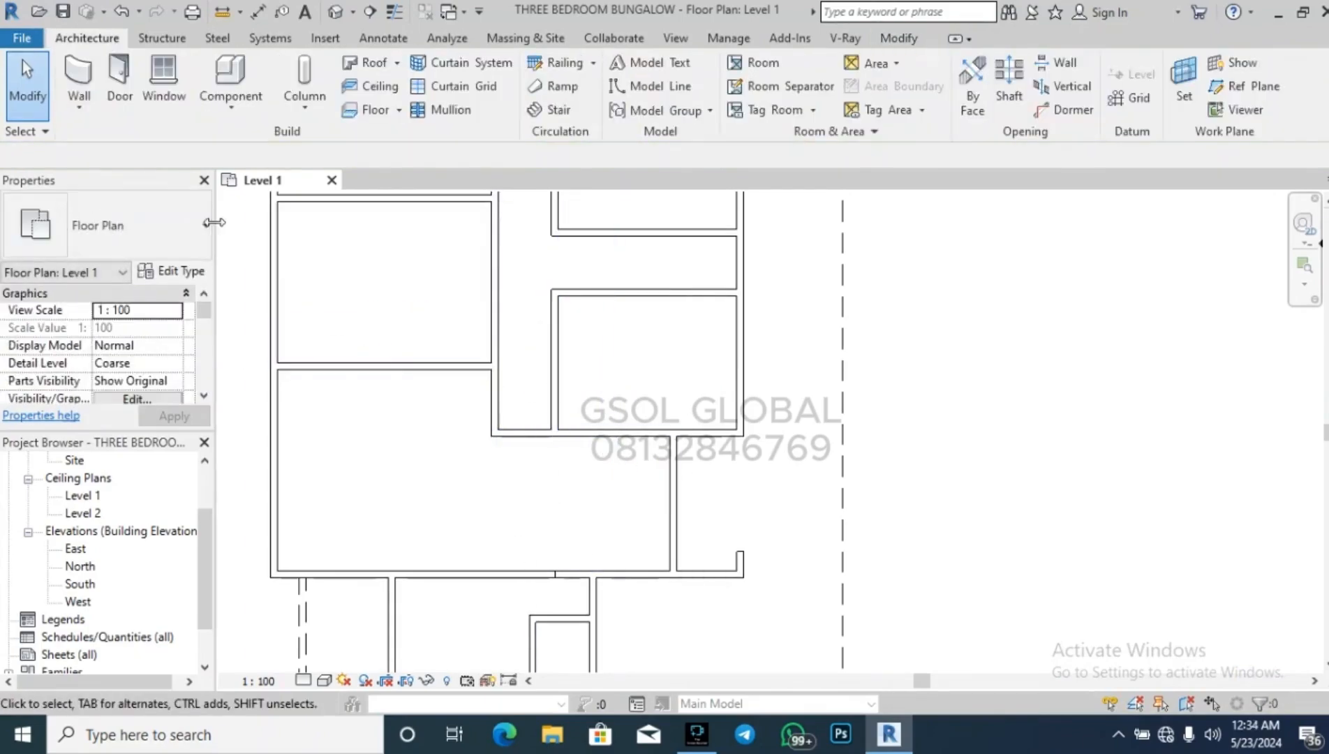
Draw a vertical 150 wall from the corridor's bottom-left corner down to the lower outer wall.
click(77, 74)
click(493, 434)
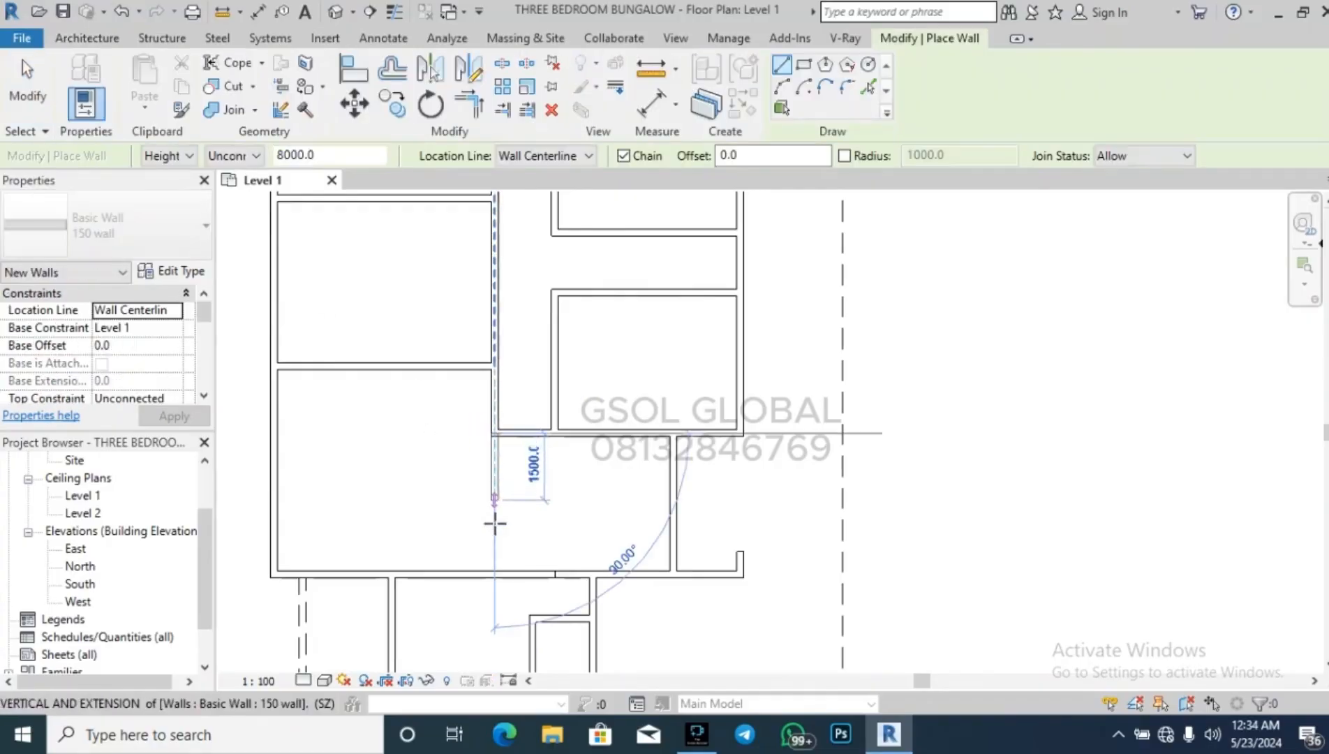
click(493, 574)
key(Escape)
key(Escape)
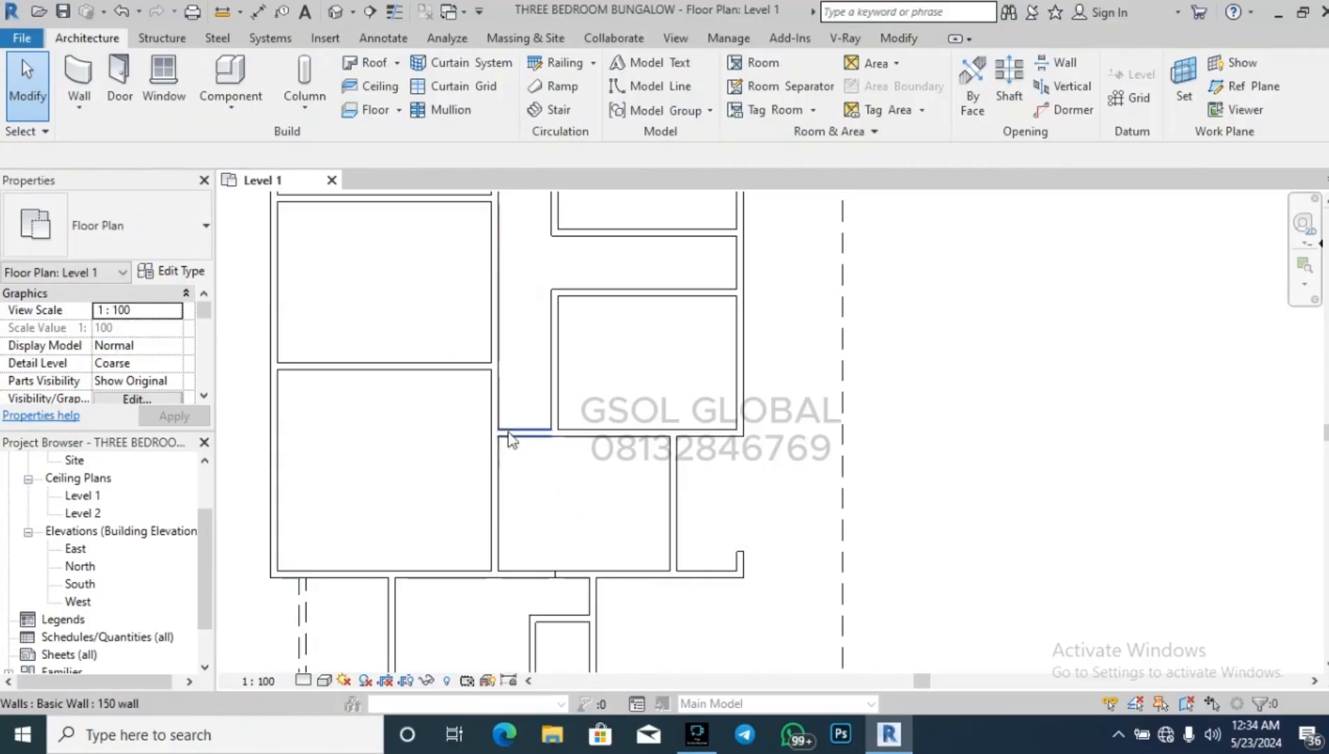
scroll(447, 496, down, 3)
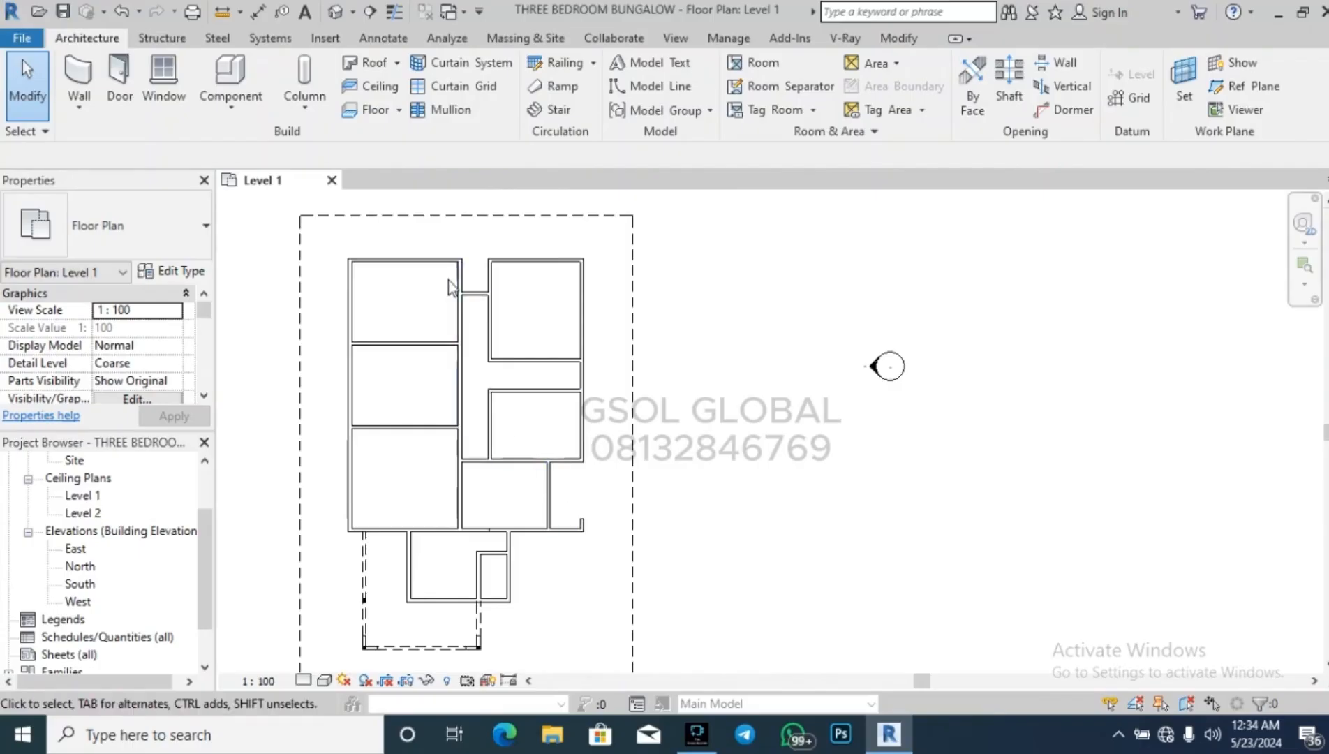
scroll(449, 279, up, 3)
click(87, 74)
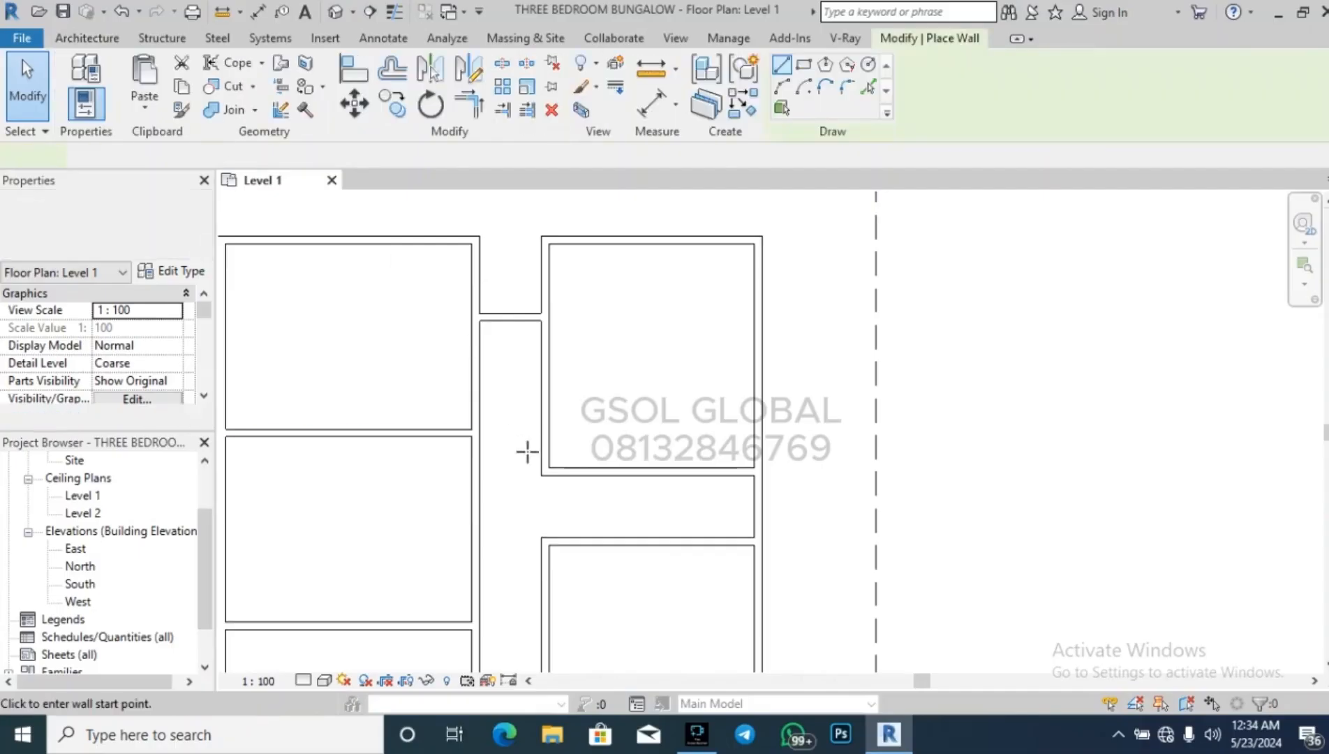
click(475, 432)
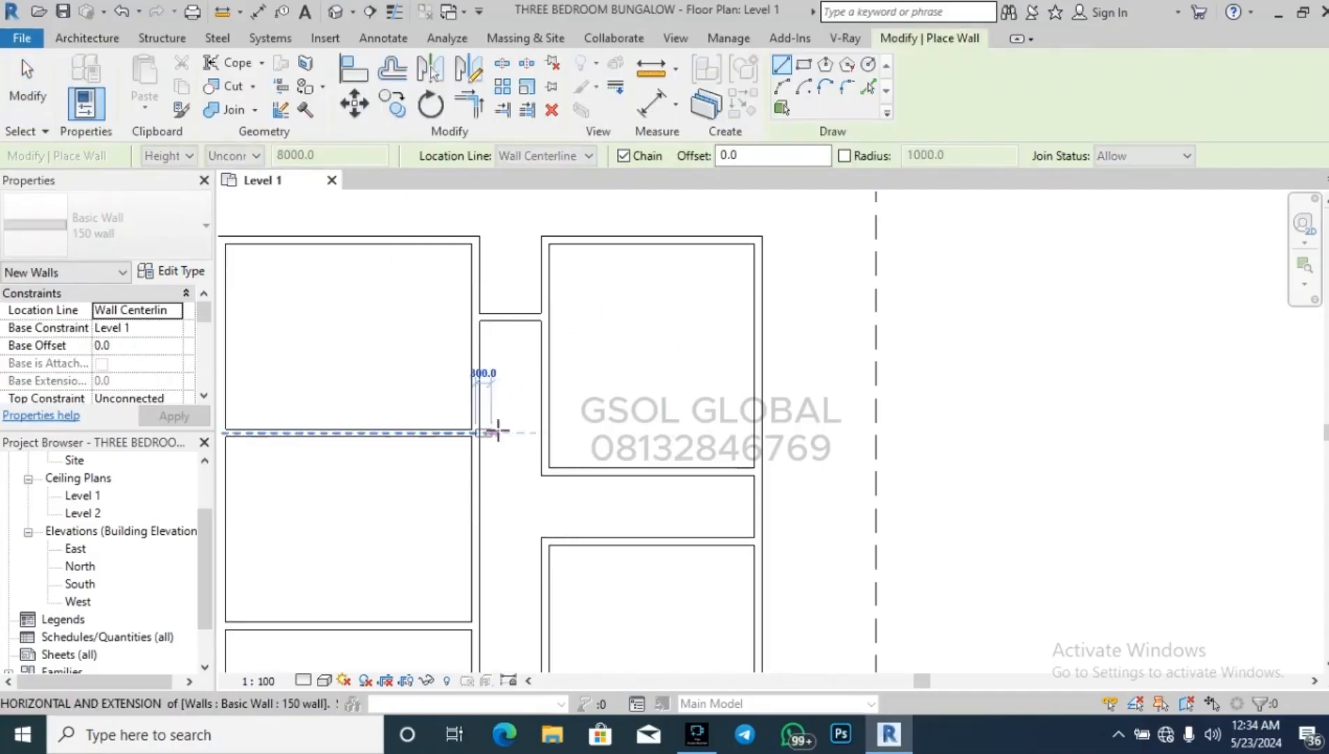
key(Escape)
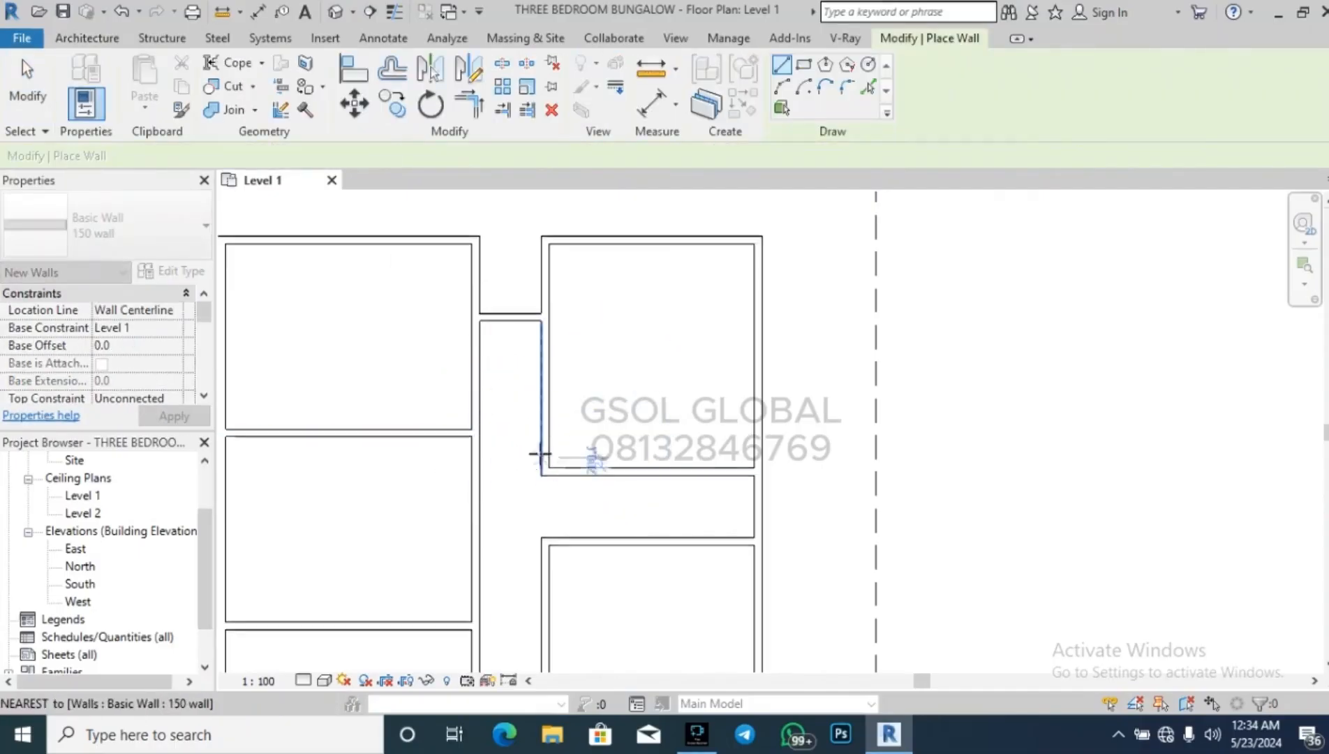
key(Escape)
scroll(637, 364, down, 3)
scroll(580, 342, up, 2)
click(579, 343)
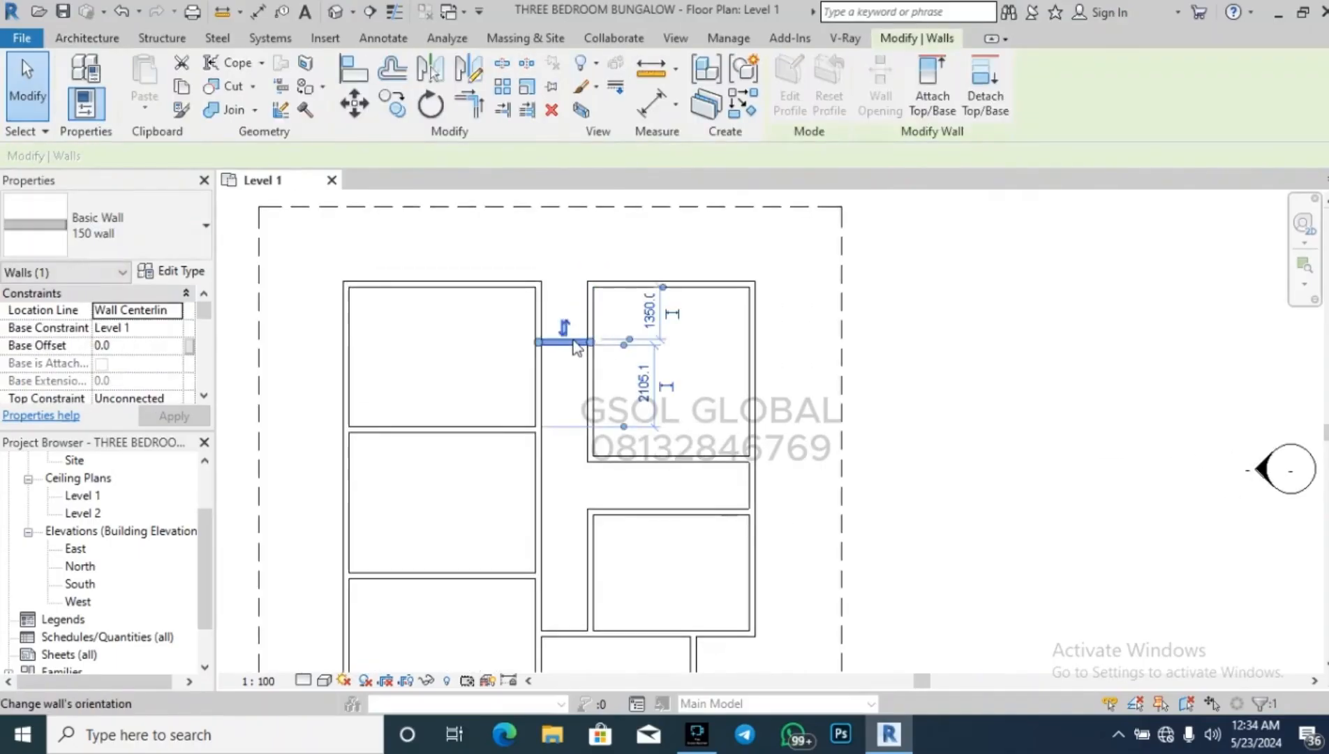
key(Escape)
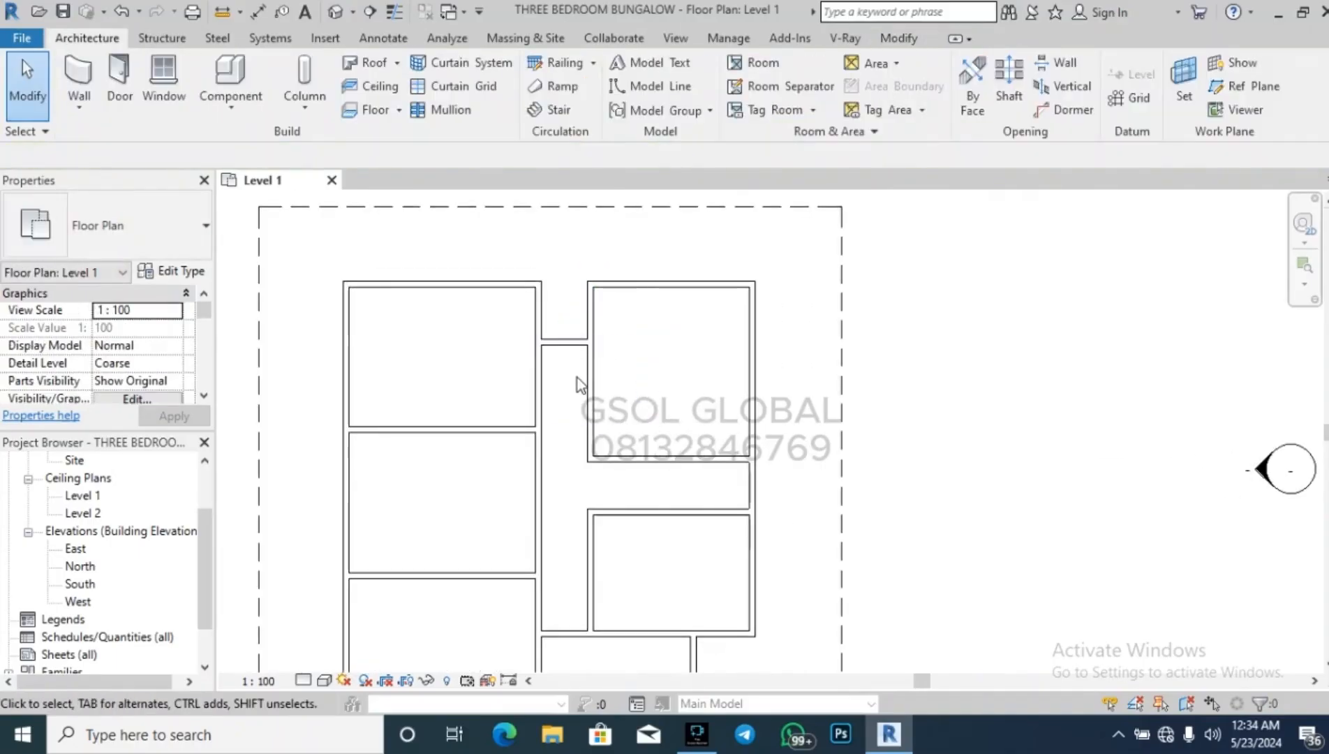
Try to align the corridor's recessed top wall with the outer face of the upper-right room's top wall.
key(a)
key(l)
click(609, 282)
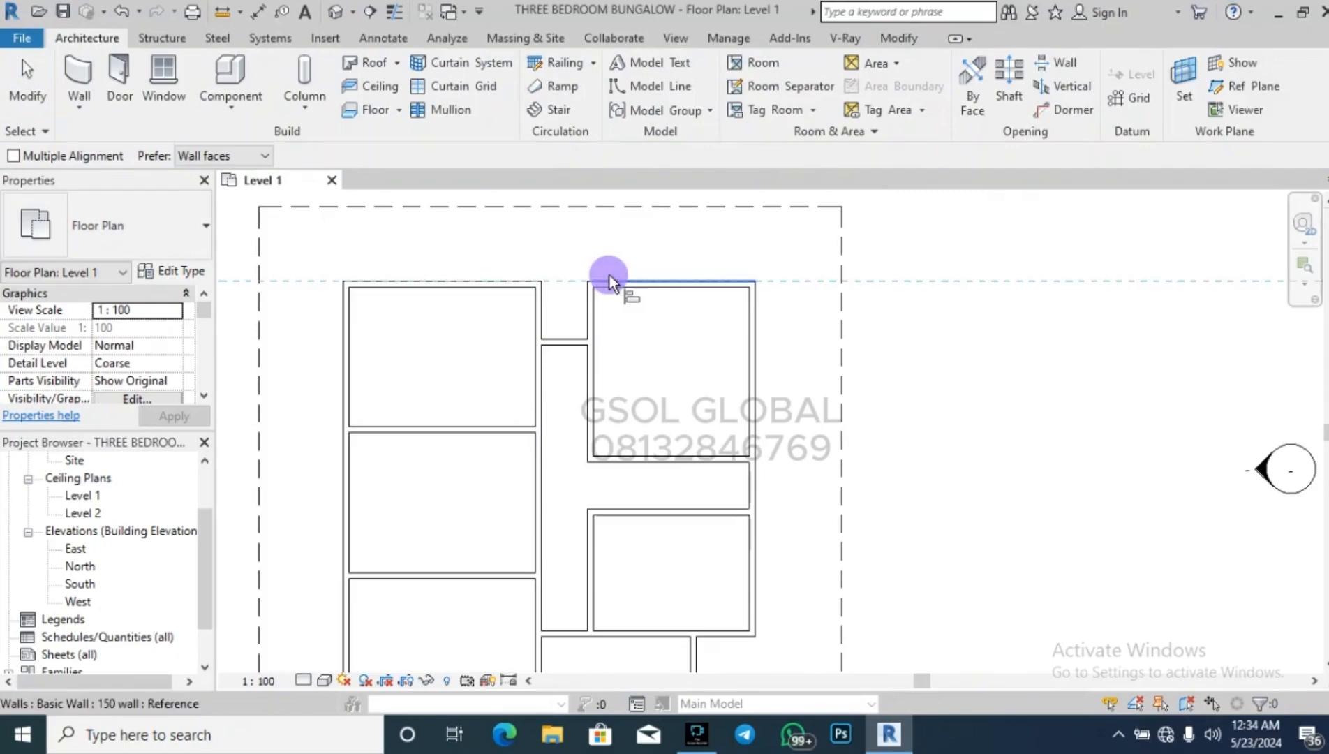
click(581, 339)
key(ctrl+z)
key(Escape)
Delete the corridor's recessed top wall and join the top walls of the two upper rooms across the corridor with Trim/Extend.
click(576, 342)
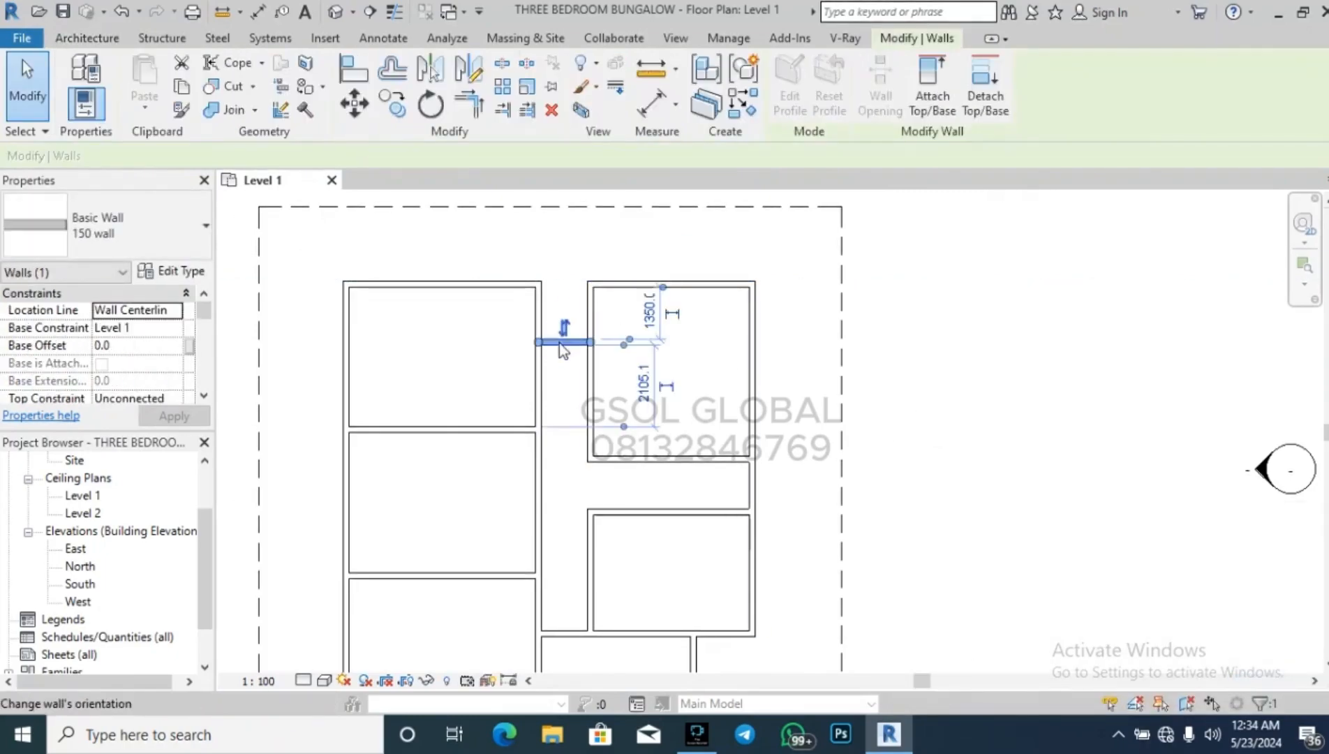
key(Delete)
click(632, 282)
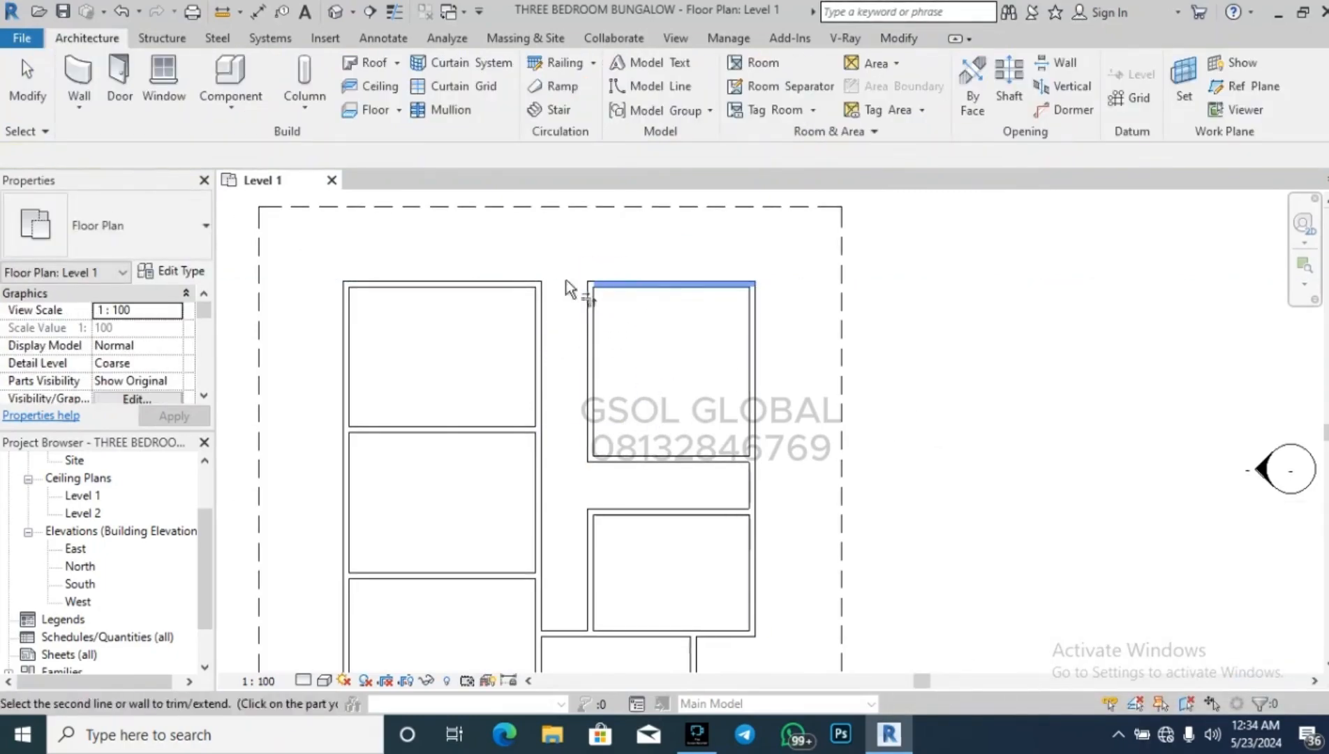
click(501, 282)
key(Escape)
scroll(613, 295, down, 3)
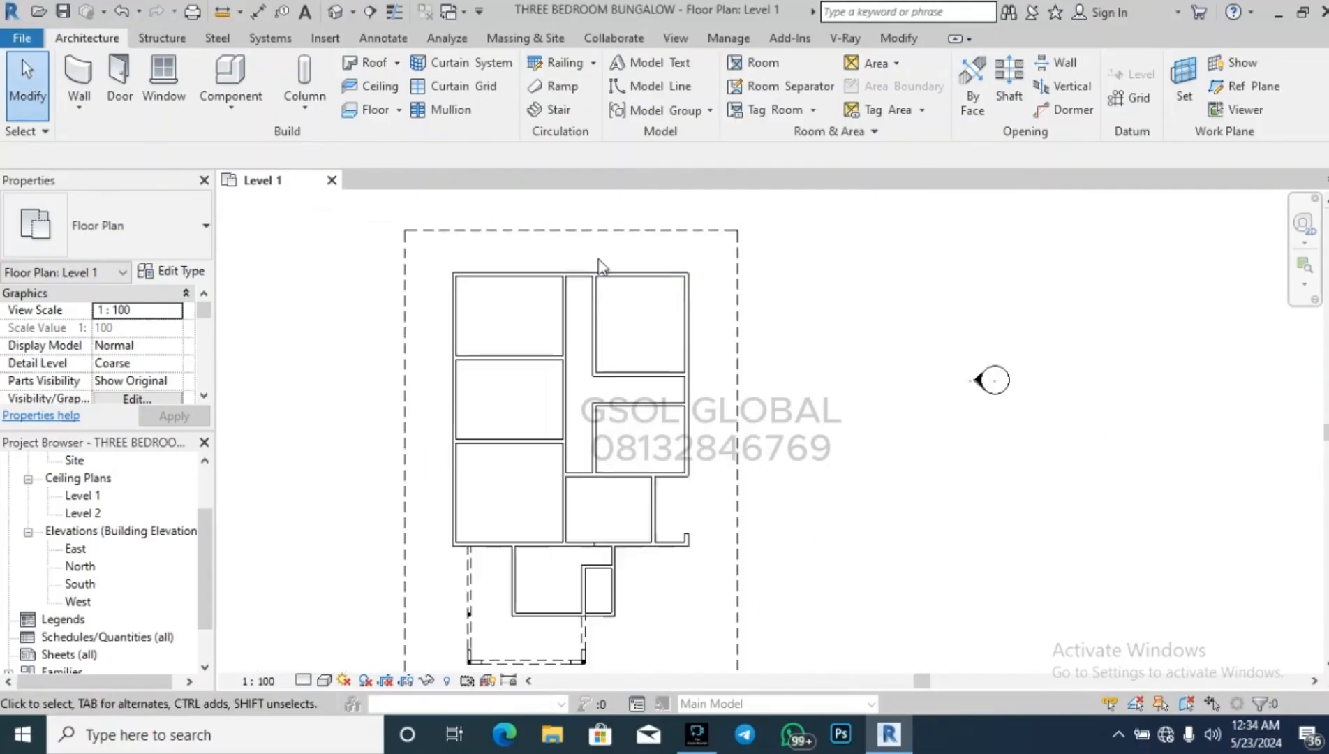
Draw a horizontal 150 wall across the corridor between the two upper rooms, about 2130 mm below the top wall.
click(79, 82)
scroll(513, 306, up, 3)
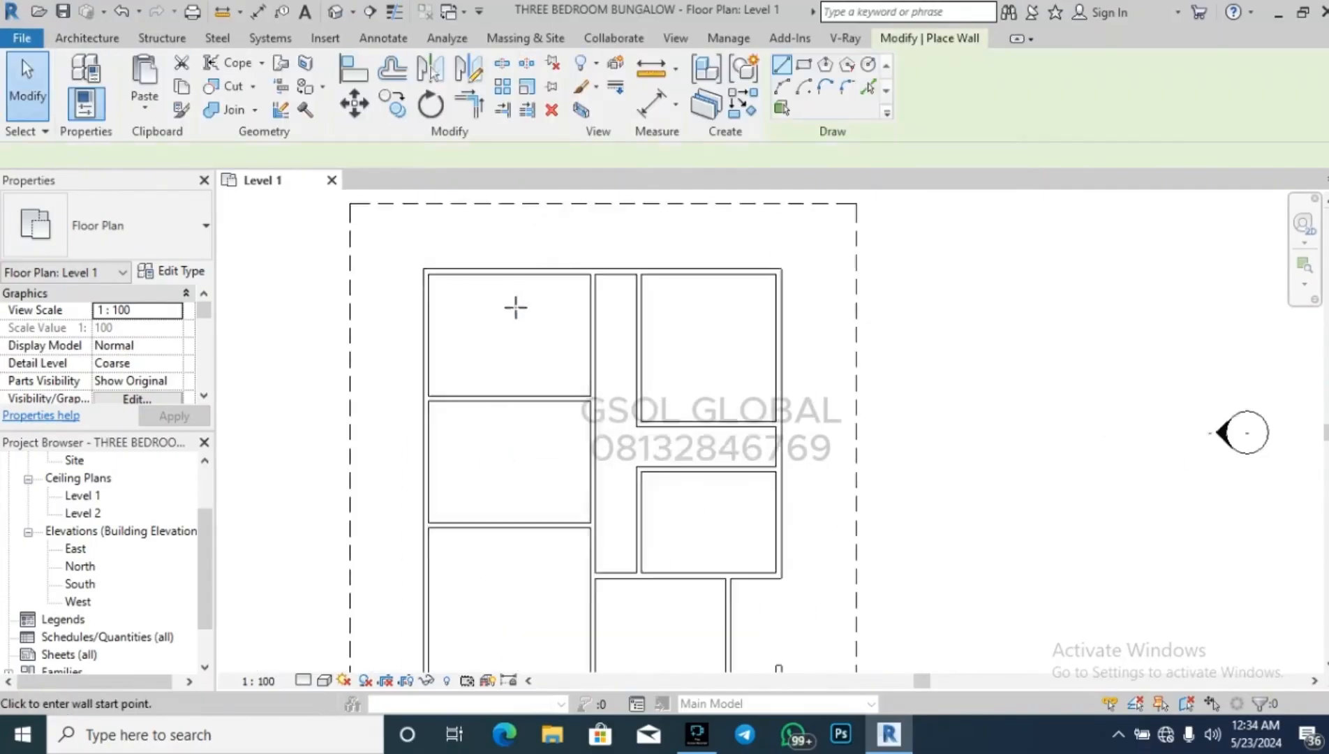
click(605, 355)
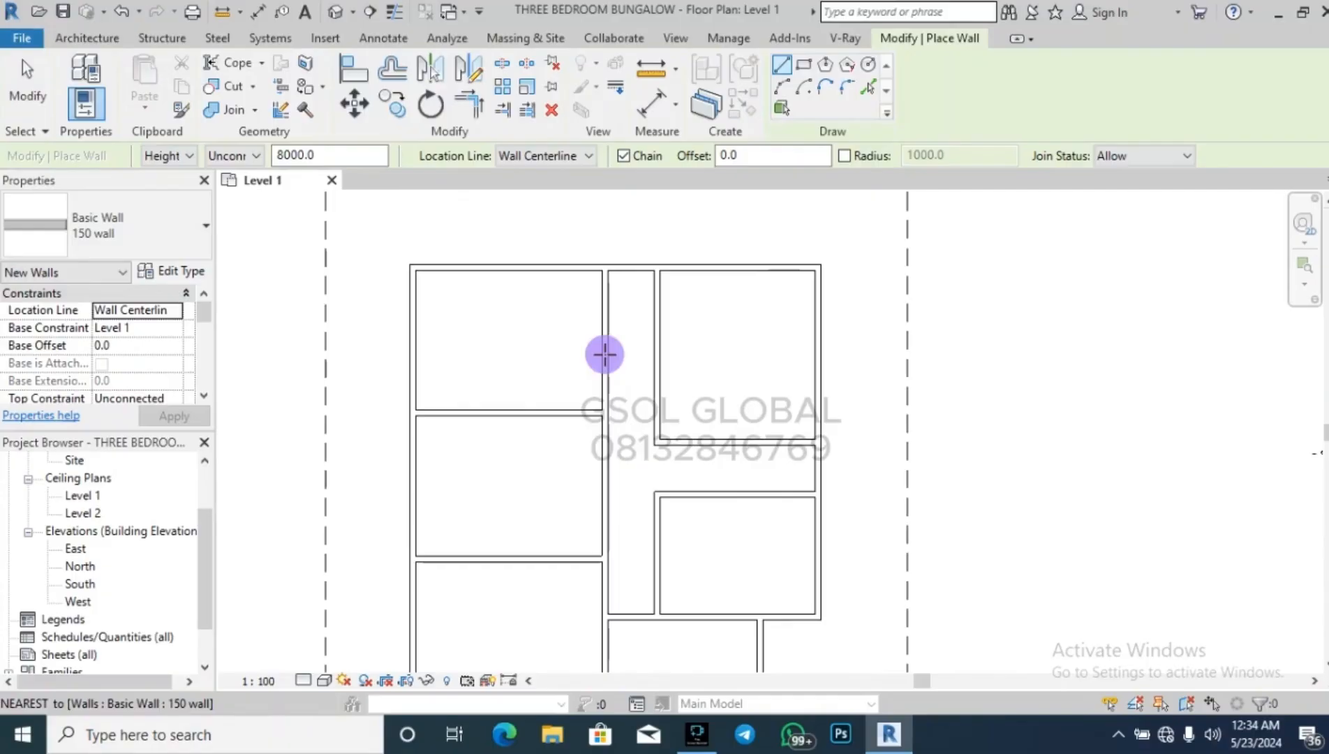
click(655, 352)
key(Escape)
key(Escape)
Set the distance between the new corridor cross wall and the top outer wall to 2000 mm.
scroll(649, 369, up, 2)
click(649, 367)
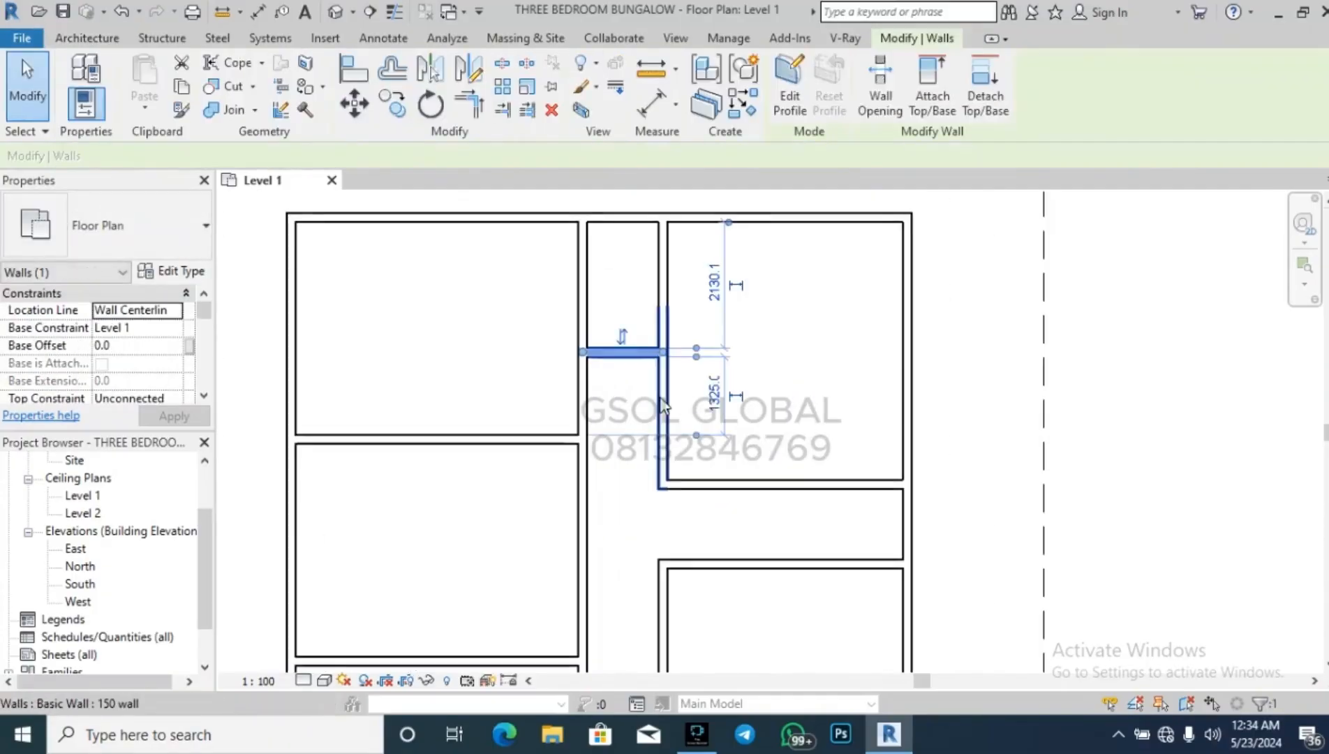
click(708, 287)
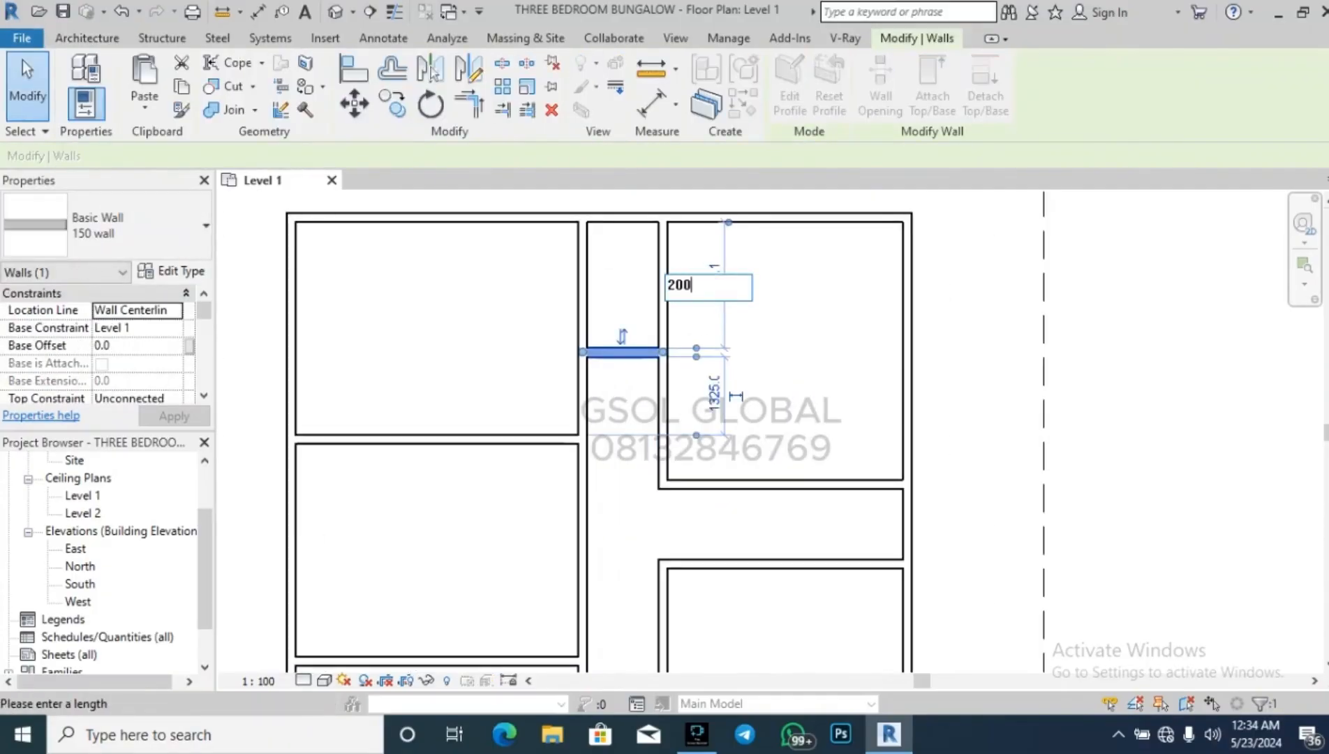
text(2000)
key(Return)
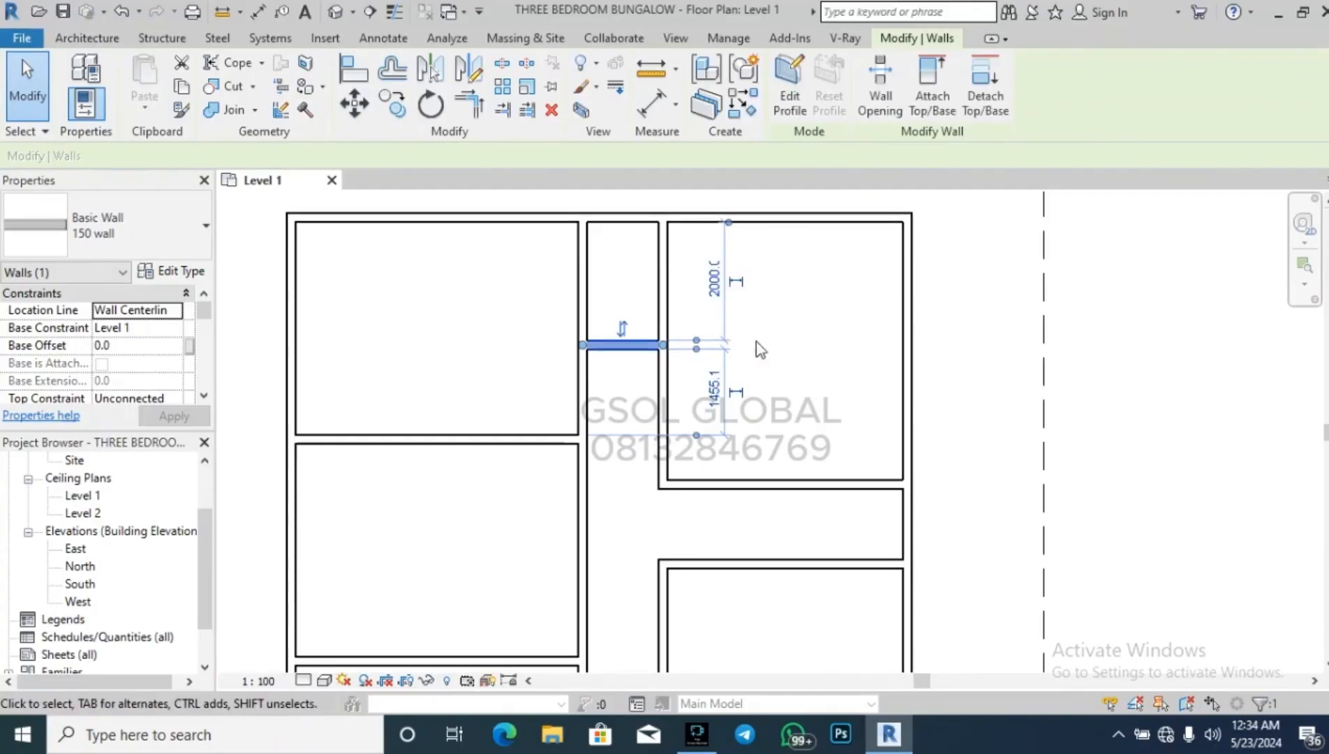
click(778, 323)
Draw two 150 walls enclosing a small room about 1850 by 1080 mm in the middle-left room's upper-left corner.
click(79, 76)
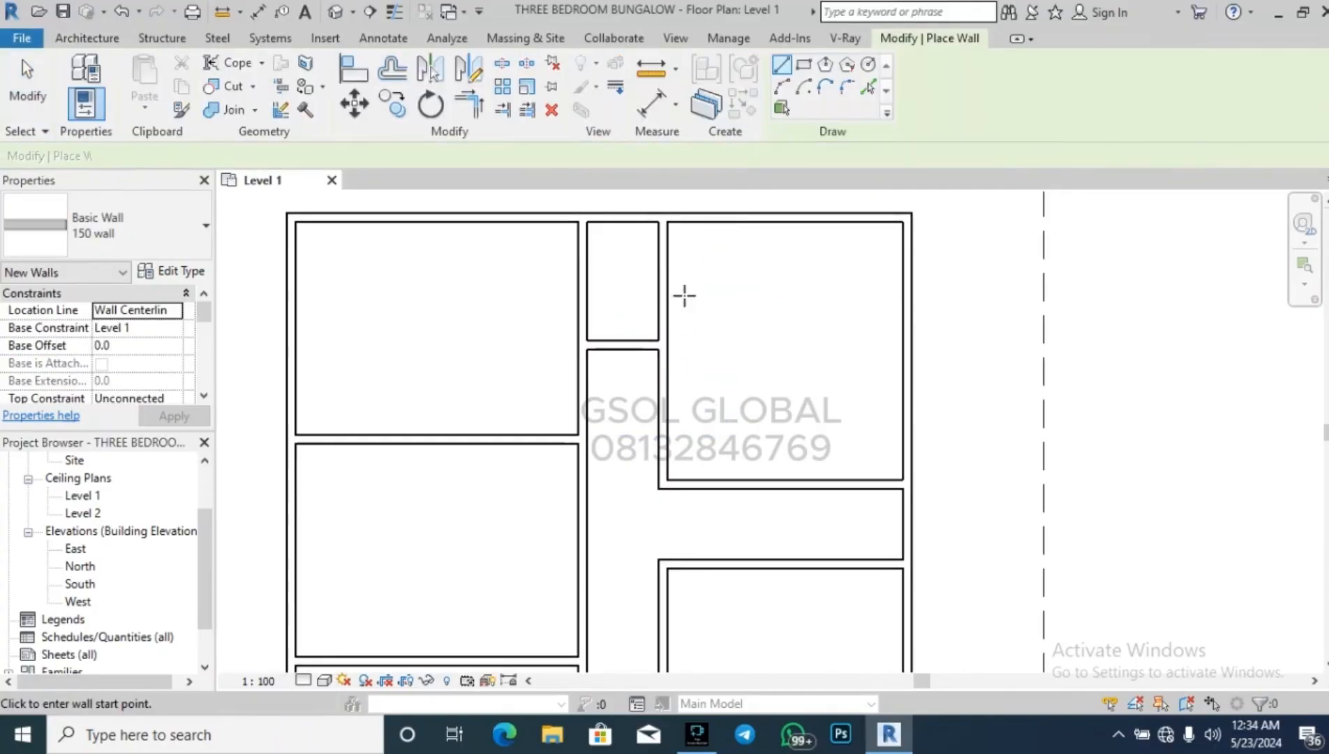
scroll(682, 293, down, 3)
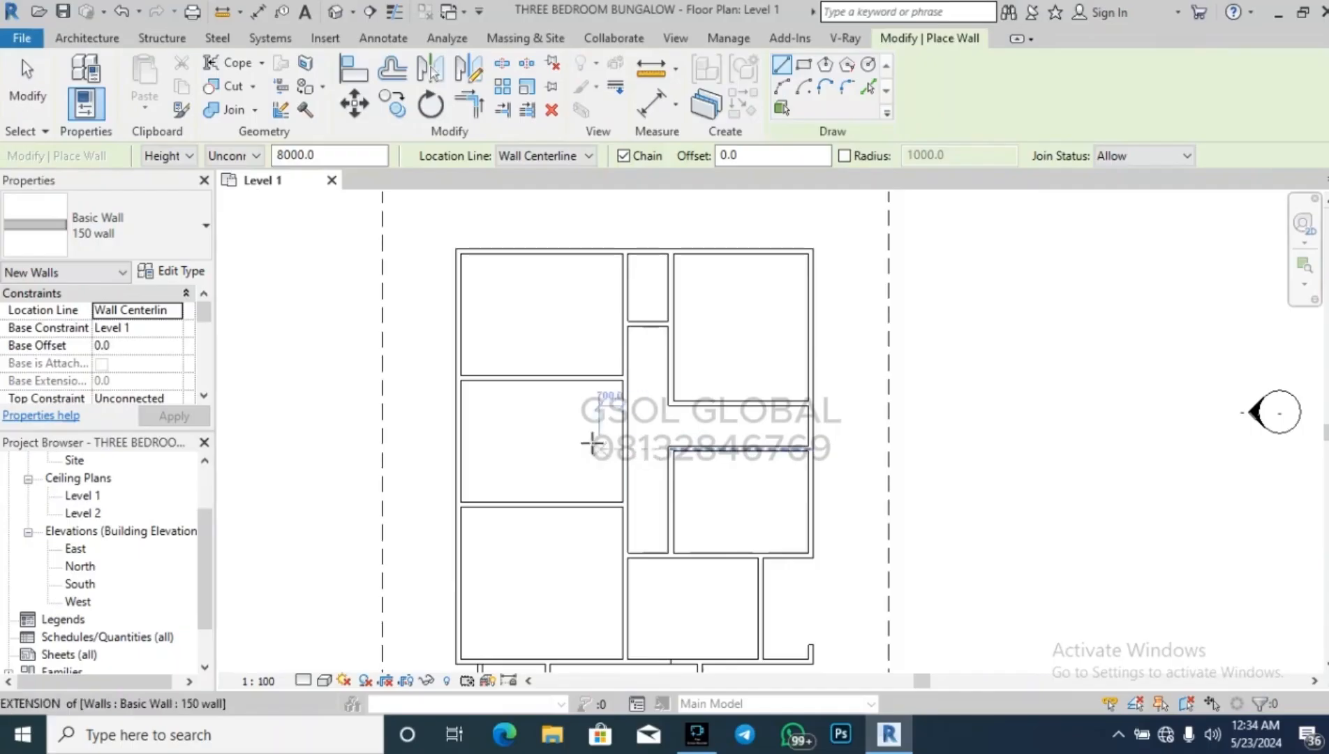
scroll(484, 432, up, 4)
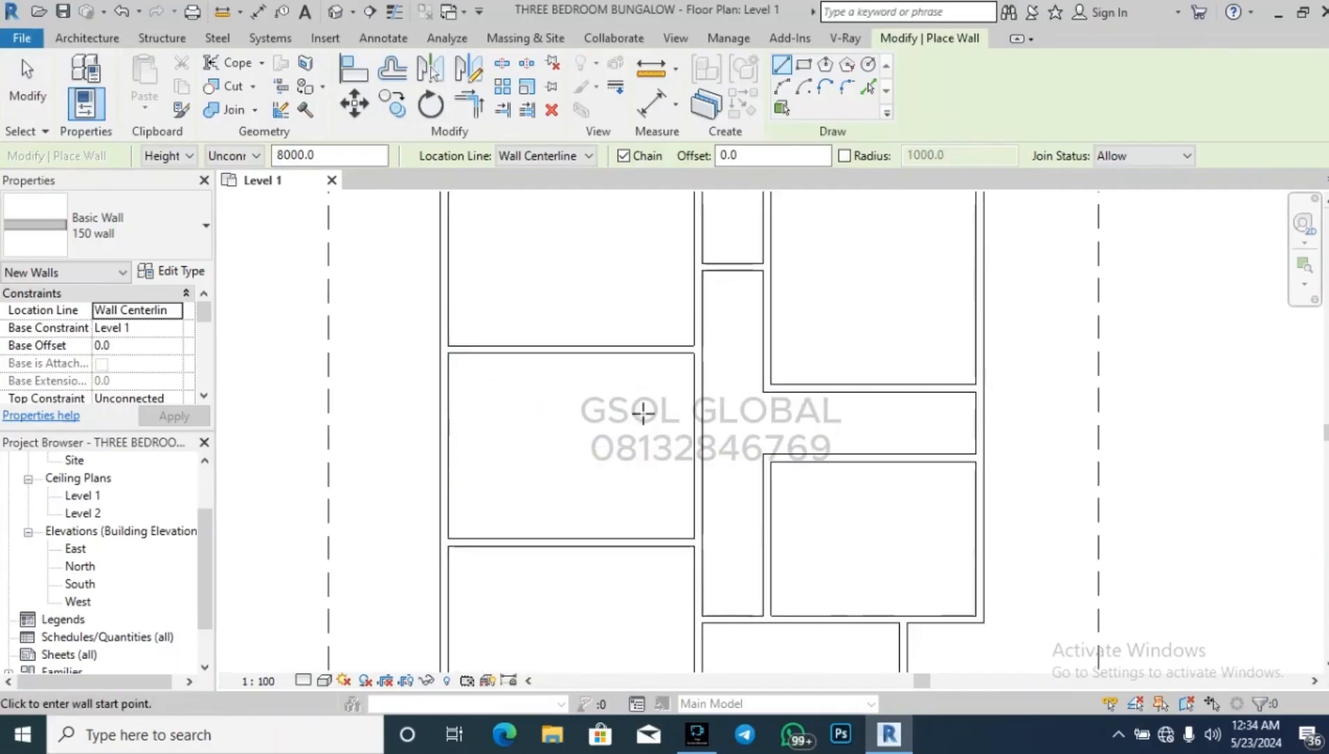
scroll(499, 371, up, 1)
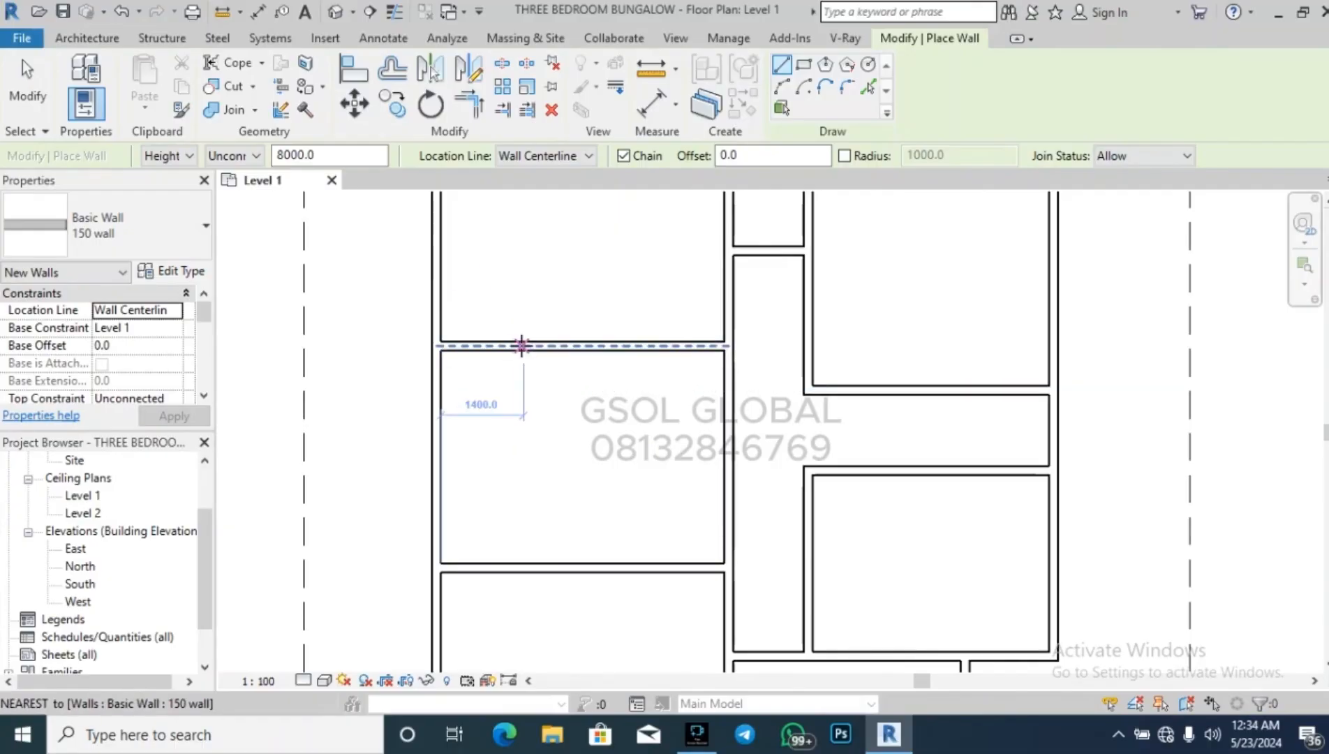
click(523, 346)
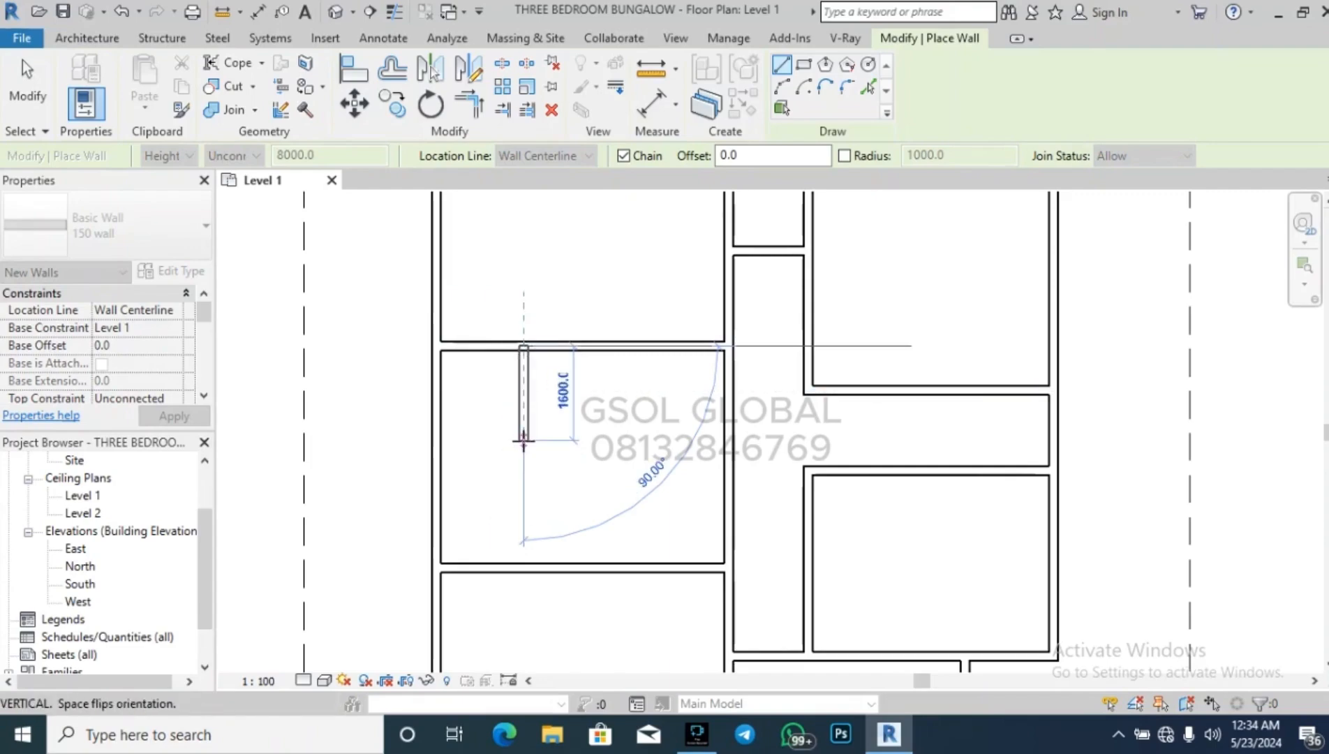
key(Escape)
click(439, 418)
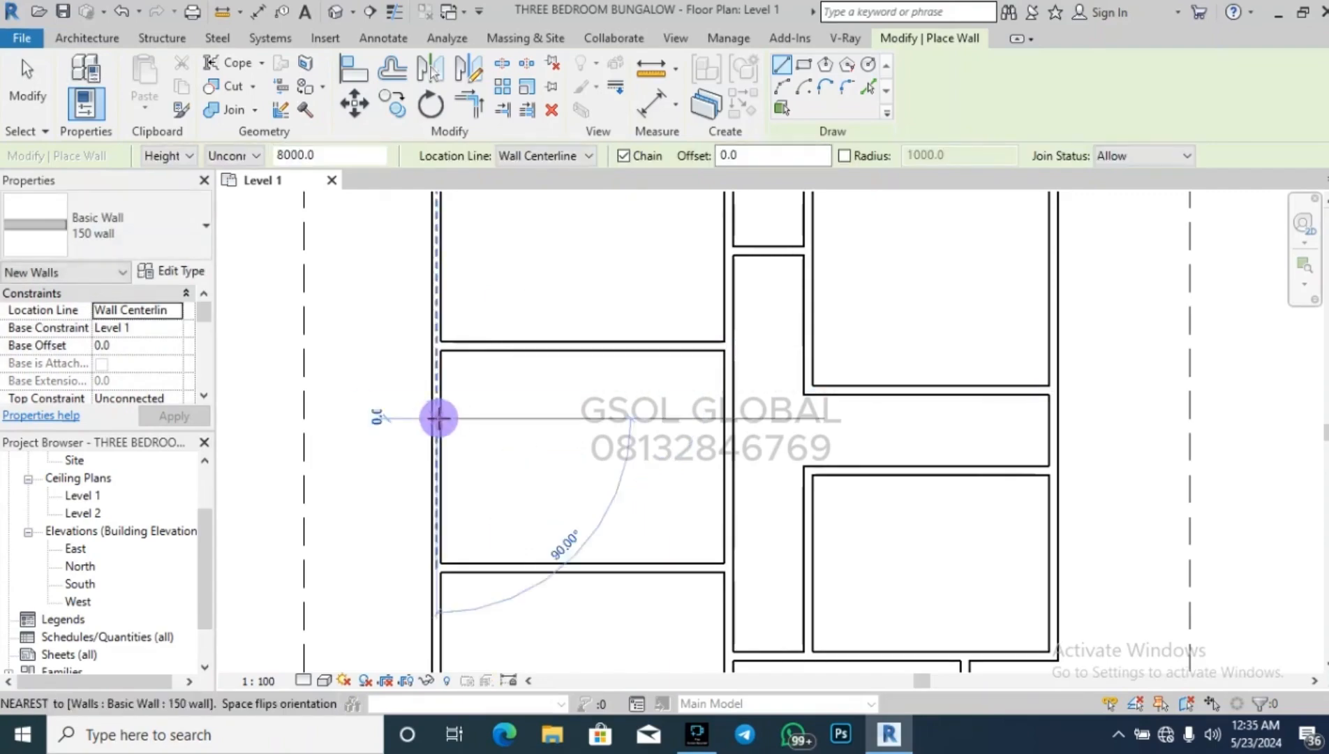
click(555, 418)
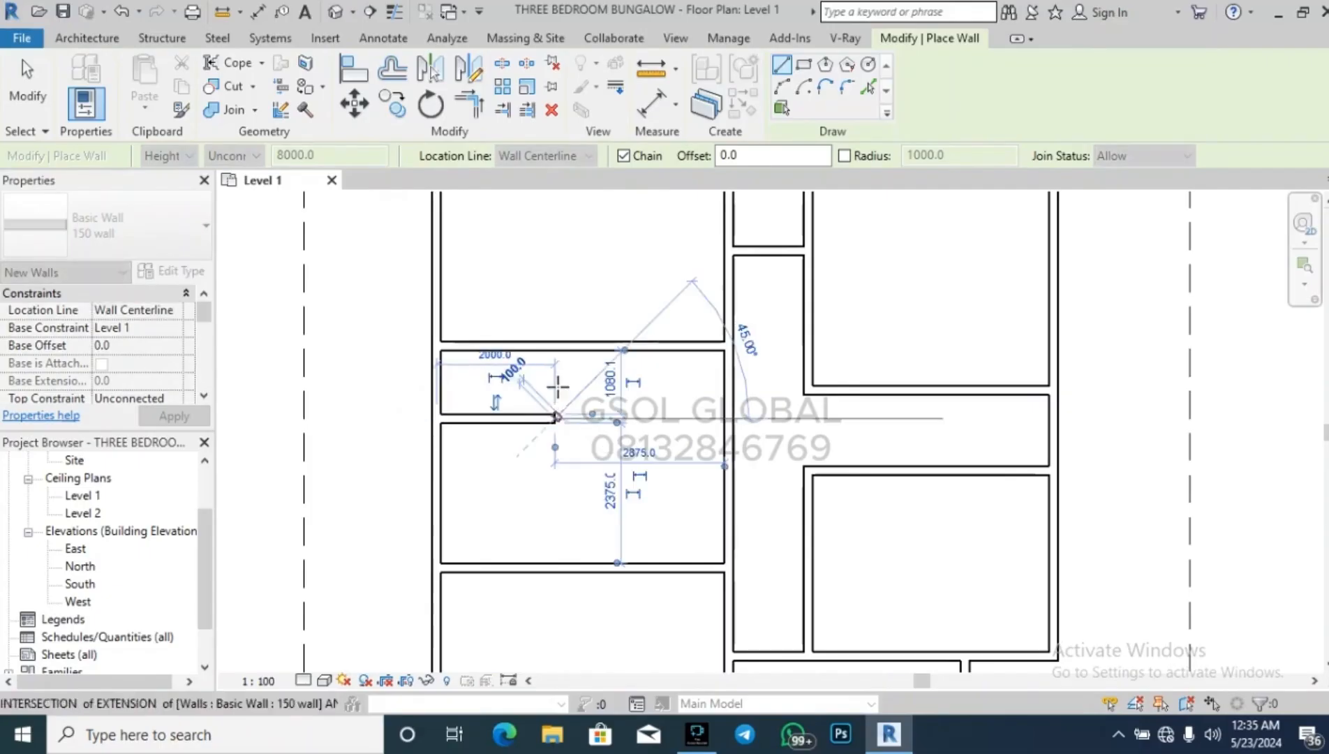
click(557, 346)
key(Escape)
key(Escape)
Set the small room's inner width to 2000 mm by moving its right wall.
click(558, 383)
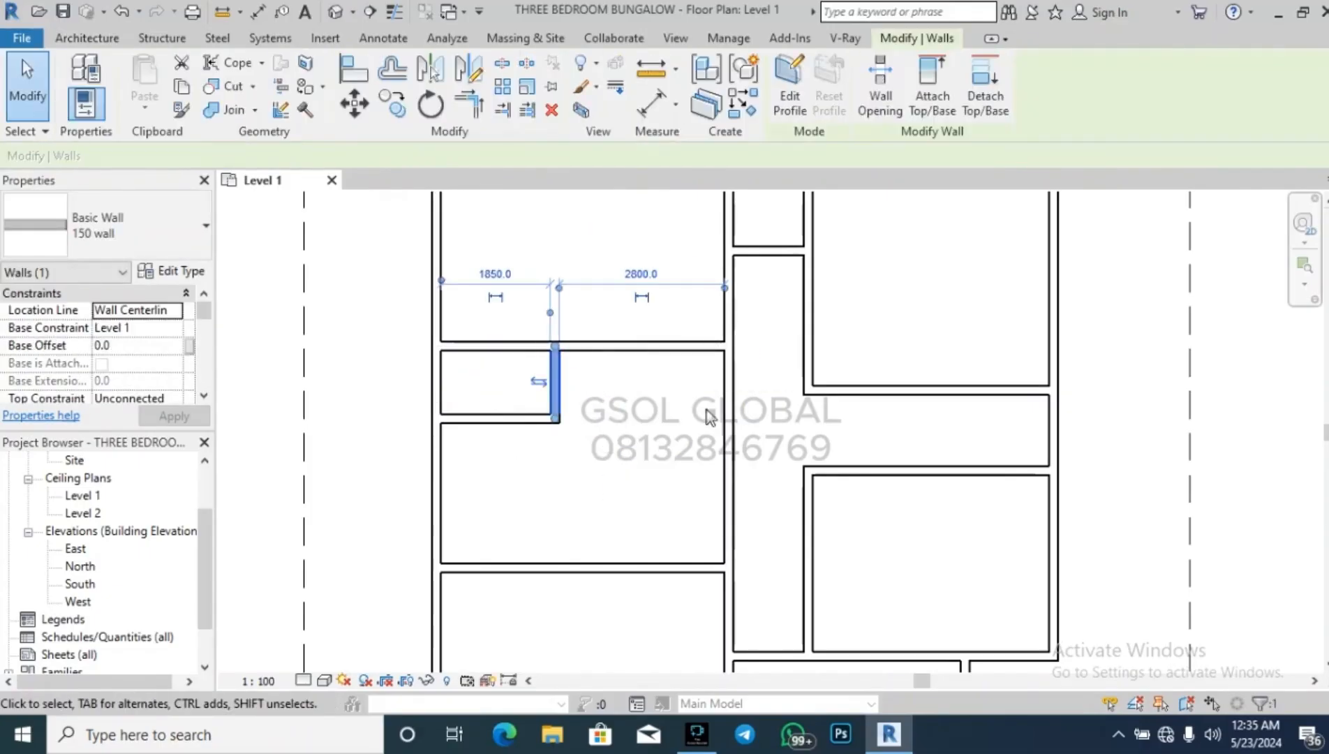
click(494, 274)
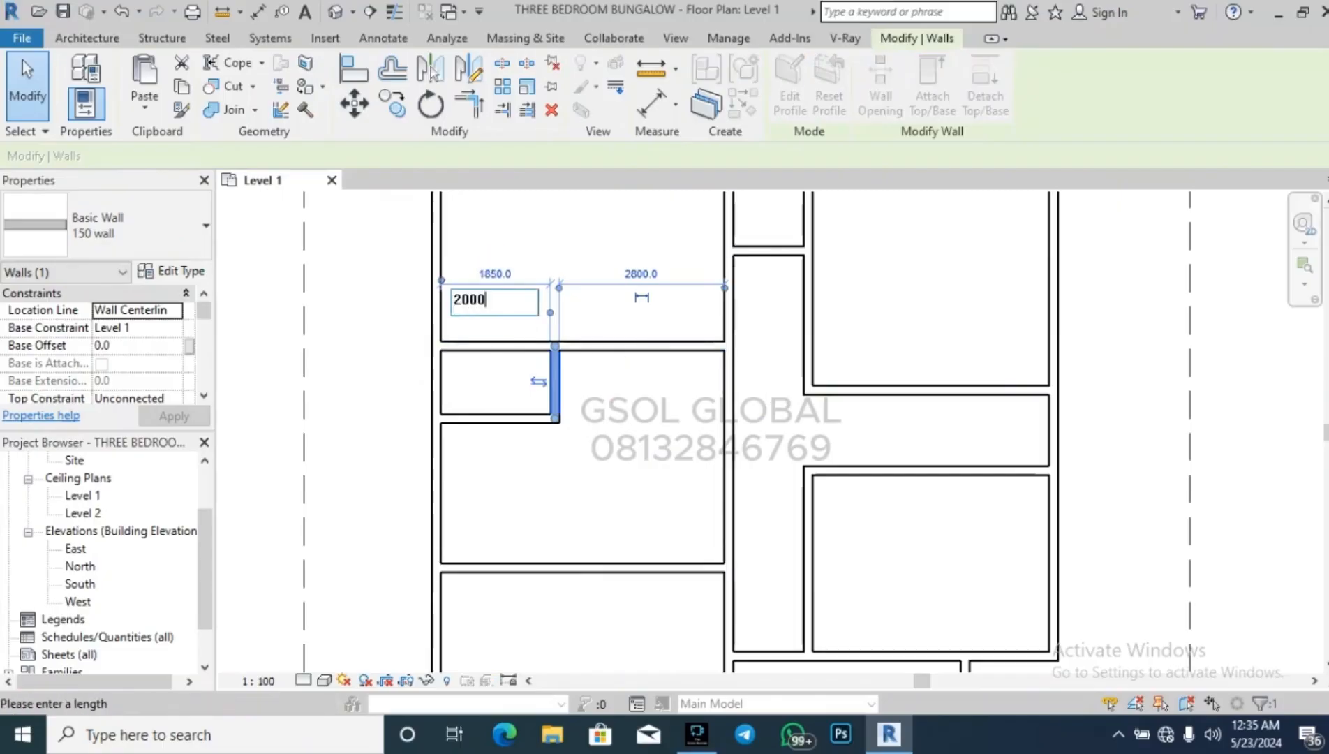
text(2000)
key(Return)
key(Escape)
Set the small room's inner depth to 1200 mm by moving its bottom wall.
click(520, 419)
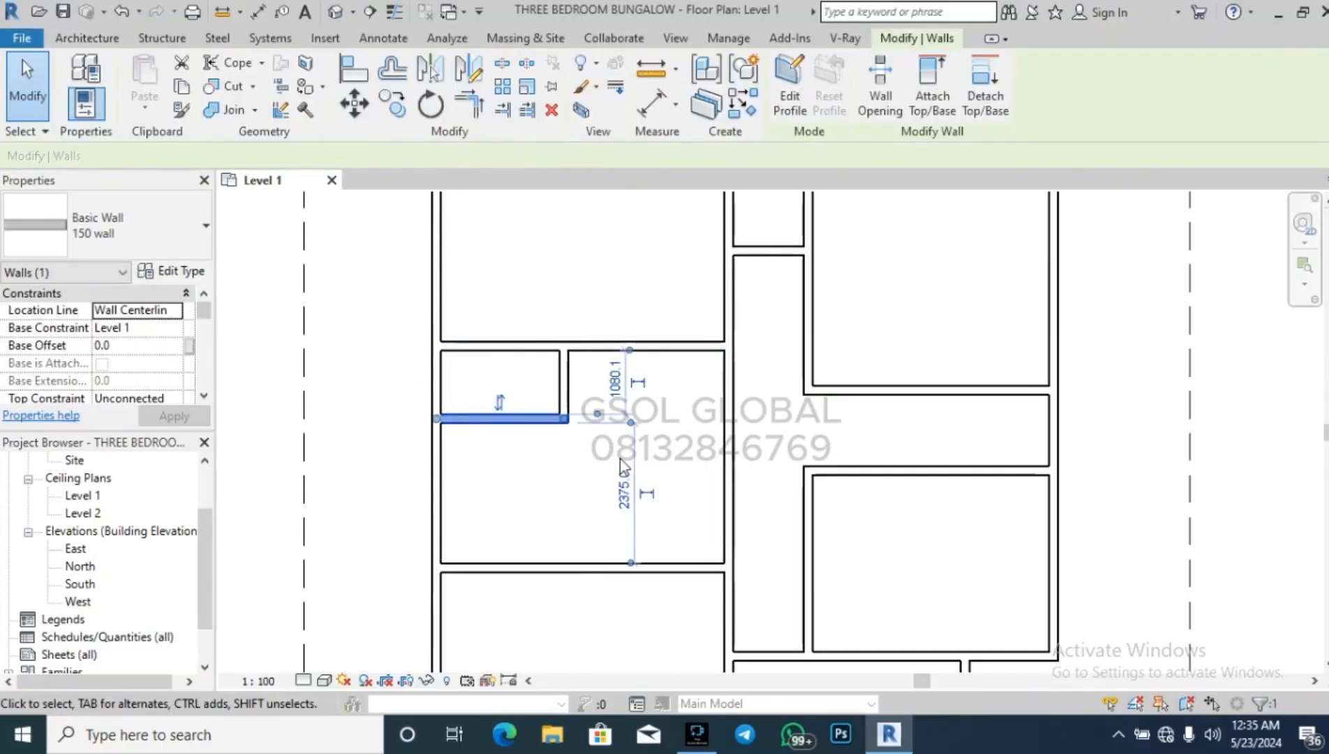
click(615, 377)
text(12)
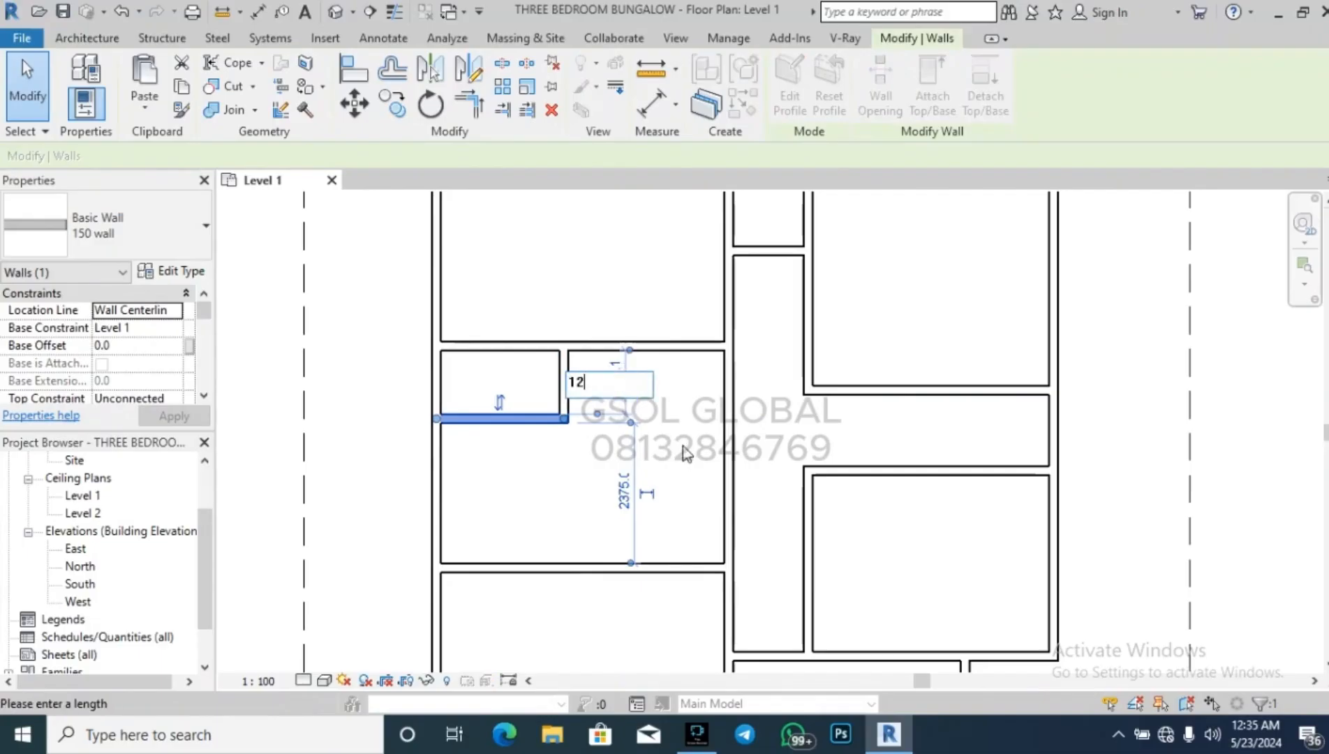
text(00)
key(Return)
key(Escape)
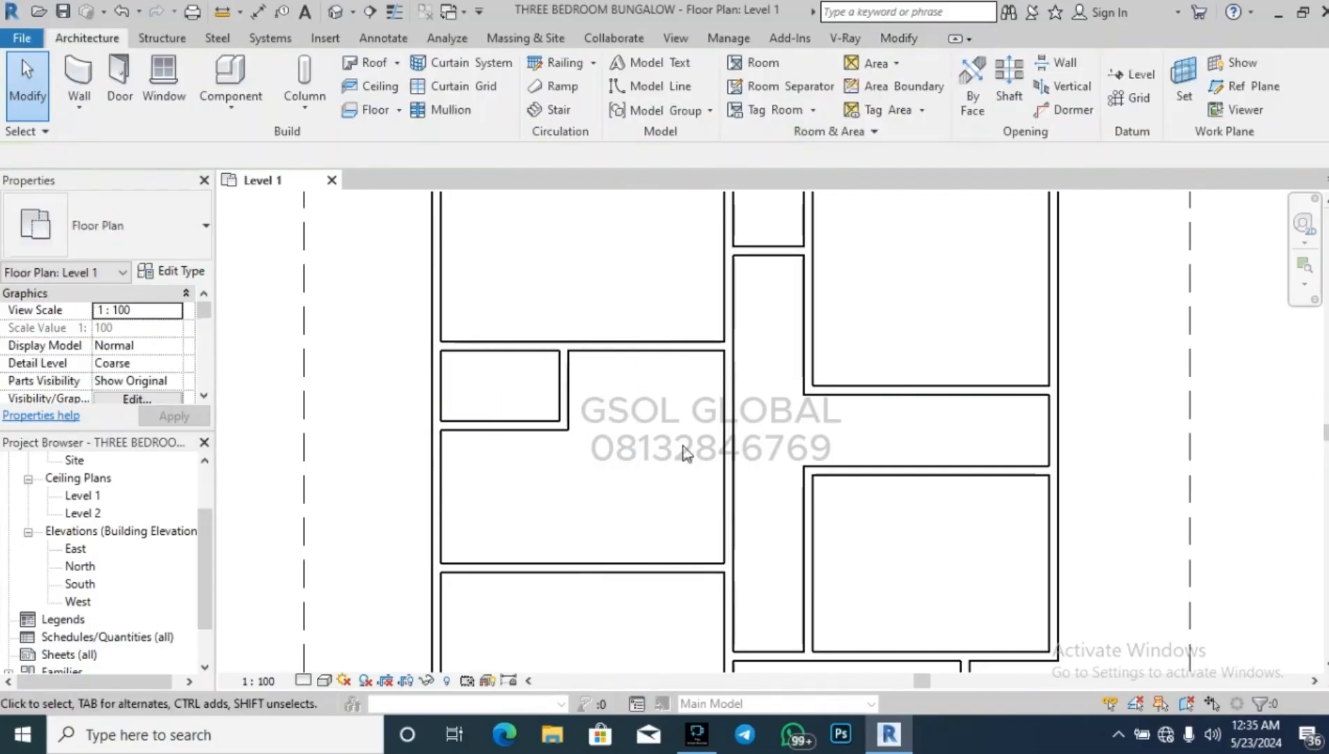
Delete the two walls enclosing the small room in the middle-left room.
scroll(591, 372, down, 3)
scroll(488, 433, up, 3)
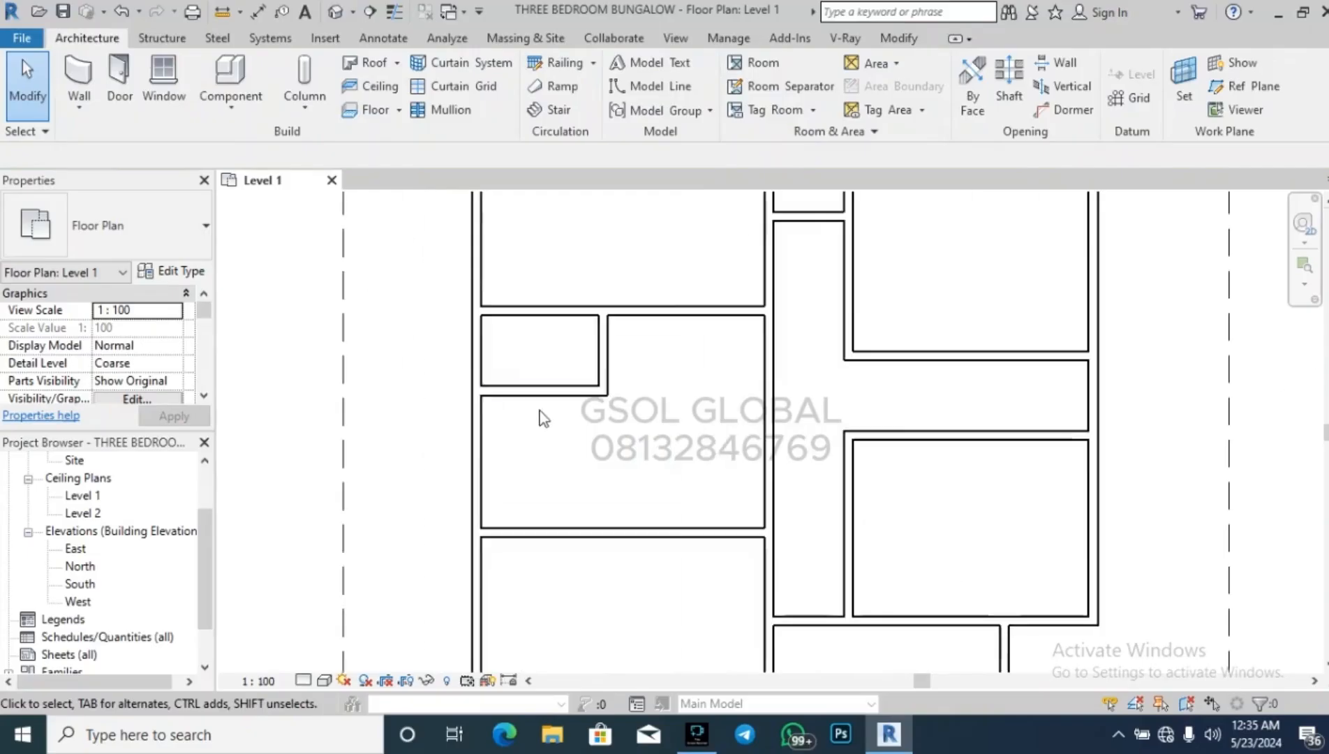
click(539, 391)
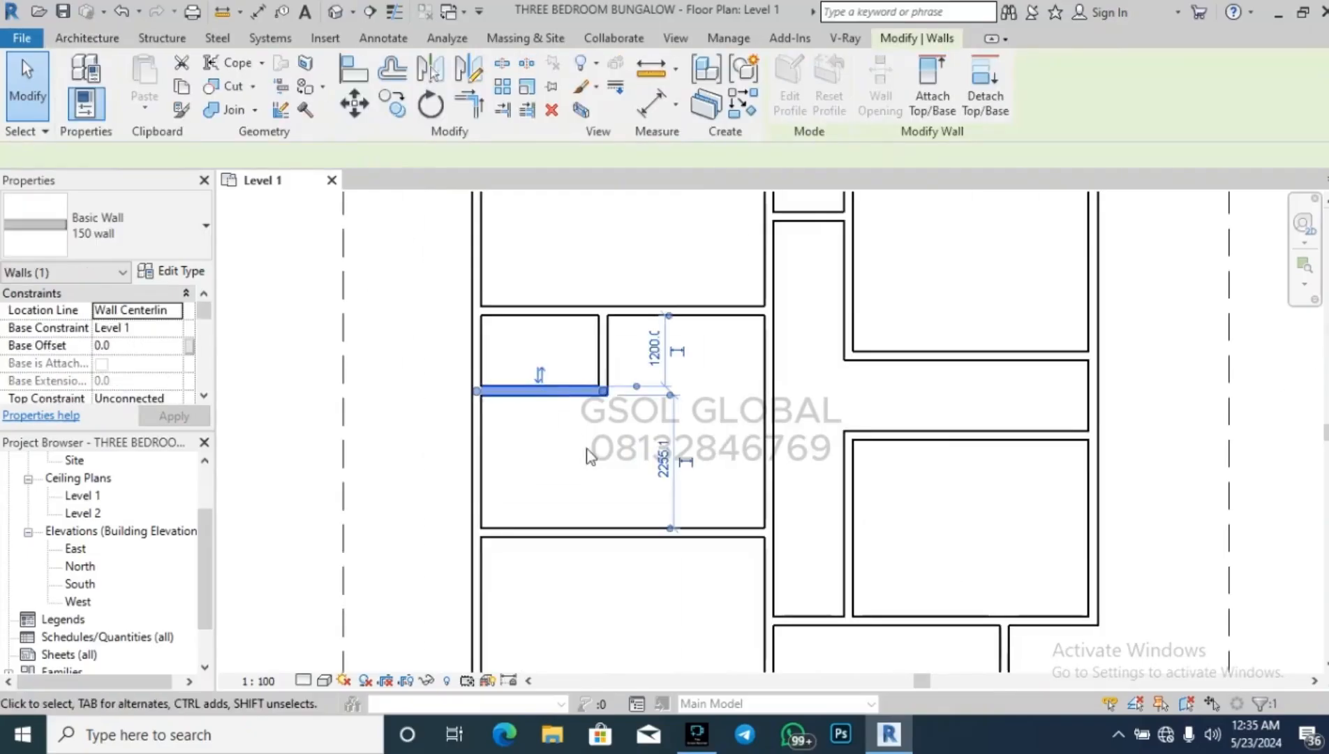
click(734, 455)
scroll(645, 467, down, 3)
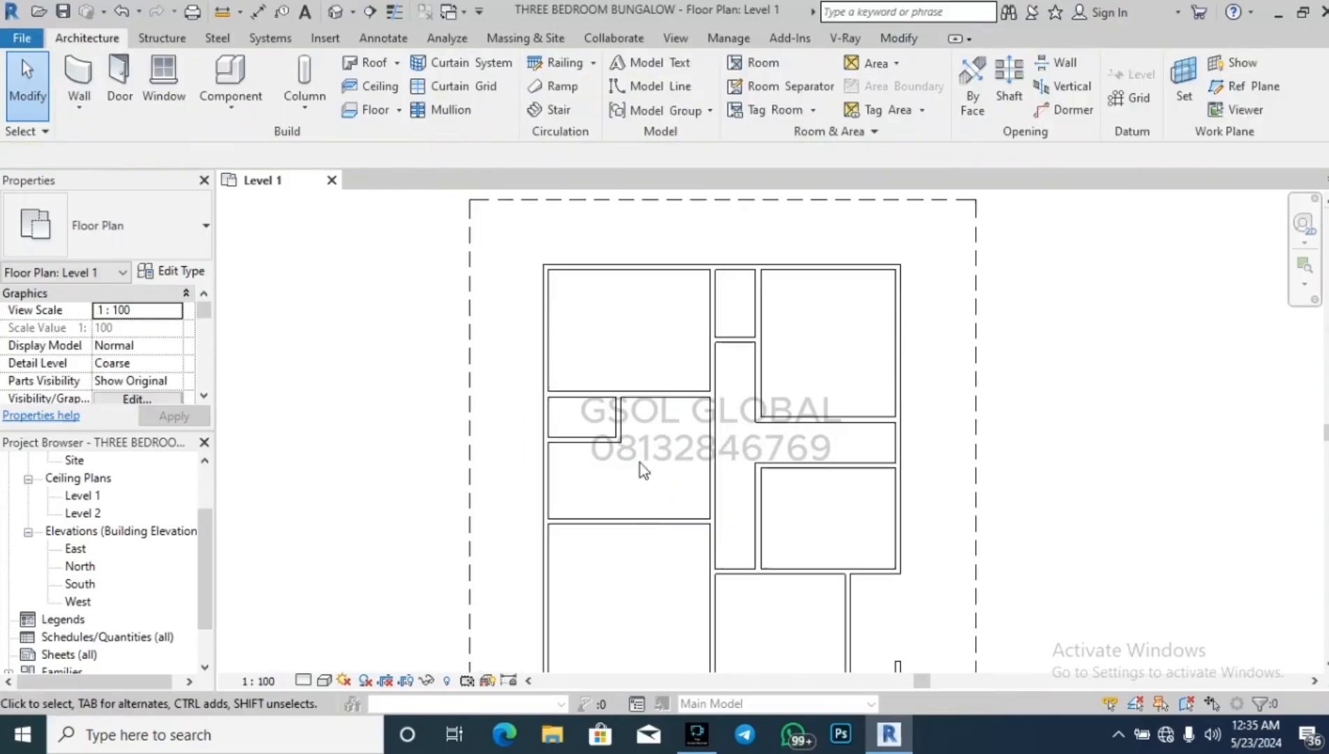
click(618, 417)
key(Delete)
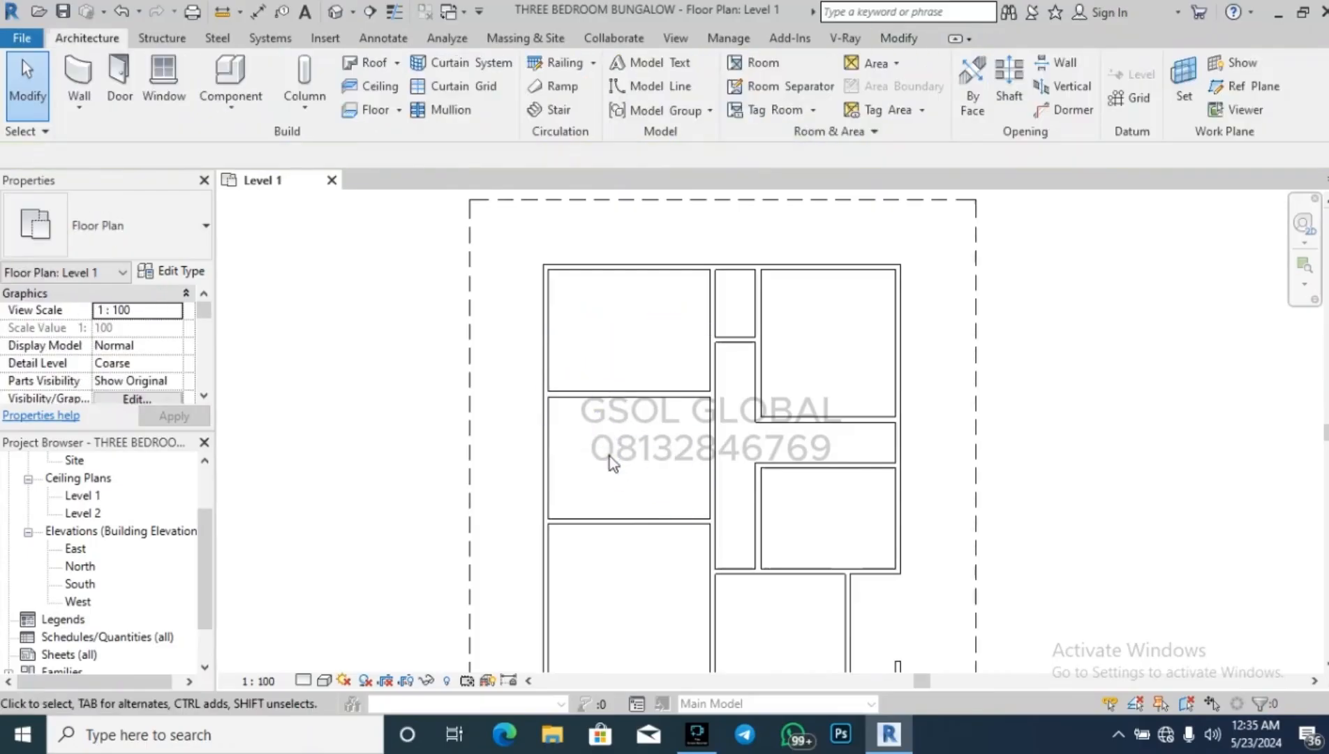
Draw three 150 walls from the left outer wall around the upper-left and middle-left rooms' shared wall, forming a small room about 2125 mm wide.
scroll(578, 363, up, 3)
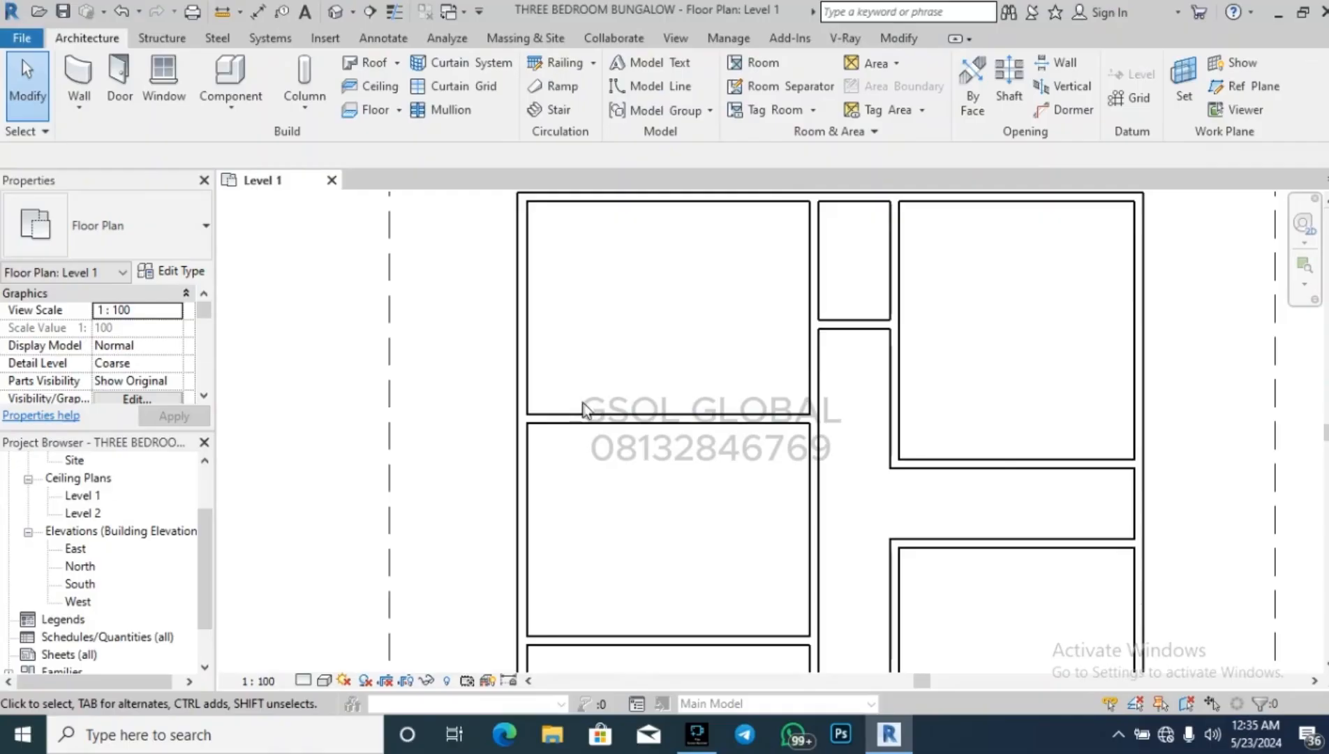
click(78, 84)
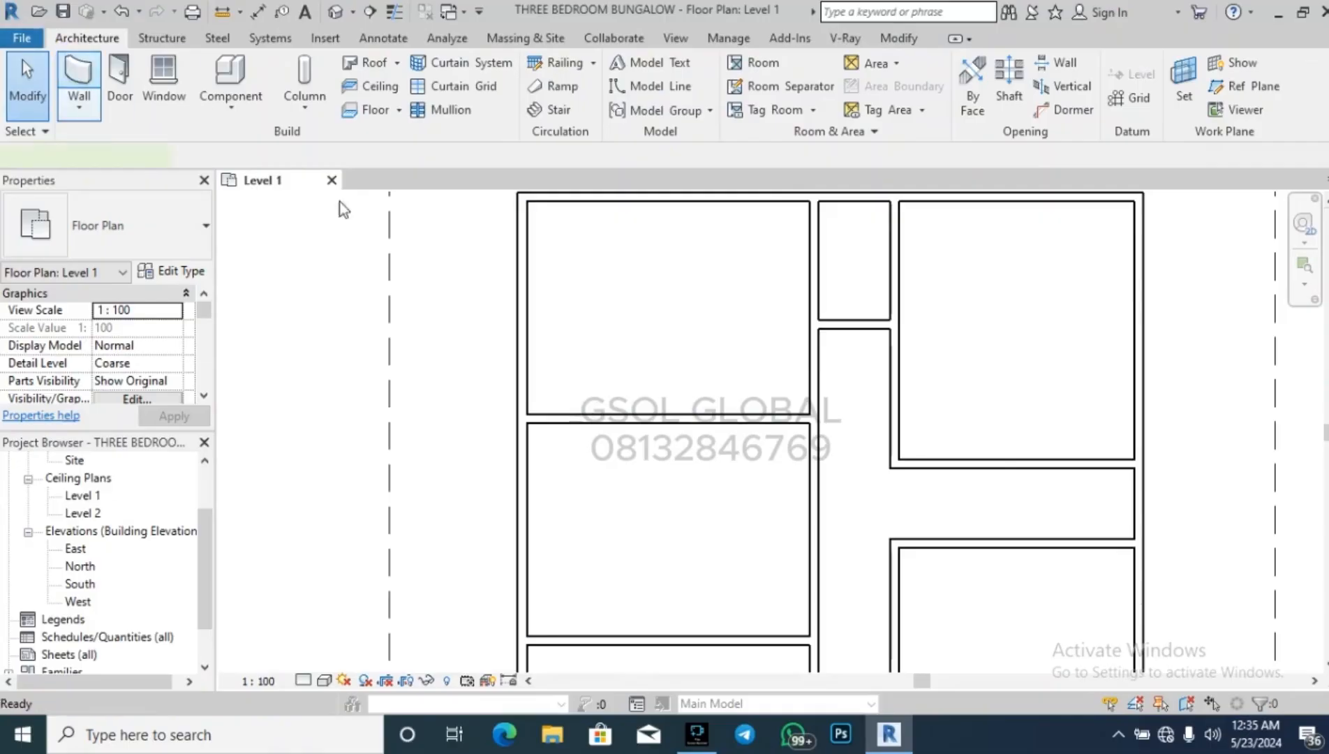
click(524, 374)
click(649, 373)
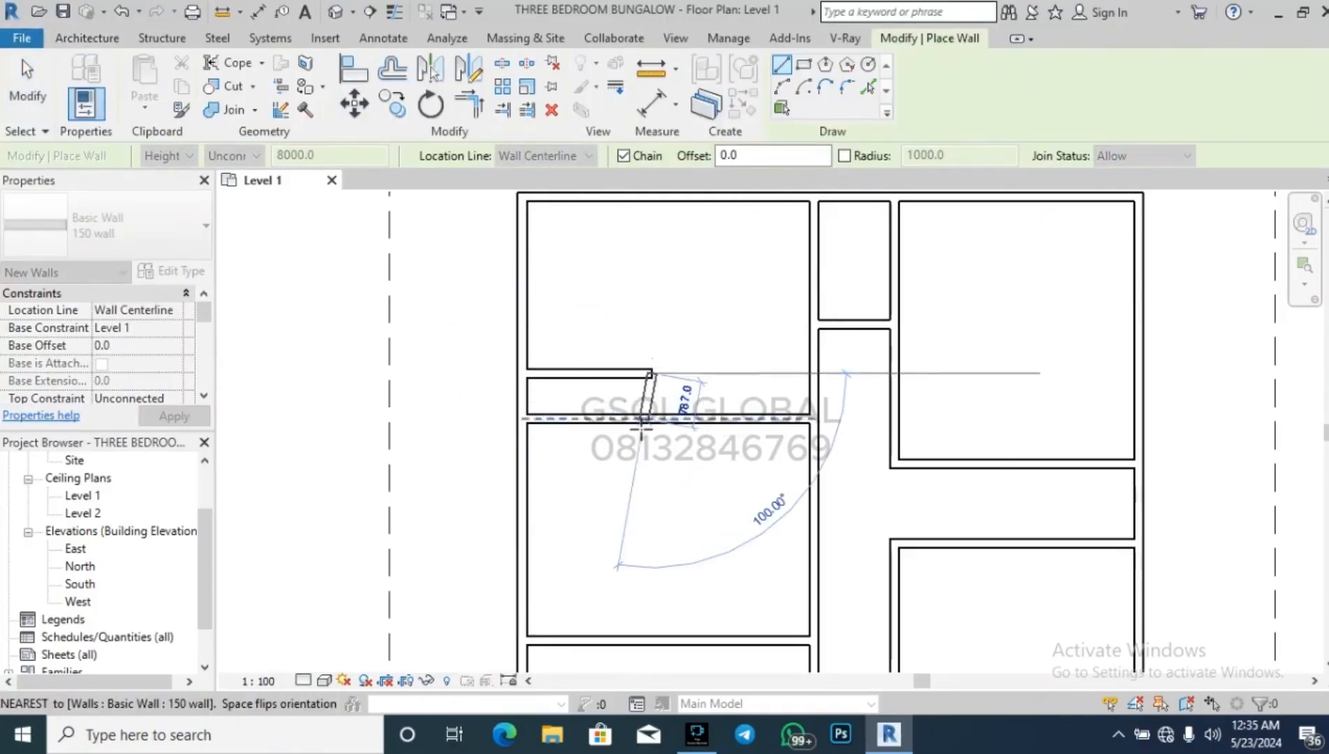
click(651, 464)
click(528, 462)
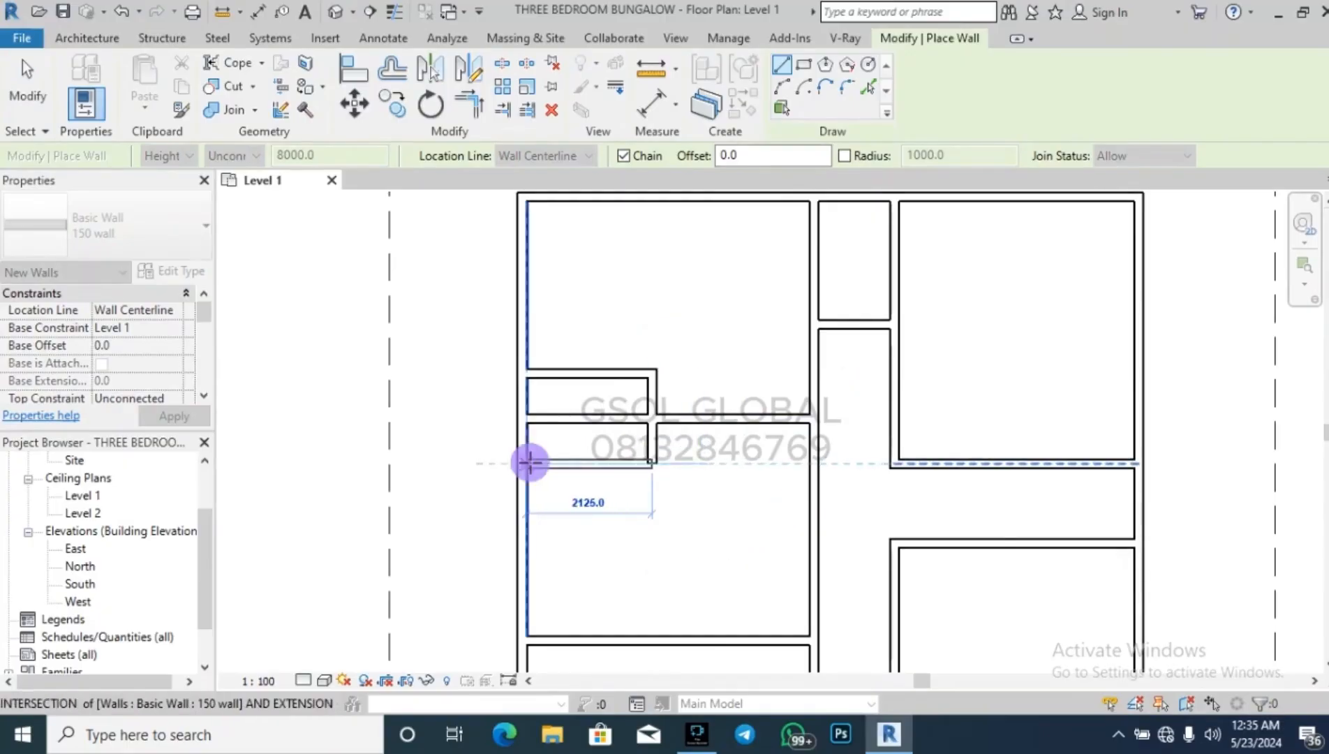
key(Escape)
key(Escape)
Shorten the wall shared by the upper-left and middle-left rooms so it ends at the small room's right wall.
click(592, 421)
drag(524, 419, 653, 417)
click(690, 448)
Check the distance from the small room's bottom wall to the lower face of the wall between the two left bedrooms.
scroll(689, 453, down, 2)
scroll(600, 419, up, 5)
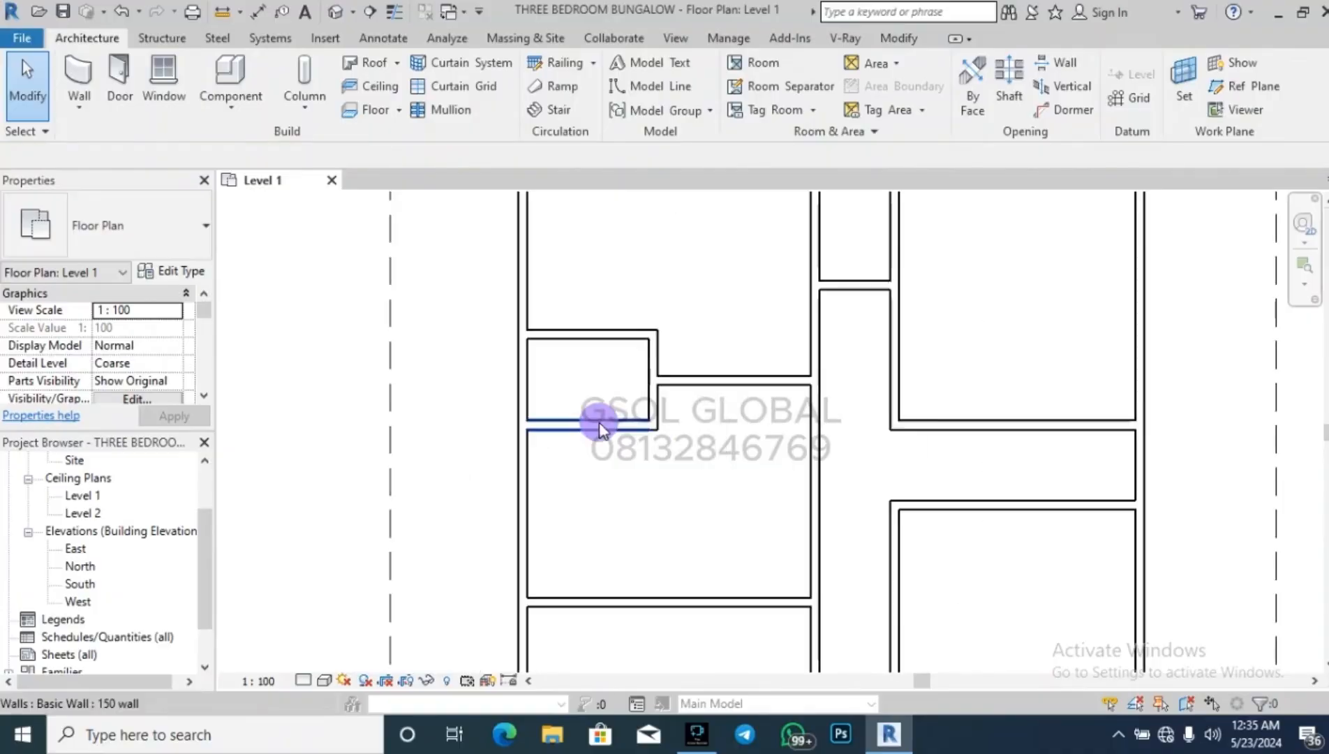
click(593, 432)
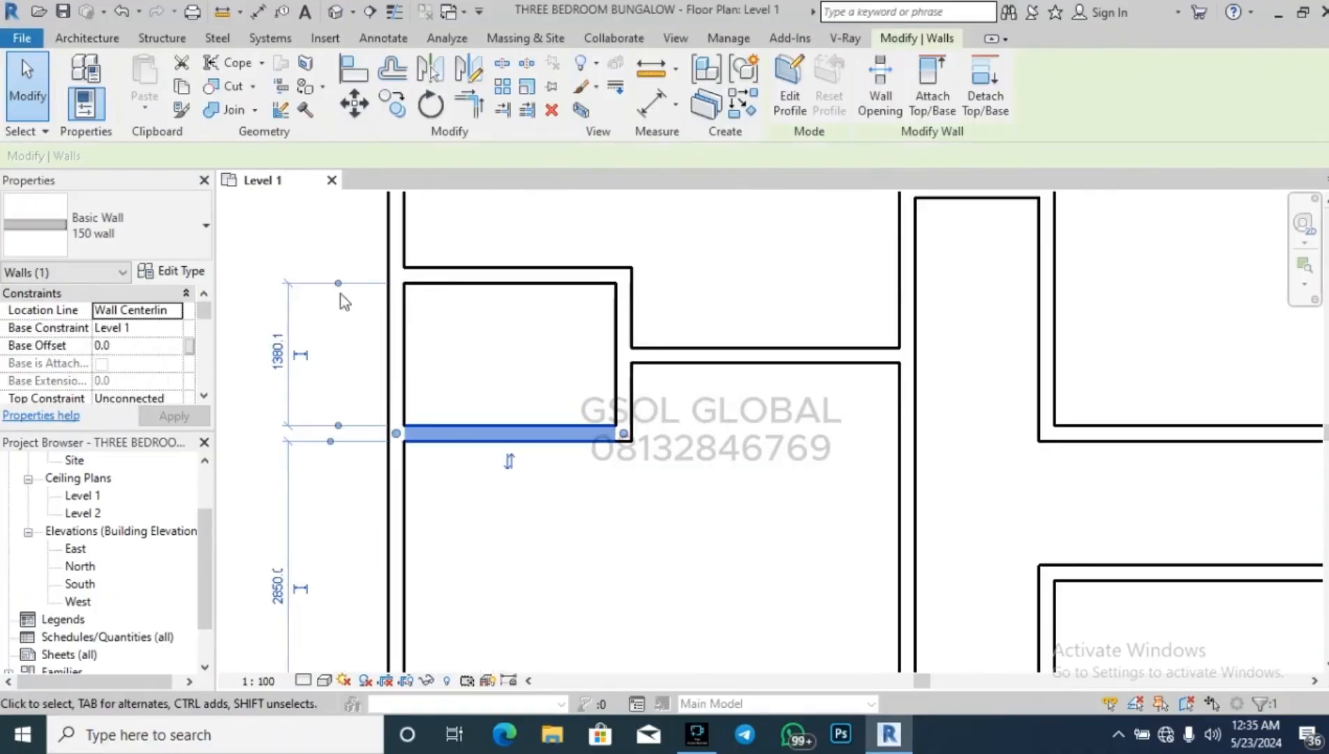
drag(338, 283, 666, 363)
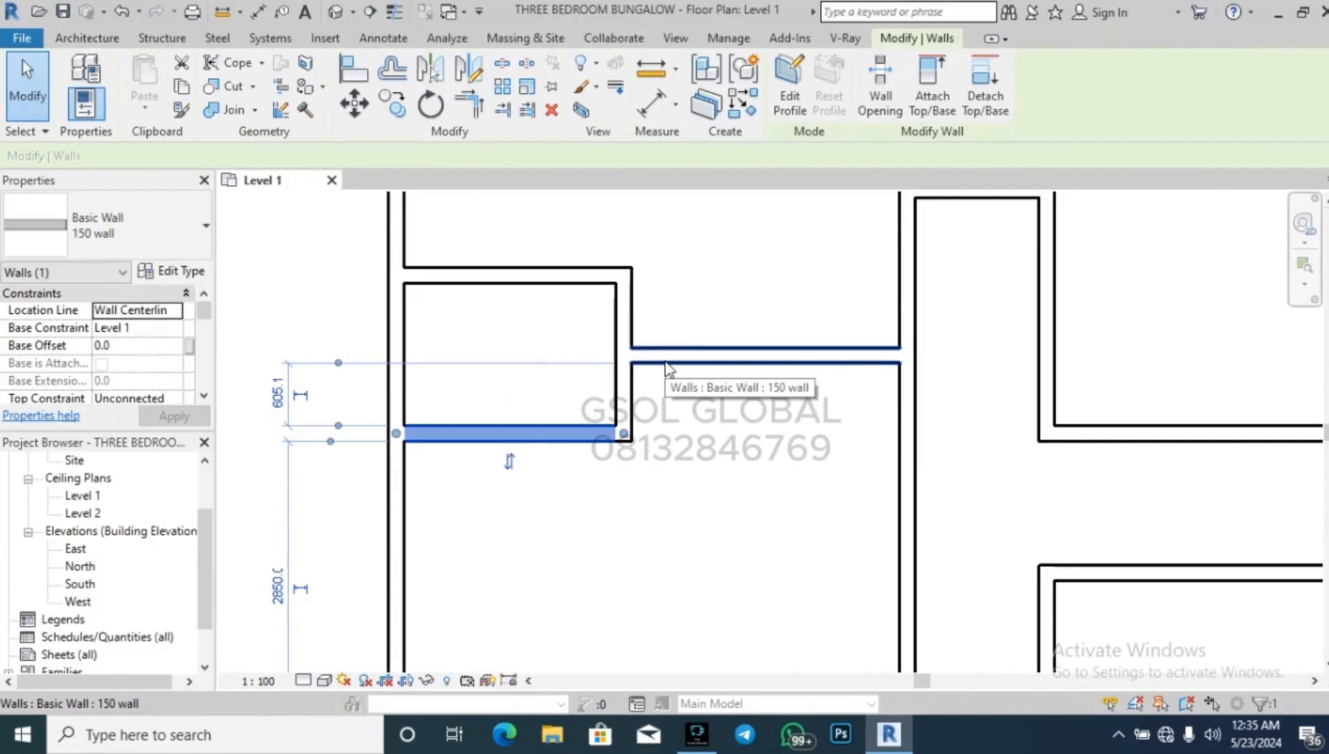
click(278, 395)
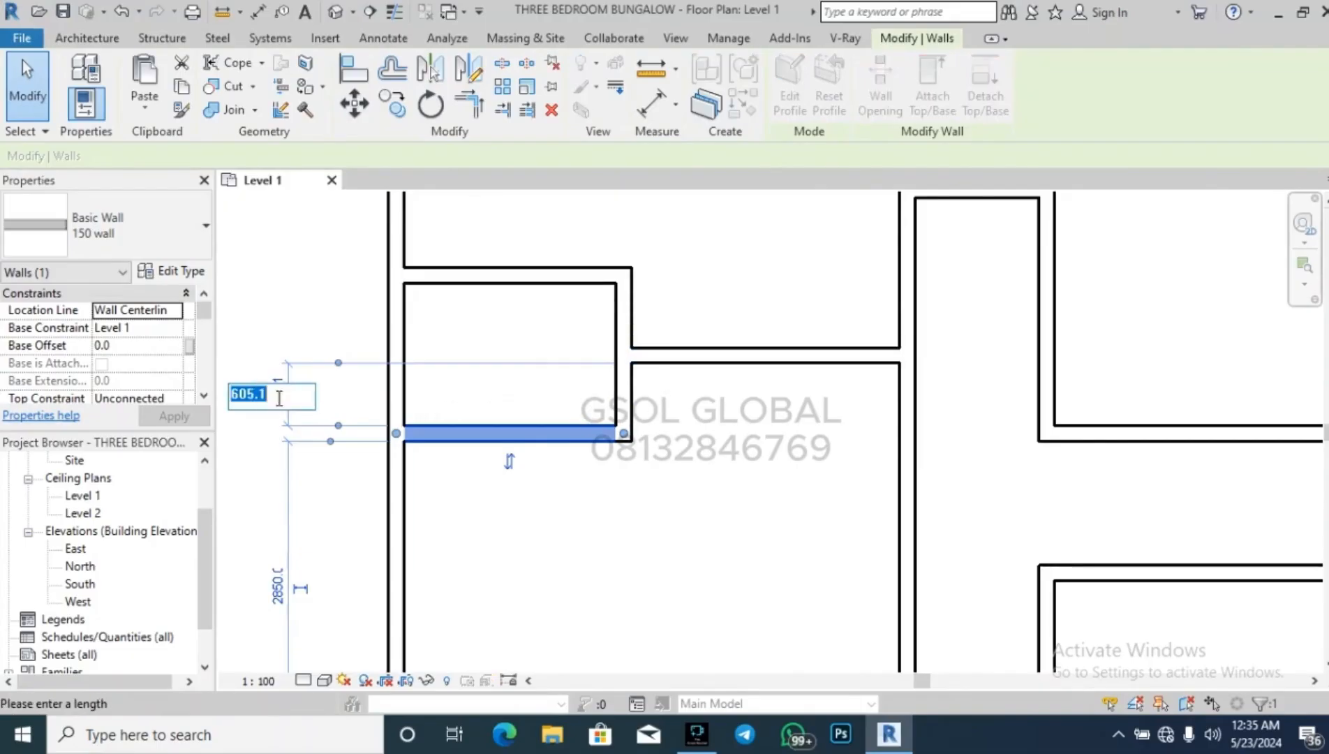
click(515, 397)
click(591, 396)
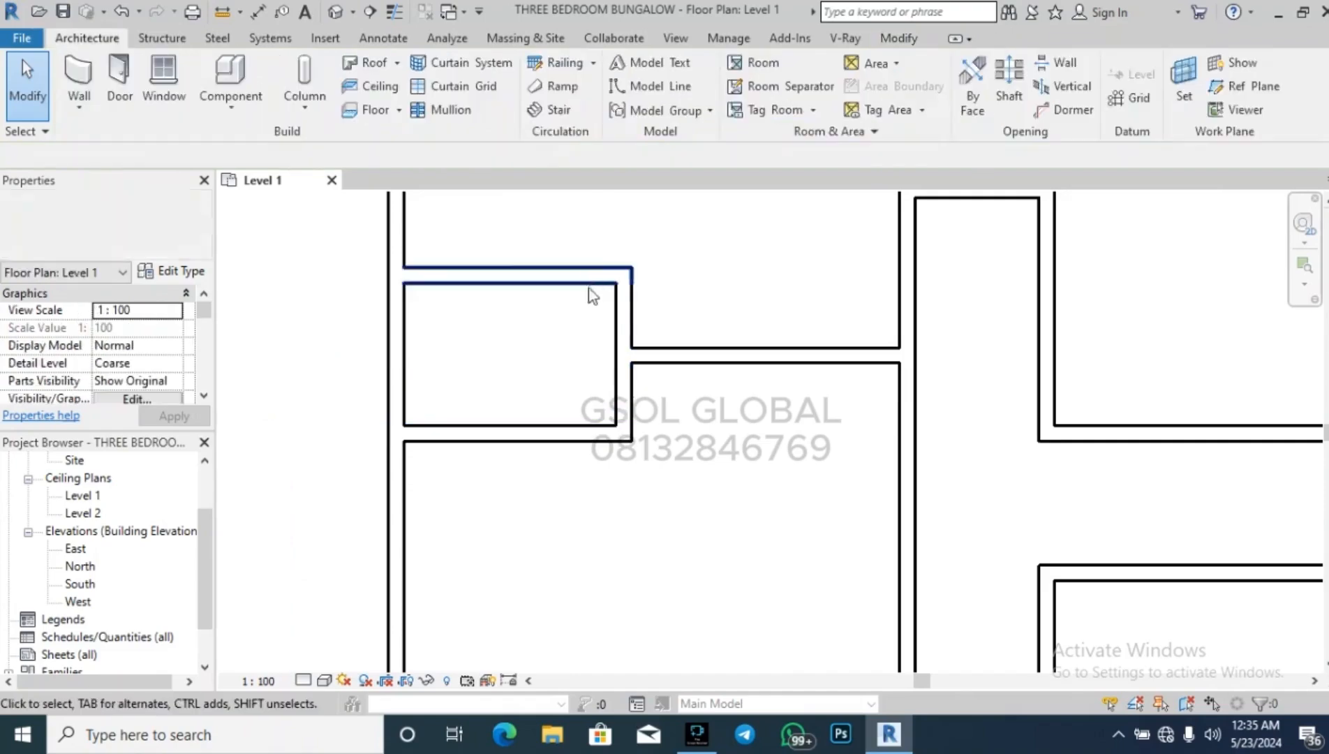
Set the small room's top wall 600 mm above the upper face of the wall between the two left bedrooms.
click(588, 283)
drag(656, 425, 675, 347)
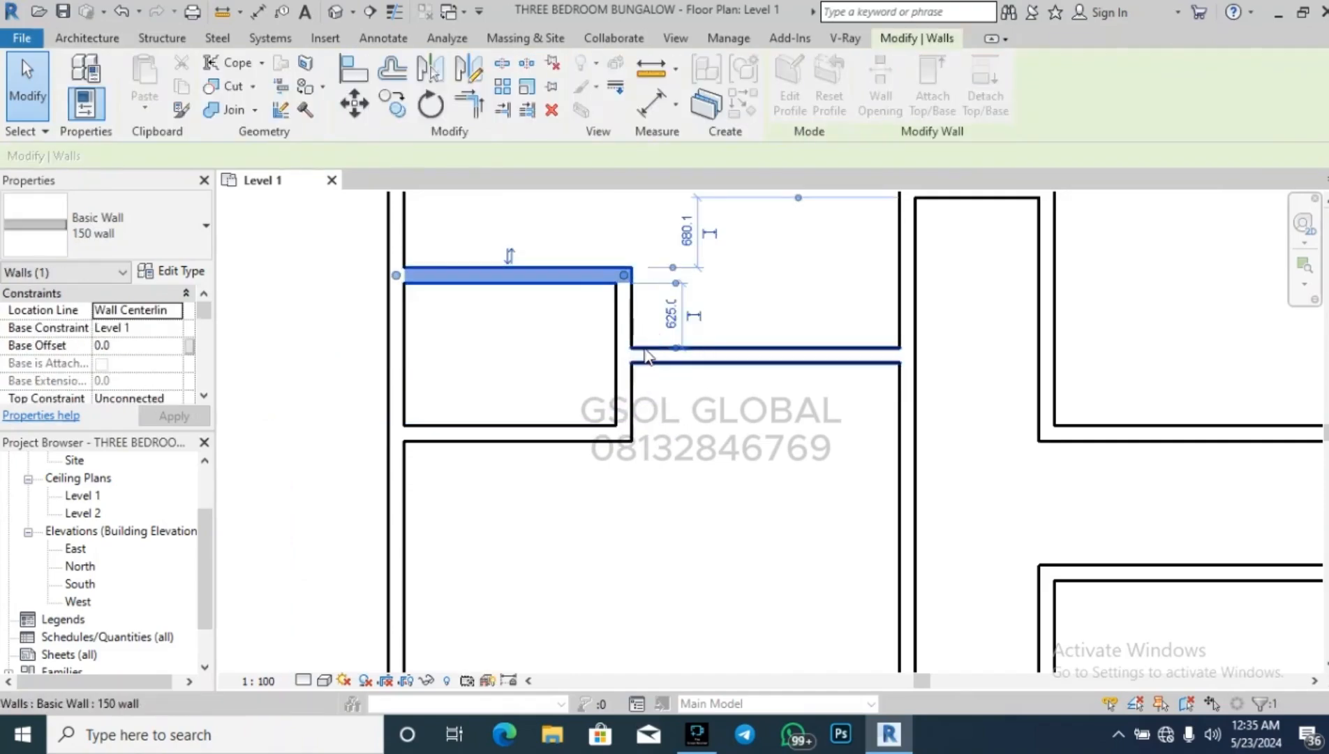
click(671, 315)
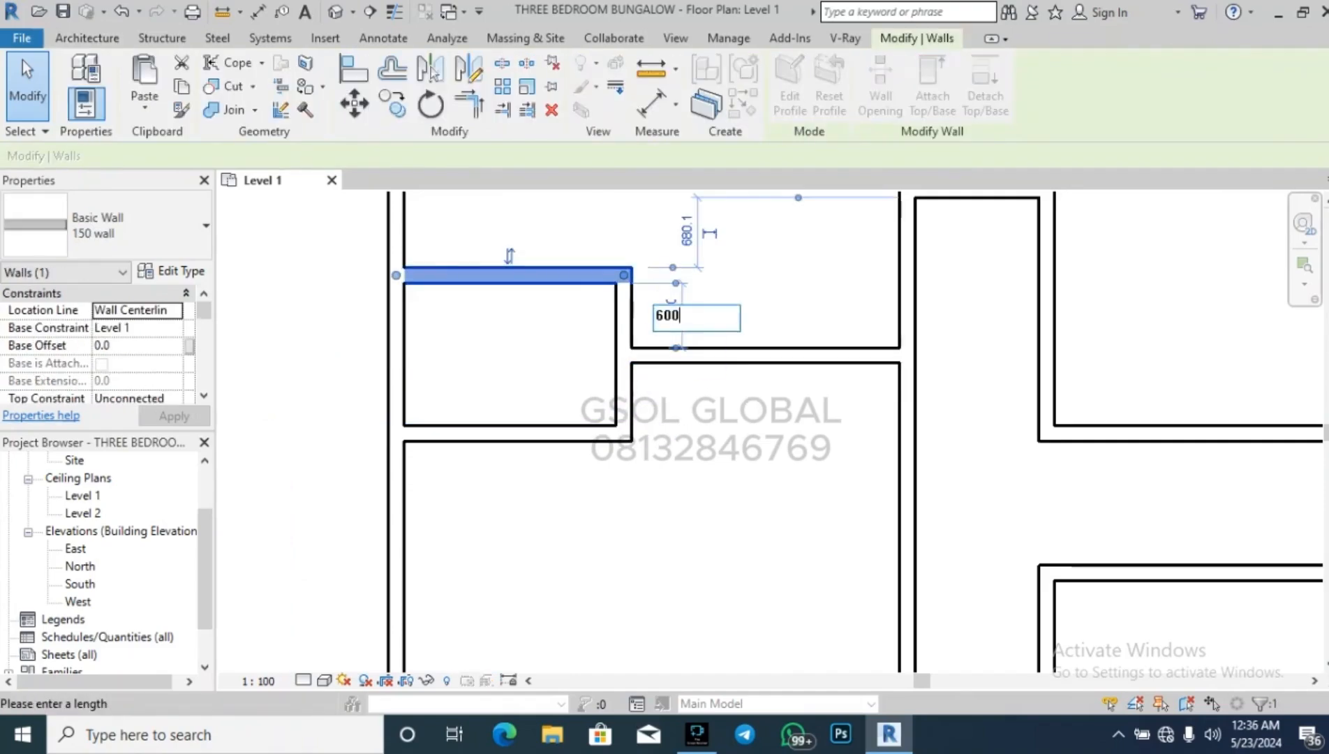
text(600)
key(Return)
key(Escape)
scroll(541, 473, down, 5)
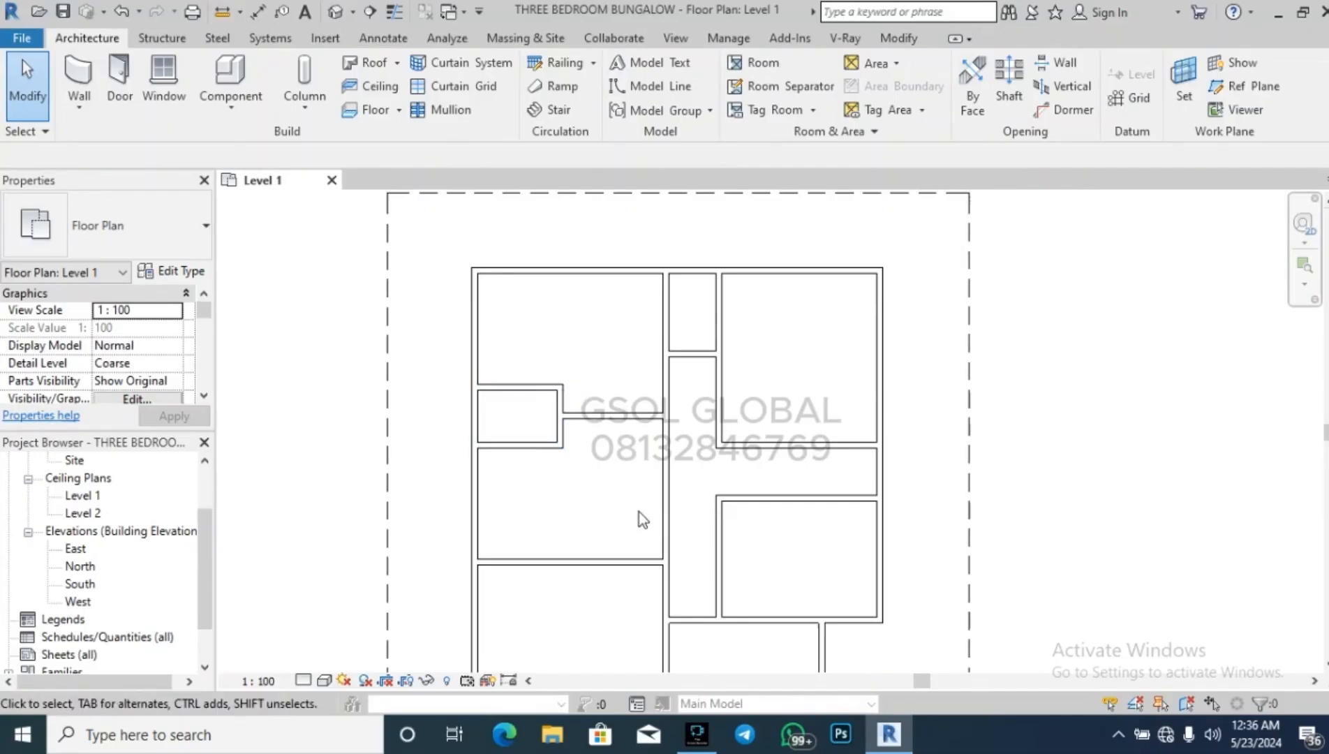
scroll(510, 446, up, 3)
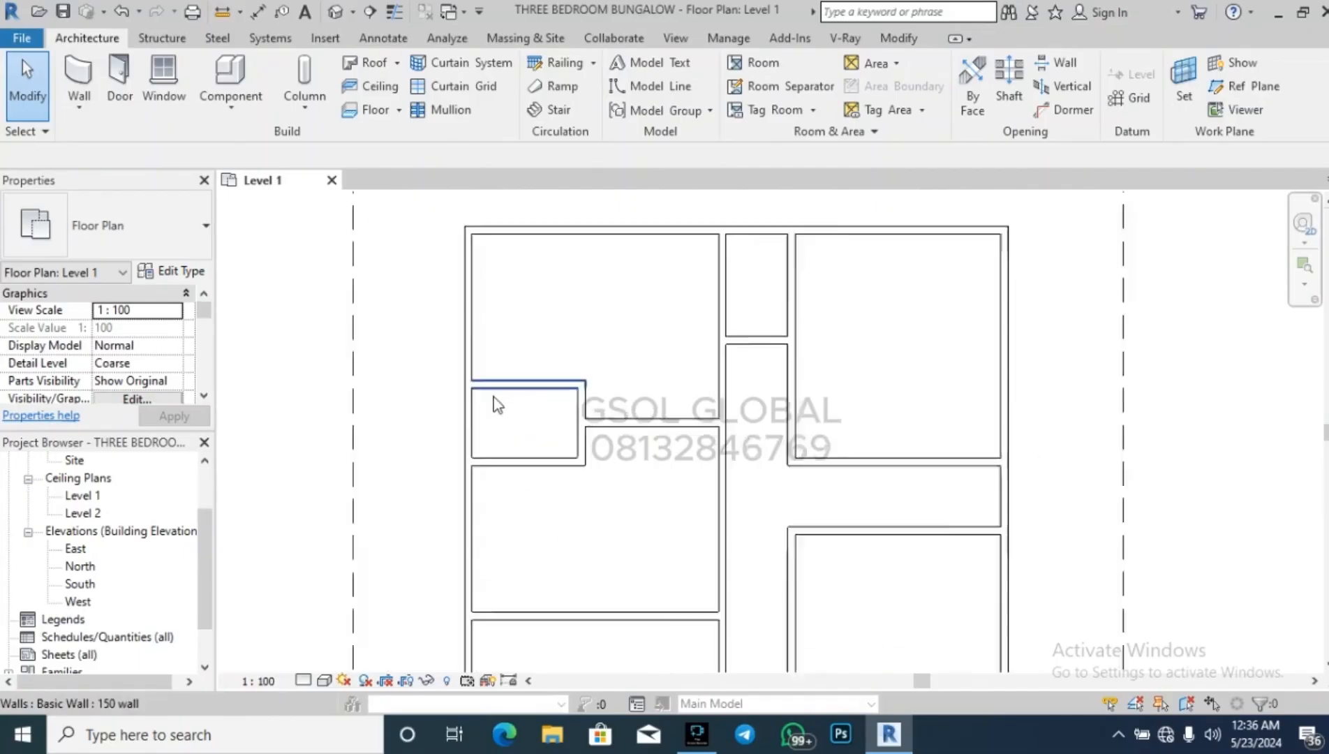
click(513, 380)
click(644, 585)
scroll(542, 401, down, 3)
scroll(914, 418, up, 3)
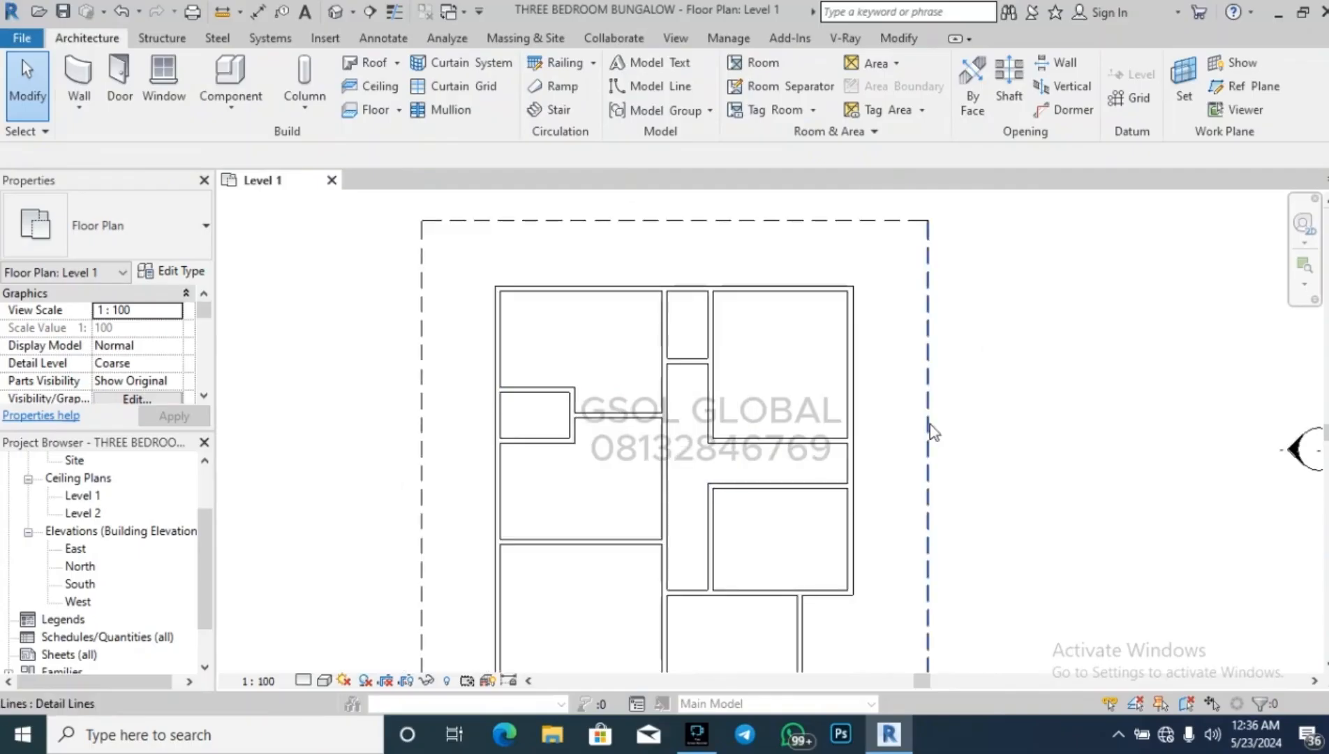
Draw two 150 walls in the upper-left corner of the upper-right room, enclosing a small room with a bottom wall about 2000 mm long.
click(79, 81)
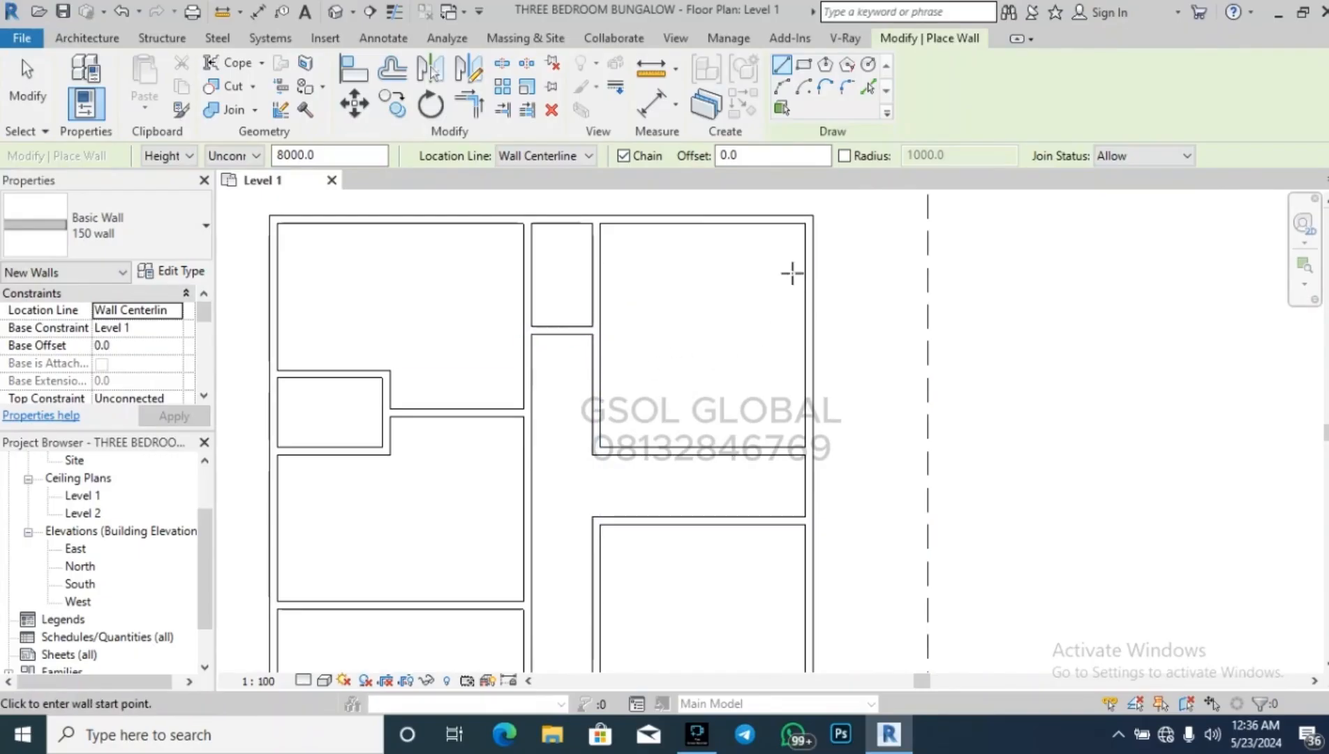
click(598, 329)
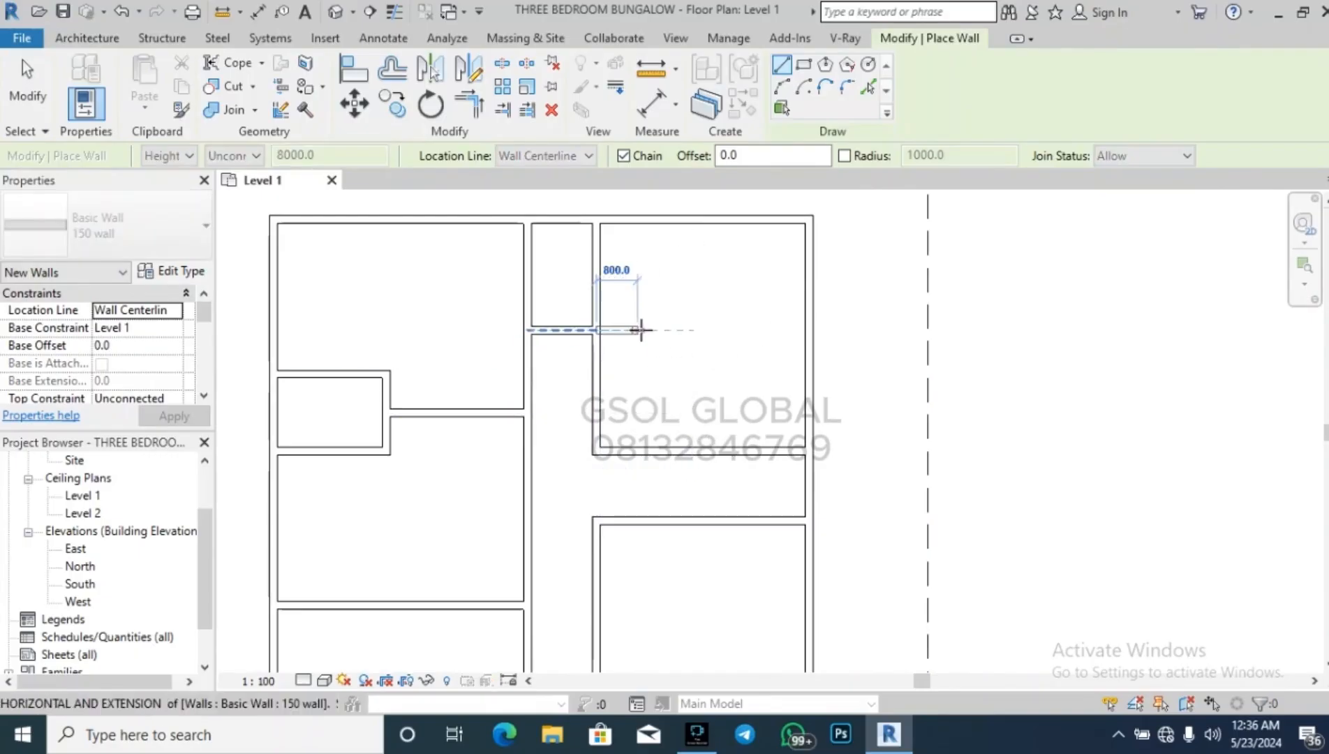
key(Escape)
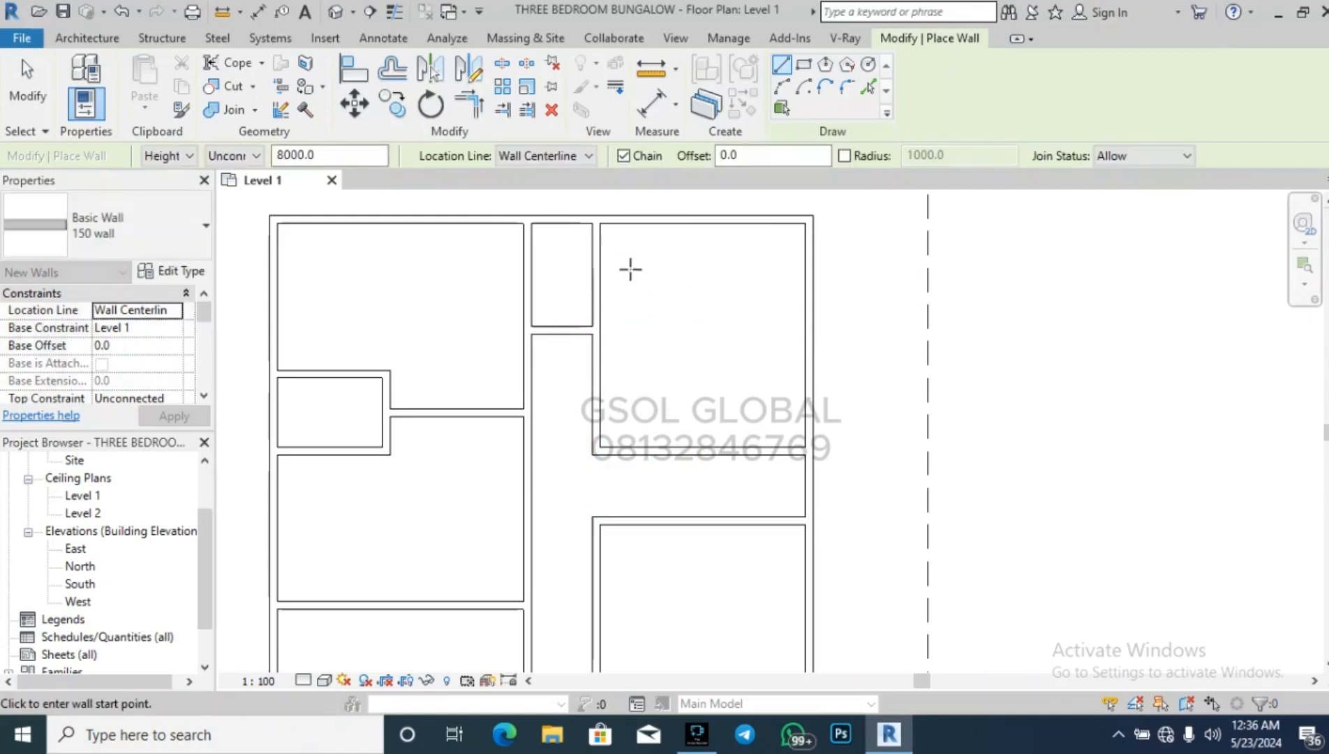
click(597, 298)
click(700, 295)
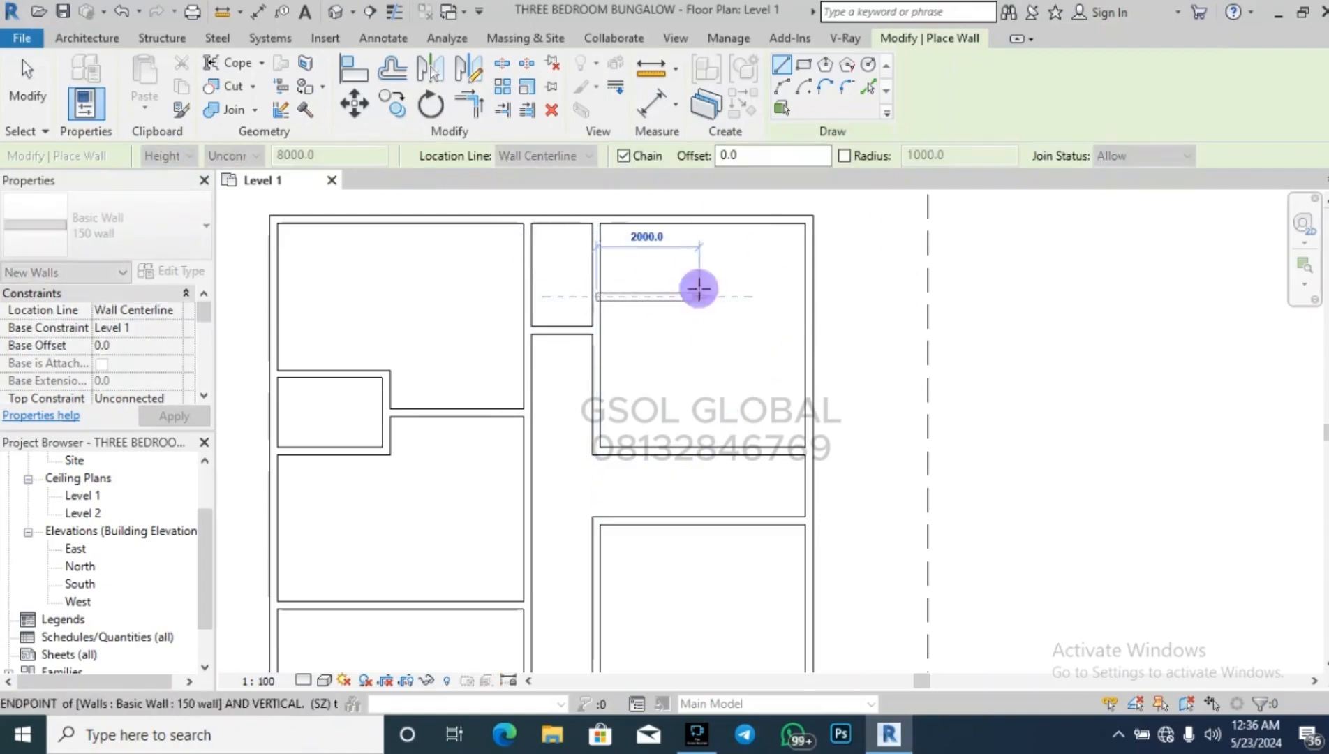
click(700, 219)
key(Escape)
key(Escape)
Set the clear width of the small room inside the upper-right room to 2000 mm.
click(699, 255)
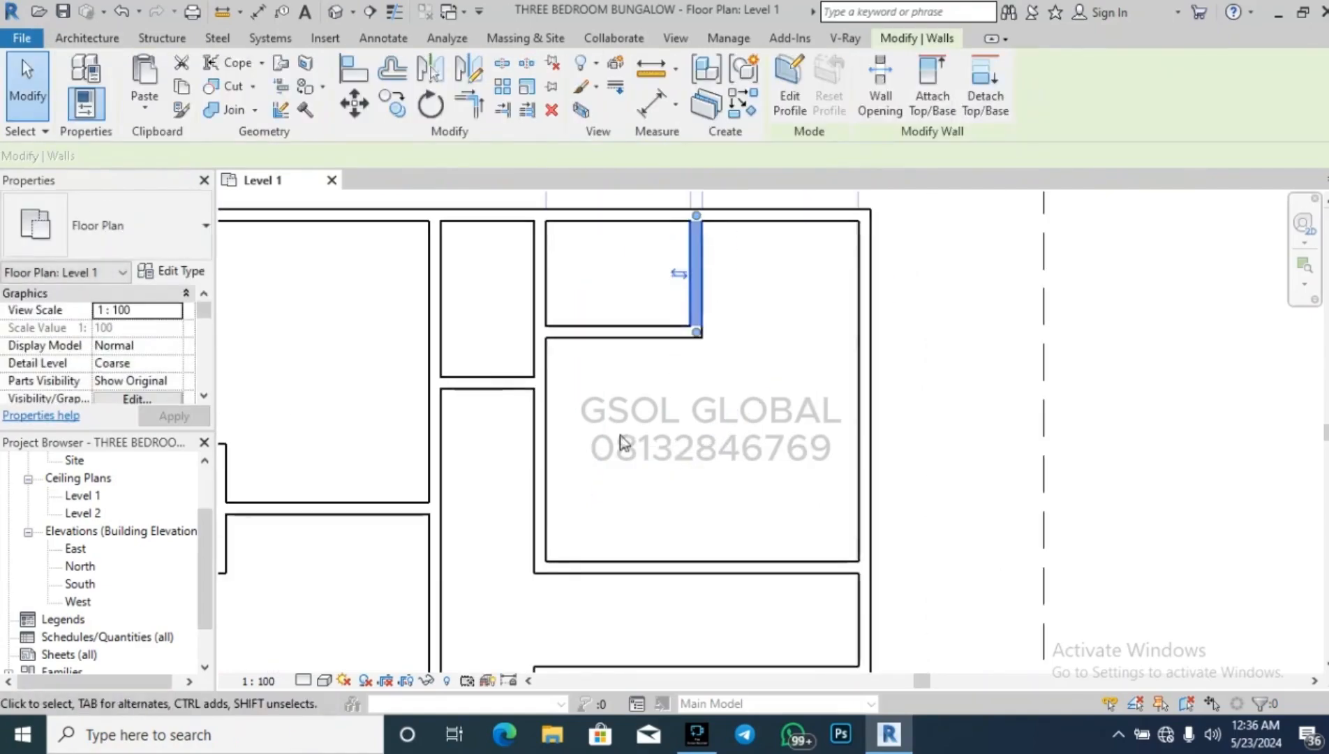
middle_drag(650, 230, 617, 308)
click(614, 248)
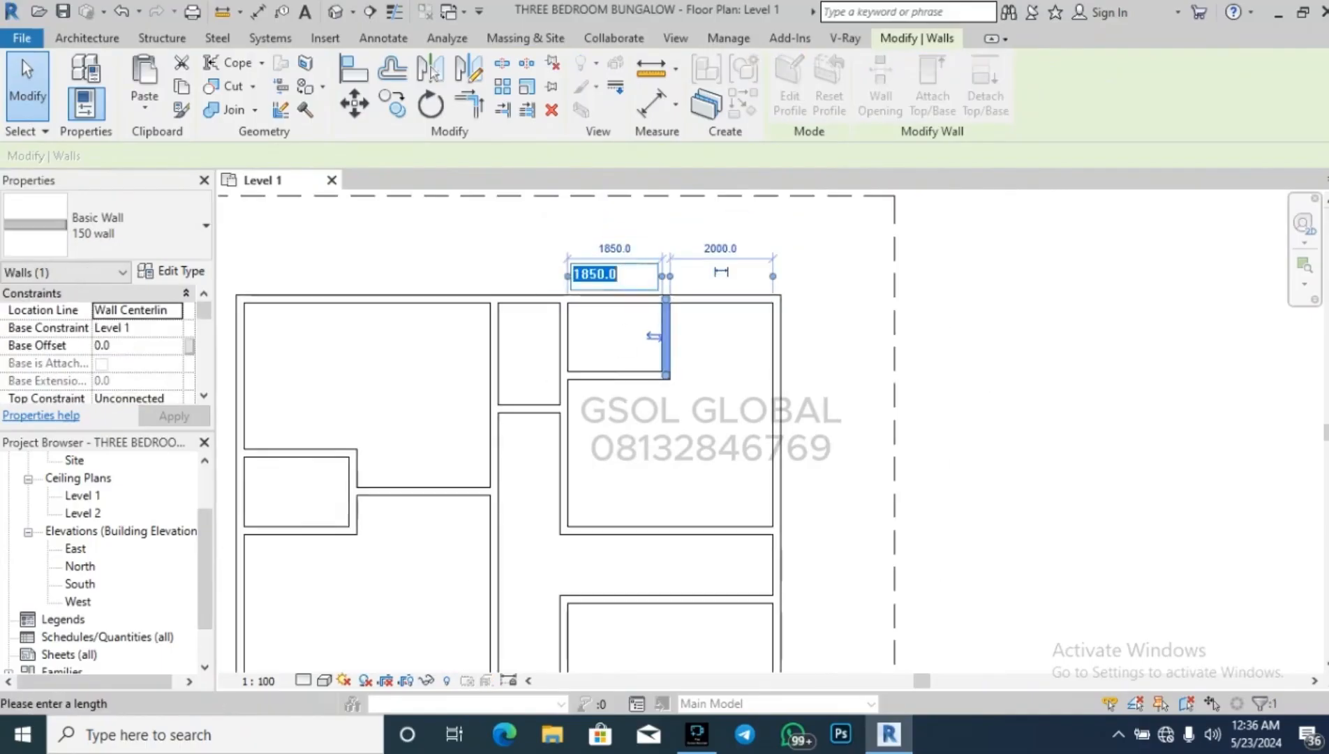
text(2000)
key(Return)
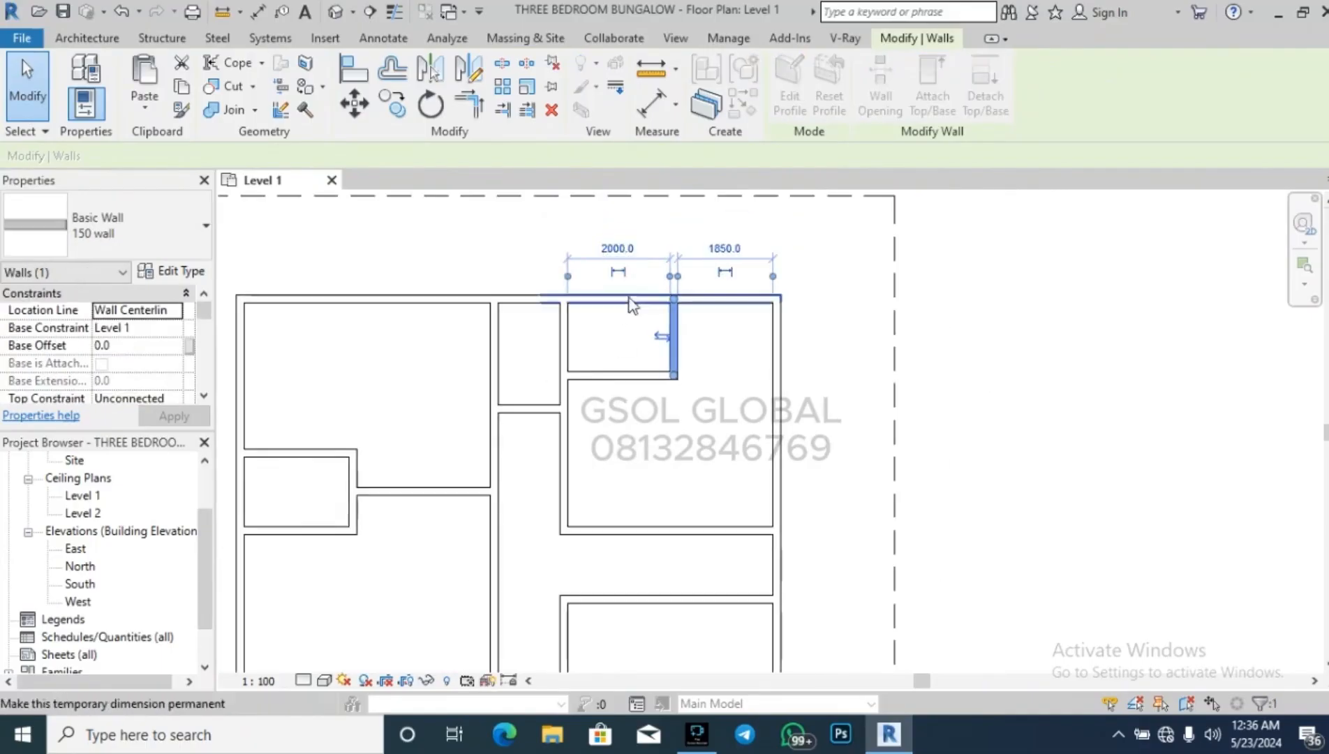
Set the clear depth of the small room inside the upper-right room to 1200 mm.
click(614, 376)
click(723, 340)
text(1200)
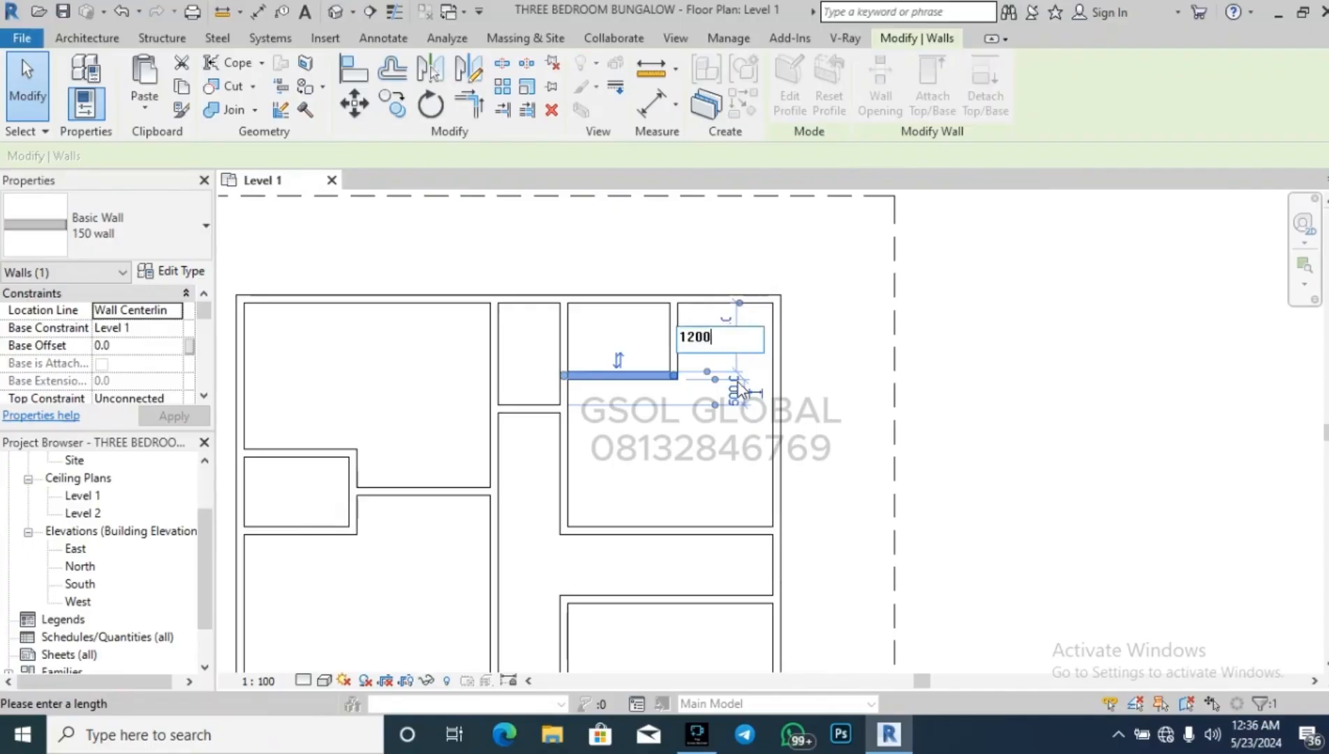
key(Return)
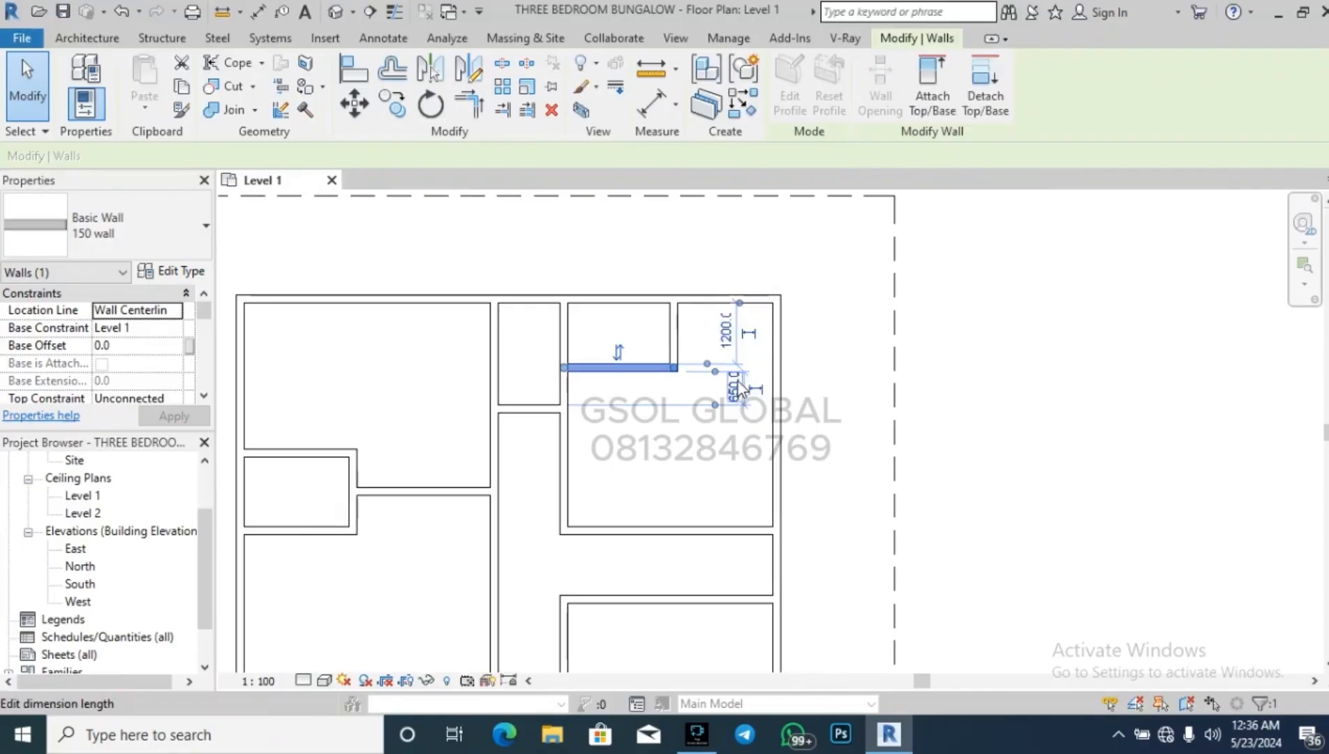
click(842, 355)
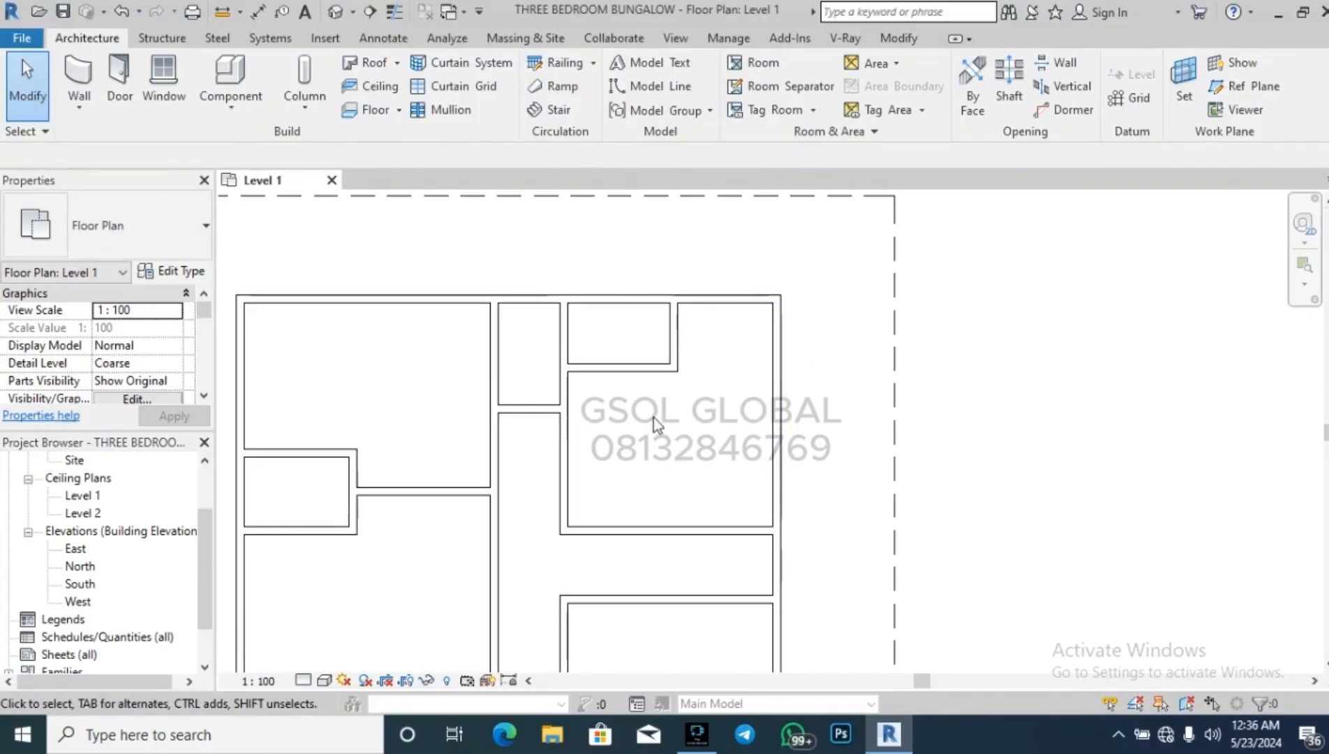
Examine the overall room layout and the clearance between the building and the right and left site boundary lines.
scroll(701, 314, down, 5)
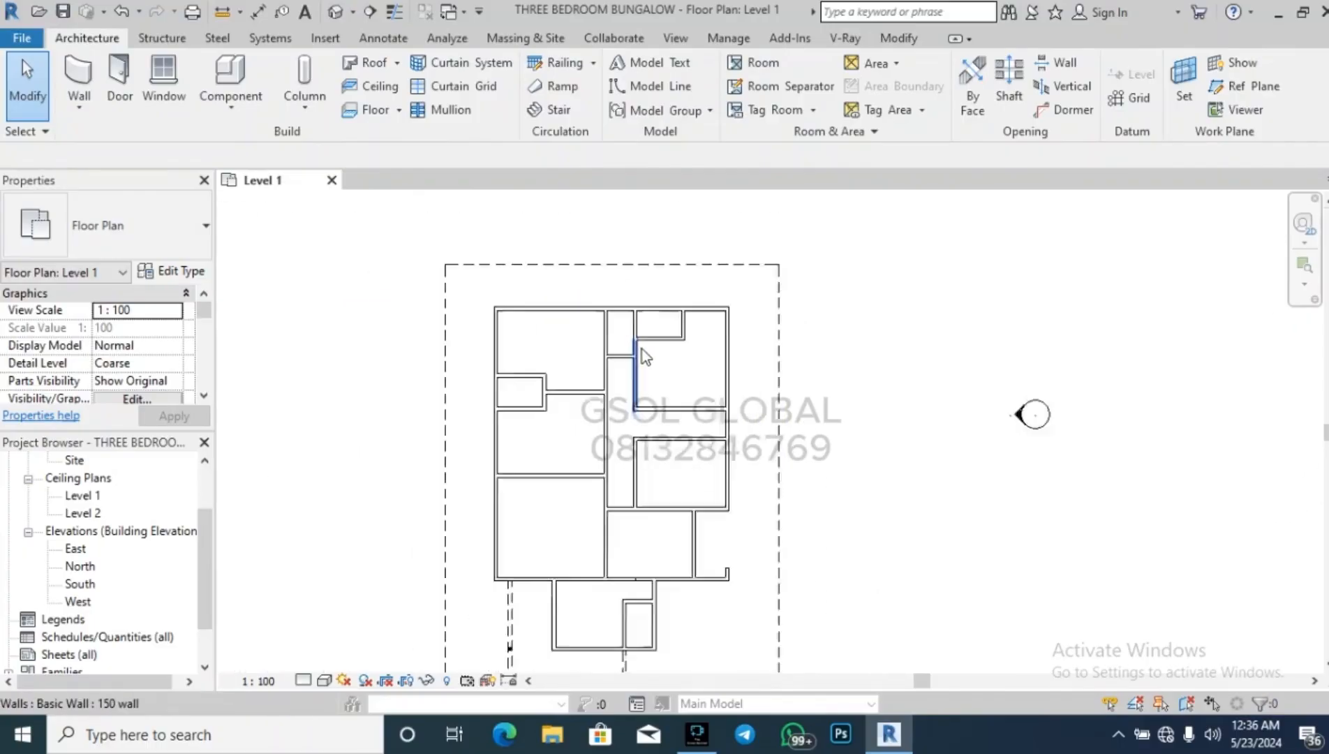
scroll(622, 335, up, 3)
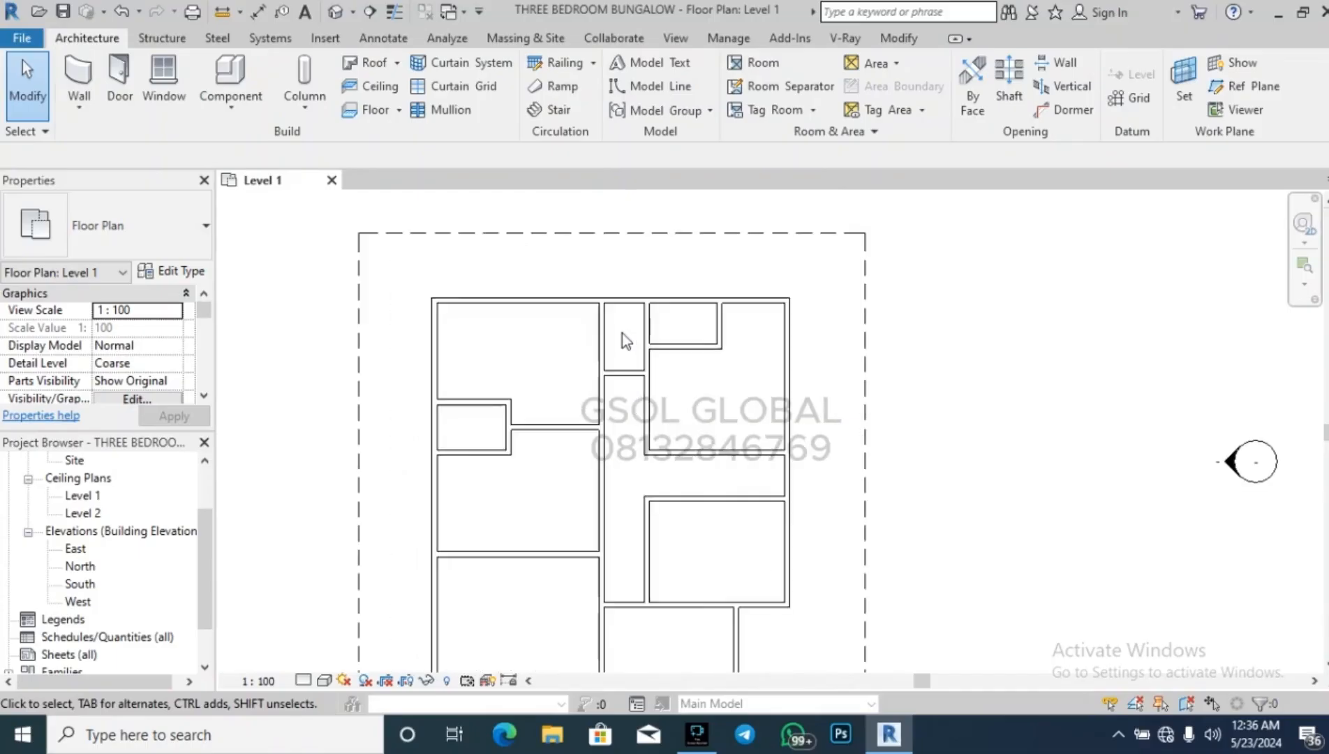
scroll(622, 332, down, 2)
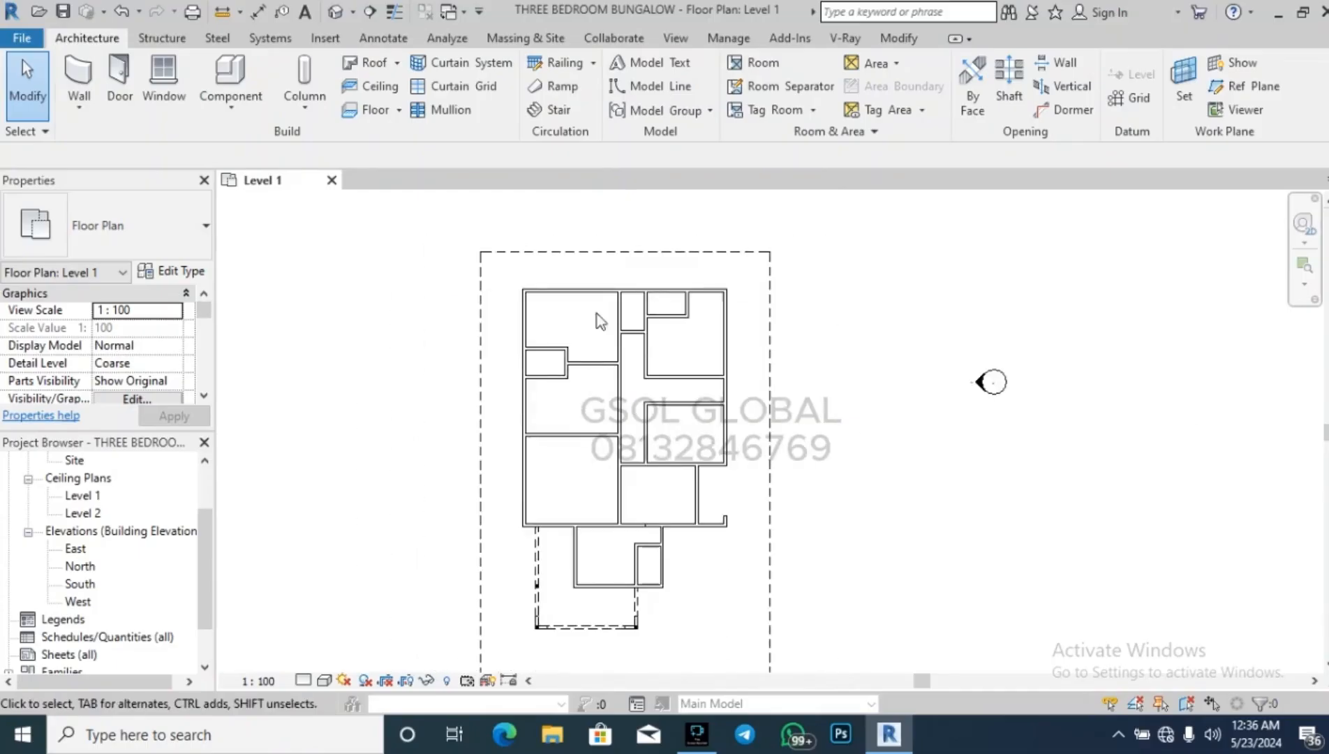
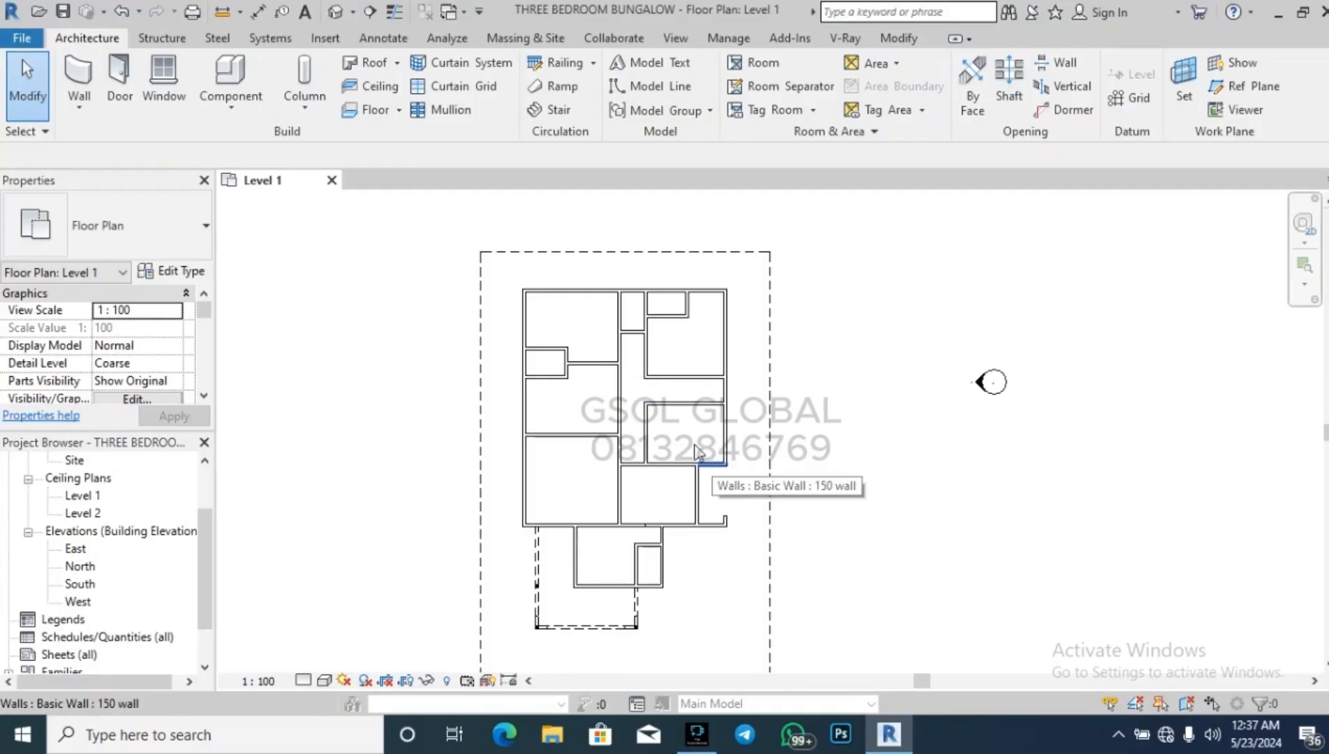
scroll(569, 250, up, 3)
scroll(569, 252, down, 2)
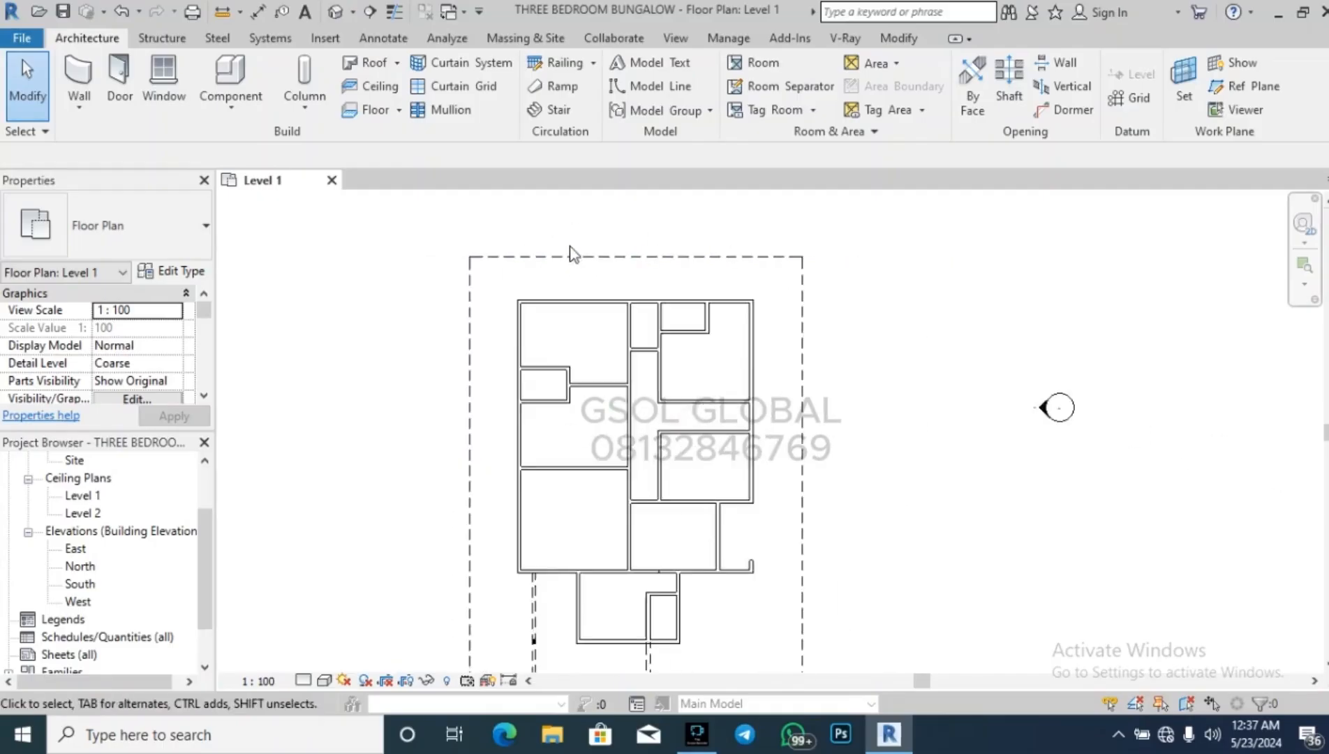
scroll(571, 253, down, 3)
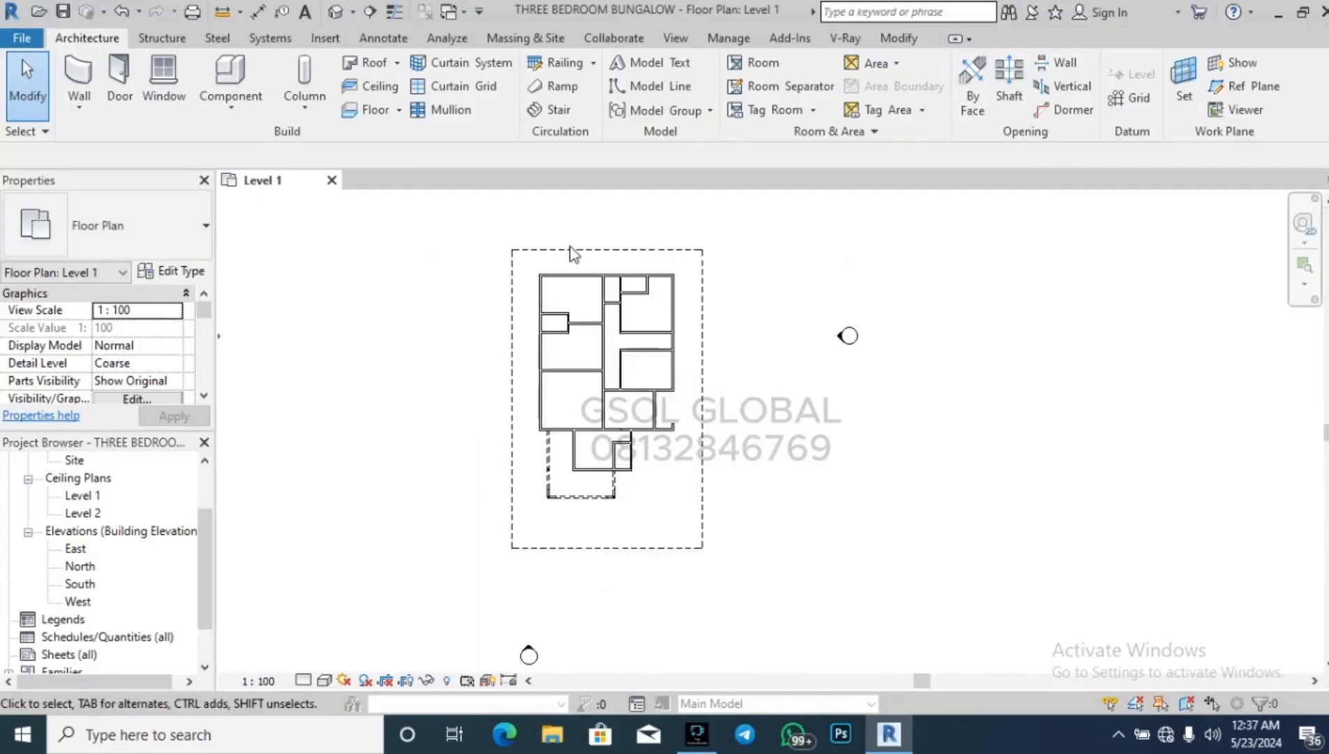
click(703, 347)
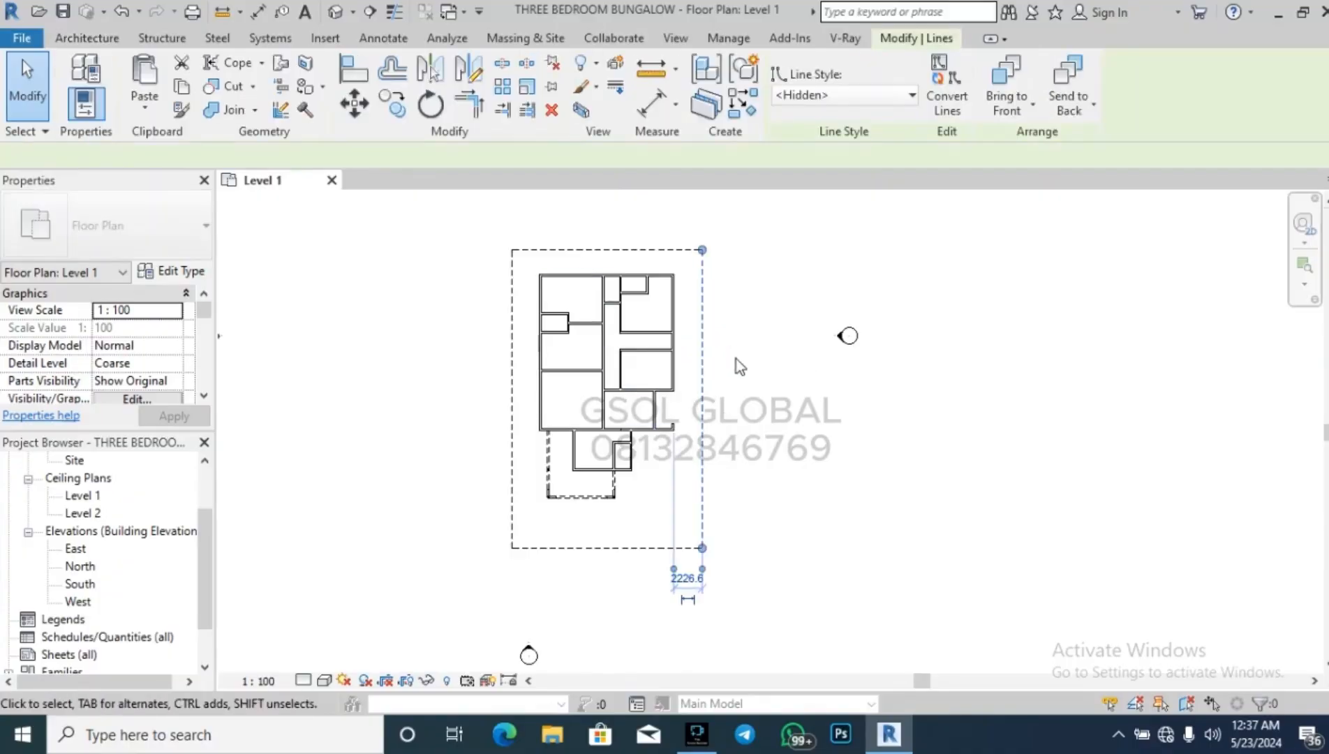
click(519, 500)
click(512, 502)
click(479, 499)
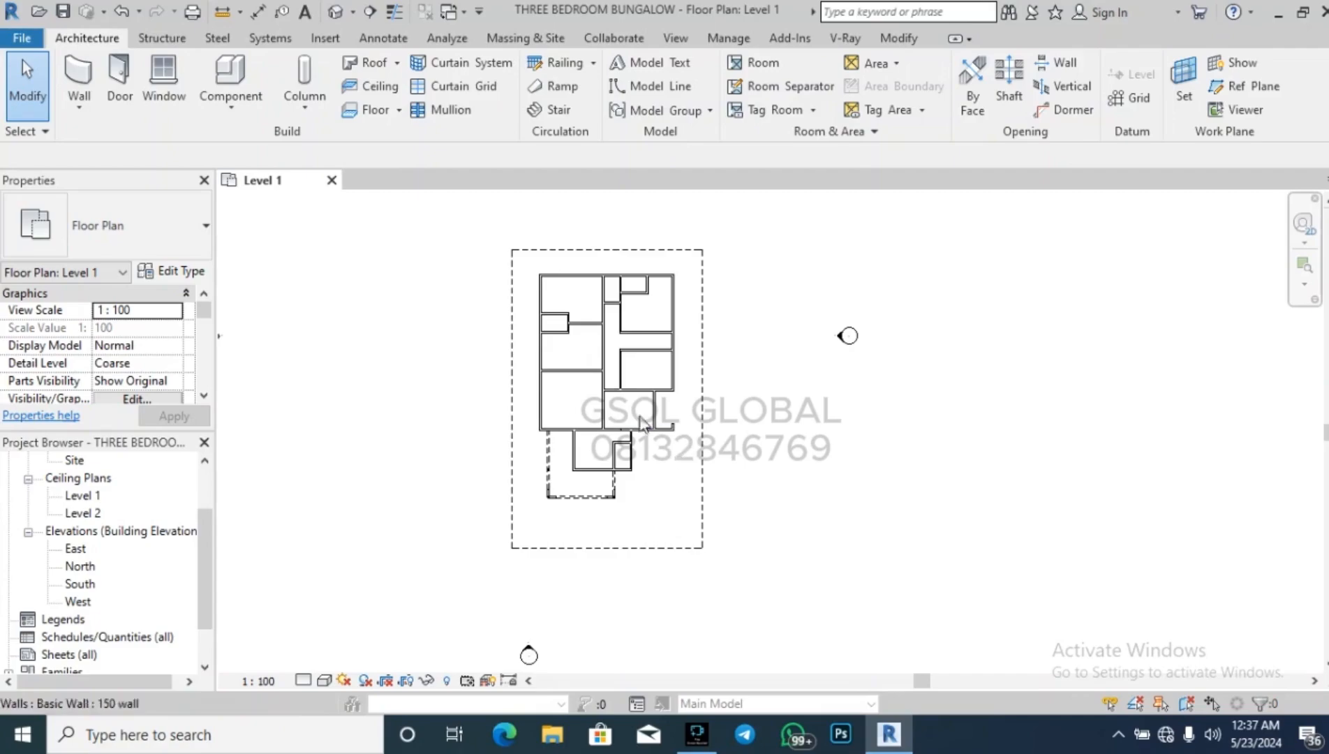
scroll(536, 272, up, 3)
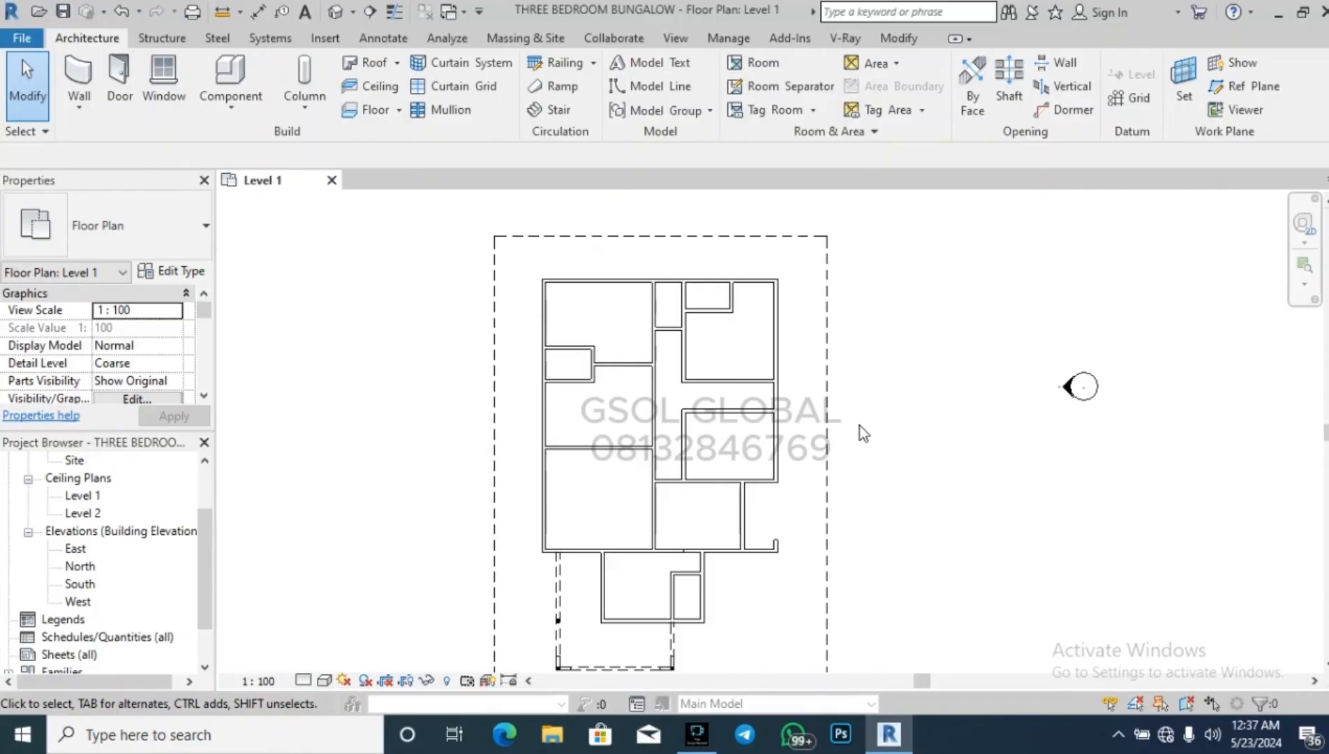
scroll(549, 255, down, 2)
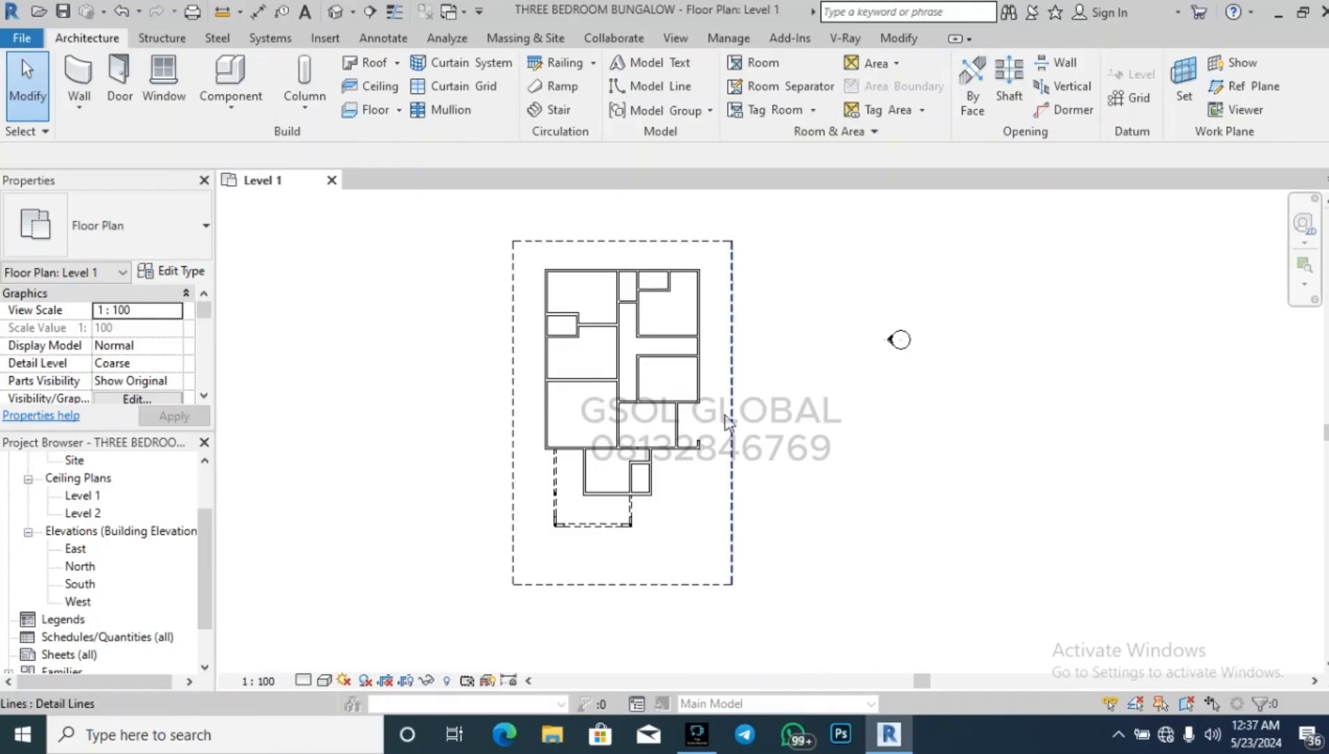
Try to draw a hidden detail line across the open right side of the lower-right room.
scroll(726, 417, up, 2)
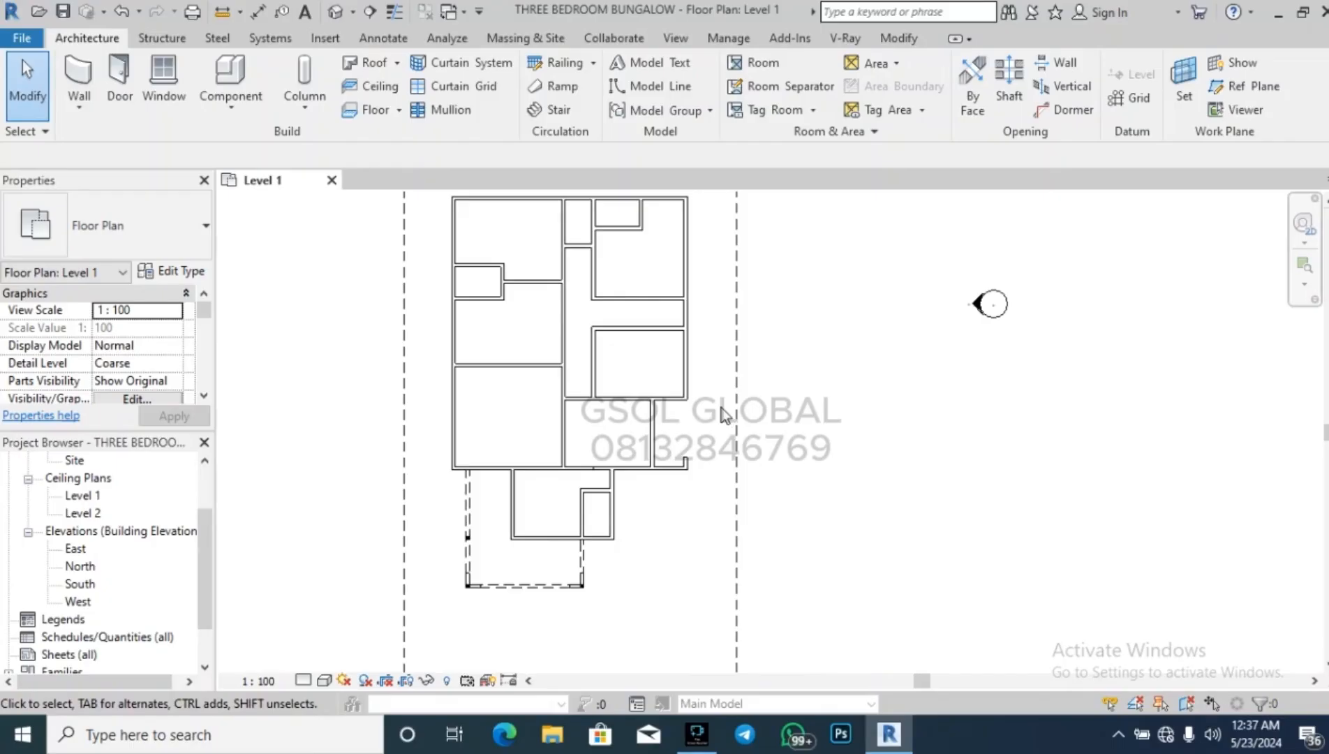
scroll(722, 419, up, 3)
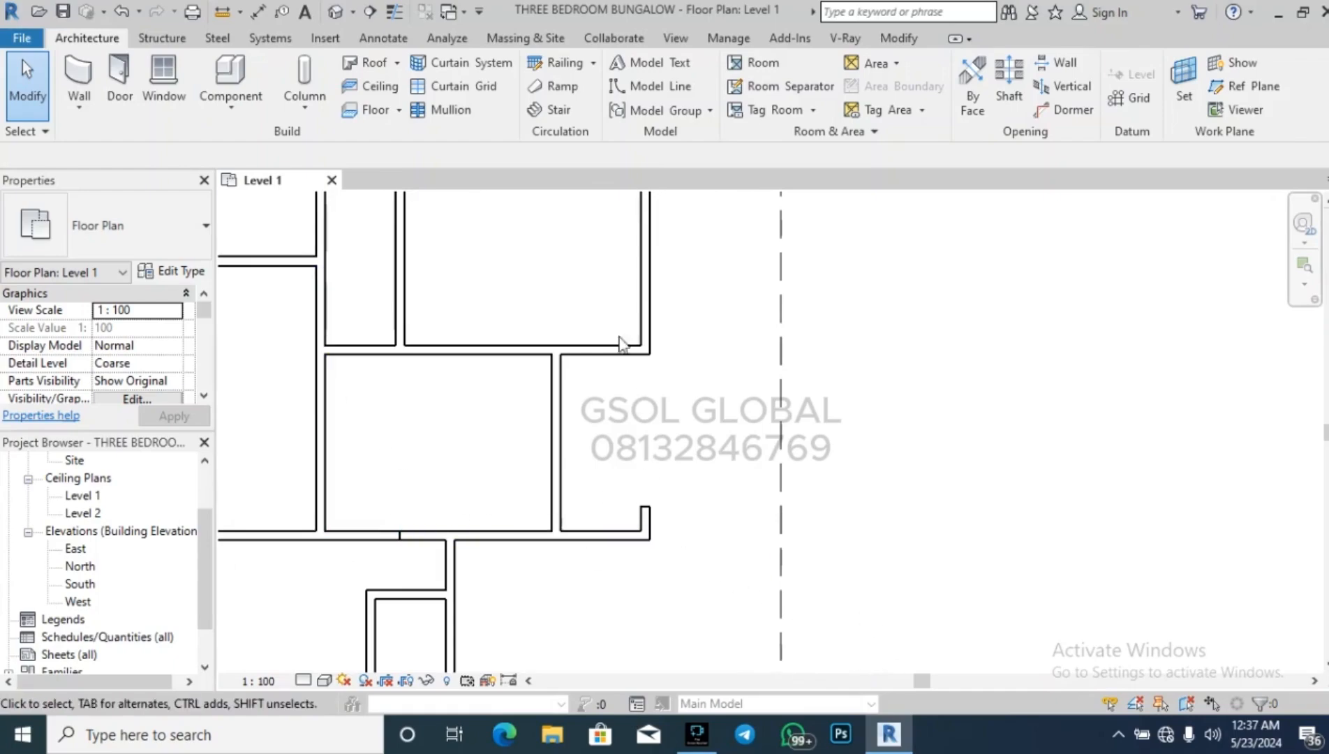
click(383, 37)
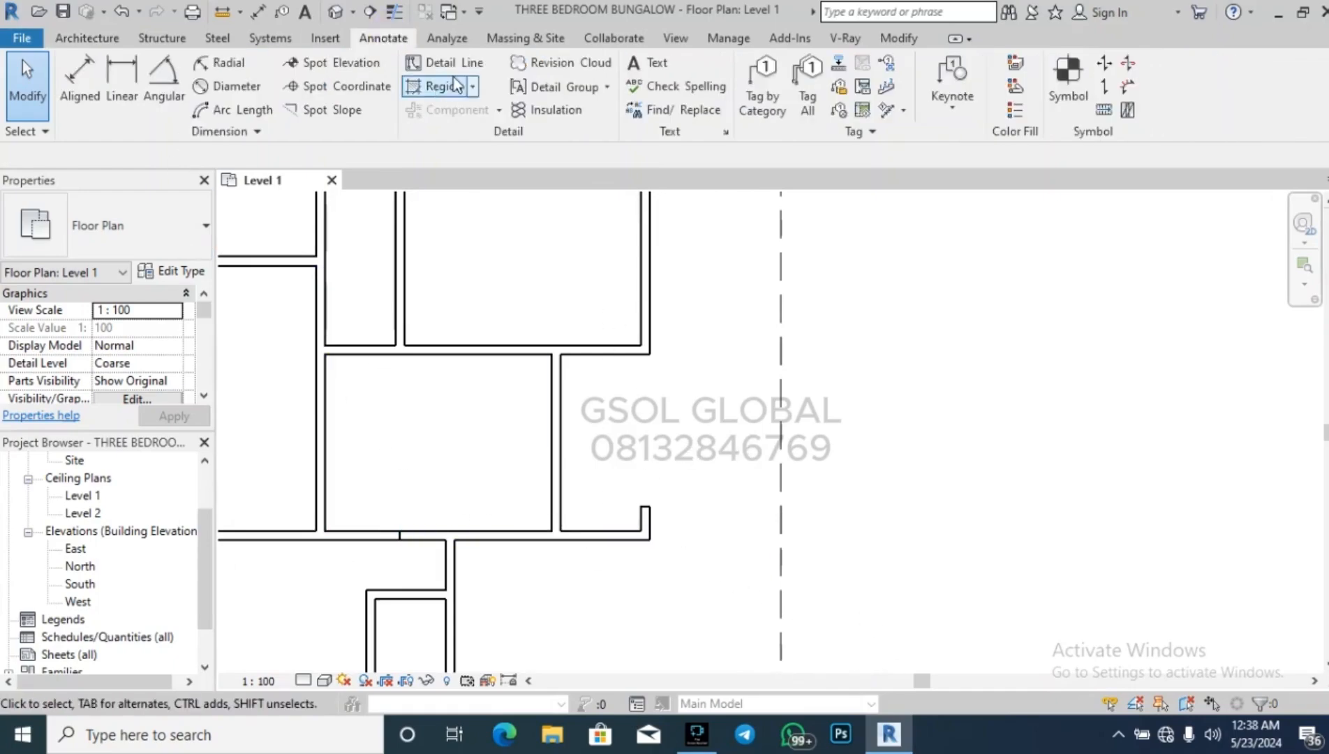
key(d)
key(l)
scroll(689, 410, up, 2)
click(630, 323)
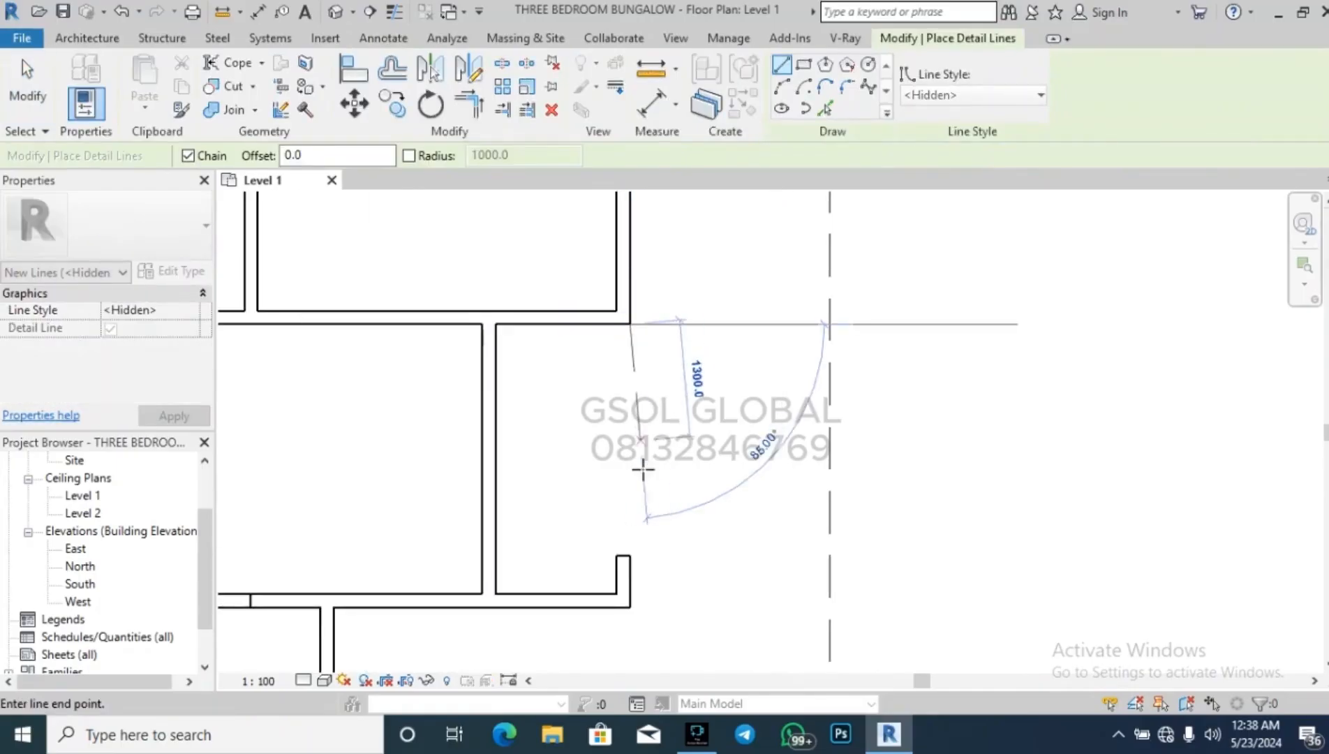
click(630, 540)
key(Escape)
key(Escape)
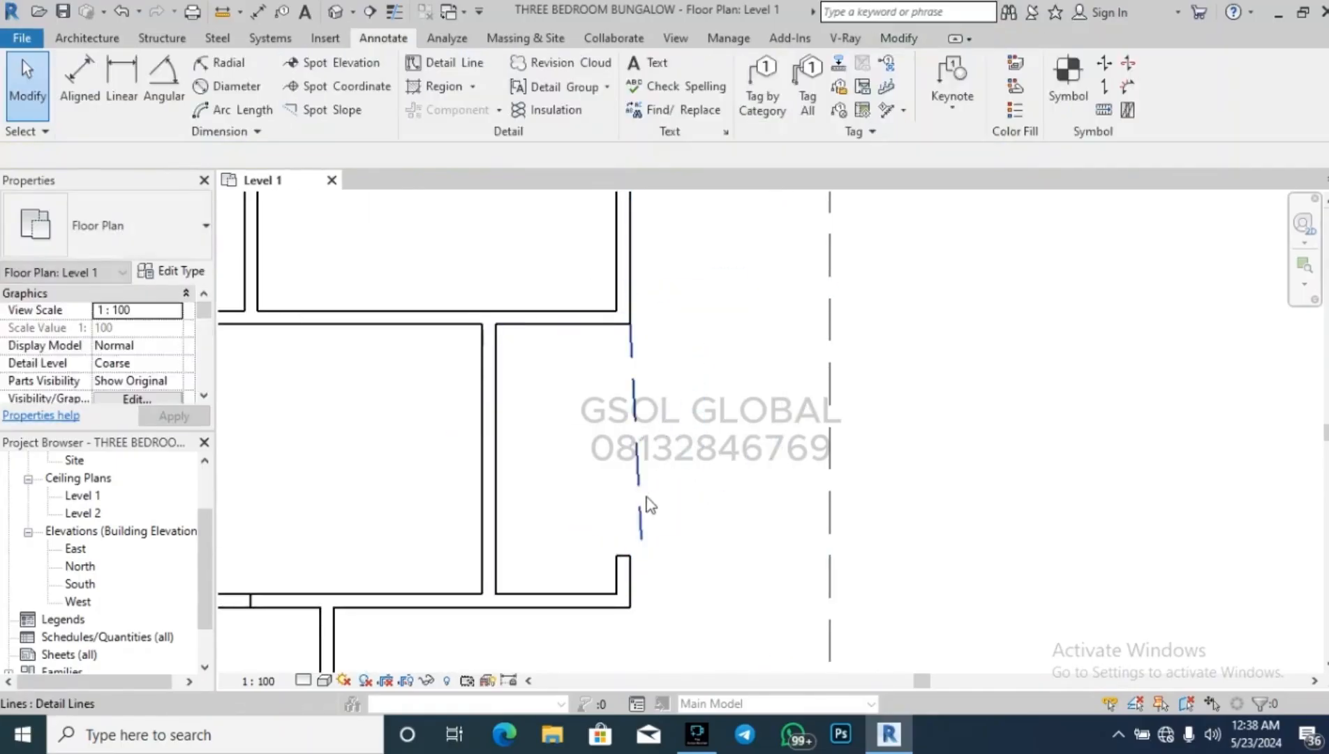
Delete the slanted detail line at the lower-right room's open side.
click(641, 493)
key(Escape)
key(d)
key(e)
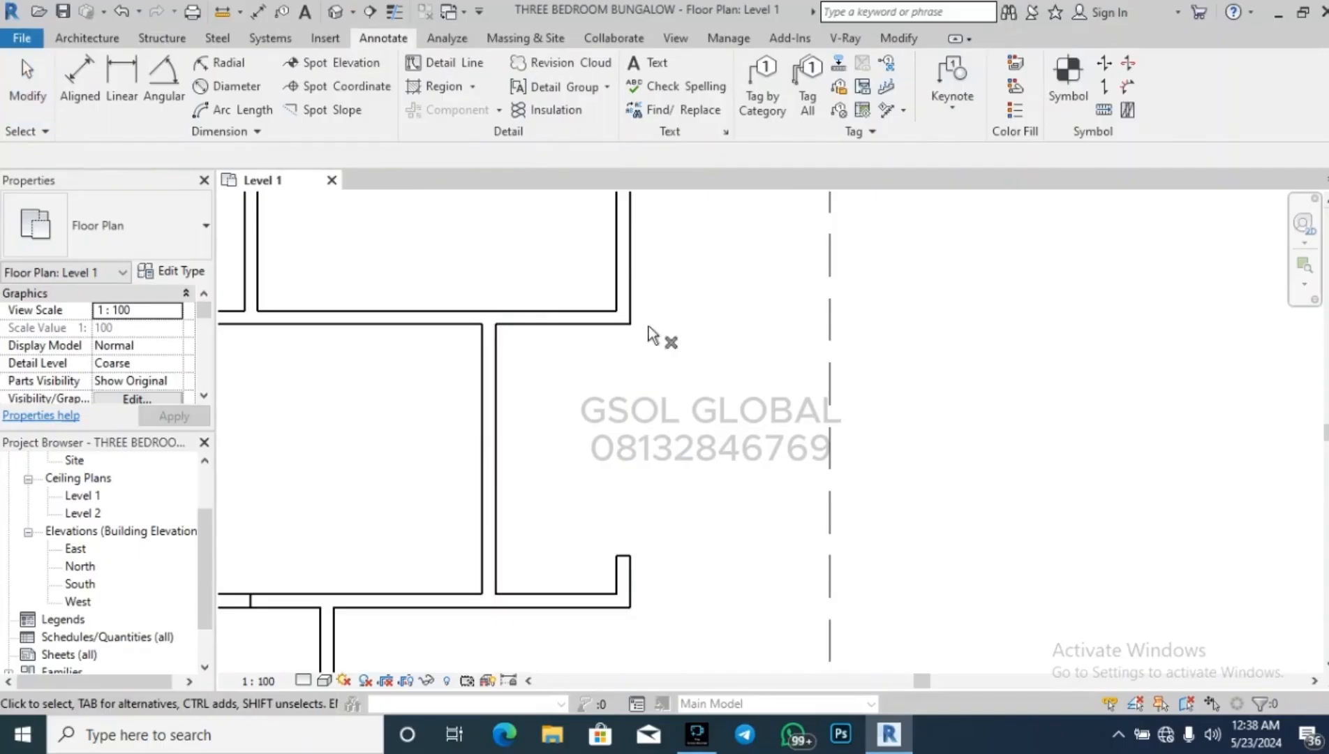
key(Escape)
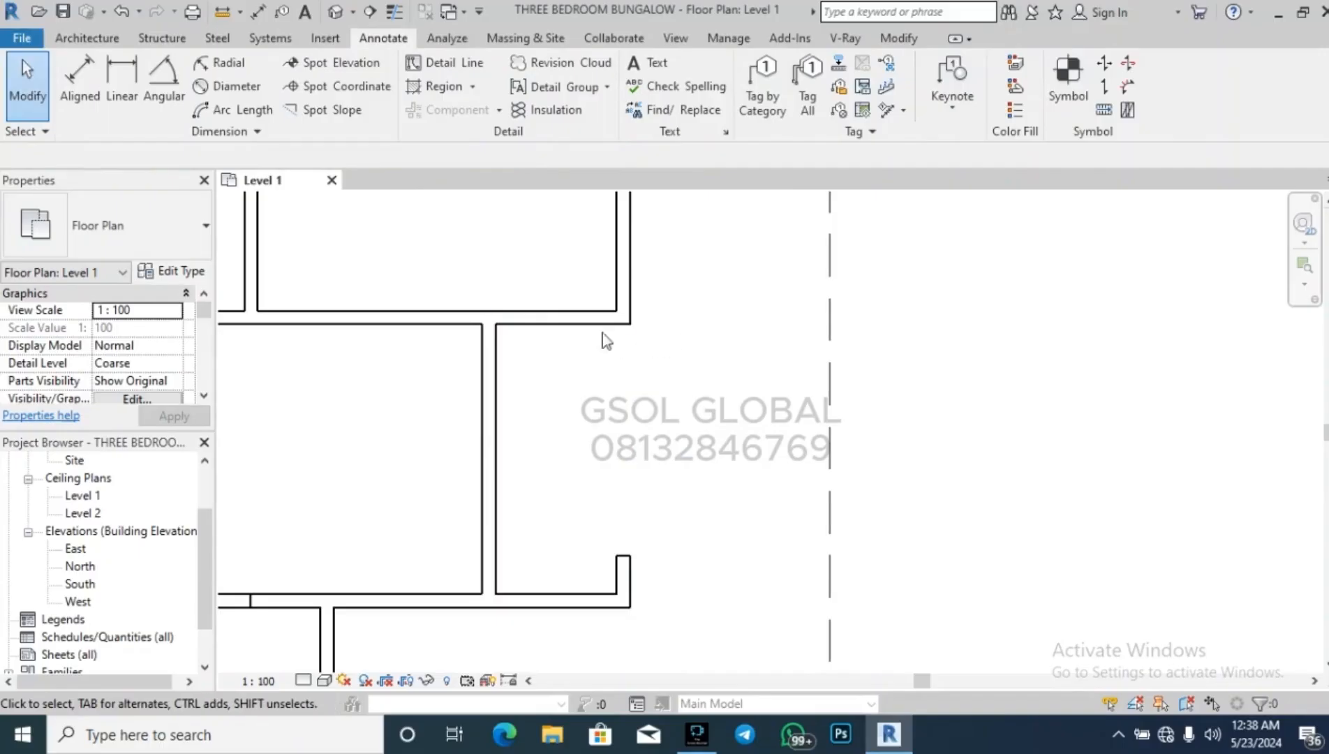
Draw two vertical hidden detail lines across the lower-right room's open side, in line with the outer and inner faces of the right outer wall.
click(430, 62)
click(631, 324)
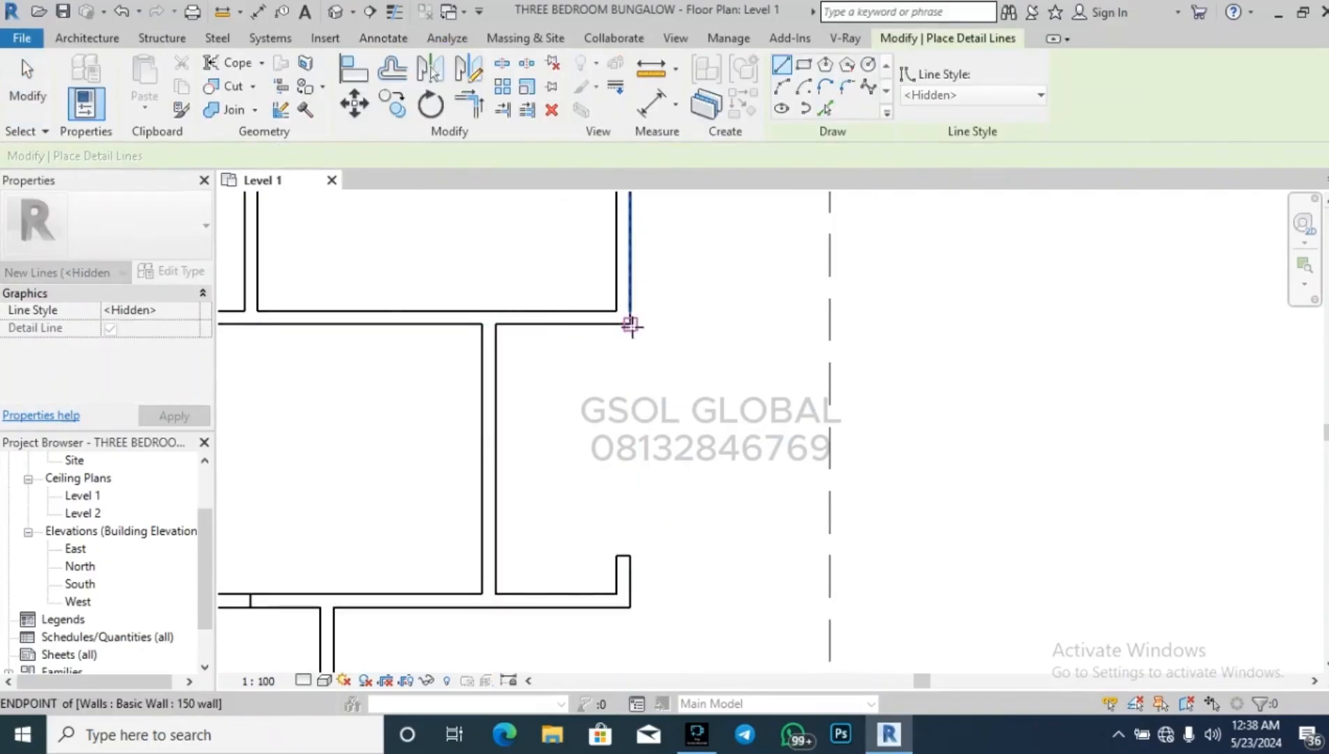
click(630, 555)
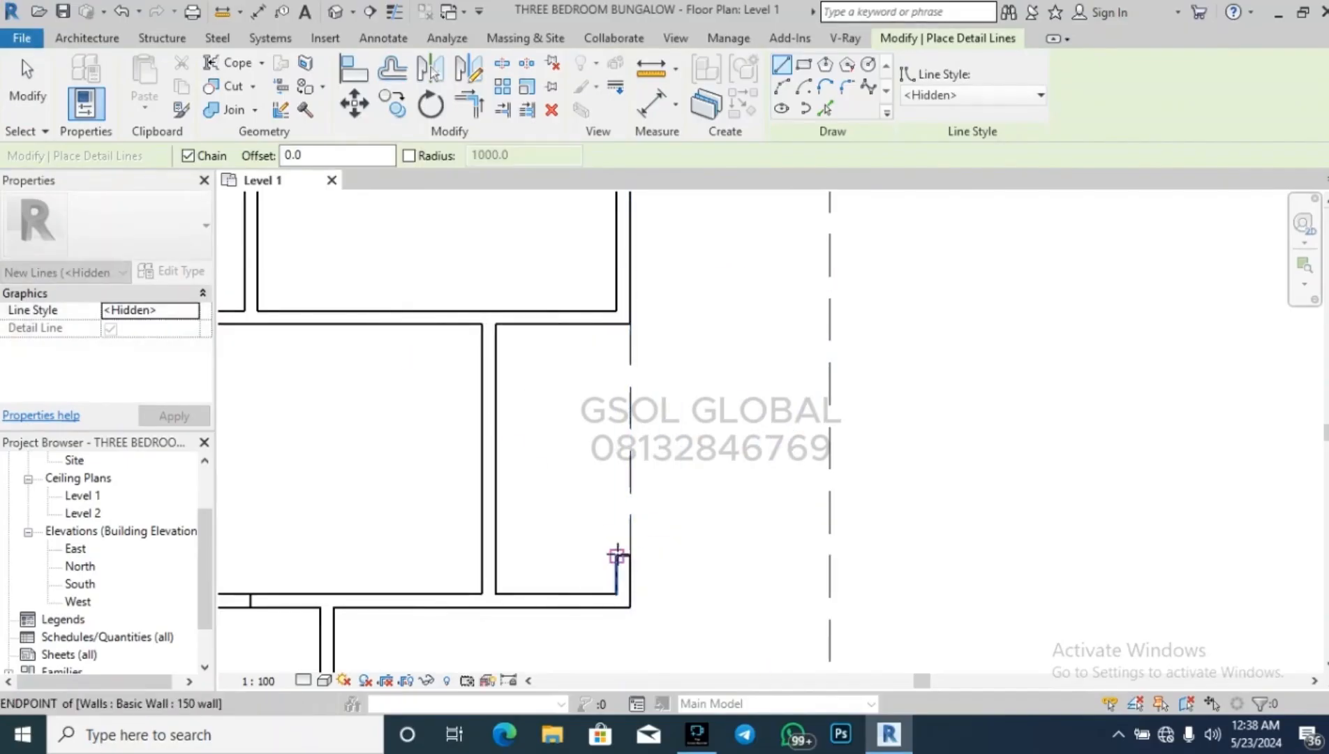
click(617, 555)
click(617, 323)
key(Escape)
scroll(848, 433, down, 2)
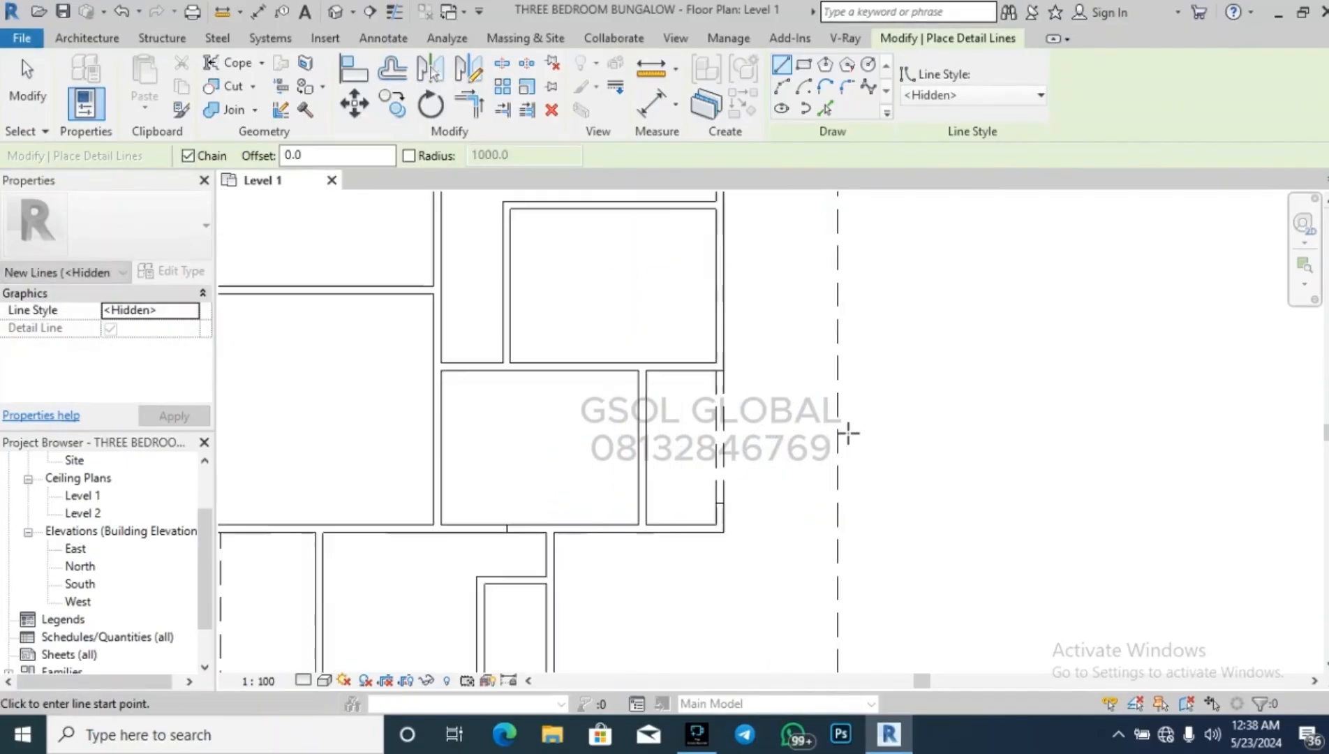
scroll(848, 433, down, 2)
scroll(614, 429, up, 2)
key(Escape)
key(Escape)
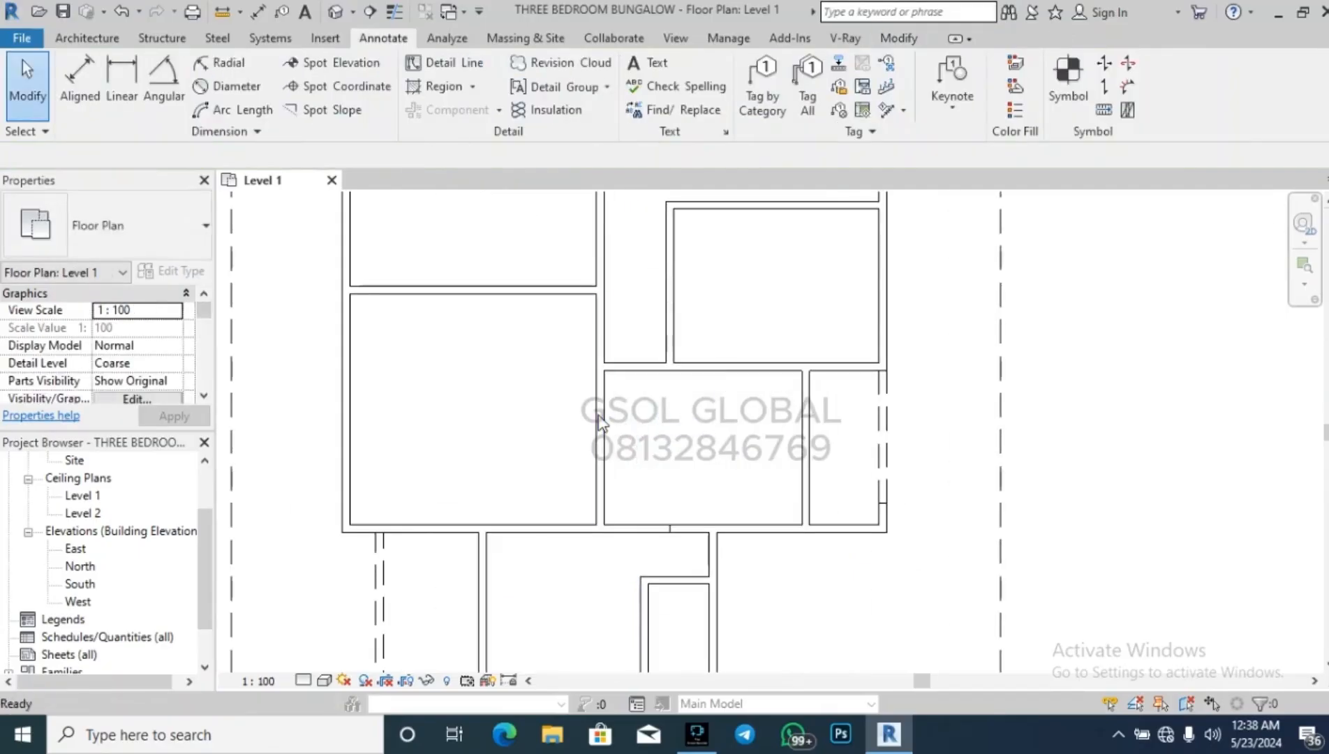
key(t)
key(r)
scroll(551, 307, down, 2)
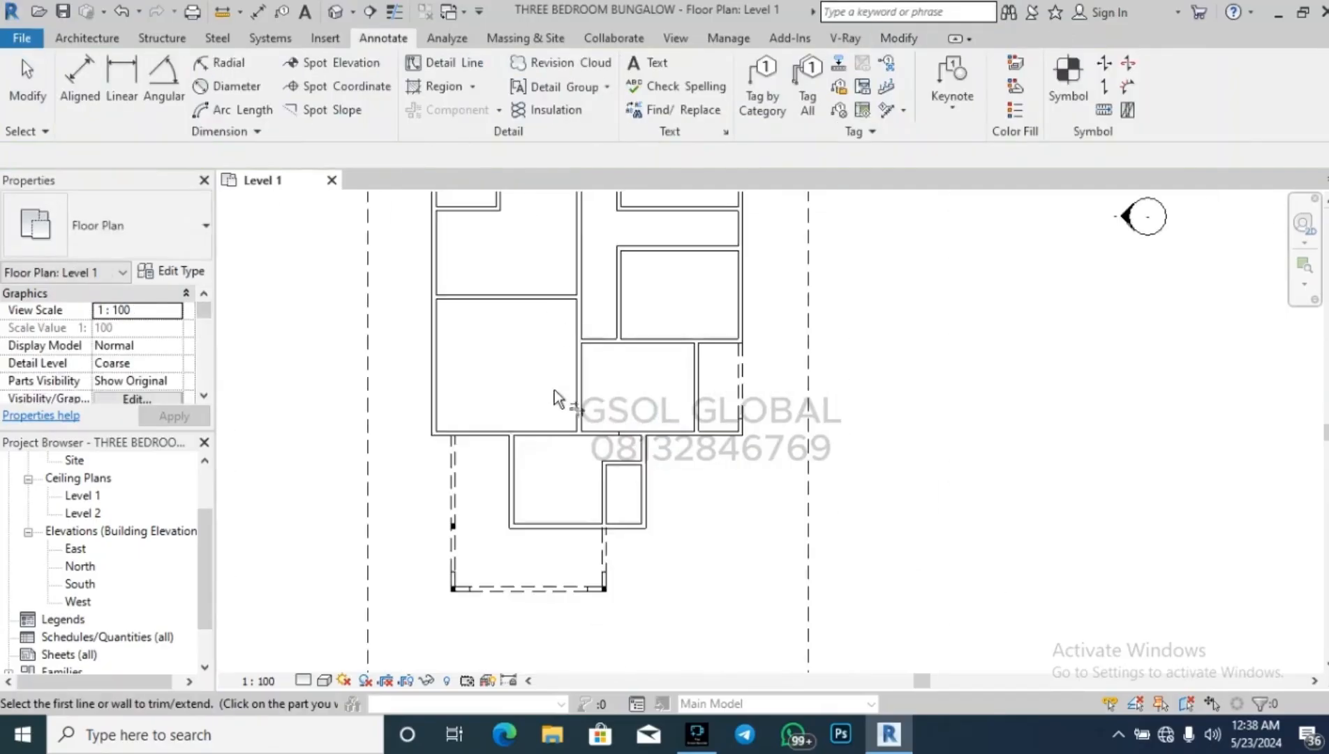
scroll(554, 390, up, 2)
key(Escape)
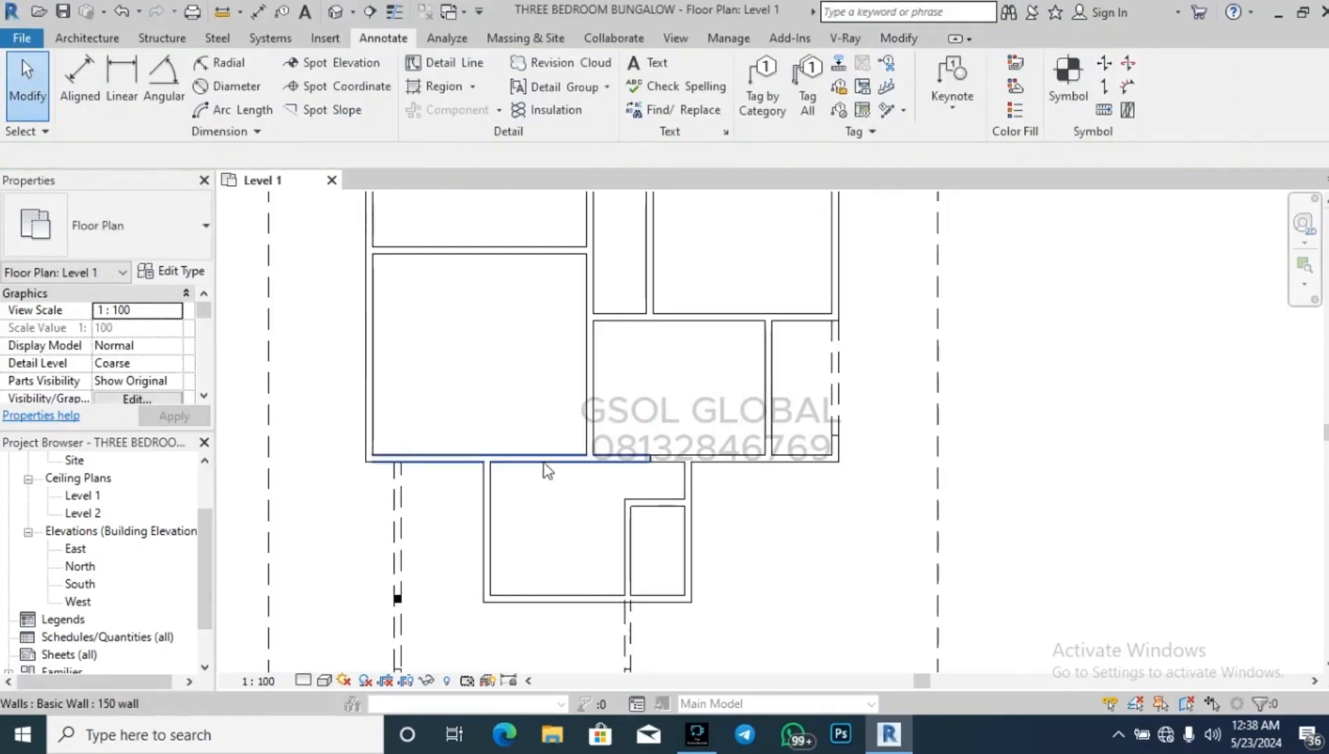
Split the large lower-left room's bottom wall and trim it to the projecting lower room's left wall, opening the two rooms to each other.
key(s)
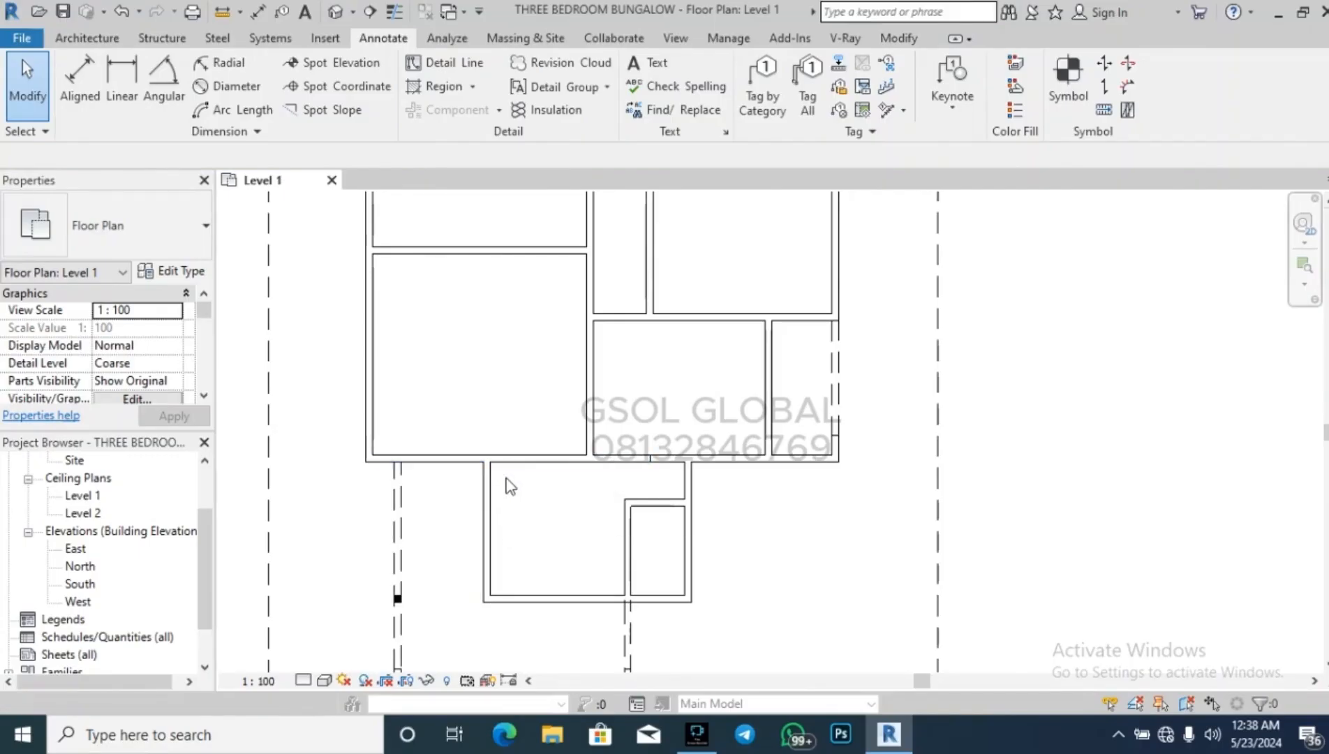
key(l)
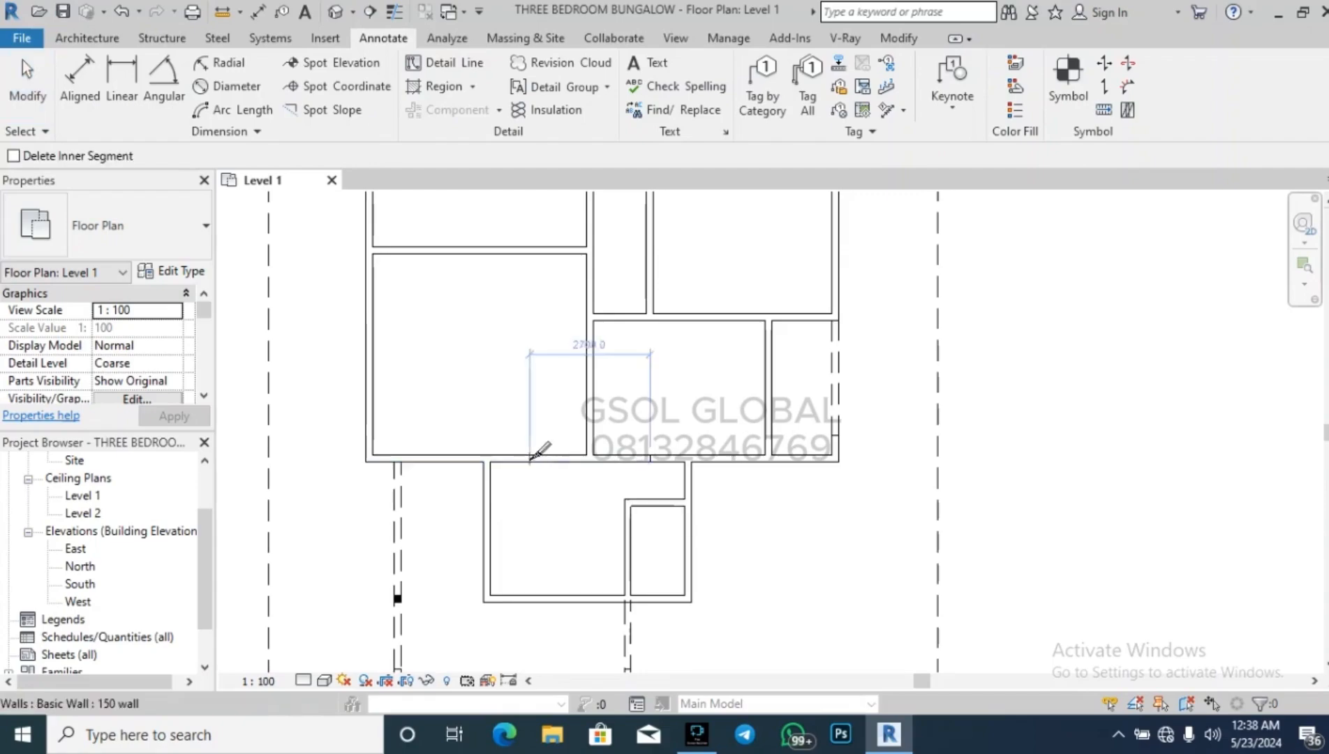
click(530, 457)
key(Escape)
key(t)
key(r)
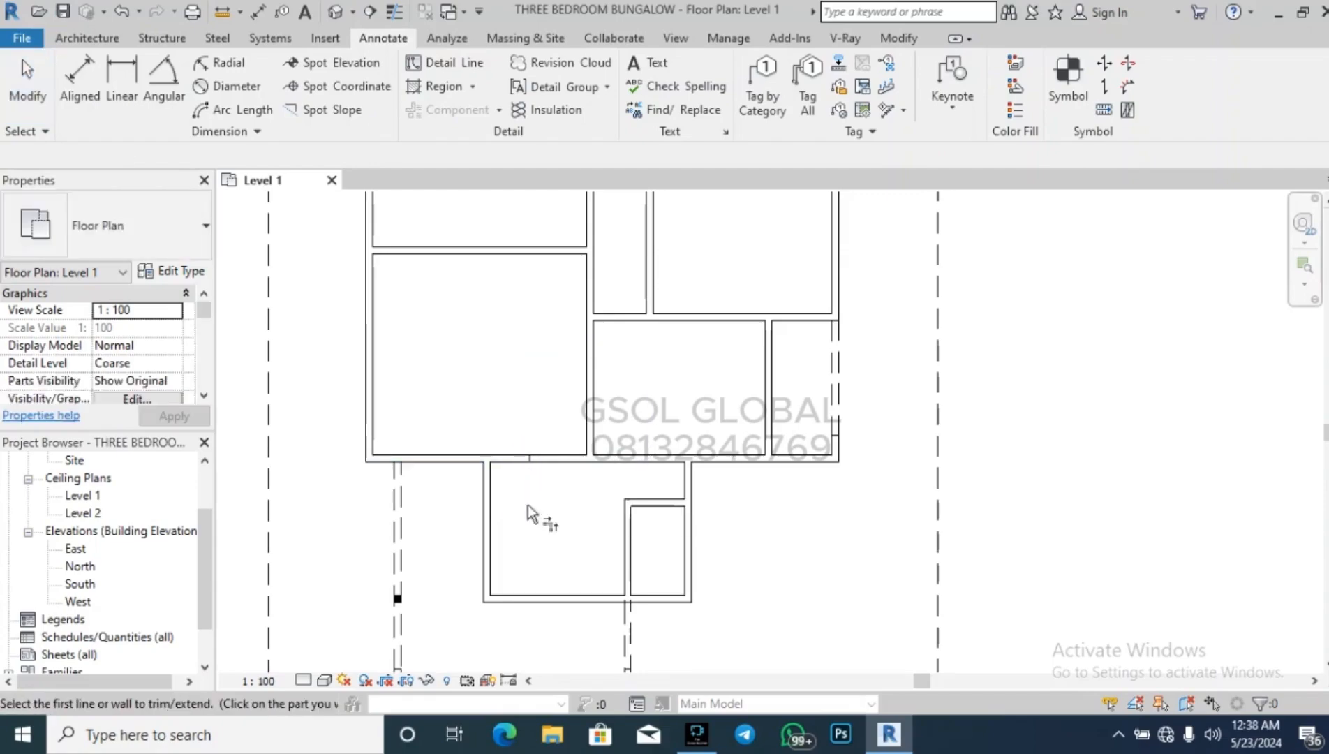
click(489, 504)
click(467, 455)
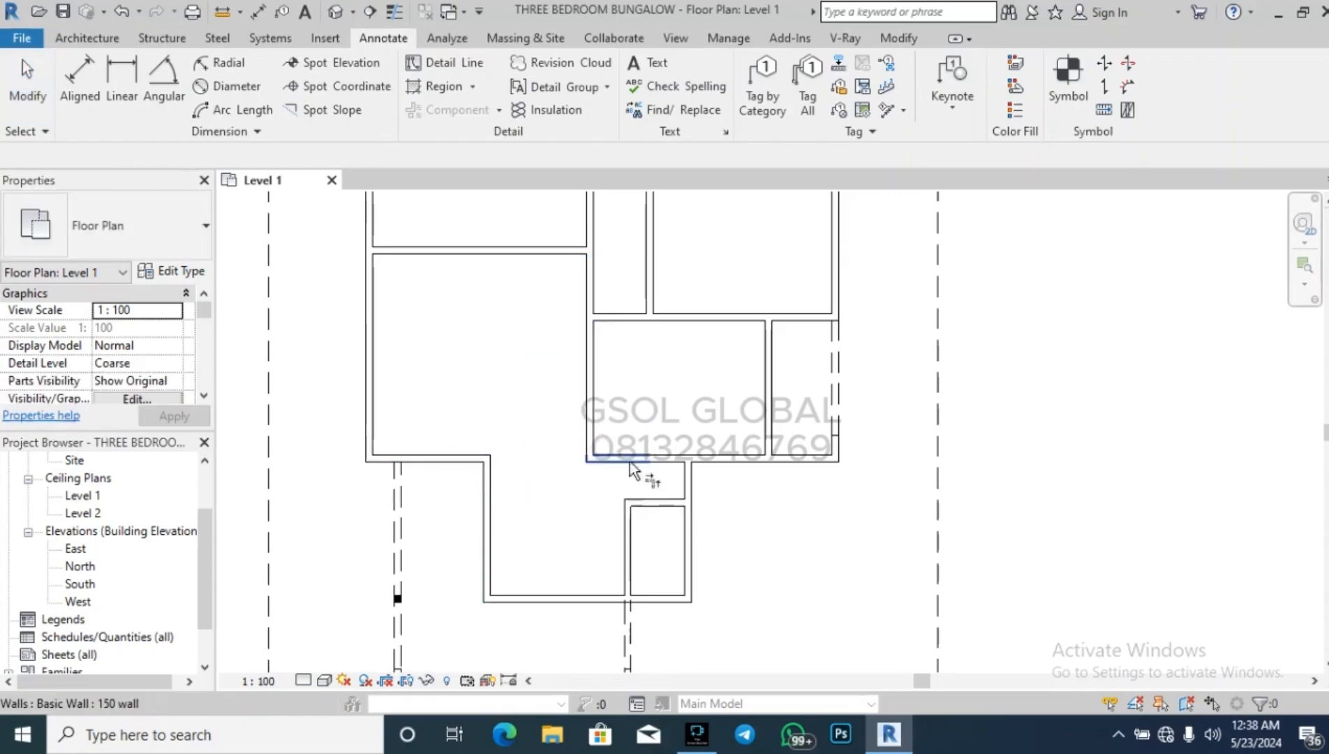
key(Escape)
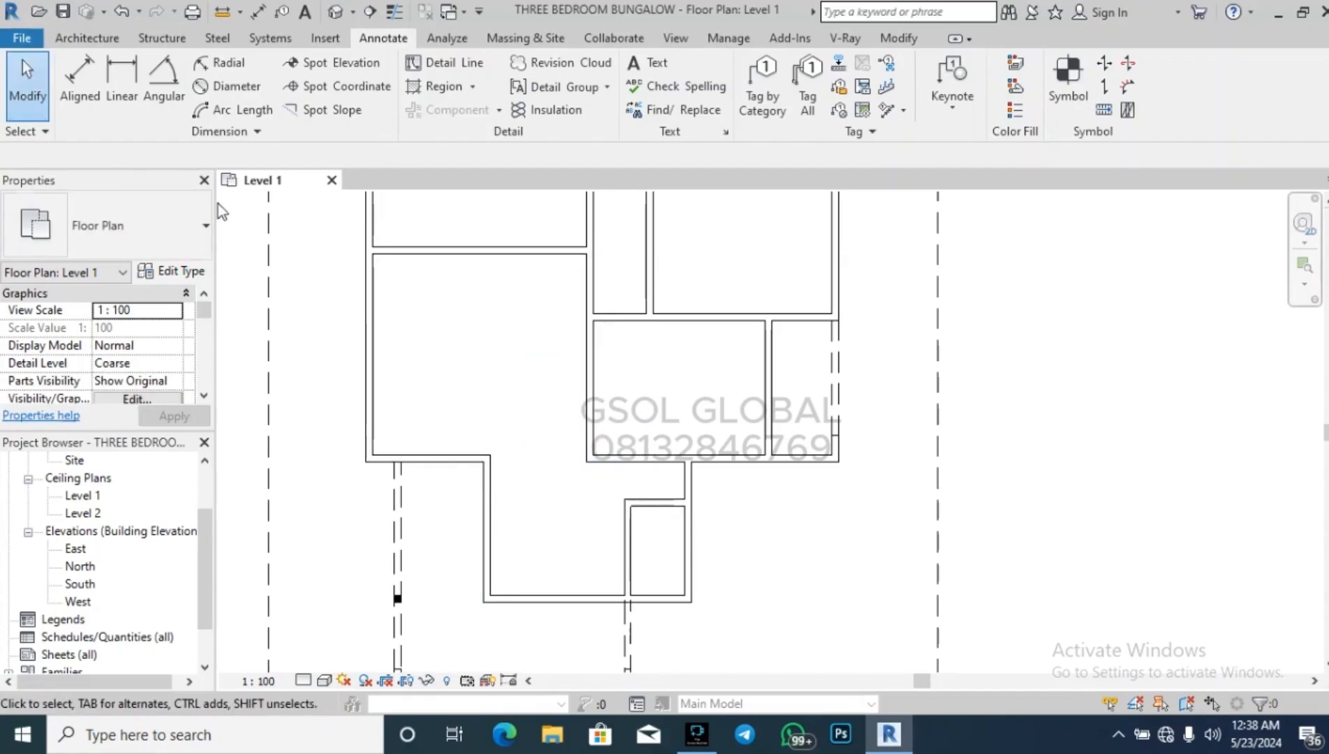
Draw two horizontal hidden detail lines across the new opening below the large lower-left room, in line with the two wall faces.
click(428, 70)
scroll(488, 447, up, 2)
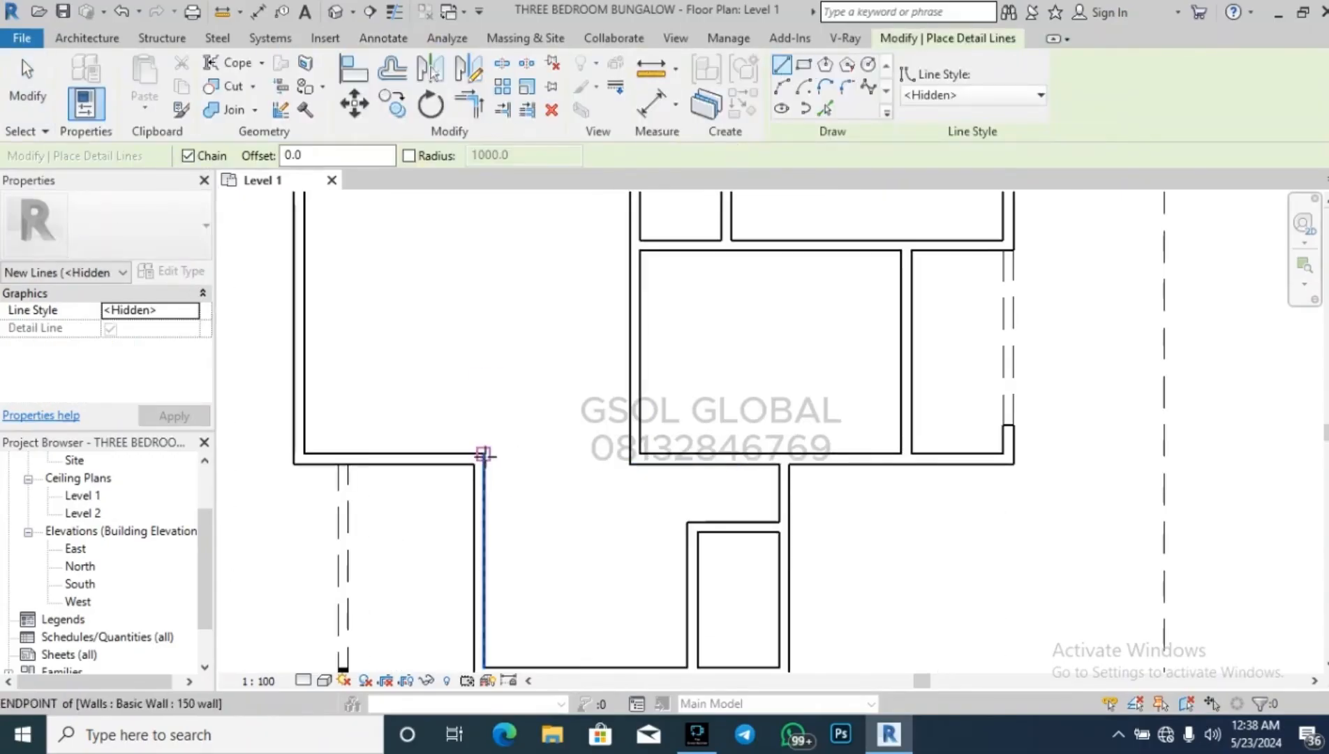
click(484, 454)
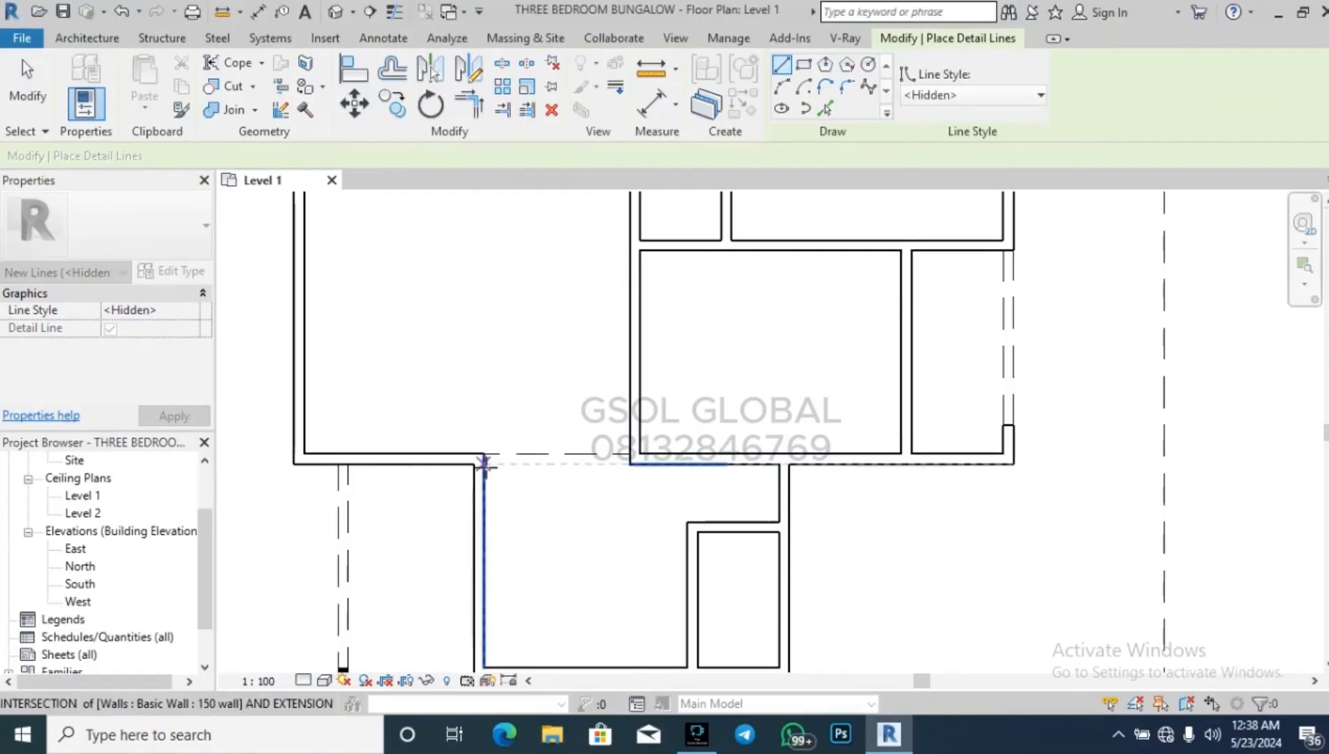
click(623, 463)
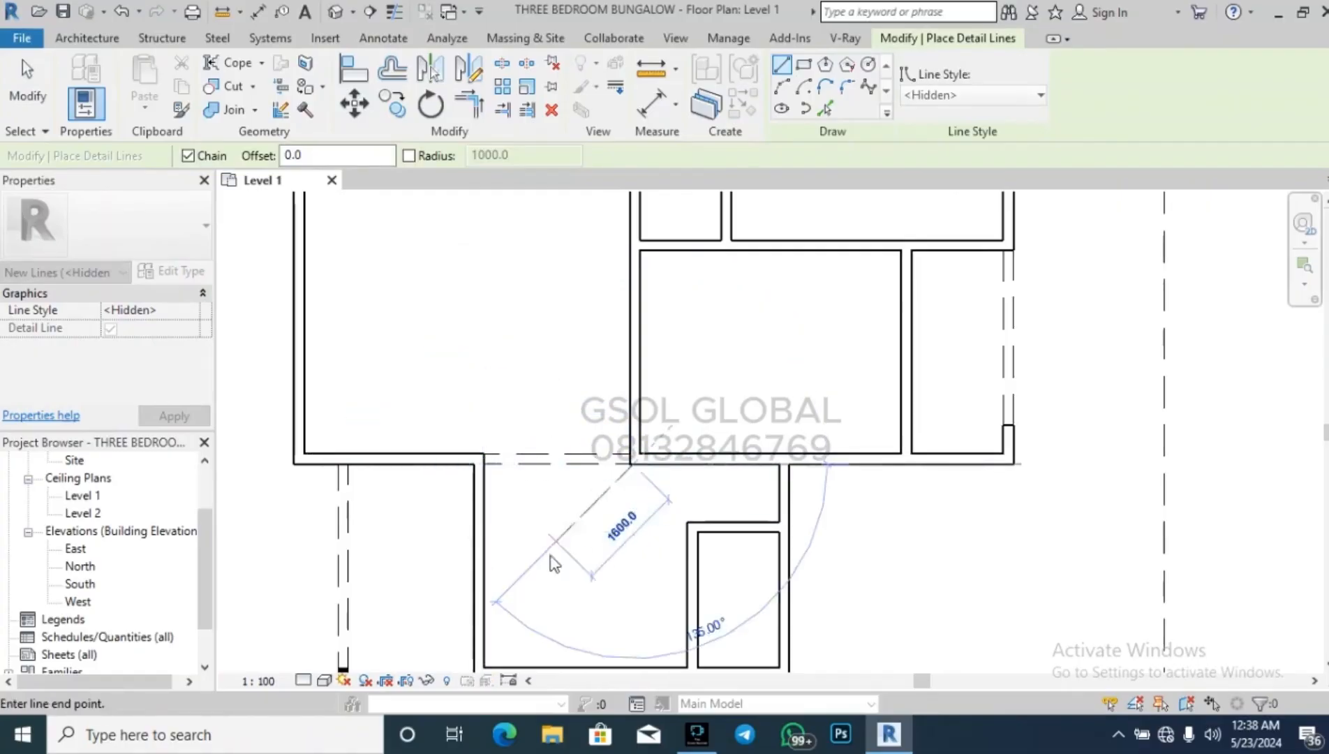
key(Escape)
scroll(551, 564, down, 3)
key(Escape)
Split the wall between the large lower-left room and the room beside it near both ends, and delete the middle segment.
scroll(633, 487, up, 2)
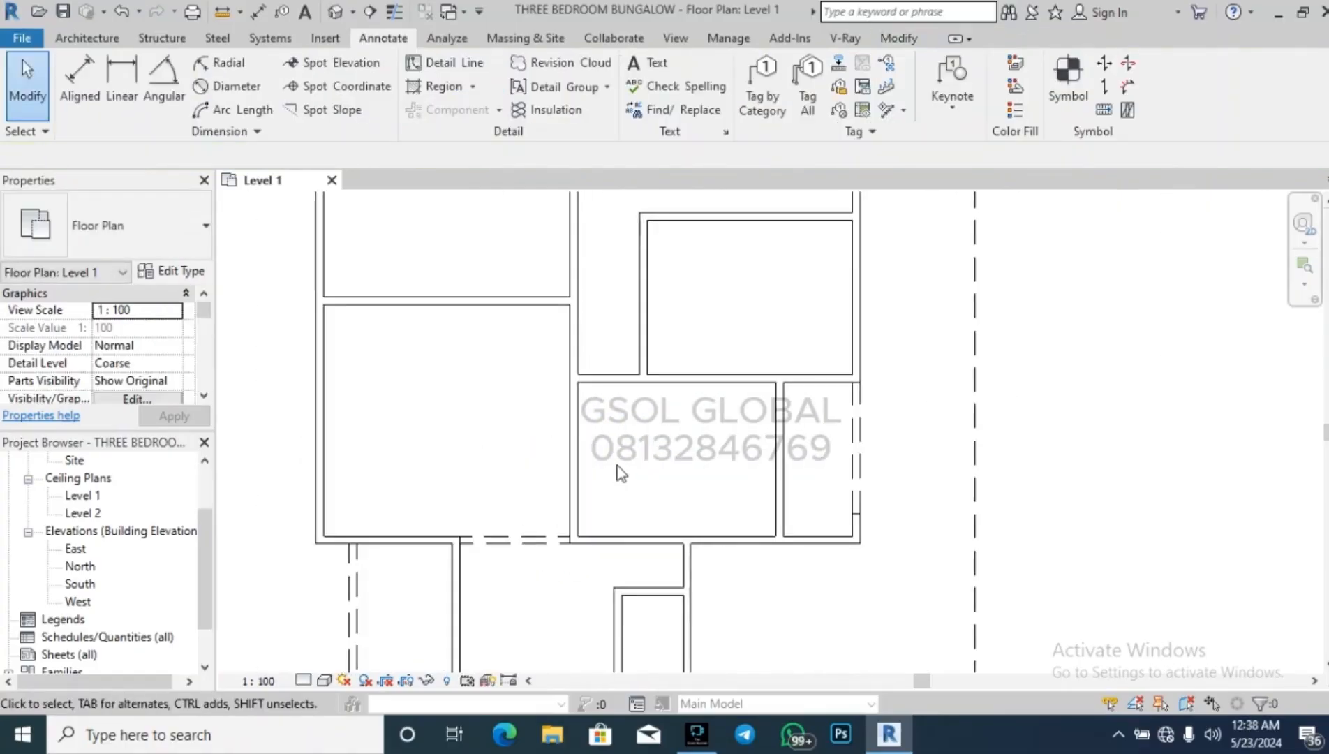
key(s)
key(l)
scroll(575, 479, up, 2)
click(573, 525)
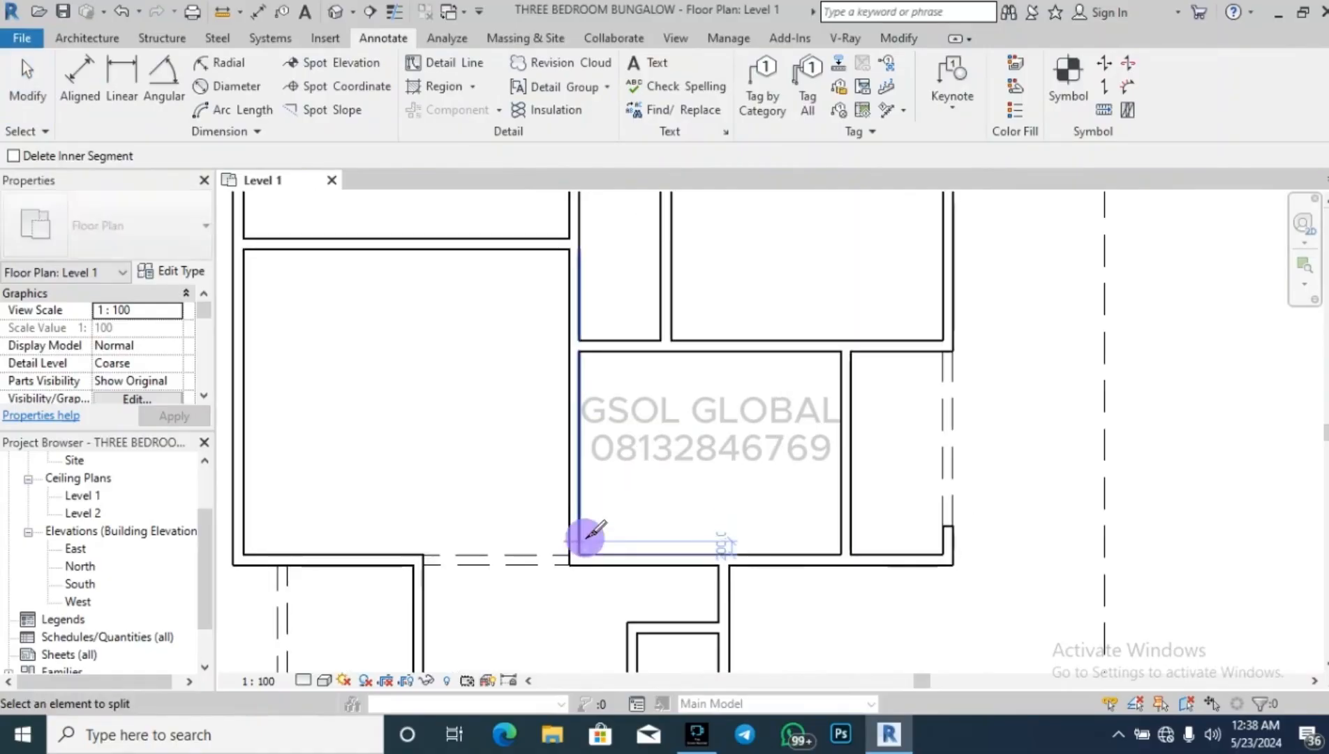
click(589, 362)
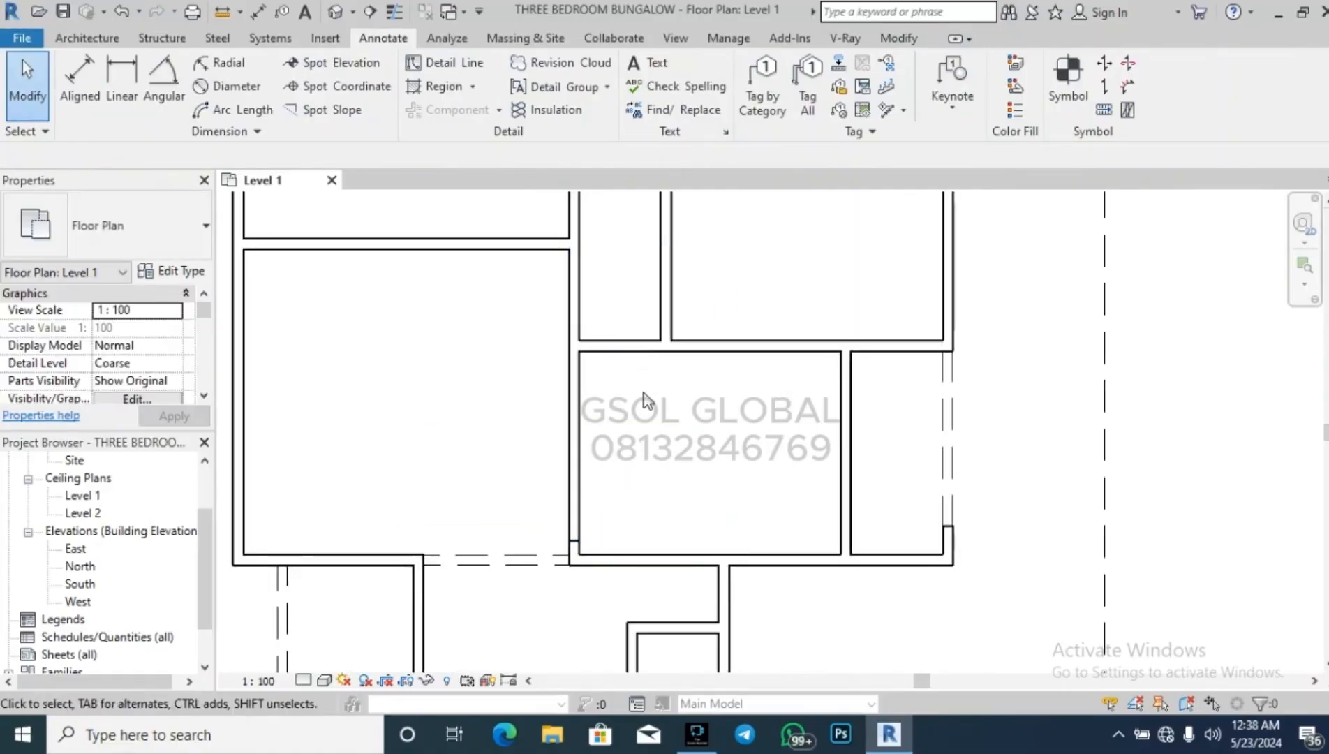
click(582, 362)
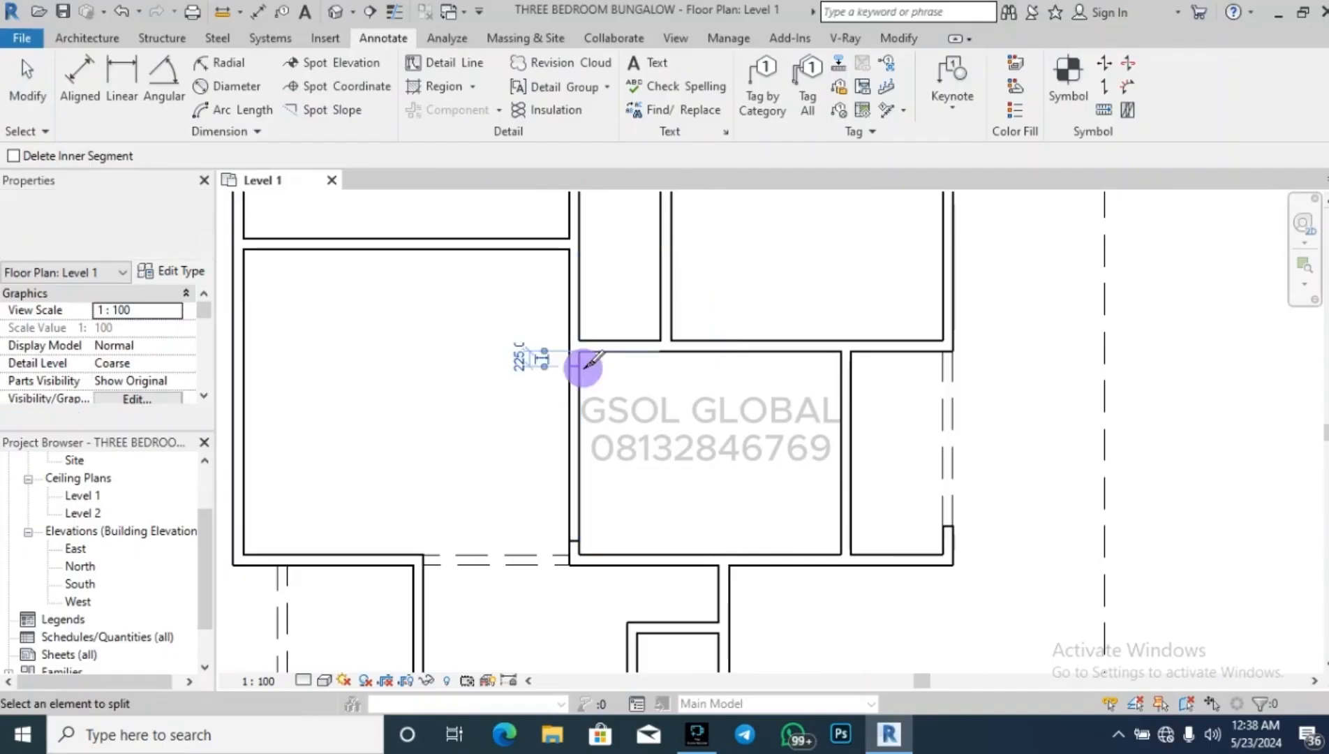
key(Escape)
click(582, 417)
key(Delete)
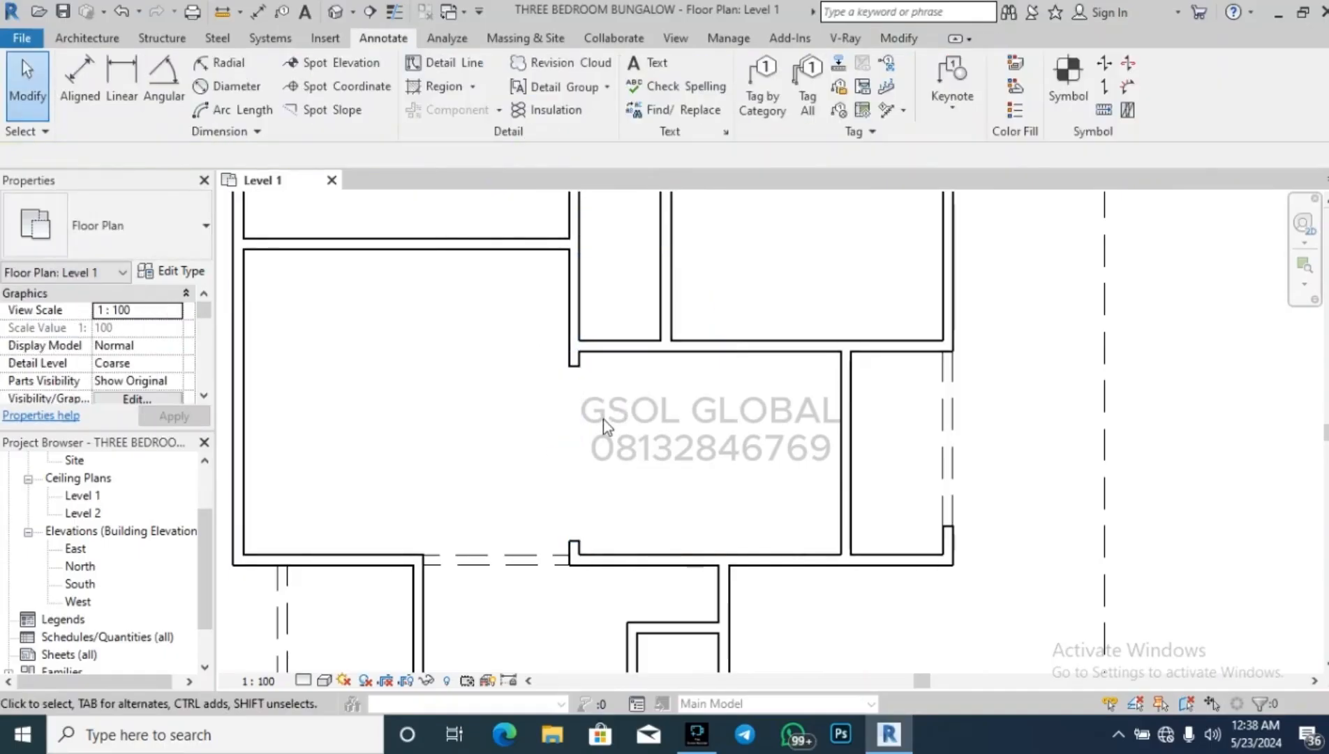
Draw a vertical hidden detail line about 2575 mm long along the left wall face of the opening, ending at the lower wall stub.
click(449, 63)
click(571, 365)
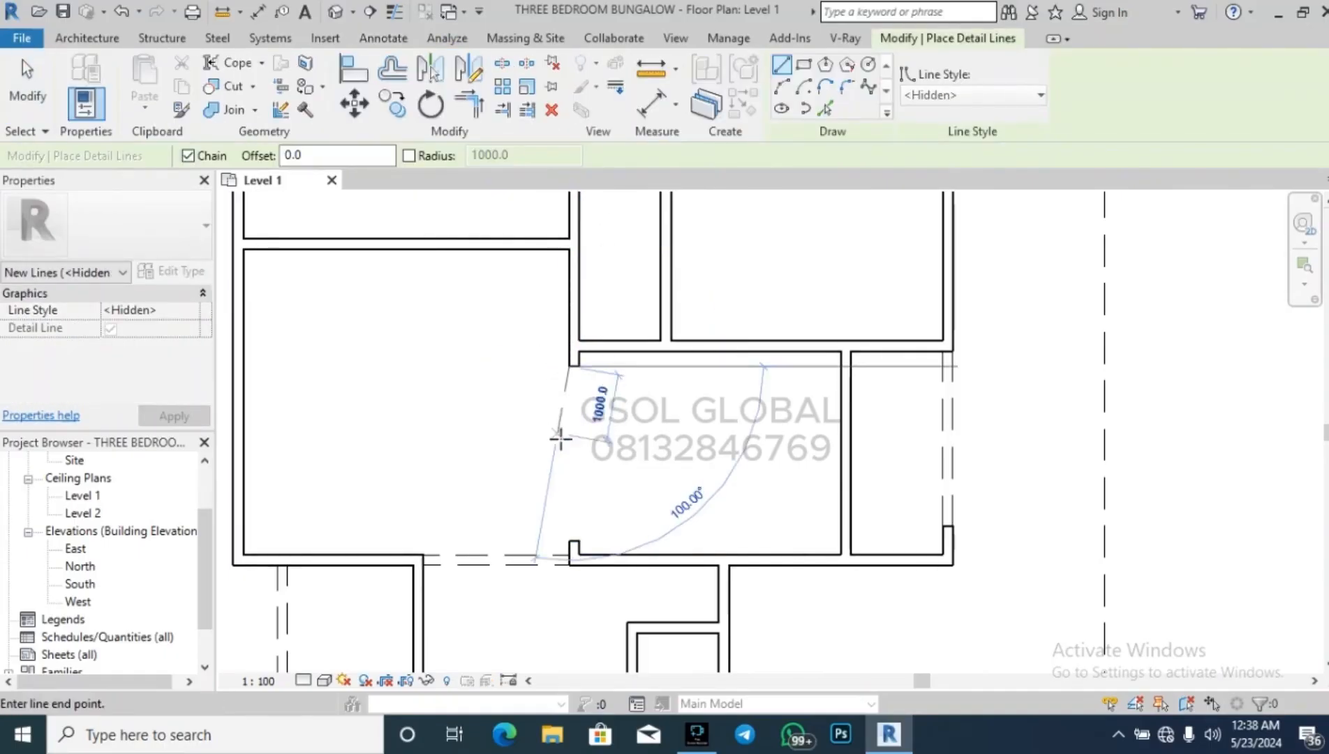
click(574, 539)
key(Escape)
key(Escape)
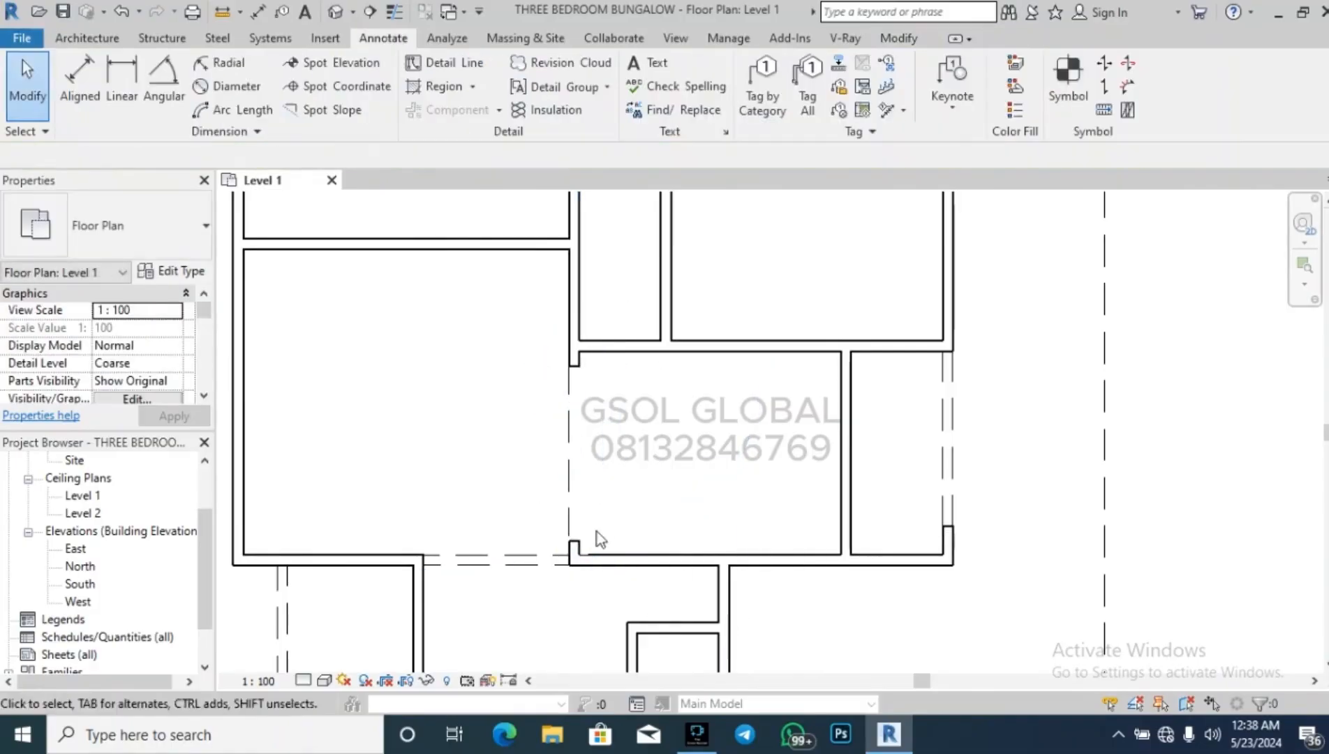
scroll(597, 531, up, 2)
click(573, 530)
drag(569, 525, 568, 534)
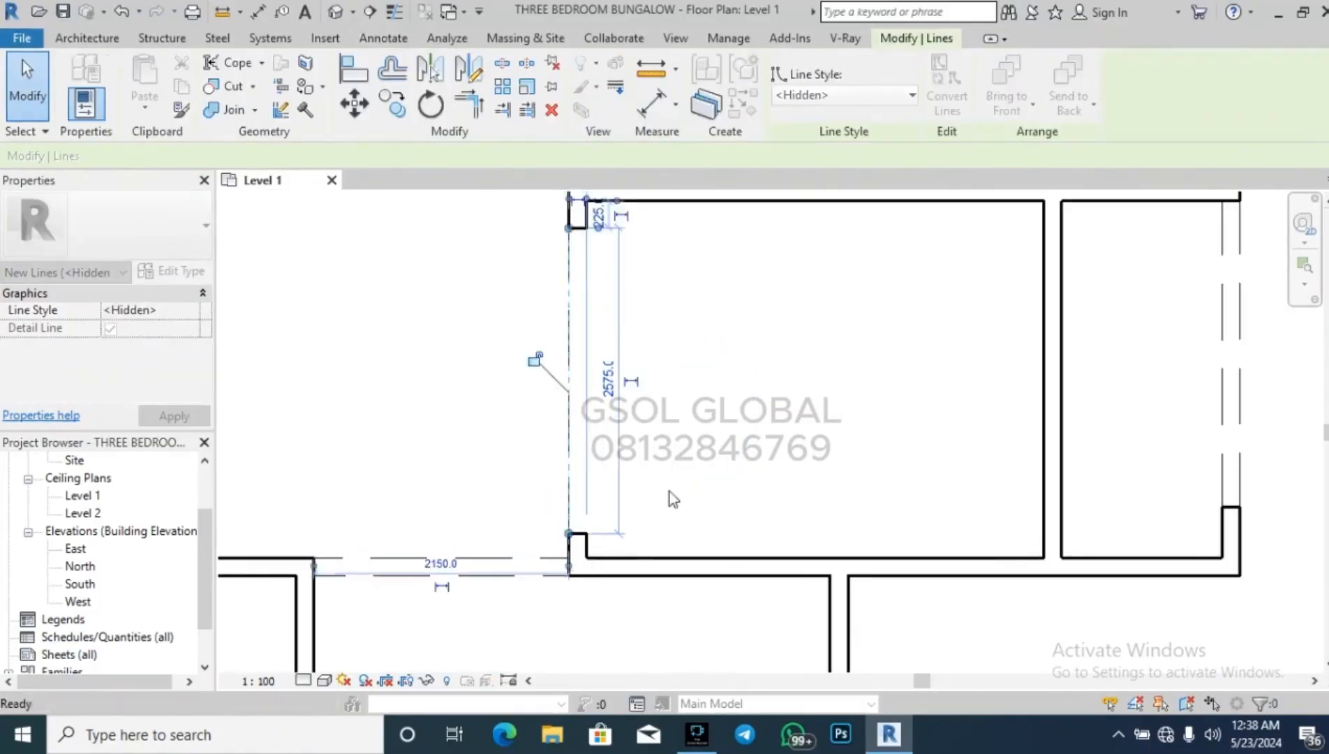
click(689, 464)
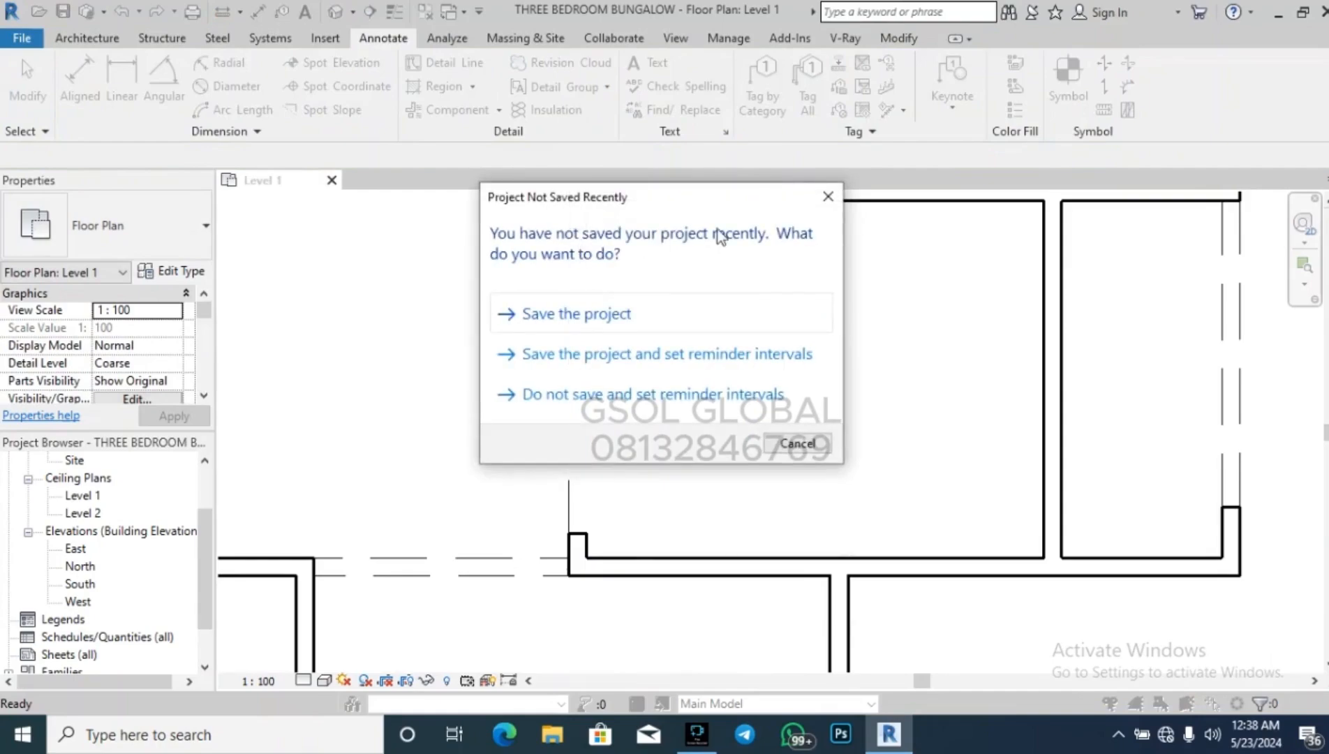
Save the project and draw a second vertical hidden detail line across the opening, in line with the right wall face.
click(665, 311)
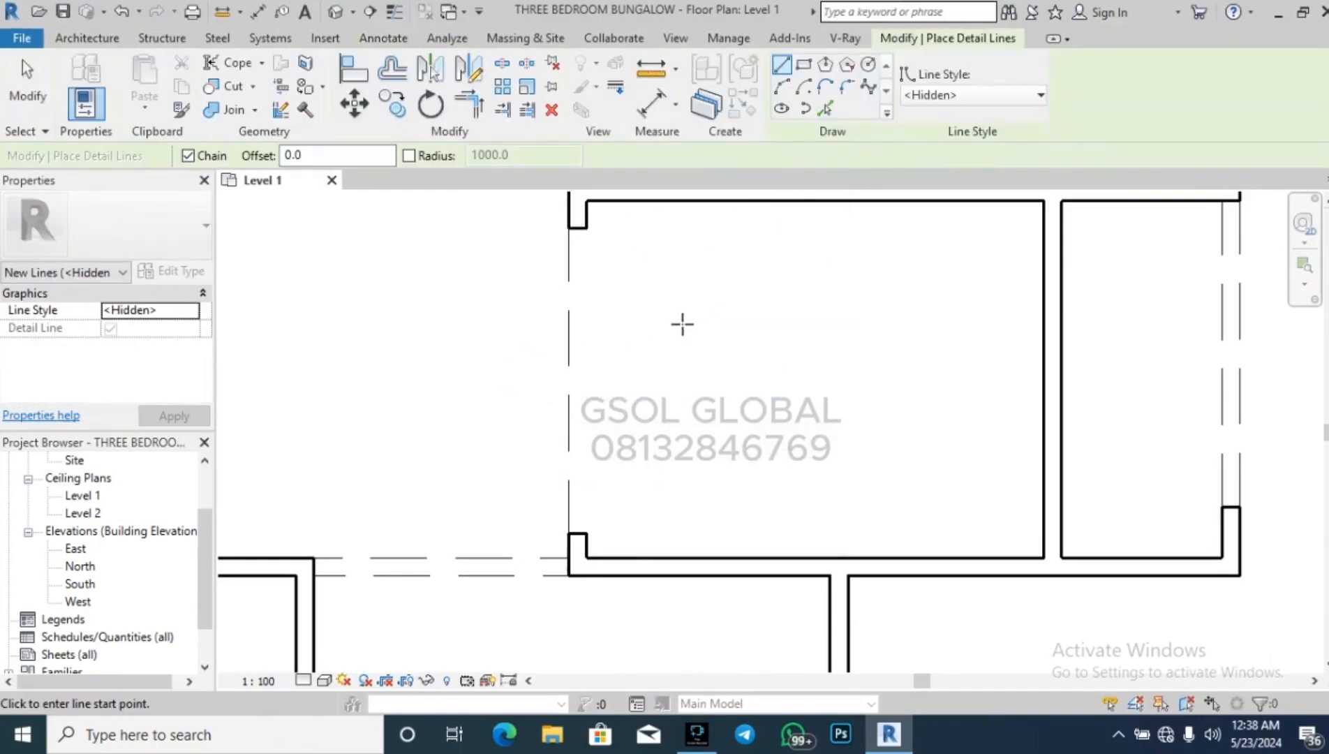
click(586, 227)
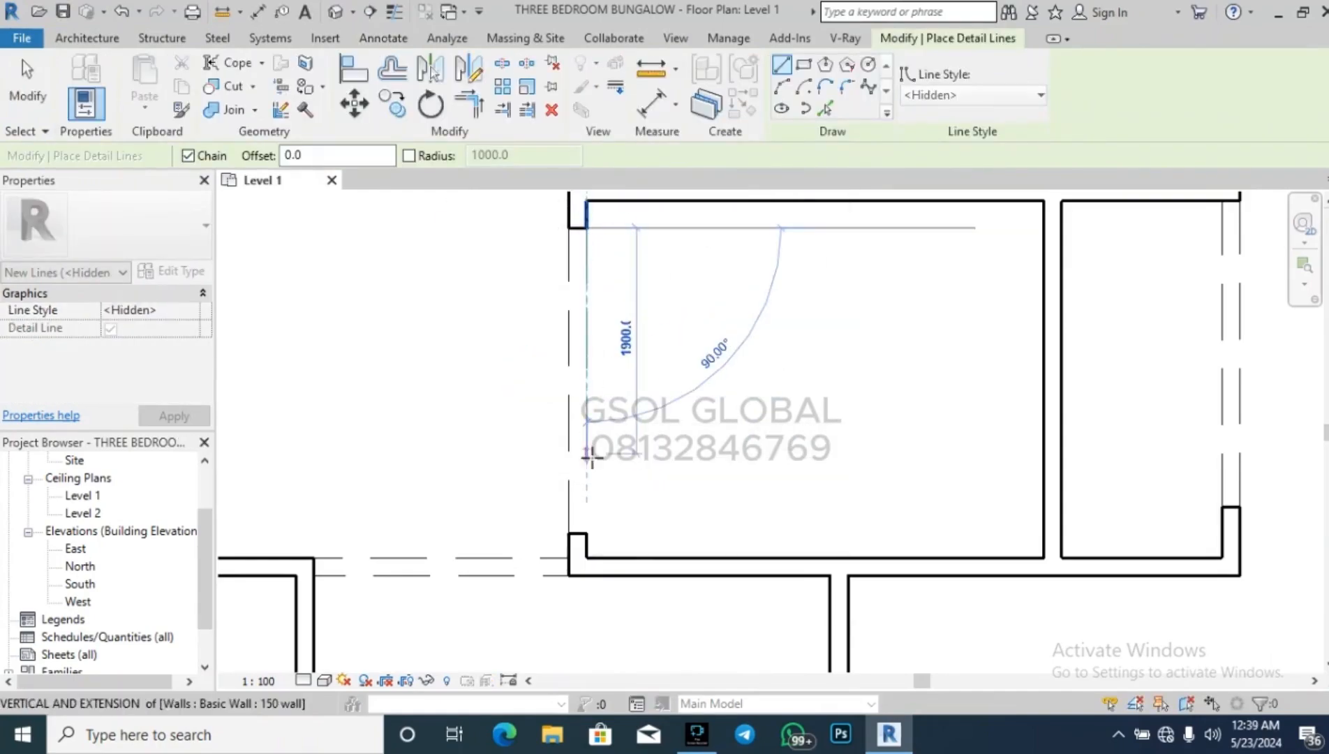
click(586, 536)
key(Escape)
scroll(642, 499, down, 5)
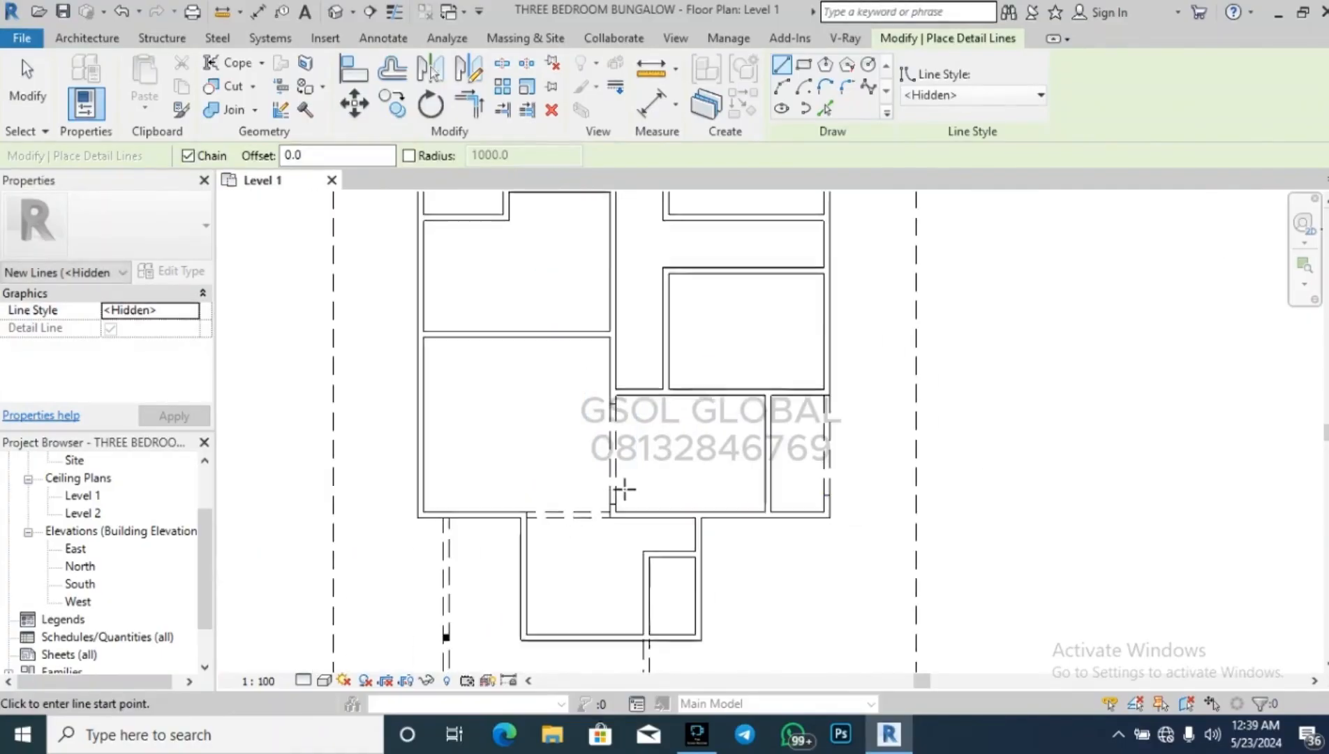
scroll(405, 466, down, 2)
key(Escape)
Examine the whole floor plan, including the rooms, corridors, dashed open sides and front projection within the site boundary.
scroll(538, 392, up, 4)
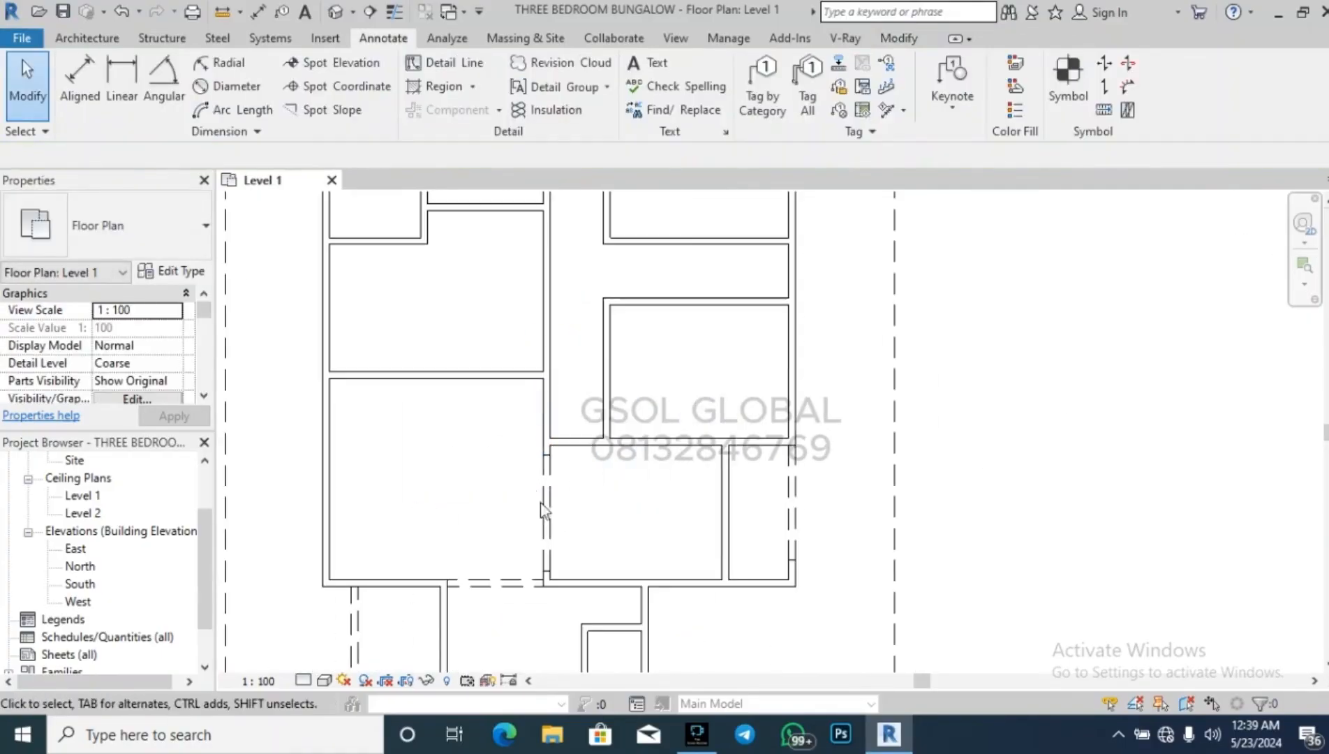
scroll(637, 498, down, 3)
scroll(637, 499, down, 1)
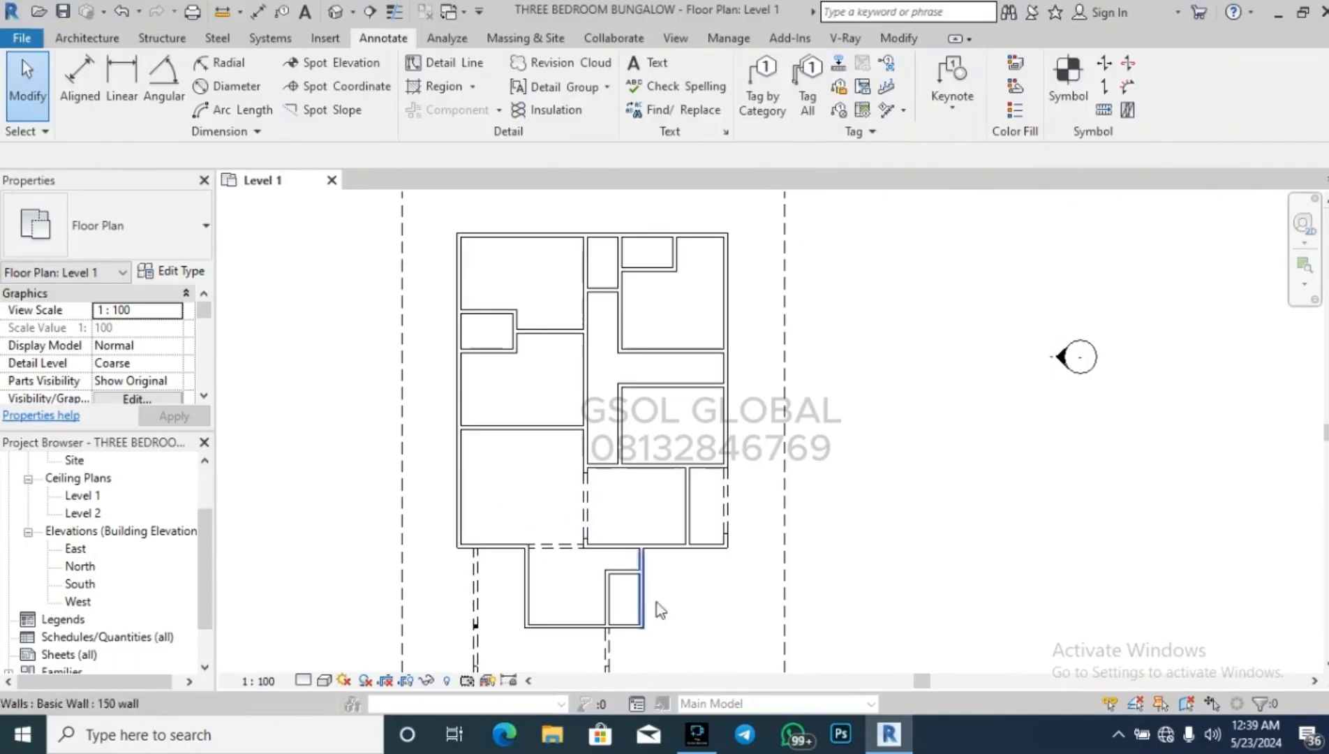
scroll(628, 441, down, 1)
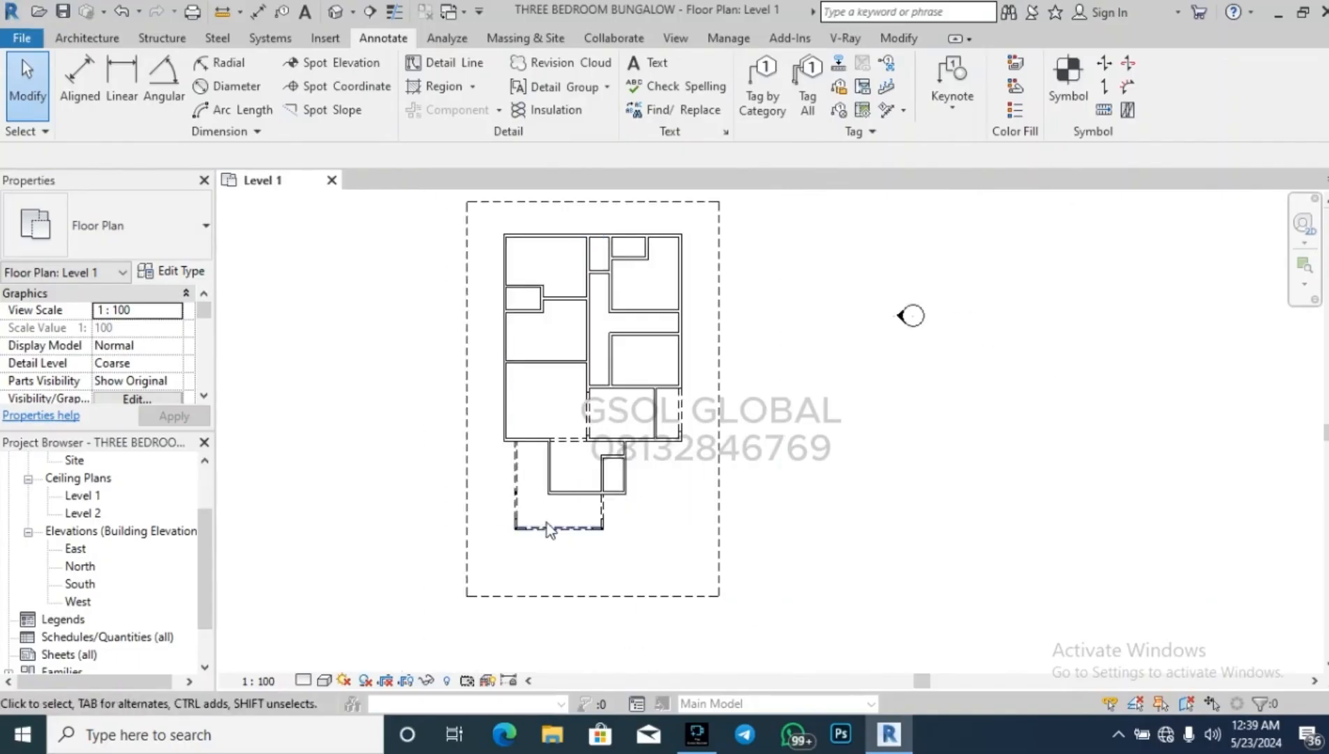
scroll(541, 515, up, 3)
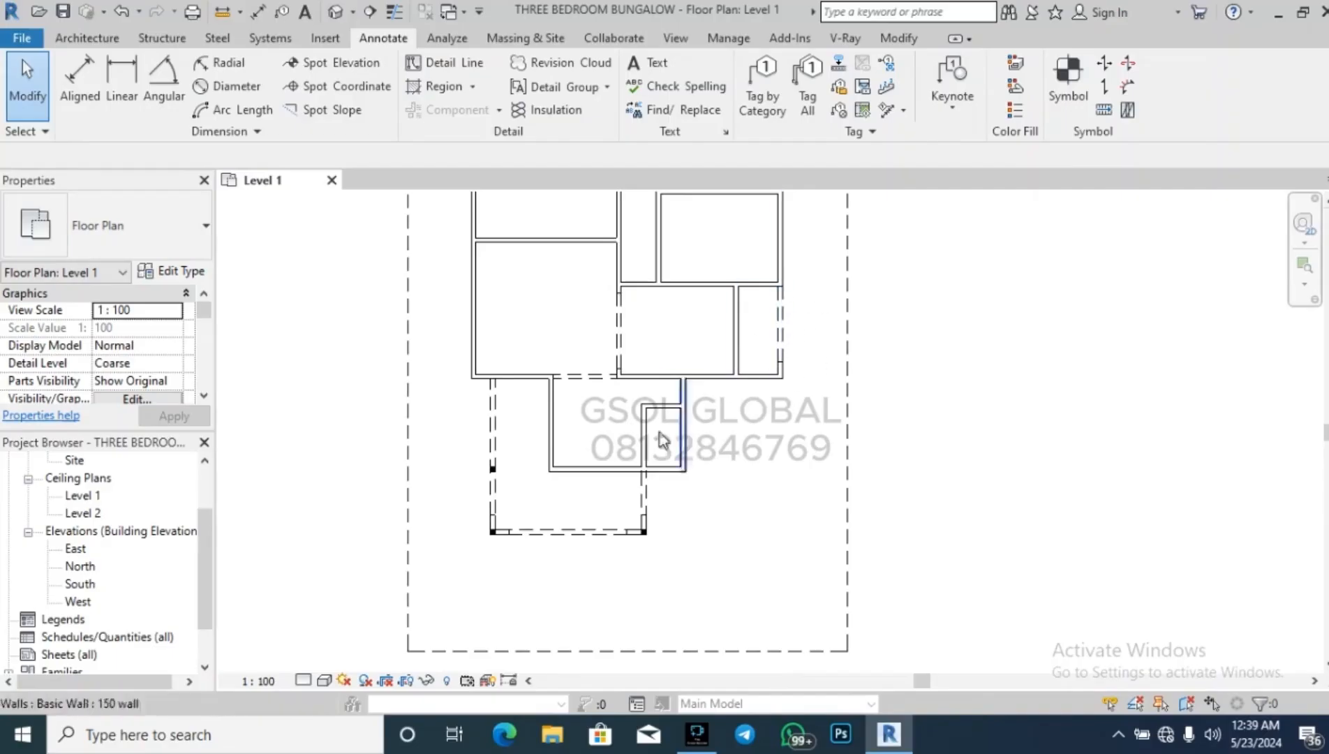
scroll(463, 483, down, 3)
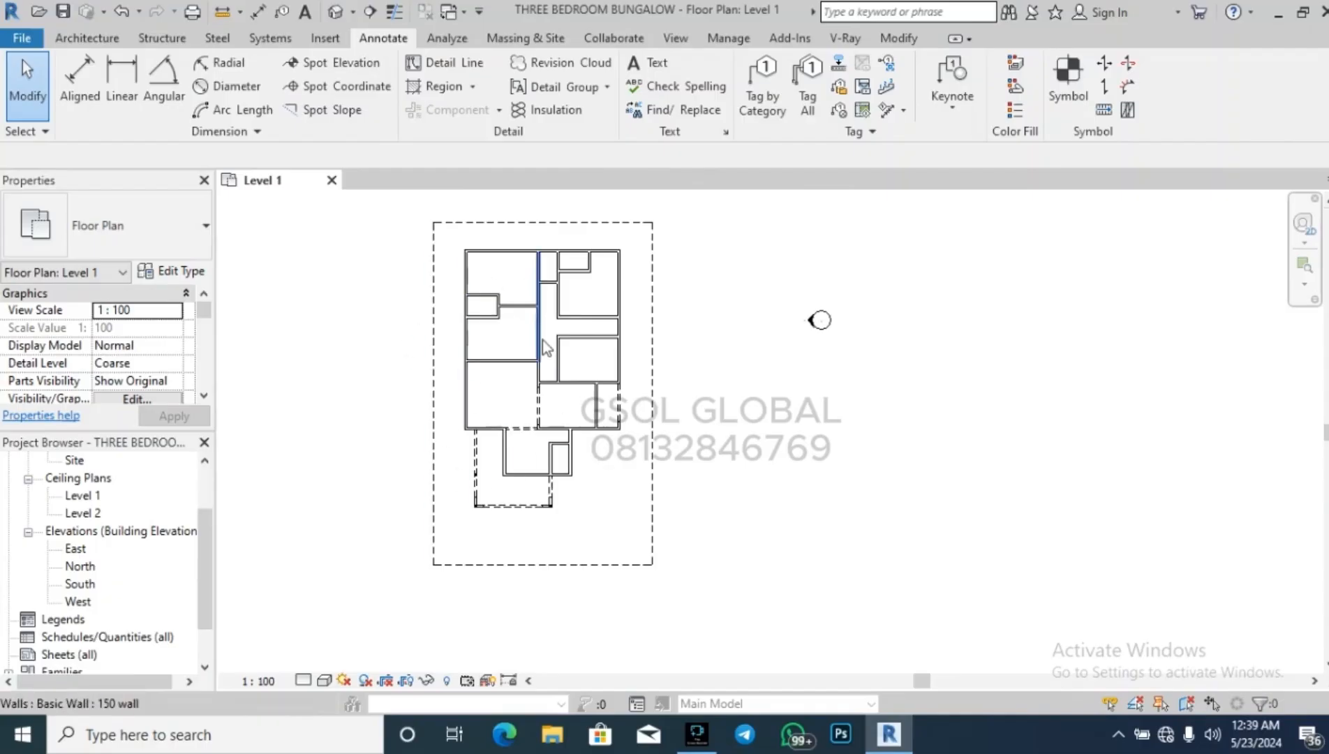
scroll(584, 257, up, 1)
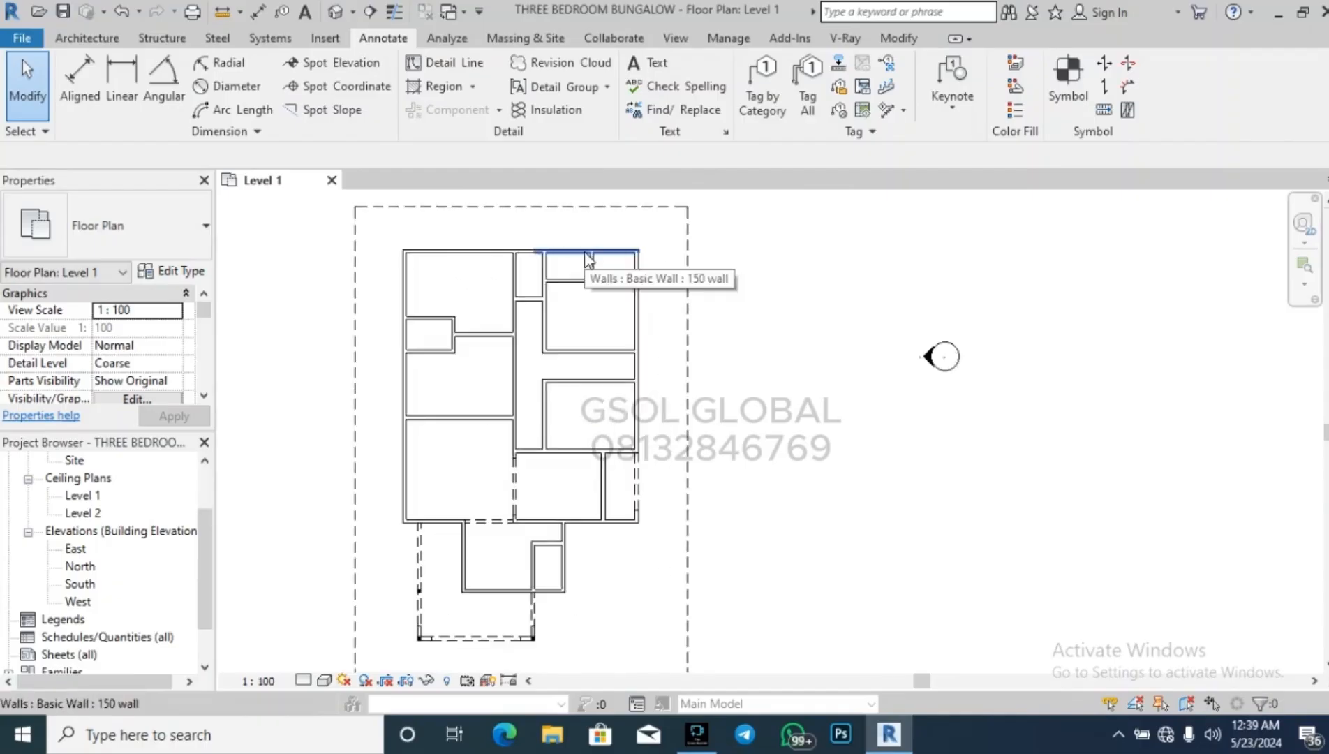
scroll(584, 257, up, 3)
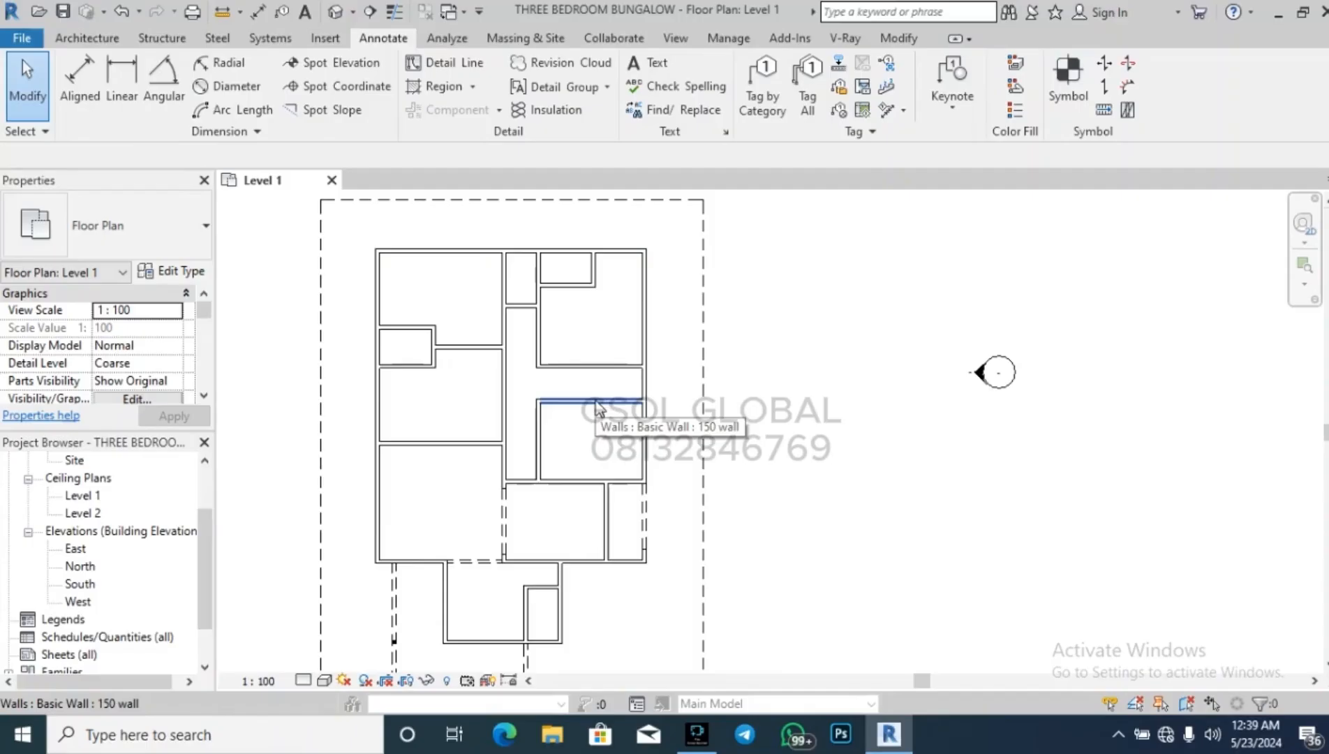
scroll(657, 285, down, 2)
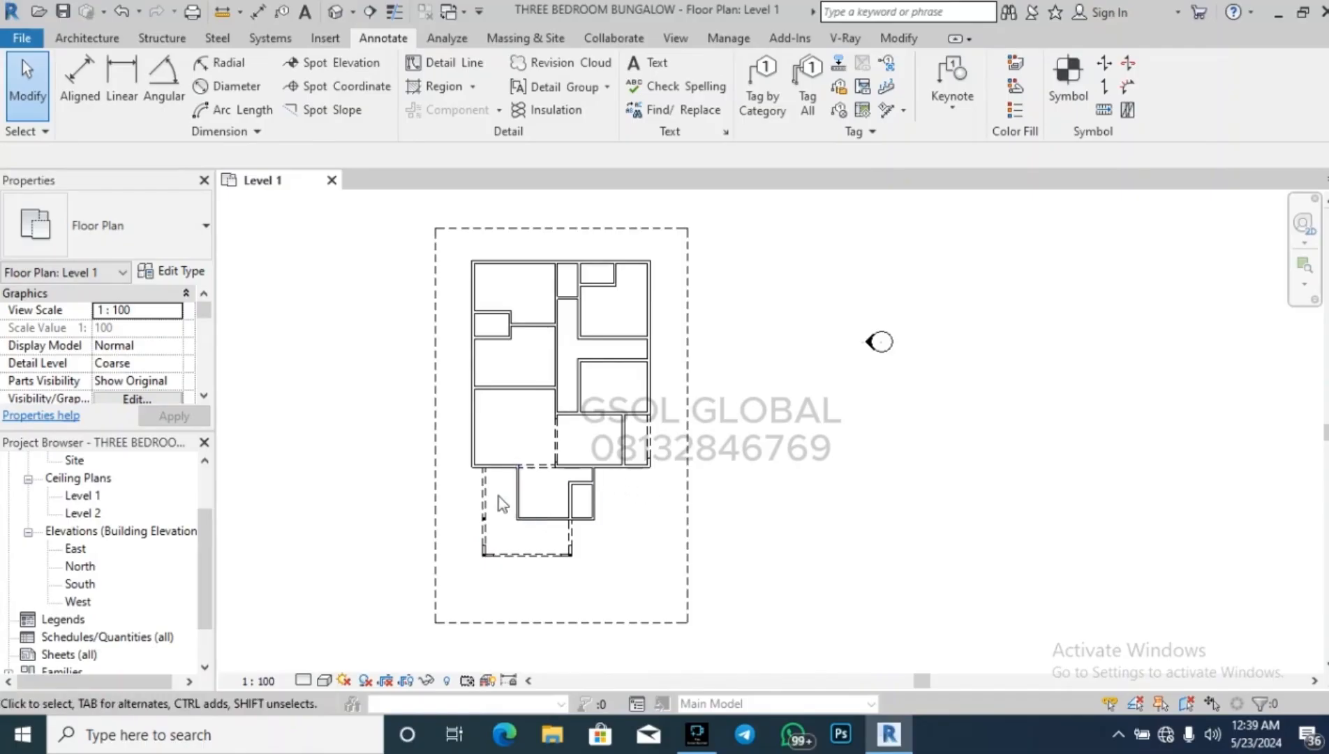
scroll(467, 388, up, 1)
scroll(467, 388, up, 1)
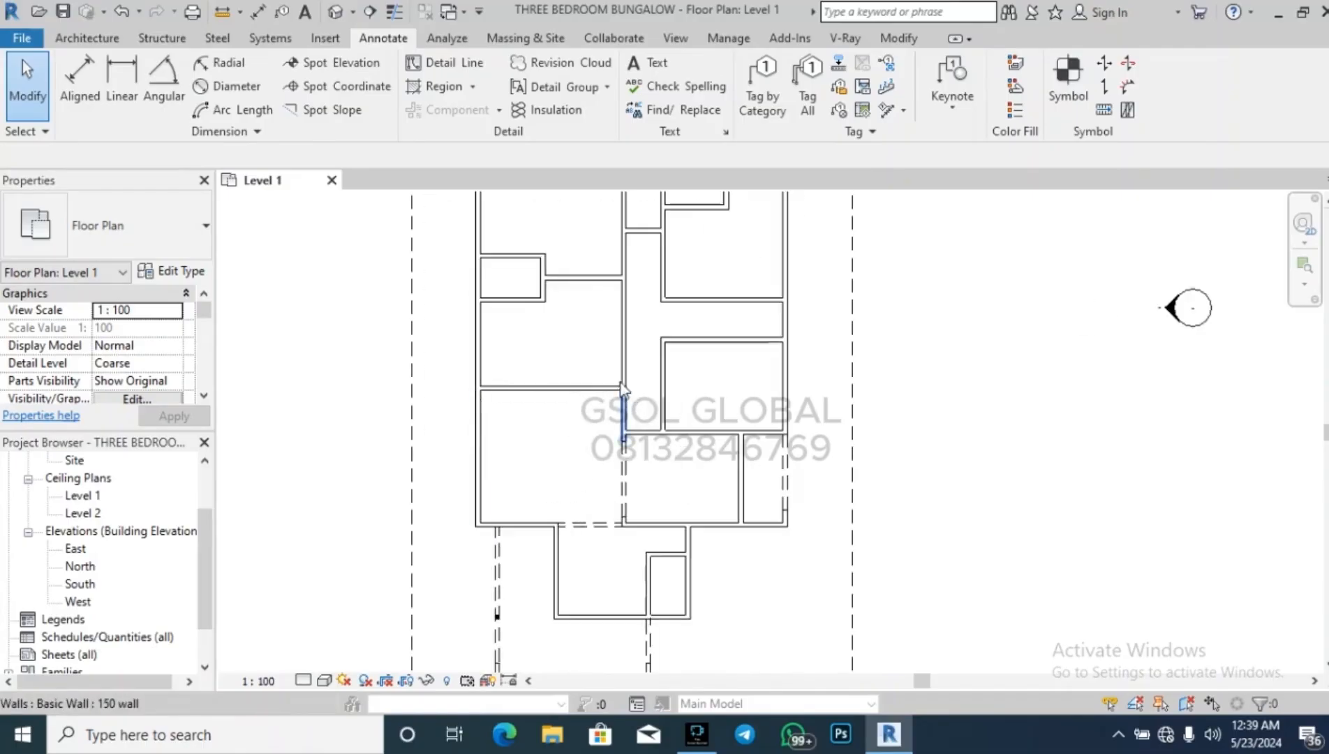
scroll(592, 495, down, 1)
scroll(594, 501, down, 1)
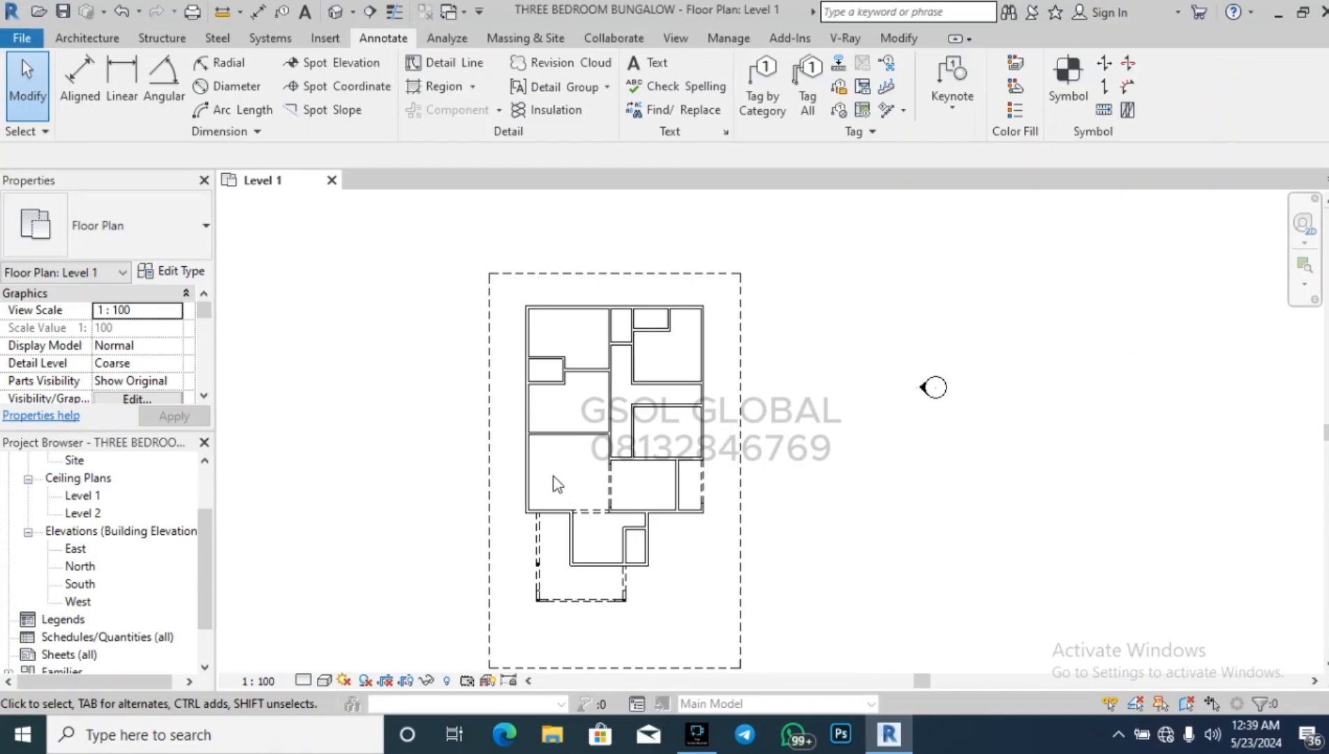
scroll(546, 442, up, 1)
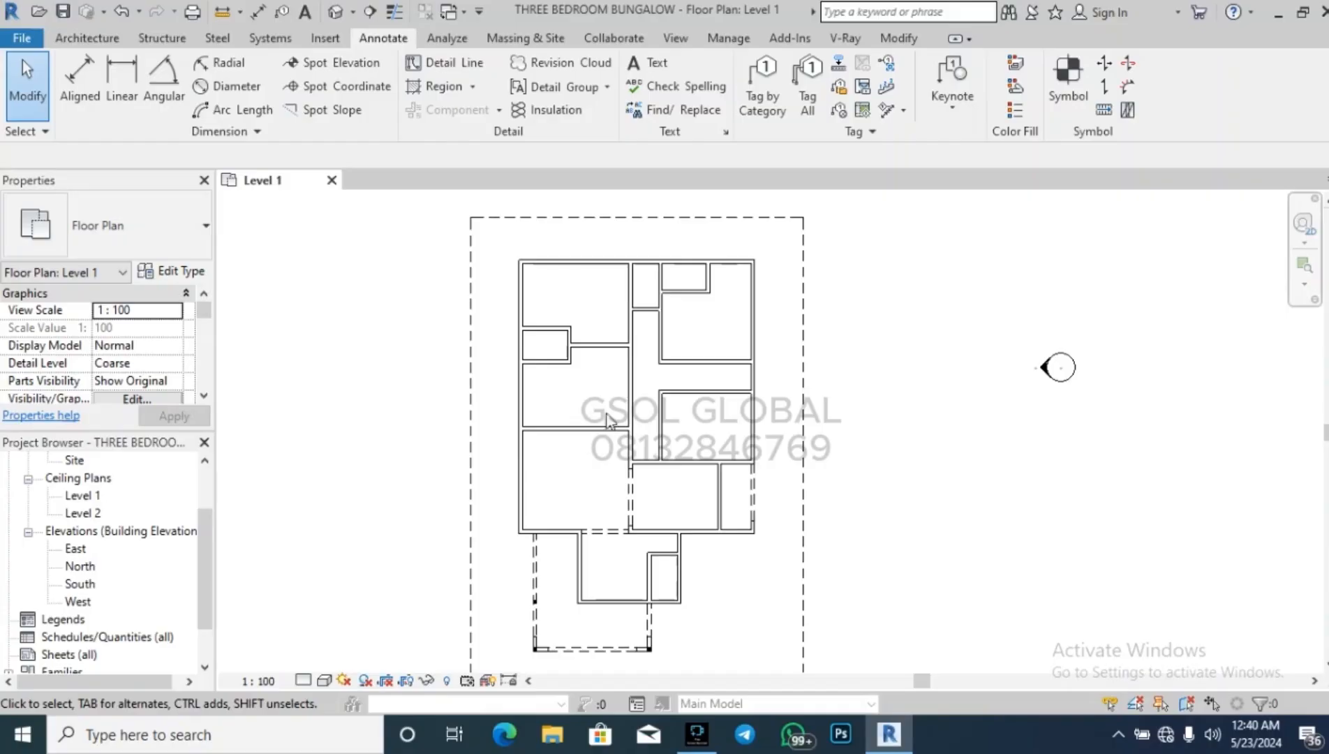
scroll(806, 262, up, 2)
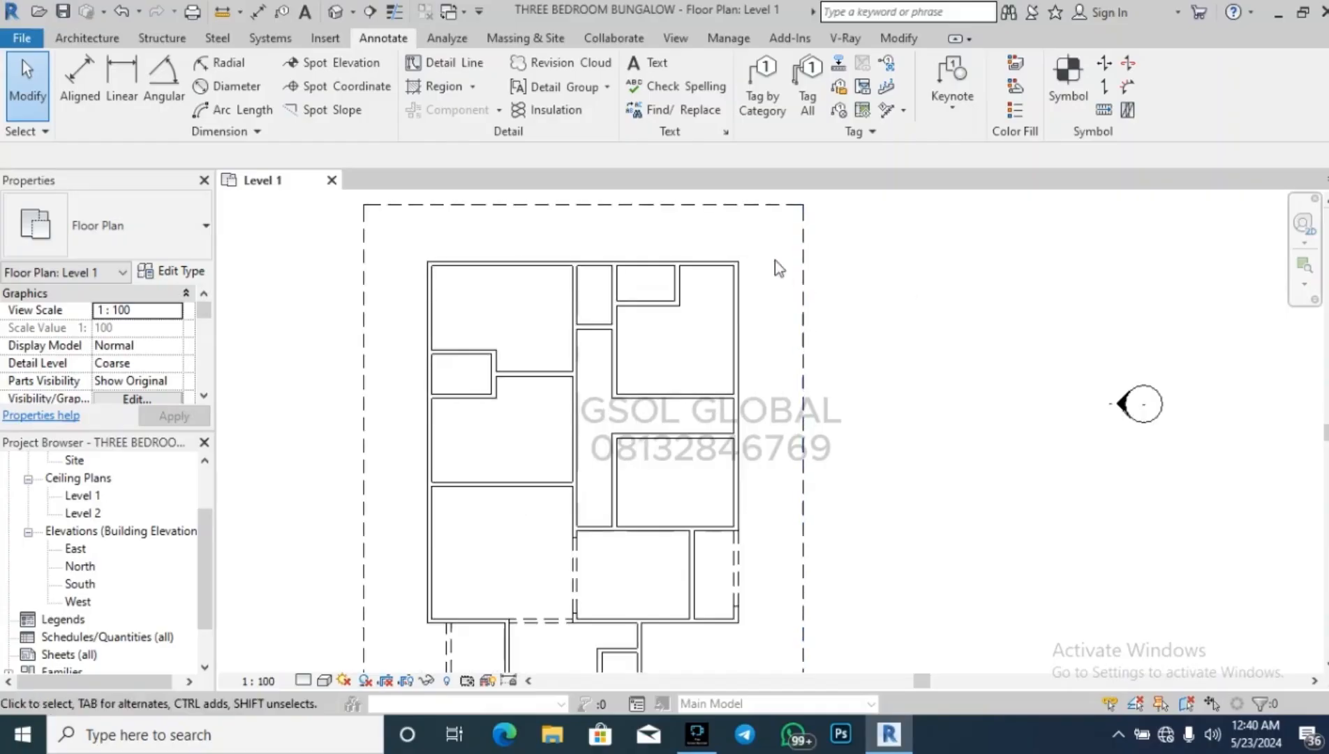
scroll(653, 291, down, 3)
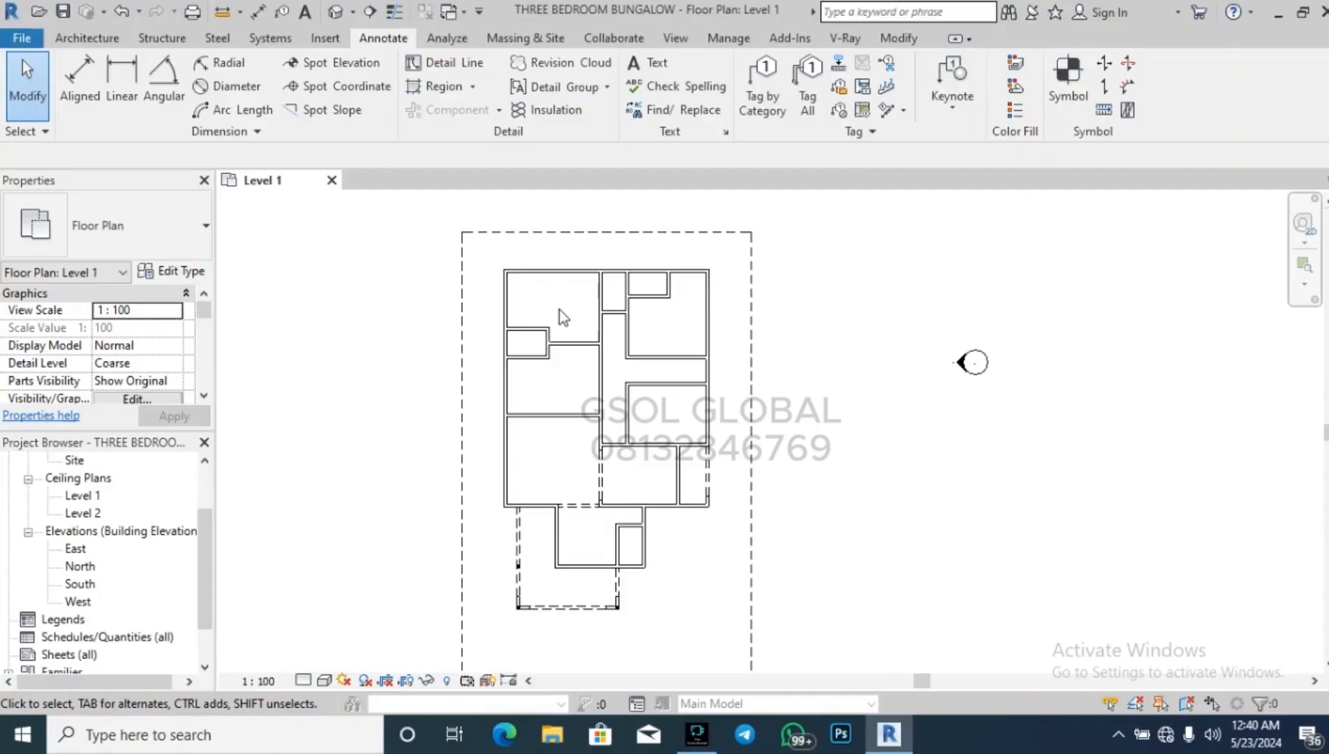
scroll(708, 412, up, 5)
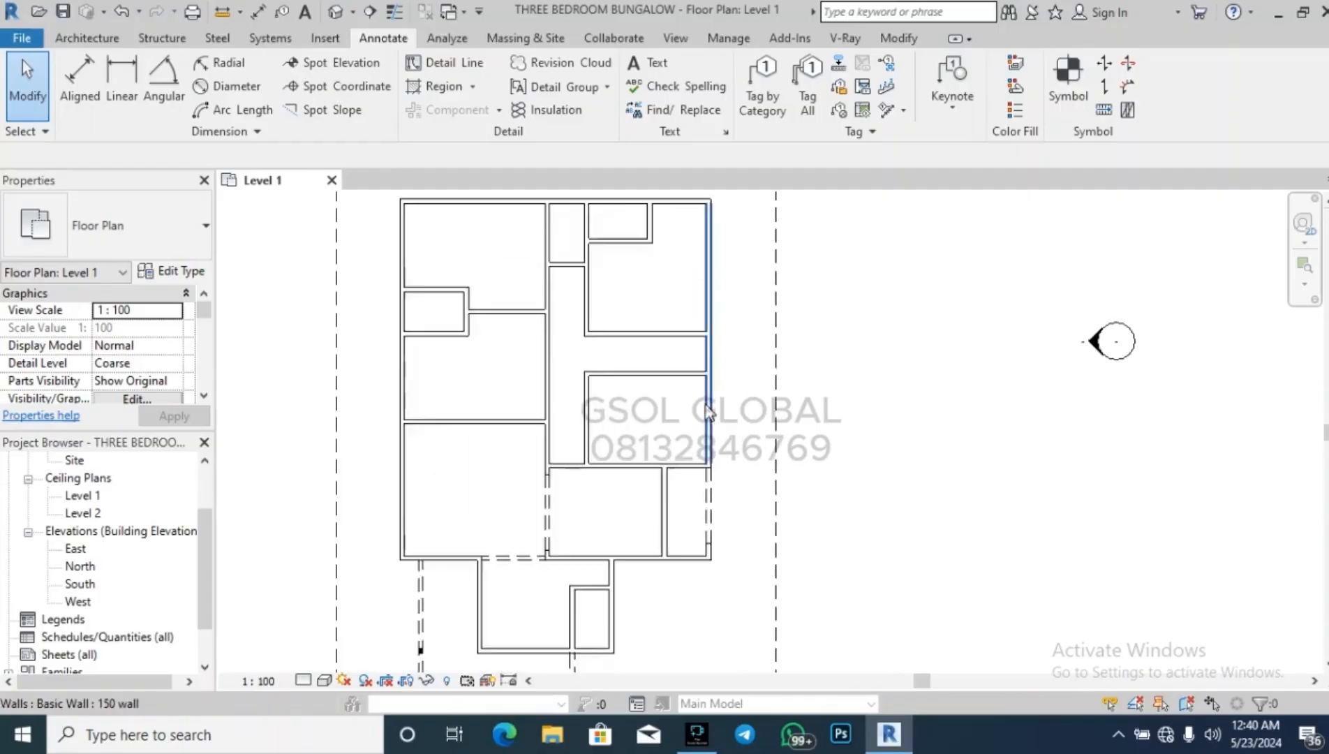
click(224, 12)
scroll(614, 403, up, 2)
key(Escape)
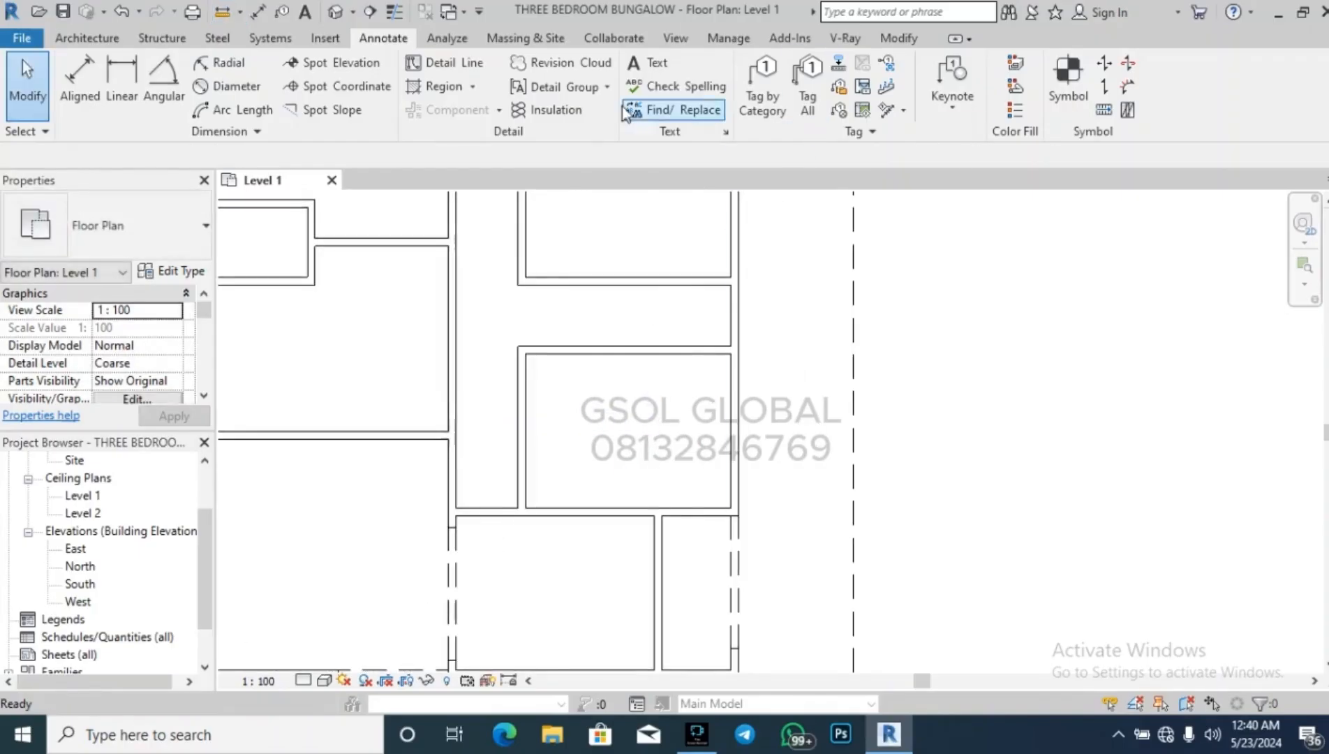
Measure the inside width of the room below the right-hand corridor, along its upper wall.
click(96, 38)
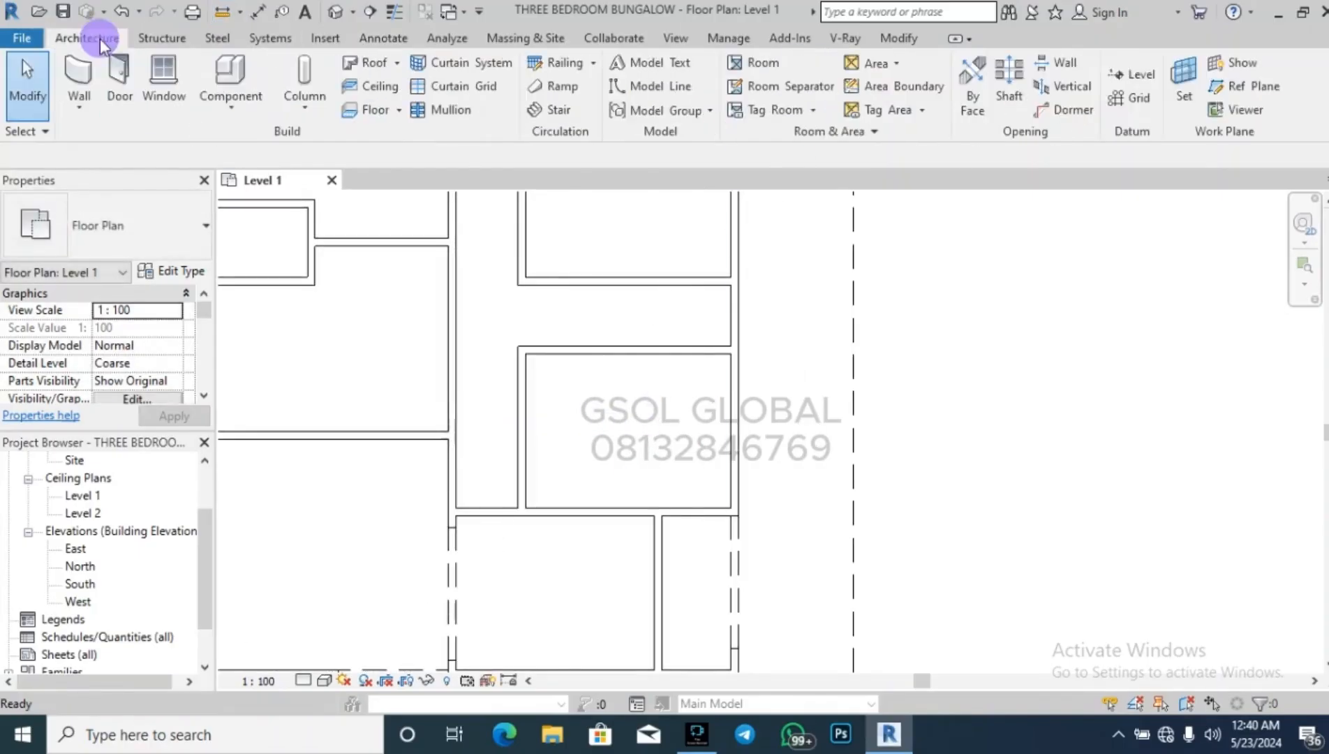
click(385, 39)
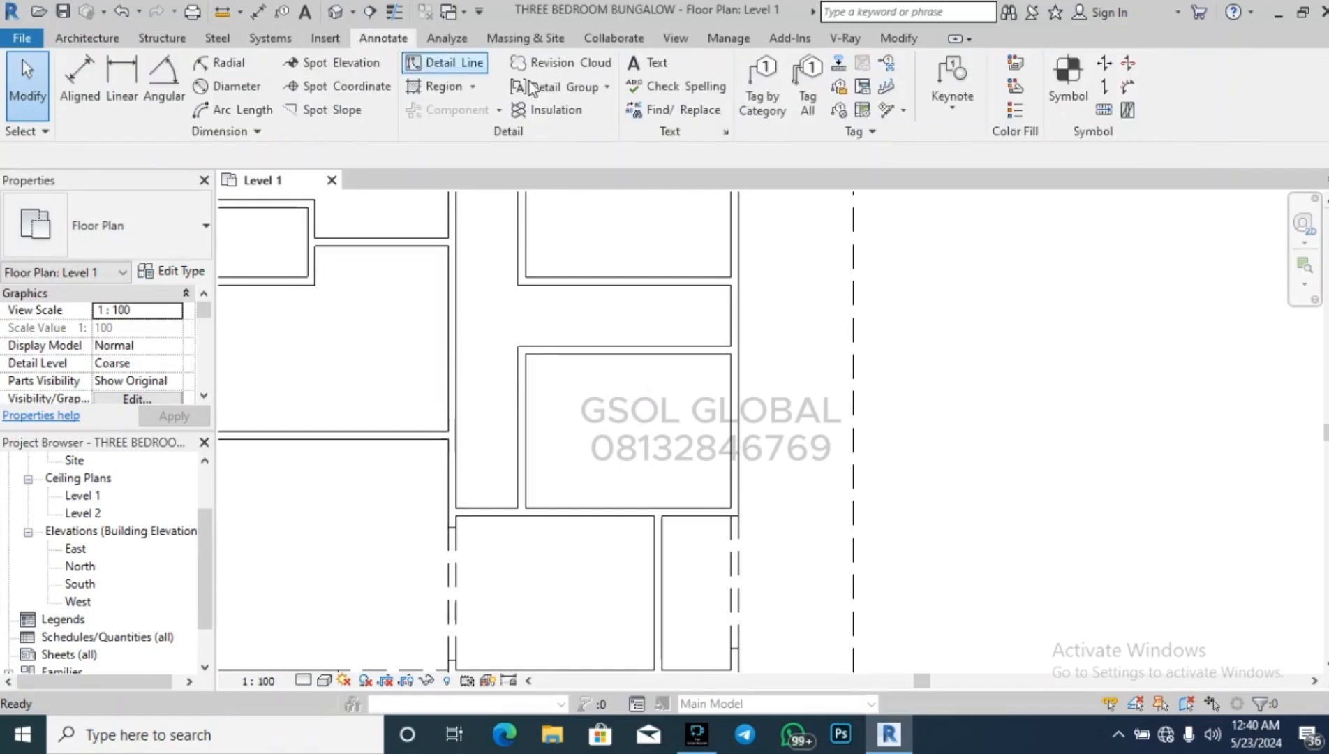
click(100, 43)
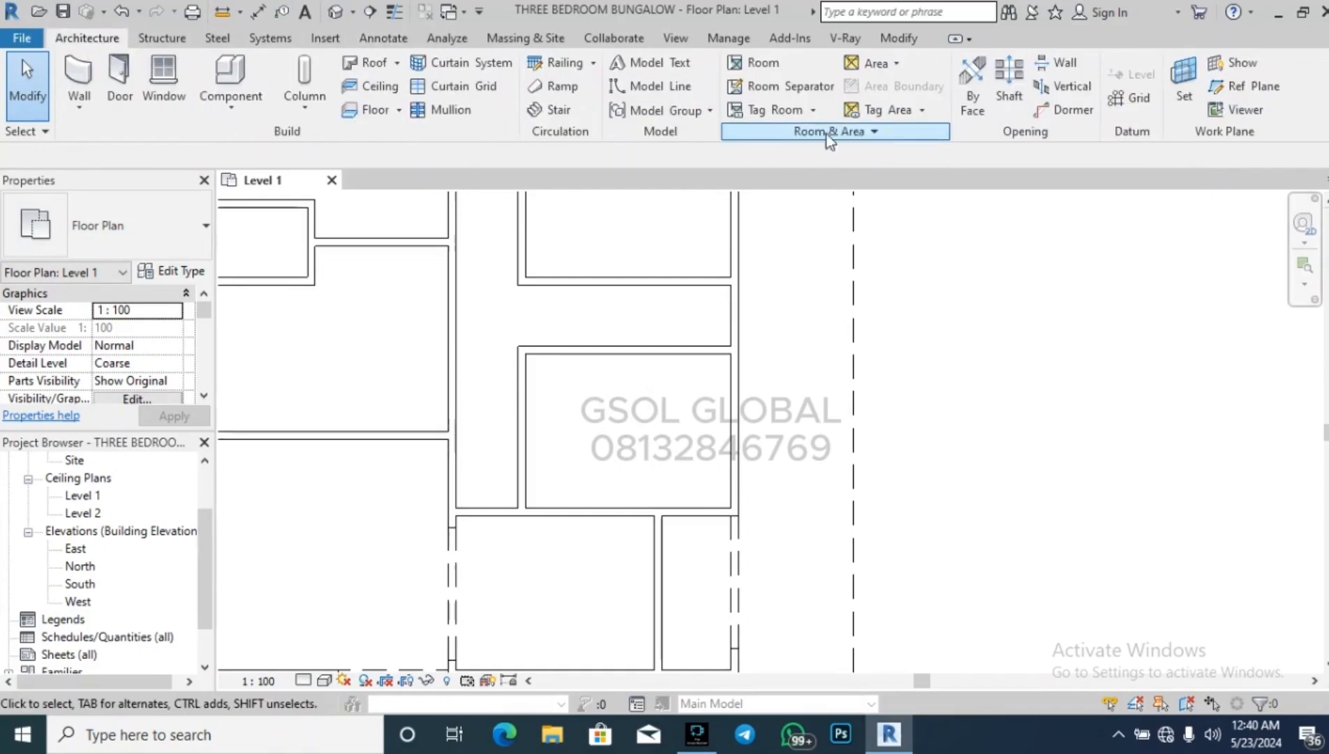
click(223, 13)
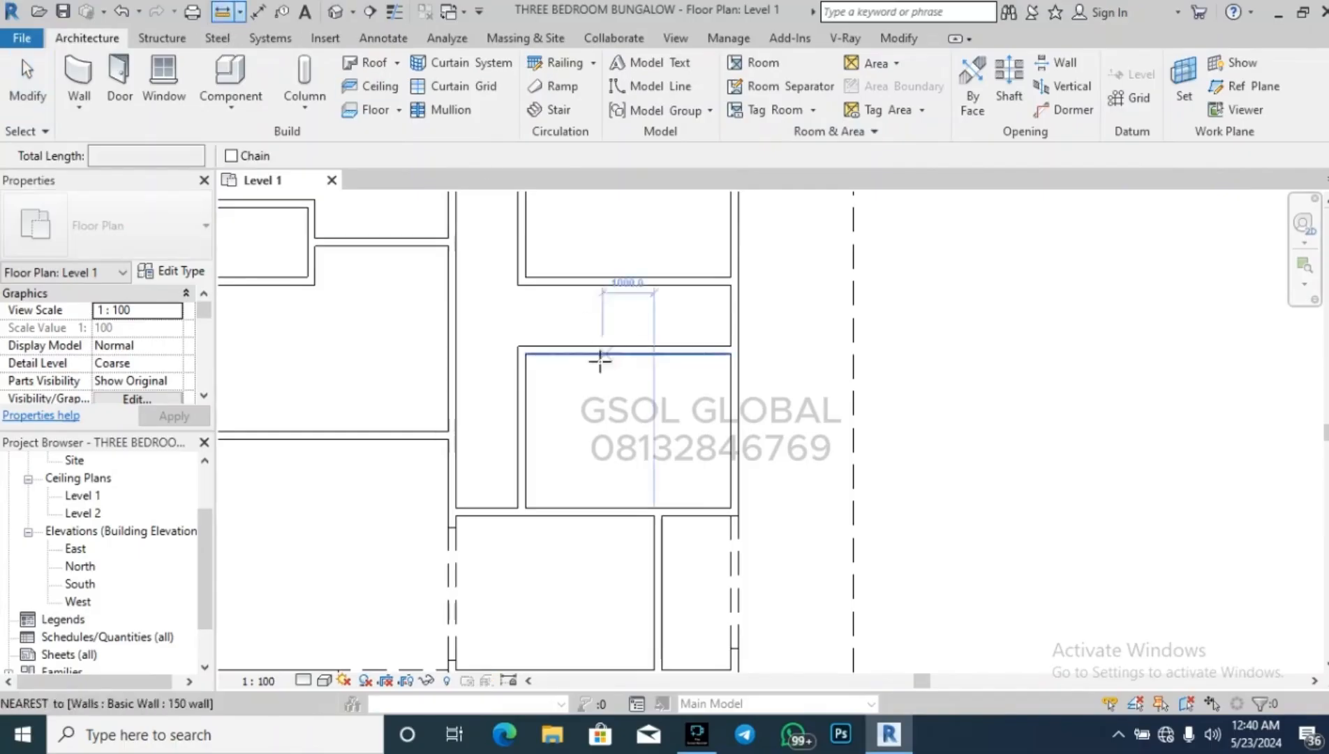
click(520, 351)
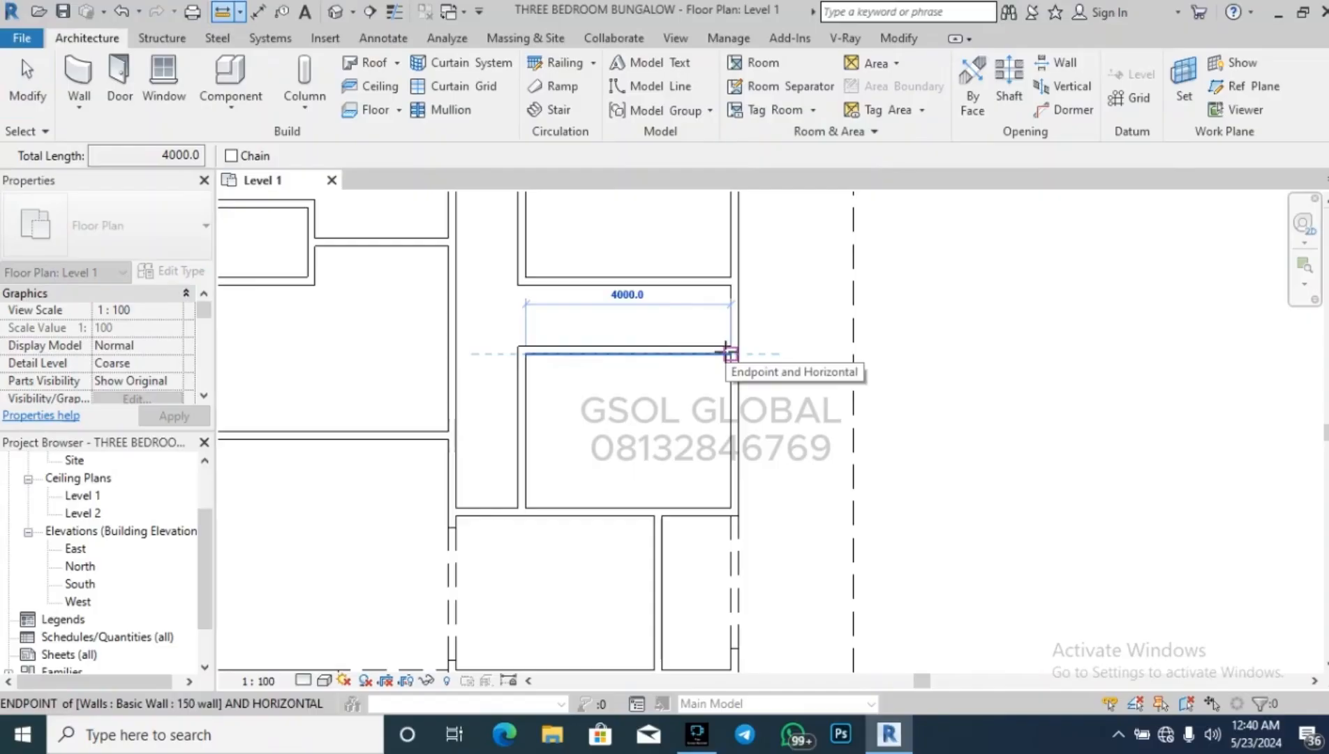
key(Escape)
key(Escape)
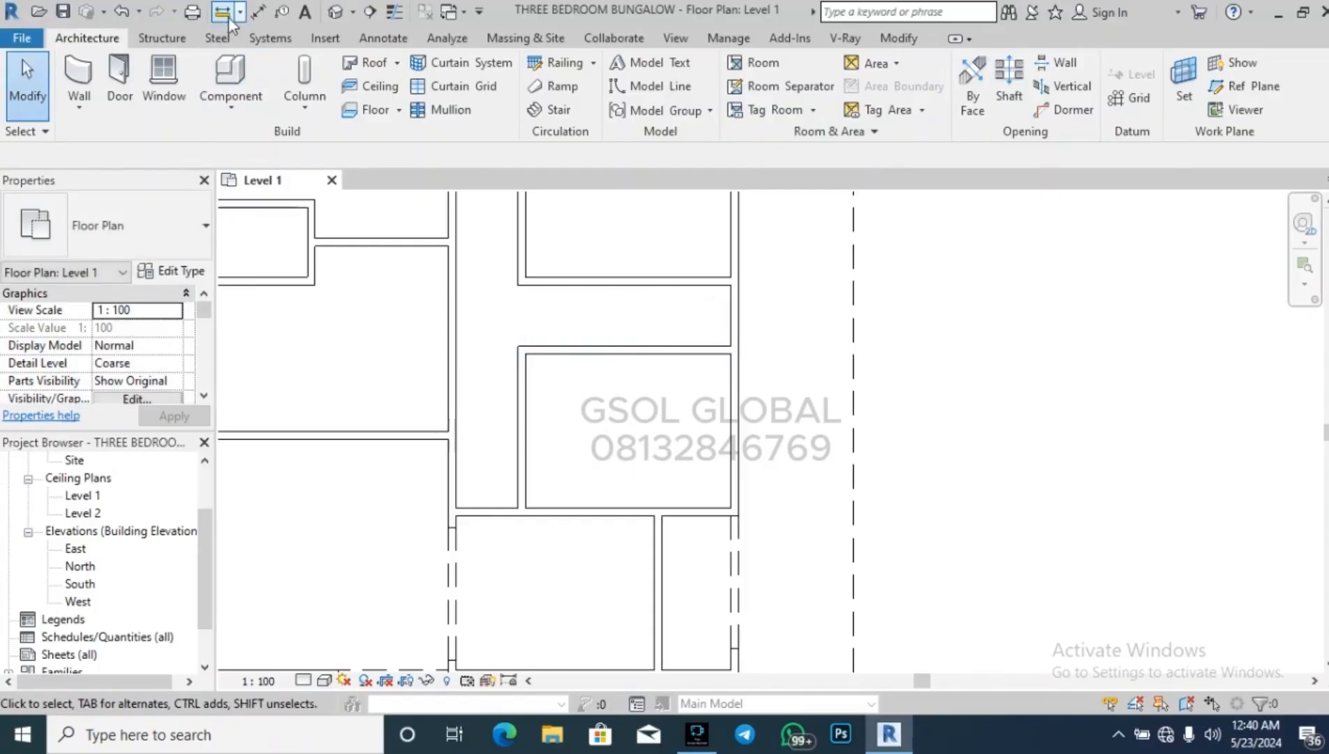
Measure the horizontal distance from the right exterior wall to the dashed site boundary.
click(223, 12)
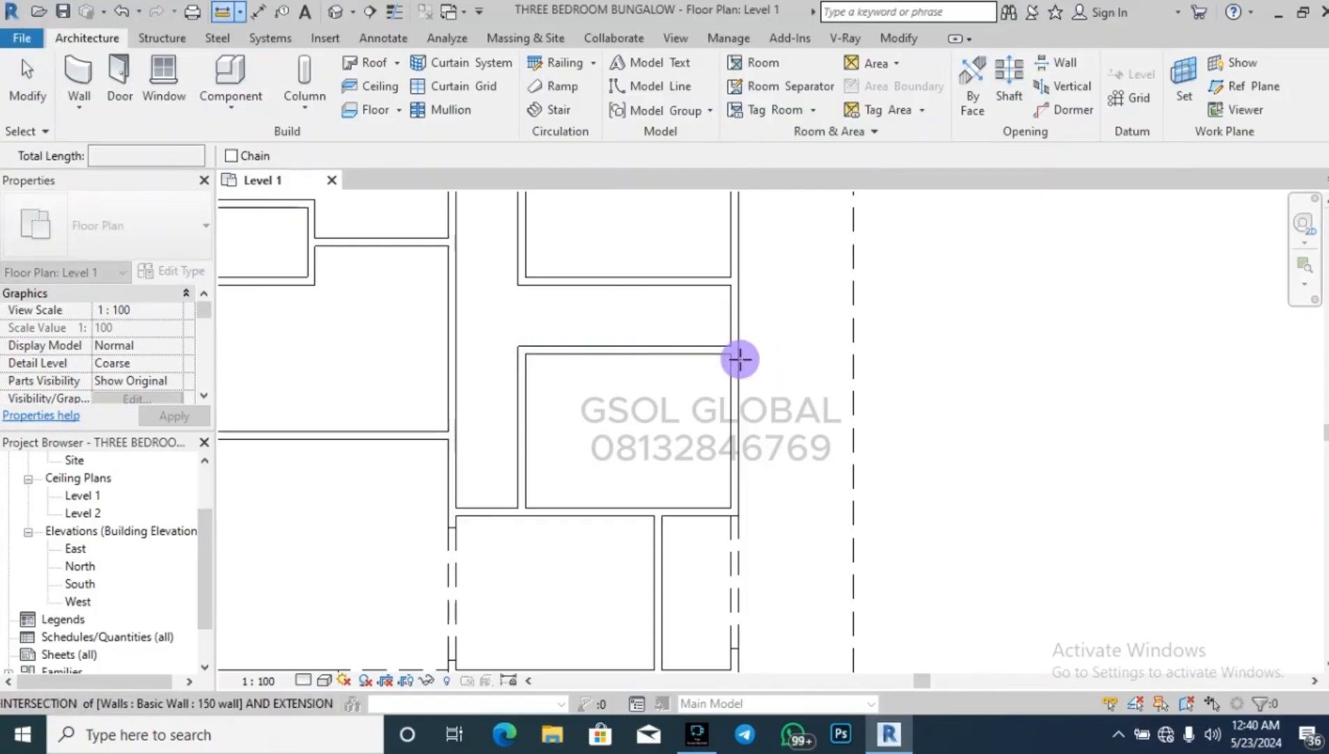
click(739, 355)
click(853, 355)
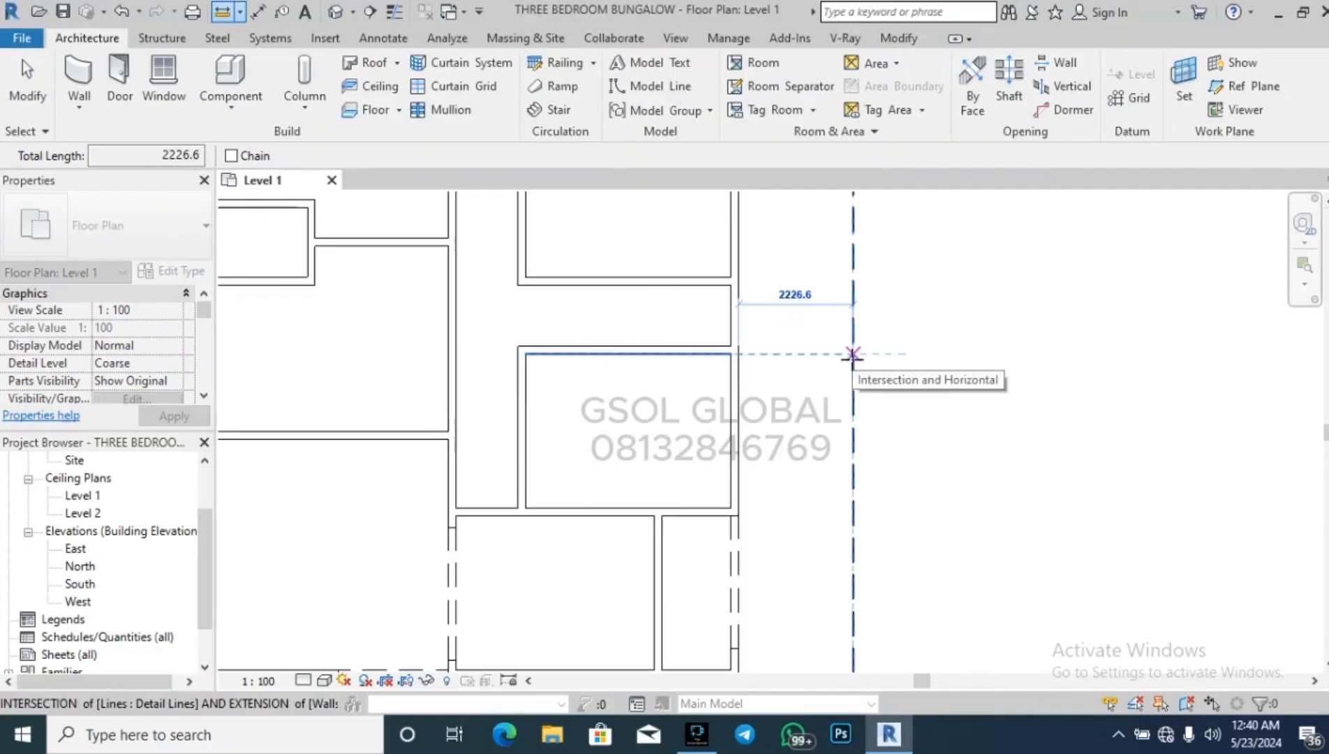
key(Escape)
key(Escape)
Move the partition between the two lower-right rooms so that the room on its left is 3500 mm wide.
scroll(494, 400, down, 3)
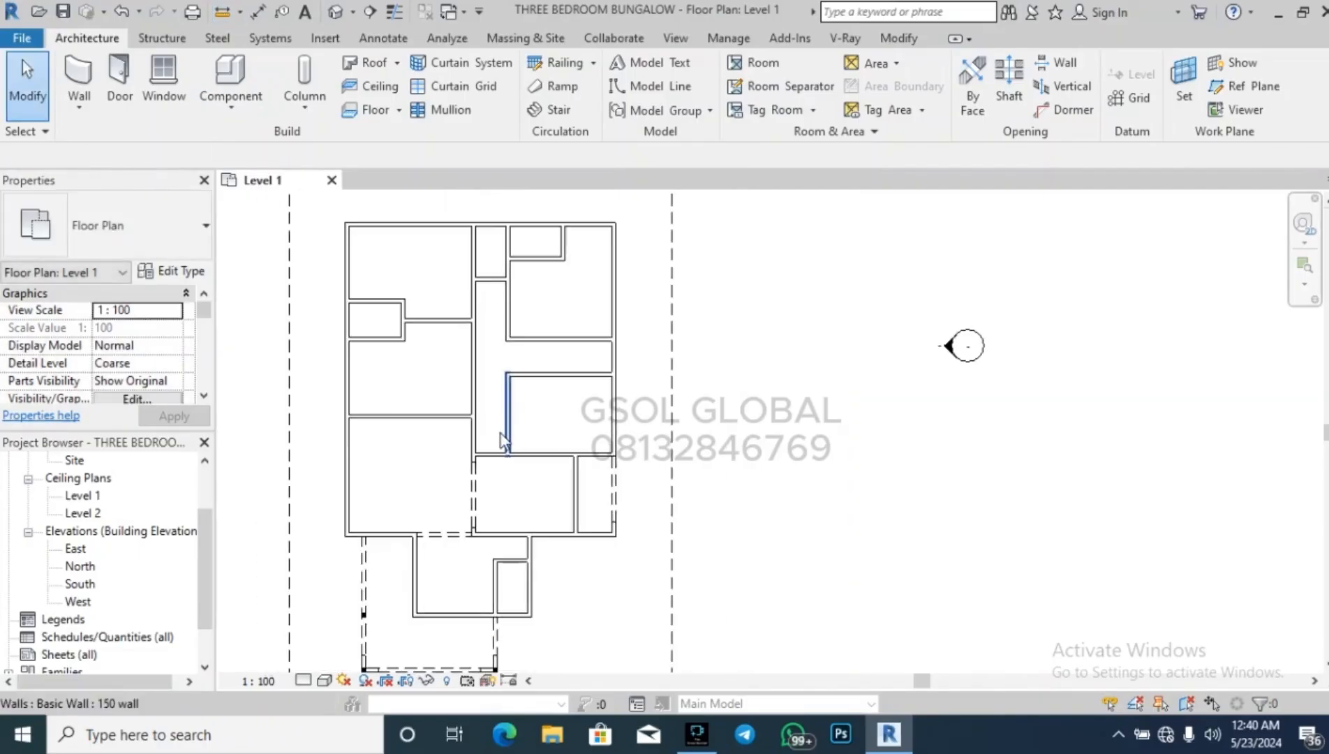
scroll(604, 360, up, 2)
scroll(516, 433, down, 3)
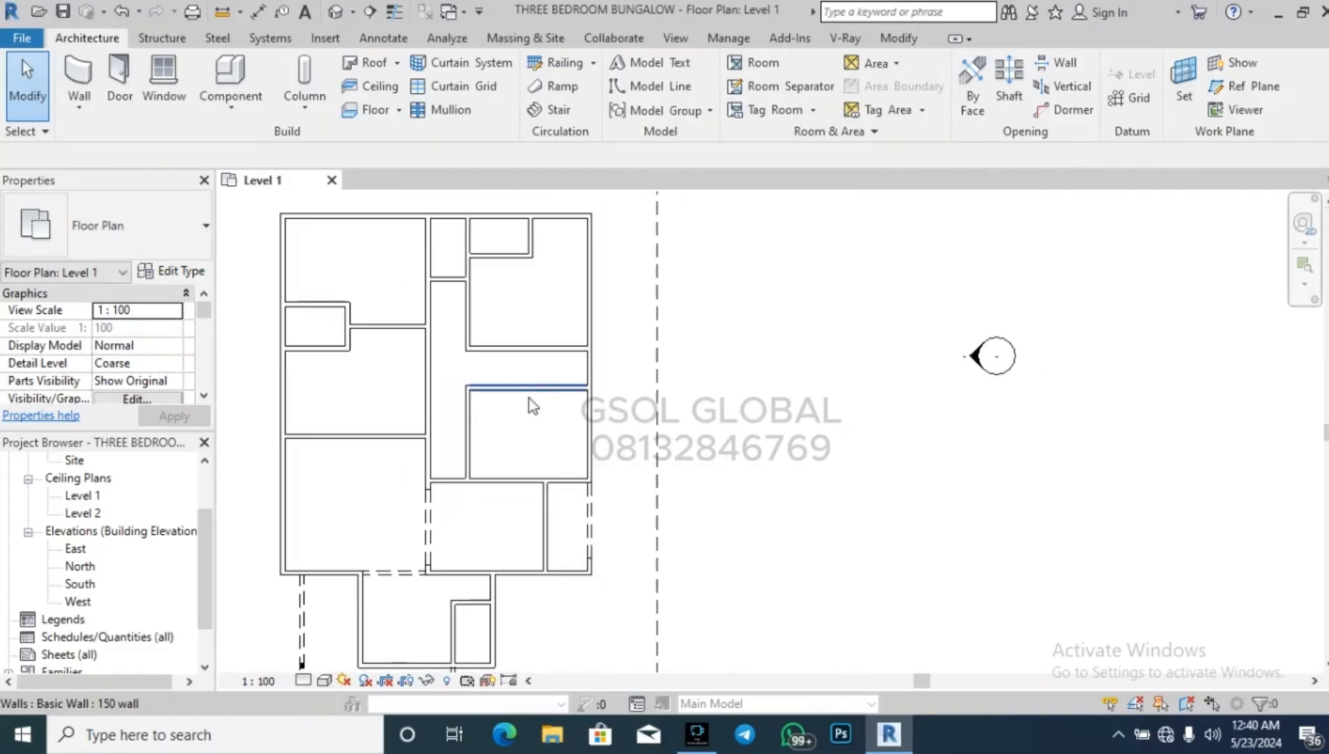
scroll(538, 543, up, 3)
scroll(538, 543, up, 2)
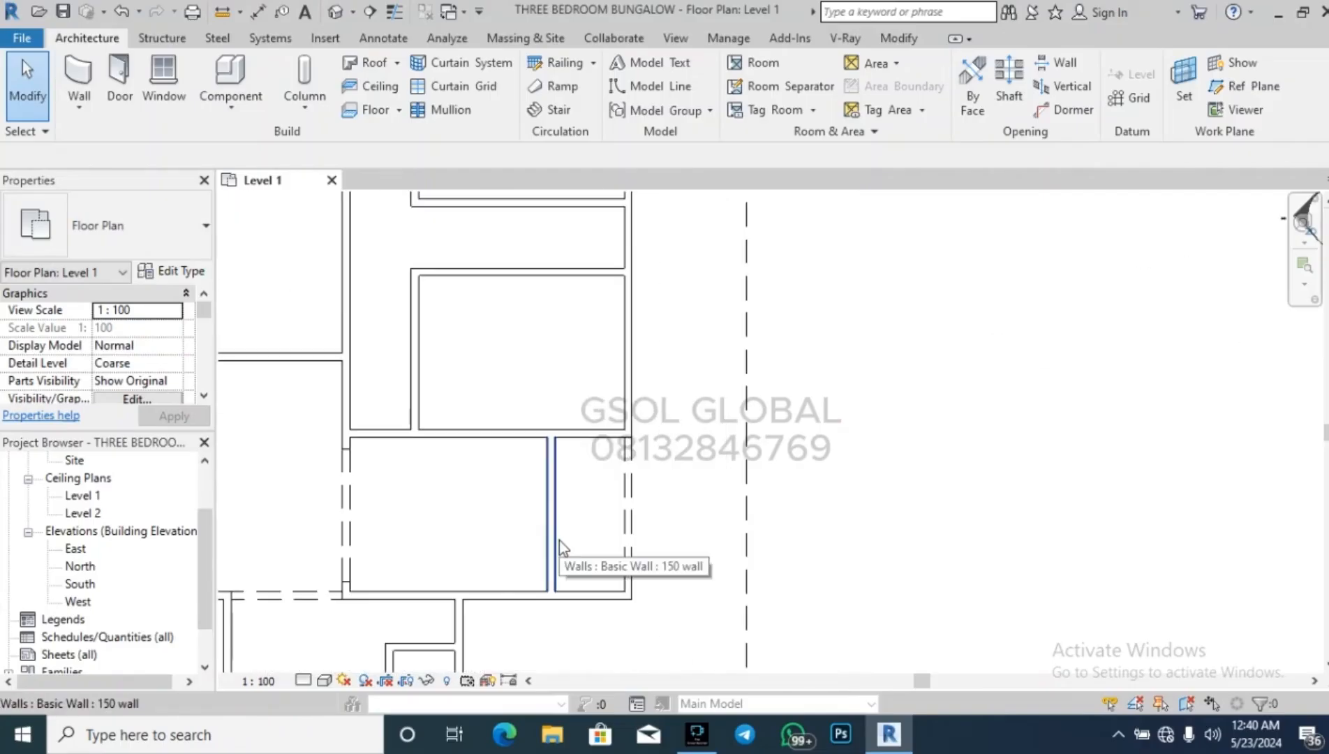
click(550, 492)
drag(462, 654, 349, 488)
scroll(537, 486, down, 2)
scroll(475, 604, up, 3)
click(466, 609)
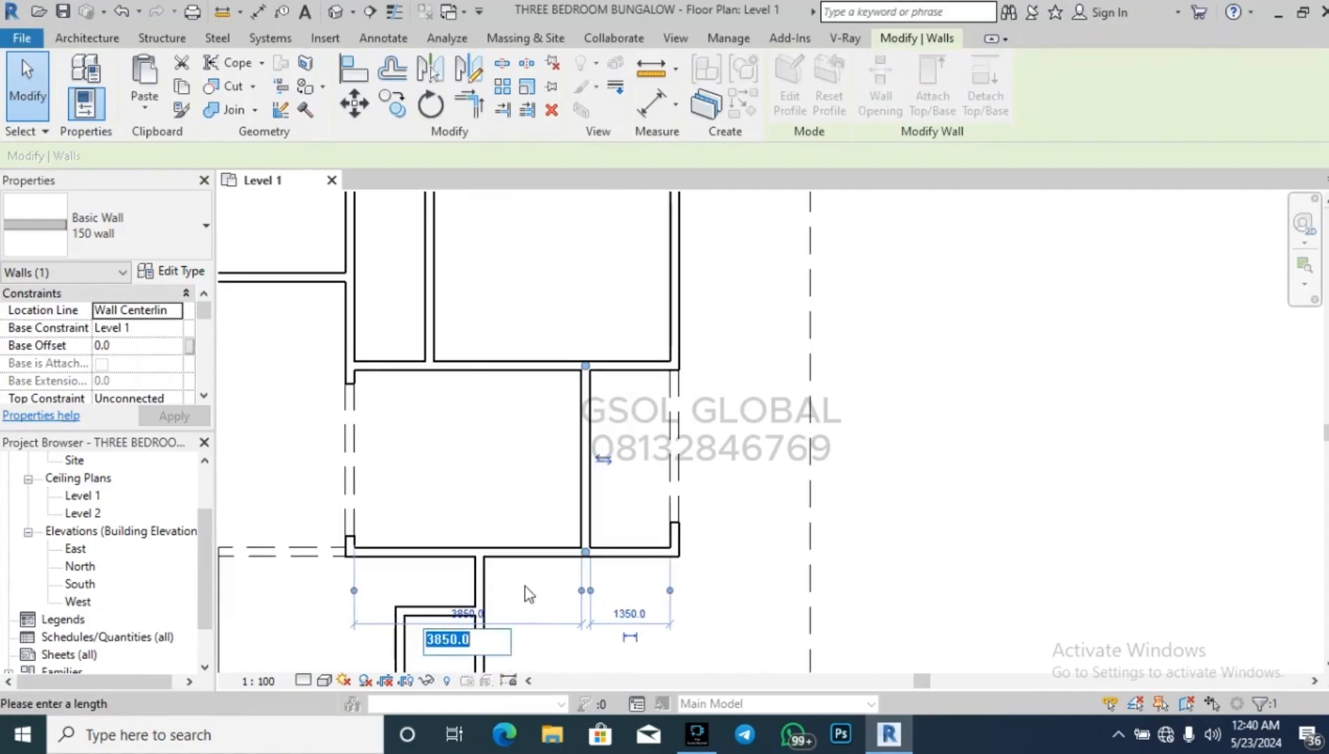
text(3500\)
key(Return)
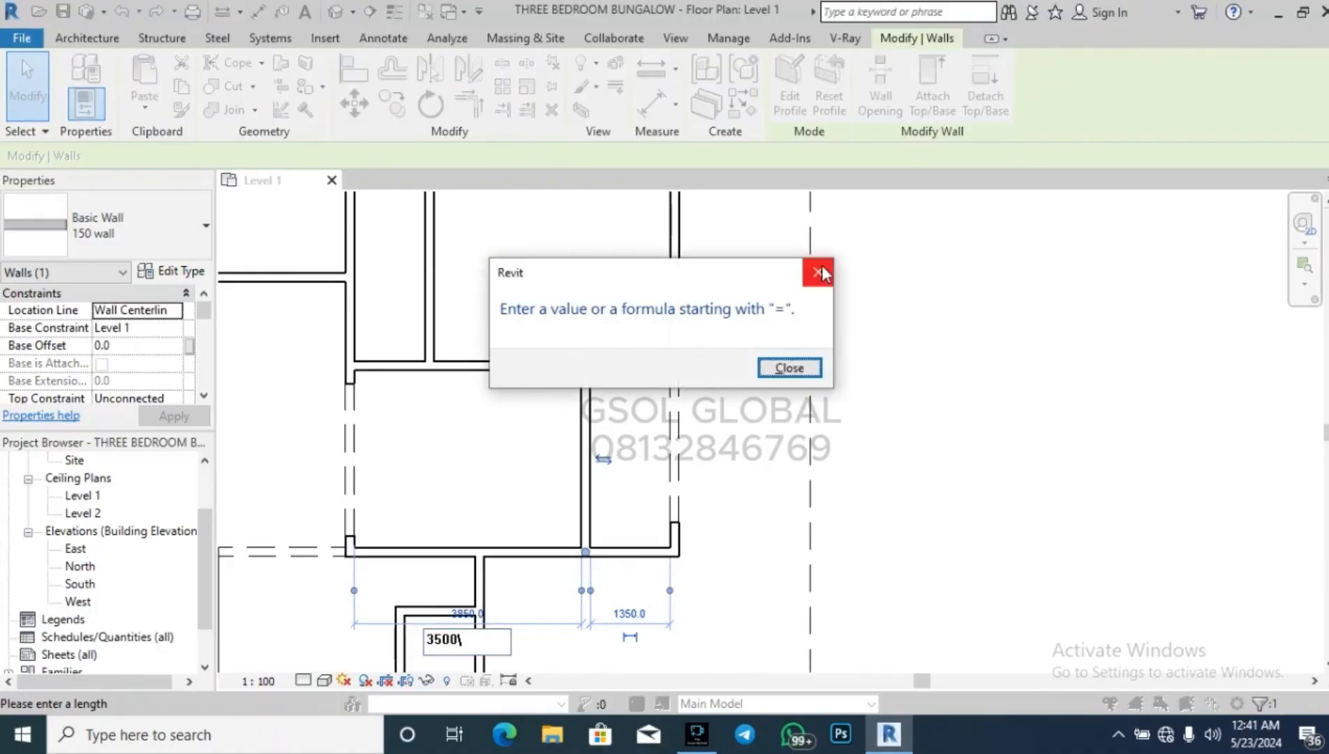
click(819, 272)
key(BackSpace)
key(Return)
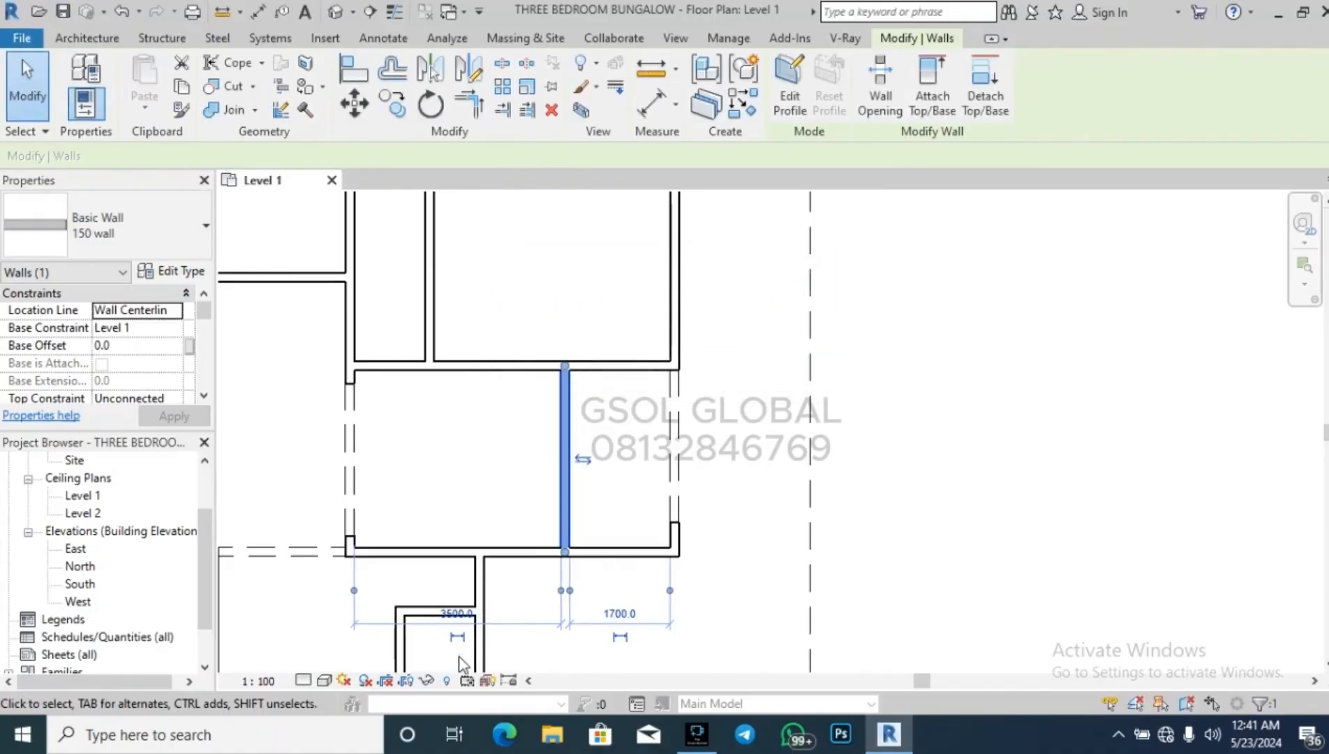
key(Escape)
Measure the inside width of the small lower-right room, from the partition to the wall stub at its open side.
scroll(586, 586, down, 2)
scroll(600, 607, up, 2)
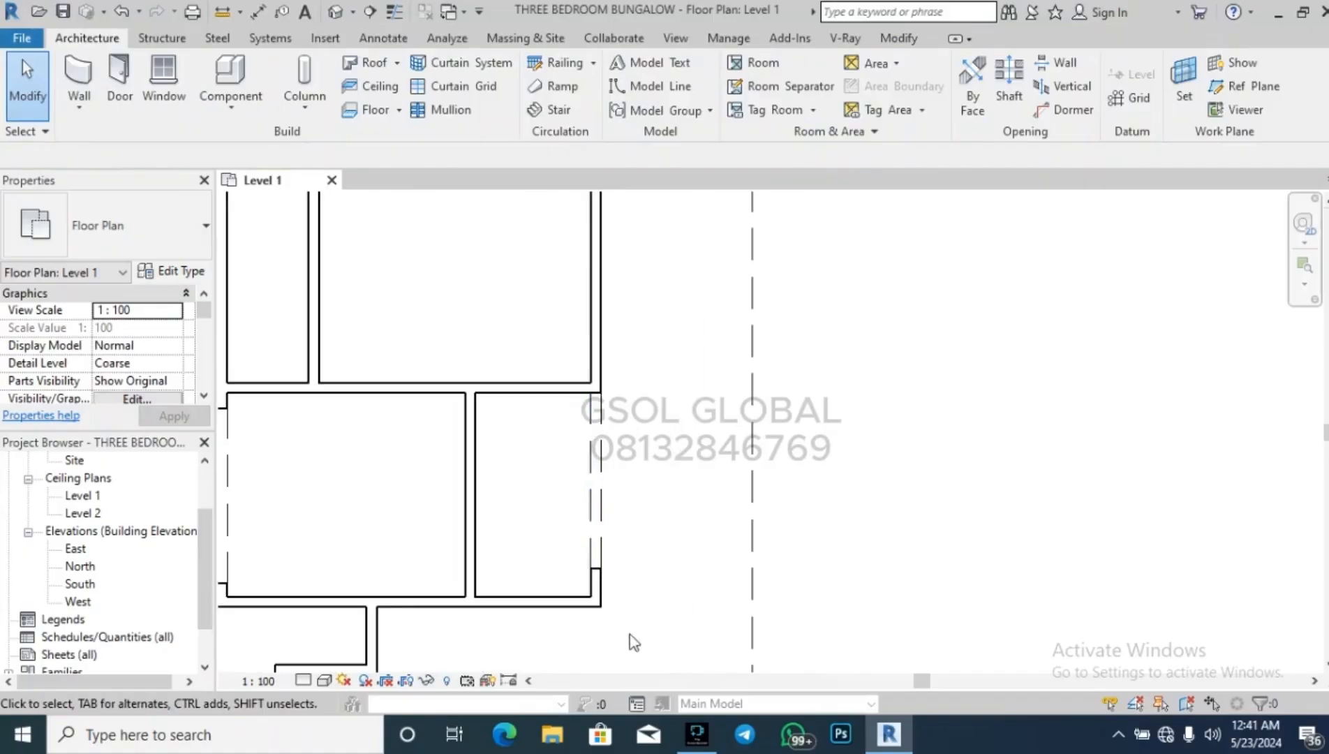
scroll(679, 576, down, 2)
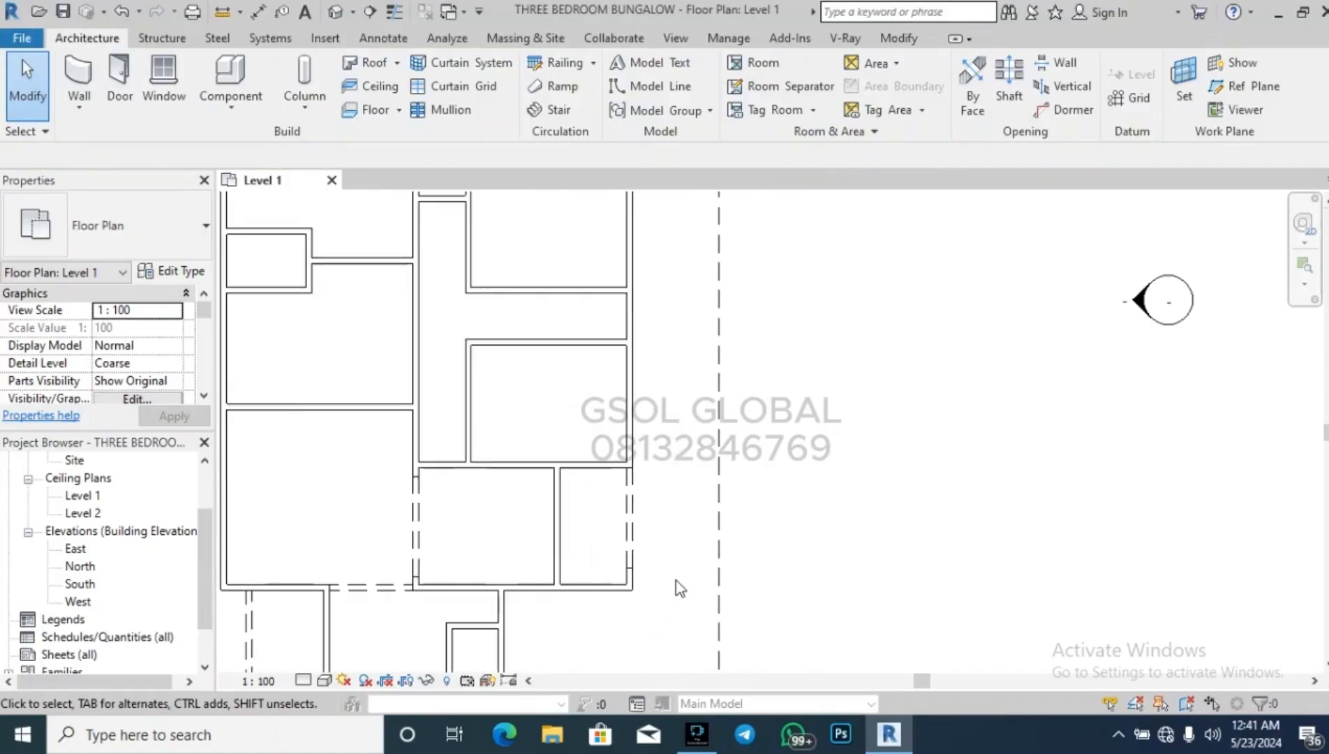
drag(681, 579, 600, 520)
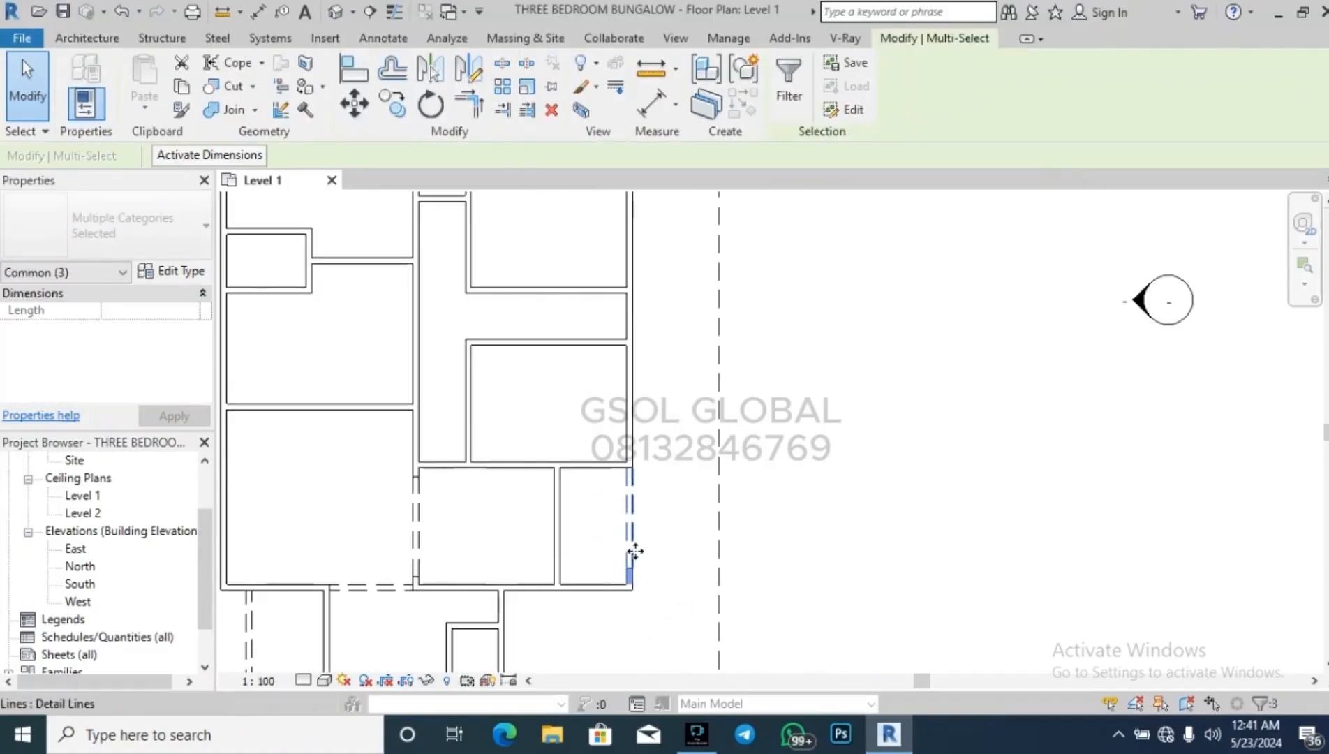
scroll(635, 569, up, 2)
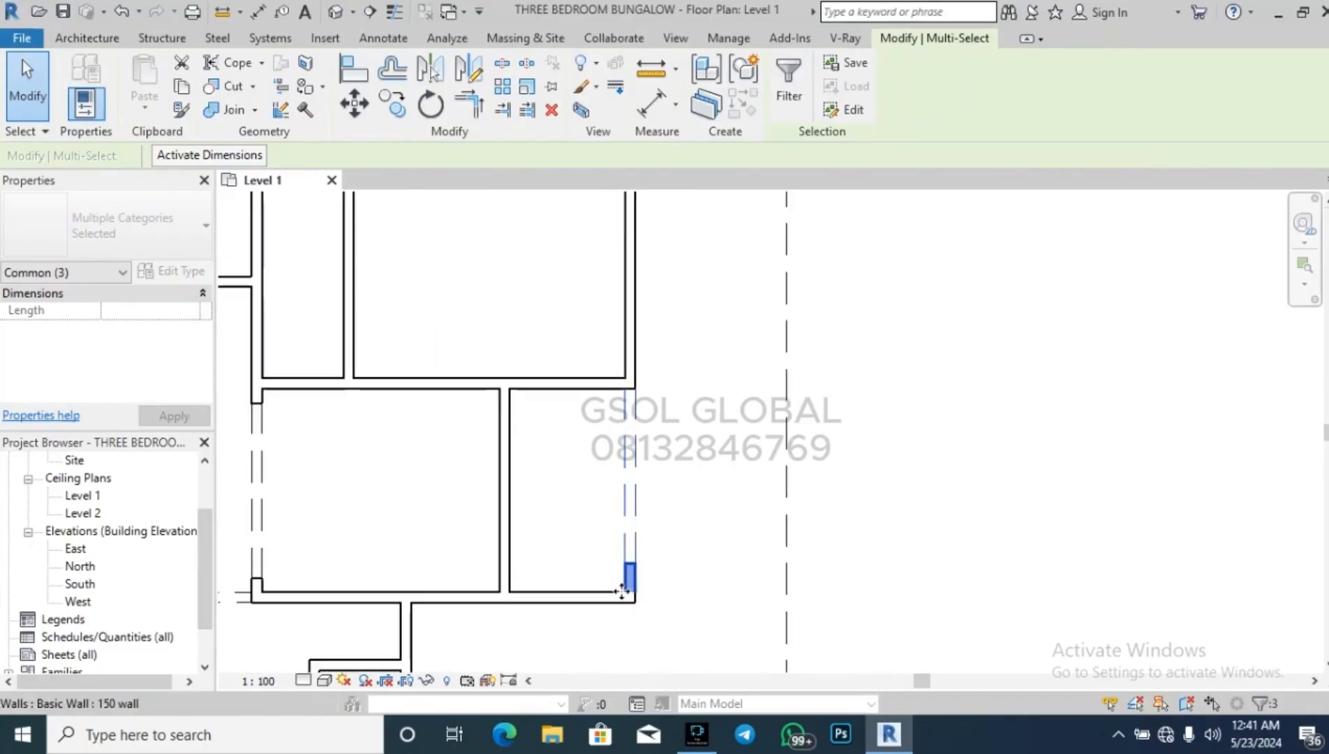
key(Escape)
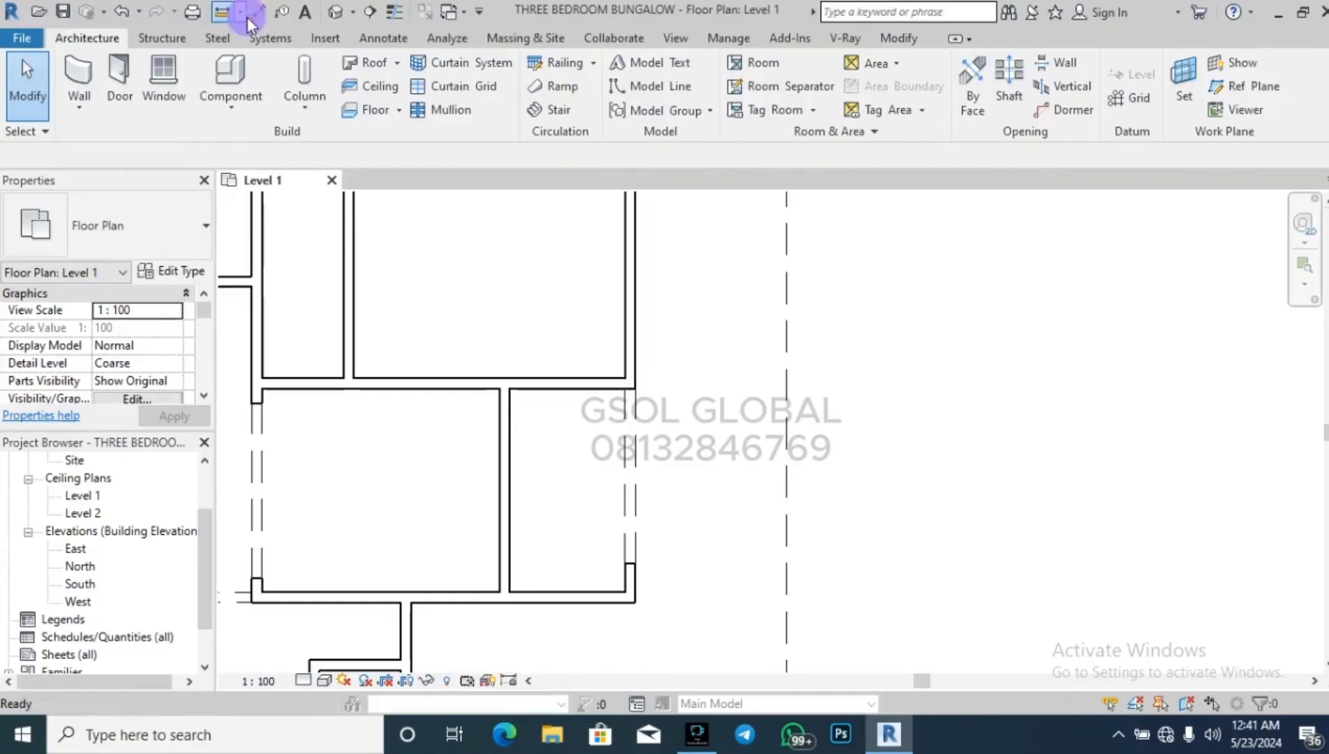
click(223, 12)
click(509, 592)
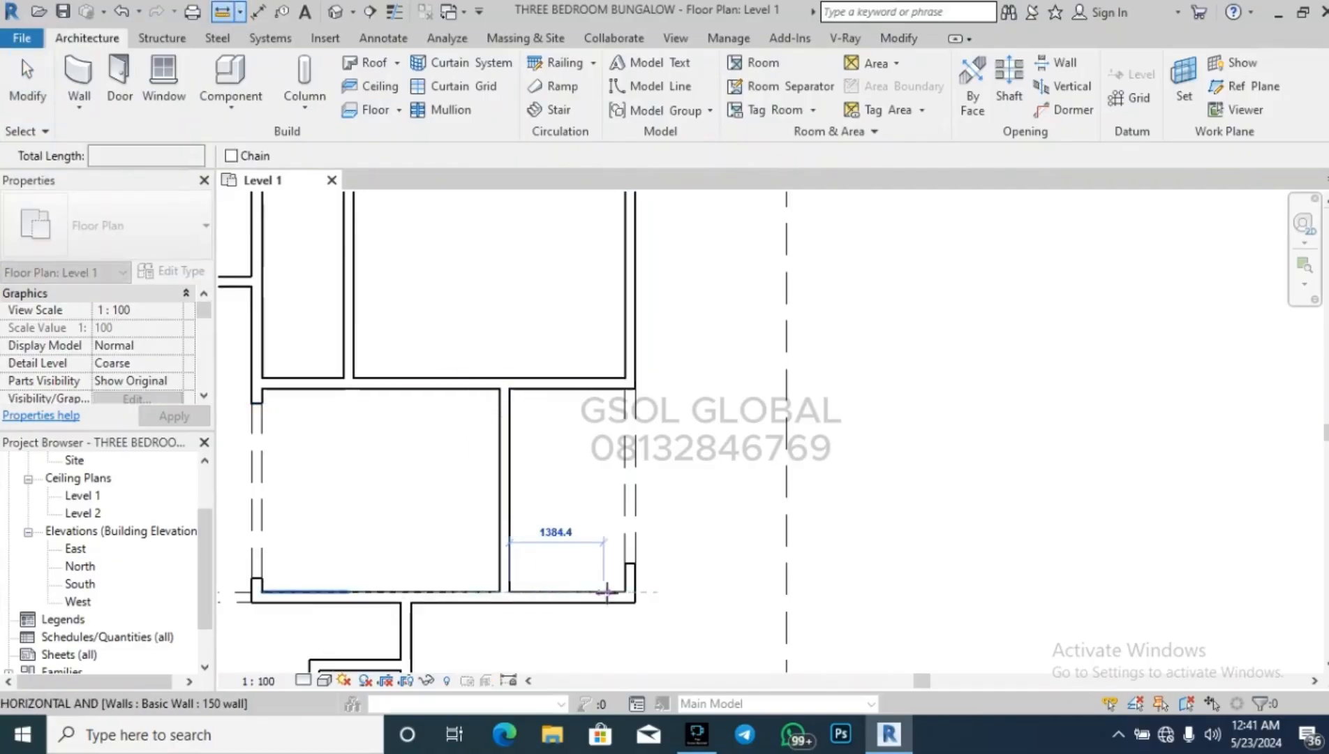
click(625, 591)
key(Escape)
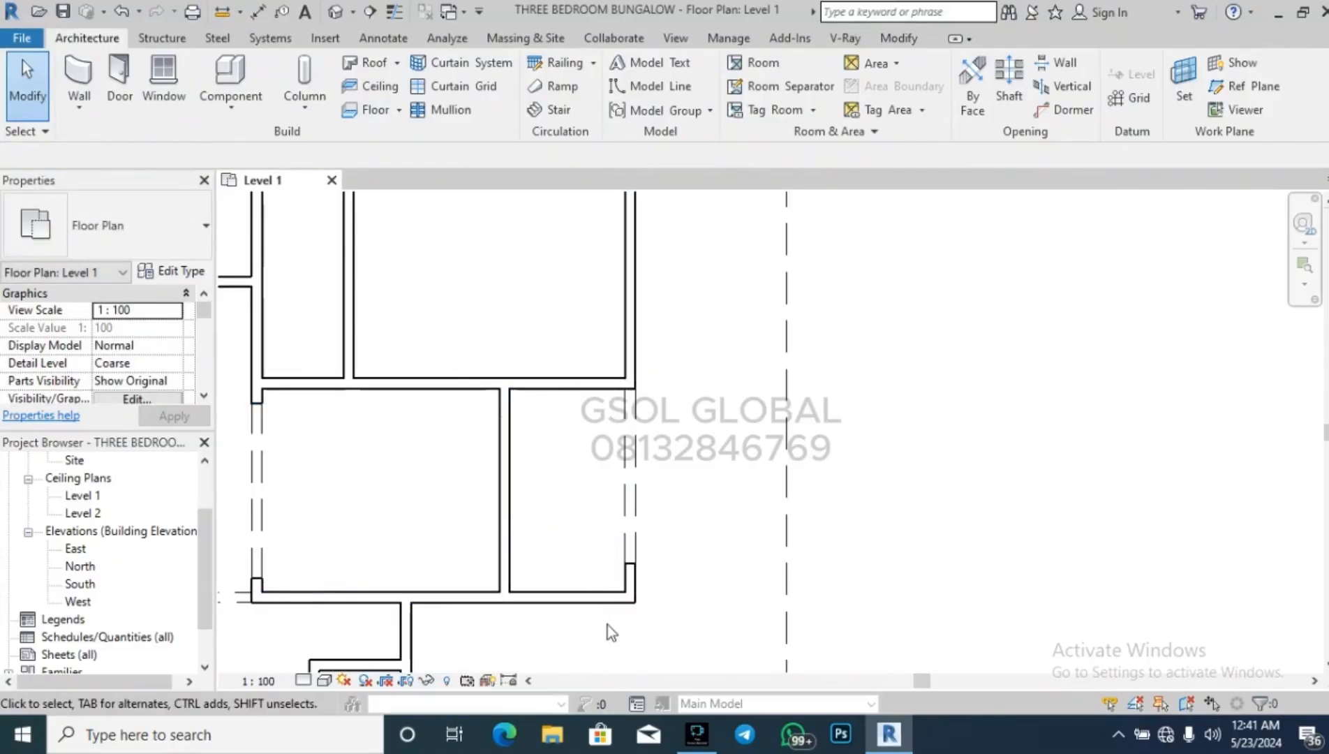
Move the small lower-right room's two dashed lines and wall stub 500 mm inward, towards the partition.
drag(607, 626, 654, 409)
key(m)
key(v)
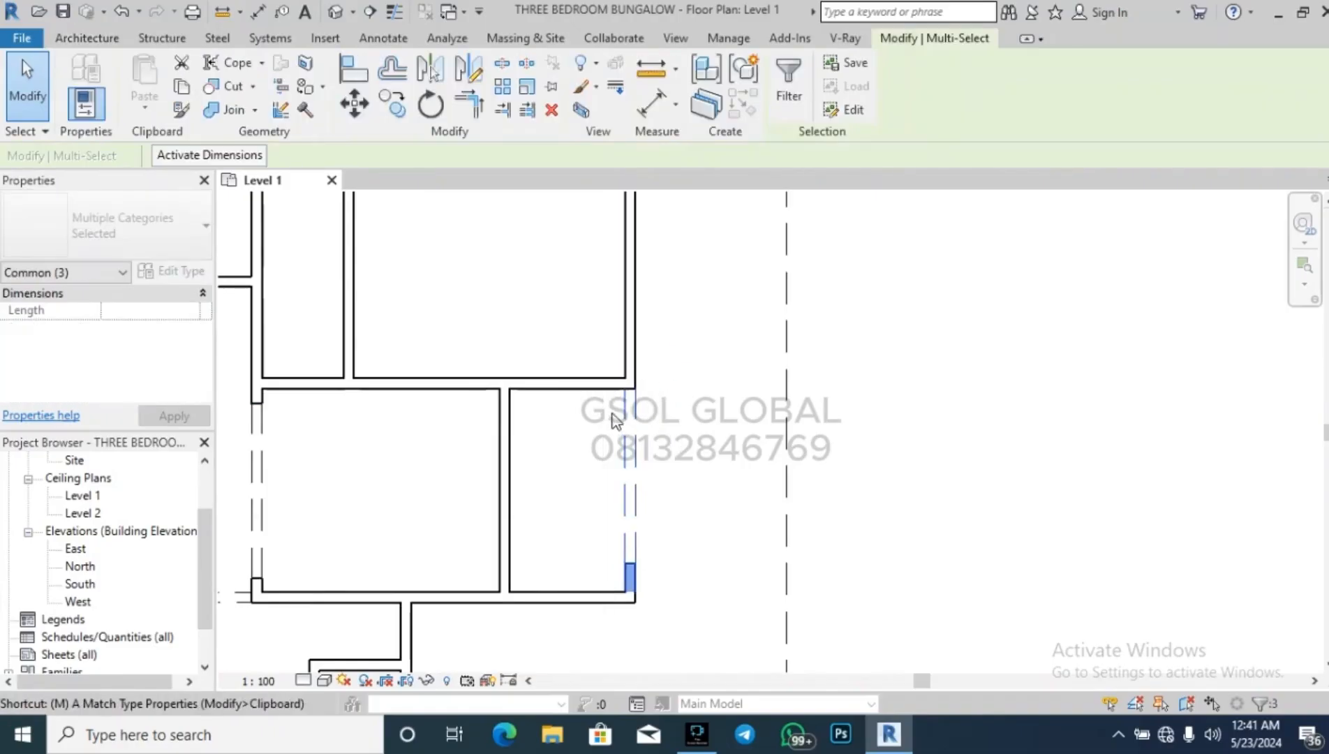
scroll(631, 610, up, 3)
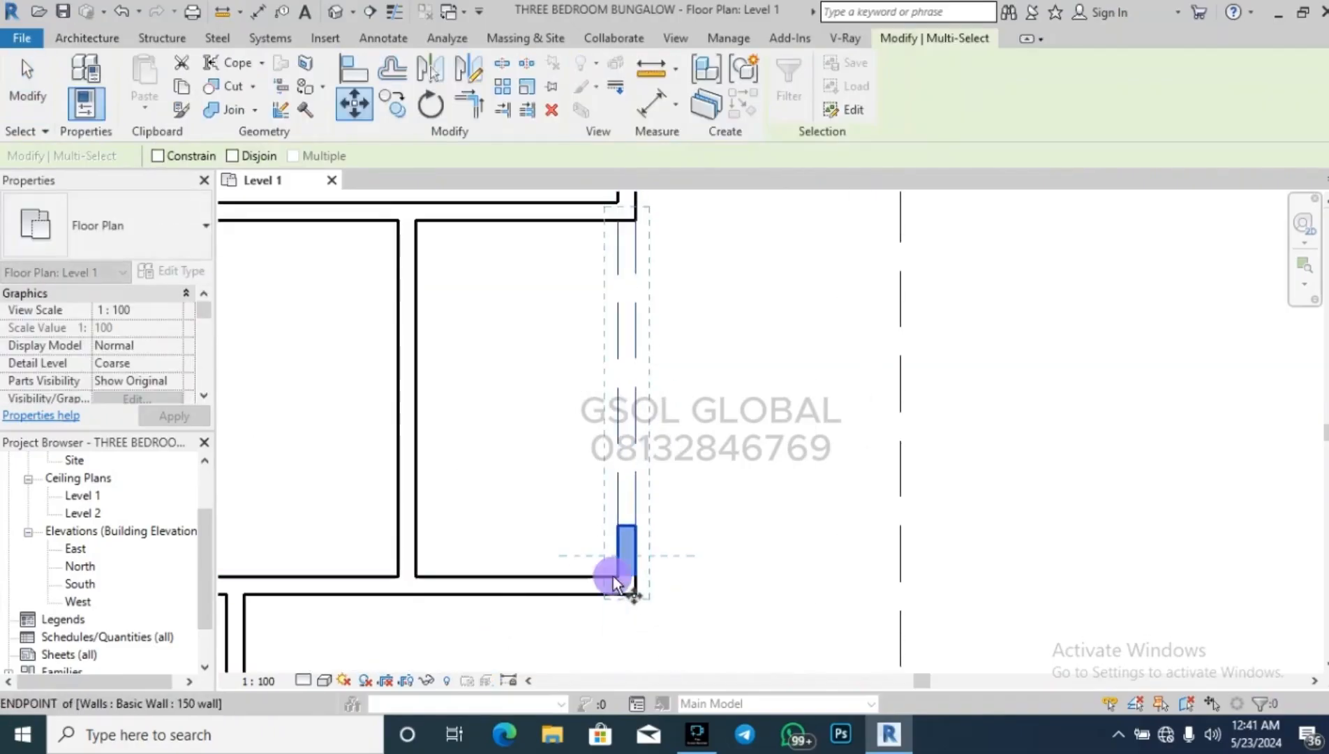
click(620, 586)
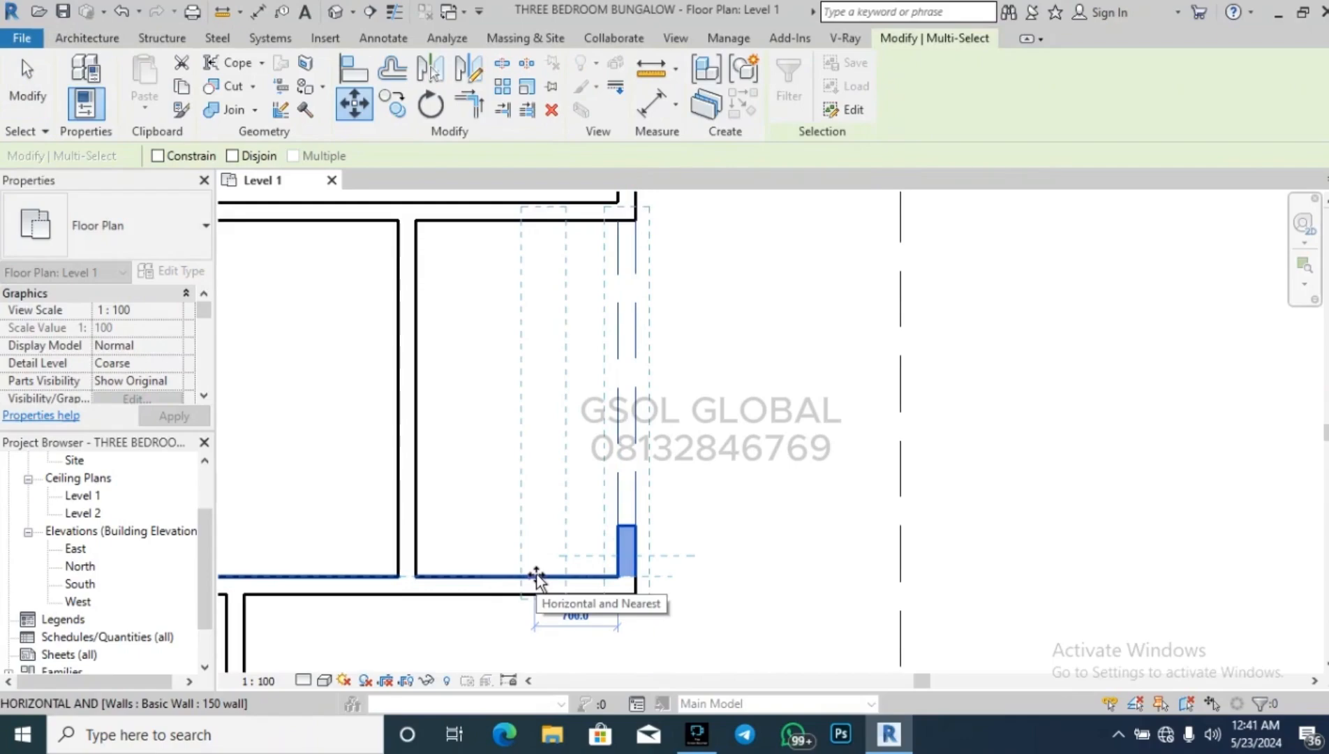
text(500)
key(Return)
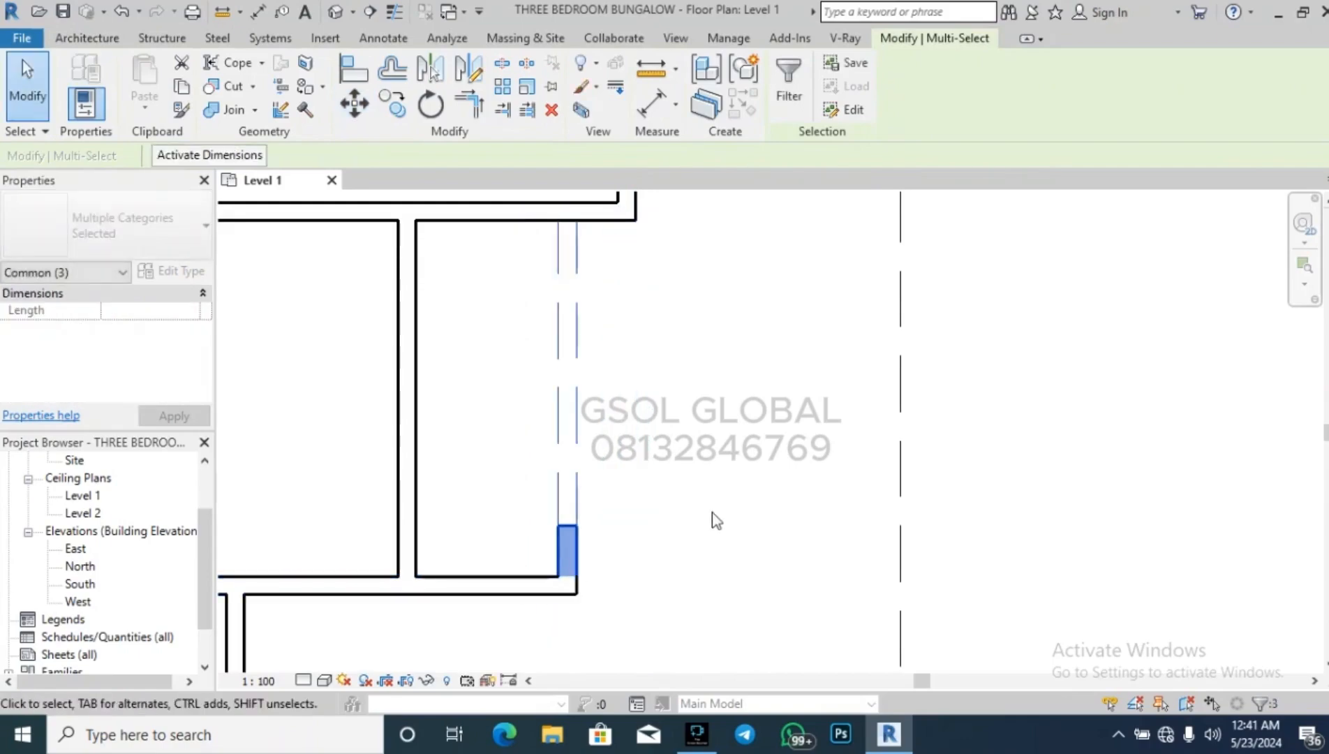
click(712, 512)
Measure the narrowed small room's inside width from the partition to the relocated wall stub.
click(230, 15)
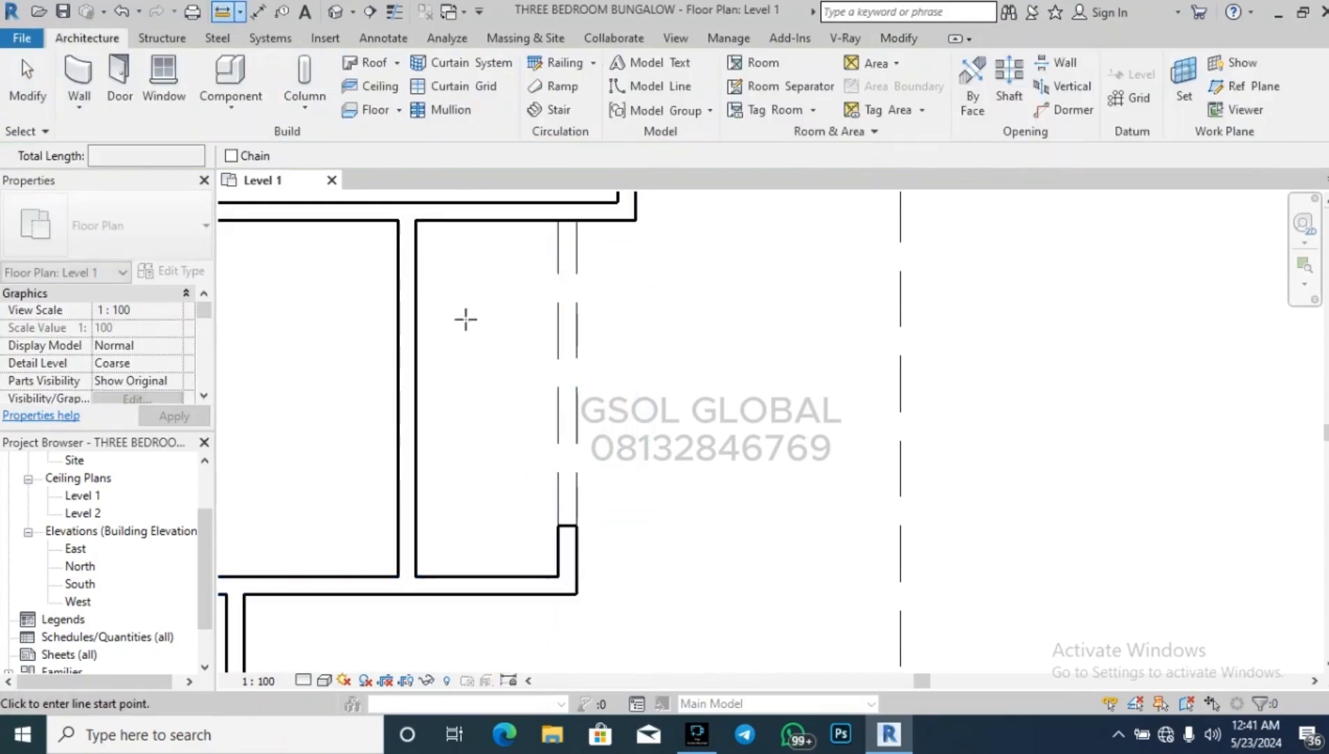
click(416, 576)
click(557, 576)
key(Escape)
key(Escape)
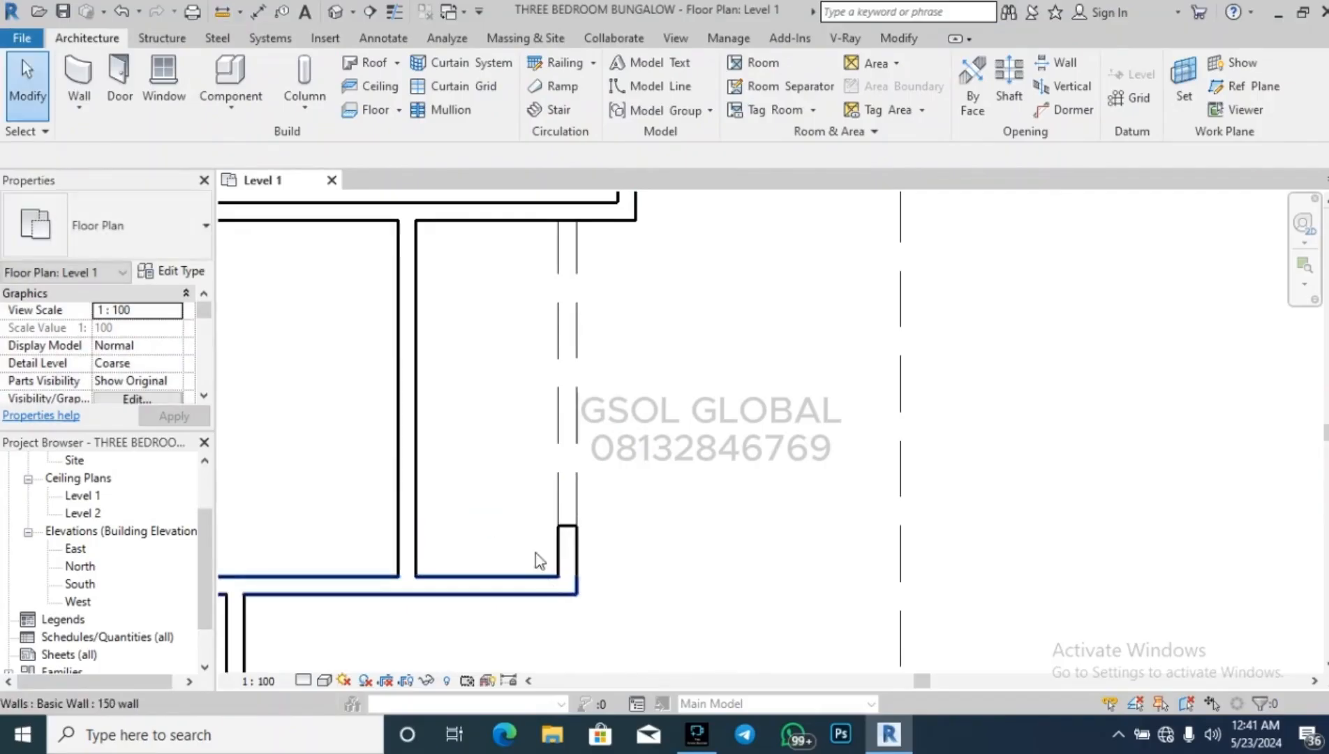
Split the right exterior wall at the corridor end, just below the upper-right bedroom.
scroll(541, 447, down, 4)
scroll(558, 460, down, 3)
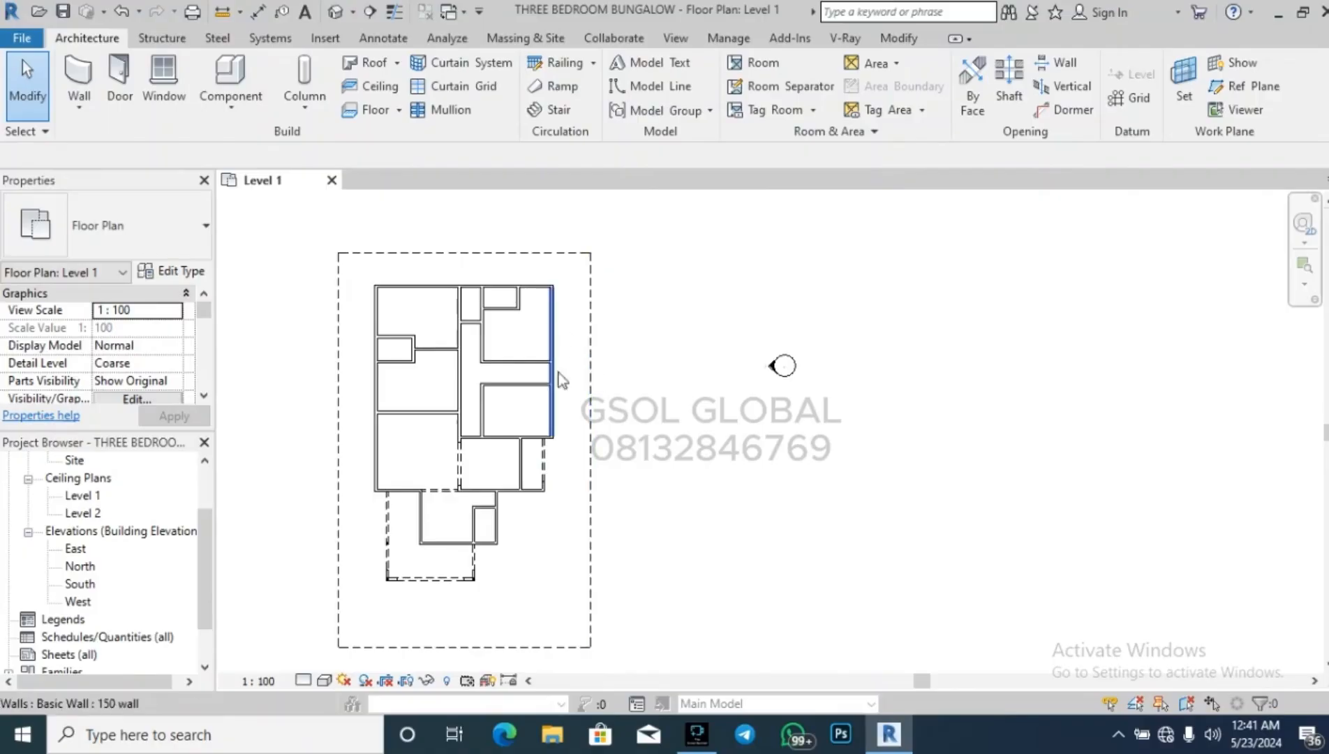
scroll(548, 369, up, 2)
scroll(527, 358, up, 2)
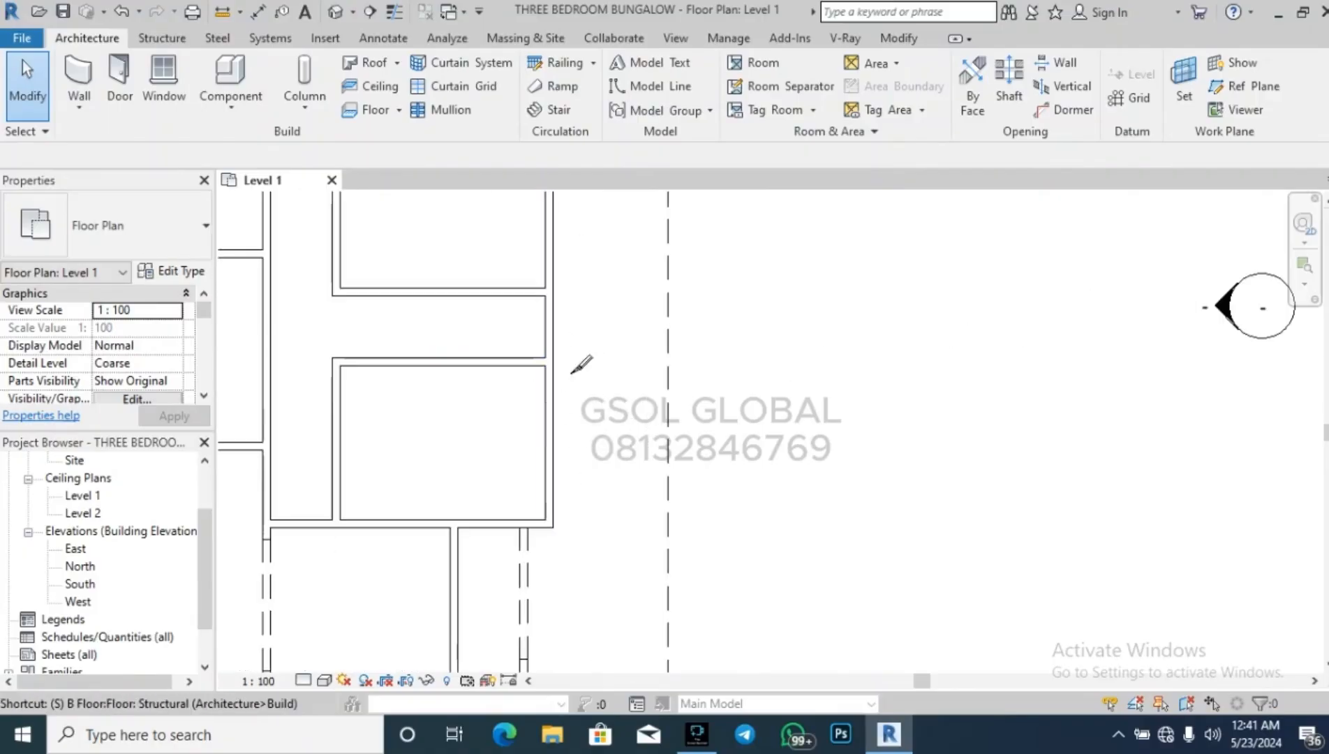
key(s)
key(l)
scroll(552, 404, down, 3)
scroll(563, 361, up, 3)
click(549, 357)
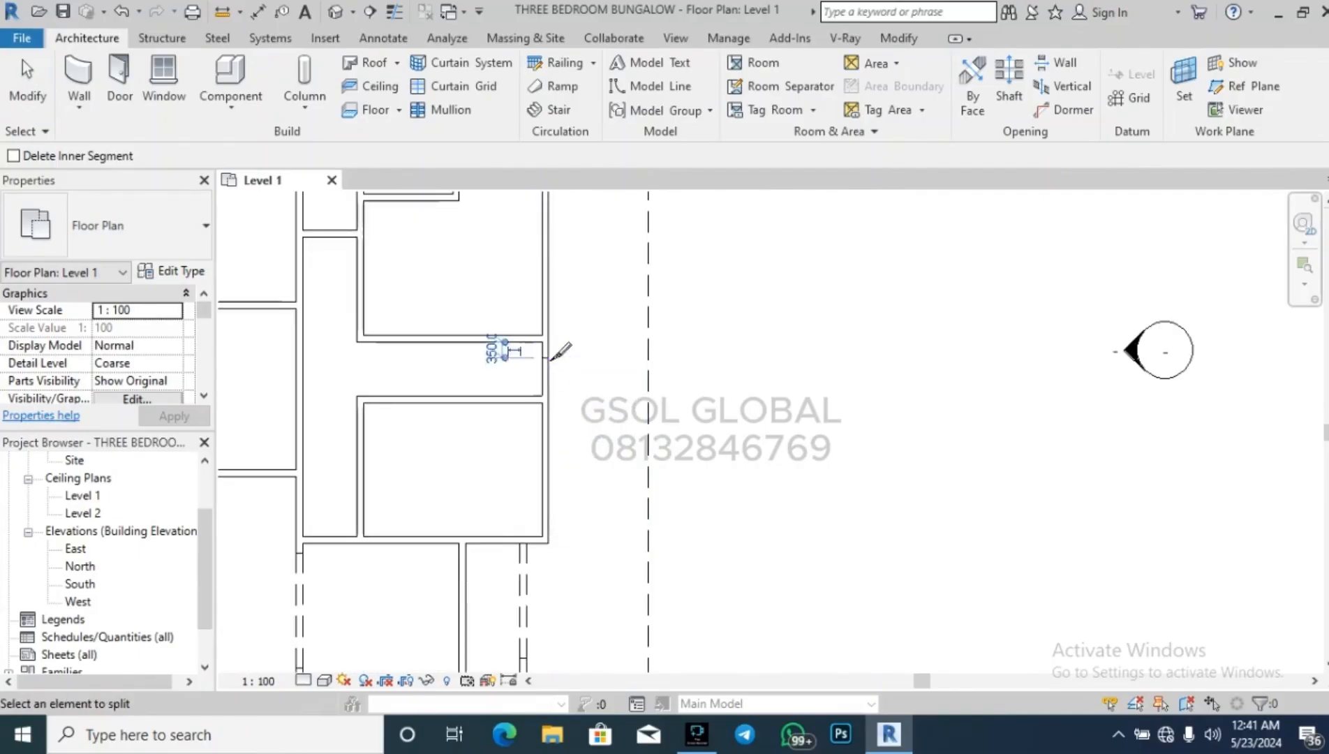
key(Escape)
Shorten the upper segment of the split exterior wall so it ends at the corridor's upper wall.
scroll(541, 349, up, 2)
click(542, 340)
click(547, 355)
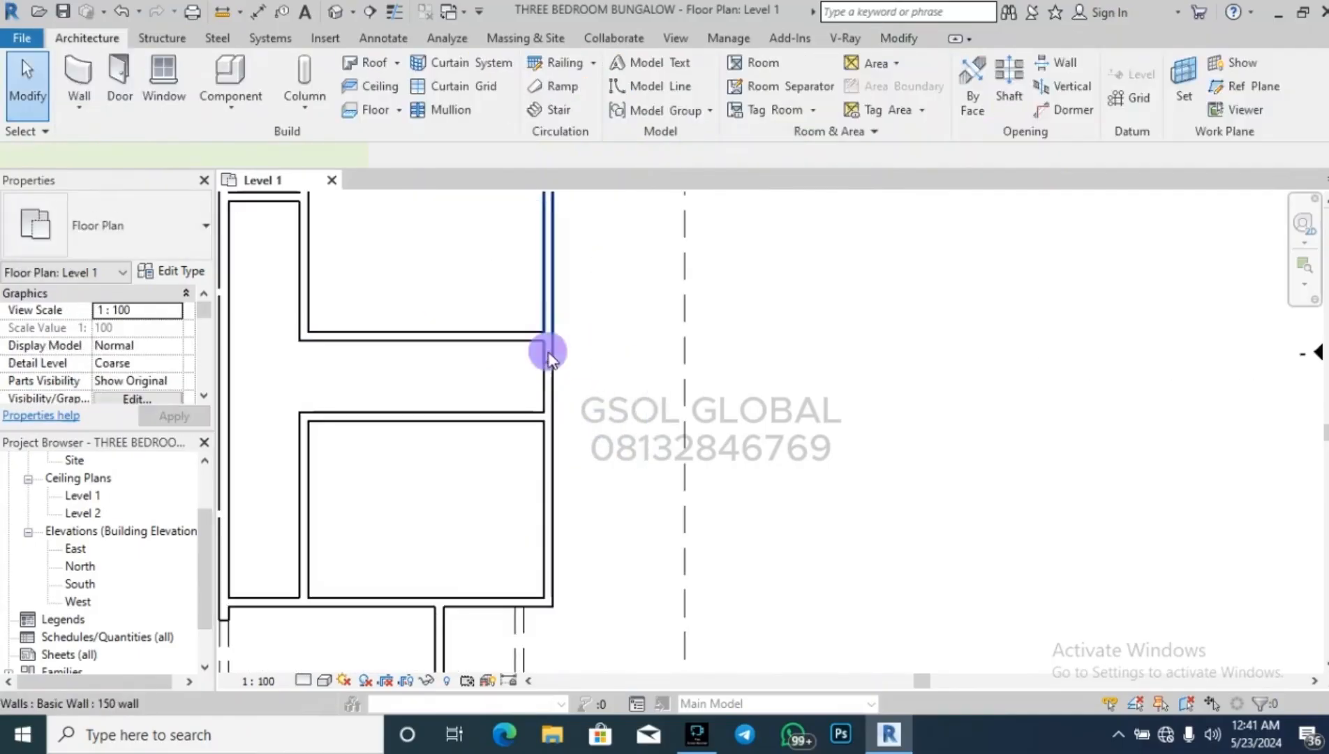
drag(546, 359, 546, 338)
click(579, 351)
Align the lower exterior wall segment with the small room's outer dashed line and extend its upper end to the corridor's upper wall.
key(a)
key(l)
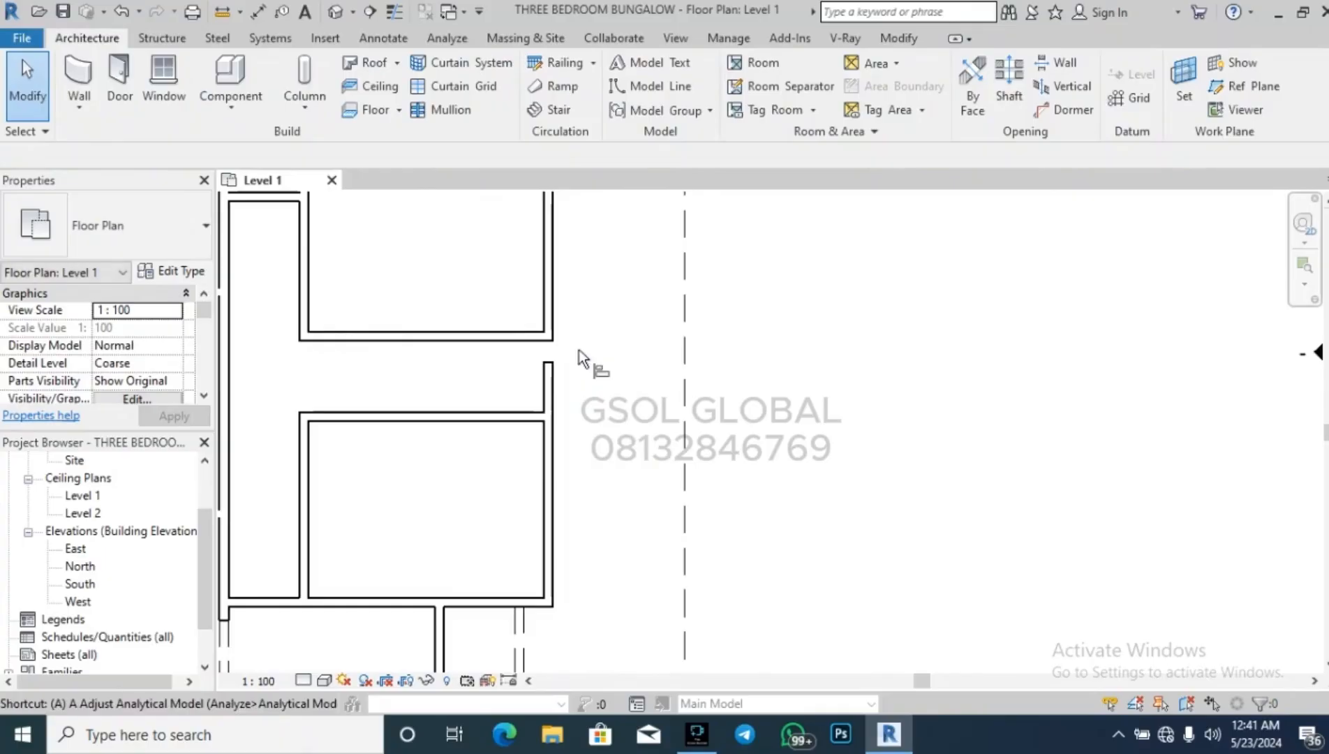
click(527, 637)
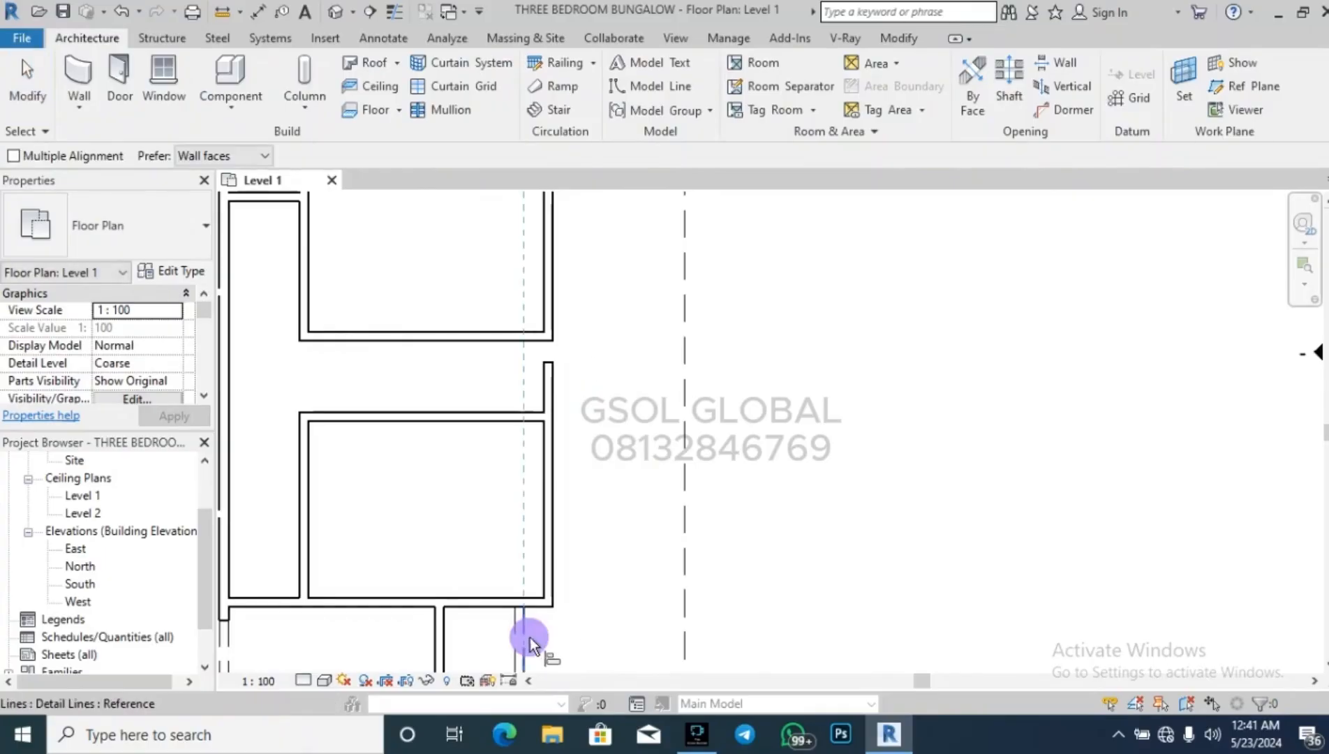
click(552, 579)
key(Escape)
key(Escape)
click(518, 462)
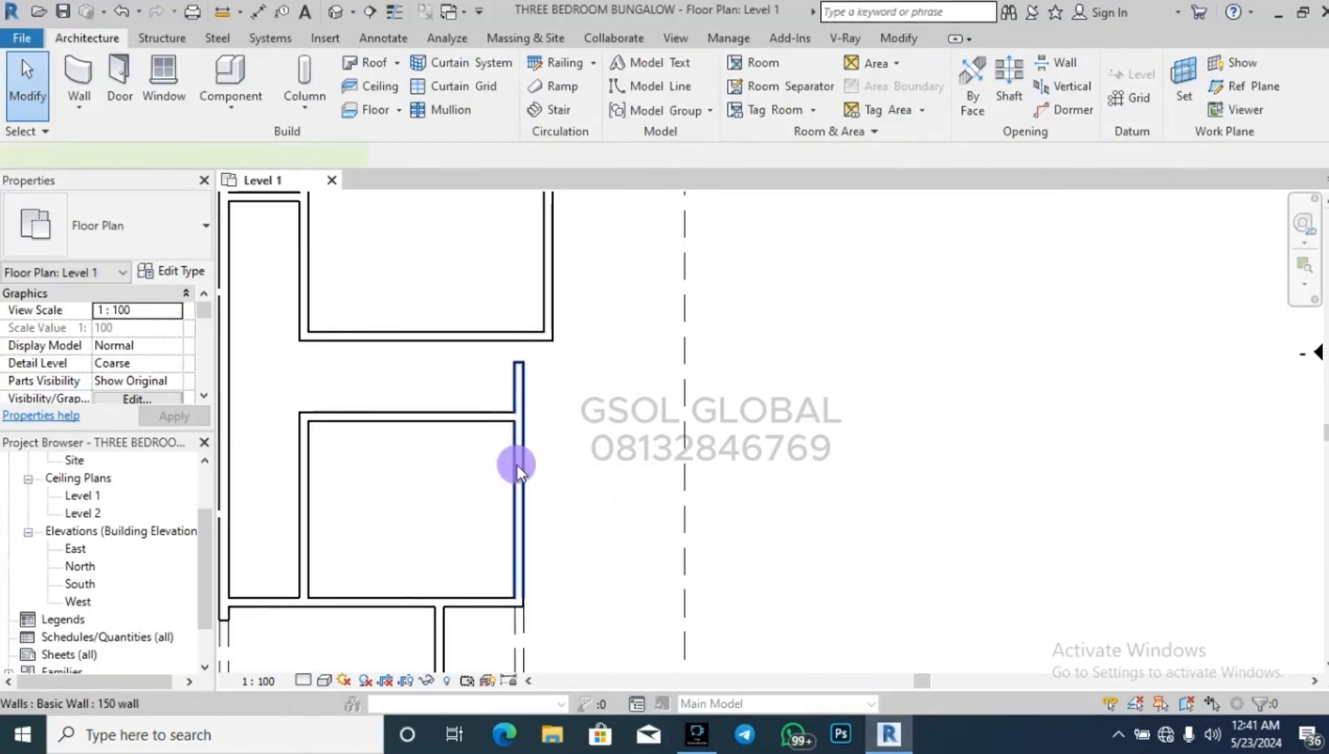
drag(517, 366, 522, 341)
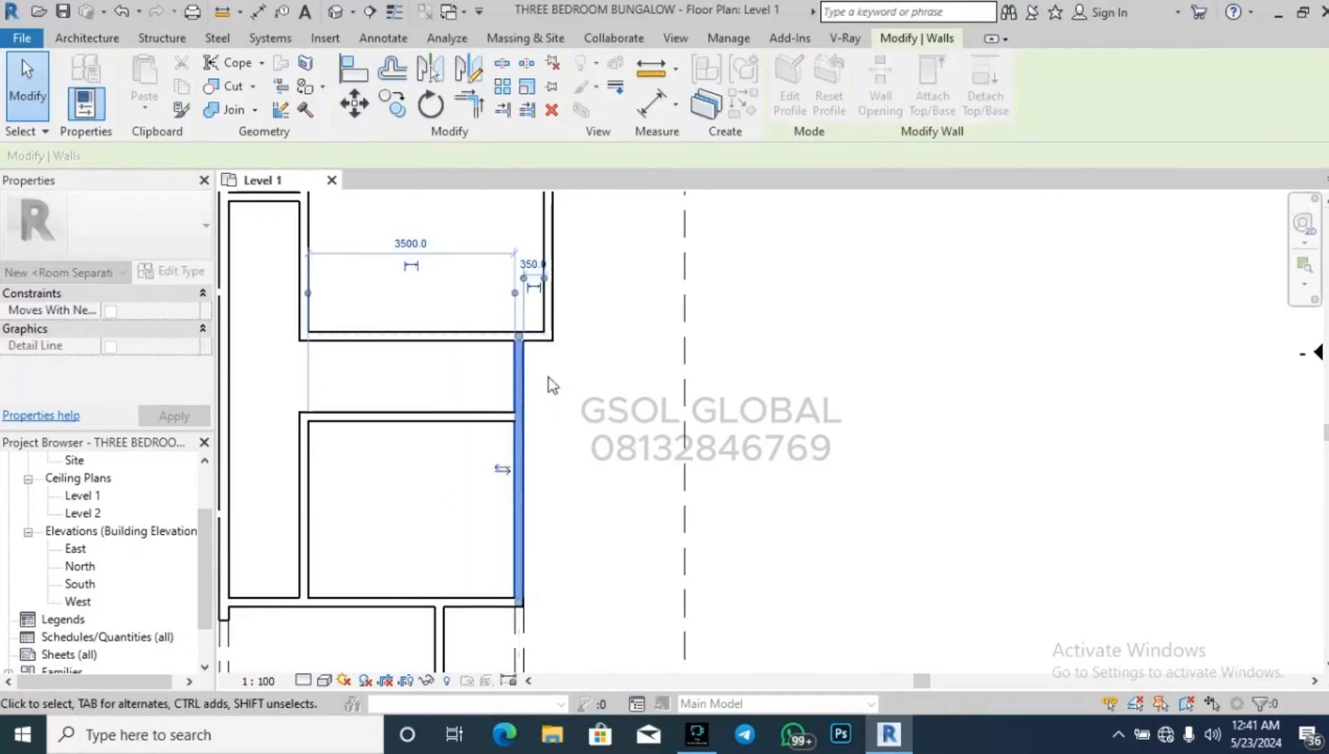
Measure the lower-left room's width along its upper wall, from the left exterior wall to the opposite wall.
click(547, 377)
scroll(756, 377, down, 5)
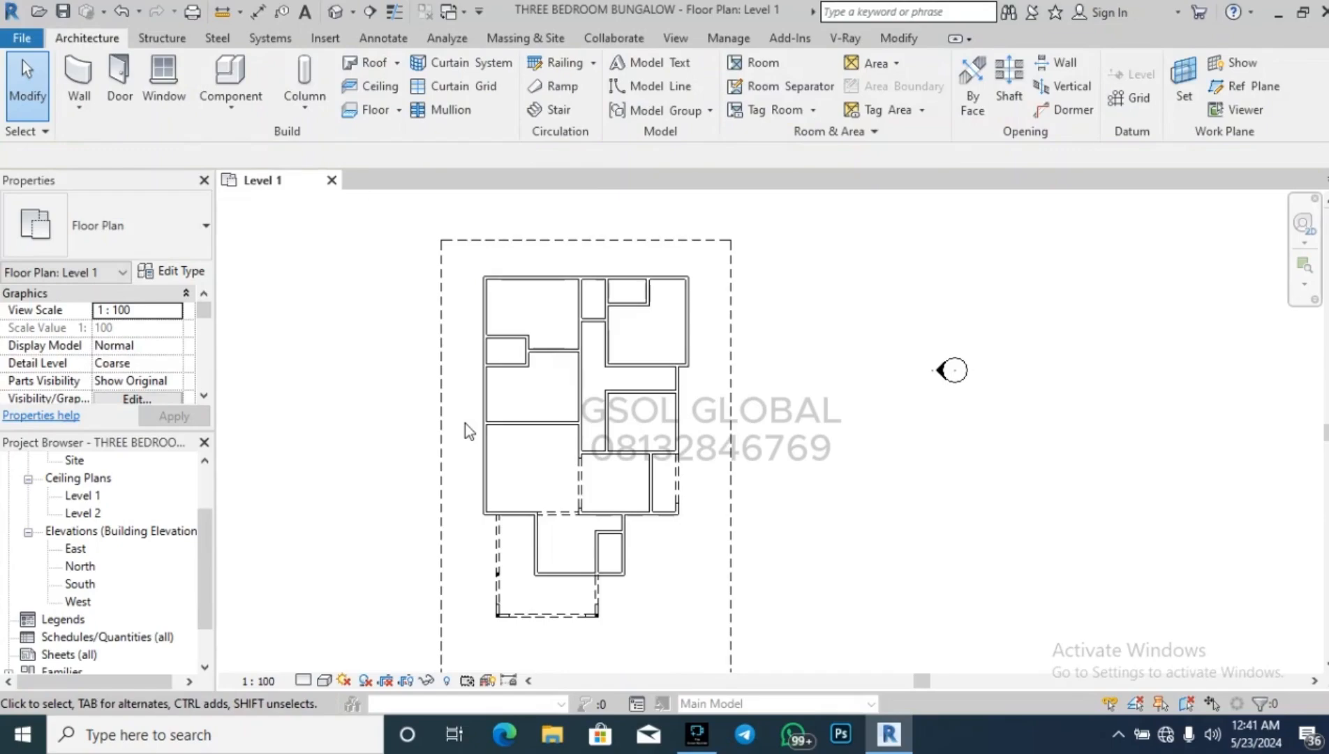
scroll(466, 424, up, 4)
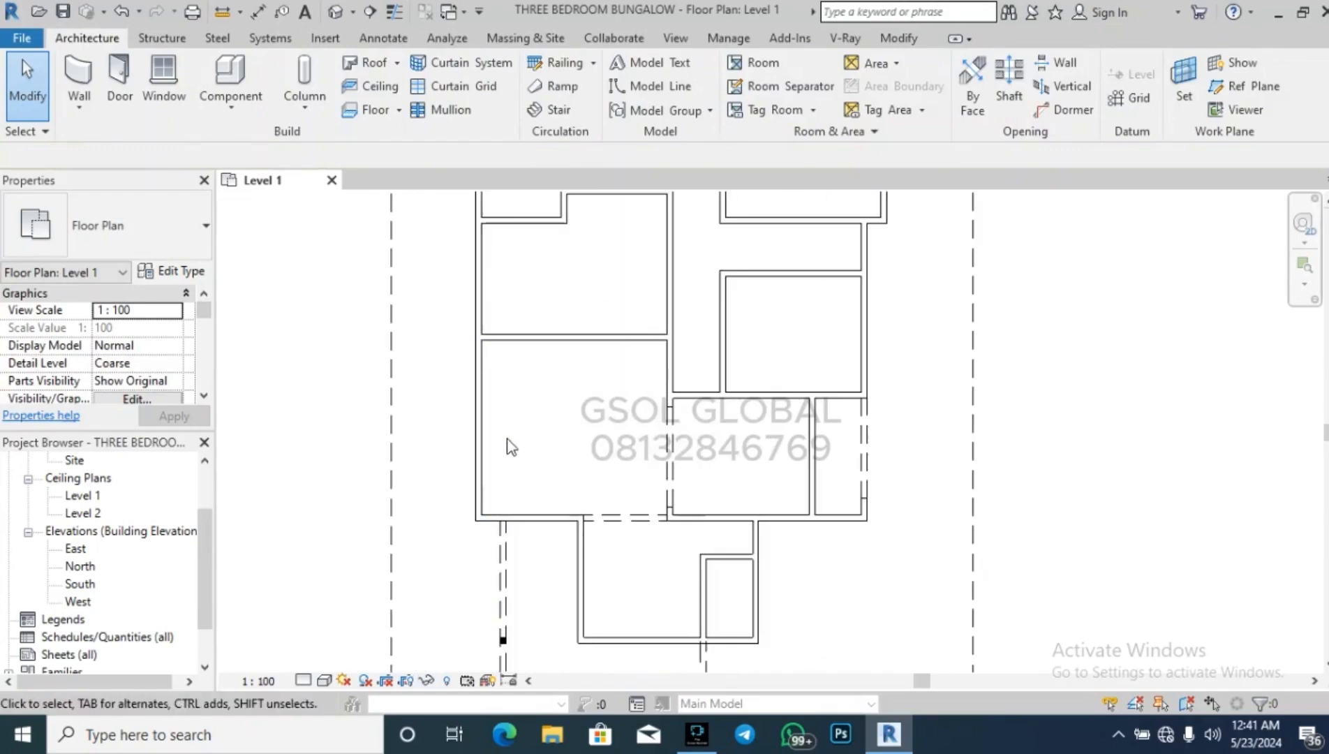
click(476, 467)
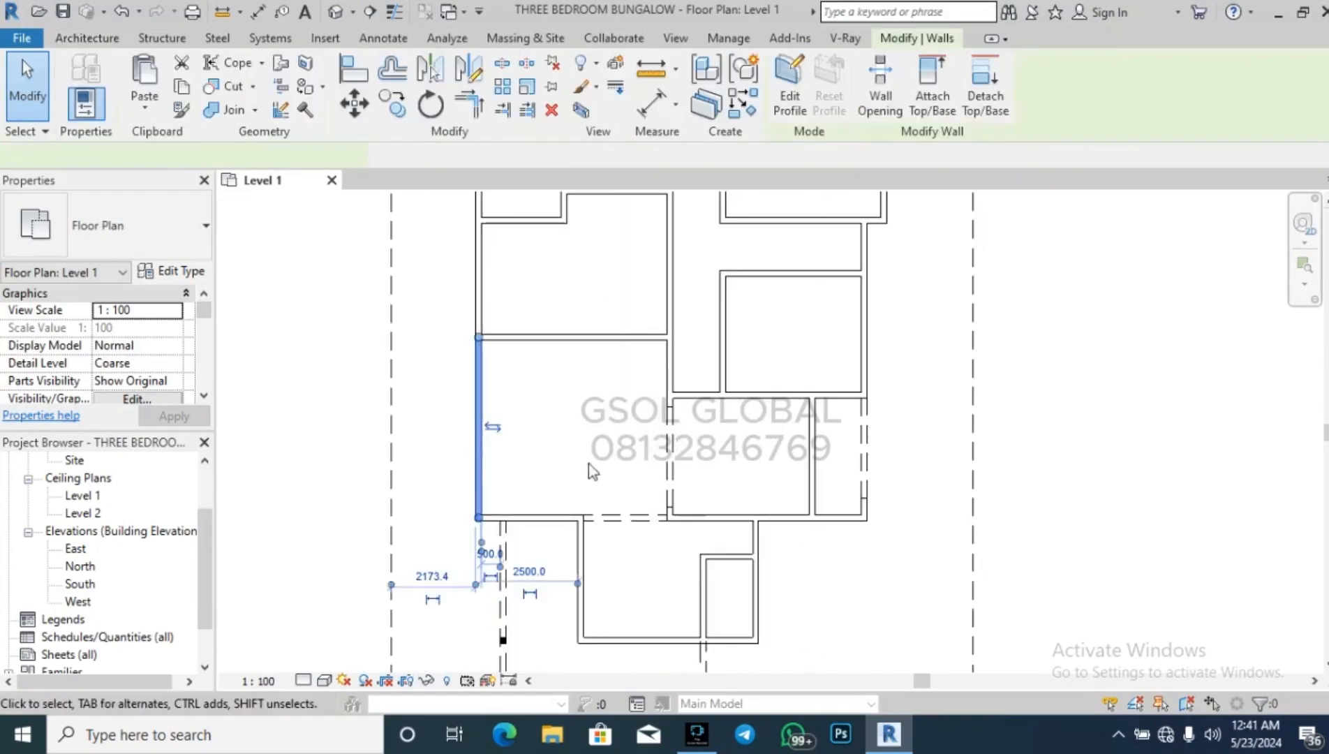
click(222, 12)
click(480, 337)
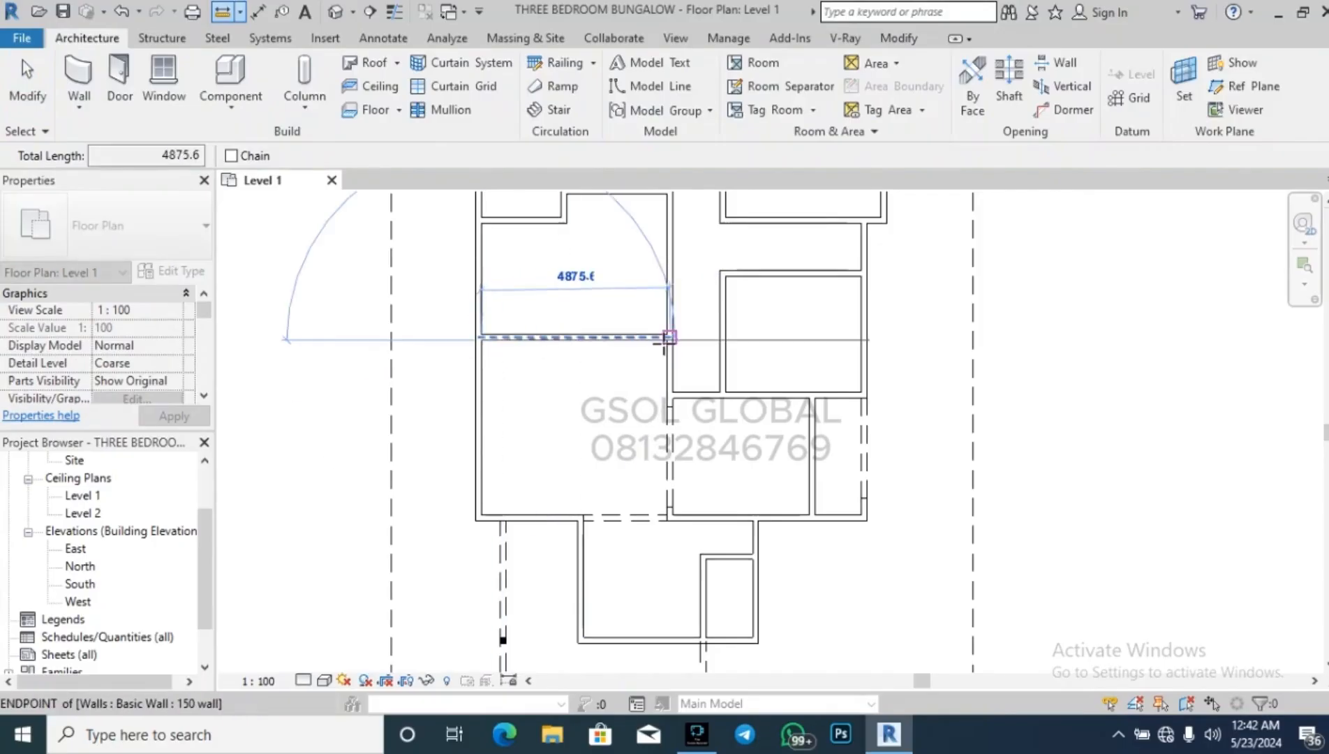
key(Escape)
key(Escape)
scroll(467, 487, up, 3)
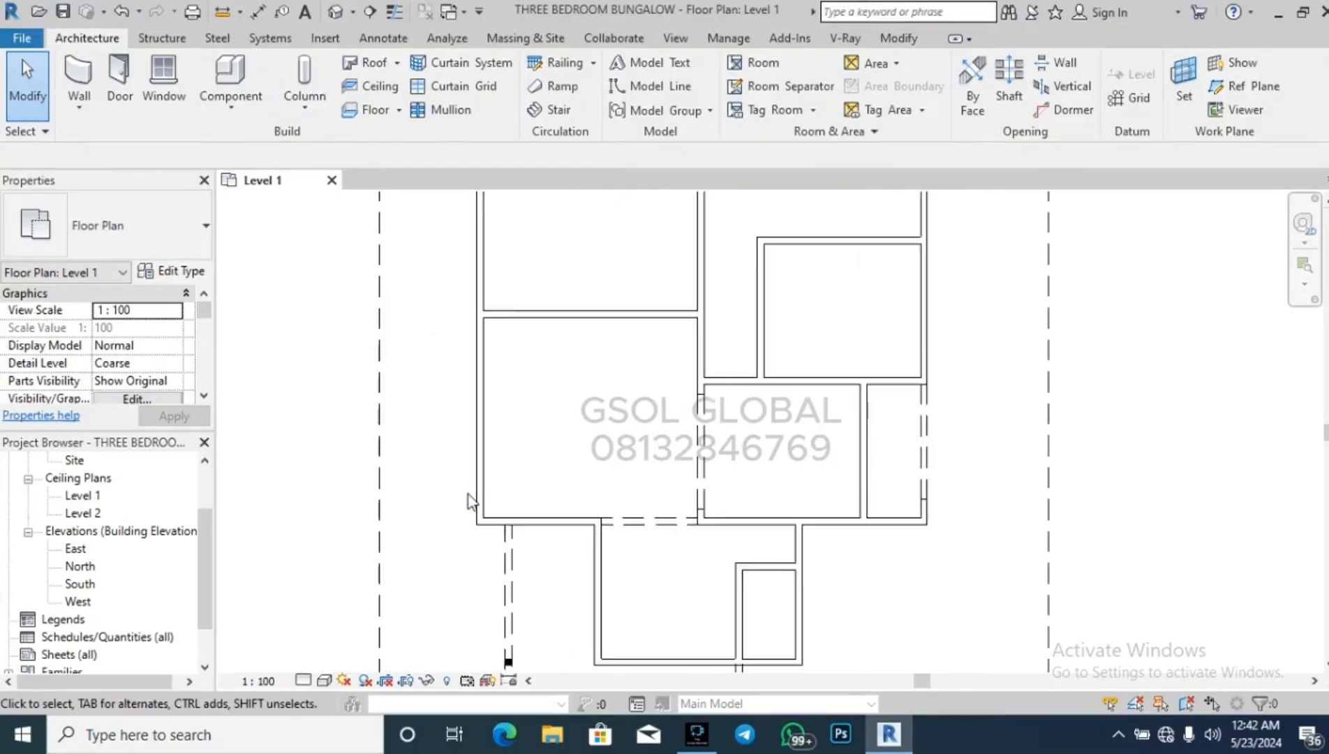
Draw a 150 wall about 500 mm outside the left exterior wall, from the lower-left room's upper wall to the building's top wall.
scroll(467, 487, down, 6)
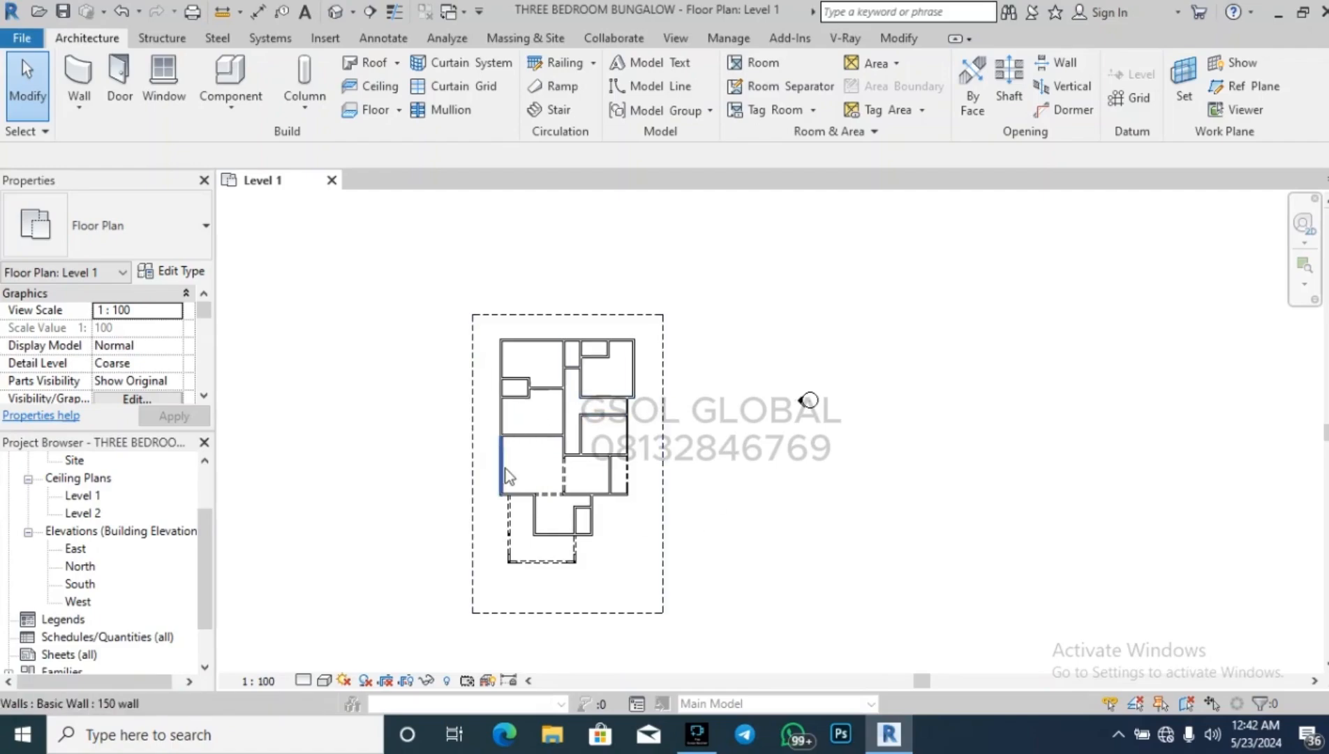
scroll(500, 466, up, 4)
scroll(501, 464, up, 2)
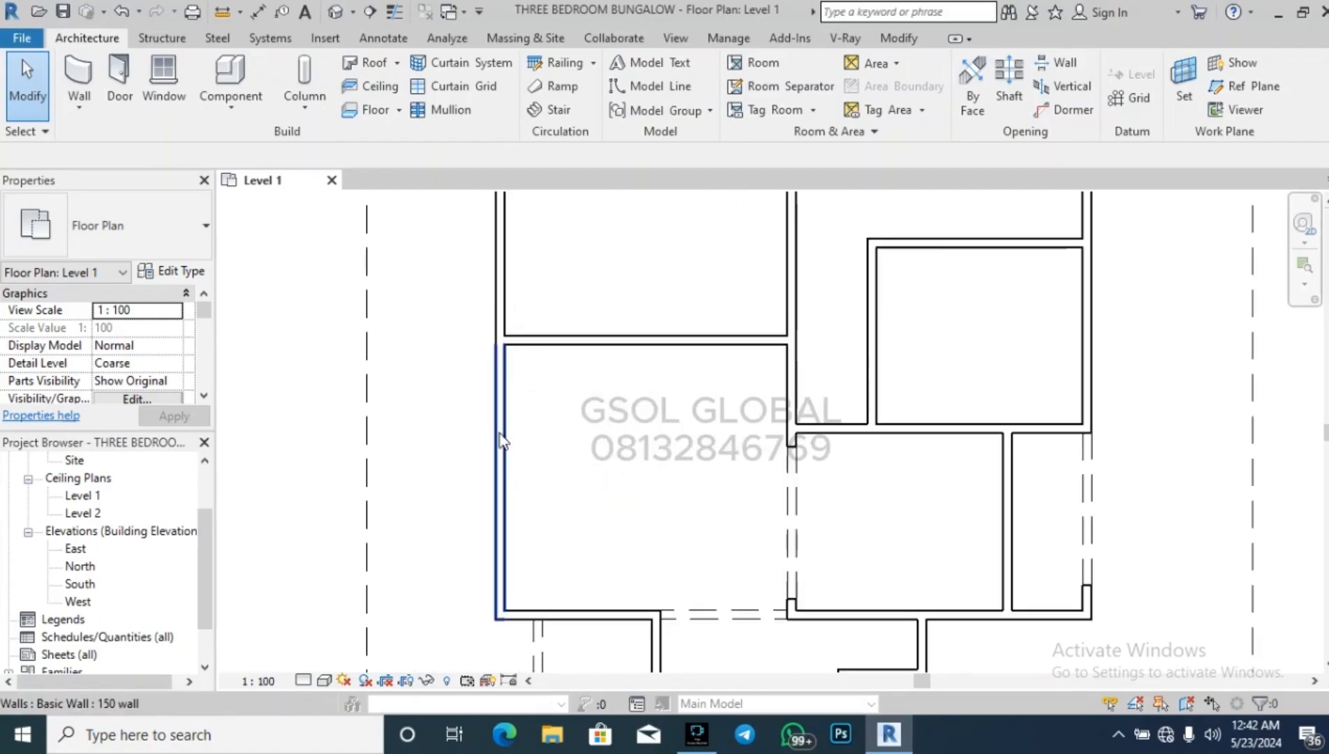
scroll(499, 439, down, 6)
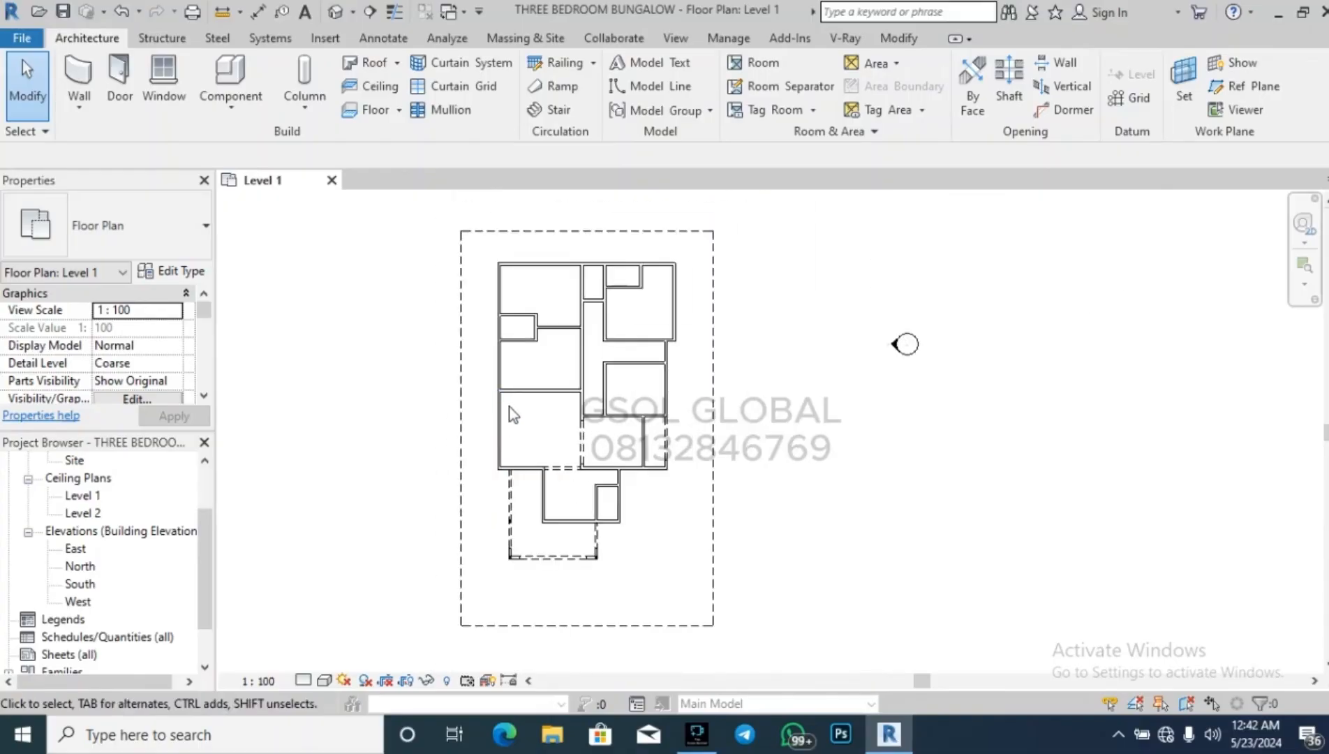
scroll(481, 287, up, 3)
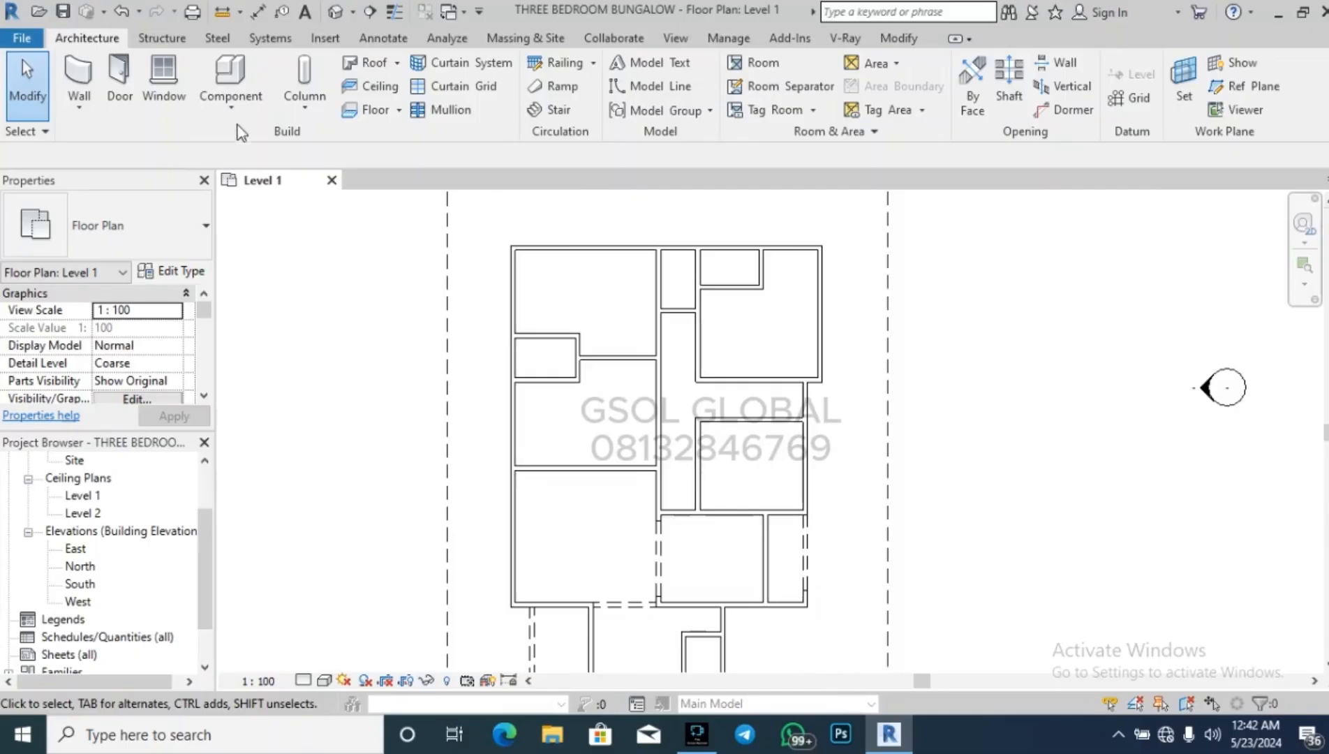
click(79, 80)
scroll(558, 419, up, 1)
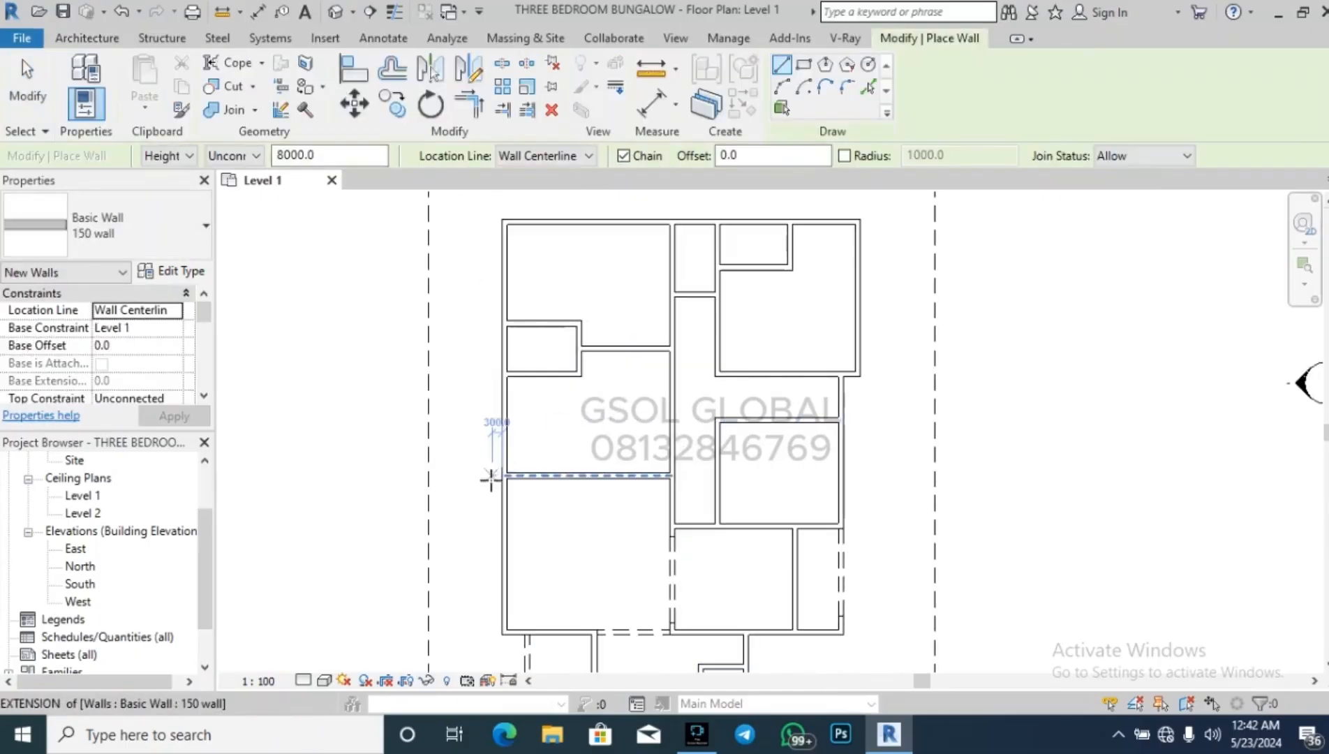
click(490, 475)
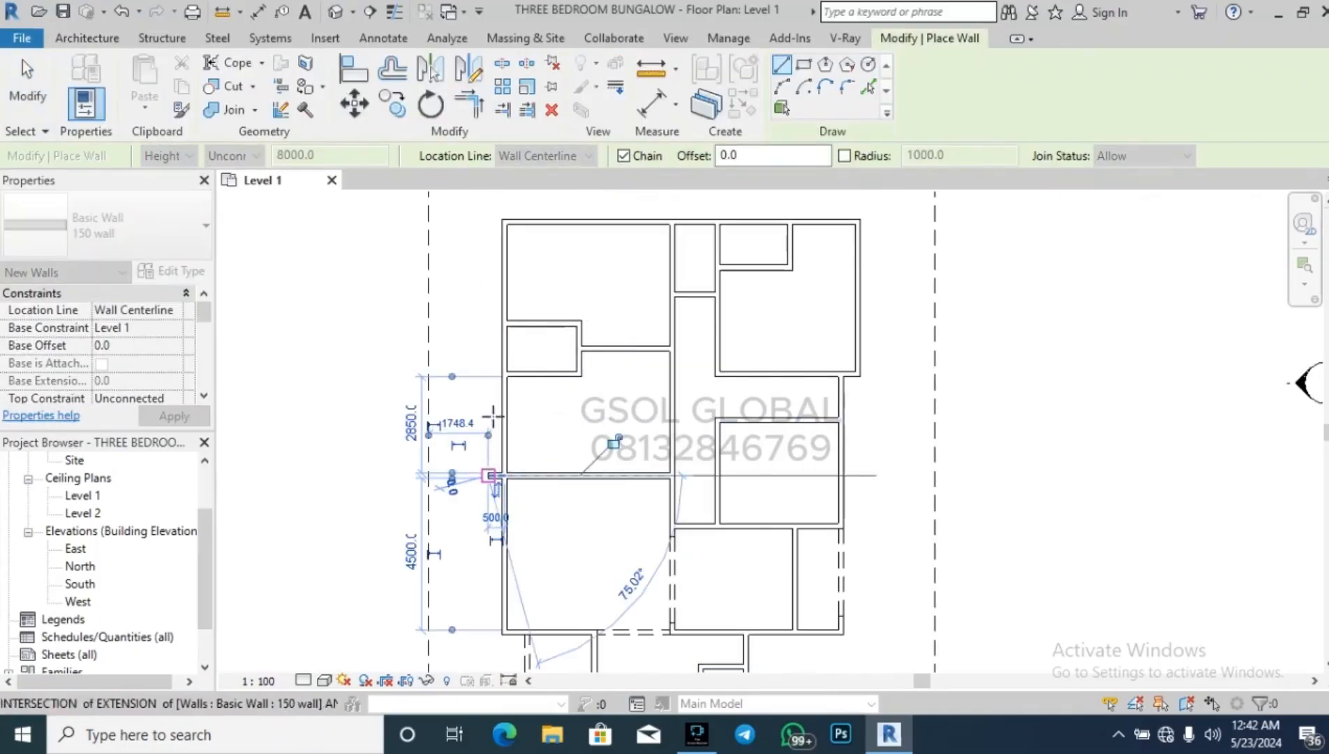
click(497, 224)
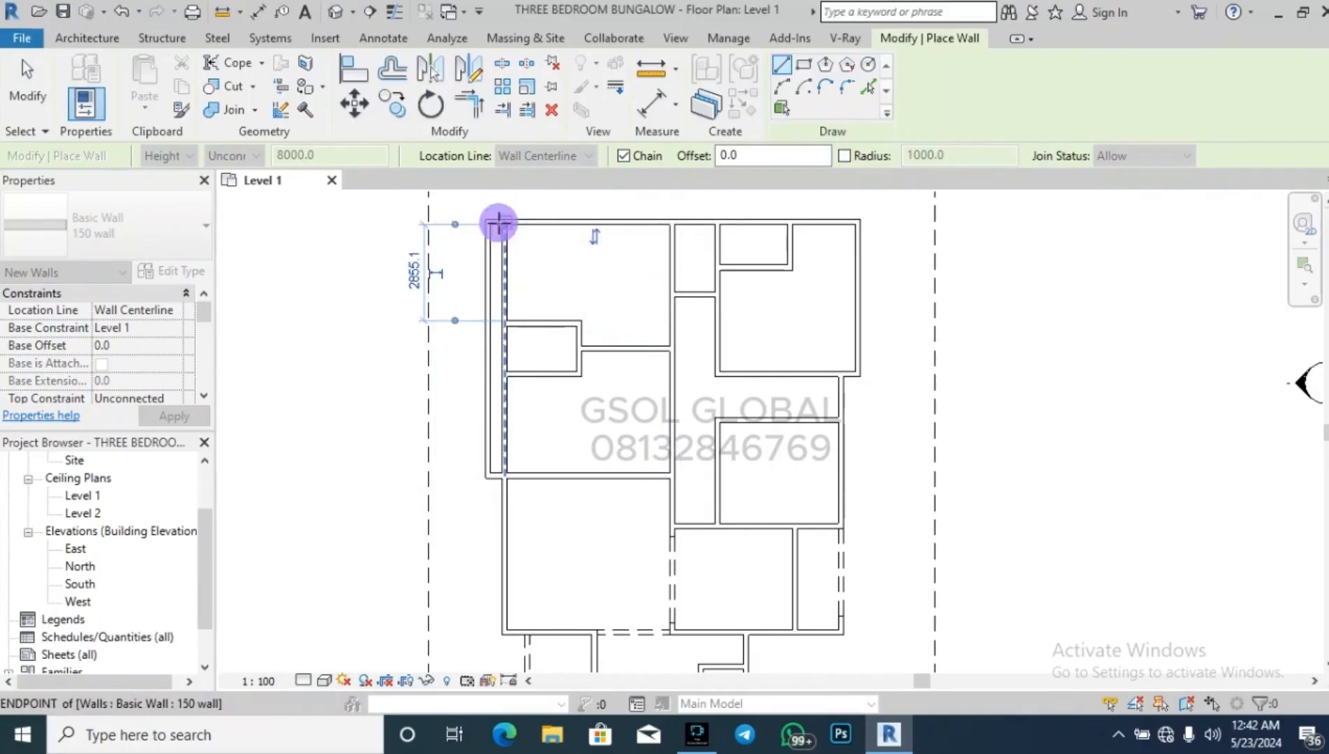
key(Escape)
key(Escape)
Delete the old upper-left exterior wall and extend the small room's two horizontal walls to the new exterior wall.
click(511, 290)
key(Delete)
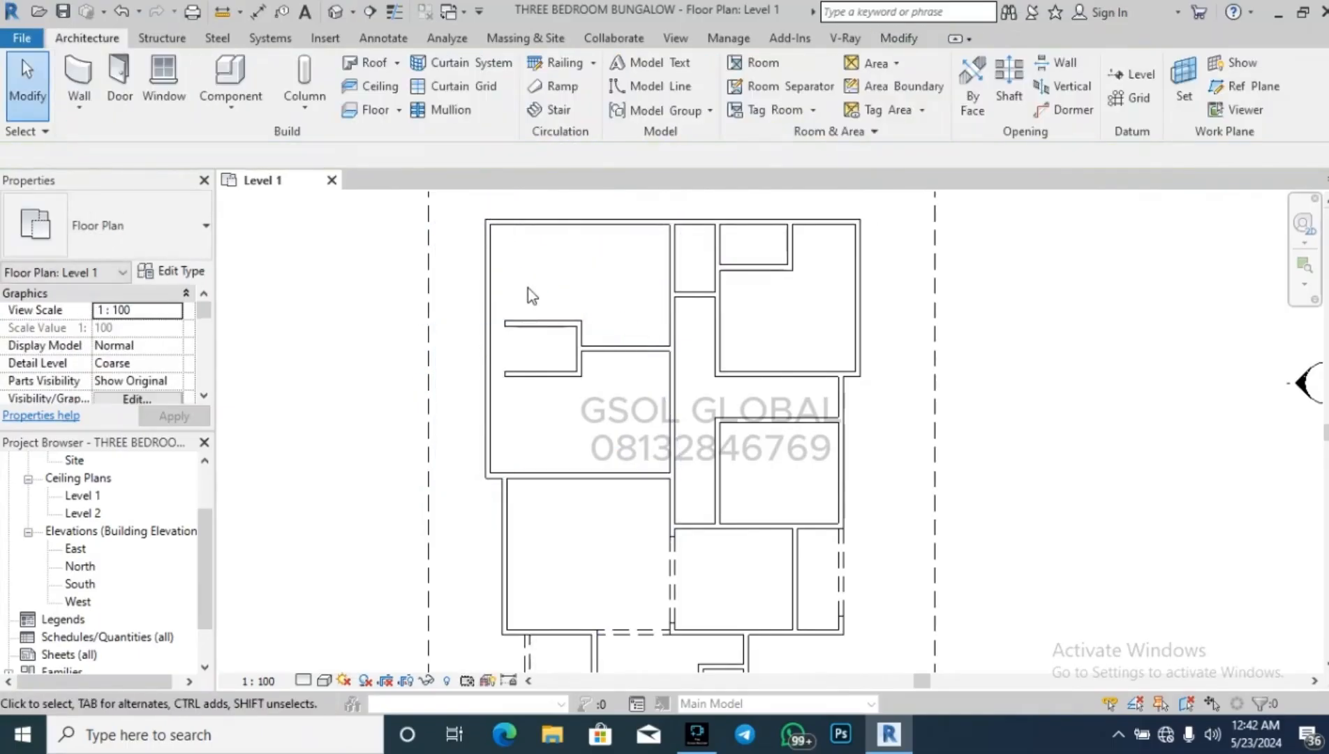
scroll(527, 300, up, 2)
click(527, 312)
drag(503, 311, 477, 310)
click(525, 386)
drag(501, 388, 477, 388)
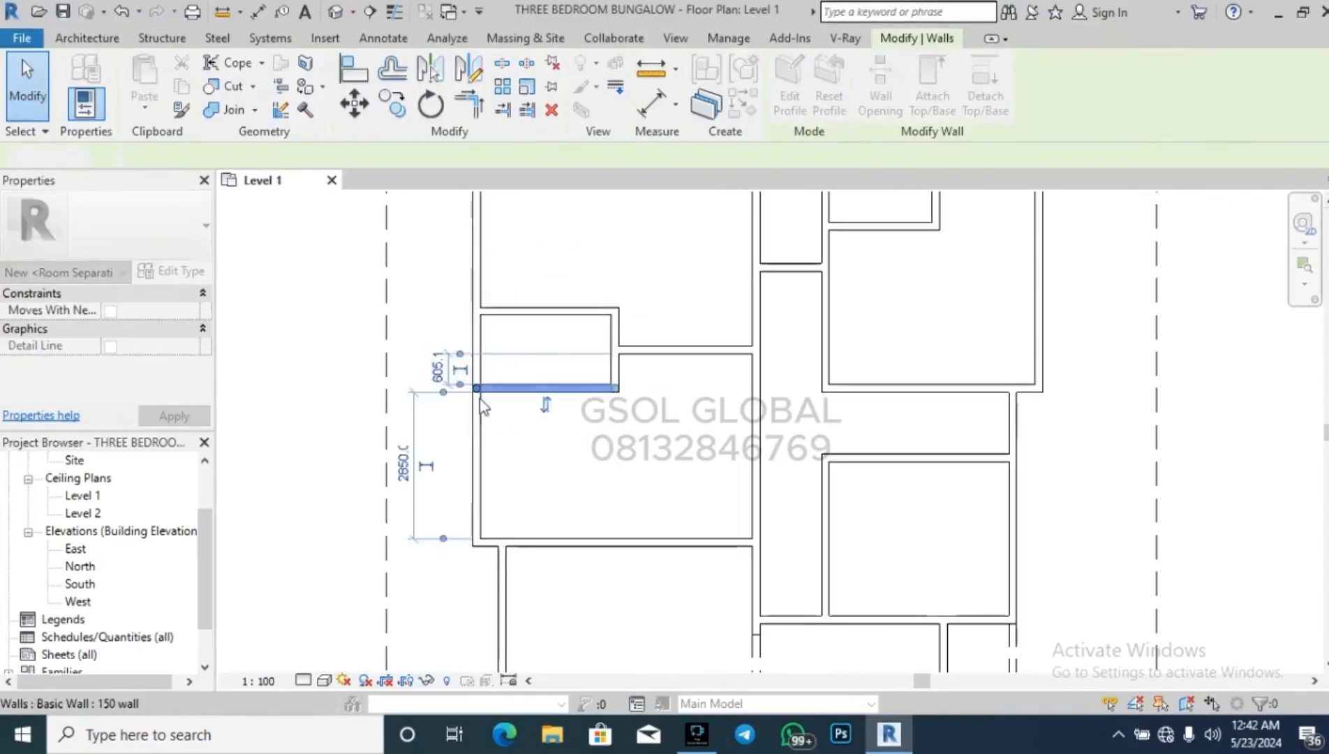
Set the gap between the new upper-left exterior wall and the lower-left room's exterior wall to 300 mm.
click(472, 433)
scroll(507, 542, down, 2)
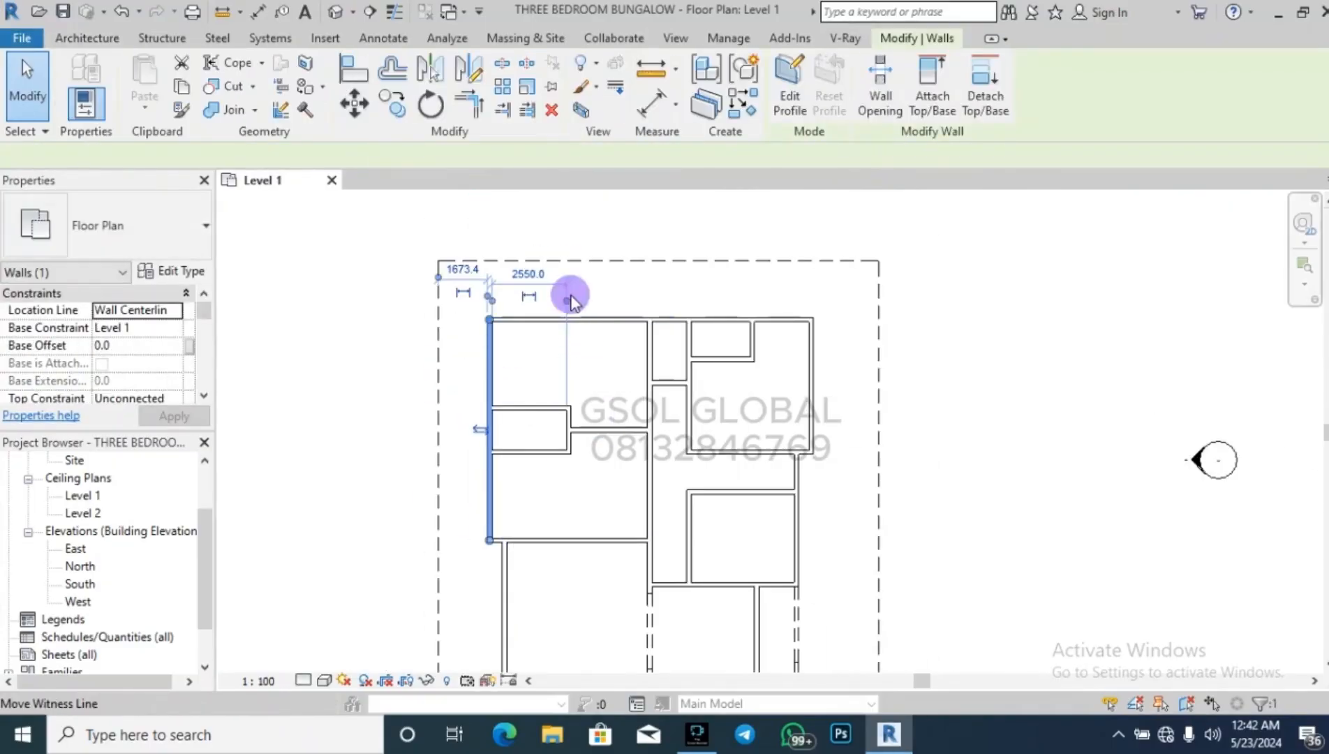
drag(571, 300, 507, 551)
scroll(501, 294, up, 2)
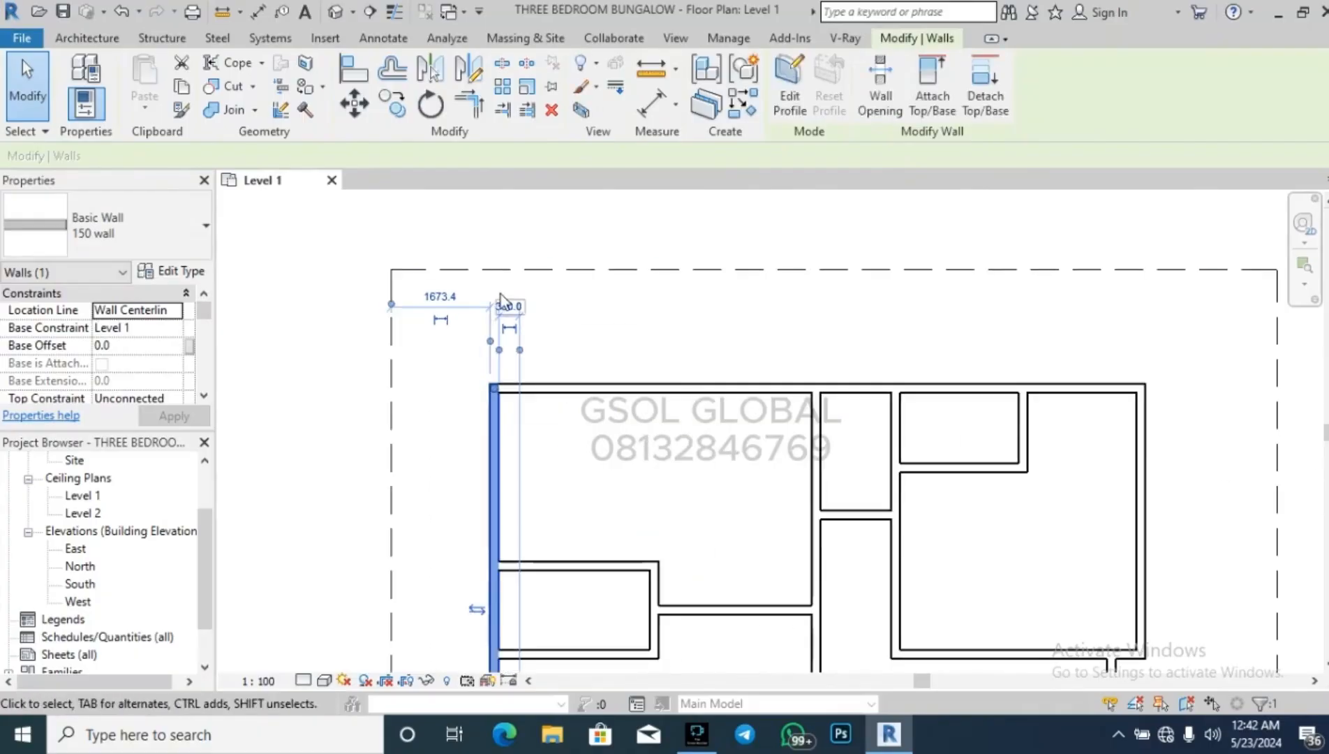
click(505, 303)
text(300)
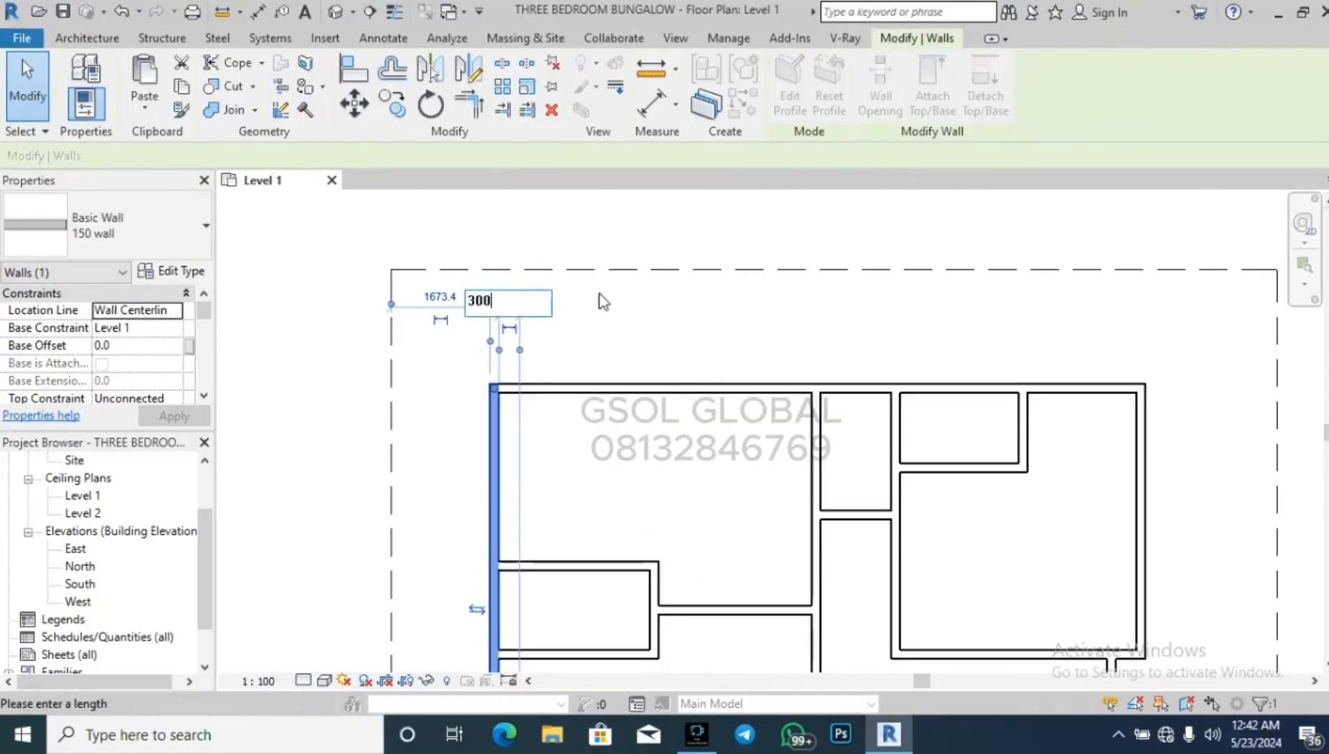
click(712, 294)
Narrow the small room beside the left exterior wall by moving its inner vertical partition toward that wall.
scroll(547, 249, down, 4)
scroll(587, 448, up, 3)
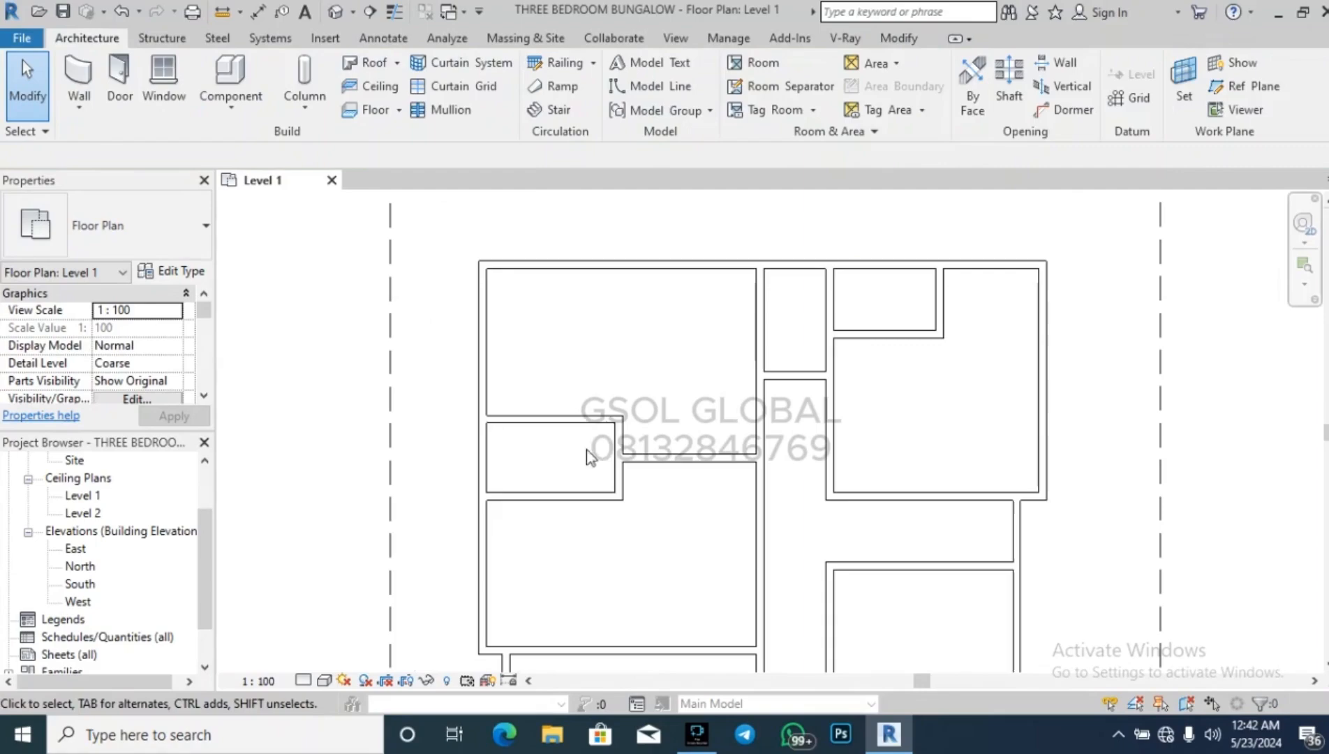
click(614, 482)
click(549, 549)
text(20)
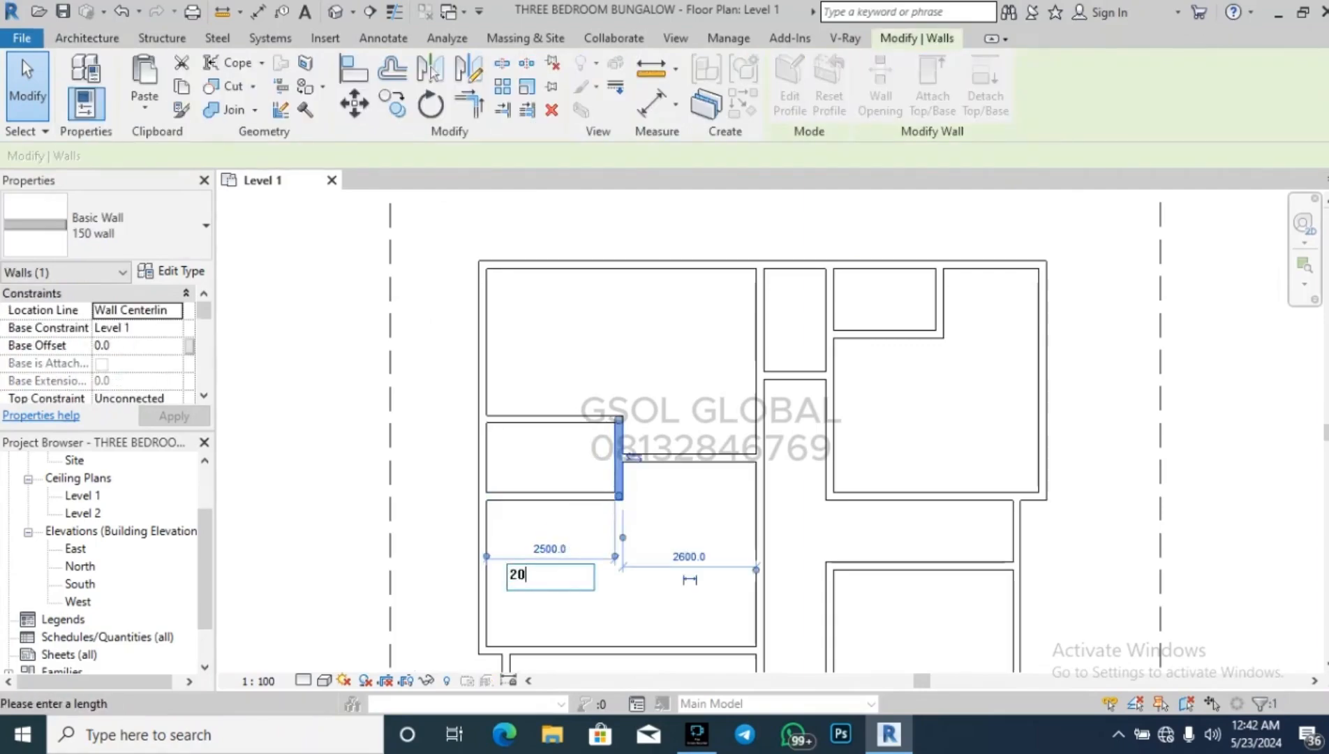
key(Return)
key(Escape)
scroll(605, 323, down, 3)
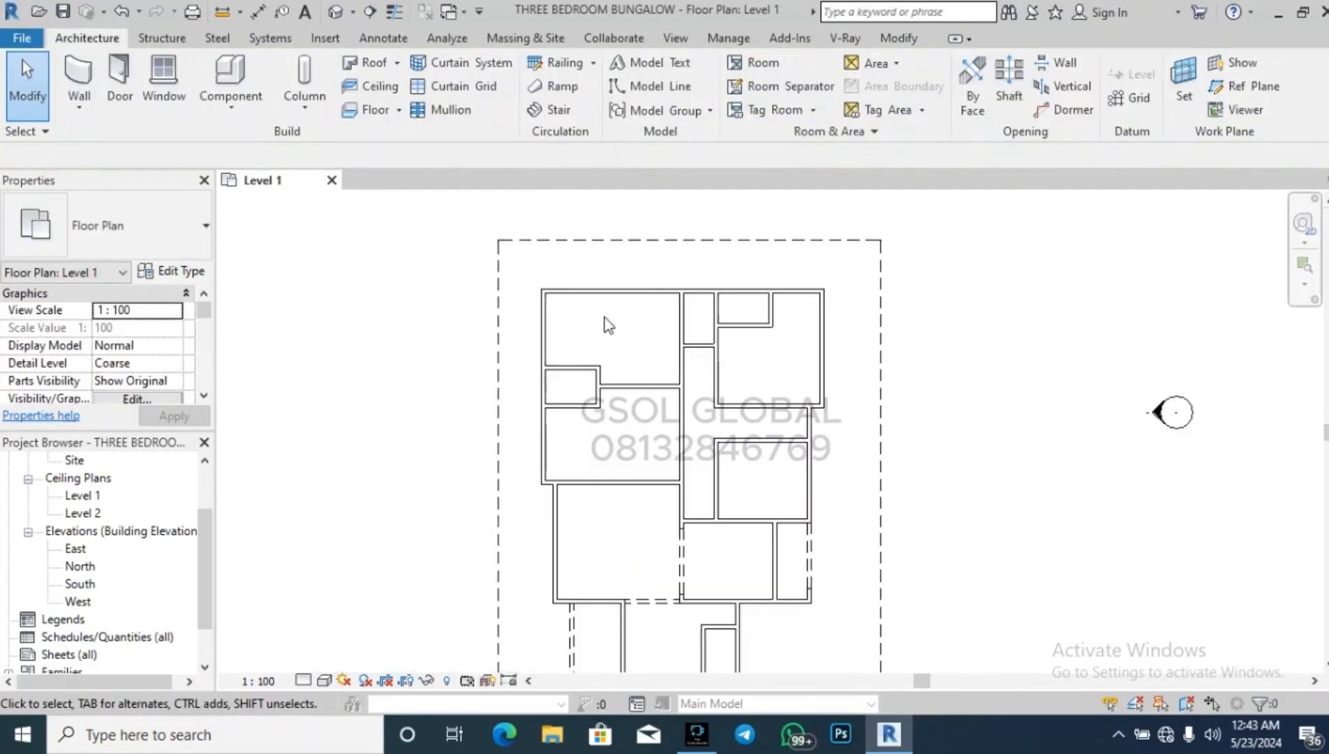
Start placing a door and browse the family library to the US Metric residential doors folder.
scroll(628, 366, down, 2)
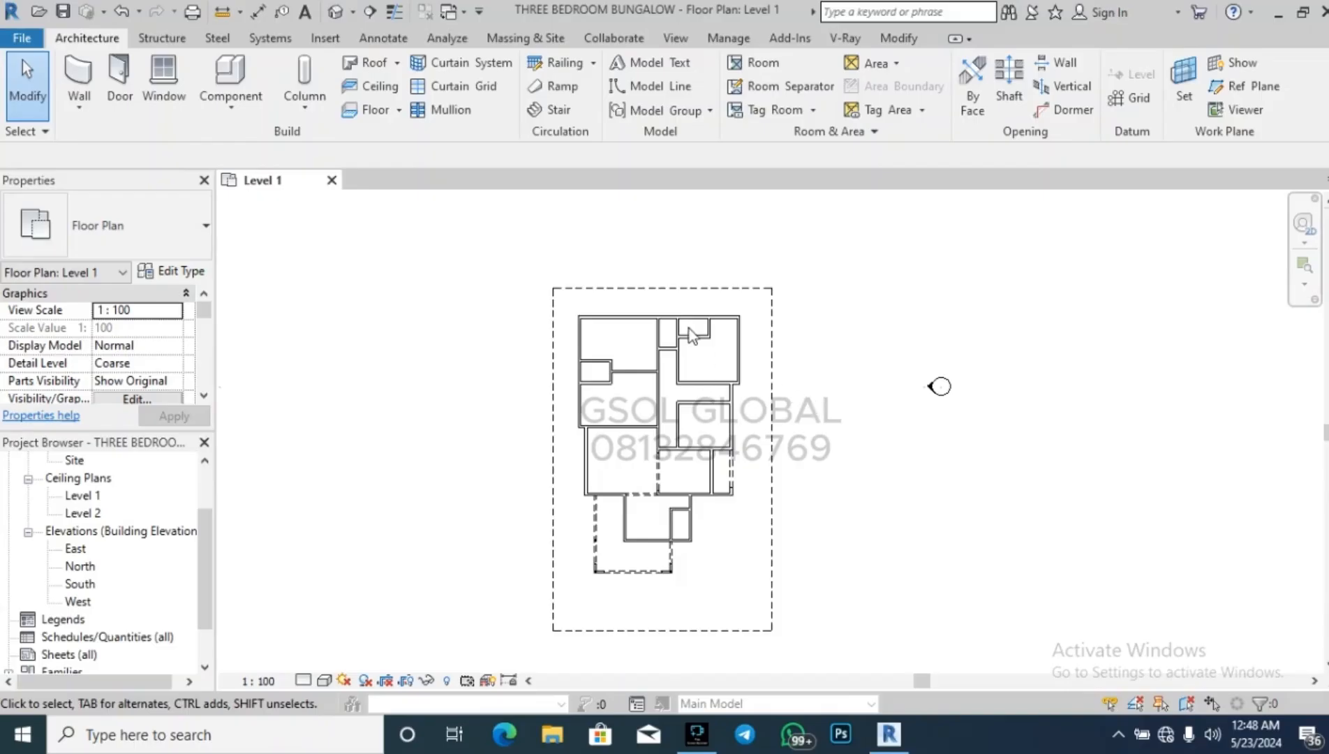
scroll(675, 340, up, 2)
scroll(675, 340, up, 1)
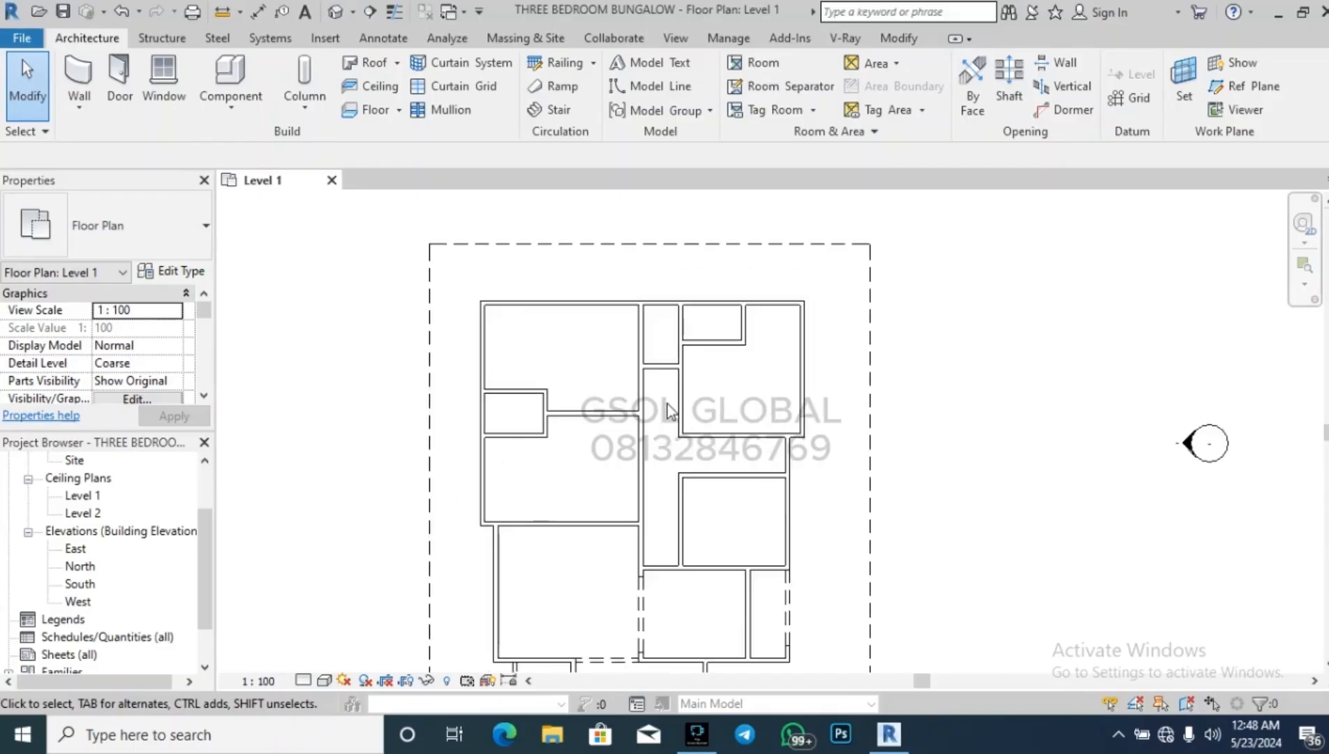
click(129, 101)
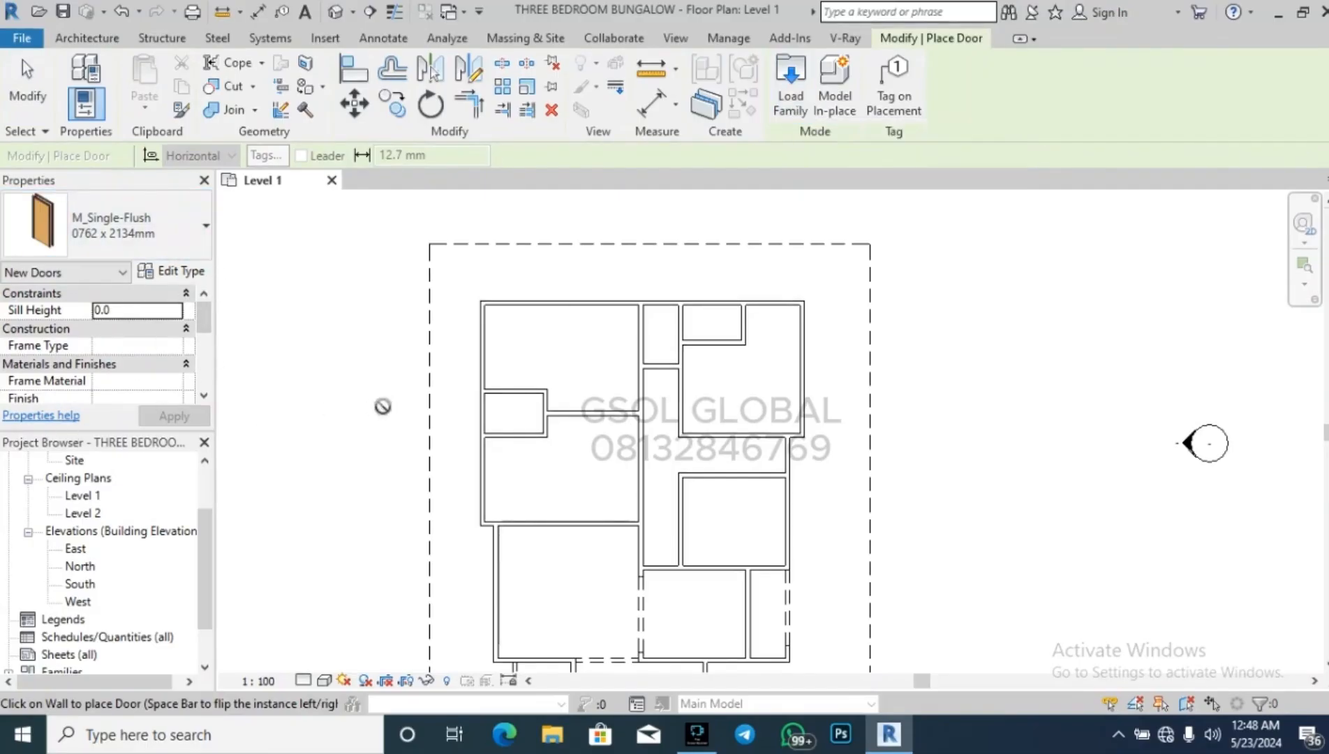
click(791, 104)
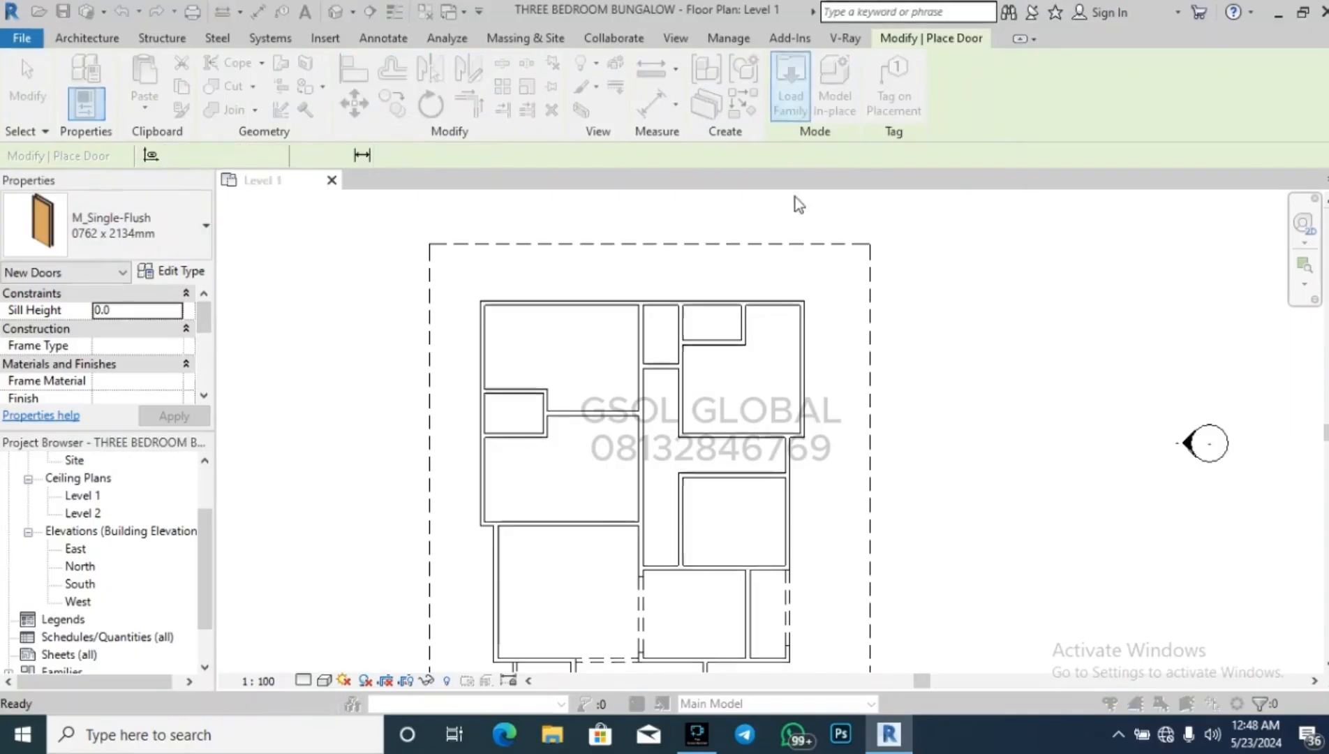
click(887, 218)
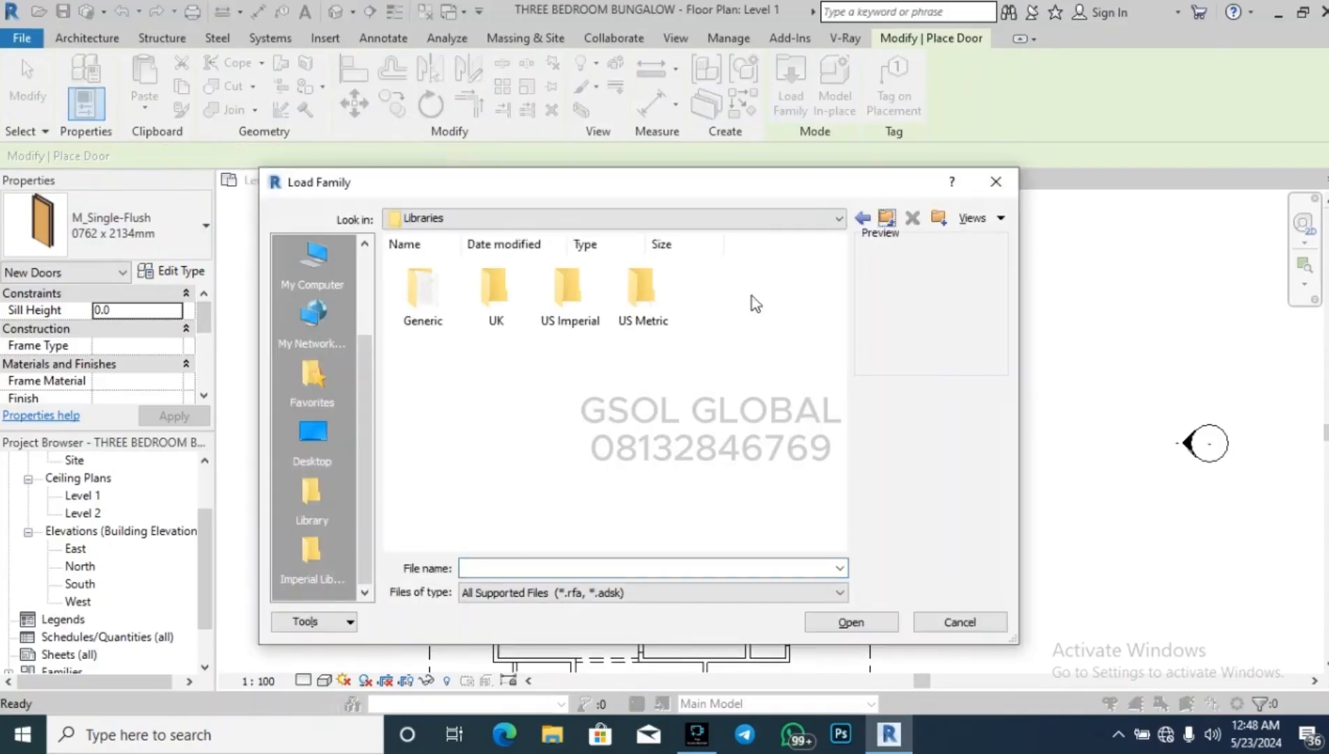
double_click(637, 307)
click(626, 382)
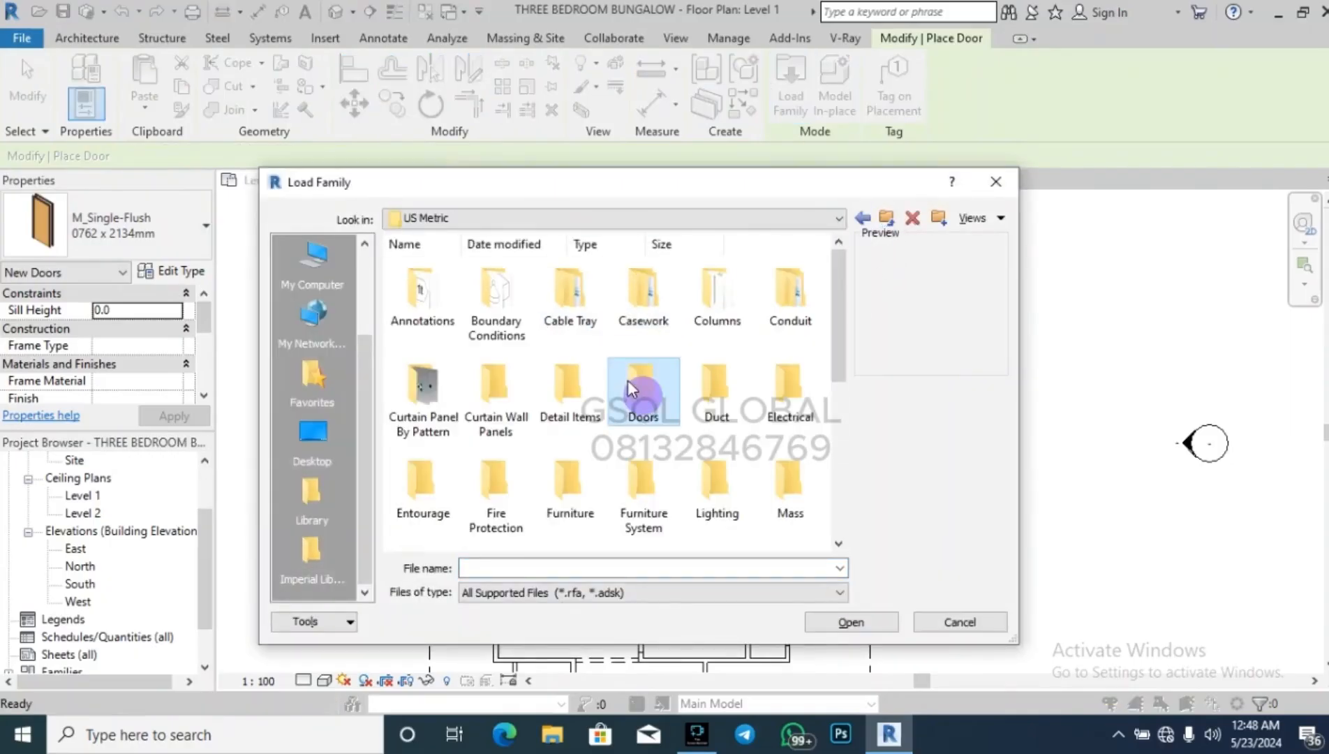
double_click(627, 383)
double_click(571, 318)
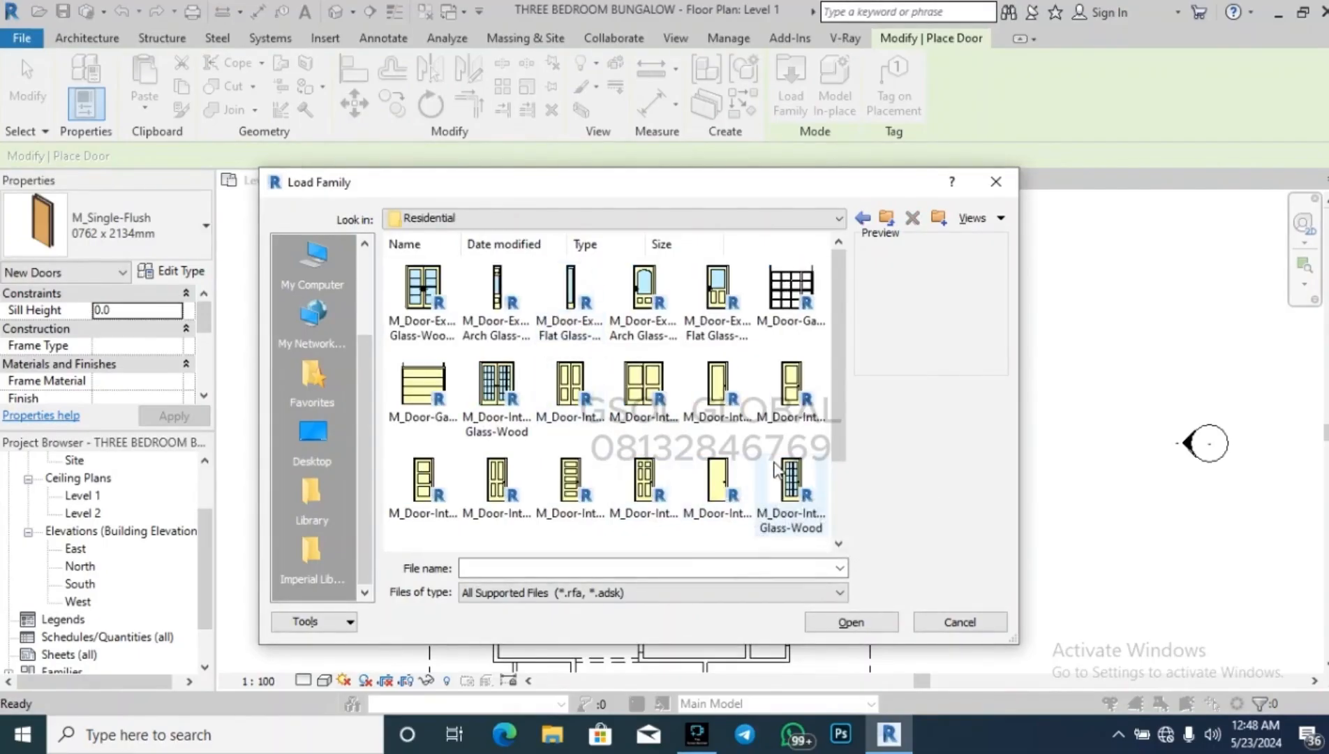
Load the exterior double full-glass wood door family with its 1500 x 2400mm type.
click(422, 293)
click(866, 623)
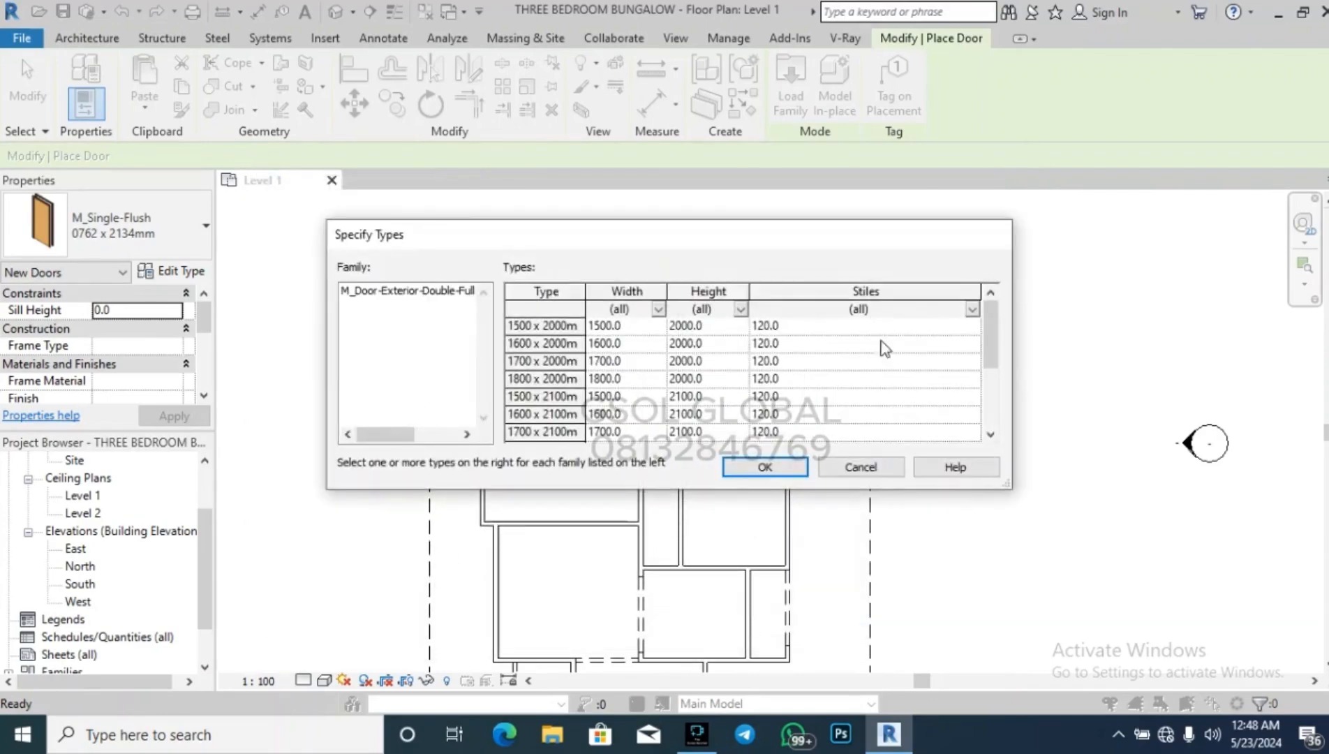
scroll(730, 370, down, 2)
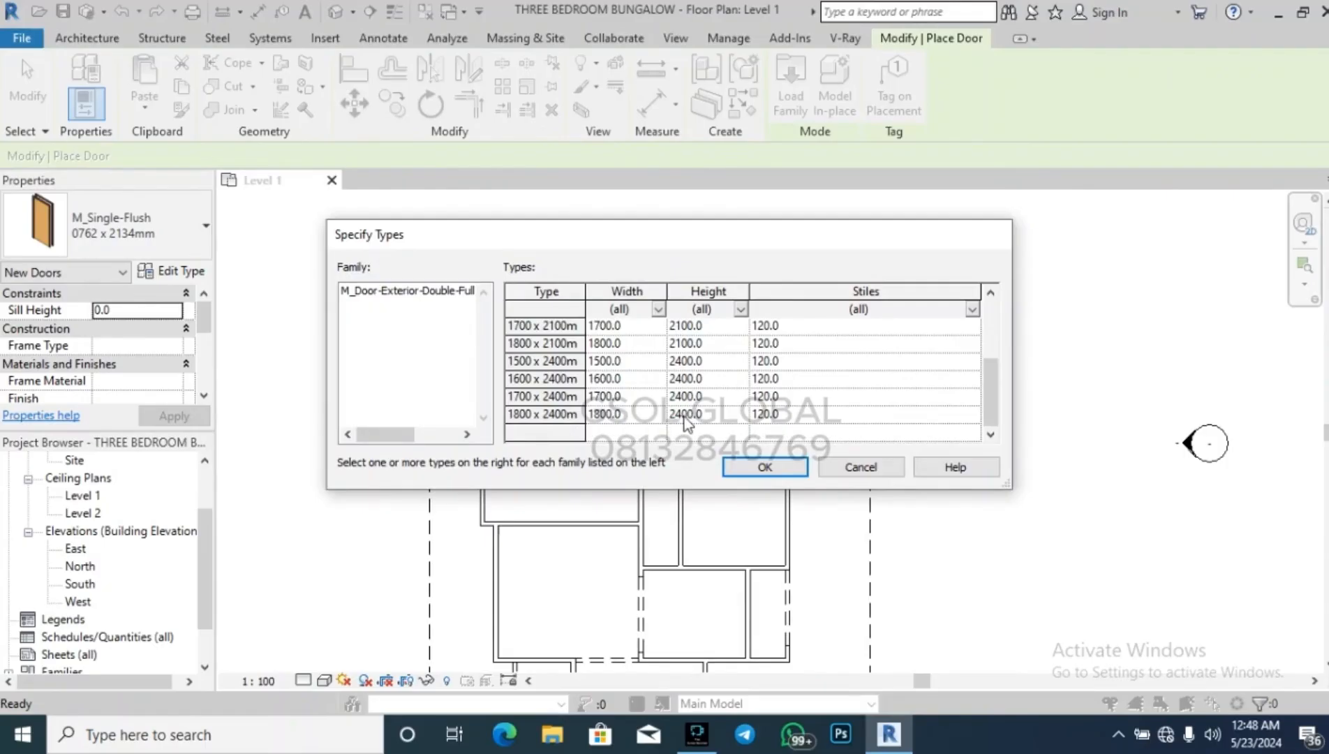
scroll(690, 422, up, 2)
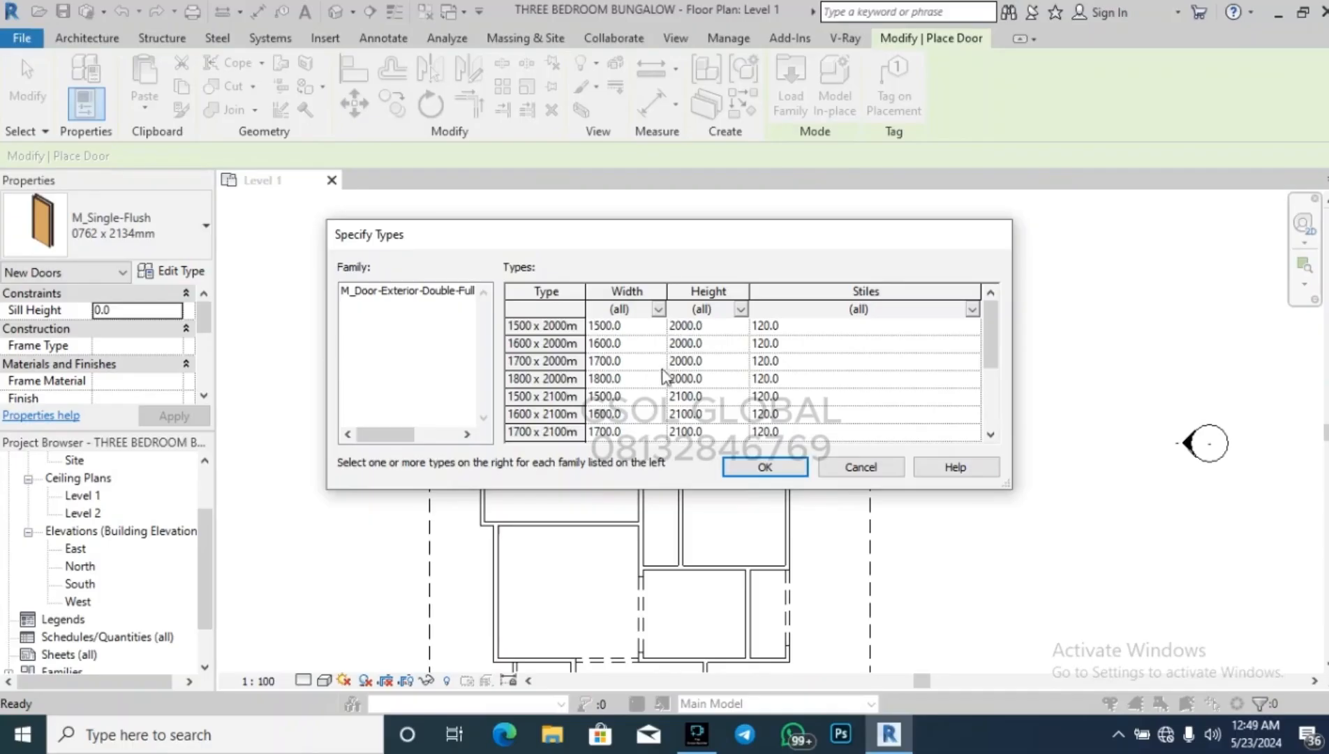
scroll(691, 419, down, 2)
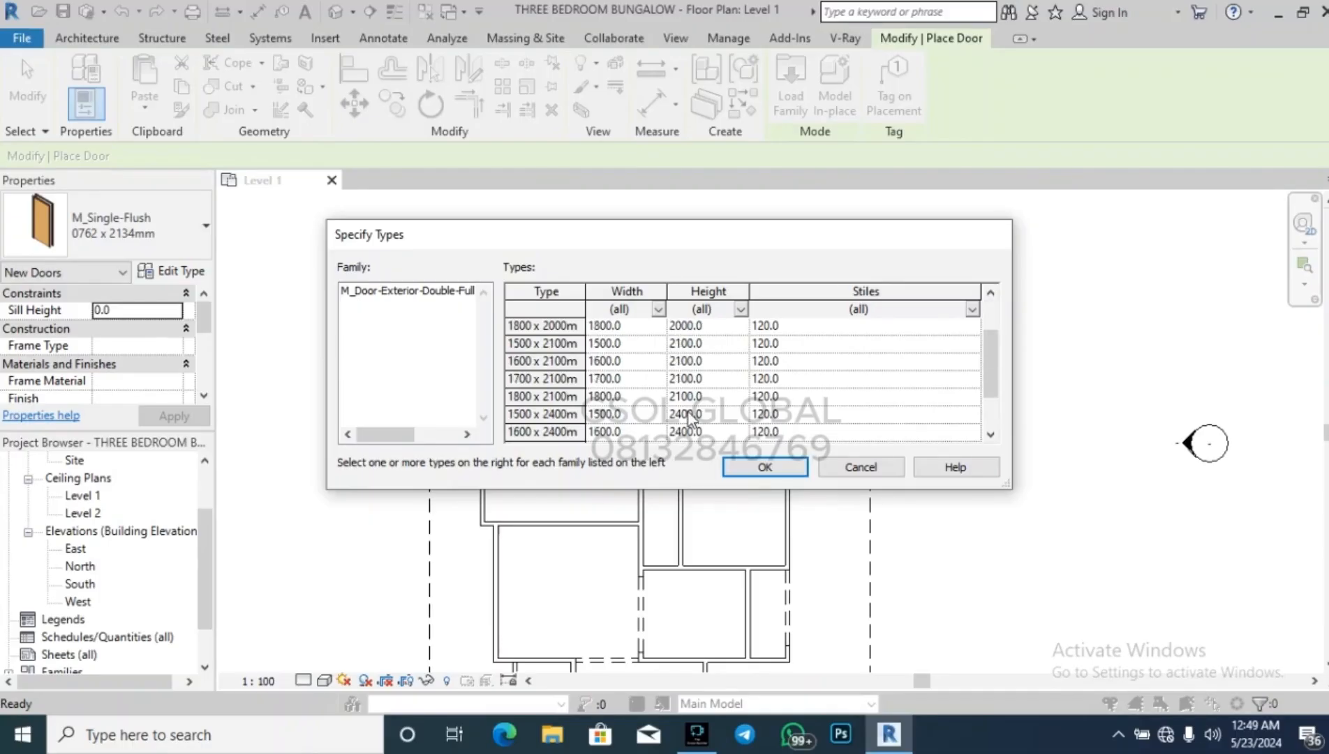
click(689, 413)
click(765, 466)
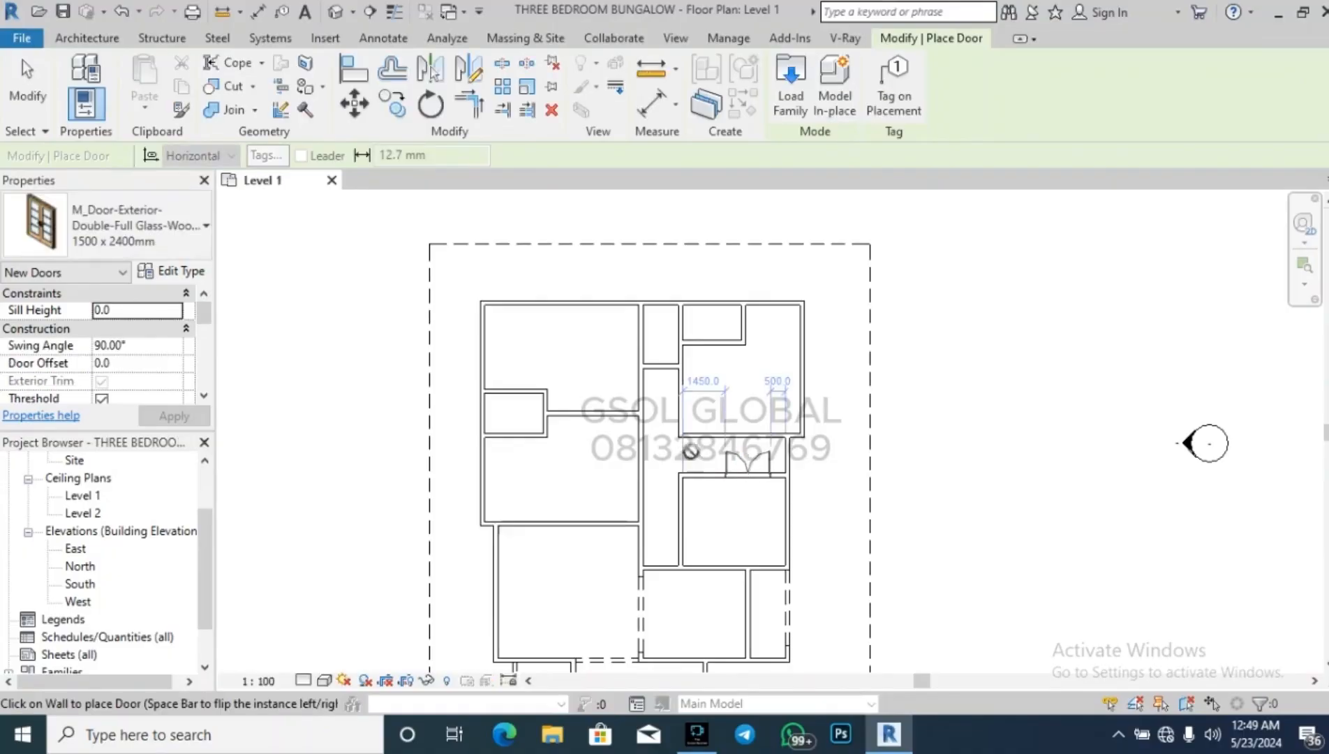
Duplicate the exterior double full-glass door's 1500 x 2400mm type under the name 1200MMX2100MM.
click(187, 275)
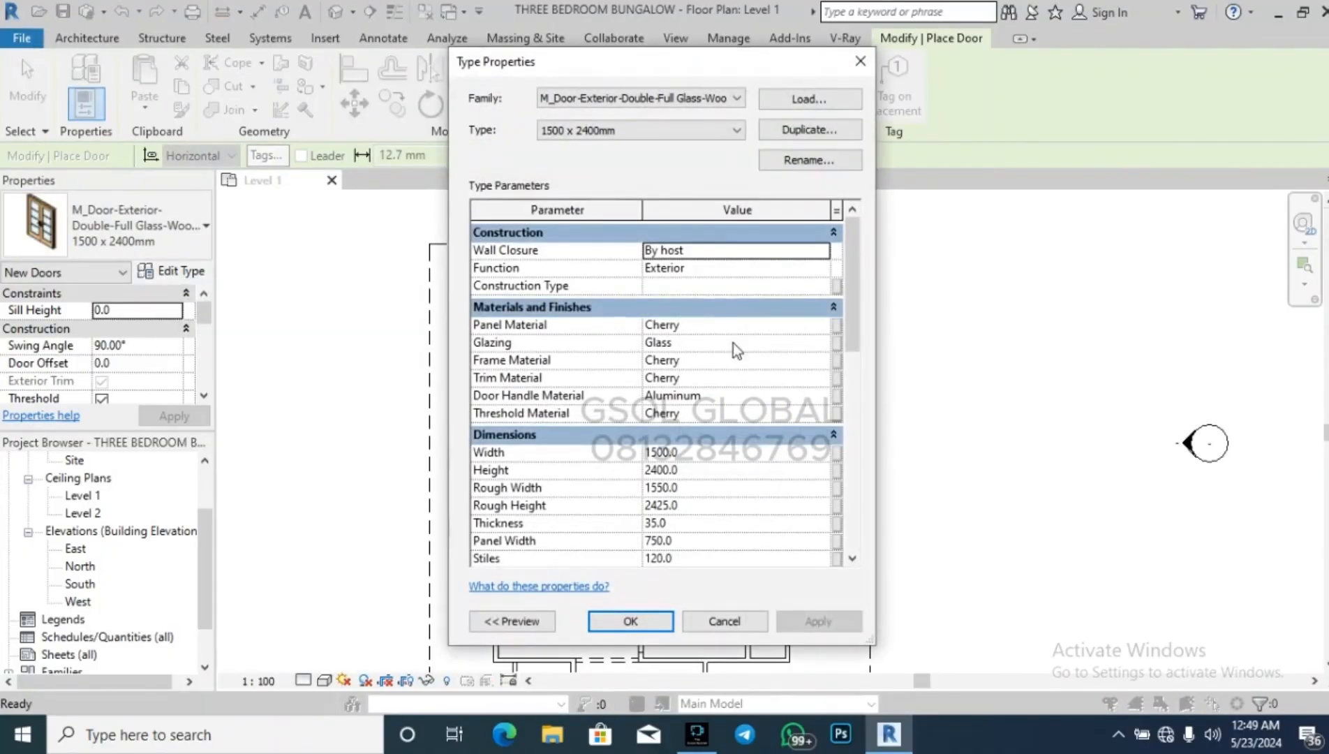
click(810, 160)
click(703, 341)
text(2400mm 2)
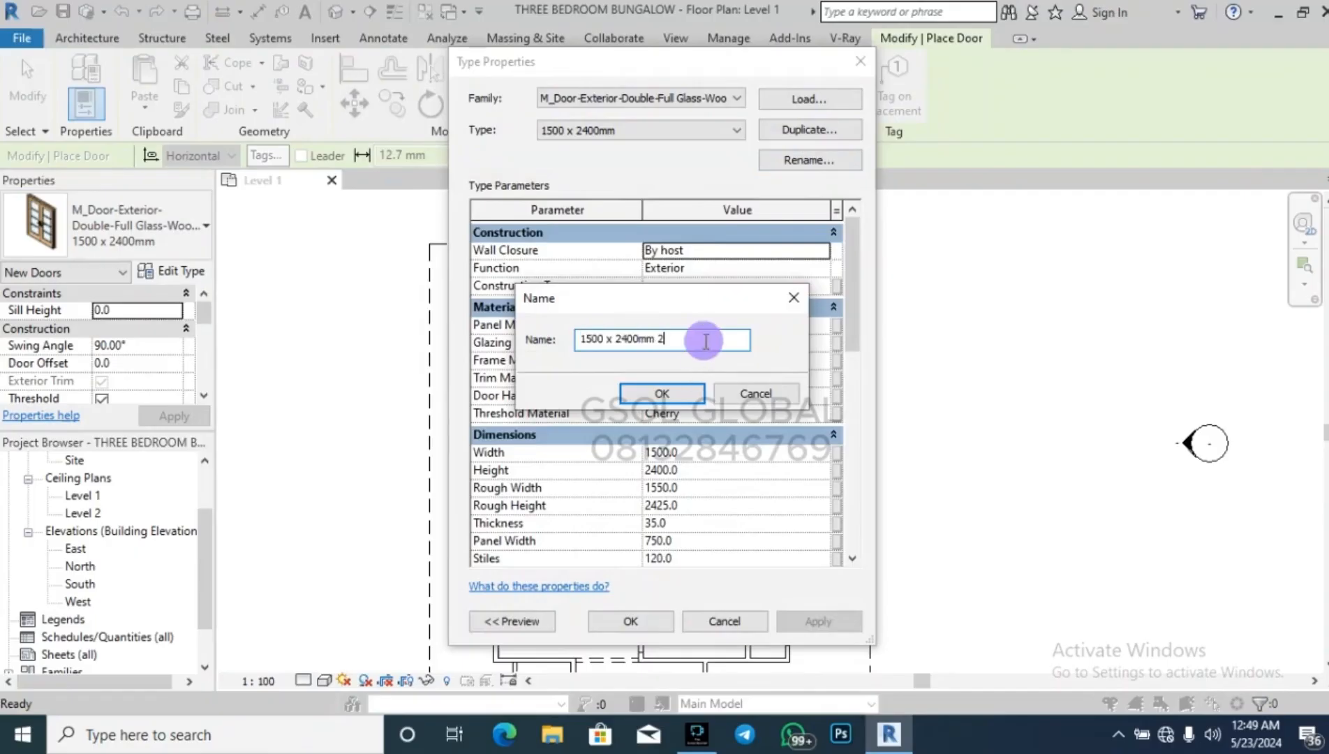
drag(702, 341, 543, 347)
text(1200MMX2100M)
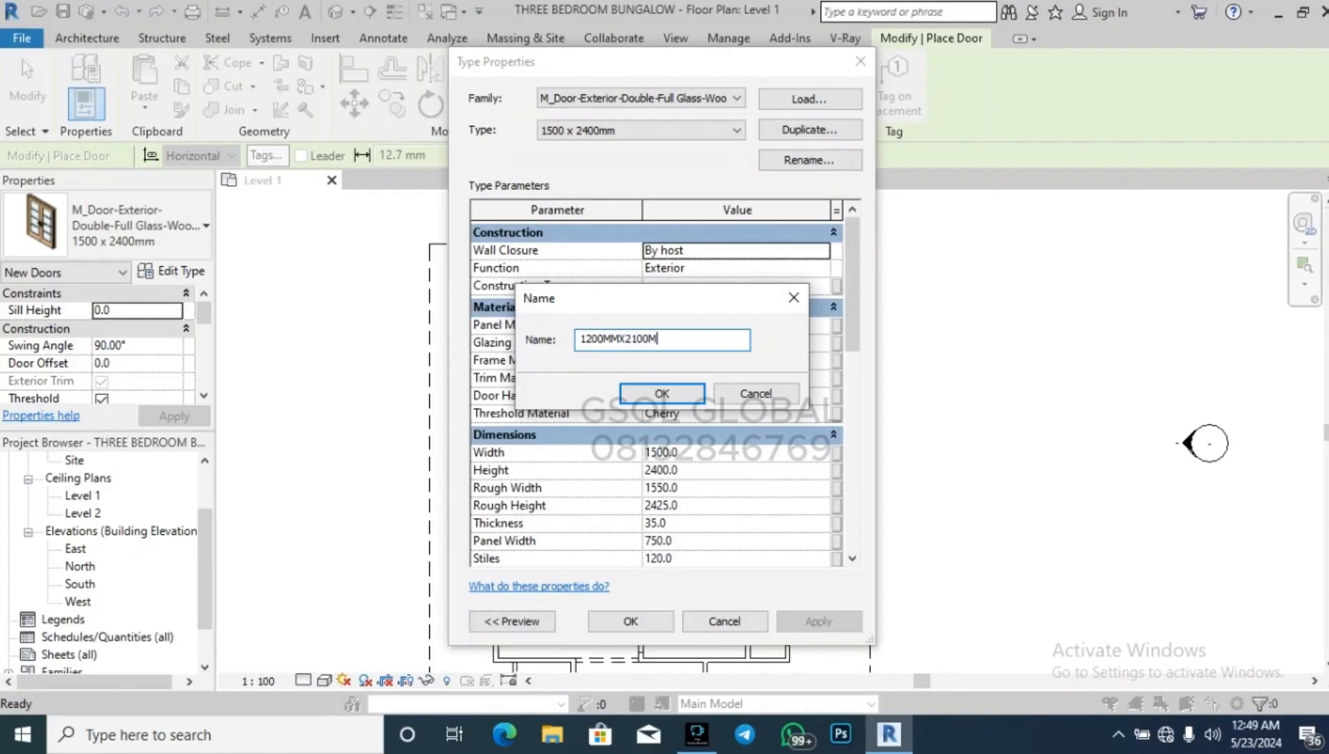
text(M)
click(662, 393)
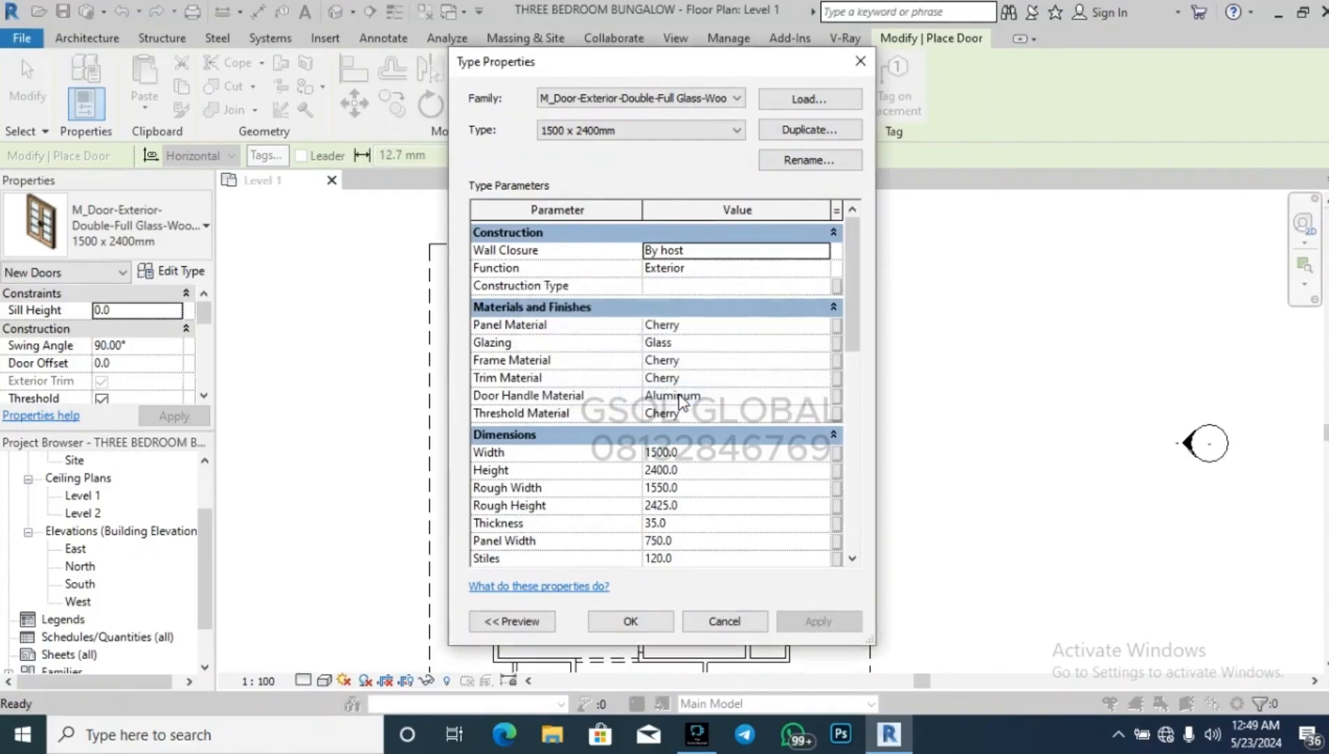
Set the 1200MMX2100MM door type's width to 1200 mm and height to 2100 mm.
click(699, 452)
text(12)
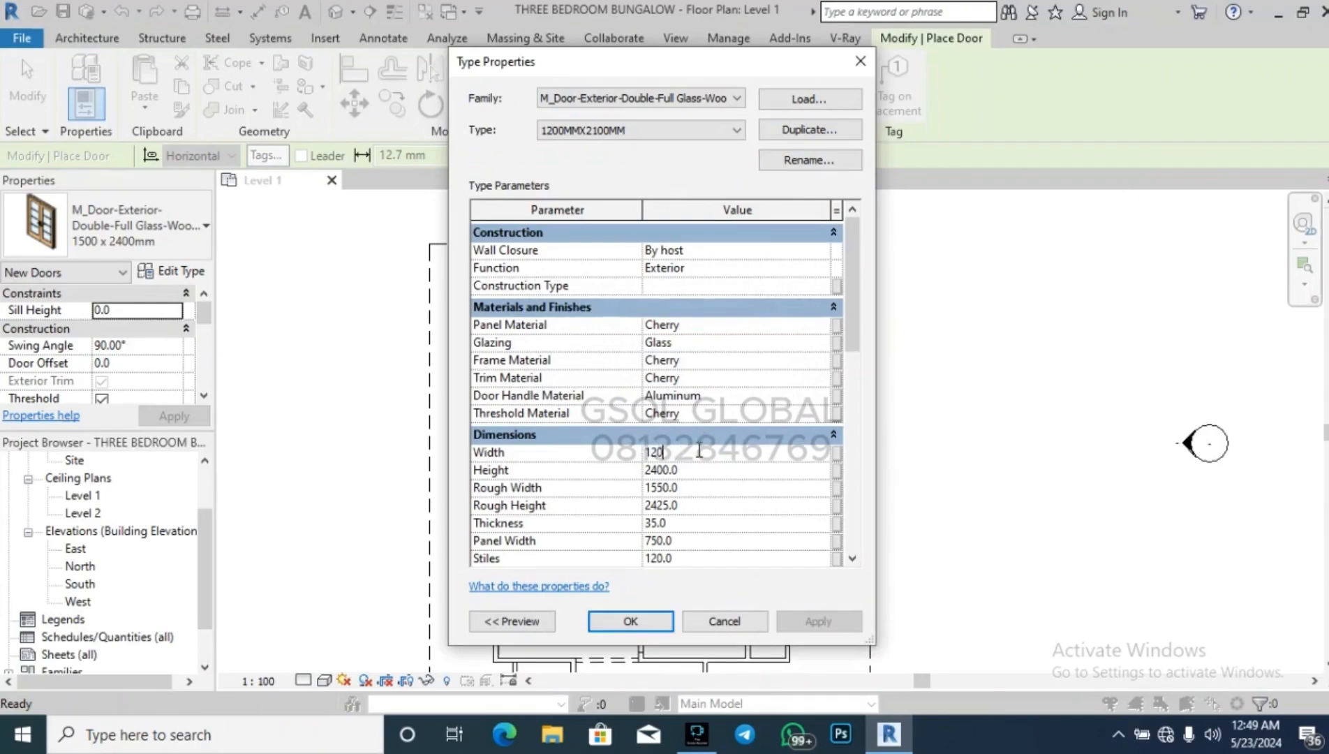
click(703, 472)
text(210)
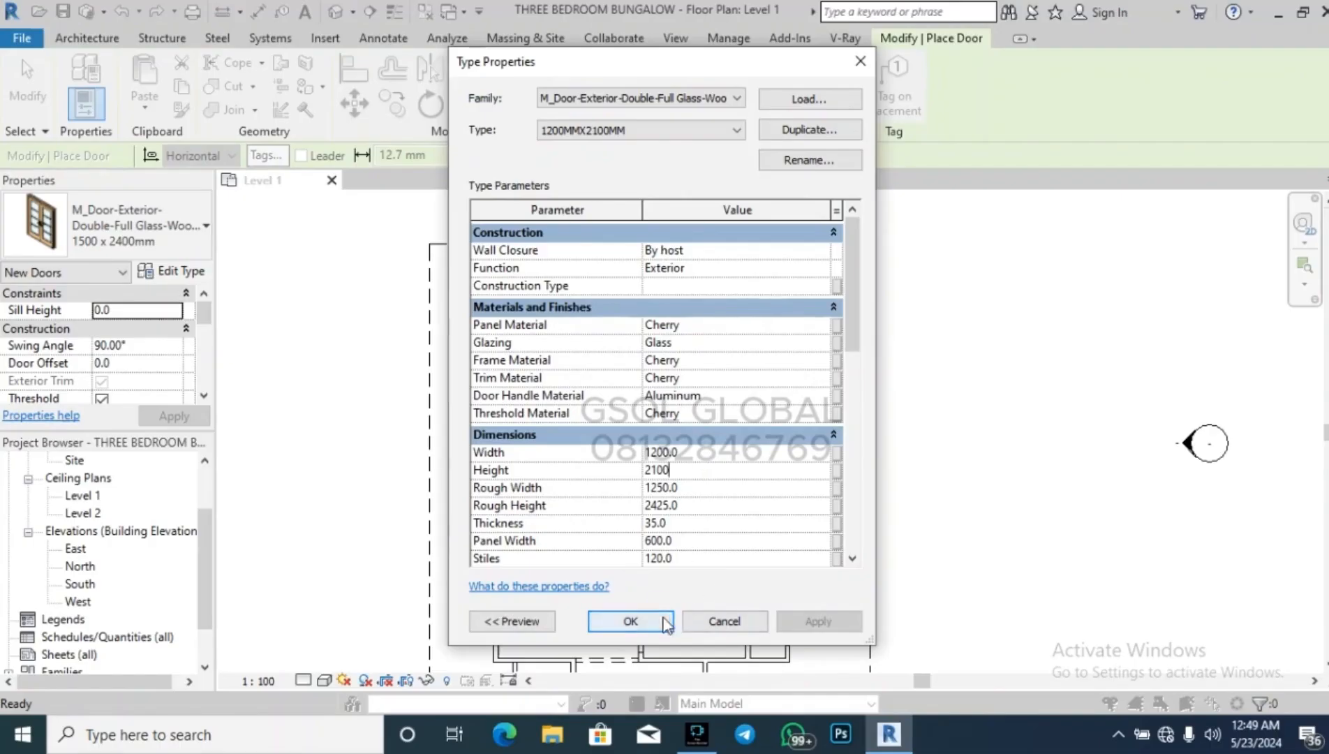
click(663, 623)
Place the 1200MMX2100MM double door midway along the entrance room's wall facing the porch, with its leaves swinging inward.
scroll(658, 498, down, 2)
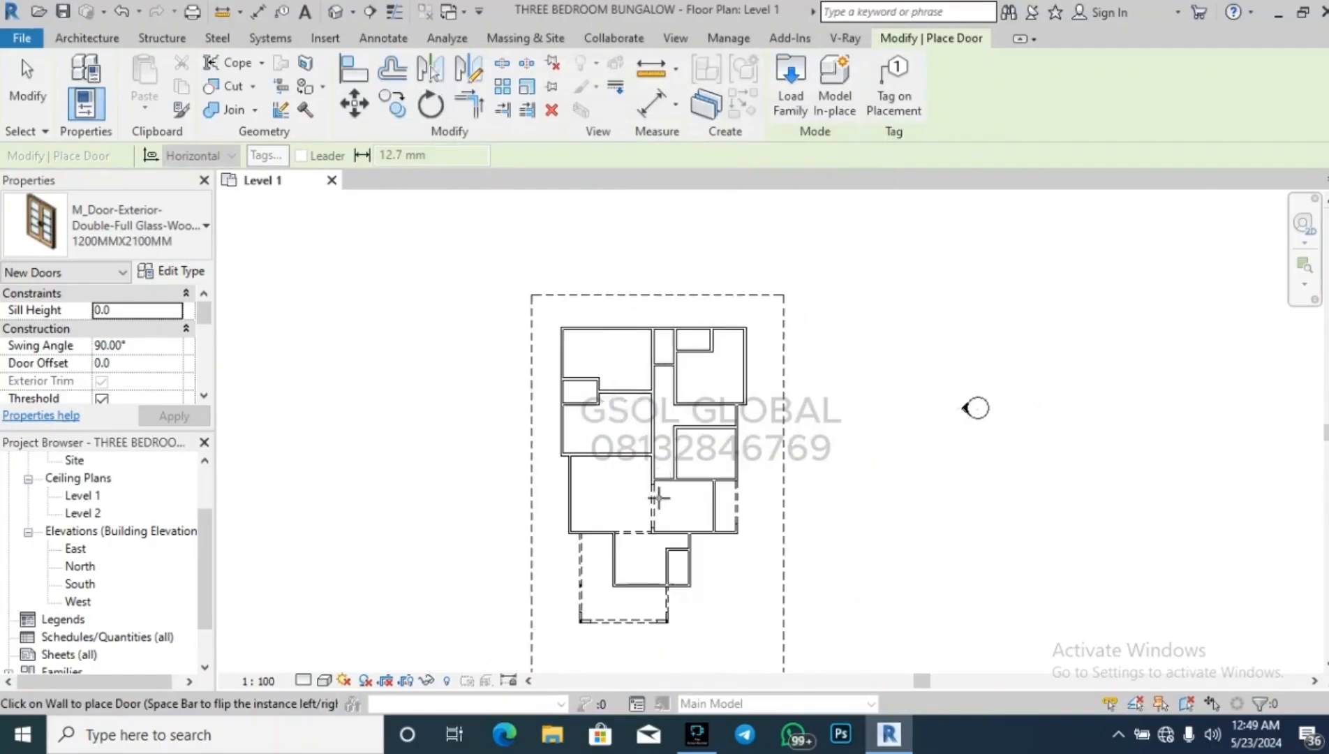
scroll(652, 613, up, 3)
scroll(652, 612, up, 2)
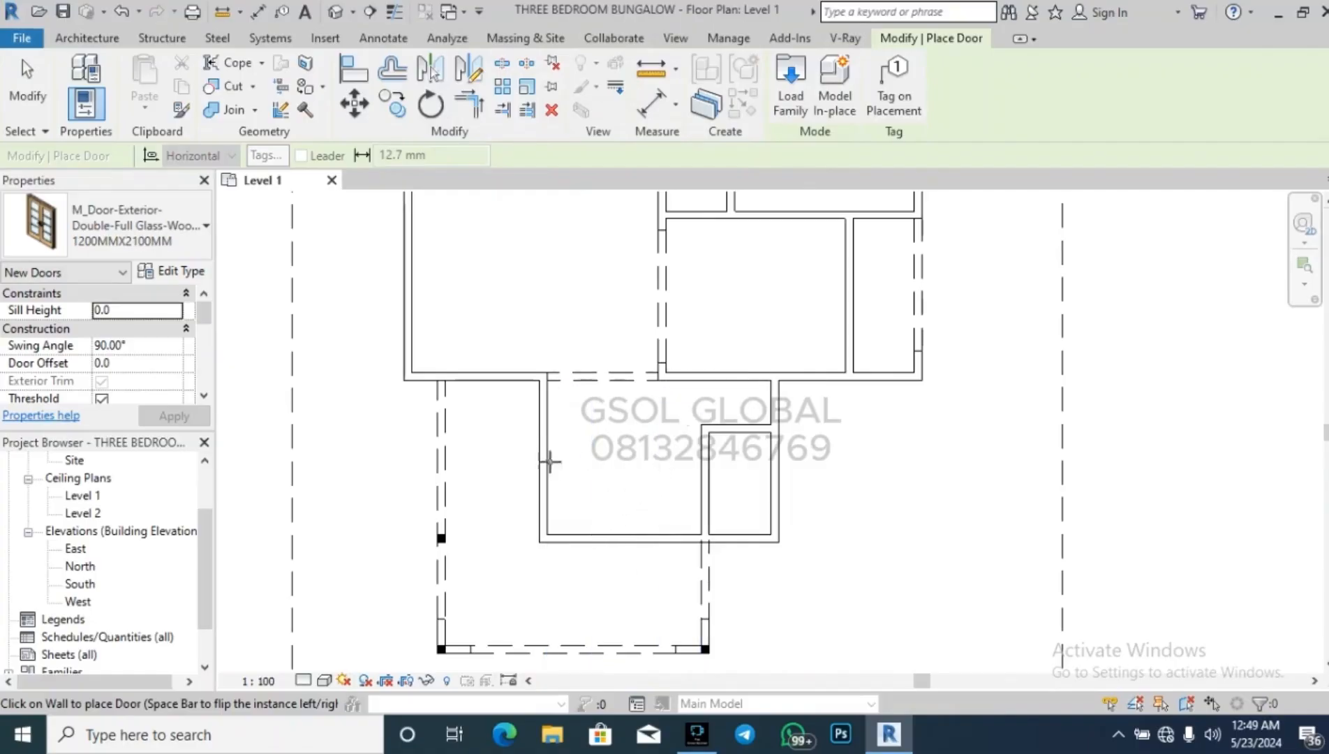
click(618, 534)
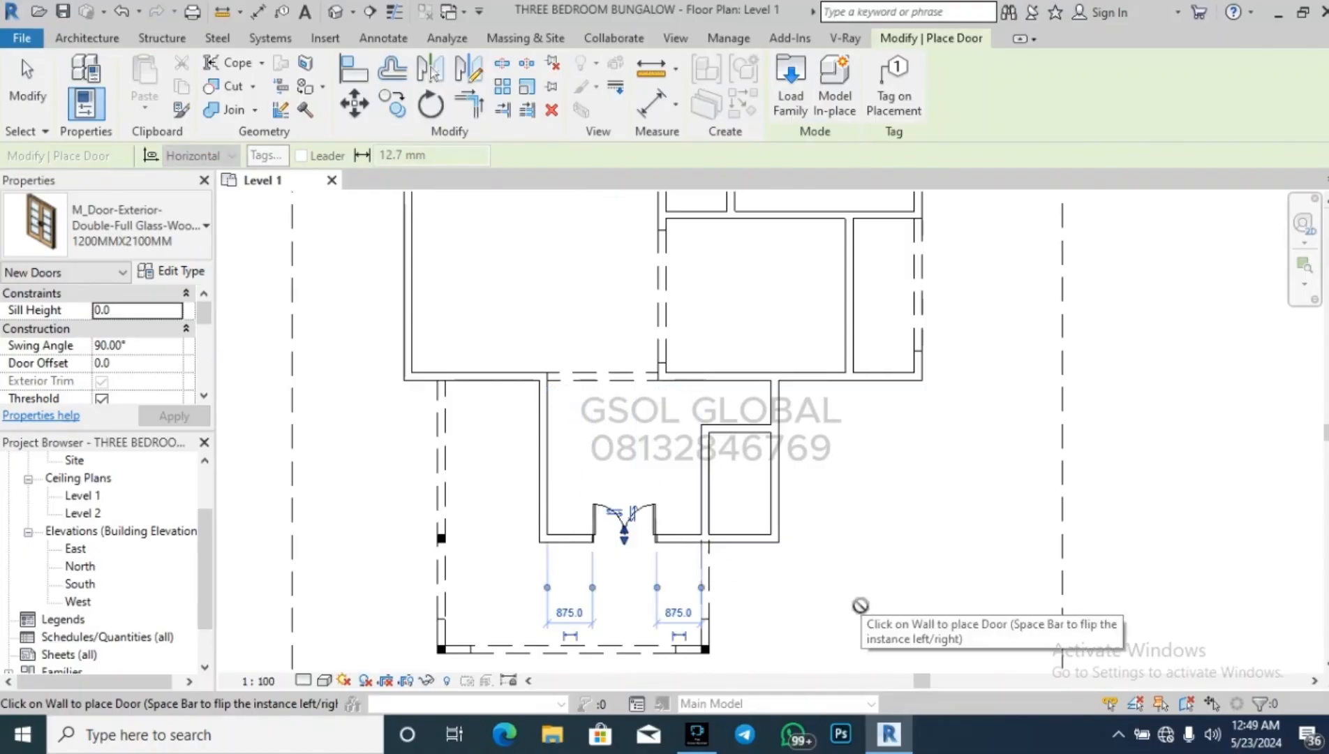
key(Escape)
key(Escape)
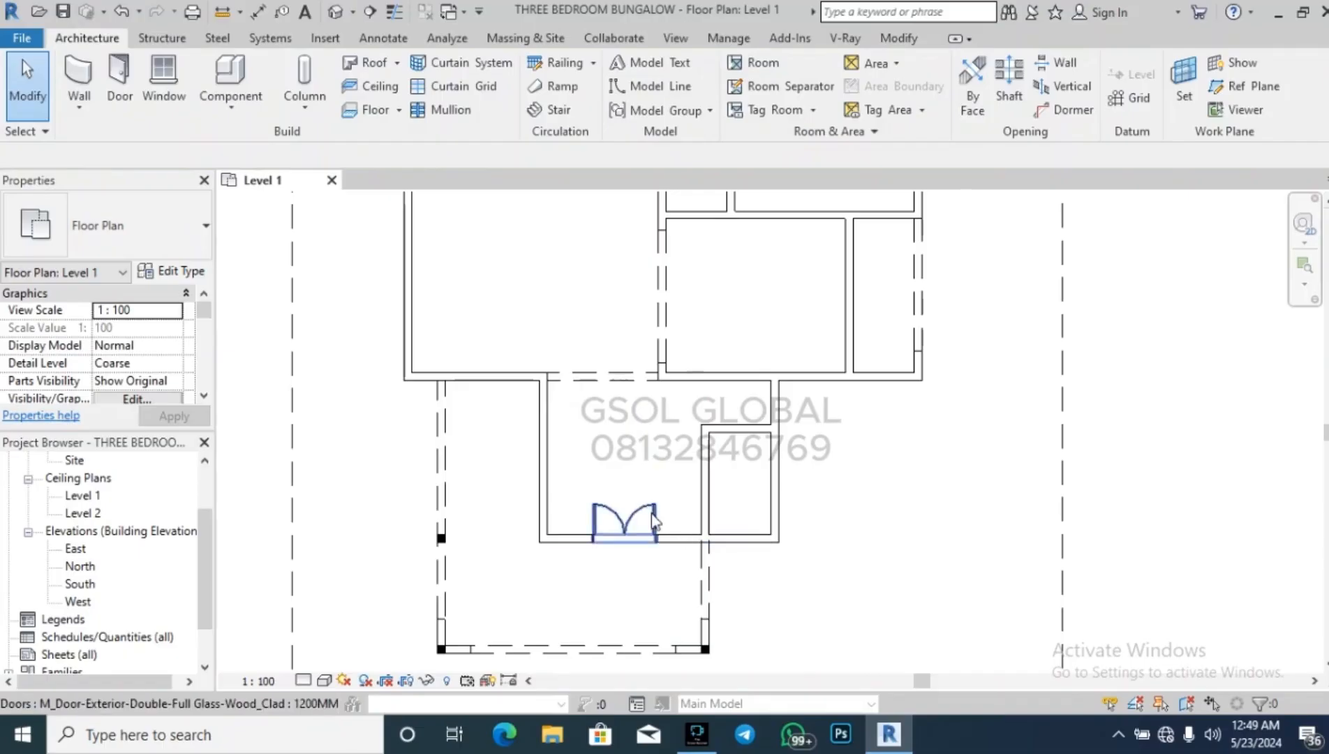
Align the entrance double door's left edge with the inner face of the entrance room's left wall.
scroll(651, 514, up, 2)
key(a)
key(l)
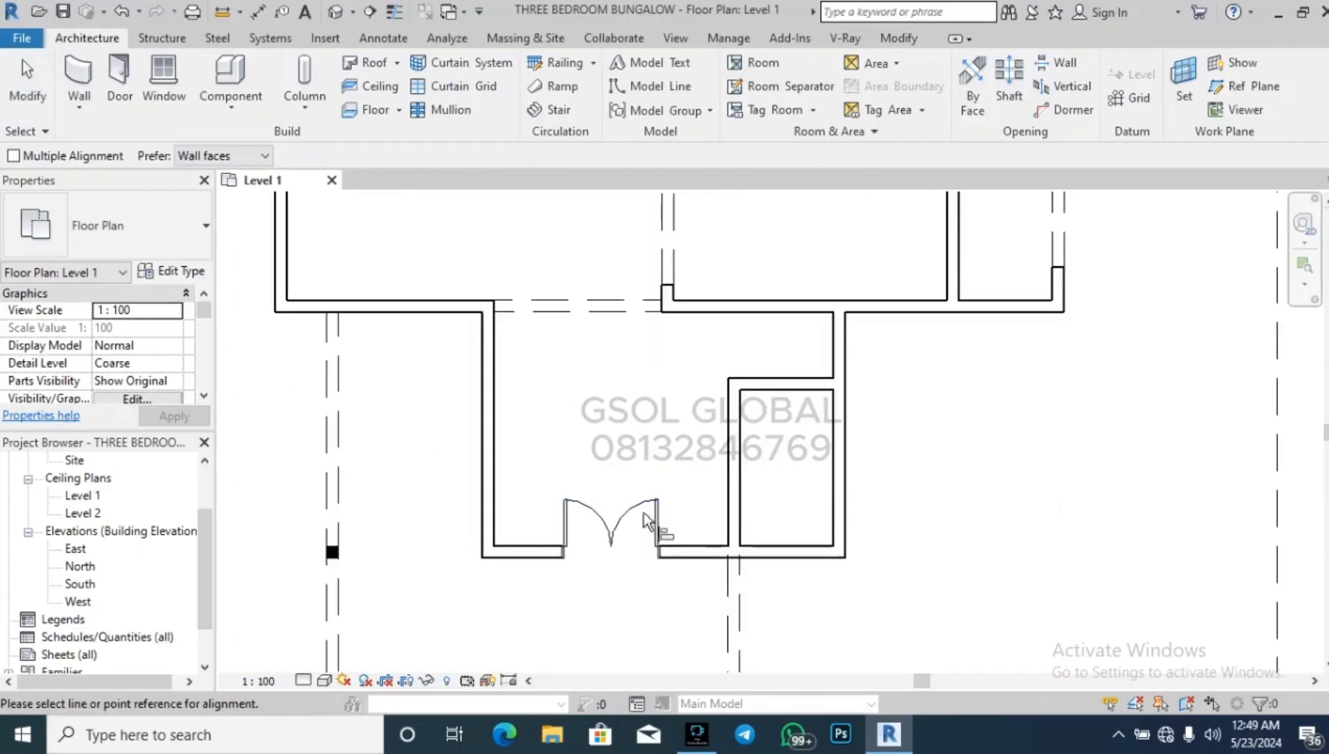
click(503, 519)
click(559, 540)
key(Escape)
key(Escape)
scroll(627, 595, down, 3)
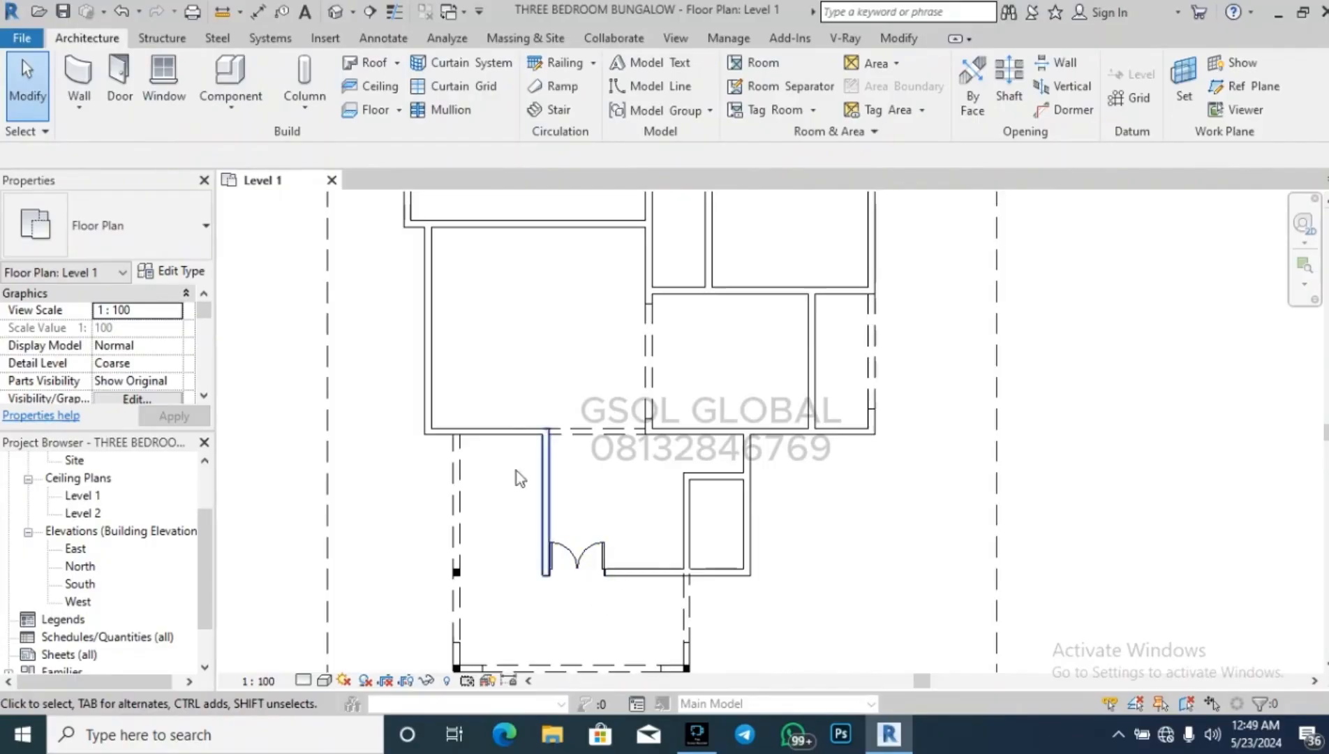
Start placing another door and choose the M_Single-Flush 0915 x 2134mm type.
click(120, 83)
click(139, 224)
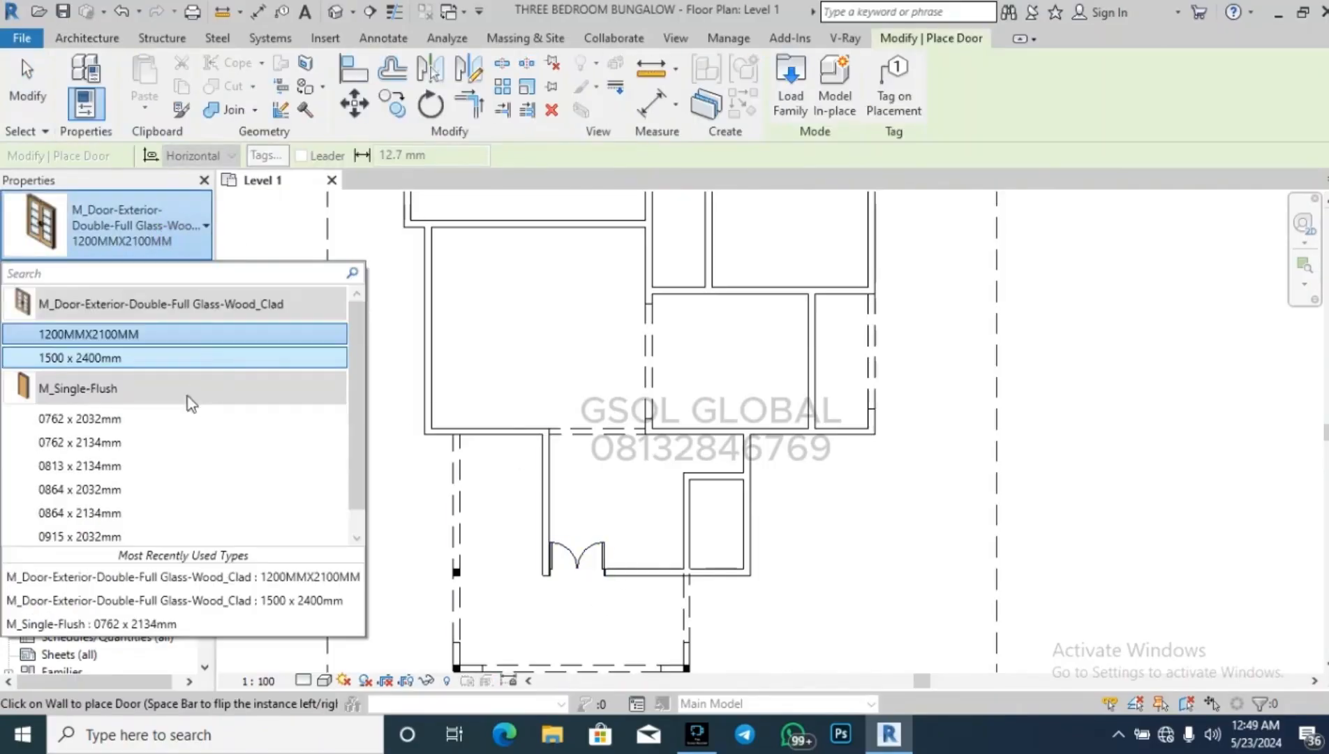
scroll(167, 440, down, 1)
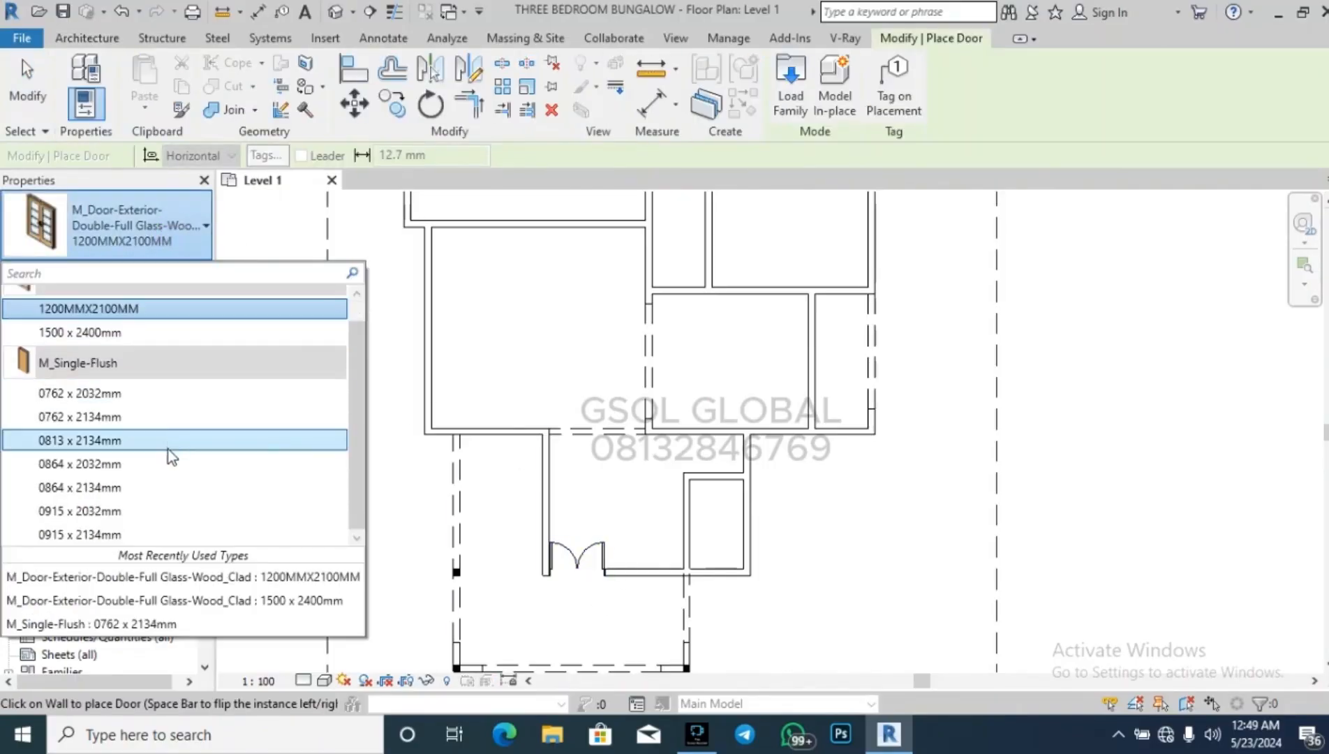
click(164, 534)
click(780, 99)
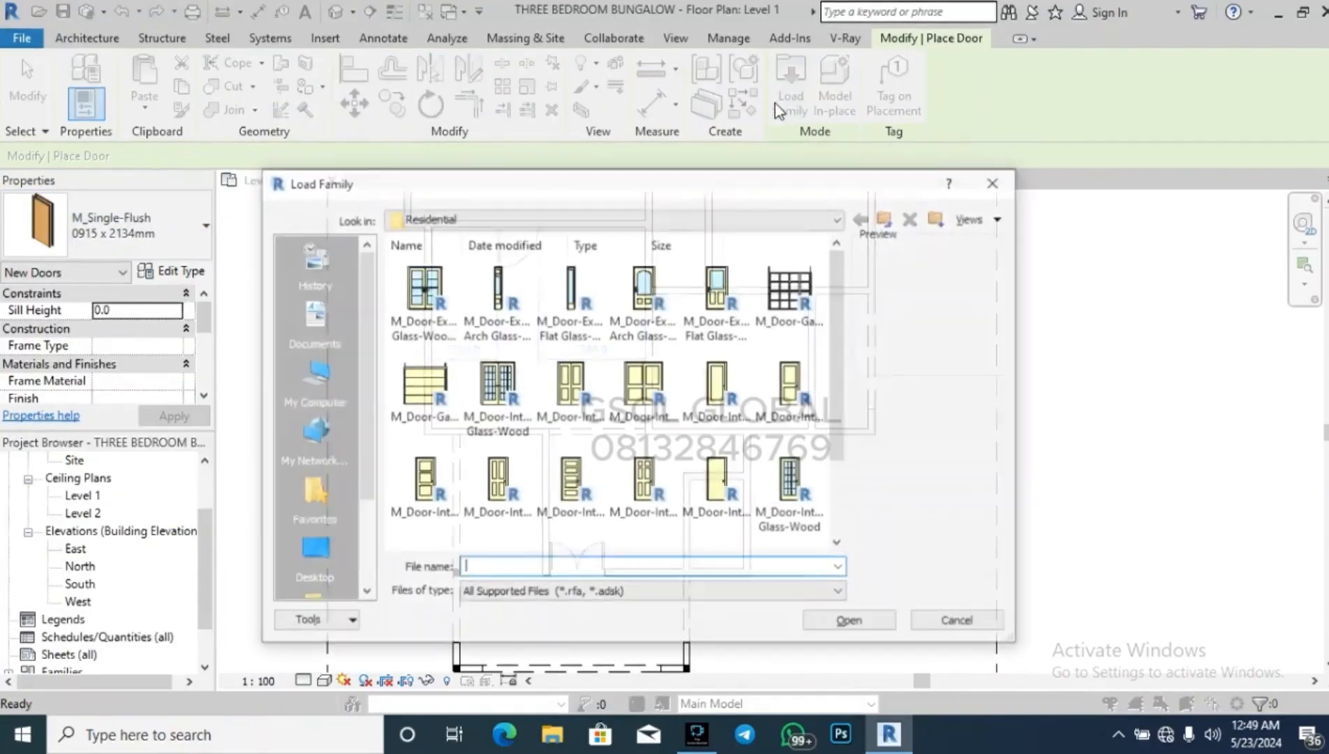
click(991, 183)
Duplicate the M_Single-Flush 0915 x 2134mm type under the name 900MM X 2100MM.
click(175, 270)
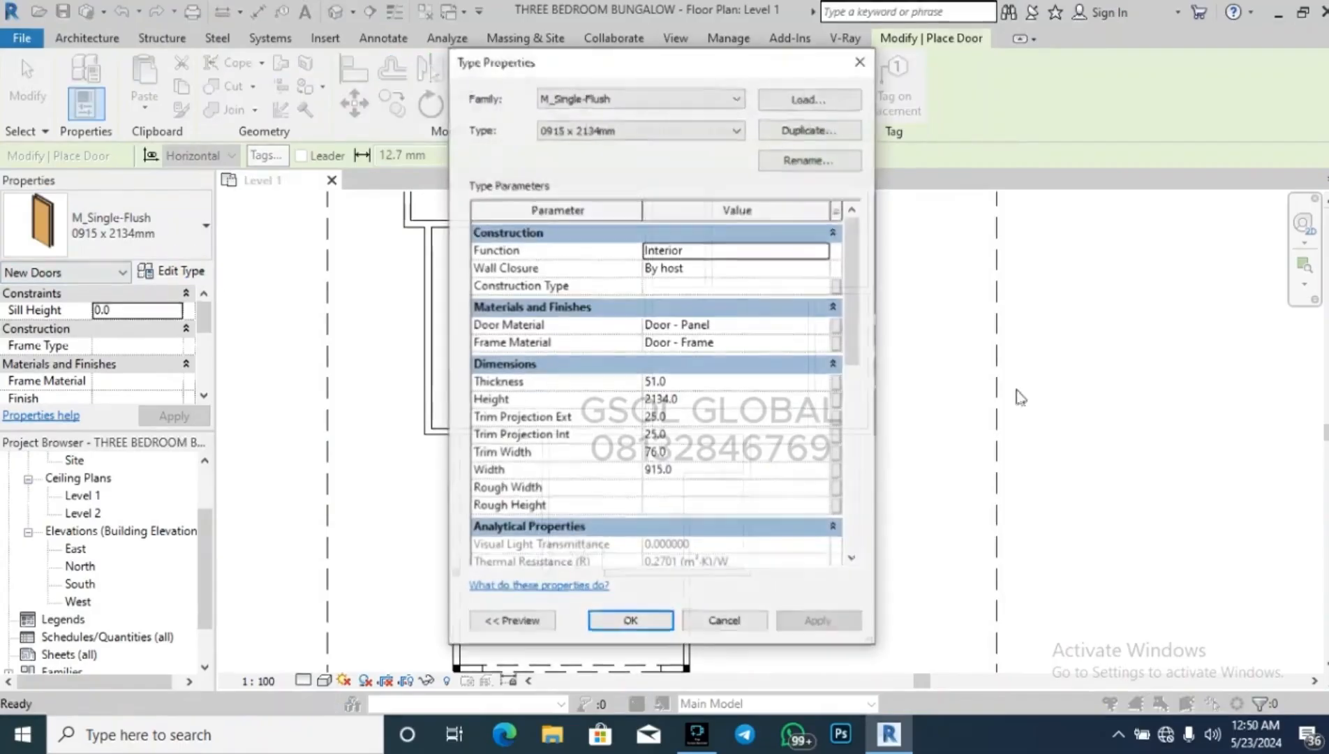
click(815, 130)
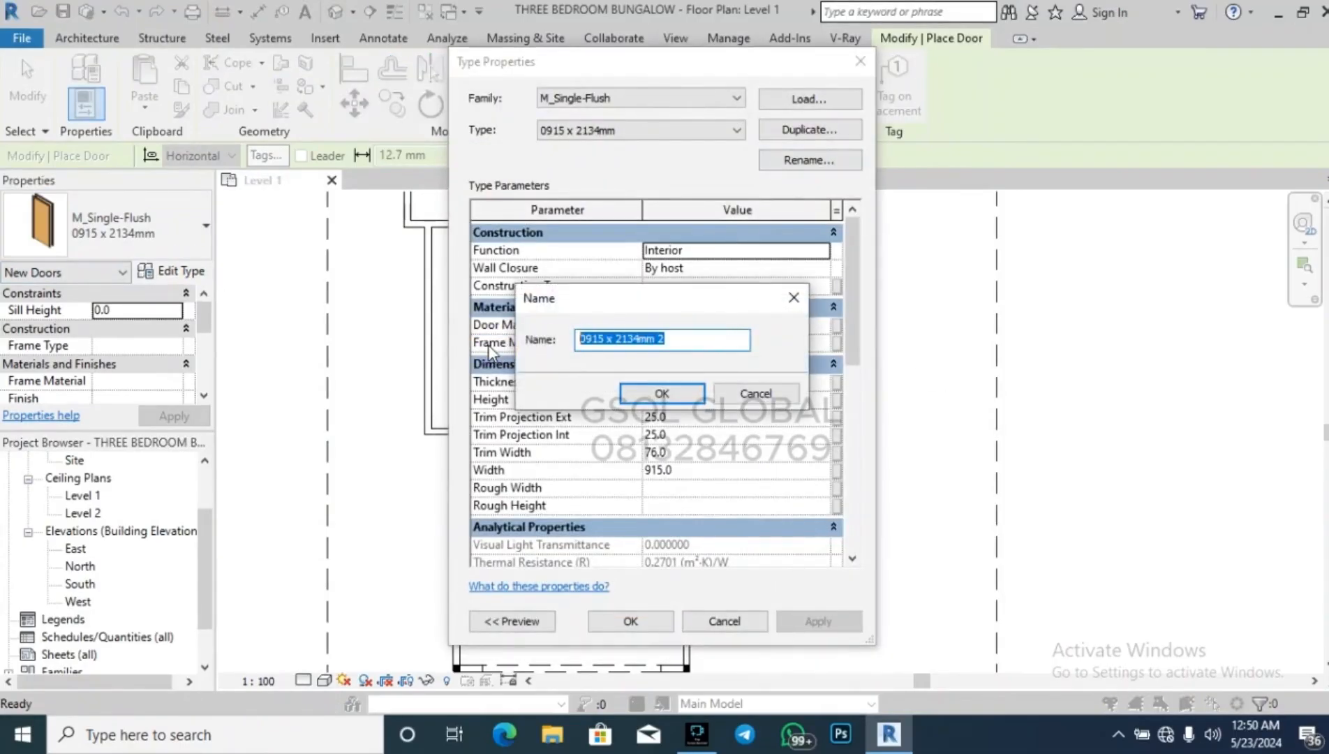
text(900MM X 2100MM)
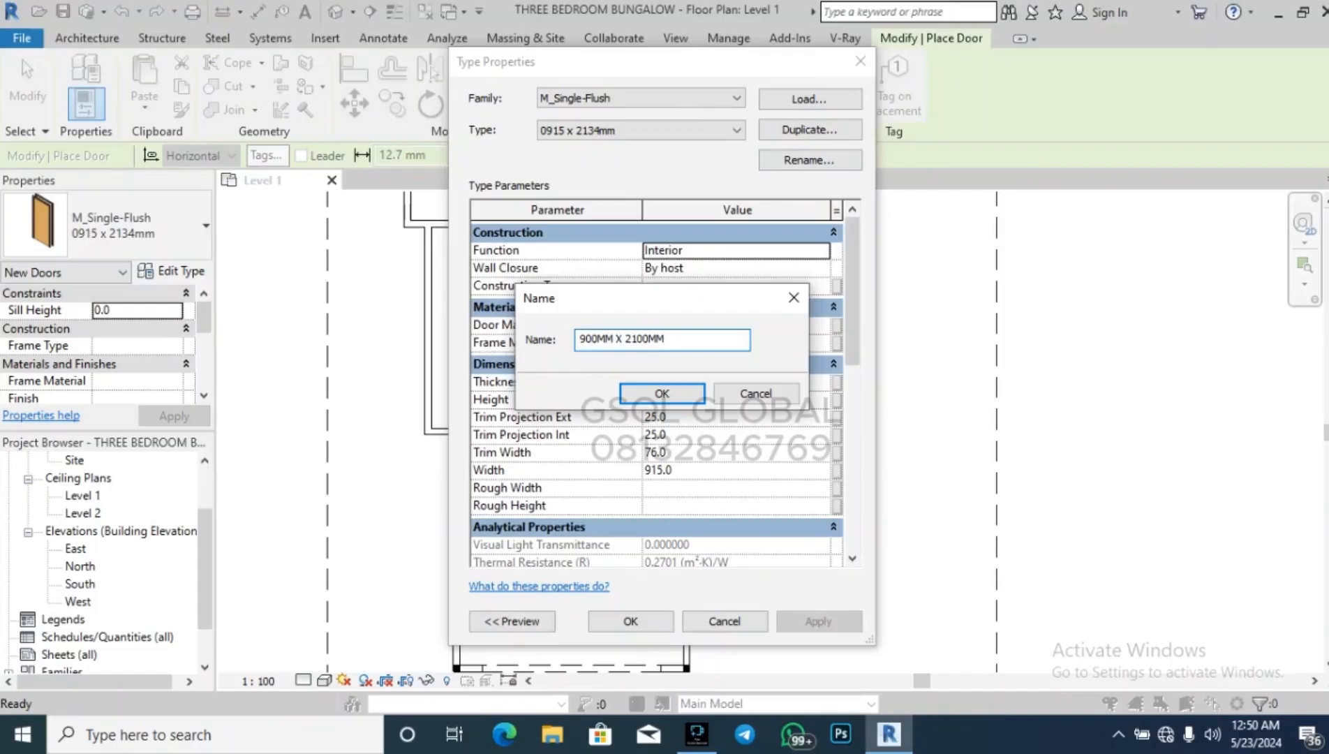
click(628, 396)
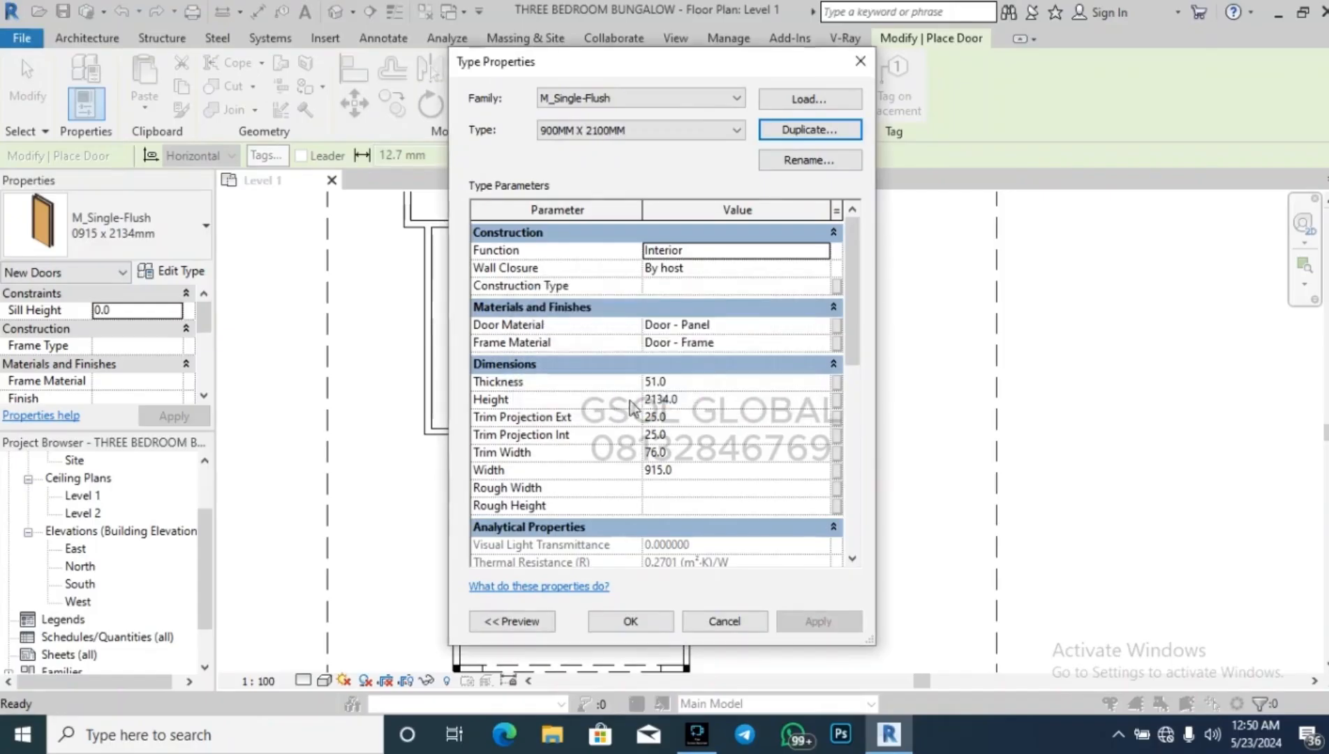
Set the 900MM X 2100MM door type's height to 2100 mm and width to 900 mm.
click(701, 400)
text(21)
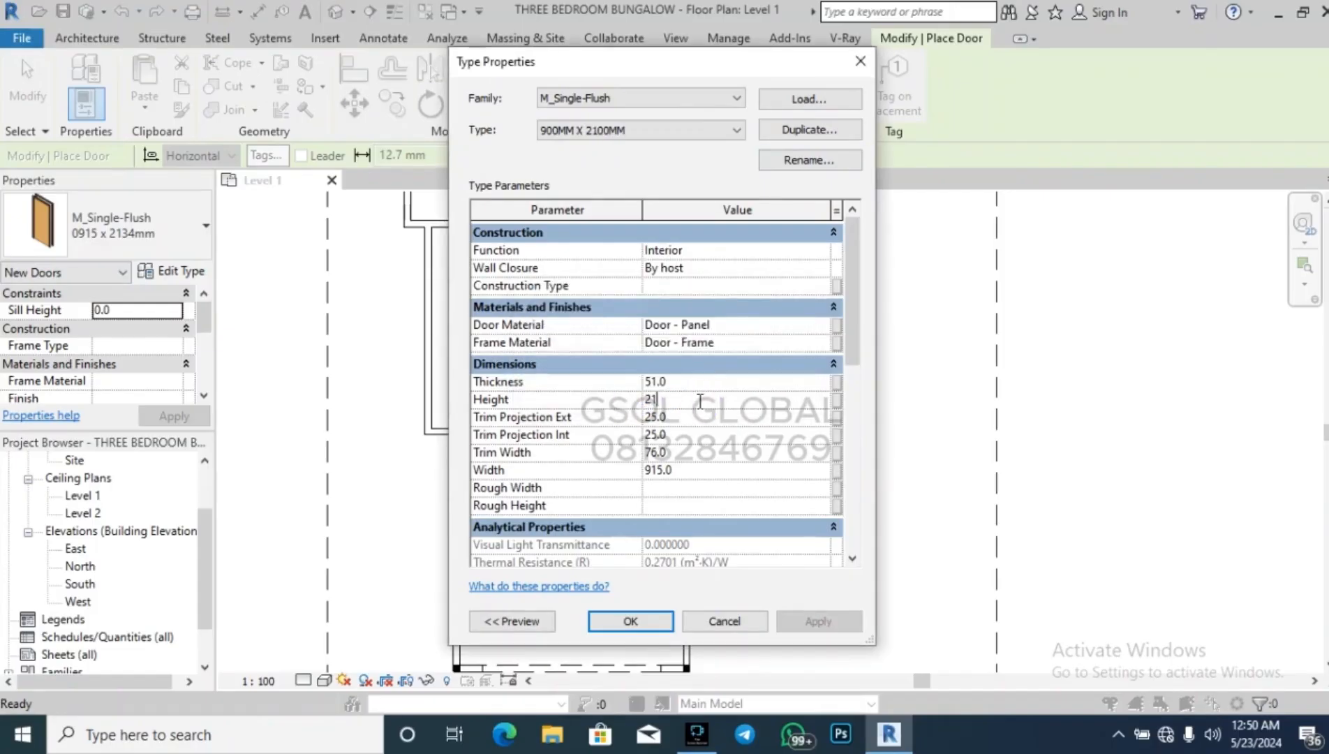
click(697, 469)
text(900)
click(669, 624)
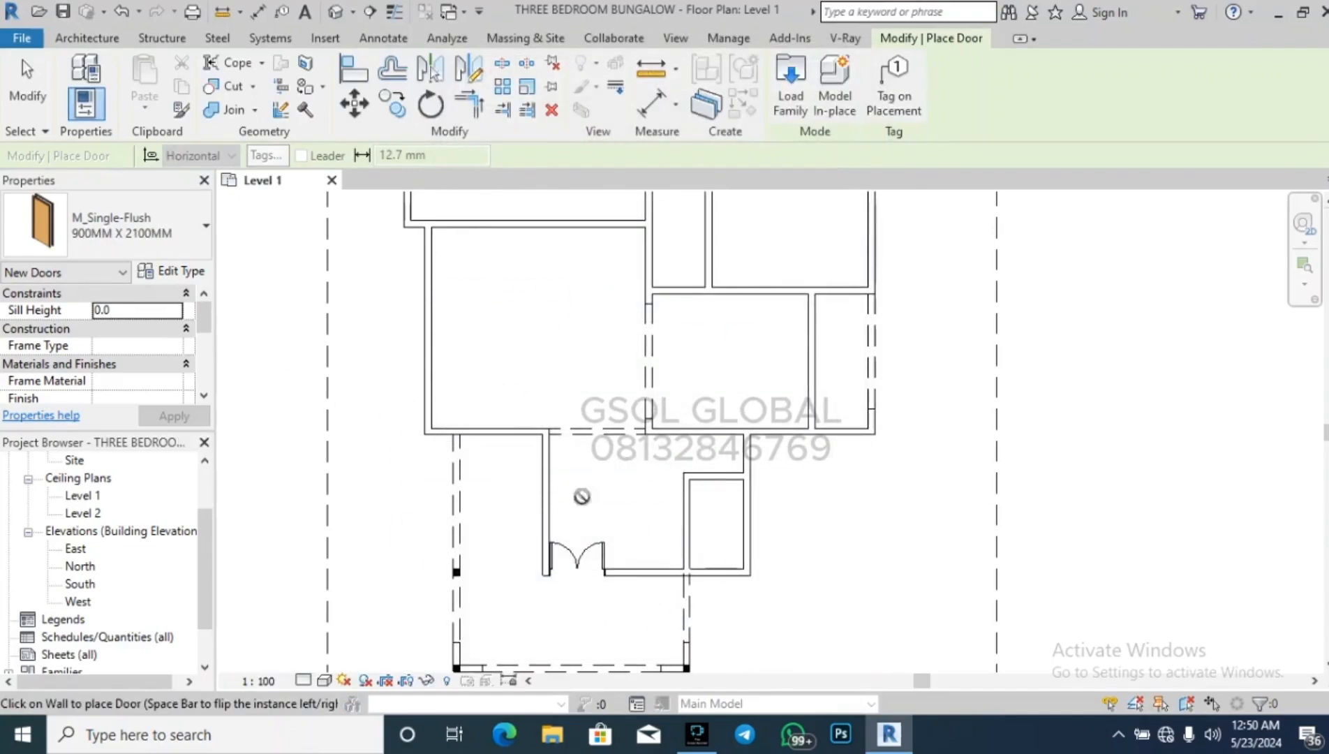
Place a 900MM X 2100MM door in the upper-left room's corridor wall at its lower corner, swinging into the room.
scroll(637, 561, down, 1)
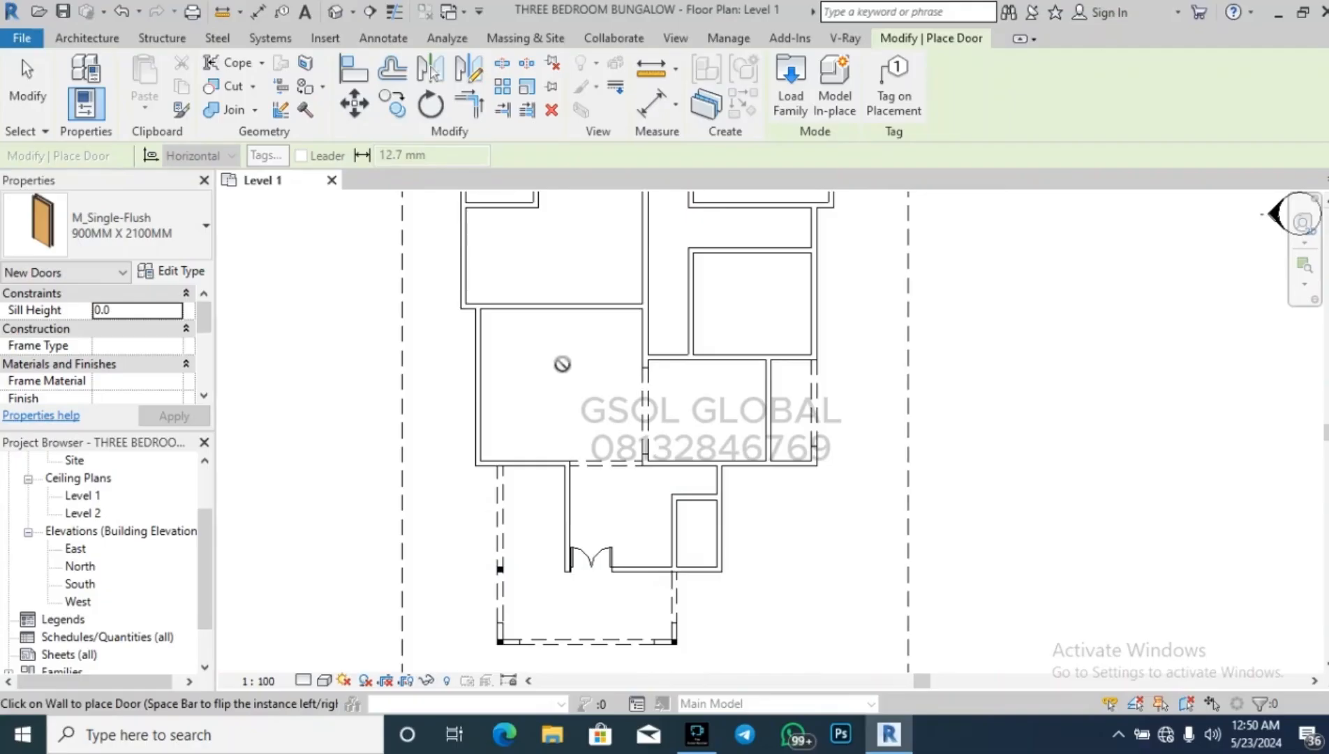
scroll(607, 462, down, 2)
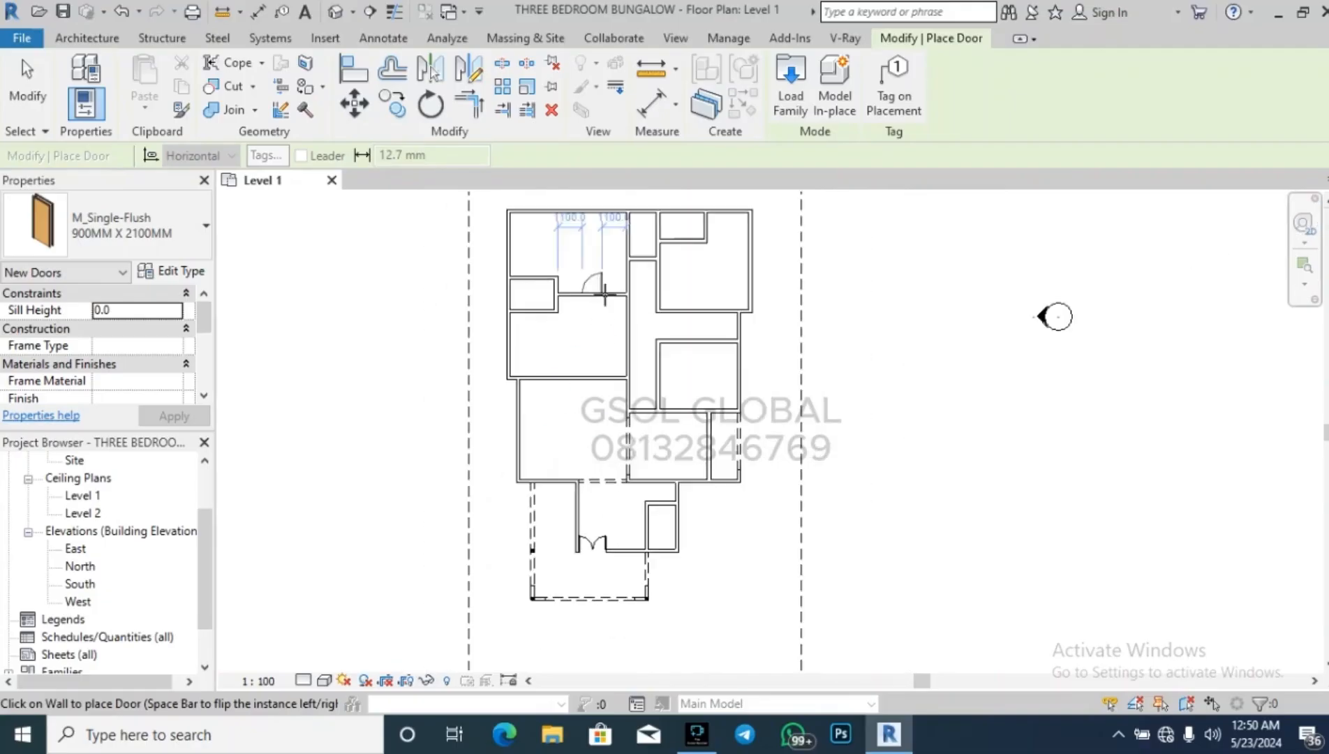
scroll(602, 251, up, 5)
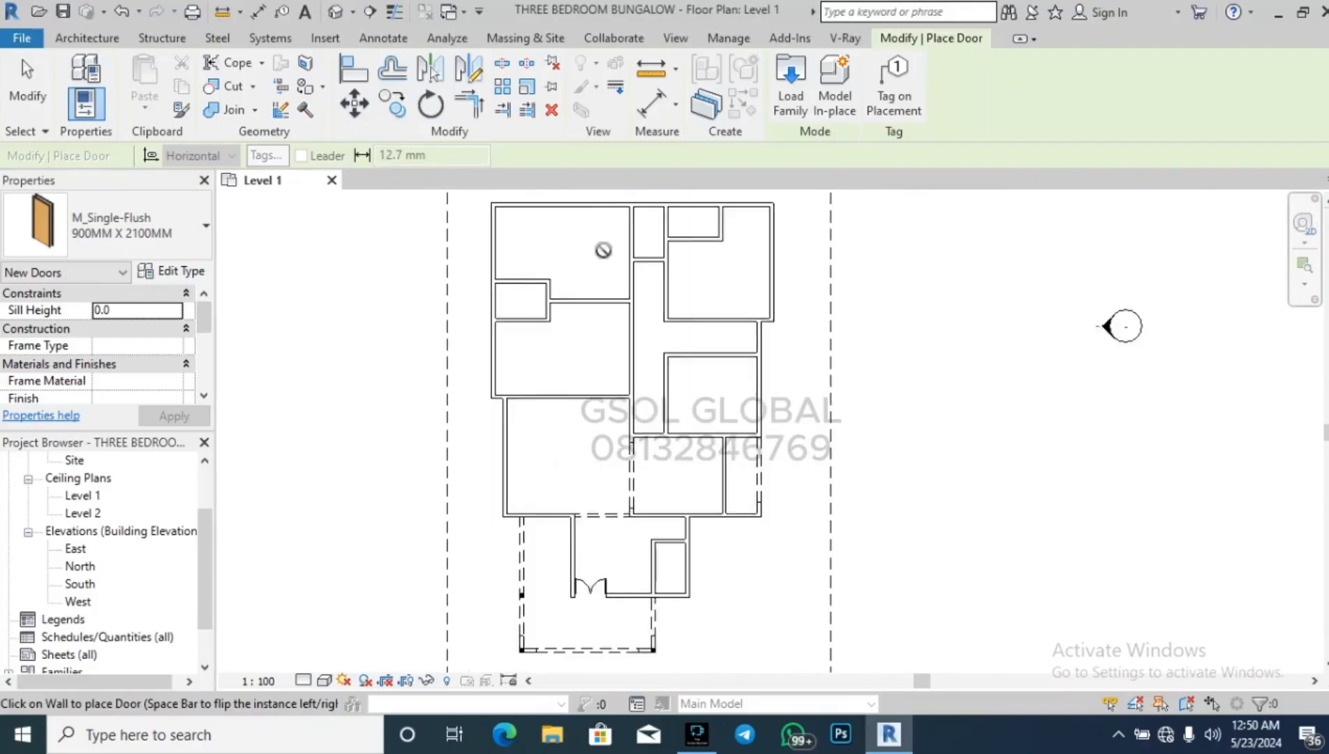
key(space)
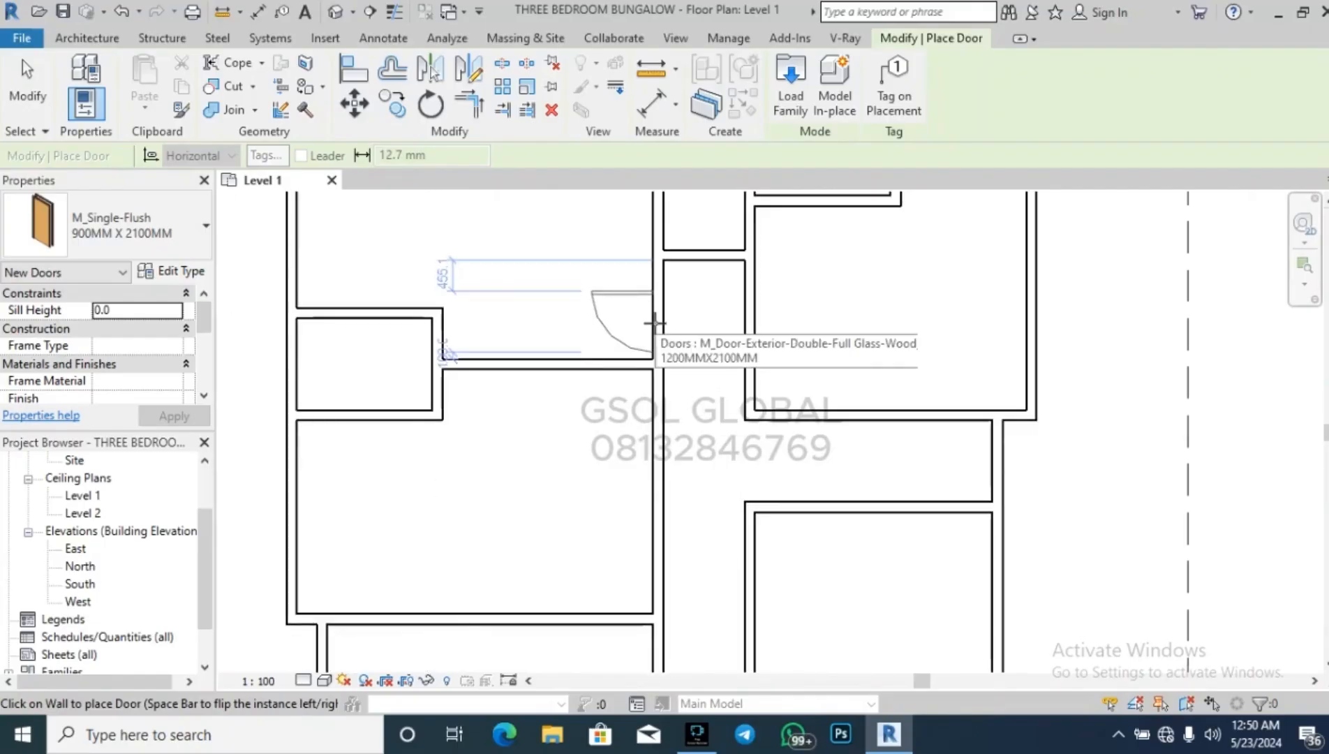
click(654, 324)
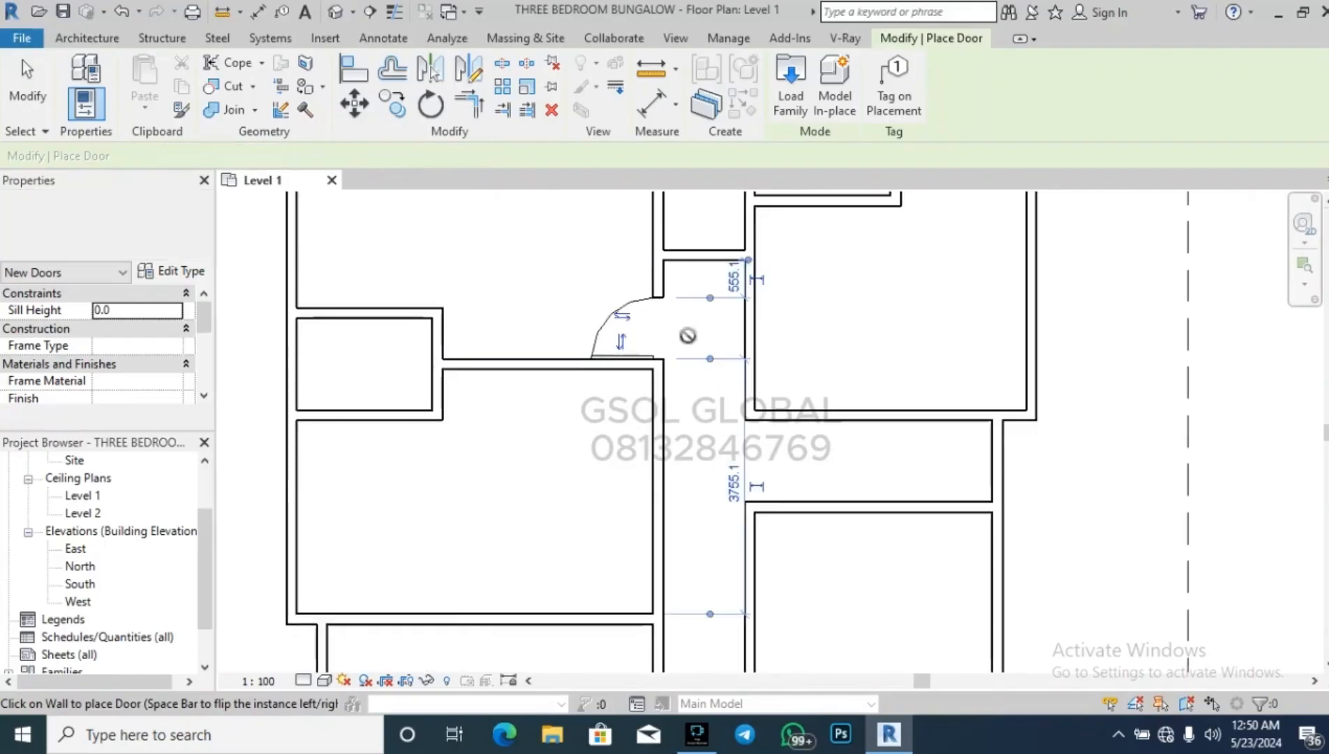
Place 900MM X 2100MM doors facing each other across the right side passage, swinging into the upper-right room and the room below it.
scroll(563, 329, down, 3)
scroll(731, 364, up, 2)
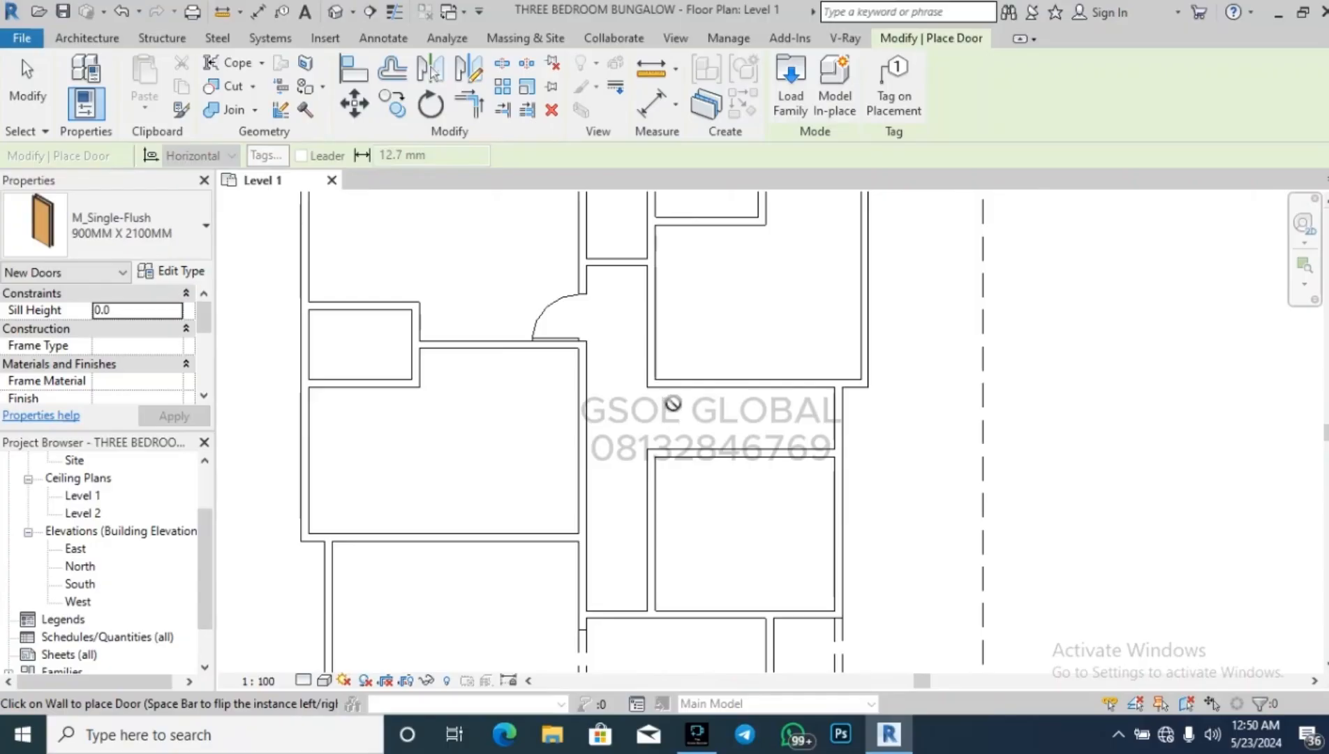
click(677, 377)
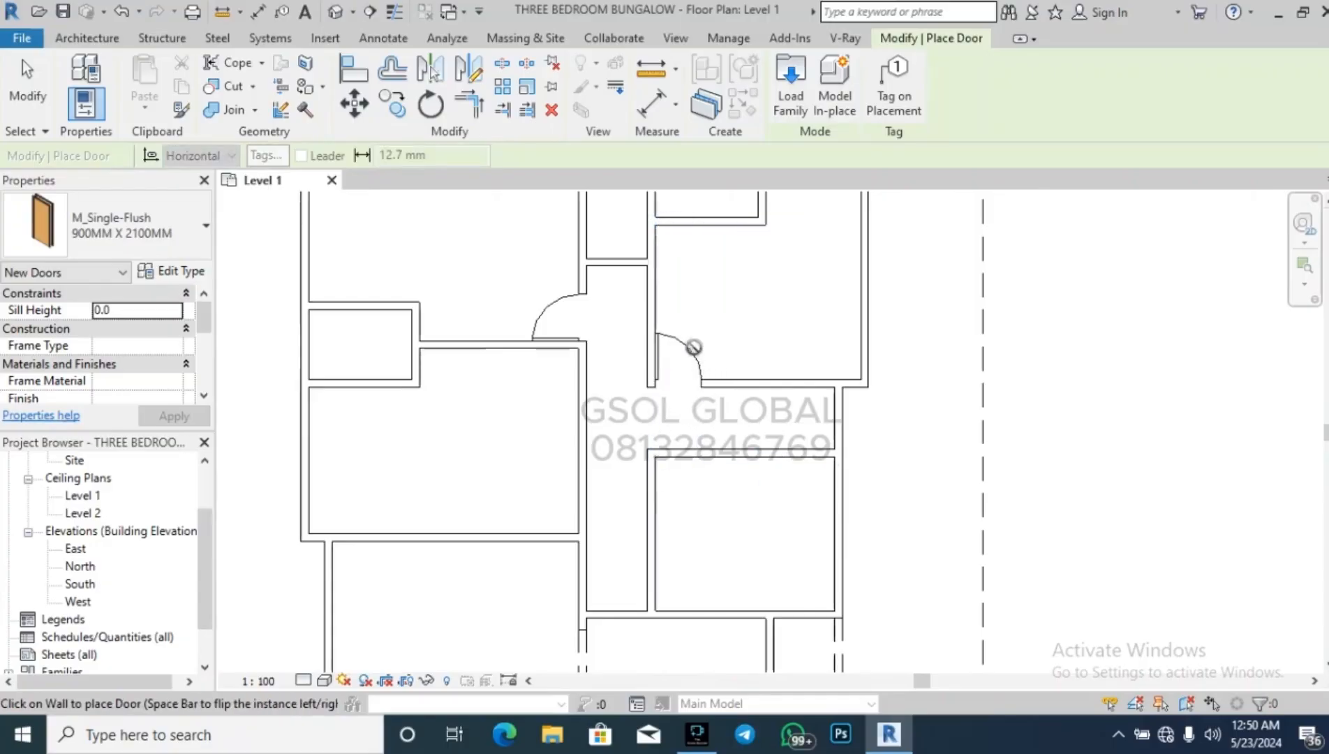
scroll(684, 433, down, 3)
scroll(705, 417, up, 2)
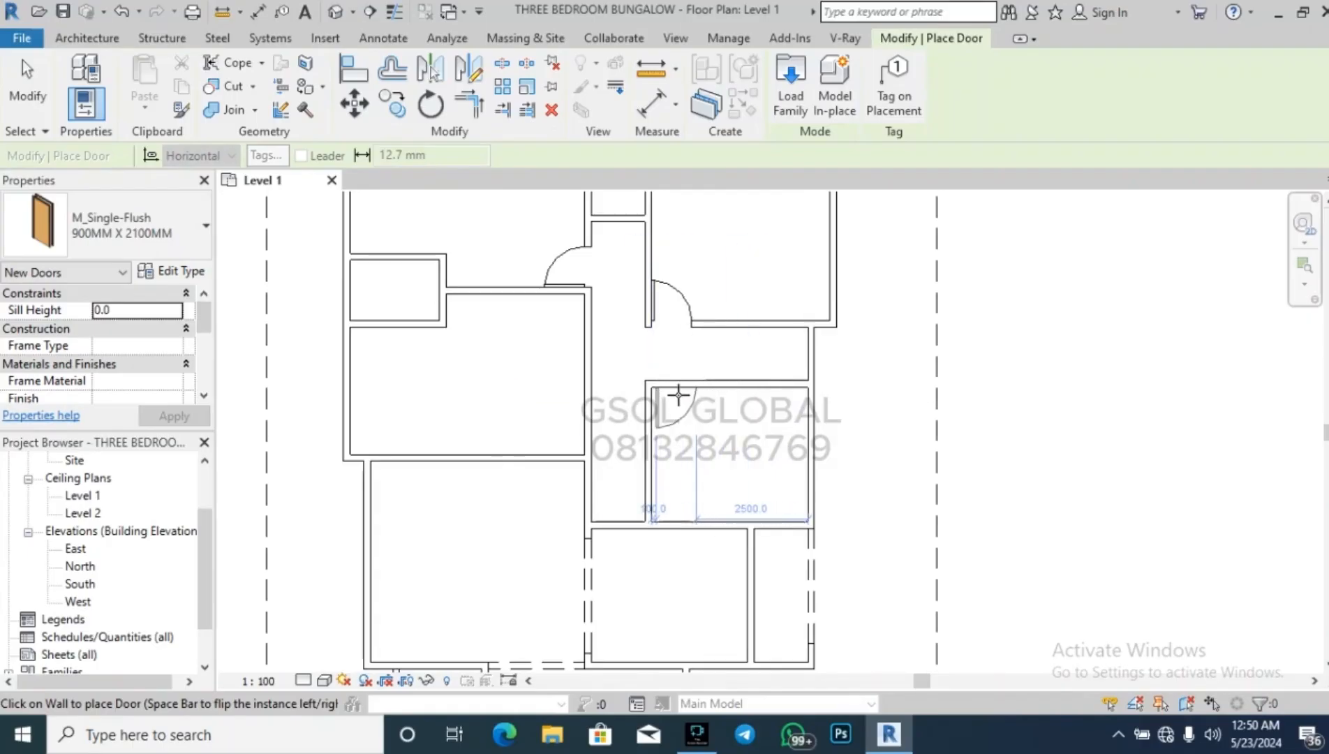
click(671, 393)
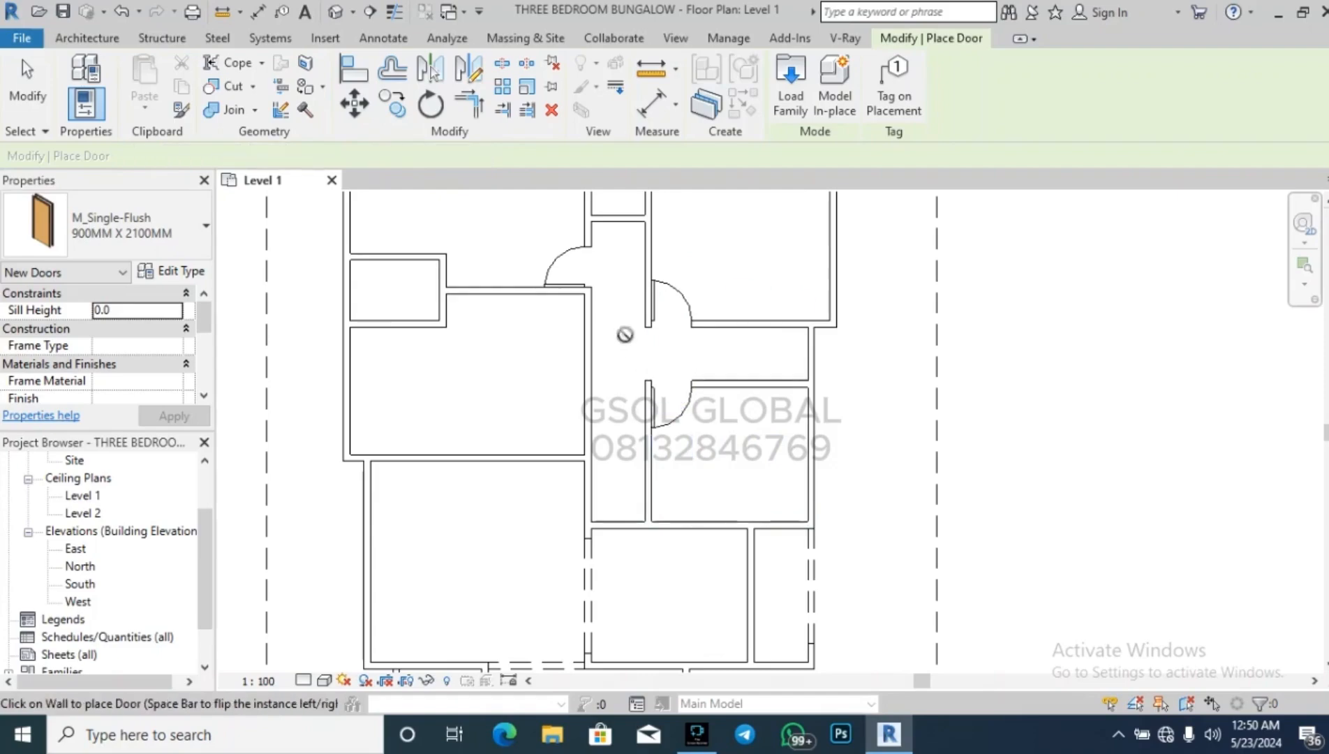
Place two 900MM X 2100MM doors in the middle-right room's lower wall, one at its left corner and one swinging into the narrow room below.
scroll(600, 394, down, 3)
scroll(721, 399, up, 2)
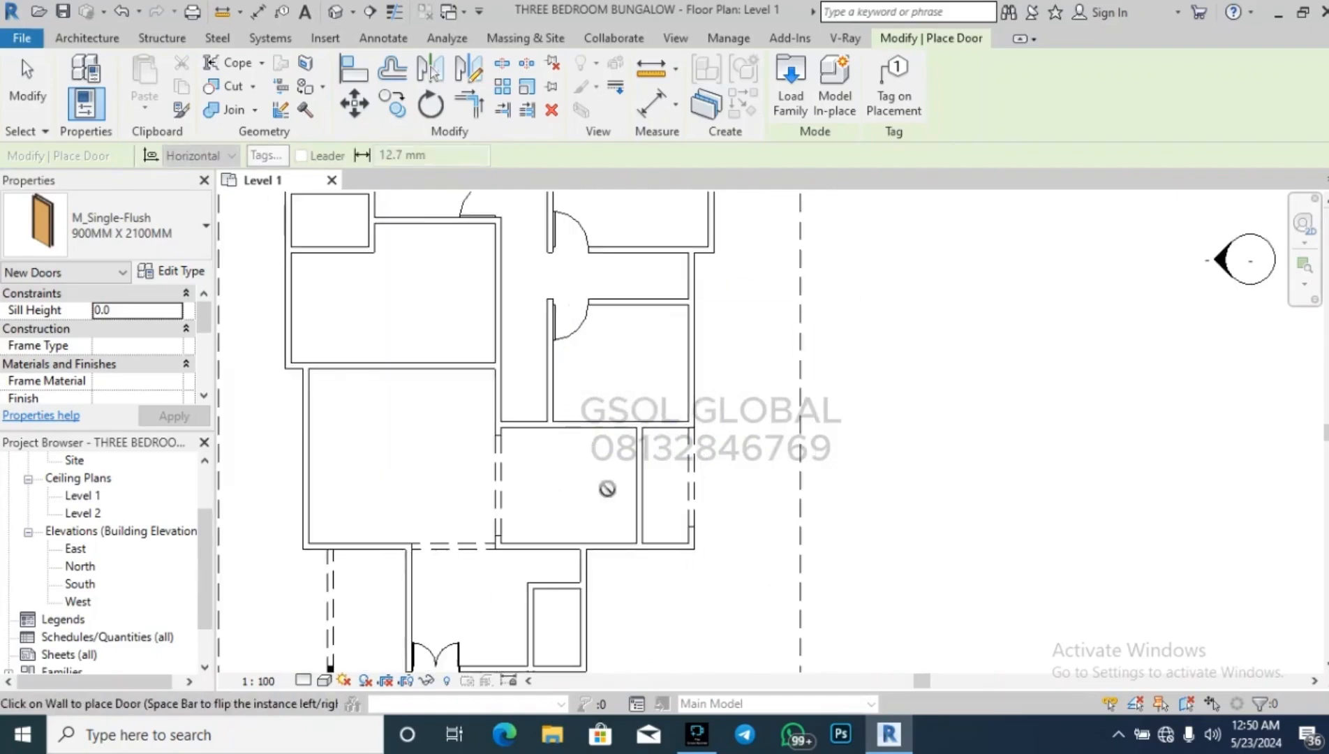
scroll(566, 522, up, 3)
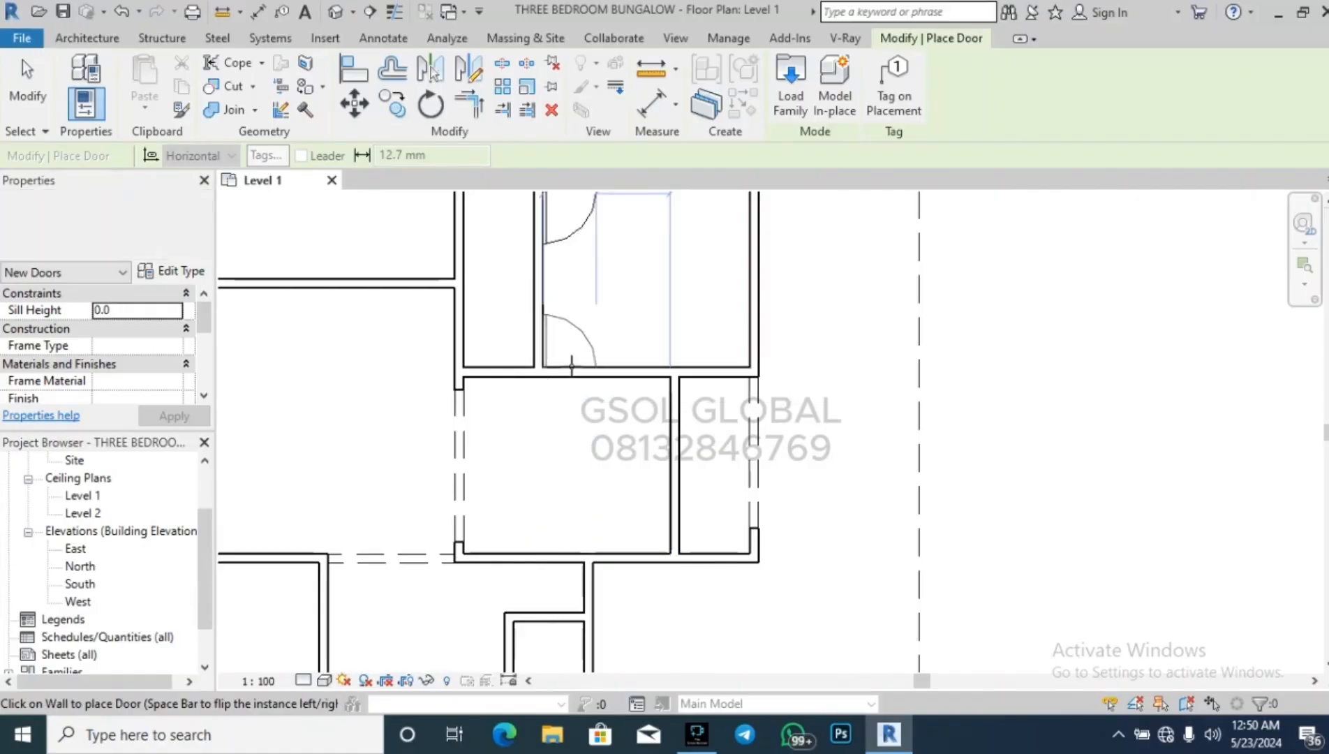
click(571, 363)
scroll(571, 362, down, 2)
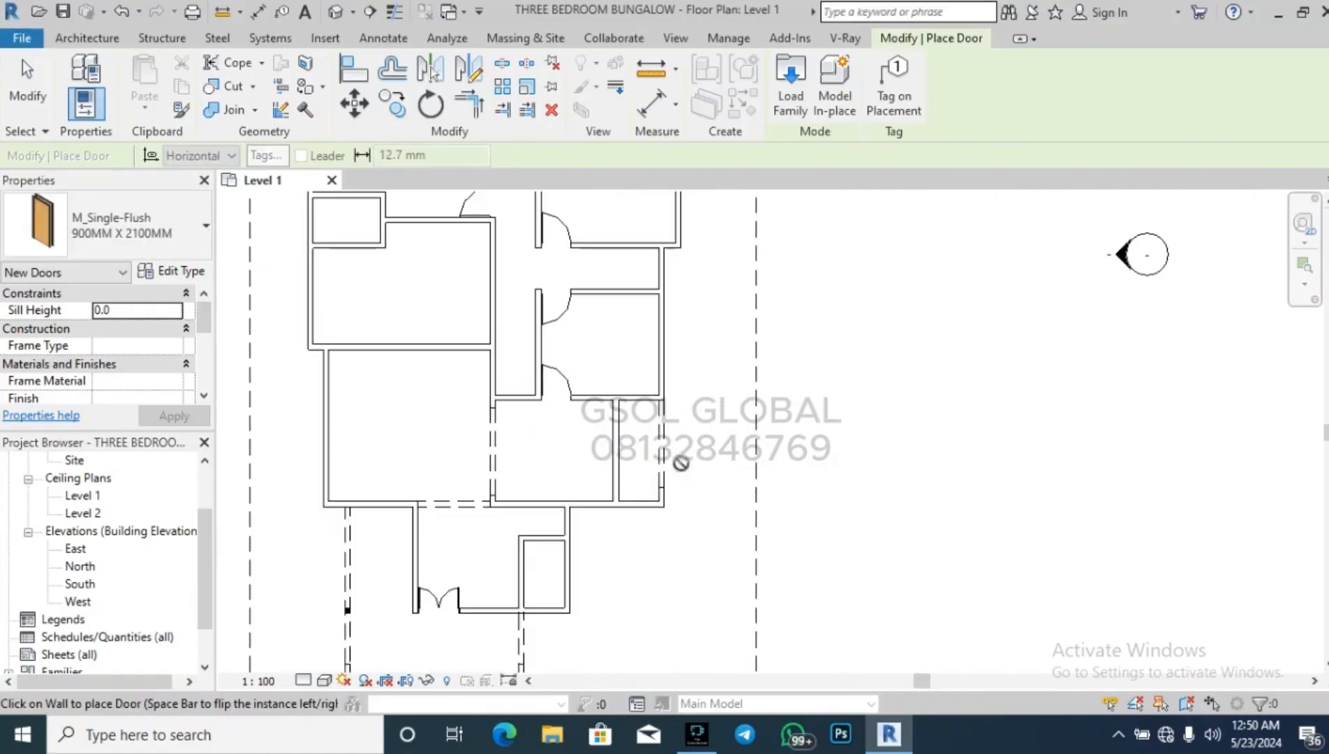
scroll(663, 447, up, 2)
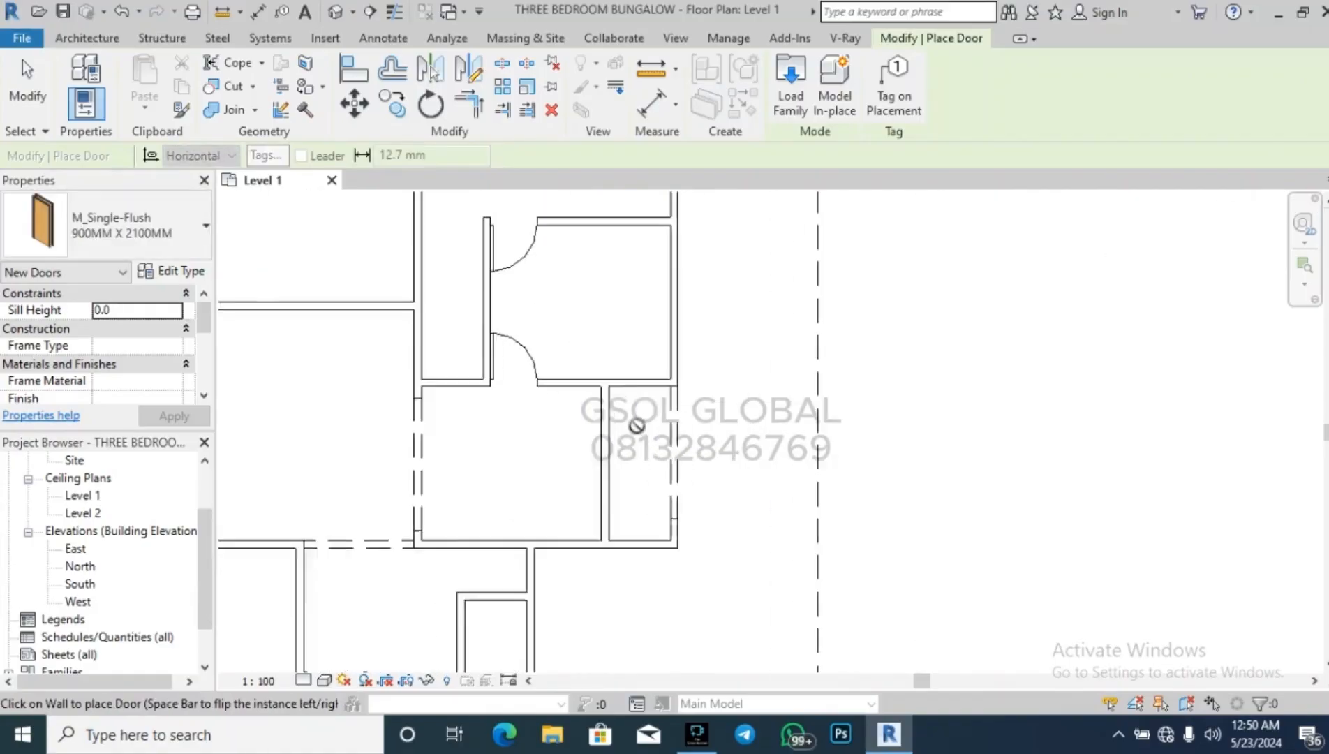
click(631, 383)
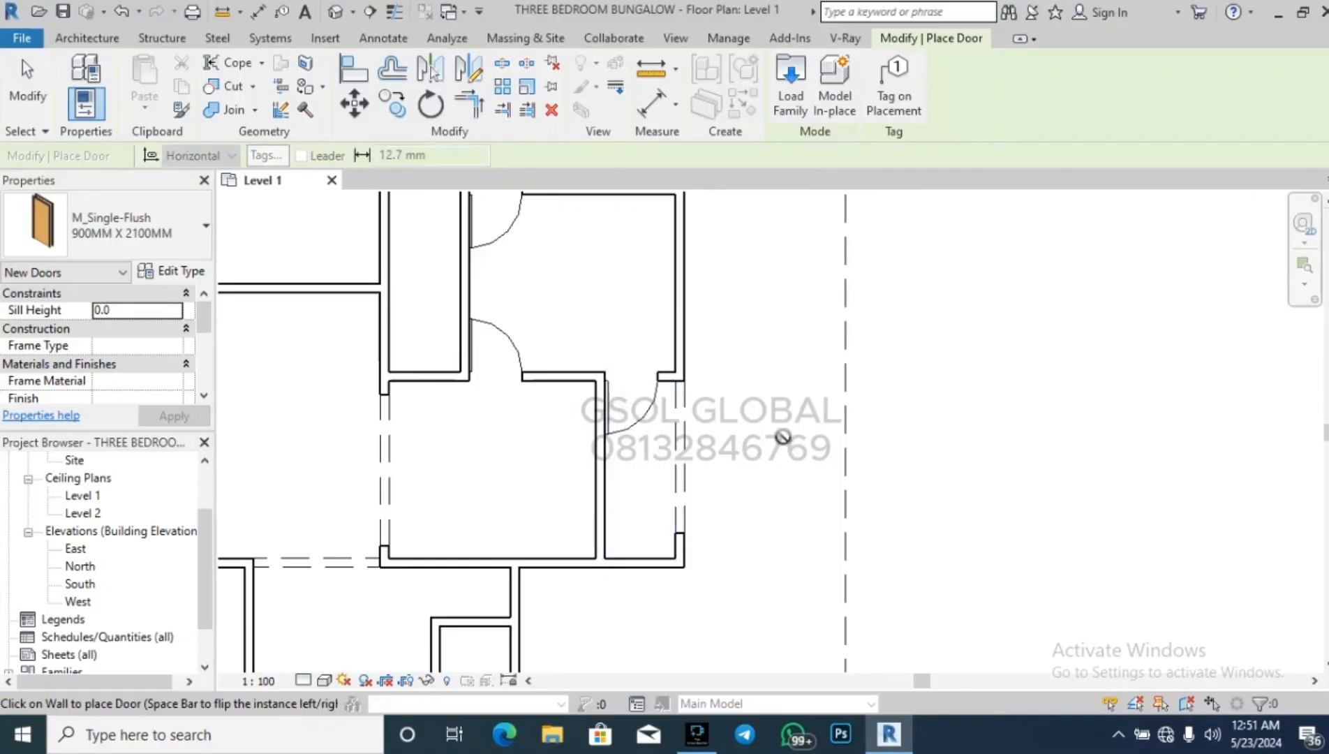
Place a 900MM X 2100MM door in the middle-left room's corridor wall at its upper corner, swinging into the room.
scroll(787, 473, down, 2)
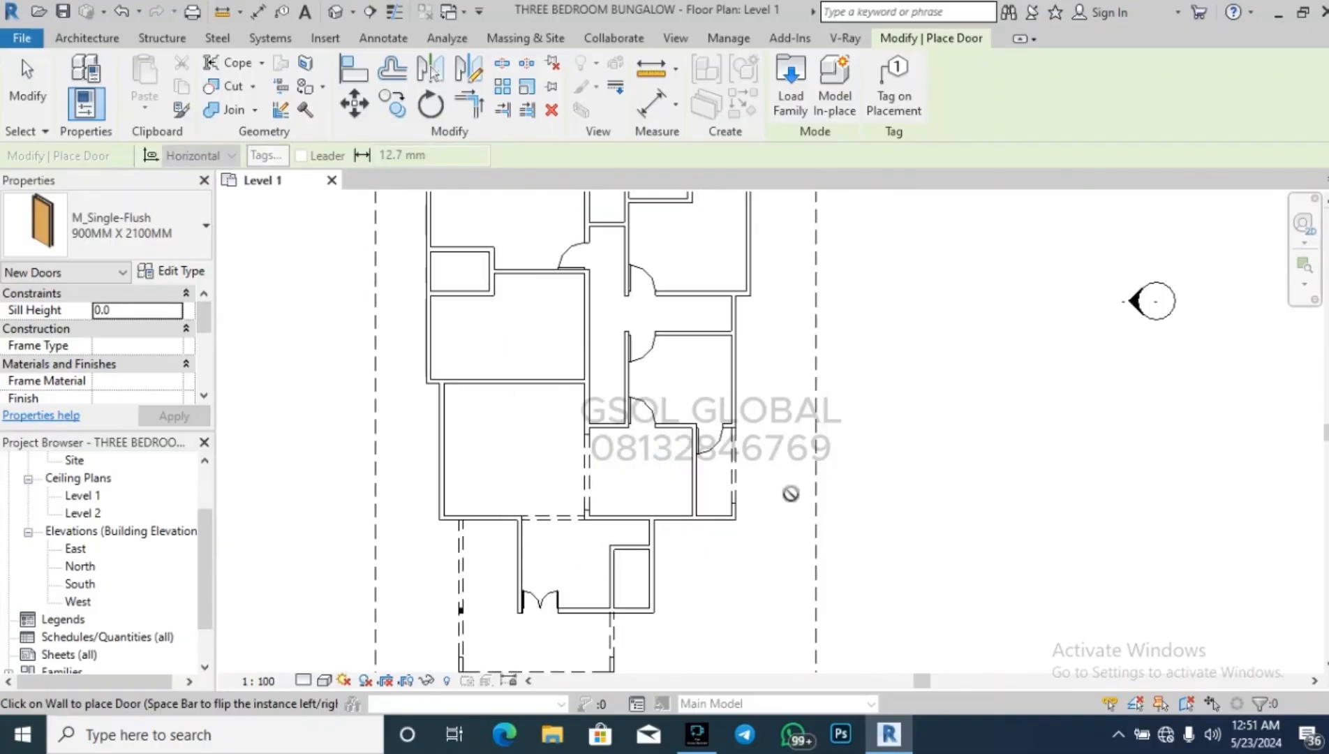
scroll(770, 385, down, 3)
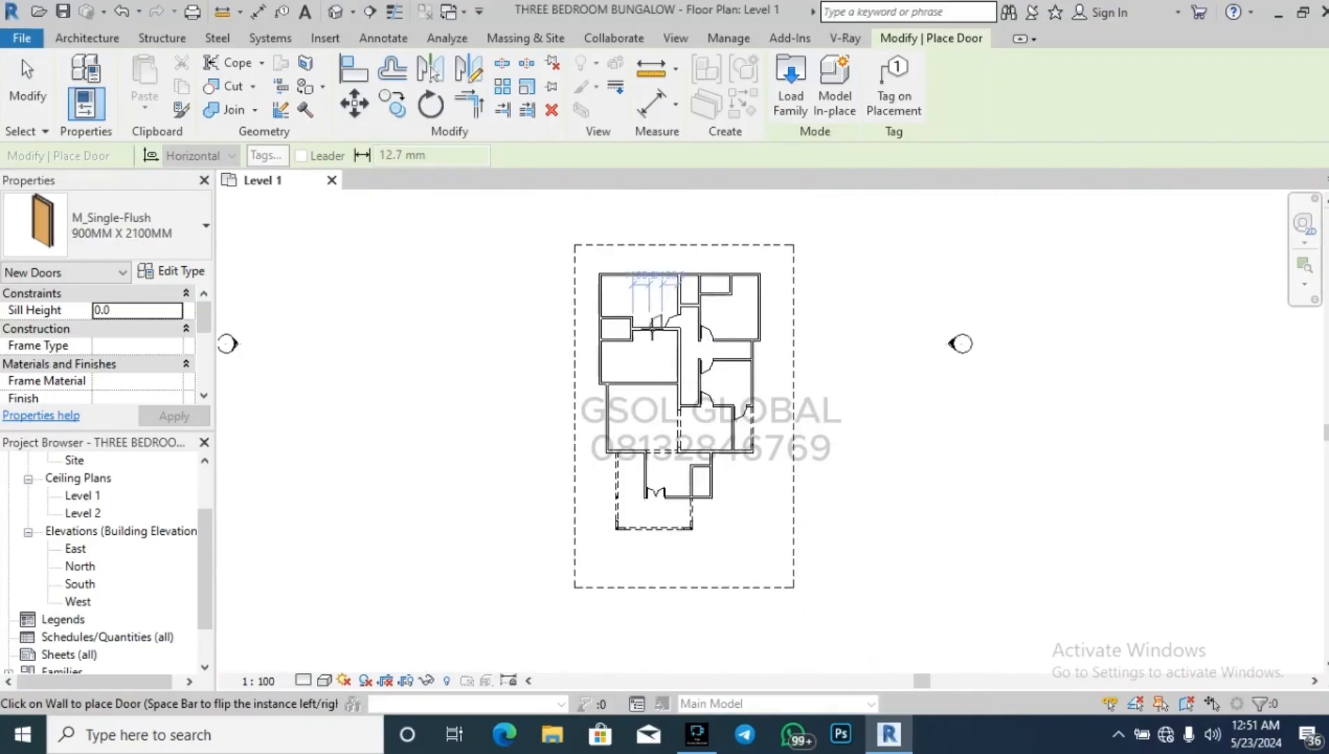
scroll(644, 341, up, 3)
scroll(705, 355, up, 1)
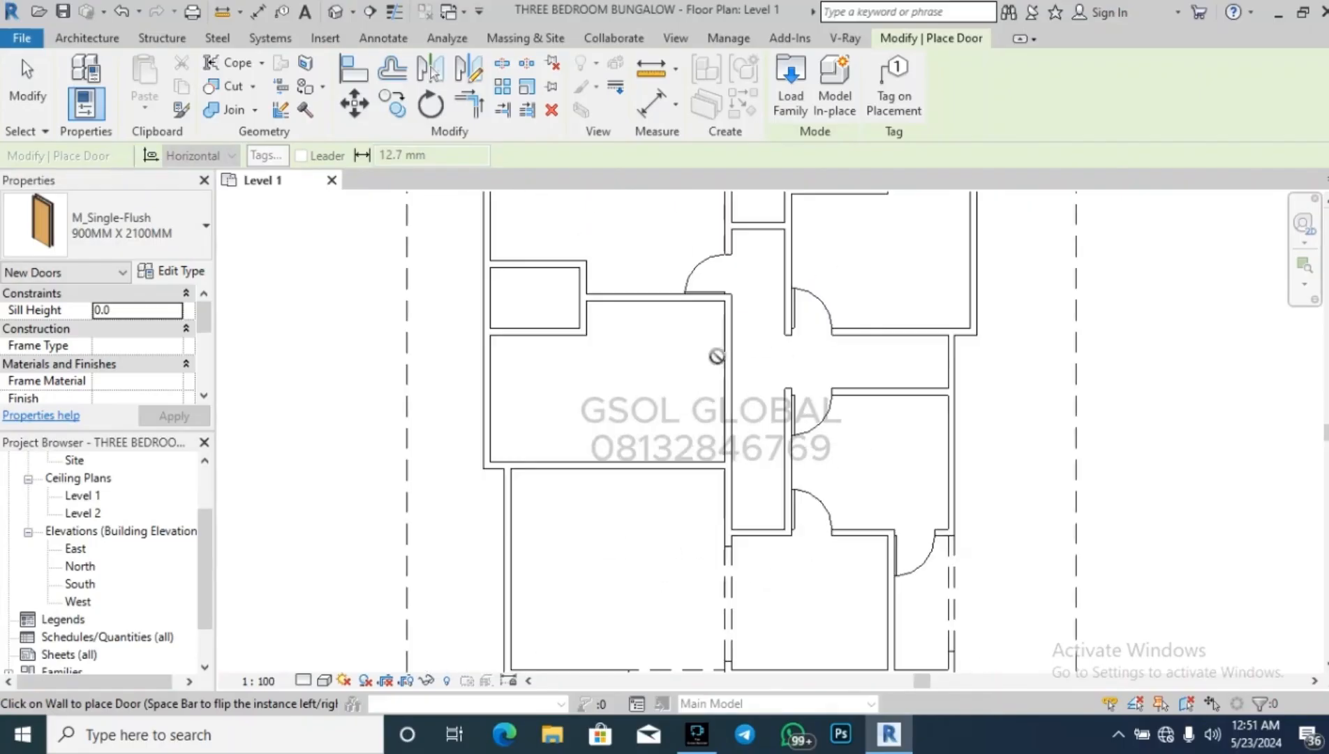
click(723, 320)
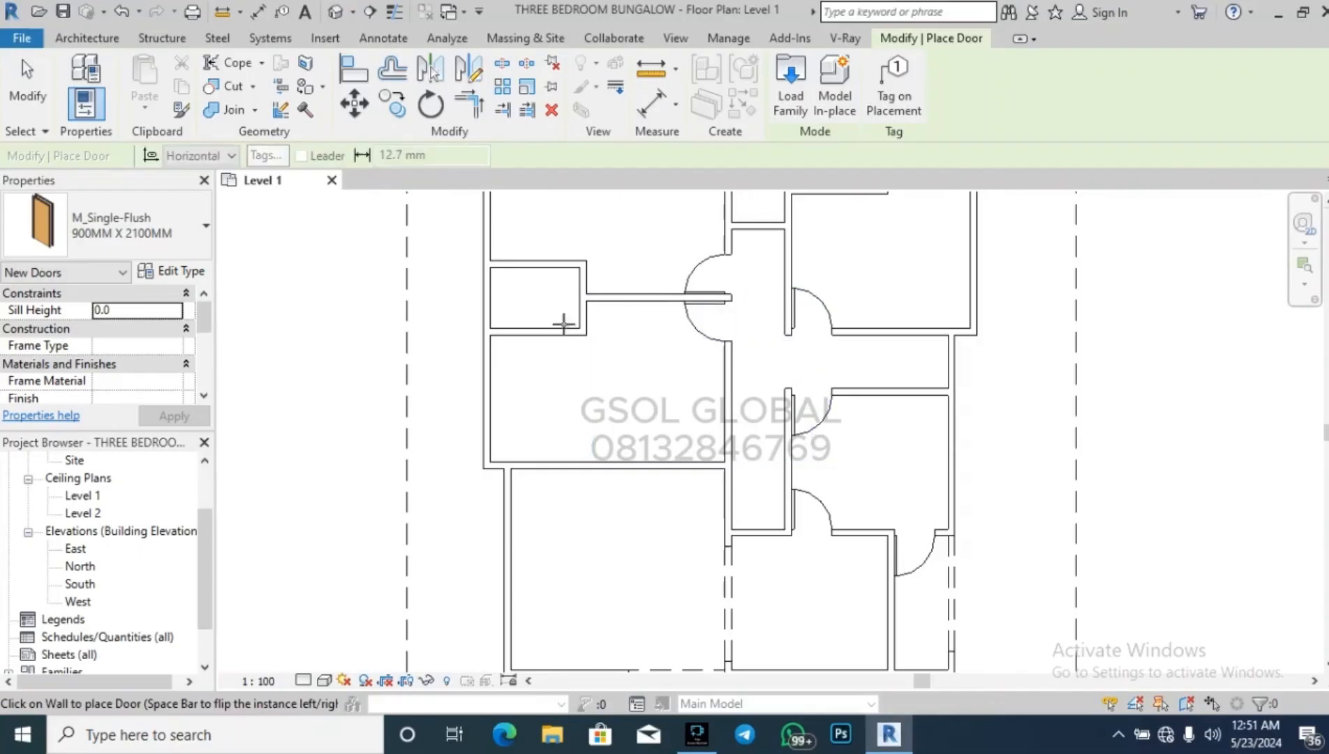
Duplicate the single-flush door type as 750MM X 2100MM and set its width to 750 mm.
scroll(560, 320, down, 2)
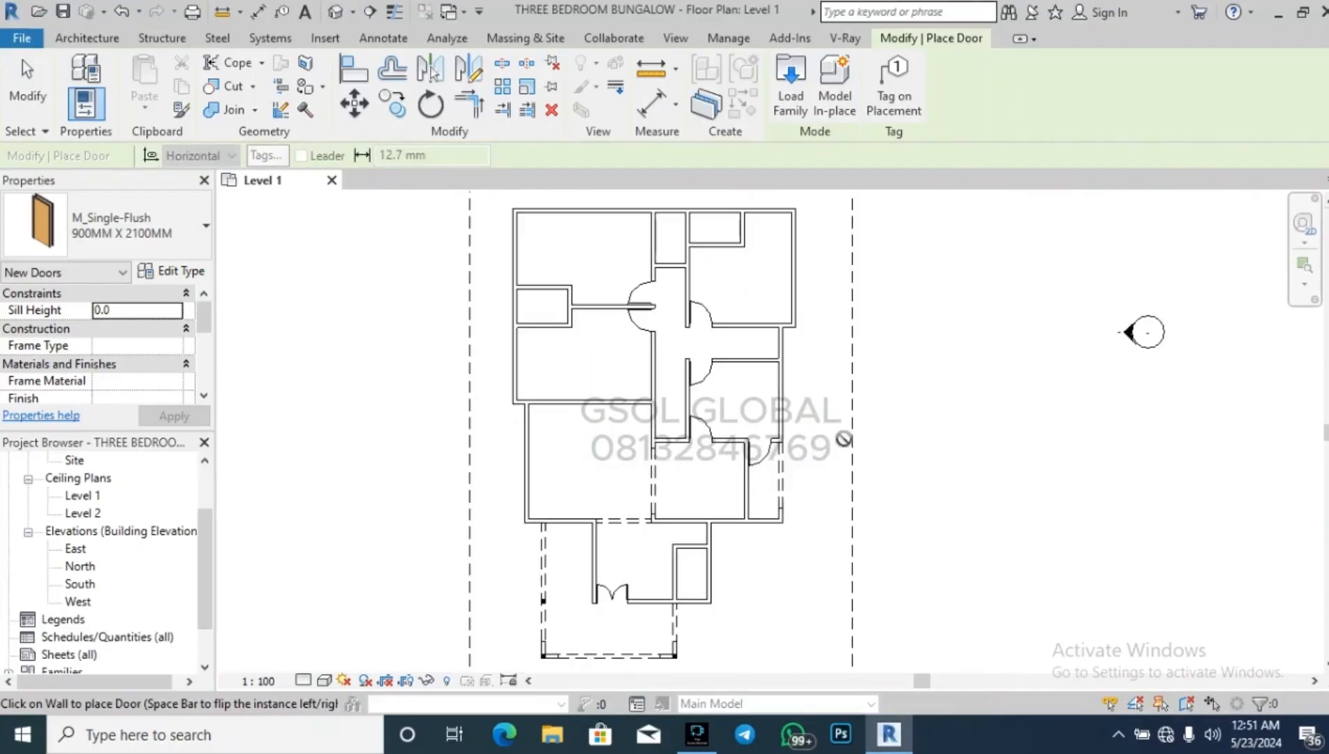
click(171, 273)
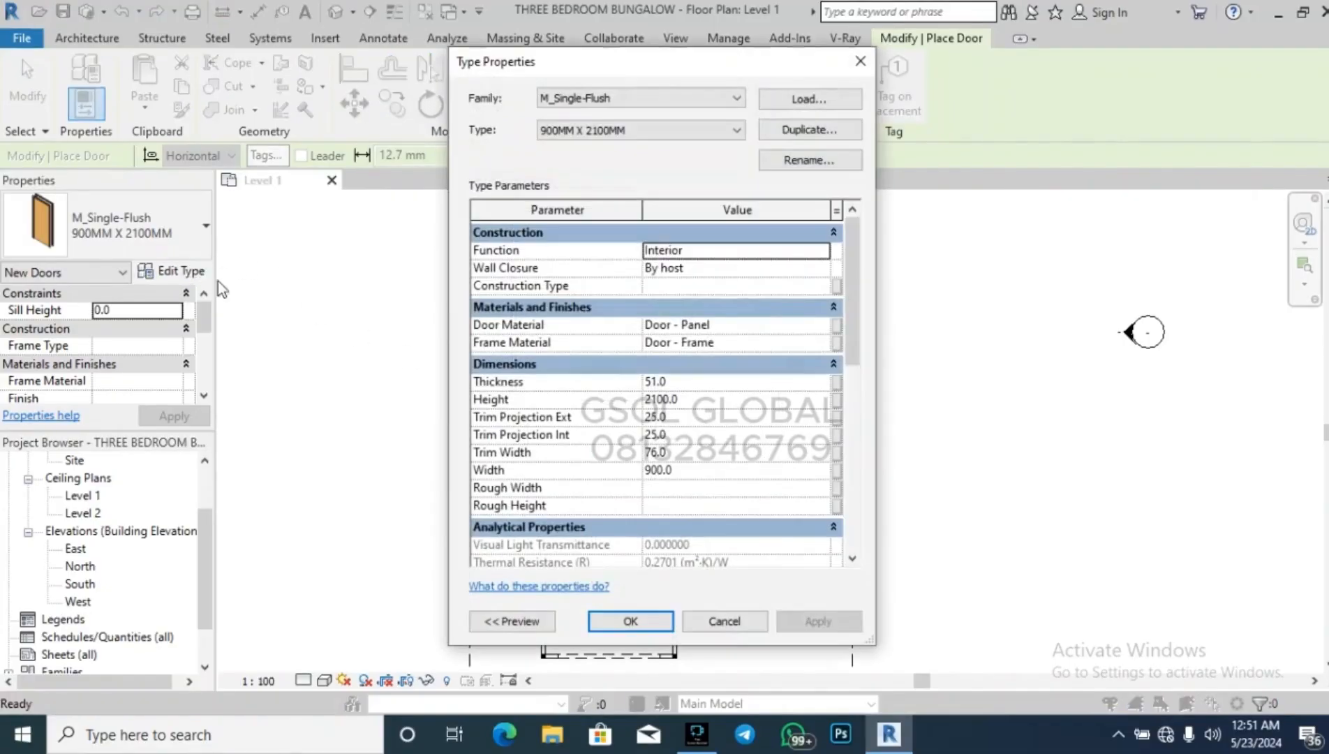
click(799, 136)
drag(681, 341, 504, 339)
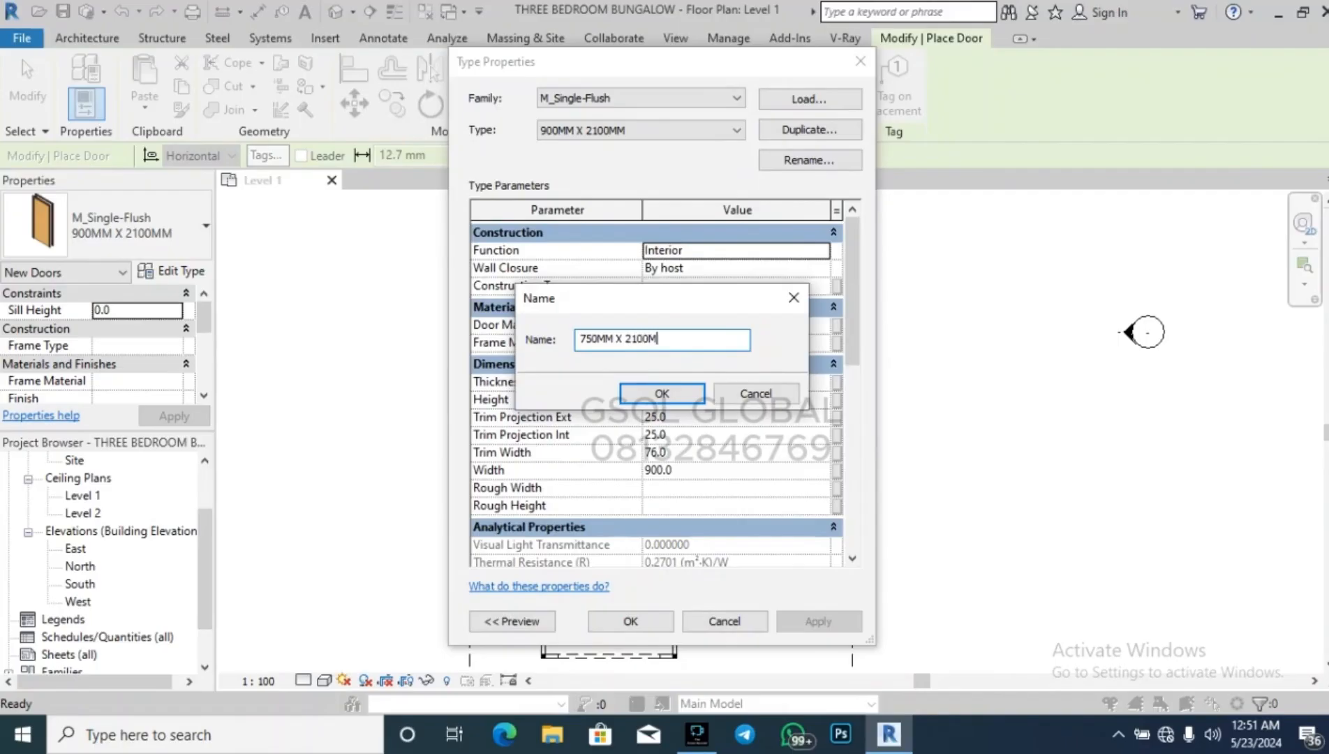
click(628, 395)
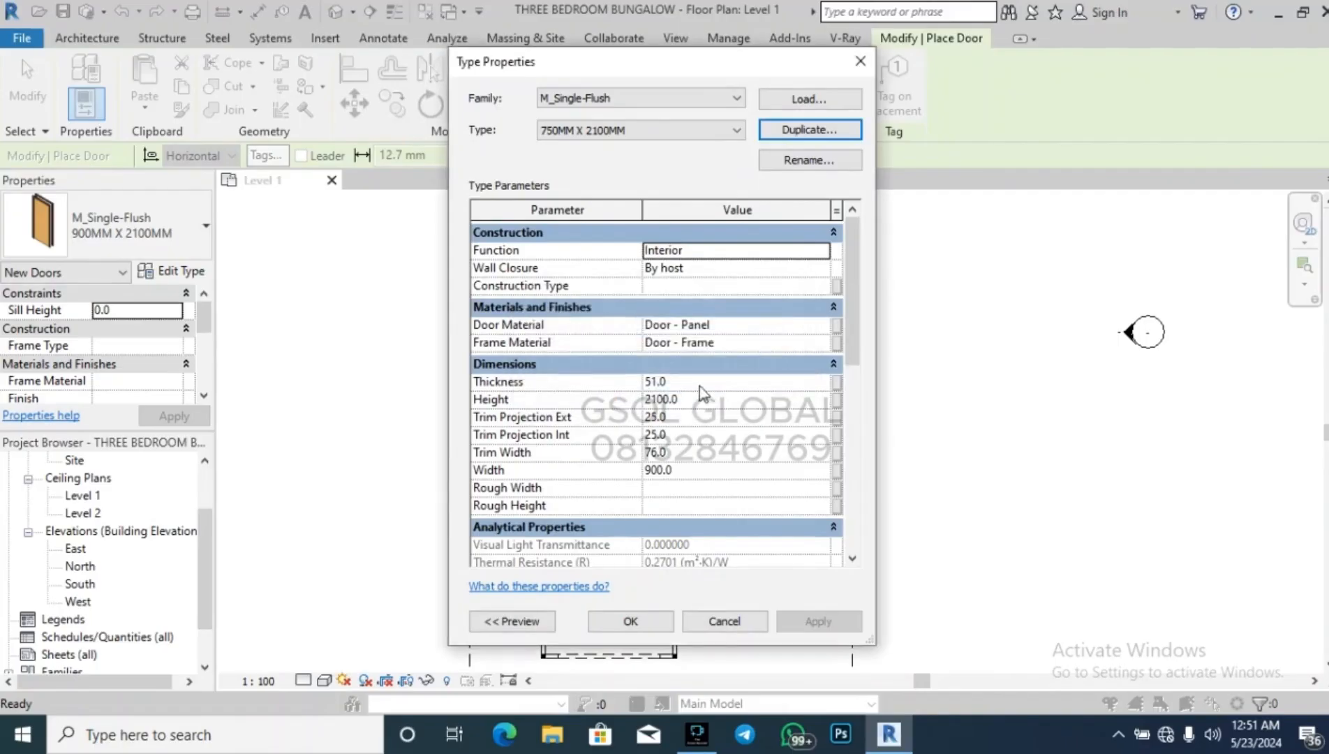
click(701, 464)
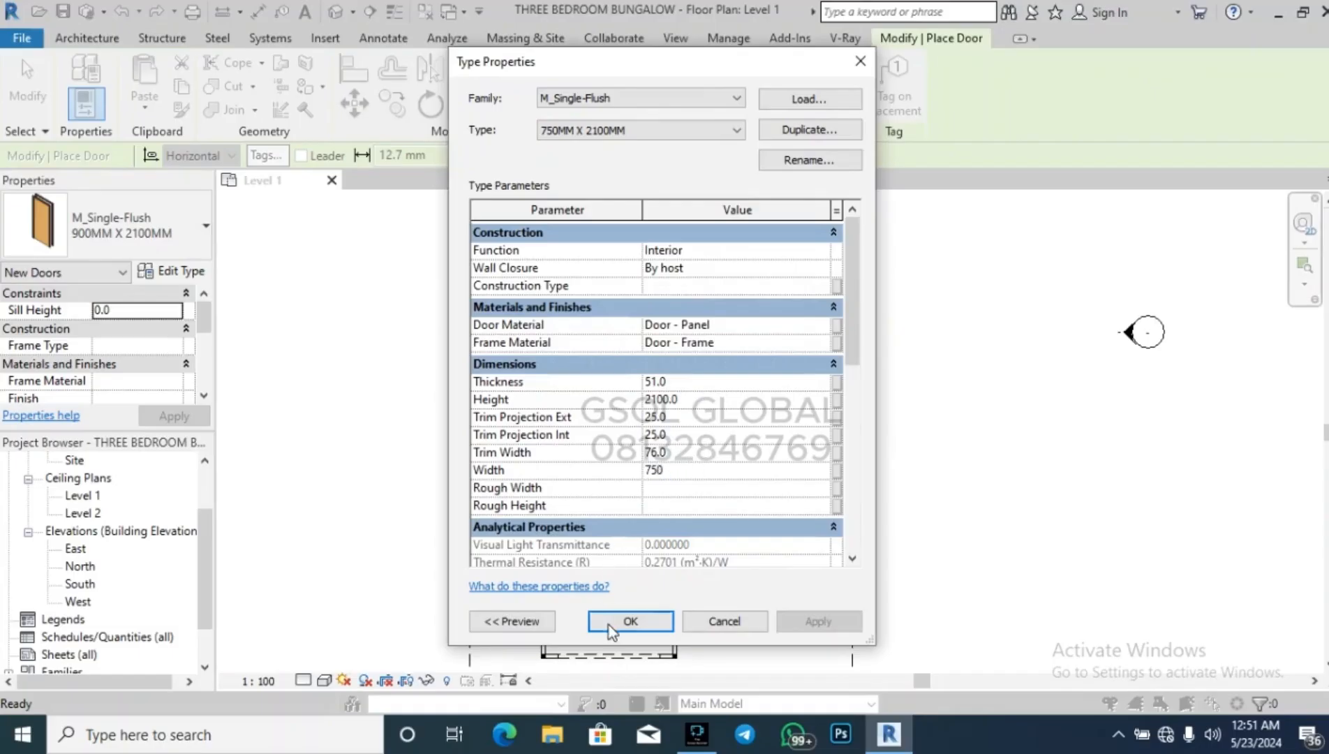
click(630, 619)
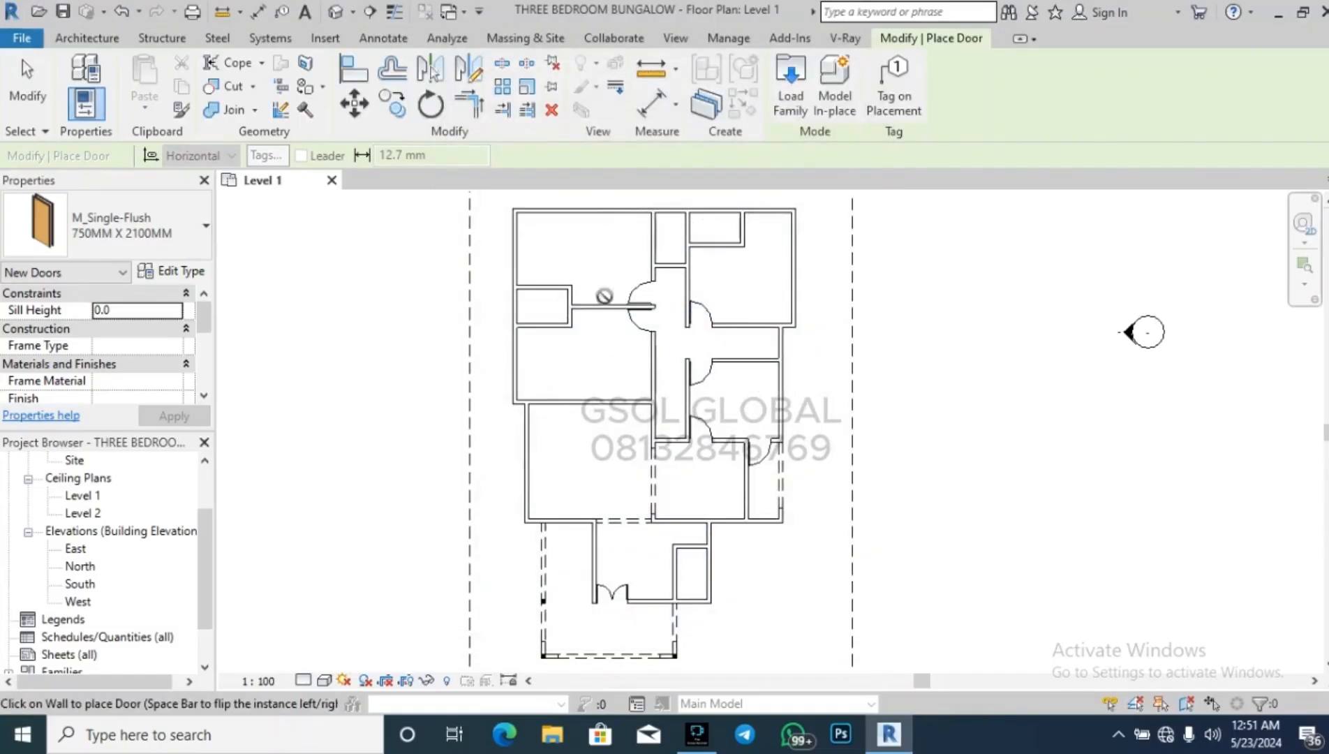
Place a 750MM X 2100MM door in the small left room's lower wall at its right corner, swinging into that room.
scroll(552, 273, up, 3)
scroll(578, 378, up, 2)
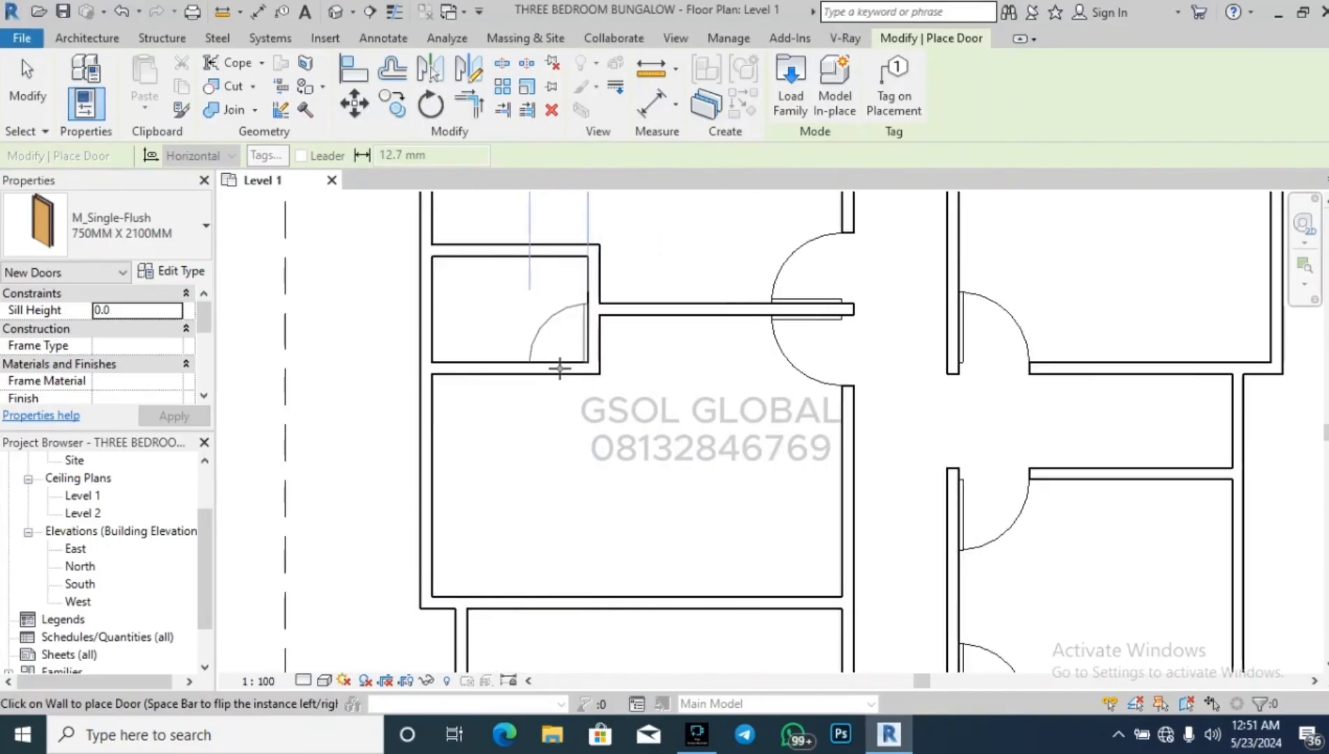
click(560, 369)
scroll(433, 442, down, 3)
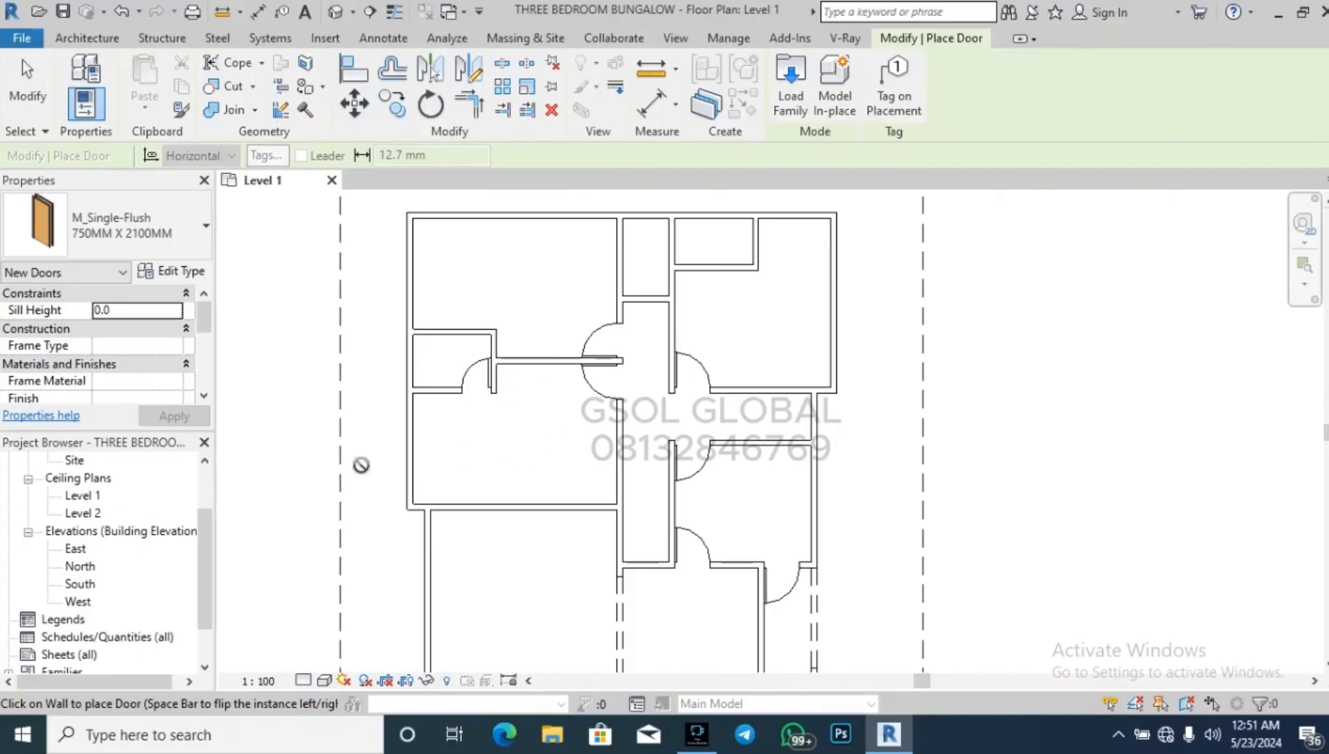
Place inward-swinging 750MM X 2100MM doors in the narrow top-centre room's left wall and the small upper-right room's lower wall, each beside a corner.
scroll(649, 200, up, 2)
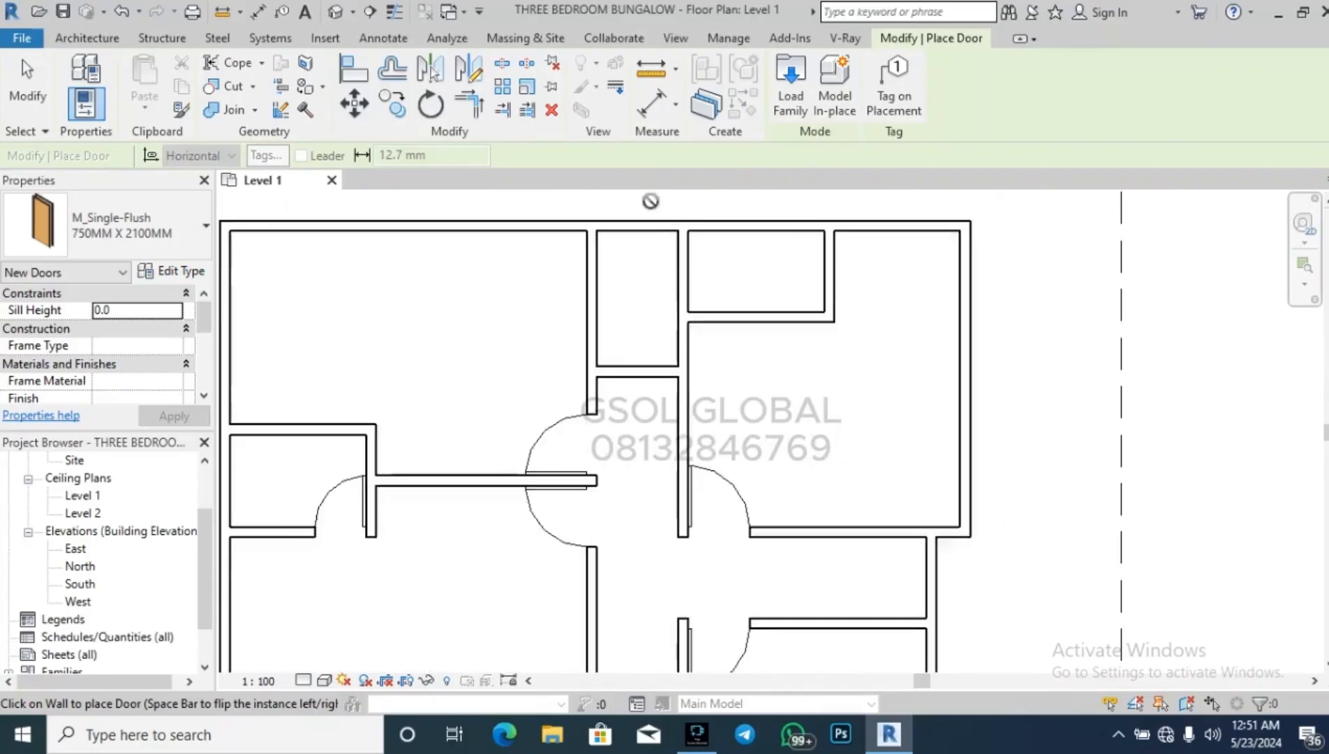
click(588, 361)
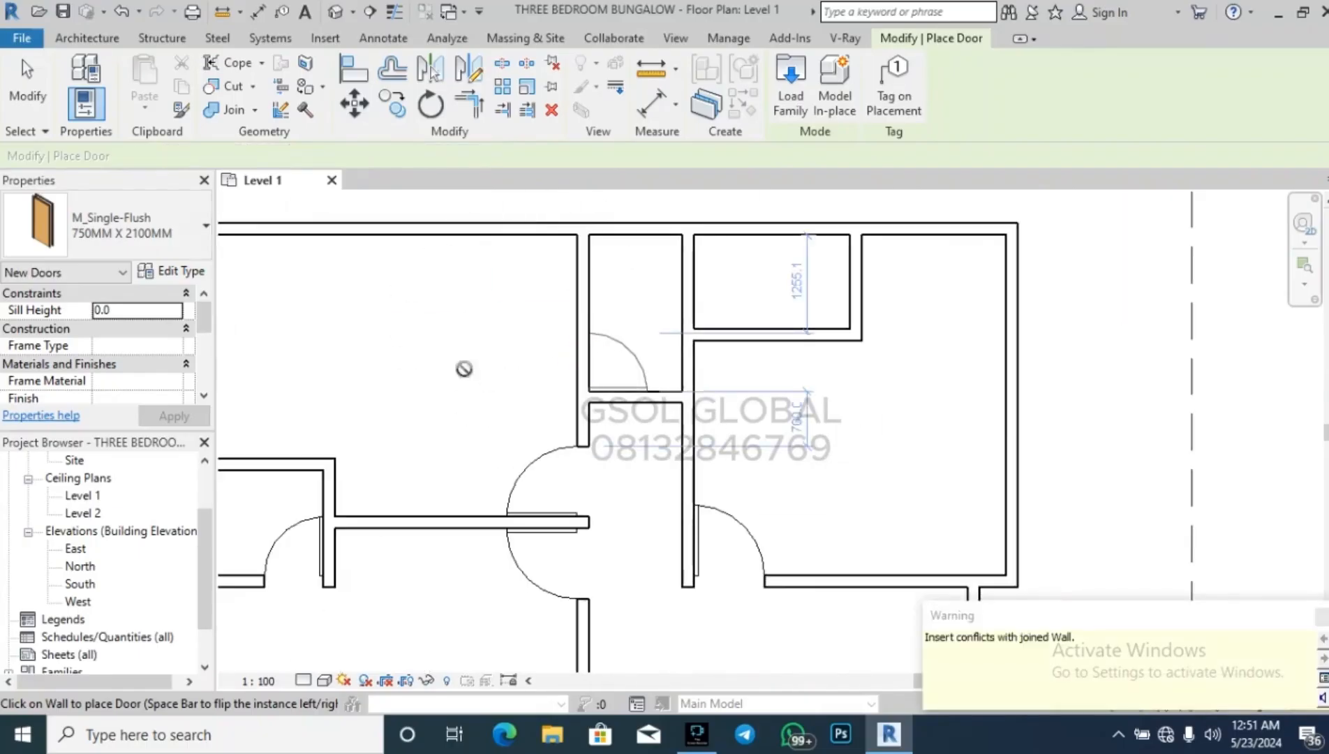
scroll(517, 424, down, 3)
scroll(586, 381, up, 2)
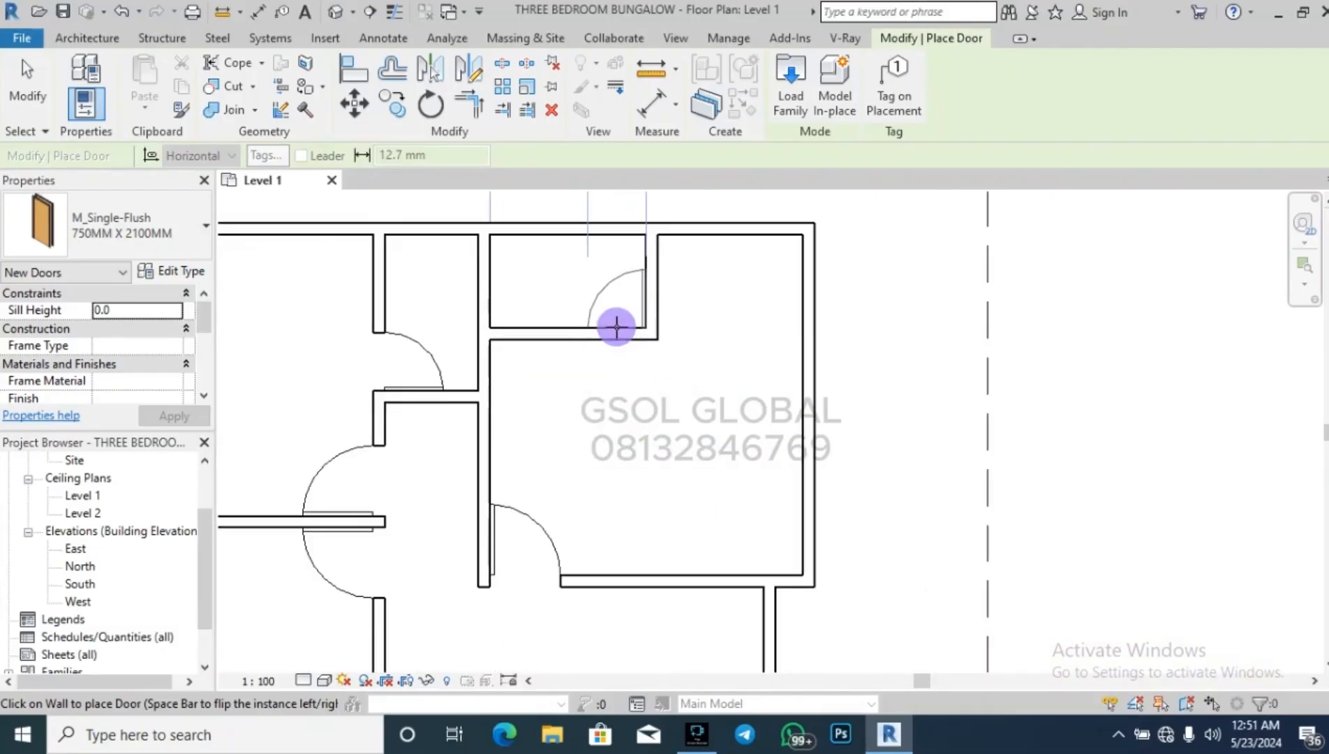
Place a 750MM X 2100MM door in the upper wall of the small room beside the entrance, at its left corner, swinging inward.
scroll(652, 259, down, 3)
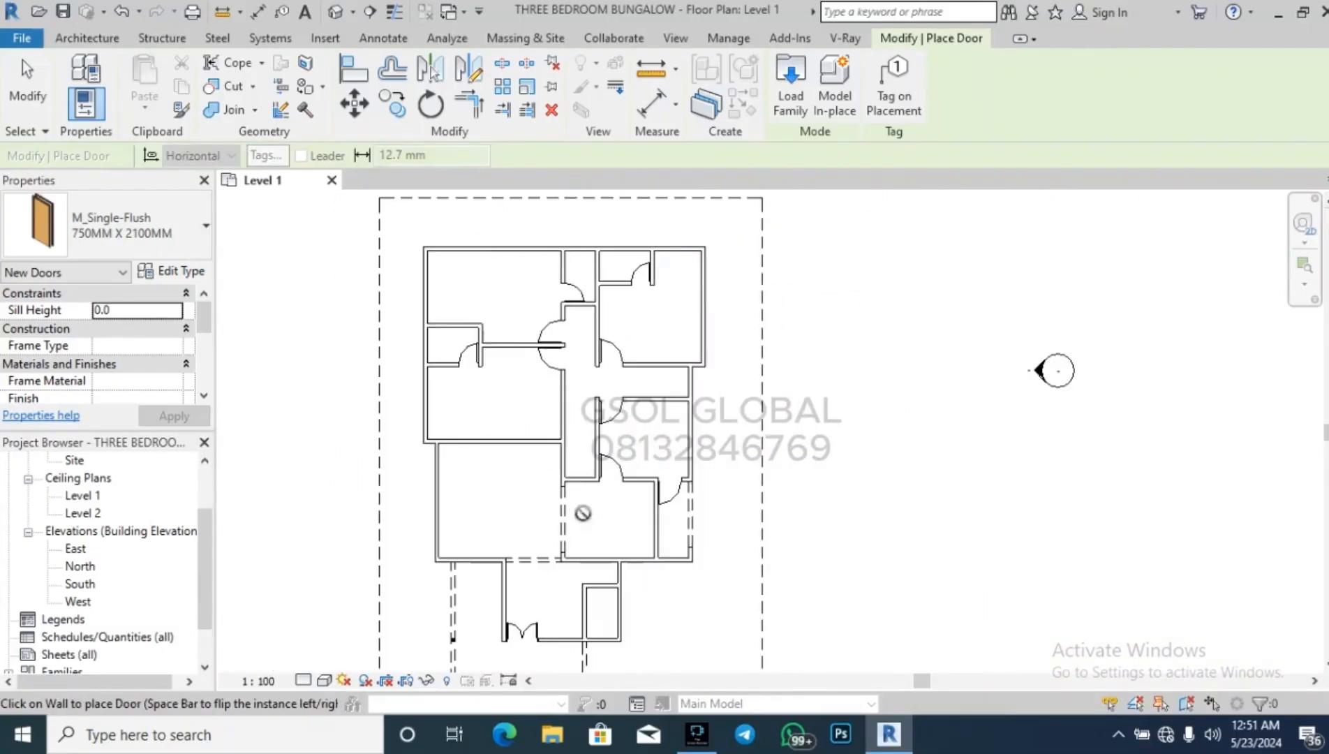
scroll(668, 582, up, 3)
scroll(639, 467, down, 3)
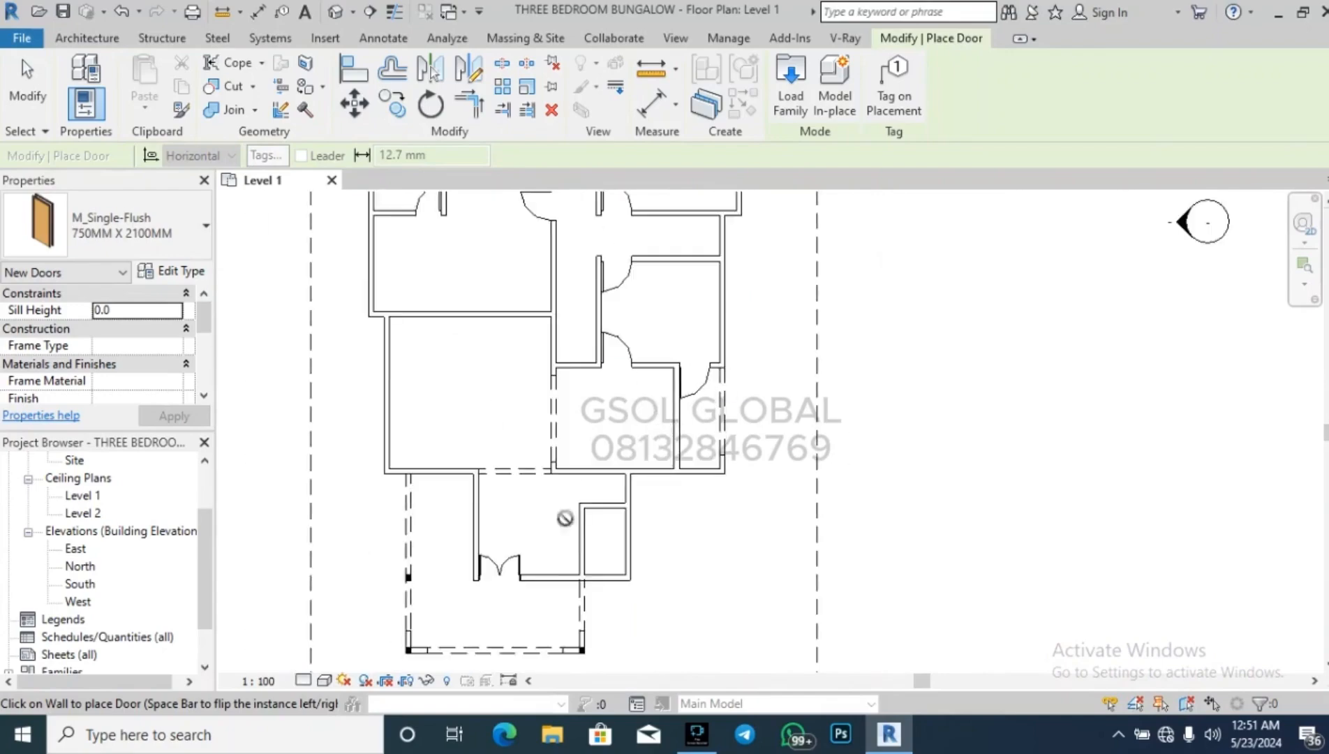
scroll(520, 457, up, 3)
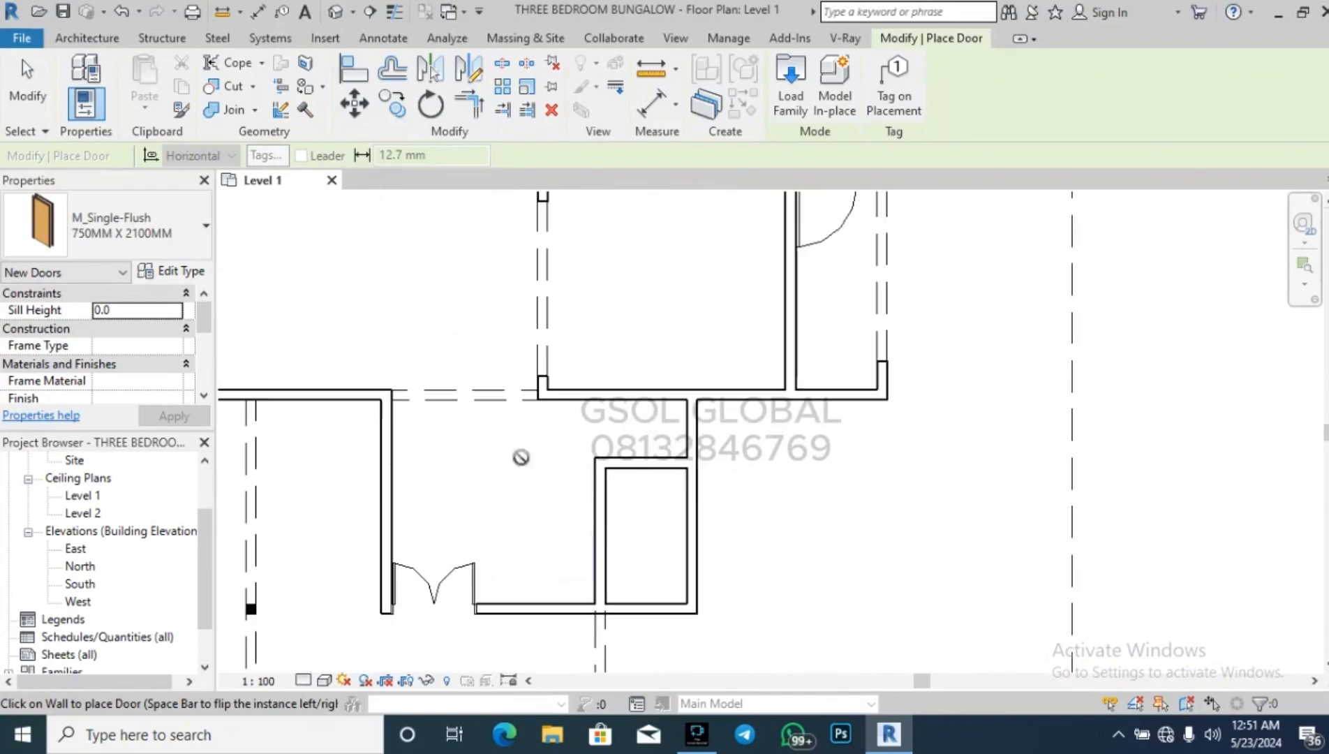
click(634, 461)
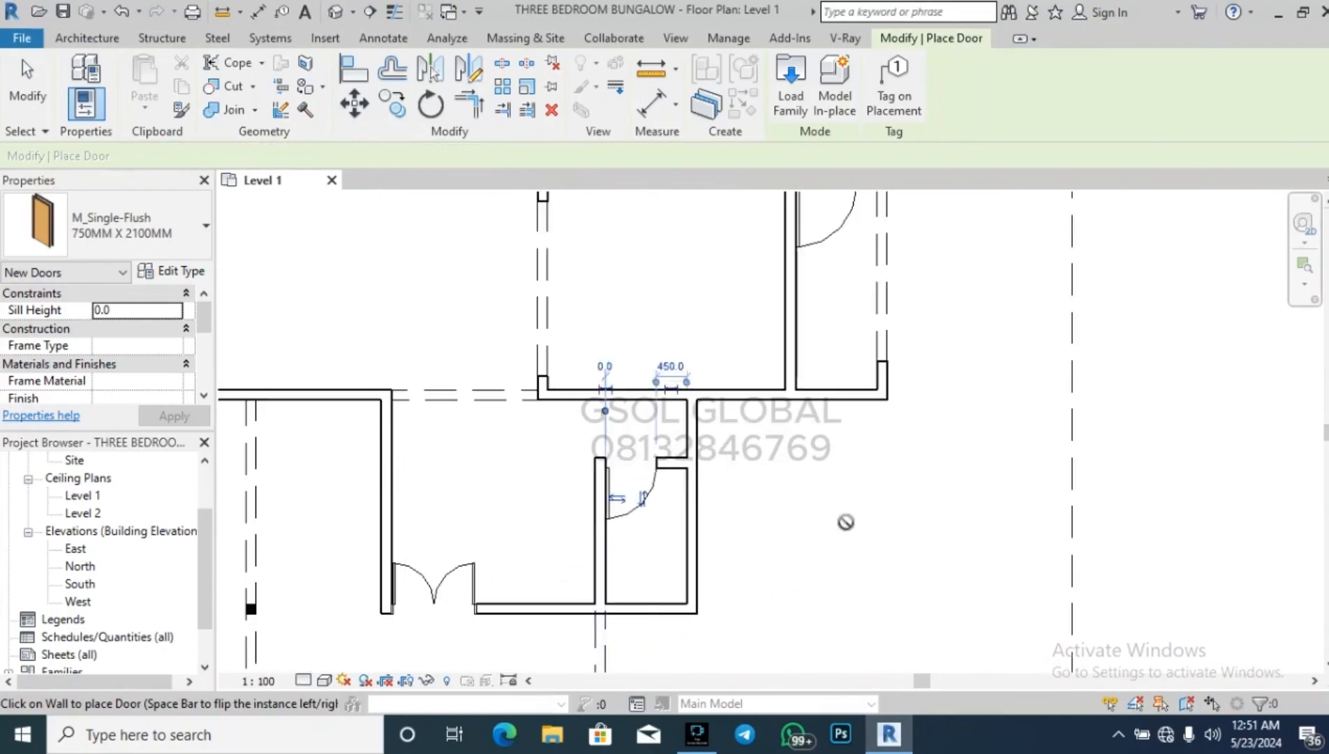
key(Escape)
key(Escape)
scroll(863, 534, down, 2)
scroll(864, 535, down, 2)
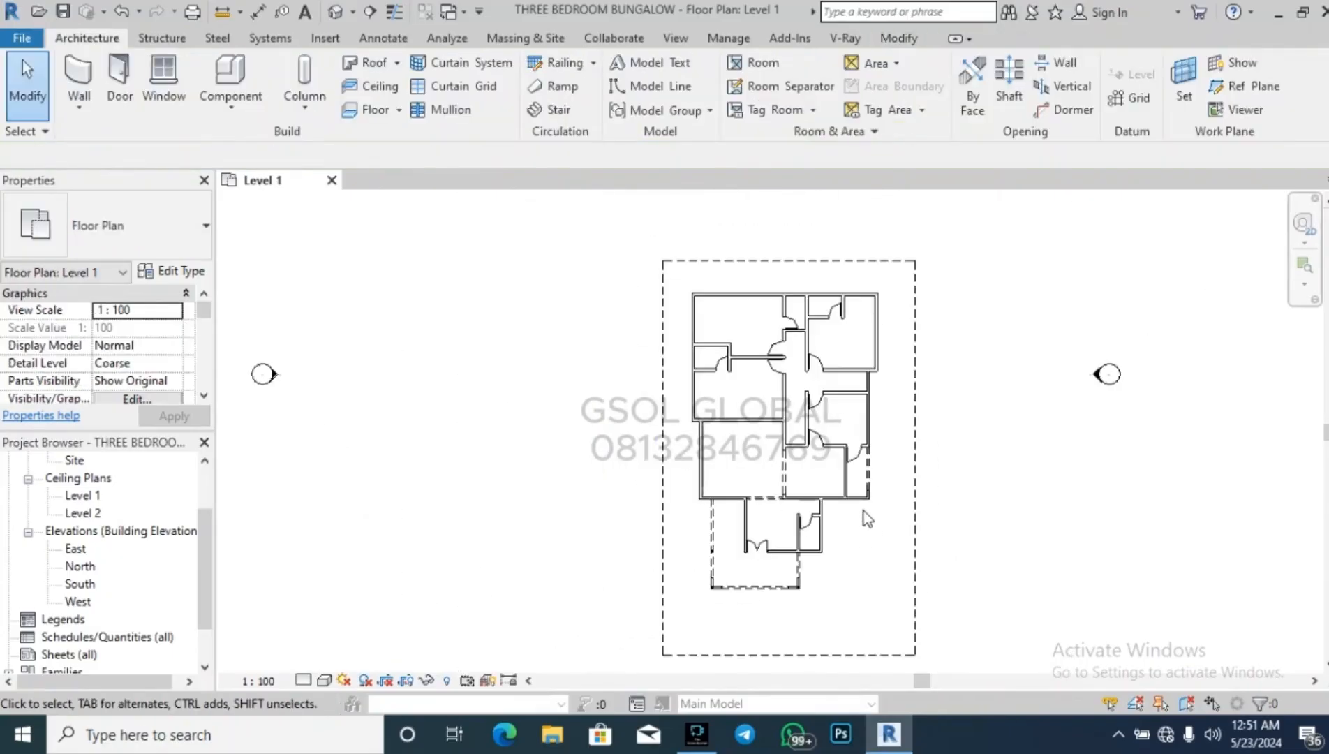
Place a 900MM X 2100MM door between the large lower-left room and the corridor, at the corridor's lower end, swinging into the corridor.
scroll(871, 469, up, 4)
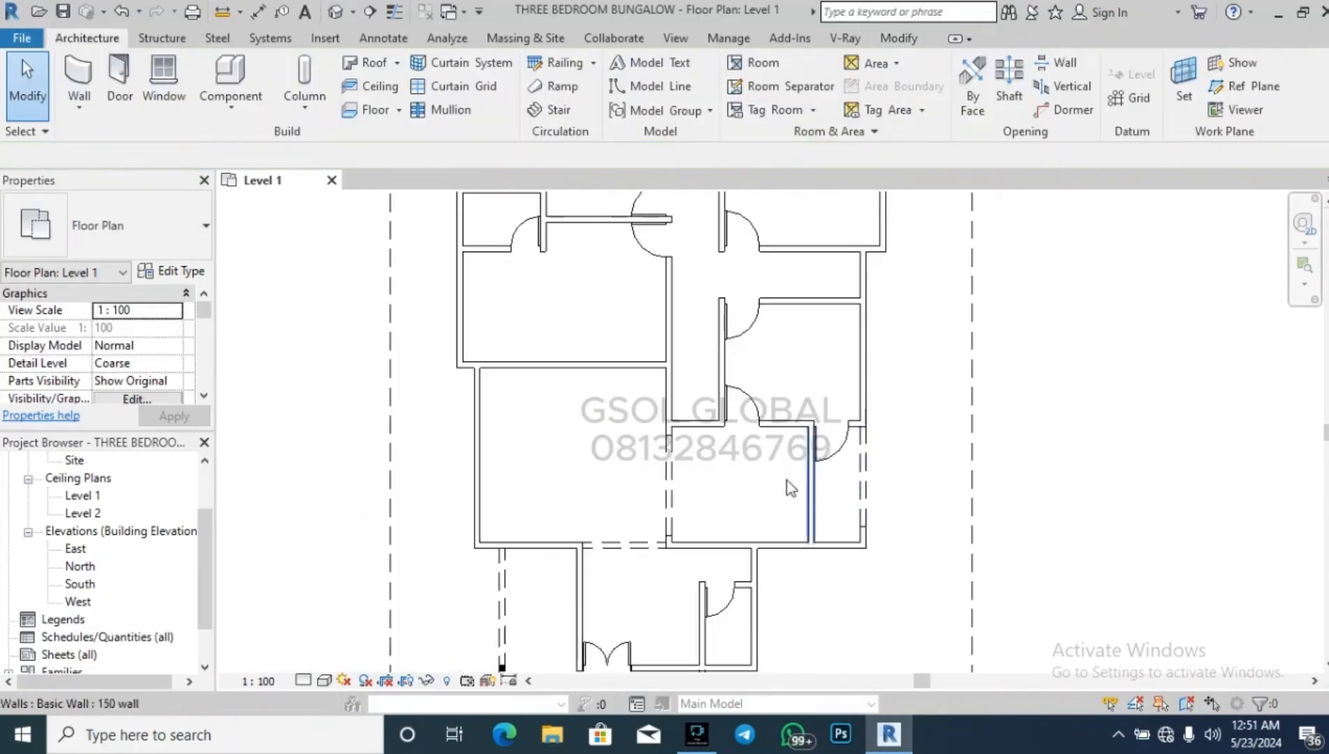
scroll(435, 343, down, 1)
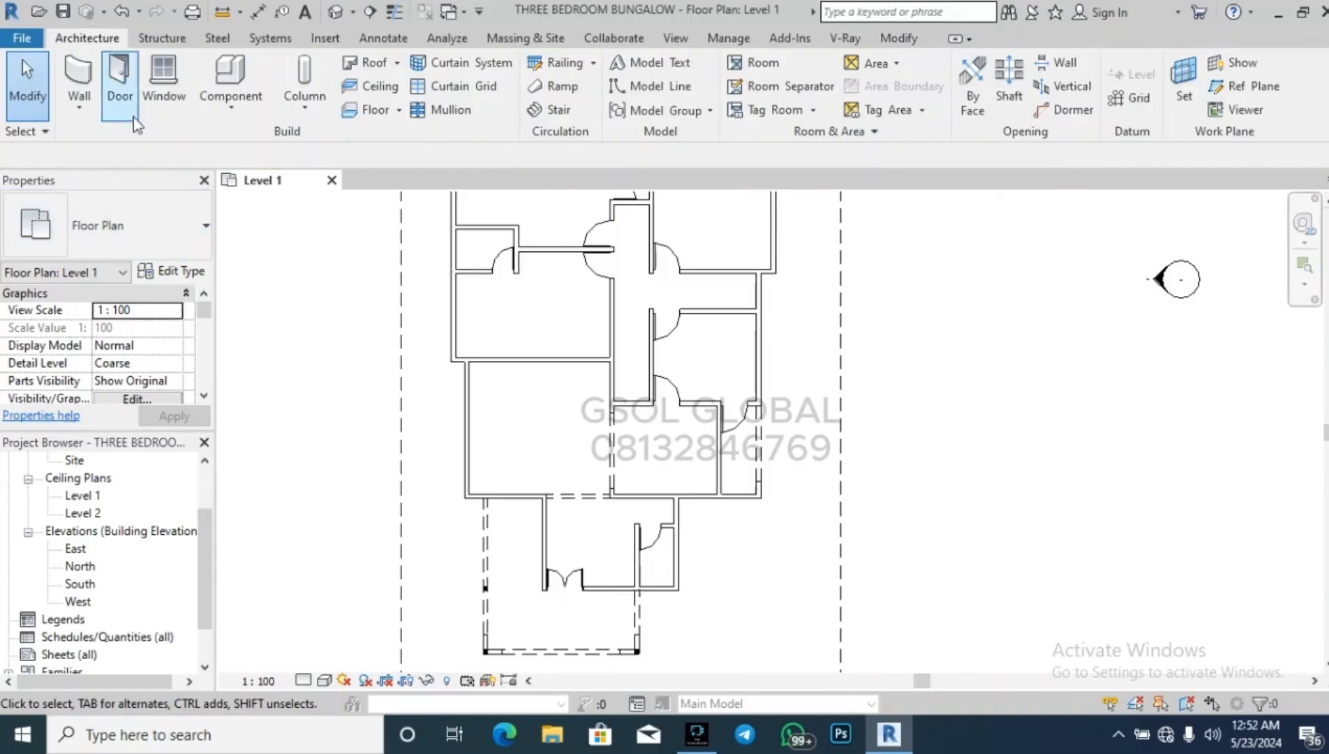
scroll(647, 401, up, 2)
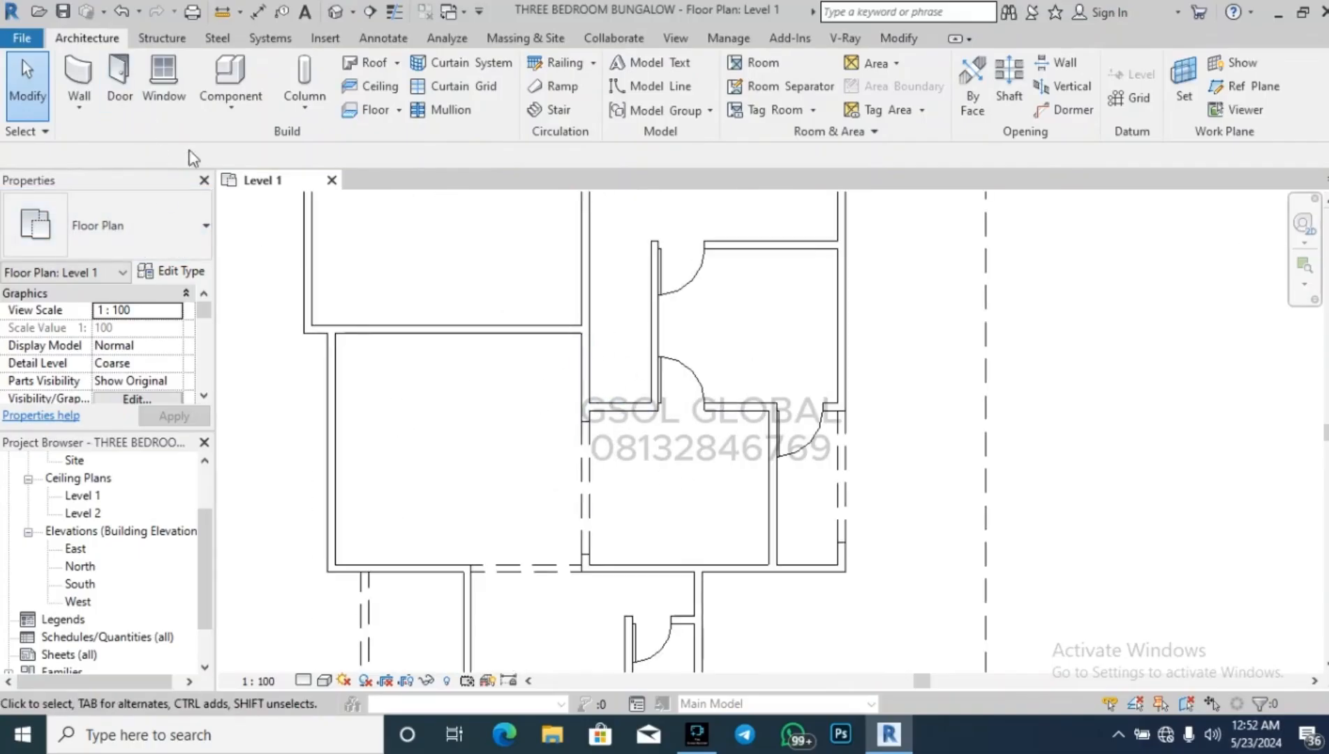
click(126, 84)
click(174, 227)
scroll(188, 407, up, 2)
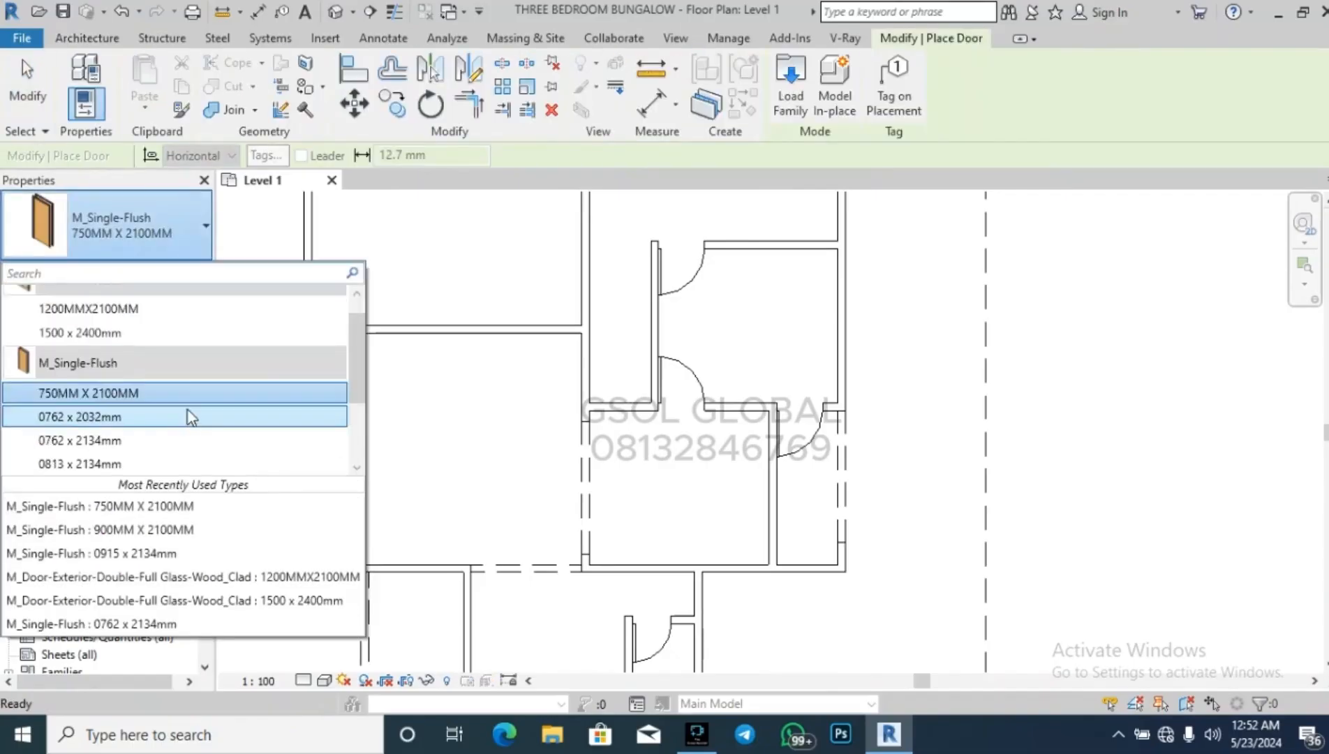
scroll(189, 408, down, 2)
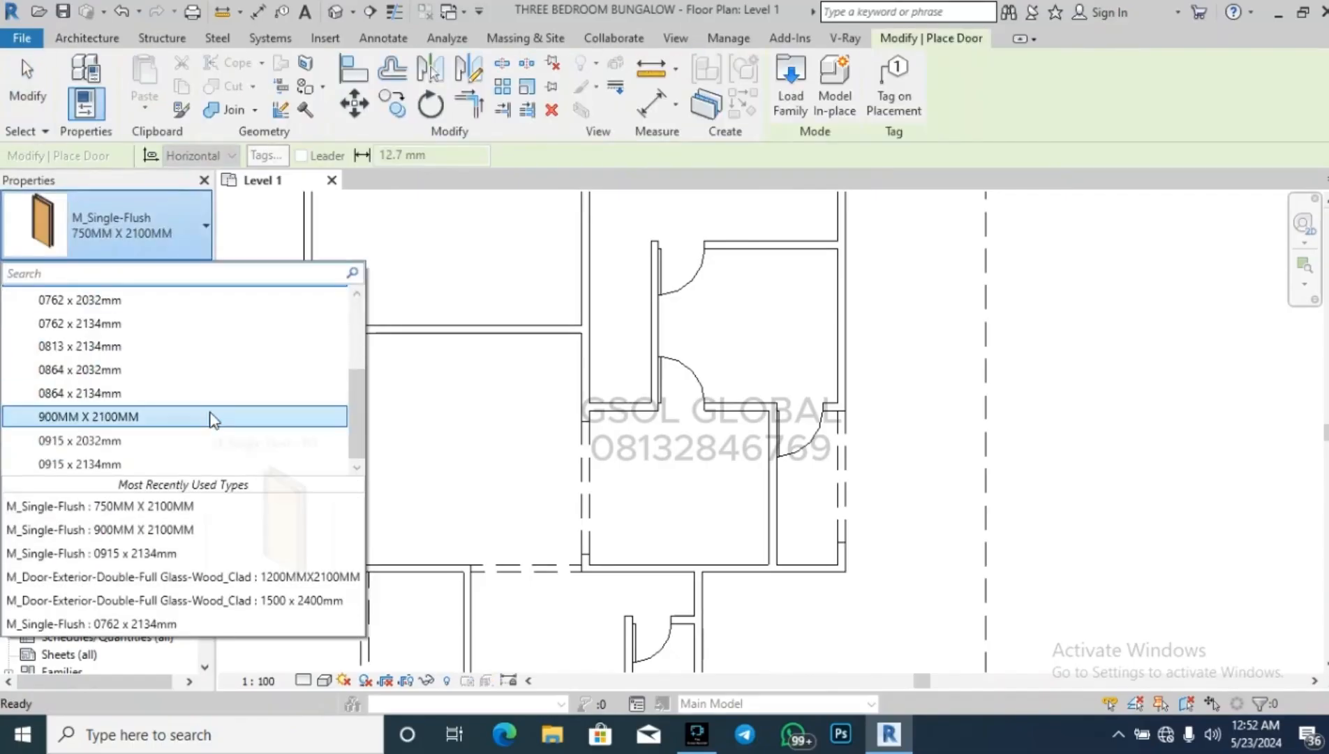
click(204, 421)
click(590, 380)
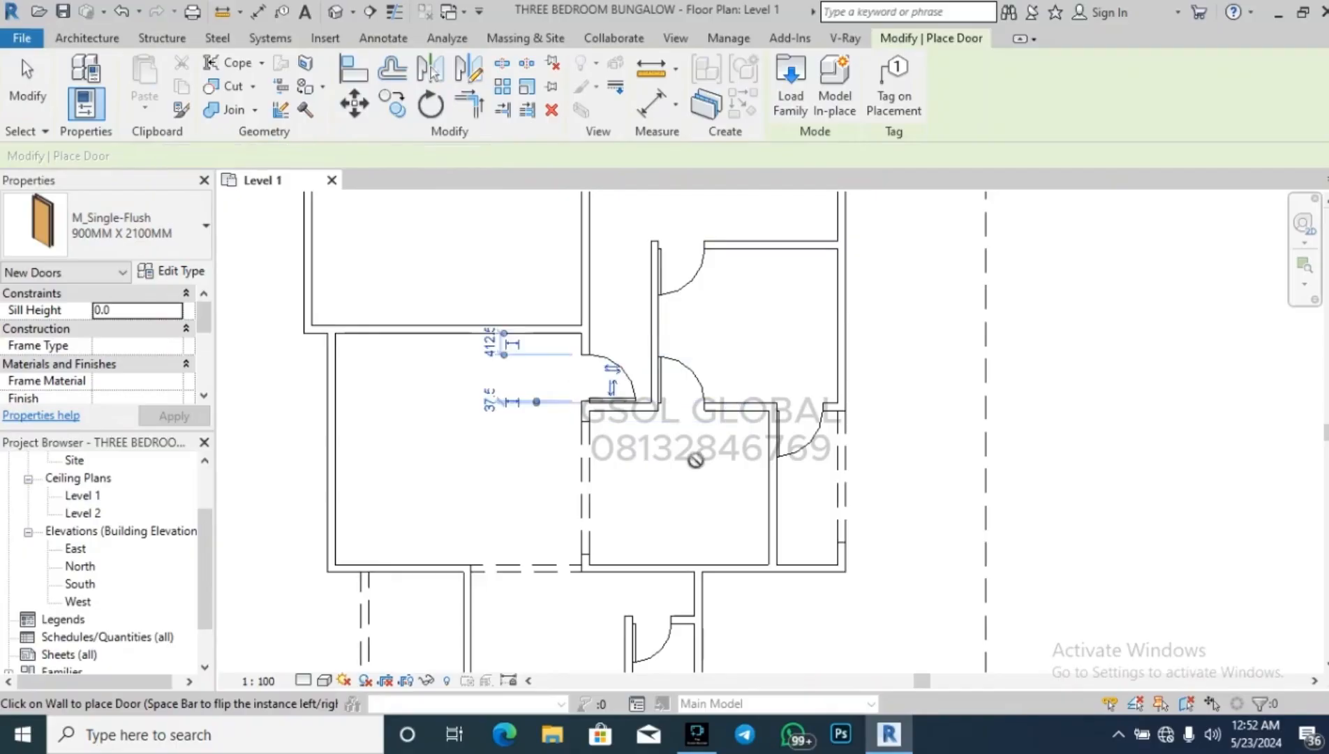
key(Escape)
key(Escape)
scroll(1115, 285, down, 5)
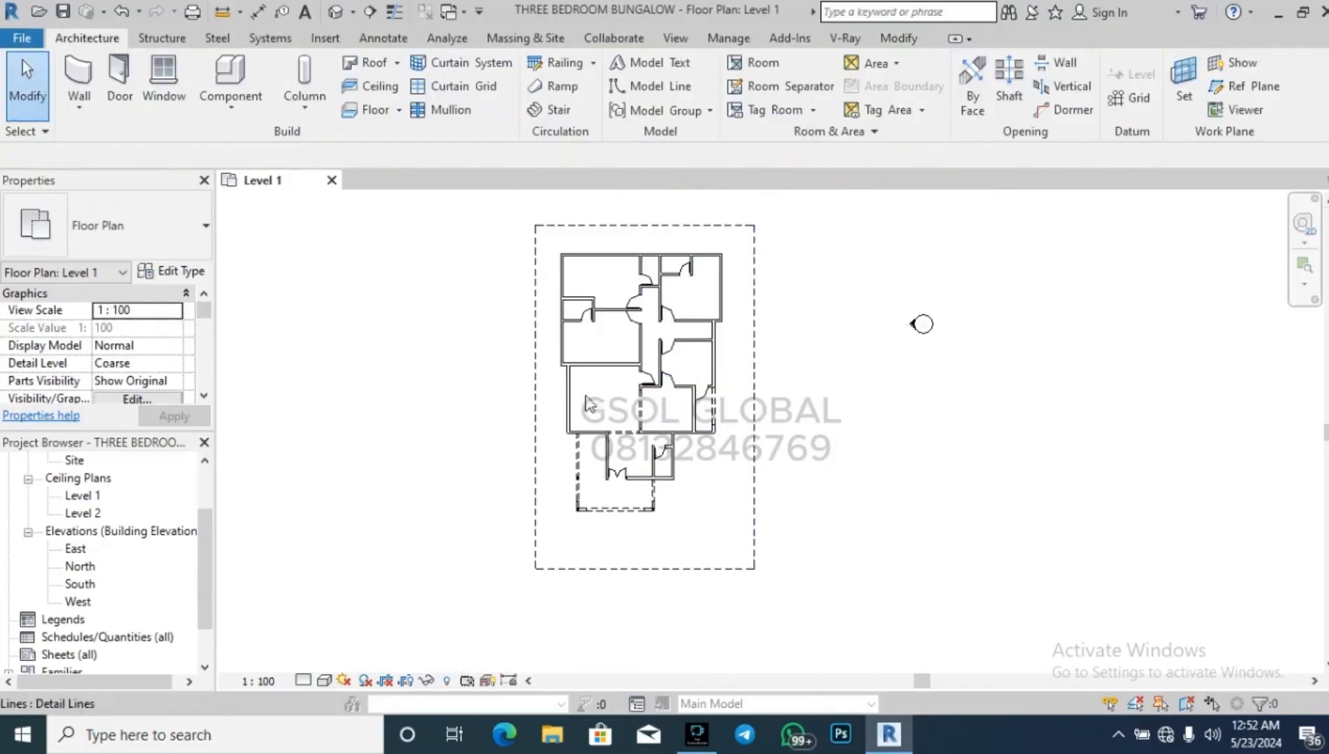
Draw an L-shaped detail line in the Hidden style from outside the double entrance door to the adjoining small room, ending in an arrowhead.
scroll(747, 303, up, 3)
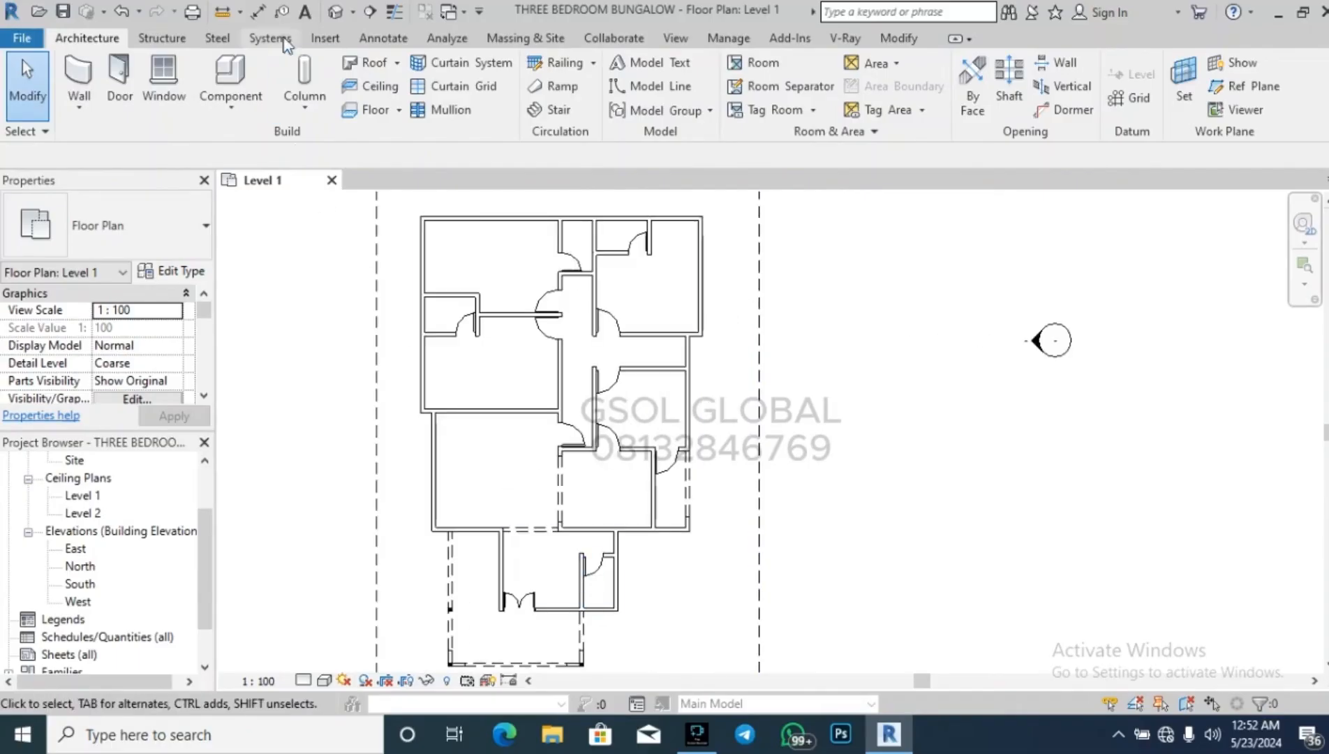
click(383, 37)
click(444, 62)
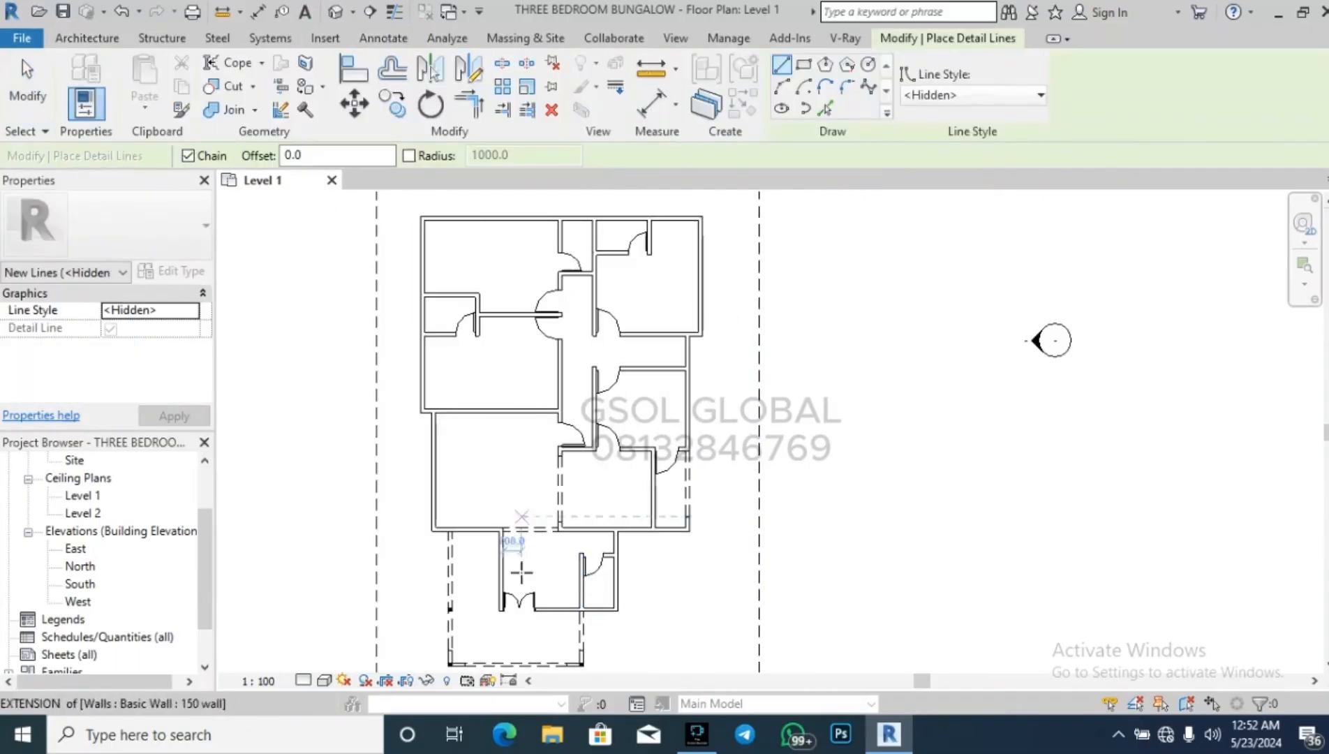
scroll(519, 549, up, 3)
click(519, 626)
click(523, 491)
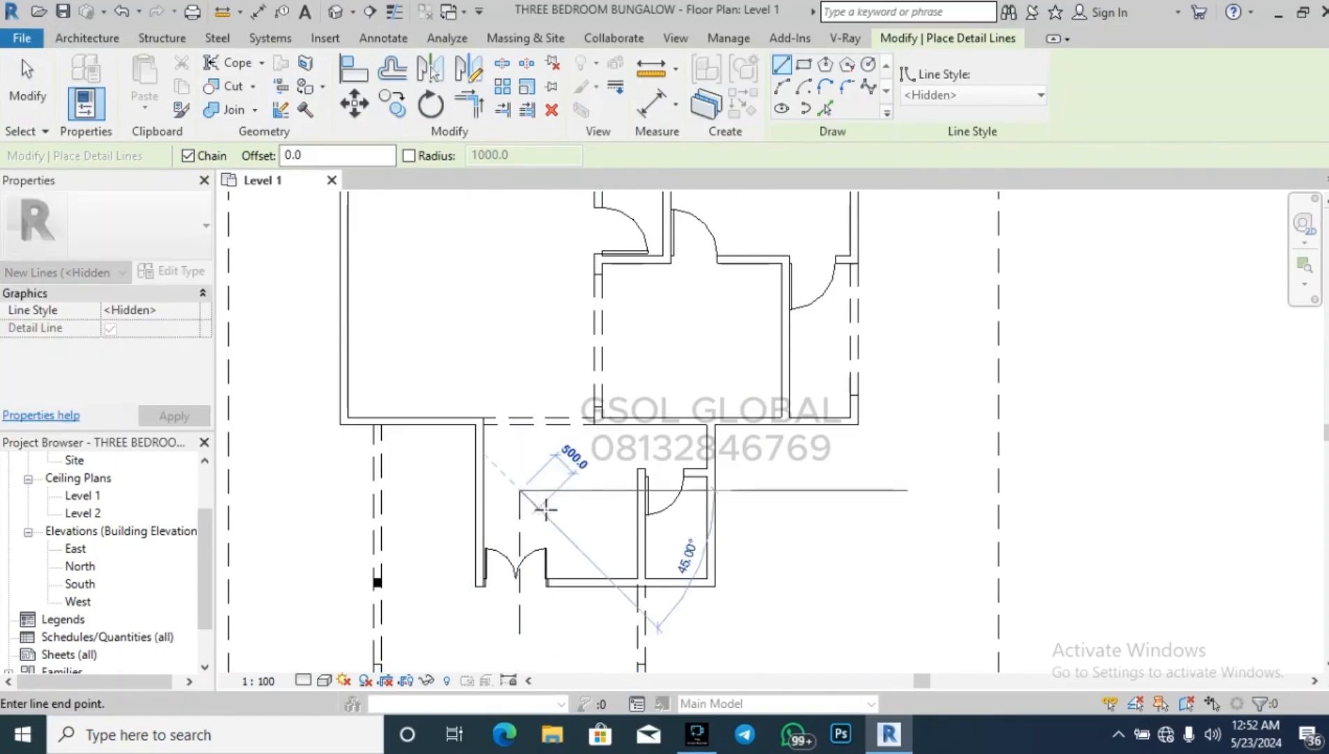
click(636, 490)
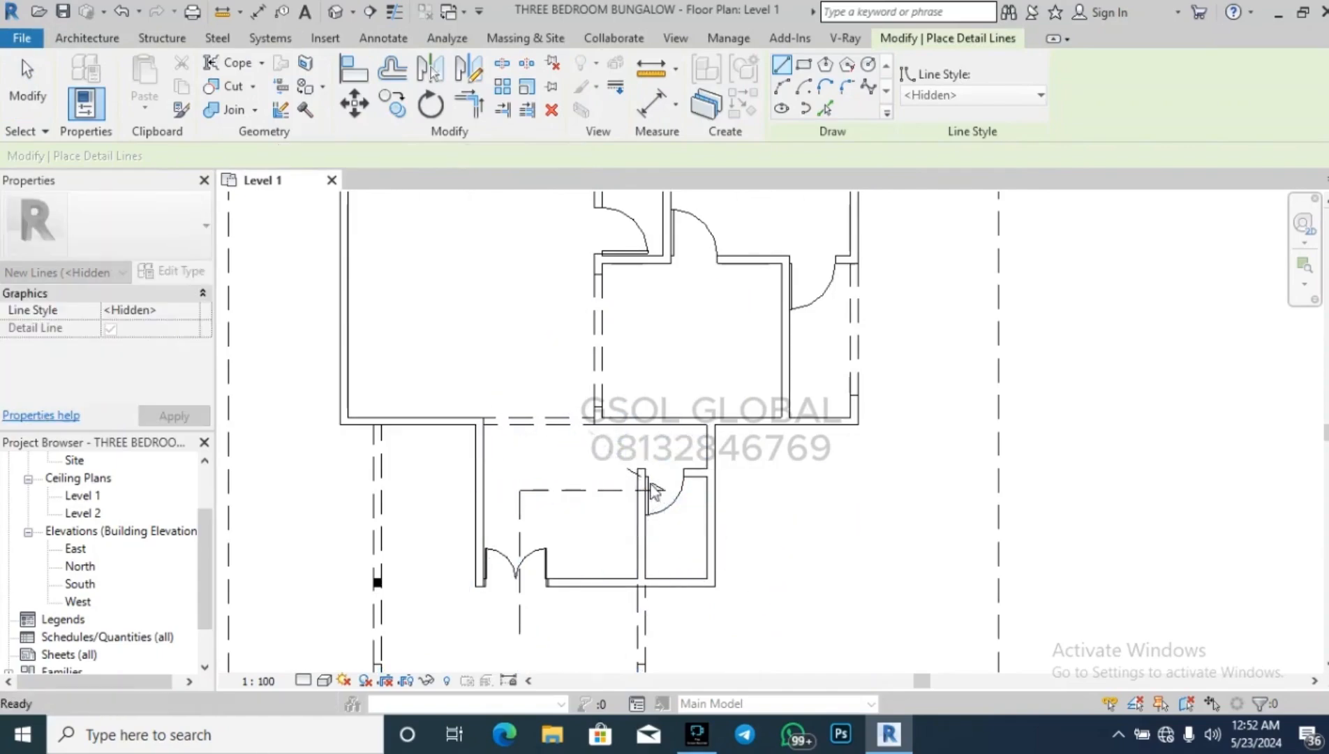
scroll(645, 499, up, 1)
click(644, 509)
key(Escape)
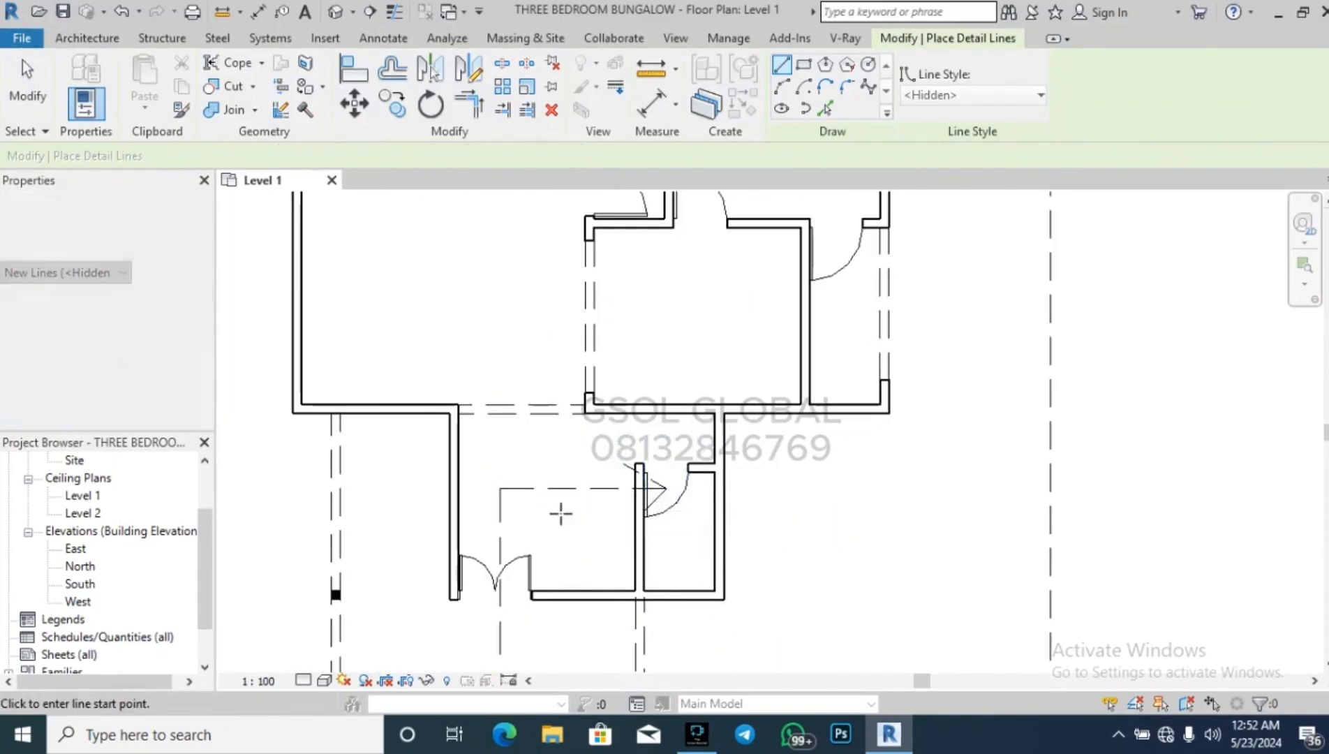
Draw a Hidden detail line about 3600 mm long from the L-shaped line's corner up into the large room, with a two-stroke arrowhead.
click(499, 489)
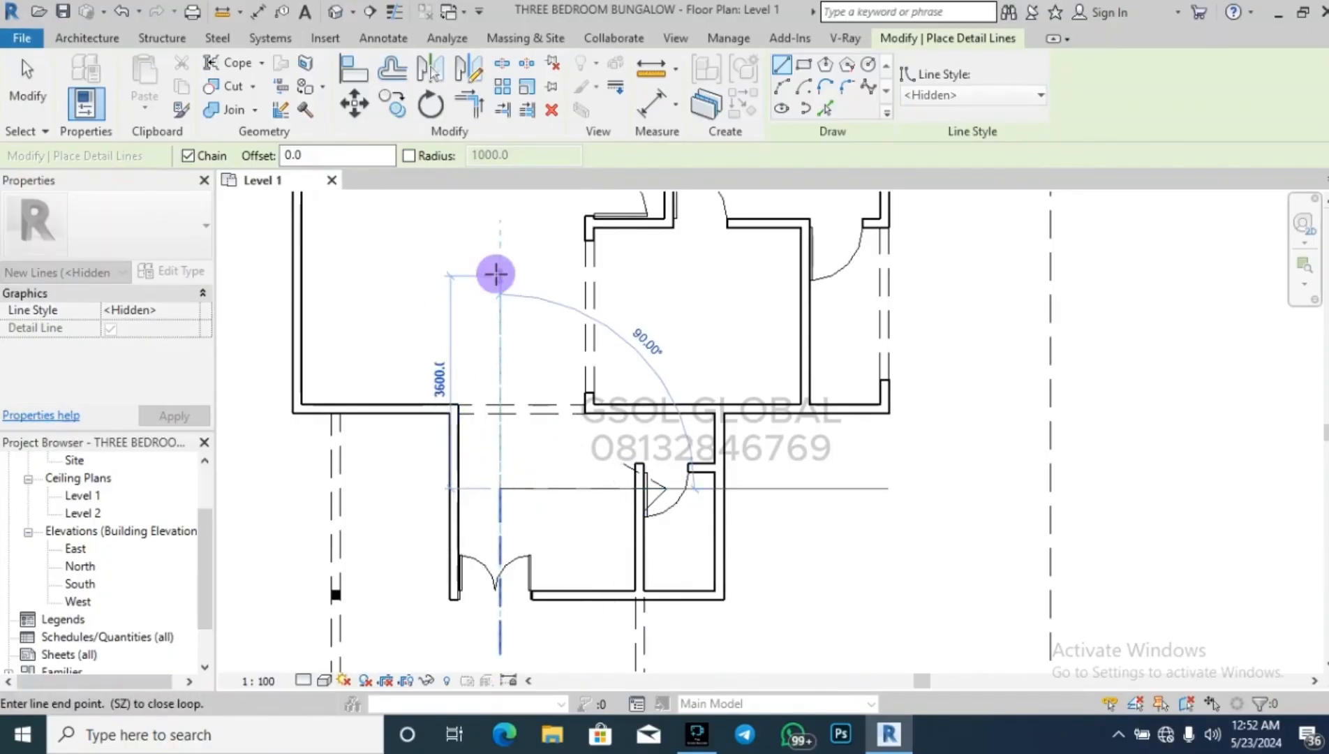
scroll(543, 368, down, 2)
scroll(531, 346, up, 1)
click(532, 346)
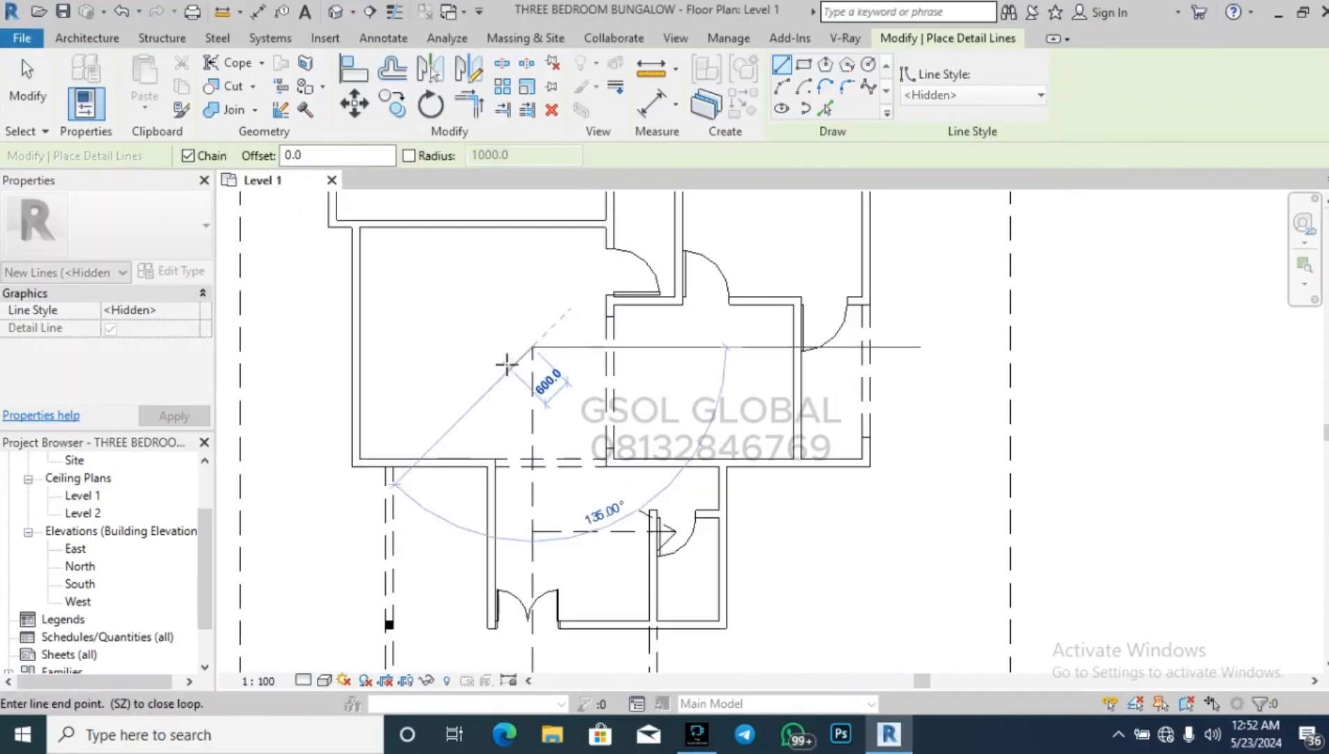
click(508, 371)
key(Escape)
click(532, 347)
click(554, 368)
key(Escape)
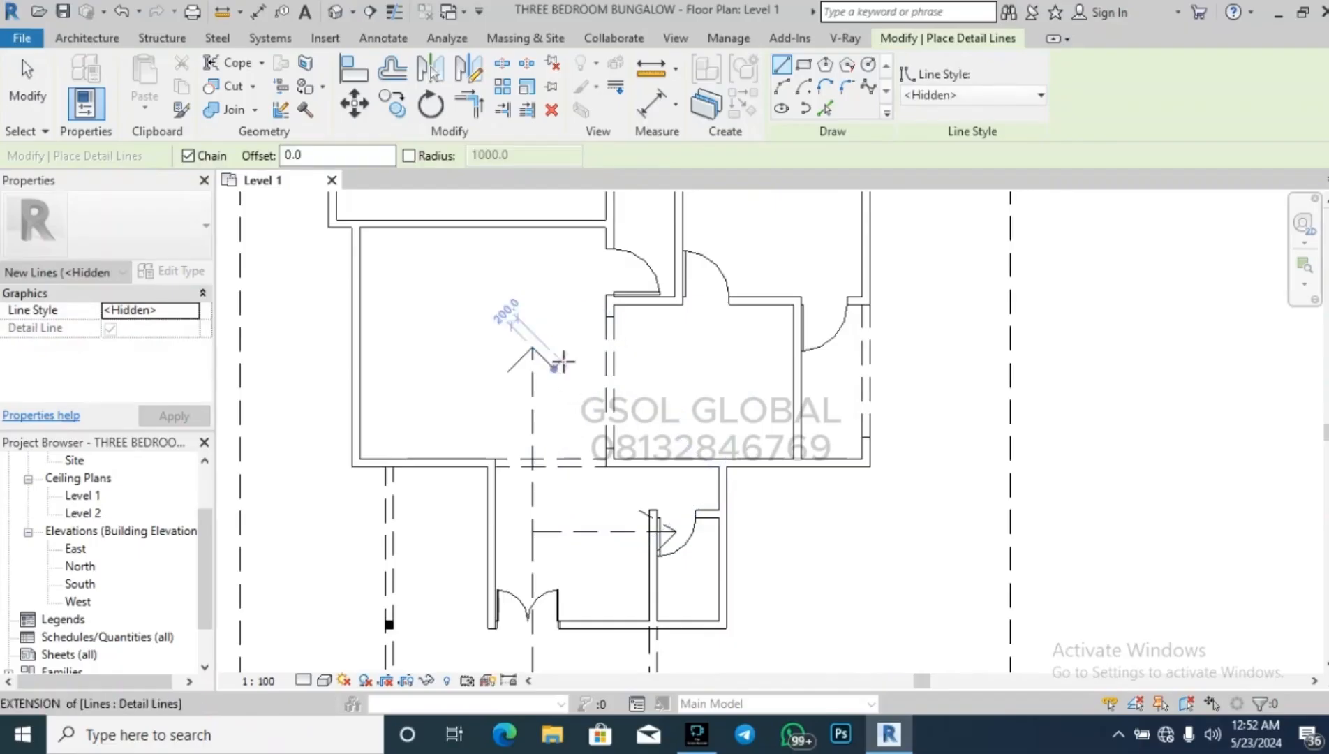
Draw a Hidden detail line from the arrow tip in the large lower-left room through the dashed opening into the adjoining room, ending in an arrowhead.
click(531, 347)
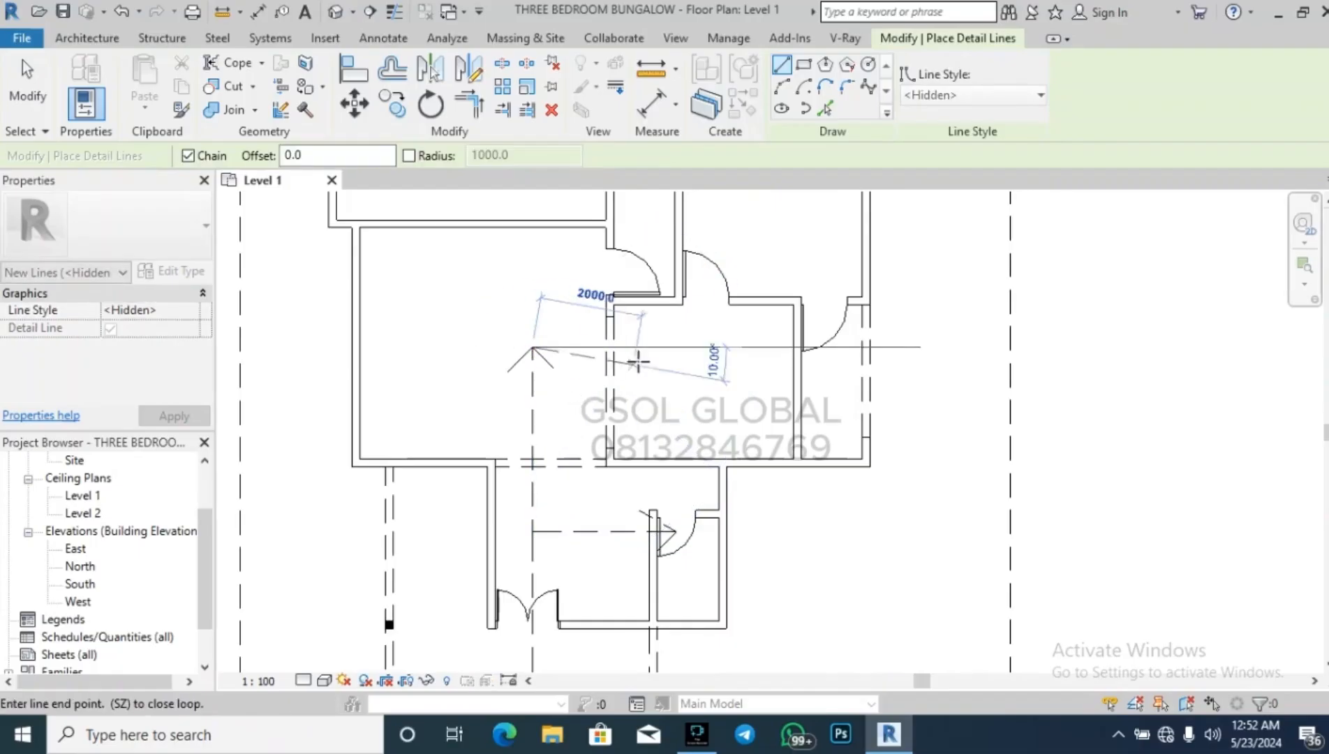
click(695, 363)
click(685, 383)
key(Escape)
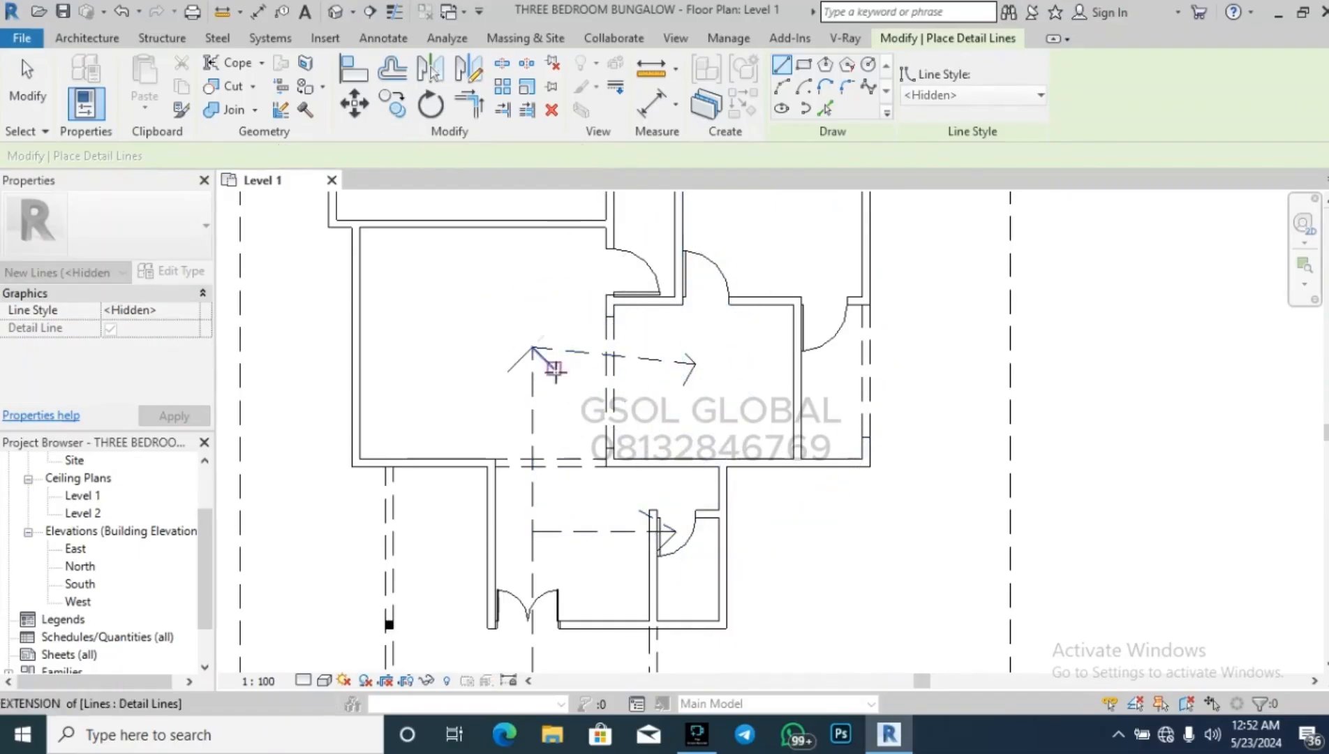
Draw a Hidden detail line from the same arrow tip diagonally through the large room's door into the corridor, ending in an arrowhead.
click(532, 347)
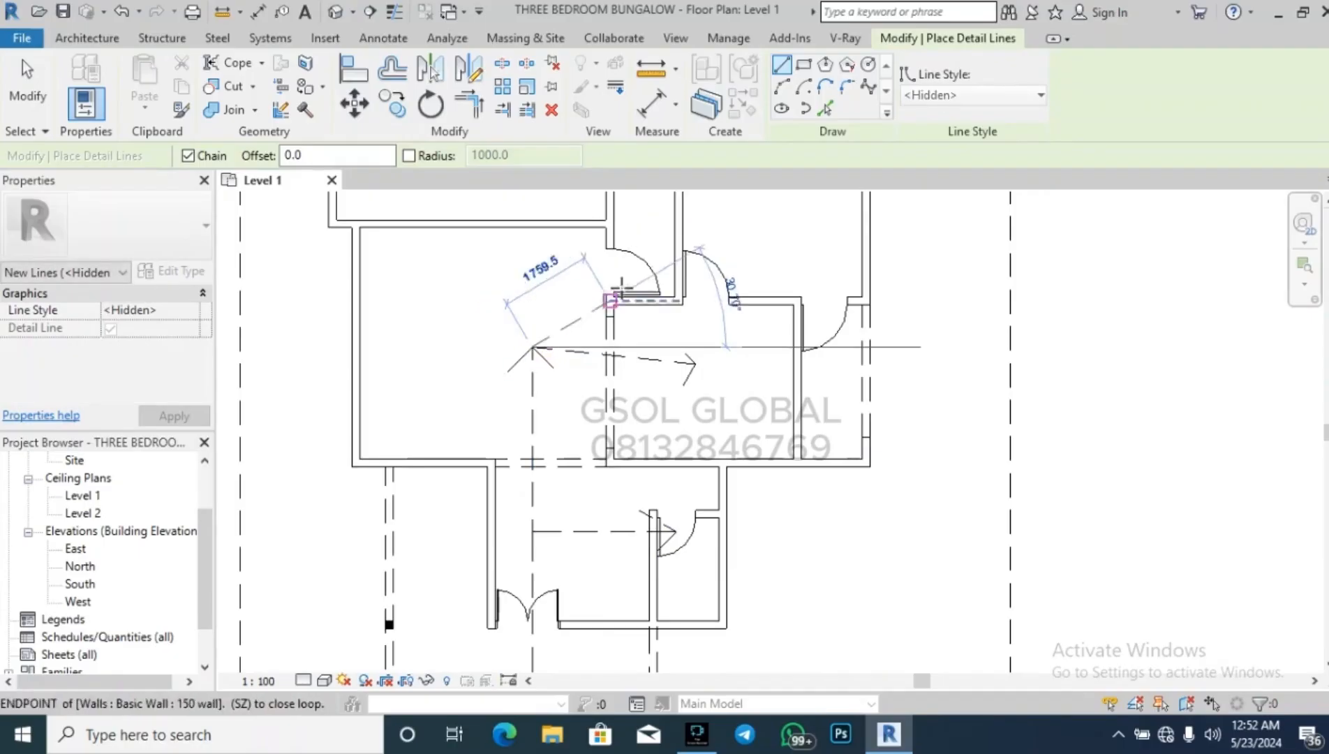
click(647, 231)
click(656, 255)
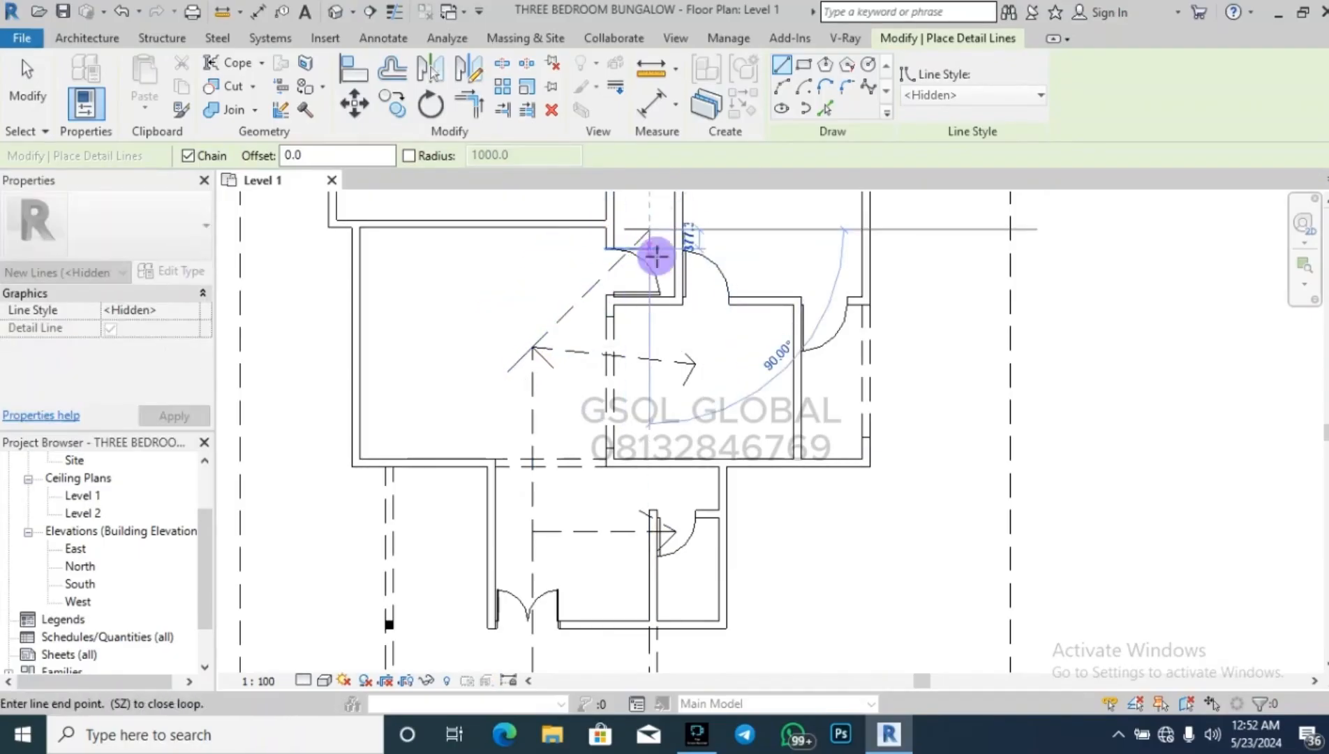
key(Escape)
Continue the route with a Hidden detail line from the adjoining room's arrow tip through its upper door into the room above, with a two-stroke arrowhead.
scroll(460, 448, down, 5)
scroll(635, 328, up, 4)
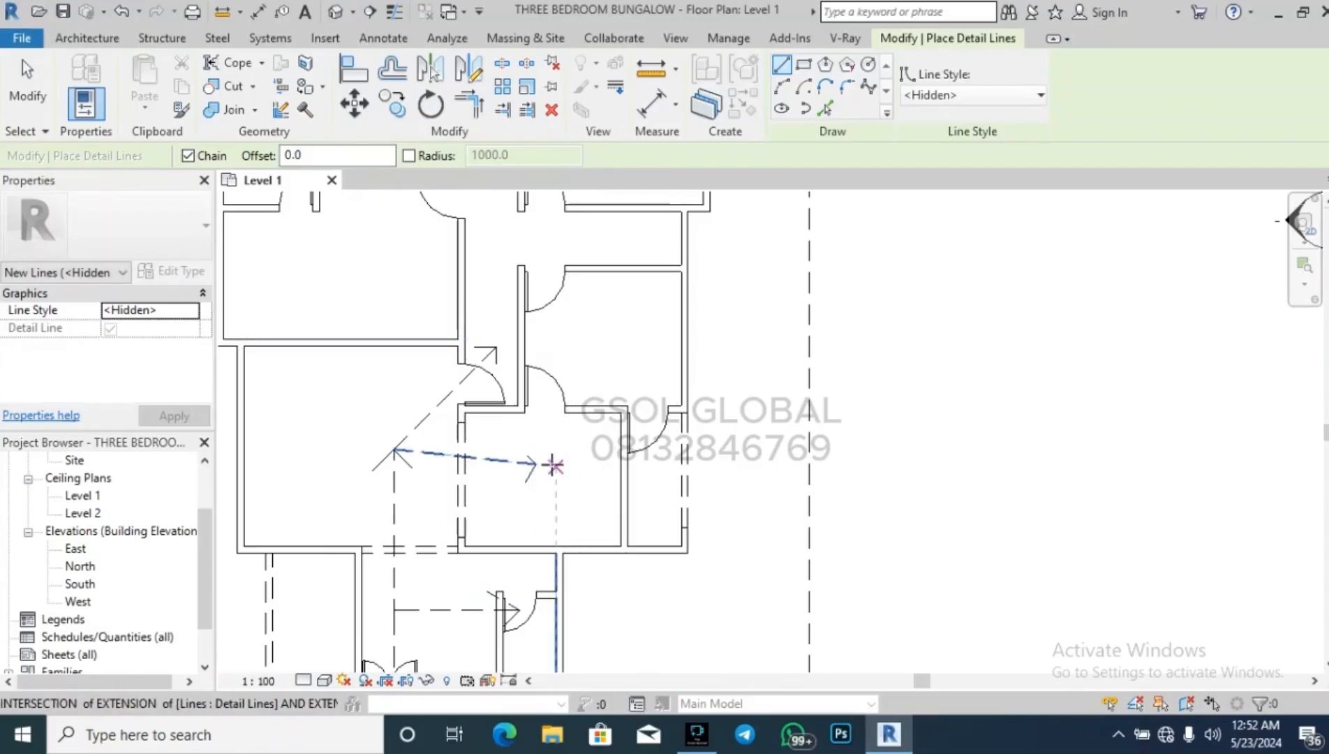
click(536, 463)
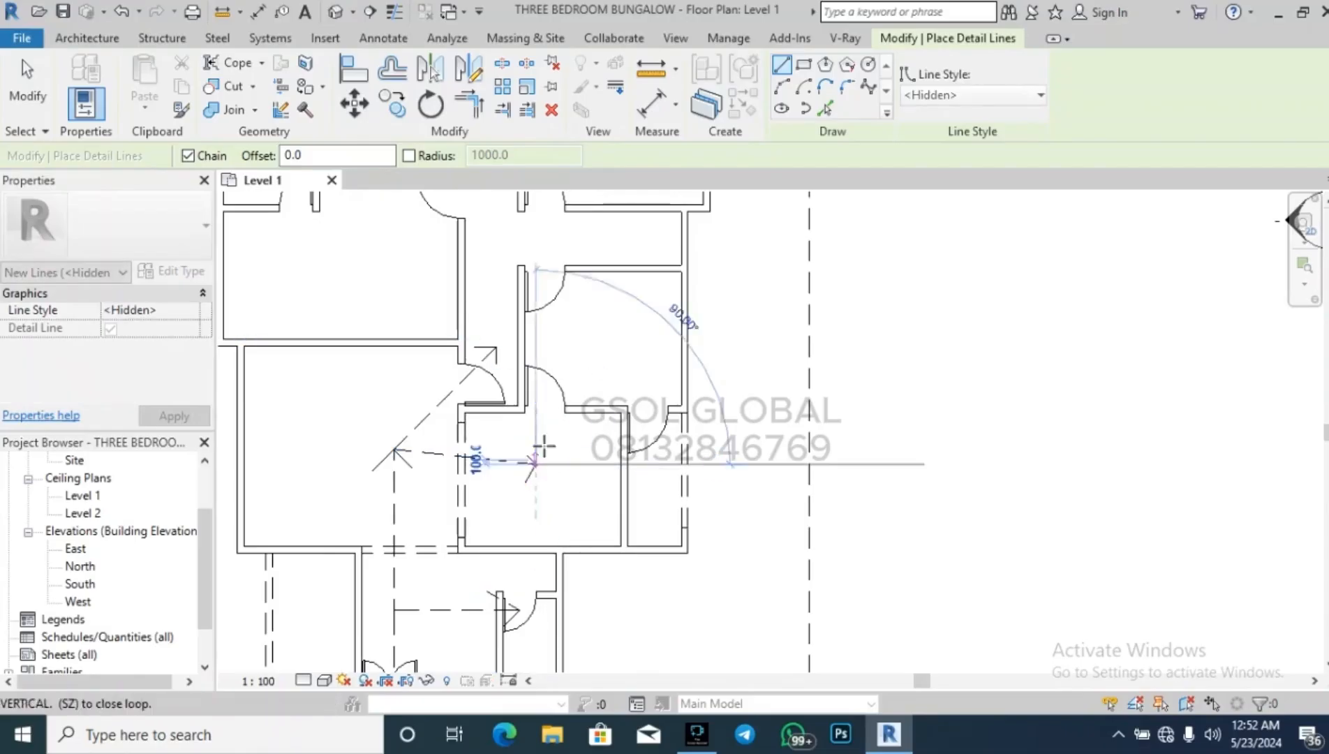
key(Escape)
click(606, 340)
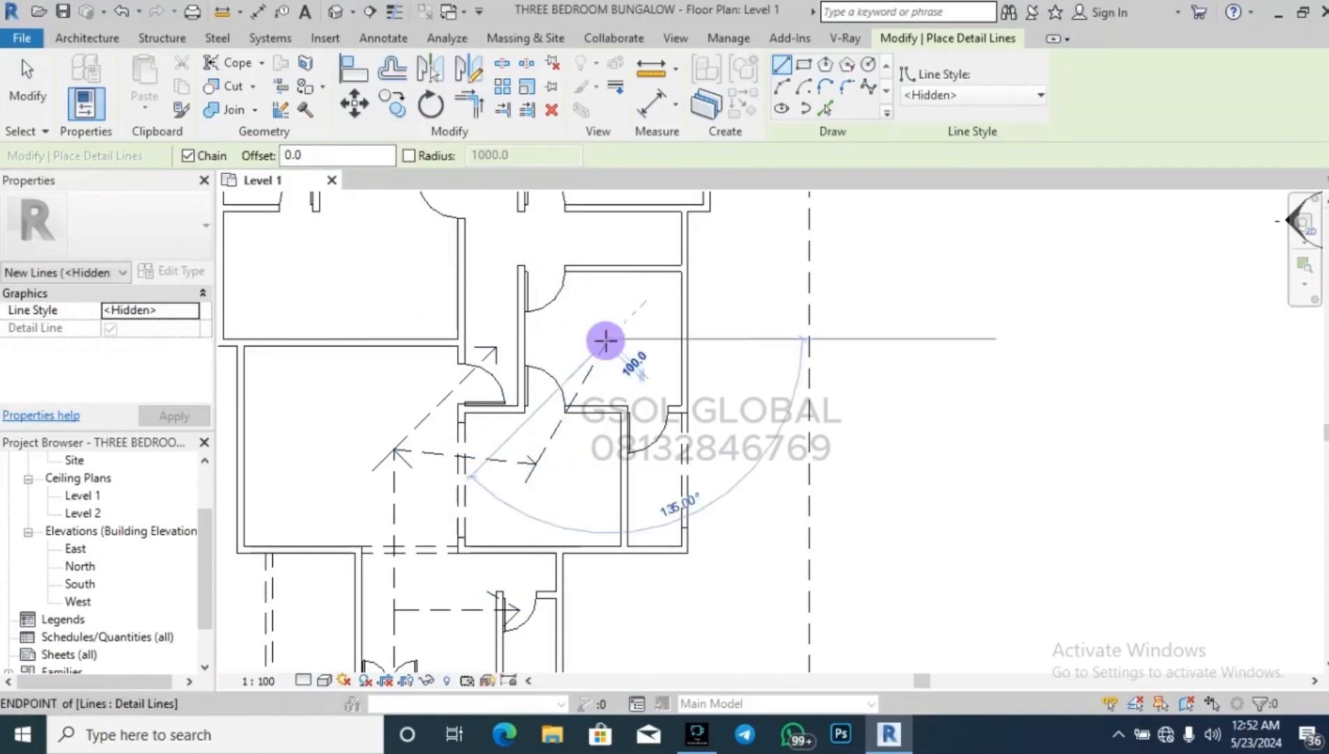
click(586, 340)
key(Escape)
click(608, 341)
click(627, 359)
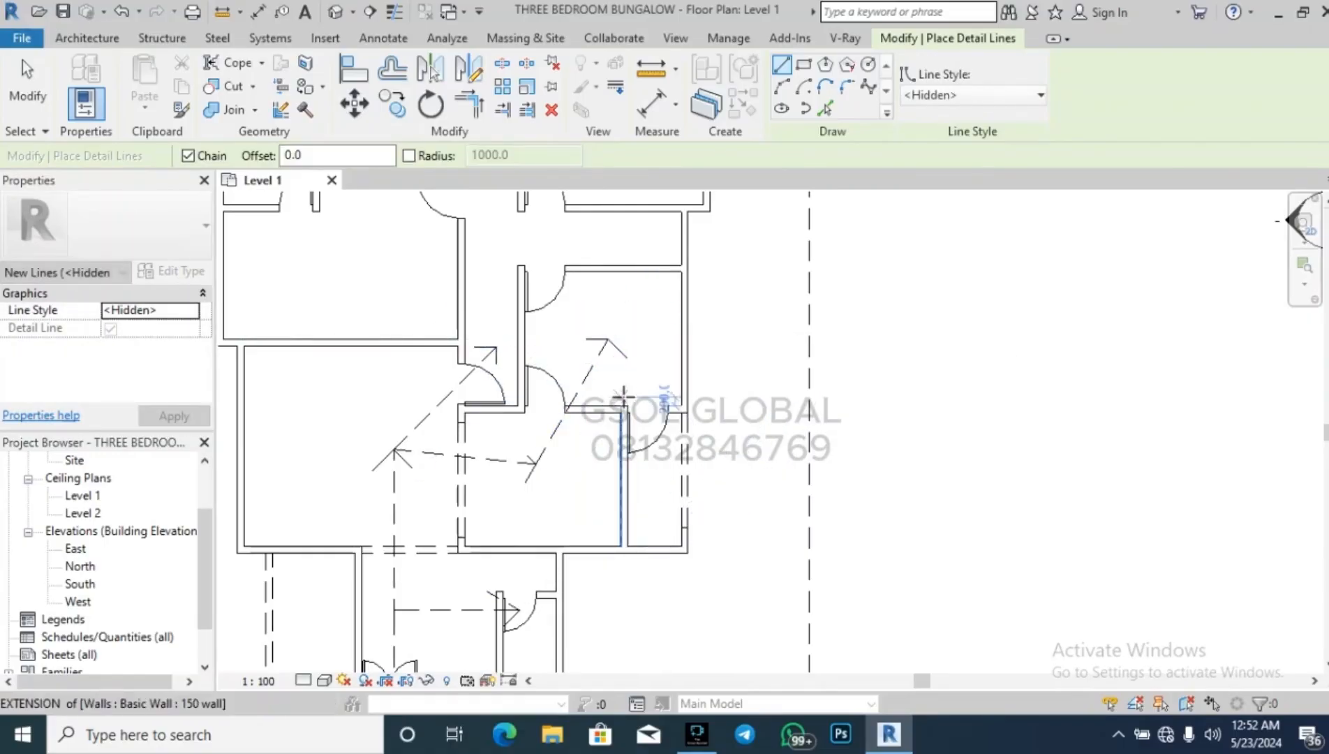
Draw a Hidden detail line from that arrow tip down through the door into the narrow lower-right room, ending in an arrowhead.
click(611, 345)
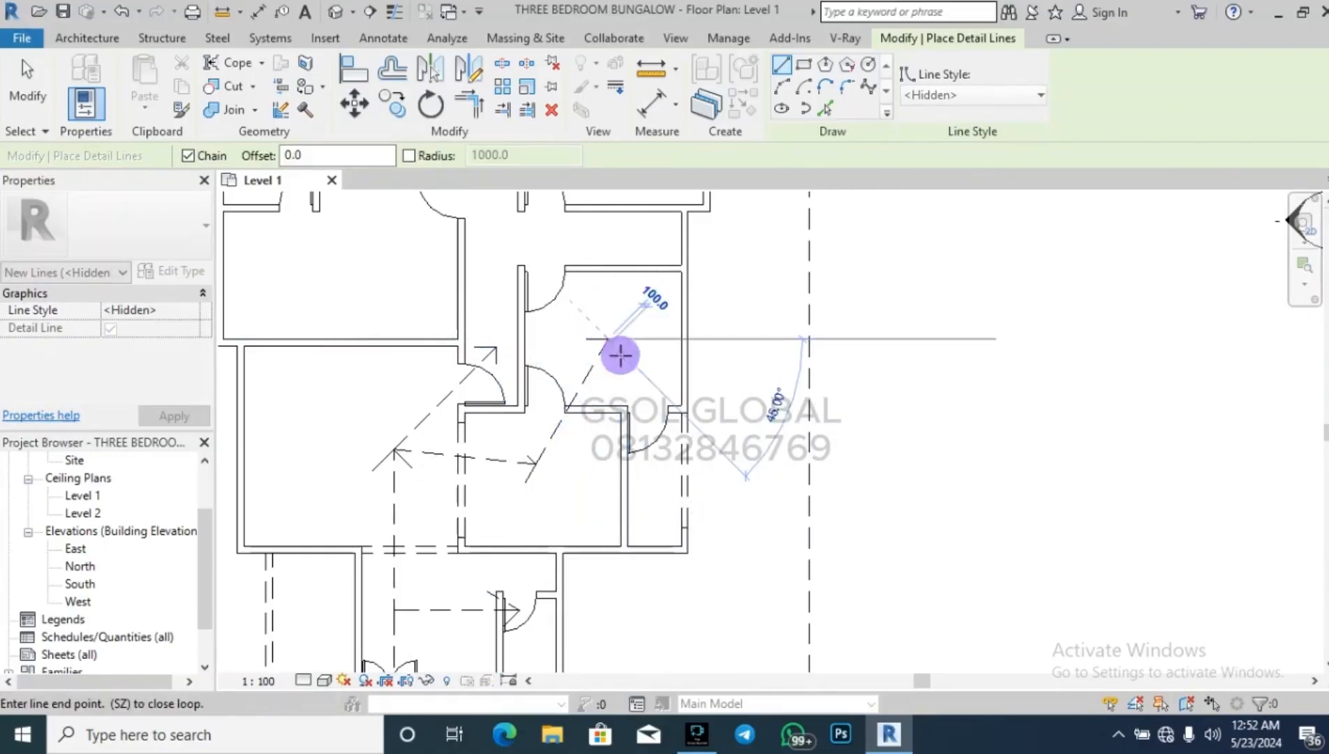
click(661, 466)
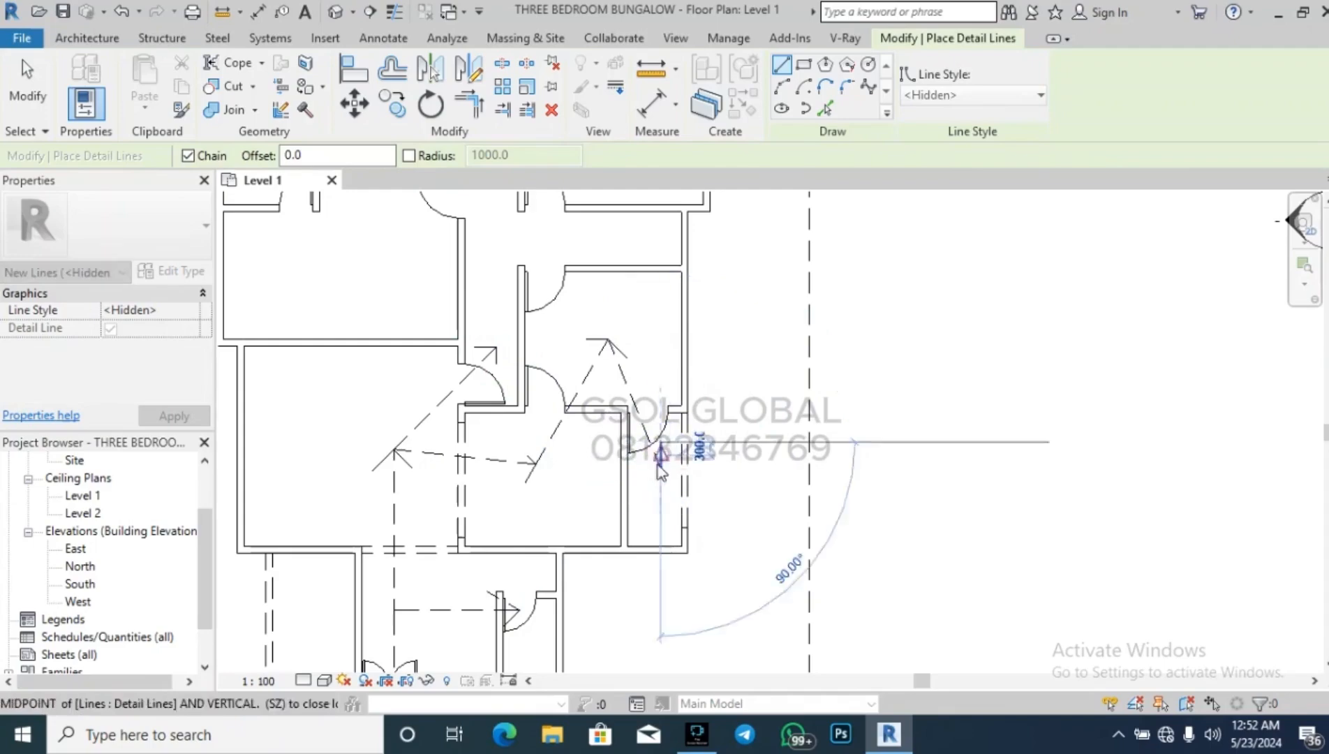
click(634, 452)
key(Escape)
Draw a Hidden detail line from the upper arrow tip of that same room out through its top door into the passage, with a two-stroke arrowhead.
scroll(720, 518, down, 3)
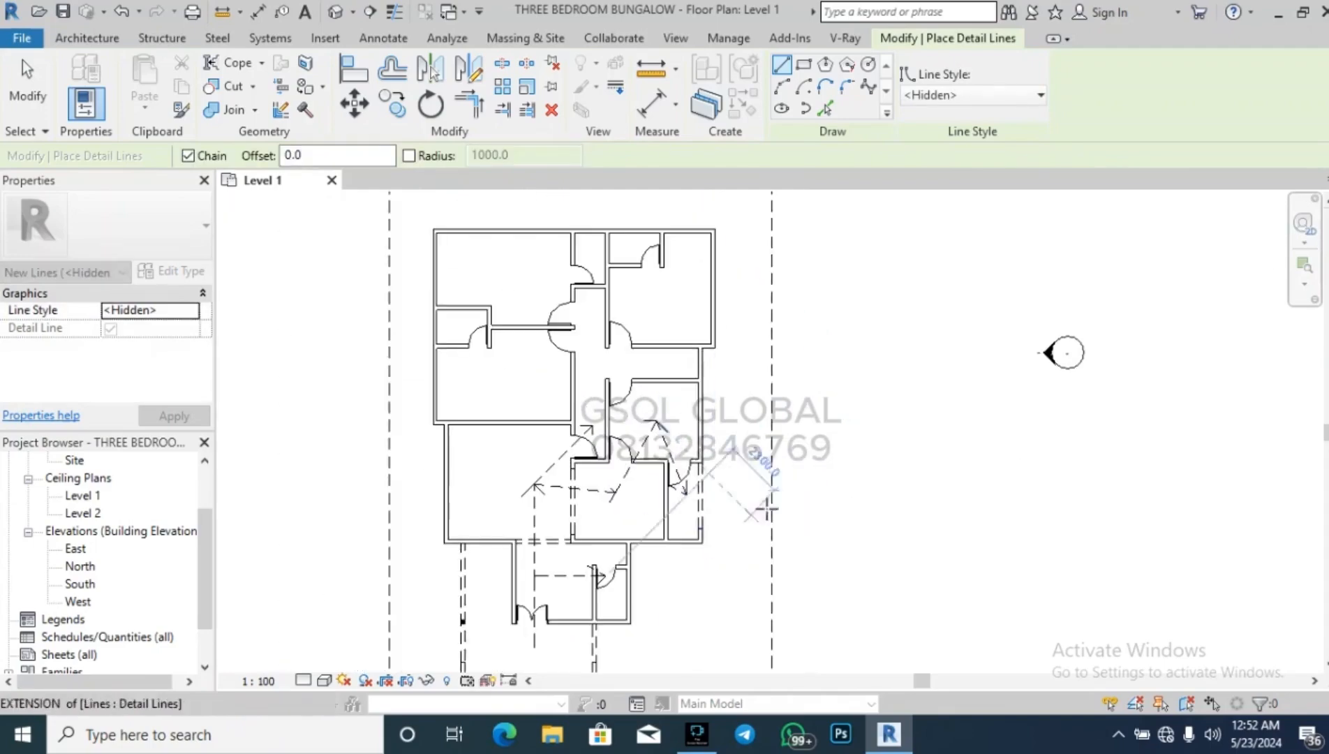
scroll(685, 493, up, 4)
click(629, 429)
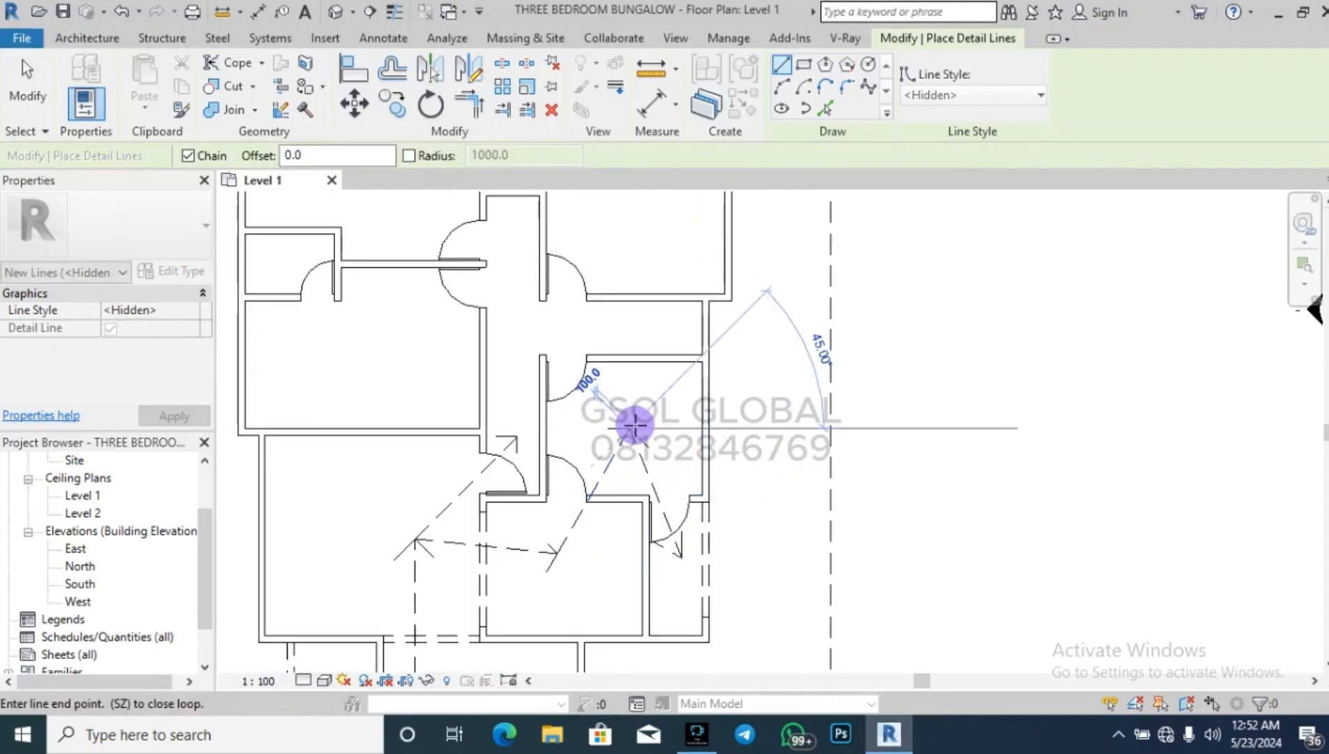
click(573, 351)
scroll(559, 349, up, 2)
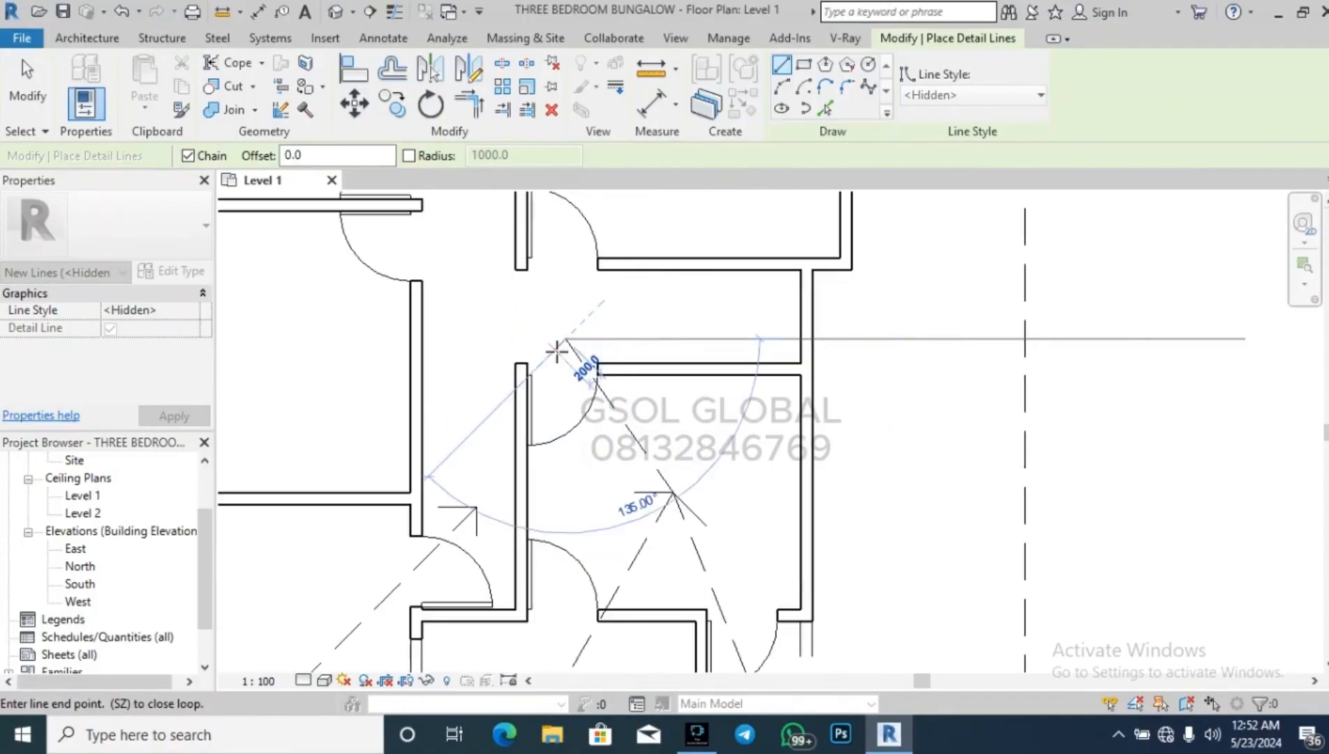
click(562, 365)
click(567, 339)
key(Escape)
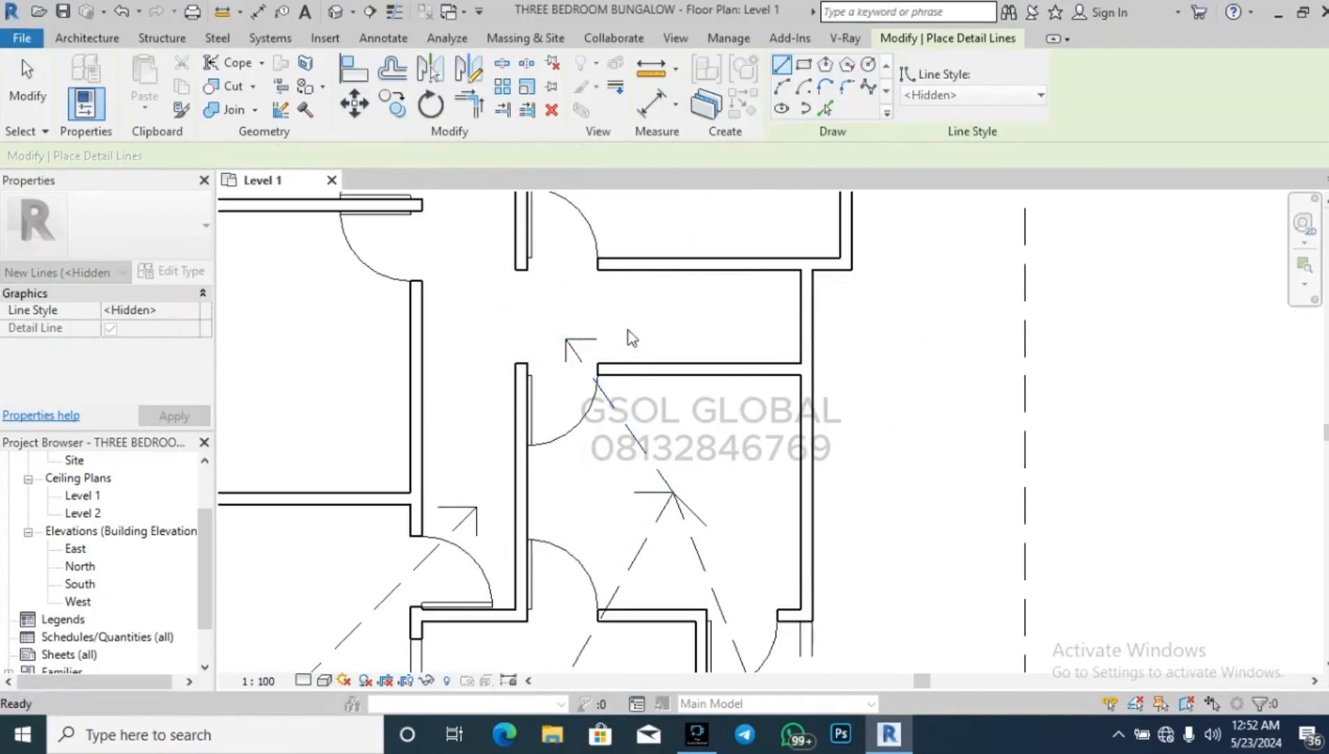
Draw a short Hidden detail line from the middle of the corridor through the door of the lower-left bedroom, ending in an arrowhead.
scroll(665, 318, down, 2)
key(Escape)
scroll(827, 551, down, 2)
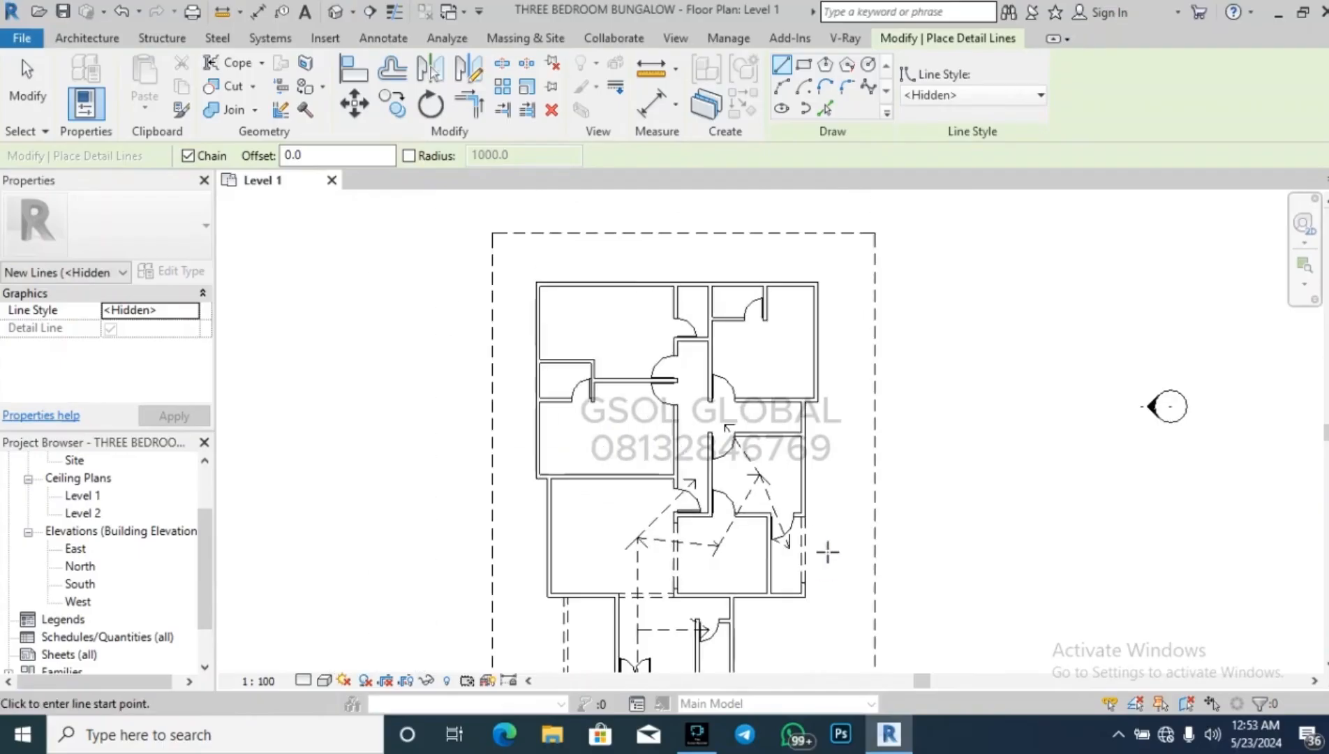
scroll(729, 425, up, 2)
scroll(670, 410, up, 2)
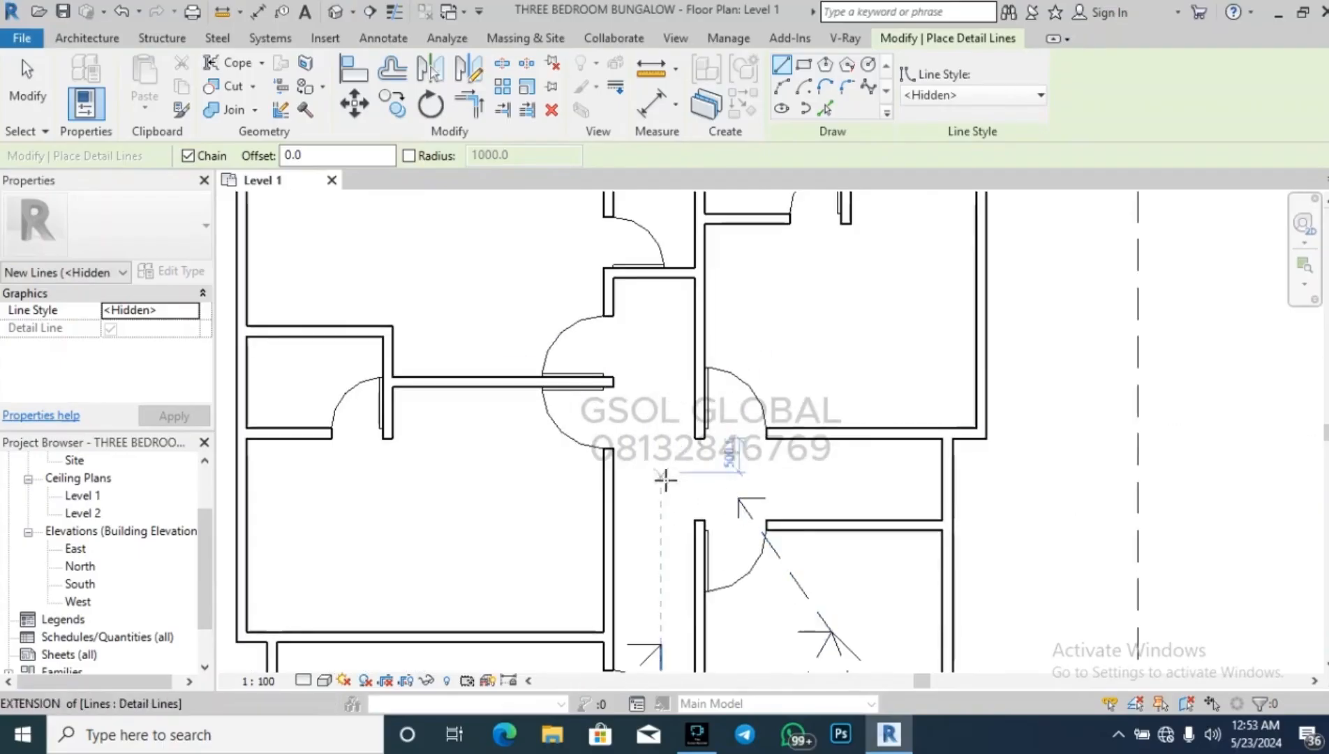
click(658, 483)
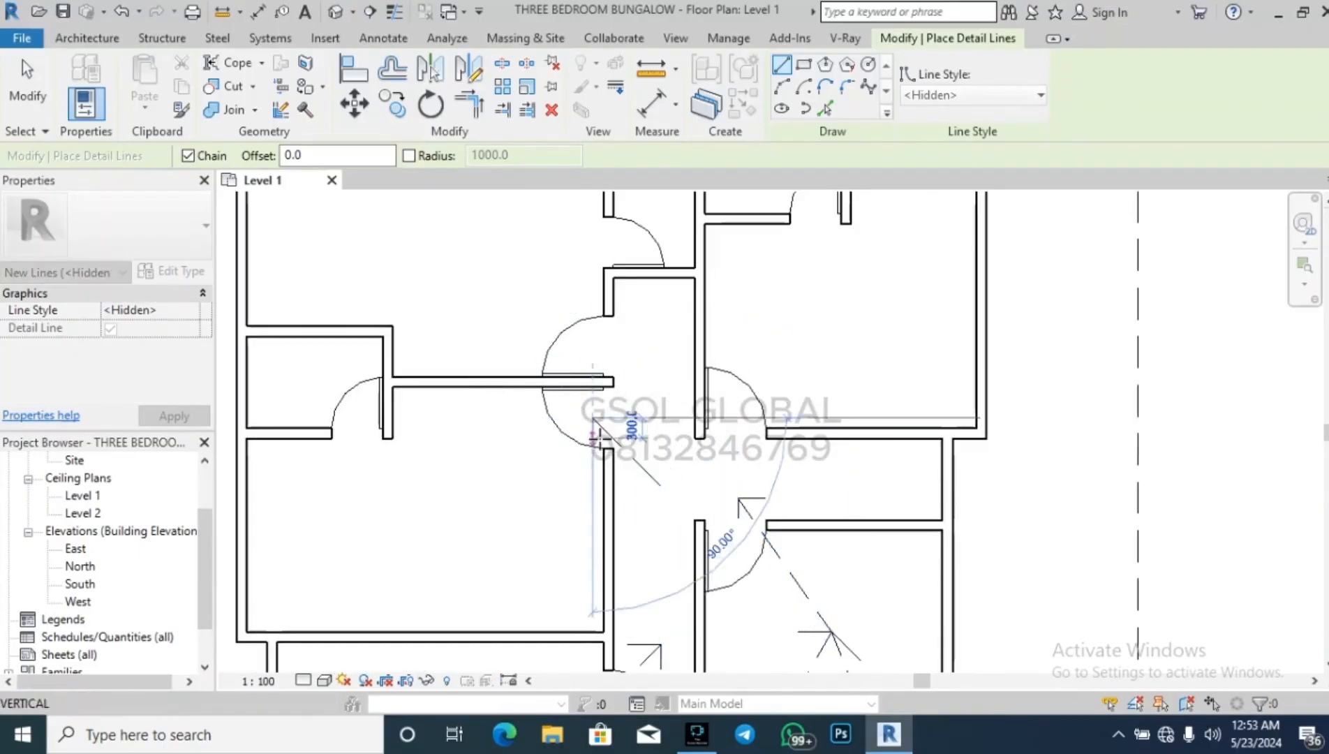
click(592, 417)
click(616, 417)
key(Escape)
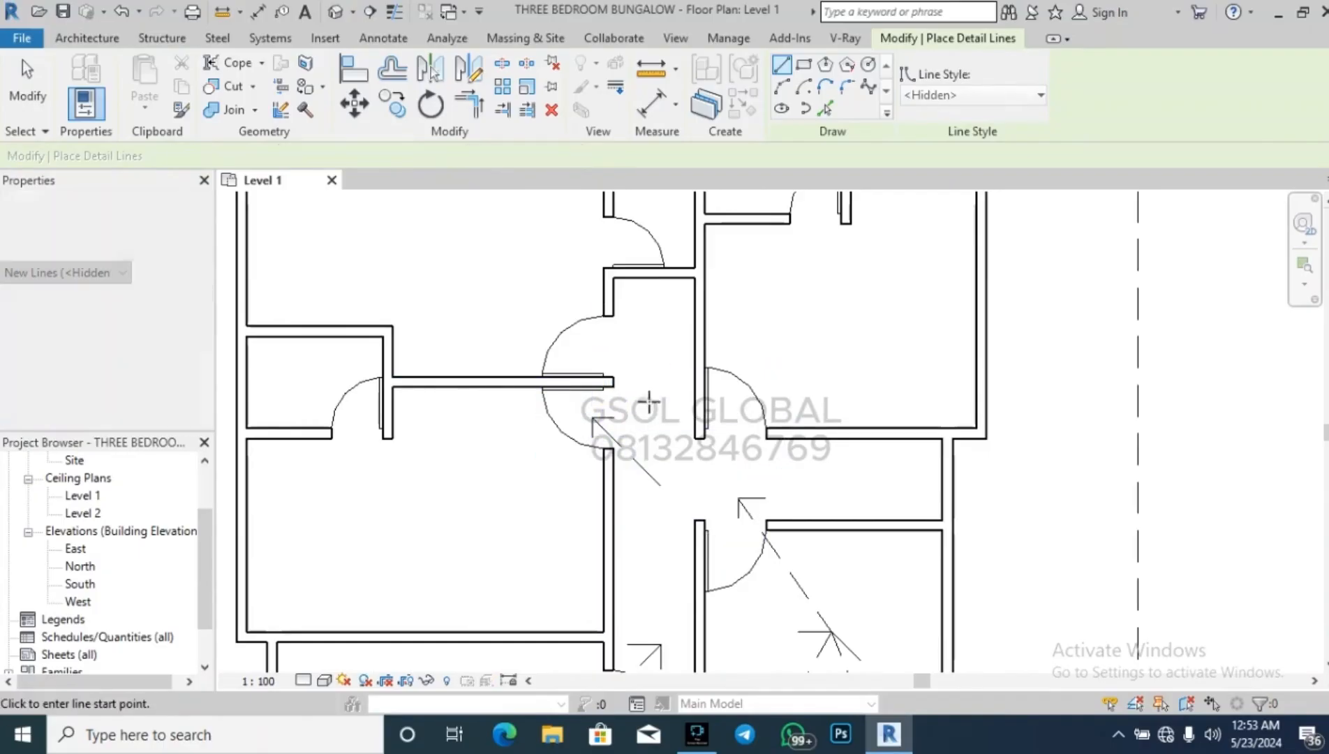
Draw a Hidden detail line from the same corridor point up towards the upper-left bedroom's door, ending in an arrowhead.
click(660, 484)
click(624, 359)
key(Escape)
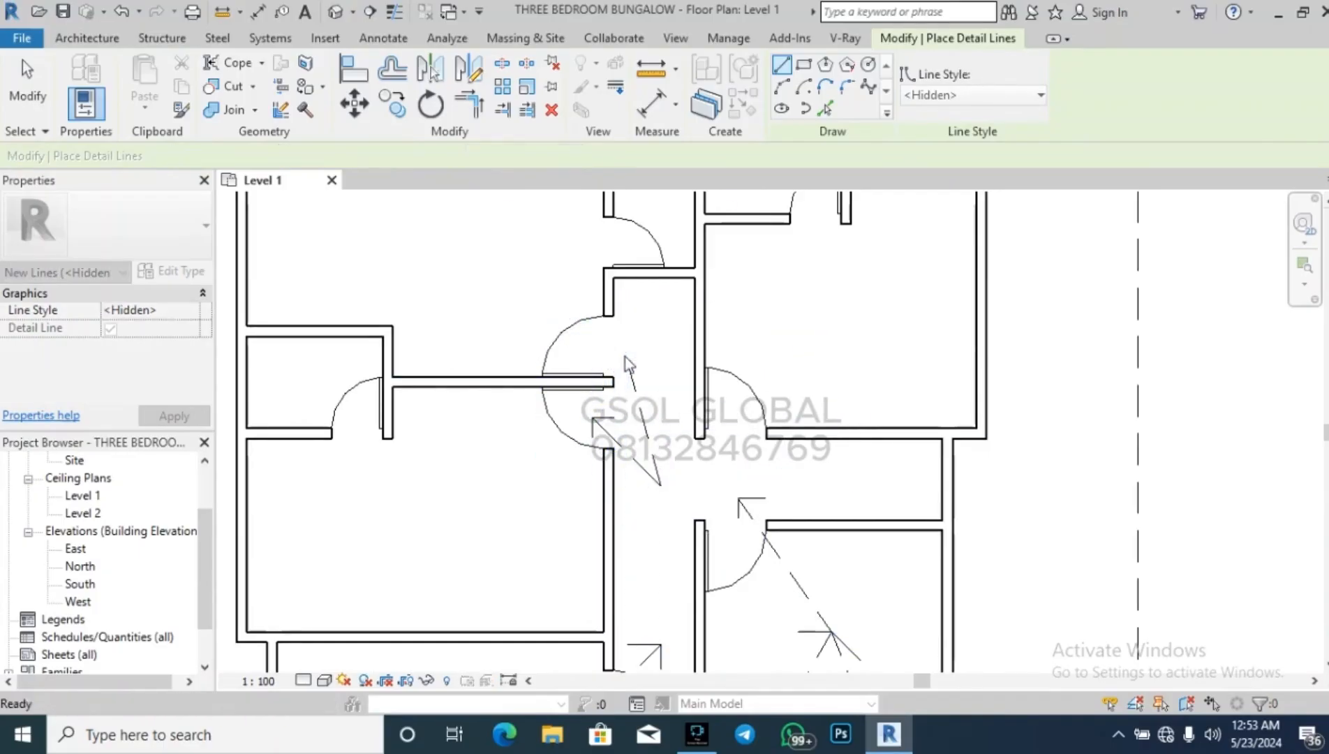
click(626, 359)
click(624, 384)
key(Escape)
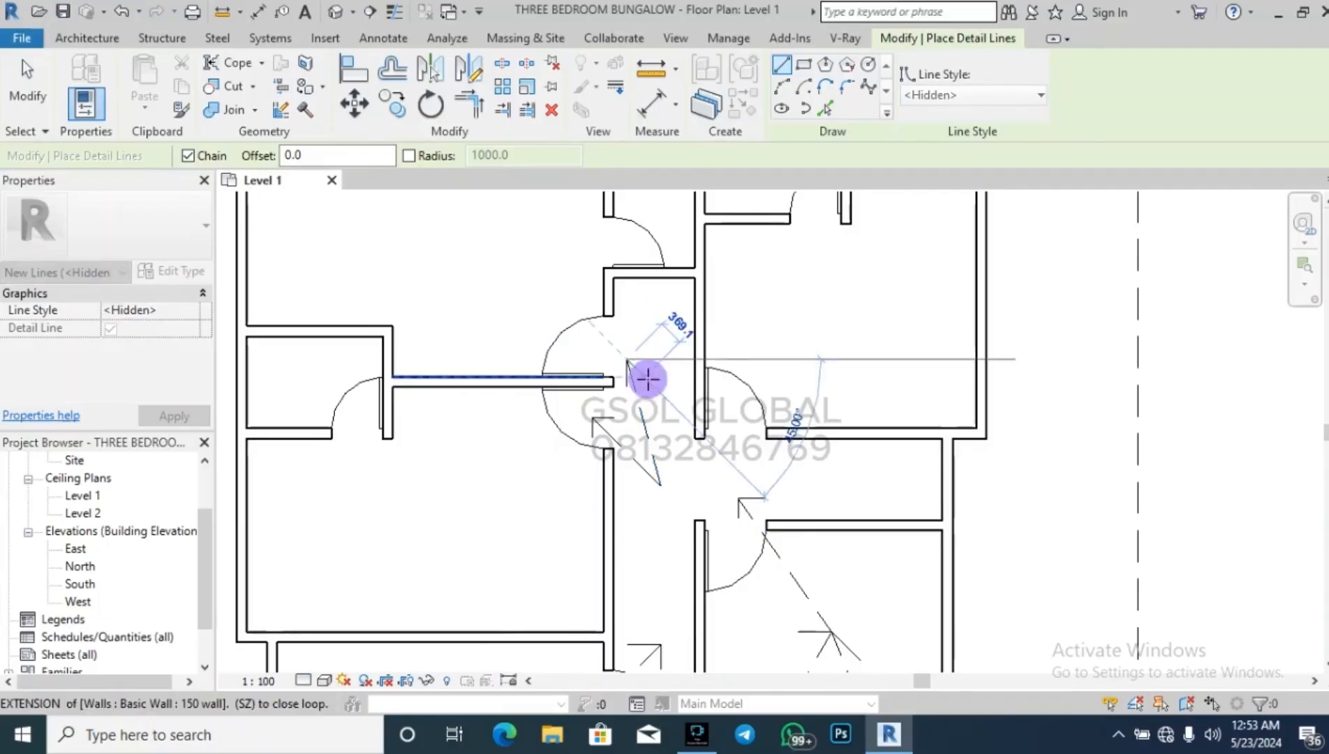
Draw a Hidden detail line from the same corridor point to the upper-right bedroom's door, ending in an arrowhead.
click(660, 484)
click(737, 434)
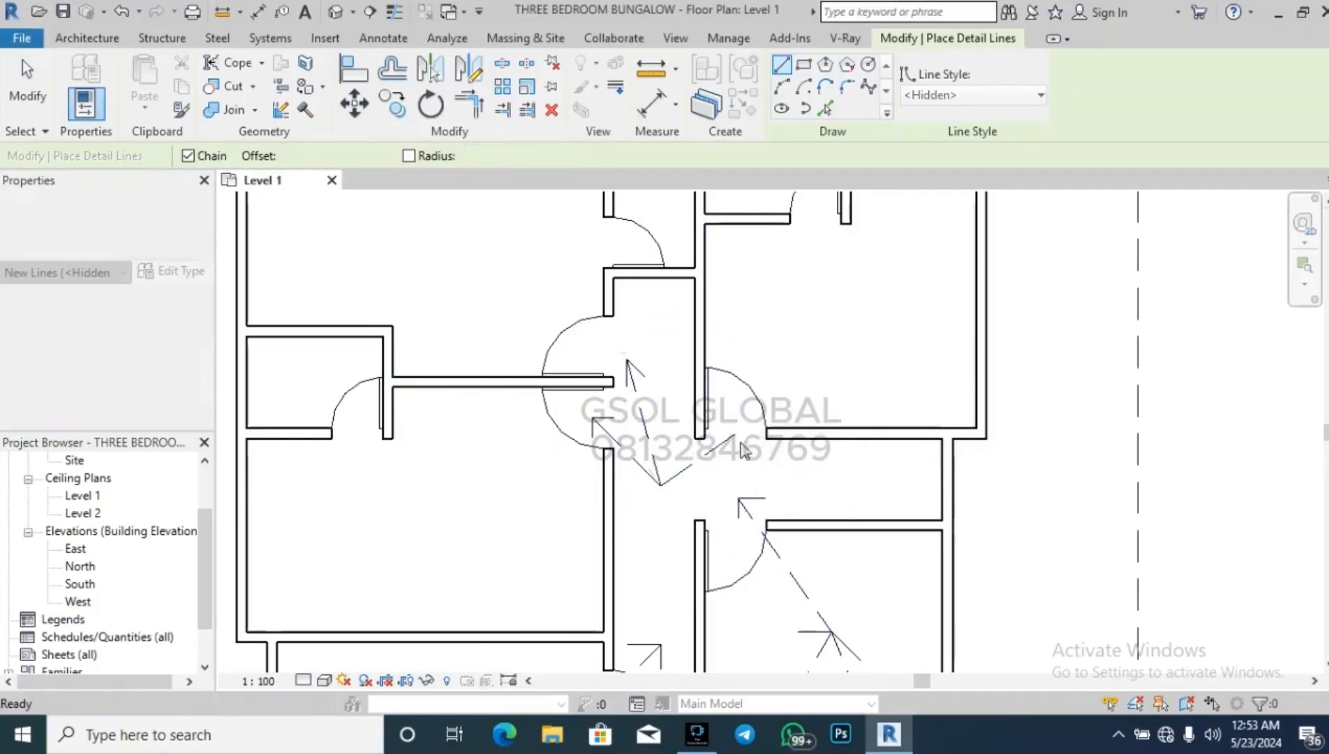
click(706, 433)
key(Escape)
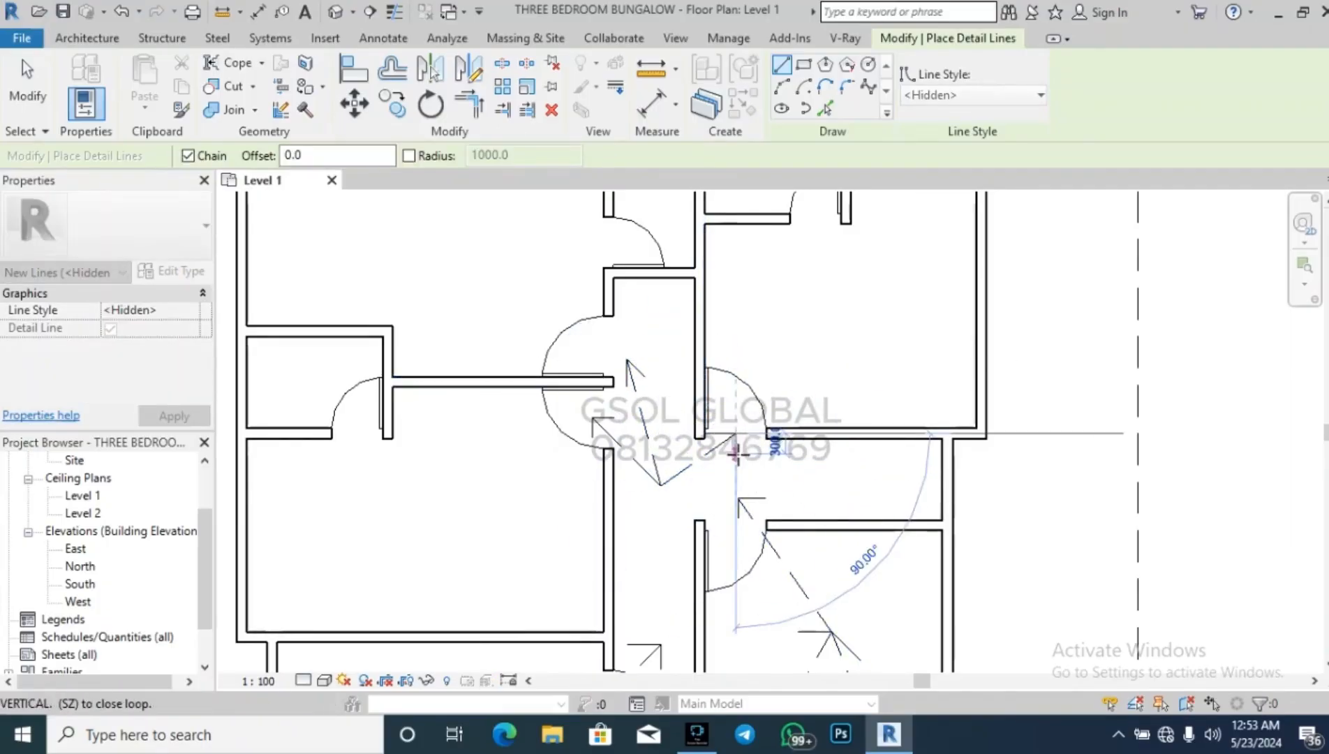
Draw a Hidden detail line from inside the lower-left bedroom through the door of its small attached room, ending in an arrowhead.
scroll(776, 447, down, 2)
scroll(827, 359, down, 2)
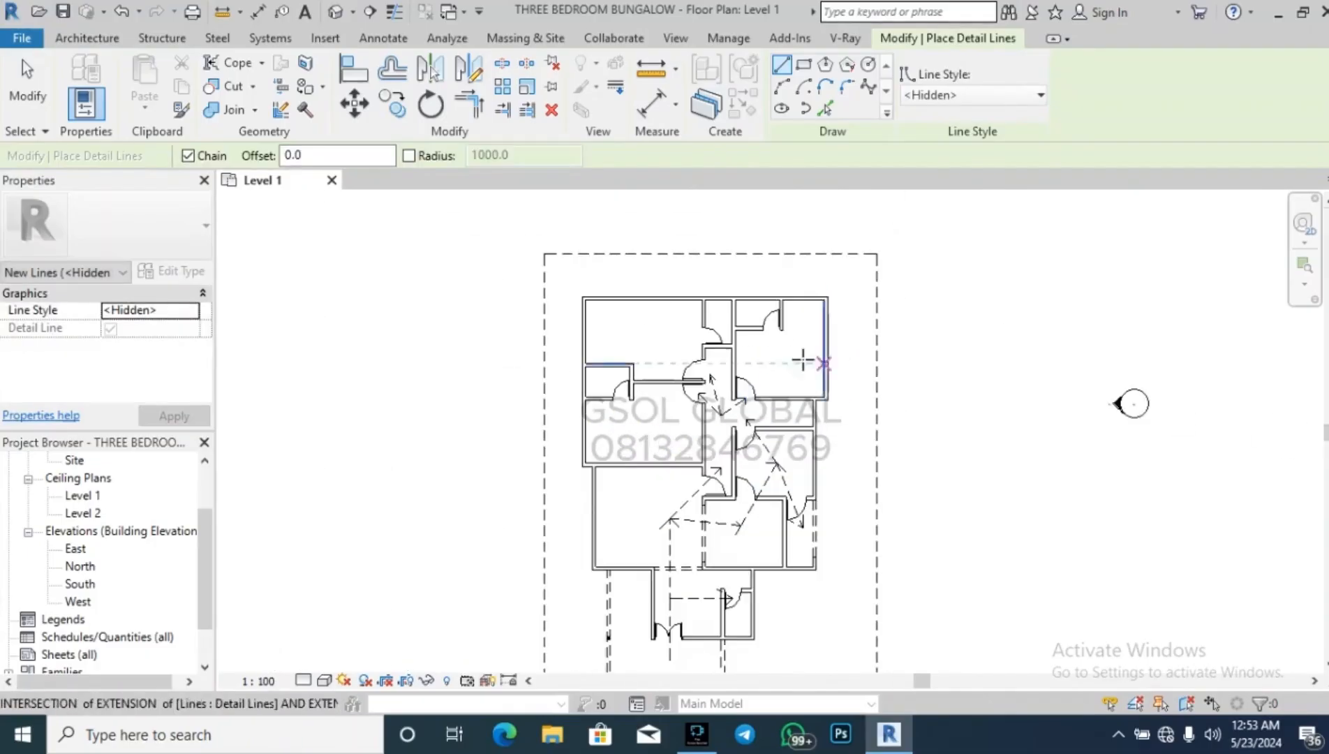
click(670, 520)
scroll(735, 326, up, 2)
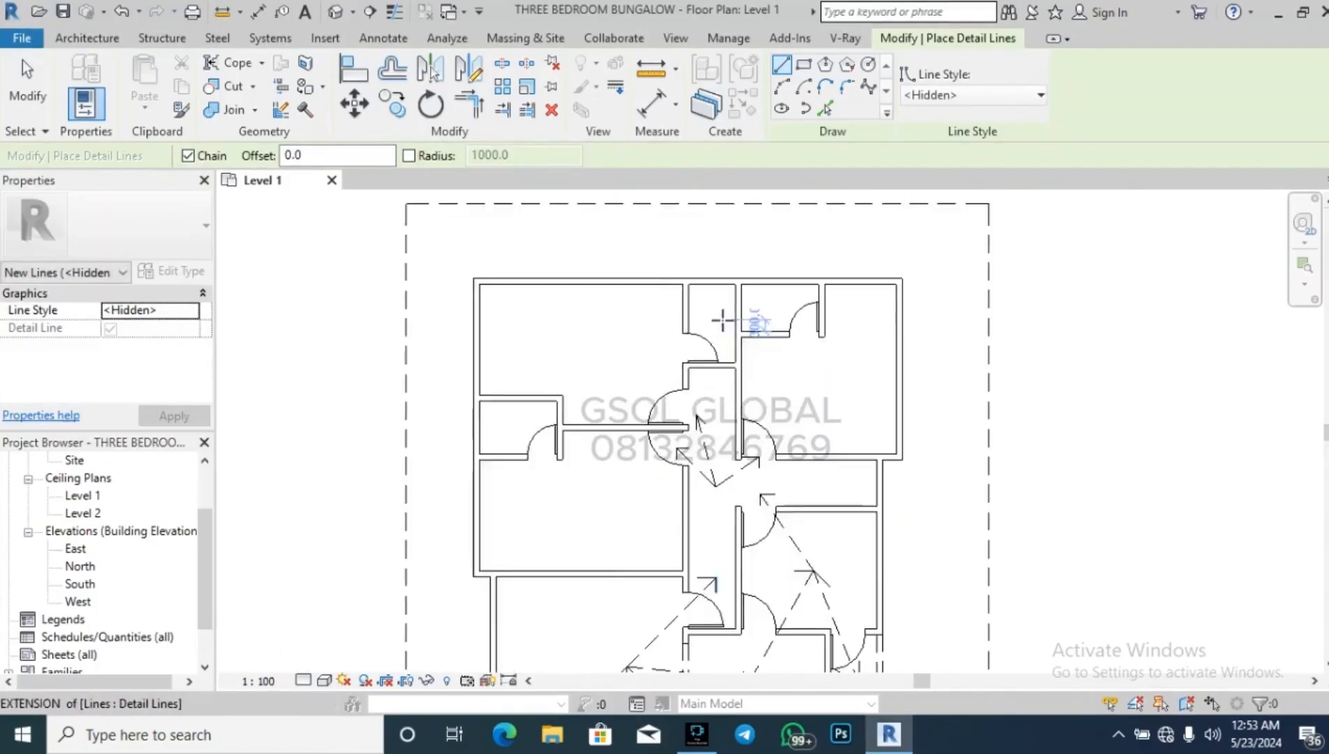
click(577, 566)
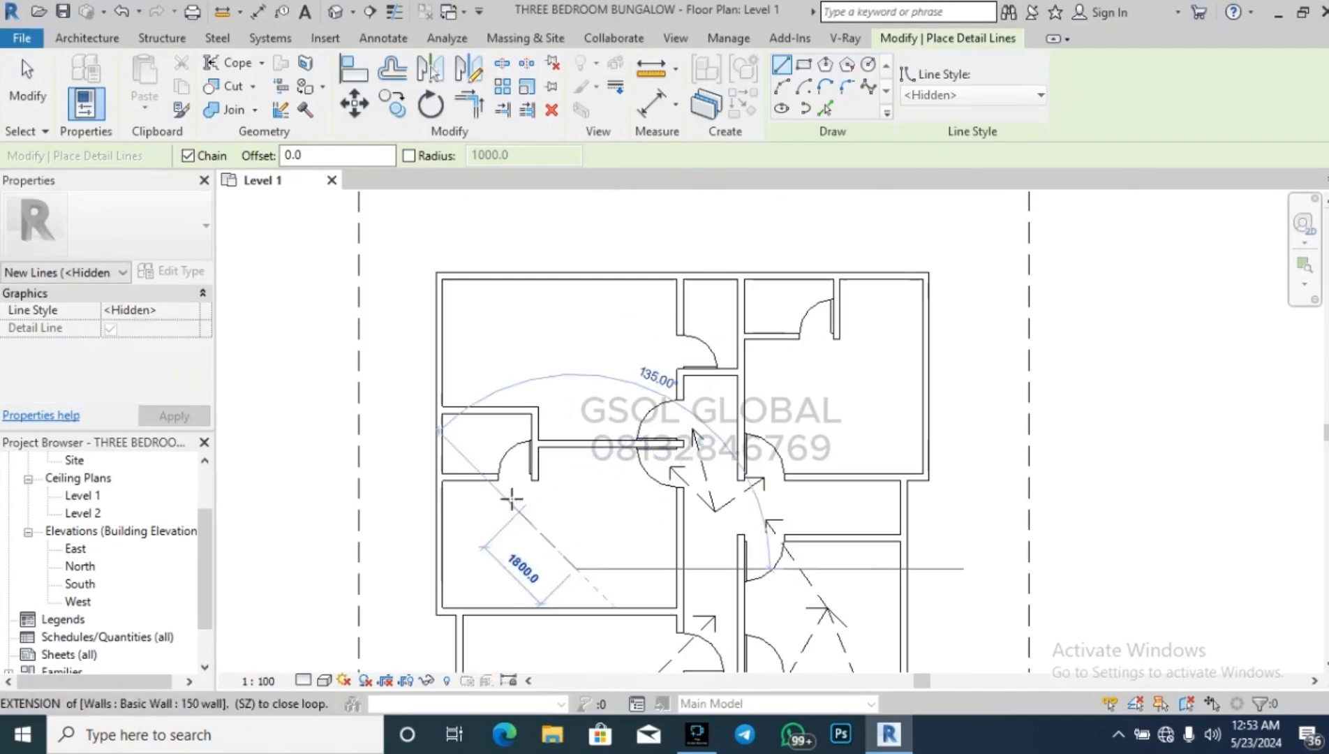
click(481, 441)
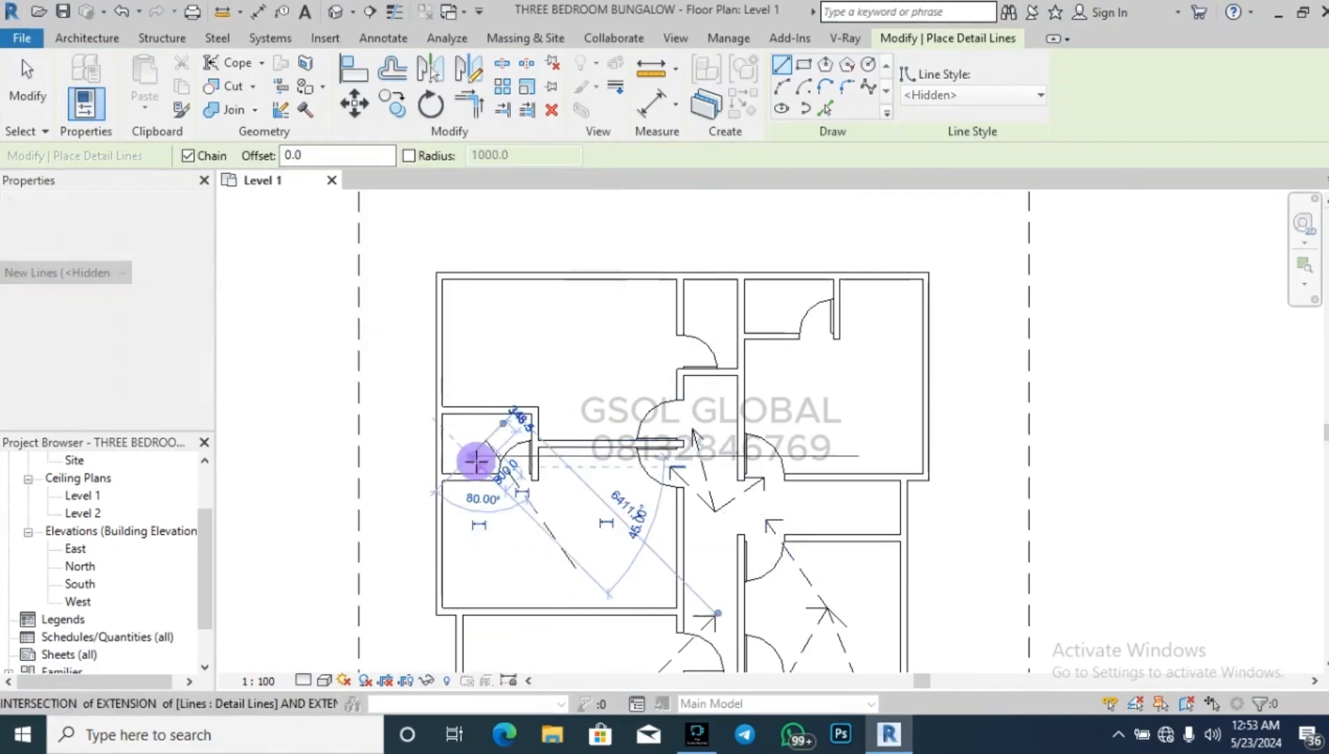
click(520, 441)
key(Escape)
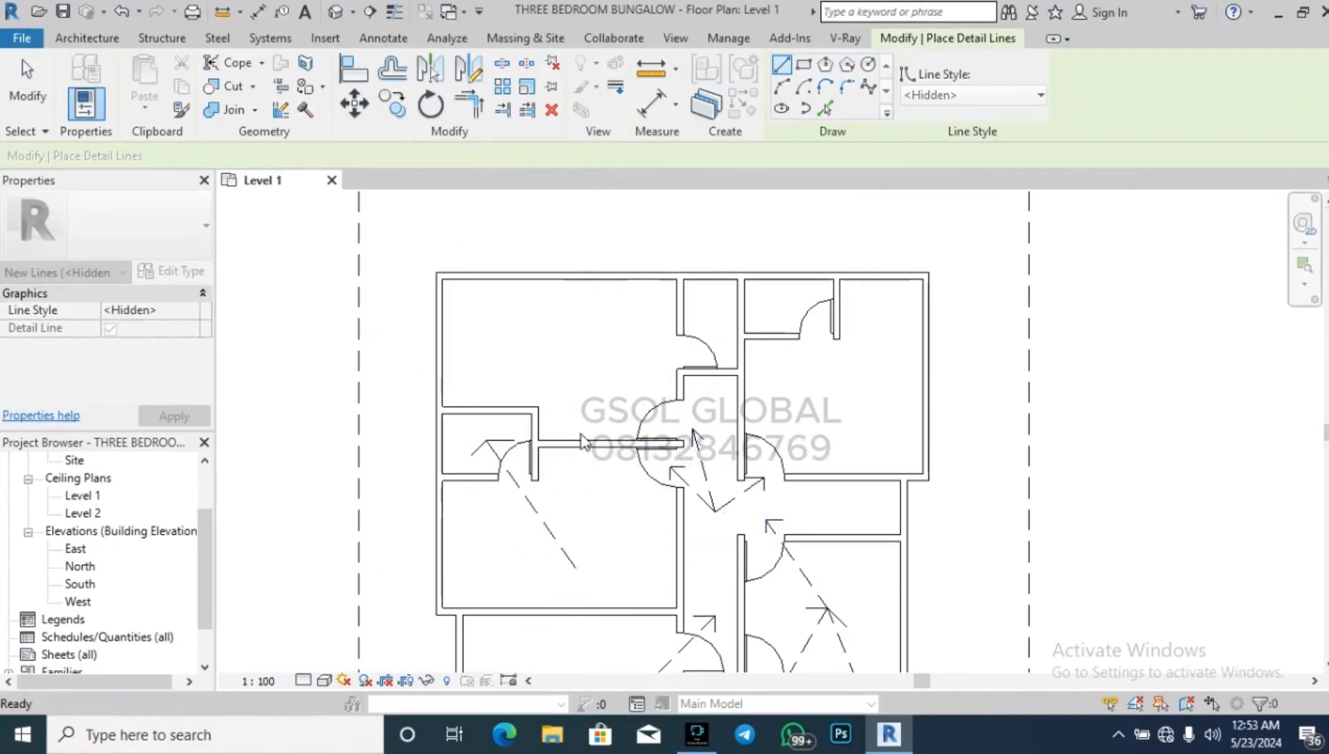
Draw a Hidden detail line from inside the upper-left bedroom through the door of its small attached room, ending in an arrowhead.
click(513, 376)
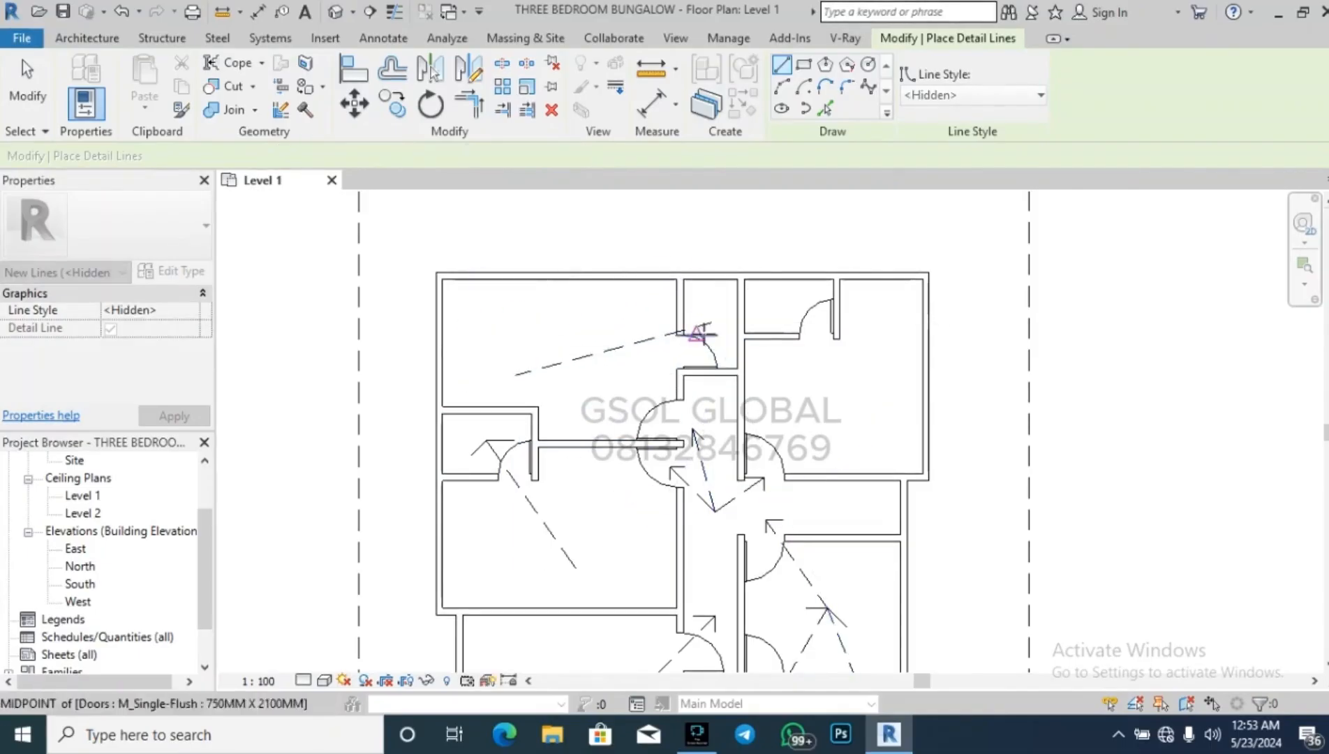
click(702, 321)
click(713, 323)
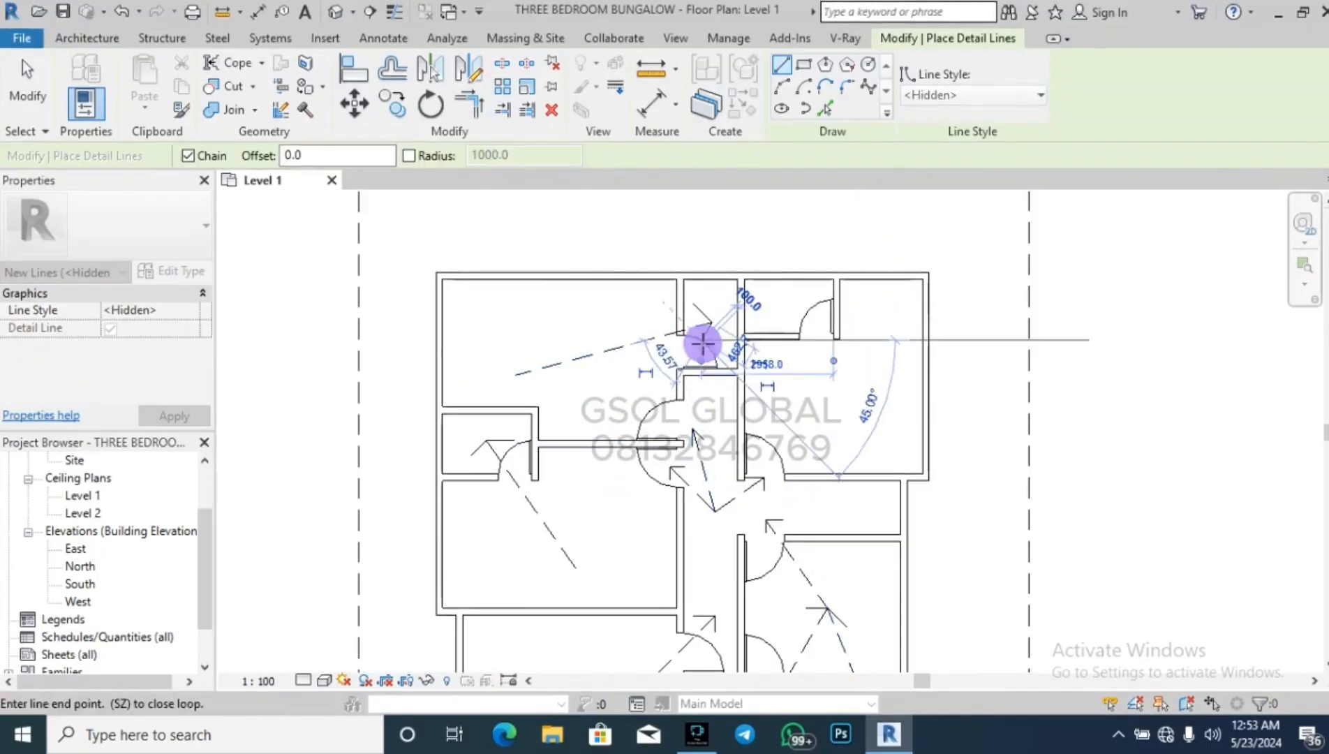
Draw a Hidden detail line from inside the upper-right bedroom through the door of its small attached room, with a two-stroke arrowhead.
middle_drag(812, 389, 703, 377)
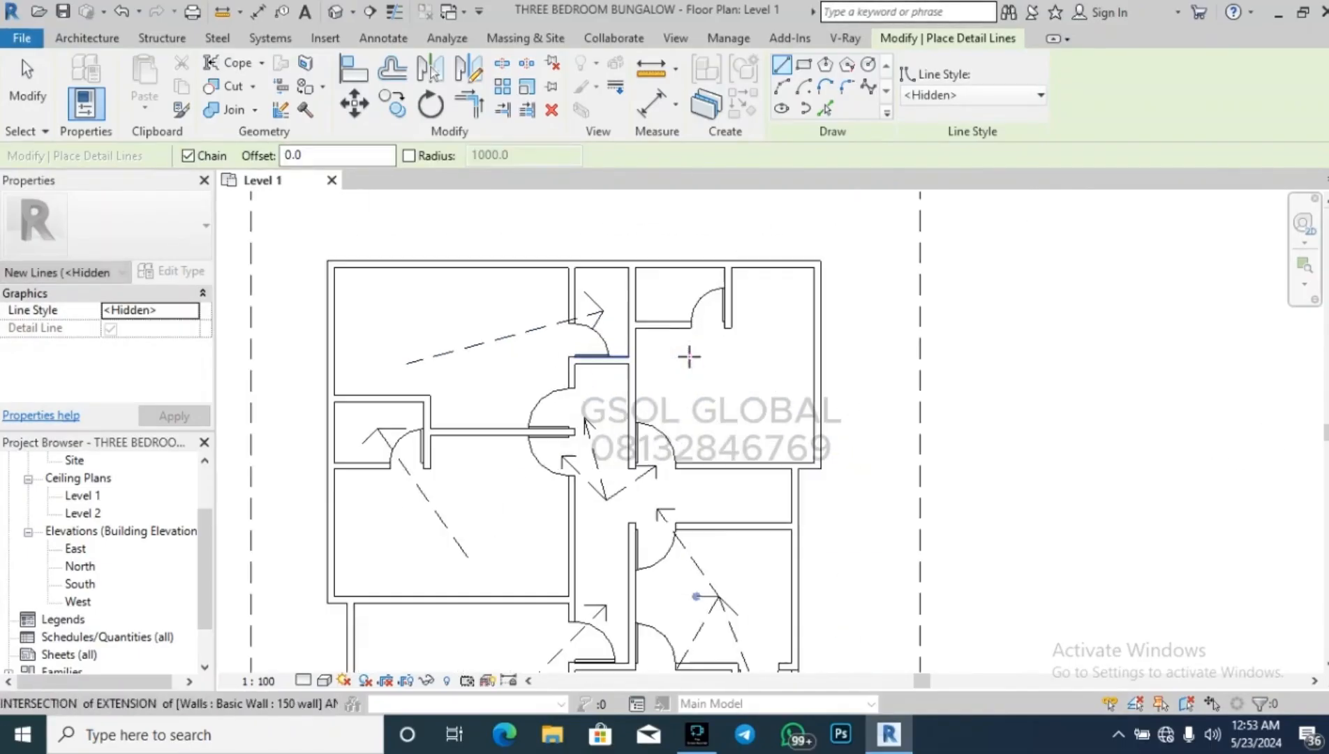
click(666, 293)
click(667, 311)
key(Escape)
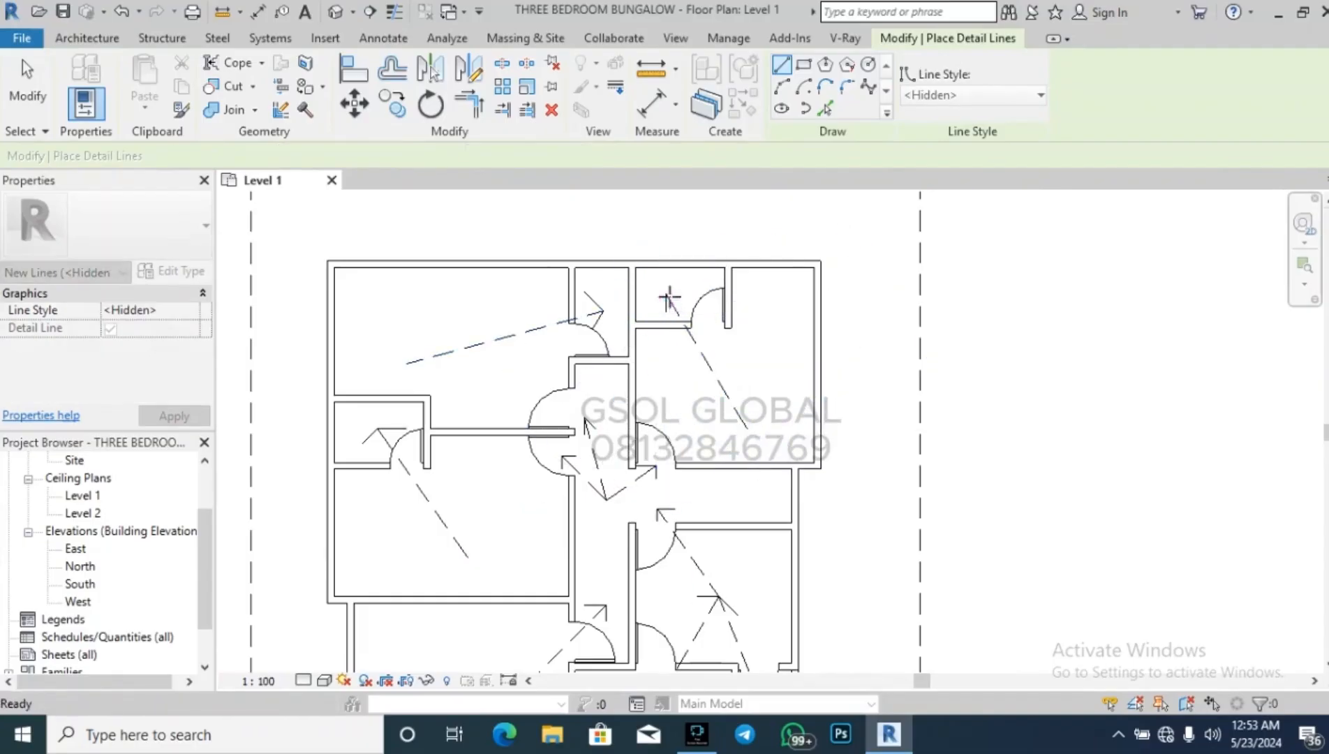
click(667, 299)
click(690, 298)
key(Escape)
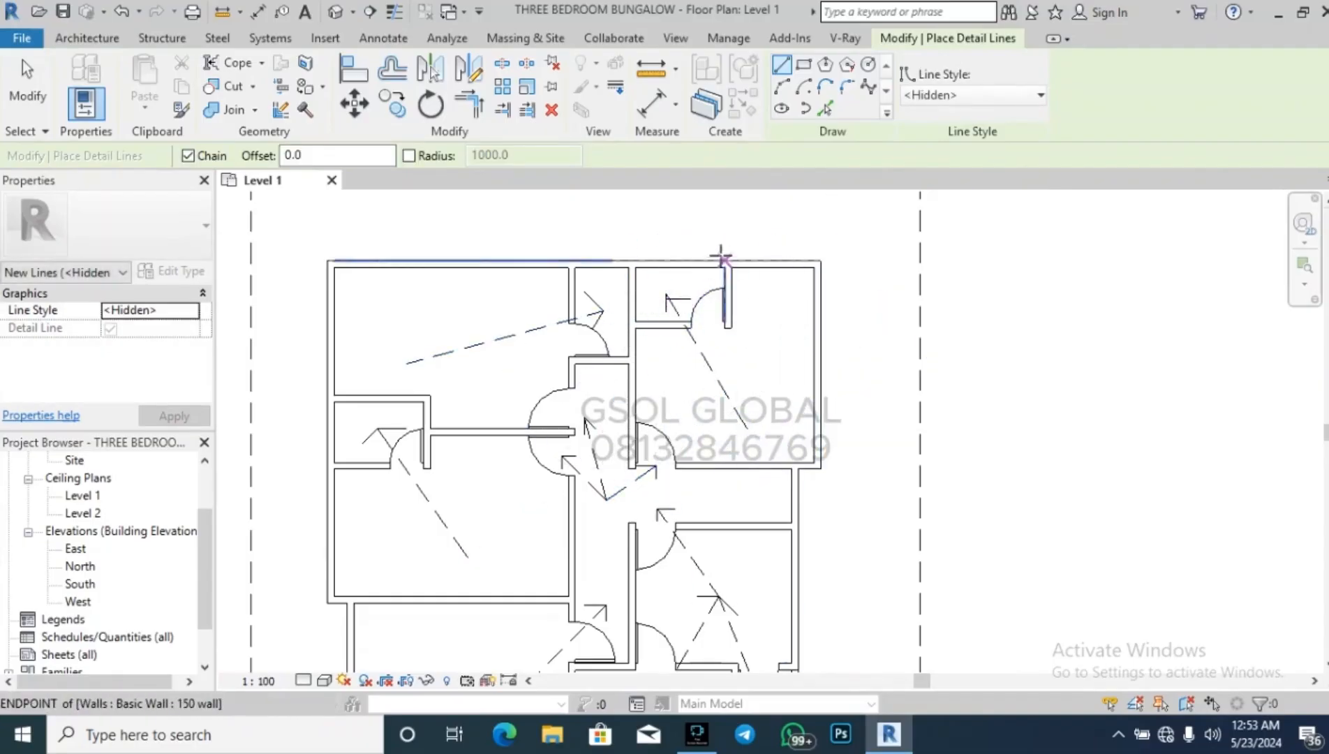
Undo all the dashed circulation lines and arrowheads drawn through the rooms, corridor and entrance of the floor plan.
scroll(715, 260, down, 3)
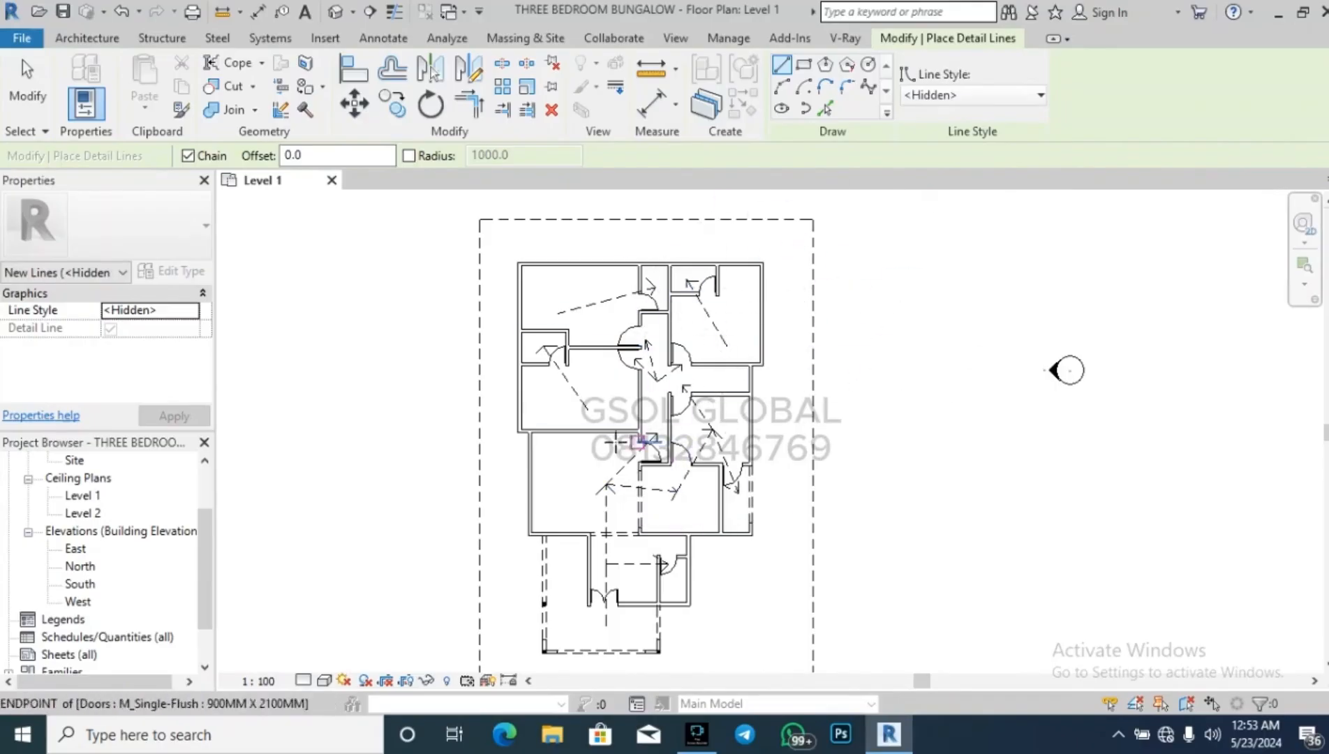
key(Escape)
key(Escape)
scroll(791, 413, up, 3)
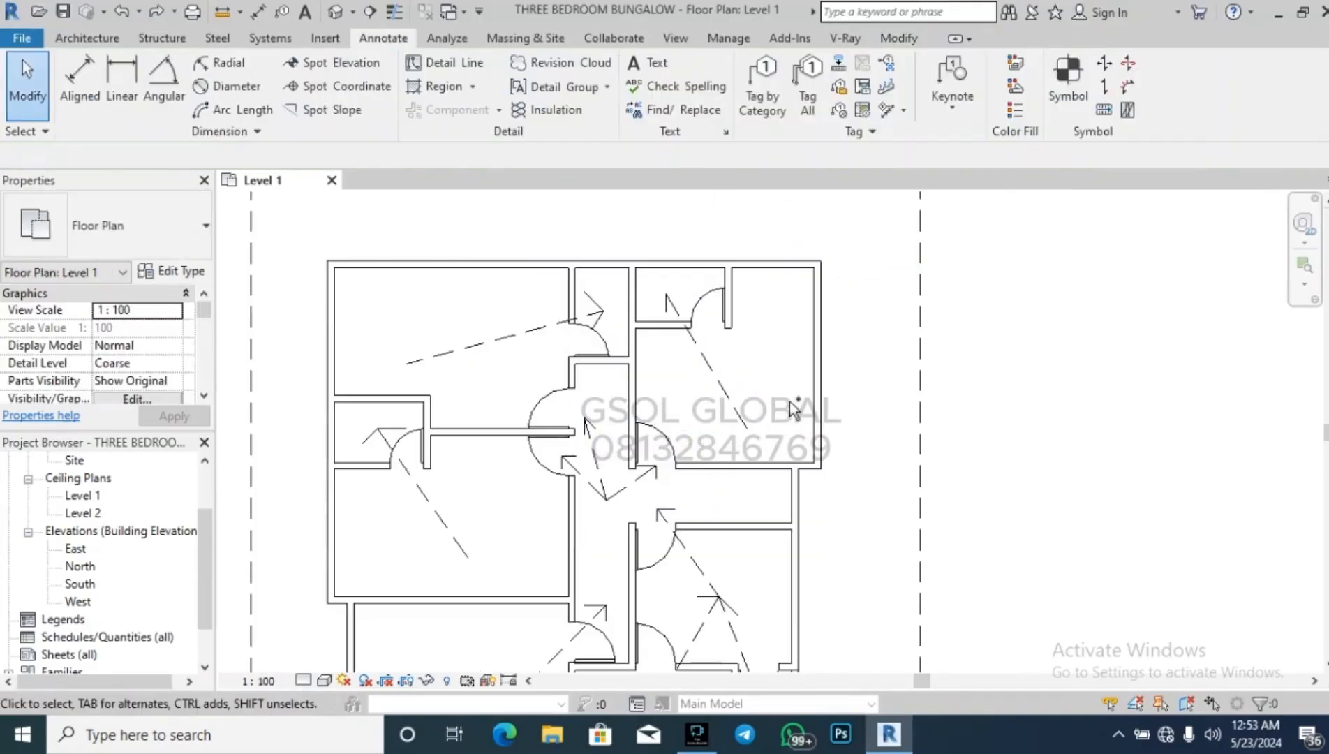
key(ctrl+z)
key(ctrl+z)
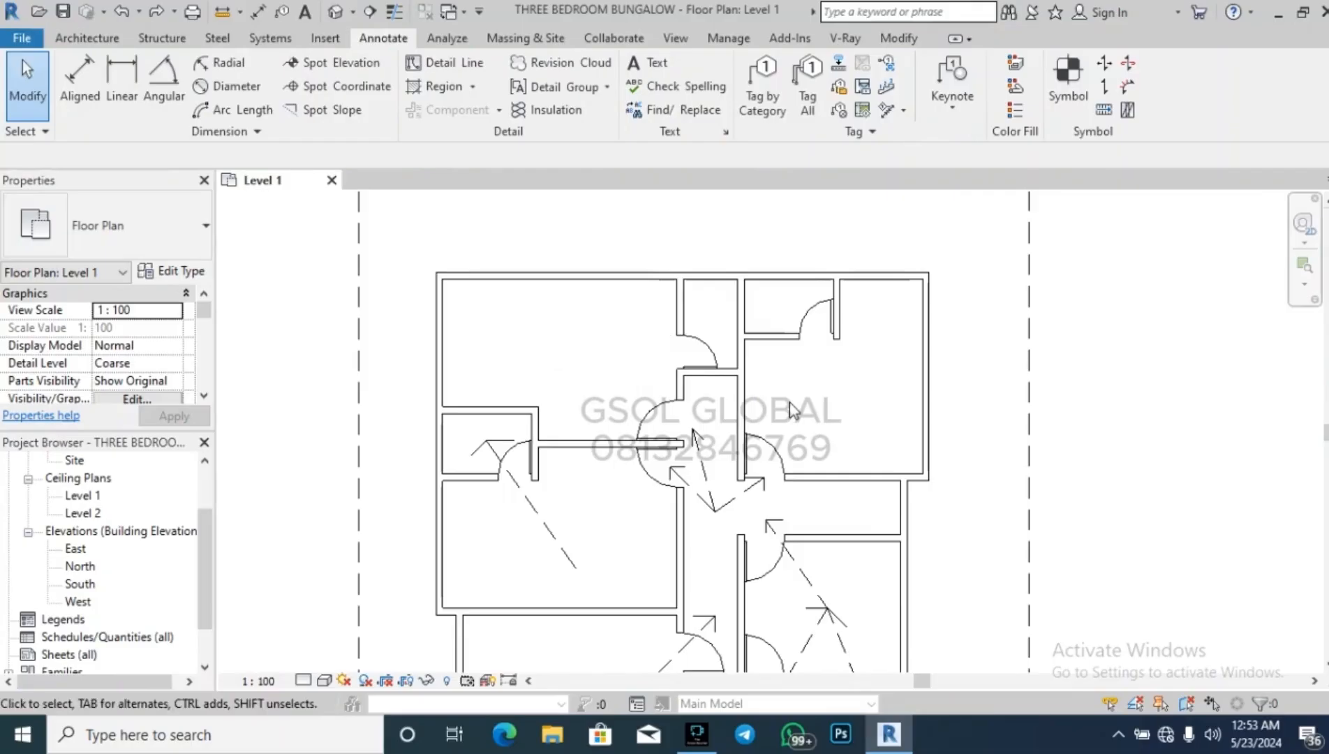
scroll(791, 411, up, 2)
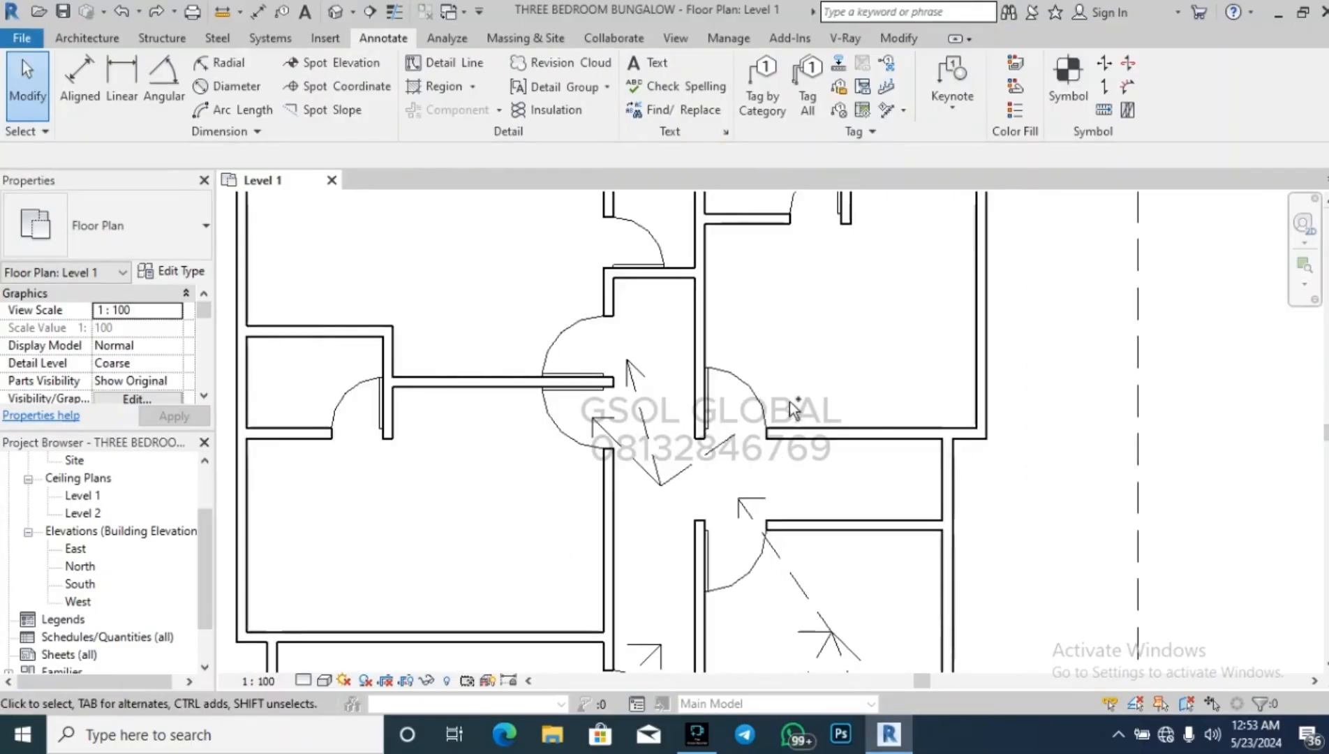
key(ctrl+z)
key(ctrl+z)
key(ctrl+z)
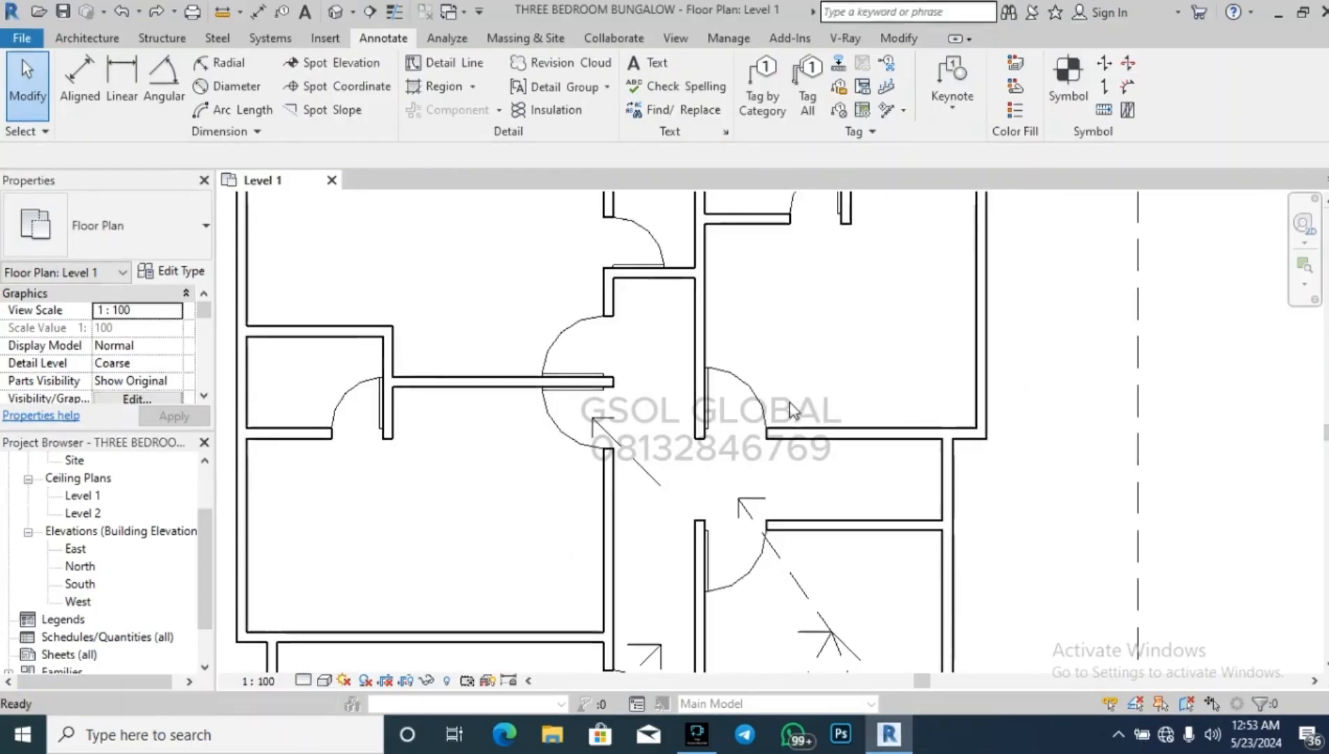
key(ctrl+z)
key(ctrl+z)
key(ctrl+z)
key(ctrl+z)
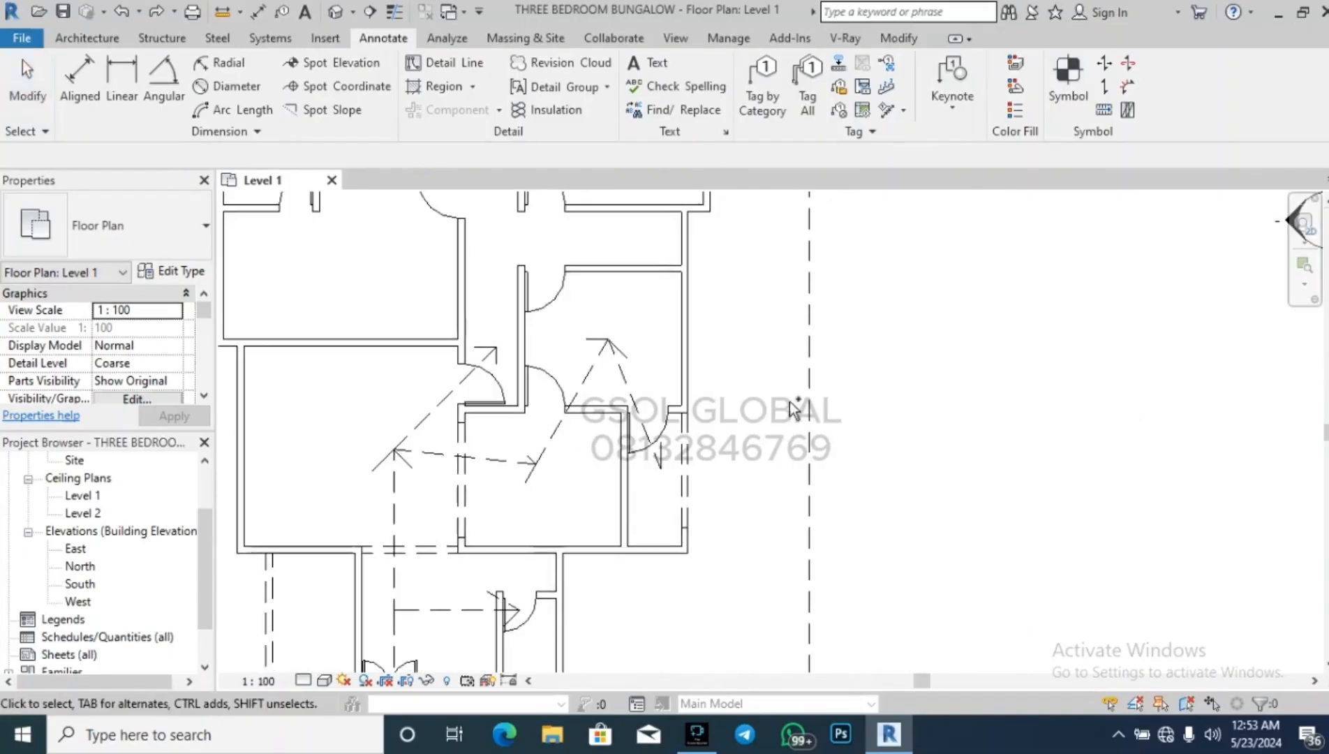
key(ctrl+z)
key(ctrl+z)
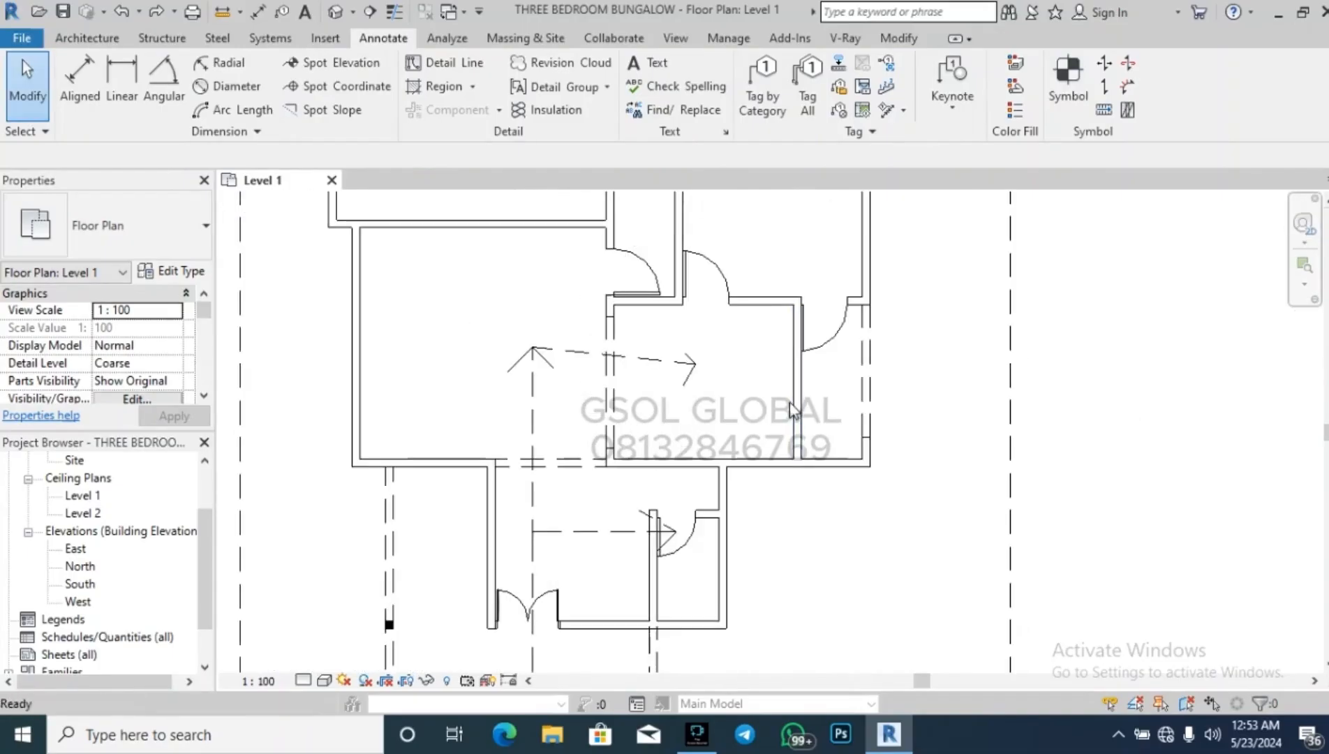
middle_drag(789, 403, 768, 508)
scroll(762, 323, down, 1)
scroll(762, 323, down, 1)
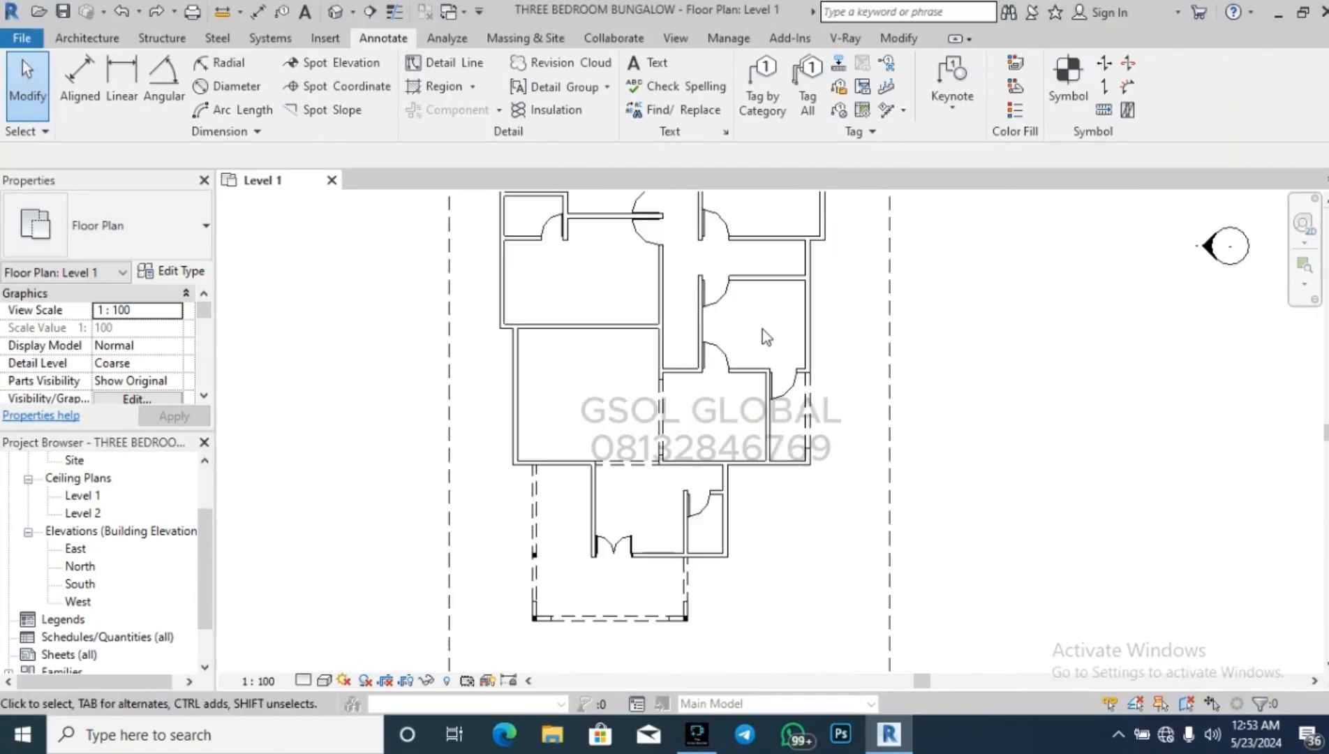
Begin placing windows and browse for a loadable family in the US Metric library's Windows folder.
scroll(675, 325, up, 1)
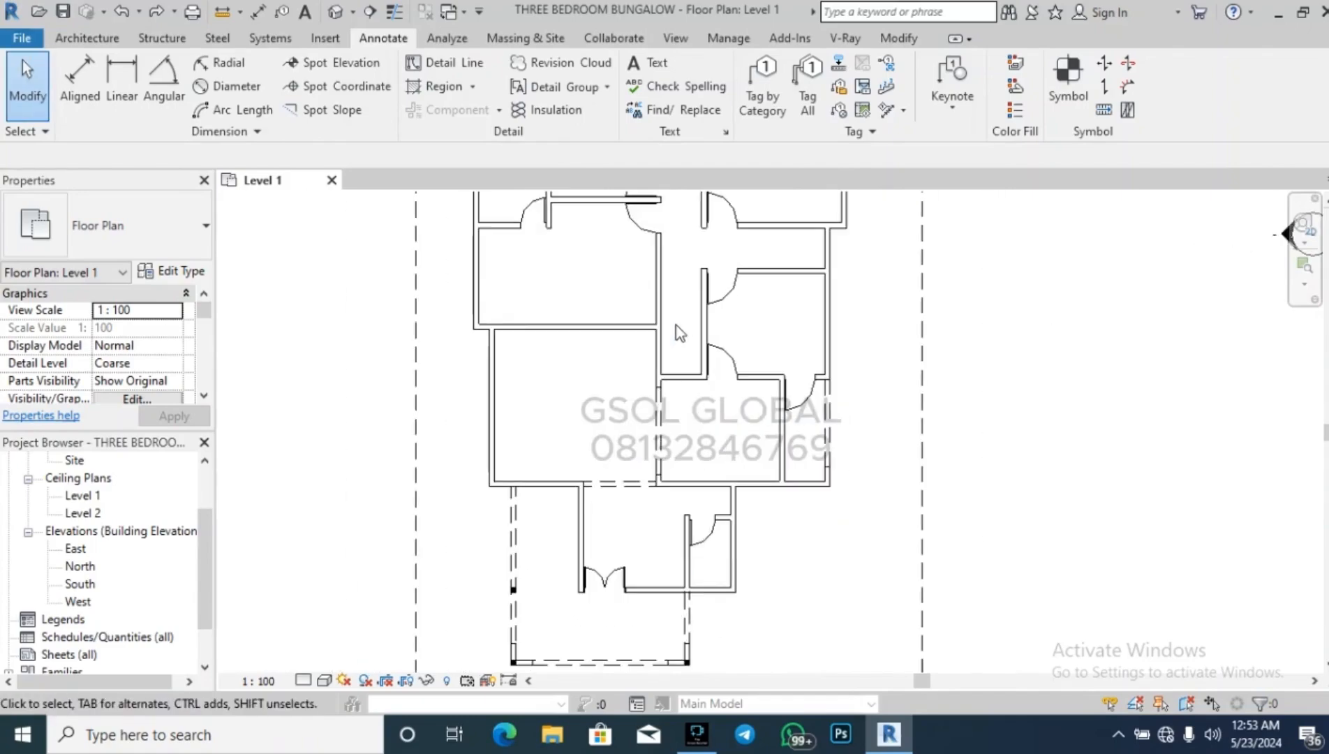
scroll(675, 325, up, 1)
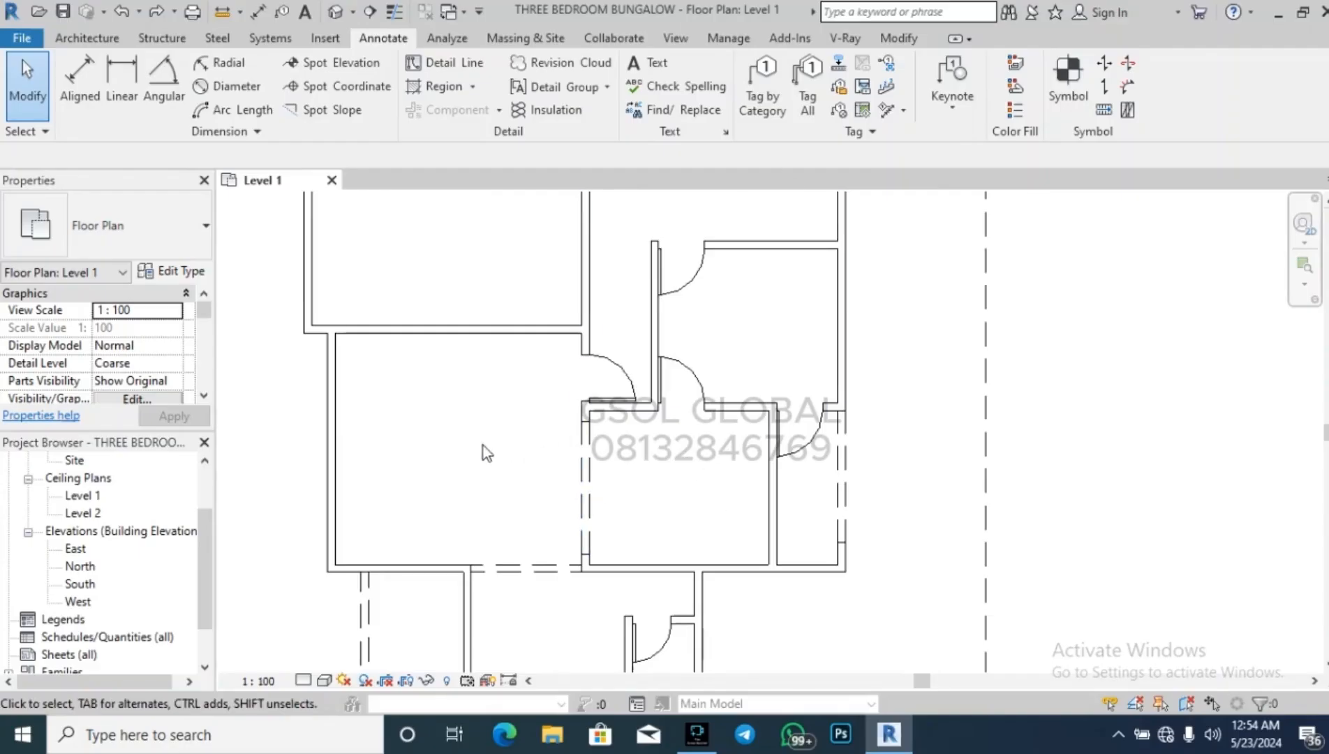
scroll(482, 447, down, 3)
scroll(654, 562, down, 3)
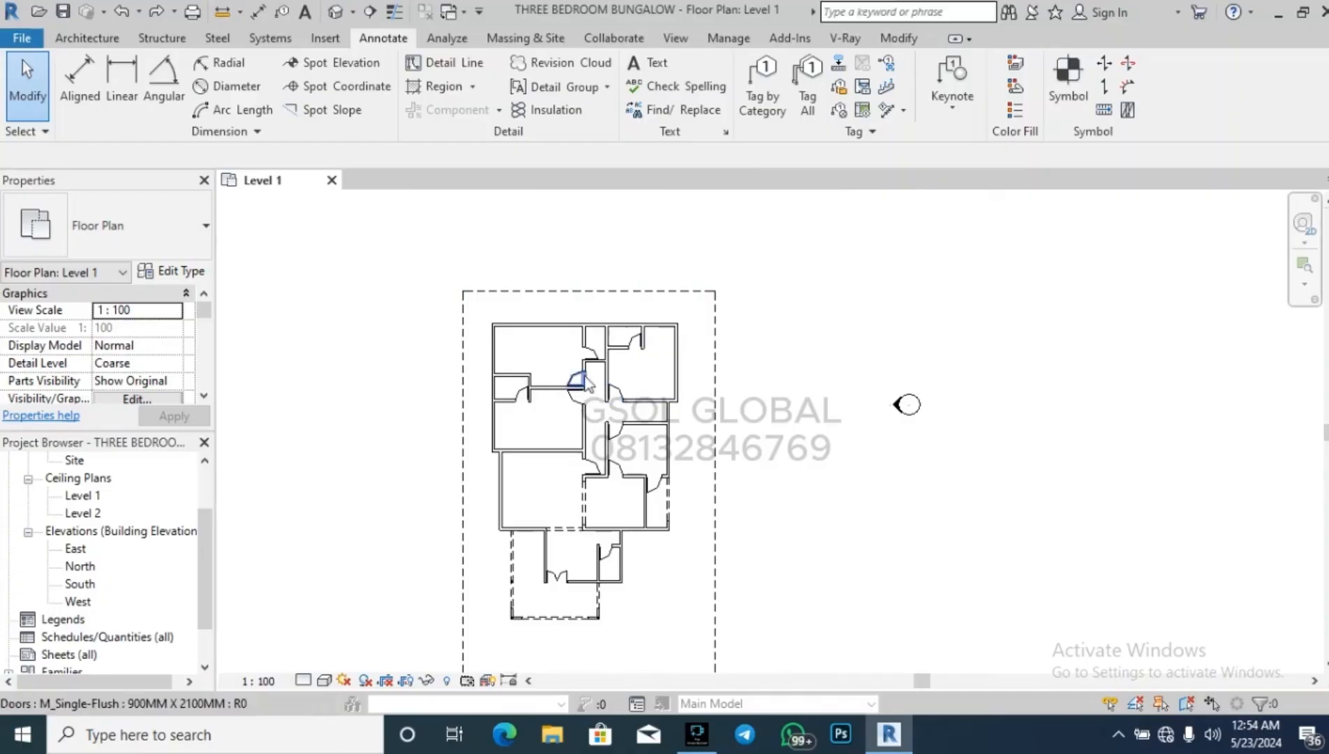
click(89, 37)
click(168, 79)
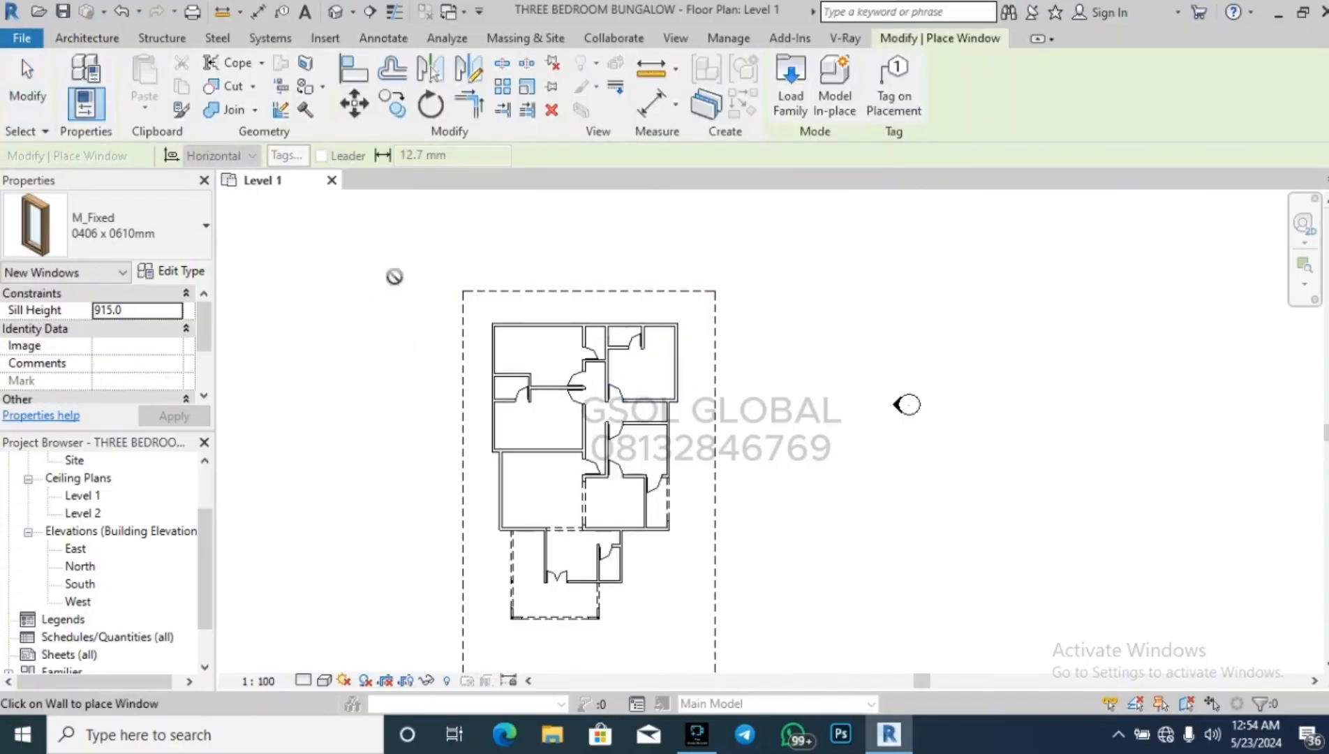
click(790, 88)
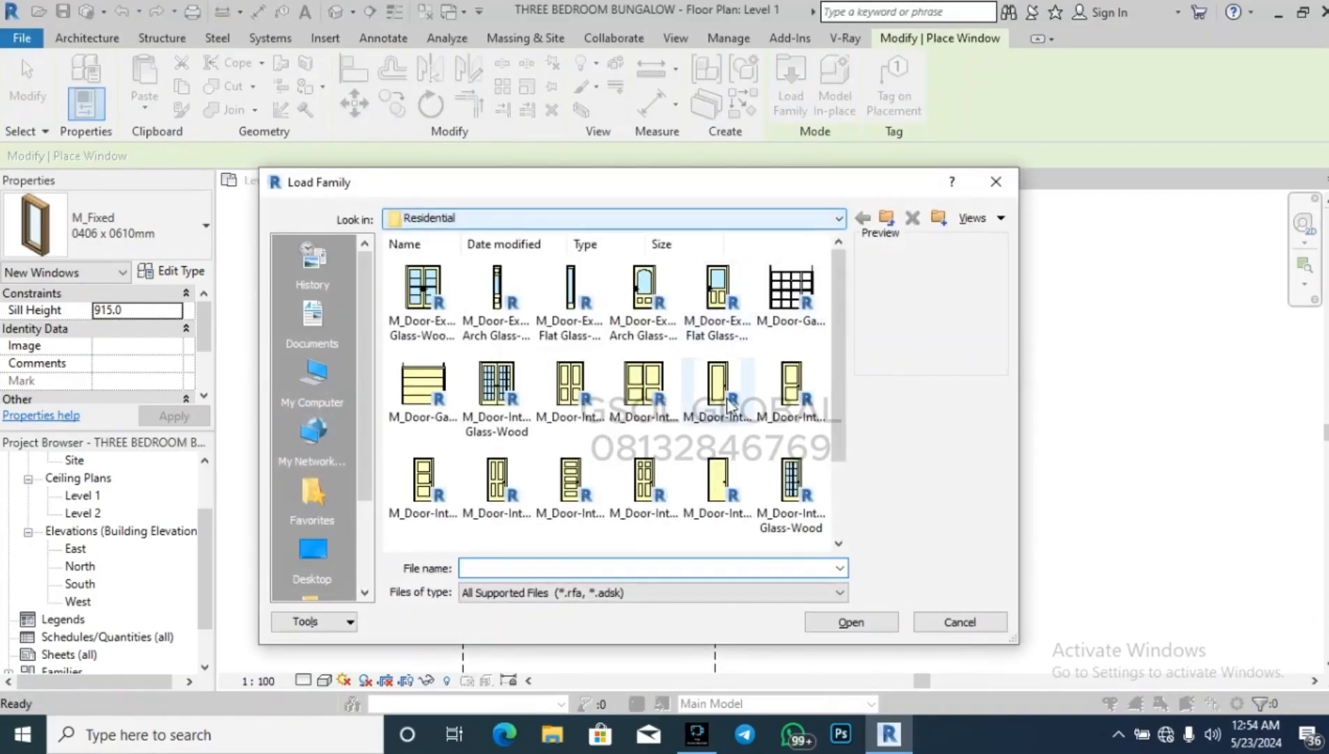
click(881, 220)
click(882, 221)
scroll(687, 470, down, 5)
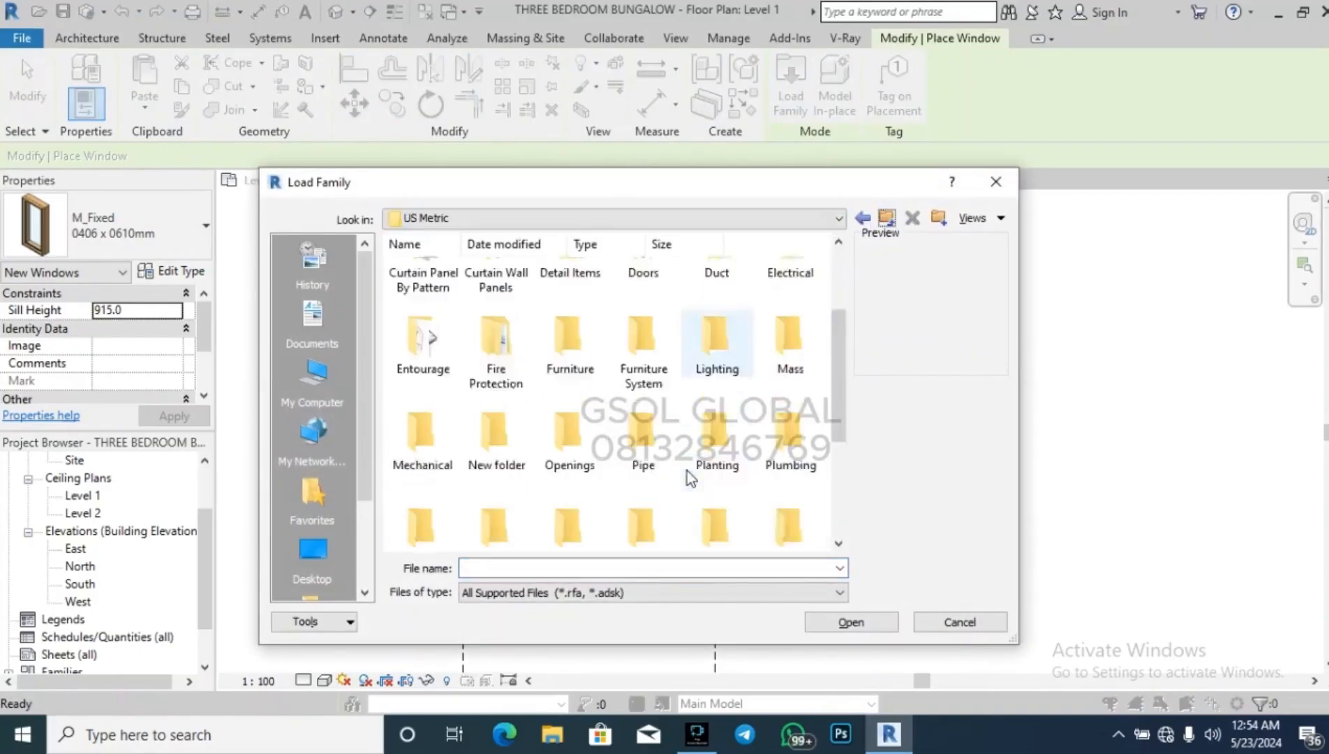
double_click(712, 497)
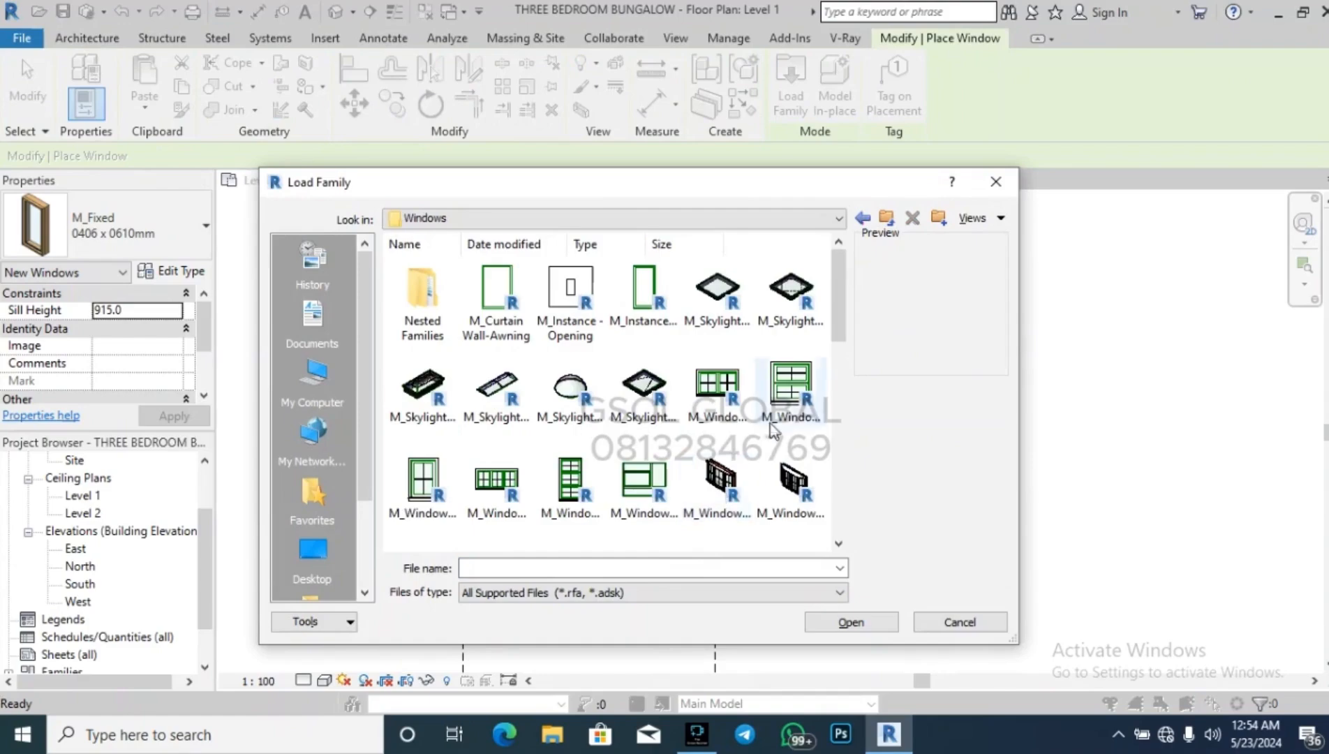
Load the M_Window-Casement-Double family with its 1050 x 1650 mm type, overwriting the existing version but not its parameter values.
click(796, 300)
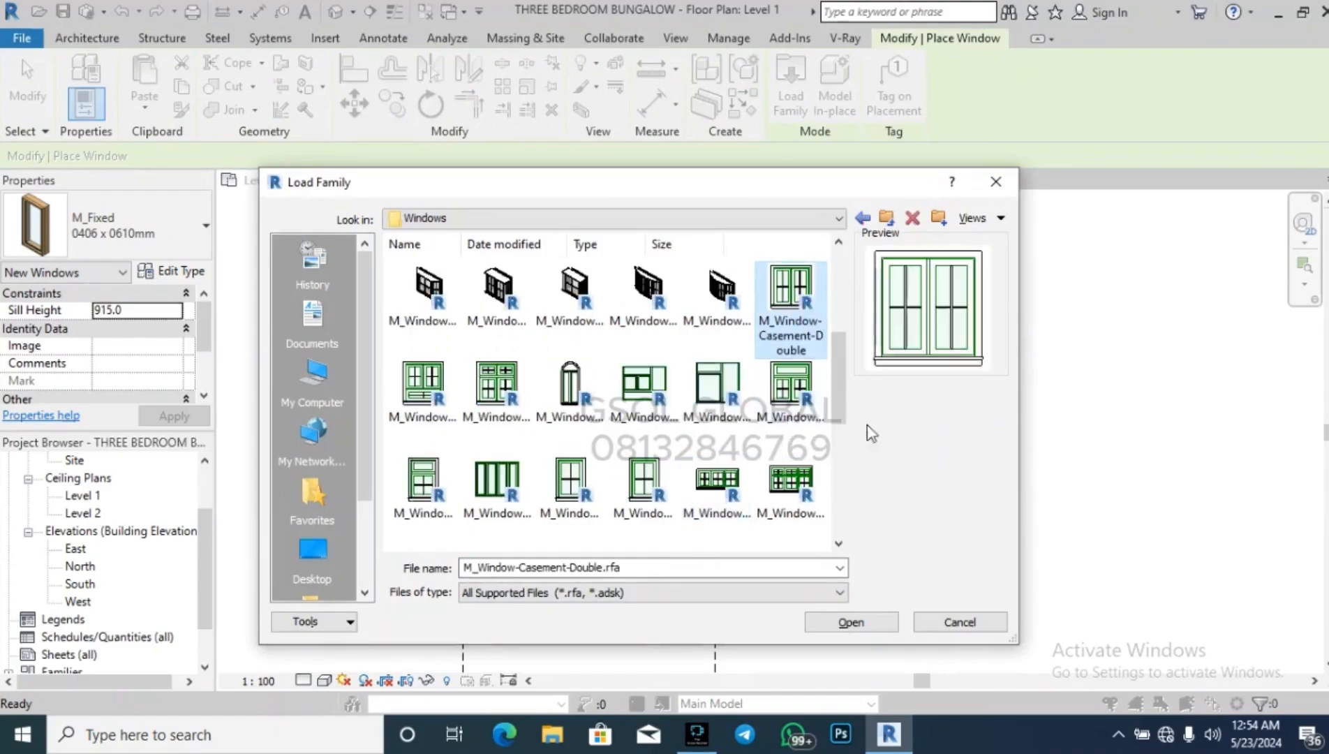
click(880, 623)
scroll(649, 381, down, 3)
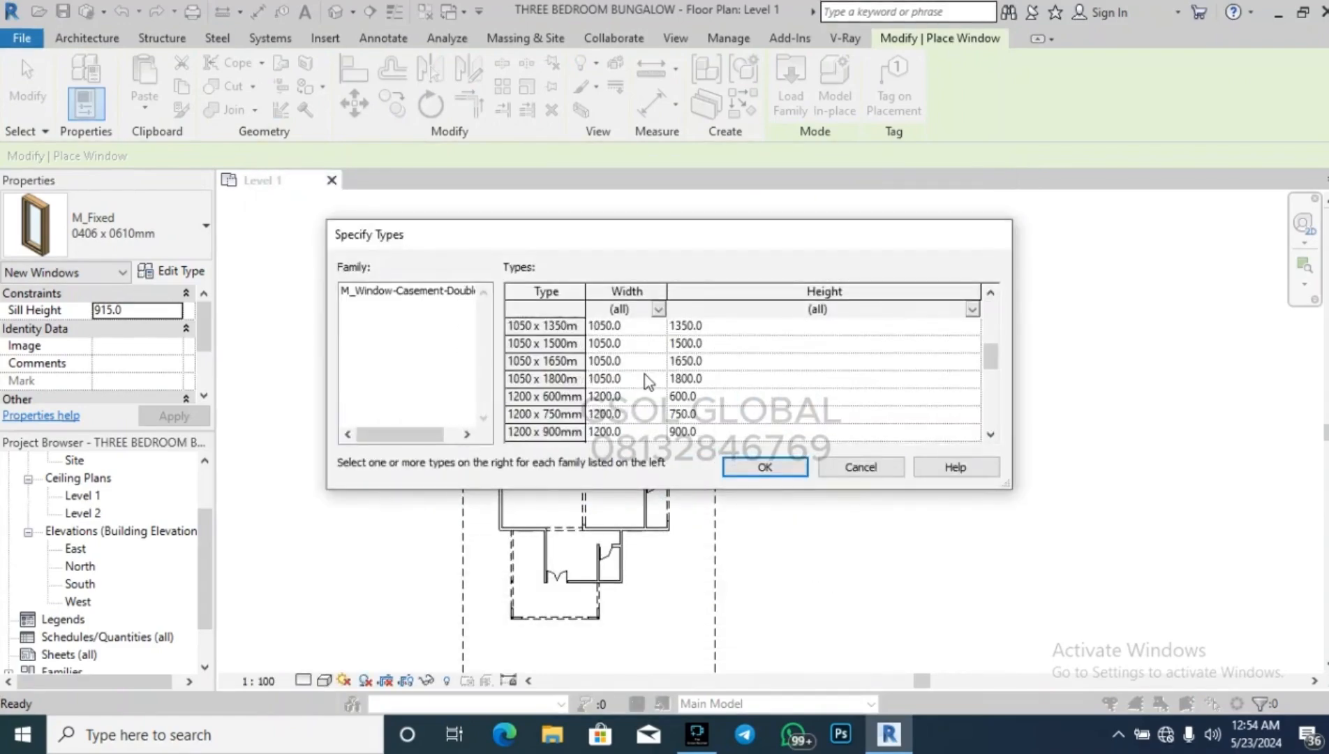
click(748, 362)
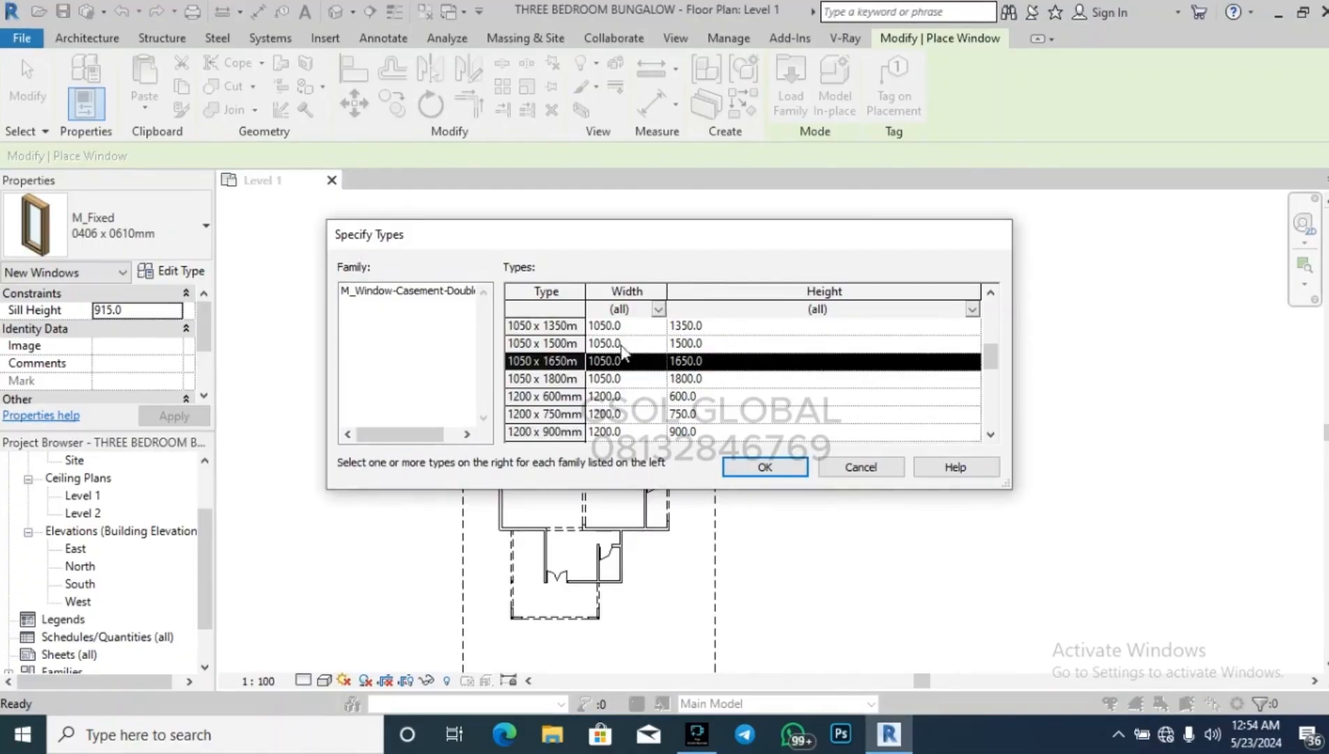
click(795, 464)
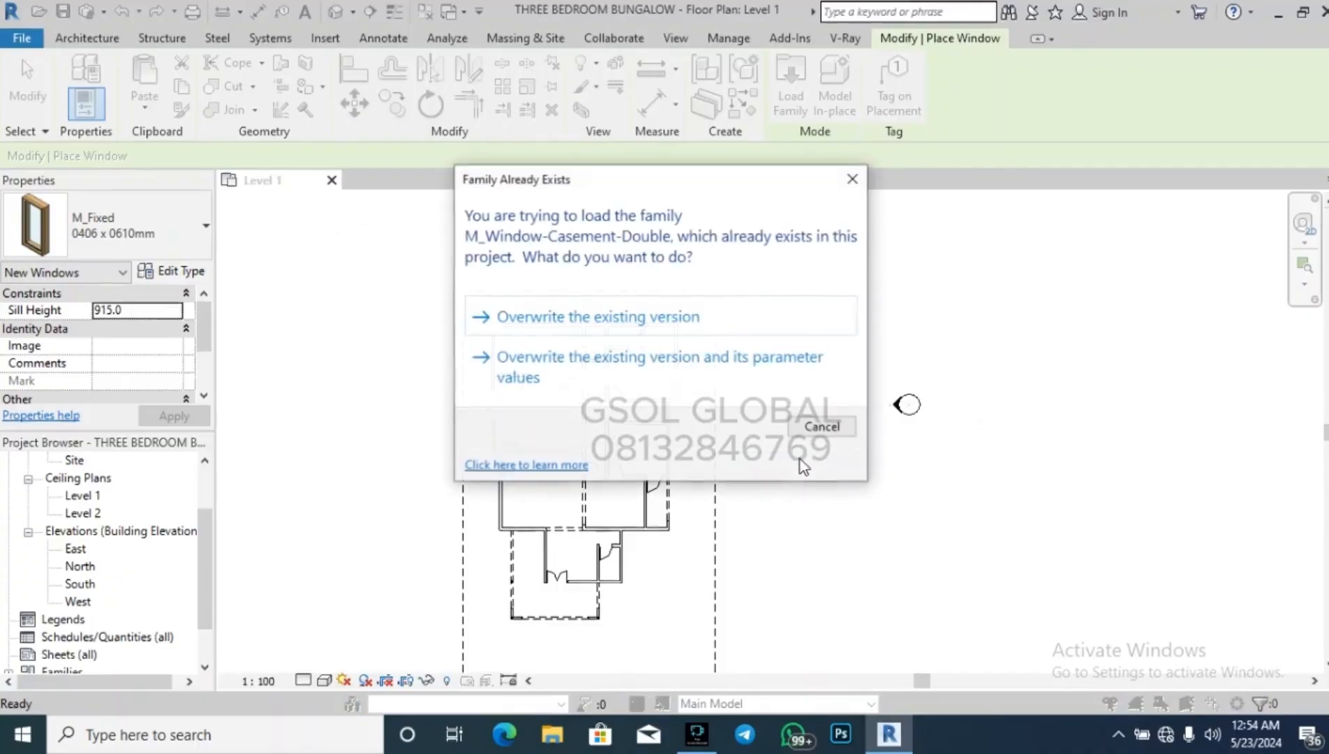
click(663, 327)
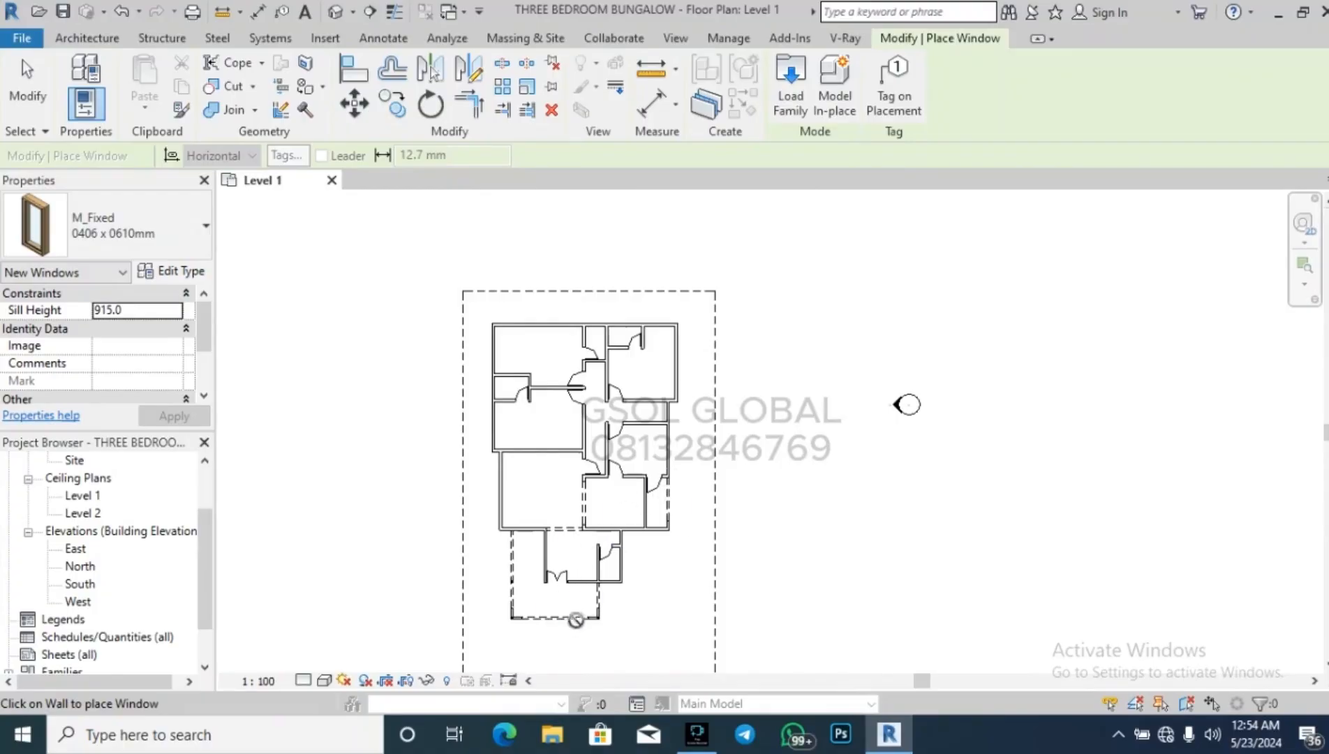
scroll(525, 529, up, 4)
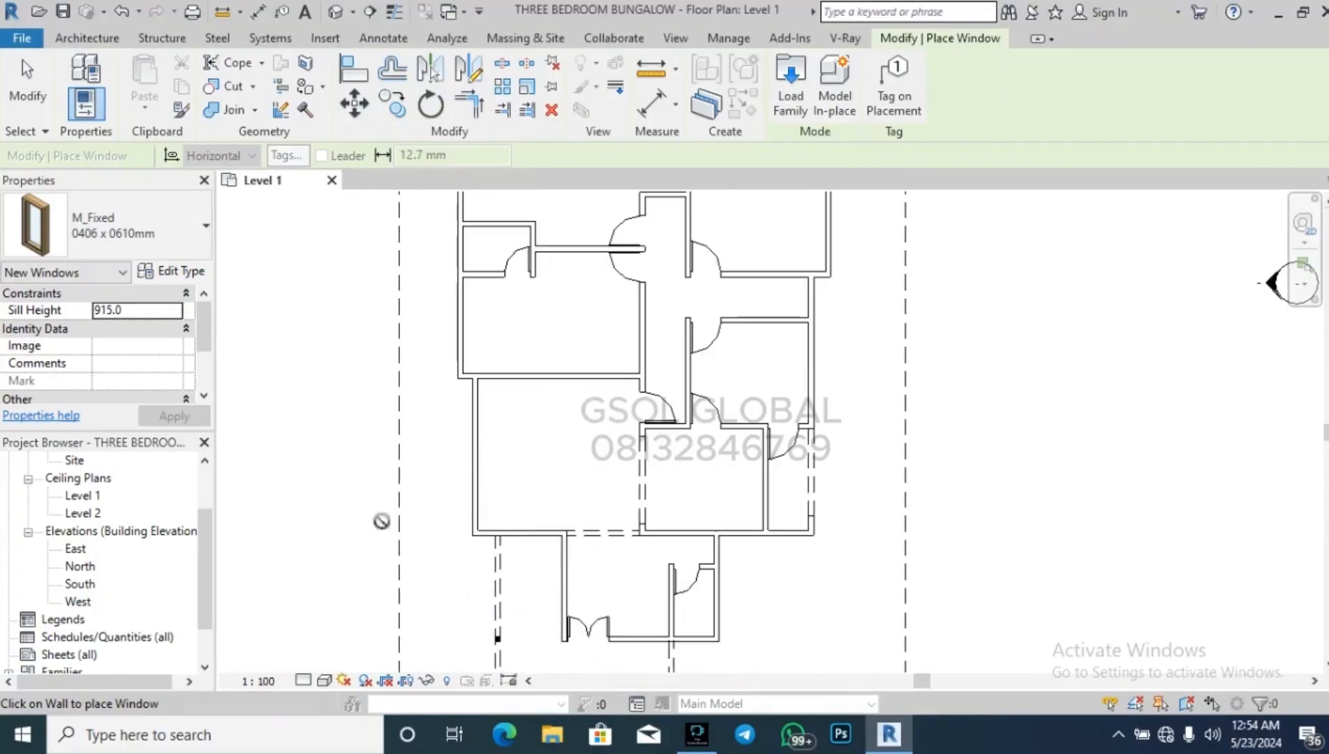
Choose the M_Window-Casement-Double 1050 x 1650mm type for window placement.
click(169, 232)
scroll(104, 409, down, 2)
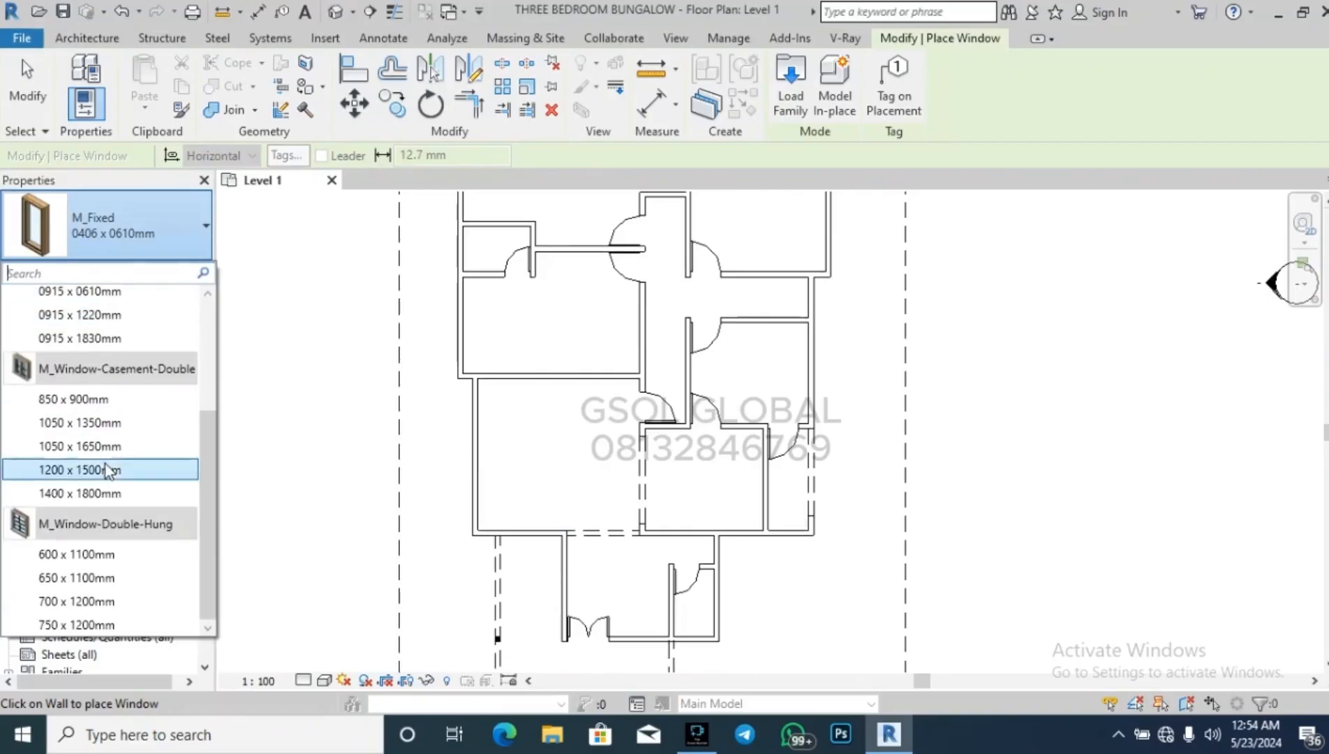
click(90, 446)
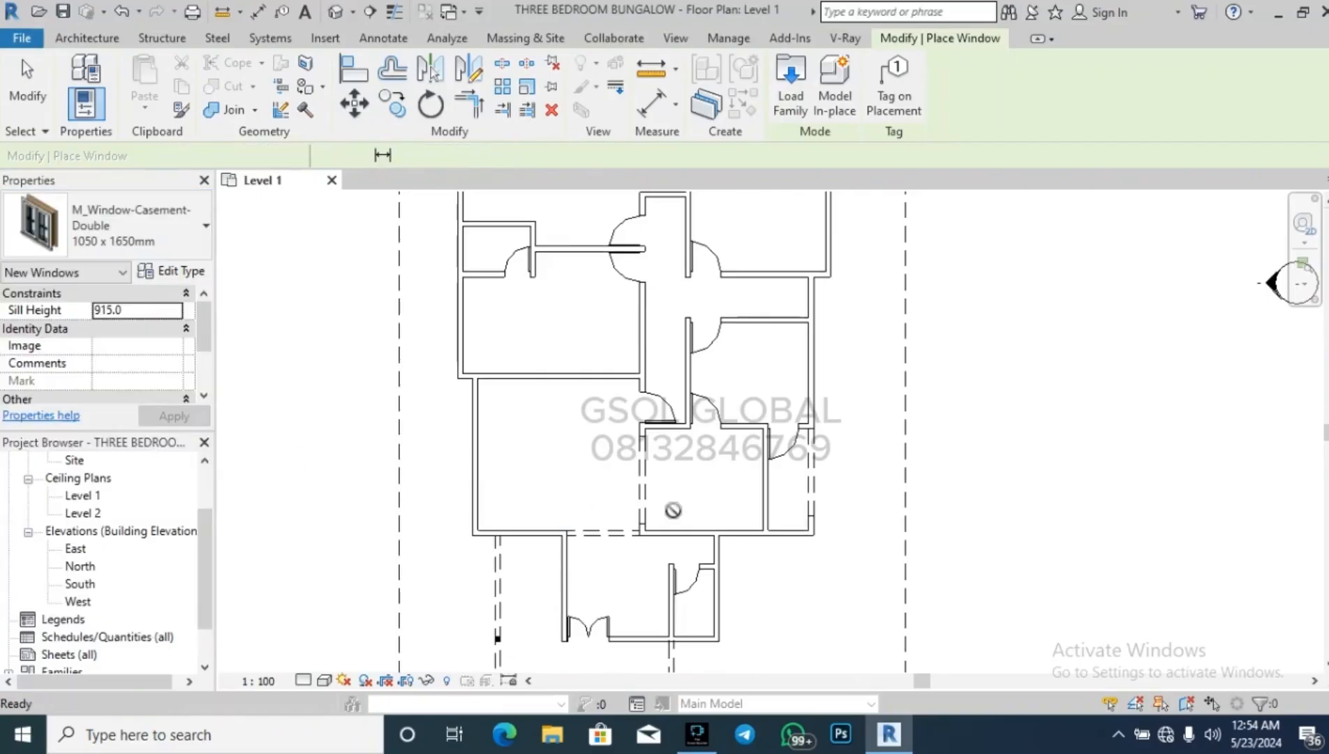
scroll(489, 436, up, 3)
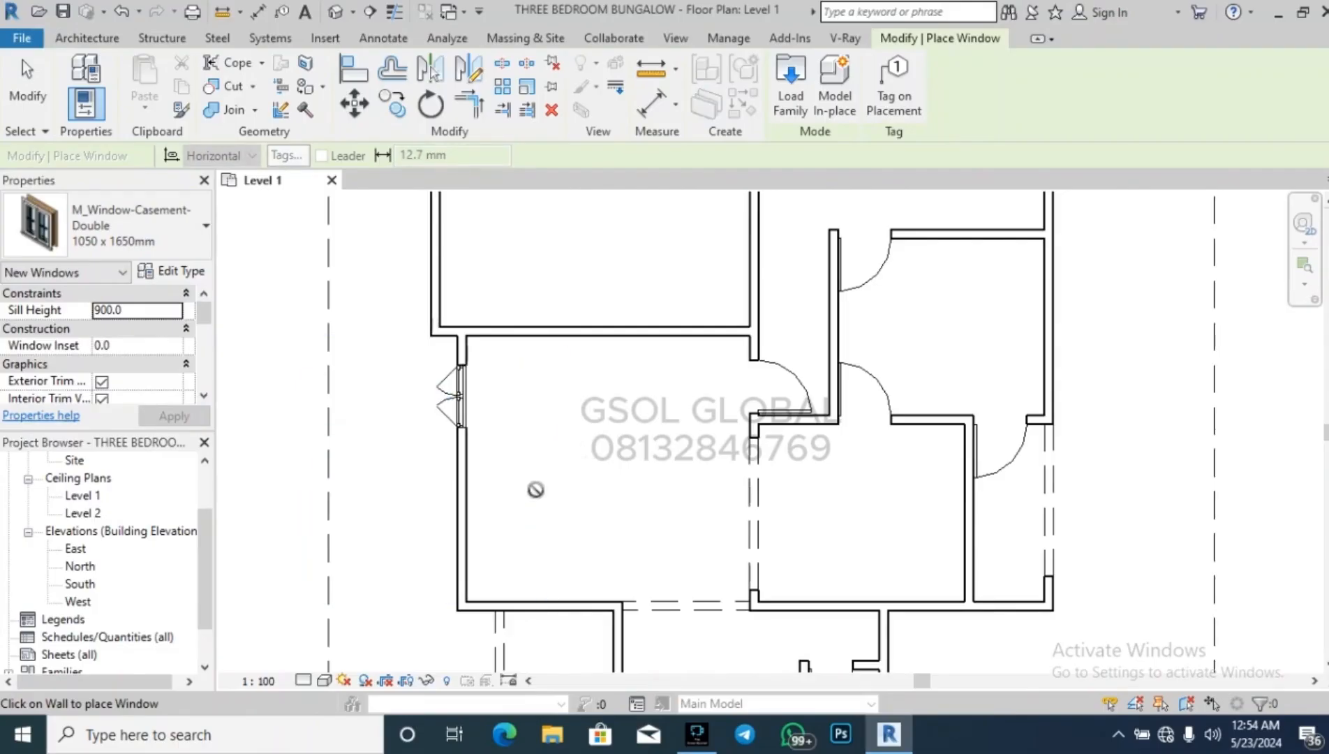
key(Escape)
key(Escape)
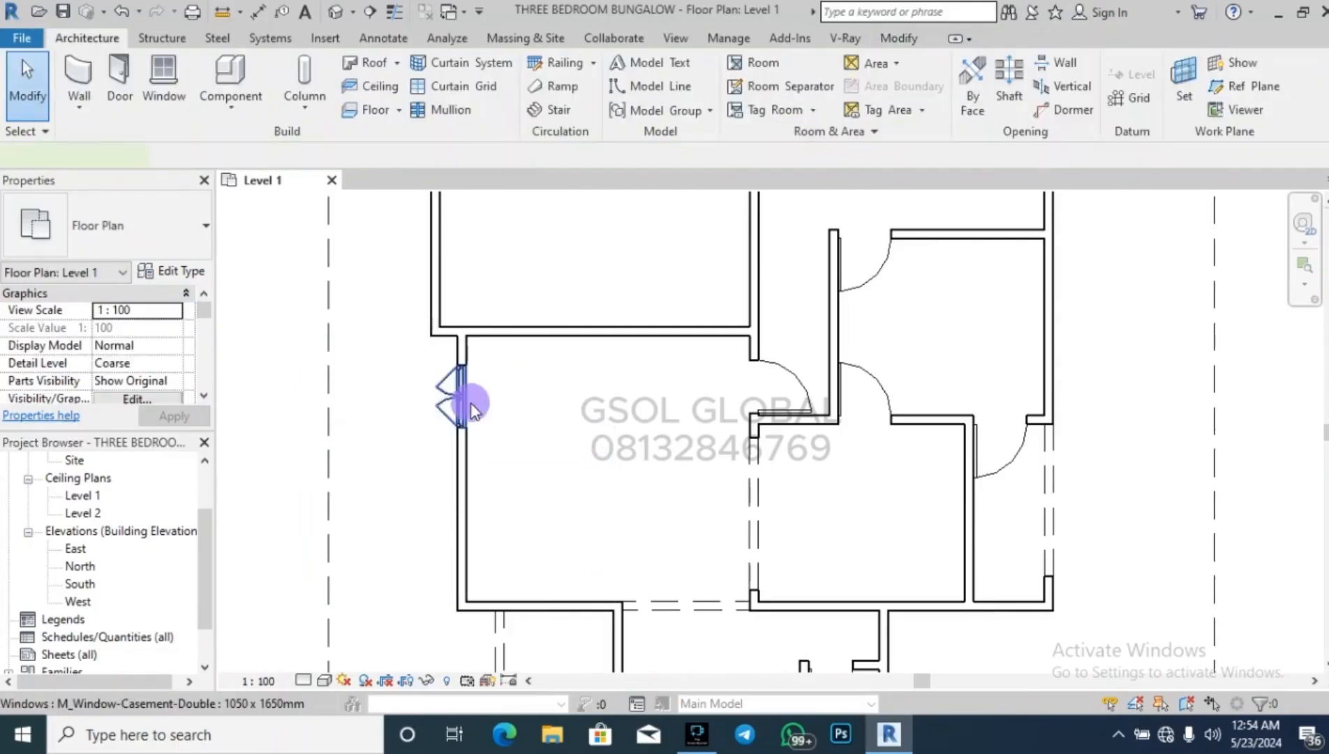
click(460, 395)
key(Escape)
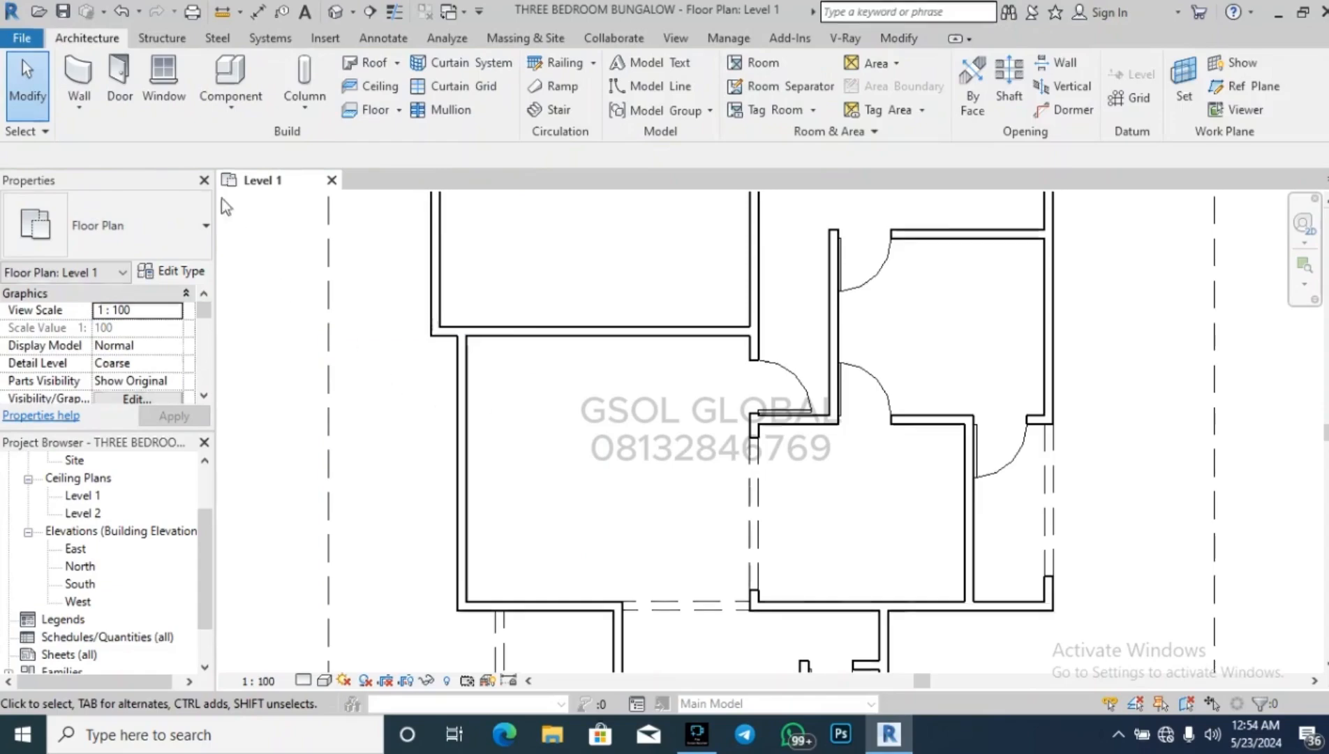
Place two casement windows in the large living room's left exterior wall, one near its upper corner and one about 200 mm from its lower corner.
click(157, 88)
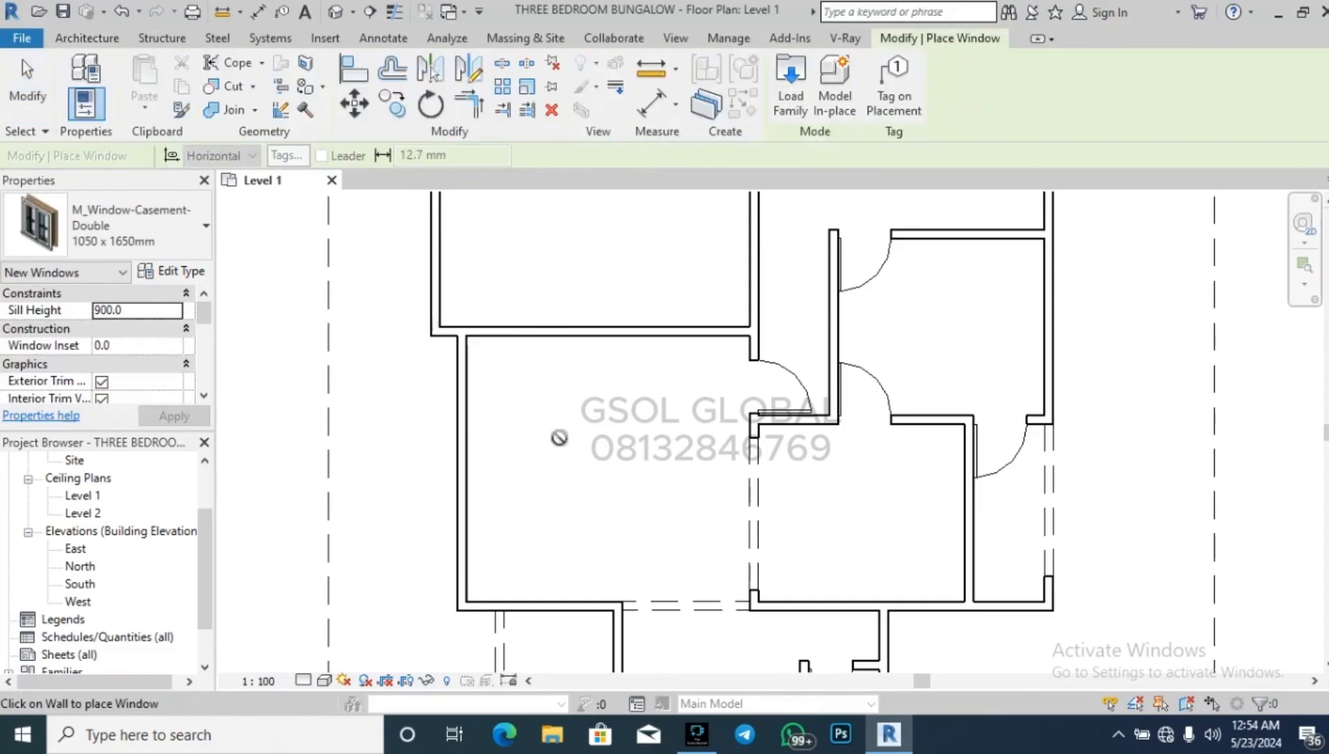
scroll(630, 365, down, 1)
scroll(524, 386, up, 1)
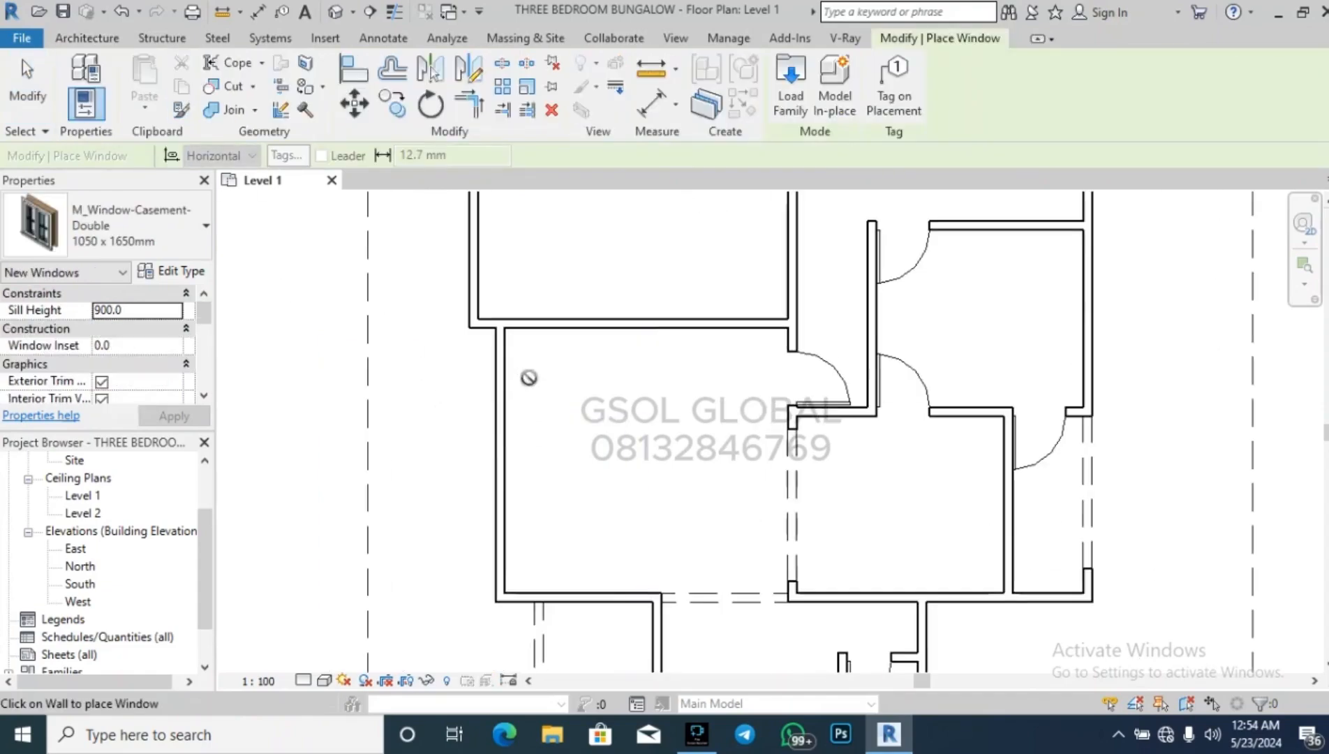
click(487, 369)
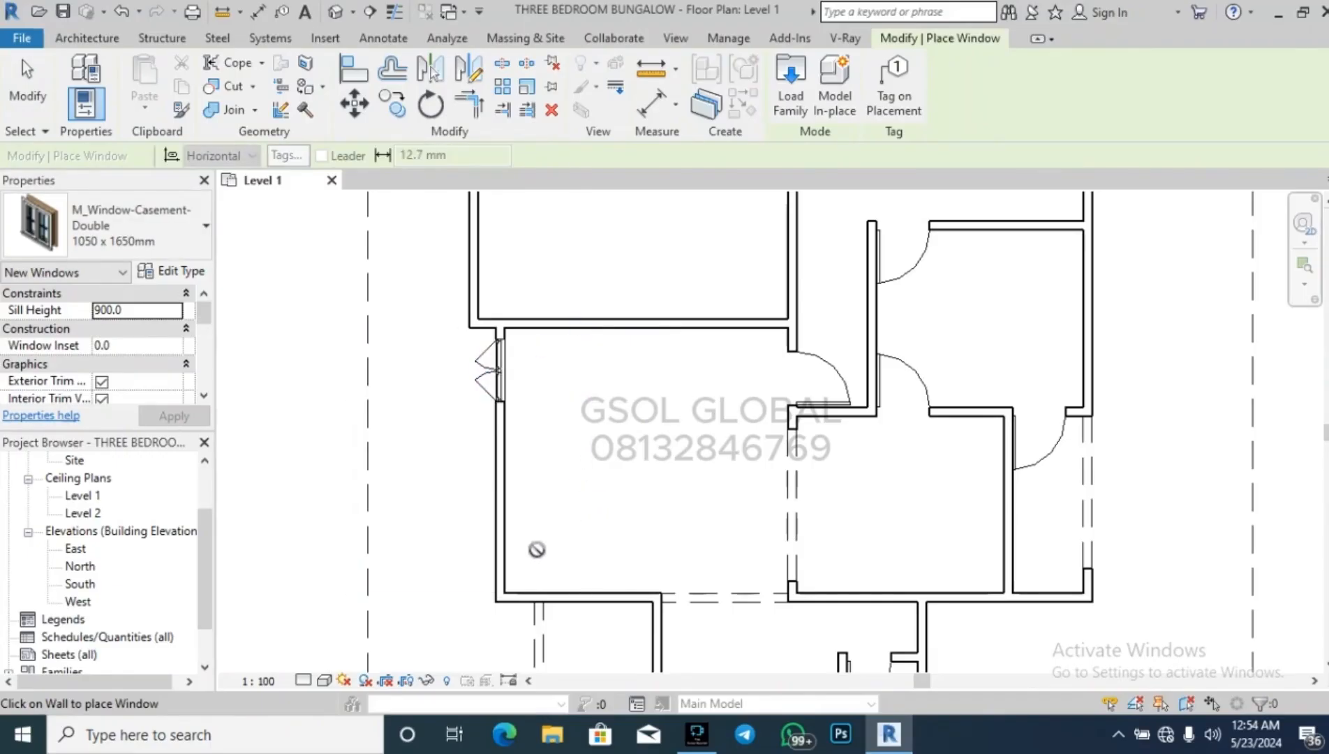
click(495, 550)
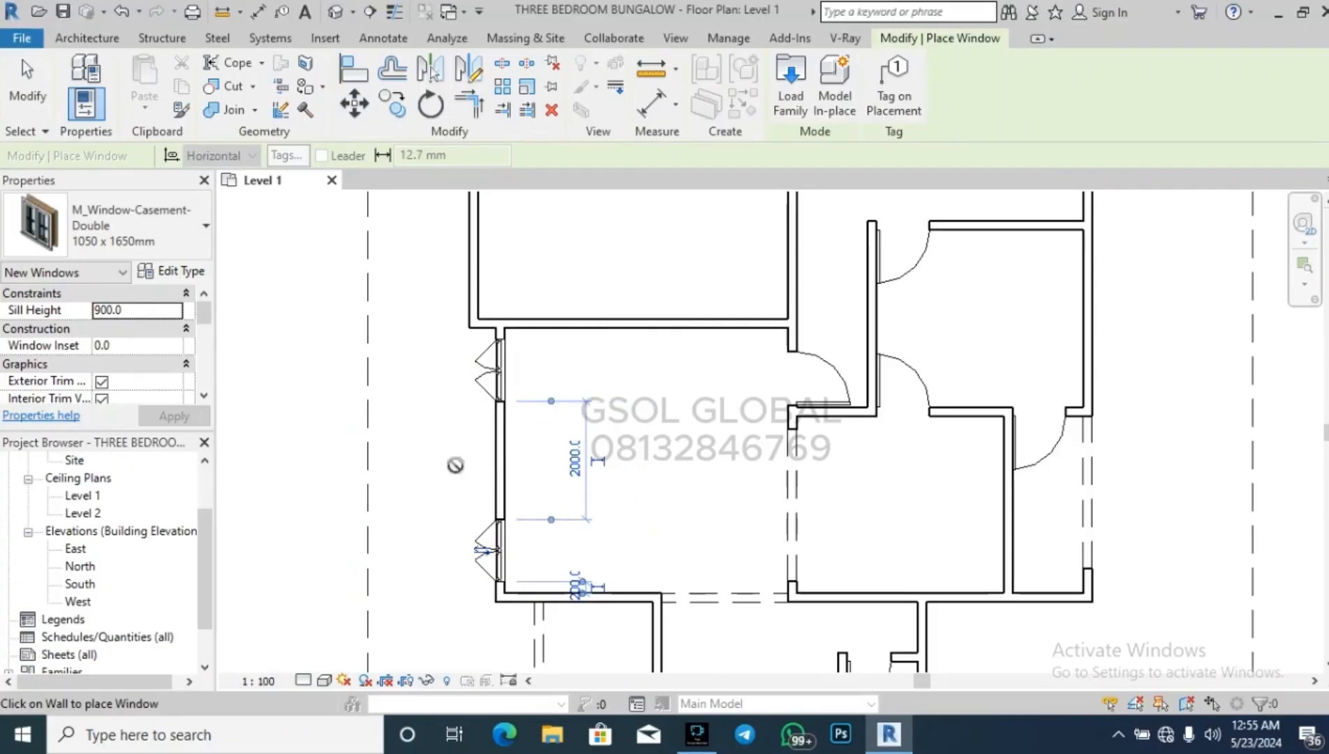
Place one casement window in the living room's lower wall and one in the adjacent room's right wall, about 600 mm above its lower wall.
scroll(386, 373, down, 2)
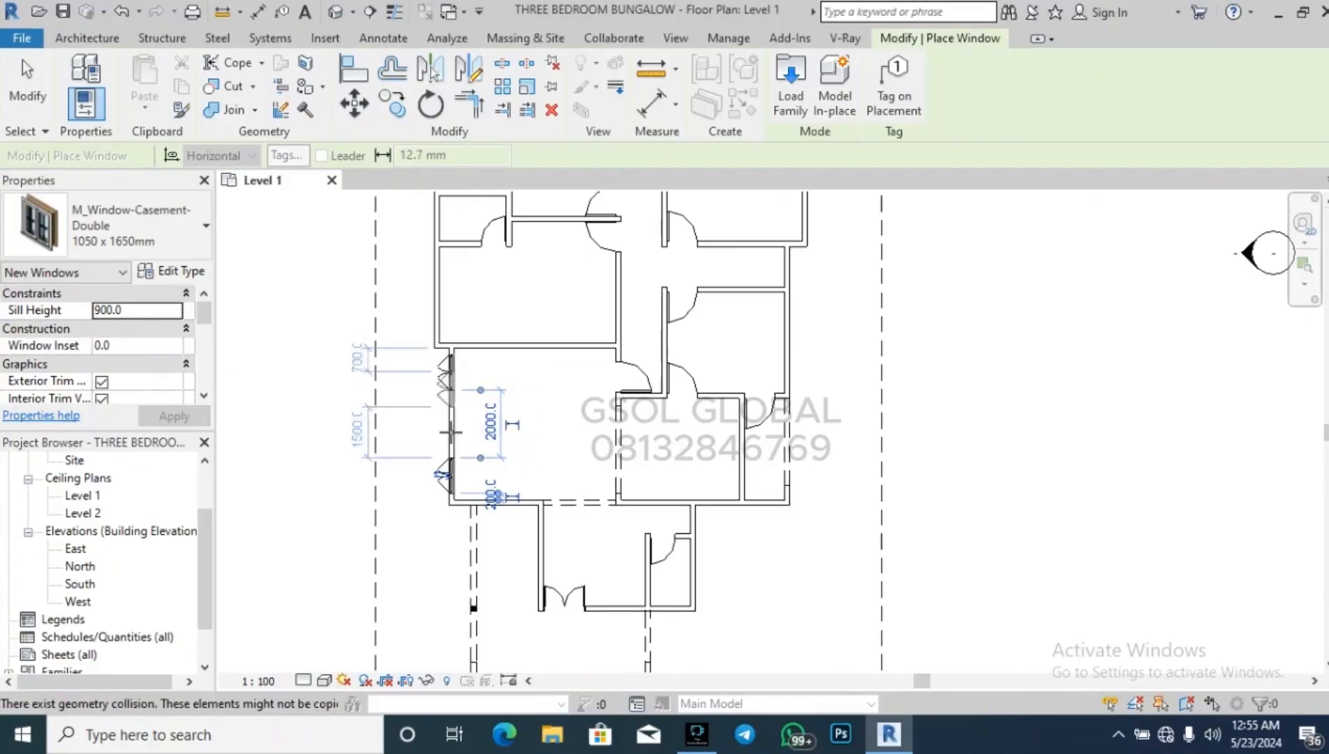
scroll(520, 482, up, 2)
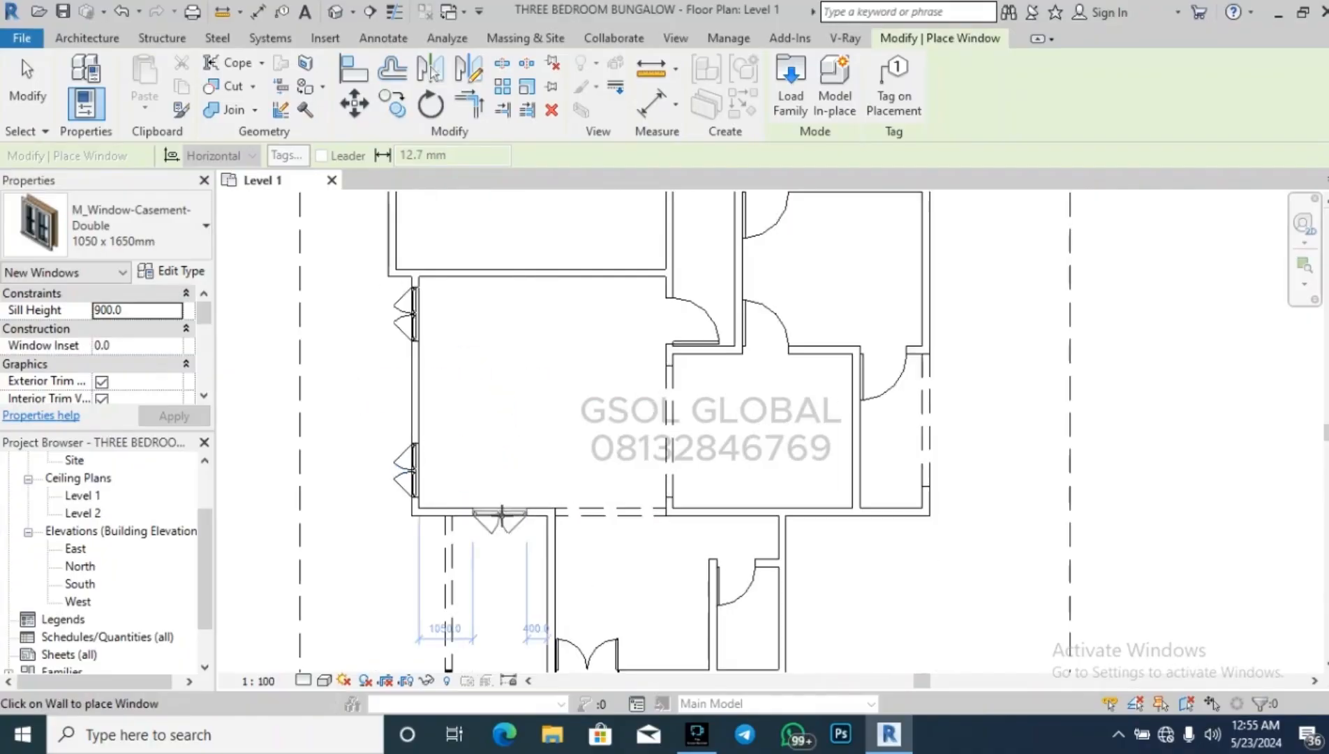
scroll(395, 515, down, 2)
scroll(395, 515, down, 1)
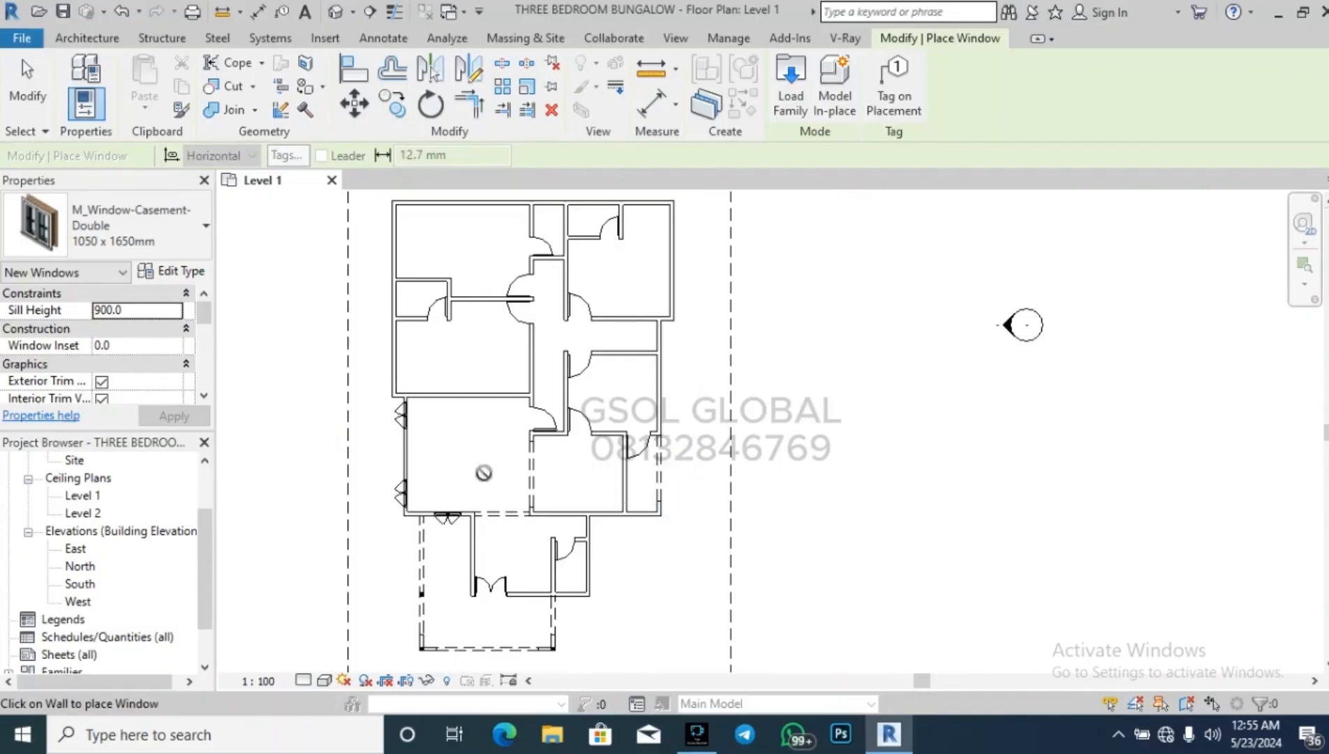
scroll(509, 451, up, 2)
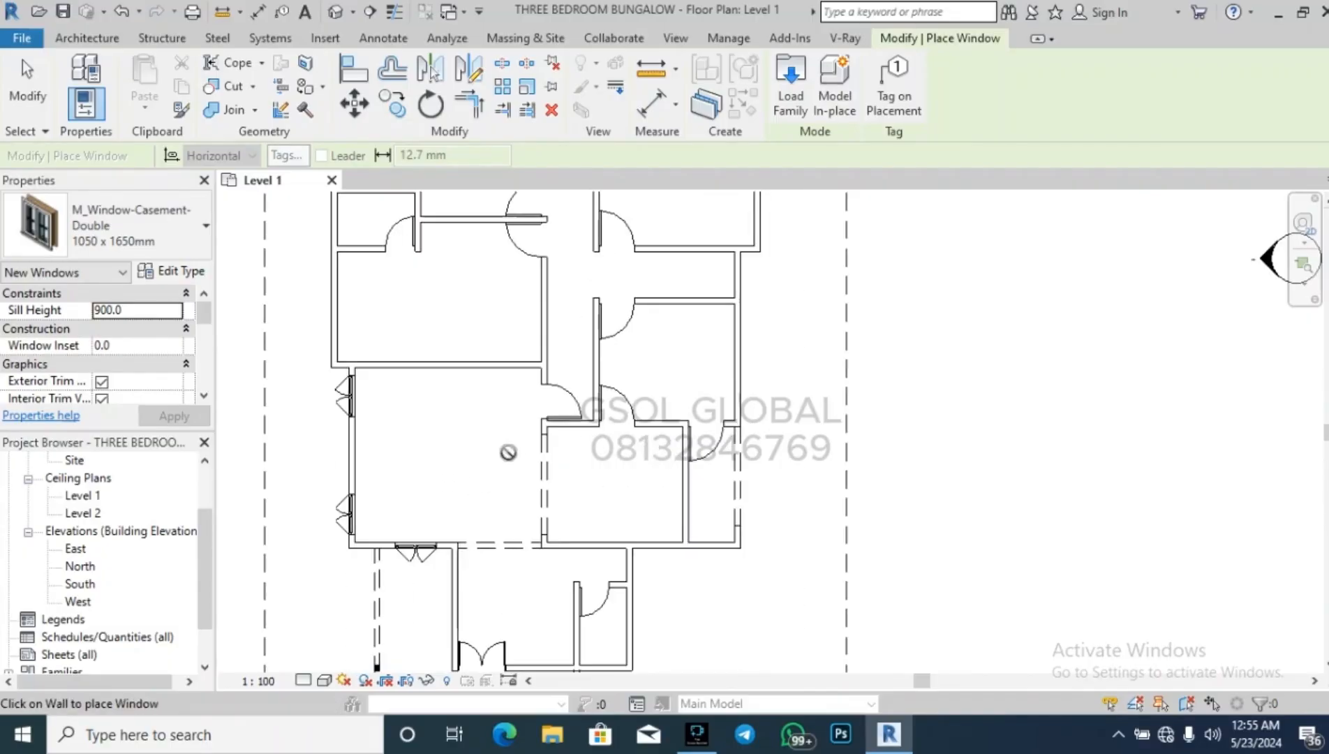
click(686, 498)
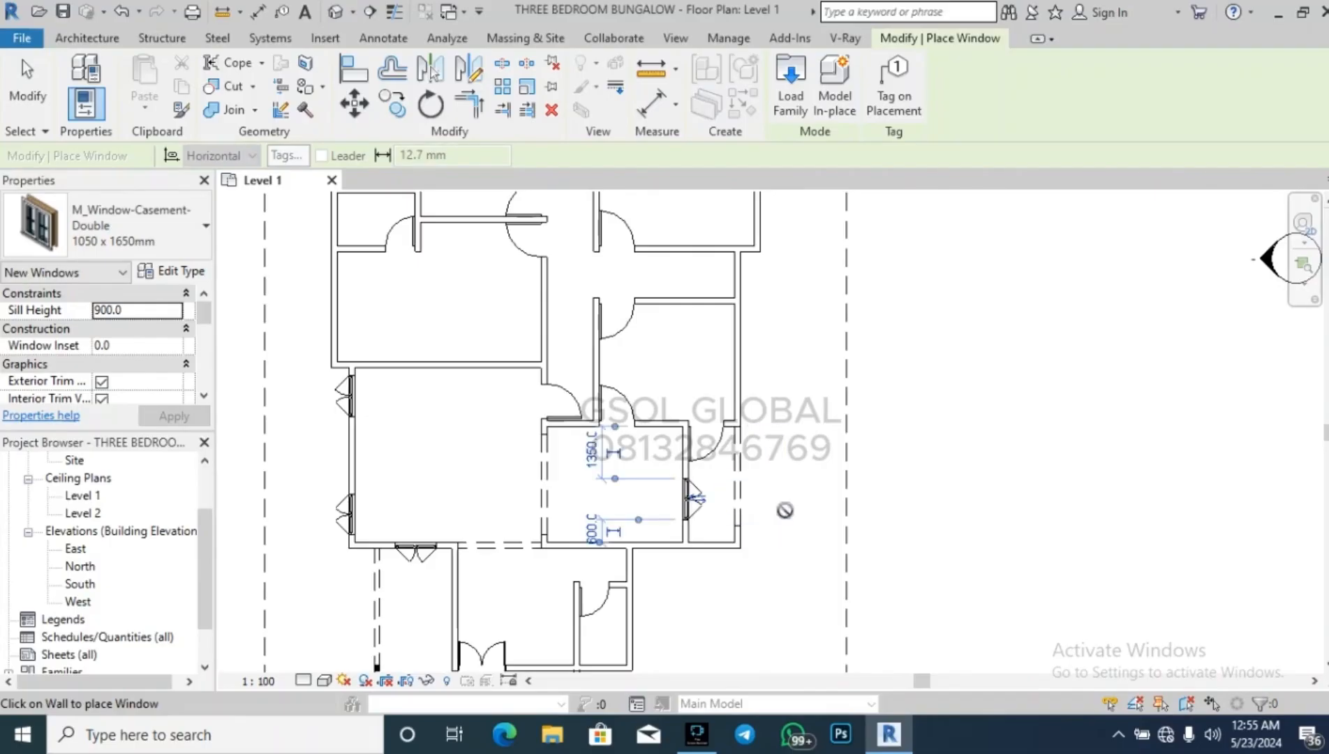
key(Escape)
key(Escape)
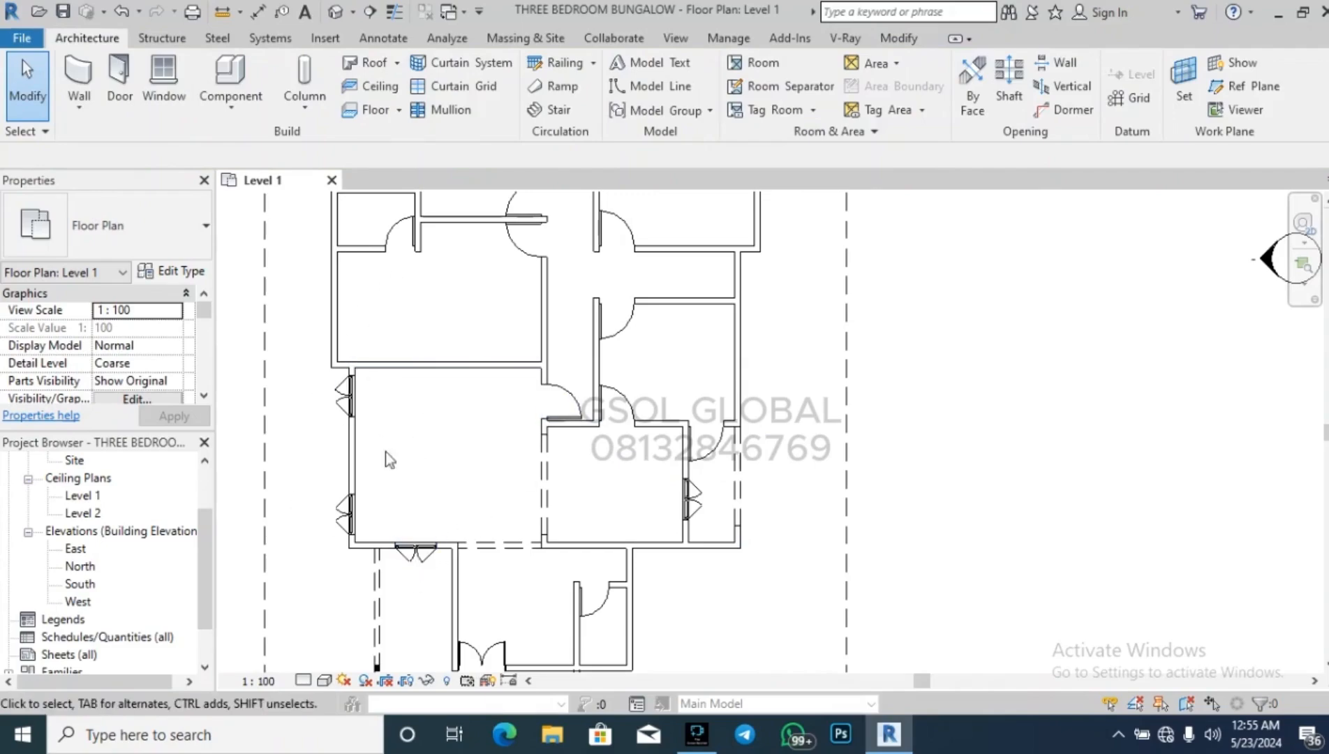
Place a casement window in the front wall beside the entrance double door, about 700 mm from the door opening.
scroll(605, 341, down, 3)
scroll(560, 530, up, 3)
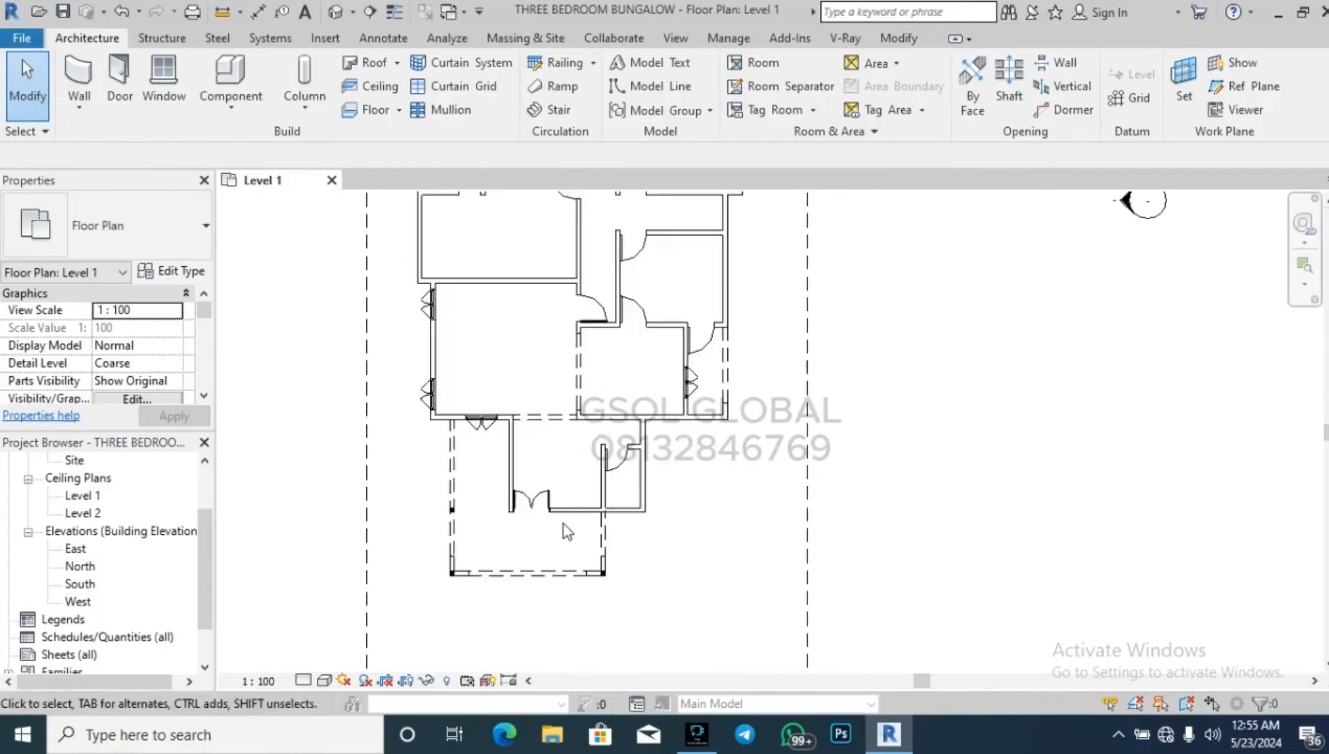
click(163, 77)
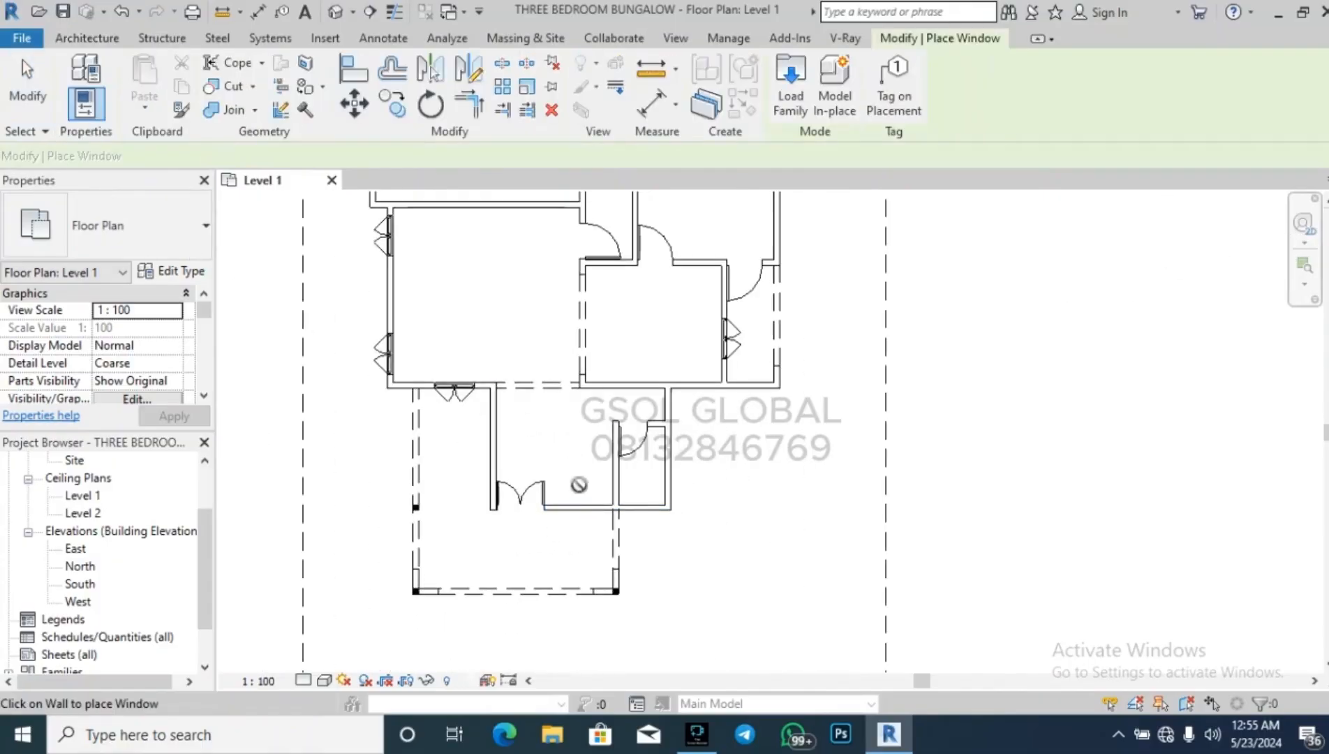
scroll(577, 534, up, 3)
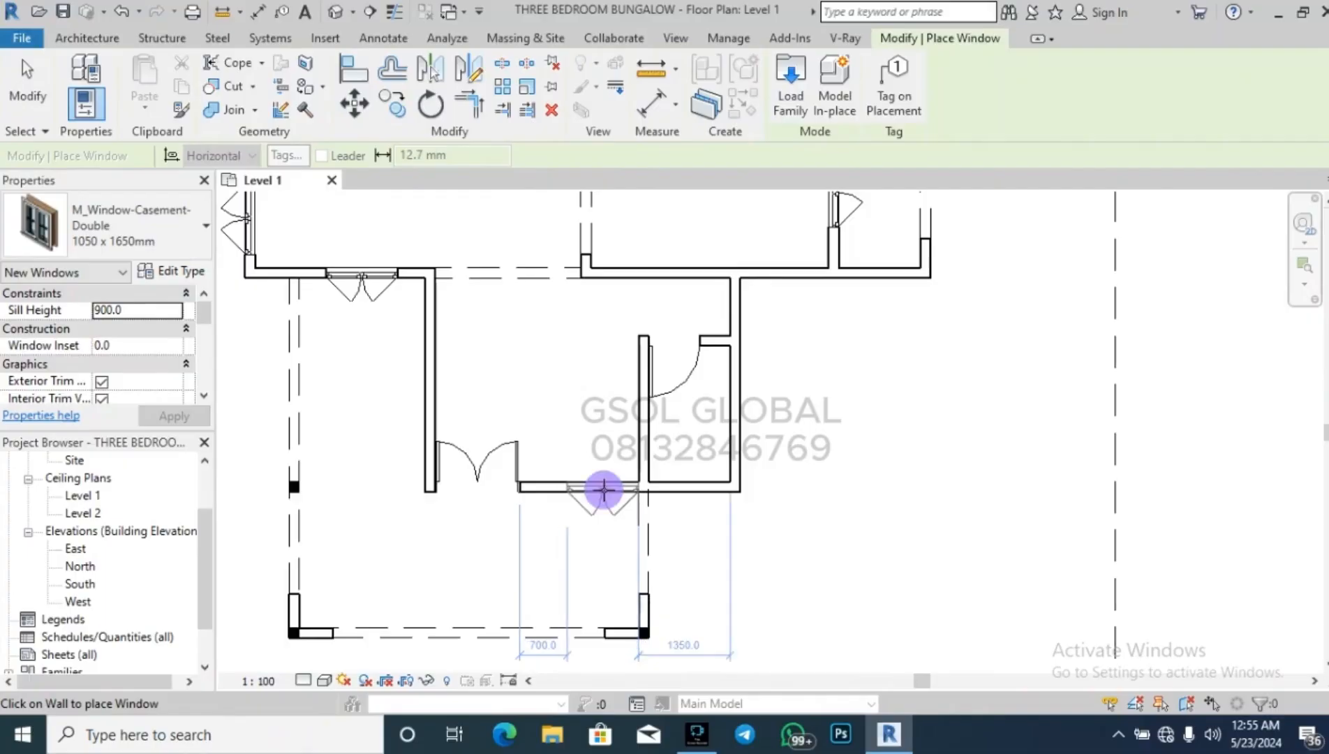
click(601, 491)
scroll(563, 587, down, 3)
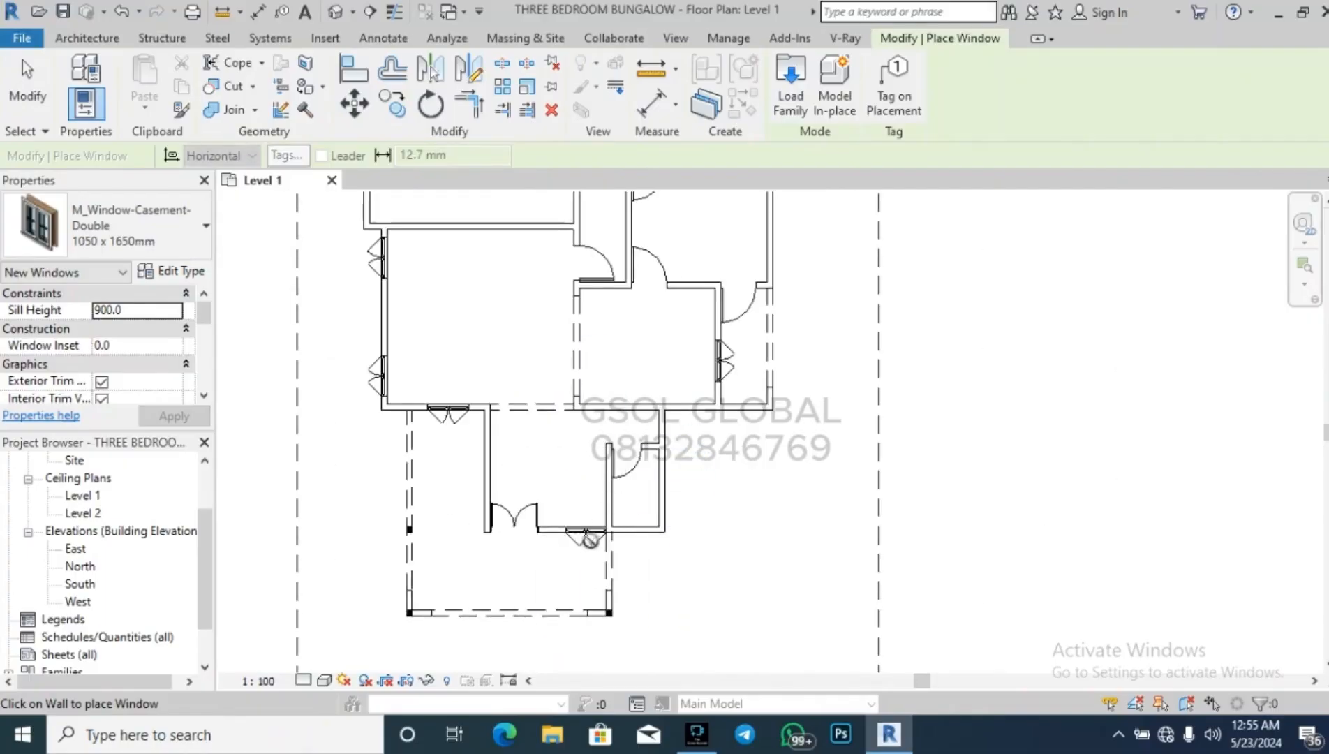
Place two casement windows in the left exterior wall of the room above the living room, one at each end of the wall.
scroll(504, 560, down, 5)
scroll(475, 321, up, 5)
scroll(475, 321, up, 4)
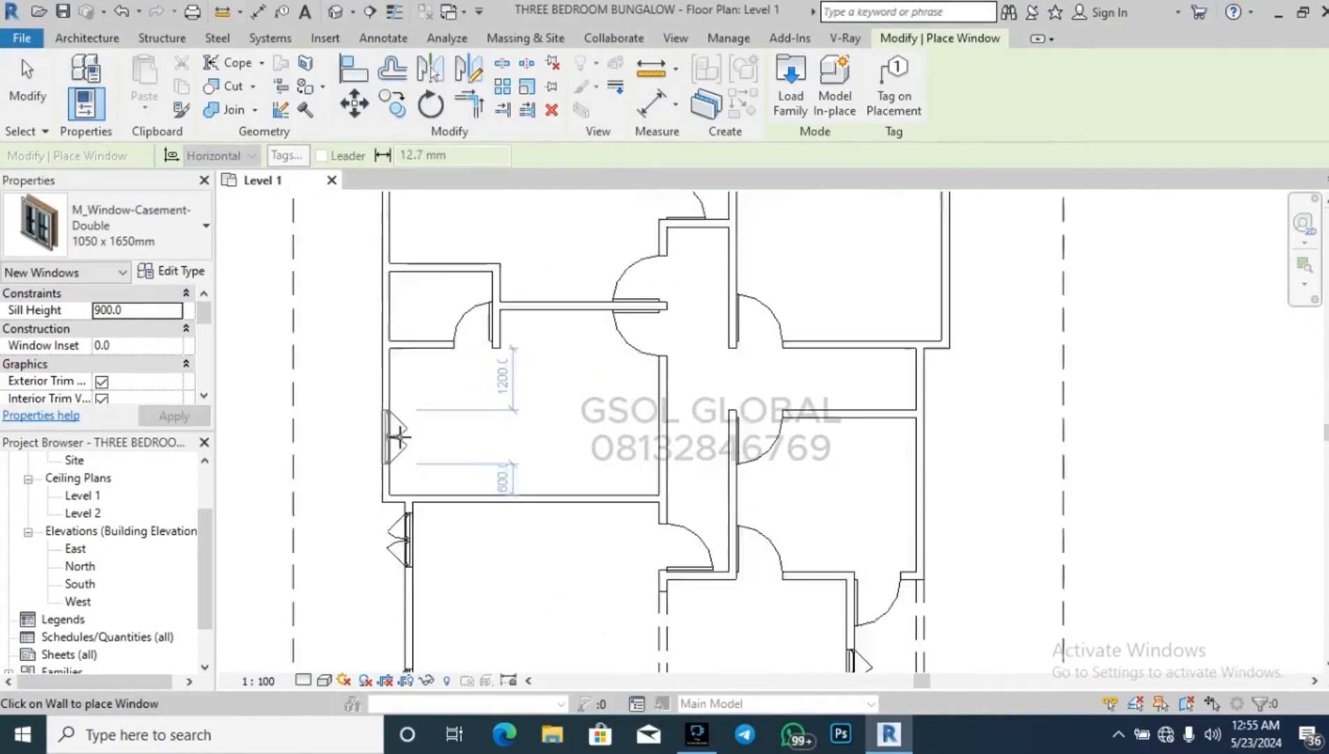
click(377, 352)
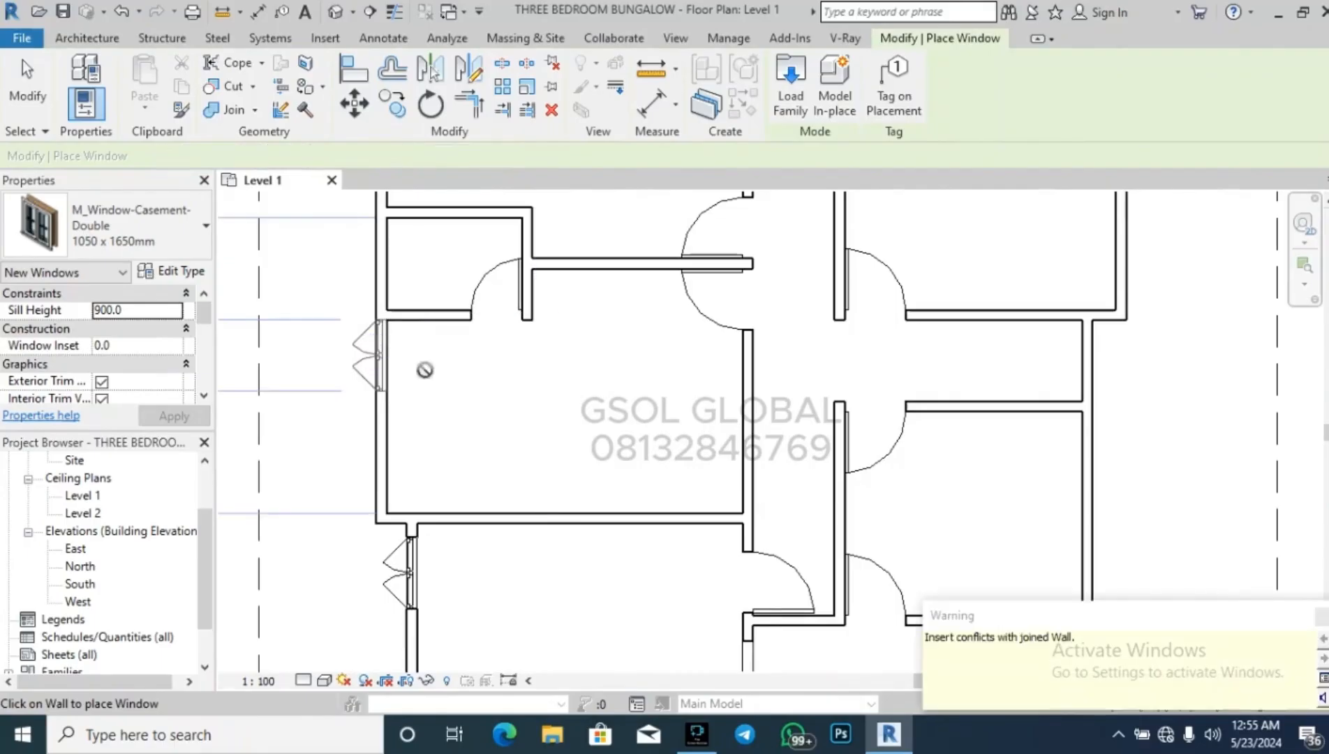
click(377, 475)
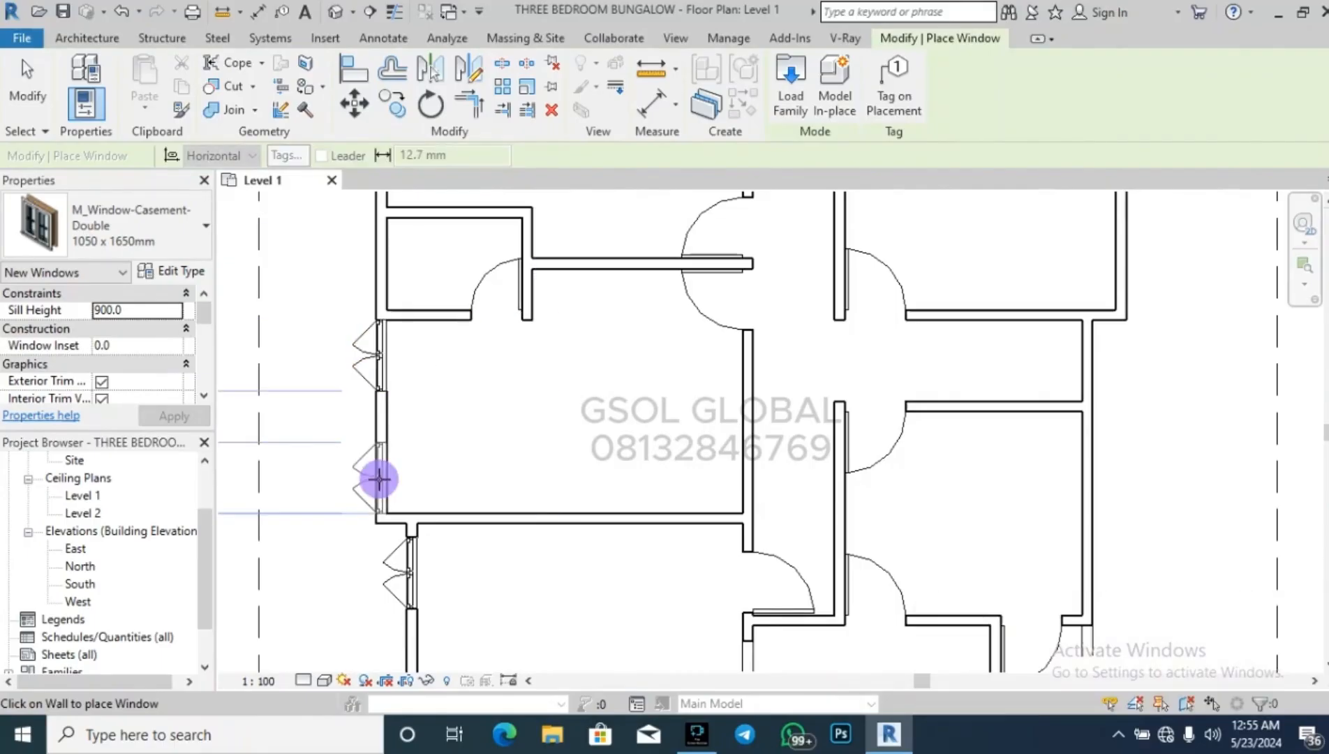
Place casement windows in the right exterior wall, one in the room below the side corridor and one at the corridor's end.
scroll(297, 398, down, 3)
scroll(757, 447, up, 2)
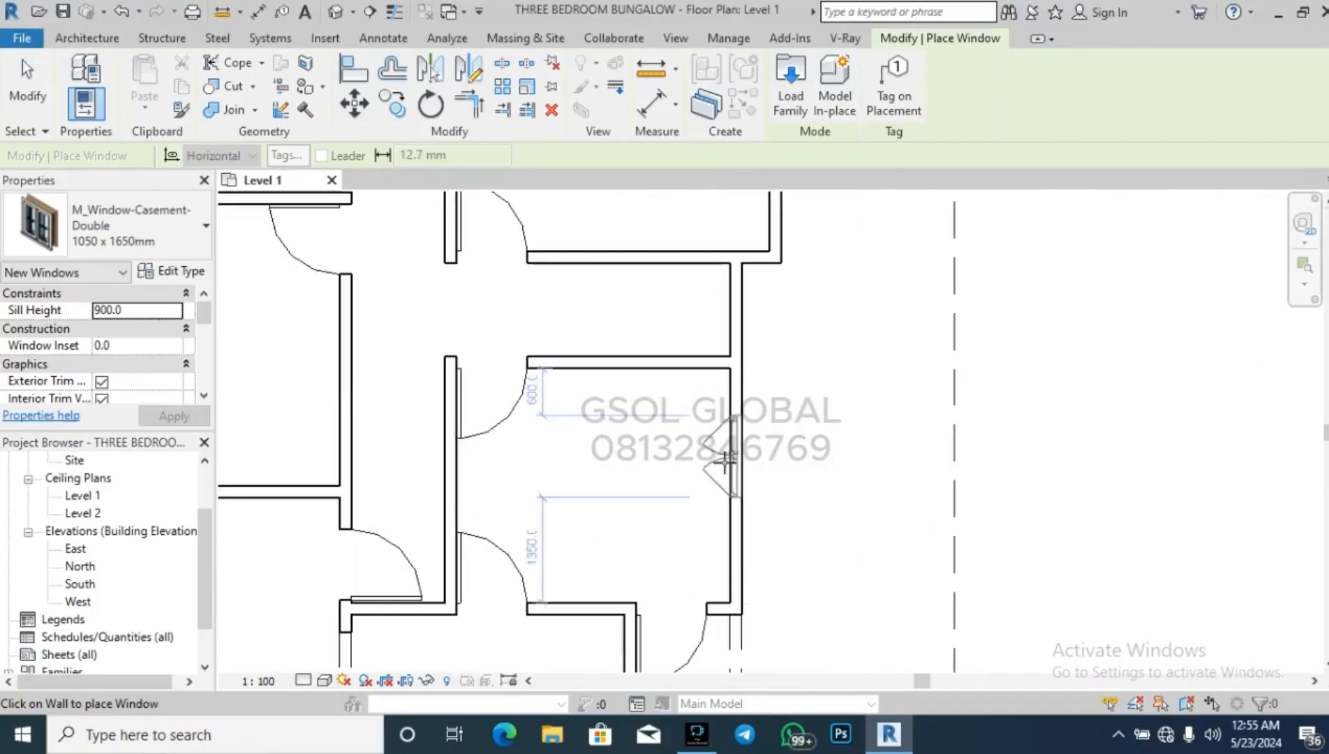
click(741, 469)
scroll(602, 474, down, 3)
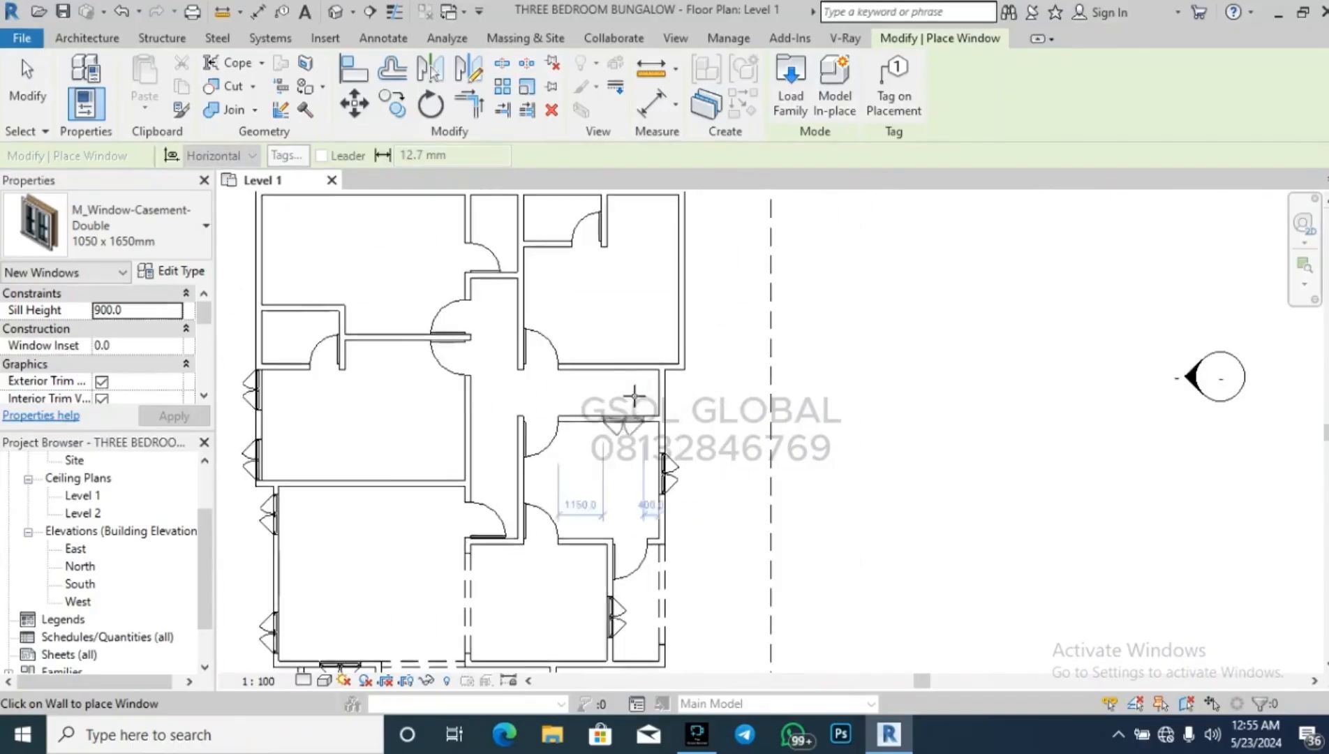
scroll(623, 350, up, 3)
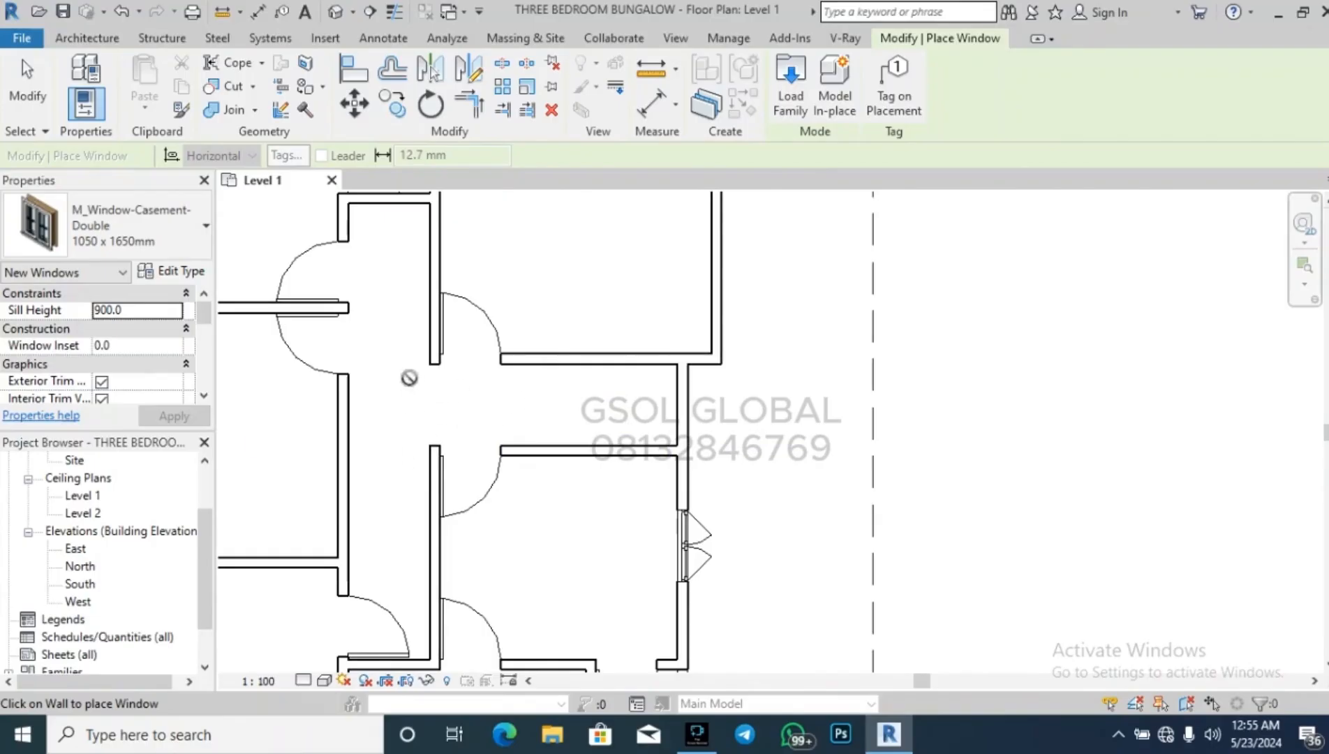
click(685, 403)
scroll(631, 502, down, 3)
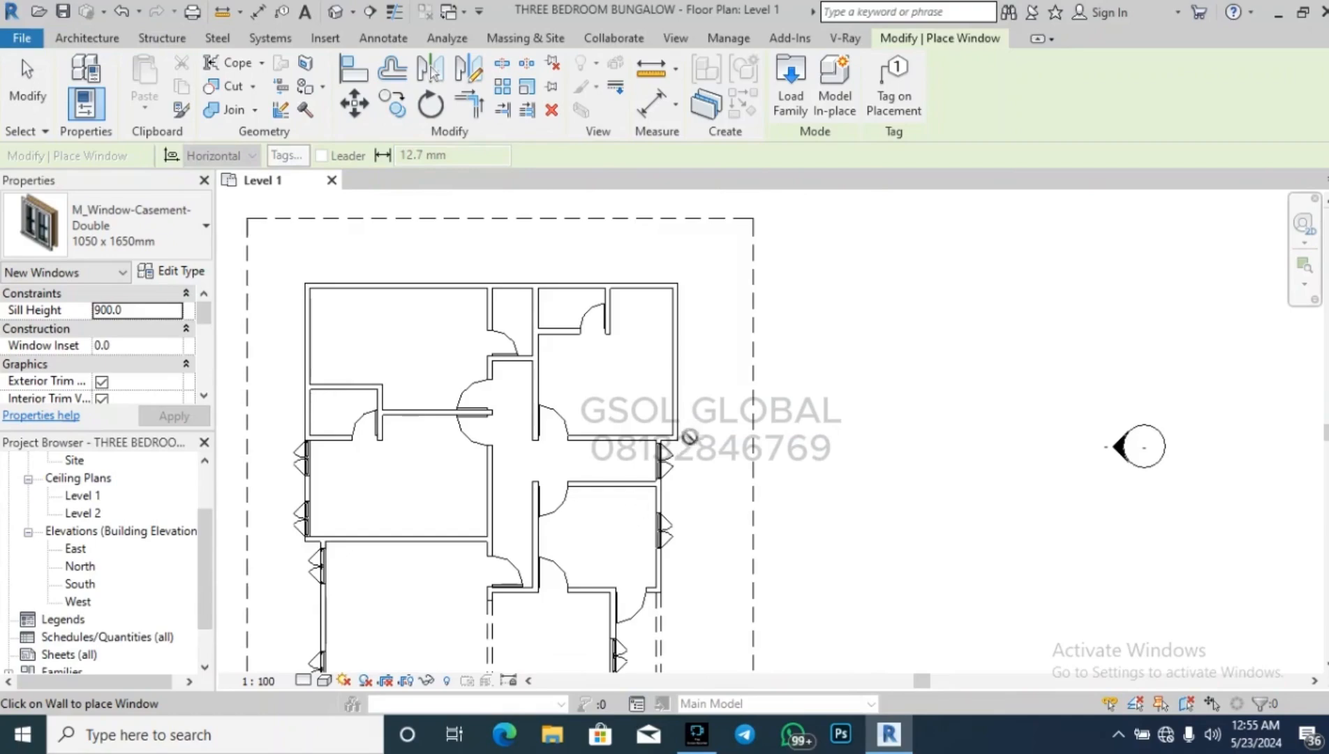
Place two casement windows in the upper-right bedroom's right wall, about 200 mm from its upper corner and about 300 mm from its lower corner.
scroll(688, 299, up, 3)
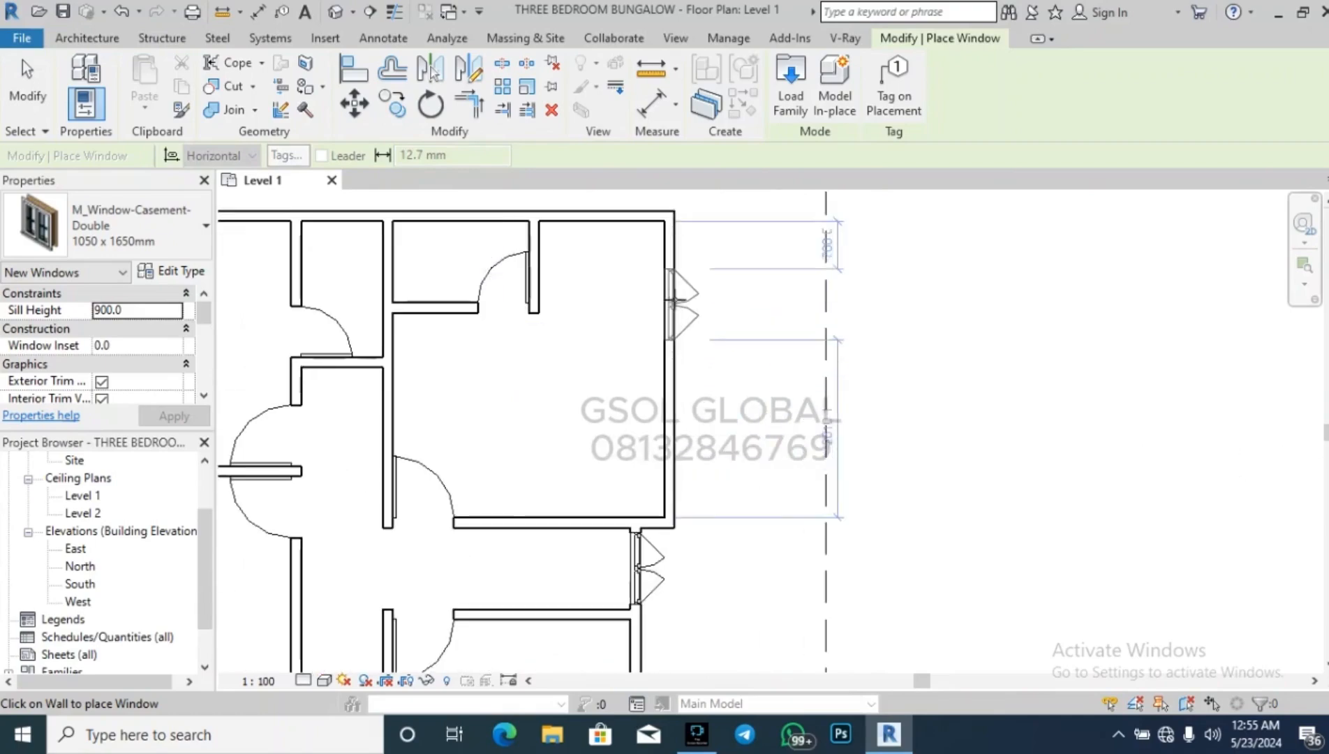
click(676, 270)
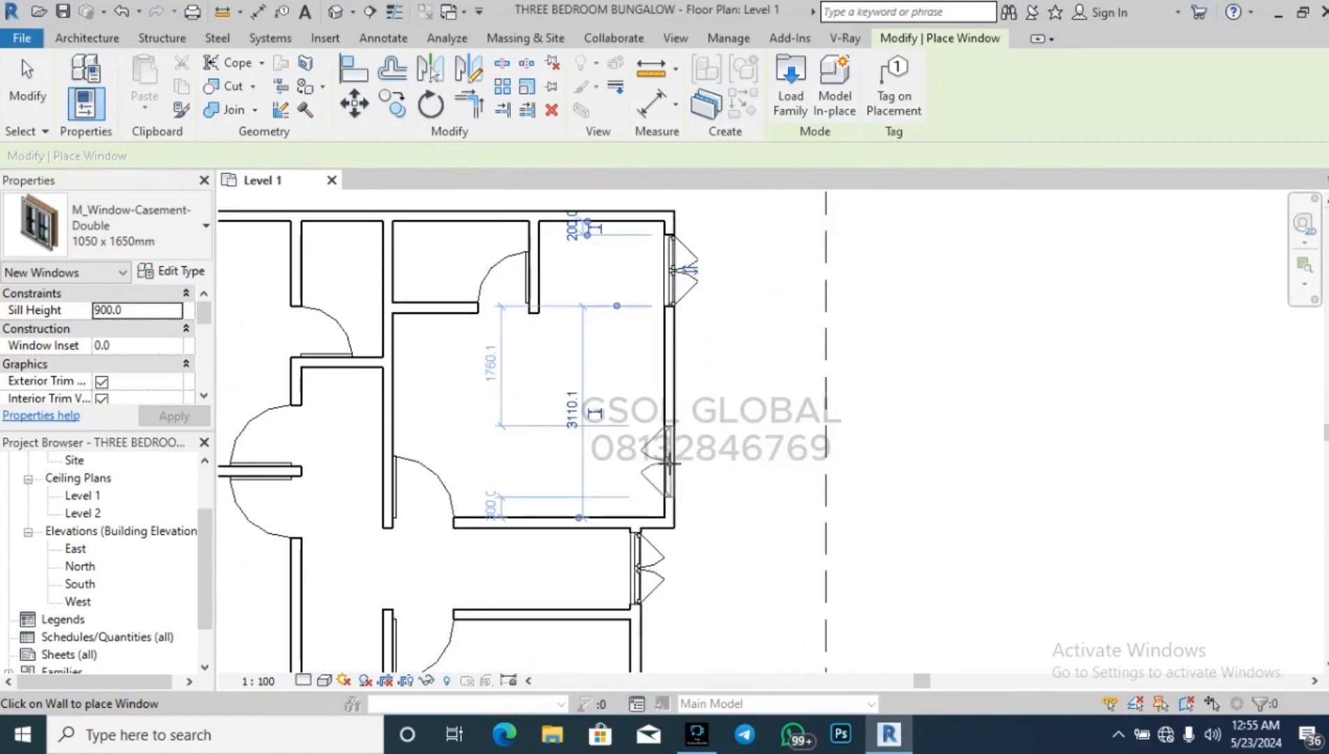
click(668, 462)
key(Escape)
key(Escape)
Flip the lower window of the upper-right bedroom so its sashes open outward.
click(651, 466)
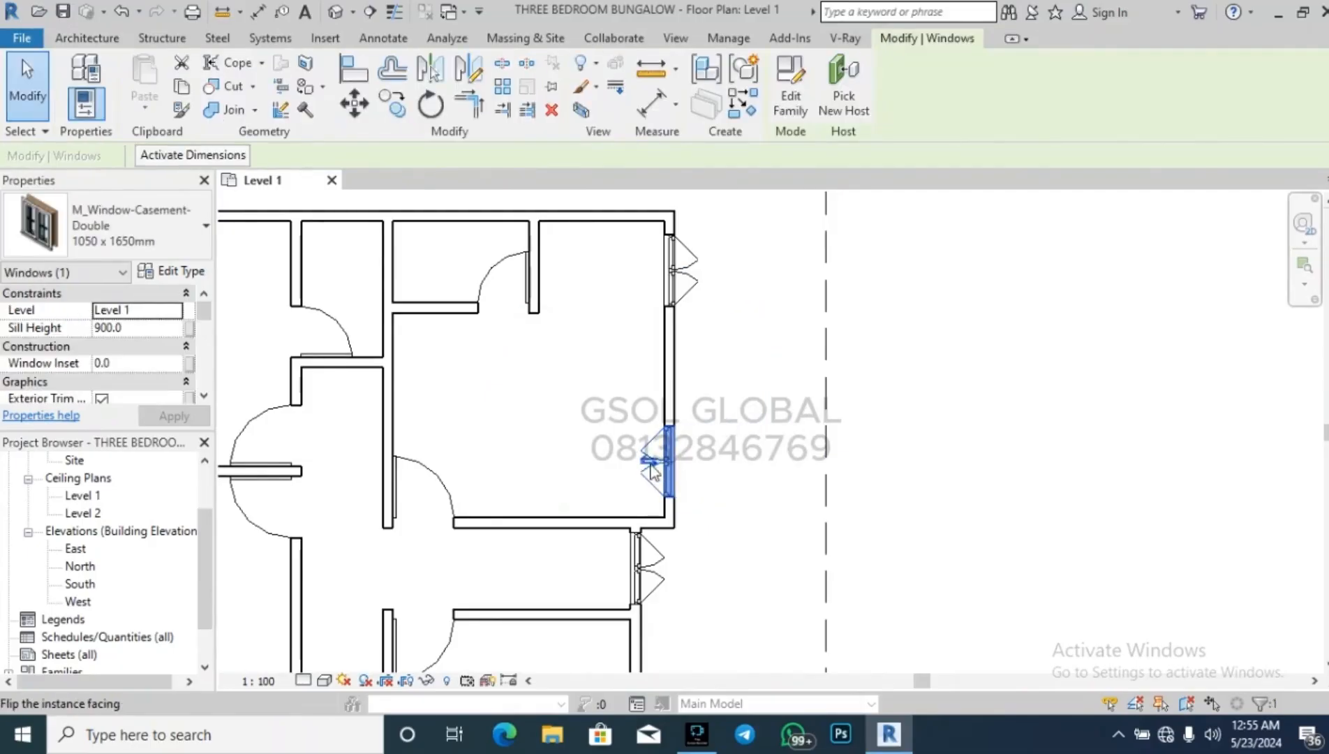
click(742, 485)
scroll(794, 473, down, 3)
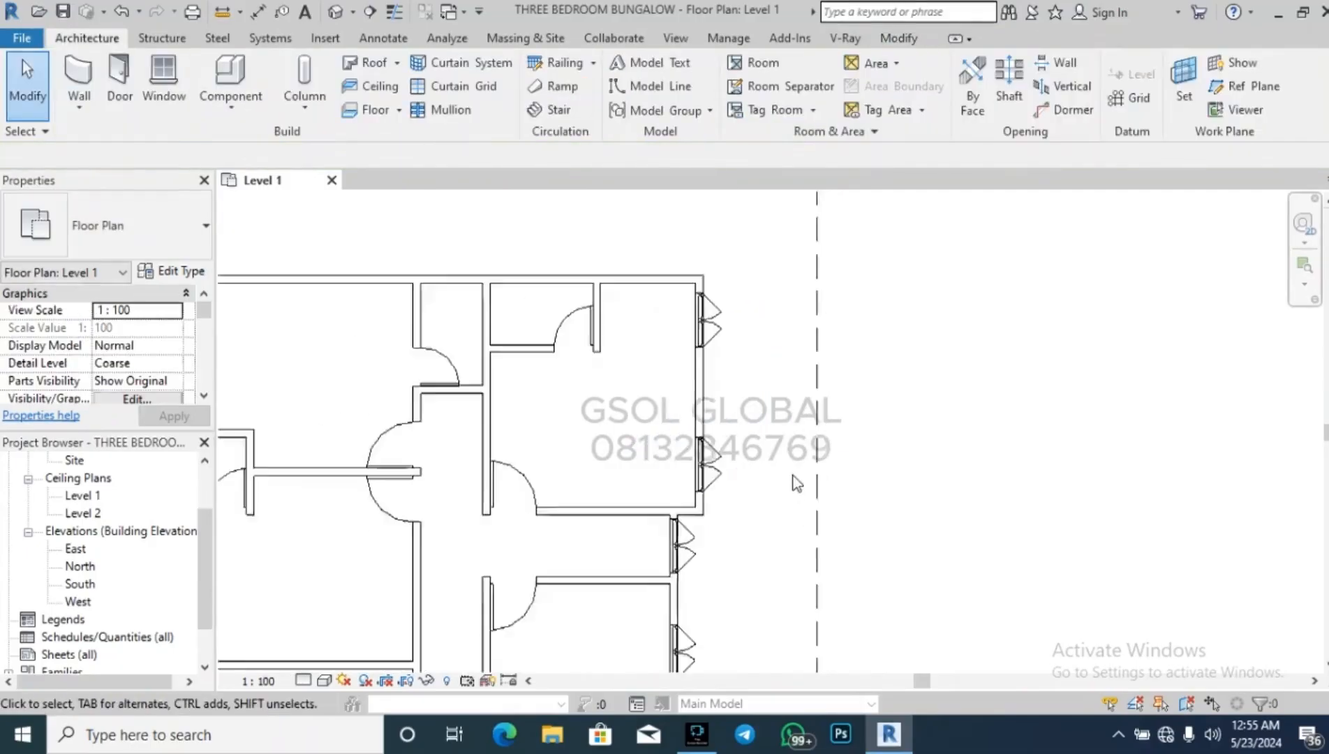
Flip the upper-right bedroom's lower window to face inward and back to face outward.
scroll(768, 469, up, 2)
click(734, 466)
scroll(738, 466, up, 2)
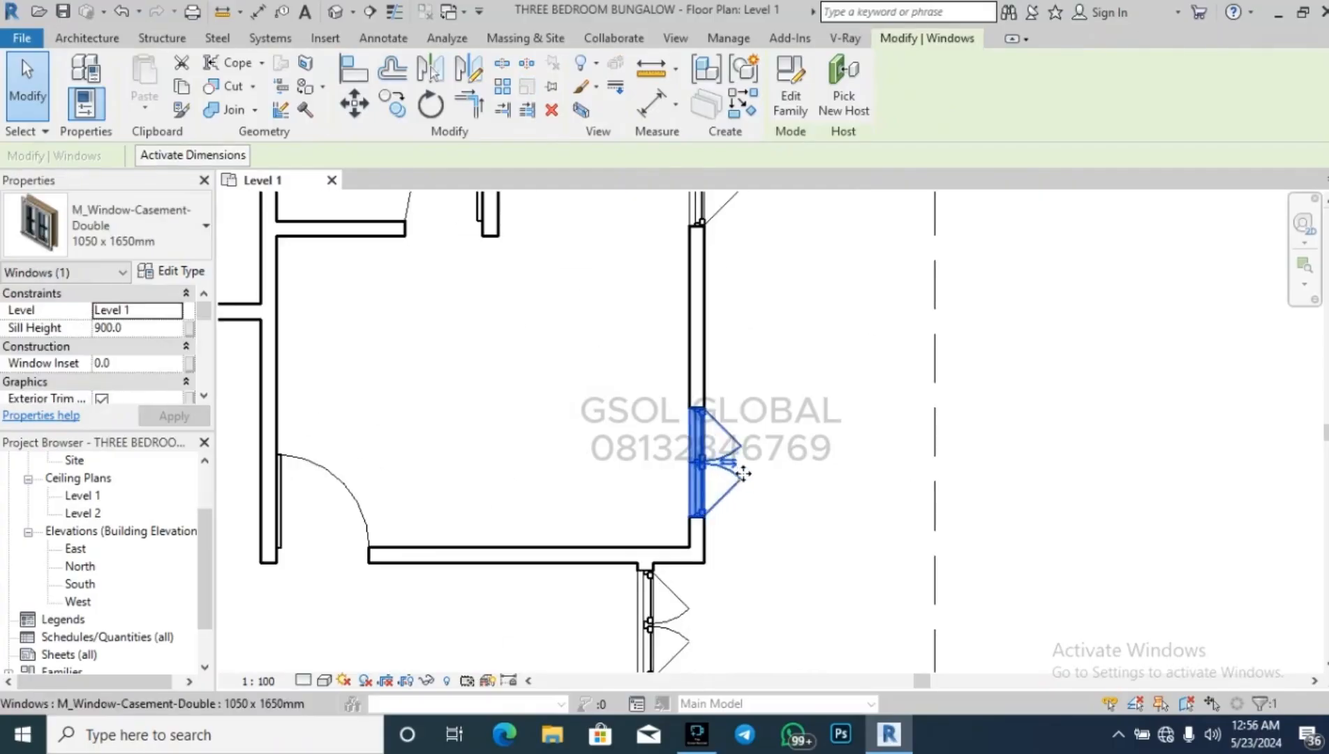
click(736, 466)
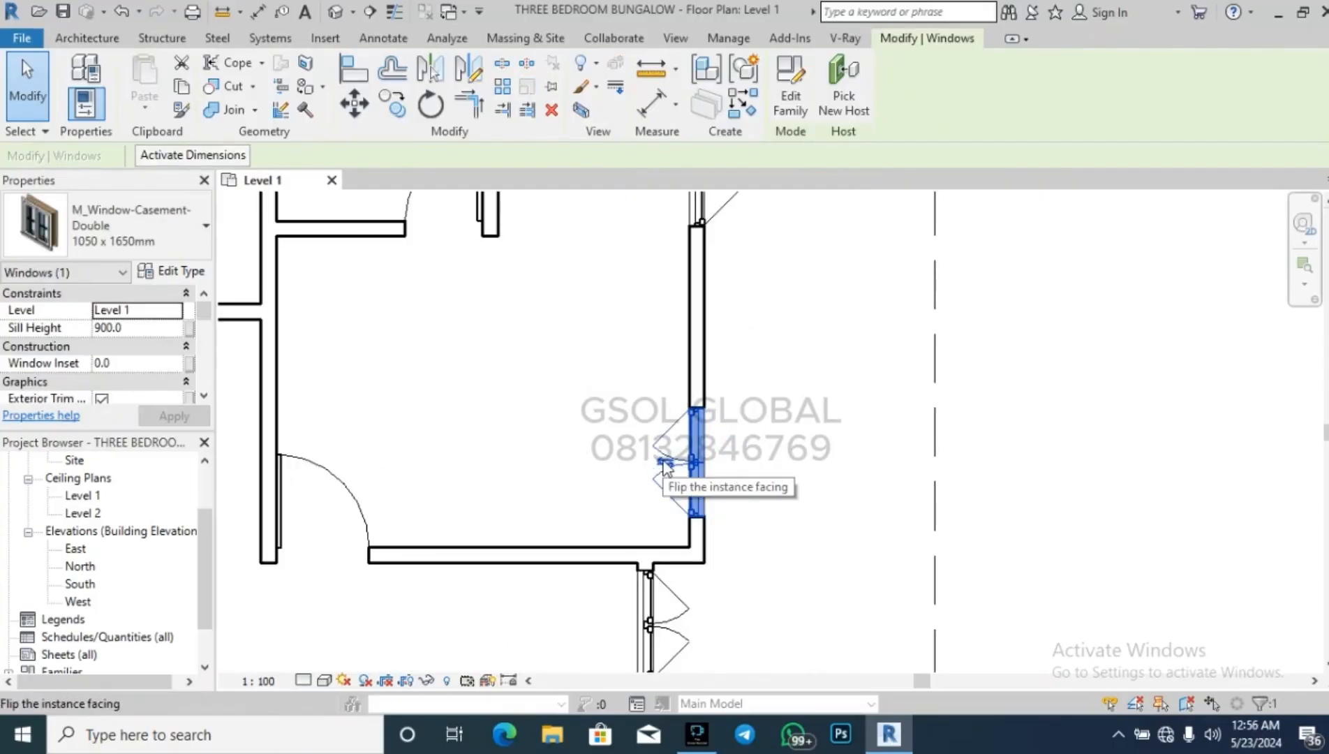
scroll(663, 463, up, 2)
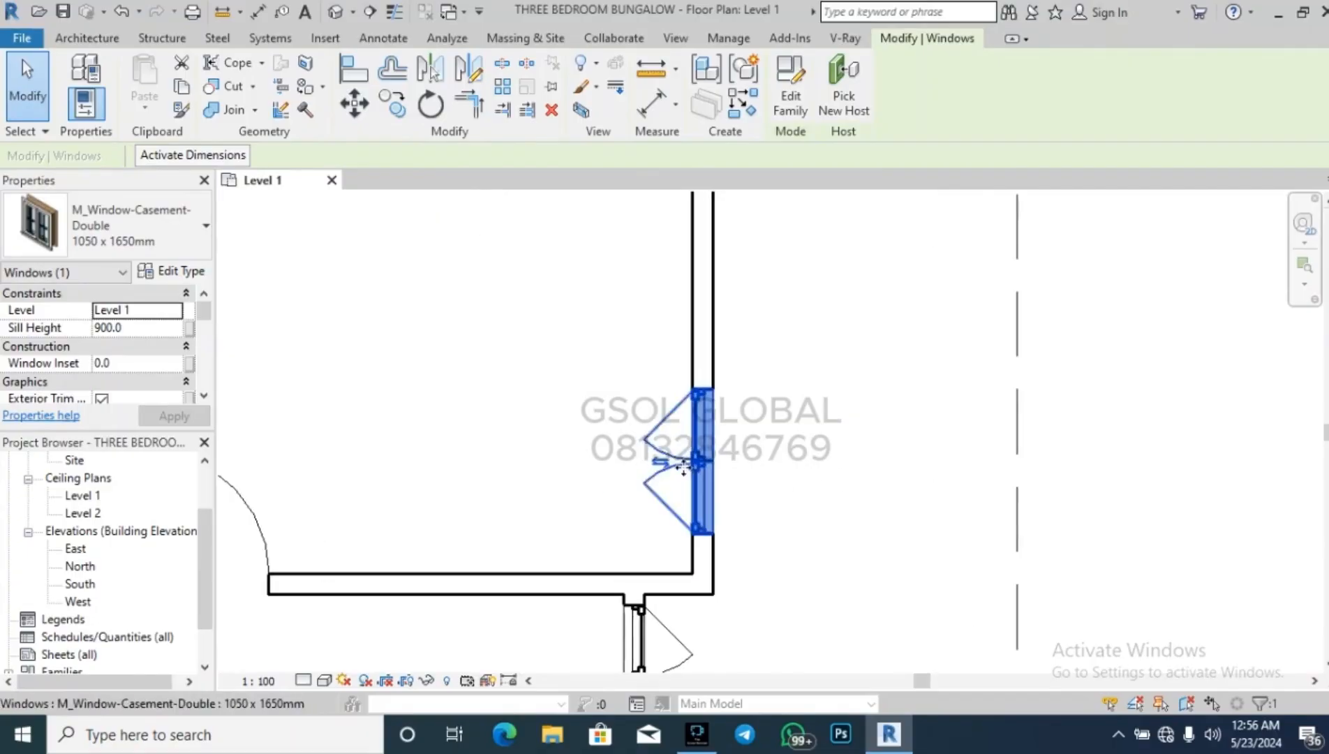
click(663, 475)
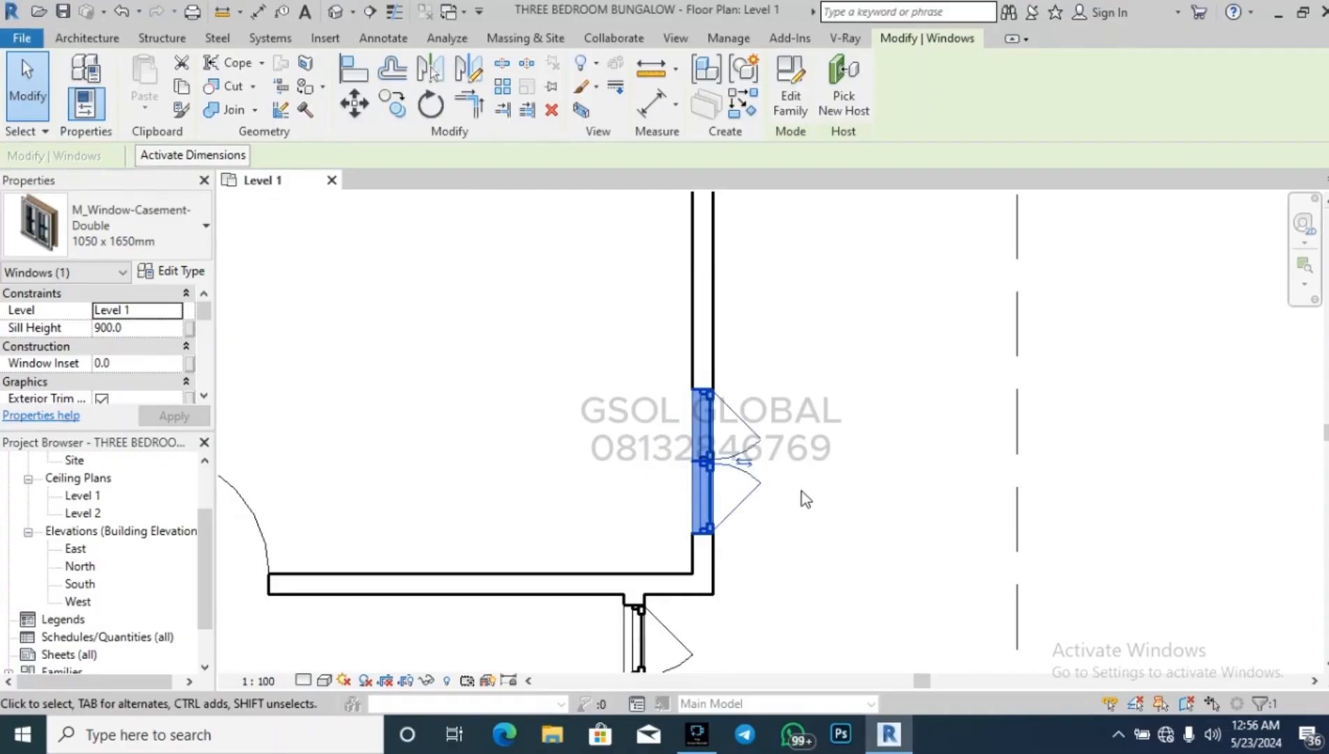
click(801, 491)
scroll(880, 460, down, 5)
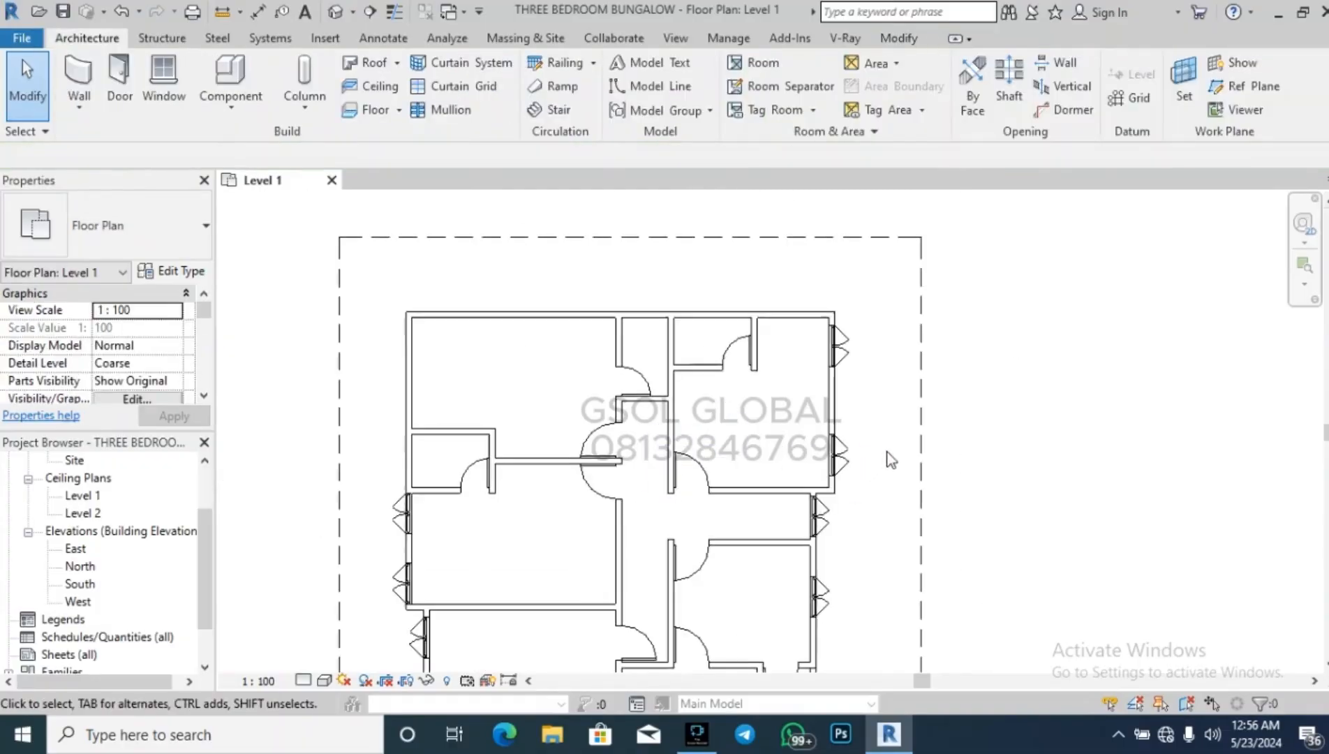
Place two double casement windows in the upper-left bedroom's top exterior wall, each about 500 mm from the nearest side wall.
click(175, 80)
scroll(458, 330, up, 1)
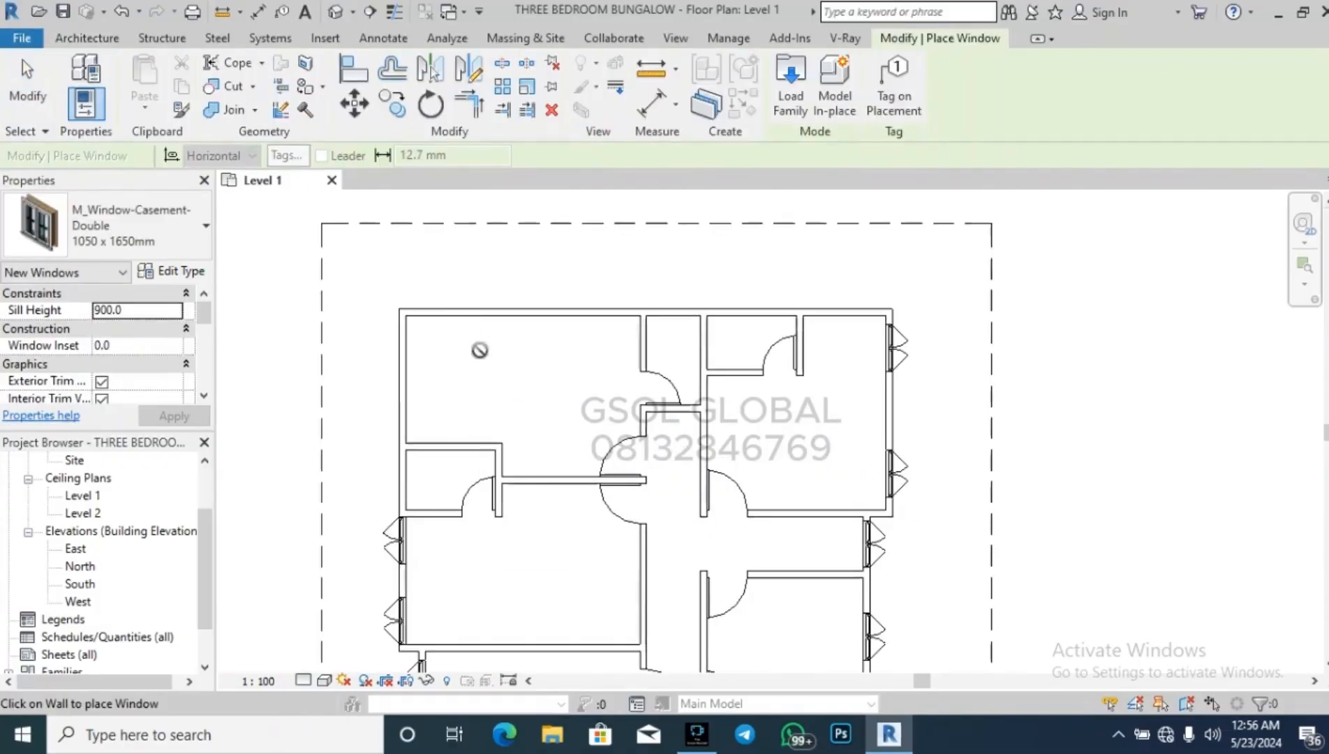
click(452, 307)
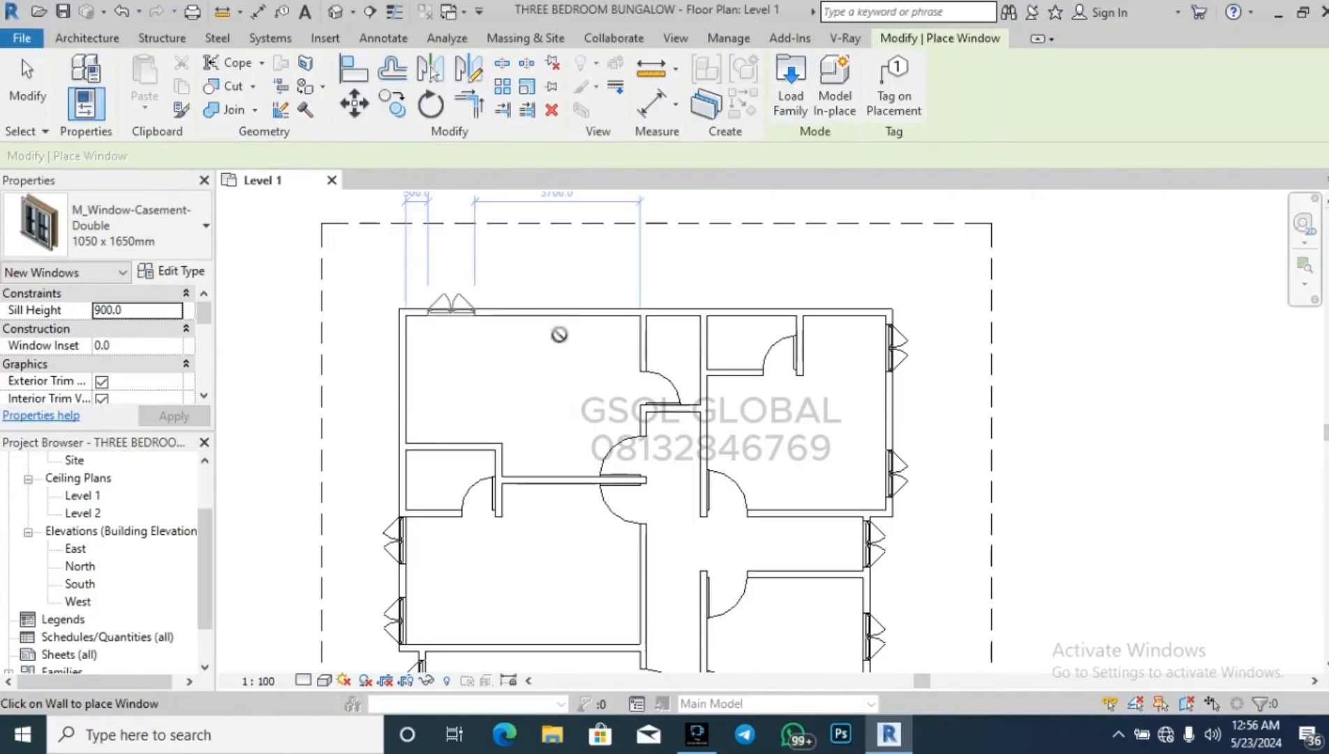
click(593, 307)
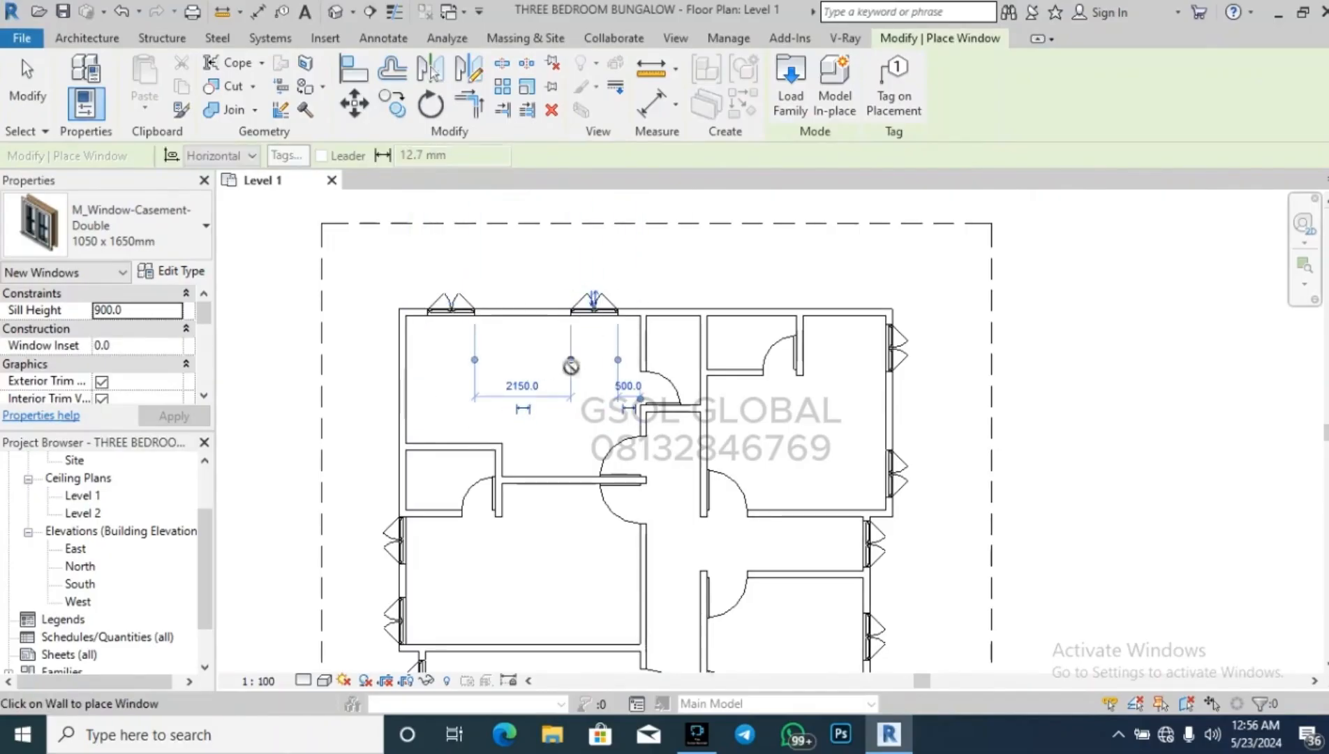
Place a double casement window in the left exterior wall of the upper-left bedroom.
click(393, 369)
scroll(562, 275, down, 3)
scroll(691, 293, down, 2)
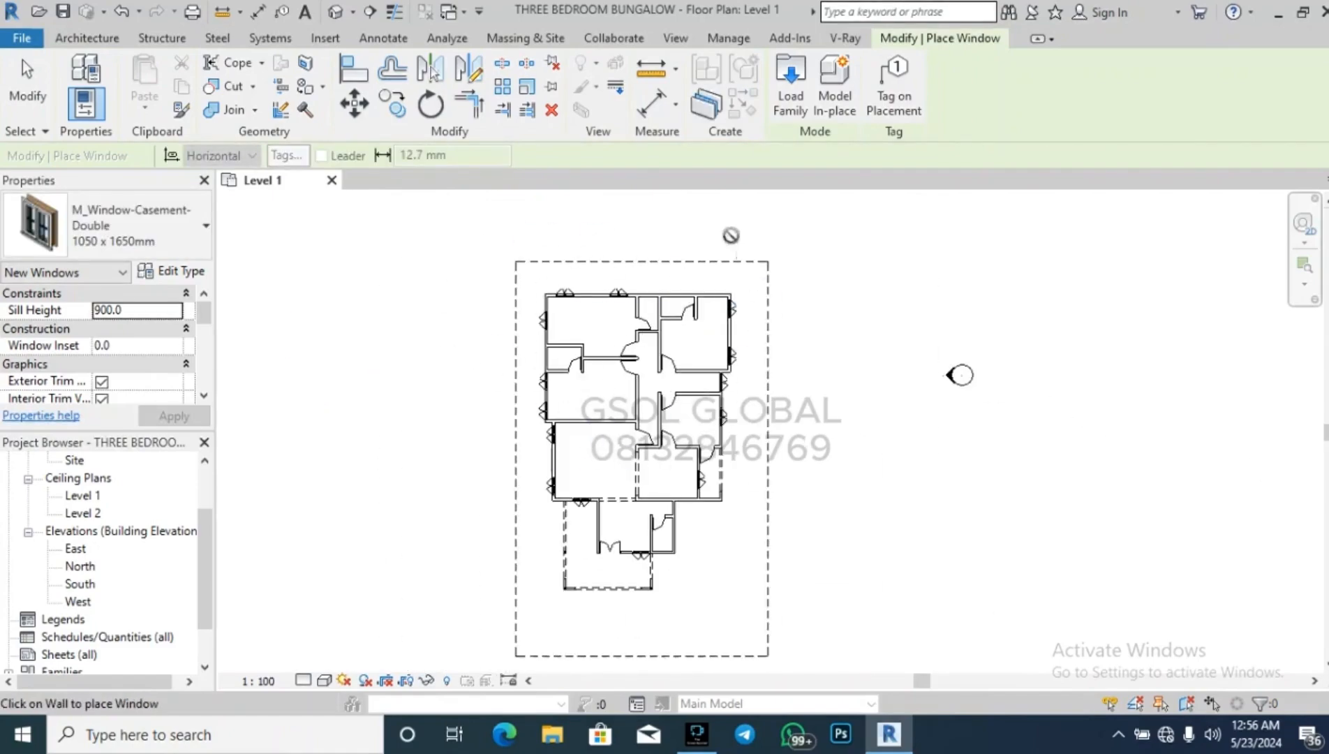
scroll(697, 332, up, 2)
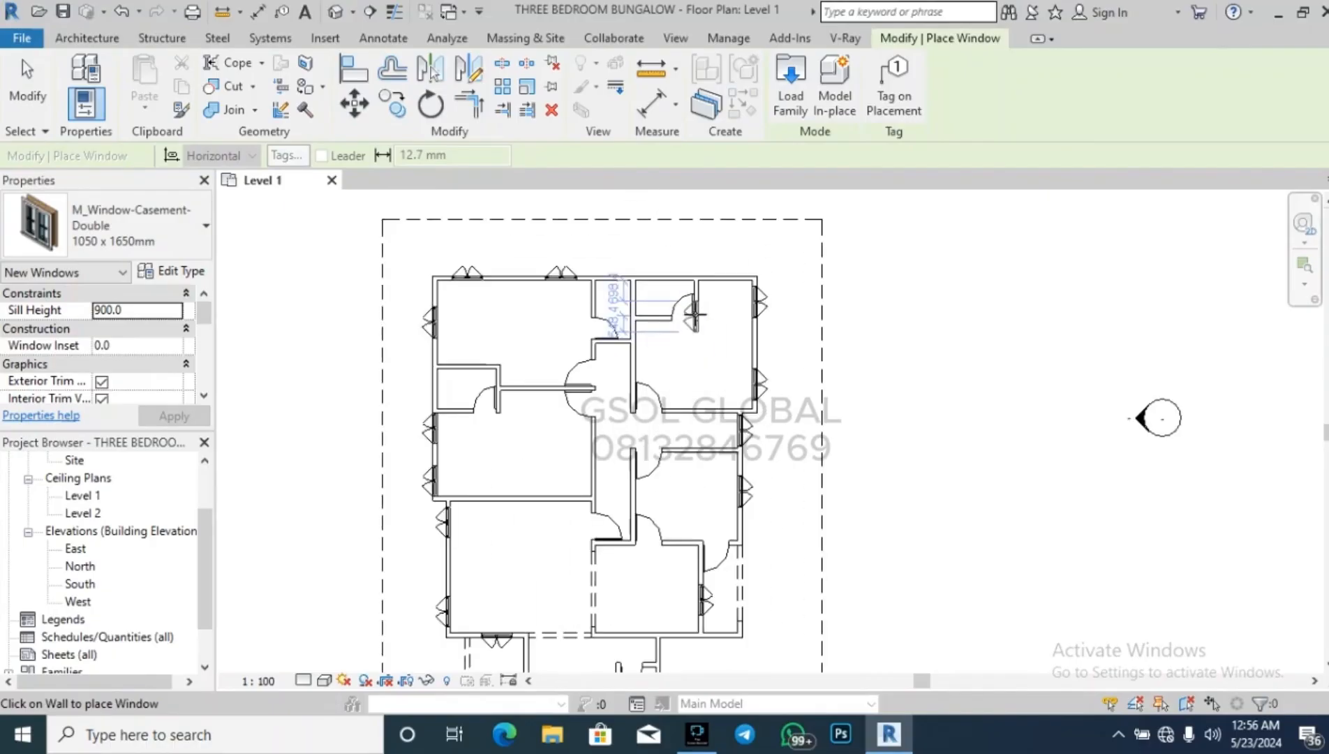
key(Escape)
key(Escape)
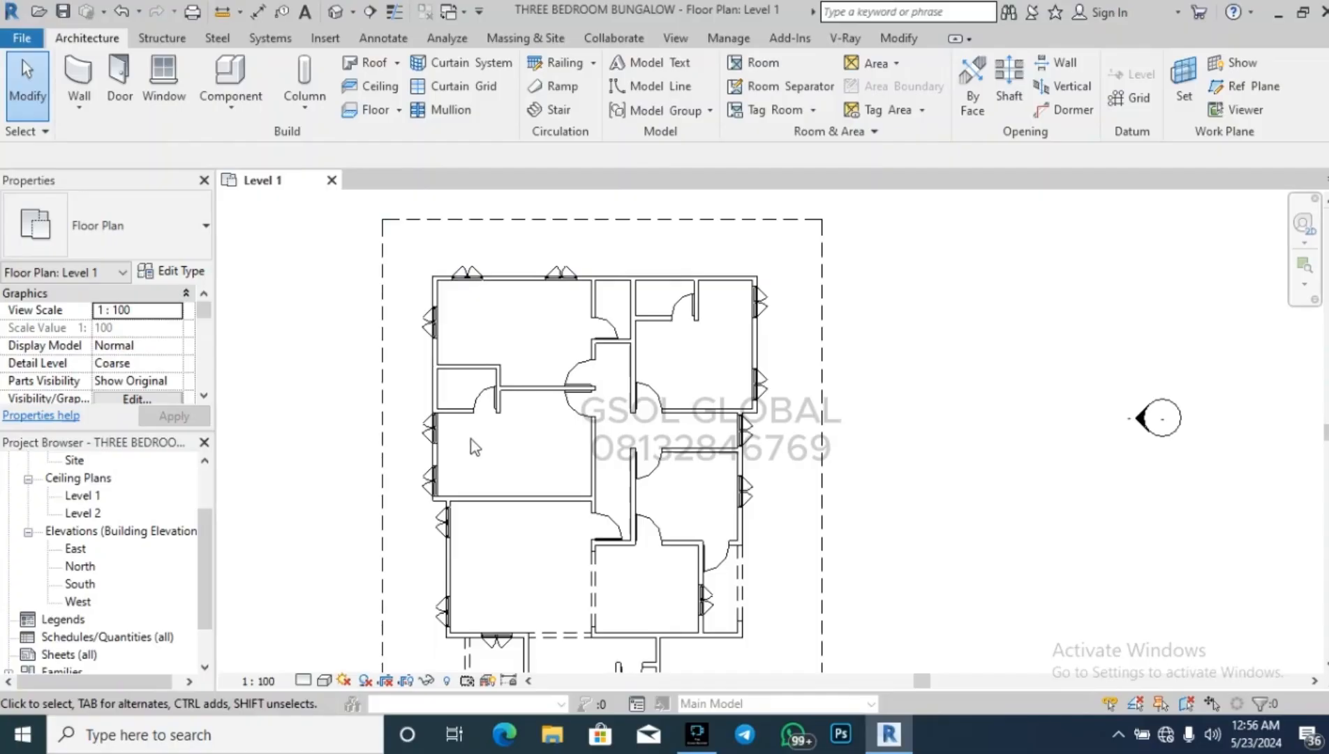
Load the M_Window-Casement-Single_Right window family with the 600 x 750mm type.
scroll(536, 303, up, 3)
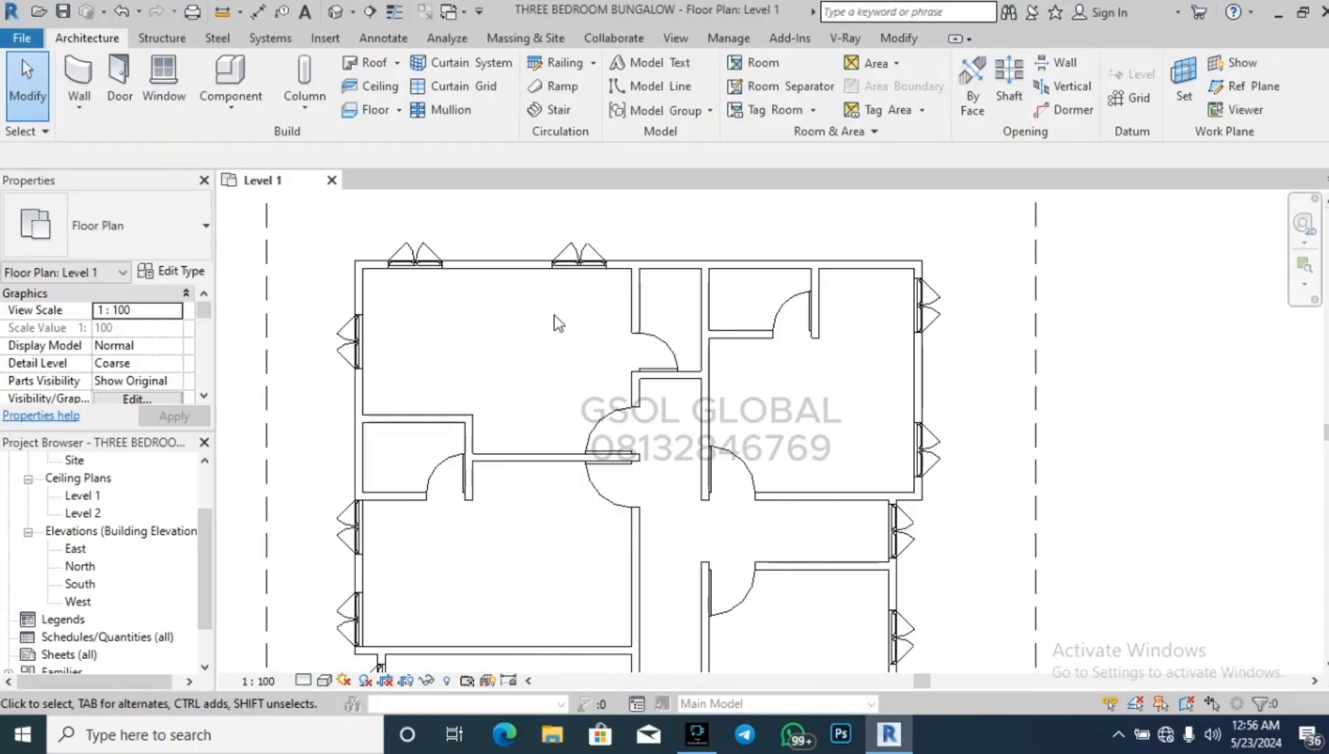
scroll(614, 282, down, 5)
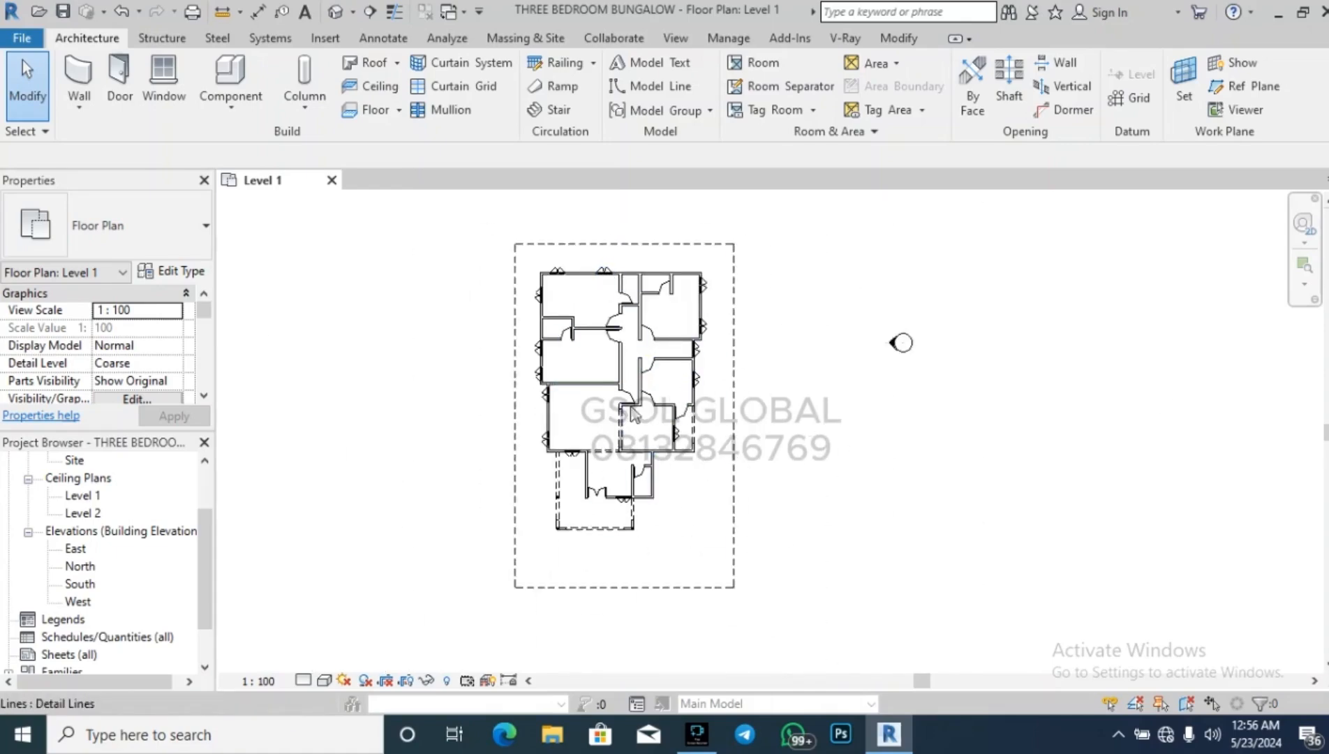
scroll(550, 329, up, 3)
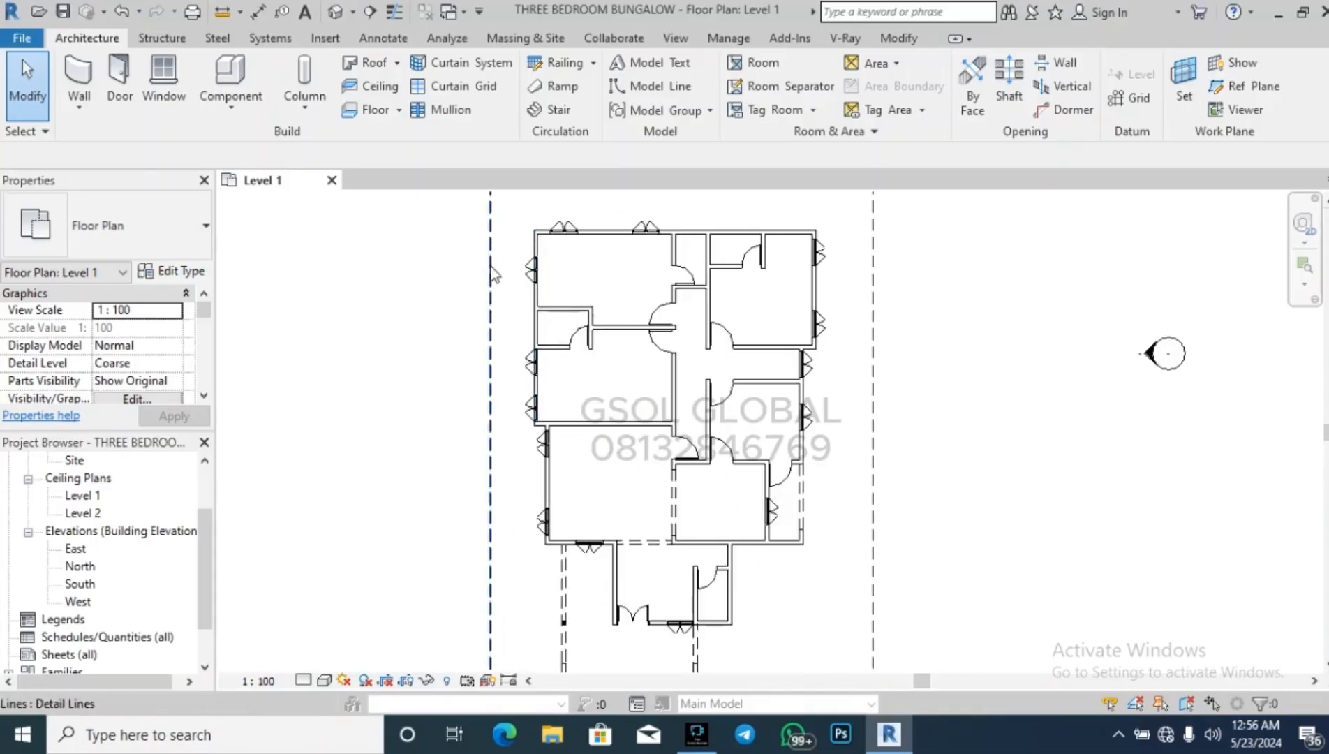
click(164, 84)
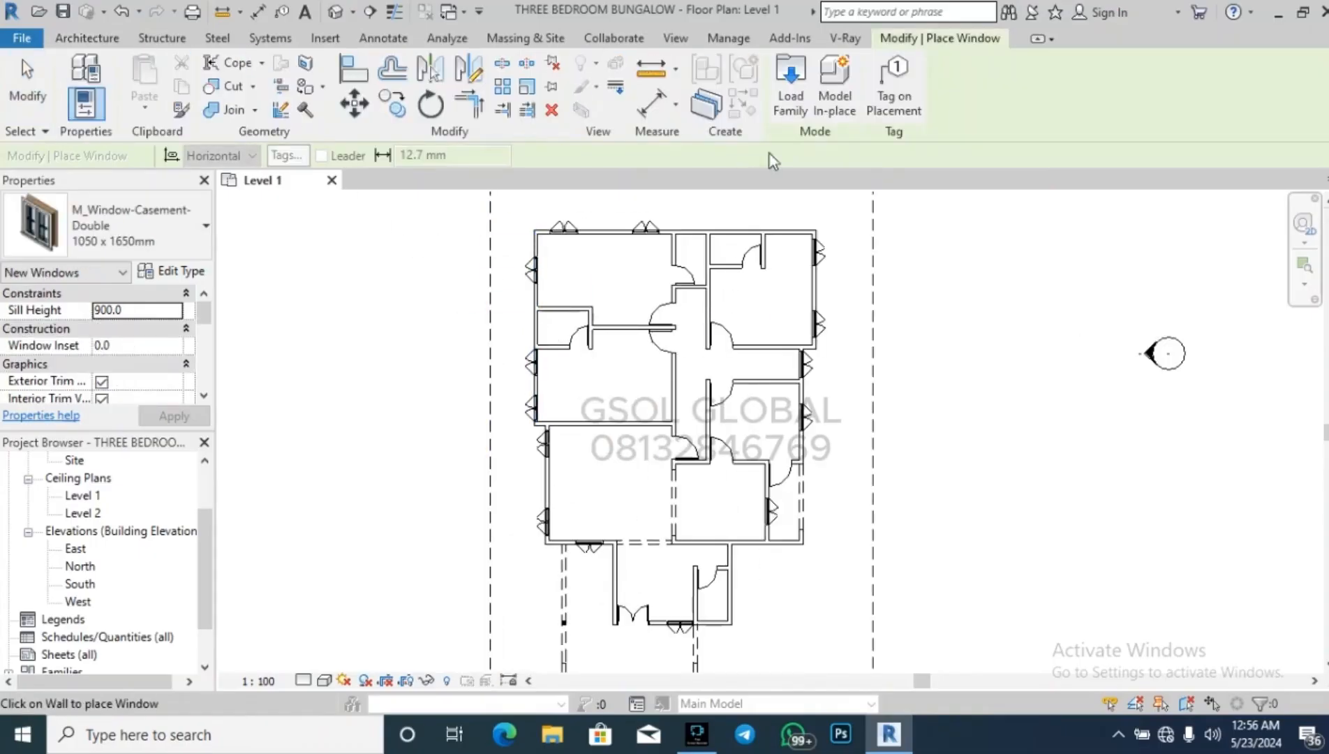
click(790, 83)
scroll(780, 382, down, 3)
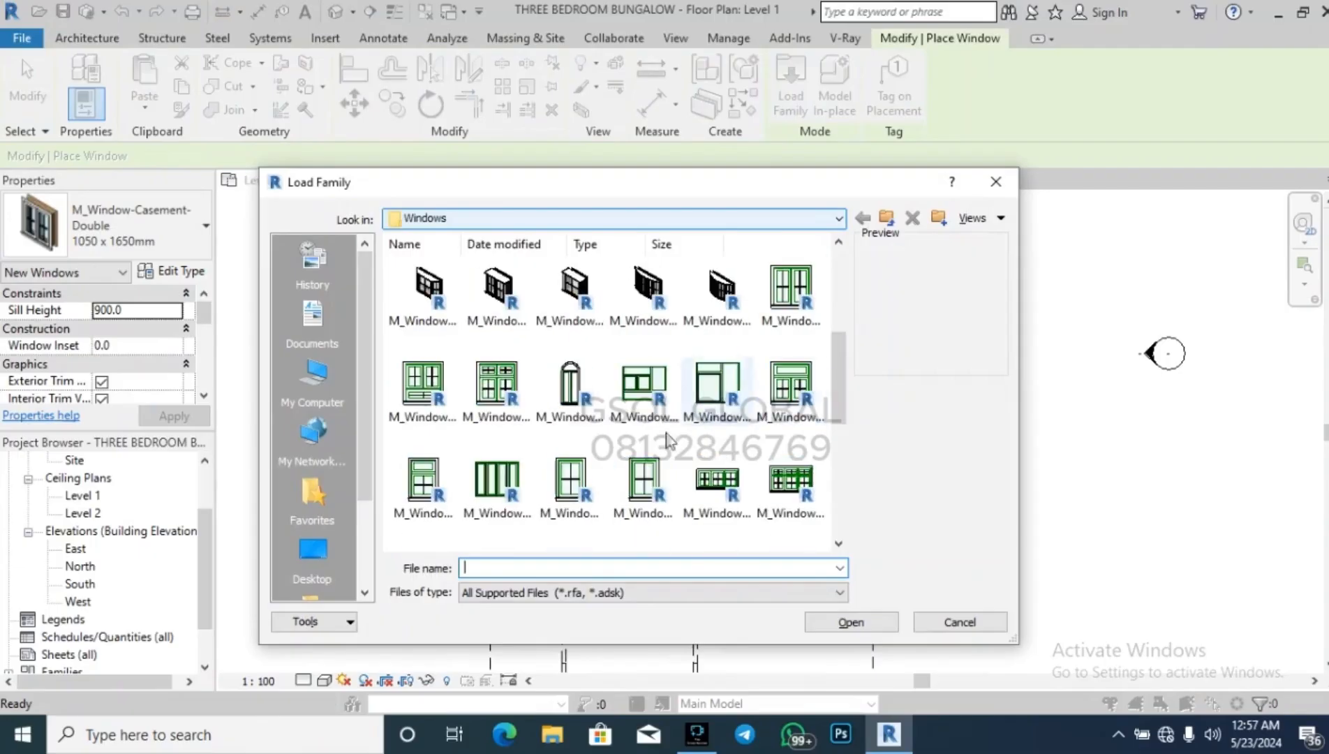
click(644, 485)
click(871, 621)
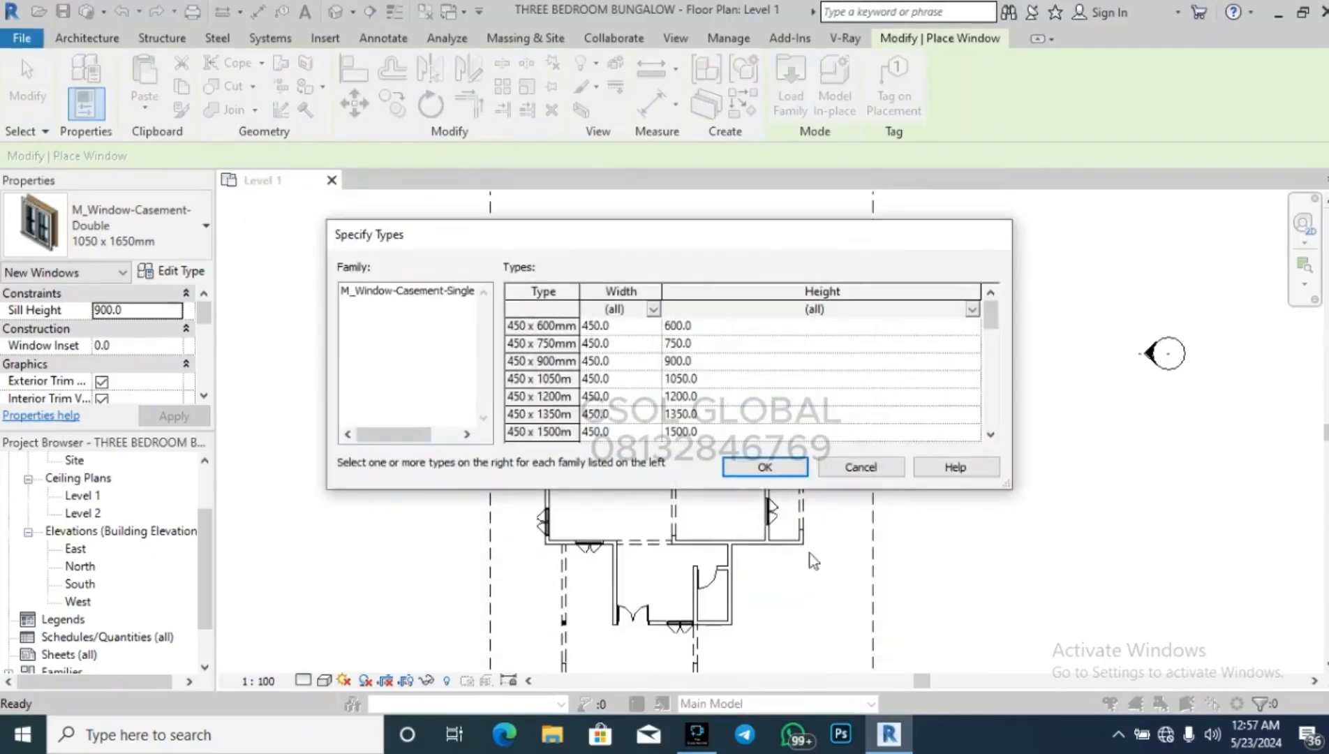
scroll(637, 380, down, 3)
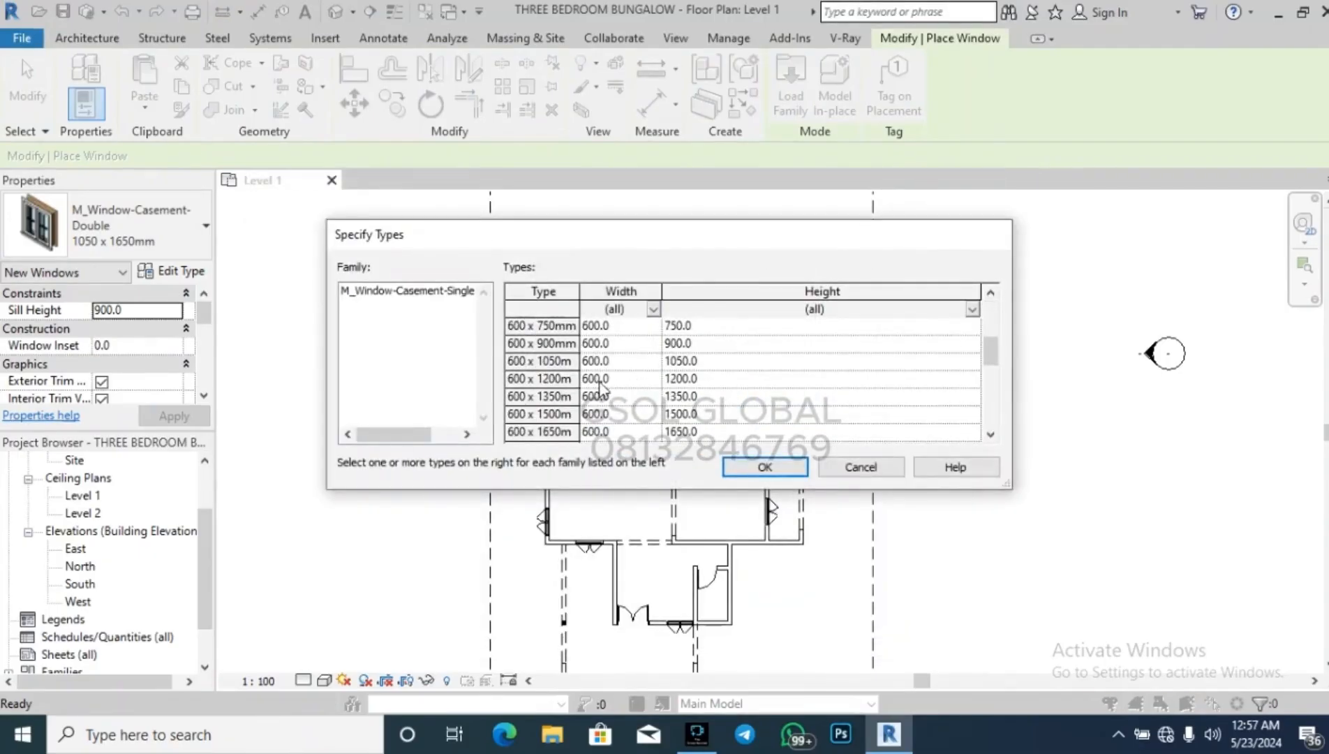
click(676, 326)
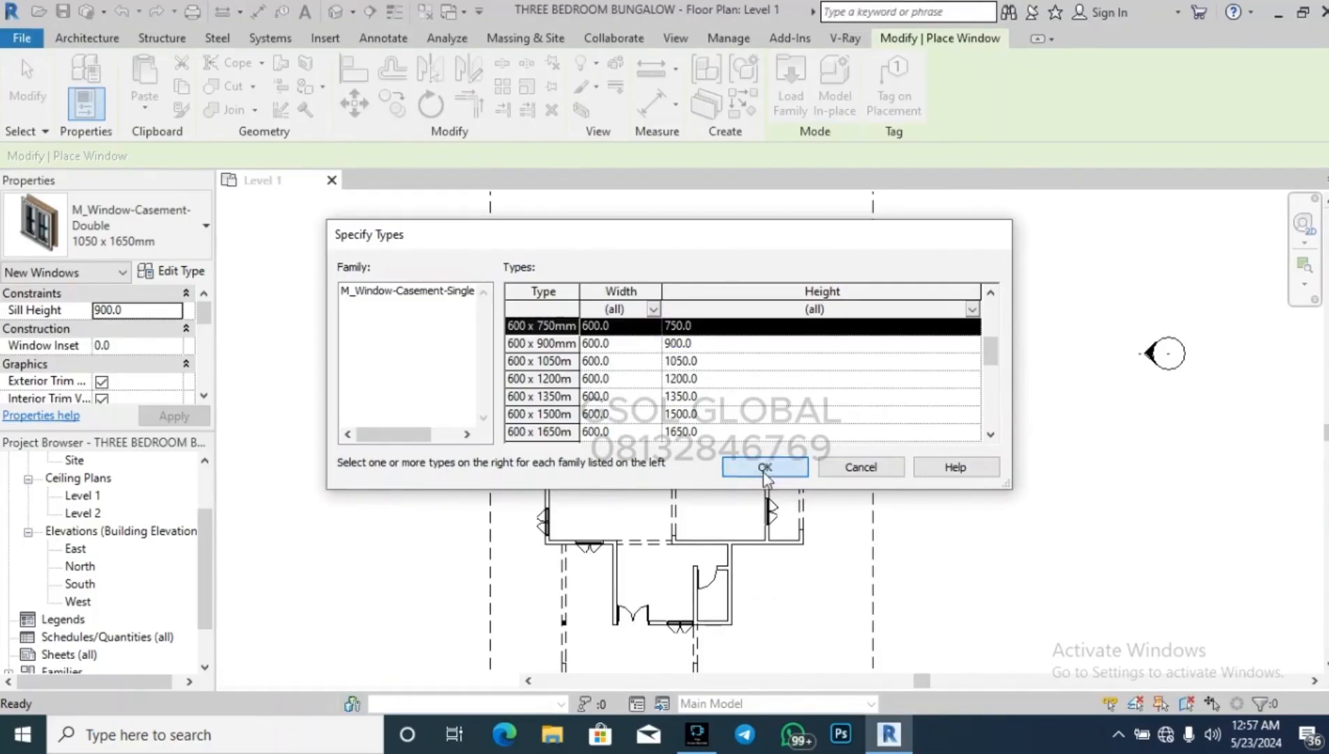
click(765, 466)
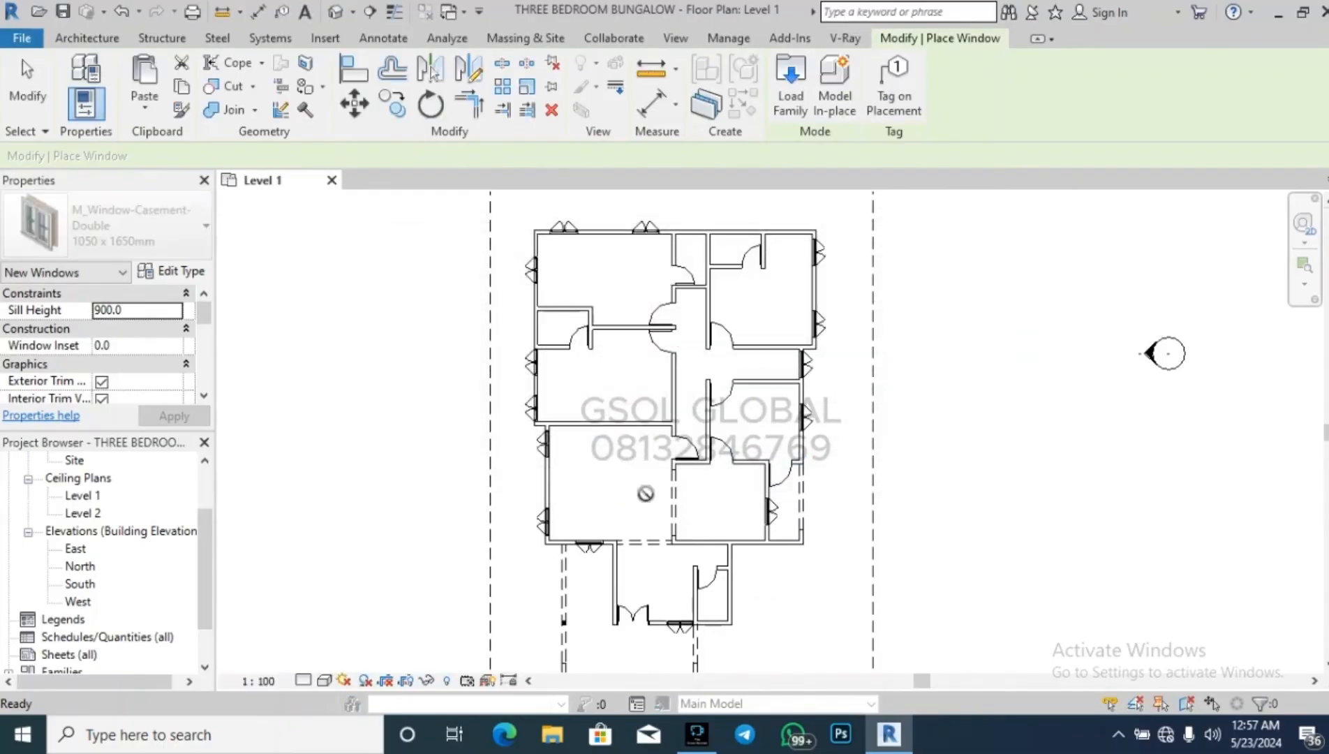
Place a 600 x 750mm single casement window in the bottom wall of the small room beside the entrance.
scroll(619, 415, down, 2)
scroll(710, 558, up, 2)
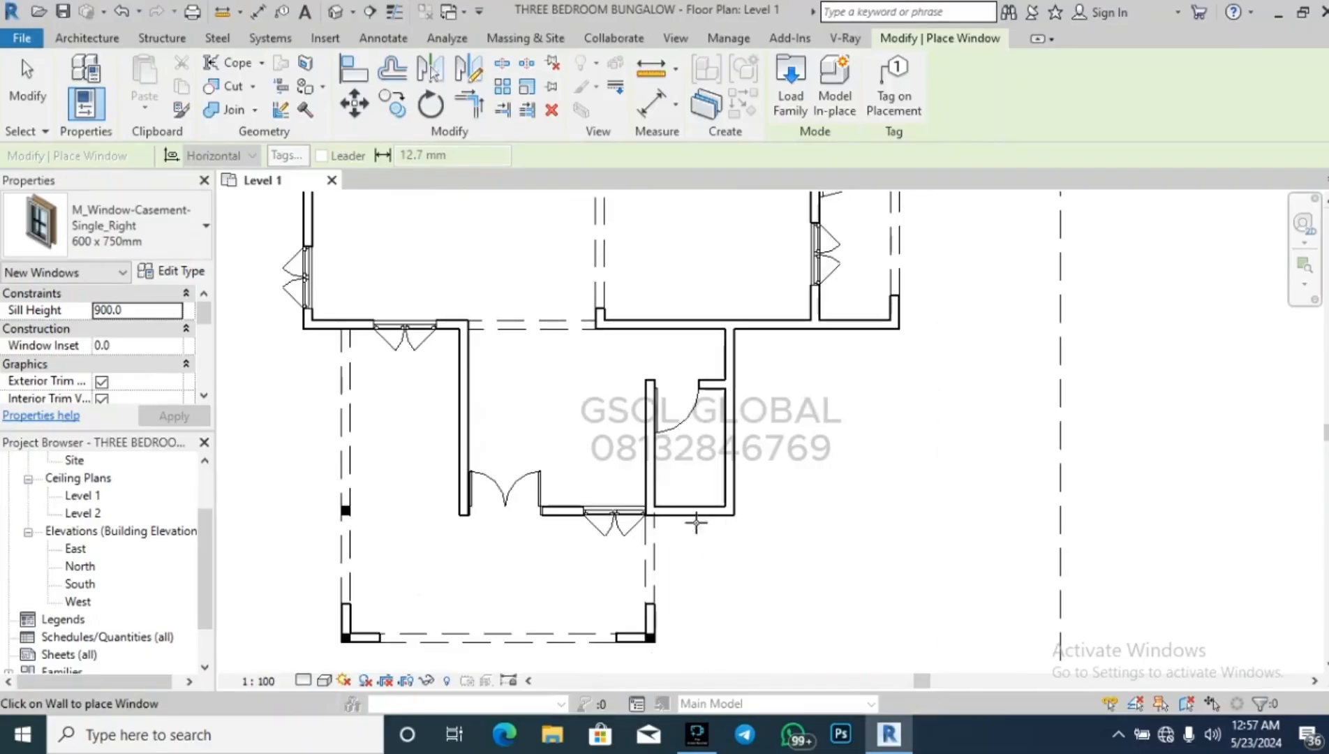
scroll(691, 525, down, 3)
scroll(802, 559, down, 2)
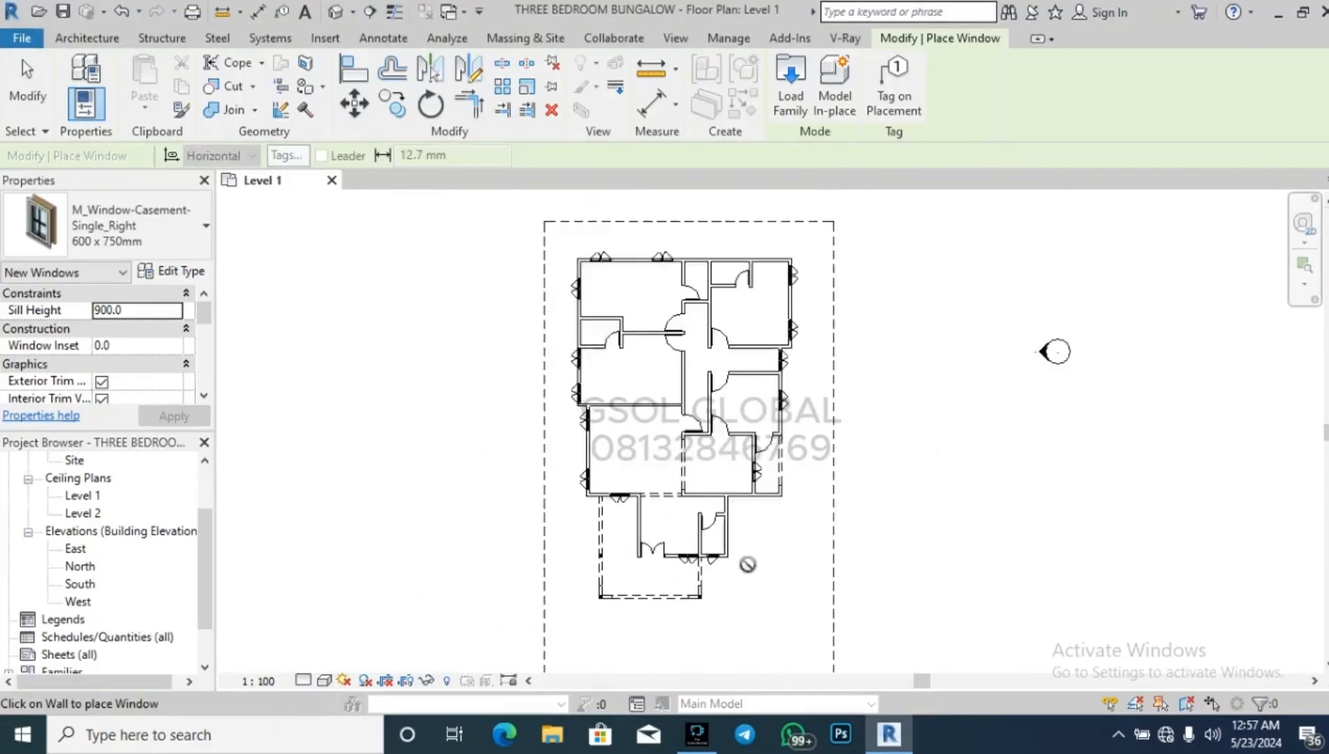
Place 600 x 750mm single casement windows in the top exterior wall of the two small rooms adjoining the upper bedrooms.
scroll(803, 346, up, 4)
scroll(618, 226, up, 2)
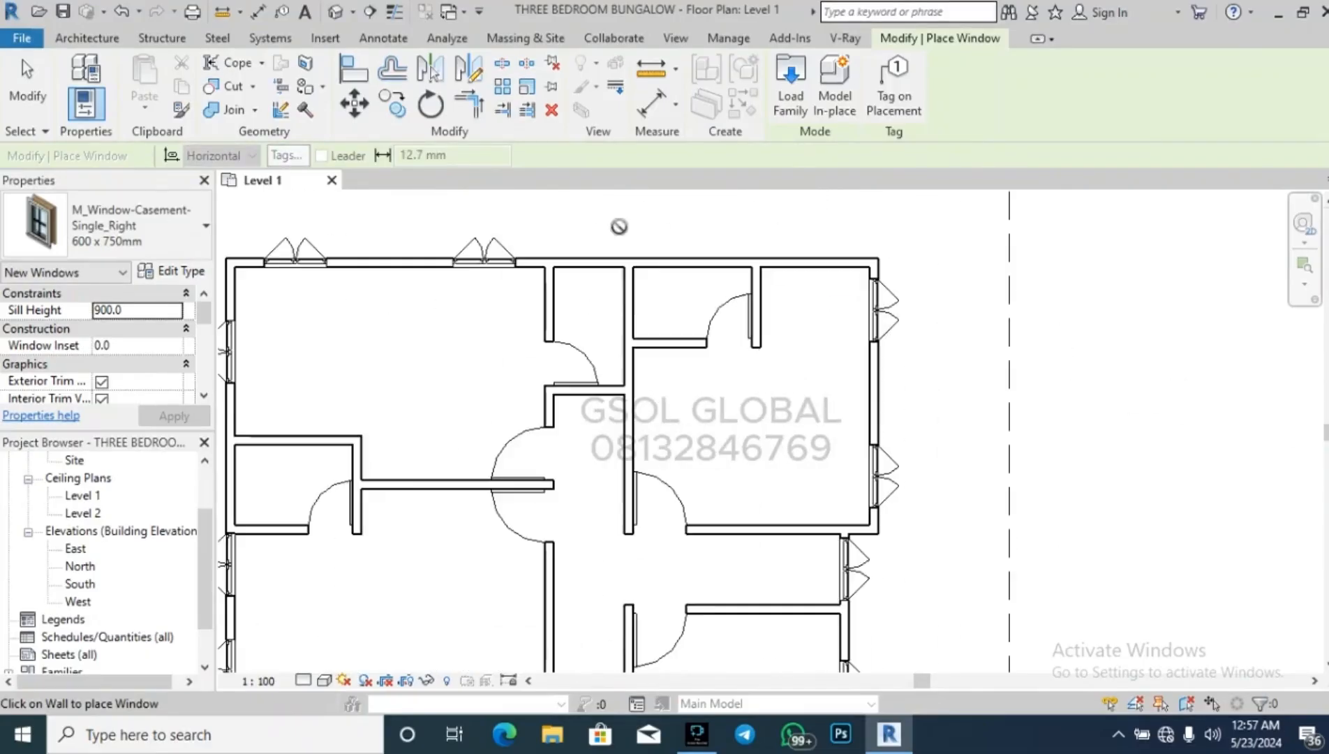
click(652, 253)
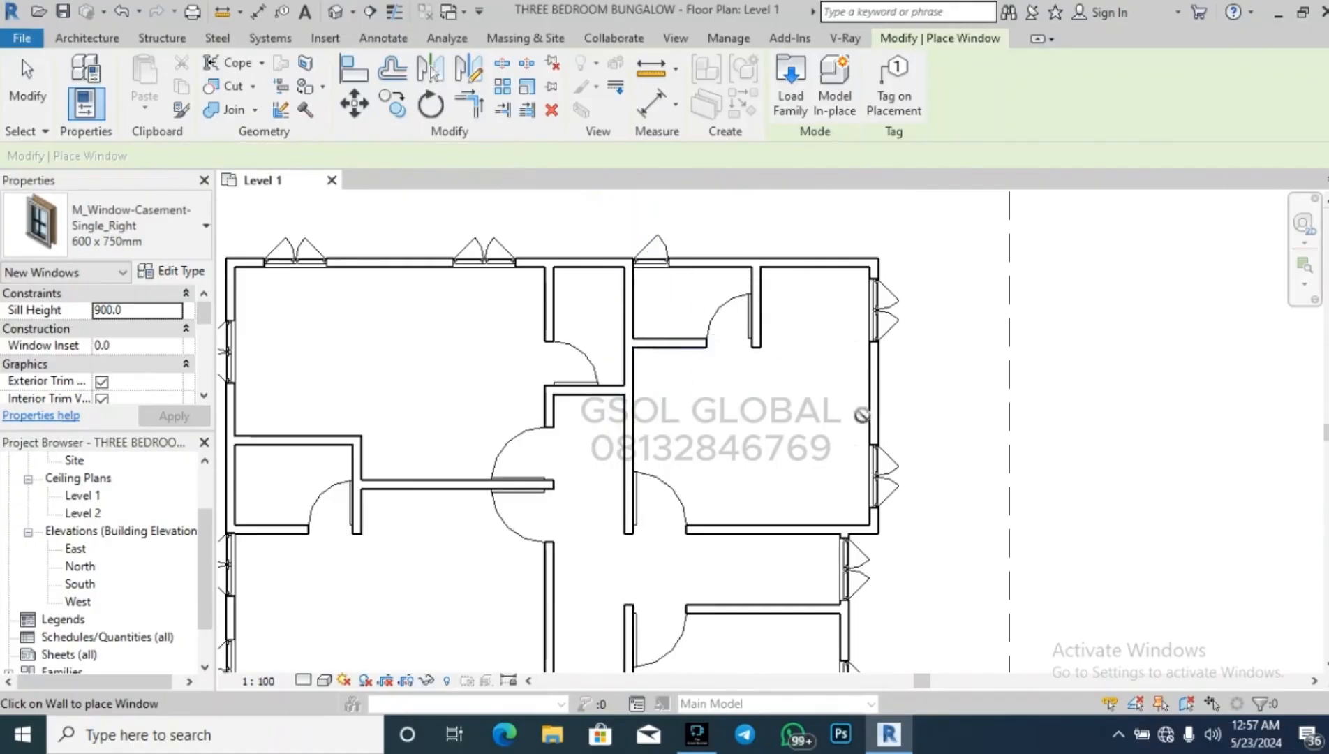
scroll(656, 265, down, 2)
scroll(697, 314, up, 2)
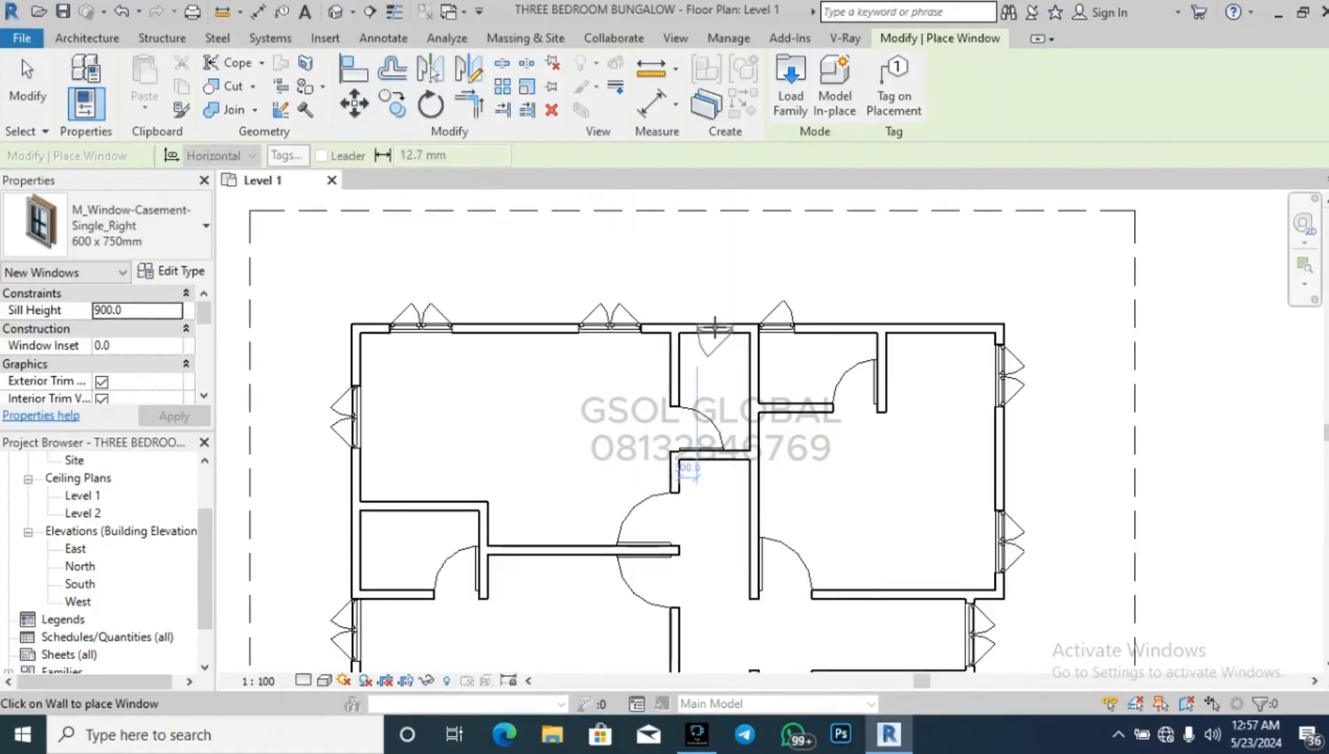
click(714, 322)
scroll(557, 448, down, 2)
scroll(527, 409, up, 2)
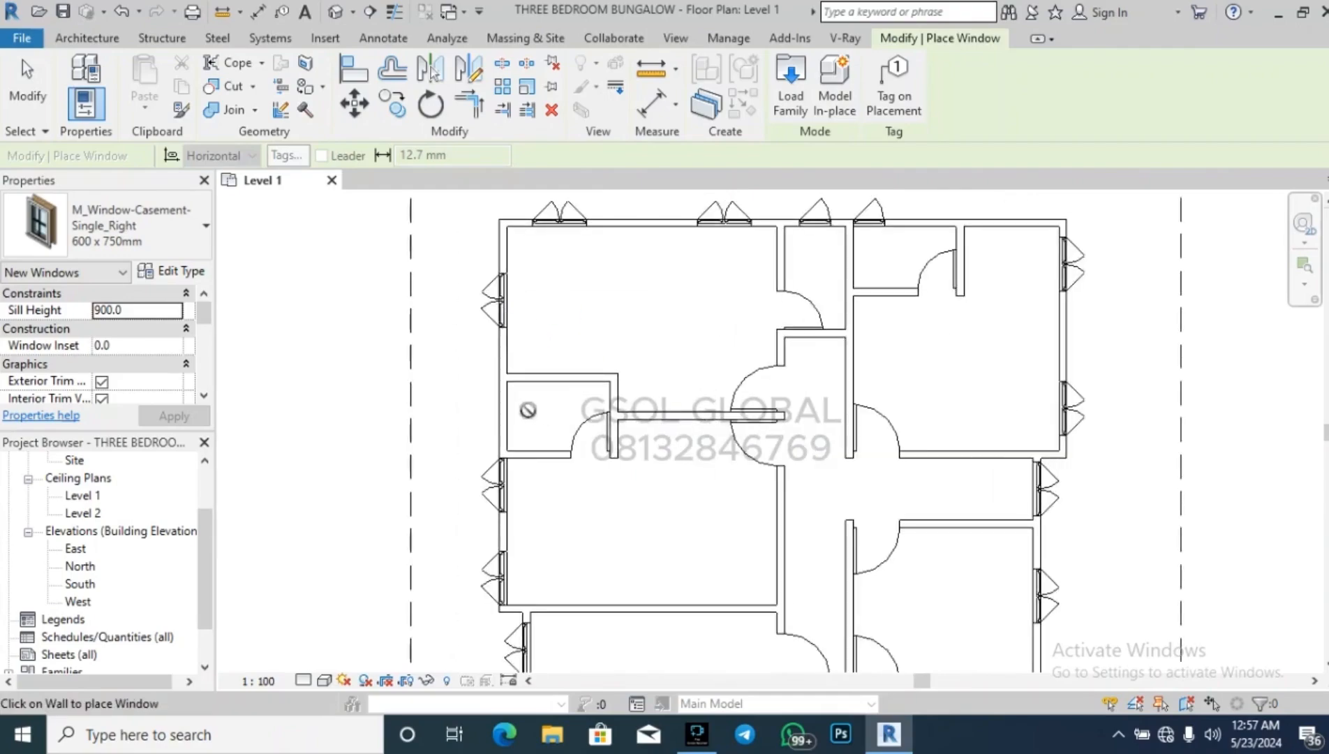
Place a 600 x 750mm single casement window in the left exterior wall of the small room between the left bedrooms.
click(503, 413)
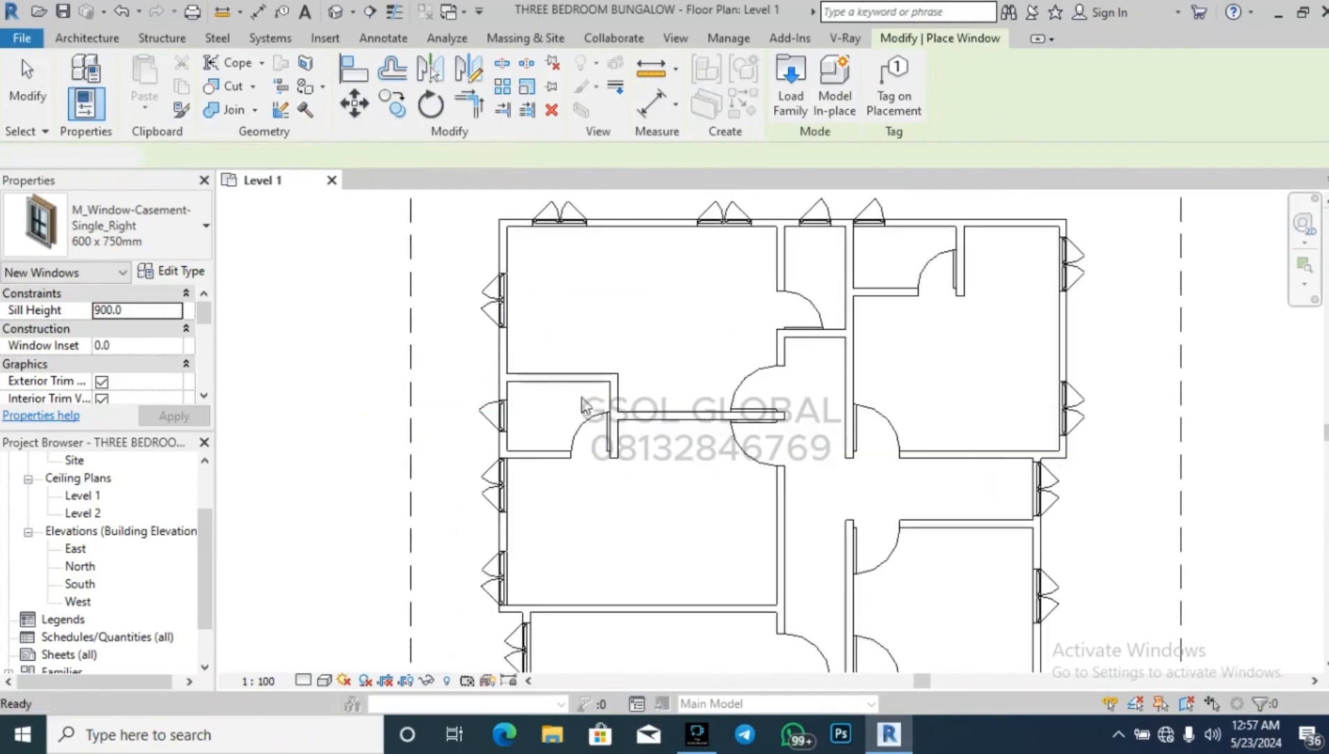
key(Escape)
key(Escape)
Start placing a component and browse for families to load in the desktop's REVIT FAMILY DOWNLOAD > rvt family folder.
scroll(616, 300, down, 2)
scroll(614, 300, down, 2)
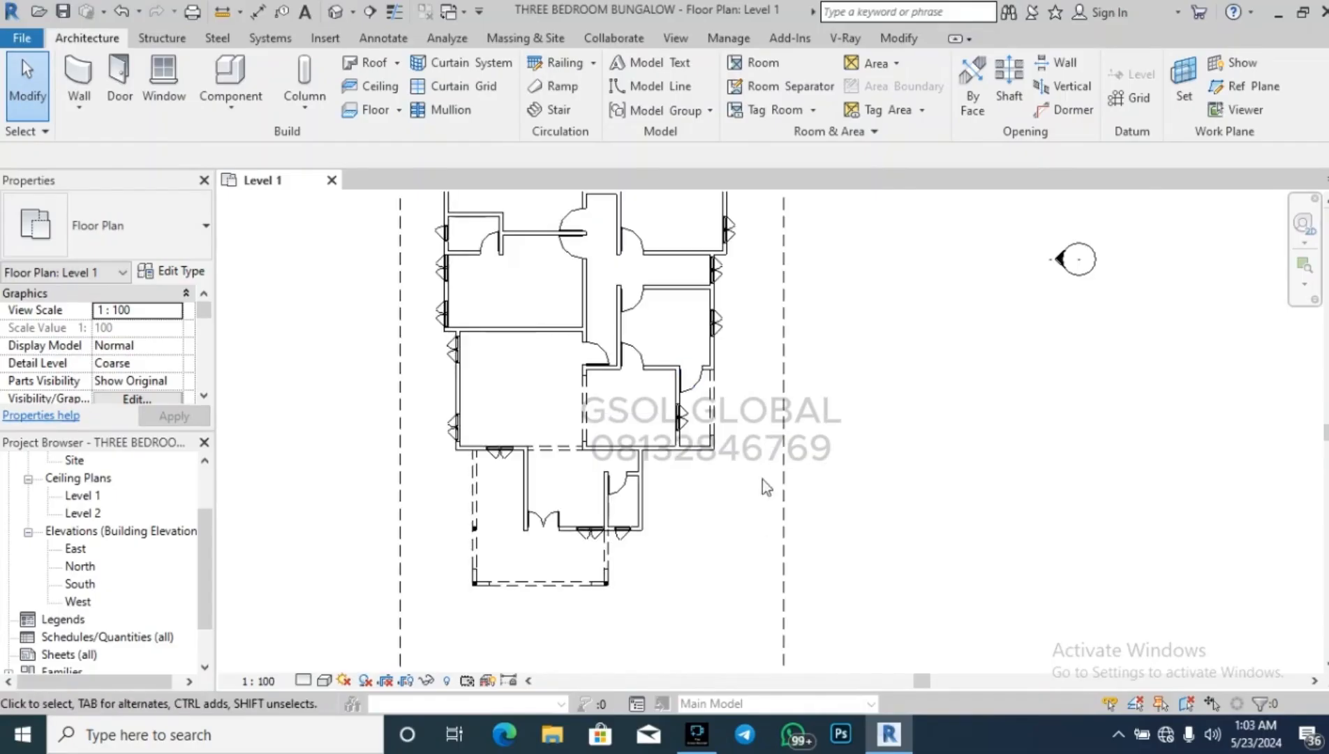
scroll(614, 415, down, 2)
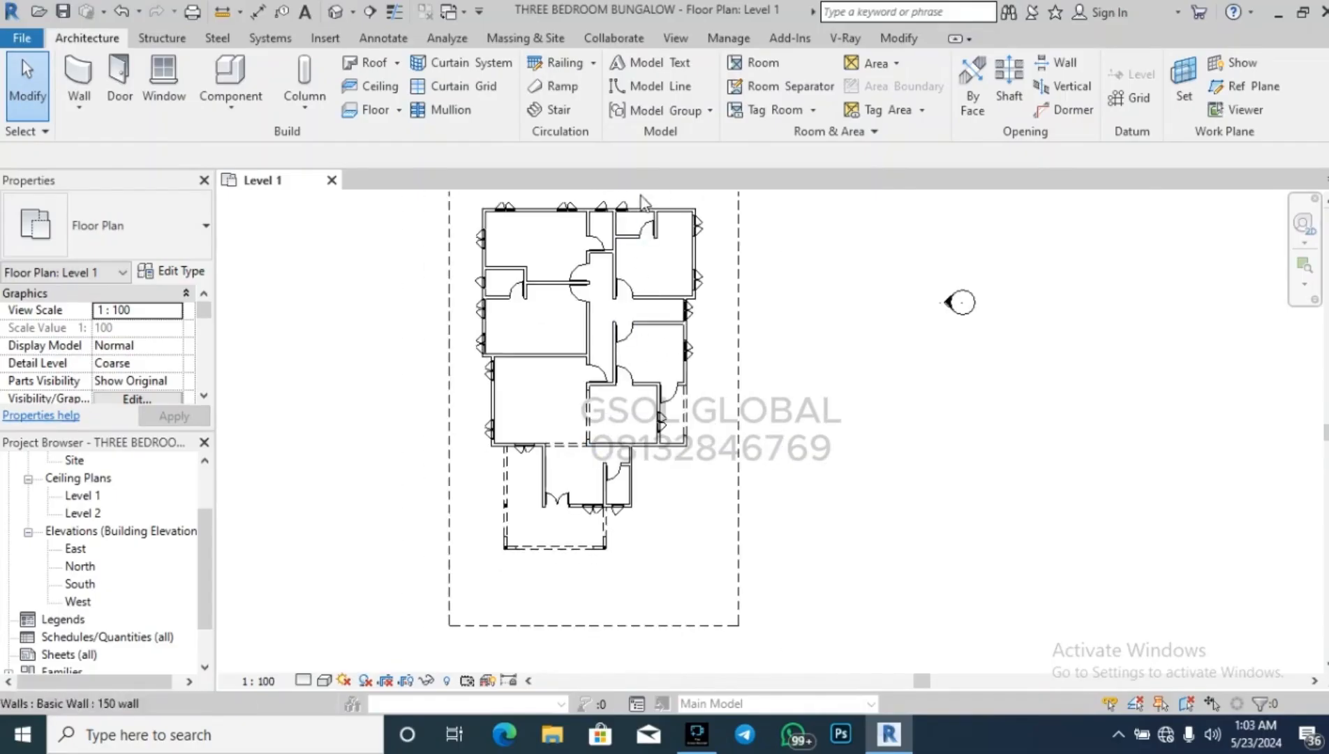
scroll(641, 196, up, 2)
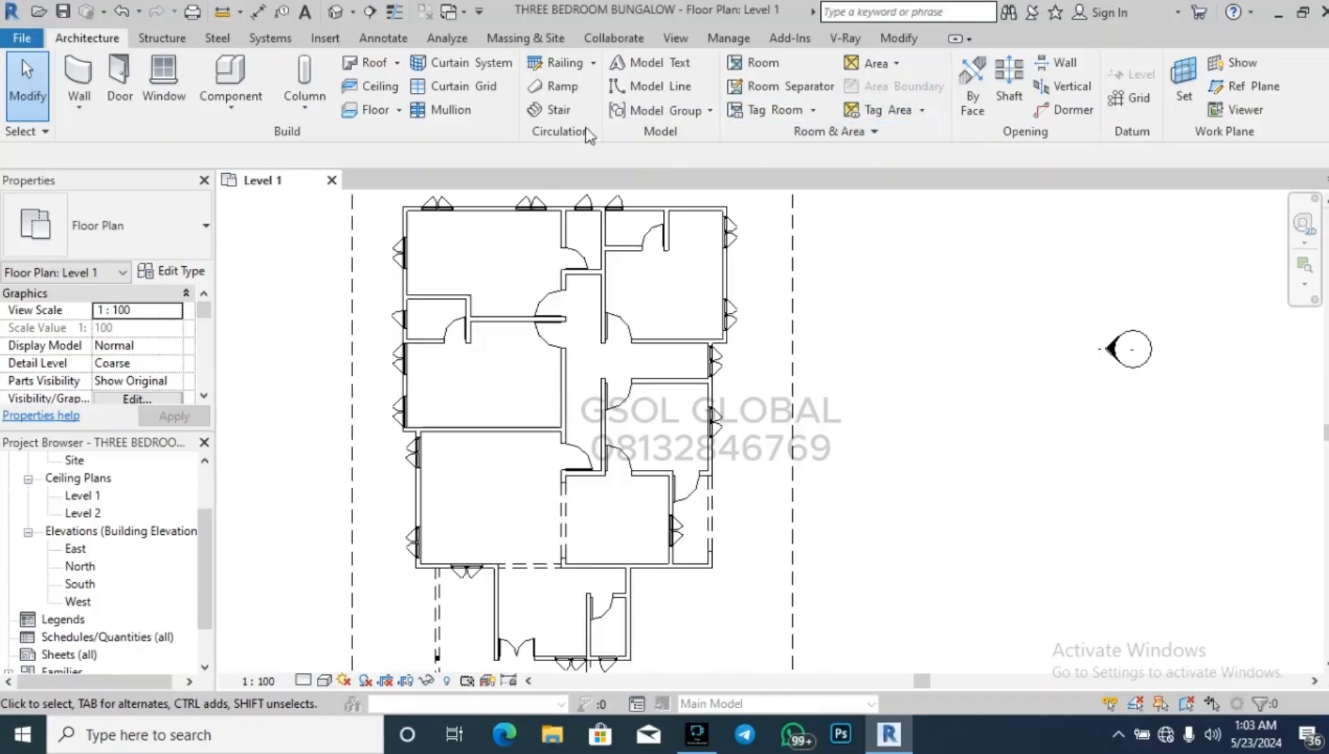
click(231, 75)
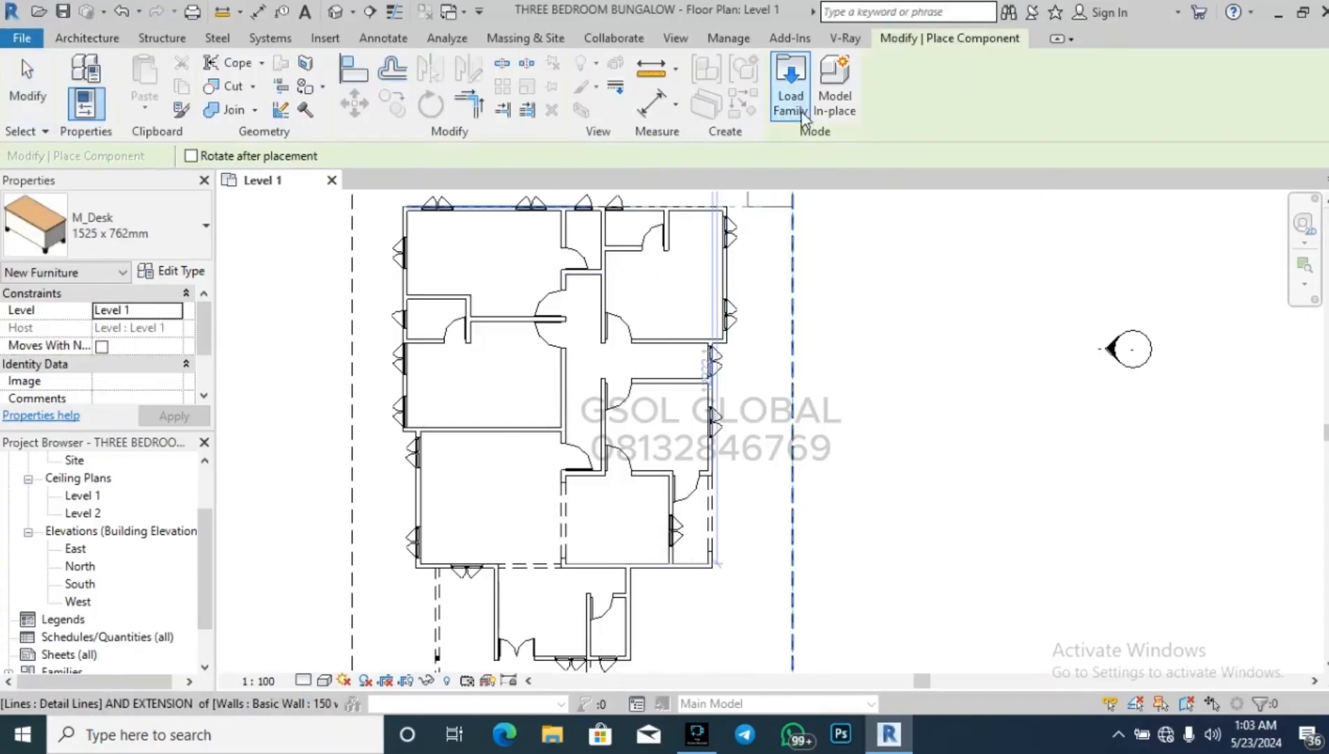
click(801, 116)
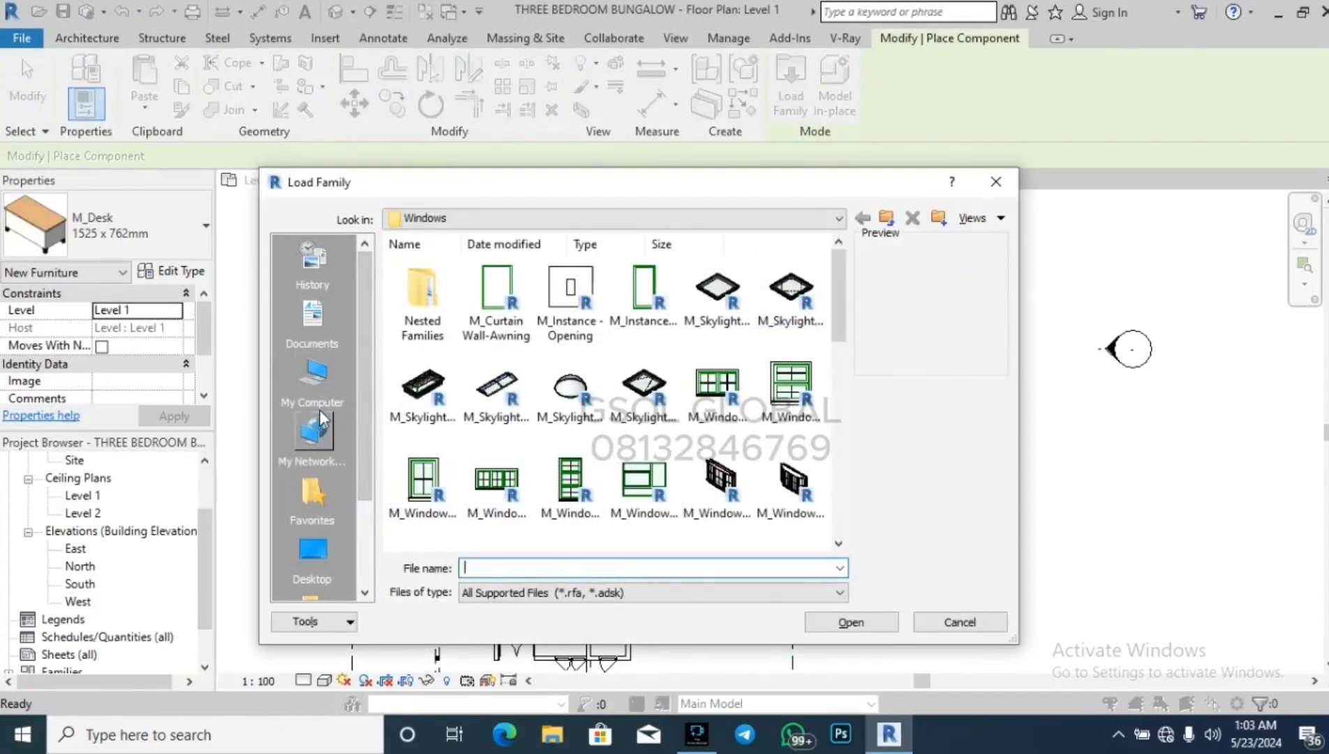
scroll(334, 390, down, 2)
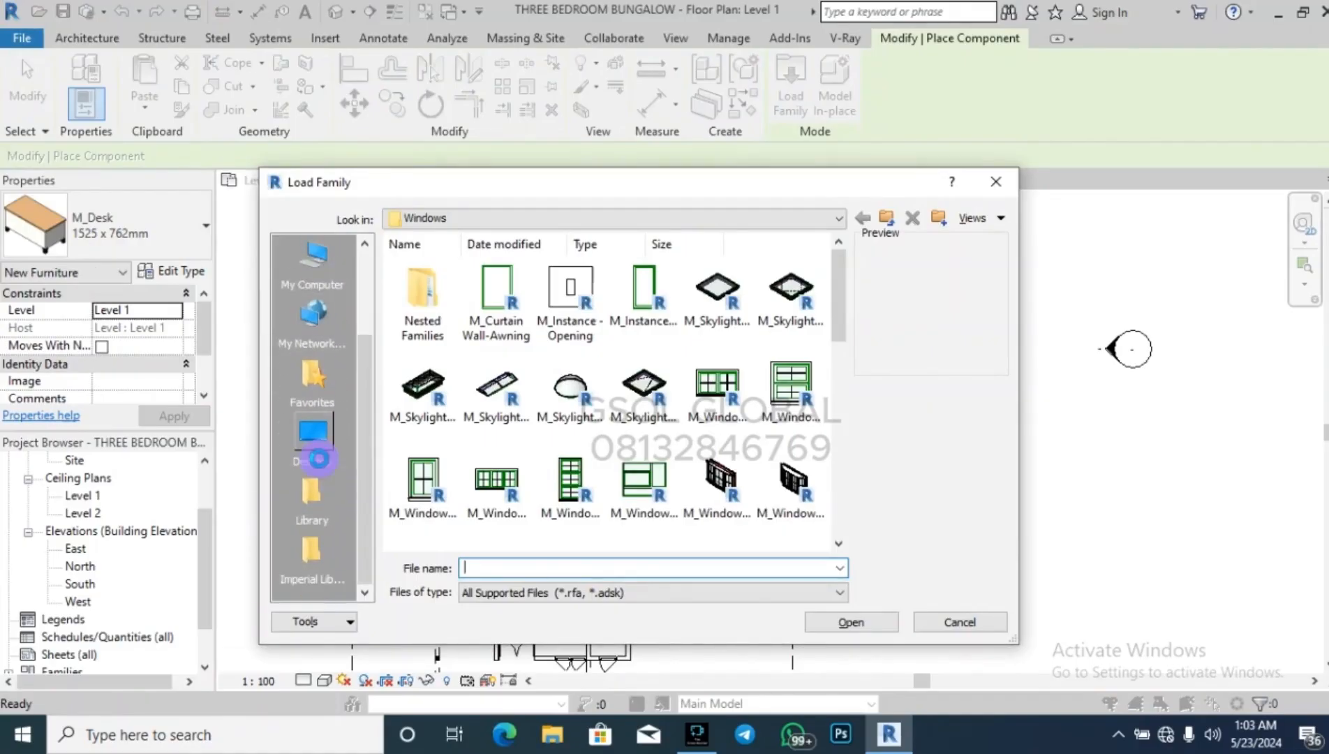
click(315, 454)
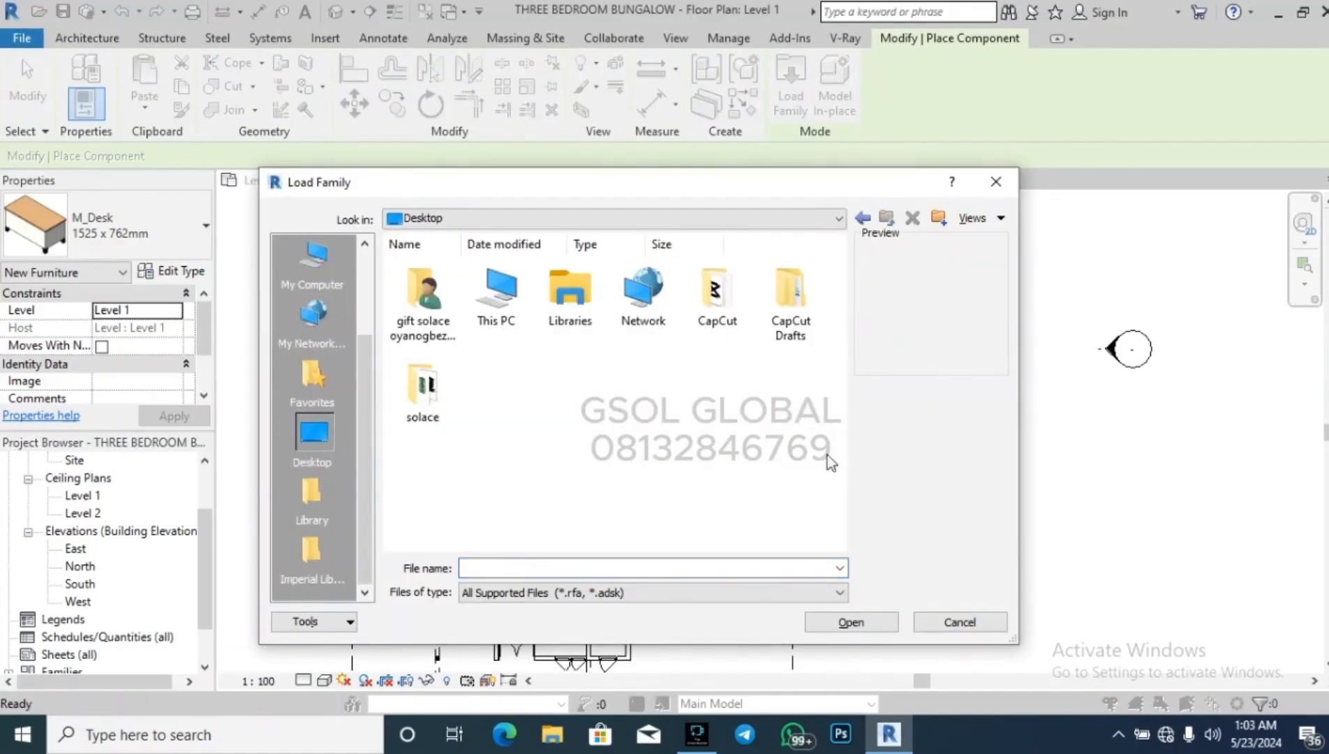
double_click(416, 394)
double_click(573, 307)
scroll(642, 380, down, 1)
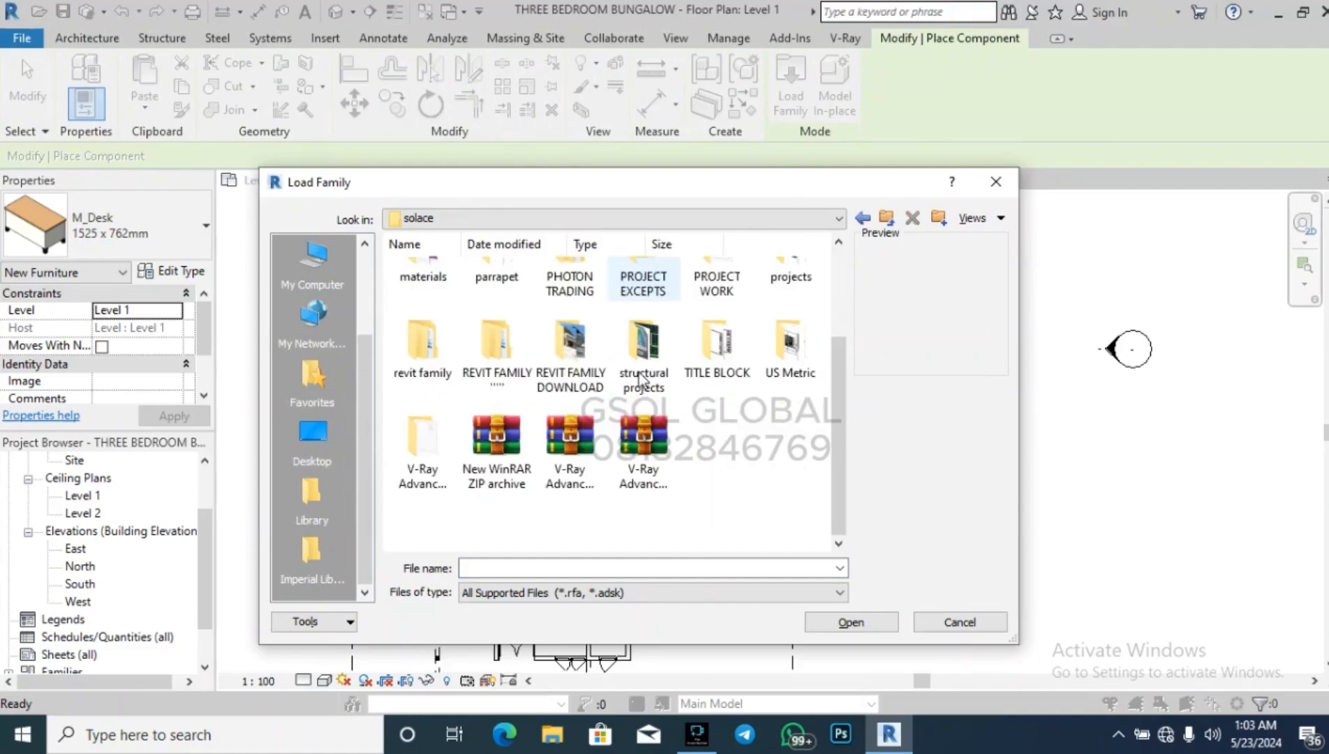
double_click(548, 342)
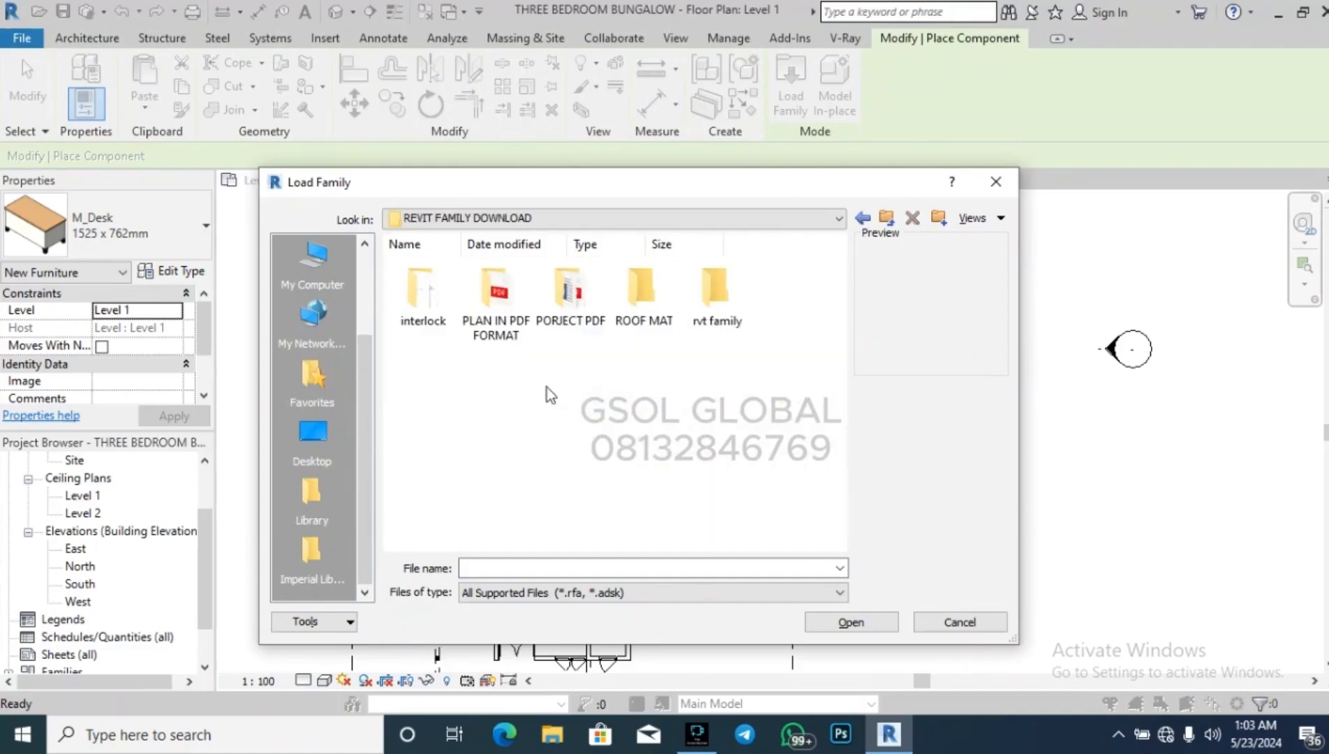
double_click(704, 298)
In the rvt family folder, select the dining table and chairs, bed with two bedside tables, two-seat sofa and Water_Closet_Toilet_19179 families together.
scroll(670, 364, down, 5)
scroll(622, 391, up, 5)
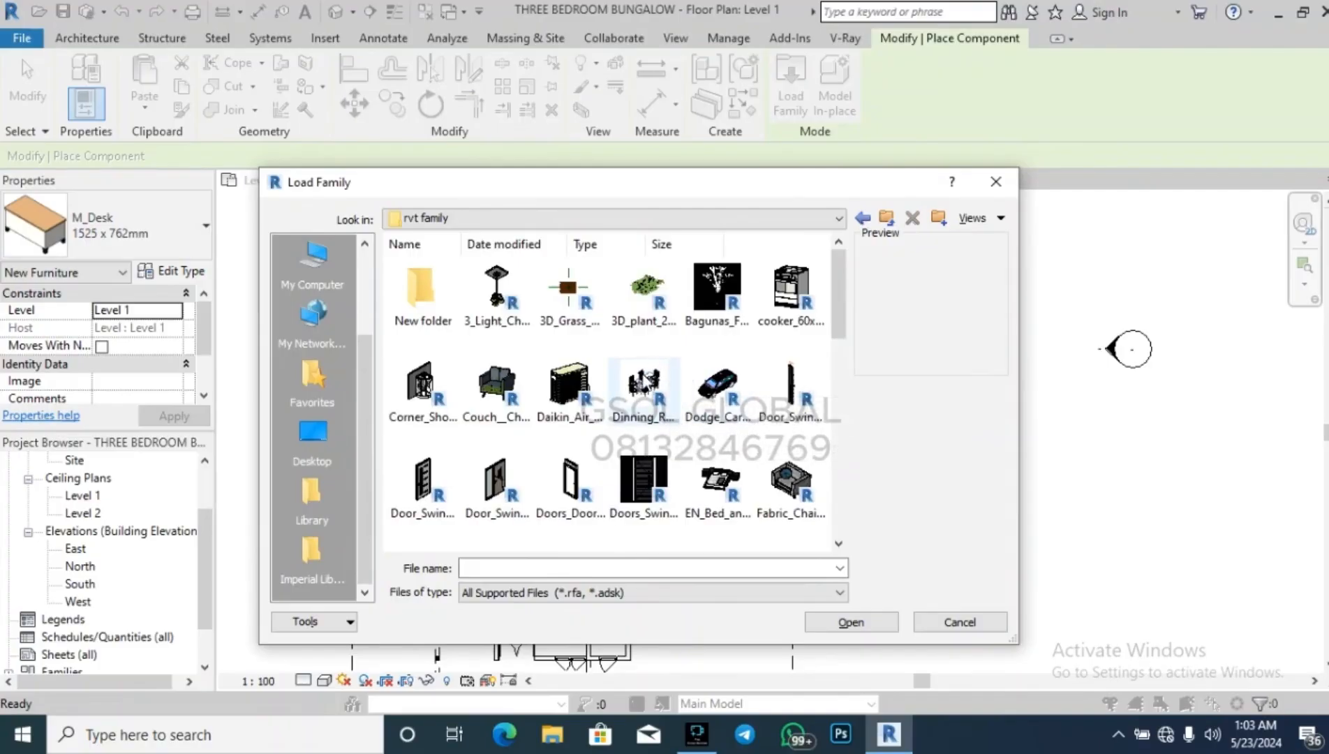
click(643, 384)
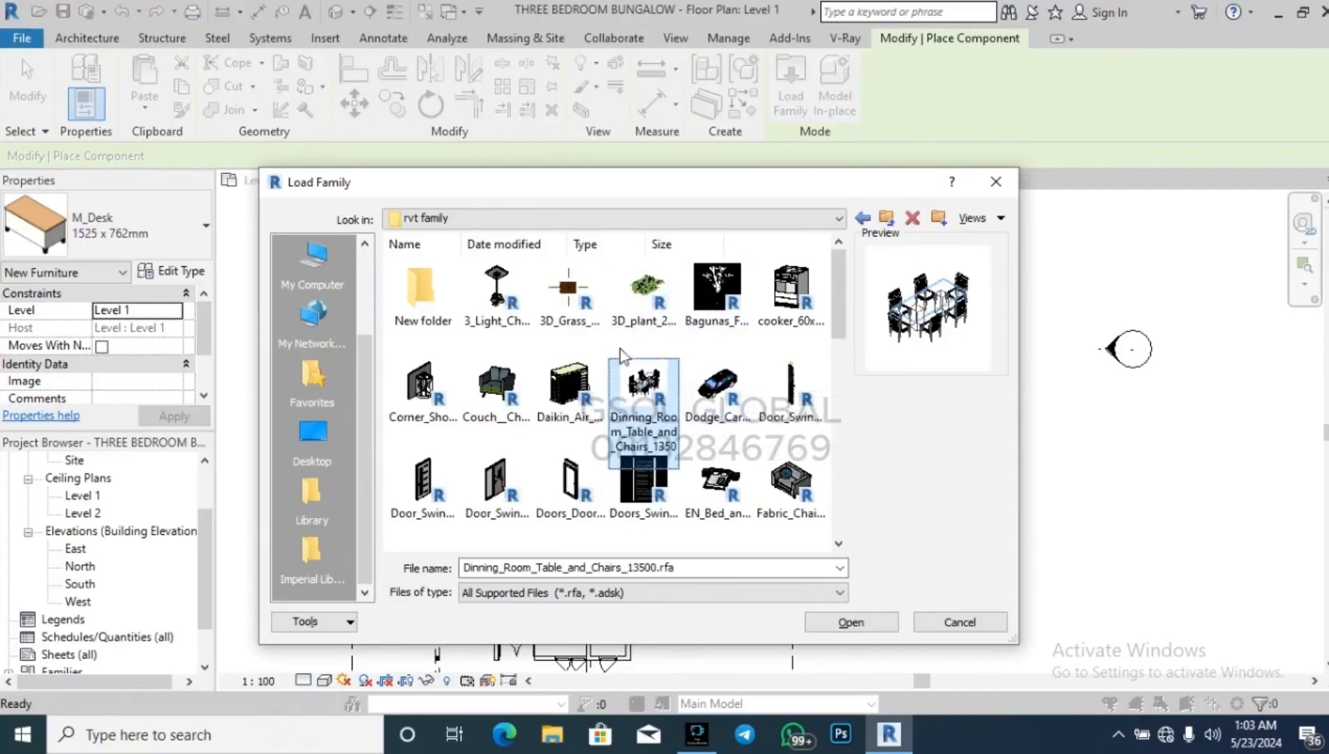
scroll(623, 356, down, 2)
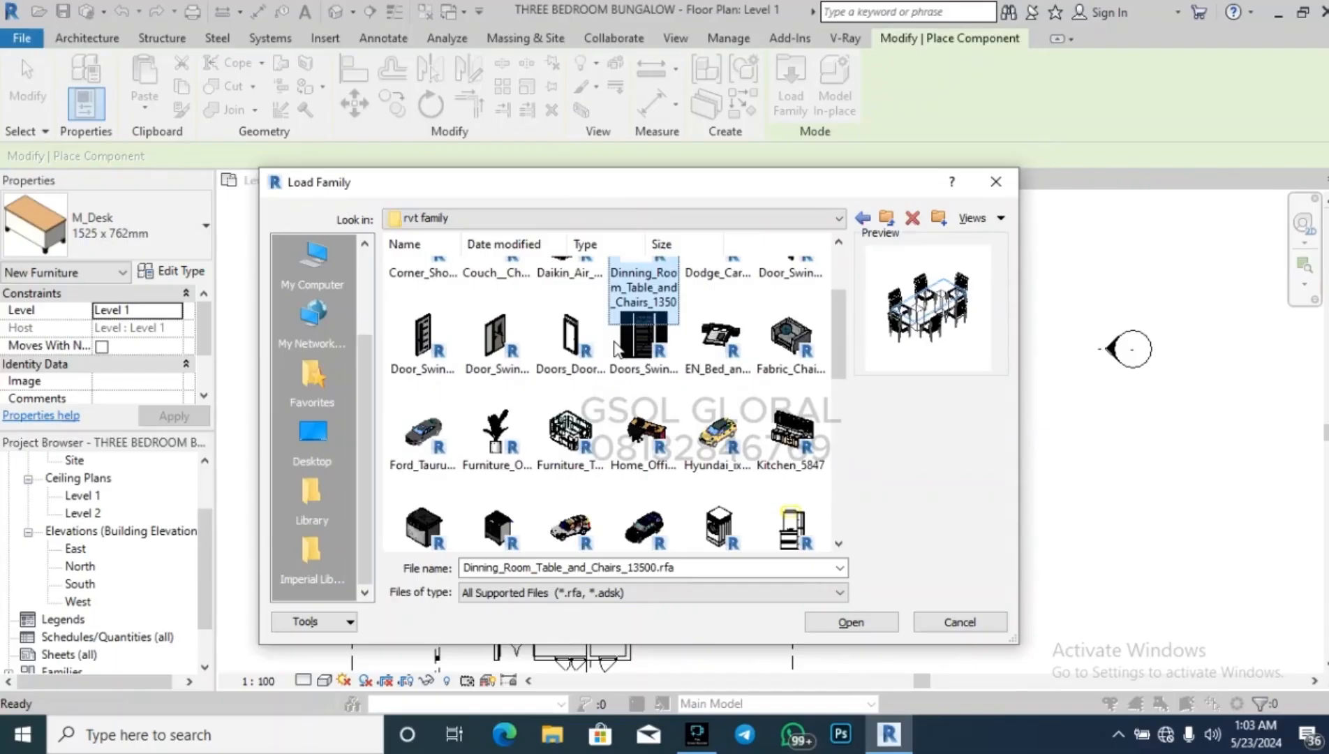
click(710, 345)
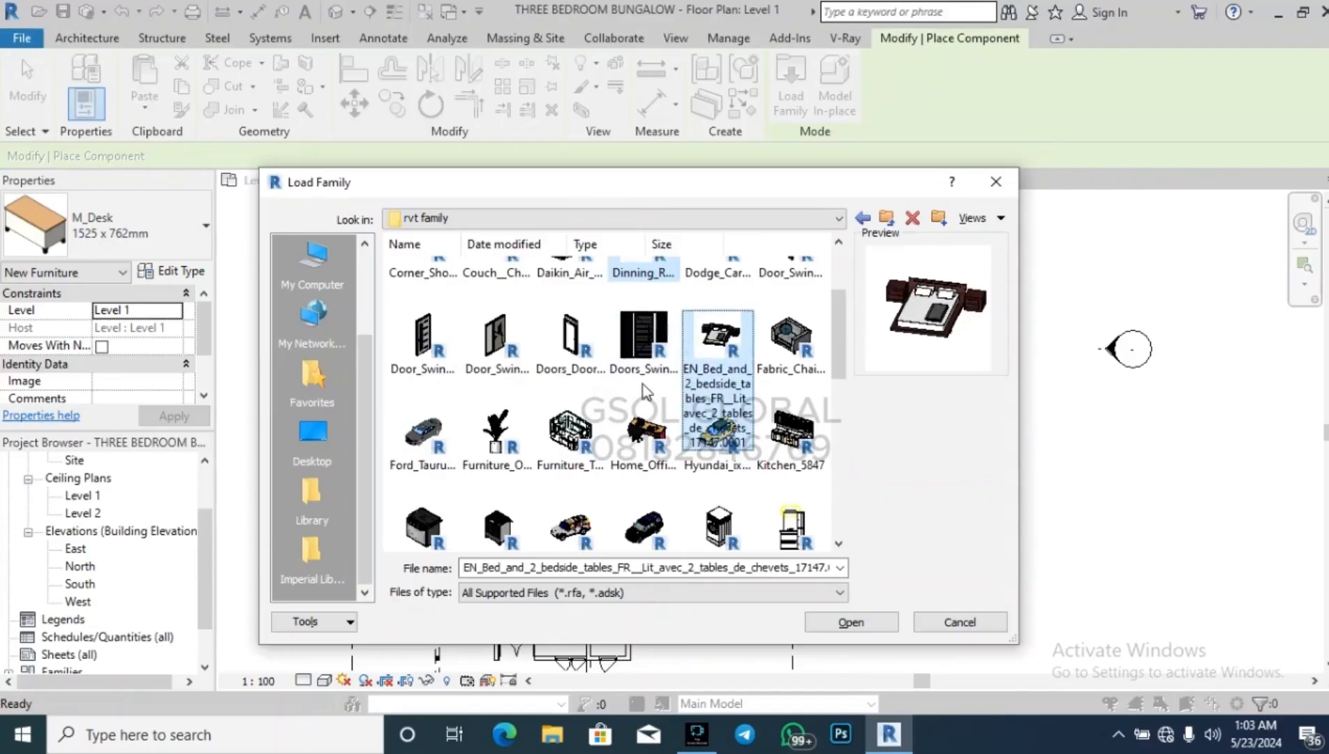
scroll(598, 319, down, 2)
scroll(710, 349, down, 5)
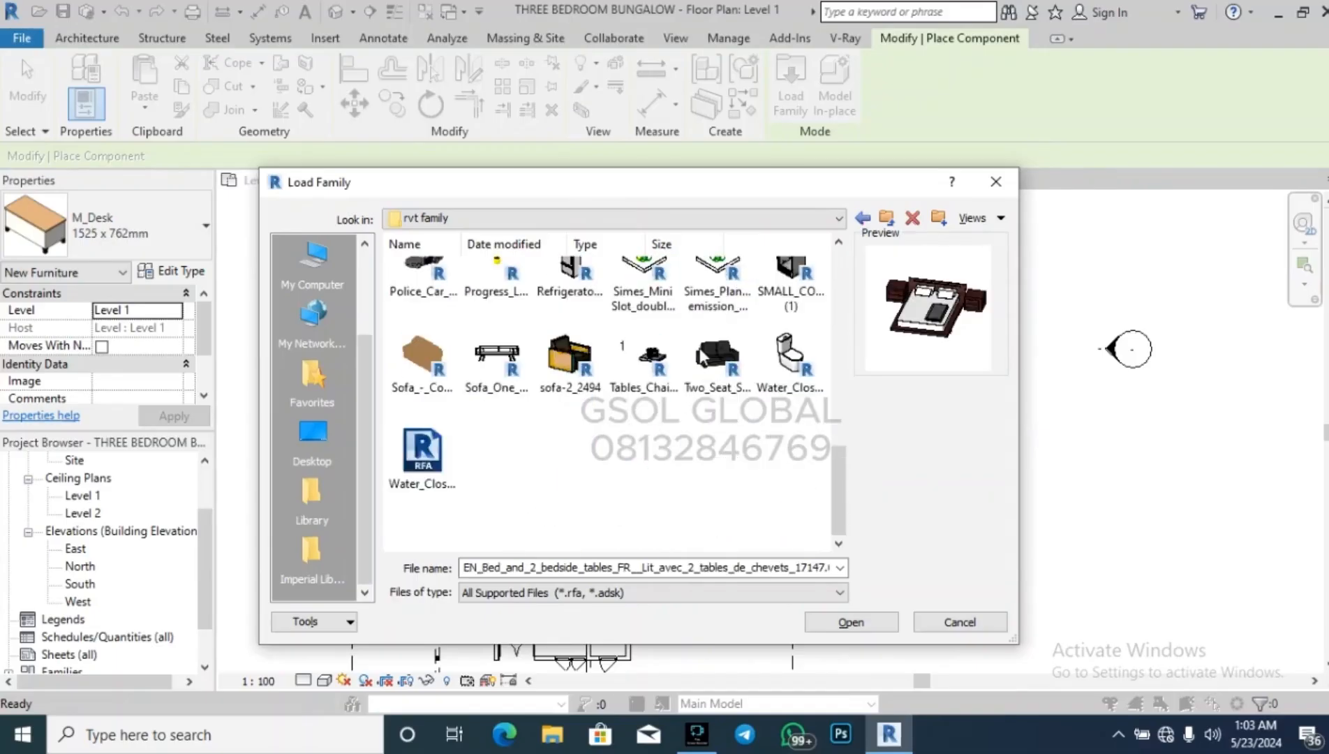
click(705, 366)
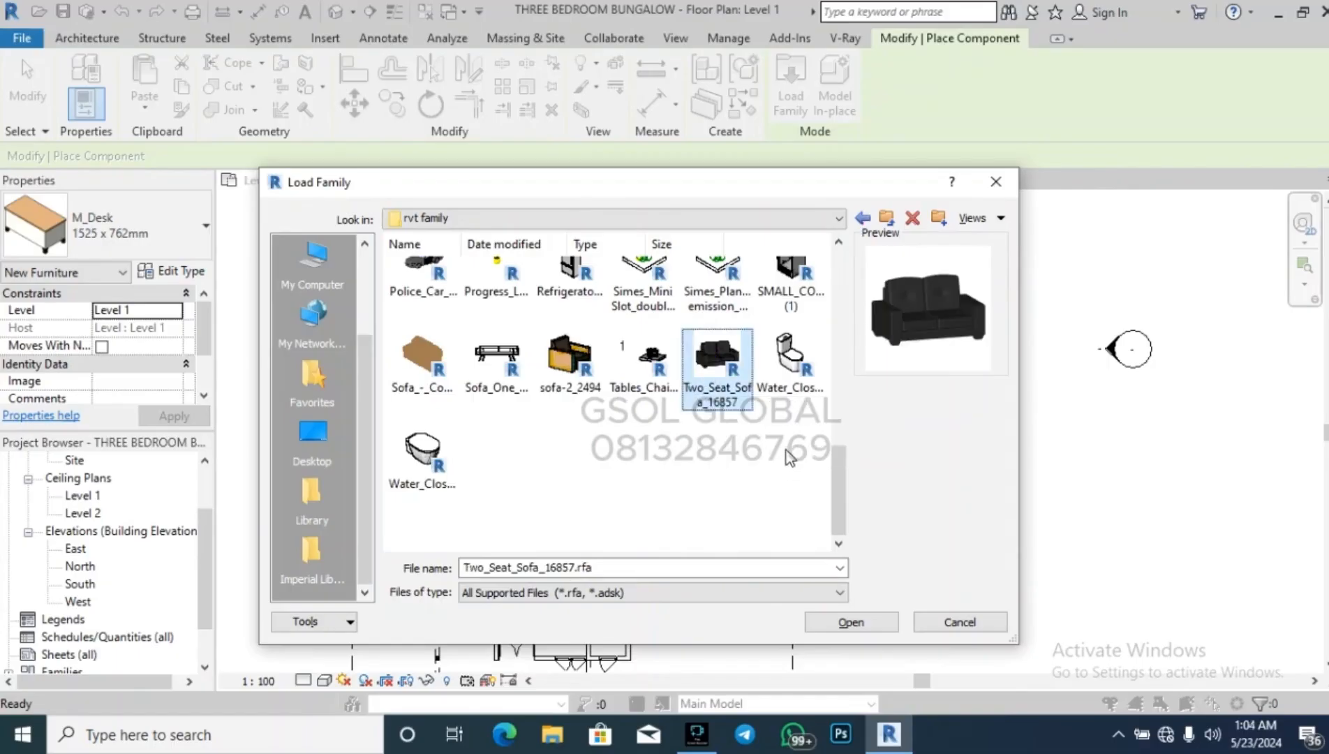
click(791, 368)
Add the cooker_60x60 and Refrigerator_12416 families to the selection and load all the selected families into the project.
scroll(712, 411, up, 2)
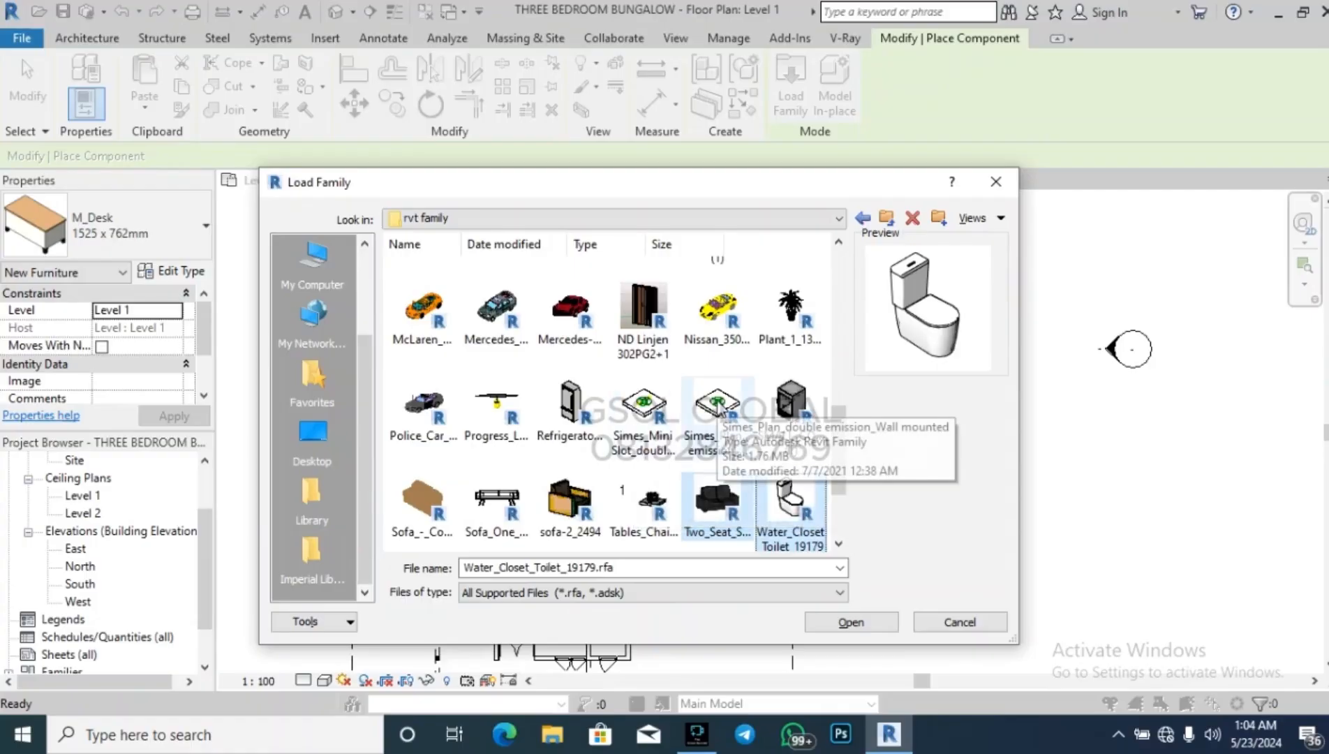
scroll(683, 436, down, 1)
scroll(663, 429, up, 5)
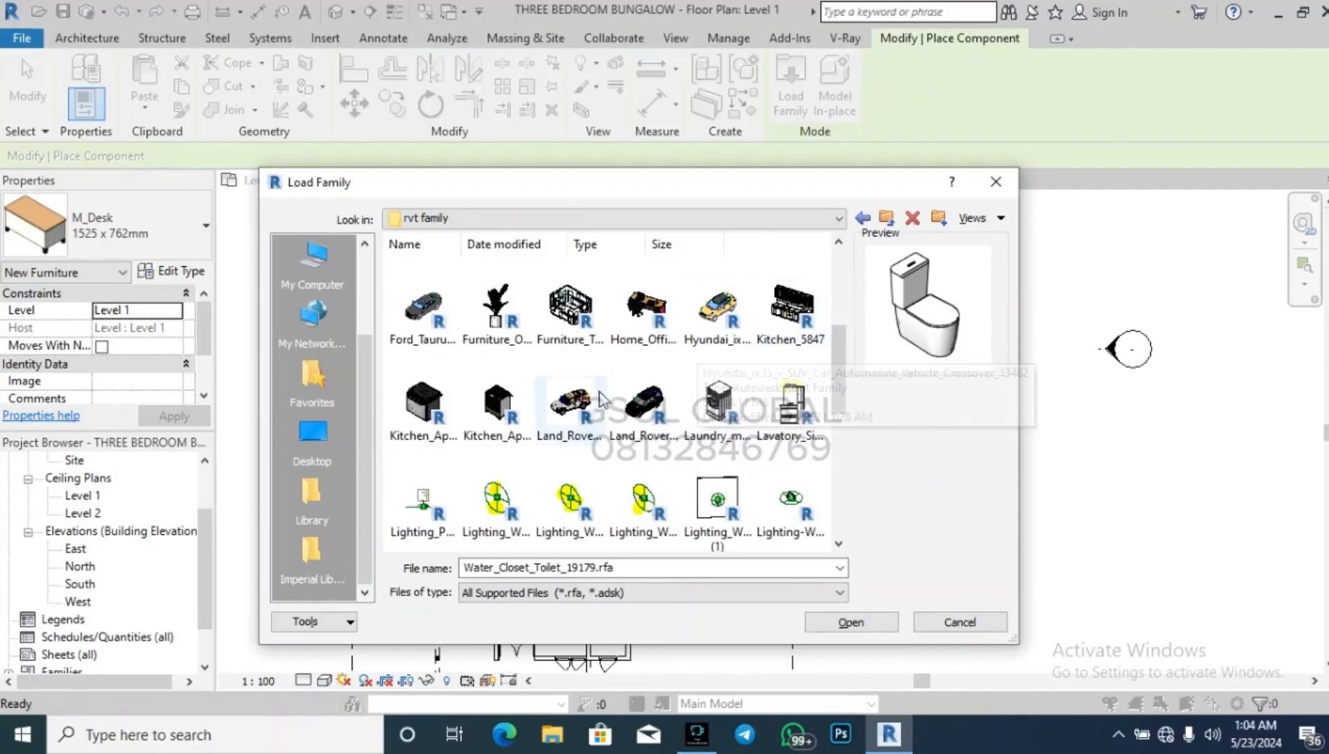
scroll(591, 422, up, 3)
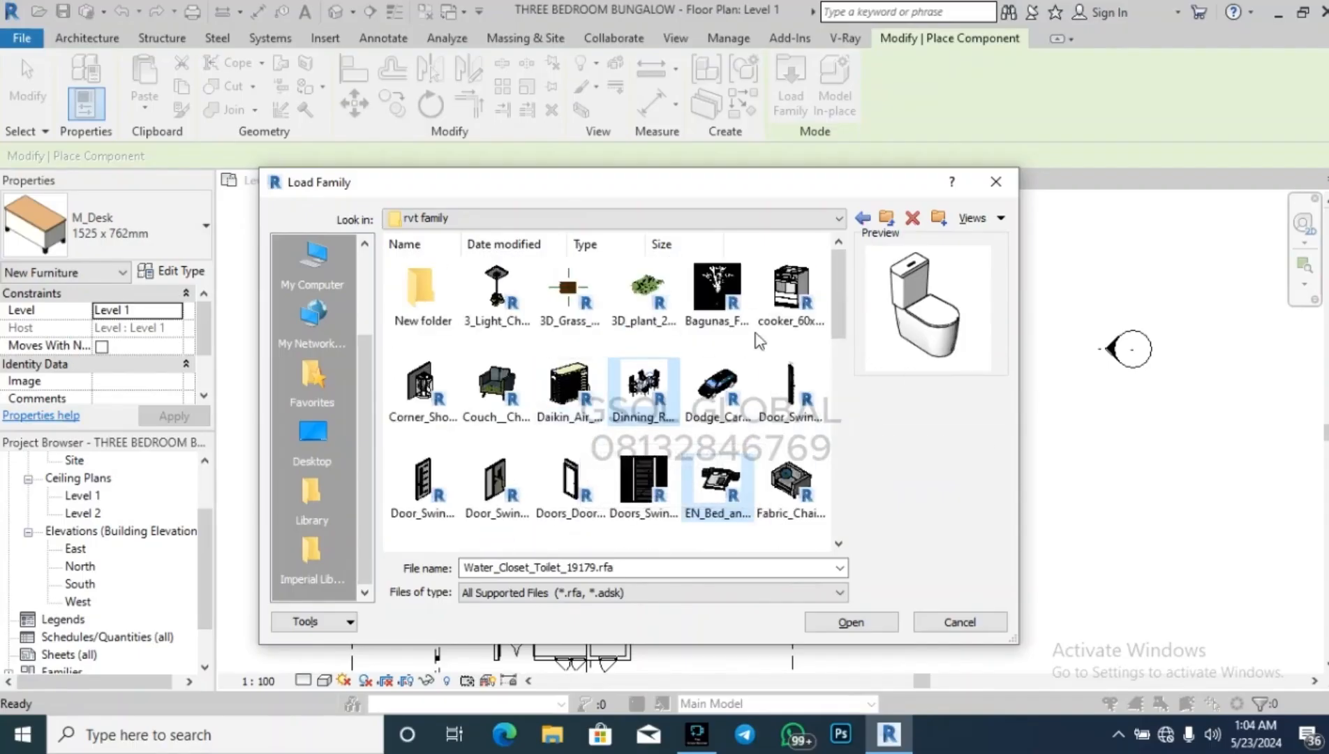
click(790, 293)
scroll(638, 391, down, 6)
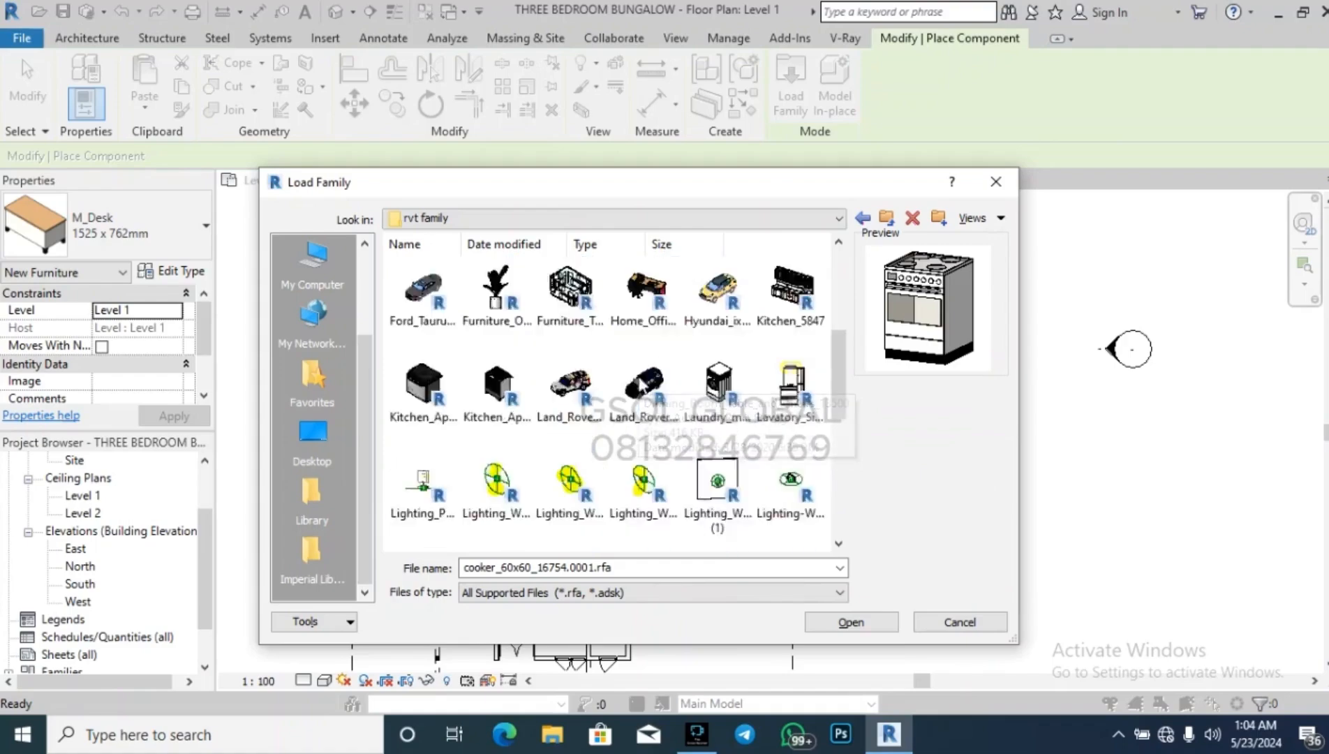
click(591, 407)
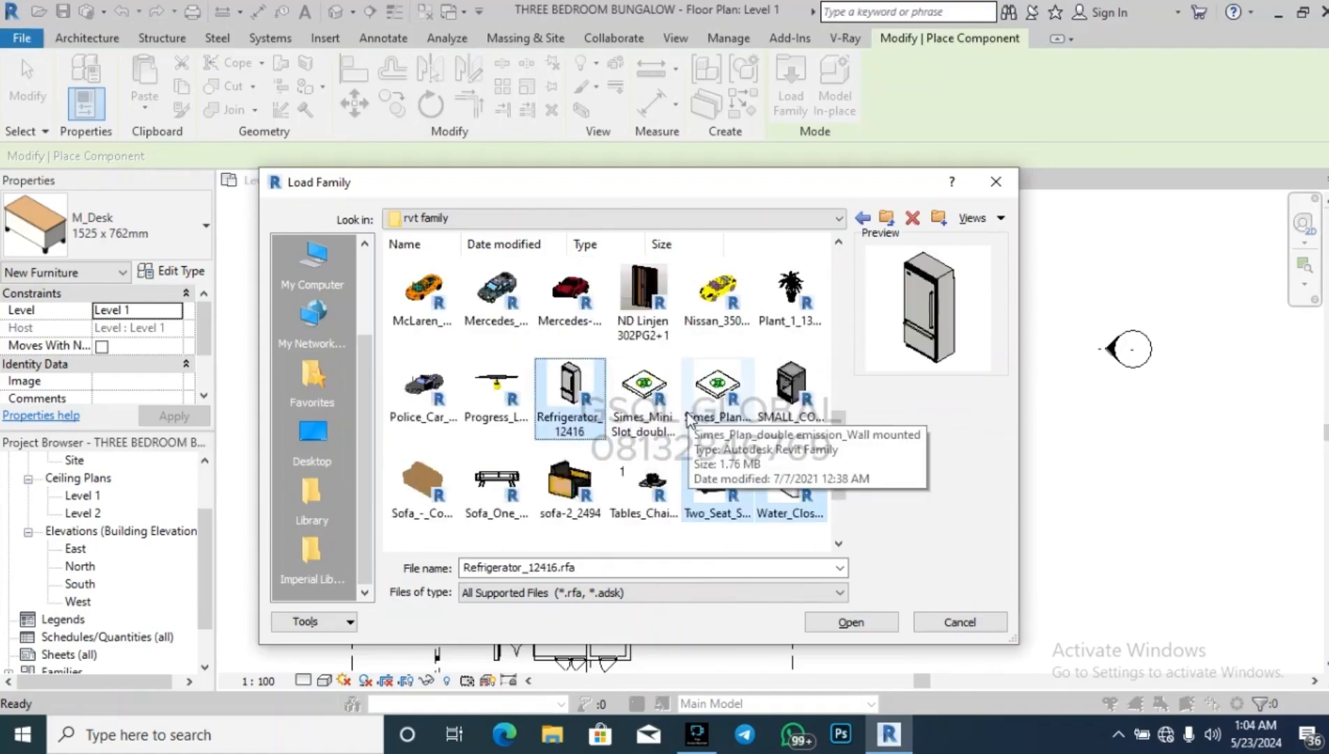
scroll(732, 451, up, 2)
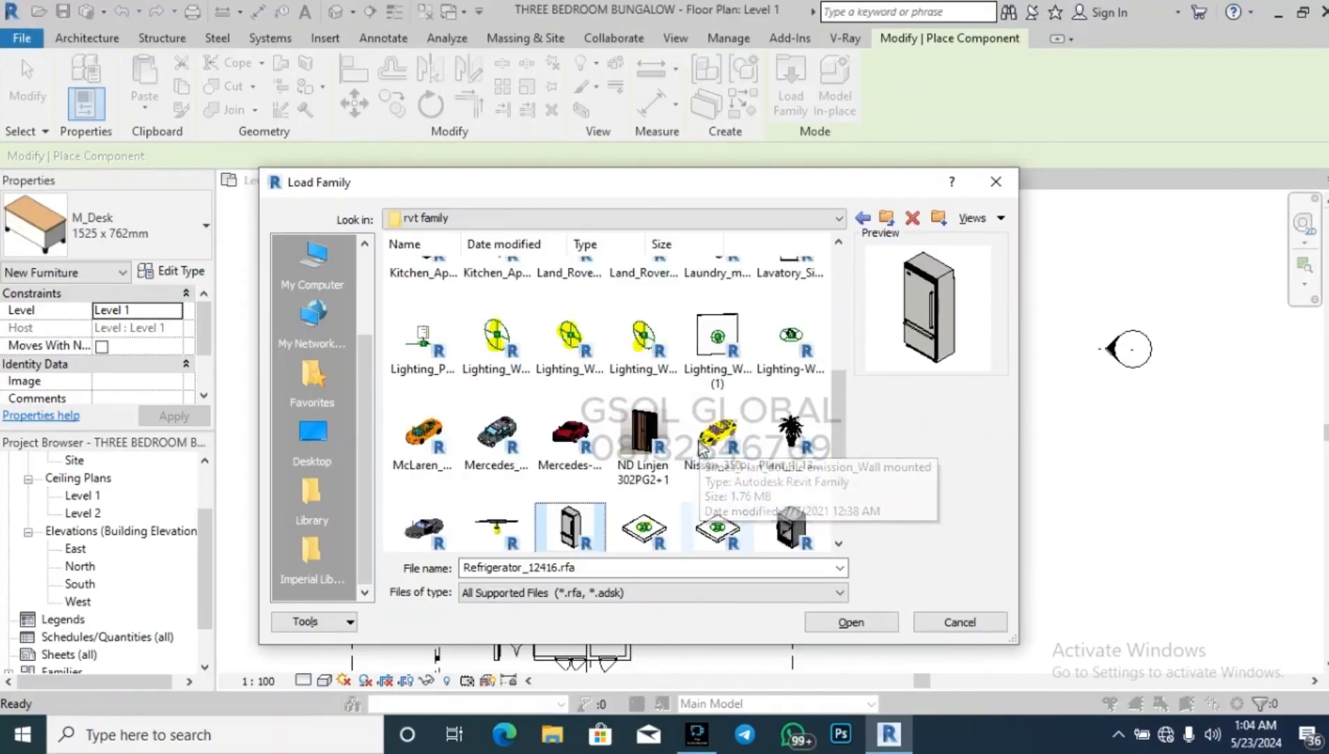
scroll(700, 447, up, 1)
scroll(690, 450, up, 3)
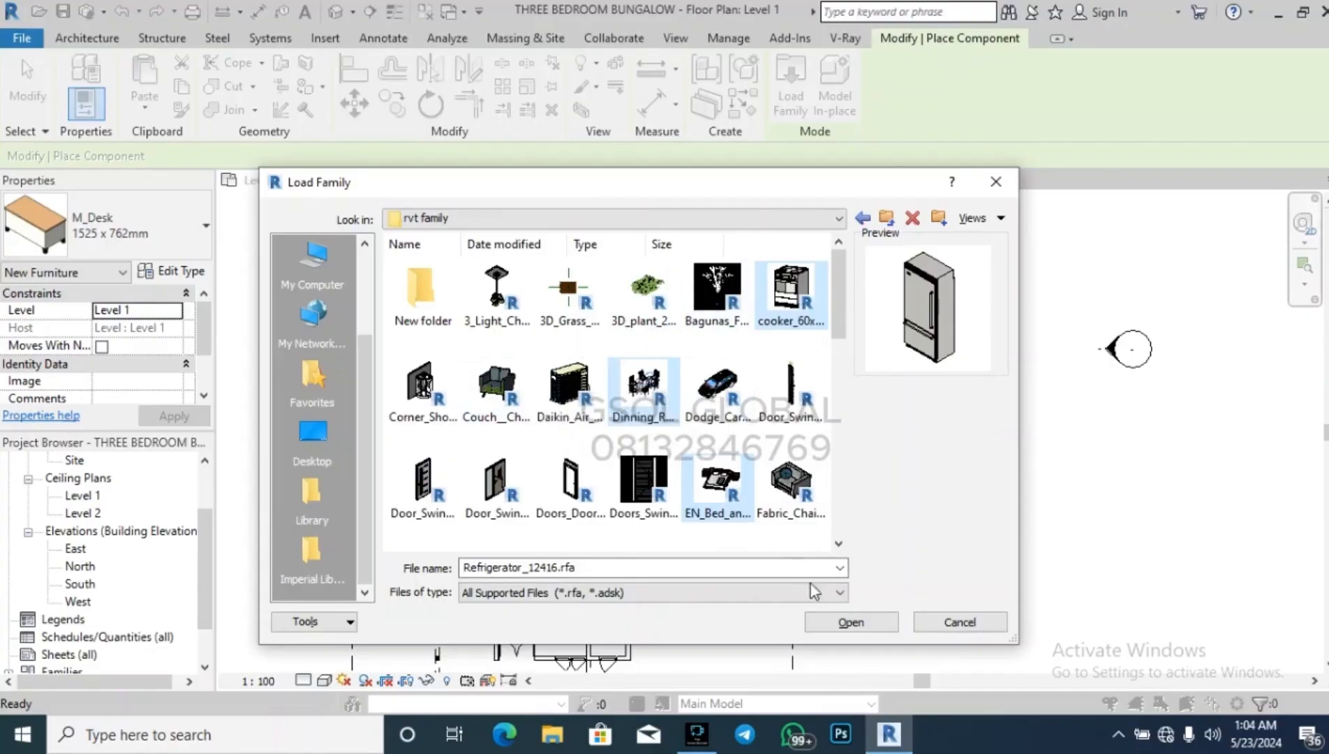
click(858, 617)
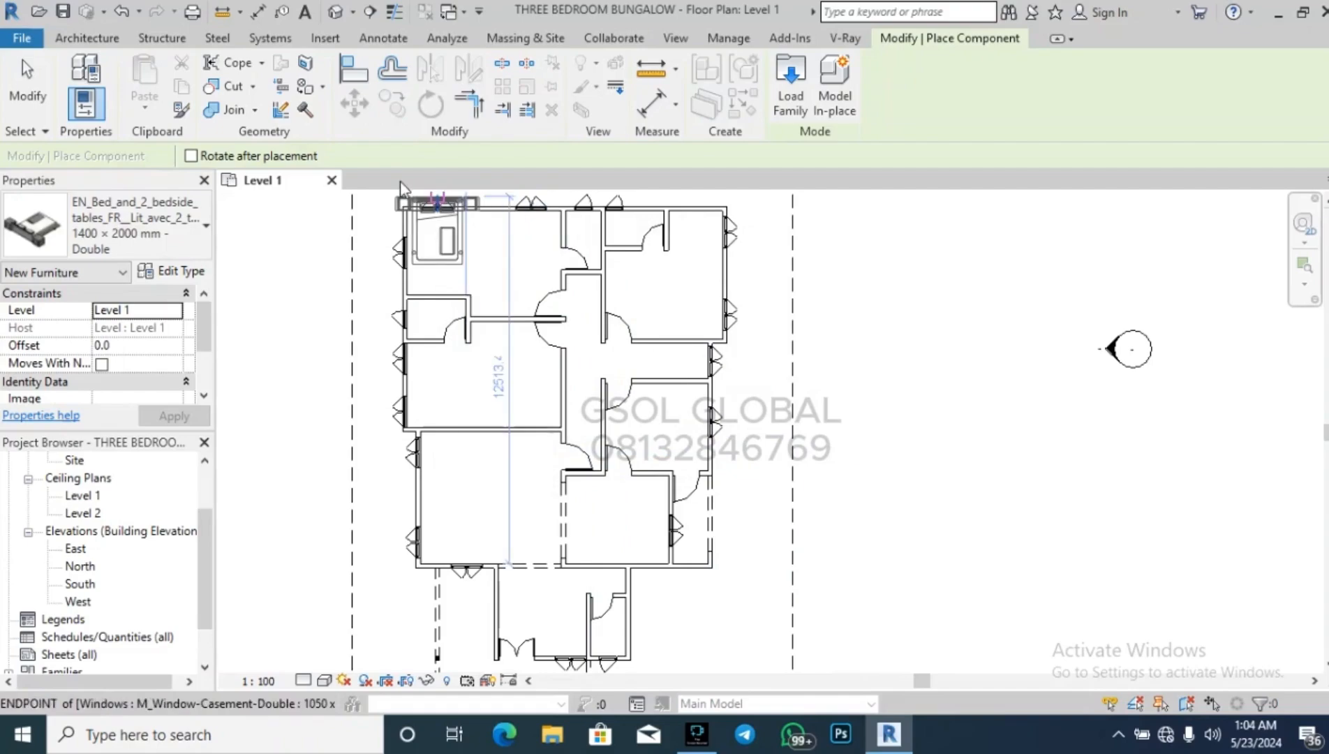
Place the 1400 × 2000 mm double bed with bedside tables in the upper-left bedroom, its headboard against the left exterior wall.
scroll(469, 223, down, 3)
scroll(466, 225, up, 5)
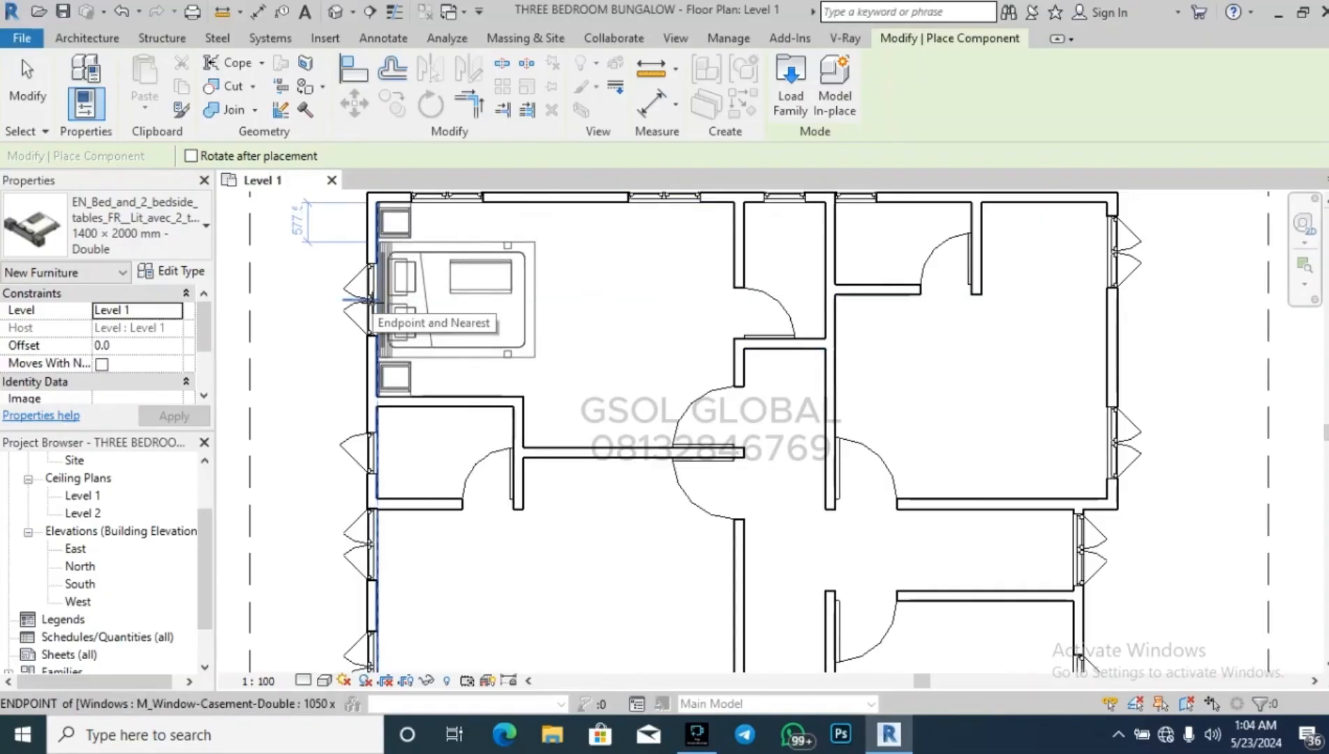
scroll(440, 510, down, 3)
key(space)
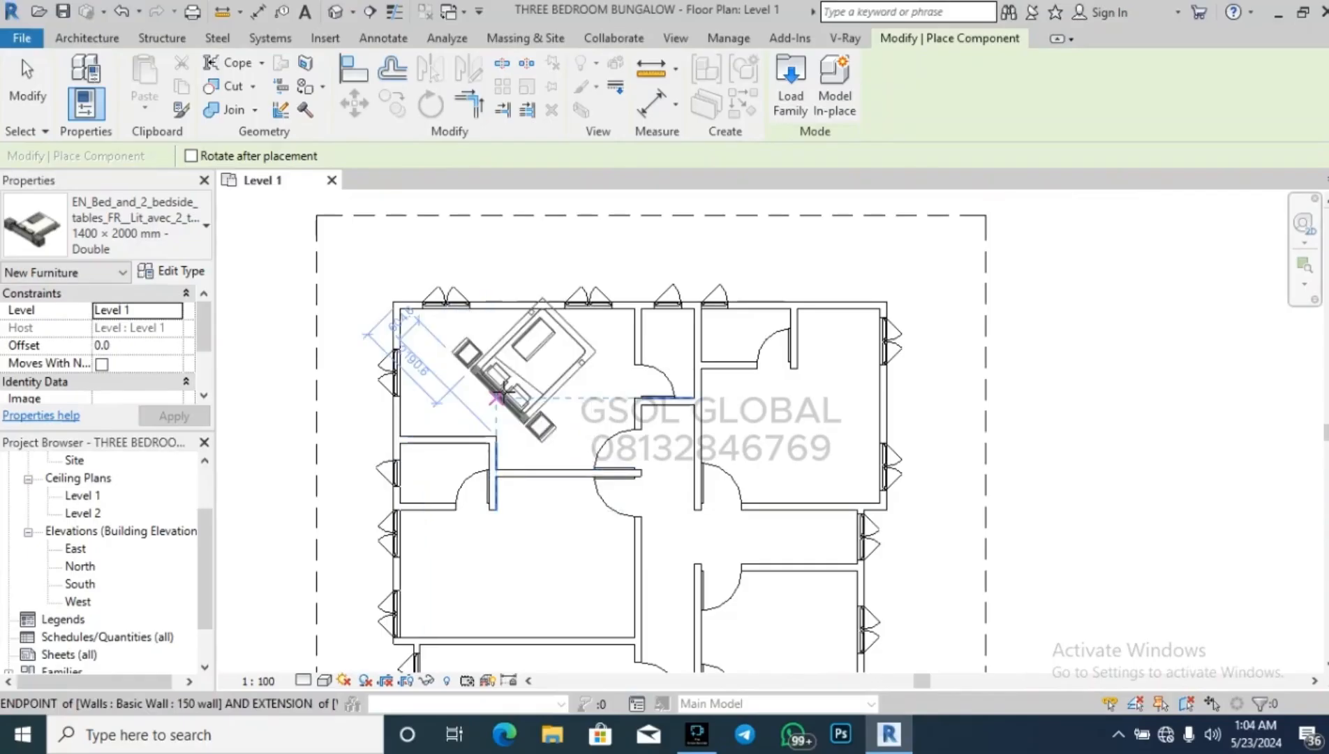
key(space)
key(space)
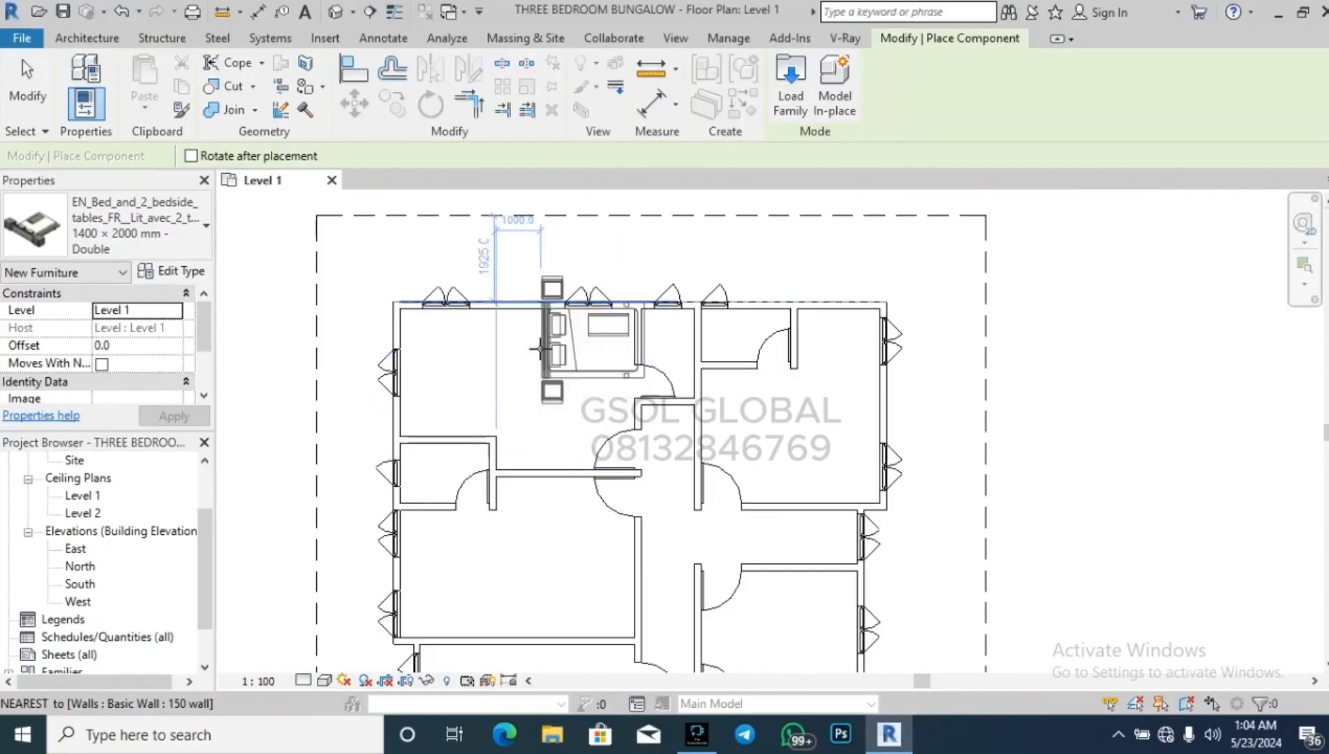
key(space)
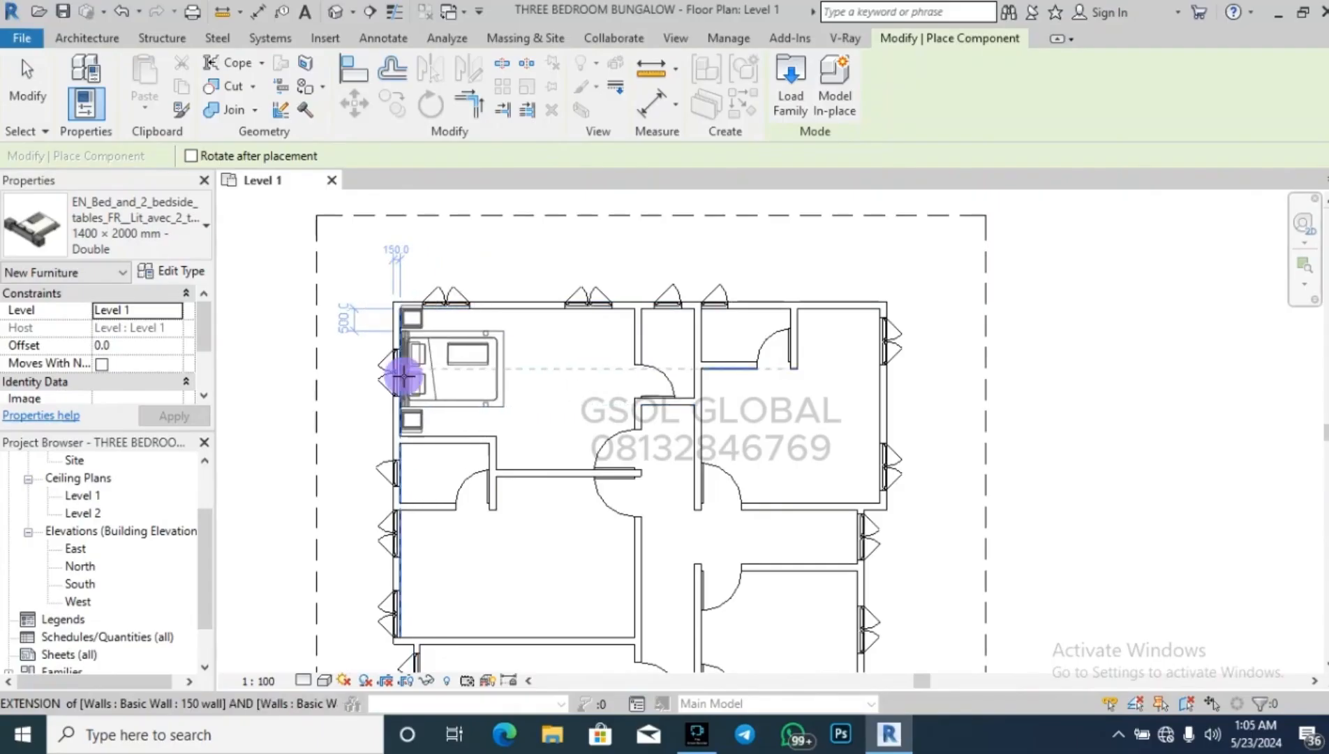
click(404, 377)
Place another 1400 × 2000 mm double bed in the lower-left bedroom, with its headboard against the left exterior wall.
scroll(1008, 453, down, 2)
scroll(1103, 446, up, 2)
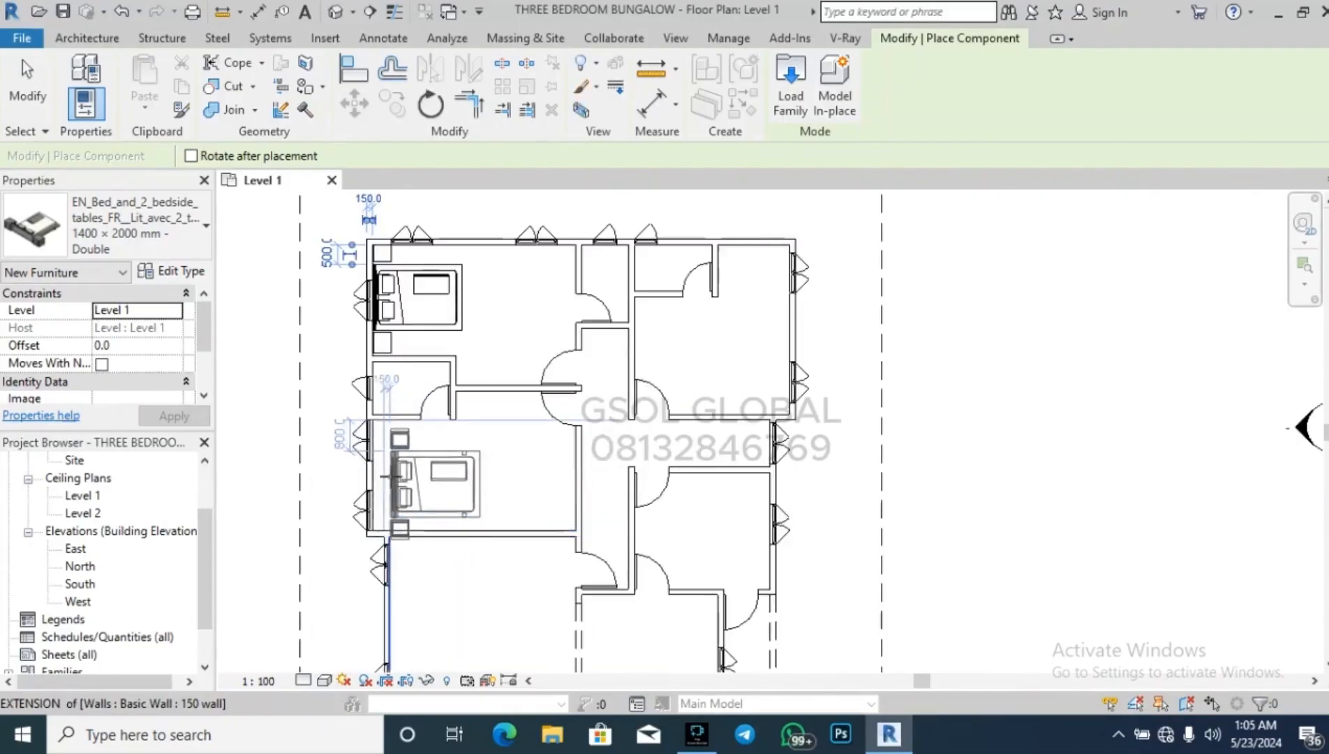
scroll(391, 473, up, 1)
click(368, 479)
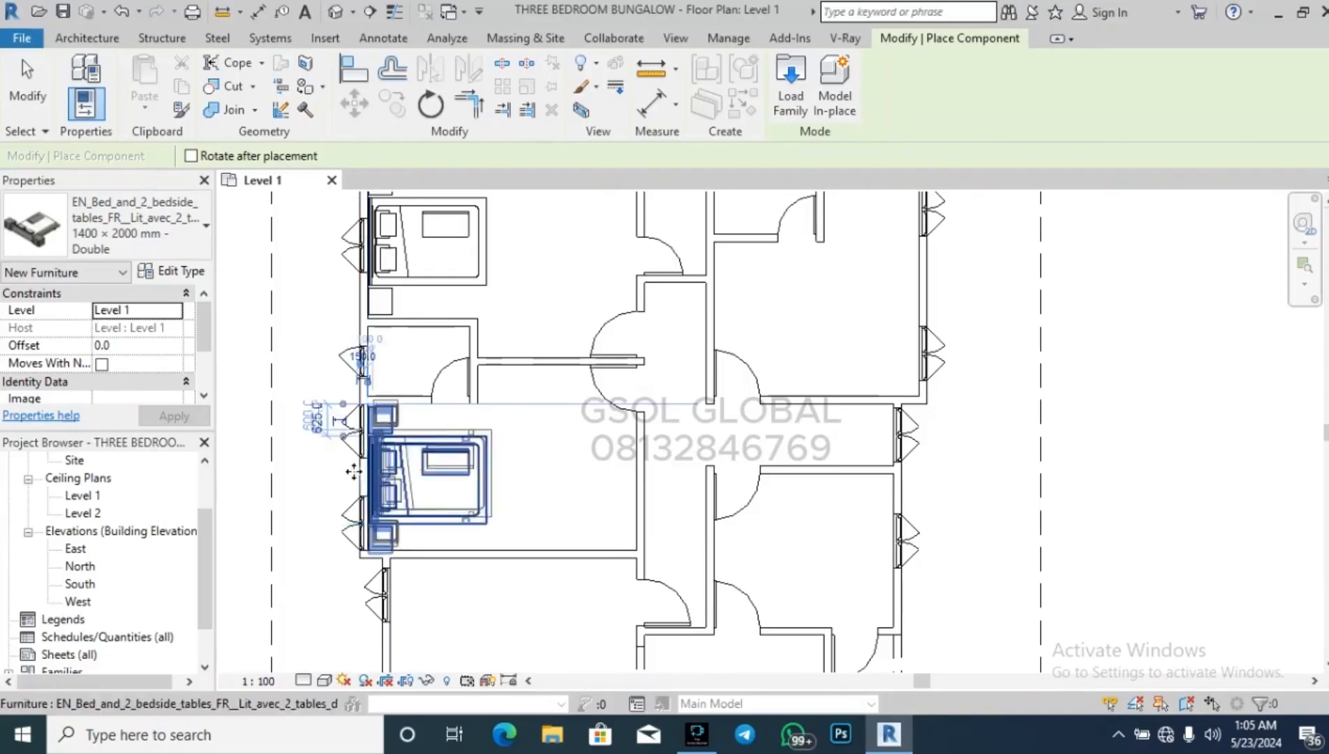
Place a 1400 × 2000 mm double bed in the upper-right bedroom, rotated so its headboard sits against the right exterior wall.
scroll(353, 472, down, 2)
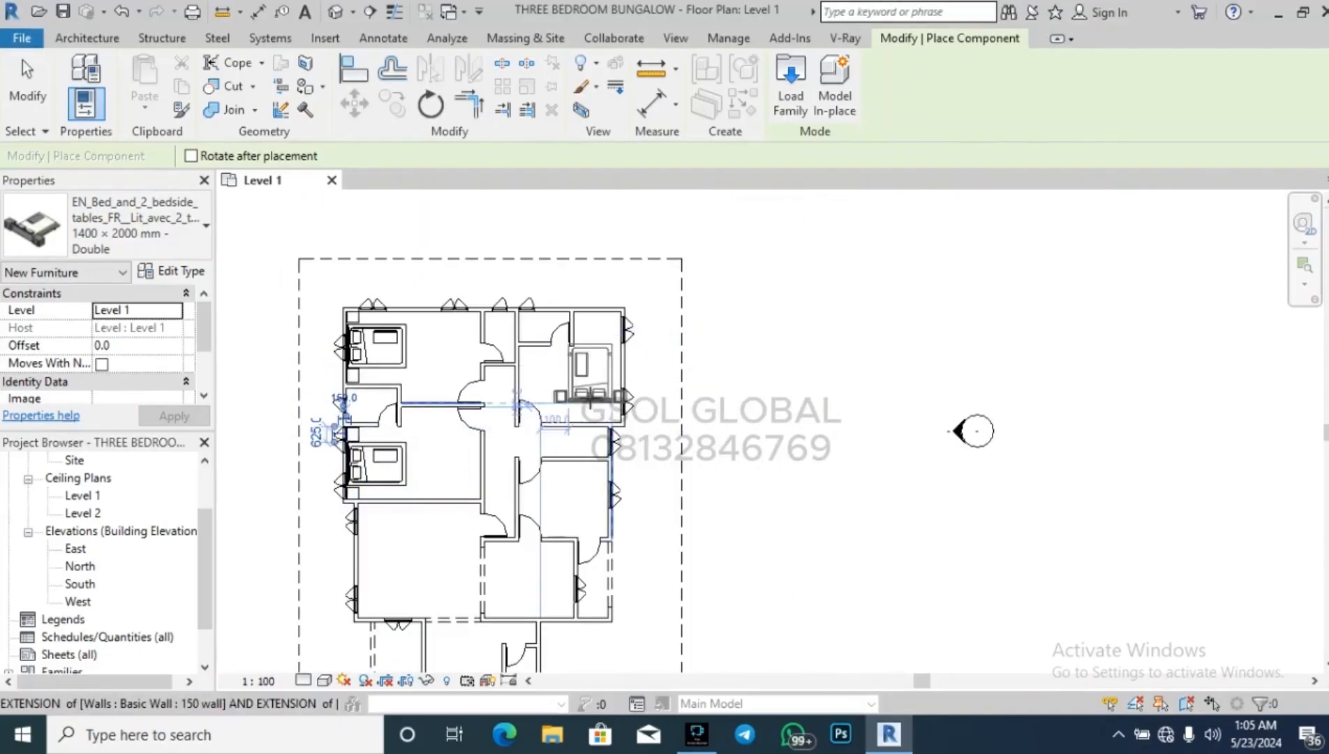
key(space)
scroll(591, 389, up, 2)
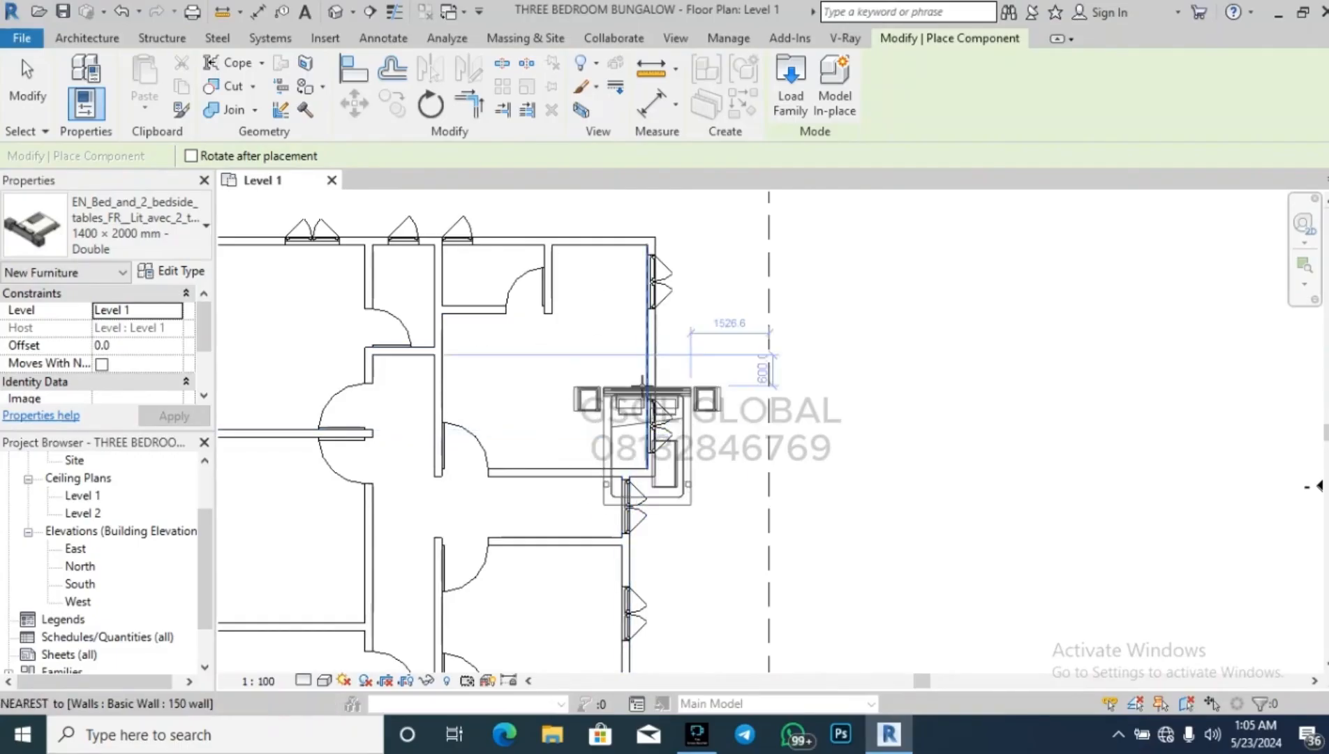
key(space)
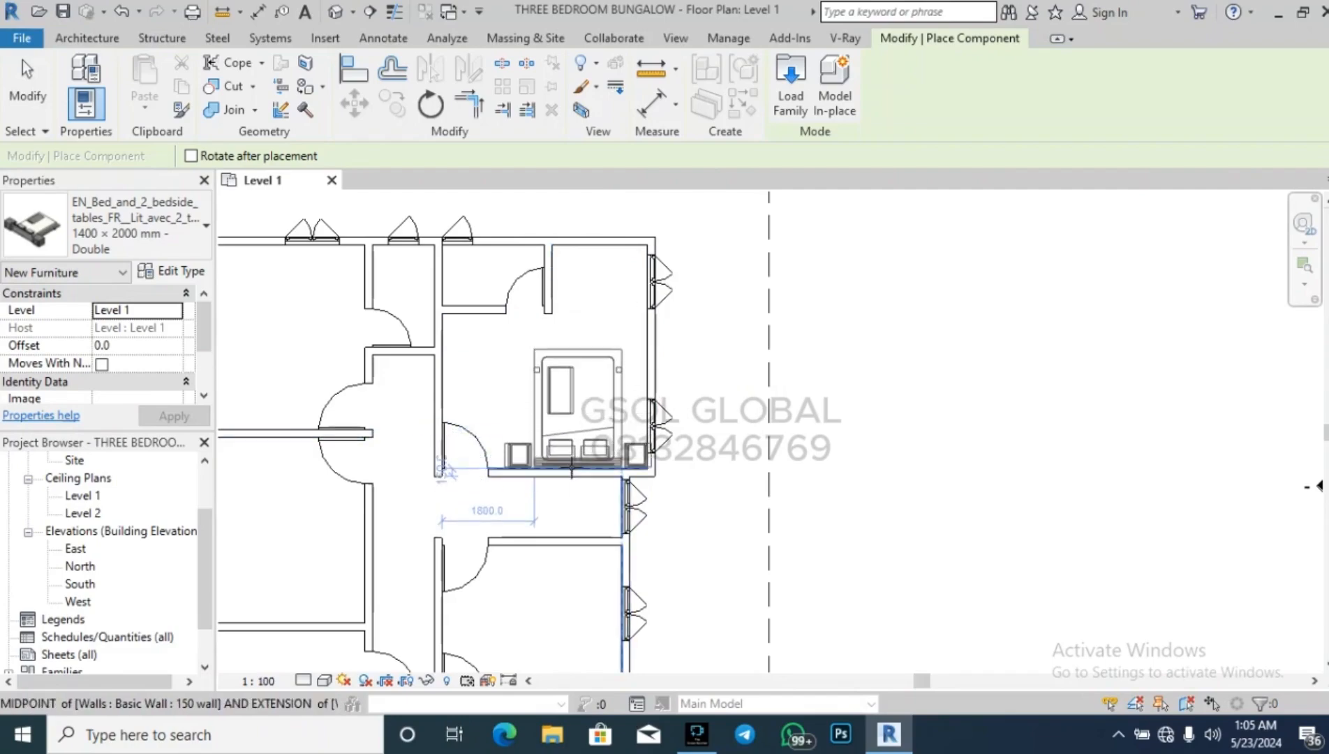
key(space)
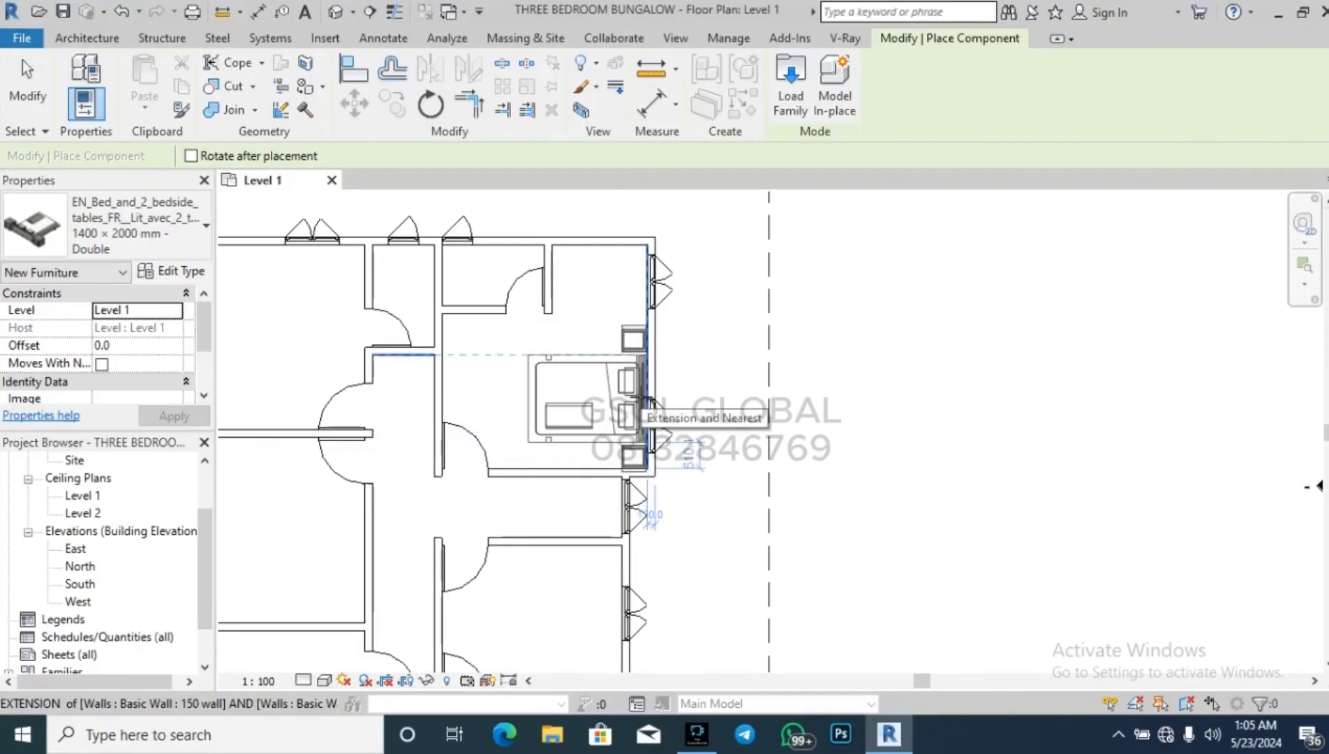
scroll(639, 395, up, 4)
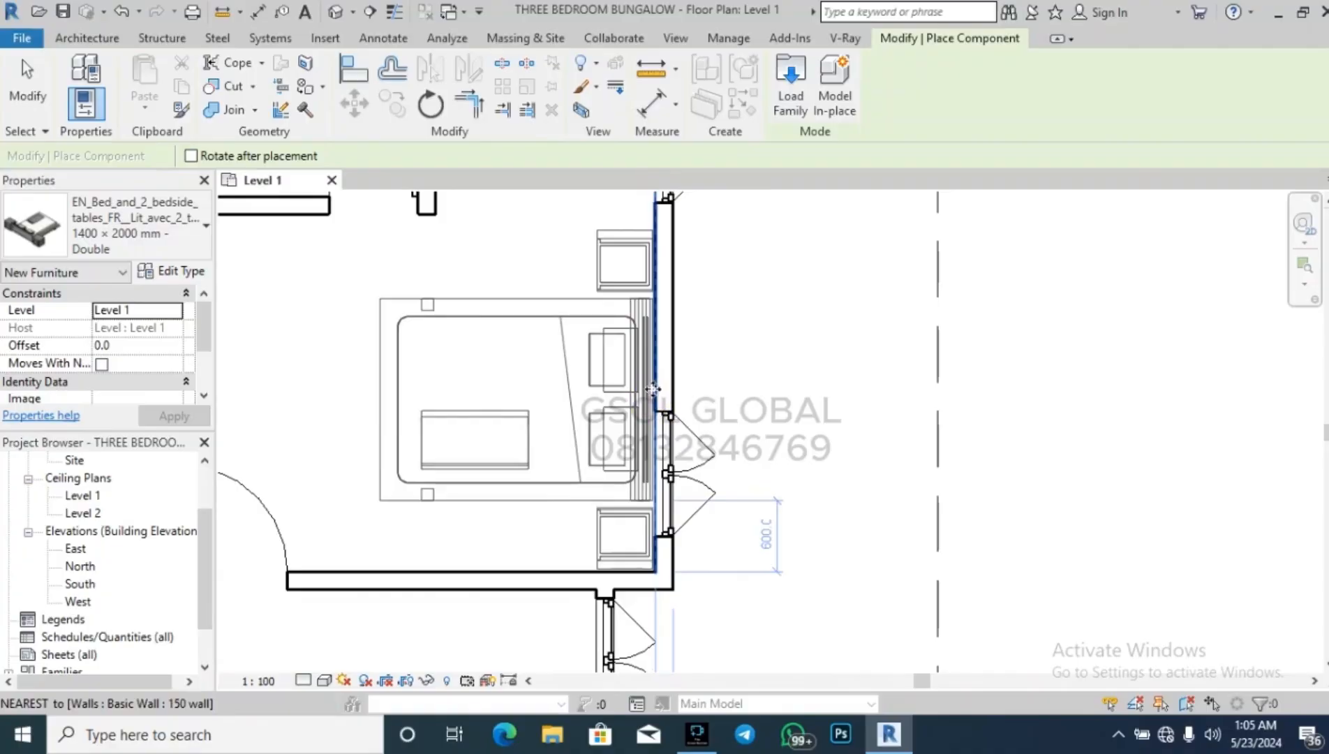
scroll(652, 389, down, 5)
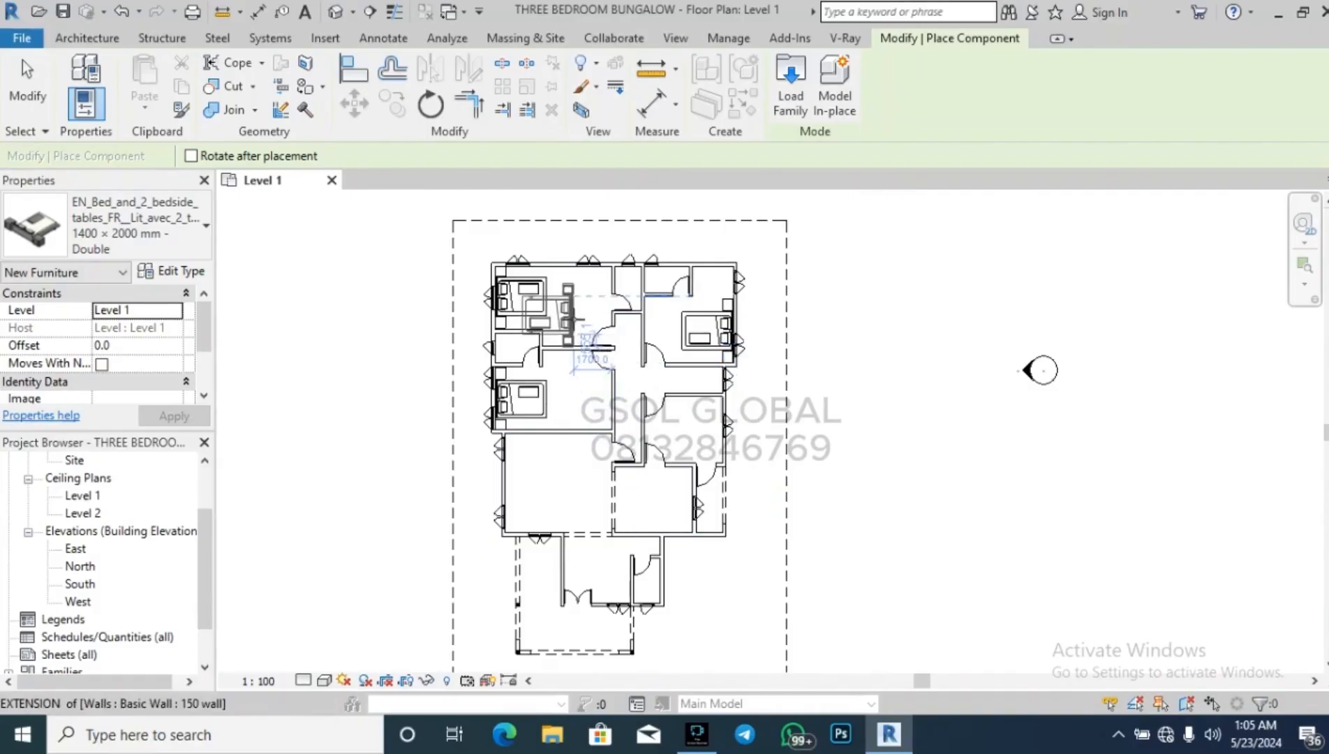
key(Escape)
key(Escape)
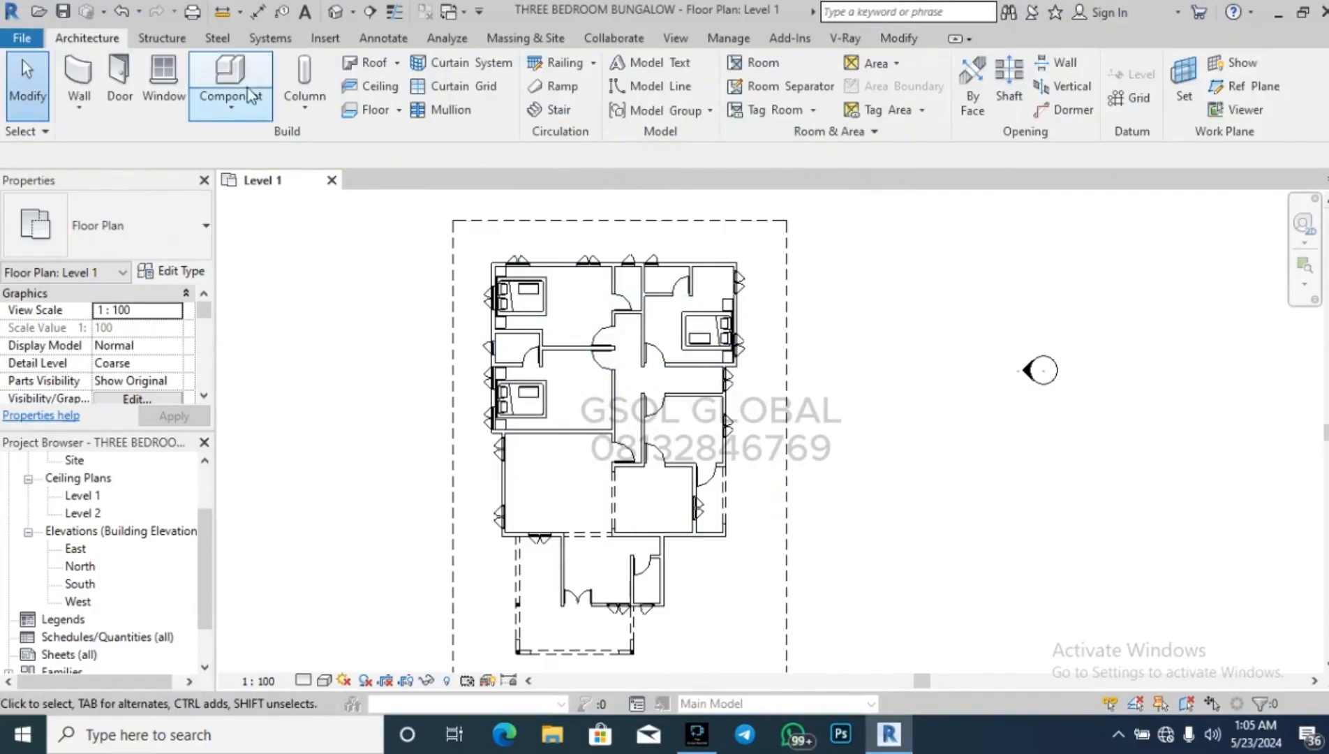
Place the Dinning_Room_Table_and_Chairs_13500 set in the dining room, rotated to lie horizontally, its centre about 1700 mm below the upper wall.
click(249, 96)
click(195, 237)
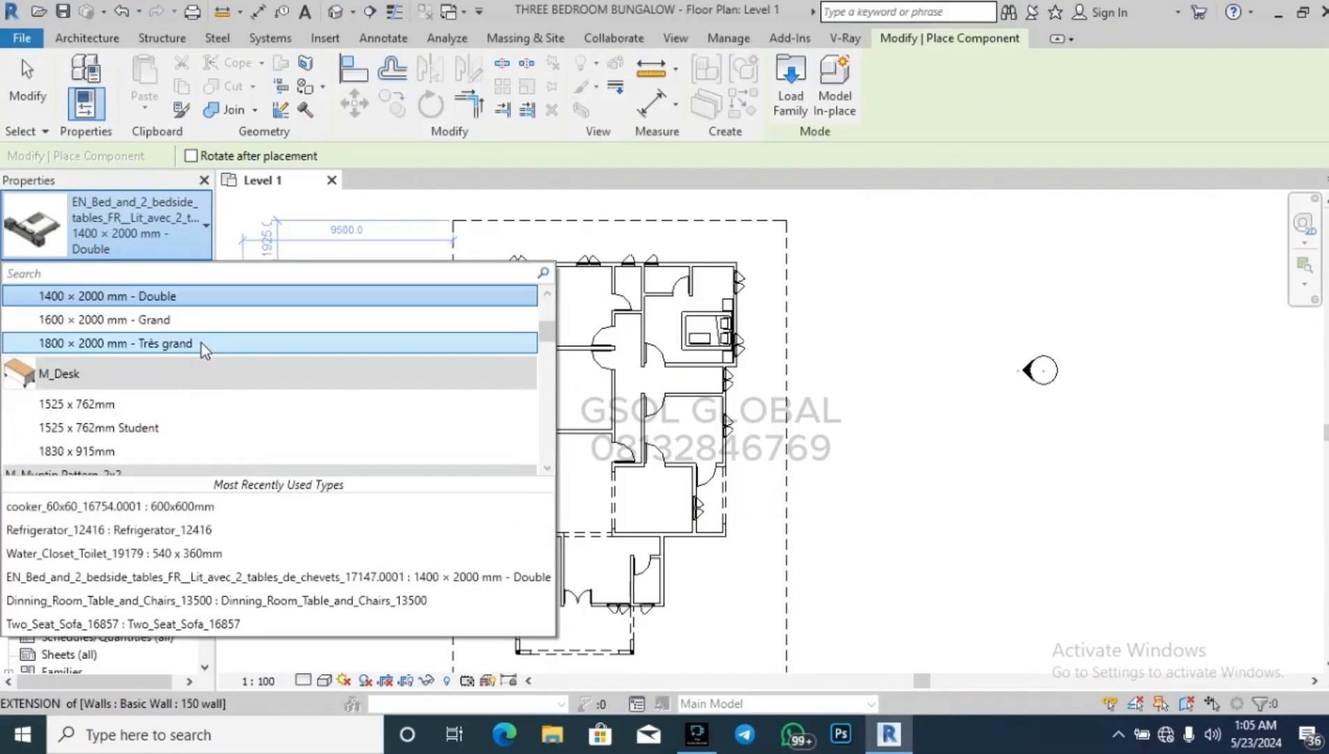
scroll(250, 442, down, 15)
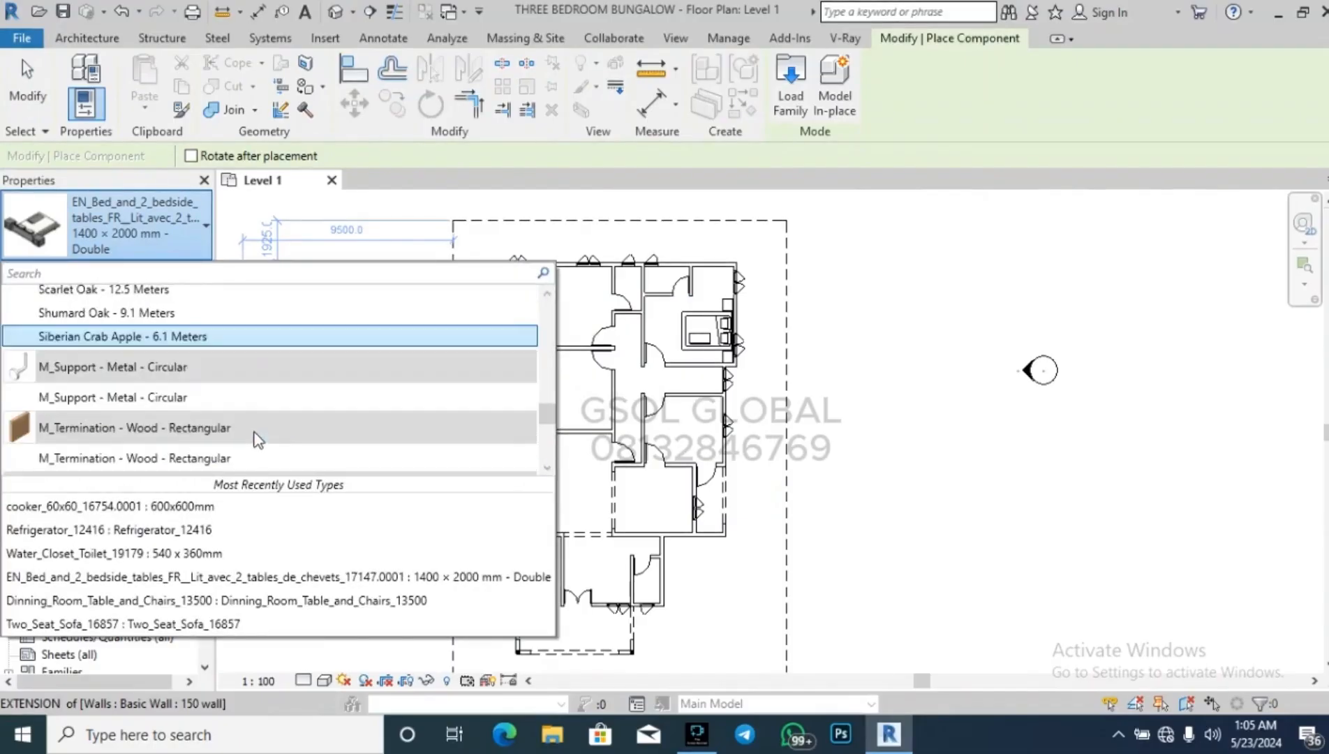
scroll(258, 438, down, 5)
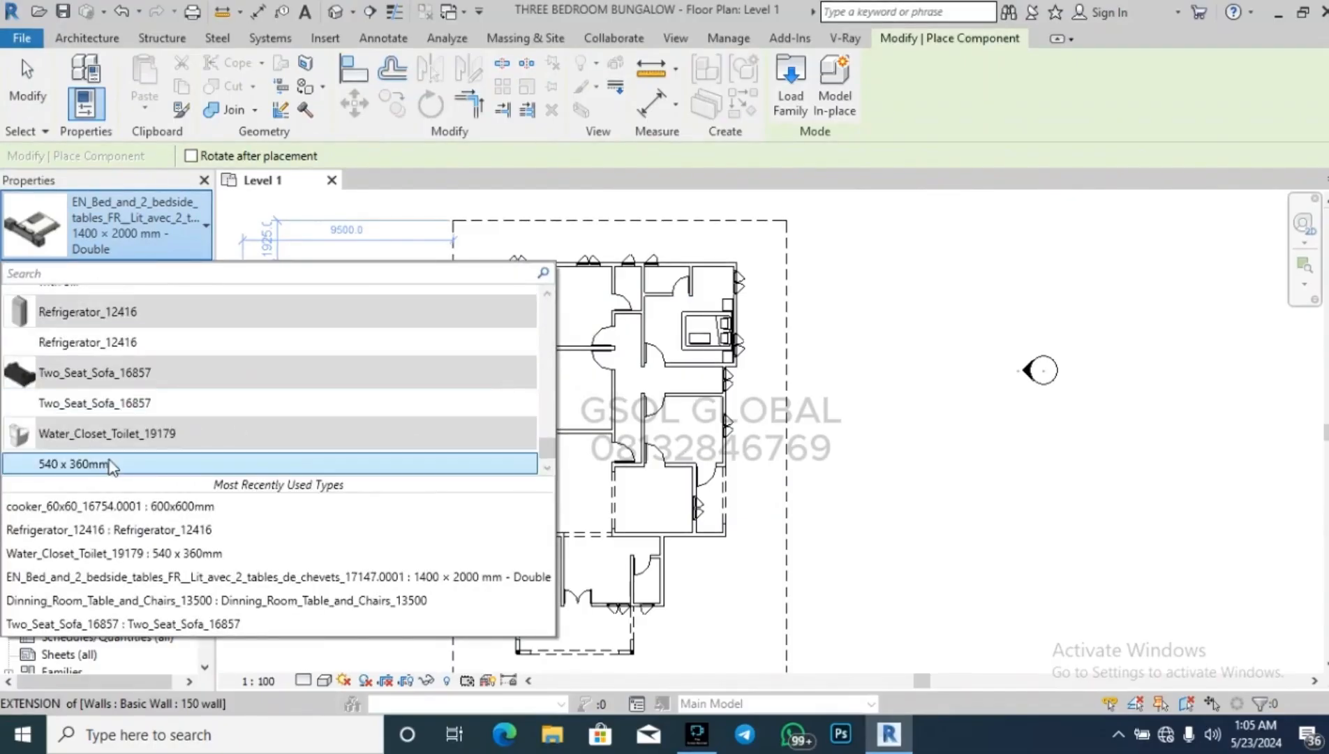
scroll(124, 368, up, 1)
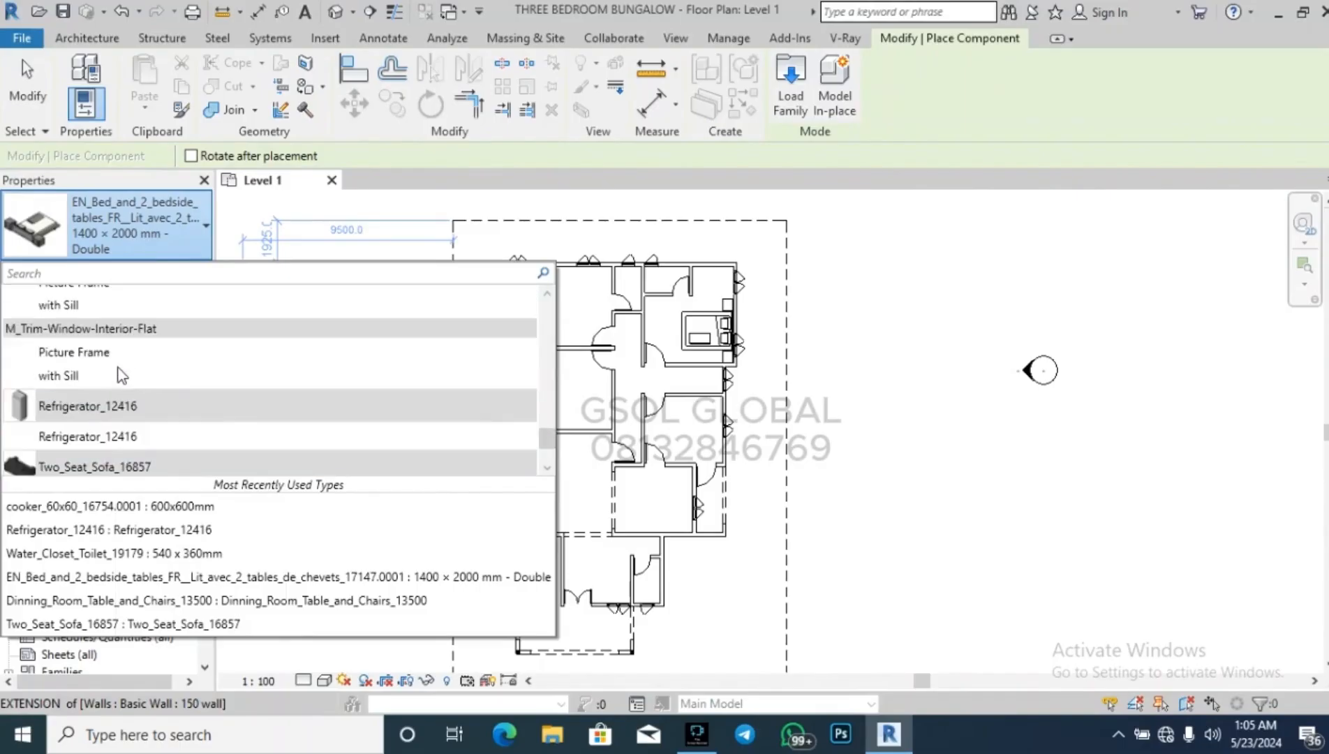
scroll(118, 368, up, 15)
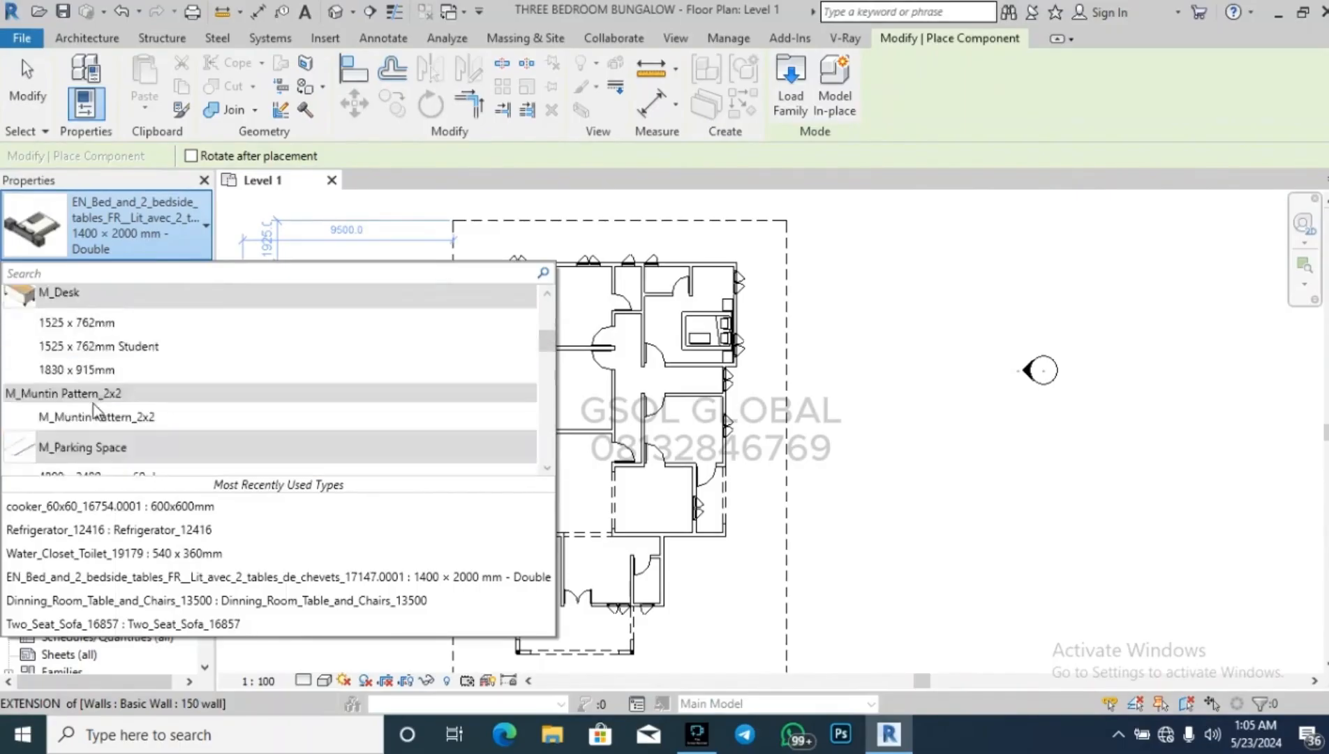
scroll(94, 407, up, 10)
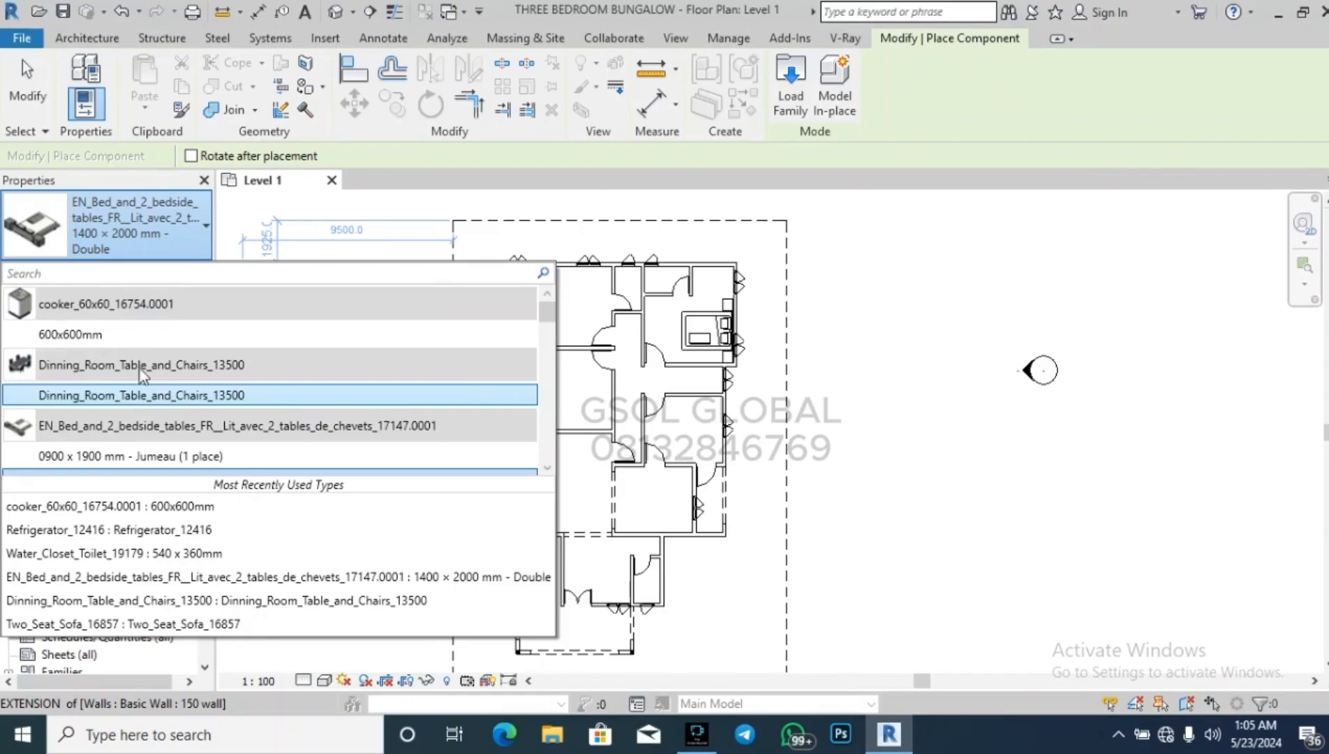
click(180, 402)
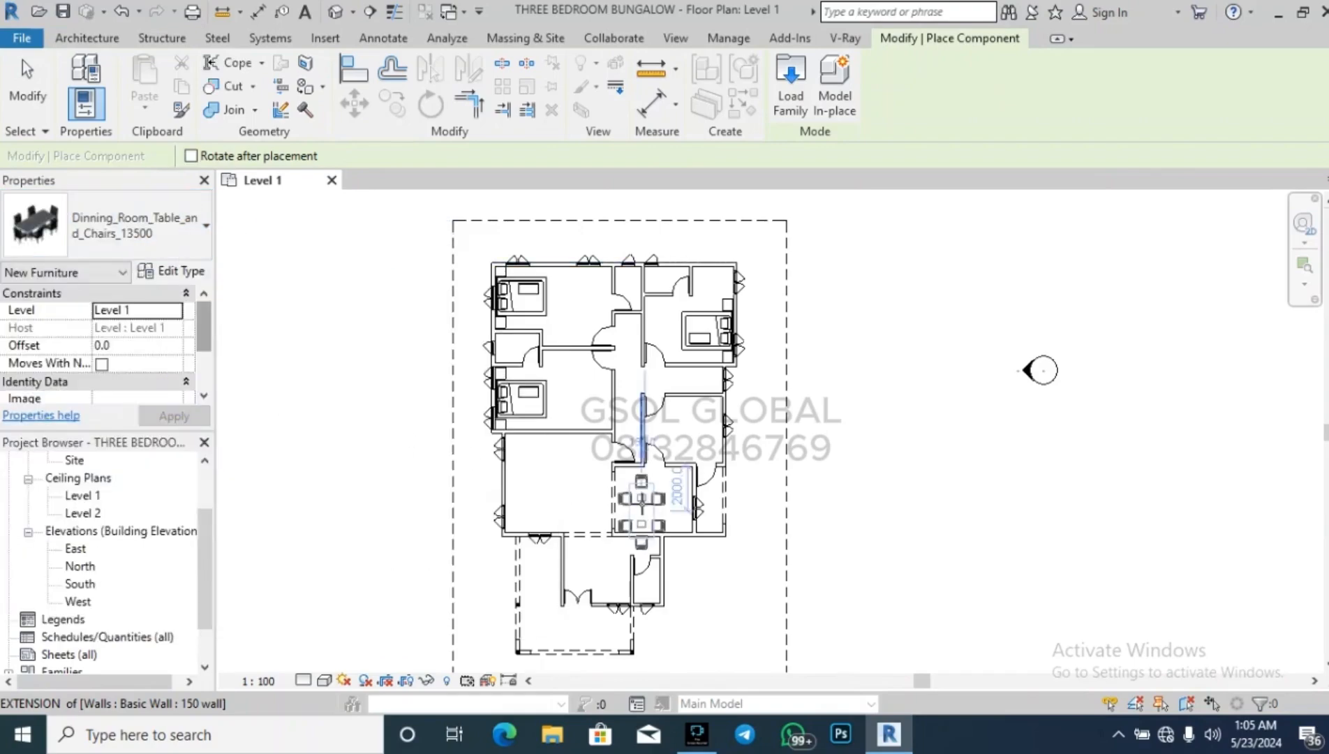
scroll(631, 509, up, 2)
scroll(631, 510, up, 2)
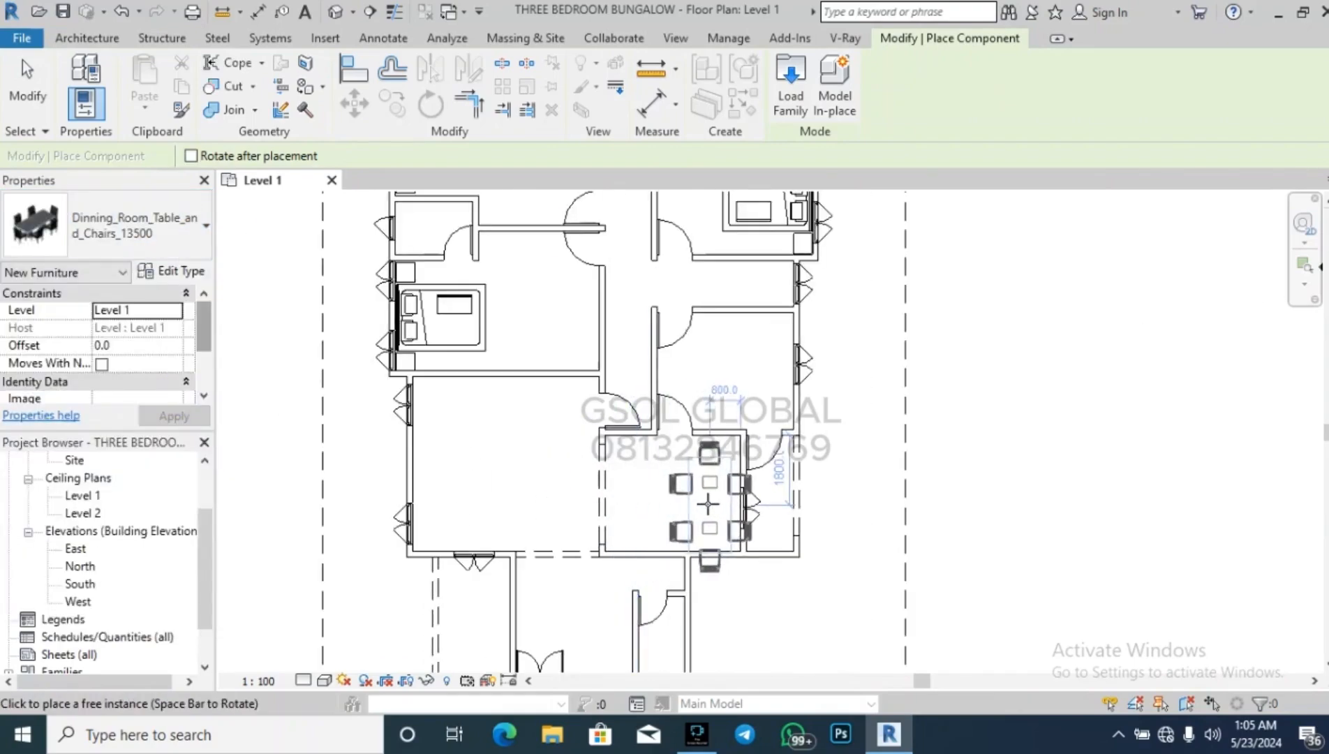
scroll(666, 489, up, 2)
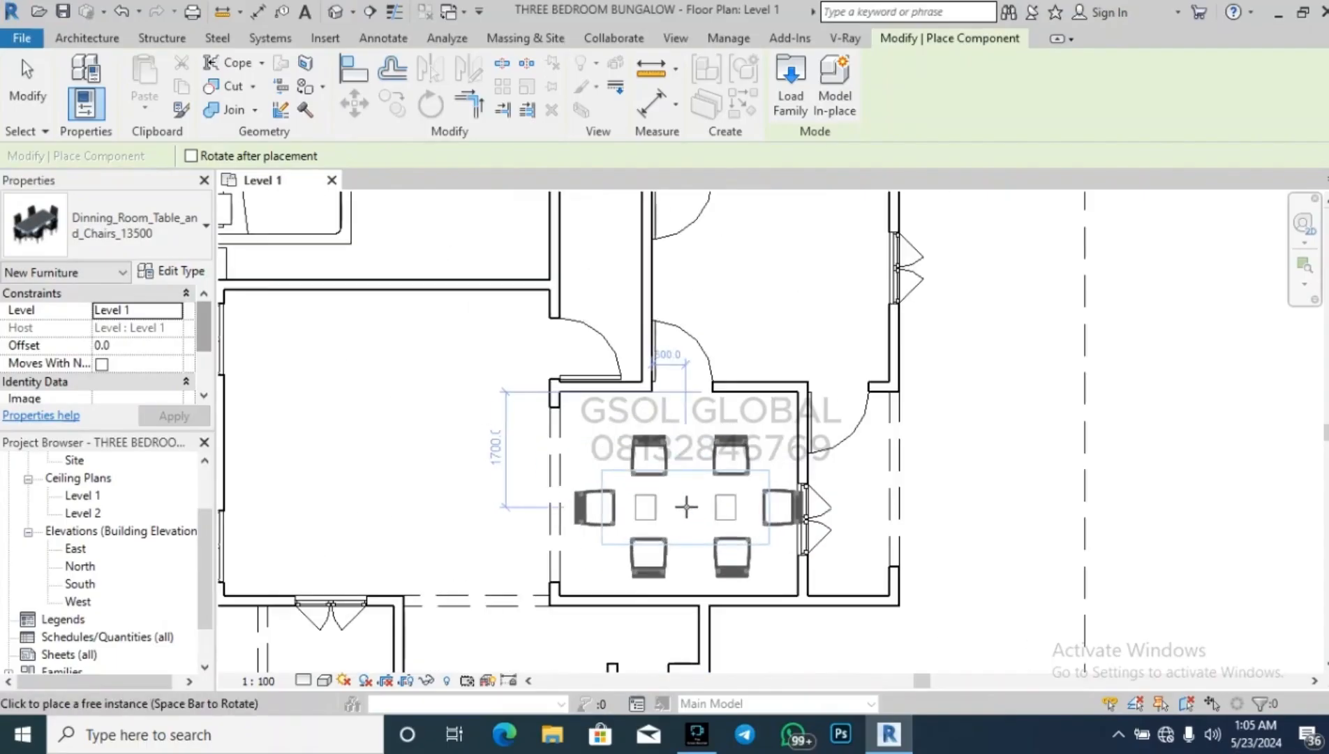
click(667, 499)
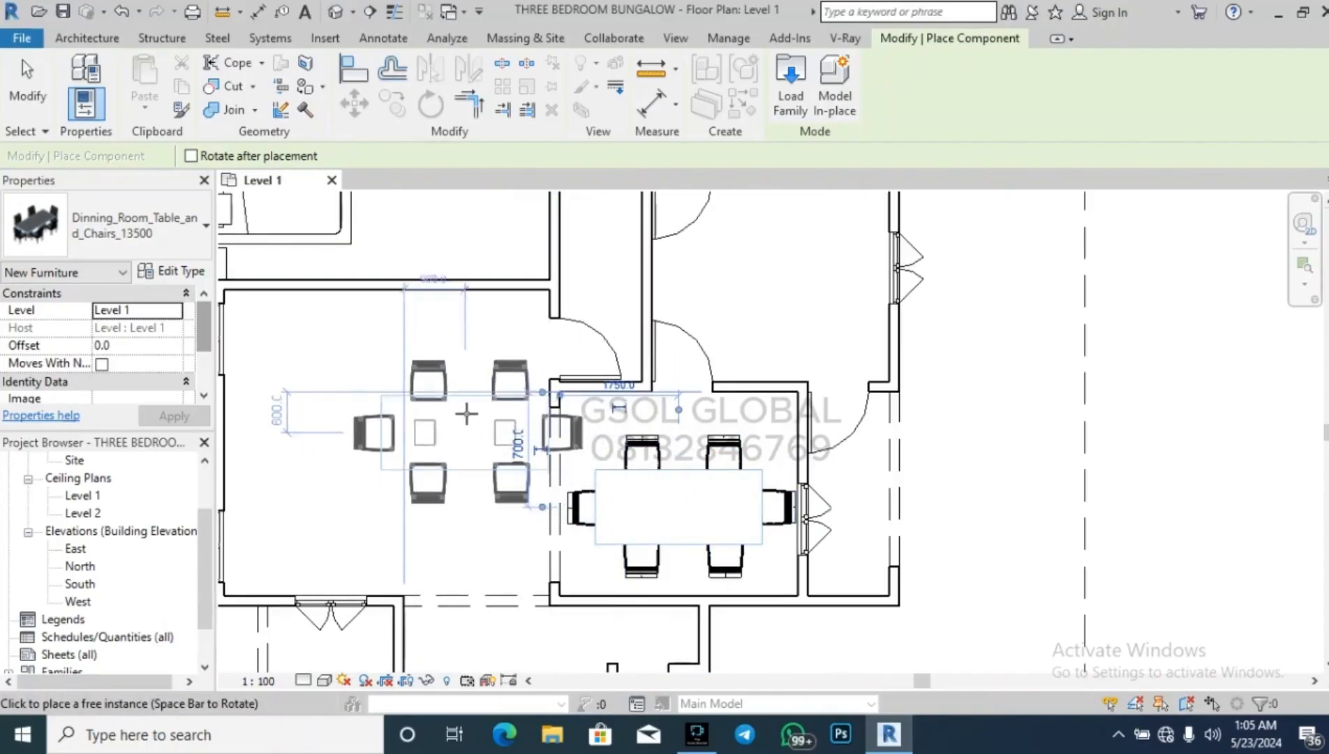
key(Escape)
key(Escape)
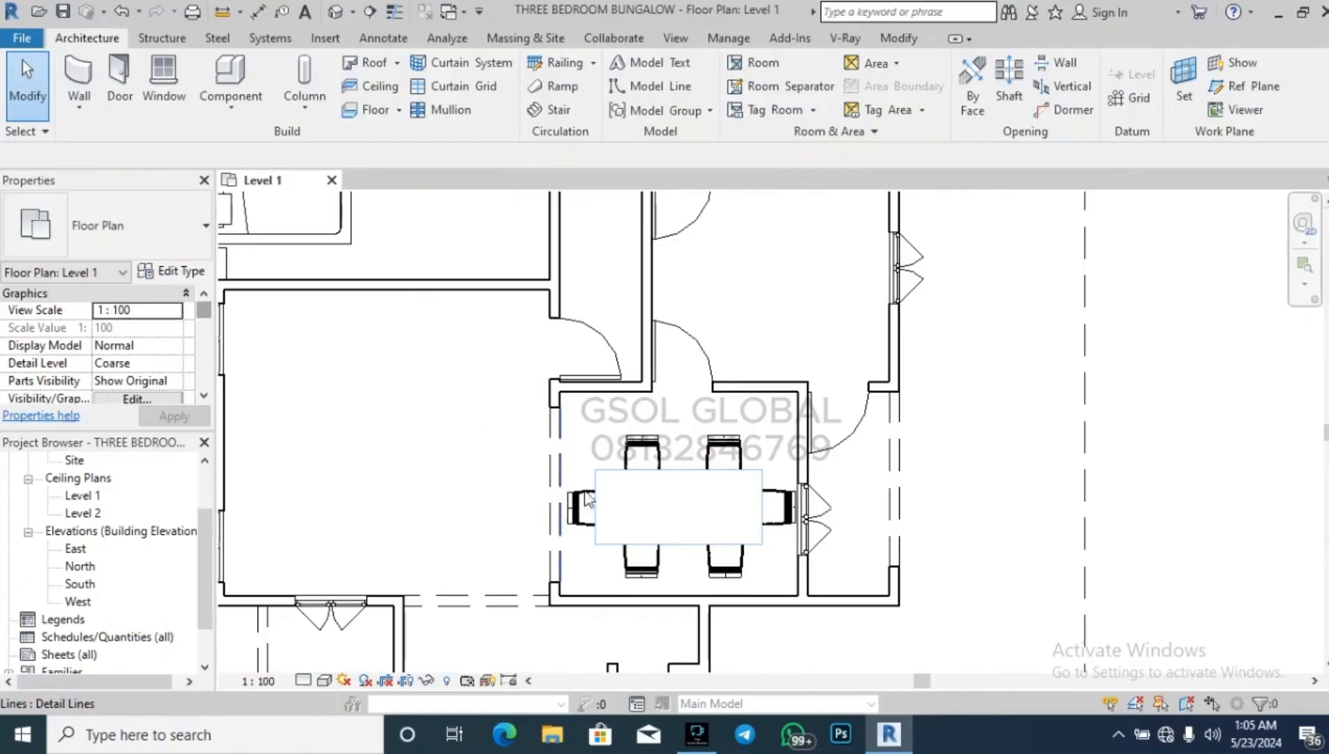
Nudge the dining set up until its centre sits about 1460 mm below the dining room's upper wall.
click(605, 470)
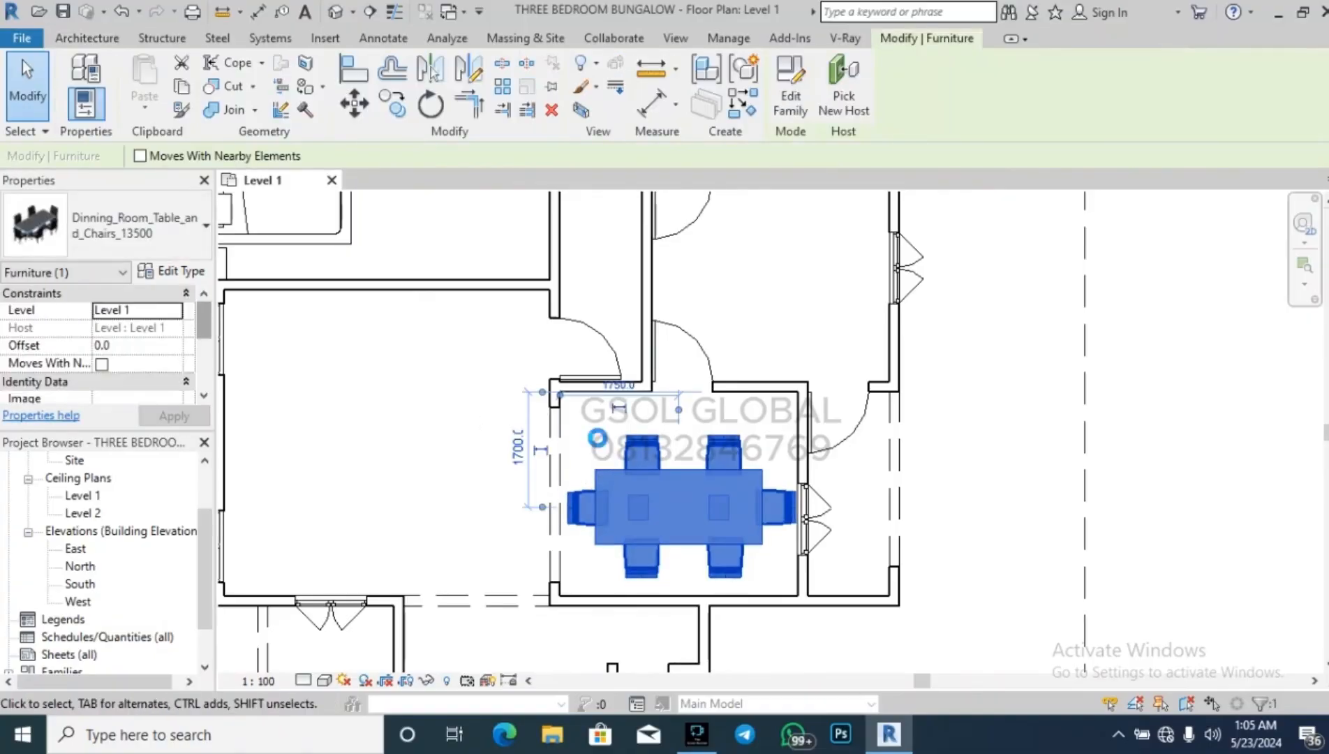
key(Up)
key(Up)
key(Up)
key(Up)
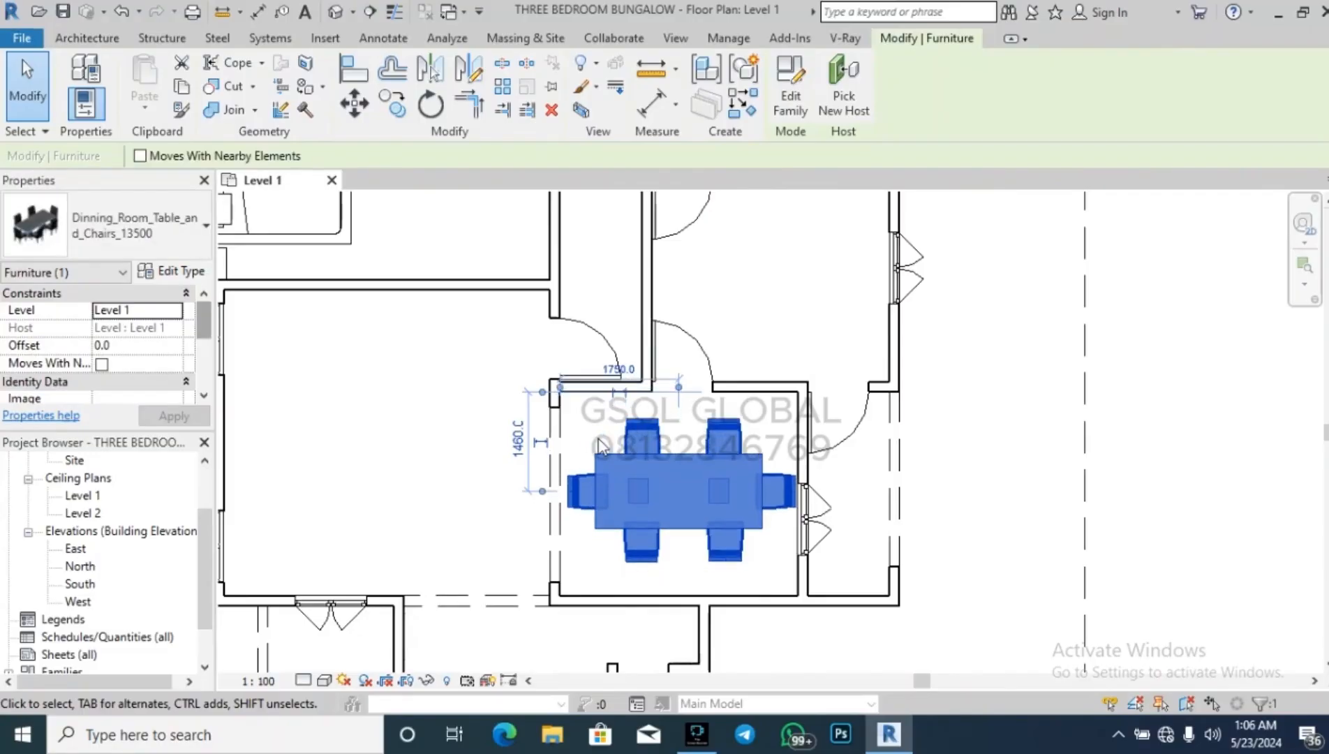
click(477, 420)
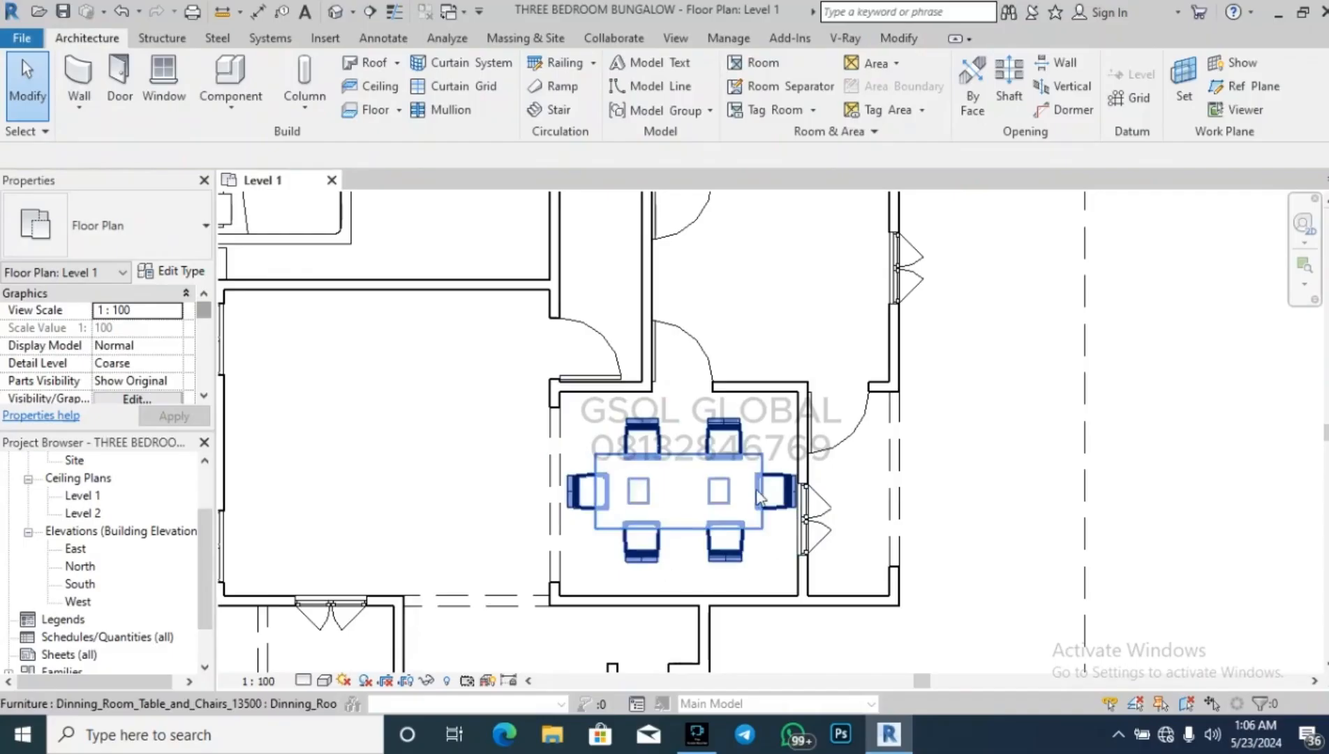
Place a Two_Seat_Sofa_16857 in the living room, rotated so its back faces the left exterior wall, about 600 mm away.
scroll(1020, 468, down, 2)
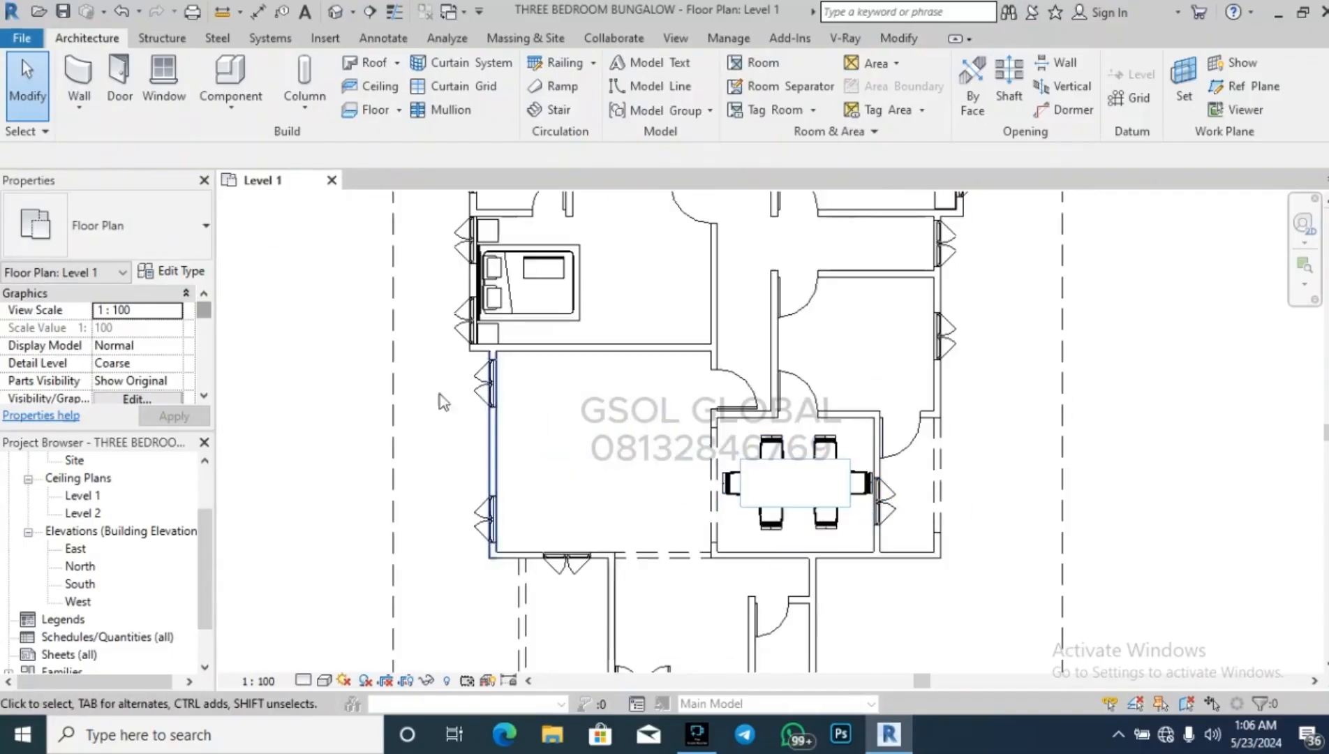
click(229, 78)
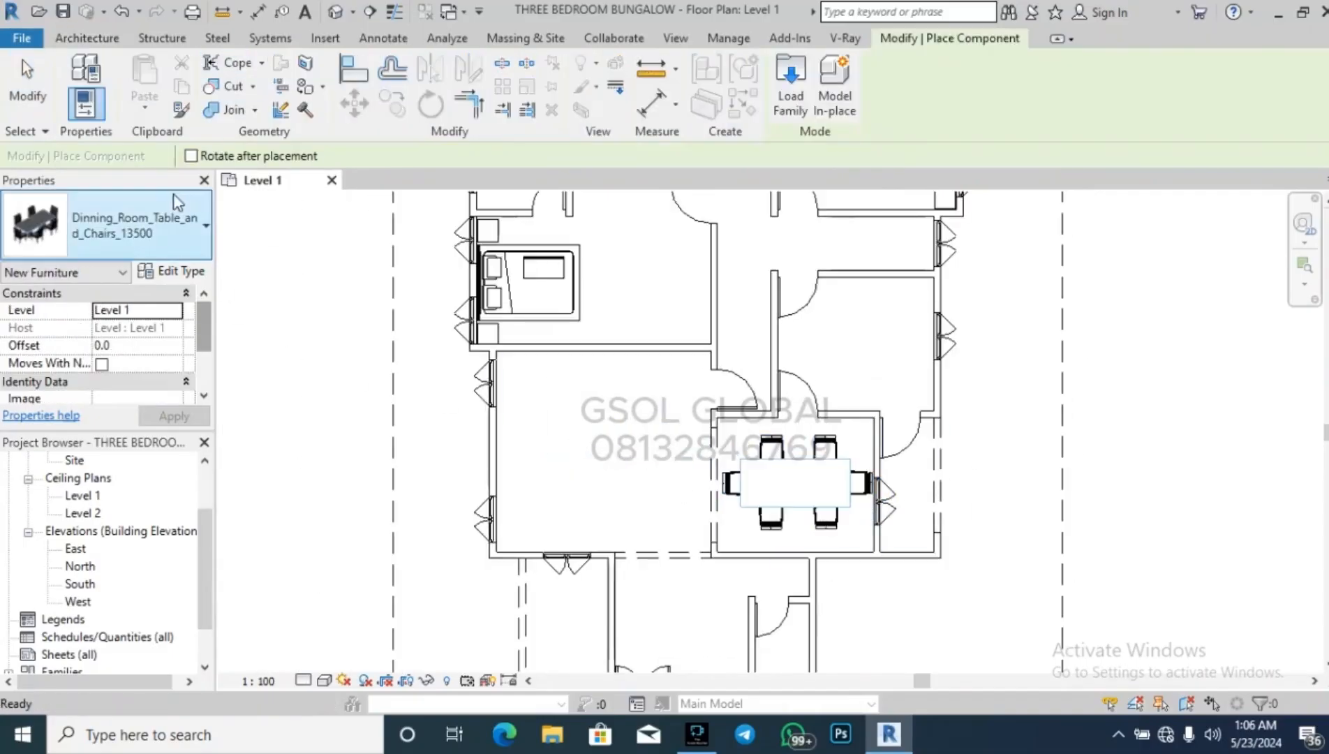
click(167, 241)
scroll(162, 408, down, 20)
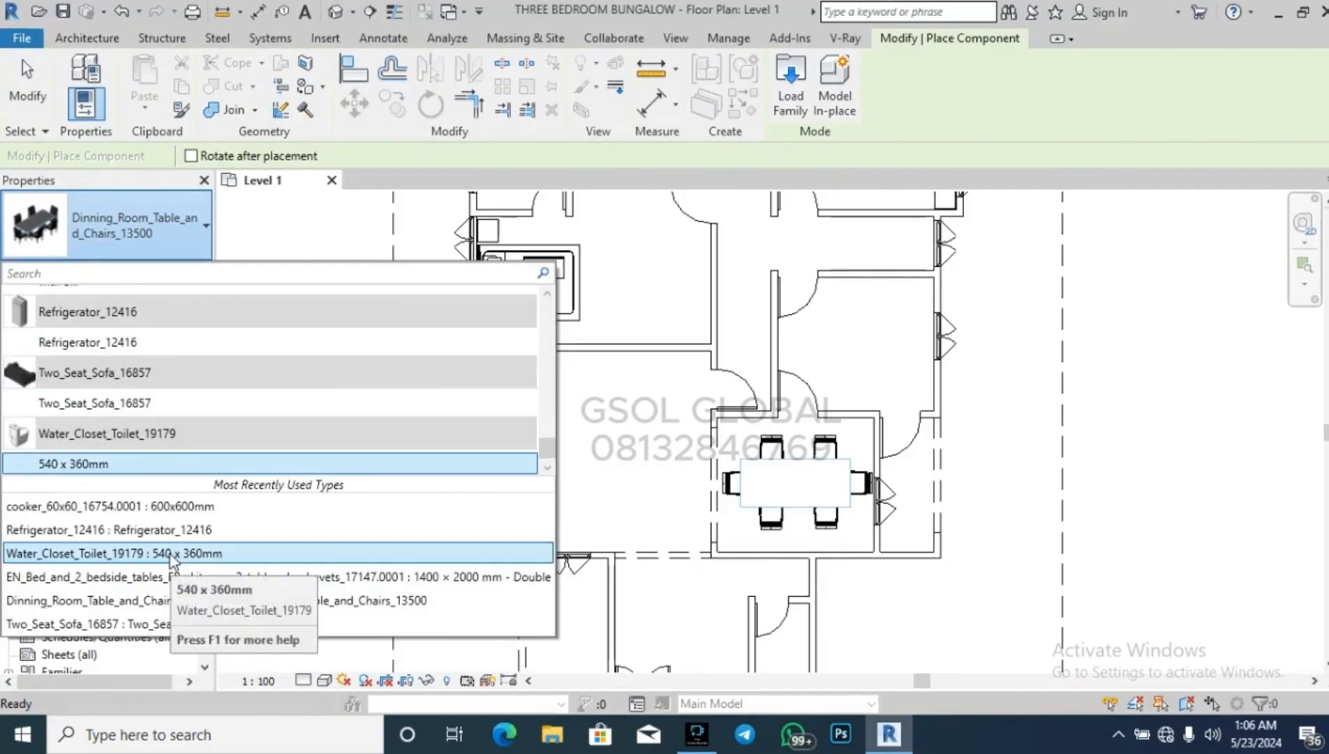
click(139, 402)
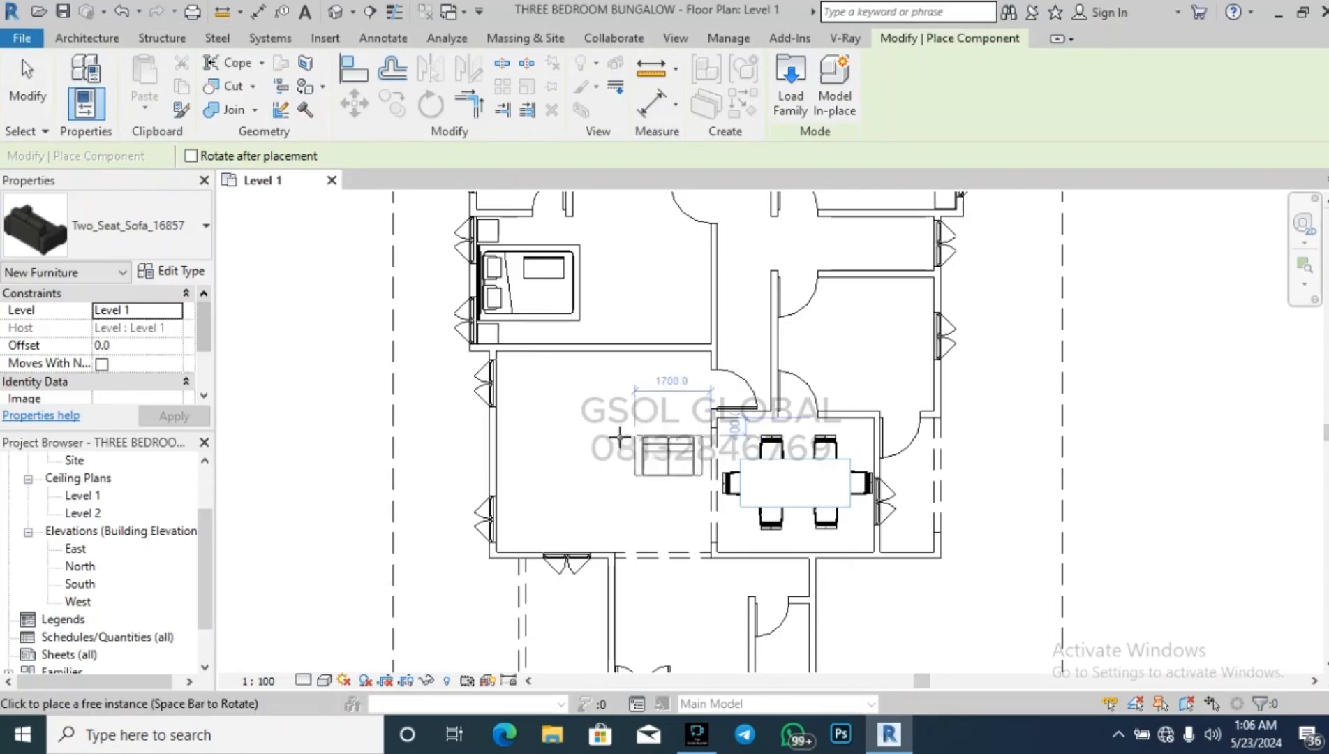
scroll(551, 422, up, 3)
key(space)
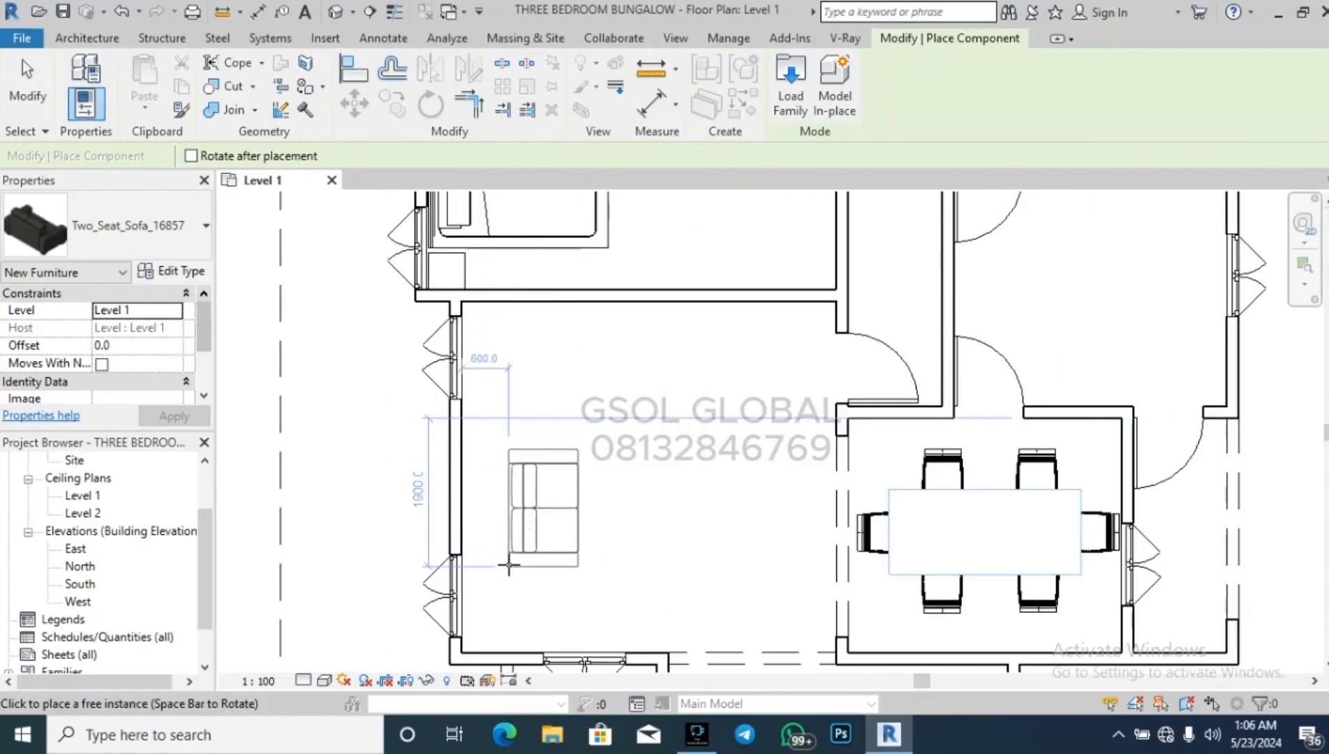
click(508, 545)
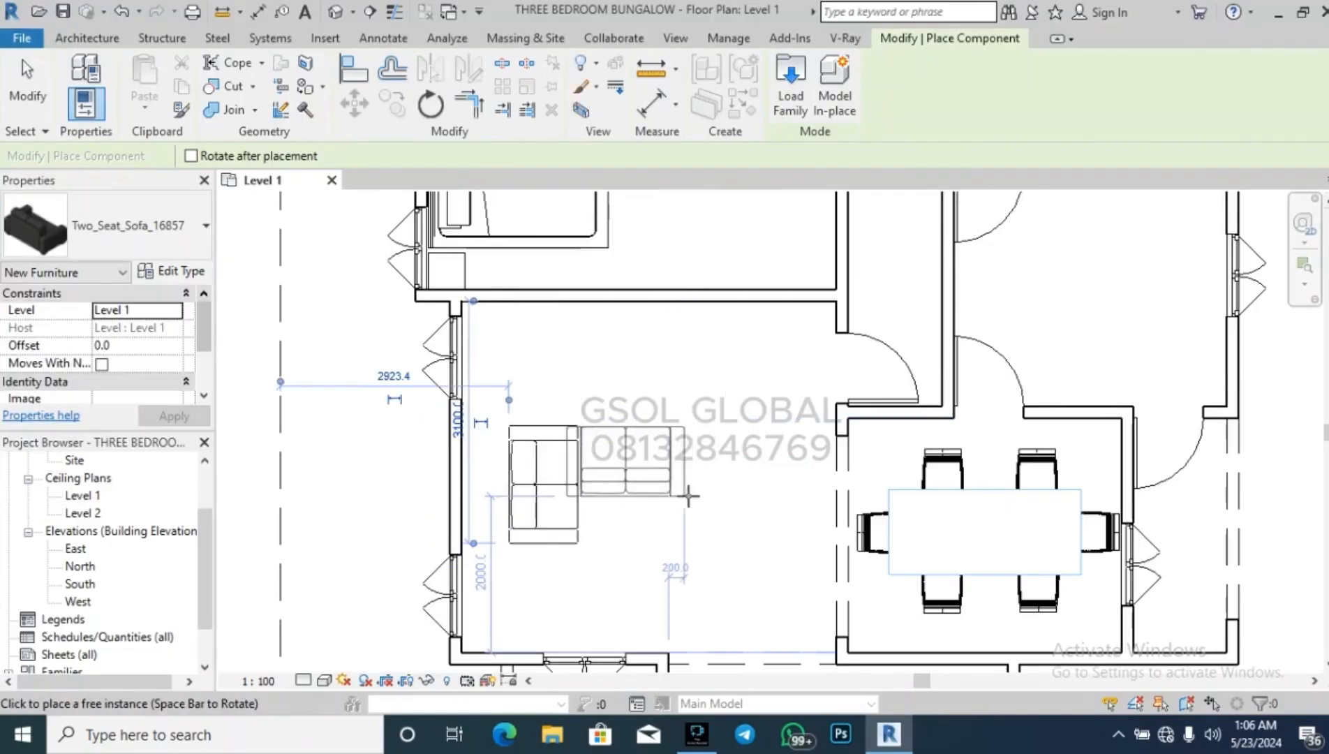
Place two more two-seat sofas, one about 500 mm below the living room's upper wall and one facing the first, near the dining side.
click(587, 344)
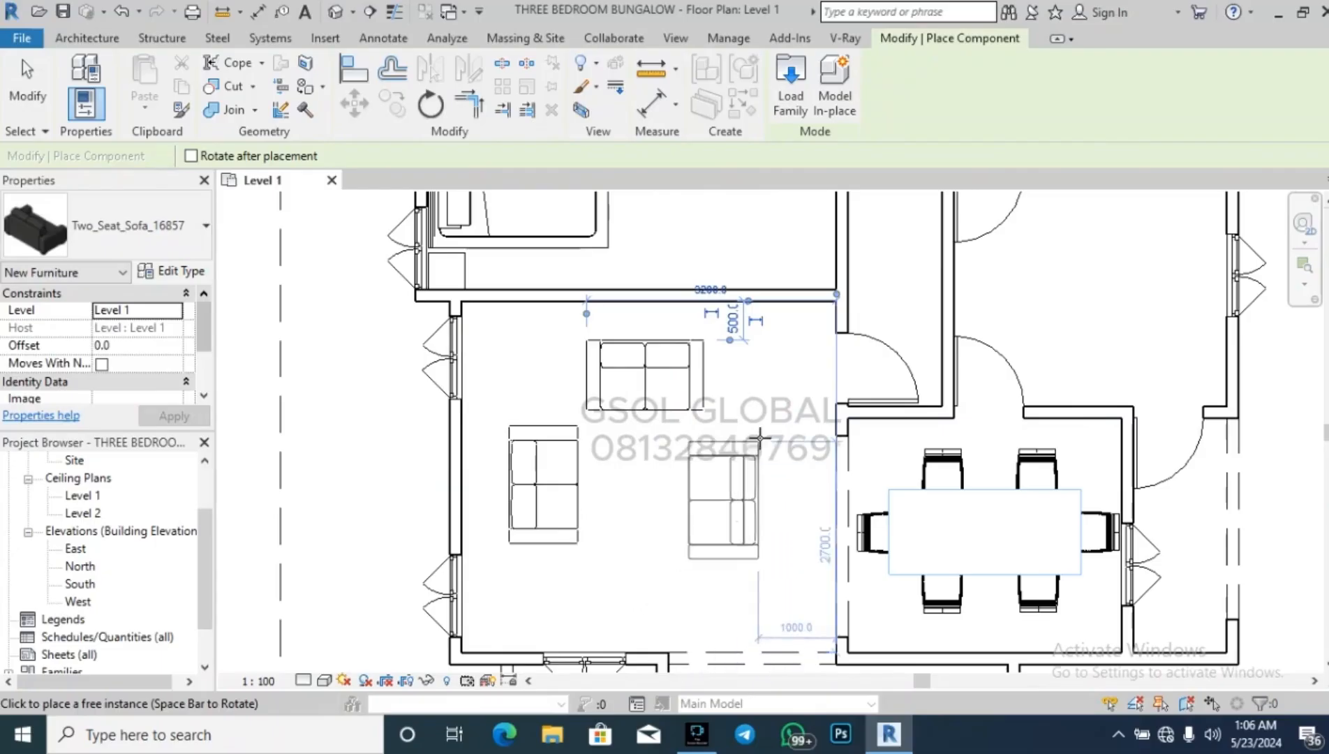
click(786, 424)
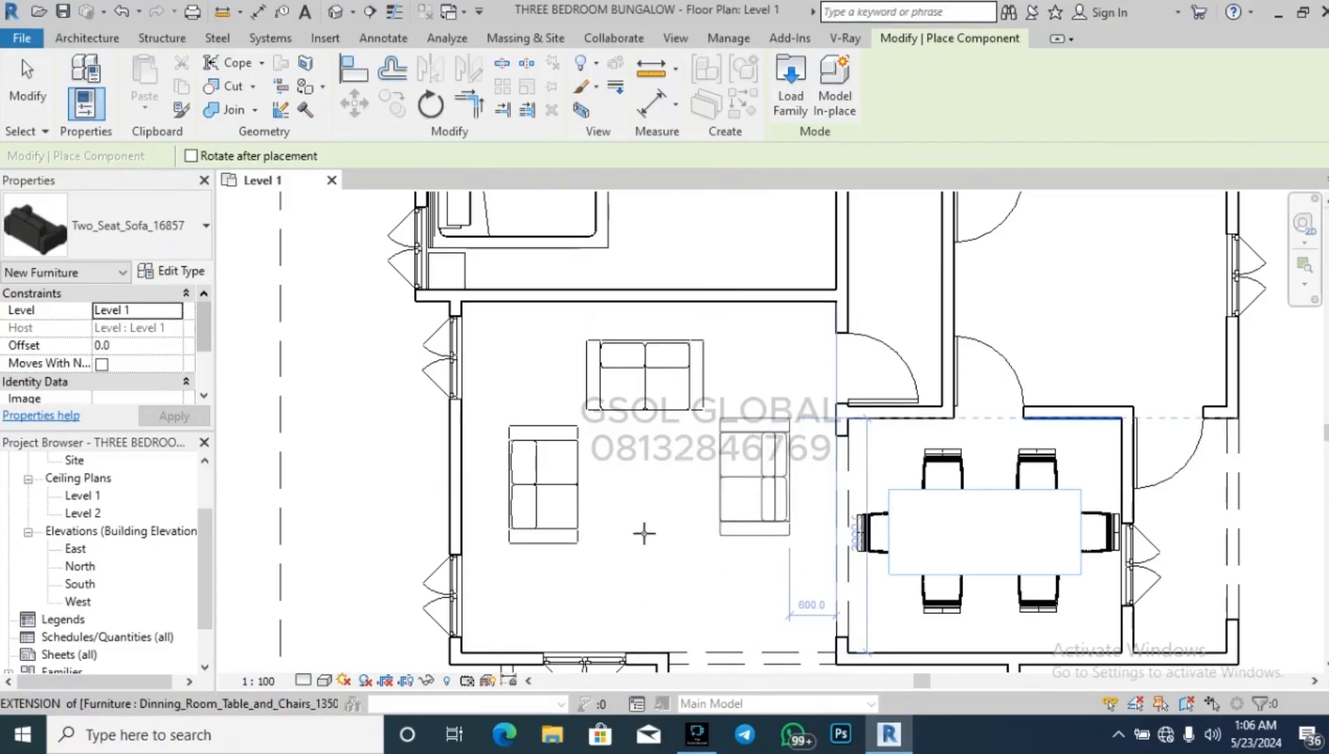
scroll(475, 506, down, 4)
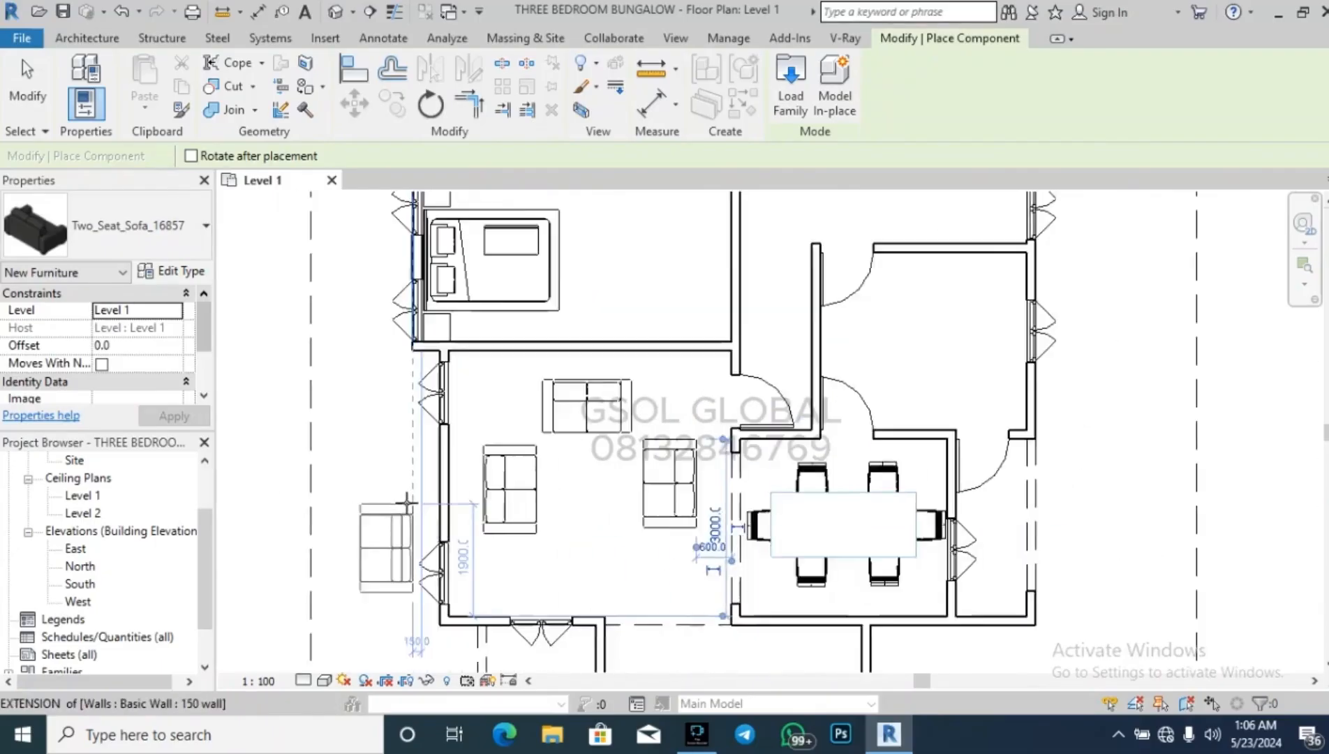
key(Escape)
Select the three sofas and nudge them down and left until the left sofa meets the exterior wall.
click(588, 489)
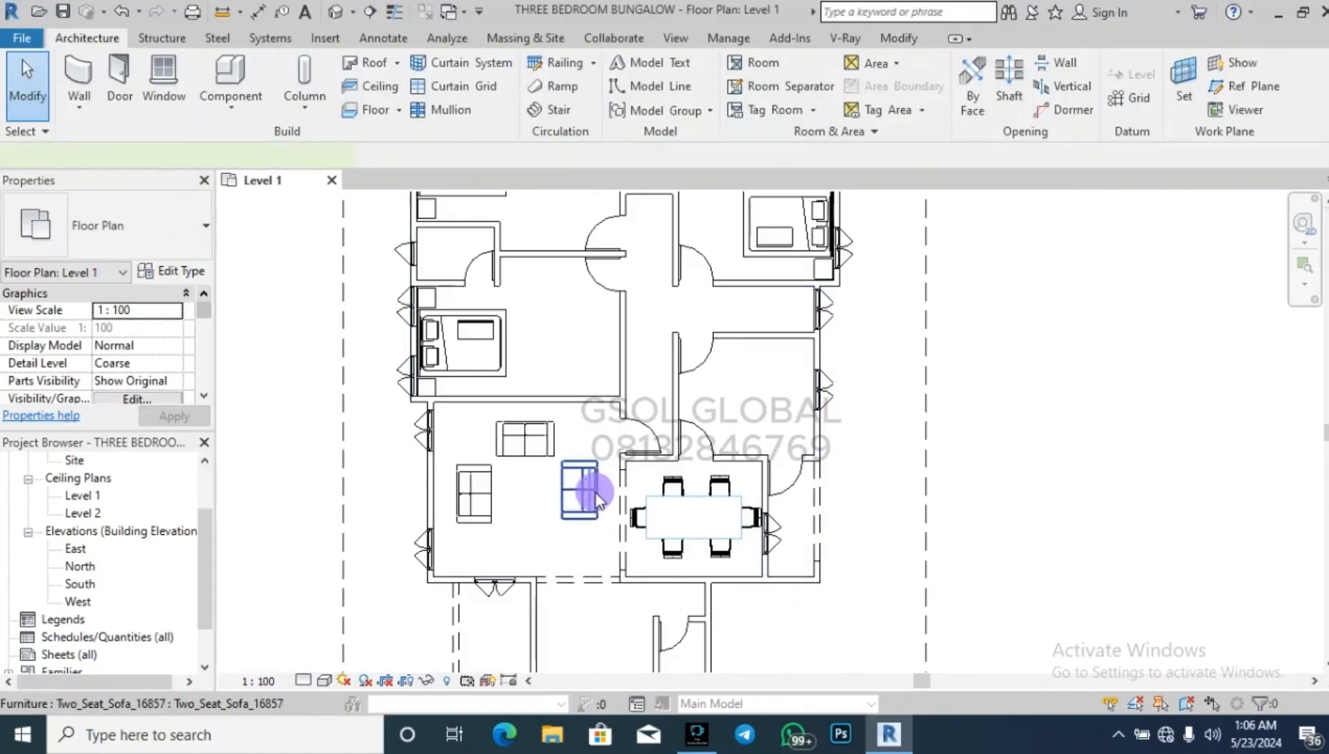
ctrl+click(528, 448)
ctrl+click(484, 497)
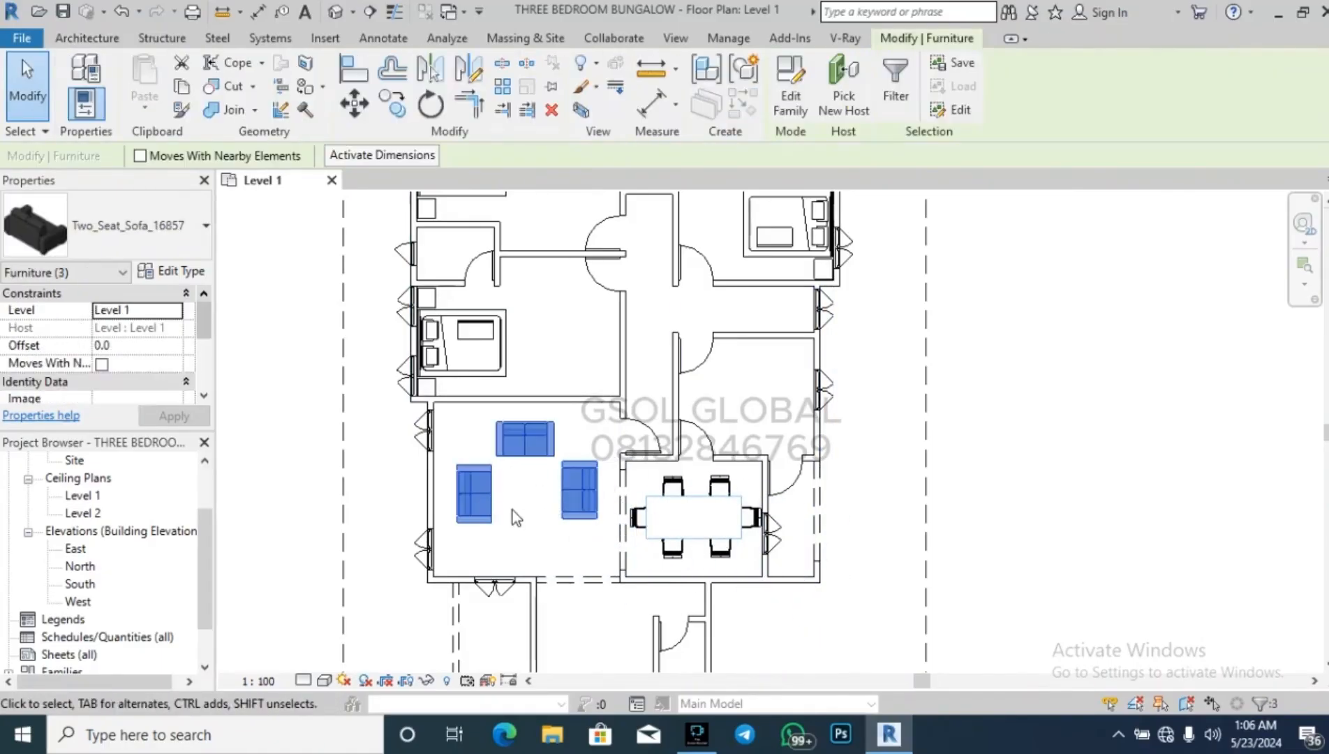
key(Down)
key(Down)
key(Down)
key(Down)
key(Left)
key(Left)
key(Left)
key(Left)
key(Left)
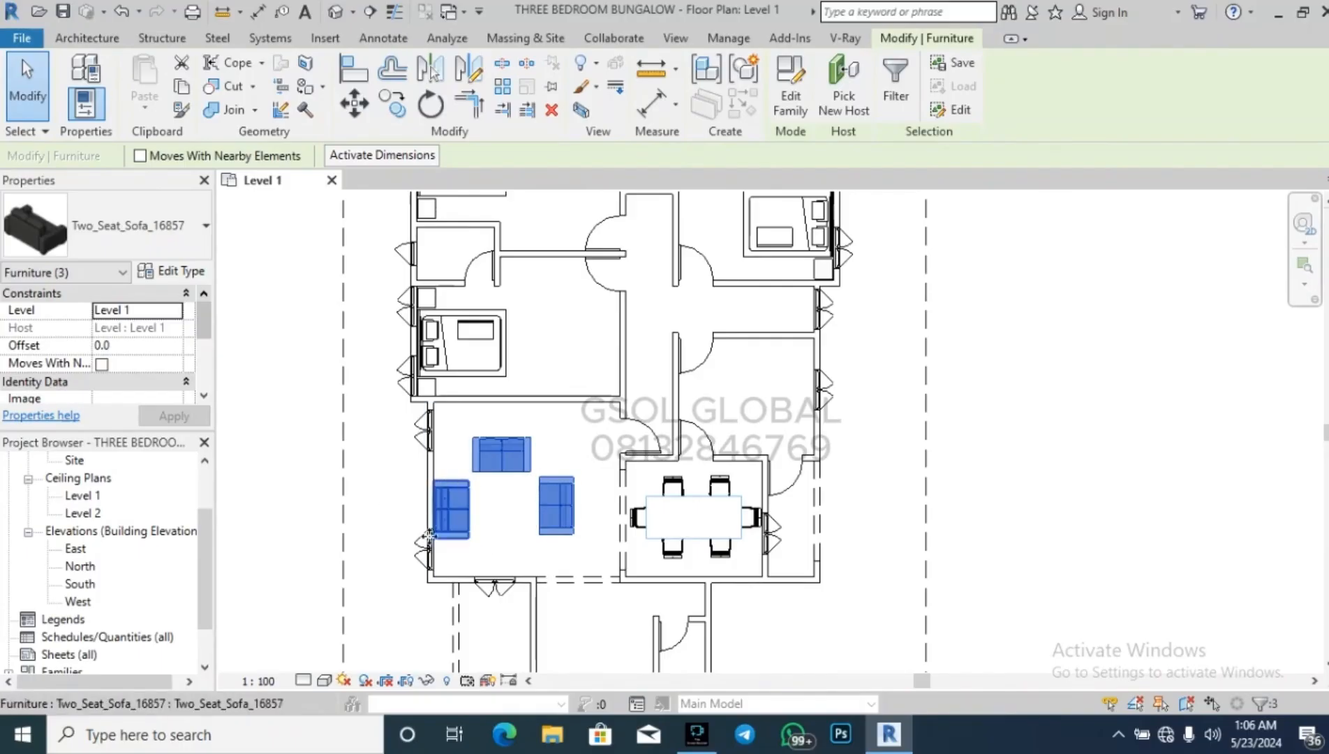
Rotate the three selected sofas 90° clockwise about their common centre so the group opens toward the left wall.
click(431, 104)
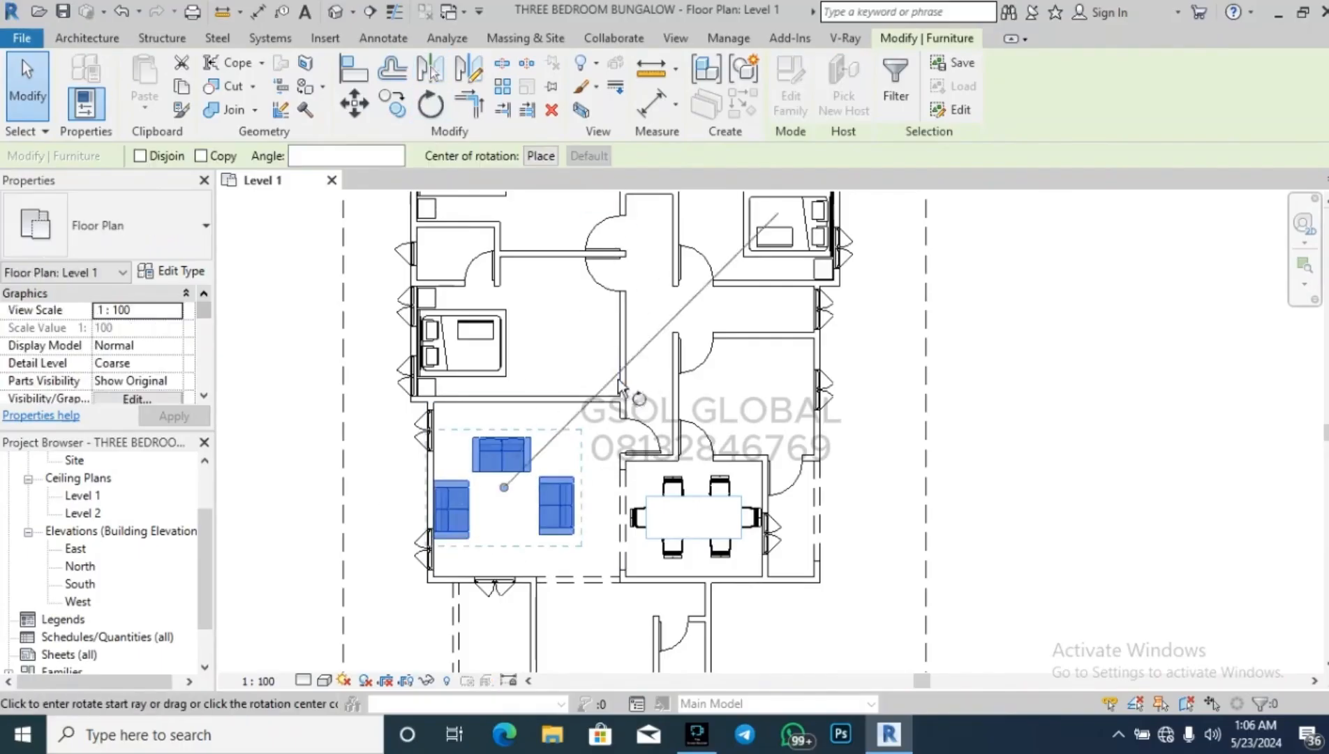
click(504, 553)
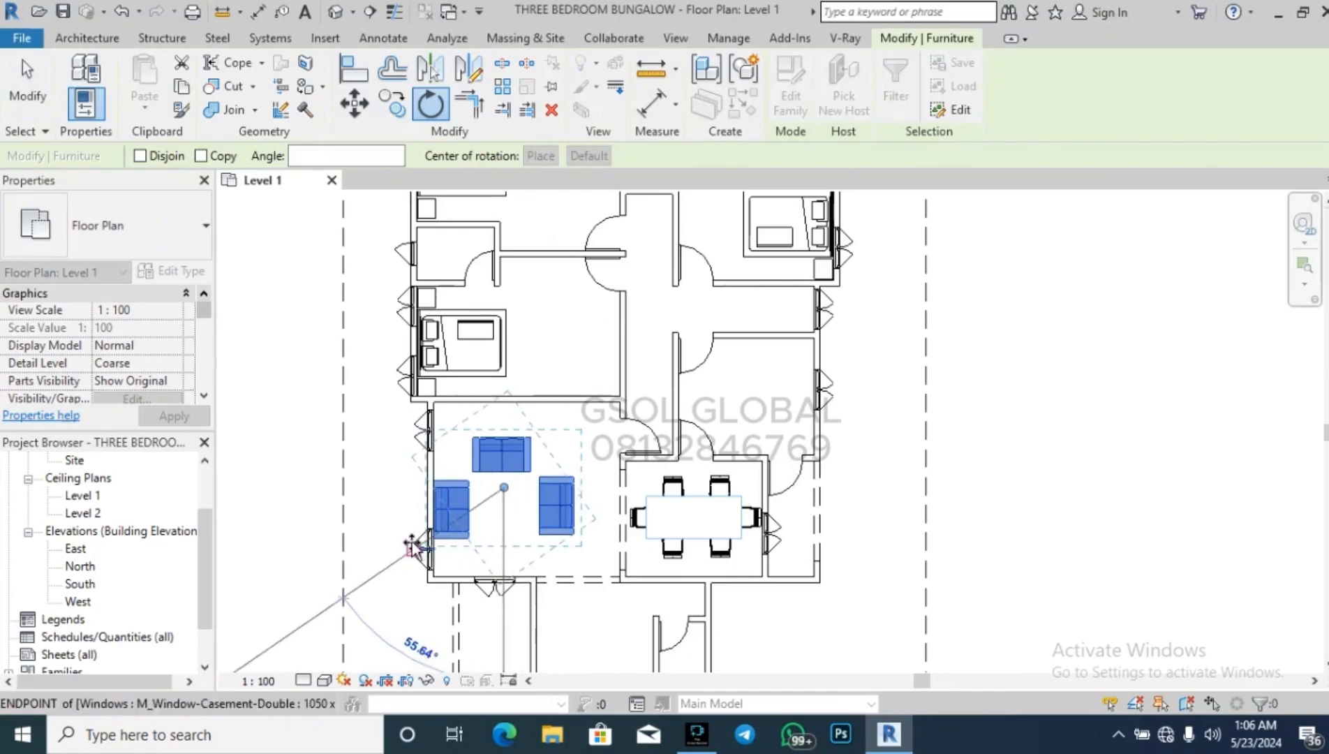
text(90)
key(Return)
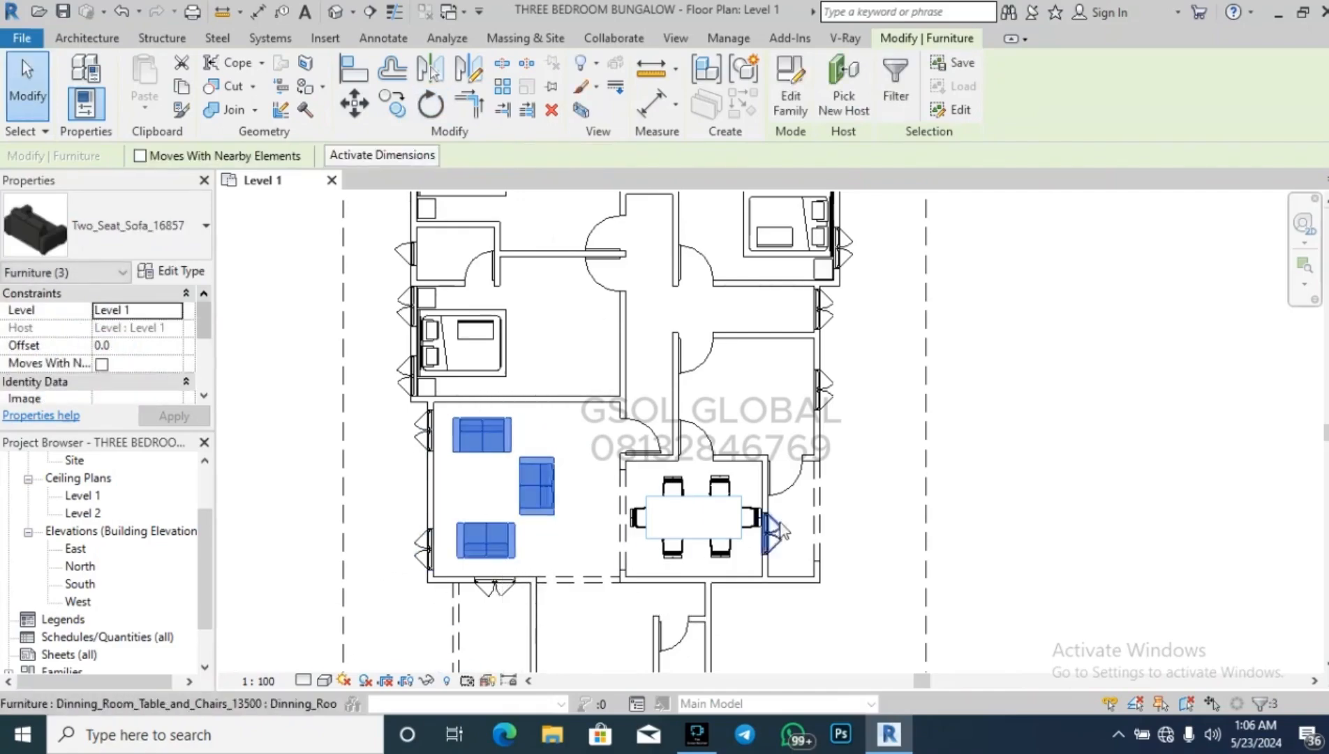
Nudge the rotated sofa group right toward the dining area and clear the selection.
key(Right)
key(Right)
key(Right)
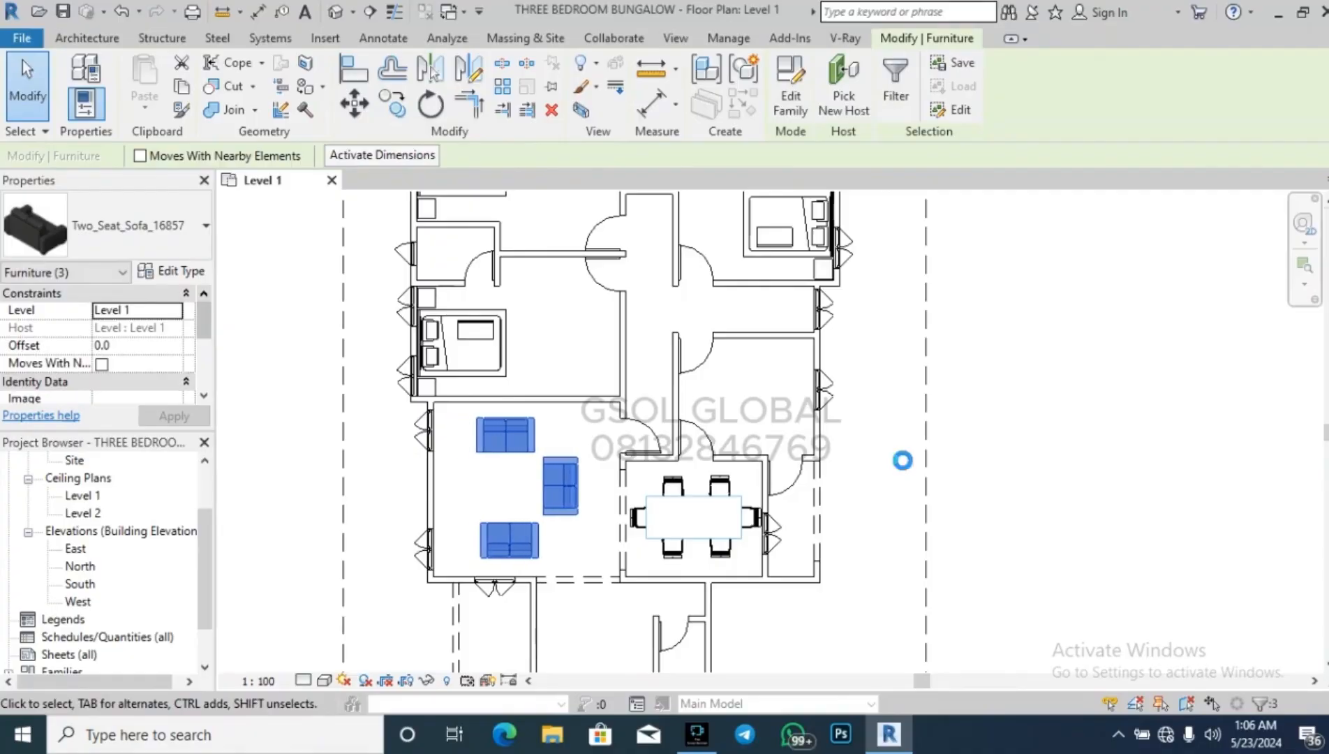
click(1030, 468)
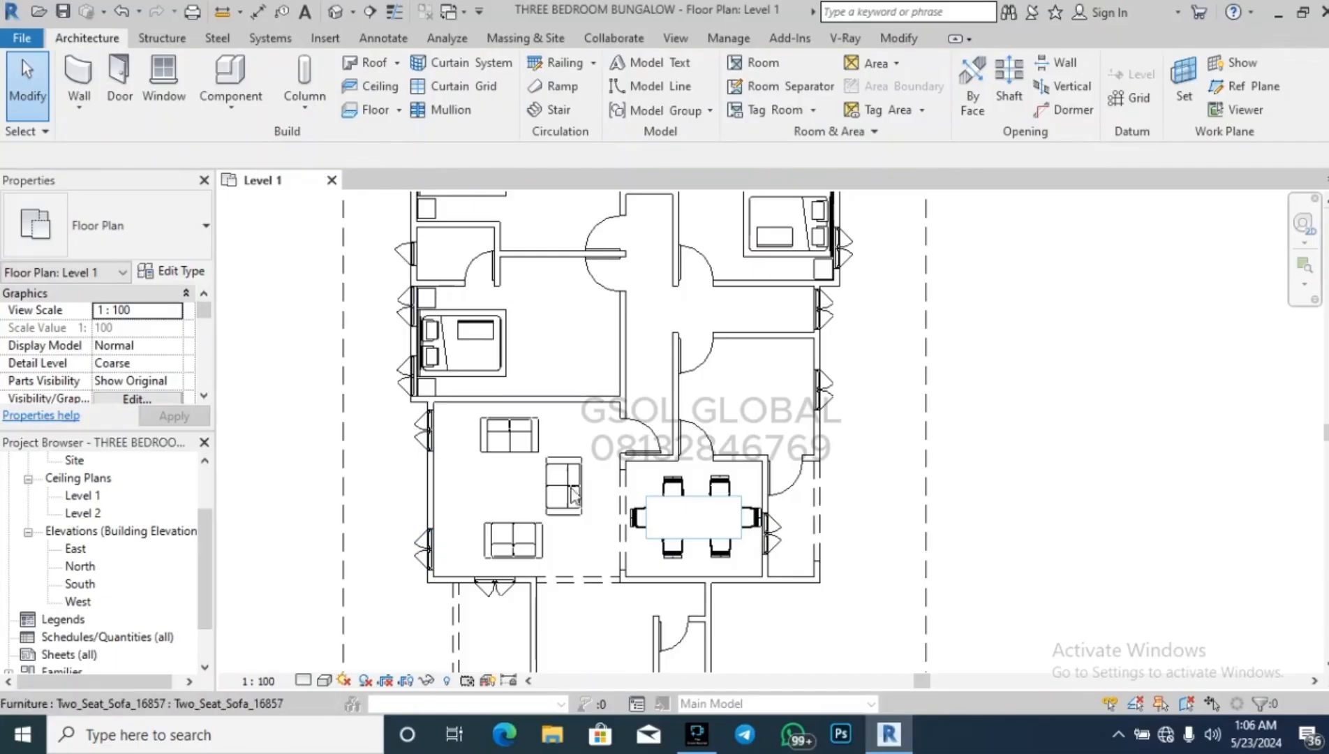
Start loading another component family and browse to the US Metric library folder.
click(231, 70)
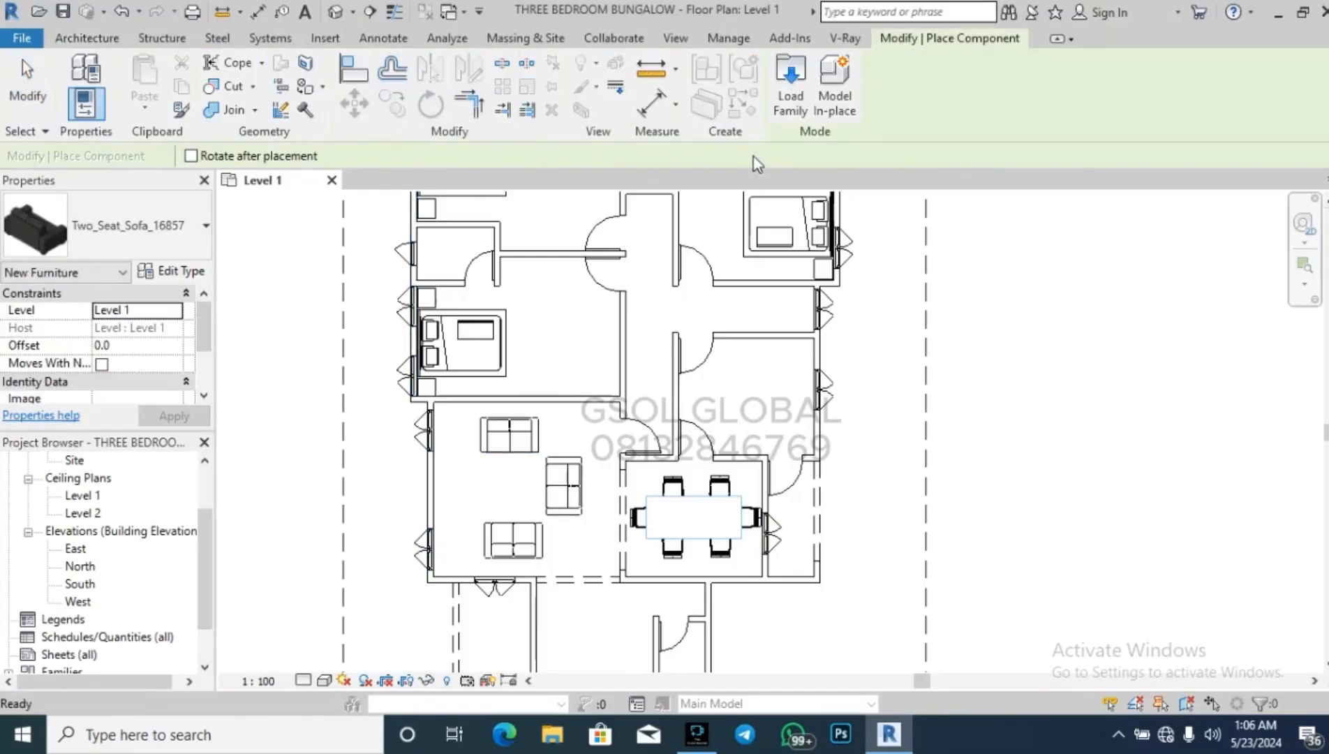
click(795, 105)
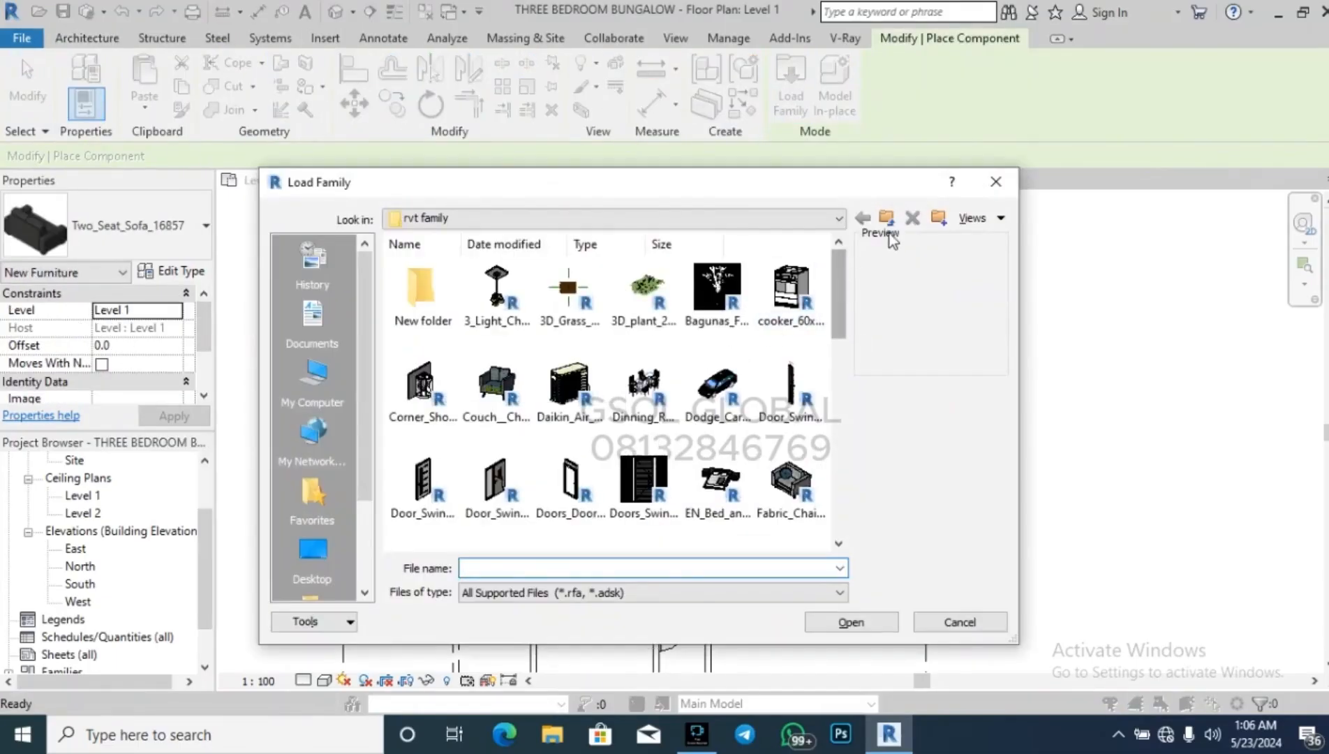
click(888, 219)
click(890, 217)
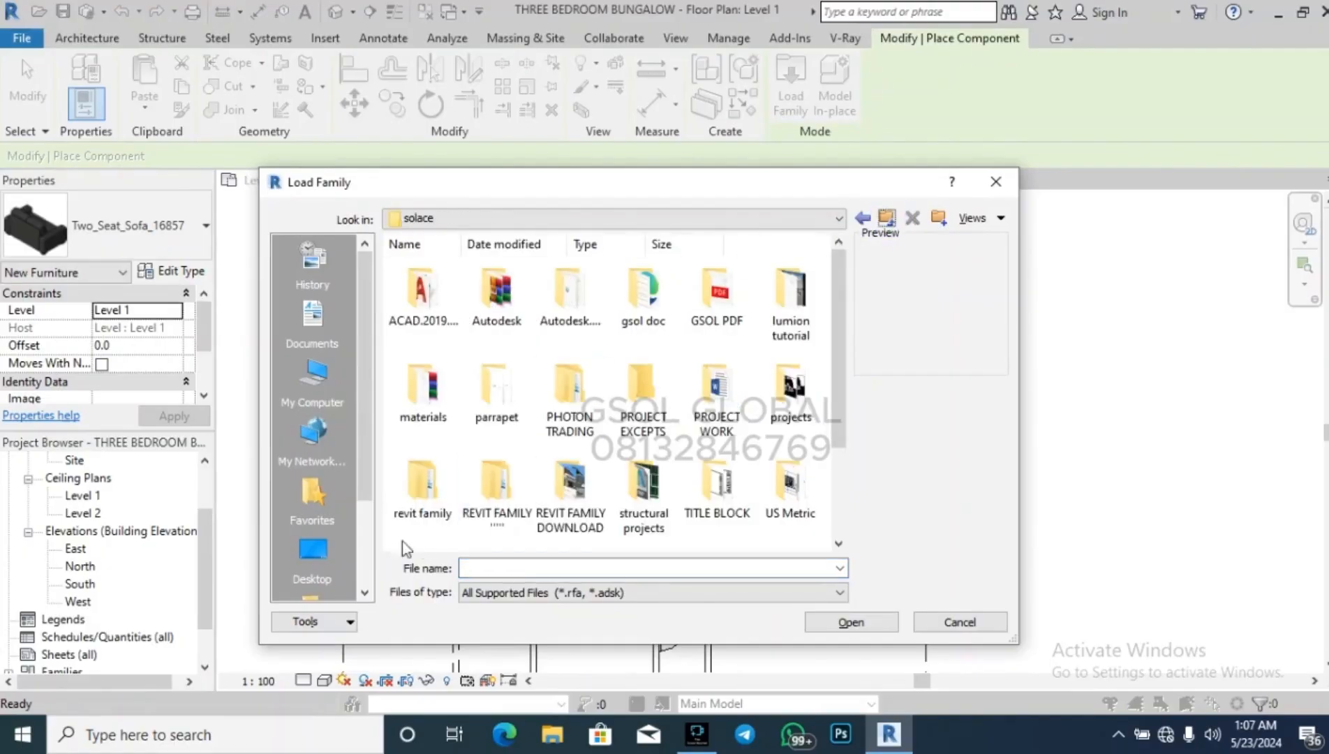
scroll(312, 486, down, 2)
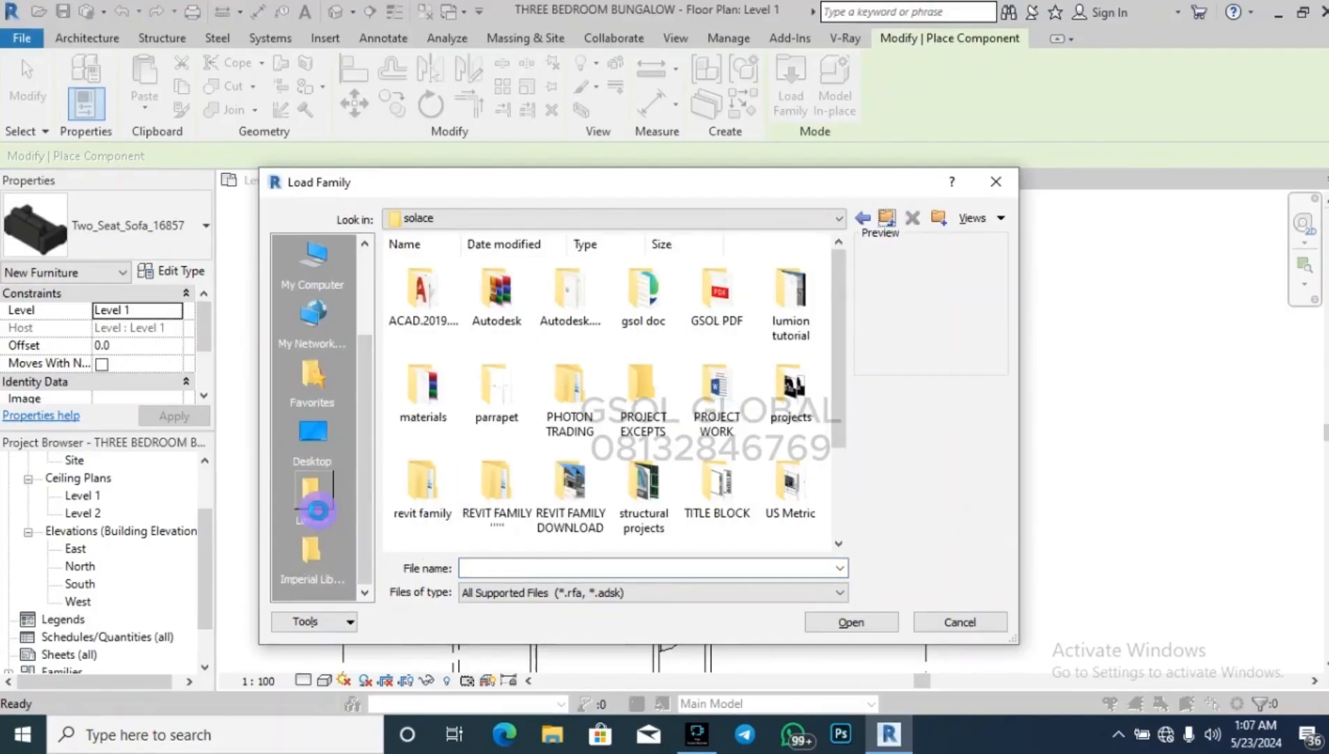
click(313, 499)
click(886, 218)
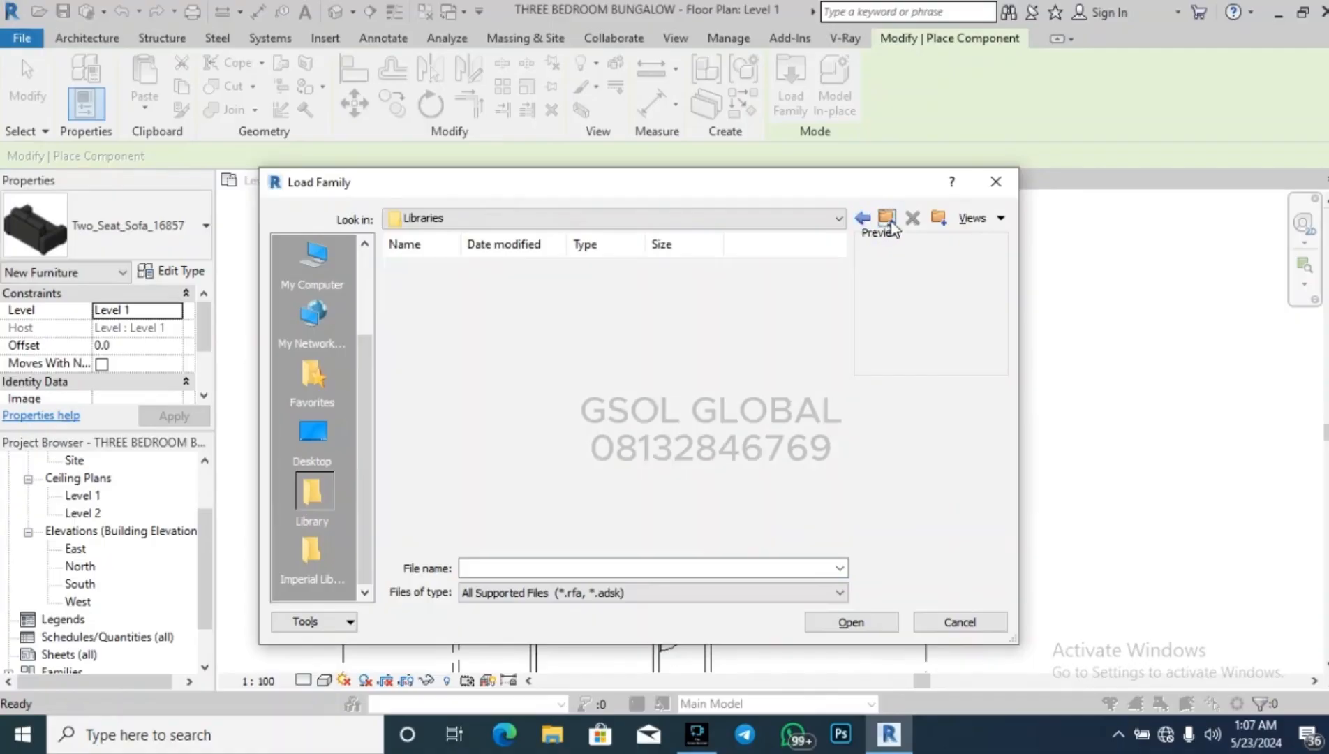
click(643, 302)
double_click(643, 302)
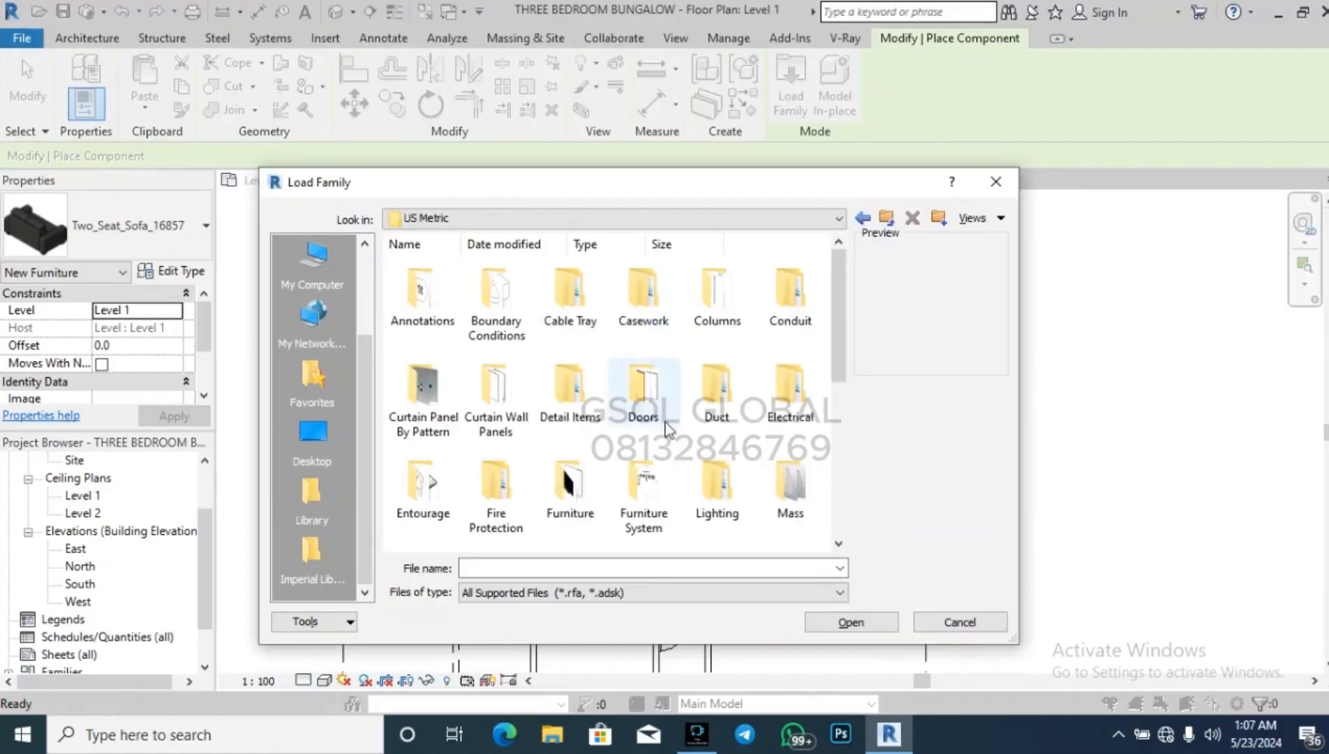
Load the M_Table-Ellipse family from the Tables folder of the Furniture library.
double_click(581, 504)
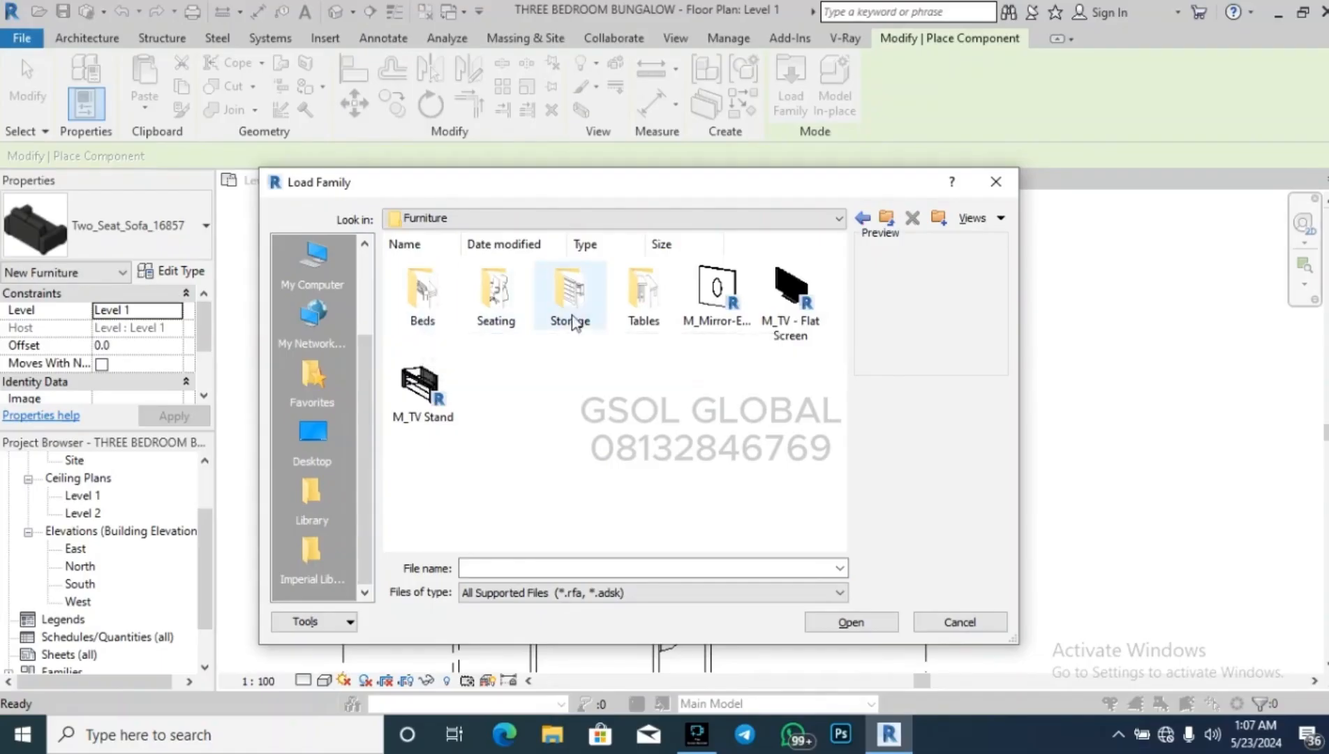
double_click(643, 297)
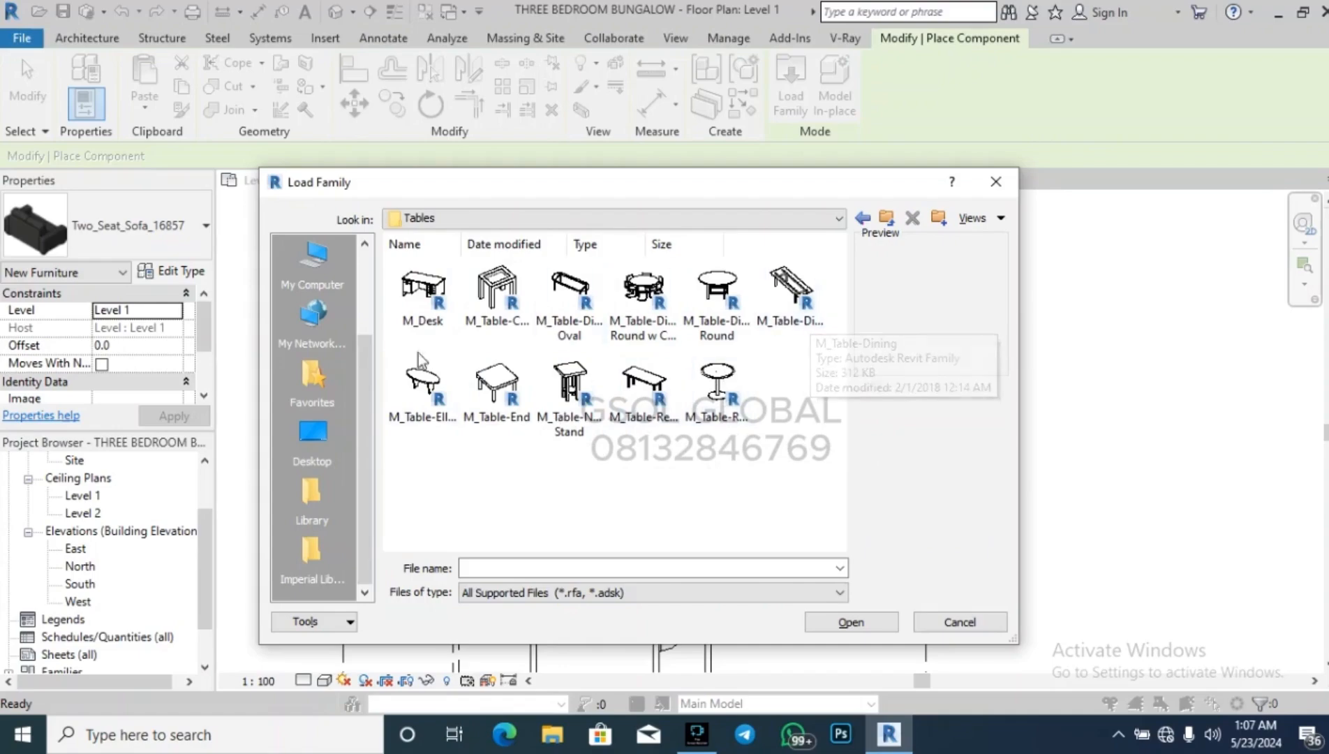
click(421, 373)
click(892, 628)
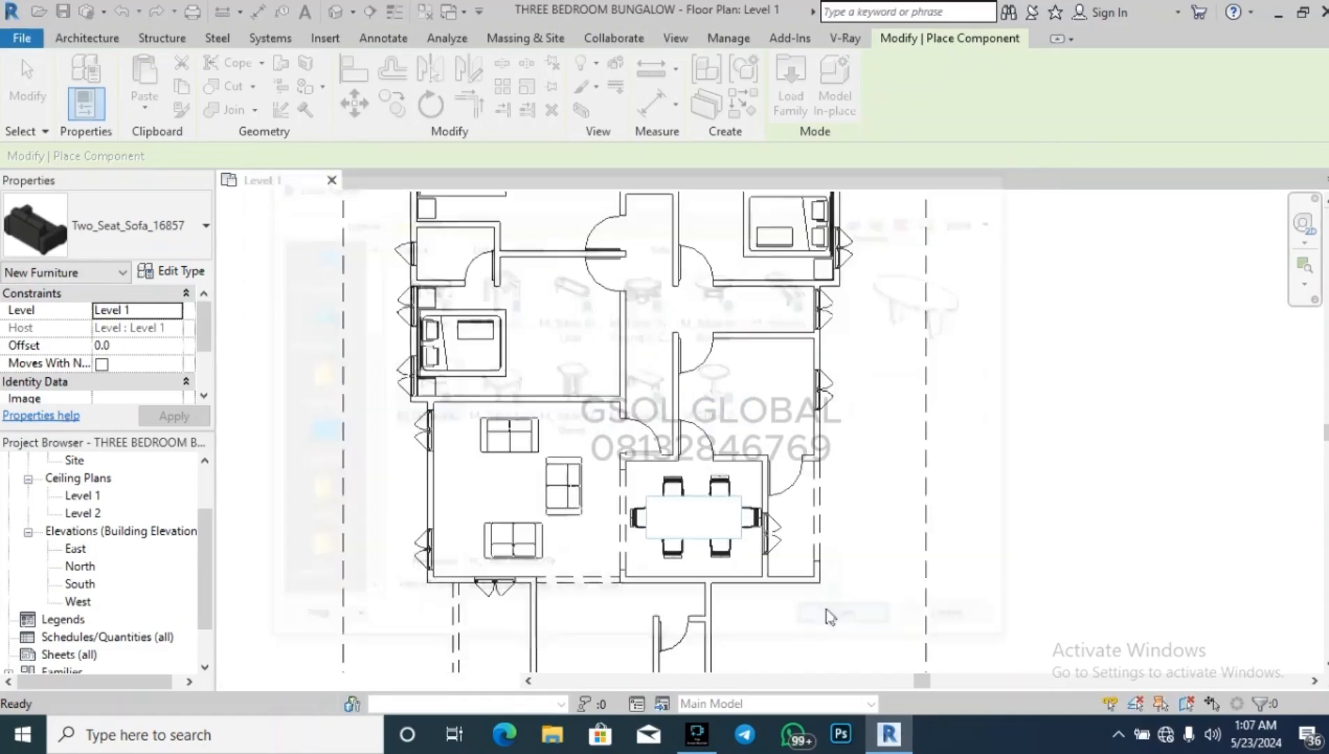
Set the M_Table-Ellipse type's length to 1200 mm and place one table in the living room between the three sofas.
scroll(591, 507, up, 5)
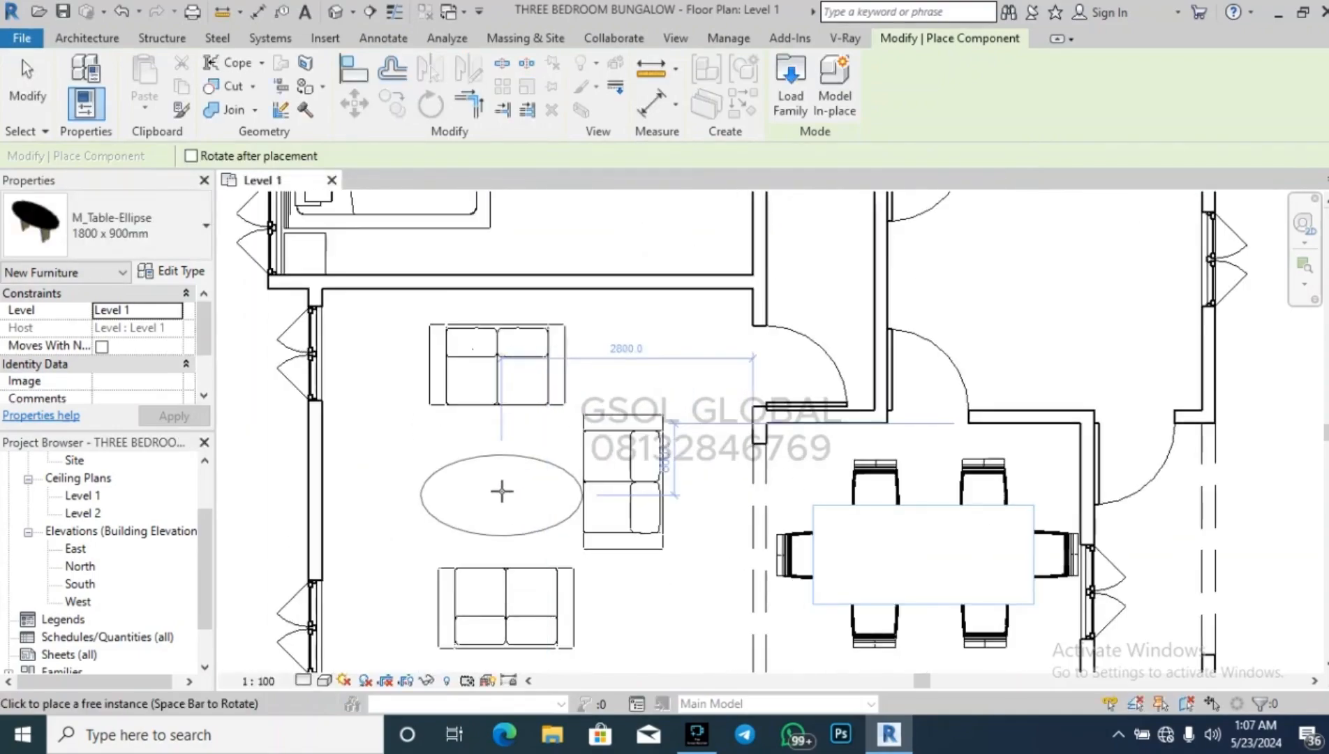
click(171, 271)
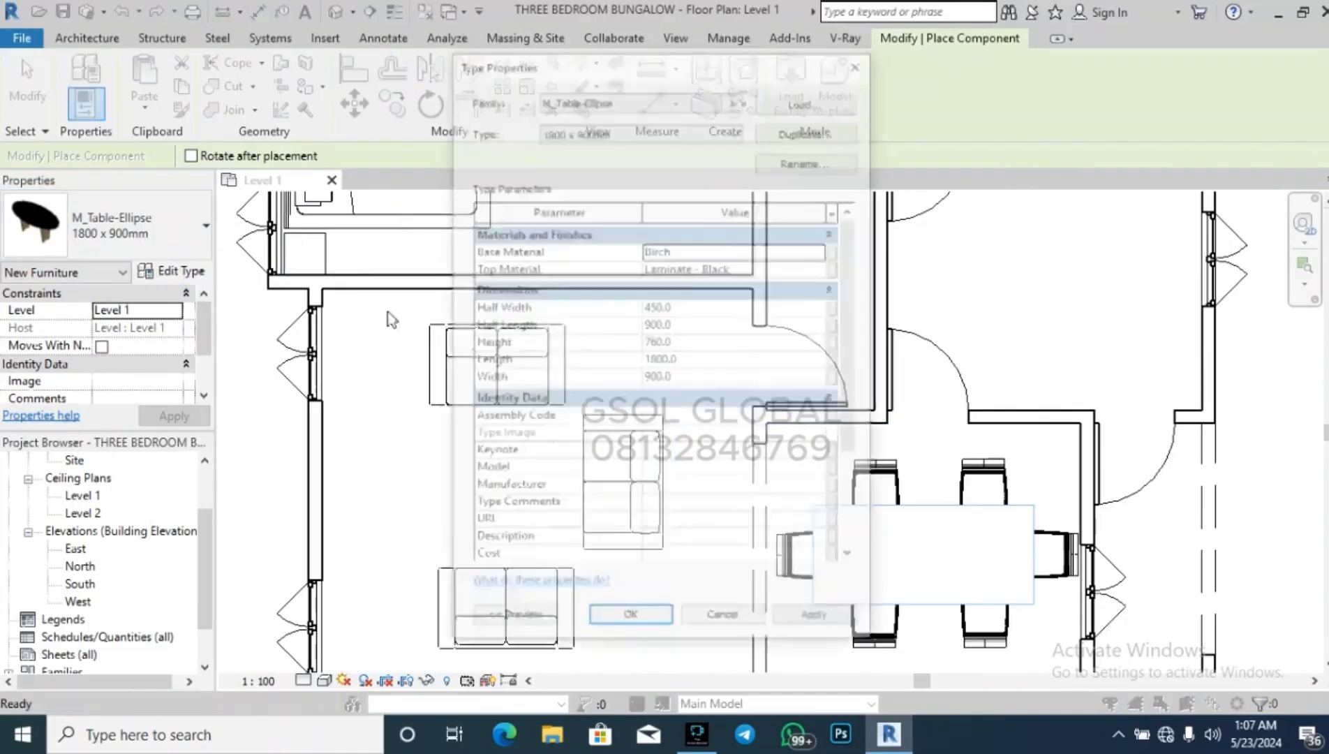
click(699, 308)
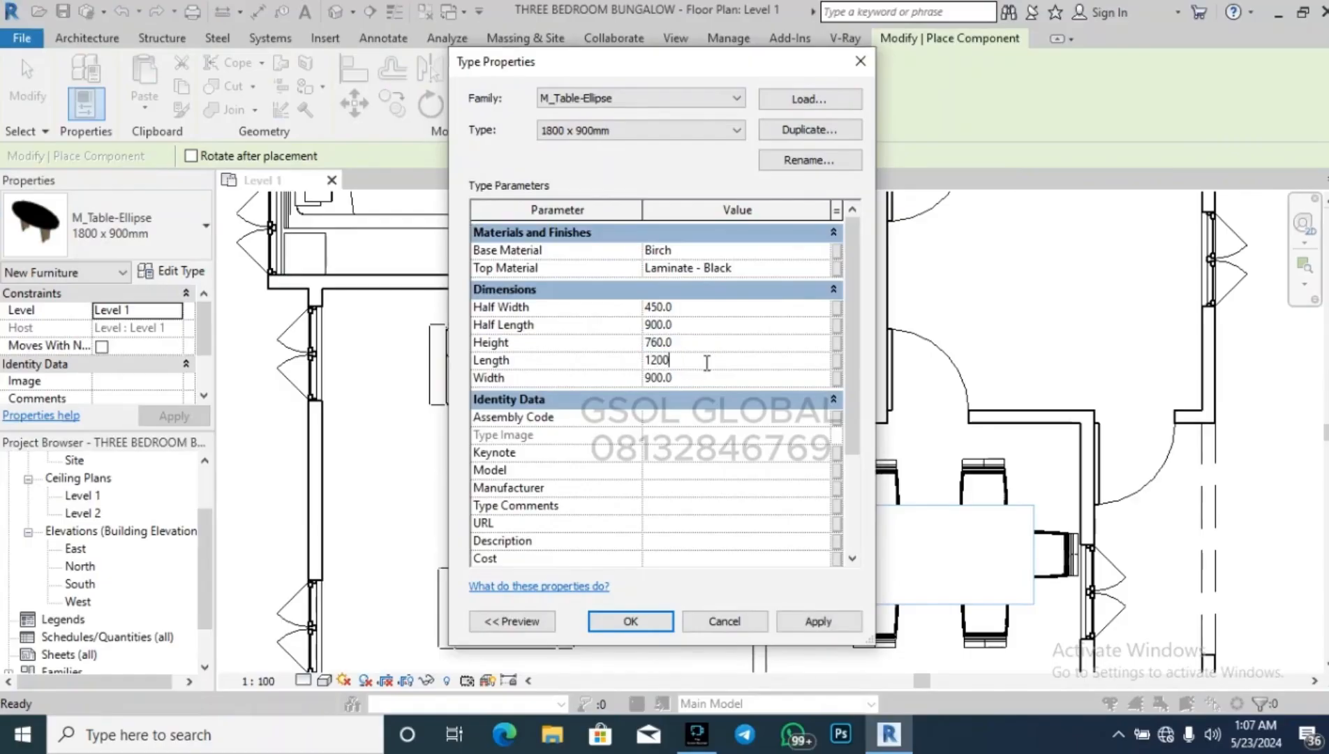
click(699, 378)
click(661, 620)
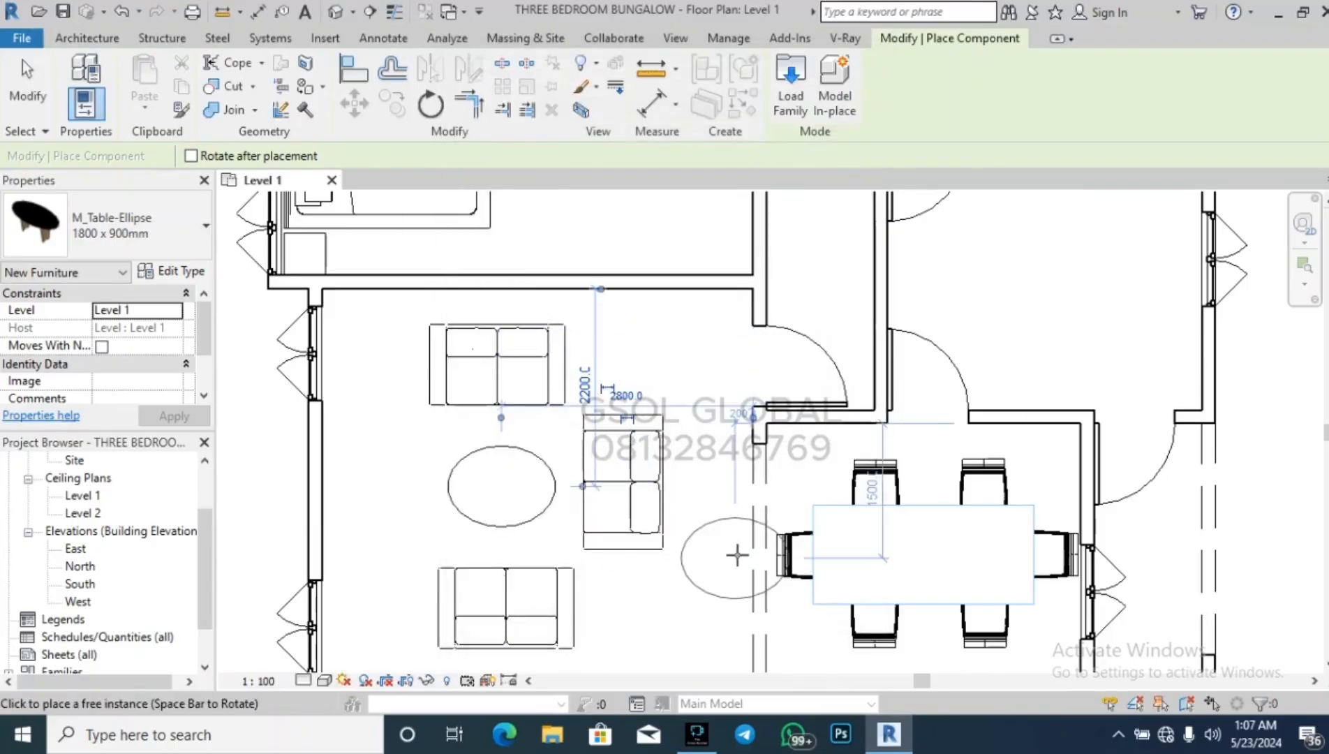
scroll(538, 481, down, 3)
key(Escape)
key(Escape)
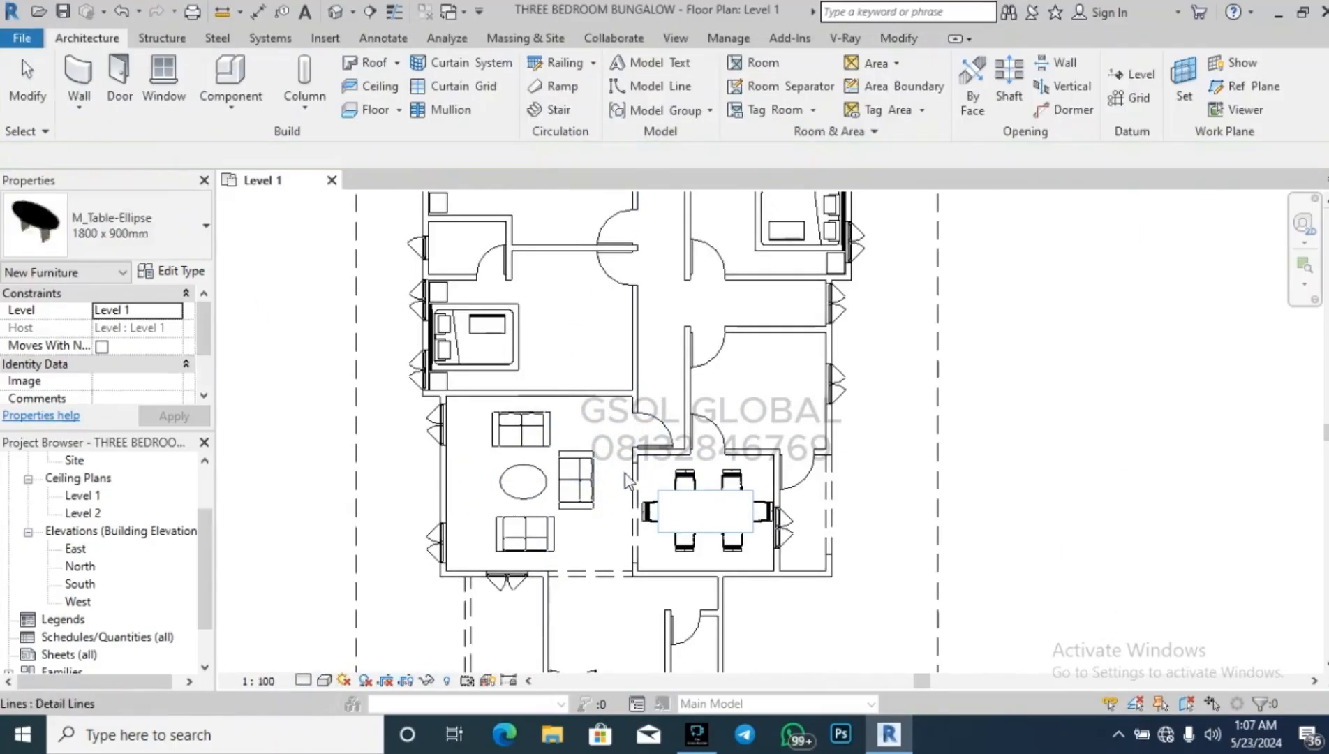
Place another M_Table-Ellipse table in the lower-left bedroom, beyond the foot of the bed and about 1500 mm above the lower wall.
scroll(612, 380, up, 4)
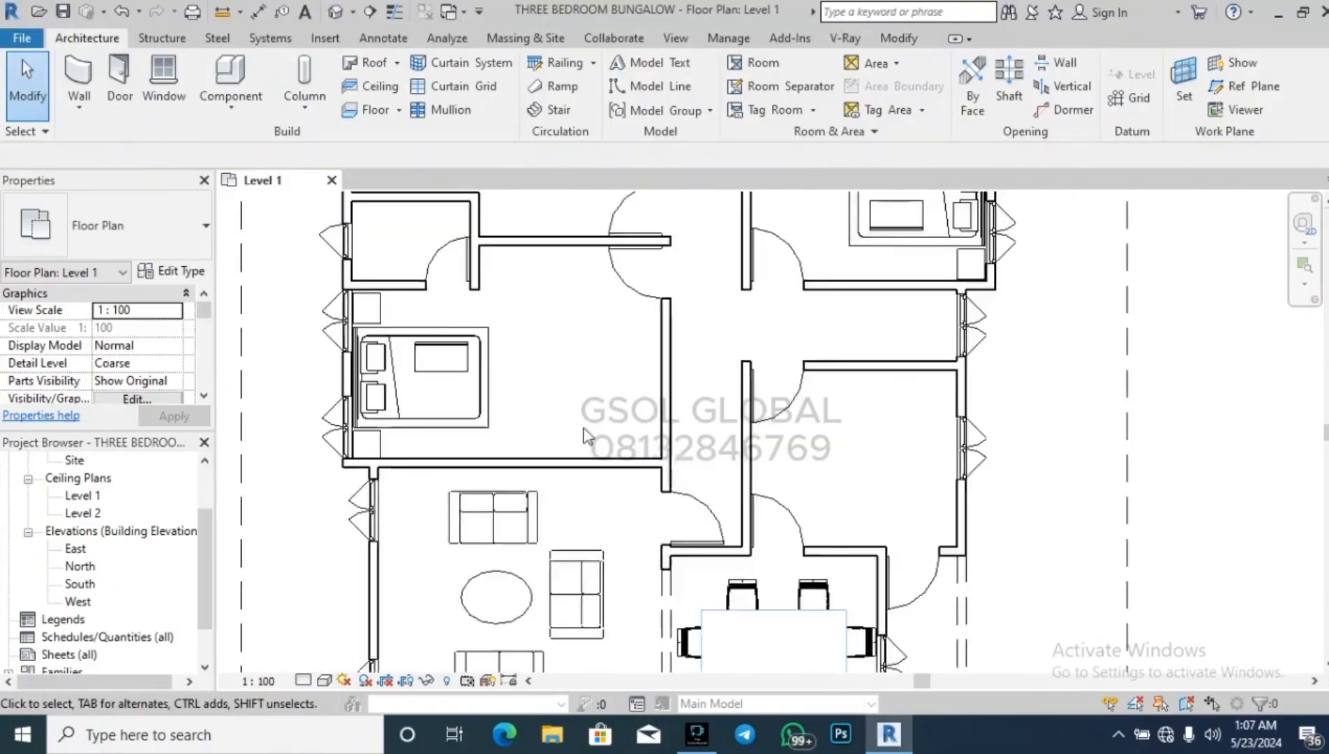
click(241, 77)
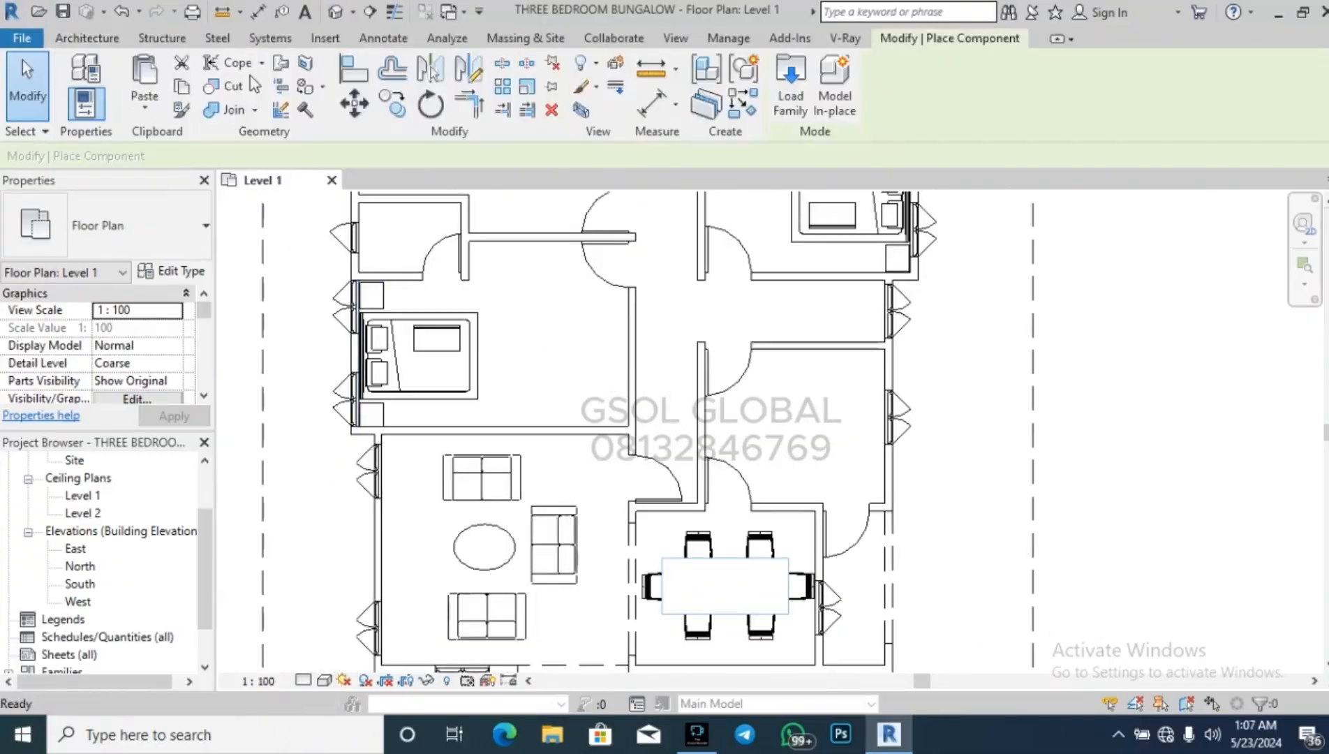
click(161, 230)
scroll(215, 370, up, 1)
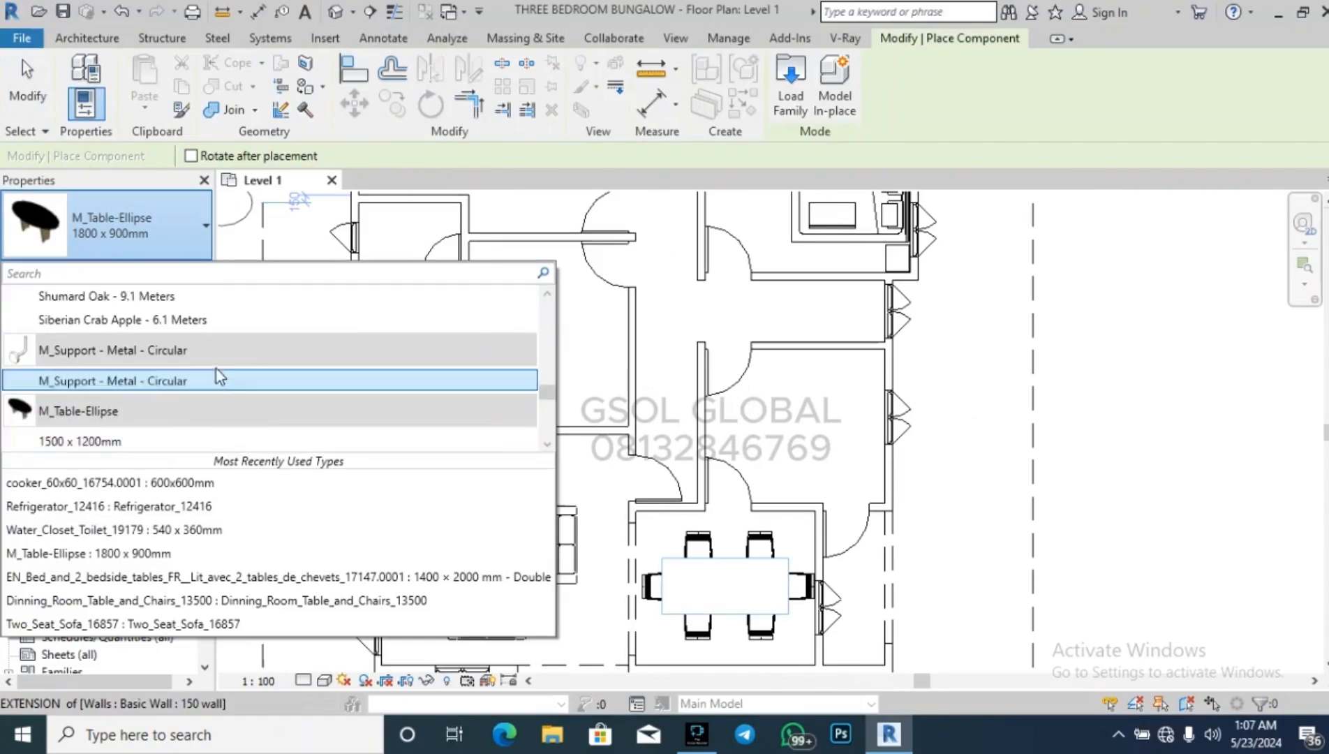
scroll(492, 453, down, 3)
scroll(603, 359, up, 2)
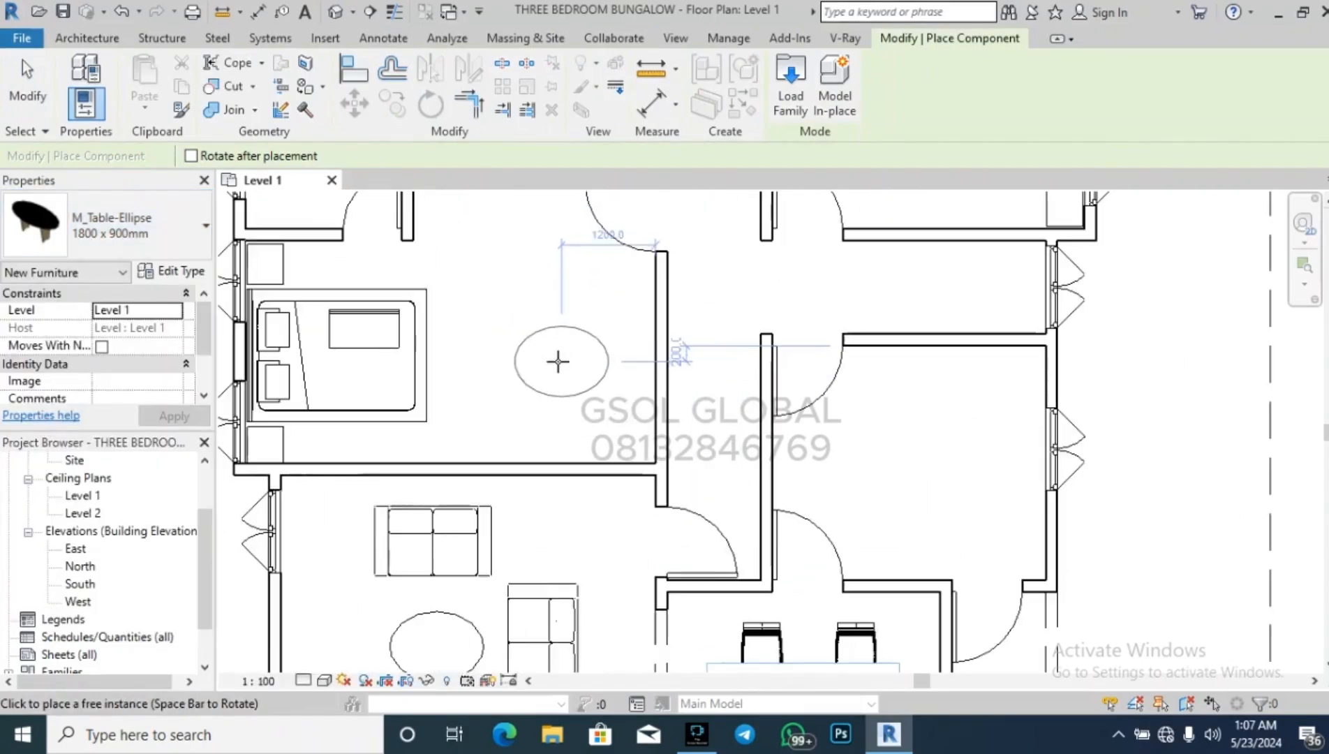
click(566, 346)
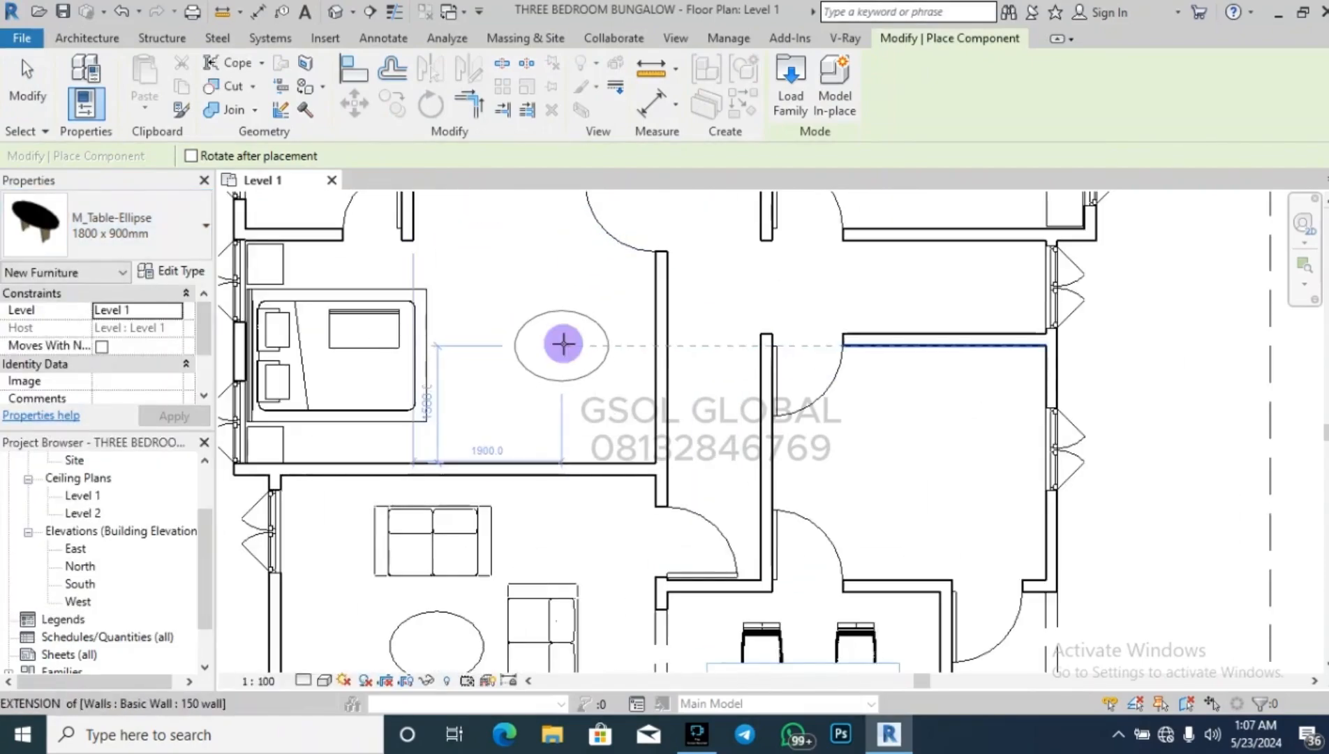
scroll(567, 346, down, 4)
scroll(501, 558, down, 1)
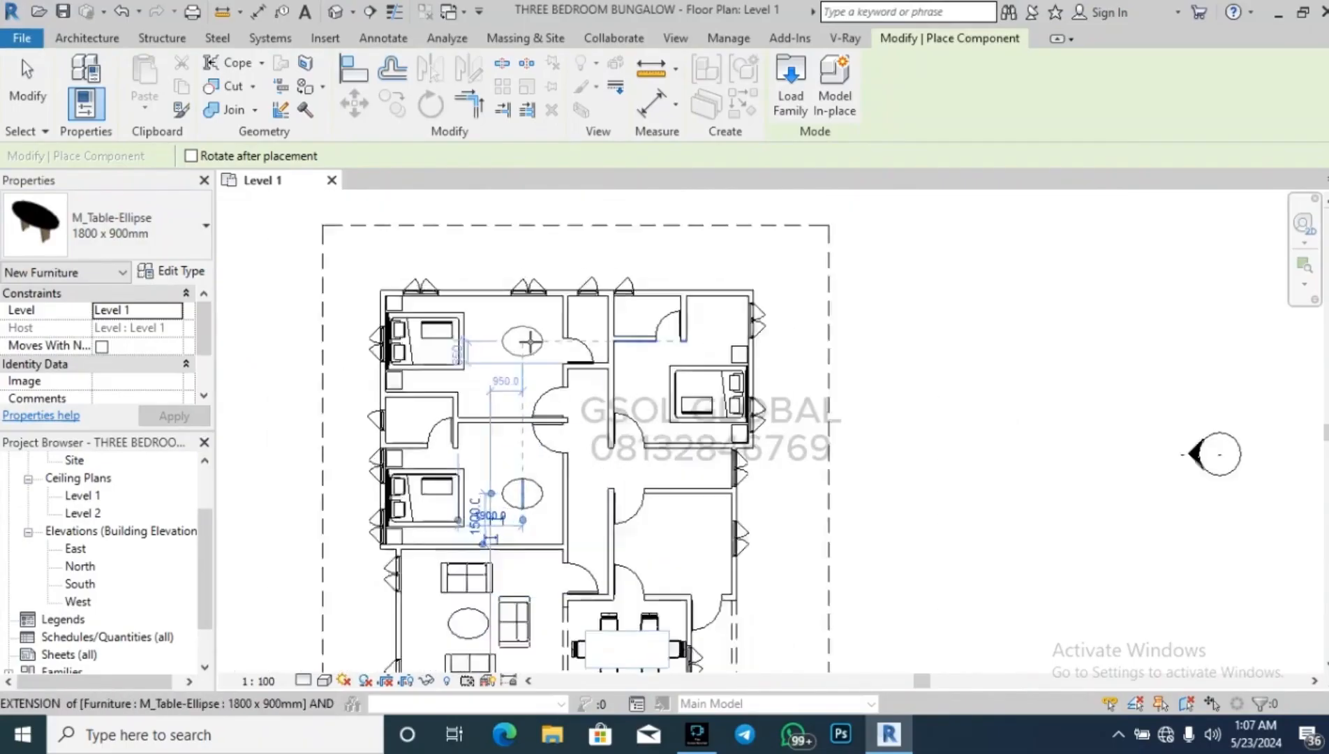
scroll(527, 314, up, 2)
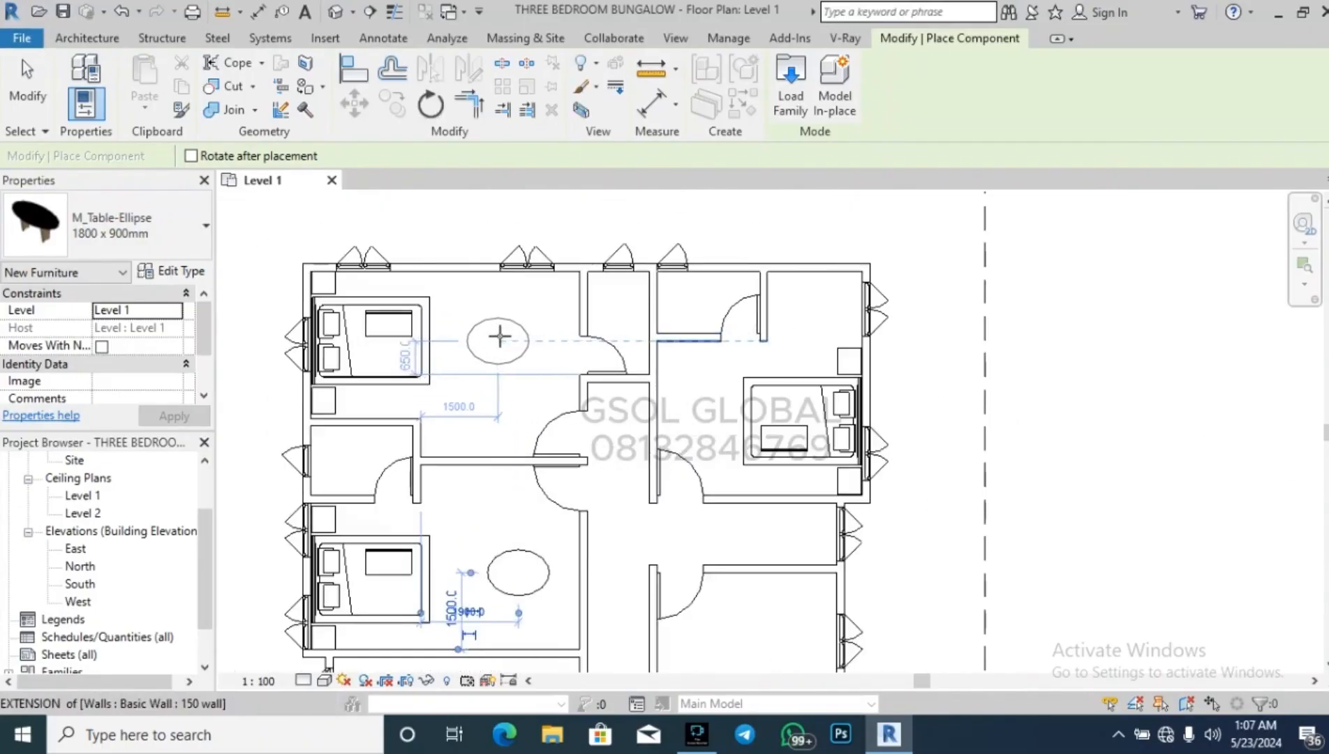
scroll(506, 335, down, 2)
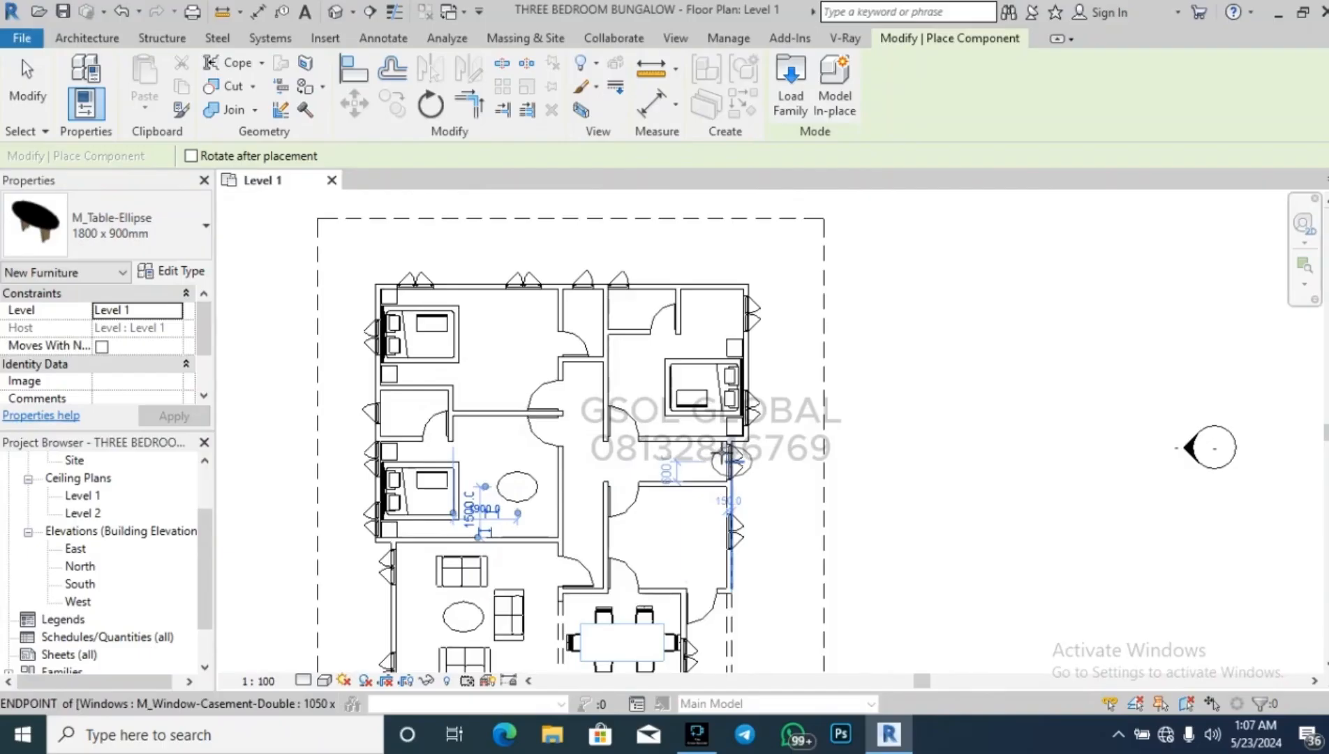
scroll(533, 288, up, 2)
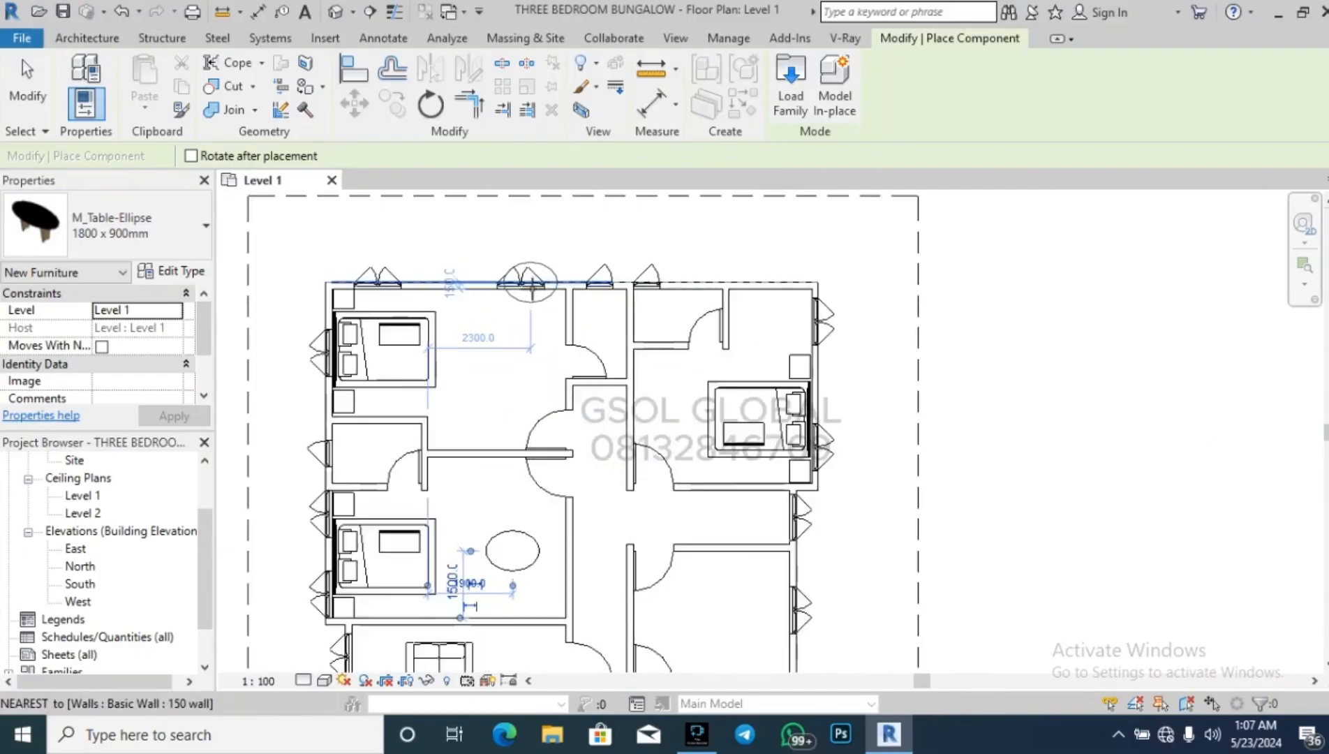
scroll(532, 286, up, 1)
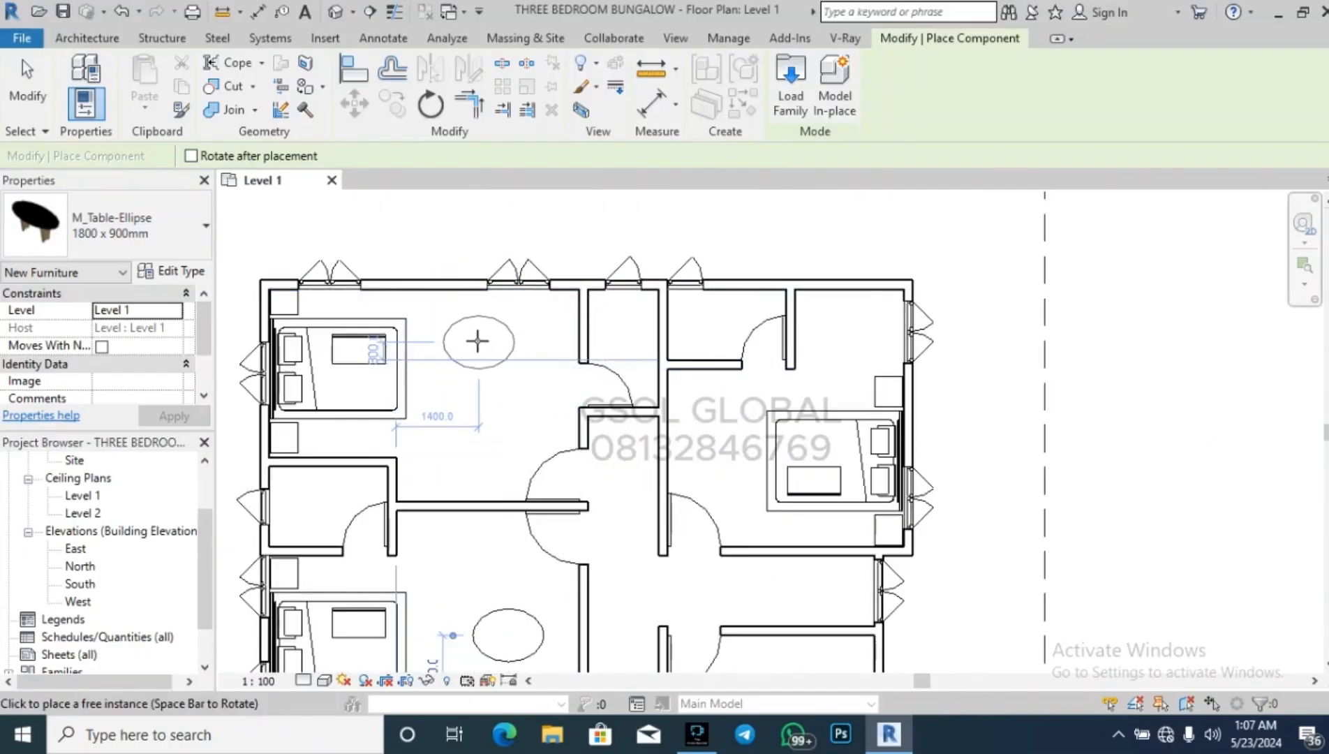
key(space)
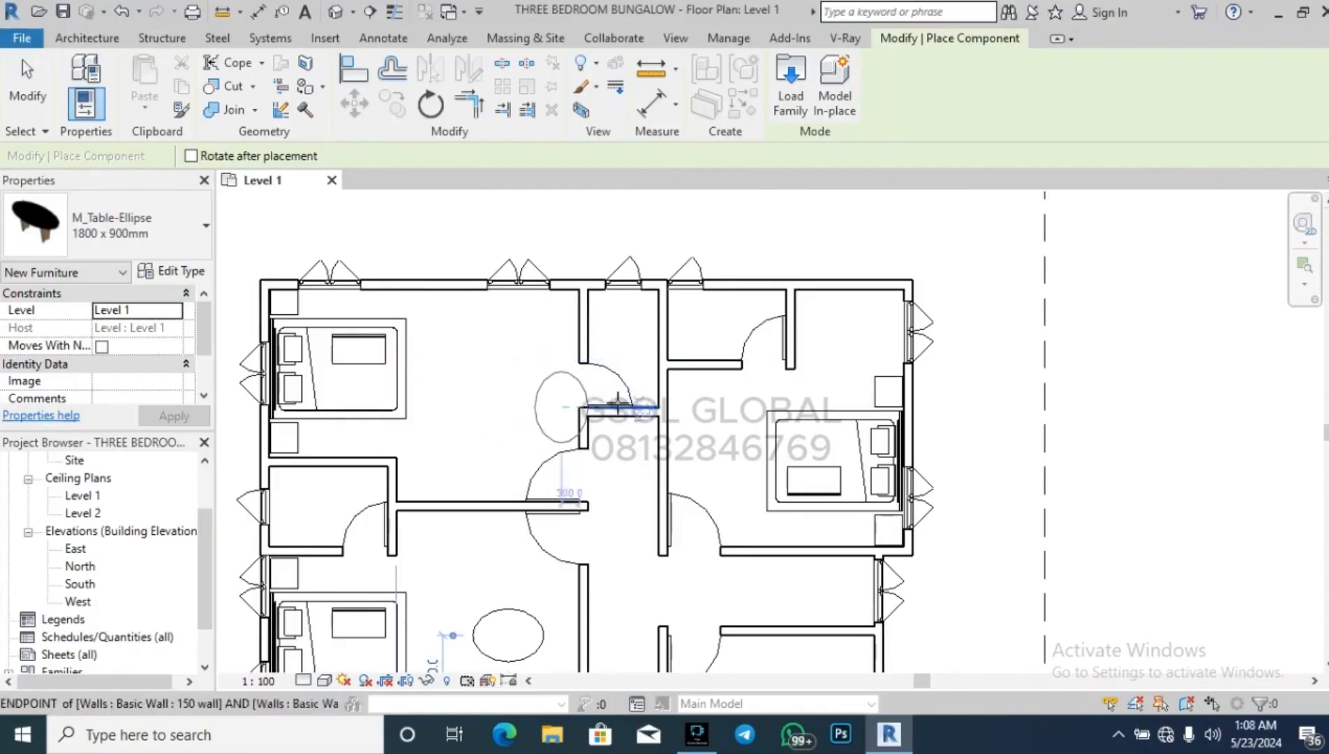
key(Escape)
Delete the elliptical table from the lower-left bedroom.
scroll(603, 313, down, 3)
click(547, 464)
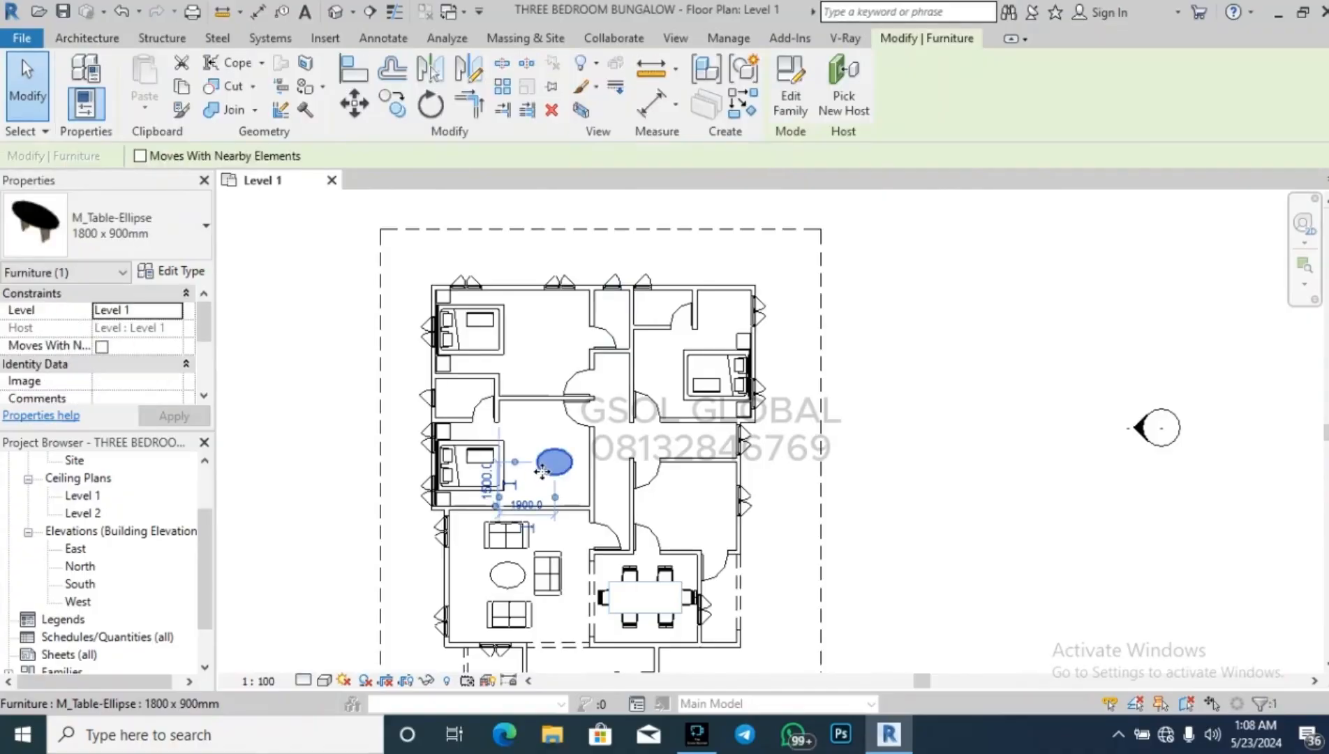
key(Delete)
Place a Two_Seat_Sofa_16857 against the upper wall of the upper-left bedroom, backing onto the window.
click(231, 76)
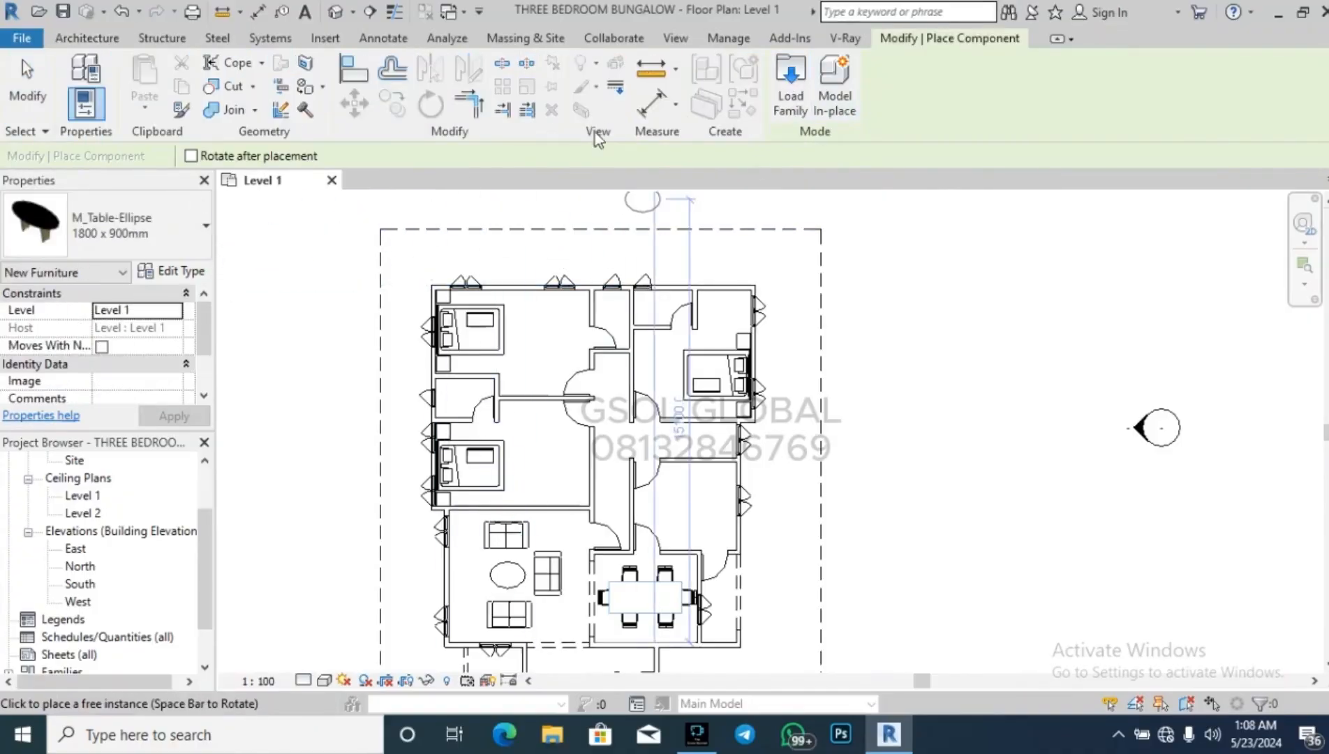
click(183, 247)
scroll(204, 409, down, 5)
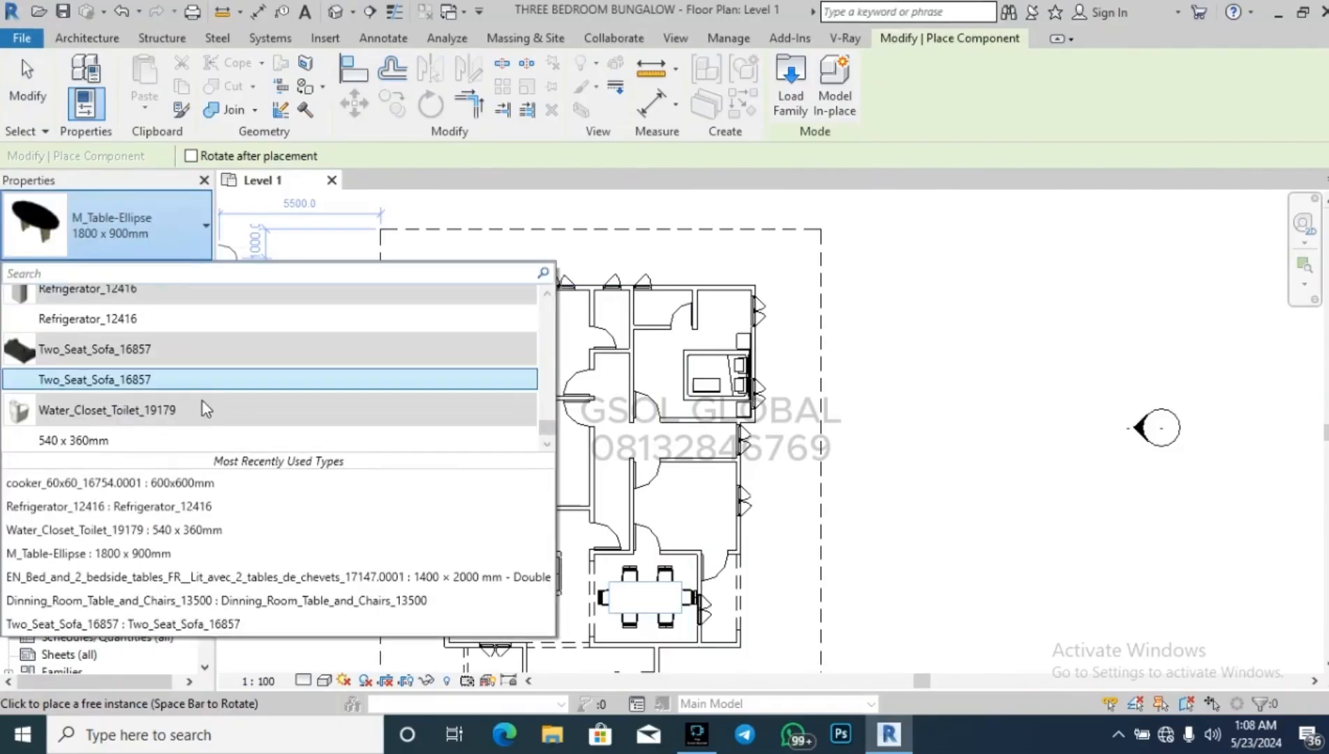
click(196, 383)
scroll(545, 314, up, 3)
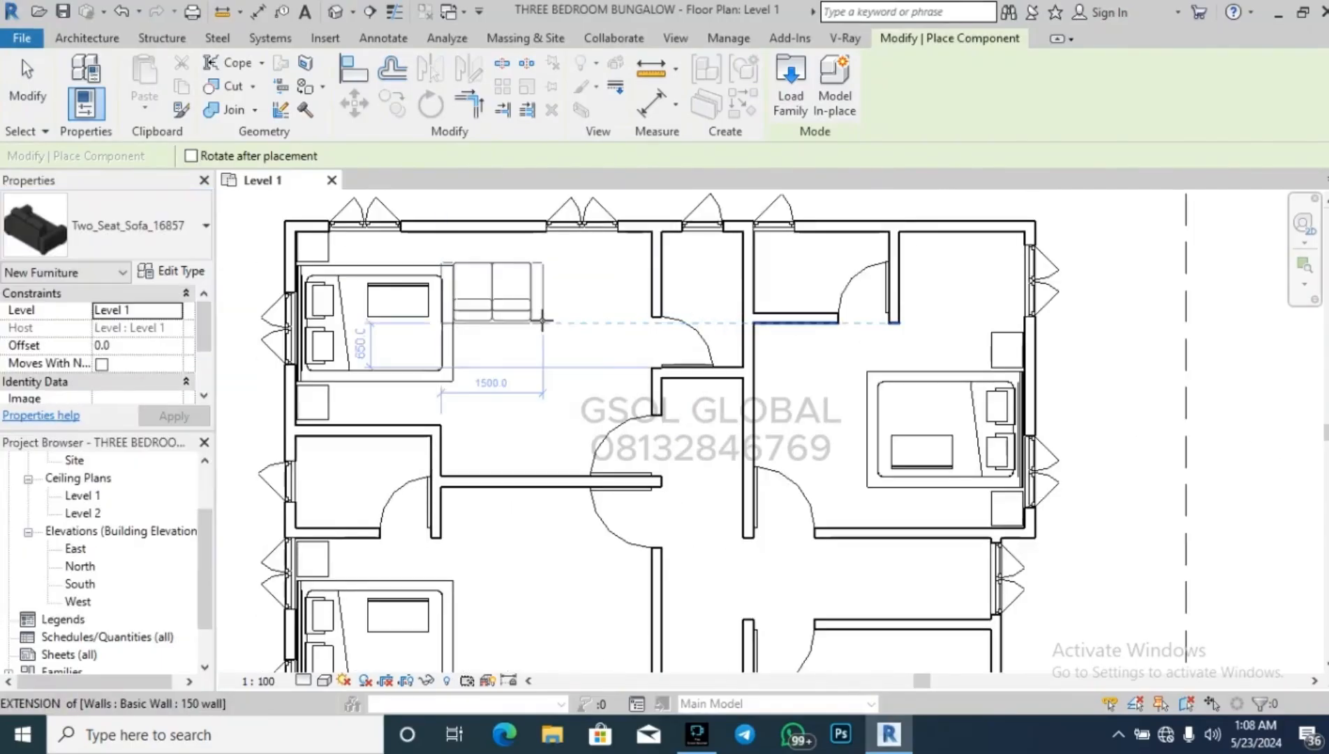
key(space)
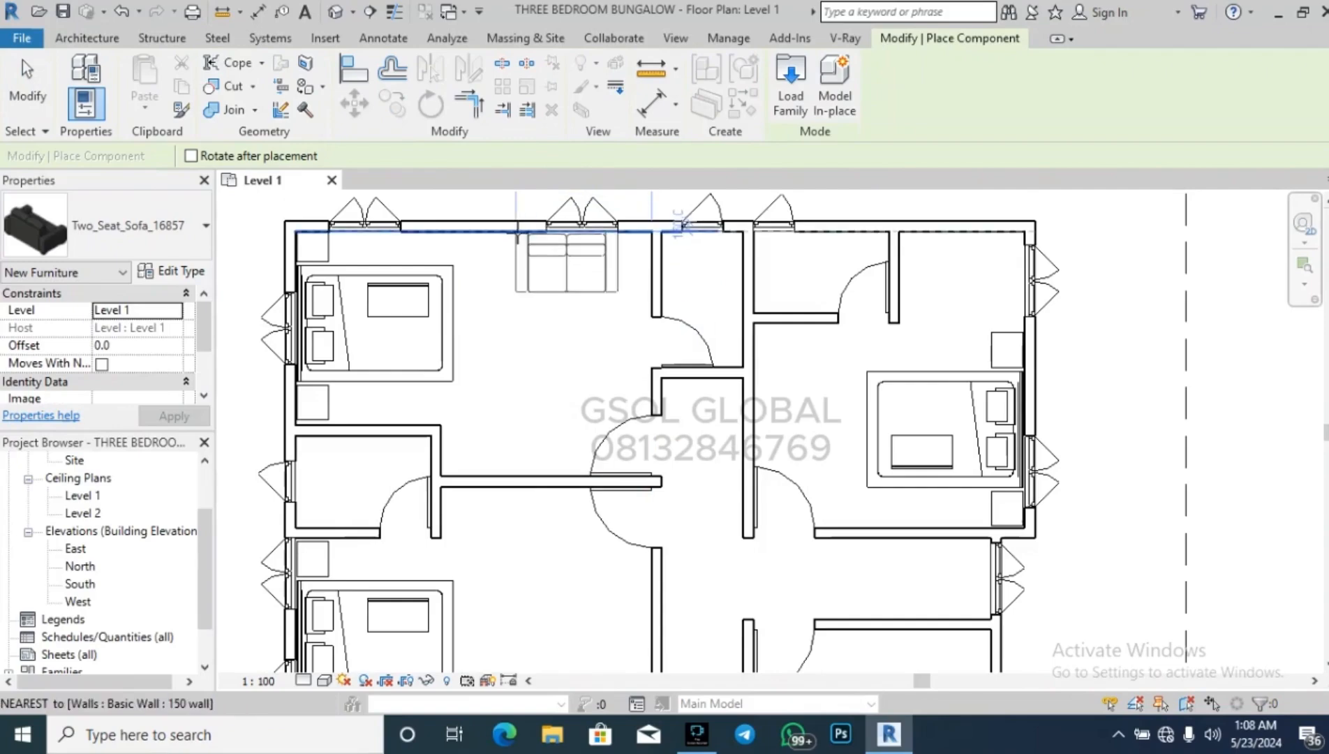
click(515, 231)
Place a second two-seat sofa against the lower wall of the lower-left bedroom and end the placement.
scroll(519, 234, down, 3)
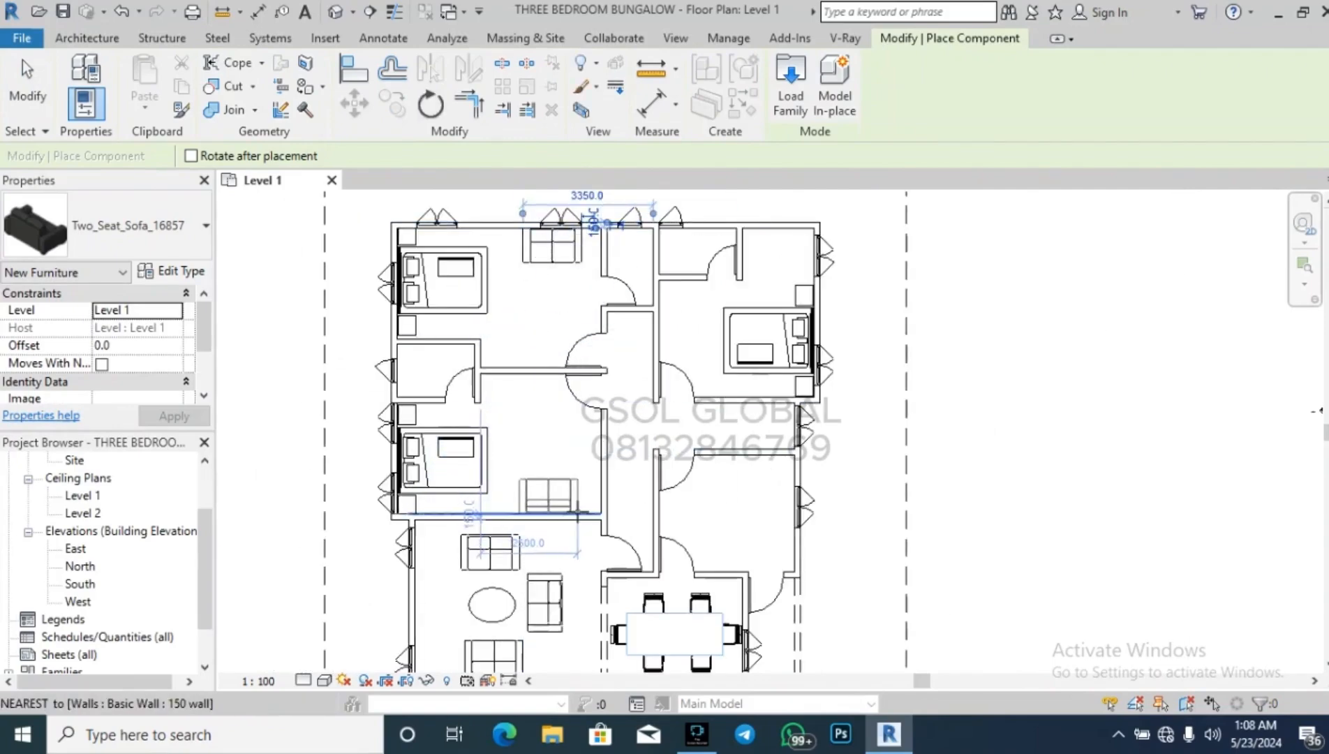
key(Escape)
key(Escape)
Shift the upper-left bedroom's sofa slightly left along the wall, in line with the sofa in the bedroom below.
click(551, 257)
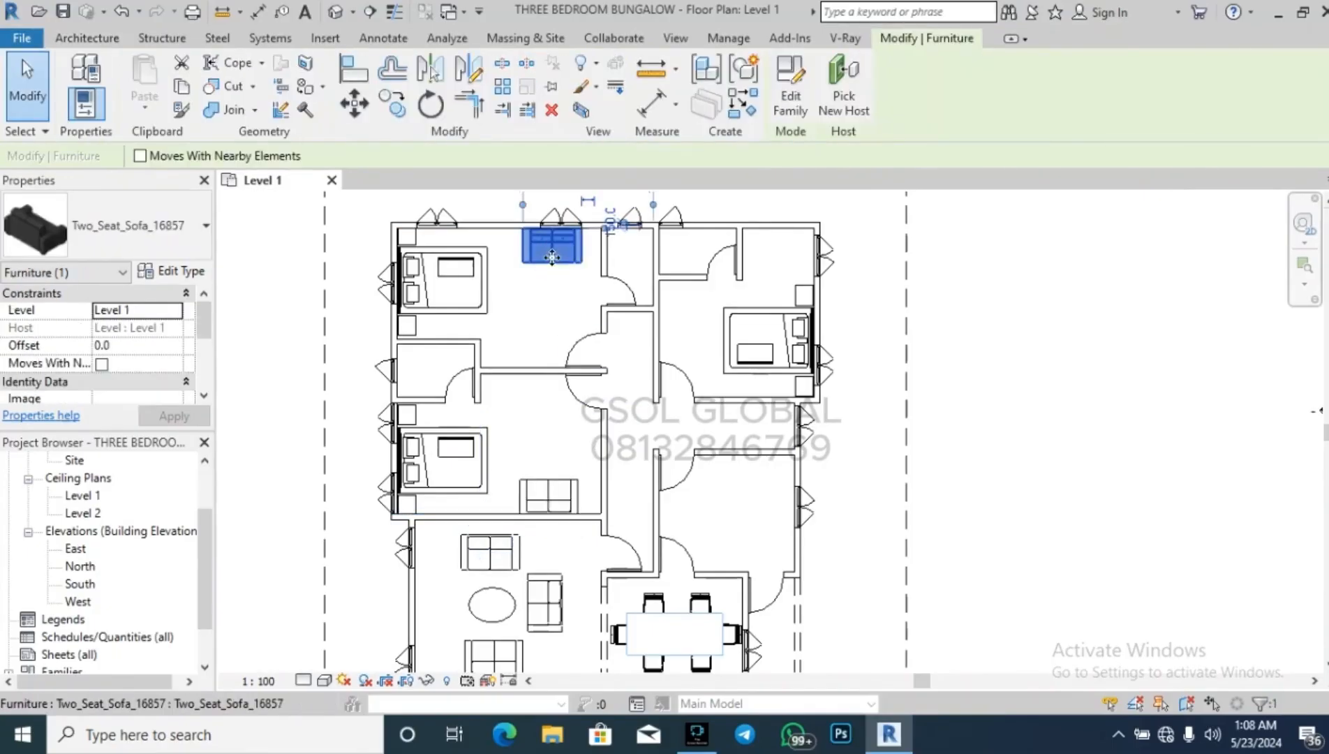
drag(551, 257, 540, 258)
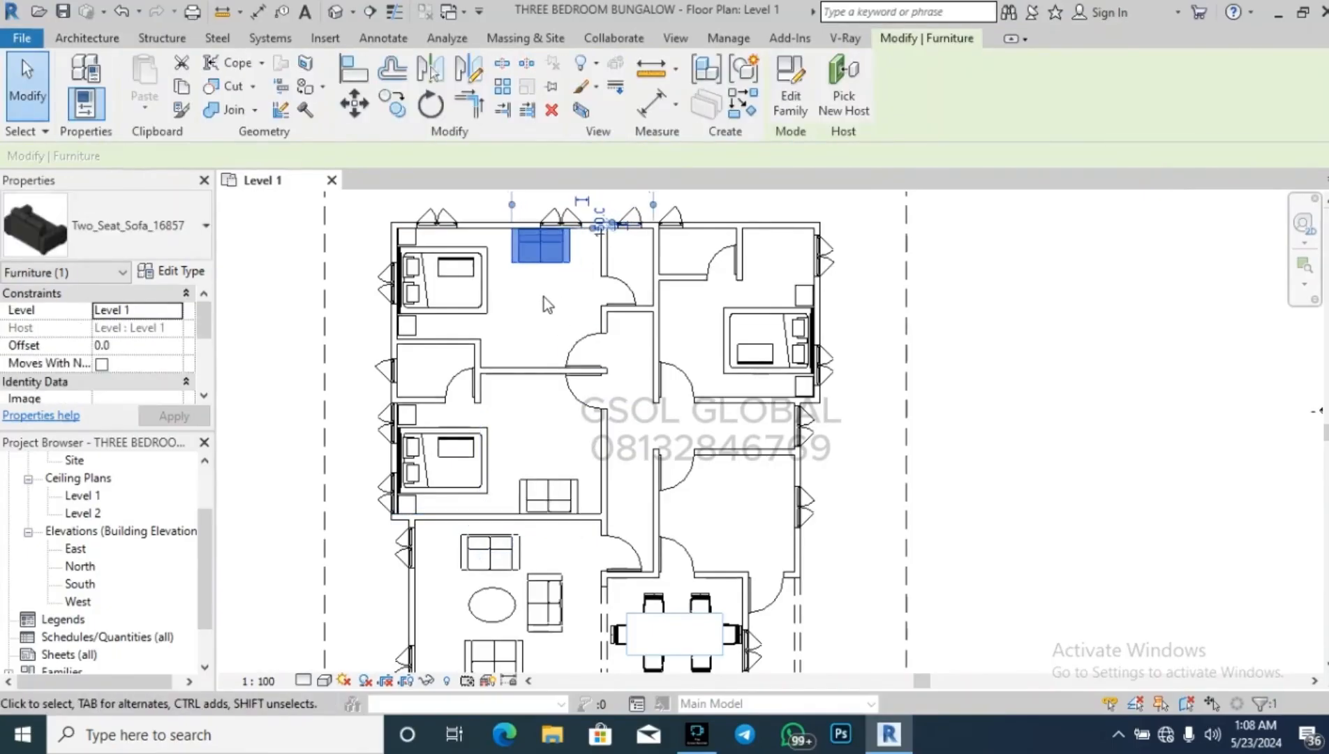
key(ctrl+z)
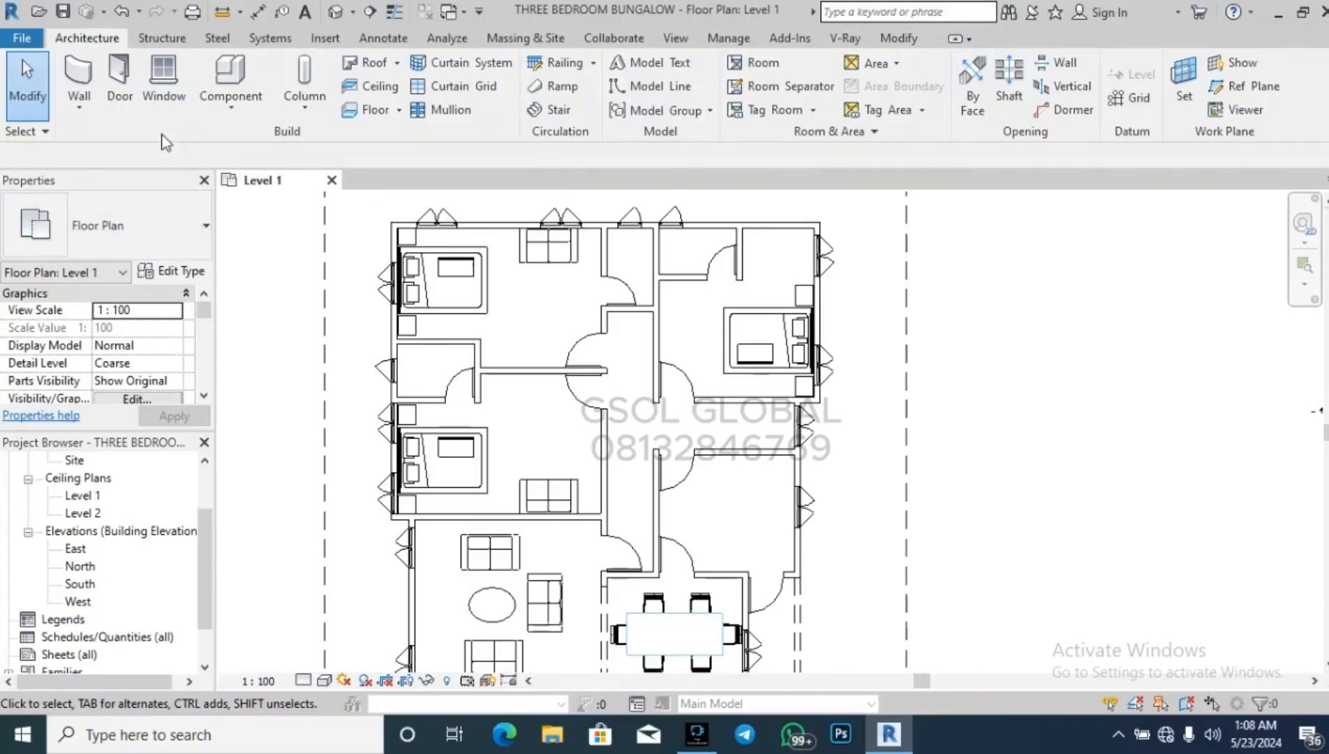
Start placing a component using the M_Table-Ellipse family in the 1500 x 1200mm type.
click(230, 76)
click(206, 225)
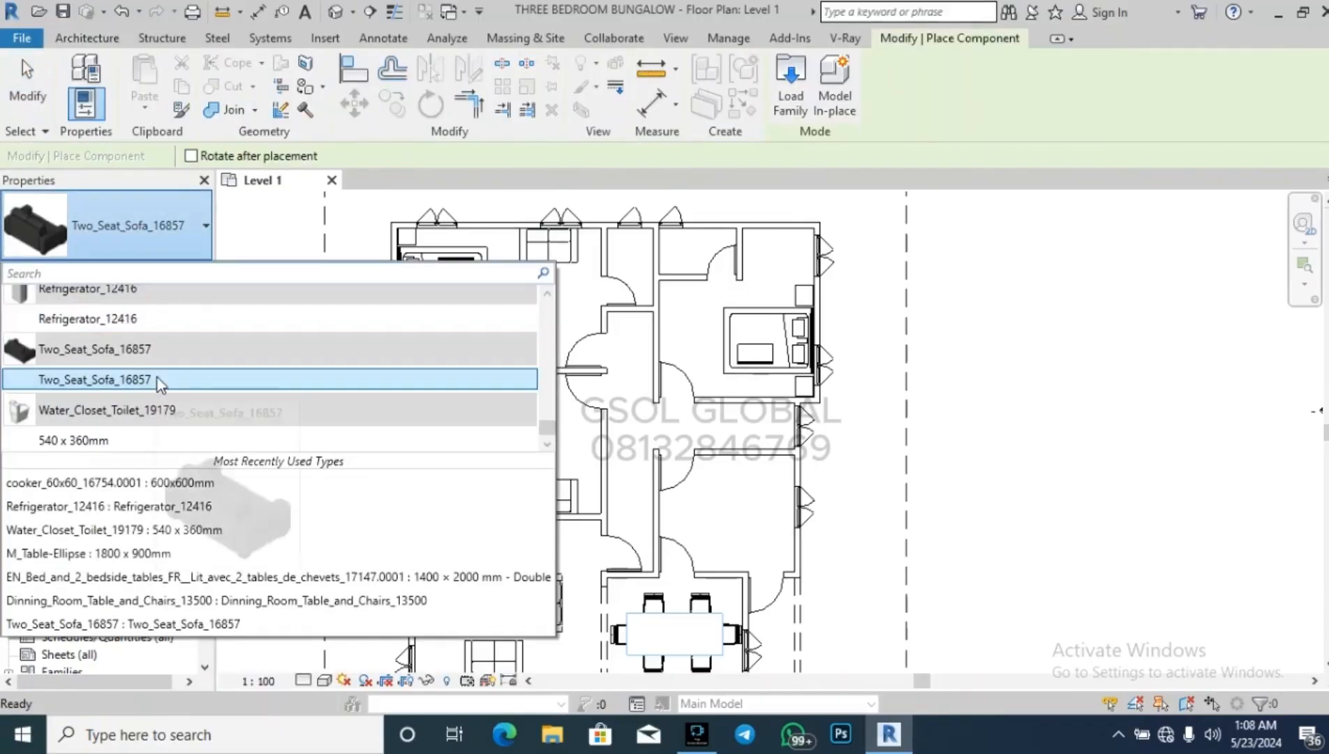
scroll(171, 378, up, 20)
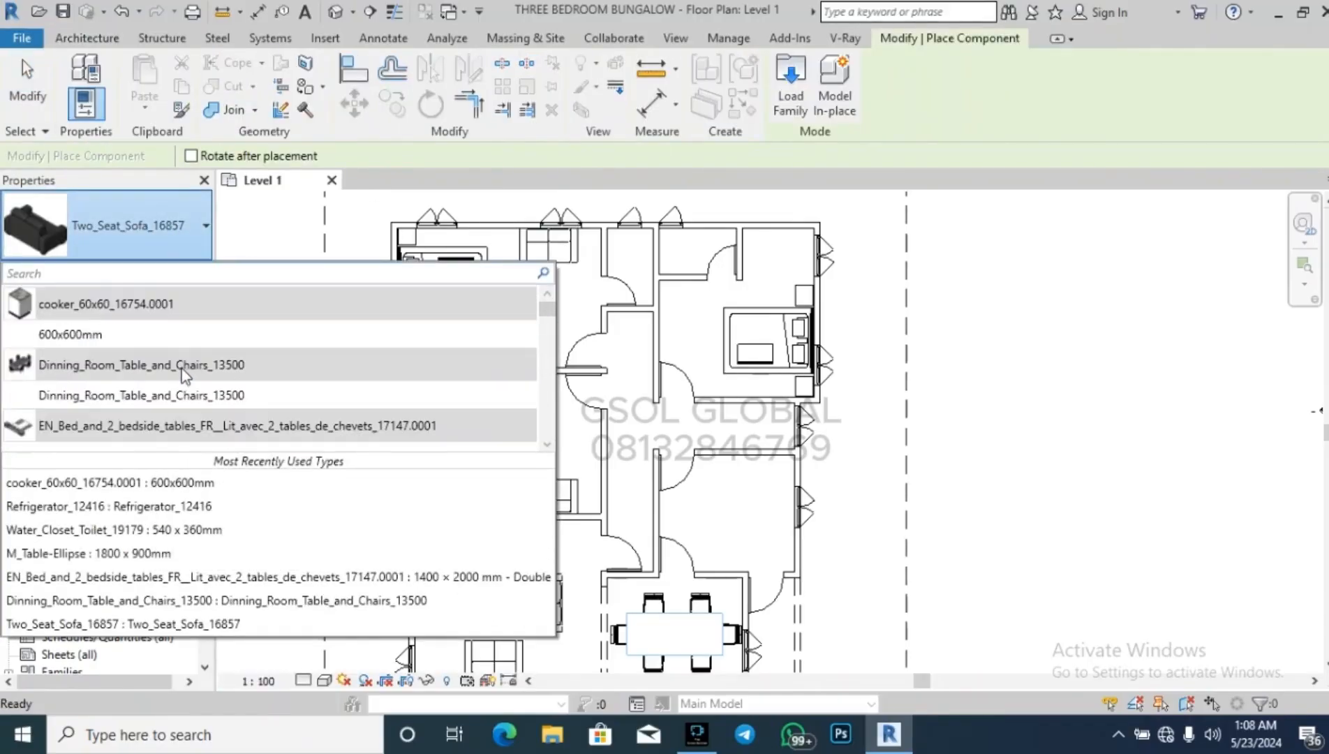
scroll(183, 370, down, 3)
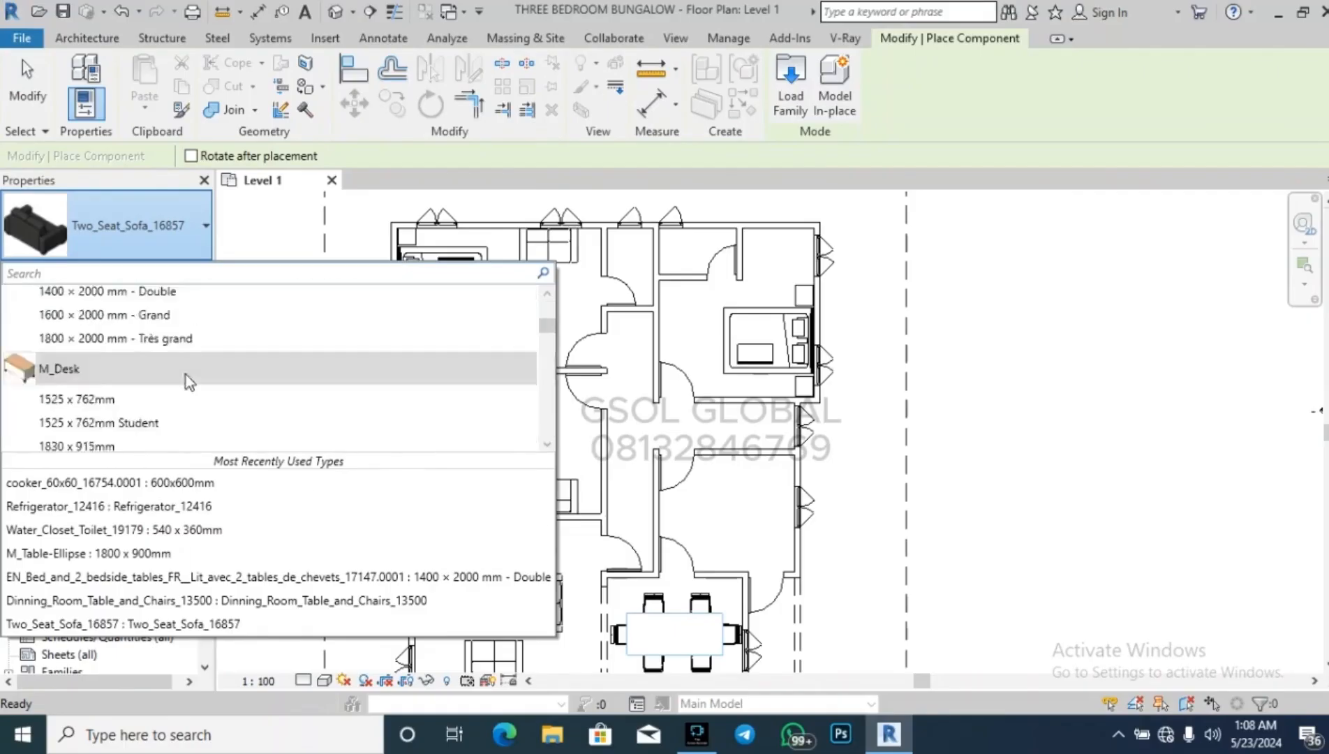
scroll(186, 374, down, 15)
scroll(186, 373, up, 3)
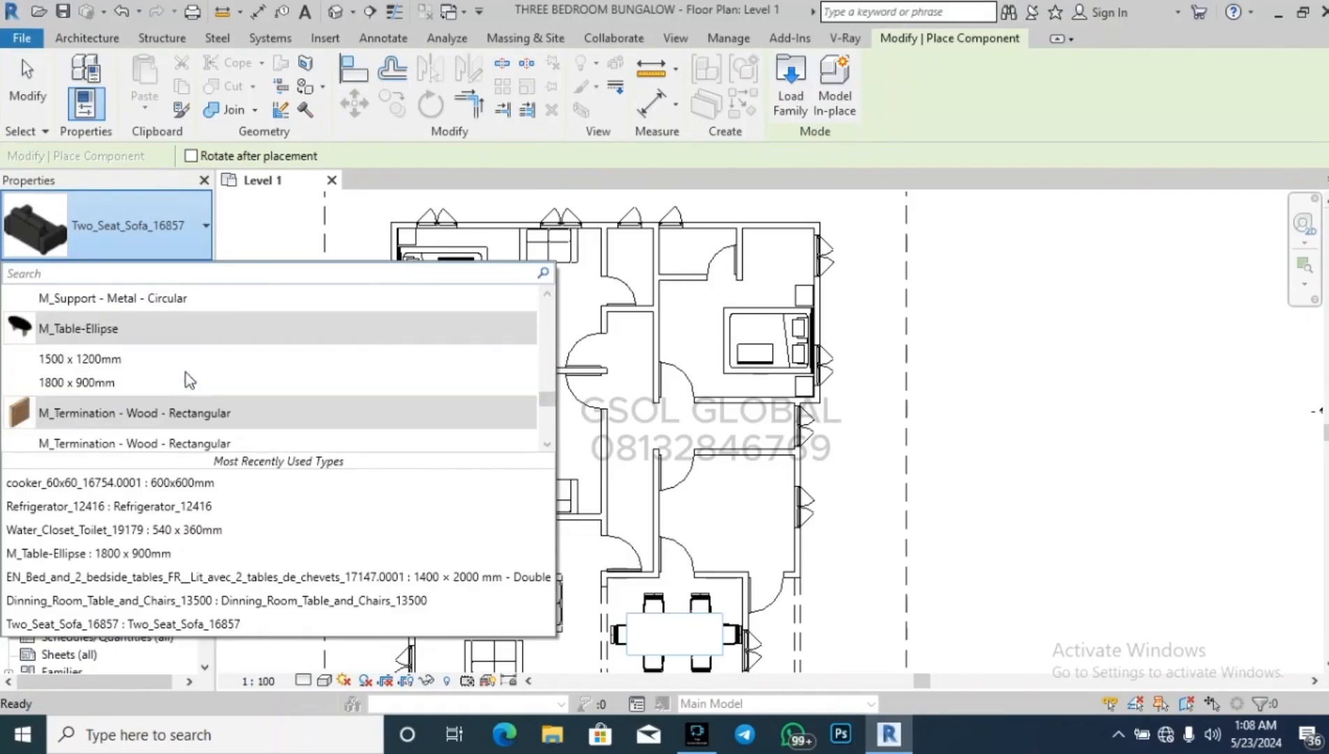
click(196, 358)
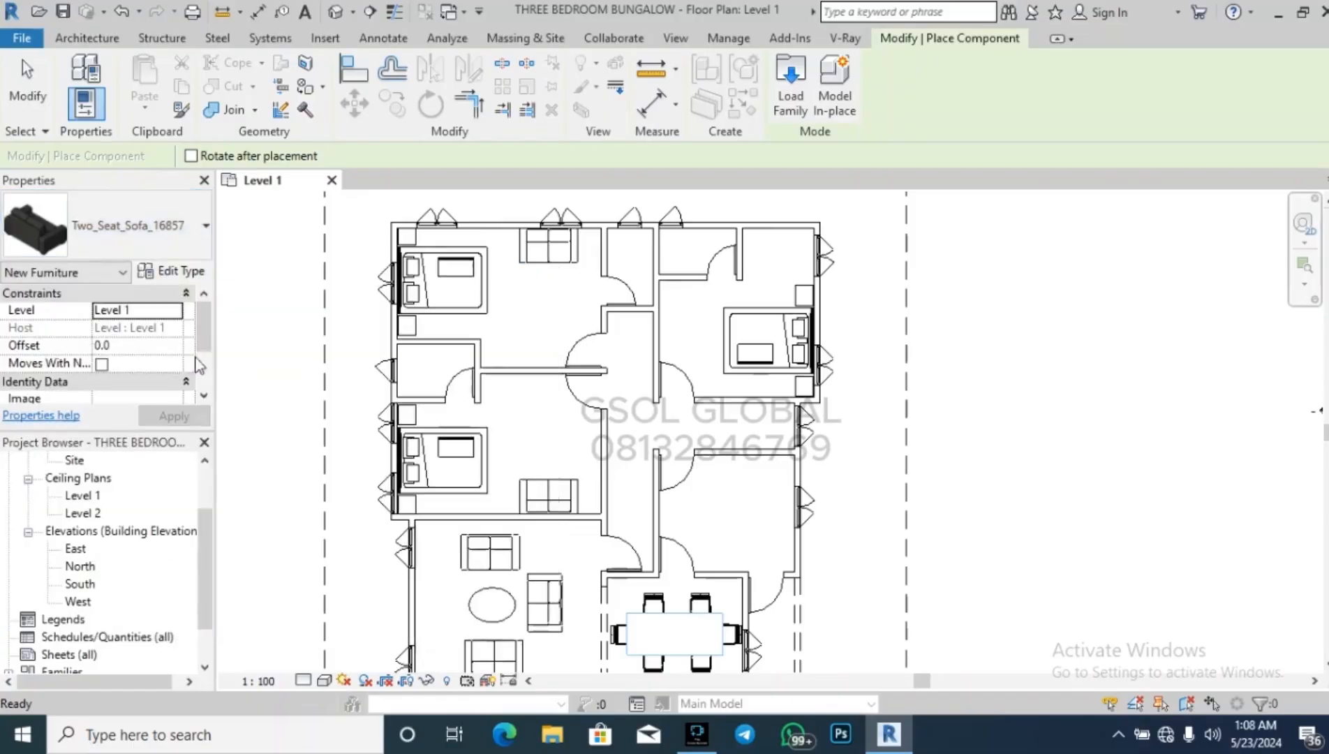
scroll(558, 286, up, 3)
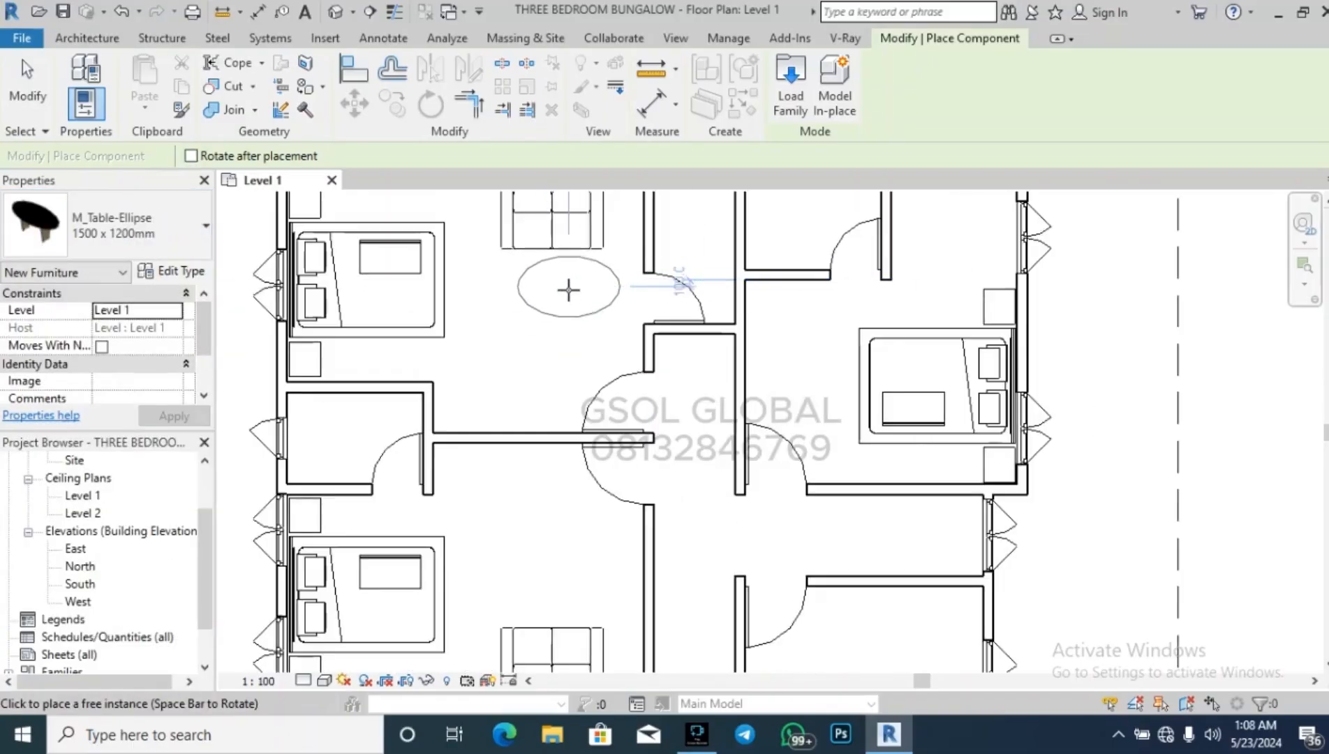
Duplicate the 1500 x 1200mm elliptical table type and rename the copy 900 MM X 400MM.
click(196, 273)
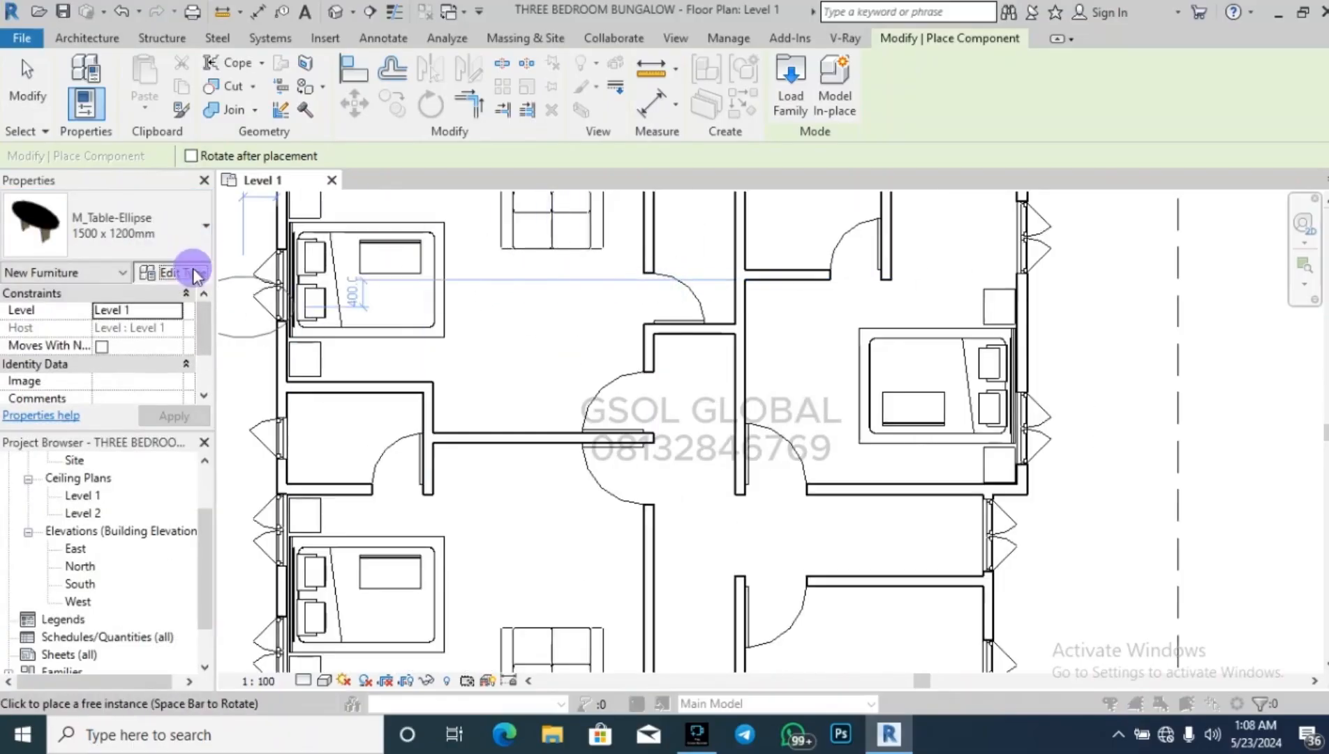
click(799, 136)
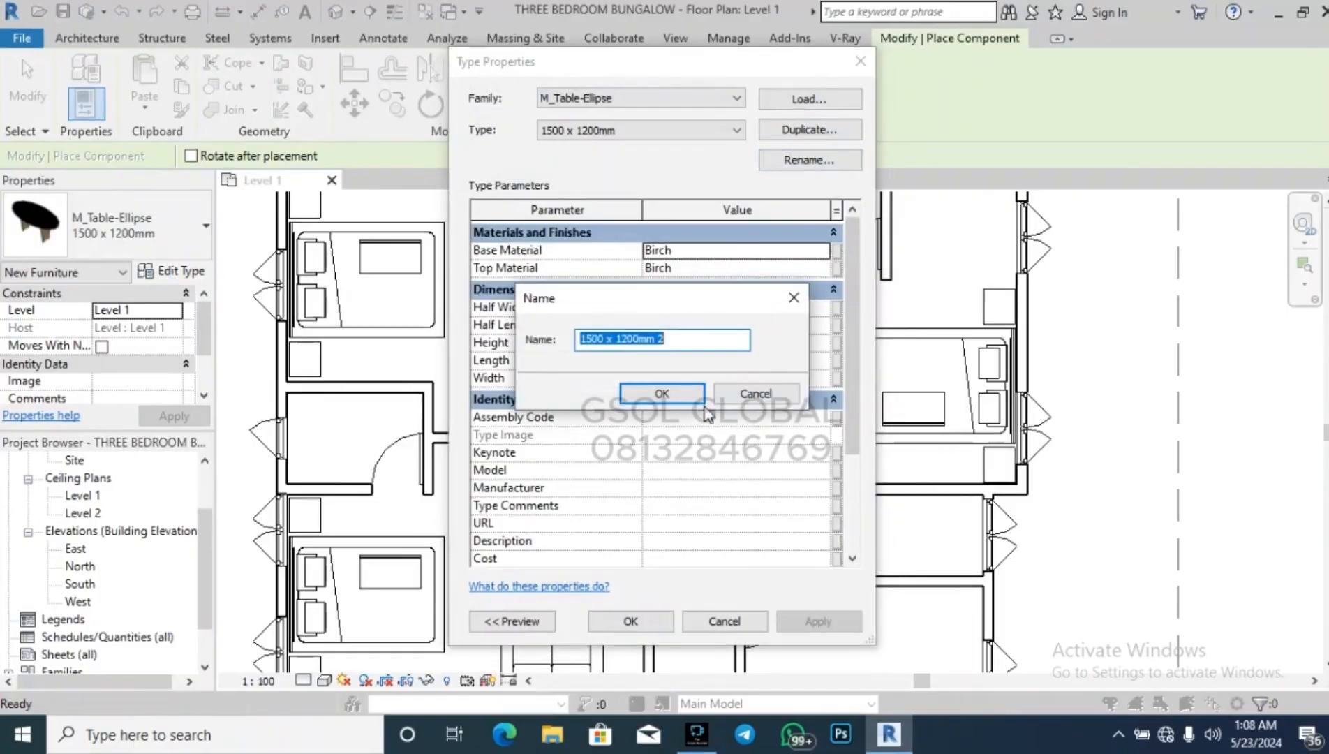
click(681, 394)
click(802, 161)
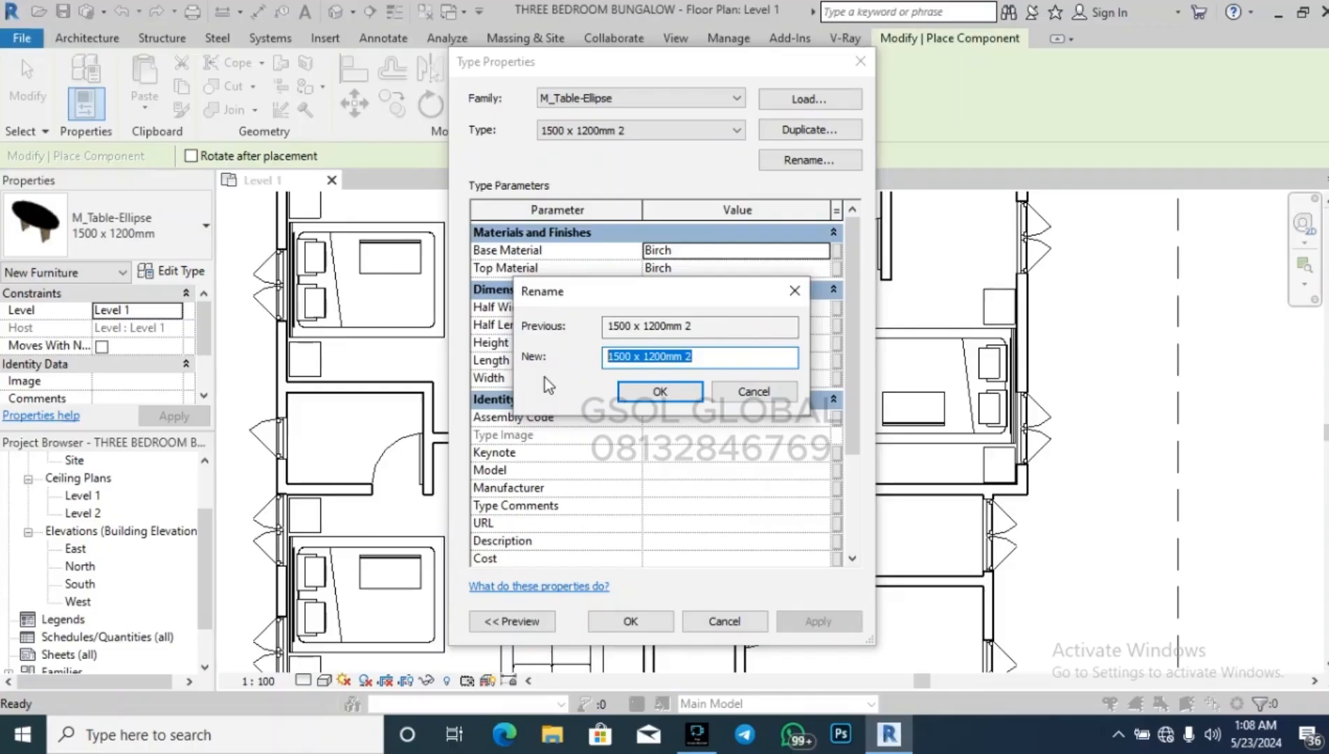
text(900 MM X 400MM)
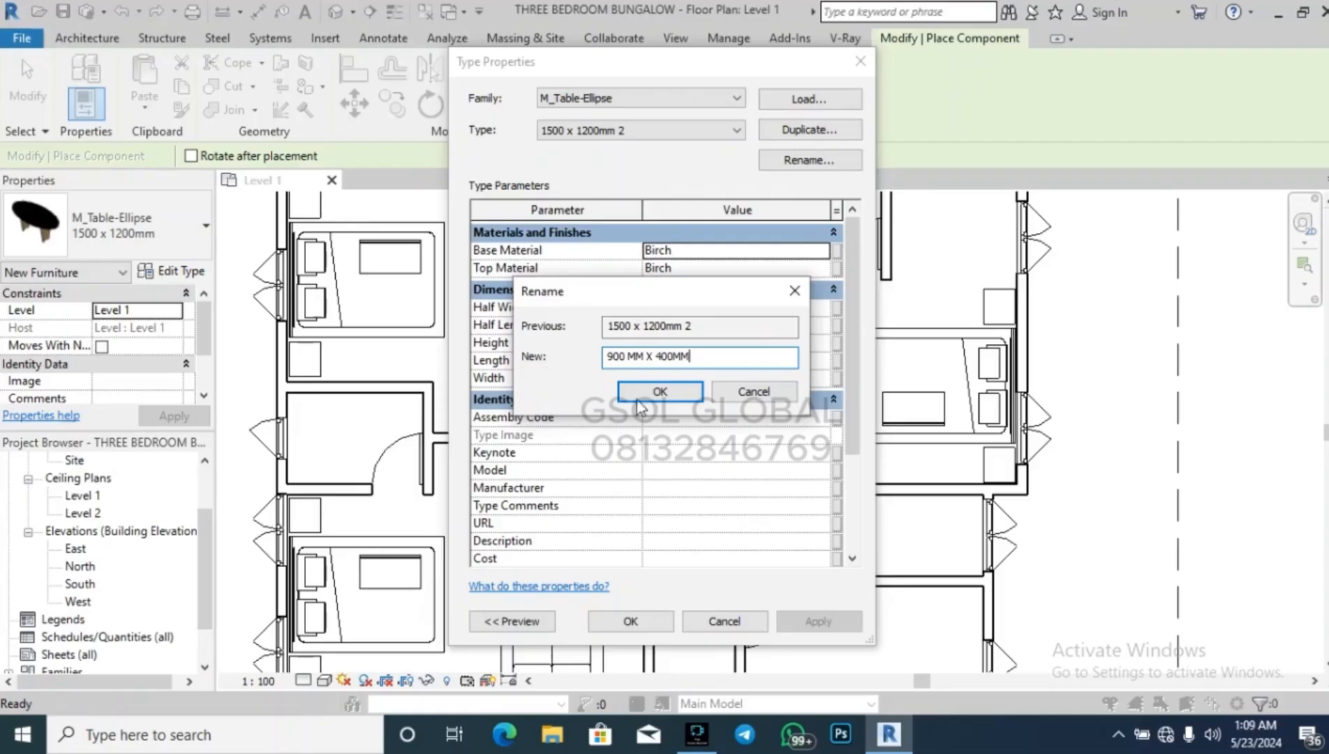
click(637, 399)
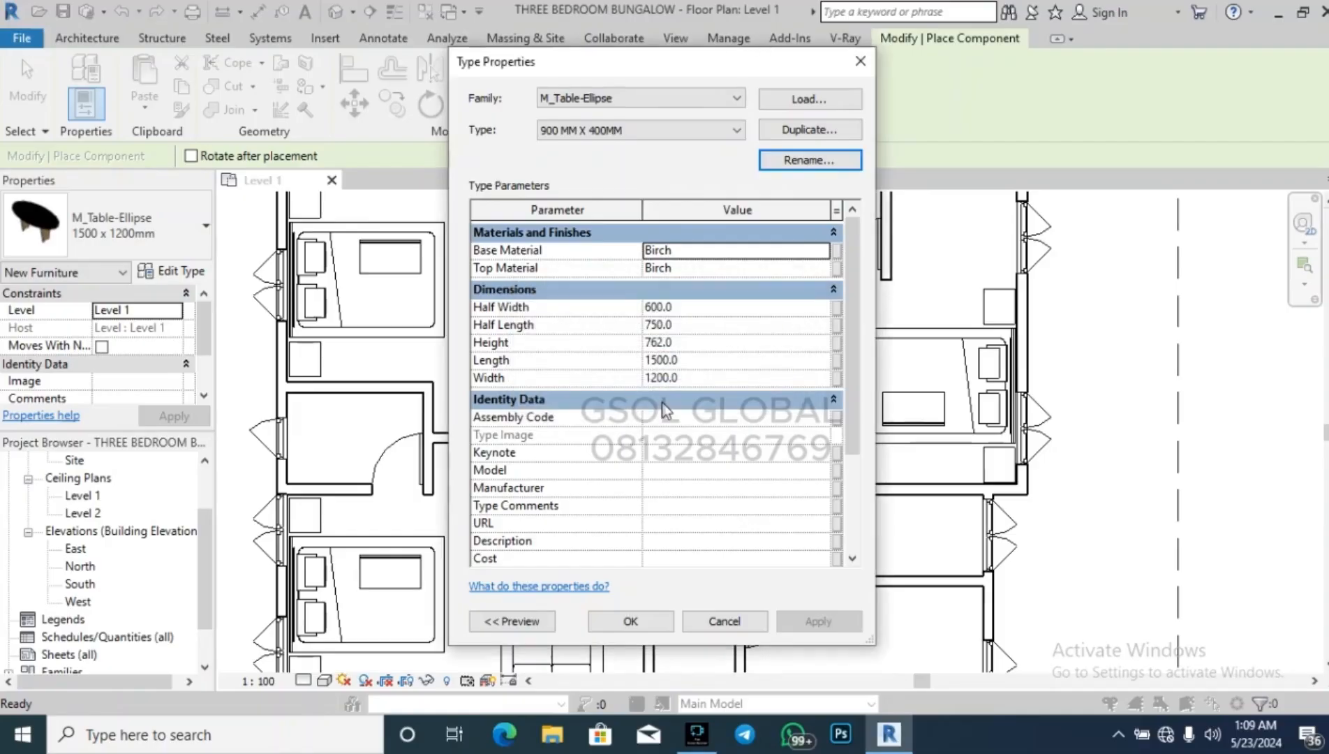
Set the new table type's length to 900 mm, edit its width, and accept the type properties.
click(696, 358)
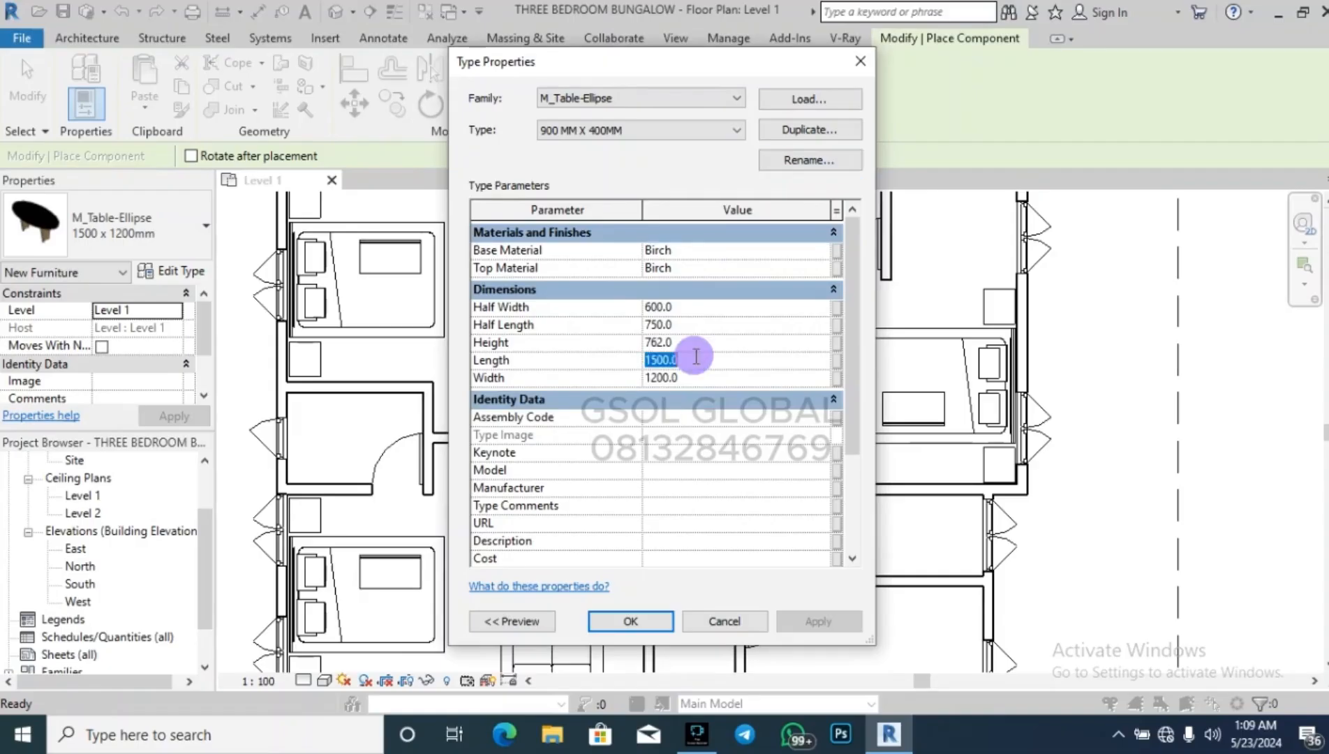
text(900)
click(696, 380)
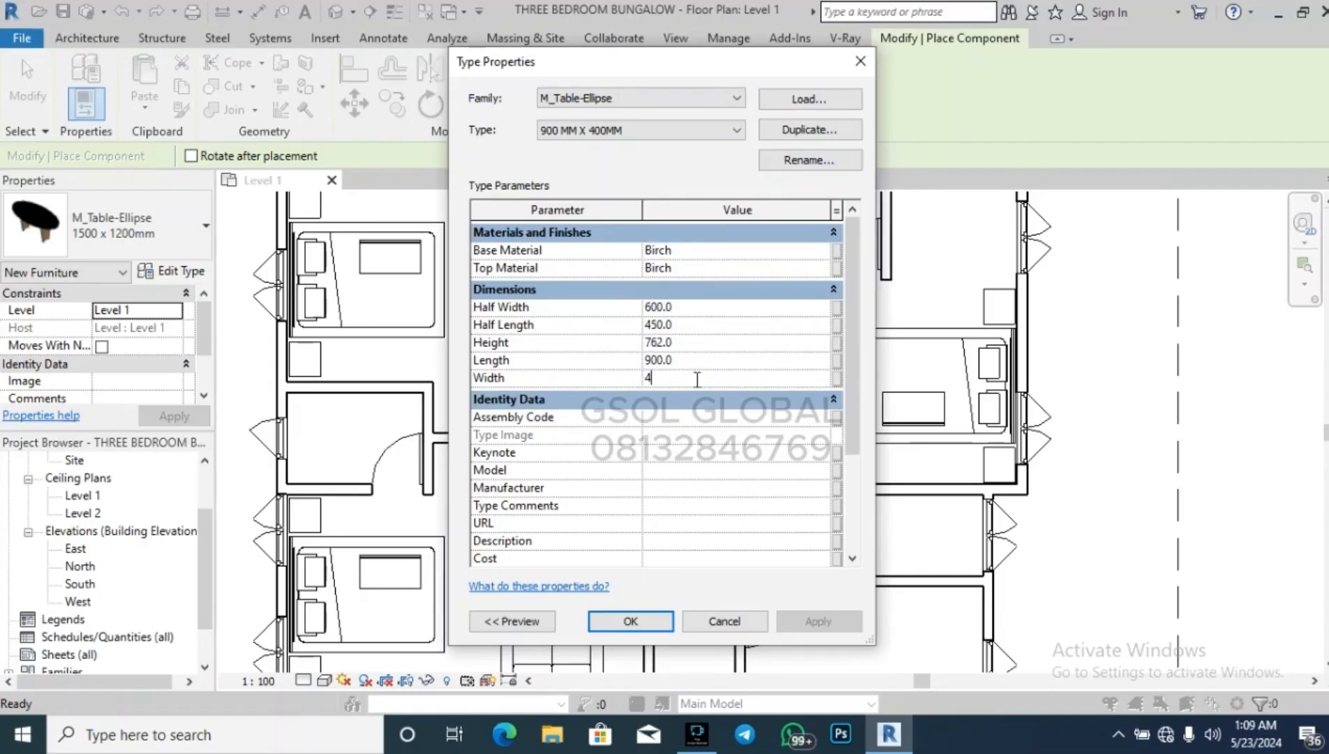
click(656, 621)
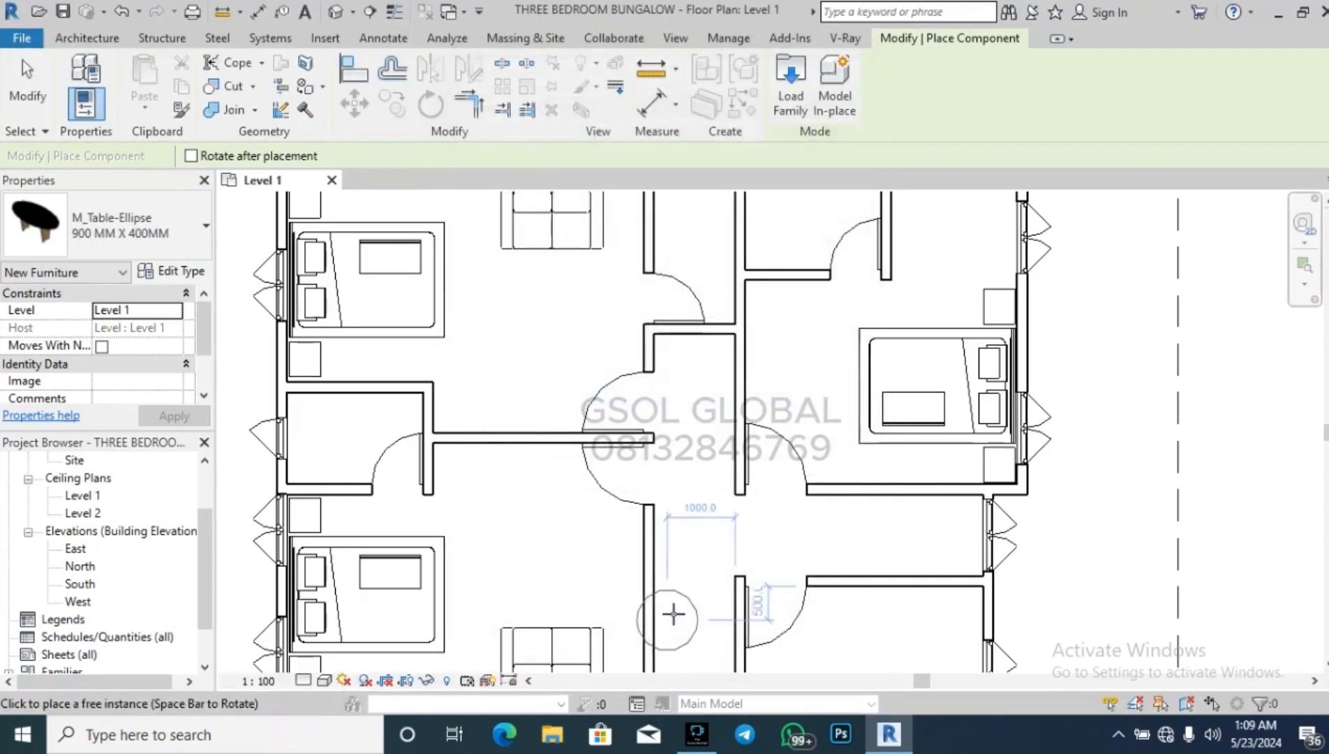
Place a 900 MM X 400MM table in front of the sofa in both the lower-left and upper-left bedrooms, and end the placement.
click(551, 592)
scroll(551, 592, down, 2)
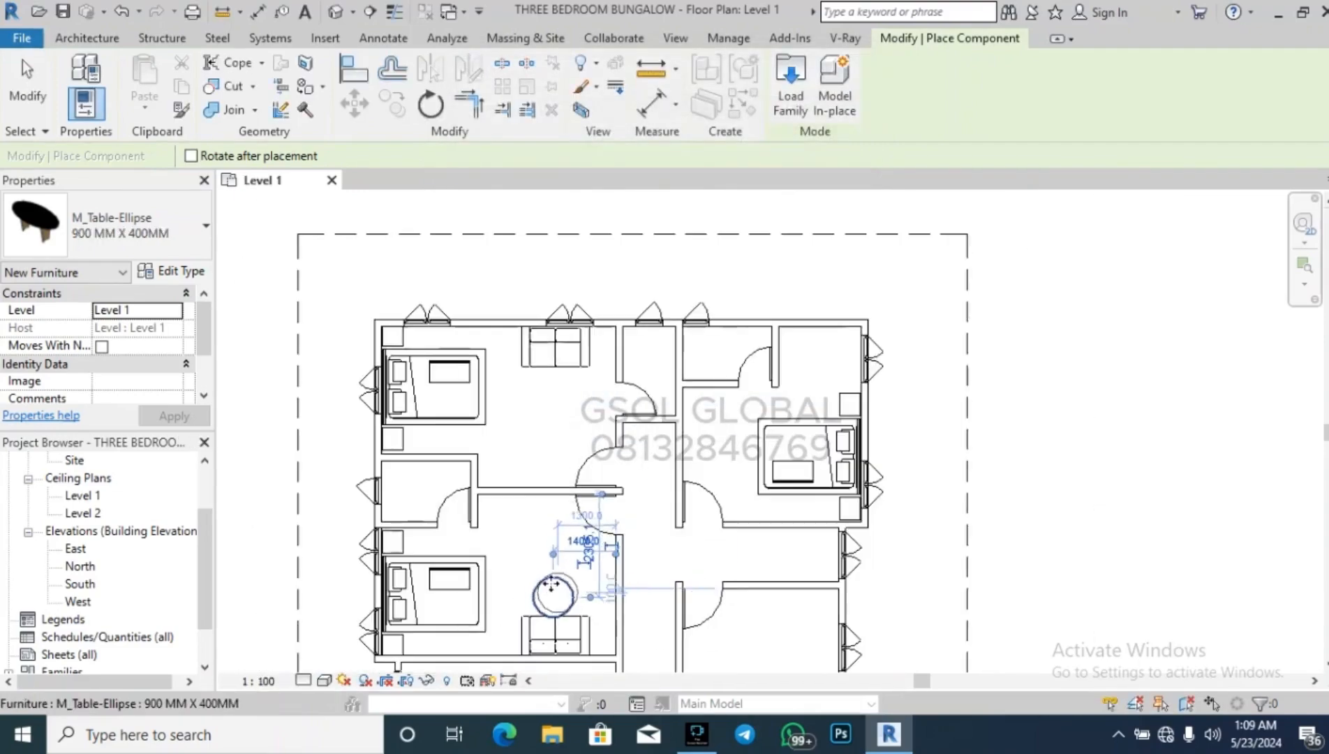
scroll(556, 389, up, 2)
click(554, 393)
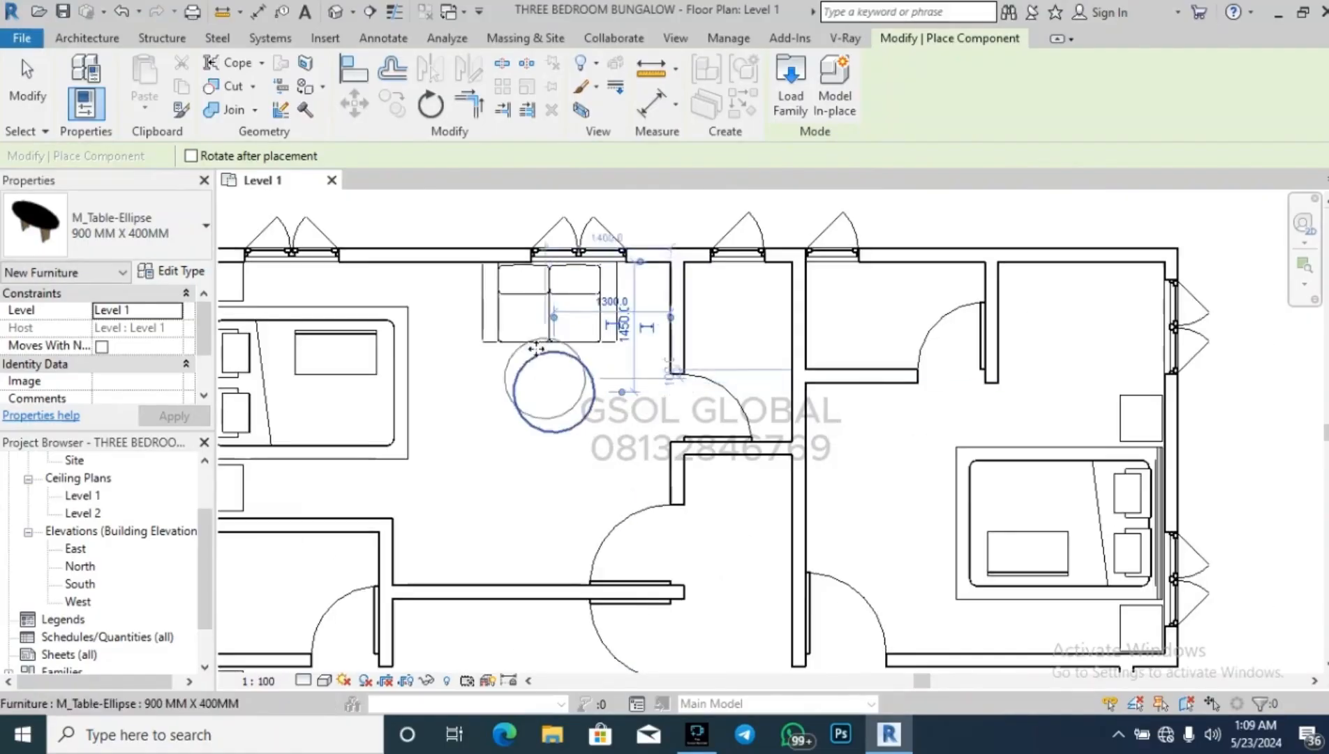
scroll(553, 393, down, 2)
key(Escape)
key(Escape)
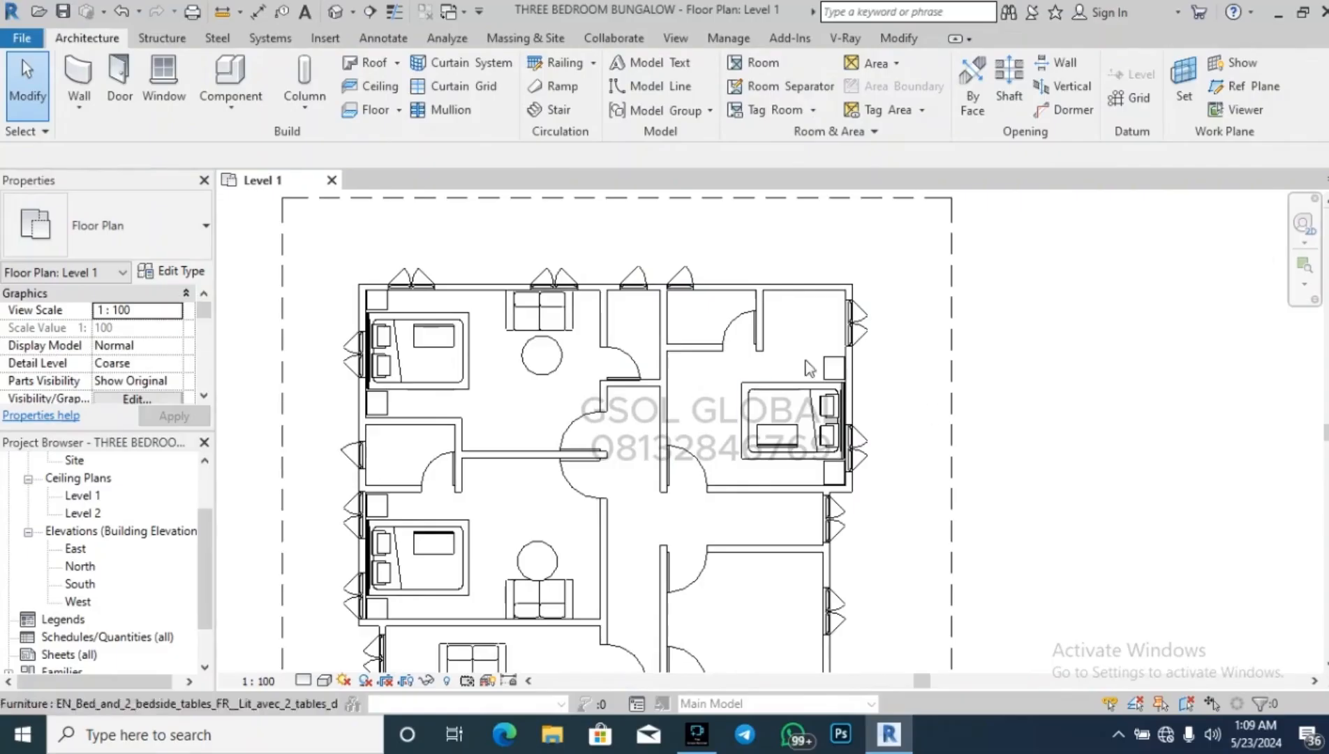
Save the project.
scroll(701, 267, down, 2)
scroll(701, 268, down, 2)
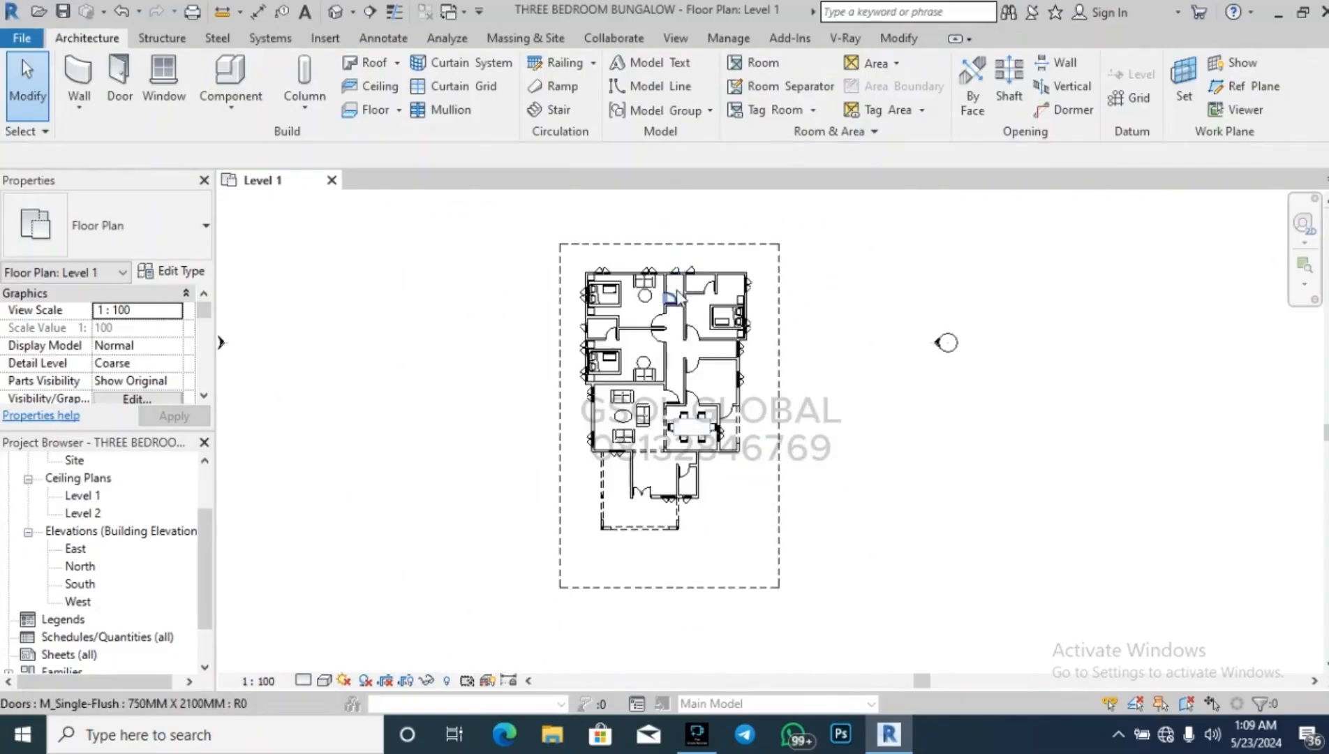
scroll(778, 370, up, 3)
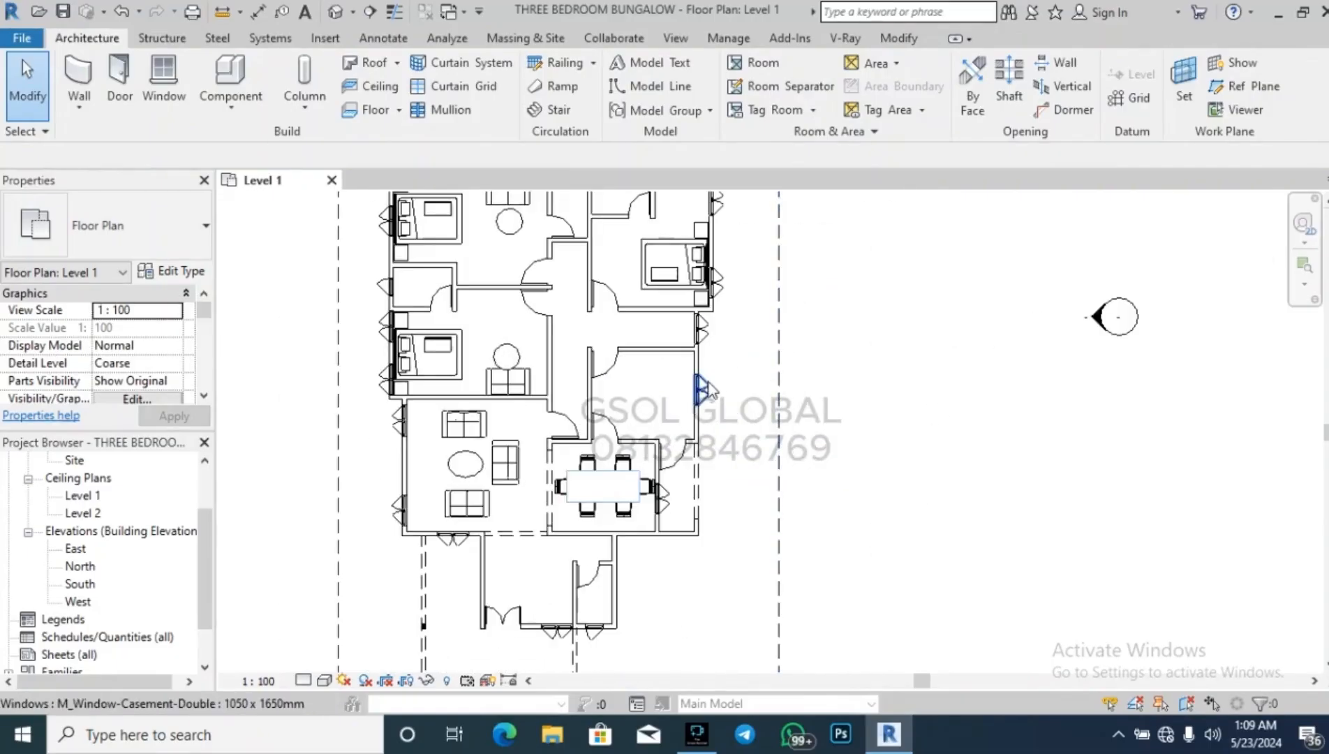
scroll(700, 388, up, 3)
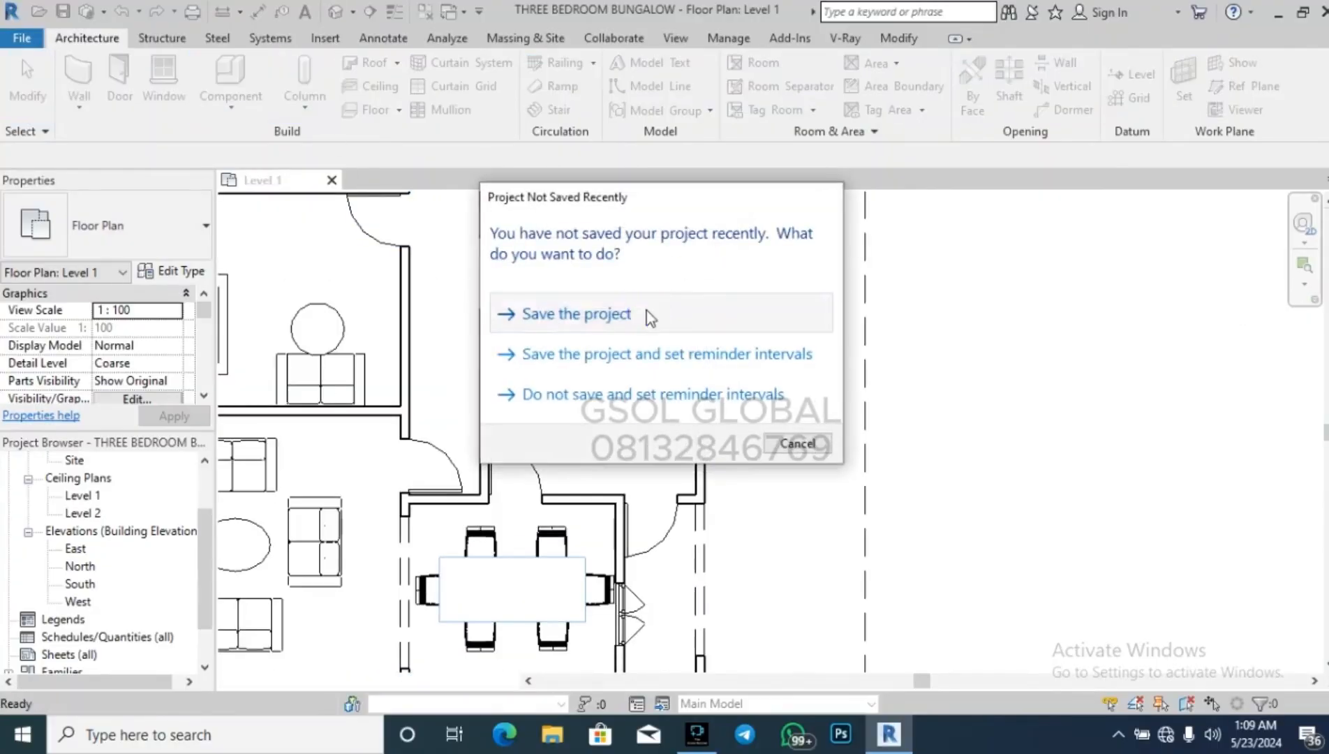
click(645, 312)
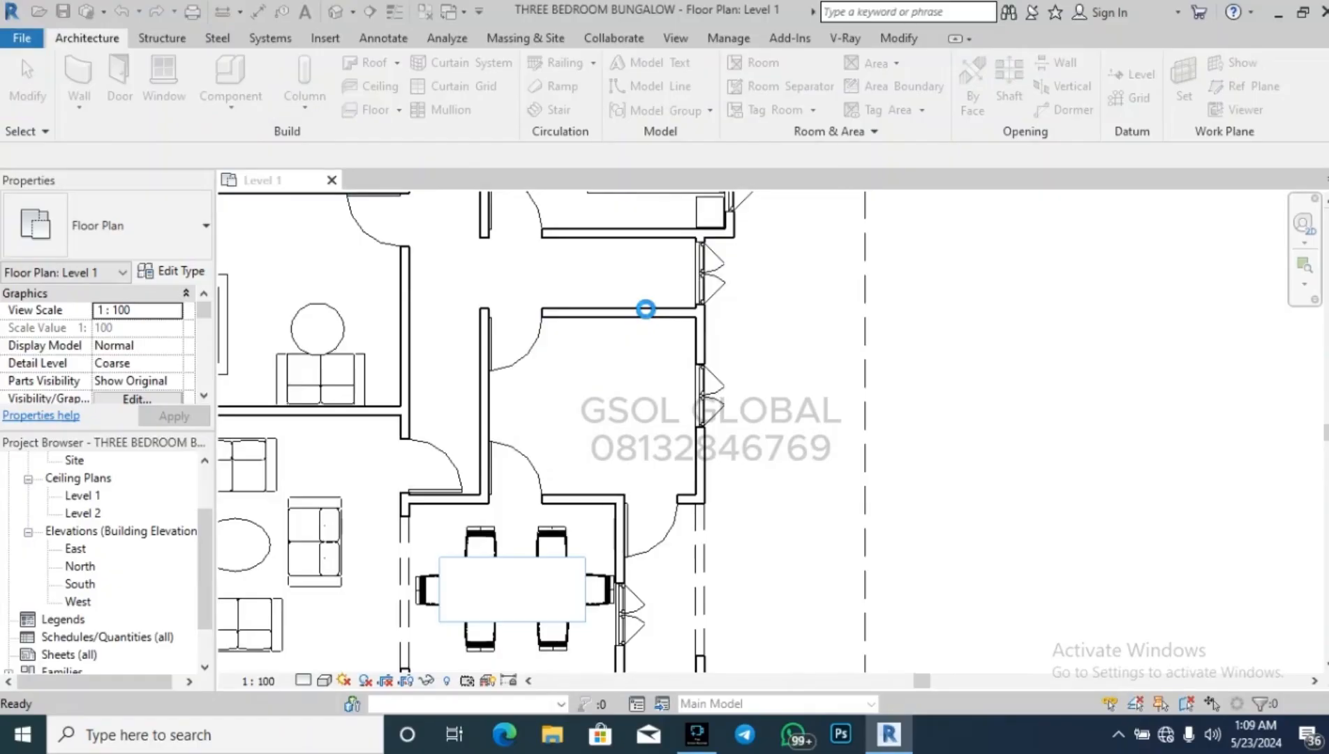
Place the 600x600mm cooker_60x60_16754.0001 in the kitchen's upper-right corner, against both walls, and end the placement.
key(c)
key(m)
click(173, 240)
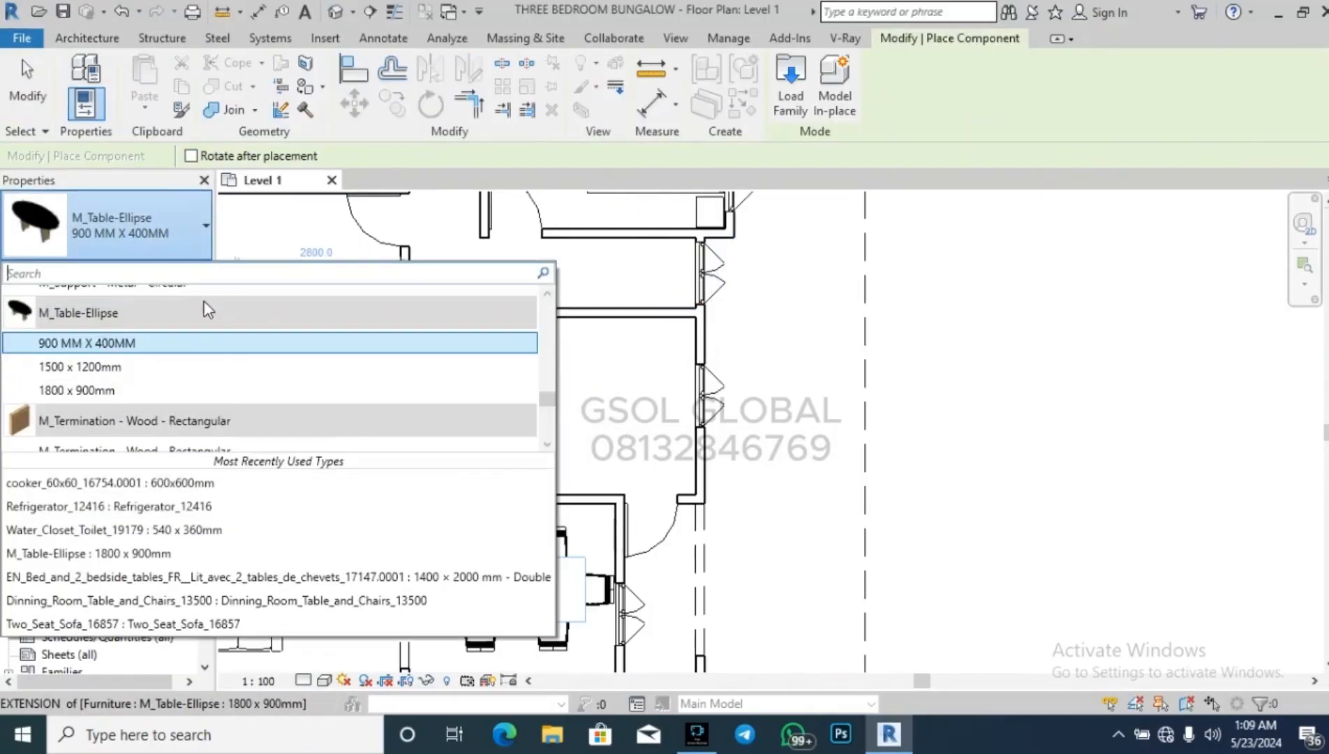
scroll(224, 430, down, 5)
scroll(155, 358, up, 1)
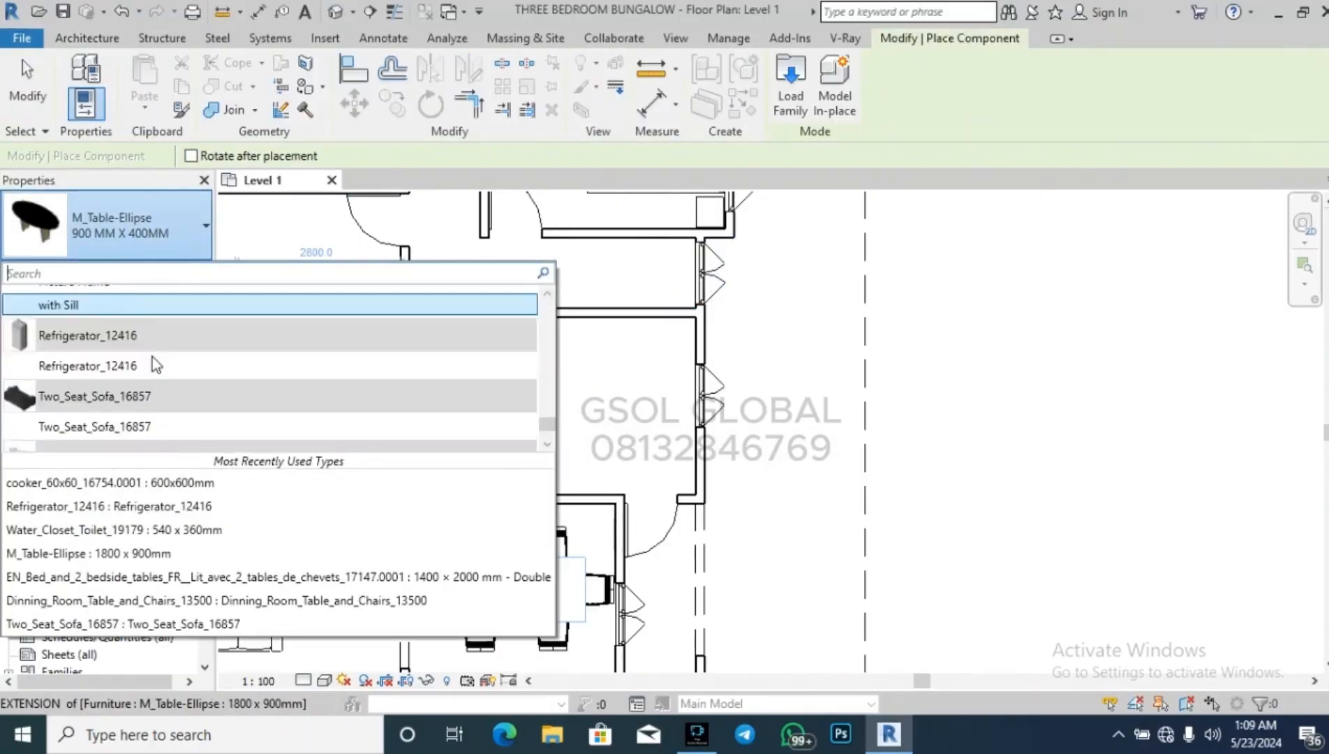
scroll(153, 357, down, 1)
scroll(138, 405, up, 6)
scroll(138, 404, up, 15)
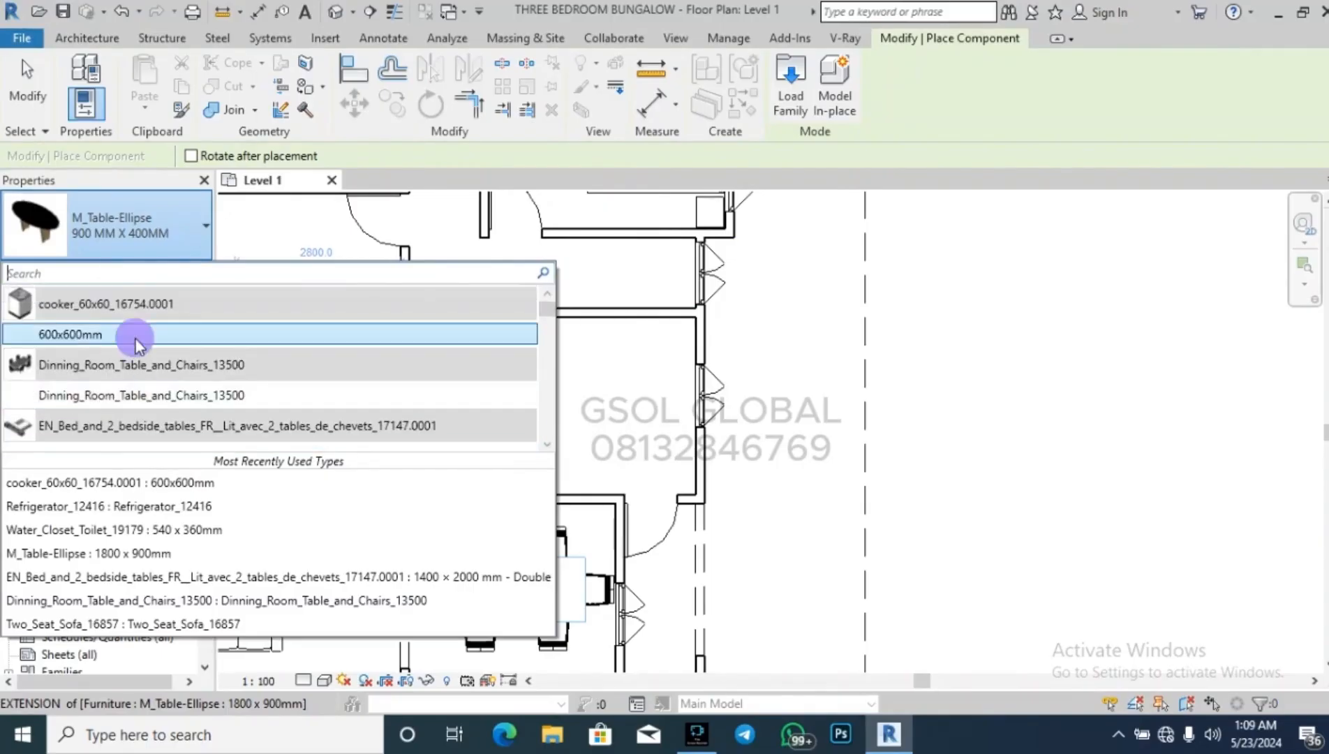
click(135, 340)
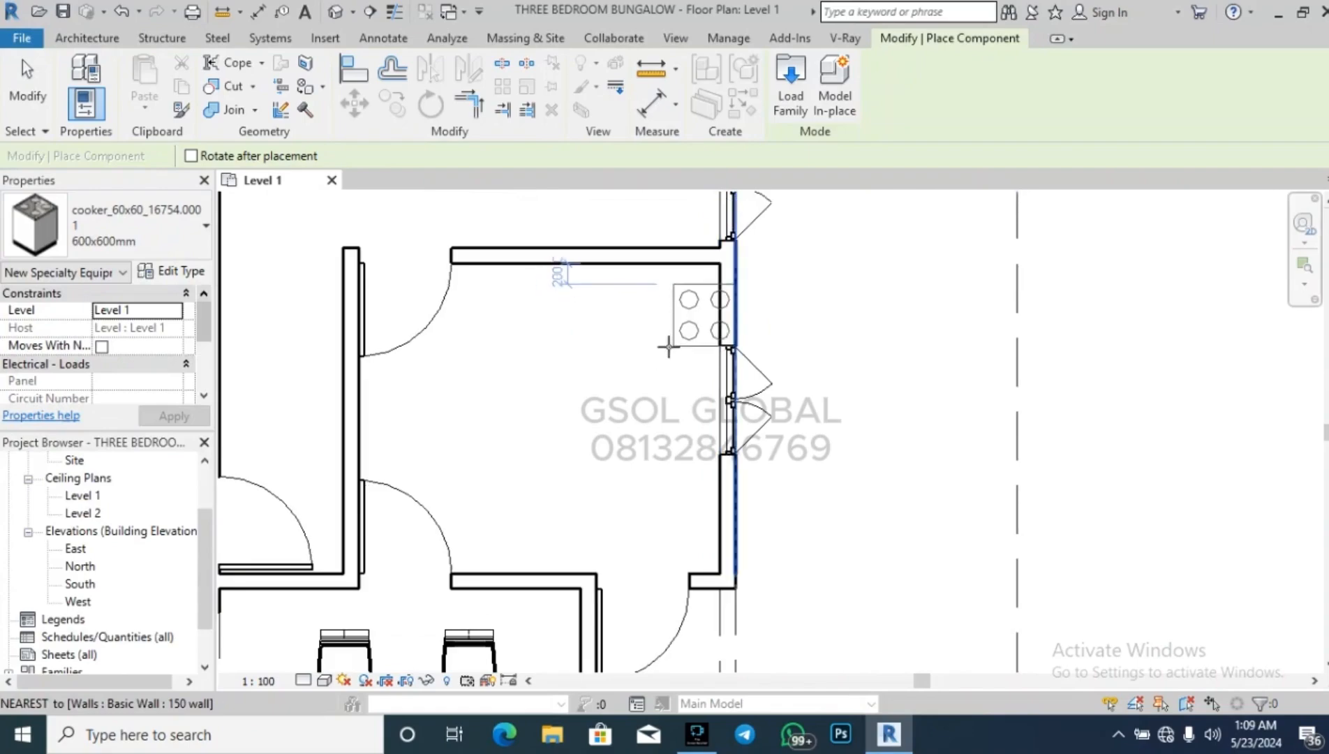
click(659, 326)
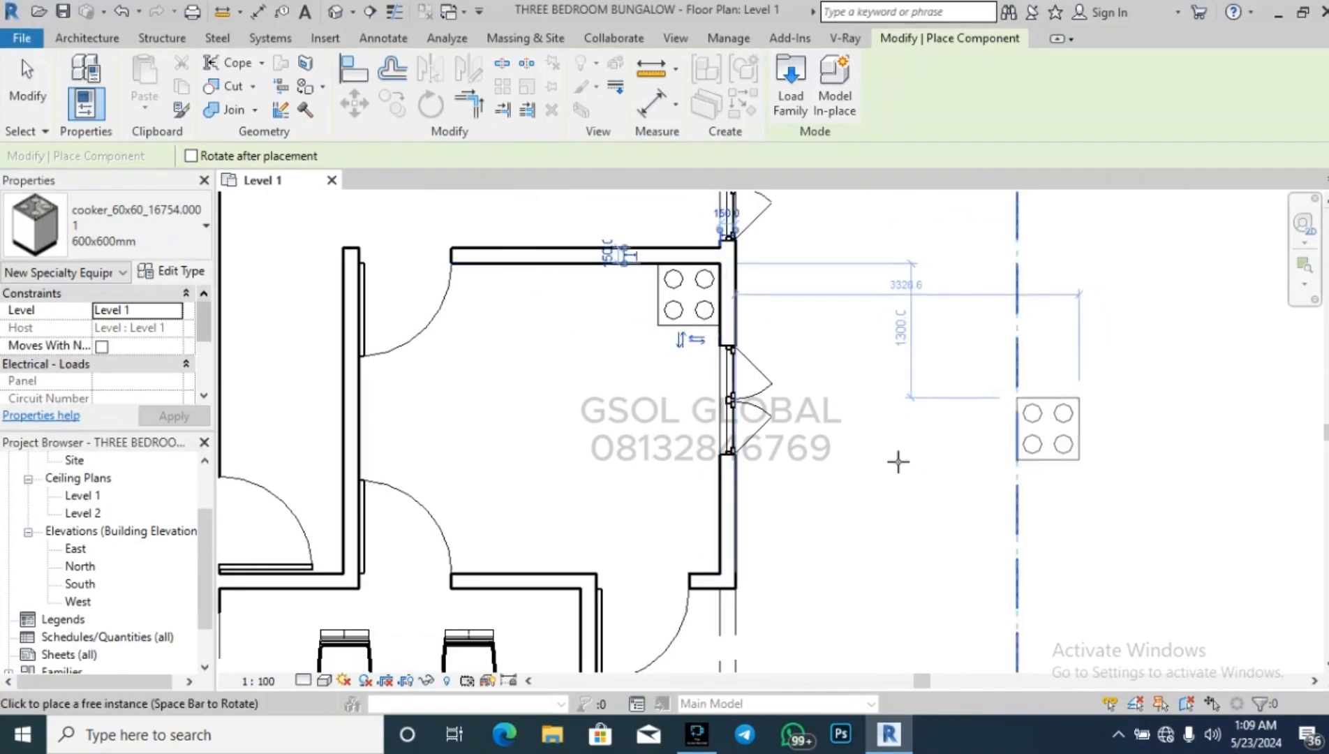
key(Escape)
key(Escape)
Place a Refrigerator_12416 against the kitchen's upper wall, beside the cooker, and end the placement.
click(215, 101)
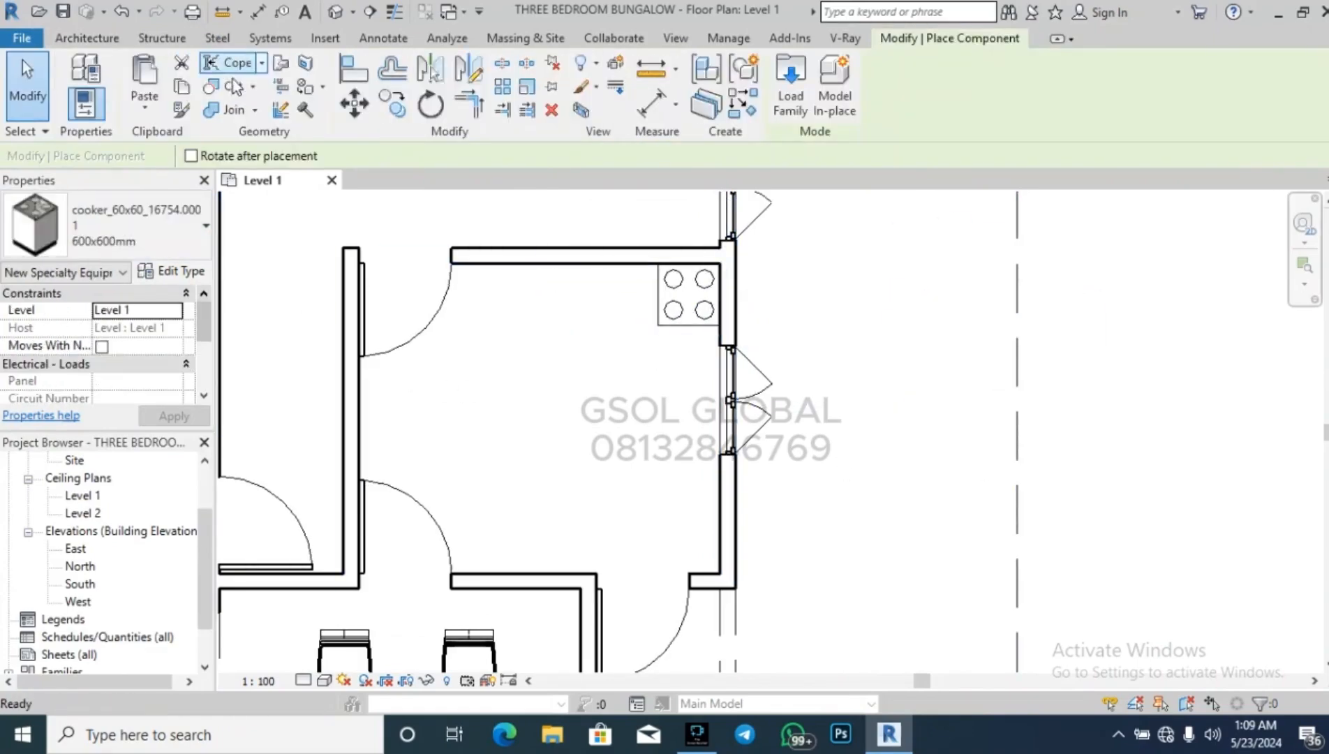
click(171, 232)
scroll(169, 388, down, 5)
scroll(169, 386, down, 15)
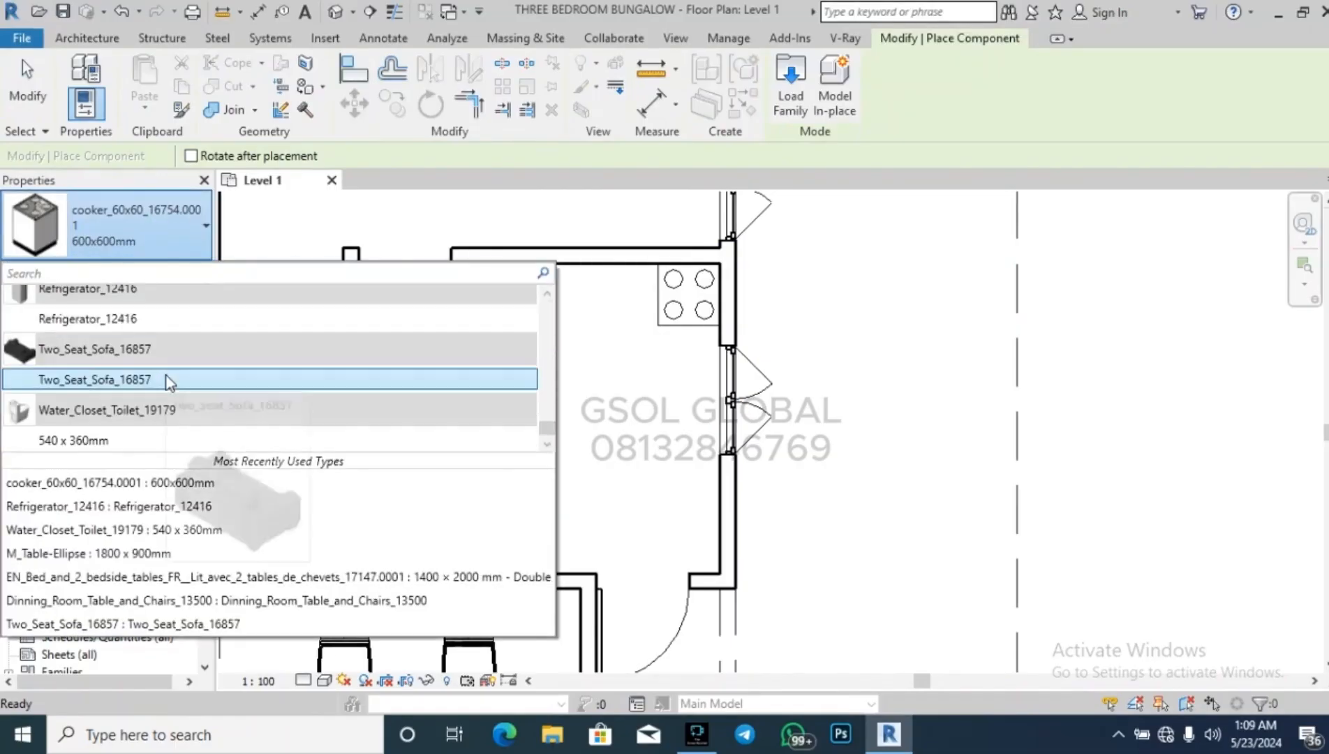
click(179, 322)
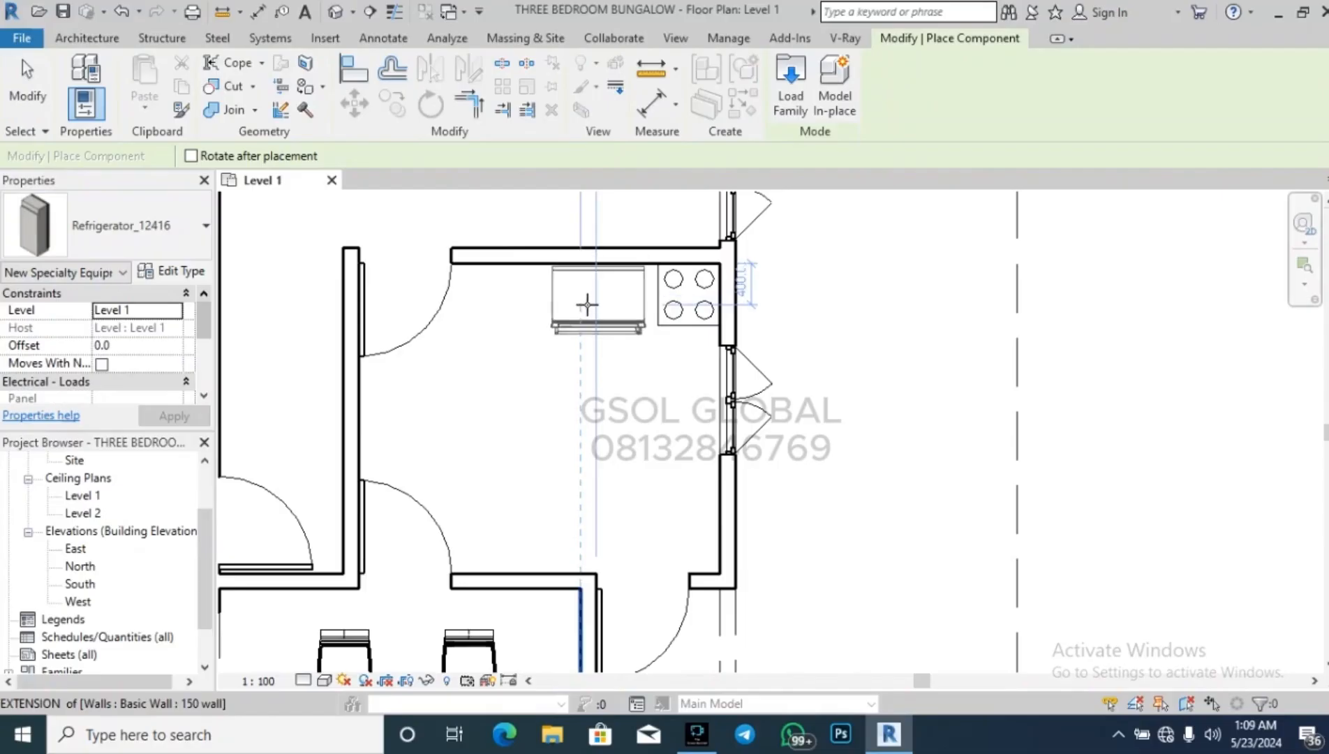
click(595, 302)
key(Escape)
key(Escape)
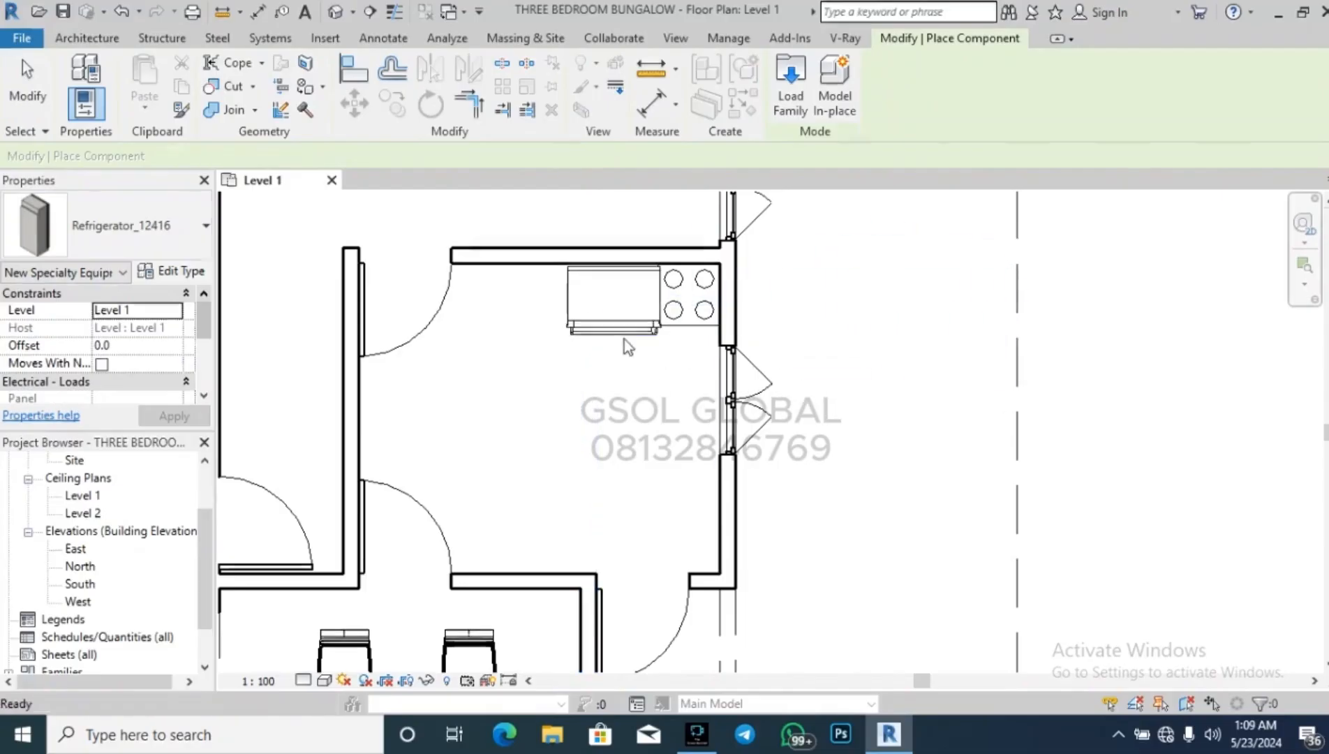
Nudge the refrigerator left along the kitchen's upper wall to leave a gap beside the cooker, and deselect it.
key(Left)
key(Left)
key(Left)
key(Left)
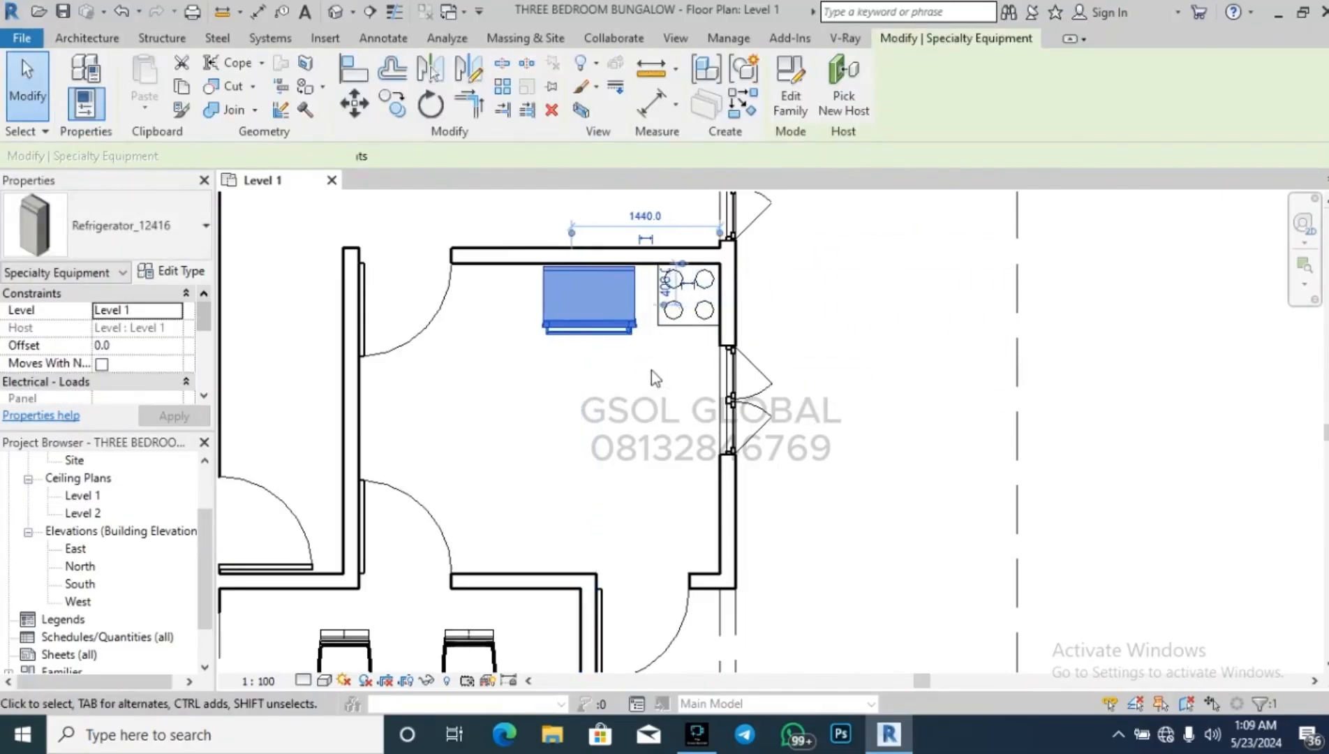
click(656, 393)
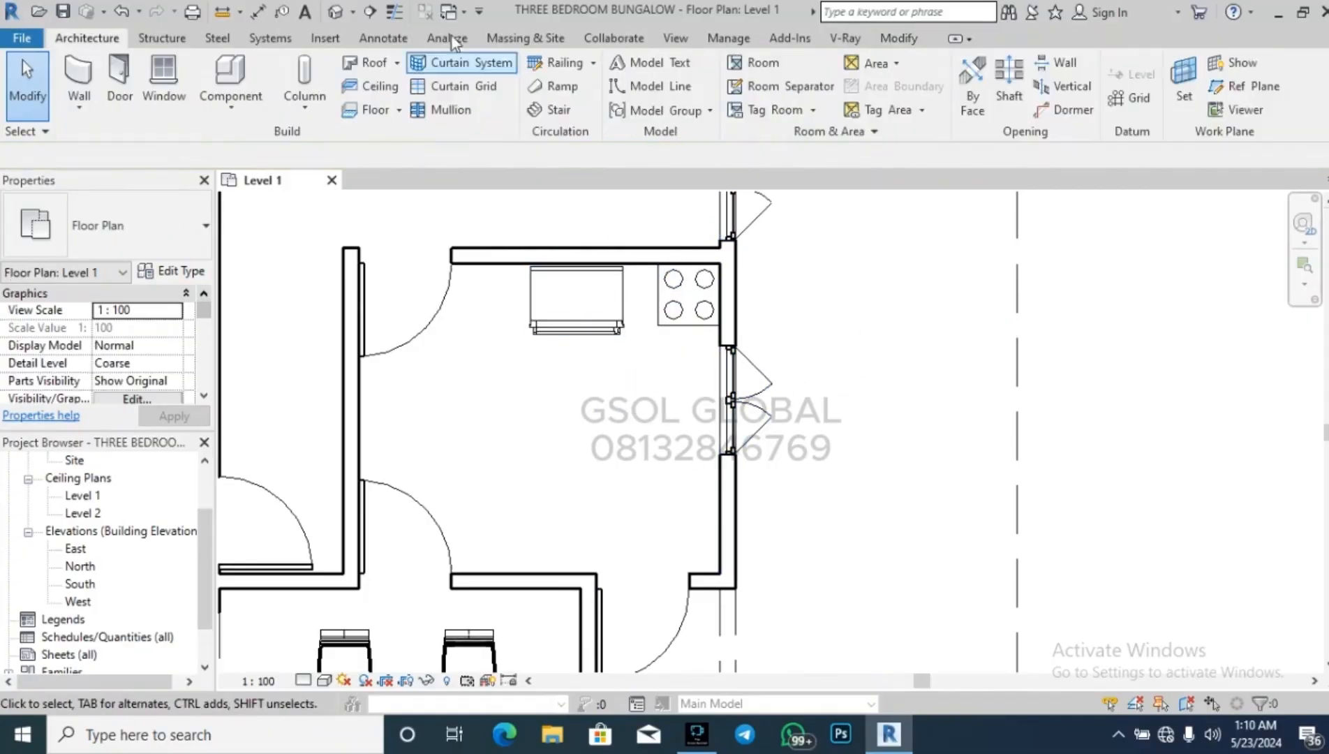
click(383, 42)
click(98, 38)
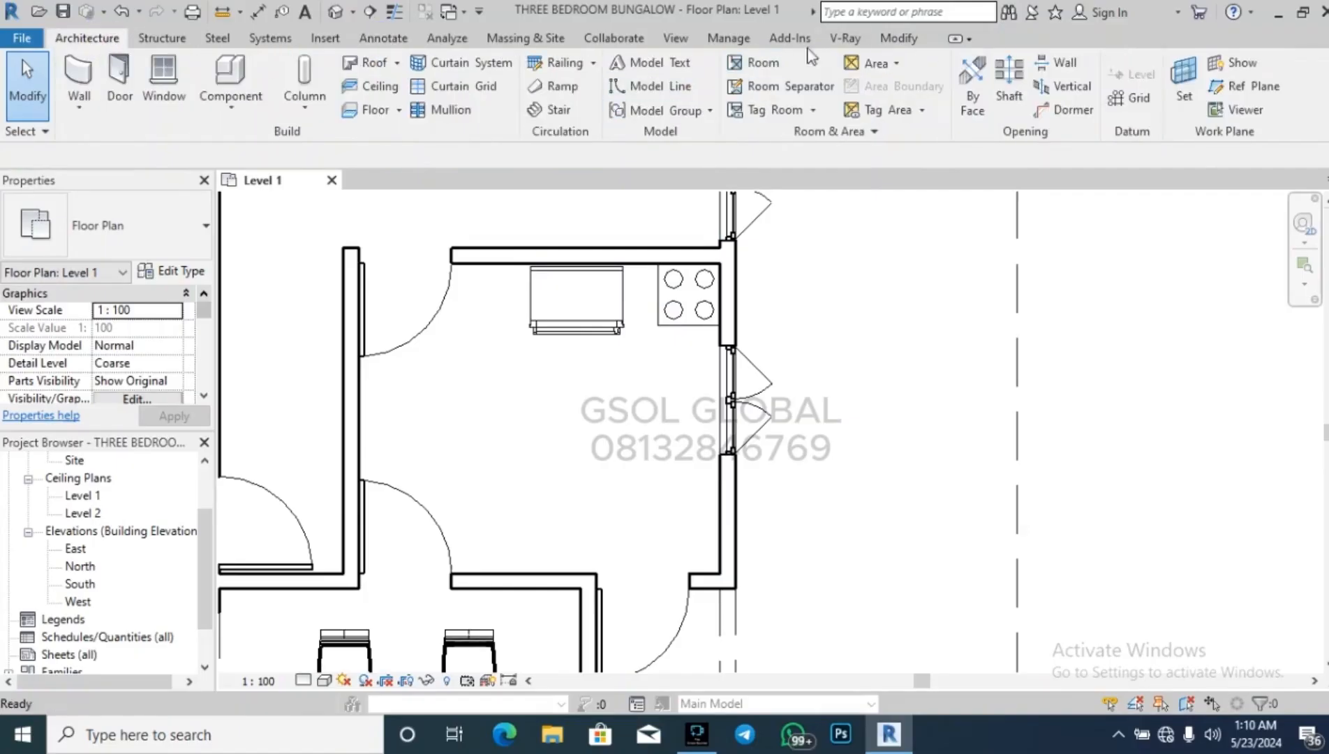
click(893, 39)
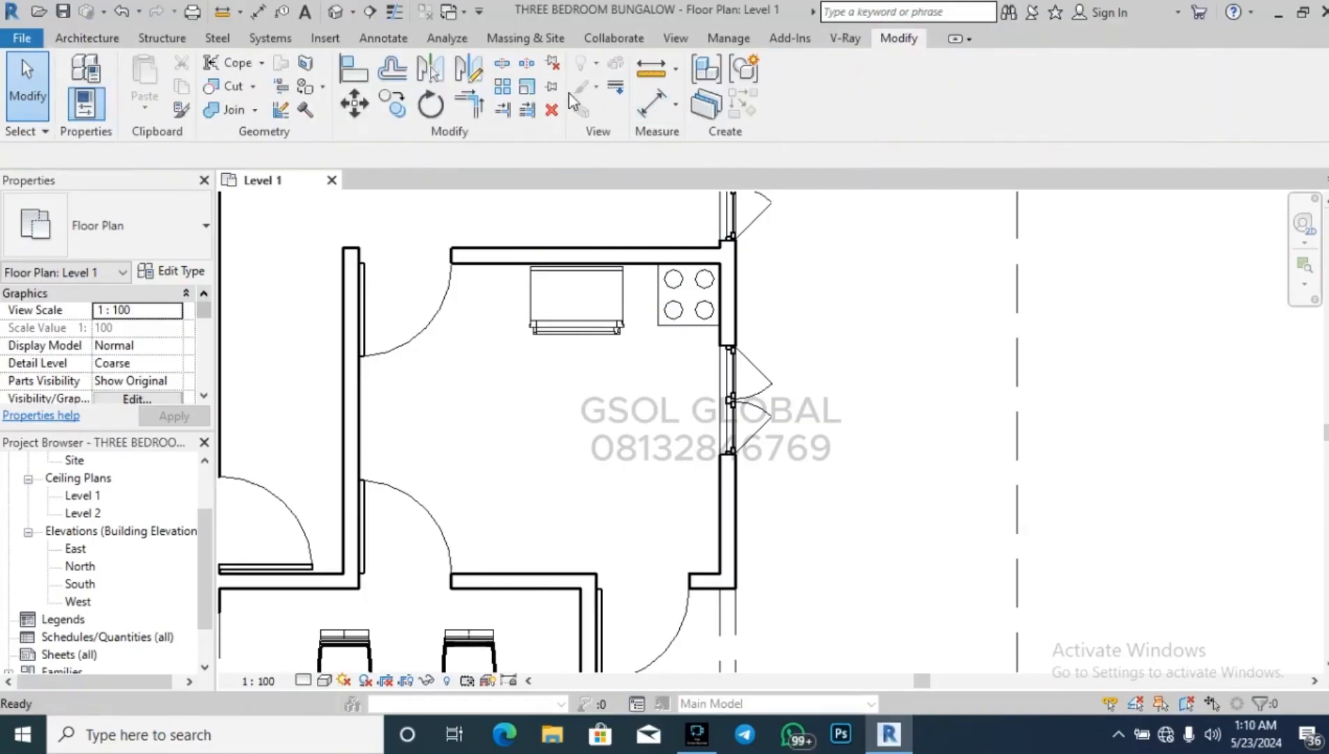
Load the M_Sink Kitchen-Triple family from the US Metric Plumbing > Architectural > Fixtures > Sinks folder, and leave placement without inserting it.
click(98, 38)
click(252, 83)
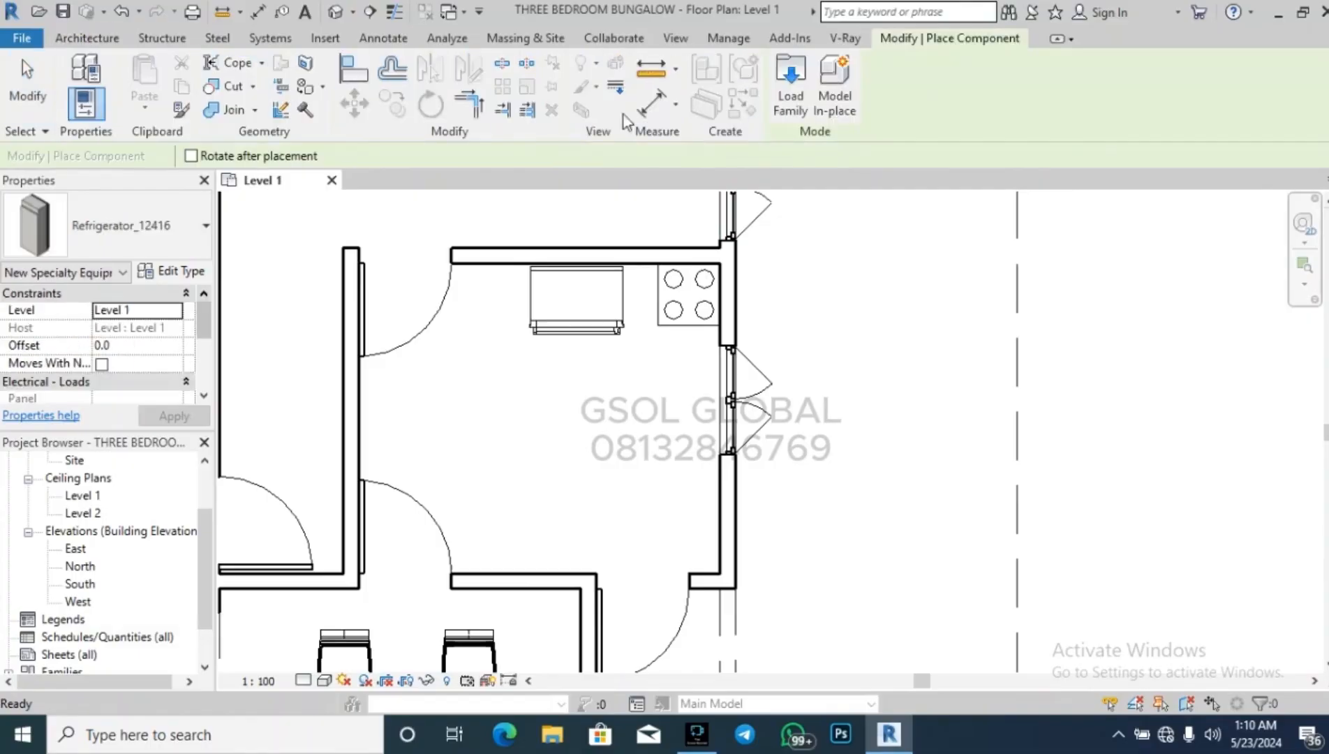
click(793, 103)
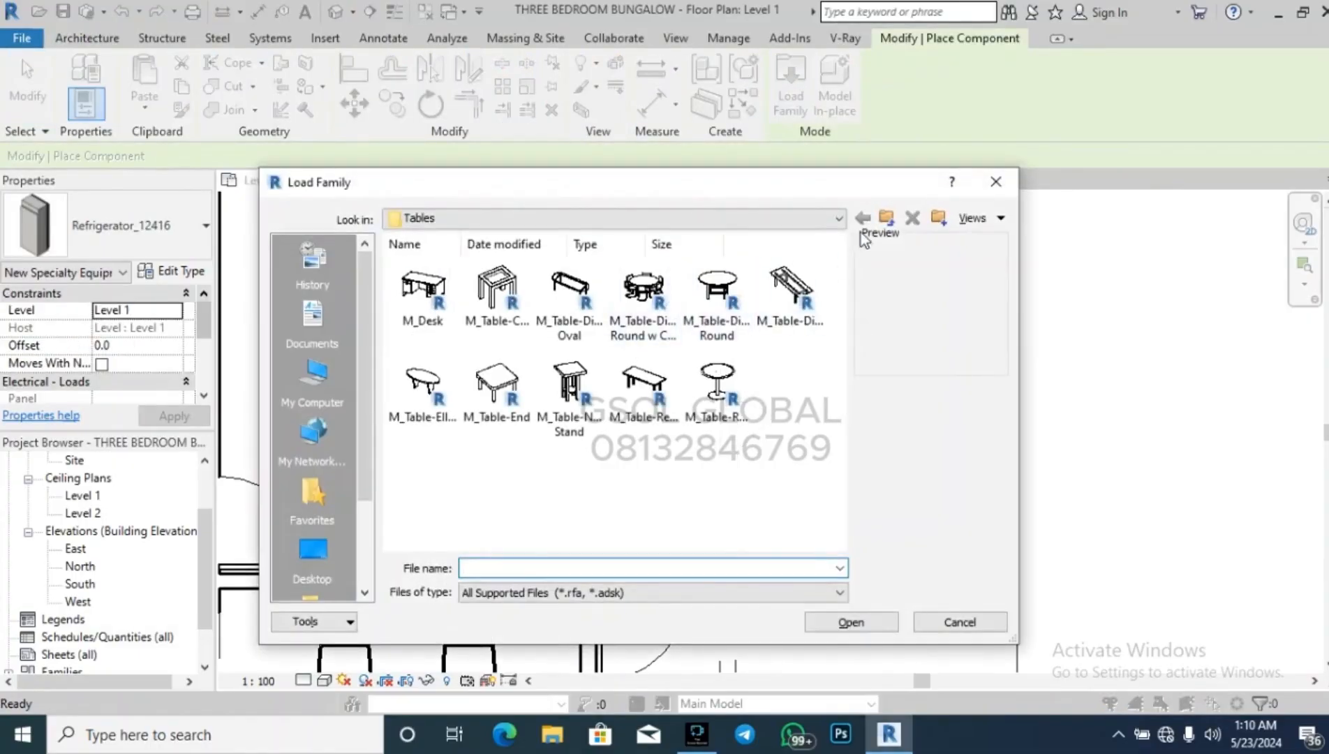
click(885, 219)
click(885, 219)
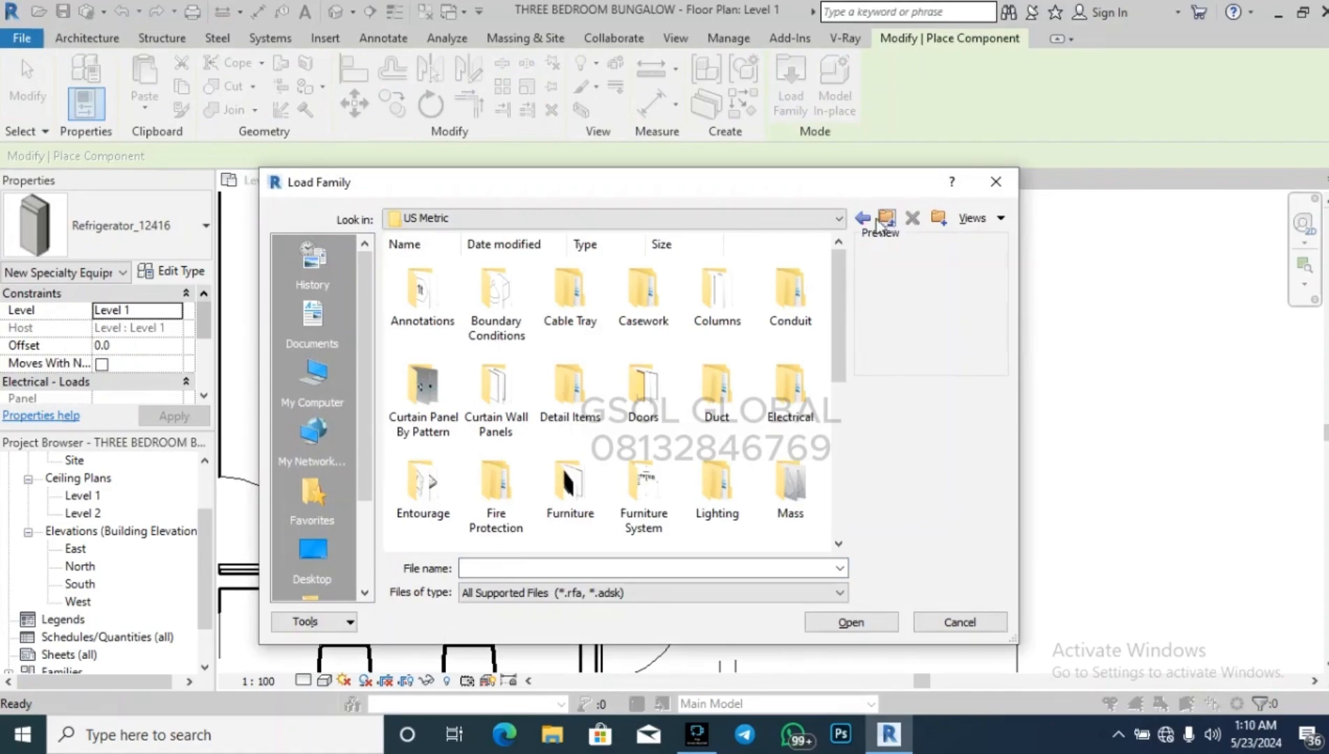
scroll(688, 389, down, 2)
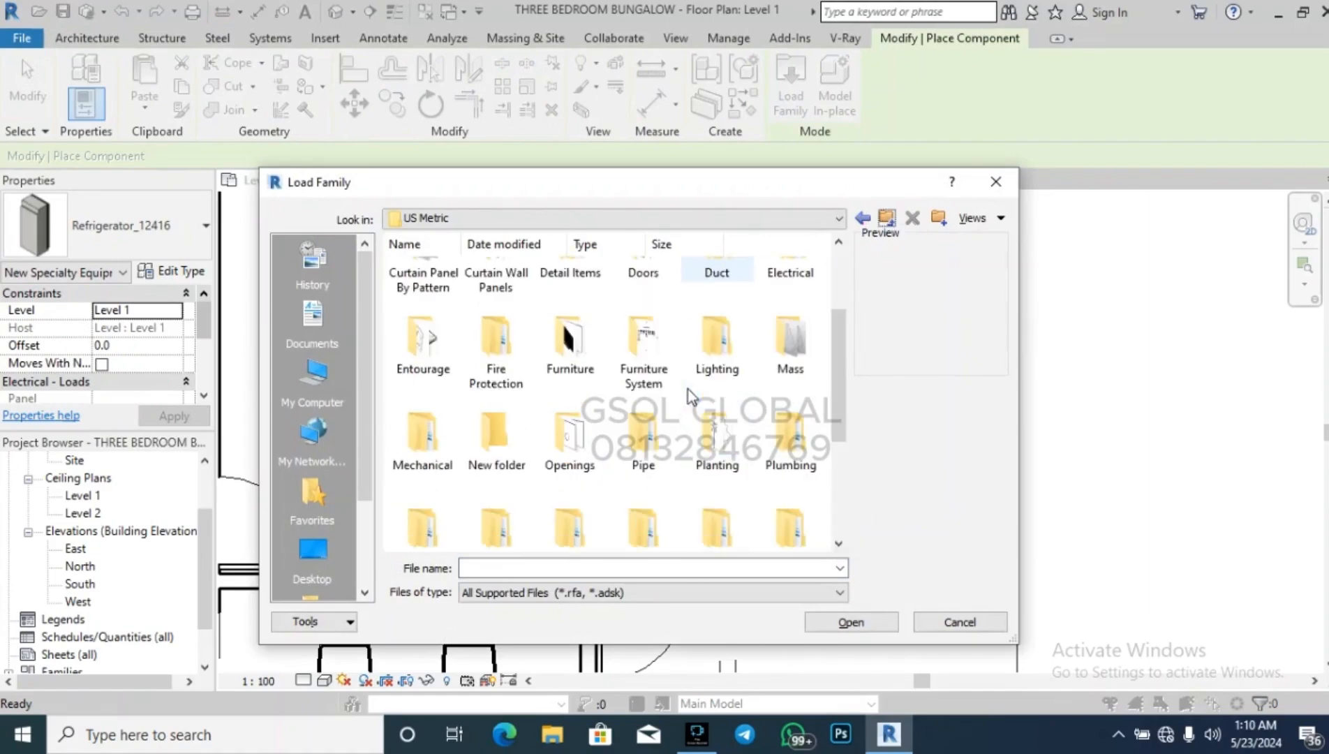
double_click(790, 437)
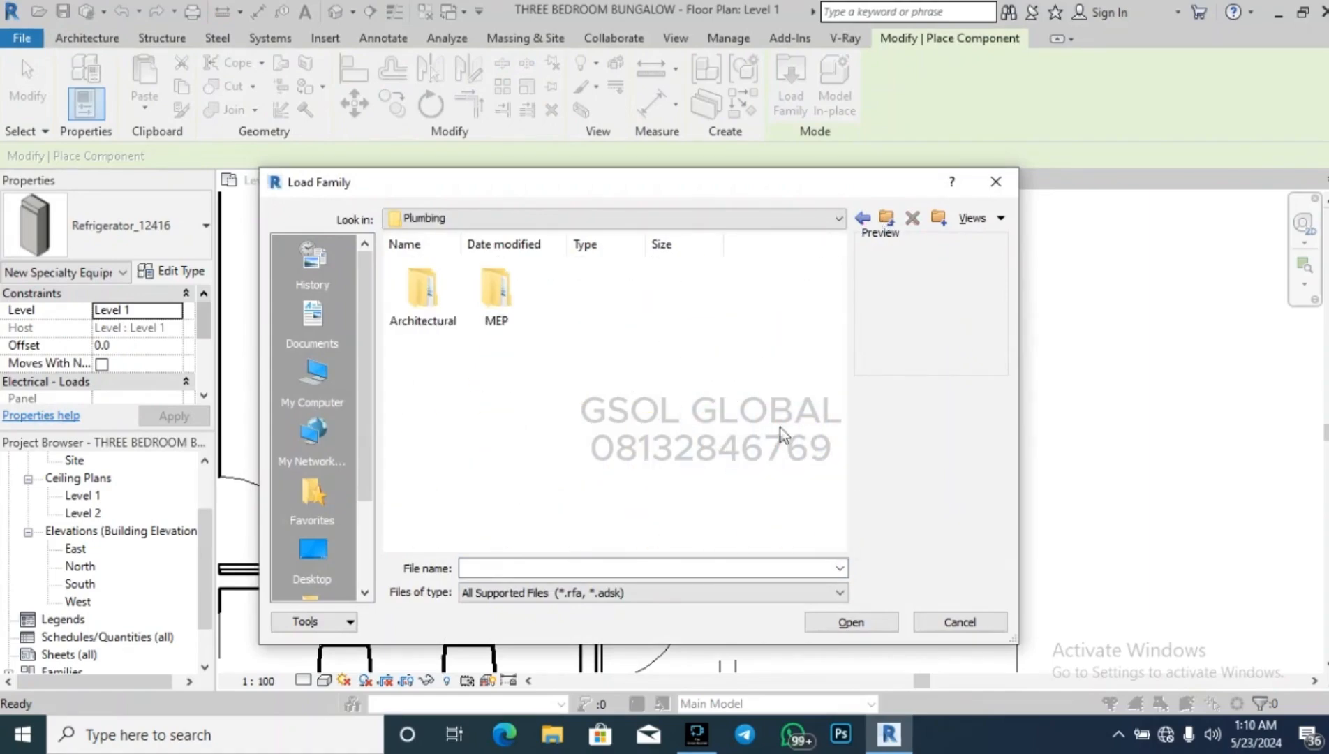
double_click(429, 300)
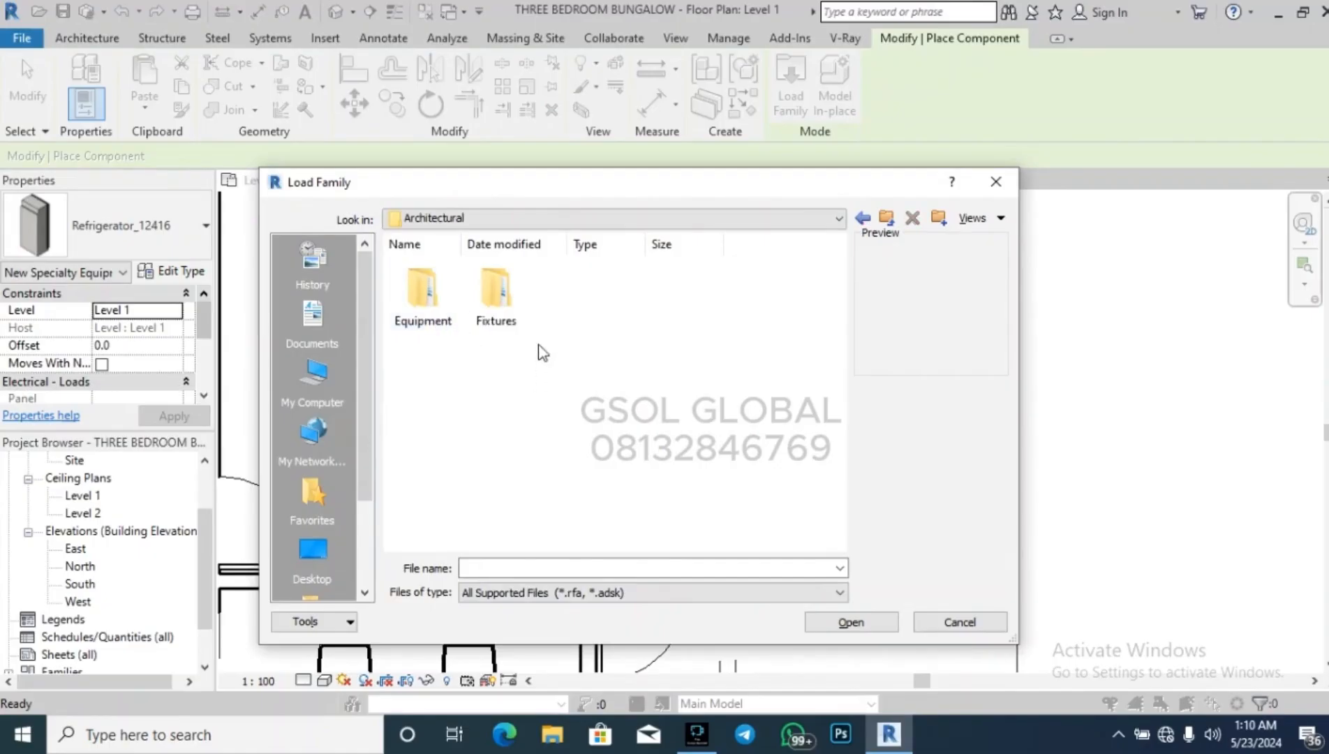
double_click(497, 295)
double_click(715, 289)
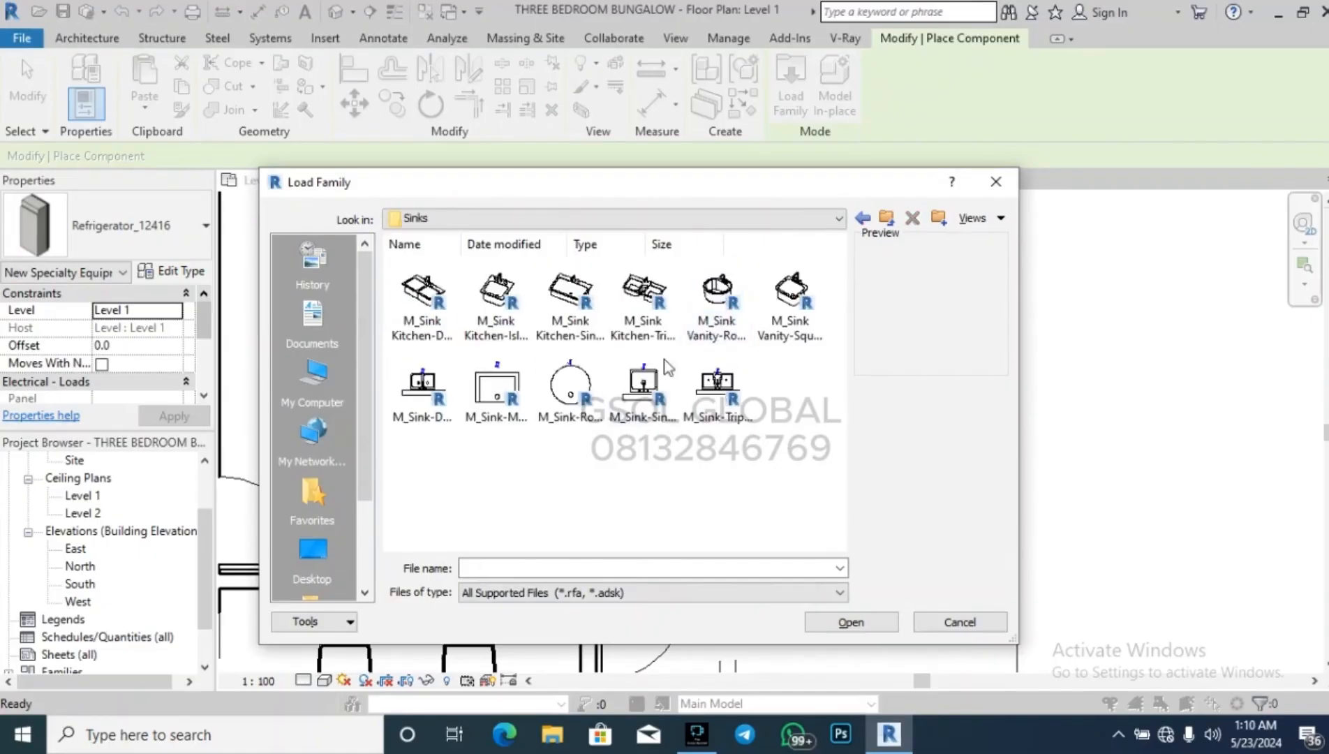
click(642, 293)
click(825, 621)
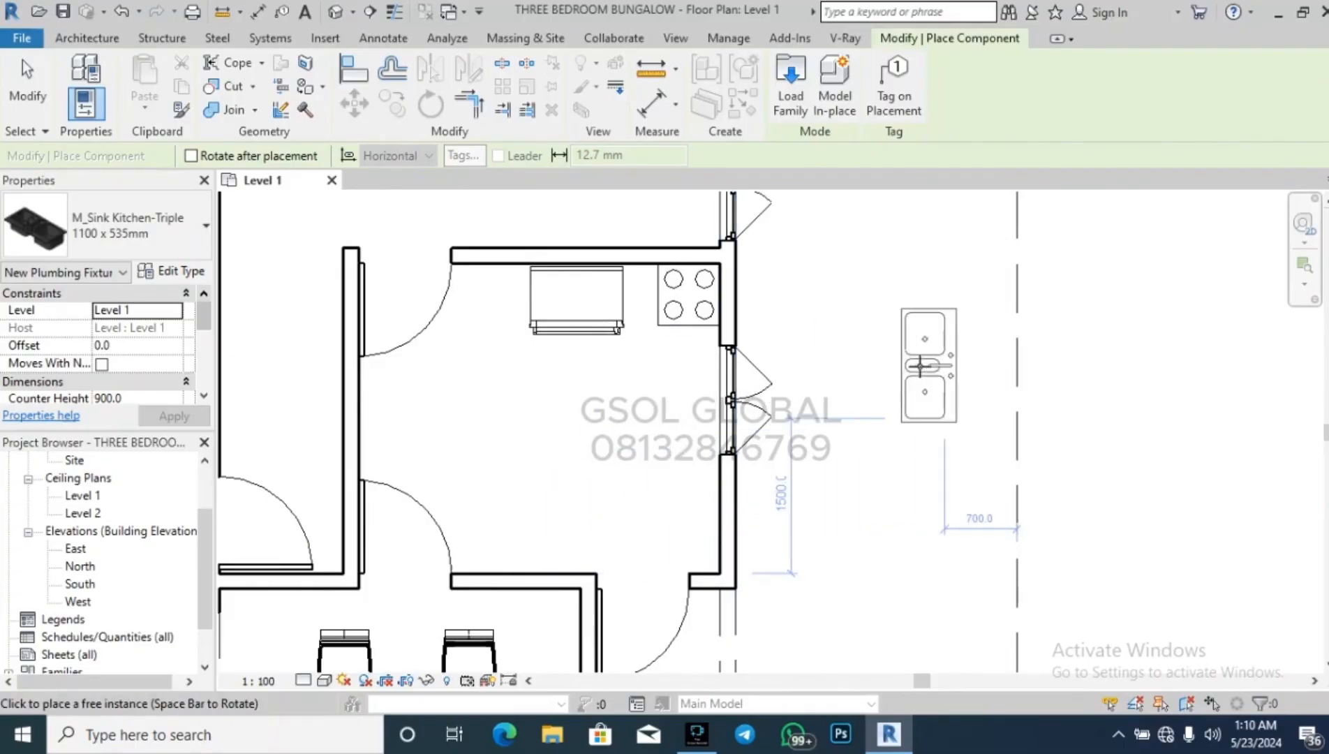
key(Escape)
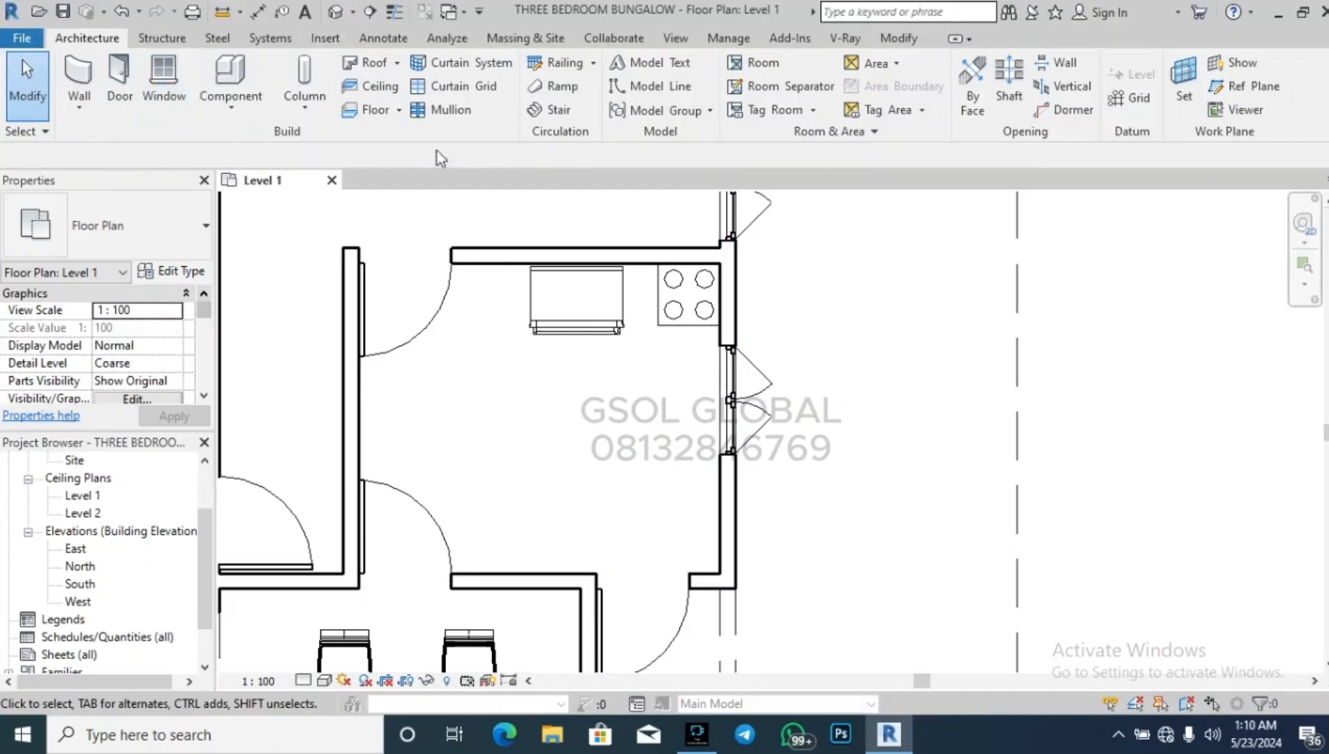
Draw three chained 150 walls below the cooker: about 675 mm out from the kitchen's window wall, 1700 mm down, and back to it.
click(79, 71)
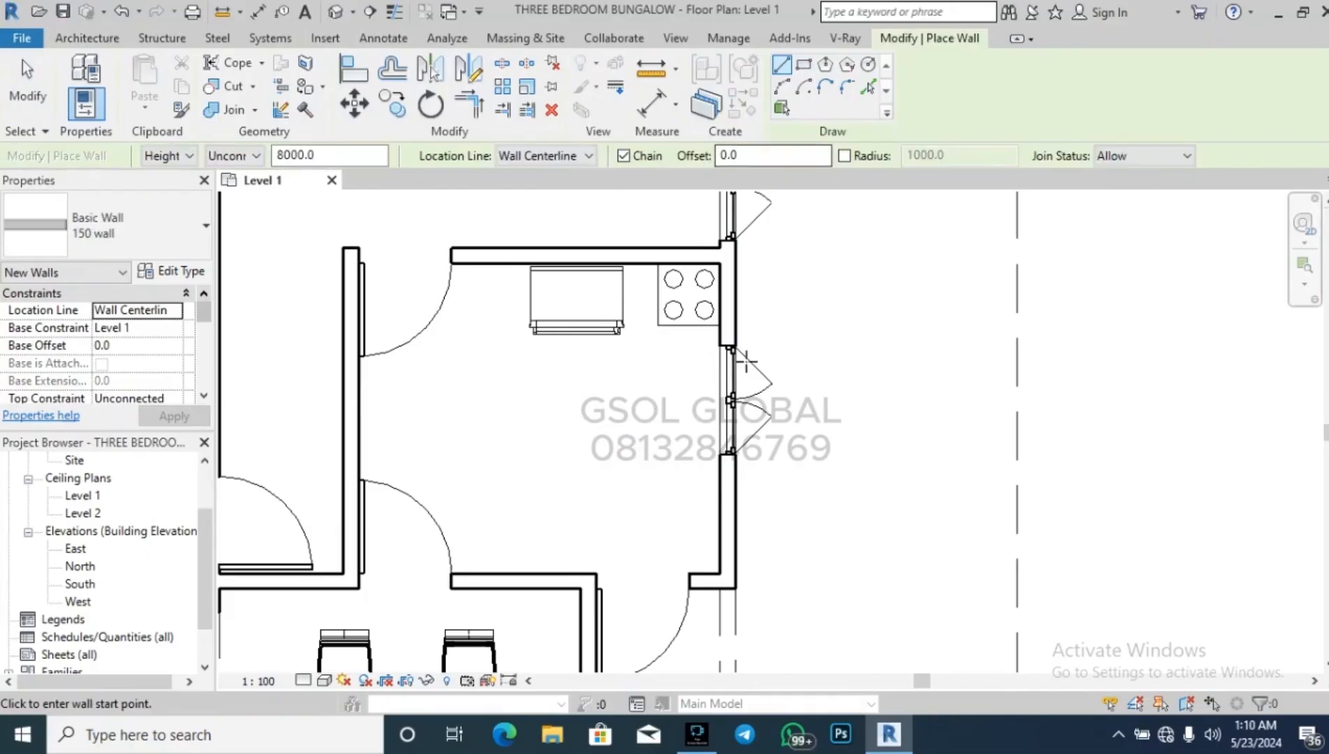
scroll(745, 361, up, 3)
click(706, 301)
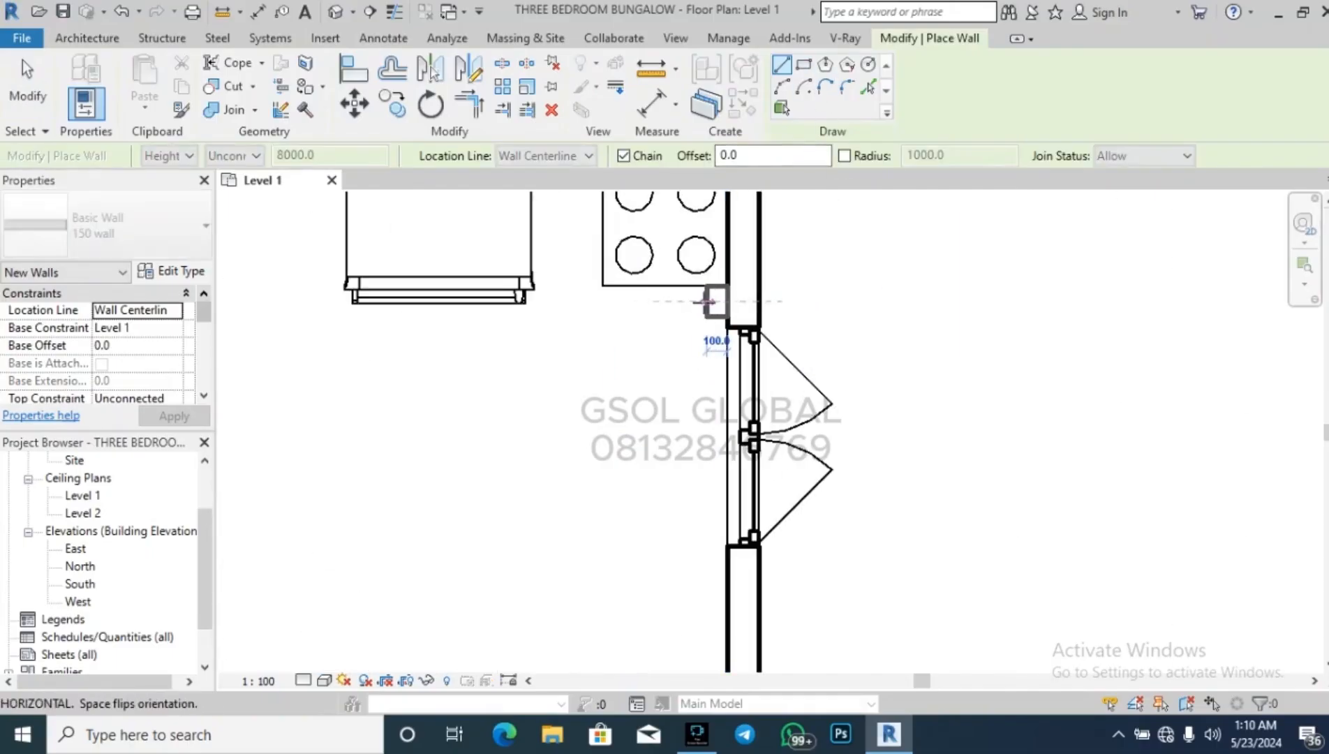
click(604, 301)
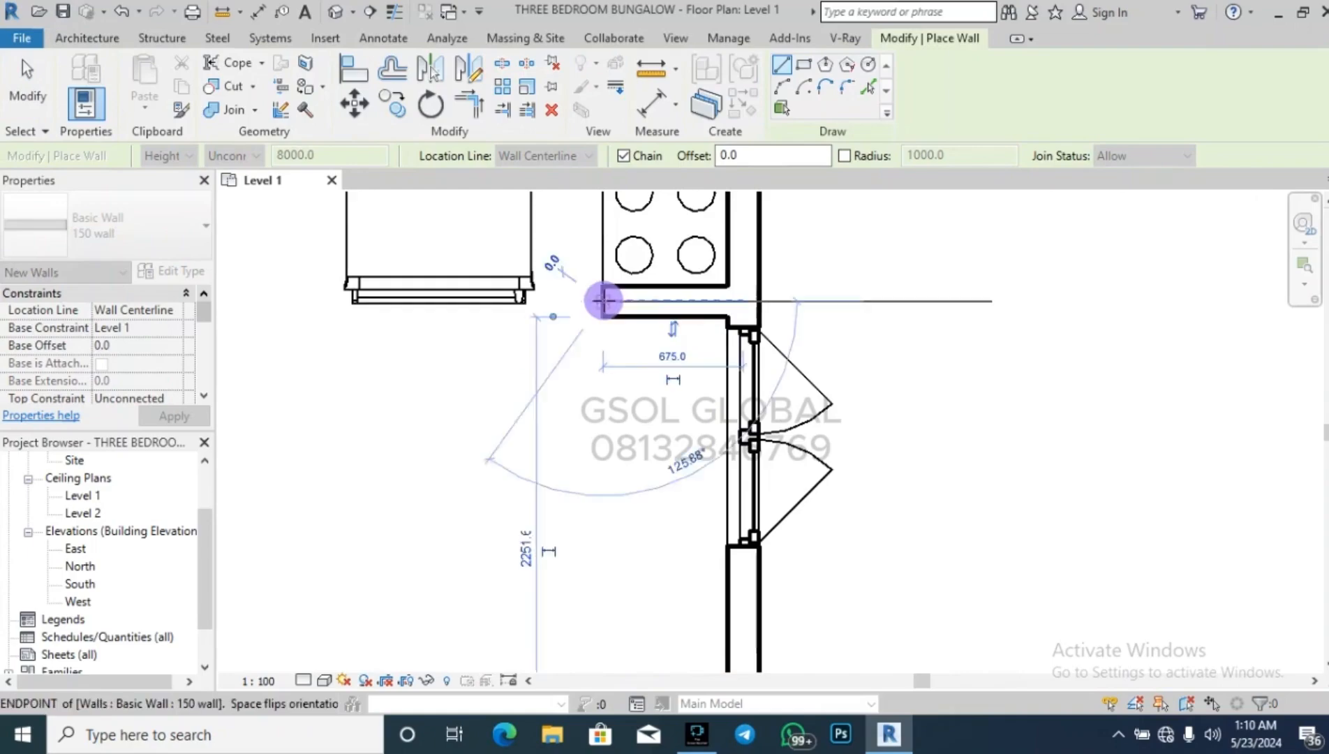
scroll(604, 462, down, 2)
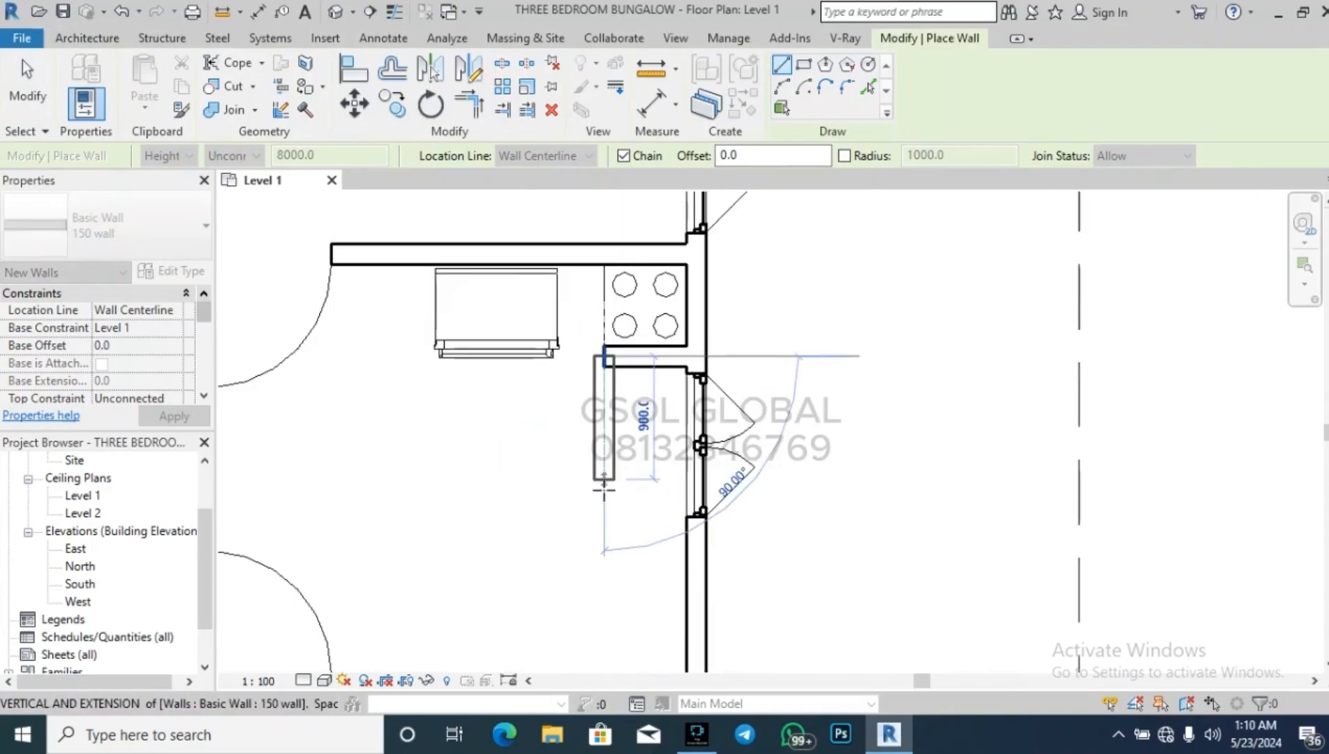
click(605, 588)
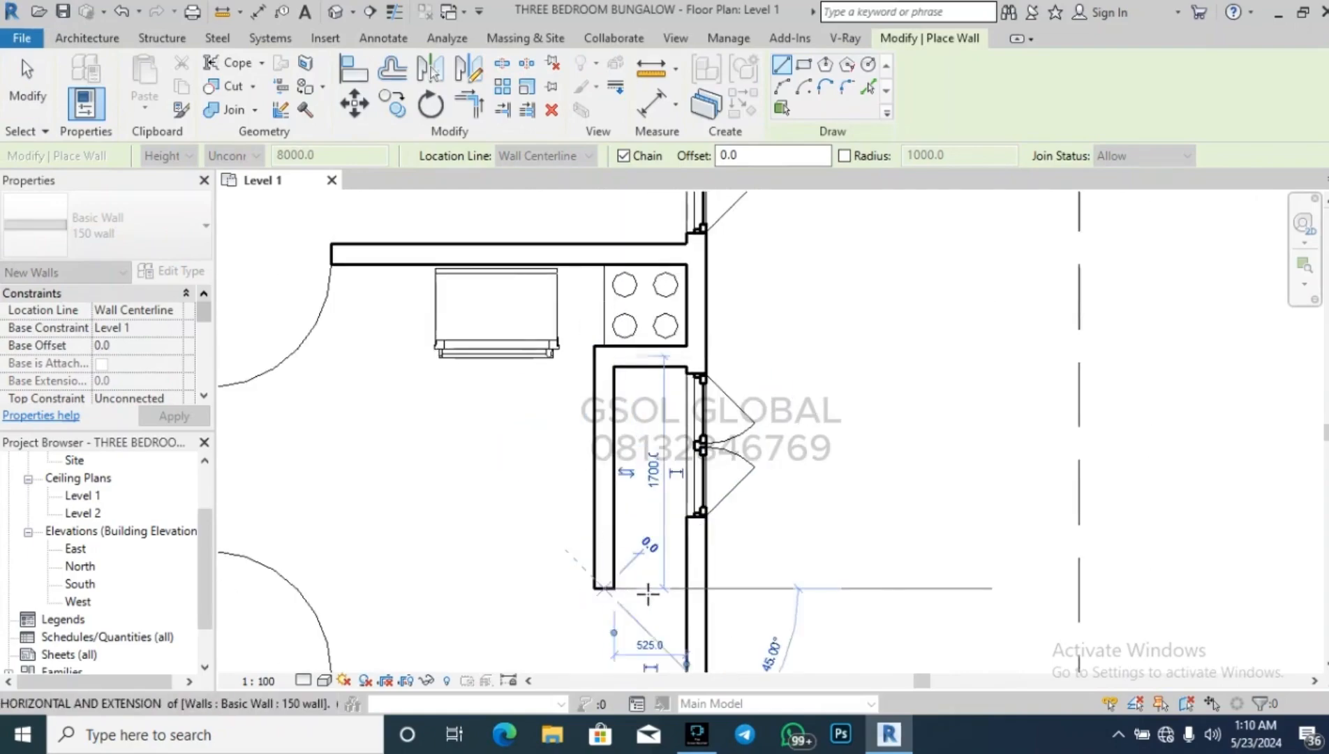
click(681, 588)
key(Escape)
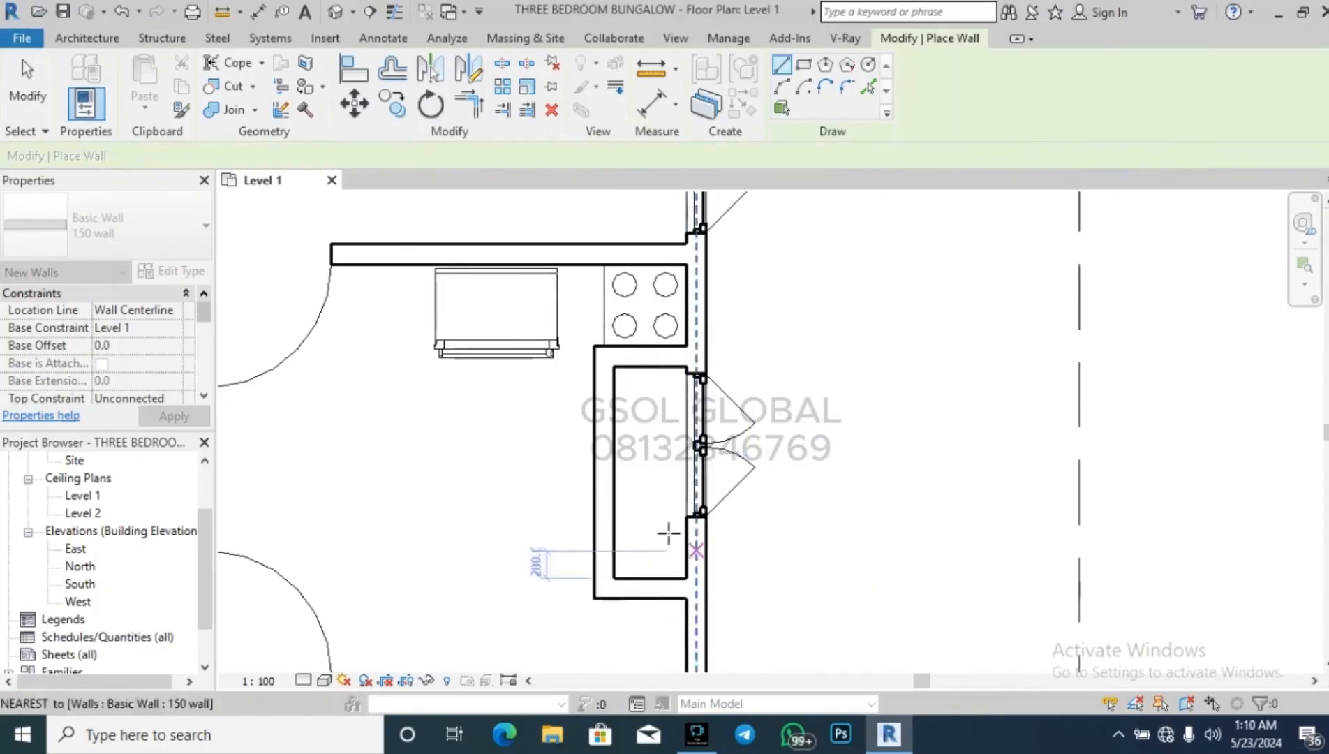
key(Escape)
Select the three new counter walls together, reduce their unconnected height to counter level, and deselect them.
click(604, 522)
ctrl+click(658, 366)
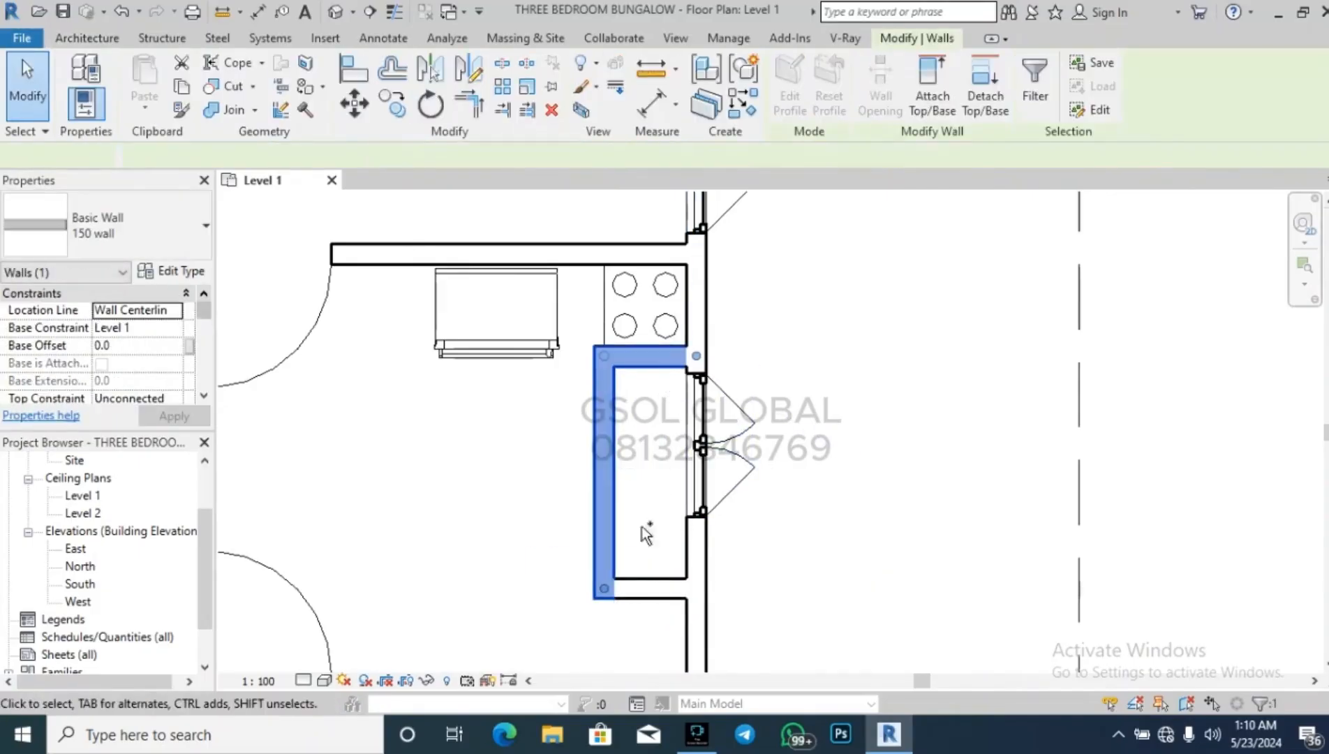
ctrl+click(630, 586)
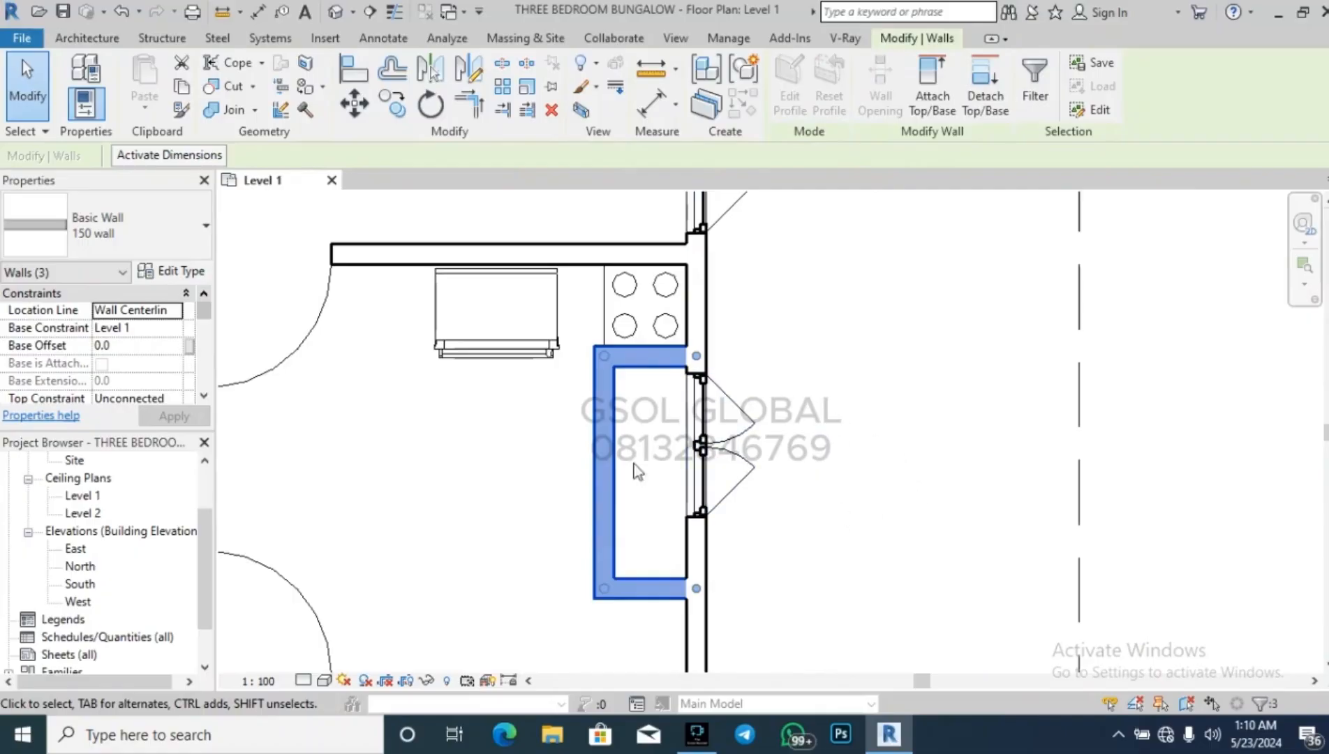
scroll(135, 380, down, 1)
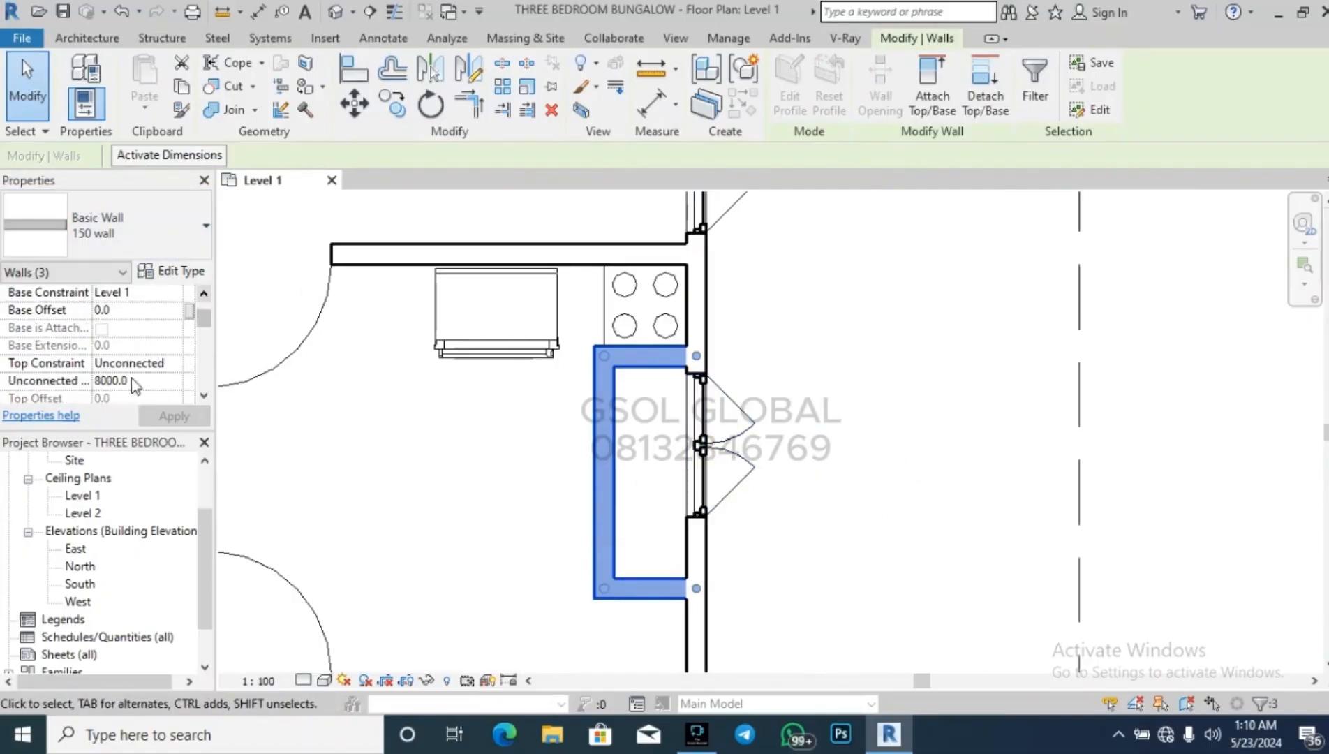
scroll(135, 380, down, 2)
scroll(151, 324, up, 1)
click(147, 327)
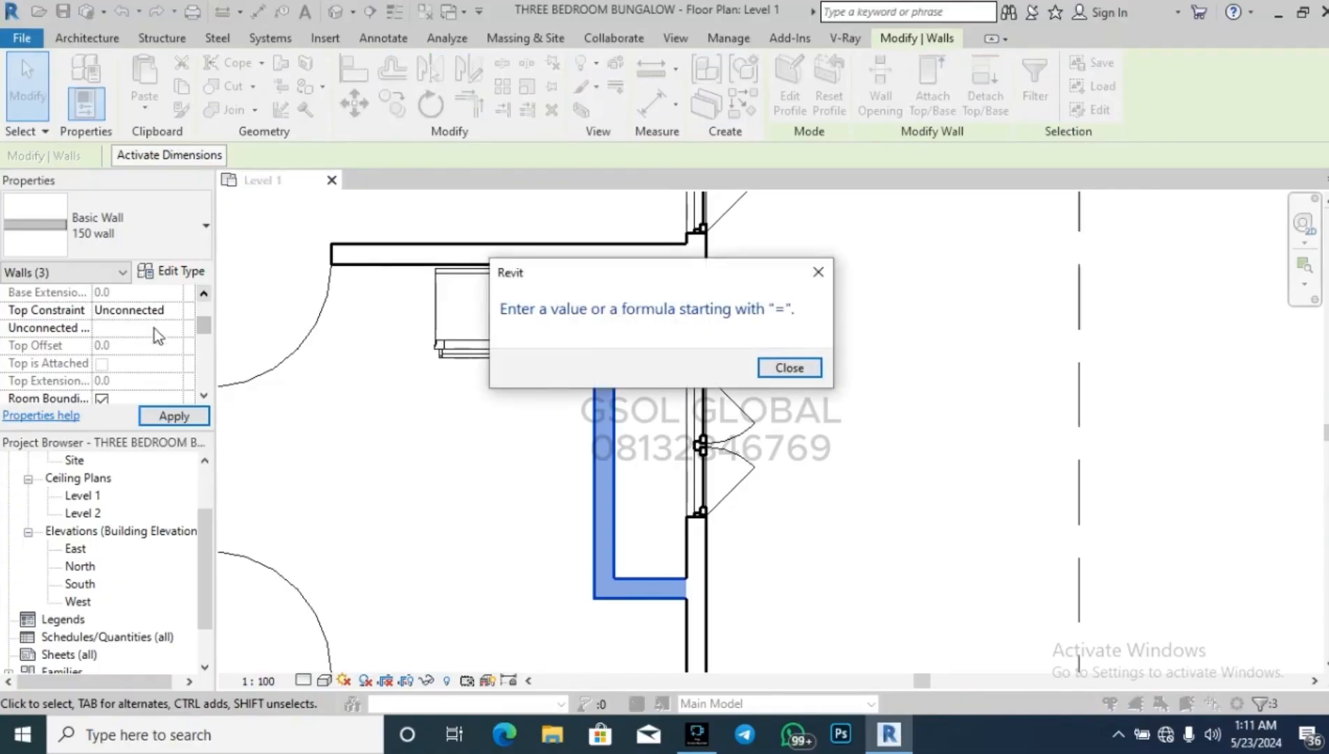
click(817, 276)
click(137, 321)
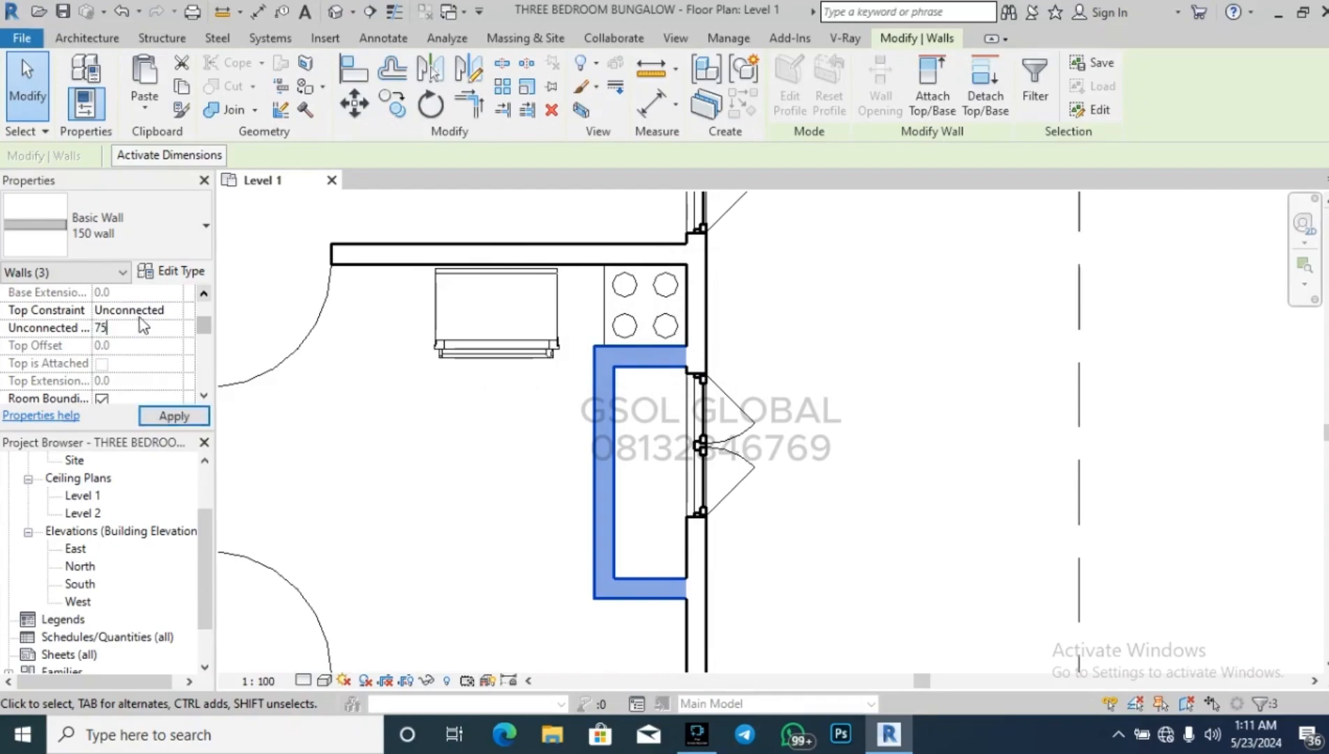
click(370, 443)
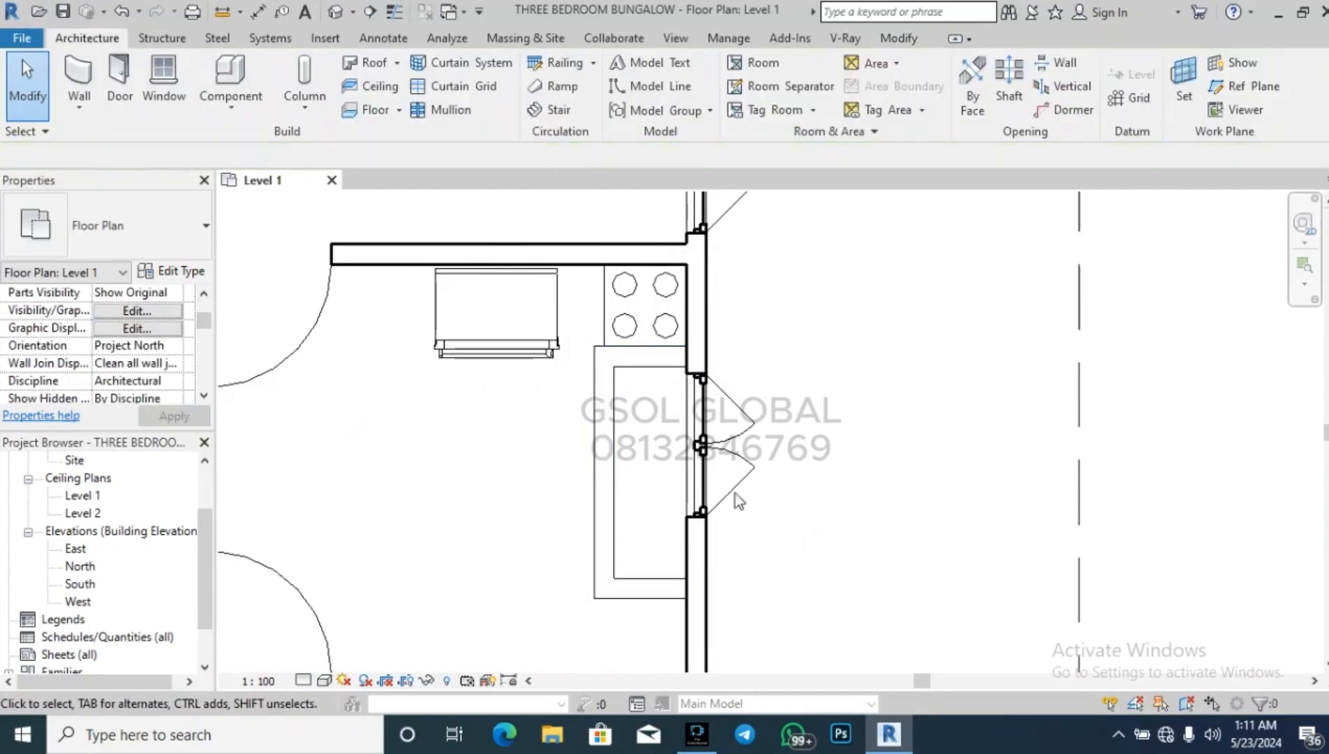
click(604, 417)
click(726, 334)
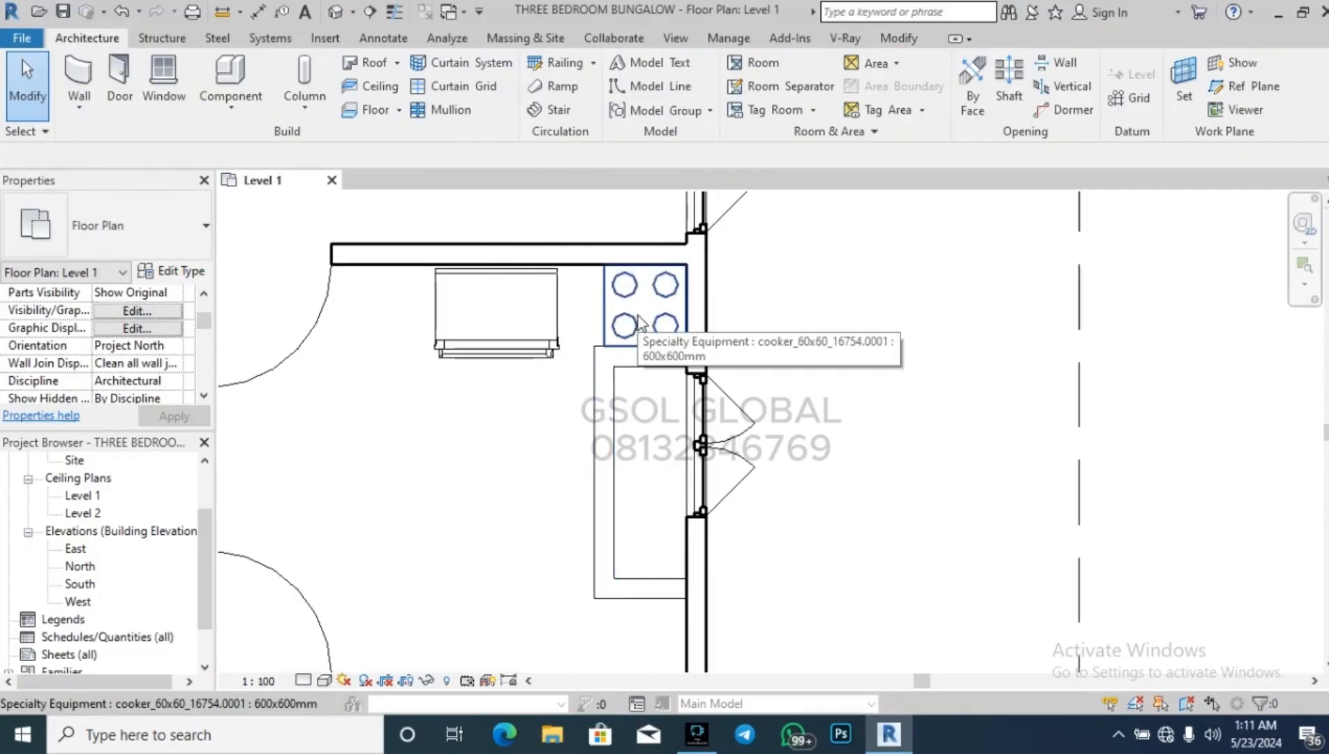
Nudge the refrigerator further left along the kitchen's upper wall to just beside the doorway, and deselect it.
scroll(610, 301, down, 1)
scroll(609, 300, down, 2)
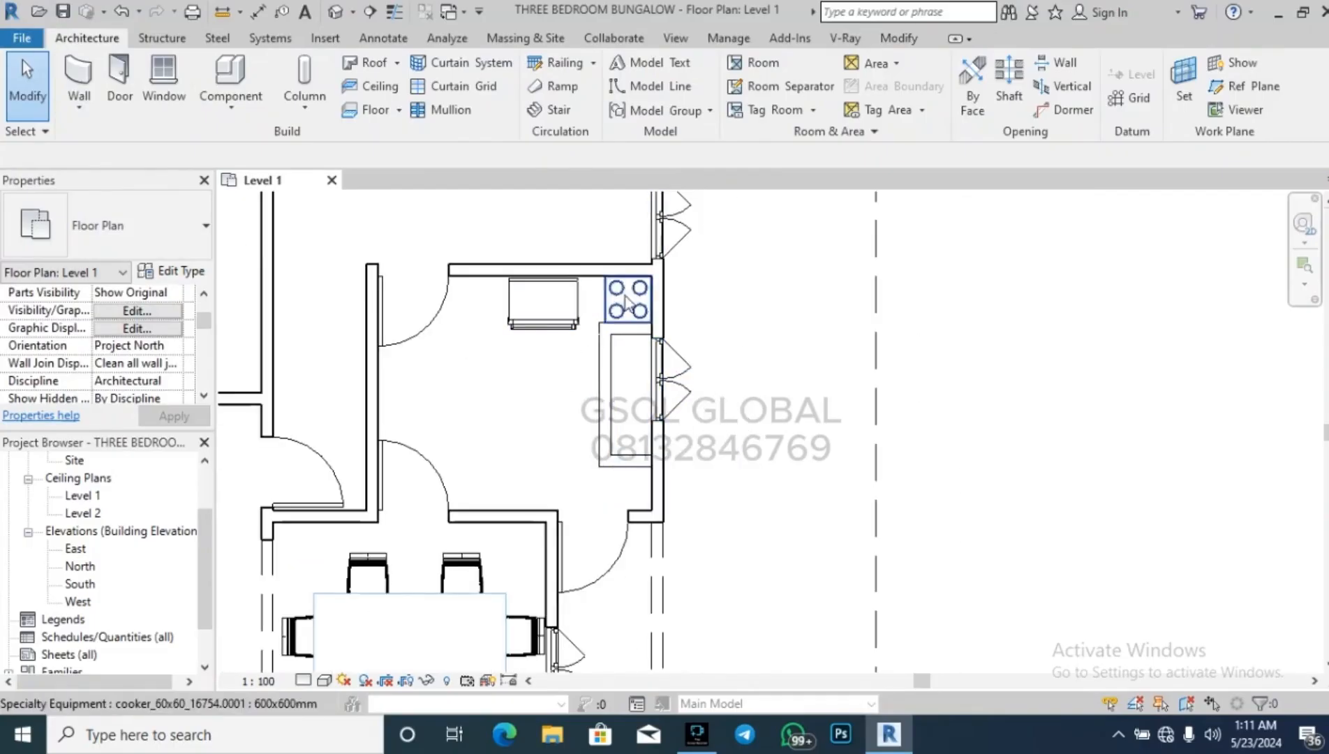
click(637, 317)
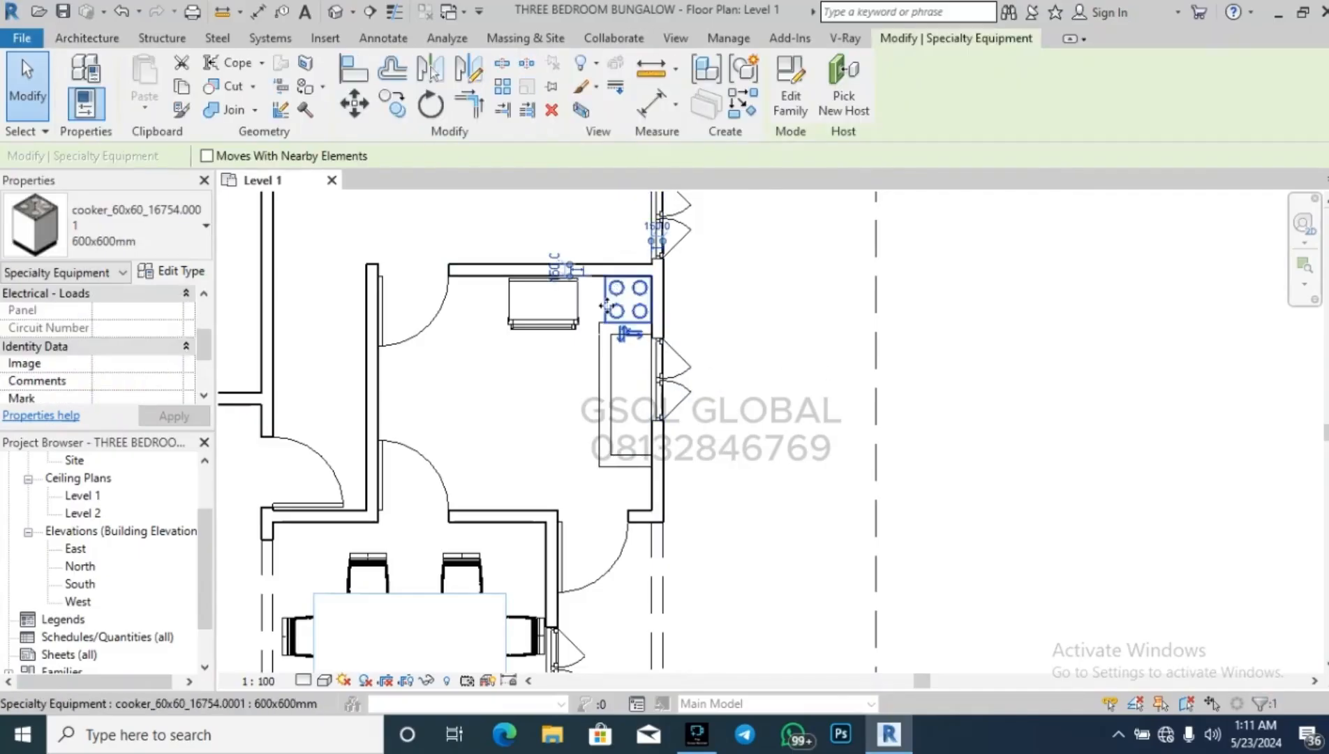
key(Escape)
click(544, 303)
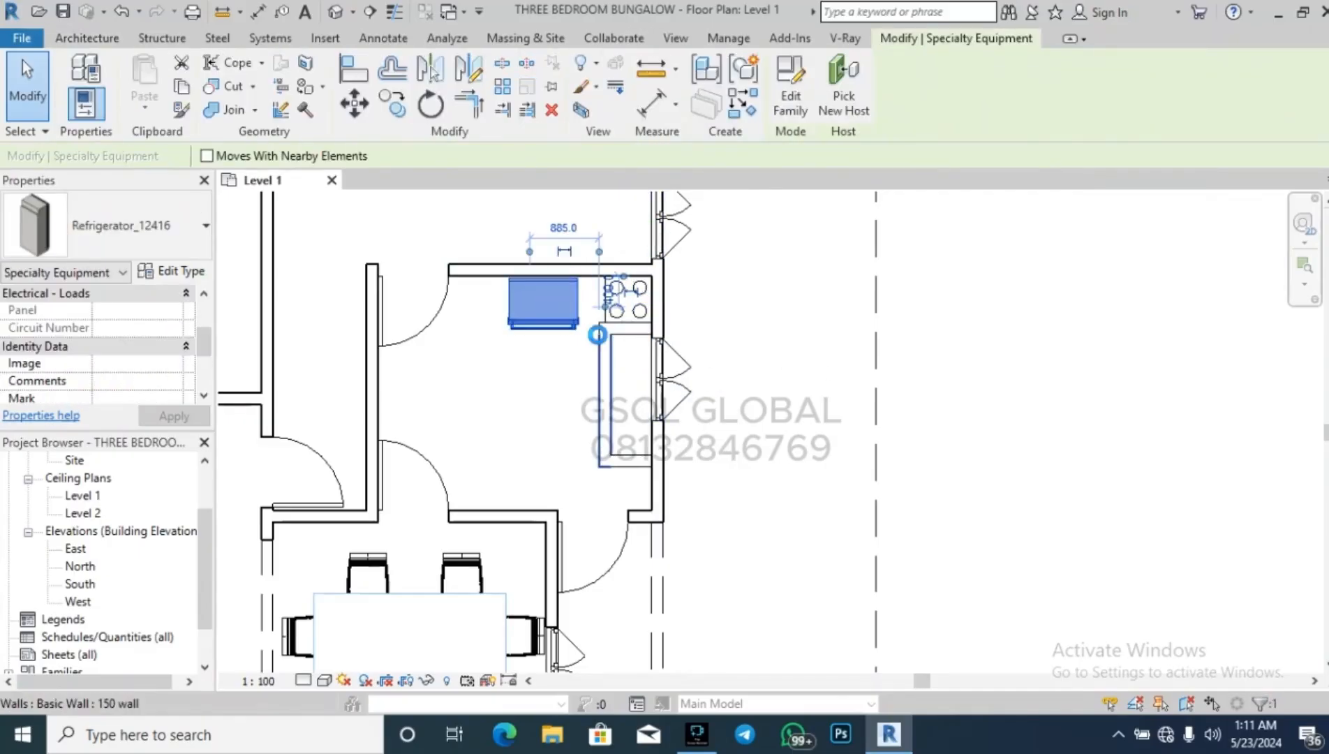
key(Left)
key(Left)
key(Left)
key(Left)
key(Left)
key(Left)
key(Left)
key(Left)
key(Left)
key(Left)
key(Left)
key(Left)
key(Left)
key(Left)
key(Left)
key(Left)
key(Left)
key(Left)
key(Left)
key(Left)
key(Left)
key(Left)
key(Left)
key(Left)
key(Left)
key(Left)
key(Left)
key(Left)
key(Left)
key(Left)
key(Left)
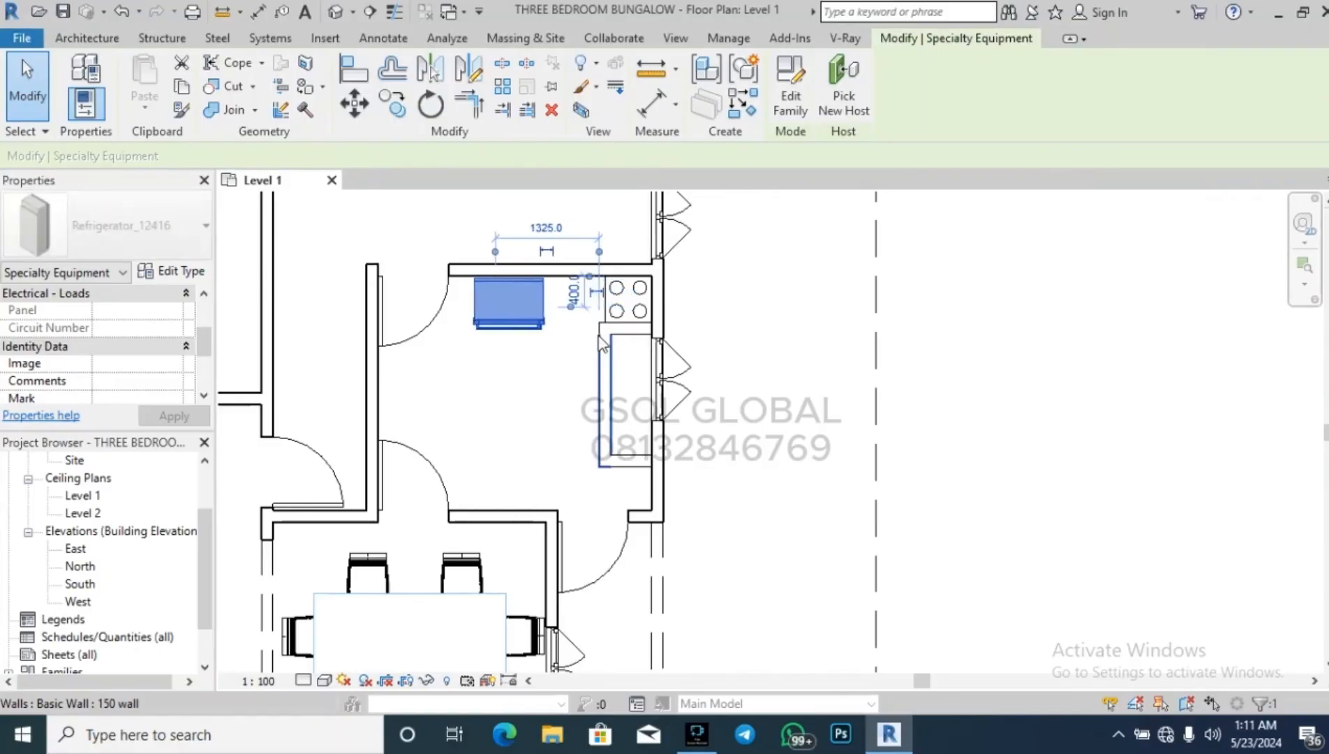
key(Escape)
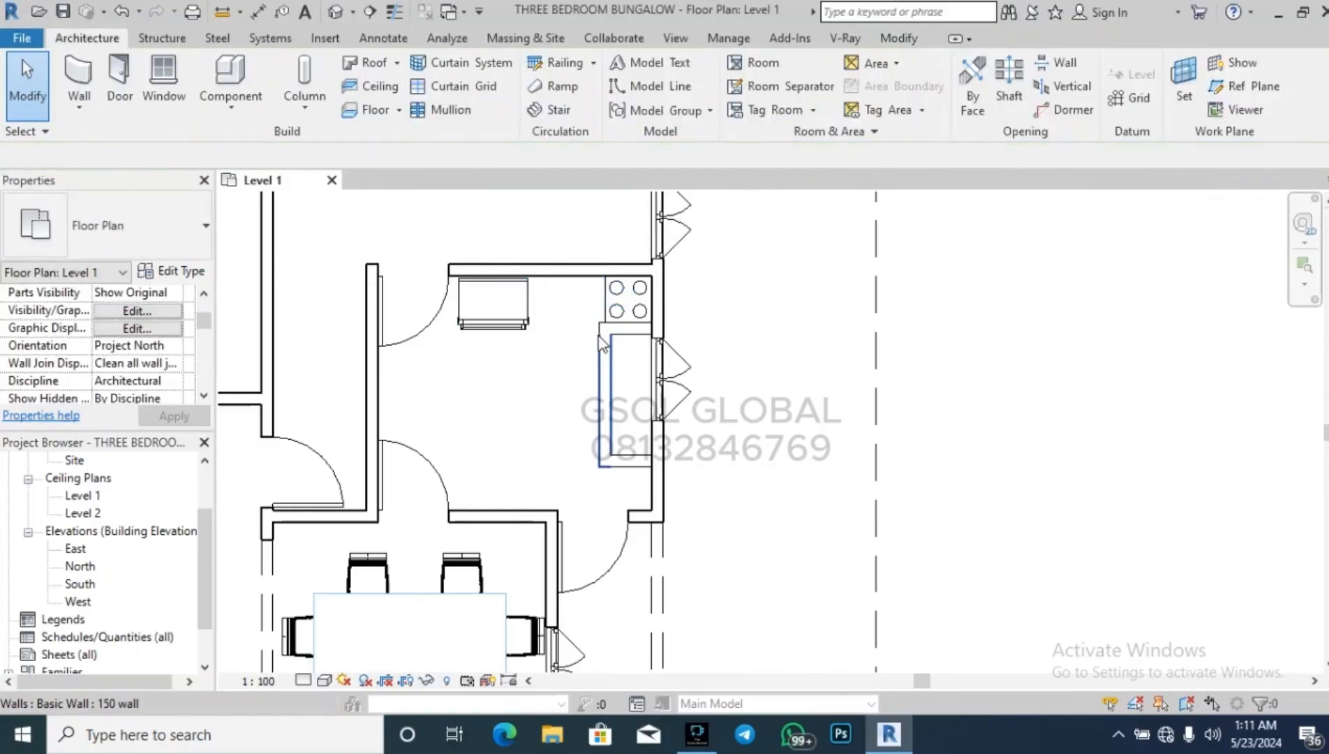
Nudge the cooker left along the kitchen's upper wall until it stands beside the refrigerator, clear of the counter, and deselect it.
click(625, 299)
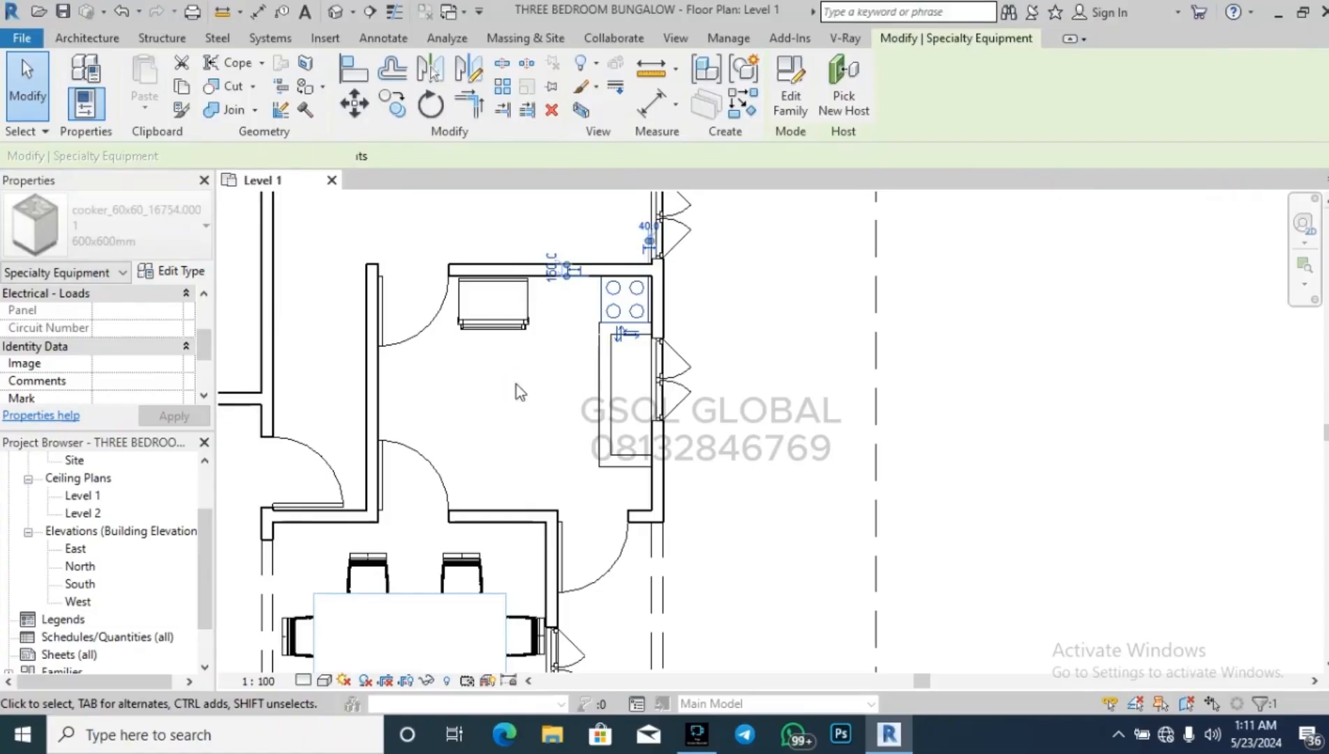
key(Left)
key(Left)
key(Left)
key(Left)
key(Left)
key(Left)
key(Left)
key(Left)
key(Left)
key(Left)
key(Left)
key(Left)
key(Left)
key(Left)
key(Left)
click(516, 384)
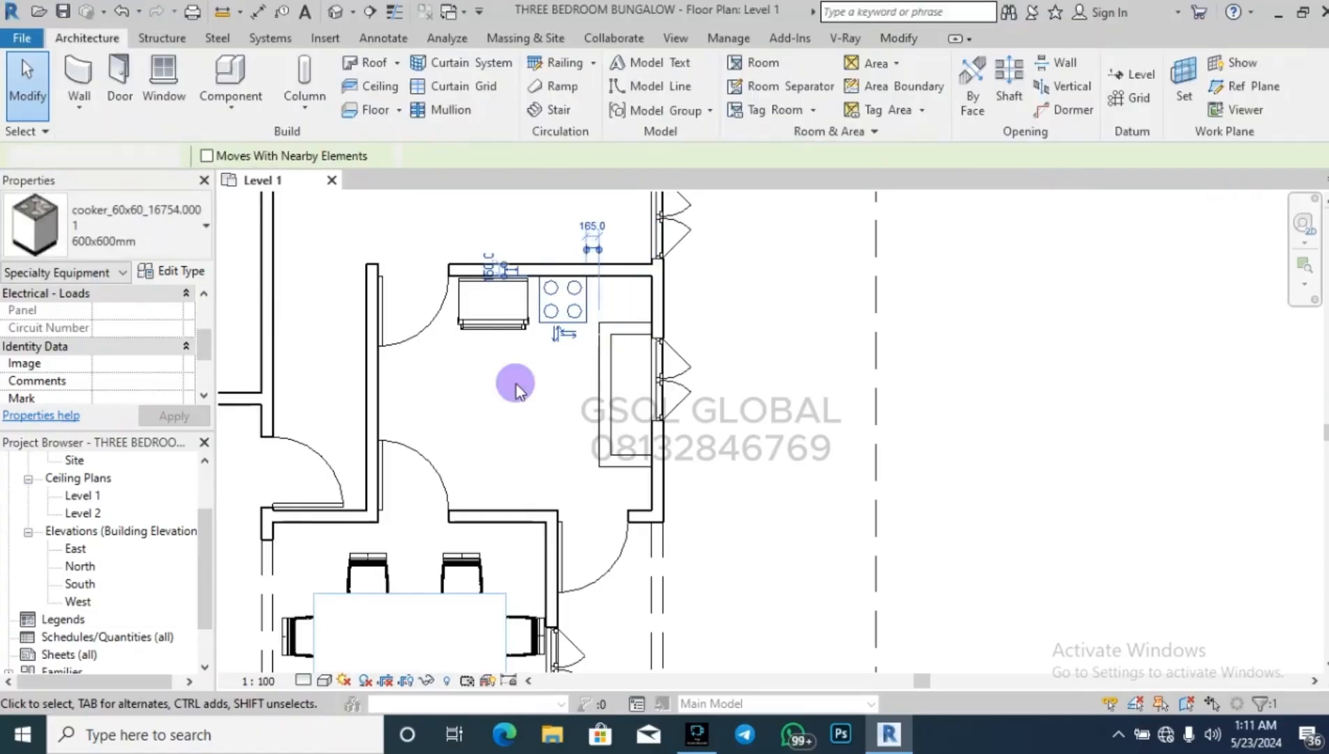
Delete the short upper wall of the counter, between its long wall and the window wall.
scroll(643, 328, up, 2)
click(643, 328)
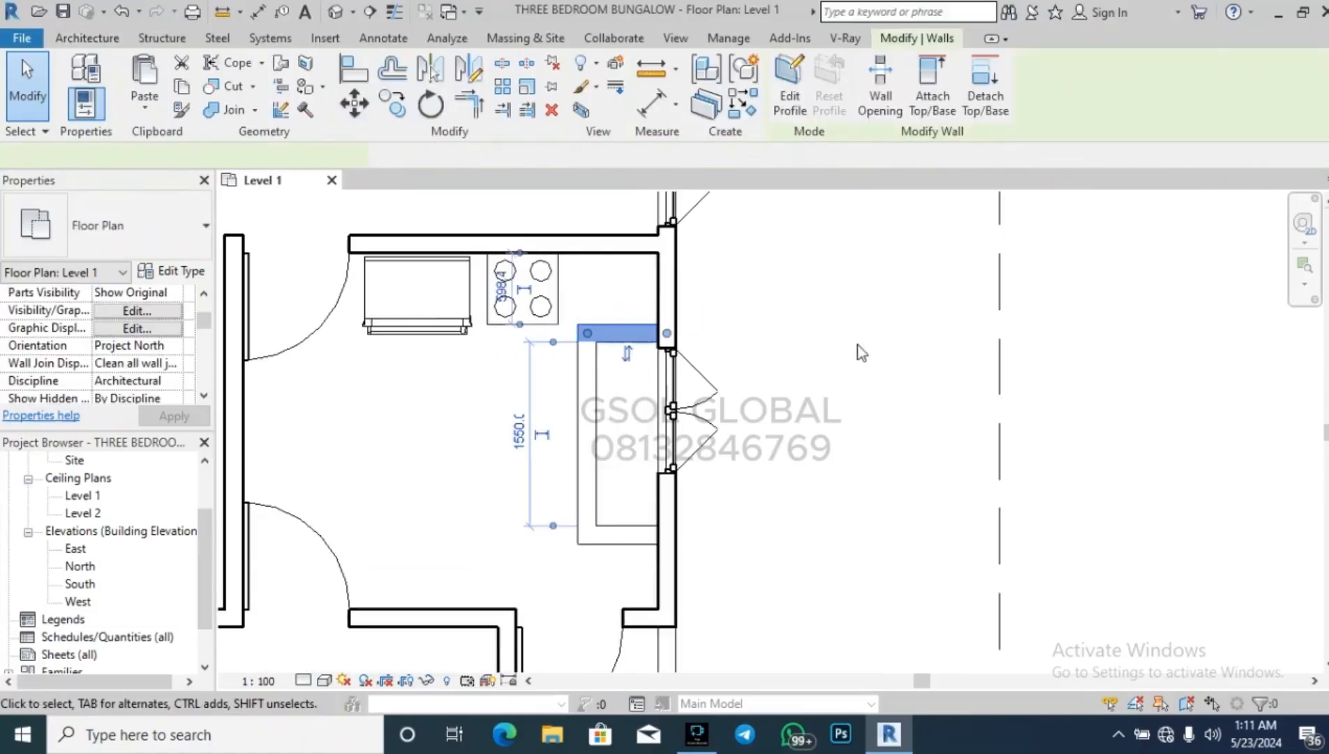
key(Delete)
Extend the upper end of the counter's long wall to the kitchen's upper wall, and deselect it.
click(580, 434)
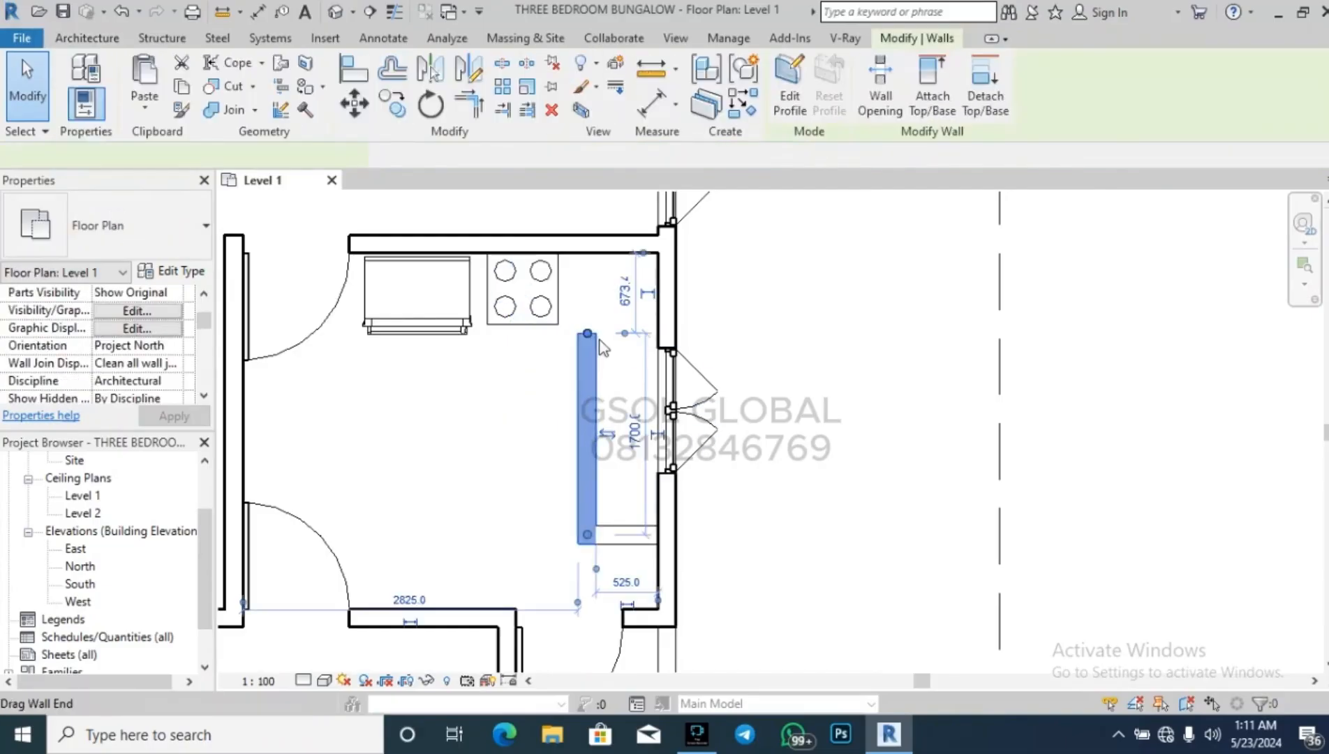
drag(587, 340, 587, 244)
click(836, 323)
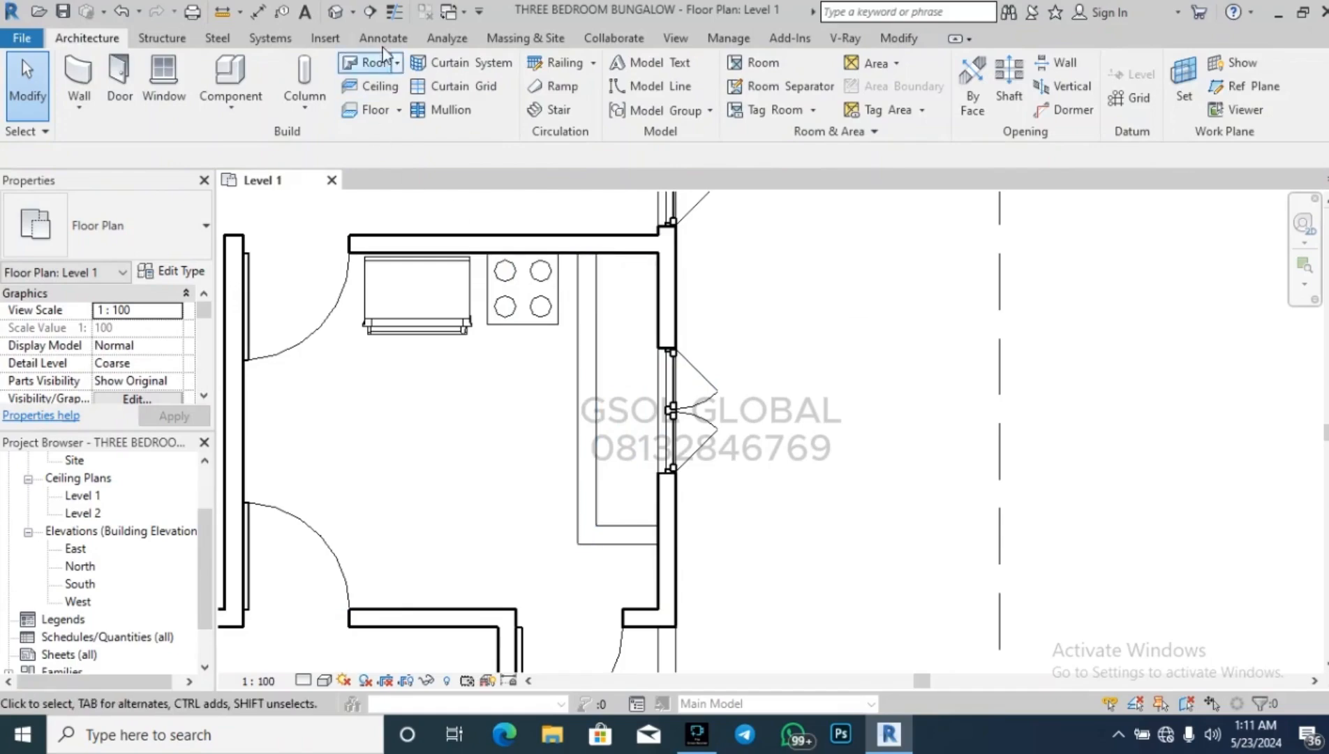
Start a new floor and duplicate the Generic 150mm floor type as Generic 50MM.
click(369, 110)
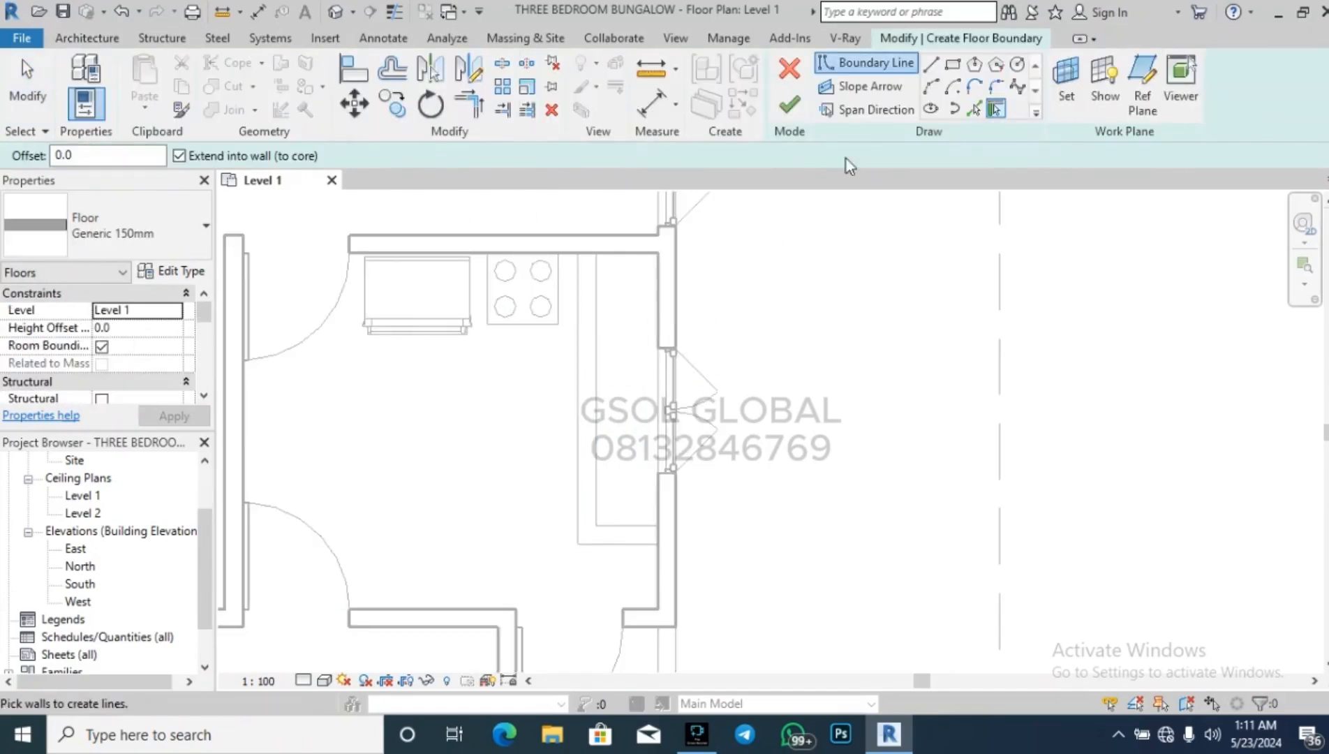
click(951, 65)
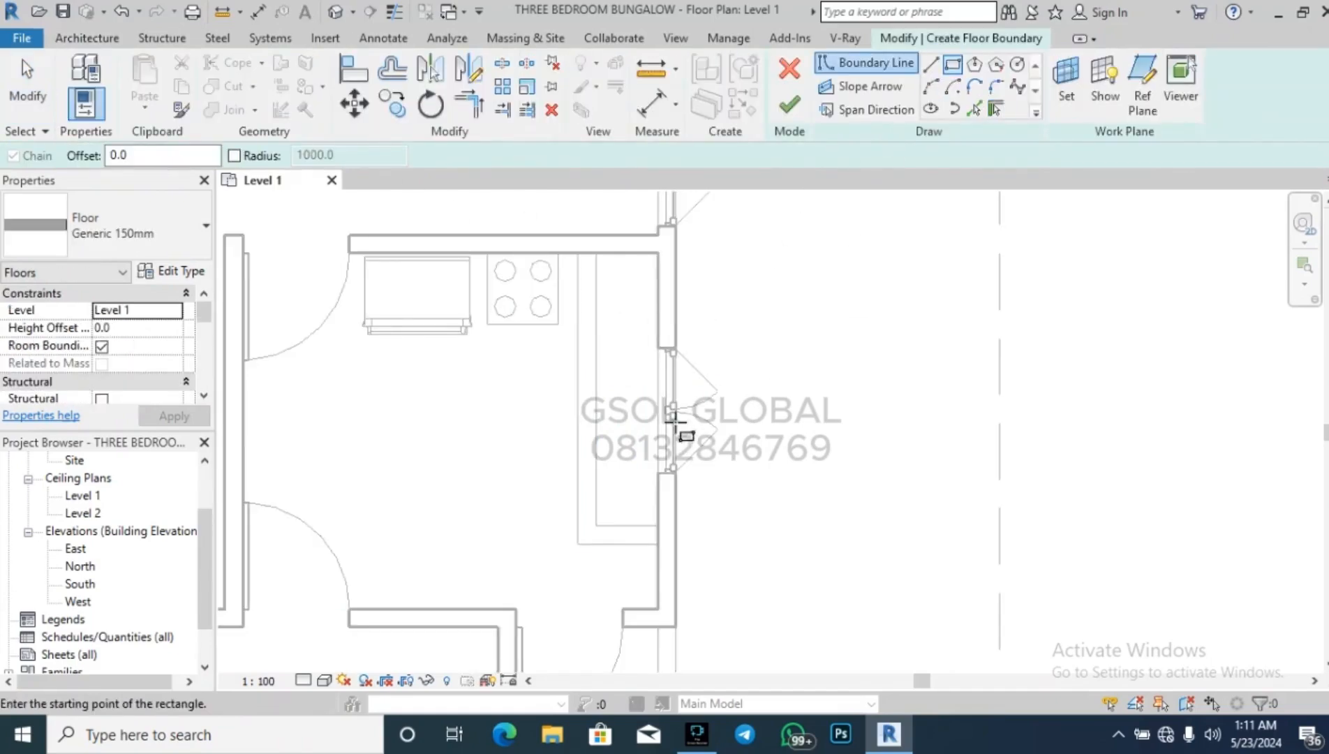
click(175, 271)
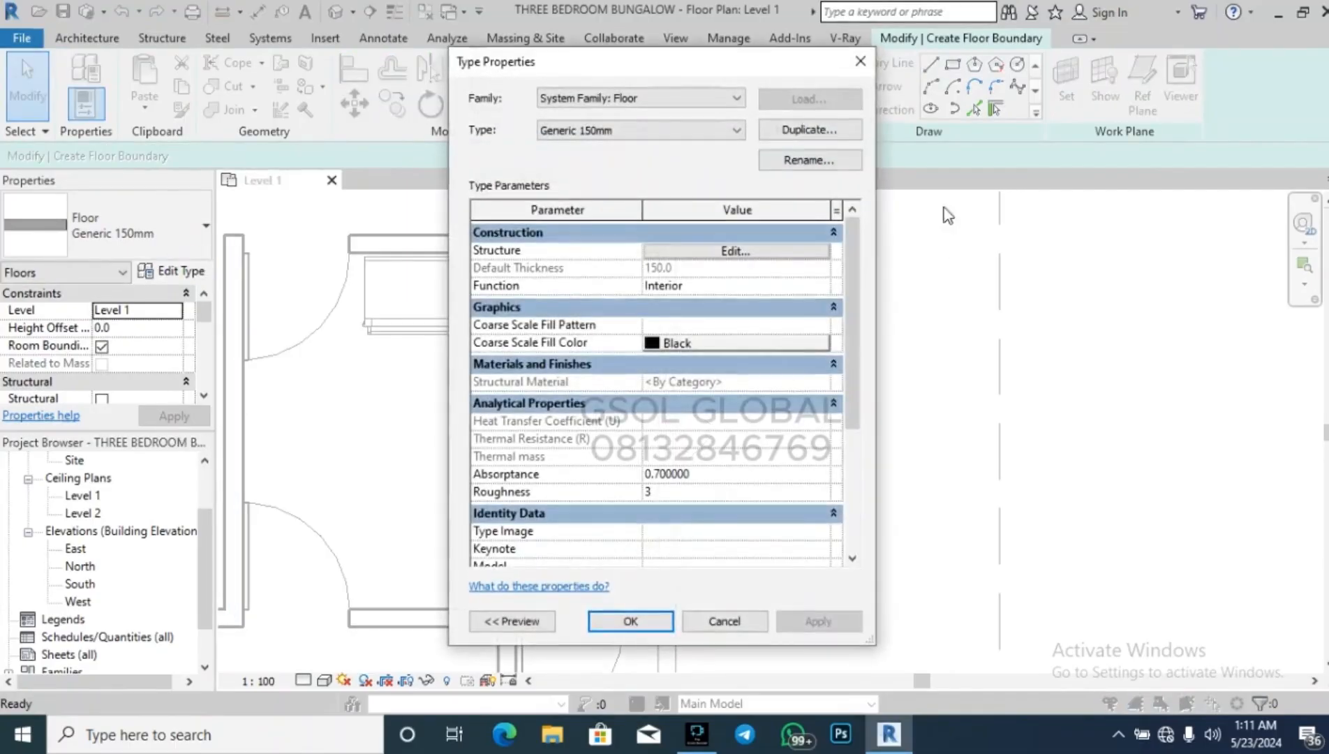
click(837, 130)
drag(688, 342, 520, 343)
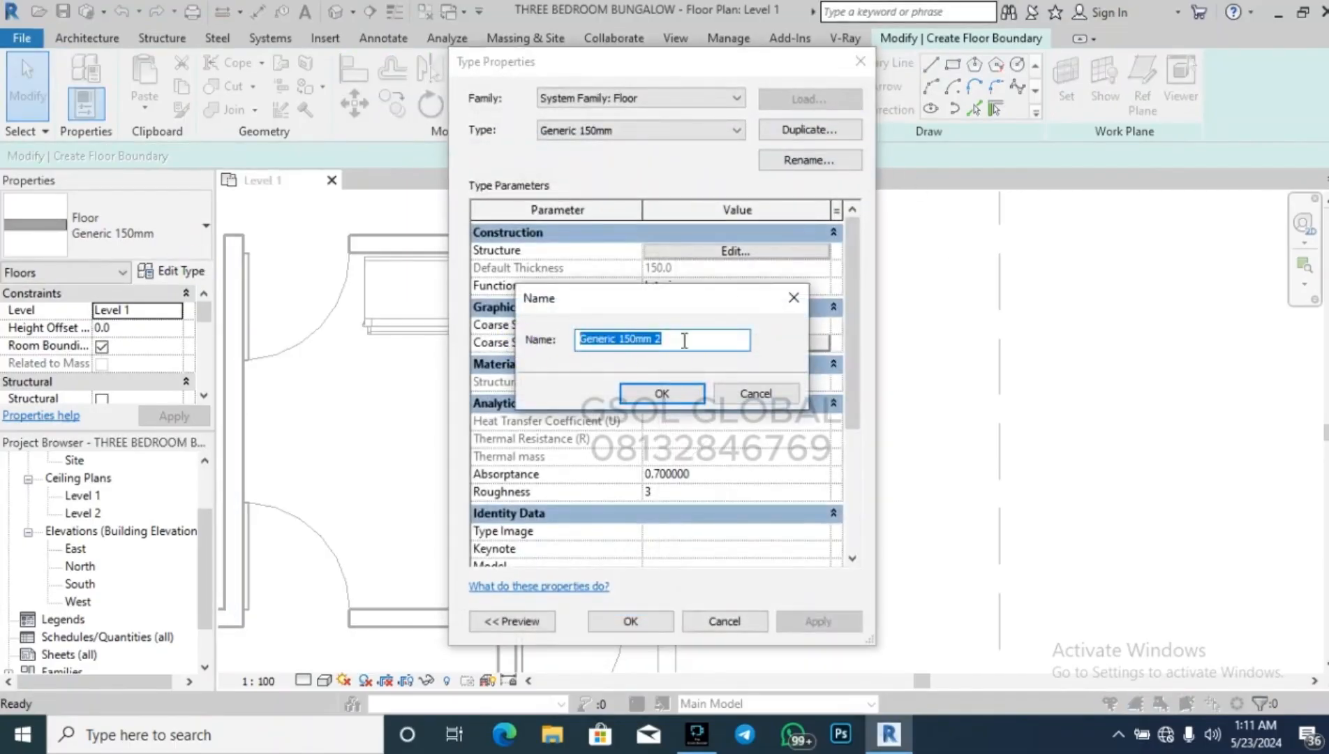
drag(684, 341, 632, 345)
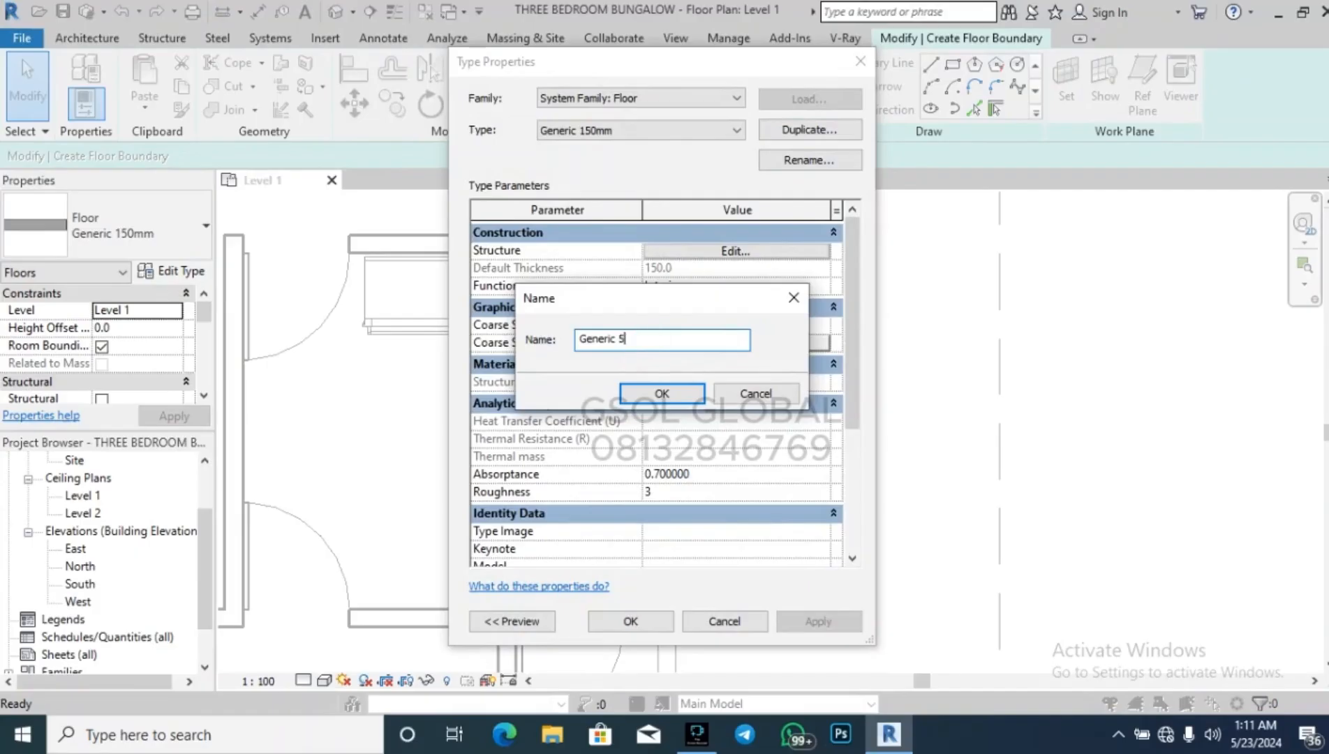
click(636, 391)
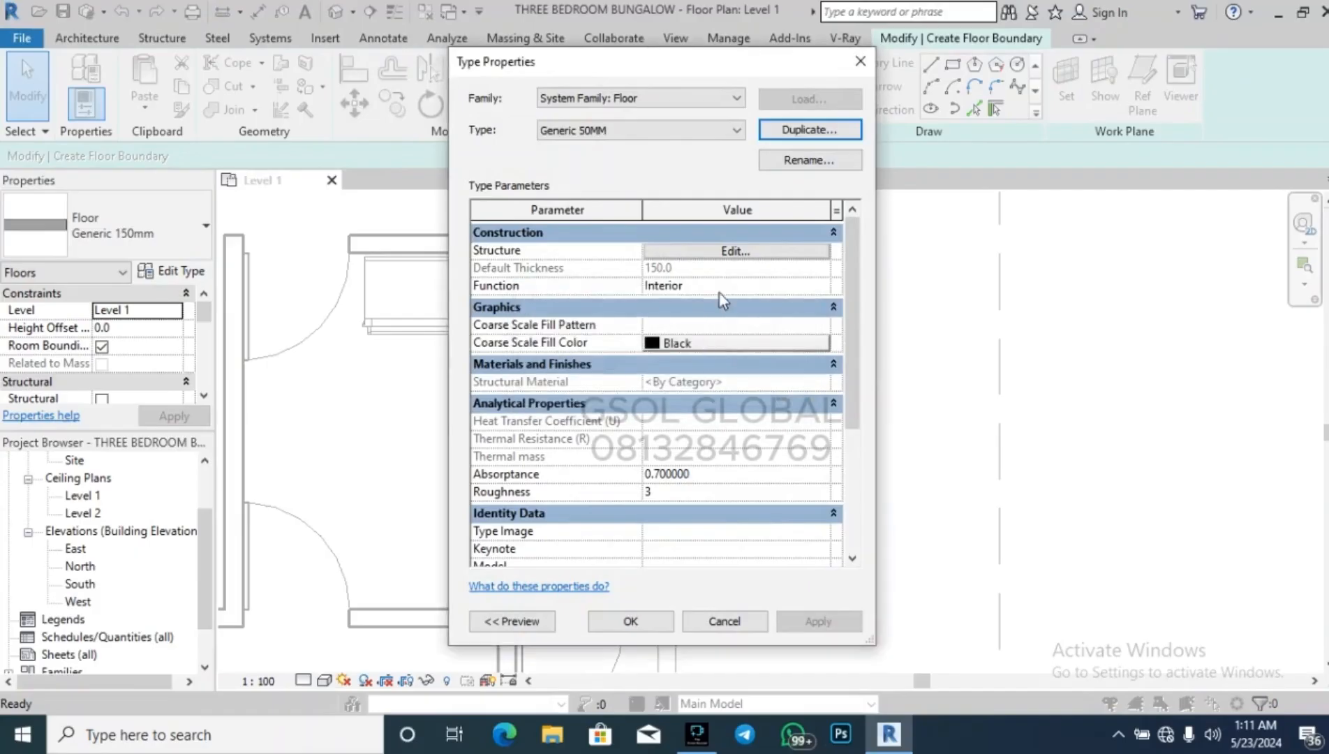
Set the structure layer of the Generic 50MM floor type to a thickness of 50 and accept the type.
click(729, 253)
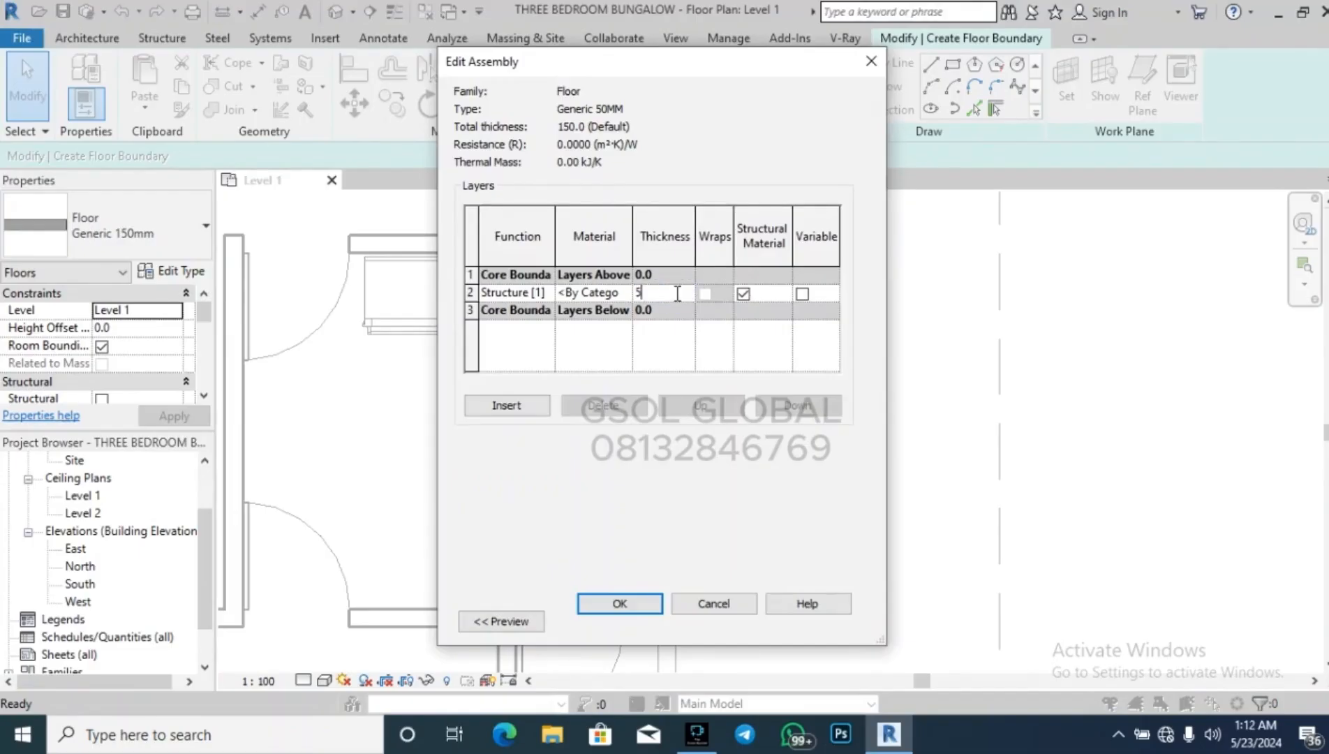
click(647, 601)
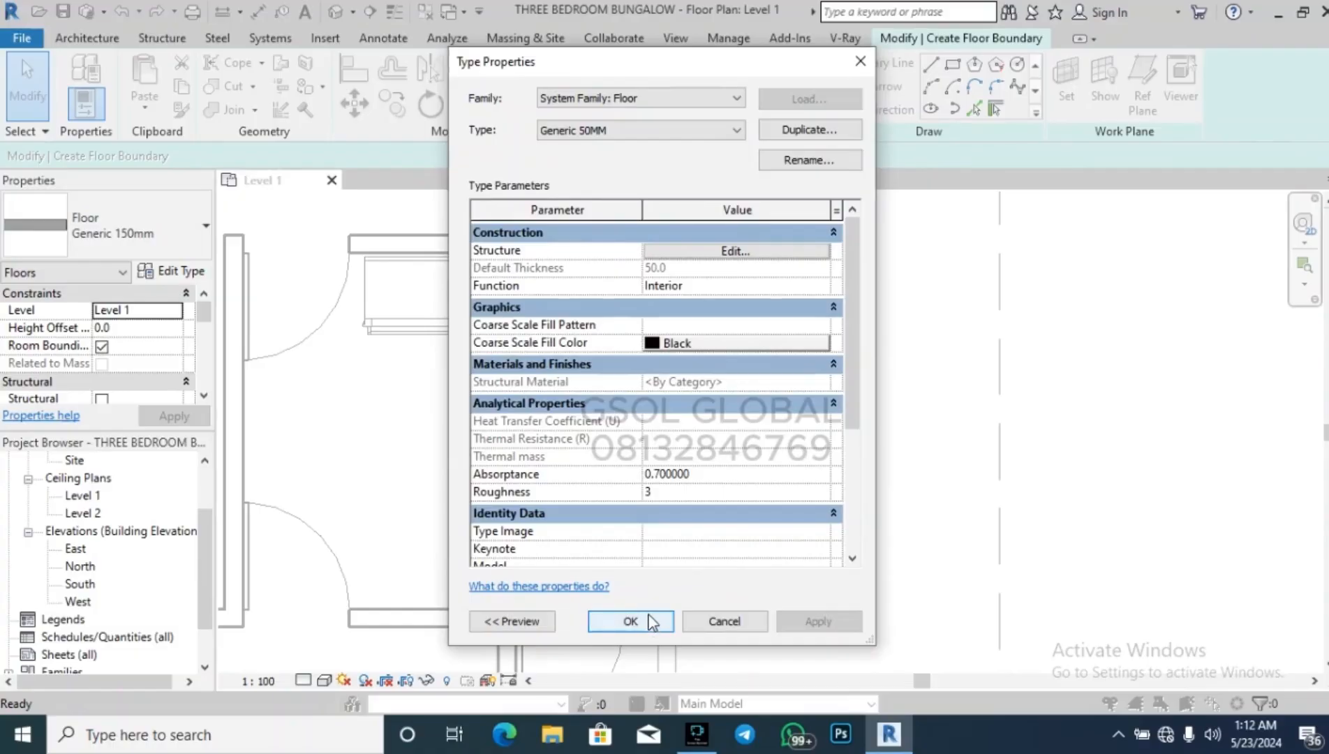
click(647, 619)
Create a rectangular floor slab over the kitchen counter's low walls with a height offset of 800, and deselect it.
click(952, 64)
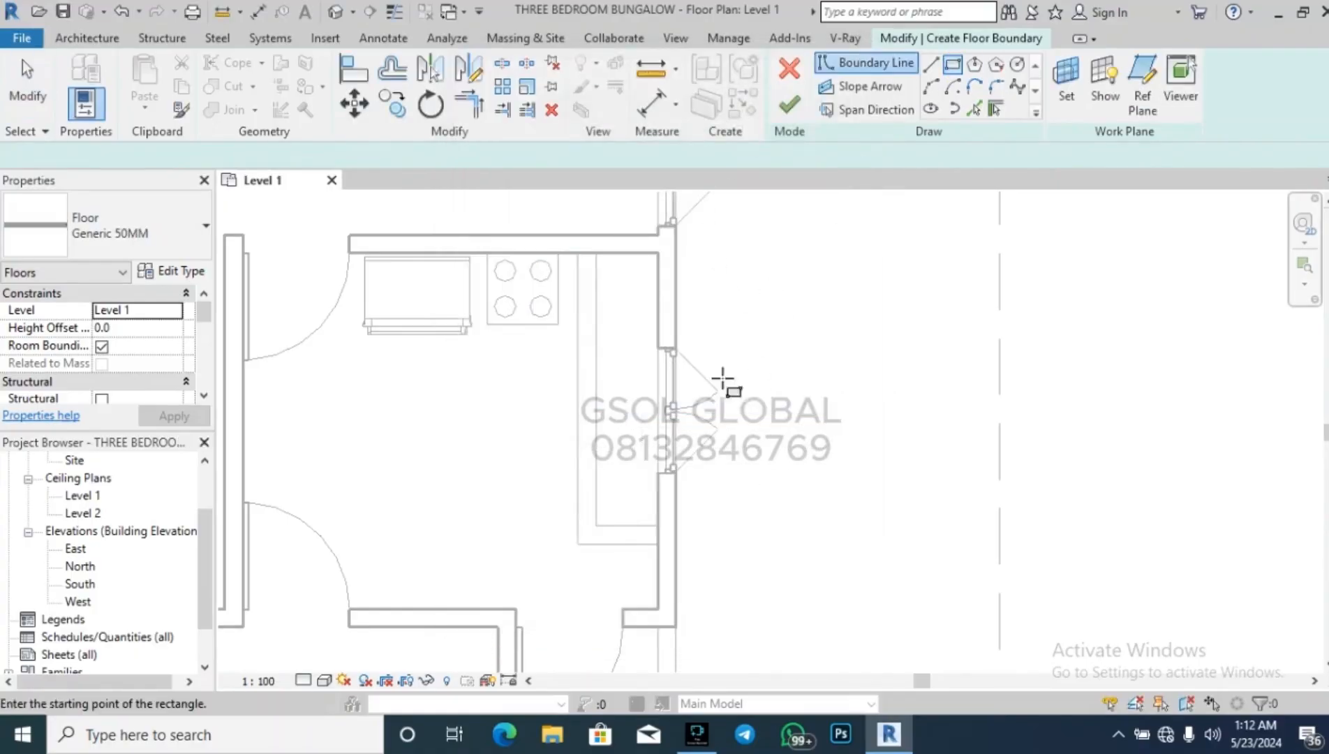
click(580, 534)
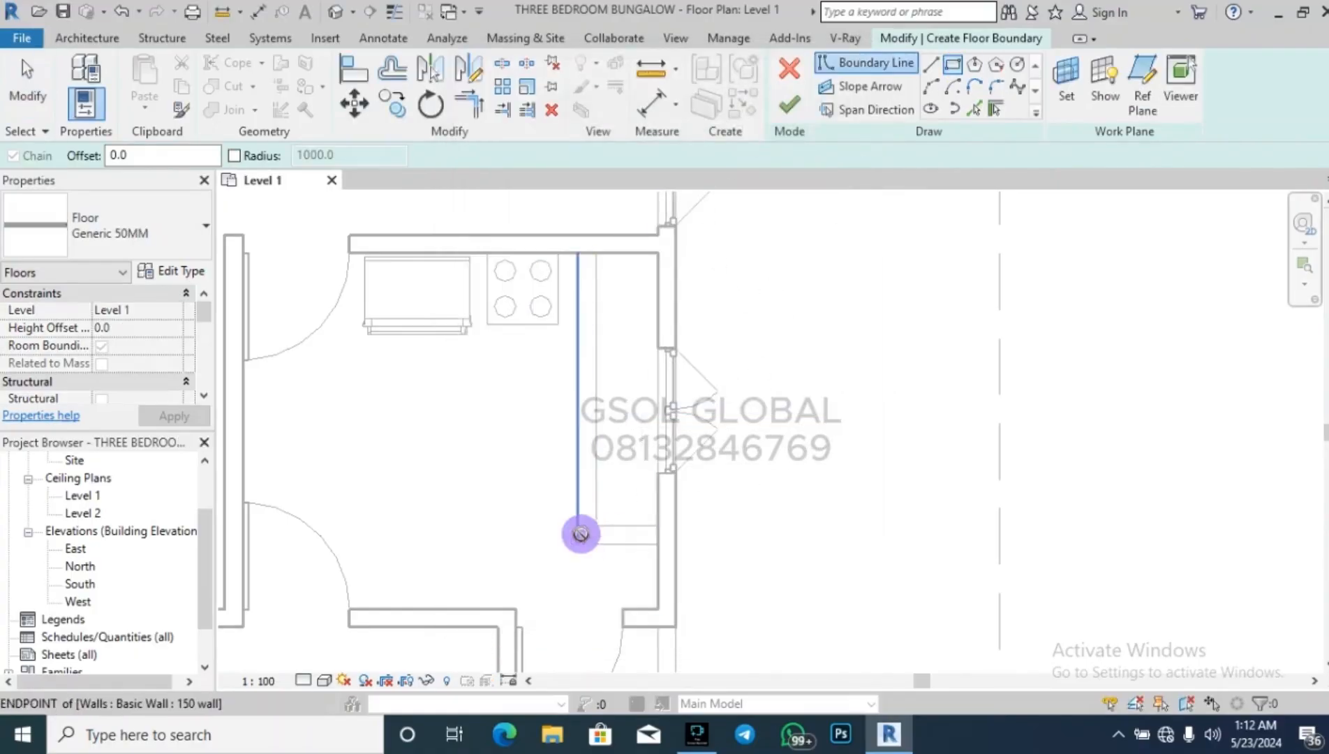
click(663, 256)
click(150, 328)
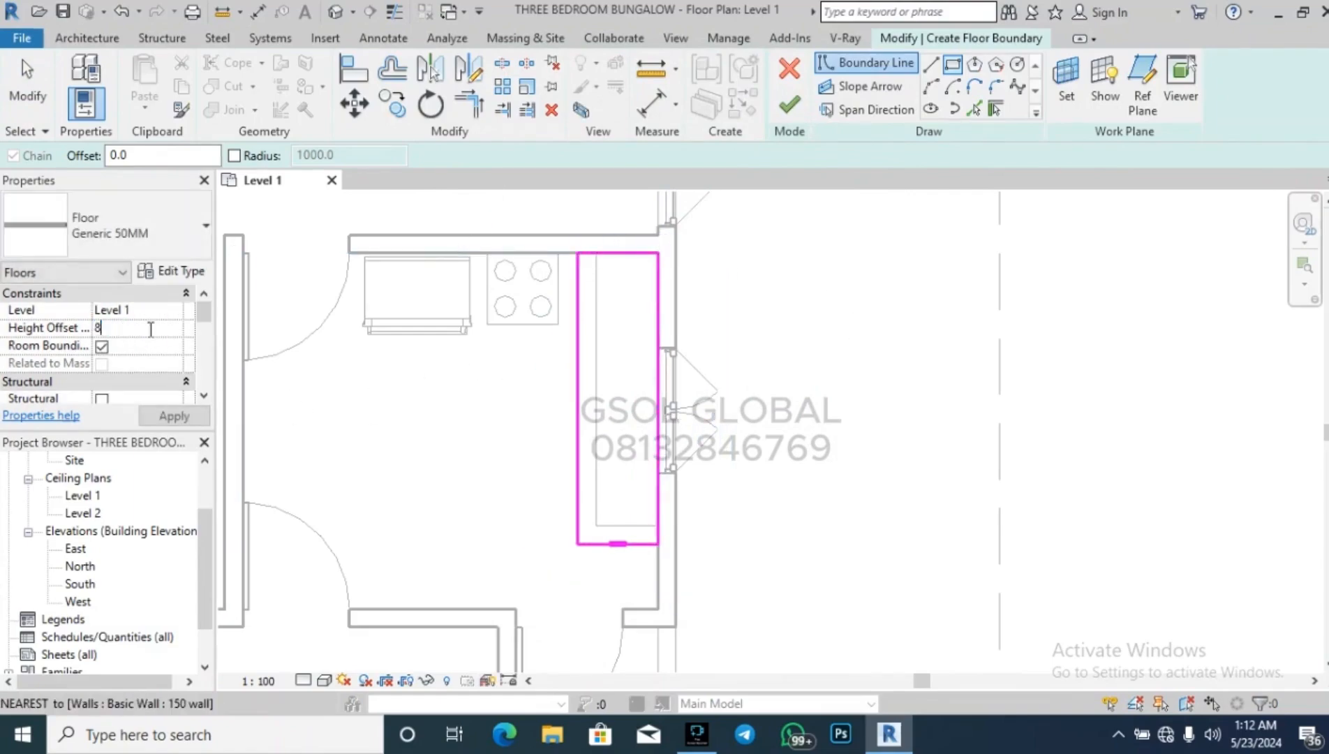
click(789, 104)
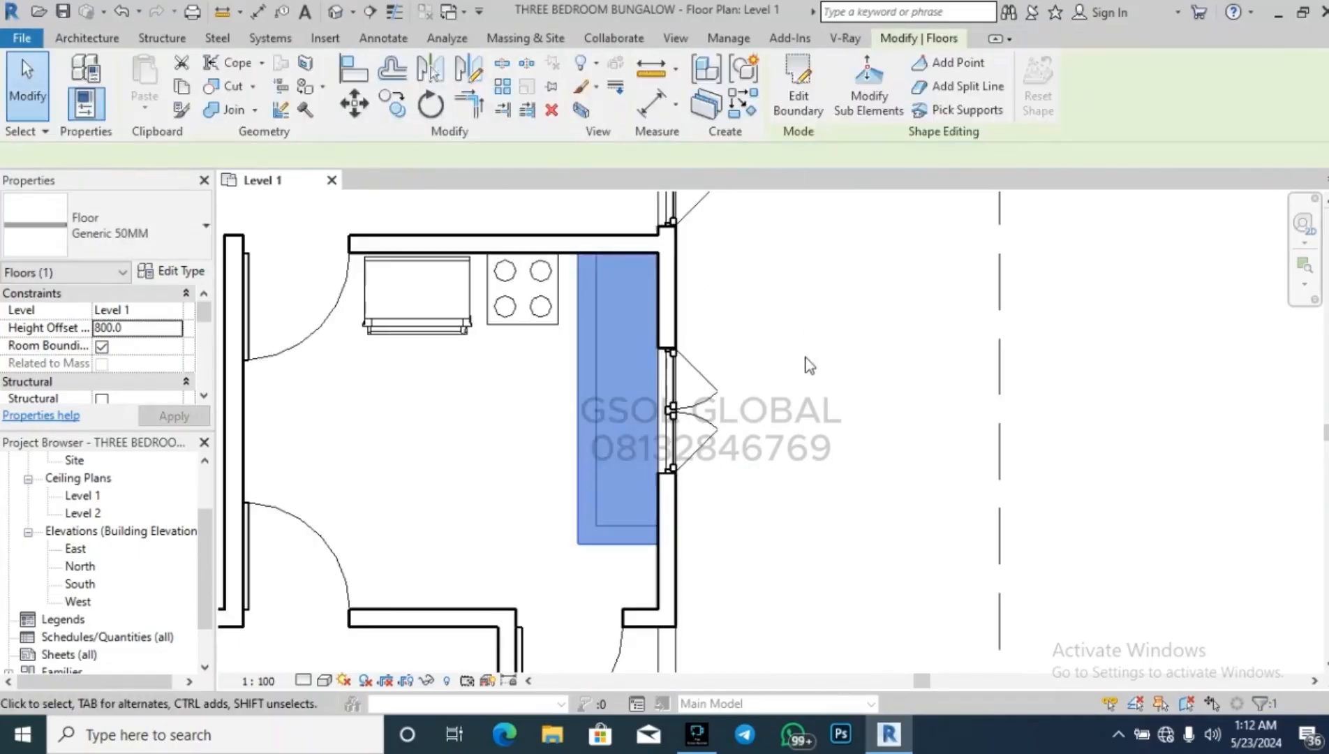
click(925, 335)
click(577, 347)
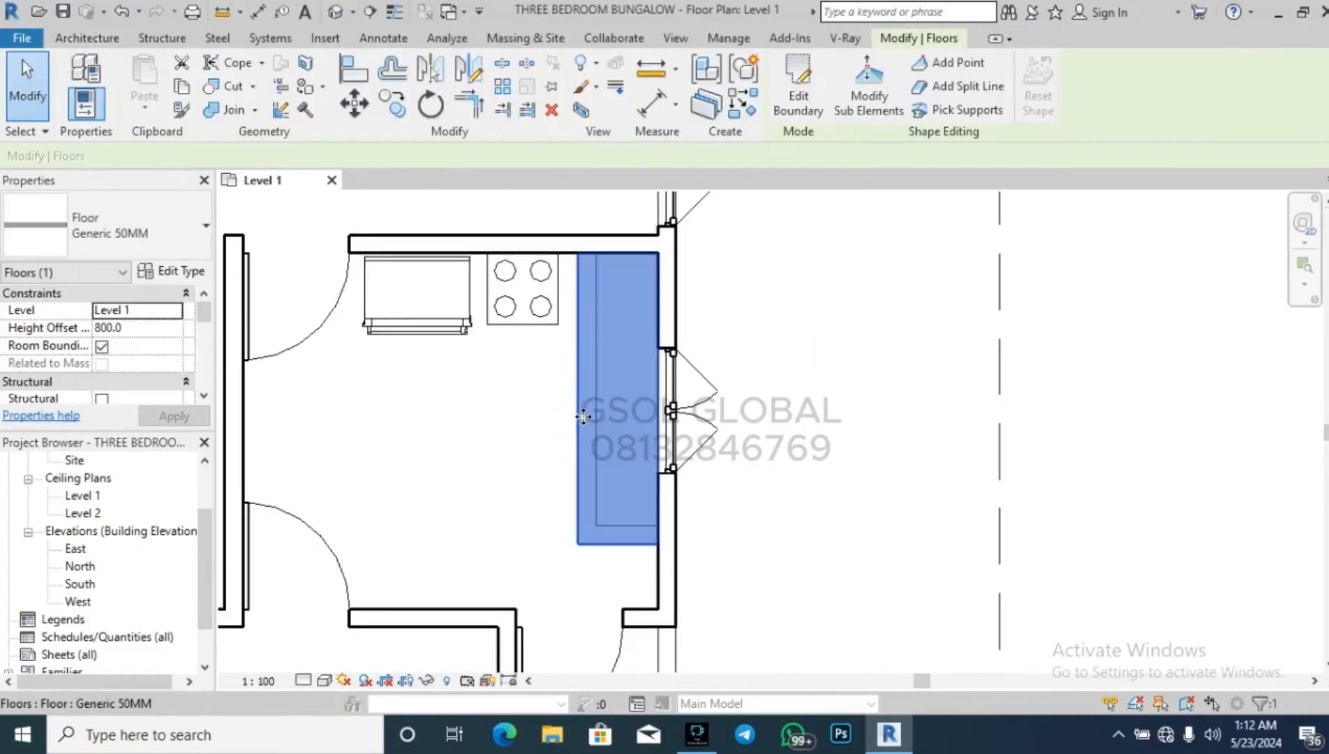
click(871, 342)
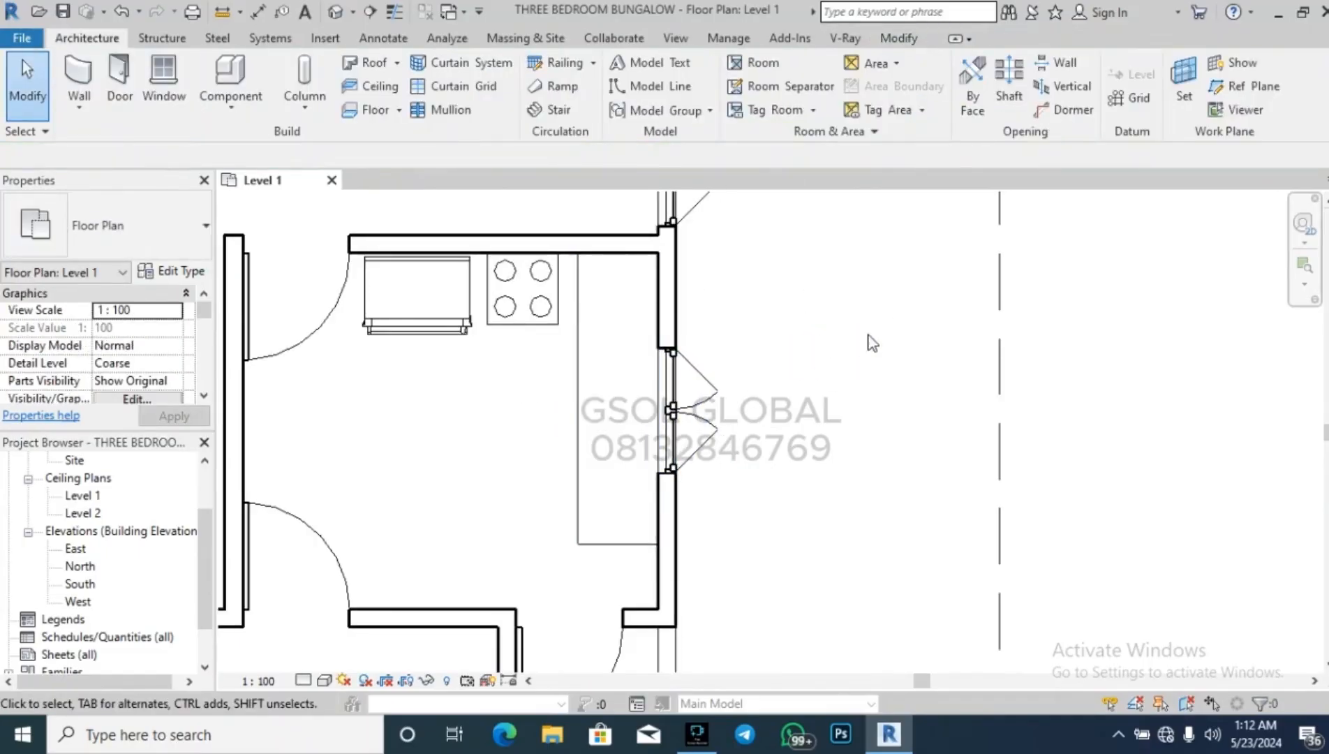
Place an M_Sink Kitchen-Triple 1100 x 535mm on the kitchen floor beside the counter, below the cooker.
click(229, 69)
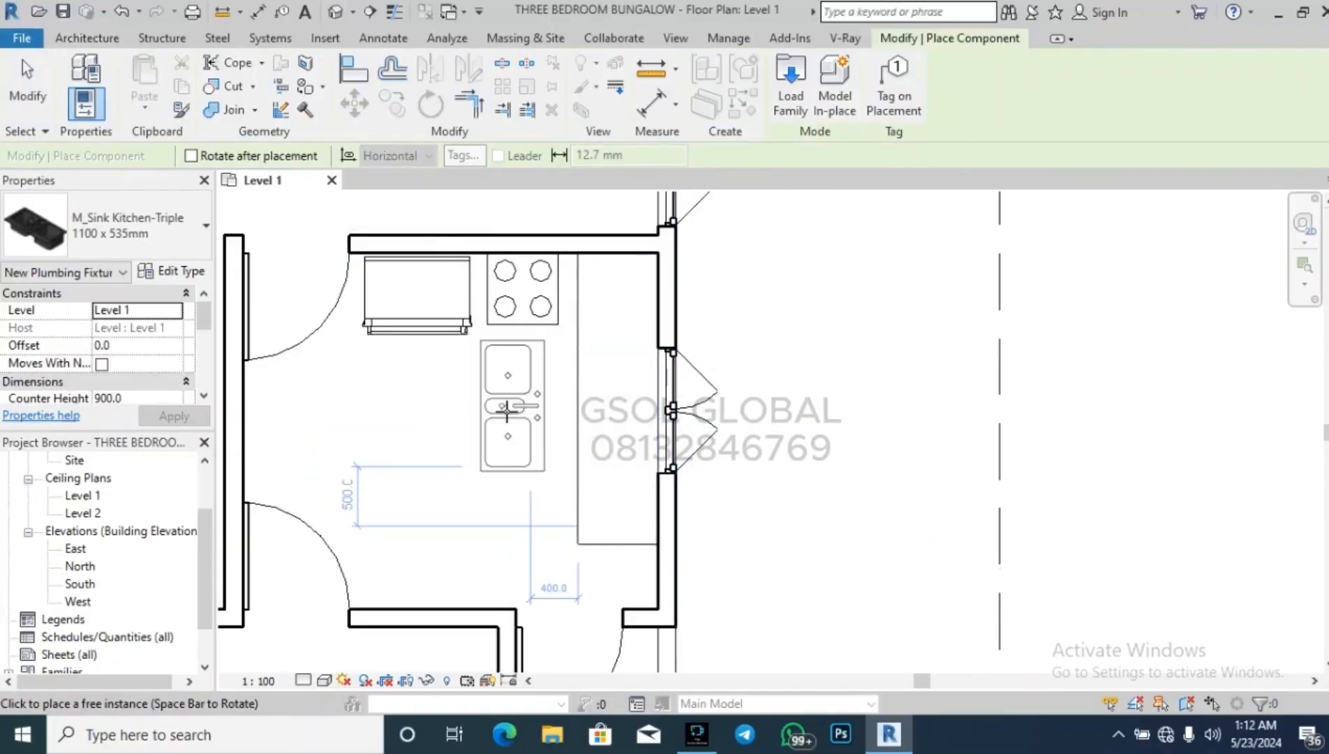
click(515, 423)
key(Escape)
key(Escape)
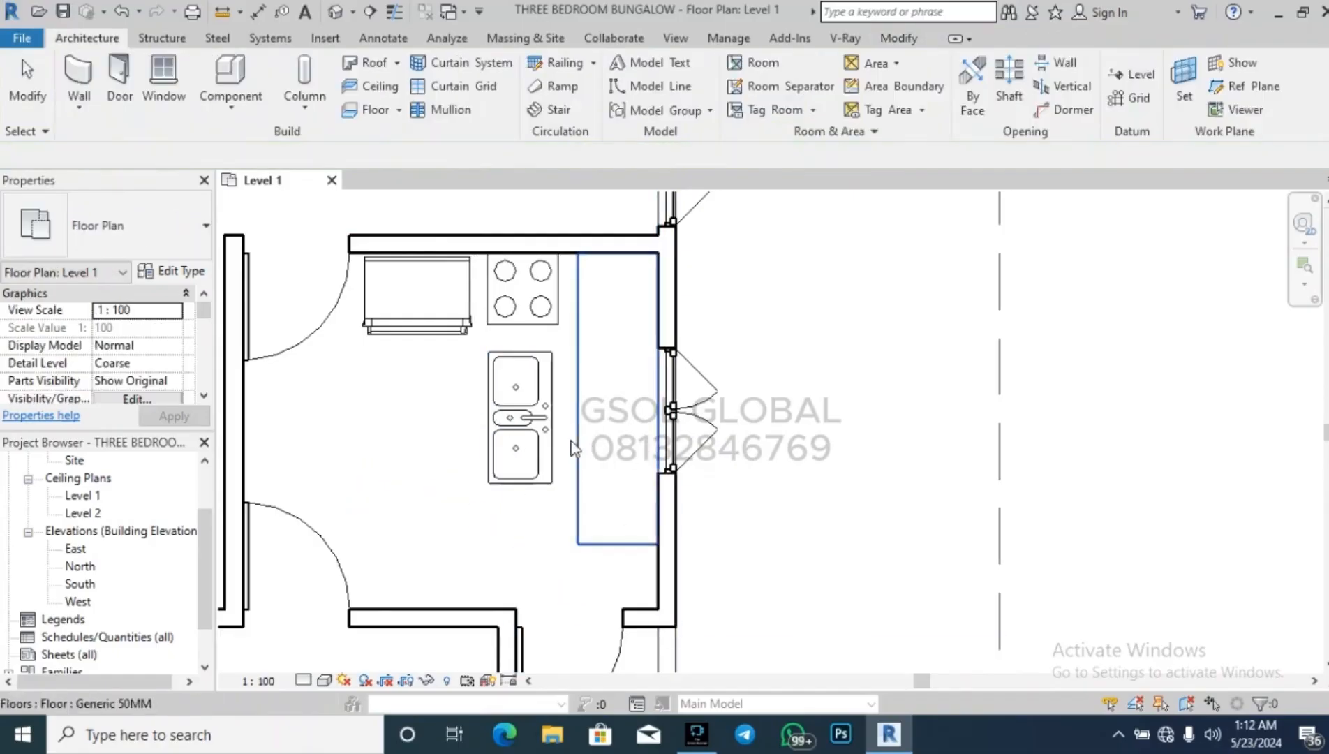
Edit the counter slab's boundary to add a rectangular inner opening in front of the window.
double_click(579, 438)
scroll(572, 402, up, 1)
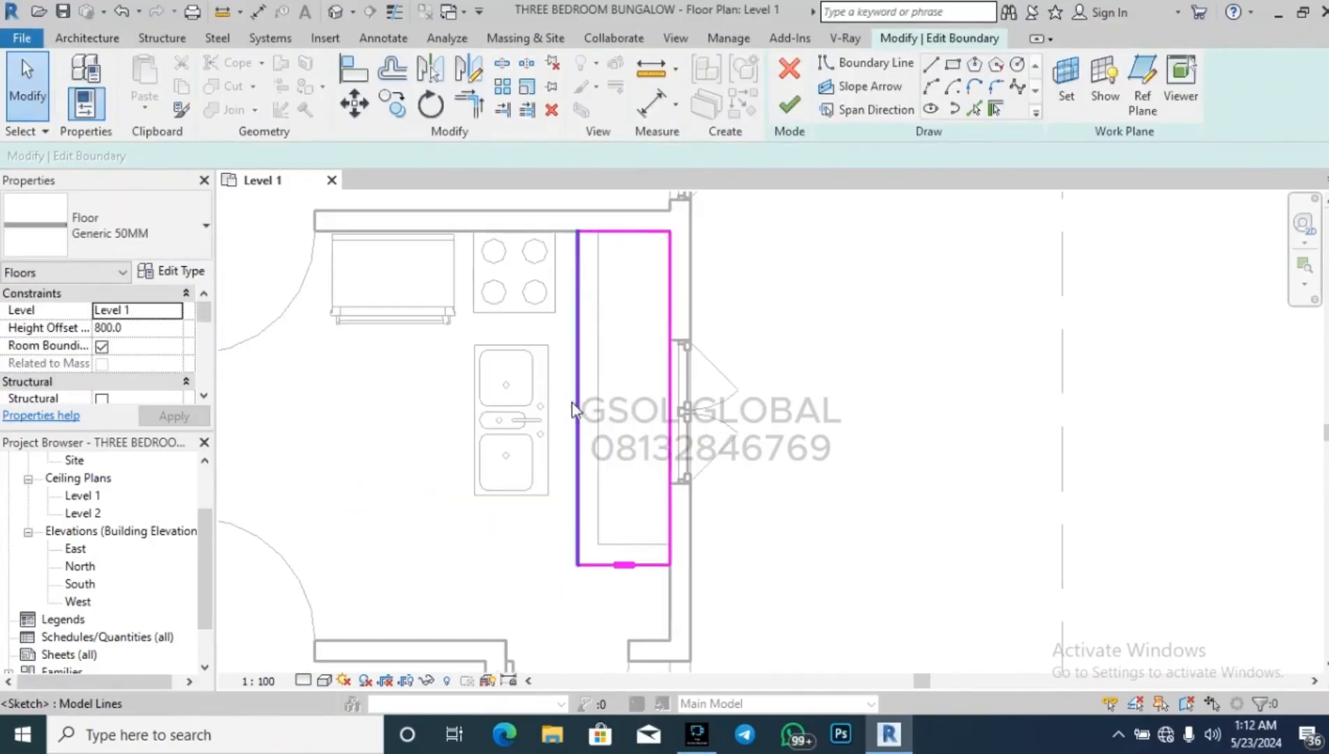
click(952, 65)
click(598, 316)
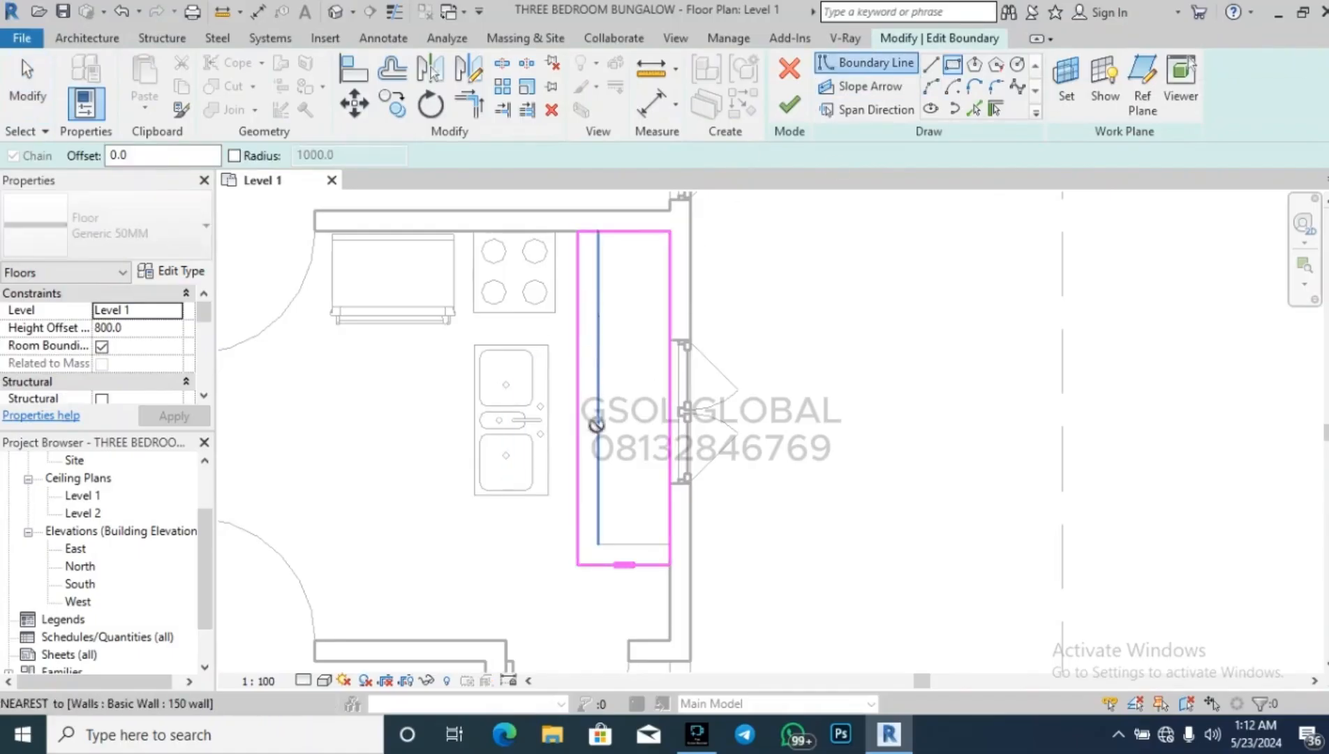
click(663, 509)
scroll(659, 503, up, 3)
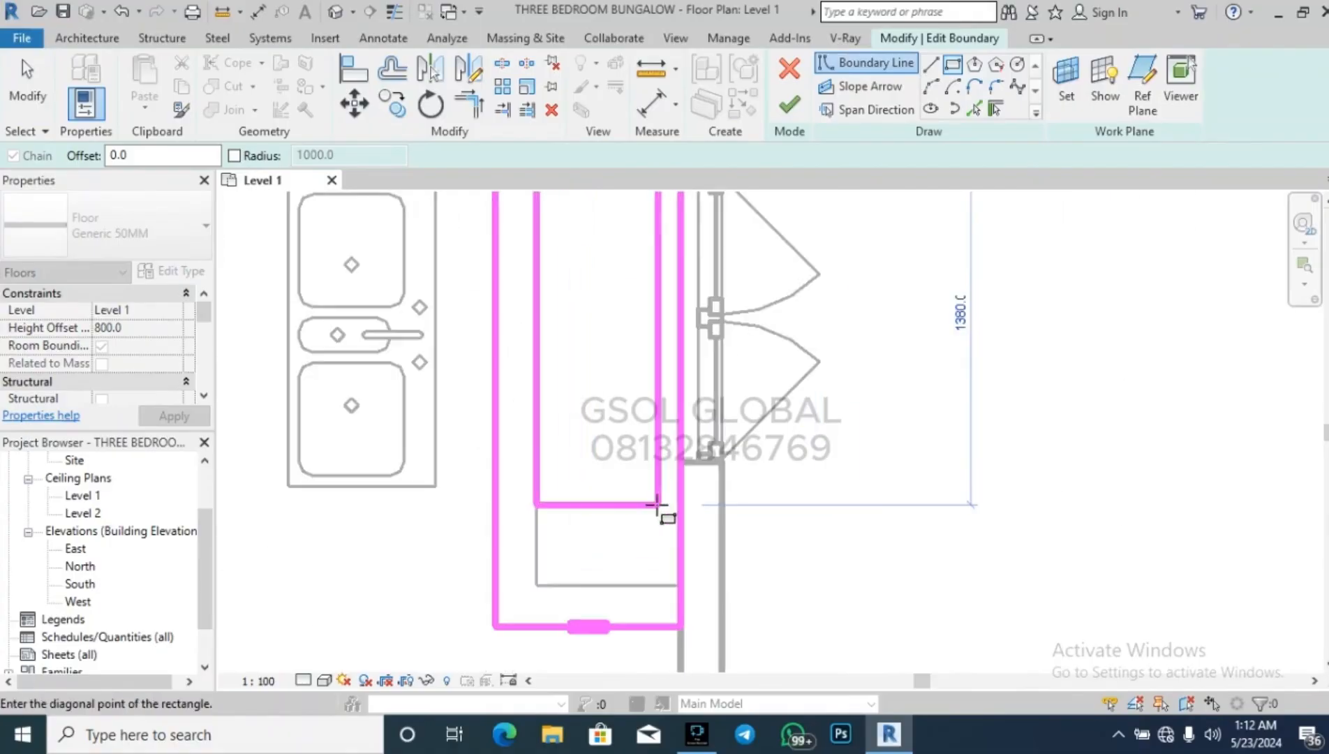
click(669, 501)
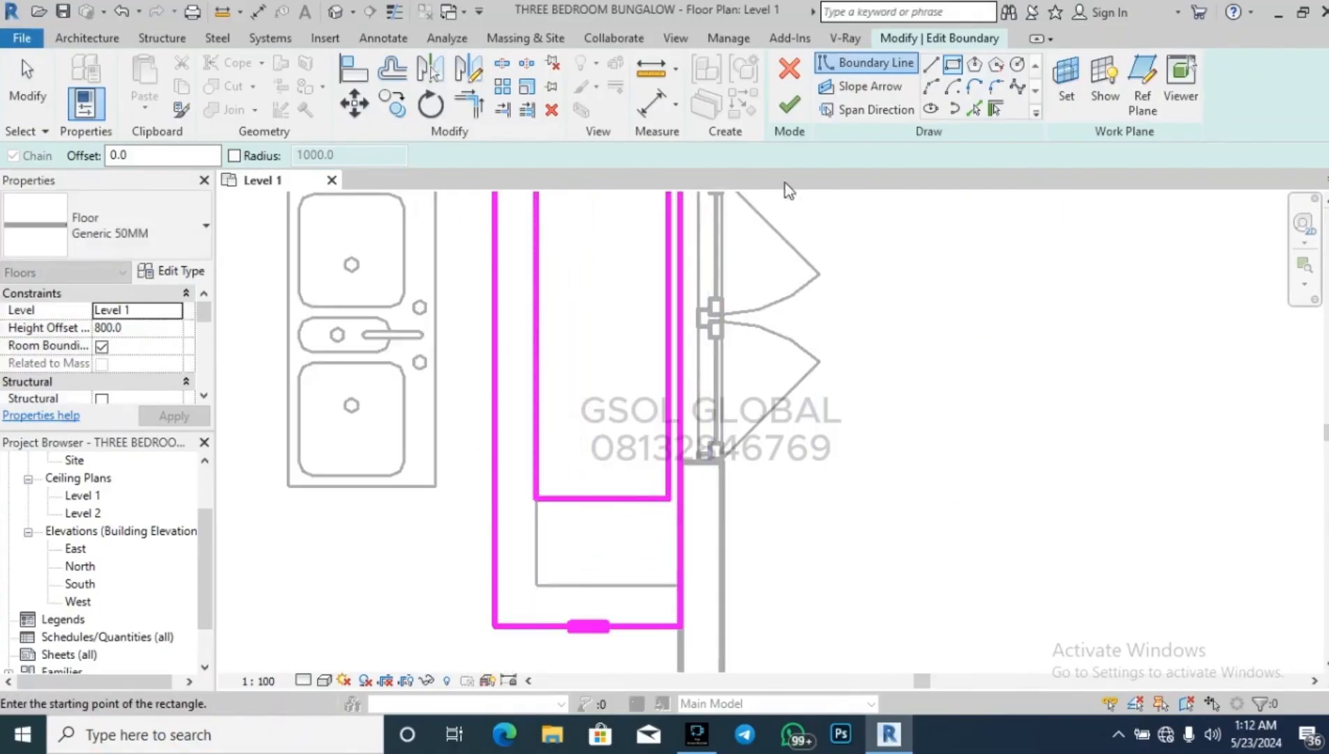
click(789, 105)
Move the kitchen sink onto the counter so its tap-side edge meets the opening's window-side edge, and deselect it.
scroll(662, 440, down, 2)
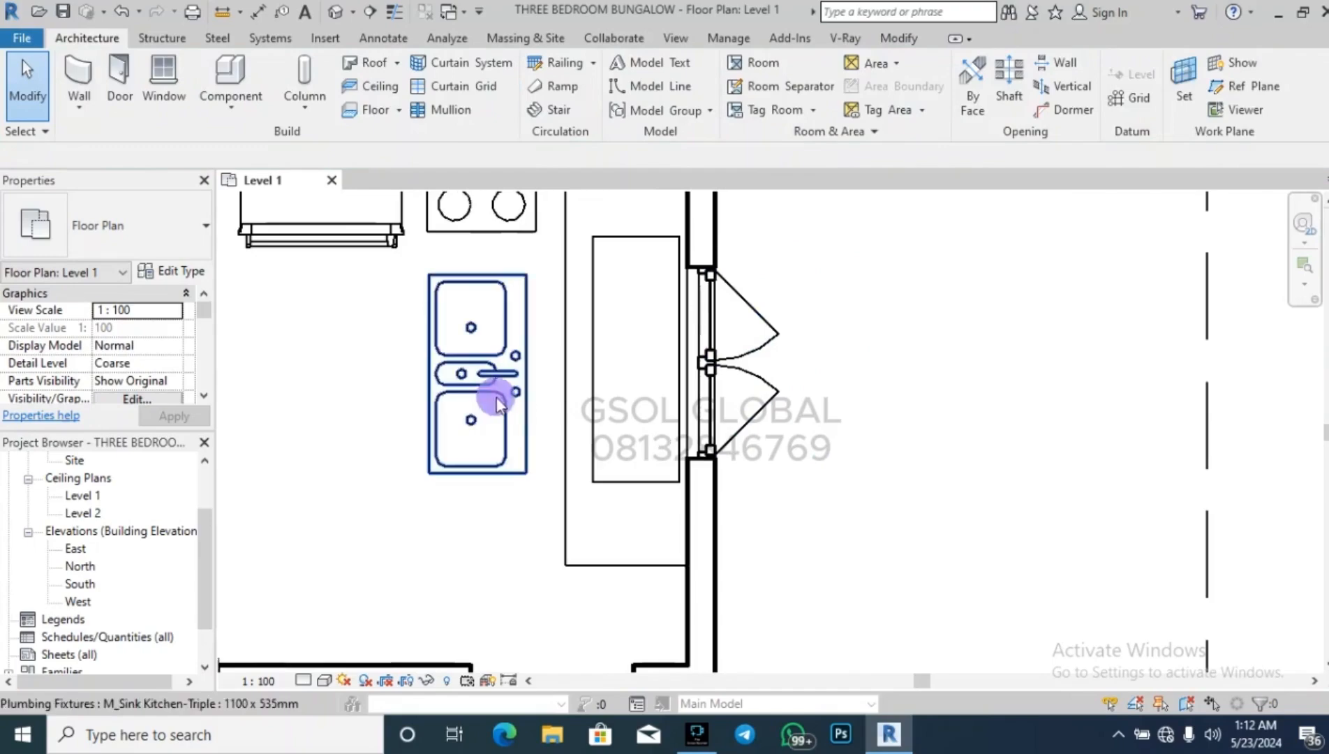
click(481, 445)
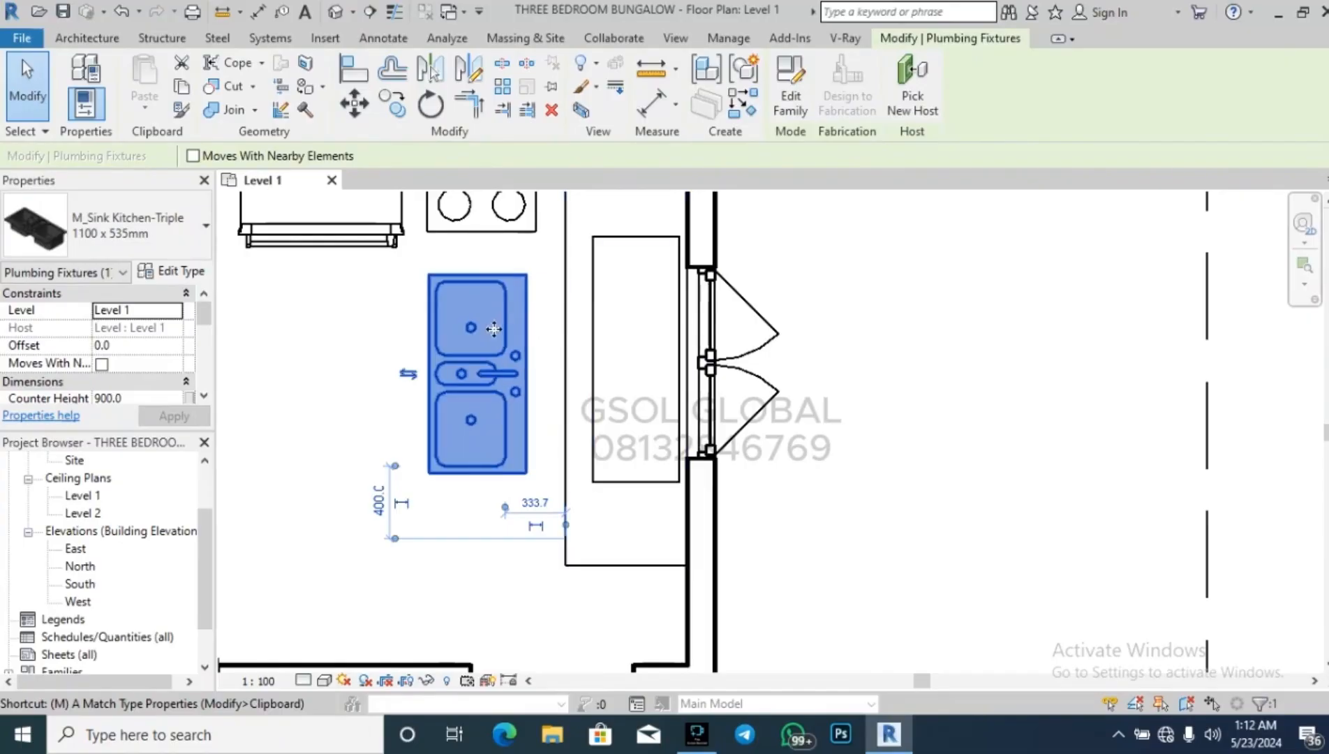
click(535, 299)
click(527, 323)
key(m)
key(v)
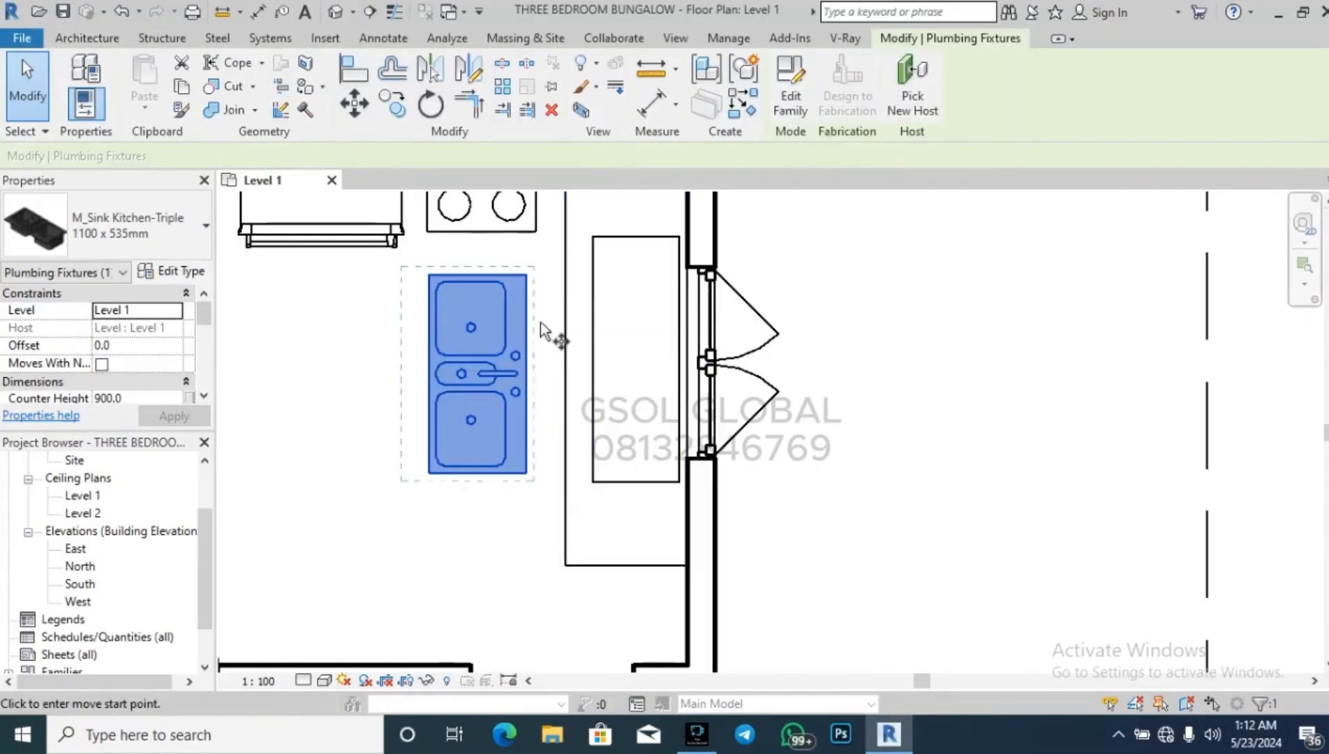
click(527, 275)
click(674, 275)
click(675, 275)
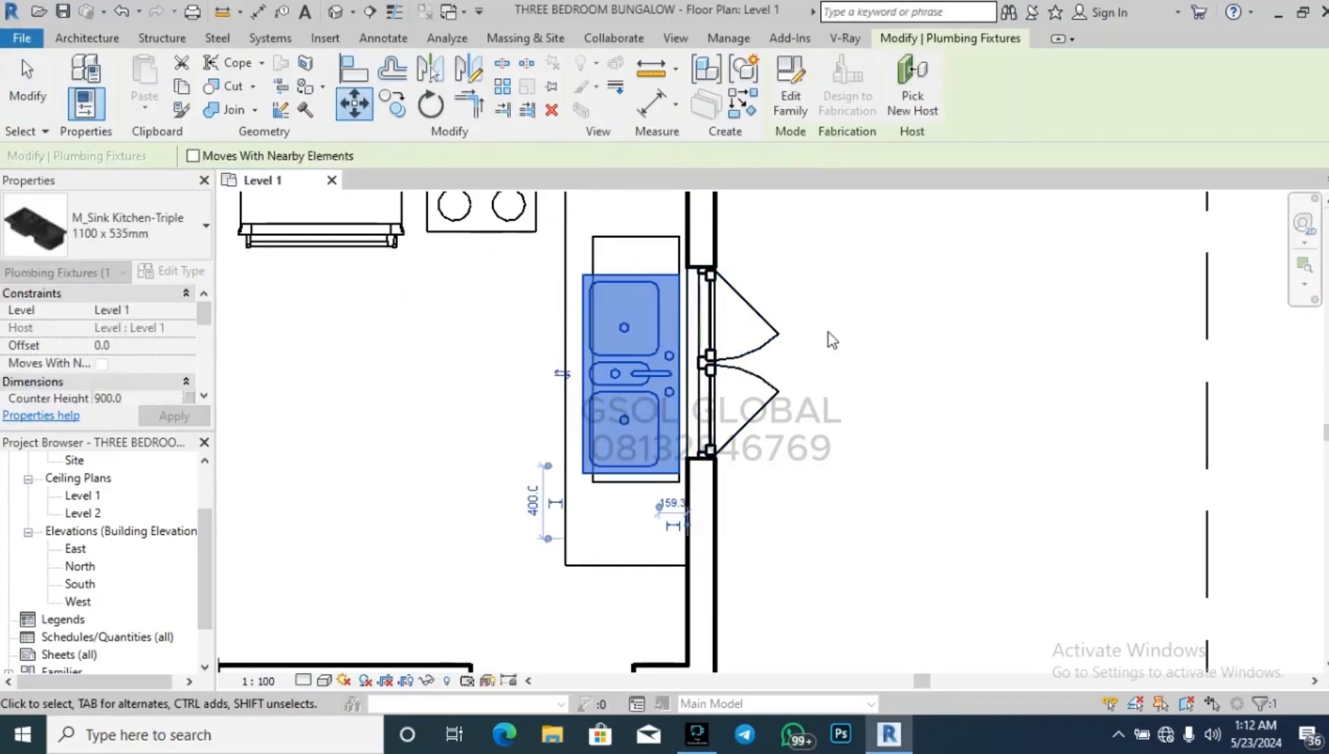
click(823, 336)
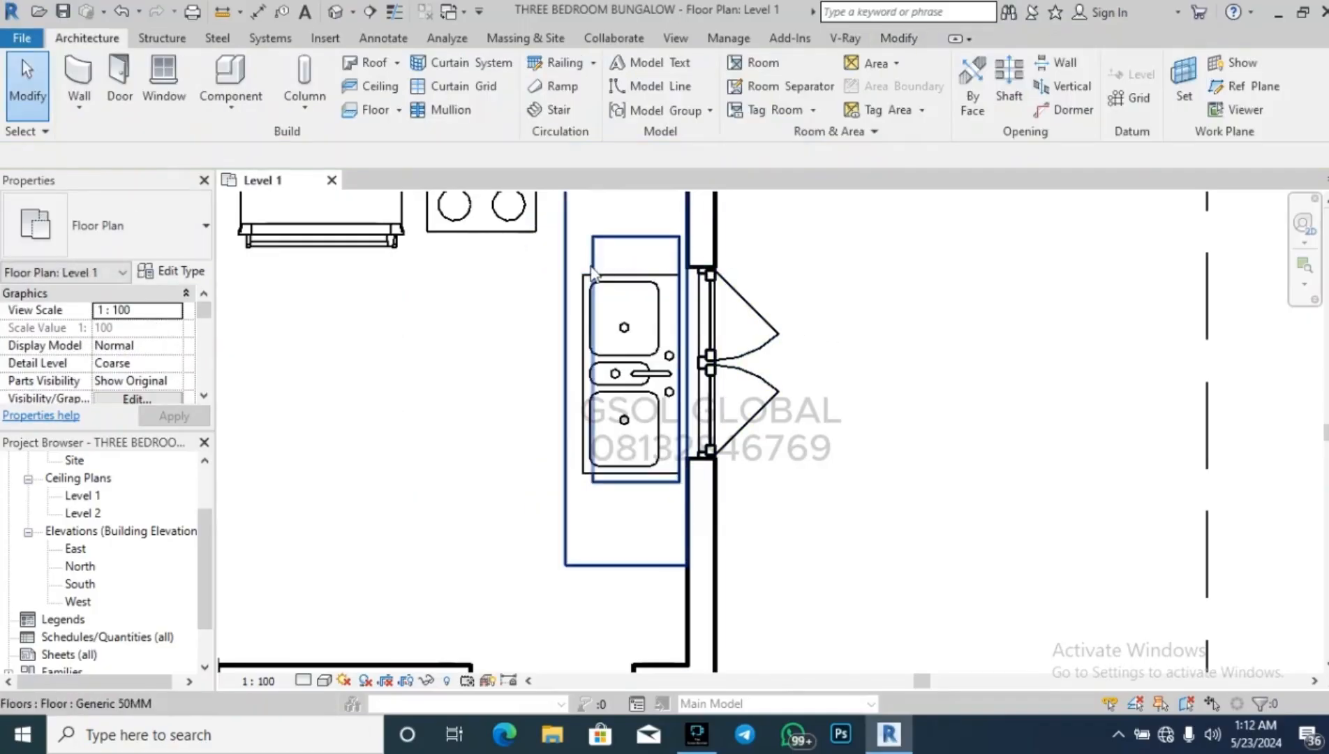
Reopen the counter slab's boundary and align the opening's upper and lower edges with the sink's outline.
double_click(592, 239)
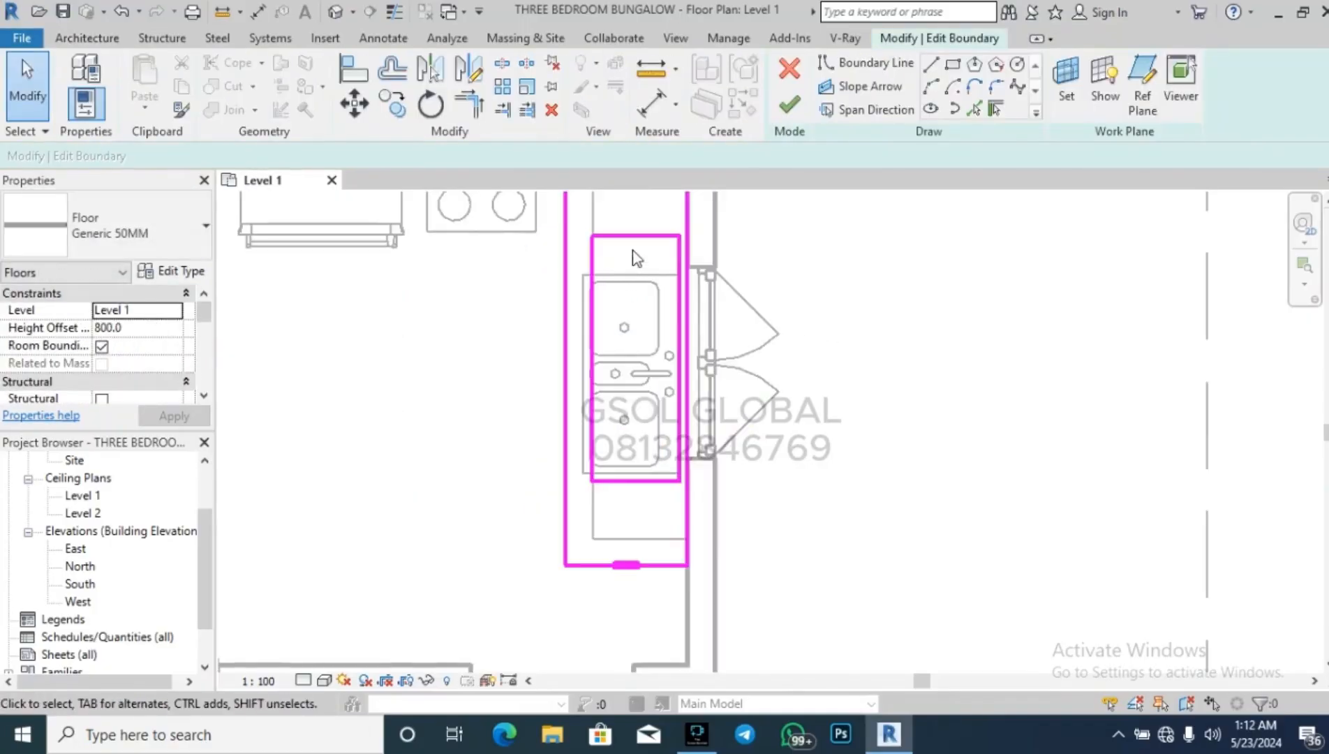
key(a)
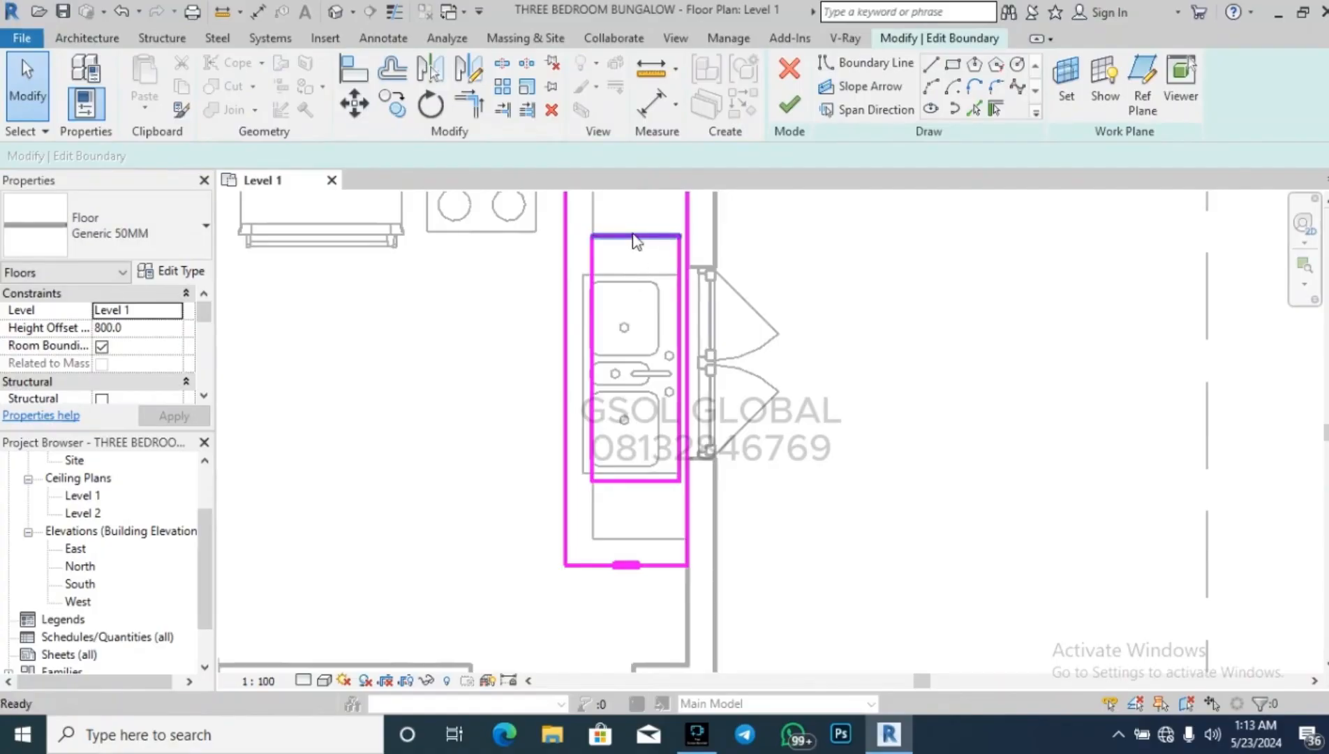
key(l)
click(631, 272)
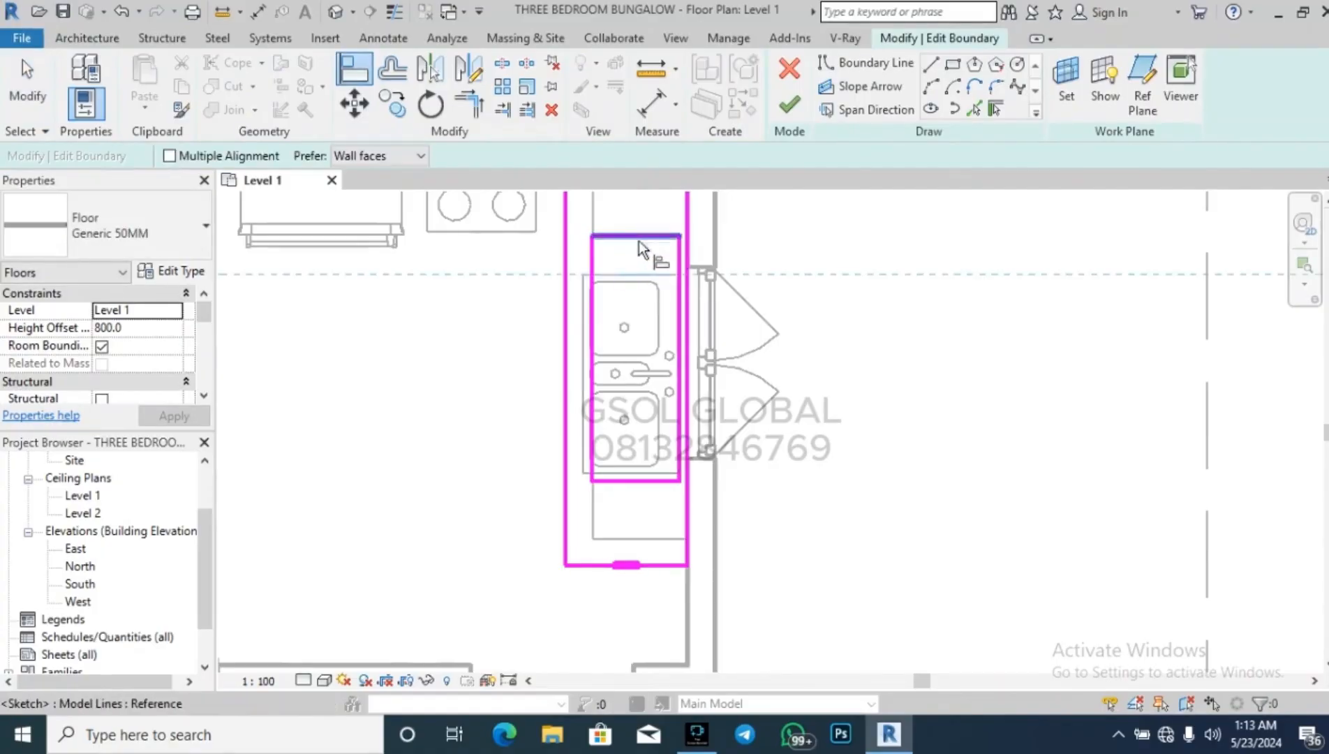
click(639, 237)
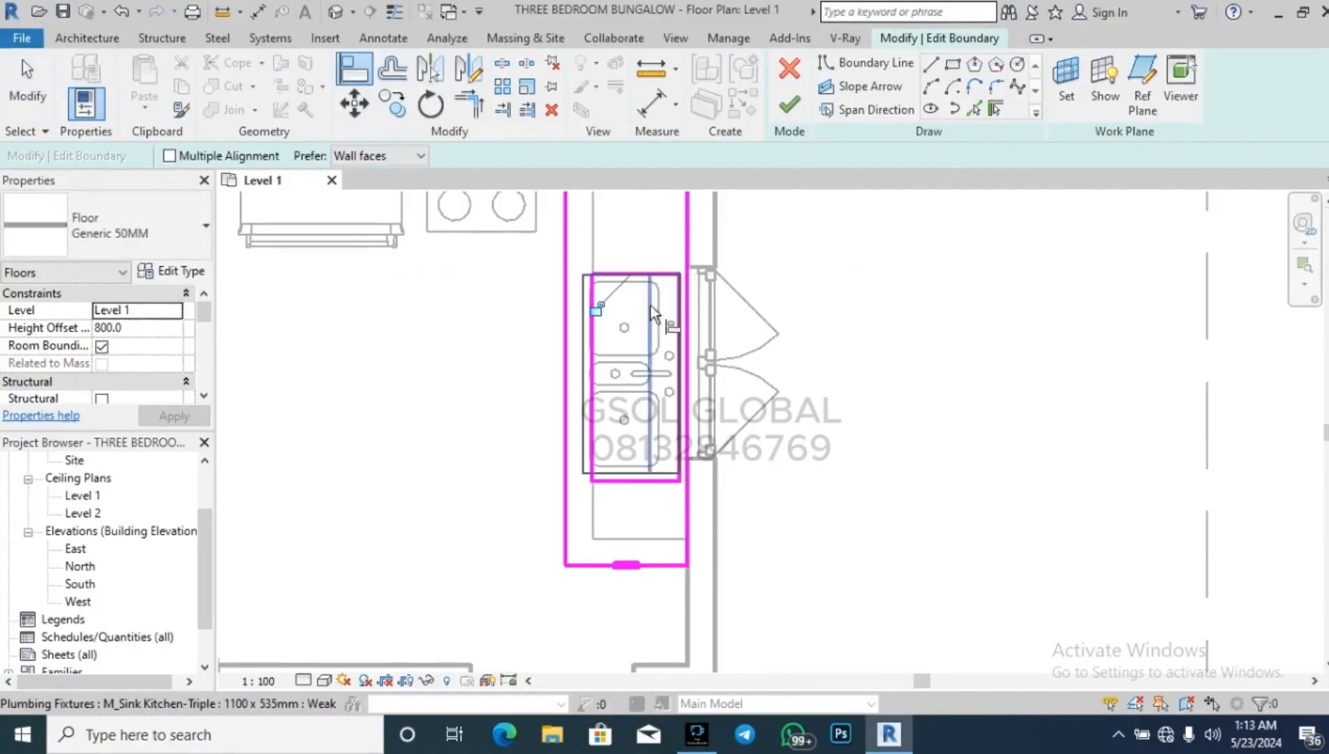
scroll(638, 473, up, 4)
click(634, 473)
click(632, 493)
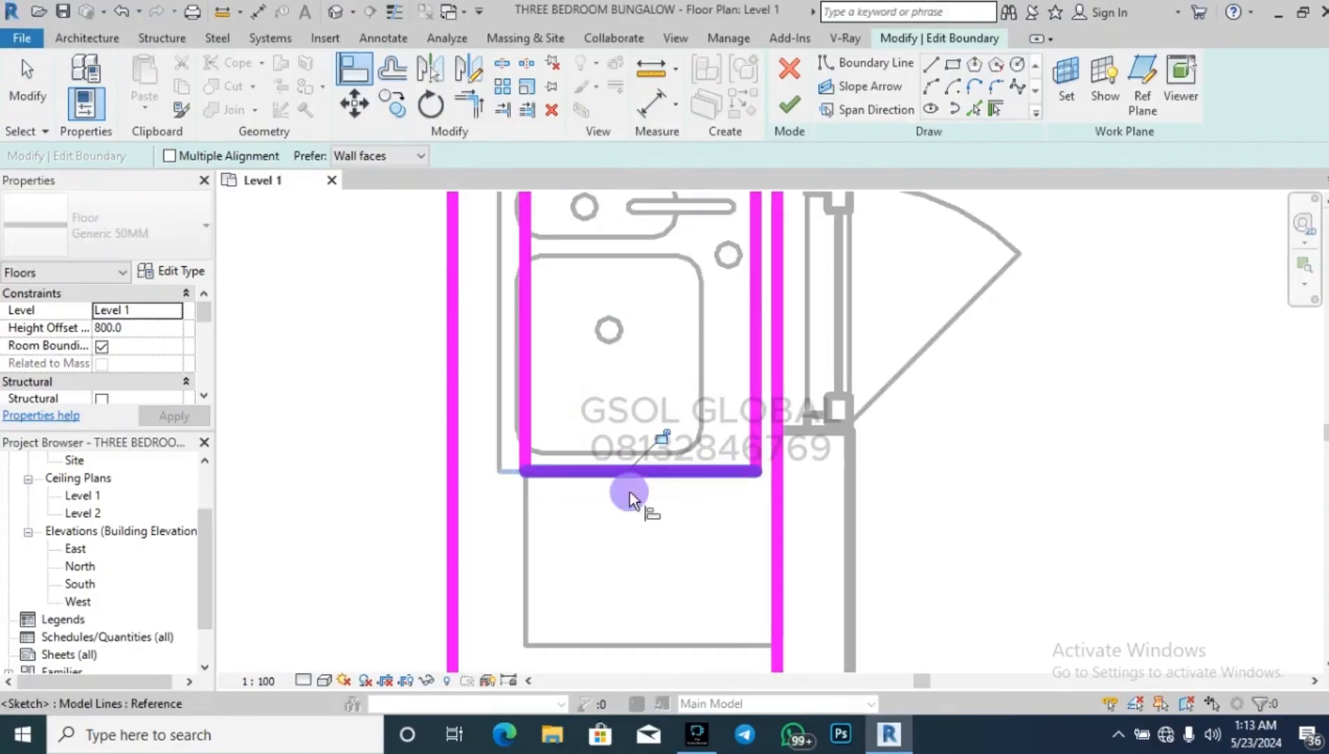
Align the opening's room-side edge with the sink's outline and finish the counter slab's boundary.
click(498, 414)
key(Escape)
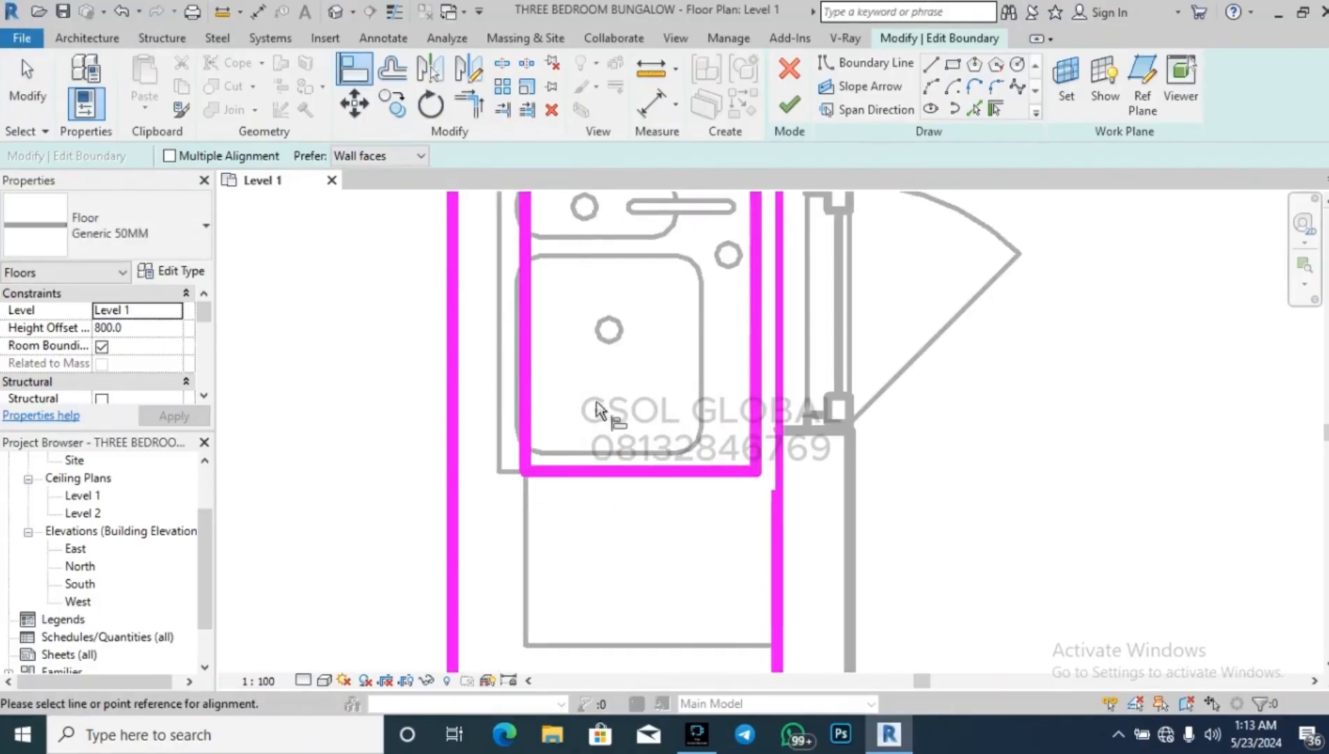
click(503, 371)
click(525, 357)
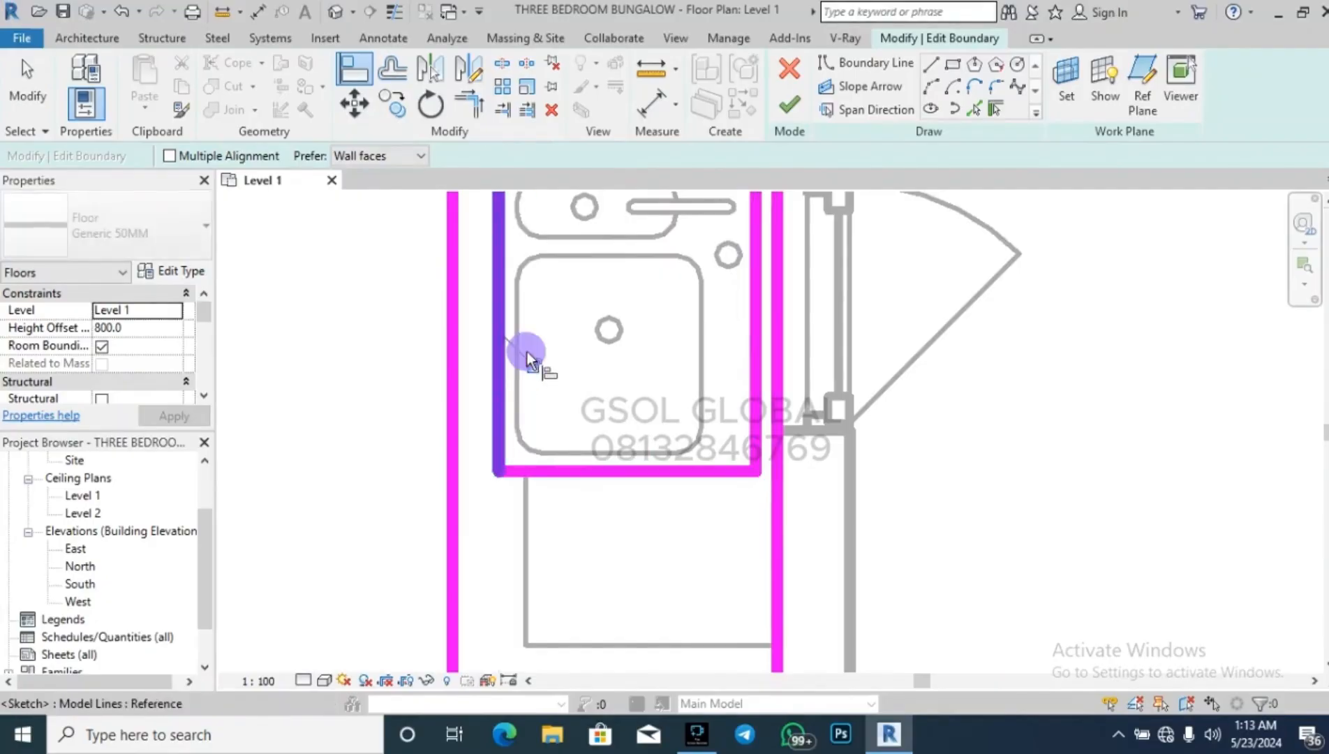
click(789, 104)
click(1052, 412)
scroll(971, 424, down, 5)
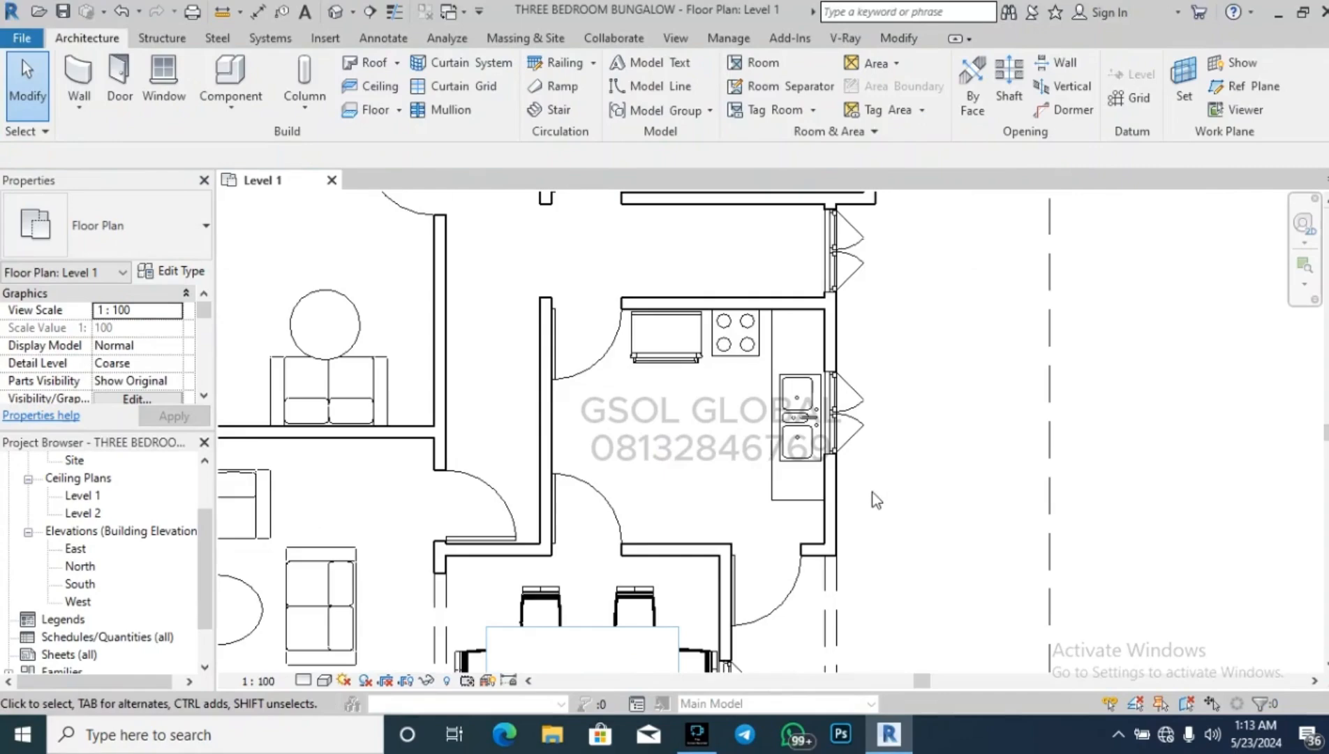
scroll(723, 359, down, 4)
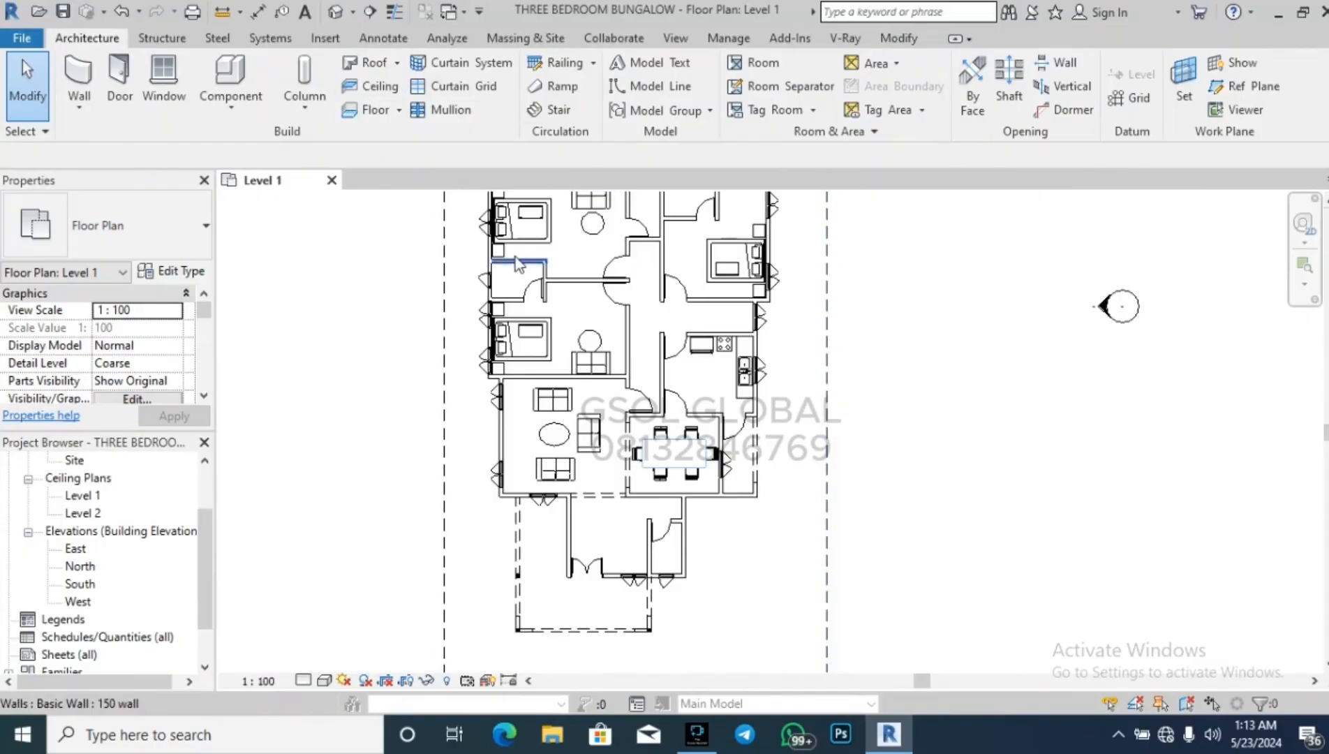
scroll(496, 254, up, 2)
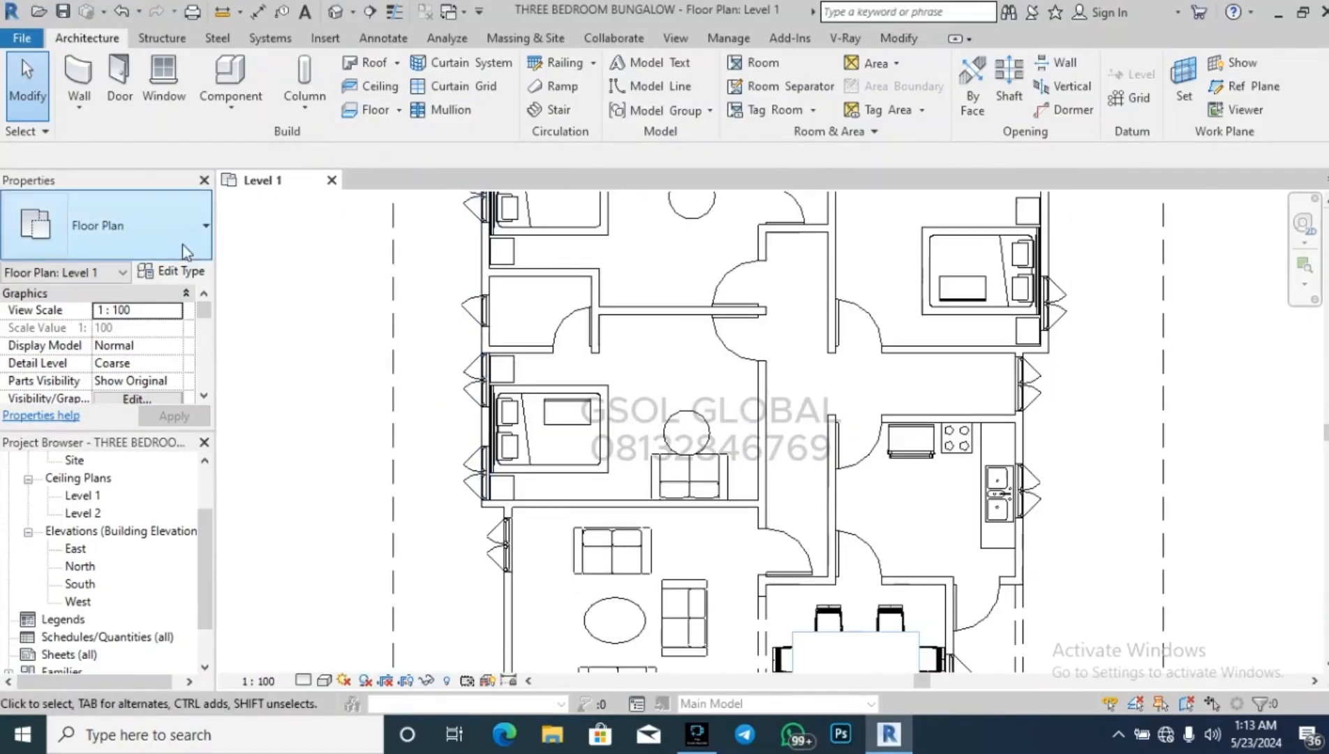
Place a Water_Closet_Toilet_19179, 540 x 360mm, against the window wall of the bathroom between the two west-side bedrooms.
click(213, 67)
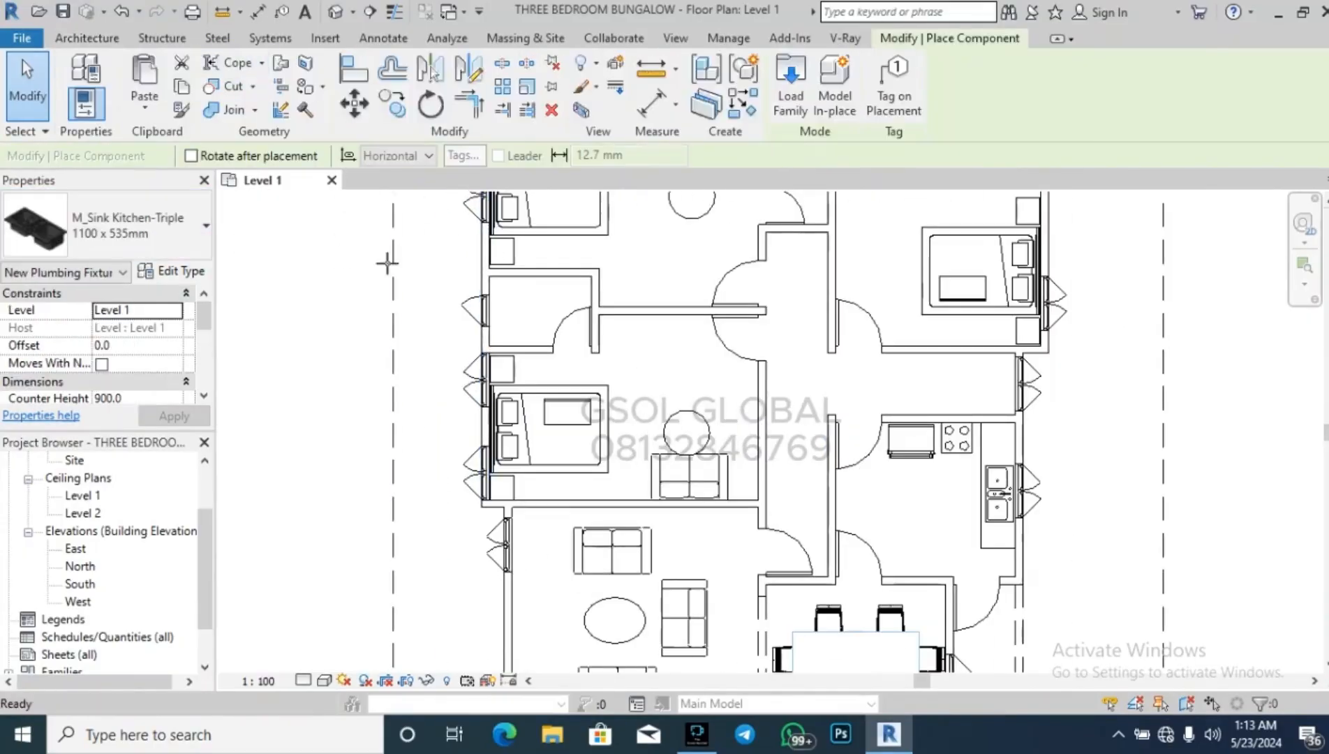
click(188, 238)
scroll(215, 377, down, 3)
scroll(212, 368, up, 3)
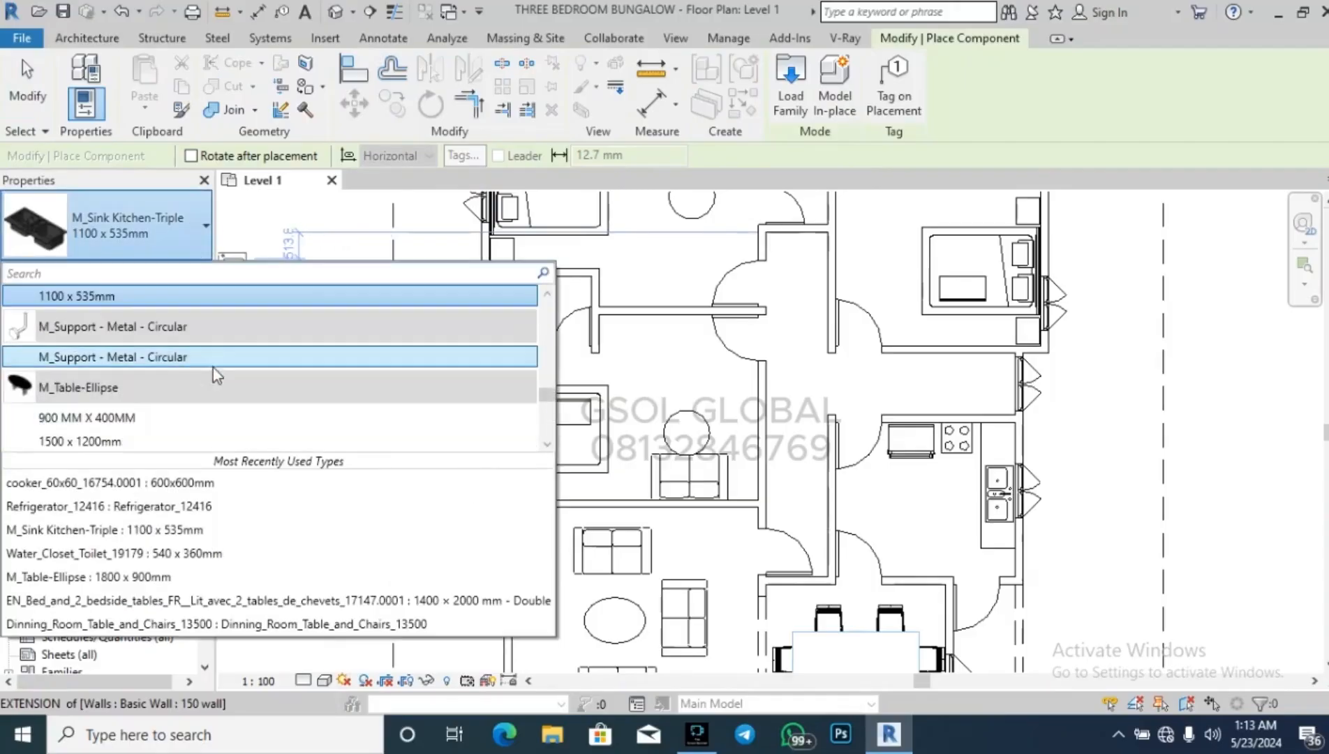
scroll(299, 376, down, 6)
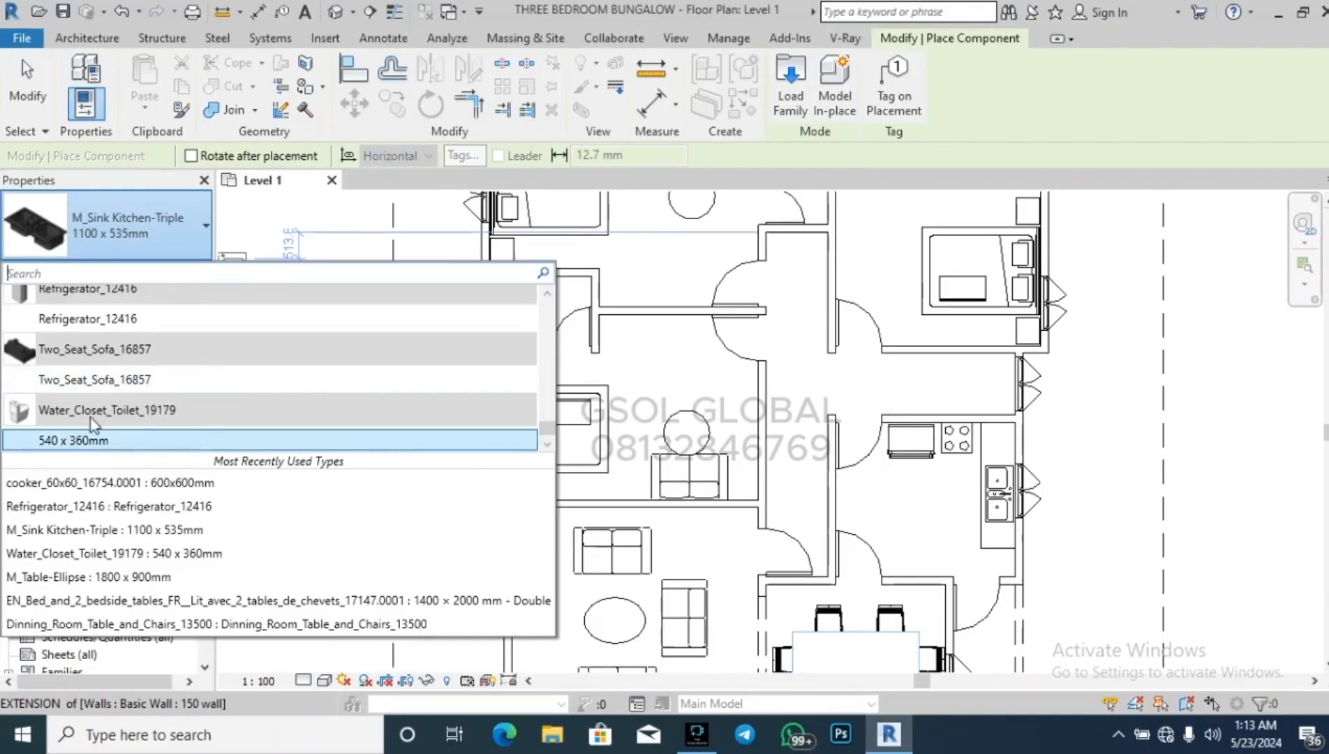
click(115, 440)
scroll(531, 301, up, 3)
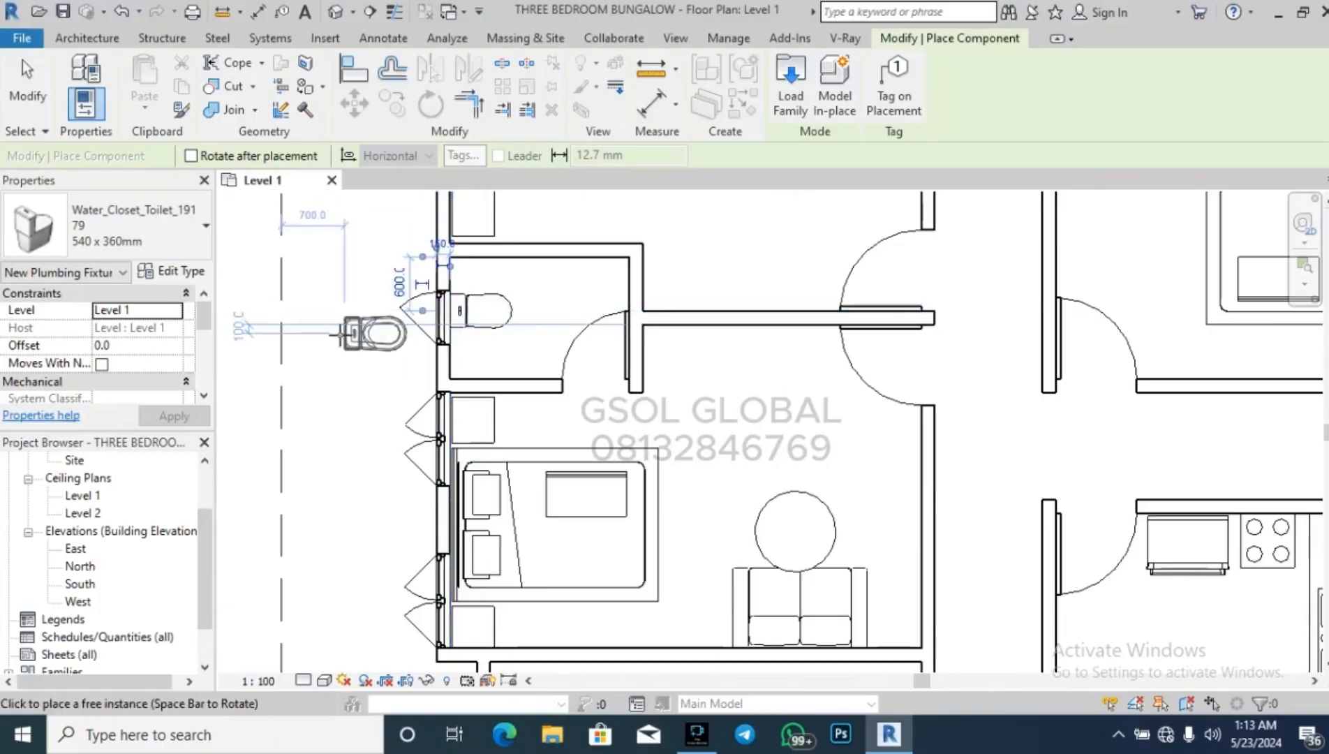
Place another 540 x 360mm water closet in the northeast bedroom's bathroom, backing onto the wall opposite its door.
scroll(347, 323, down, 3)
scroll(520, 244, up, 4)
scroll(524, 245, down, 2)
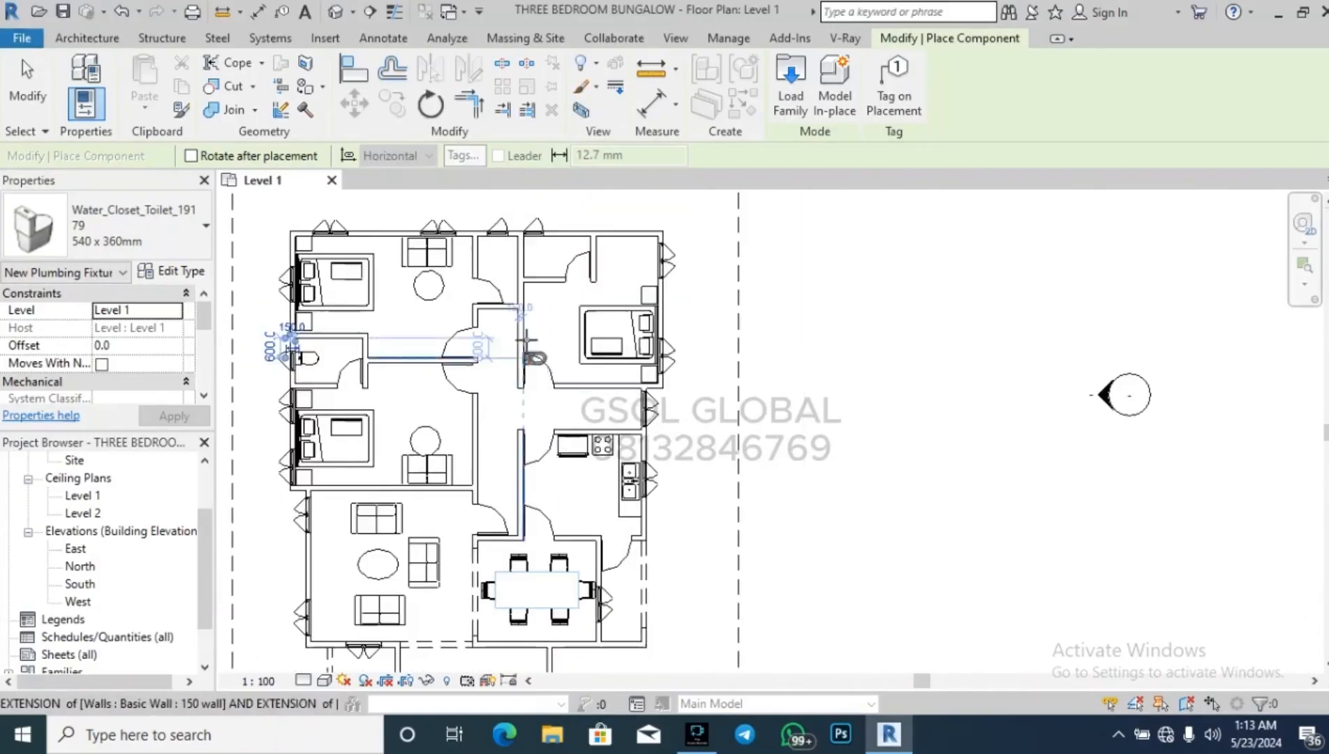
scroll(527, 248, up, 2)
scroll(528, 247, up, 1)
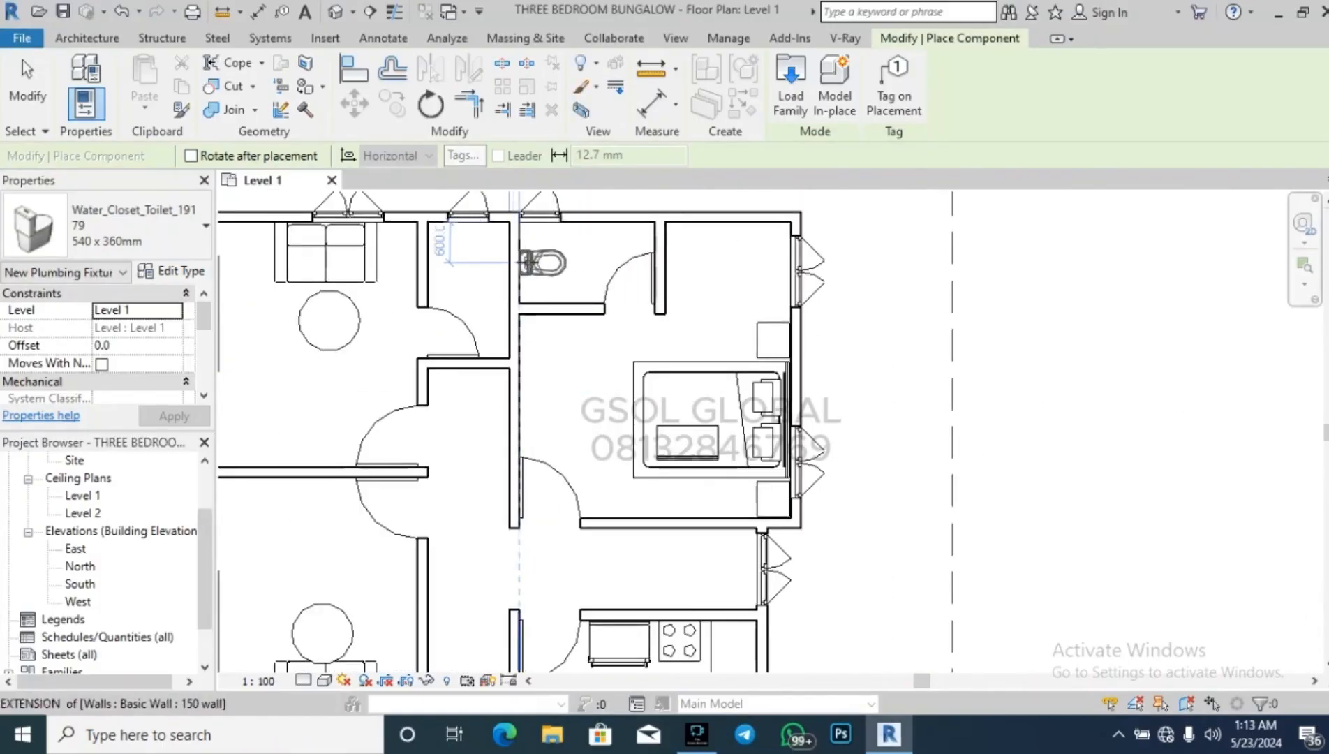
click(530, 262)
Rotate the water closet and place it below the window in the narrow bathroom along the plan's upper exterior wall.
key(space)
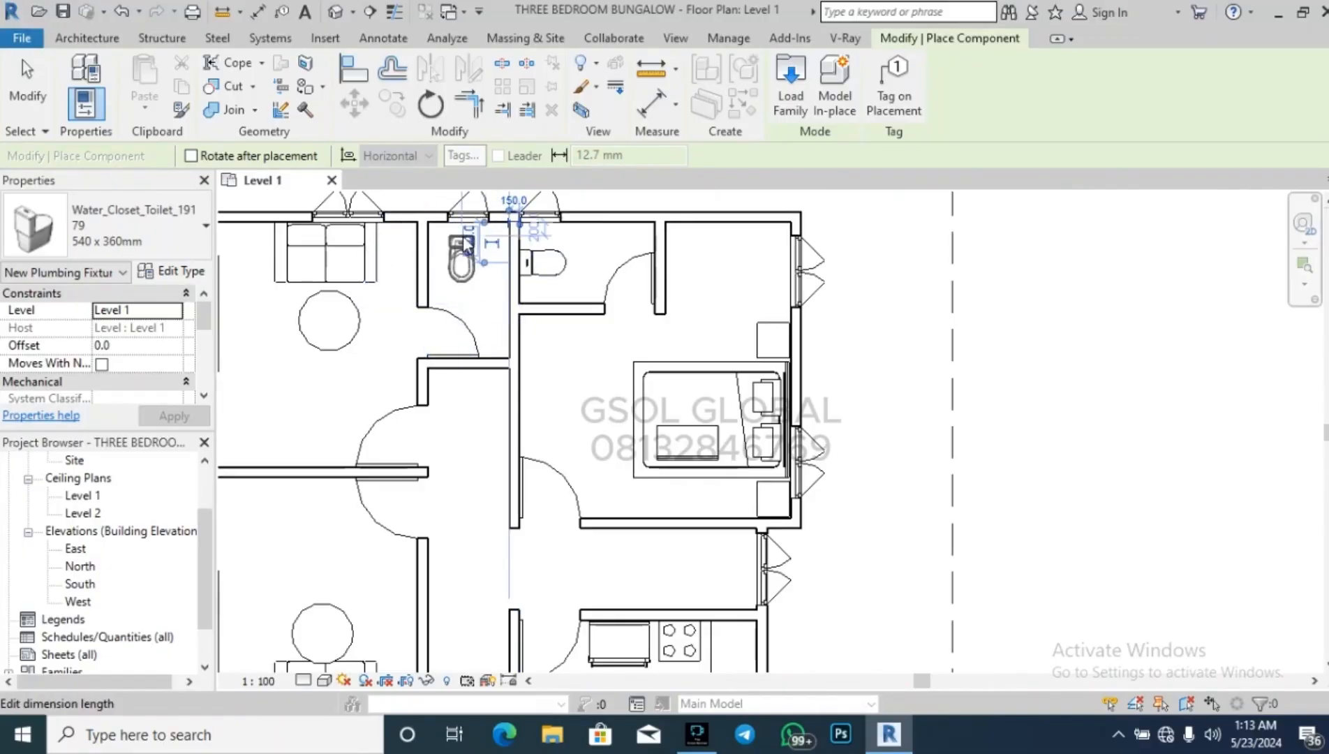
scroll(475, 241, down, 3)
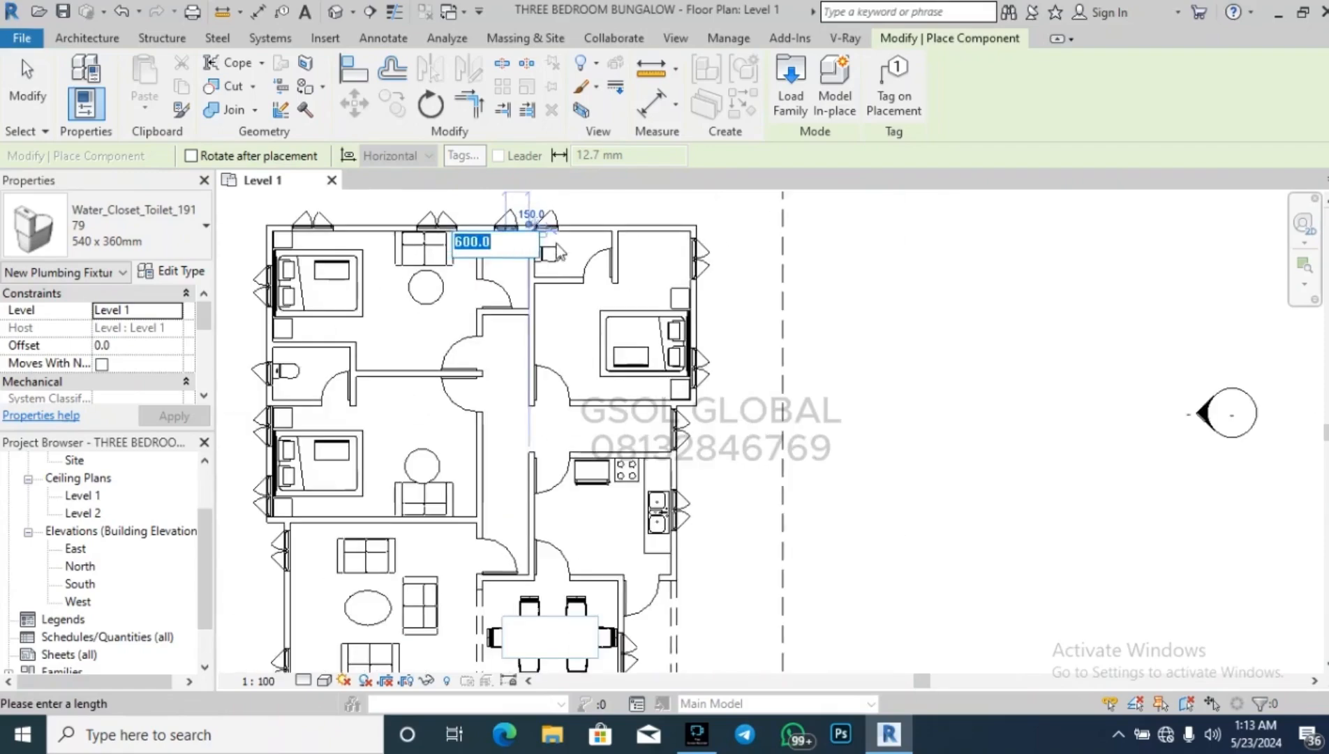
scroll(520, 241, up, 3)
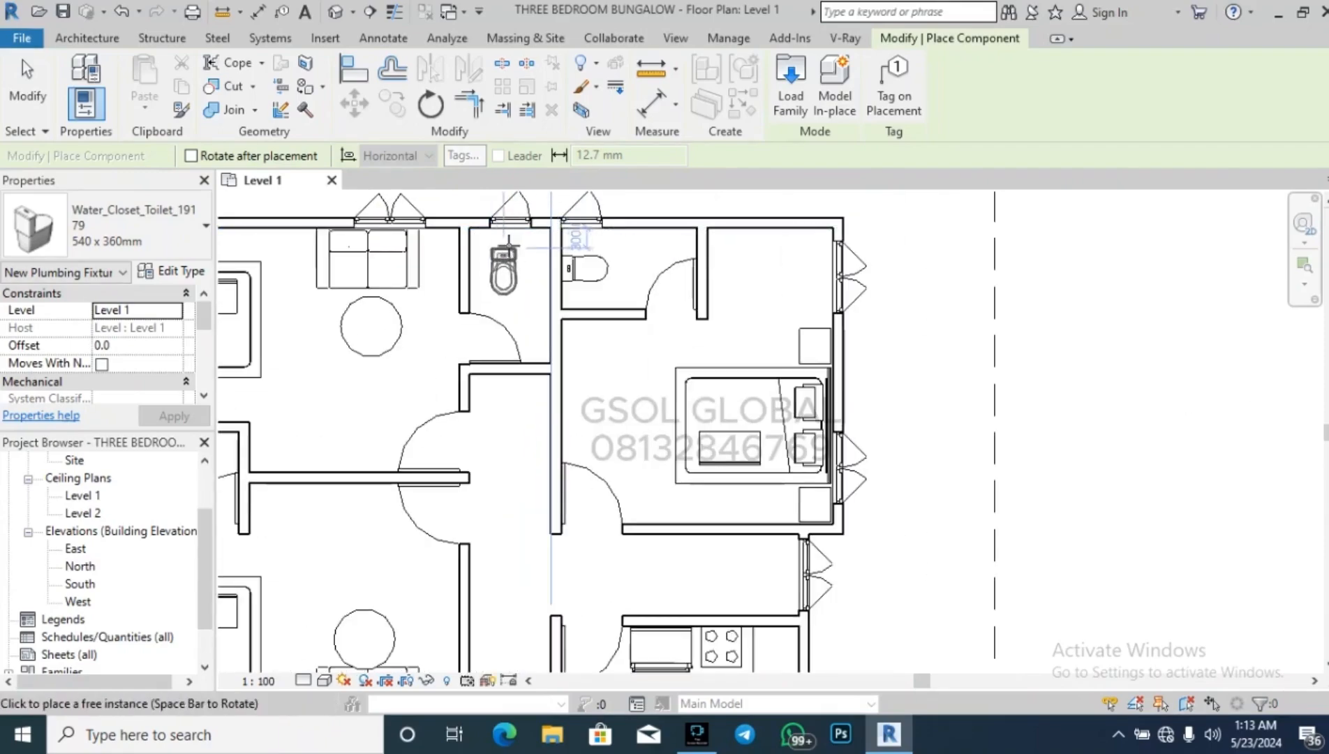
Place a water closet with its tank against the window wall of the toilet beside the entrance, and end component placement.
scroll(510, 230, down, 5)
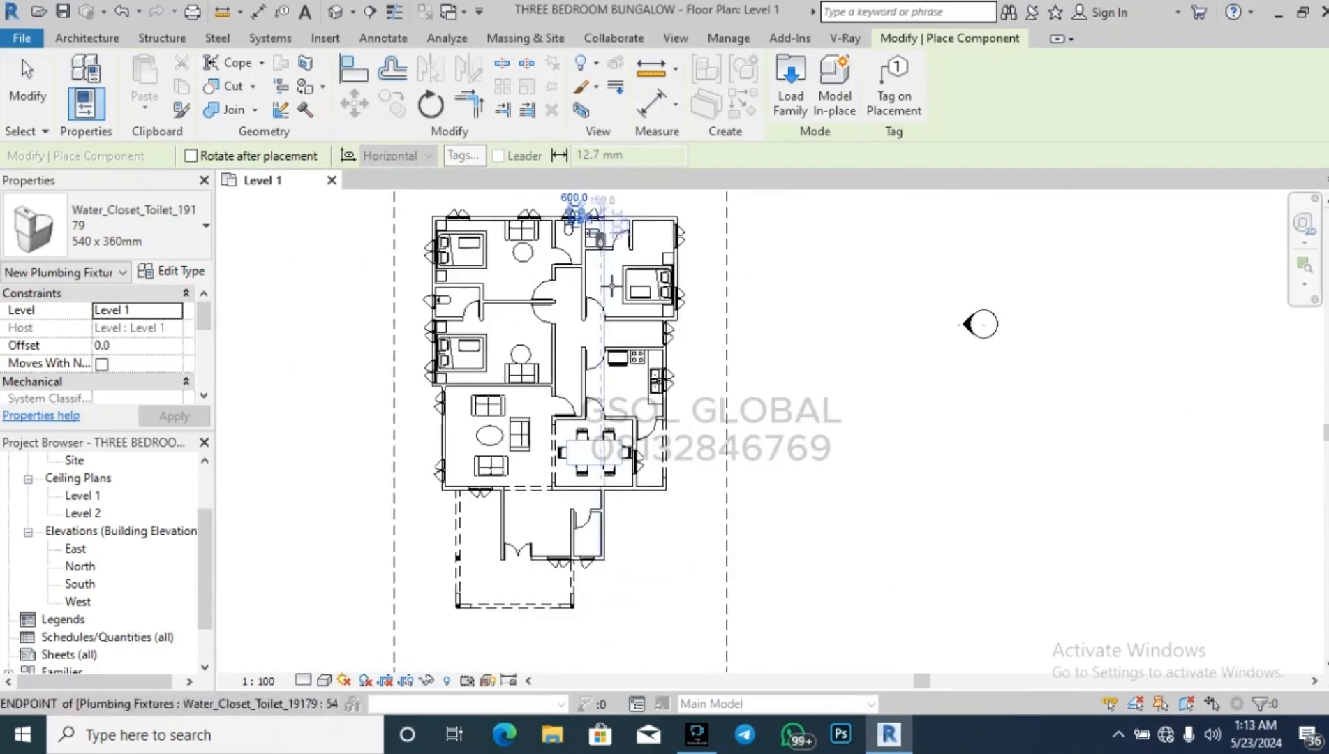
scroll(631, 482, up, 2)
scroll(545, 568, up, 3)
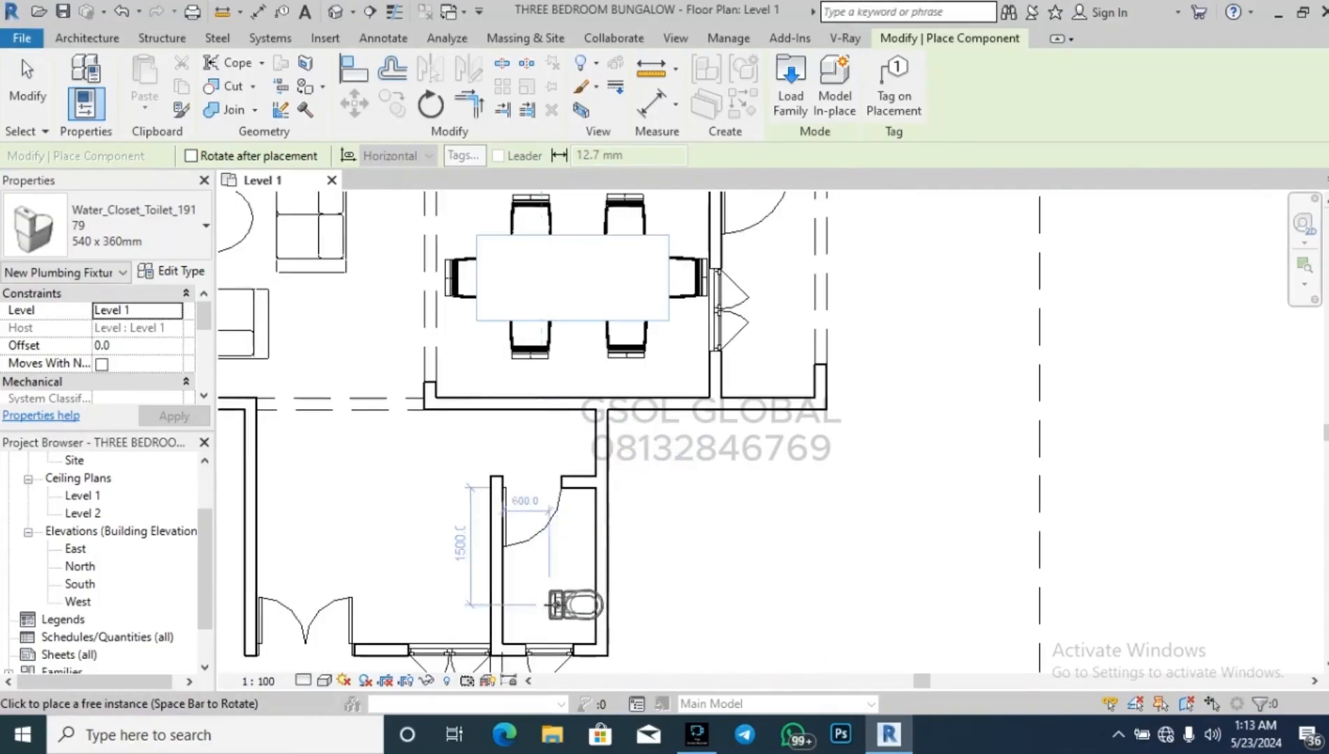
click(548, 631)
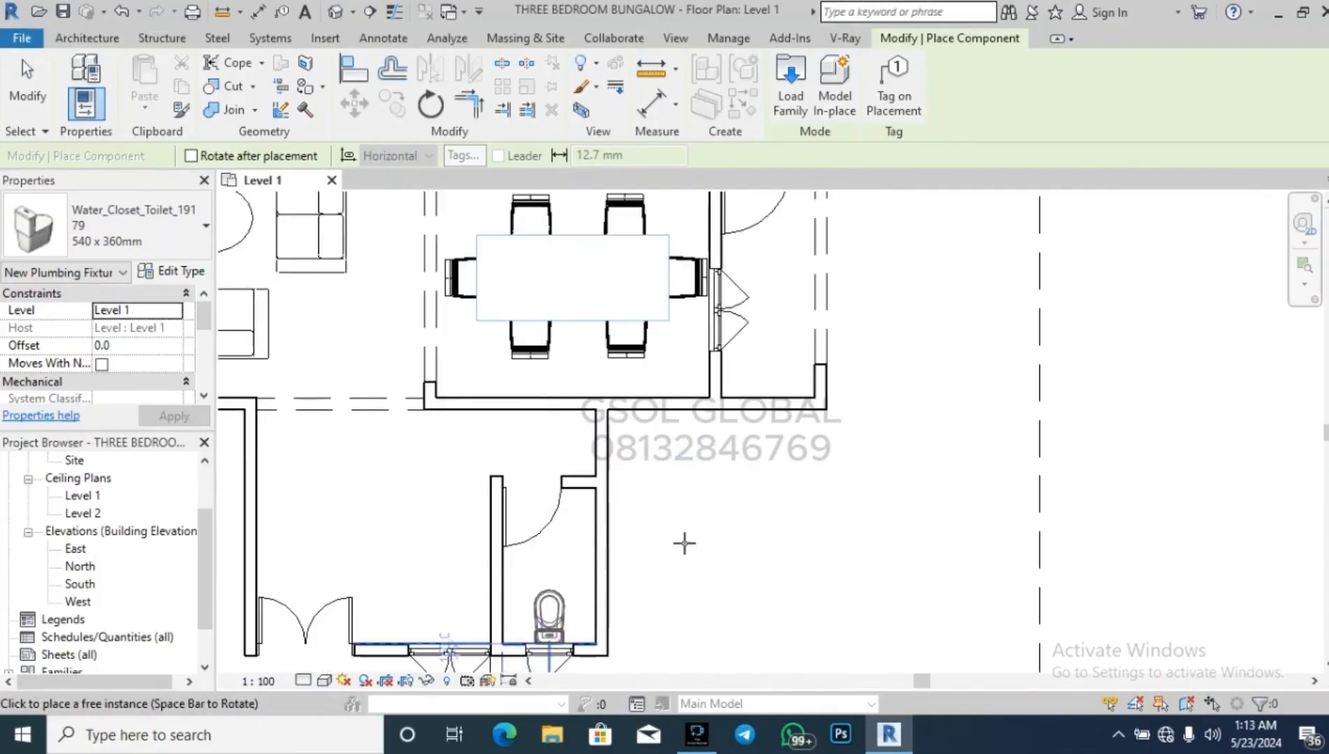
key(Escape)
key(Escape)
scroll(684, 540, down, 5)
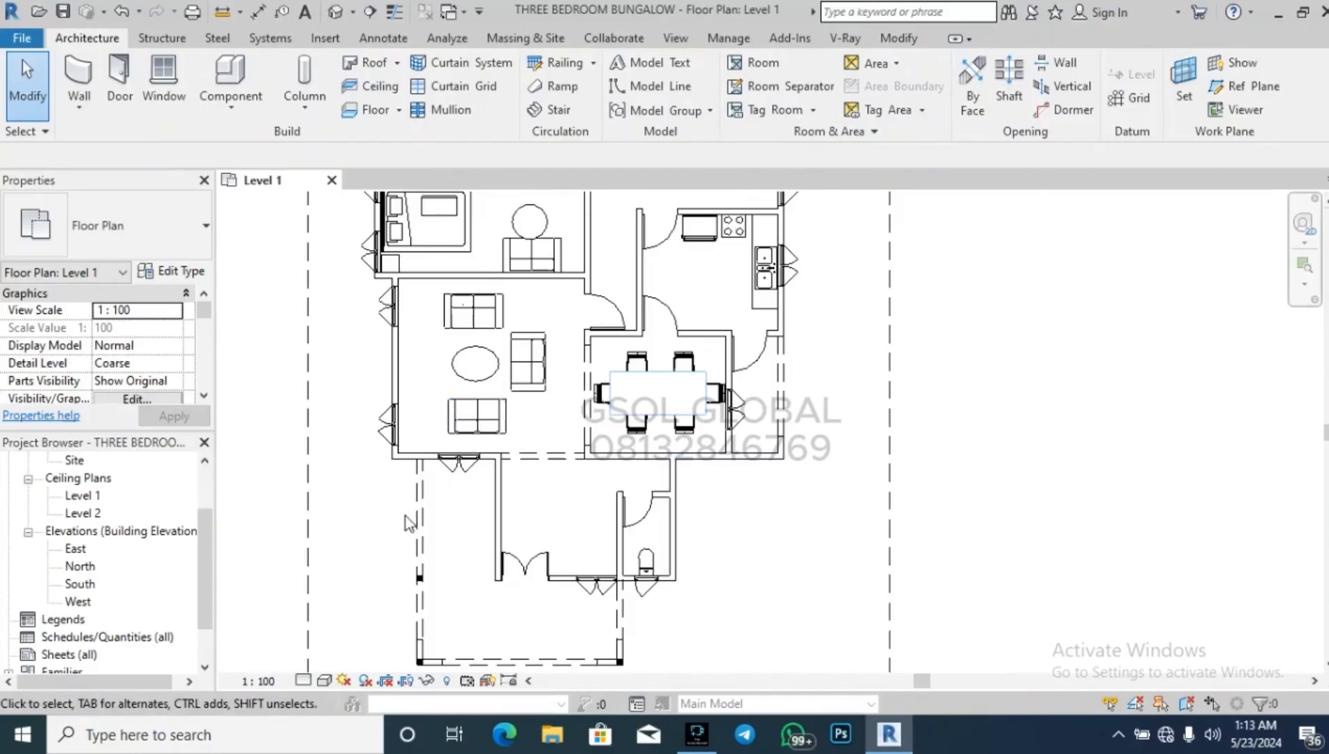
scroll(541, 343, down, 1)
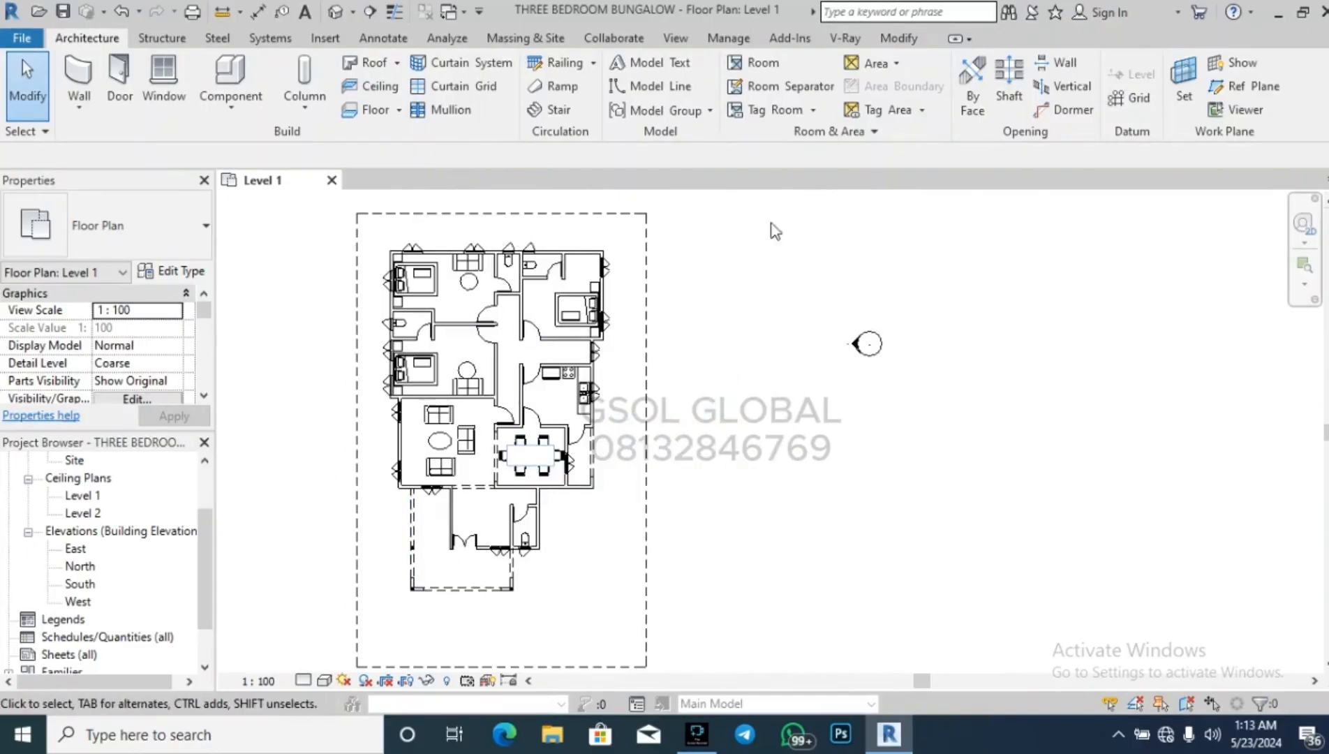
click(886, 39)
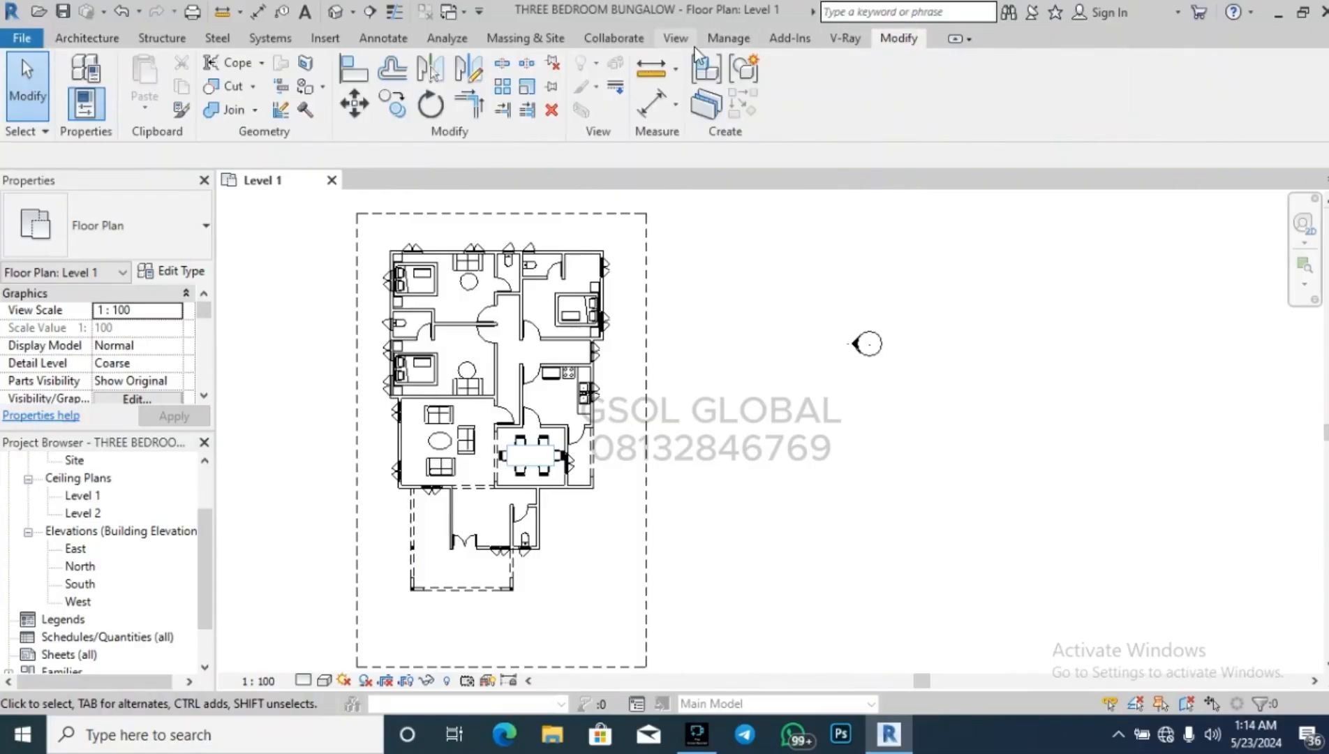
click(73, 38)
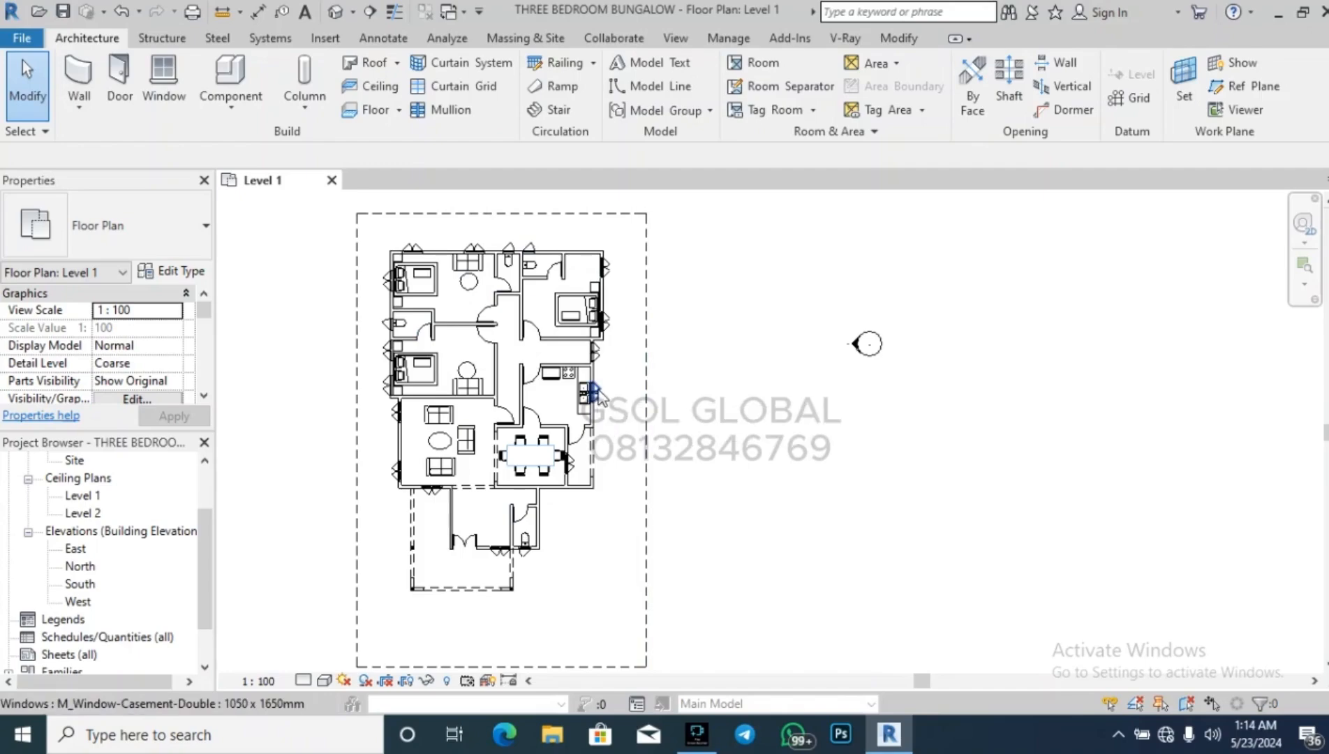
Open the kitchen counter slab's boundary sketch to review the sink opening, and close the sketch.
scroll(558, 407, up, 4)
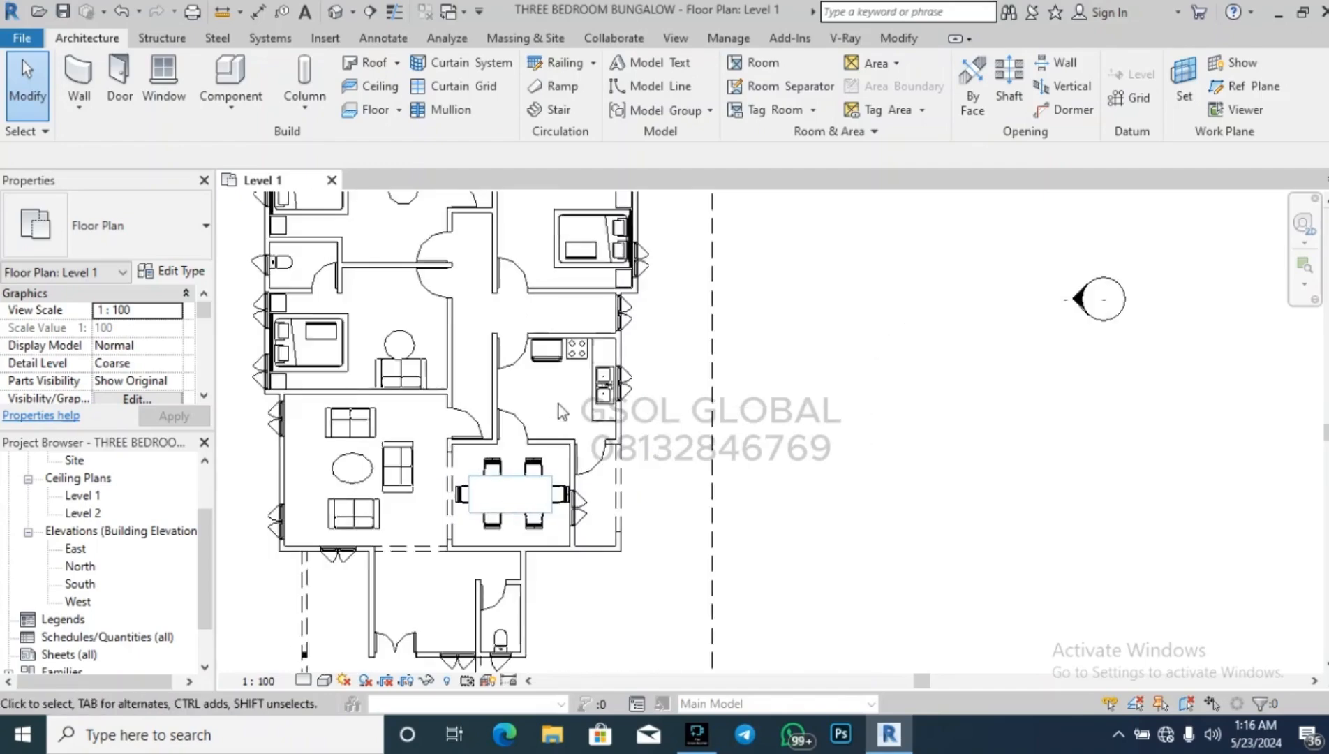
scroll(559, 404, up, 3)
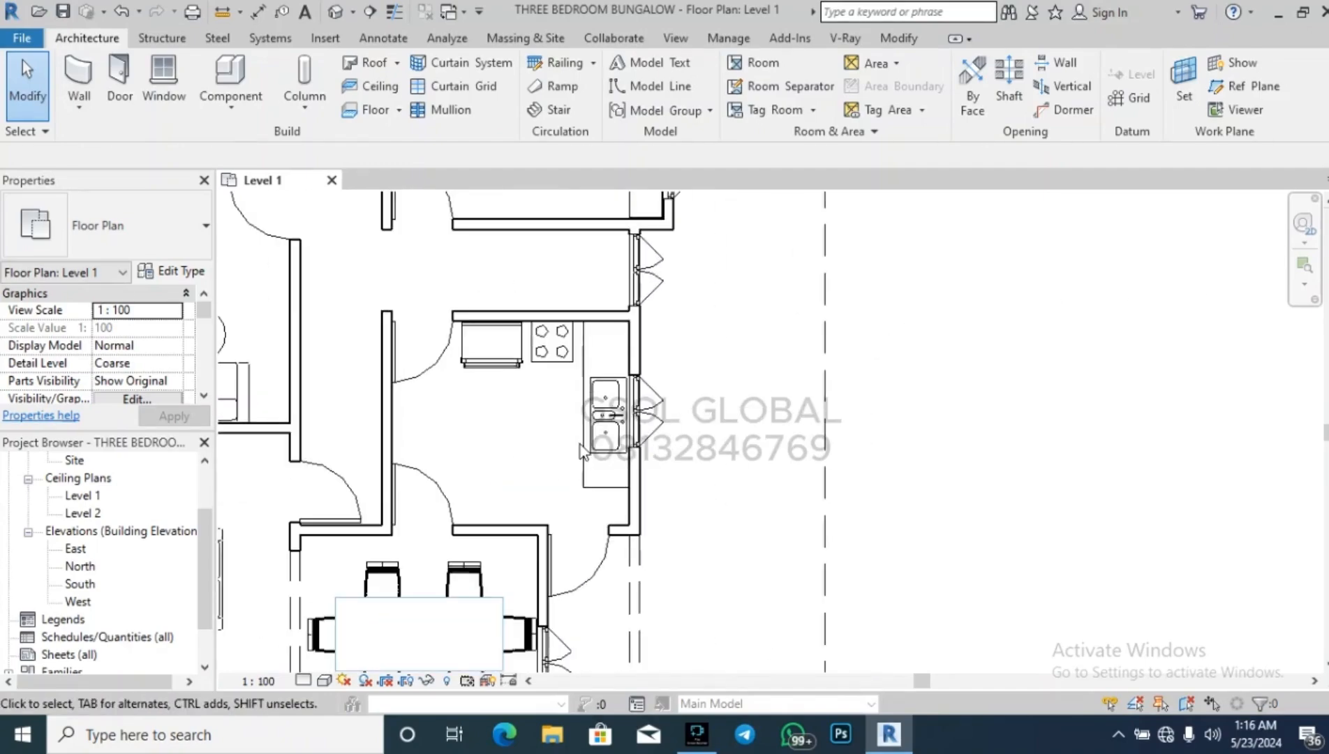
scroll(581, 452, up, 2)
click(590, 478)
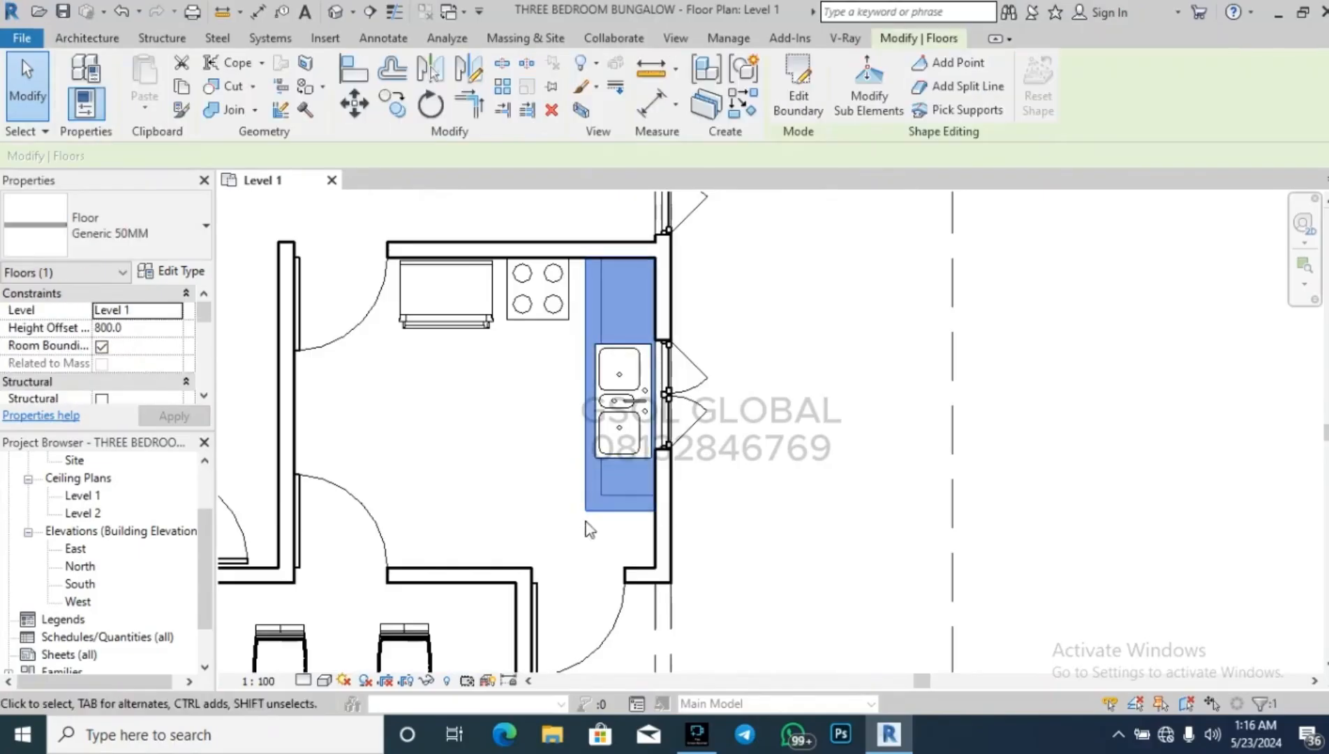
double_click(588, 481)
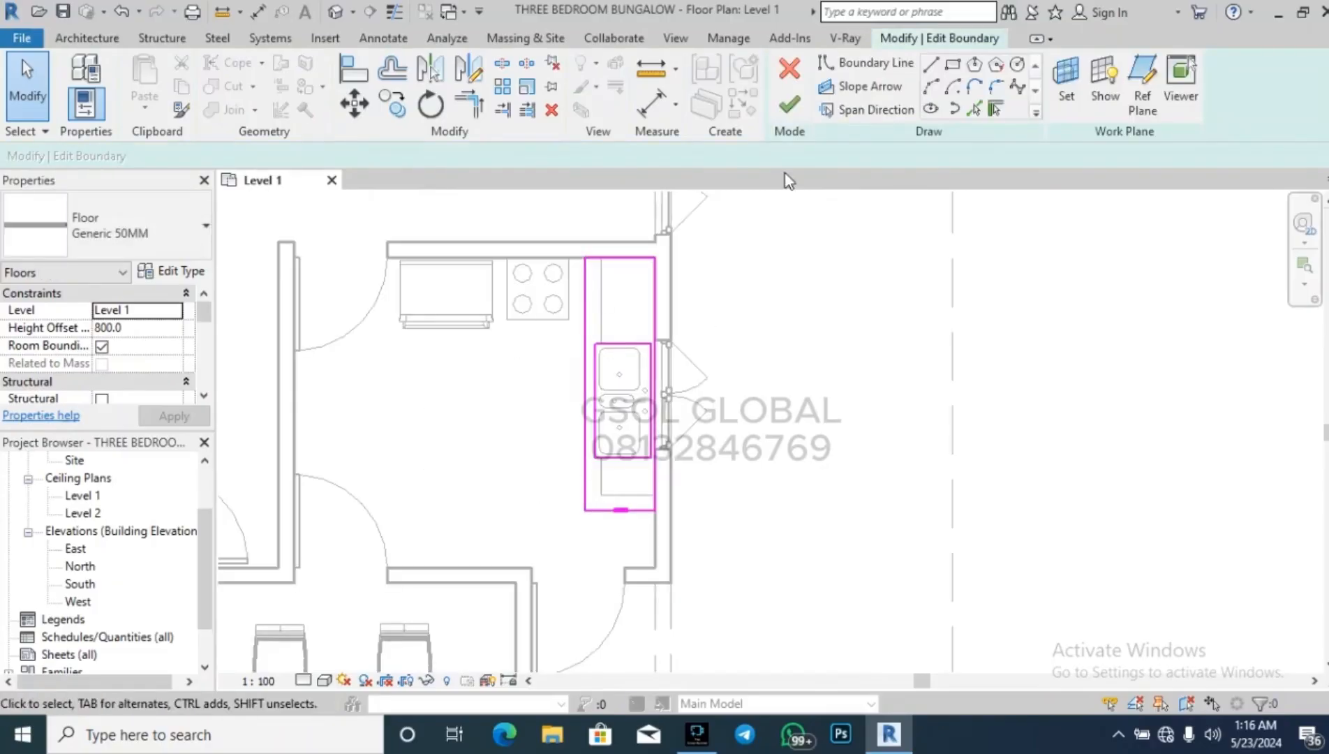
click(785, 439)
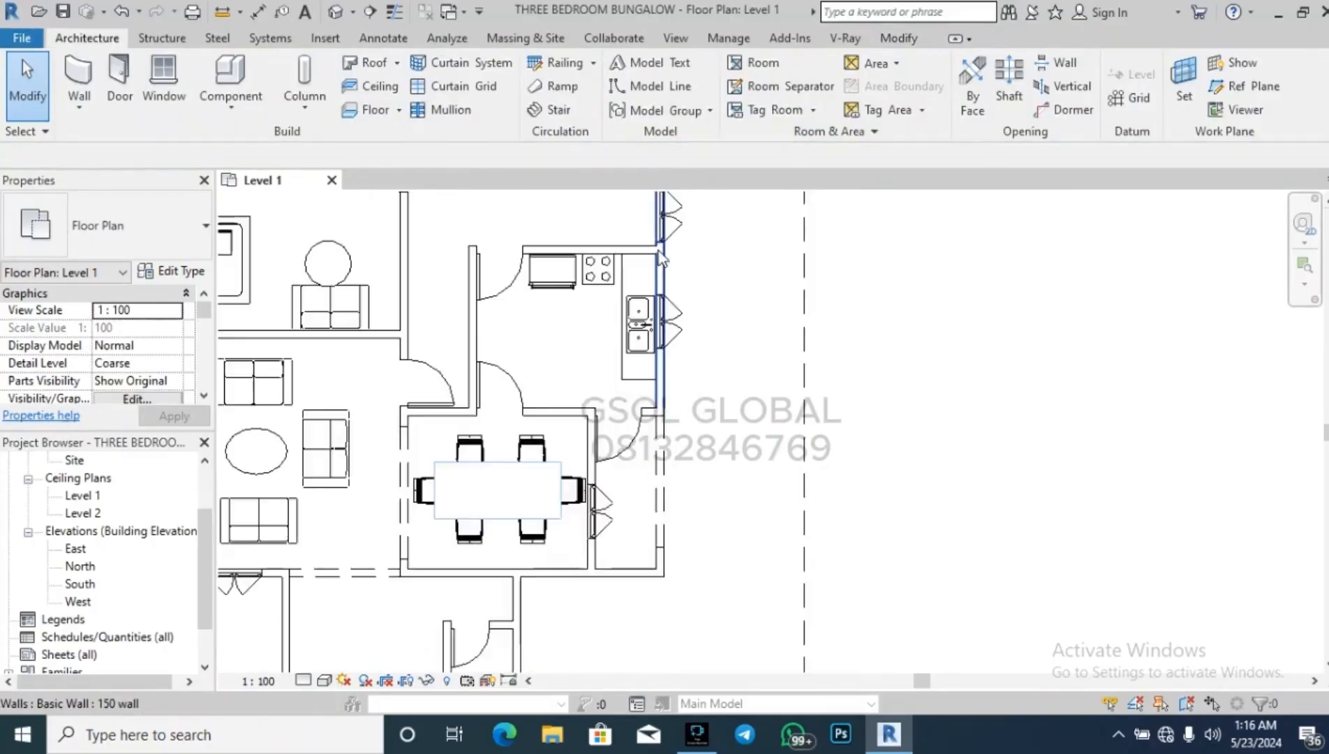
Add a 2.5mm Arial text note in the front porch reading ENTRY on one line and PORCH on the next.
scroll(658, 254, down, 3)
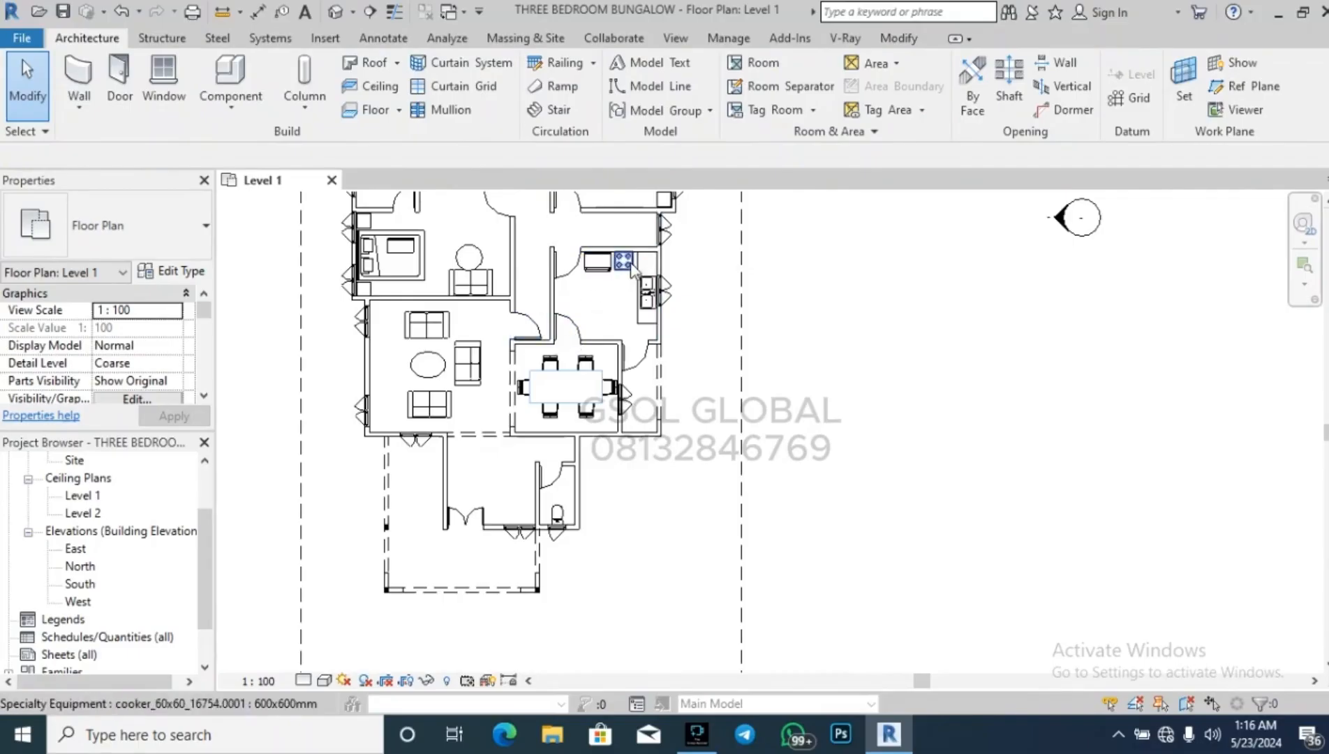
scroll(633, 269, up, 1)
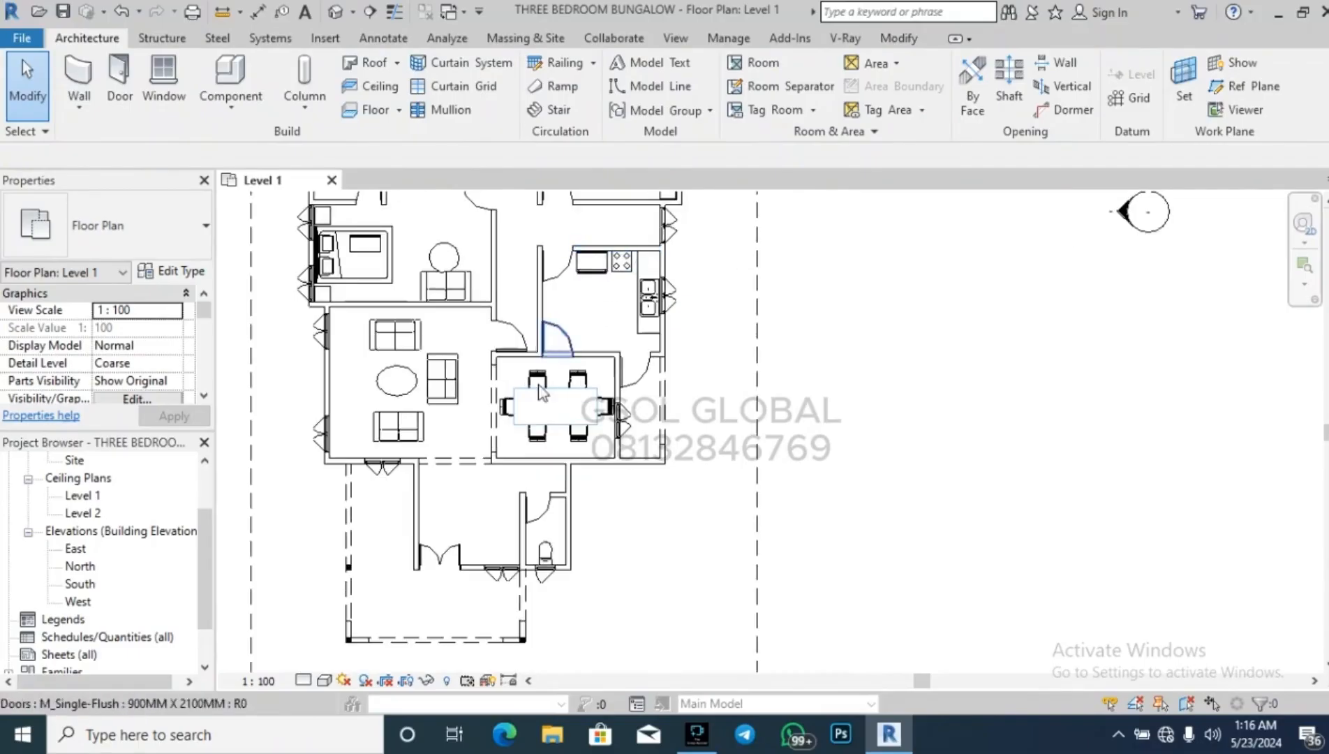
scroll(637, 524, down, 1)
scroll(517, 289, up, 2)
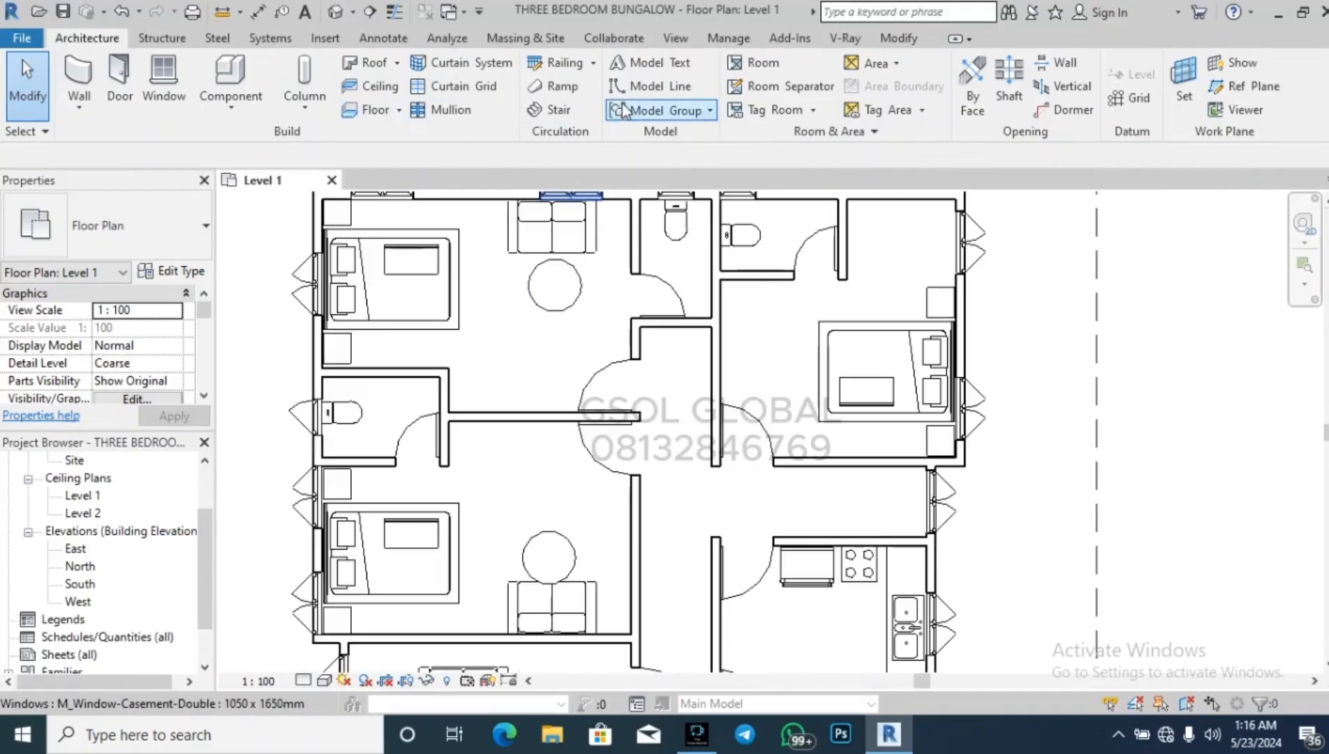
click(383, 38)
click(645, 67)
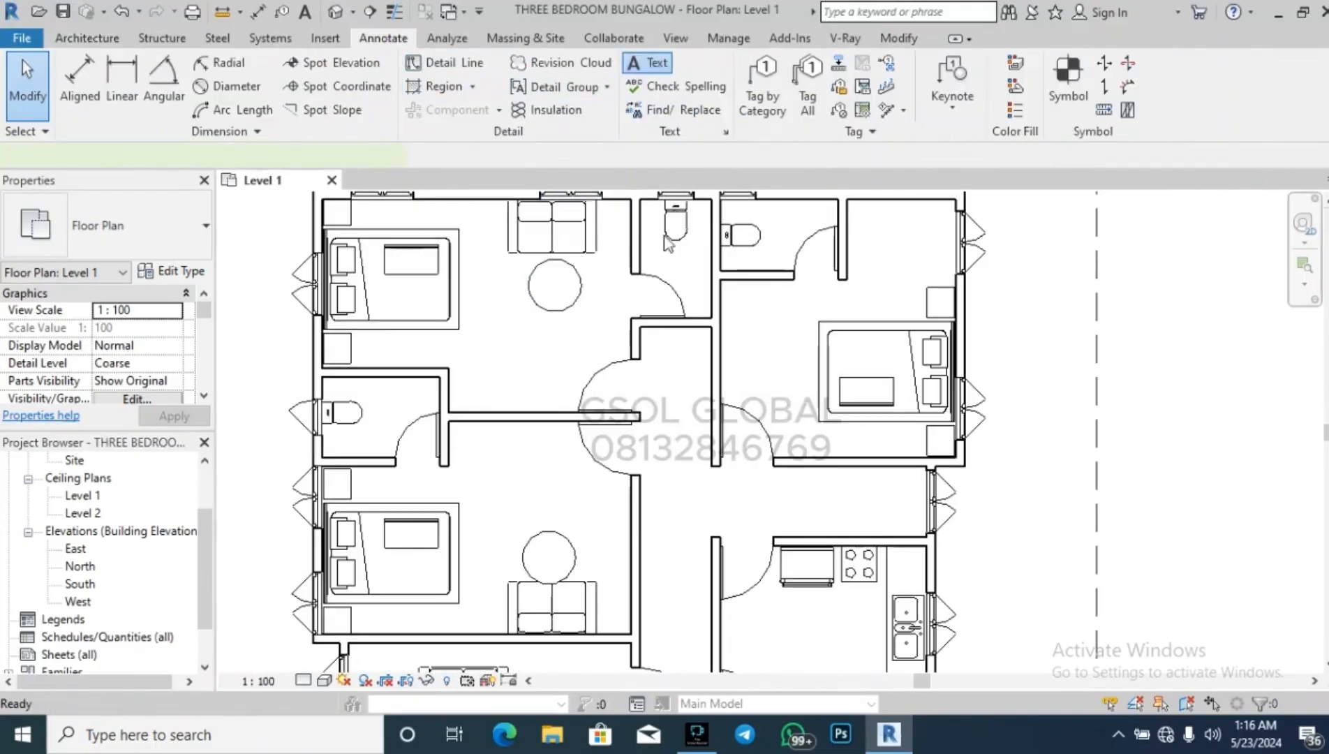
scroll(489, 306, up, 1)
scroll(517, 336, down, 1)
scroll(517, 336, down, 3)
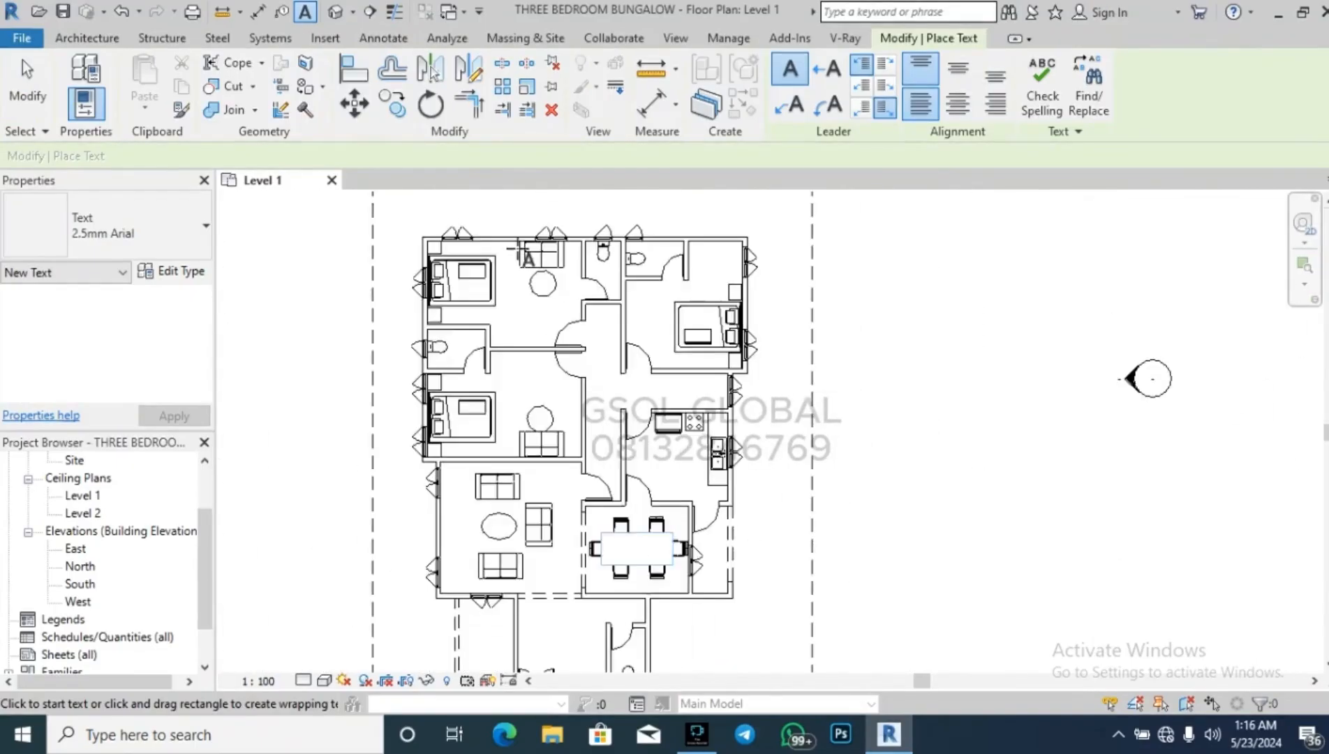
scroll(523, 576, up, 3)
click(526, 569)
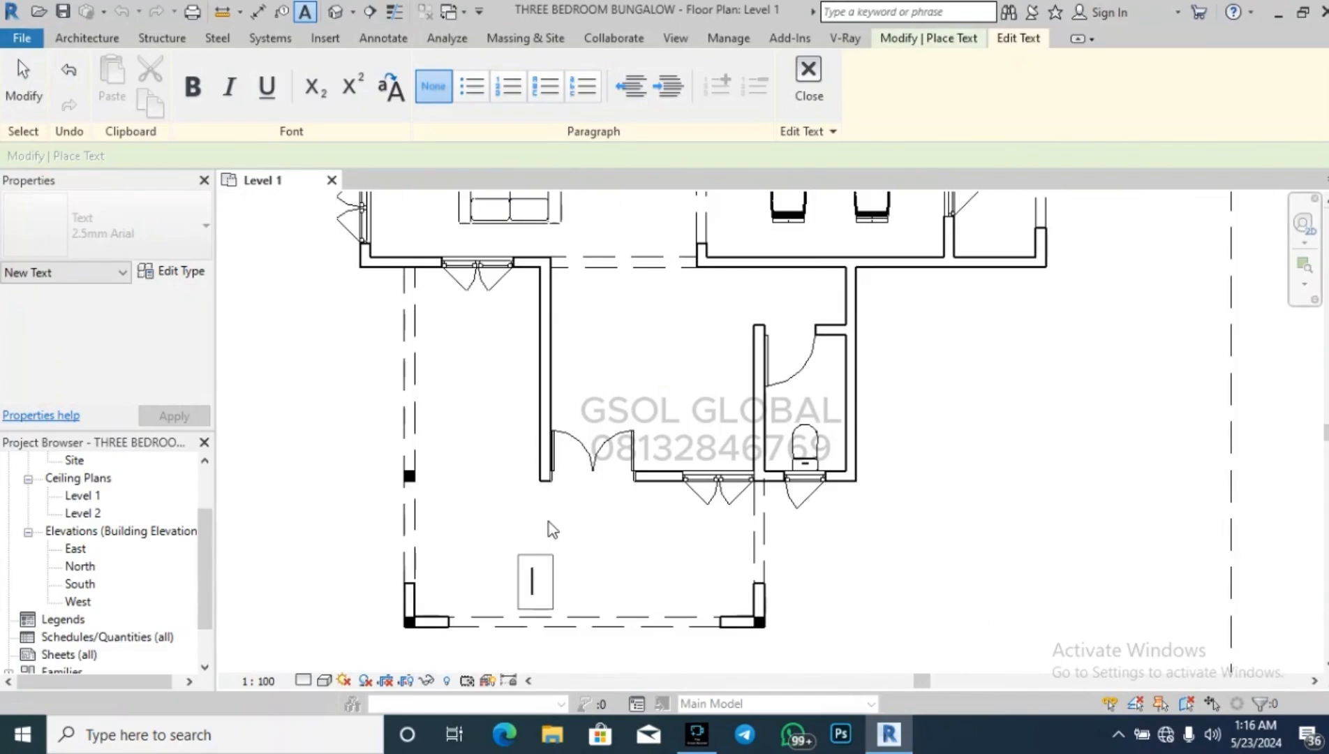
text(ENTRY)
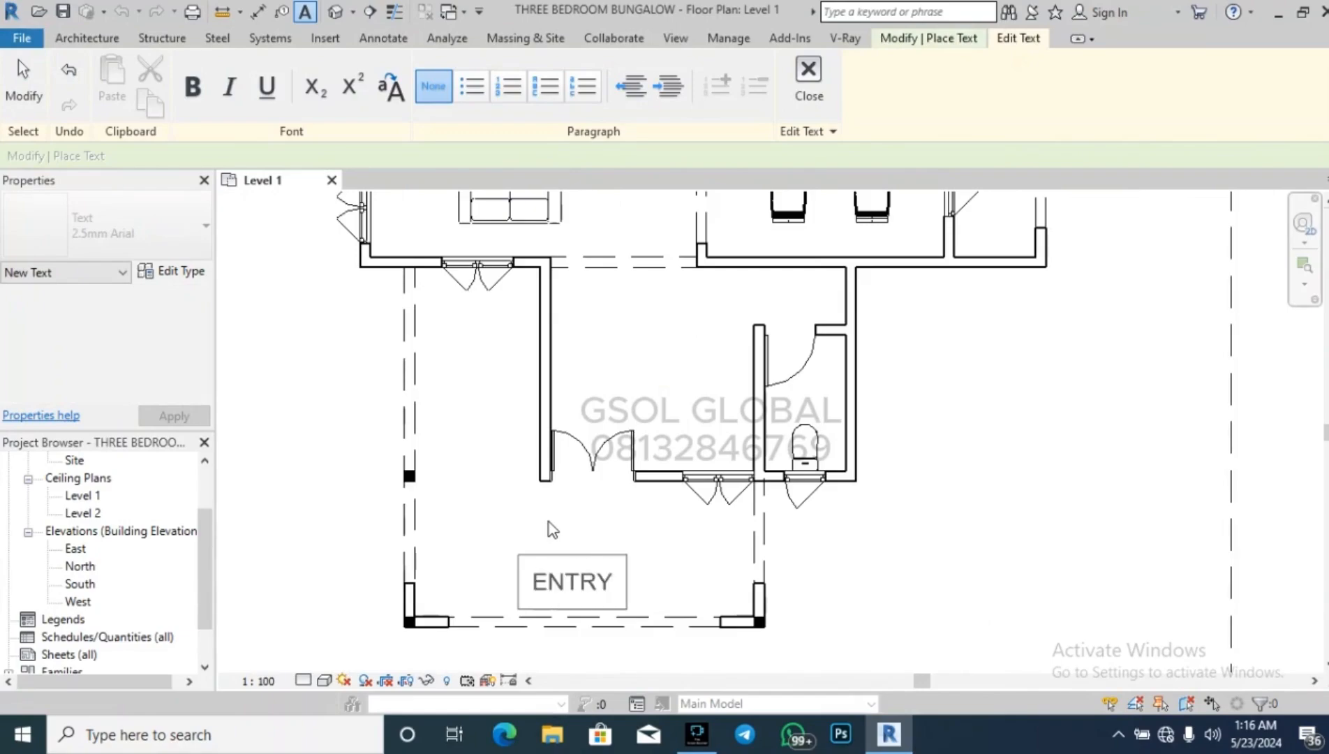
key(Return)
text(PORCH)
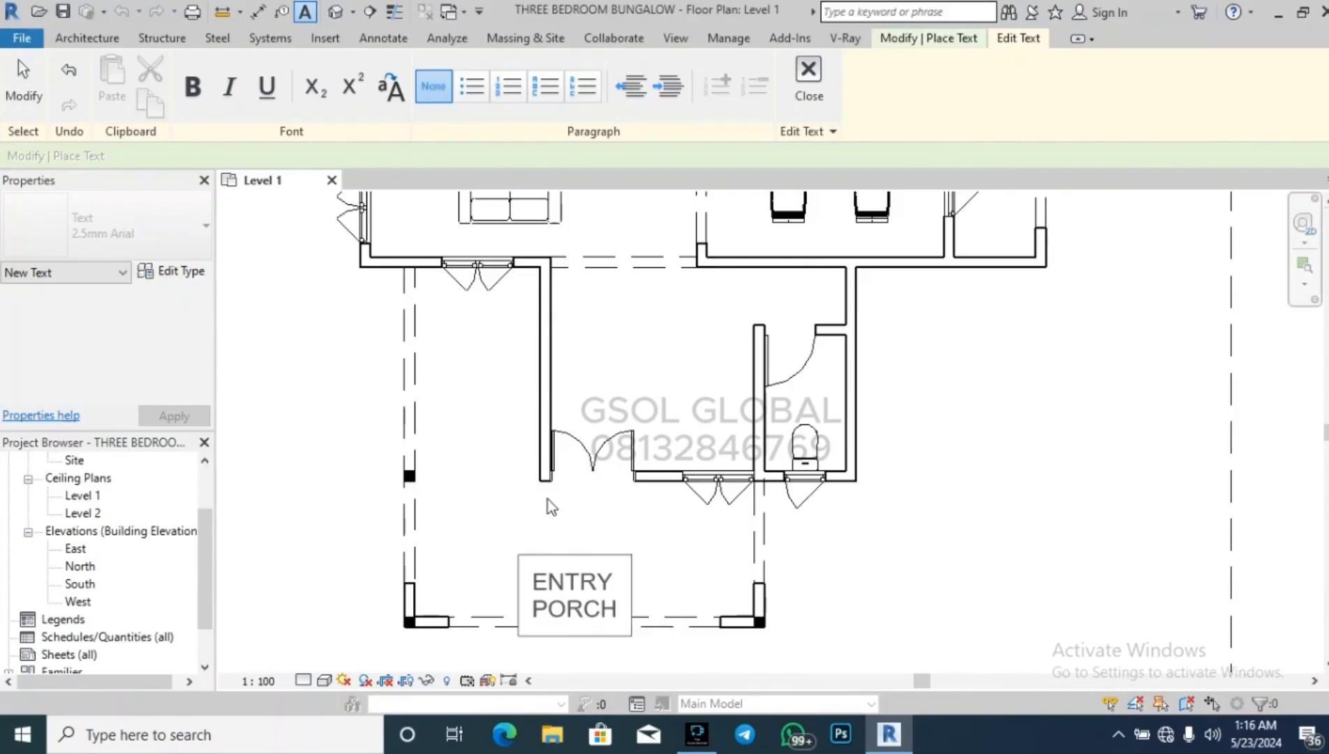
Indent ENTRY to center it above PORCH, finish the note, and move it up to just below the double entrance door.
click(536, 582)
click(879, 608)
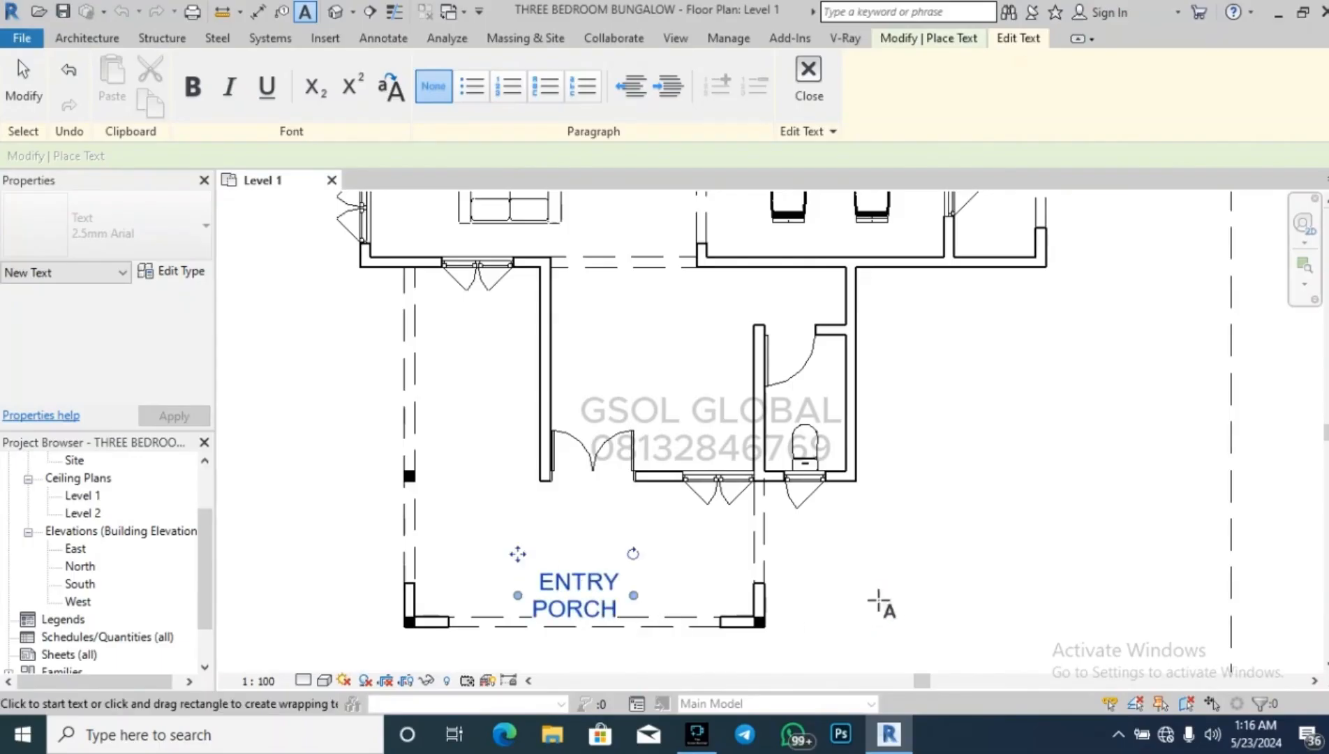
key(Escape)
click(558, 593)
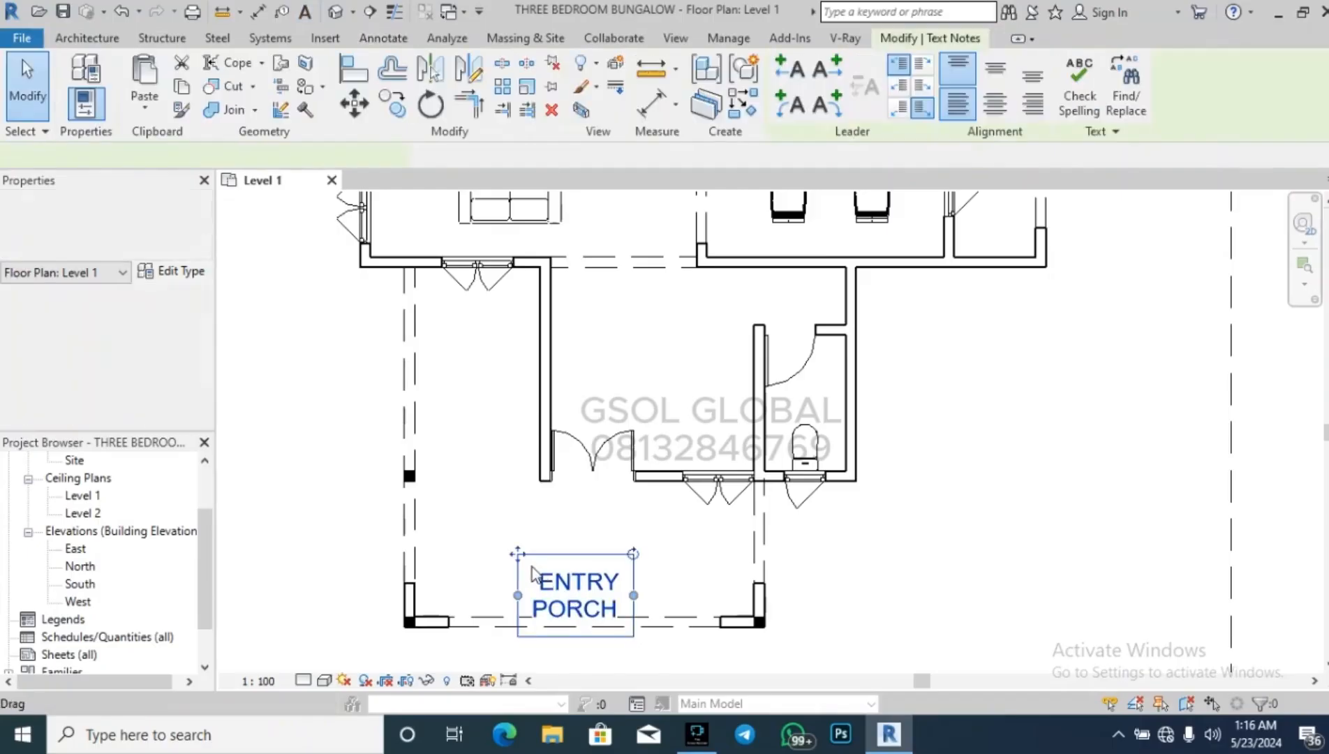
drag(525, 557, 524, 499)
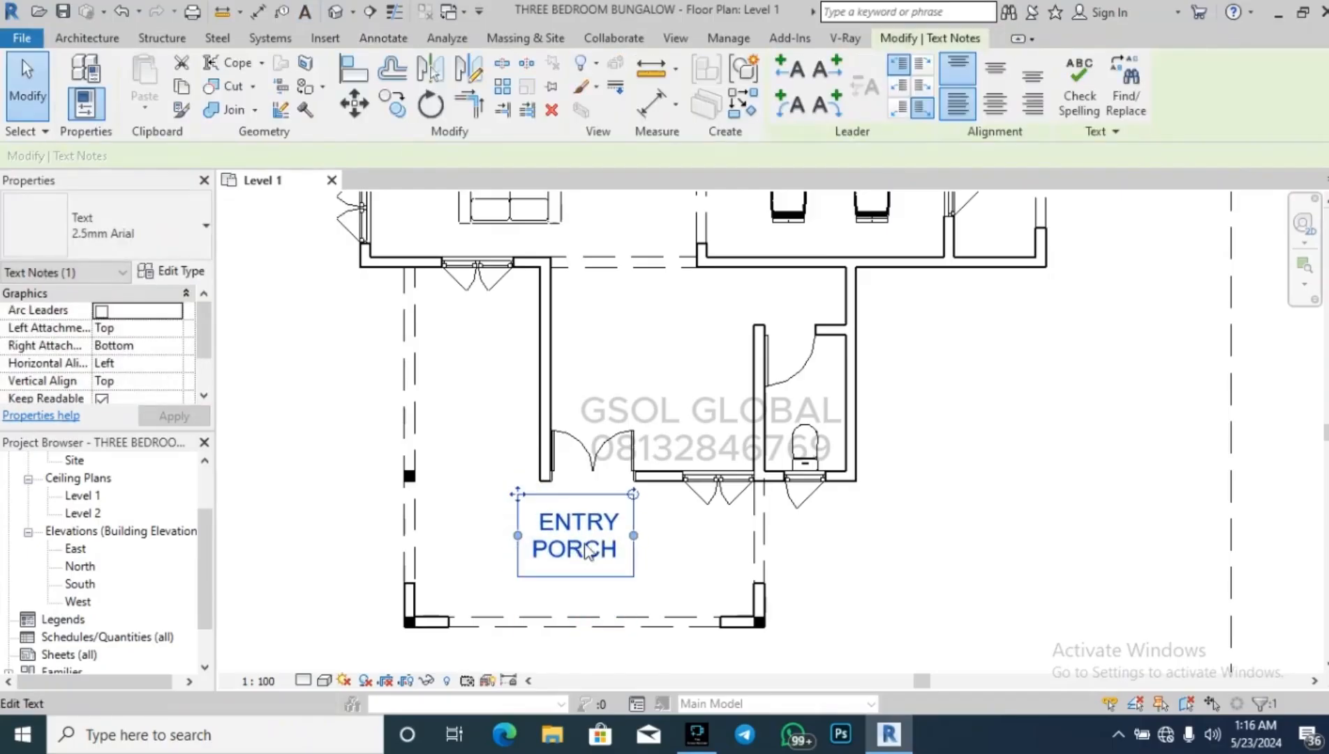
Edit the porch note to remove the indent before ENTRY, so both lines start flush.
scroll(551, 534, up, 3)
double_click(544, 521)
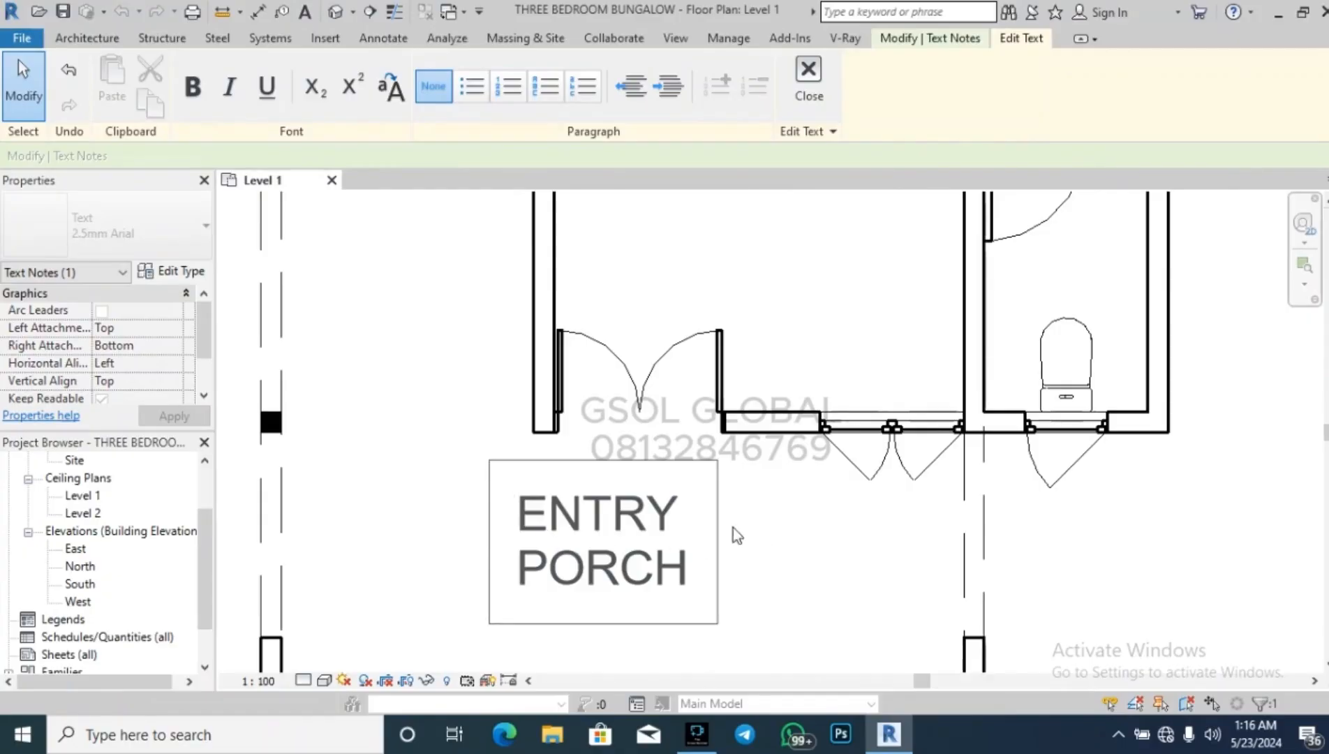
click(764, 549)
Change the 2.5mm Arial text type's font to Bodoni MT and its text size to 2 mm.
click(171, 272)
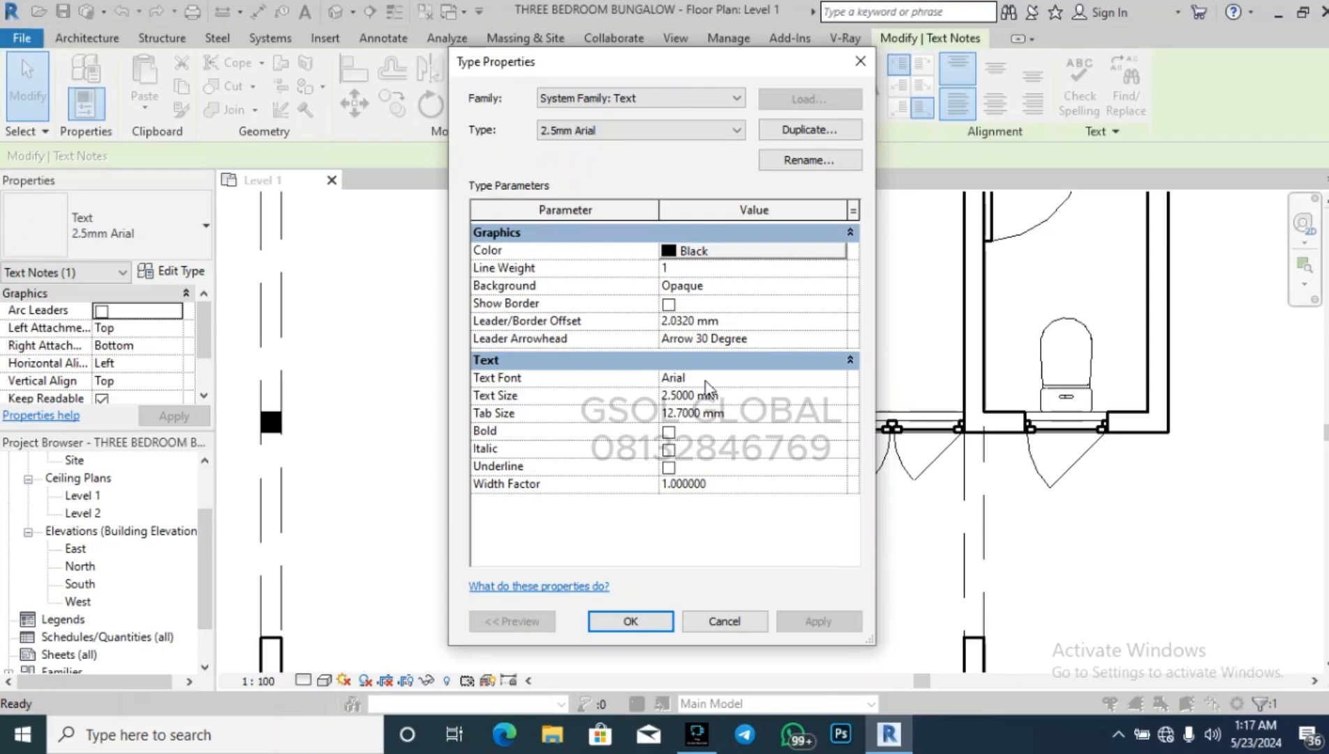
click(847, 383)
click(840, 381)
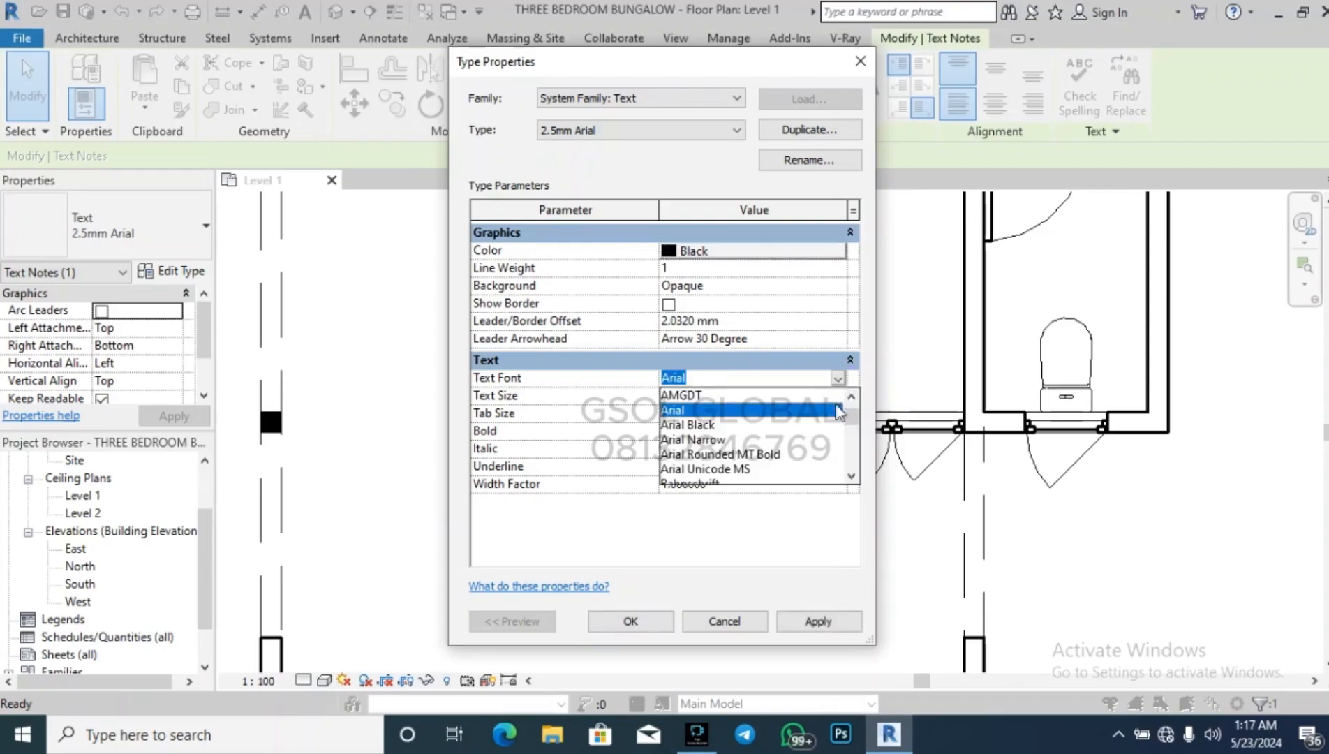
scroll(715, 450, down, 10)
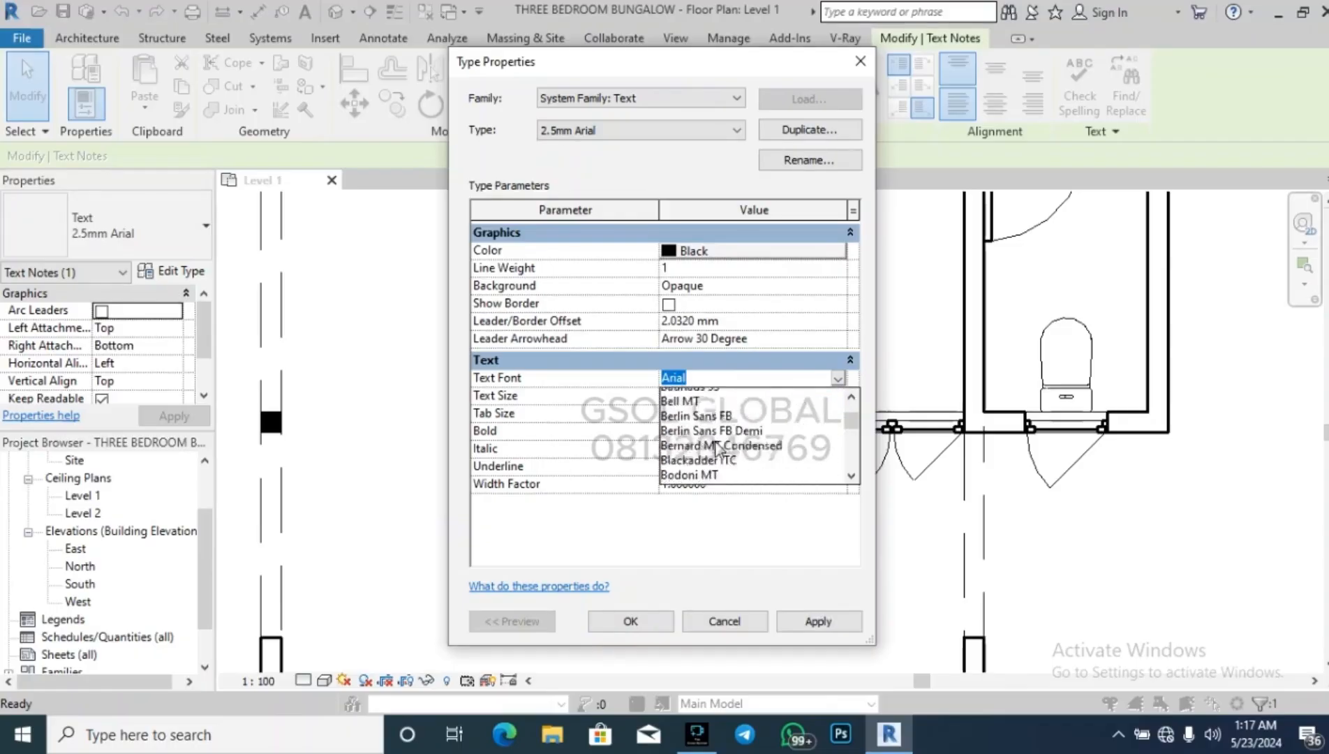
scroll(718, 450, up, 1)
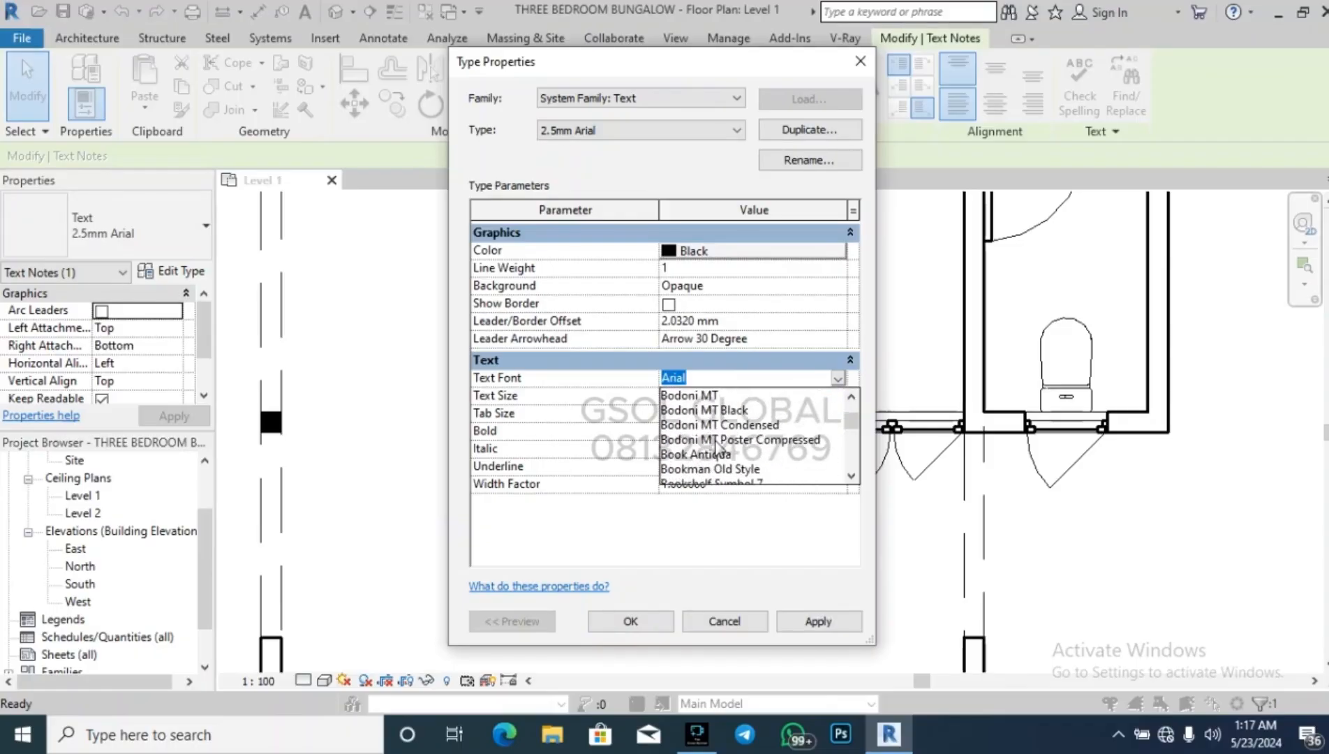
click(714, 396)
click(708, 396)
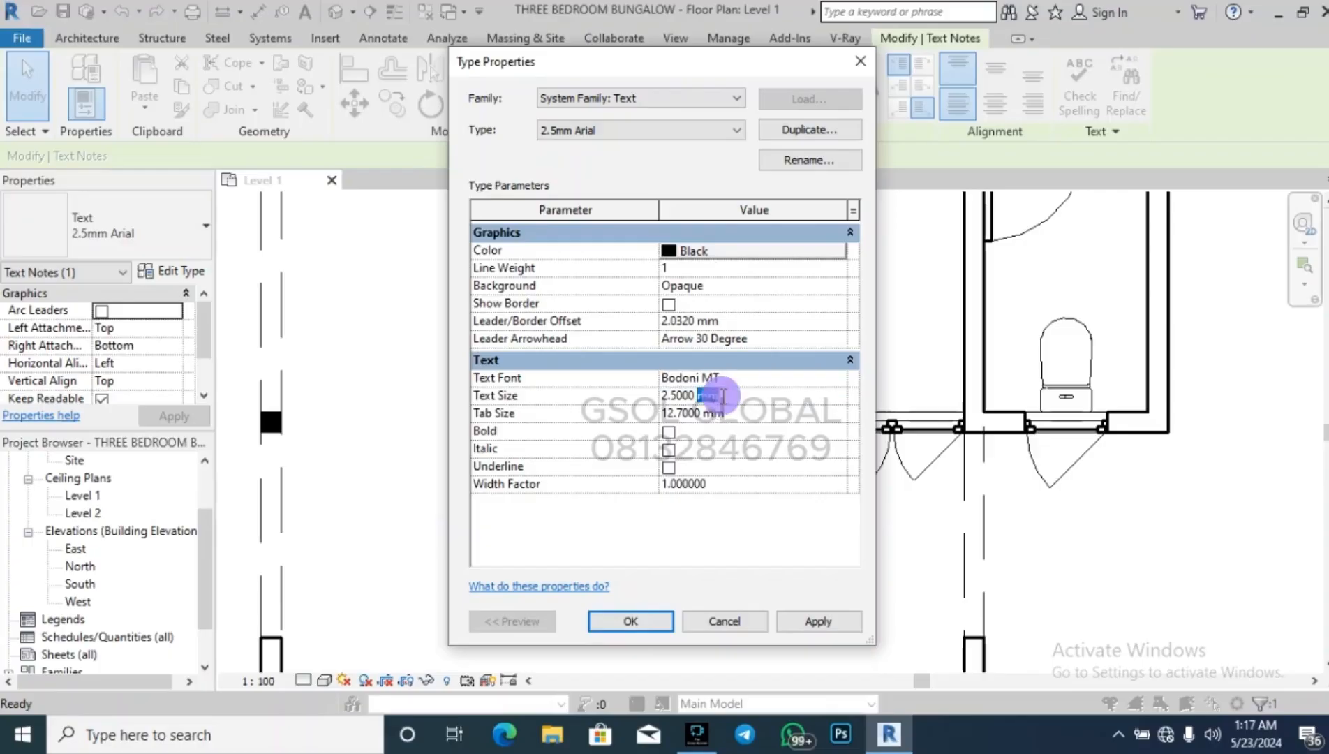
text(2)
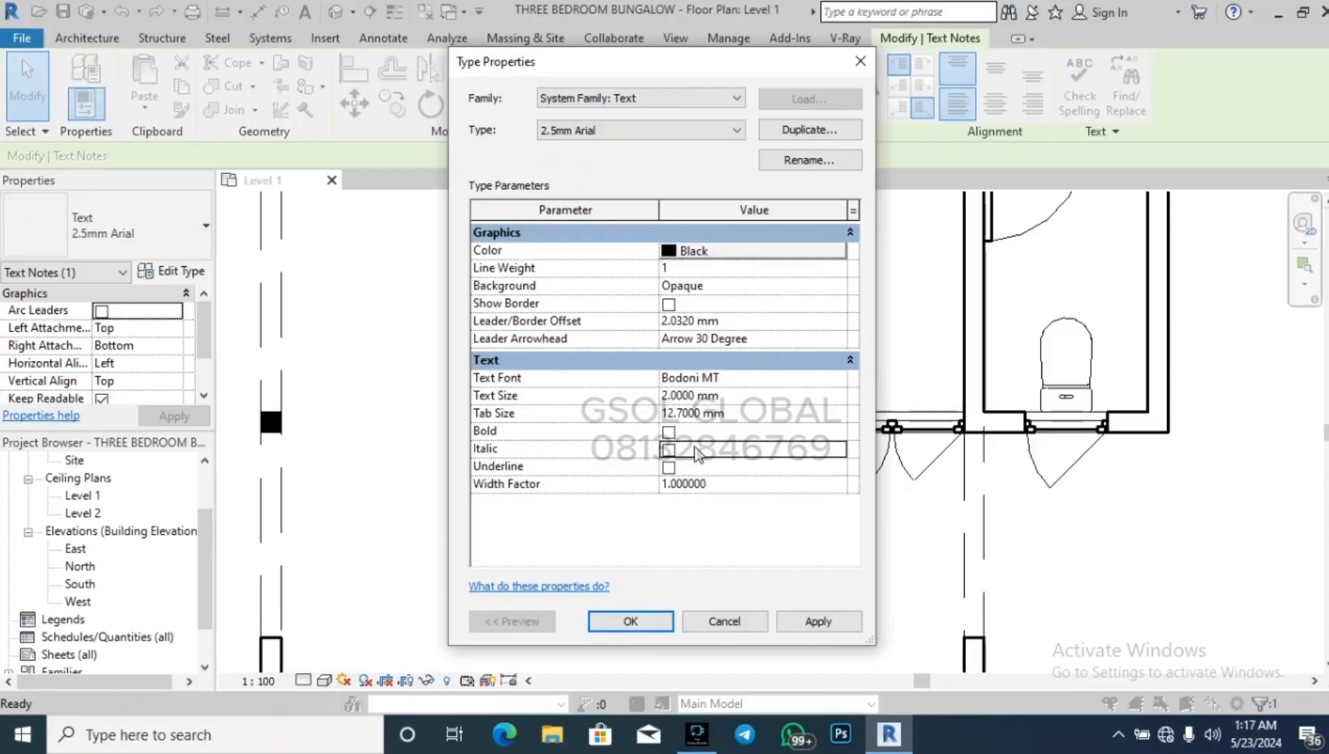
click(632, 620)
click(810, 510)
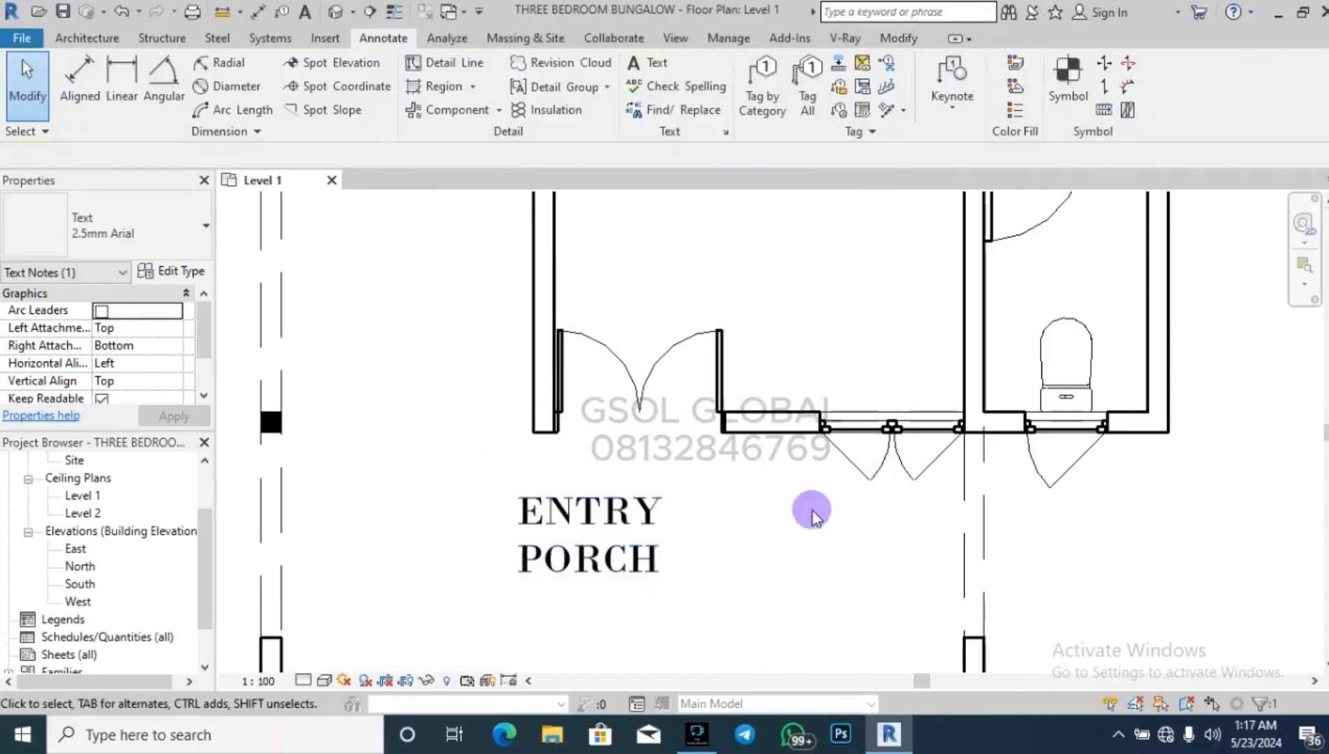
Nudge the ENTRY PORCH note slightly down and copy it into the room just inside the double entrance door.
scroll(586, 516, down, 3)
click(588, 519)
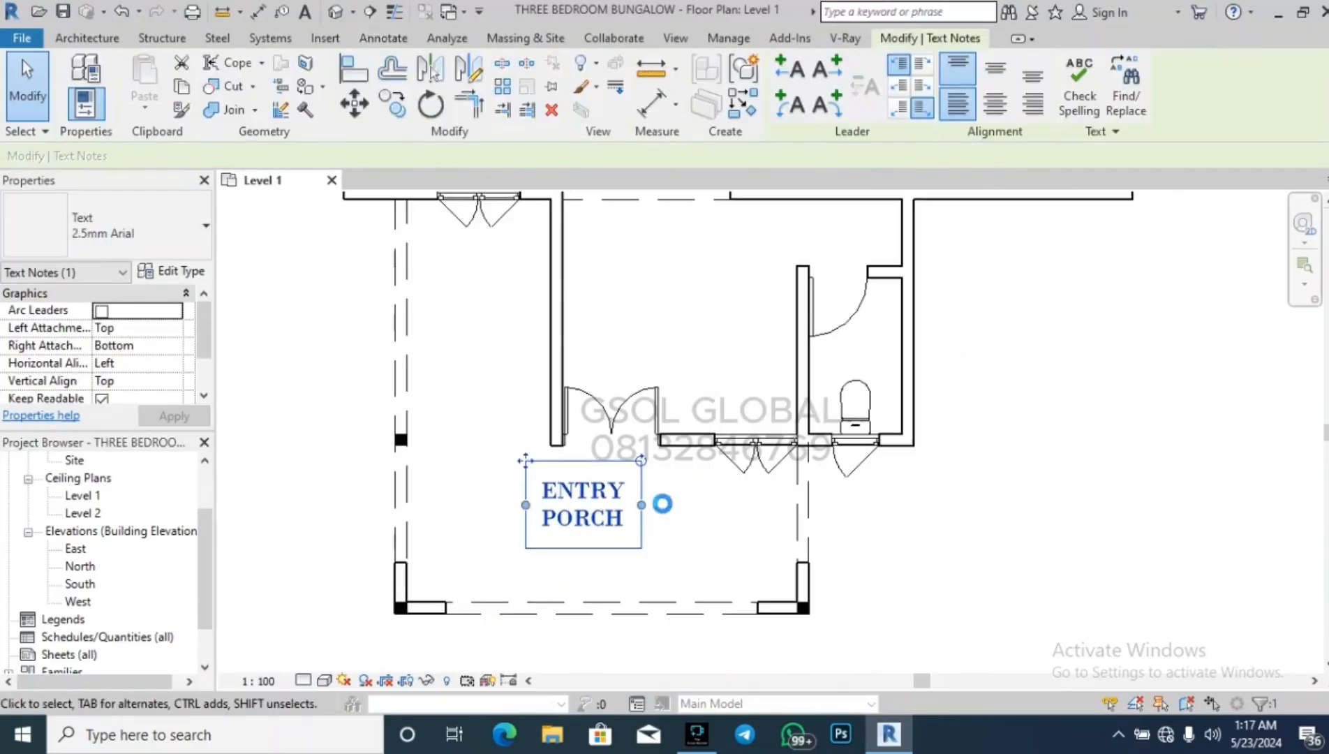
click(669, 511)
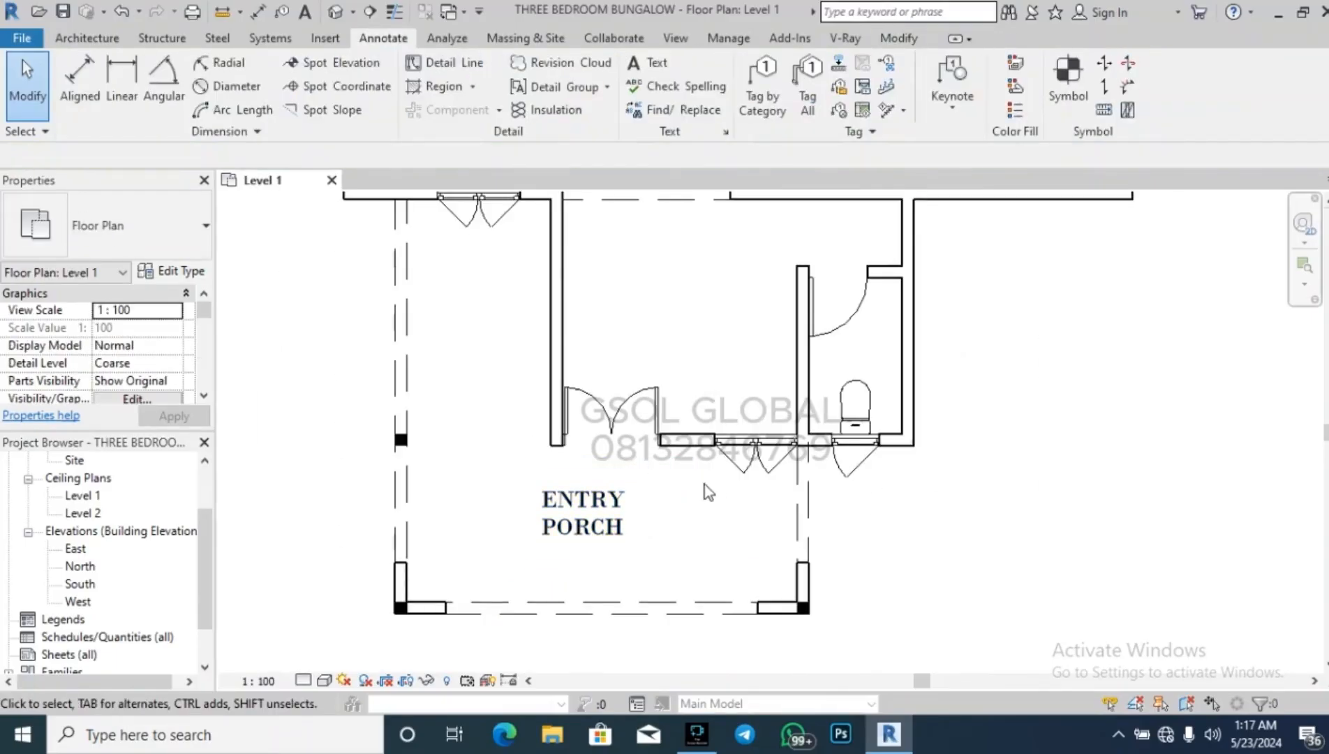
click(582, 506)
key(c)
key(o)
click(594, 518)
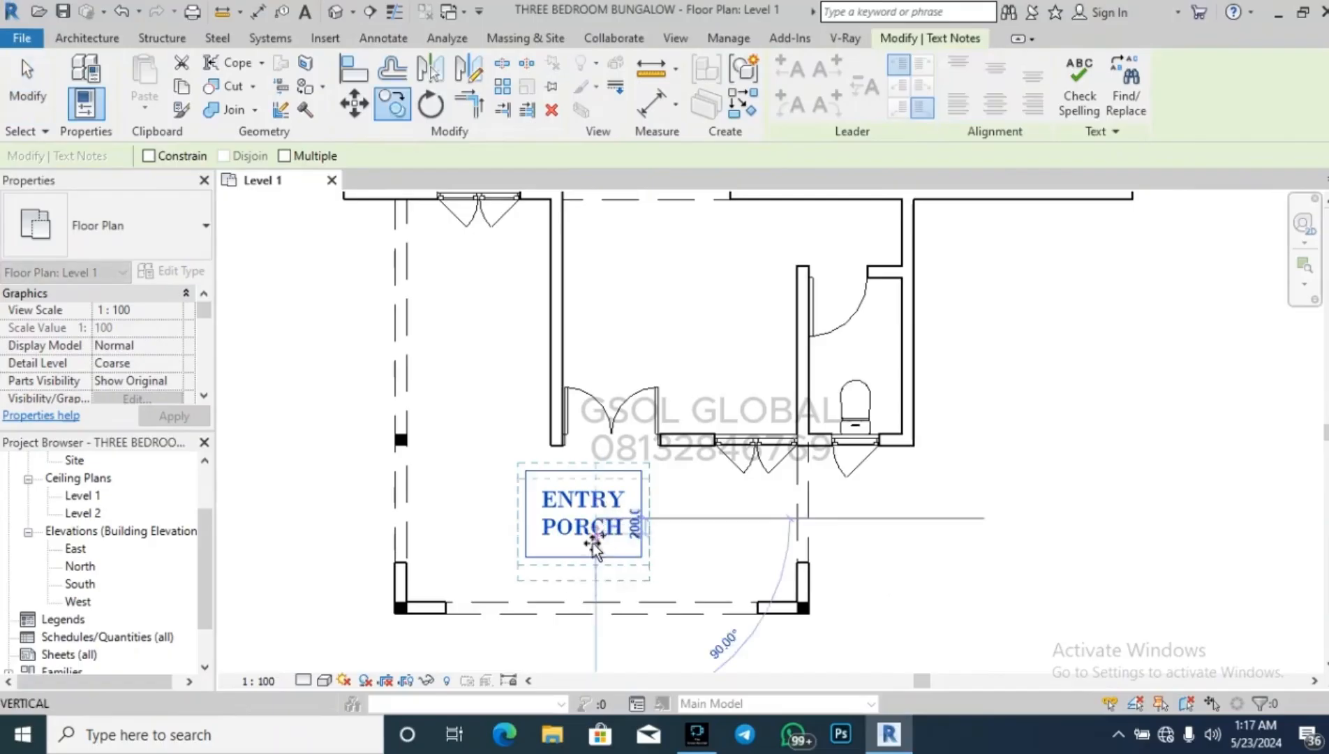
scroll(596, 536, down, 2)
click(634, 402)
key(Escape)
Change the copied note to read ANTE above ROOM, and shift it slightly right and down in the room.
scroll(644, 395, up, 3)
click(654, 427)
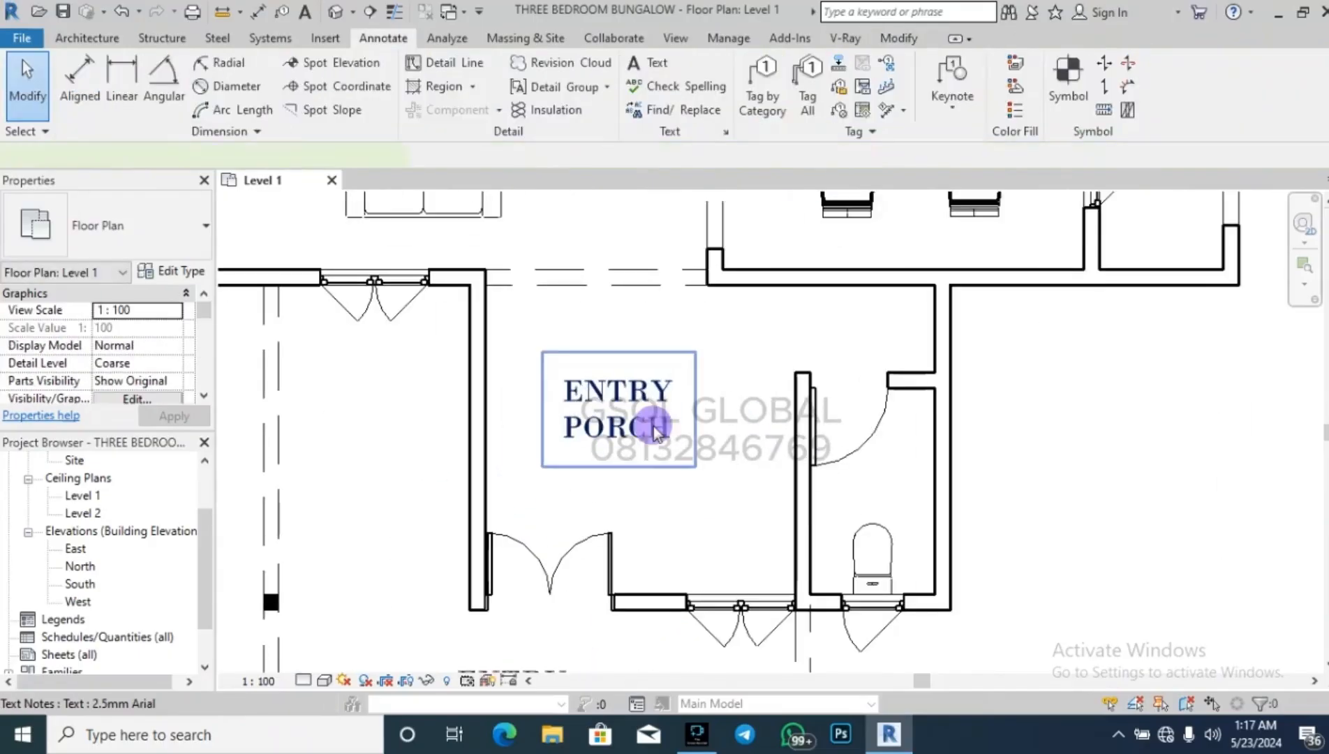
click(656, 428)
key(BackSpace)
key(BackSpace)
key(BackSpace)
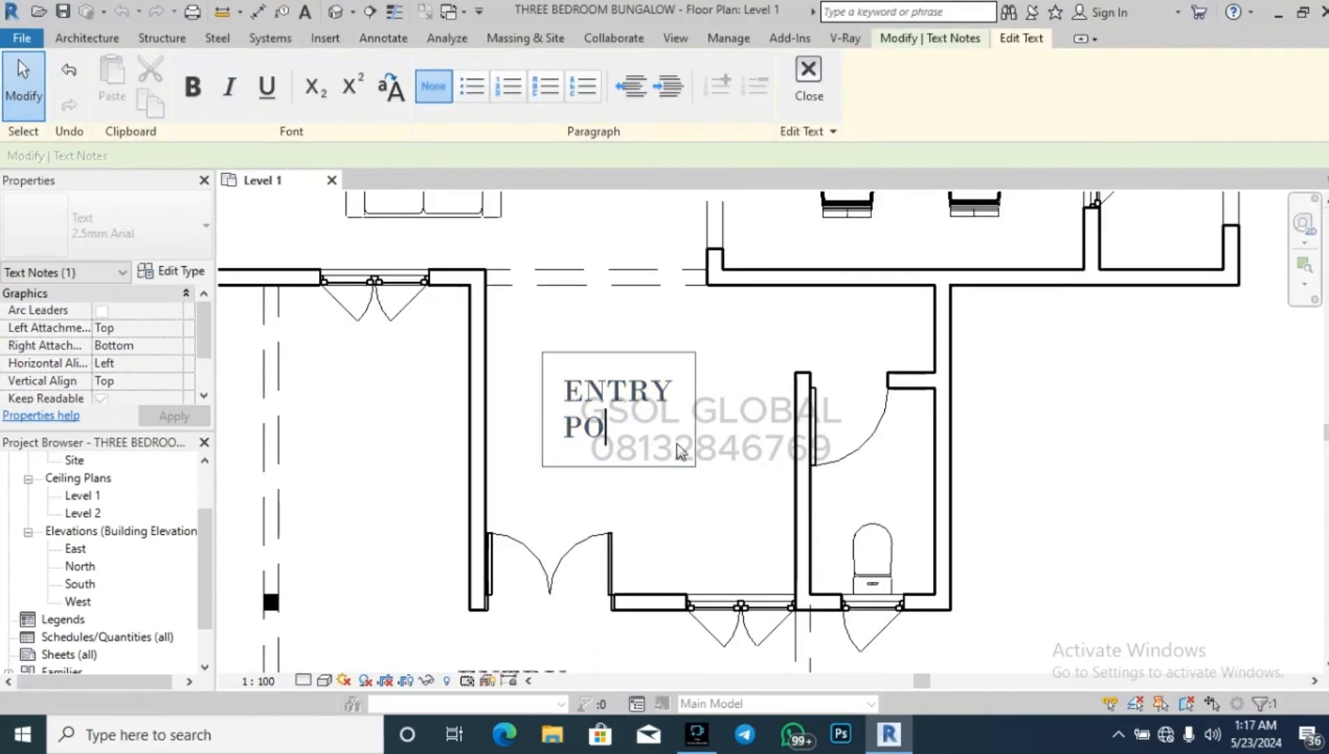
key(BackSpace)
key(BackSpace)
key(BackSpace)
key(BackSpace)
key(BackSpace)
key(BackSpace)
key(BackSpace)
key(BackSpace)
text(ANTE)
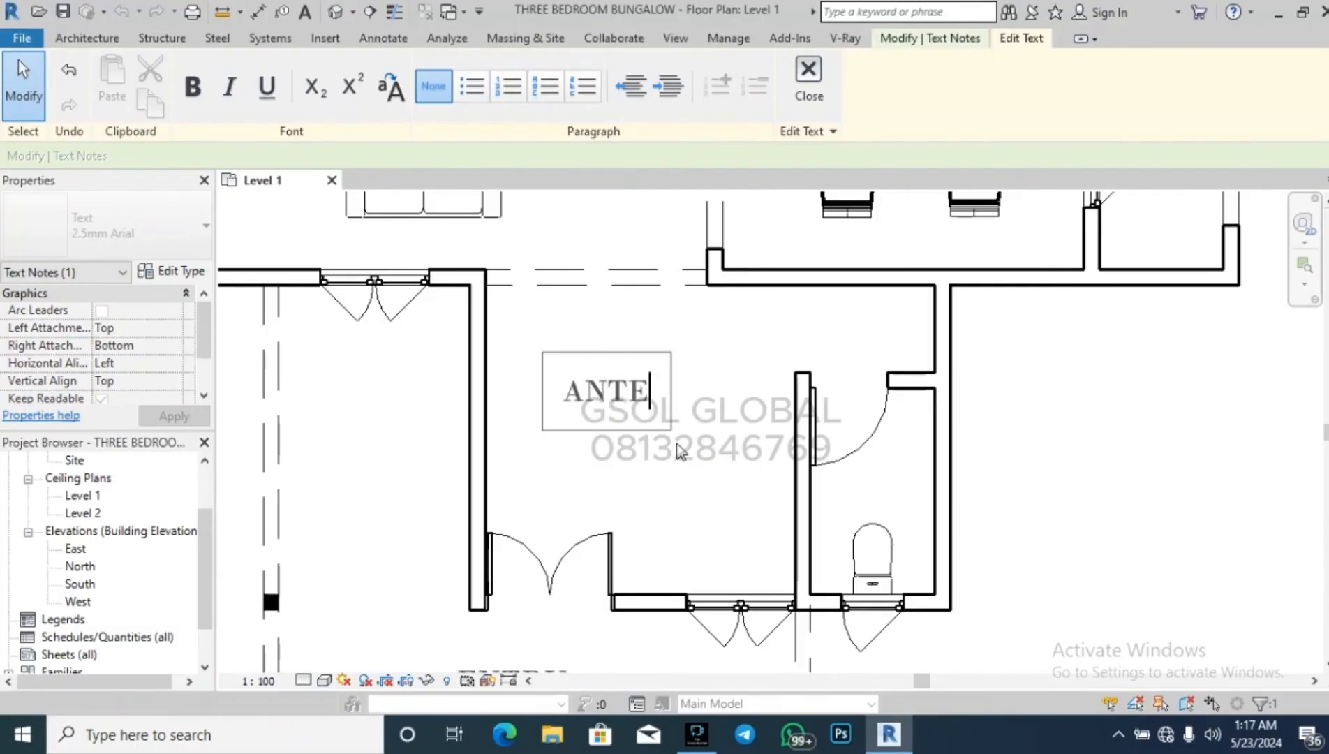
text( R)
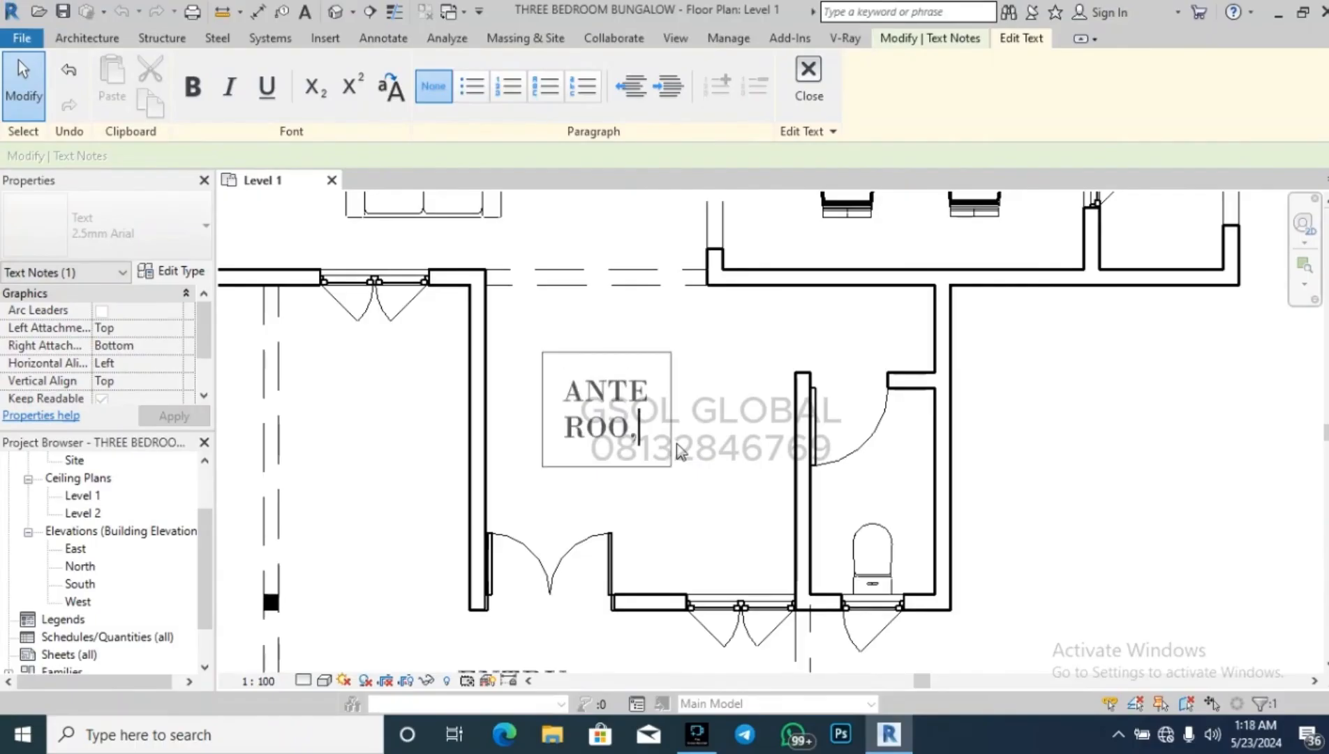
text(OOM)
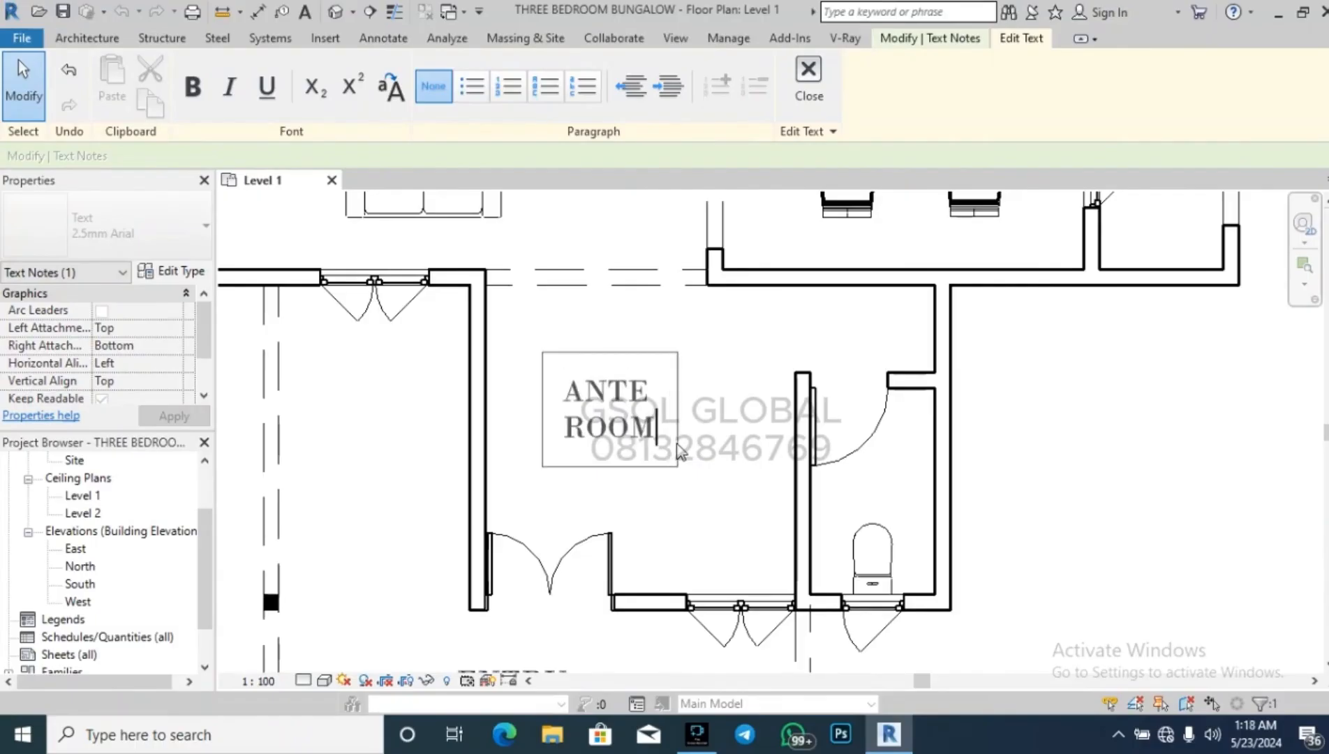
click(701, 471)
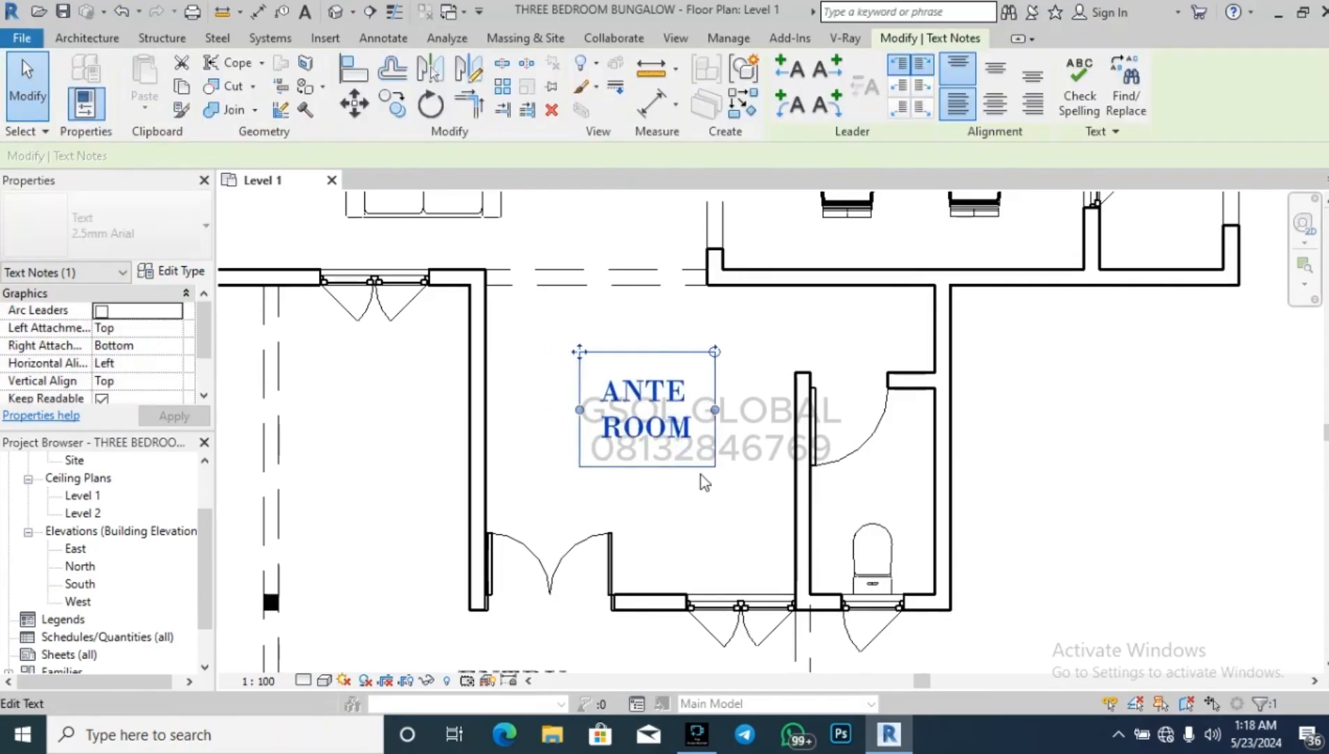
drag(700, 474, 748, 505)
click(748, 506)
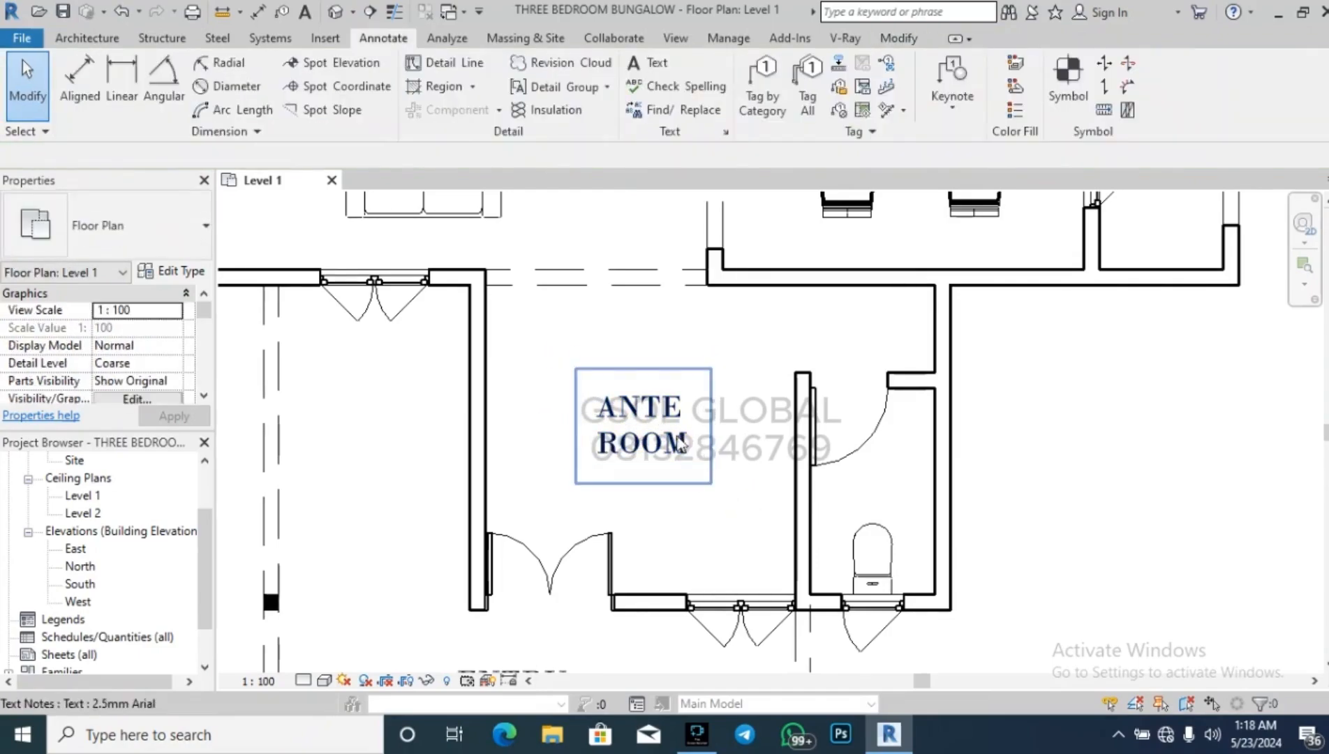
Copy the ANTE ROOM note into the small toilet beside the ante room.
click(691, 451)
key(c)
key(o)
click(665, 433)
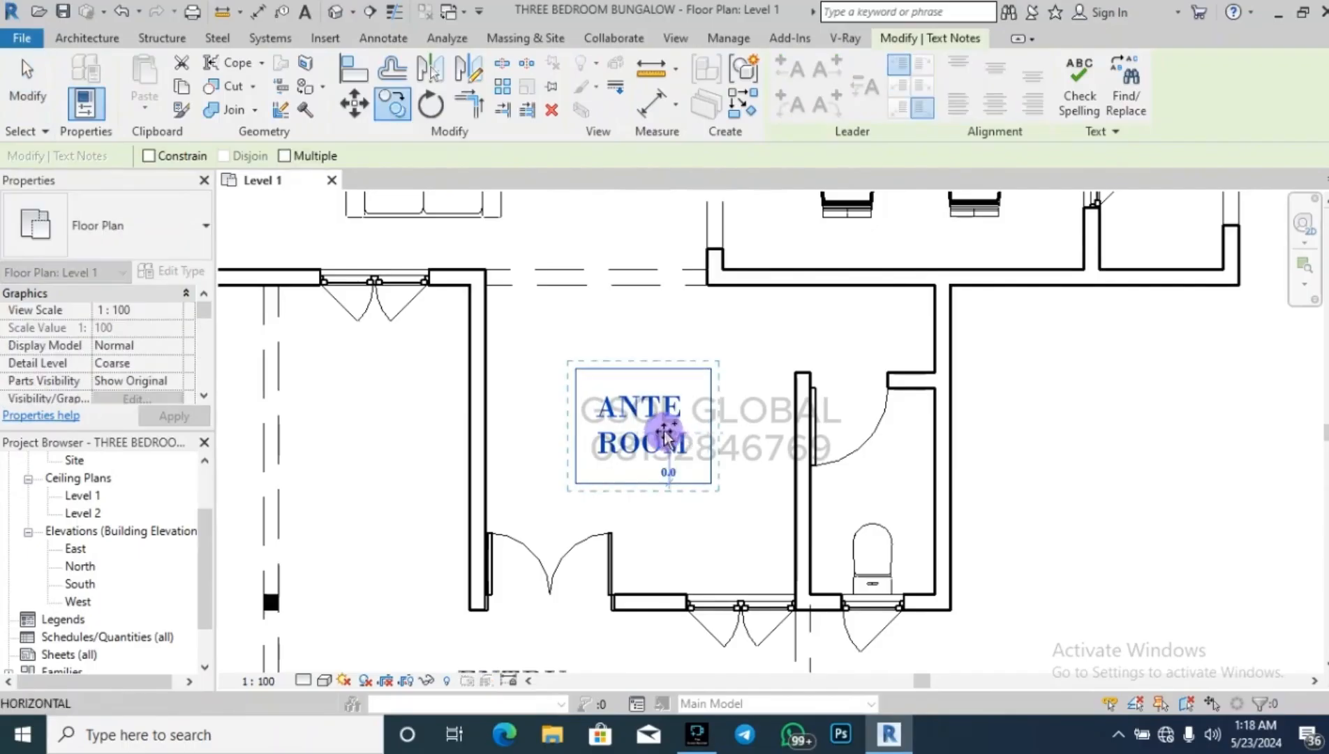
click(905, 522)
Change the toilet's copied note to read WC/ above SHO, and nudge it right and up, above the water closet.
double_click(914, 523)
key(BackSpace)
key(BackSpace)
key(BackSpace)
key(BackSpace)
key(BackSpace)
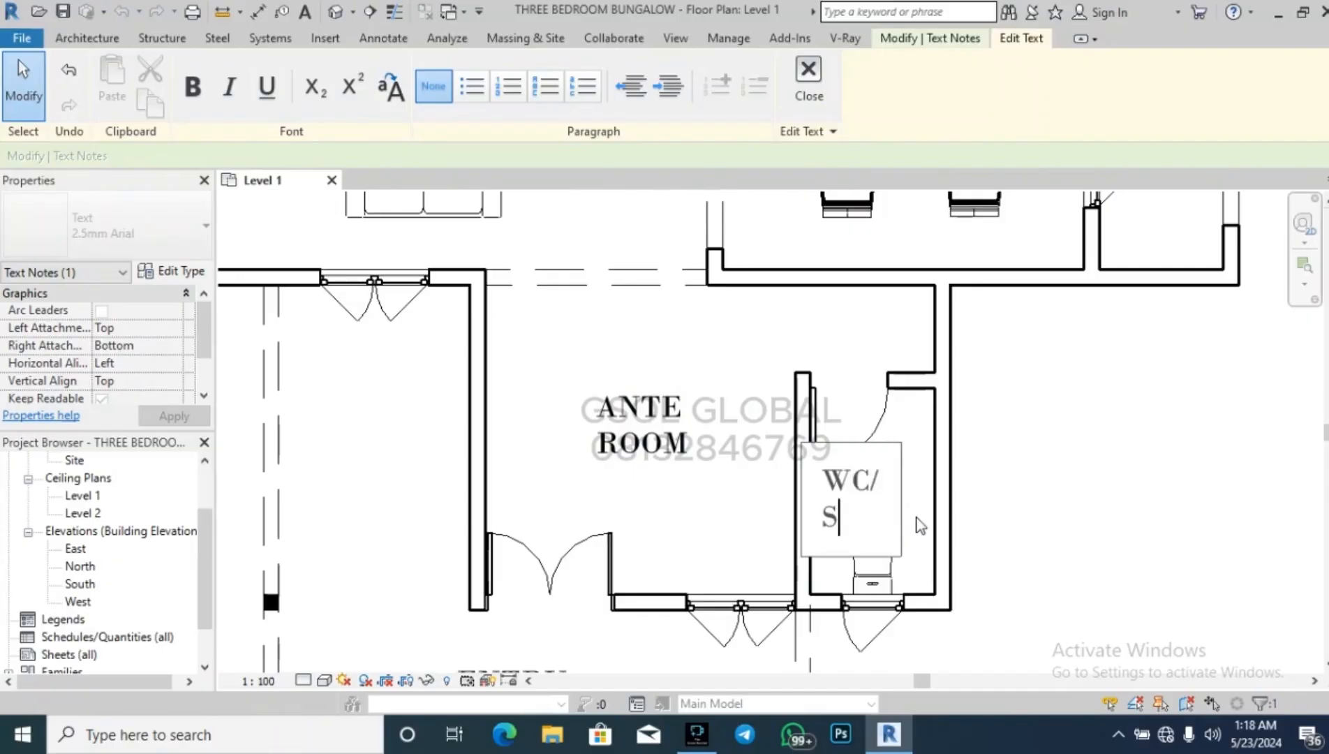
click(1042, 445)
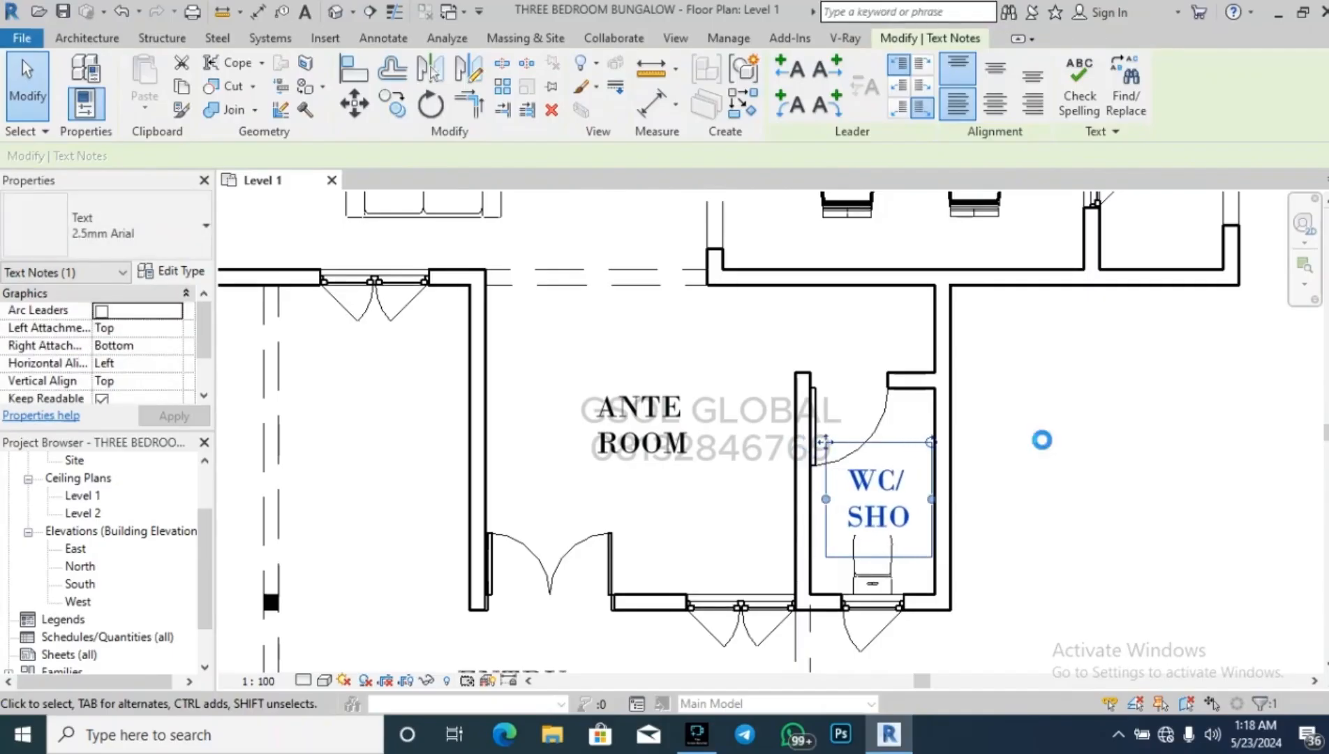
key(Up)
key(Up)
Copy the WC/ SHO note with multiple copies enabled into the two adjacent toilets along the building's upper wall.
key(c)
key(o)
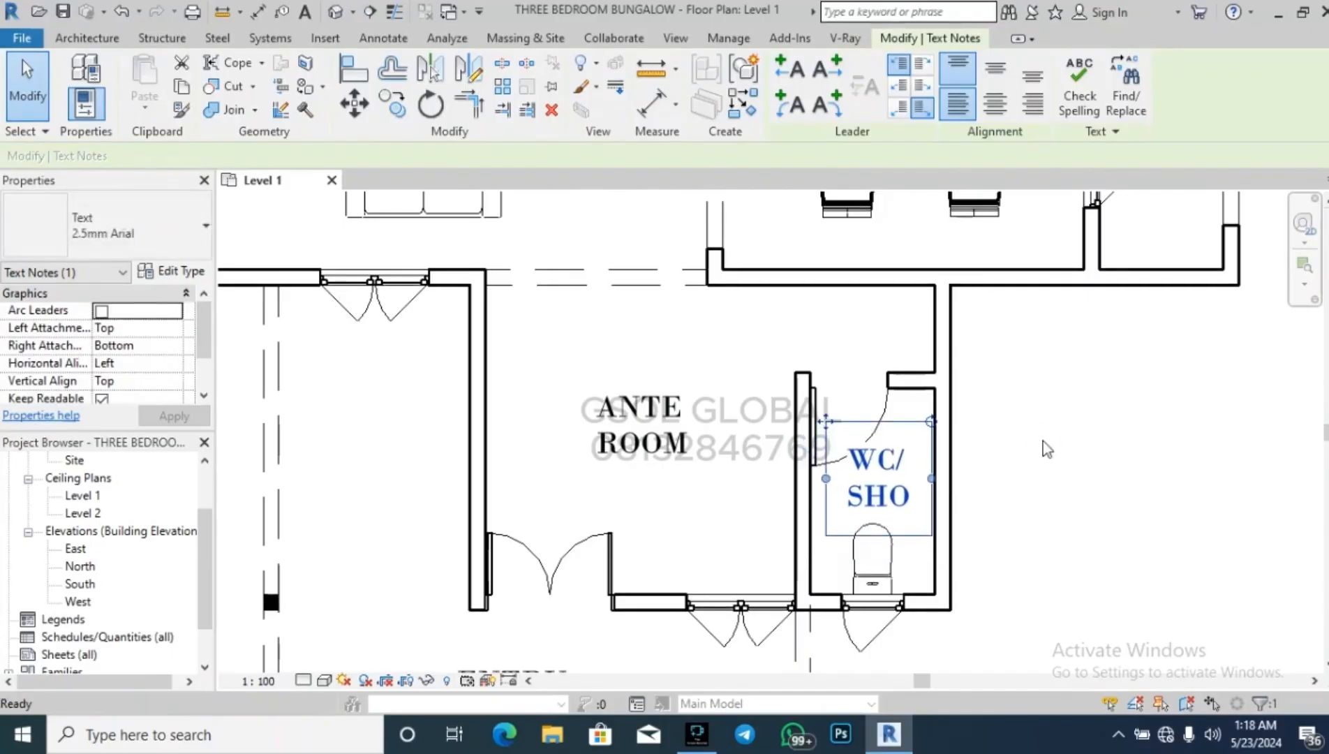
click(887, 480)
scroll(621, 543, down, 3)
scroll(626, 551, down, 5)
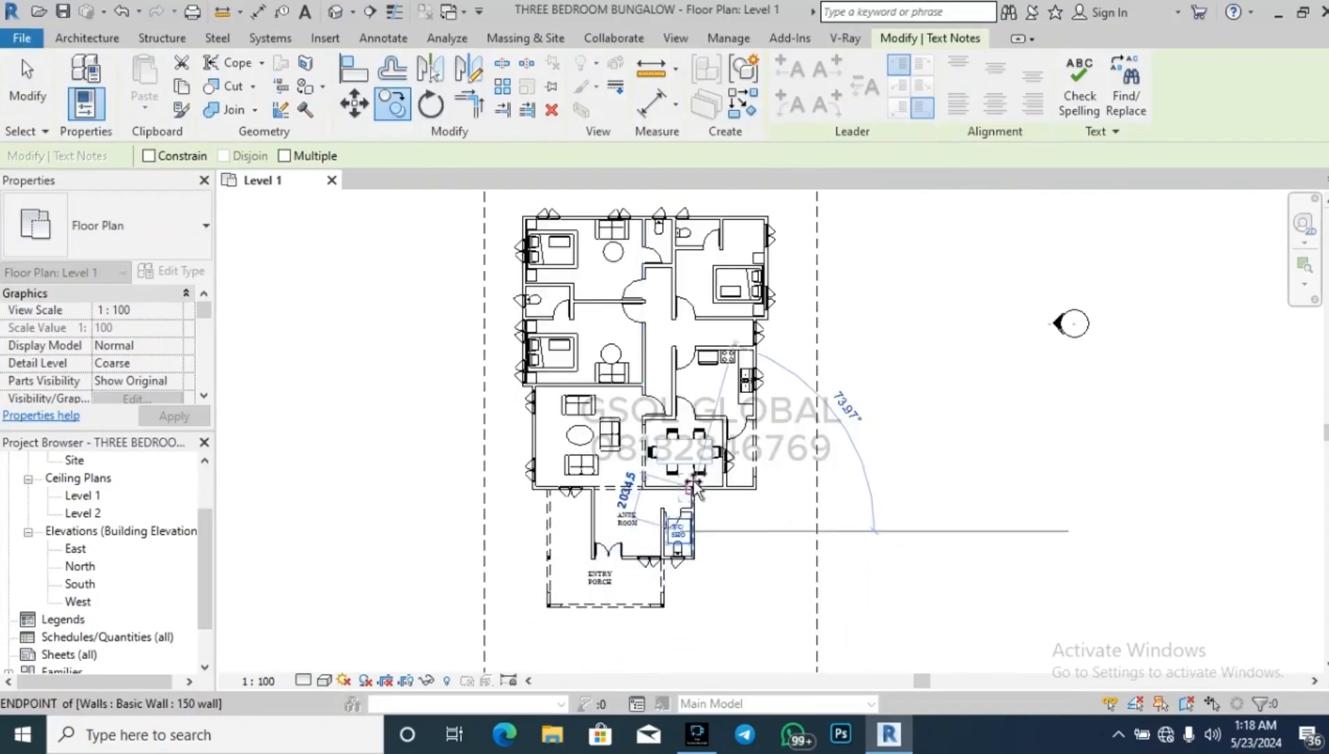
scroll(733, 300, up, 5)
scroll(706, 279, down, 3)
scroll(706, 279, up, 4)
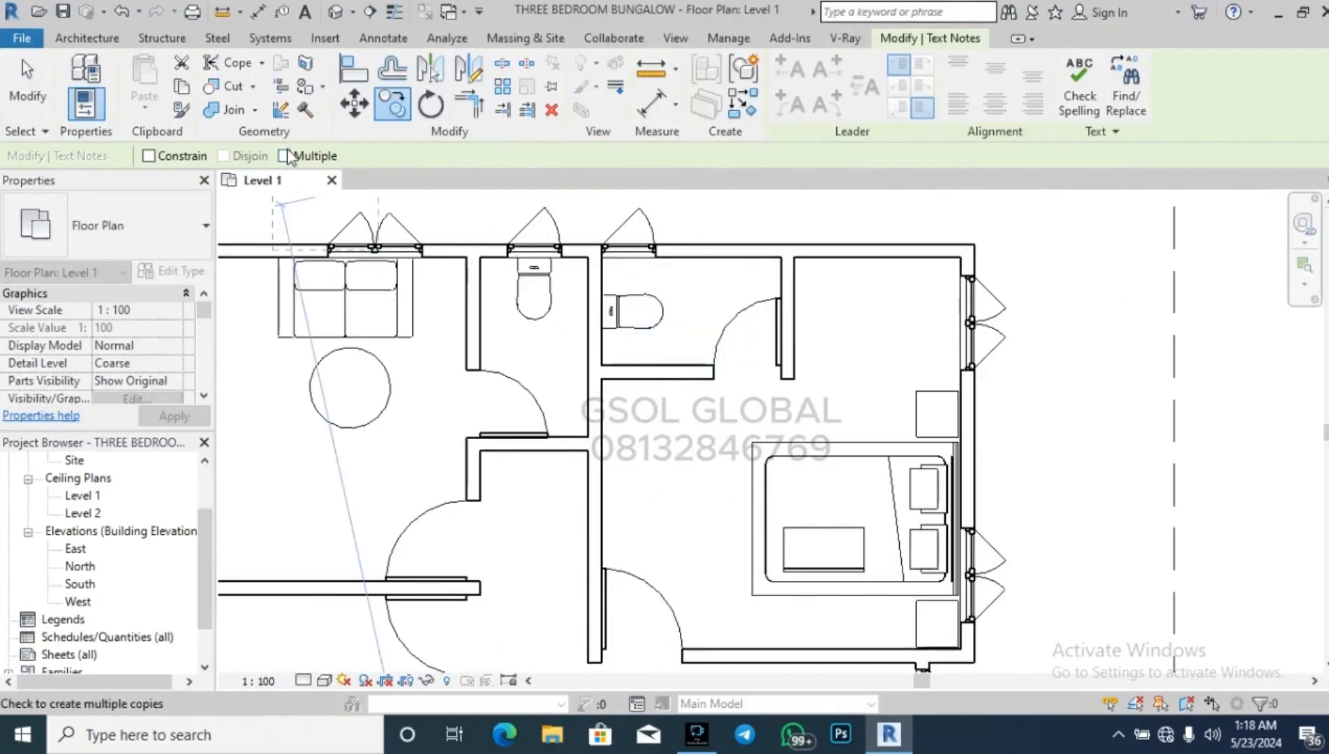
click(677, 301)
scroll(994, 349, down, 2)
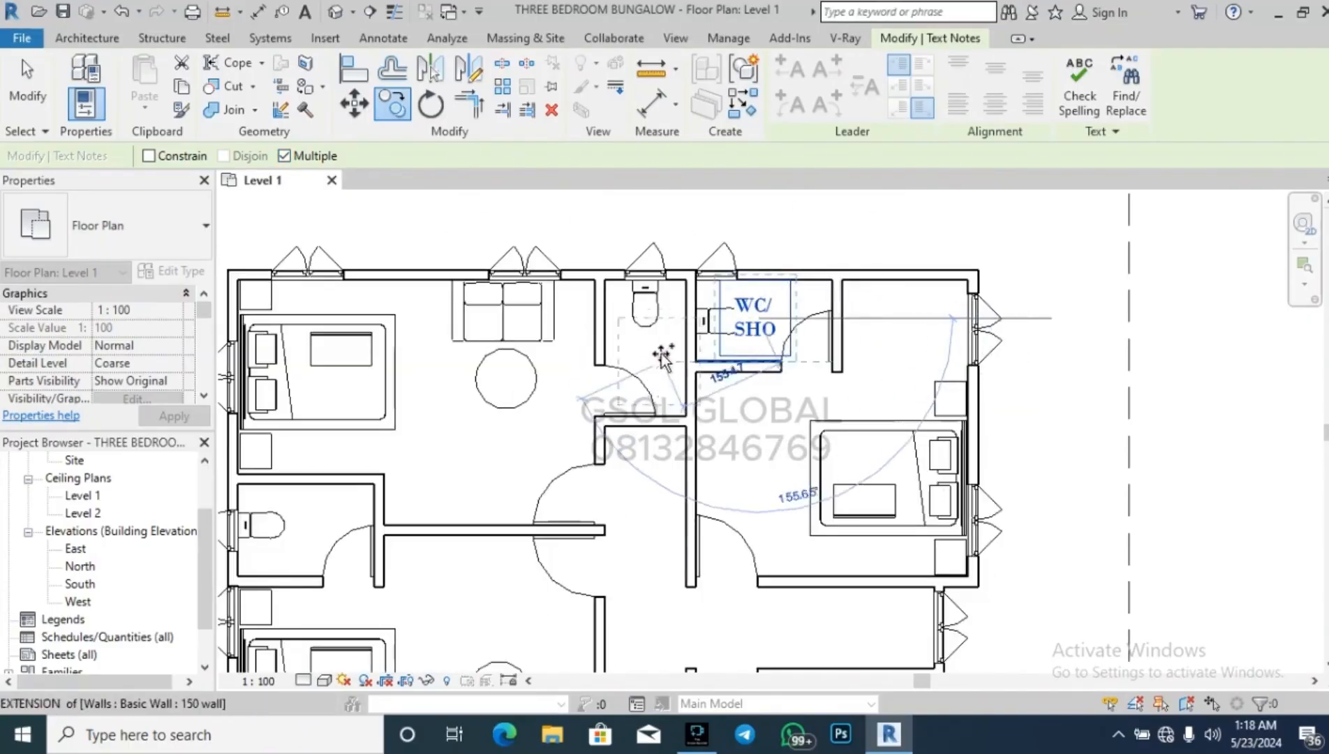
scroll(652, 349, up, 2)
click(642, 371)
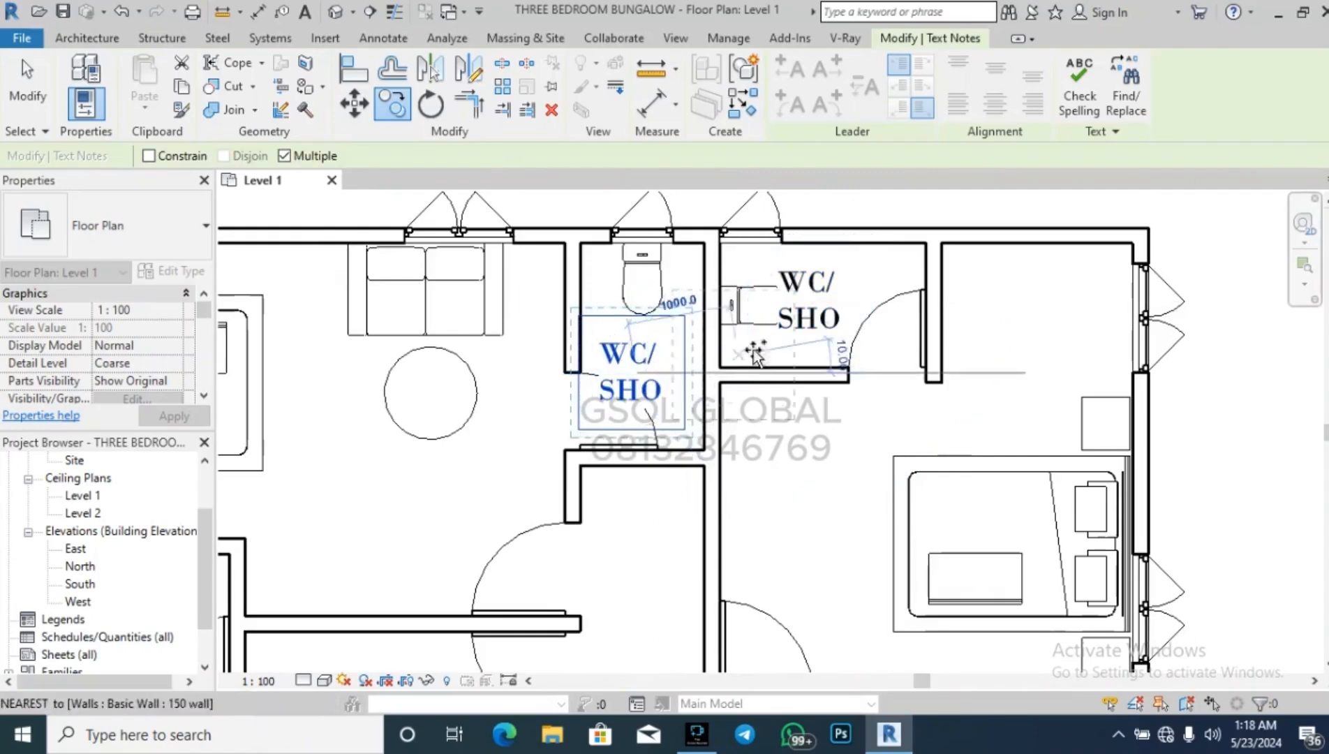
key(Escape)
Nudge the WC/ SHO note in the narrow middle toilet to the right and up, just below the water closet.
click(661, 367)
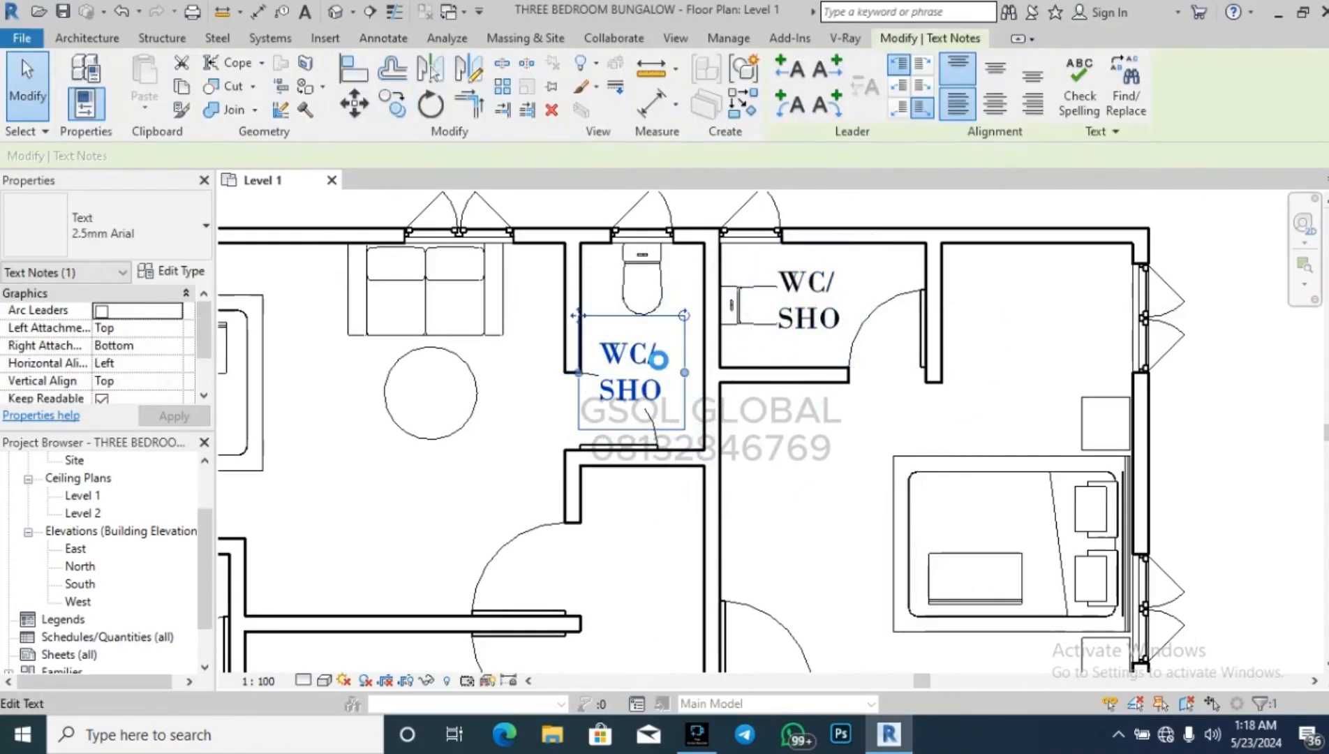
key(Right)
key(Right)
key(Right)
key(Up)
key(Up)
key(Up)
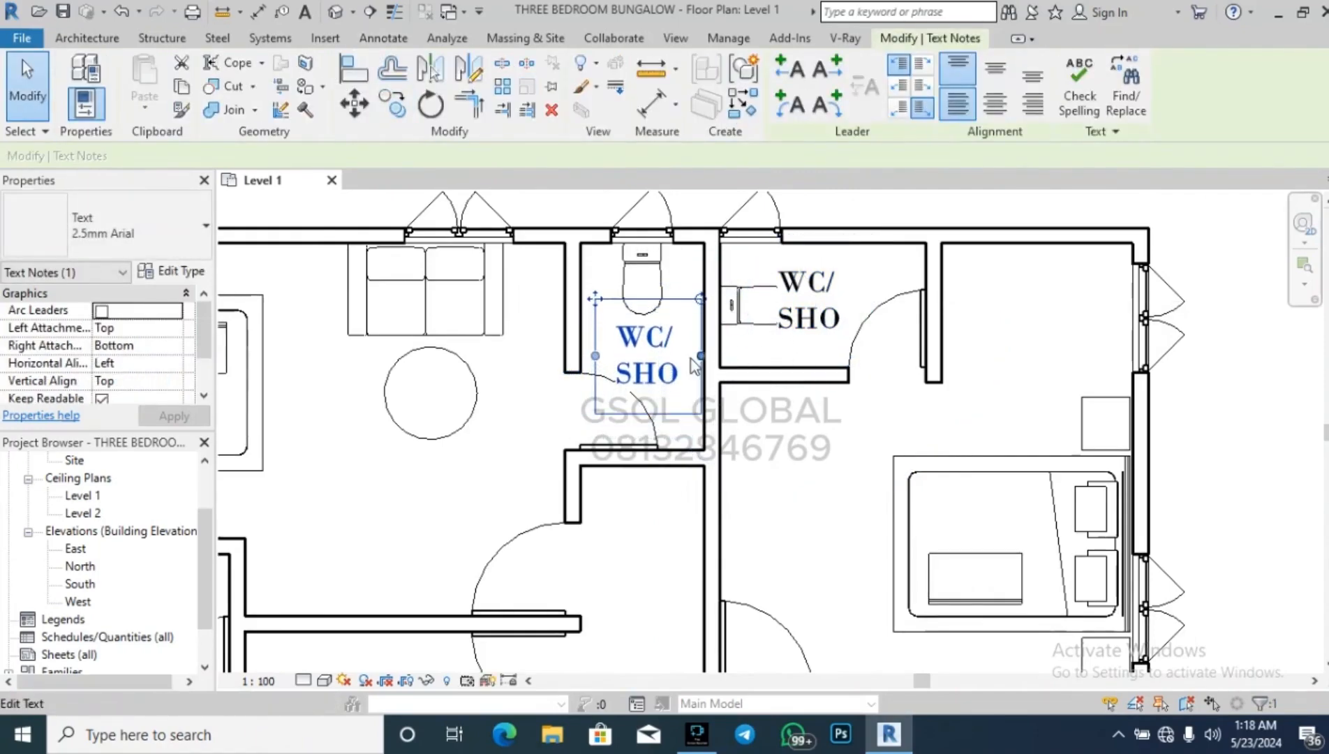
click(824, 477)
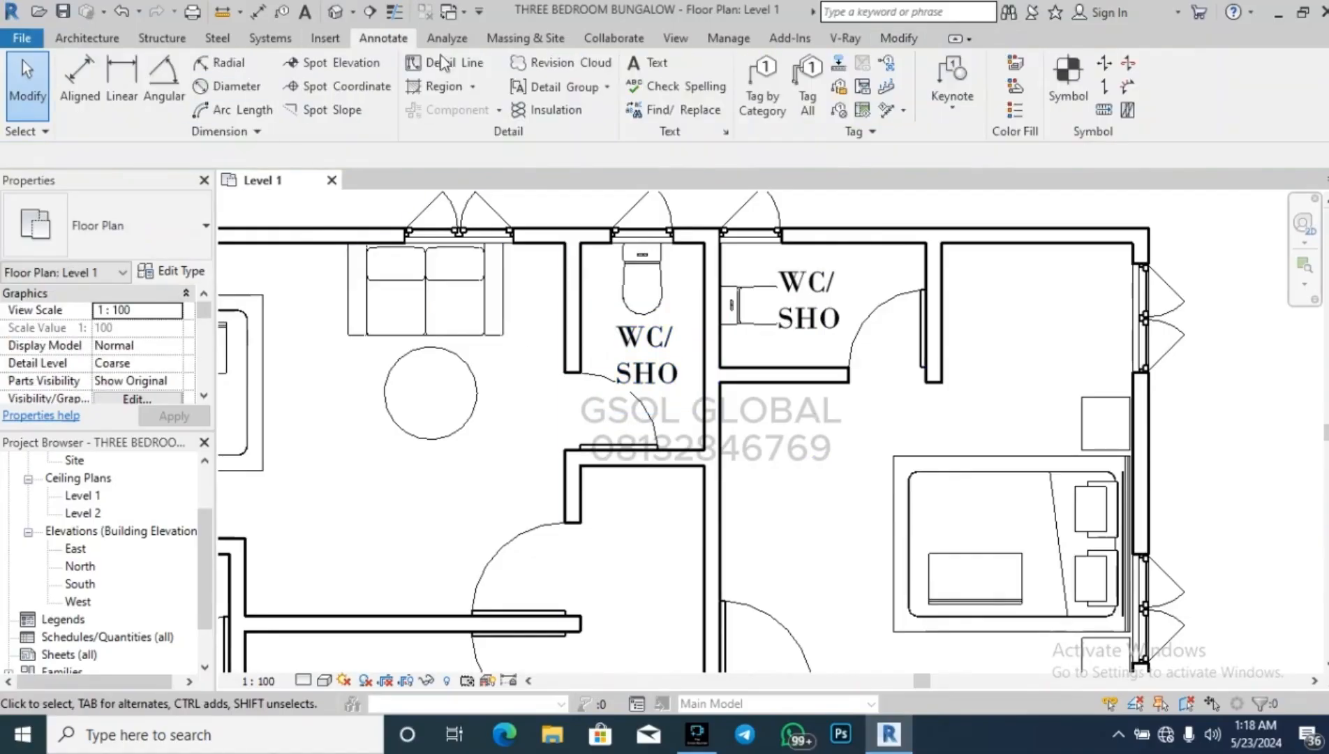
Copy the WC/ SHO note from the narrow middle toilet into the toilet between the two left-hand bedrooms.
scroll(775, 204, down, 4)
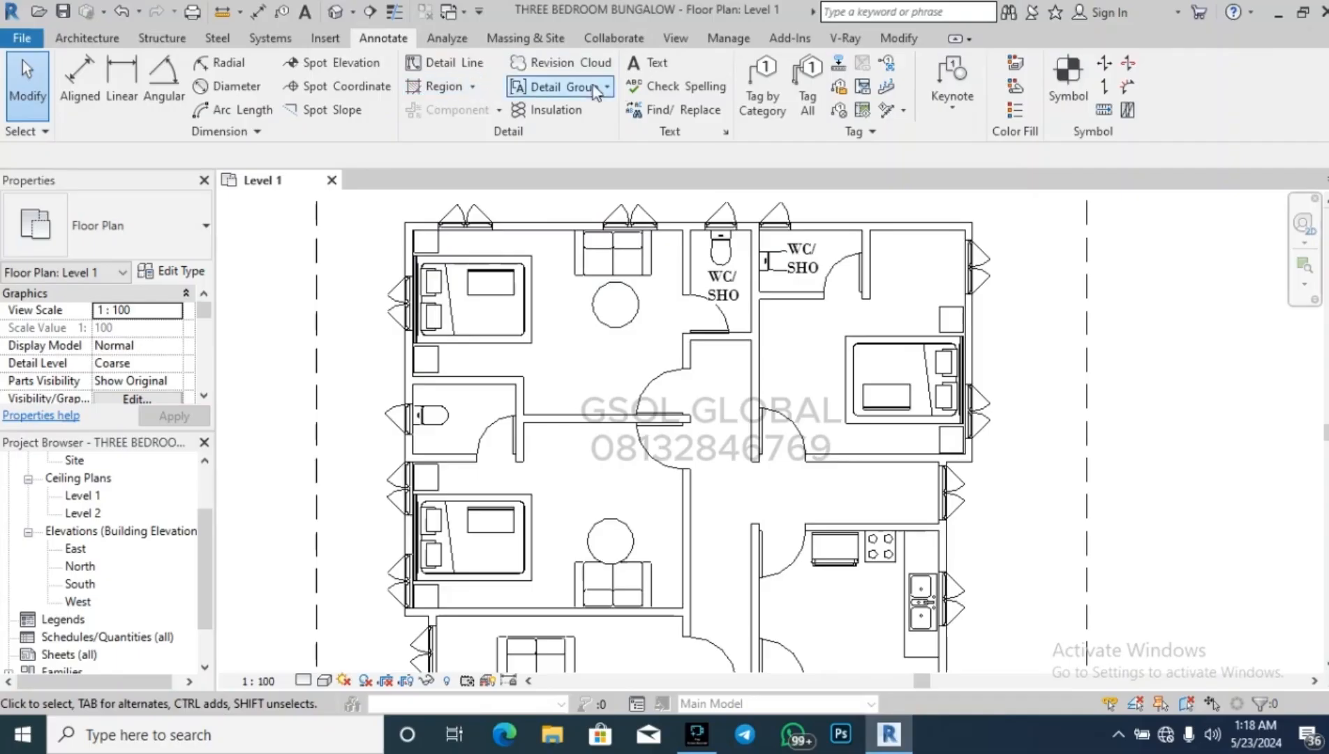
scroll(726, 286, up, 2)
scroll(735, 286, up, 1)
click(733, 286)
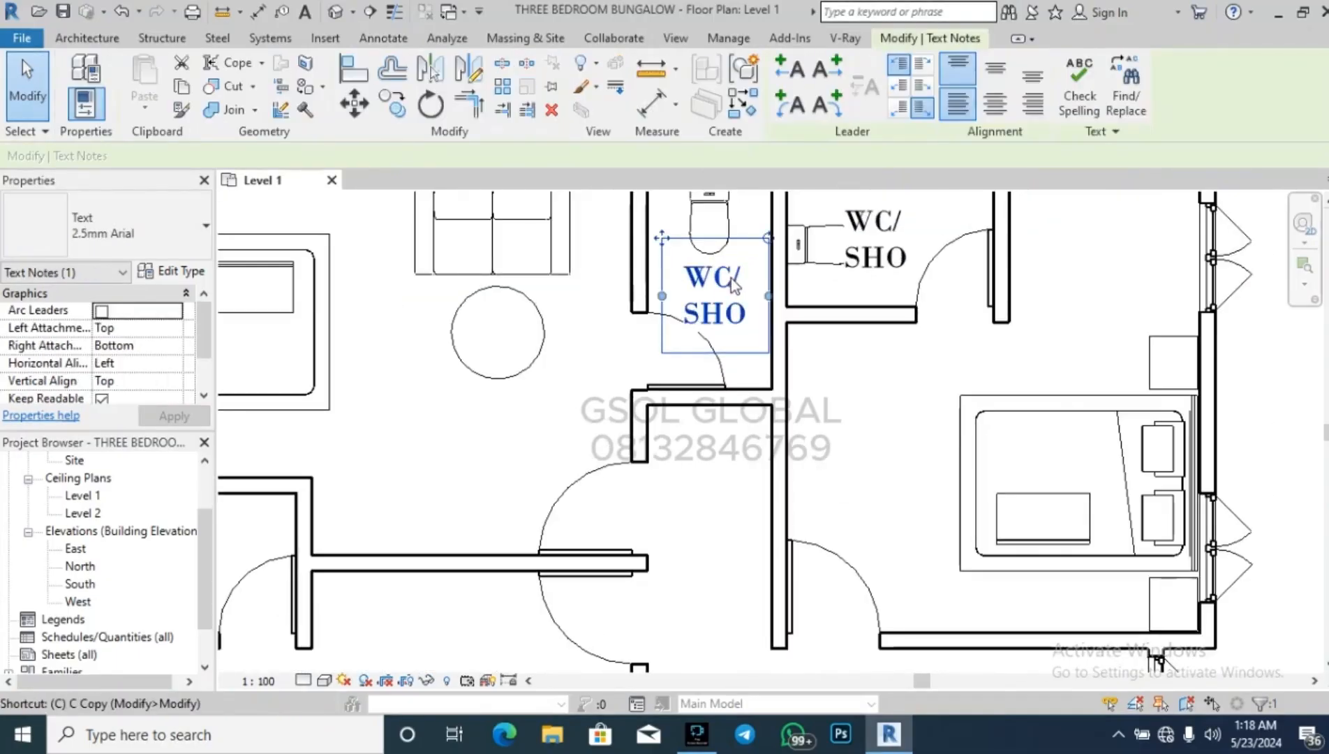
key(c)
key(o)
click(709, 289)
scroll(907, 286, down, 4)
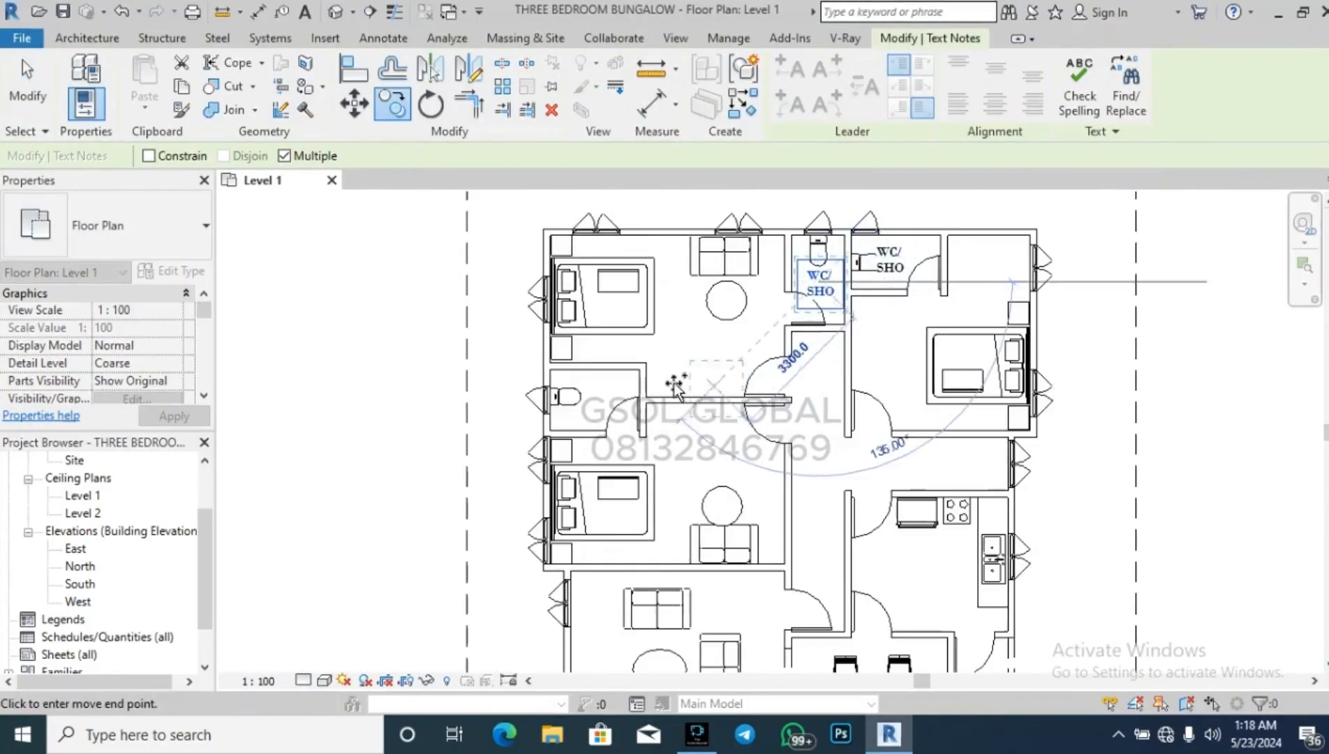
scroll(603, 391, up, 4)
click(603, 378)
key(Escape)
key(Escape)
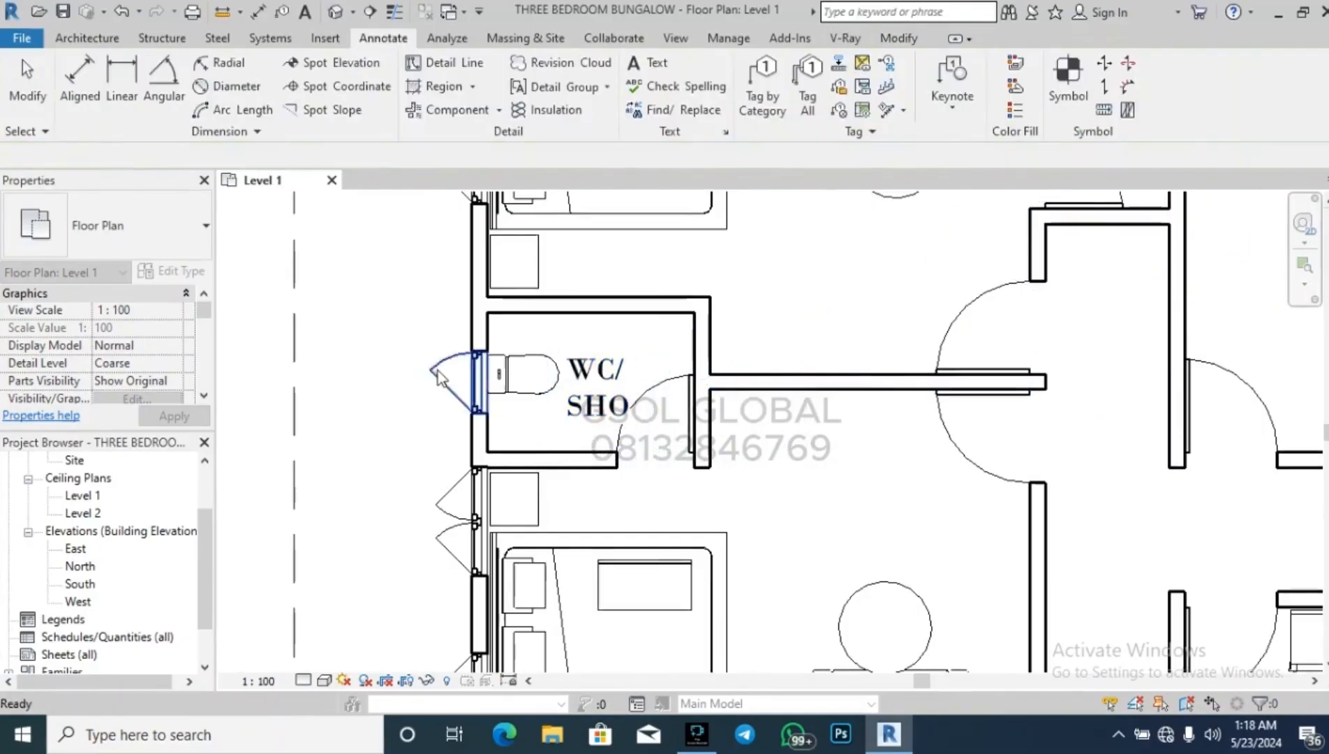
Copy the WC/ SHO note from the left-hand toilet into the upper-left bedroom, beside the round table.
scroll(459, 373, down, 3)
click(508, 370)
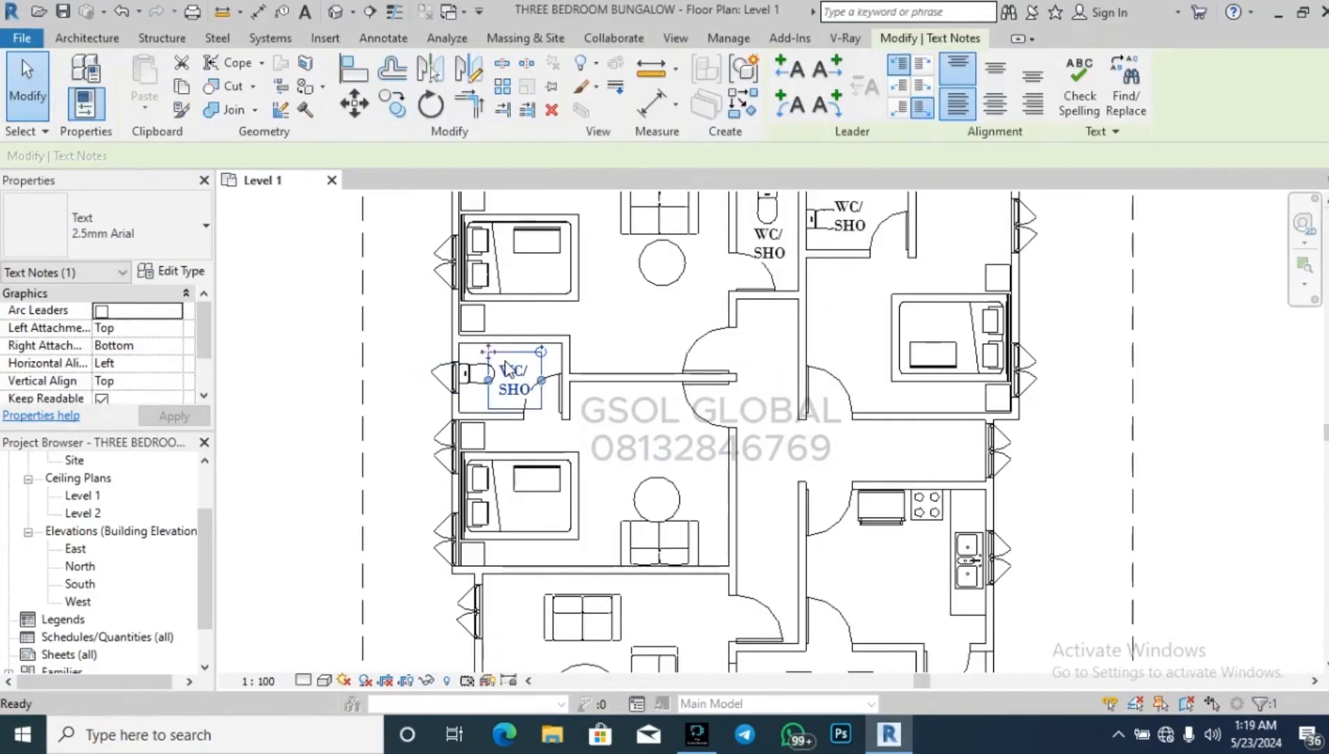
key(c)
key(o)
click(509, 380)
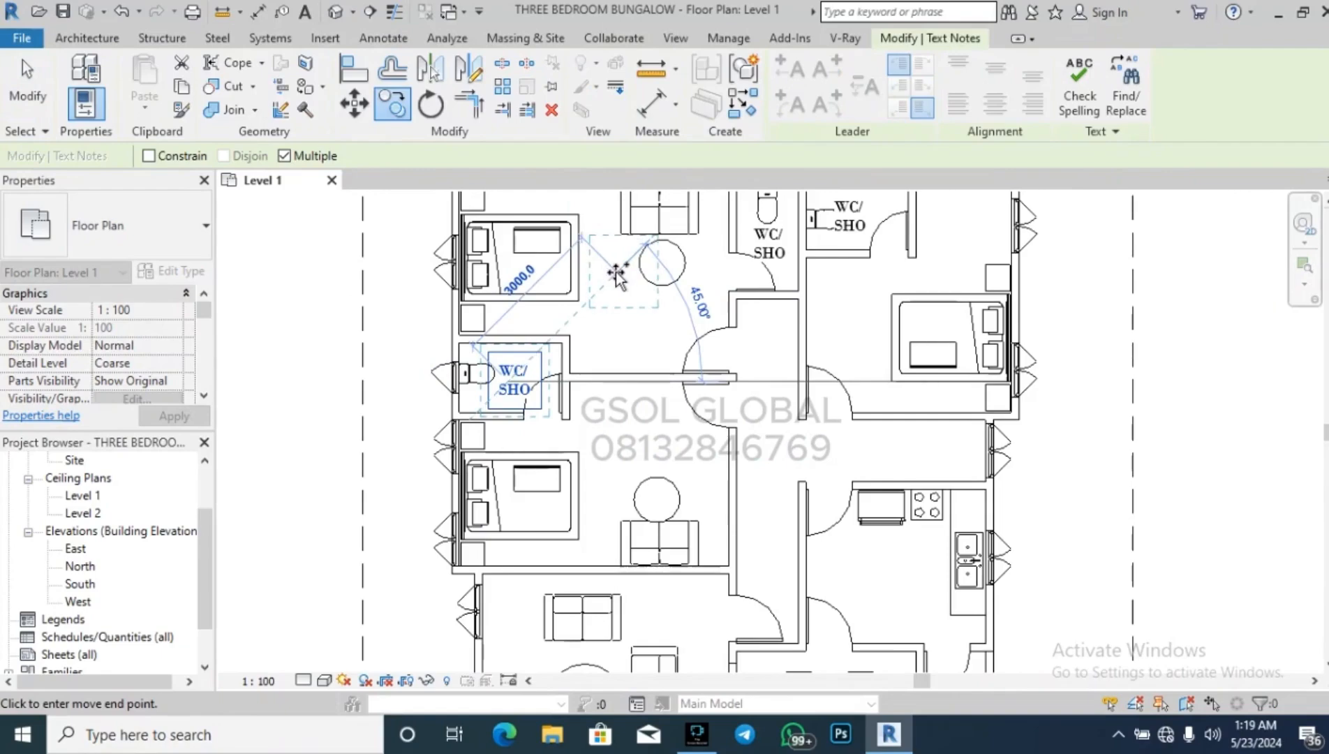
click(617, 275)
key(Escape)
key(Escape)
Change the copied note in the upper-left bedroom to BEDROOM EN-SUITE on two lines.
scroll(622, 234, up, 2)
click(662, 342)
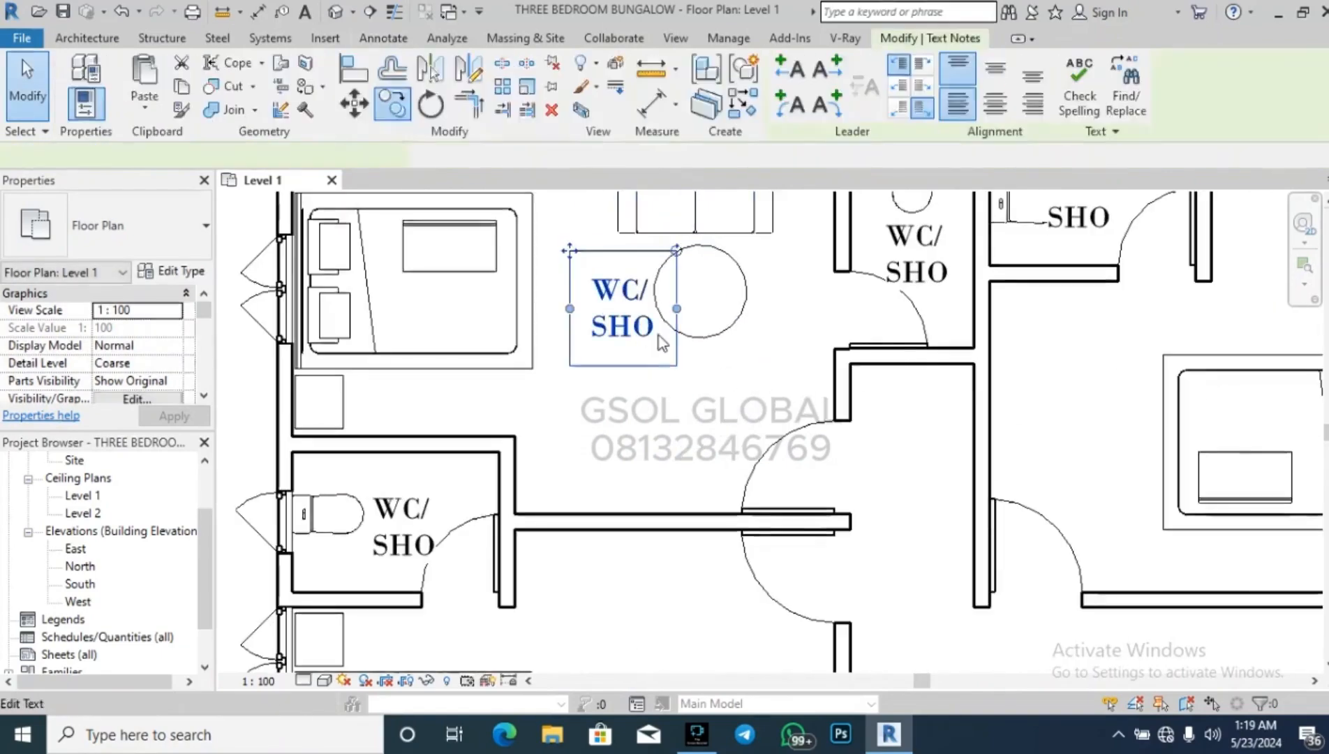
click(662, 342)
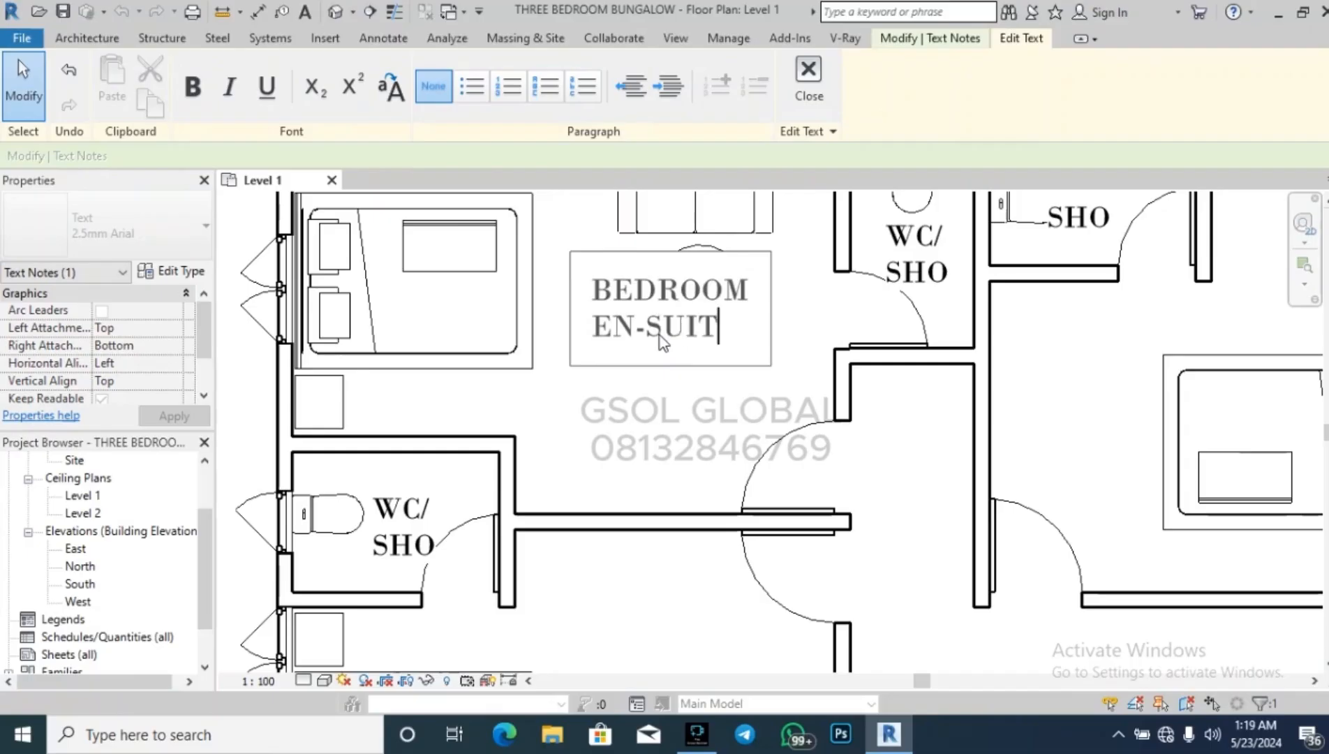
click(666, 412)
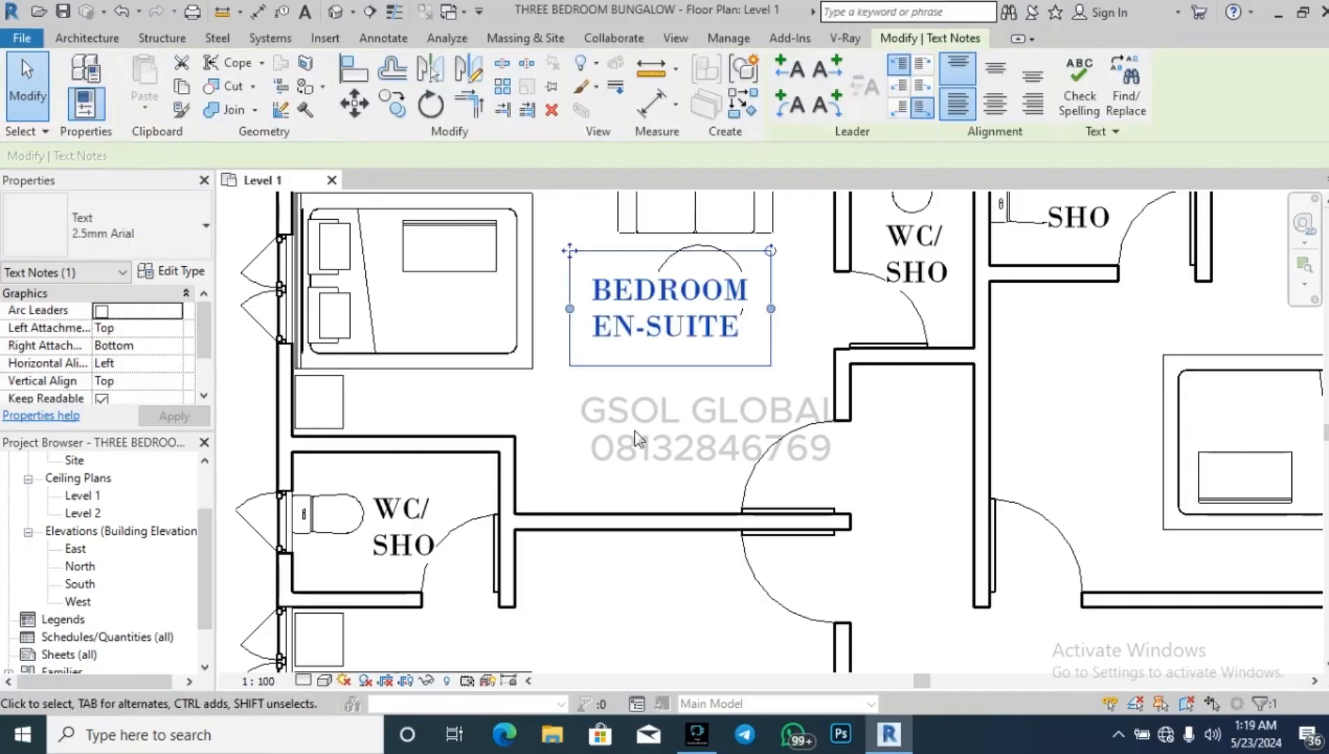
Copy the BEDROOM EN-SUITE note with multiple copies enabled into the right-hand bedroom and the lower-left bedroom above its round table.
drag(673, 372, 684, 360)
click(681, 312)
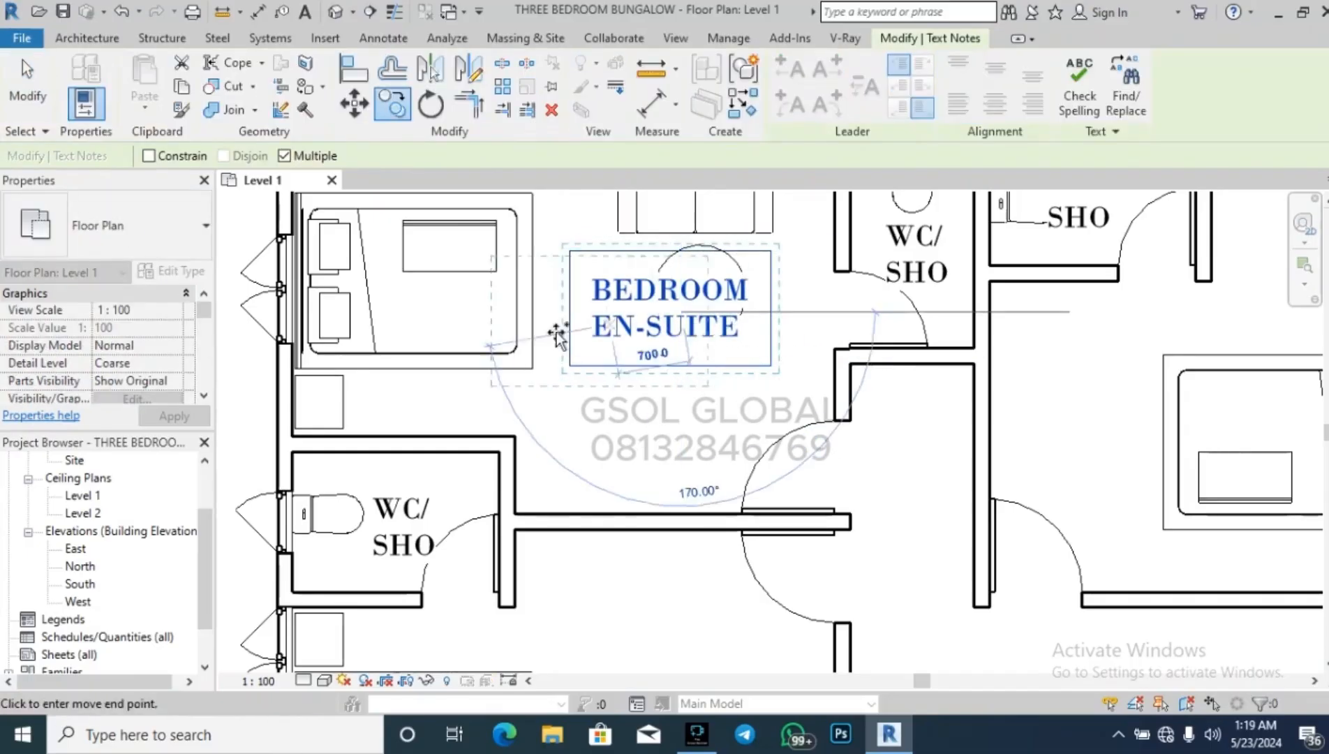
scroll(442, 322, down, 2)
click(883, 385)
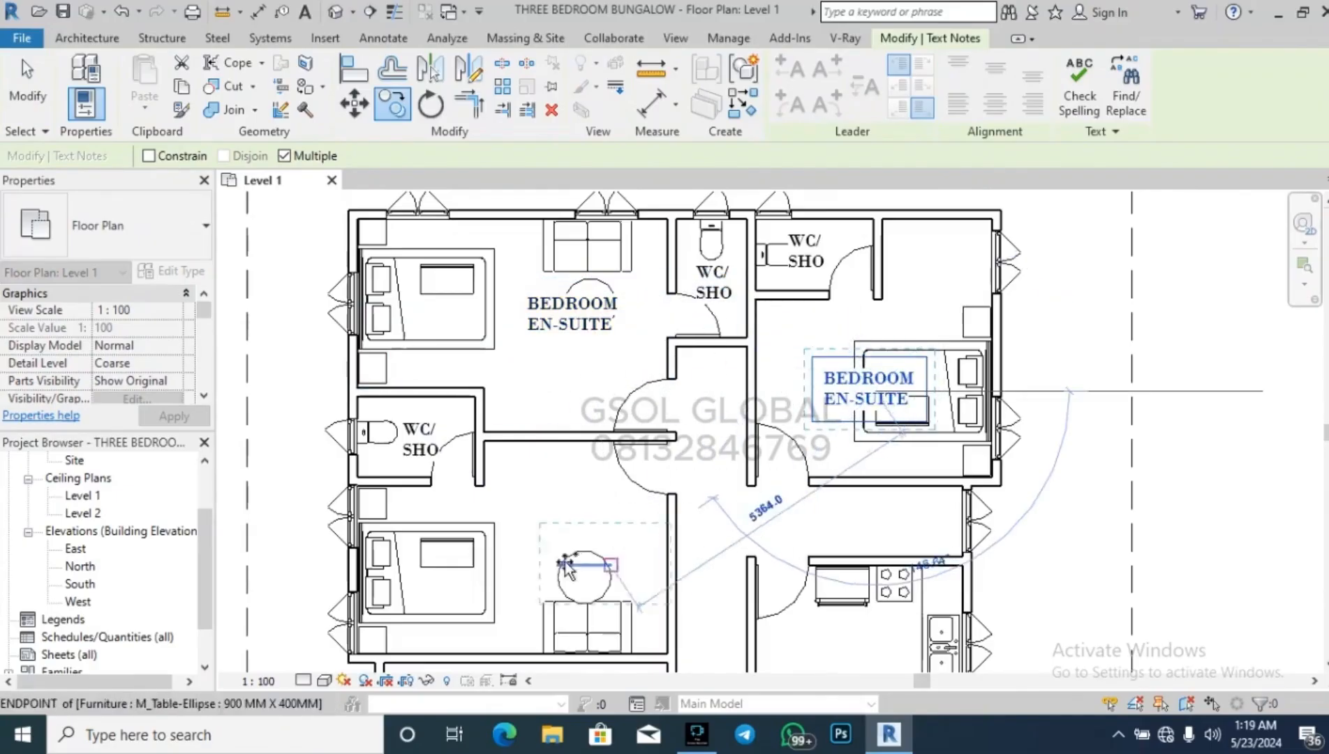
click(564, 528)
key(Escape)
key(Escape)
scroll(533, 318, down, 2)
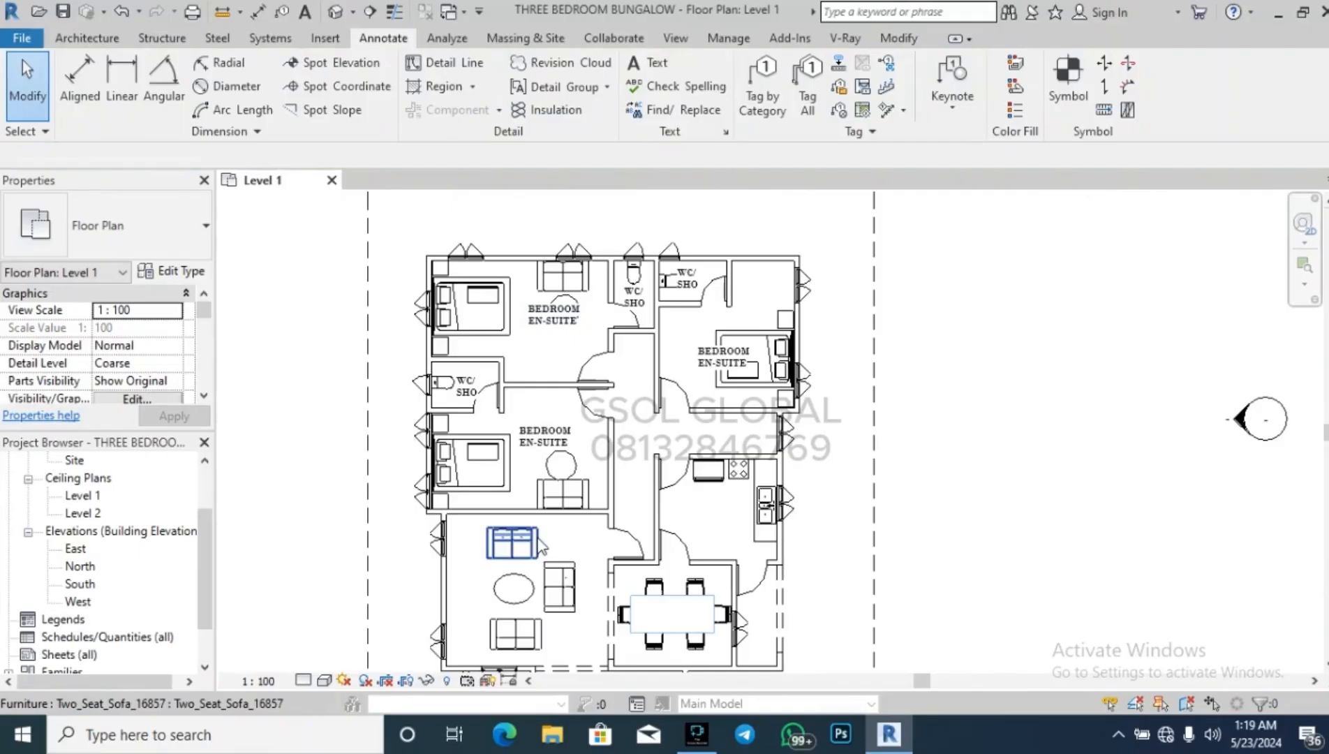
Add PRIMARY as a separate first line to the lower-left bedroom's BEDROOM EN-SUITE note.
scroll(541, 441, up, 3)
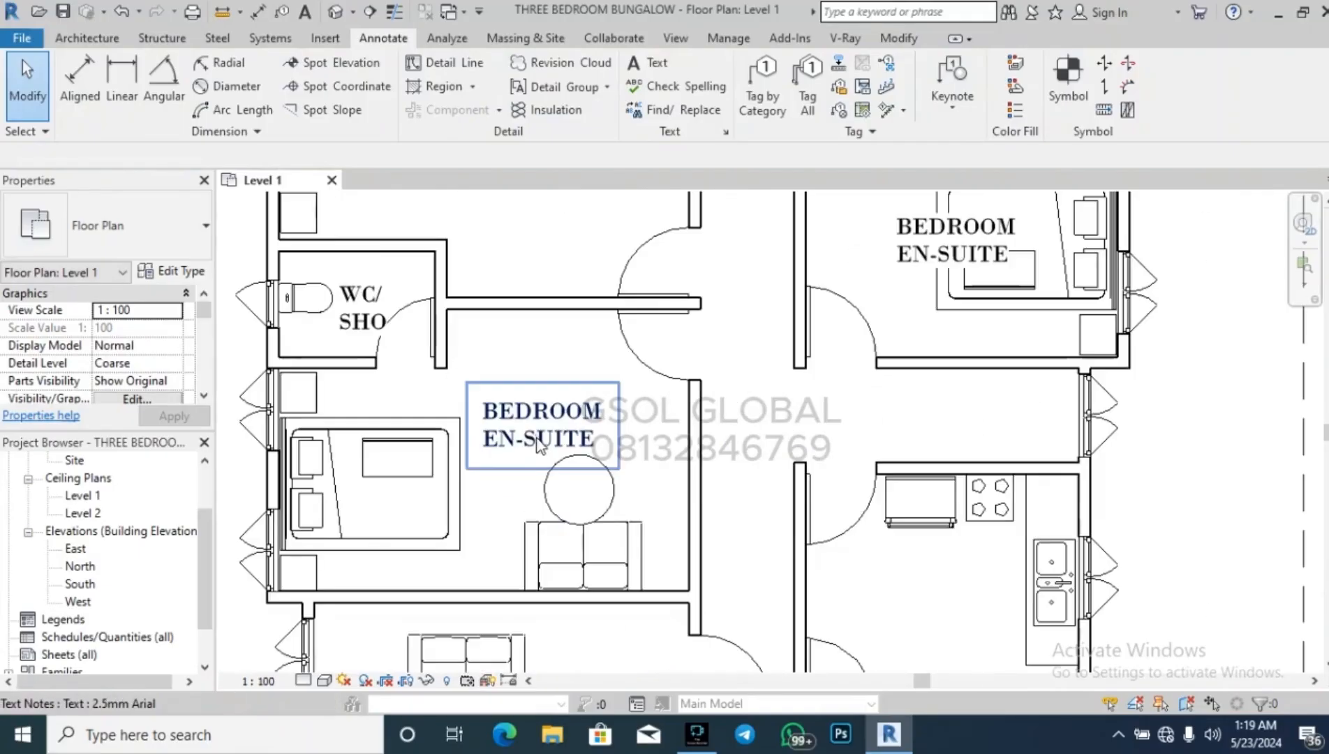
click(541, 442)
scroll(507, 426, up, 2)
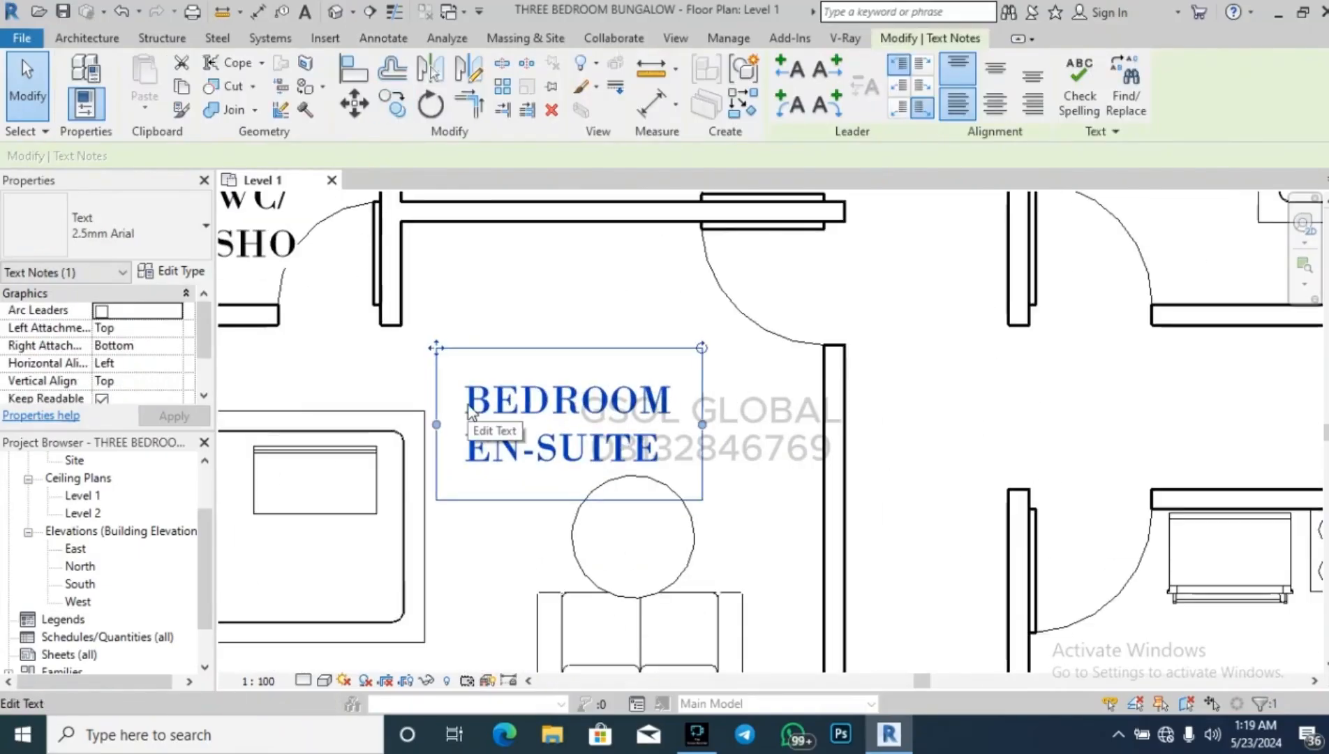
click(473, 412)
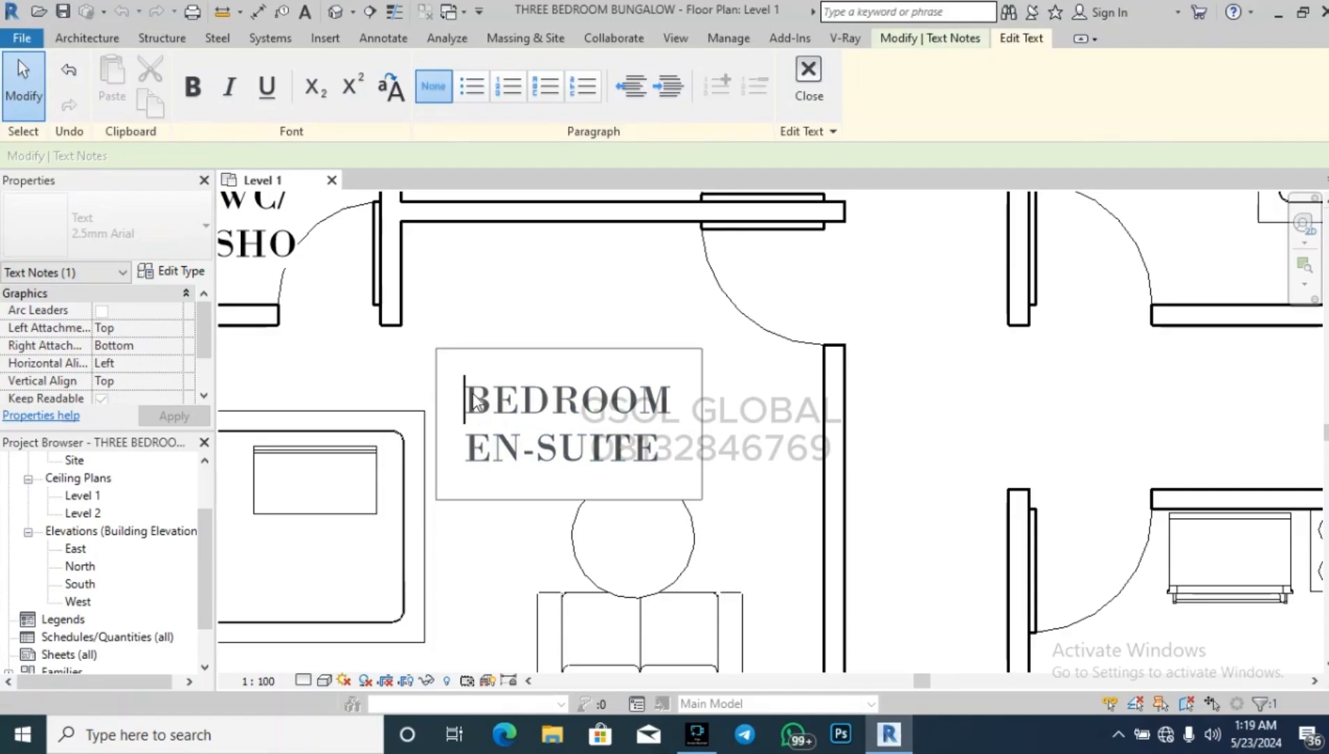
text(PRIMA)
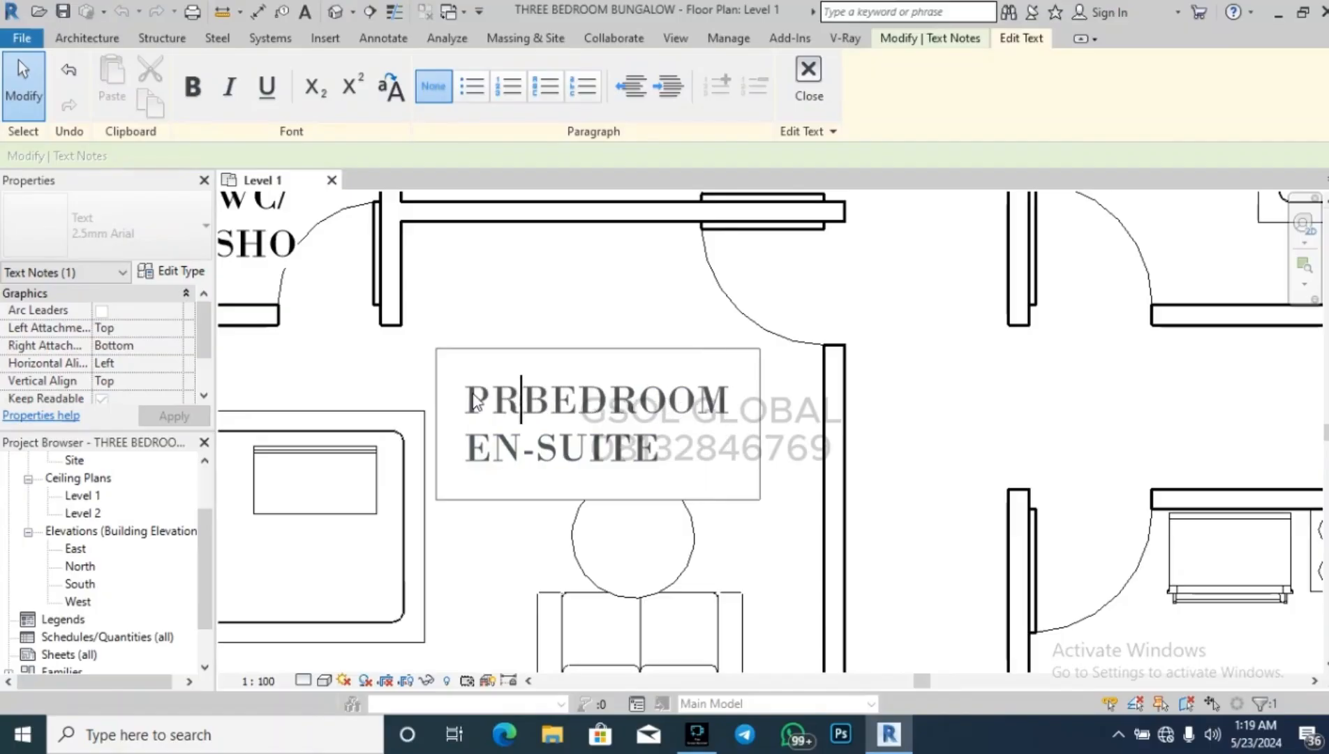
text(RY)
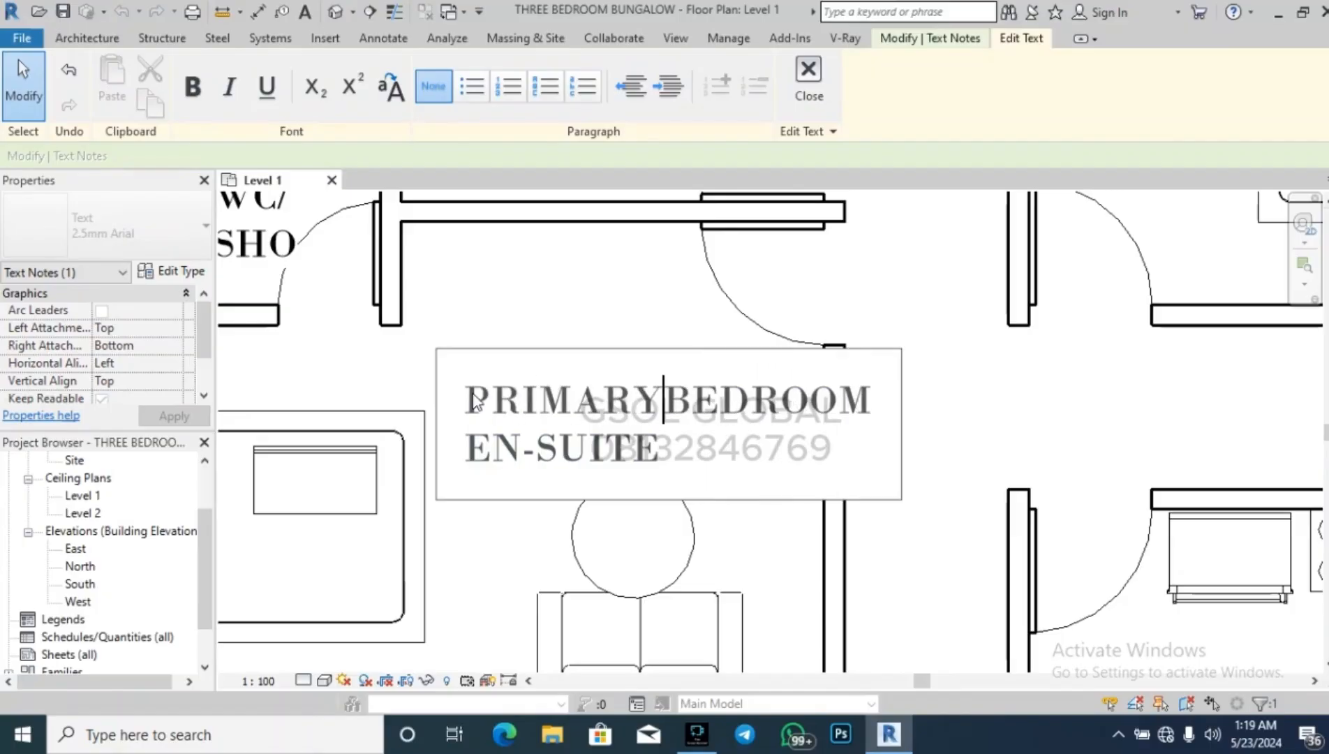
key(Return)
click(728, 435)
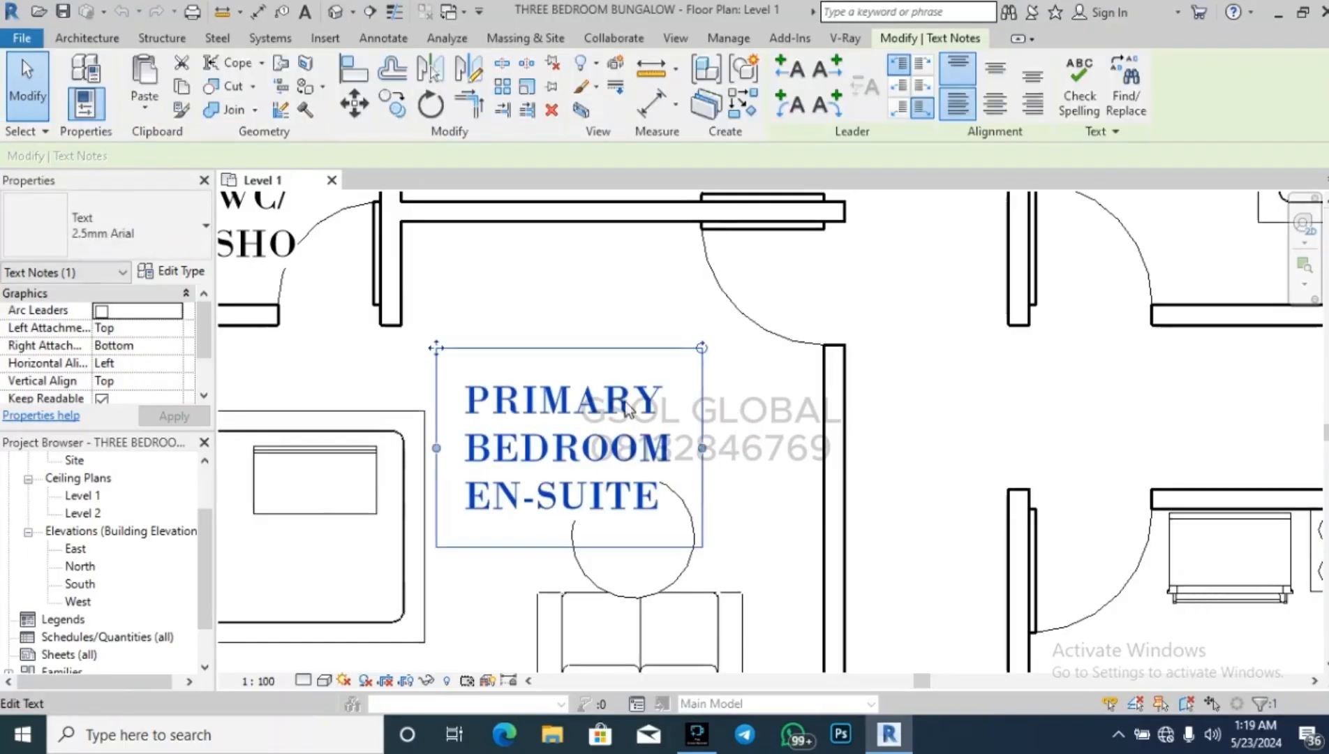
Nudge the PRIMARY BEDROOM EN-SUITE note down and to the right, just above the two-seat sofa.
drag(630, 385, 630, 420)
click(760, 454)
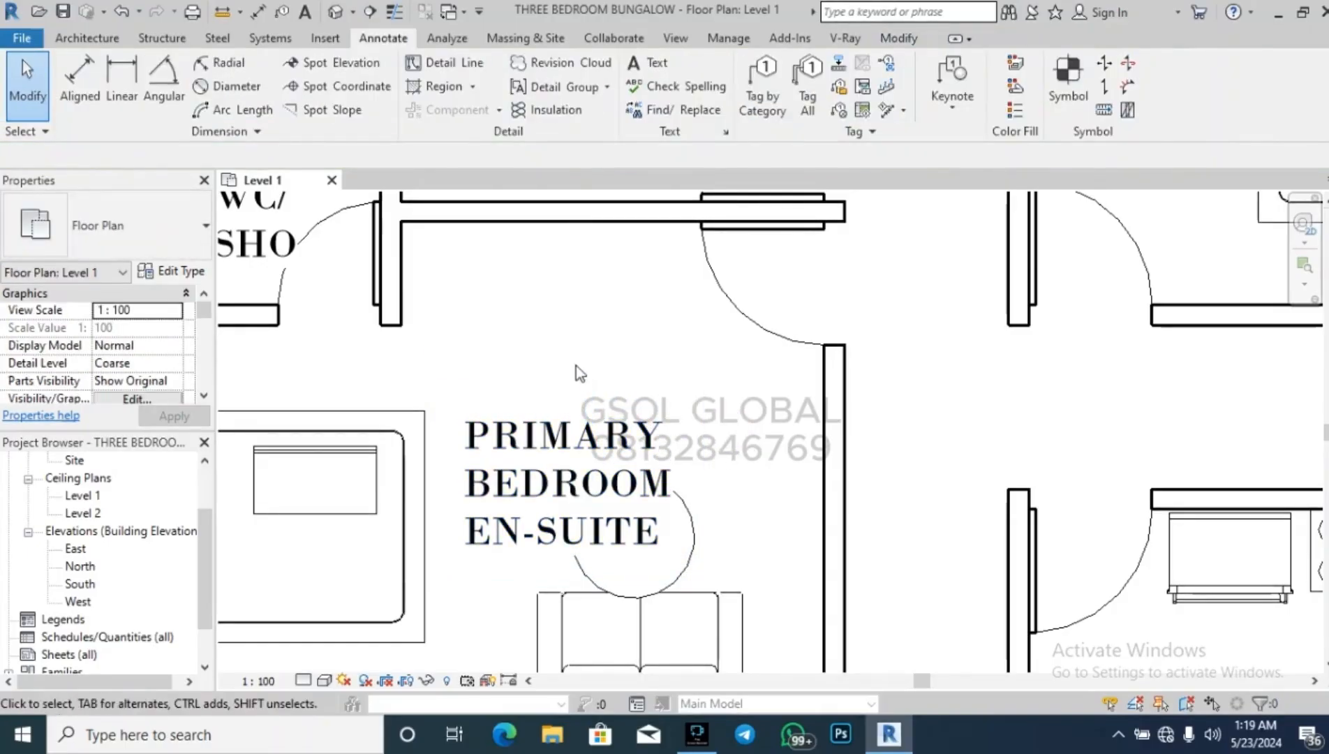
scroll(641, 351, down, 3)
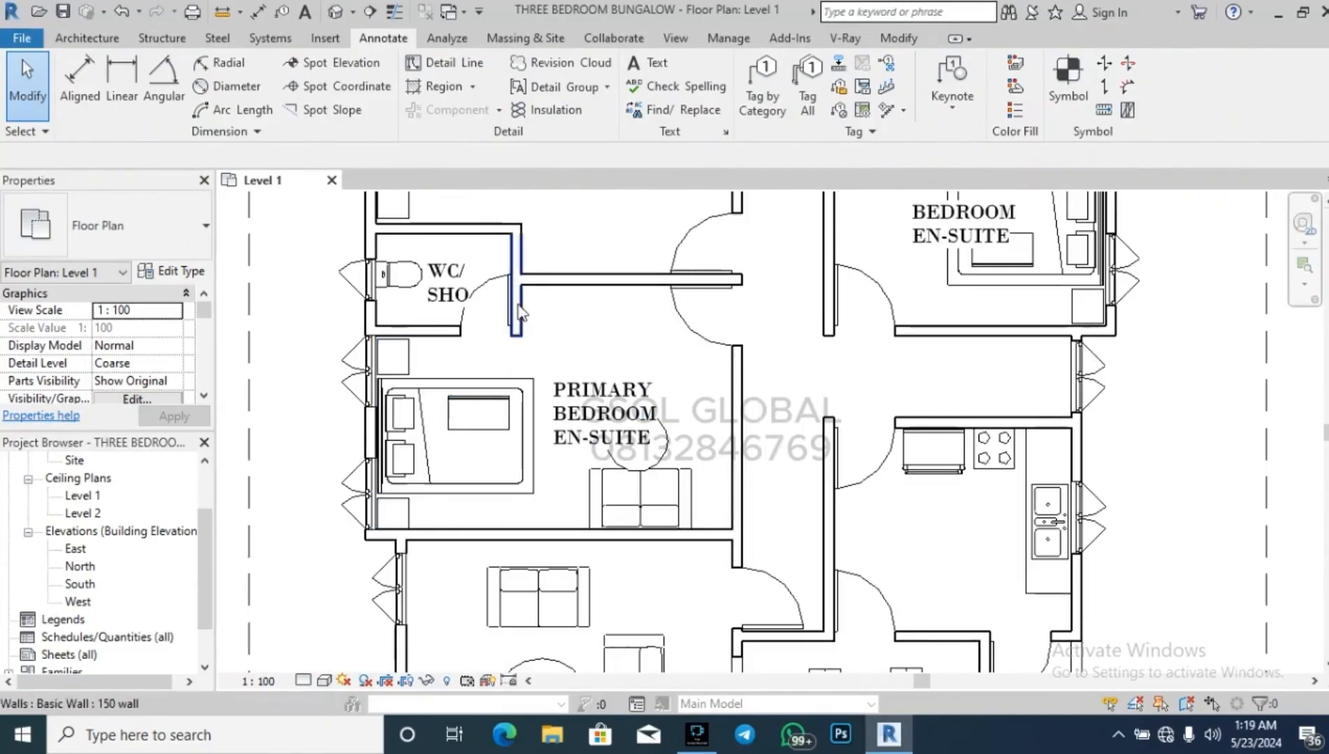
click(658, 408)
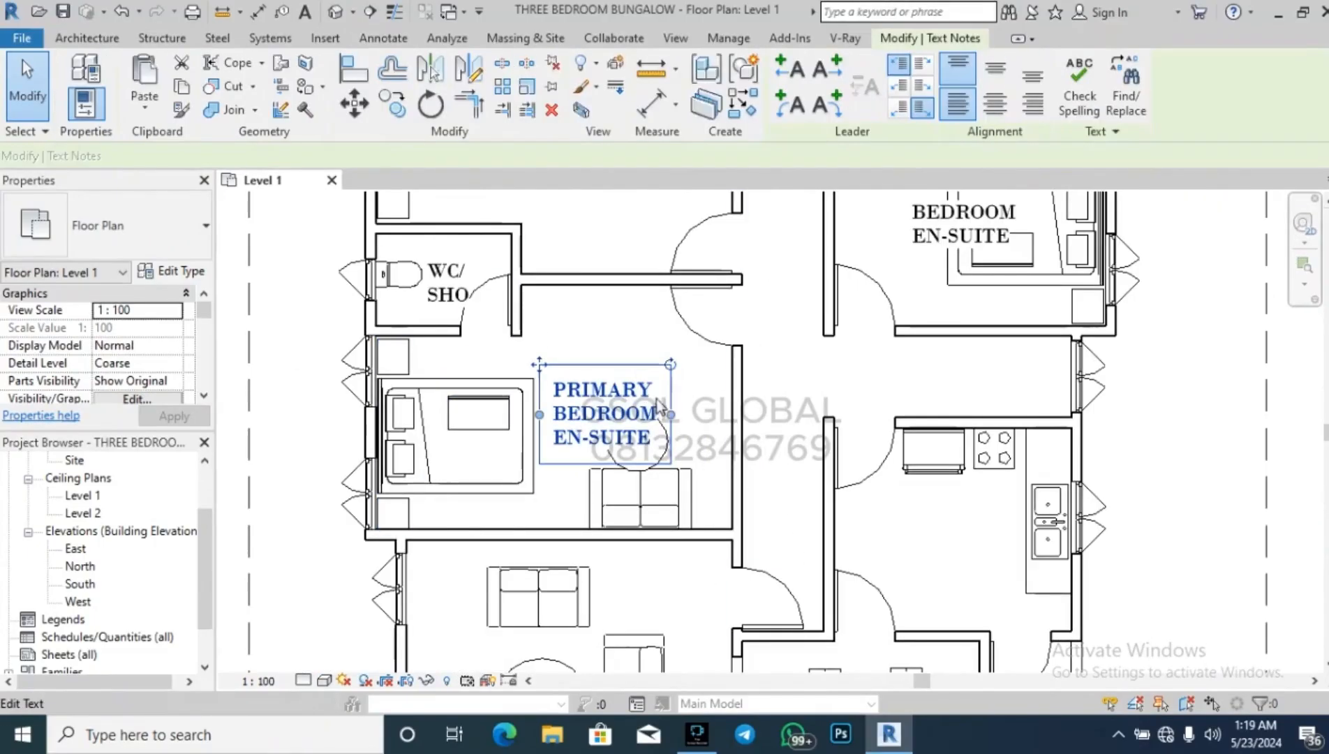
drag(658, 408, 678, 407)
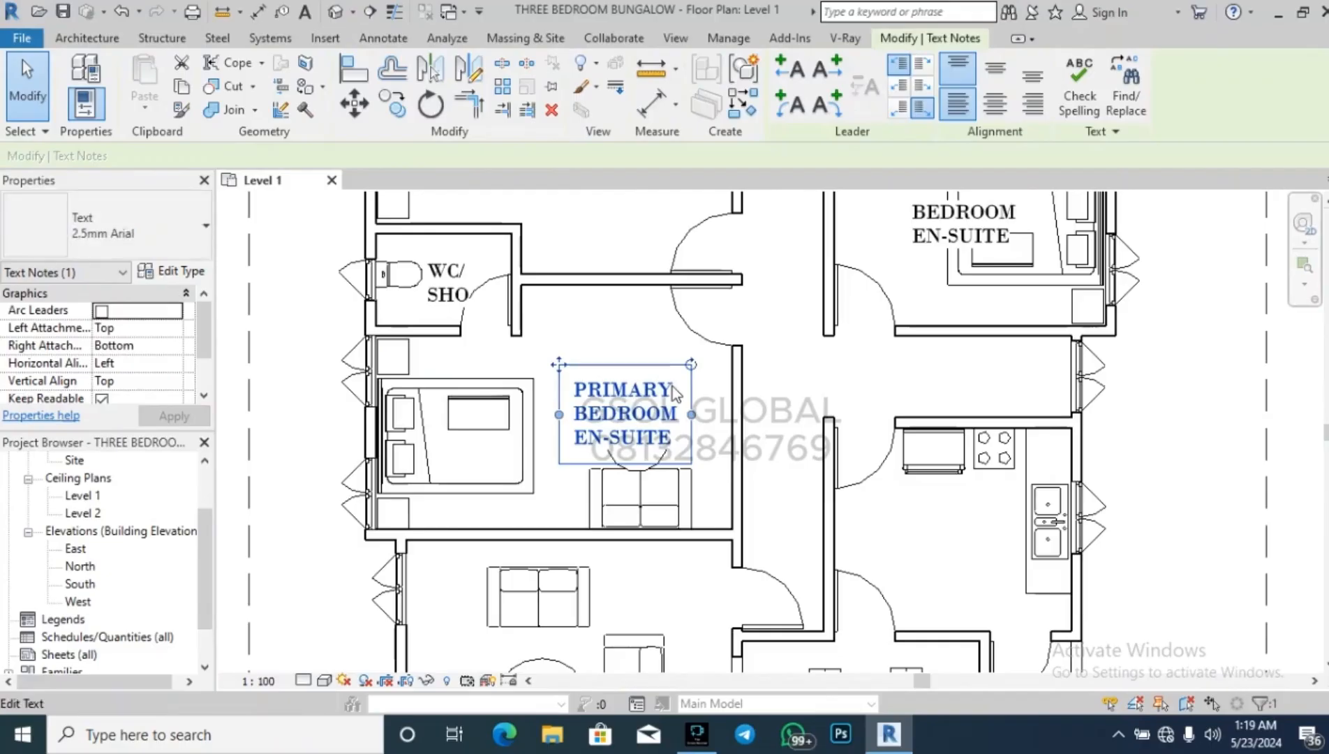
scroll(430, 383, down, 2)
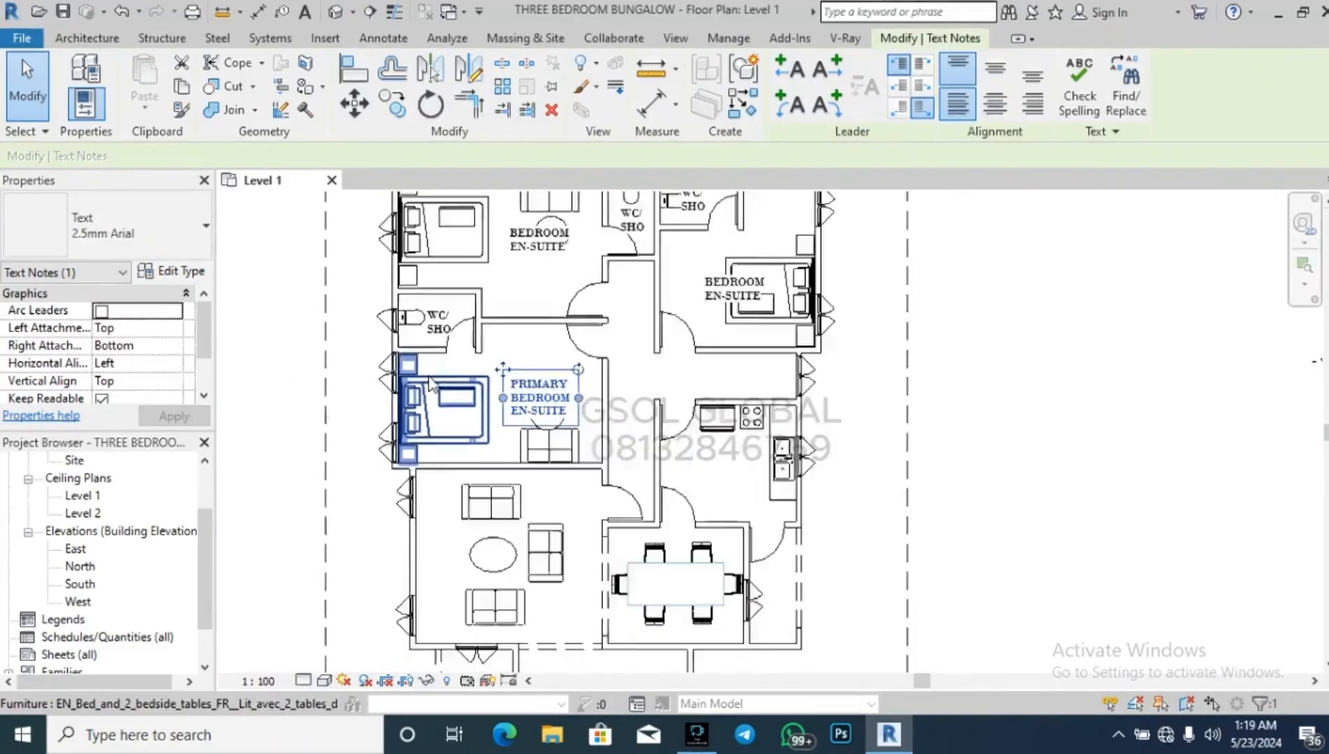
scroll(429, 382, down, 2)
key(Escape)
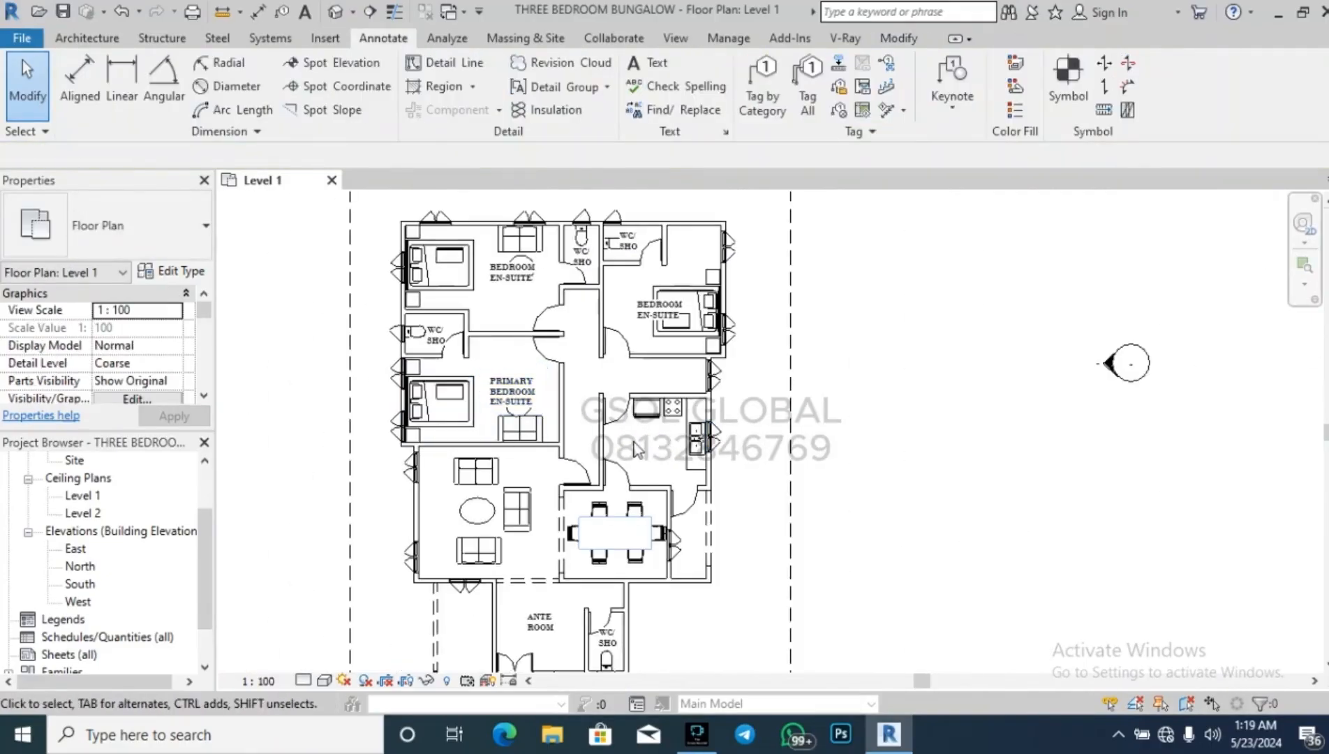
Copy the BEDROOM EN-SUITE note from the right-hand bedroom straight down into the kitchen, beside the sink.
scroll(564, 345, up, 4)
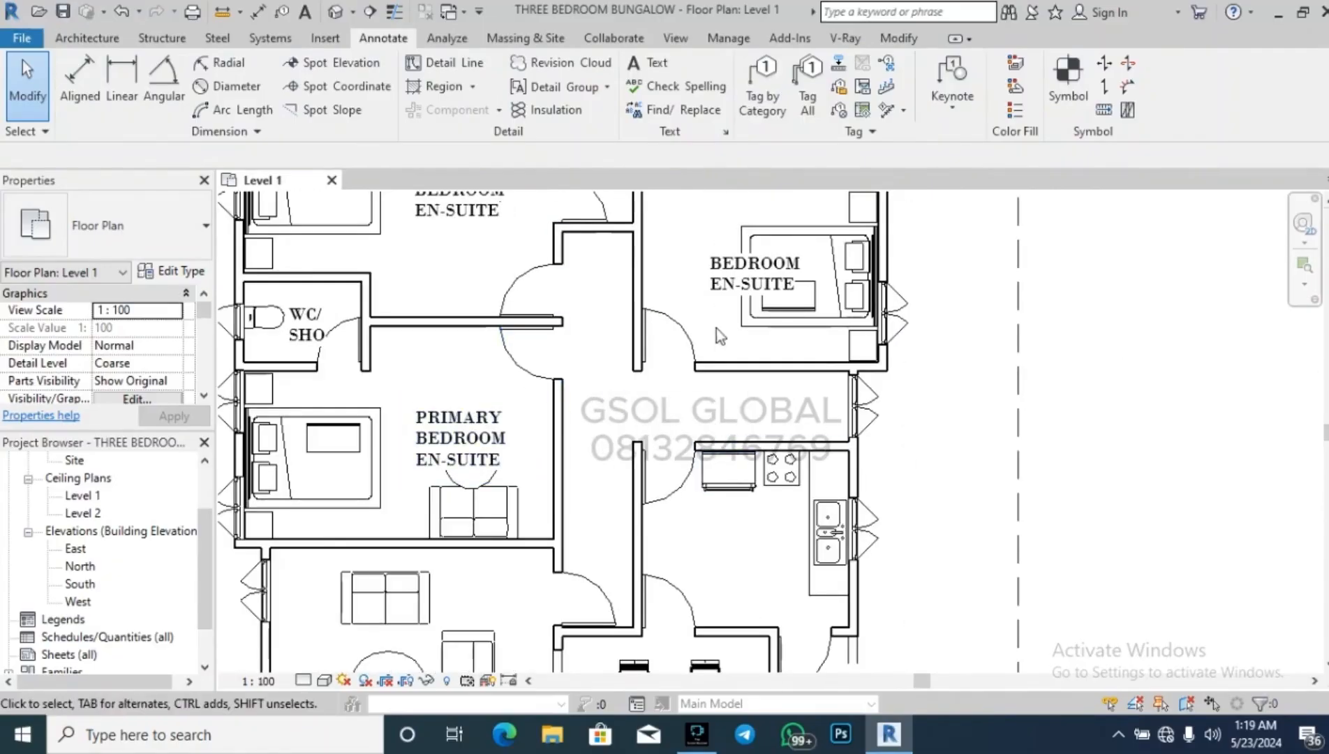
click(727, 282)
key(c)
key(o)
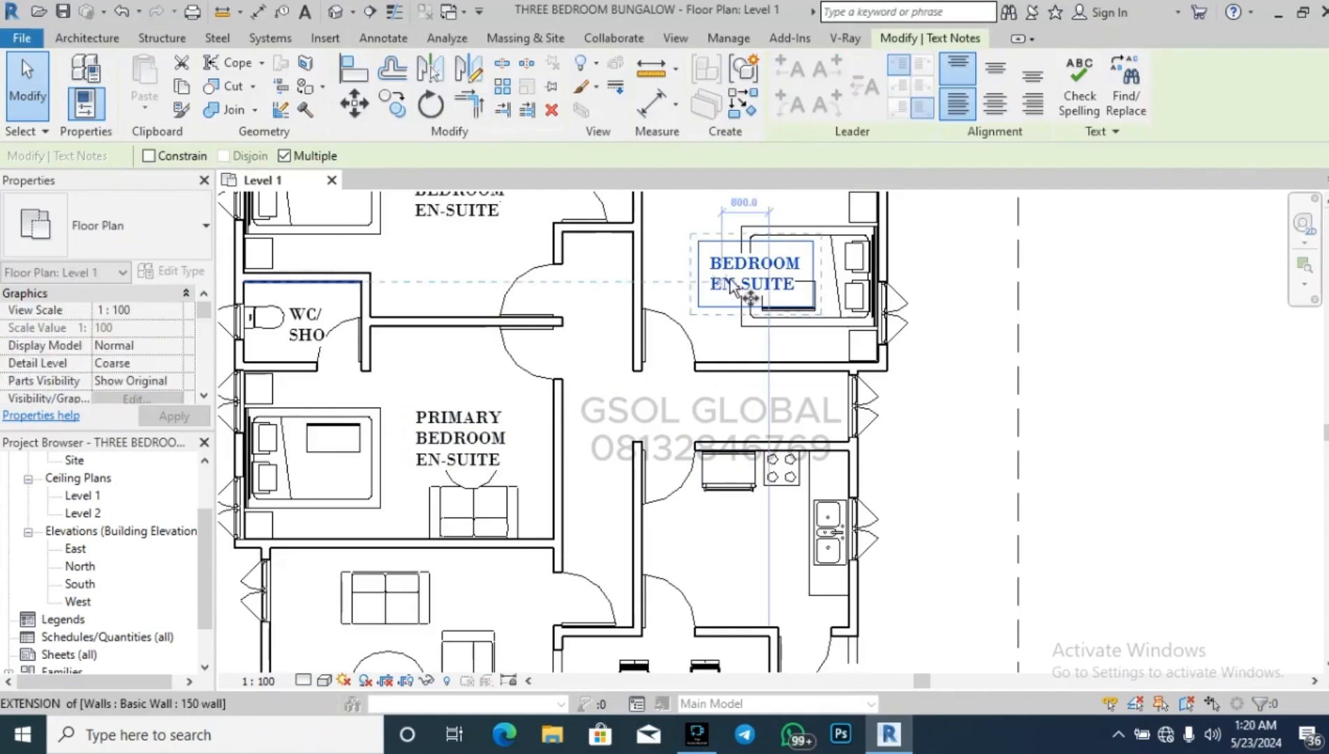
click(741, 277)
click(741, 539)
key(Escape)
scroll(743, 539, down, 5)
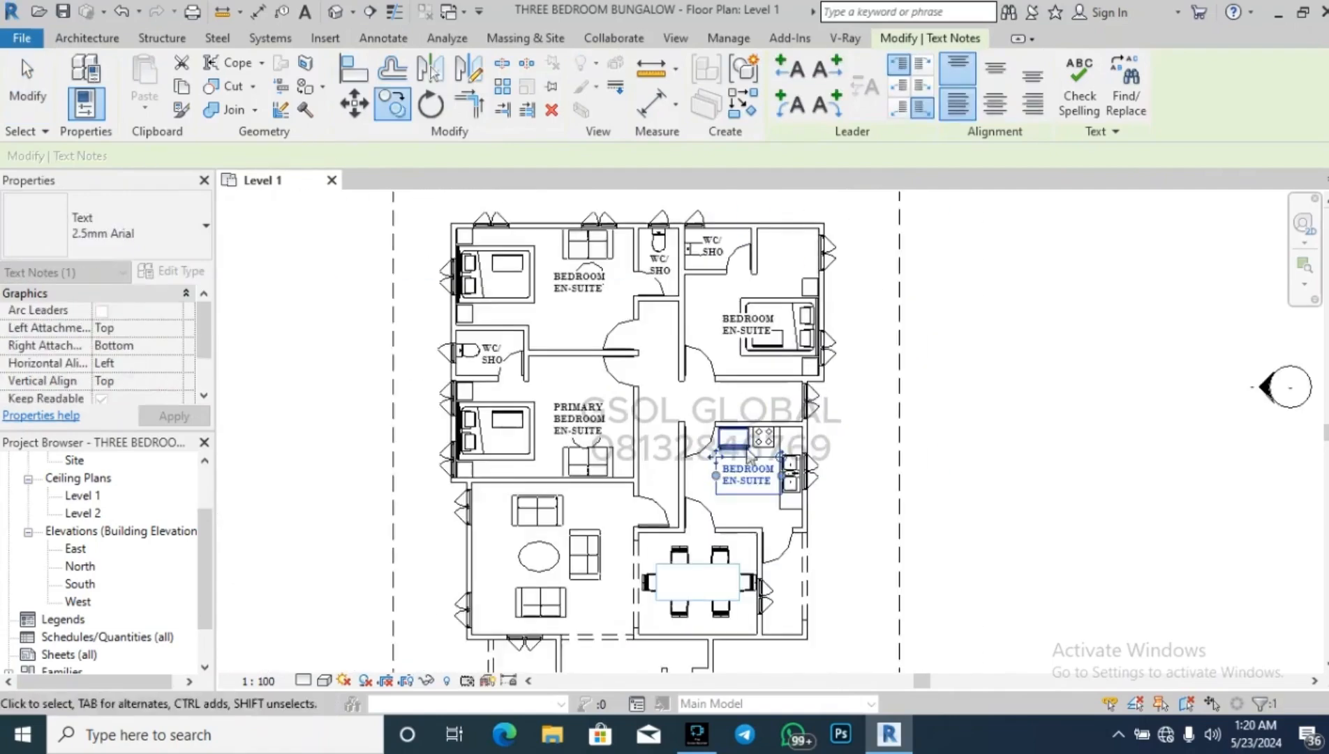
Replace the copied note's text in the kitchen with KITCHEN and nudge the note down.
scroll(746, 482, up, 5)
double_click(799, 472)
scroll(808, 463, up, 2)
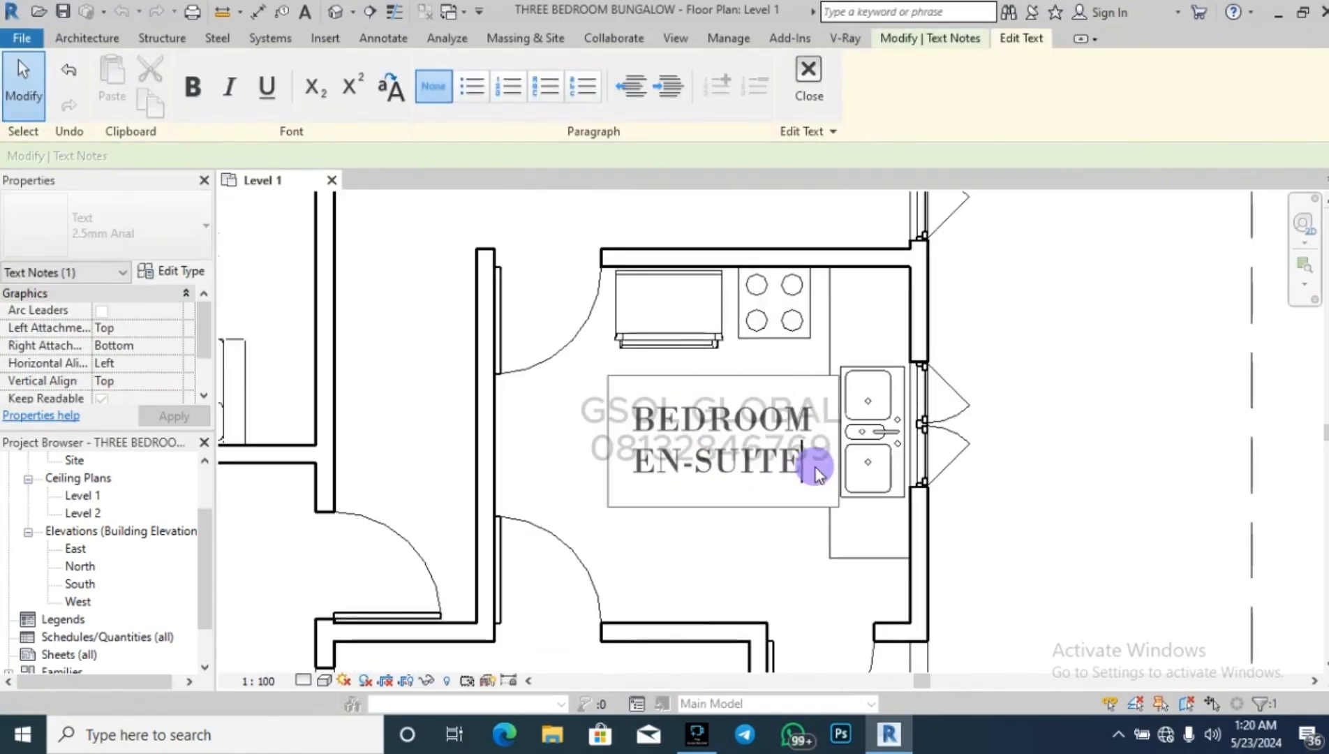
drag(809, 463, 609, 419)
text(KITCHEN)
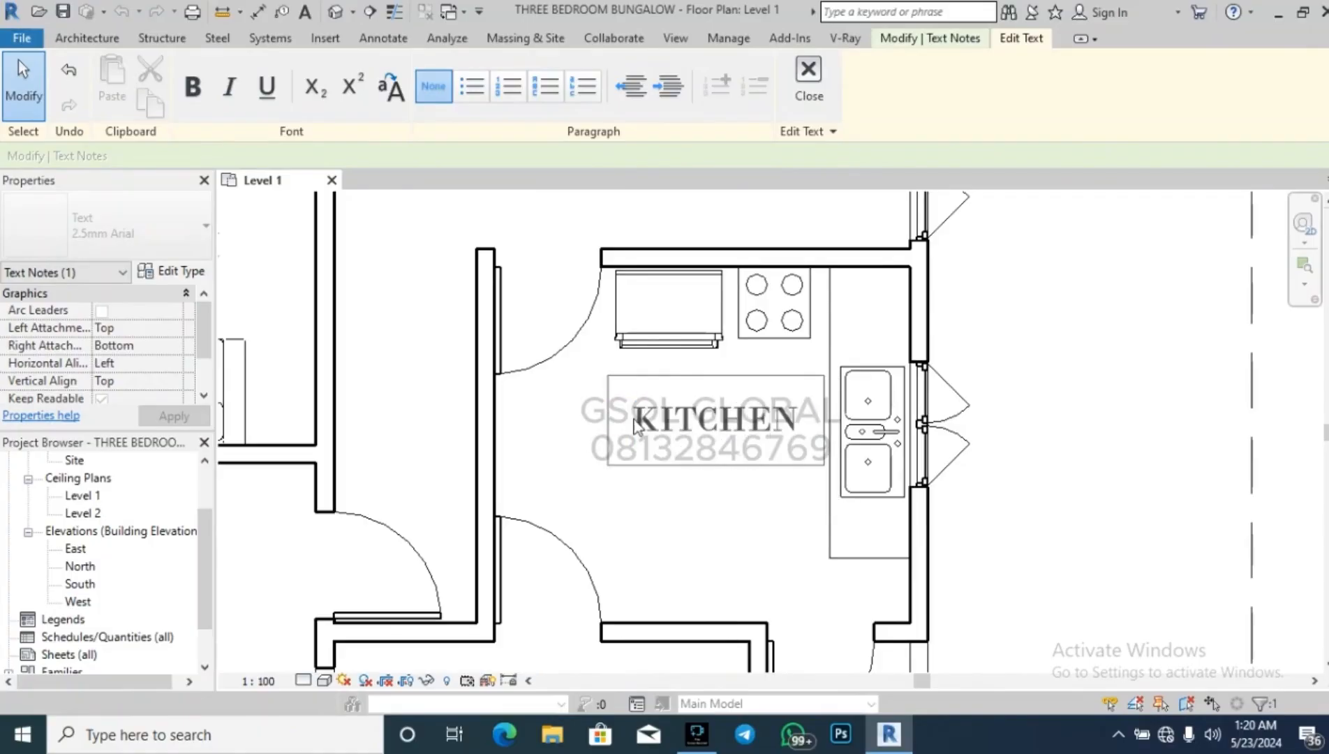
click(712, 534)
drag(606, 374, 602, 415)
click(676, 522)
Copy the KITCHEN note onto the six-seat dining table.
scroll(698, 475, down, 4)
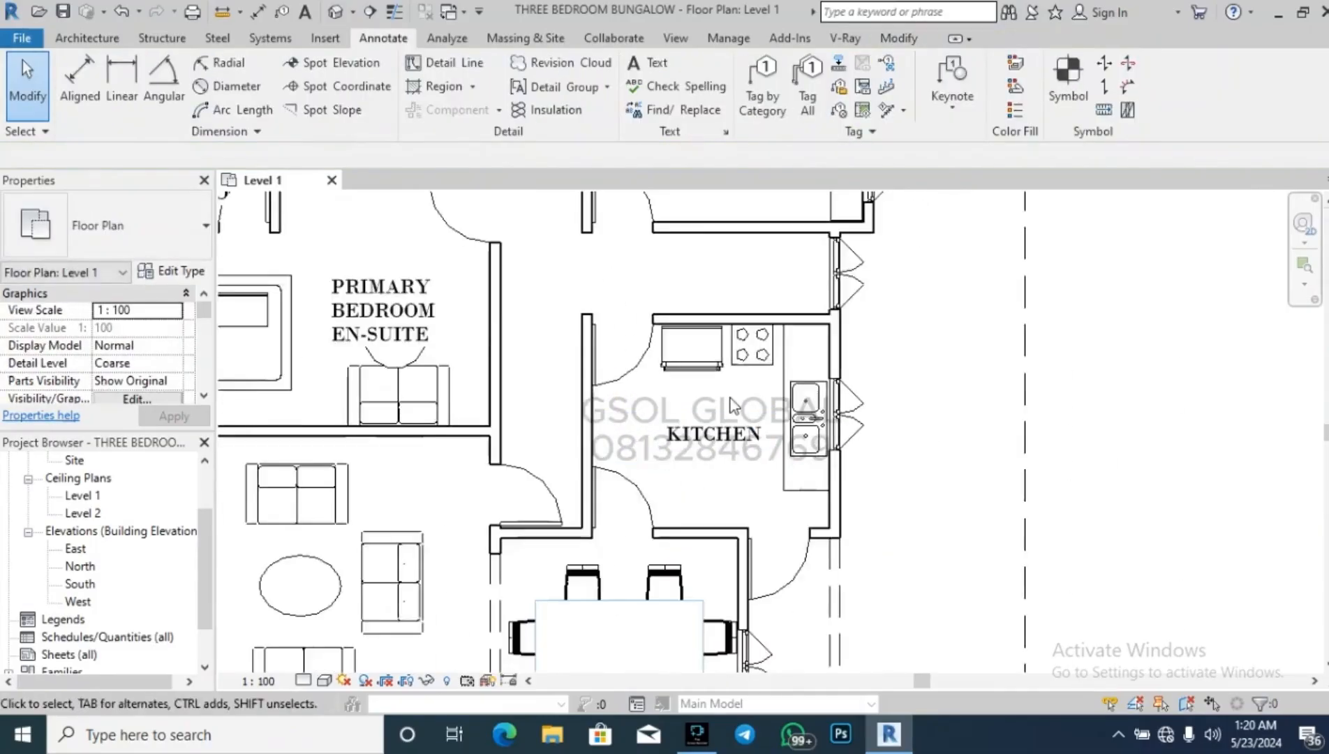
click(713, 422)
key(c)
key(c)
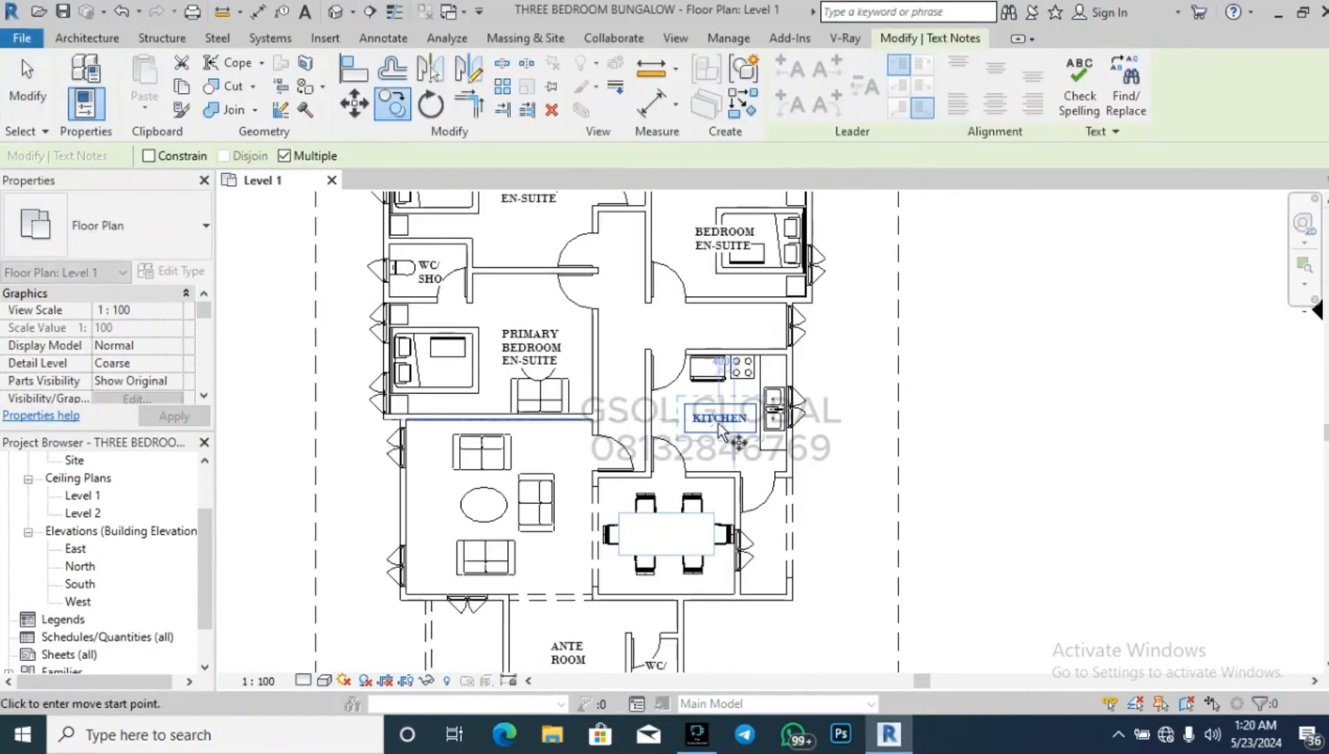
click(719, 419)
click(656, 532)
Replace the text of the note on the dining table with DINING.
scroll(663, 534, up, 5)
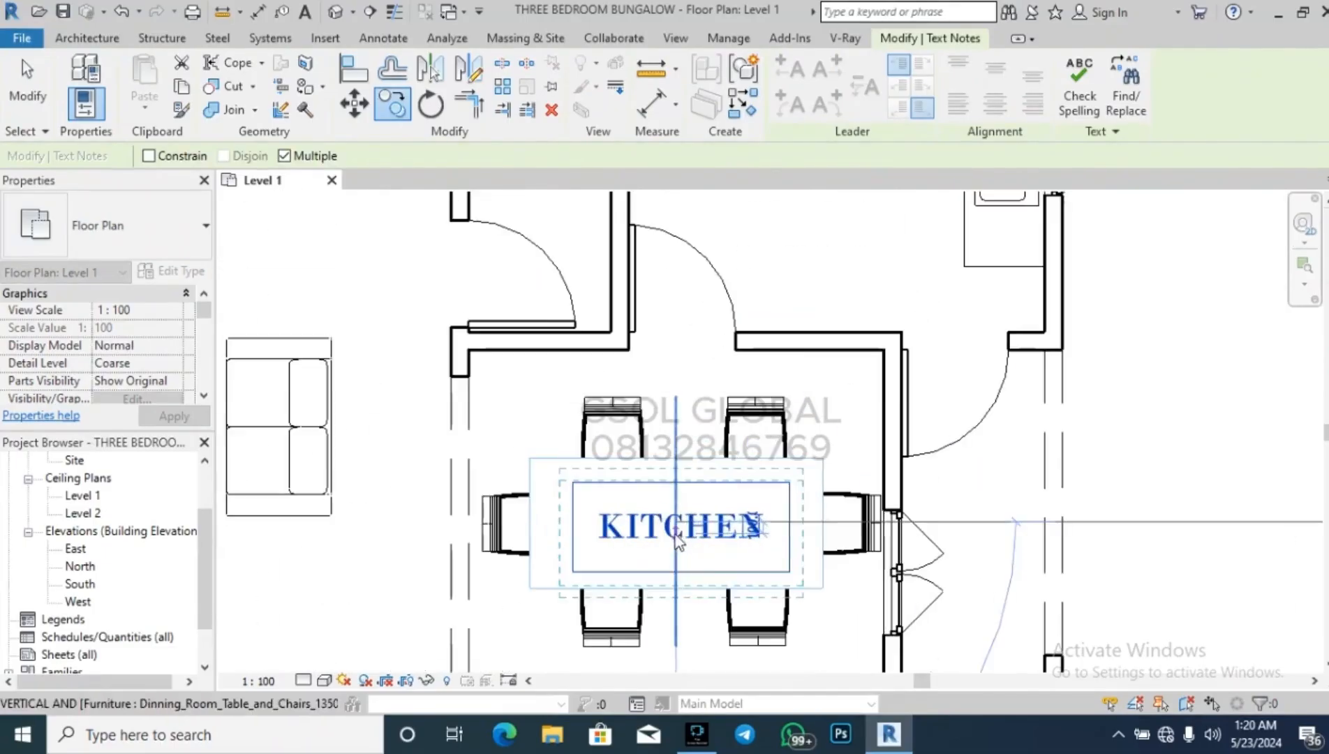
click(761, 528)
key(BackSpace)
key(BackSpace)
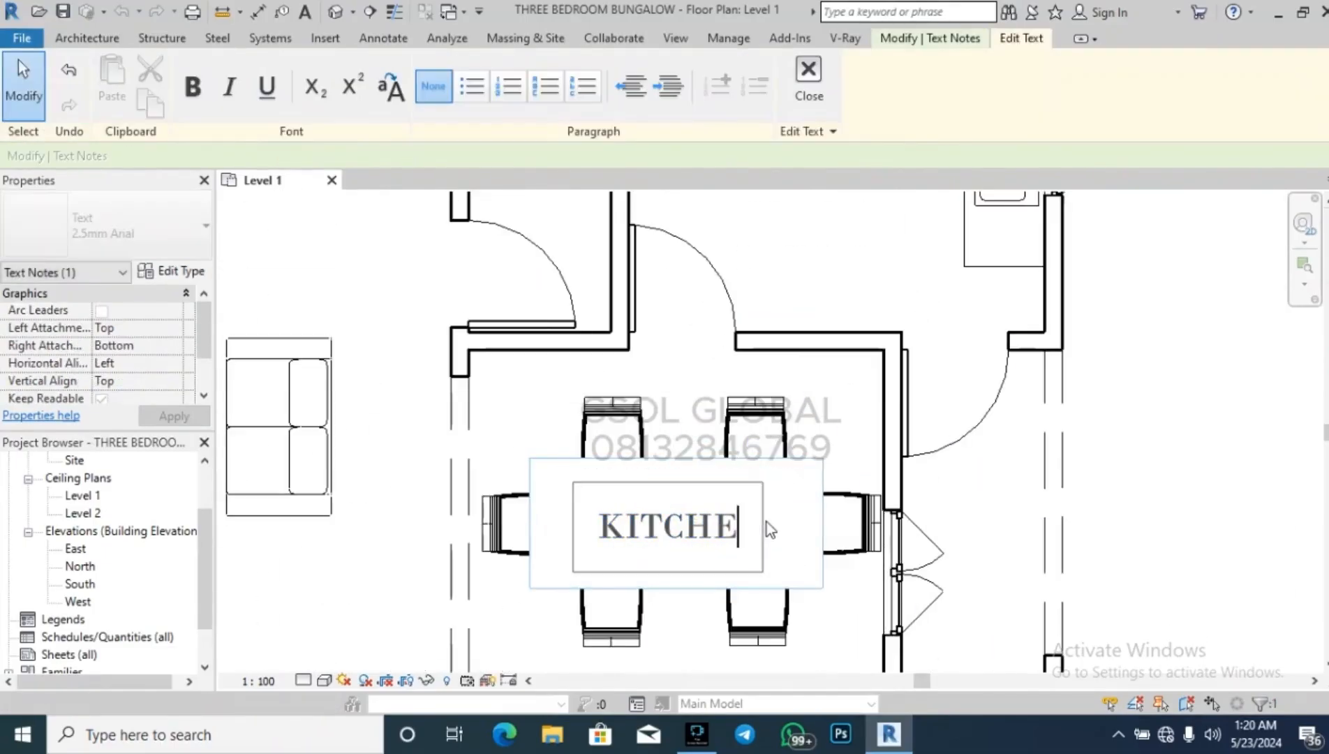
key(BackSpace)
key(BackSpace)
key(BackSpace)
key(BackSpace)
key(BackSpace)
text(DINING)
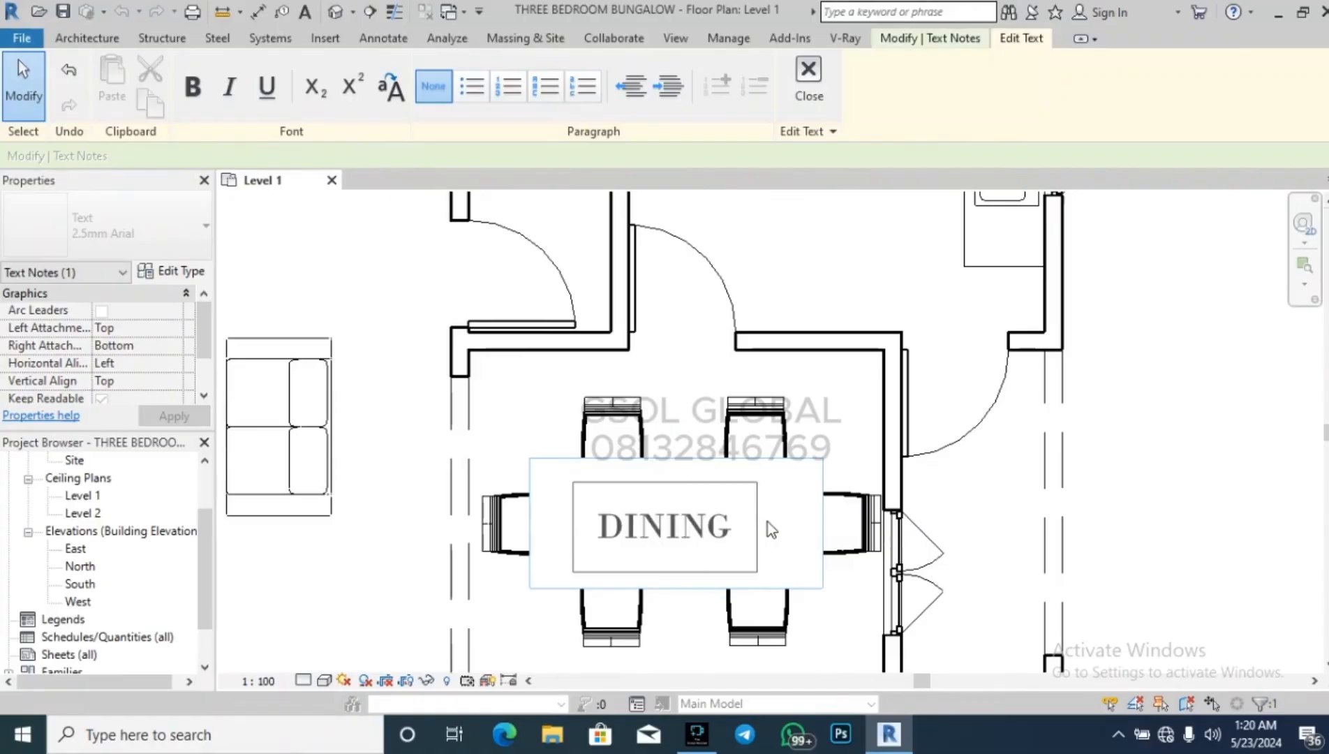
click(870, 425)
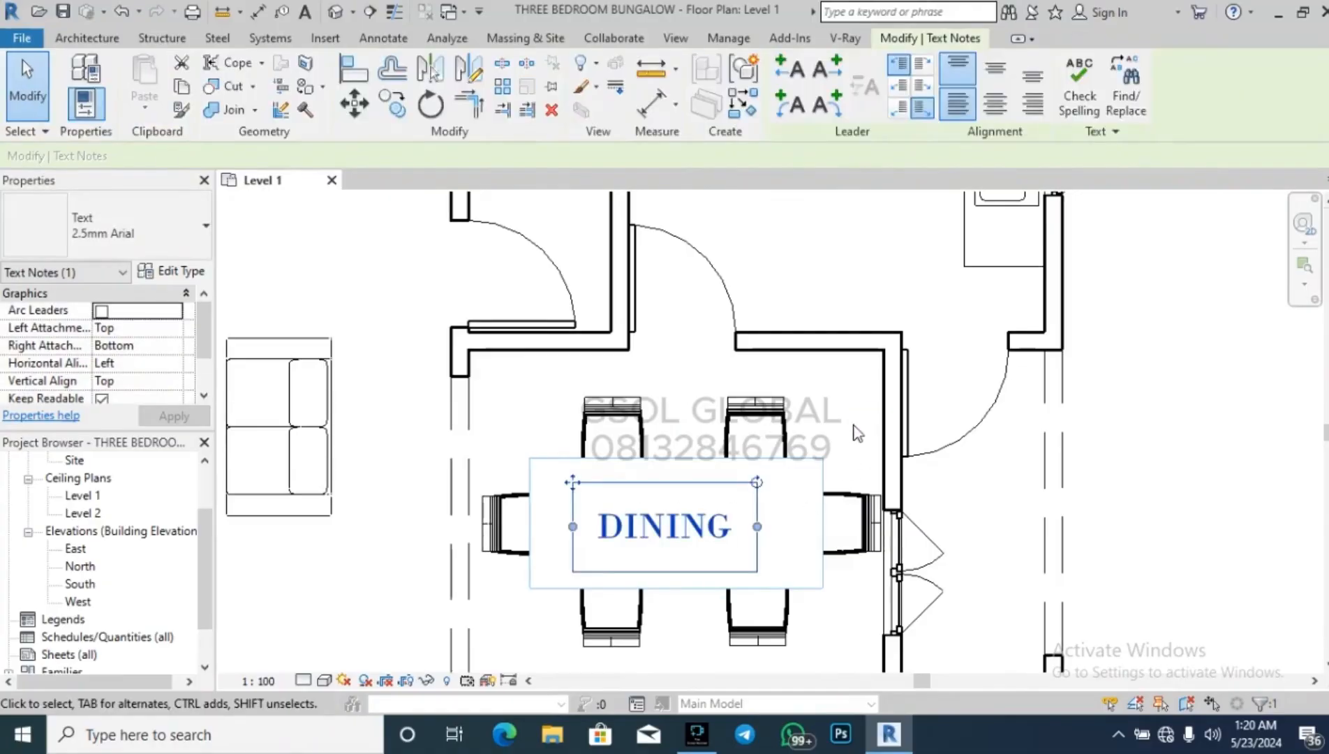
key(Escape)
Copy the KITCHEN note onto the oval table in the sitting area.
scroll(866, 524, down, 3)
click(846, 313)
key(c)
key(o)
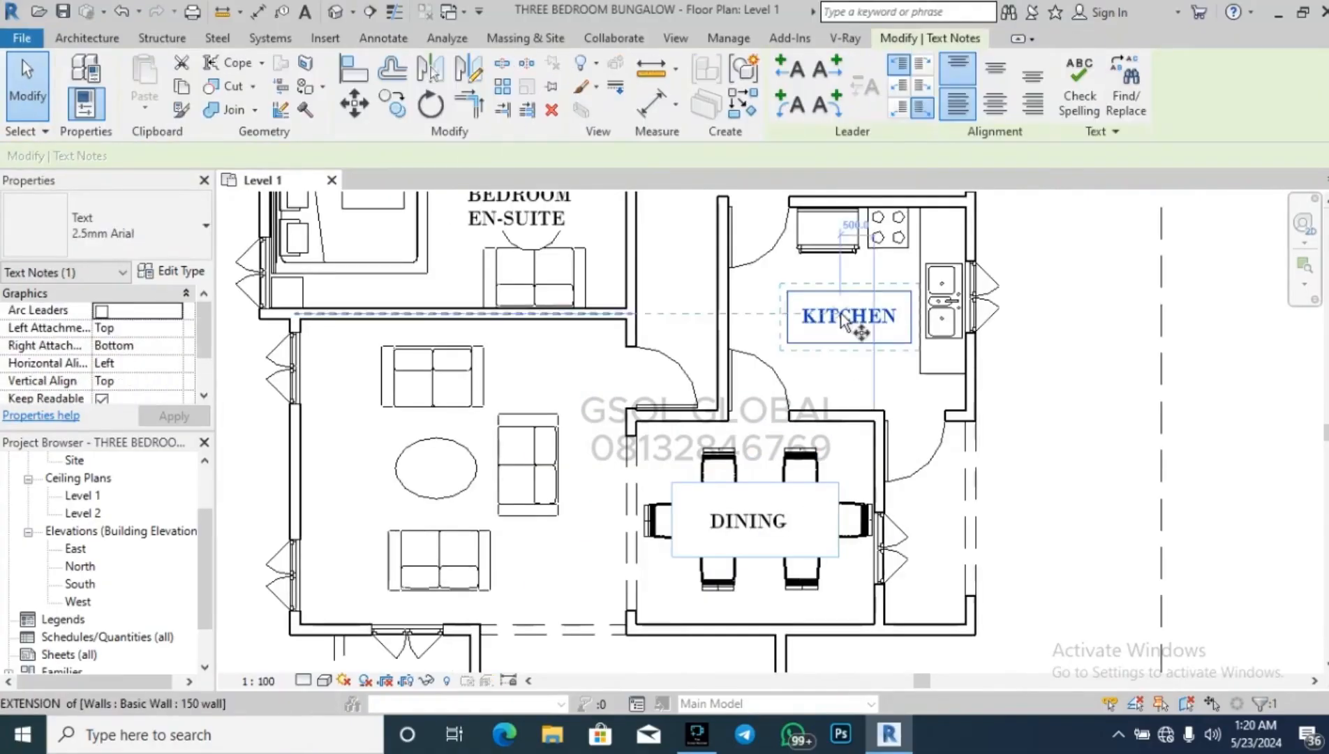
click(838, 314)
click(425, 469)
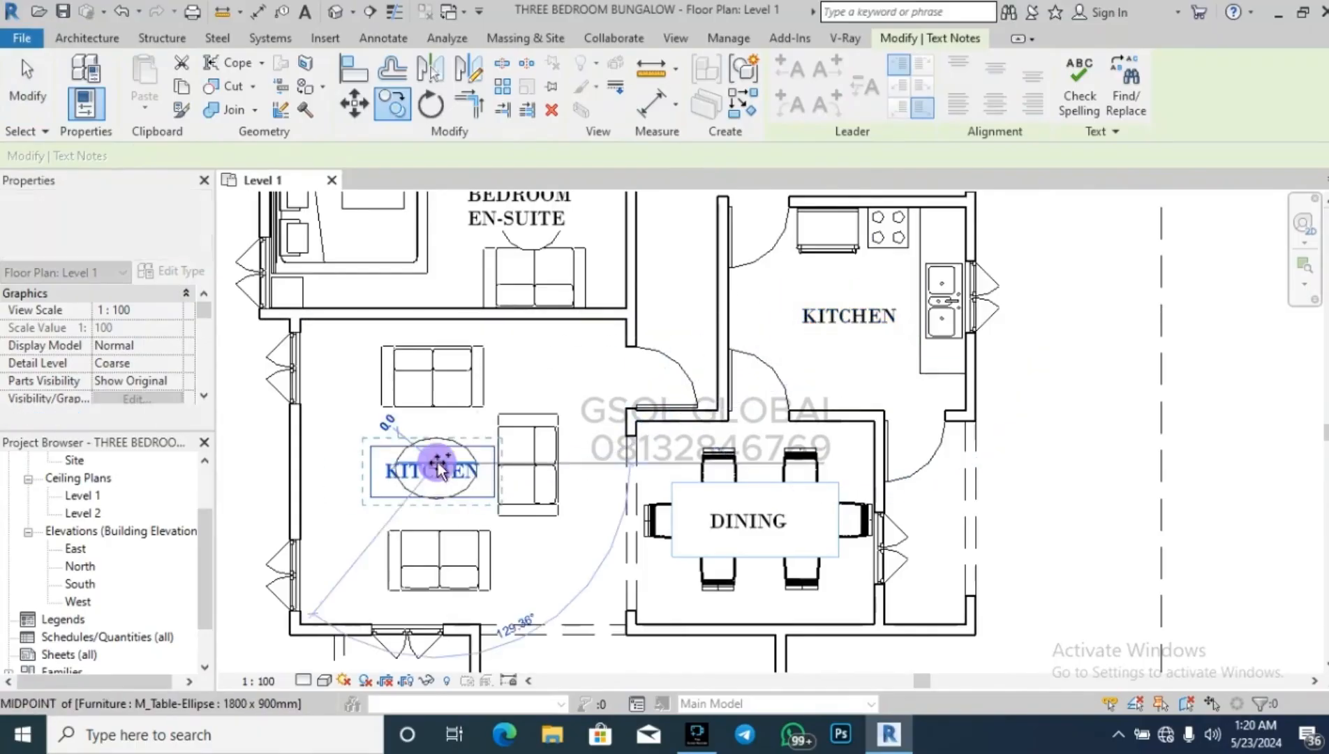
Change the note at the oval table to MAIN LOUNGE on two lines and centre it on the table.
scroll(432, 488, up, 2)
double_click(520, 472)
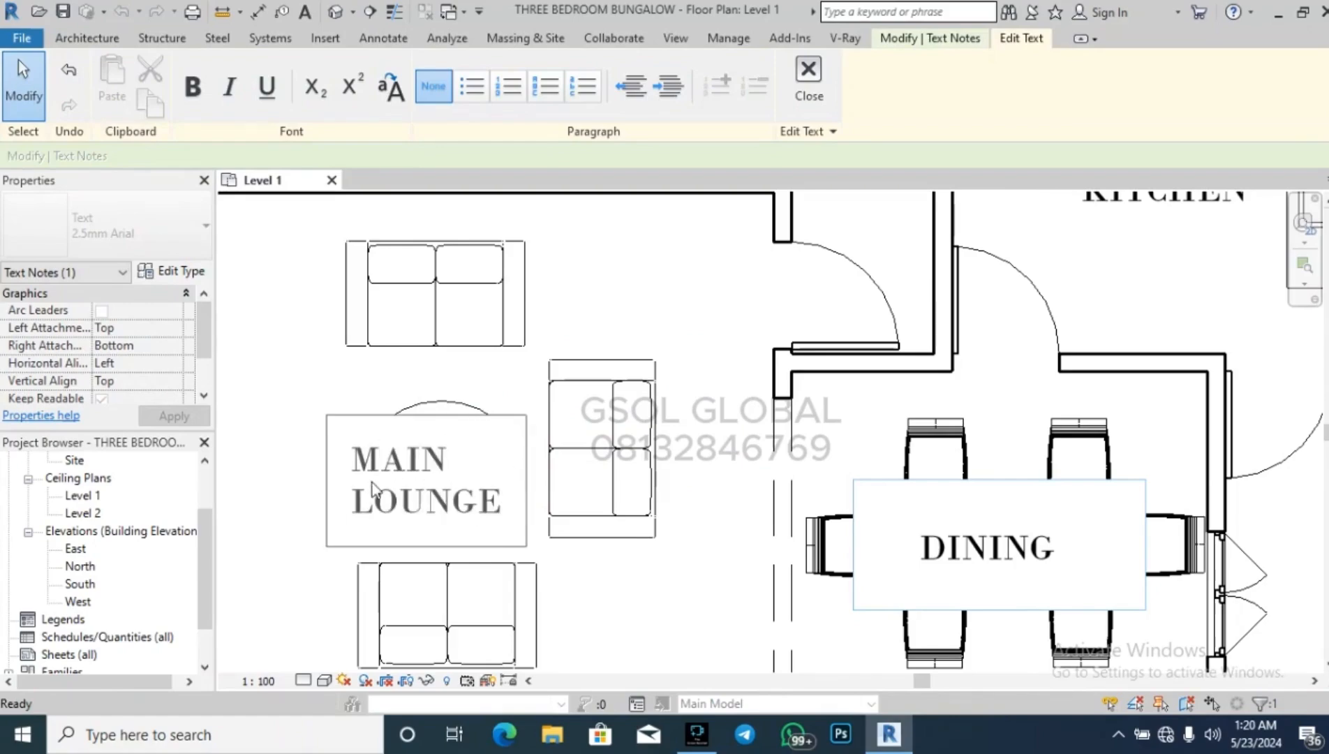
click(590, 577)
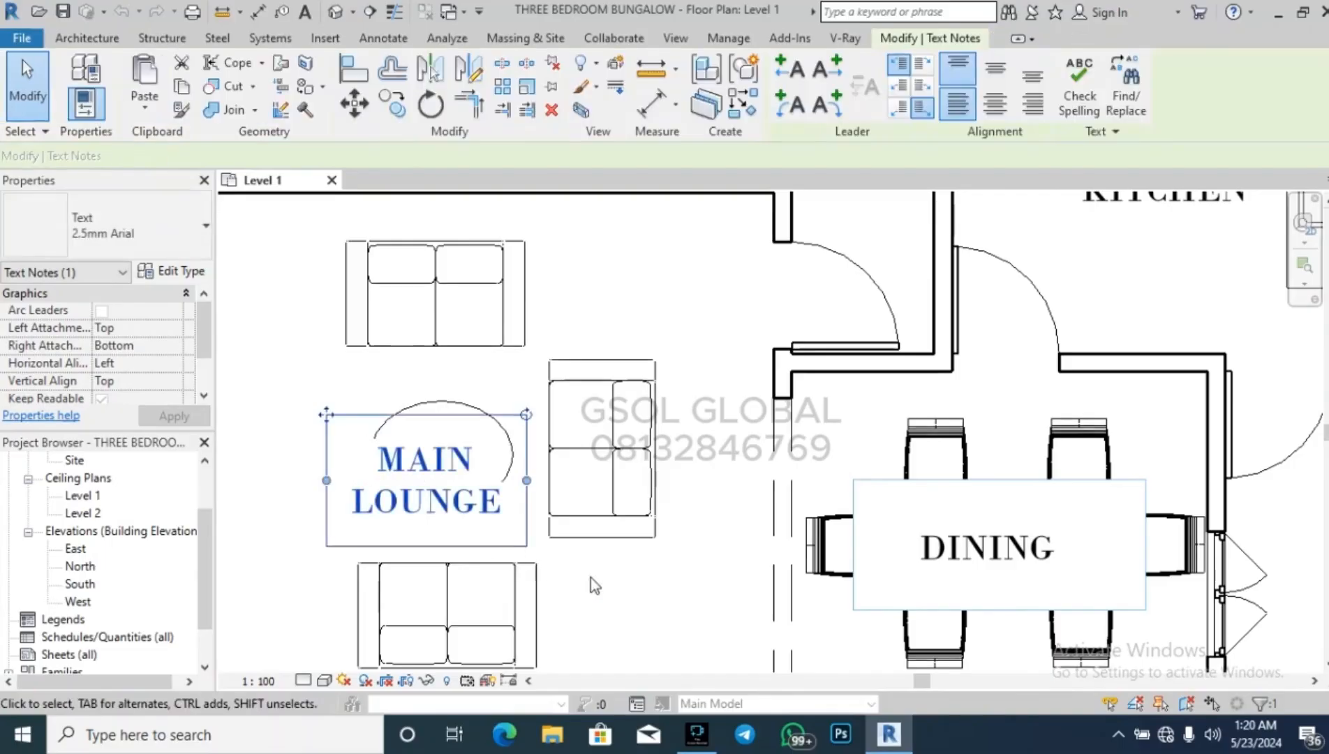
scroll(588, 570, down, 2)
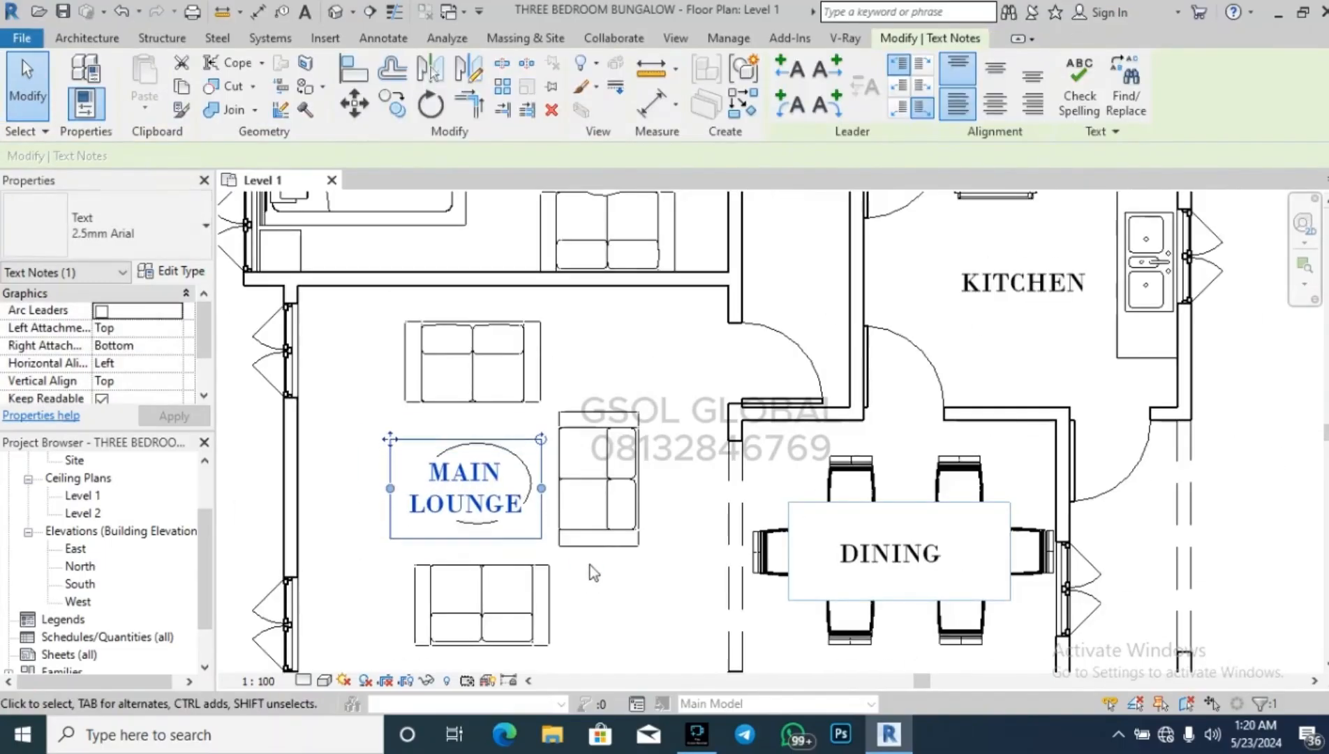
click(605, 568)
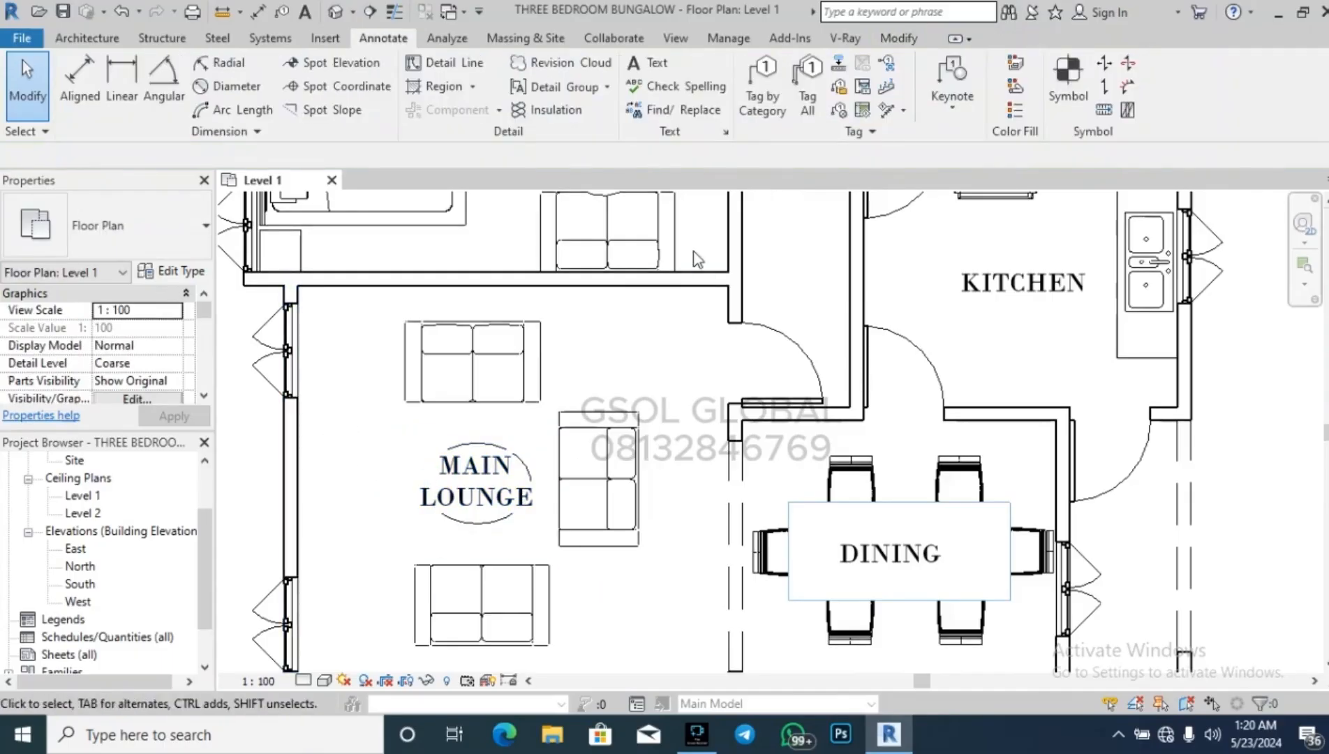
Load the M_TV Stand and M_TV - Flat Screen families from the US Metric Furniture folder.
click(86, 38)
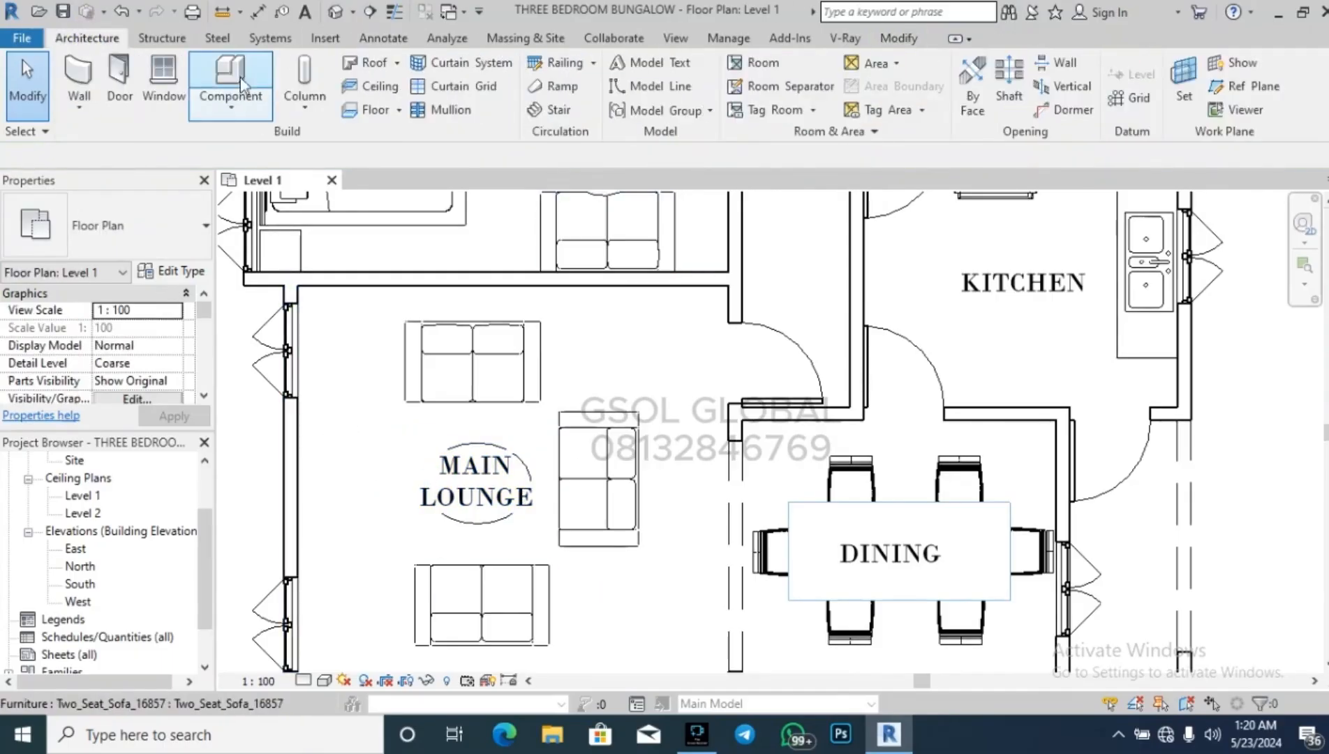
click(274, 85)
click(790, 91)
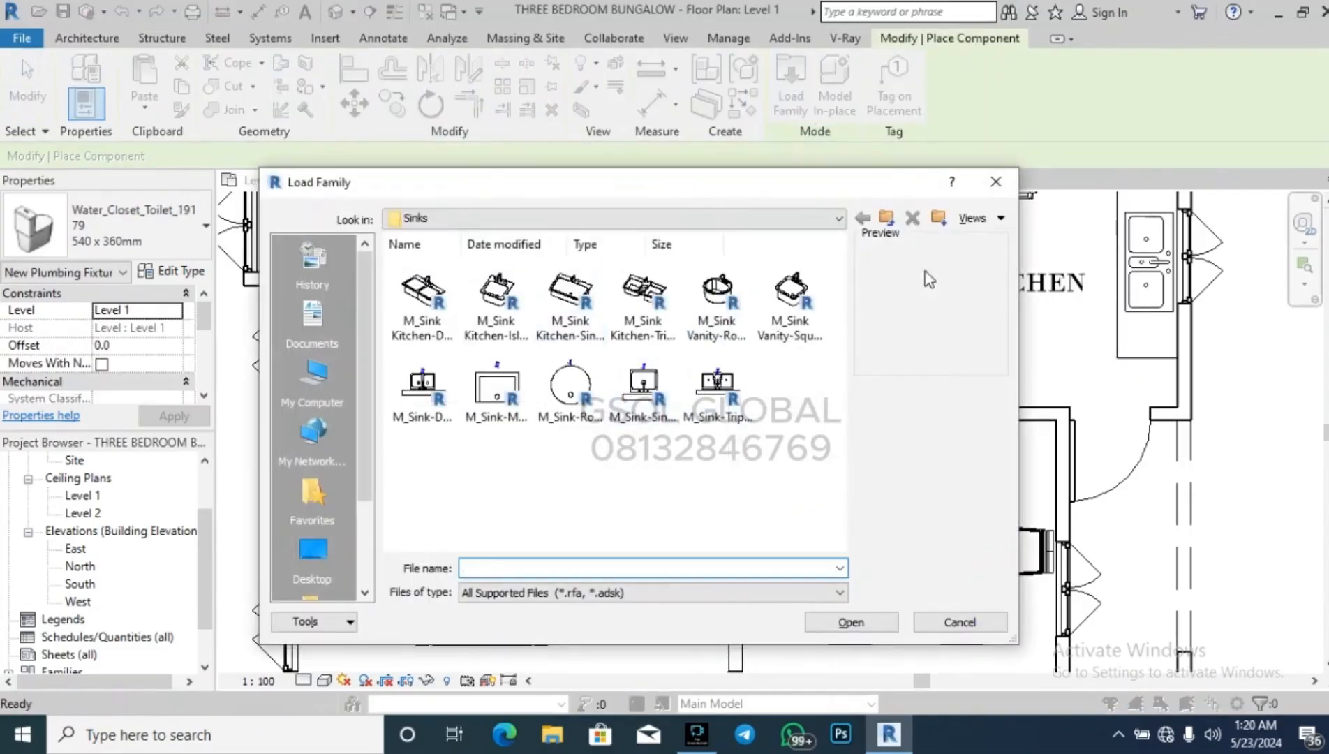
click(888, 222)
click(888, 222)
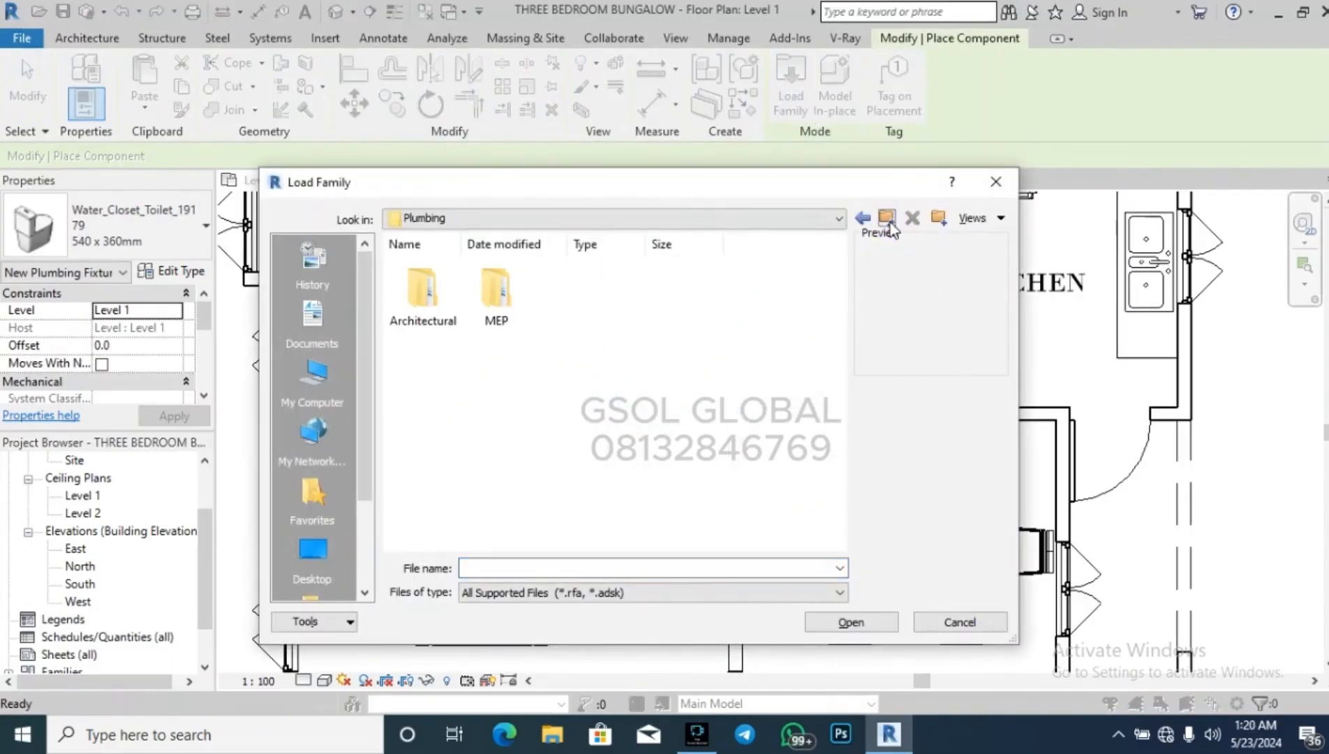
click(888, 221)
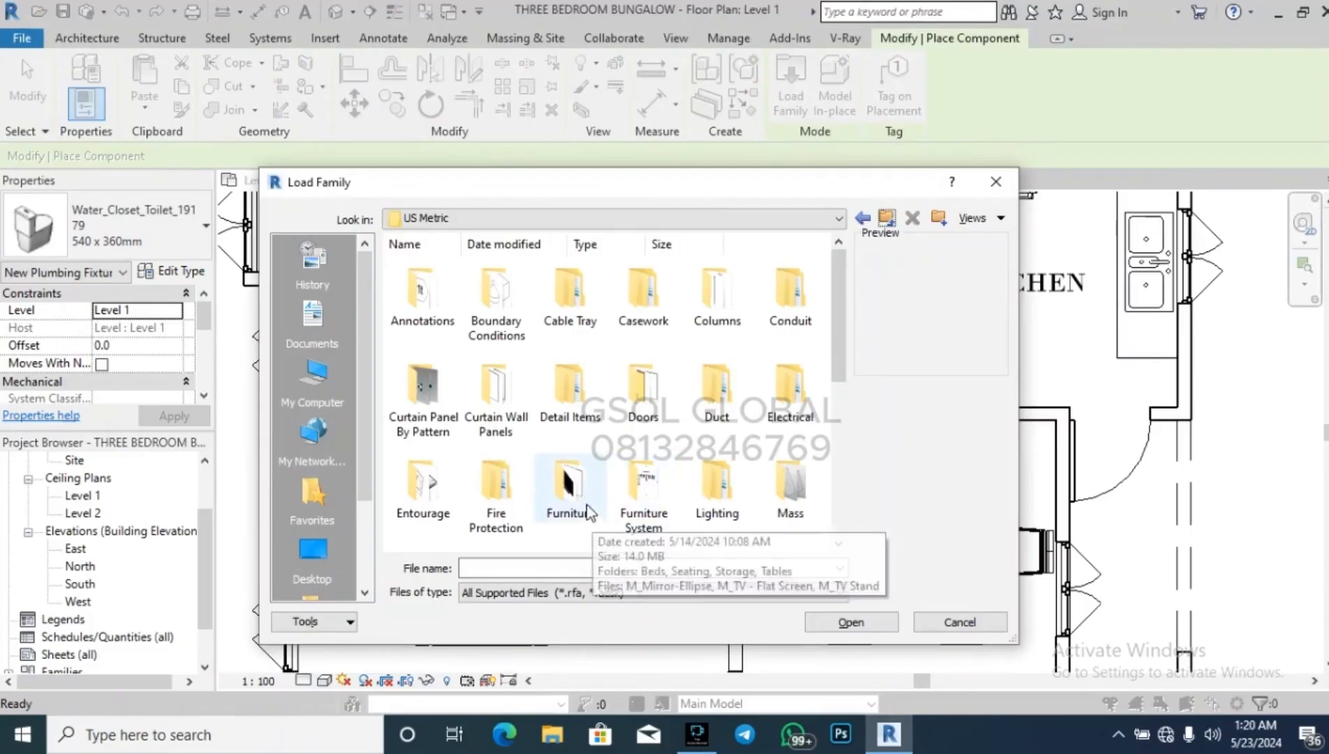
double_click(593, 469)
click(430, 394)
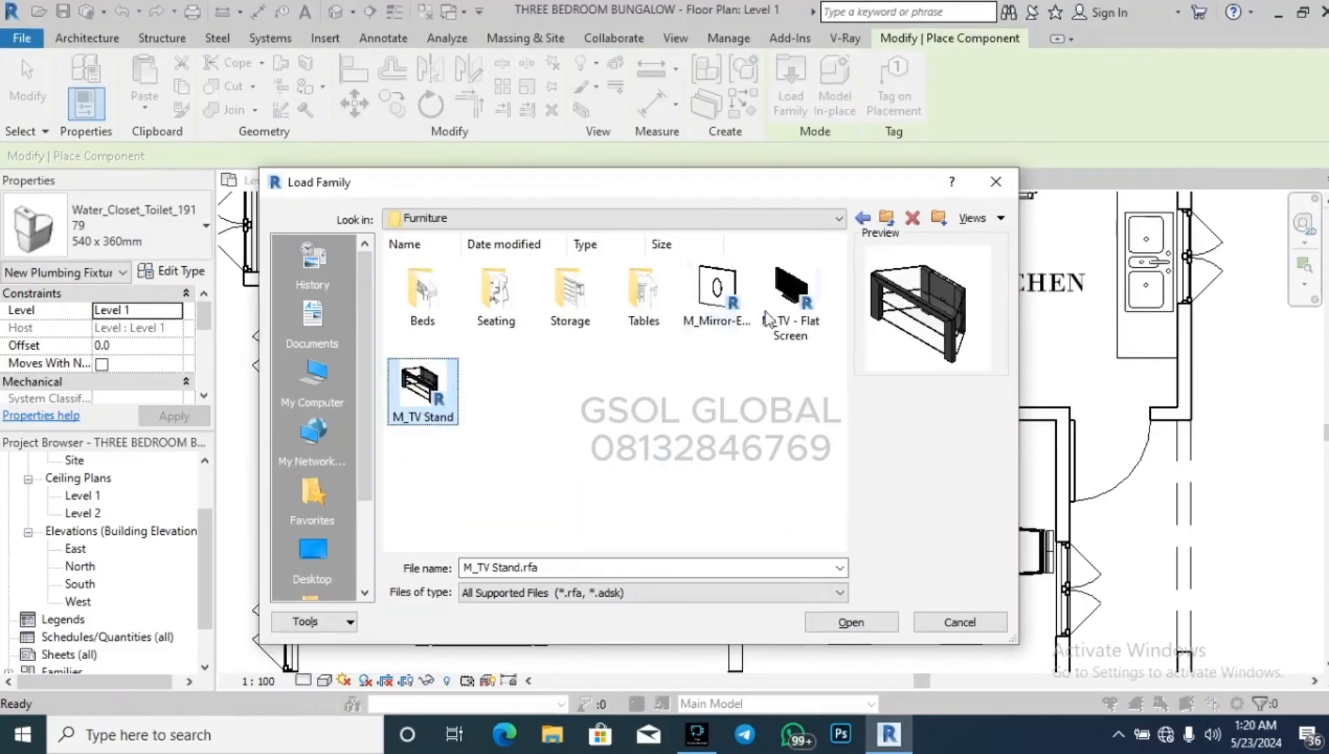
click(774, 318)
click(864, 622)
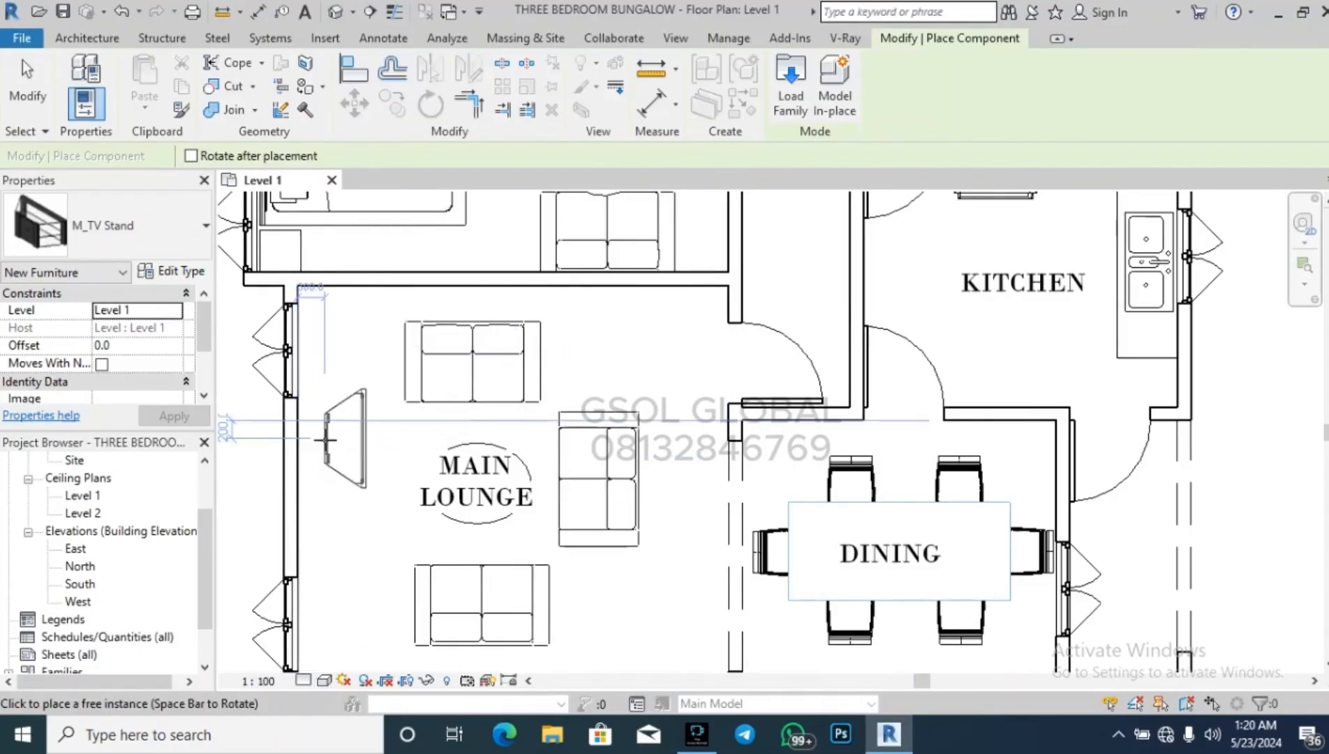
Place the TV stand against the main lounge's outer window wall, facing the oval table.
click(301, 488)
key(Escape)
key(Escape)
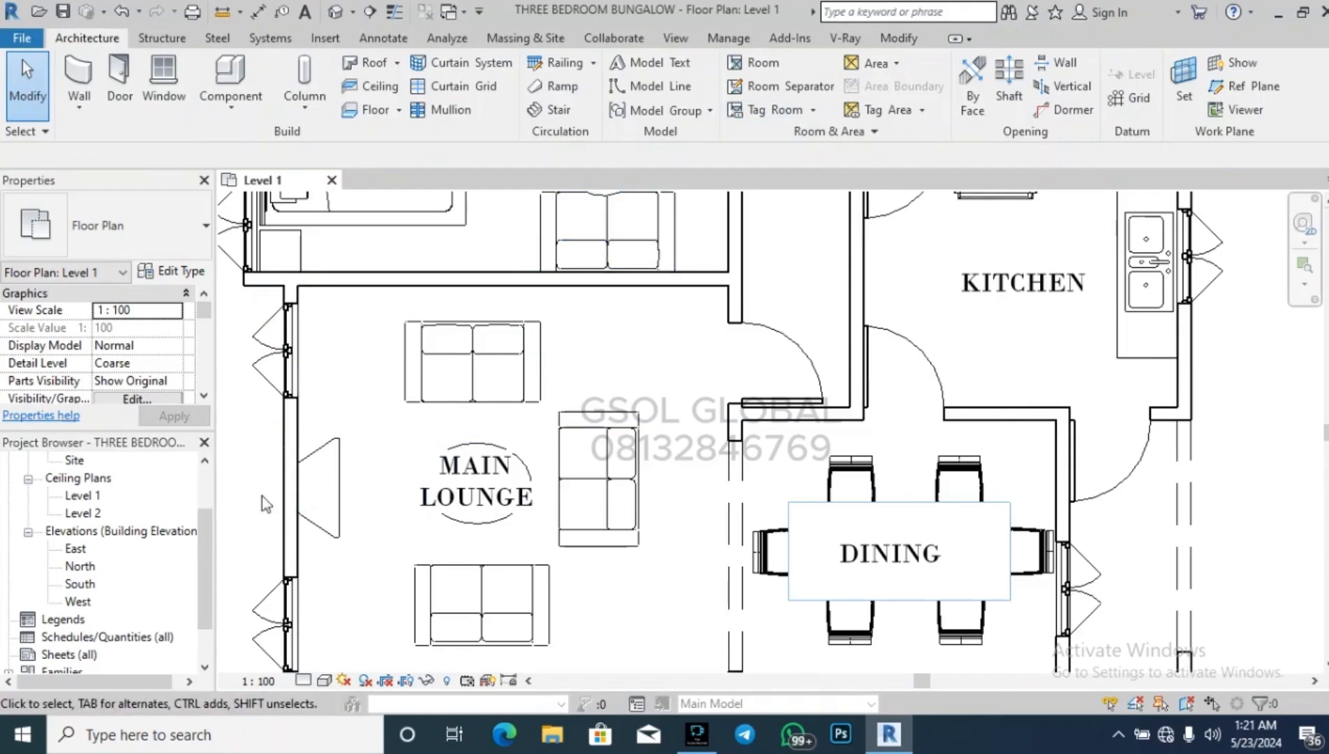
Place a 1270mm M_TV - Flat Screen on the main lounge's outer wall, aligned with the TV stand.
click(230, 73)
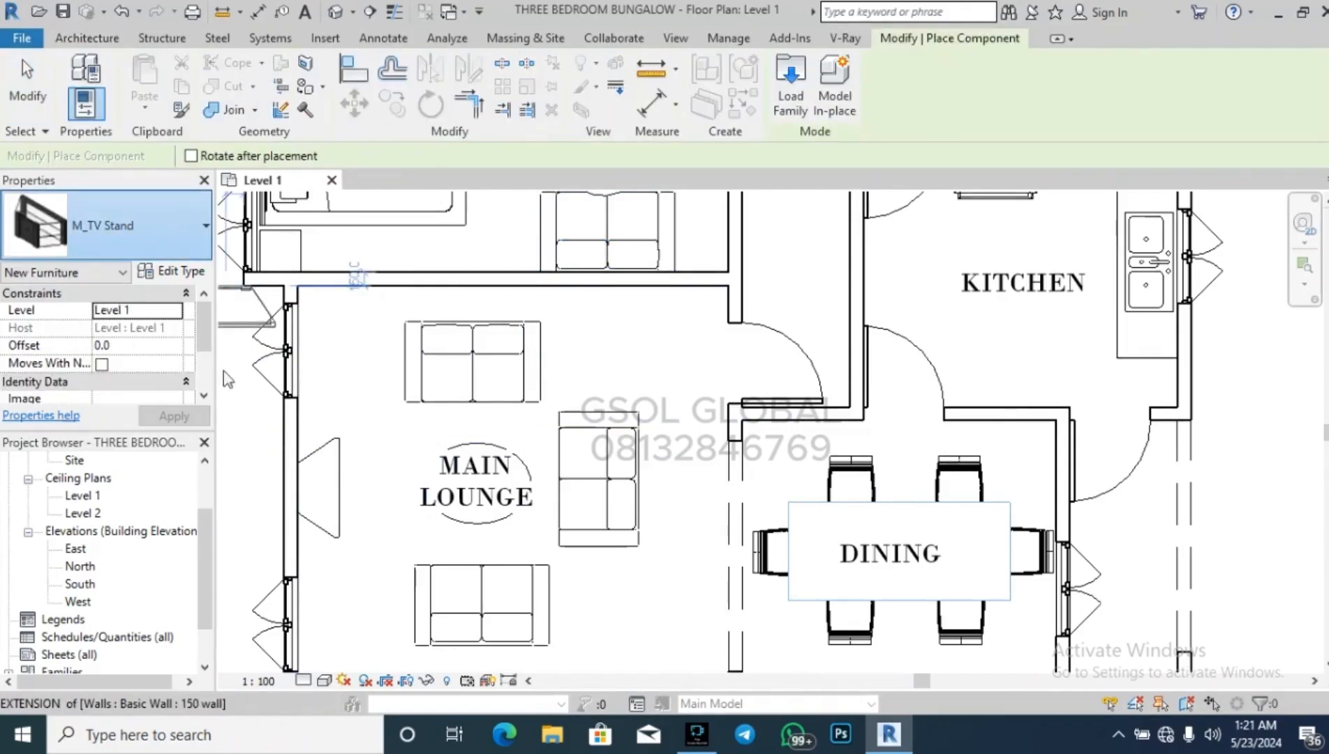
click(206, 224)
scroll(159, 381, up, 6)
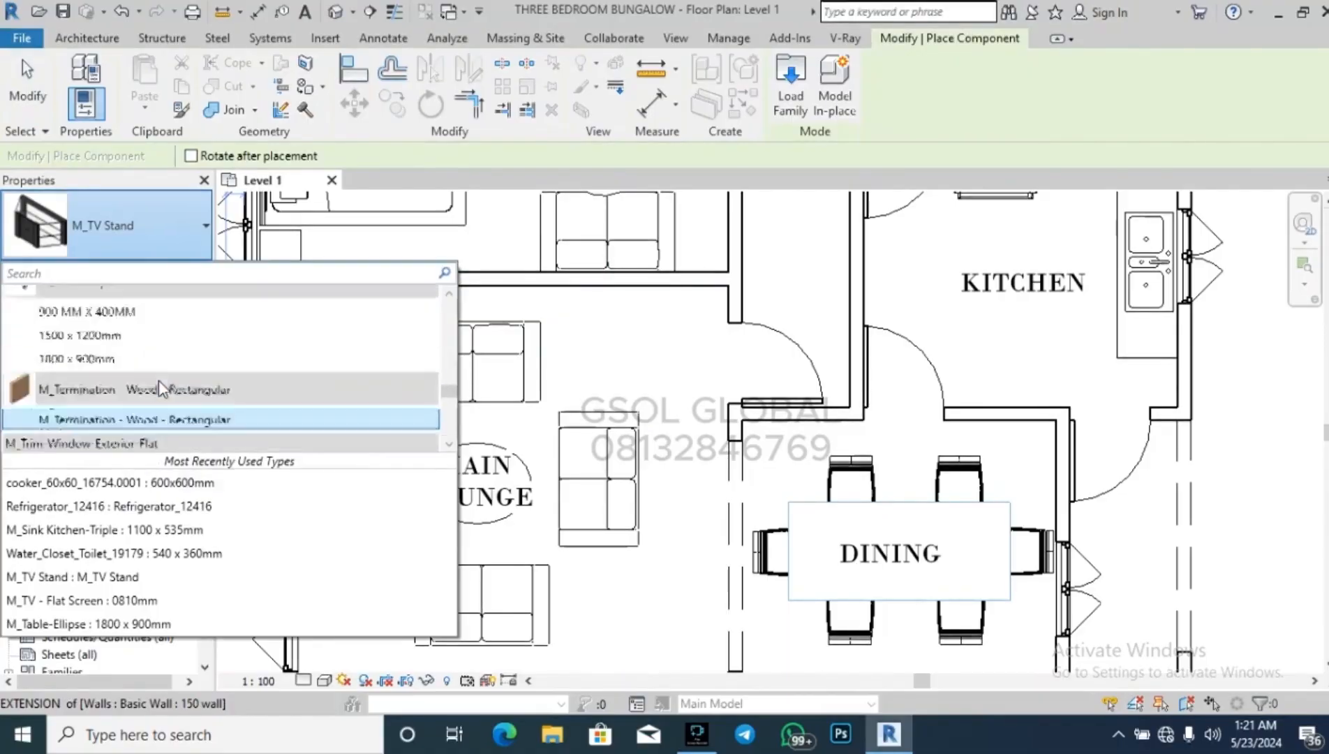
scroll(159, 380, down, 2)
scroll(92, 348, up, 2)
scroll(91, 348, down, 4)
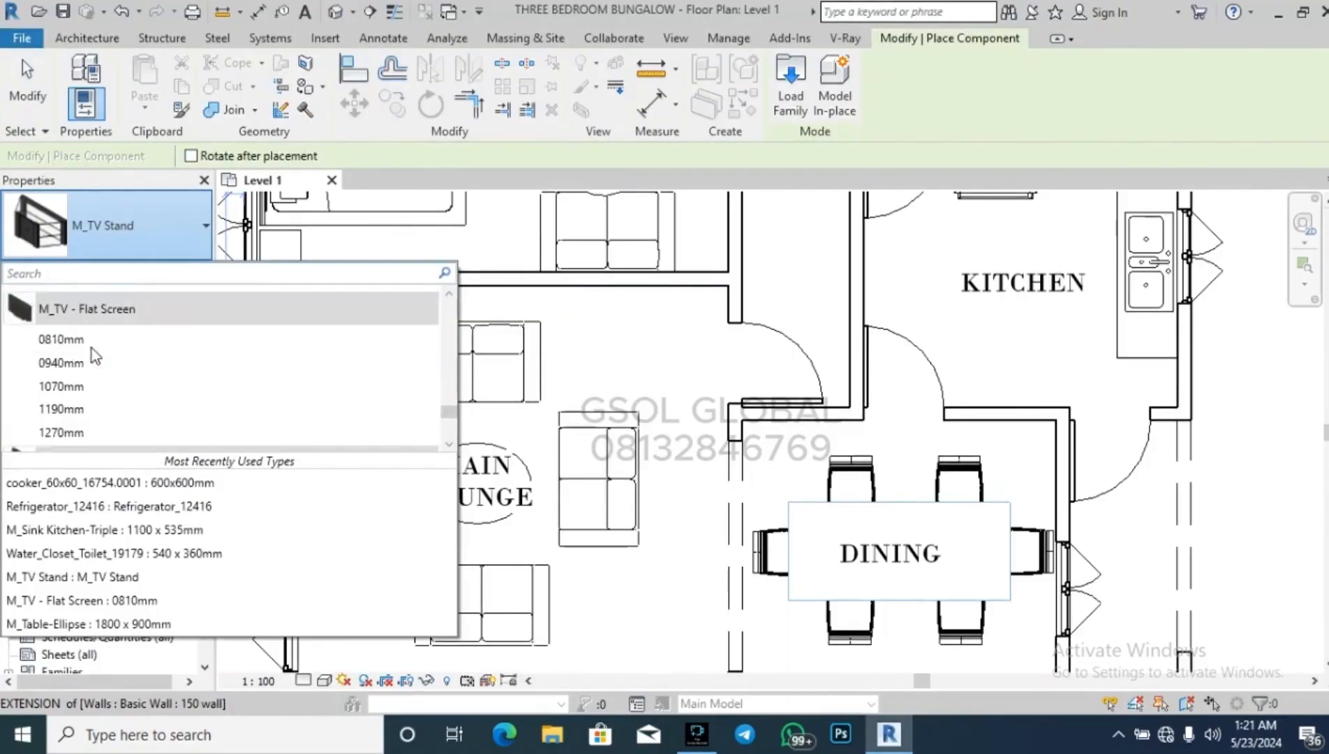
scroll(91, 348, down, 2)
scroll(92, 348, up, 1)
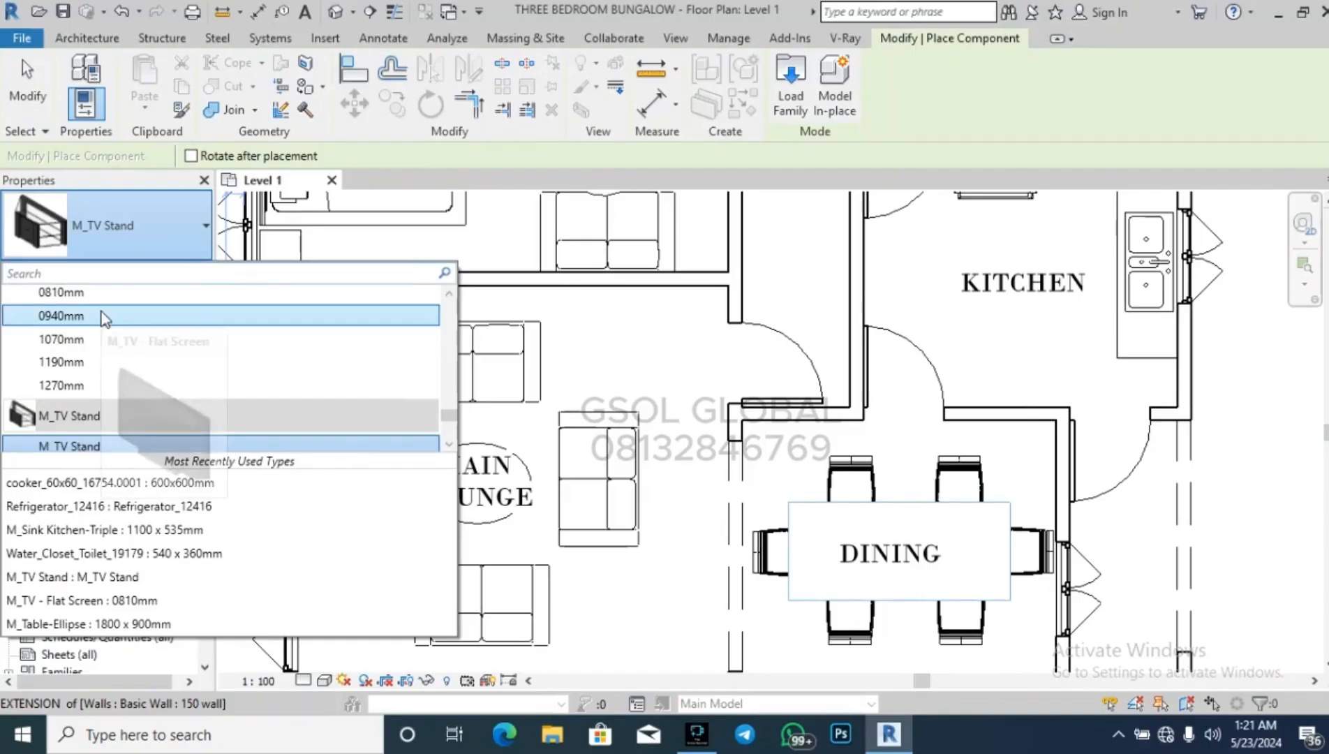
scroll(103, 316, down, 2)
scroll(103, 314, up, 4)
scroll(109, 342, down, 2)
click(126, 399)
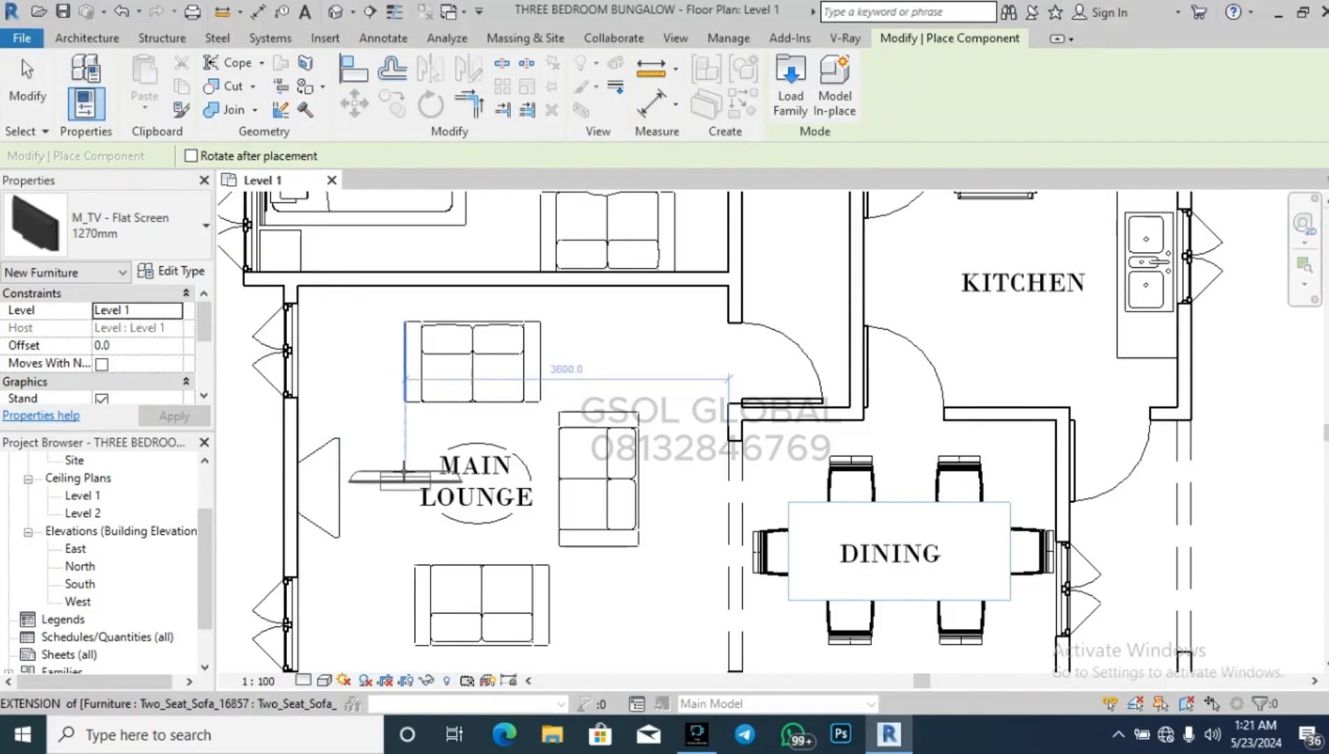
scroll(307, 487, up, 2)
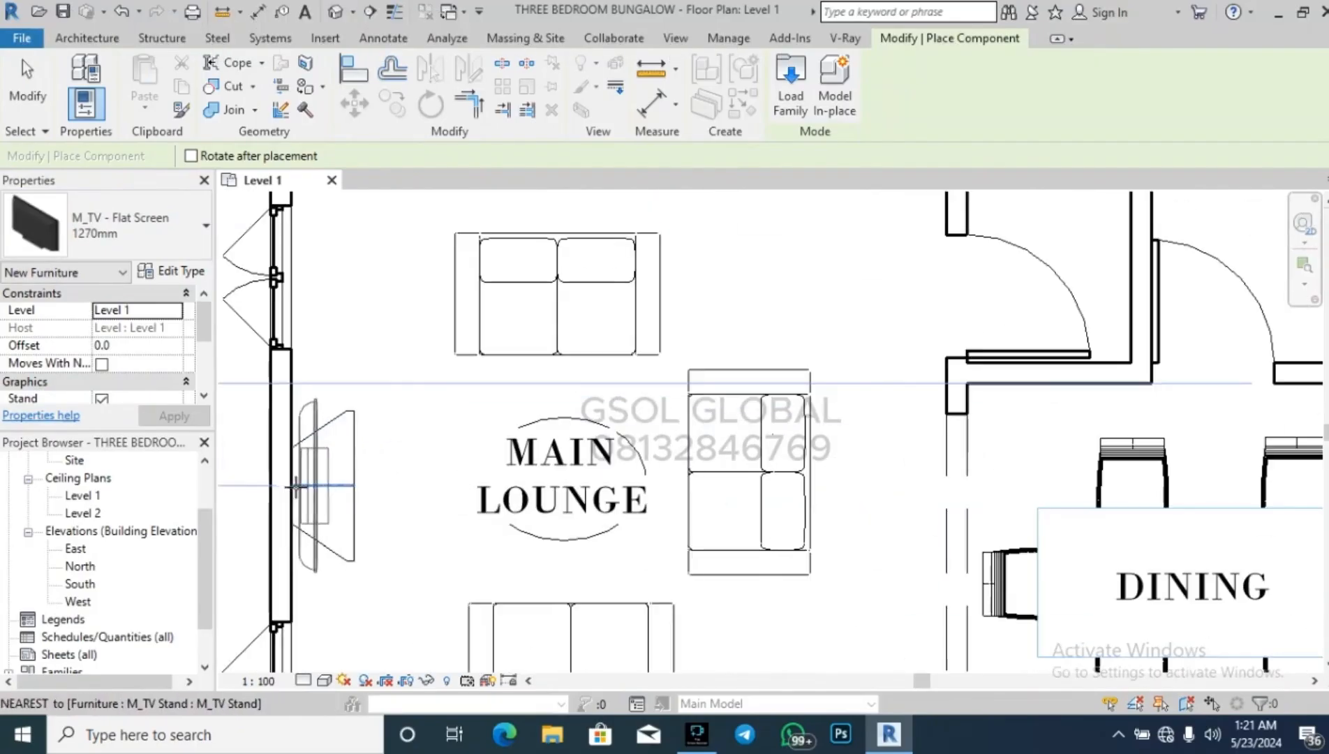
click(295, 487)
key(Escape)
key(Escape)
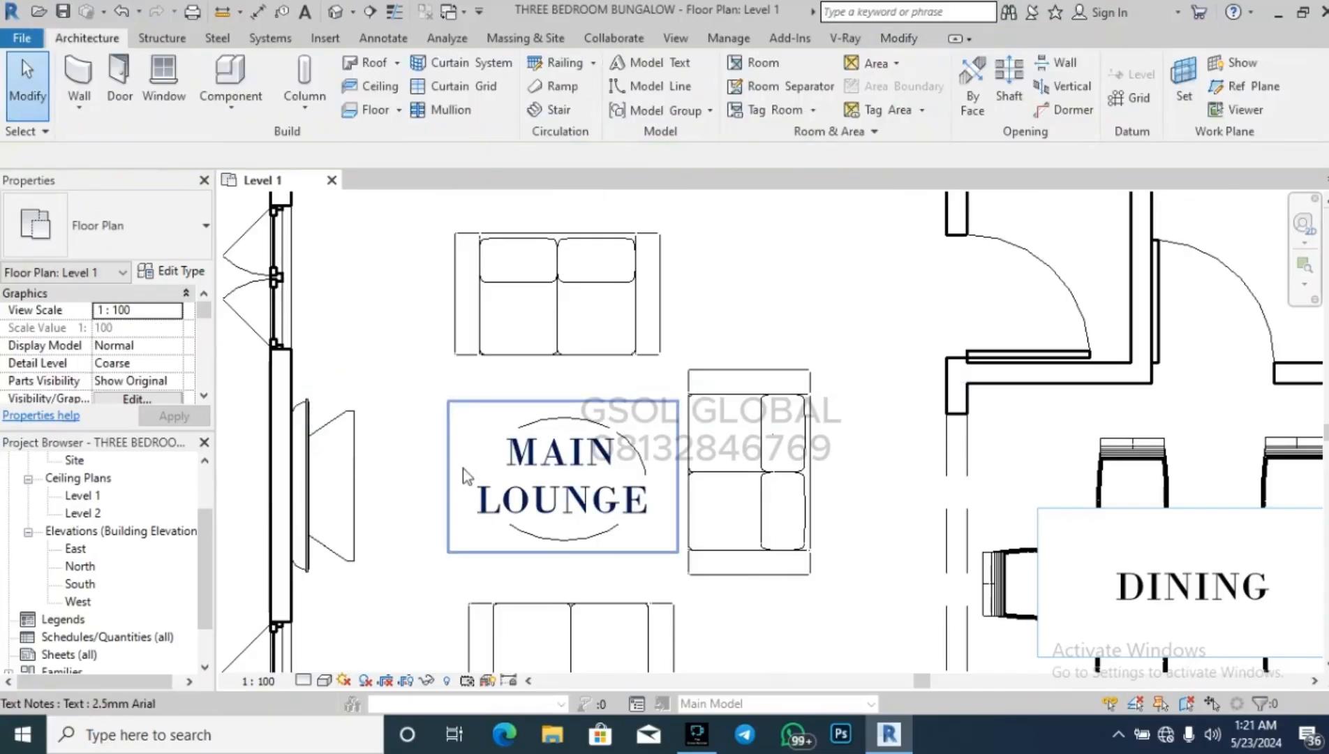
Copy the KITCHEN note into the corridor between the kitchen and the bedroom above it.
scroll(395, 370, down, 5)
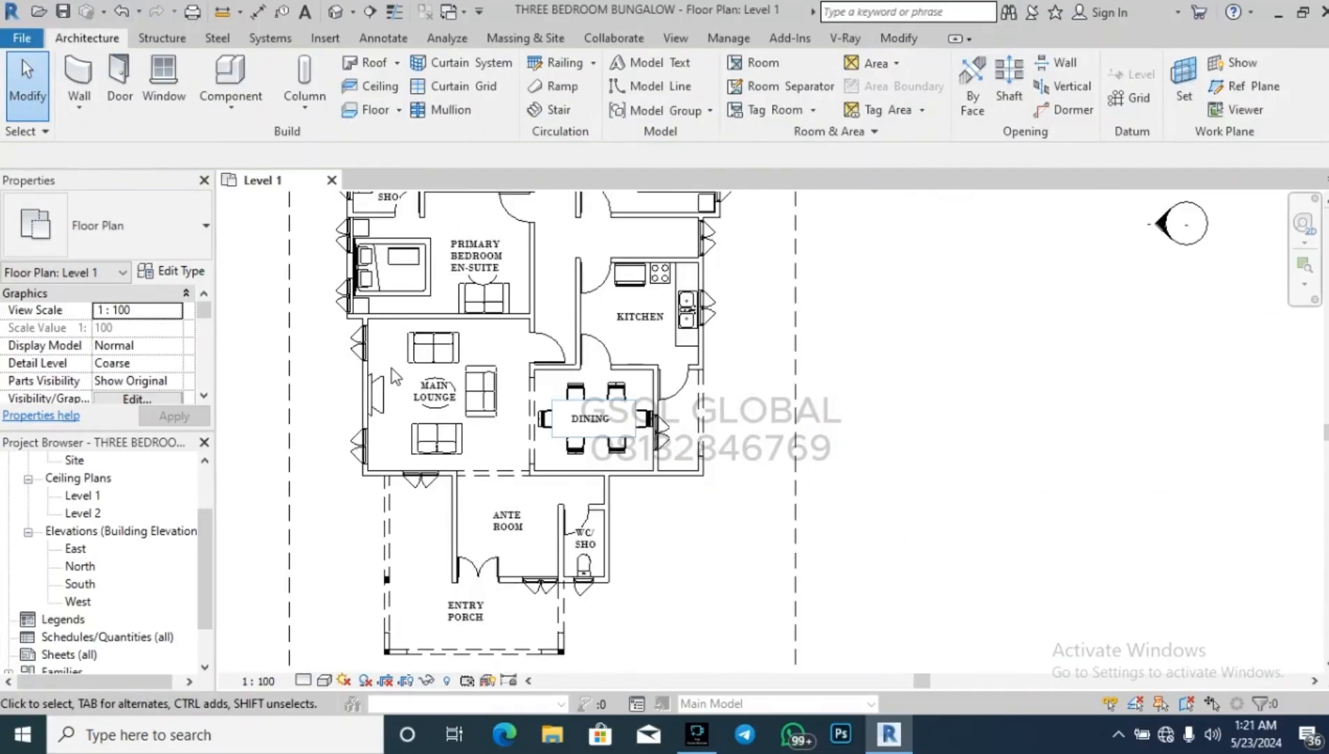
scroll(319, 527, down, 2)
scroll(308, 478, up, 3)
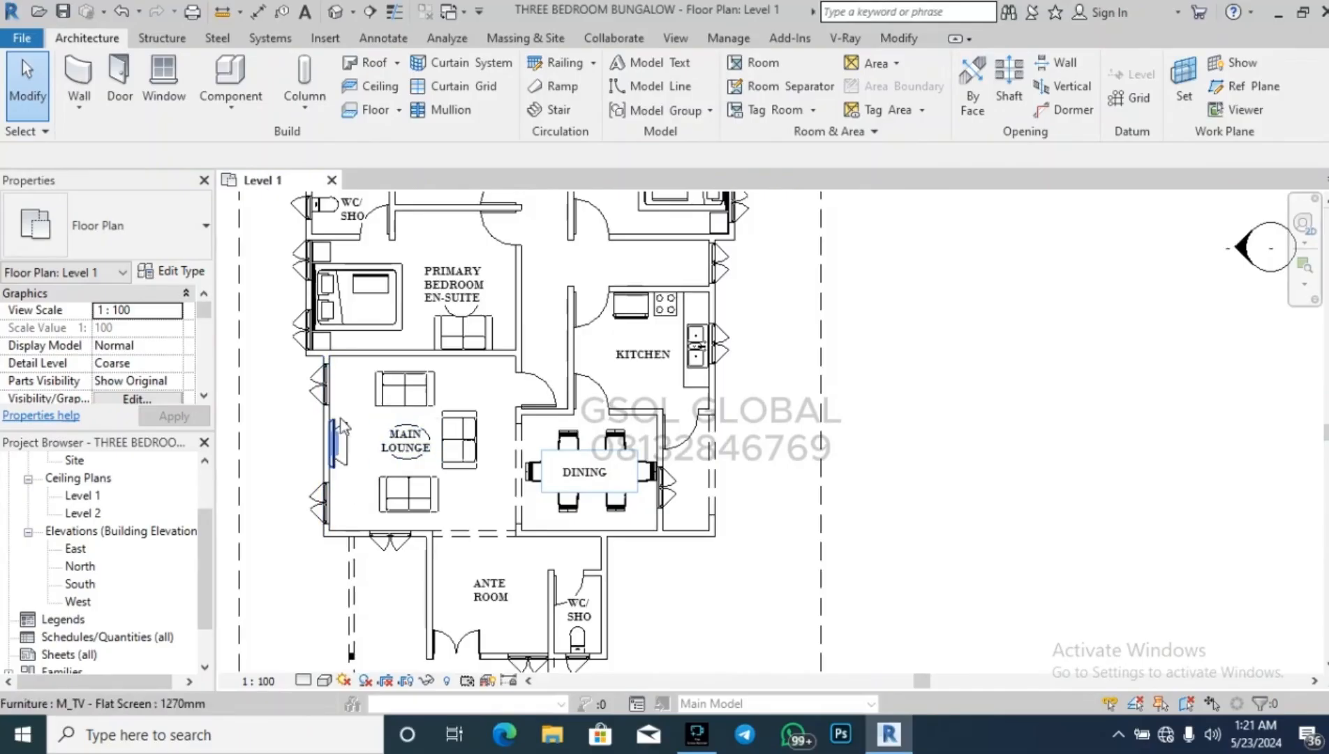
scroll(445, 571, down, 2)
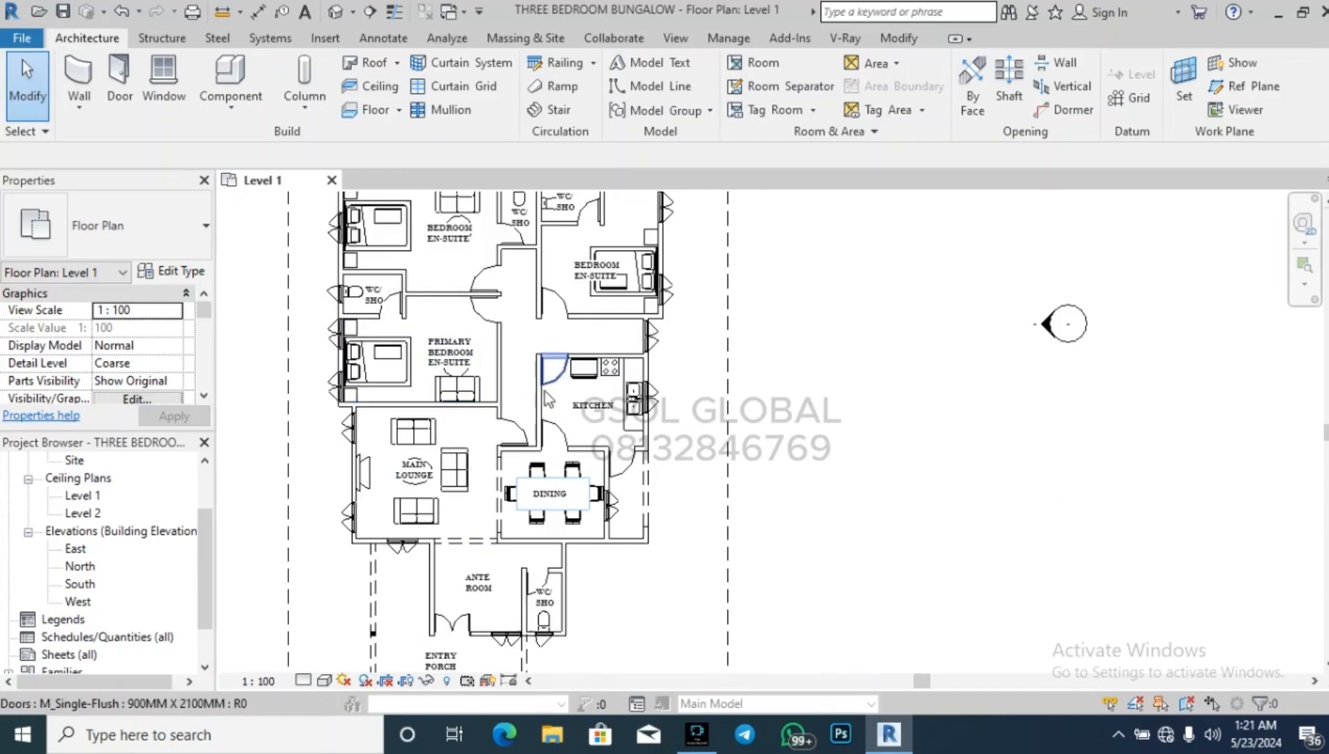
scroll(513, 238, up, 3)
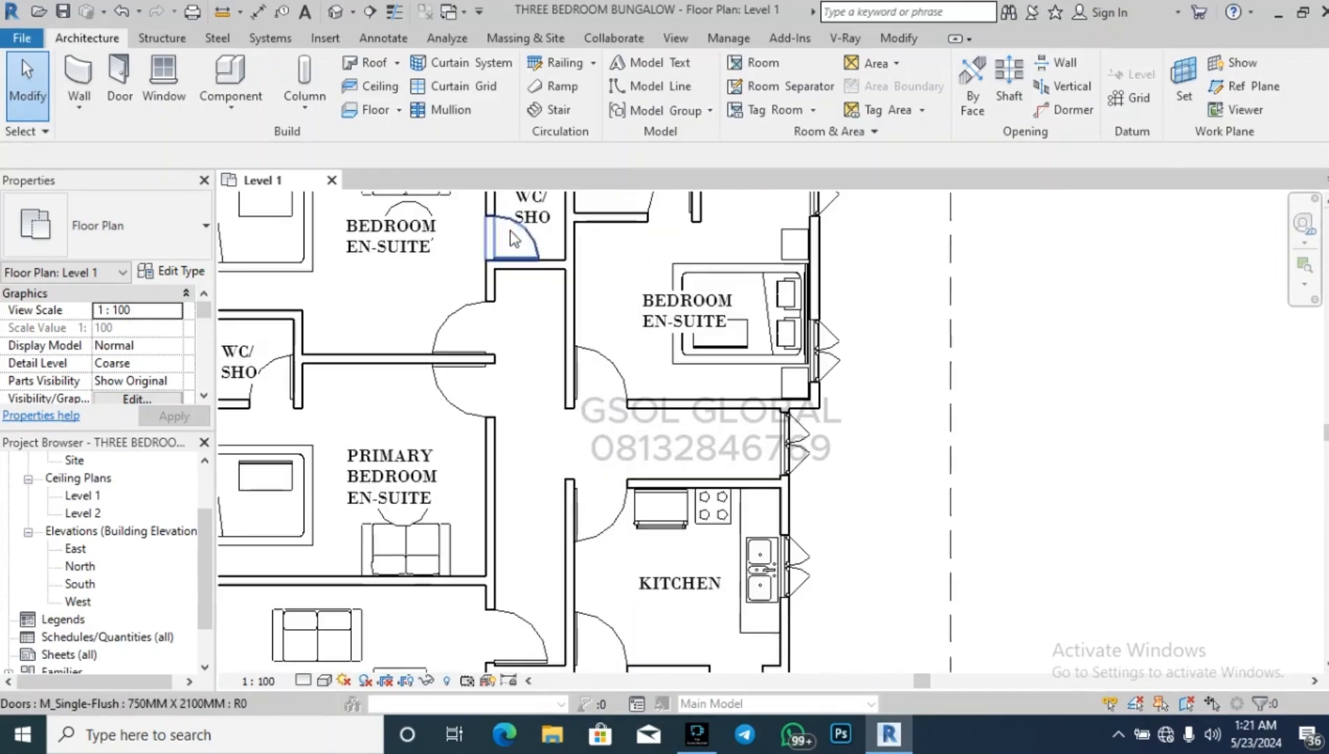
scroll(607, 498, down, 3)
scroll(656, 514, up, 3)
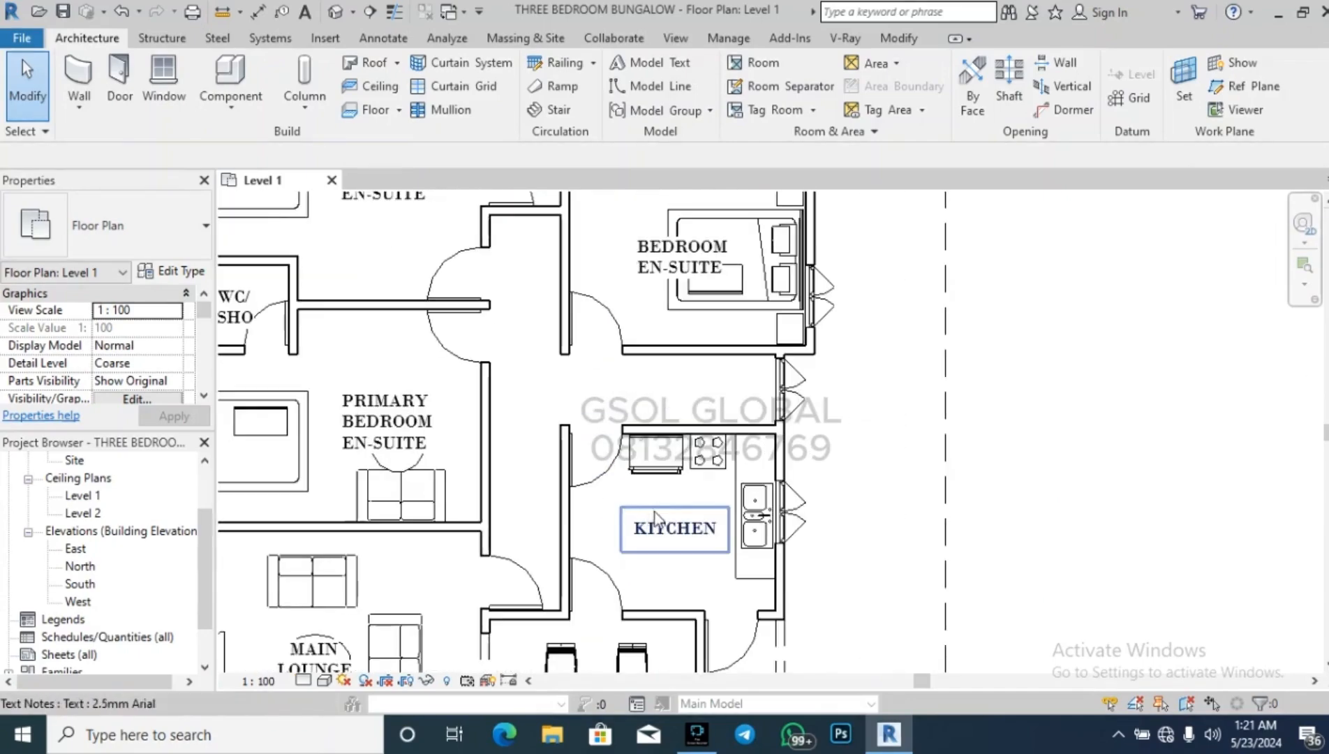
click(656, 515)
key(c)
key(o)
click(672, 537)
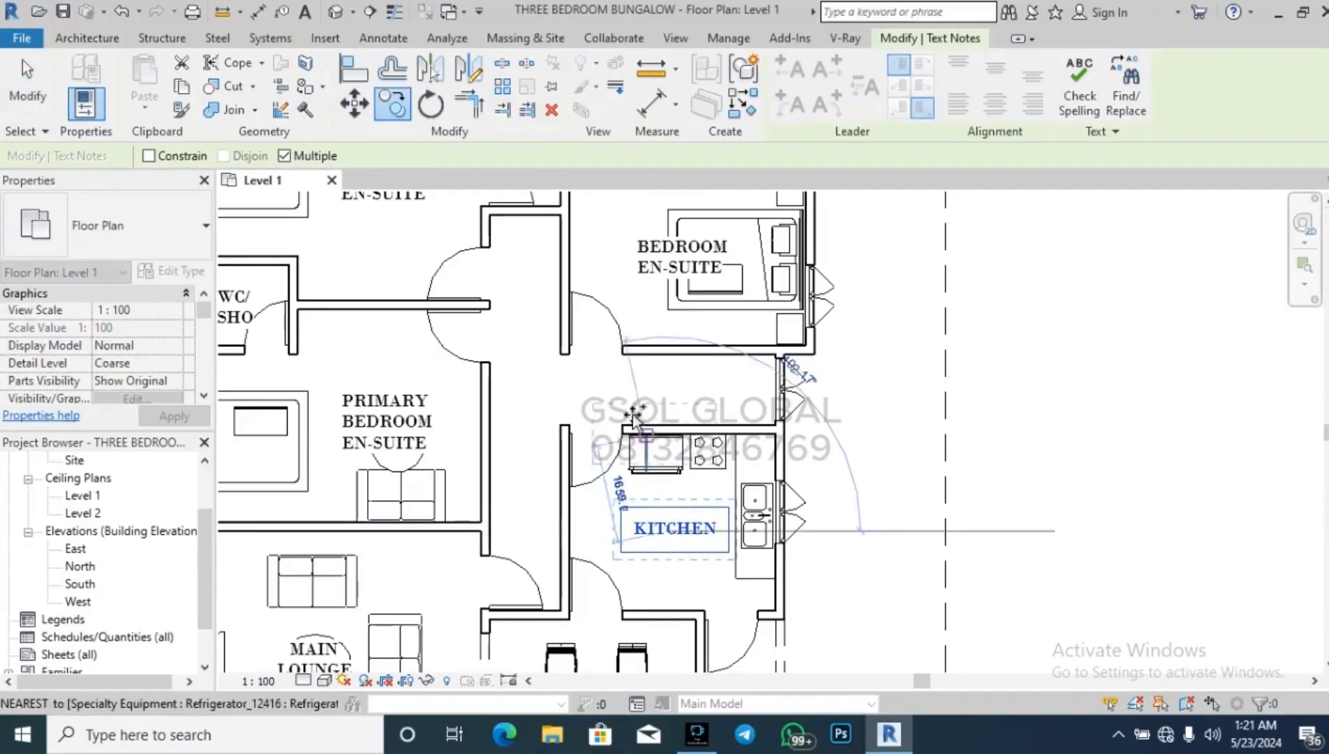
click(642, 396)
Replace the text of the copied note in the corridor with widely spaced letters reading L O B B Y.
scroll(670, 380, up, 2)
double_click(703, 388)
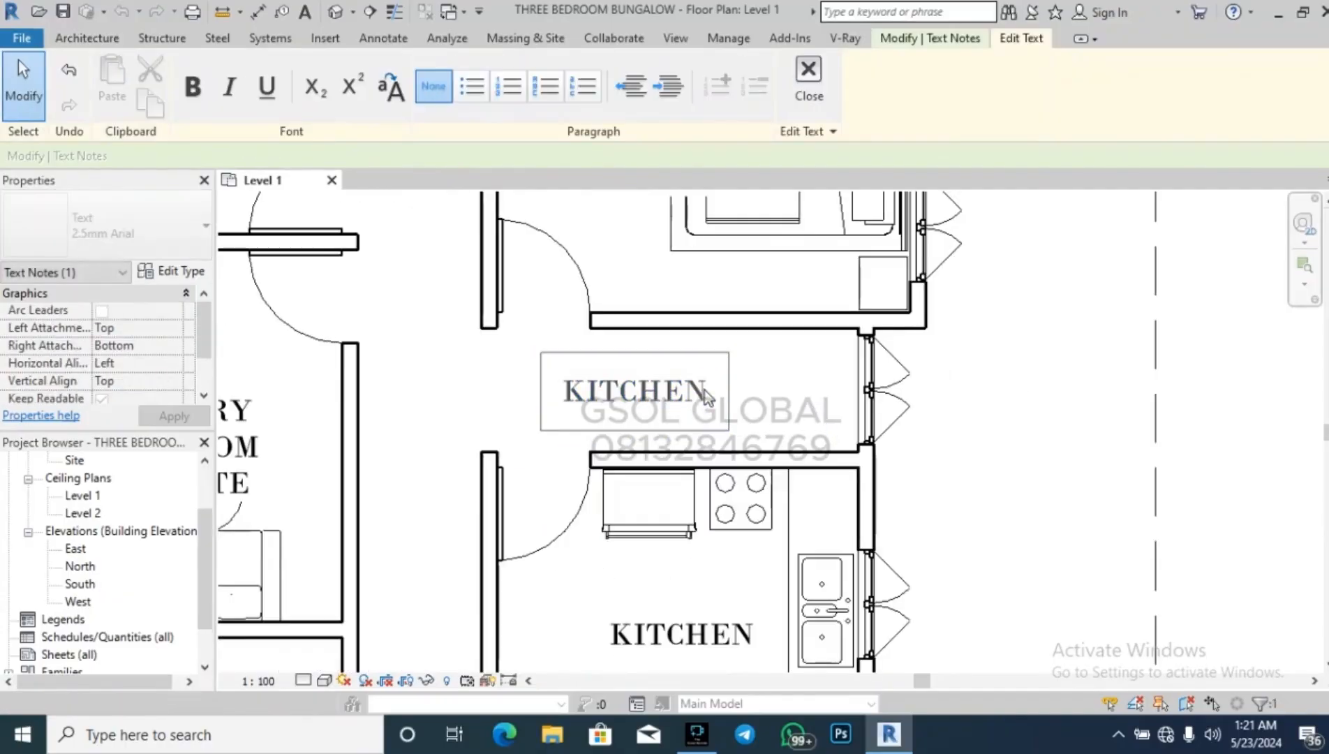
key(BackSpace)
key(BackSpace)
key(BackSpace)
key(BackSpace)
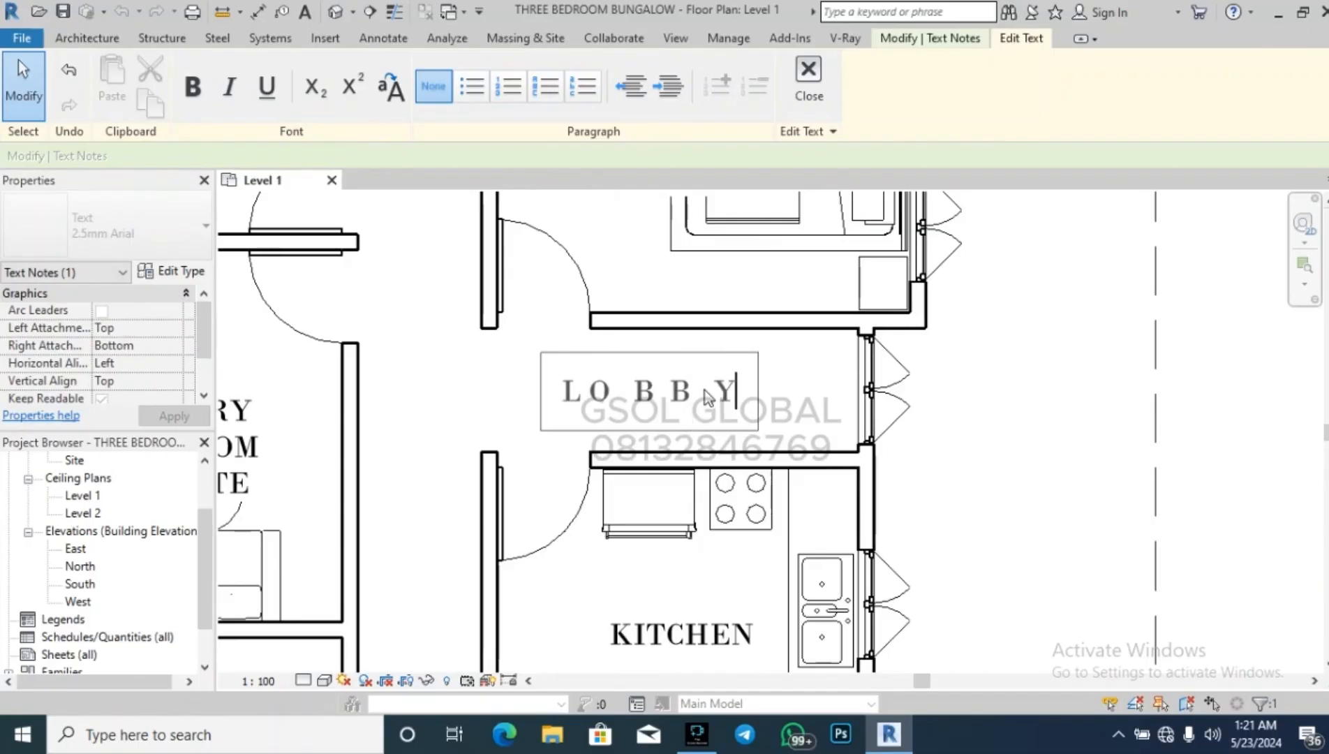
click(974, 398)
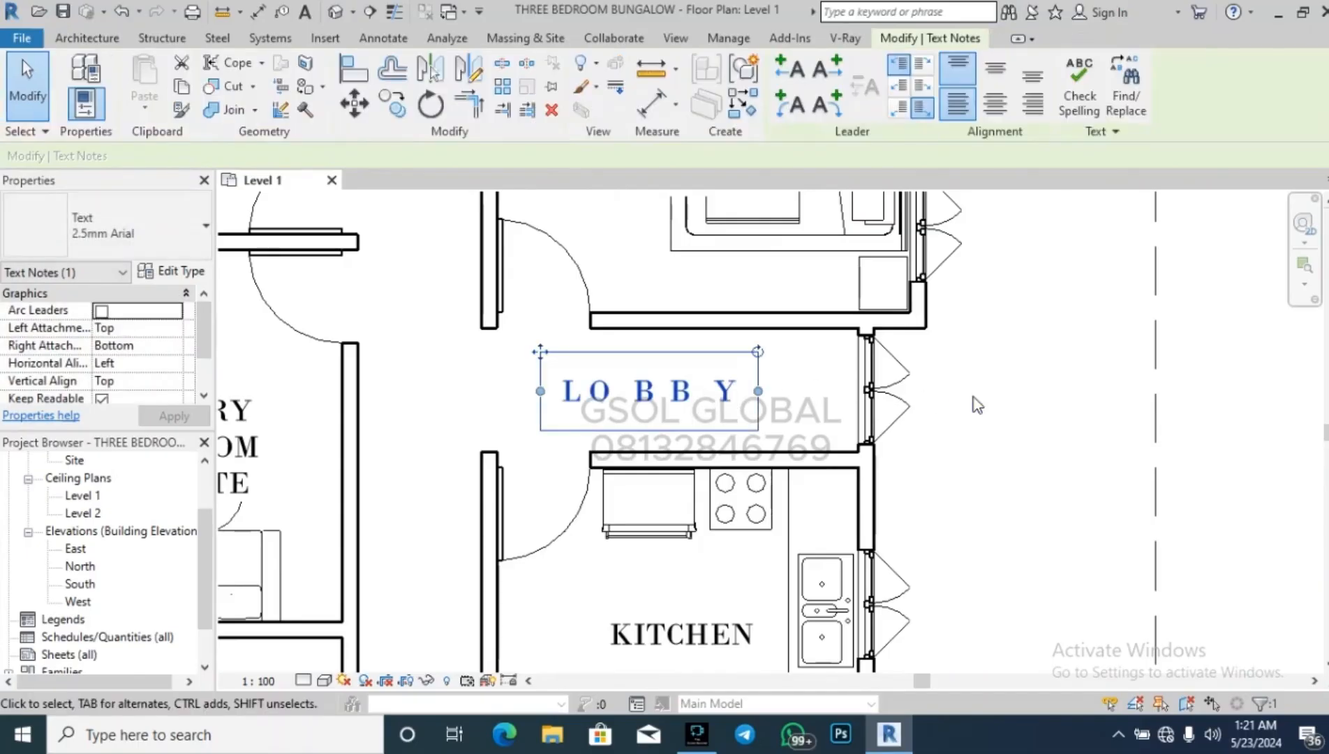
Copy the L O B B Y note into the narrow vertical corridor beside the primary bedroom.
key(c)
key(c)
click(652, 389)
scroll(925, 326, down, 2)
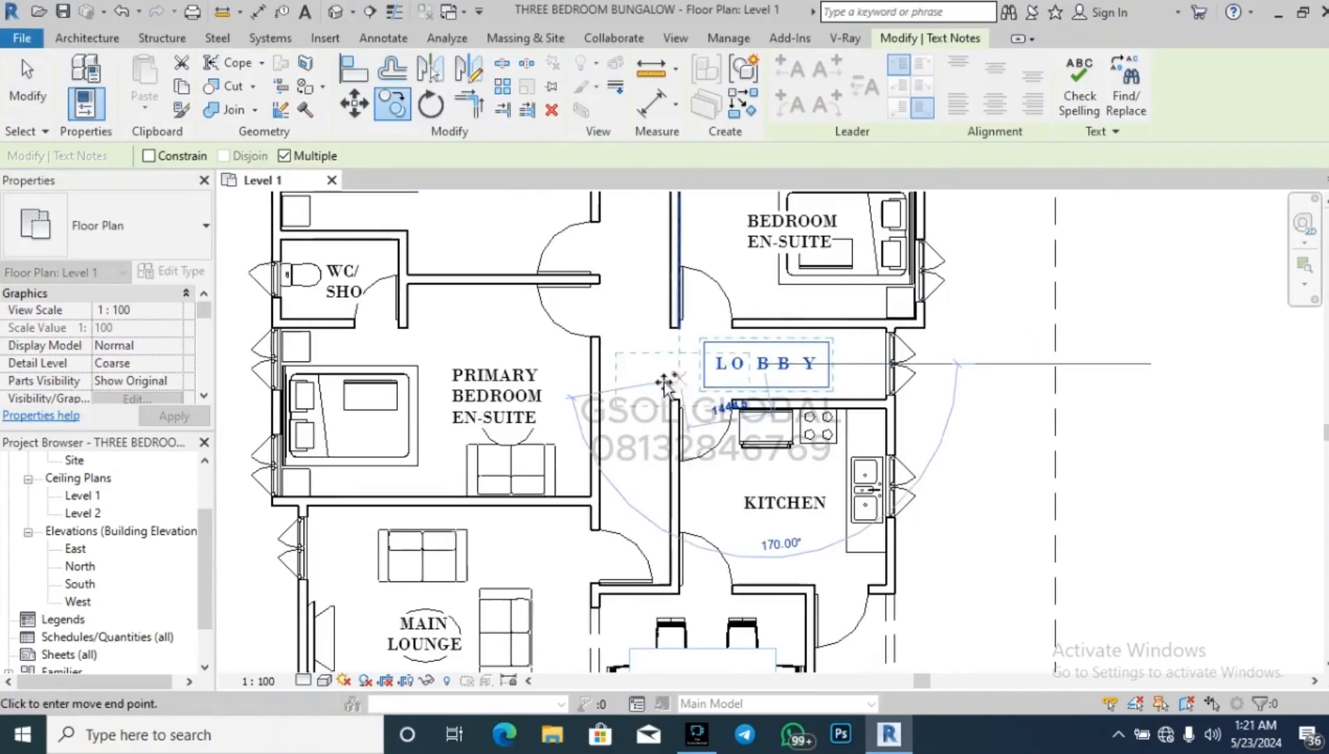
click(638, 420)
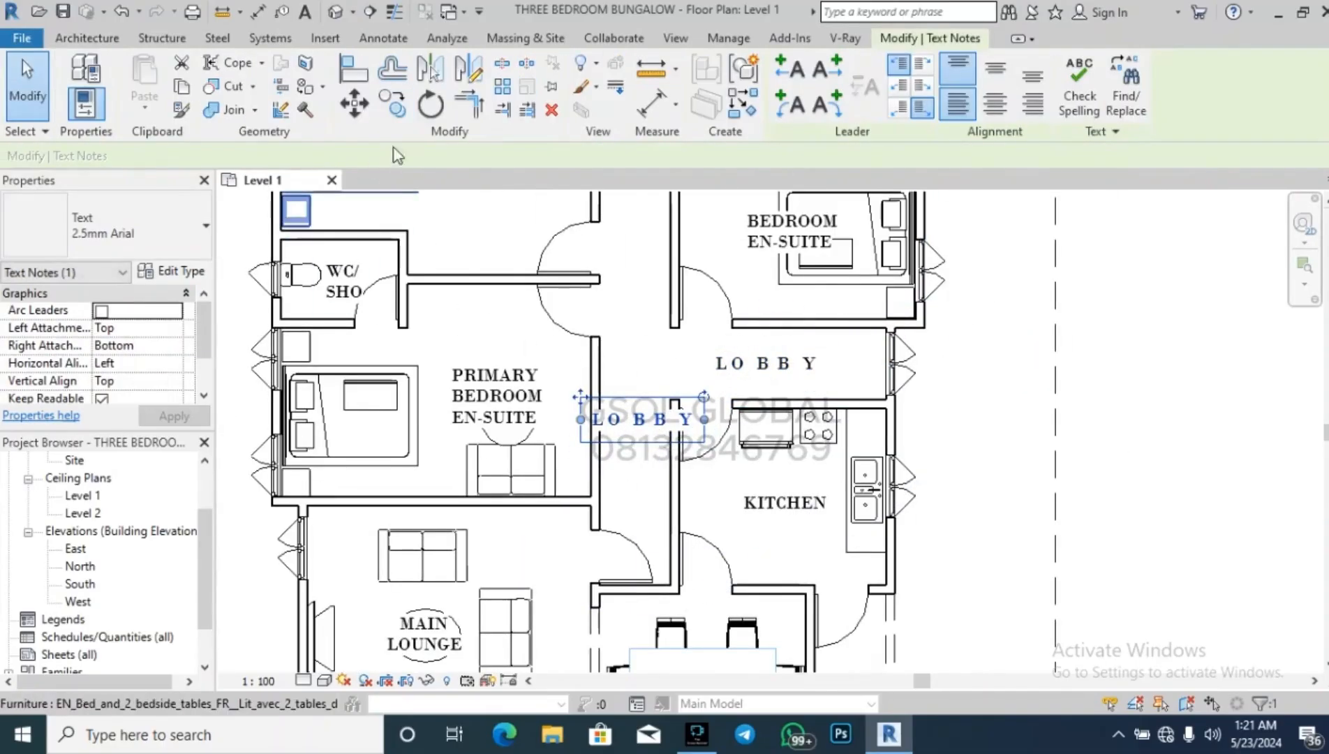
Rotate the copied L O B B Y note by 90 degrees to run along the narrow corridor.
click(431, 105)
click(636, 254)
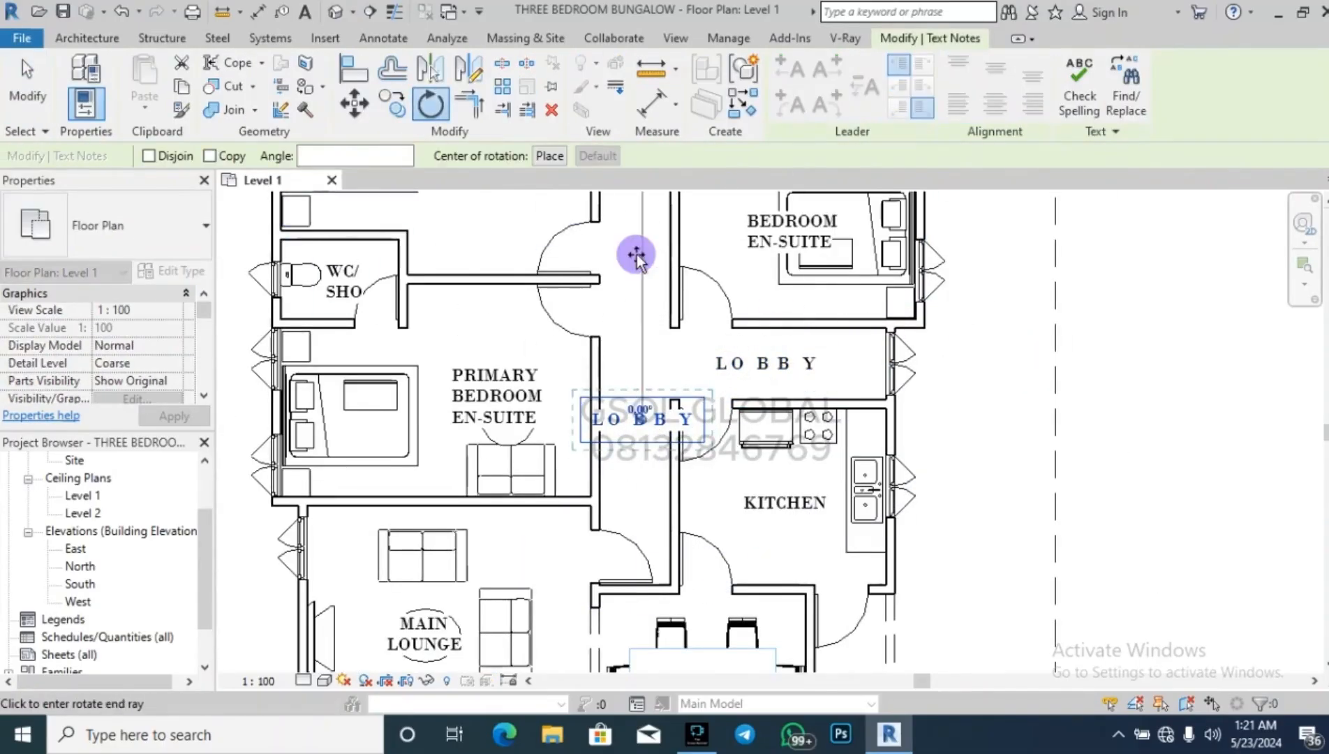
text(90)
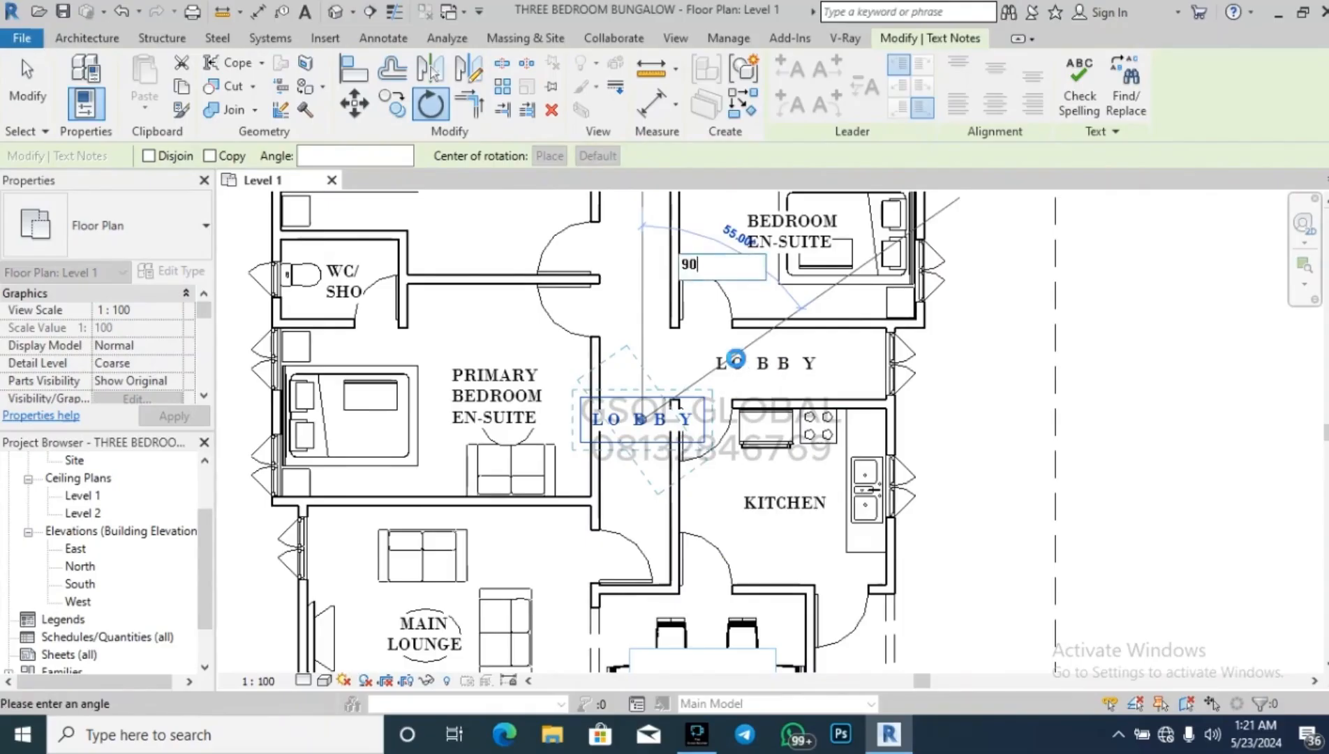
key(Return)
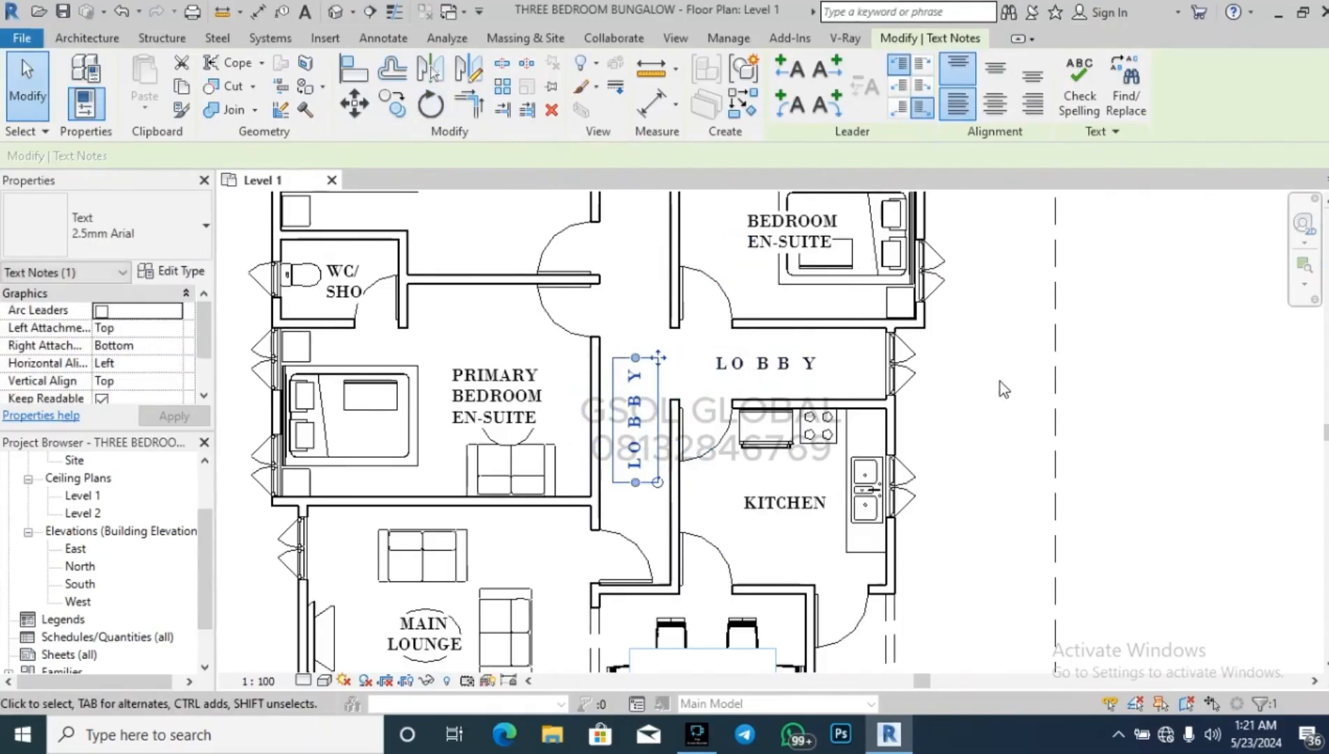
click(1013, 376)
Copy the KITCHEN note into the small space beside the dining room, outside the kitchen's exterior door.
scroll(1014, 377, down, 3)
scroll(589, 421, down, 2)
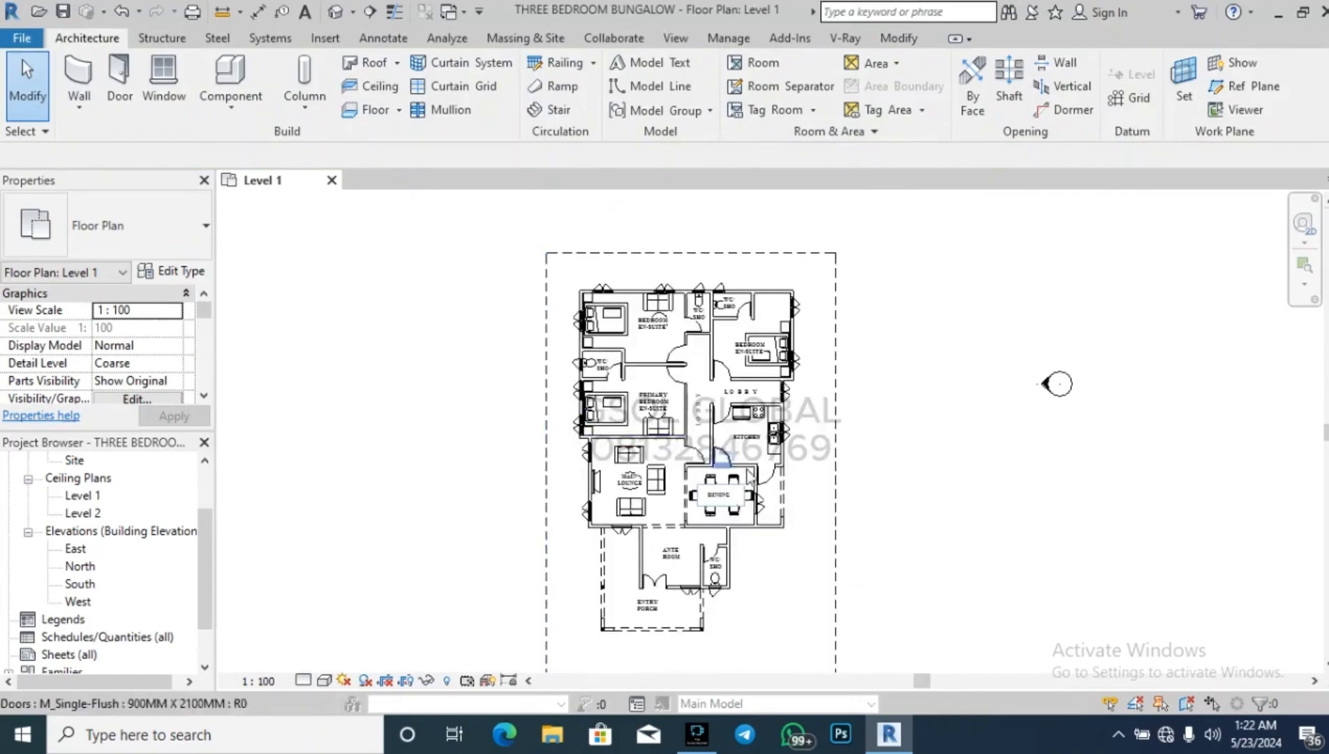
scroll(795, 503, up, 6)
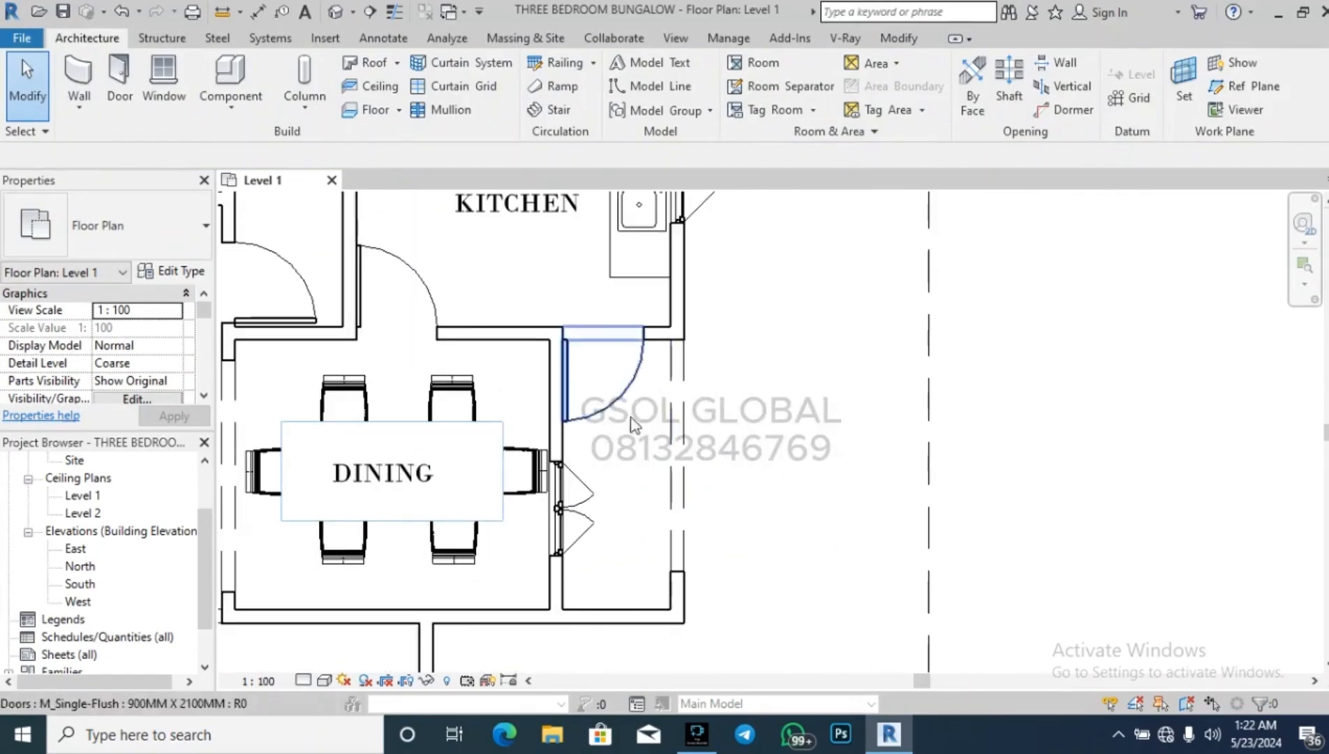
scroll(812, 476, down, 3)
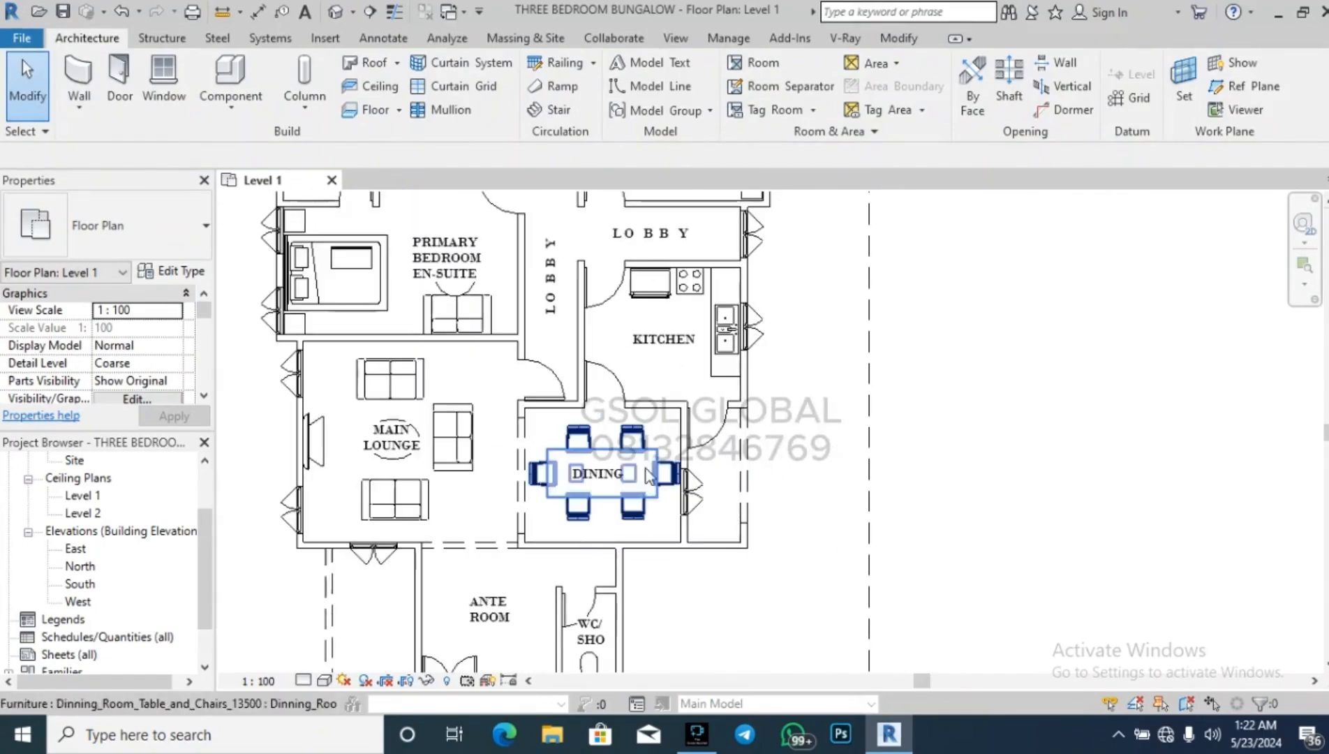
click(681, 346)
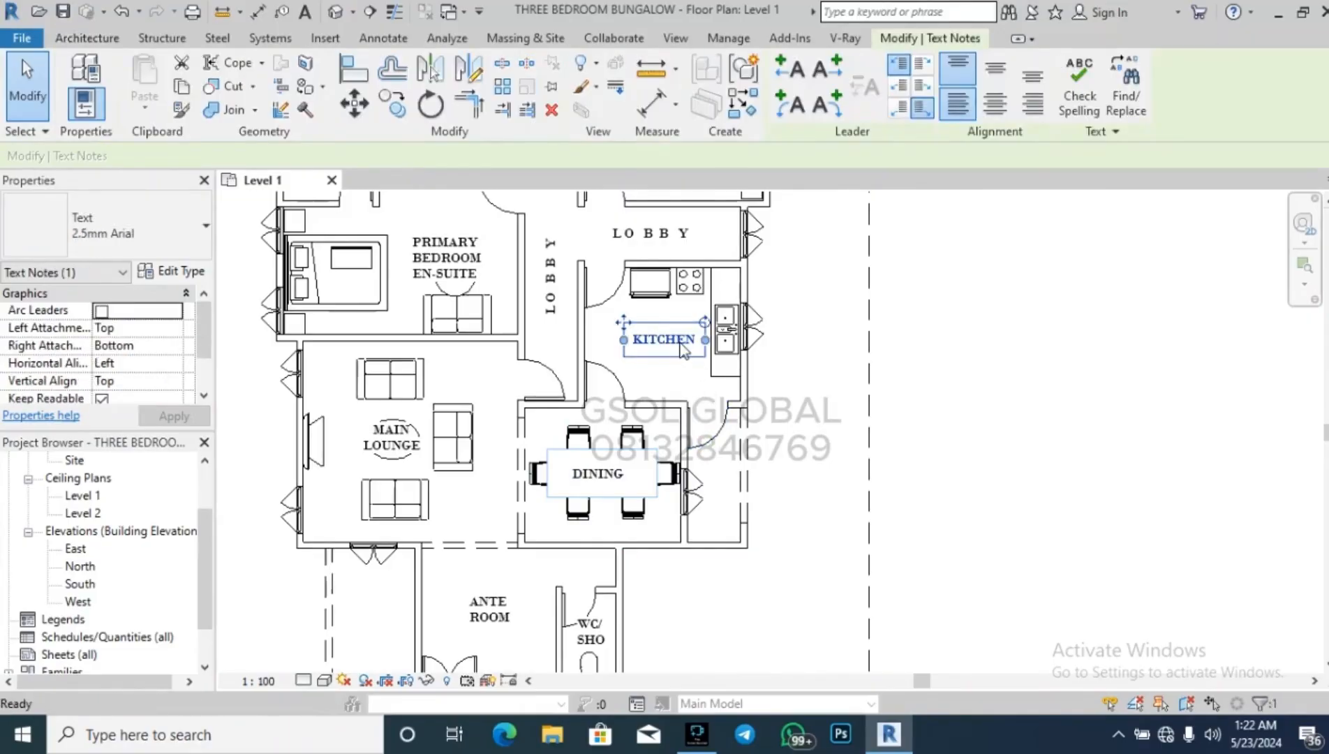
key(c)
key(o)
click(665, 342)
click(719, 470)
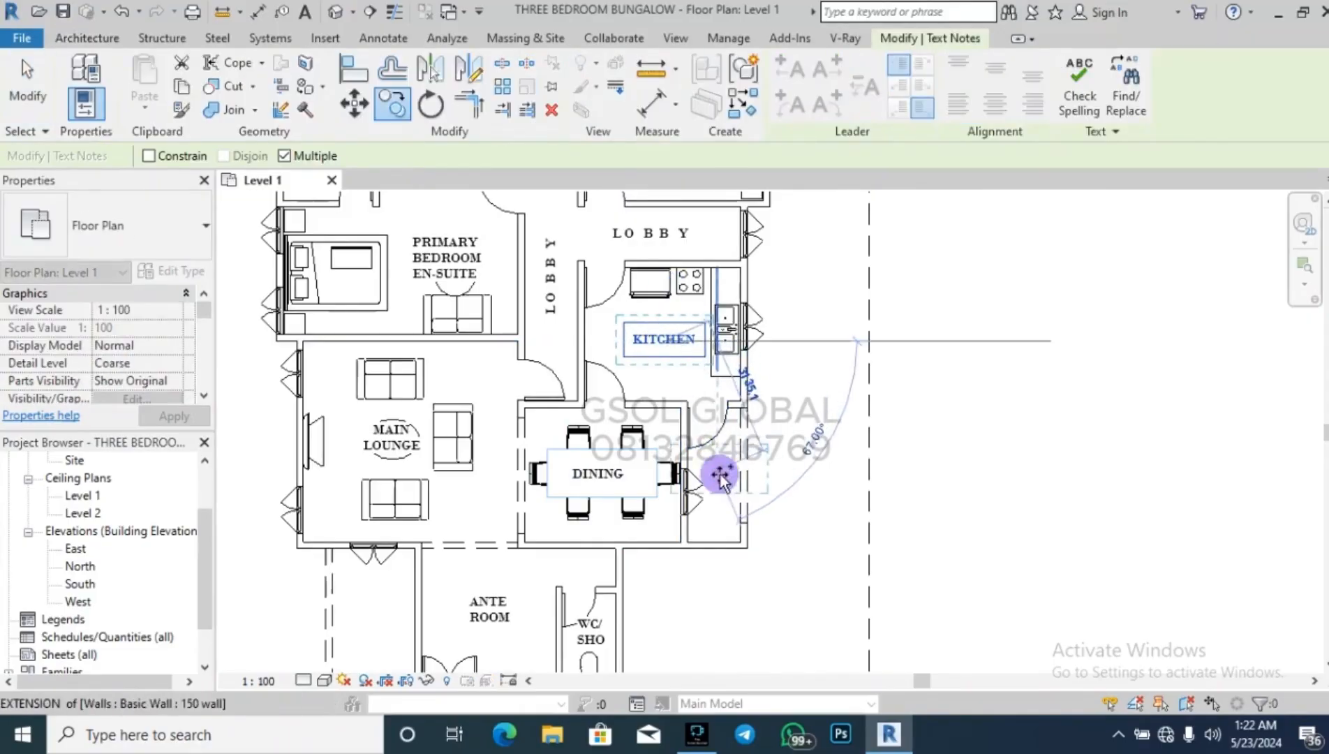
scroll(719, 469, up, 2)
key(Escape)
Replace the text of the note beside the dining room with PORCH and shift it slightly toward the outer edge.
double_click(766, 456)
key(BackSpace)
key(BackSpace)
key(BackSpace)
key(BackSpace)
key(BackSpace)
key(BackSpace)
key(BackSpace)
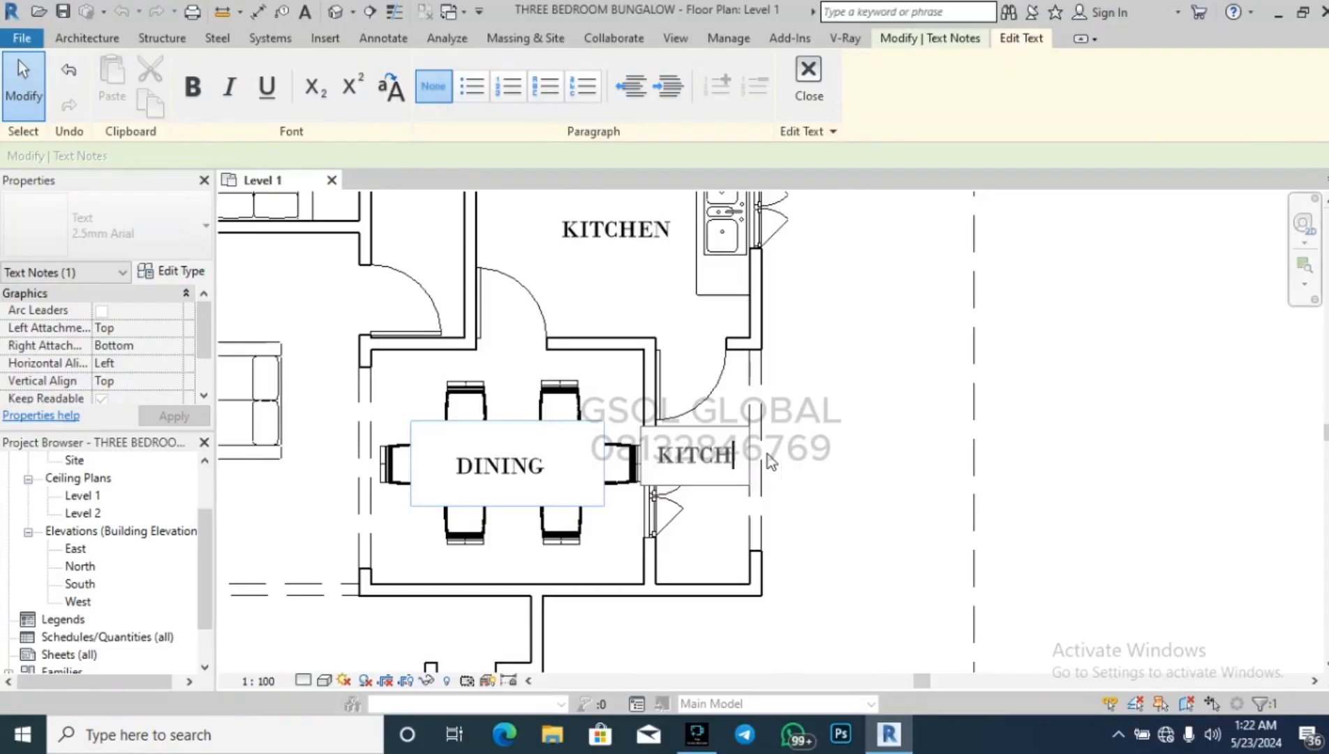
text(PORCH)
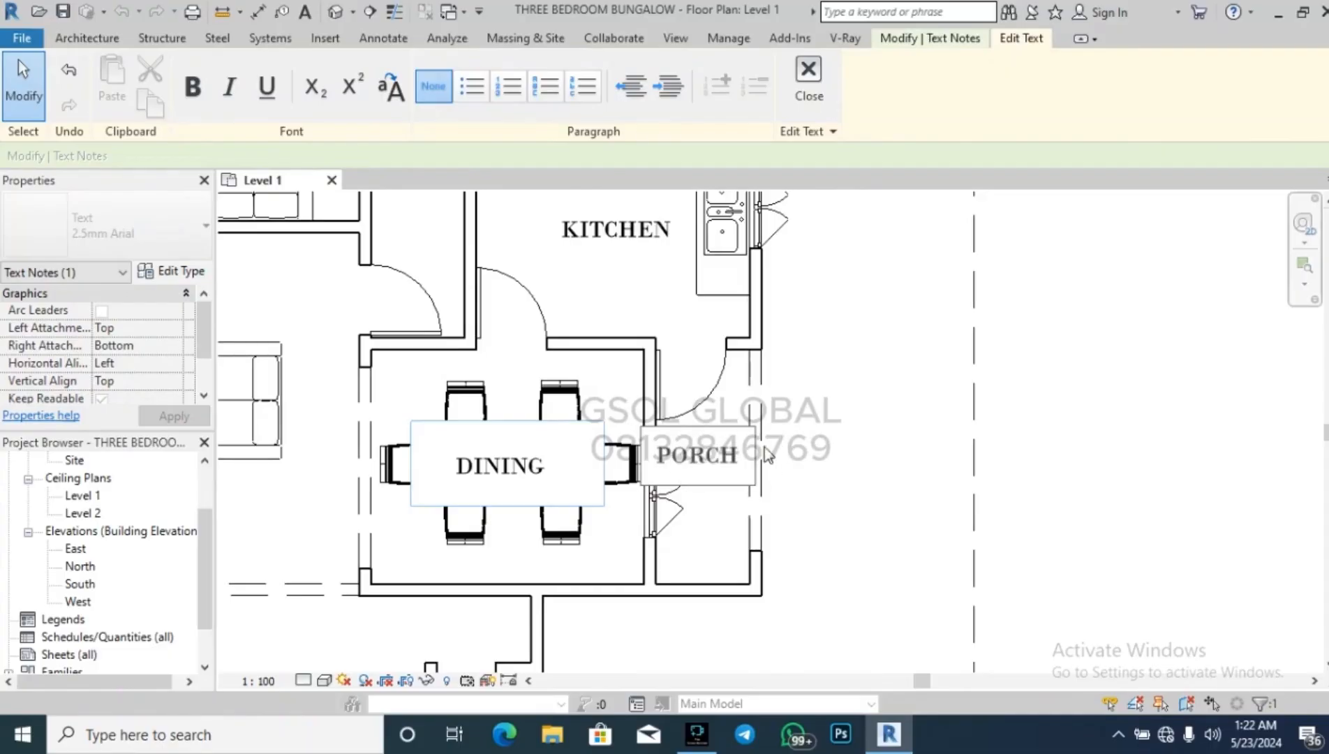
click(843, 445)
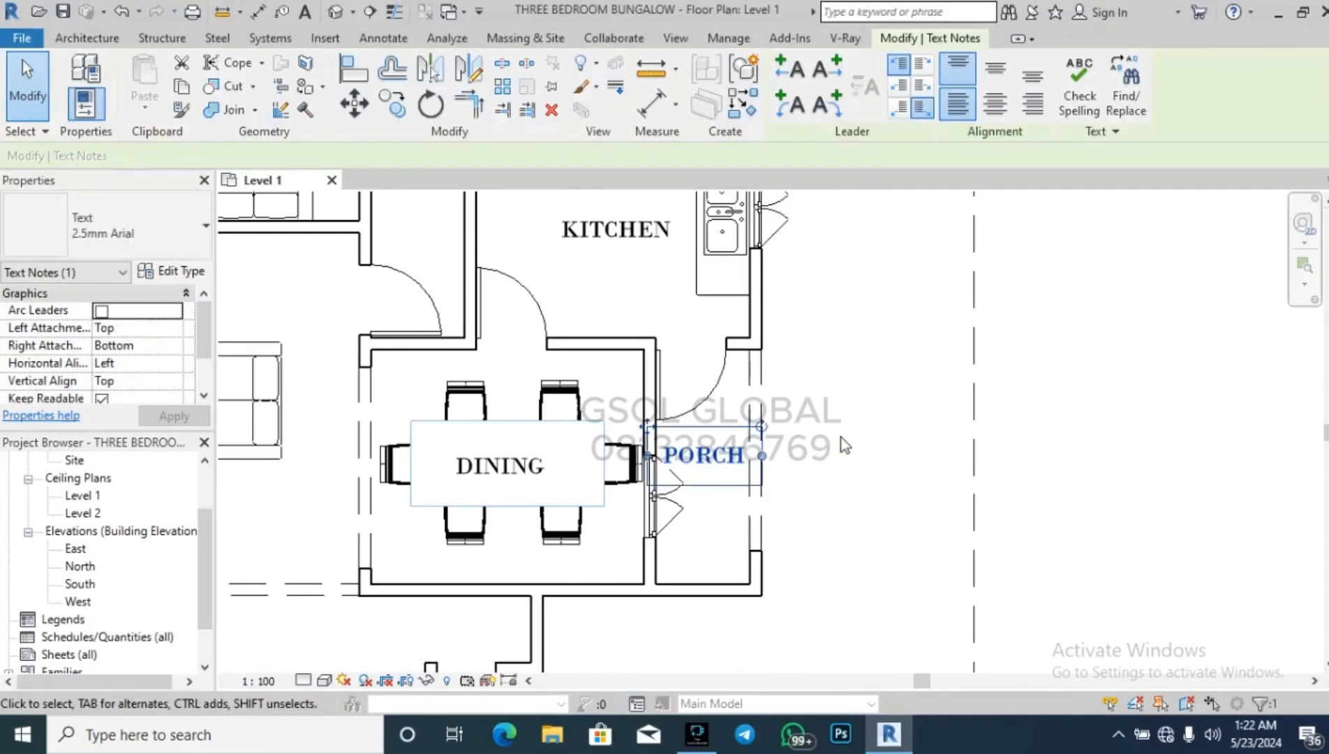
click(843, 445)
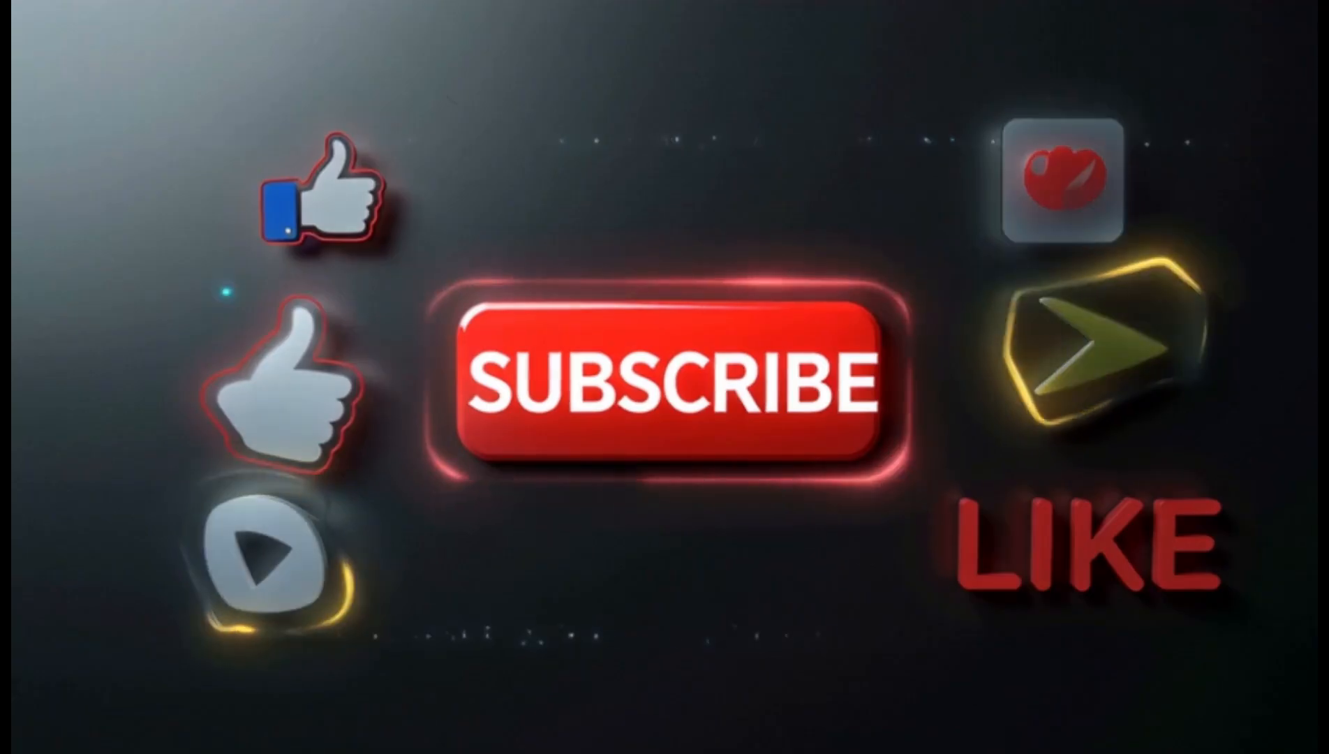